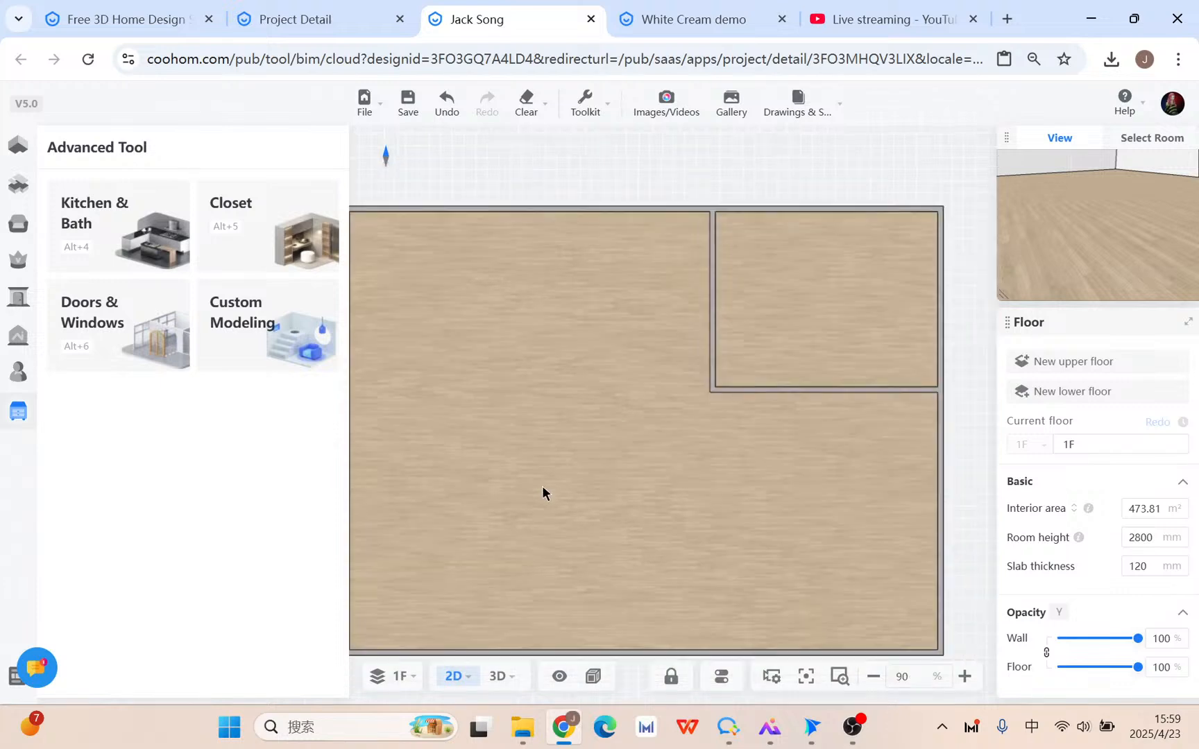
Zoom out on the floor plan, glance at other open tabs, and return to the empty design.
{"action": "left_click_drag", "start_coordinate": [655, 526], "coordinate": [665, 489]}
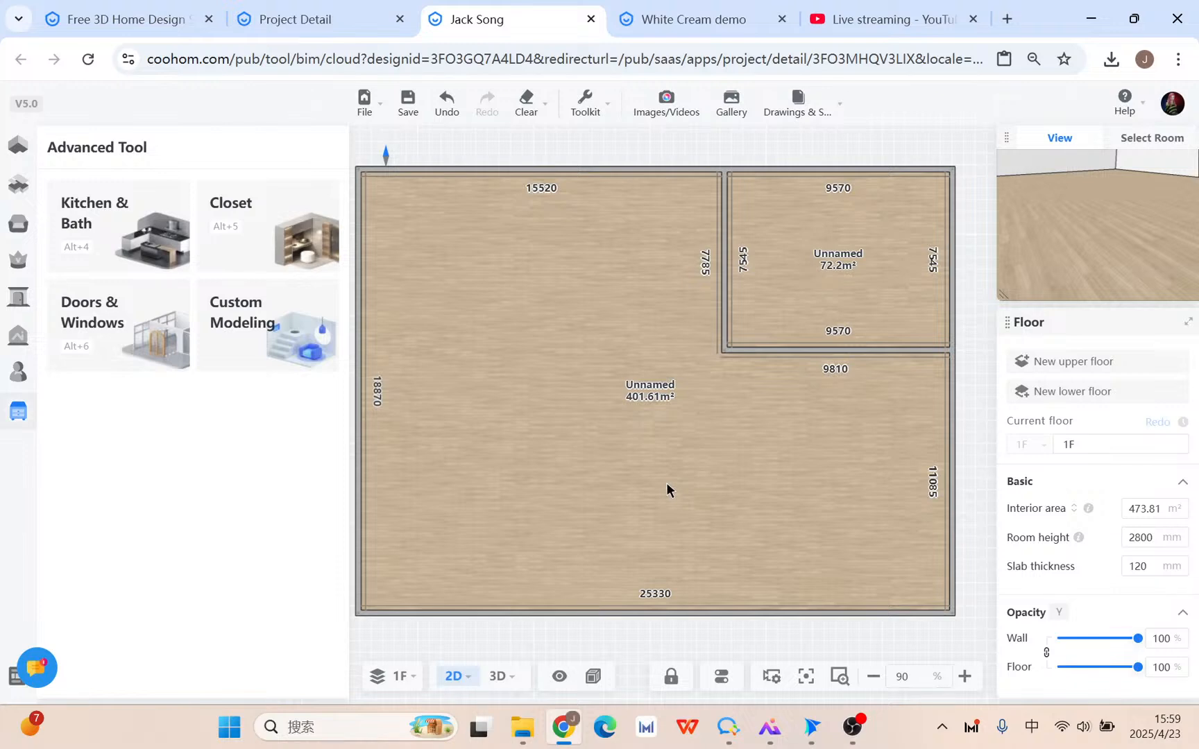
{"action": "left_click", "coordinate": [915, 16]}
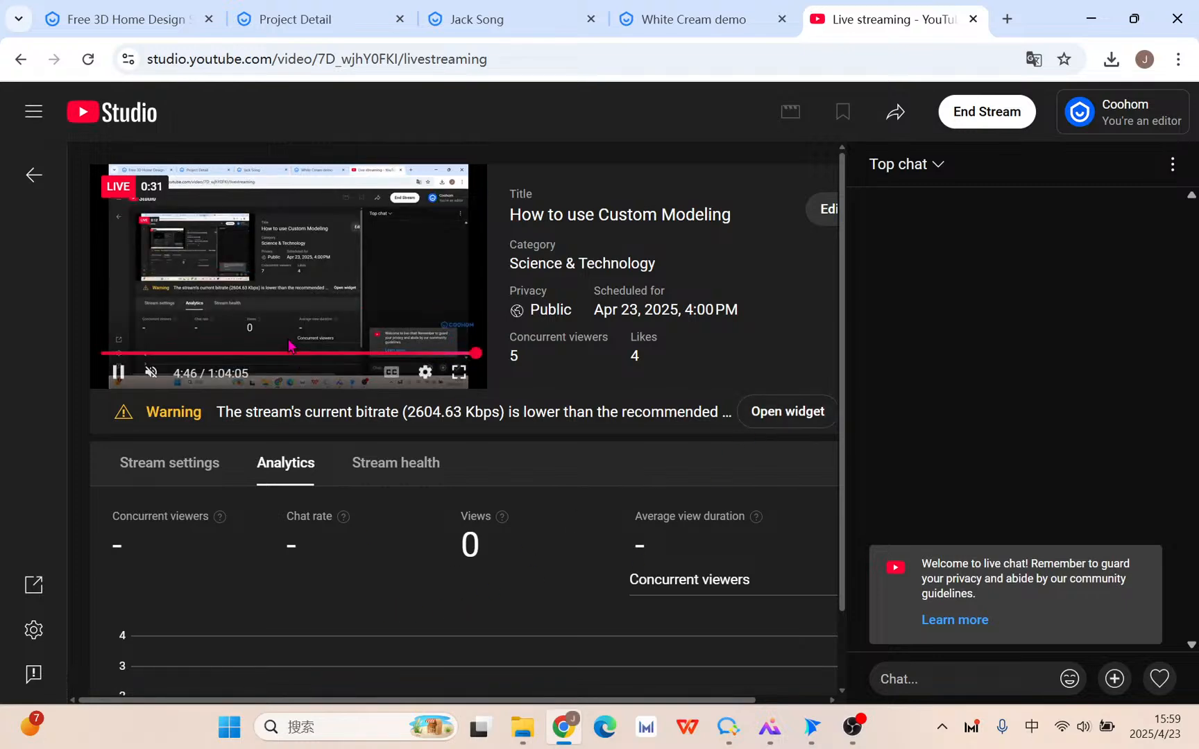
{"action": "left_click", "coordinate": [673, 9]}
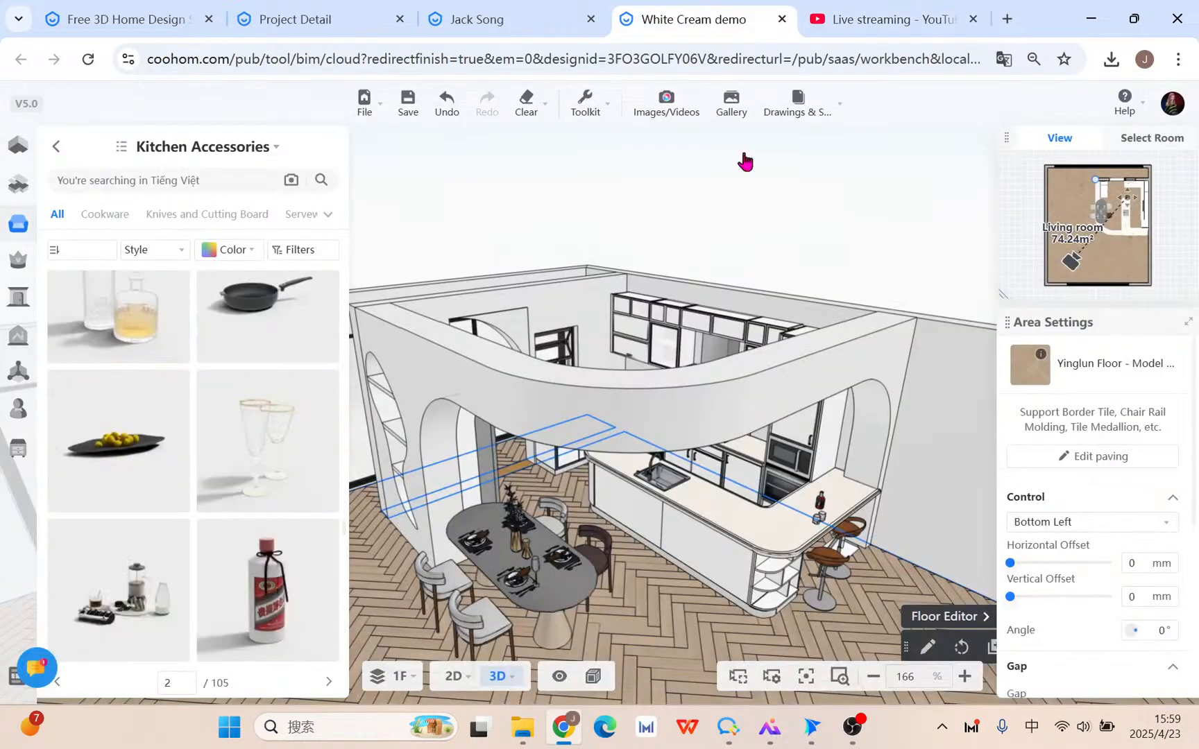
{"action": "left_click", "coordinate": [524, 8]}
{"action": "scroll", "coordinate": [599, 360], "scroll_direction": "down", "scroll_amount": 1}
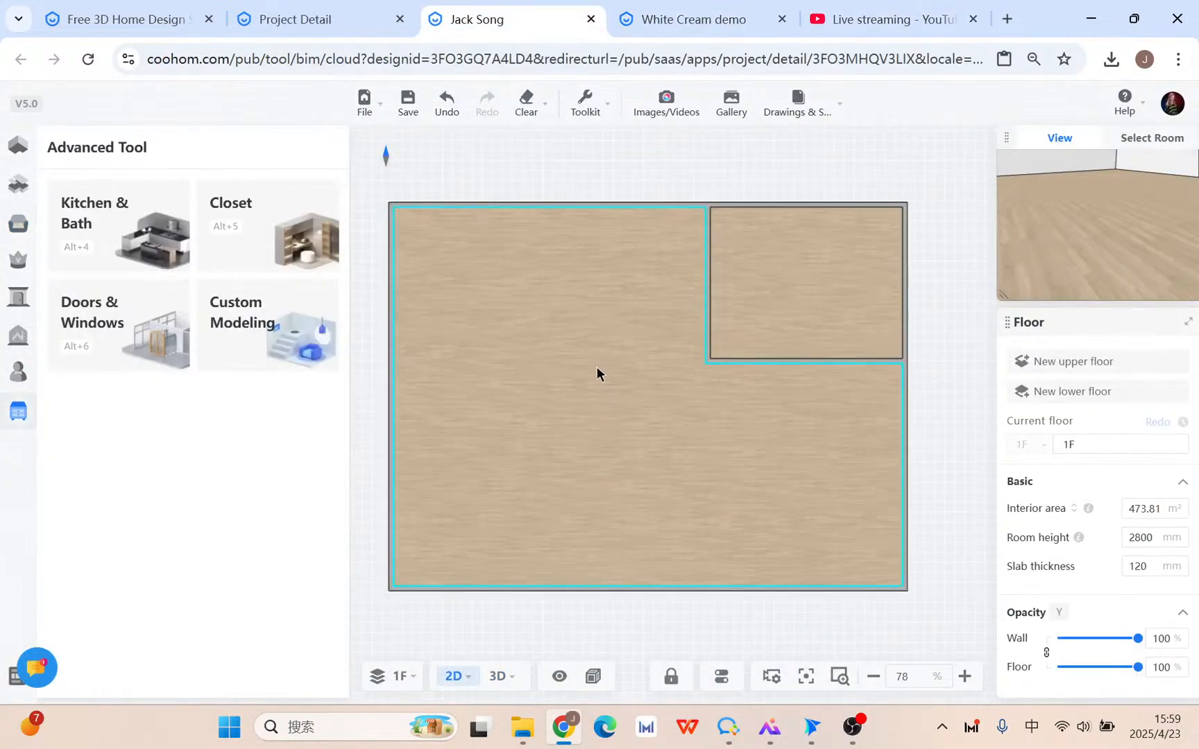
Switch the empty floor plan to 3D view and pan the room slightly.
{"action": "left_click", "coordinate": [512, 684]}
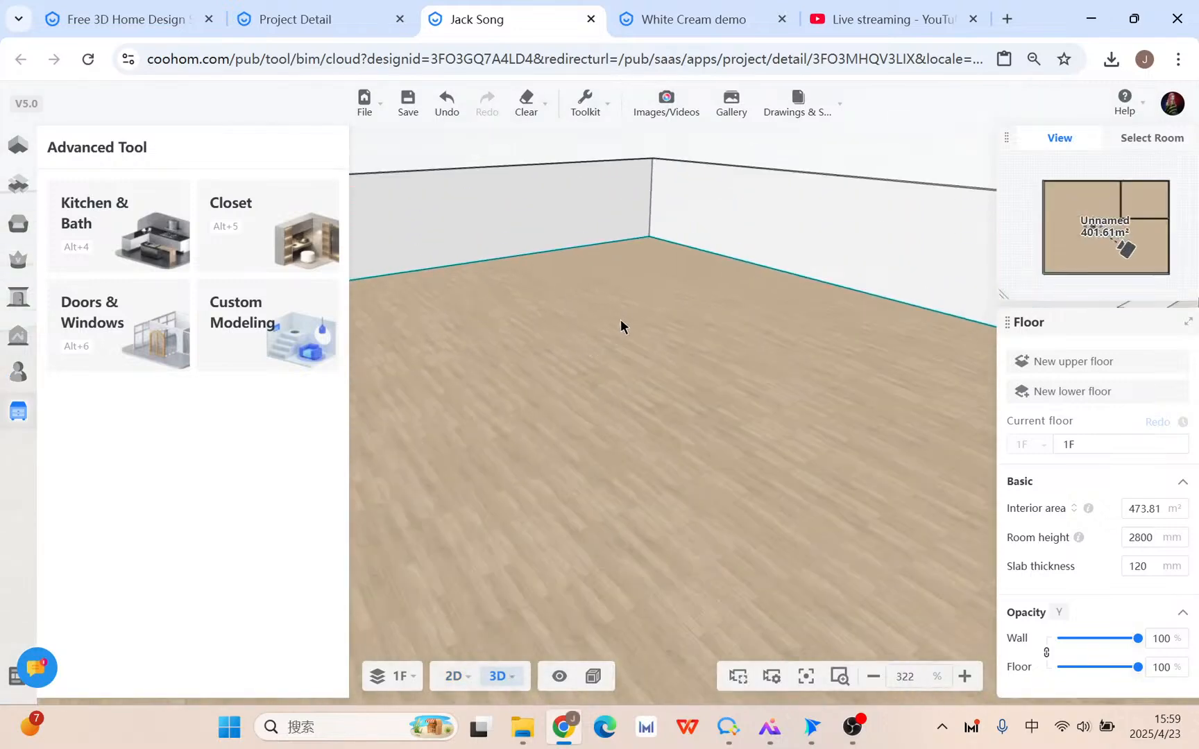
{"action": "left_click_drag", "start_coordinate": [620, 319], "coordinate": [572, 420]}
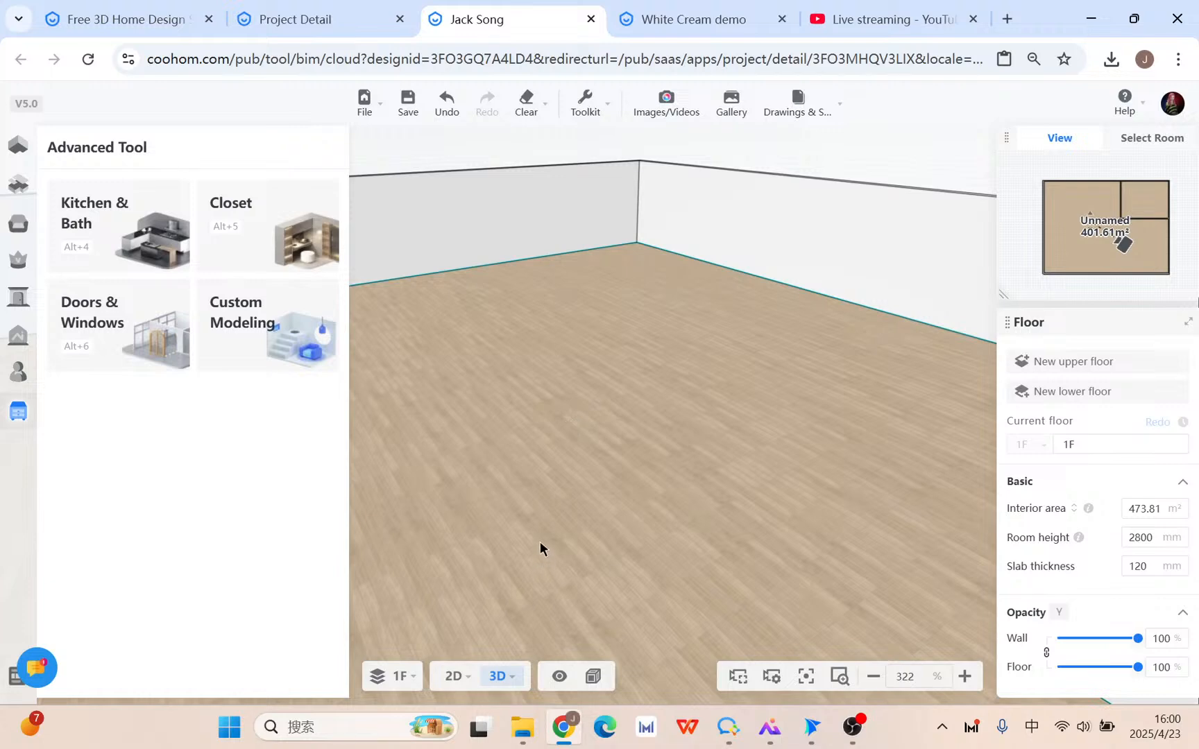
{"action": "mouse_move", "coordinate": [862, 22]}
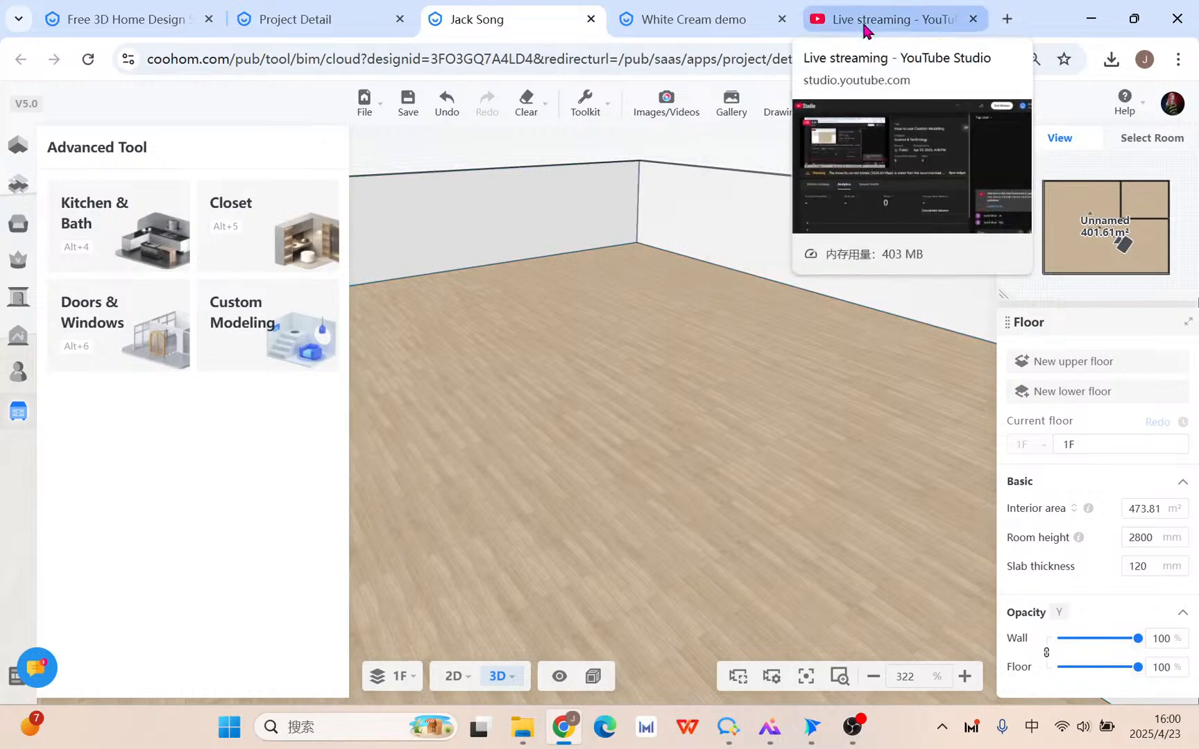
{"action": "left_click", "coordinate": [864, 23]}
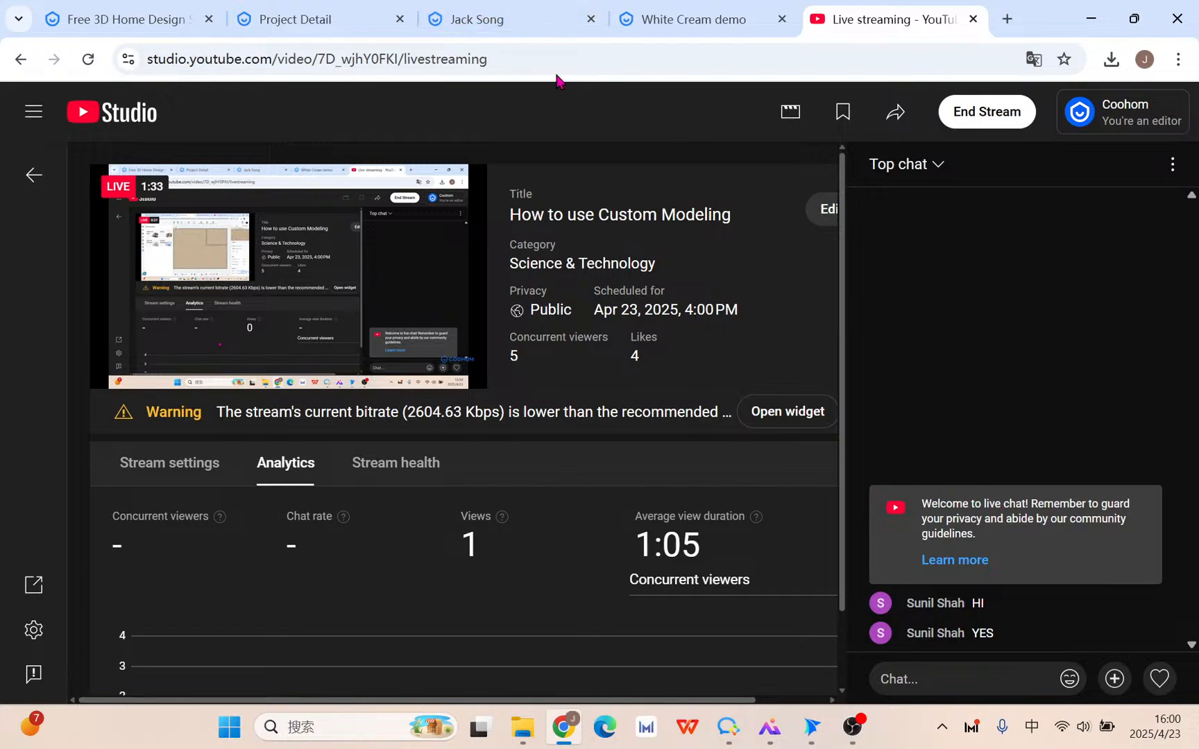
{"action": "left_click", "coordinate": [498, 23]}
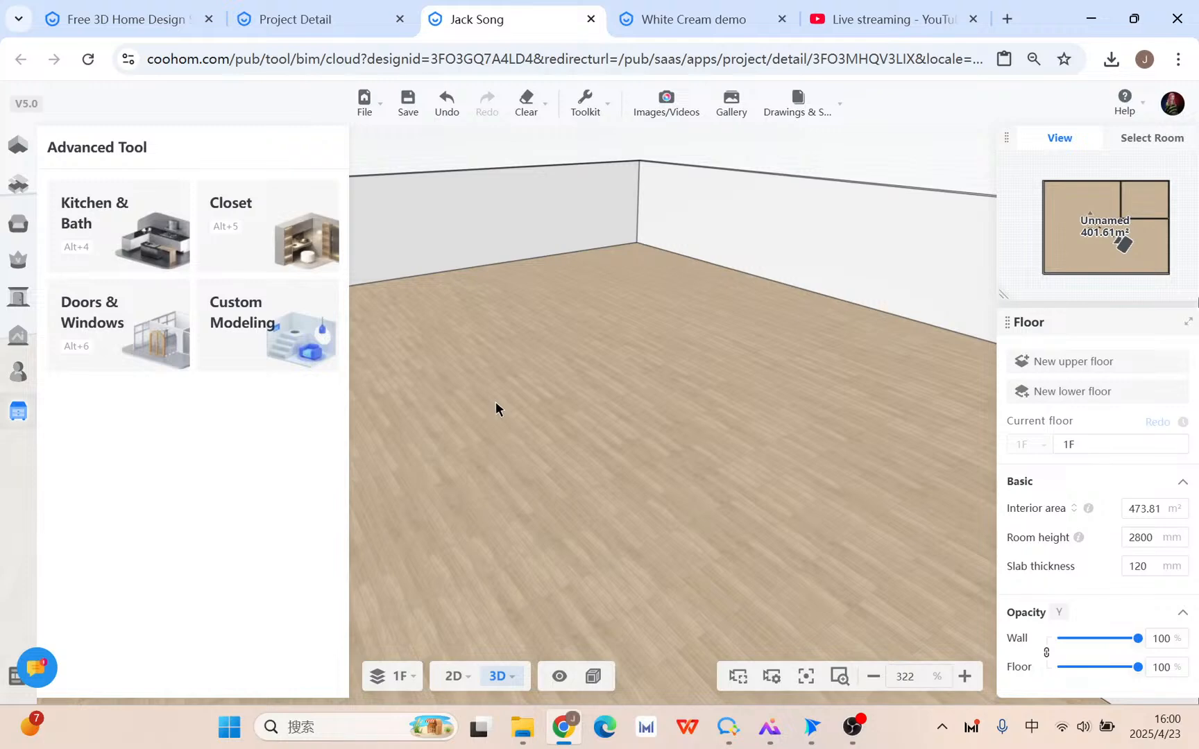
{"action": "mouse_move", "coordinate": [6, 236]}
{"action": "mouse_move", "coordinate": [3, 264]}
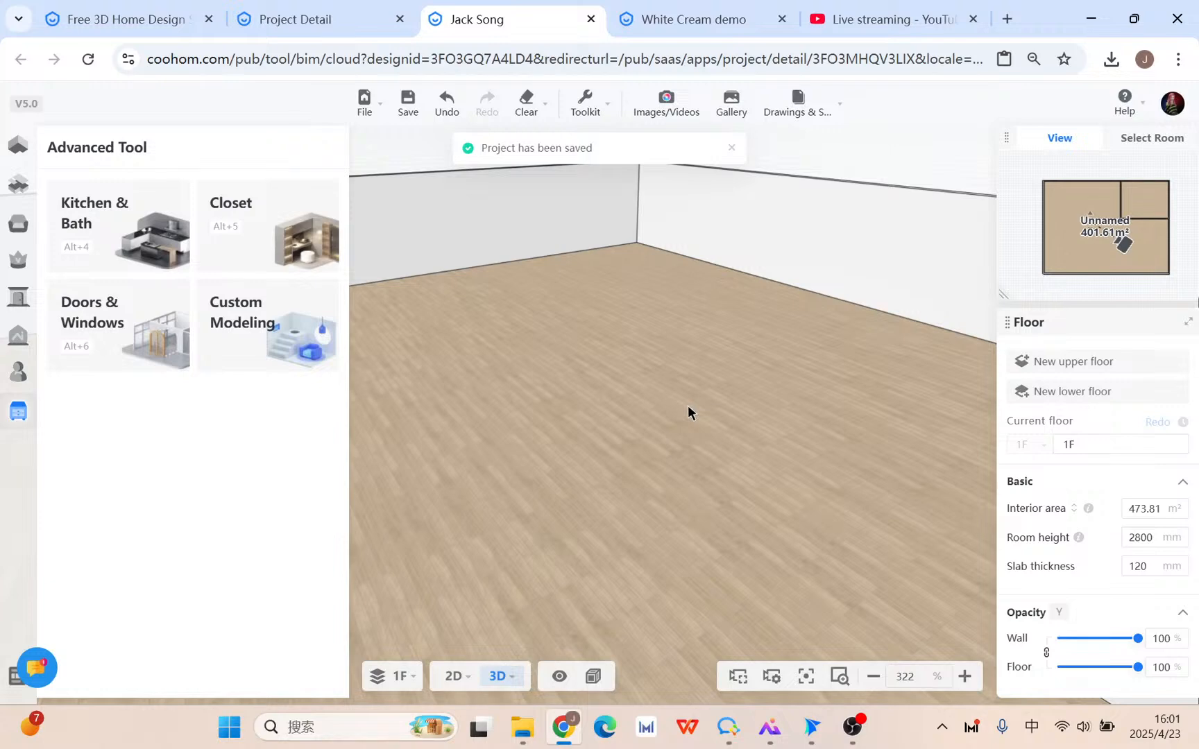
{"action": "mouse_move", "coordinate": [3, 323]}
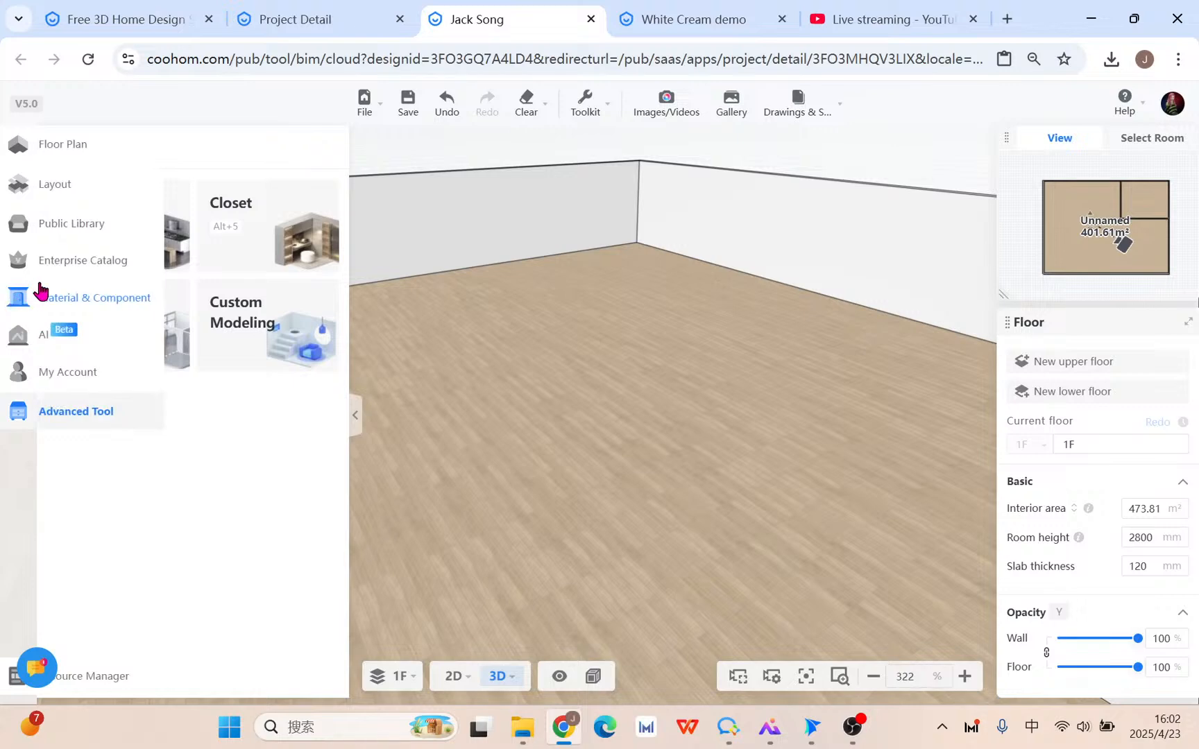
Screenshot the left panel with red boxes around Material & Component and Custom Modeling.
{"action": "key", "text": "alt+a"}
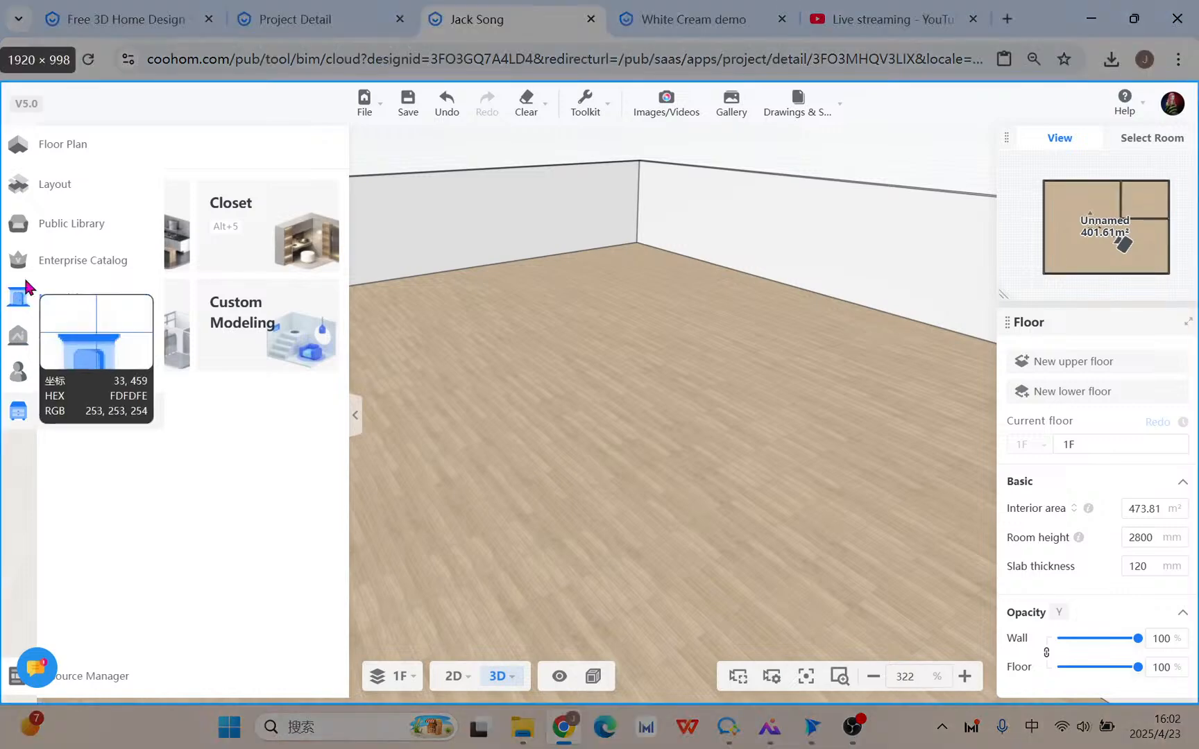
{"action": "mouse_move", "coordinate": [1, 146]}
{"action": "left_mouse_down"}
{"action": "mouse_move", "coordinate": [8, 167]}
{"action": "mouse_move", "coordinate": [452, 529]}
{"action": "left_mouse_up"}
{"action": "left_click", "coordinate": [72, 571]}
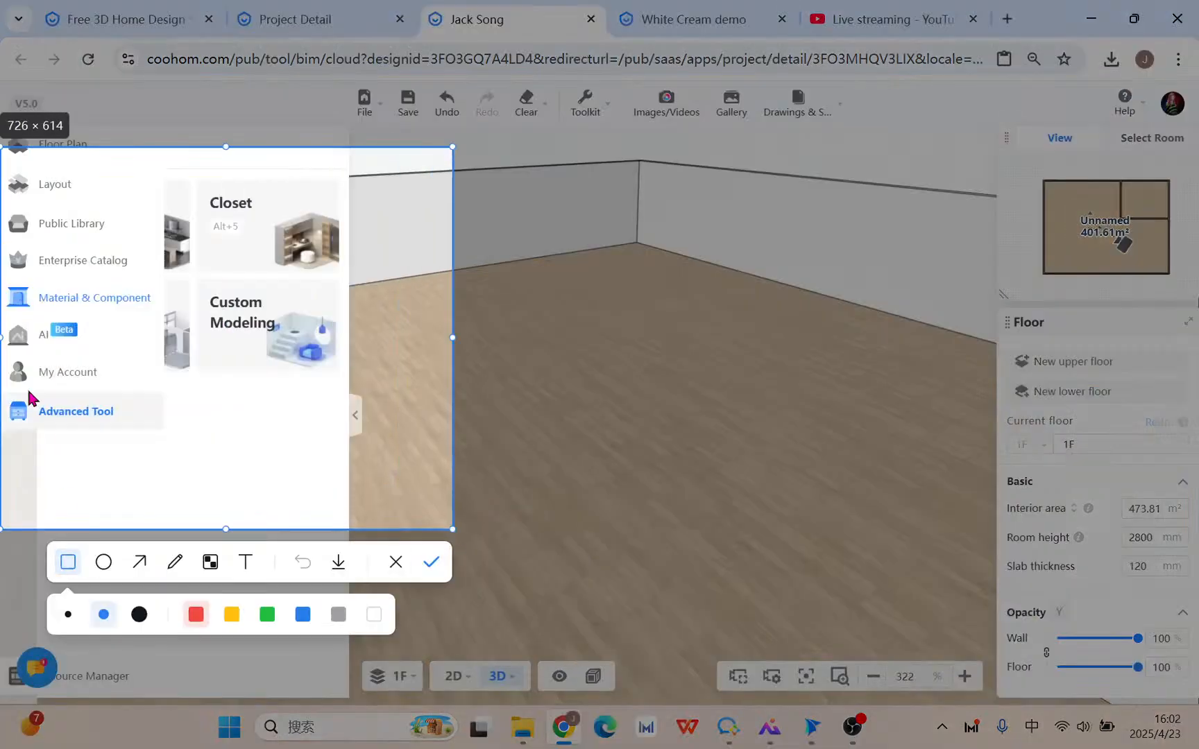
{"action": "left_click_drag", "start_coordinate": [2, 275], "coordinate": [161, 316]}
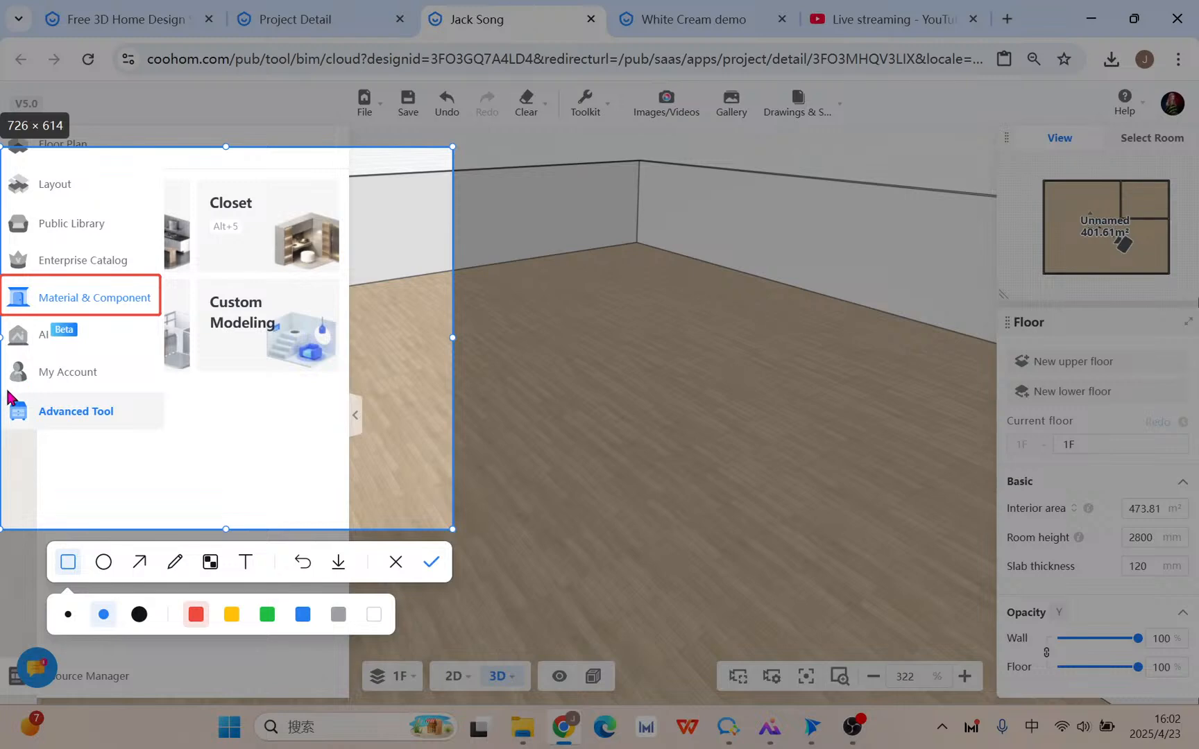
{"action": "mouse_move", "coordinate": [2, 390]}
{"action": "left_mouse_down"}
{"action": "mouse_move", "coordinate": [102, 437]}
{"action": "mouse_move", "coordinate": [161, 435]}
{"action": "left_mouse_up"}
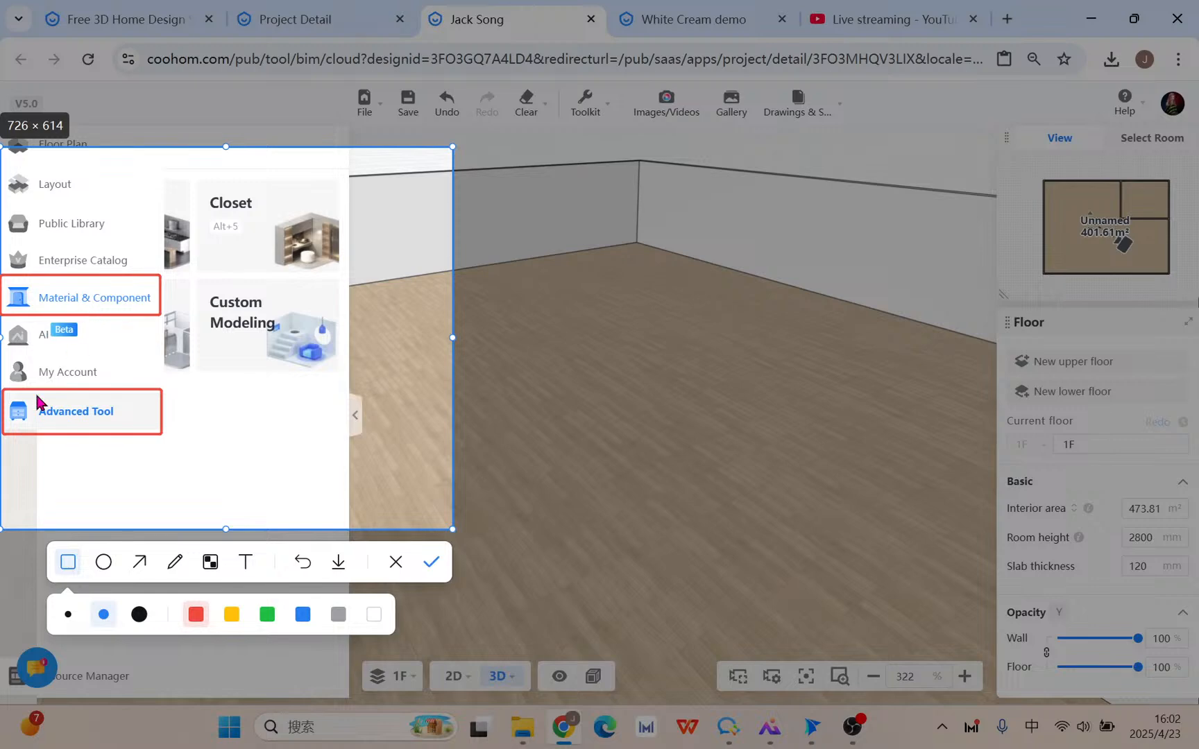
{"action": "left_click", "coordinate": [161, 401]}
{"action": "left_click_drag", "start_coordinate": [160, 401], "coordinate": [352, 293]}
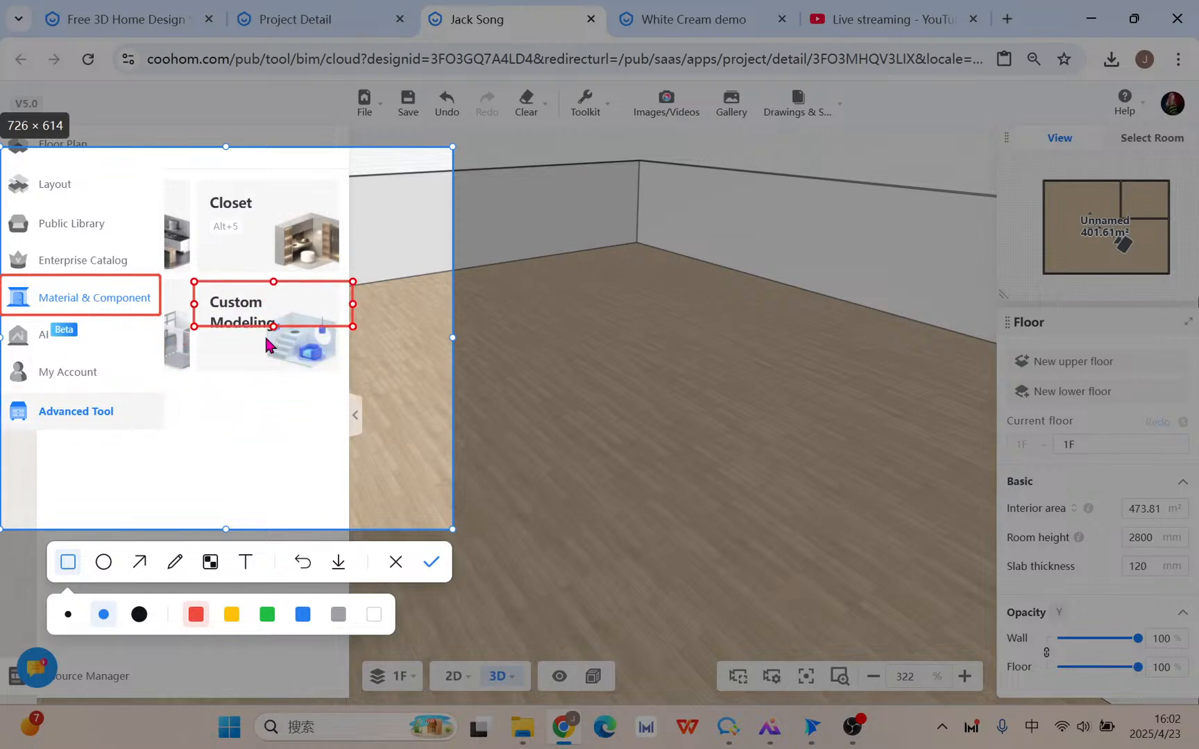
{"action": "left_click_drag", "start_coordinate": [272, 327], "coordinate": [274, 375]}
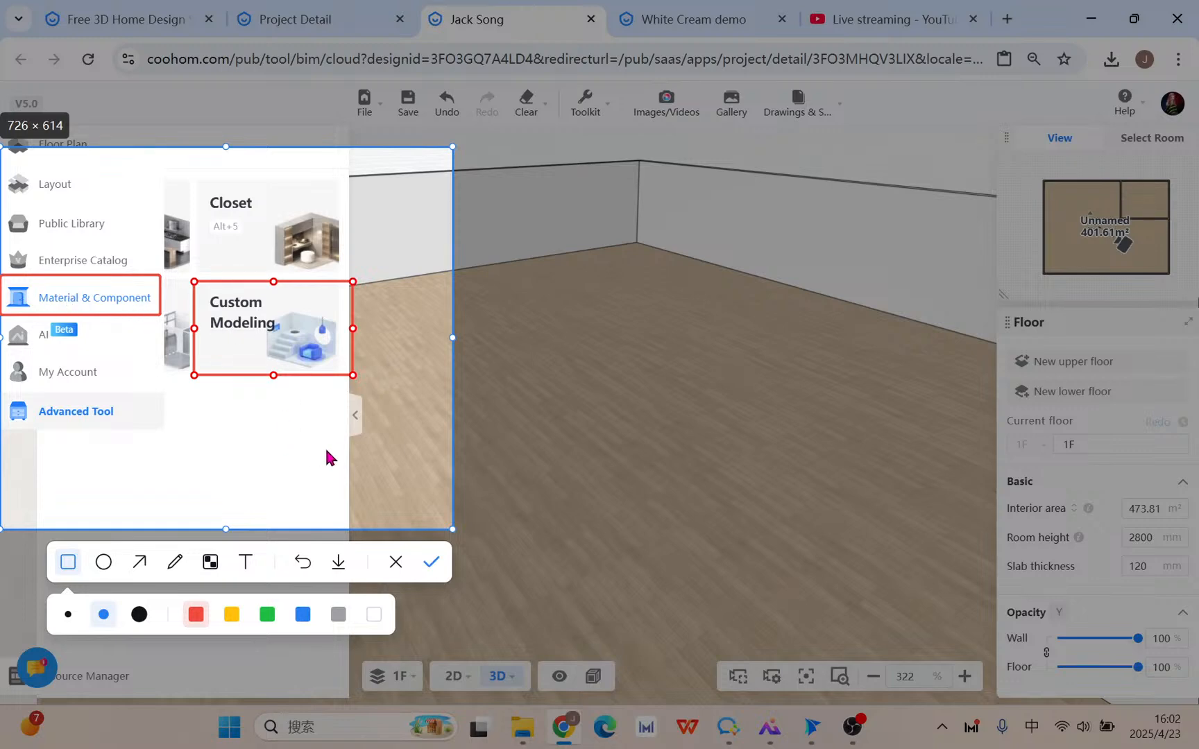
{"action": "left_click", "coordinate": [397, 561]}
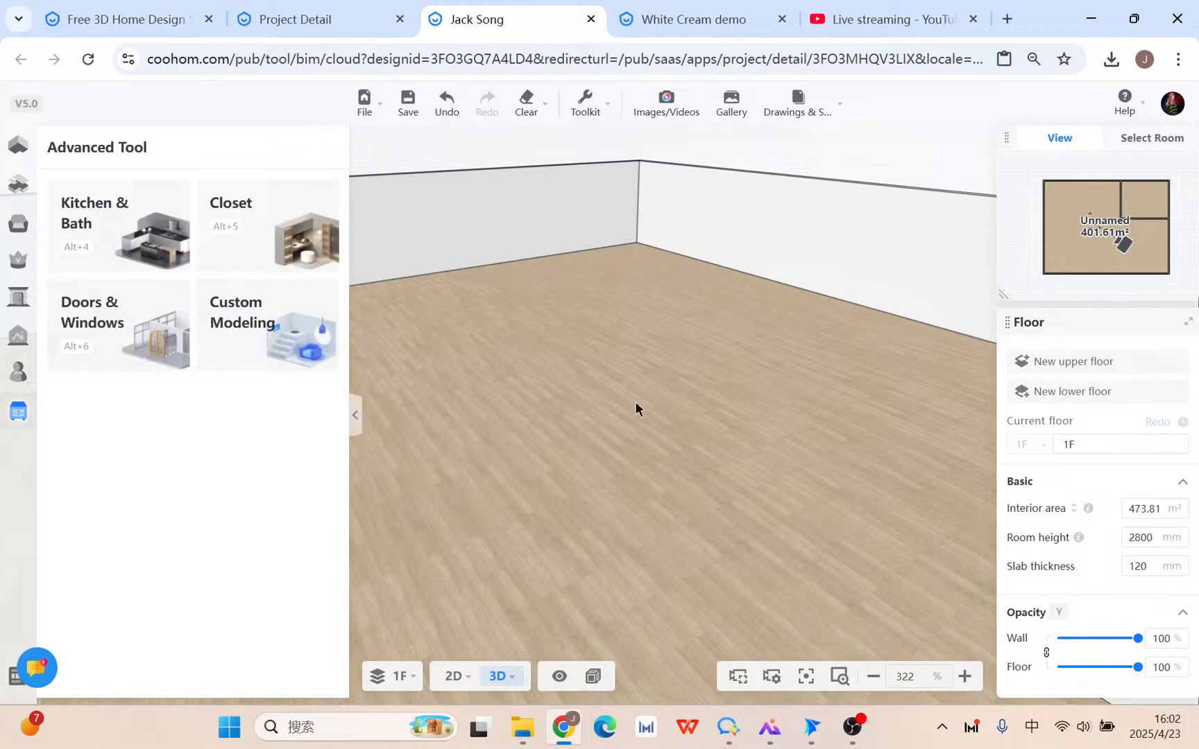
{"action": "scroll", "coordinate": [642, 409], "scroll_direction": "down", "scroll_amount": 3}
{"action": "left_click_drag", "start_coordinate": [646, 402], "coordinate": [719, 490]}
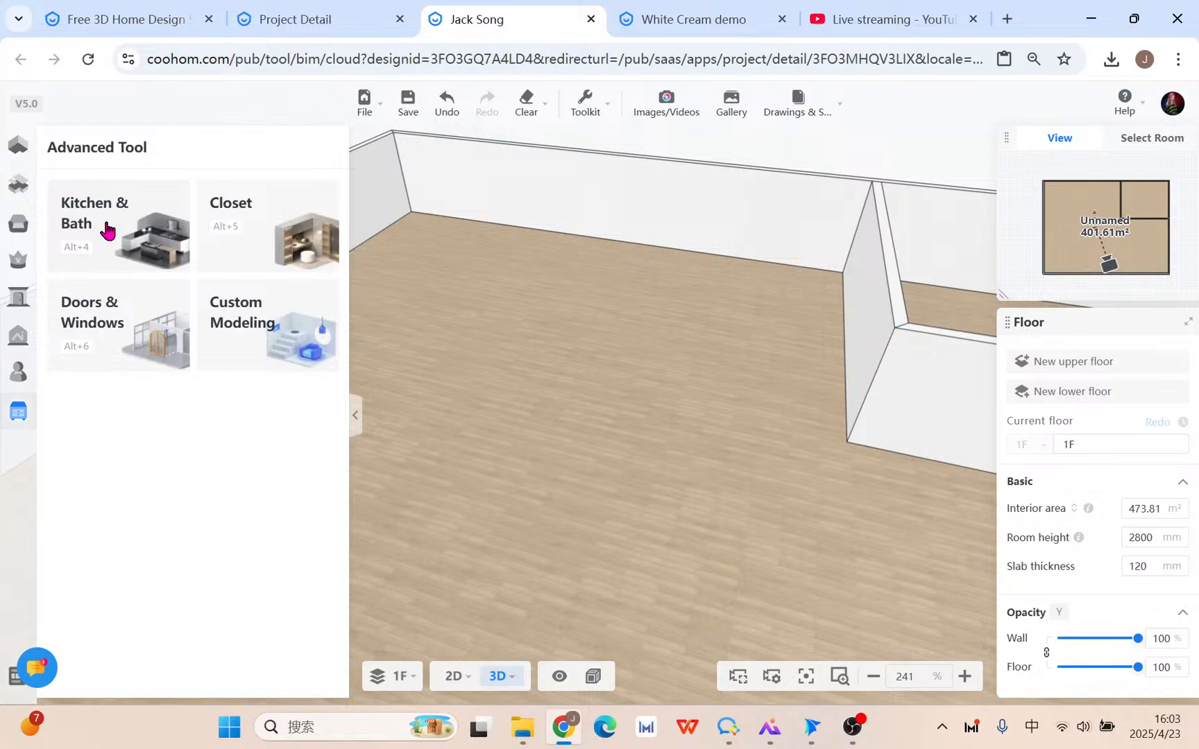
{"action": "left_click", "coordinate": [259, 357]}
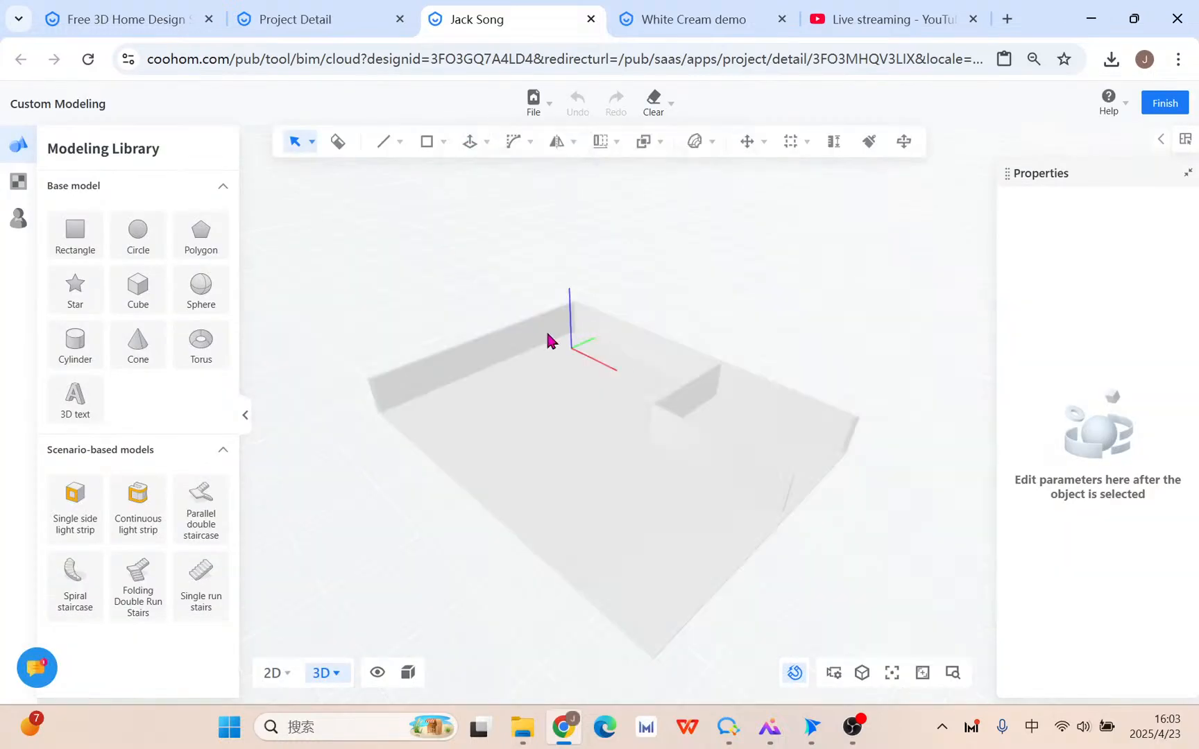
{"action": "middle_click_drag", "start_coordinate": [563, 425], "coordinate": [684, 454]}
{"action": "scroll", "coordinate": [660, 450], "scroll_direction": "up", "scroll_amount": 1}
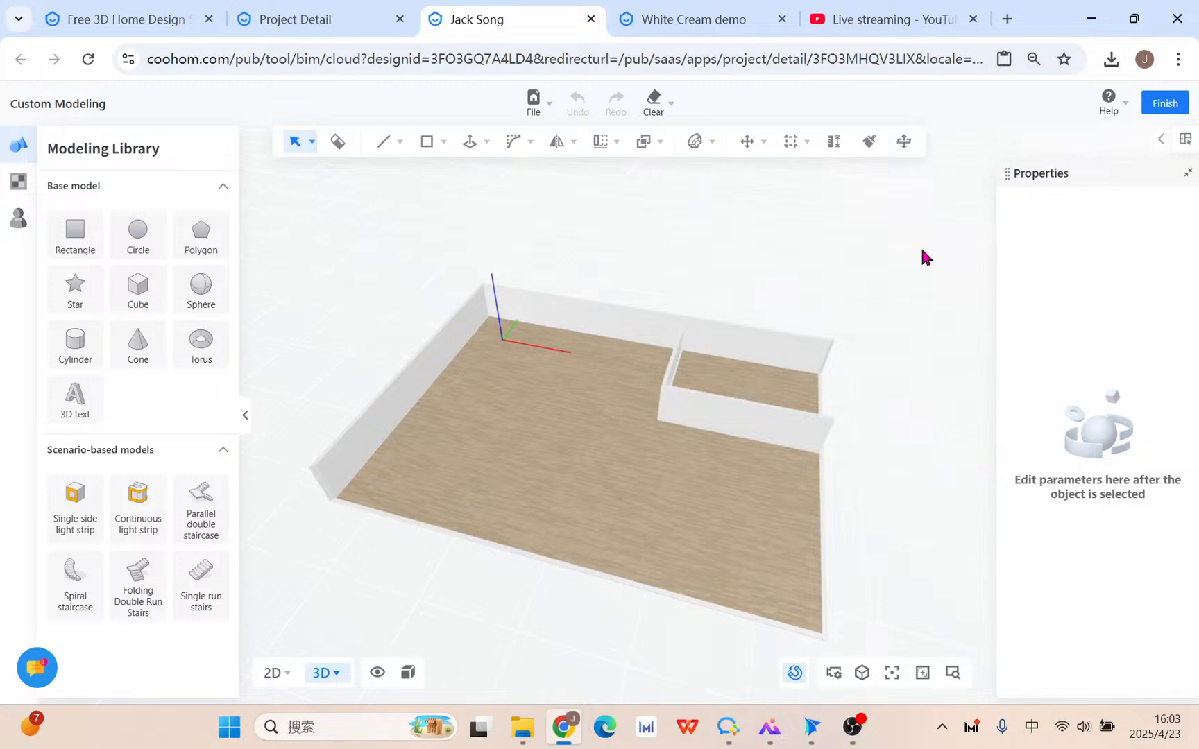
{"action": "left_click", "coordinate": [1166, 104]}
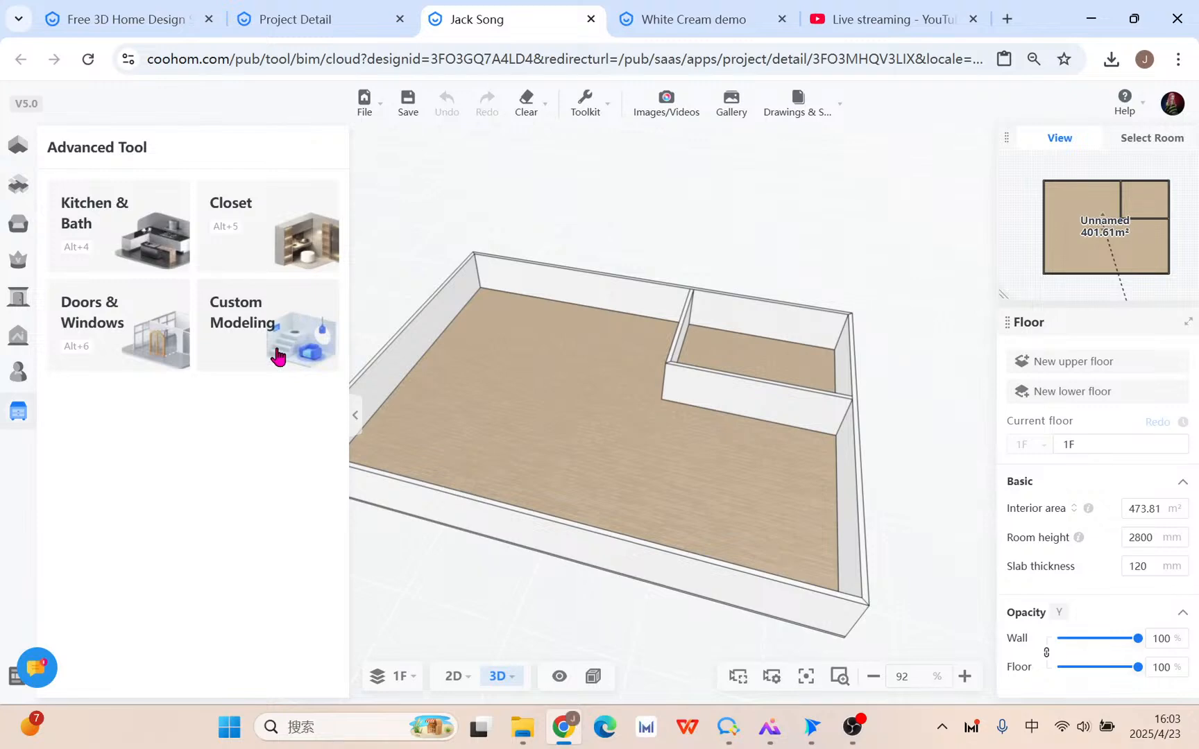
Show the Uploads tab under My Account and start a screen capture of it.
{"action": "left_click", "coordinate": [19, 373]}
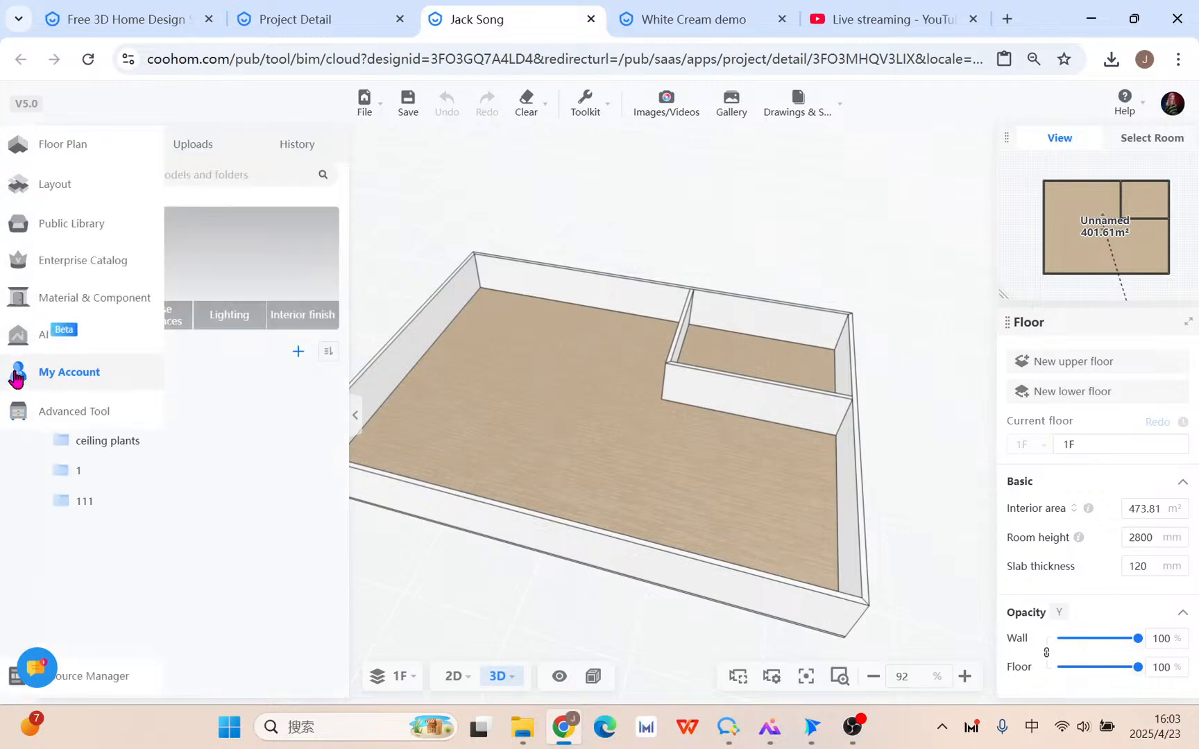
{"action": "left_click", "coordinate": [209, 151]}
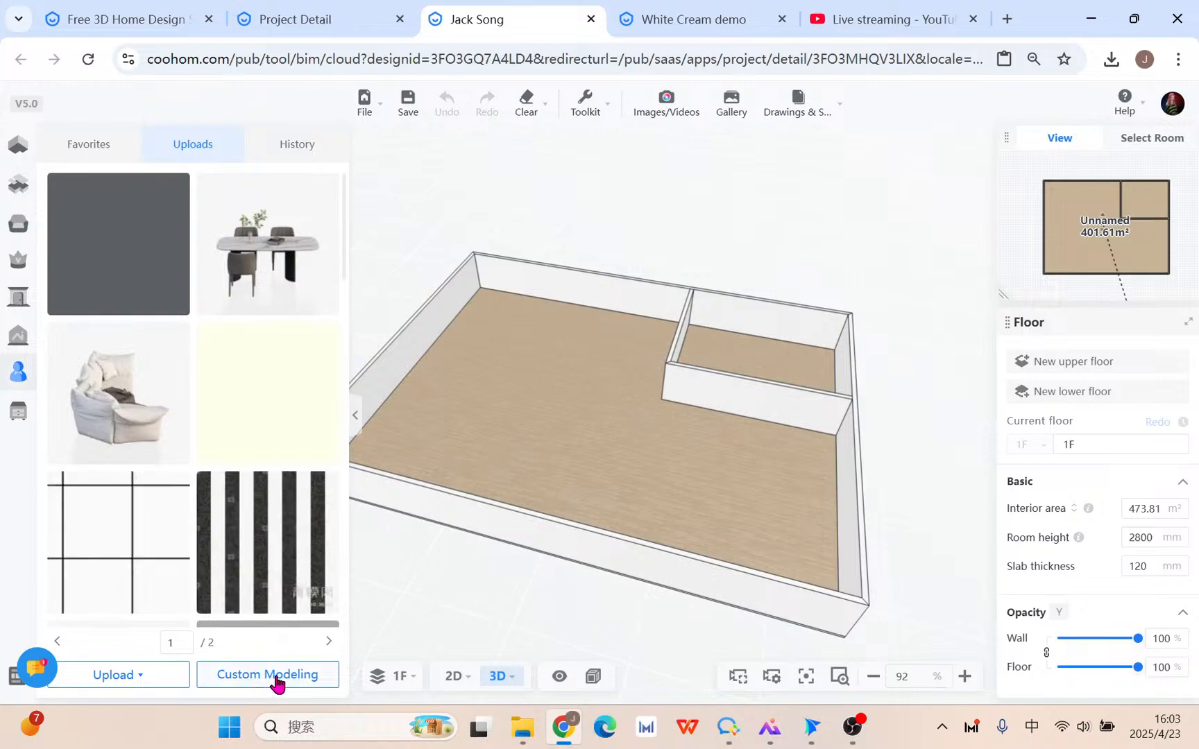
{"action": "left_click", "coordinate": [6, 421]}
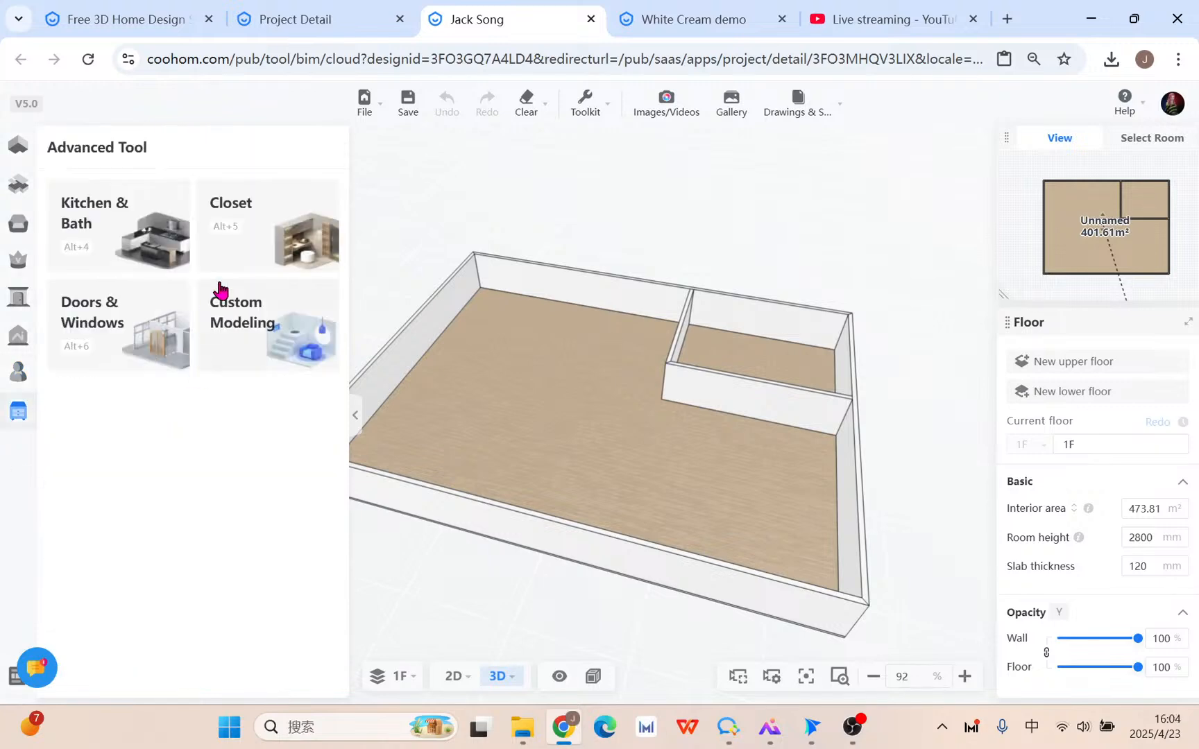
{"action": "left_click", "coordinate": [18, 373]}
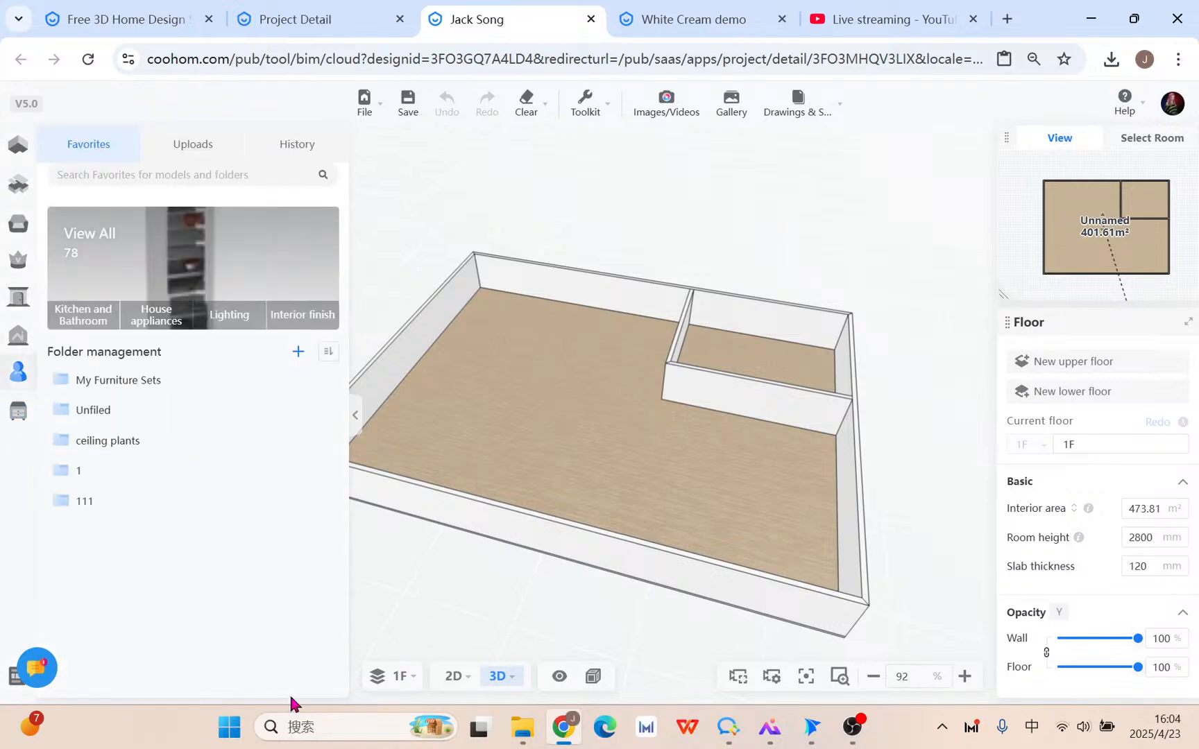
{"action": "left_click", "coordinate": [197, 147]}
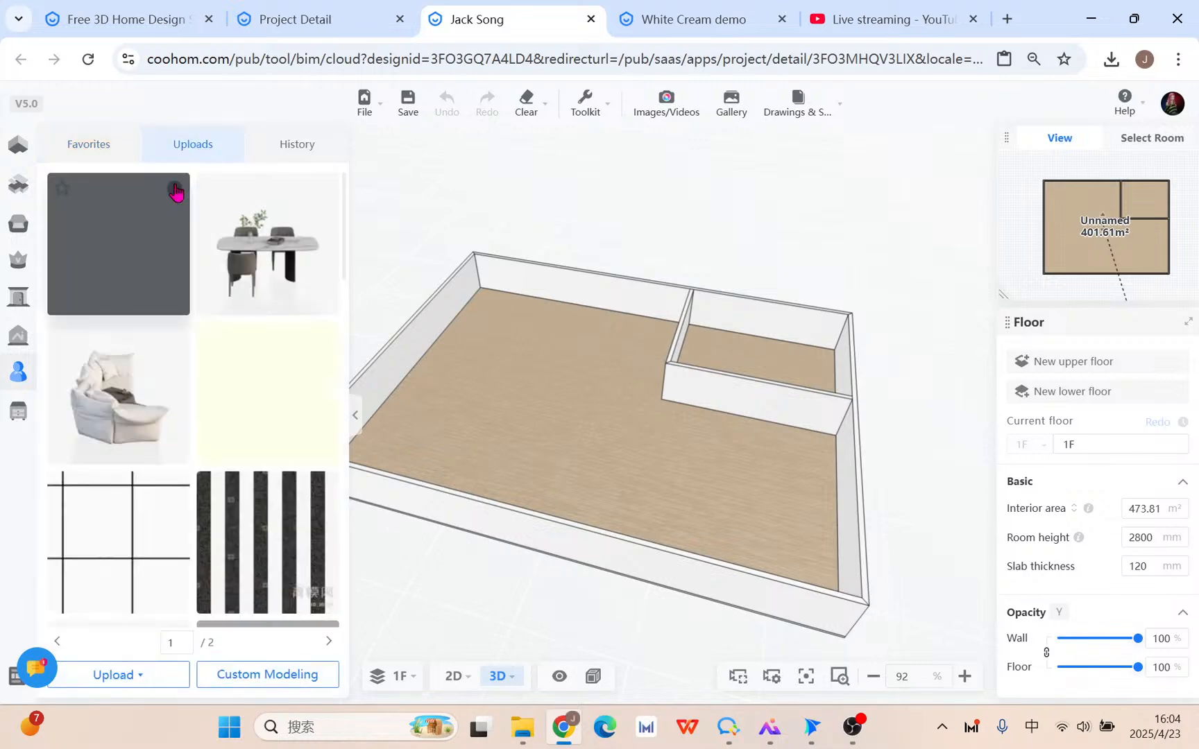
{"action": "key", "text": "alt+a"}
Capture the uploads panel with red circles on Custom Modeling, My Account and Uploads.
{"action": "mouse_move", "coordinate": [2, 96]}
{"action": "left_mouse_down"}
{"action": "mouse_move", "coordinate": [439, 607]}
{"action": "mouse_move", "coordinate": [401, 703]}
{"action": "left_mouse_up"}
{"action": "left_click", "coordinate": [56, 64]}
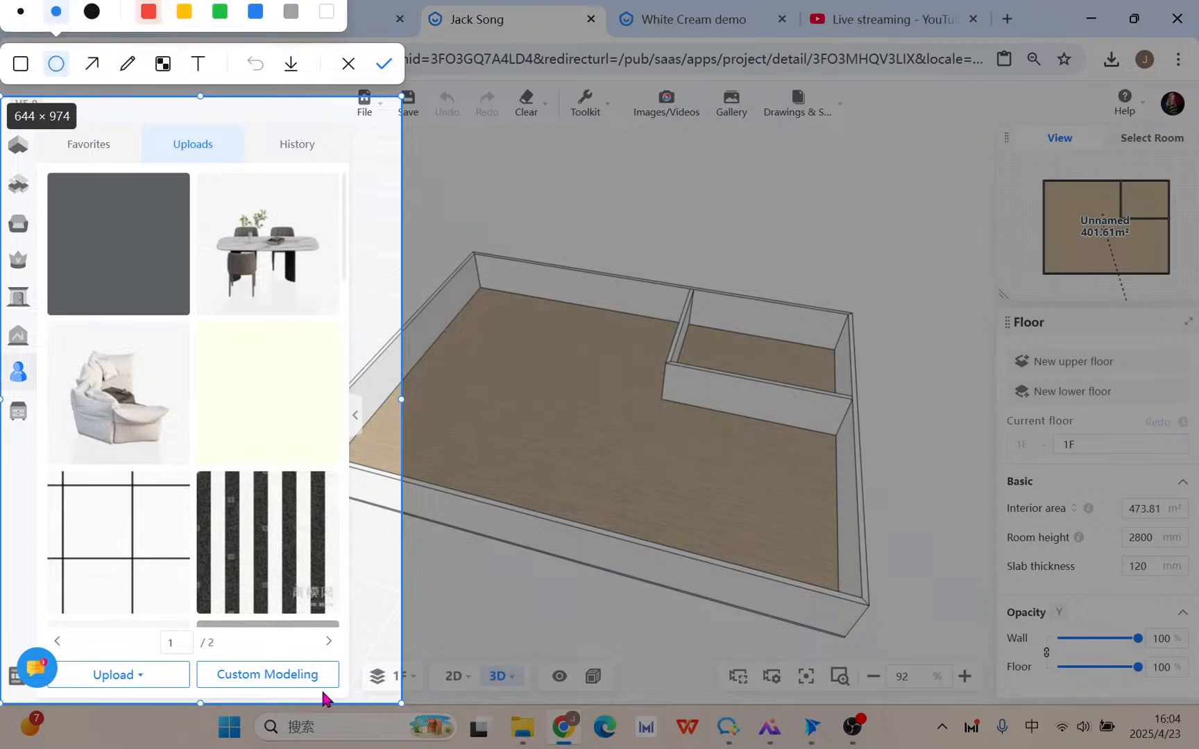
{"action": "left_click_drag", "start_coordinate": [178, 645], "coordinate": [356, 701]}
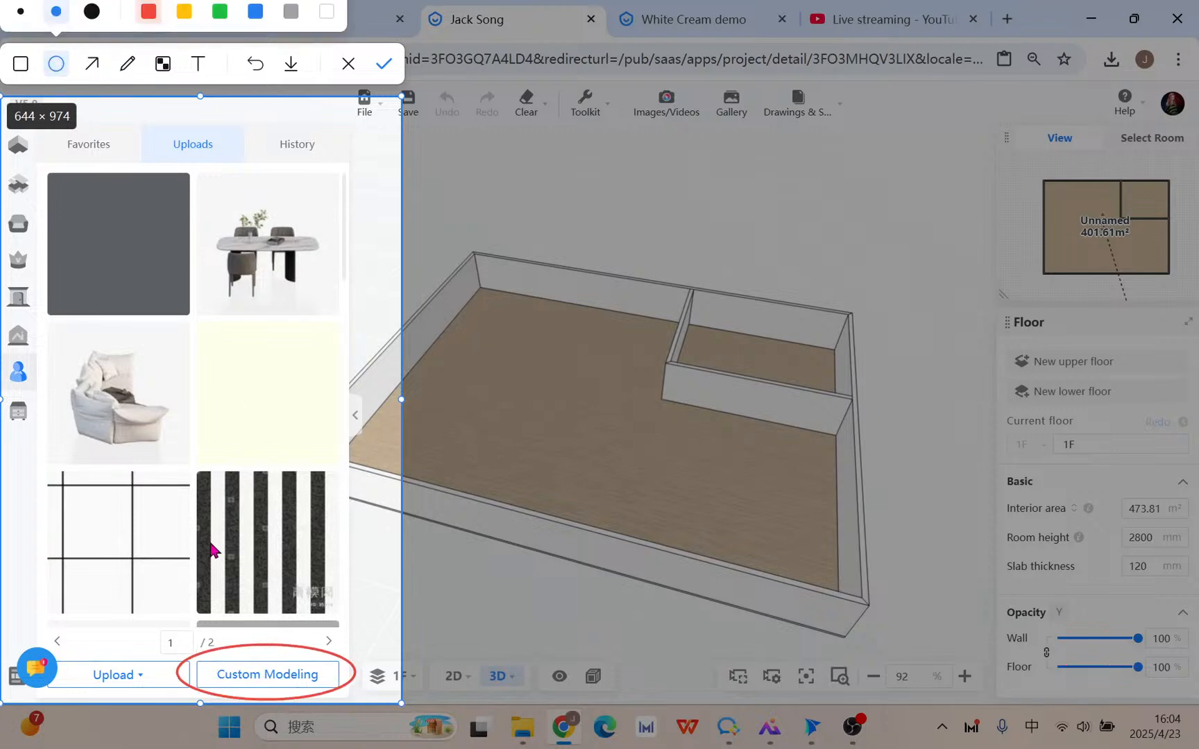
{"action": "left_click_drag", "start_coordinate": [1, 352], "coordinate": [43, 401]}
{"action": "mouse_move", "coordinate": [145, 104]}
{"action": "left_mouse_down"}
{"action": "mouse_move", "coordinate": [267, 188]}
{"action": "mouse_move", "coordinate": [263, 180]}
{"action": "left_mouse_up"}
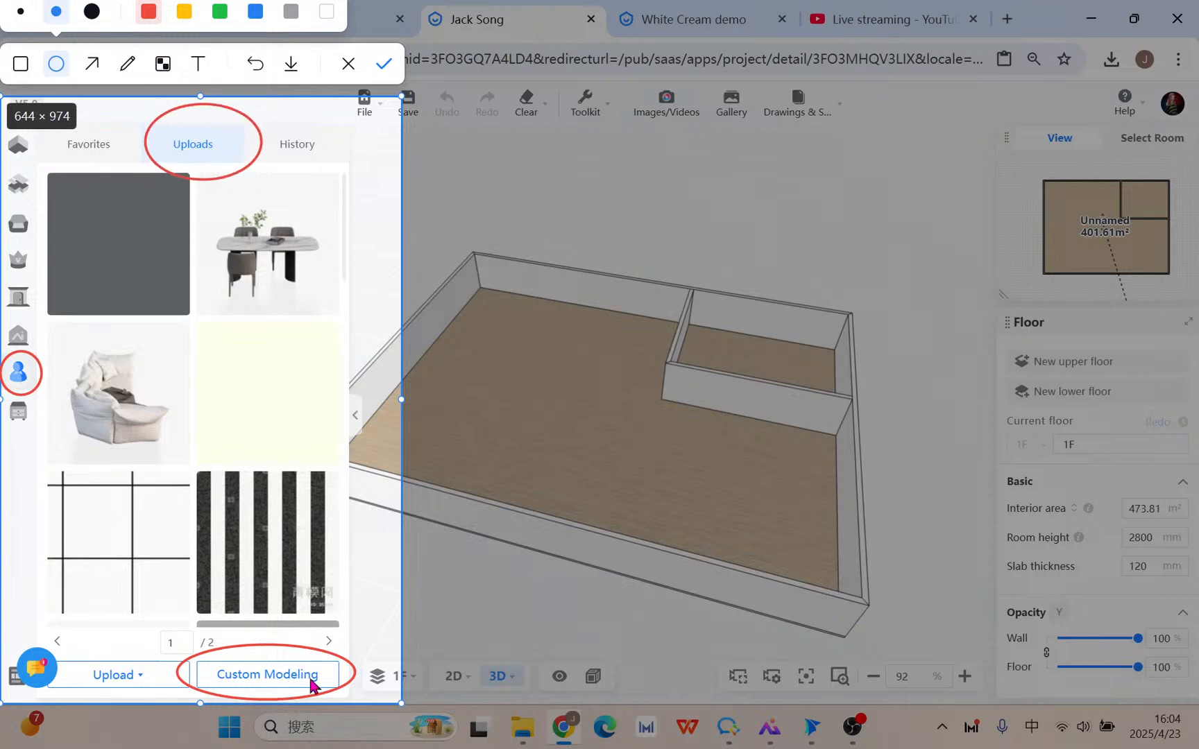
{"action": "left_click", "coordinate": [384, 64]}
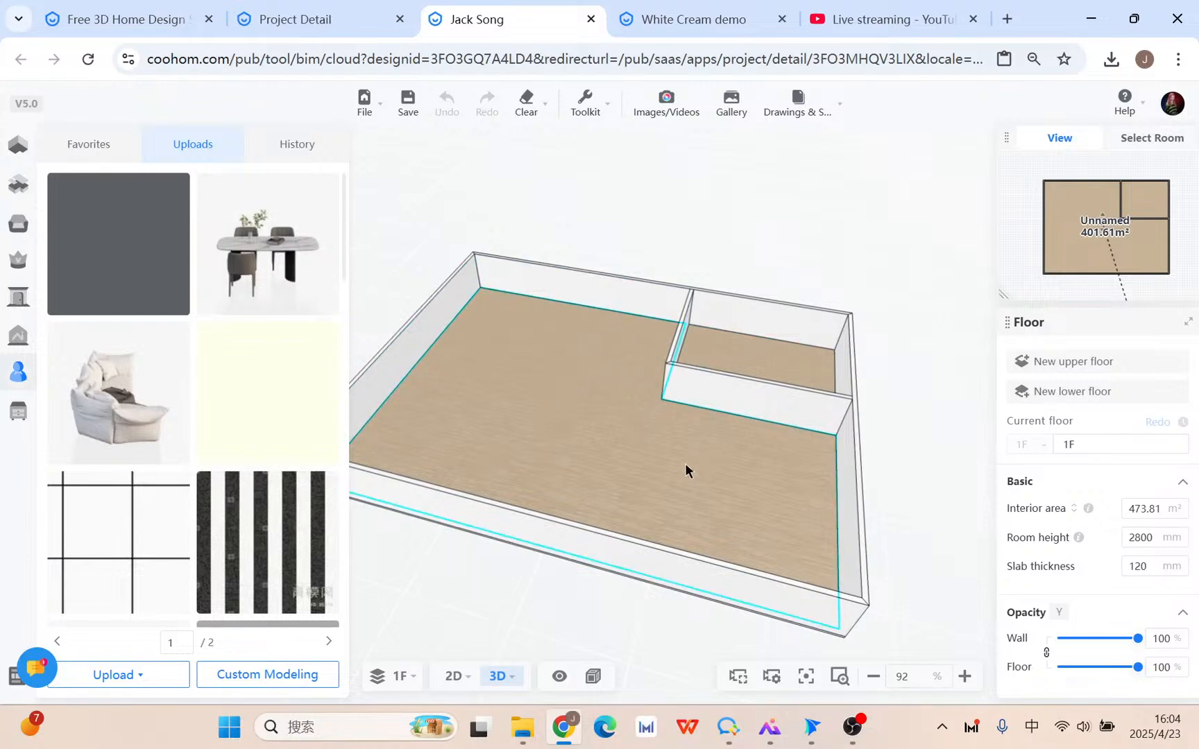
Check My Account > Uploads, then bring the Advanced Tool tiles back up.
{"action": "left_click", "coordinate": [46, 416]}
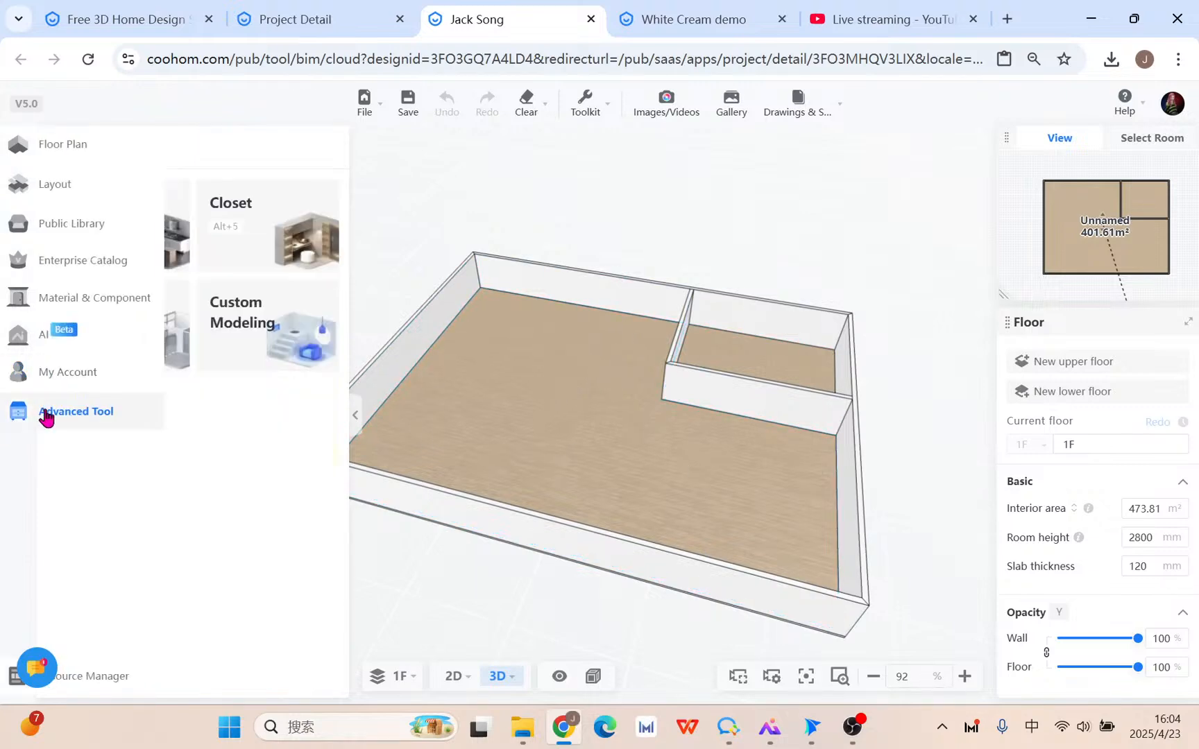
{"action": "left_click", "coordinate": [19, 382]}
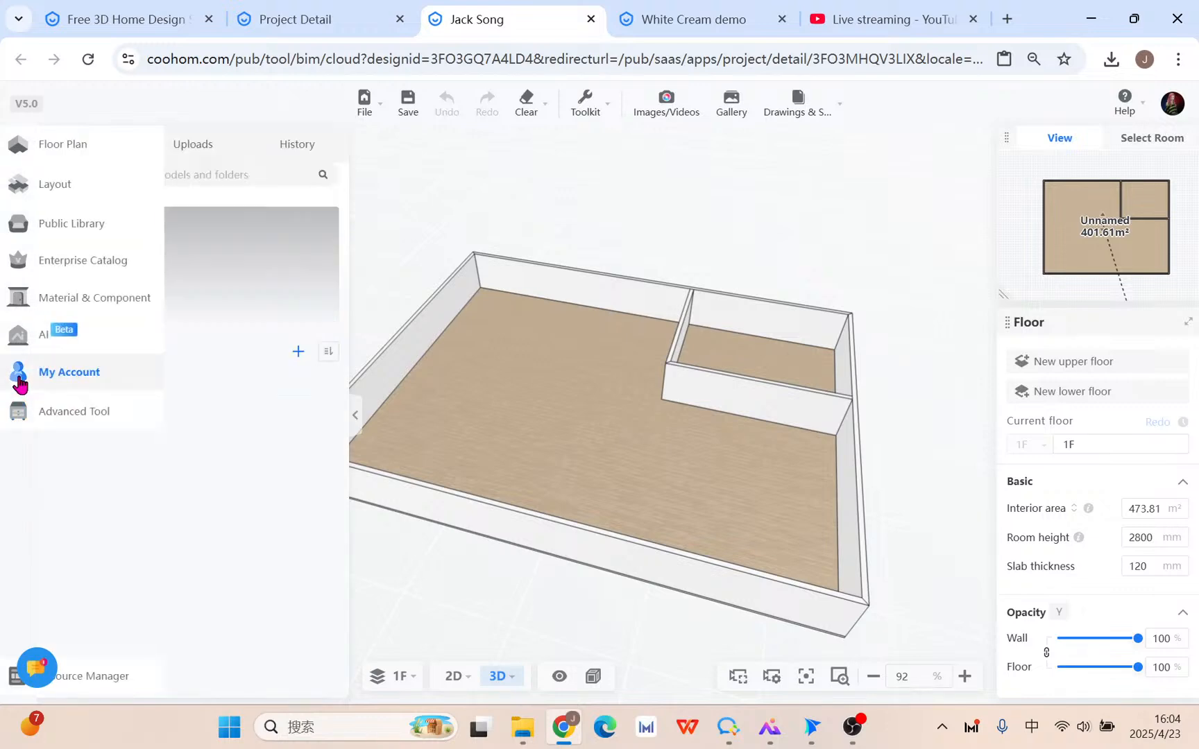
{"action": "left_click", "coordinate": [182, 144]}
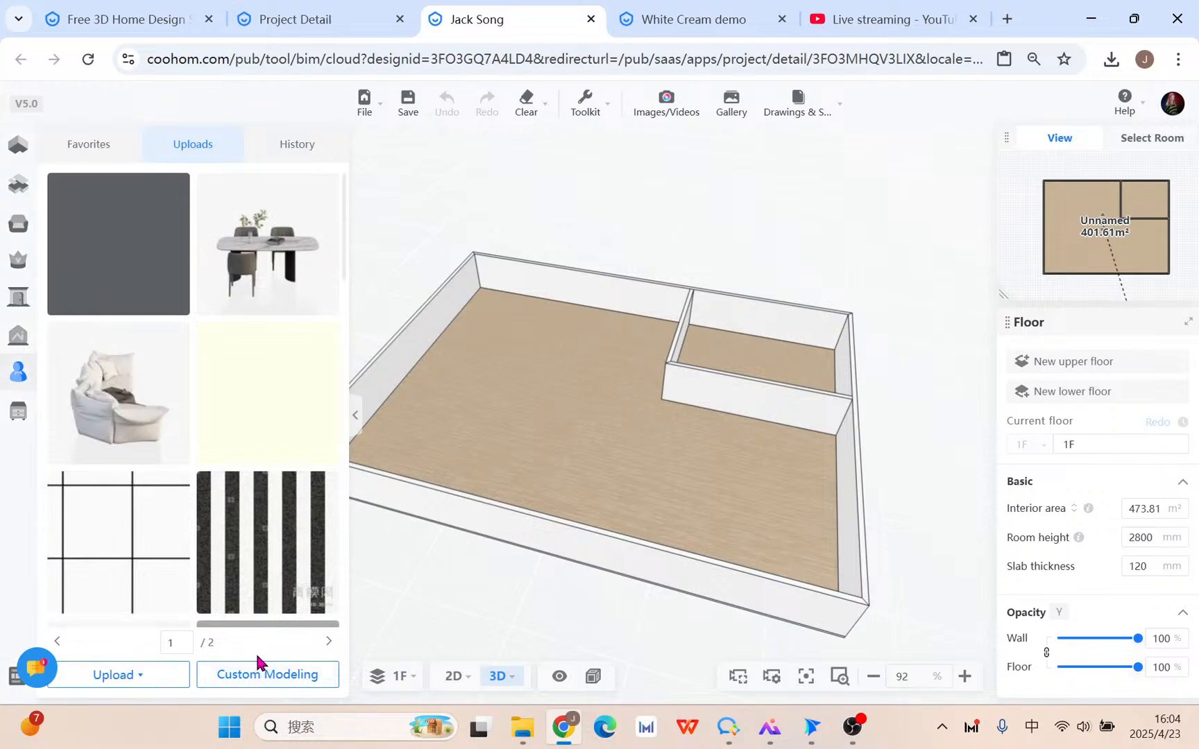
{"action": "left_click", "coordinate": [17, 416]}
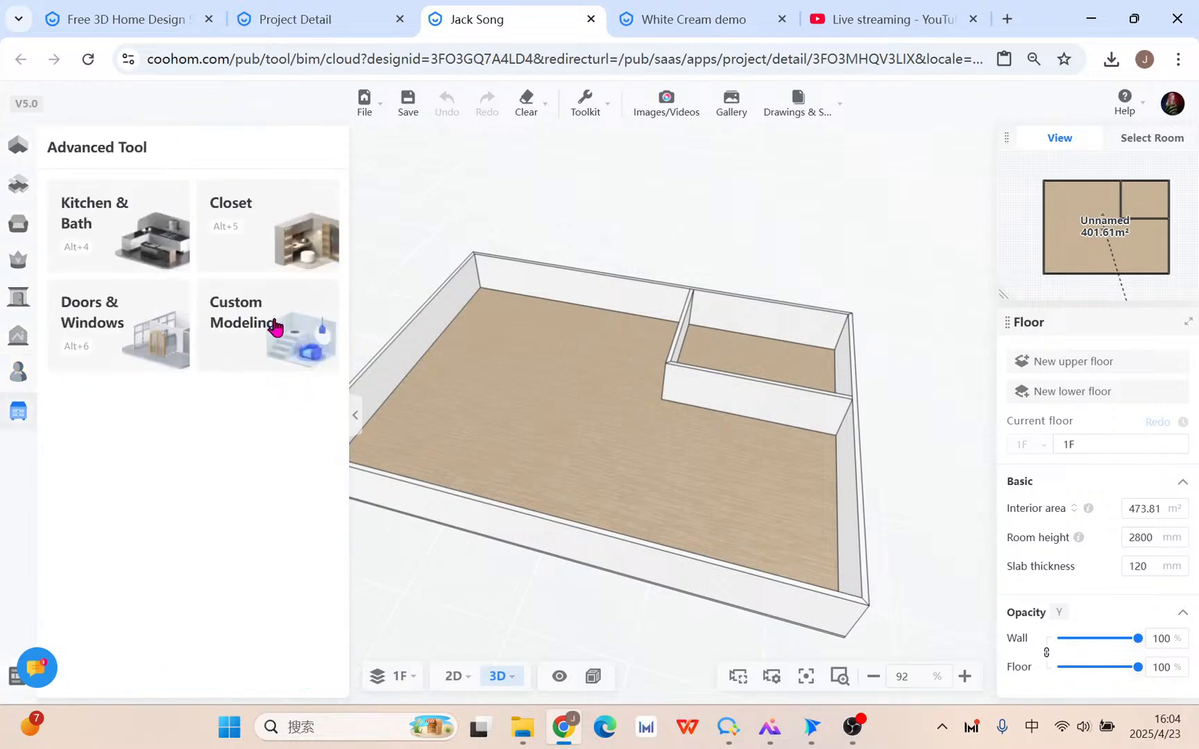
Enter Custom Modeling for the room and orbit to face the back wall.
{"action": "left_click", "coordinate": [271, 328]}
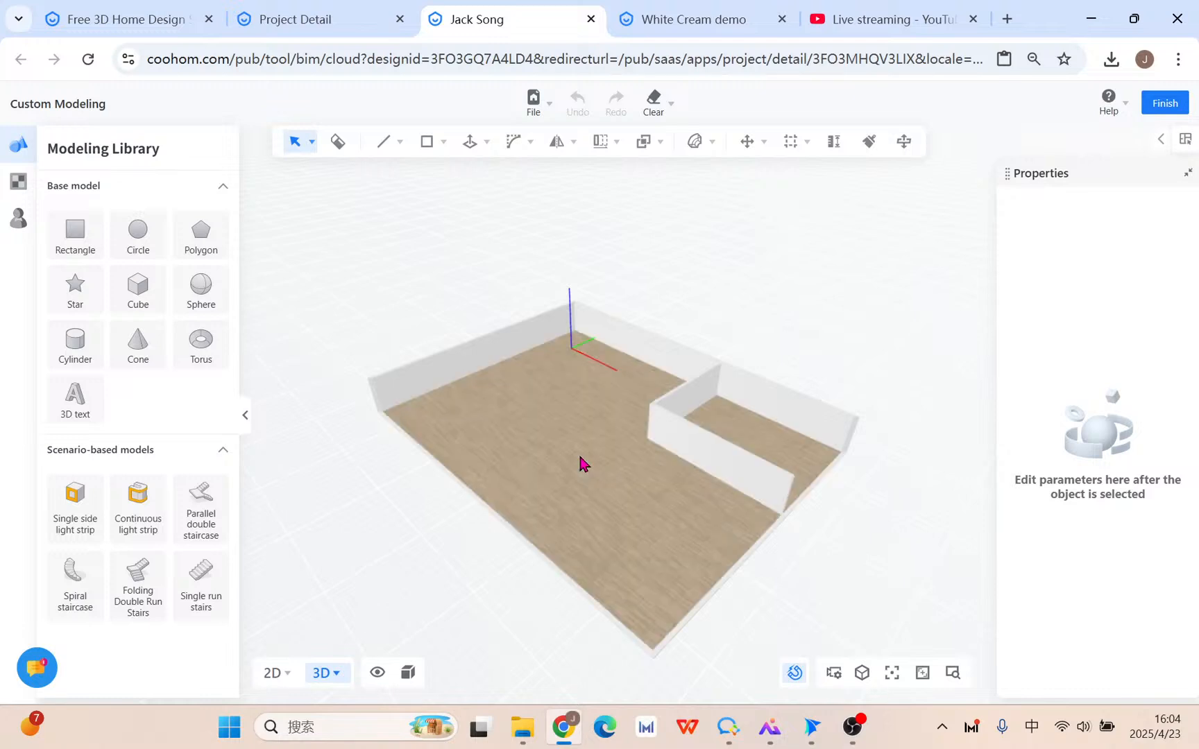
{"action": "left_click_drag", "start_coordinate": [523, 501], "coordinate": [564, 326]}
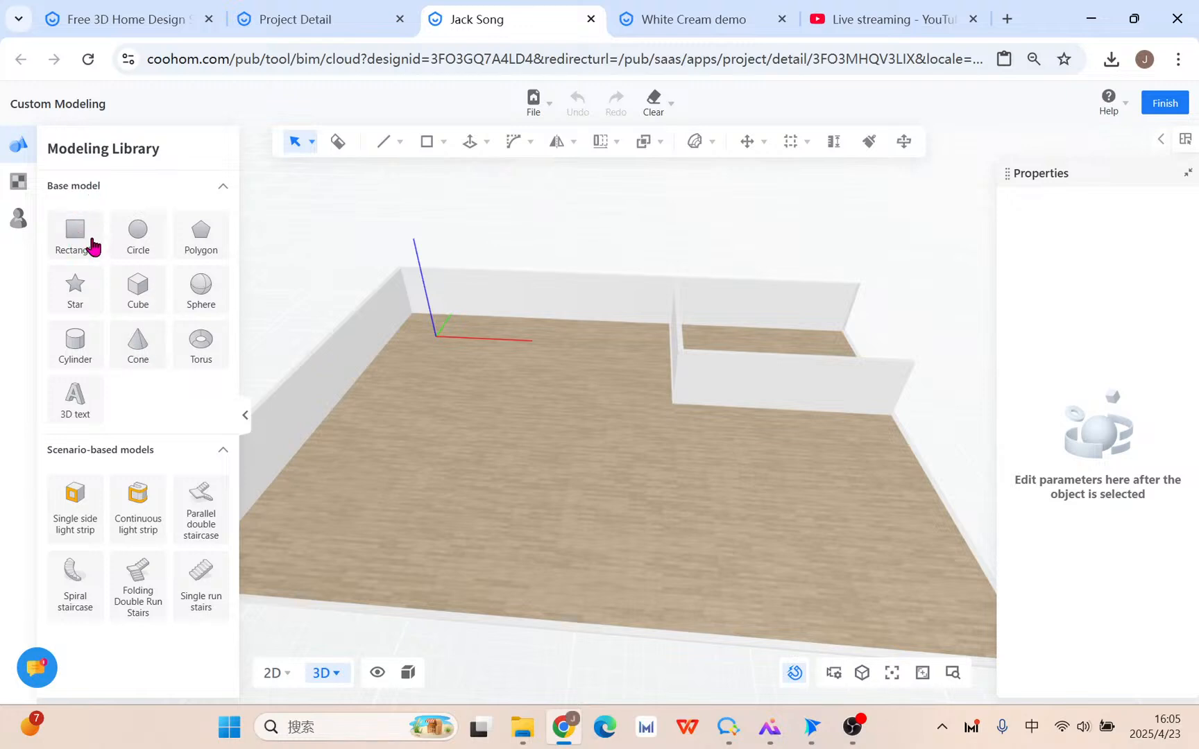
{"action": "left_click", "coordinate": [95, 298]}
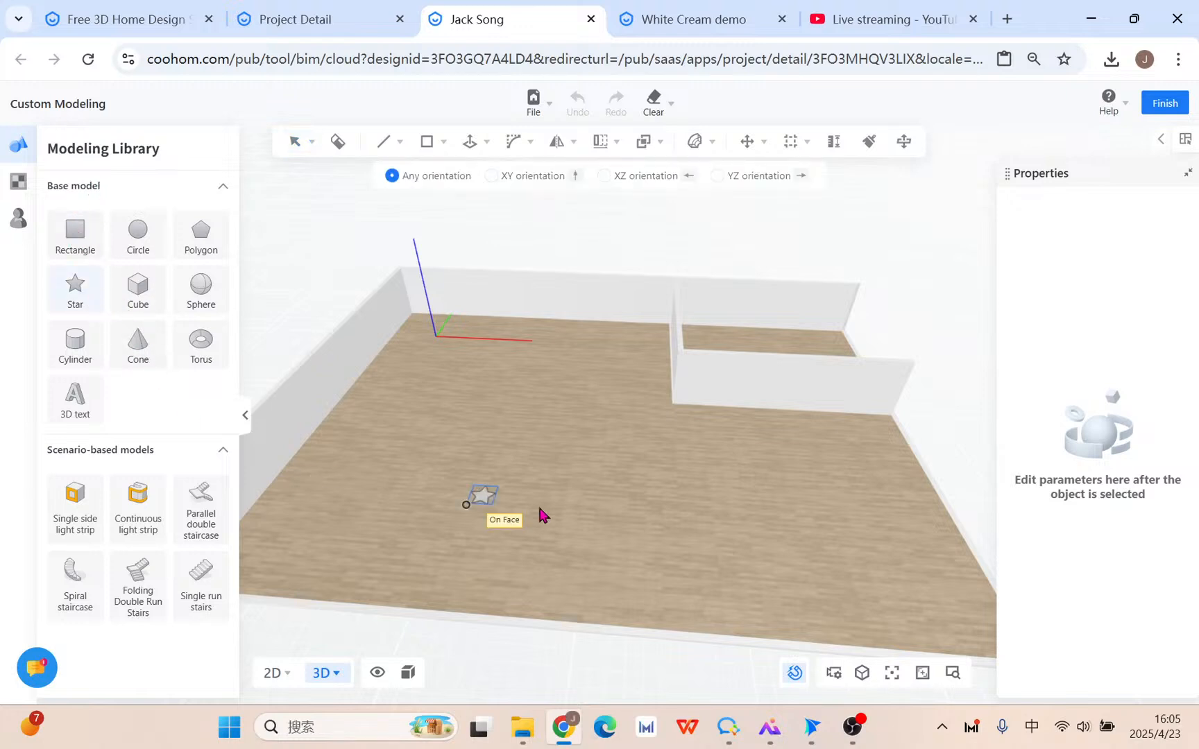
{"action": "left_click", "coordinate": [573, 487]}
{"action": "scroll", "coordinate": [590, 510], "scroll_direction": "up", "scroll_amount": 2}
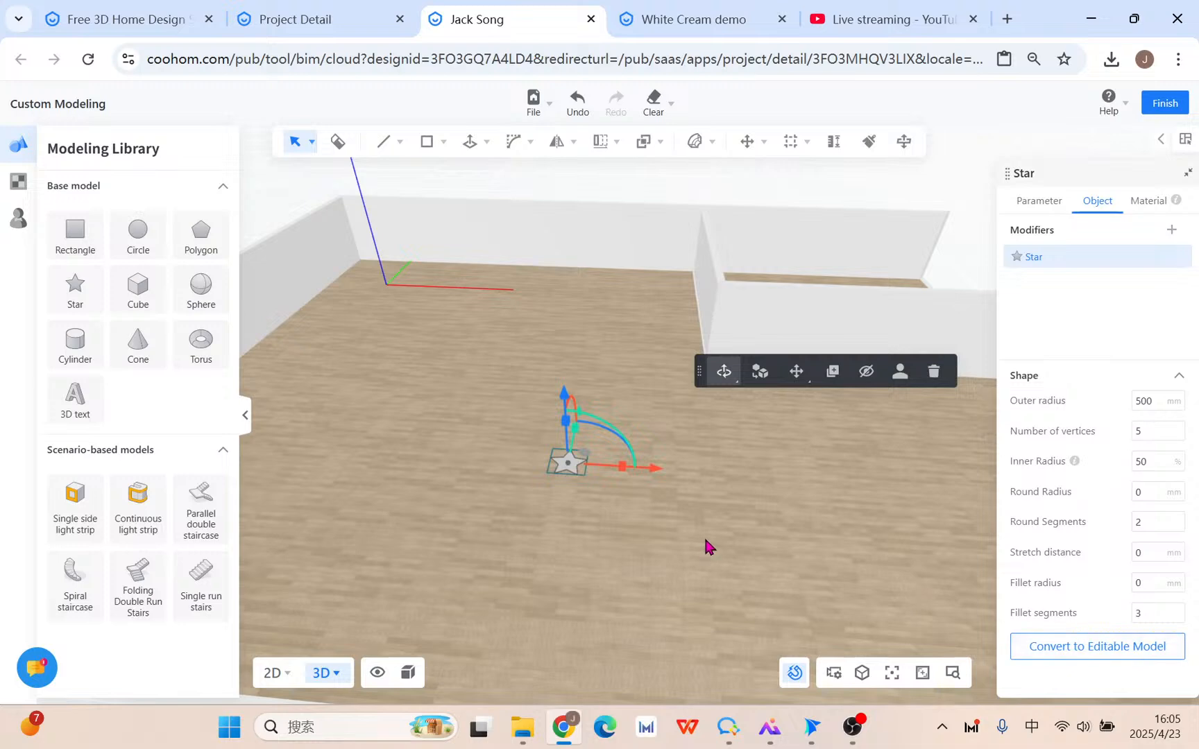
{"action": "left_click", "coordinate": [934, 371]}
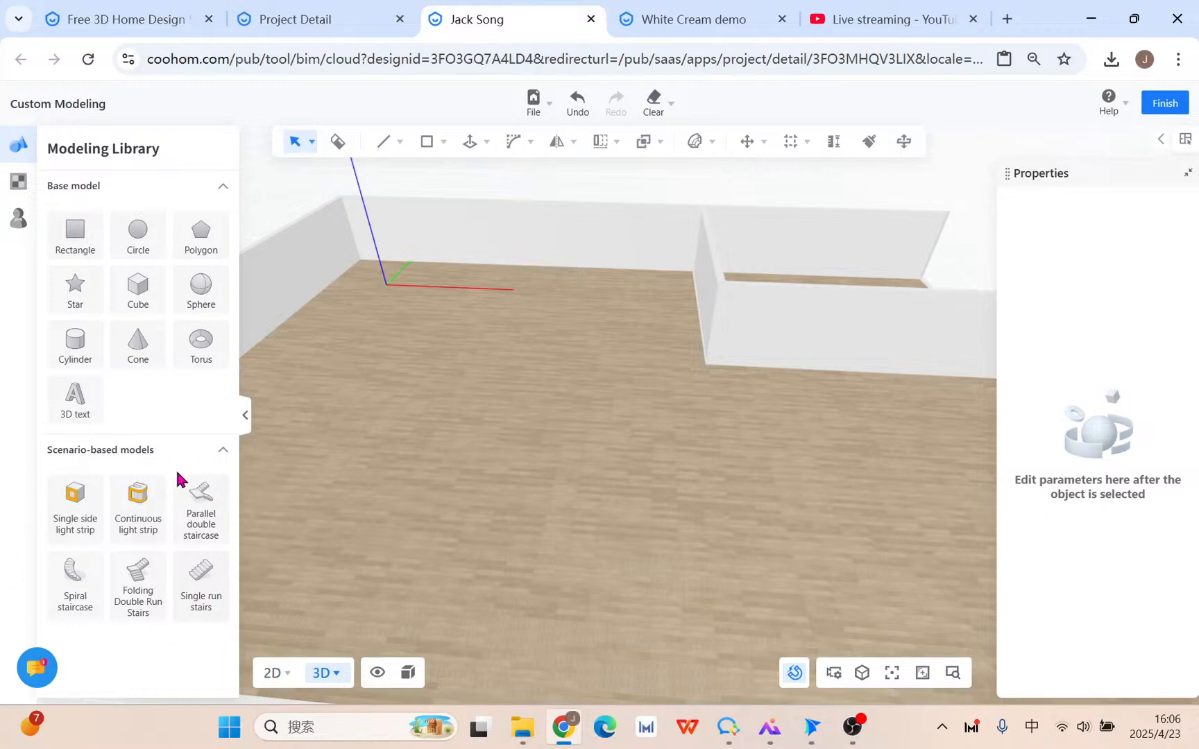
{"action": "left_click_drag", "start_coordinate": [193, 472], "coordinate": [544, 501]}
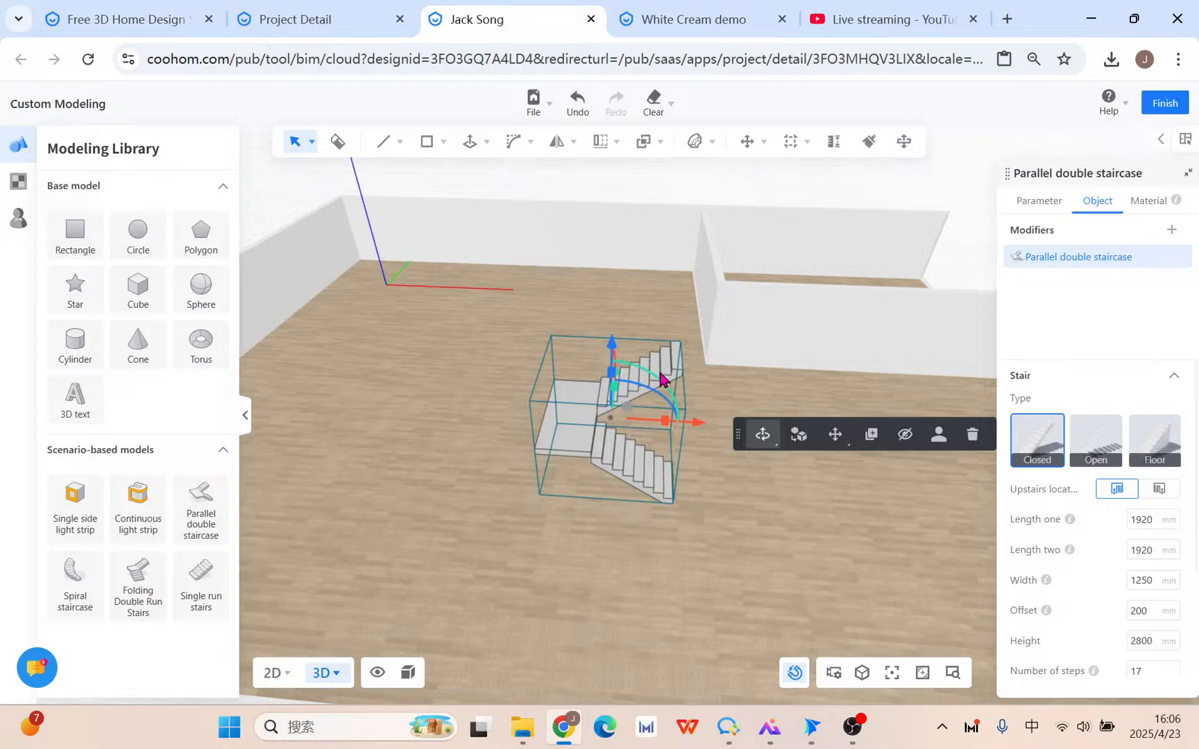
{"action": "left_click", "coordinate": [970, 437]}
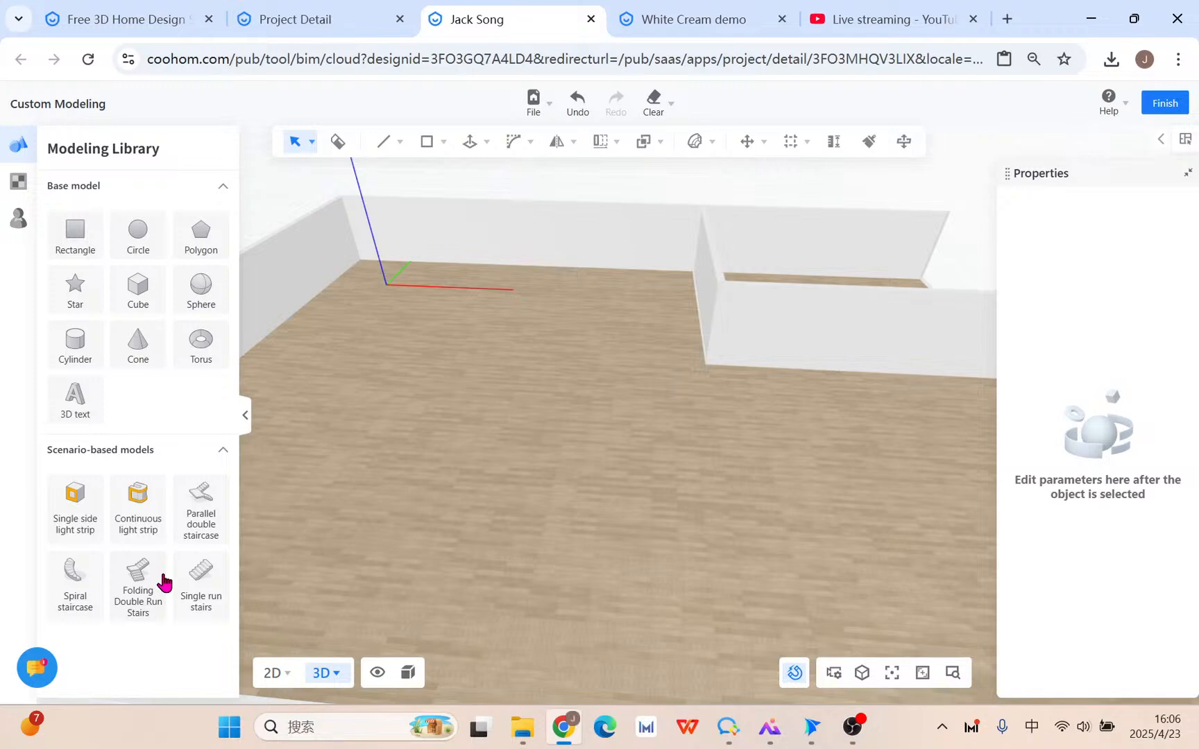
Browse the Material Library's uploaded materials, then open the Private models library.
{"action": "left_click", "coordinate": [20, 183]}
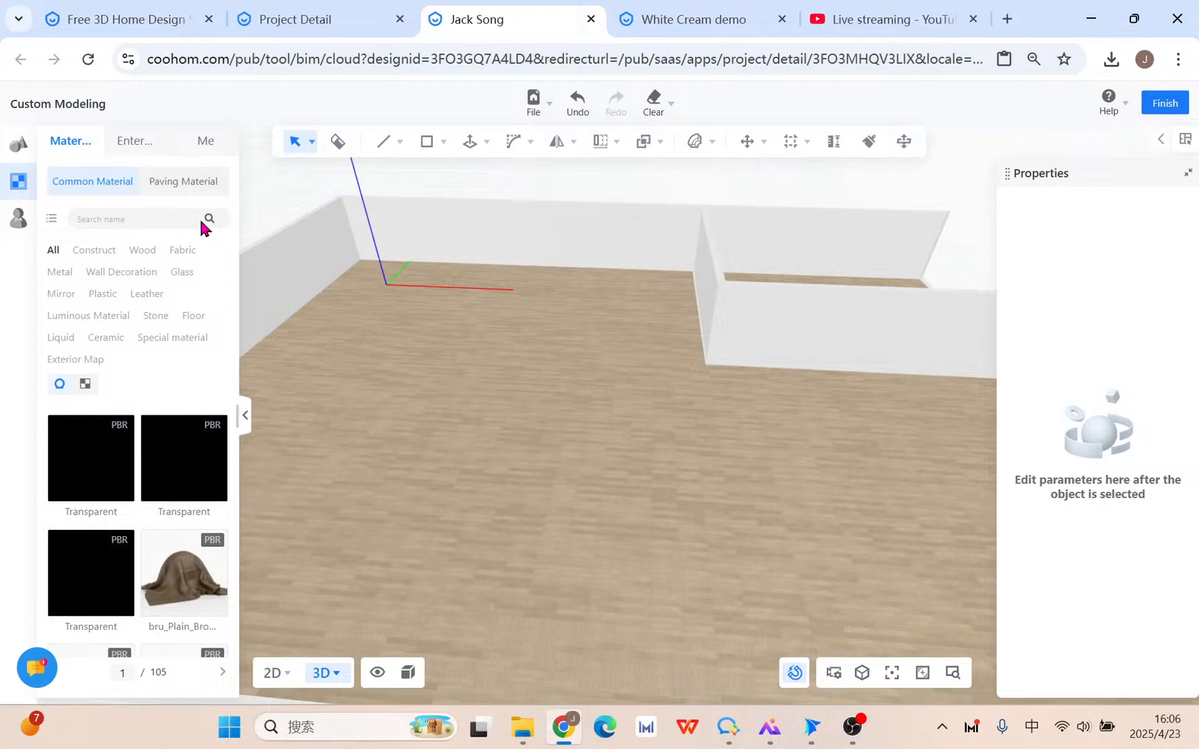
{"action": "left_click", "coordinate": [192, 150]}
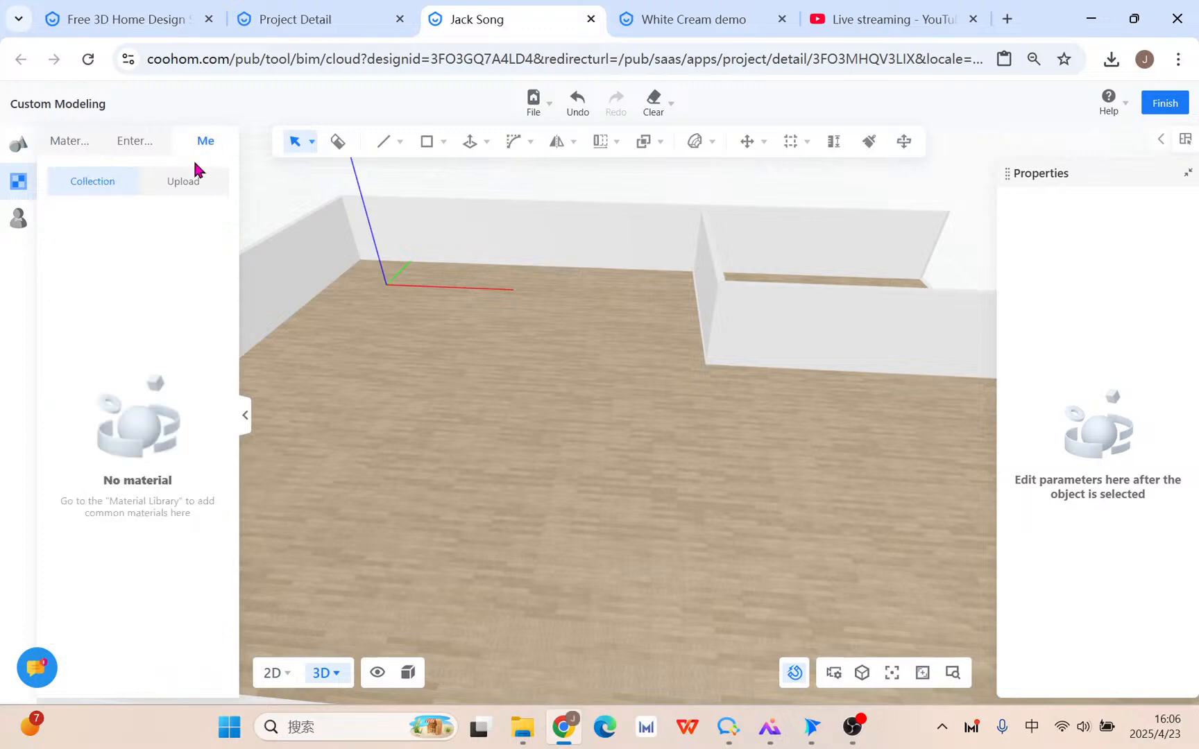
{"action": "left_click", "coordinate": [192, 182]}
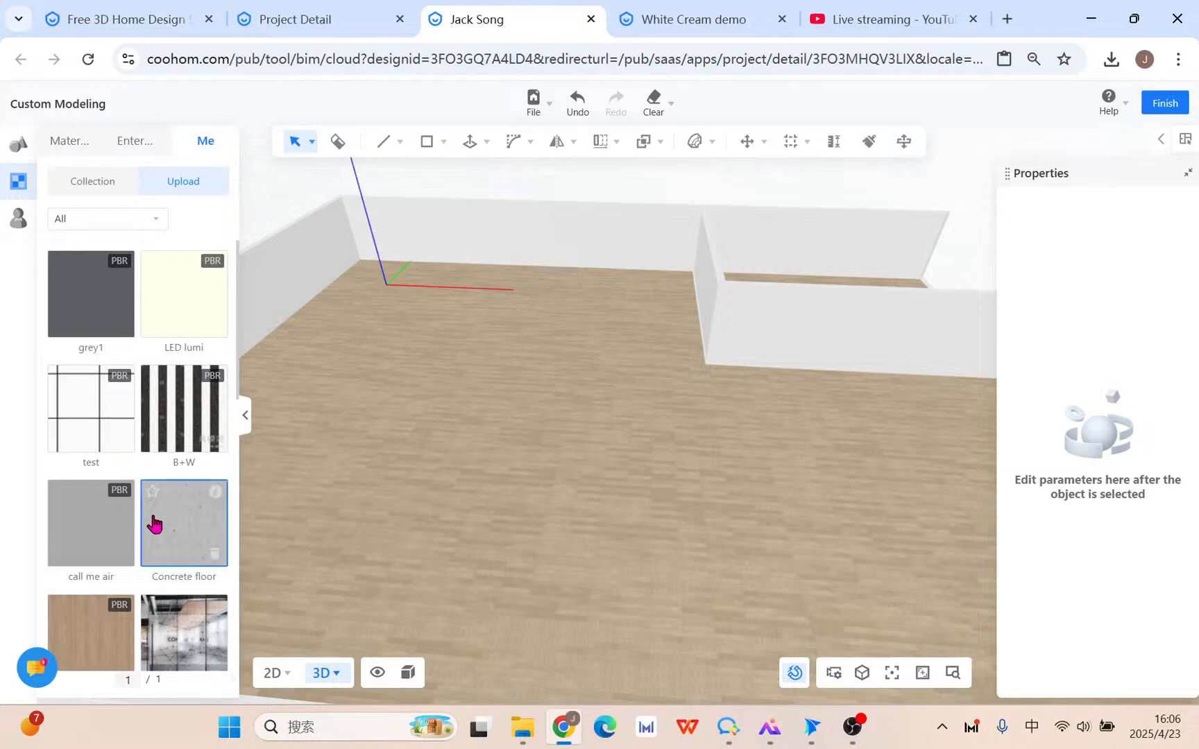
{"action": "left_click", "coordinate": [69, 142]}
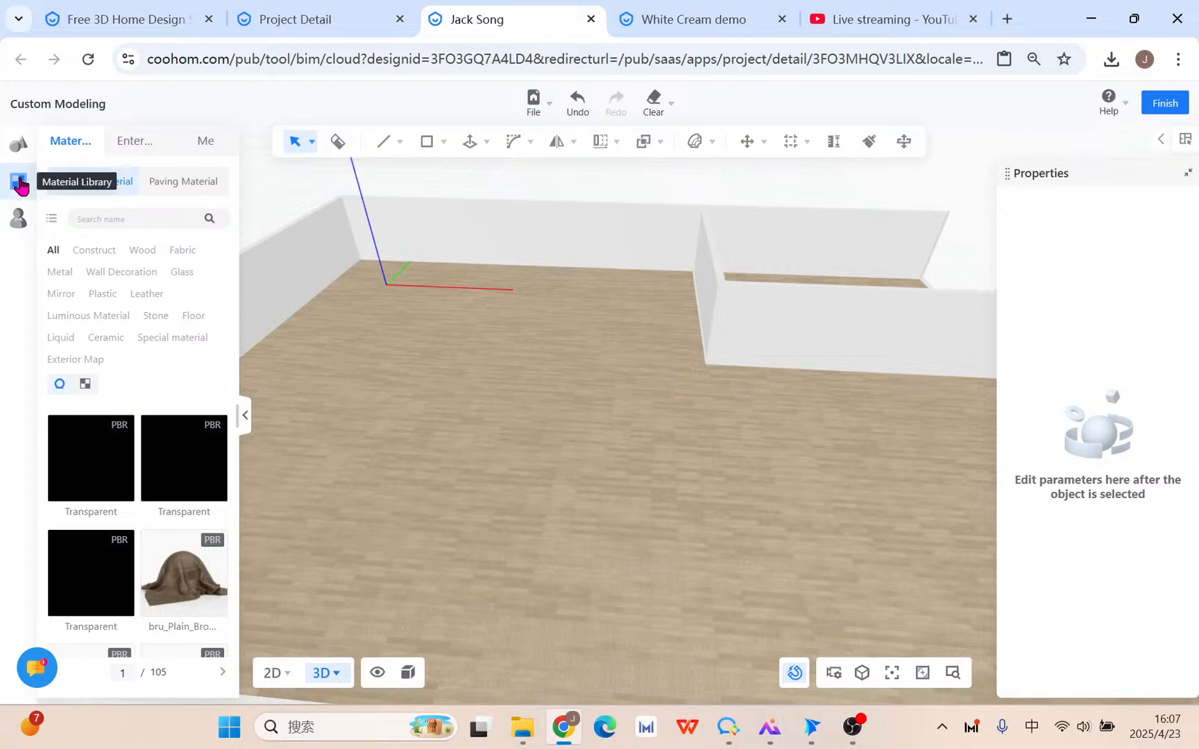
{"action": "left_click", "coordinate": [18, 219]}
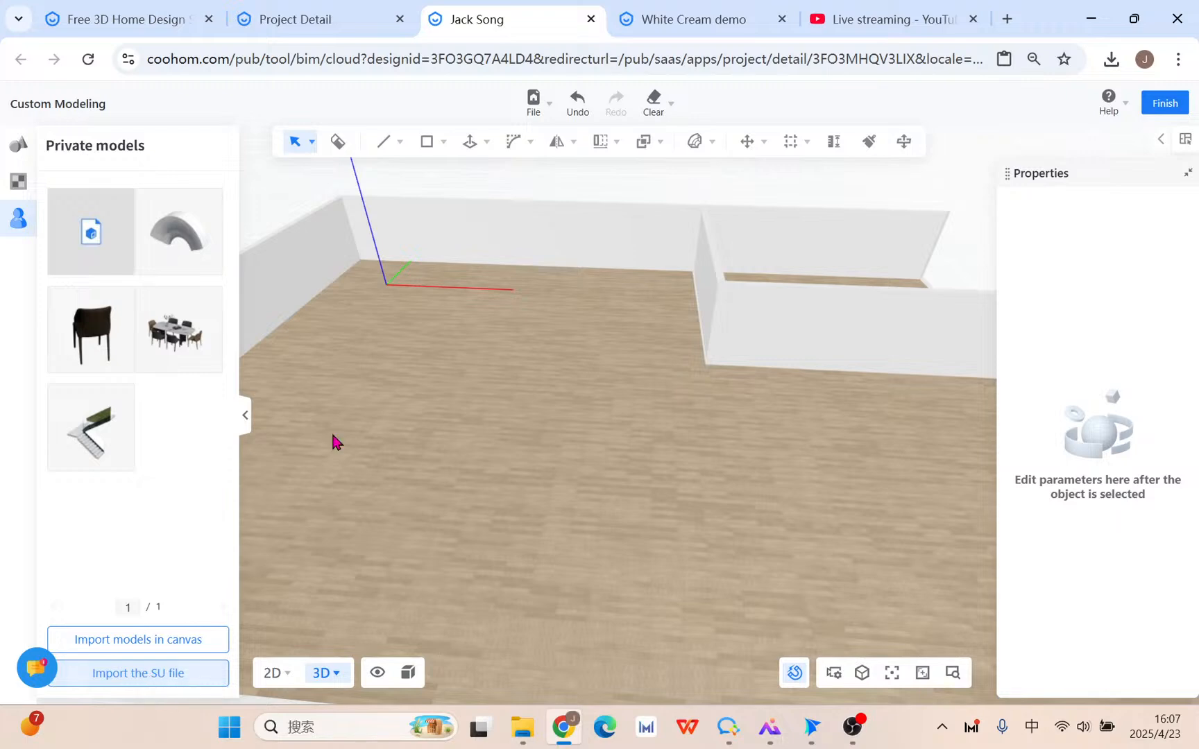
{"action": "left_click", "coordinate": [20, 148]}
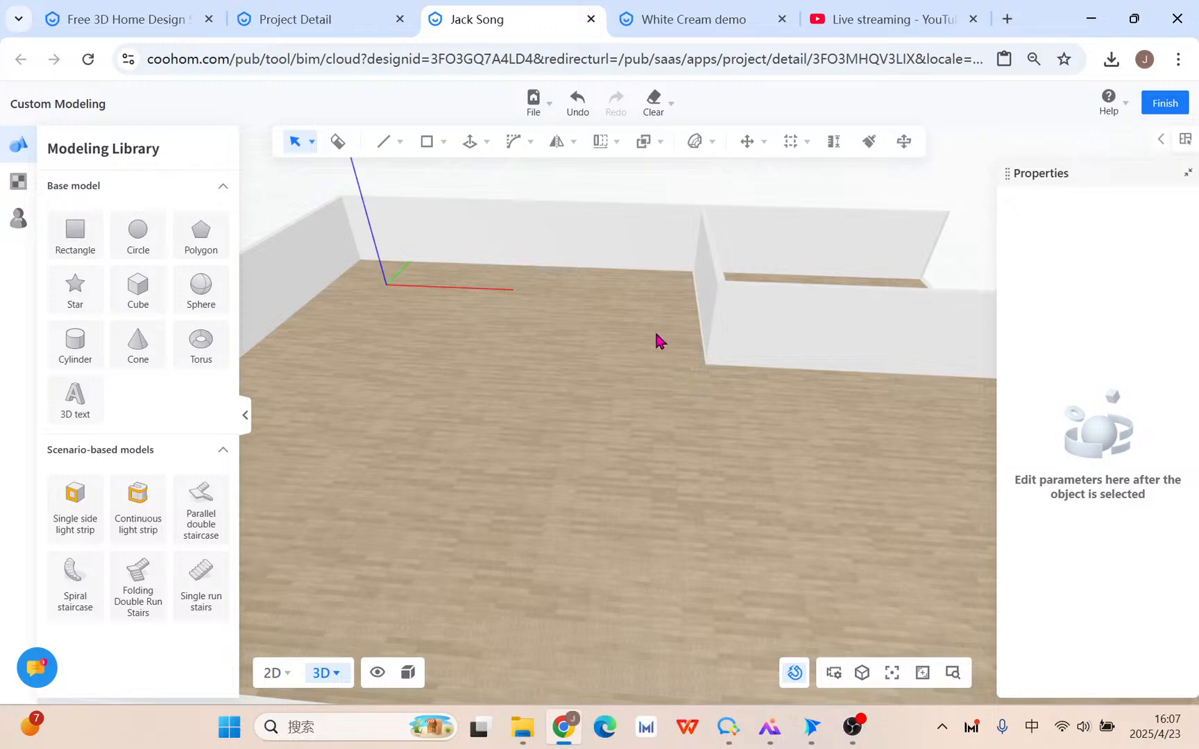
{"action": "middle_click_drag", "start_coordinate": [657, 334], "coordinate": [643, 375]}
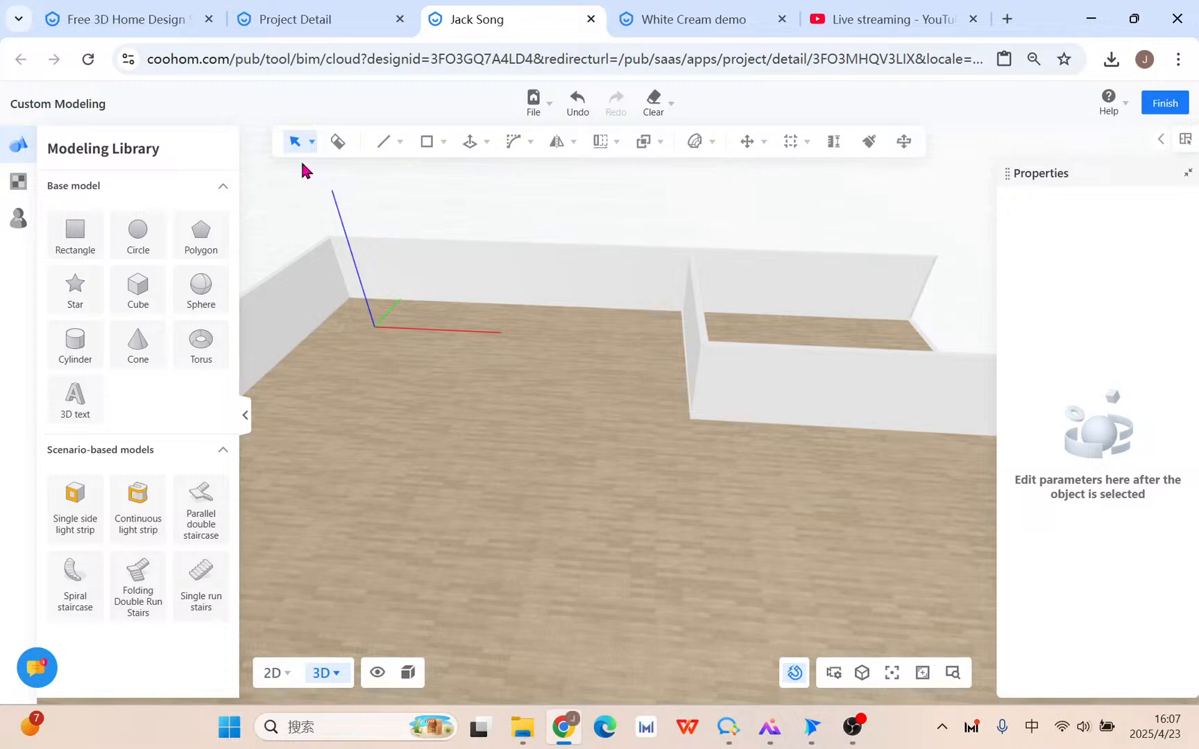
{"action": "mouse_move", "coordinate": [312, 132]}
{"action": "mouse_move", "coordinate": [549, 108]}
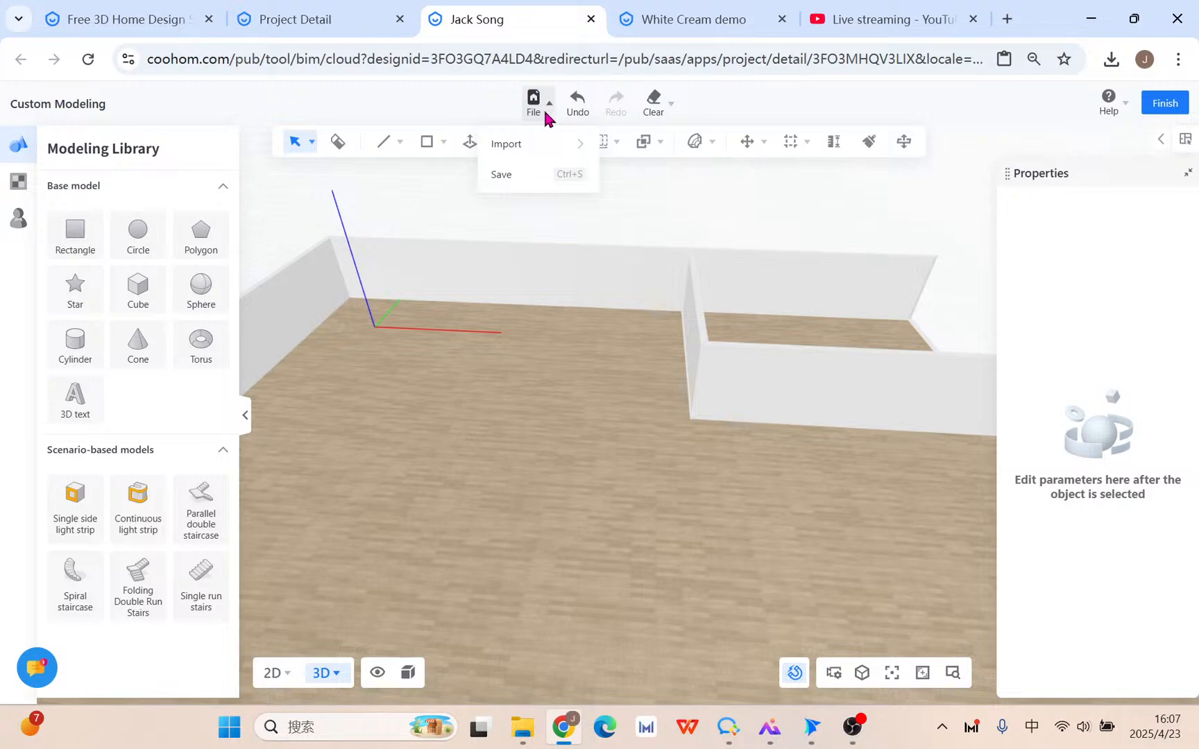
{"action": "left_click", "coordinate": [8, 224]}
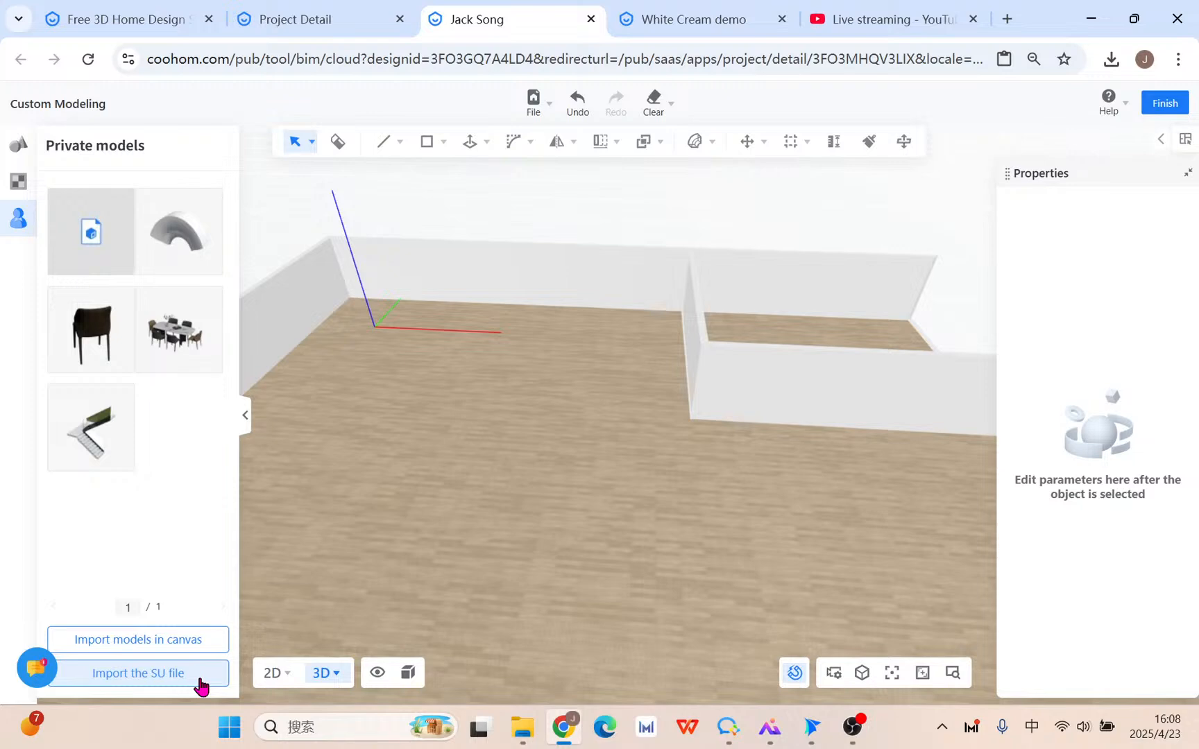
Place the dining set from Private models on the floor, then delete it.
{"action": "left_click", "coordinate": [159, 362]}
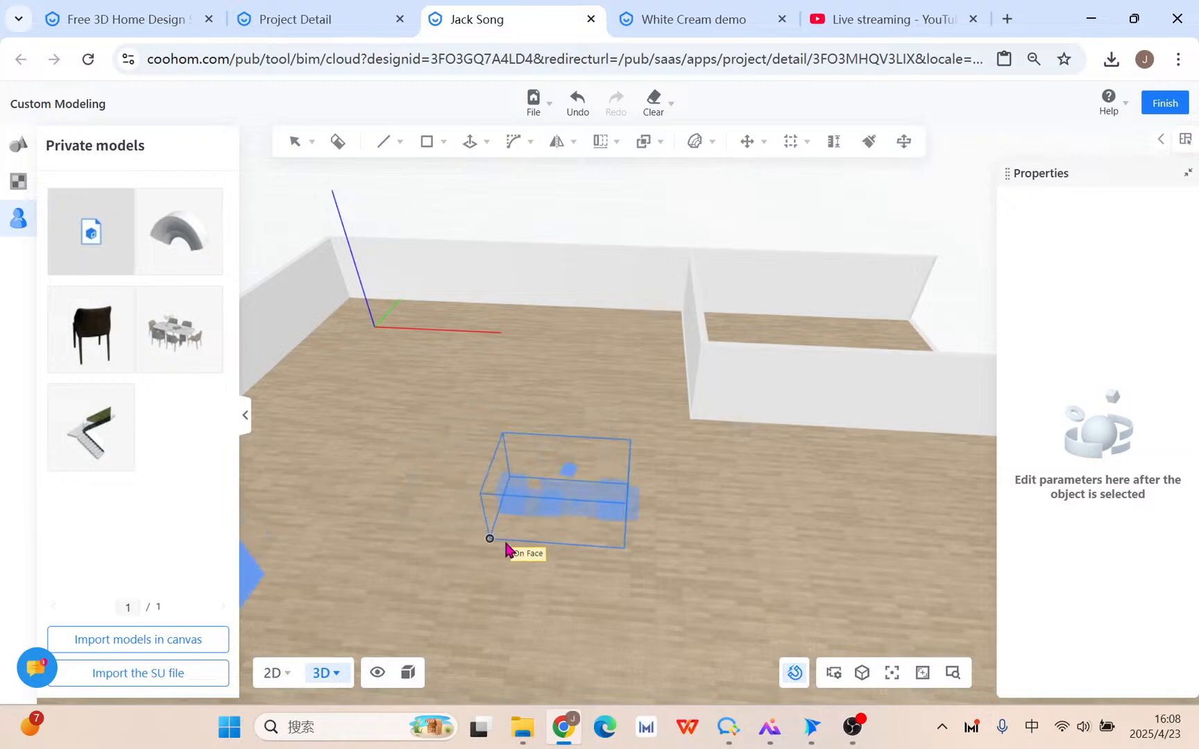
{"action": "left_click", "coordinate": [613, 549]}
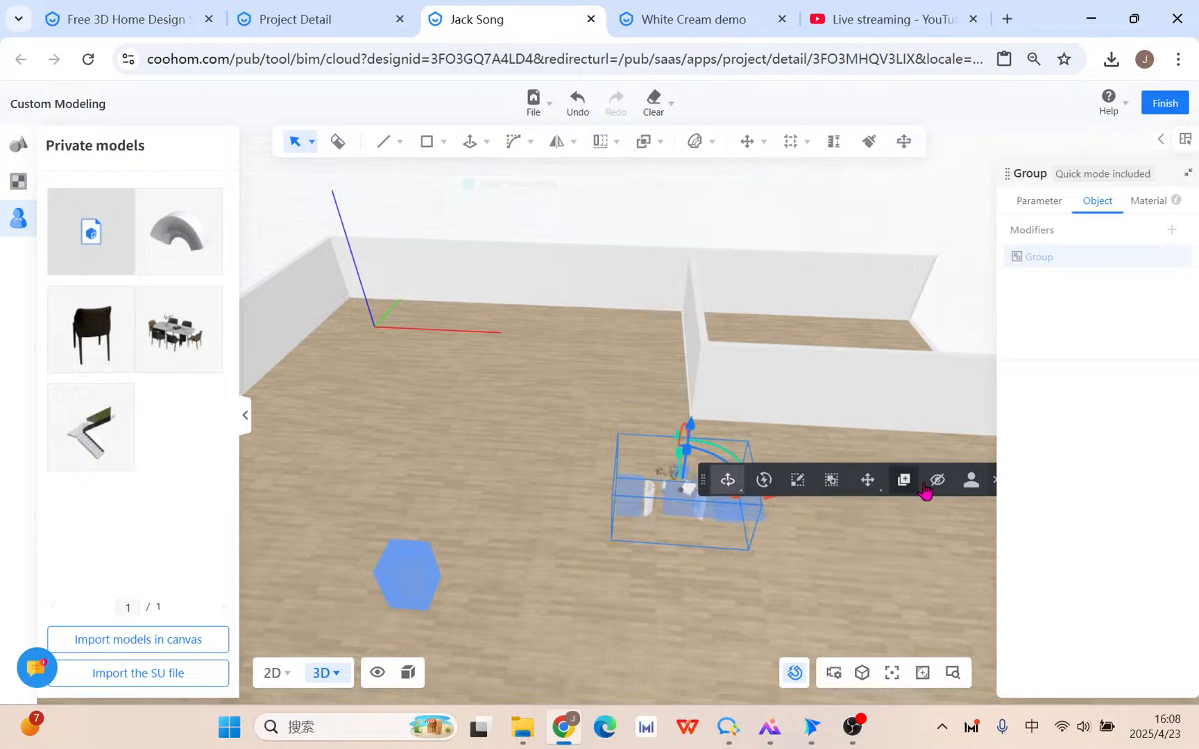
{"action": "key", "text": "Delete"}
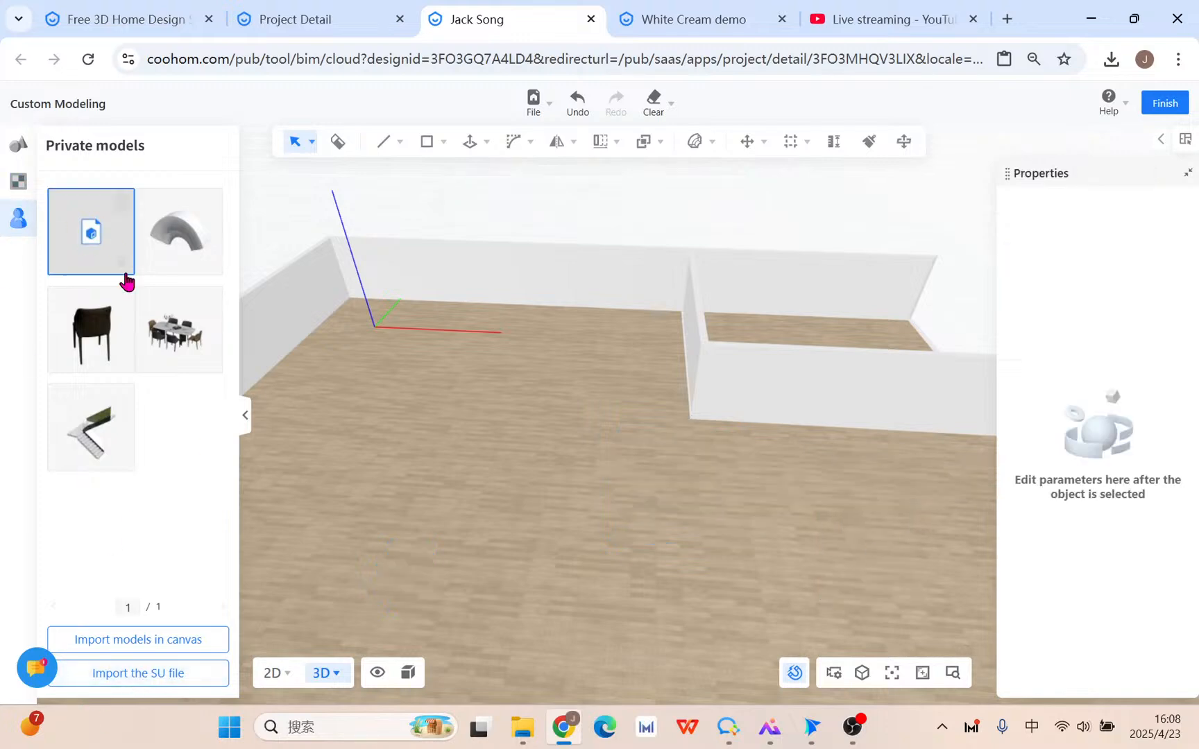
Drop a Star from the Modeling Library onto the floor and delete it.
{"action": "left_click", "coordinate": [544, 107]}
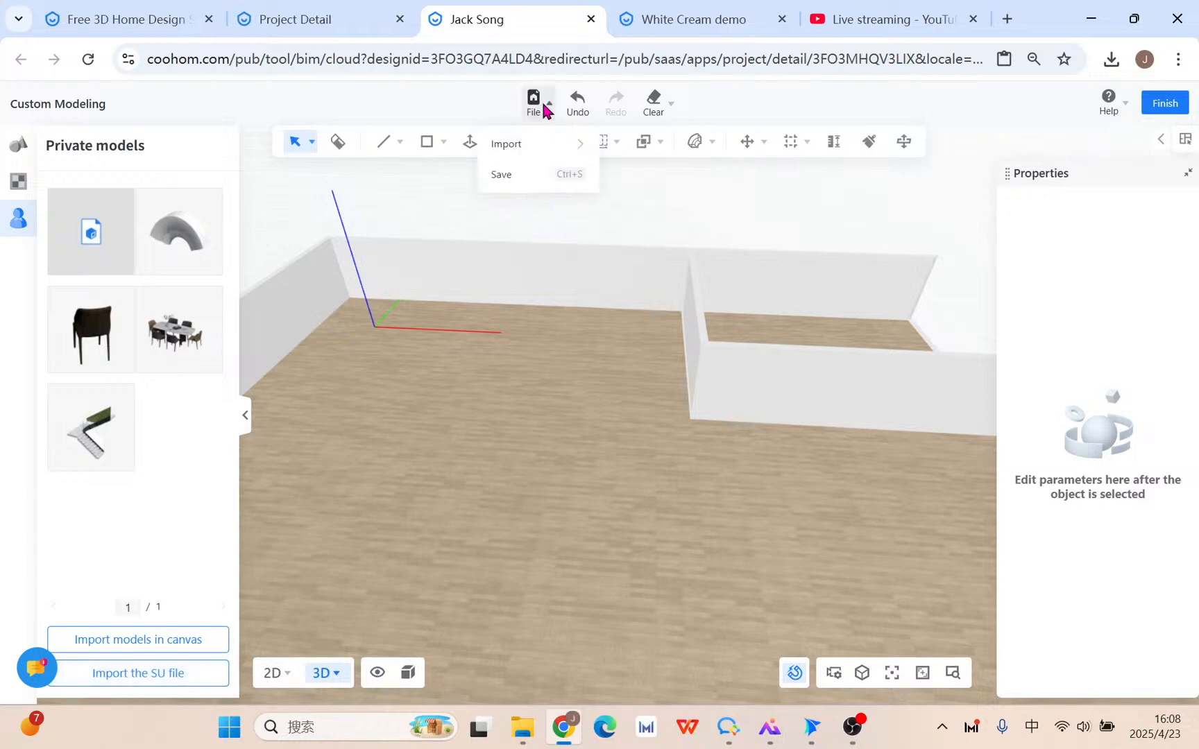
{"action": "mouse_move", "coordinate": [512, 151]}
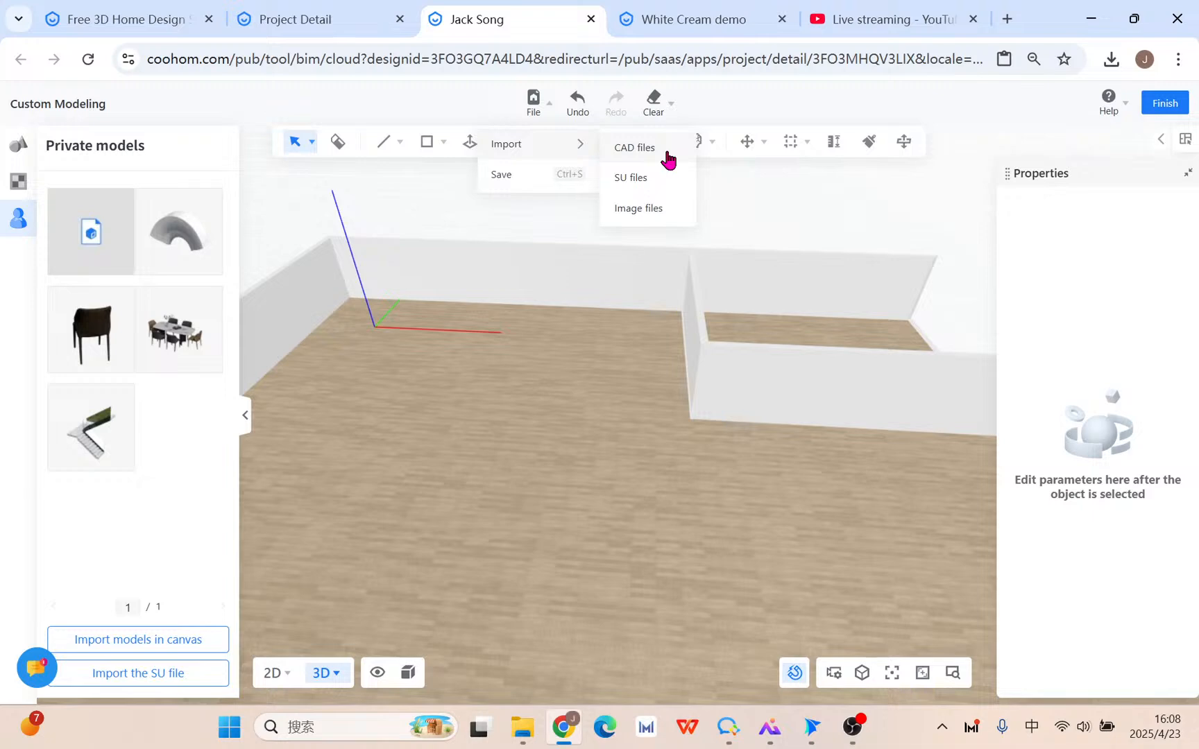
{"action": "left_click", "coordinate": [17, 146]}
{"action": "left_click_drag", "start_coordinate": [81, 301], "coordinate": [576, 504]}
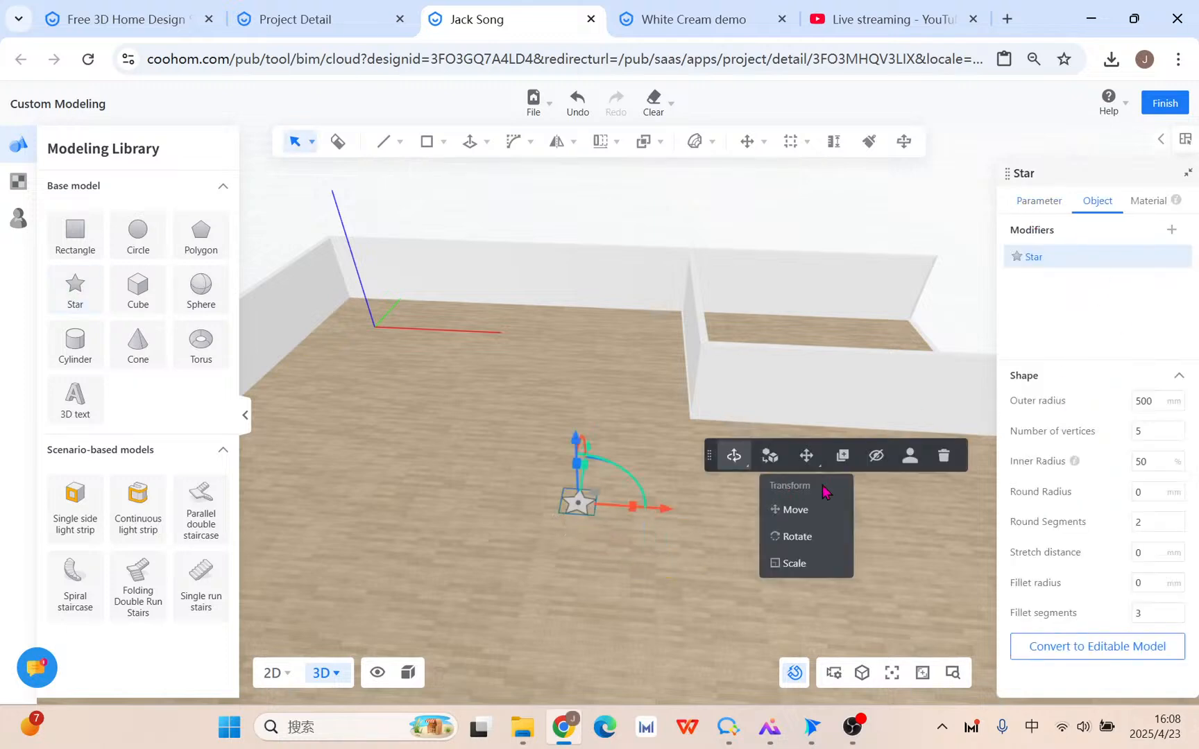
{"action": "left_click", "coordinate": [943, 466]}
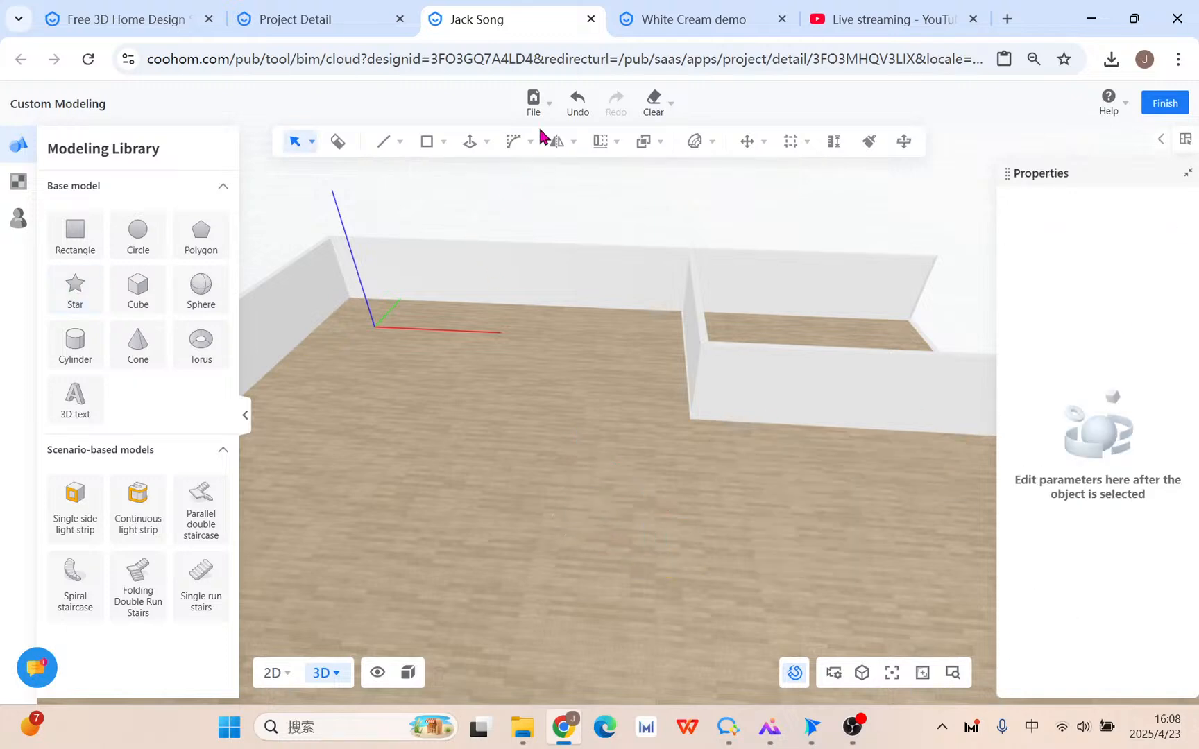
Look through the File and Clear menu options without changing anything.
{"action": "left_click", "coordinate": [536, 108]}
{"action": "mouse_move", "coordinate": [552, 143]}
Pan, orbit and zoom in close to the floor corner where the axes meet.
{"action": "mouse_move", "coordinate": [551, 148]}
{"action": "mouse_move", "coordinate": [636, 114]}
{"action": "middle_click_drag", "start_coordinate": [586, 393], "coordinate": [721, 489]}
{"action": "scroll", "coordinate": [715, 503], "scroll_direction": "up", "scroll_amount": 2}
{"action": "left_click_drag", "start_coordinate": [712, 505], "coordinate": [655, 489]}
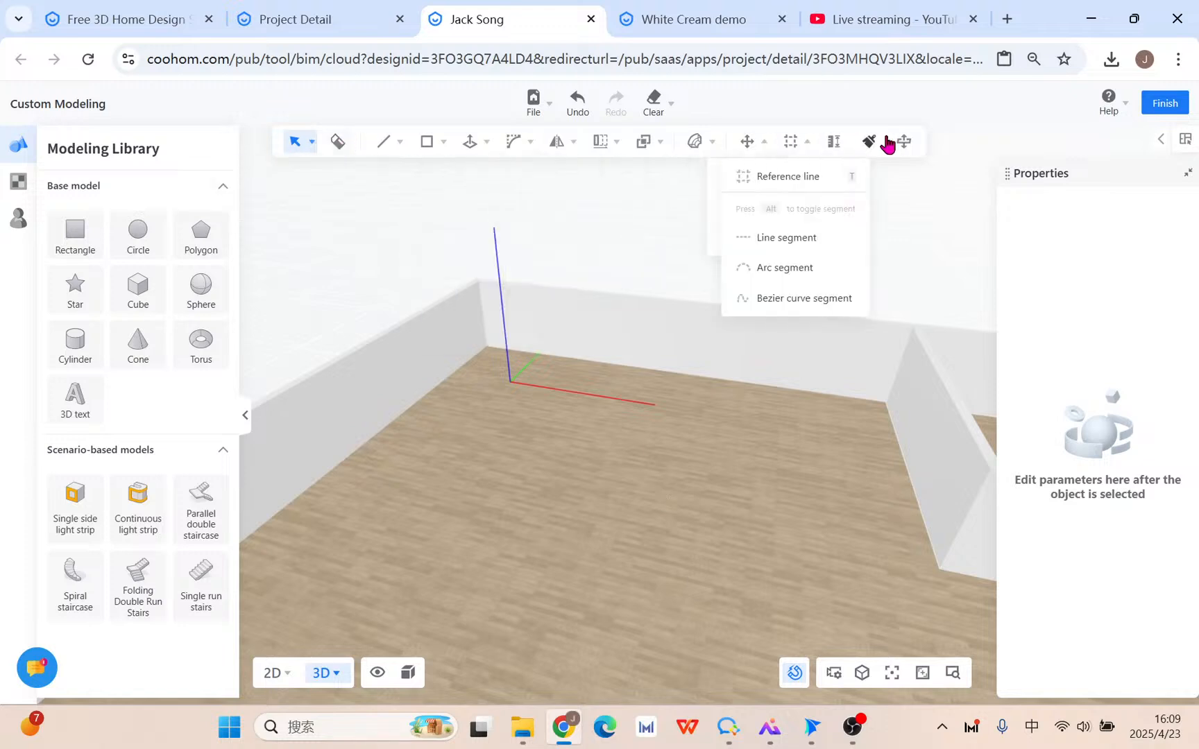
{"action": "mouse_move", "coordinate": [299, 150]}
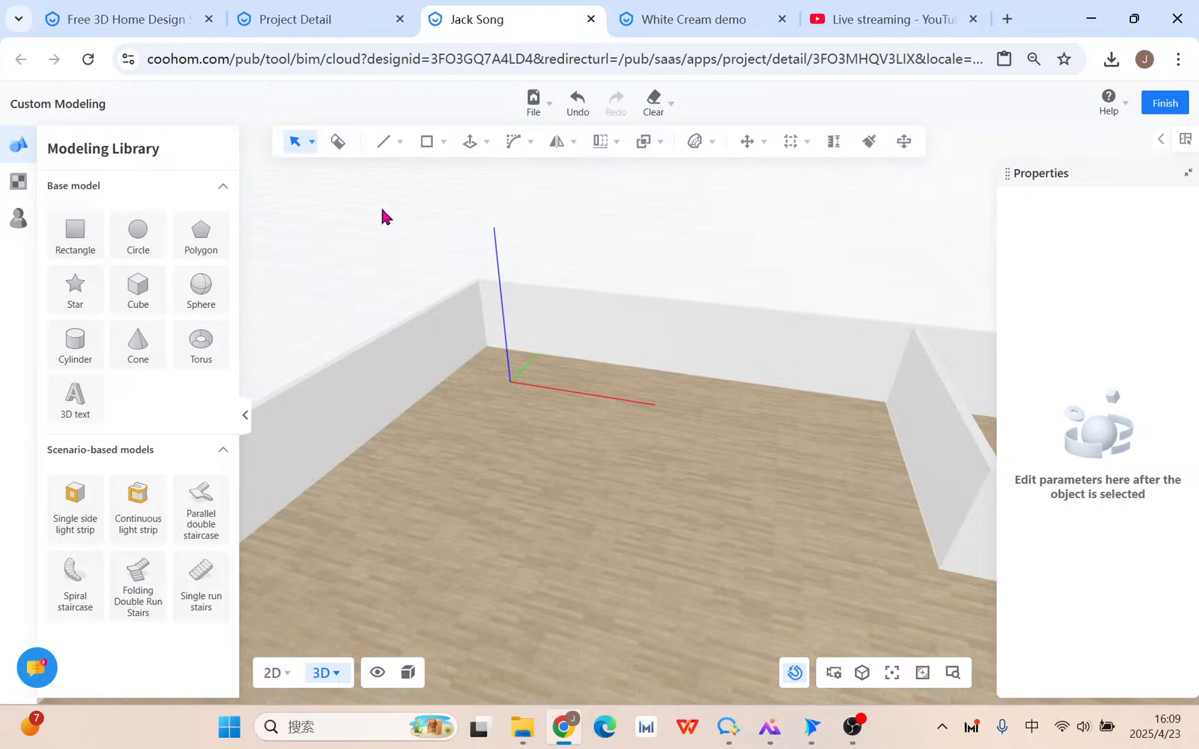
{"action": "middle_click_drag", "start_coordinate": [508, 279], "coordinate": [555, 344]}
{"action": "scroll", "coordinate": [568, 471], "scroll_direction": "up", "scroll_amount": 4}
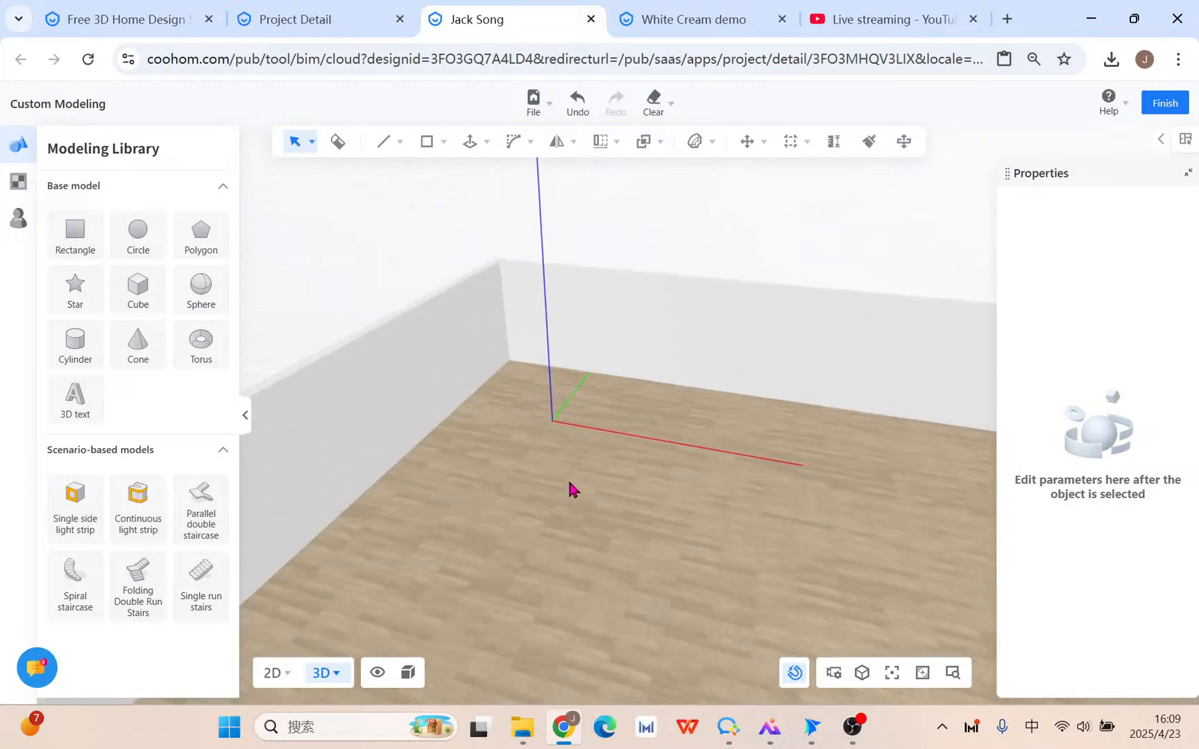
{"action": "mouse_move", "coordinate": [392, 147]}
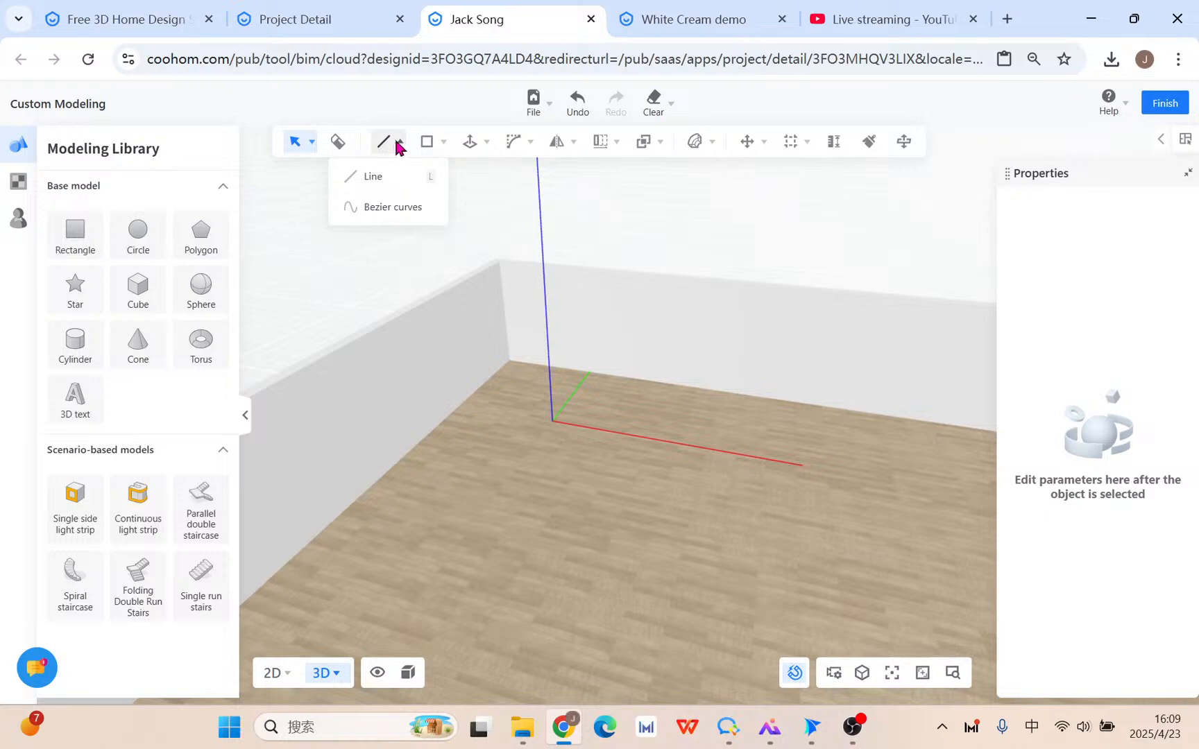
{"action": "mouse_move", "coordinate": [431, 151]}
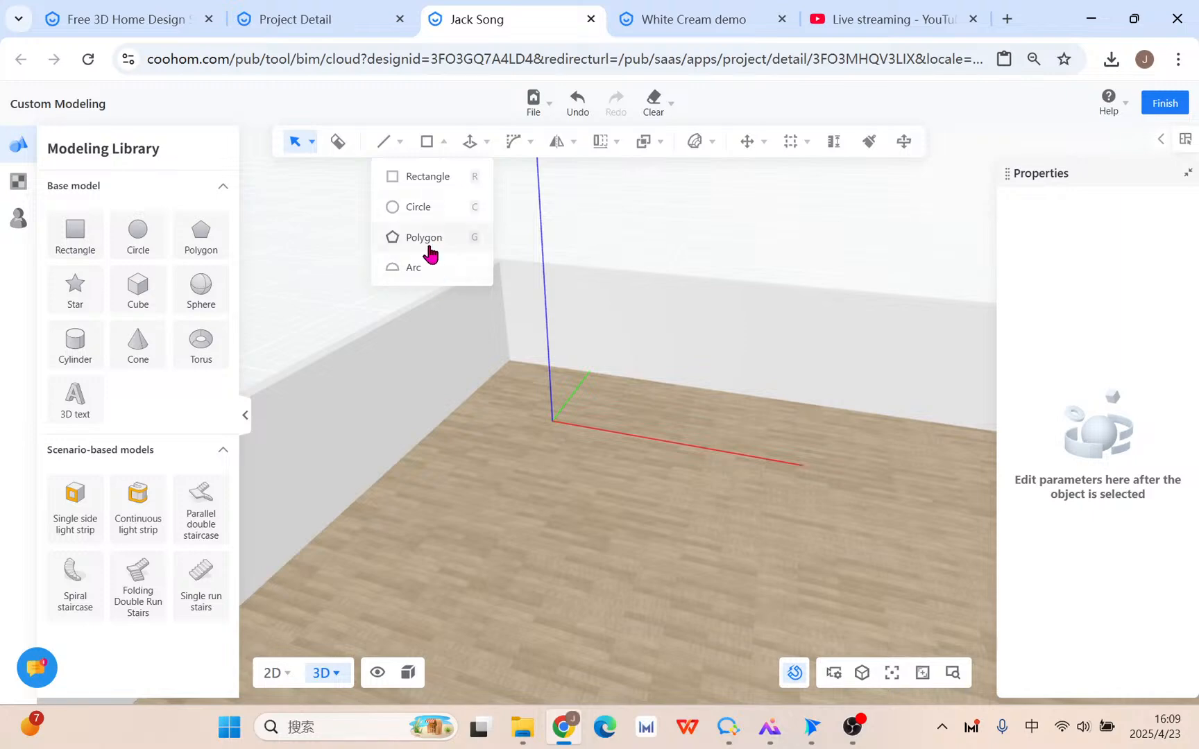
{"action": "left_click", "coordinate": [386, 180]}
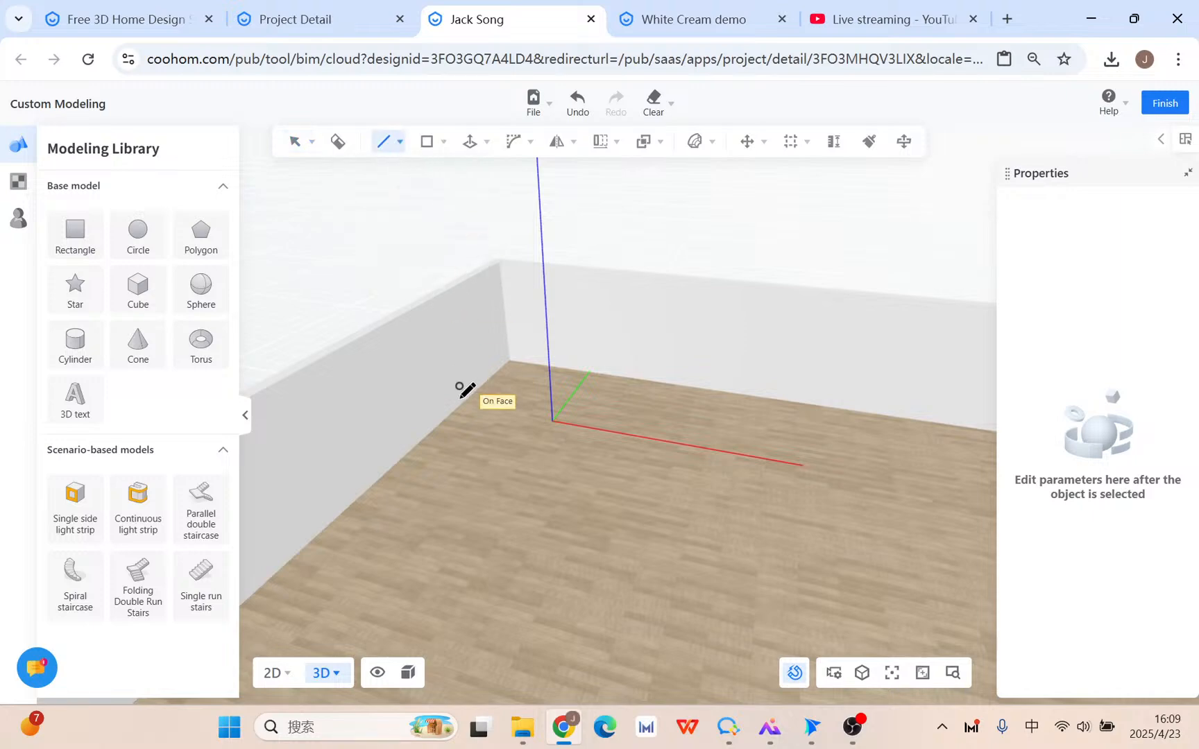
{"action": "middle_click_drag", "start_coordinate": [412, 428], "coordinate": [497, 365]}
{"action": "scroll", "coordinate": [664, 397], "scroll_direction": "up", "scroll_amount": 3}
{"action": "middle_click_drag", "start_coordinate": [673, 337], "coordinate": [623, 480]}
{"action": "scroll", "coordinate": [621, 472], "scroll_direction": "down", "scroll_amount": 2}
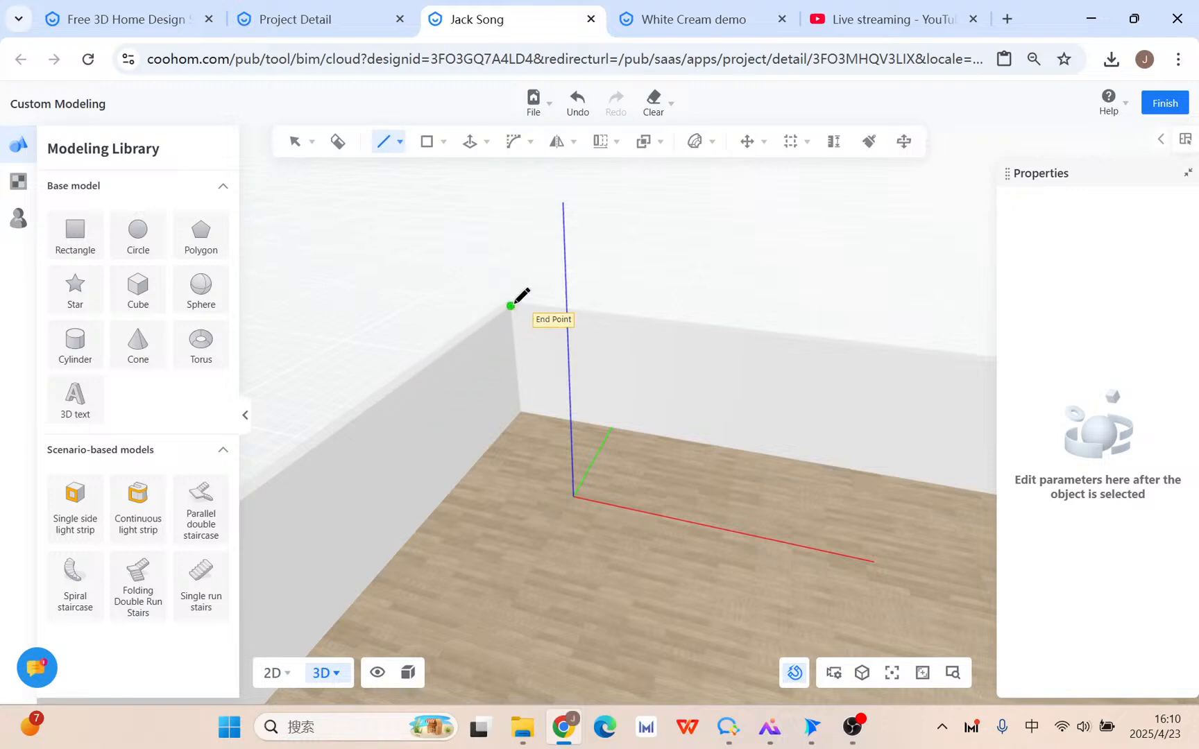
{"action": "key", "text": "Escape"}
{"action": "scroll", "coordinate": [609, 541], "scroll_direction": "up", "scroll_amount": 1}
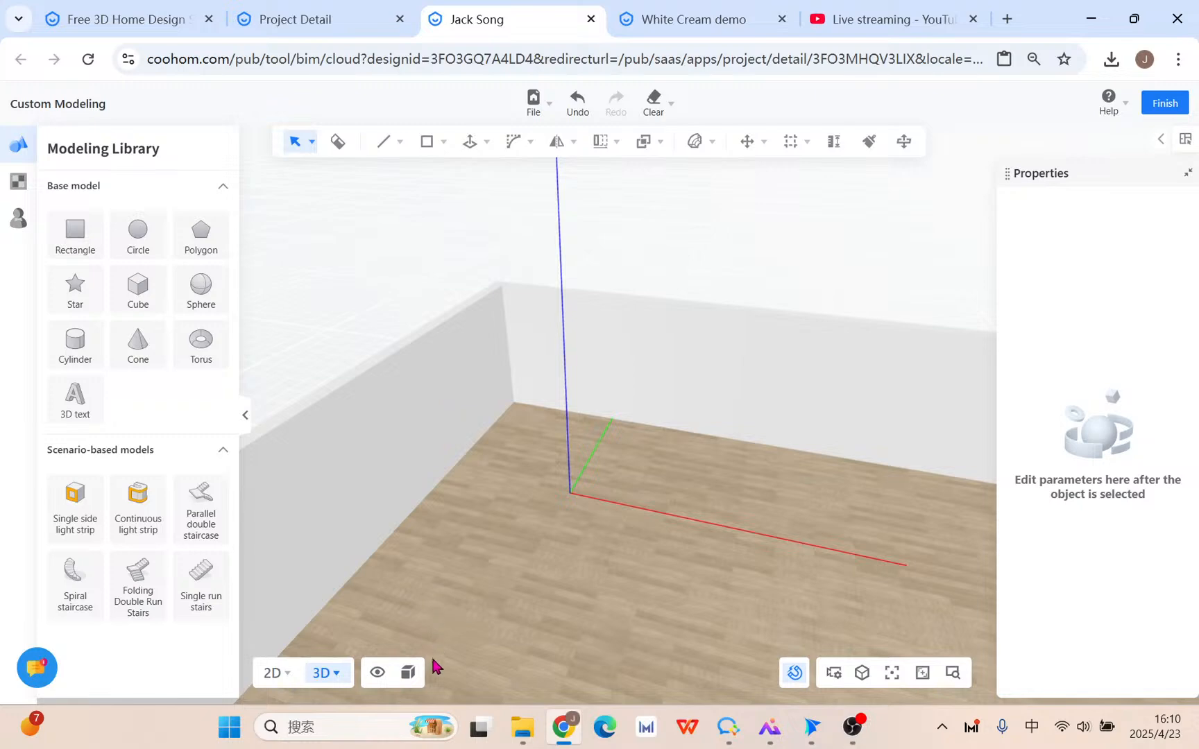
Show the room in Material + Wireframe mode and start a trial straight line at the wall edge.
{"action": "left_click", "coordinate": [408, 676]}
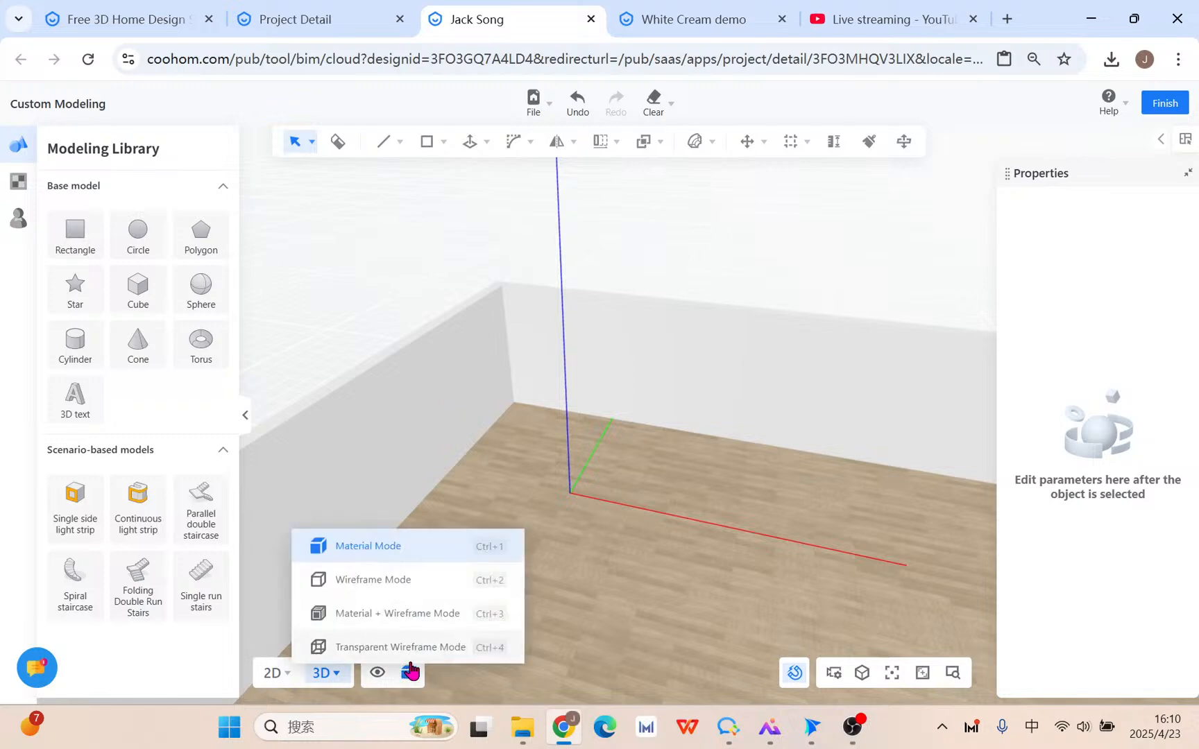
{"action": "left_click", "coordinate": [409, 614]}
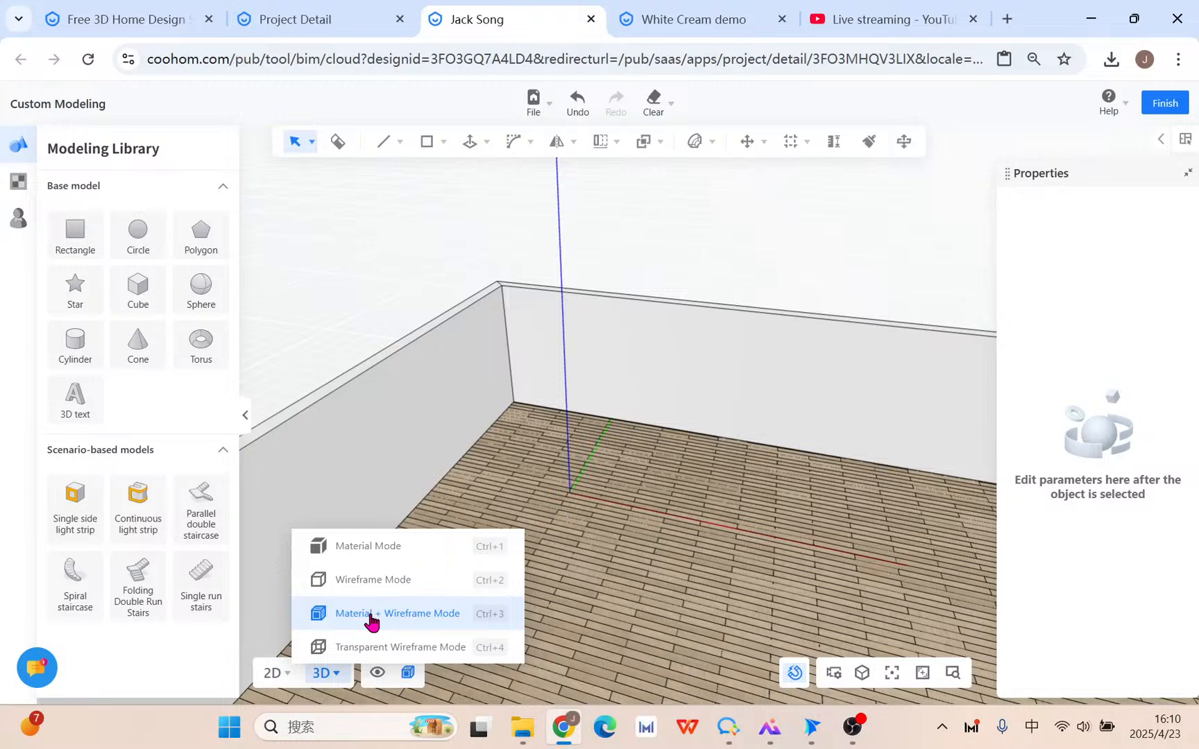
{"action": "left_click", "coordinate": [399, 142]}
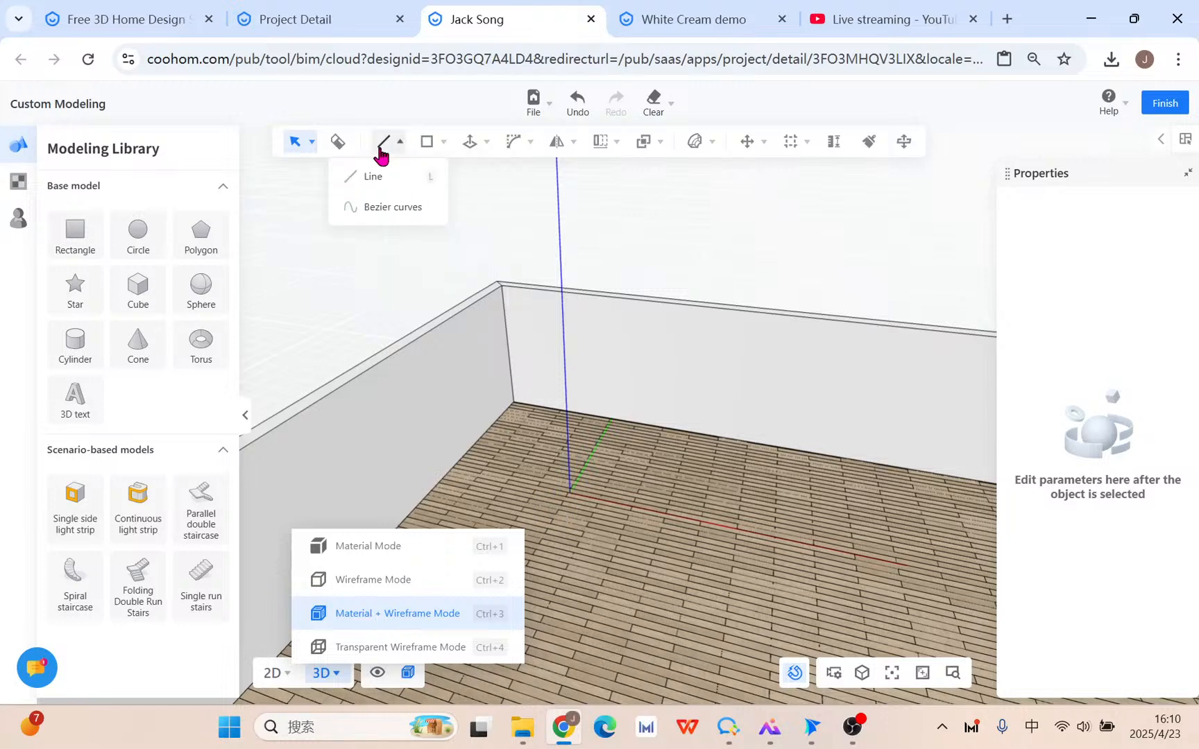
{"action": "left_click", "coordinate": [378, 183]}
{"action": "left_click", "coordinate": [369, 369]}
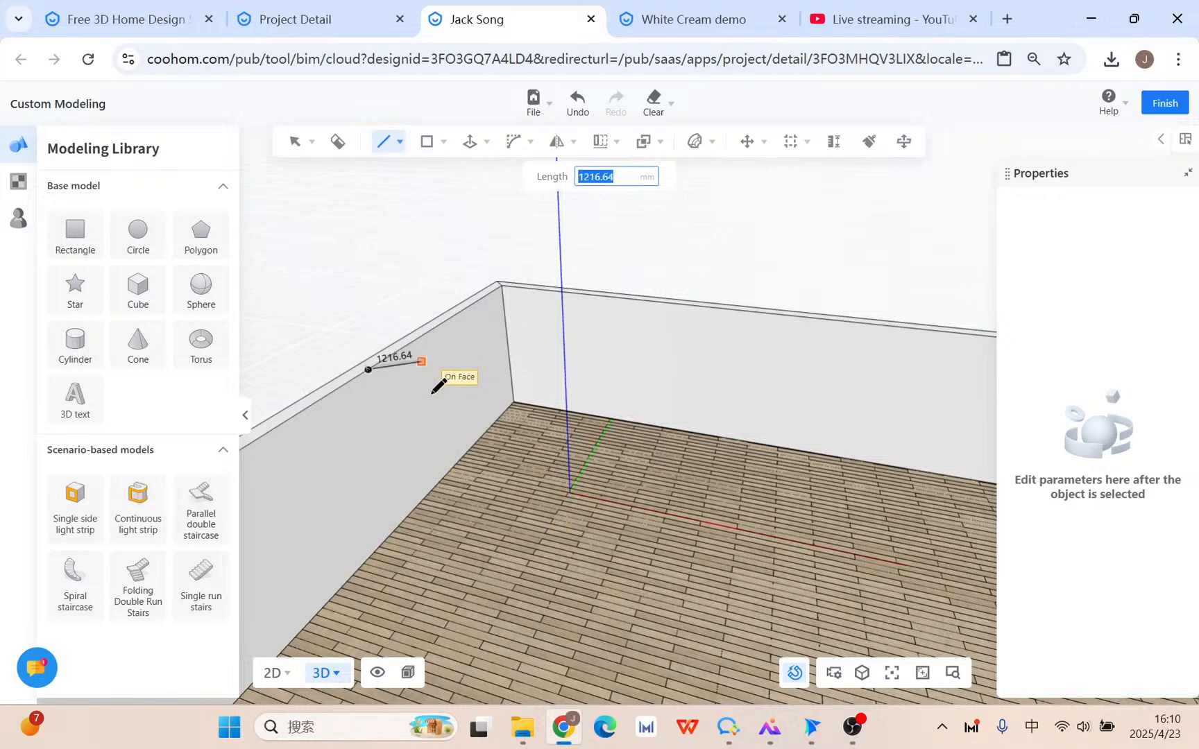
{"action": "key", "text": "Escape"}
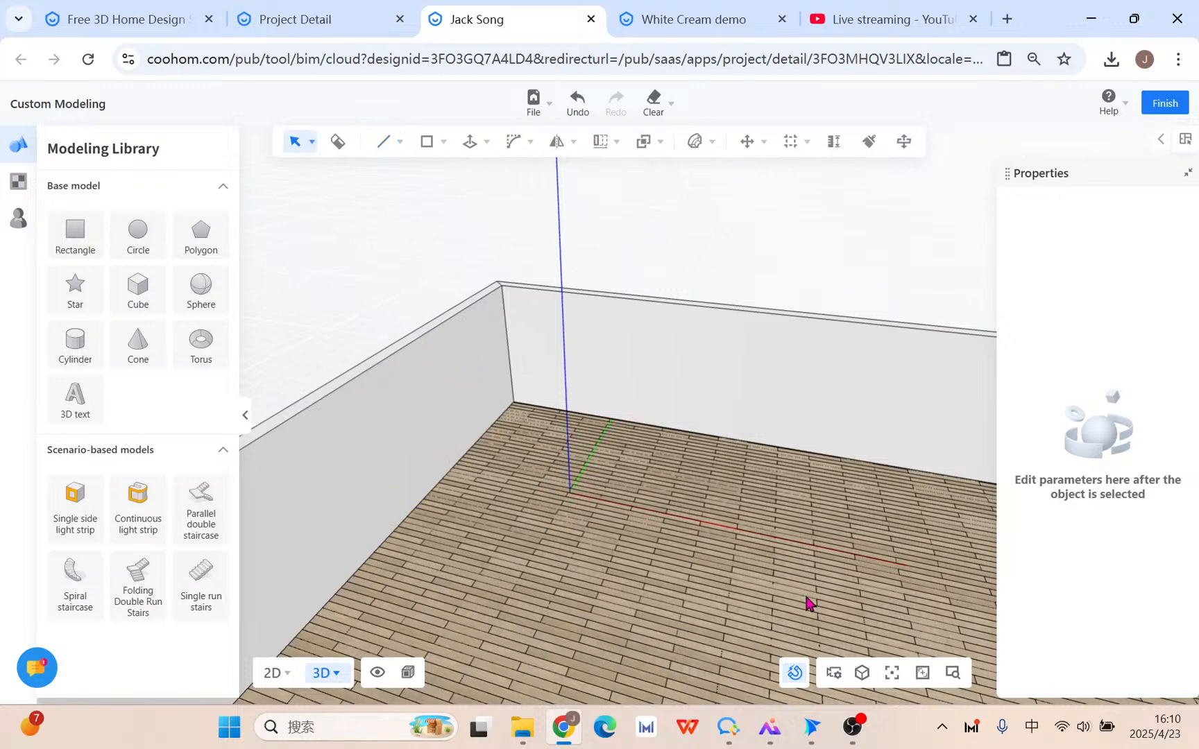
Retry the Line tool, toggle snapping off and on, then go to YouTube Studio's live stream page.
{"action": "mouse_move", "coordinate": [377, 147]}
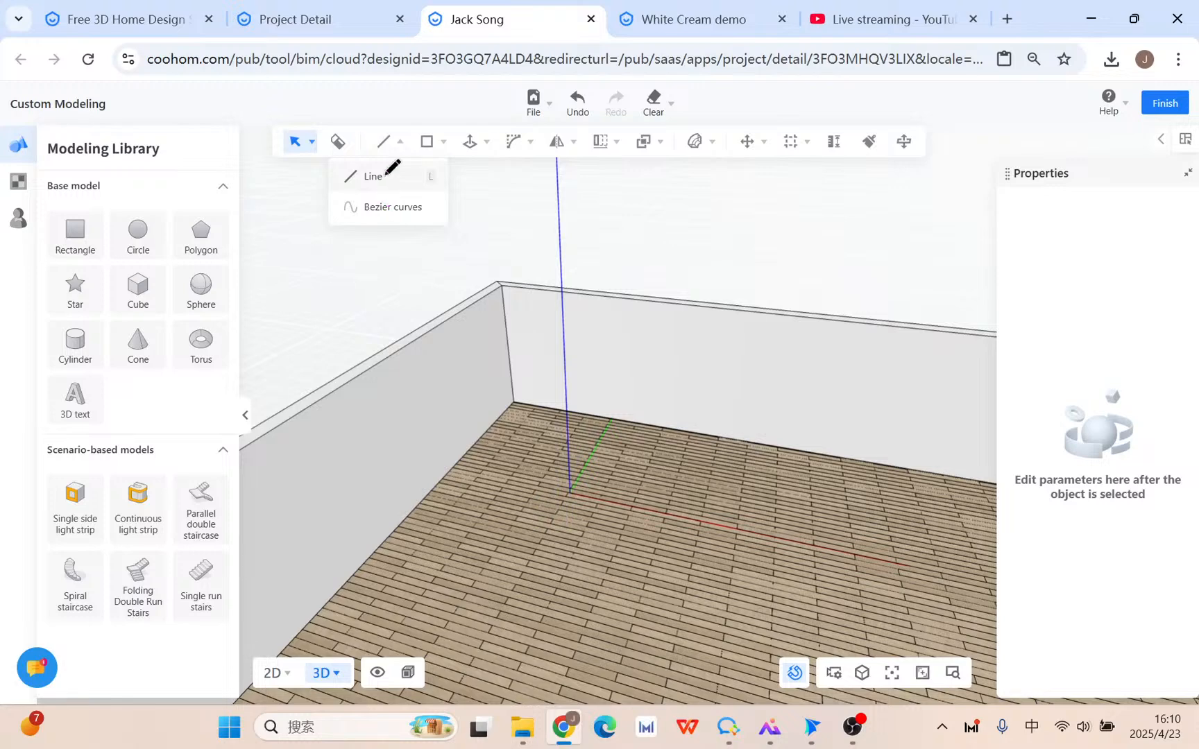
{"action": "left_click", "coordinate": [374, 176]}
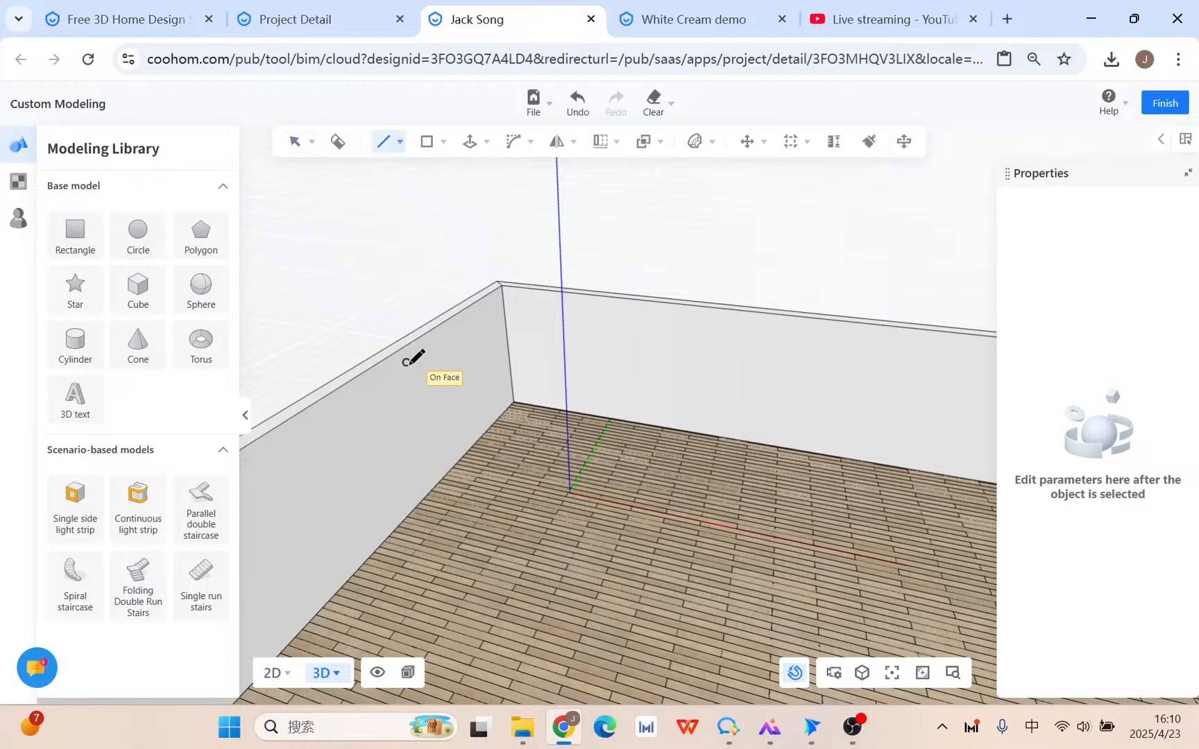
{"action": "key", "text": "Escape"}
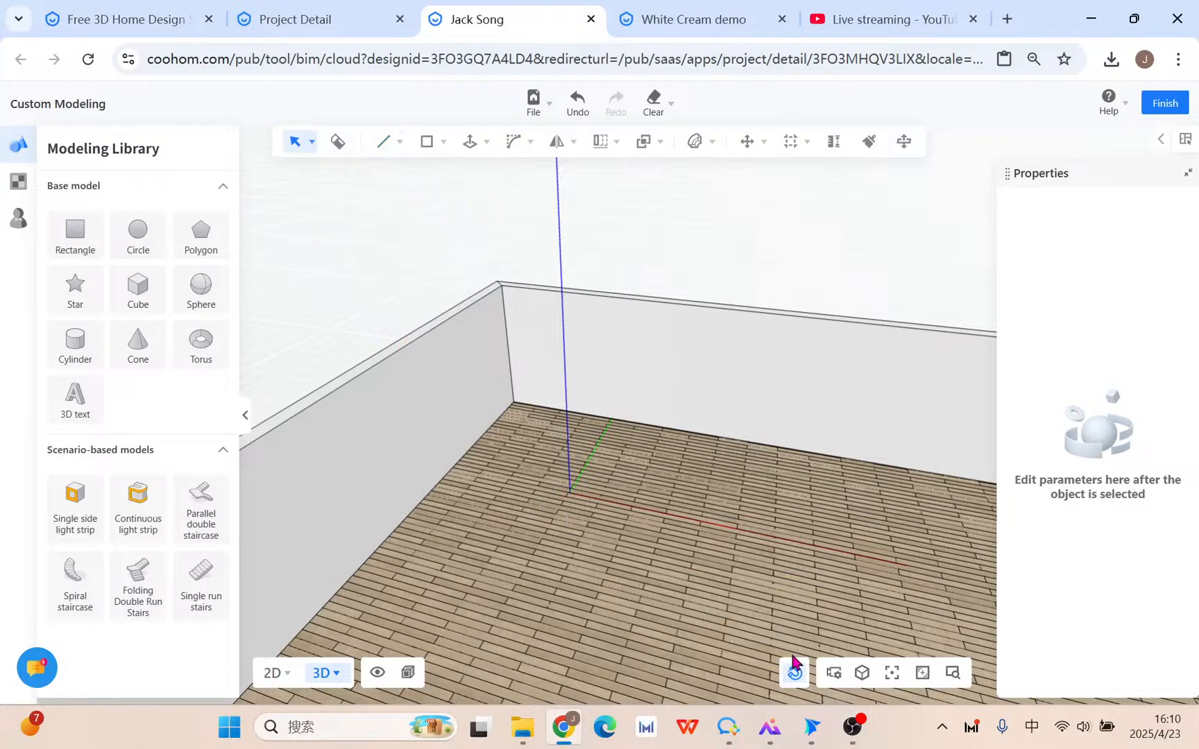
{"action": "mouse_move", "coordinate": [794, 666]}
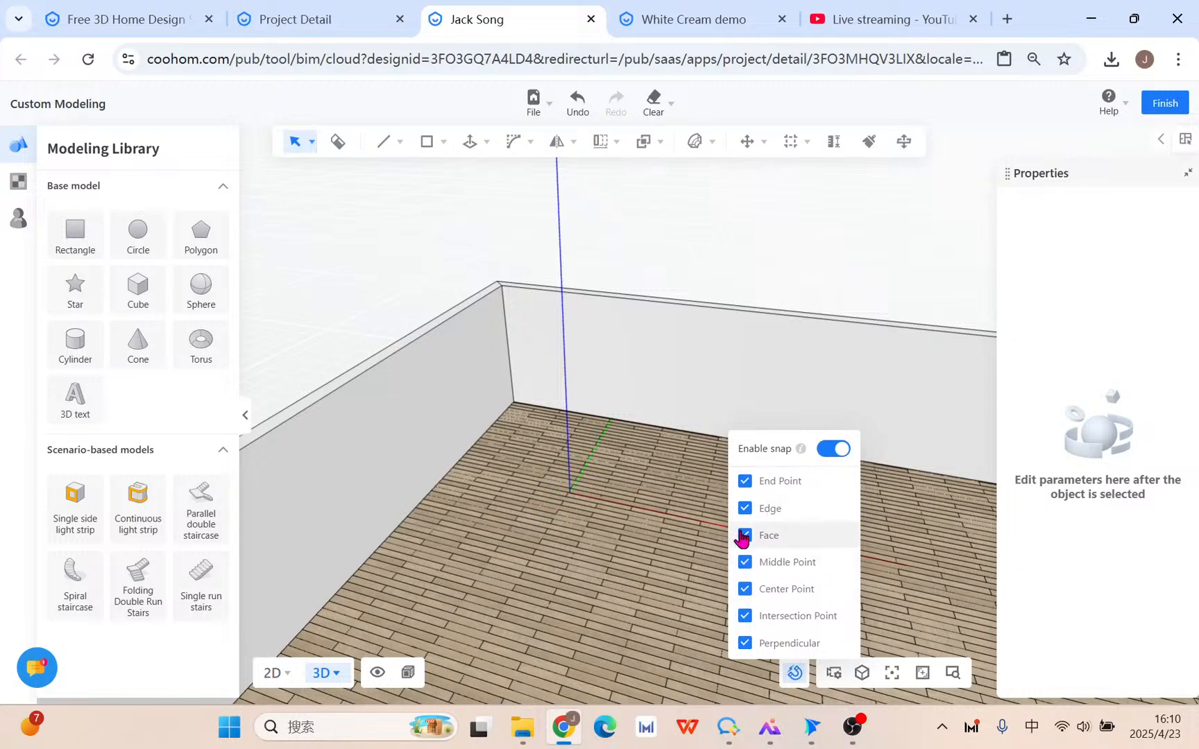
{"action": "left_click", "coordinate": [833, 449]}
{"action": "left_click", "coordinate": [833, 449]}
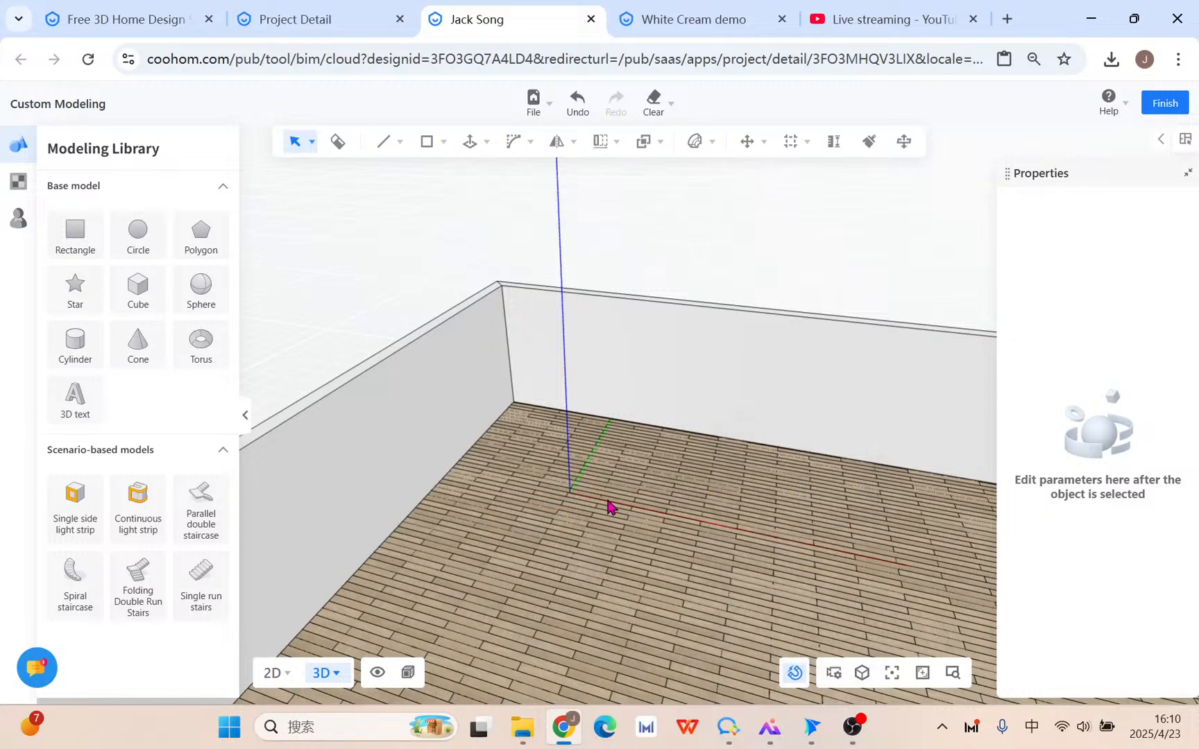
{"action": "left_click", "coordinate": [843, 14]}
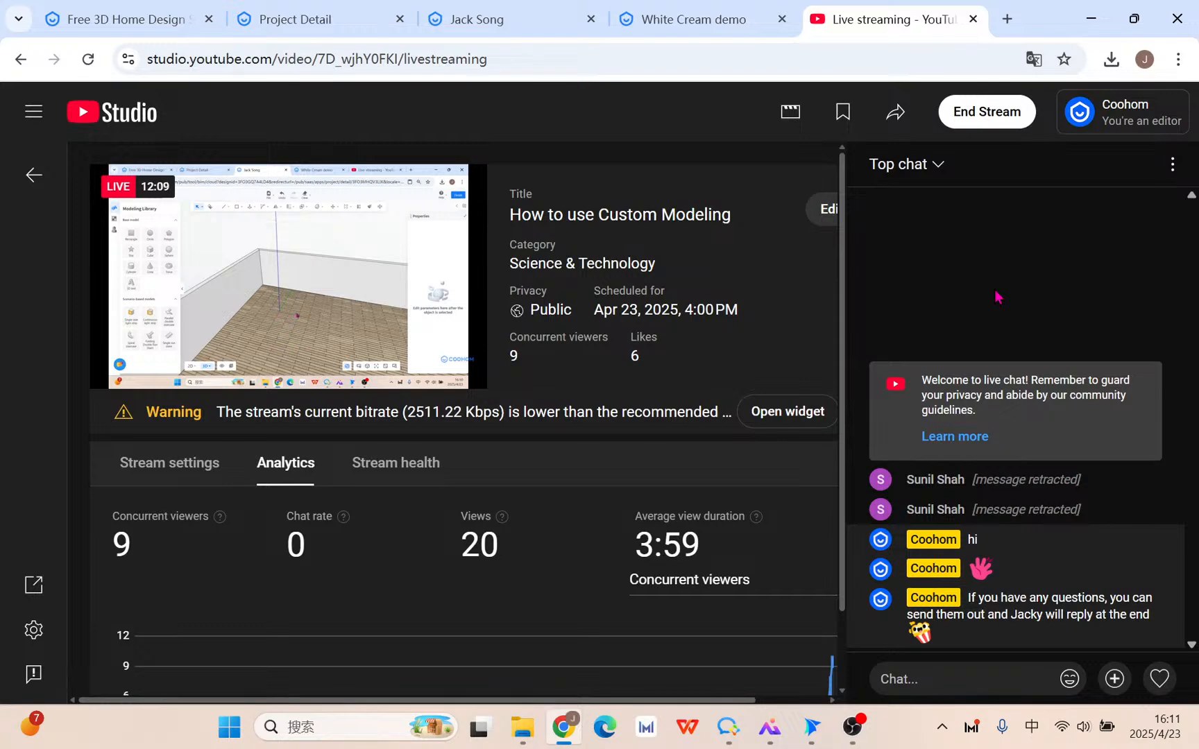
Return to the Coohom modeling page and briefly try the Line tool while zoomed in.
{"action": "left_click", "coordinate": [447, 15]}
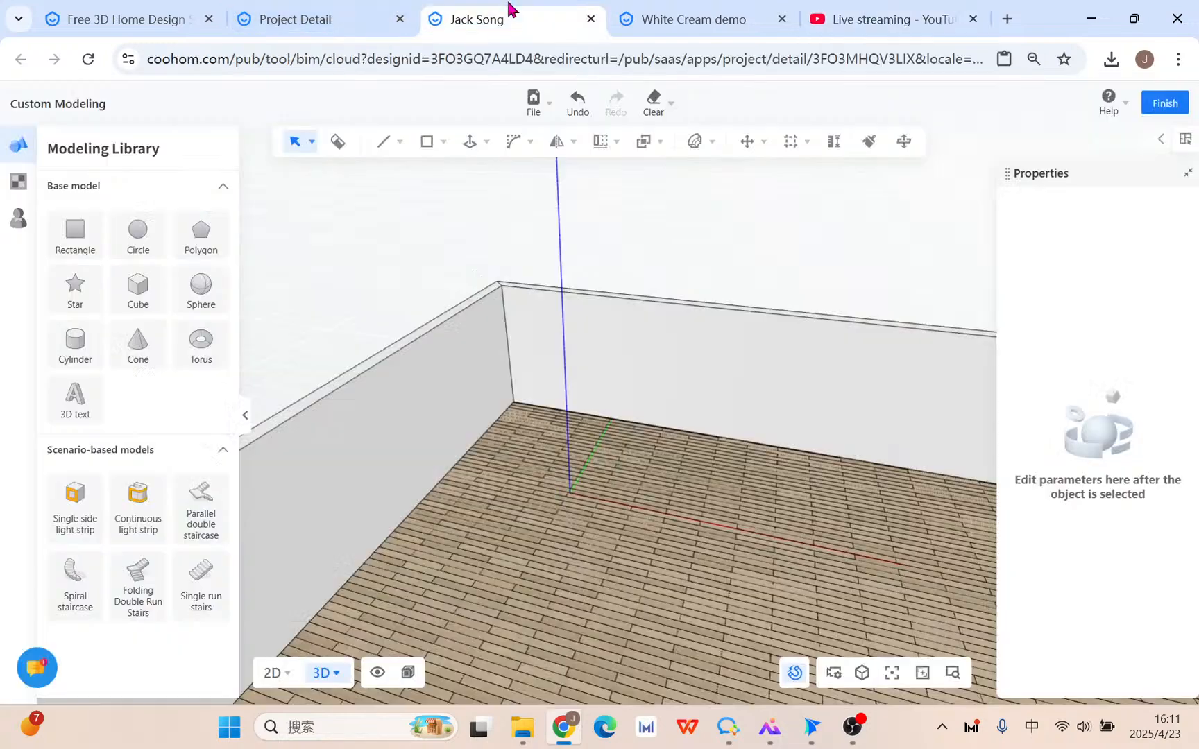
{"action": "mouse_move", "coordinate": [383, 144]}
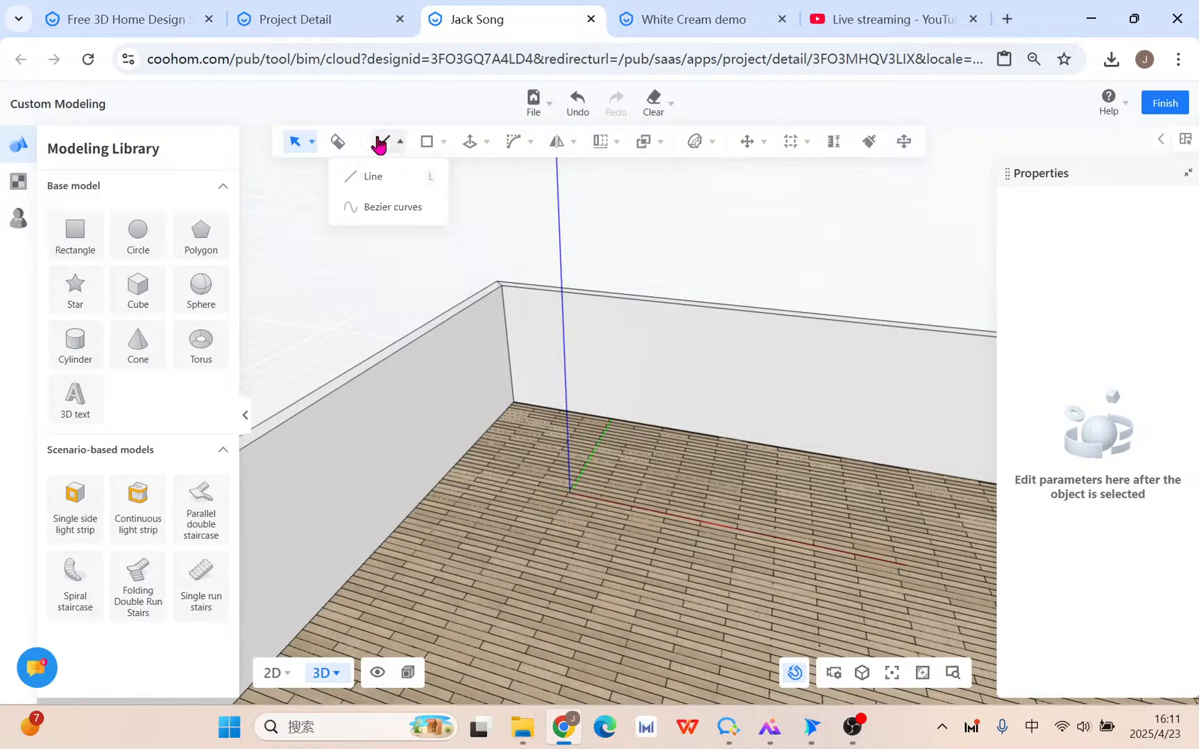
{"action": "left_click", "coordinate": [385, 182]}
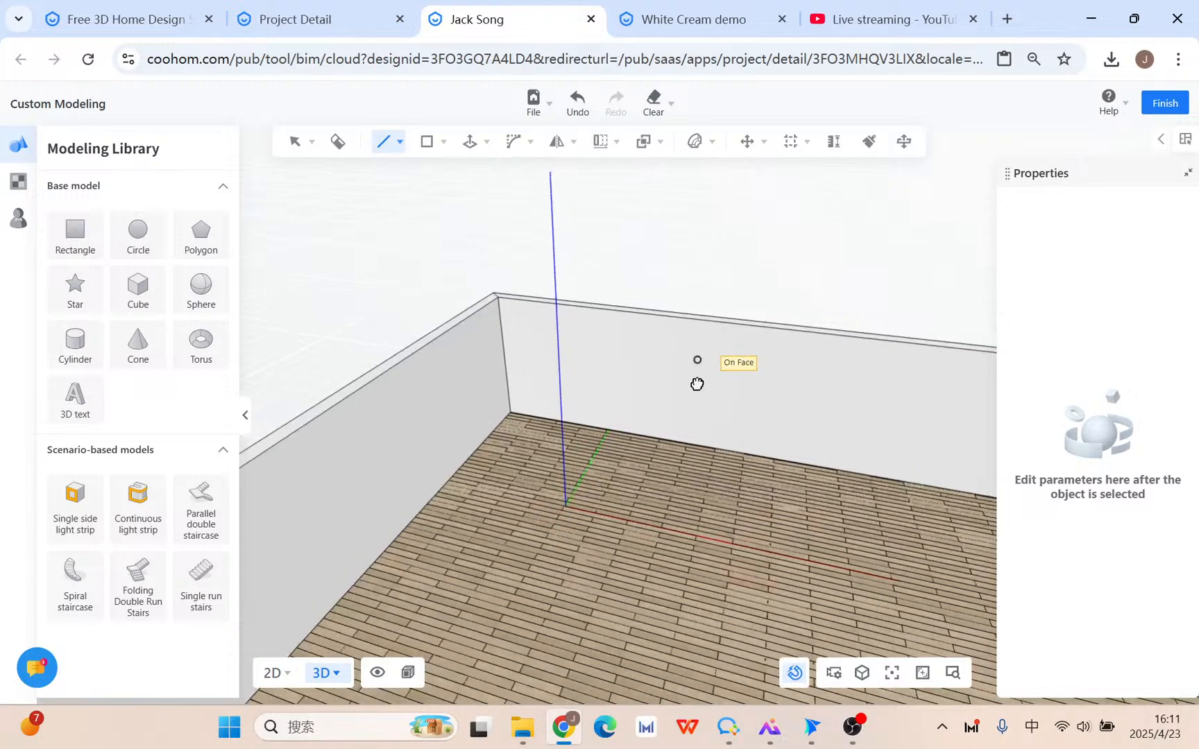
{"action": "scroll", "coordinate": [699, 448], "scroll_direction": "up", "scroll_amount": 2}
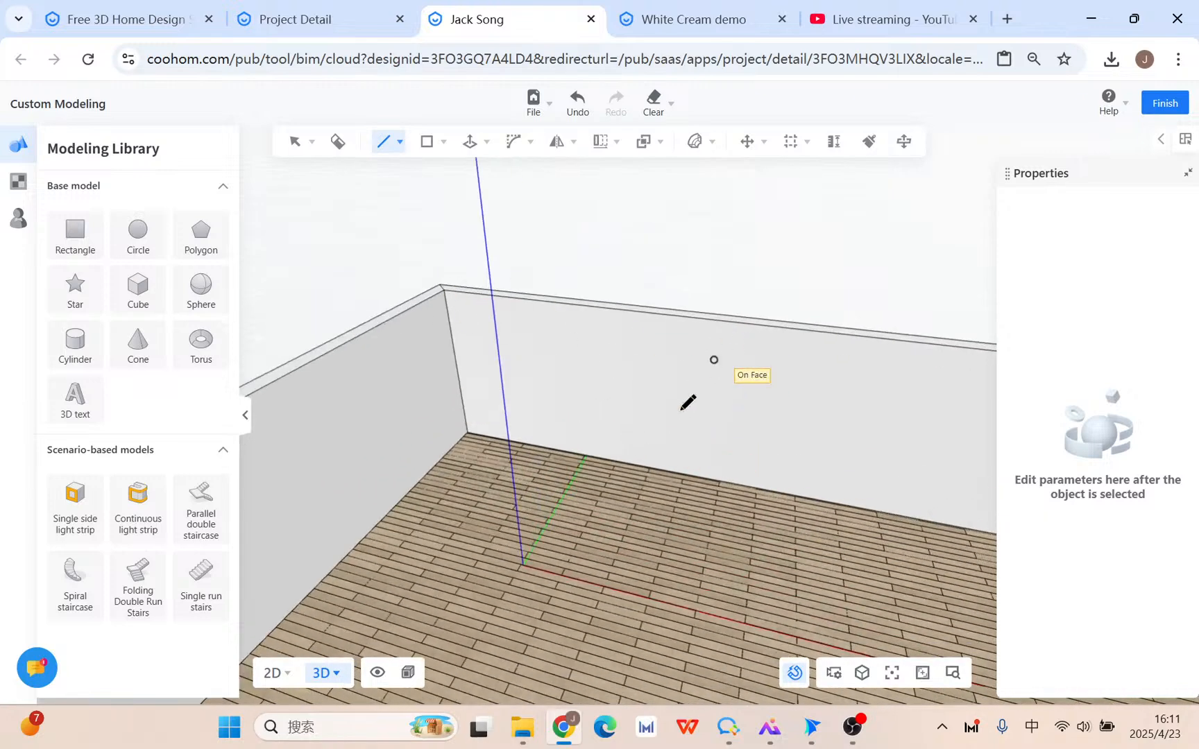
{"action": "key", "text": "space"}
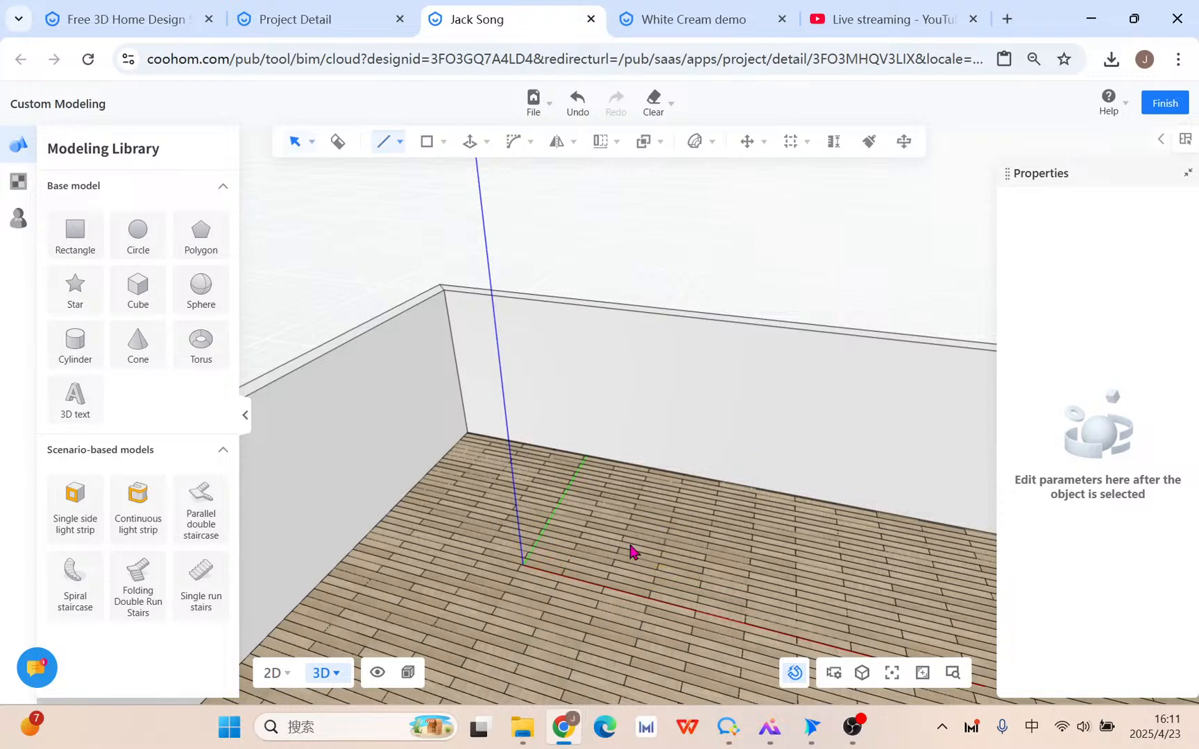
Set the display mode to plain Material Mode without wireframe edges.
{"action": "mouse_move", "coordinate": [798, 147]}
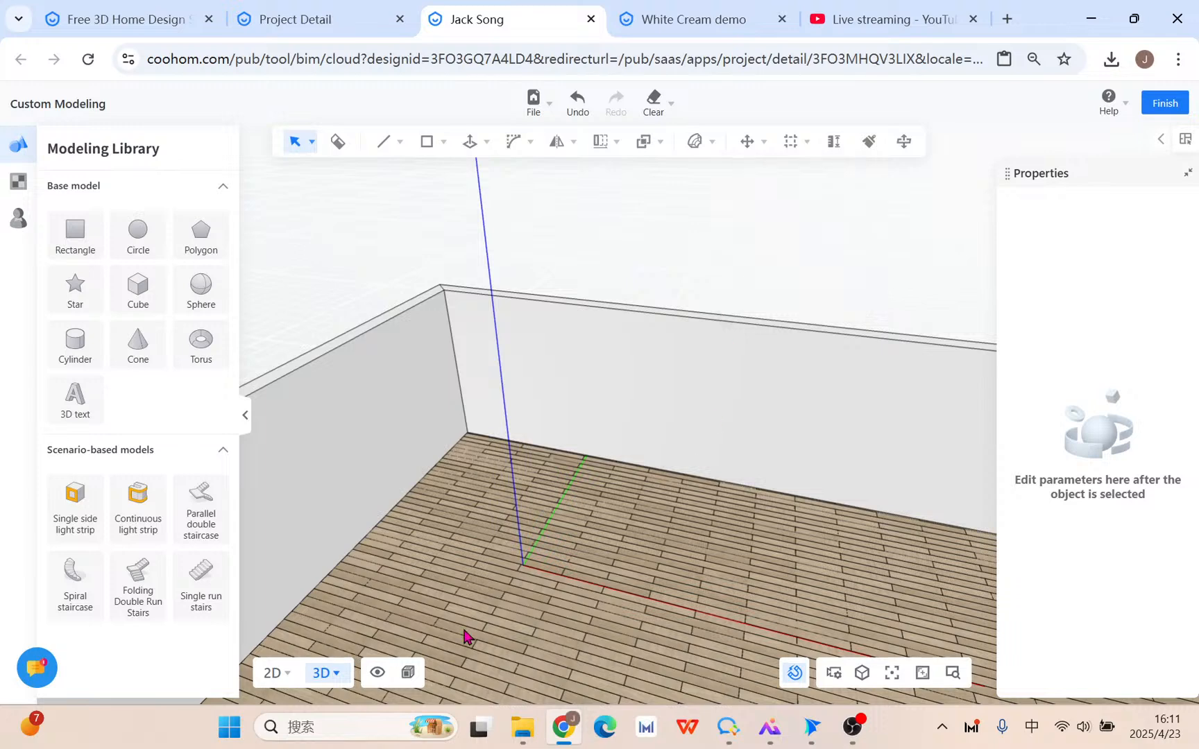
{"action": "mouse_move", "coordinate": [408, 673]}
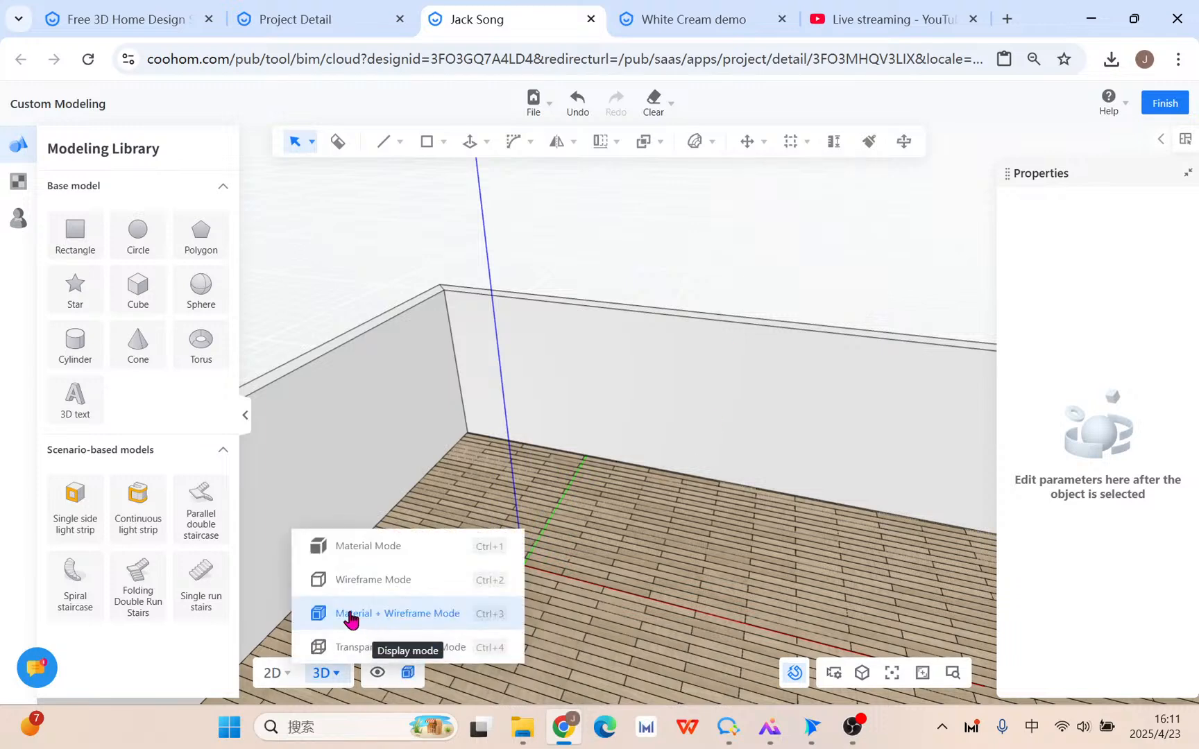
{"action": "left_click", "coordinate": [325, 547]}
{"action": "scroll", "coordinate": [618, 472], "scroll_direction": "up", "scroll_amount": 3}
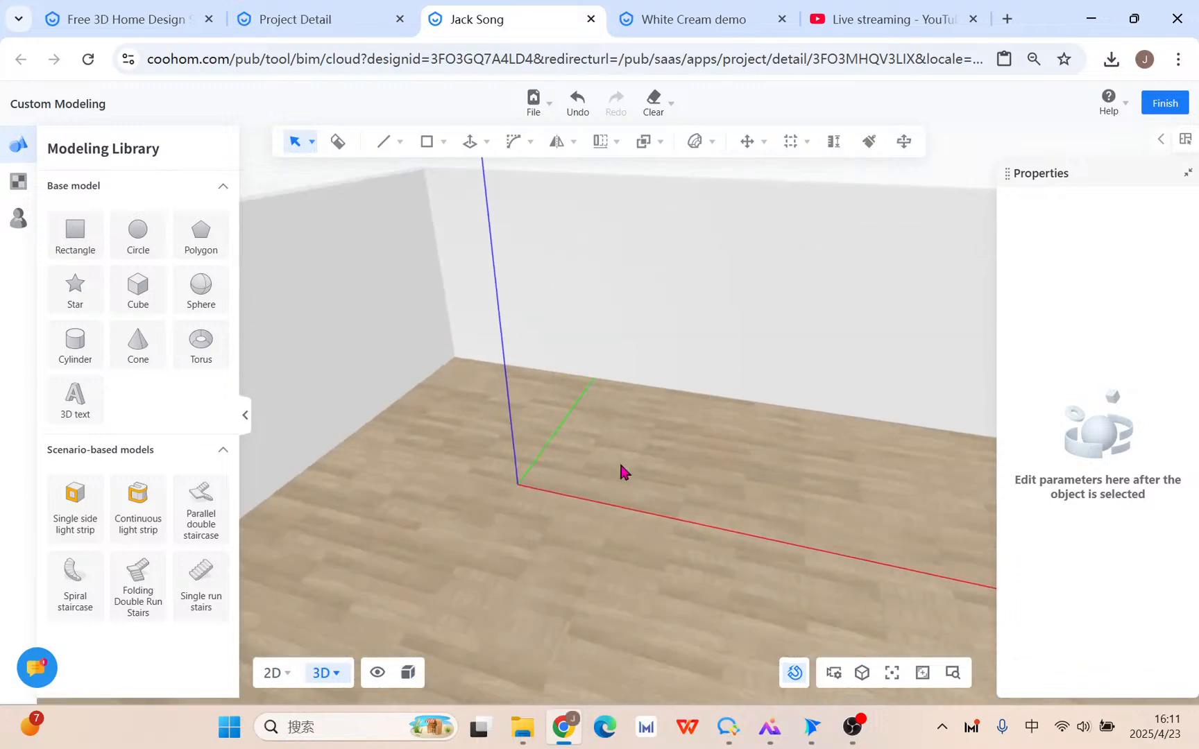
Draw a closed rectangle from the origin along the red axis with a 1200 mm side.
{"action": "left_click", "coordinate": [379, 142]}
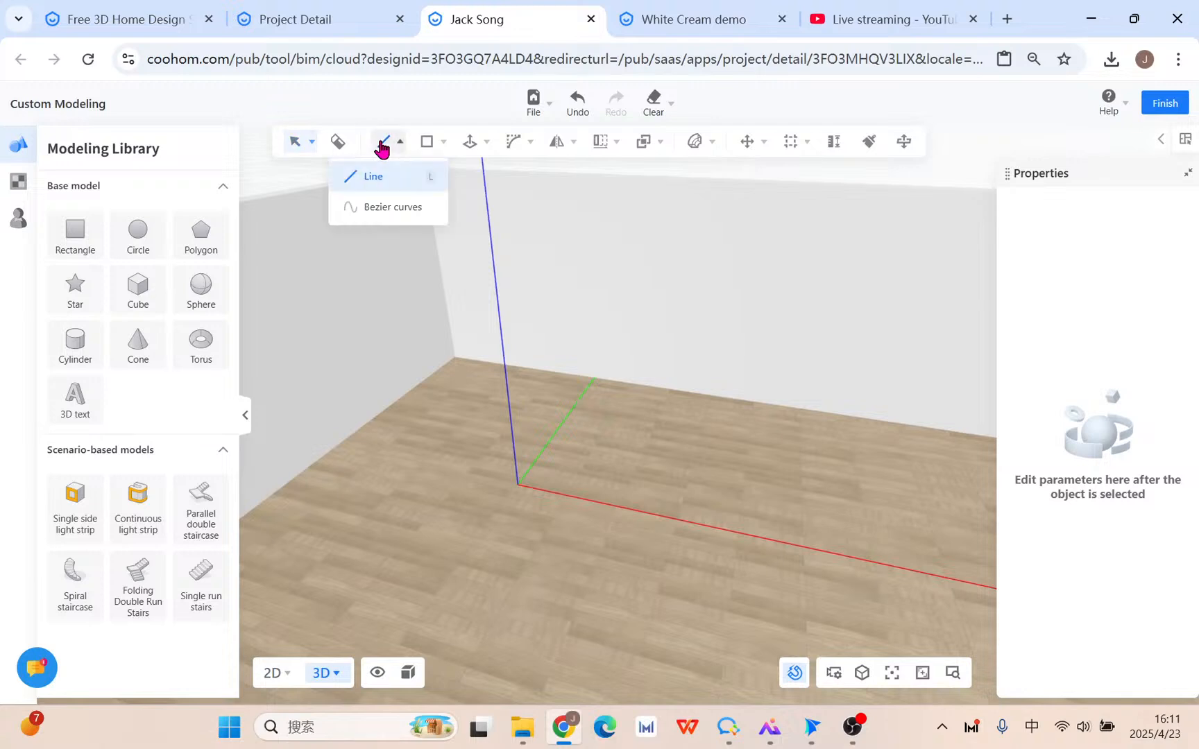
{"action": "left_click", "coordinate": [519, 483]}
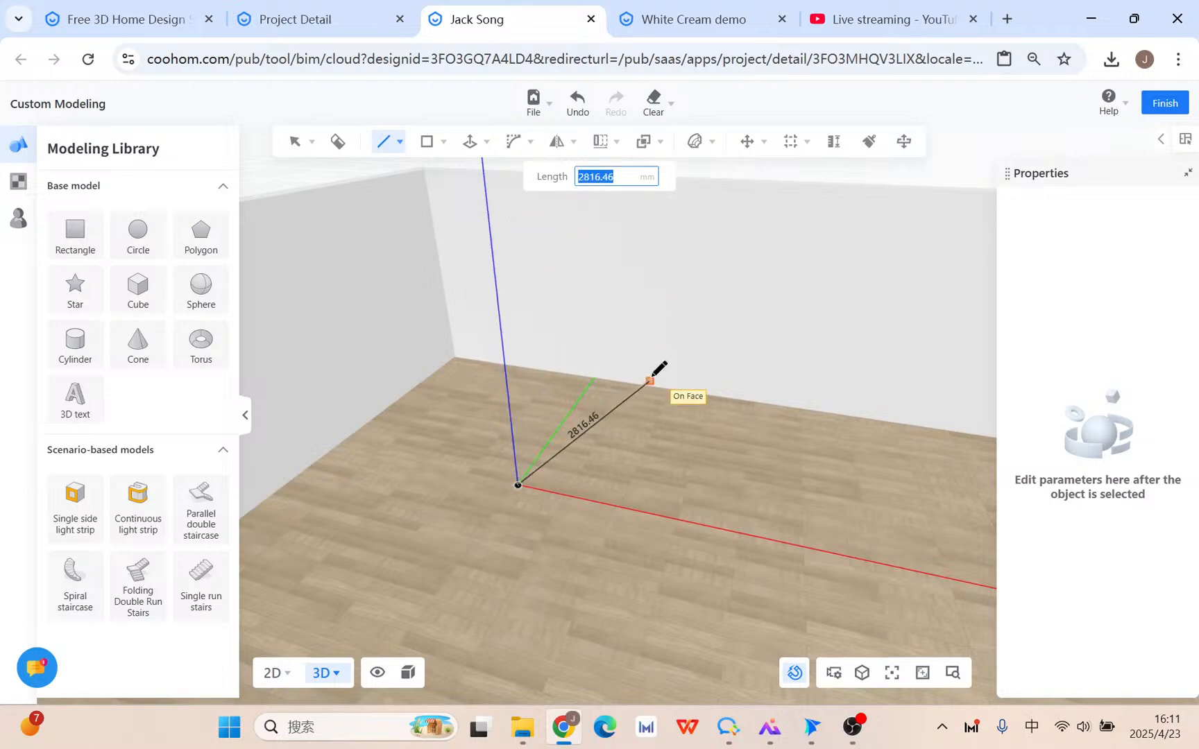
{"action": "left_click", "coordinate": [737, 533]}
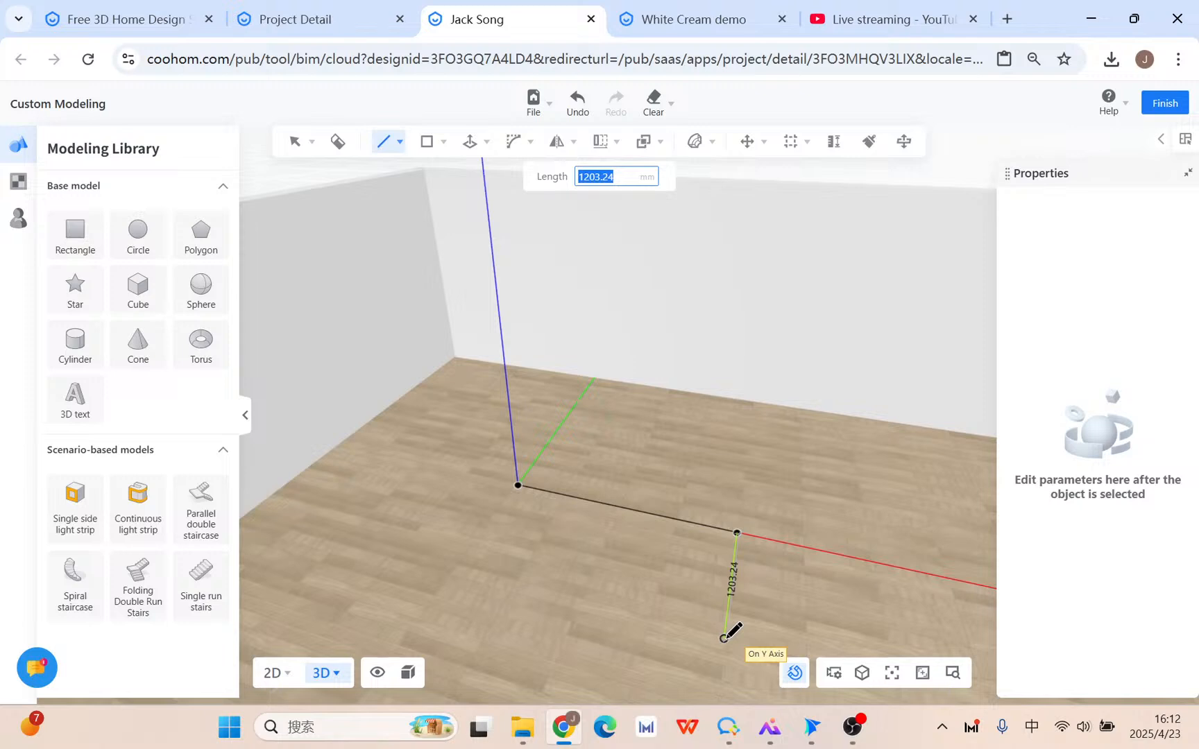
{"action": "type", "text": "1200"}
{"action": "key", "text": "Return"}
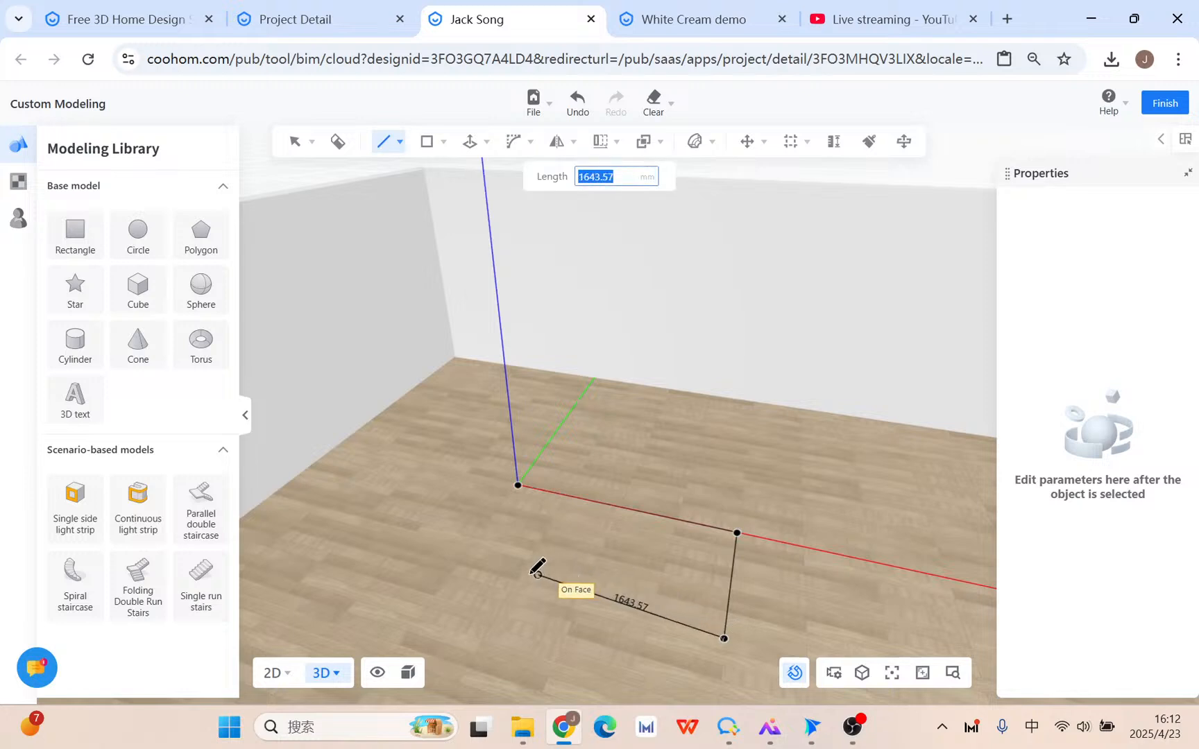
{"action": "left_click", "coordinate": [460, 566]}
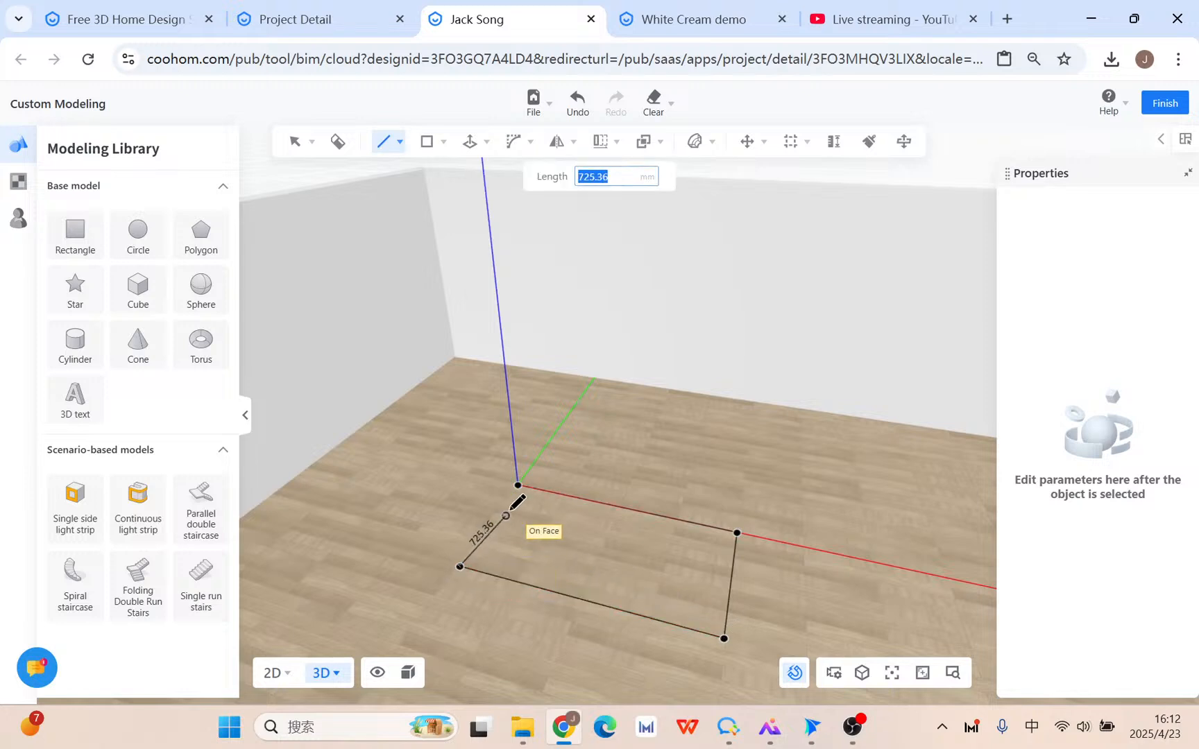
{"action": "left_click", "coordinate": [517, 485]}
{"action": "key", "text": "Escape"}
Select the new rectangular face and orbit to inspect it from a lower angle.
{"action": "middle_click_drag", "start_coordinate": [728, 569], "coordinate": [554, 547]}
{"action": "left_click", "coordinate": [553, 545]}
{"action": "middle_click_drag", "start_coordinate": [720, 633], "coordinate": [722, 601]}
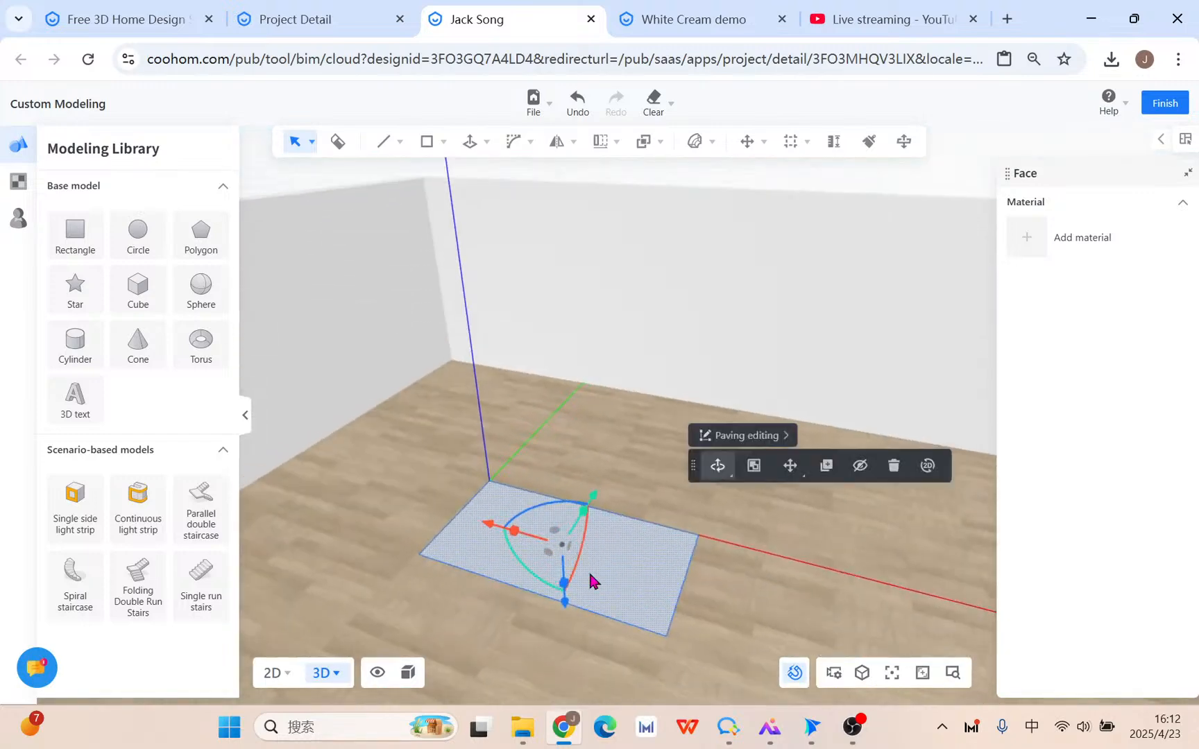
{"action": "middle_click_drag", "start_coordinate": [540, 665], "coordinate": [548, 584]}
Cycle the face's transform controls through Rotate and Move, settling on Compose move-and-rotate handles.
{"action": "left_click", "coordinate": [717, 466]}
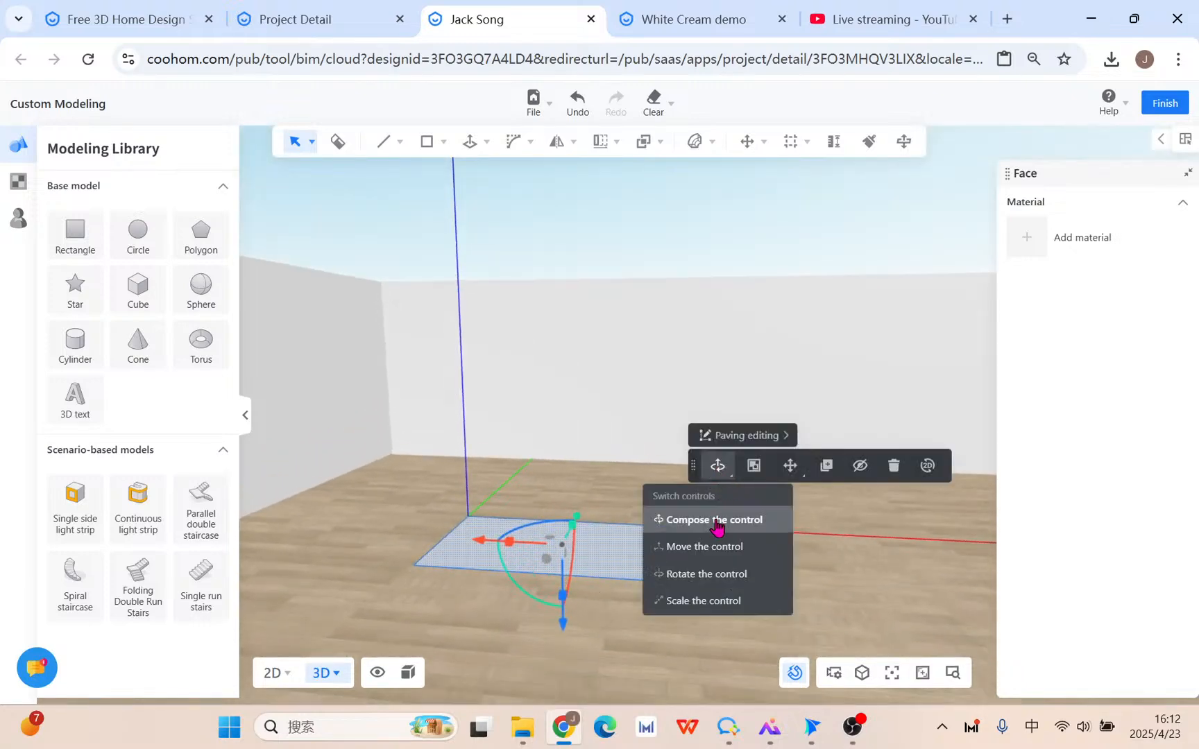
{"action": "left_click", "coordinate": [717, 575]}
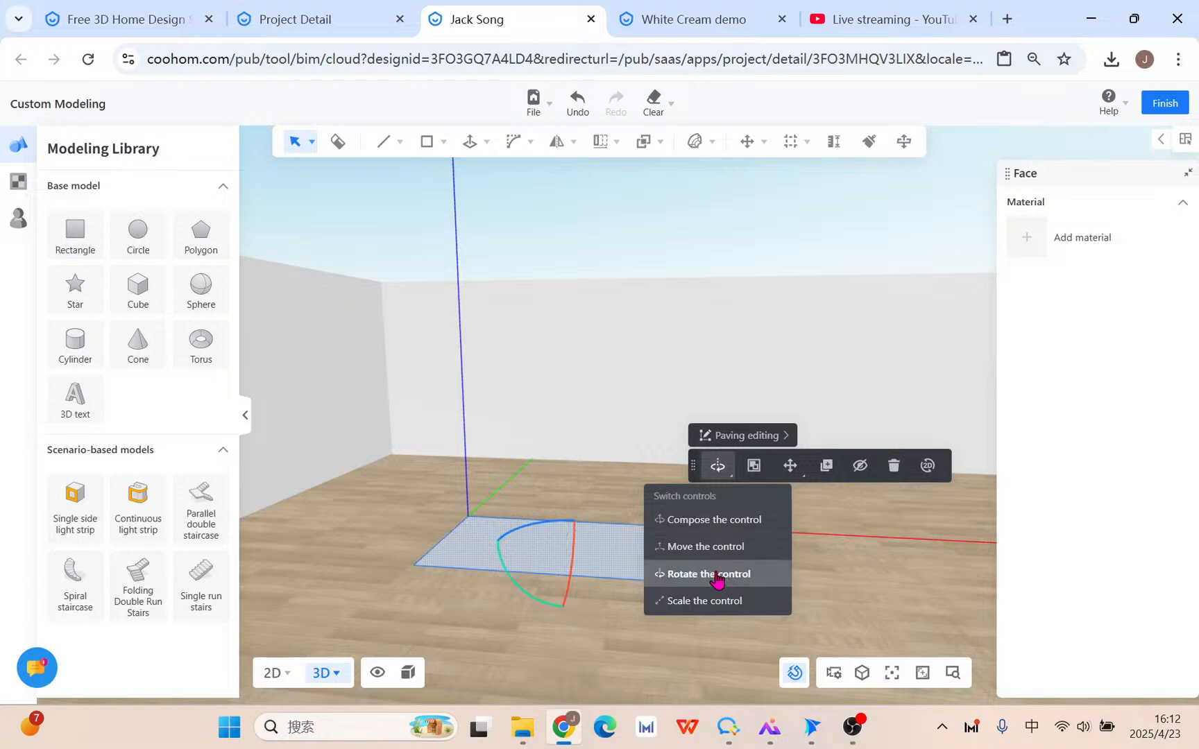
{"action": "left_click", "coordinate": [719, 549]}
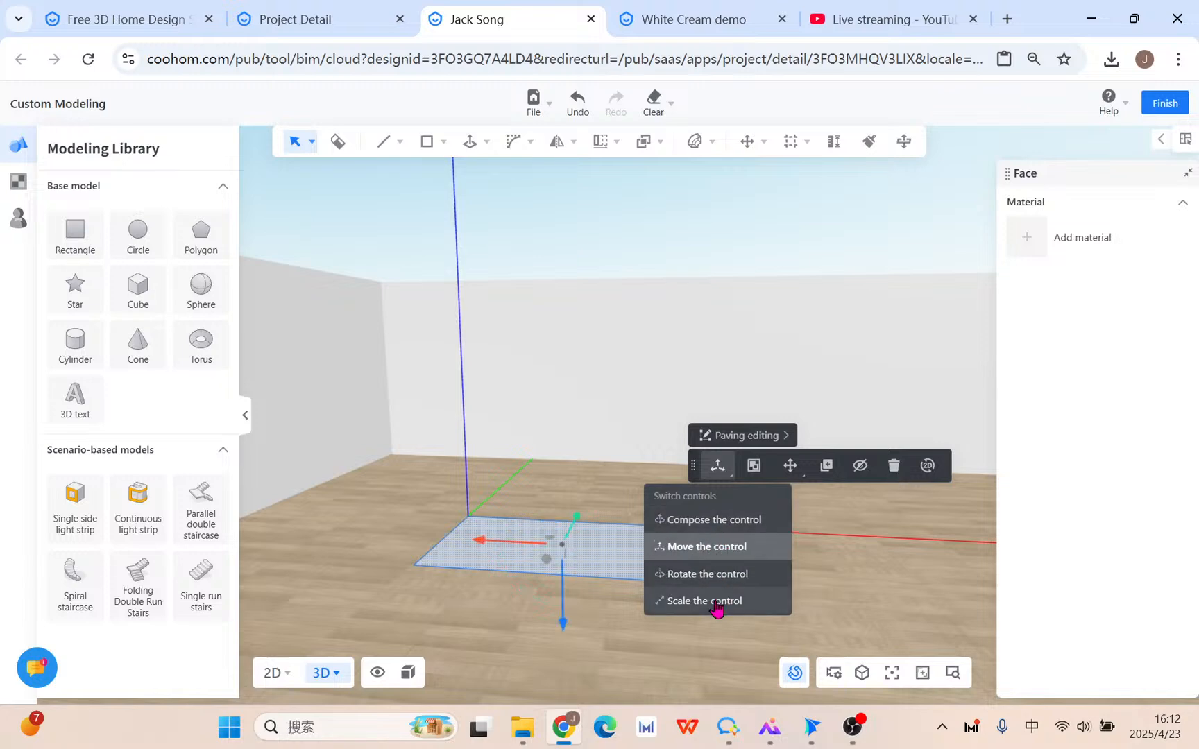
{"action": "left_click", "coordinate": [716, 522]}
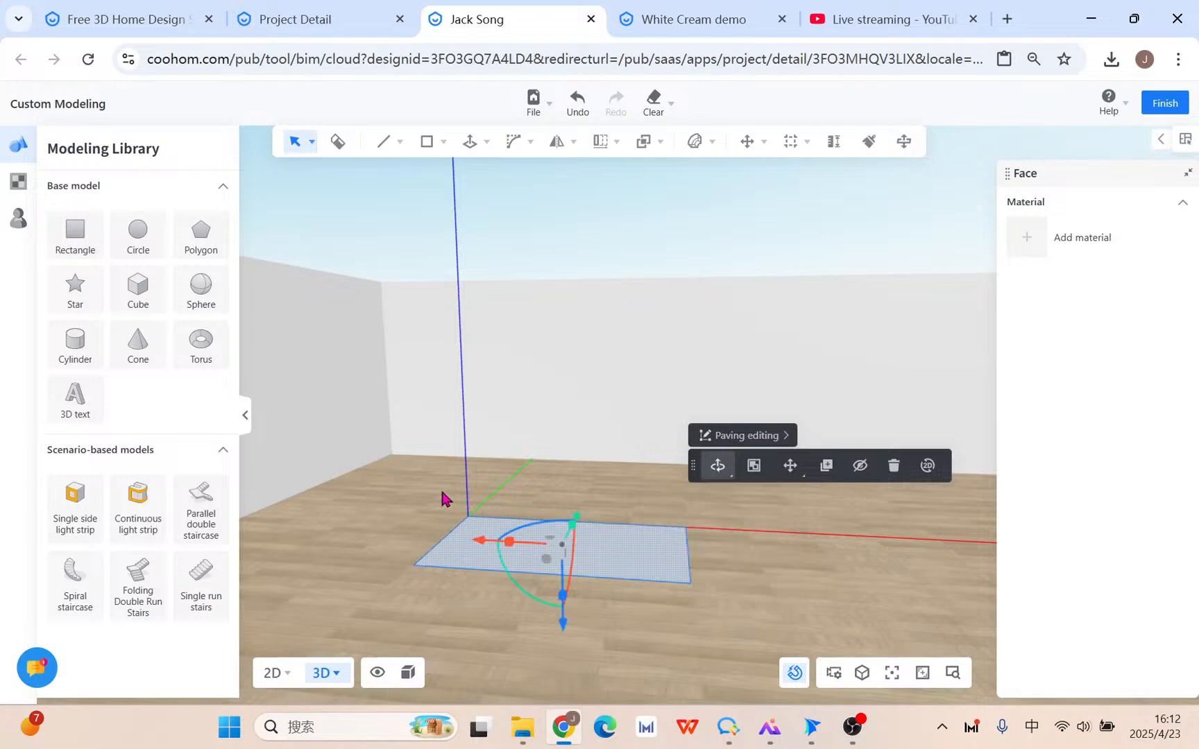
{"action": "right_click_drag", "start_coordinate": [650, 633], "coordinate": [620, 653]}
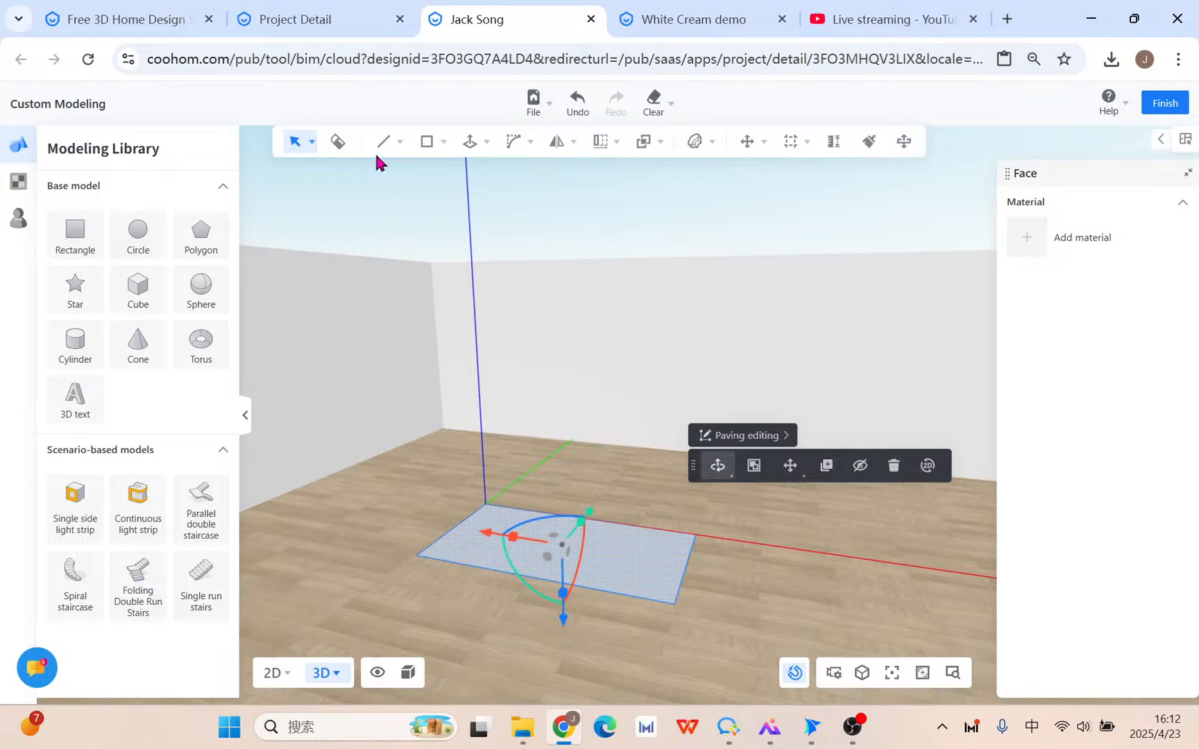
{"action": "right_click_drag", "start_coordinate": [670, 576], "coordinate": [656, 571]}
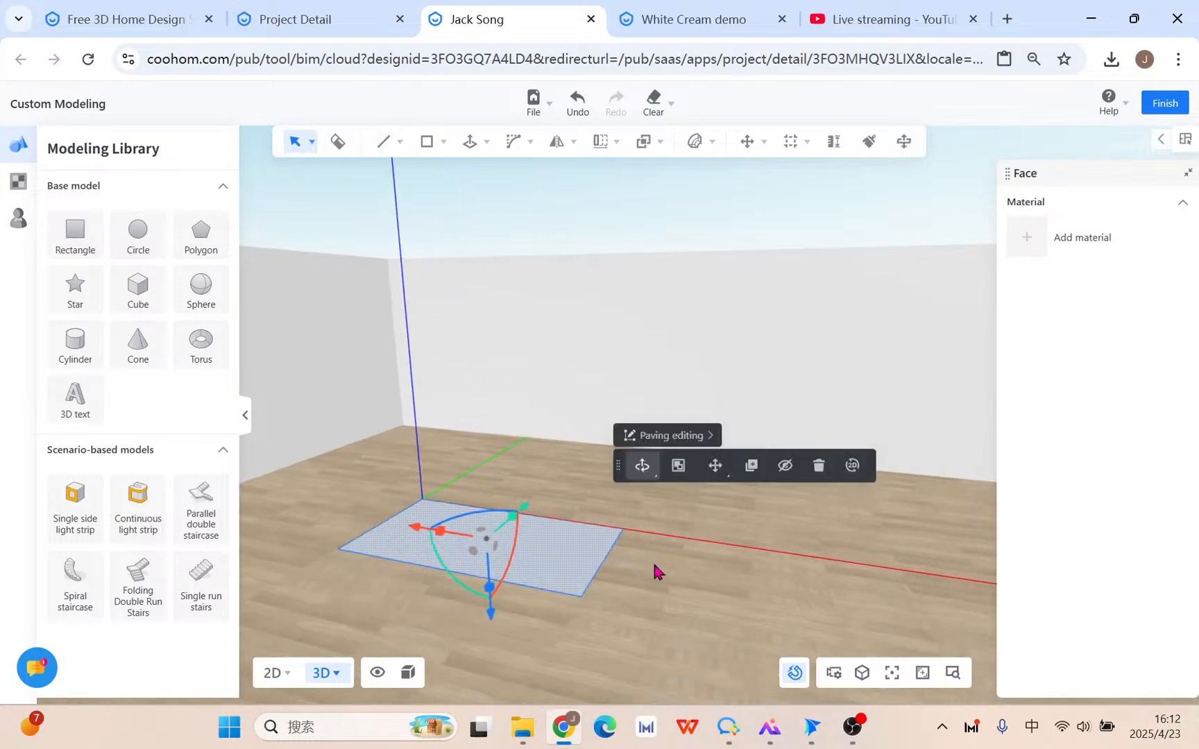
{"action": "mouse_move", "coordinate": [429, 144]}
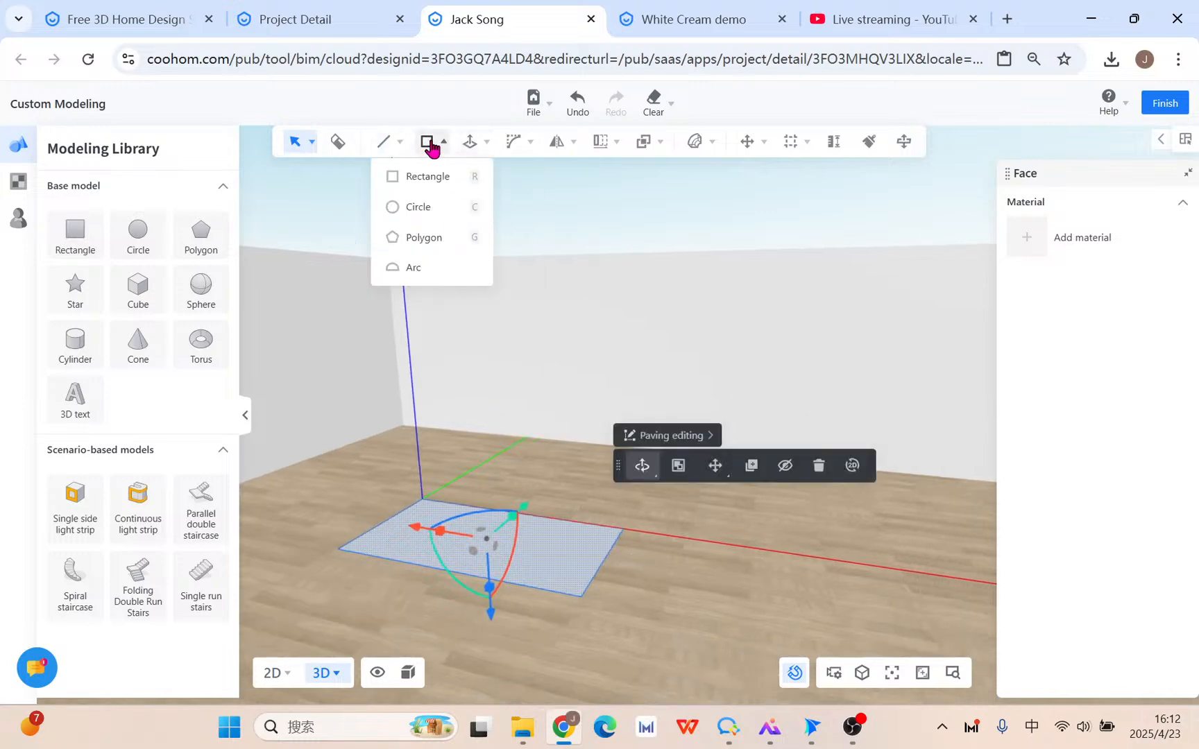
{"action": "left_click", "coordinate": [436, 178]}
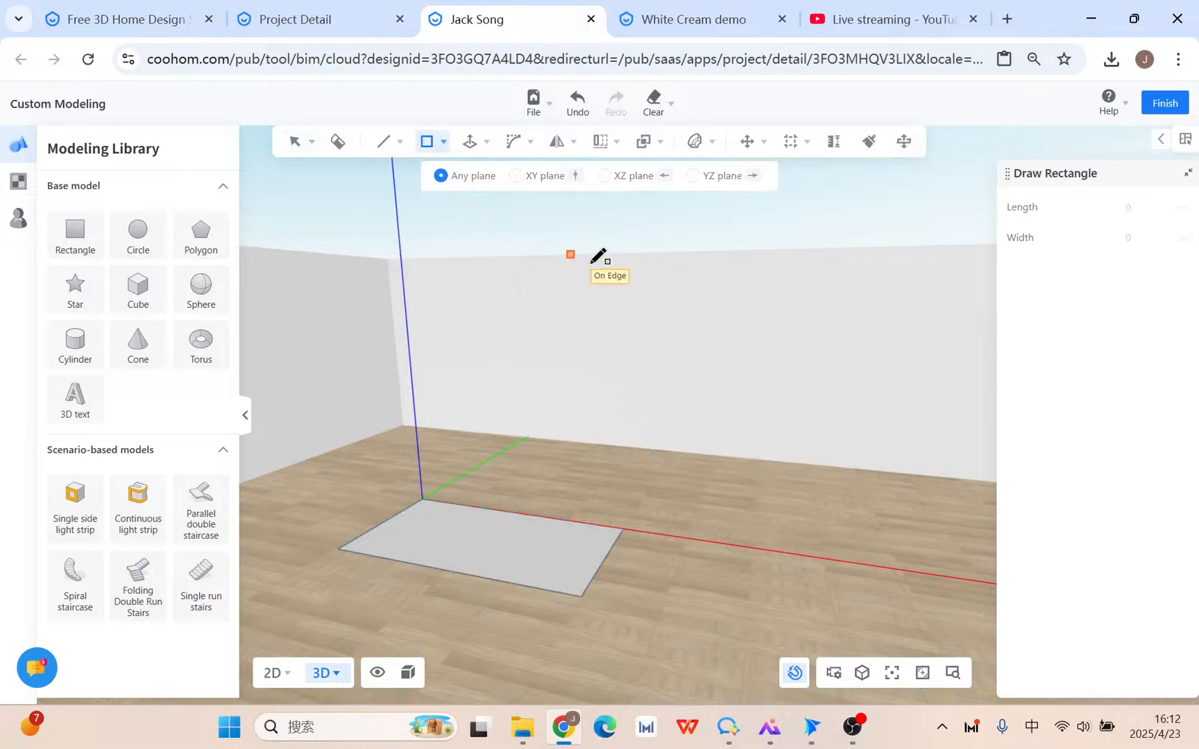
{"action": "left_click", "coordinate": [630, 304]}
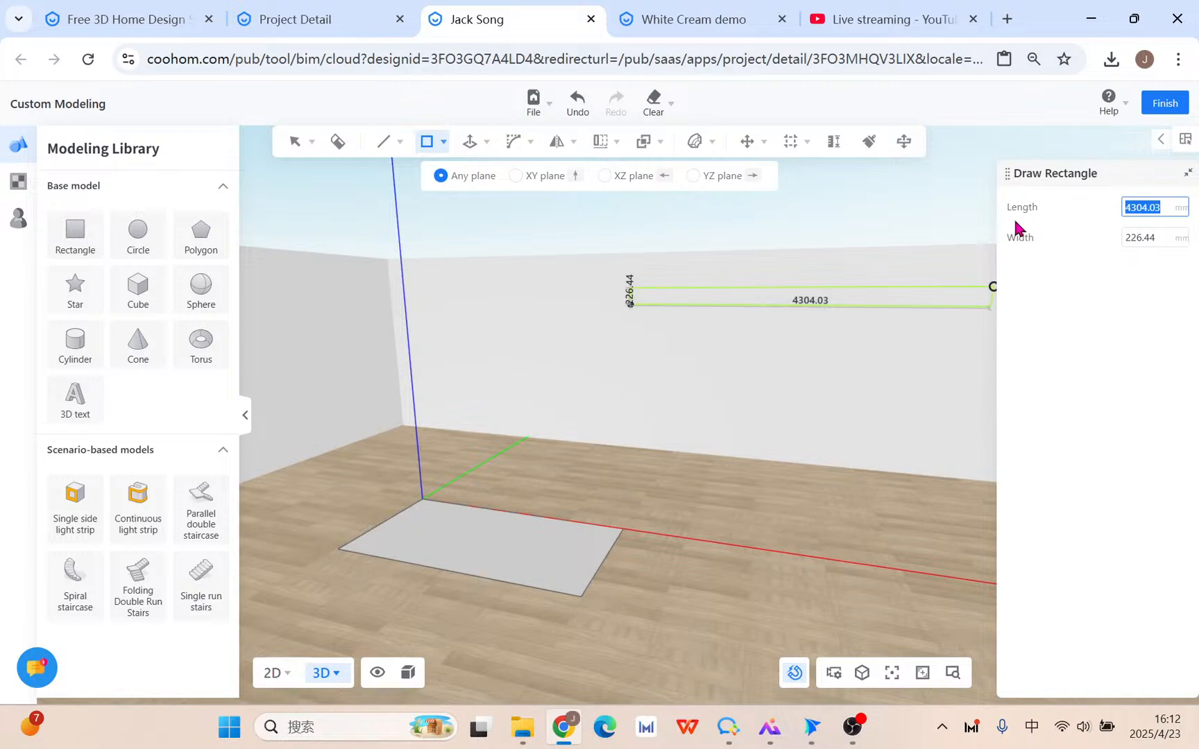
{"action": "key", "text": "Escape"}
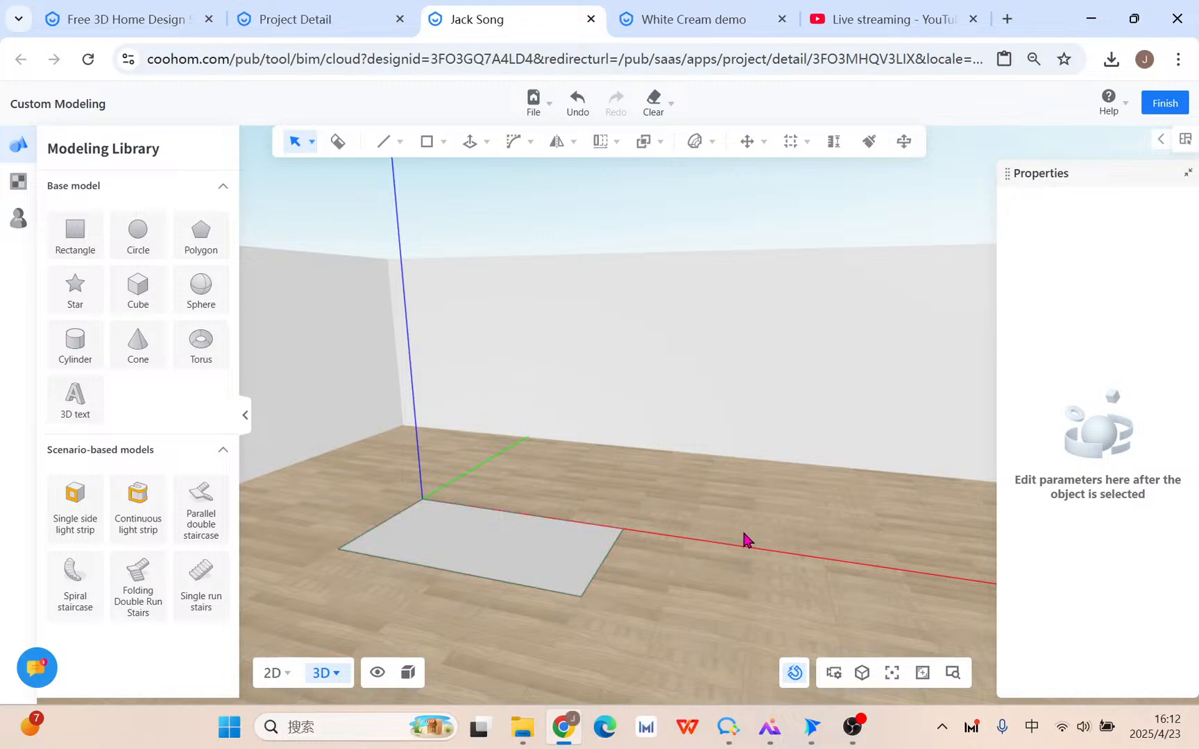
{"action": "left_click", "coordinate": [443, 141]}
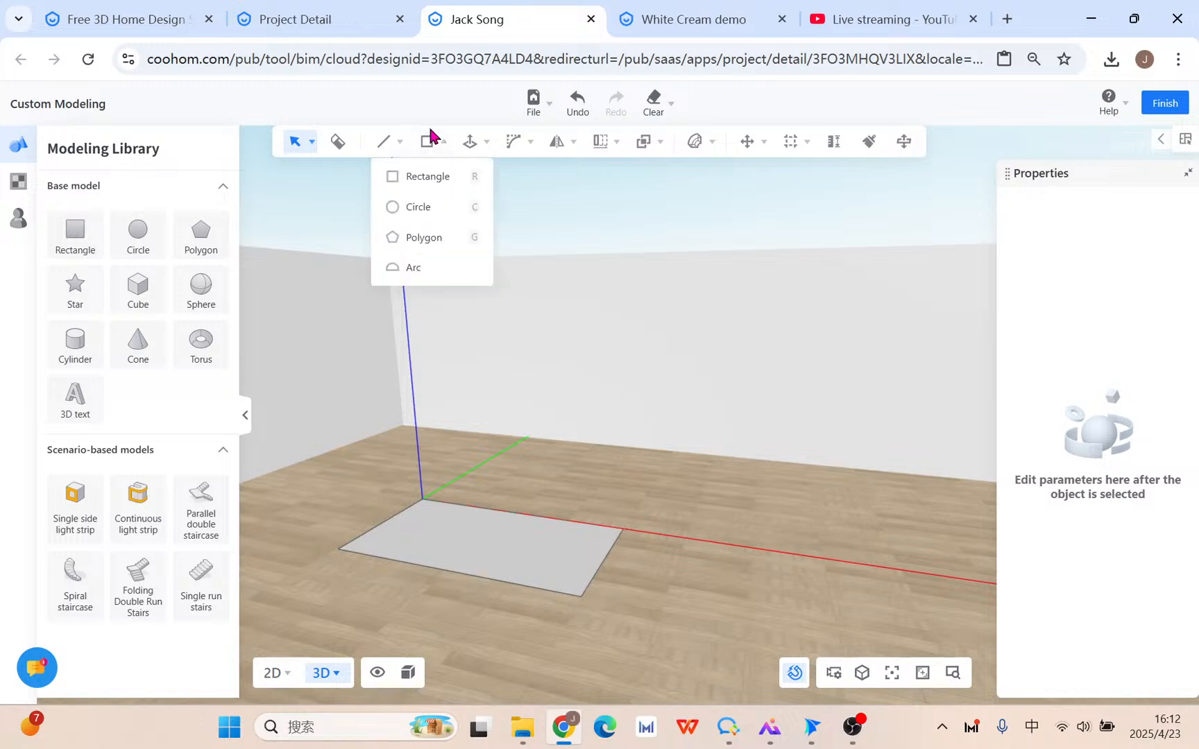
{"action": "left_click", "coordinate": [428, 177]}
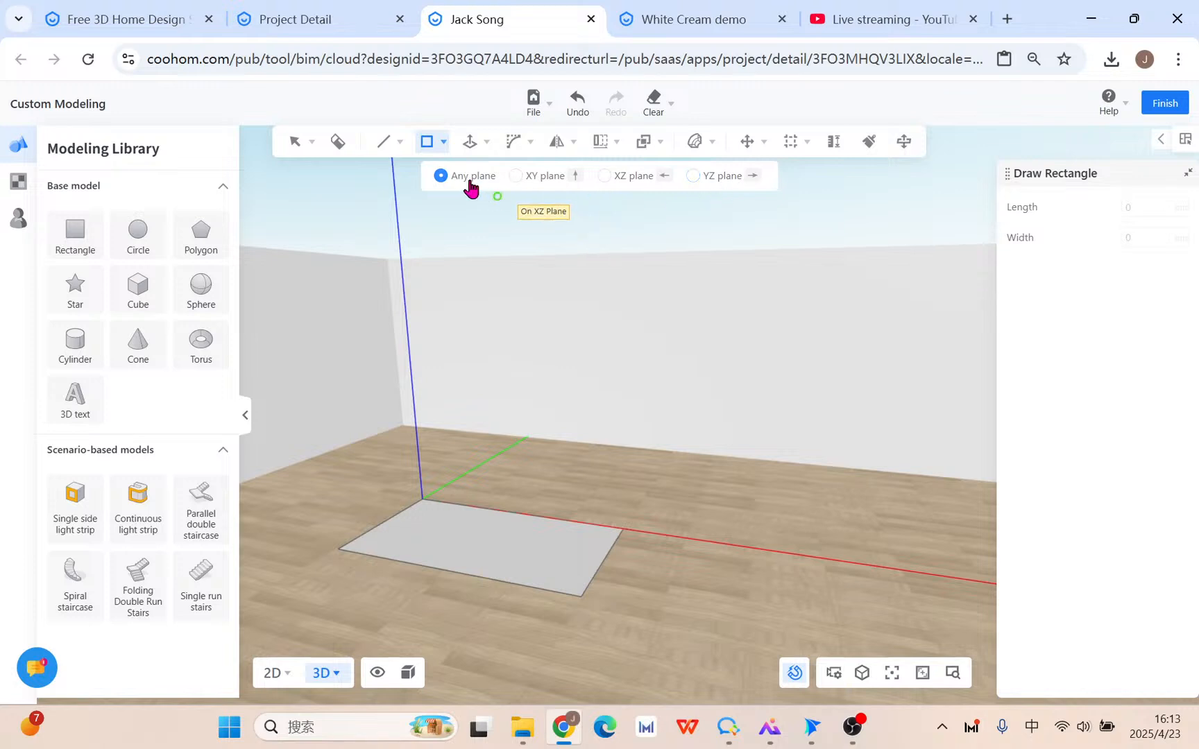
{"action": "left_click", "coordinate": [517, 177]}
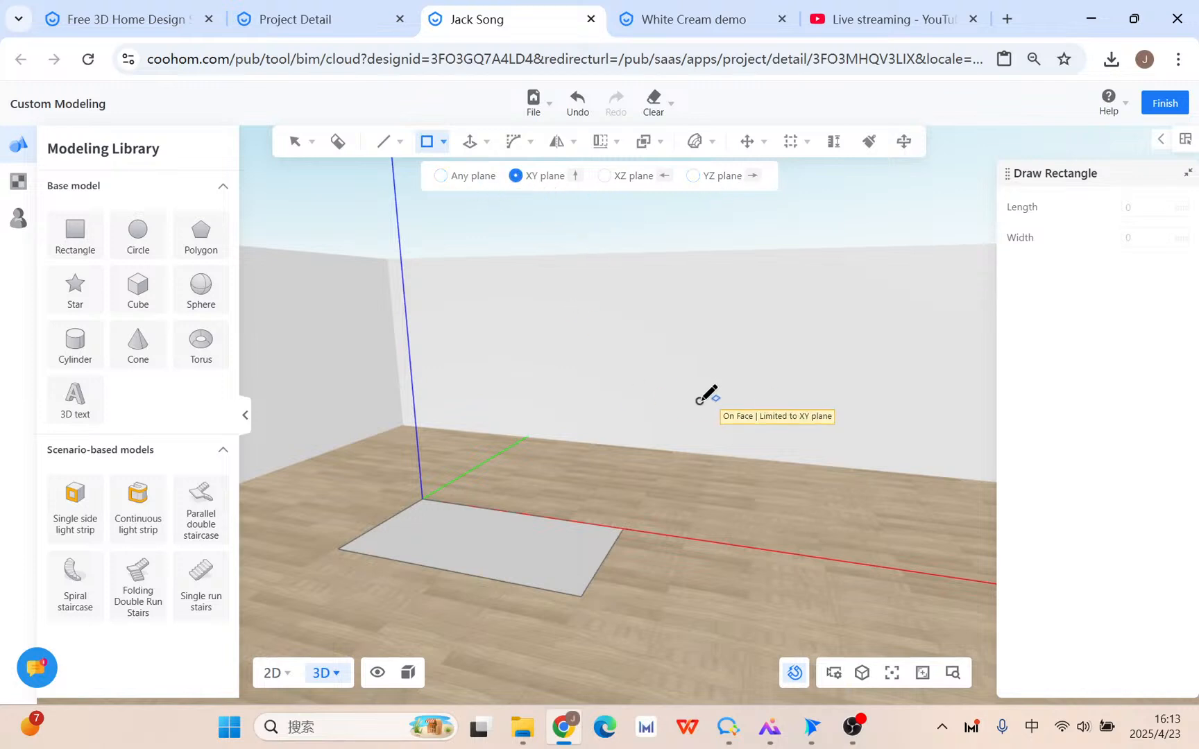
{"action": "left_click", "coordinate": [677, 478]}
{"action": "key", "text": "Escape"}
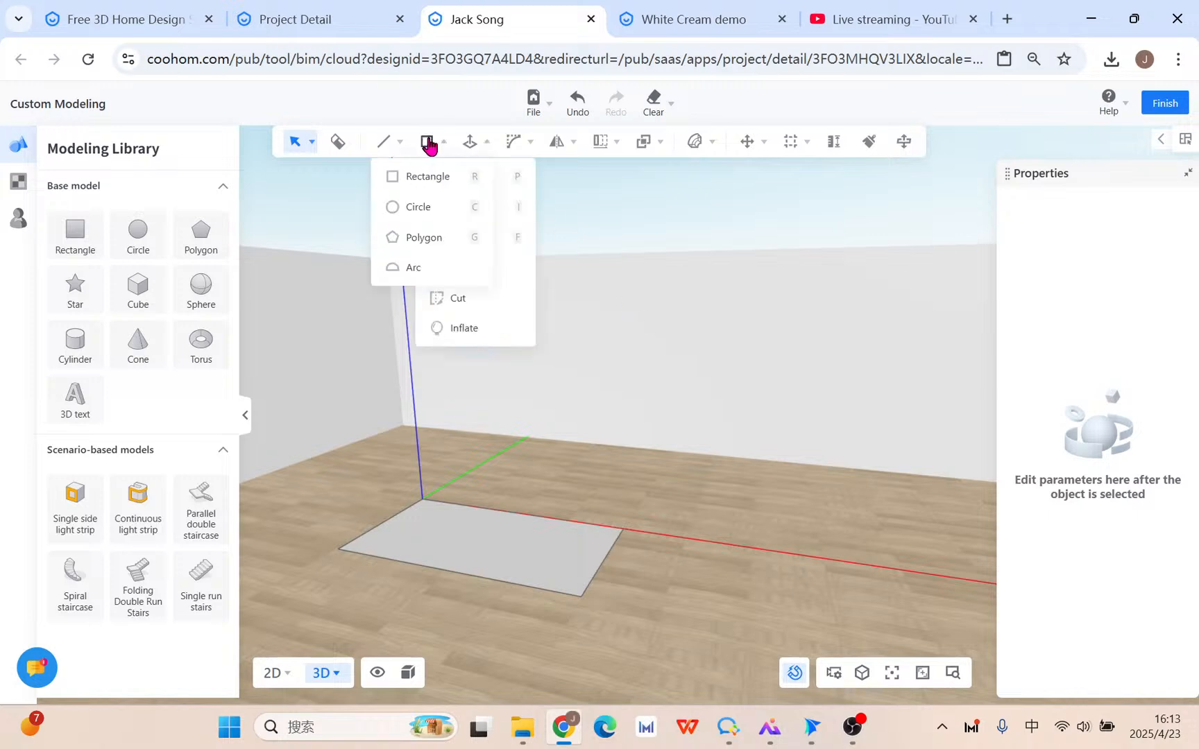
{"action": "left_click", "coordinate": [427, 145]}
{"action": "left_click", "coordinate": [536, 178]}
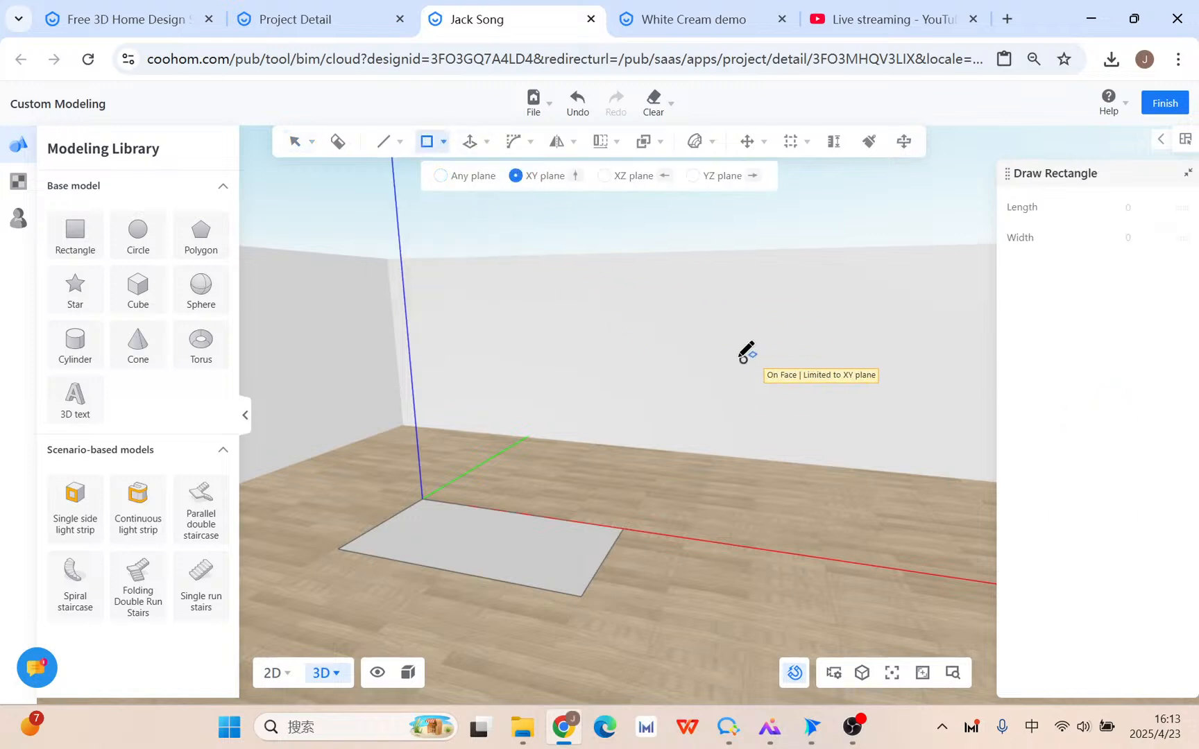
{"action": "left_click", "coordinate": [689, 353]}
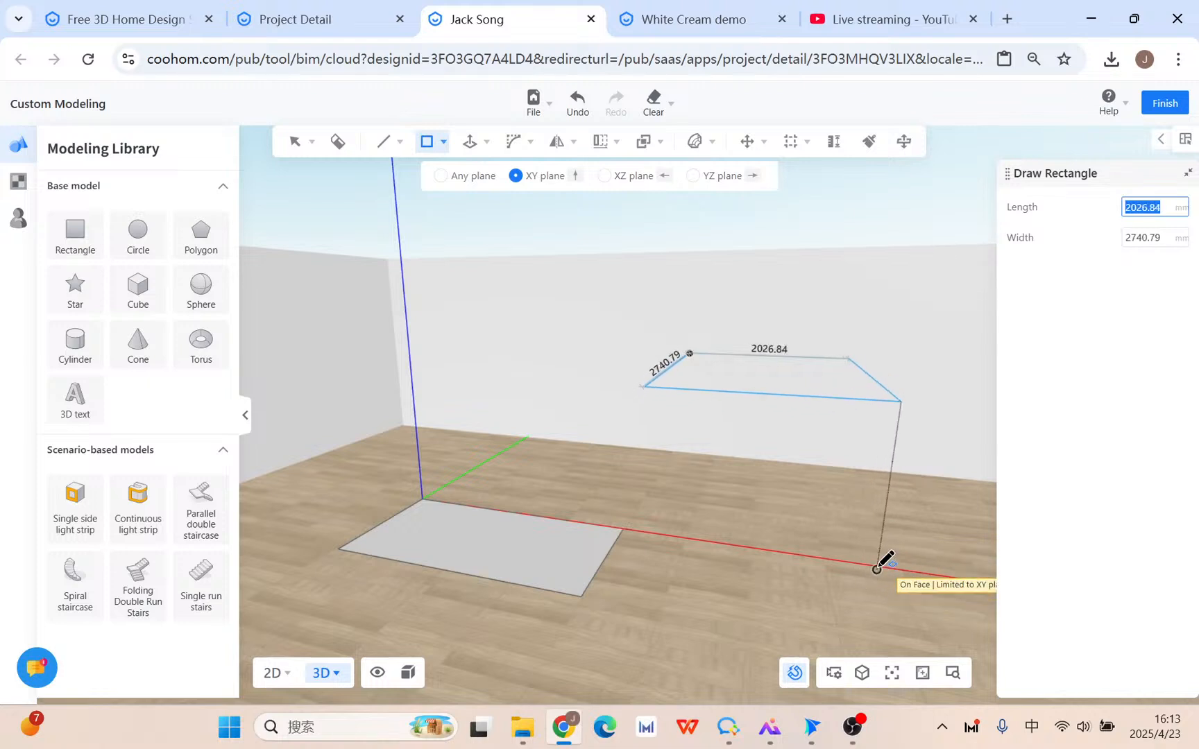
{"action": "left_click", "coordinate": [604, 176]}
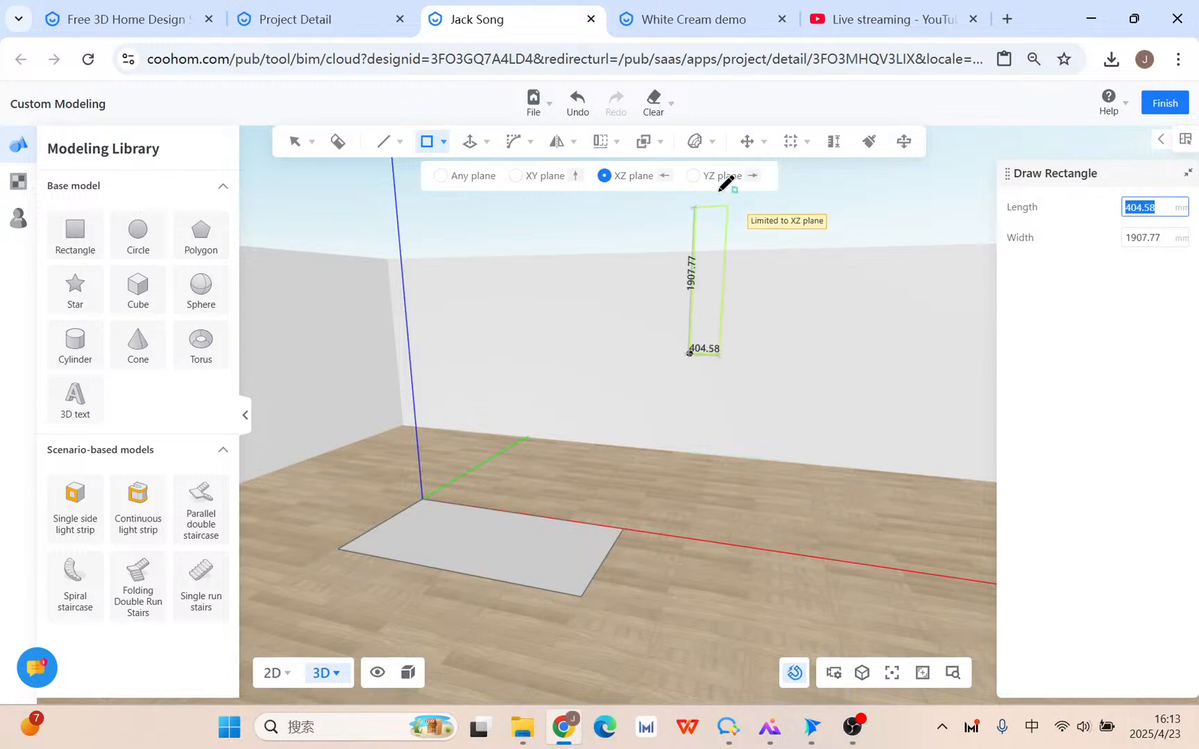
{"action": "left_click", "coordinate": [693, 175]}
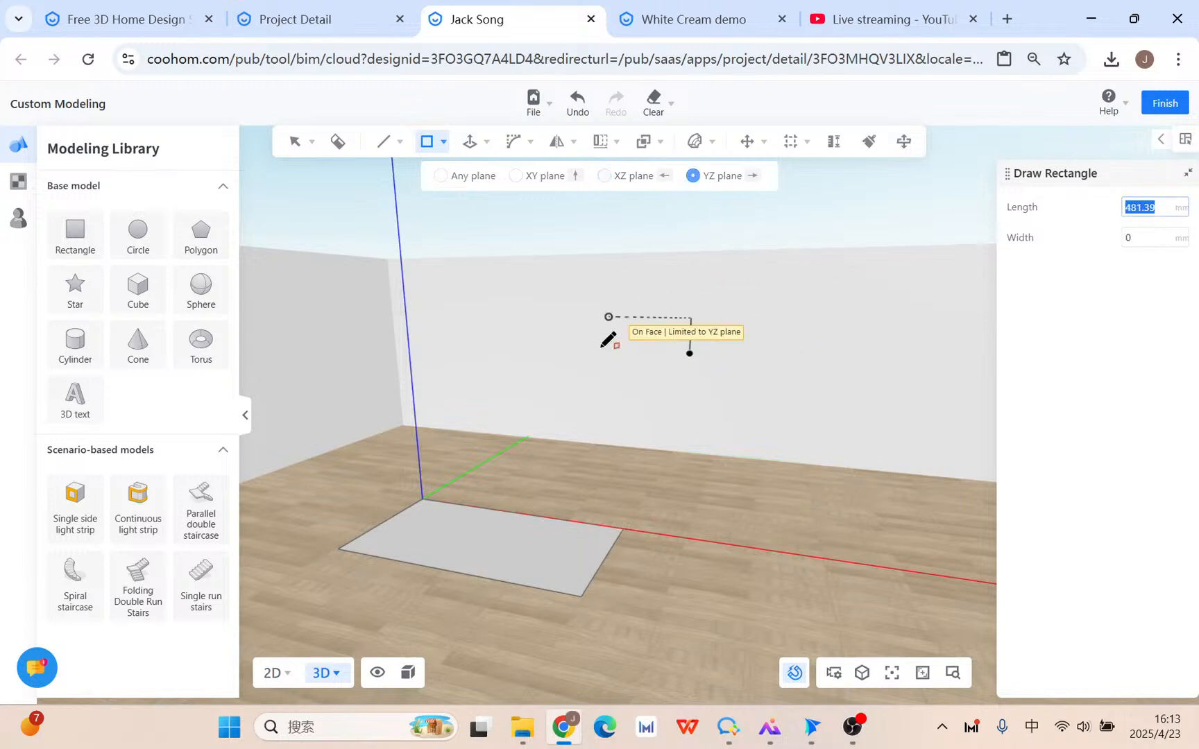
{"action": "left_click", "coordinate": [542, 474]}
{"action": "key", "text": "Escape"}
{"action": "right_click_drag", "start_coordinate": [813, 485], "coordinate": [669, 522]}
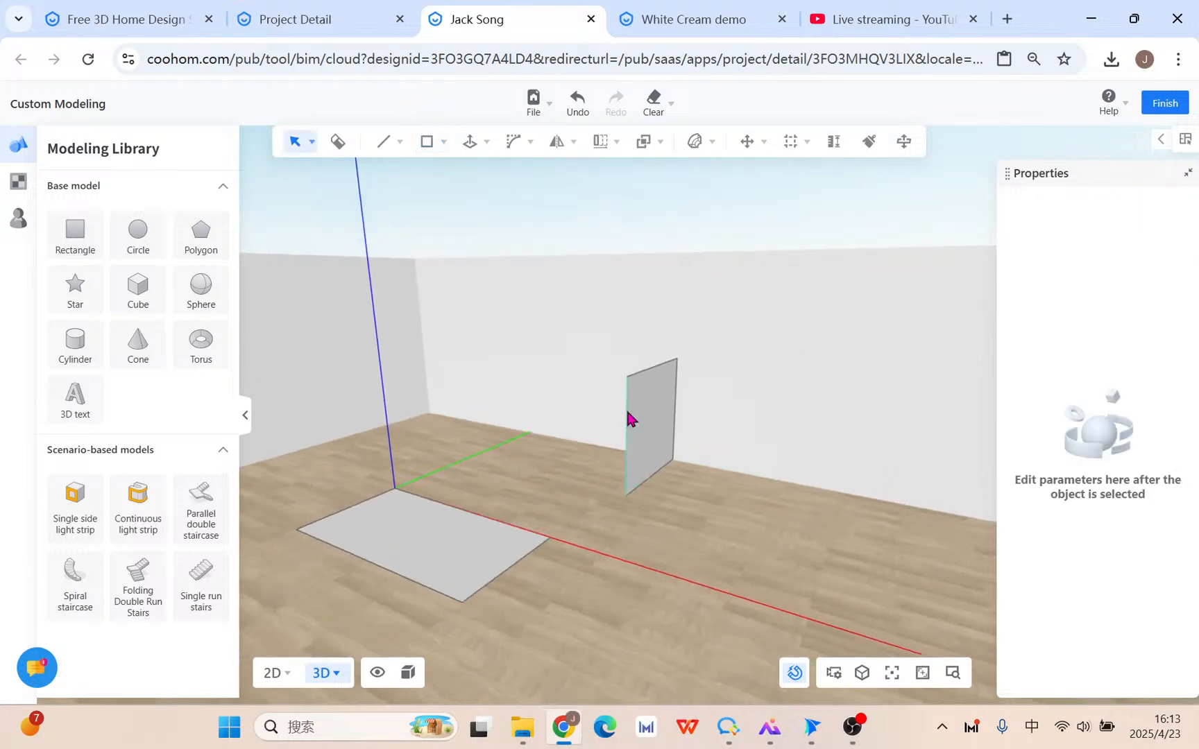
{"action": "left_click", "coordinate": [656, 396]}
Delete the vertical test face and abandon a trial rectangle.
{"action": "left_click", "coordinate": [938, 363]}
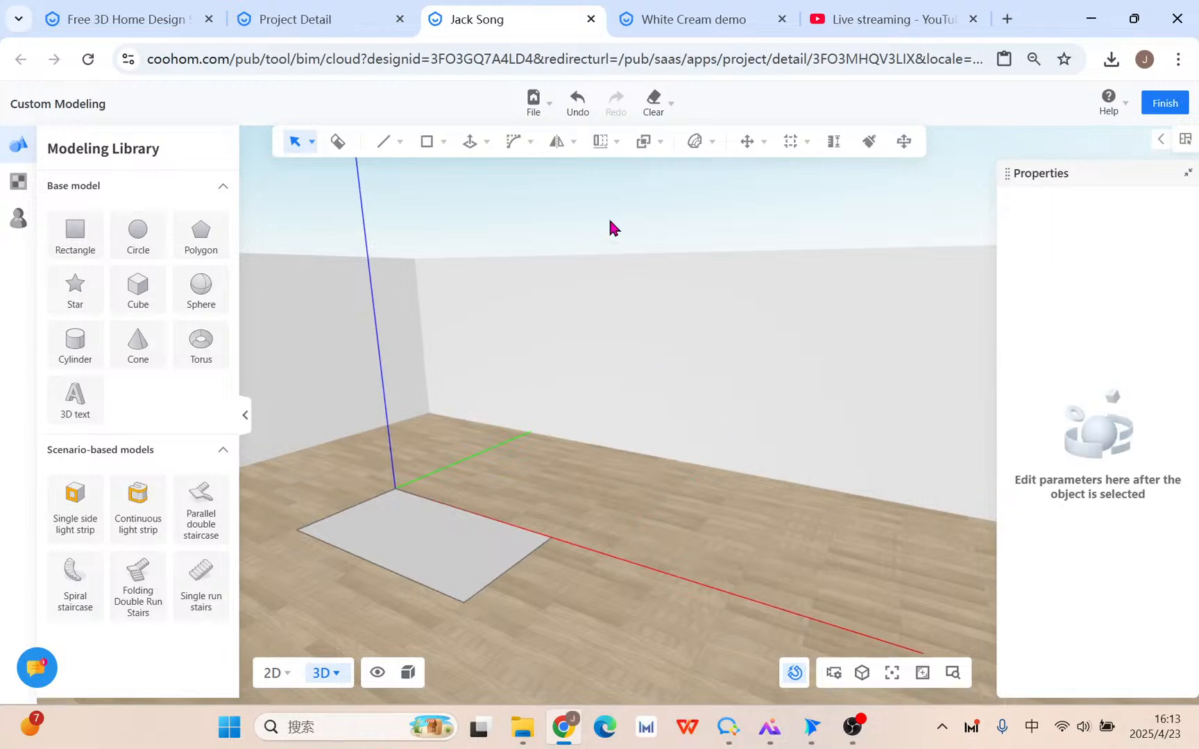
{"action": "mouse_move", "coordinate": [418, 147]}
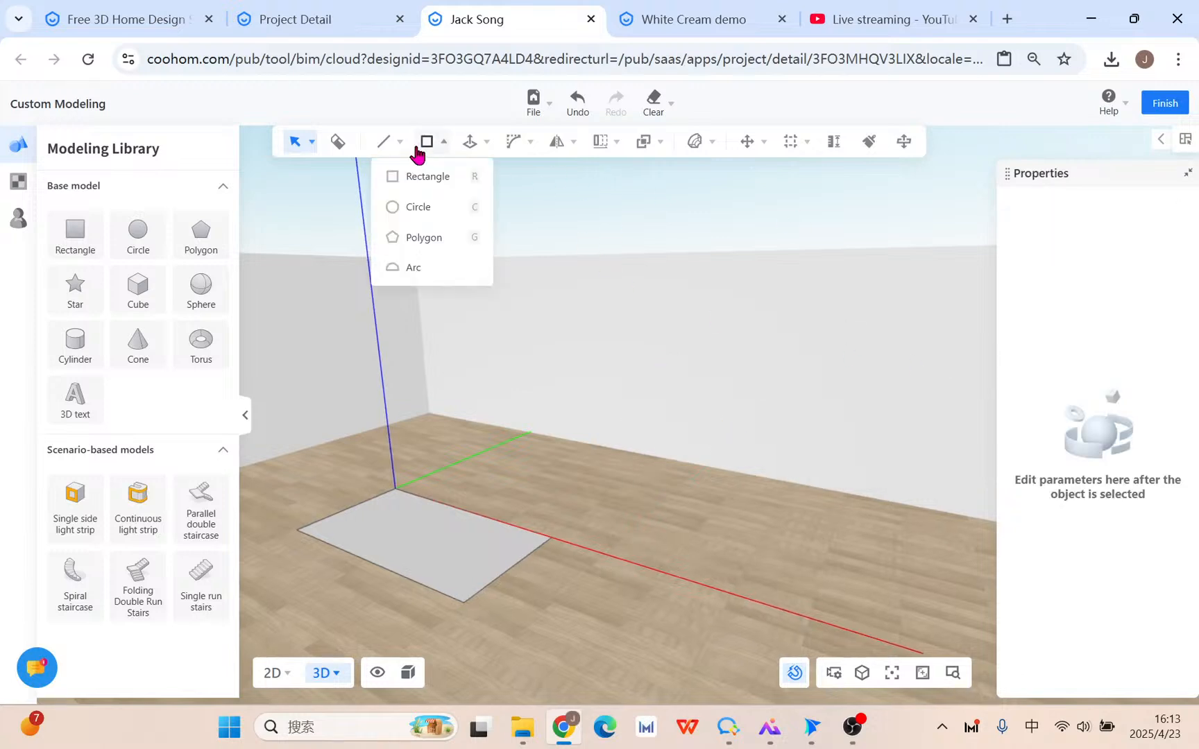
{"action": "left_click", "coordinate": [464, 177]}
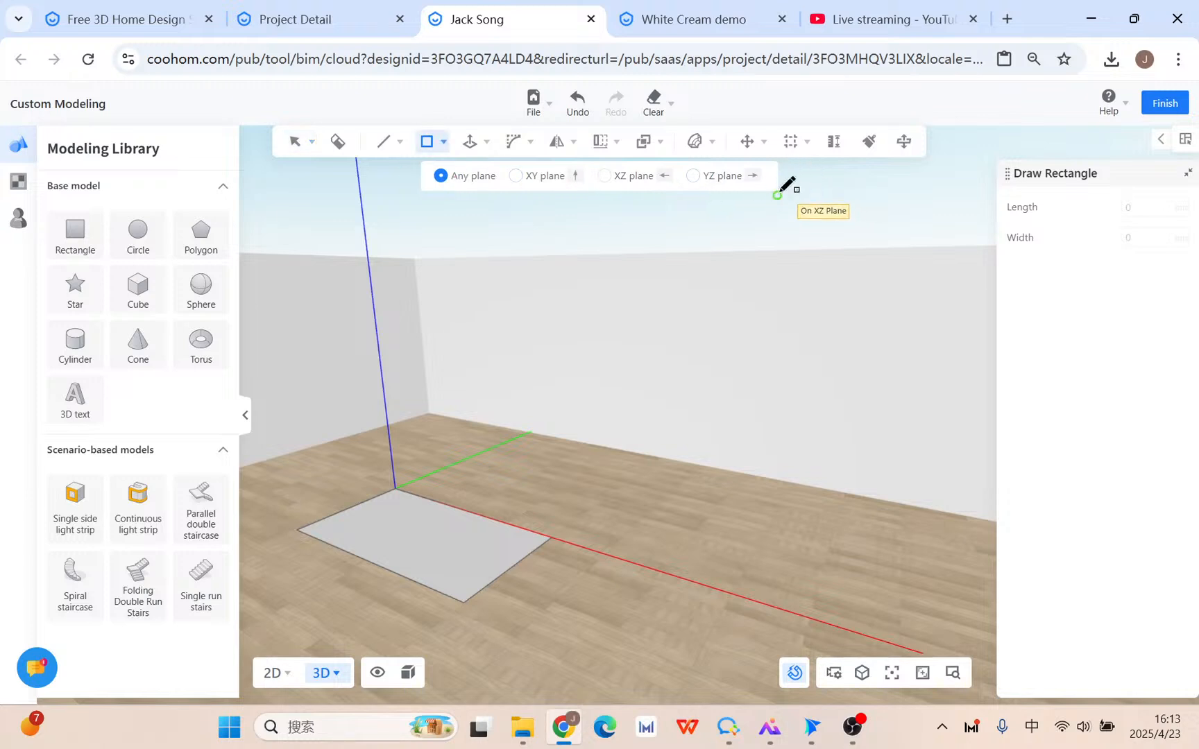
{"action": "key", "text": "Escape"}
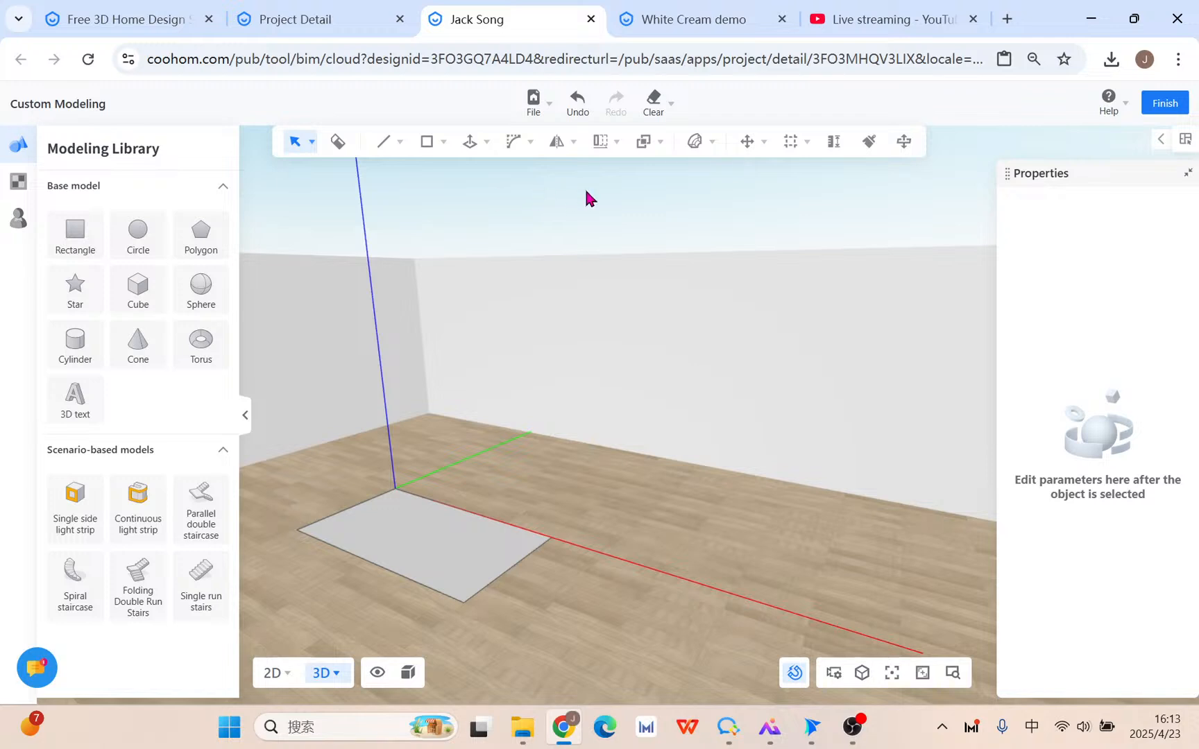
Make two abandoned attempts at placing a circle centre on the floor.
{"action": "mouse_move", "coordinate": [430, 143]}
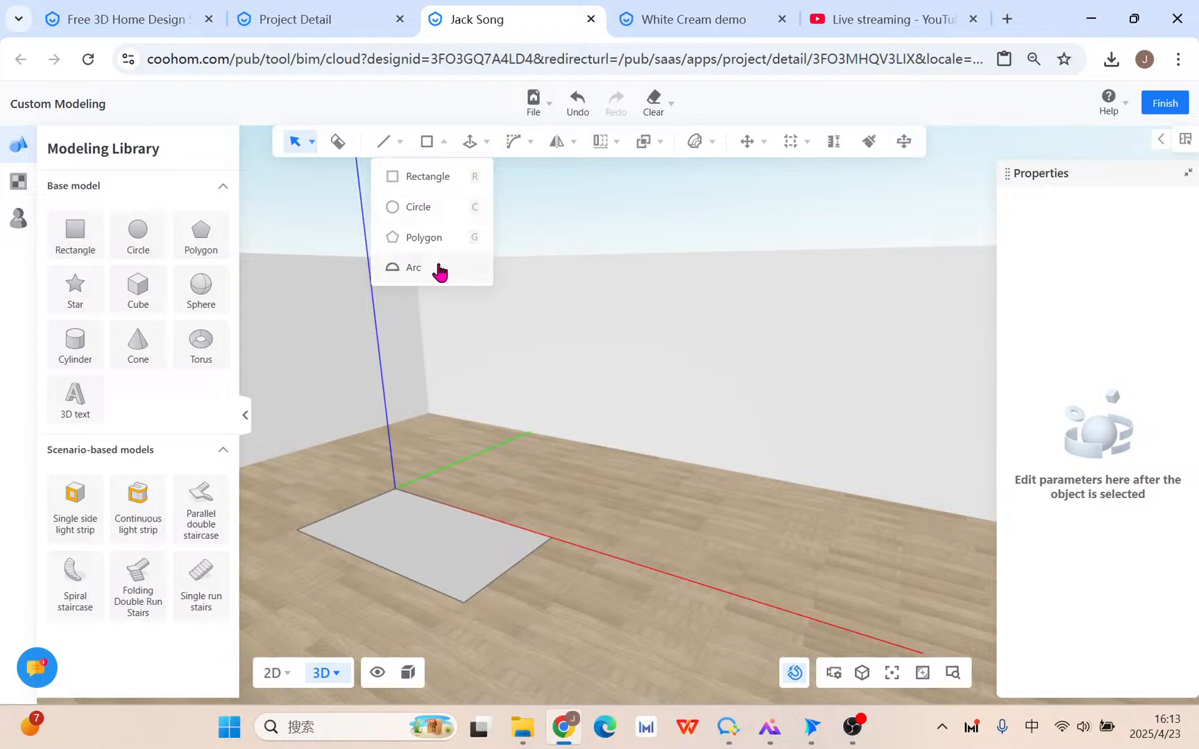
{"action": "left_click", "coordinate": [418, 206]}
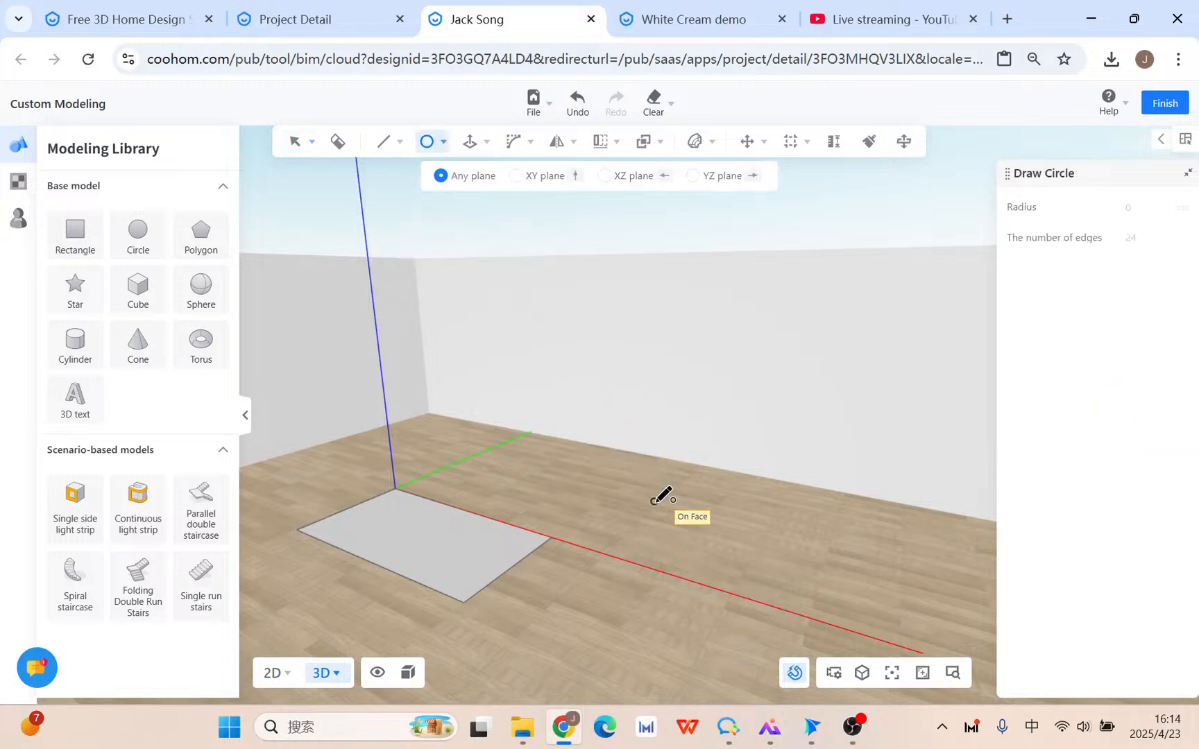
{"action": "left_click", "coordinate": [673, 374]}
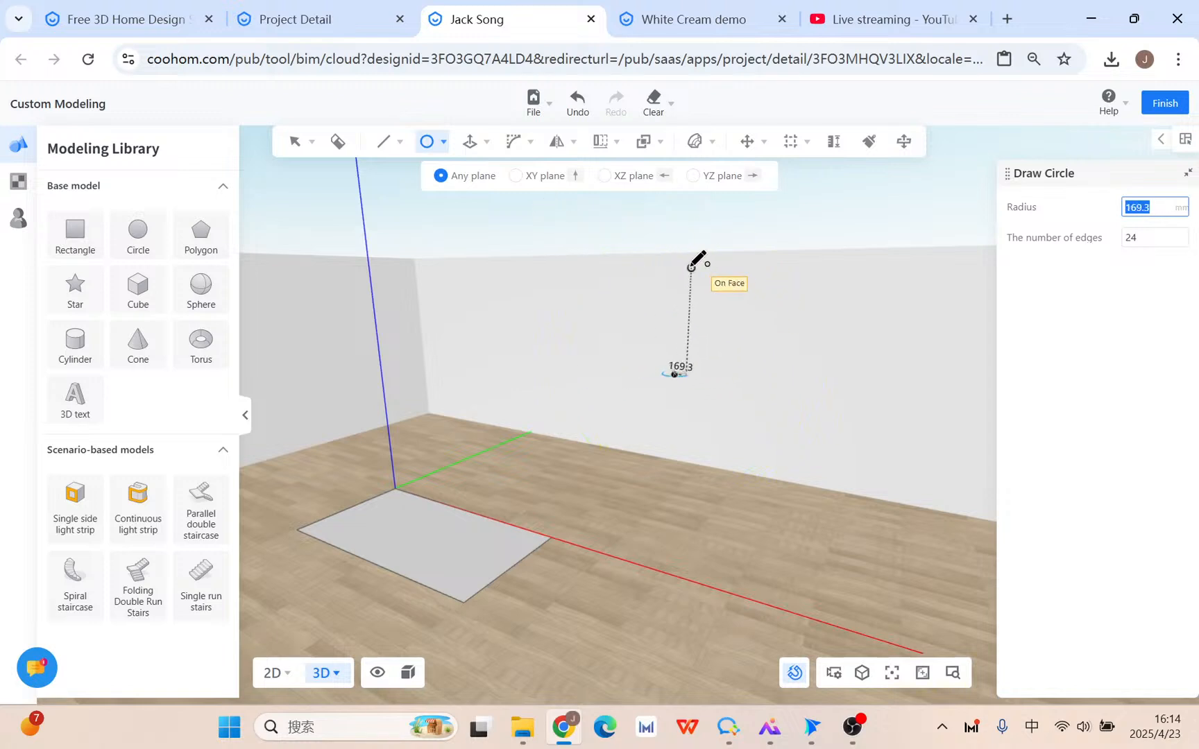
{"action": "key", "text": "Escape"}
{"action": "left_click", "coordinate": [443, 141]}
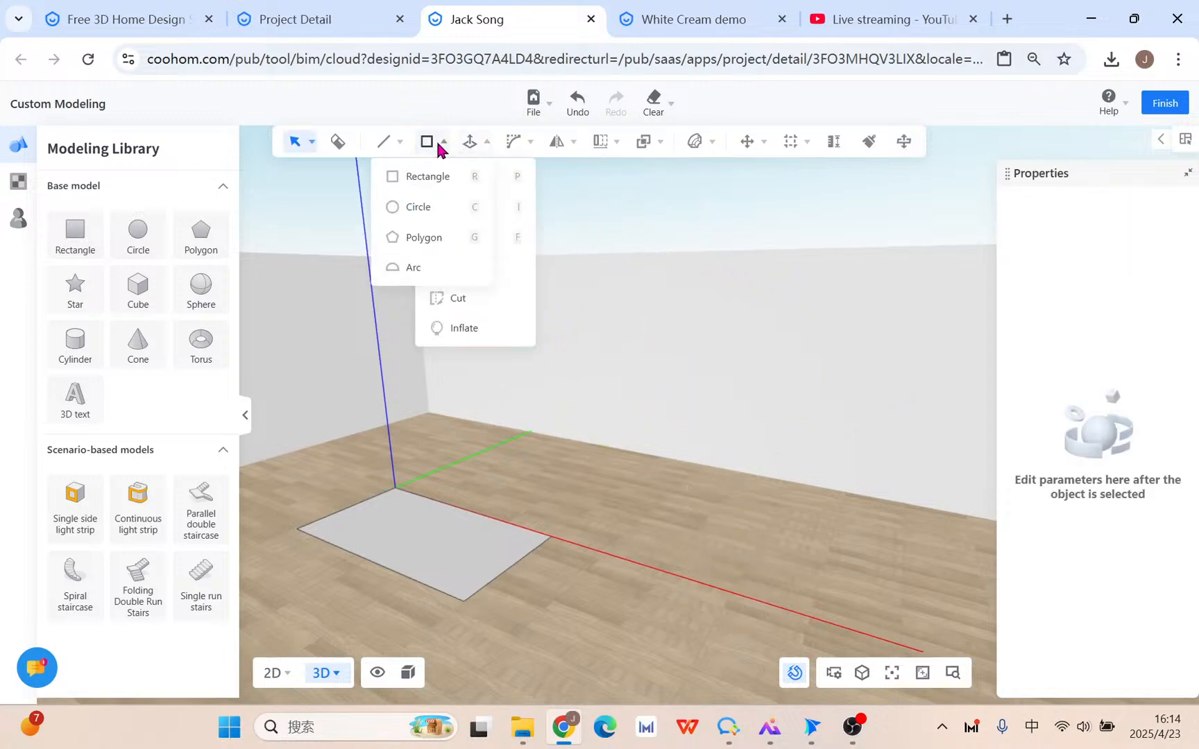
{"action": "left_click", "coordinate": [427, 208]}
{"action": "left_click", "coordinate": [647, 522]}
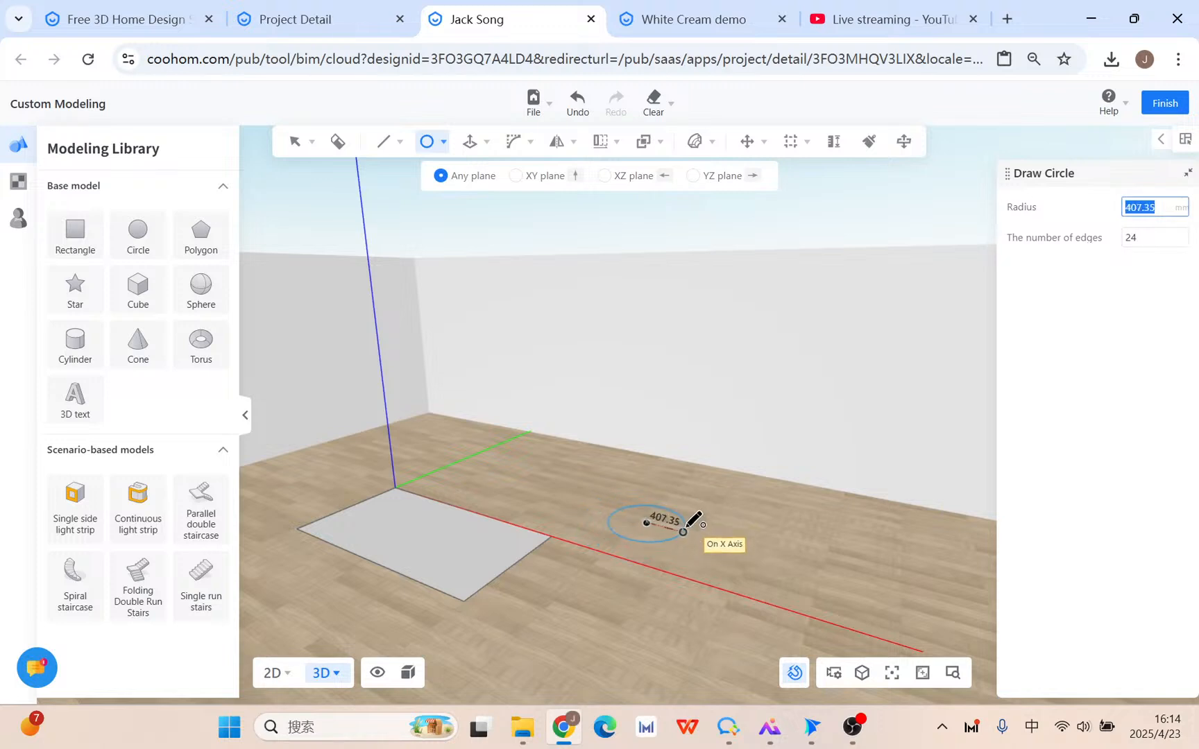
{"action": "scroll", "coordinate": [693, 544], "scroll_direction": "up", "scroll_amount": 3}
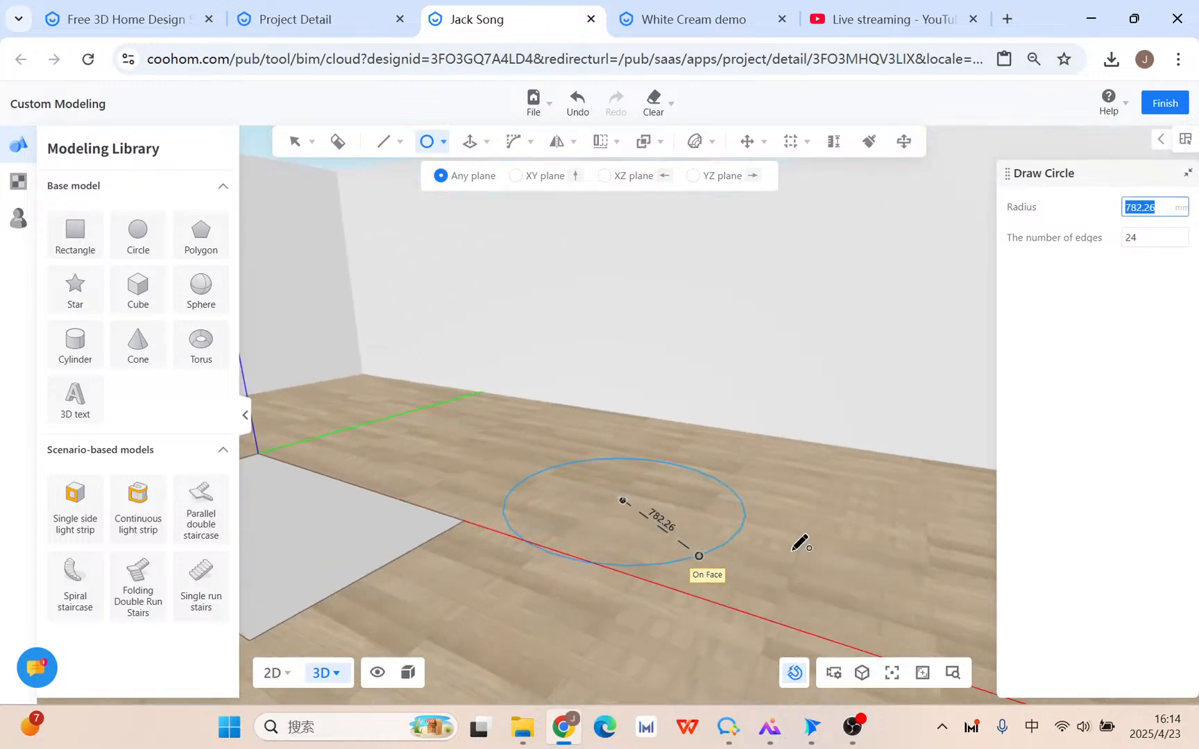
{"action": "scroll", "coordinate": [759, 567], "scroll_direction": "down", "scroll_amount": 1}
{"action": "key", "text": "Escape"}
Draw a 24-edge circle face with an 809.25 mm radius on the floor.
{"action": "left_click", "coordinate": [428, 142]}
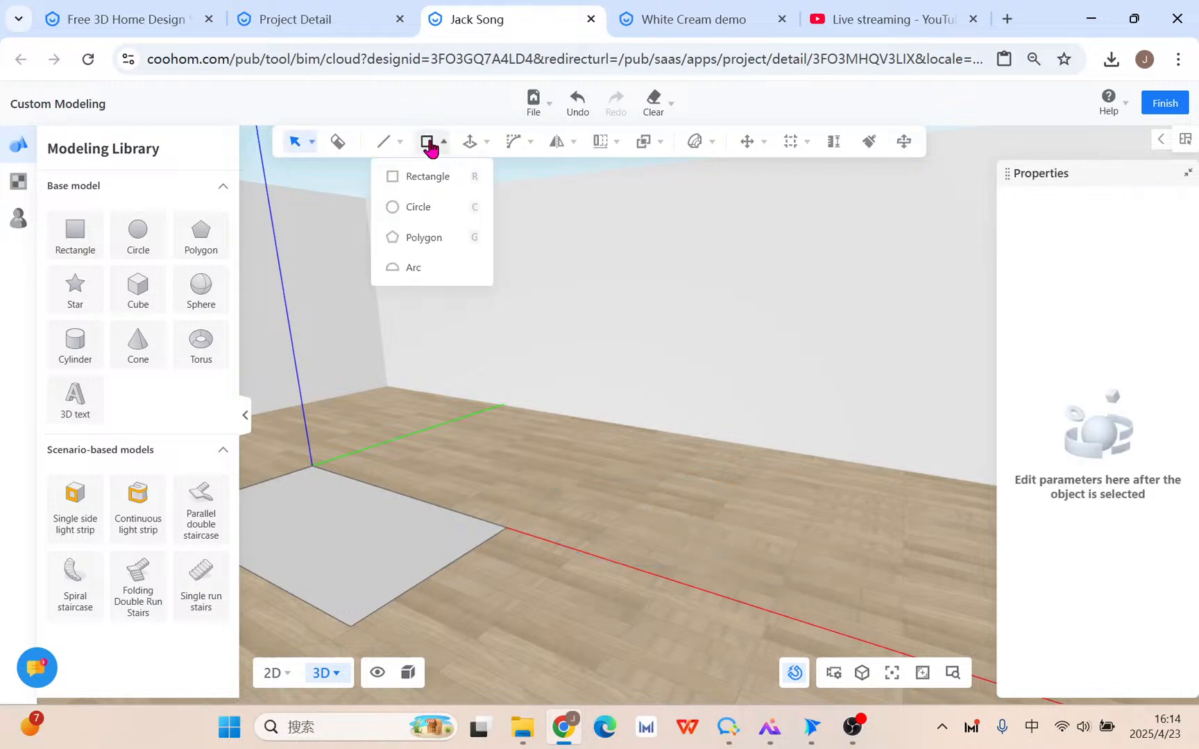
{"action": "left_click", "coordinate": [418, 207]}
{"action": "left_click", "coordinate": [678, 476]}
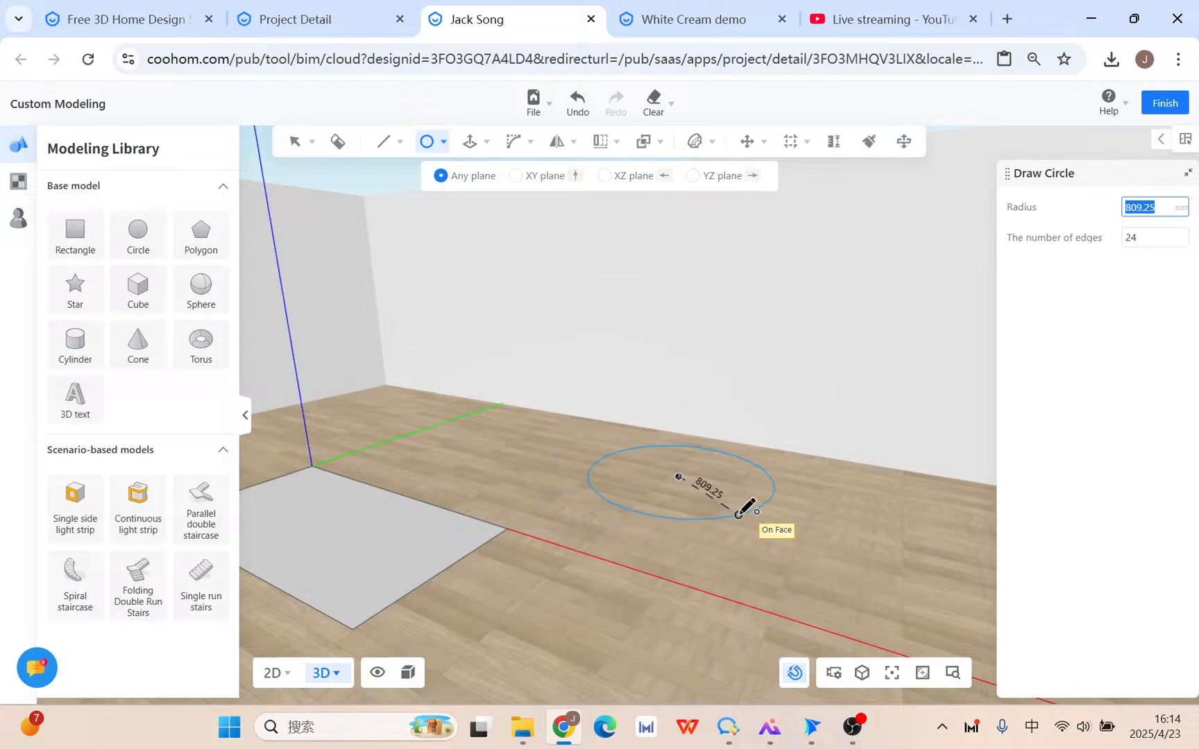
{"action": "scroll", "coordinate": [738, 515], "scroll_direction": "up", "scroll_amount": 2}
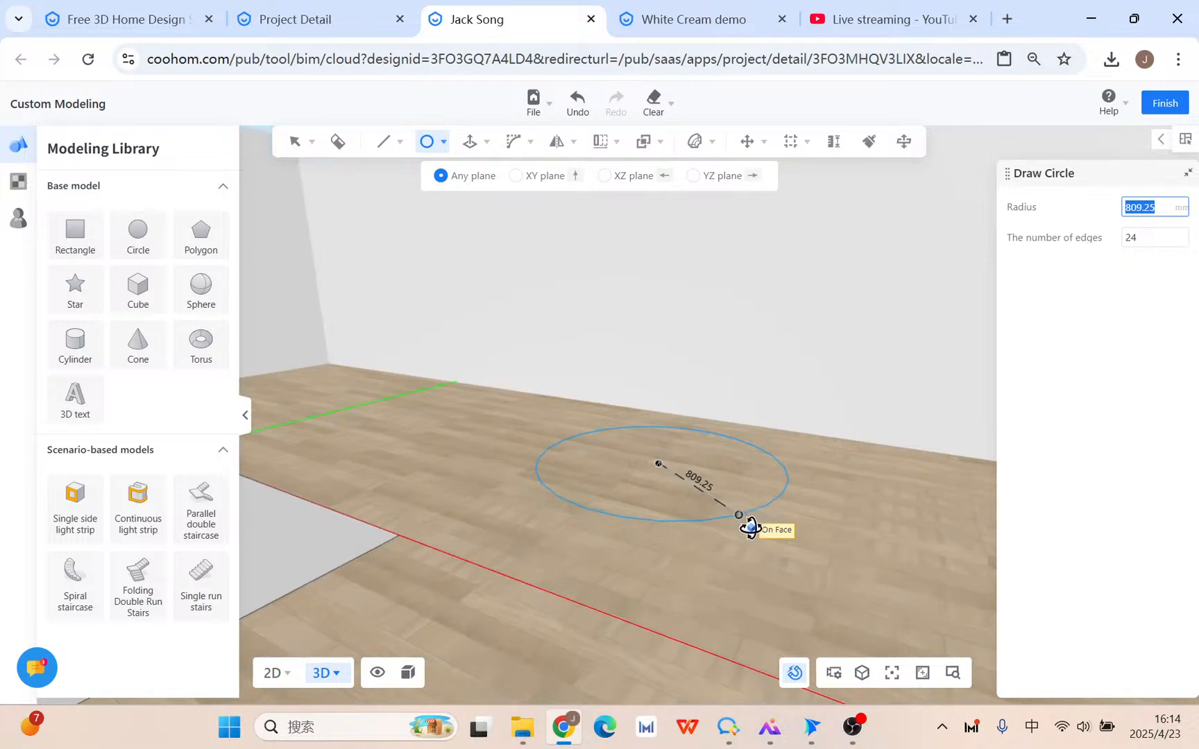
{"action": "left_click", "coordinate": [739, 514]}
{"action": "middle_click_drag", "start_coordinate": [589, 546], "coordinate": [725, 510]}
{"action": "scroll", "coordinate": [742, 448], "scroll_direction": "up", "scroll_amount": 3}
{"action": "key", "text": "Escape"}
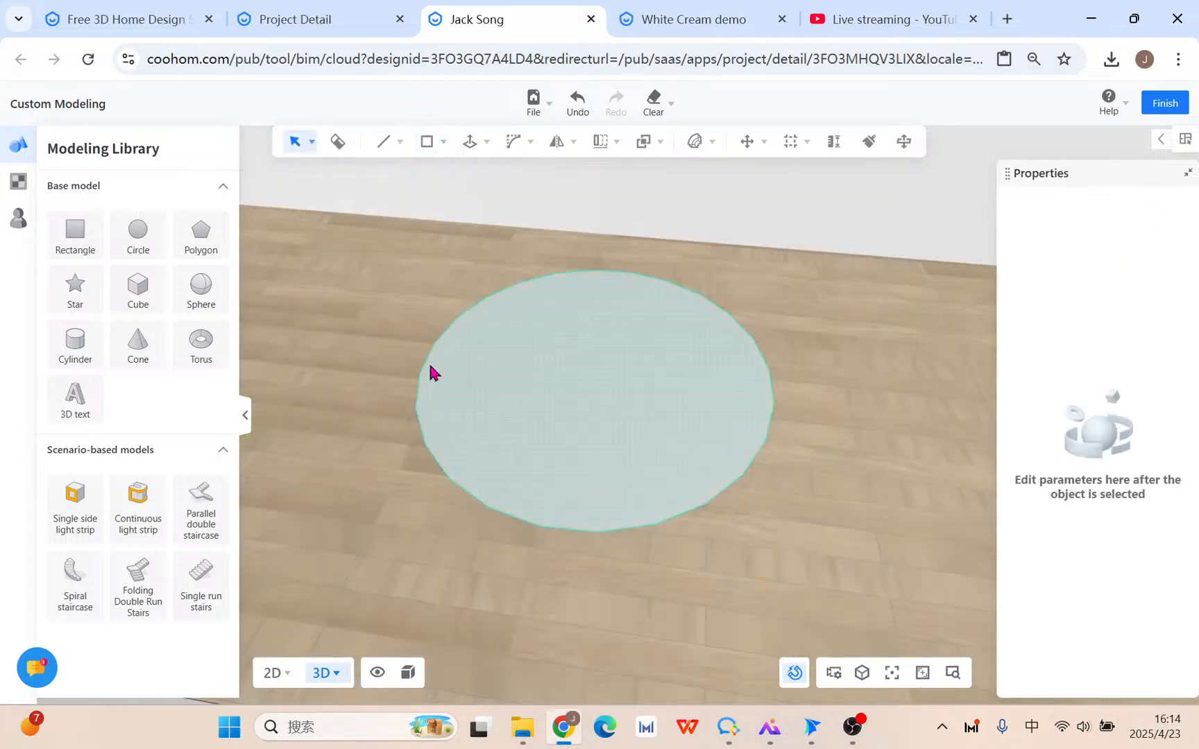
Select the circle face and delete it from the floor.
{"action": "left_click", "coordinate": [599, 317]}
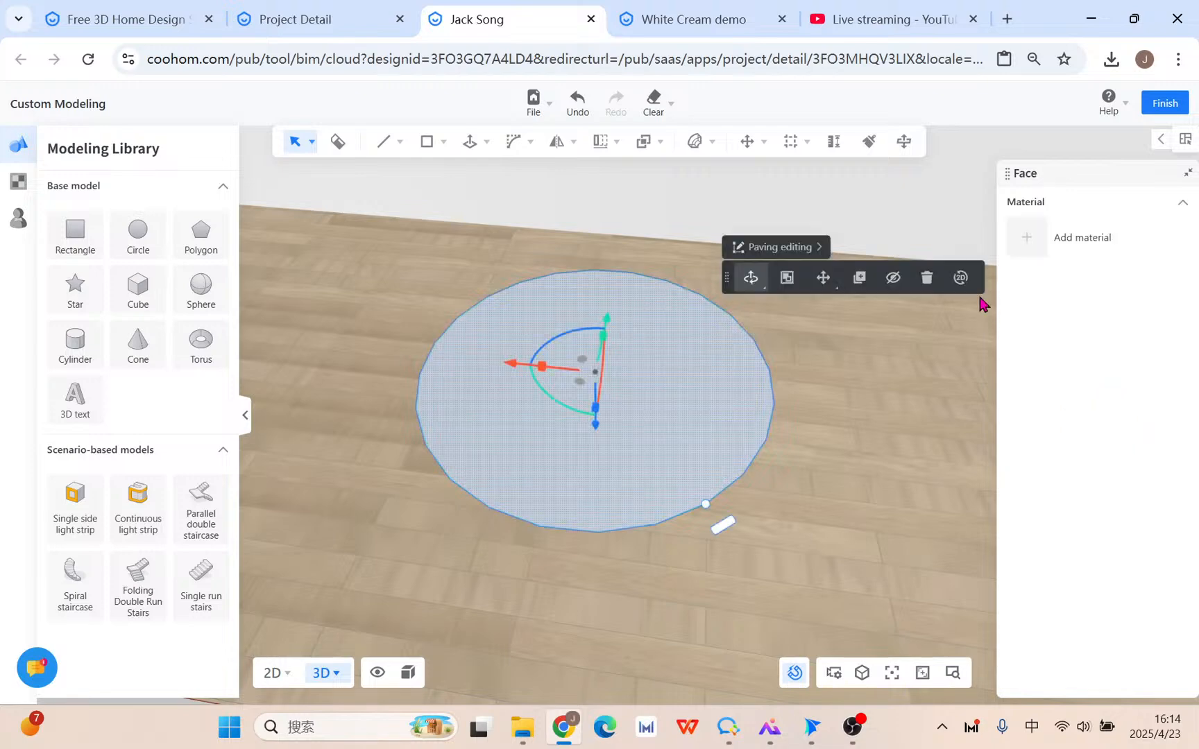
{"action": "left_click", "coordinate": [926, 278]}
{"action": "left_click", "coordinate": [443, 142]}
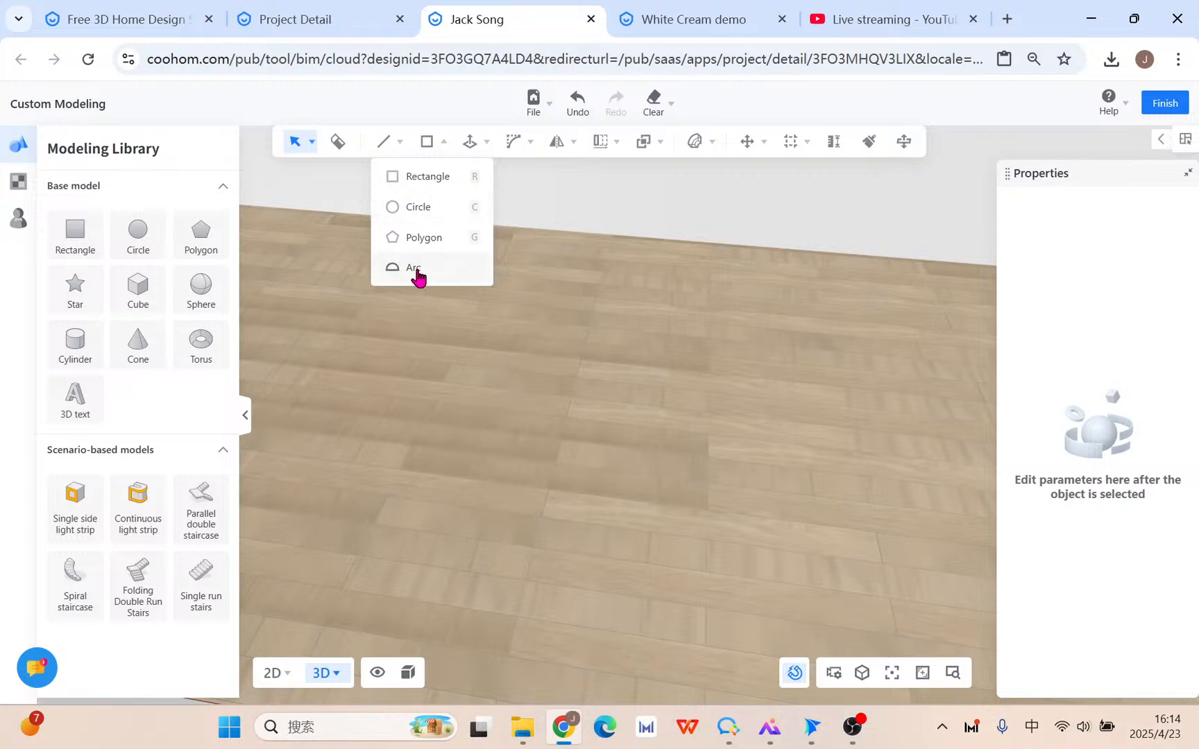
Place a circle centre on the floor and enter 60 edges and a 1000 mm radius.
{"action": "left_click", "coordinate": [420, 210]}
{"action": "left_click", "coordinate": [610, 466]}
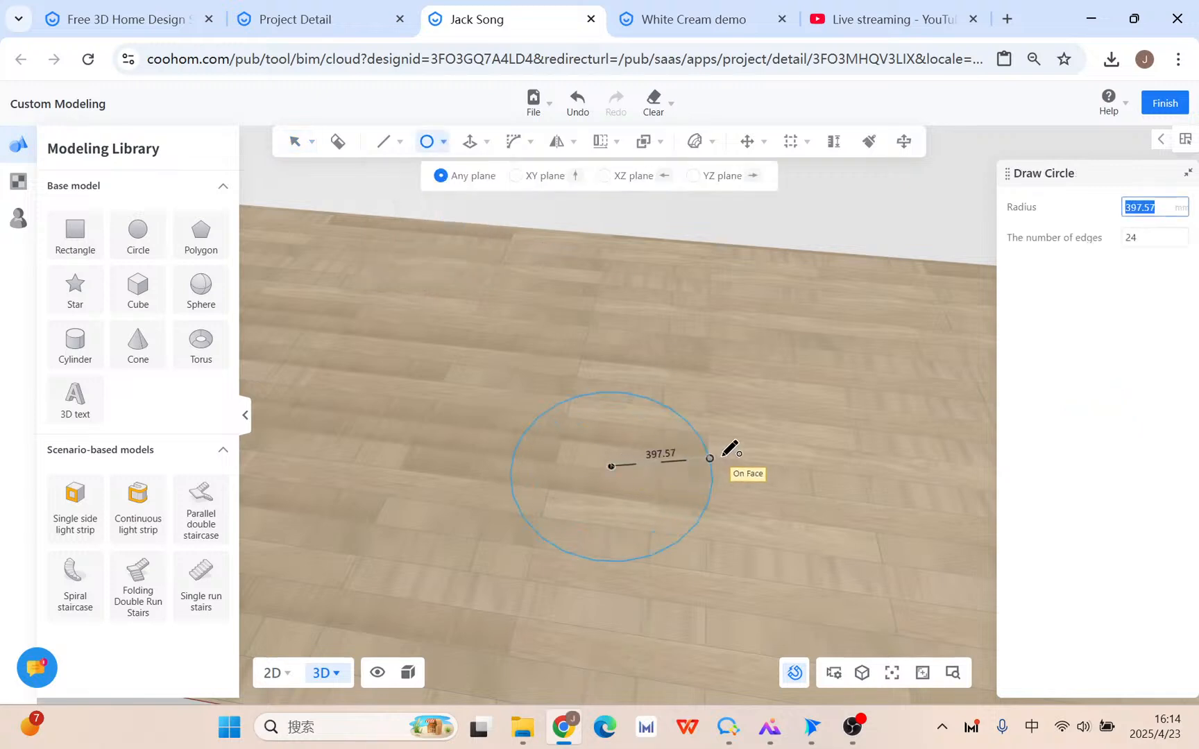
{"action": "key", "text": "Tab"}
{"action": "key", "text": "Tab"}
{"action": "key", "text": "Tab"}
{"action": "key", "text": "Tab"}
{"action": "key", "text": "Tab"}
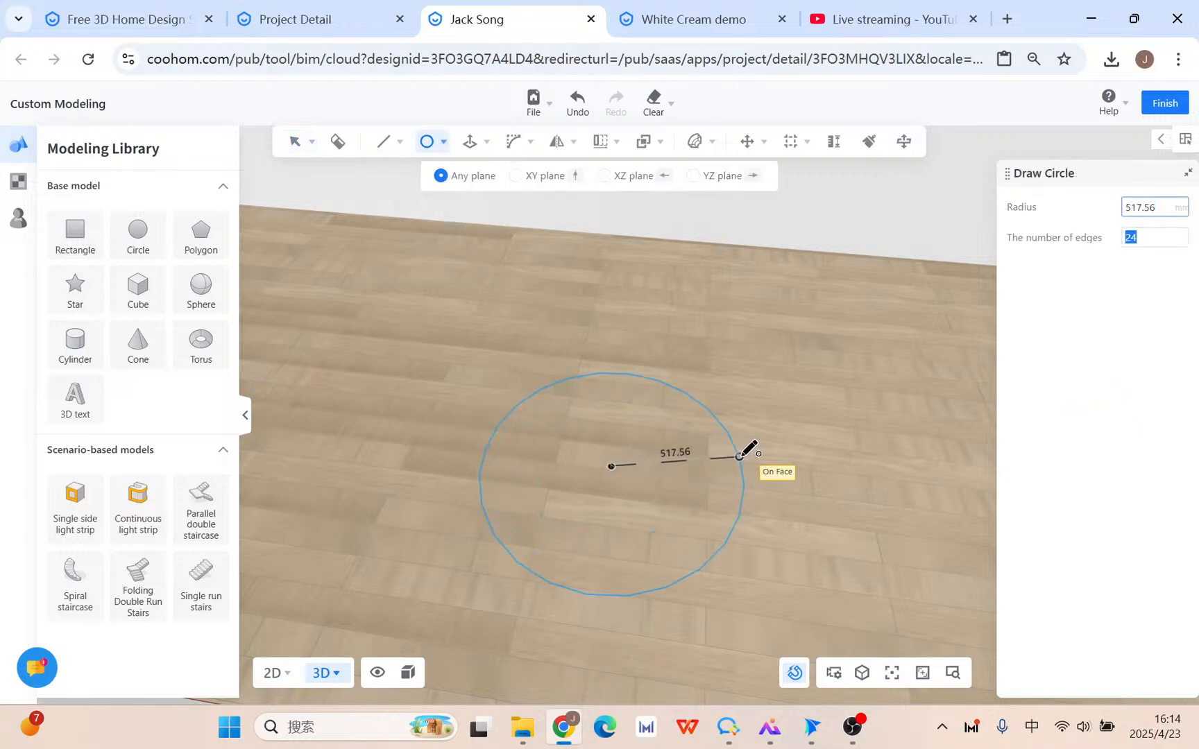
{"action": "key", "text": "Tab"}
{"action": "key", "text": "Tab"}
{"action": "key", "text": "Tab"}
{"action": "key", "text": "Tab"}
{"action": "key", "text": "Tab"}
{"action": "key", "text": "Tab"}
{"action": "key", "text": "Tab"}
{"action": "key", "text": "Tab"}
{"action": "key", "text": "Tab"}
{"action": "key", "text": "Tab"}
{"action": "key", "text": "Tab"}
{"action": "key", "text": "Tab"}
{"action": "key", "text": "Tab"}
{"action": "key", "text": "Tab"}
{"action": "key", "text": "Tab"}
{"action": "key", "text": "Tab"}
{"action": "key", "text": "Tab"}
{"action": "key", "text": "Tab"}
{"action": "key", "text": "Tab"}
{"action": "key", "text": "Tab"}
{"action": "key", "text": "Tab"}
{"action": "key", "text": "Tab"}
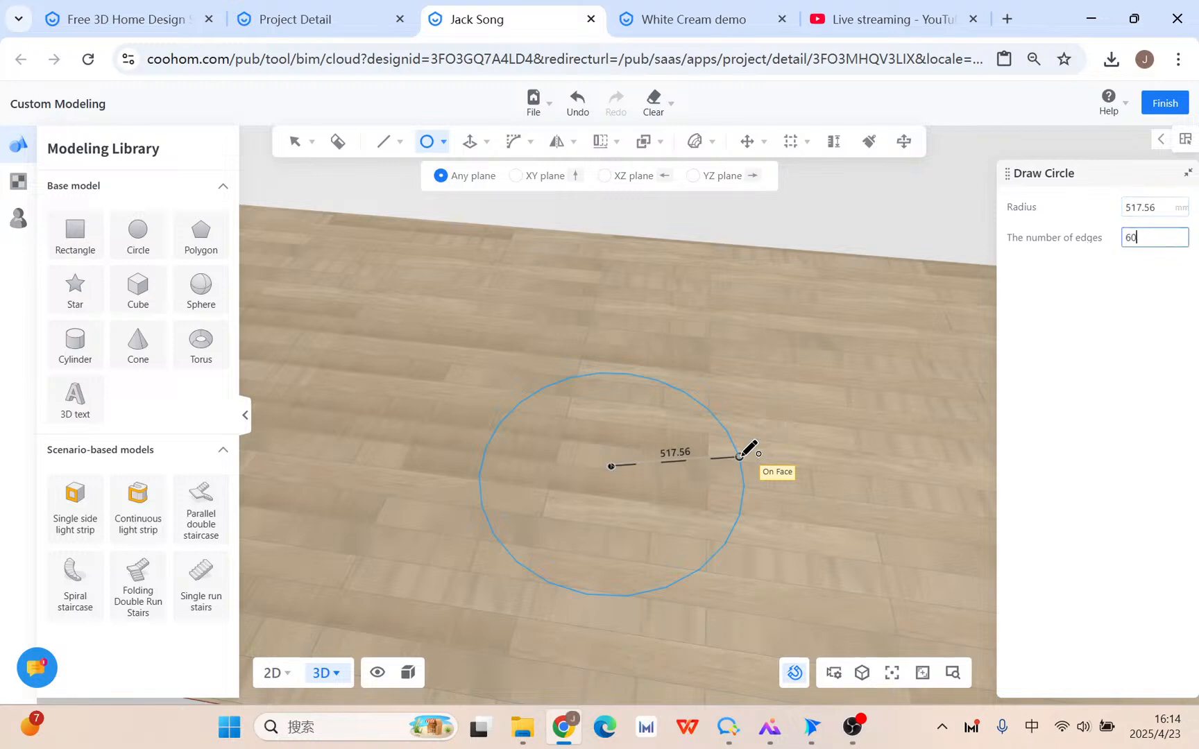
{"action": "key", "text": "Tab"}
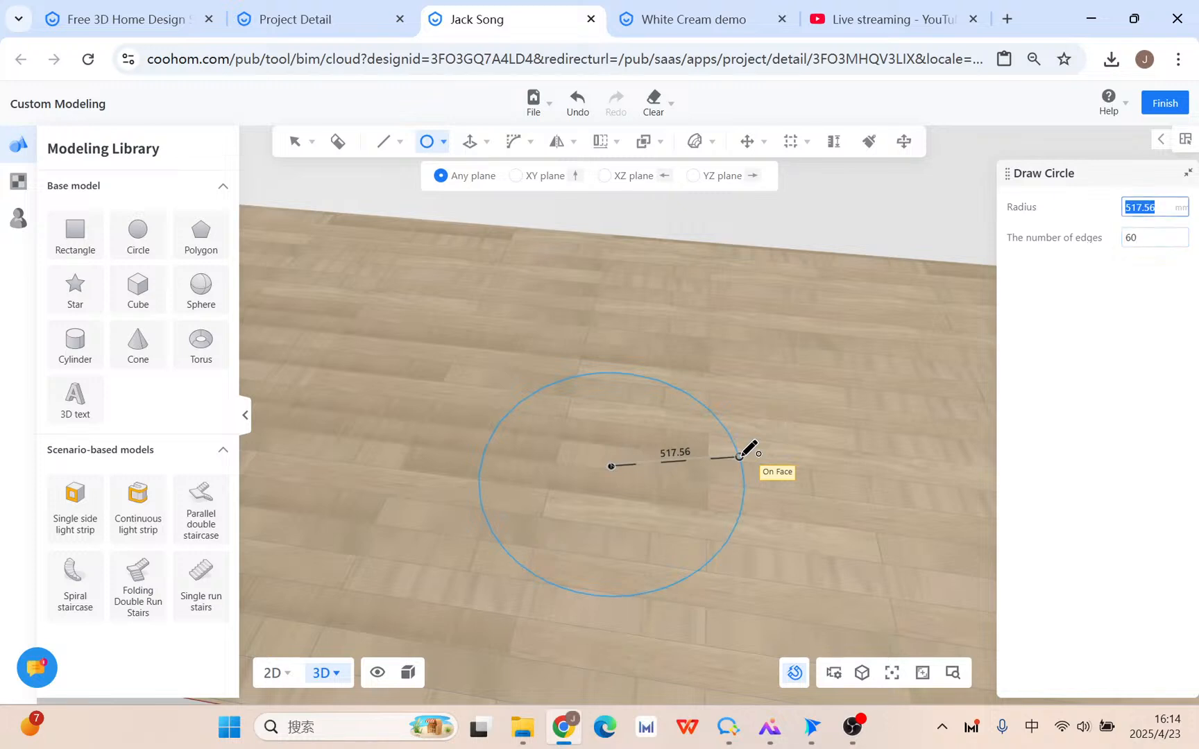
{"action": "type", "text": "1000"}
{"action": "key", "text": "Return"}
{"action": "scroll", "coordinate": [742, 456], "scroll_direction": "down", "scroll_amount": 2}
{"action": "key", "text": "Escape"}
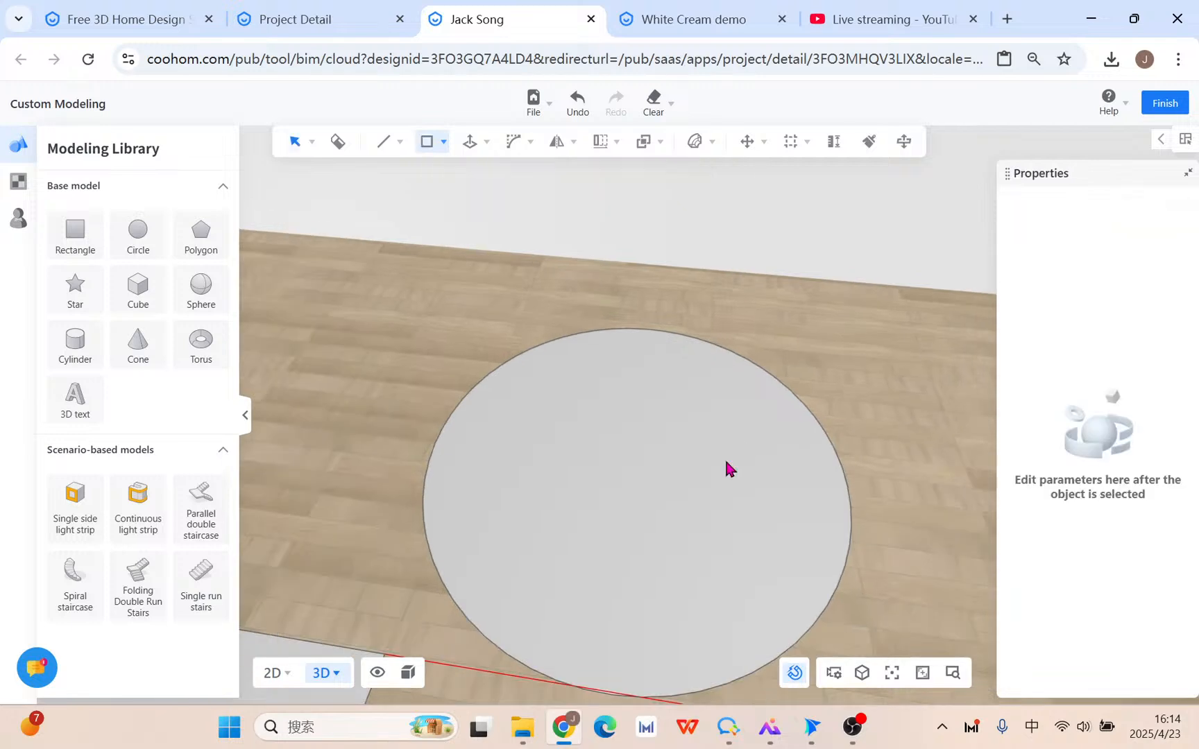
Orbit to the new disc, select it, and keep its segment count at 60.
{"action": "middle_click_drag", "start_coordinate": [874, 630], "coordinate": [761, 518]}
{"action": "scroll", "coordinate": [760, 519], "scroll_direction": "up", "scroll_amount": 3}
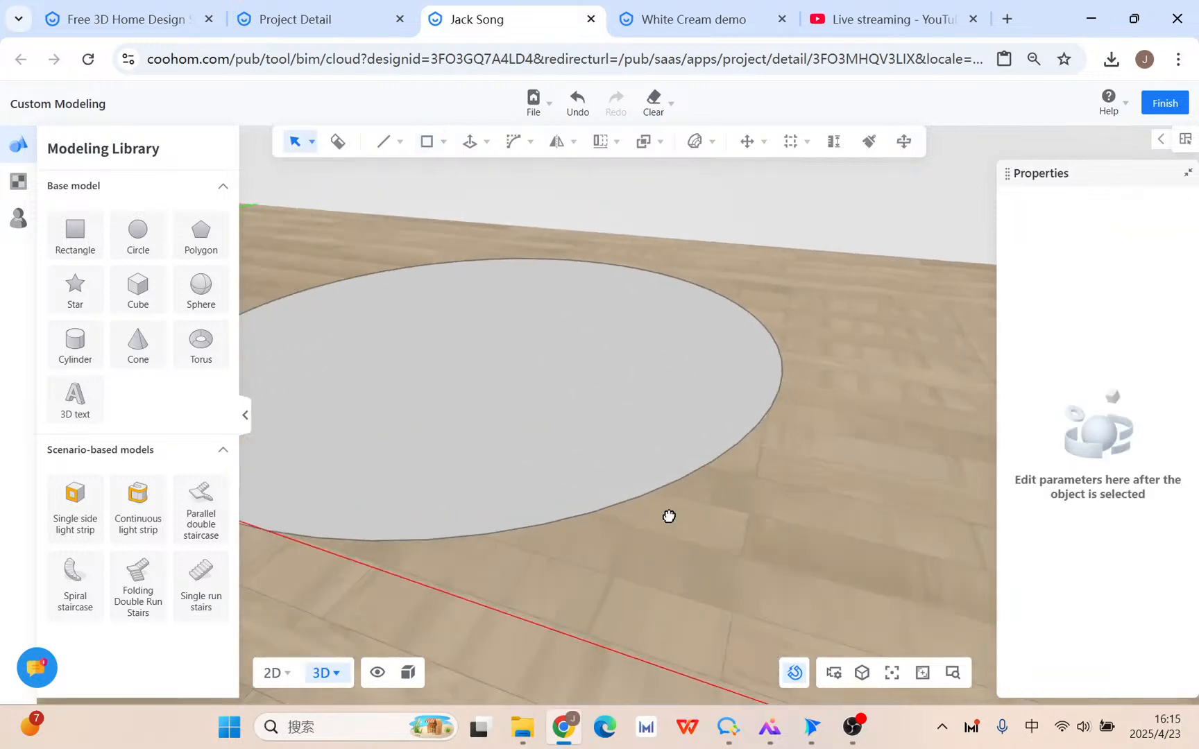
{"action": "middle_click_drag", "start_coordinate": [669, 517], "coordinate": [801, 546]}
{"action": "scroll", "coordinate": [801, 546], "scroll_direction": "up", "scroll_amount": 2}
{"action": "right_click_drag", "start_coordinate": [808, 520], "coordinate": [844, 532]}
{"action": "scroll", "coordinate": [791, 480], "scroll_direction": "down", "scroll_amount": 3}
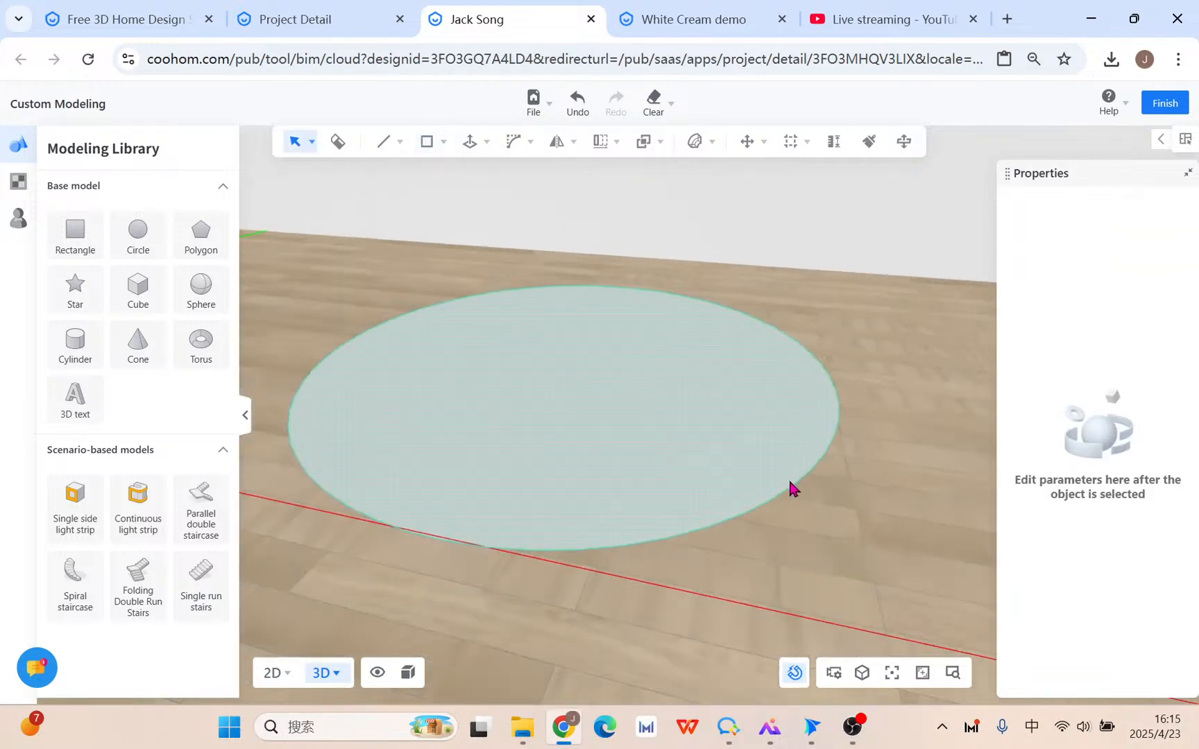
{"action": "scroll", "coordinate": [789, 481], "scroll_direction": "down", "scroll_amount": 2}
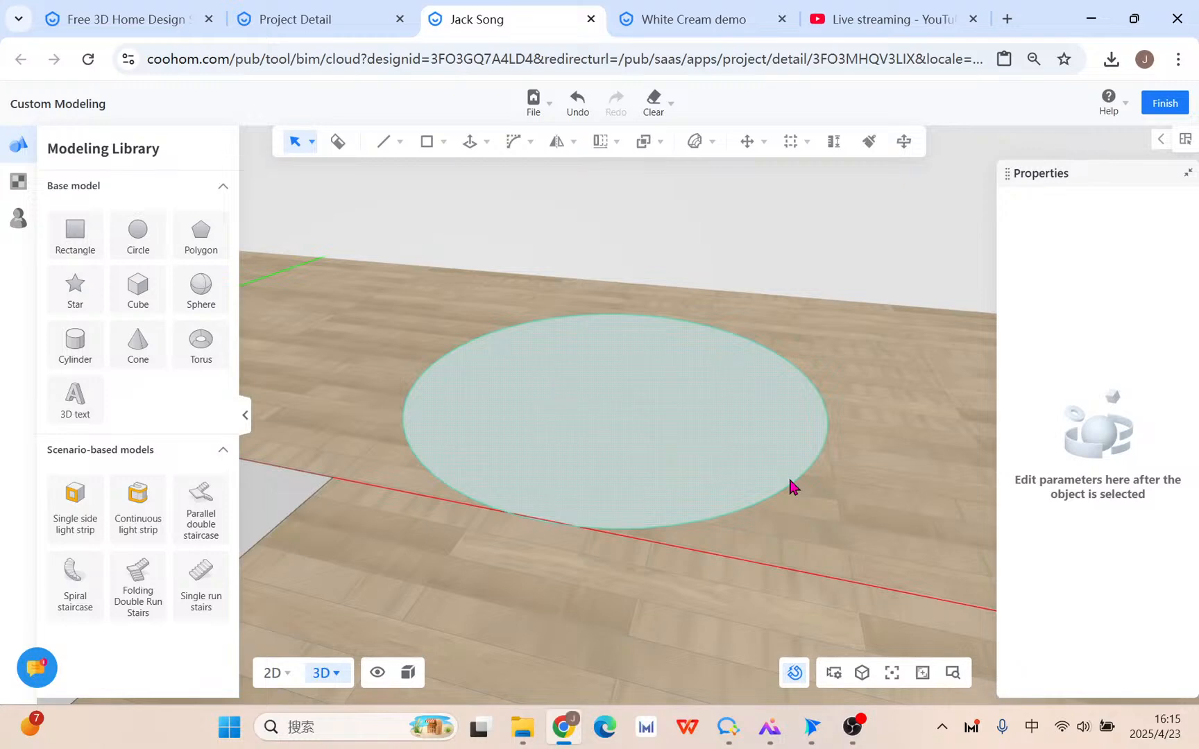
{"action": "scroll", "coordinate": [789, 480], "scroll_direction": "down", "scroll_amount": 1}
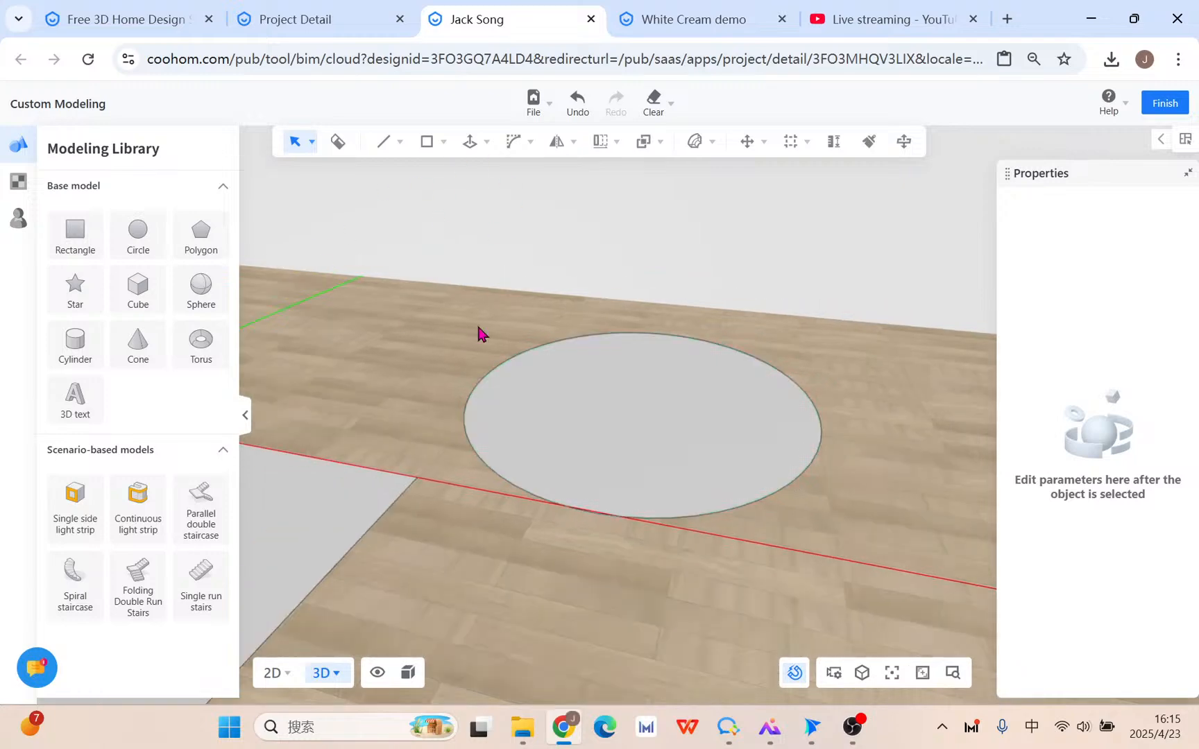
{"action": "left_click", "coordinate": [758, 430]}
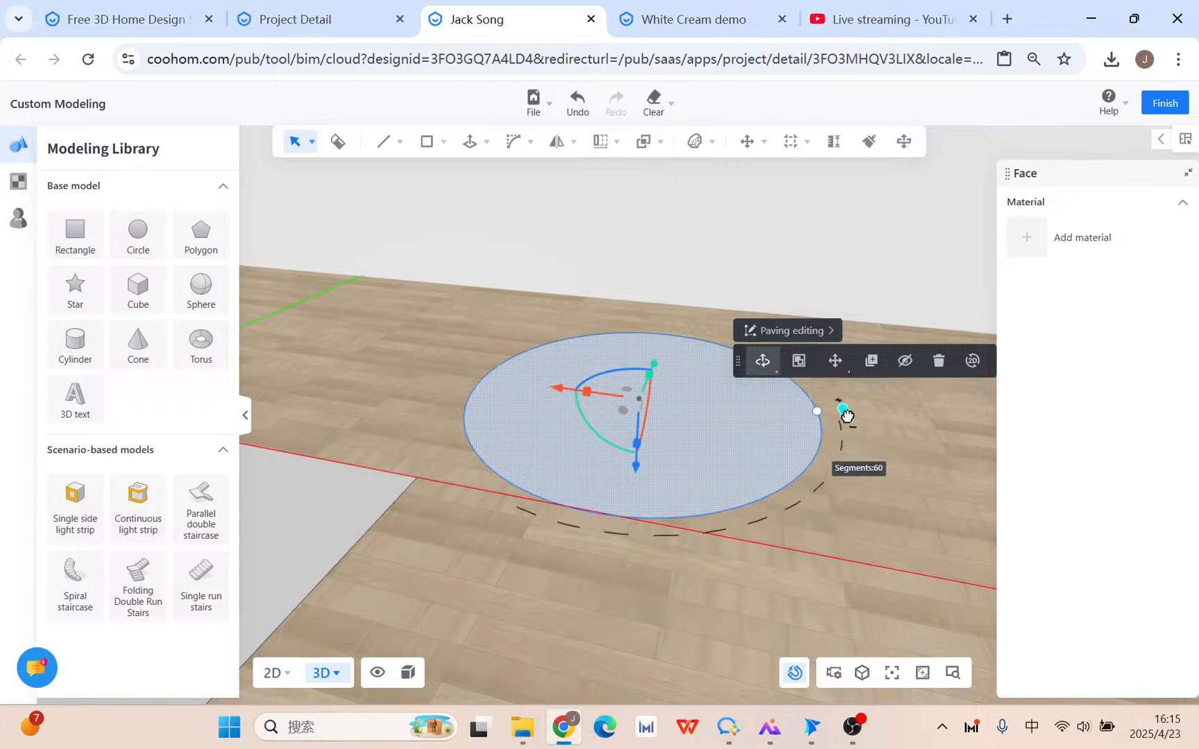
{"action": "left_click_drag", "start_coordinate": [846, 414], "coordinate": [811, 328]}
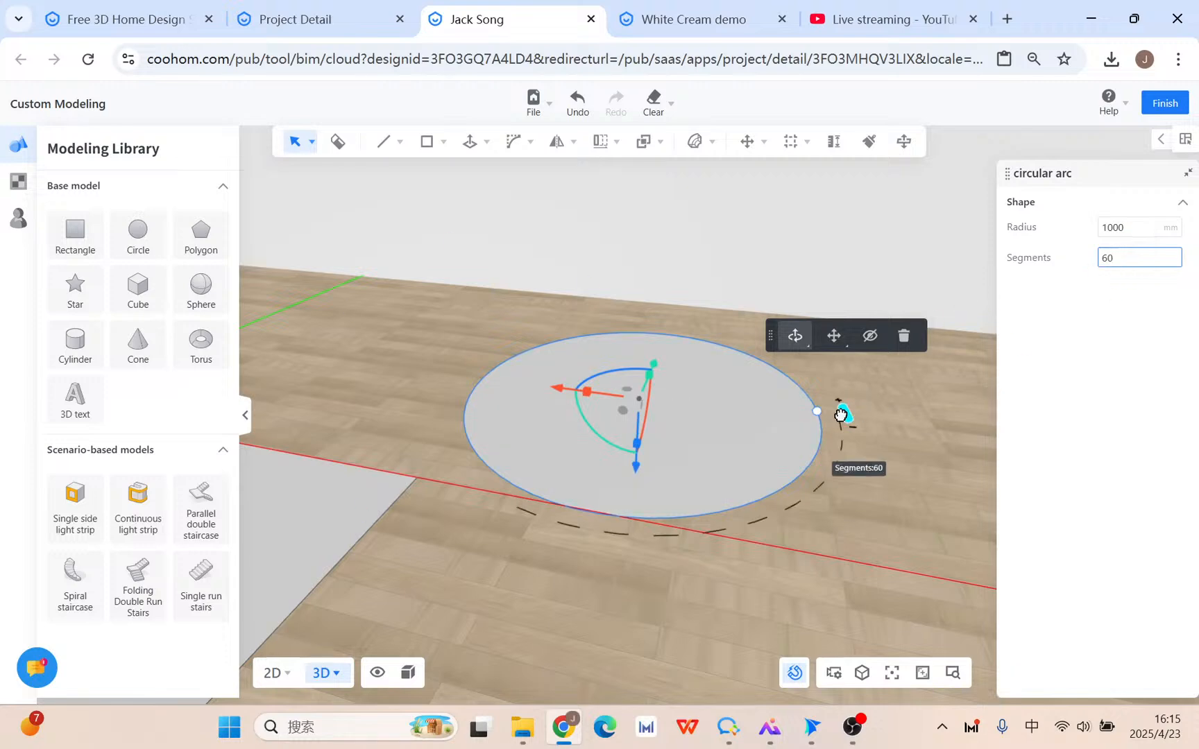
{"action": "left_click_drag", "start_coordinate": [843, 410], "coordinate": [723, 332]}
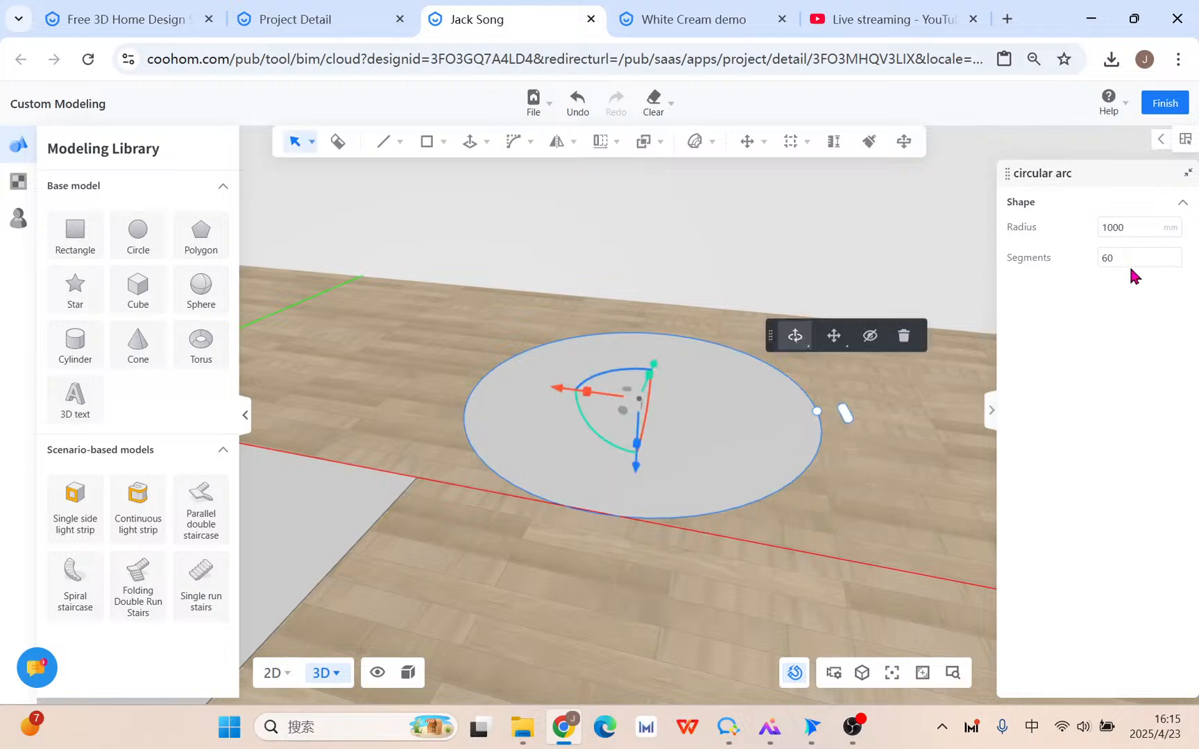
Delete the 60-edge disc, then sketch a trial arc from two chord points and cancel it.
{"action": "left_click", "coordinate": [736, 447]}
{"action": "left_click", "coordinate": [950, 320]}
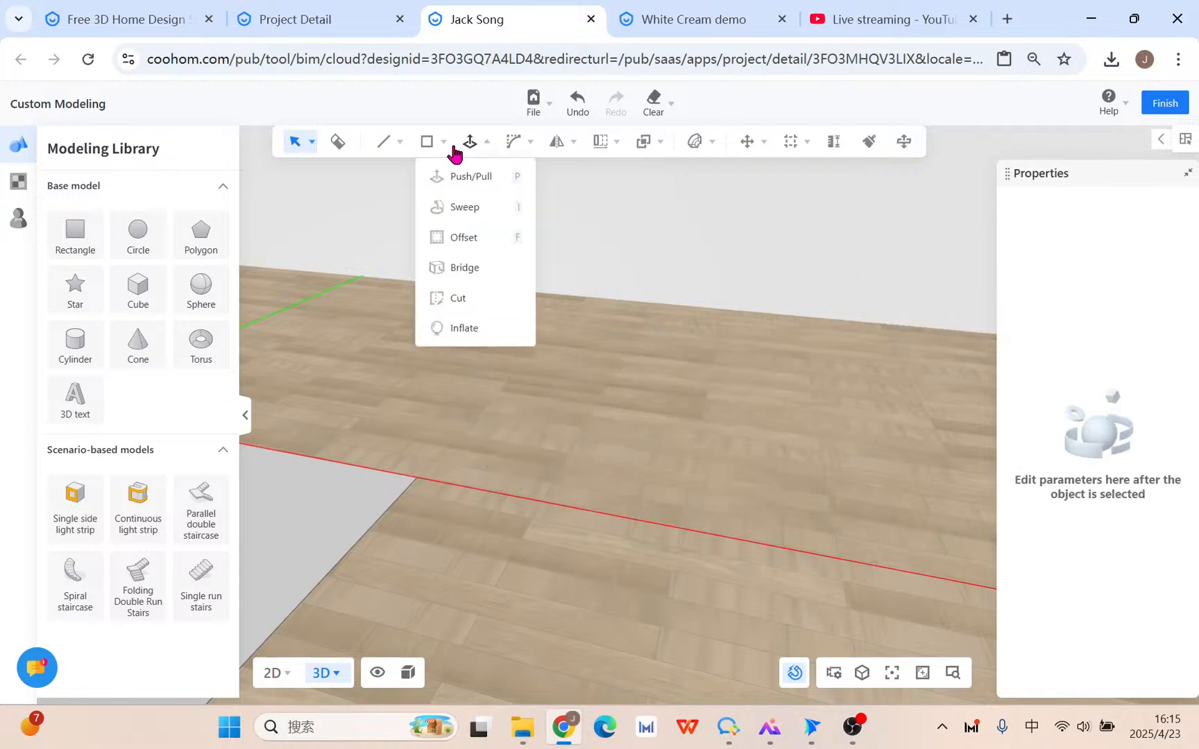
{"action": "mouse_move", "coordinate": [430, 142]}
{"action": "left_click", "coordinate": [425, 268]}
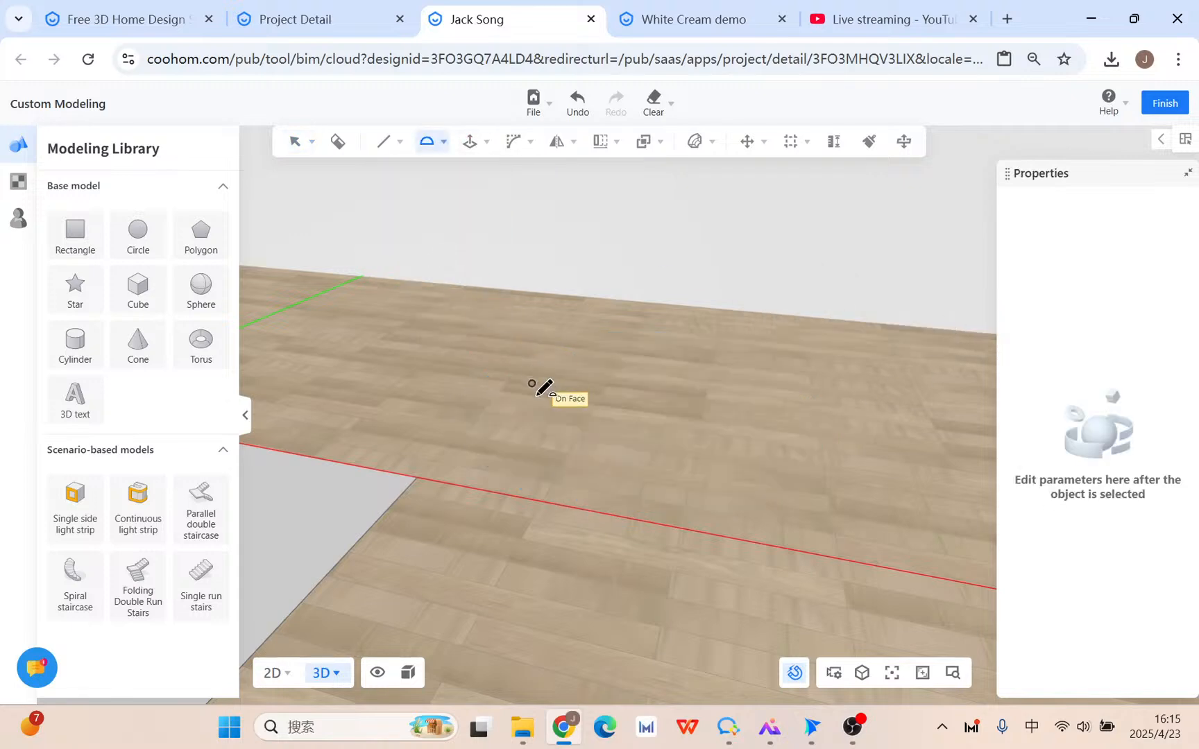
{"action": "left_click", "coordinate": [541, 408]}
{"action": "left_click", "coordinate": [791, 444]}
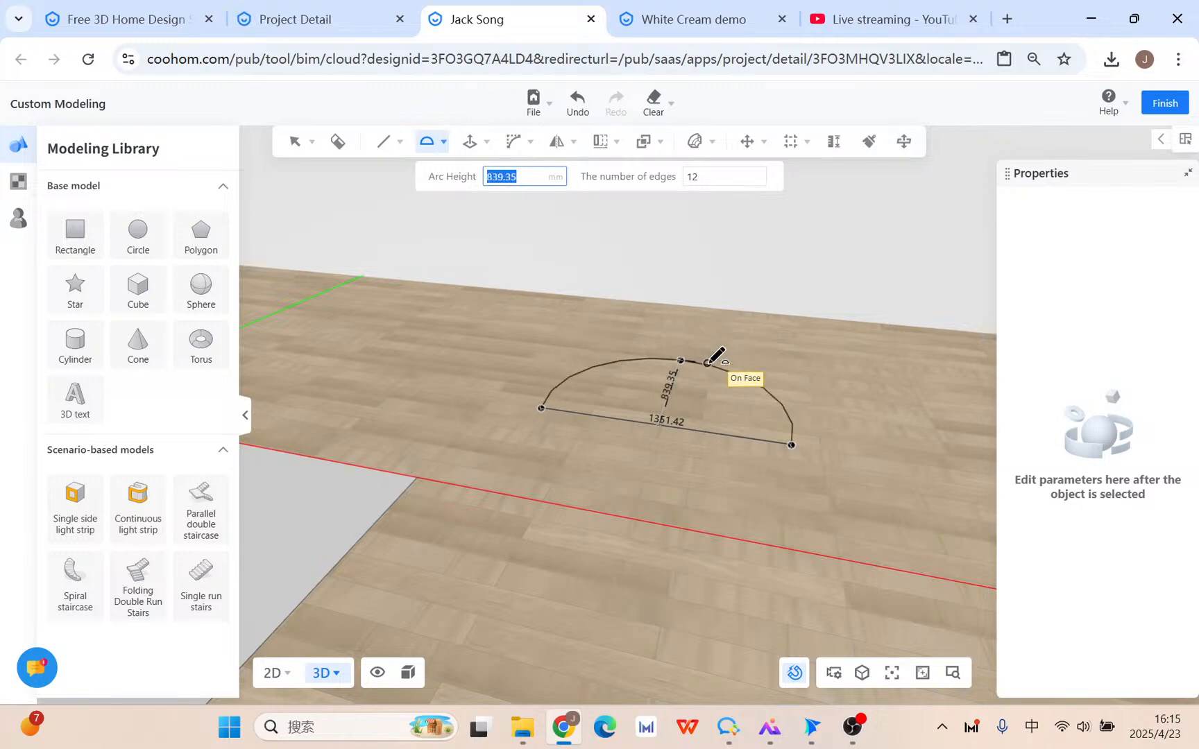
{"action": "key", "text": "Tab"}
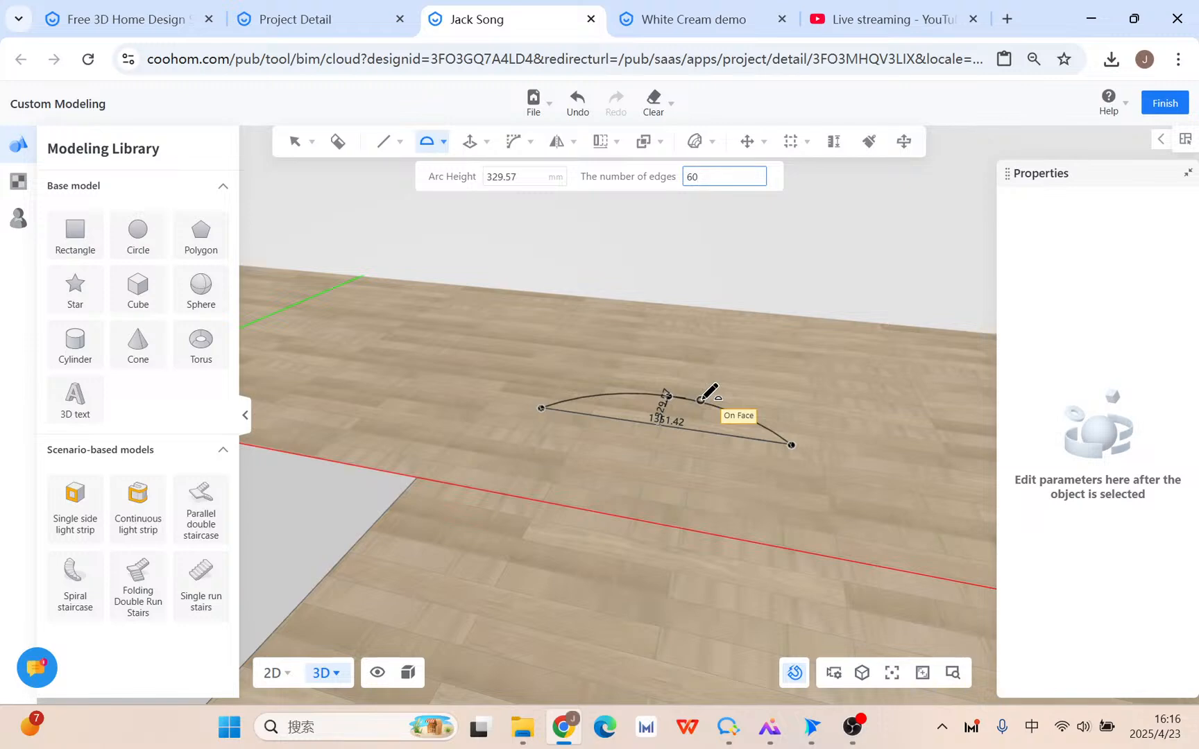
{"action": "key", "text": "Escape"}
{"action": "left_click", "coordinate": [468, 142]}
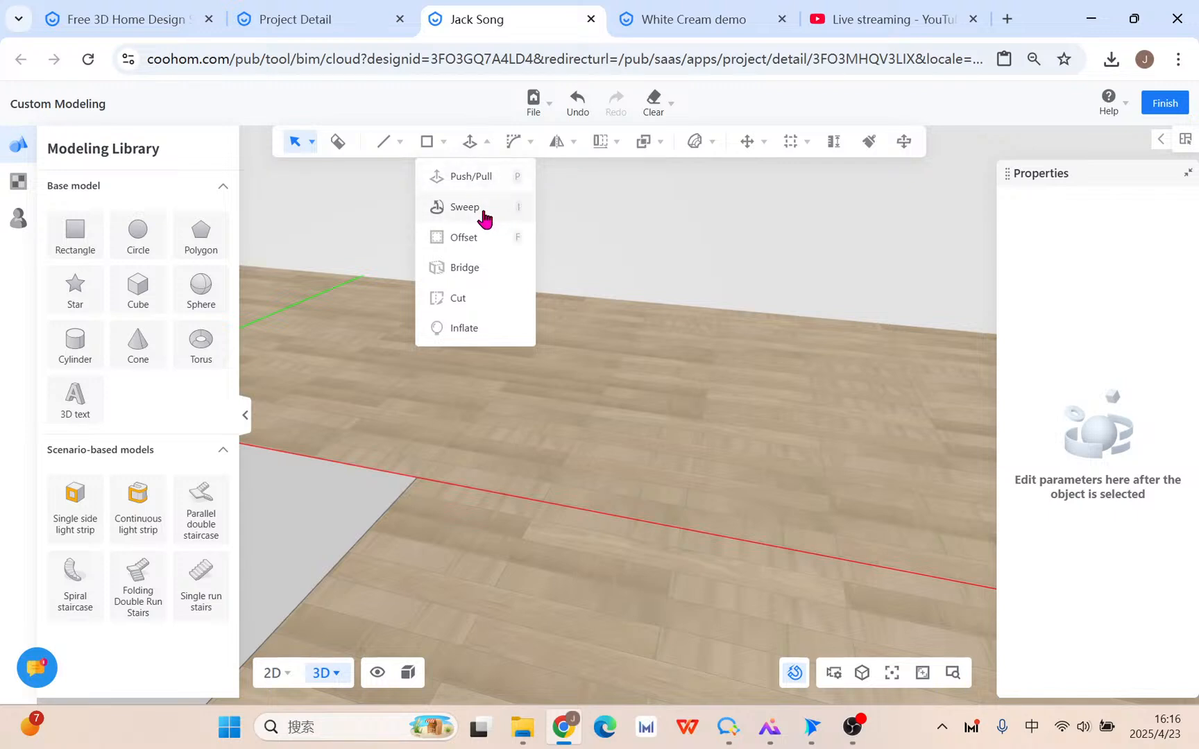
Draw an arc face from two chord points: 1829.02 mm chord, 689.77 mm height.
{"action": "left_click", "coordinate": [428, 143]}
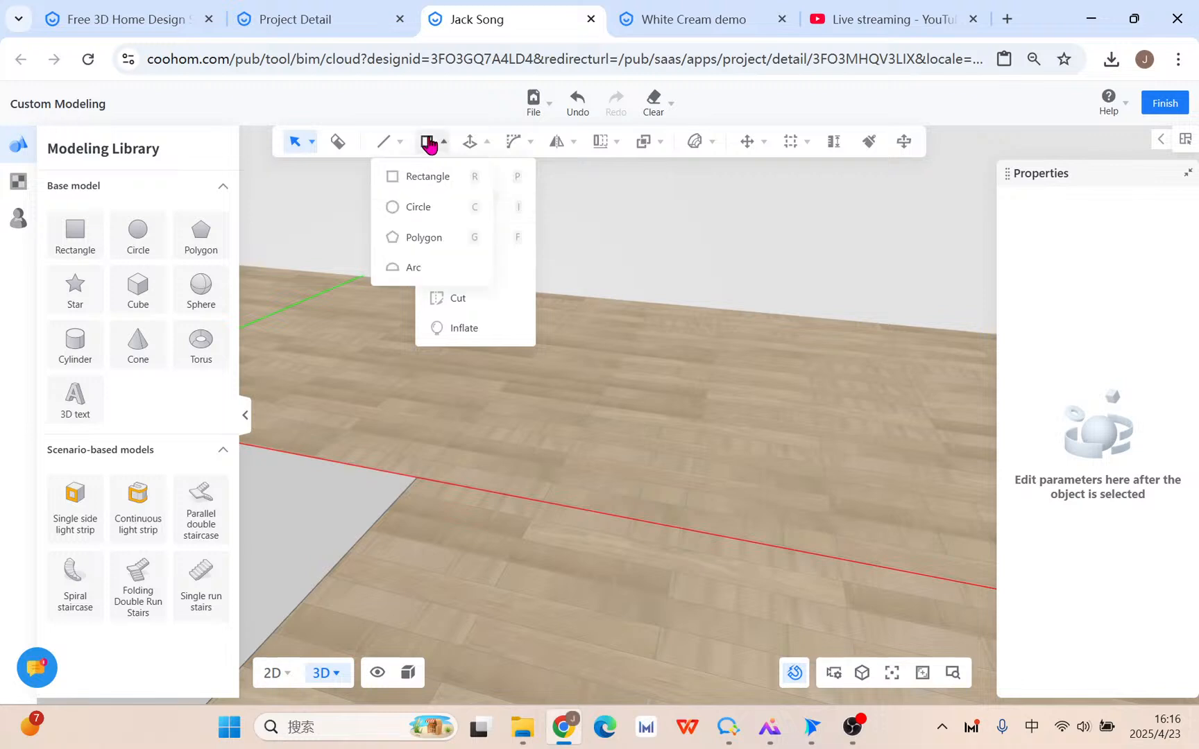
{"action": "left_click", "coordinate": [438, 265]}
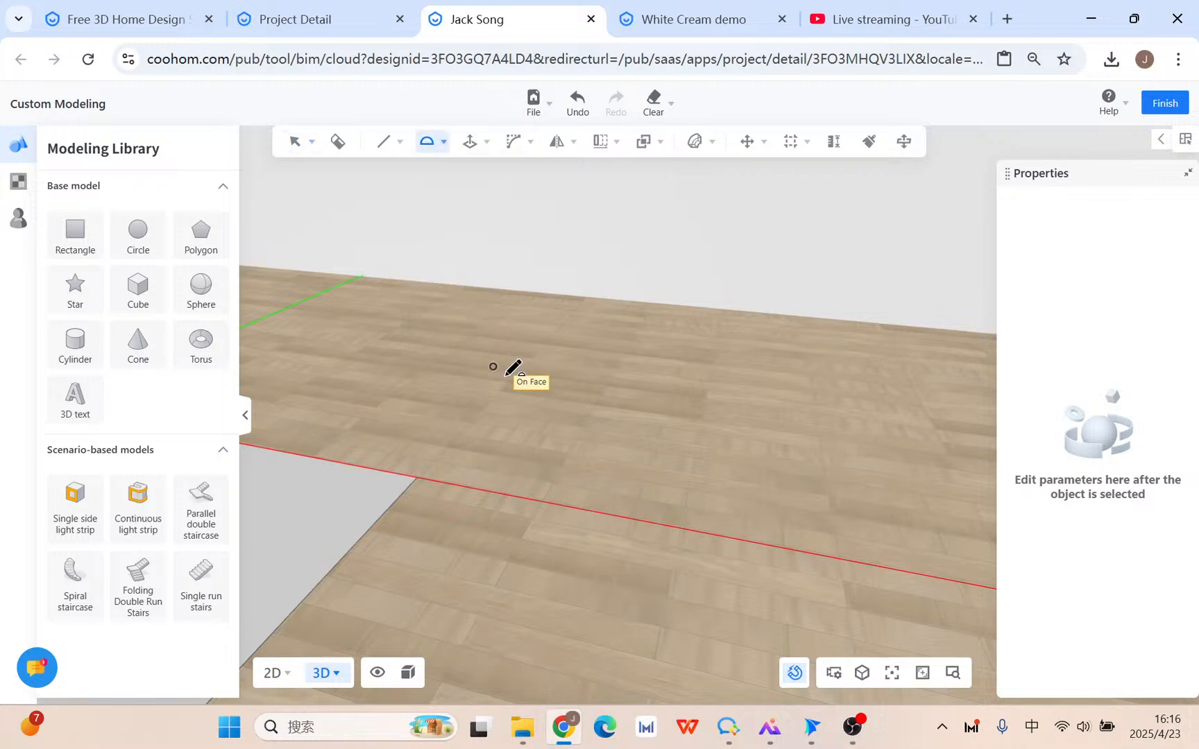
{"action": "left_click", "coordinate": [507, 415]}
{"action": "left_click", "coordinate": [864, 470]}
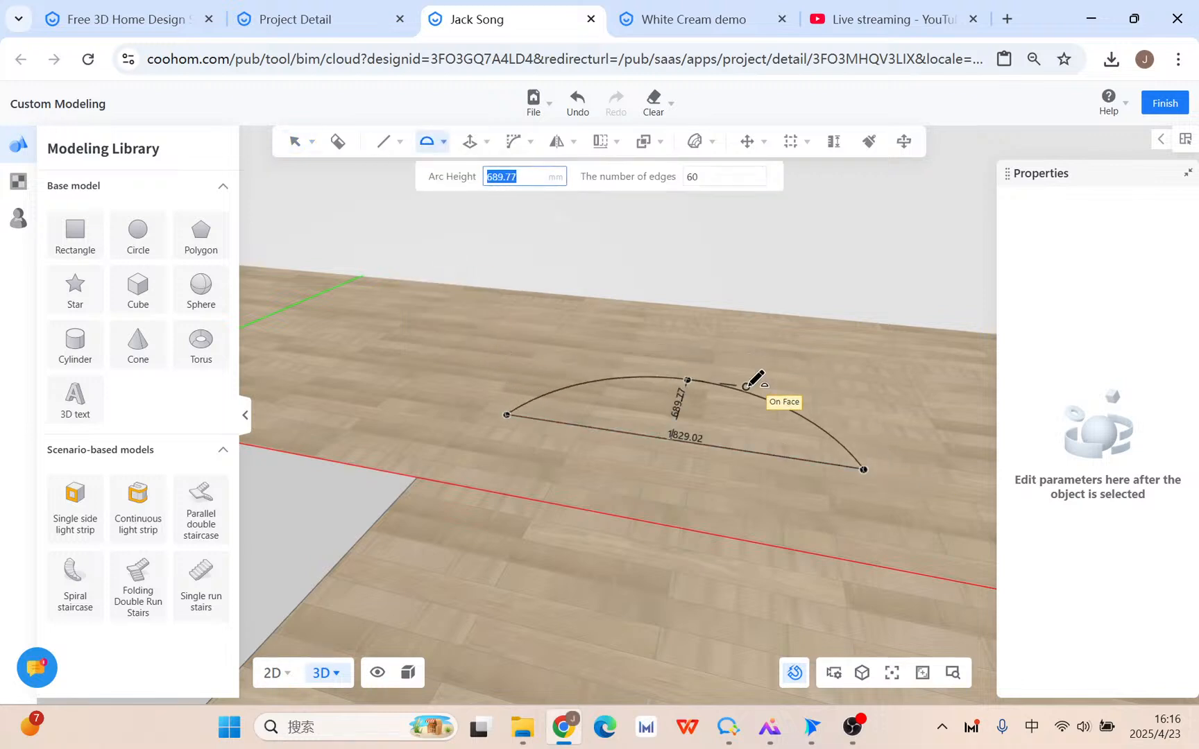
{"action": "key", "text": "Tab"}
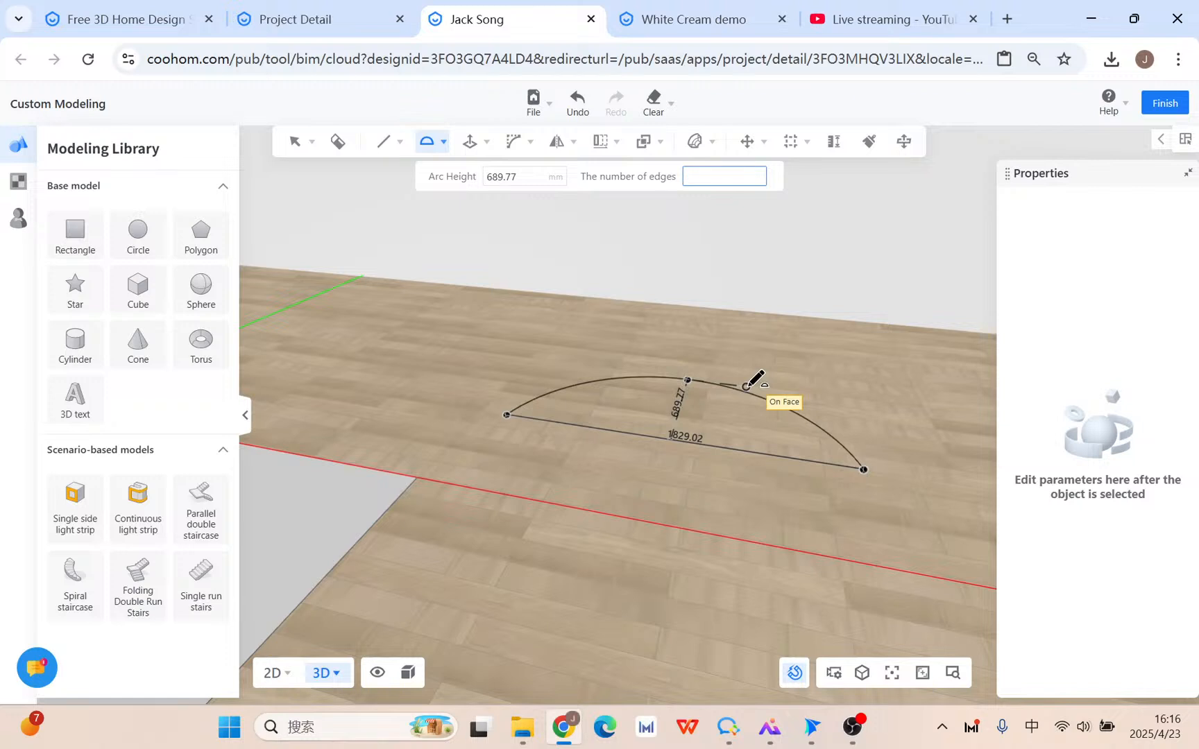
{"action": "left_click", "coordinate": [750, 386]}
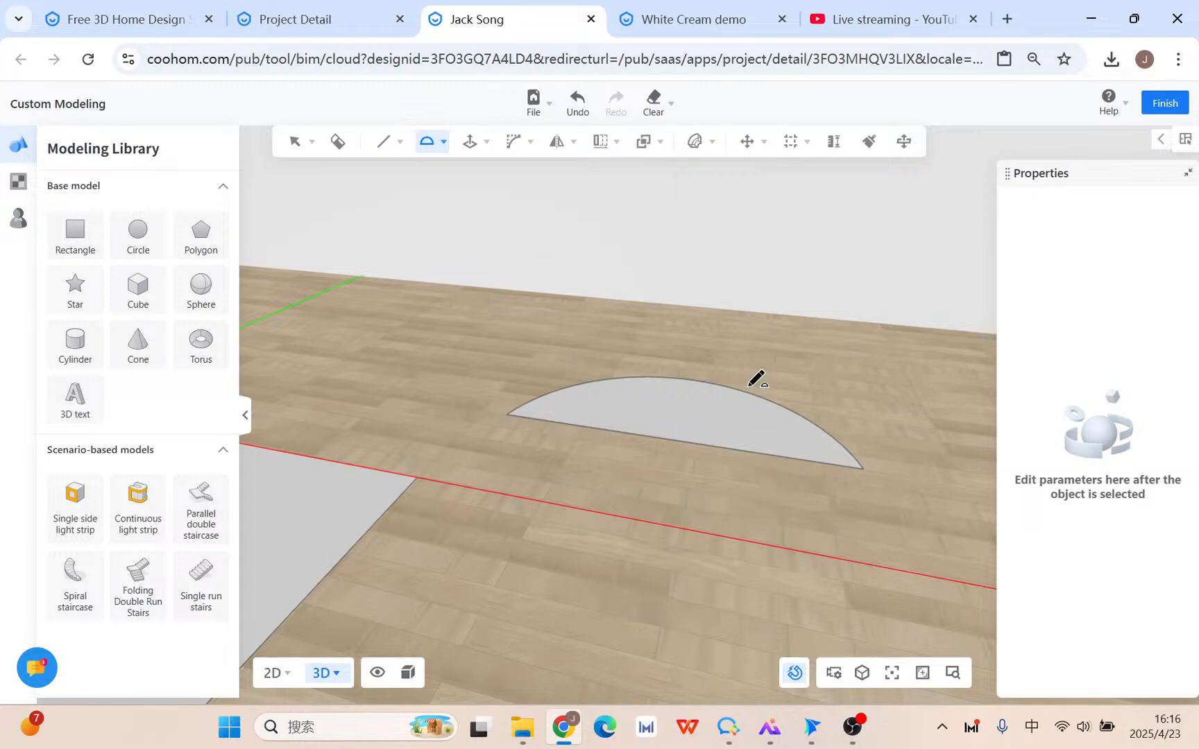
{"action": "key", "text": "Escape"}
{"action": "middle_click_drag", "start_coordinate": [778, 497], "coordinate": [488, 182]}
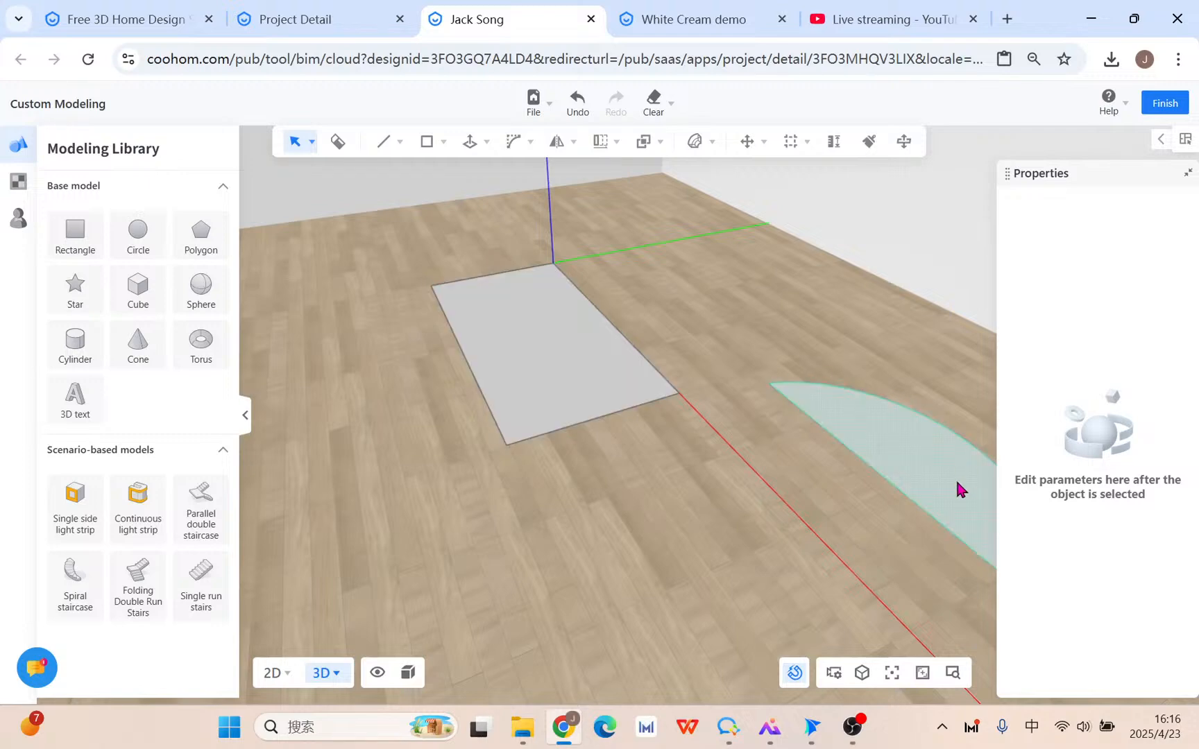
Select the rectangle, nudge it along the vertical axis, and save the model.
{"action": "middle_click_drag", "start_coordinate": [959, 487], "coordinate": [573, 238]}
{"action": "middle_click_drag", "start_coordinate": [678, 314], "coordinate": [599, 350]}
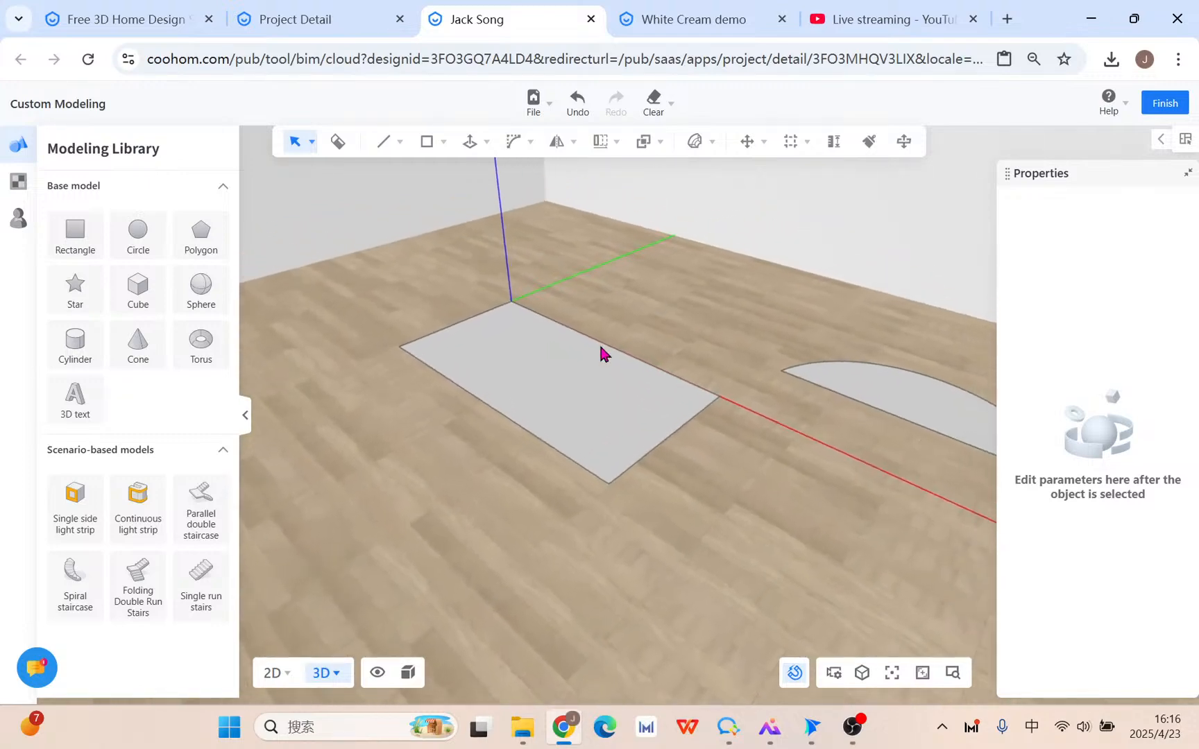
{"action": "left_click", "coordinate": [475, 342]}
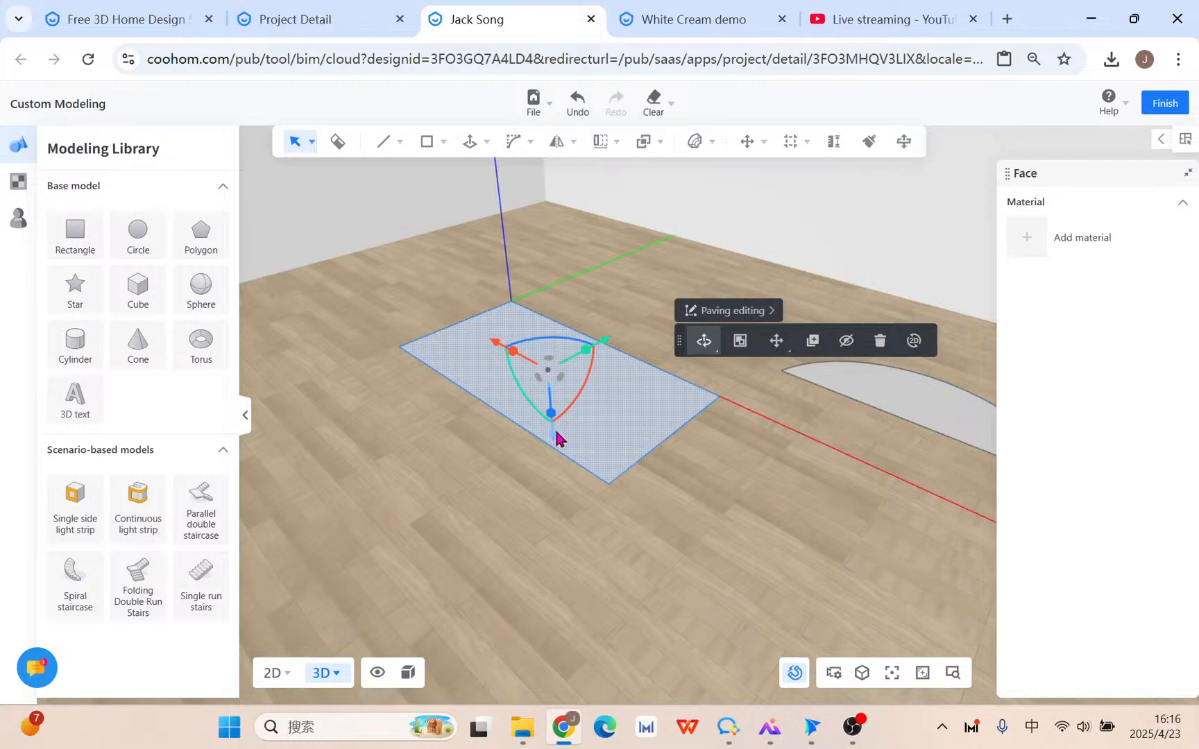
{"action": "mouse_move", "coordinate": [555, 436]}
{"action": "left_mouse_down"}
{"action": "mouse_move", "coordinate": [543, 364]}
{"action": "mouse_move", "coordinate": [553, 354]}
{"action": "mouse_move", "coordinate": [575, 441]}
{"action": "mouse_move", "coordinate": [564, 402]}
{"action": "mouse_move", "coordinate": [567, 419]}
{"action": "left_mouse_up"}
{"action": "middle_click_drag", "start_coordinate": [498, 378], "coordinate": [524, 458]}
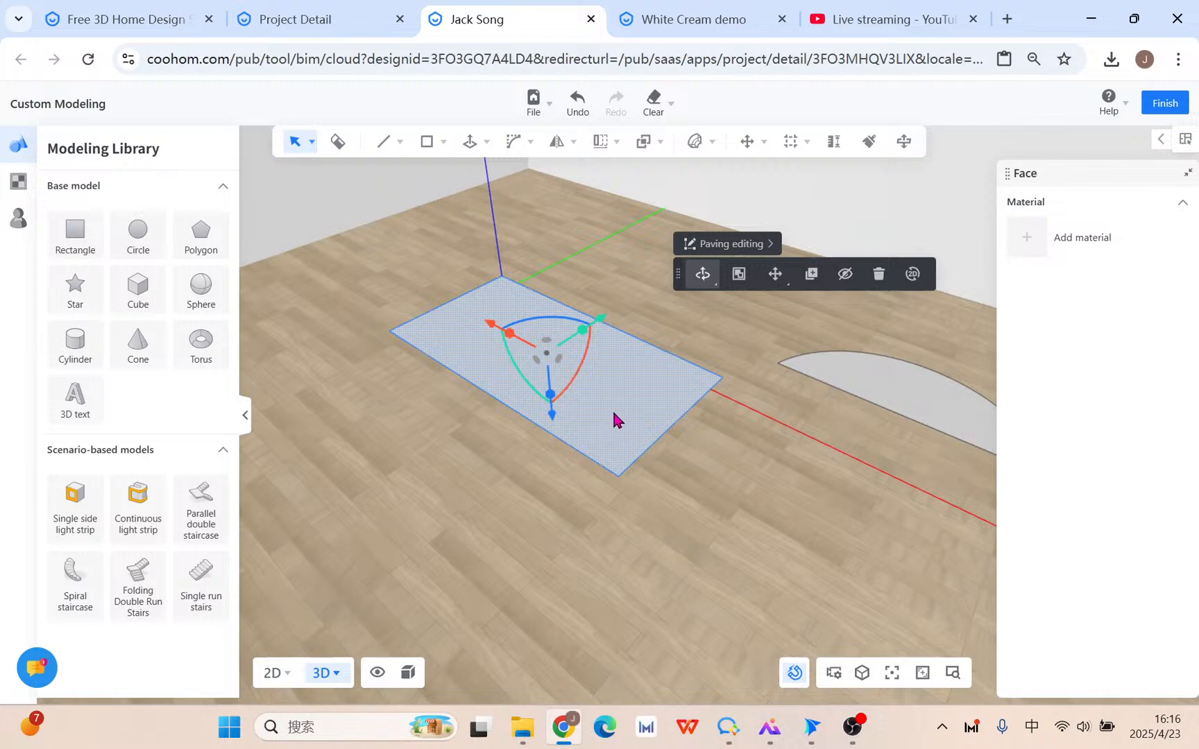
{"action": "key", "text": "ctrl+s"}
Abandon a corner-based move, then raise the plane vertically and rotate it 20°.
{"action": "left_click_drag", "start_coordinate": [549, 423], "coordinate": [587, 429]}
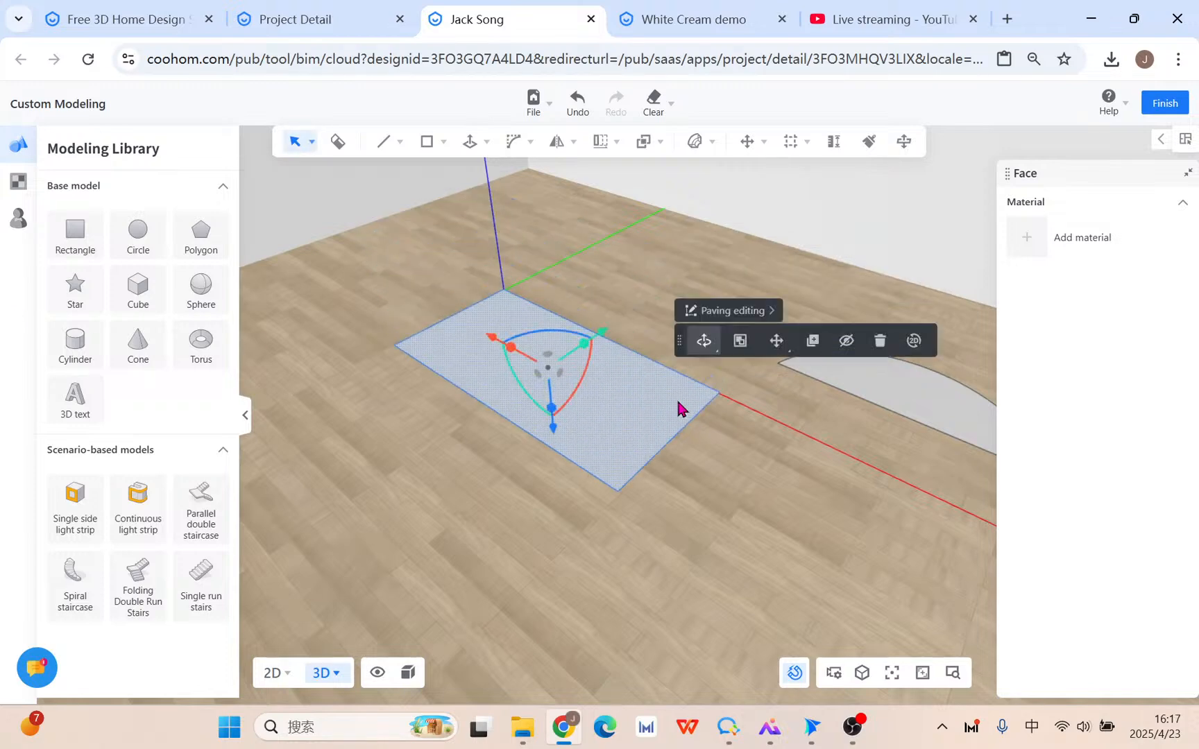
{"action": "mouse_move", "coordinate": [777, 346]}
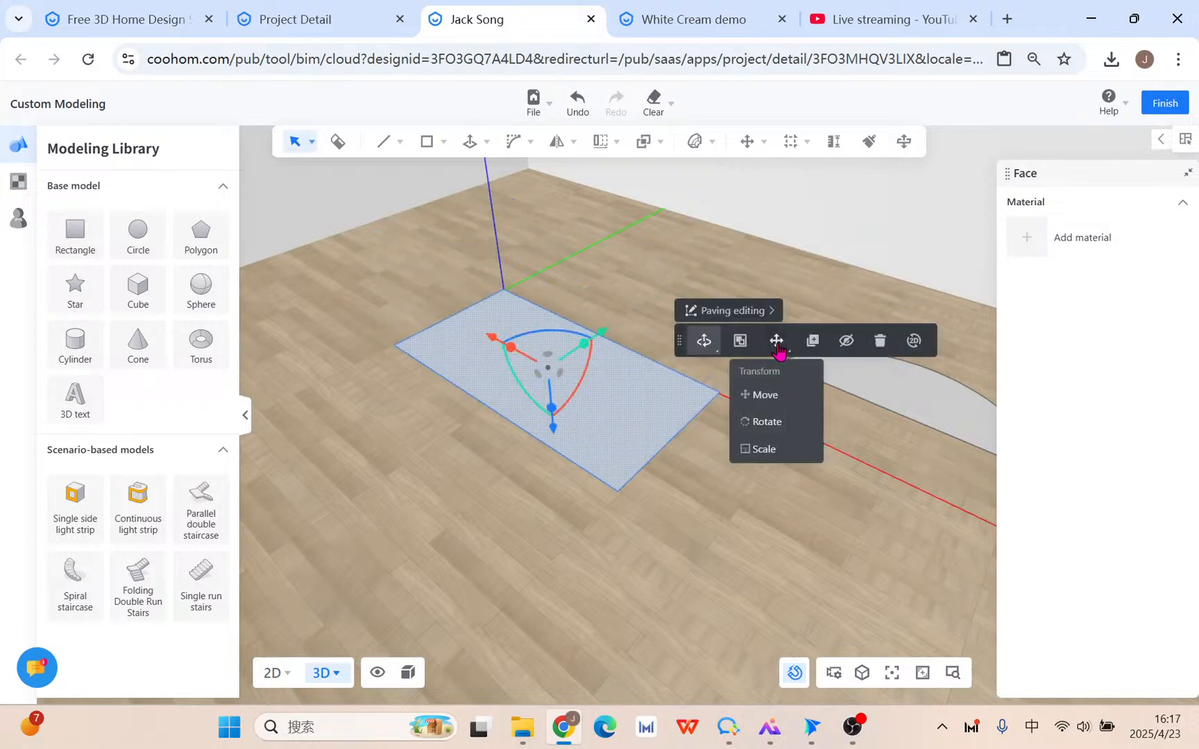
{"action": "left_click", "coordinate": [780, 395]}
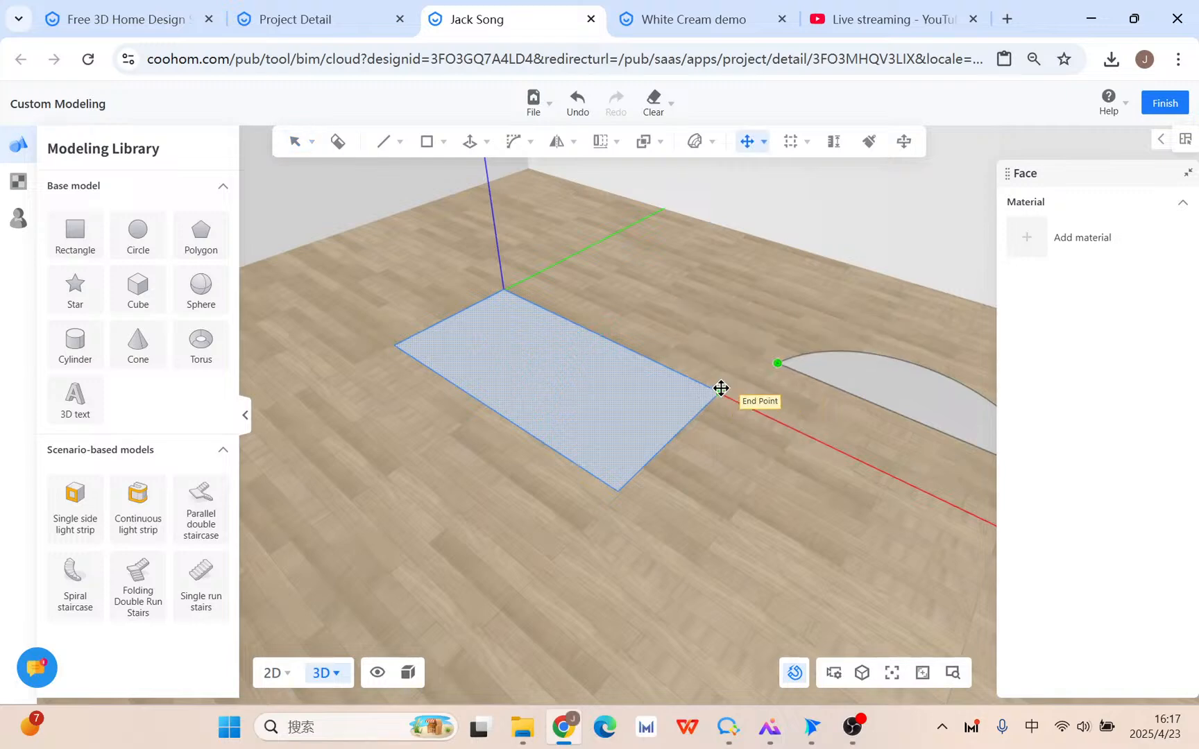
{"action": "left_click", "coordinate": [719, 391]}
{"action": "key", "text": "Escape"}
{"action": "left_click", "coordinate": [655, 407]}
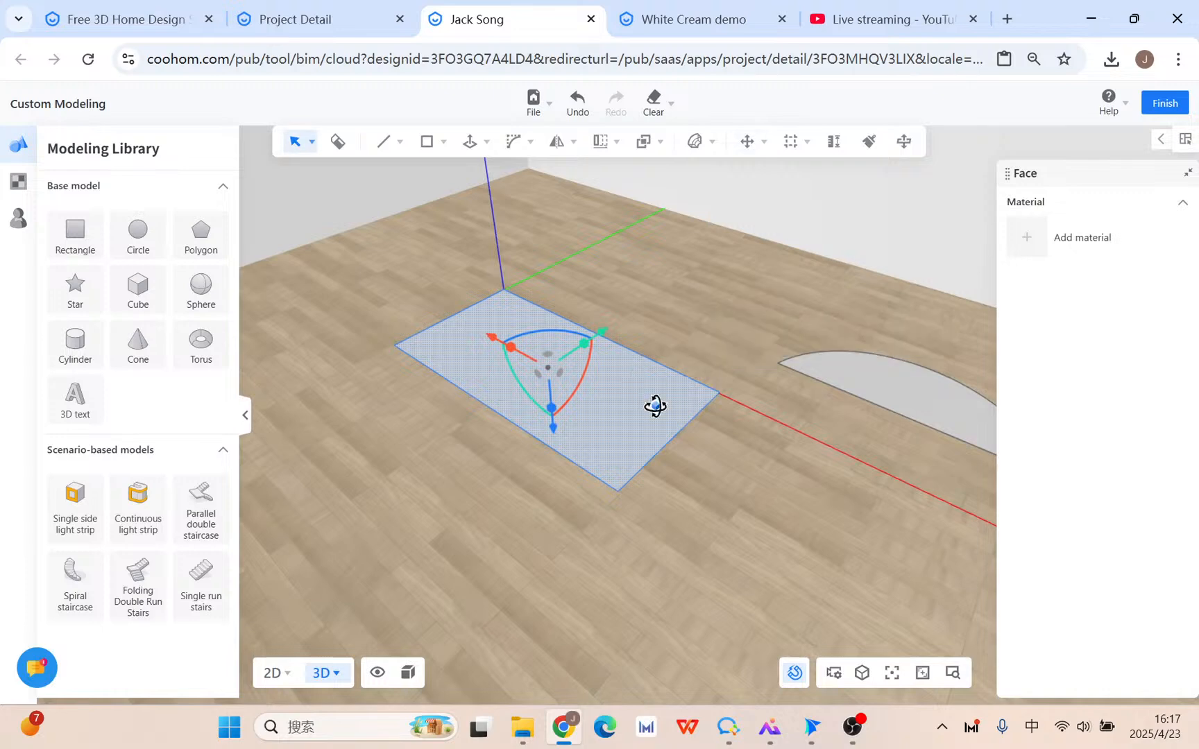
{"action": "right_click_drag", "start_coordinate": [703, 491], "coordinate": [598, 483]}
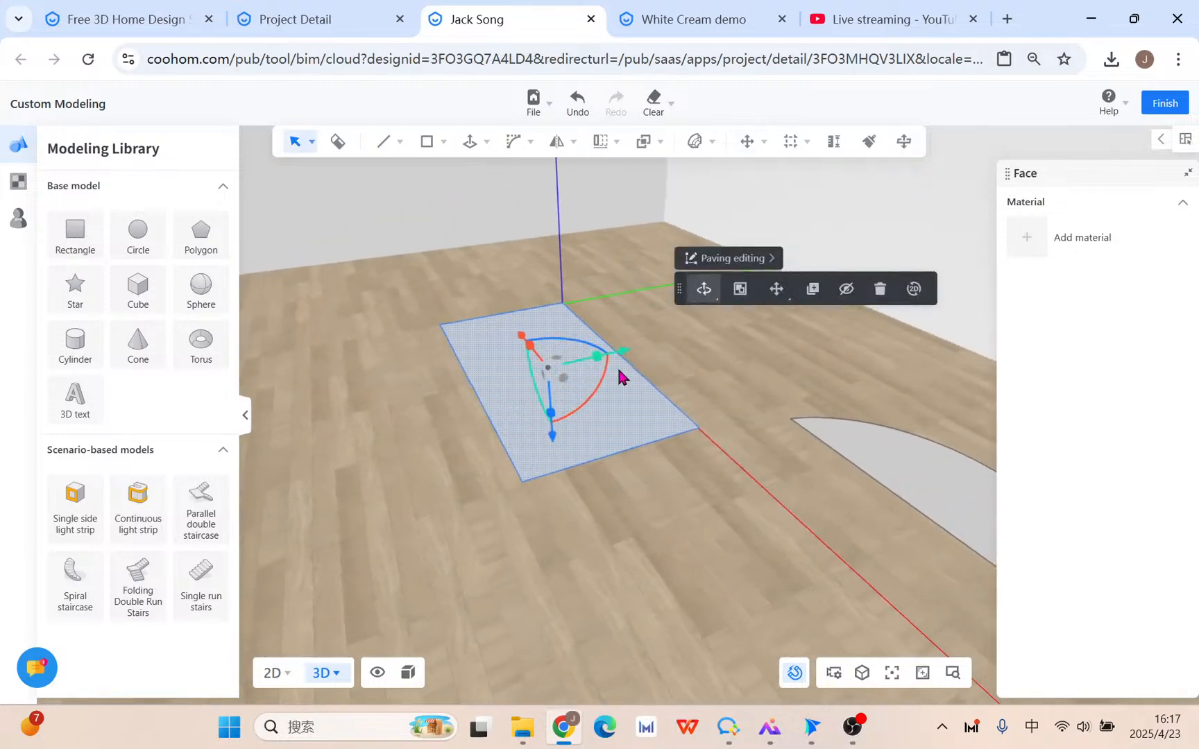
{"action": "scroll", "coordinate": [590, 354], "scroll_direction": "up", "scroll_amount": 2}
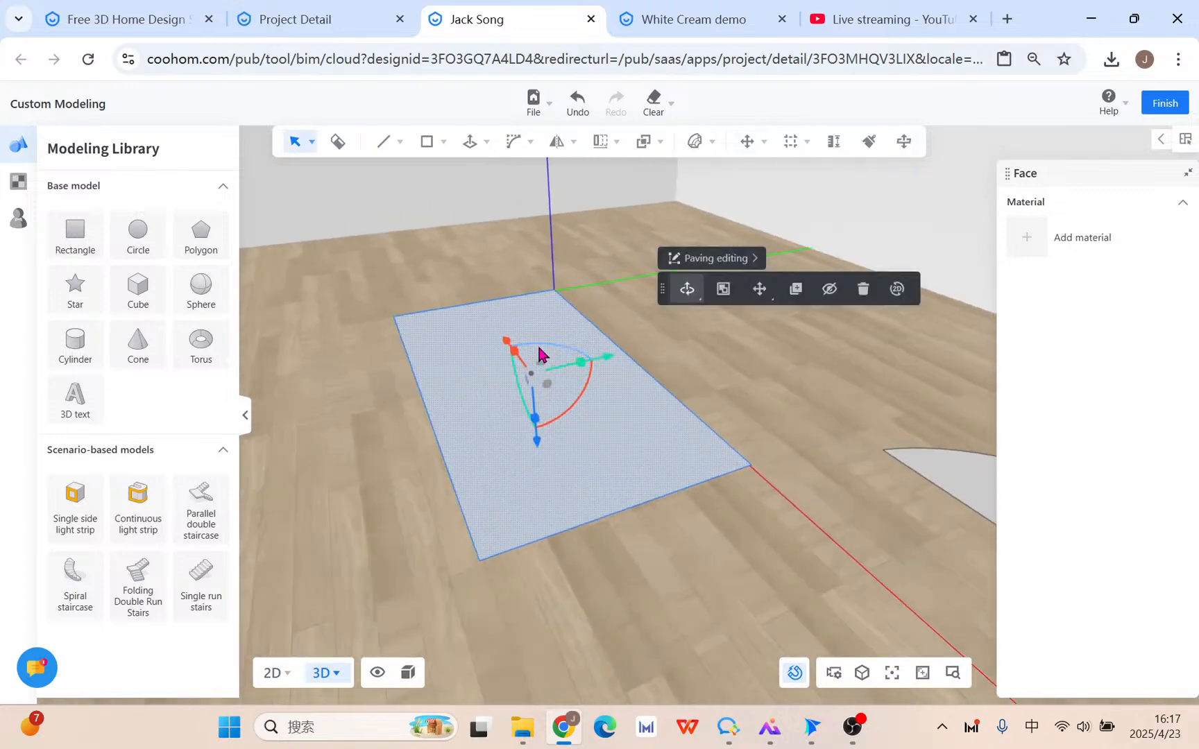
{"action": "left_click_drag", "start_coordinate": [540, 441], "coordinate": [527, 311]}
{"action": "left_click_drag", "start_coordinate": [594, 271], "coordinate": [582, 303]}
{"action": "middle_click_drag", "start_coordinate": [477, 446], "coordinate": [629, 420]}
Pick the plane's corner vertex and slide it left along the red axis.
{"action": "left_click", "coordinate": [625, 405]}
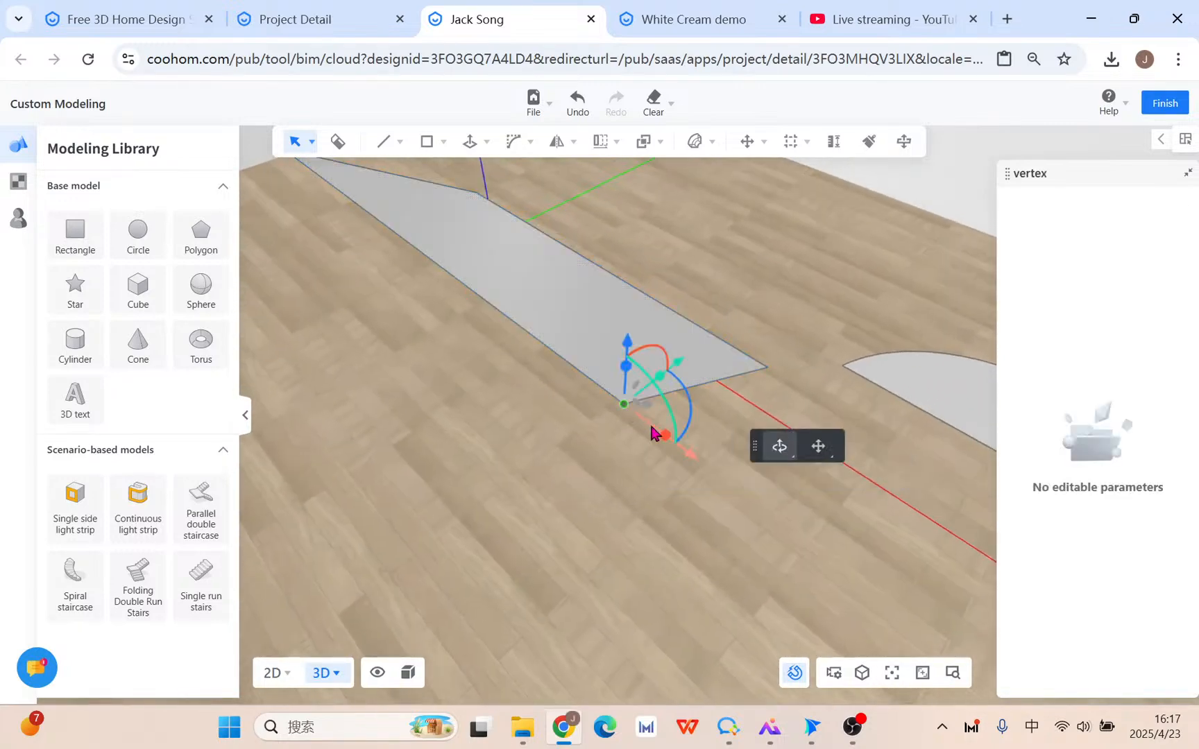
{"action": "left_click_drag", "start_coordinate": [701, 463], "coordinate": [587, 390]}
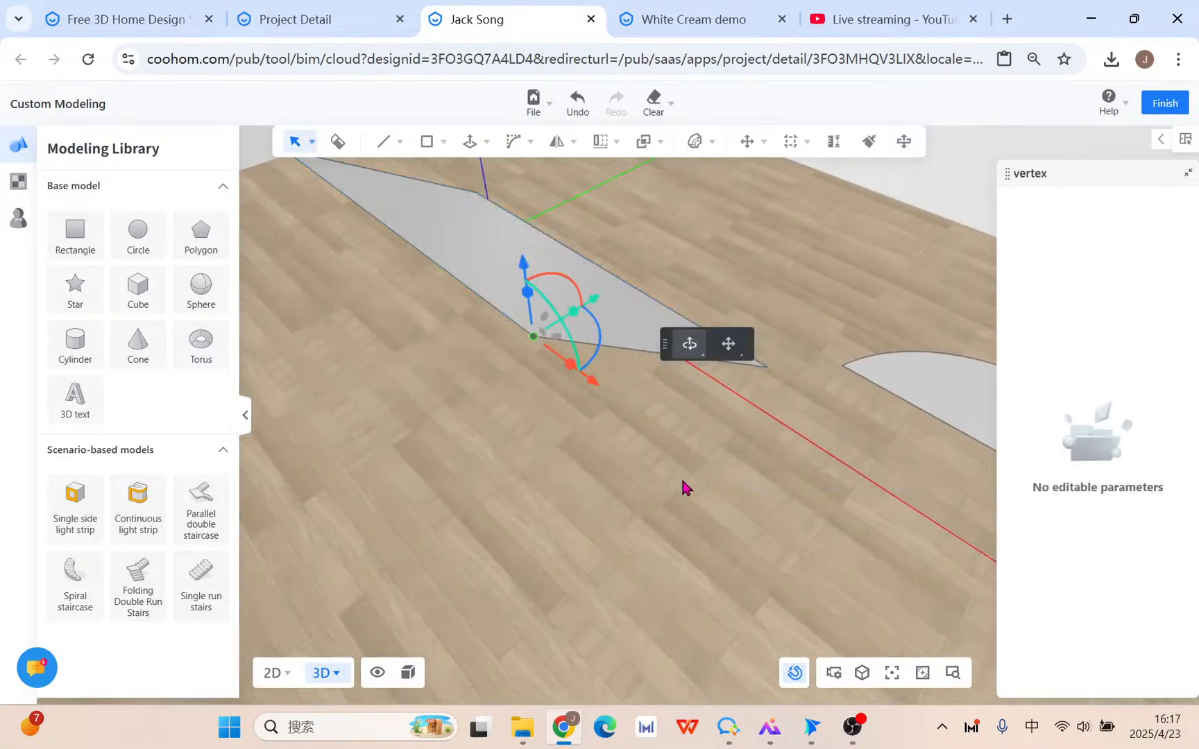
{"action": "middle_click_drag", "start_coordinate": [683, 487], "coordinate": [807, 501]}
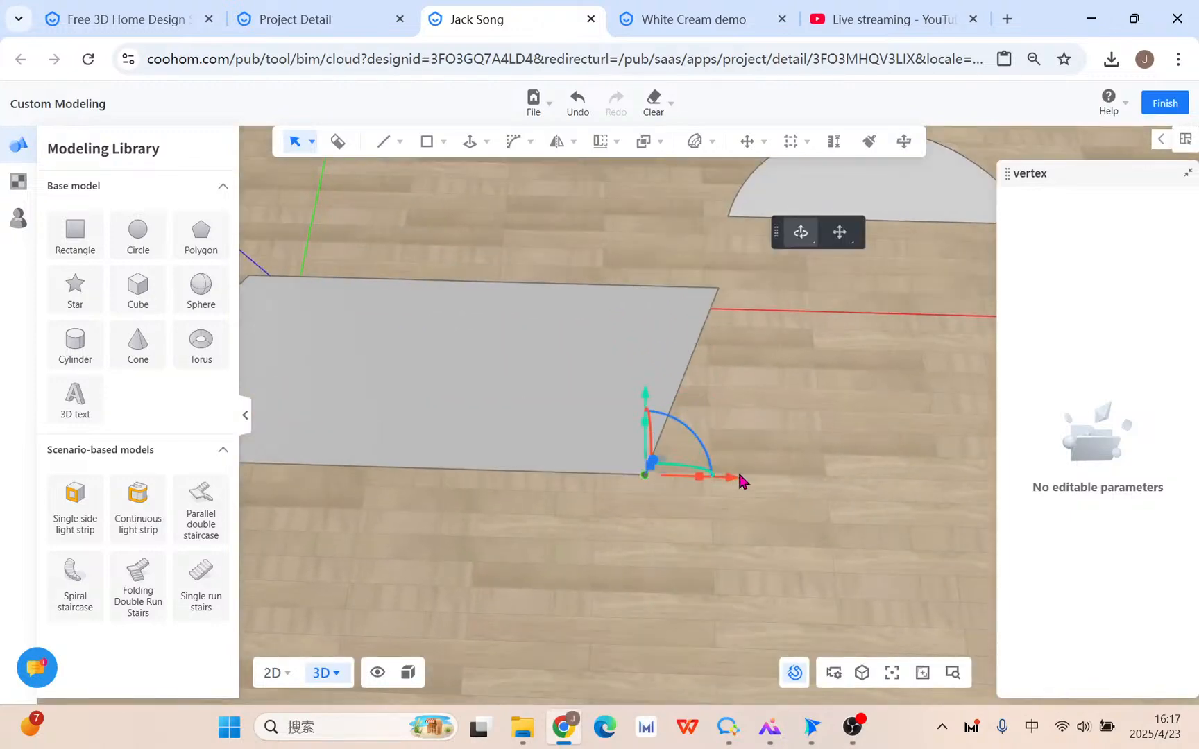
{"action": "left_click_drag", "start_coordinate": [739, 478], "coordinate": [786, 482]}
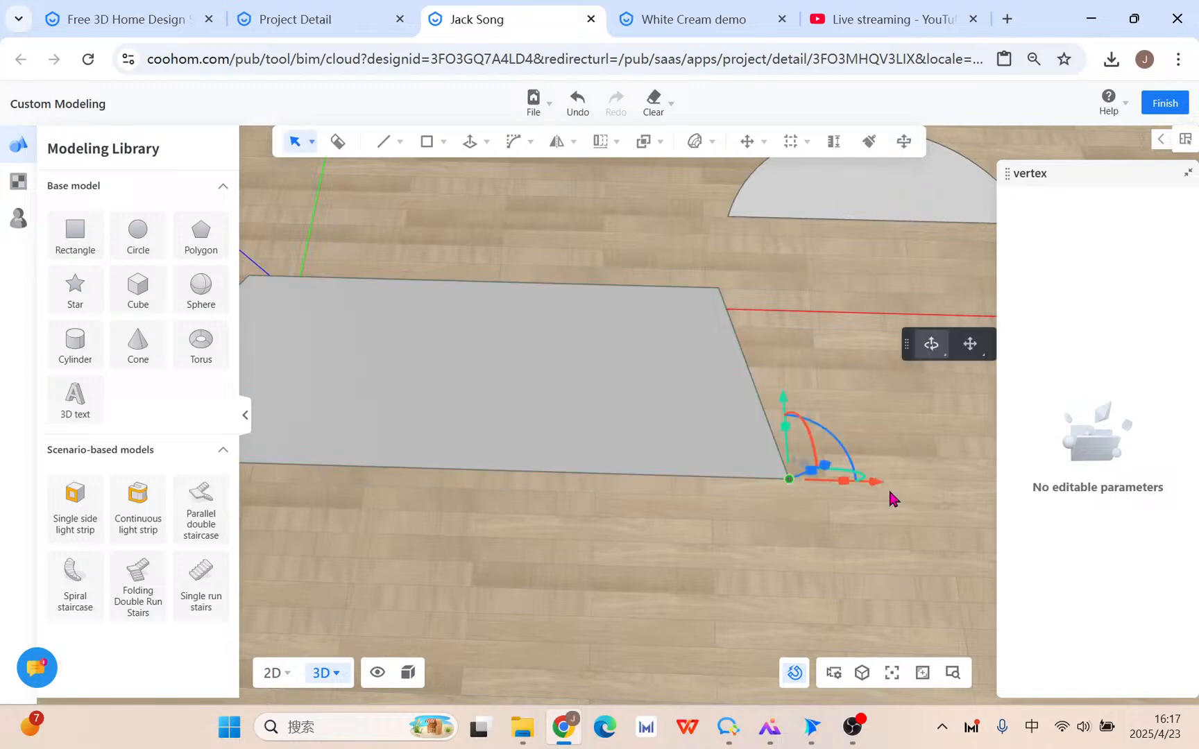
{"action": "left_click_drag", "start_coordinate": [883, 488], "coordinate": [680, 480]}
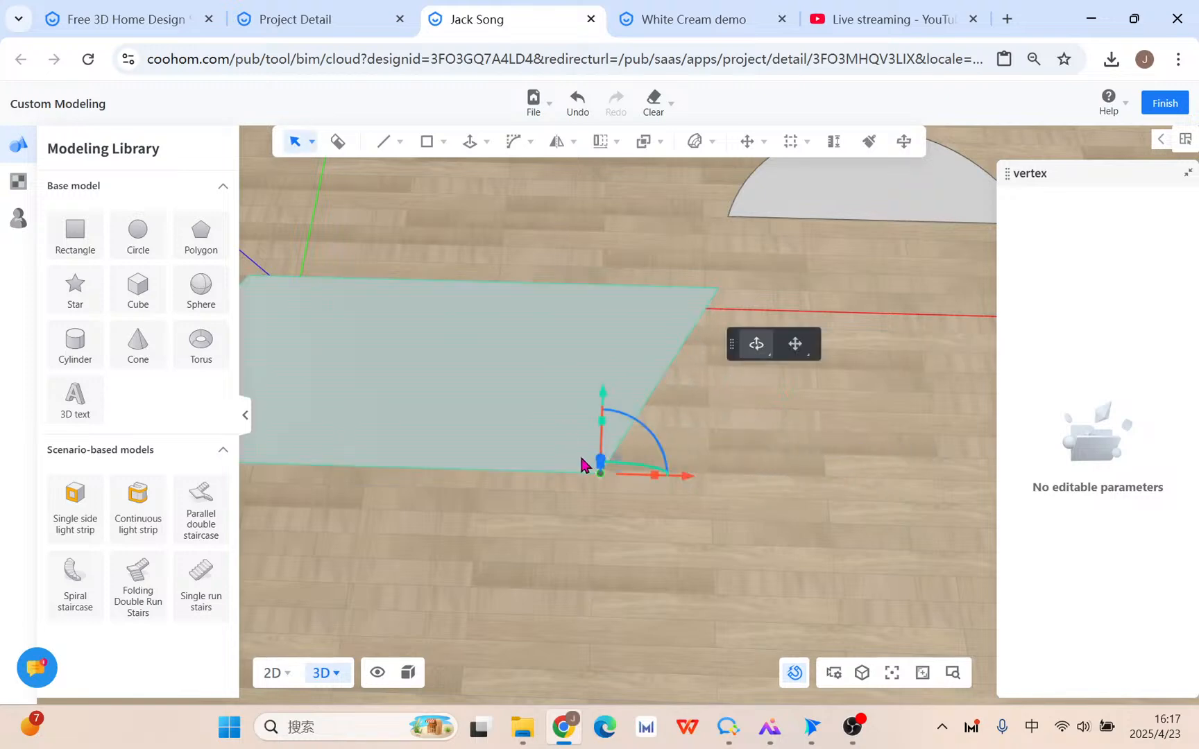
{"action": "scroll", "coordinate": [573, 483], "scroll_direction": "down", "scroll_amount": 1}
{"action": "right_click_drag", "start_coordinate": [412, 549], "coordinate": [812, 543]}
{"action": "right_click_drag", "start_coordinate": [871, 585], "coordinate": [574, 581]}
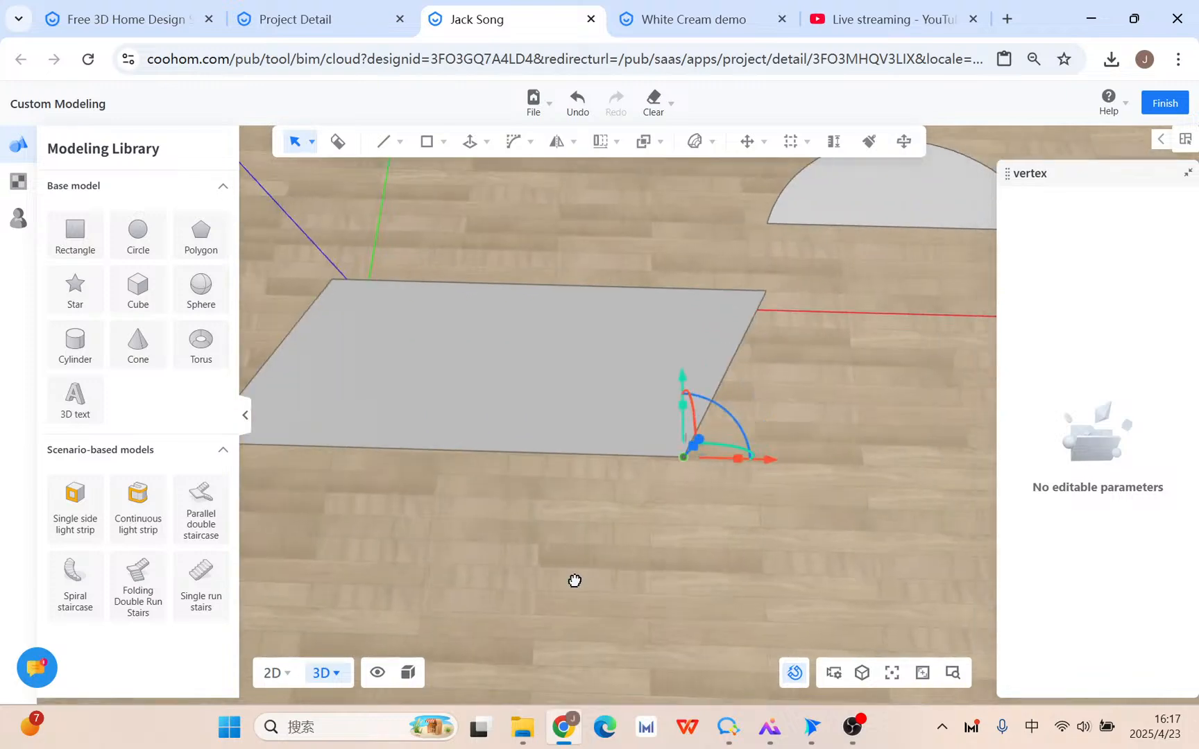
{"action": "left_click_drag", "start_coordinate": [772, 464], "coordinate": [493, 511]}
{"action": "right_click_drag", "start_coordinate": [483, 429], "coordinate": [552, 614]}
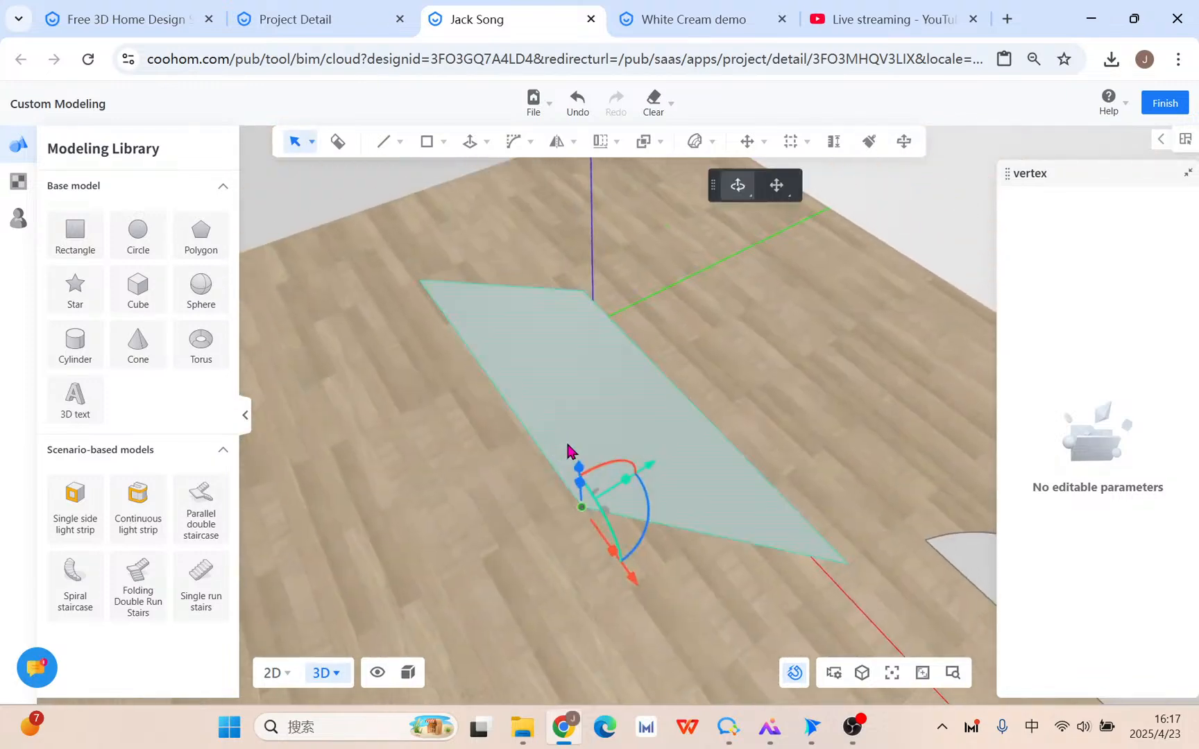
Raise the corner vertex about 405 mm along the blue axis.
{"action": "left_click_drag", "start_coordinate": [588, 482], "coordinate": [593, 321]}
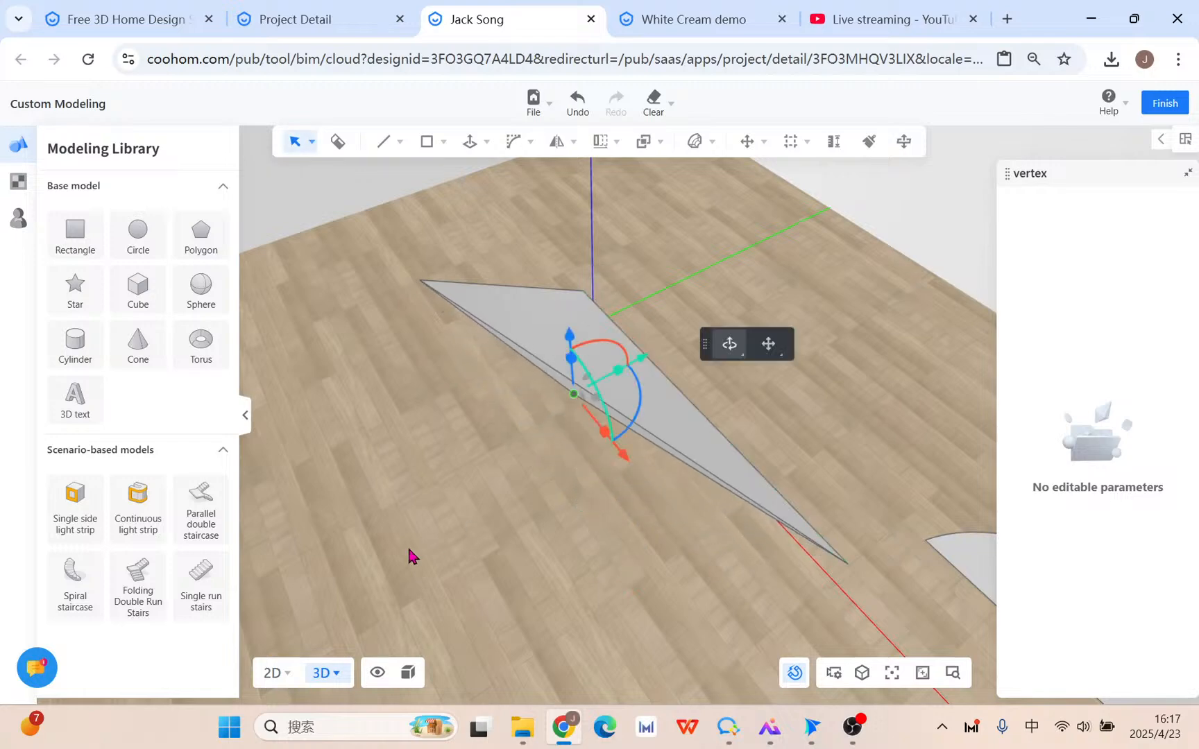
{"action": "left_click_drag", "start_coordinate": [412, 557], "coordinate": [728, 460]}
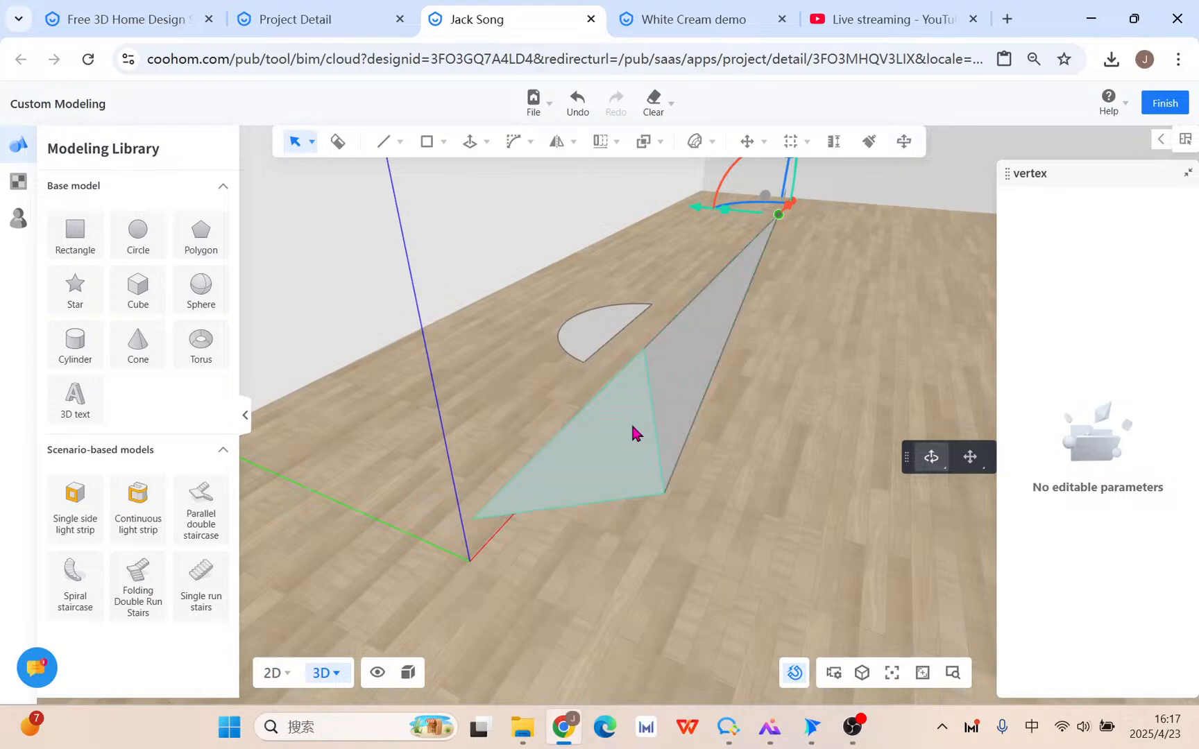
{"action": "right_click_drag", "start_coordinate": [732, 397], "coordinate": [630, 505]}
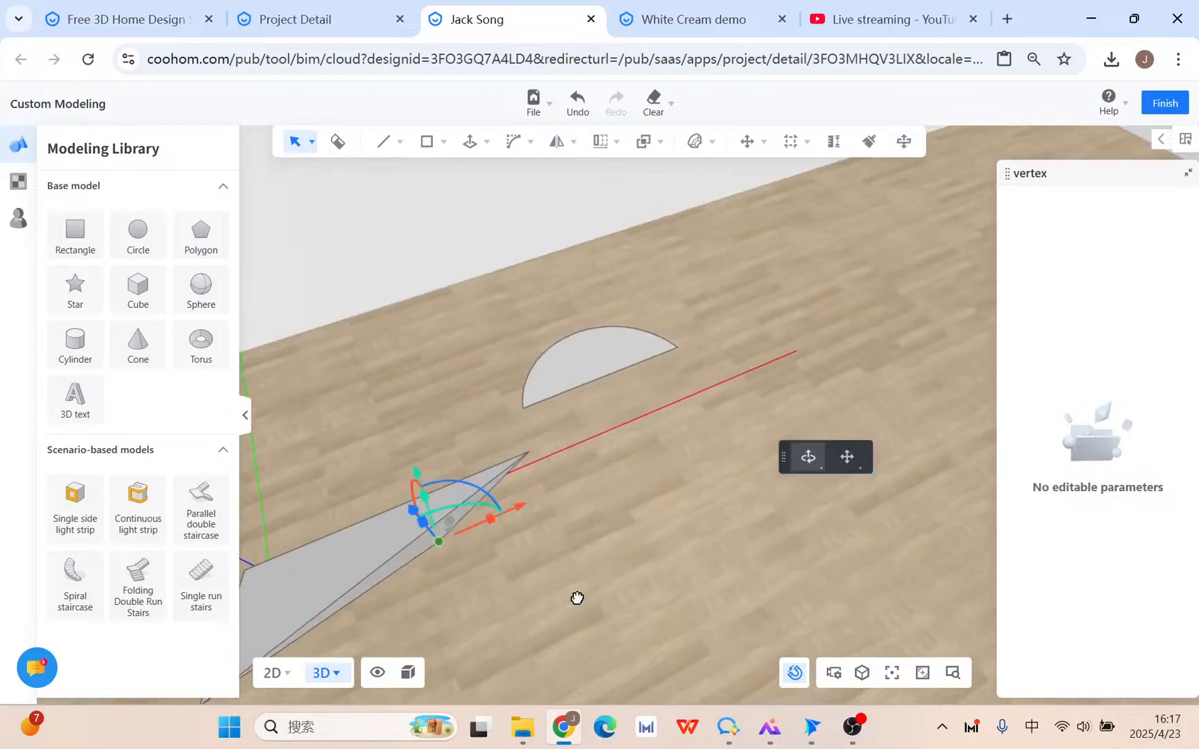
{"action": "middle_click_drag", "start_coordinate": [575, 597], "coordinate": [642, 586]}
Select the leftover extra edge and delete it, leaving a triangular face.
{"action": "left_click", "coordinate": [489, 544]}
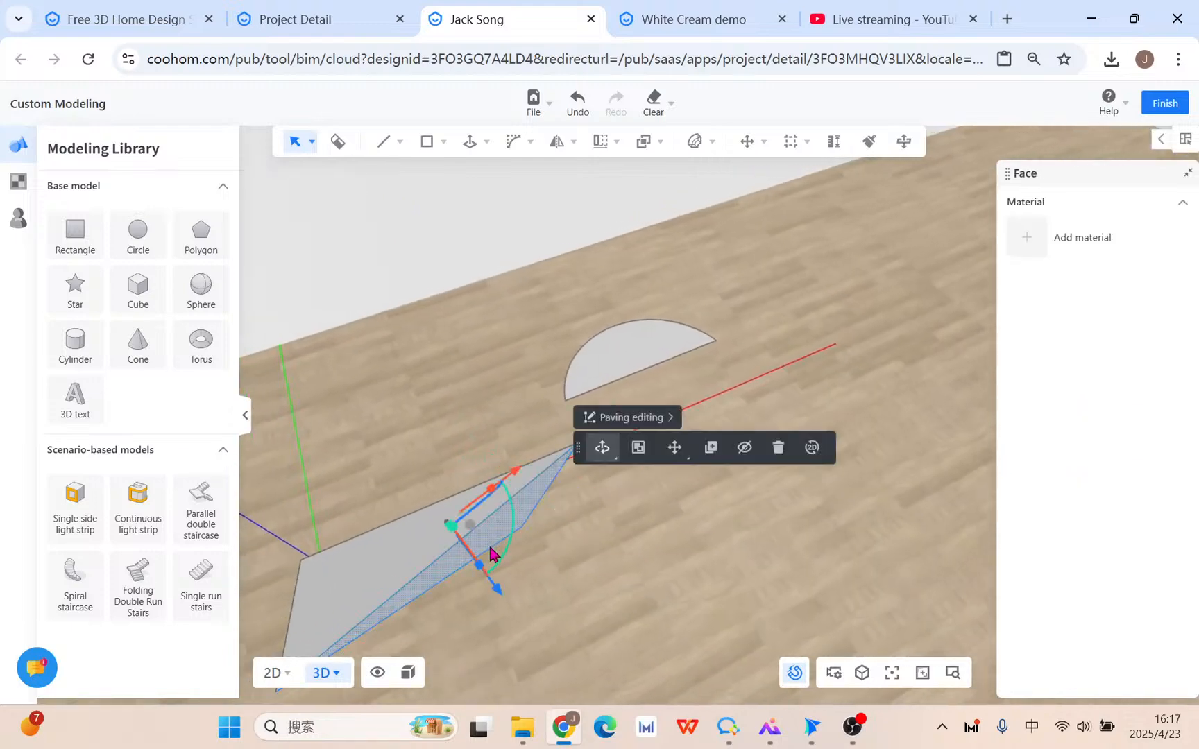
{"action": "left_click", "coordinate": [540, 509]}
{"action": "left_click", "coordinate": [821, 420]}
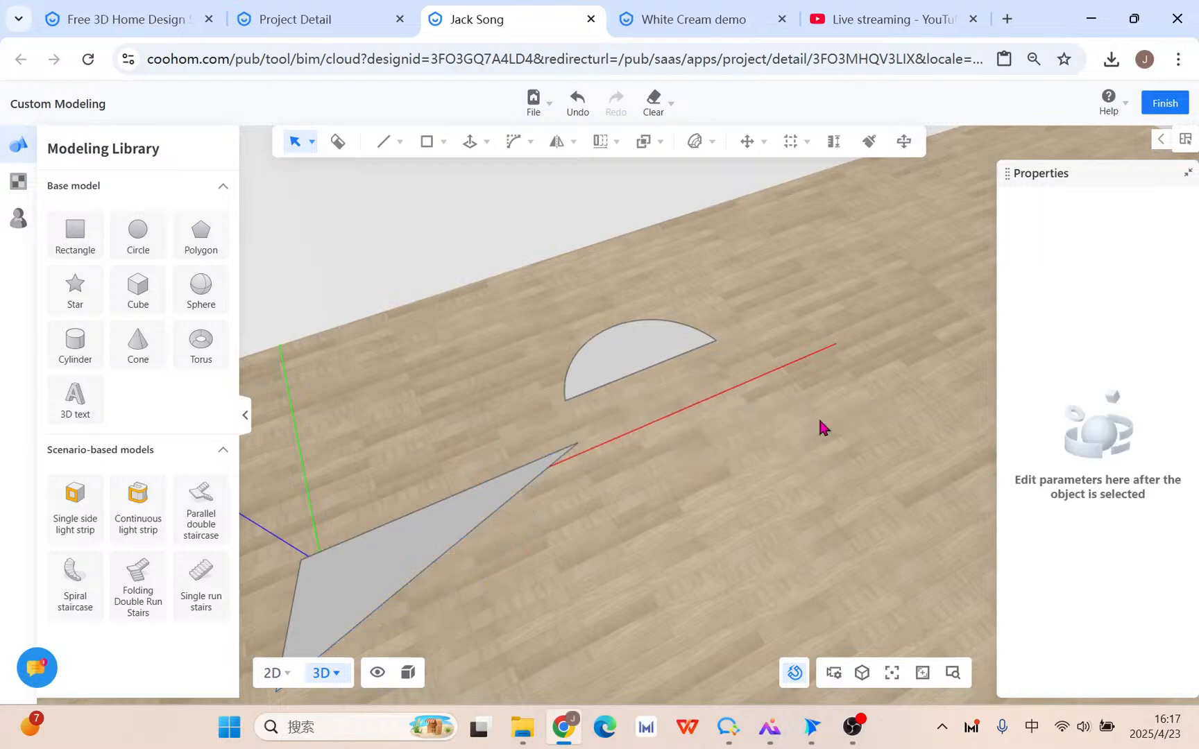
{"action": "left_click_drag", "start_coordinate": [594, 557], "coordinate": [601, 373]}
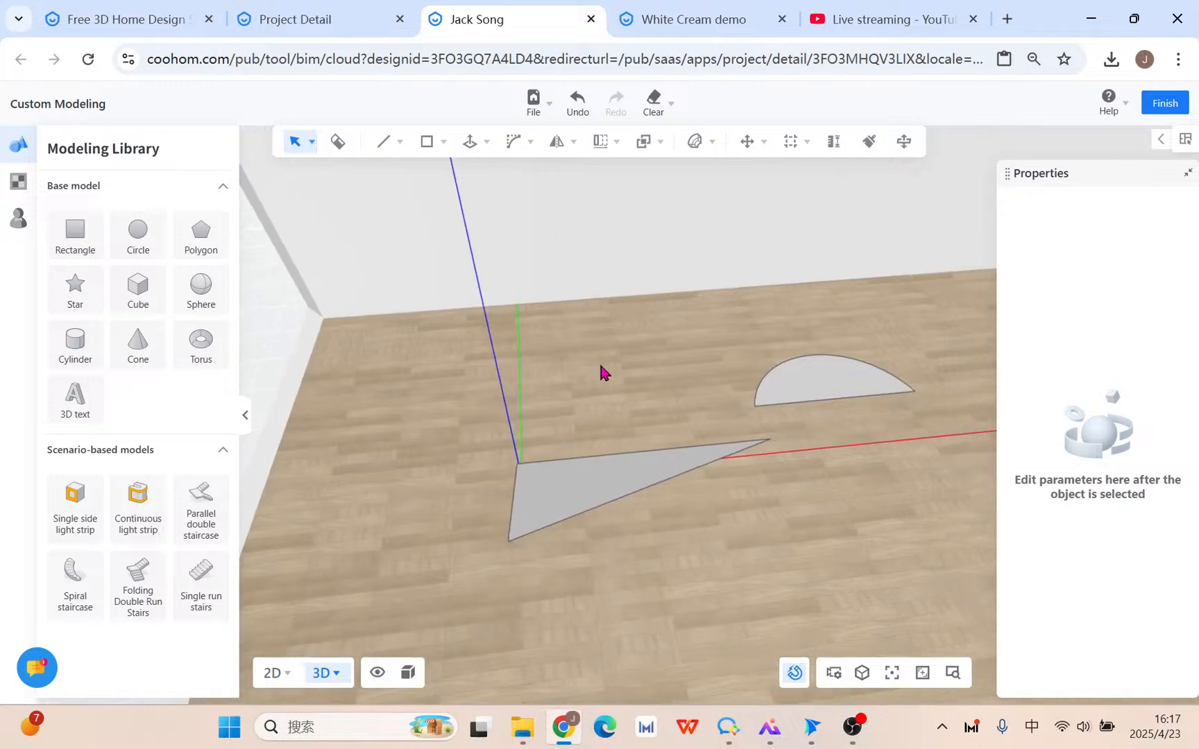
Extrude the triangle face upward about 1831 mm into a tall prism with Push/Pull.
{"action": "mouse_move", "coordinate": [476, 158]}
{"action": "left_click", "coordinate": [480, 186]}
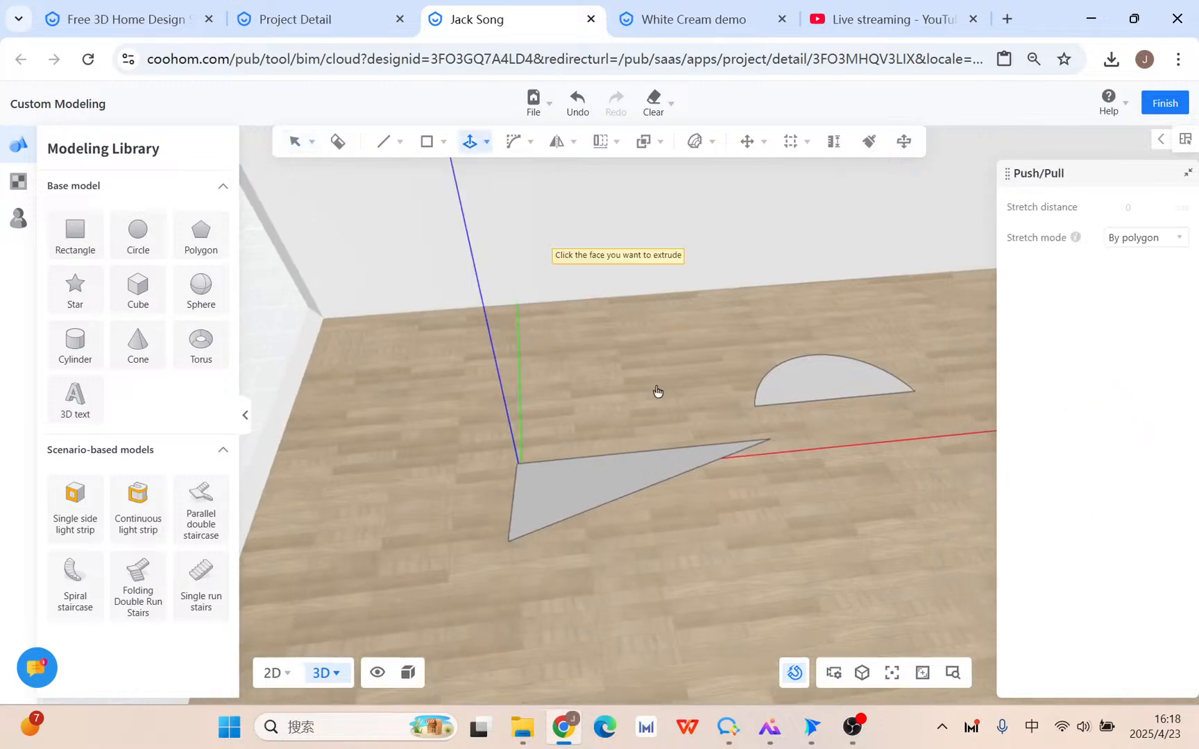
{"action": "left_click", "coordinate": [613, 469]}
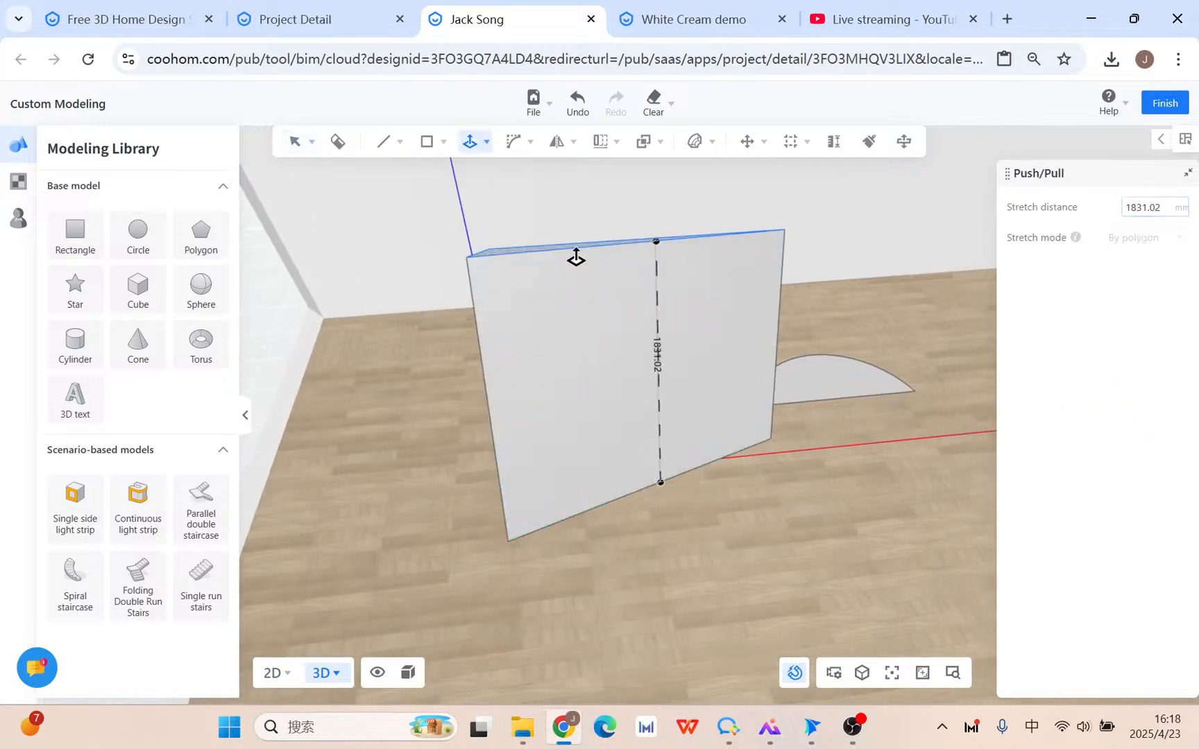
{"action": "left_click", "coordinate": [575, 258]}
{"action": "key", "text": "Escape"}
{"action": "left_click_drag", "start_coordinate": [773, 526], "coordinate": [833, 565]}
Push the front triangular face out 438.39 mm.
{"action": "left_click", "coordinate": [632, 350]}
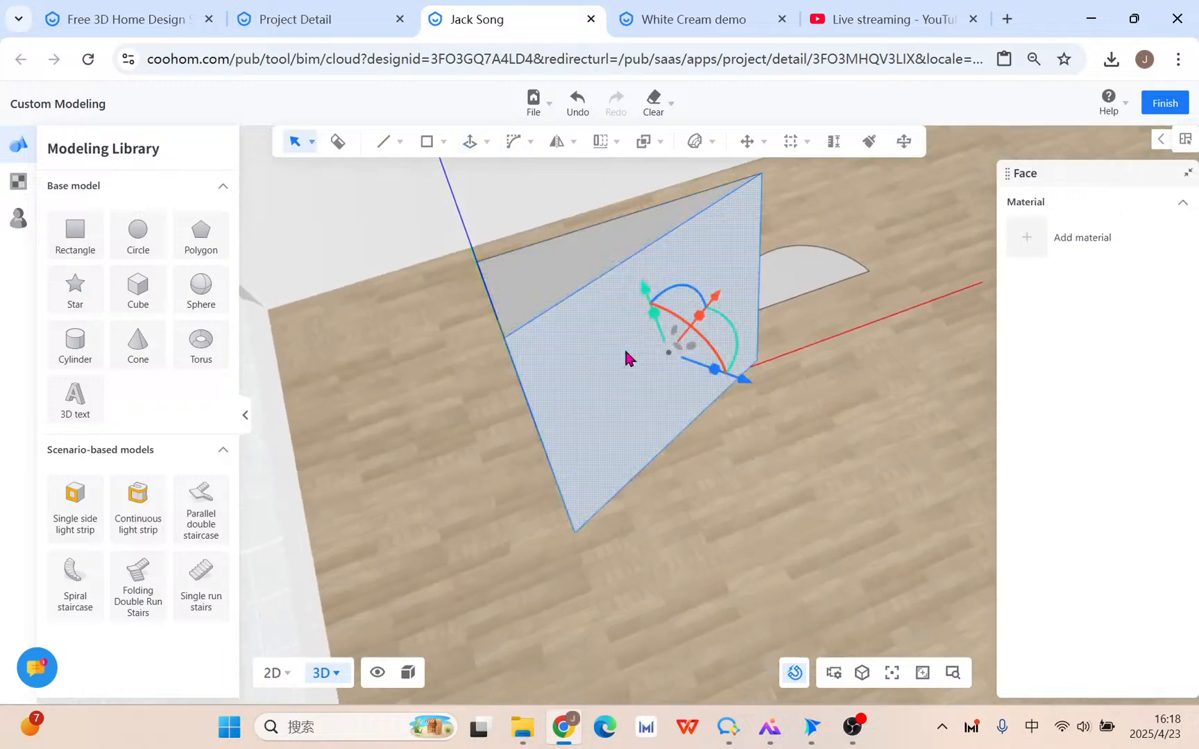
{"action": "left_click_drag", "start_coordinate": [728, 388], "coordinate": [908, 462]}
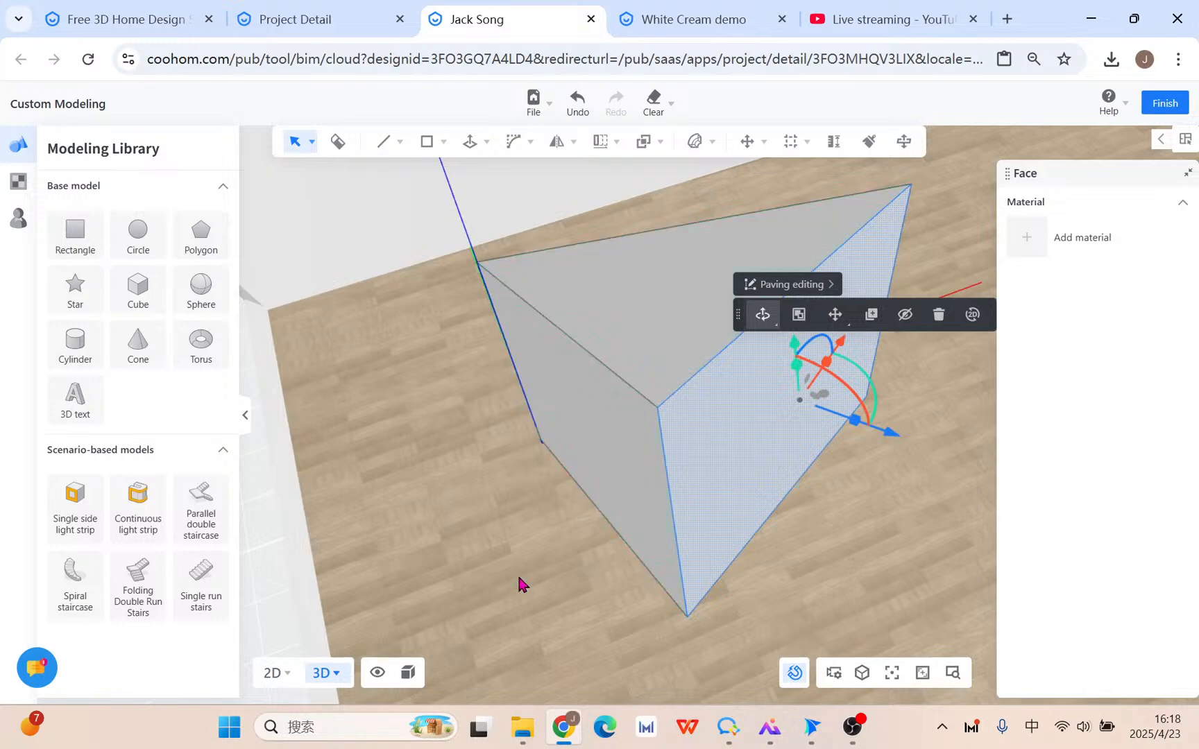
{"action": "left_click_drag", "start_coordinate": [522, 584], "coordinate": [594, 538]}
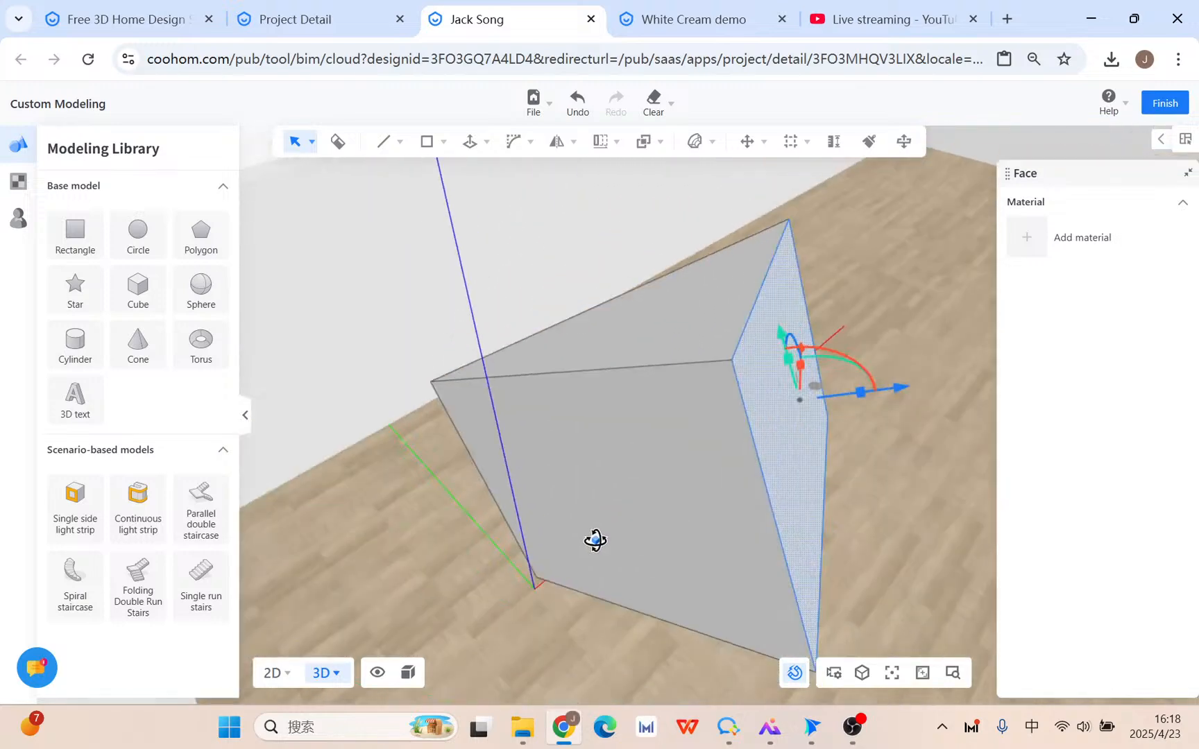
Lower a top corner vertex about 379 mm and slide it right along the red axis.
{"action": "left_click", "coordinate": [736, 368]}
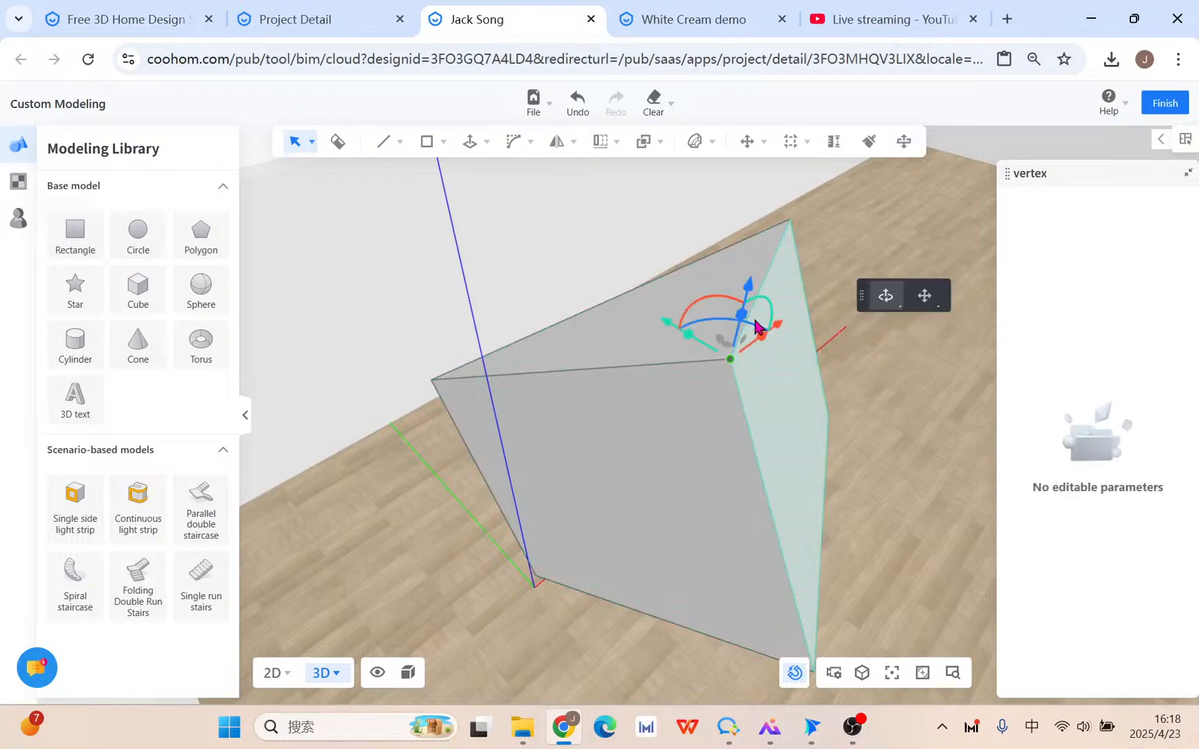
{"action": "left_click_drag", "start_coordinate": [737, 340], "coordinate": [704, 390]}
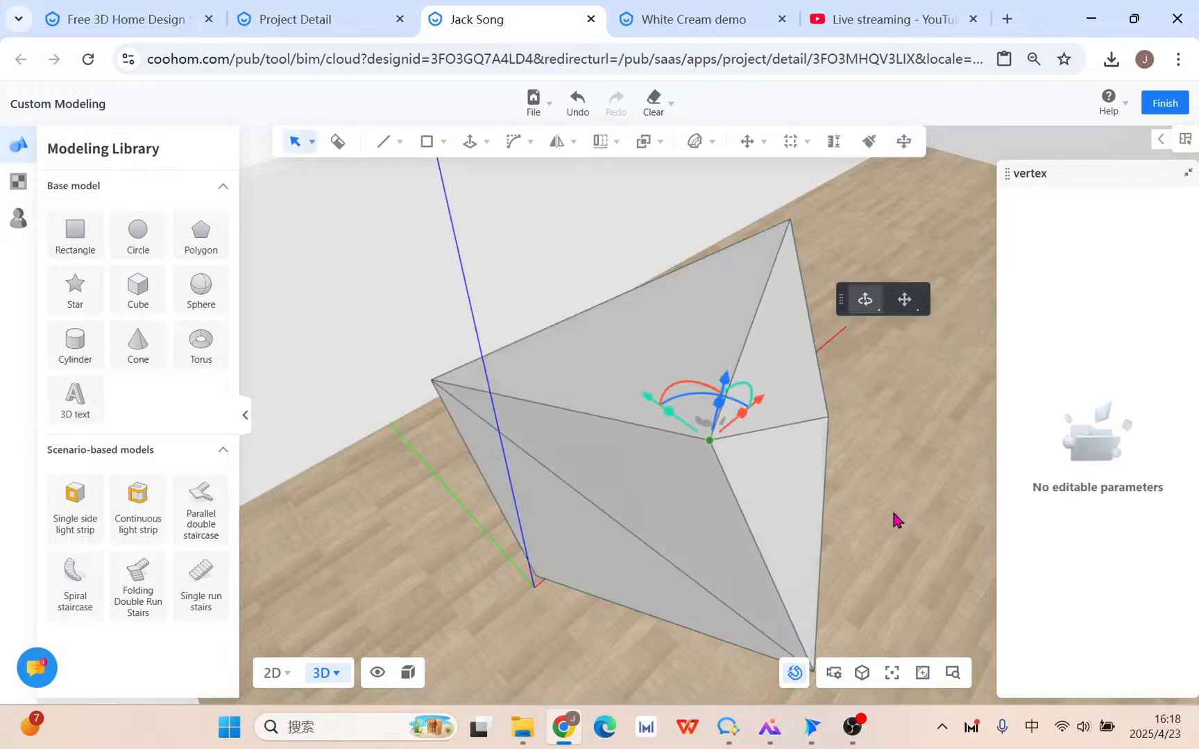
{"action": "left_click_drag", "start_coordinate": [909, 531], "coordinate": [819, 541]}
{"action": "left_click_drag", "start_coordinate": [584, 308], "coordinate": [618, 319]}
{"action": "left_click_drag", "start_coordinate": [812, 647], "coordinate": [729, 644]}
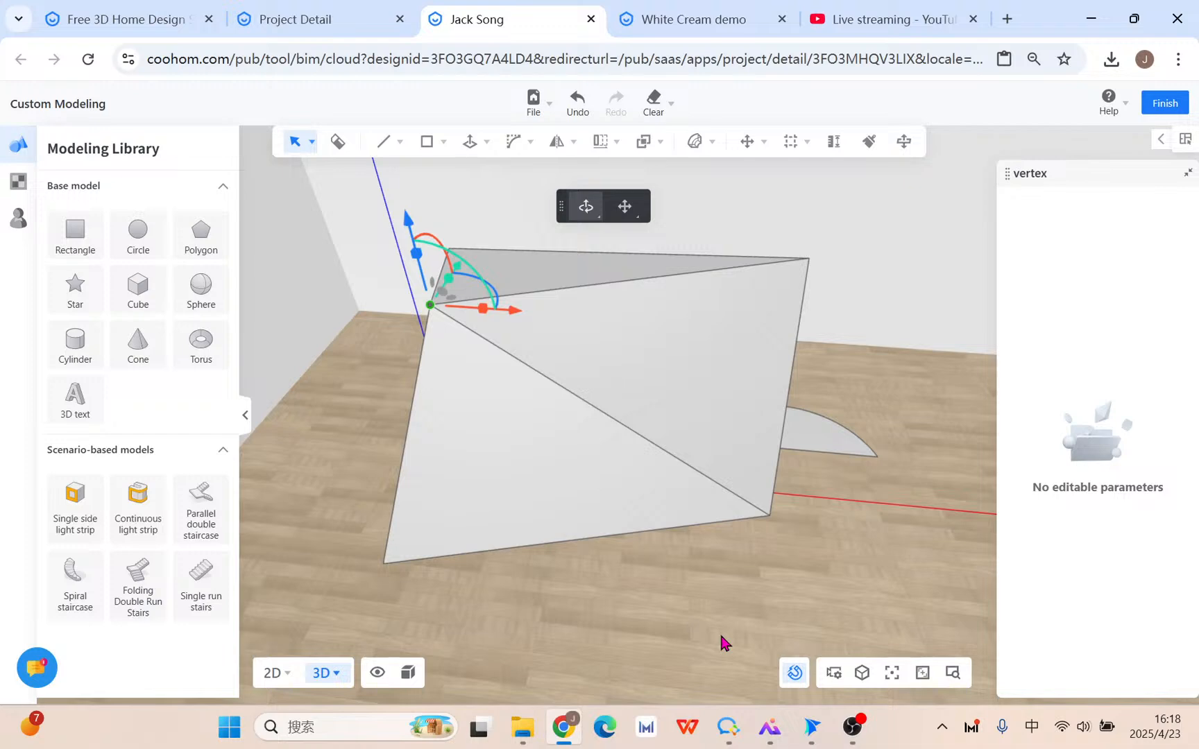
{"action": "left_click_drag", "start_coordinate": [721, 637], "coordinate": [396, 200]}
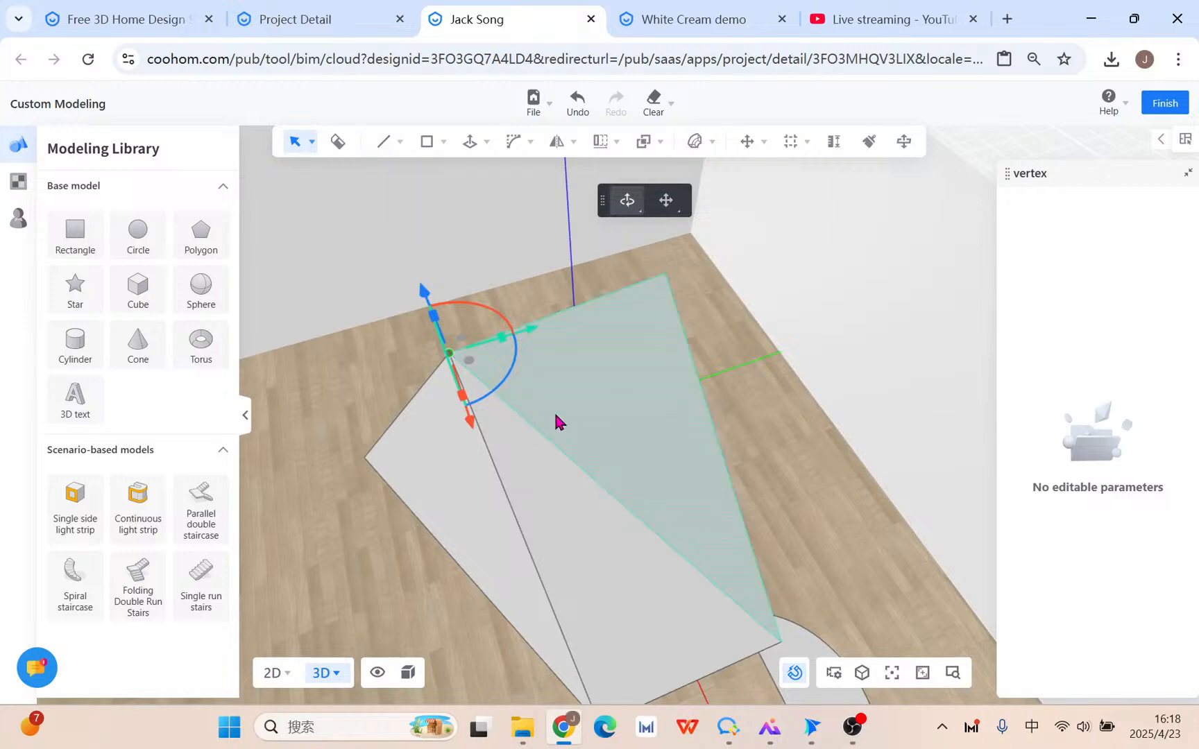
Move the slanted edge so the shape becomes a pyramid.
{"action": "left_click", "coordinate": [597, 485]}
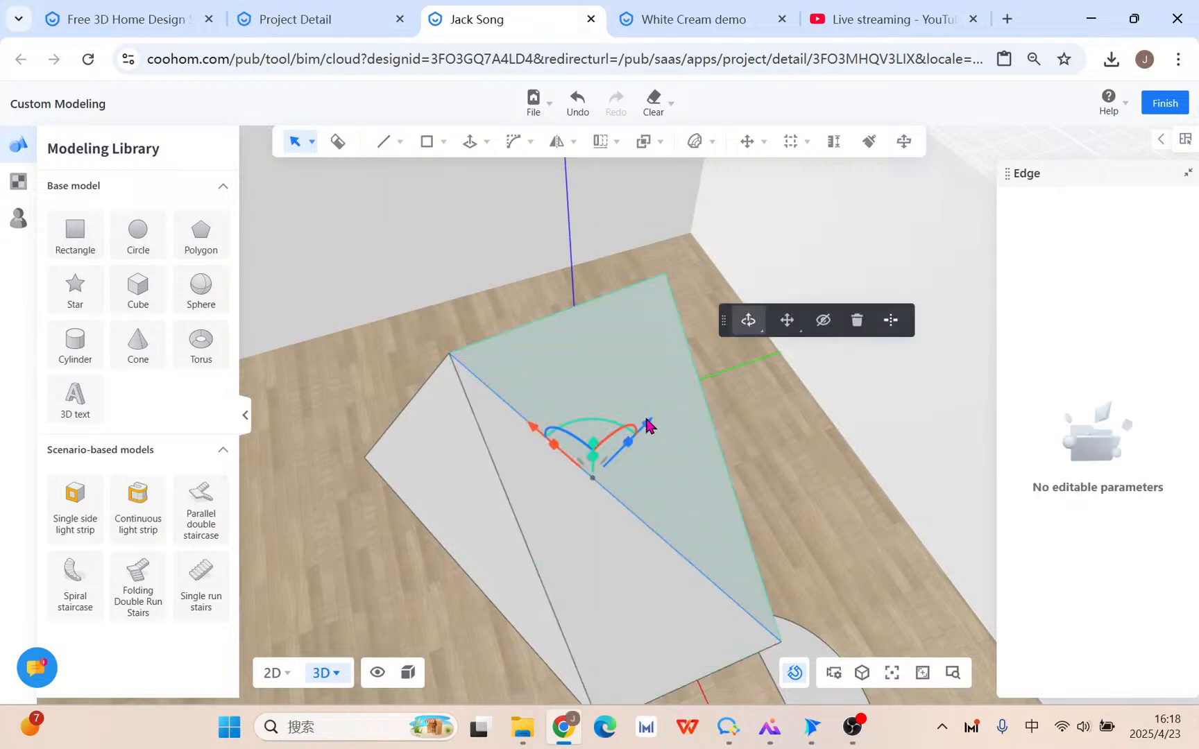
{"action": "middle_click_drag", "start_coordinate": [645, 421], "coordinate": [679, 392]}
{"action": "left_click_drag", "start_coordinate": [639, 435], "coordinate": [666, 393]}
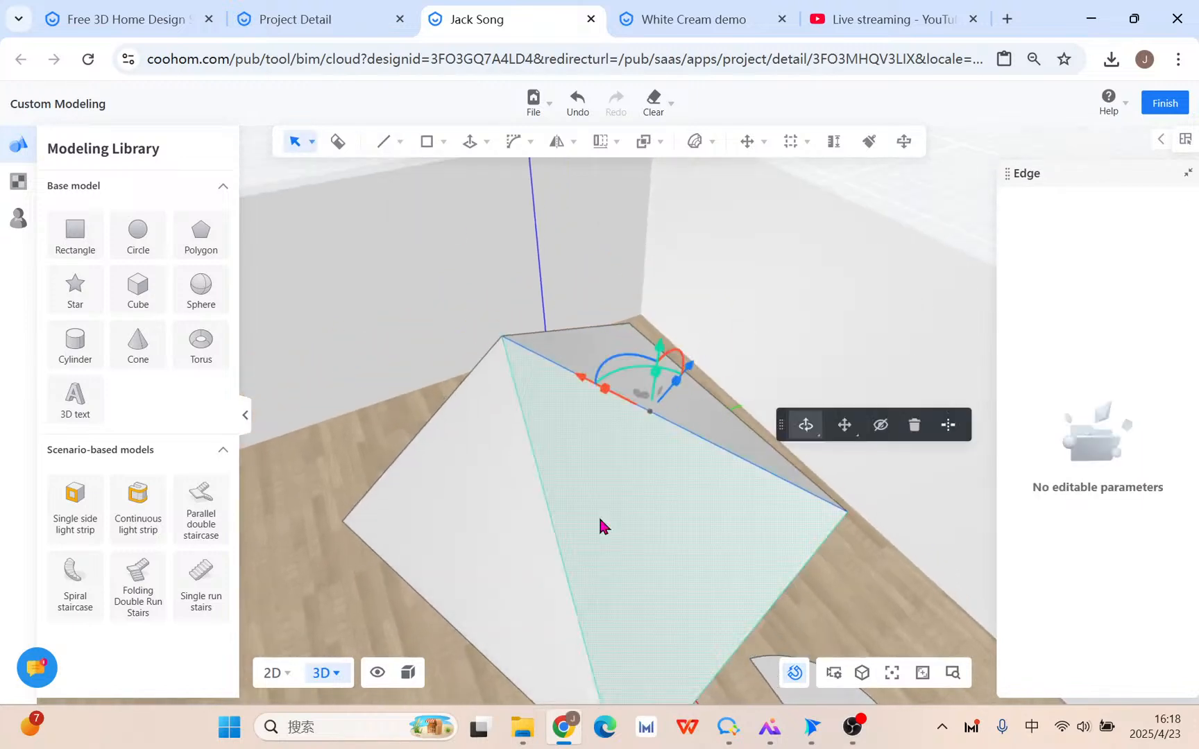
{"action": "middle_click_drag", "start_coordinate": [599, 525], "coordinate": [623, 546]}
Select the pyramid's front, left and right faces one by one.
{"action": "left_click", "coordinate": [624, 546]}
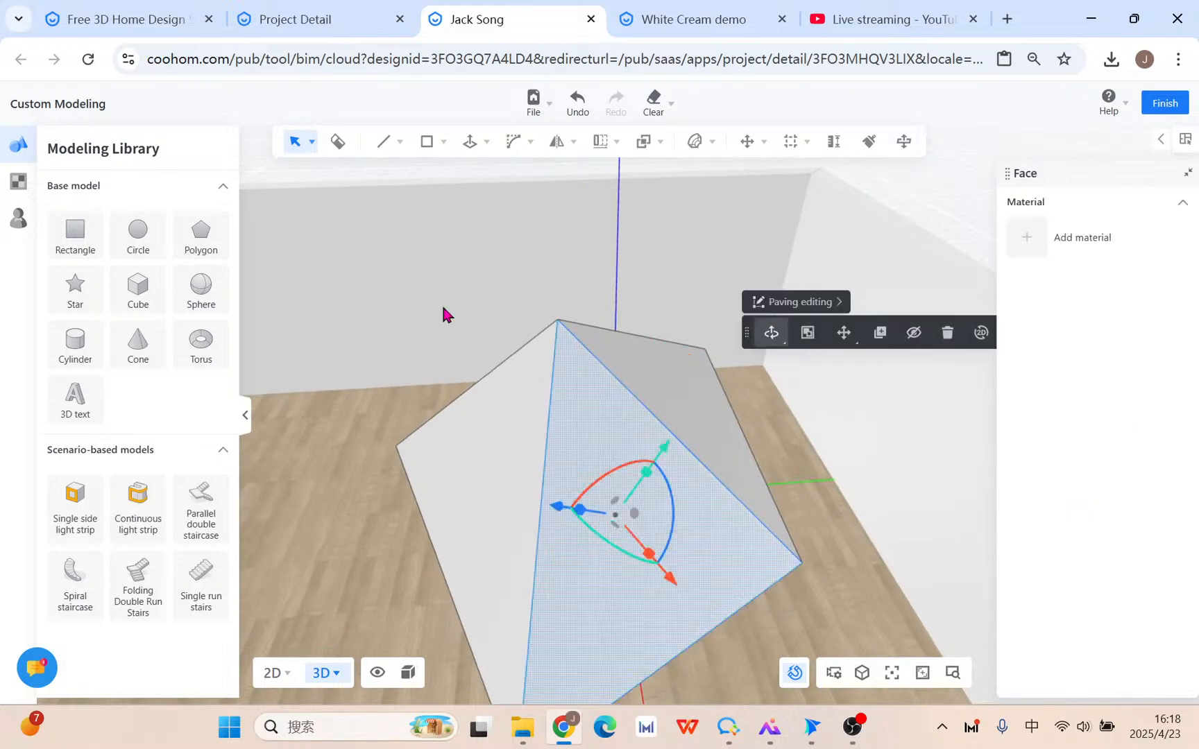
{"action": "left_click", "coordinate": [521, 473]}
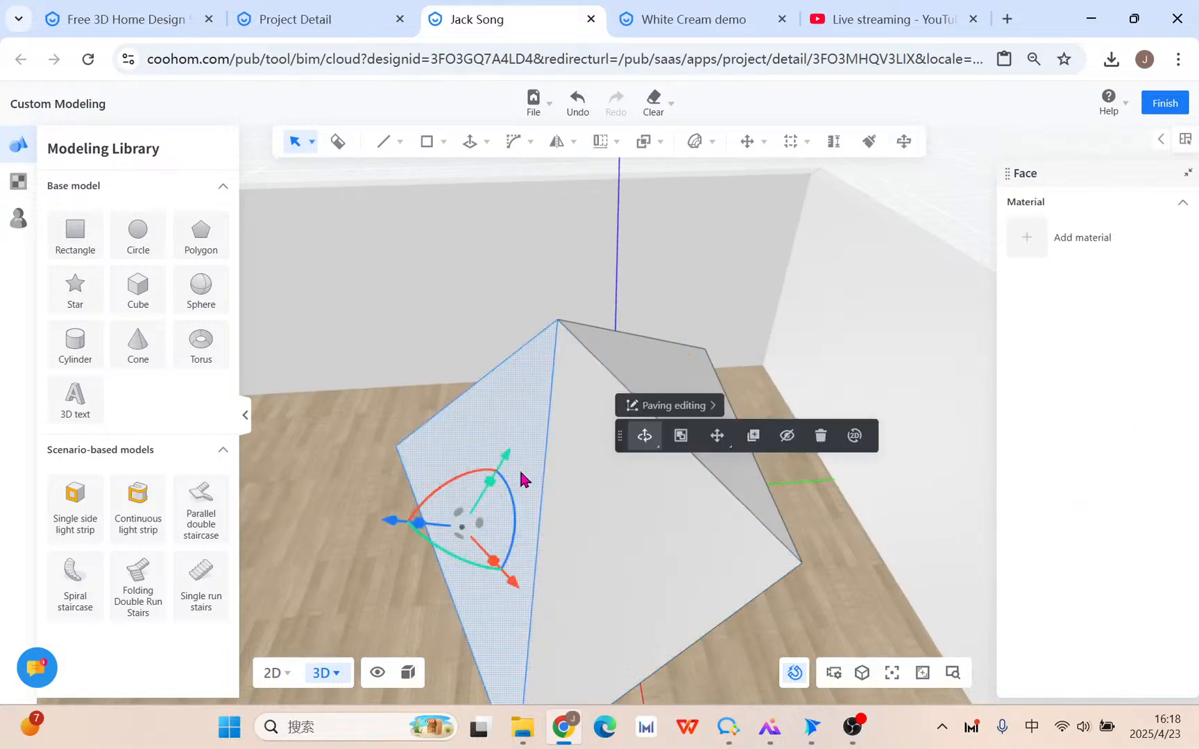
{"action": "key", "text": "ctrl"}
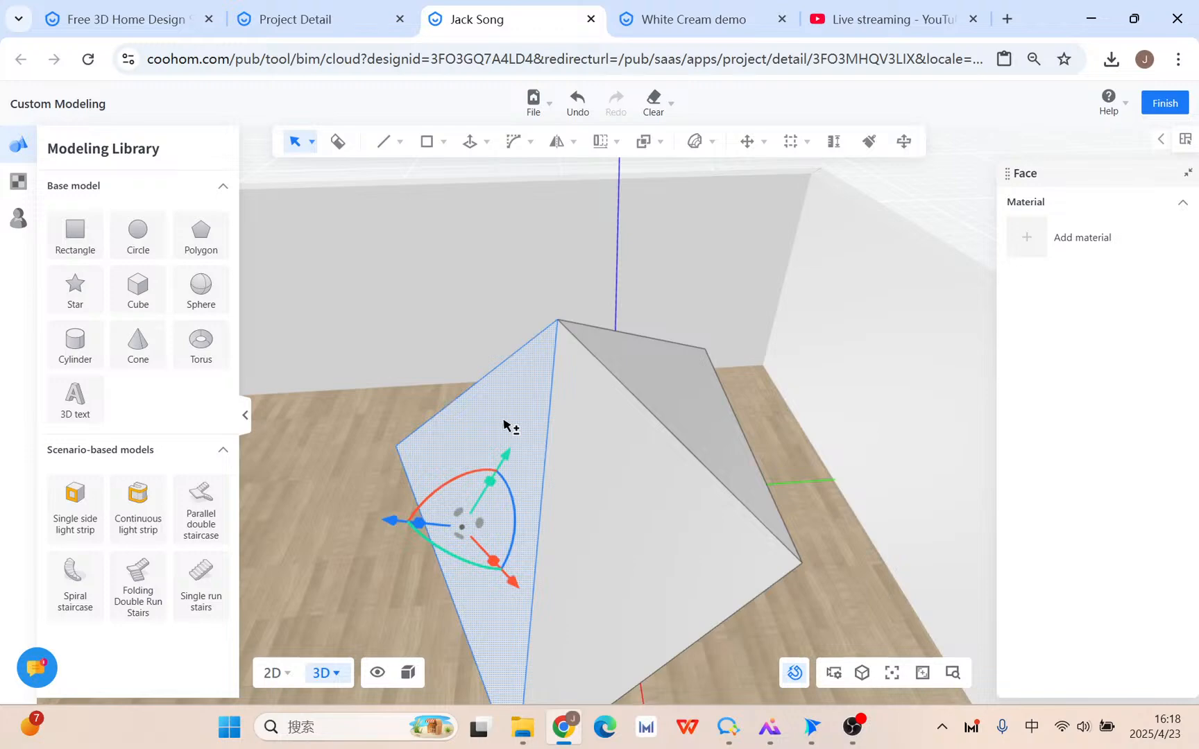
{"action": "left_click", "coordinate": [607, 482]}
{"action": "left_click", "coordinate": [505, 408]}
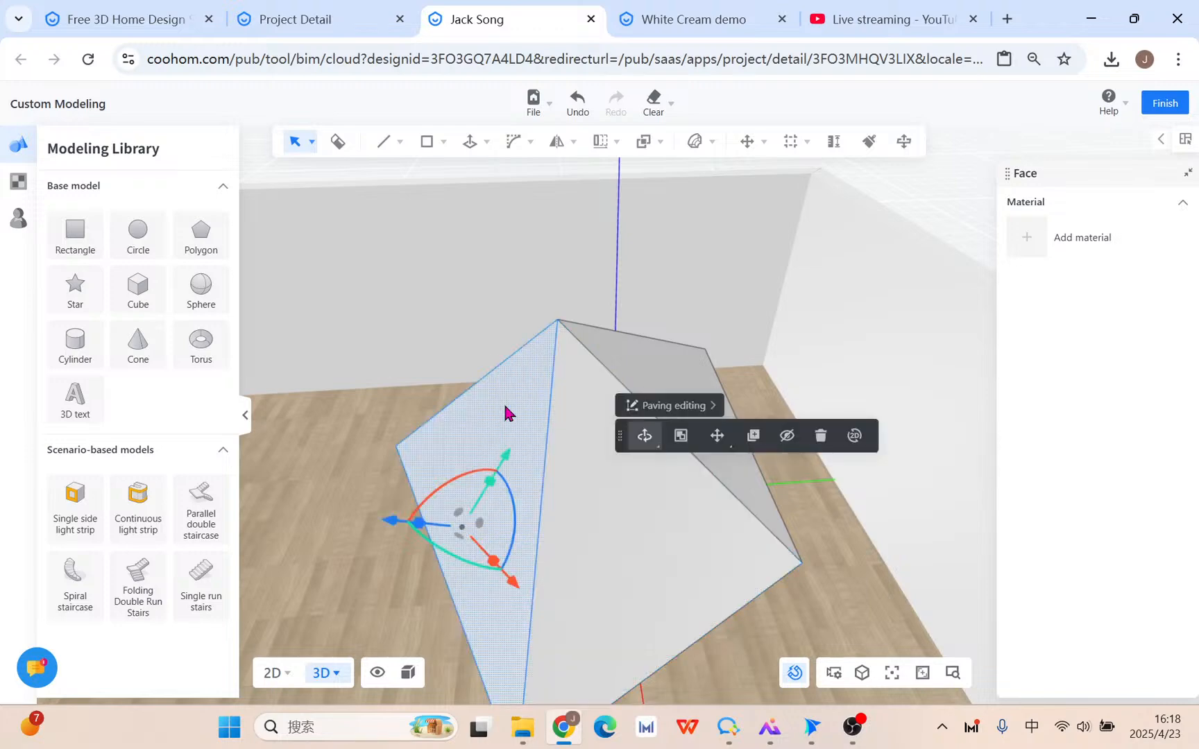
{"action": "left_click", "coordinate": [650, 357]}
{"action": "left_click", "coordinate": [602, 440]}
{"action": "left_click", "coordinate": [522, 439]}
Select the whole pyramid and rotate it by -12°.
{"action": "key", "text": "shift"}
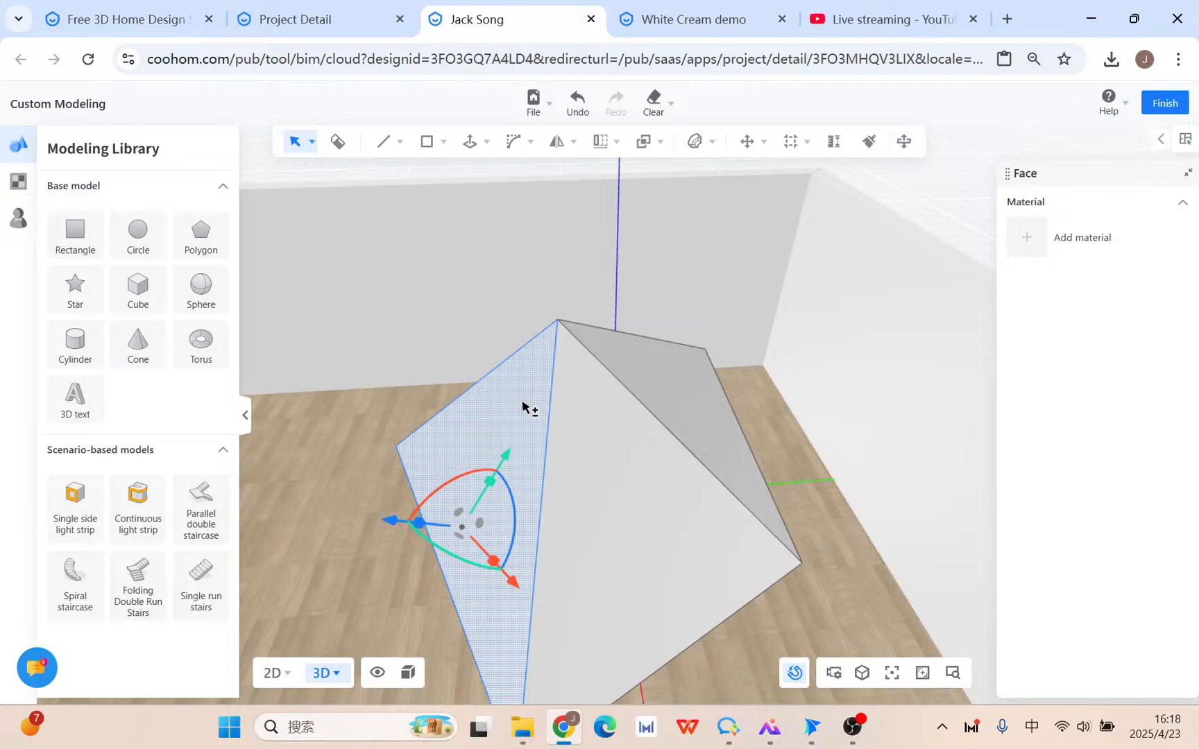
{"action": "triple_click", "coordinate": [523, 404], "text": "shift"}
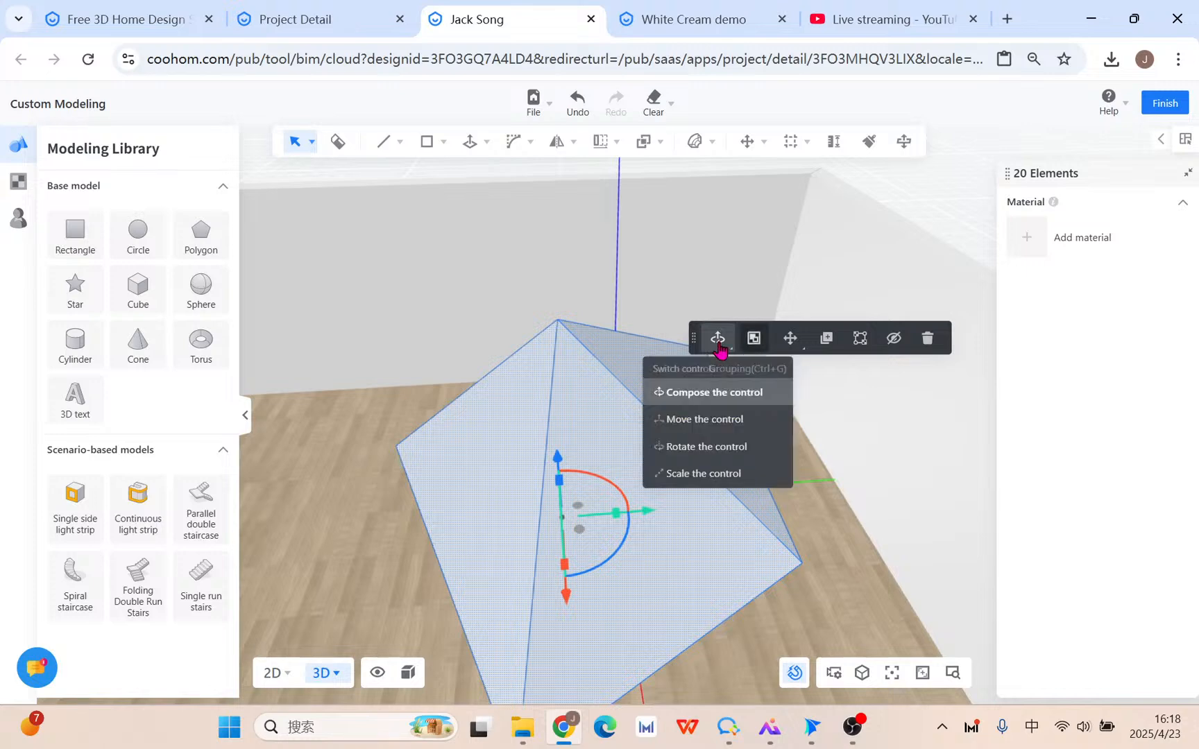
{"action": "left_click_drag", "start_coordinate": [631, 549], "coordinate": [576, 548]}
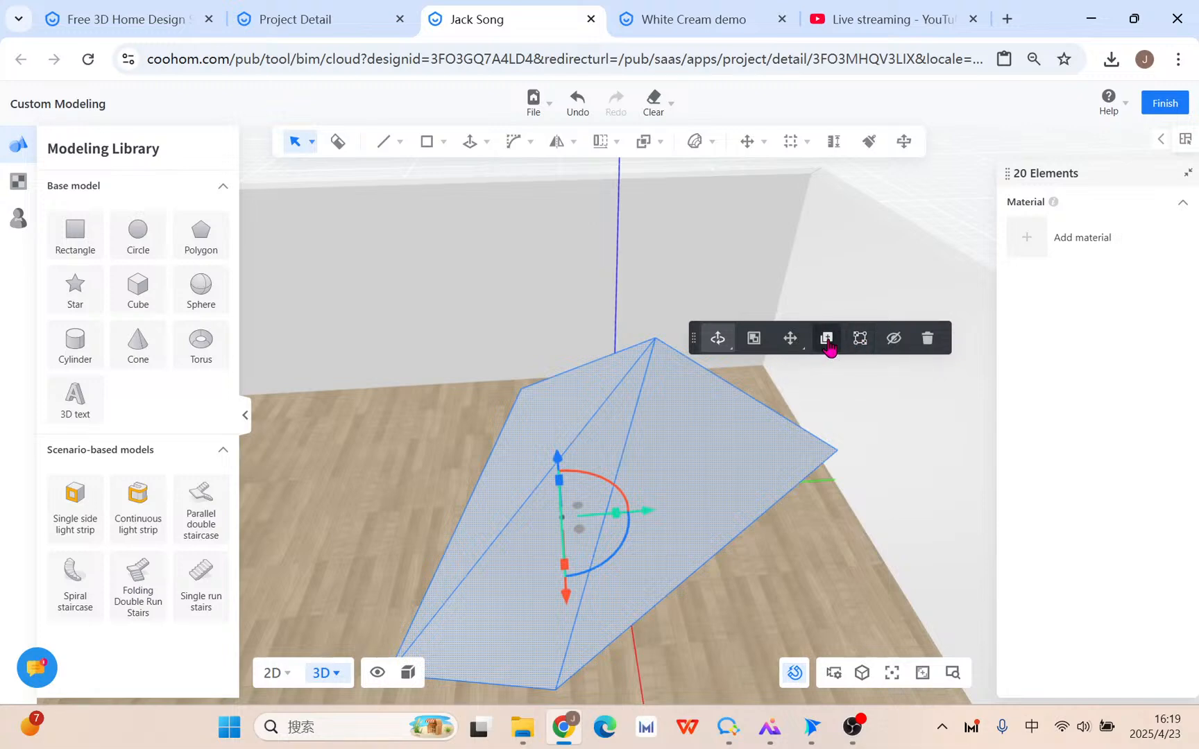
Delete the selected pyramid, leaving only the half-disc face on the floor.
{"action": "left_click", "coordinate": [927, 338]}
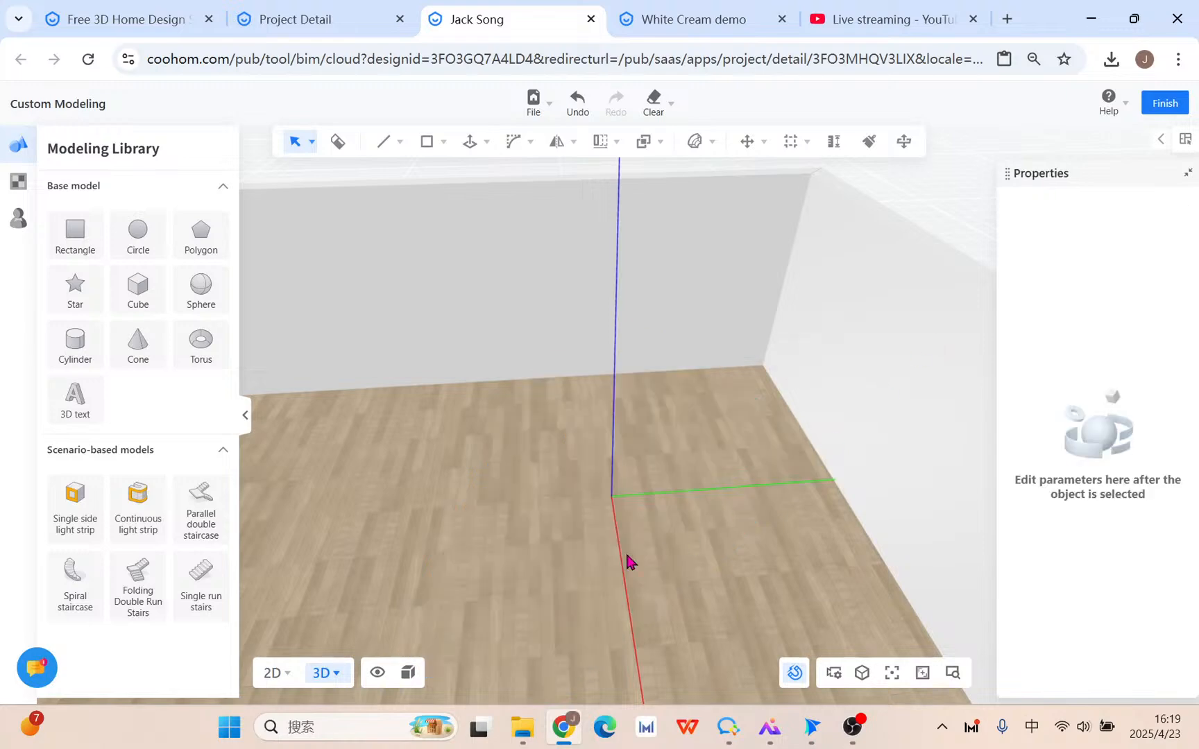
{"action": "left_click_drag", "start_coordinate": [787, 597], "coordinate": [668, 392]}
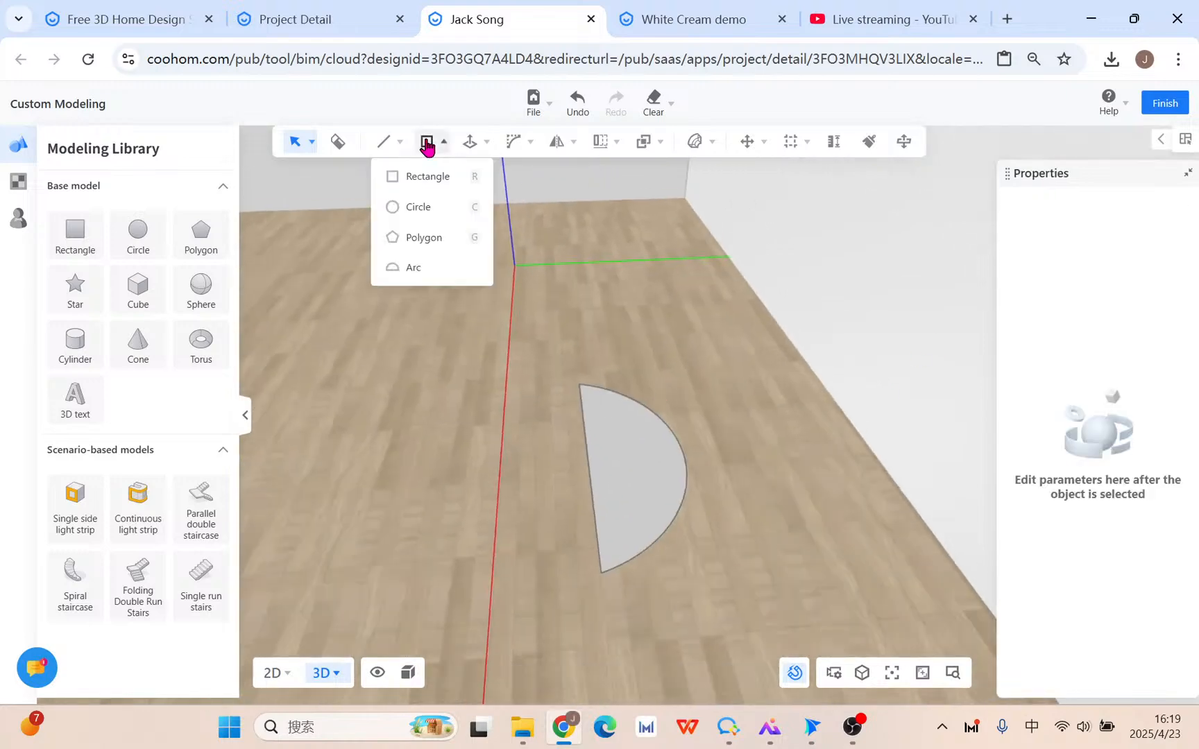
{"action": "mouse_move", "coordinate": [383, 140]}
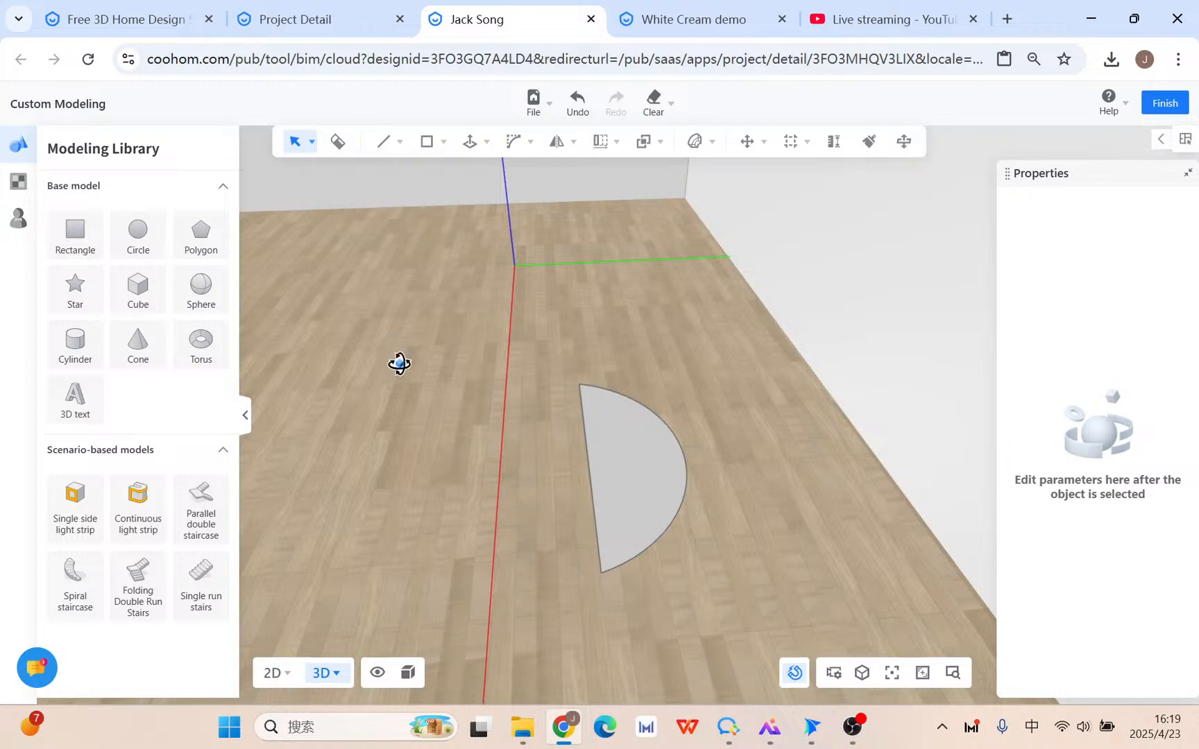
{"action": "left_click_drag", "start_coordinate": [399, 362], "coordinate": [559, 356]}
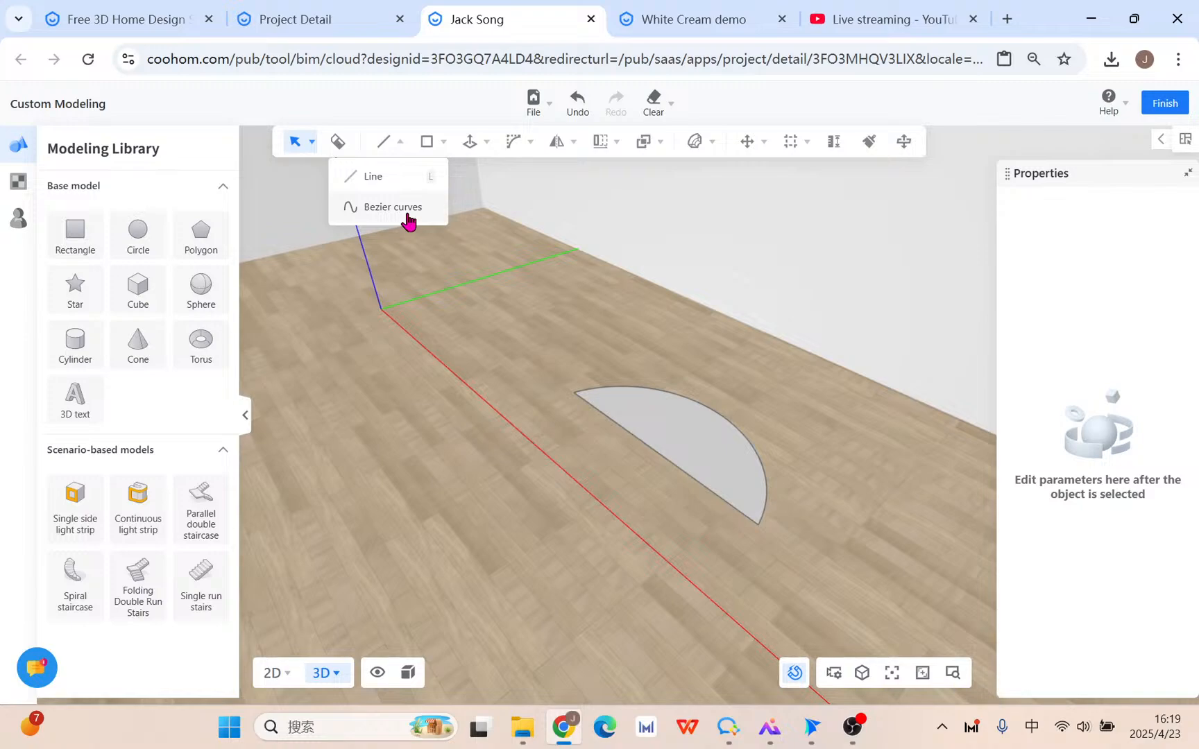
Browse the White Cream demo kitchen's walls, shelves and island, then return to Custom Modeling.
{"action": "left_click", "coordinate": [741, 10]}
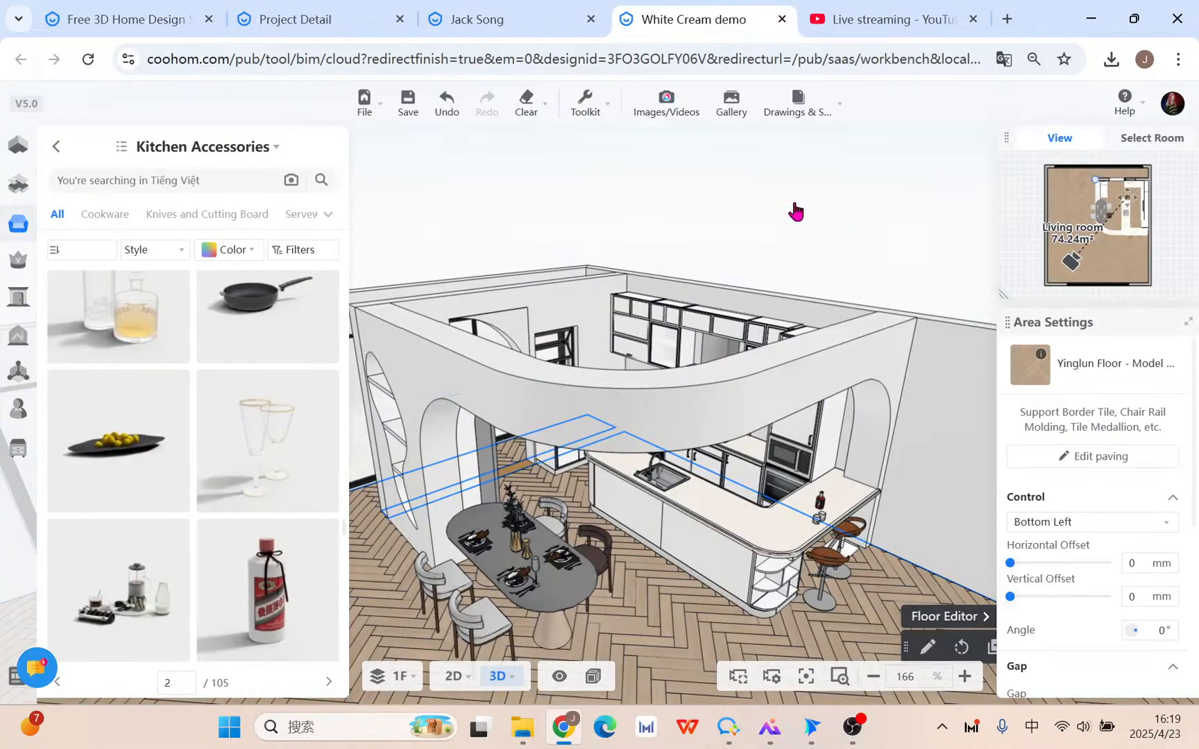
{"action": "left_click_drag", "start_coordinate": [796, 209], "coordinate": [786, 585]}
{"action": "scroll", "coordinate": [784, 584], "scroll_direction": "up", "scroll_amount": 6}
{"action": "scroll", "coordinate": [785, 584], "scroll_direction": "down", "scroll_amount": 5}
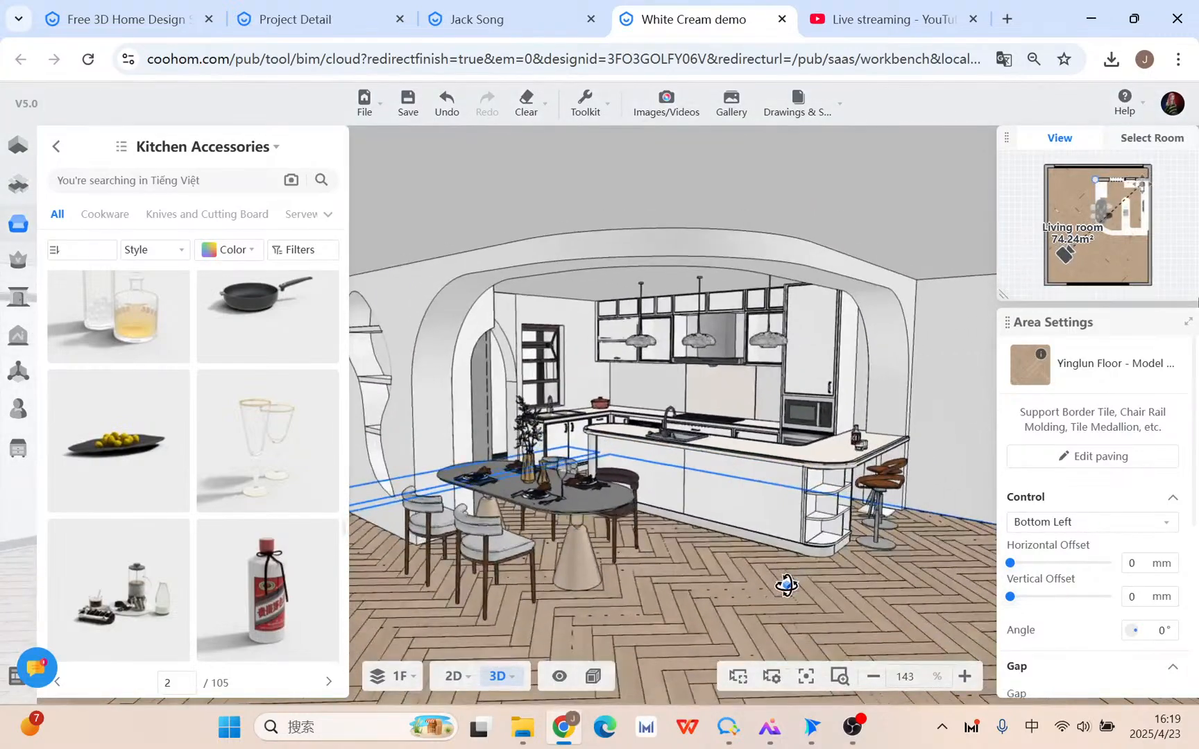
{"action": "scroll", "coordinate": [785, 583], "scroll_direction": "up", "scroll_amount": 2}
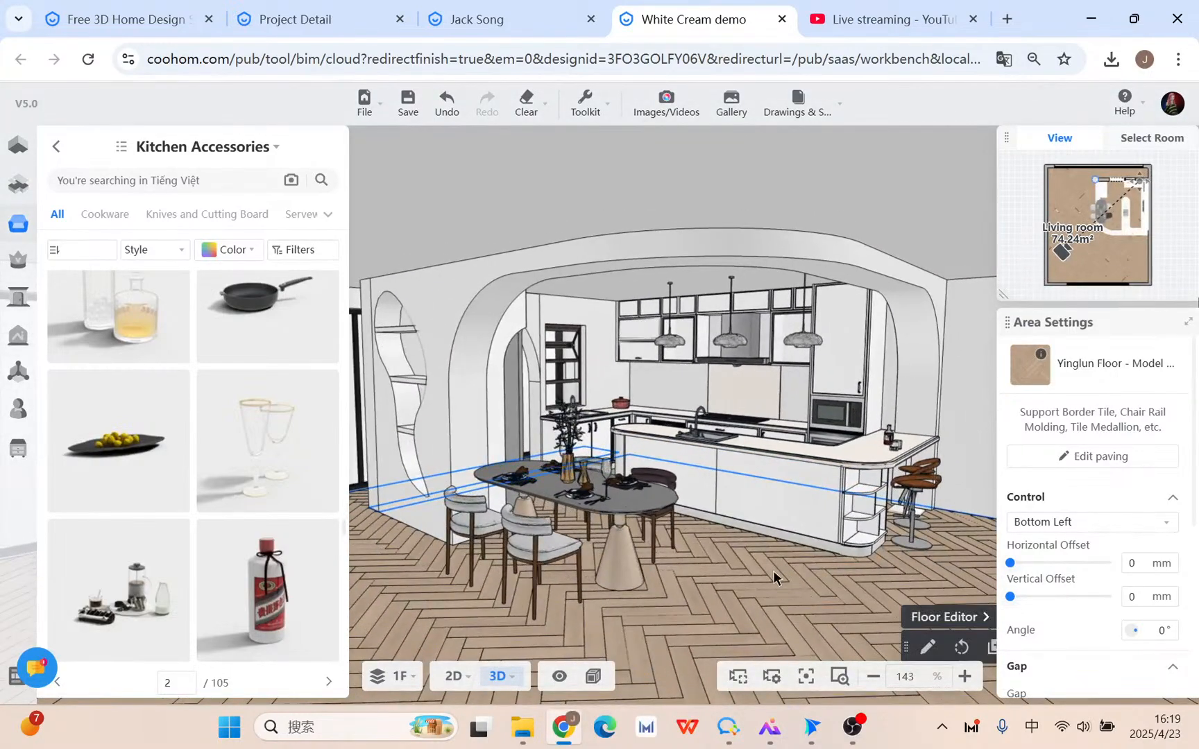
{"action": "mouse_move", "coordinate": [773, 570]}
{"action": "left_mouse_down"}
{"action": "mouse_move", "coordinate": [862, 591]}
{"action": "mouse_move", "coordinate": [850, 589]}
{"action": "mouse_move", "coordinate": [864, 565]}
{"action": "mouse_move", "coordinate": [894, 549]}
{"action": "mouse_move", "coordinate": [722, 555]}
{"action": "mouse_move", "coordinate": [784, 546]}
{"action": "left_mouse_up"}
{"action": "scroll", "coordinate": [773, 272], "scroll_direction": "up", "scroll_amount": 2}
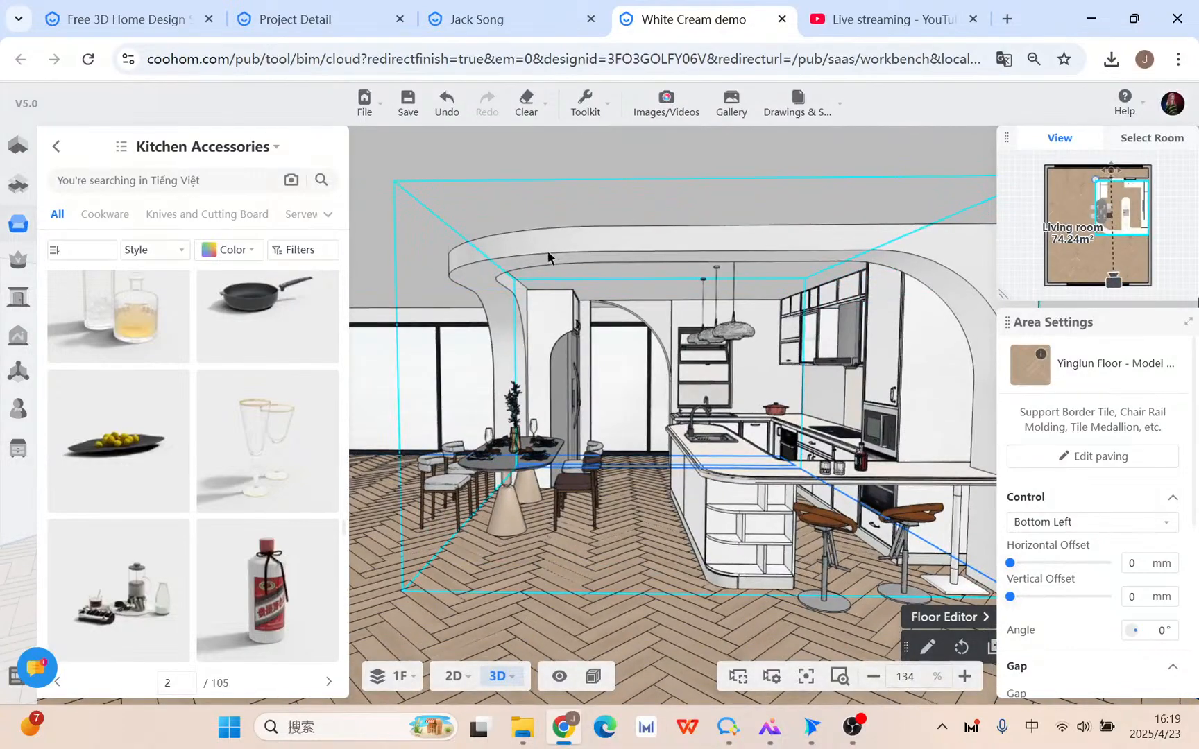
{"action": "scroll", "coordinate": [865, 286], "scroll_direction": "down", "scroll_amount": 2}
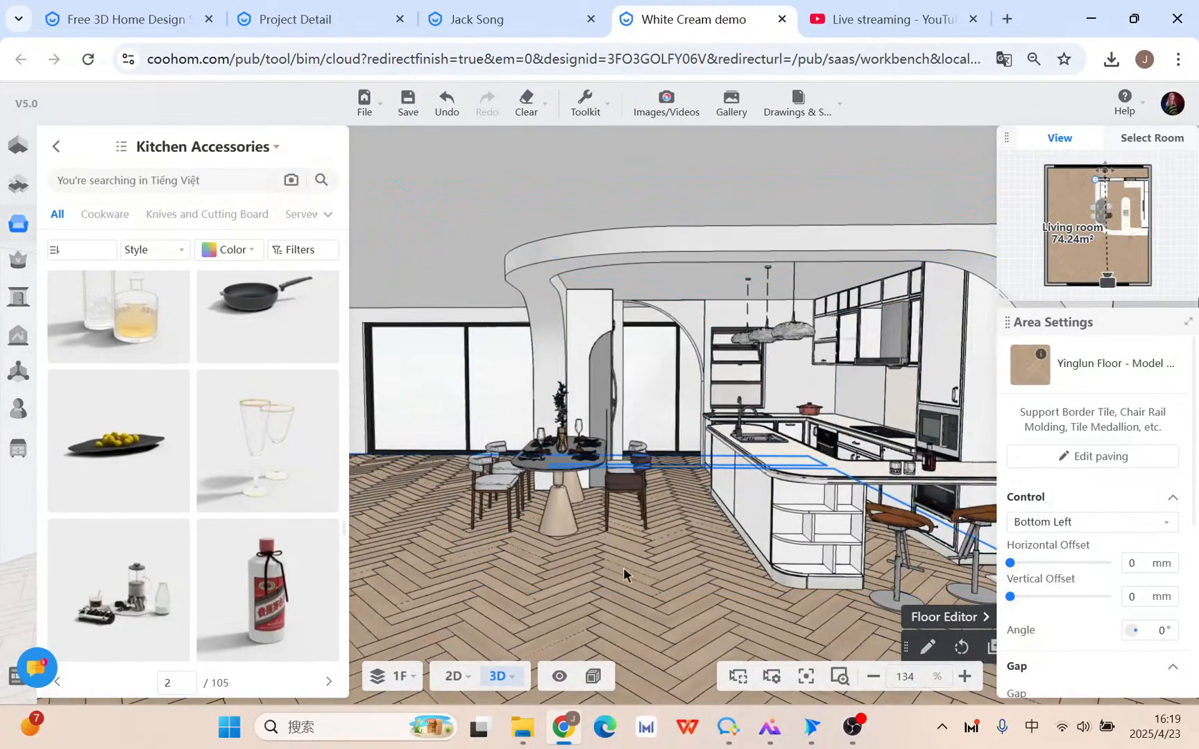
{"action": "left_click_drag", "start_coordinate": [625, 571], "coordinate": [725, 581]}
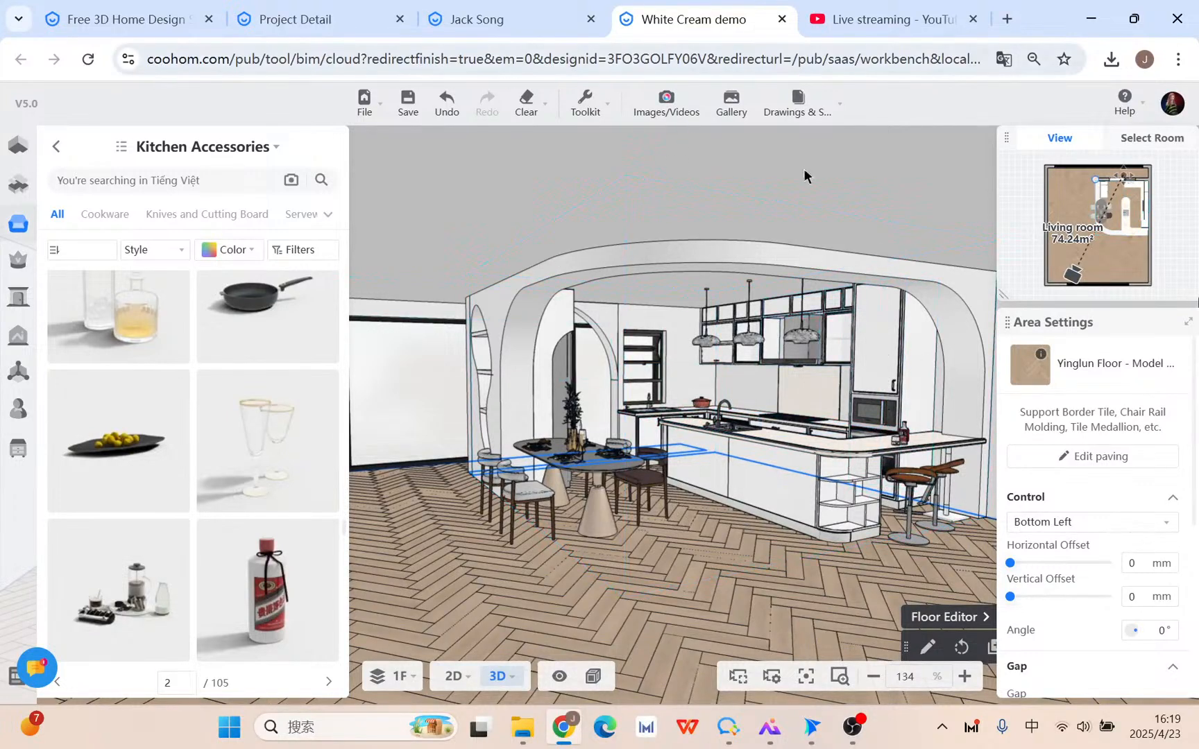
{"action": "left_click", "coordinate": [490, 15]}
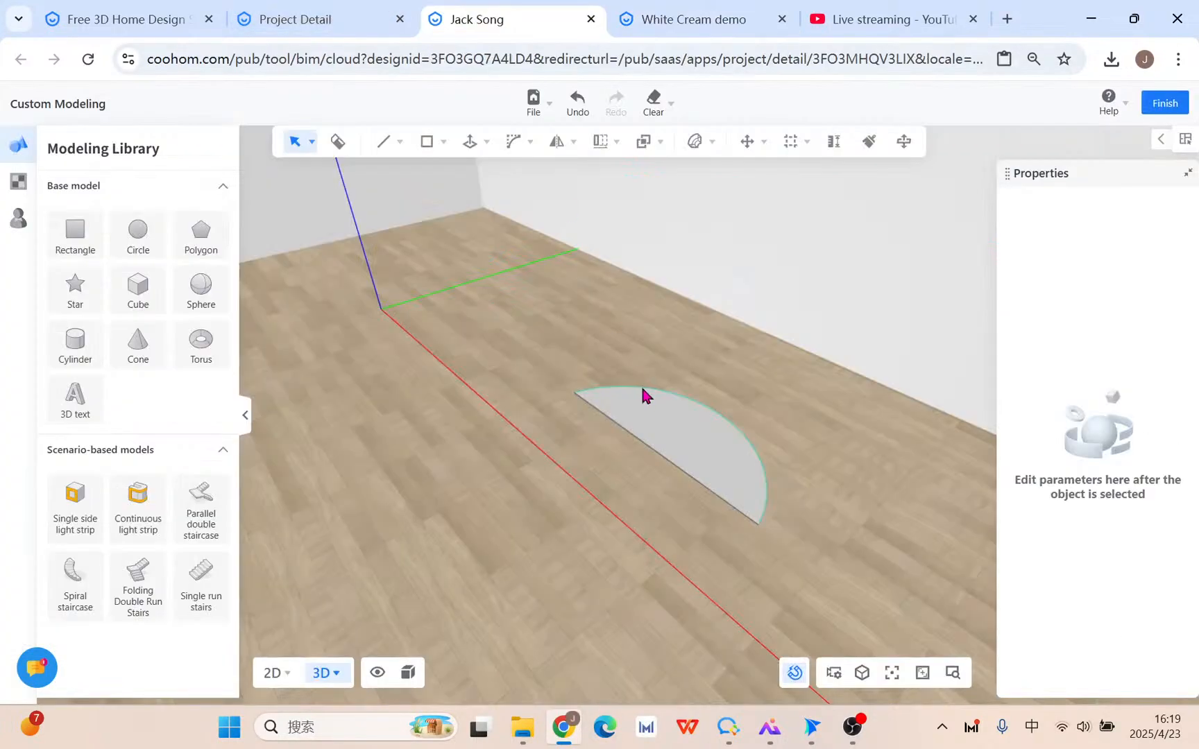
Extrude the half-disc face upward into a half-cylinder with Push/Pull.
{"action": "left_click", "coordinate": [666, 429]}
{"action": "left_click_drag", "start_coordinate": [452, 355], "coordinate": [512, 305]}
{"action": "mouse_move", "coordinate": [469, 139]}
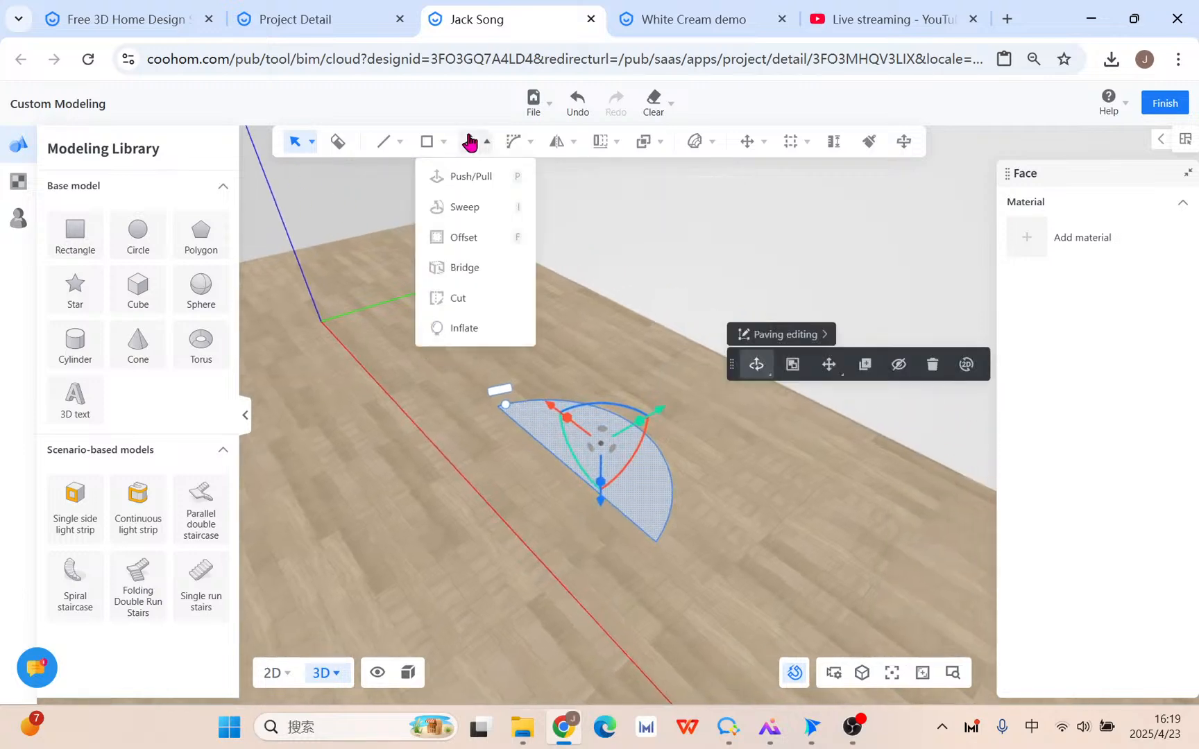
{"action": "scroll", "coordinate": [590, 487], "scroll_direction": "down", "scroll_amount": 3}
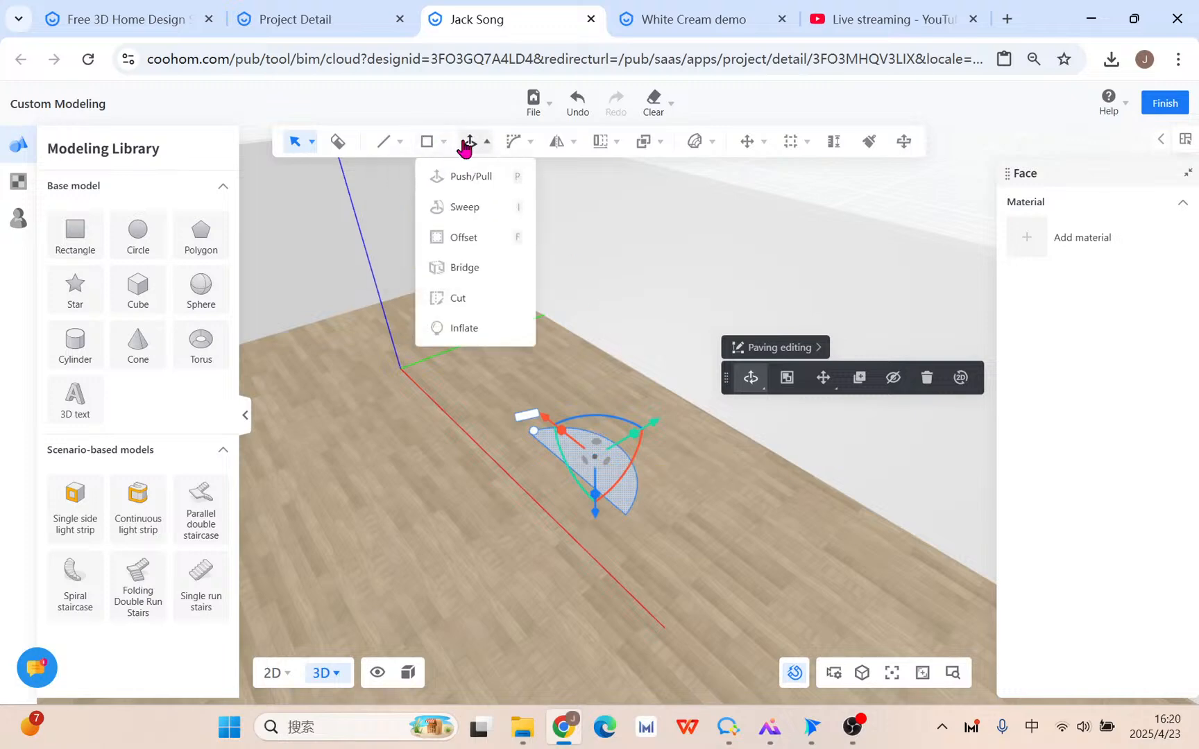
{"action": "left_click", "coordinate": [481, 177]}
{"action": "left_click", "coordinate": [609, 486]}
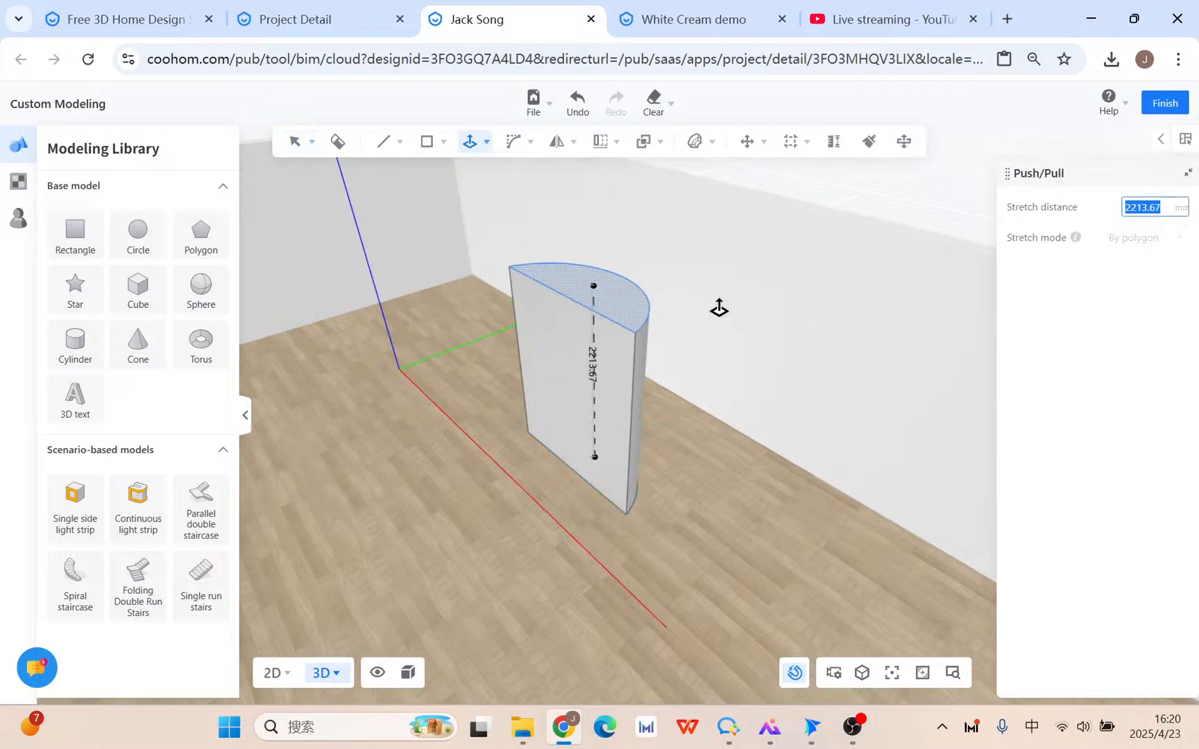
{"action": "left_click", "coordinate": [642, 318]}
Pull the bottom semicircle face out 688.76.
{"action": "right_click_drag", "start_coordinate": [570, 568], "coordinate": [624, 517]}
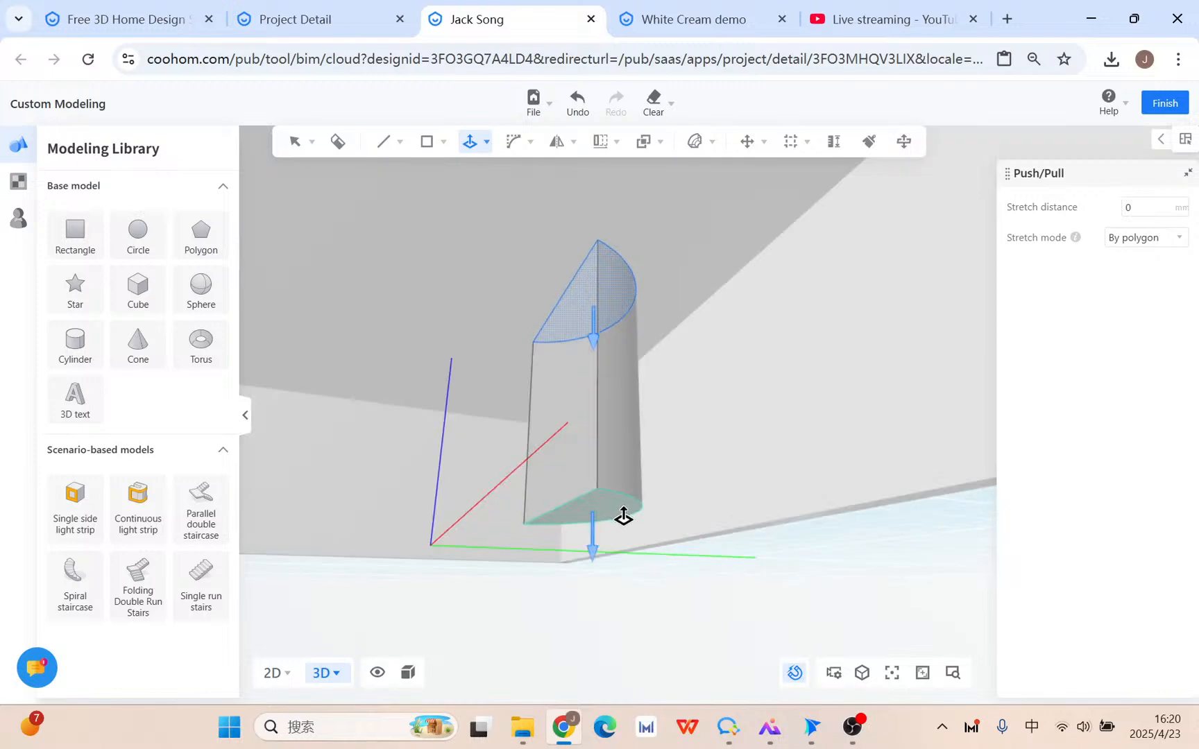
{"action": "left_click", "coordinate": [614, 519]}
{"action": "left_click", "coordinate": [611, 444]}
{"action": "right_click_drag", "start_coordinate": [611, 444], "coordinate": [437, 443]}
Start a 99.83 mm Offset outline on the top face.
{"action": "mouse_move", "coordinate": [472, 138]}
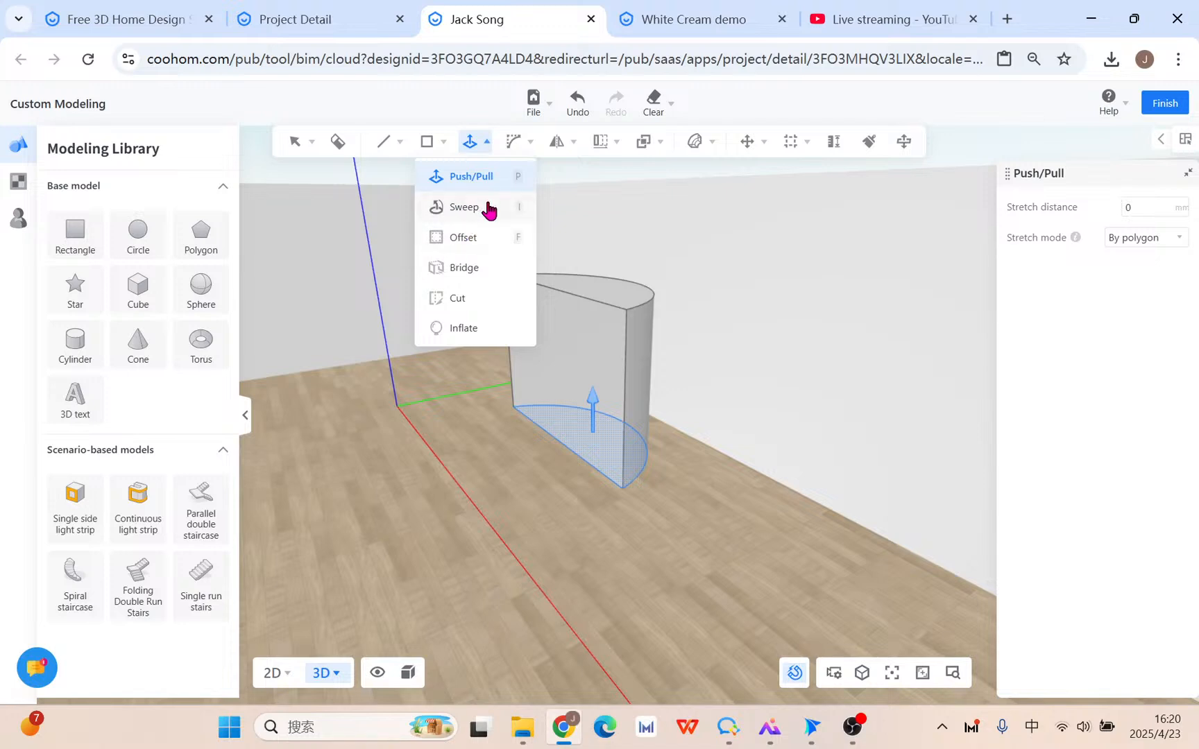
{"action": "right_click_drag", "start_coordinate": [698, 260], "coordinate": [752, 347]}
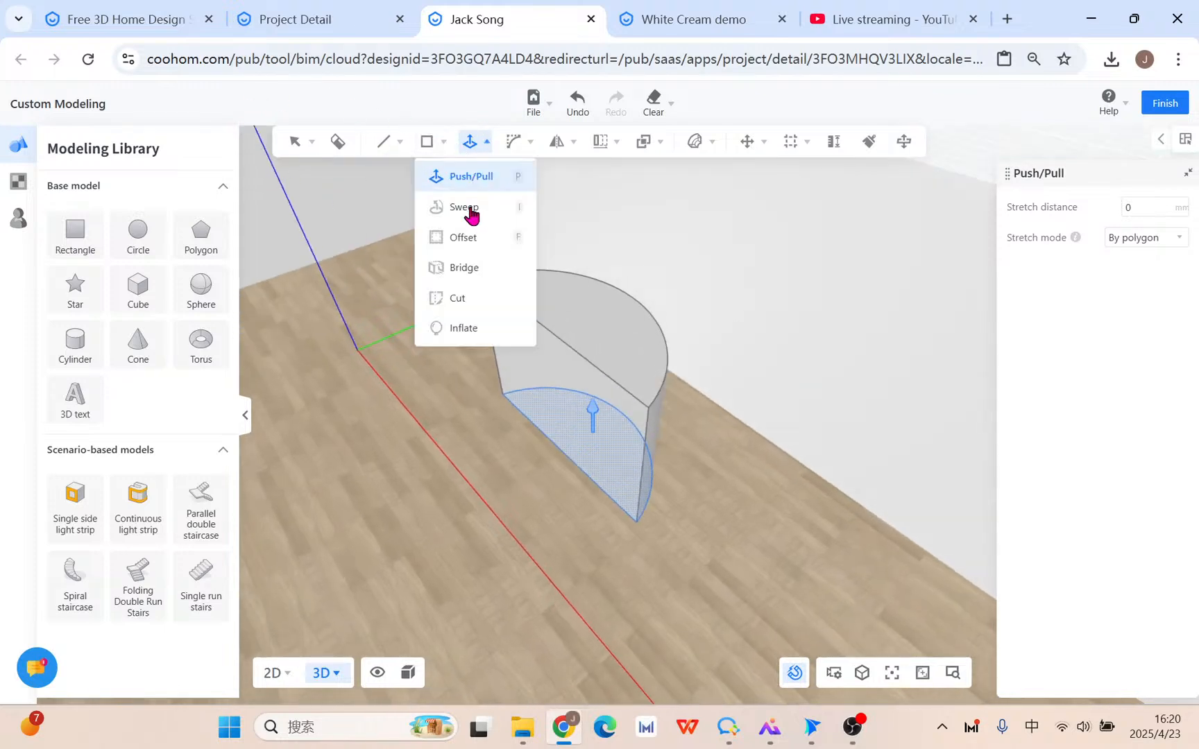
{"action": "left_click", "coordinate": [469, 235]}
{"action": "left_click", "coordinate": [597, 321]}
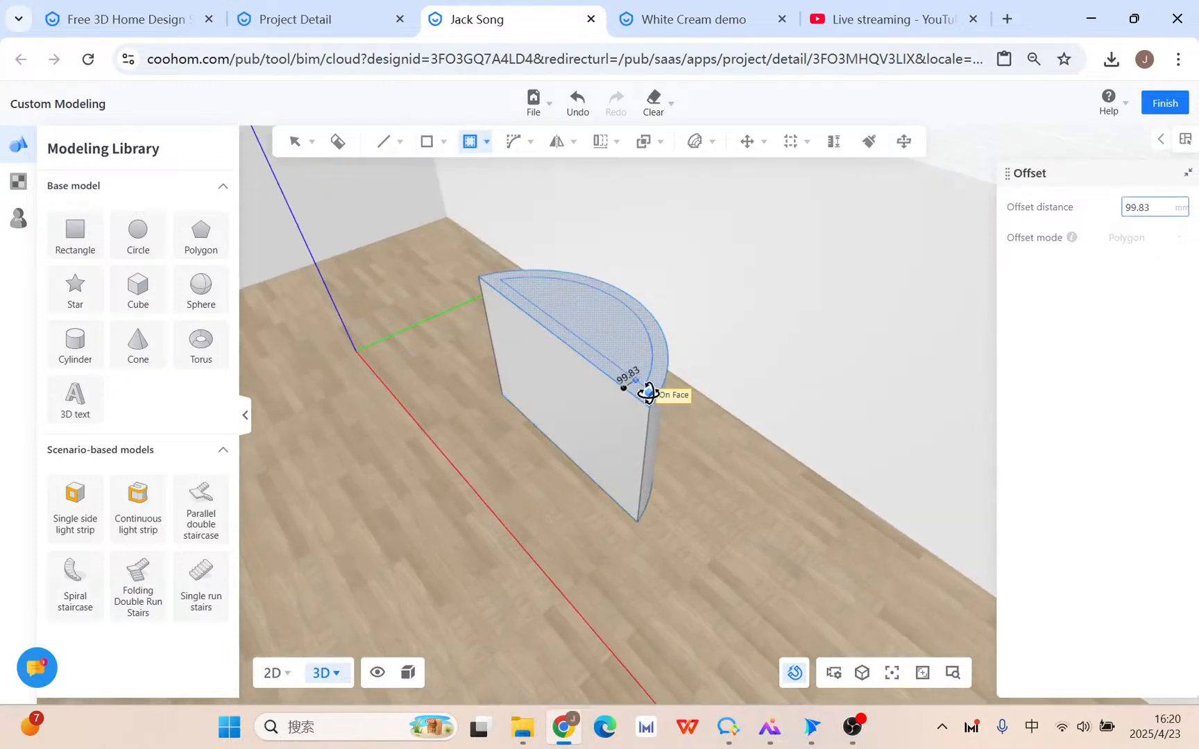
Fix the inset outline, raise the inner top face 399.94, and select the lower ledge's top face.
{"action": "left_click", "coordinate": [639, 382]}
{"action": "mouse_move", "coordinate": [472, 141]}
{"action": "left_click", "coordinate": [496, 179]}
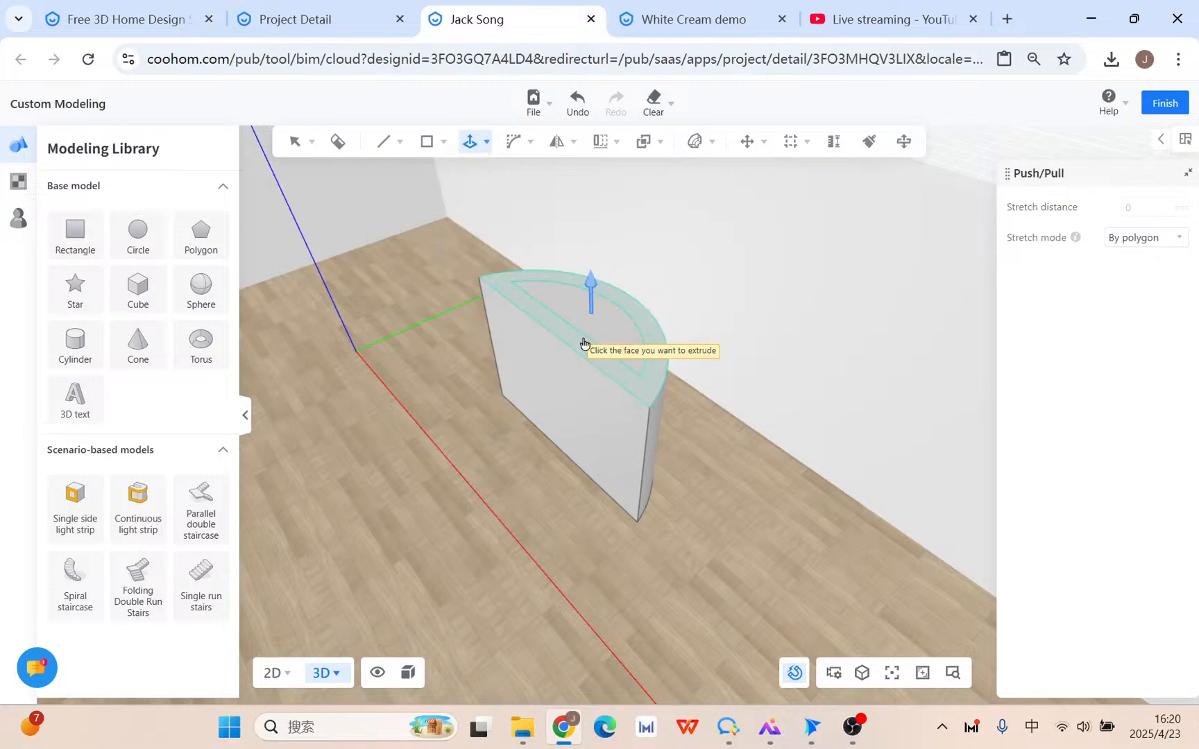
{"action": "left_click", "coordinate": [616, 349]}
{"action": "left_click", "coordinate": [606, 271]}
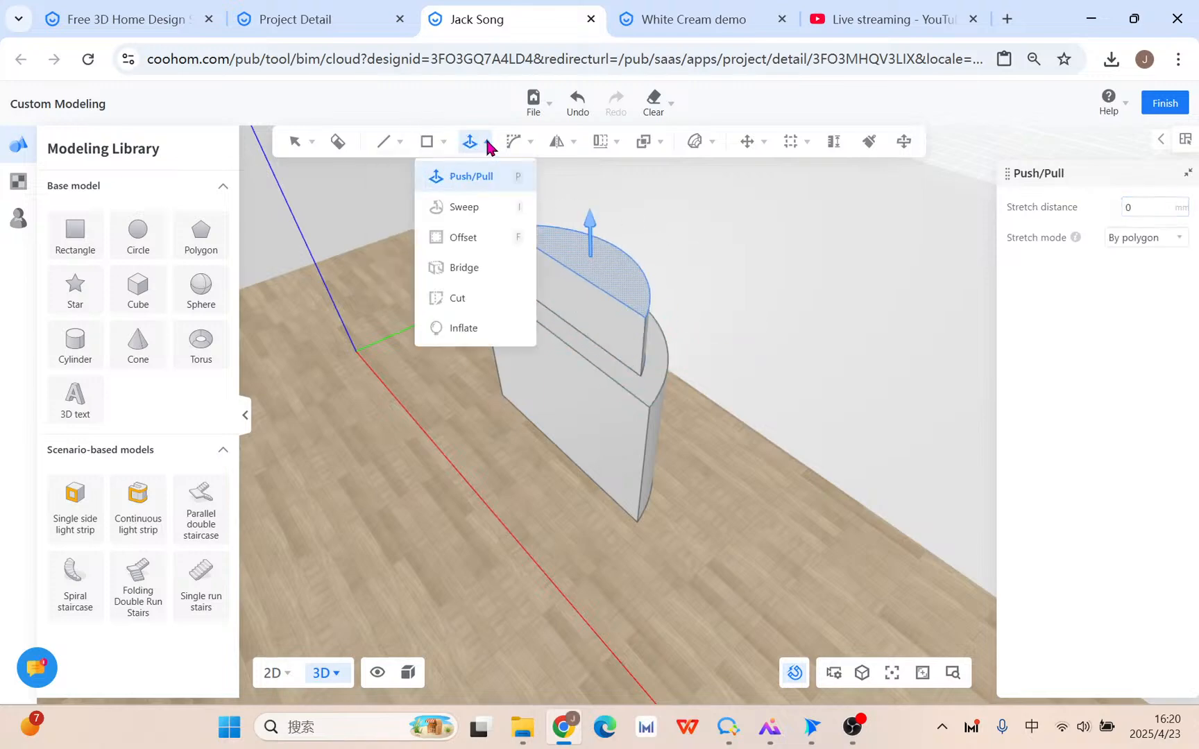
{"action": "key", "text": "Escape"}
{"action": "scroll", "coordinate": [704, 333], "scroll_direction": "up", "scroll_amount": 3}
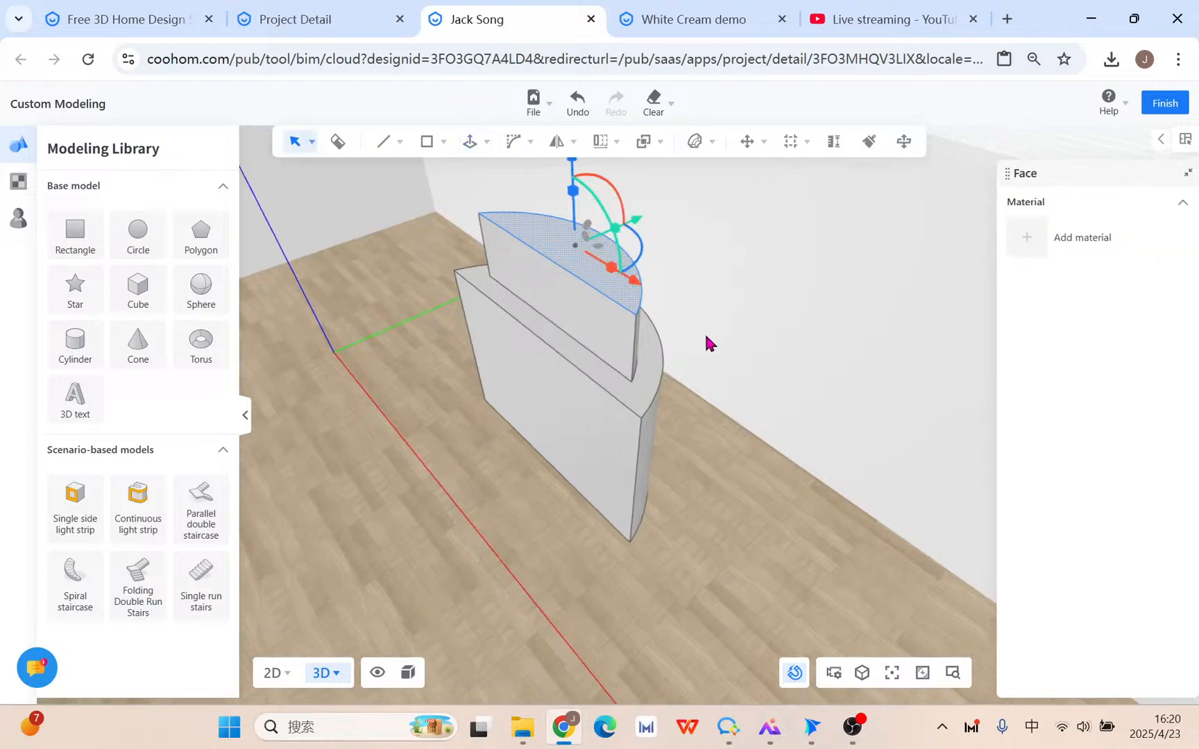
{"action": "left_click", "coordinate": [692, 448]}
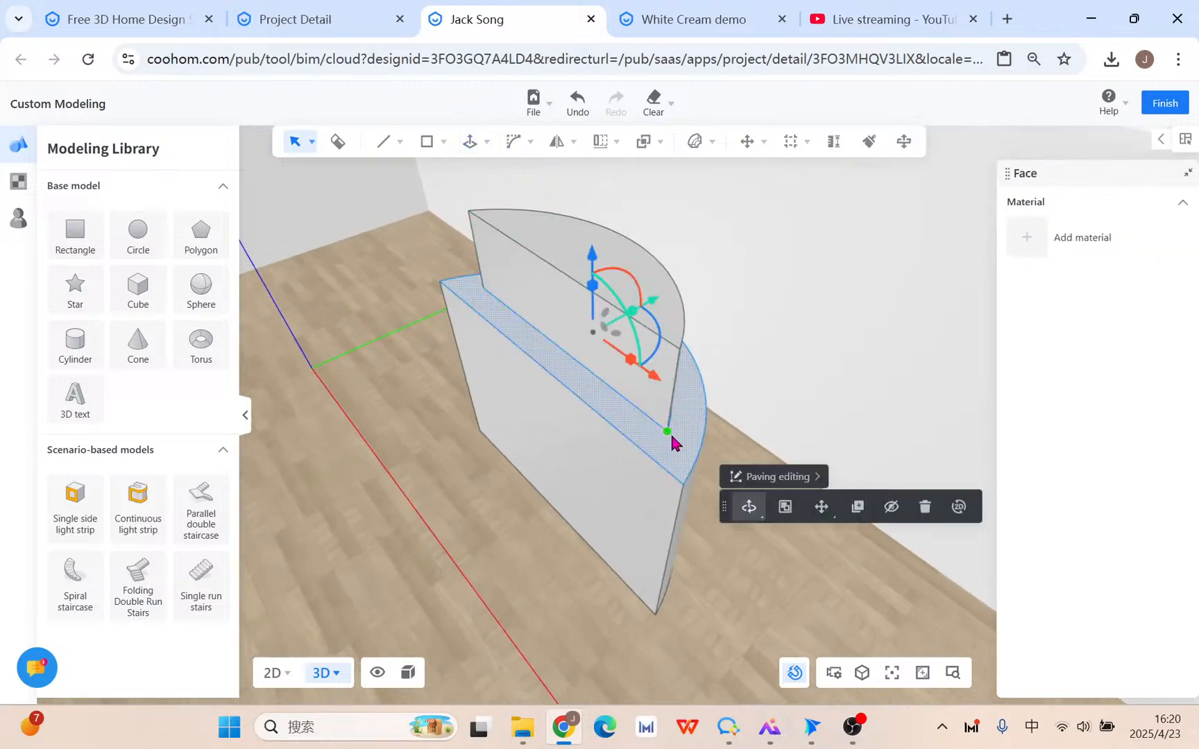
Copy the lower step's top face, place the copy, and reselect the face.
{"action": "left_click", "coordinate": [860, 508]}
{"action": "left_click", "coordinate": [818, 456]}
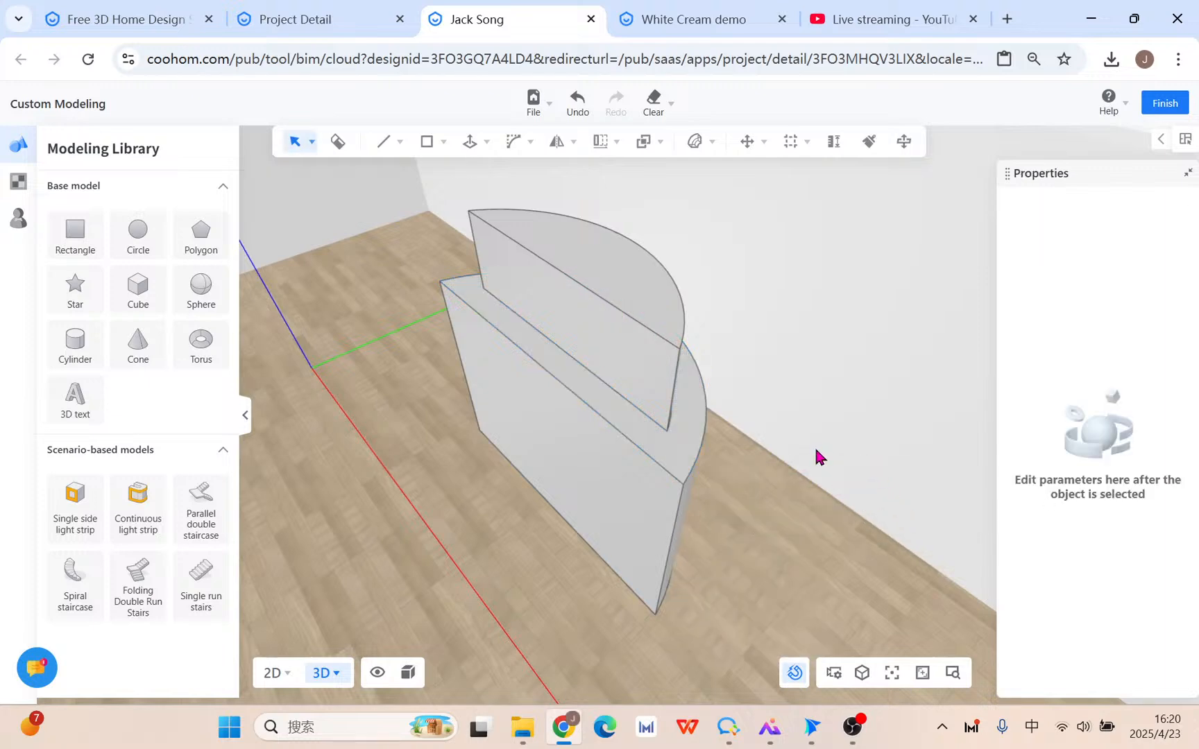
{"action": "left_click", "coordinate": [676, 461]}
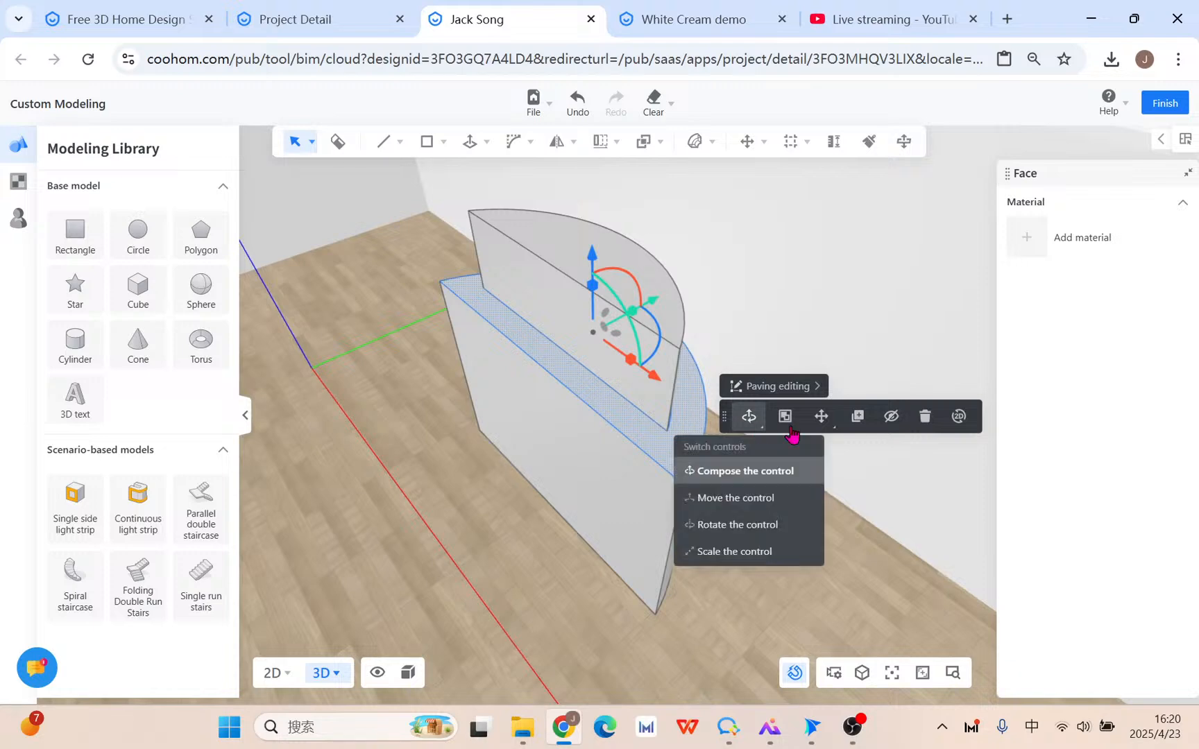
Start moving the lower tier's top face toward the curved face's corner.
{"action": "mouse_move", "coordinate": [814, 422]}
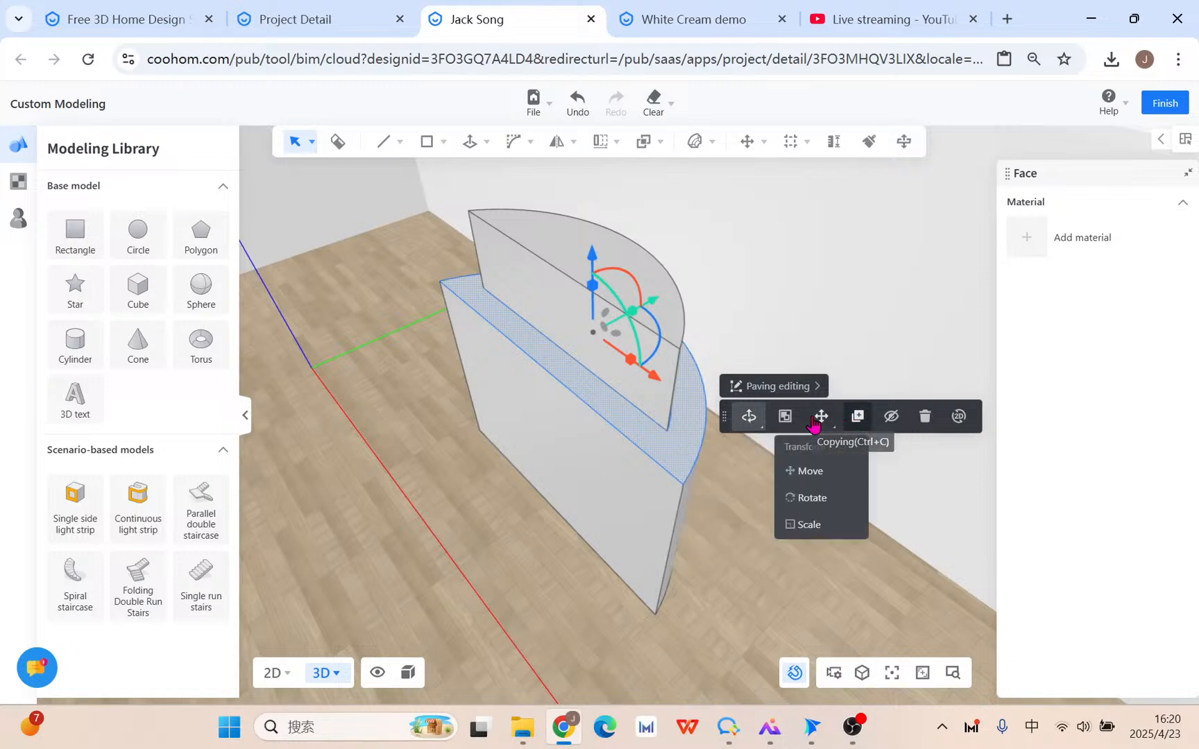
{"action": "left_click", "coordinate": [822, 471]}
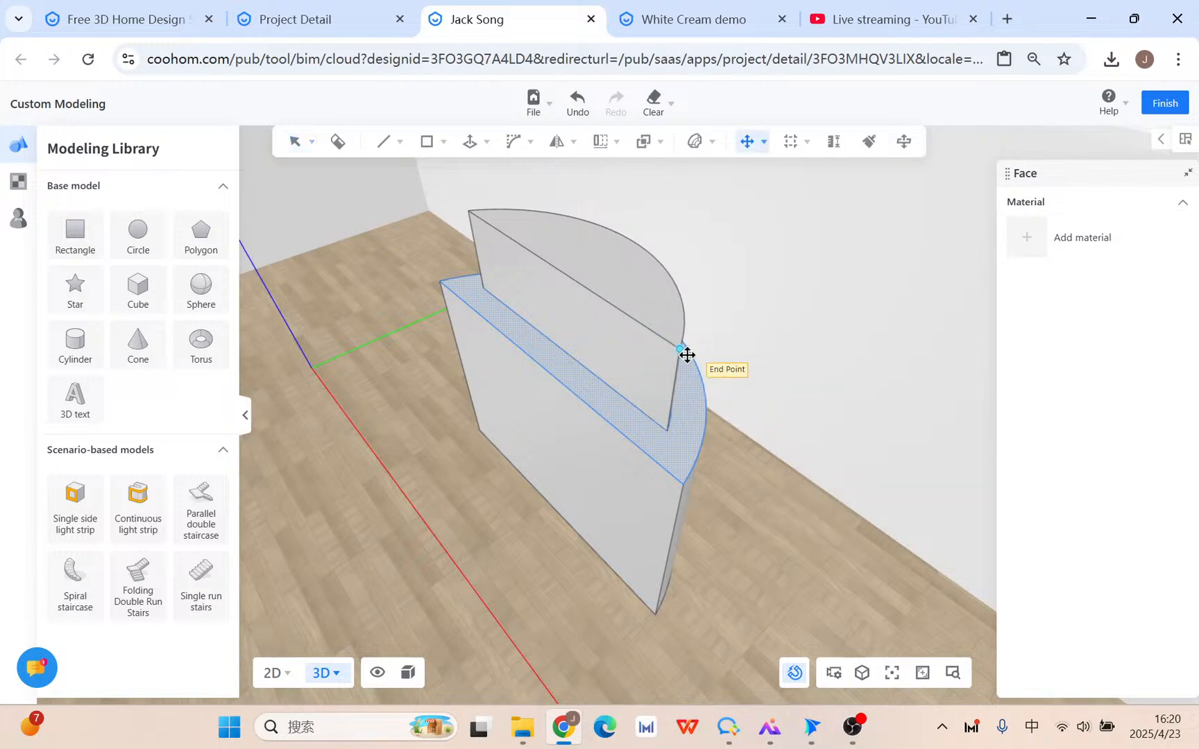
{"action": "scroll", "coordinate": [718, 348], "scroll_direction": "up", "scroll_amount": 5}
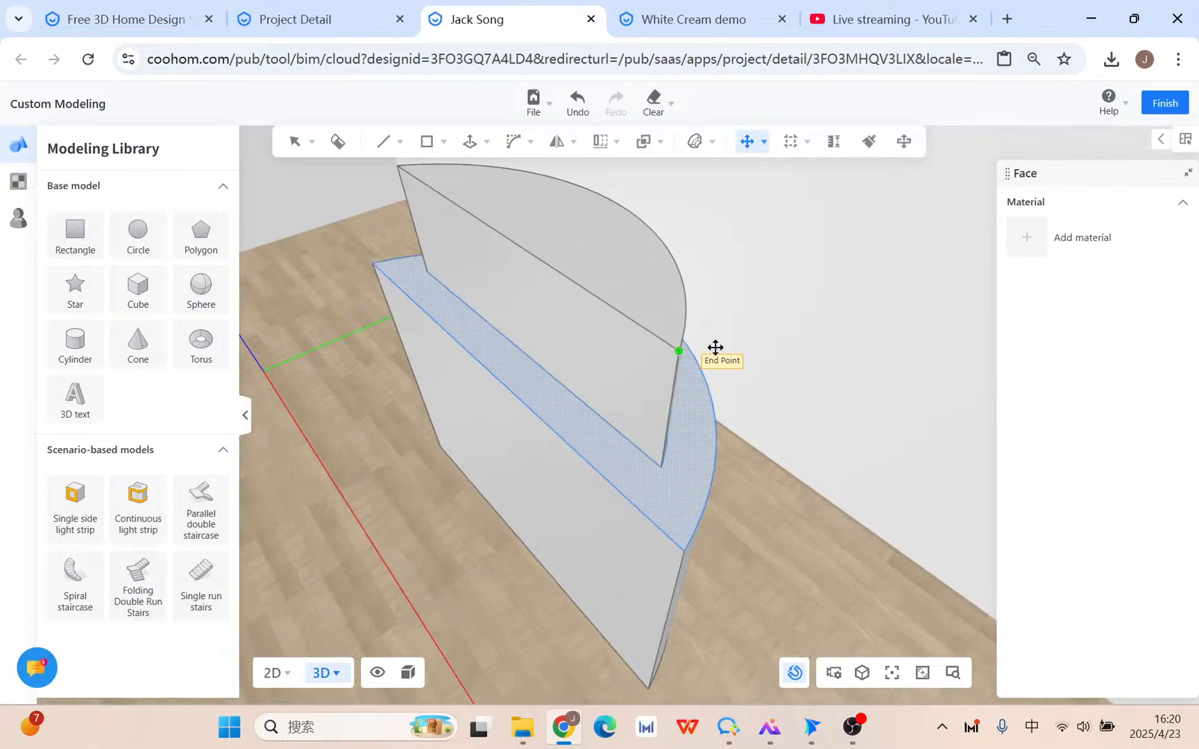
{"action": "scroll", "coordinate": [643, 371], "scroll_direction": "up", "scroll_amount": 1}
{"action": "scroll", "coordinate": [474, 448], "scroll_direction": "down", "scroll_amount": 2}
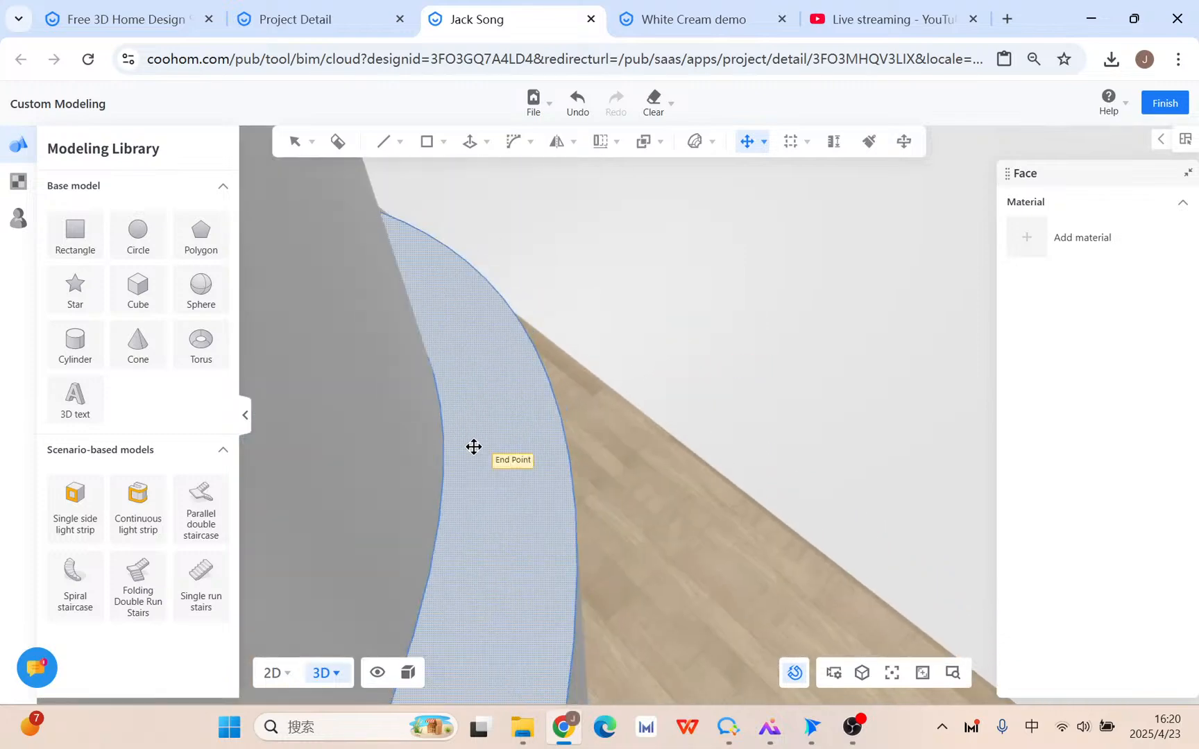
{"action": "middle_click_drag", "start_coordinate": [475, 447], "coordinate": [561, 435]}
{"action": "middle_click_drag", "start_coordinate": [902, 365], "coordinate": [861, 380]}
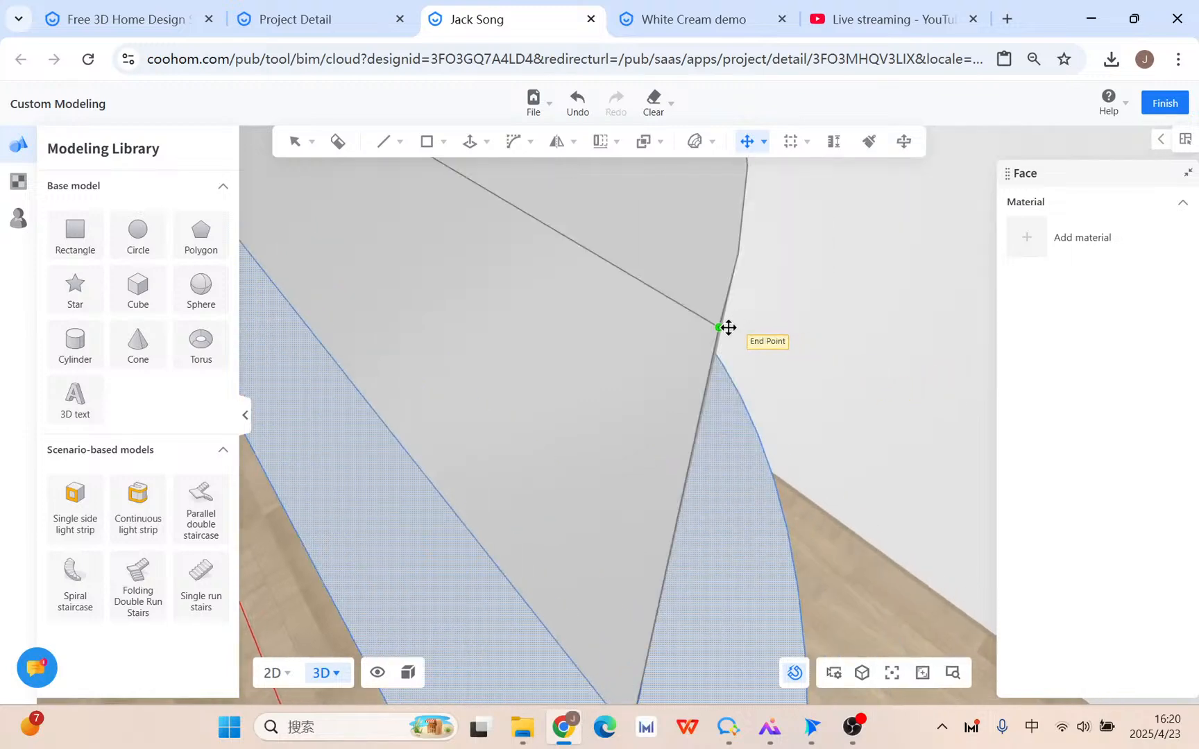
Place the moved face on the End Point of the upper block's arc.
{"action": "left_click", "coordinate": [741, 253]}
{"action": "scroll", "coordinate": [739, 252], "scroll_direction": "down", "scroll_amount": 10}
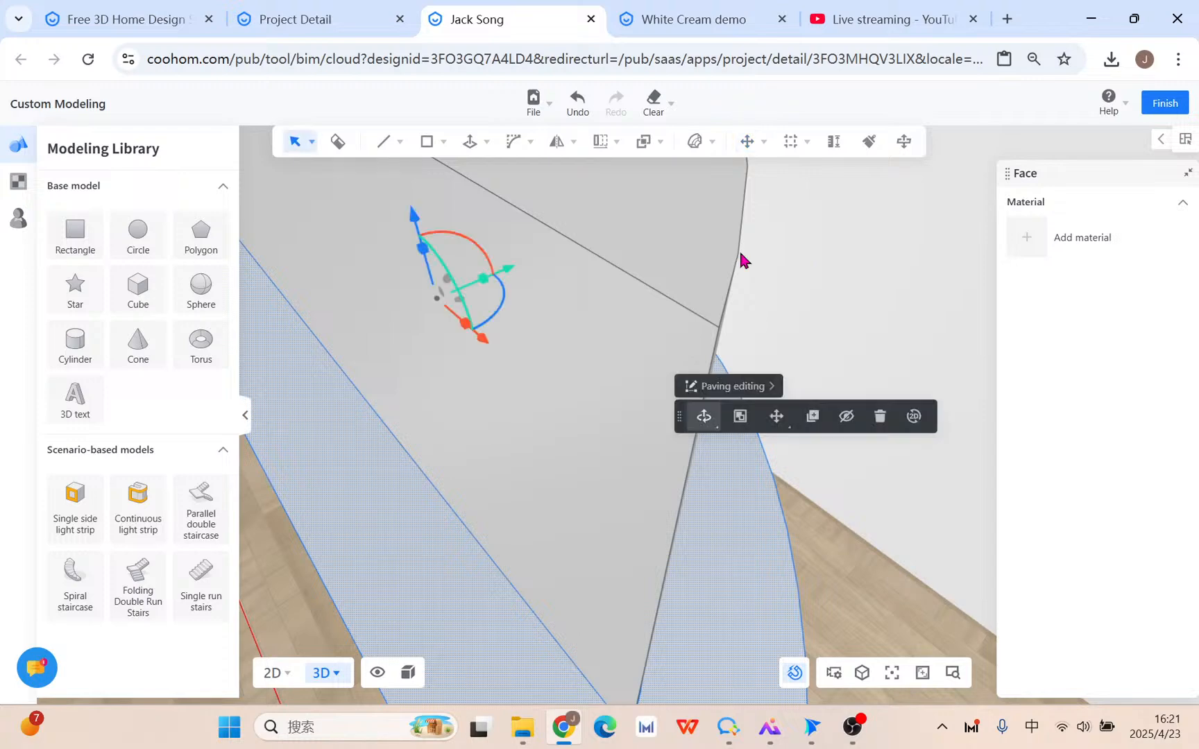
{"action": "middle_click_drag", "start_coordinate": [841, 366], "coordinate": [757, 396]}
{"action": "scroll", "coordinate": [540, 295], "scroll_direction": "up", "scroll_amount": 2}
Begin copying the upper block's top face from the arc end, then cancel it.
{"action": "left_click", "coordinate": [550, 281]}
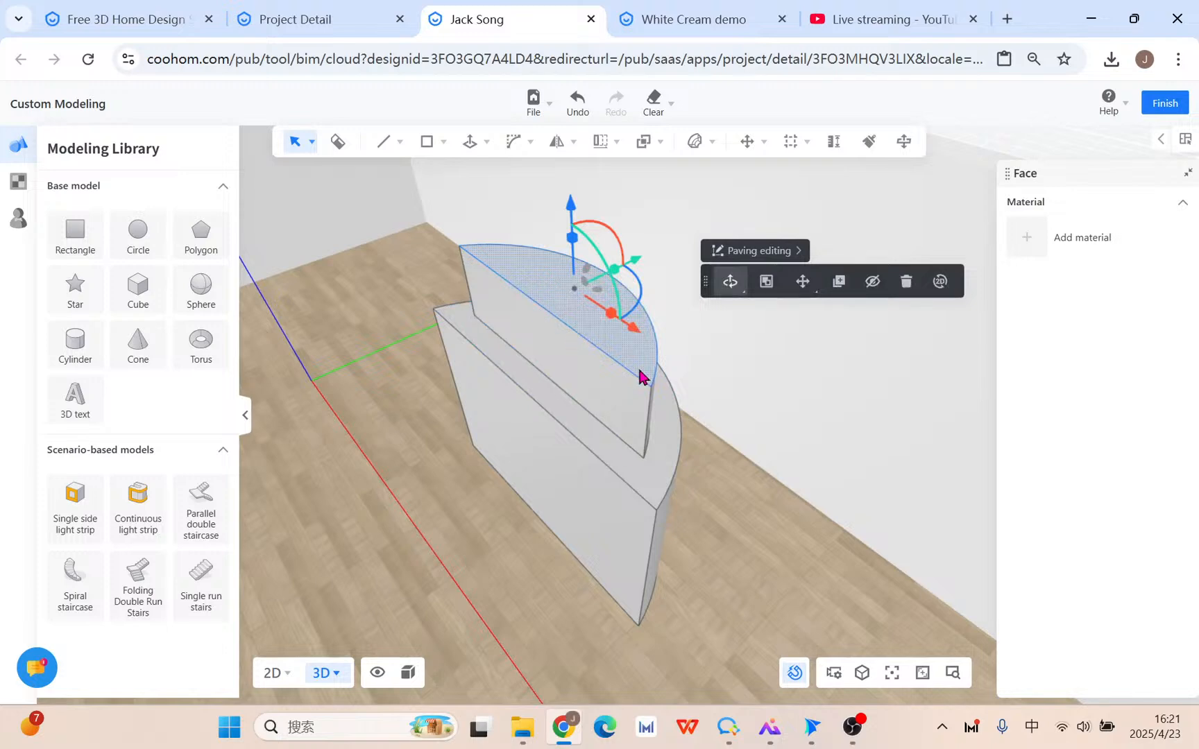
{"action": "left_click", "coordinate": [840, 285]}
{"action": "scroll", "coordinate": [655, 391], "scroll_direction": "up", "scroll_amount": 1}
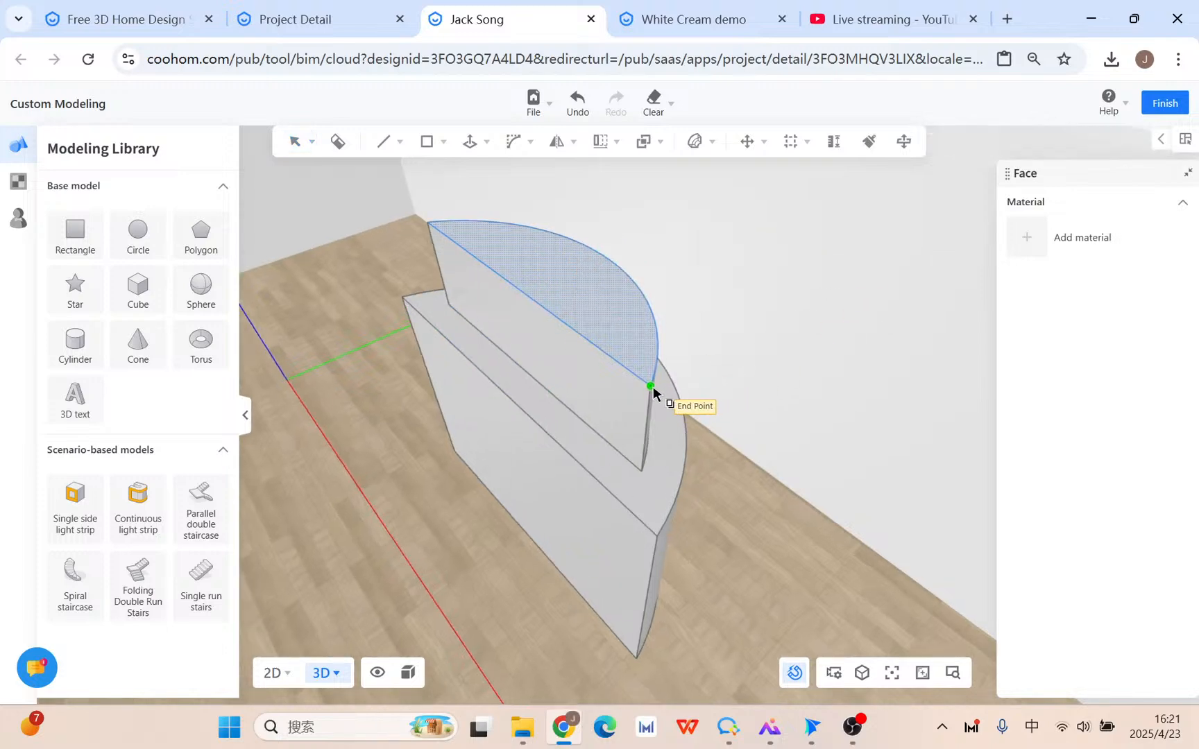
{"action": "scroll", "coordinate": [655, 390], "scroll_direction": "up", "scroll_amount": 2}
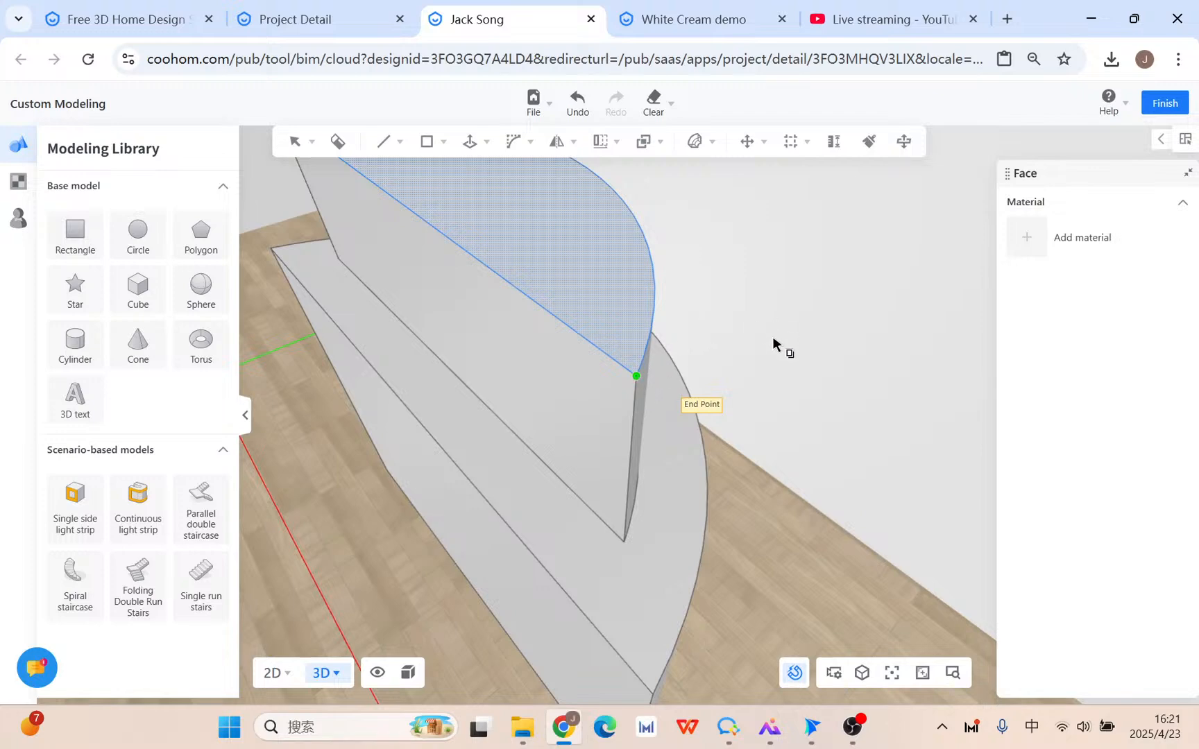
{"action": "left_click", "coordinate": [635, 376]}
{"action": "scroll", "coordinate": [639, 380], "scroll_direction": "down", "scroll_amount": 3}
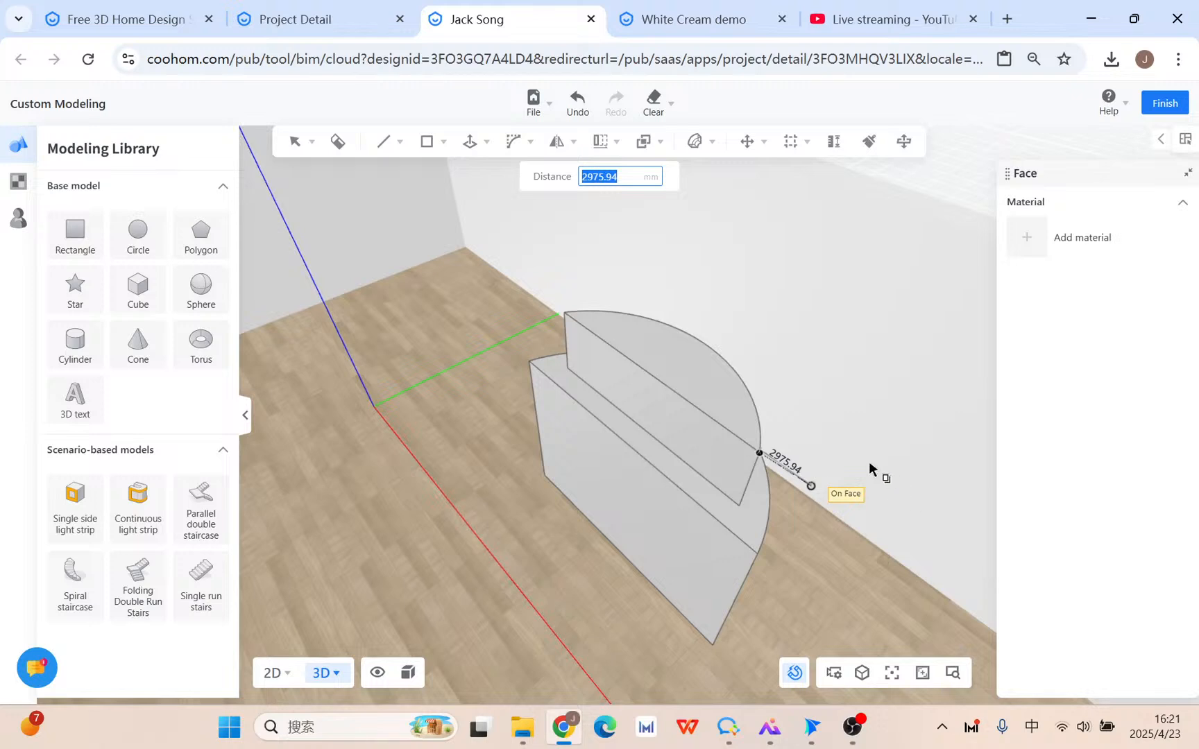
{"action": "middle_click_drag", "start_coordinate": [869, 466], "coordinate": [771, 460]}
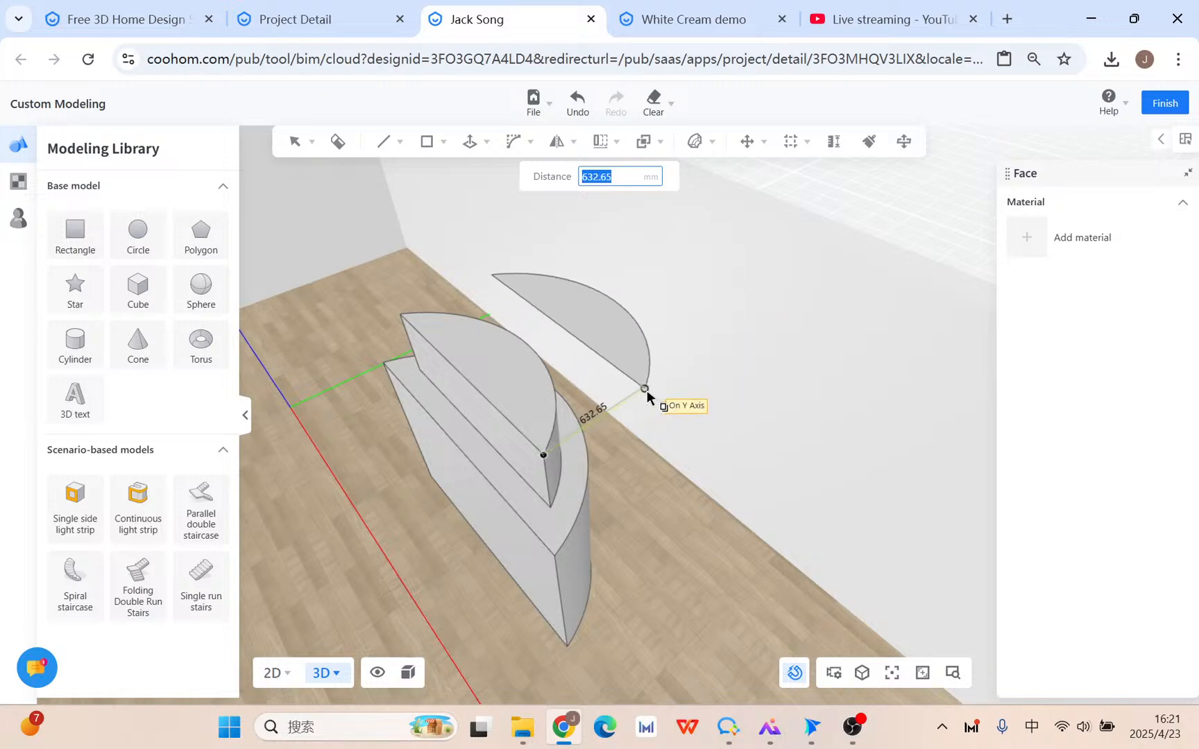
{"action": "key", "text": "Escape"}
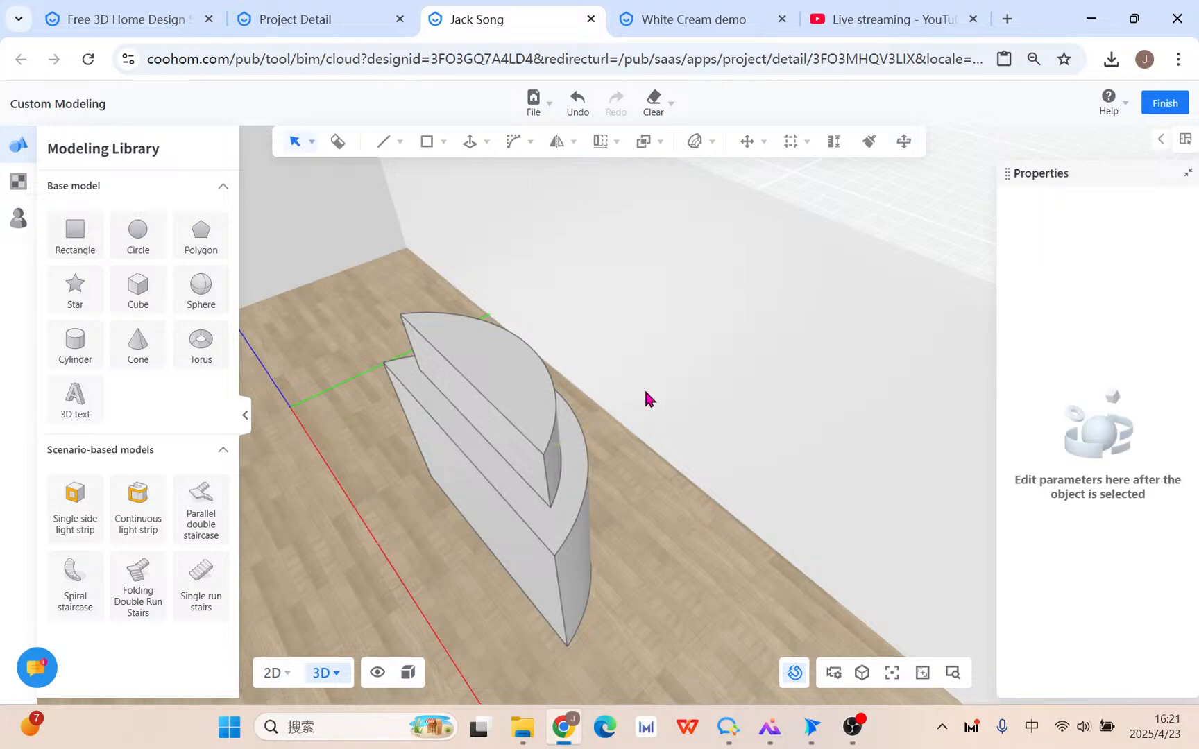
Copy the lower tier's curved top face onto the upper block using its end point.
{"action": "scroll", "coordinate": [595, 476], "scroll_direction": "up", "scroll_amount": 2}
{"action": "middle_click_drag", "start_coordinate": [594, 476], "coordinate": [635, 479]}
{"action": "left_click", "coordinate": [655, 562]}
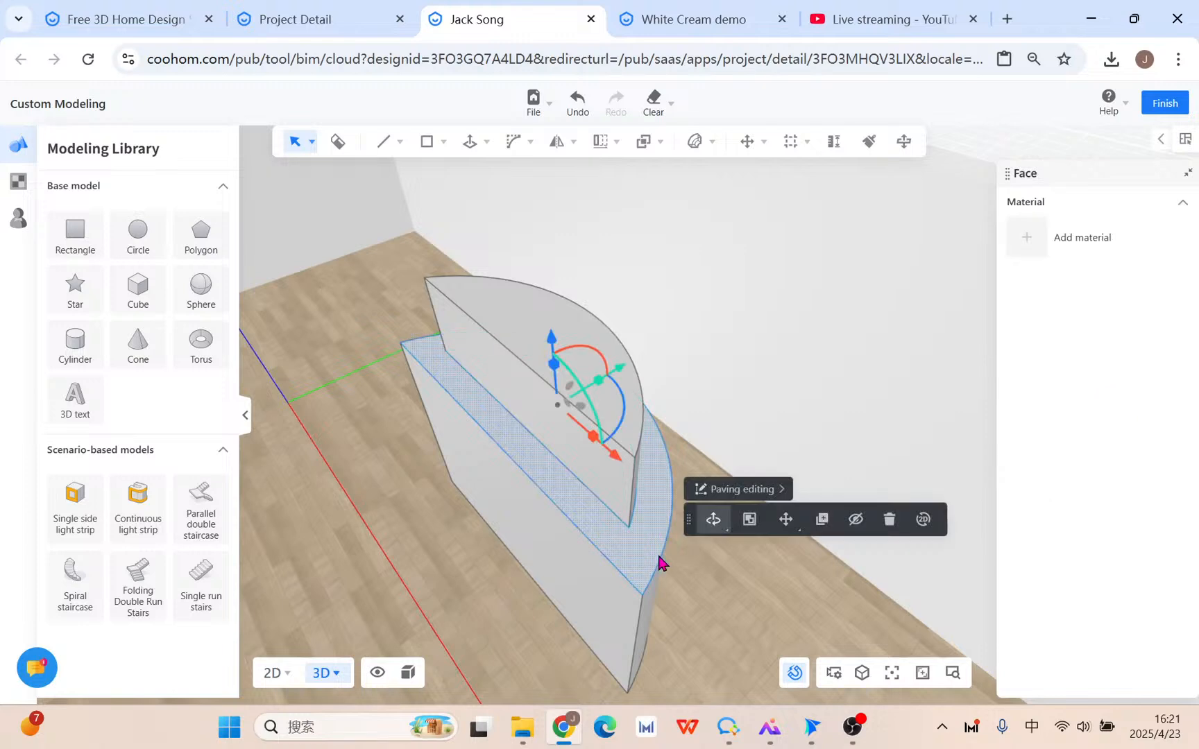
{"action": "left_click", "coordinate": [820, 525]}
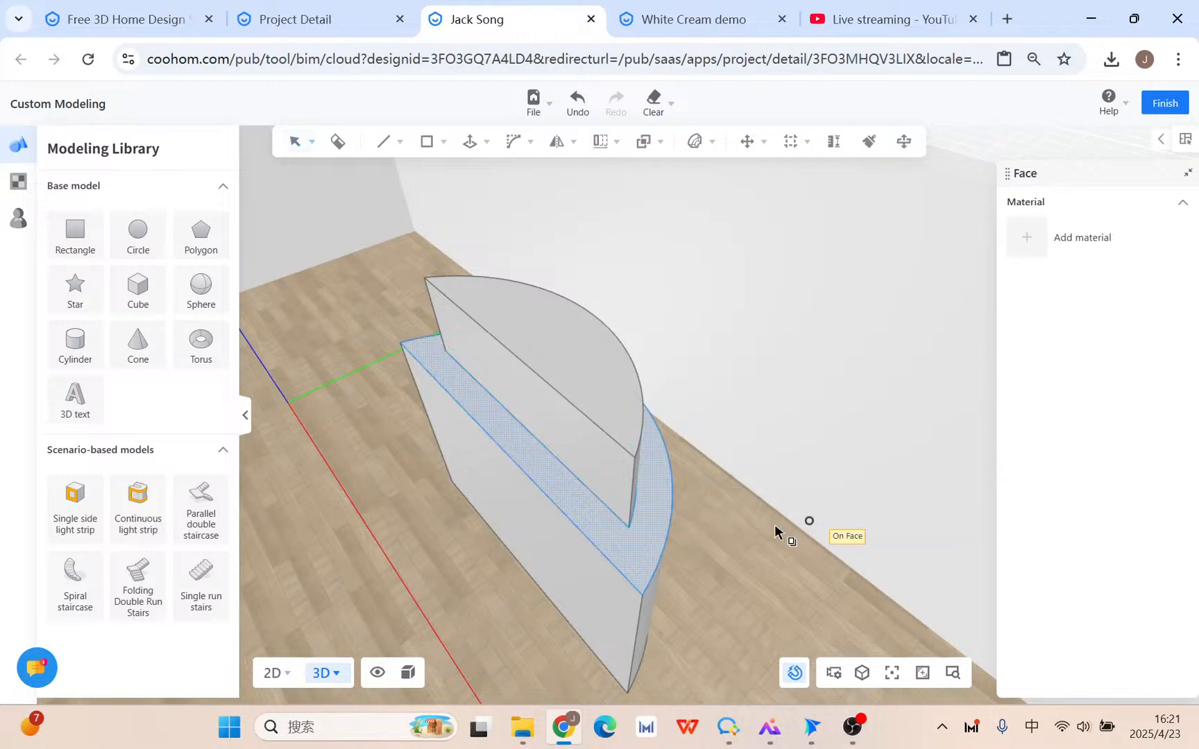
{"action": "left_click", "coordinate": [629, 530]}
{"action": "left_click", "coordinate": [638, 460]}
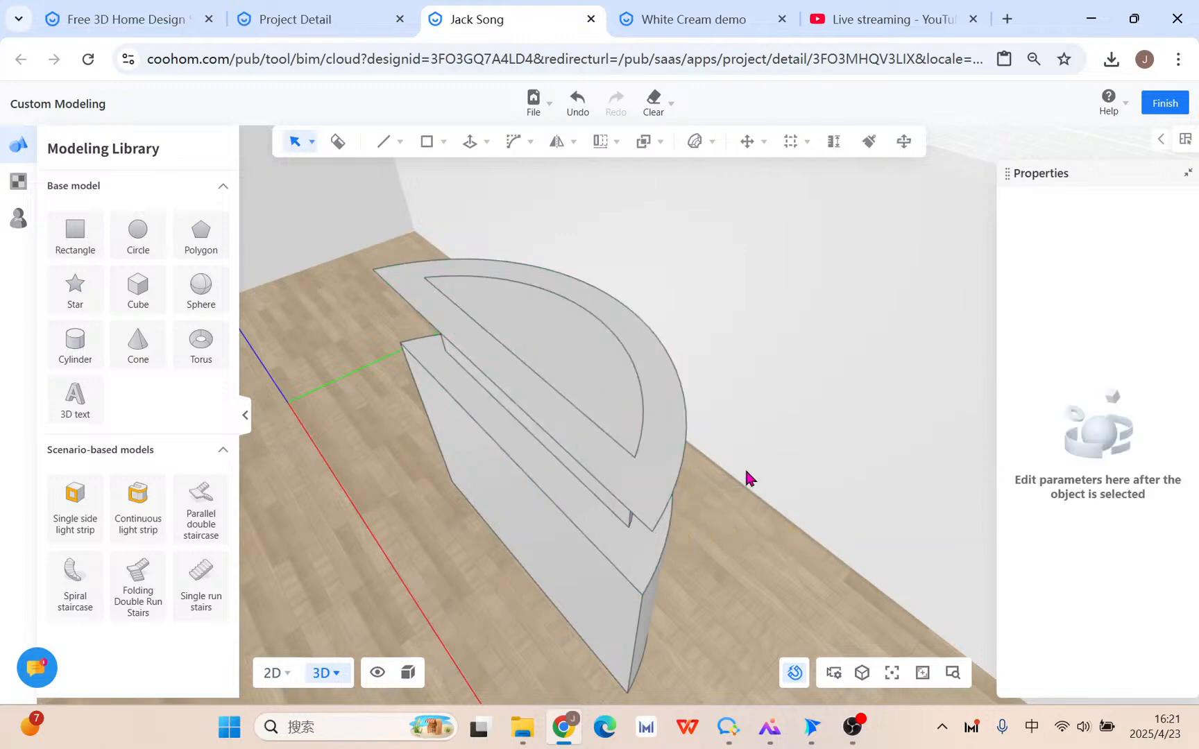
{"action": "middle_click_drag", "start_coordinate": [746, 472], "coordinate": [753, 455]}
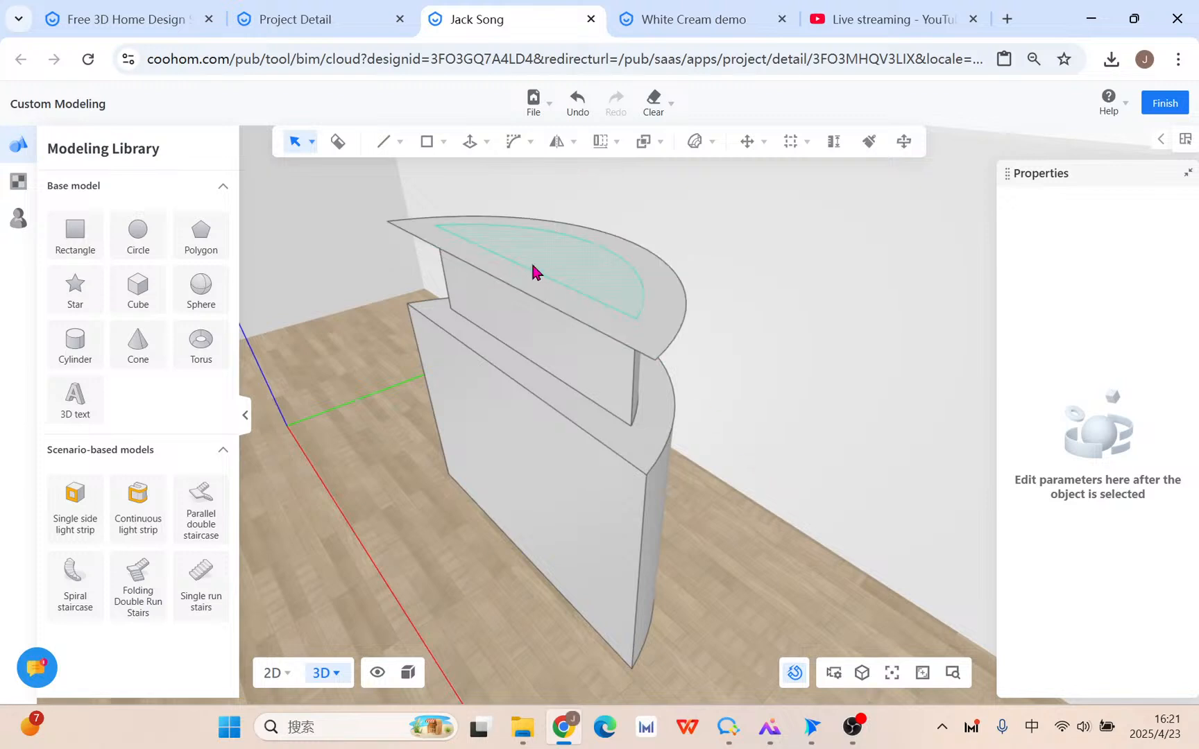
Delete the tabletop's inner arc edge, undoing the first attempt and deleting it again.
{"action": "left_click", "coordinate": [639, 287]}
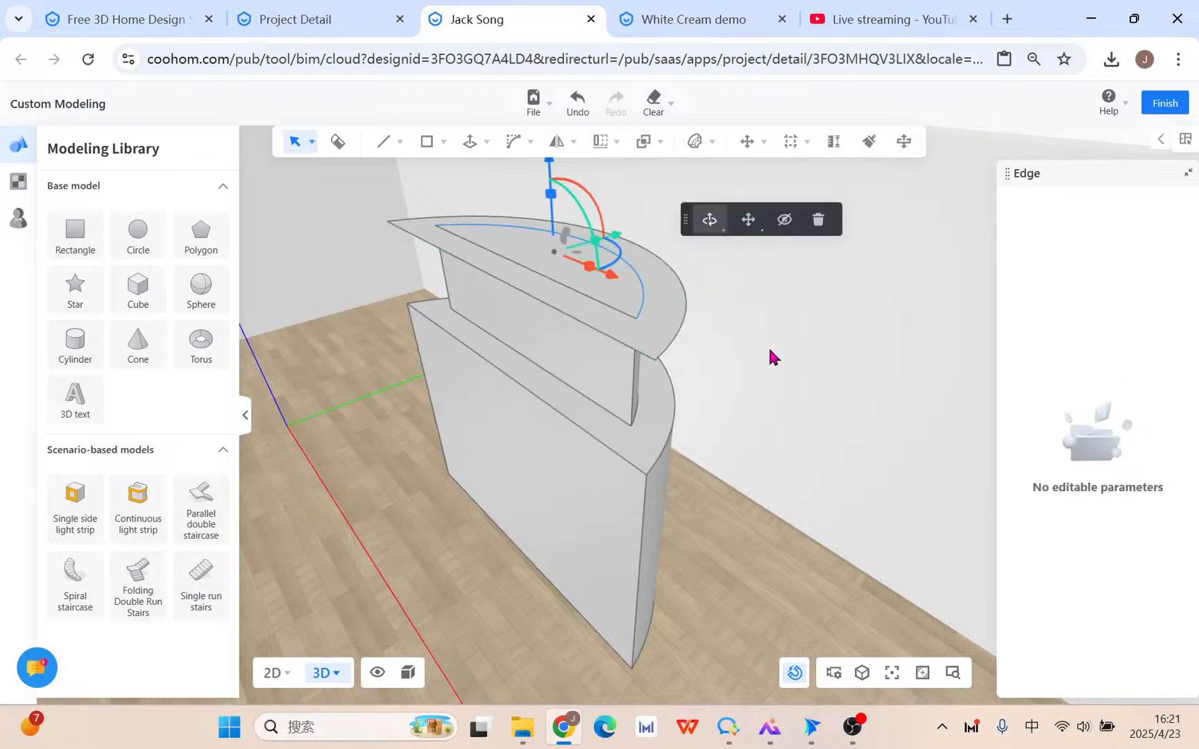
{"action": "scroll", "coordinate": [770, 356], "scroll_direction": "down", "scroll_amount": 10}
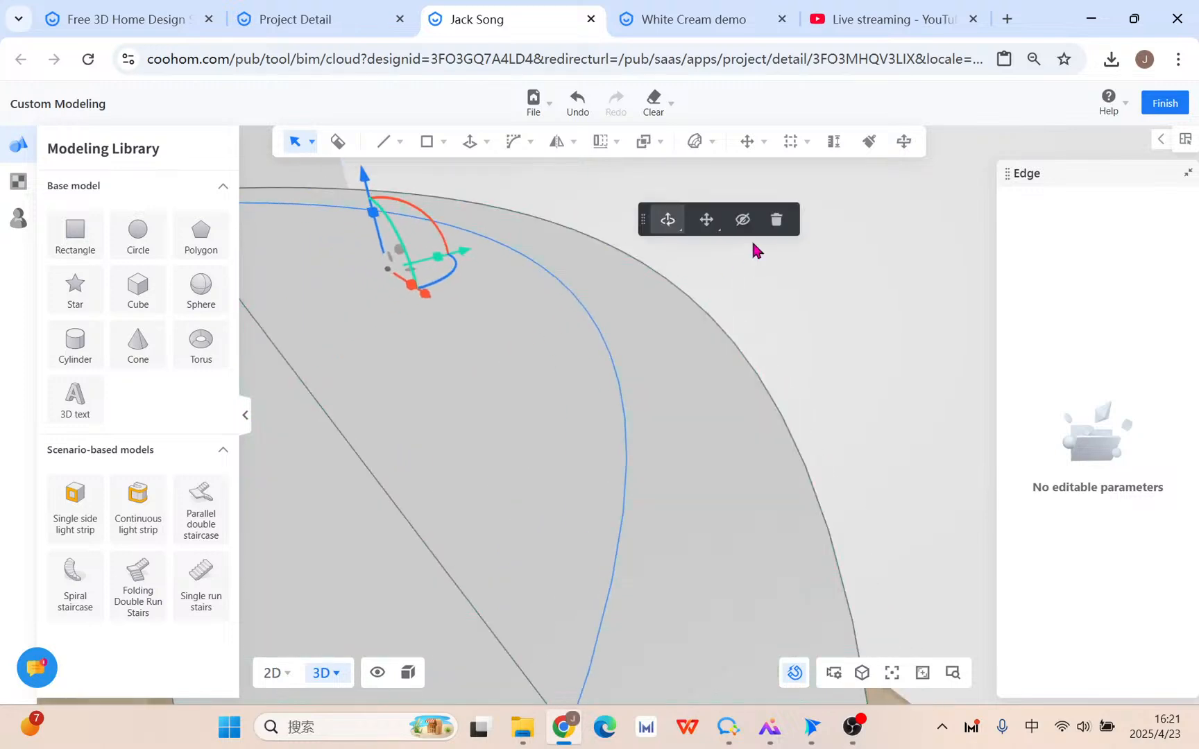
{"action": "left_click", "coordinate": [777, 219]}
{"action": "scroll", "coordinate": [738, 375], "scroll_direction": "up", "scroll_amount": 5}
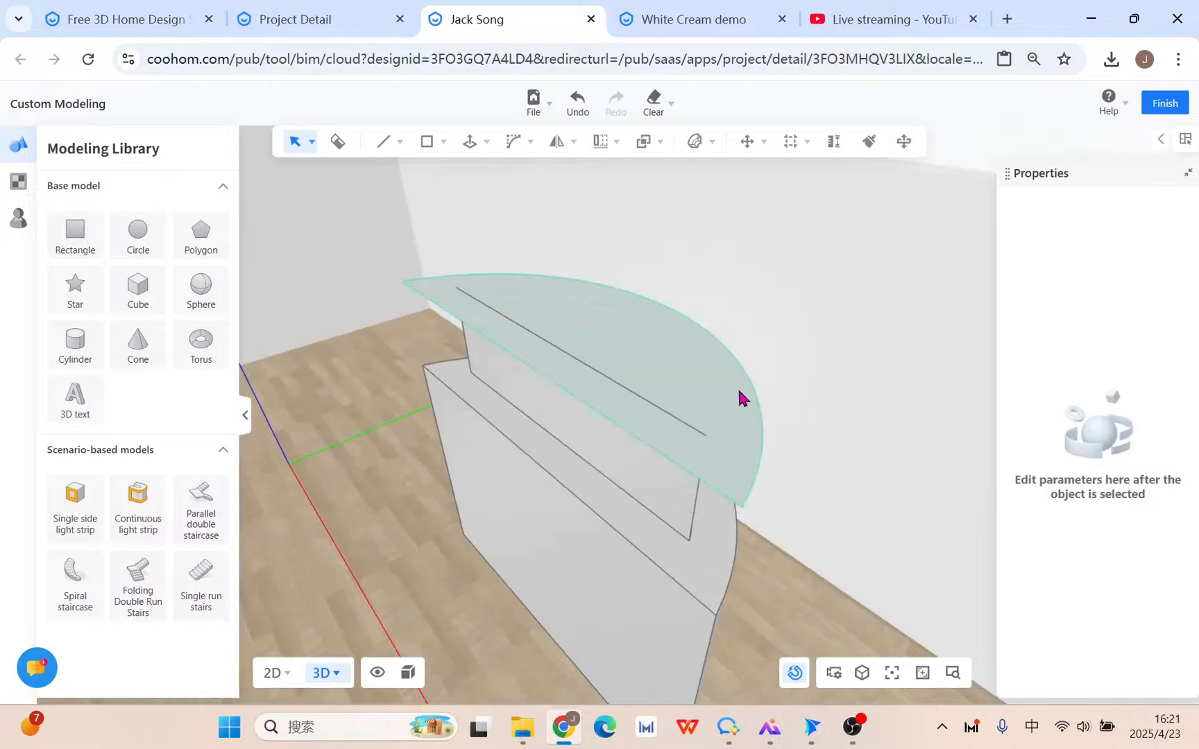
{"action": "left_click", "coordinate": [577, 103]}
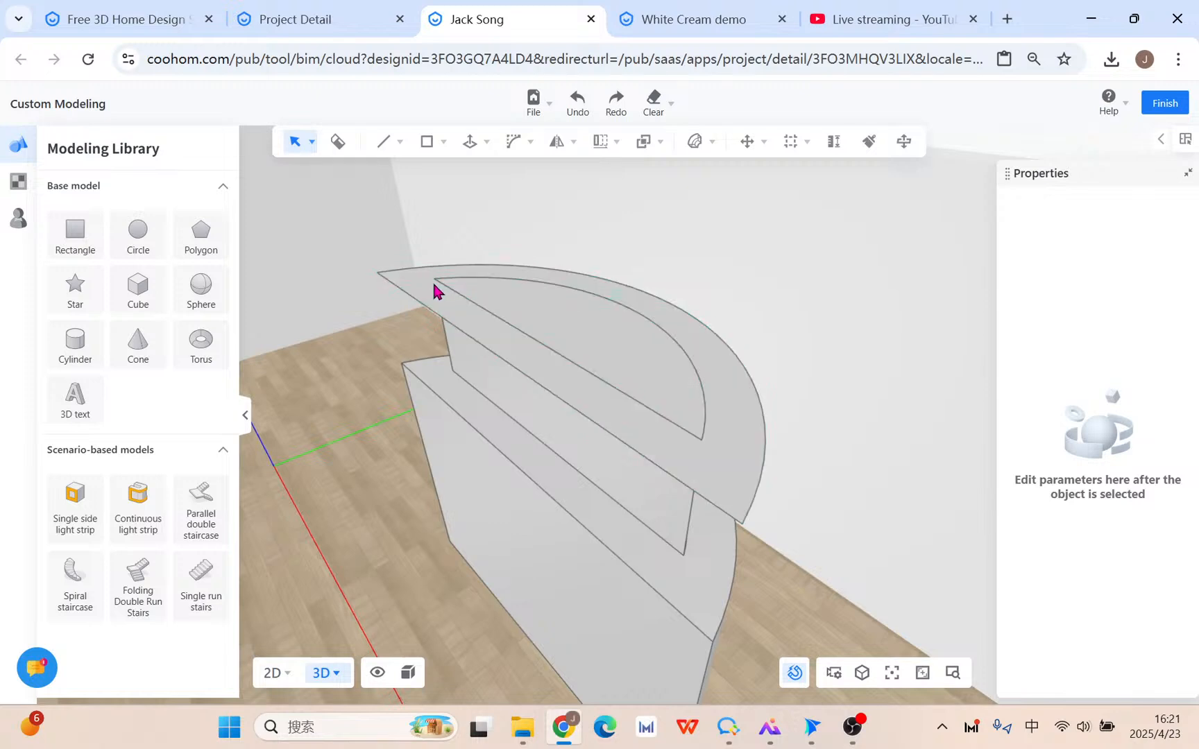
{"action": "left_click", "coordinate": [685, 359]}
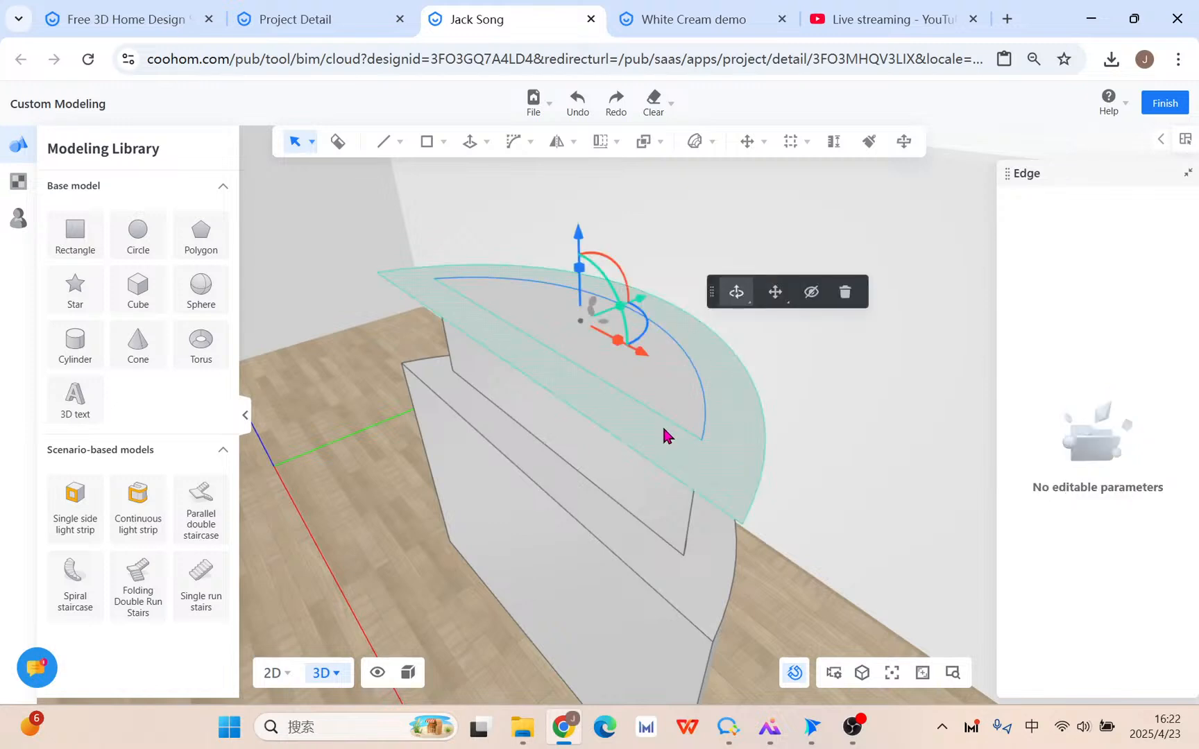
{"action": "left_click", "coordinate": [848, 292]}
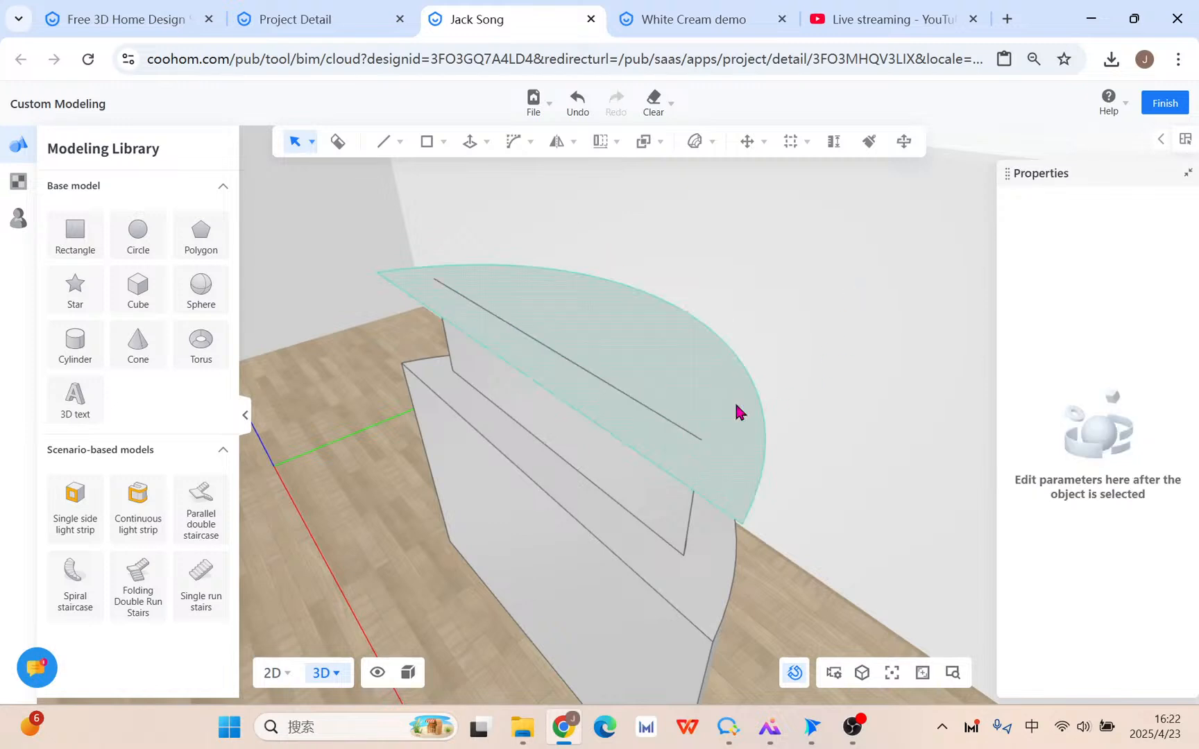
Delete the straight tabletop edge, undo that, and reselect the straight seam.
{"action": "left_click", "coordinate": [665, 421]}
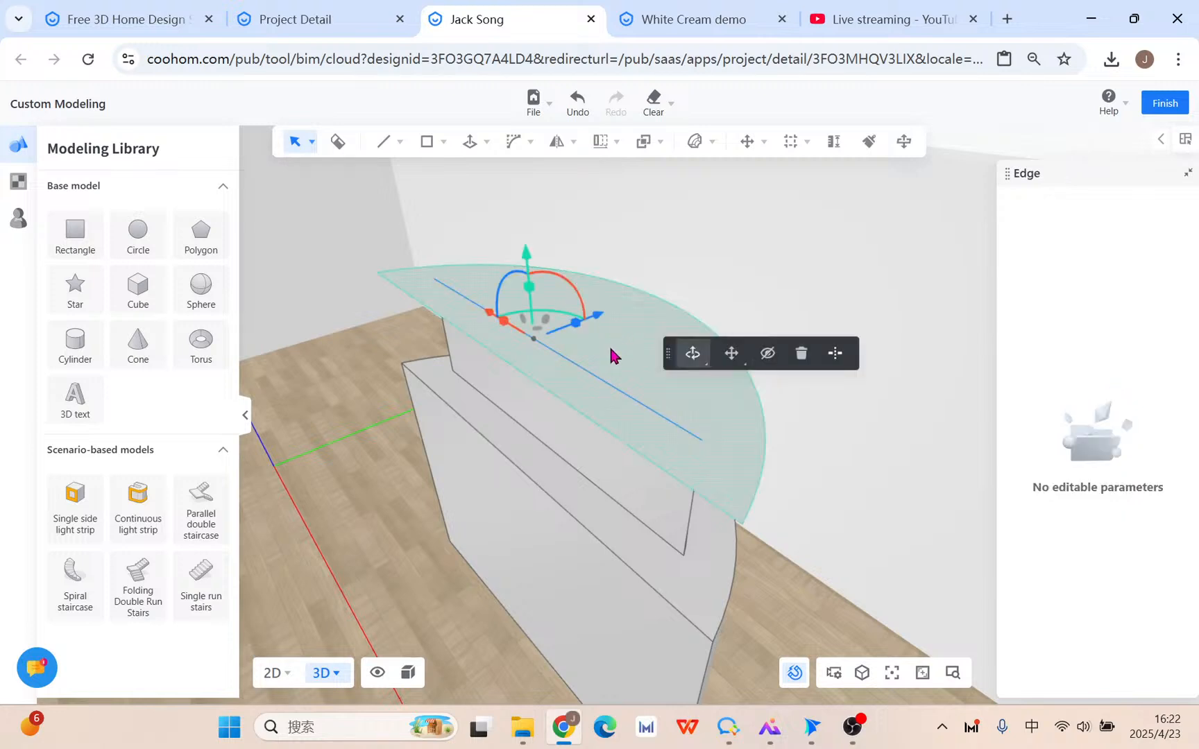
{"action": "left_click", "coordinate": [807, 354]}
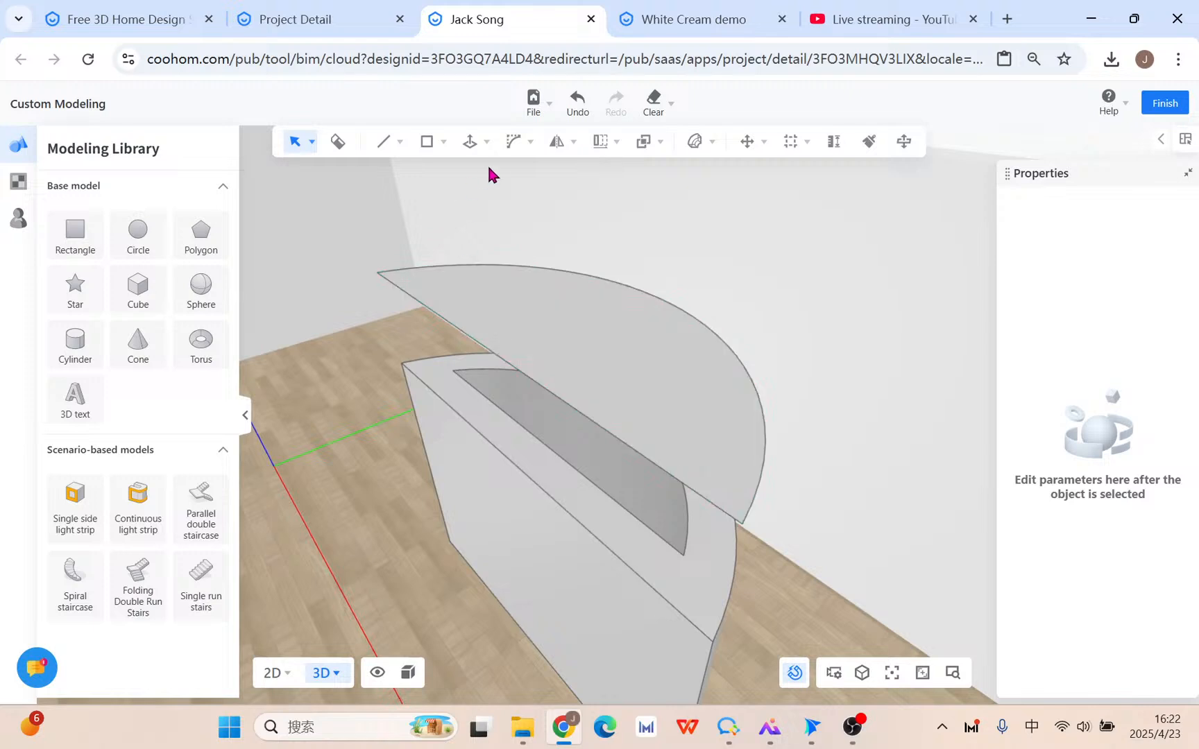
{"action": "left_click", "coordinate": [576, 103]}
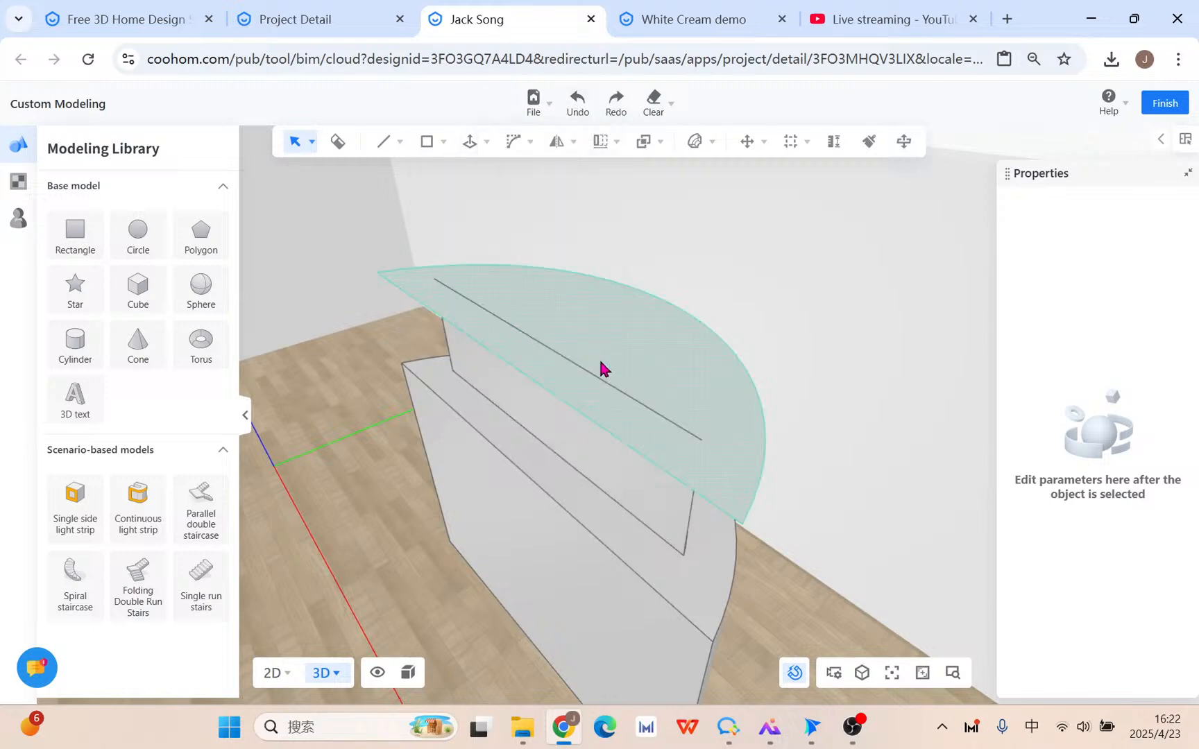
{"action": "left_click", "coordinate": [601, 387]}
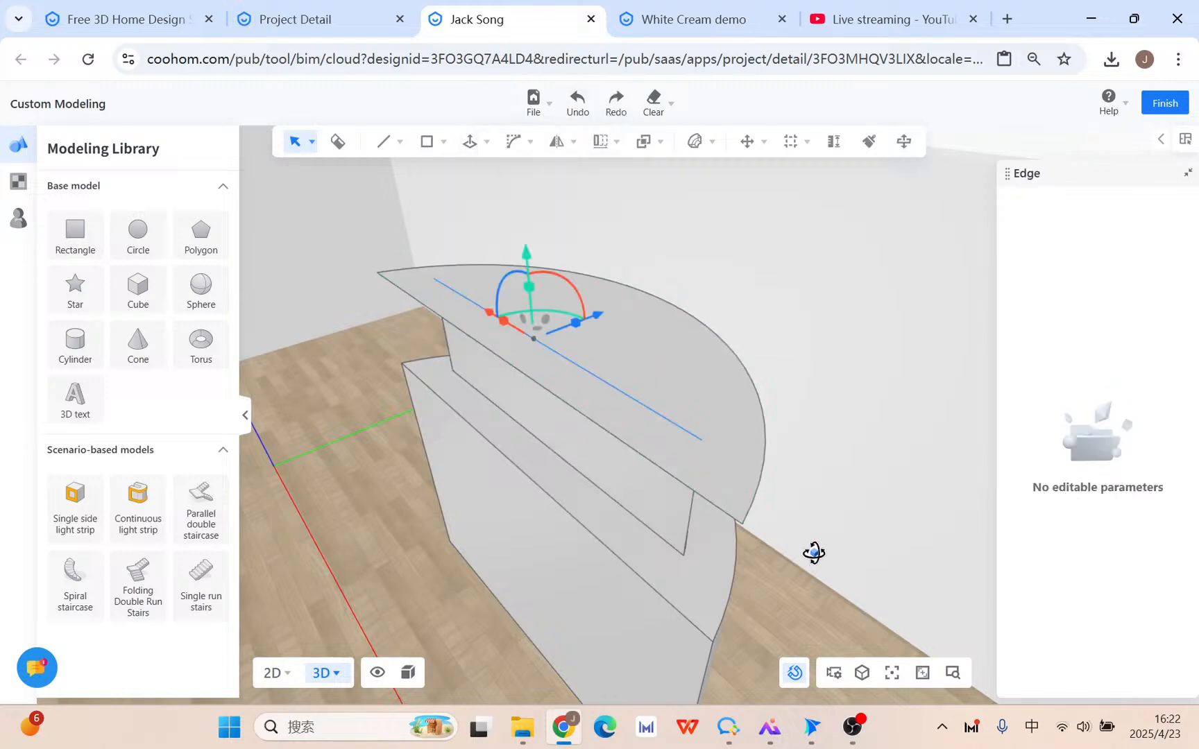
{"action": "middle_click_drag", "start_coordinate": [813, 554], "coordinate": [625, 468]}
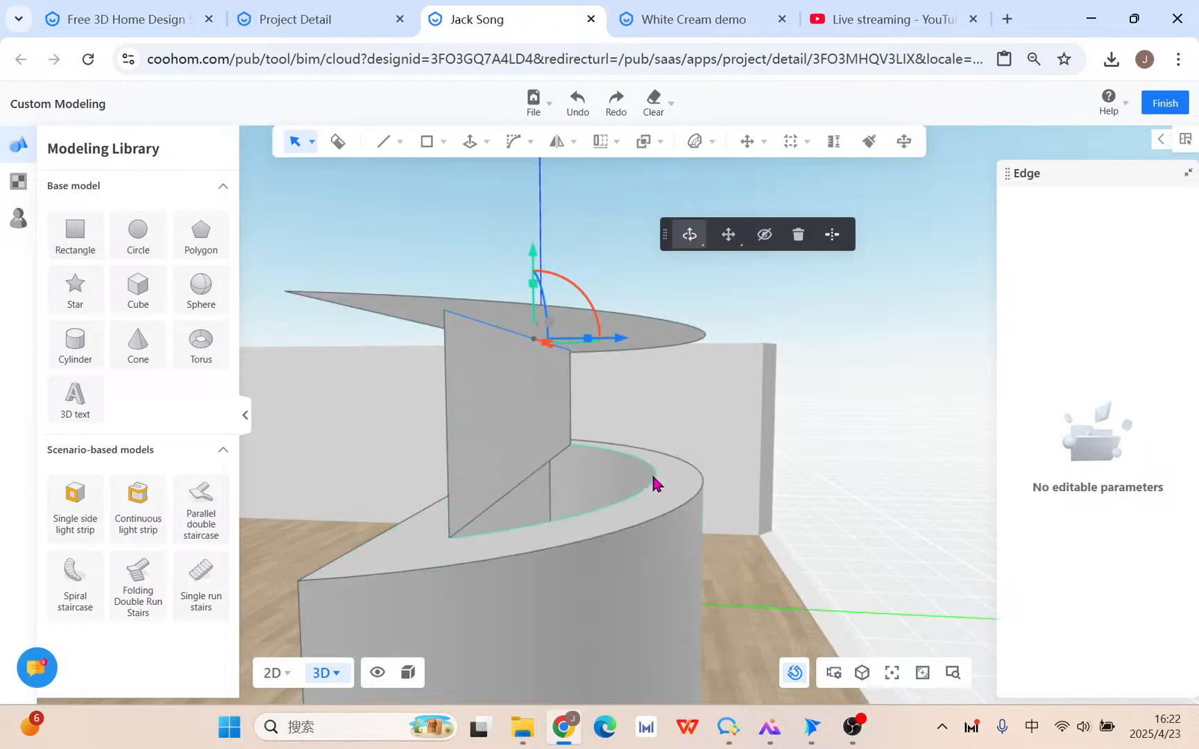
Remove the edge splitting the curved wall and delete the tabletop's top face.
{"action": "left_click", "coordinate": [577, 104]}
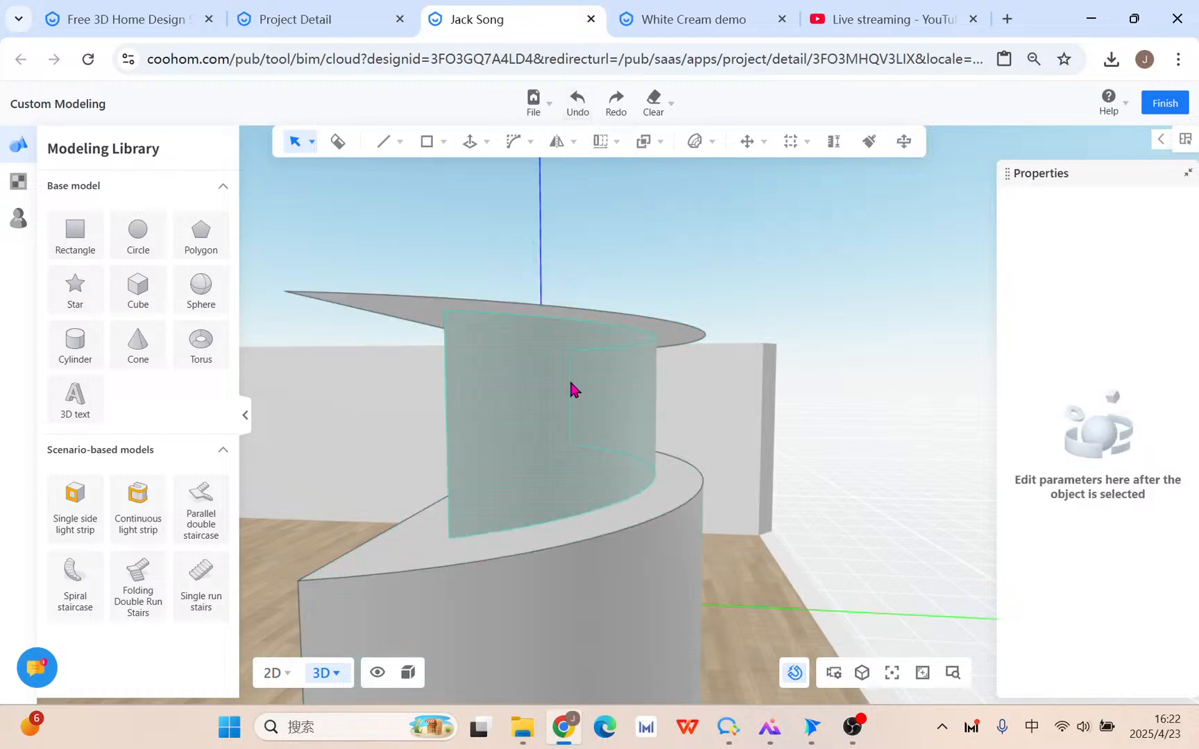
{"action": "middle_click_drag", "start_coordinate": [706, 426], "coordinate": [783, 438]}
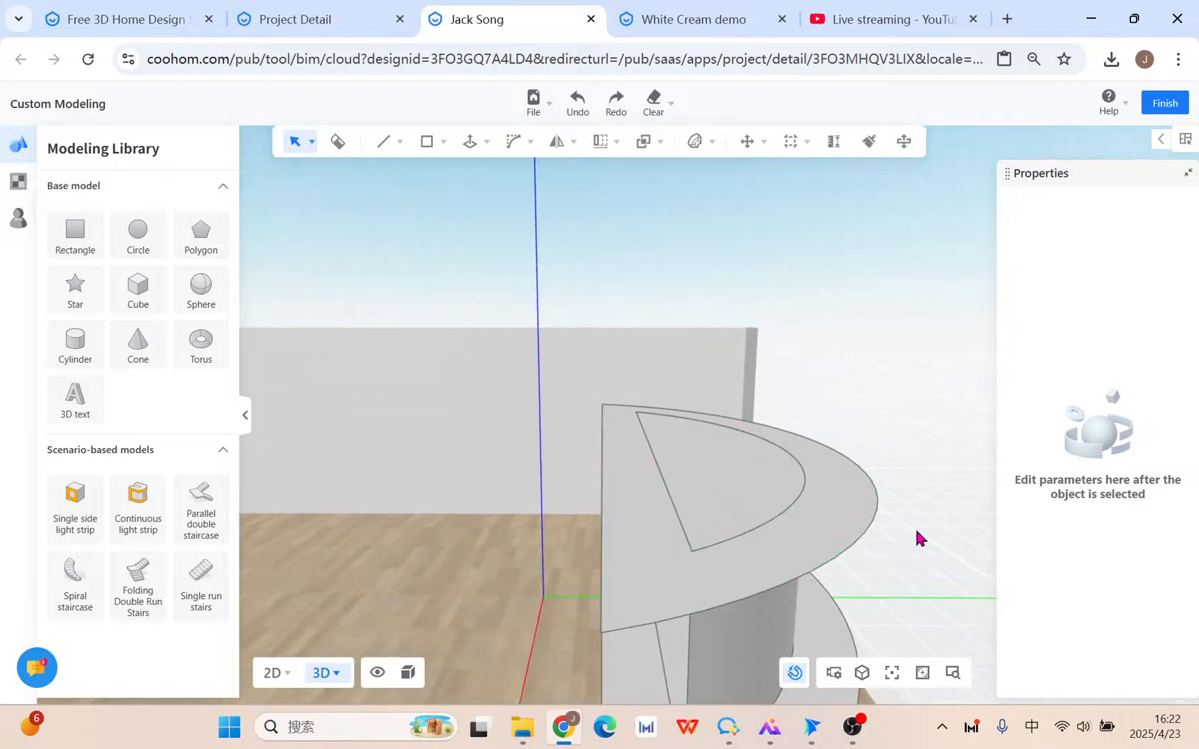
{"action": "mouse_move", "coordinate": [916, 533]}
{"action": "right_mouse_down"}
{"action": "mouse_move", "coordinate": [913, 472]}
{"action": "mouse_move", "coordinate": [920, 513]}
{"action": "right_mouse_up"}
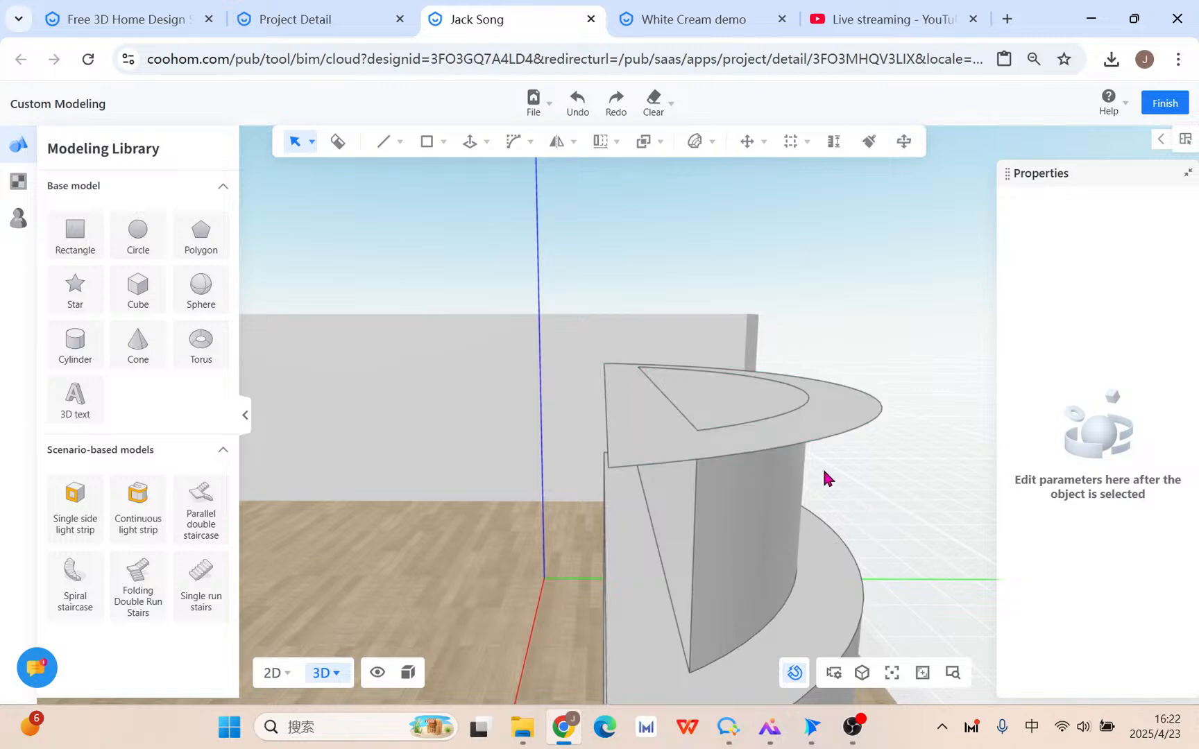
{"action": "mouse_move", "coordinate": [819, 503]}
{"action": "middle_mouse_down"}
{"action": "mouse_move", "coordinate": [809, 521]}
{"action": "mouse_move", "coordinate": [823, 526]}
{"action": "middle_mouse_up"}
{"action": "left_click", "coordinate": [797, 517]}
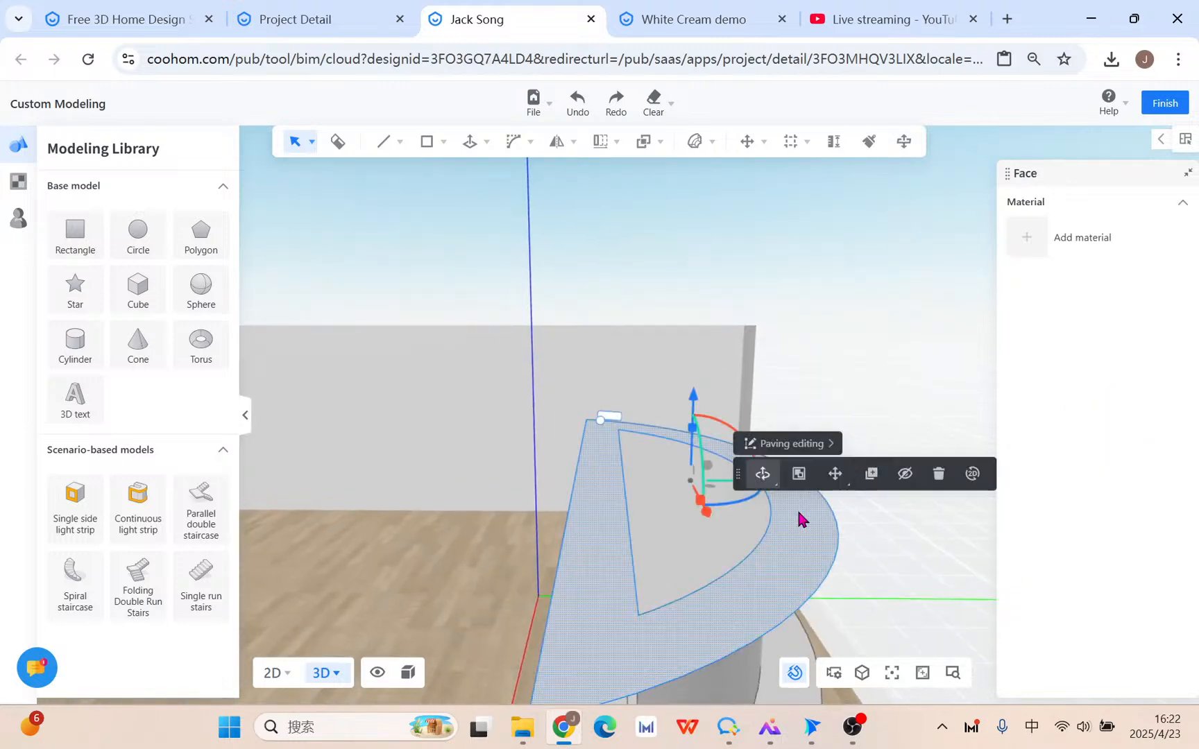
{"action": "left_click", "coordinate": [950, 474]}
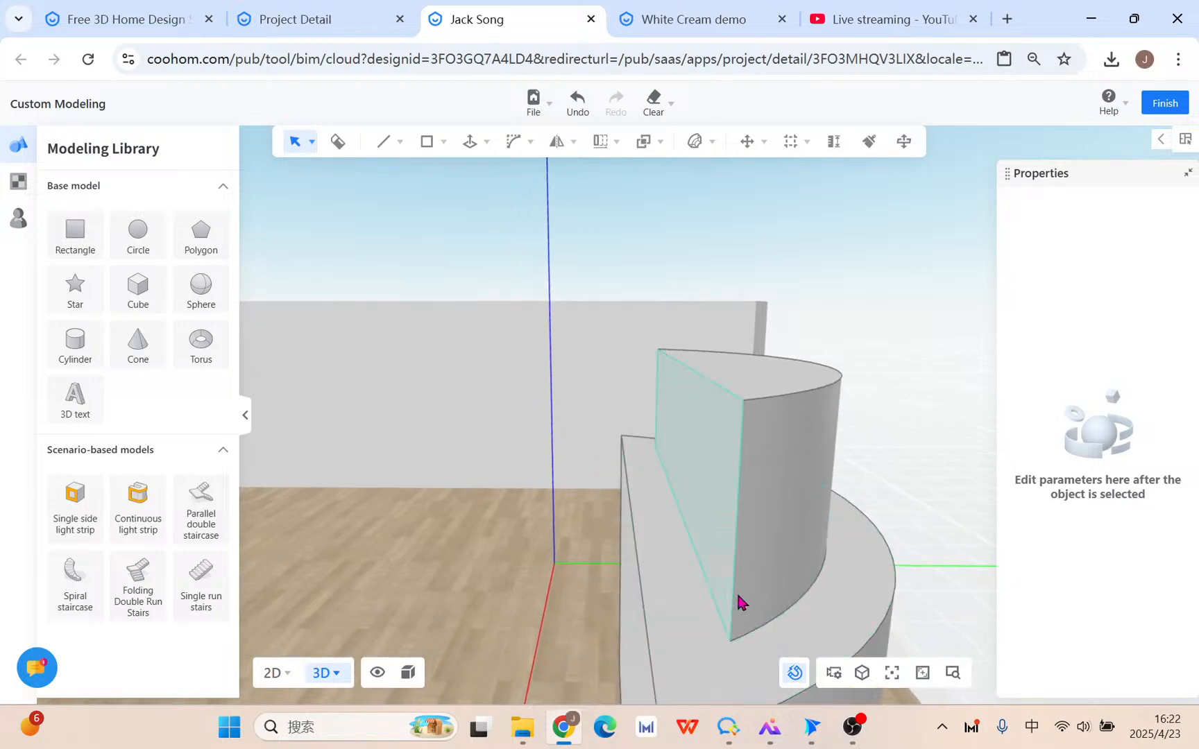
Start an inward Offset on the top face, cancel it, and view the model's flat side.
{"action": "mouse_move", "coordinate": [512, 138]}
{"action": "mouse_move", "coordinate": [468, 142]}
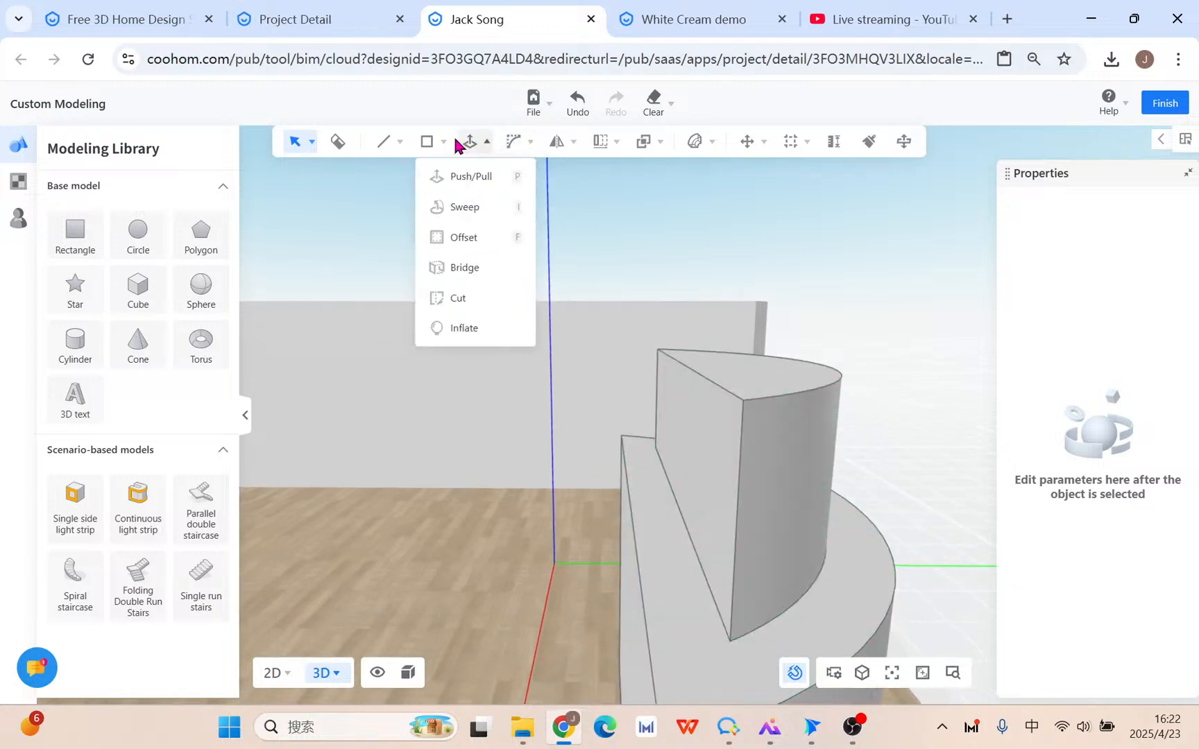
{"action": "left_click", "coordinate": [473, 239]}
{"action": "left_click", "coordinate": [775, 372]}
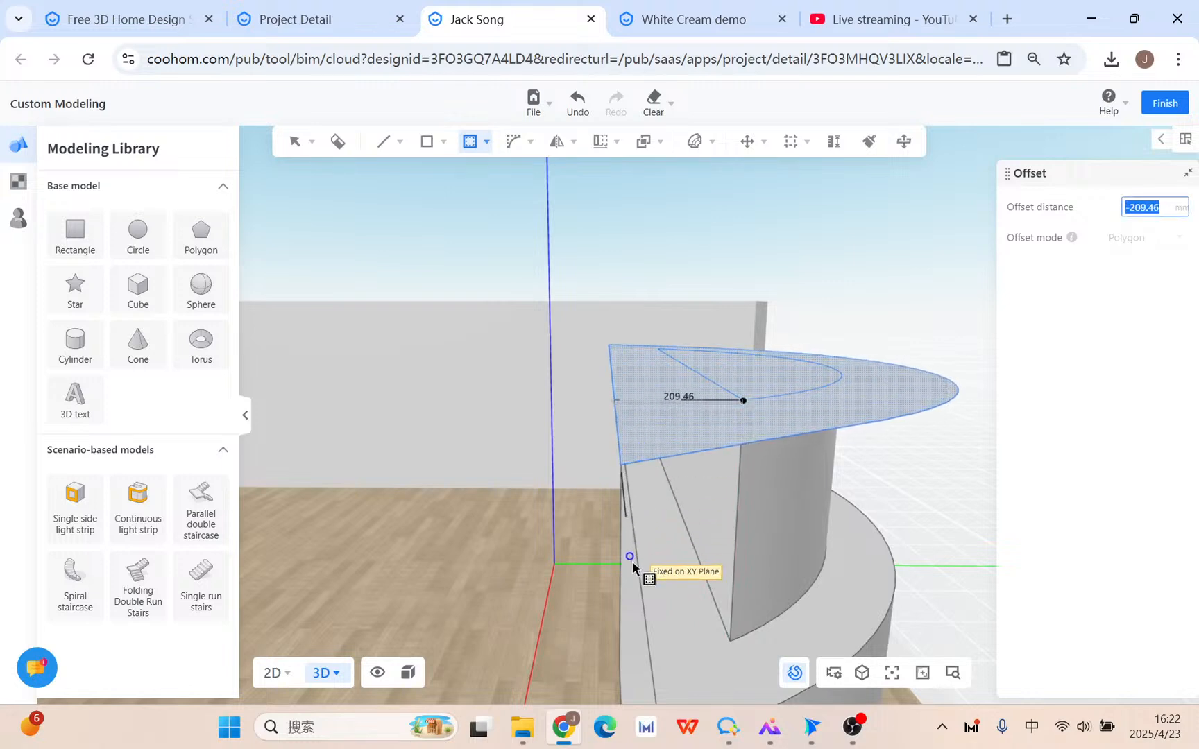
{"action": "key", "text": "Escape"}
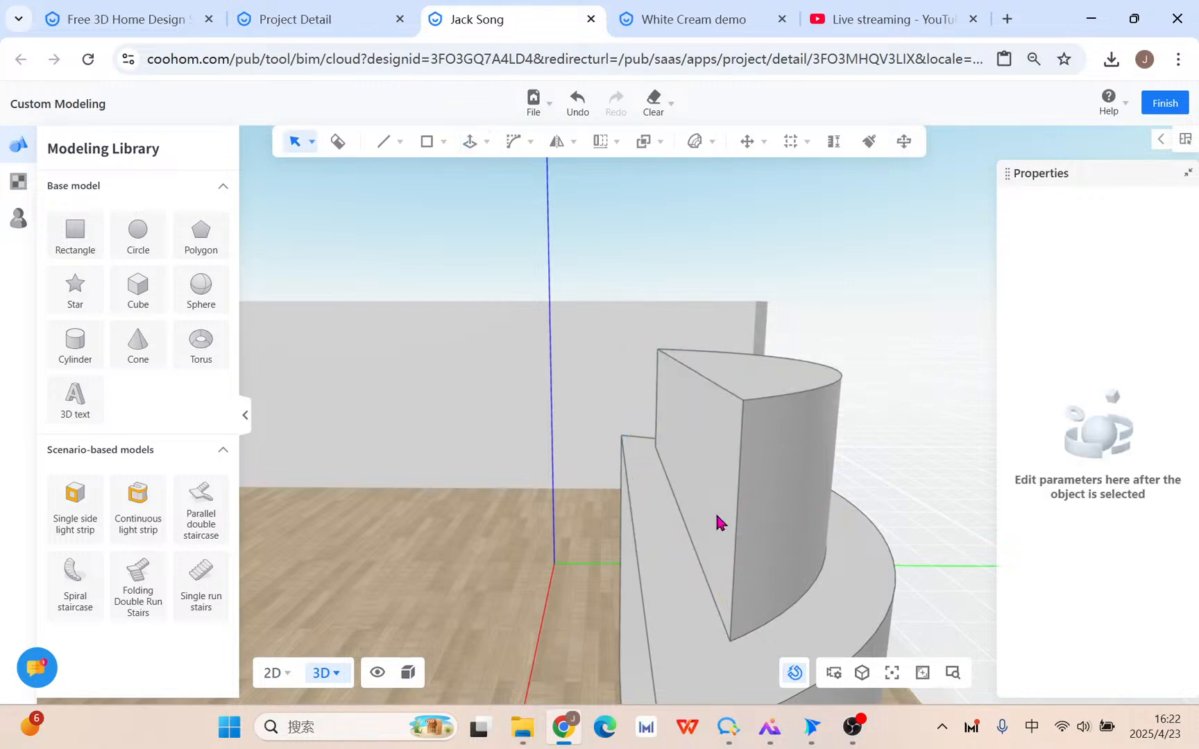
{"action": "right_click_drag", "start_coordinate": [719, 520], "coordinate": [746, 546]}
{"action": "middle_click_drag", "start_coordinate": [747, 546], "coordinate": [650, 503]}
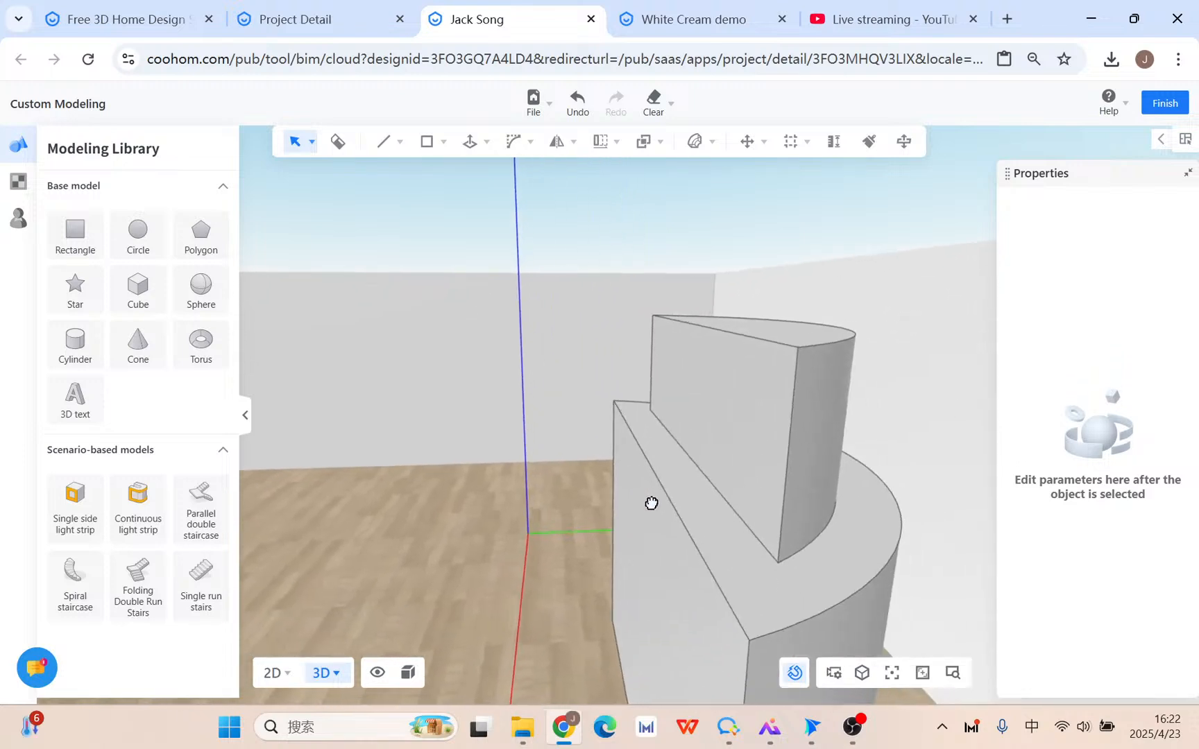
Place a vertical dashed reference line along an edge of the stepped solid.
{"action": "mouse_move", "coordinate": [792, 137]}
{"action": "left_click", "coordinate": [789, 177]}
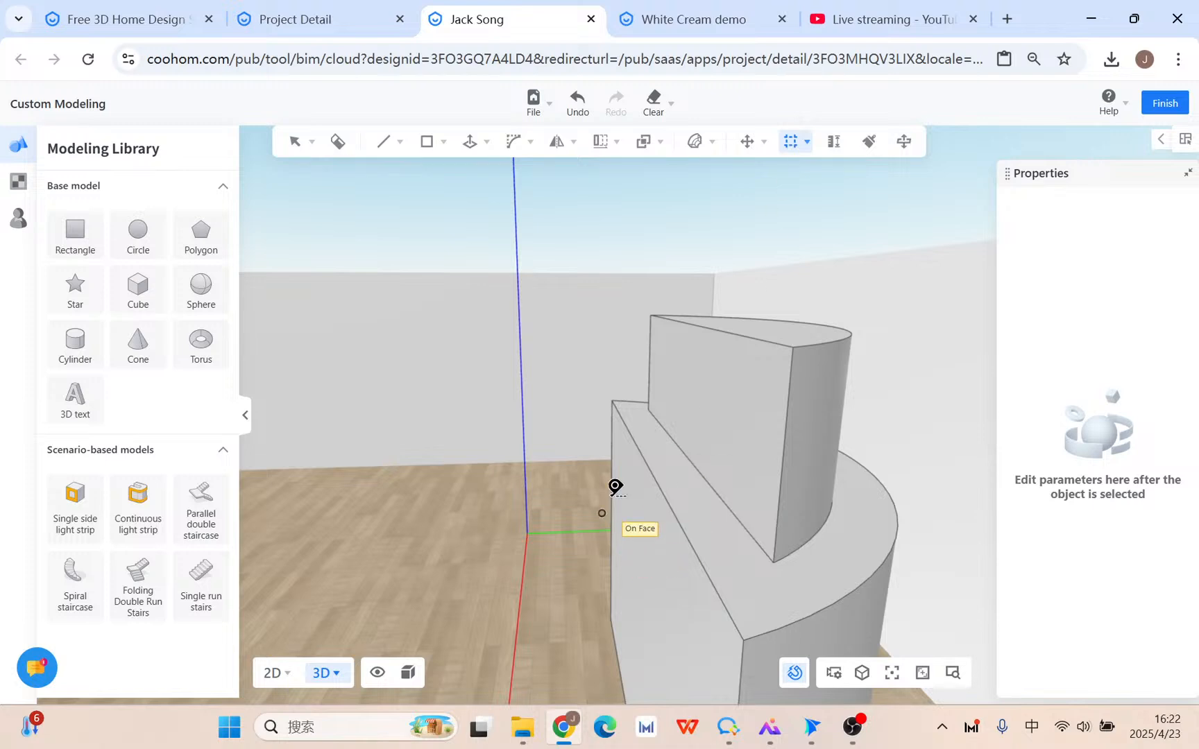
{"action": "key", "text": "Escape"}
{"action": "mouse_move", "coordinate": [791, 138]}
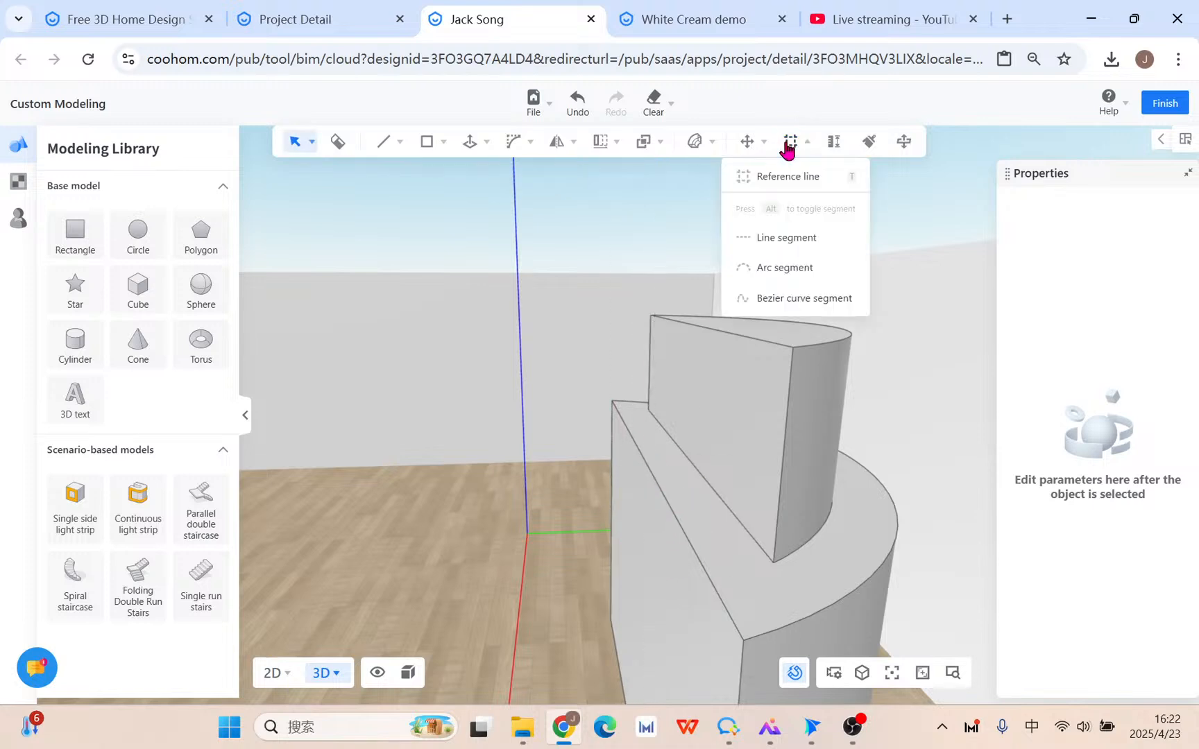
{"action": "left_click", "coordinate": [791, 179]}
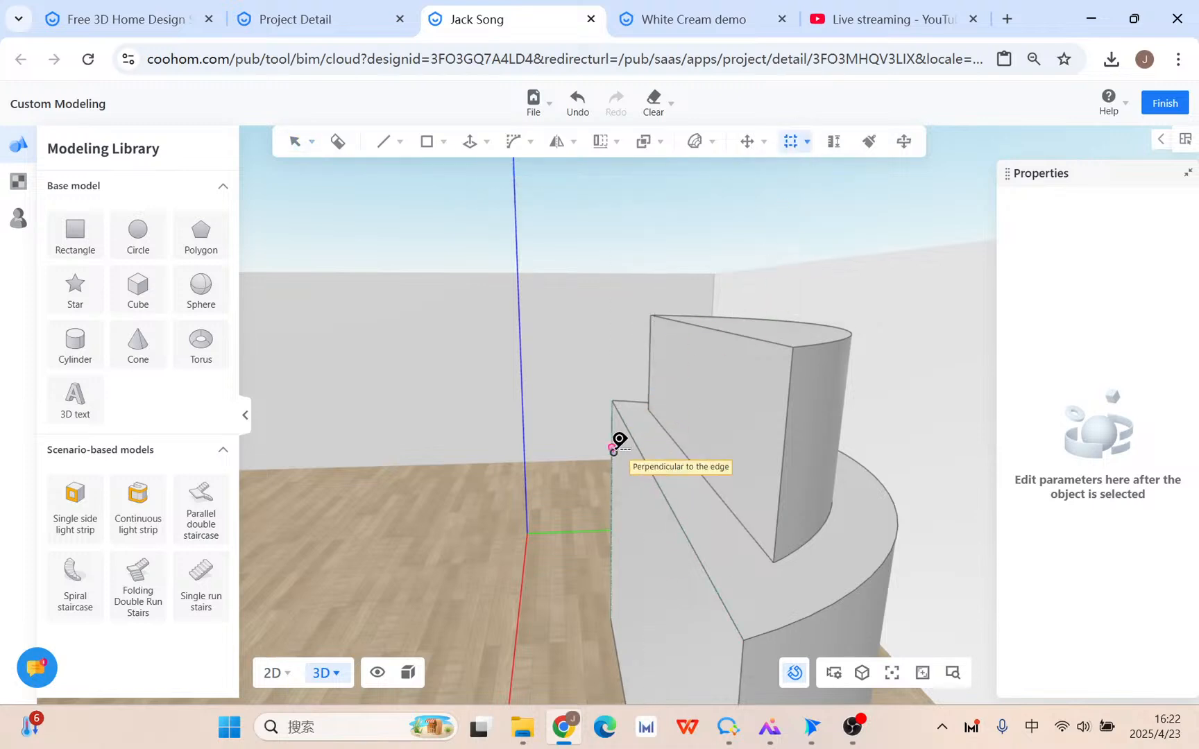
{"action": "key", "text": "Escape"}
{"action": "mouse_move", "coordinate": [788, 145]}
{"action": "left_click", "coordinate": [790, 178]}
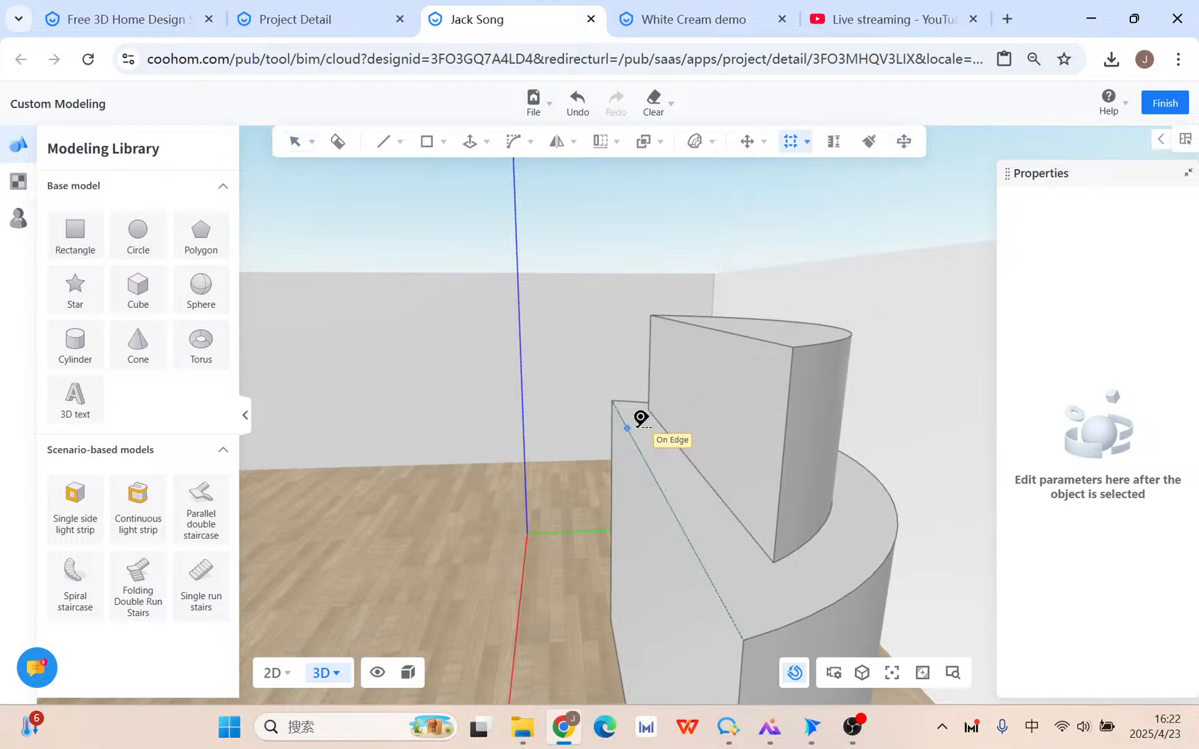
{"action": "left_click", "coordinate": [664, 478]}
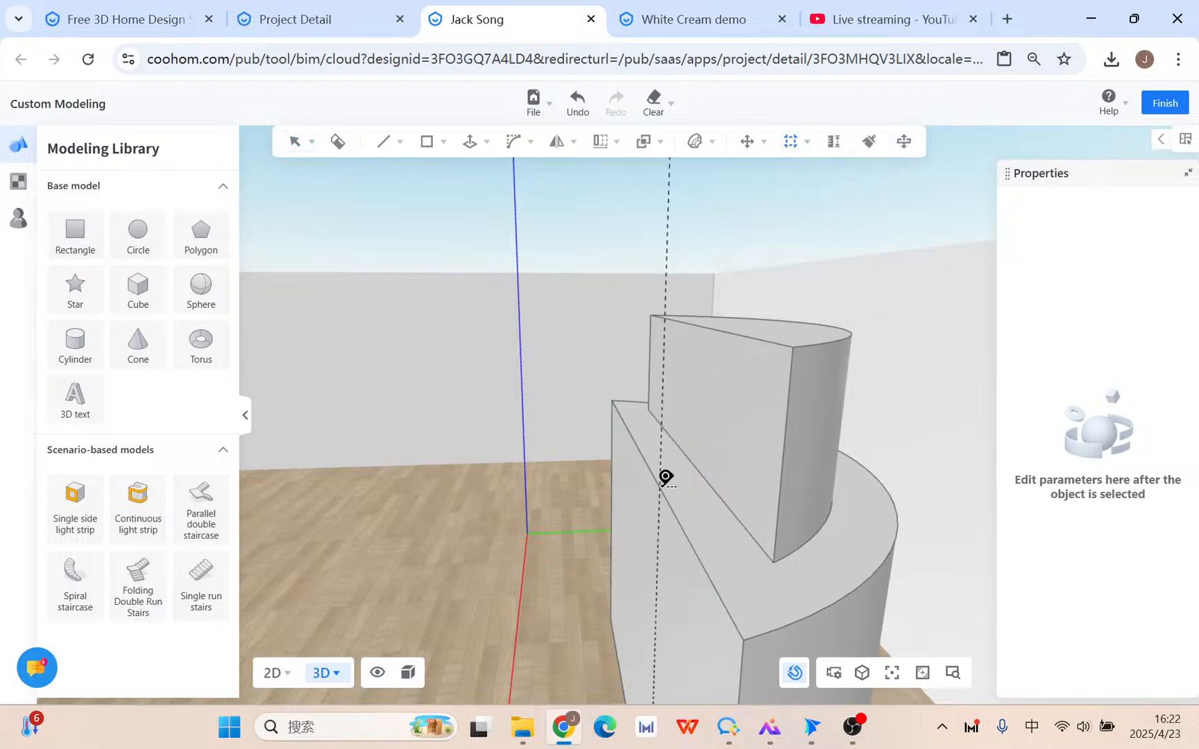
{"action": "key", "text": "Escape"}
{"action": "middle_click_drag", "start_coordinate": [701, 411], "coordinate": [714, 467]}
{"action": "middle_click_drag", "start_coordinate": [710, 512], "coordinate": [687, 444]}
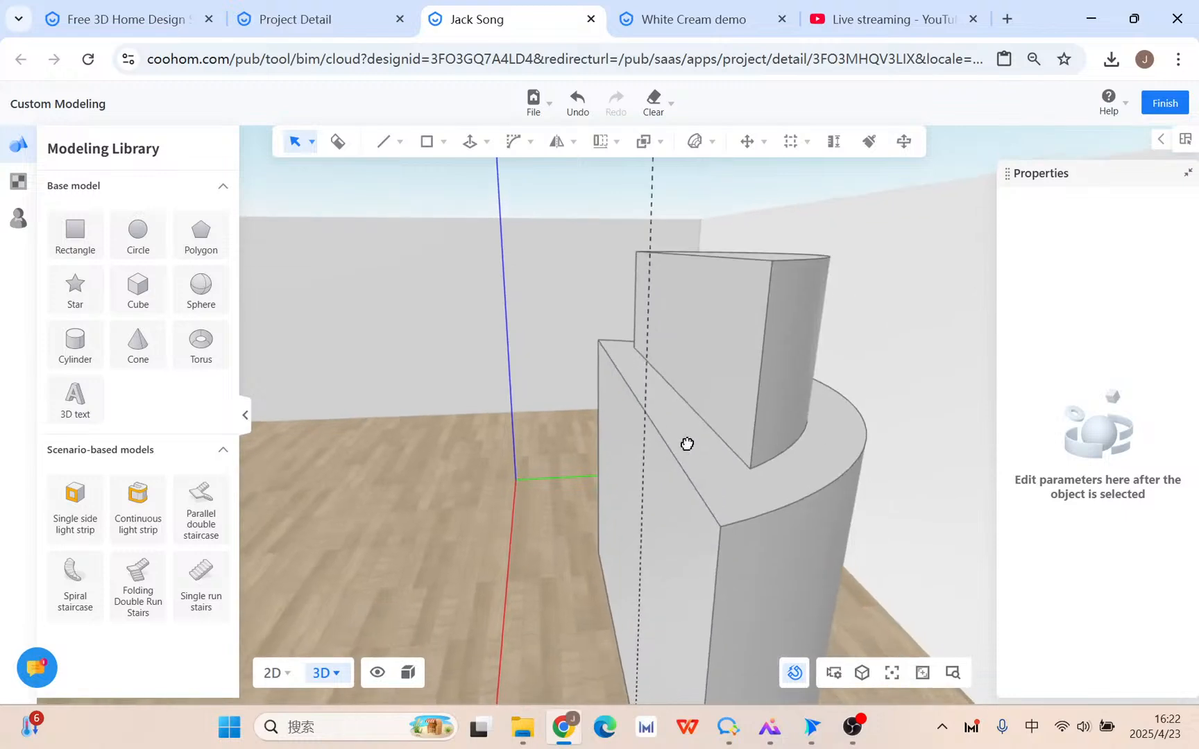
Add a second vertical reference line running from the first to the edge's end point.
{"action": "key", "text": "space"}
{"action": "left_click", "coordinate": [648, 379]}
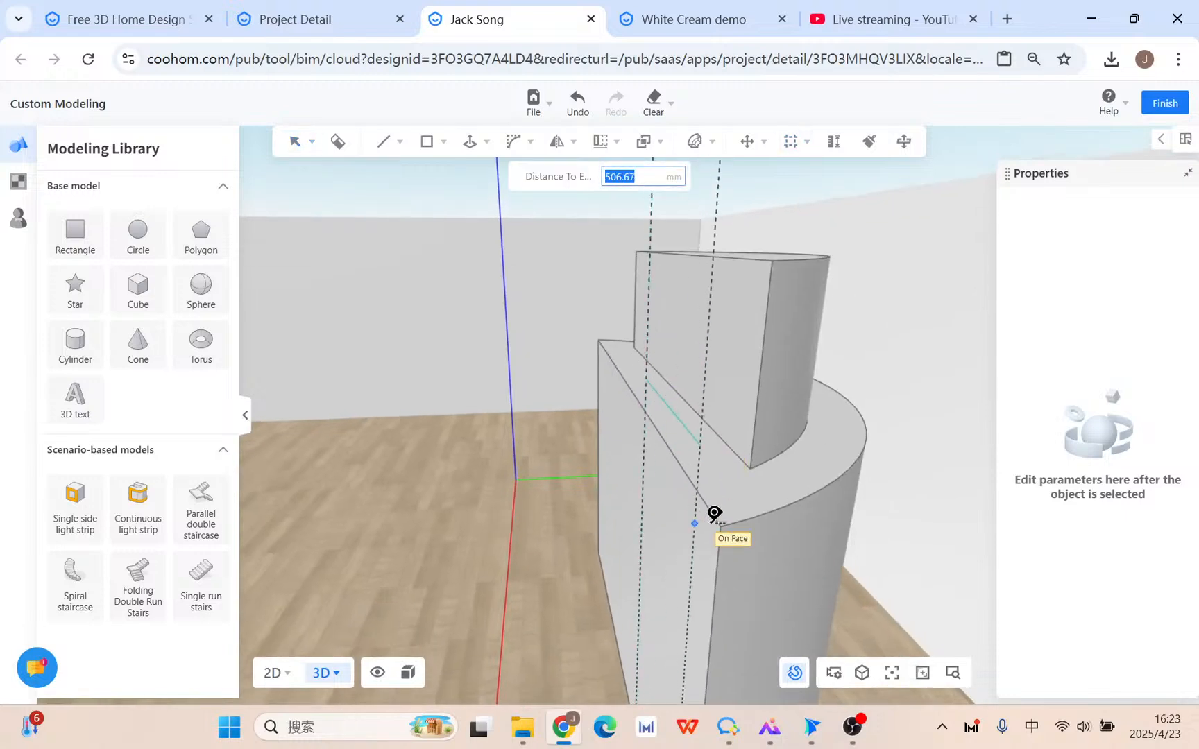
{"action": "left_click", "coordinate": [732, 533]}
{"action": "key", "text": "Escape"}
{"action": "middle_click_drag", "start_coordinate": [787, 500], "coordinate": [759, 510]}
Offset a tier's top face inward using Push/Pull's Offset mode.
{"action": "left_click", "coordinate": [524, 148]}
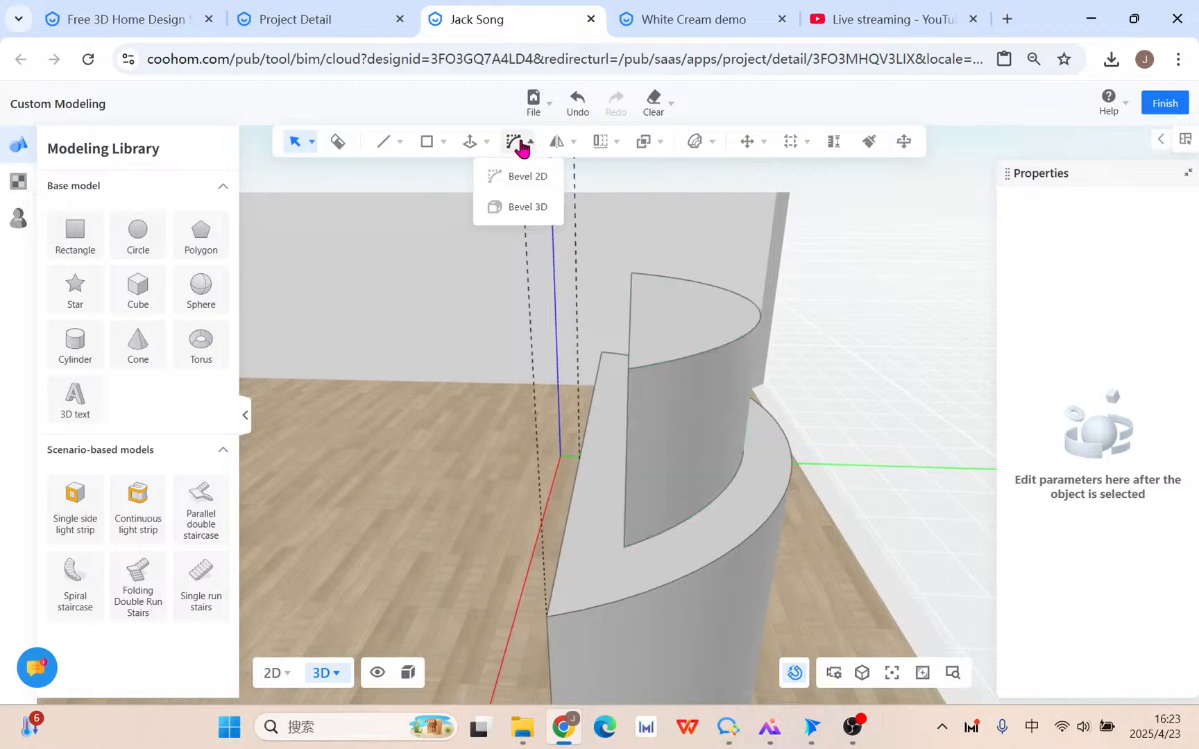
{"action": "left_click", "coordinate": [487, 141]}
{"action": "left_click", "coordinate": [468, 235]}
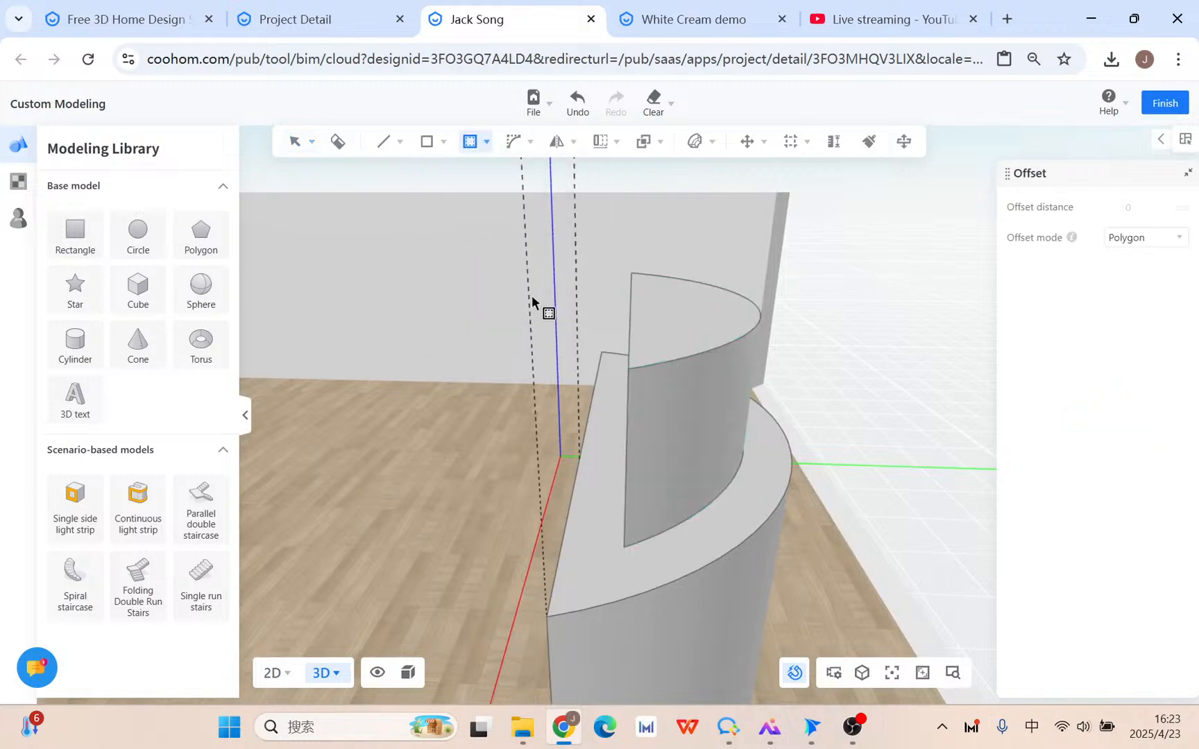
{"action": "left_click", "coordinate": [675, 331]}
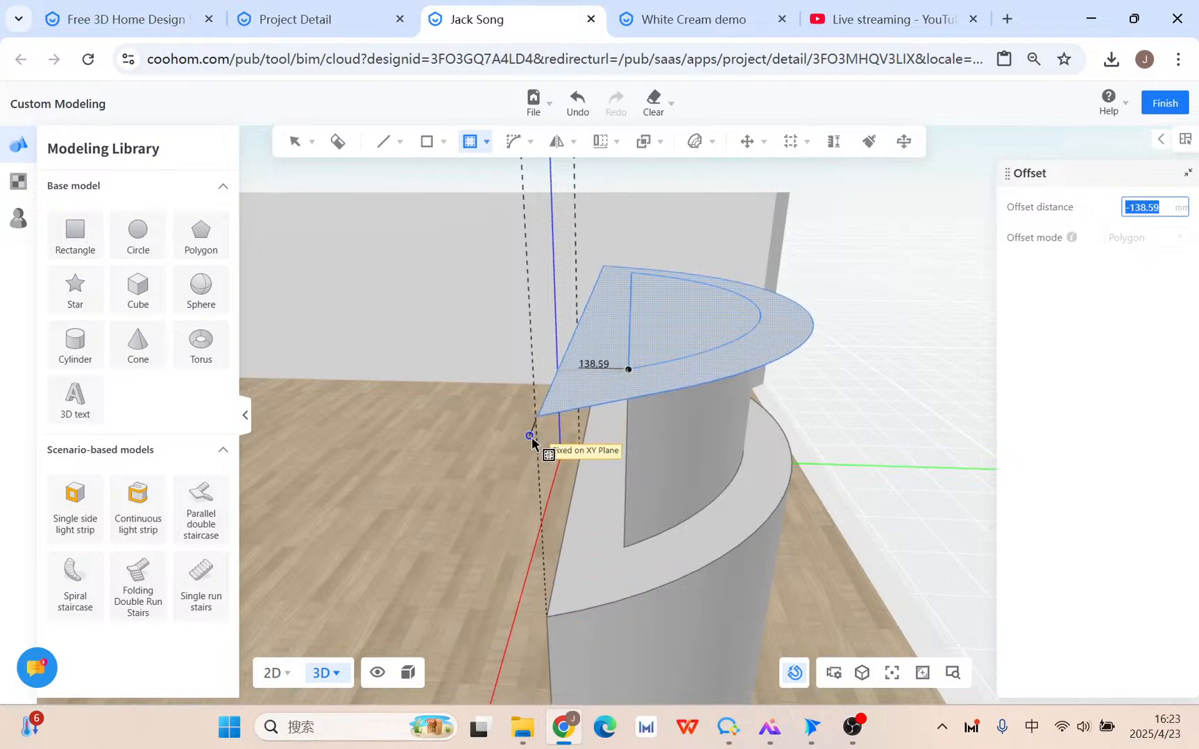
{"action": "left_click", "coordinate": [576, 465]}
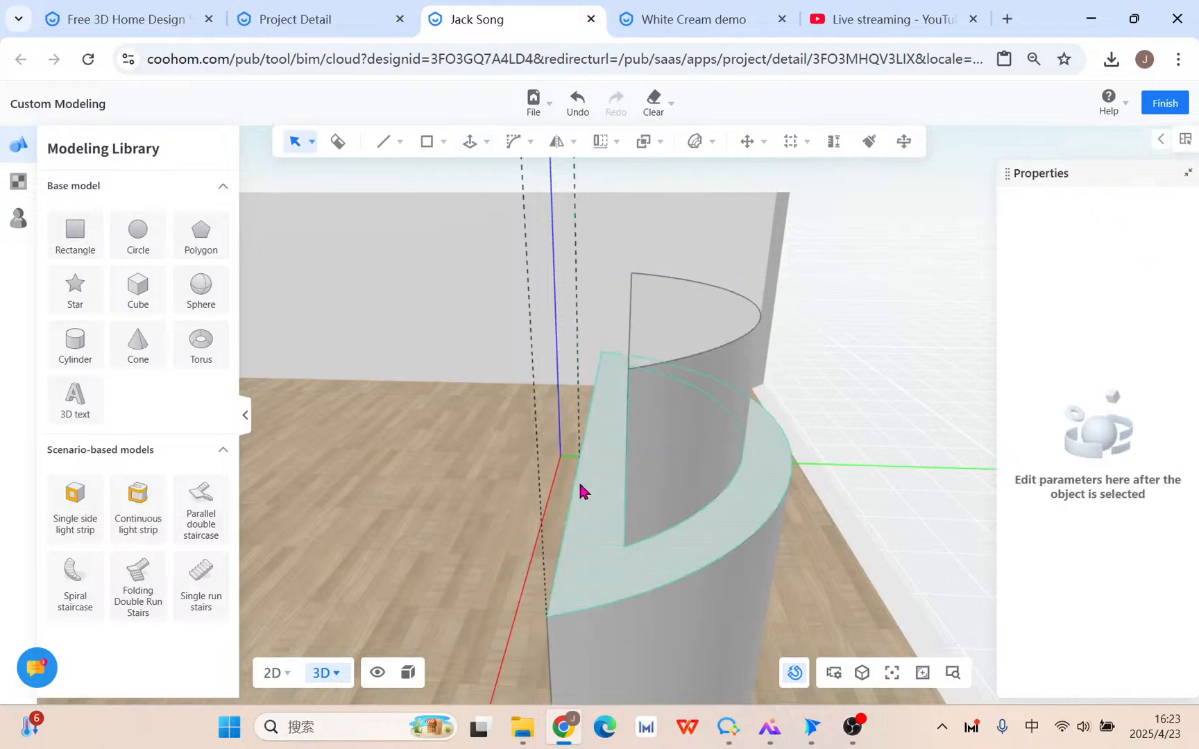
{"action": "middle_click_drag", "start_coordinate": [584, 489], "coordinate": [578, 410]}
{"action": "middle_click_drag", "start_coordinate": [605, 248], "coordinate": [811, 186]}
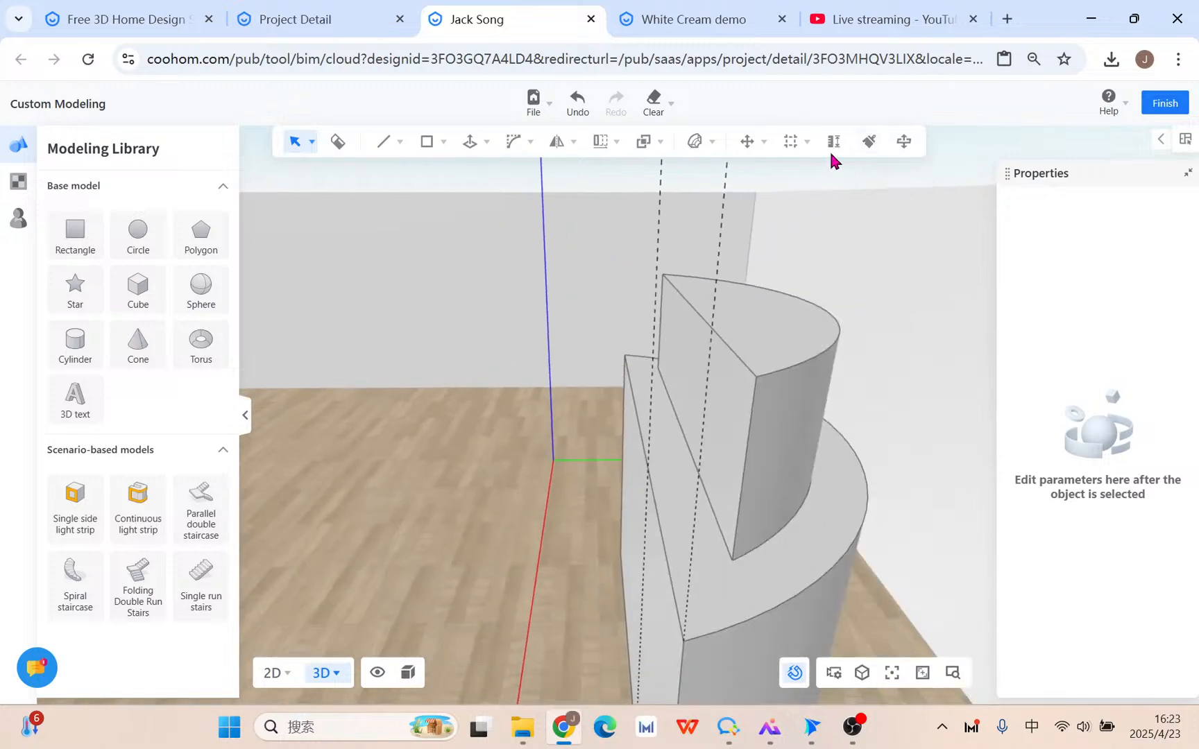
{"action": "left_click", "coordinate": [806, 142]}
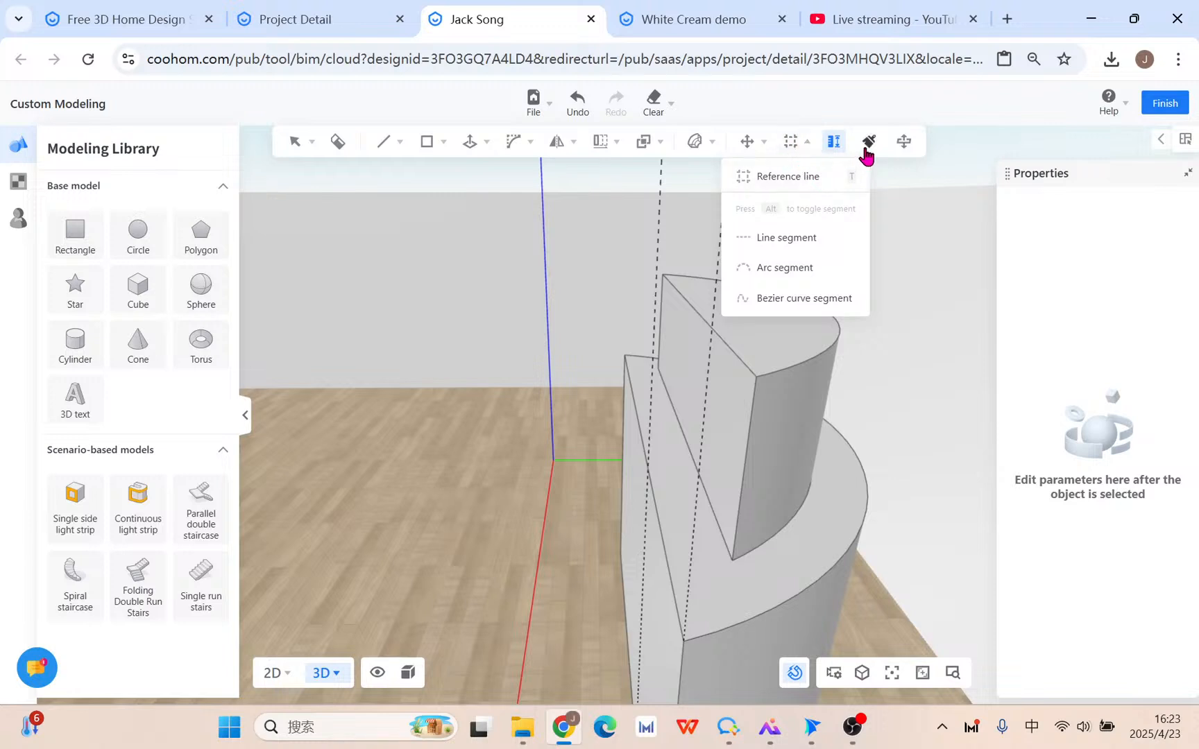
Apply an inward offset to the upper tier's top face.
{"action": "left_click", "coordinate": [790, 177]}
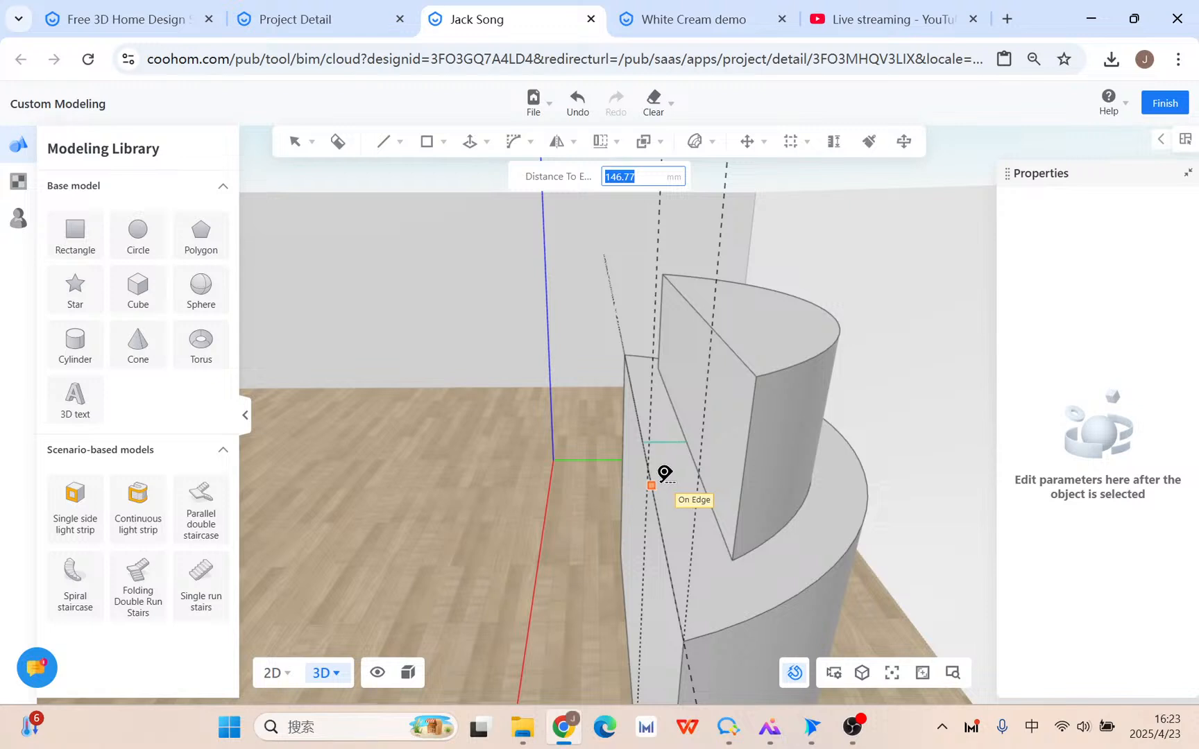
{"action": "key", "text": "Escape"}
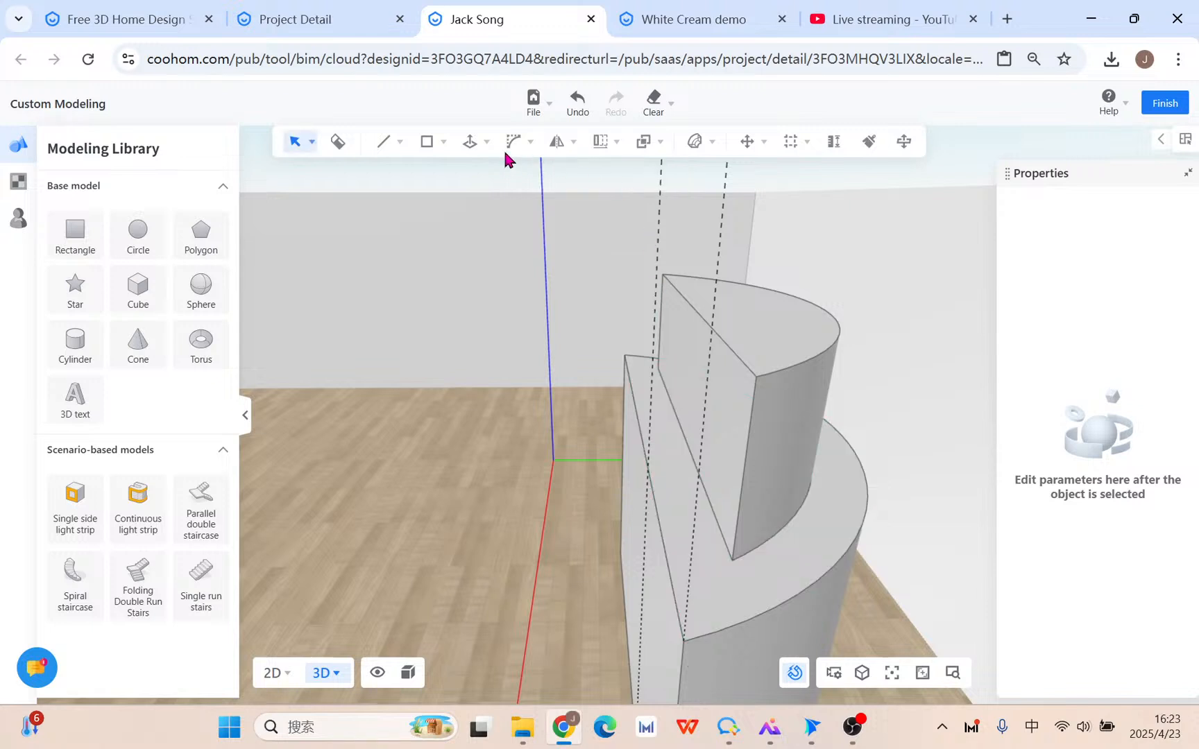
{"action": "mouse_move", "coordinate": [514, 144]}
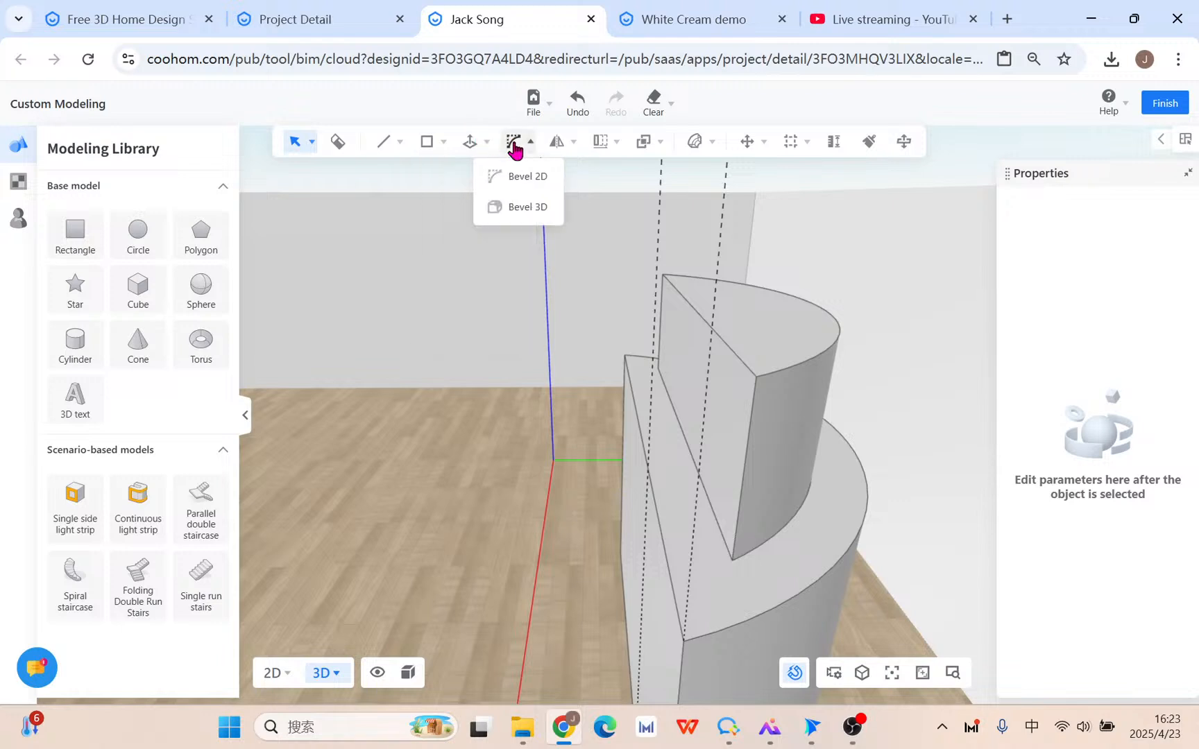
{"action": "mouse_move", "coordinate": [470, 143]}
{"action": "left_click", "coordinate": [457, 236]}
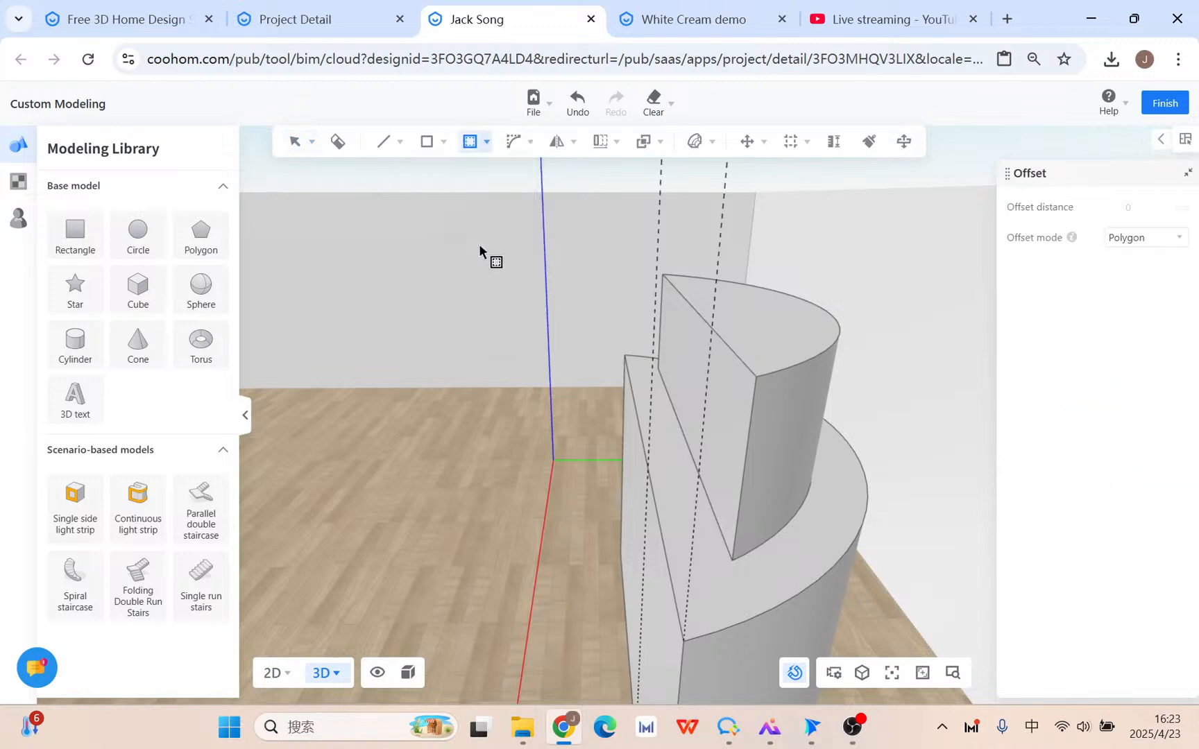
{"action": "left_click", "coordinate": [779, 336]}
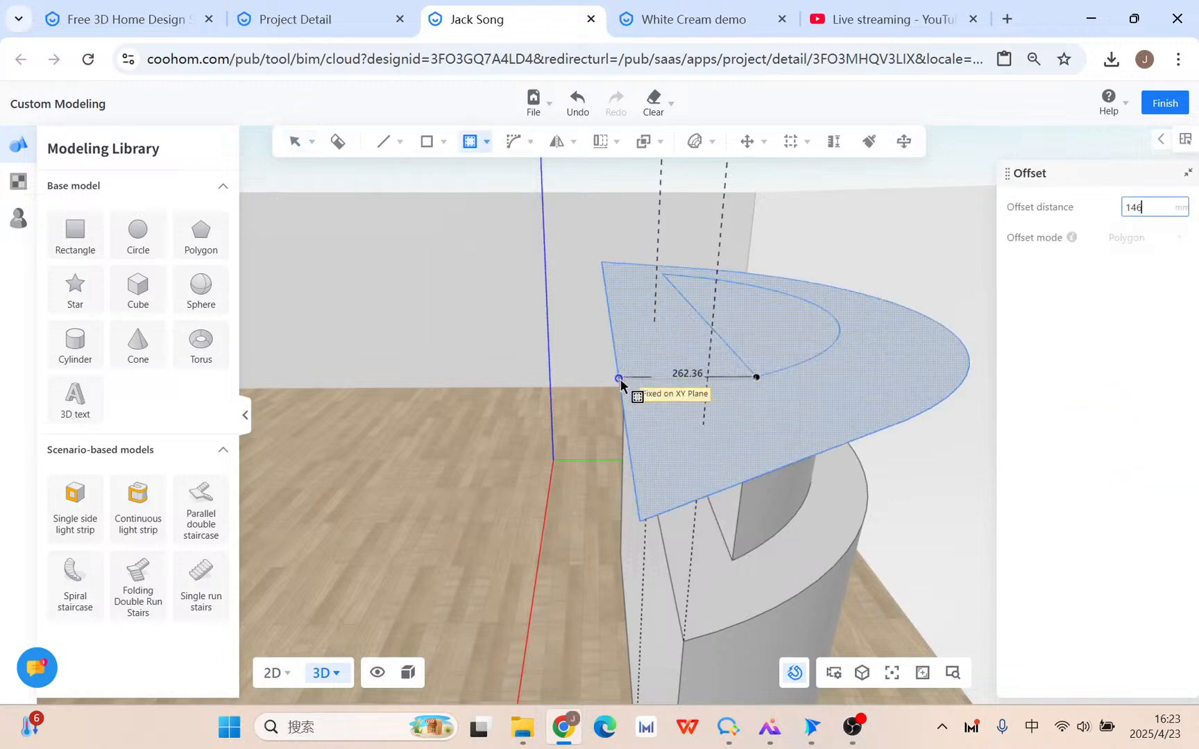
{"action": "key", "text": "Return"}
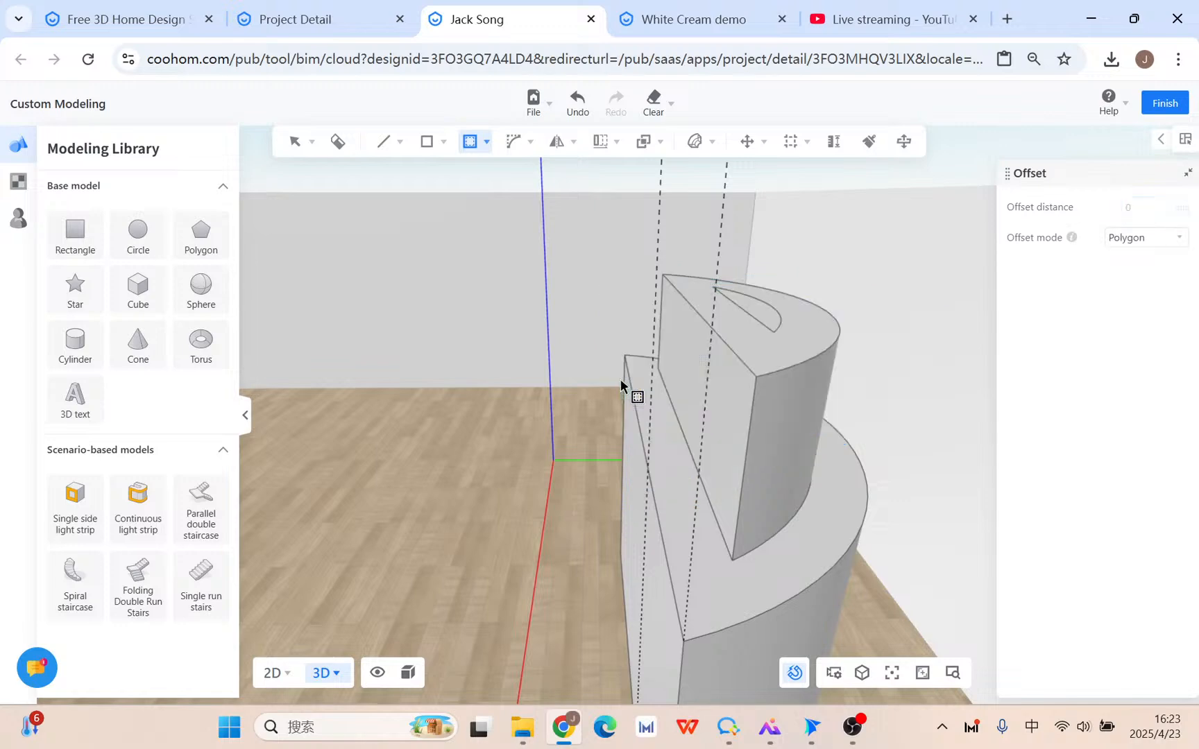
Undo that offset and begin a new offset on the upper tier's top face.
{"action": "key", "text": "ctrl+z"}
{"action": "middle_click_drag", "start_coordinate": [950, 286], "coordinate": [641, 358]}
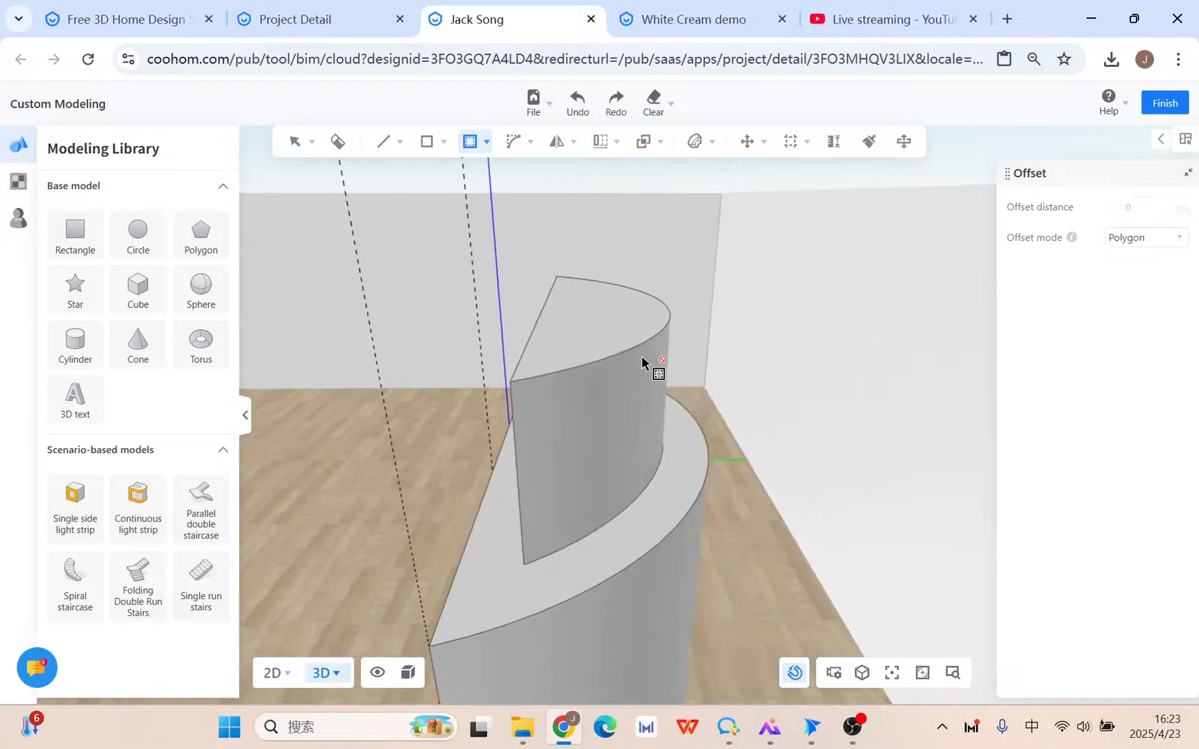
{"action": "left_click", "coordinate": [588, 325]}
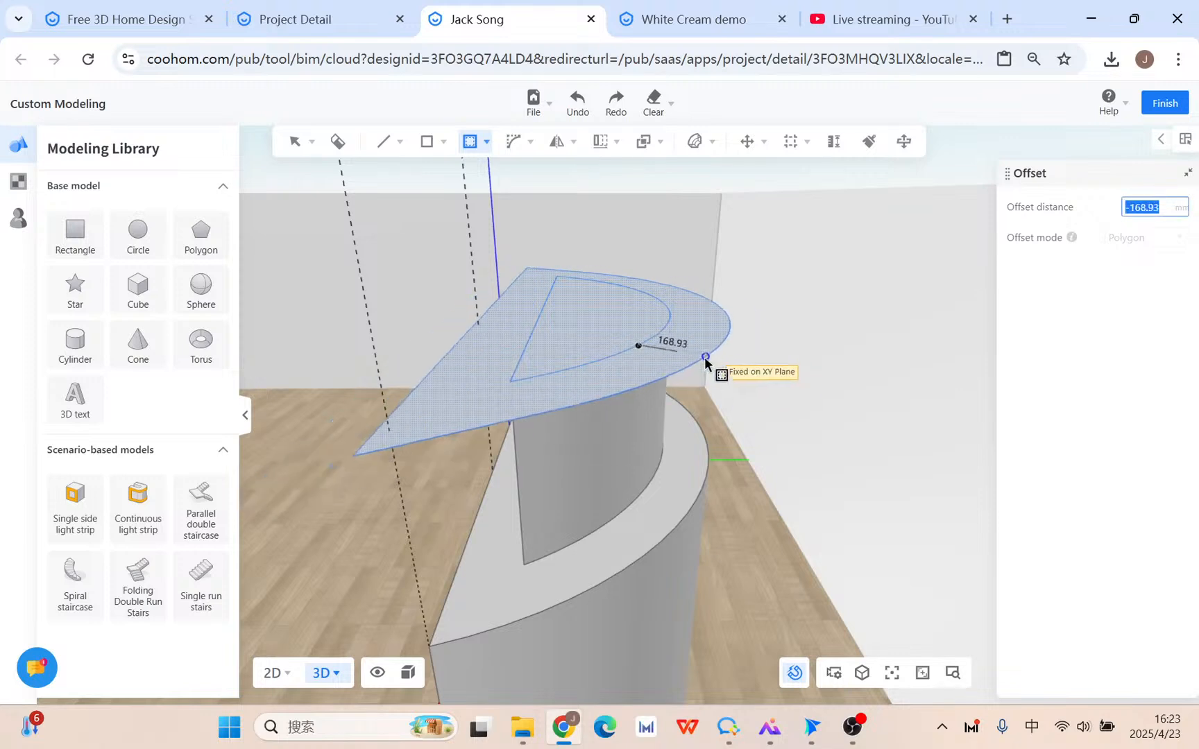
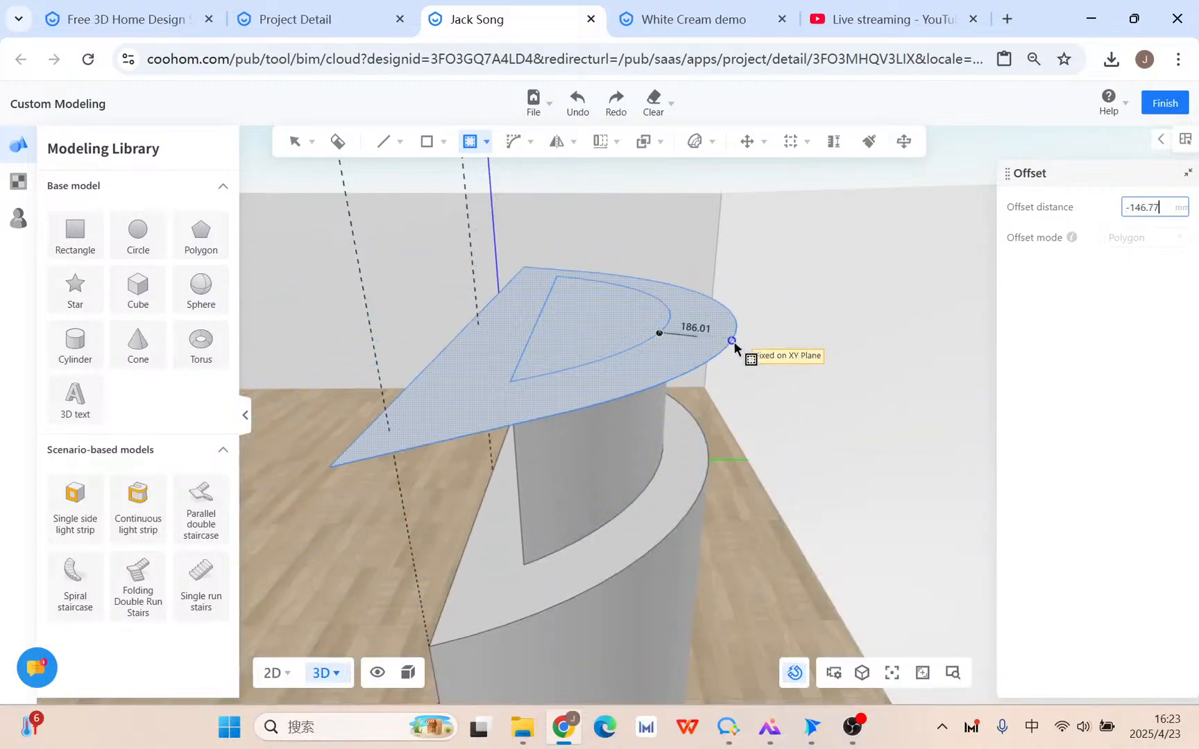
Apply the inward offset to the quarter-round face, giving it an inner outline.
{"action": "left_click", "coordinate": [734, 342]}
{"action": "key", "text": "Escape"}
{"action": "middle_click_drag", "start_coordinate": [749, 415], "coordinate": [684, 342]}
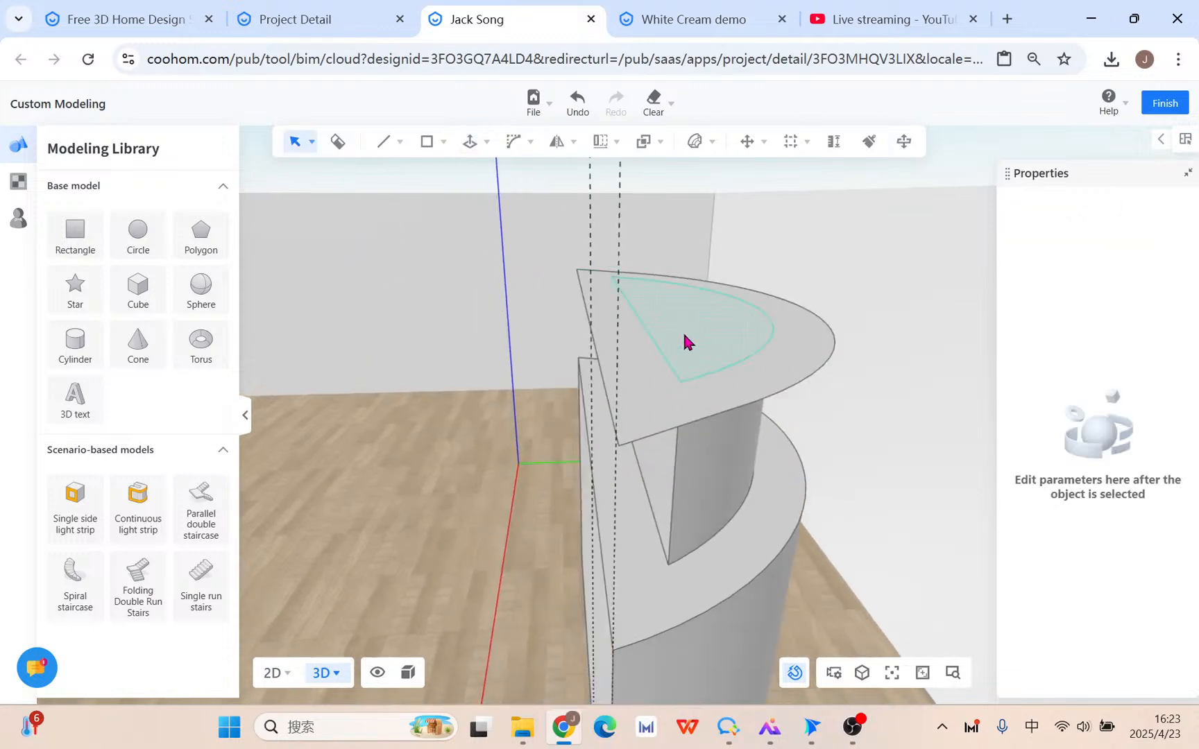
Select both the outer ring face and the inner fan-shaped face together.
{"action": "left_click", "coordinate": [650, 406]}
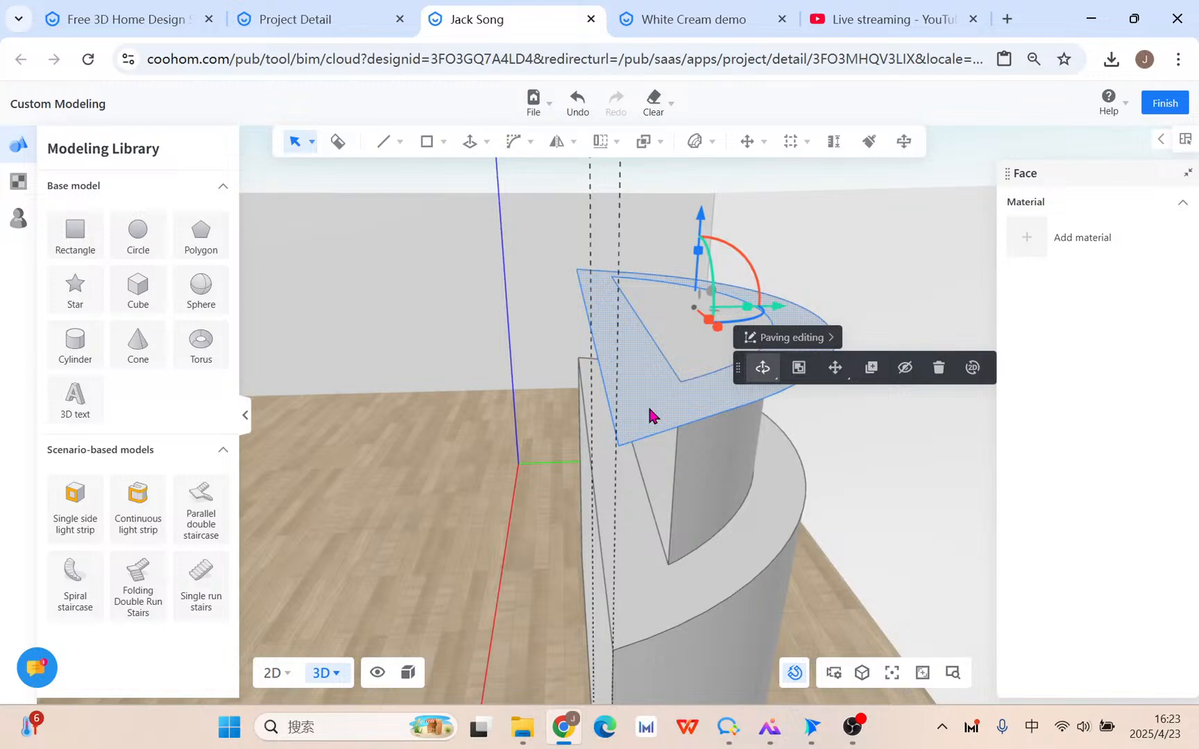
{"action": "left_click", "coordinate": [684, 347], "text": "shift"}
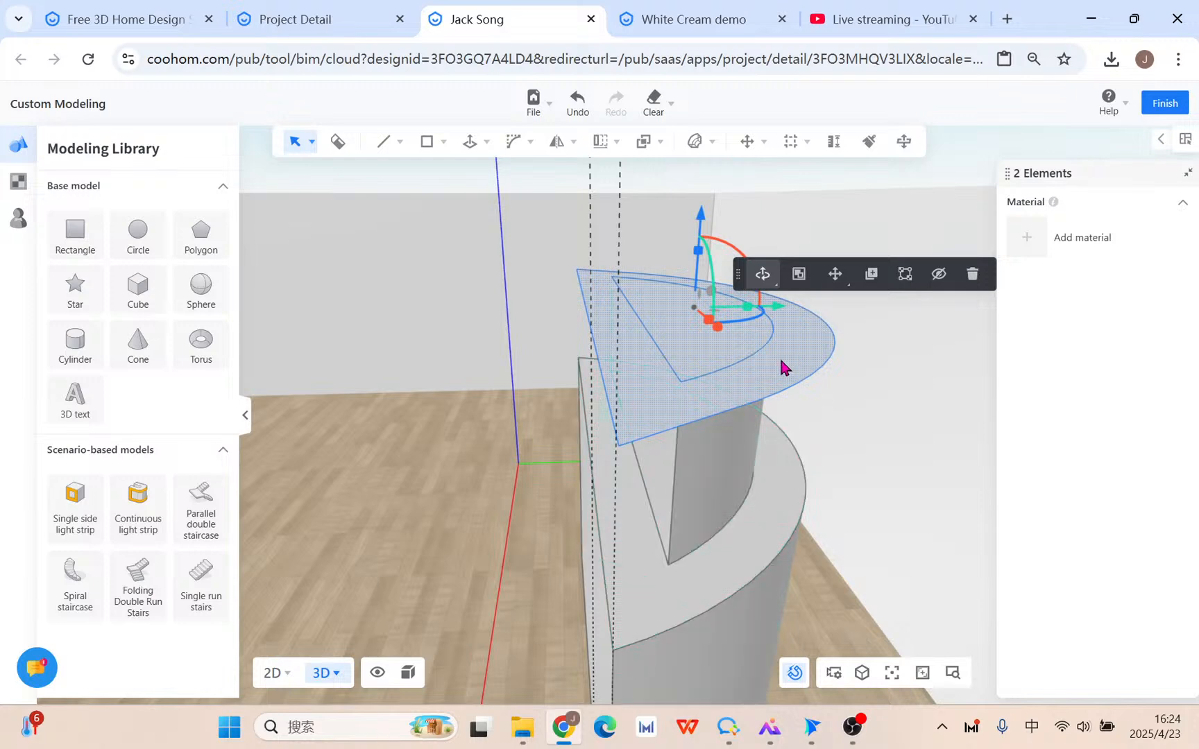
{"action": "left_click", "coordinate": [871, 401]}
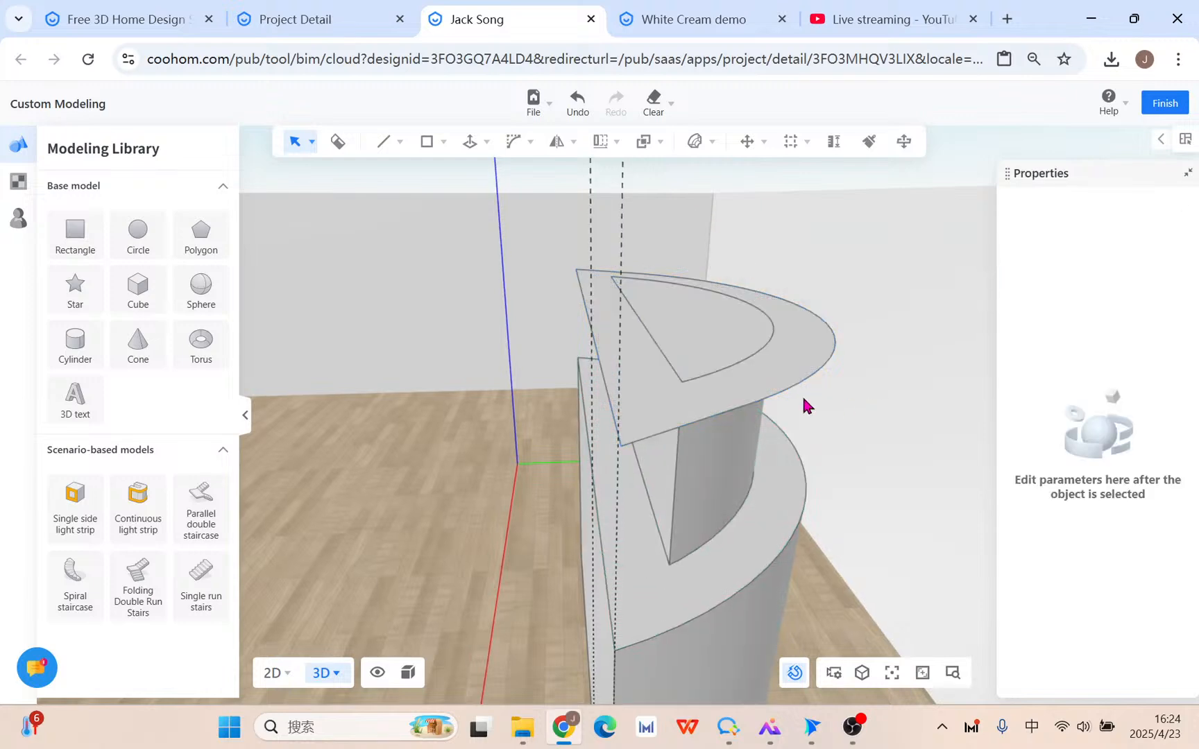
{"action": "left_click", "coordinate": [736, 395], "text": "shift"}
{"action": "left_click", "coordinate": [694, 353], "text": "shift"}
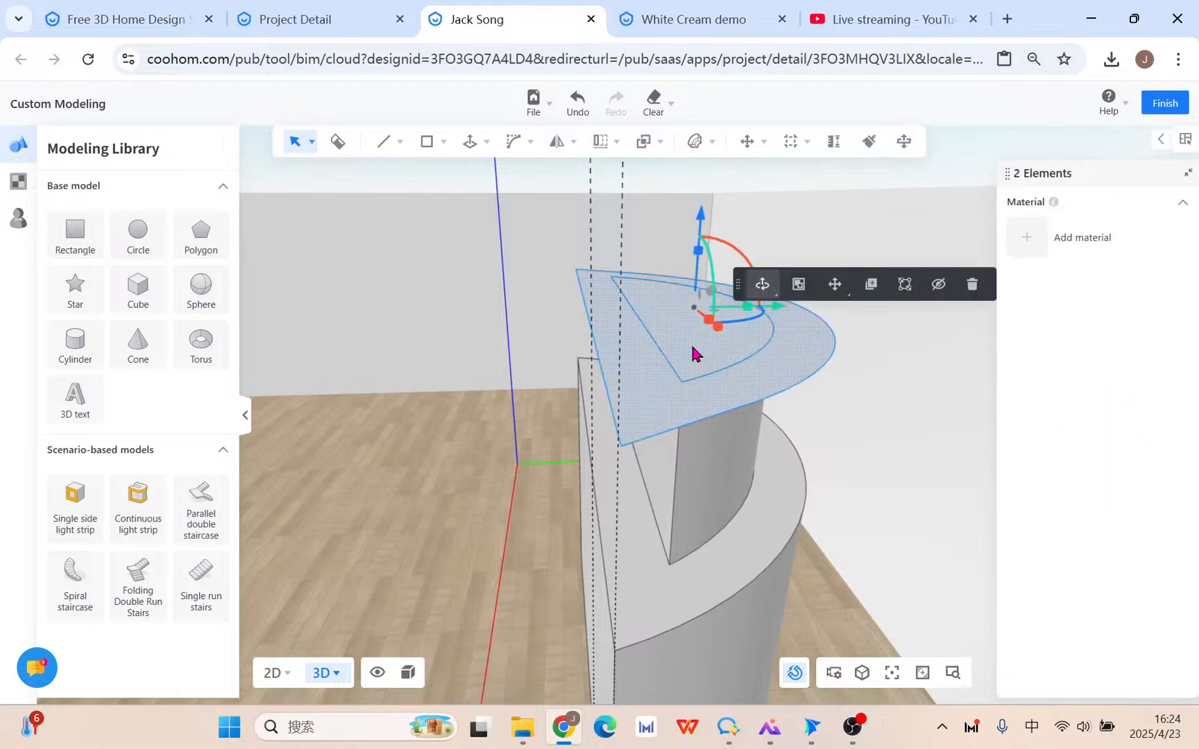
Push/Pull the two fan-shaped faces up 200 mm into a solid quarter-round block.
{"action": "mouse_move", "coordinate": [482, 150]}
{"action": "left_click", "coordinate": [471, 177]}
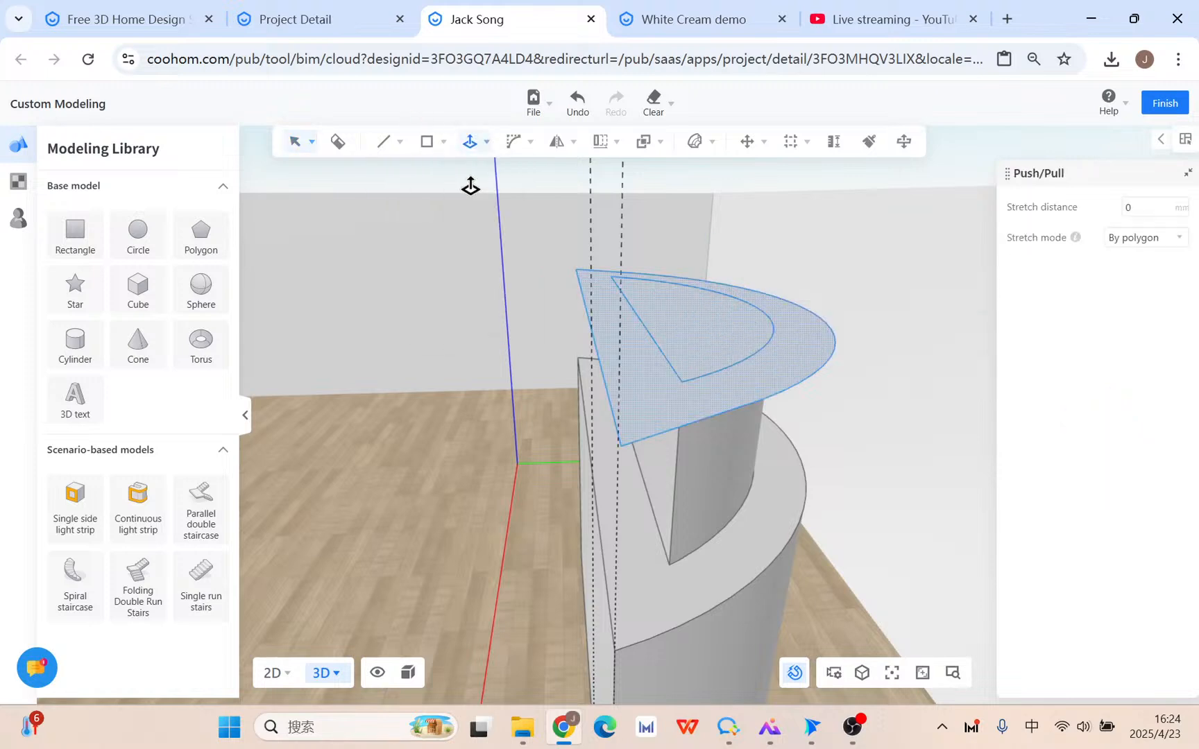
{"action": "left_click", "coordinate": [657, 414]}
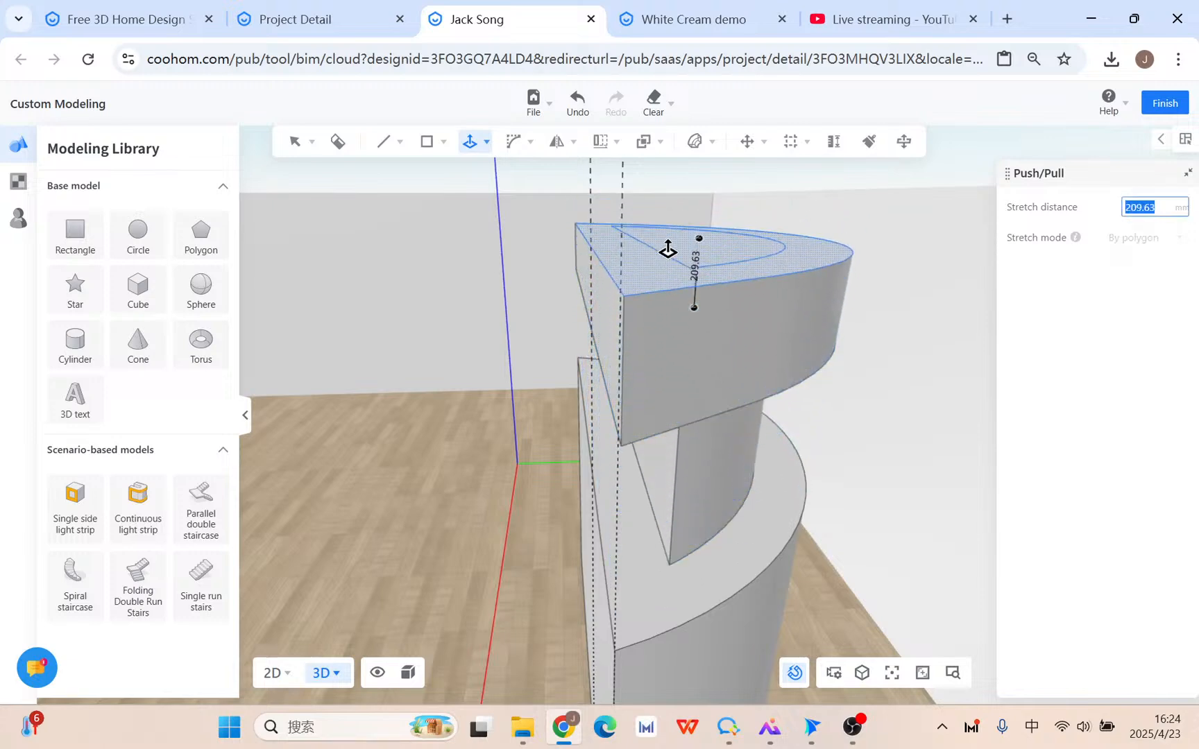
{"action": "type", "text": "200"}
{"action": "key", "text": "Return"}
{"action": "key", "text": "Escape"}
Copy the block's top faces 200 mm lower, then select the top rim face.
{"action": "right_click_drag", "start_coordinate": [863, 506], "coordinate": [894, 460]}
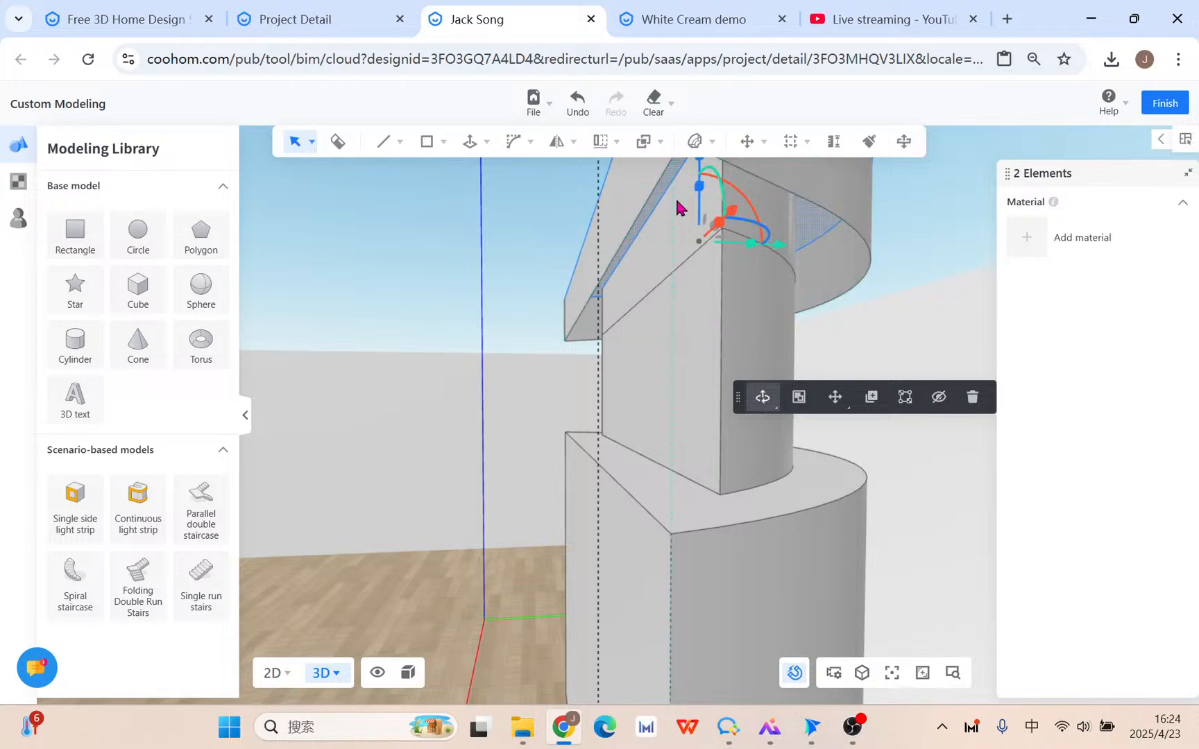
{"action": "right_click_drag", "start_coordinate": [673, 217], "coordinate": [814, 321]}
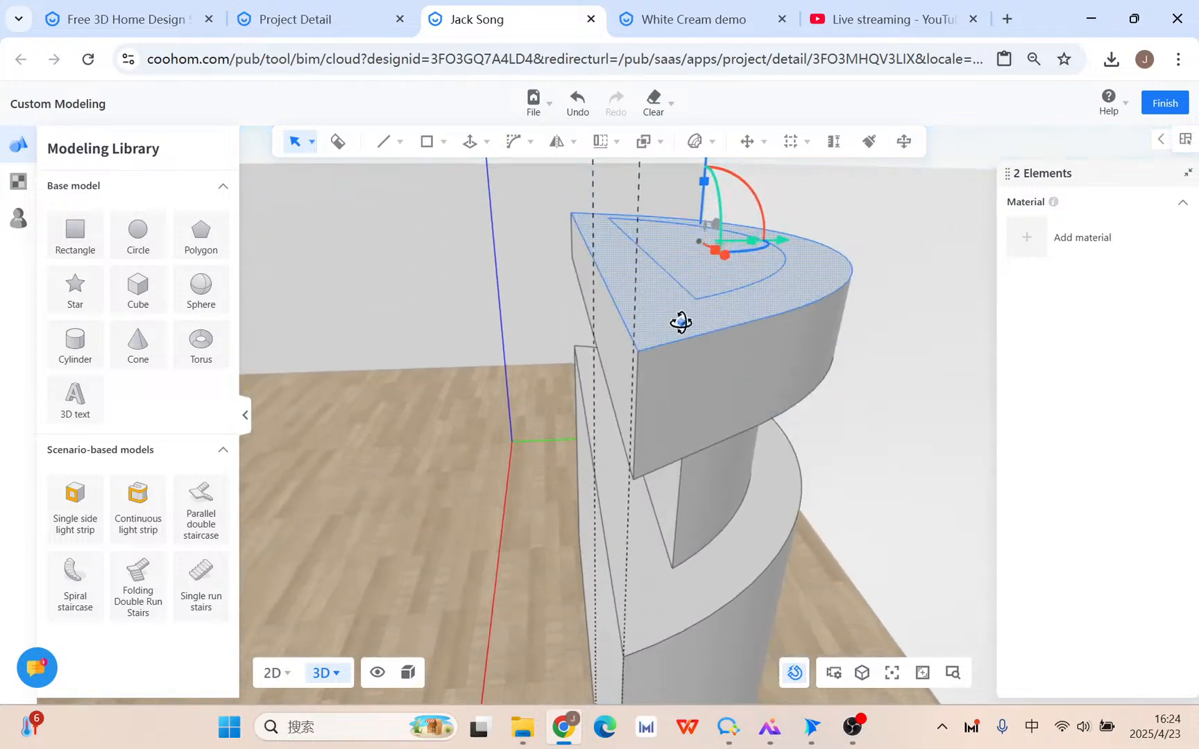
{"action": "left_click", "coordinate": [669, 318]}
{"action": "left_click", "coordinate": [882, 424]}
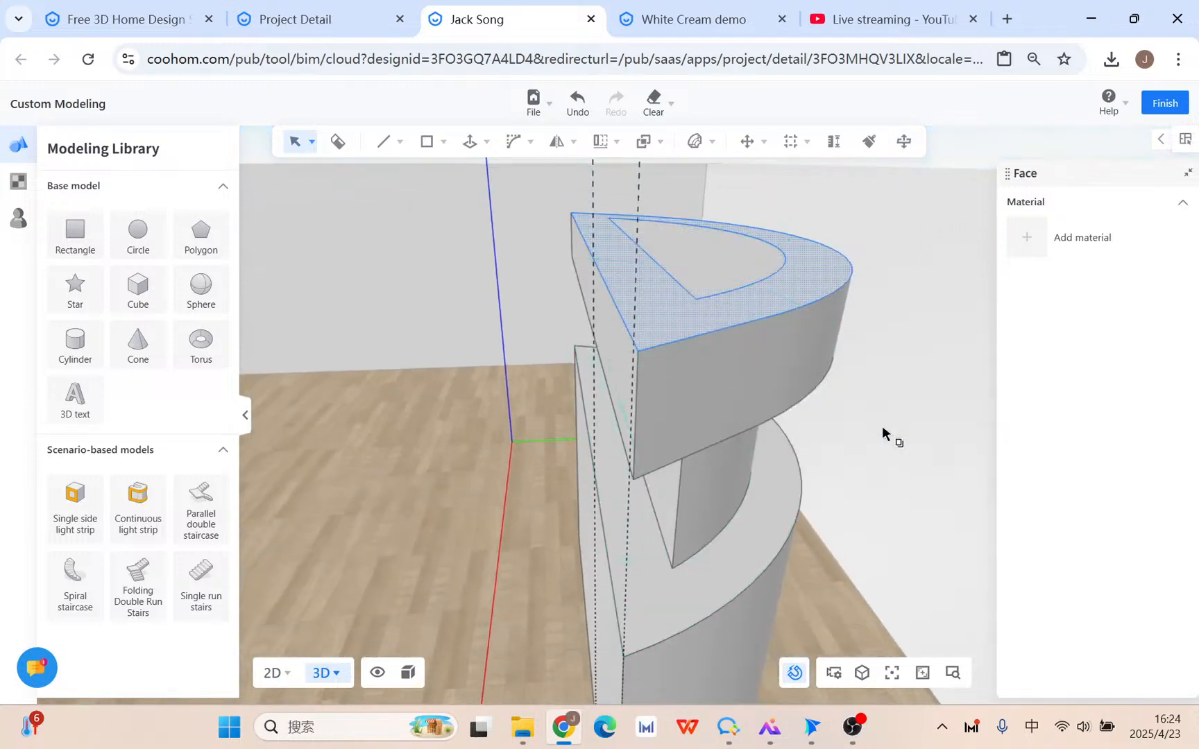
{"action": "left_click", "coordinate": [640, 353]}
{"action": "left_click", "coordinate": [637, 486]}
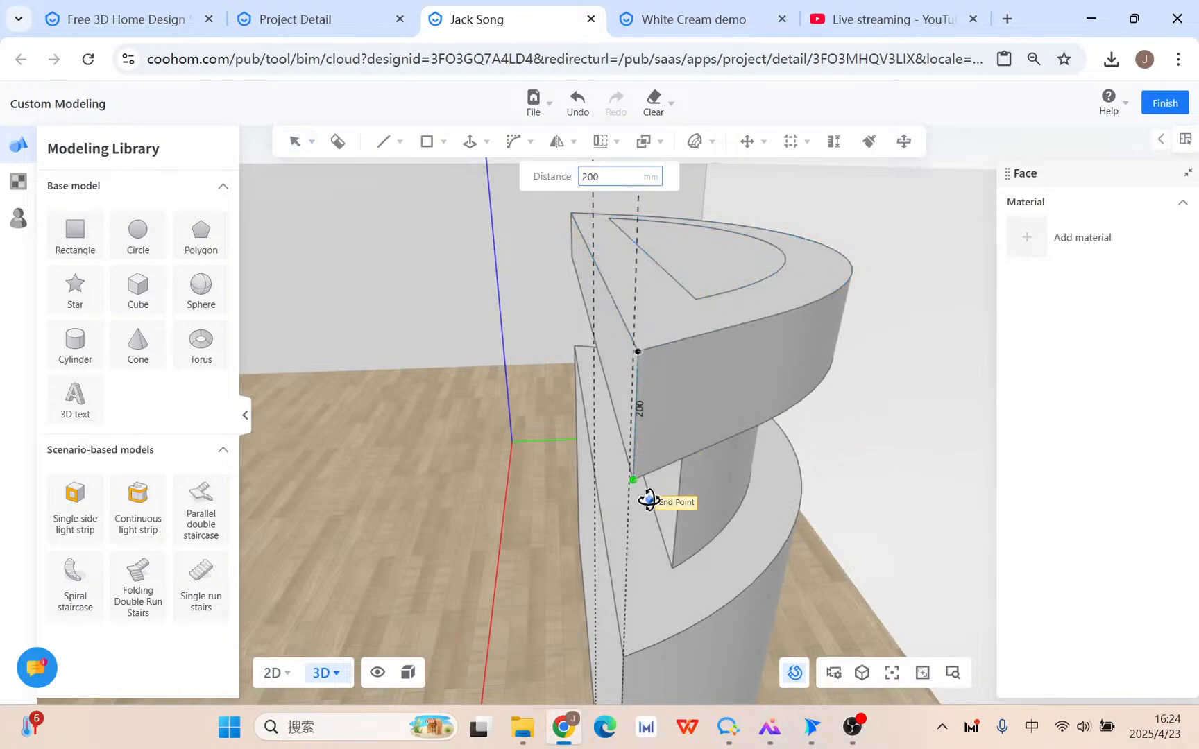
{"action": "right_click_drag", "start_coordinate": [639, 490], "coordinate": [733, 316]}
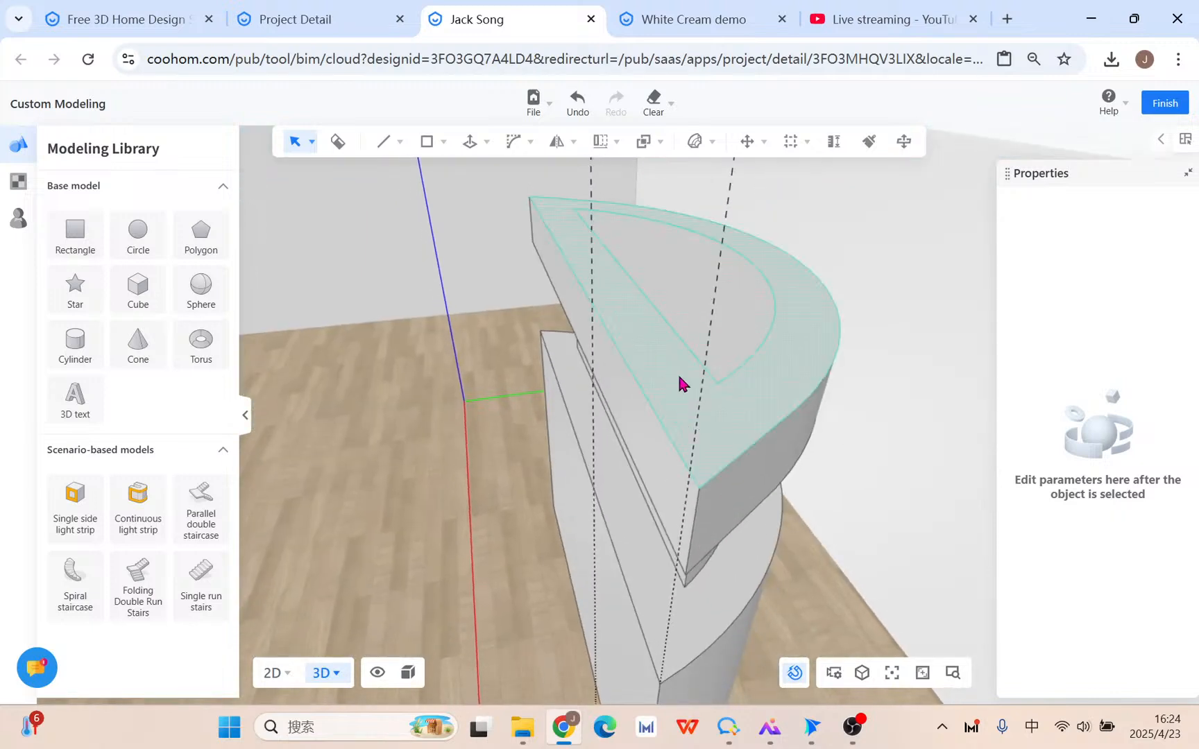
{"action": "left_click", "coordinate": [701, 437]}
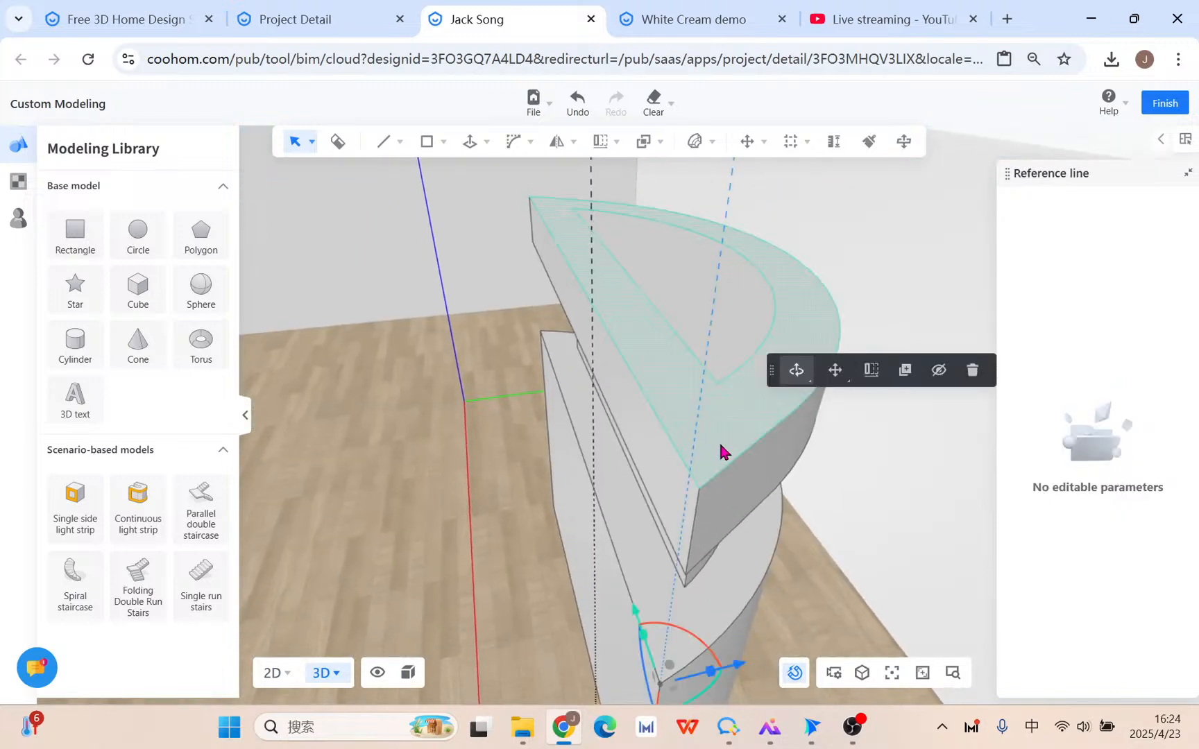
{"action": "left_click", "coordinate": [720, 456]}
Raise the rim face slightly, inspect it from the side, then undo the change.
{"action": "left_click_drag", "start_coordinate": [693, 178], "coordinate": [695, 157]}
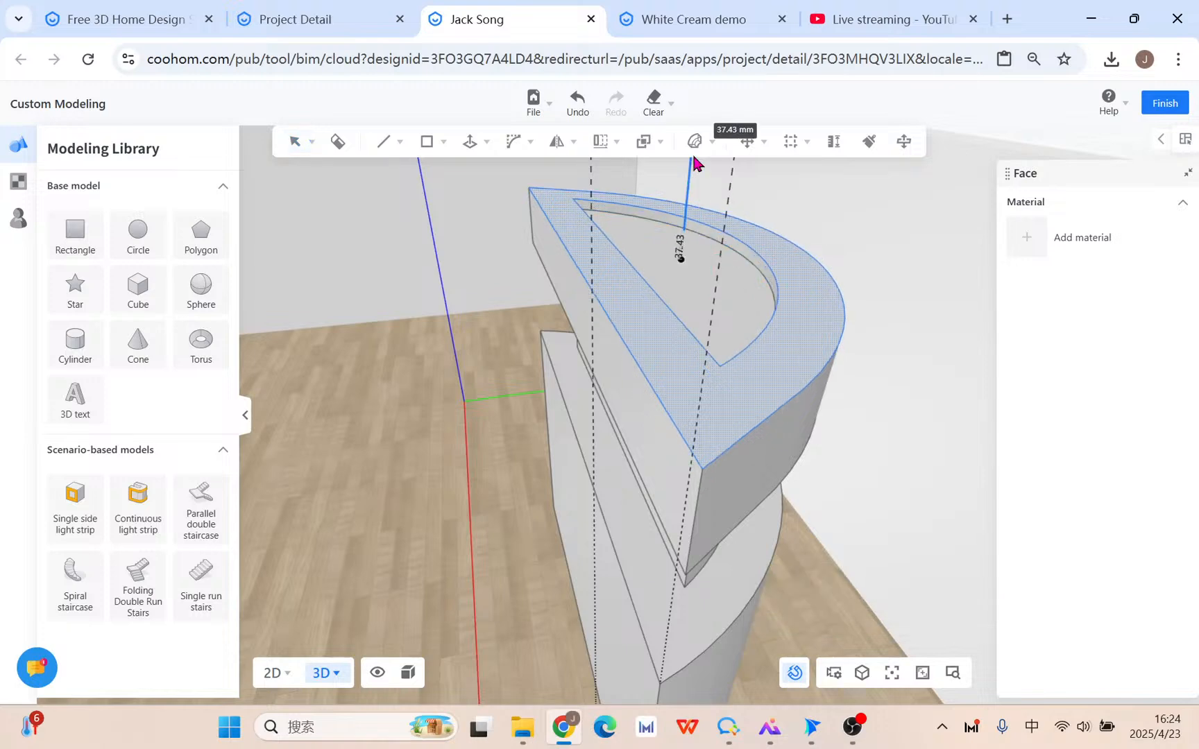
{"action": "right_click_drag", "start_coordinate": [833, 444], "coordinate": [836, 572]}
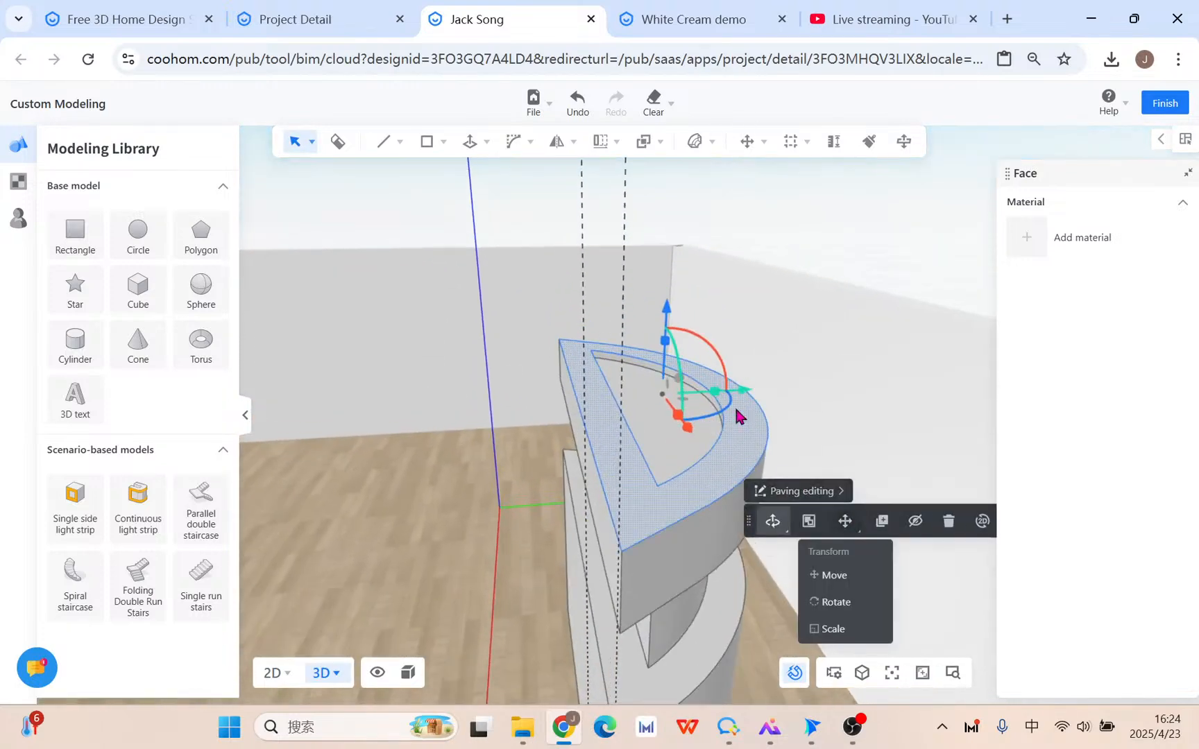
{"action": "mouse_move", "coordinate": [773, 522]}
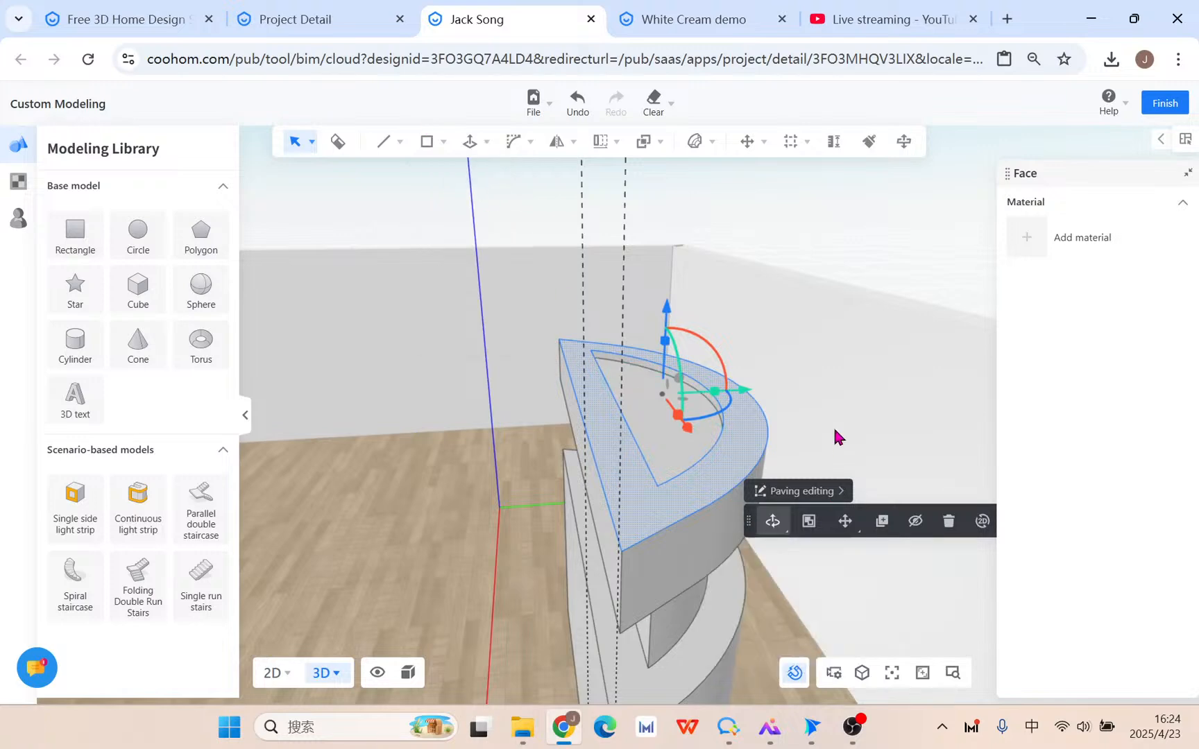
{"action": "right_click_drag", "start_coordinate": [833, 425], "coordinate": [666, 460]}
{"action": "left_click", "coordinate": [668, 420]}
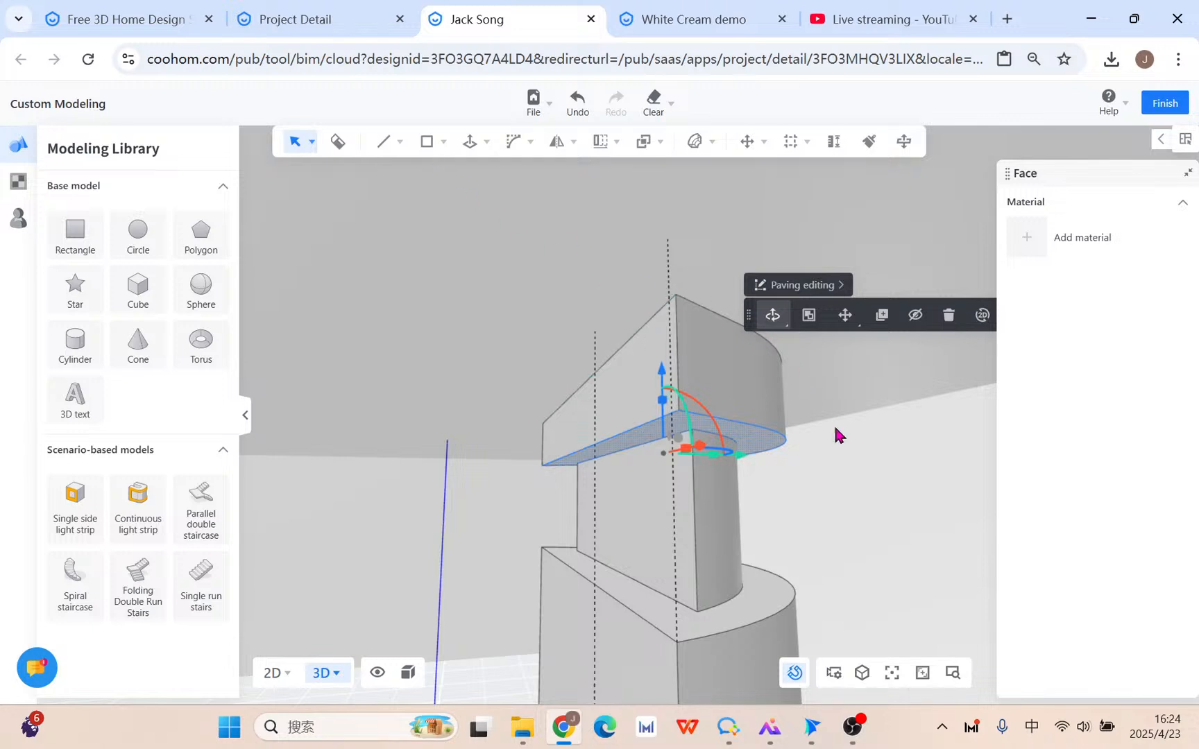
{"action": "mouse_move", "coordinate": [871, 469]}
{"action": "middle_mouse_down"}
{"action": "mouse_move", "coordinate": [870, 517]}
{"action": "mouse_move", "coordinate": [868, 483]}
{"action": "middle_mouse_up"}
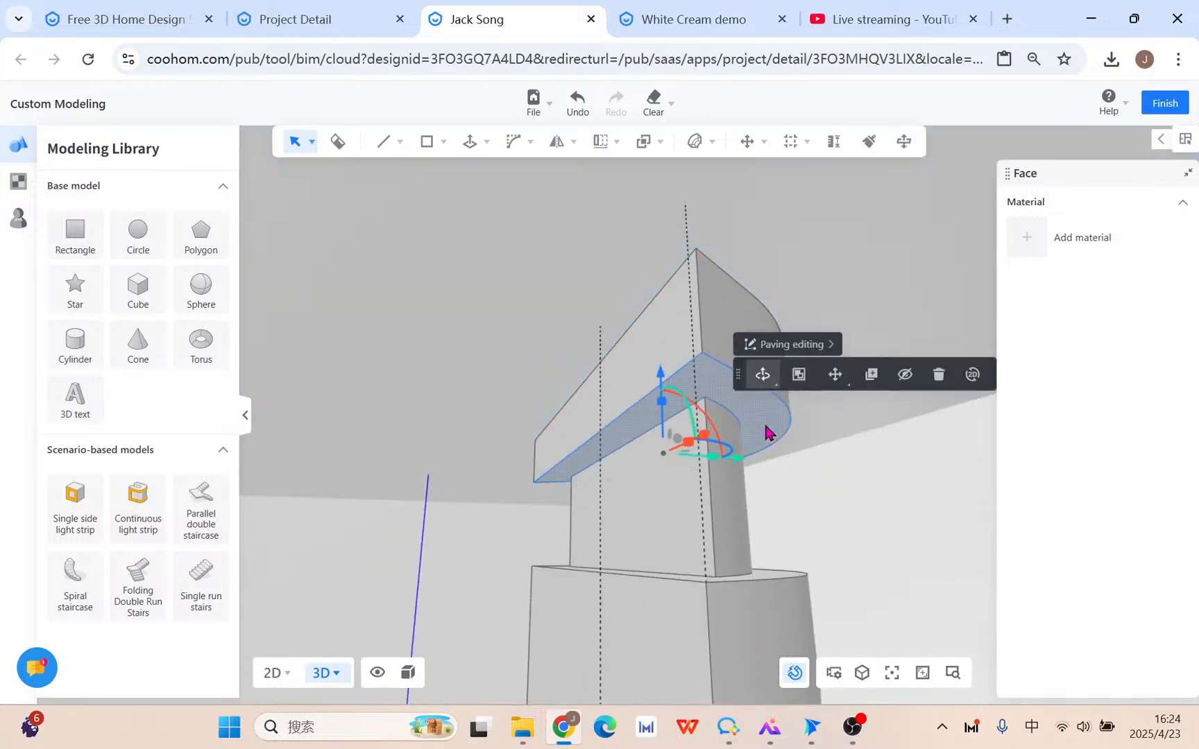
{"action": "left_click", "coordinate": [568, 114]}
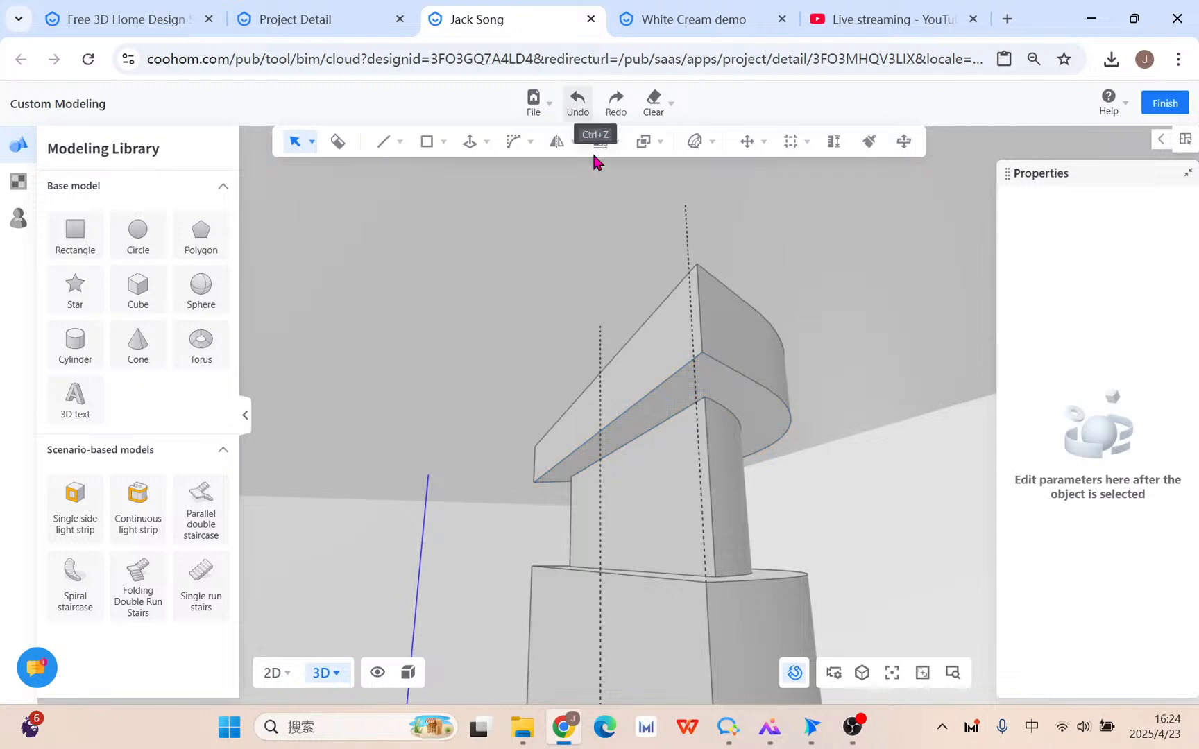
Draw a trial straight line on the model edge, then cancel it.
{"action": "left_click", "coordinate": [394, 140]}
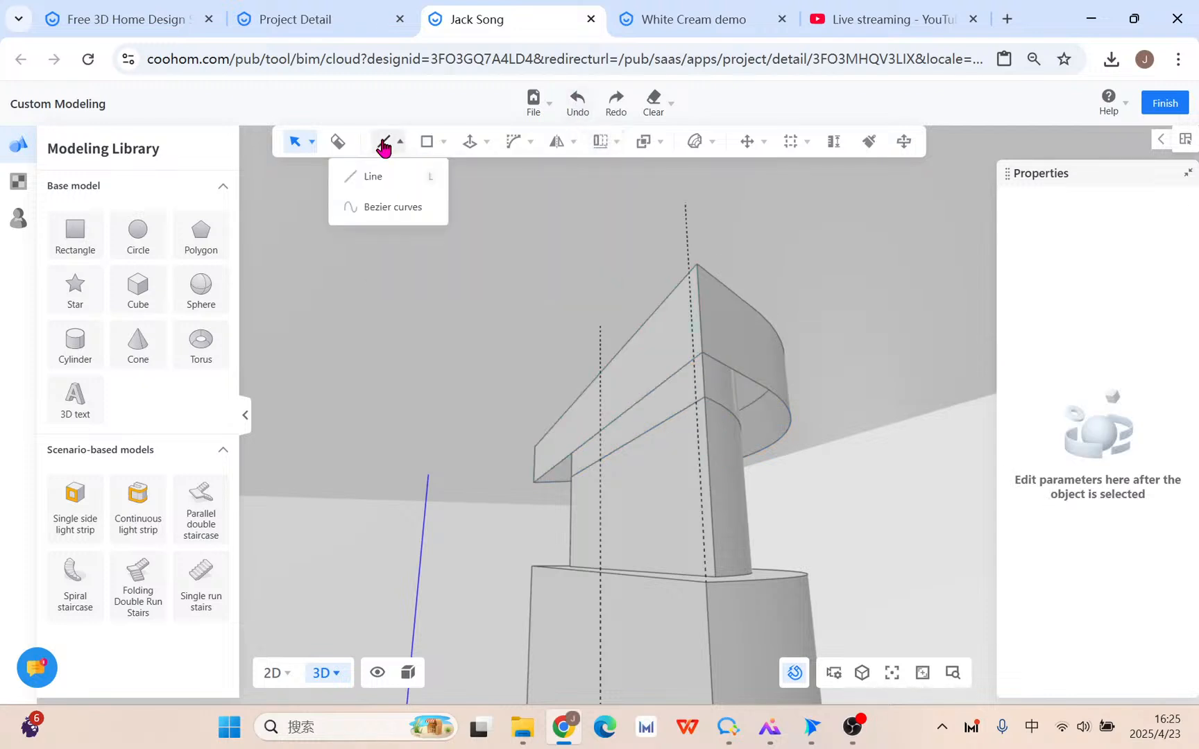
{"action": "left_click", "coordinate": [354, 177]}
{"action": "left_click", "coordinate": [673, 375]}
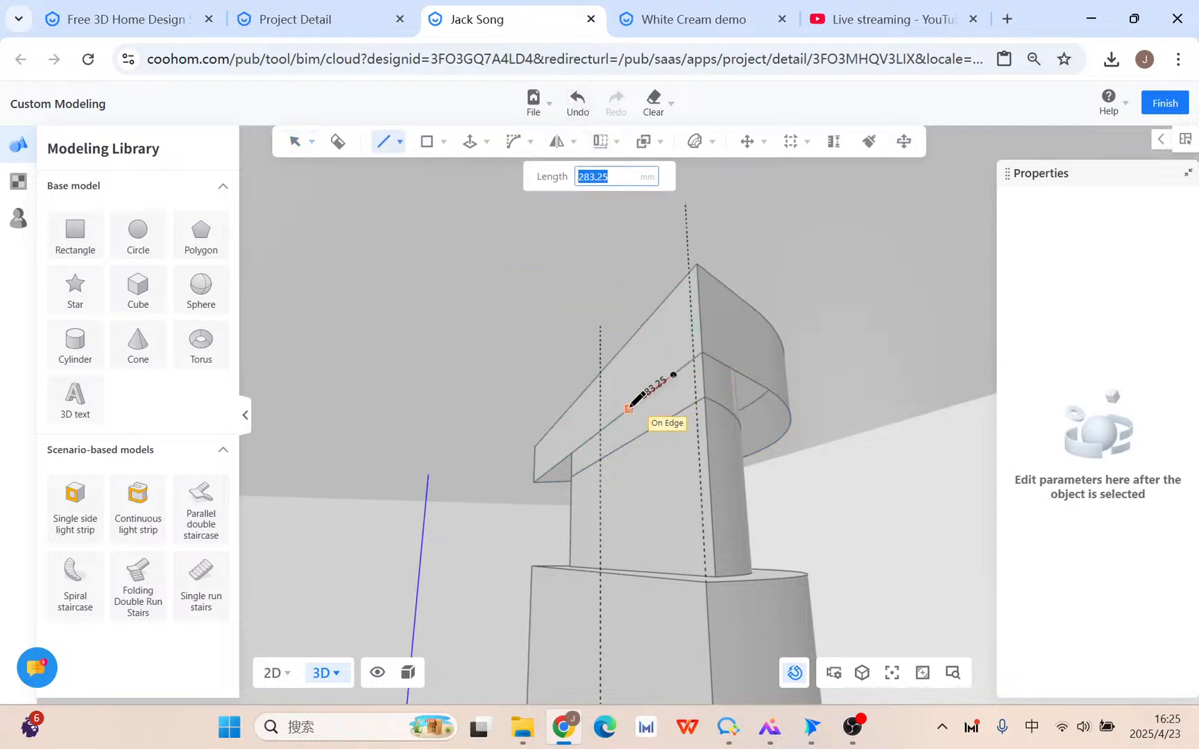
{"action": "left_click", "coordinate": [629, 409]}
{"action": "key", "text": "Escape"}
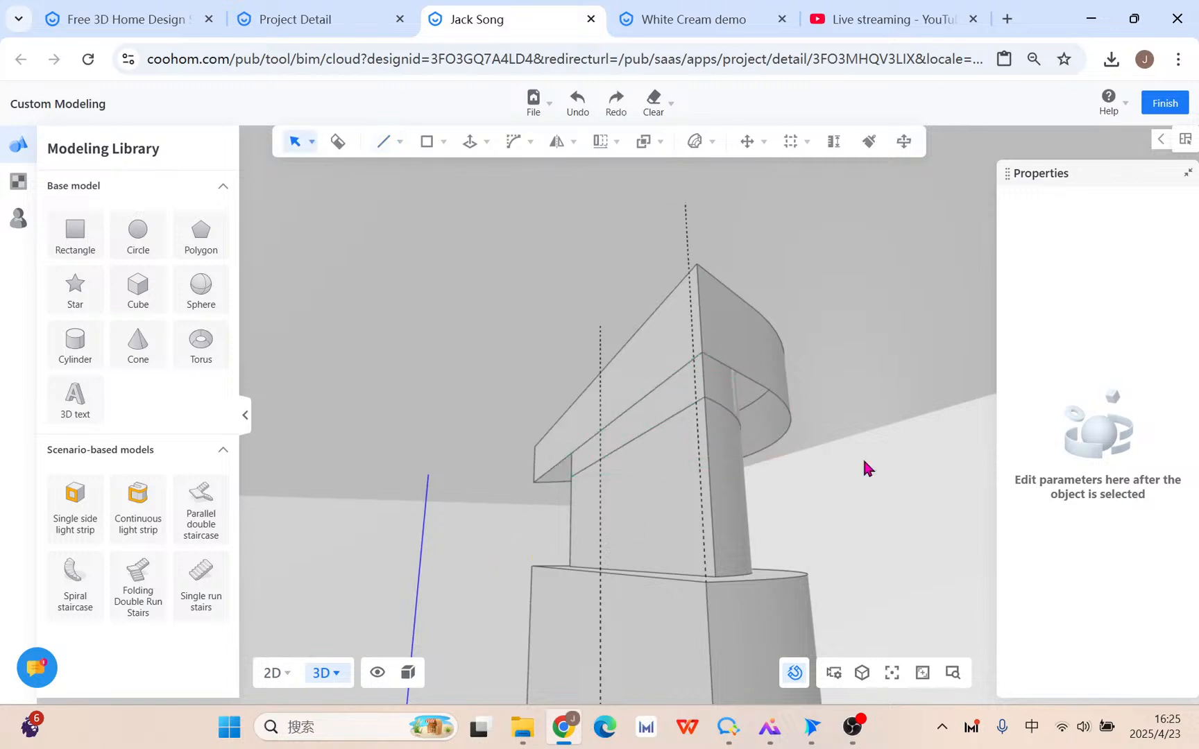
{"action": "right_click_drag", "start_coordinate": [824, 415], "coordinate": [800, 460]}
Copy the top face 200 mm higher, then window-select the whole quarter-round model.
{"action": "scroll", "coordinate": [737, 495], "scroll_direction": "down", "scroll_amount": 2}
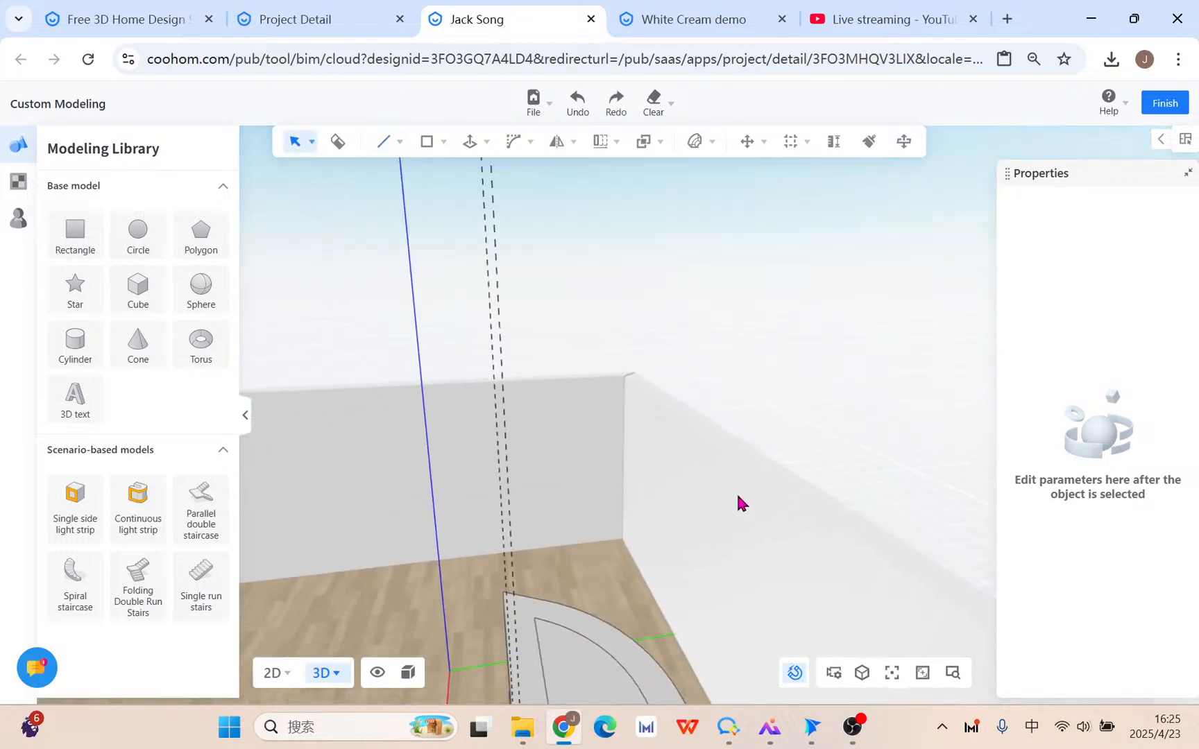
{"action": "left_click", "coordinate": [655, 517]}
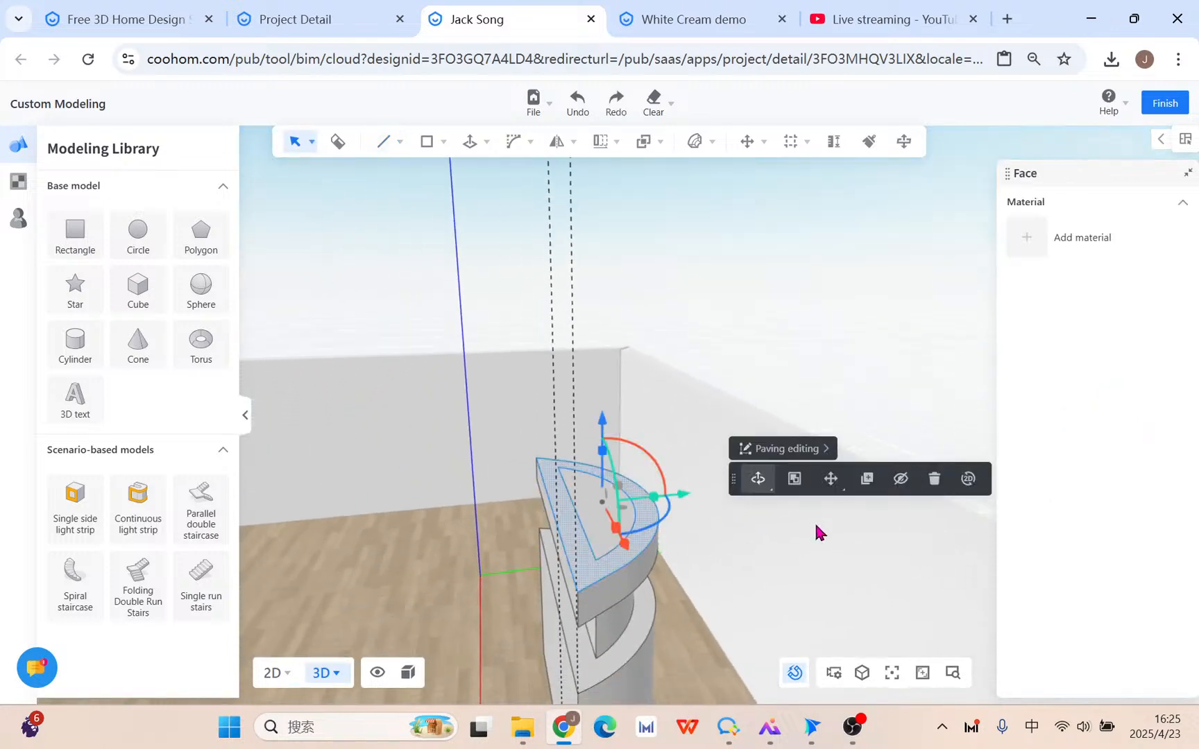
{"action": "left_click", "coordinate": [866, 480]}
{"action": "left_click", "coordinate": [572, 592]}
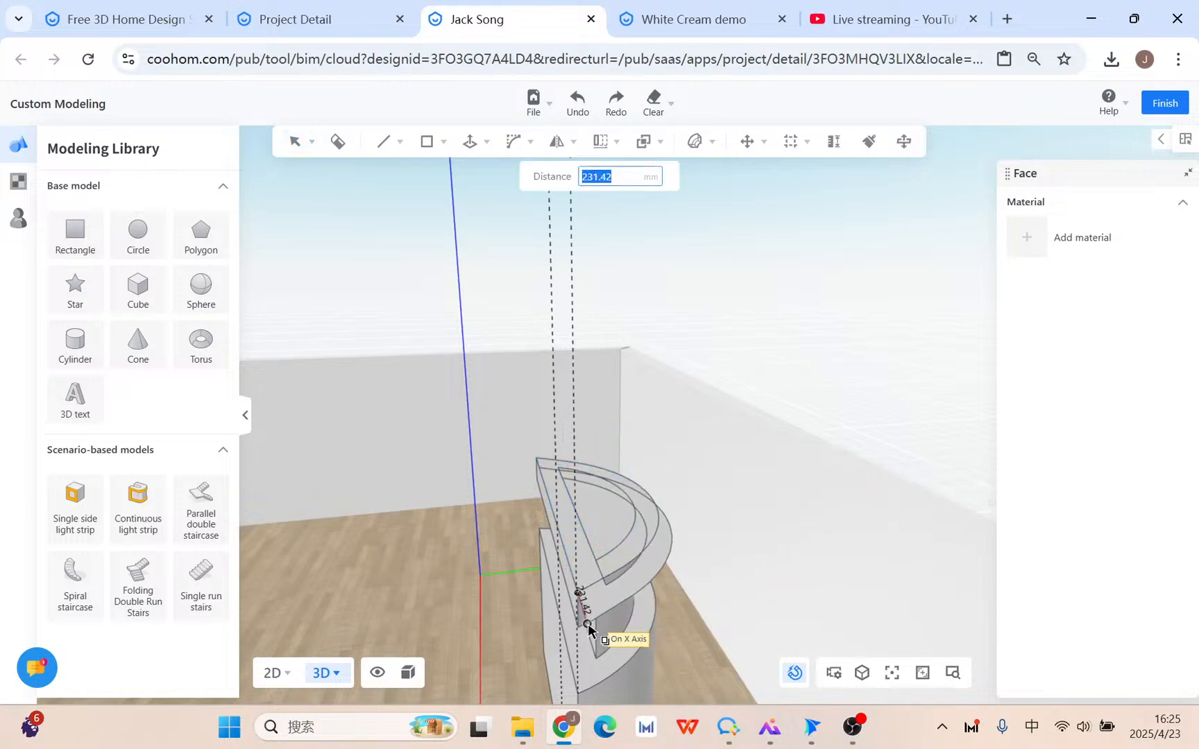
{"action": "right_click_drag", "start_coordinate": [621, 623], "coordinate": [641, 591]}
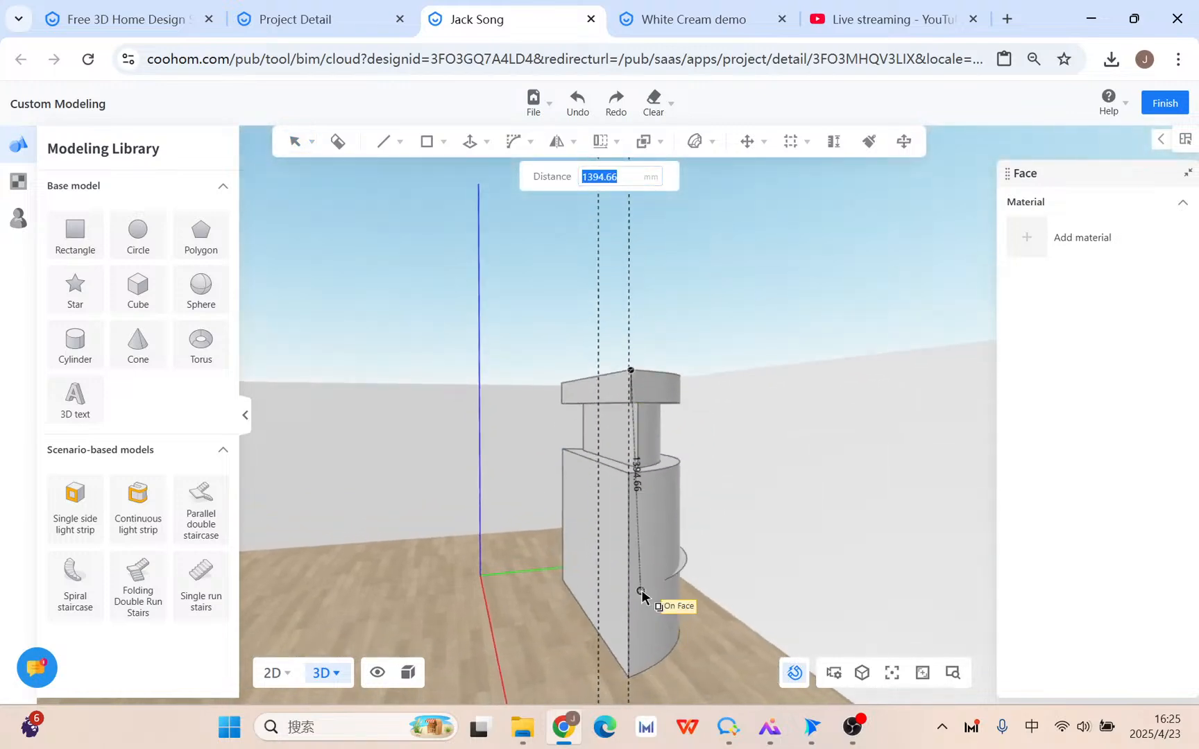
{"action": "left_click", "coordinate": [639, 409]}
{"action": "right_click_drag", "start_coordinate": [645, 415], "coordinate": [867, 543]}
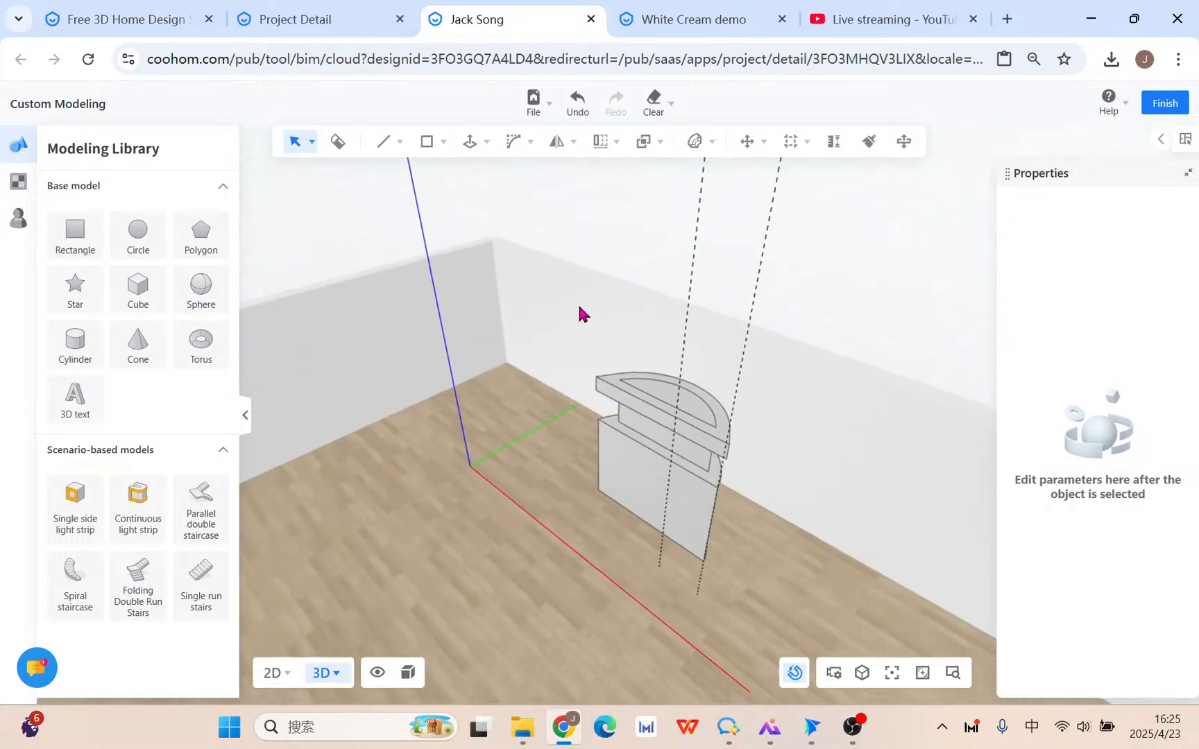
{"action": "left_click_drag", "start_coordinate": [525, 311], "coordinate": [786, 630]}
Delete the quarter-round model and draw a door-sized rectangle, about 967 × 1892 mm, on the wall.
{"action": "key", "text": "Delete"}
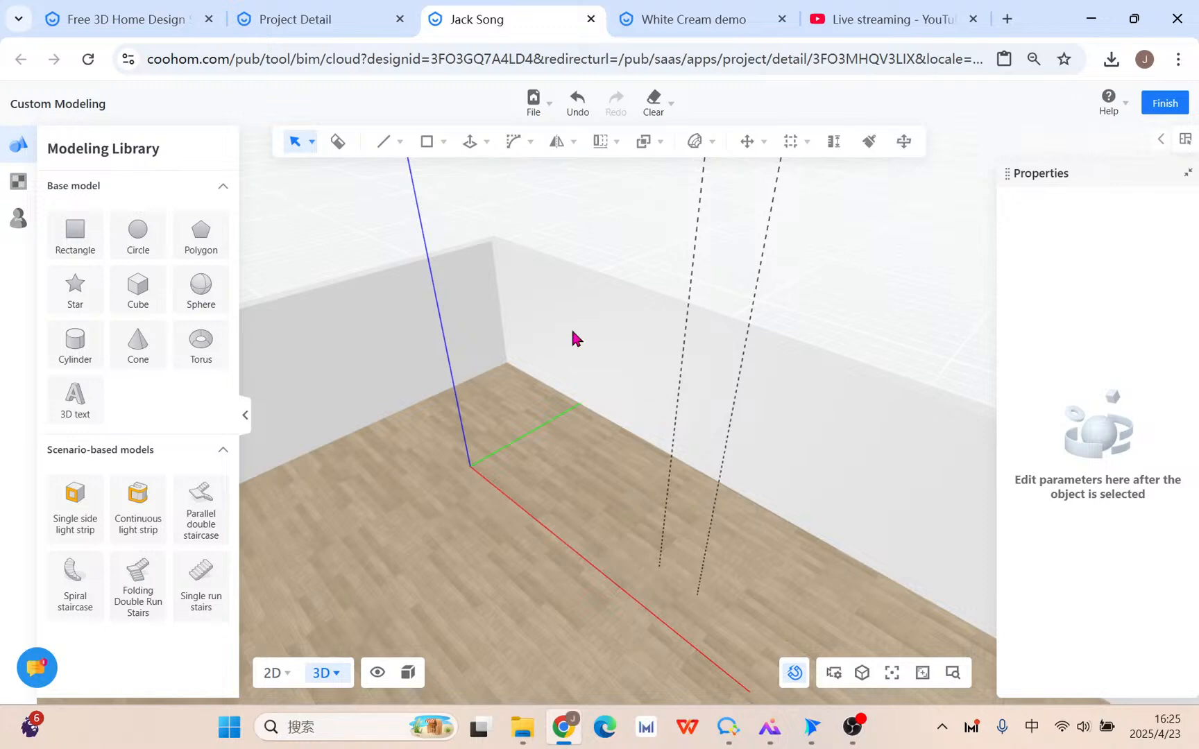
{"action": "left_click", "coordinate": [442, 142]}
{"action": "left_click", "coordinate": [428, 173]}
{"action": "right_click_drag", "start_coordinate": [798, 513], "coordinate": [857, 454]}
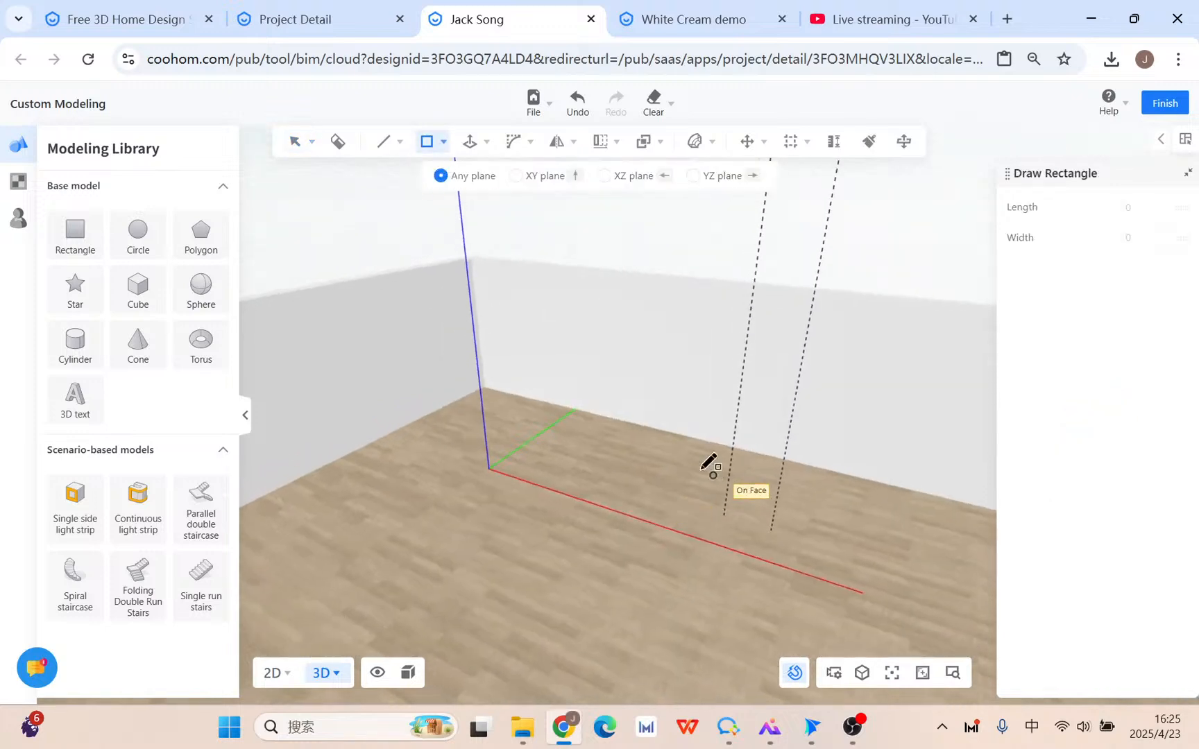
{"action": "right_click_drag", "start_coordinate": [636, 444], "coordinate": [815, 468]}
{"action": "mouse_move", "coordinate": [321, 473]}
{"action": "right_mouse_down"}
{"action": "mouse_move", "coordinate": [497, 461]}
{"action": "mouse_move", "coordinate": [343, 460]}
{"action": "mouse_move", "coordinate": [468, 466]}
{"action": "right_mouse_up"}
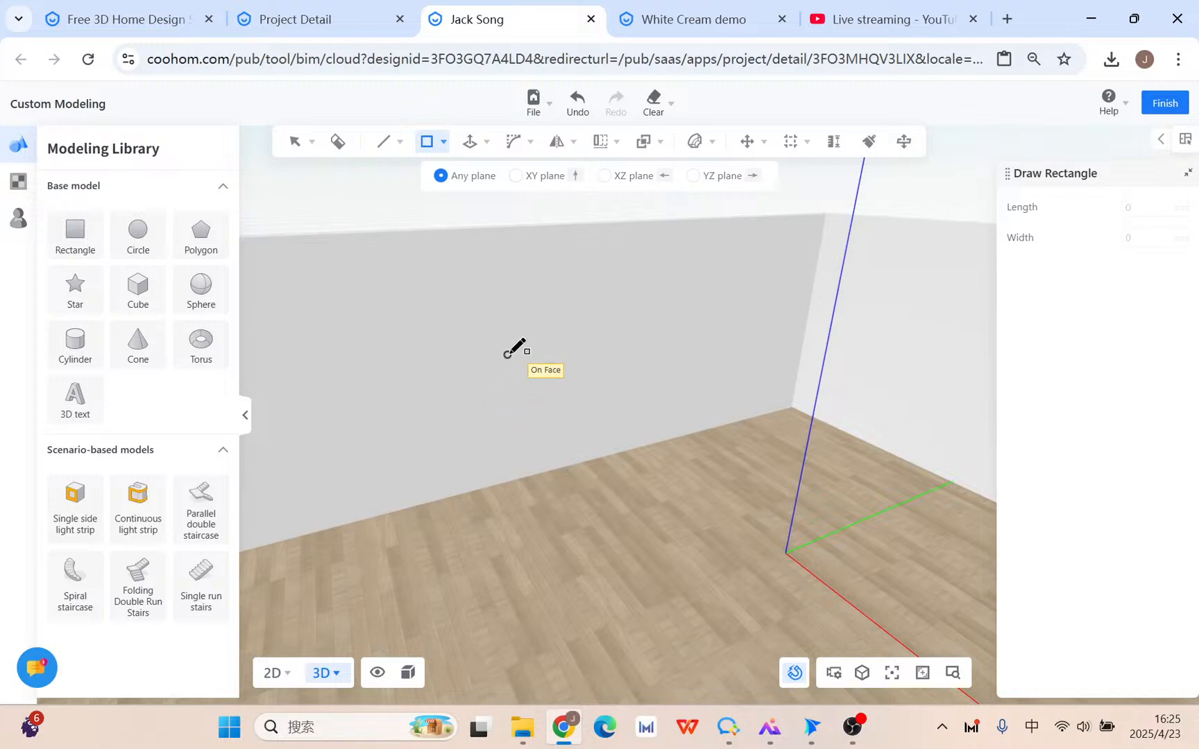
{"action": "left_click", "coordinate": [507, 317]}
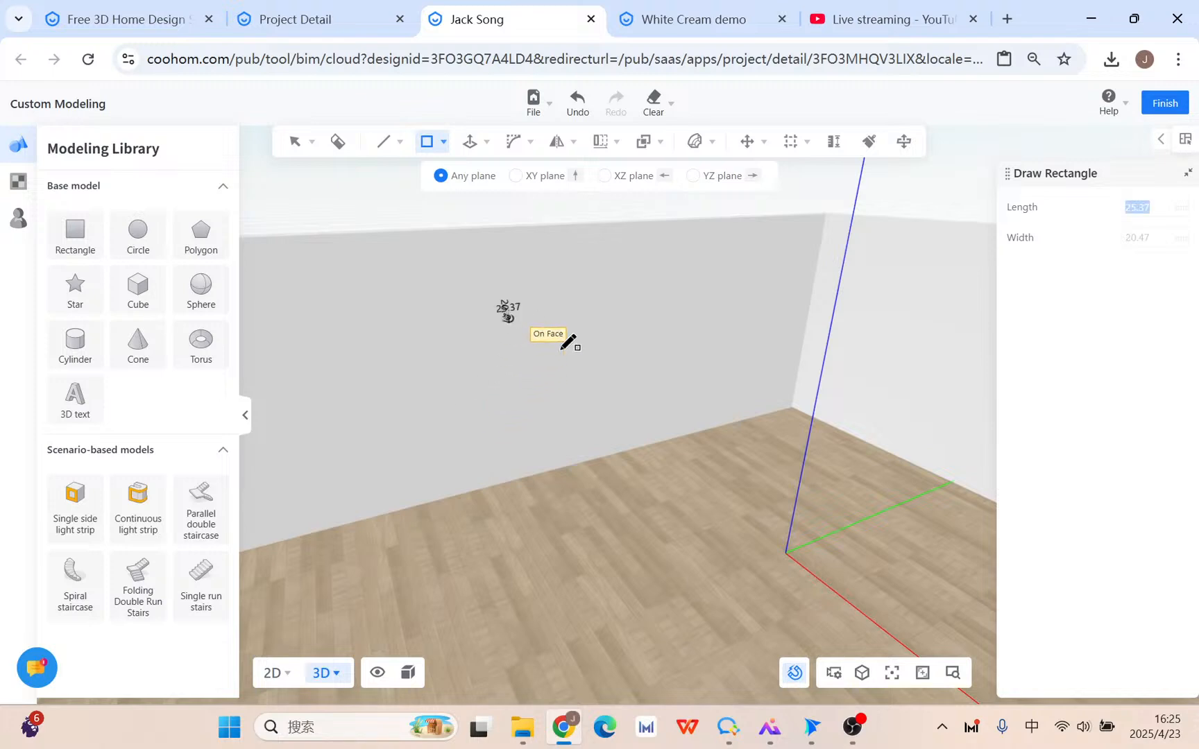
{"action": "left_click", "coordinate": [595, 458]}
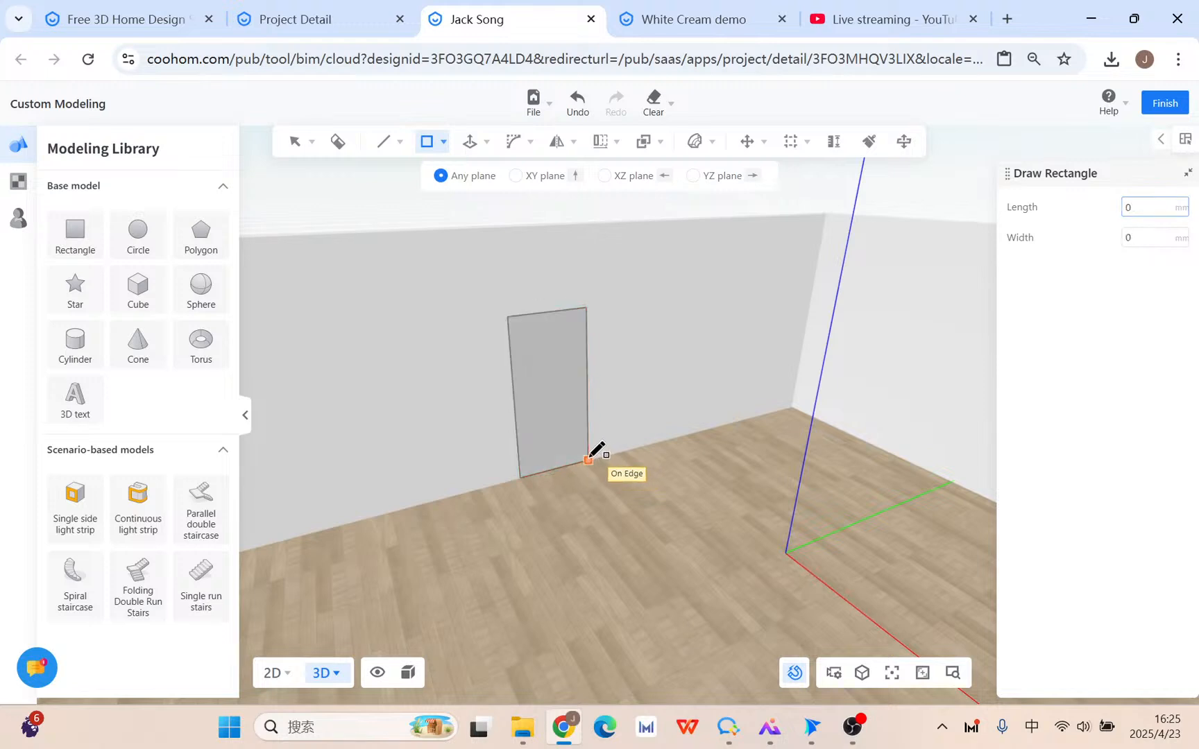
{"action": "scroll", "coordinate": [533, 329], "scroll_direction": "up", "scroll_amount": 2}
{"action": "key", "text": "Escape"}
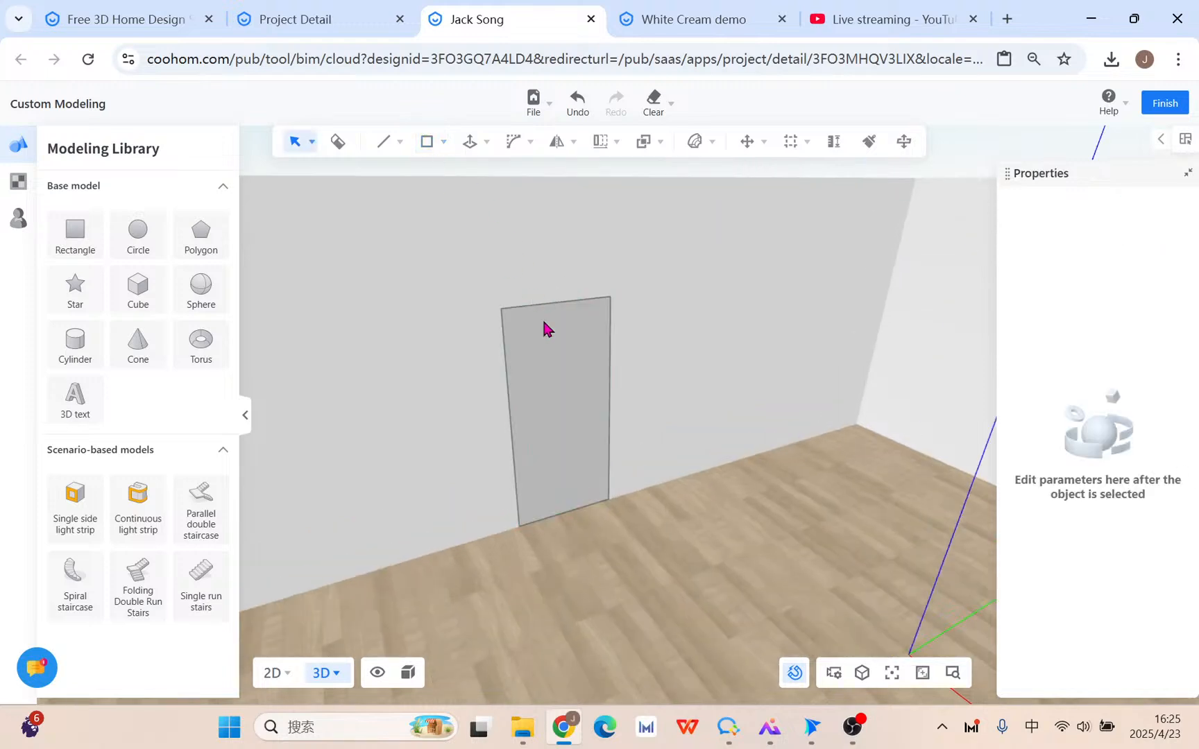
Start another rectangle, cancel it, and zoom in toward the door panel.
{"action": "mouse_move", "coordinate": [429, 146]}
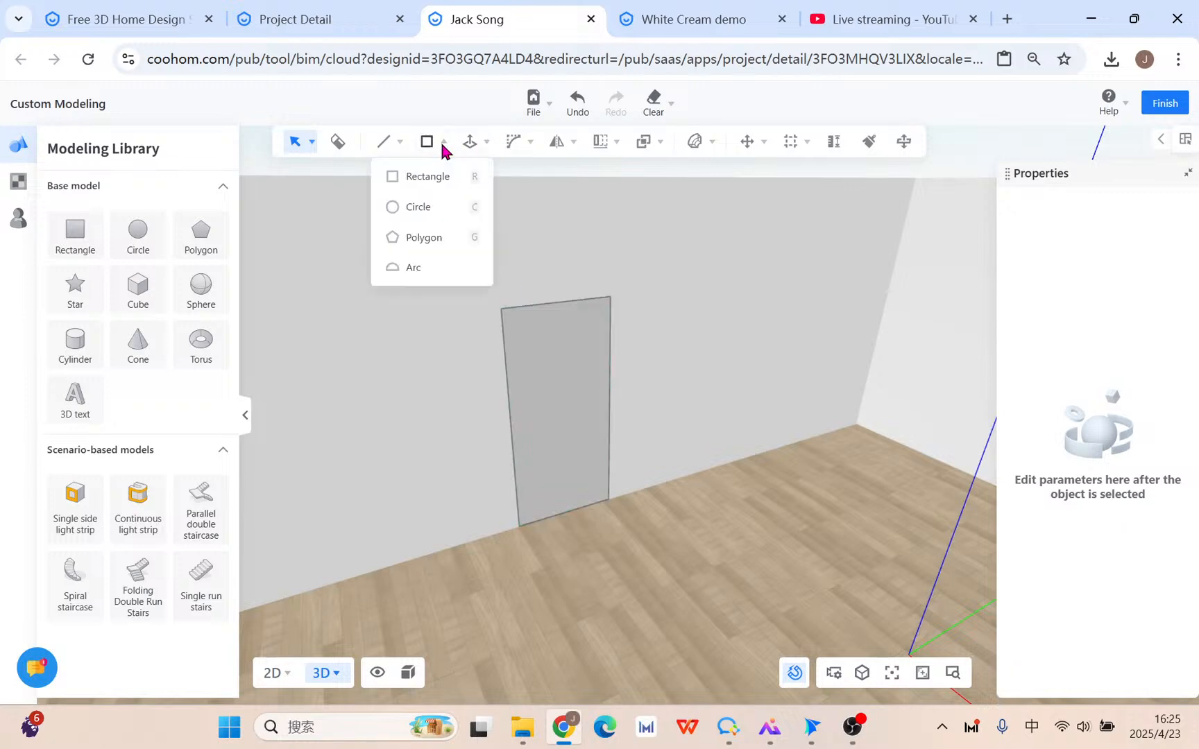
{"action": "left_click", "coordinate": [427, 177]}
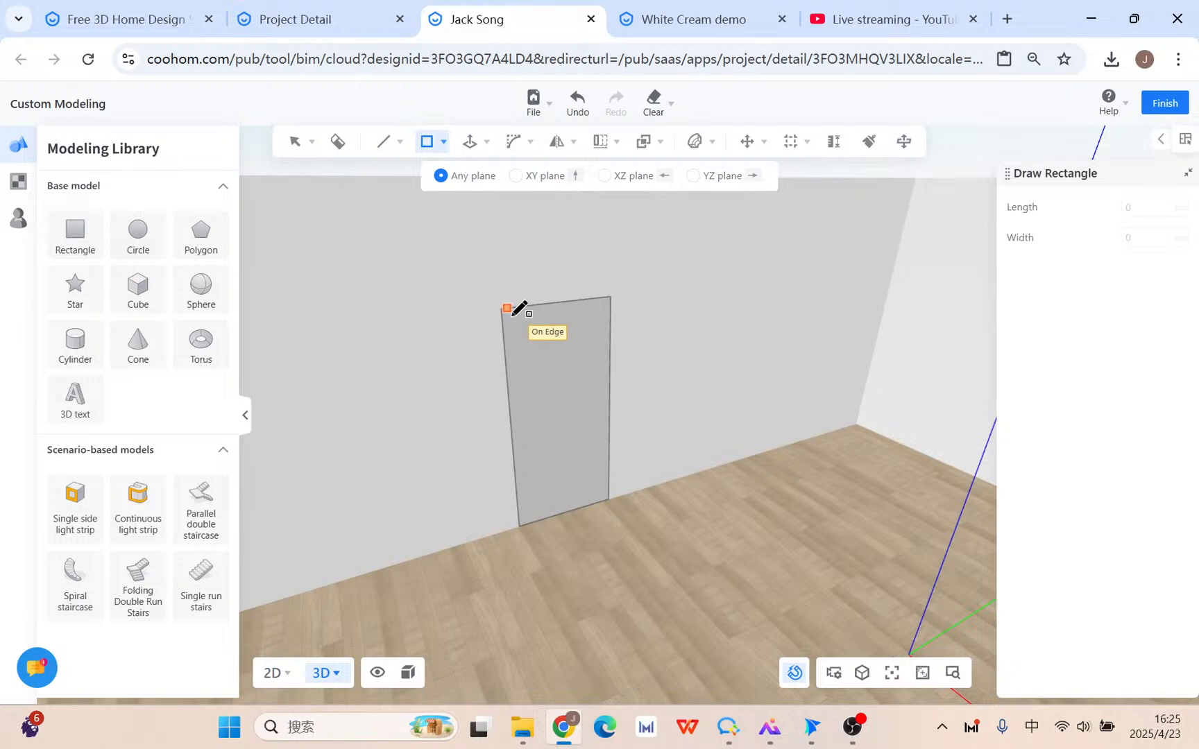
{"action": "key", "text": "Escape"}
{"action": "scroll", "coordinate": [590, 406], "scroll_direction": "up", "scroll_amount": 1}
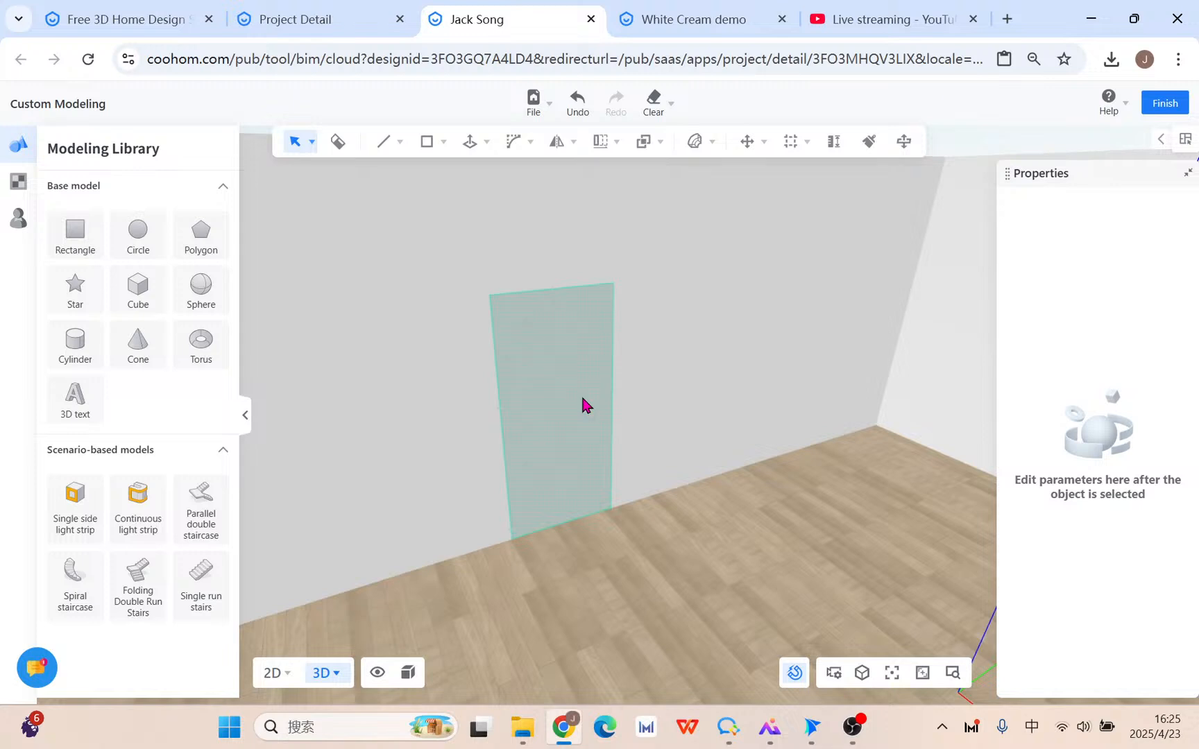
{"action": "scroll", "coordinate": [583, 406], "scroll_direction": "up", "scroll_amount": 1}
Offset the door rectangle's outline 2 mm inward to form a thin border.
{"action": "mouse_move", "coordinate": [433, 151]}
{"action": "mouse_move", "coordinate": [469, 146]}
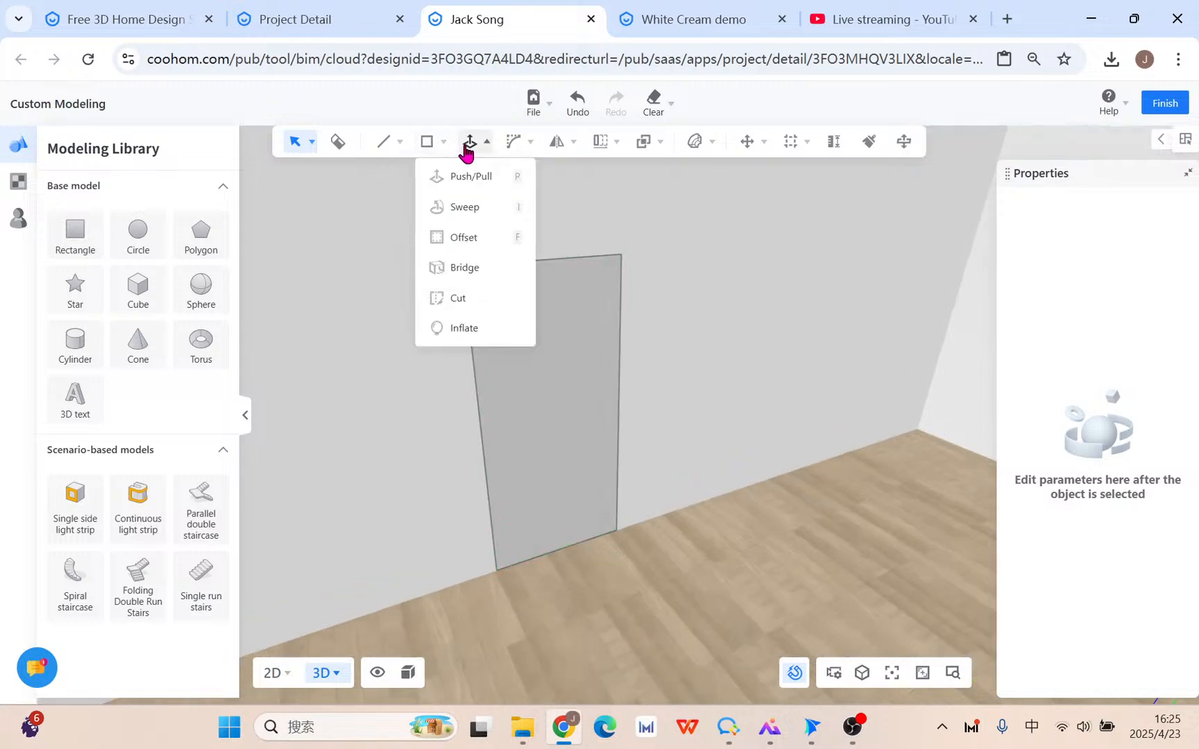
{"action": "left_click", "coordinate": [470, 239]}
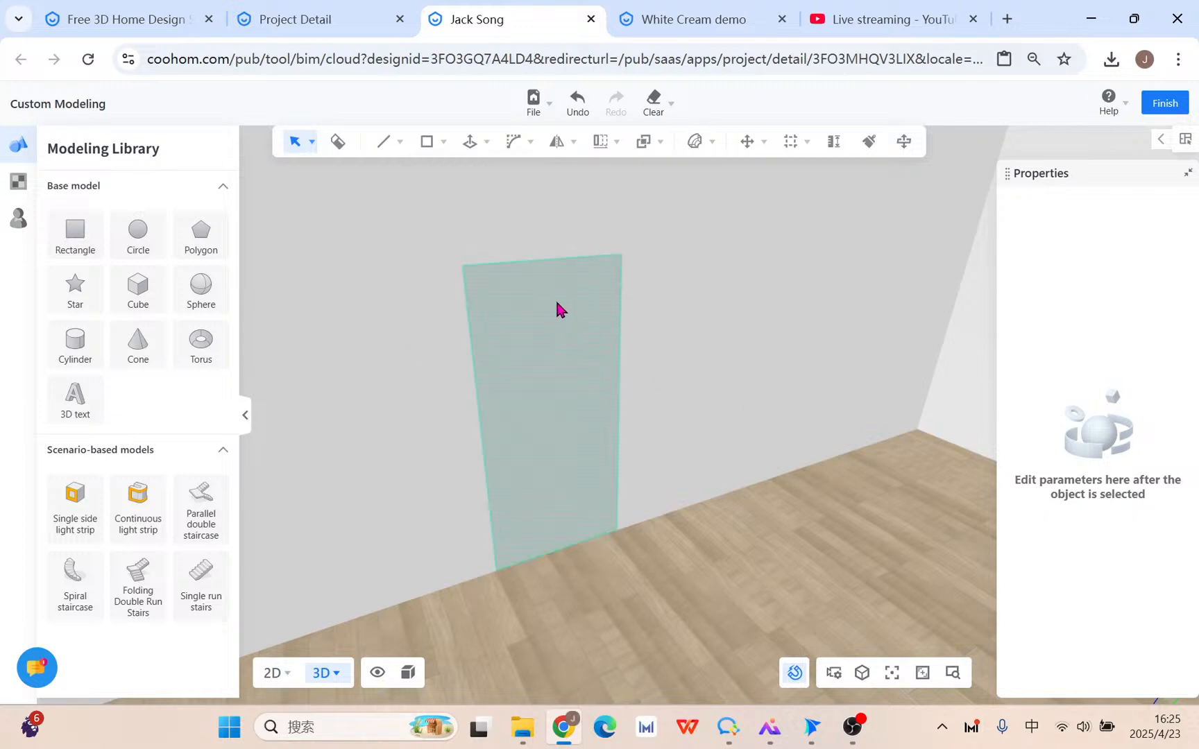
{"action": "mouse_move", "coordinate": [474, 137]}
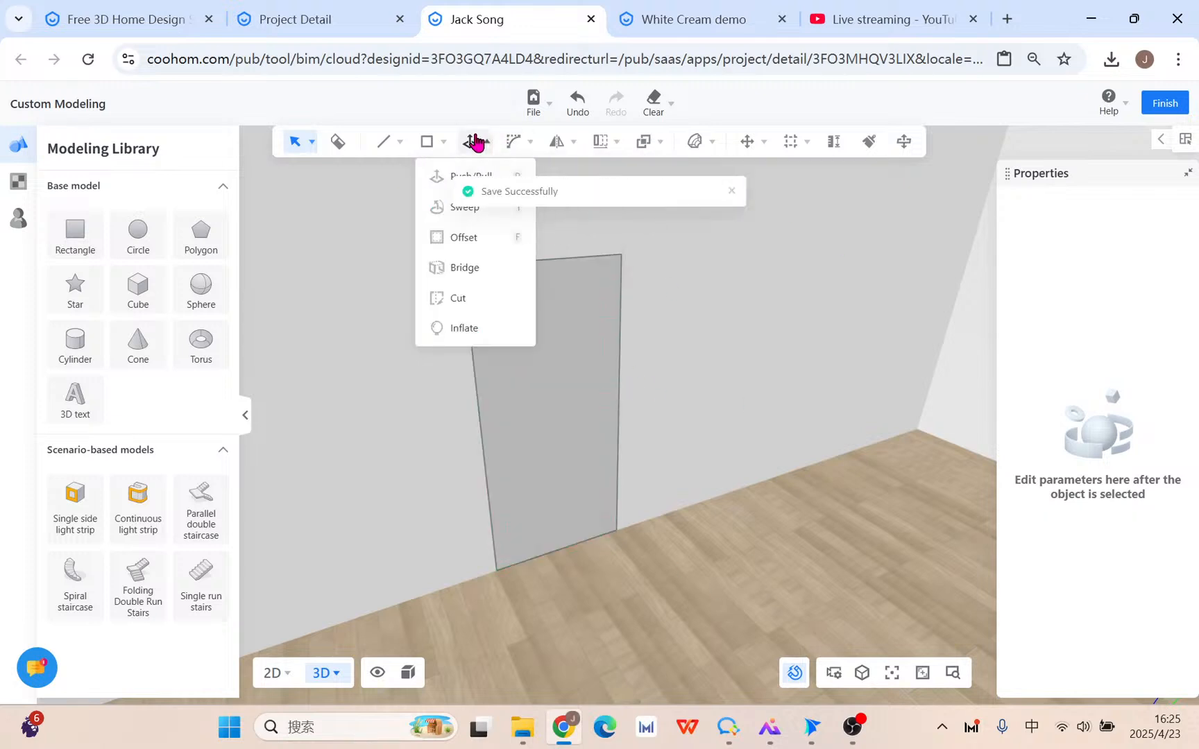
{"action": "left_click", "coordinate": [473, 238]}
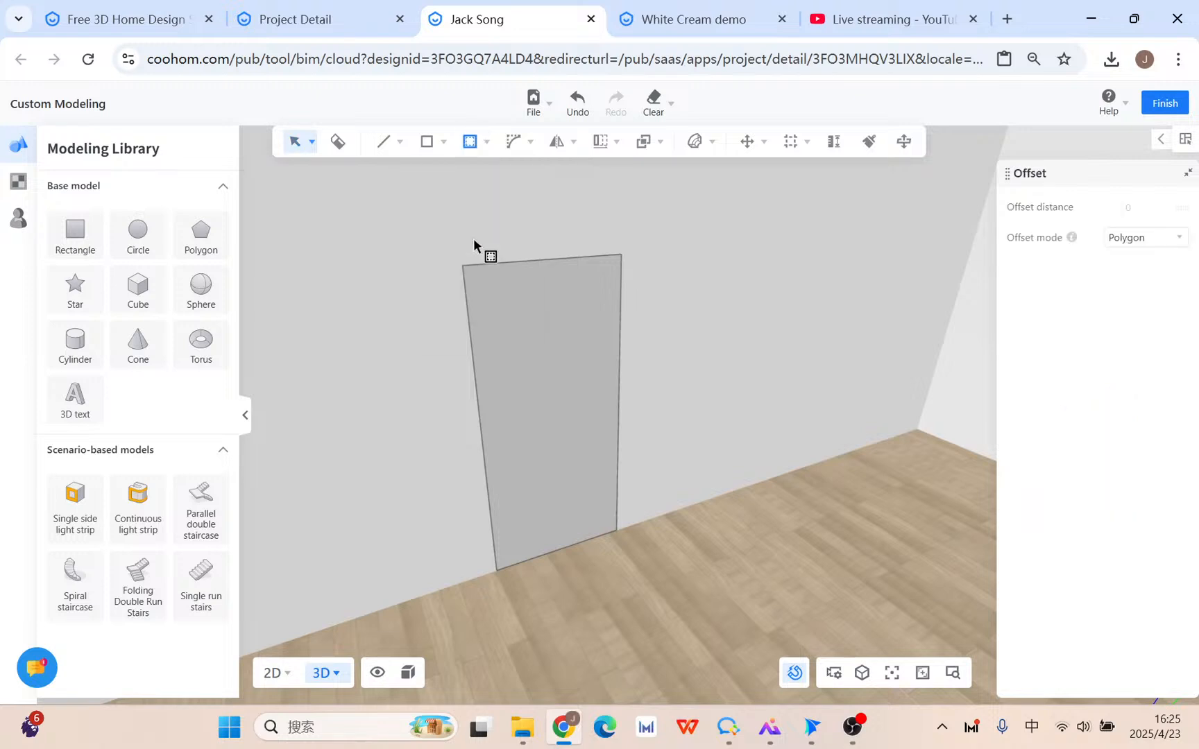
{"action": "left_click", "coordinate": [510, 359]}
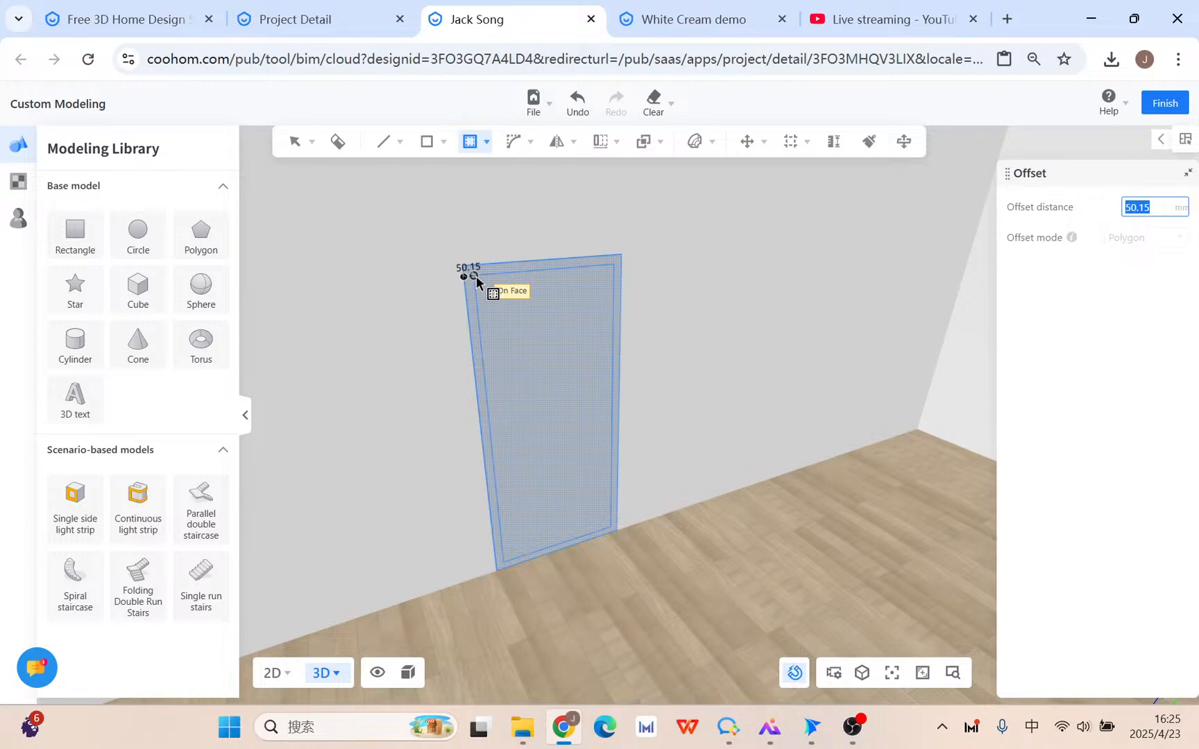
{"action": "type", "text": "20"}
{"action": "key", "text": "Return"}
Zoom and pan the view in closer to the door panel.
{"action": "scroll", "coordinate": [476, 275], "scroll_direction": "up", "scroll_amount": 2}
{"action": "scroll", "coordinate": [607, 360], "scroll_direction": "up", "scroll_amount": 2}
{"action": "mouse_move", "coordinate": [607, 368]}
{"action": "right_mouse_down"}
{"action": "mouse_move", "coordinate": [600, 403]}
{"action": "mouse_move", "coordinate": [591, 386]}
{"action": "right_mouse_up"}
{"action": "middle_click_drag", "start_coordinate": [535, 259], "coordinate": [535, 301]}
{"action": "middle_click_drag", "start_coordinate": [394, 318], "coordinate": [496, 354]}
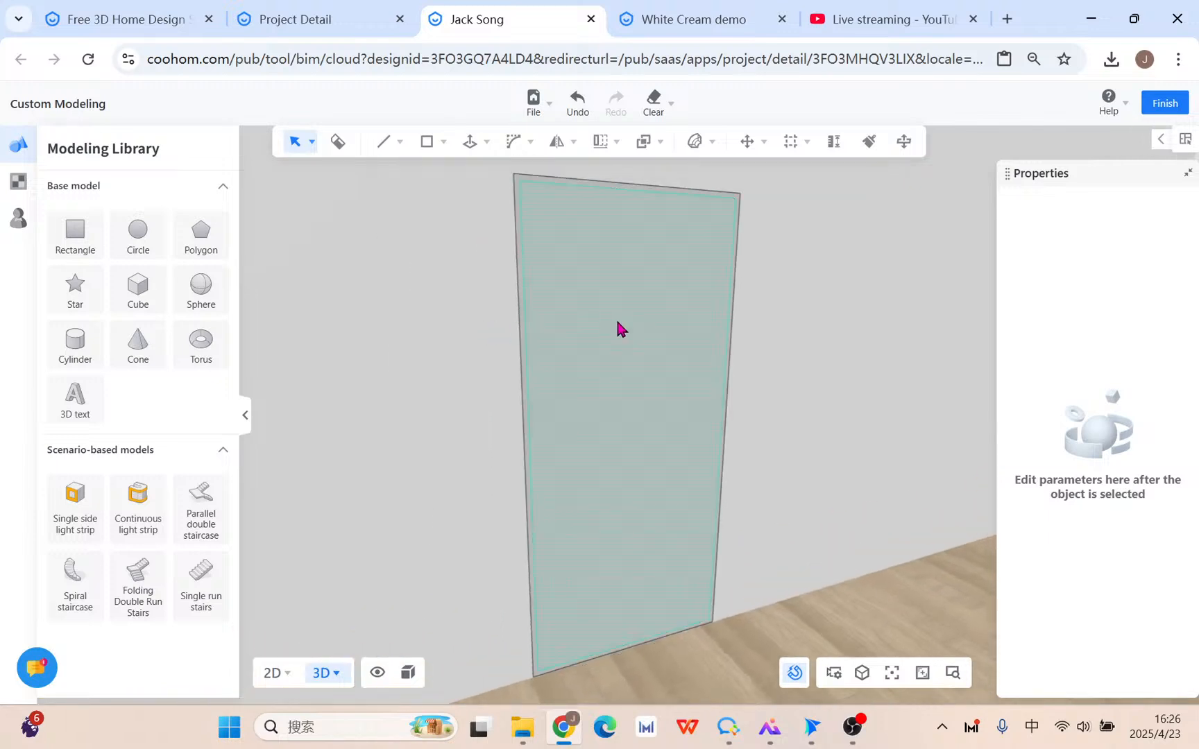
{"action": "middle_click_drag", "start_coordinate": [669, 314], "coordinate": [614, 312]}
{"action": "scroll", "coordinate": [615, 312], "scroll_direction": "up", "scroll_amount": 2}
{"action": "mouse_move", "coordinate": [427, 143]}
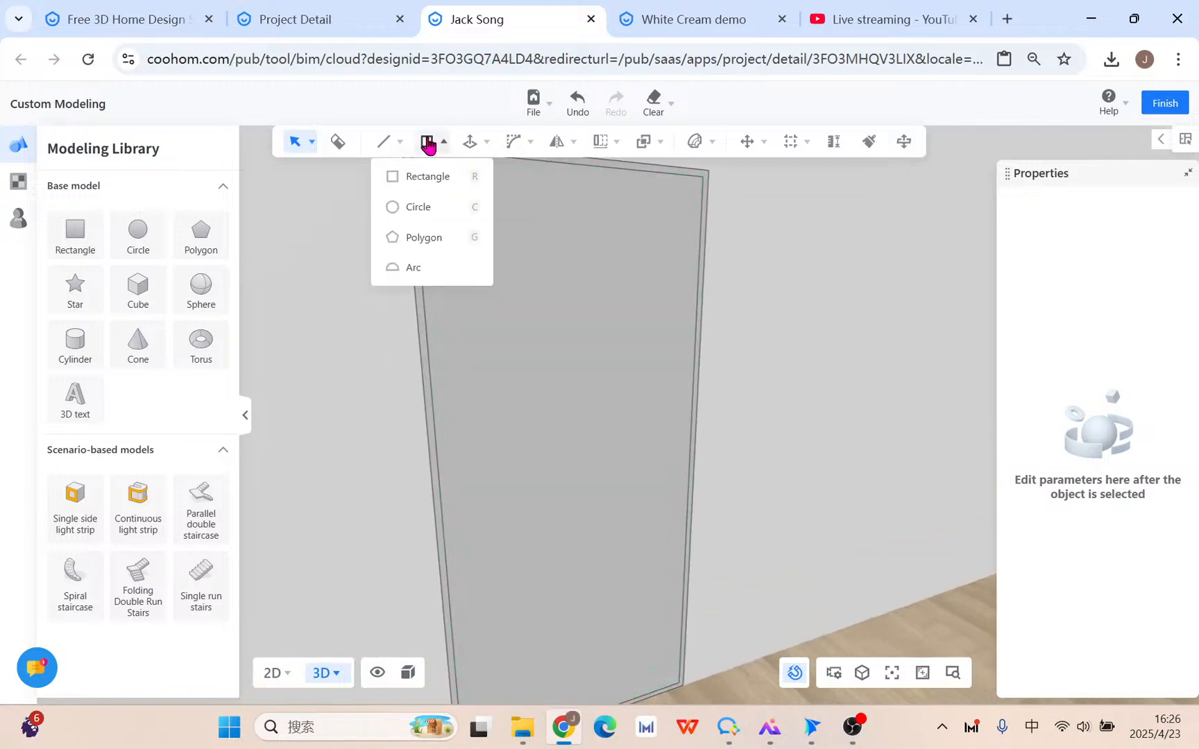
{"action": "left_click", "coordinate": [434, 177]}
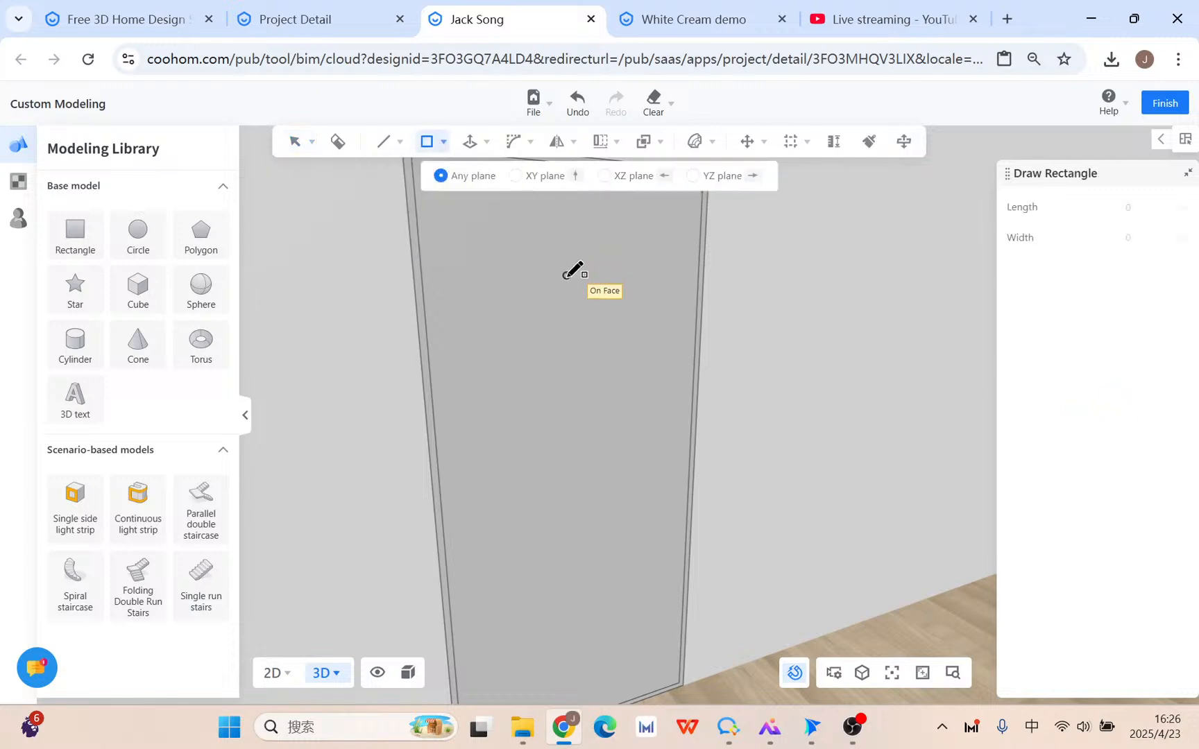
{"action": "scroll", "coordinate": [567, 272], "scroll_direction": "down", "scroll_amount": 2}
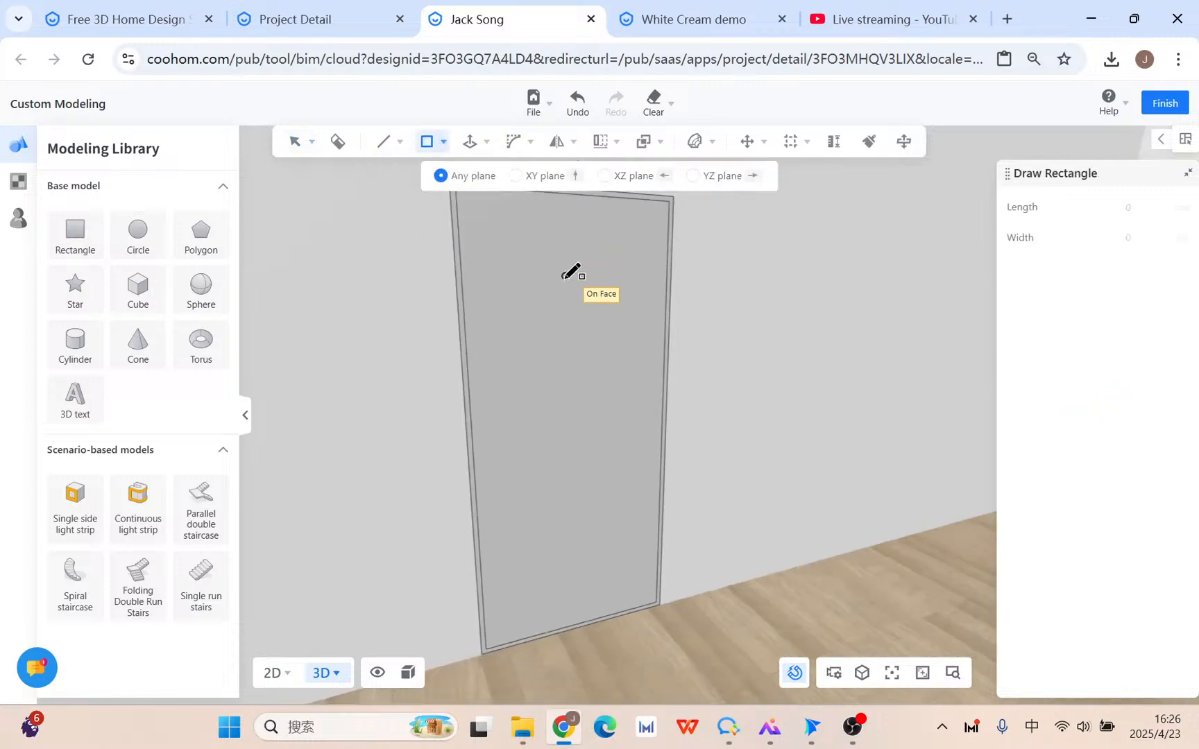
{"action": "left_click", "coordinate": [455, 197]}
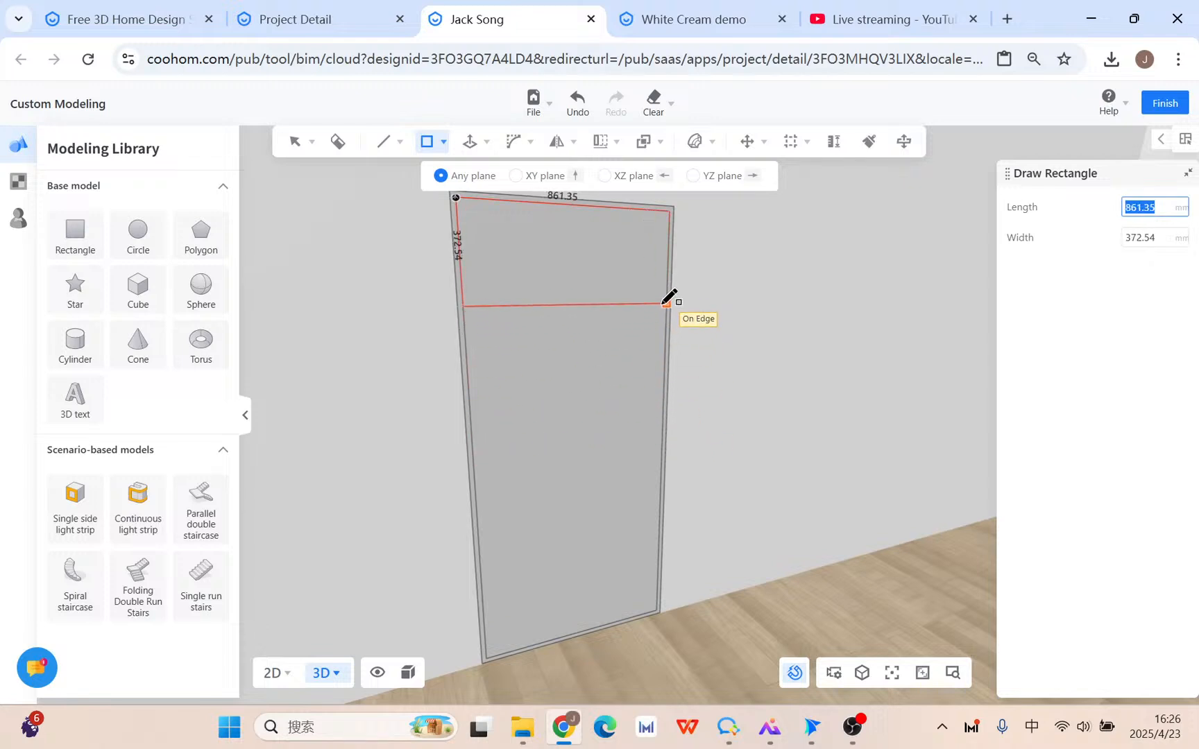
{"action": "key", "text": "Escape"}
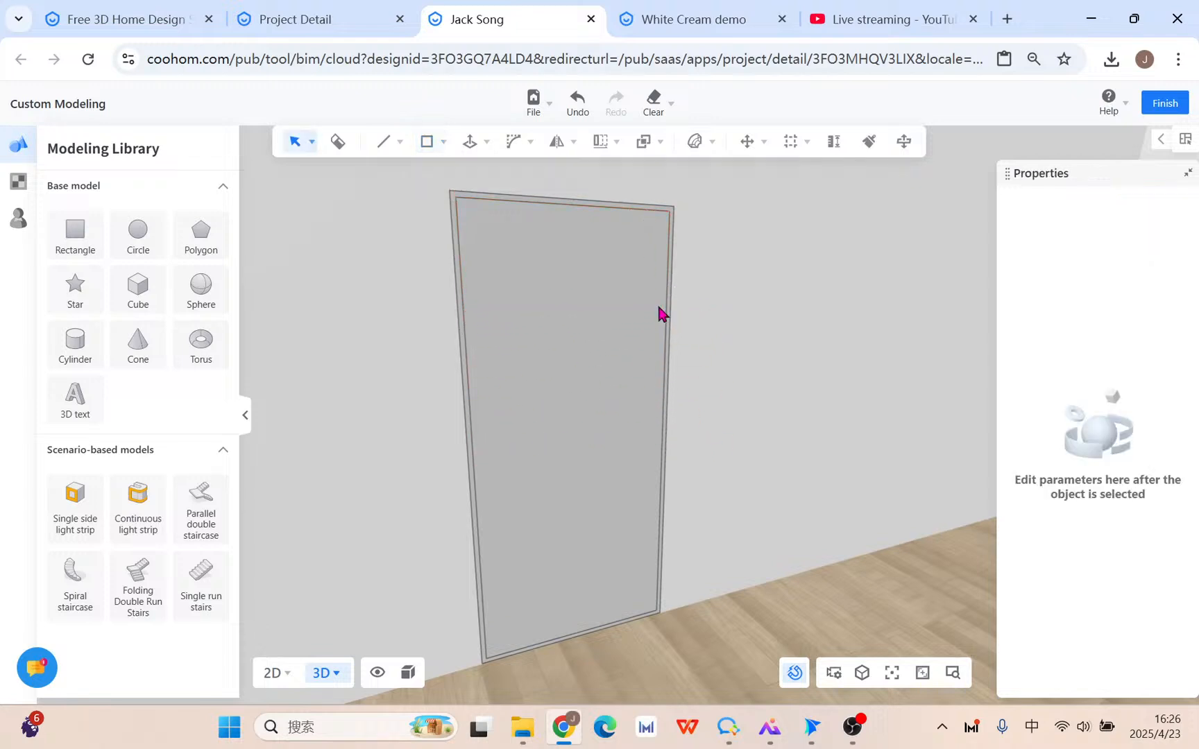
Split the door panel's right edge into 4 equal segments.
{"action": "left_click", "coordinate": [467, 359]}
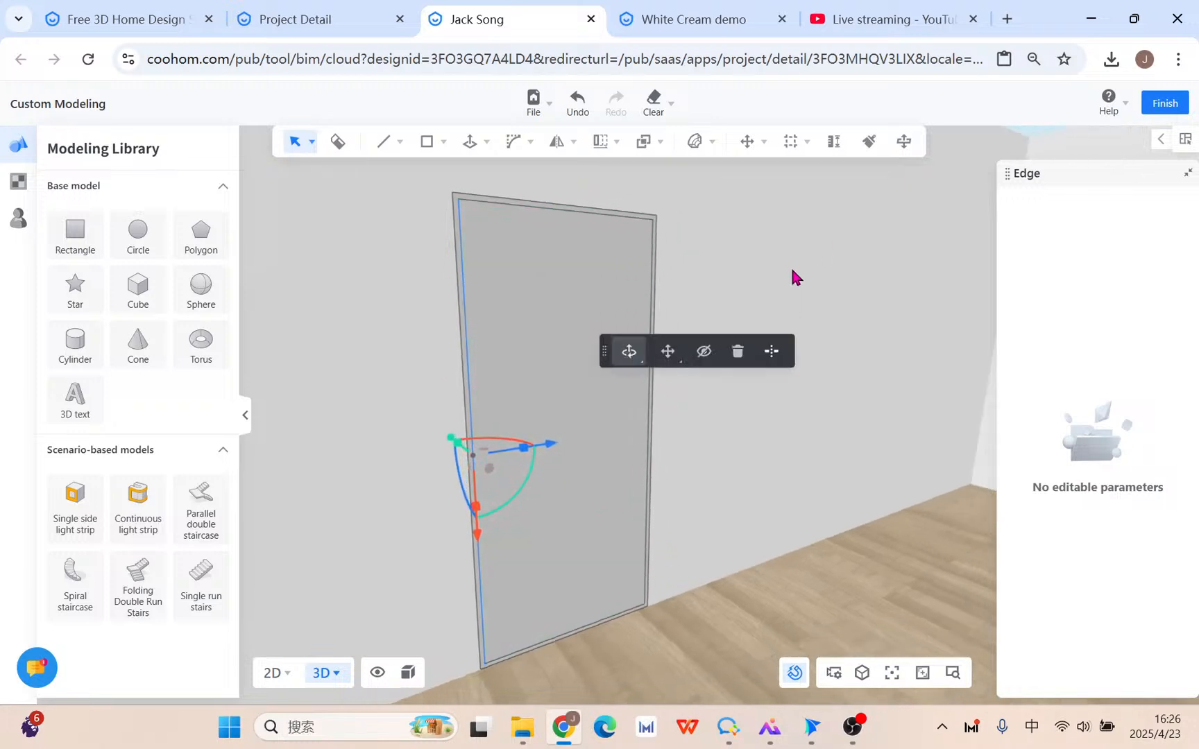
{"action": "scroll", "coordinate": [666, 278], "scroll_direction": "up", "scroll_amount": 2}
{"action": "left_click", "coordinate": [672, 479]}
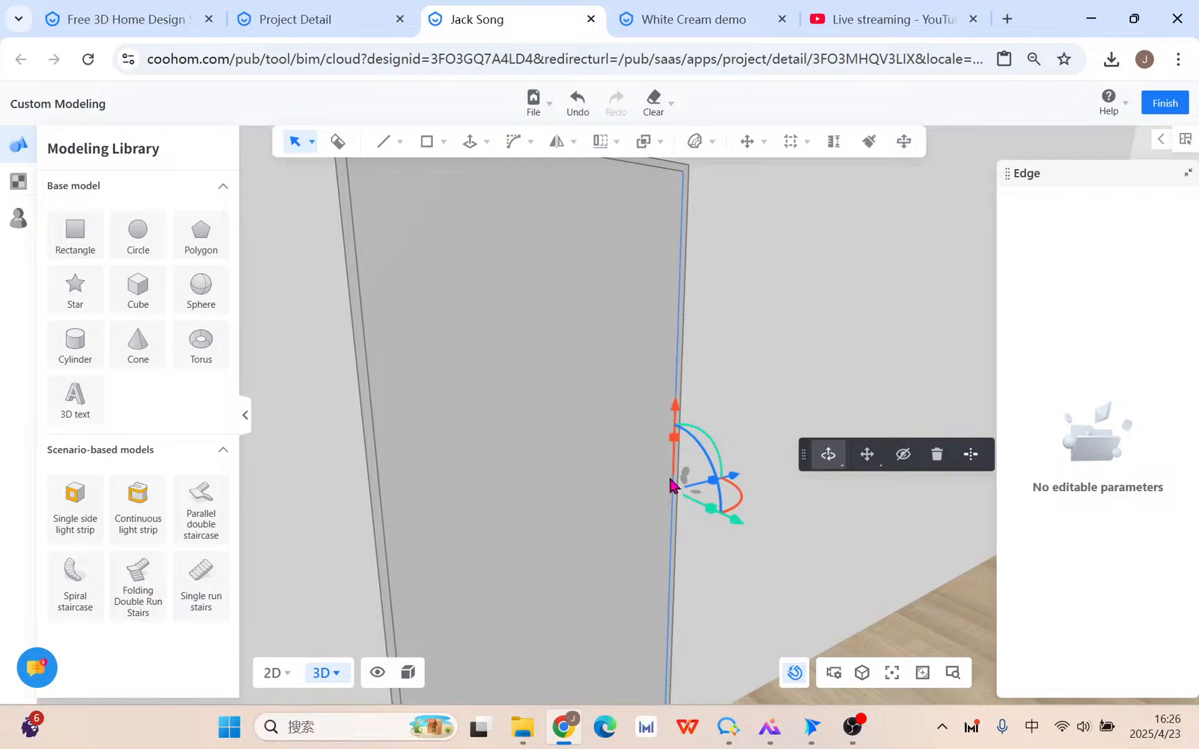
{"action": "right_click_drag", "start_coordinate": [730, 547], "coordinate": [725, 541]}
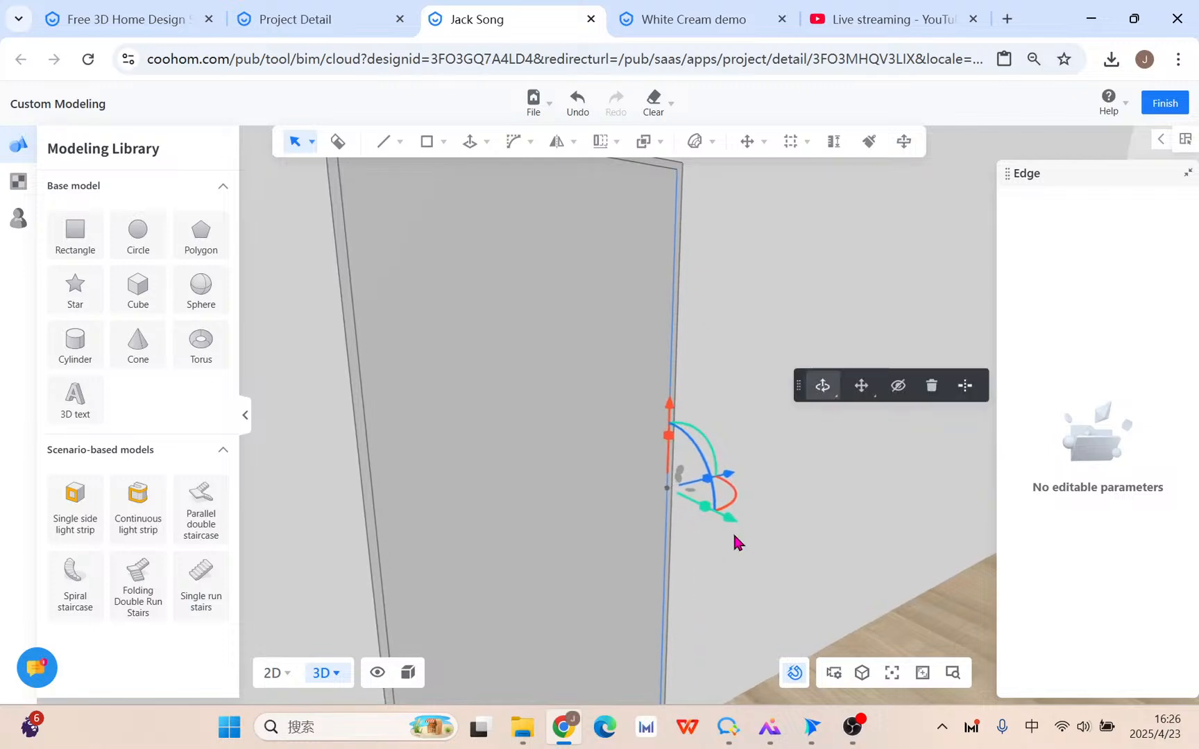
{"action": "left_click", "coordinate": [964, 385]}
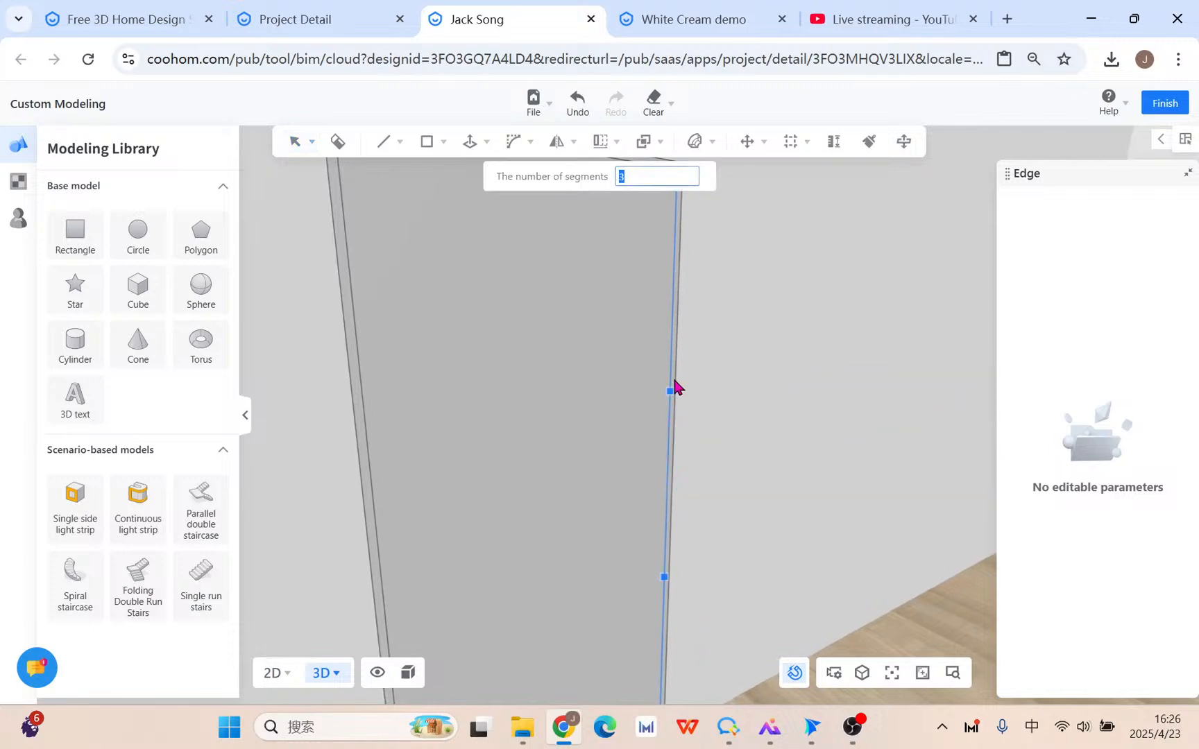
{"action": "type", "text": "4"}
{"action": "scroll", "coordinate": [659, 365], "scroll_direction": "down", "scroll_amount": 2}
{"action": "right_click", "coordinate": [664, 342]}
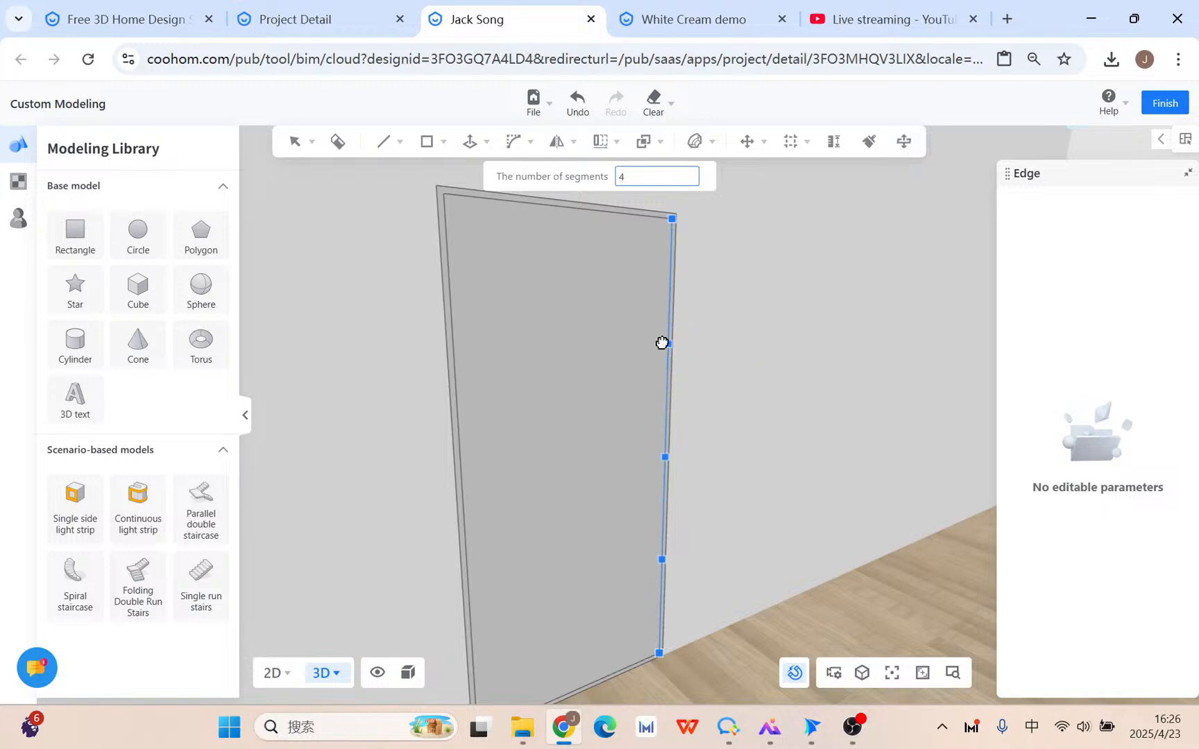
Split the door panel's left edge into equal segments as well.
{"action": "left_click", "coordinate": [455, 334]}
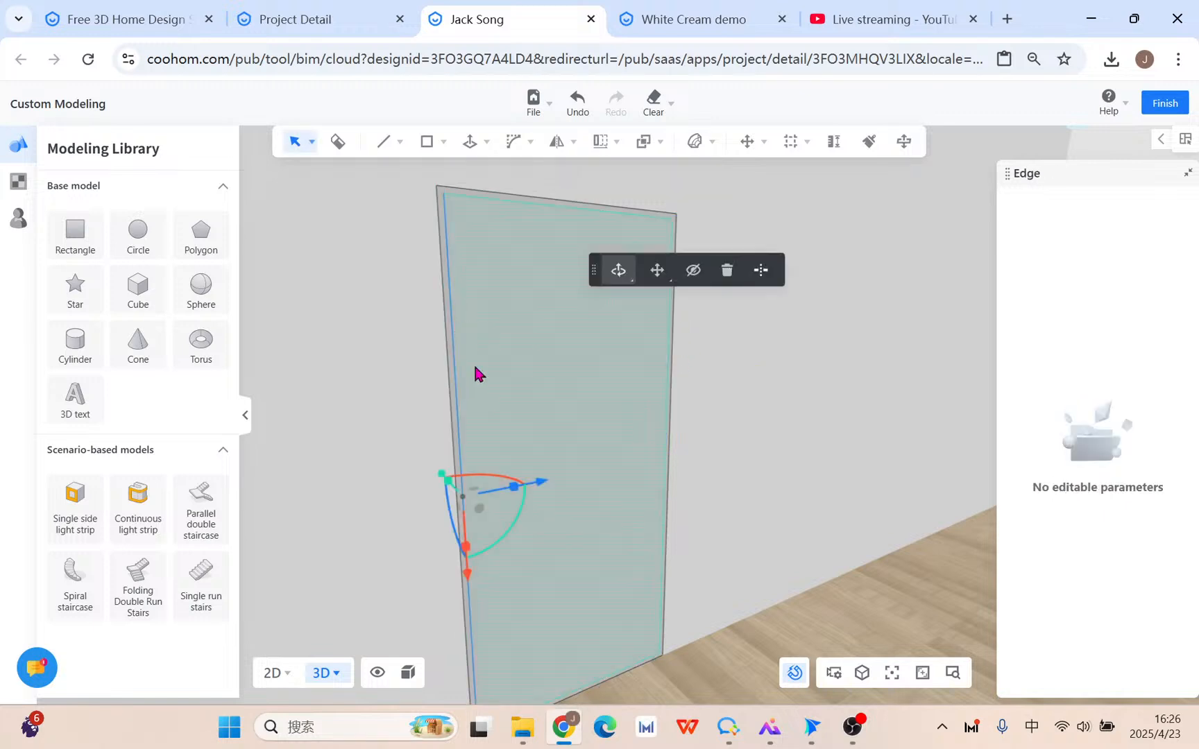
{"action": "left_click", "coordinate": [763, 276]}
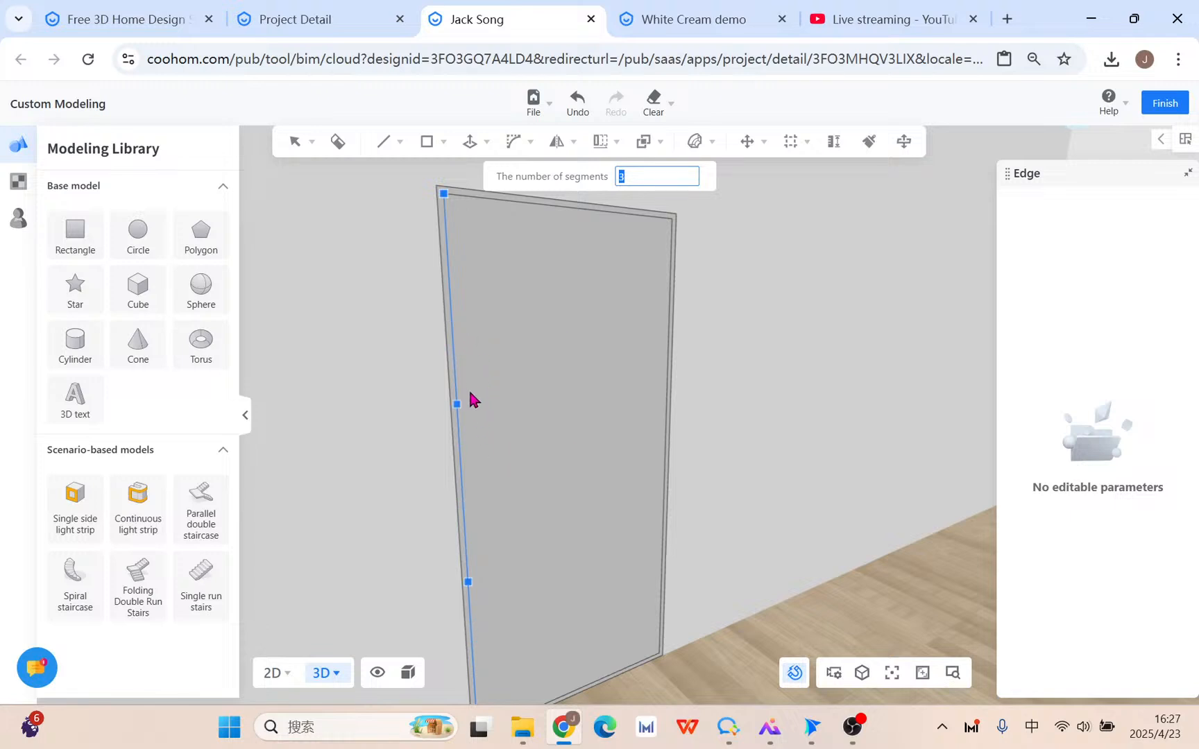
{"action": "left_click", "coordinate": [468, 368]}
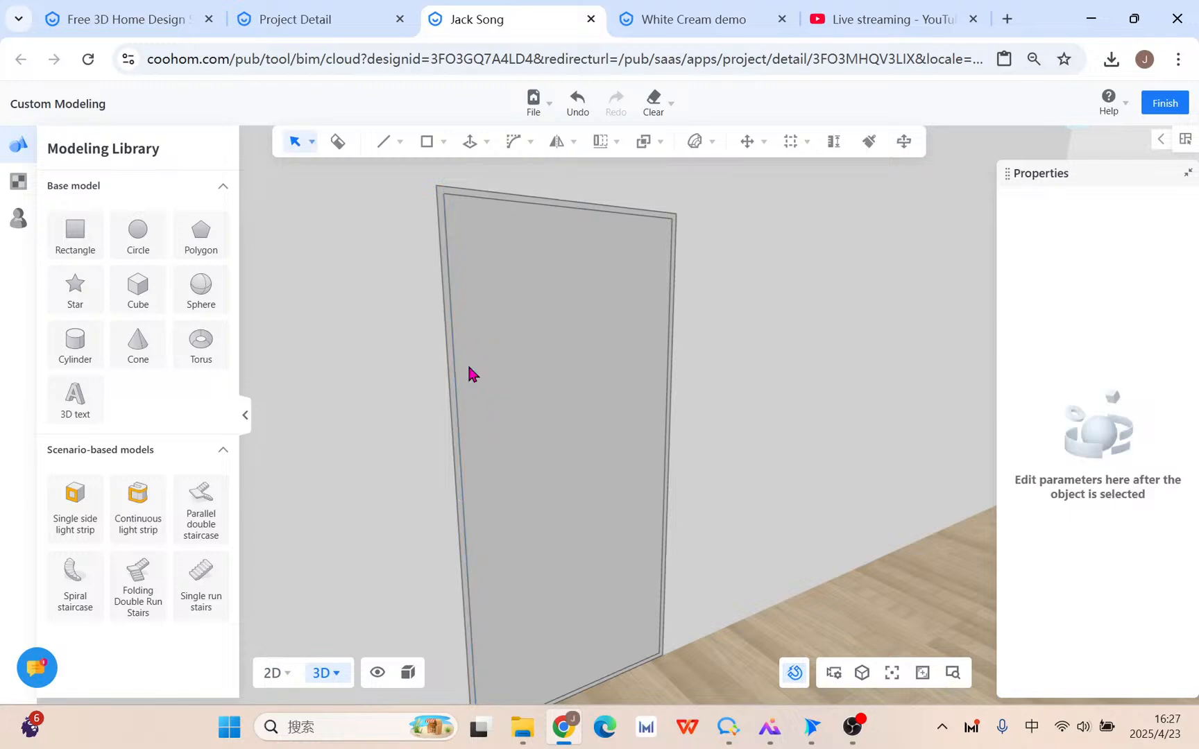
{"action": "left_click", "coordinate": [456, 319]}
{"action": "left_click", "coordinate": [459, 333]}
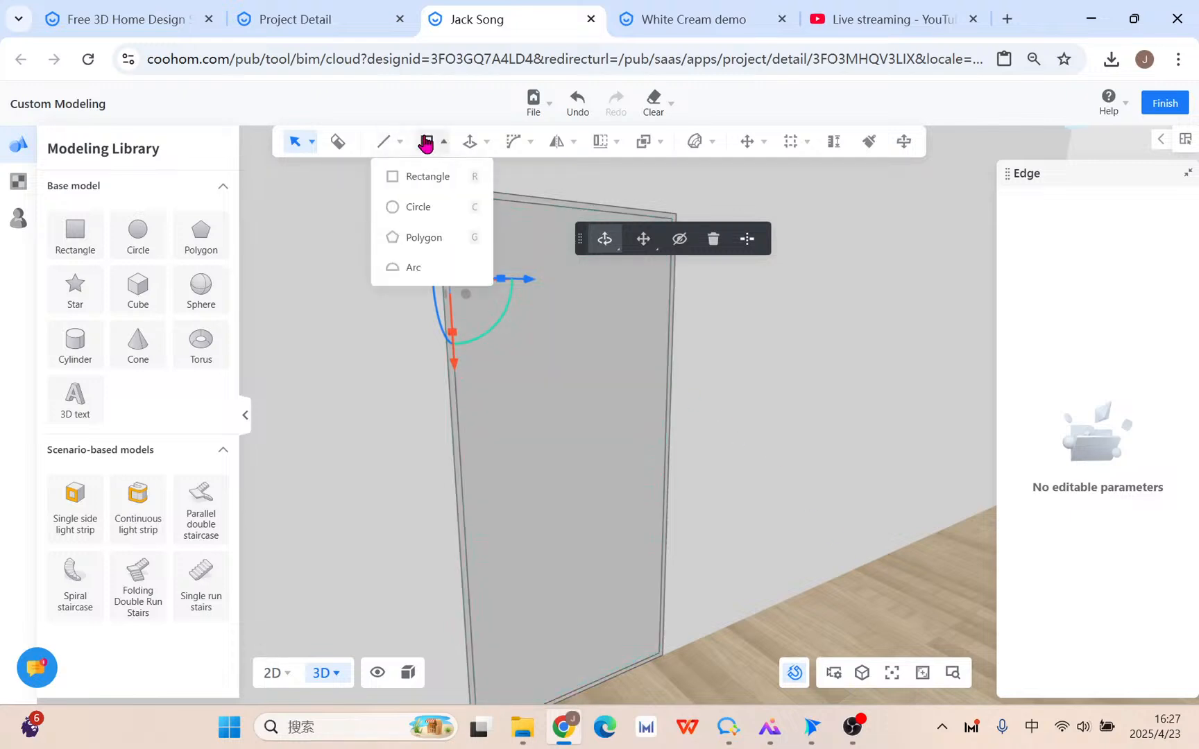
Try the Line and distance-guide tools on the panel, then cancel back to selecting.
{"action": "mouse_move", "coordinate": [395, 144]}
{"action": "left_click", "coordinate": [373, 177]}
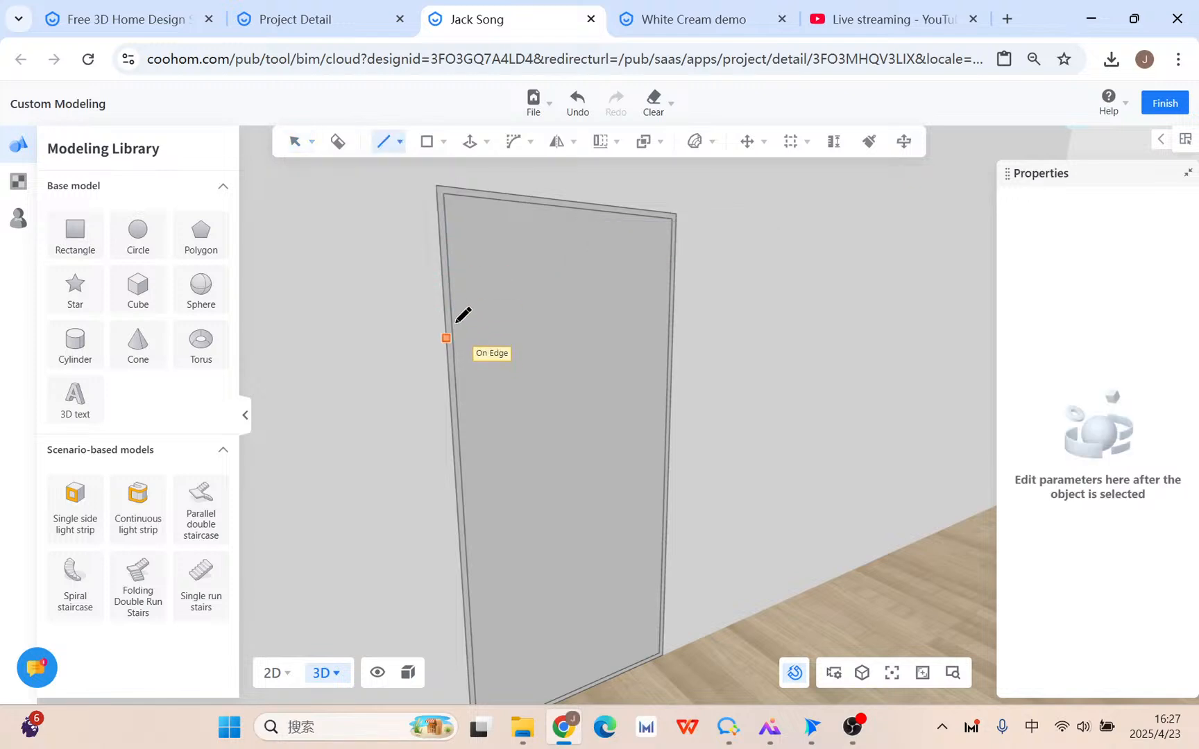
{"action": "key", "text": "Escape"}
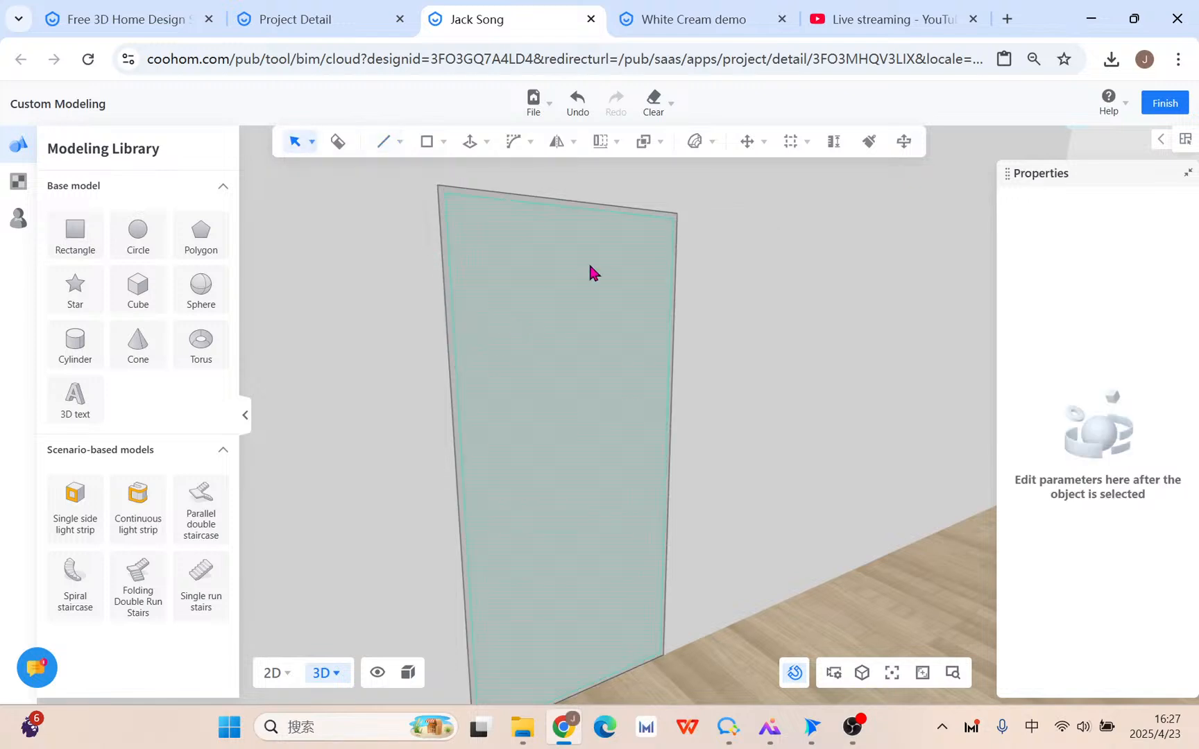
{"action": "mouse_move", "coordinate": [774, 141]}
{"action": "left_click", "coordinate": [789, 174]}
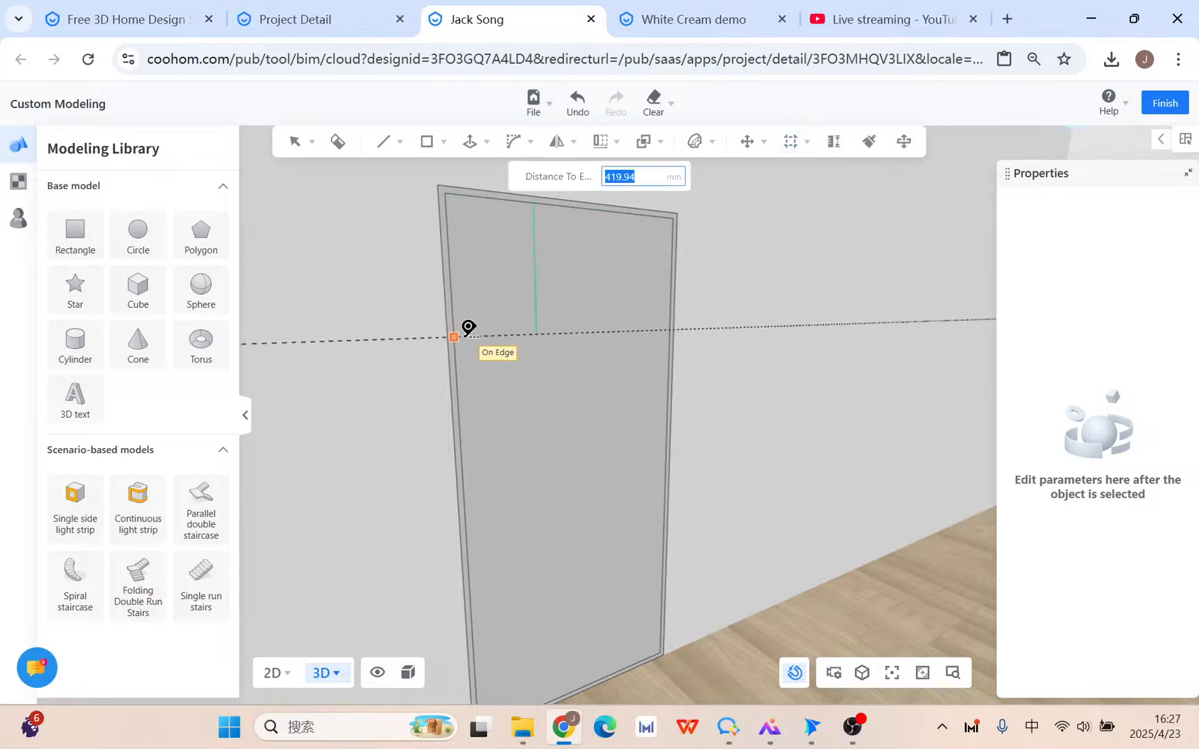
{"action": "left_click", "coordinate": [462, 351]}
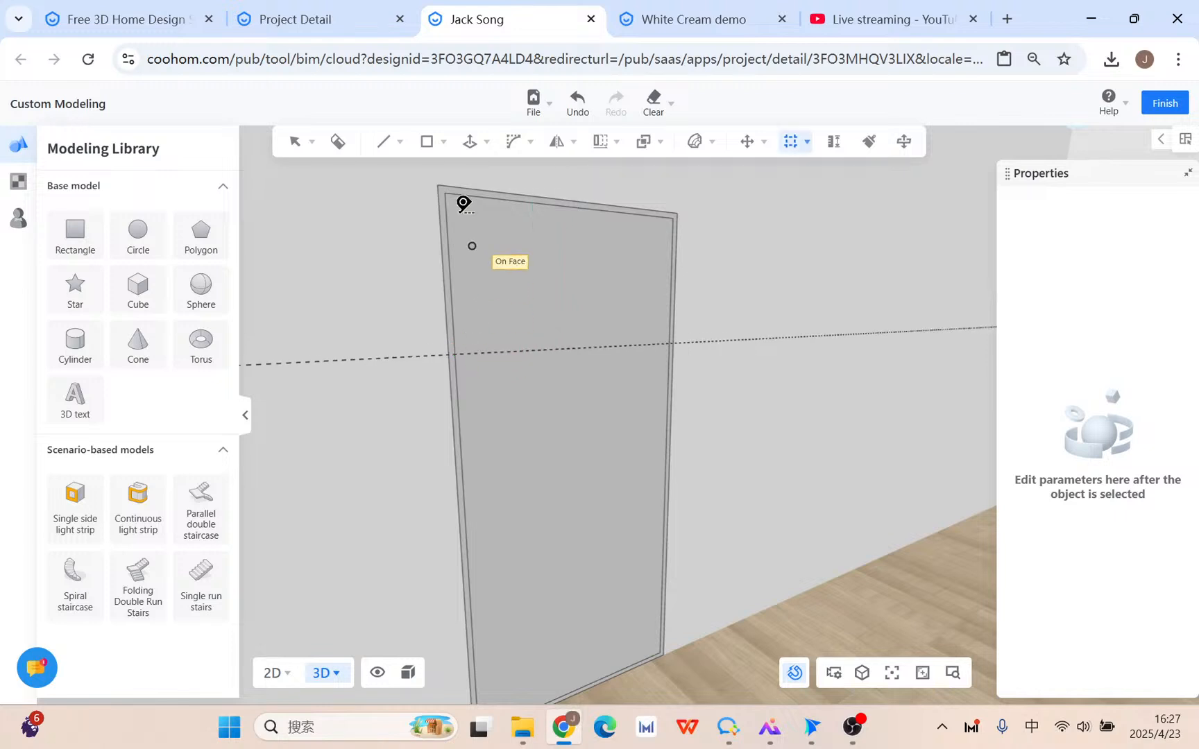
{"action": "left_click", "coordinate": [393, 166]}
{"action": "left_click", "coordinate": [393, 175]}
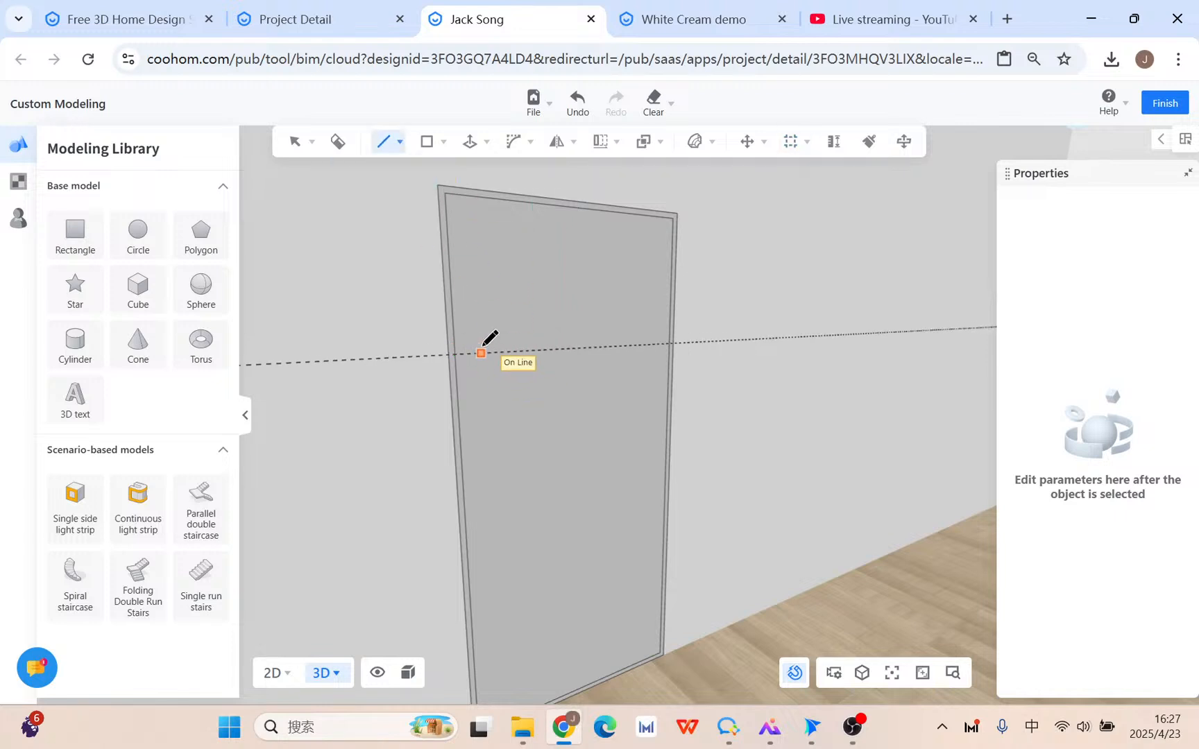
{"action": "scroll", "coordinate": [472, 344], "scroll_direction": "up", "scroll_amount": 3}
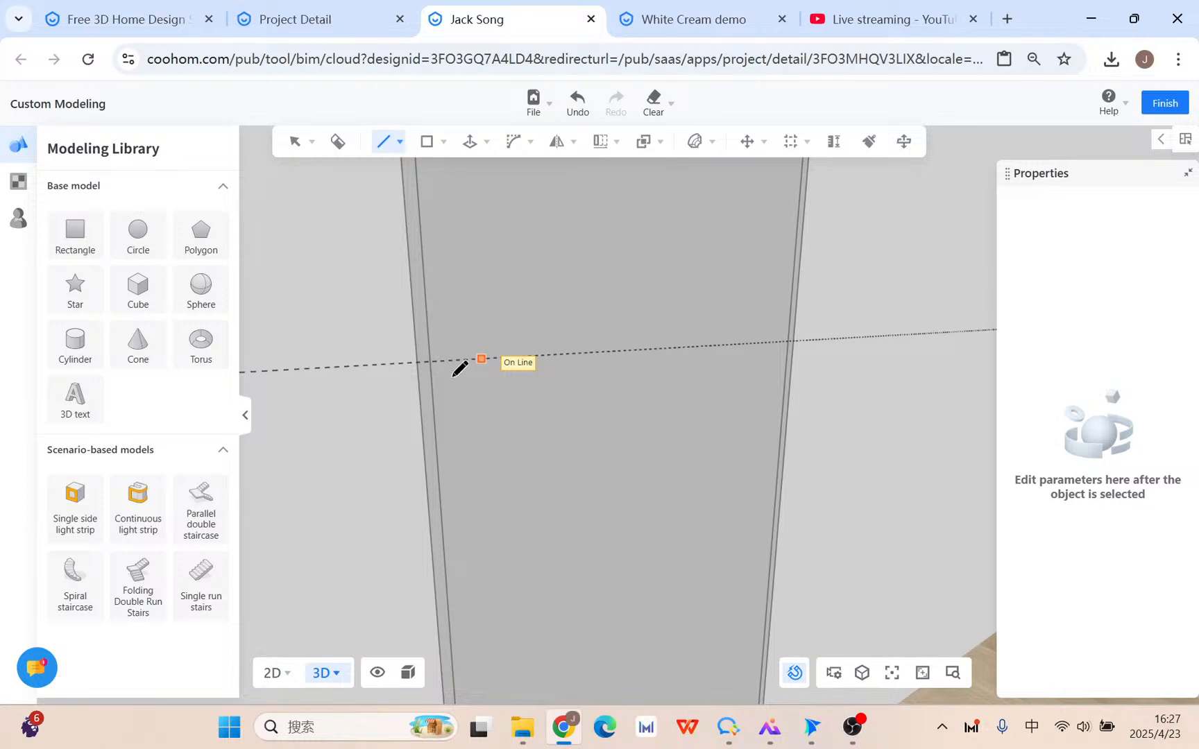
{"action": "key", "text": "Escape"}
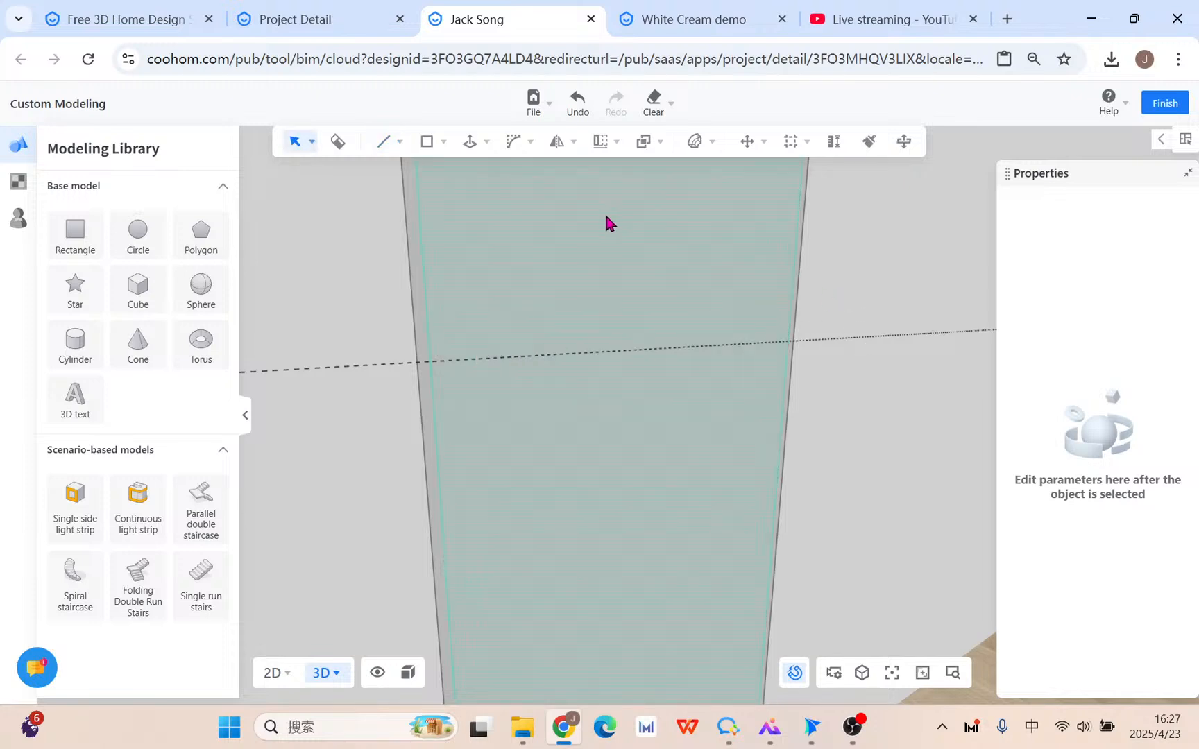
Add a reference guide line 9 mm from the existing dashed line.
{"action": "mouse_move", "coordinate": [427, 139]}
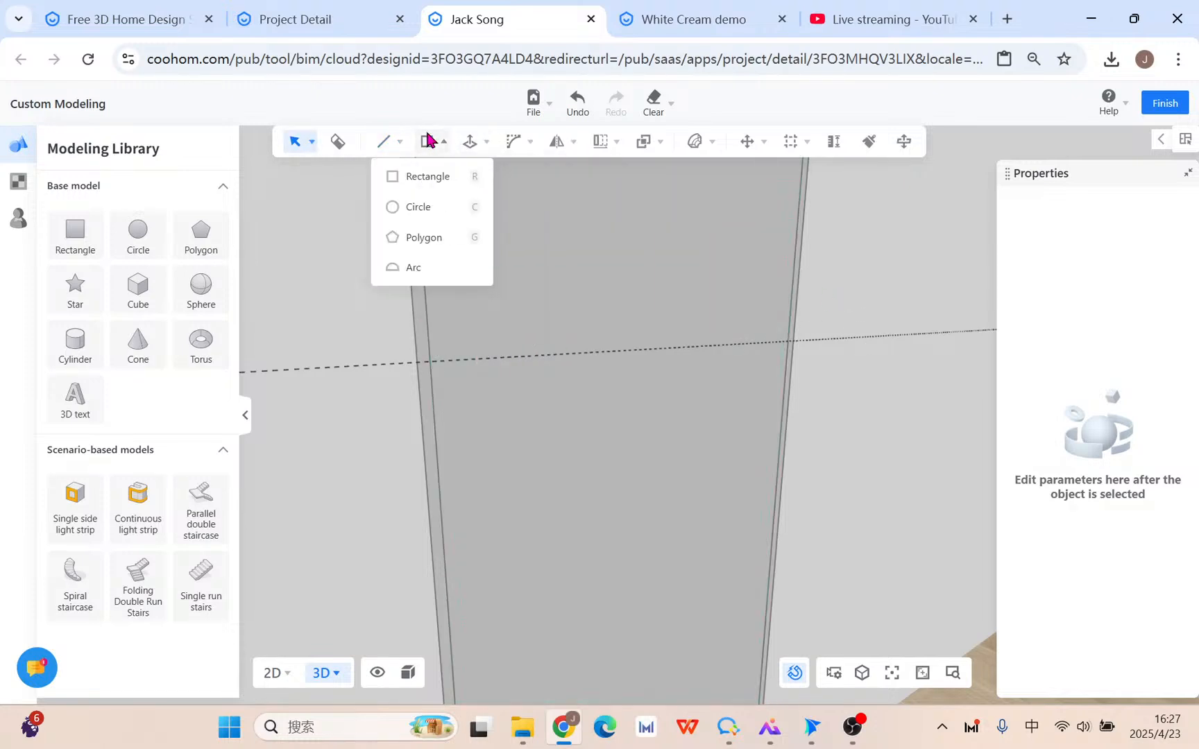
{"action": "left_click", "coordinate": [436, 182]}
{"action": "mouse_move", "coordinate": [793, 150]}
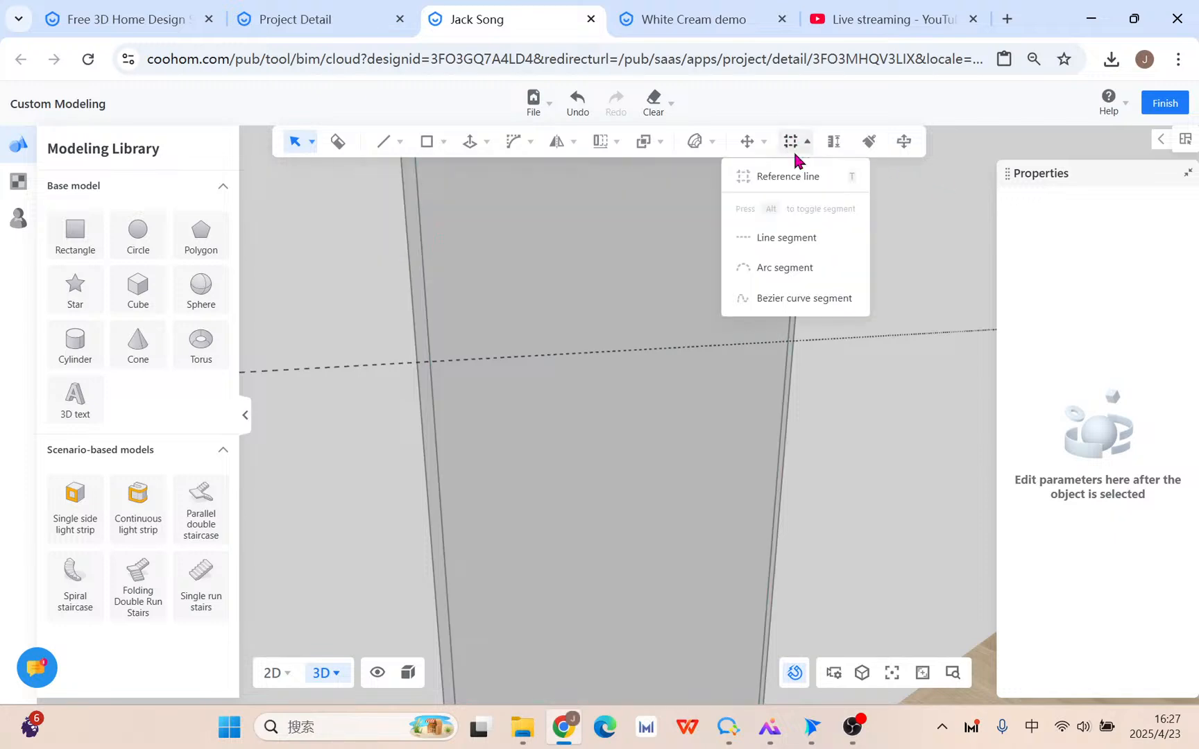
{"action": "left_click", "coordinate": [798, 174]}
{"action": "left_click", "coordinate": [588, 352]}
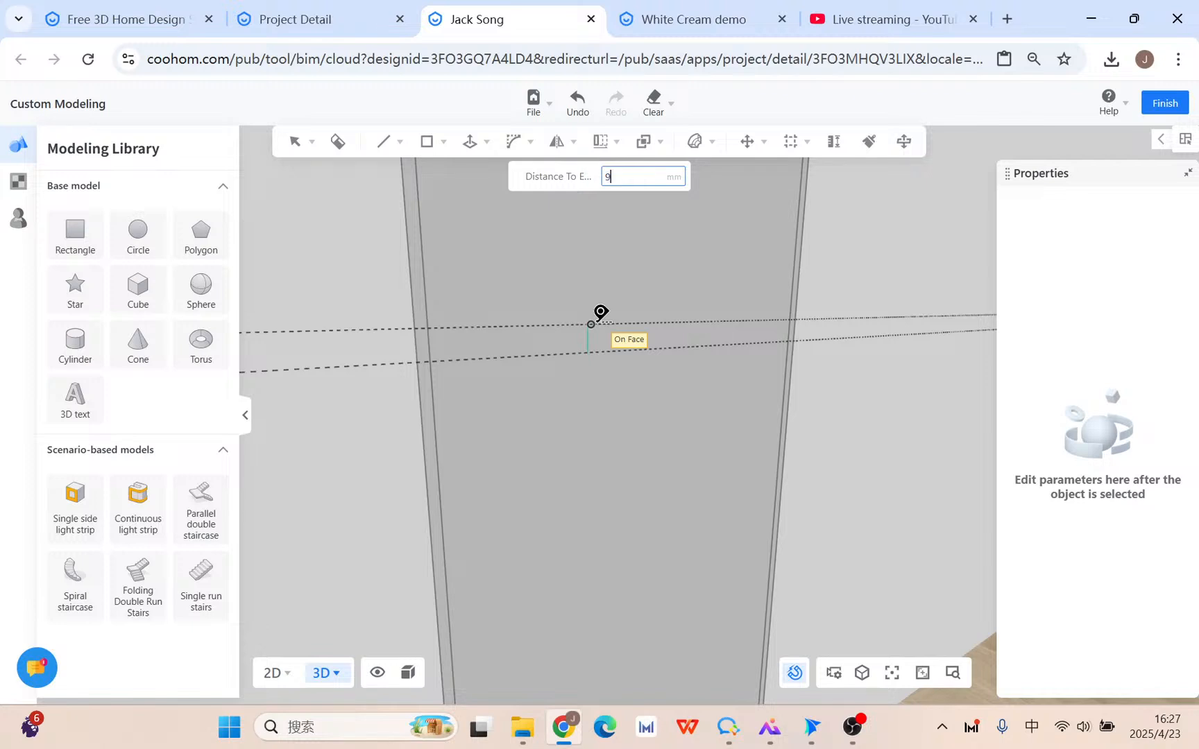
{"action": "key", "text": "Return"}
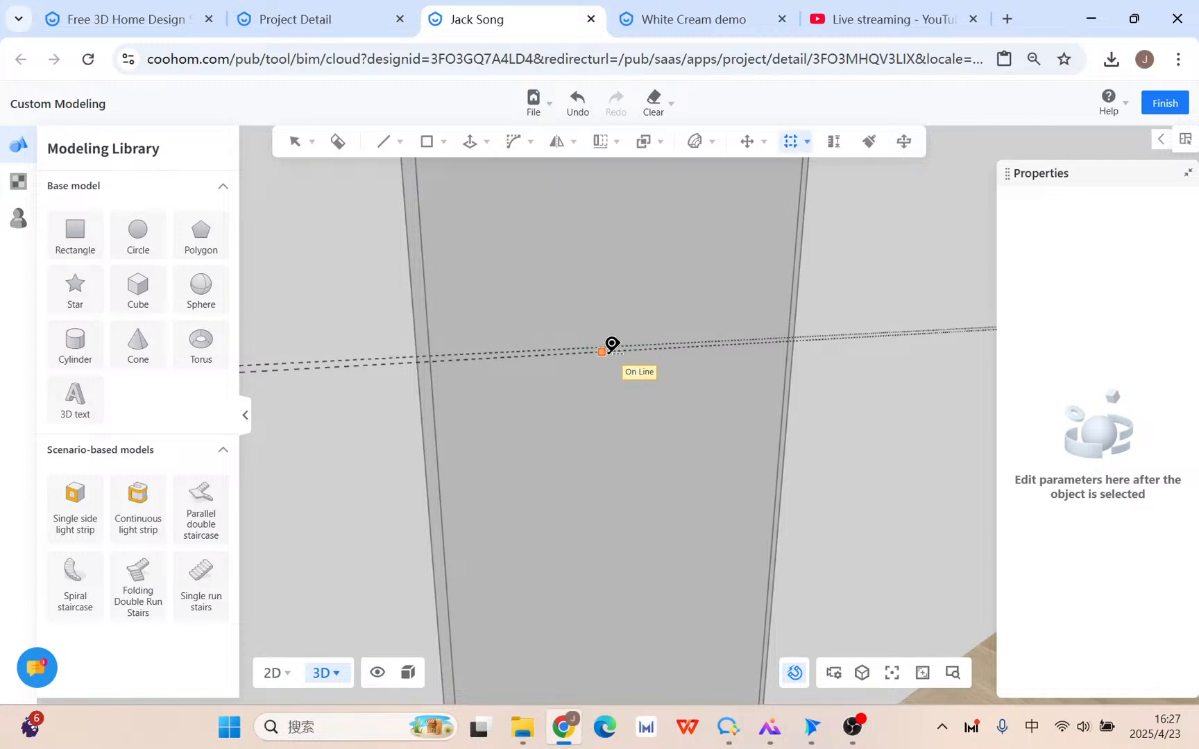
{"action": "key", "text": "Escape"}
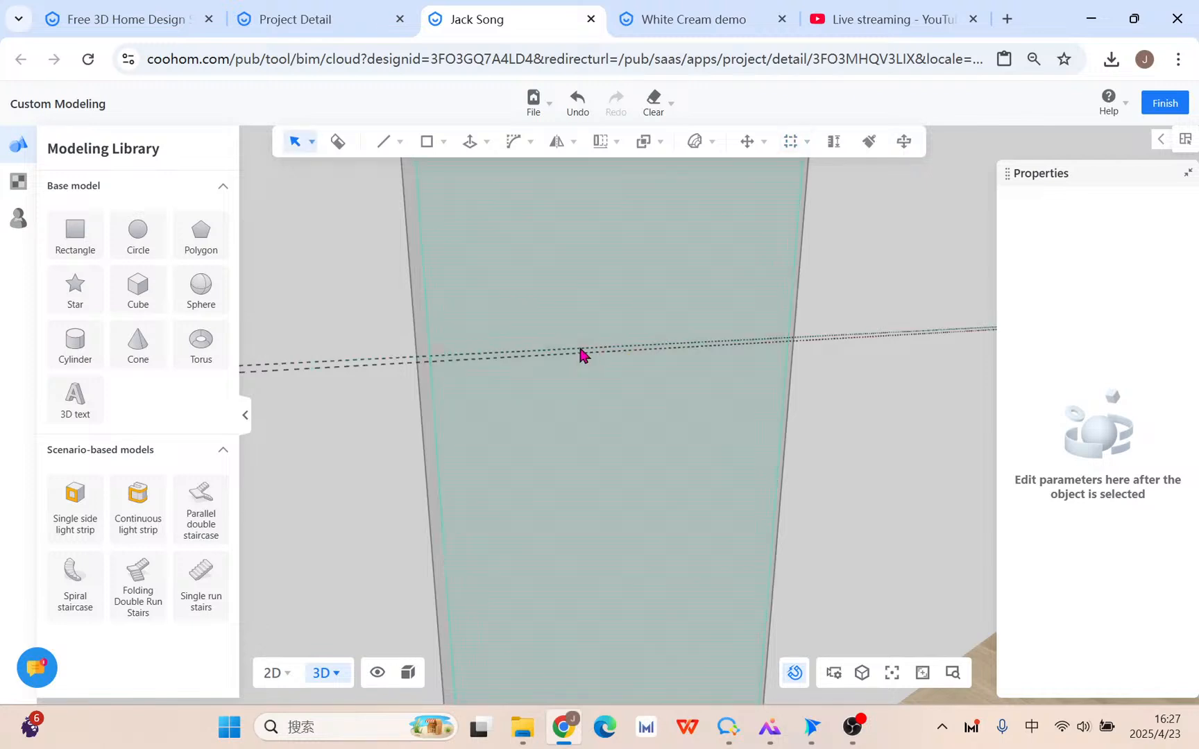
Draw a line along the guide from the panel's left edge to its right edge.
{"action": "mouse_move", "coordinate": [381, 141]}
{"action": "left_click", "coordinate": [373, 176]}
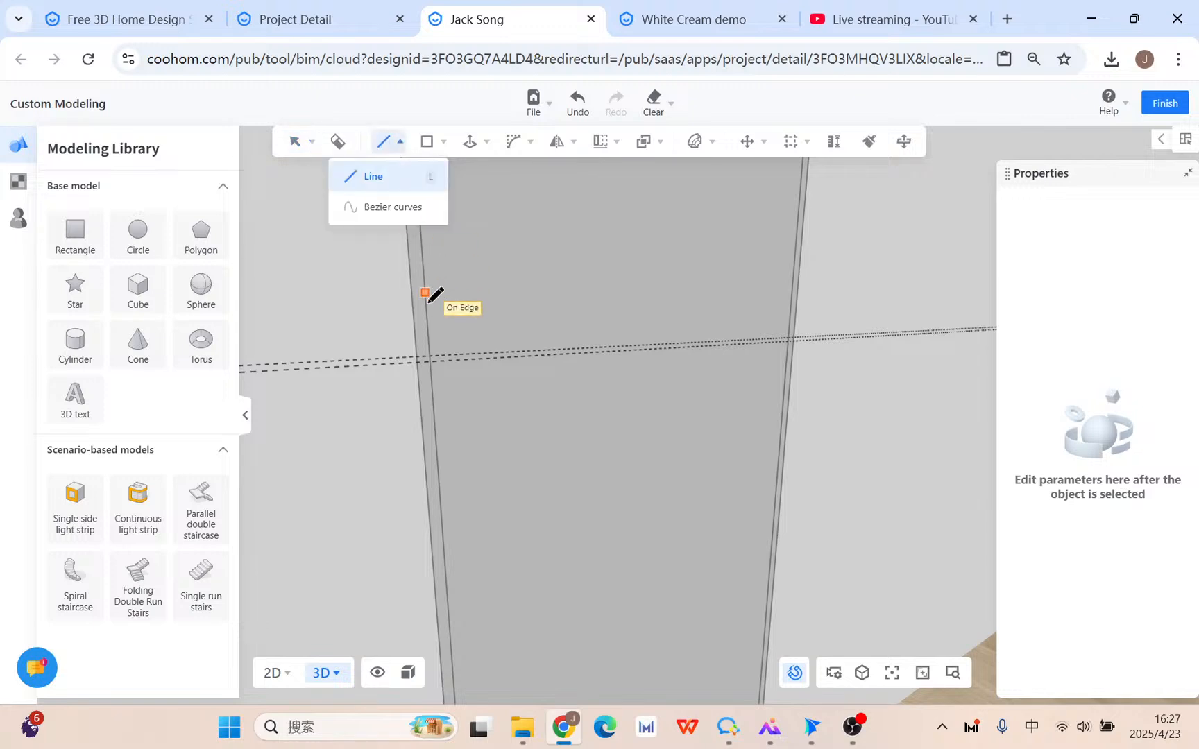
{"action": "left_click", "coordinate": [430, 357]}
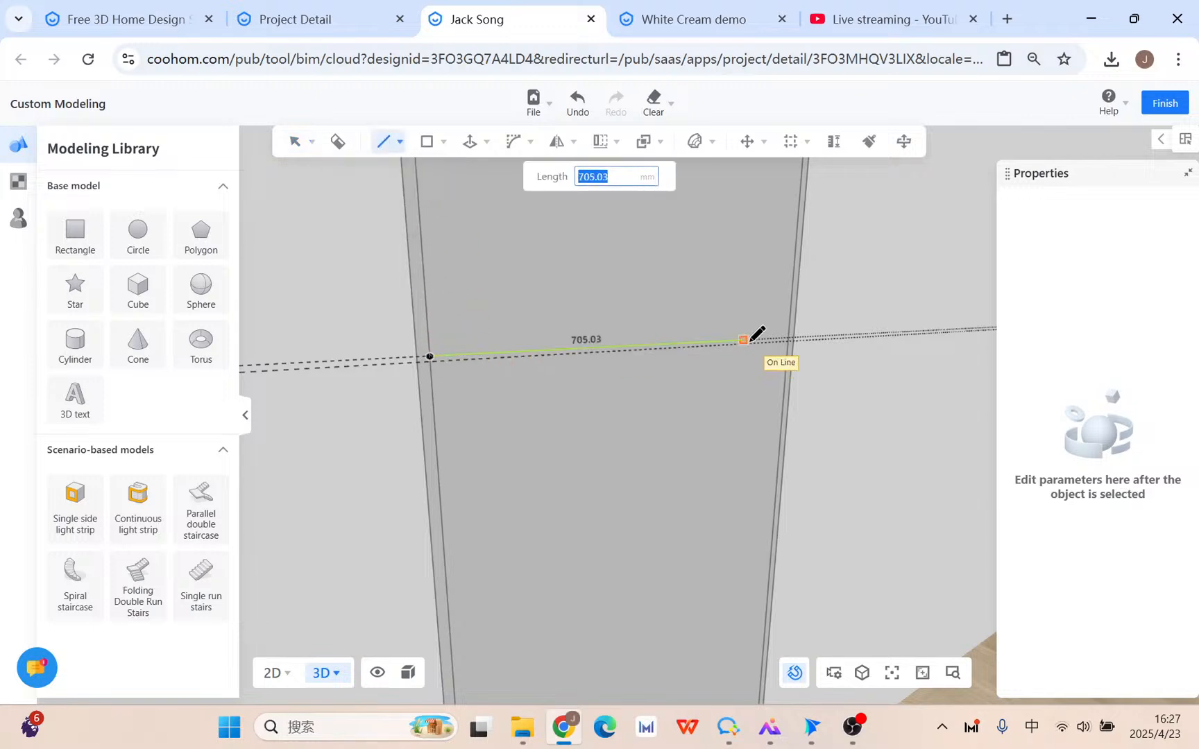
{"action": "left_click", "coordinate": [792, 340]}
{"action": "key", "text": "Escape"}
{"action": "scroll", "coordinate": [866, 295], "scroll_direction": "down", "scroll_amount": 3}
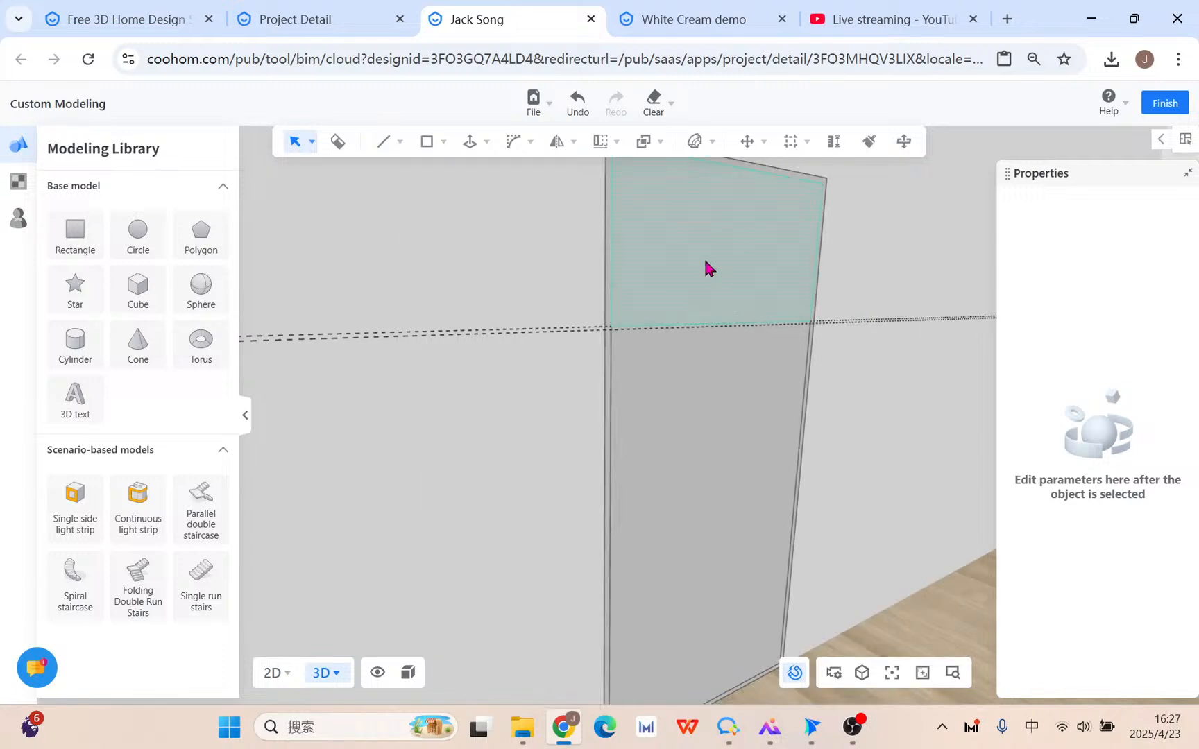
Select the panel's new upper face and orbit closer around it.
{"action": "left_click", "coordinate": [709, 268]}
{"action": "middle_click_drag", "start_coordinate": [736, 375], "coordinate": [804, 412]}
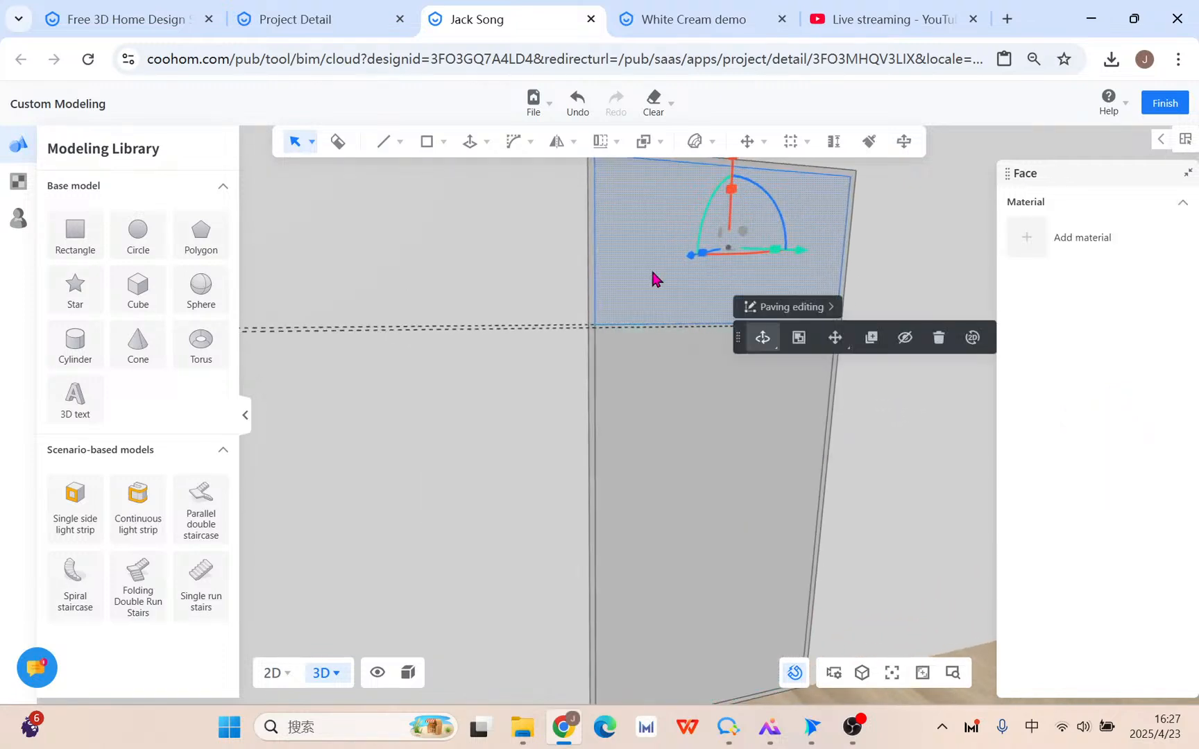
{"action": "middle_click_drag", "start_coordinate": [513, 405], "coordinate": [526, 401]}
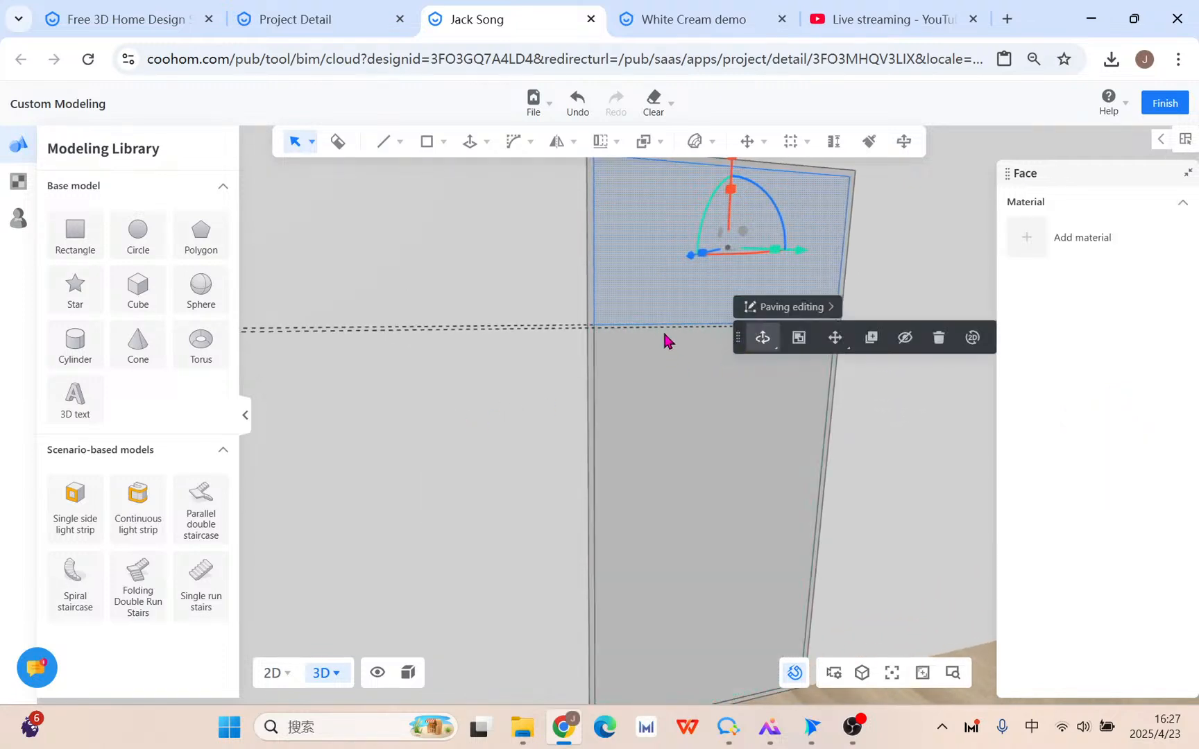
{"action": "scroll", "coordinate": [664, 333], "scroll_direction": "up", "scroll_amount": 4}
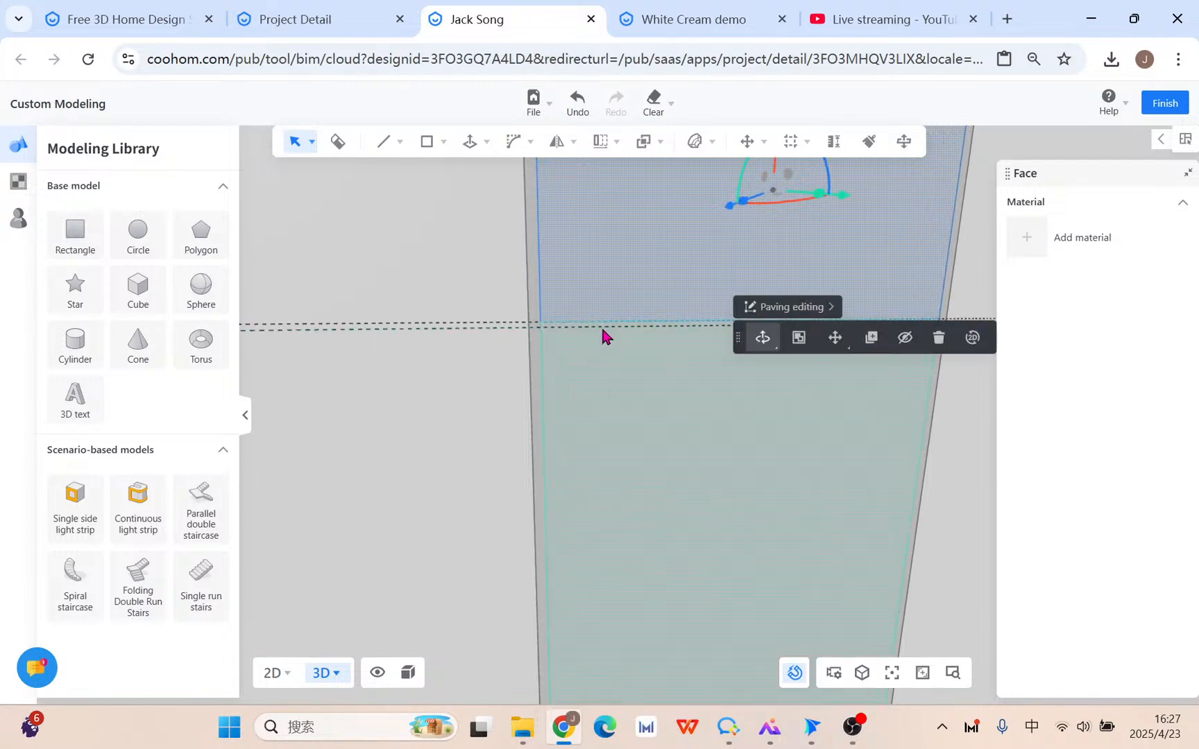
{"action": "middle_click_drag", "start_coordinate": [565, 332], "coordinate": [606, 335]}
{"action": "scroll", "coordinate": [574, 336], "scroll_direction": "up", "scroll_amount": 2}
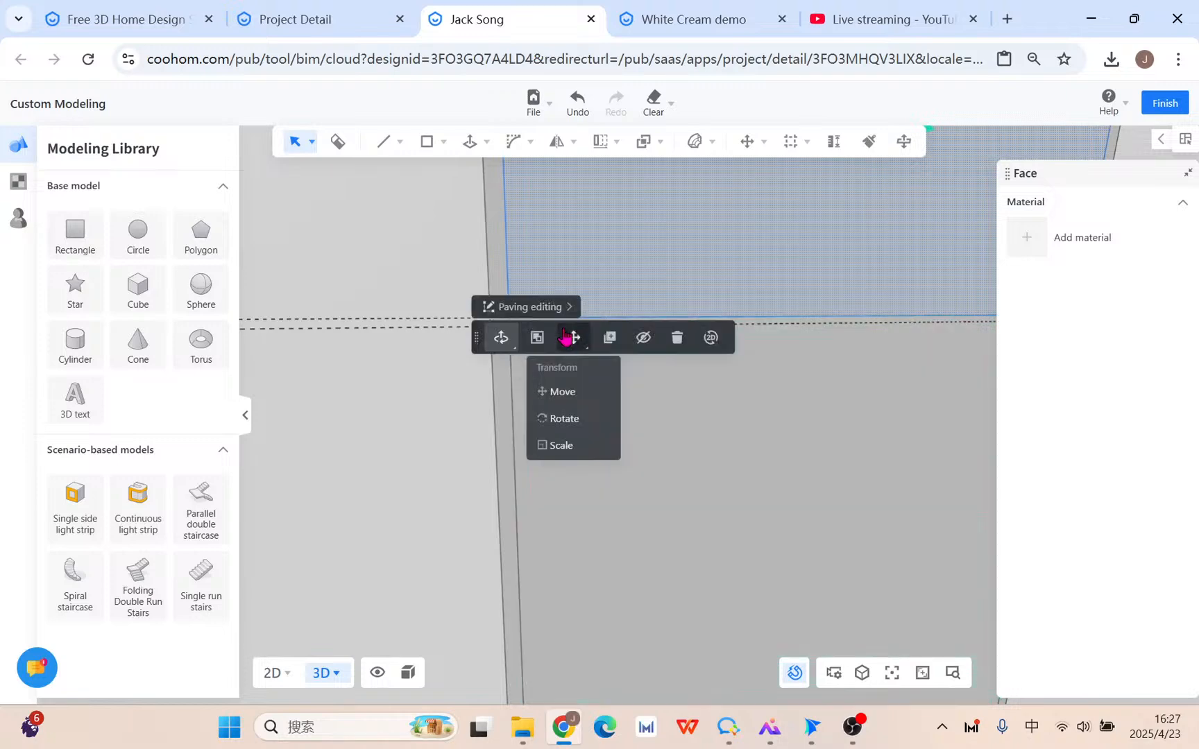
{"action": "mouse_move", "coordinate": [792, 147]}
{"action": "left_click", "coordinate": [789, 177]}
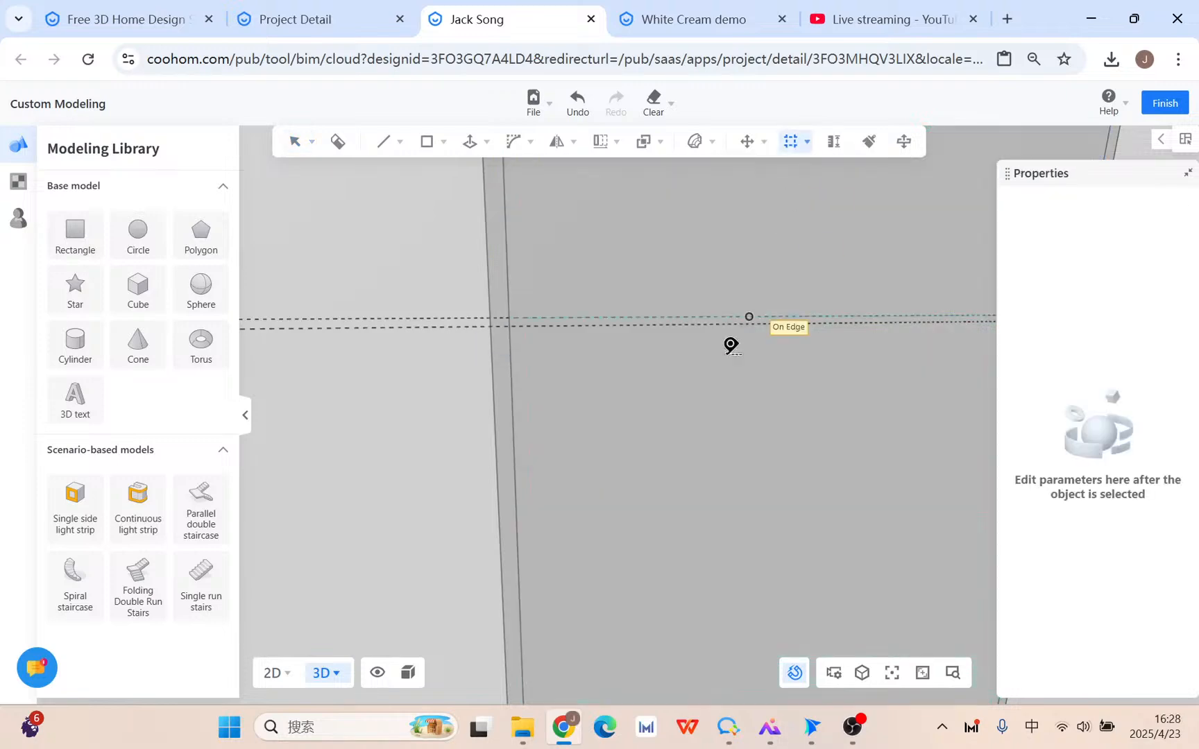
Add a guide line 10 mm from the dividing line, then select the panel's upper face.
{"action": "left_click", "coordinate": [670, 321]}
{"action": "type", "text": "10"}
{"action": "key", "text": "Return"}
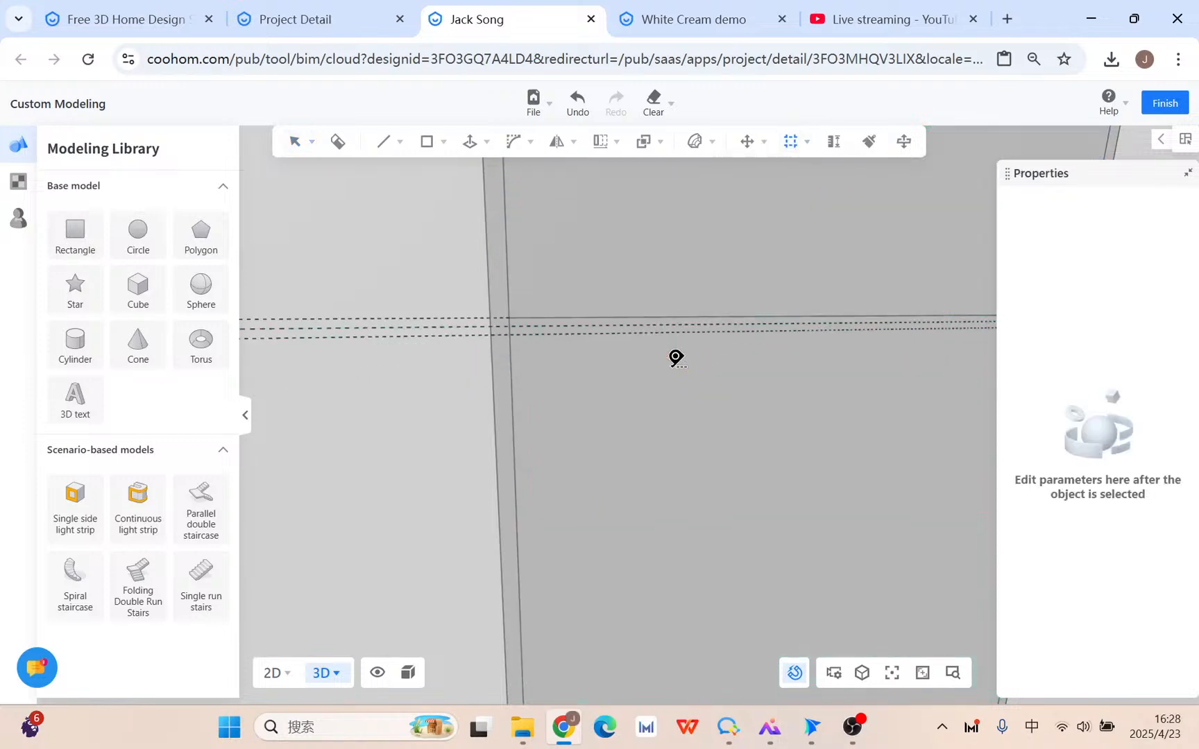
{"action": "scroll", "coordinate": [670, 368], "scroll_direction": "down", "scroll_amount": 5}
{"action": "scroll", "coordinate": [693, 347], "scroll_direction": "down", "scroll_amount": 3}
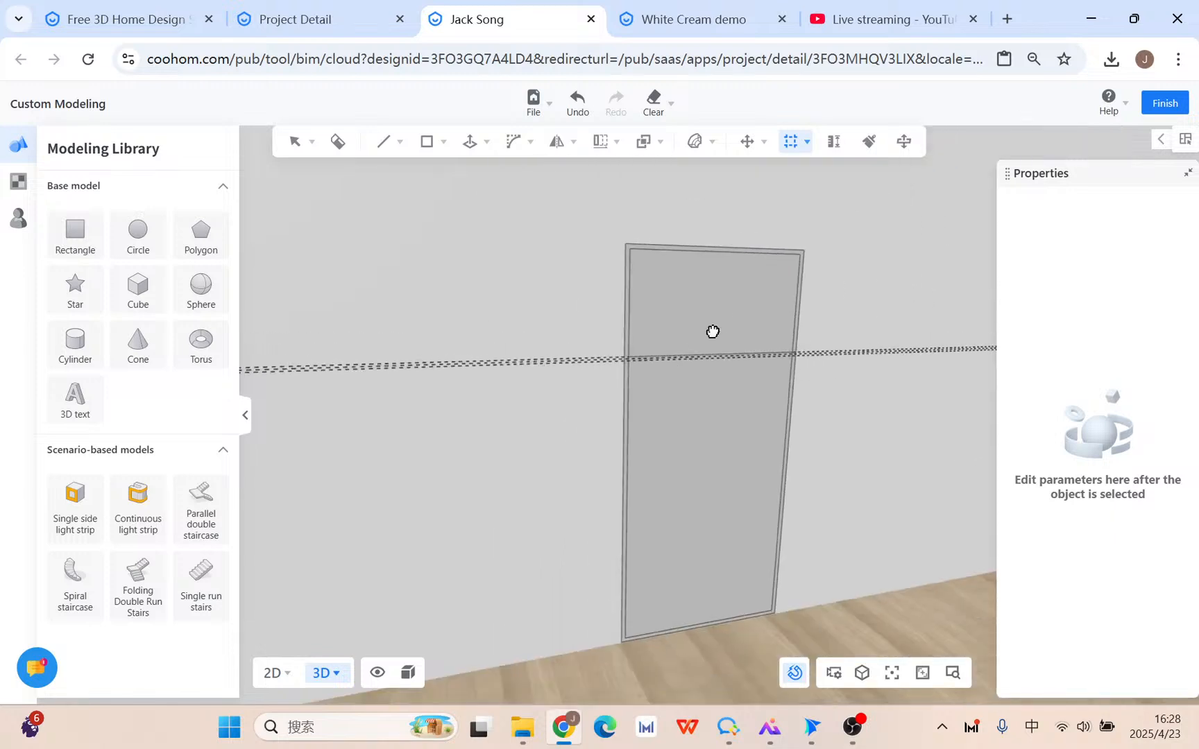
{"action": "key", "text": "Escape"}
{"action": "left_click", "coordinate": [702, 306]}
{"action": "right_click_drag", "start_coordinate": [521, 222], "coordinate": [484, 219]}
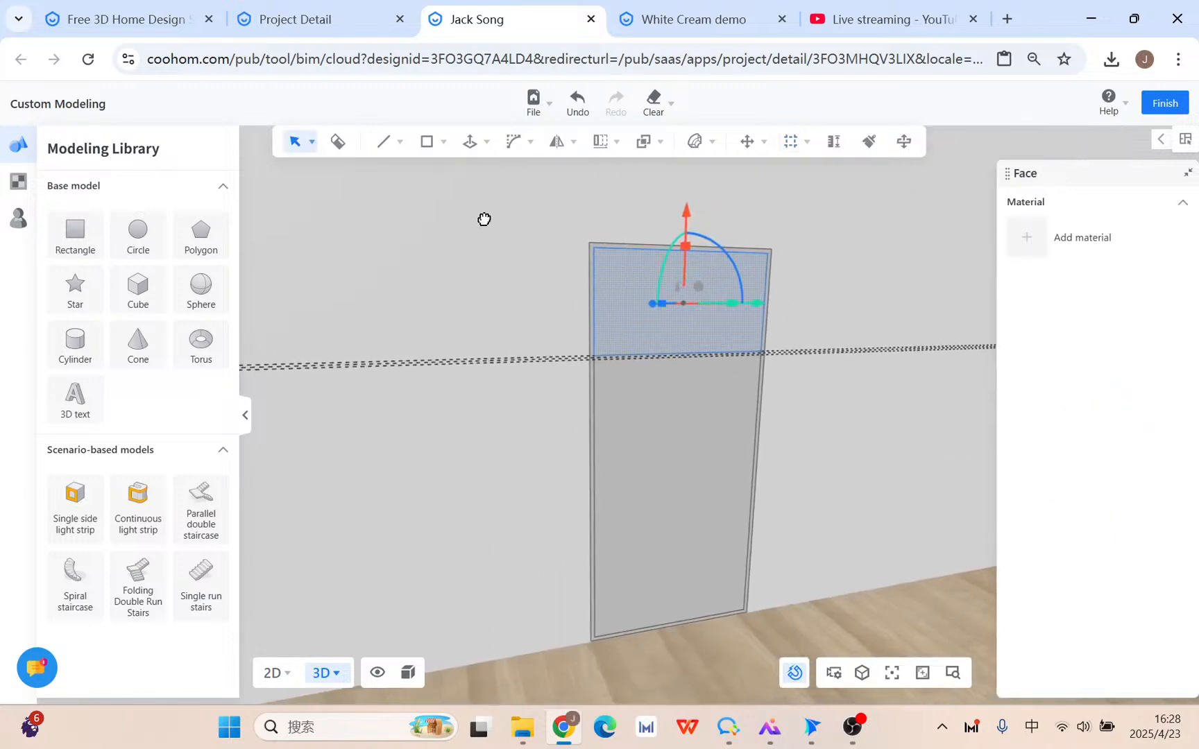
{"action": "mouse_move", "coordinate": [599, 145]}
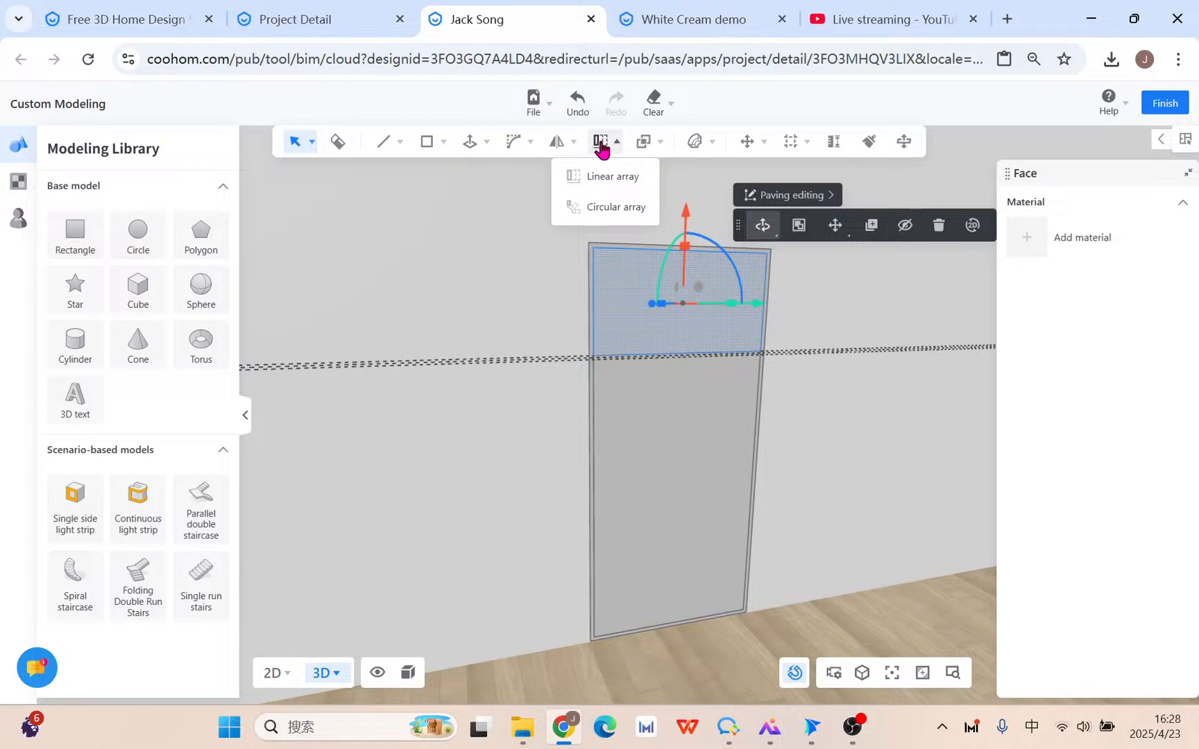
Select the panel's upper face and switch to a flat front view framing it.
{"action": "left_click", "coordinate": [631, 179]}
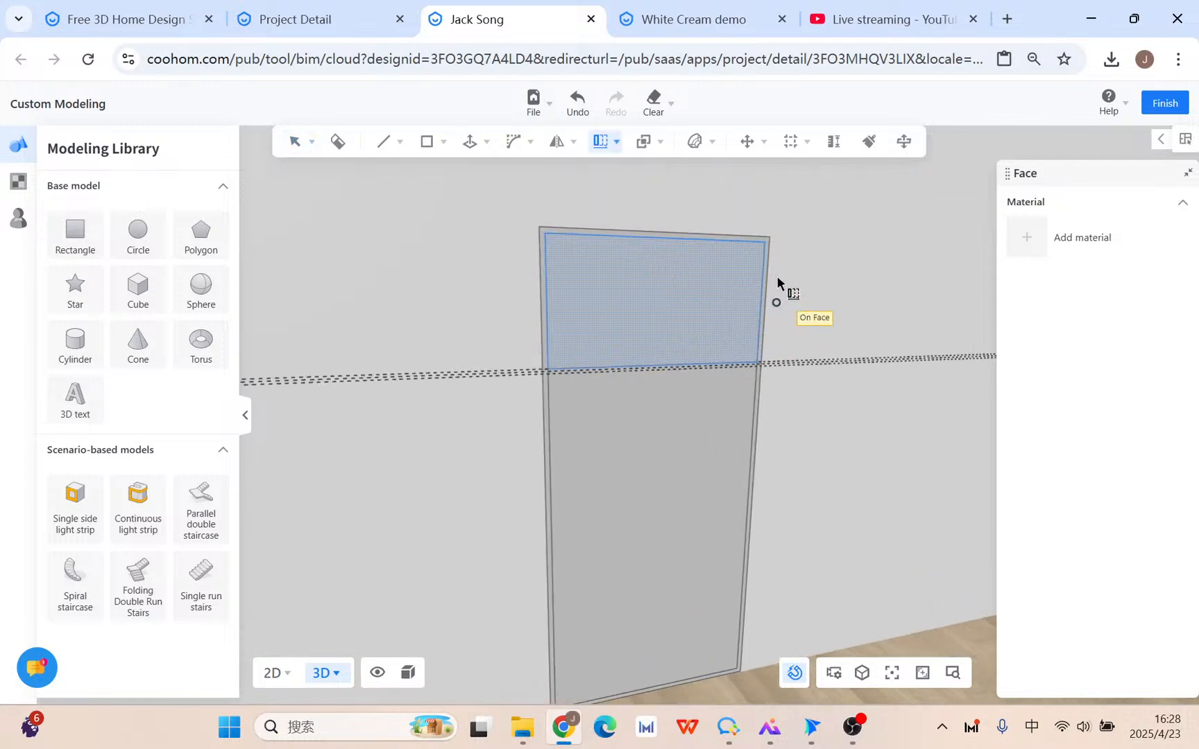
{"action": "key", "text": "Escape"}
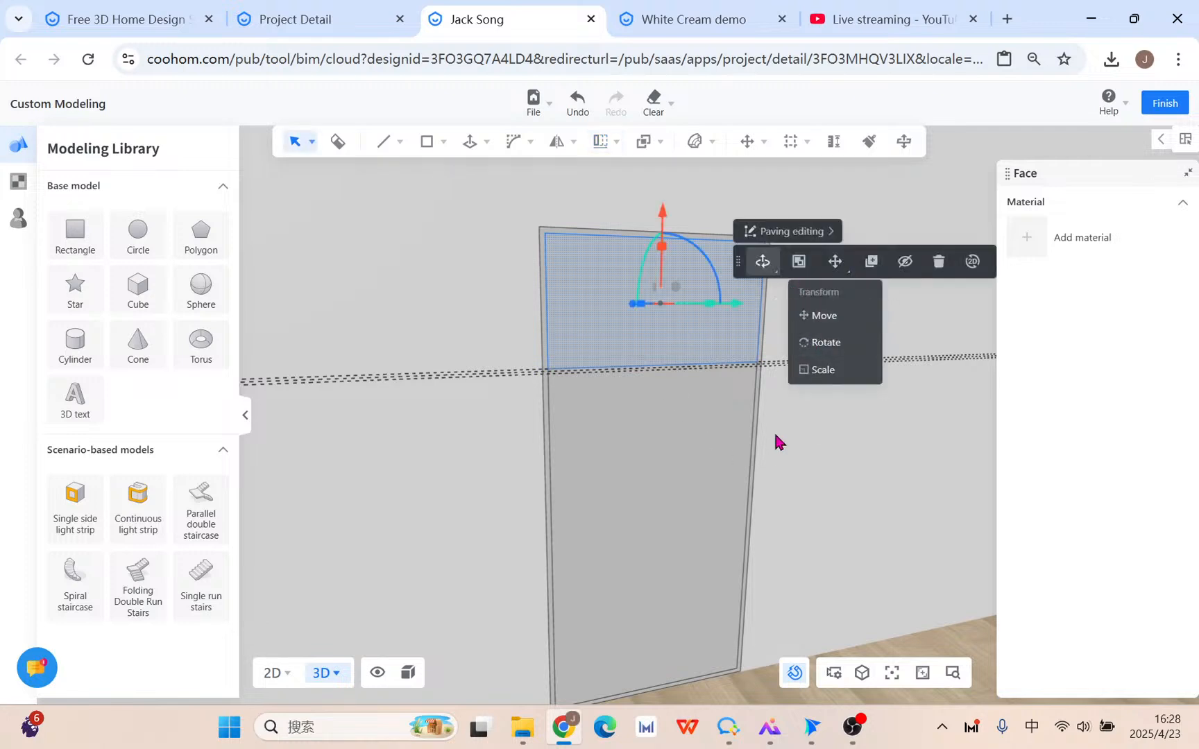
{"action": "left_click", "coordinate": [683, 415]}
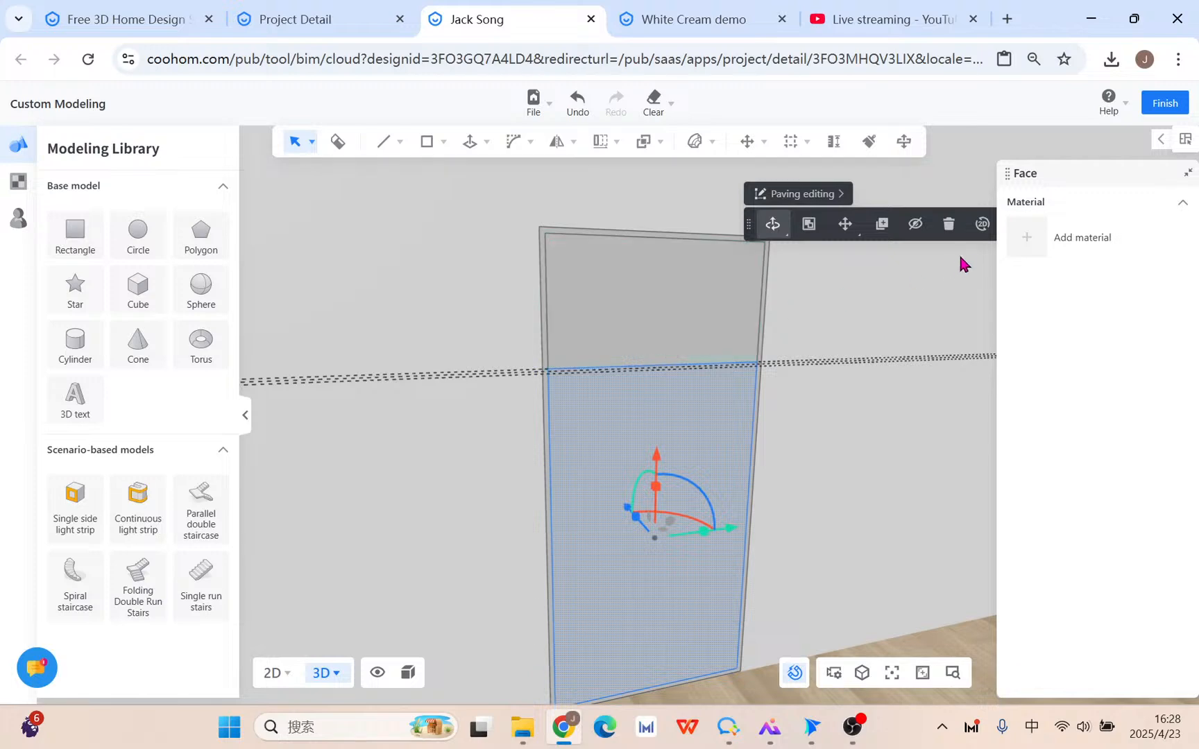
{"action": "left_click_drag", "start_coordinate": [749, 223], "coordinate": [488, 216]}
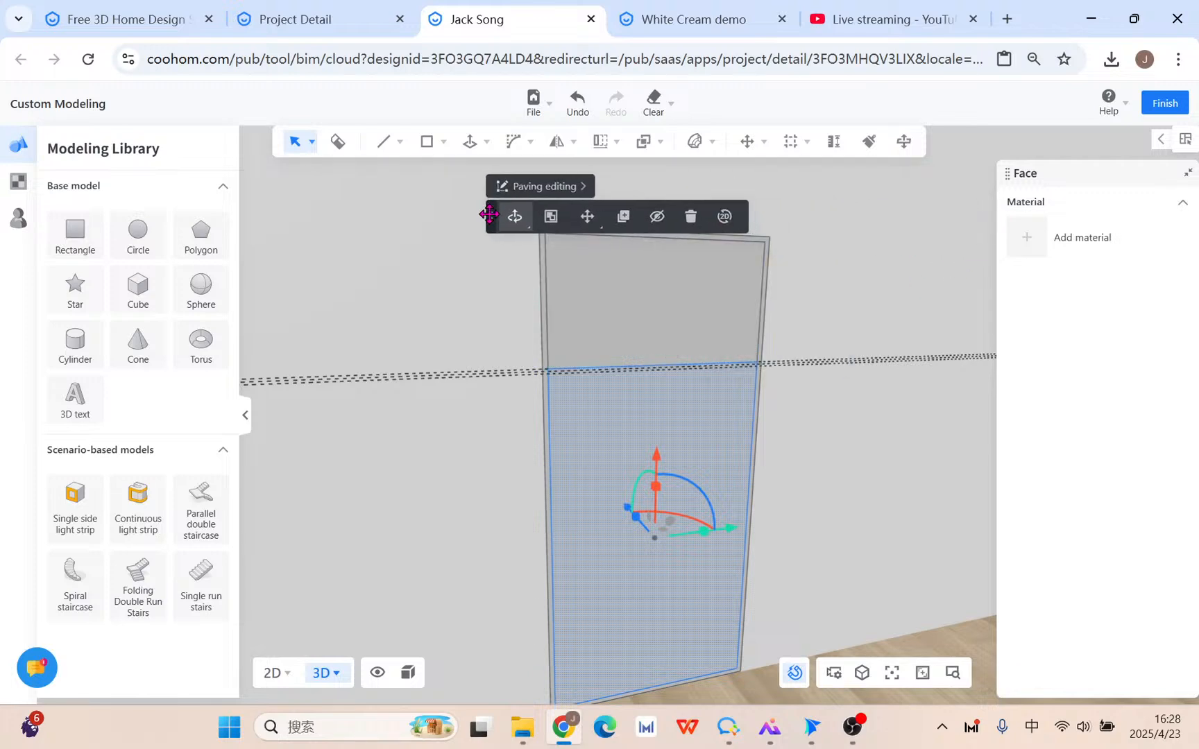
{"action": "left_click", "coordinate": [630, 323]}
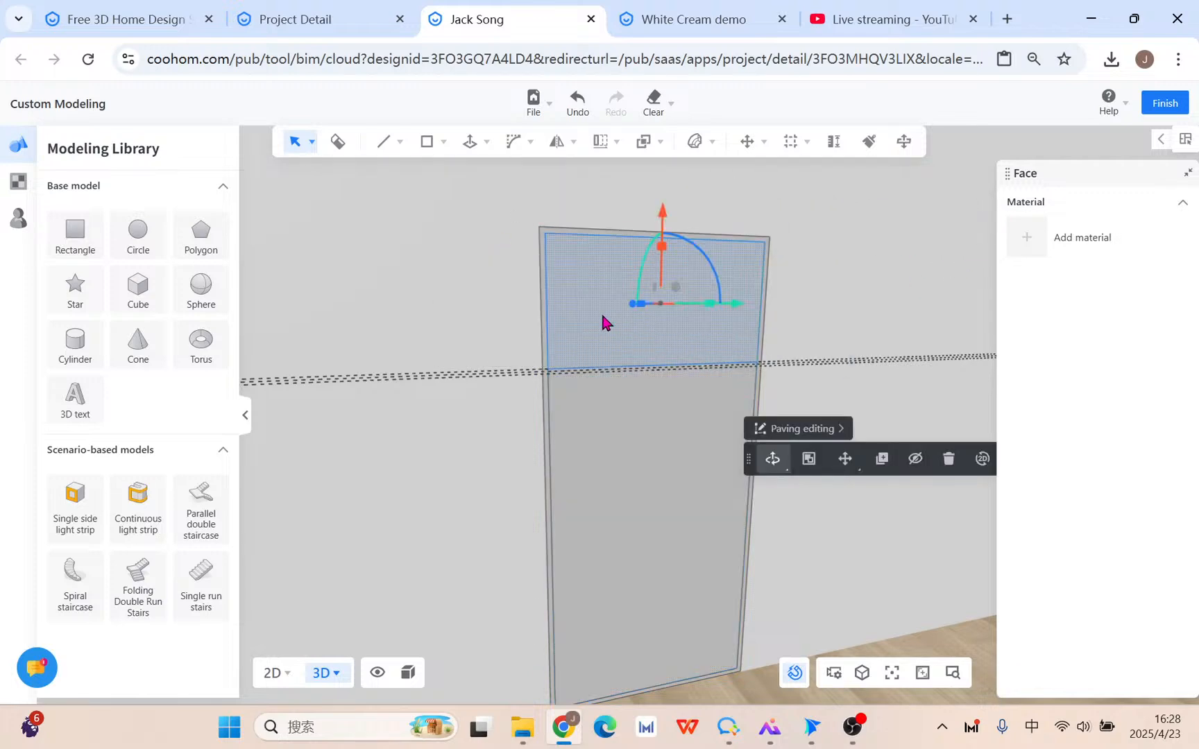
{"action": "left_click", "coordinate": [982, 458]}
{"action": "scroll", "coordinate": [582, 469], "scroll_direction": "up", "scroll_amount": 5}
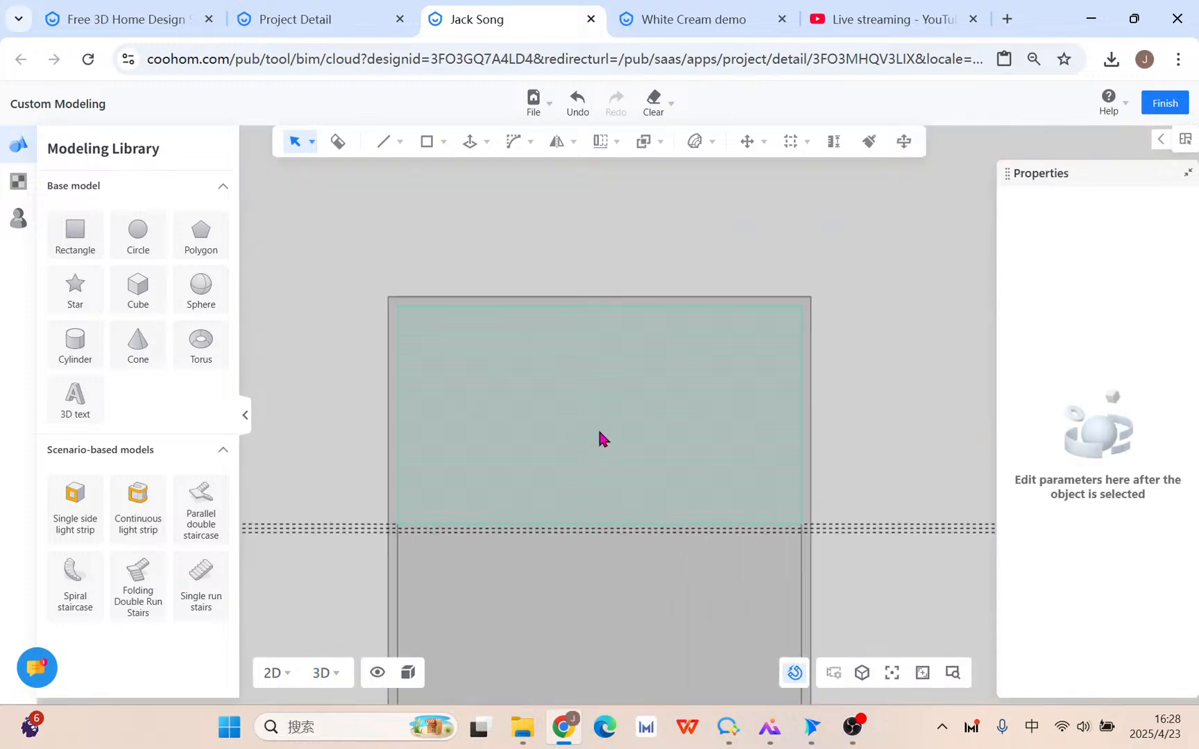
{"action": "middle_click_drag", "start_coordinate": [591, 439], "coordinate": [568, 361]}
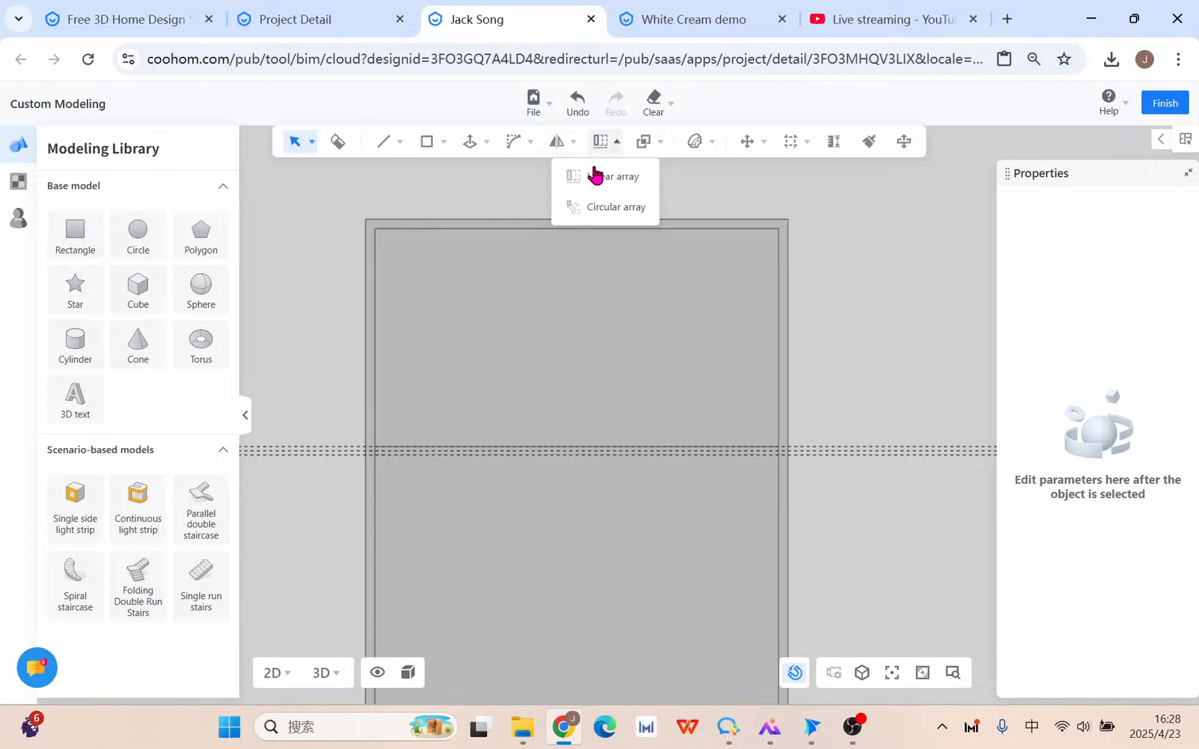
Start a linear array of the upper face from its top-right corner to the lower intersection.
{"action": "left_click", "coordinate": [595, 175]}
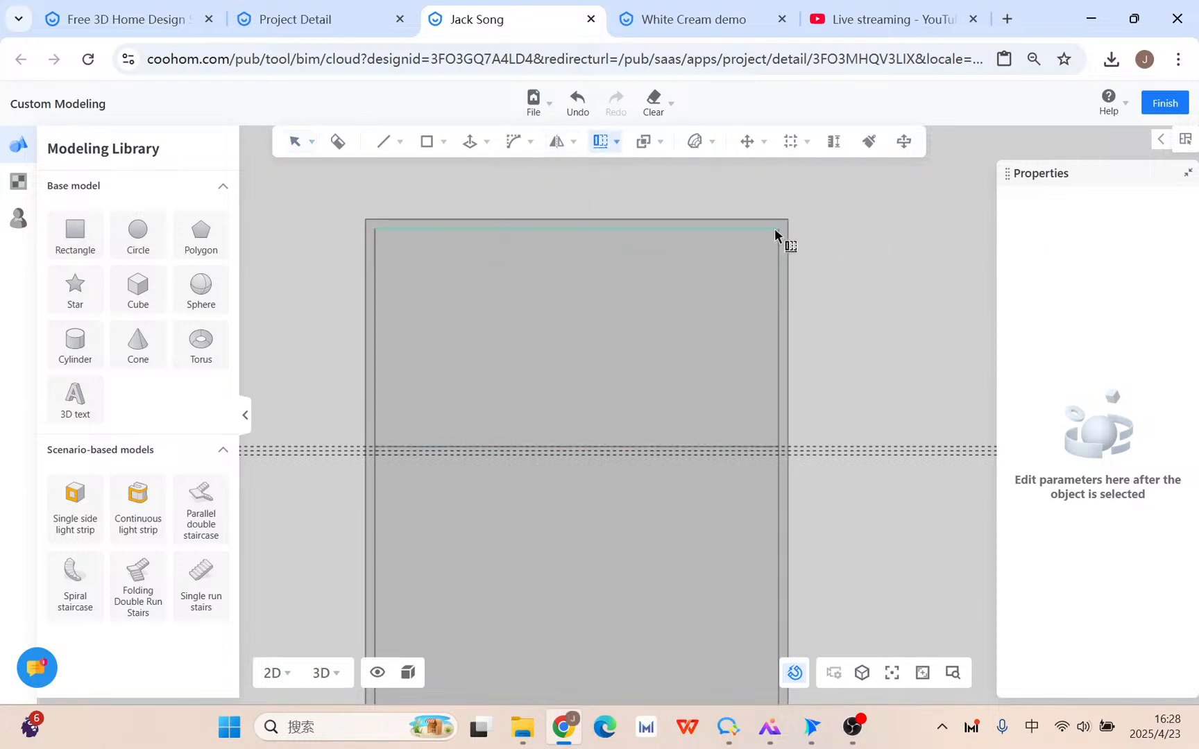
{"action": "key", "text": "Escape"}
{"action": "left_click", "coordinate": [615, 261]}
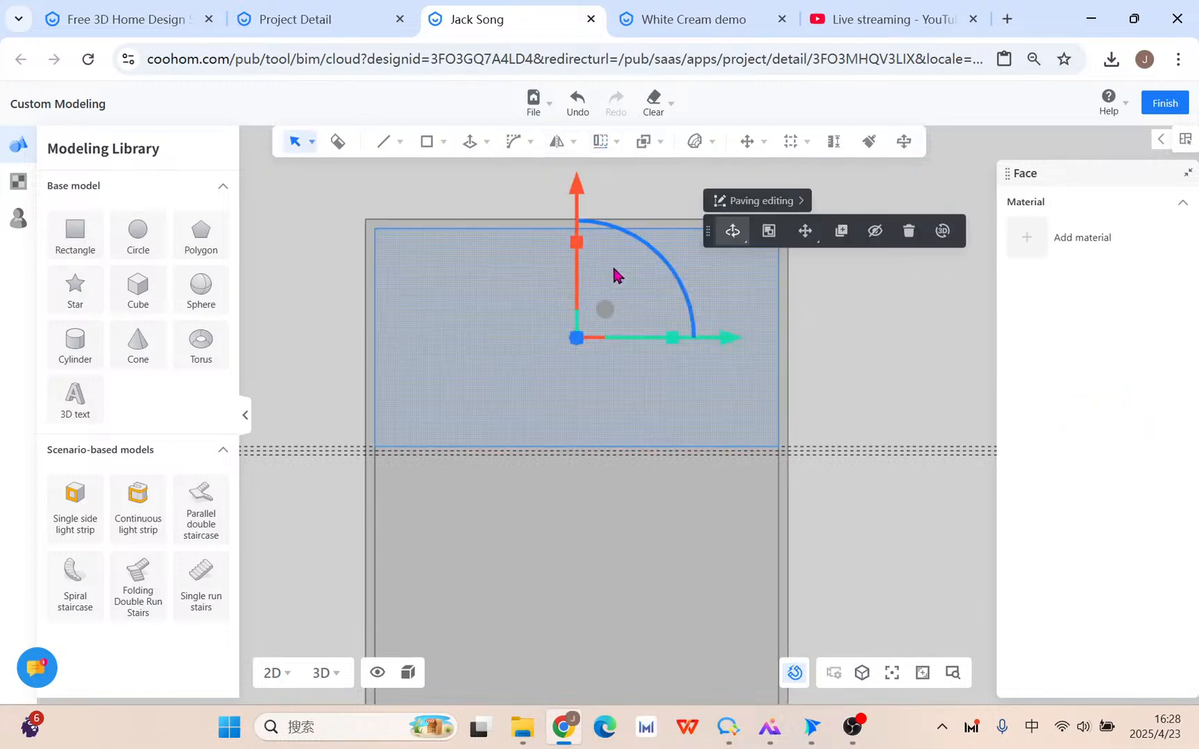
{"action": "mouse_move", "coordinate": [602, 147]}
{"action": "left_click", "coordinate": [598, 176]}
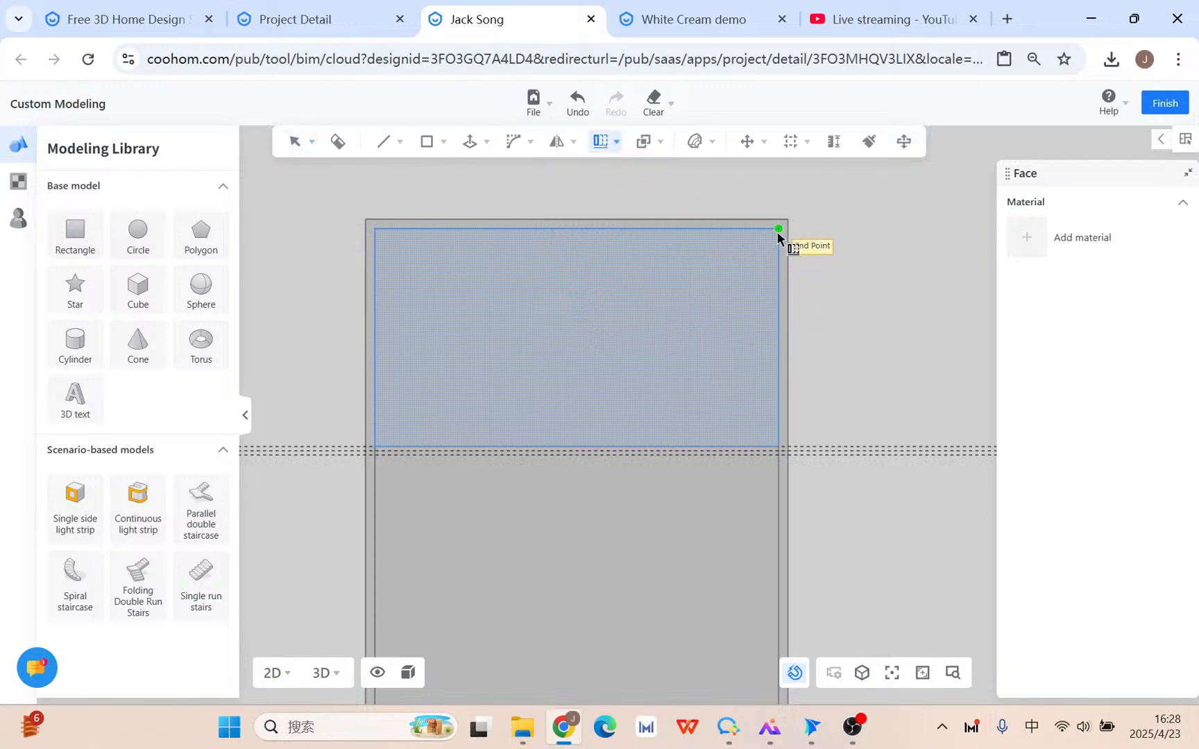
{"action": "left_click", "coordinate": [779, 230]}
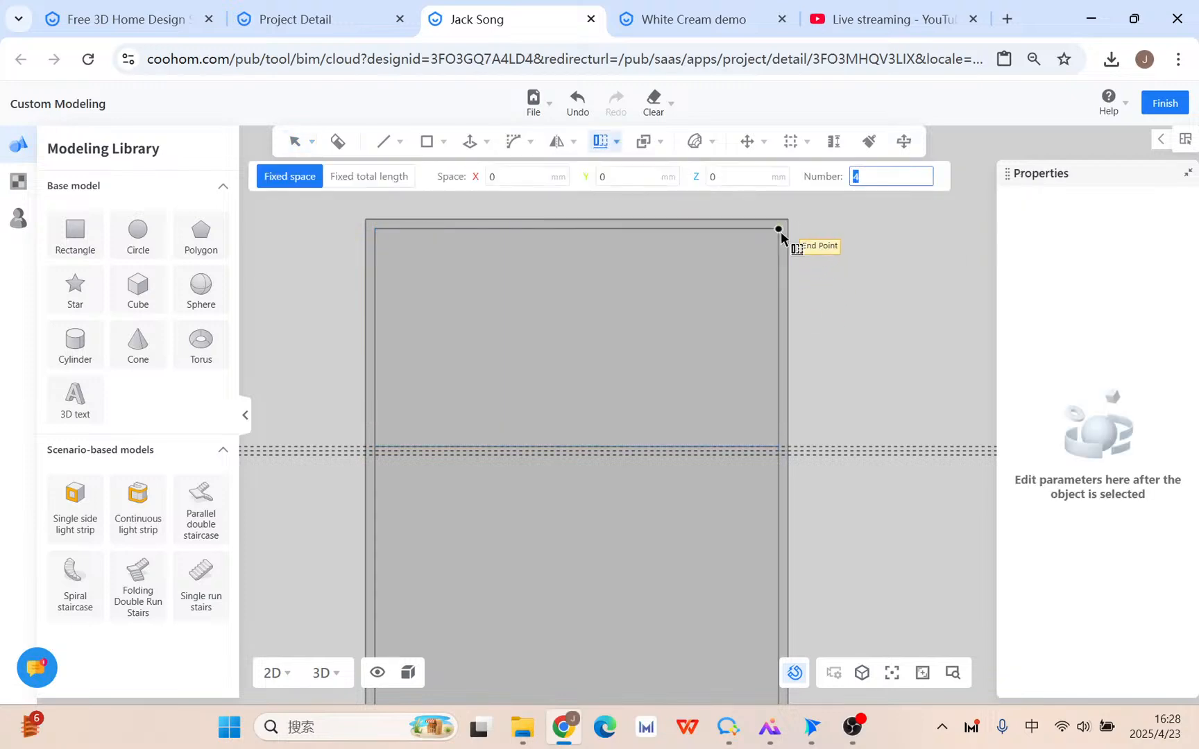
{"action": "left_click", "coordinate": [779, 461]}
Set the array to 3 copies at 483.21 mm spacing and commit it.
{"action": "scroll", "coordinate": [786, 520], "scroll_direction": "down", "scroll_amount": 4}
{"action": "middle_click_drag", "start_coordinate": [783, 545], "coordinate": [839, 321]}
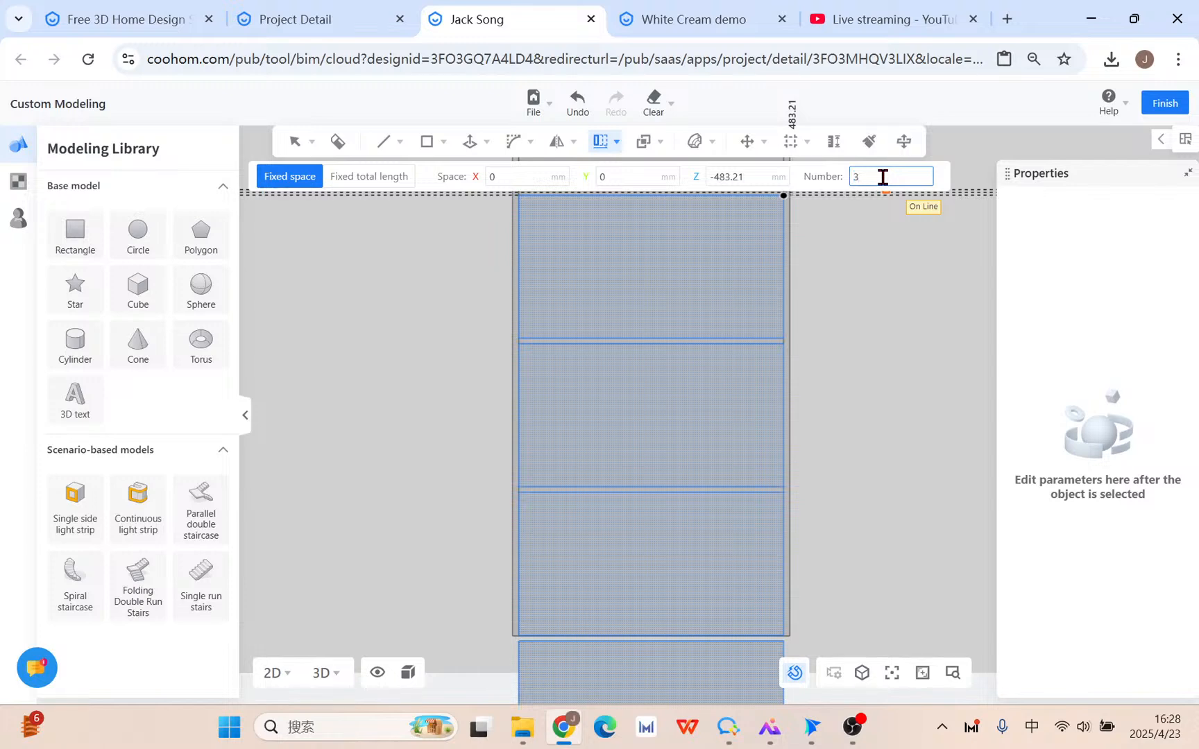
{"action": "key", "text": "Tab"}
{"action": "key", "text": "Tab"}
{"action": "key", "text": "Tab"}
{"action": "key", "text": "Tab"}
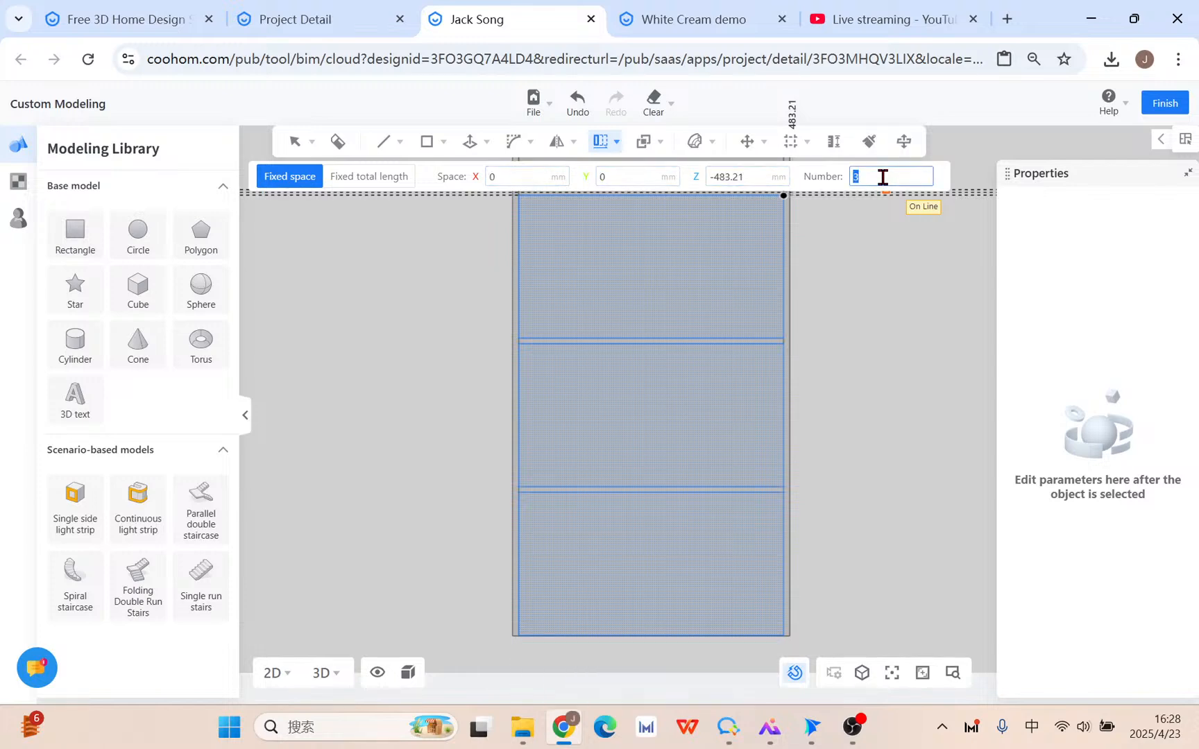
{"action": "key", "text": "Return"}
{"action": "scroll", "coordinate": [882, 398], "scroll_direction": "down", "scroll_amount": 2}
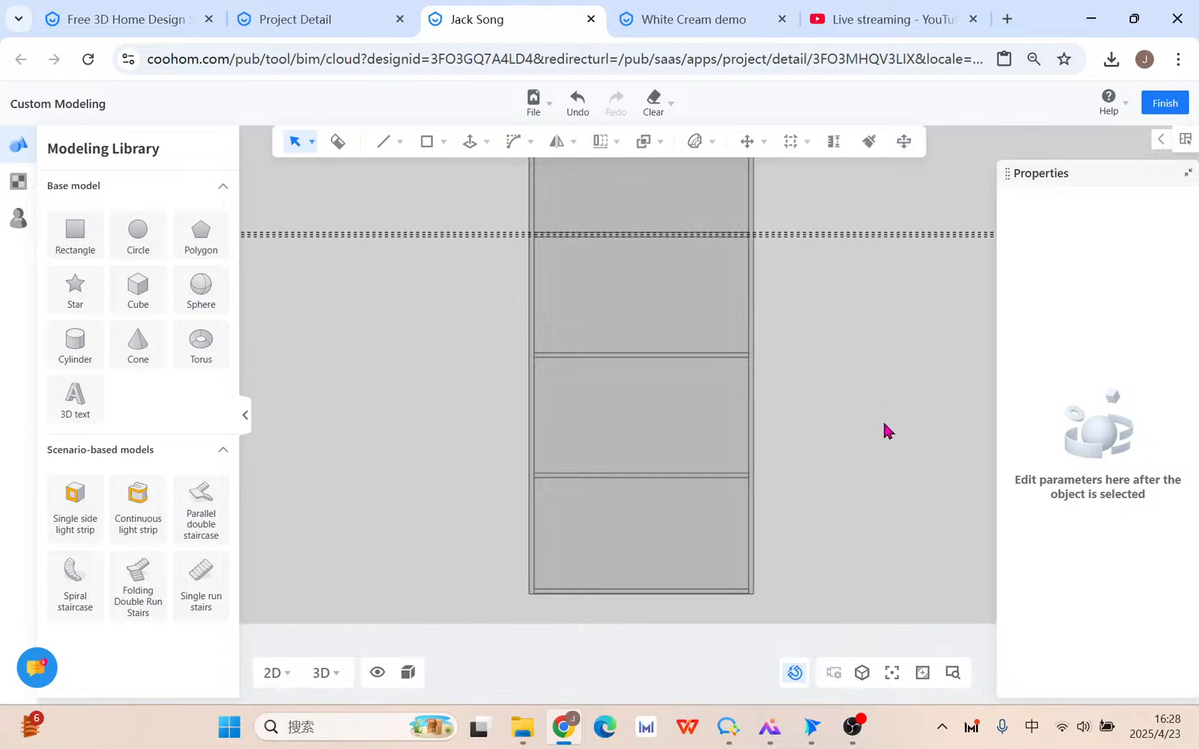
{"action": "middle_click_drag", "start_coordinate": [895, 425], "coordinate": [938, 461]}
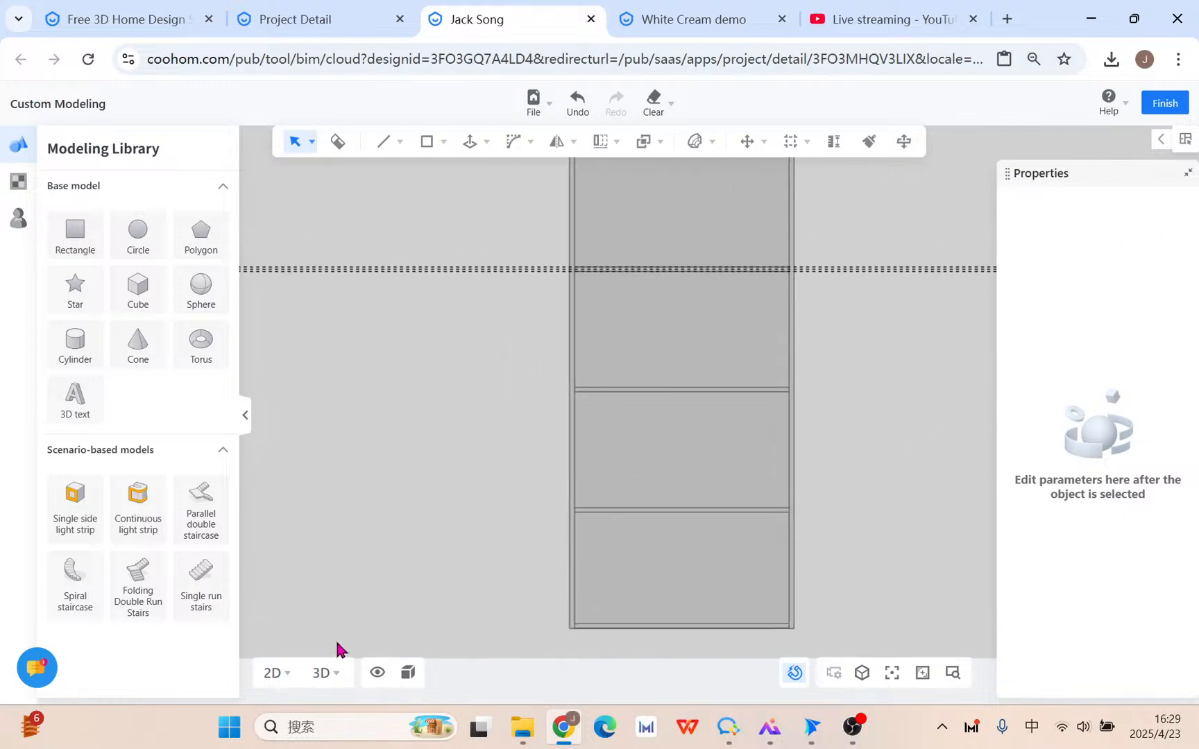
Switch to a 3D perspective view and orbit to see the panel at an angle.
{"action": "left_click", "coordinate": [323, 672]}
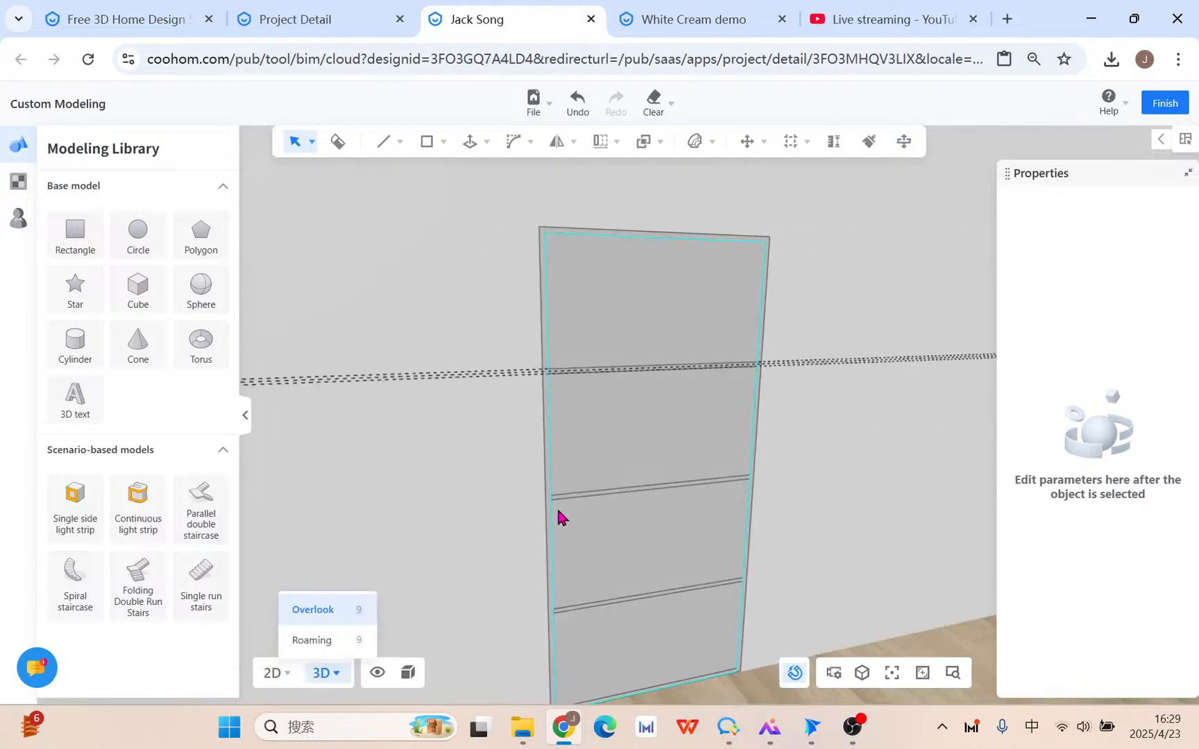
{"action": "middle_click_drag", "start_coordinate": [493, 583], "coordinate": [499, 584]}
{"action": "middle_click_drag", "start_coordinate": [755, 541], "coordinate": [672, 352]}
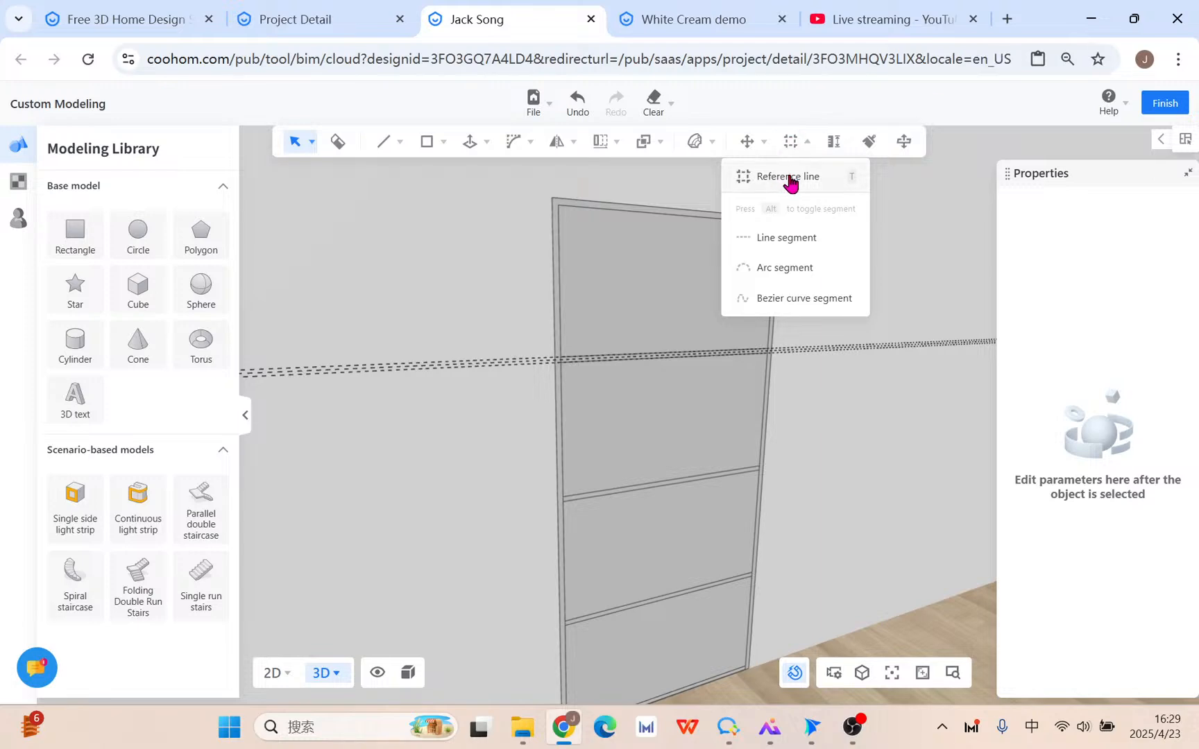
Clear all reference lines (segments) from the scene and confirm.
{"action": "left_click", "coordinate": [670, 103]}
{"action": "left_click", "coordinate": [668, 179]}
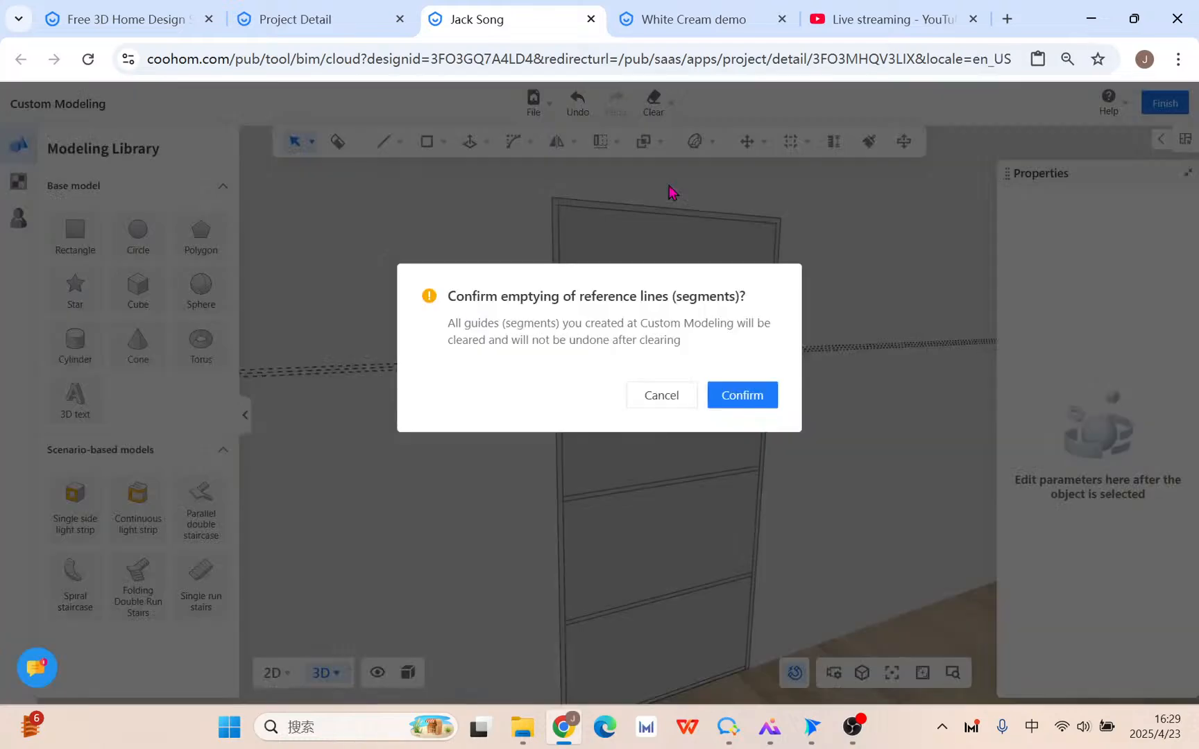
{"action": "left_click", "coordinate": [744, 396]}
{"action": "scroll", "coordinate": [706, 320], "scroll_direction": "up", "scroll_amount": 5}
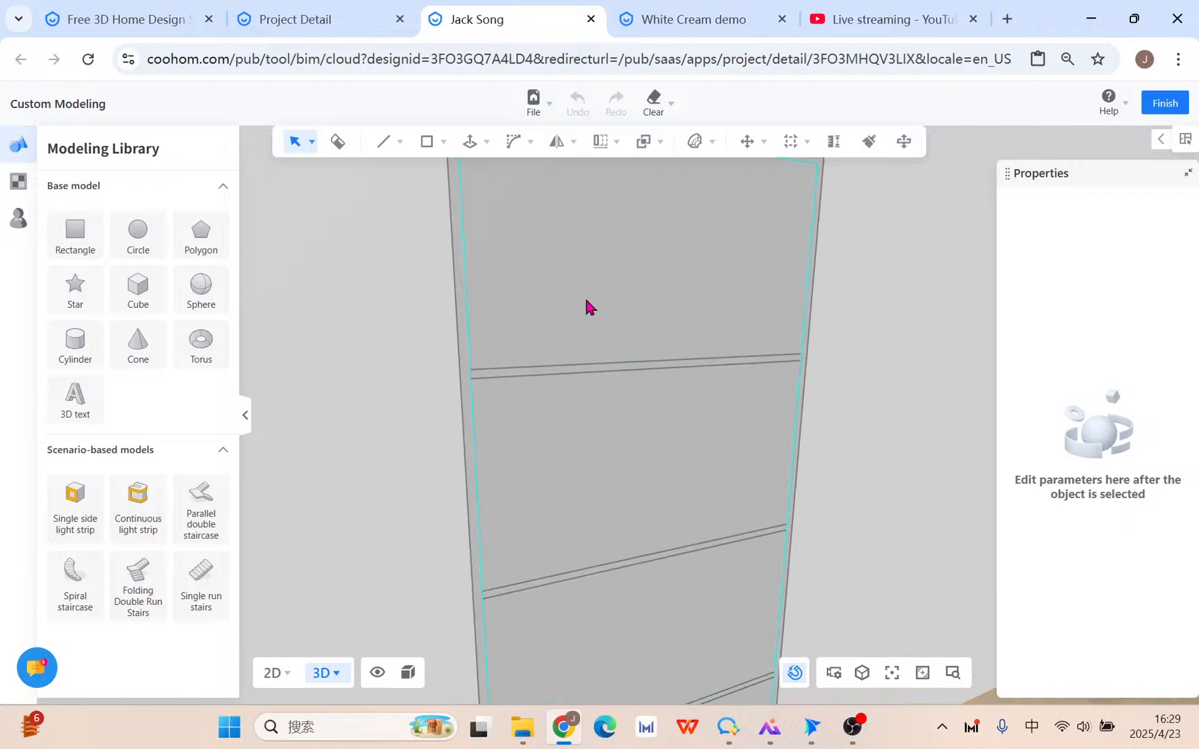
Select the arrayed shelf group and ungroup it.
{"action": "left_click", "coordinate": [467, 404]}
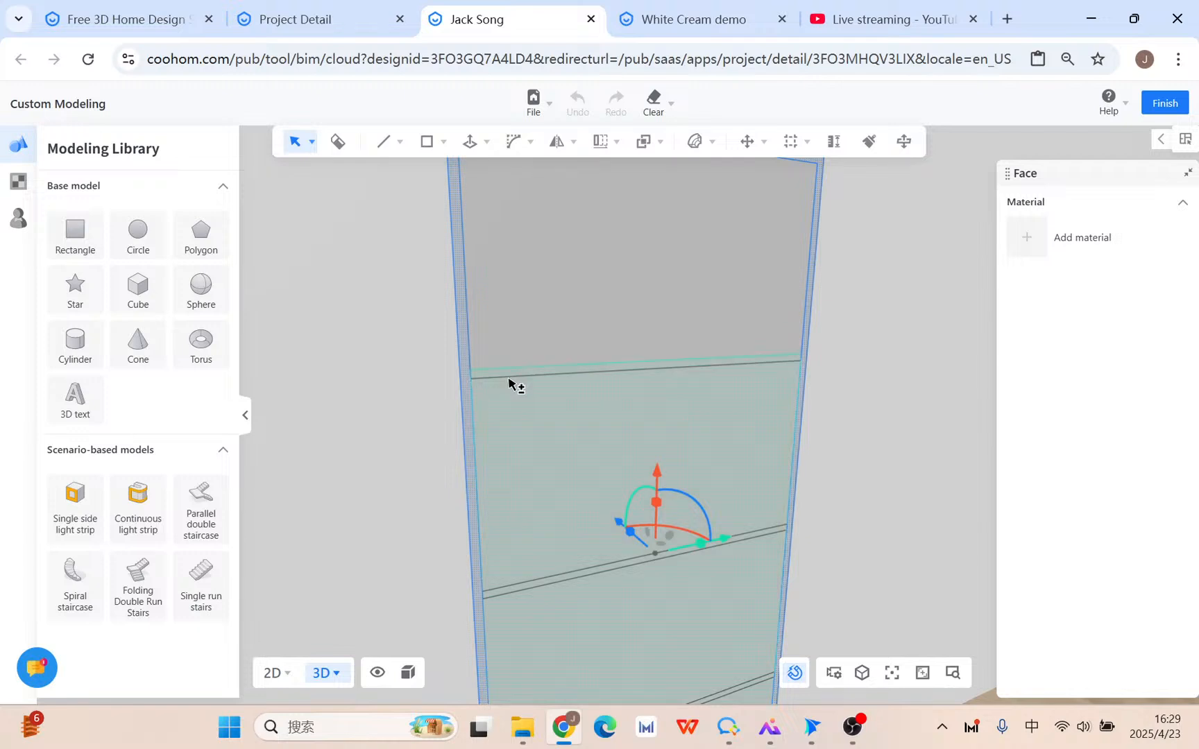
{"action": "scroll", "coordinate": [499, 375], "scroll_direction": "up", "scroll_amount": 2}
{"action": "left_click", "coordinate": [572, 436]}
{"action": "left_click", "coordinate": [573, 436]}
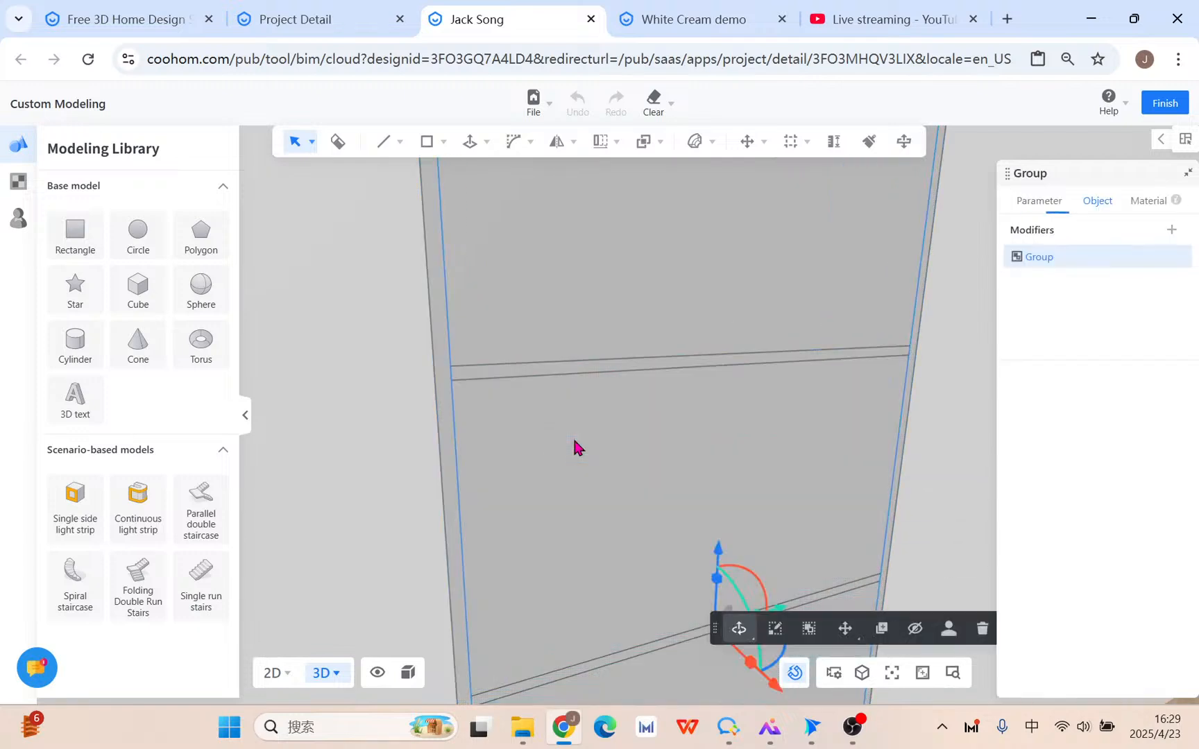
{"action": "scroll", "coordinate": [573, 441], "scroll_direction": "down", "scroll_amount": 3}
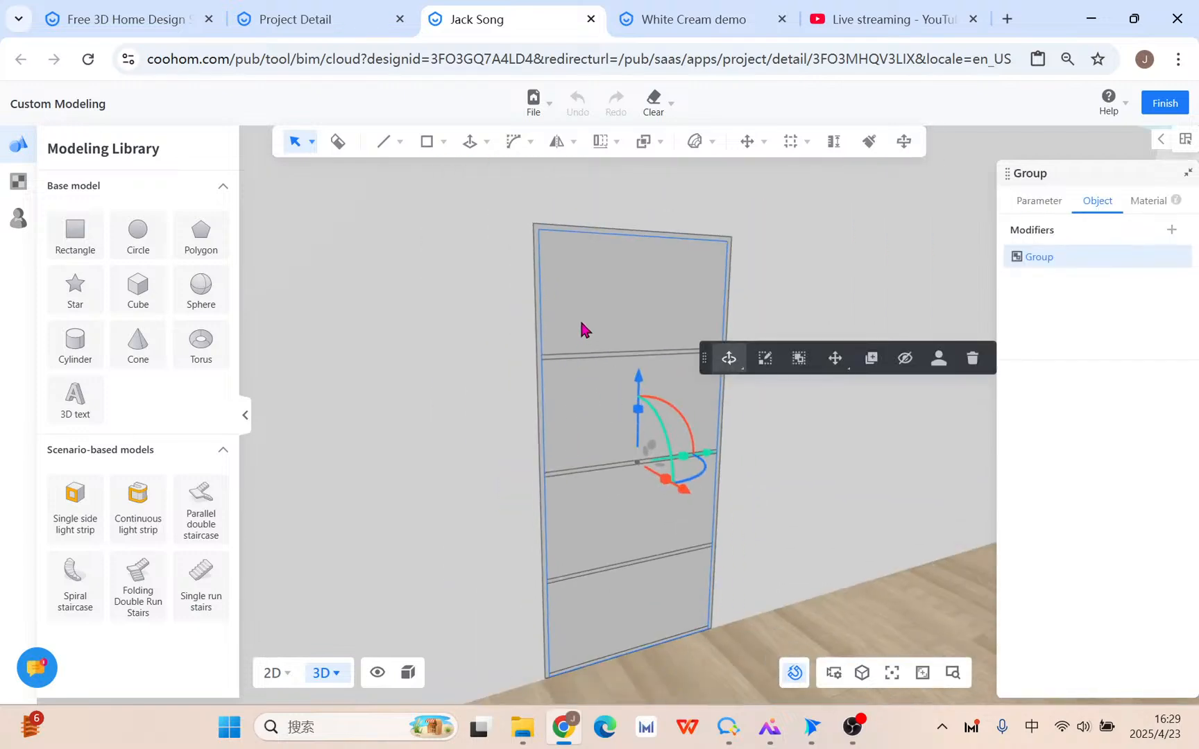
{"action": "scroll", "coordinate": [583, 417], "scroll_direction": "up", "scroll_amount": 5}
{"action": "left_click", "coordinate": [820, 512]}
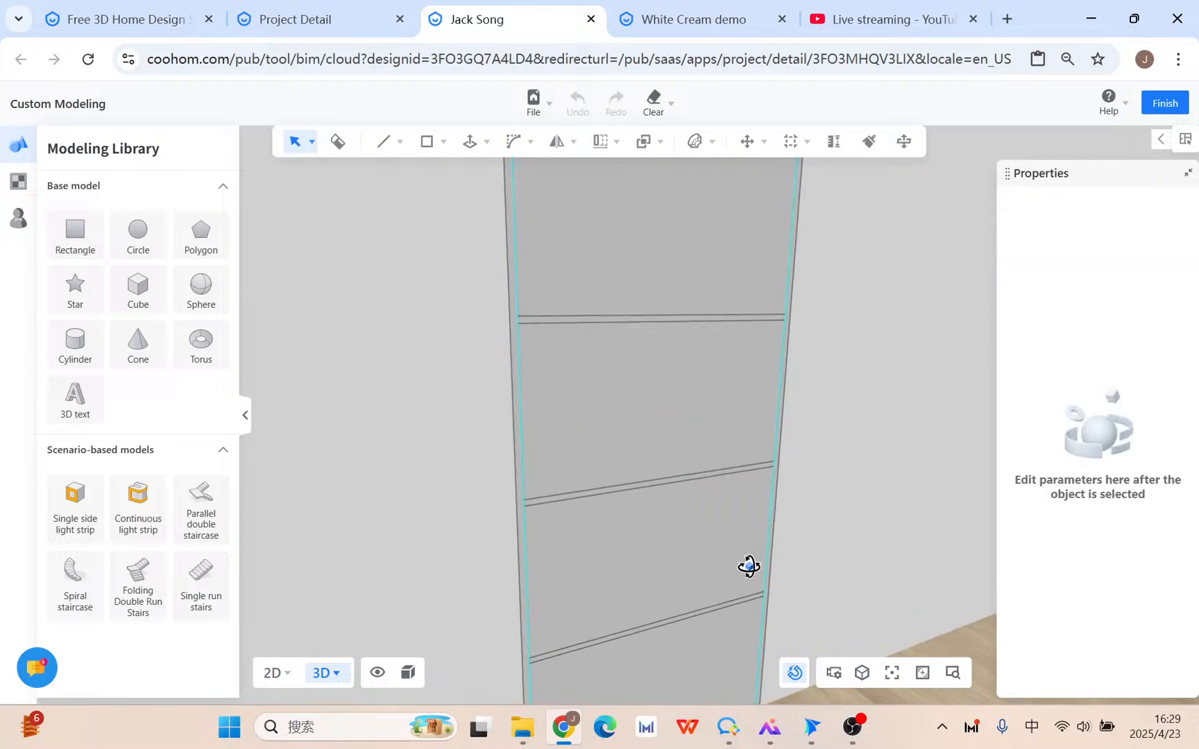
{"action": "left_click", "coordinate": [742, 559]}
{"action": "left_click", "coordinate": [803, 496]}
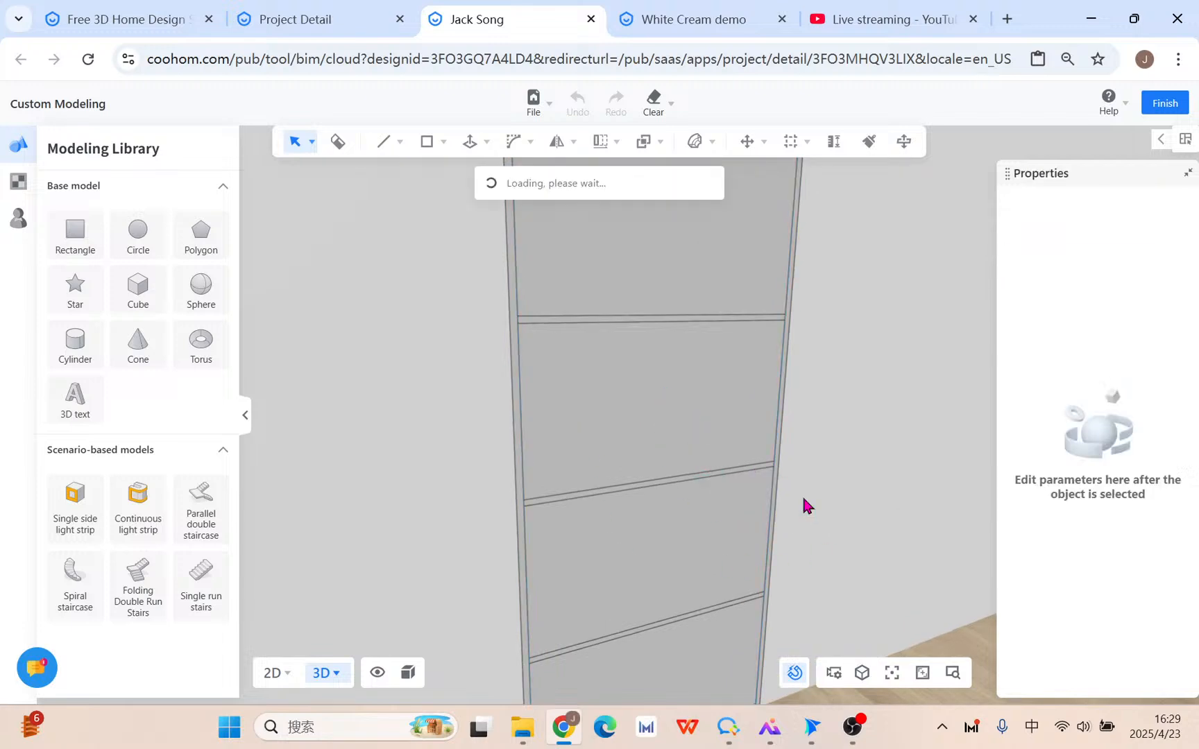
Group the large upper panel face into its own object.
{"action": "left_click", "coordinate": [566, 398]}
{"action": "left_click", "coordinate": [631, 554]}
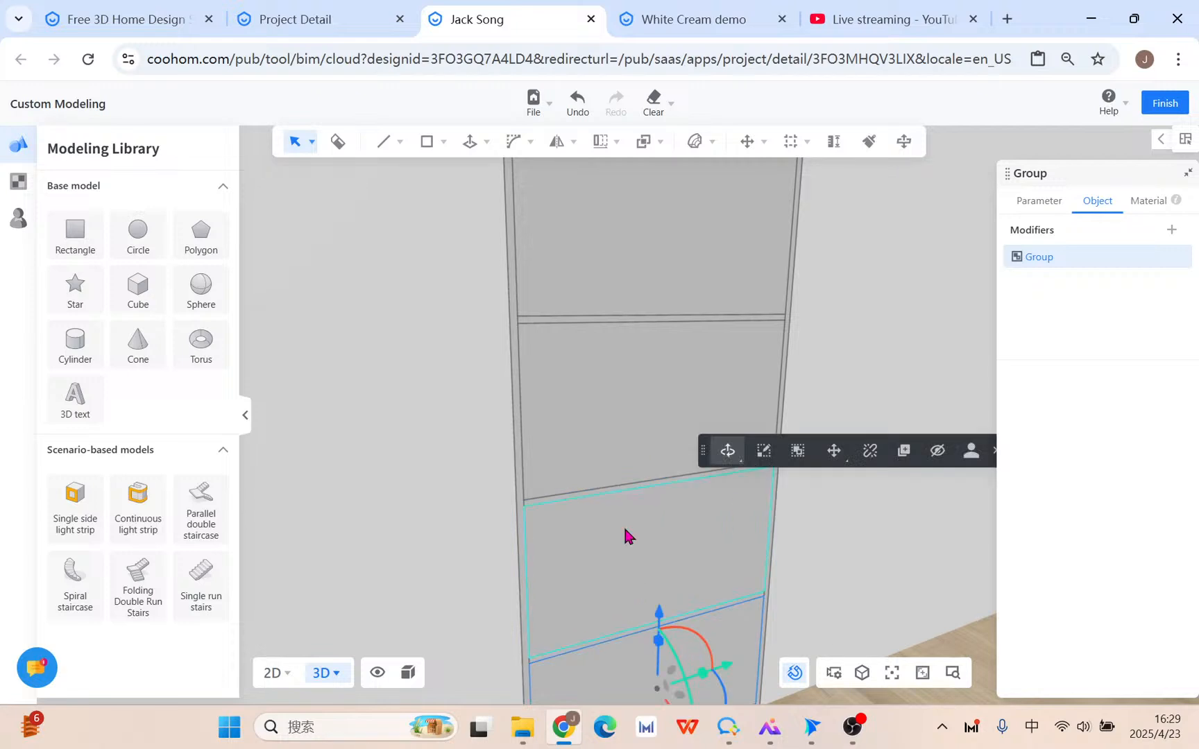
{"action": "scroll", "coordinate": [540, 338], "scroll_direction": "up", "scroll_amount": 5}
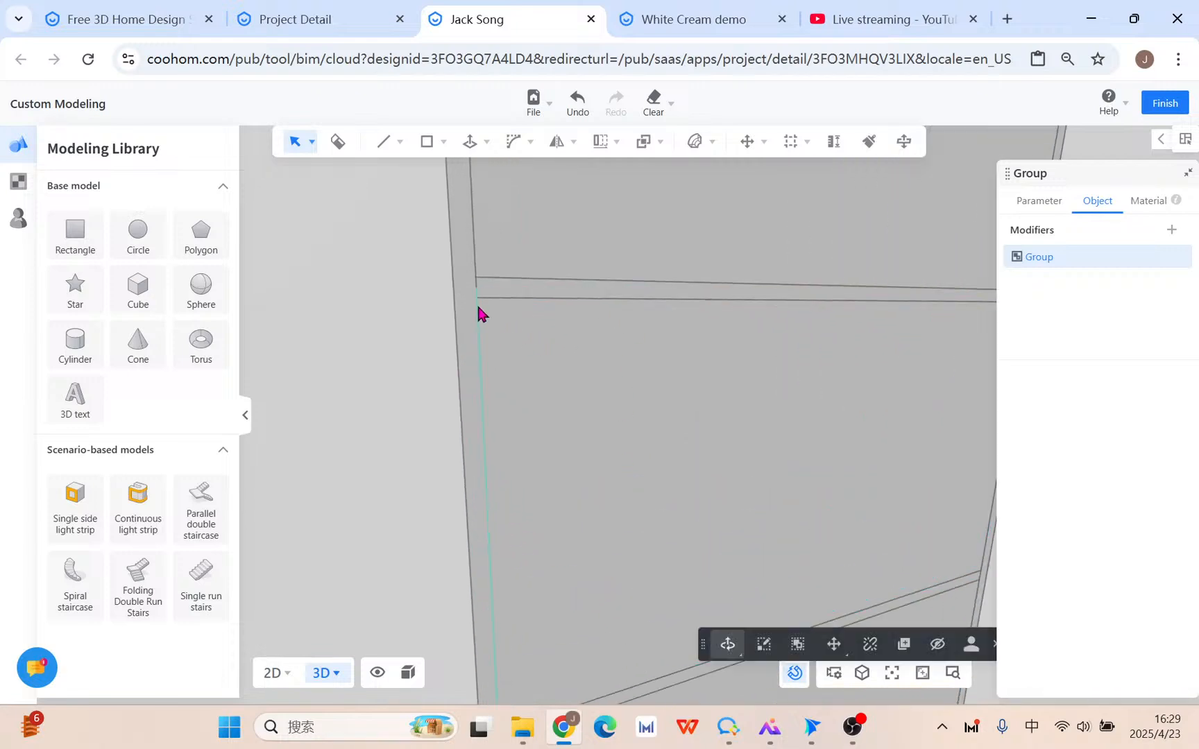
{"action": "left_click", "coordinate": [489, 304]}
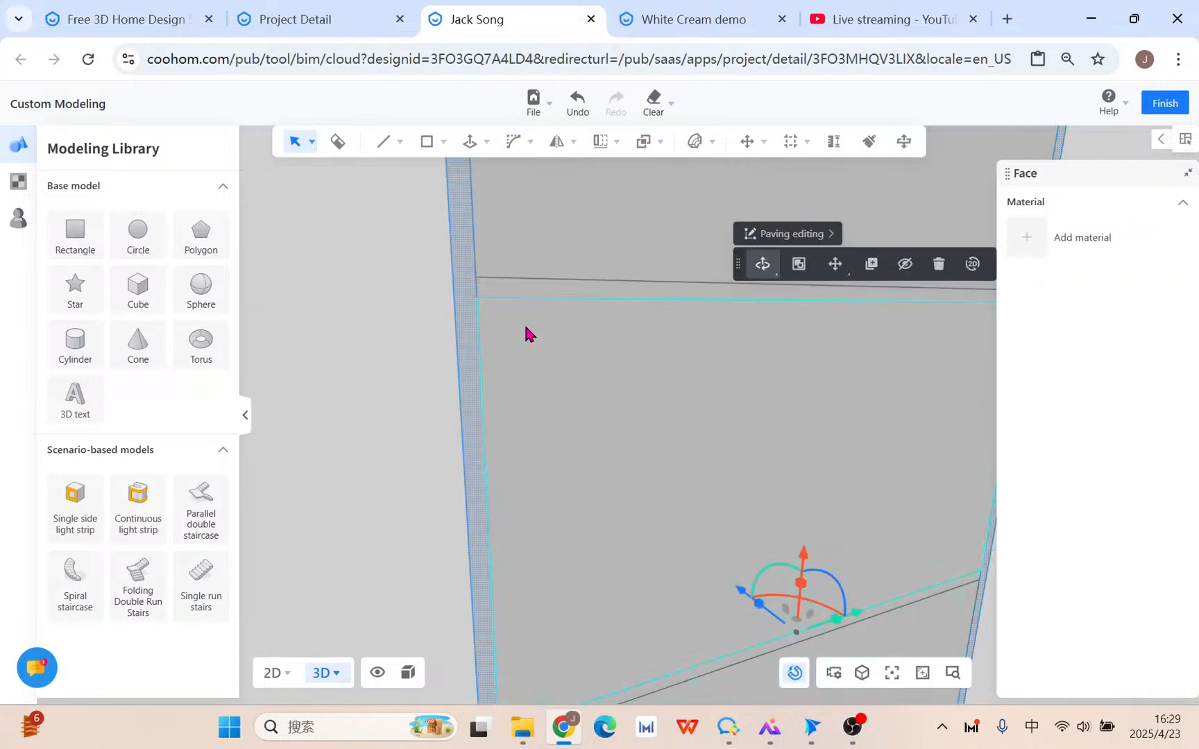
{"action": "left_click", "coordinate": [519, 289]}
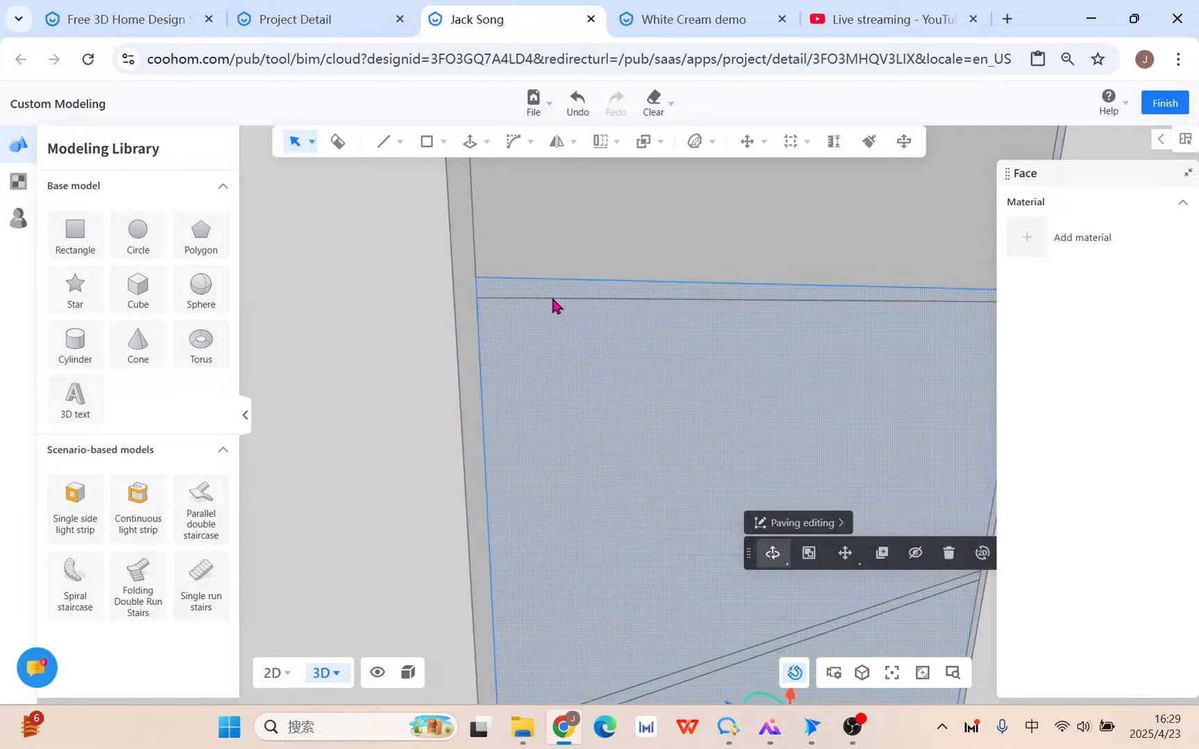
{"action": "left_click", "coordinate": [808, 554]}
{"action": "left_click", "coordinate": [810, 529]}
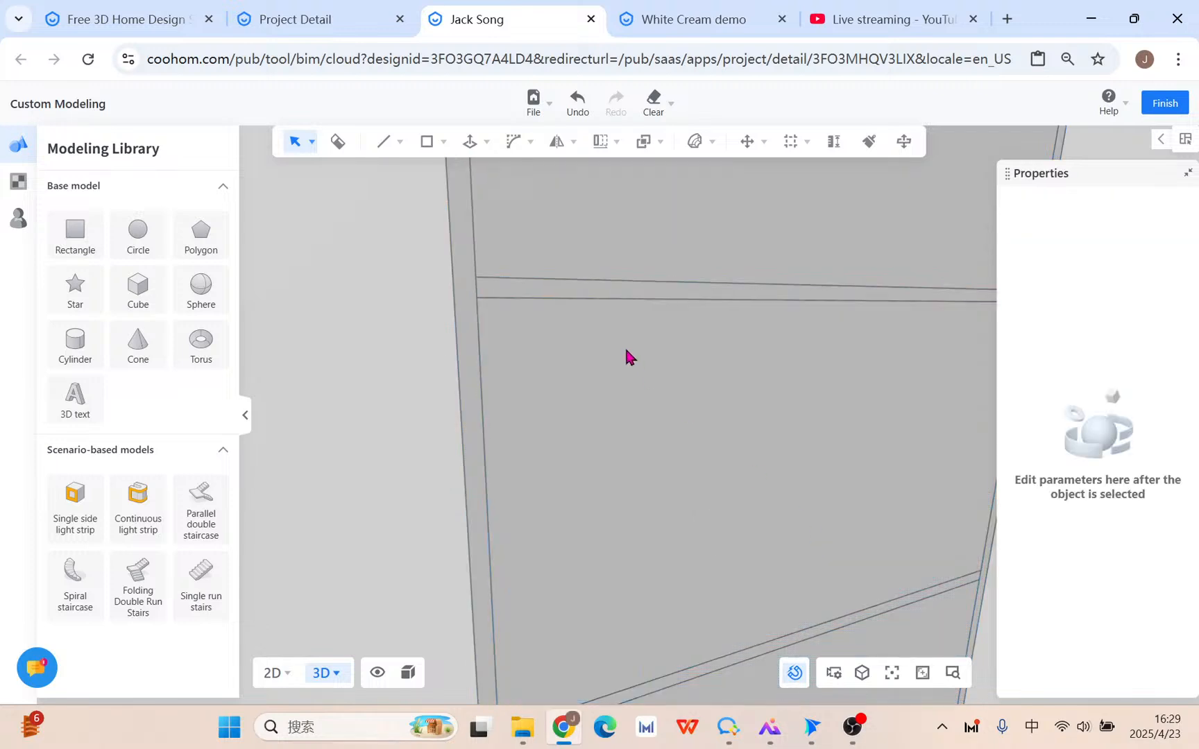
Select the lower shelf panel faces inside the panel group.
{"action": "left_click", "coordinate": [543, 283]}
{"action": "left_click", "coordinate": [556, 295]}
{"action": "scroll", "coordinate": [659, 576], "scroll_direction": "down", "scroll_amount": 2}
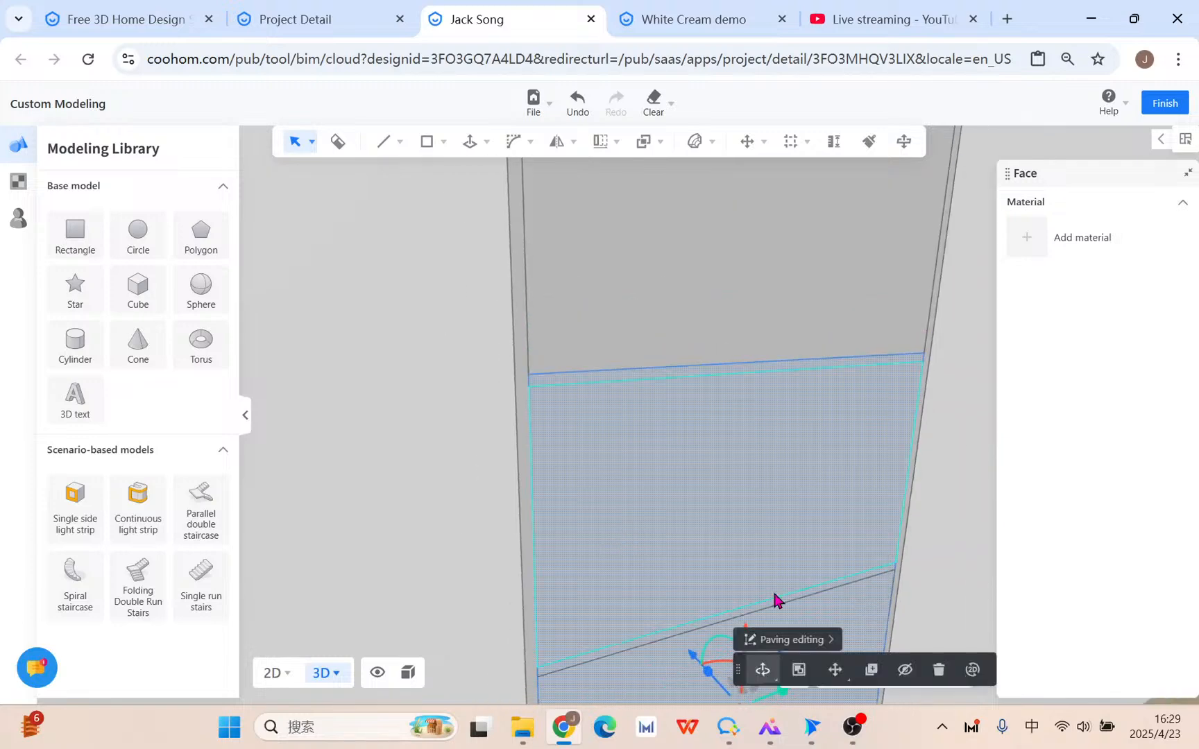
{"action": "left_click", "coordinate": [570, 516]}
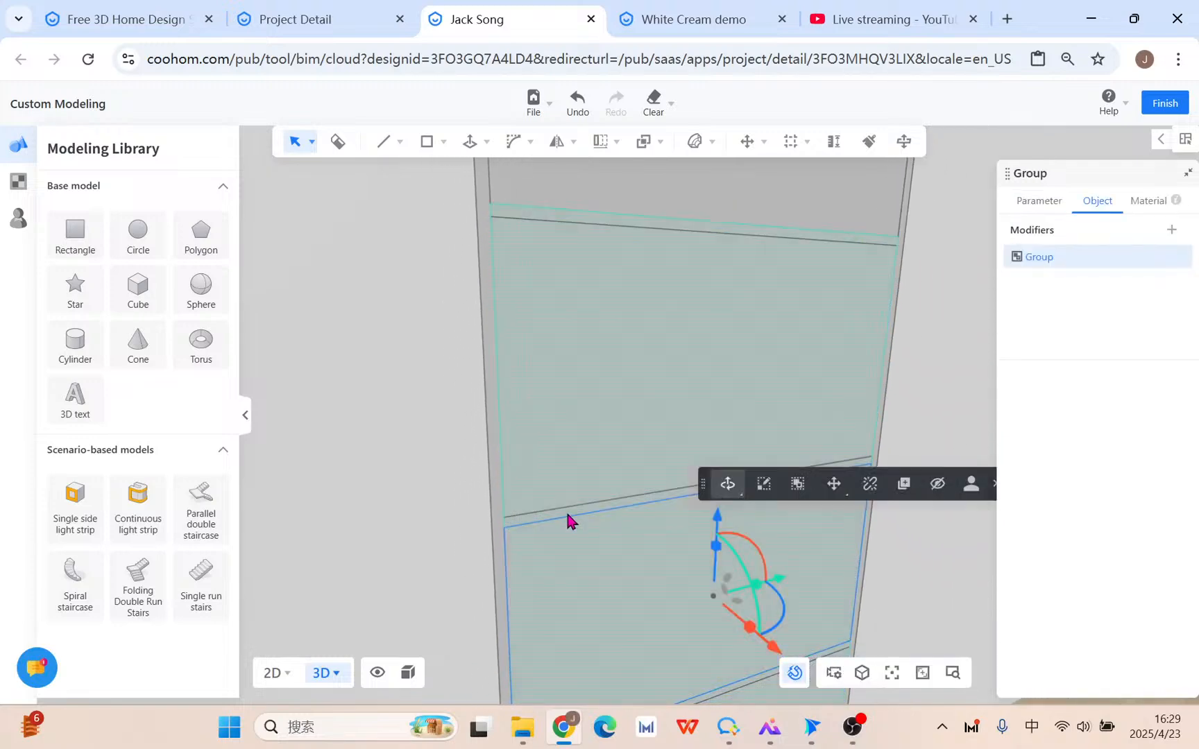
{"action": "left_click", "coordinate": [567, 515]}
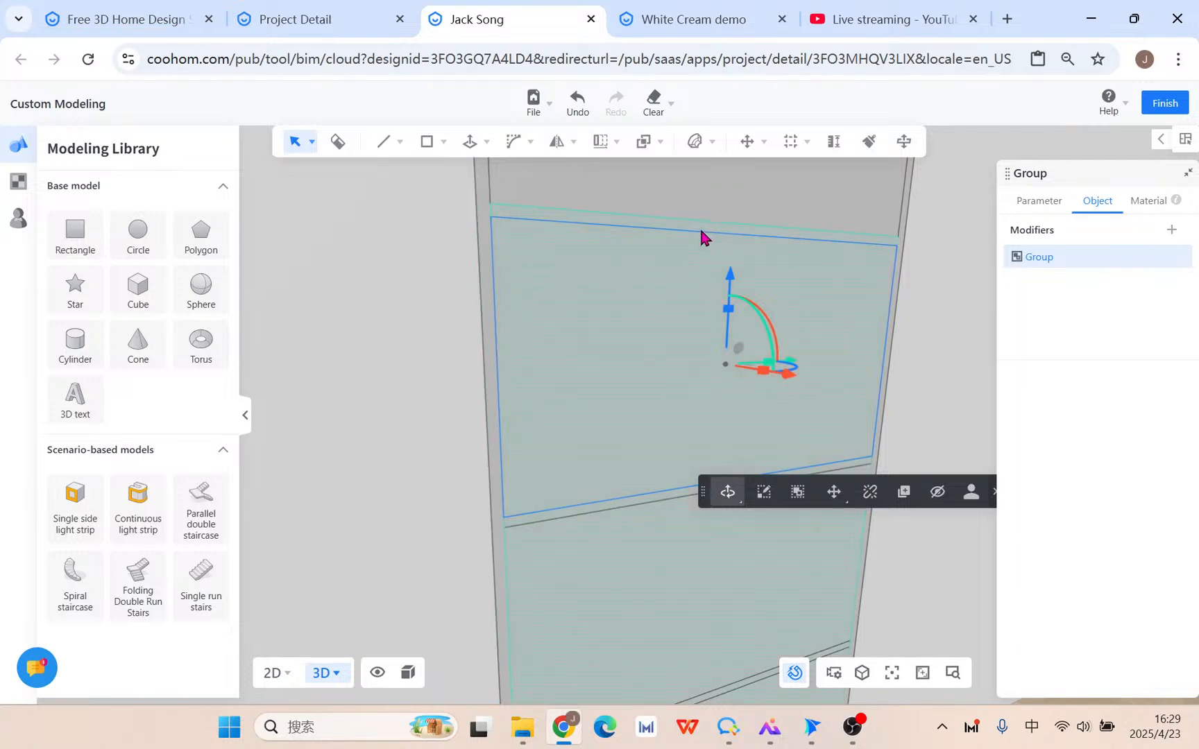
{"action": "scroll", "coordinate": [631, 221], "scroll_direction": "up", "scroll_amount": 2}
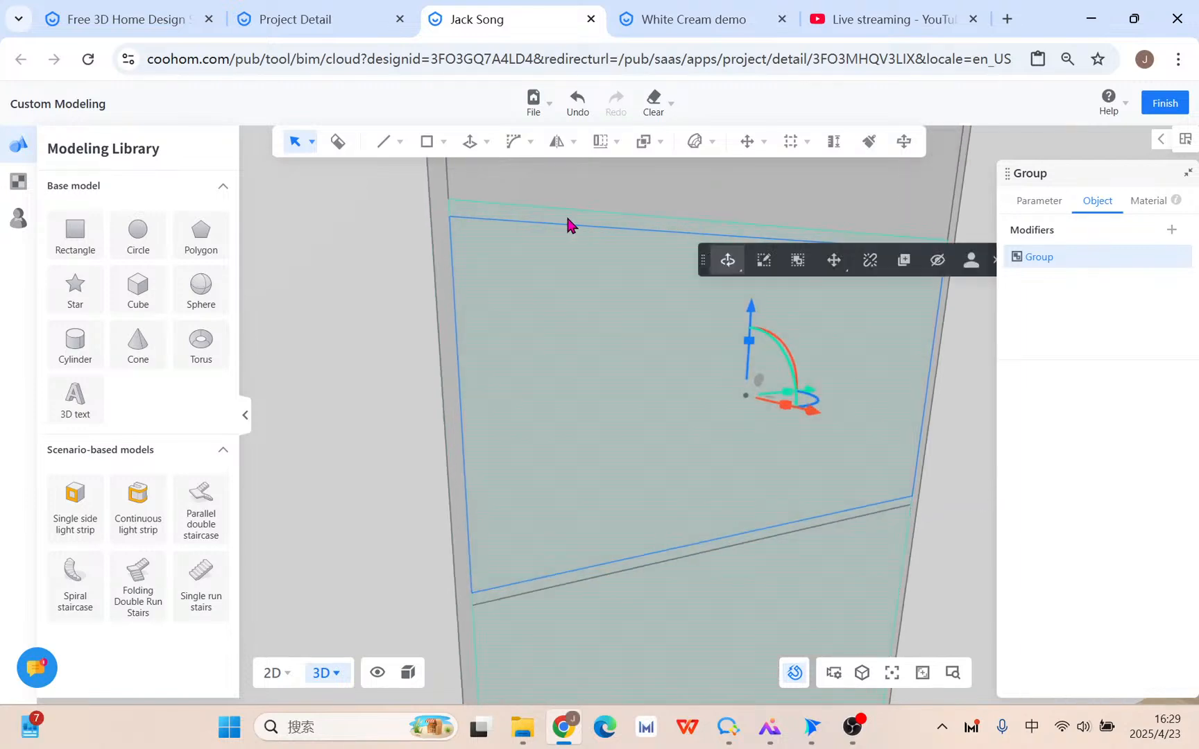
{"action": "double_click", "coordinate": [581, 577]}
{"action": "scroll", "coordinate": [646, 472], "scroll_direction": "down", "scroll_amount": 3}
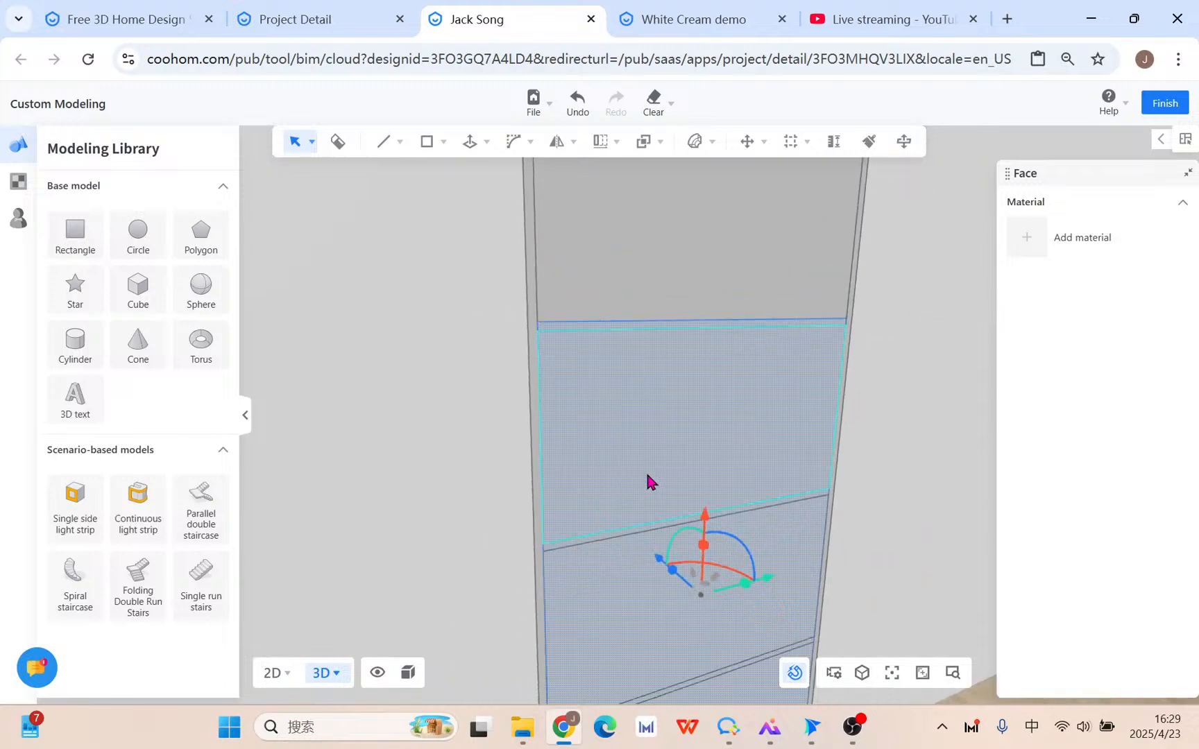
{"action": "middle_click_drag", "start_coordinate": [836, 386], "coordinate": [823, 364]}
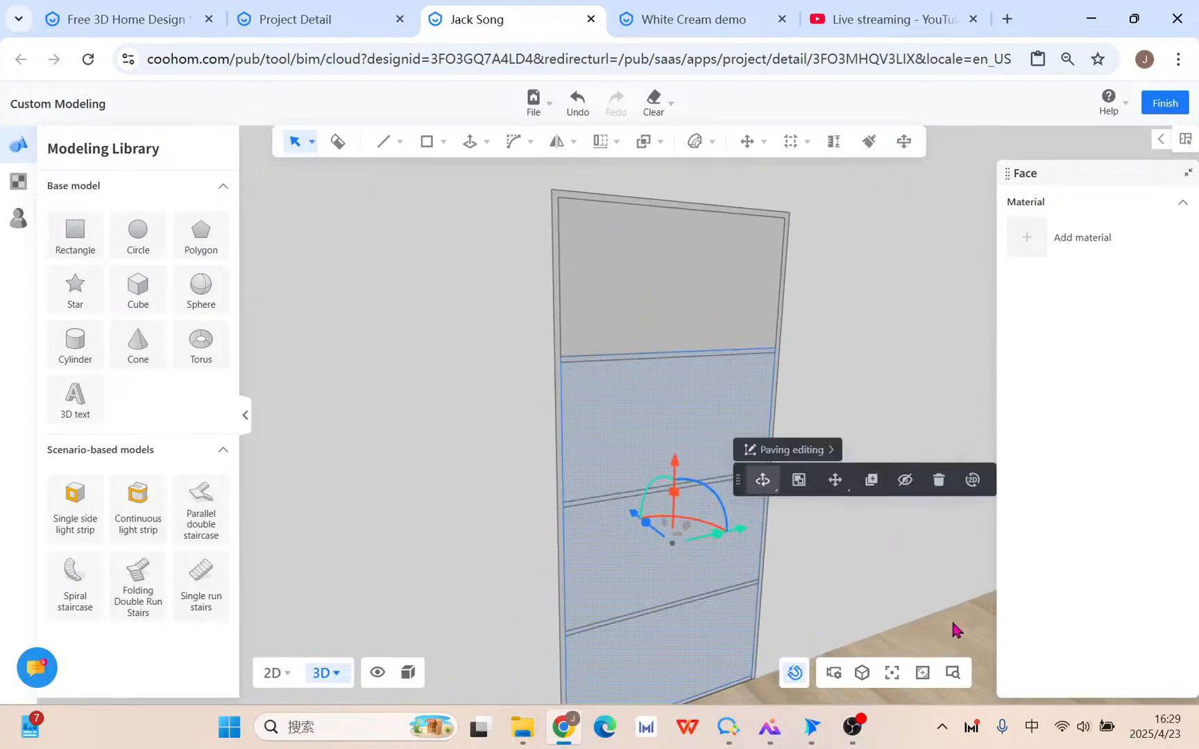
Undo the last cabinet change and reframe the 3D view.
{"action": "key", "text": "ctrl+z"}
{"action": "scroll", "coordinate": [843, 582], "scroll_direction": "down", "scroll_amount": 2}
{"action": "middle_click_drag", "start_coordinate": [816, 559], "coordinate": [772, 481]}
{"action": "scroll", "coordinate": [691, 567], "scroll_direction": "up", "scroll_amount": 5}
Push/pull the panel face 580 mm deep into a box.
{"action": "key", "text": "p"}
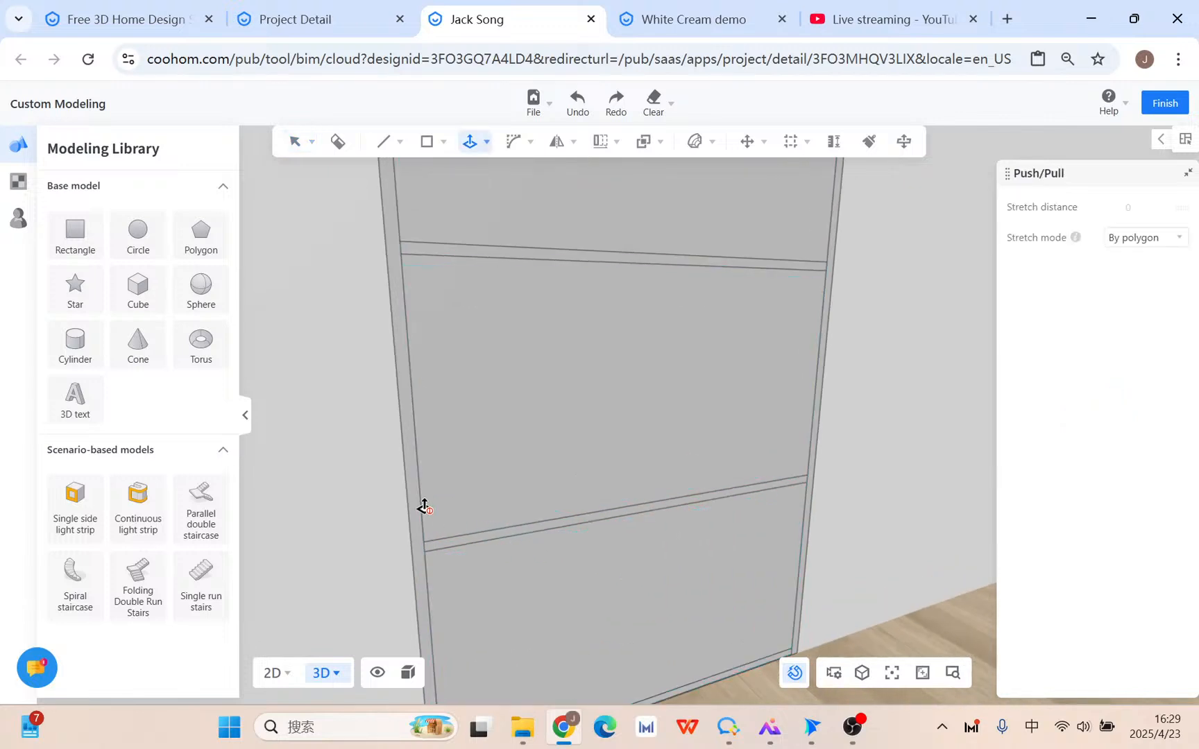
{"action": "left_click", "coordinate": [409, 482]}
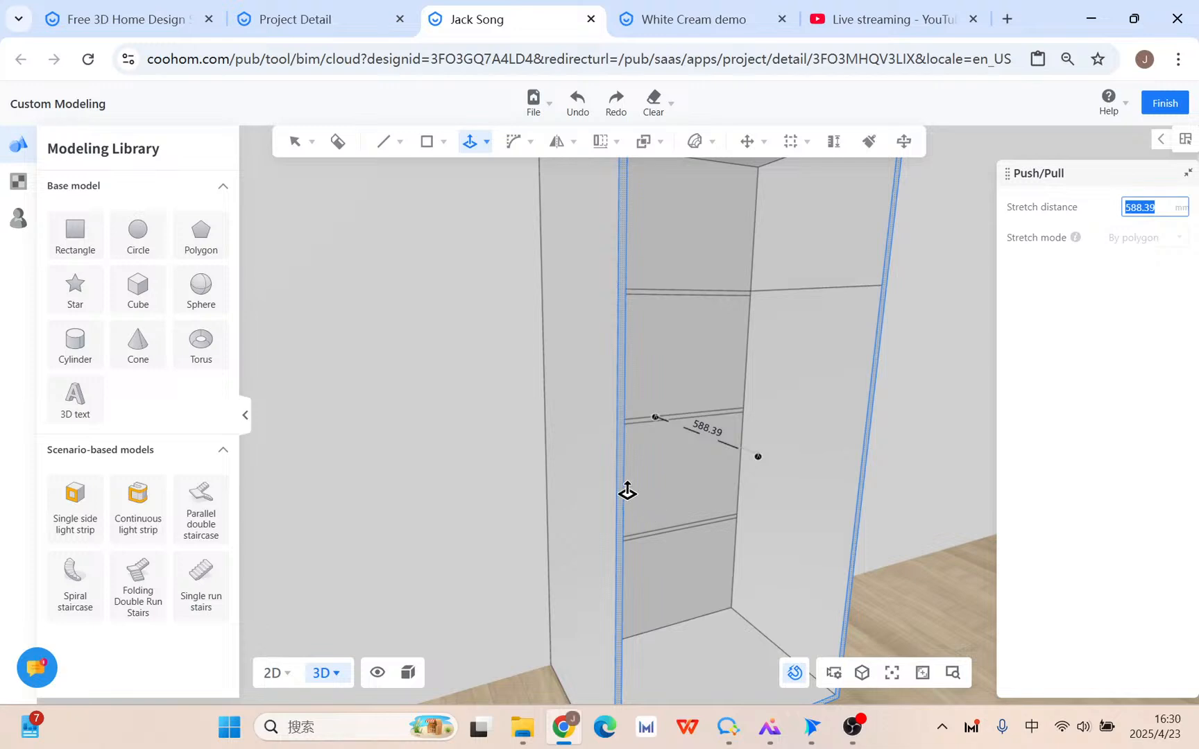
{"action": "type", "text": "580"}
{"action": "key", "text": "Return"}
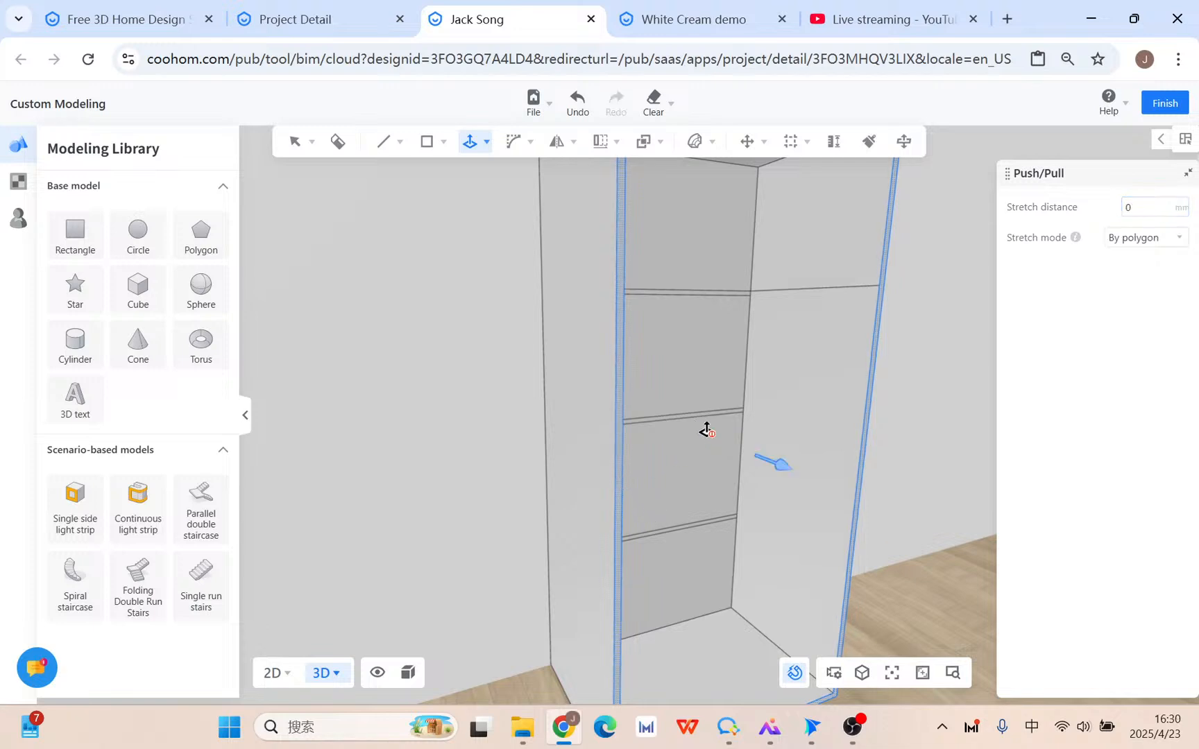
{"action": "key", "text": "Escape"}
Inspect the deep box from around, then undo the 580 mm extrusion.
{"action": "middle_click_drag", "start_coordinate": [732, 507], "coordinate": [565, 497]}
{"action": "scroll", "coordinate": [652, 490], "scroll_direction": "up", "scroll_amount": 4}
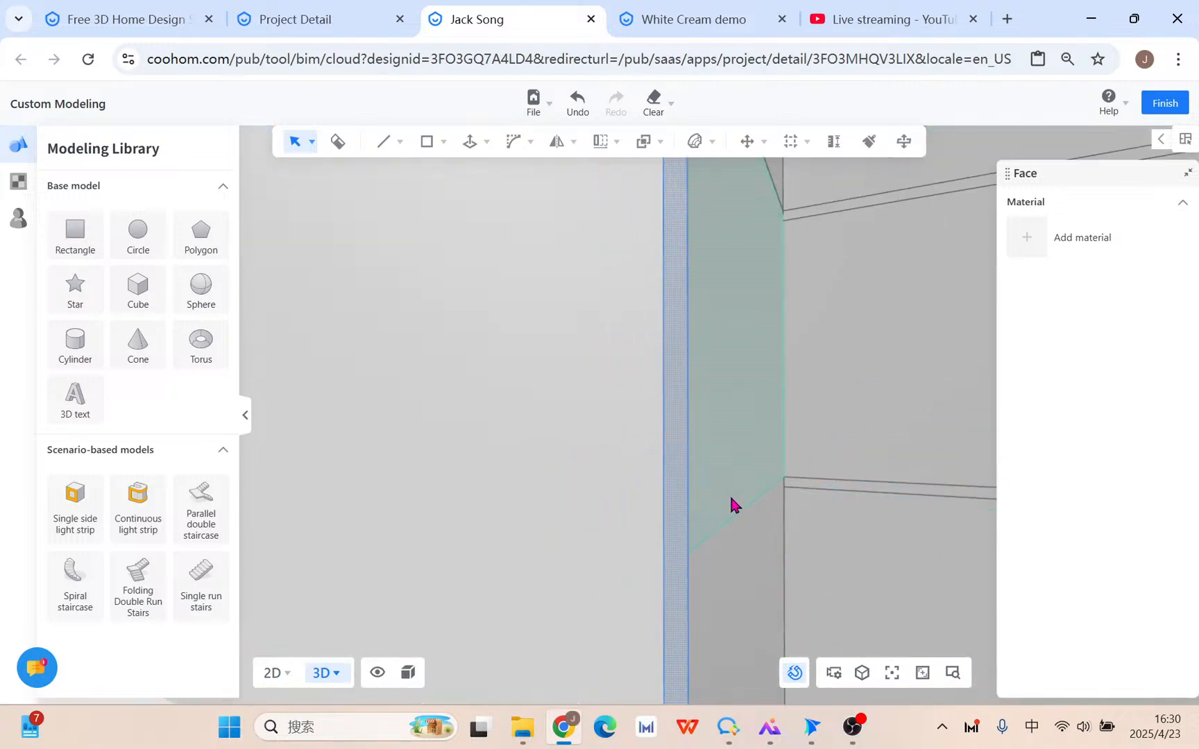
{"action": "scroll", "coordinate": [731, 498], "scroll_direction": "down", "scroll_amount": 5}
{"action": "scroll", "coordinate": [731, 498], "scroll_direction": "up", "scroll_amount": 2}
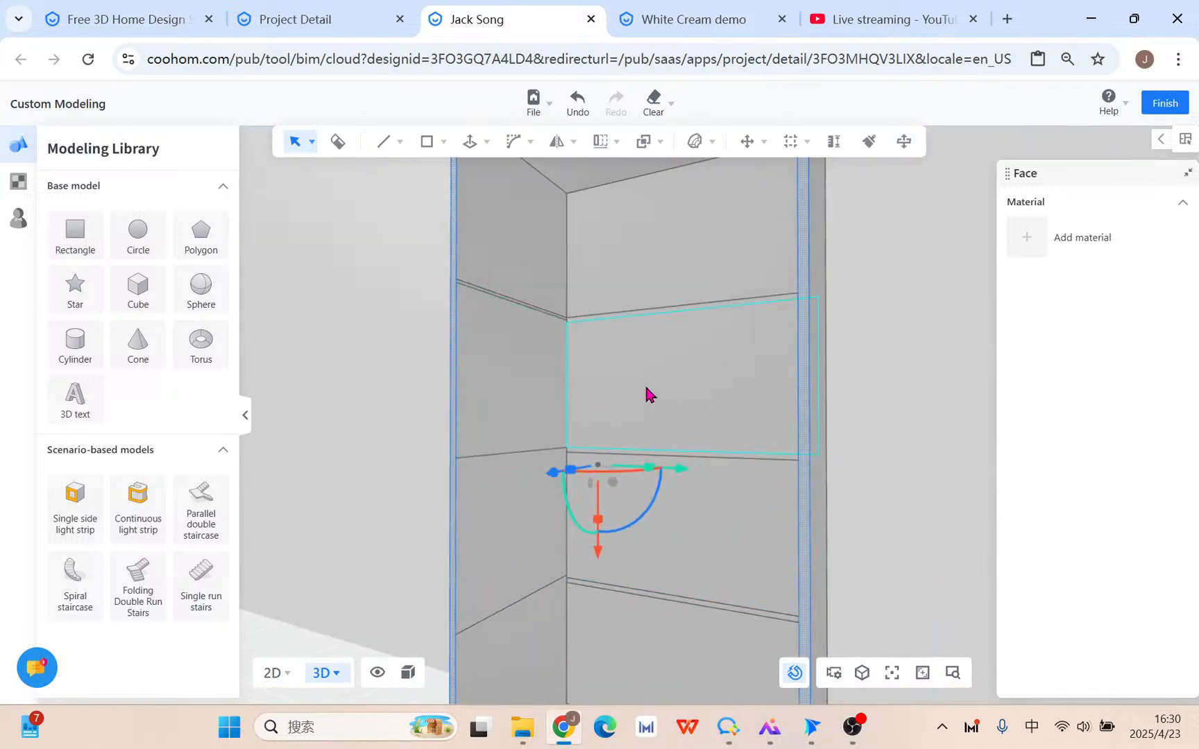
{"action": "scroll", "coordinate": [640, 369], "scroll_direction": "up", "scroll_amount": 3}
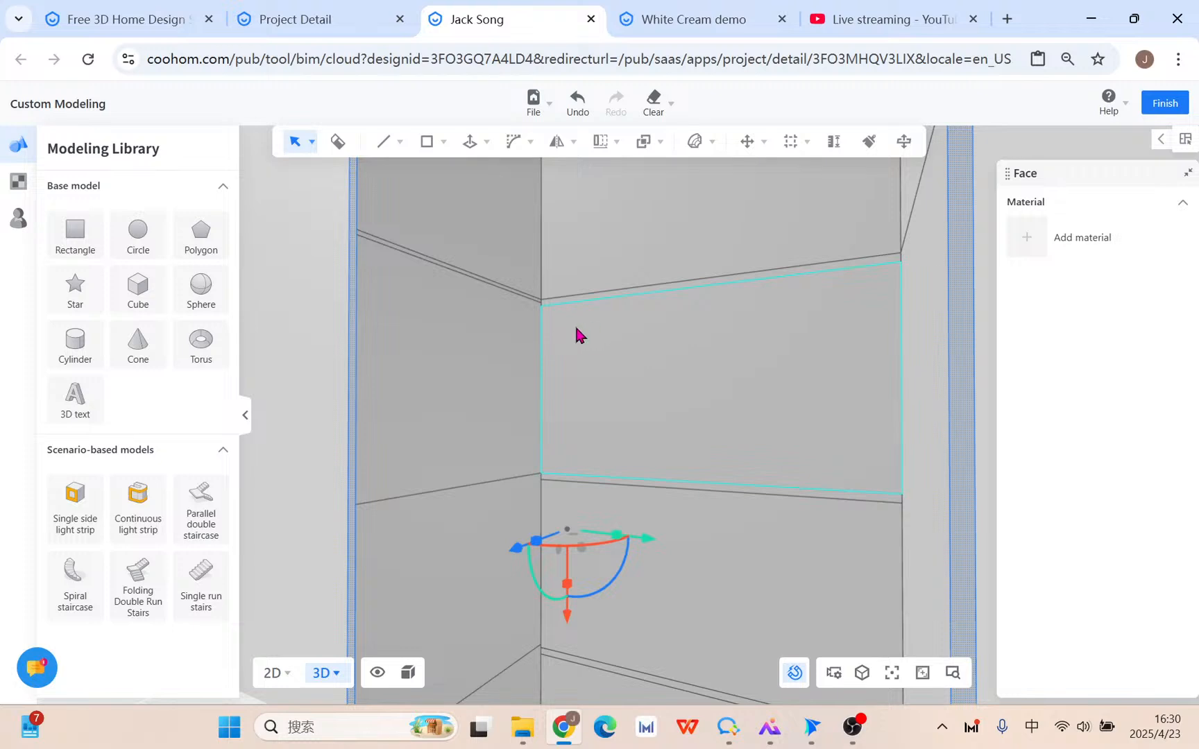
{"action": "scroll", "coordinate": [610, 374], "scroll_direction": "down", "scroll_amount": 3}
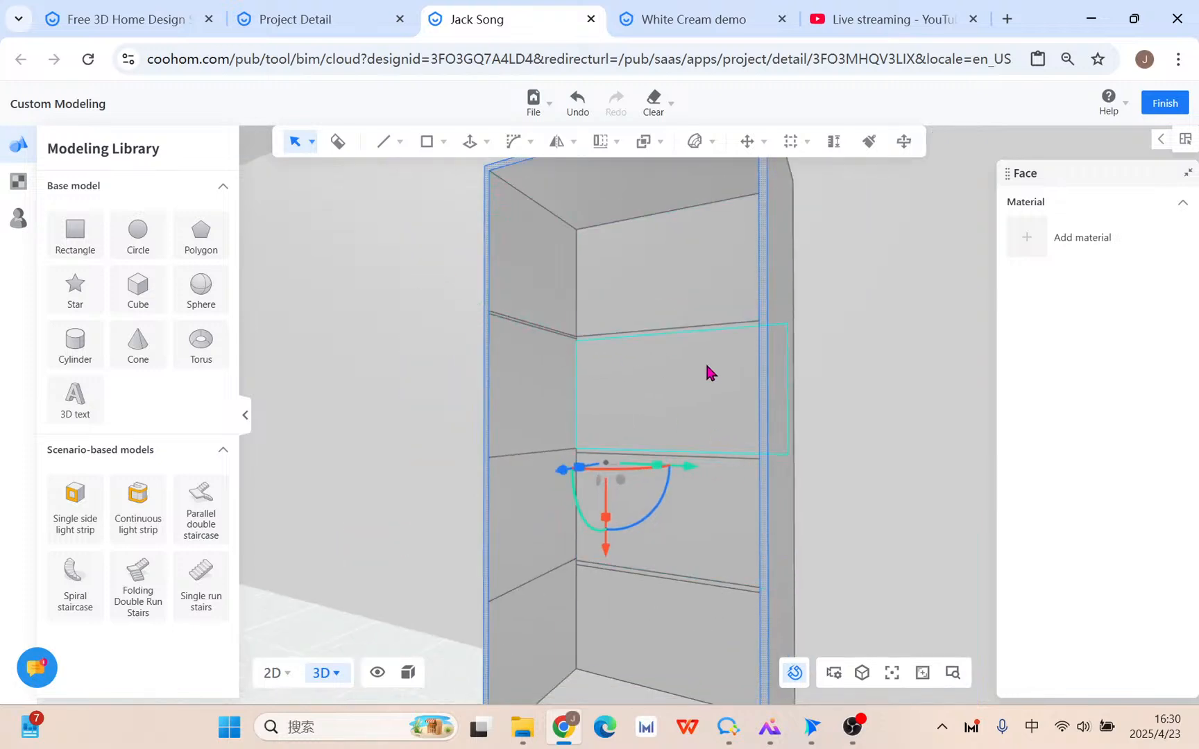
{"action": "key", "text": "ctrl+z"}
Enter Edit Group on the framed panel, then select and deselect a face inside it.
{"action": "middle_click_drag", "start_coordinate": [659, 452], "coordinate": [767, 486]}
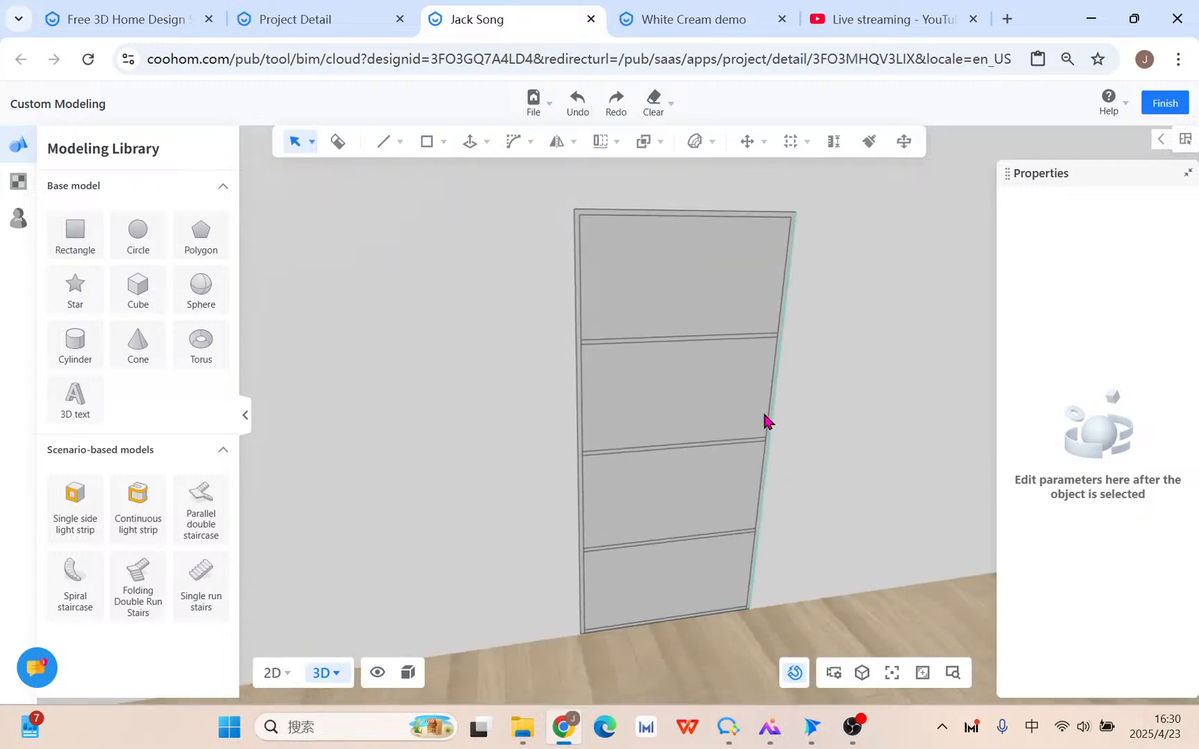
{"action": "mouse_move", "coordinate": [595, 142]}
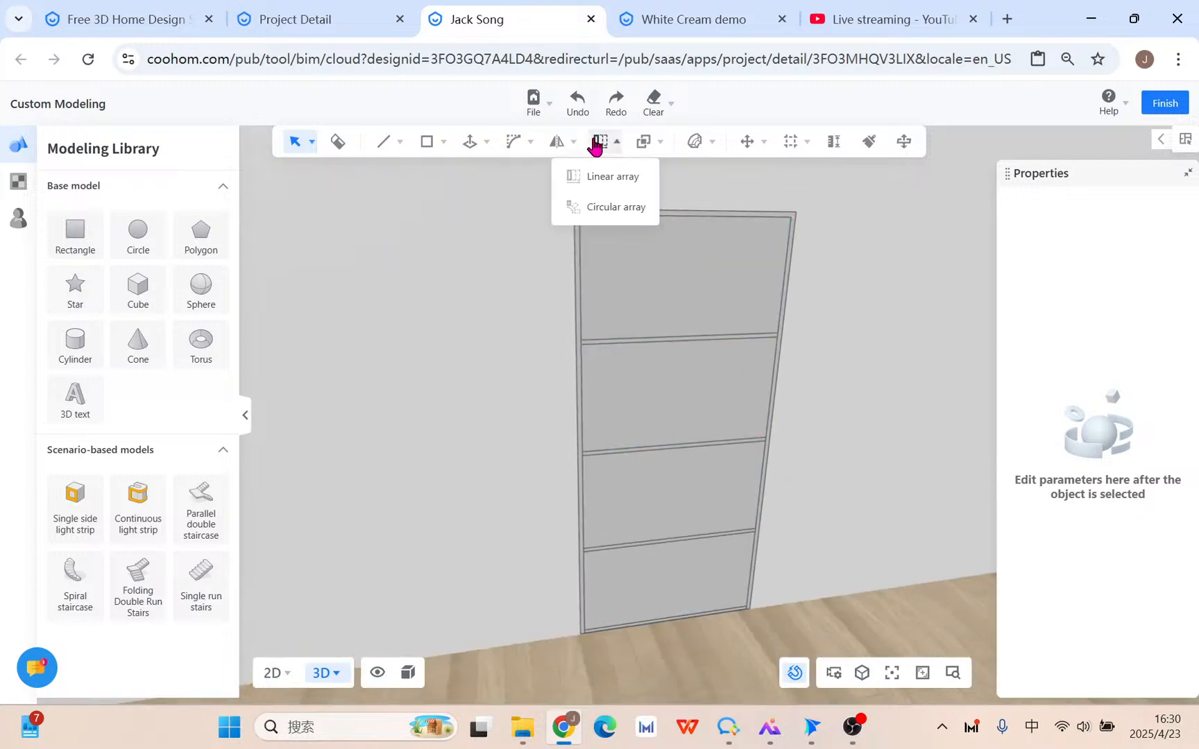
{"action": "left_click", "coordinate": [686, 338]}
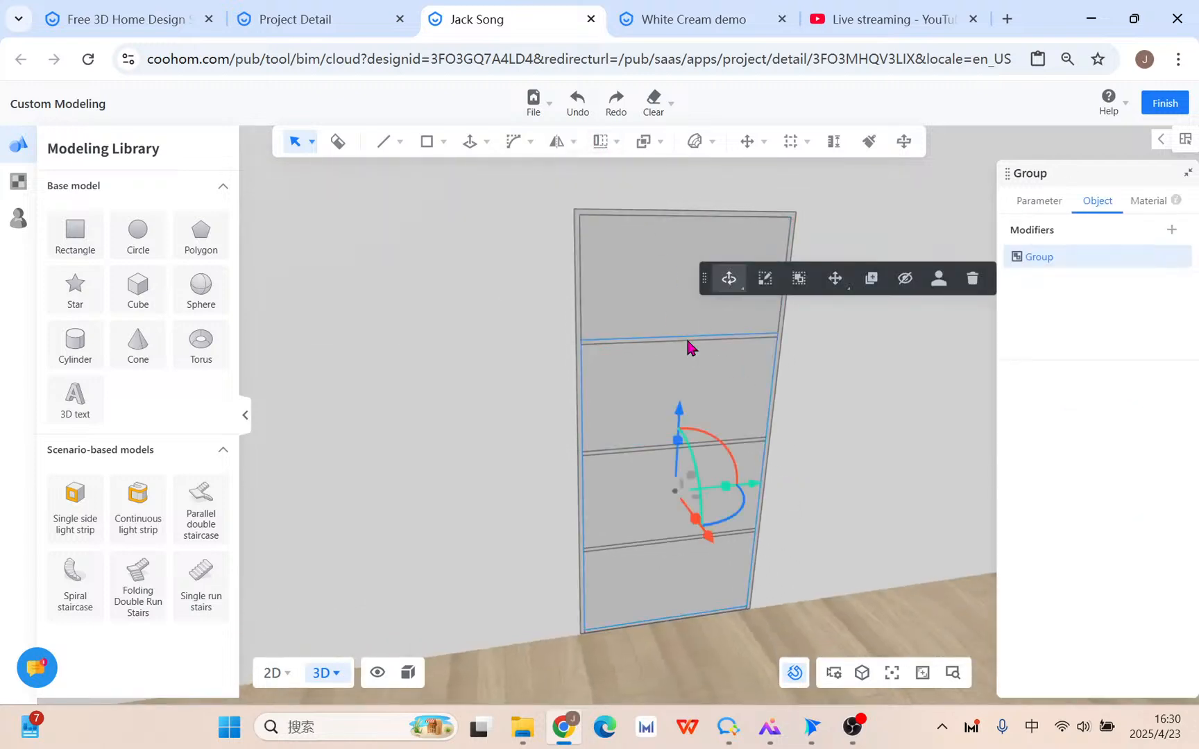
{"action": "left_click", "coordinate": [799, 278]}
{"action": "scroll", "coordinate": [631, 353], "scroll_direction": "up", "scroll_amount": 5}
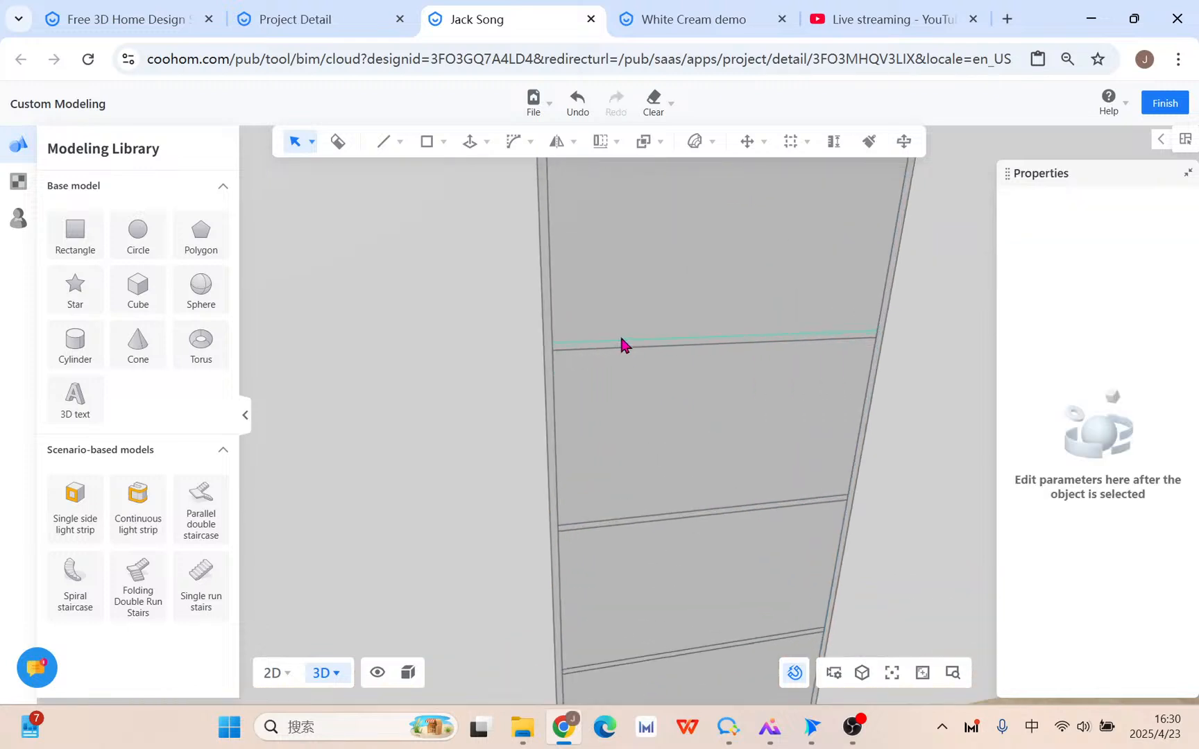
{"action": "left_click", "coordinate": [581, 359]}
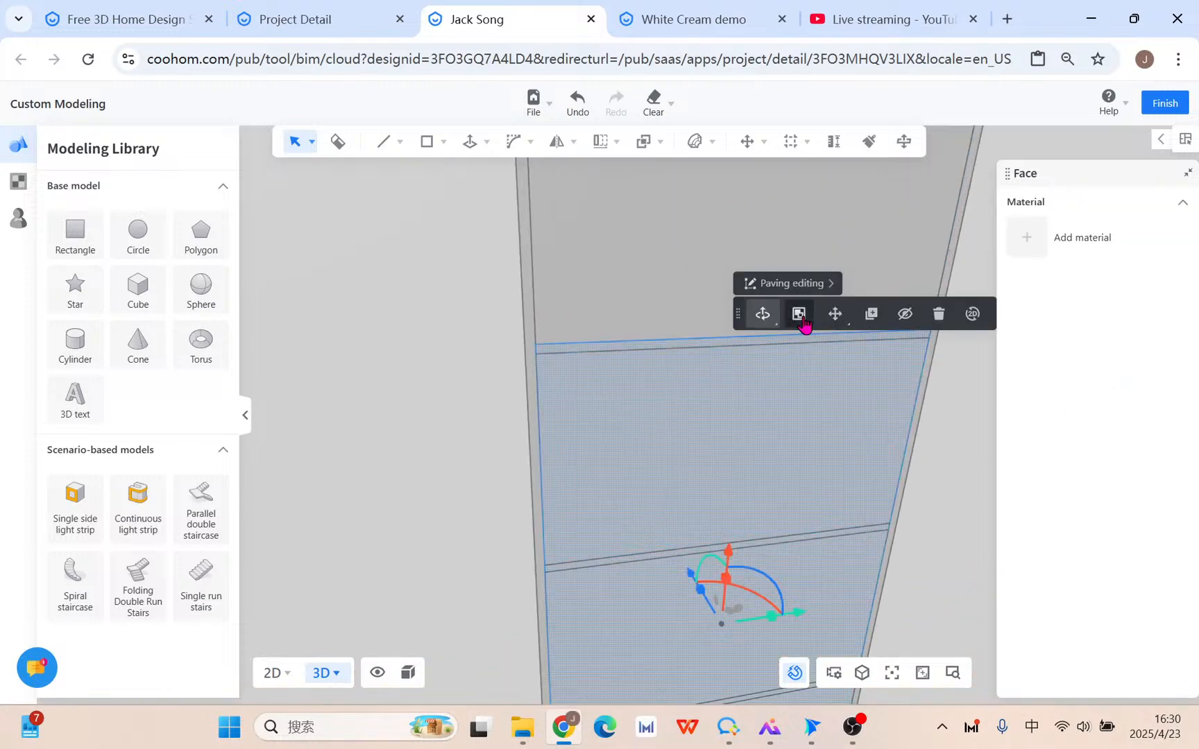
{"action": "left_click", "coordinate": [938, 330]}
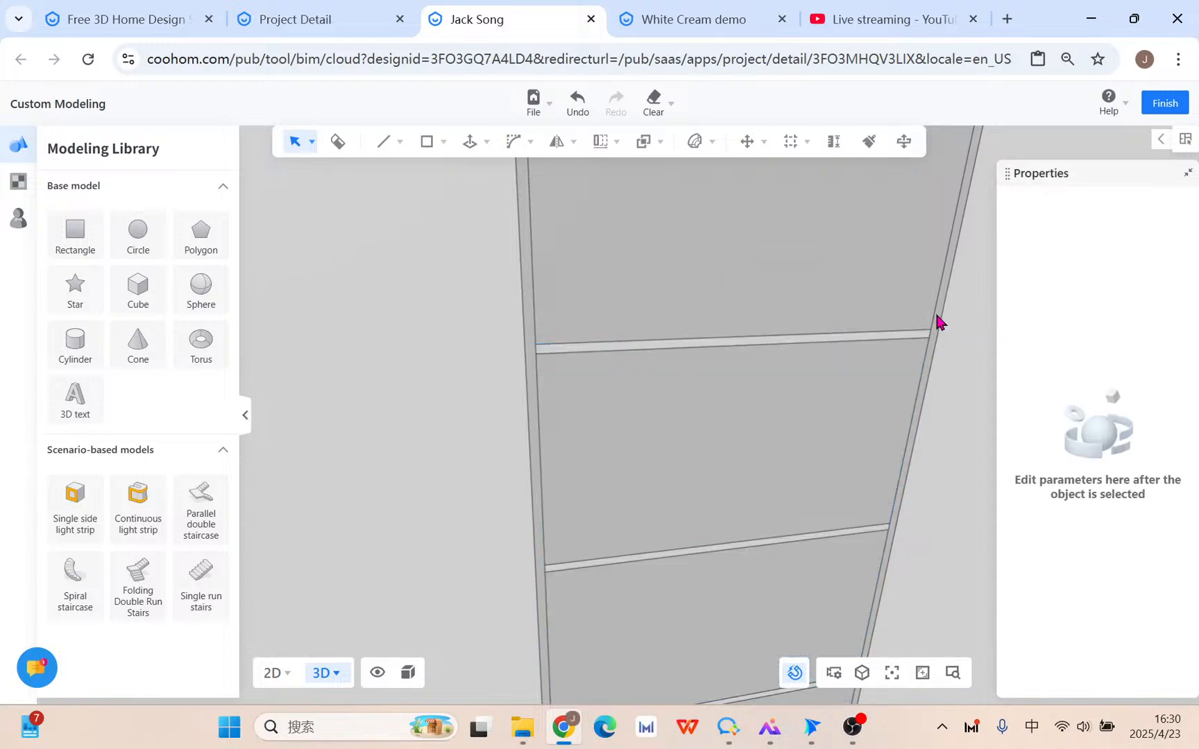
{"action": "scroll", "coordinate": [922, 409], "scroll_direction": "down", "scroll_amount": 3}
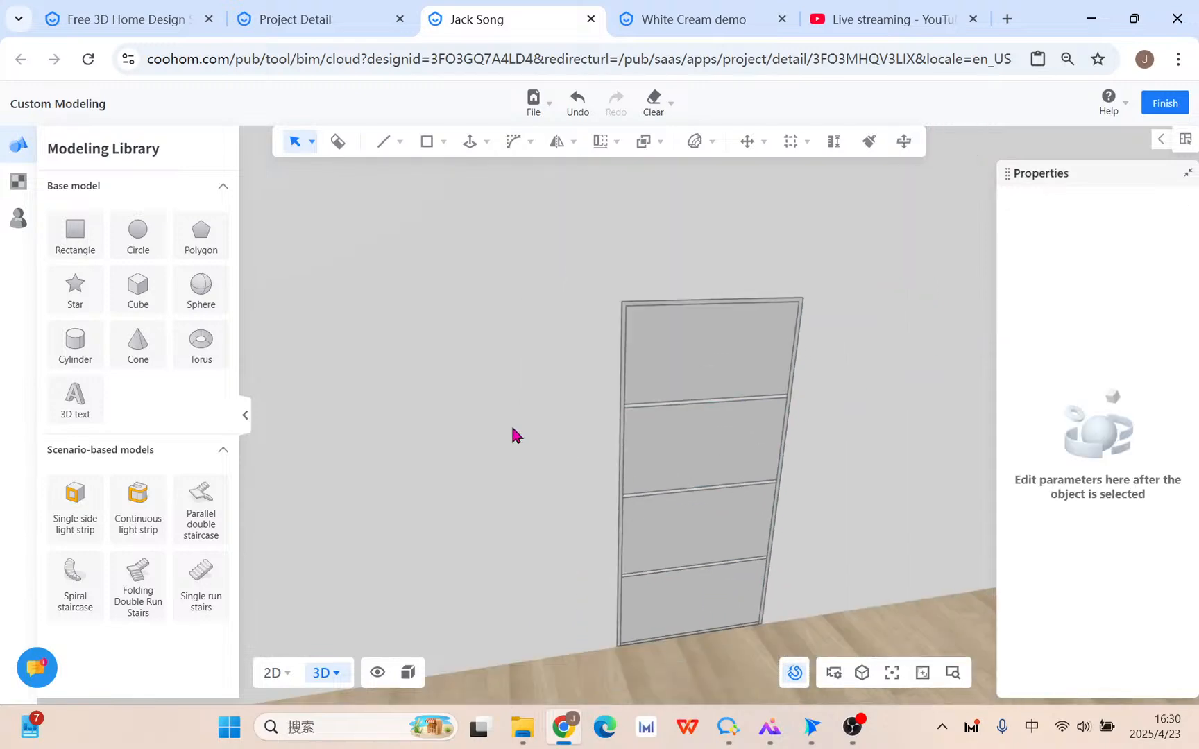
Draw a tall rectangle on the wall left of the framed panel.
{"action": "left_click", "coordinate": [425, 144]}
{"action": "left_click", "coordinate": [427, 176]}
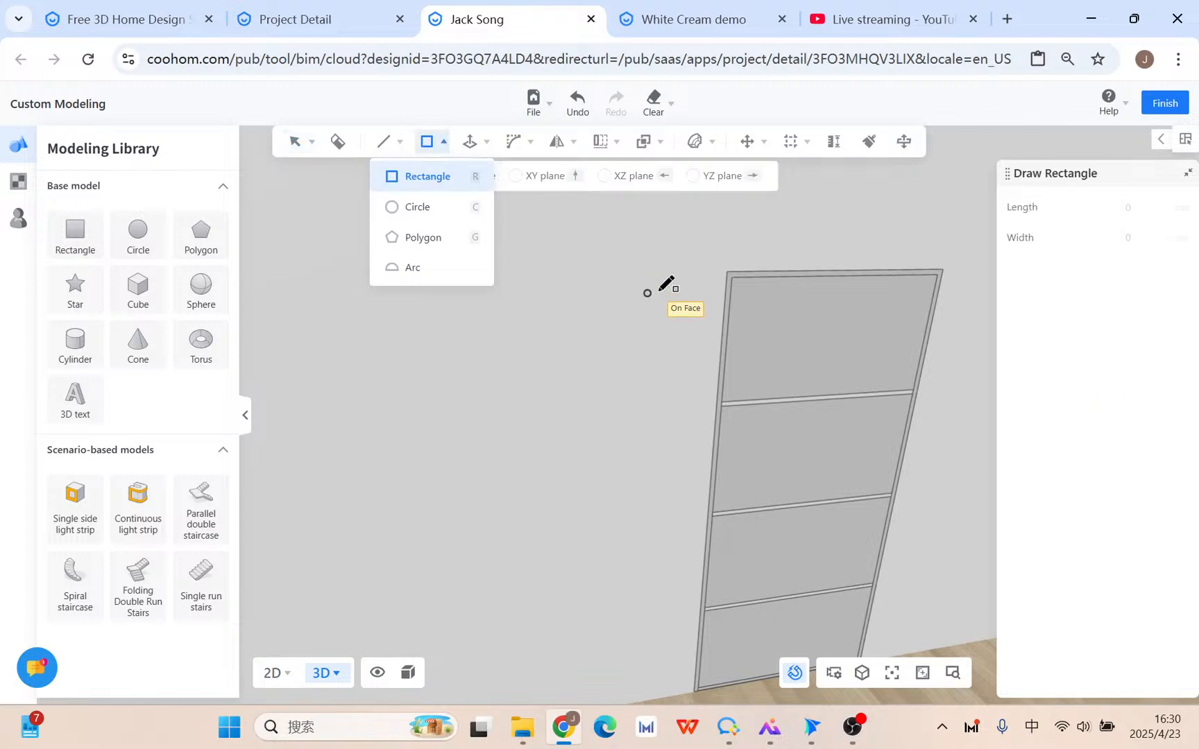
{"action": "left_click", "coordinate": [693, 275]}
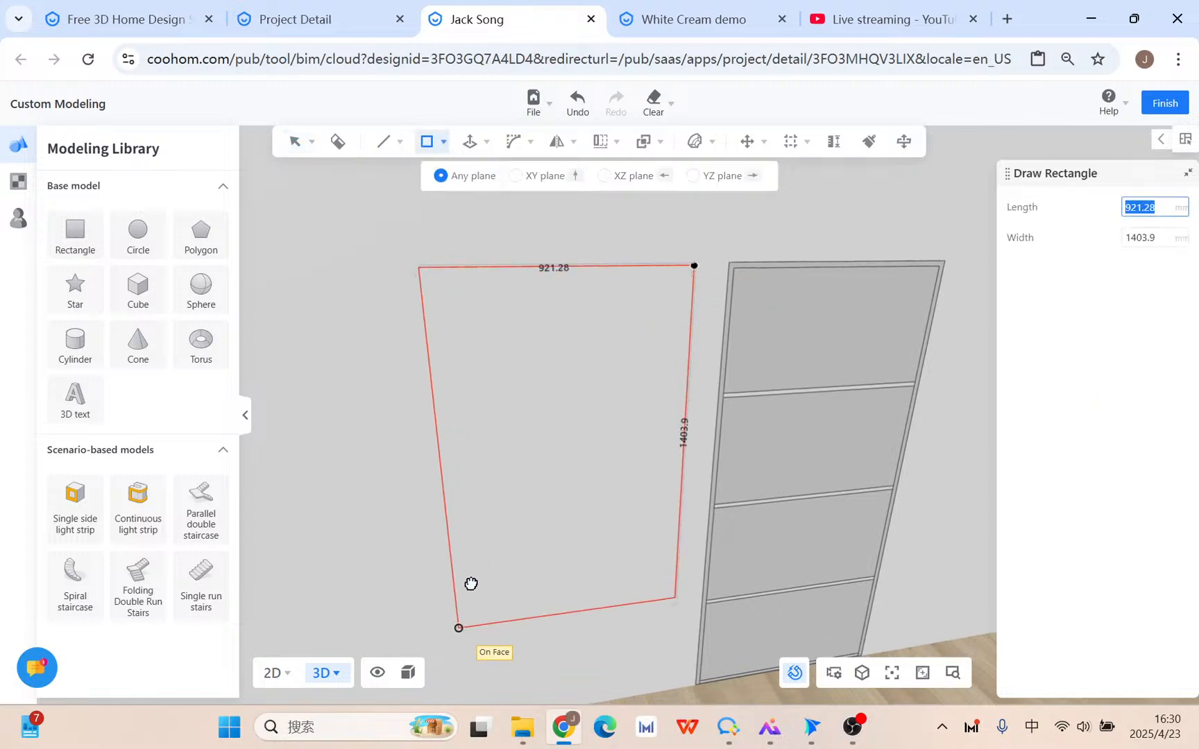
{"action": "left_click", "coordinate": [538, 696]}
{"action": "key", "text": "Escape"}
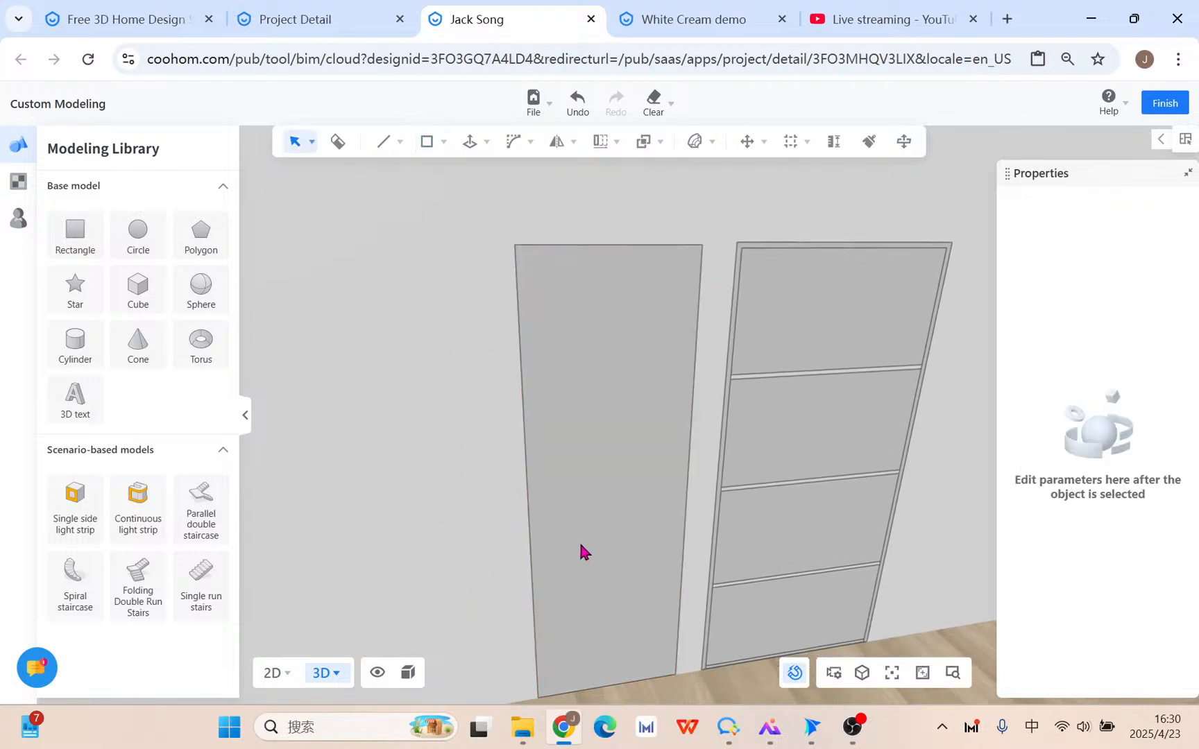
Offset the tall rectangle 20 mm inward to form a frame outline.
{"action": "key", "text": "f"}
{"action": "left_click", "coordinate": [600, 399]}
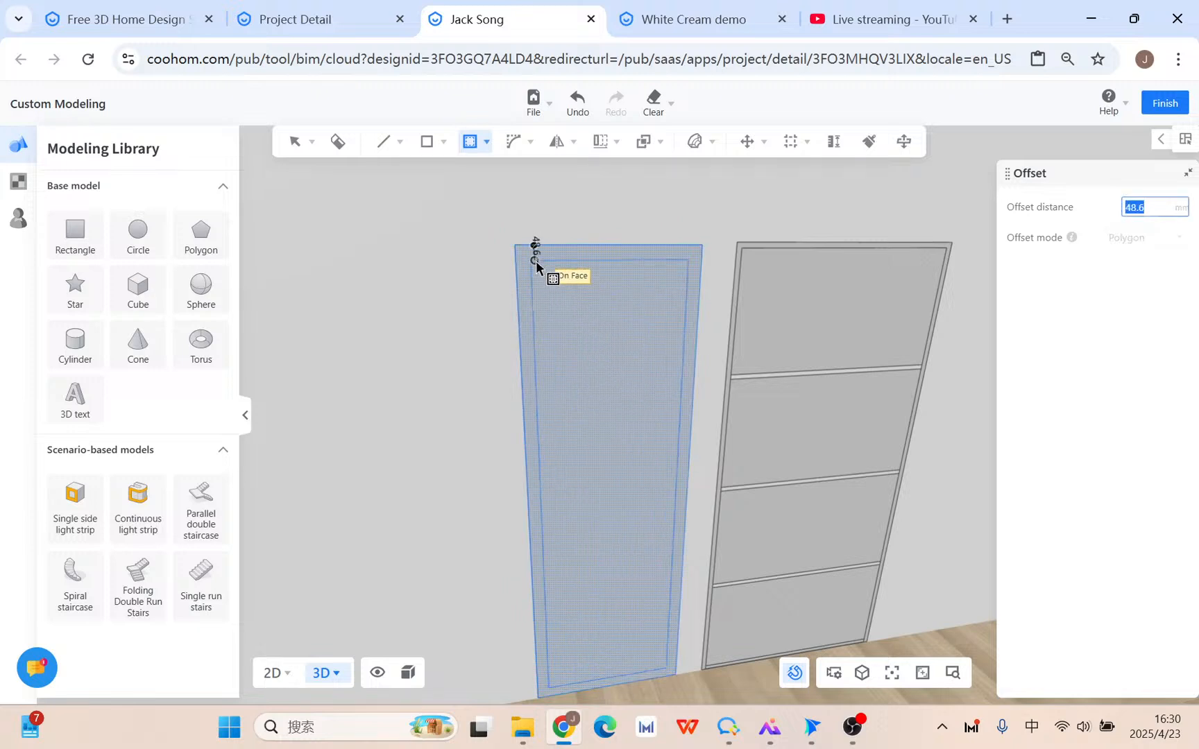
{"action": "type", "text": "20"}
{"action": "key", "text": "Return"}
{"action": "key", "text": "Escape"}
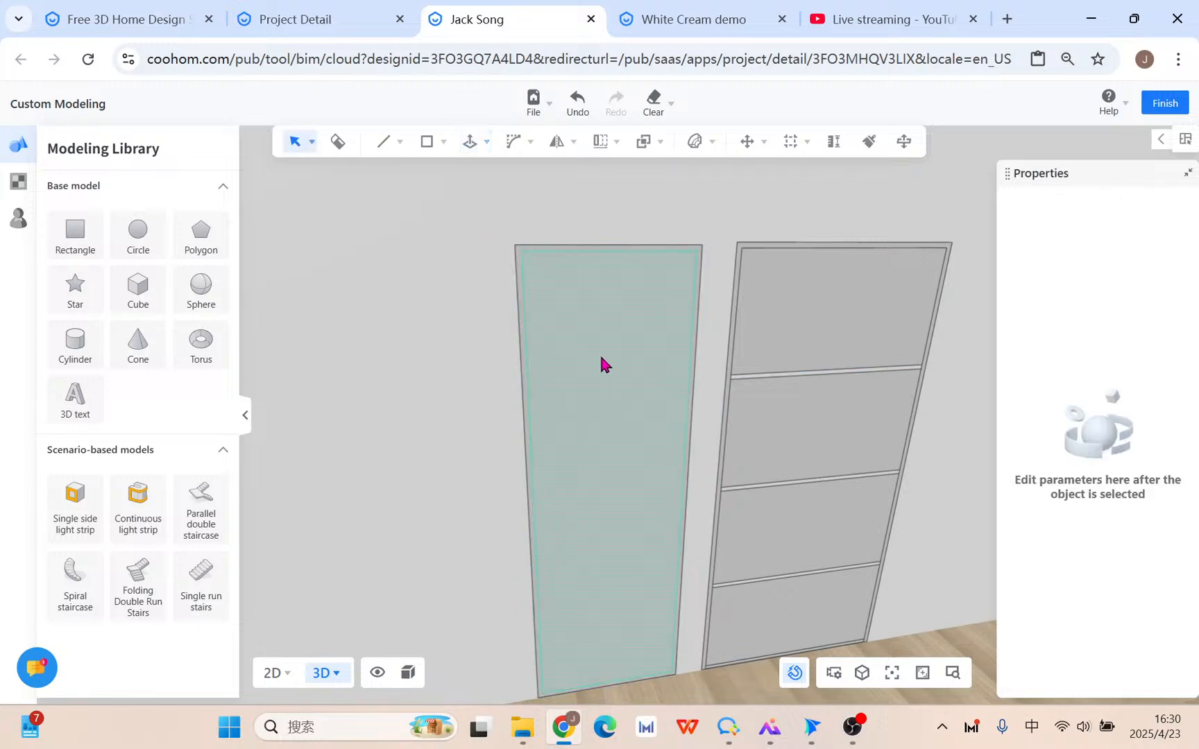
Push/pull the outer frame ring 580 mm deep into an open cabinet box.
{"action": "key", "text": "p"}
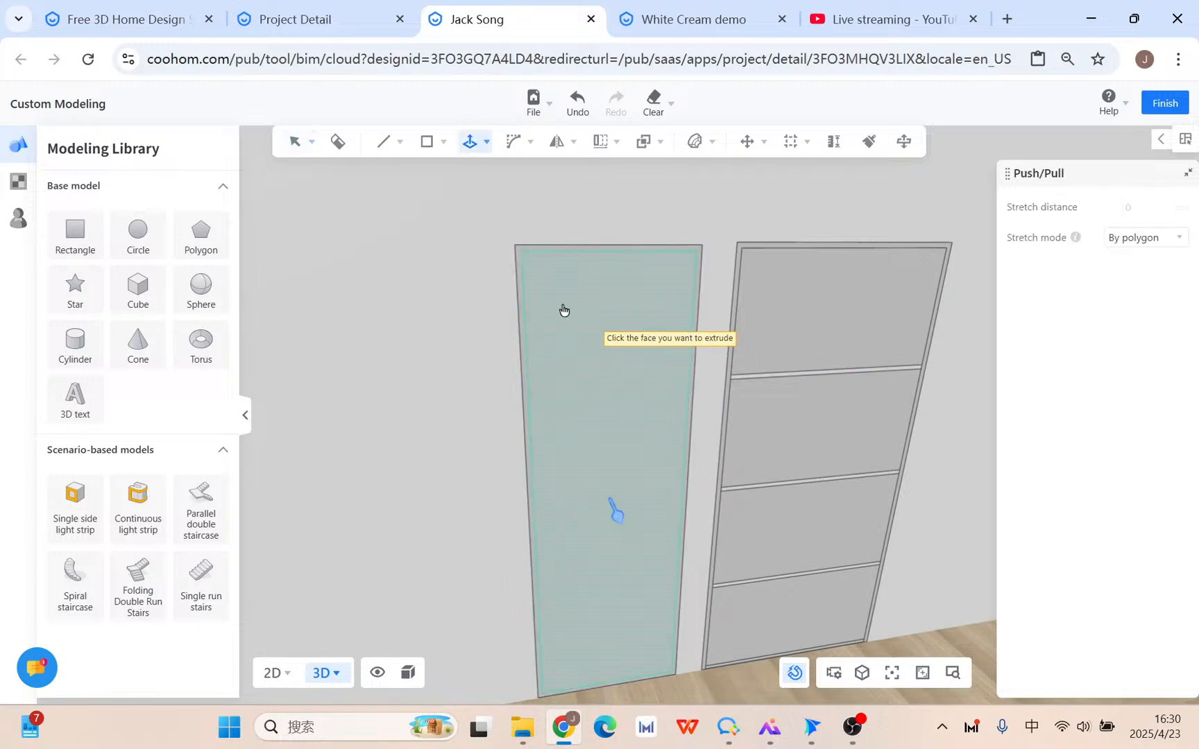
{"action": "left_click", "coordinate": [522, 294]}
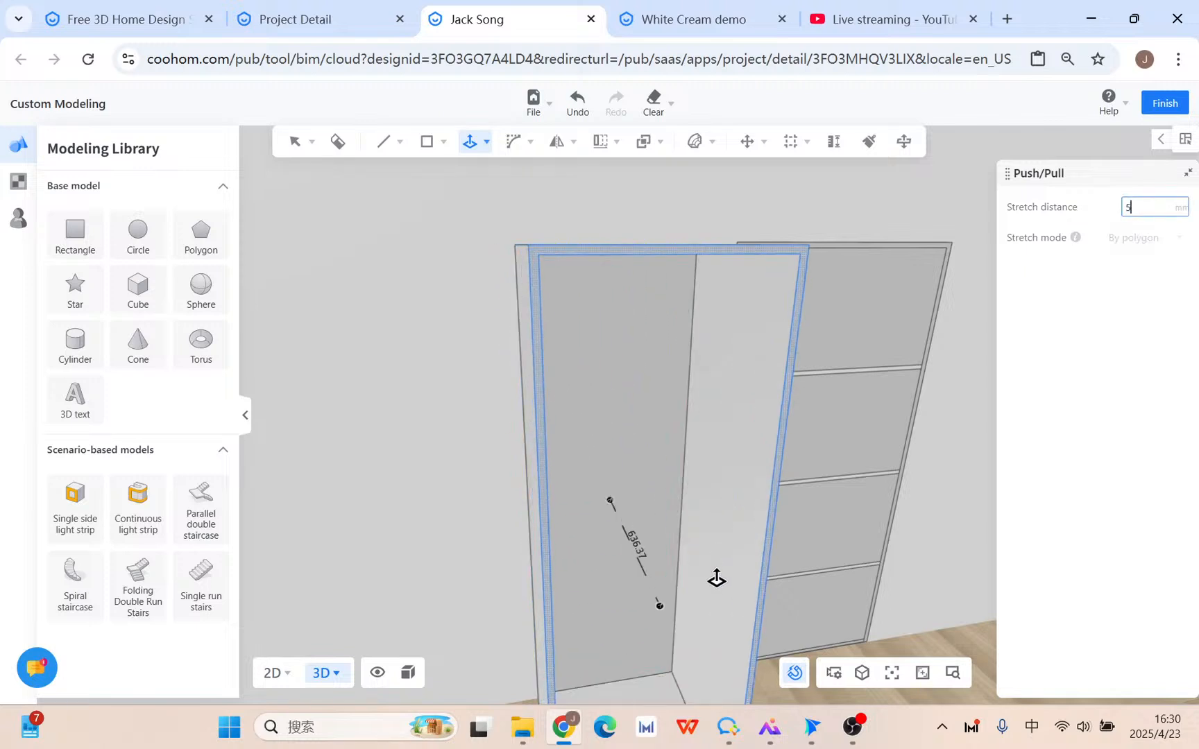
{"action": "key", "text": "Return"}
{"action": "key", "text": "Escape"}
{"action": "scroll", "coordinate": [643, 535], "scroll_direction": "up", "scroll_amount": 2}
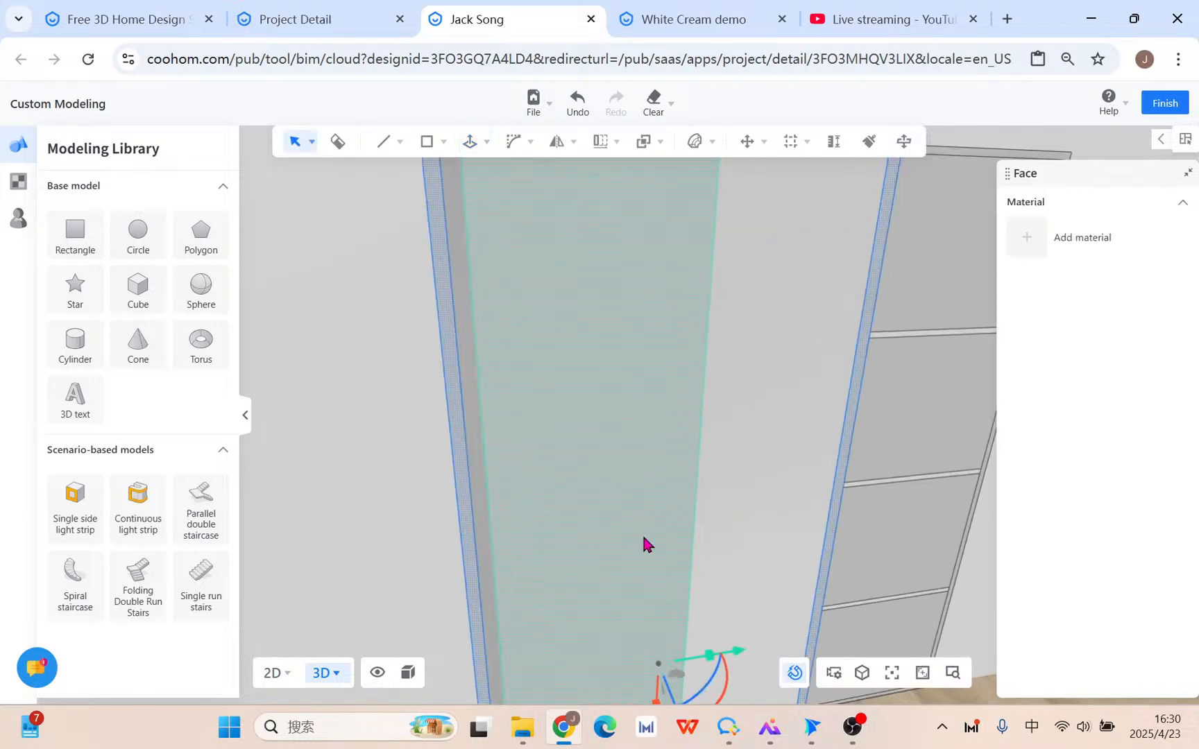
{"action": "scroll", "coordinate": [722, 539], "scroll_direction": "down", "scroll_amount": 6}
{"action": "scroll", "coordinate": [697, 524], "scroll_direction": "up", "scroll_amount": 4}
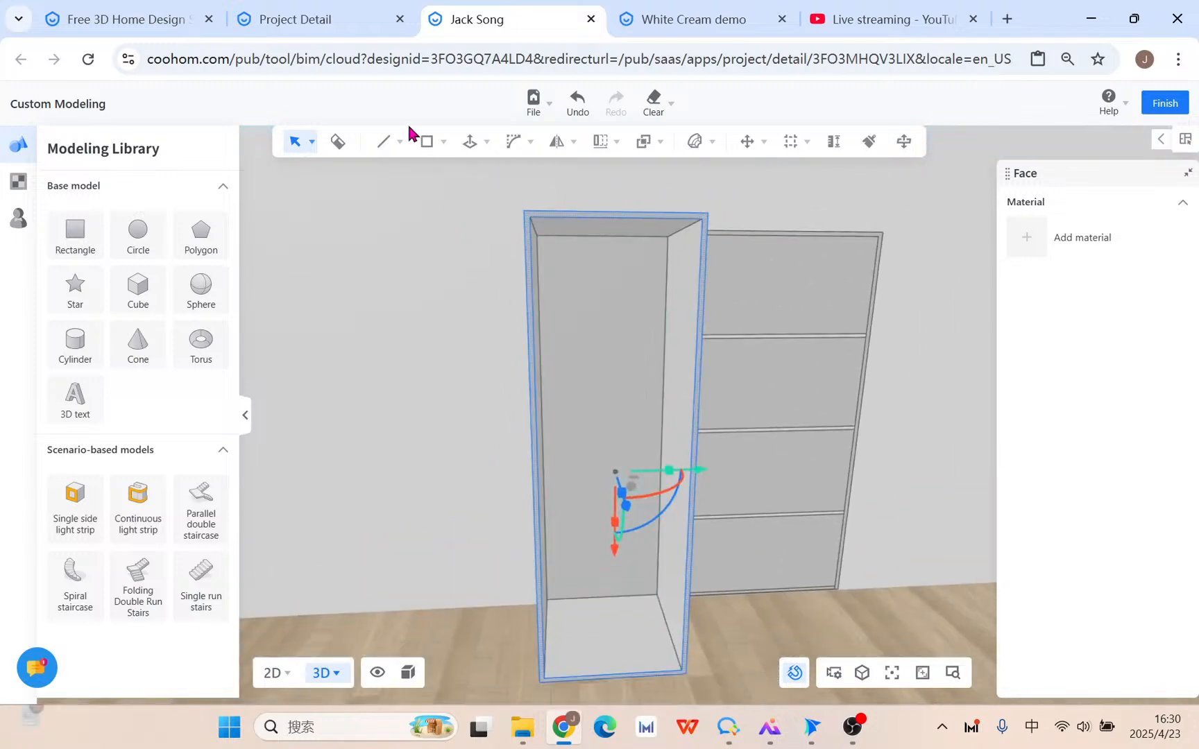
Draw an XY-plane rectangle between the cabinet's inner edges as an upper shelf, then select it.
{"action": "mouse_move", "coordinate": [427, 152]}
{"action": "left_click", "coordinate": [428, 176]}
{"action": "scroll", "coordinate": [670, 369], "scroll_direction": "up", "scroll_amount": 1}
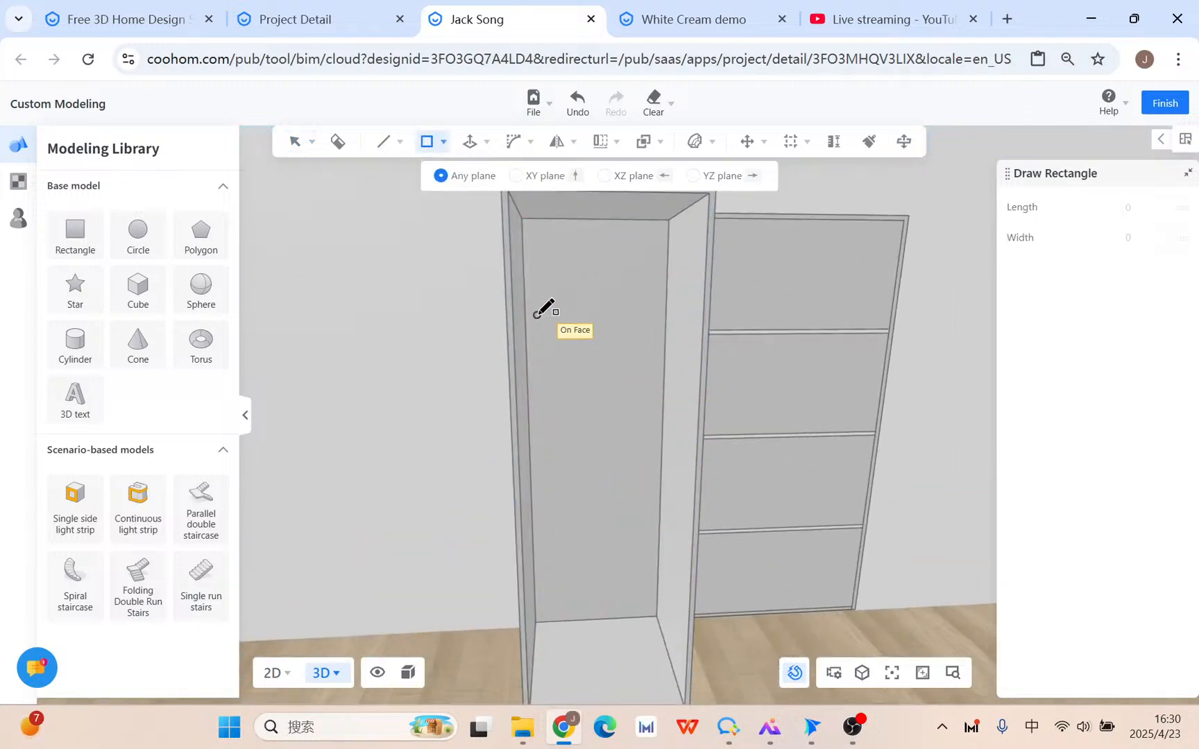
{"action": "left_click", "coordinate": [525, 313]}
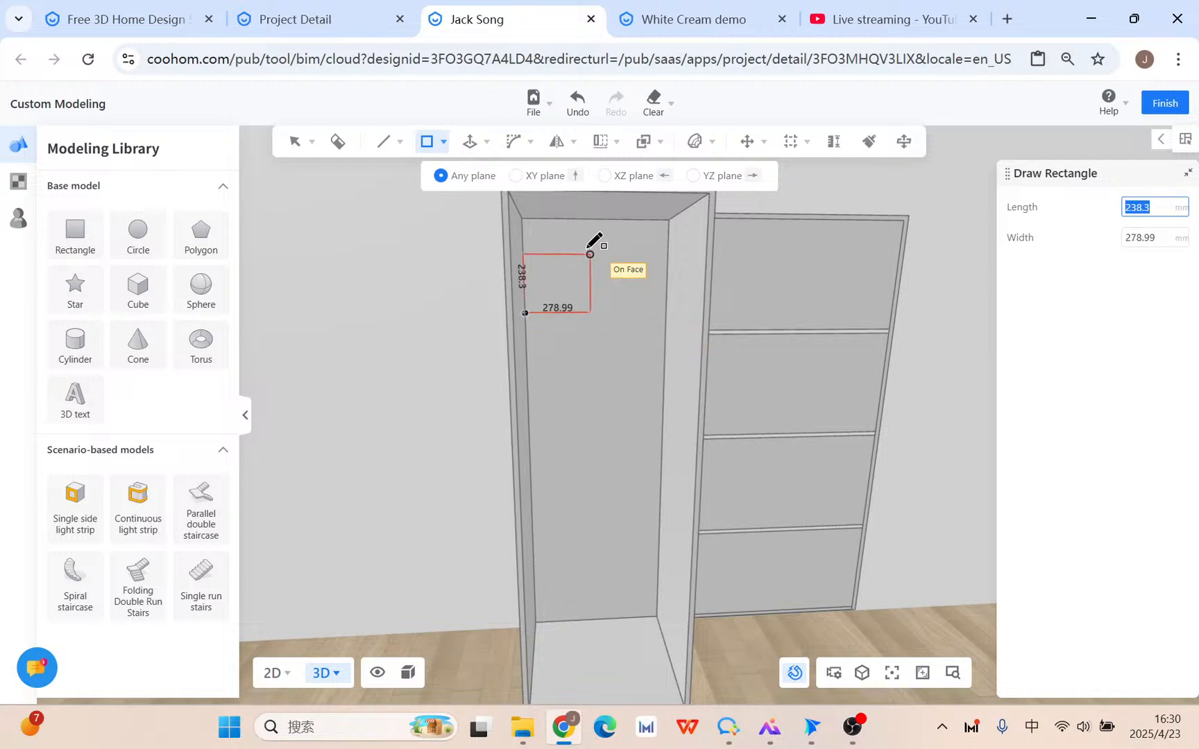
{"action": "left_click", "coordinate": [524, 176]}
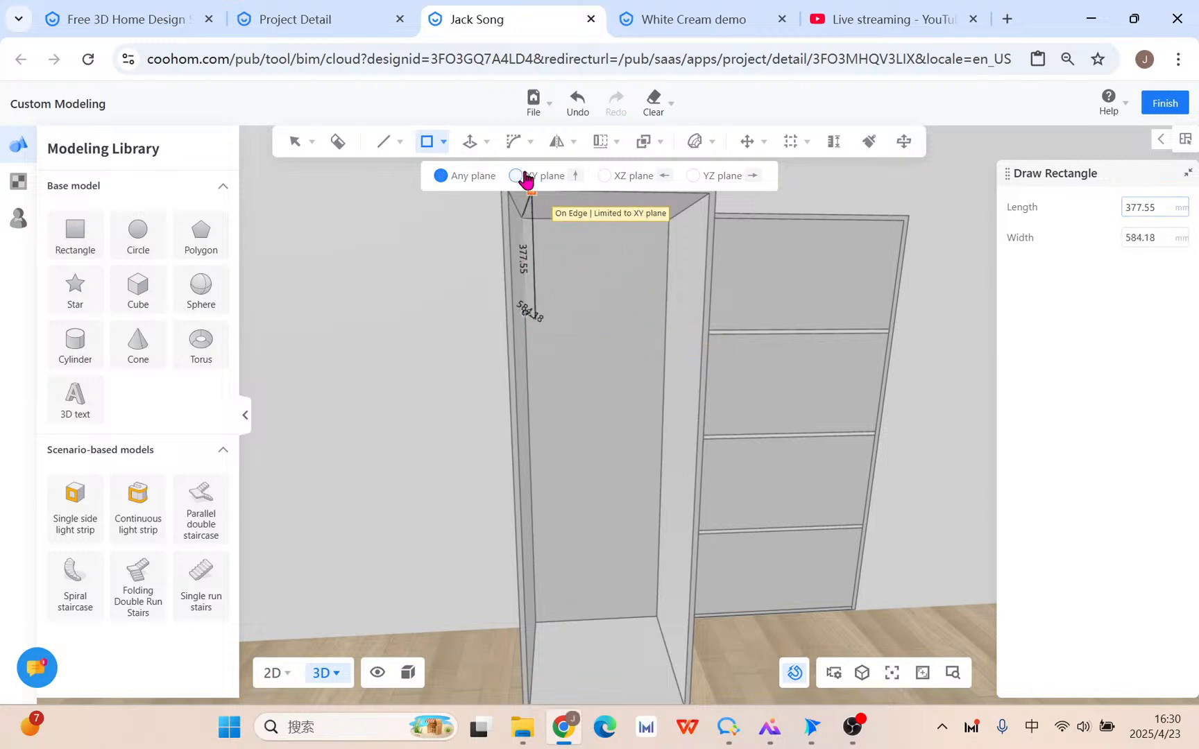
{"action": "left_click", "coordinate": [703, 319]}
{"action": "key", "text": "Escape"}
{"action": "middle_click_drag", "start_coordinate": [620, 410], "coordinate": [632, 428]}
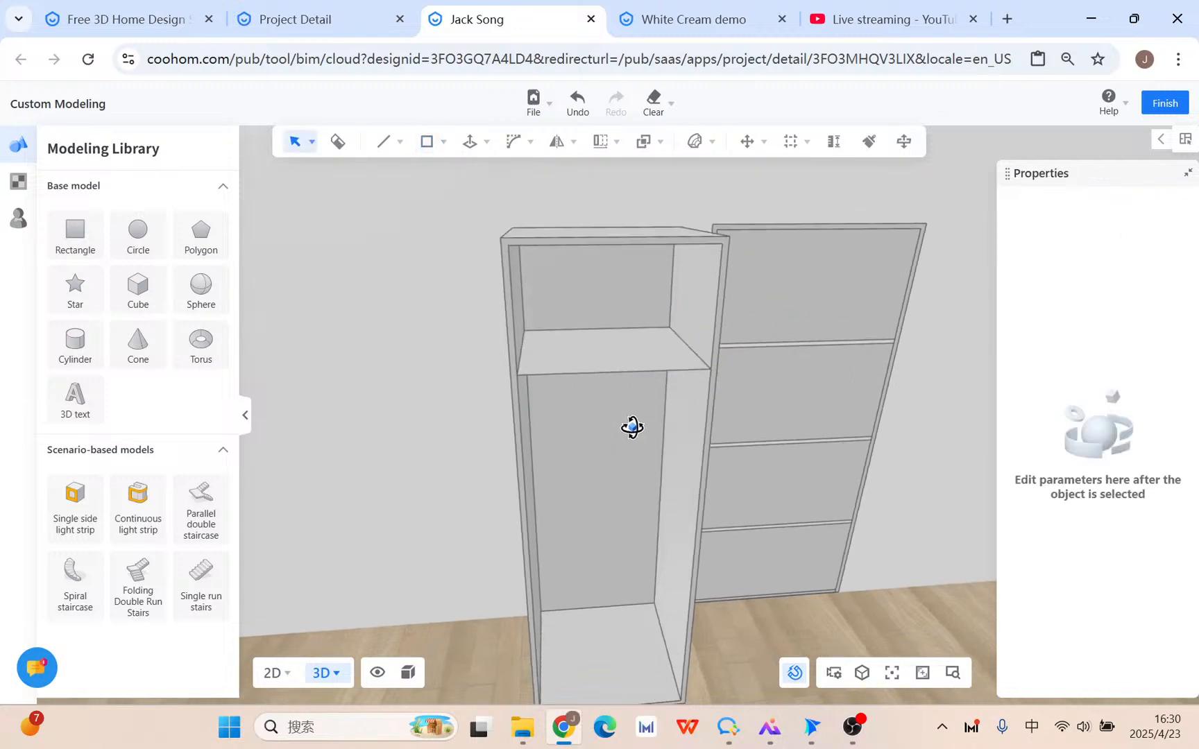
{"action": "left_click", "coordinate": [601, 372]}
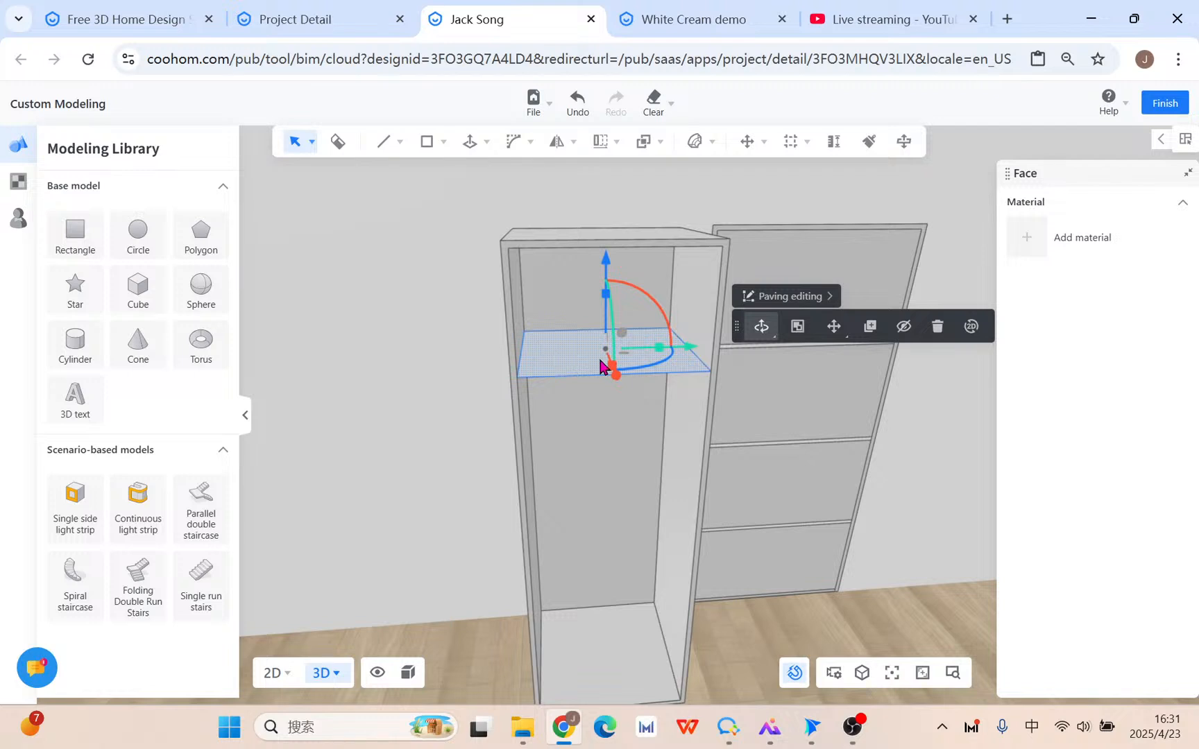
Copy the shelf face to the left of the cabinet and delete the original inside it.
{"action": "left_click_drag", "start_coordinate": [617, 375], "coordinate": [626, 414]}
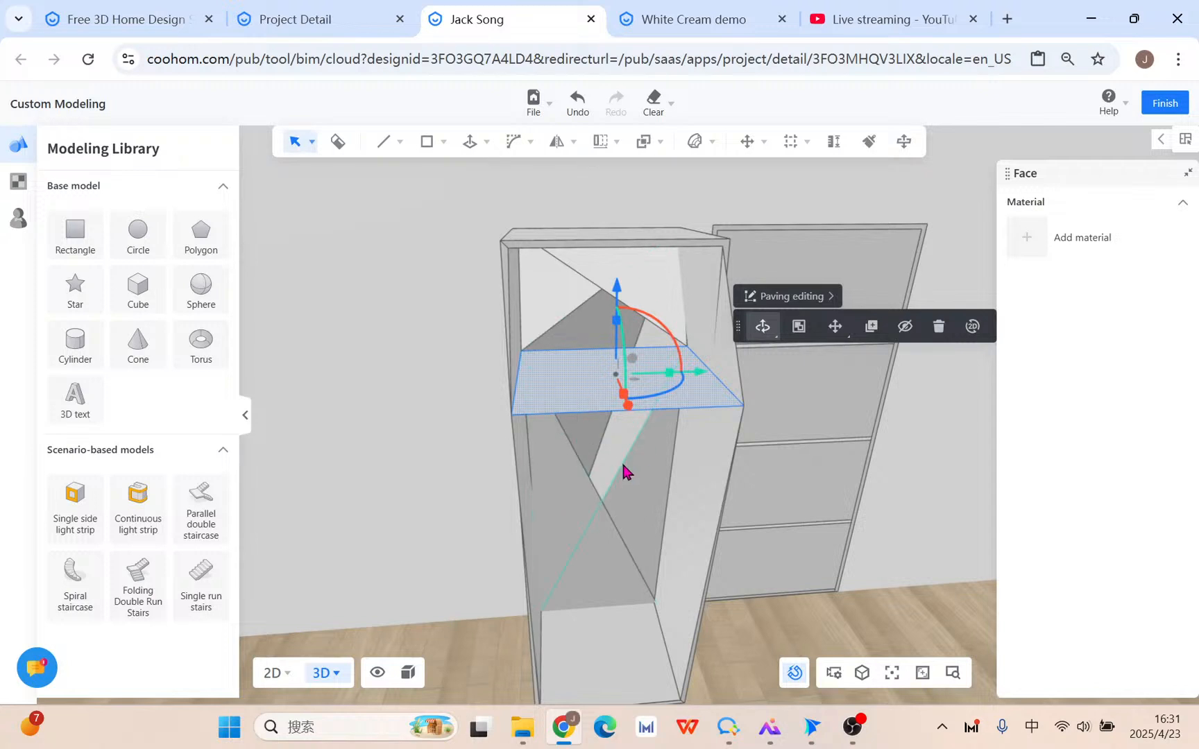
{"action": "key", "text": "ctrl+z"}
{"action": "left_click", "coordinate": [574, 355]}
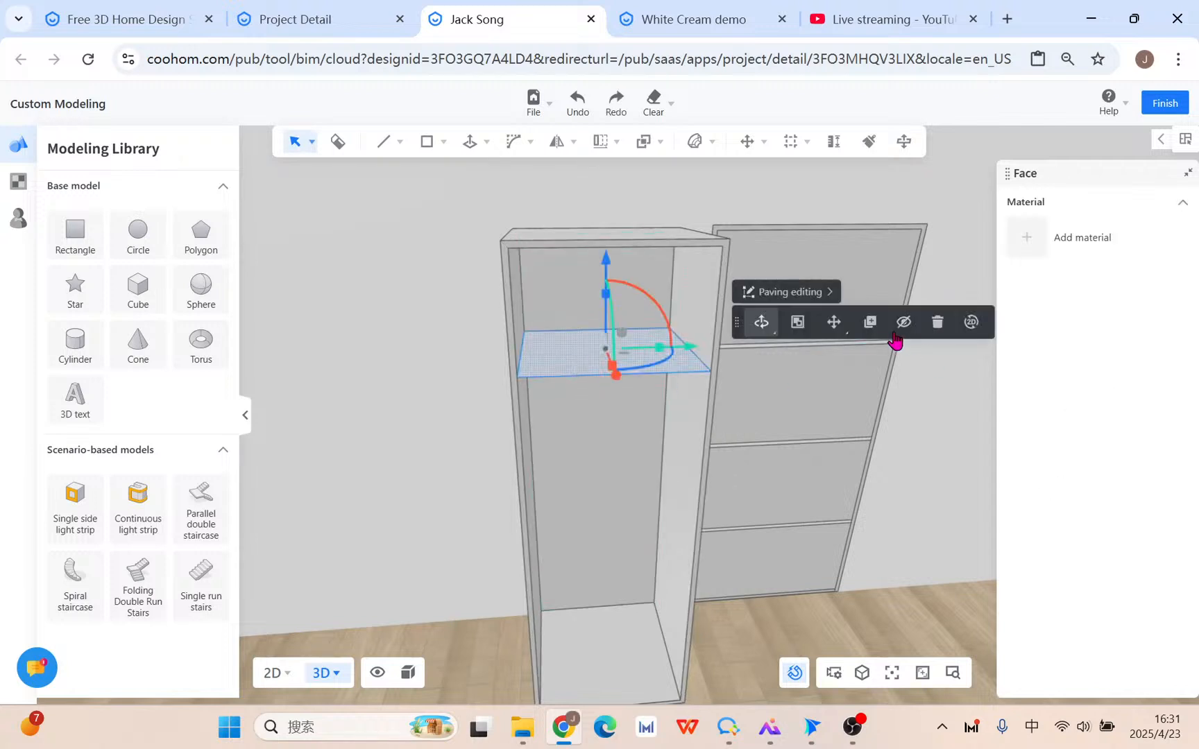
{"action": "left_click", "coordinate": [870, 324]}
{"action": "left_click", "coordinate": [712, 376]}
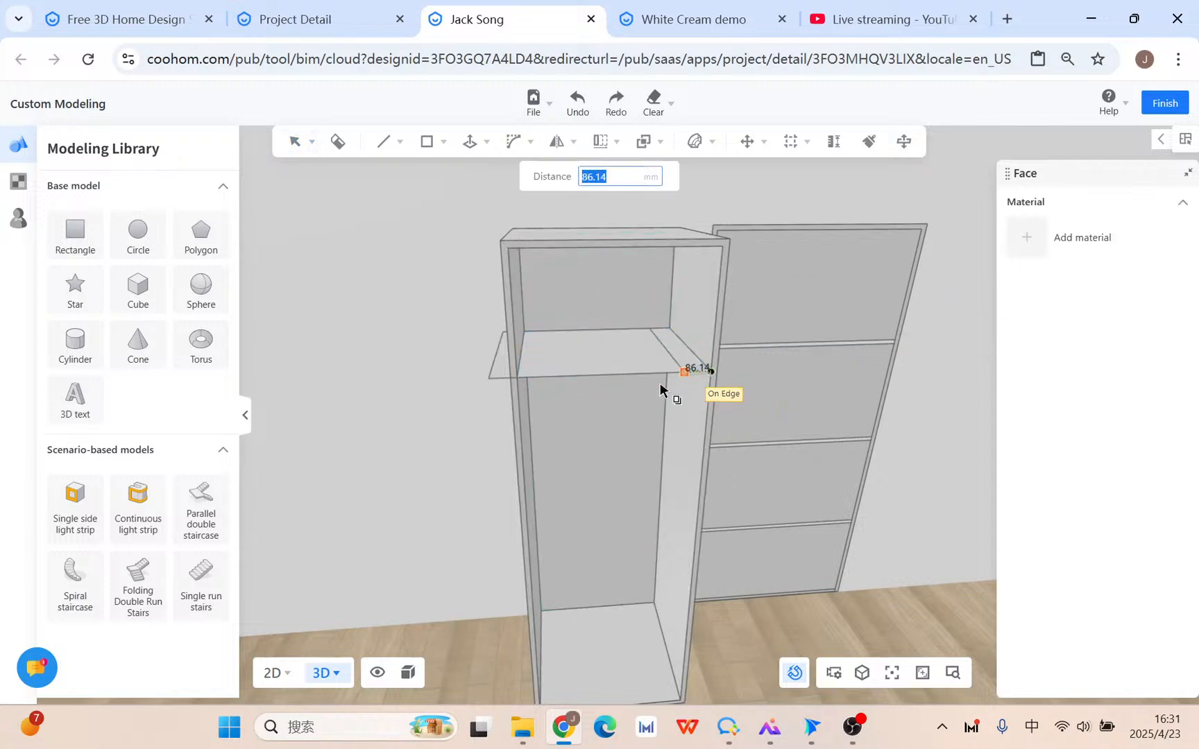
{"action": "left_click", "coordinate": [446, 390]}
{"action": "left_click", "coordinate": [628, 368]}
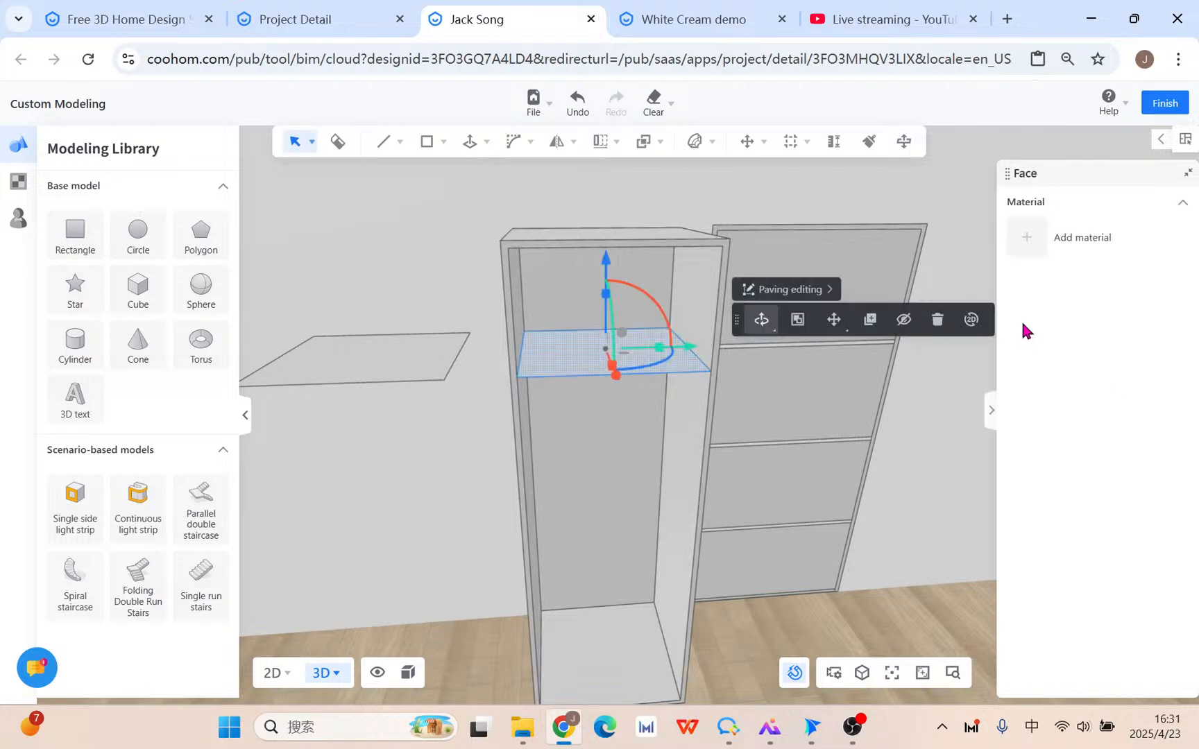
{"action": "left_click", "coordinate": [939, 322]}
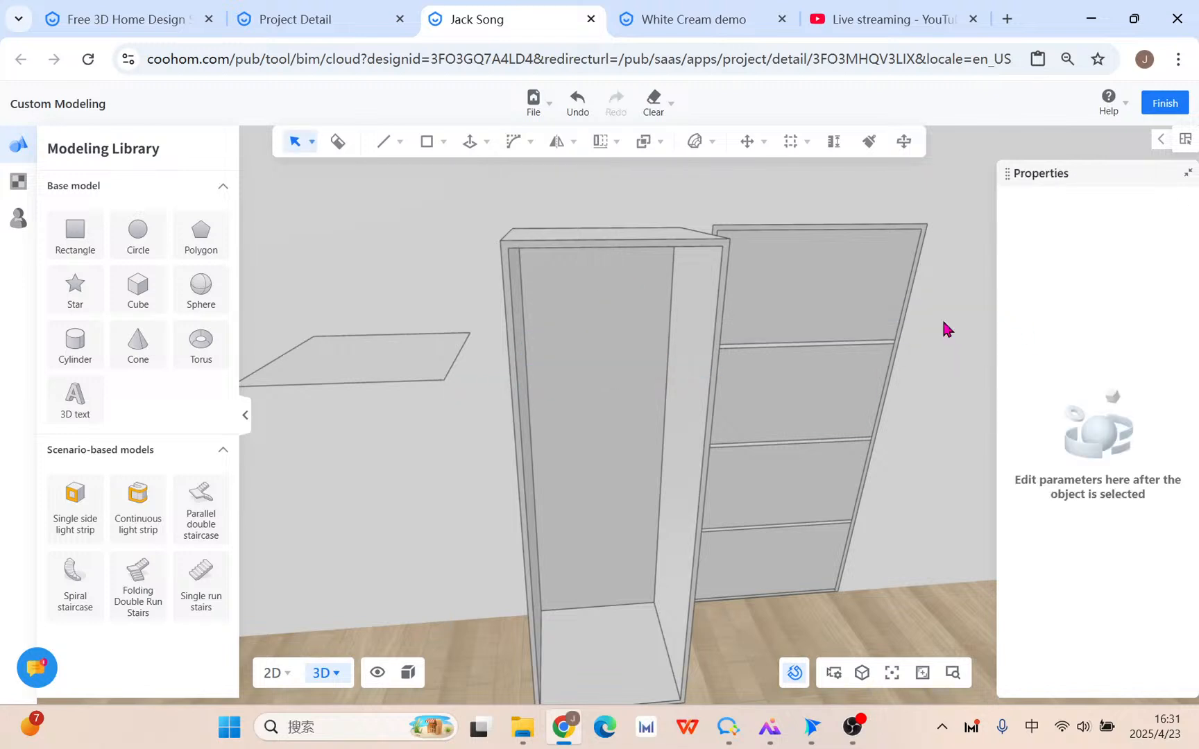
{"action": "left_click", "coordinate": [370, 373]}
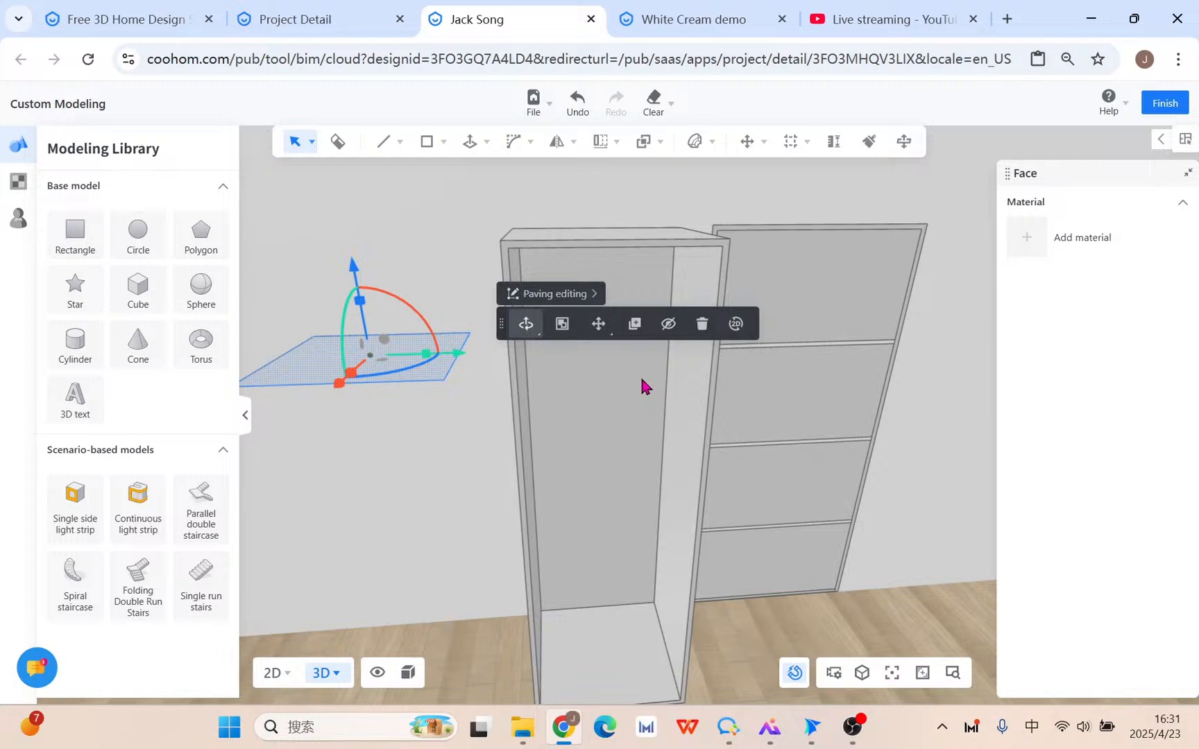
Push/pull the copied face into an 18 mm thick slab.
{"action": "right_click_drag", "start_coordinate": [457, 516], "coordinate": [481, 467]}
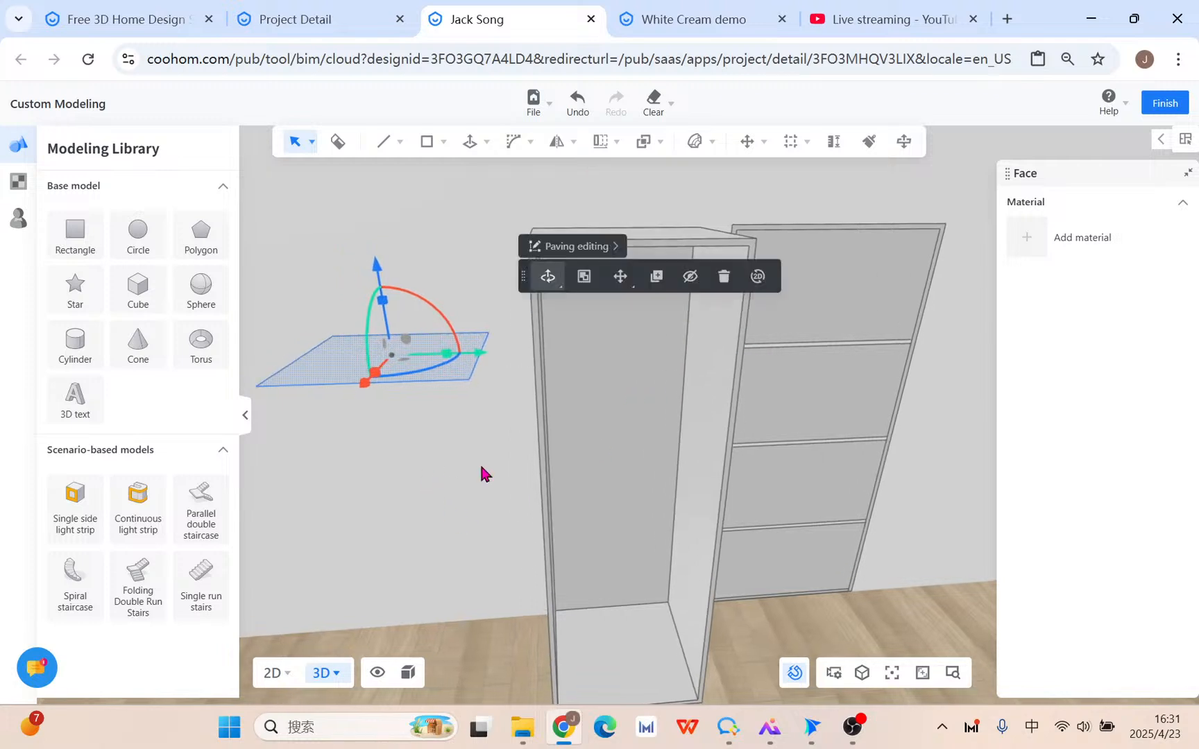
{"action": "left_click", "coordinate": [471, 143]}
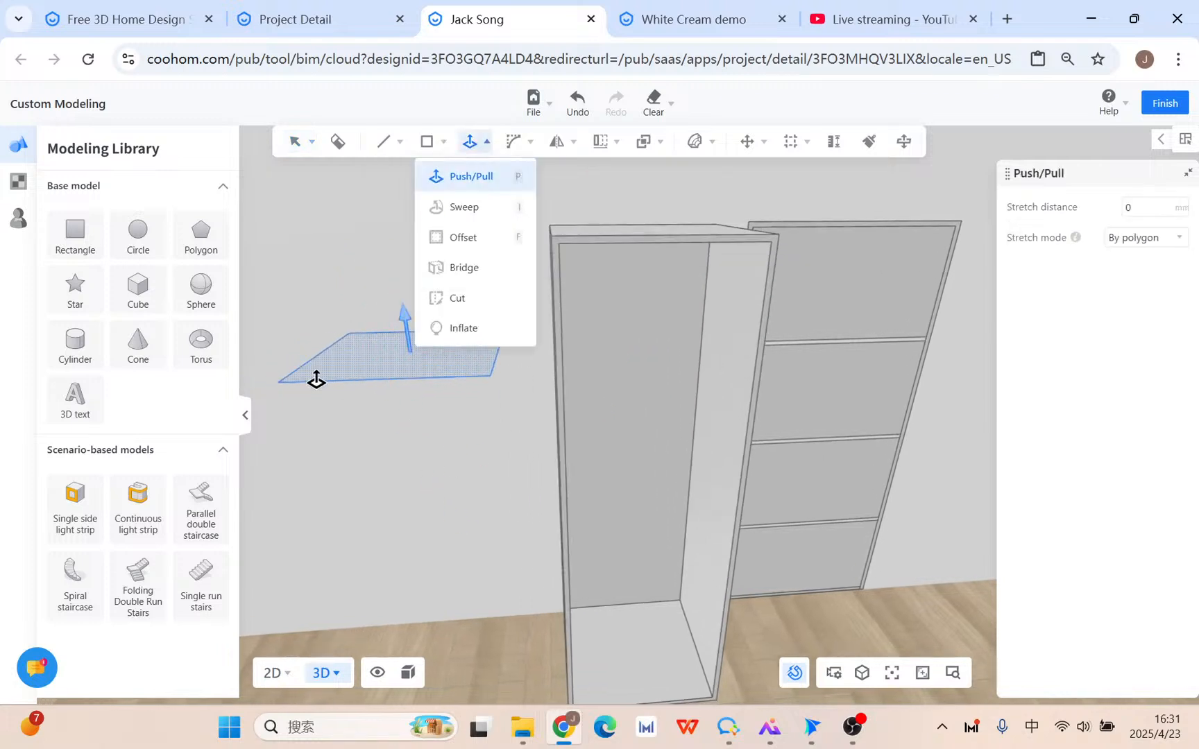
{"action": "left_click_drag", "start_coordinate": [366, 365], "coordinate": [380, 479]}
{"action": "key", "text": "Return"}
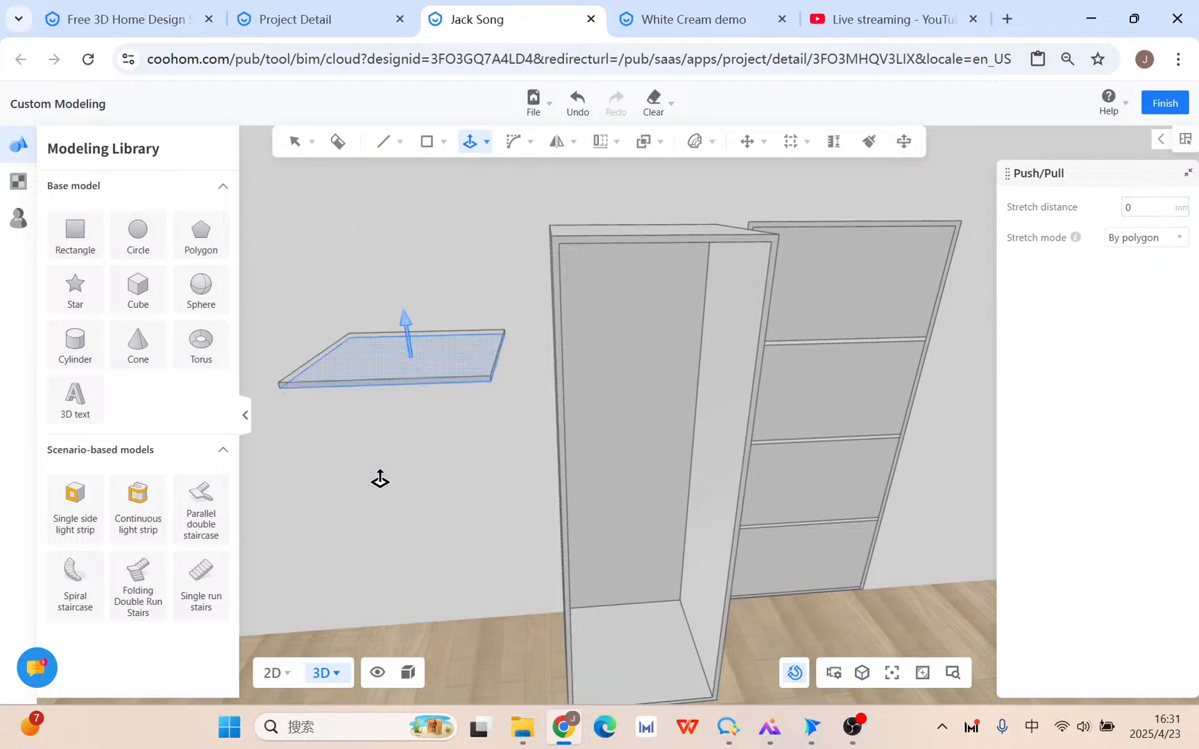
{"action": "key", "text": "Escape"}
Group the whole slab into one object; start a copy and cancel it.
{"action": "left_click", "coordinate": [409, 386]}
{"action": "double_click", "coordinate": [349, 370]}
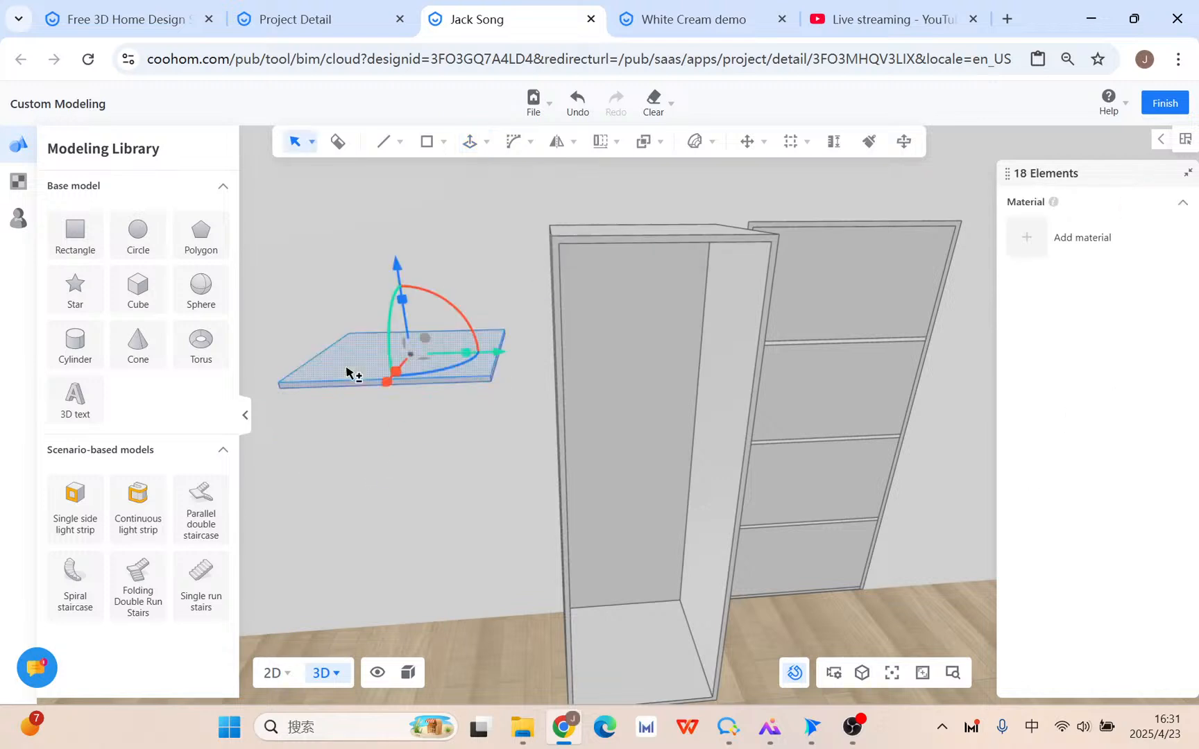
{"action": "left_click", "coordinate": [612, 312]}
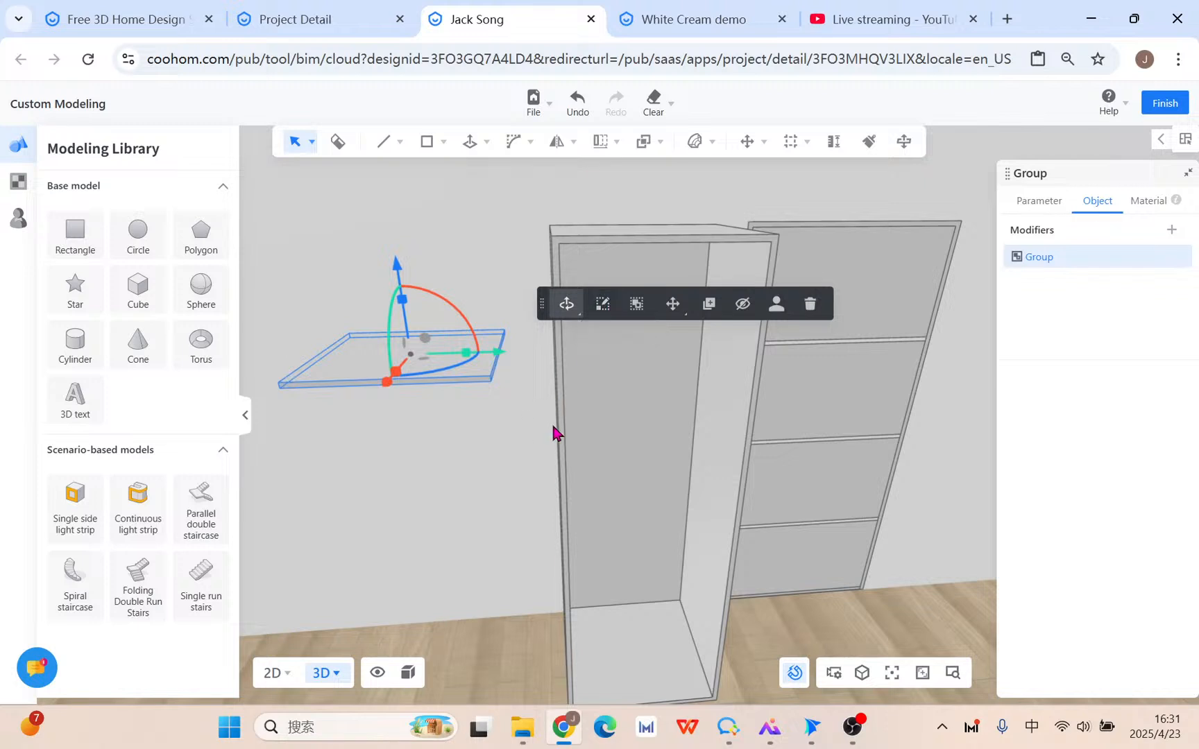
{"action": "left_click", "coordinate": [710, 305]}
{"action": "left_click", "coordinate": [491, 382]}
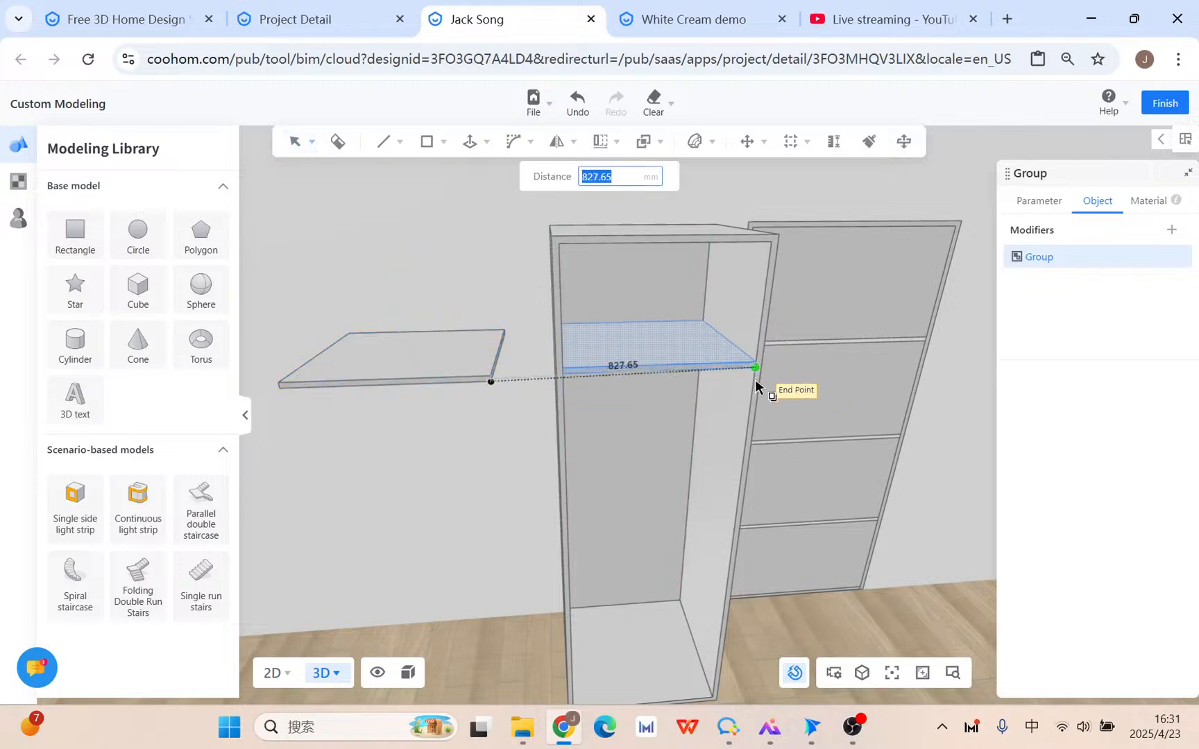
{"action": "key", "text": "Escape"}
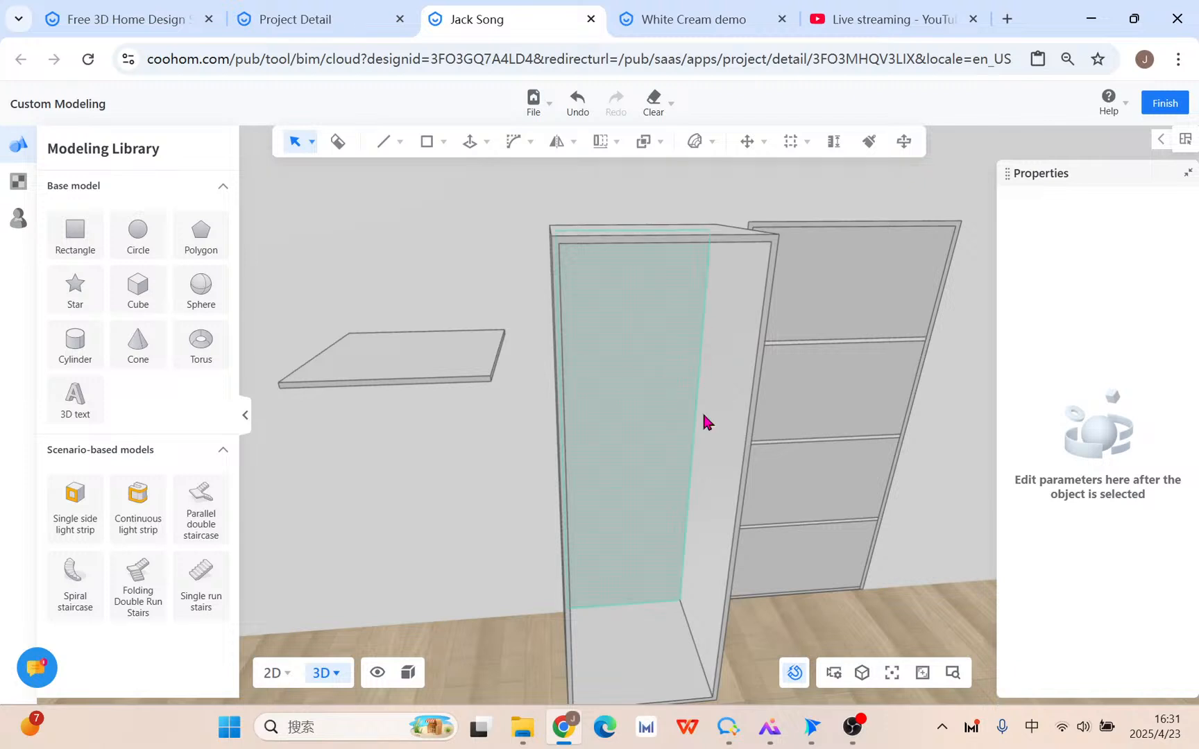
Select the cabinet's inner vertical edge, then undo the slab thickness and save the design.
{"action": "scroll", "coordinate": [704, 423], "scroll_direction": "up", "scroll_amount": 2}
{"action": "left_click", "coordinate": [730, 326]}
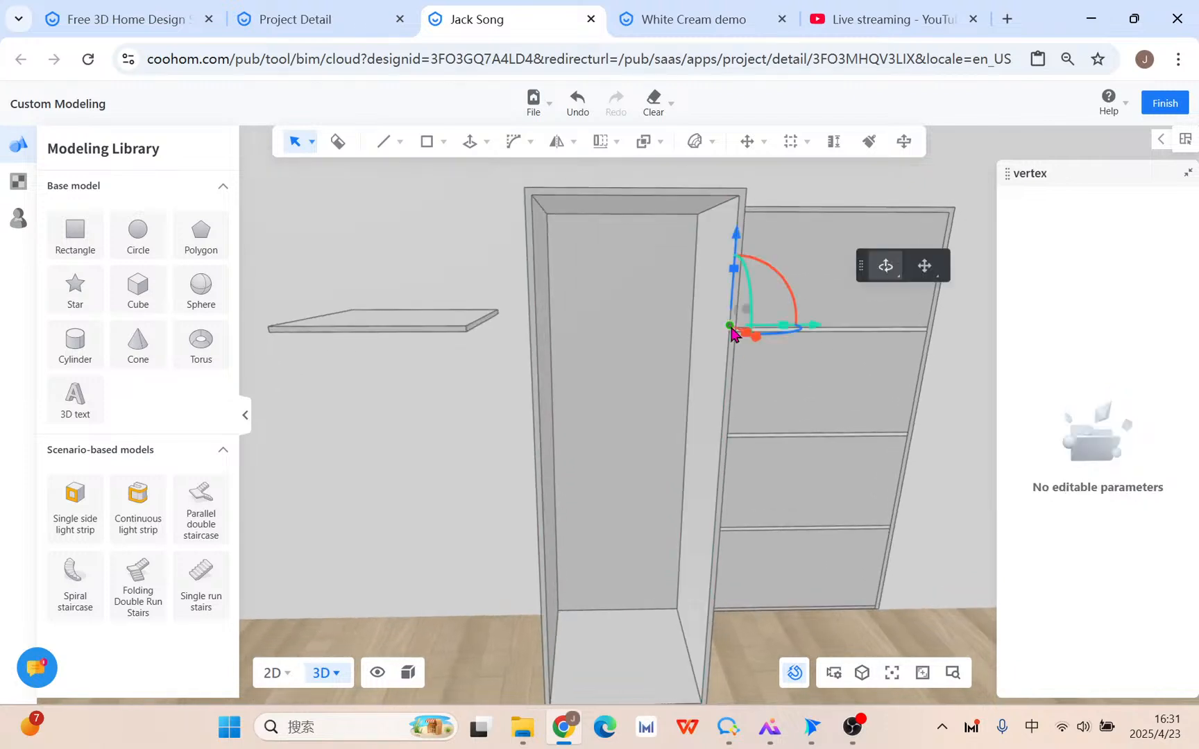
{"action": "left_click", "coordinate": [716, 364]}
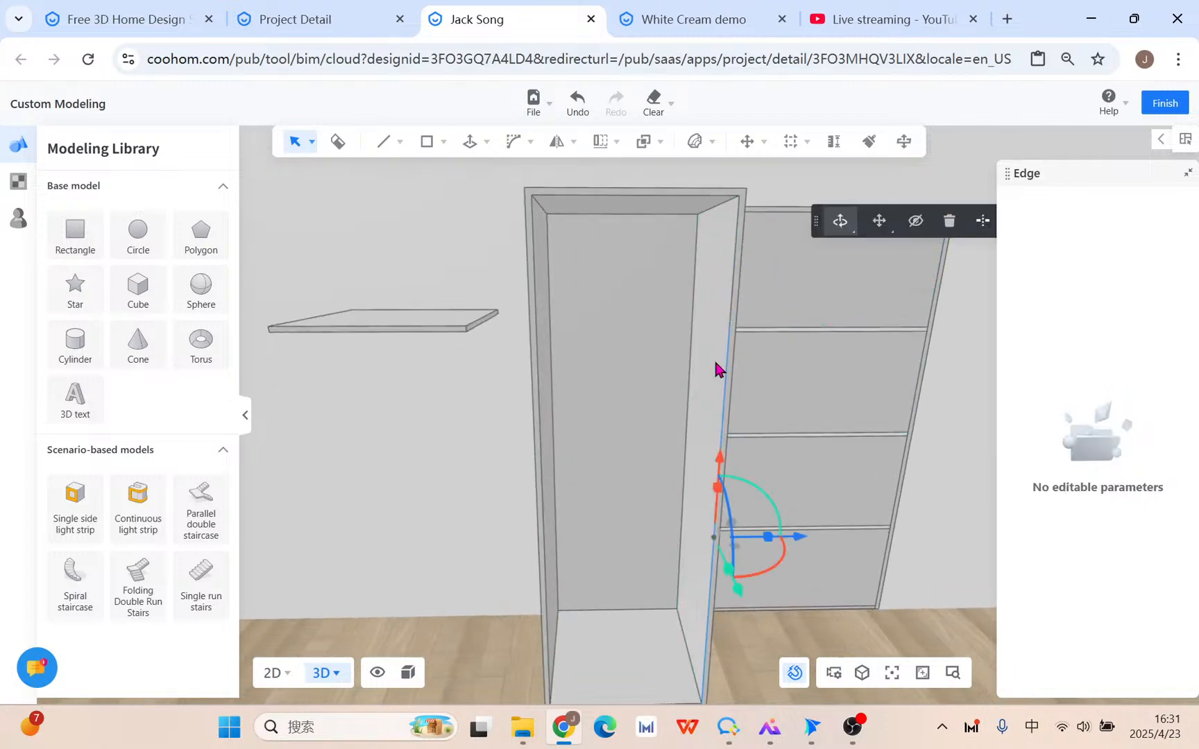
{"action": "left_click", "coordinate": [553, 287]}
{"action": "scroll", "coordinate": [569, 340], "scroll_direction": "up", "scroll_amount": 3}
{"action": "scroll", "coordinate": [555, 340], "scroll_direction": "down", "scroll_amount": 2}
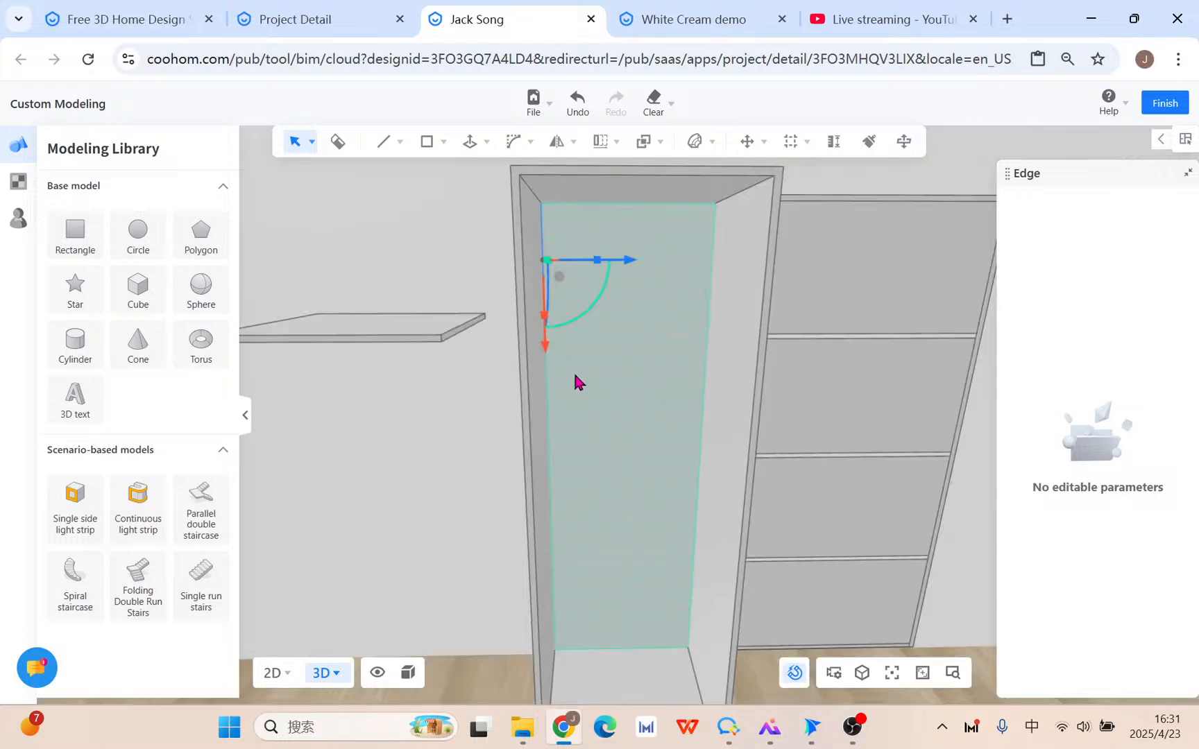
{"action": "key", "text": "ctrl+z"}
{"action": "key", "text": "ctrl+z"}
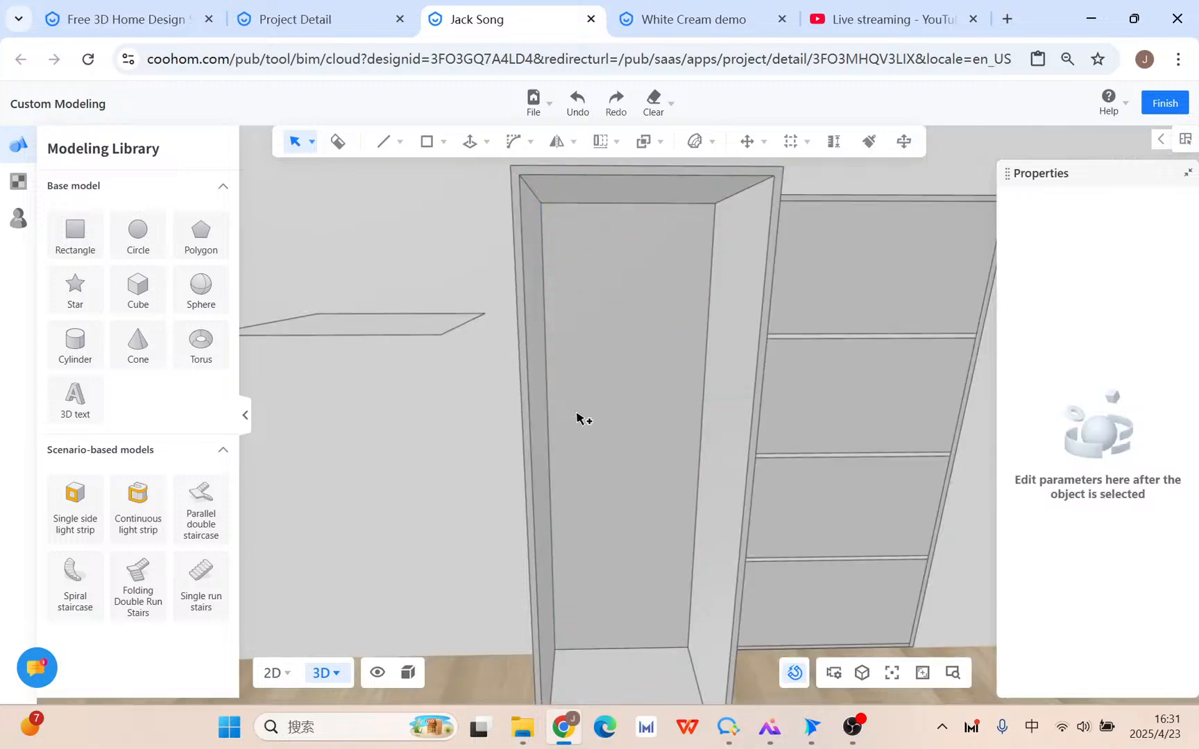
{"action": "key", "text": "ctrl+s"}
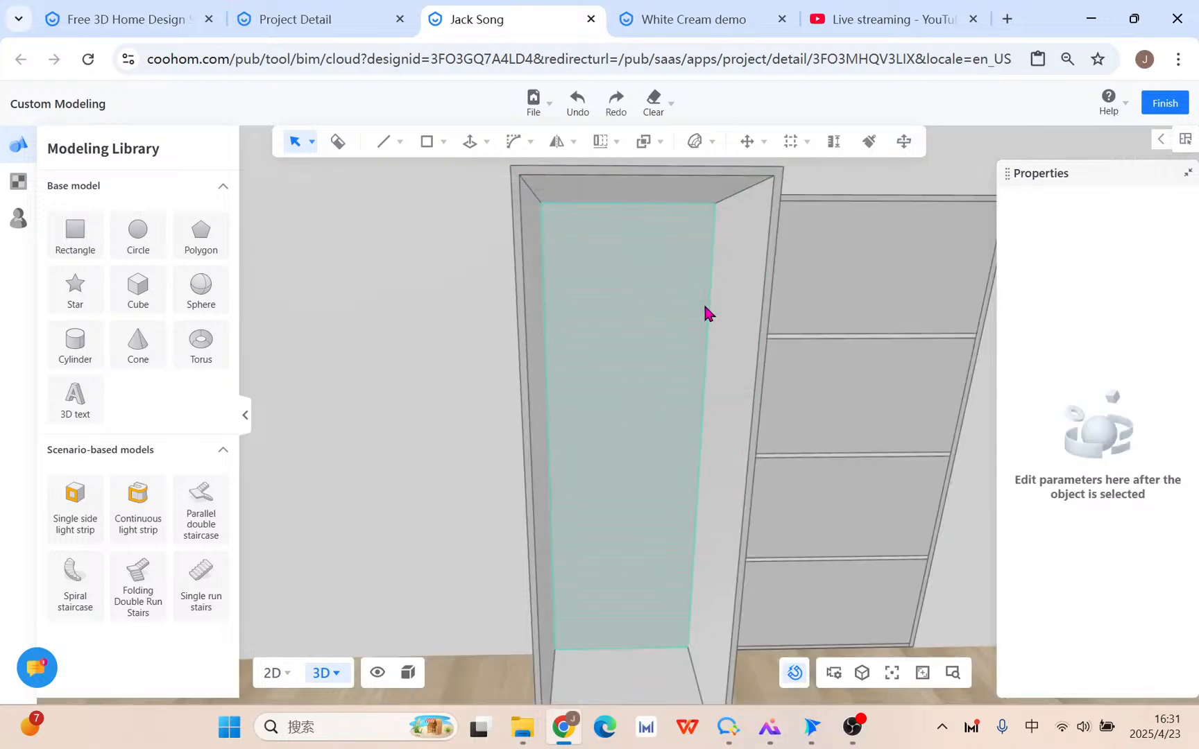
Split the cabinet's inner front vertical edge into 8 equal segments.
{"action": "left_click", "coordinate": [709, 304]}
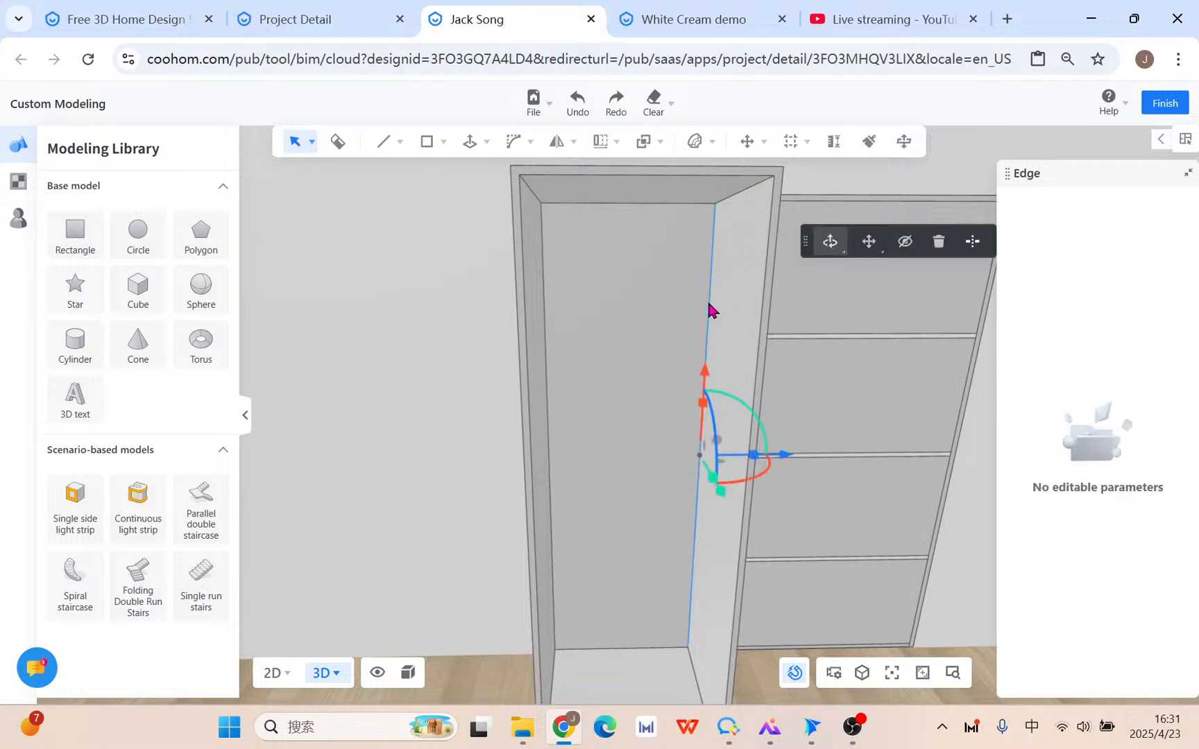
{"action": "left_click", "coordinate": [972, 242]}
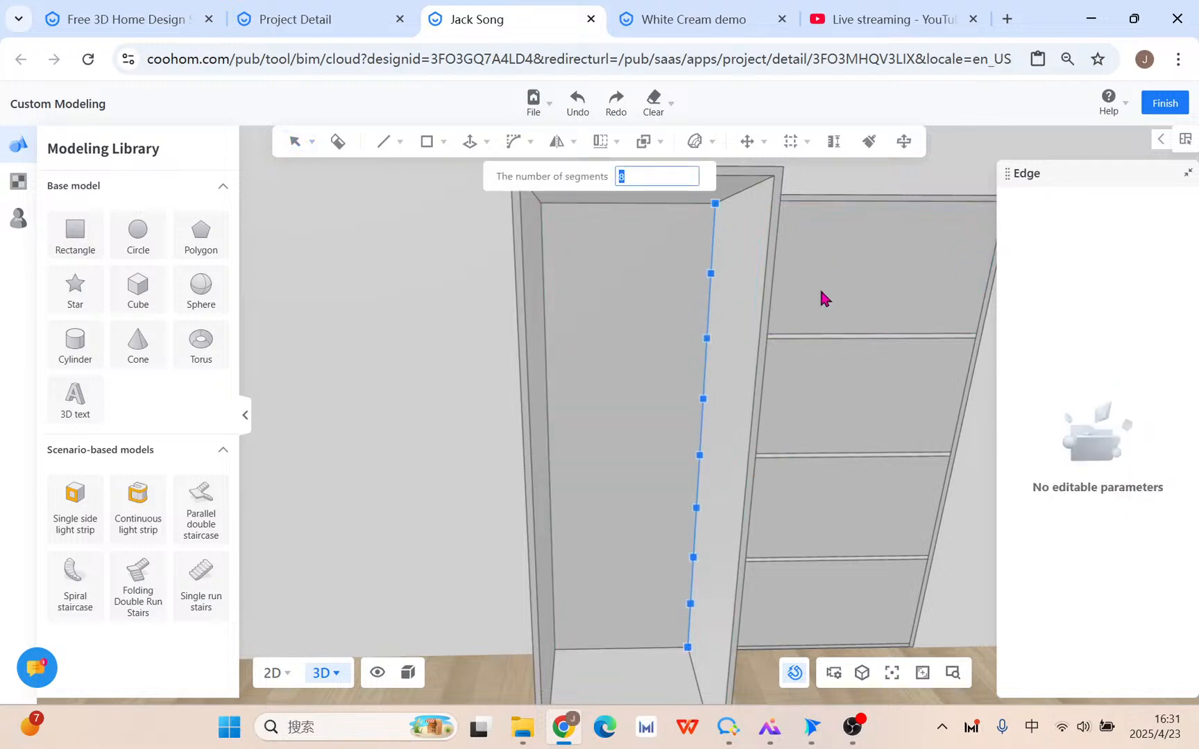
{"action": "key", "text": "Return"}
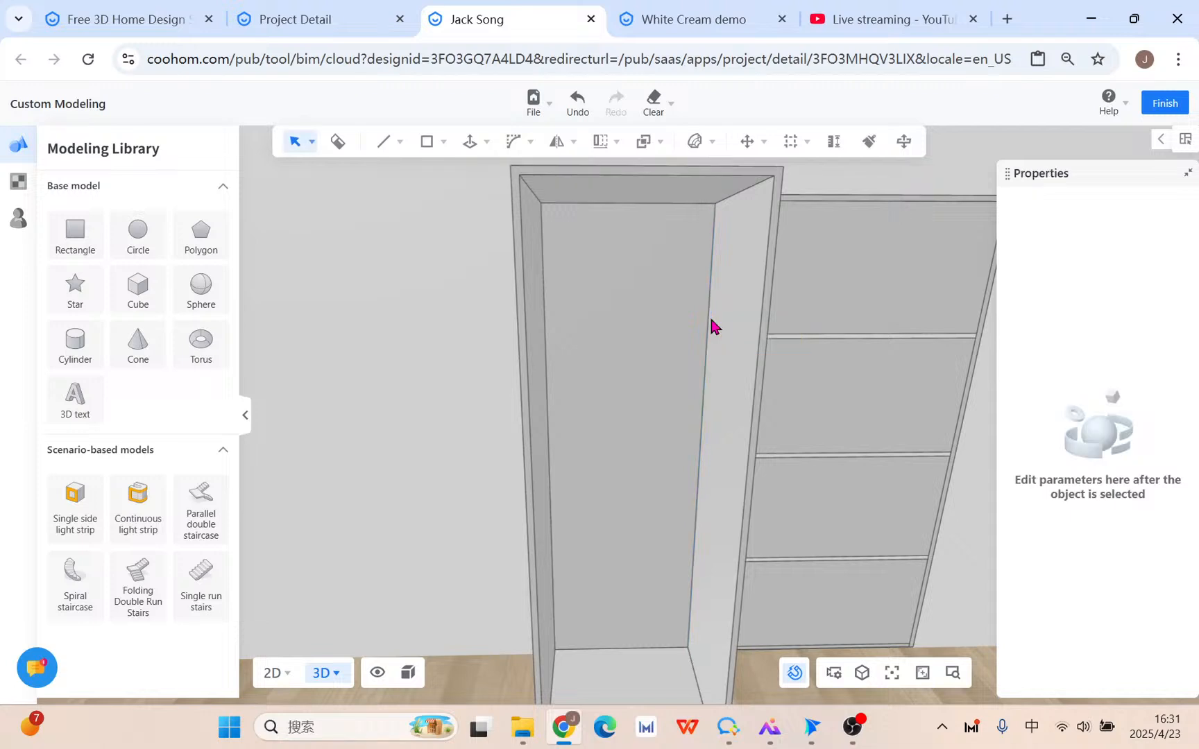
{"action": "left_click", "coordinate": [645, 199]}
Draw a new face level with the cabinet top and push/pull it into a slab 1 thick.
{"action": "mouse_move", "coordinate": [853, 275]}
{"action": "key", "text": "l"}
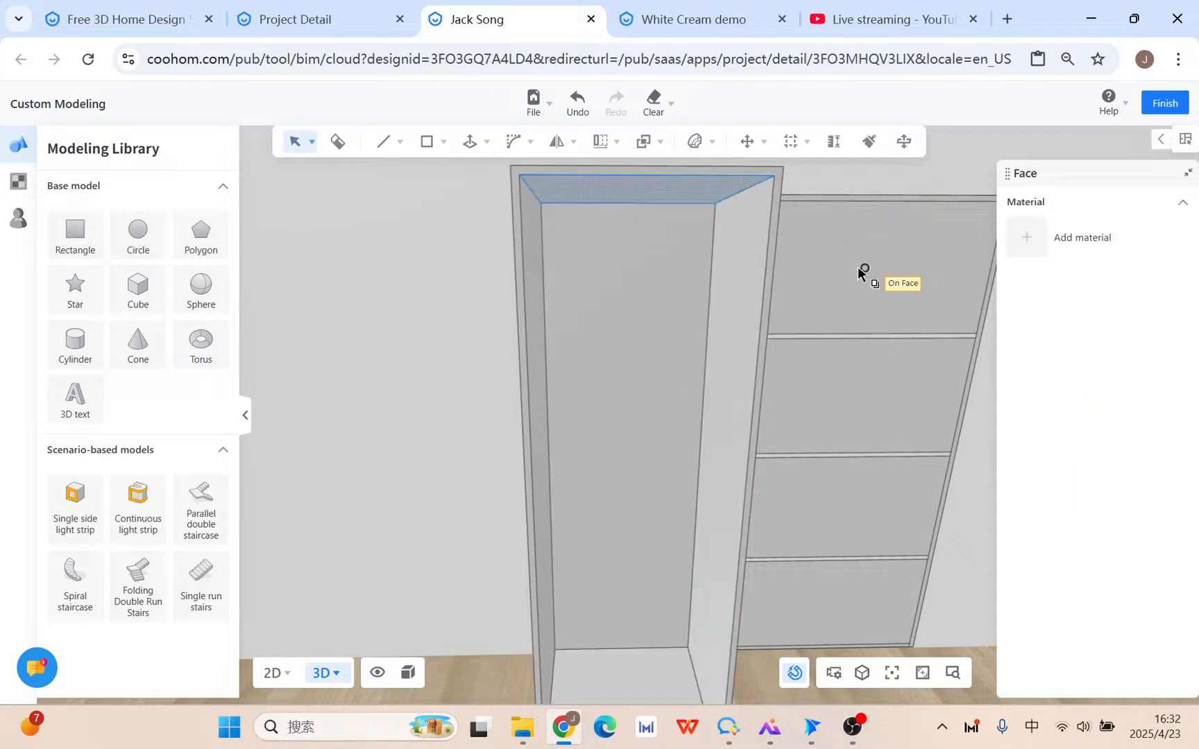
{"action": "left_click", "coordinate": [775, 177]}
{"action": "left_click", "coordinate": [438, 204]}
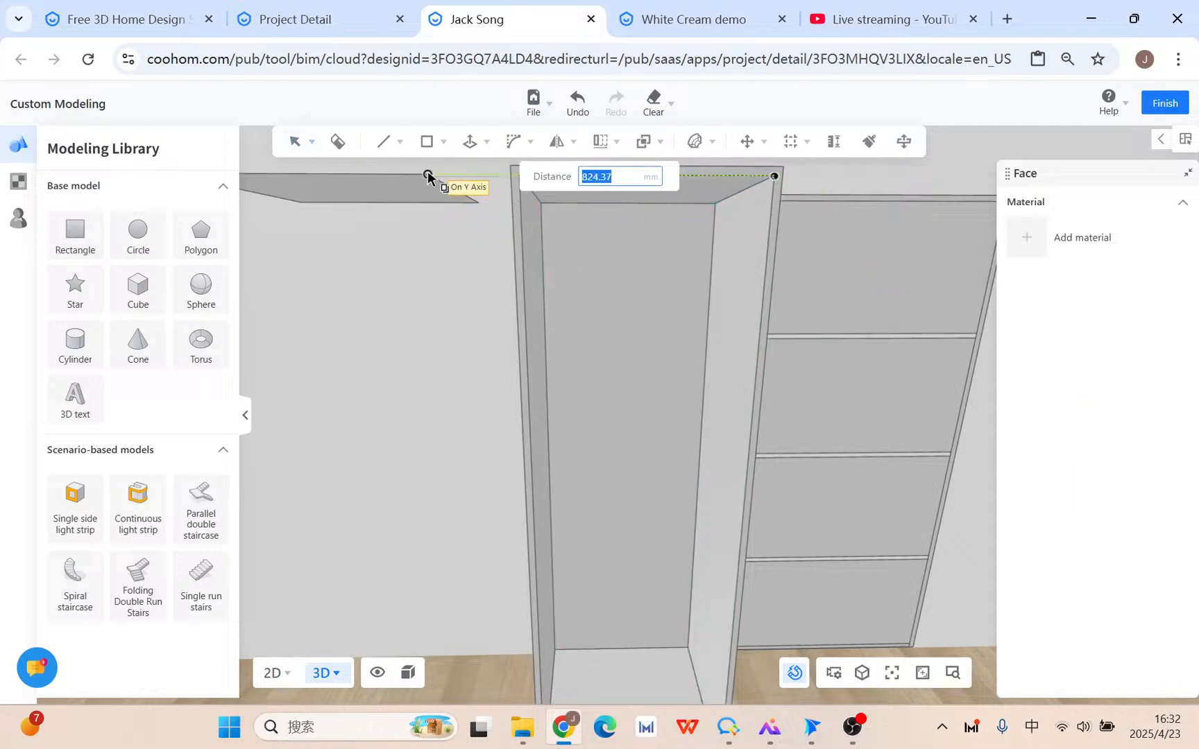
{"action": "key", "text": "Escape"}
{"action": "key", "text": "u"}
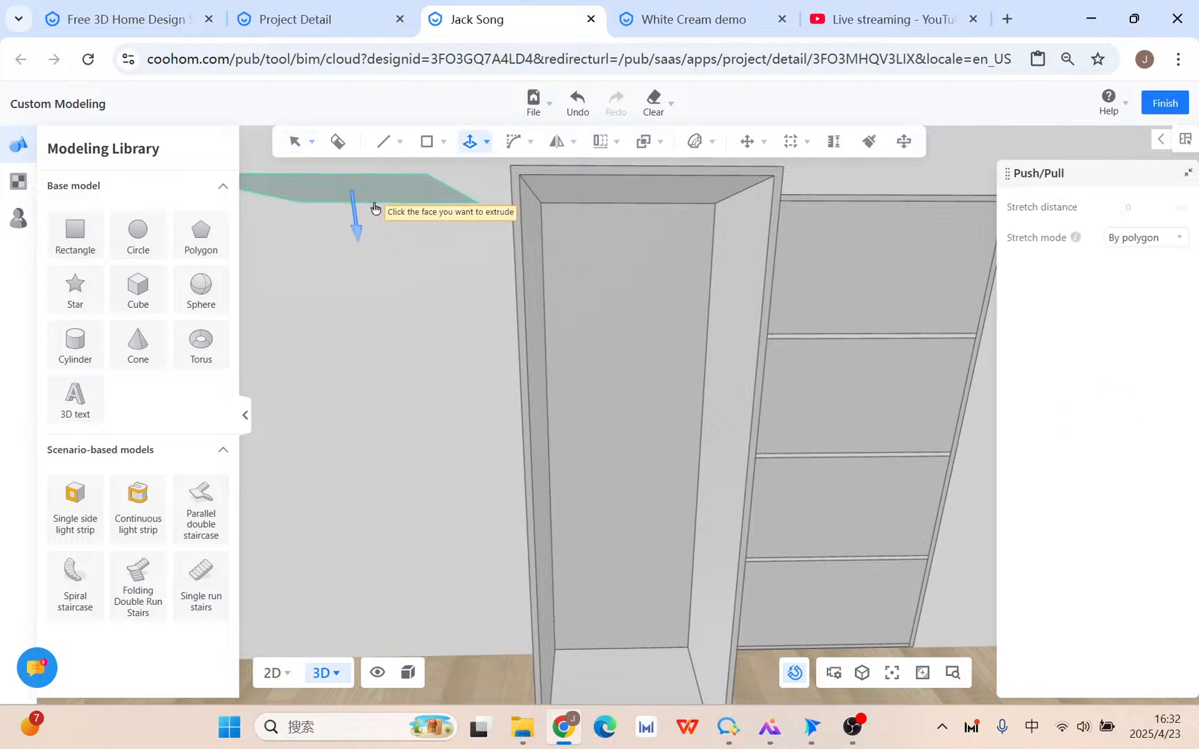
{"action": "left_click", "coordinate": [351, 195]}
{"action": "type", "text": "1"}
{"action": "key", "text": "Return"}
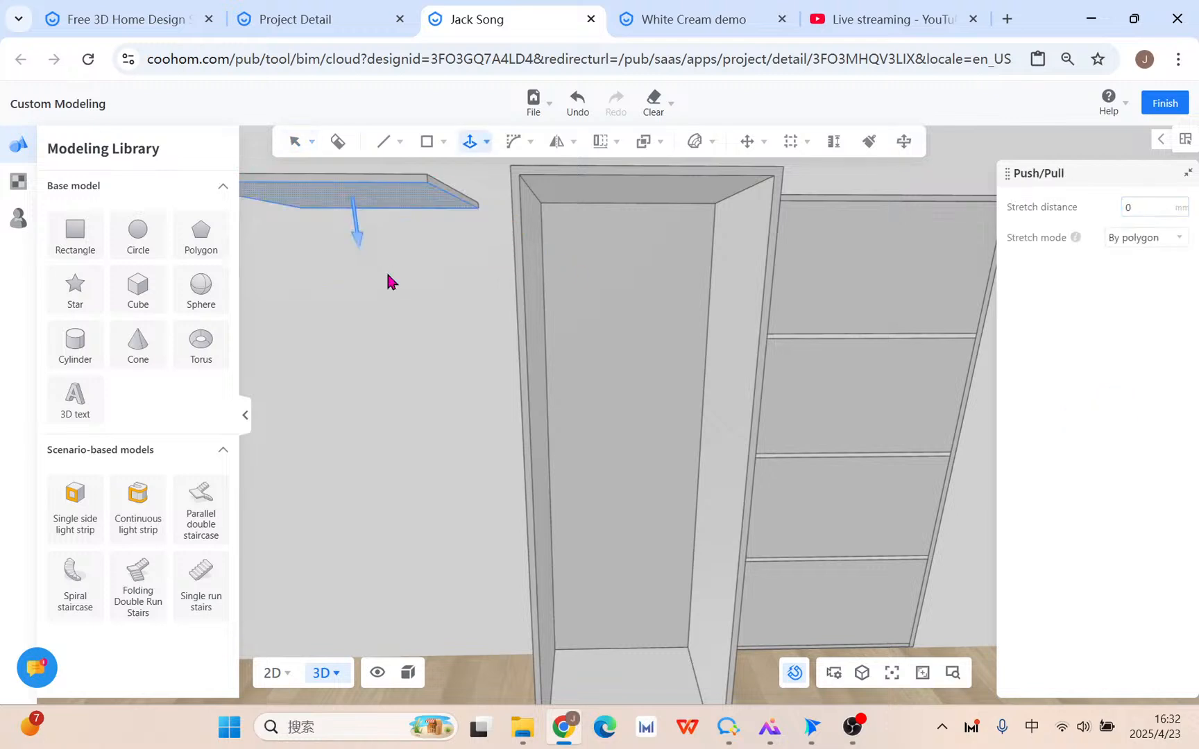
{"action": "key", "text": "Escape"}
Select the whole slab, group it, and start copying it from its corner.
{"action": "left_click", "coordinate": [386, 199]}
{"action": "triple_click", "coordinate": [303, 201]}
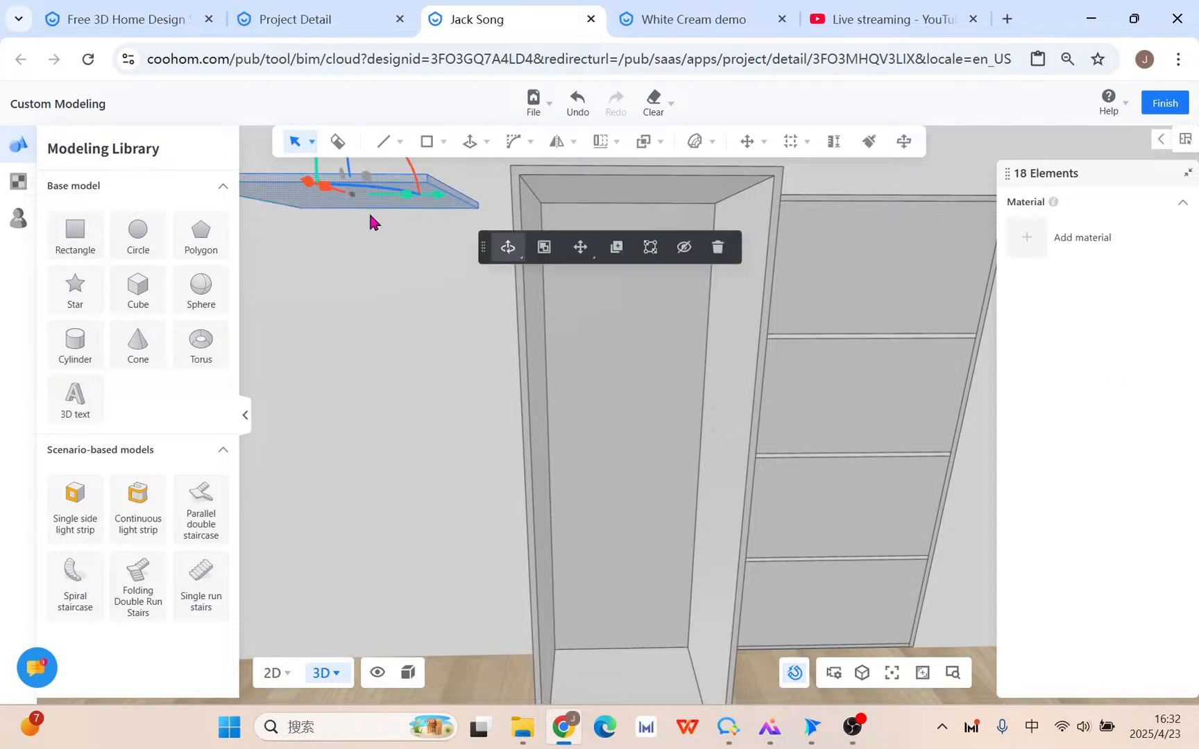
{"action": "left_click", "coordinate": [545, 248]}
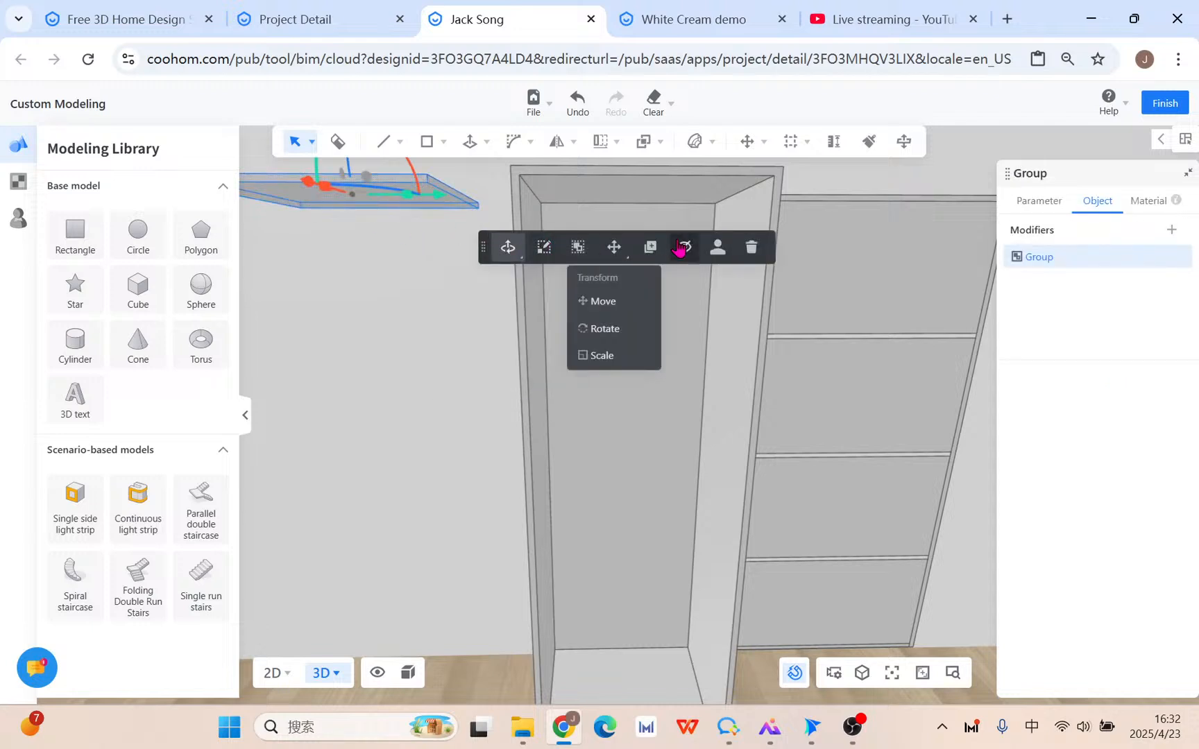
{"action": "left_click", "coordinate": [479, 208]}
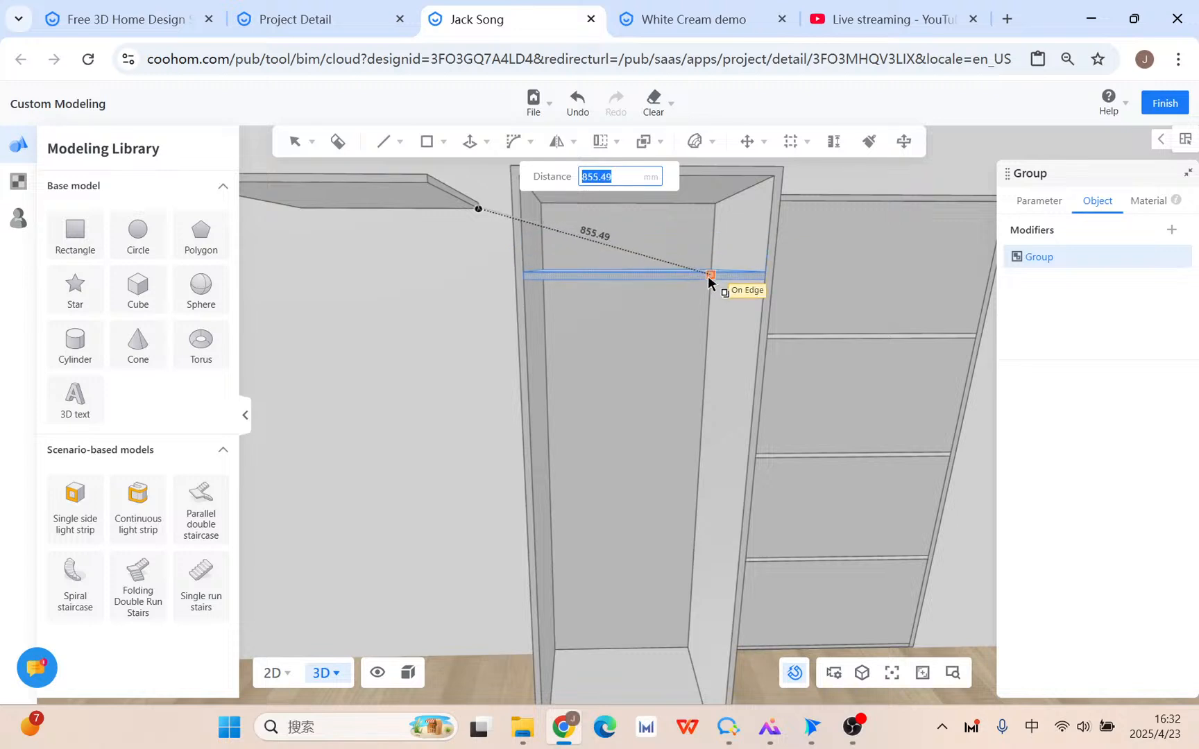
Drop the slab copy inside the cabinet as a shelf, then try a 3-copy linear array and cancel it.
{"action": "left_click", "coordinate": [705, 313]}
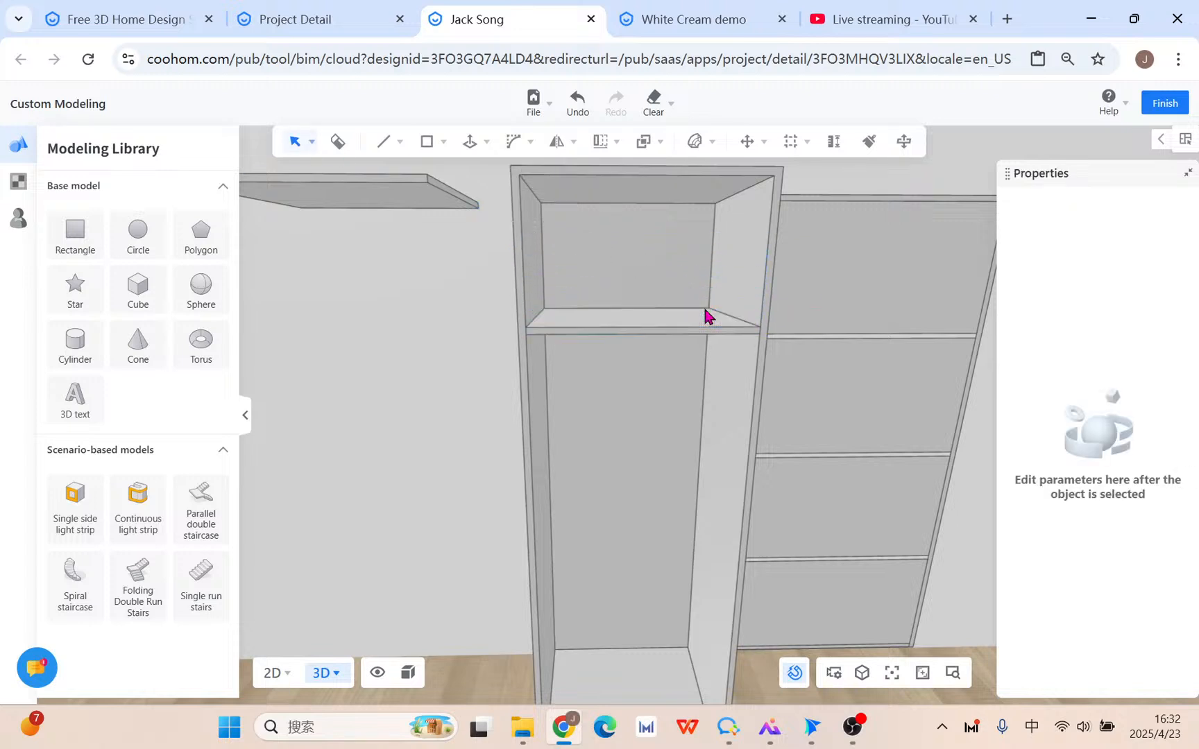
{"action": "left_click", "coordinate": [664, 324]}
{"action": "mouse_move", "coordinate": [603, 140]}
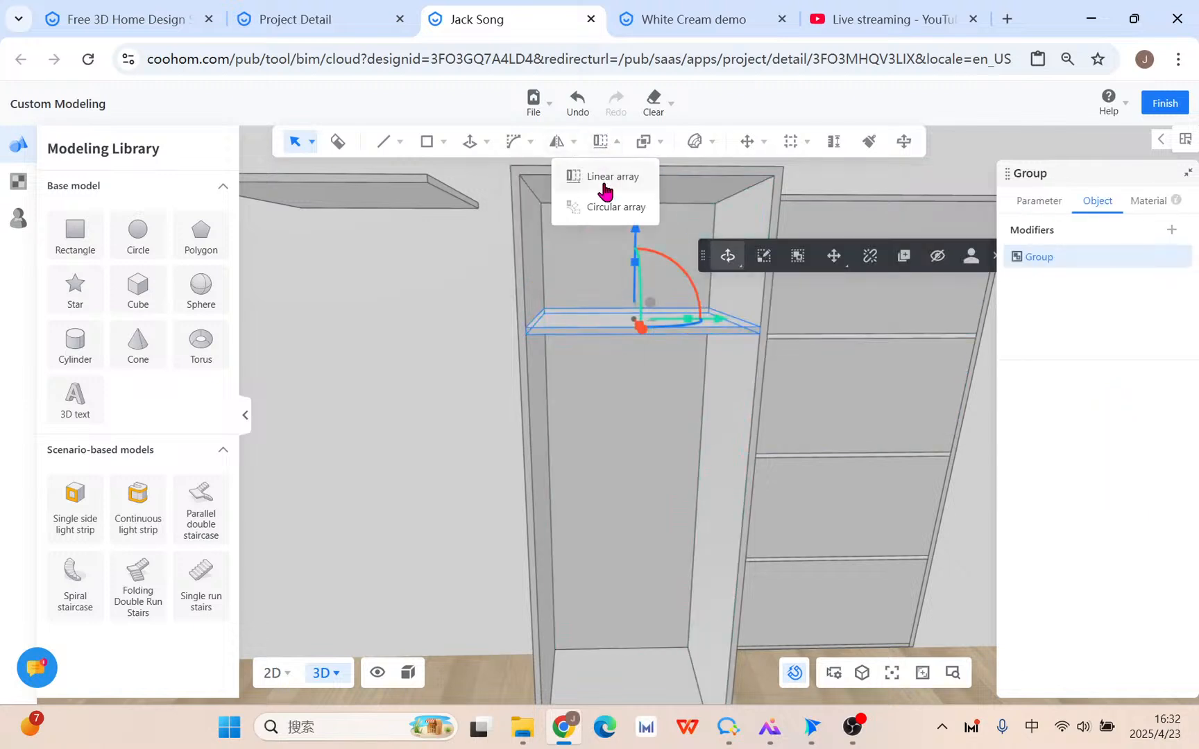
{"action": "left_click", "coordinate": [586, 168]}
{"action": "left_click", "coordinate": [761, 327]}
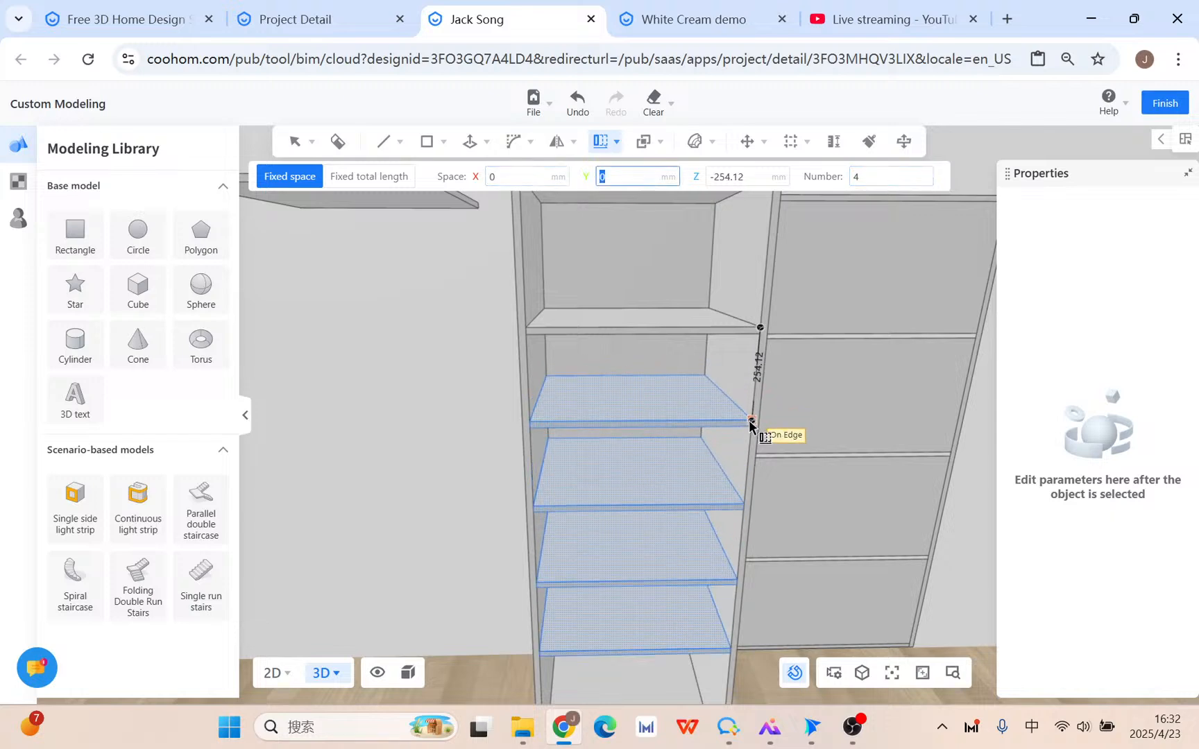
{"action": "key", "text": "Tab"}
{"action": "key", "text": "Tab"}
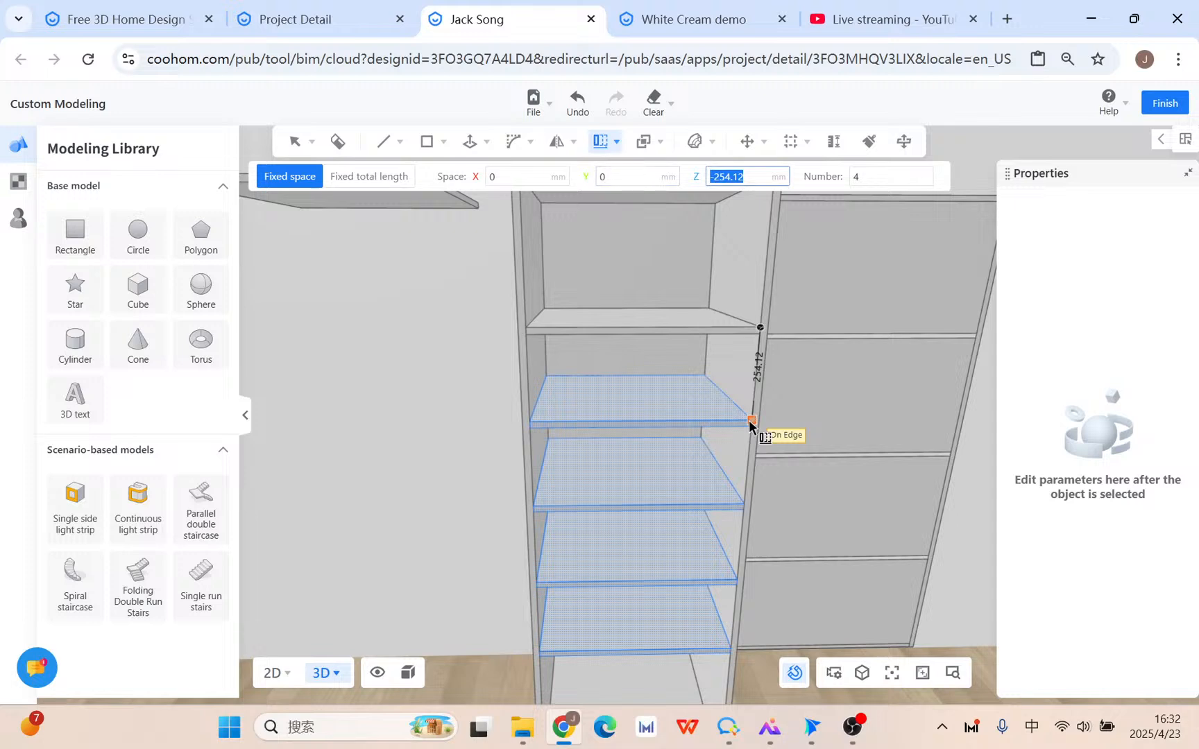
{"action": "key", "text": "Tab"}
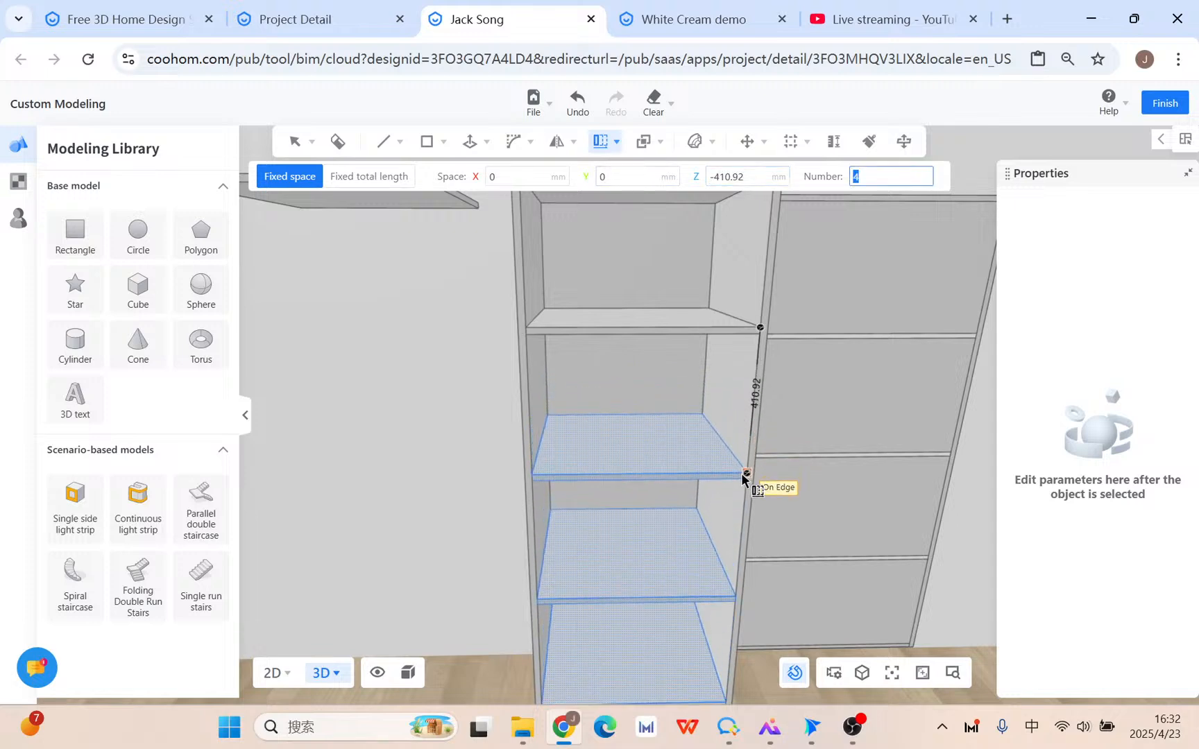
{"action": "type", "text": "3"}
{"action": "key", "text": "Tab"}
{"action": "key", "text": "Tab"}
{"action": "key", "text": "Tab"}
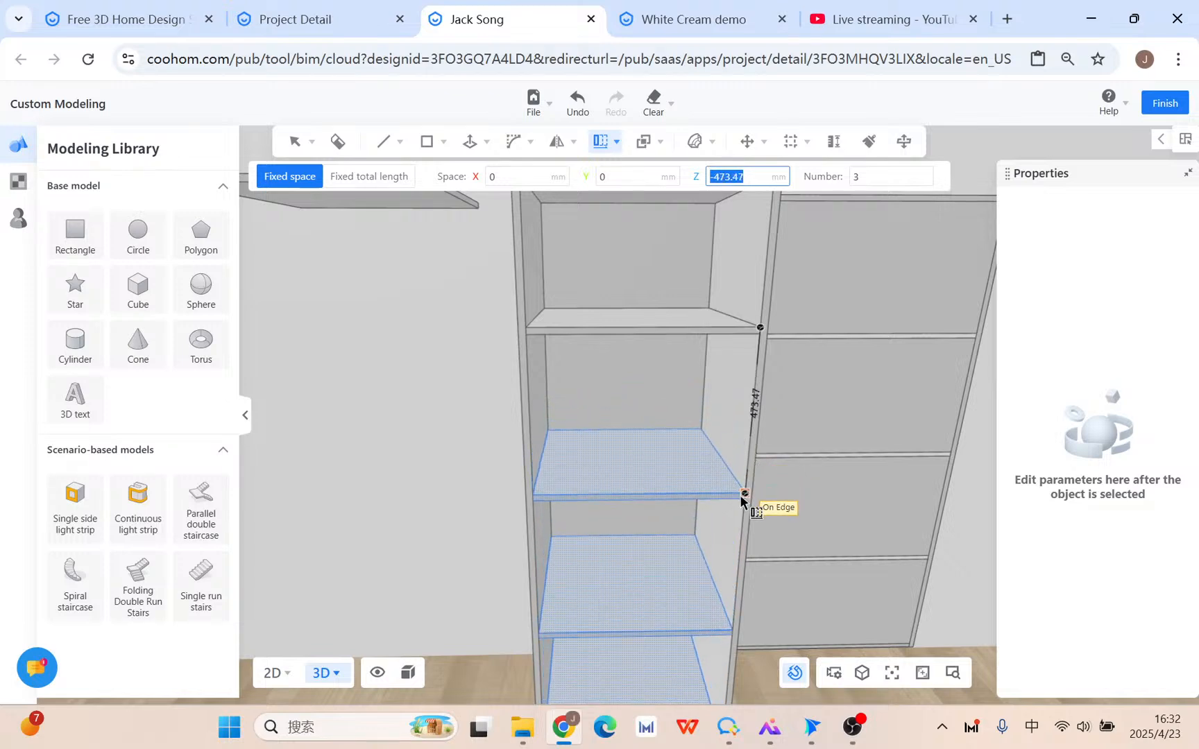
{"action": "key", "text": "Escape"}
Linearly array the upper shelf into 3 copies spaced -377.58 in Z.
{"action": "left_click", "coordinate": [696, 333]}
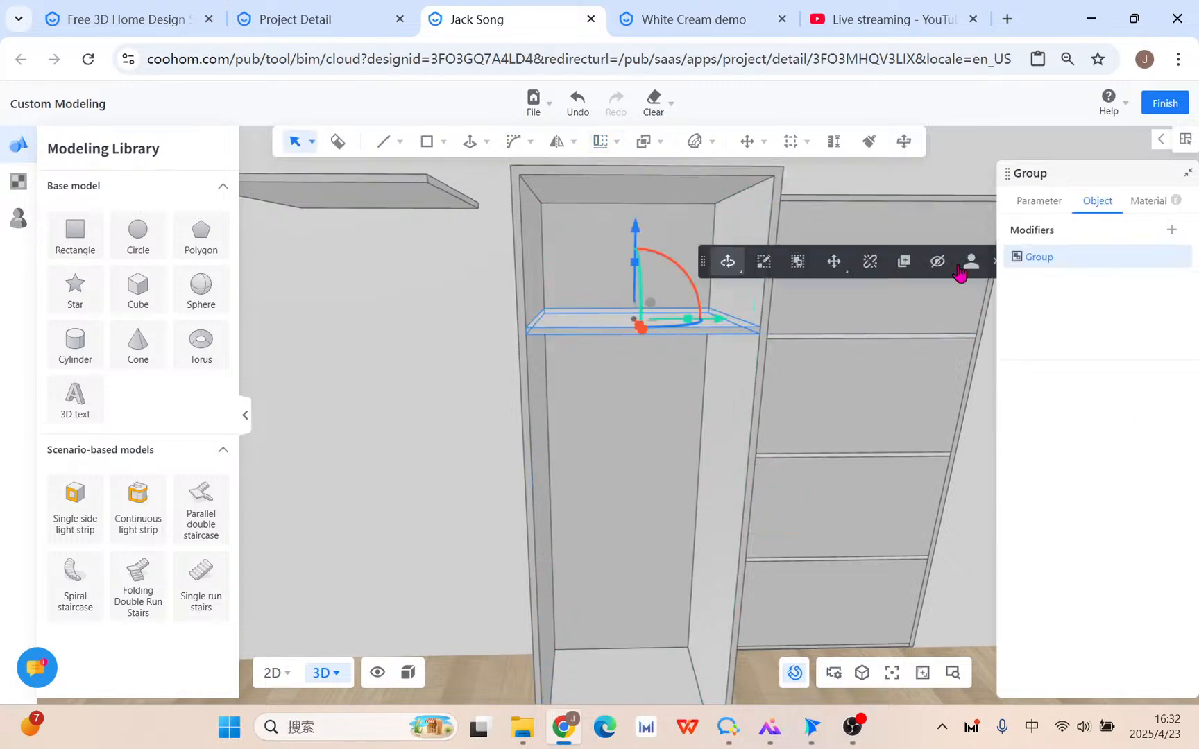
{"action": "left_click", "coordinate": [601, 144]}
{"action": "left_click", "coordinate": [622, 176]}
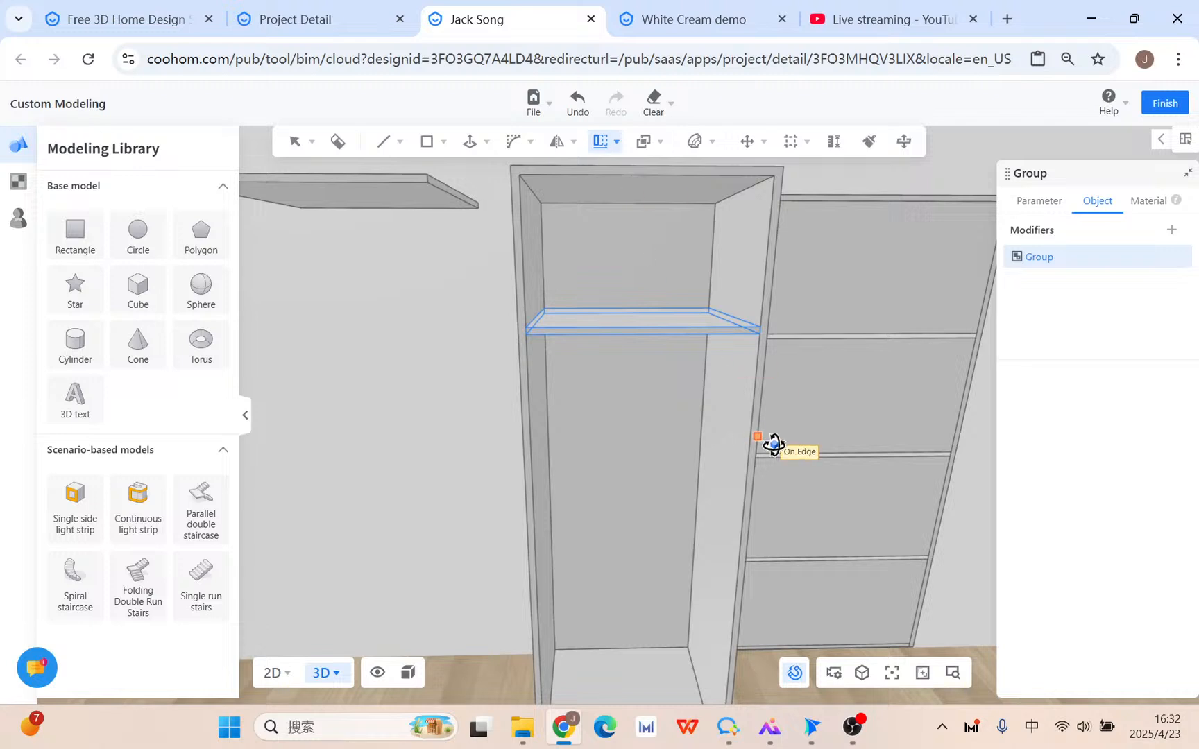
{"action": "left_click", "coordinate": [703, 333]}
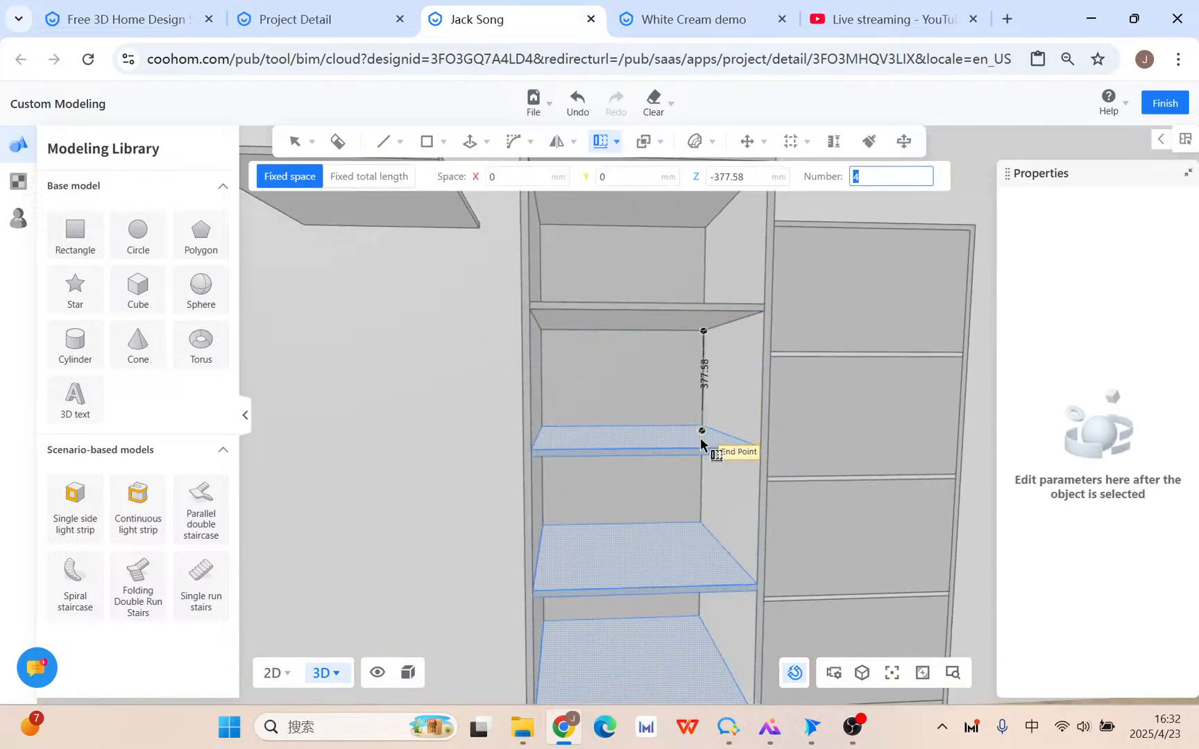
{"action": "key", "text": "Tab"}
{"action": "key", "text": "Tab"}
{"action": "key", "text": "Tab"}
{"action": "key", "text": "Tab"}
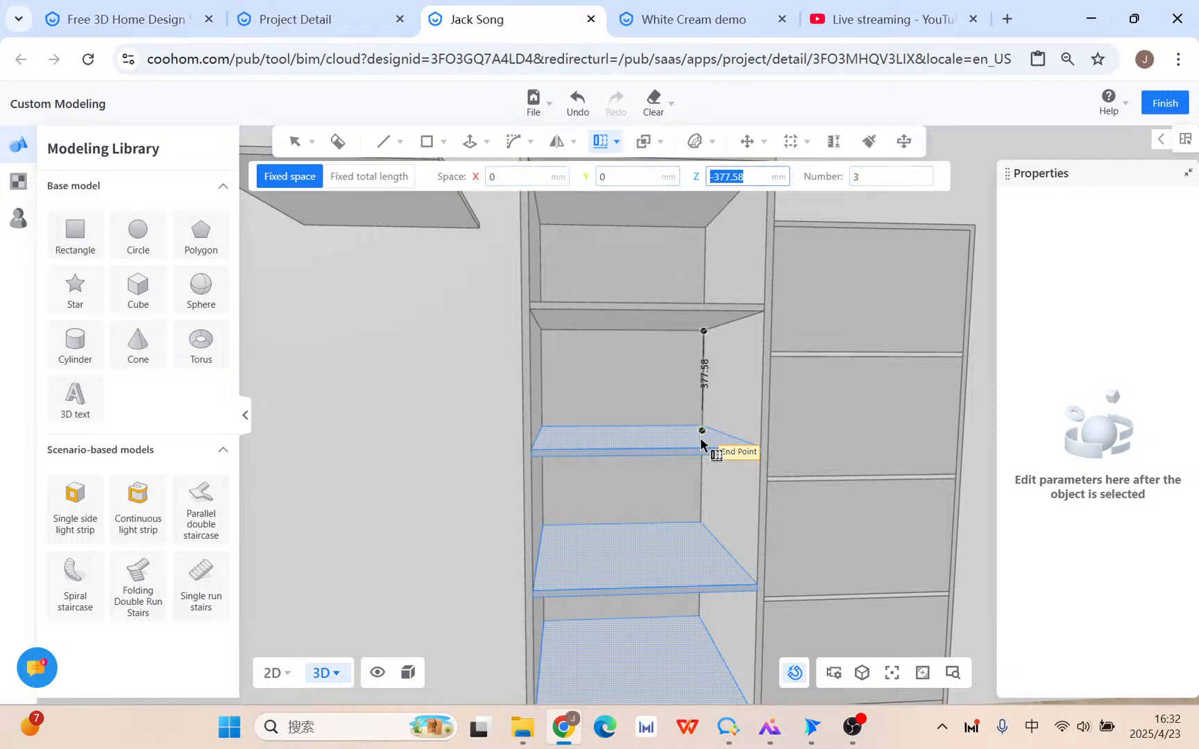
{"action": "key", "text": "Return"}
{"action": "scroll", "coordinate": [693, 447], "scroll_direction": "down", "scroll_amount": 5}
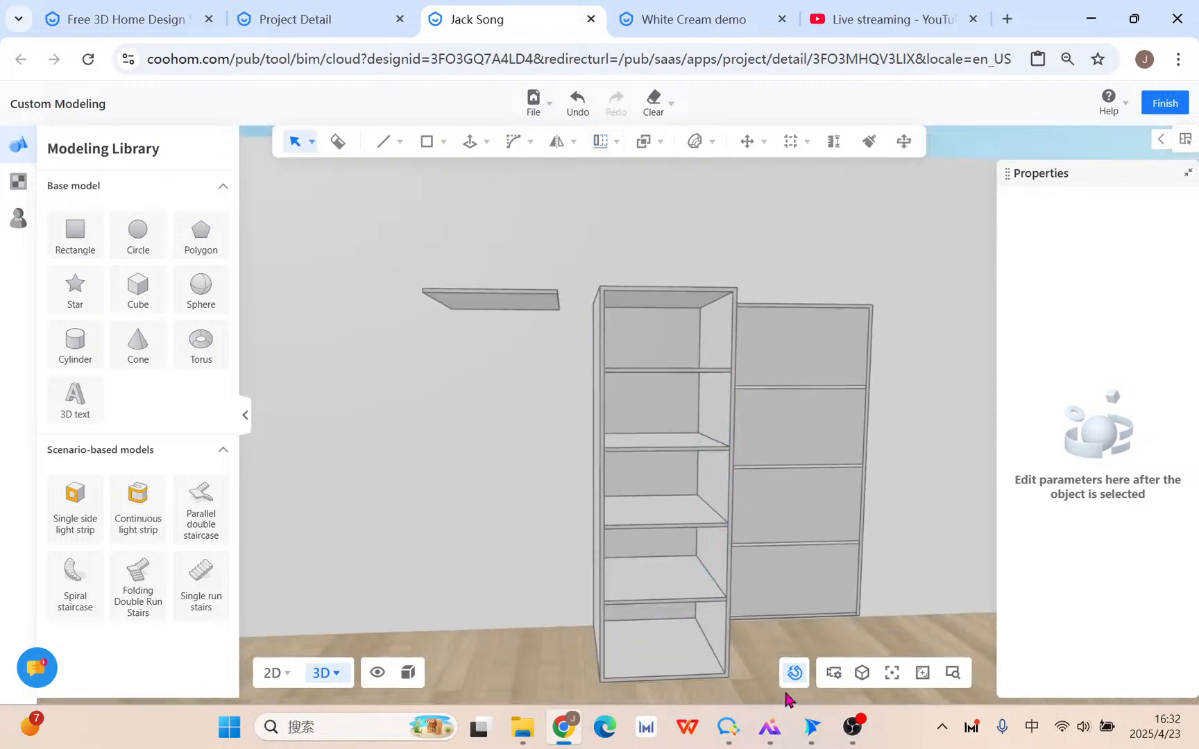
Delete the stray floating shelf and select the right cabinet's lower sections.
{"action": "left_click", "coordinate": [512, 301]}
{"action": "key", "text": "Delete"}
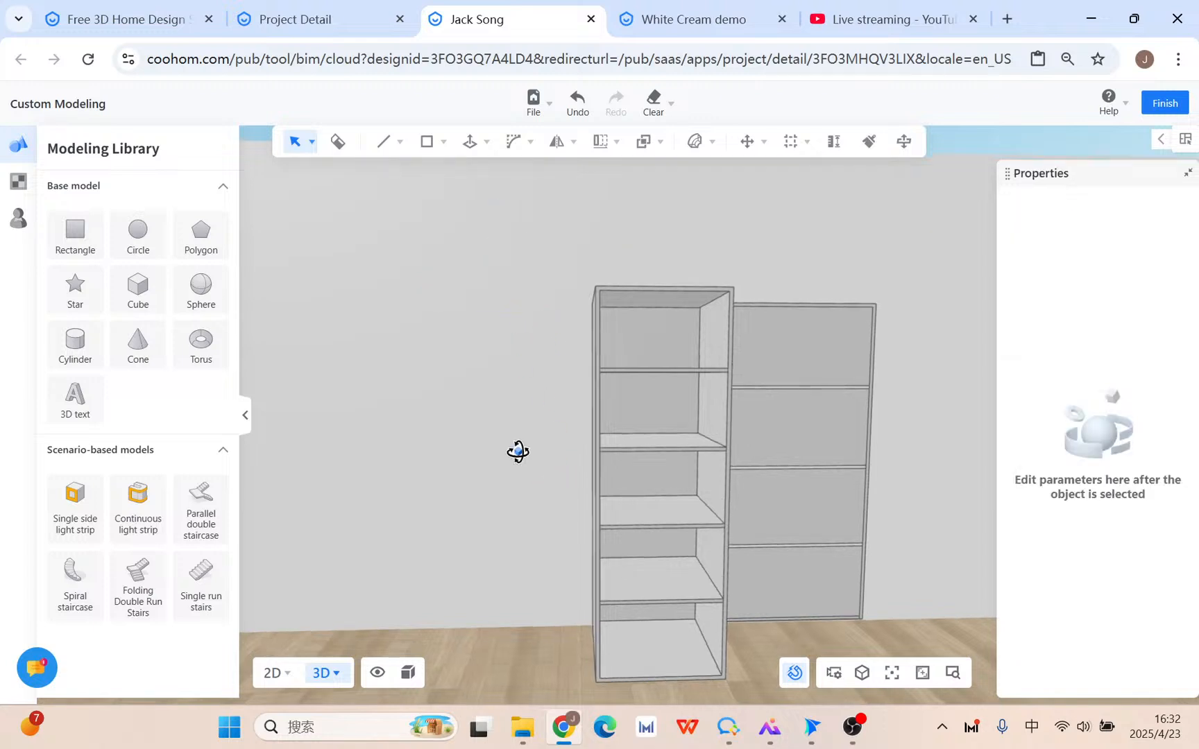
{"action": "left_click_drag", "start_coordinate": [517, 452], "coordinate": [416, 433]}
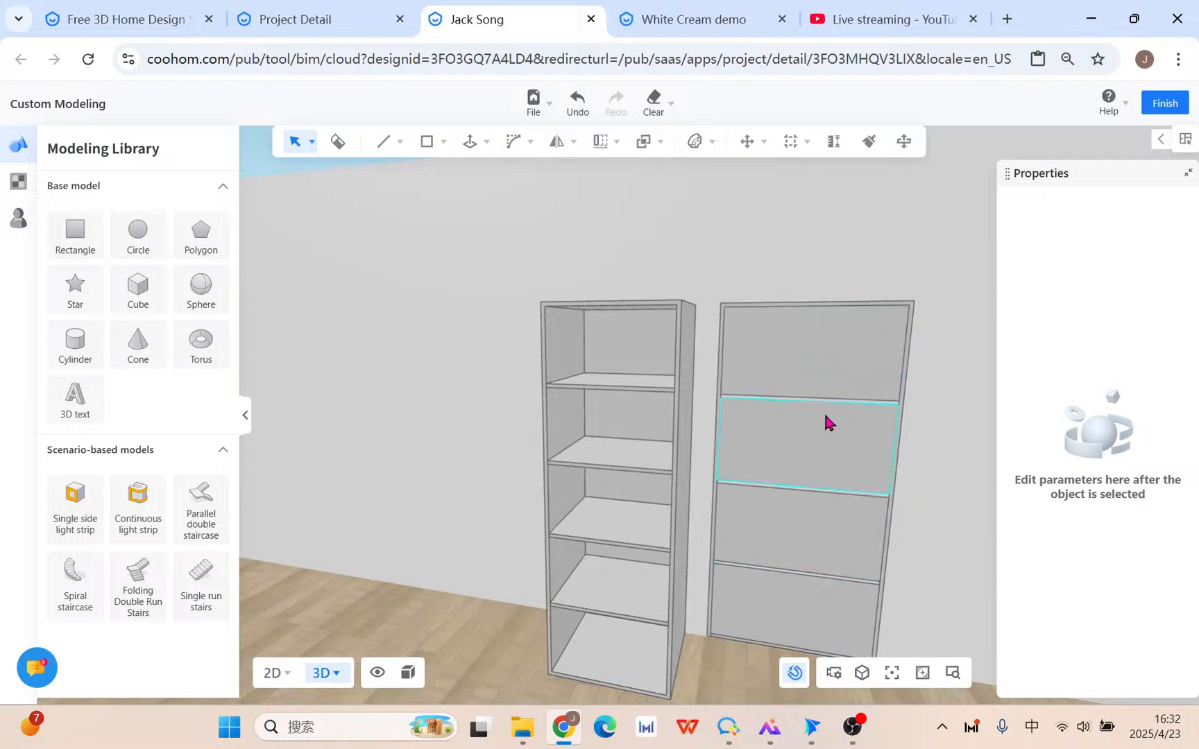
{"action": "scroll", "coordinate": [812, 575], "scroll_direction": "down", "scroll_amount": 2}
{"action": "left_click", "coordinate": [817, 547]}
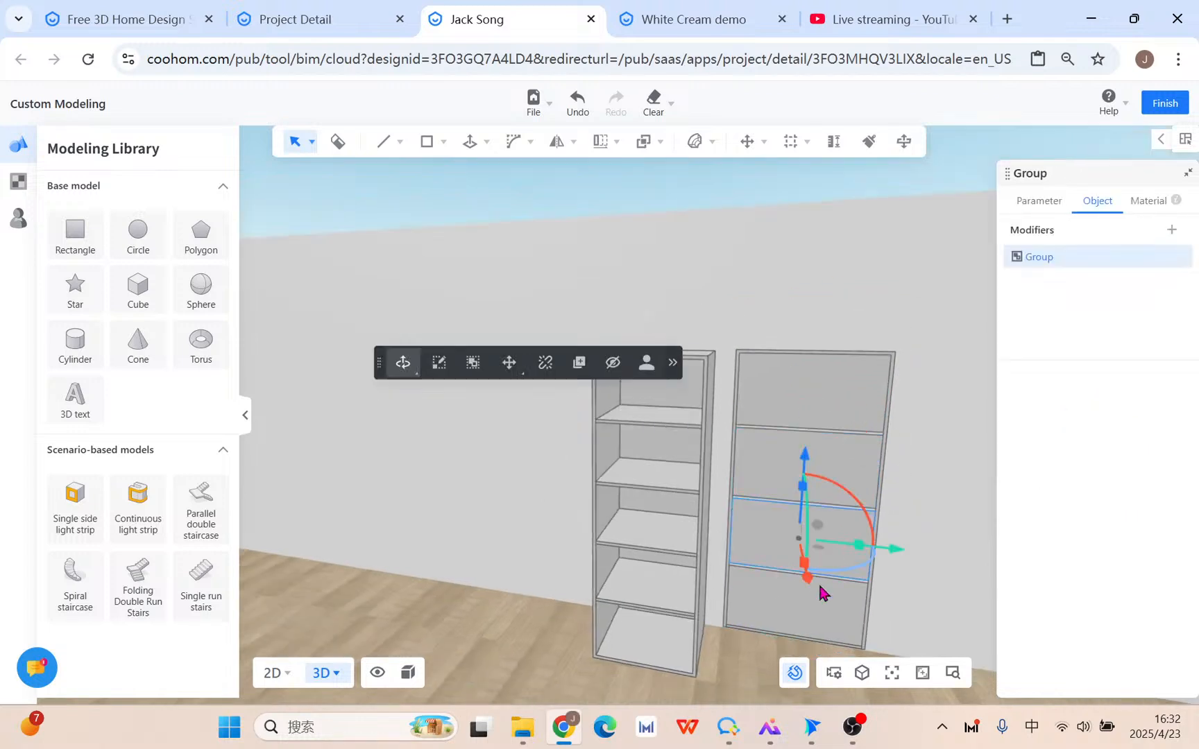
{"action": "left_click", "coordinate": [818, 581]}
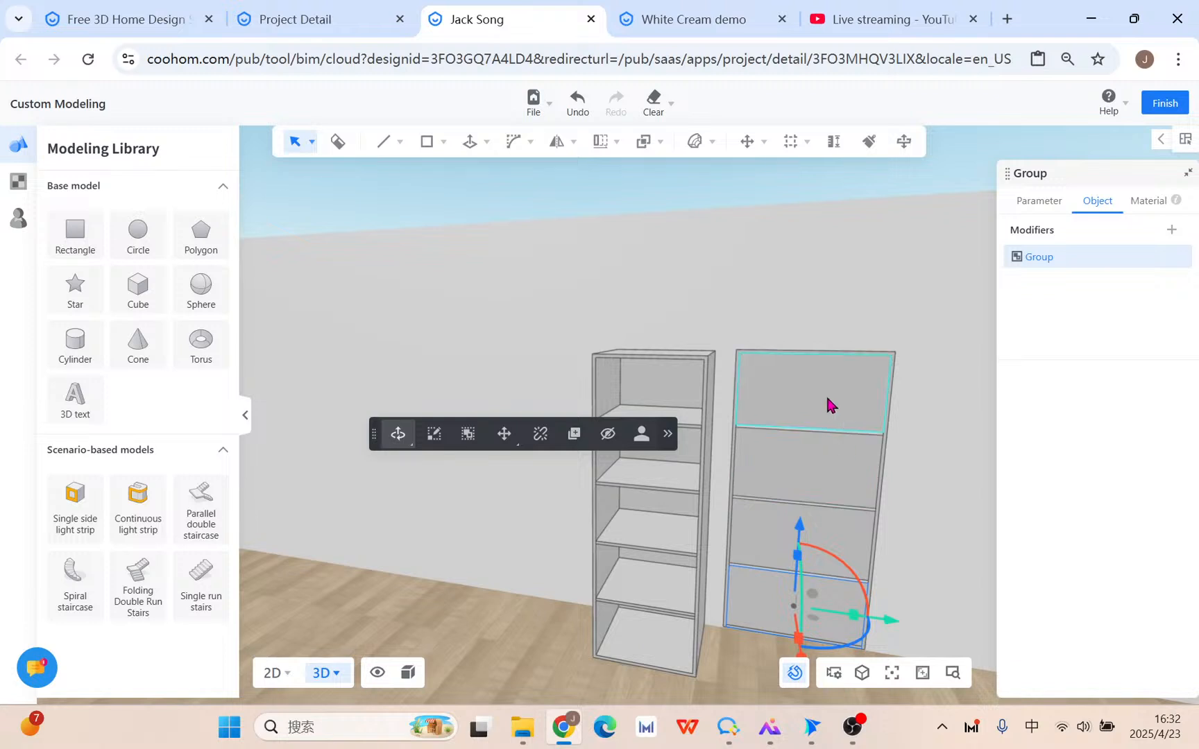
{"action": "left_click", "coordinate": [601, 142]}
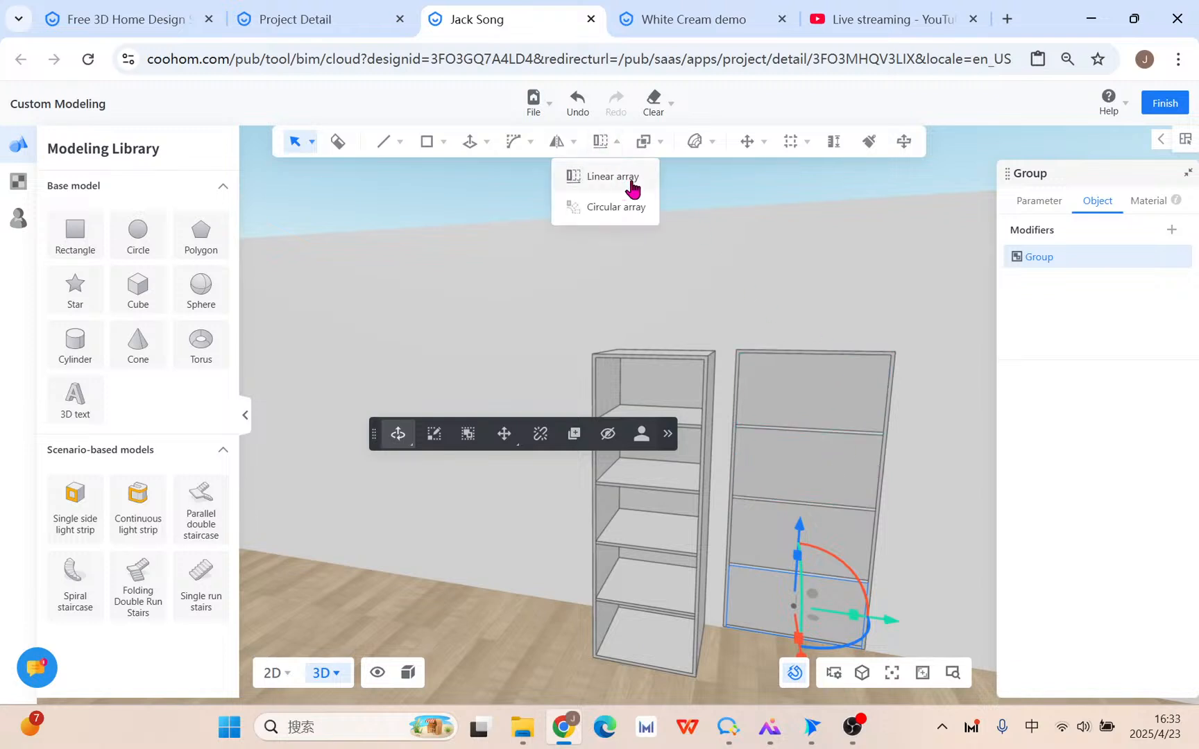
Turn the view to the front and group the left cabinet's 40 parts.
{"action": "right_click_drag", "start_coordinate": [583, 563], "coordinate": [628, 455]}
{"action": "scroll", "coordinate": [719, 418], "scroll_direction": "down", "scroll_amount": 2}
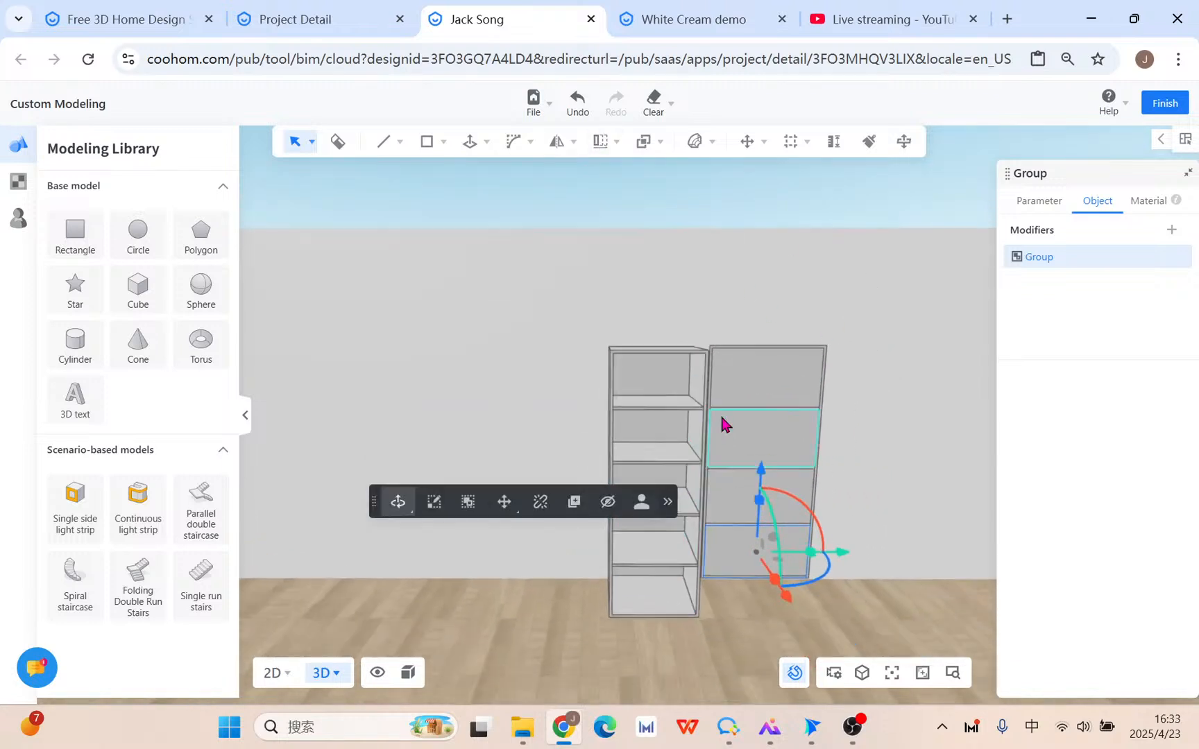
{"action": "right_click_drag", "start_coordinate": [562, 653], "coordinate": [677, 477]}
{"action": "scroll", "coordinate": [660, 424], "scroll_direction": "up", "scroll_amount": 2}
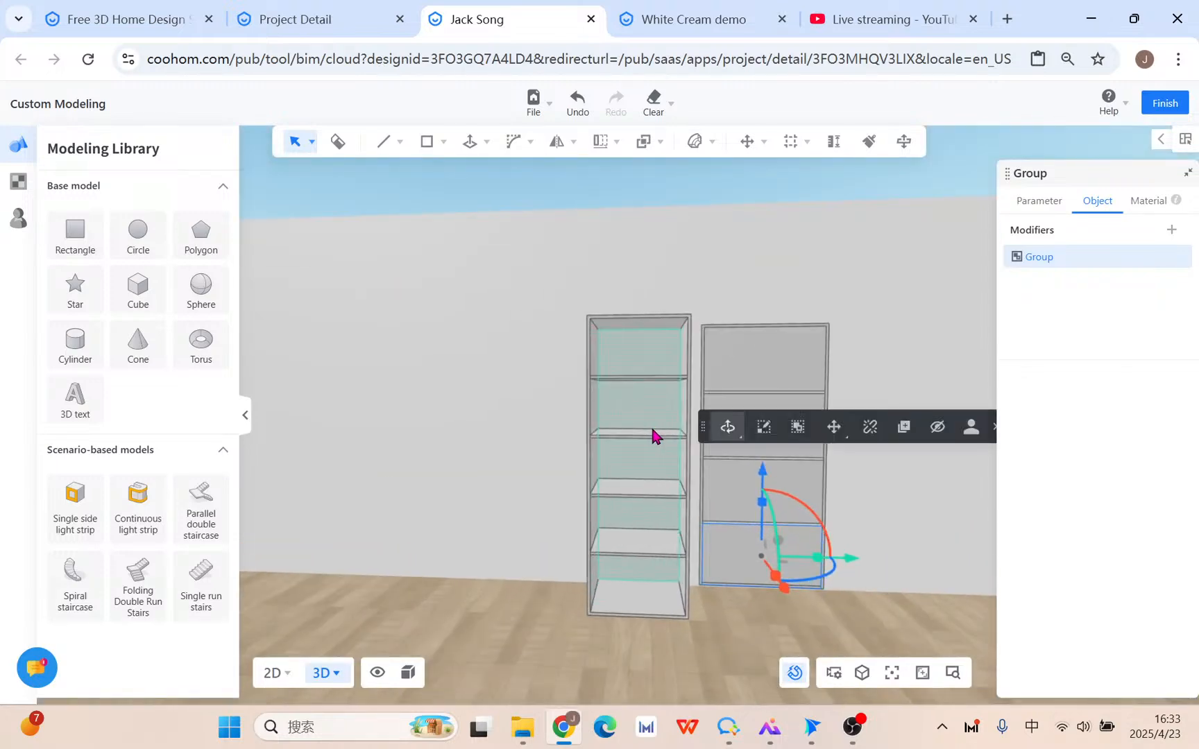
{"action": "left_click", "coordinate": [642, 422]}
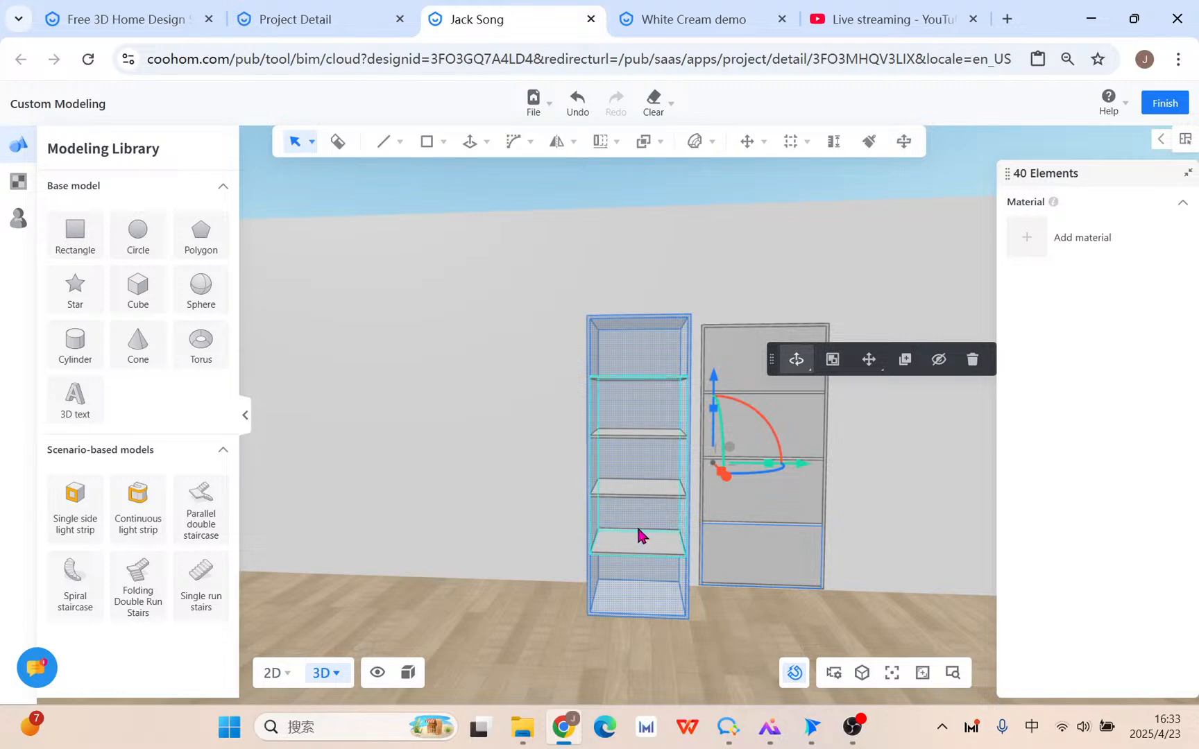
{"action": "left_click", "coordinate": [833, 359]}
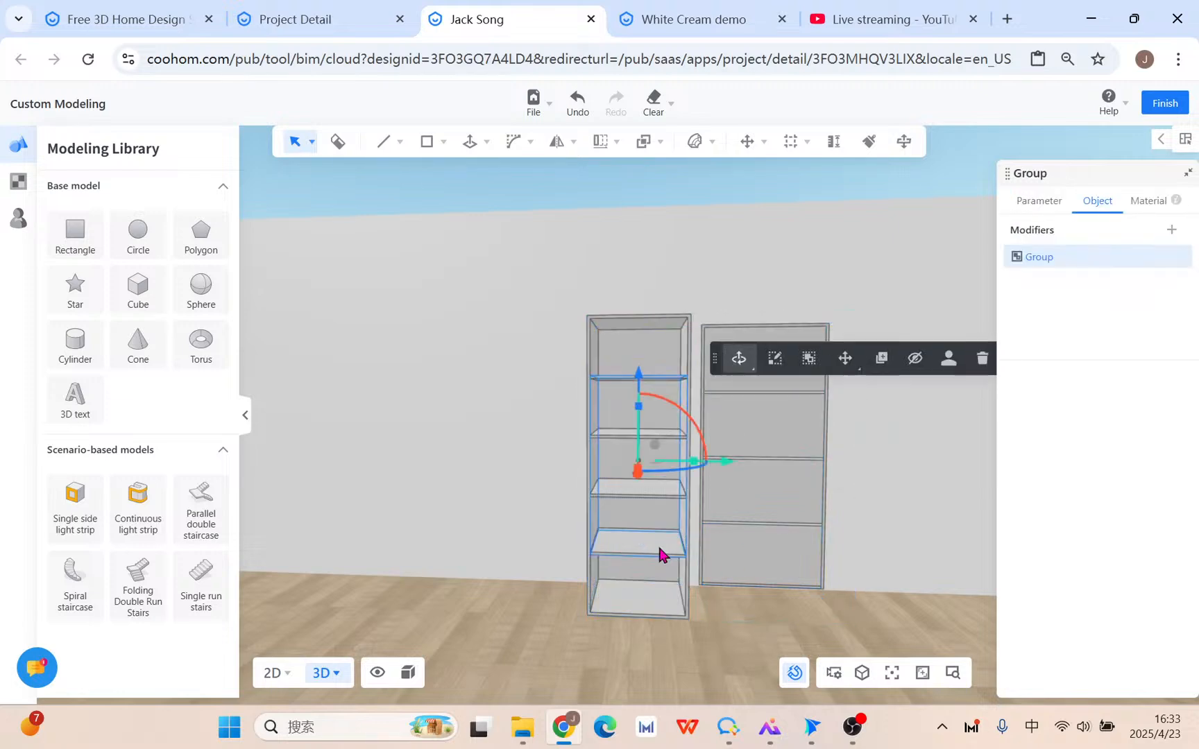
Box-select the right cabinet's nine parts and delete them.
{"action": "right_click_drag", "start_coordinate": [530, 462], "coordinate": [606, 387]}
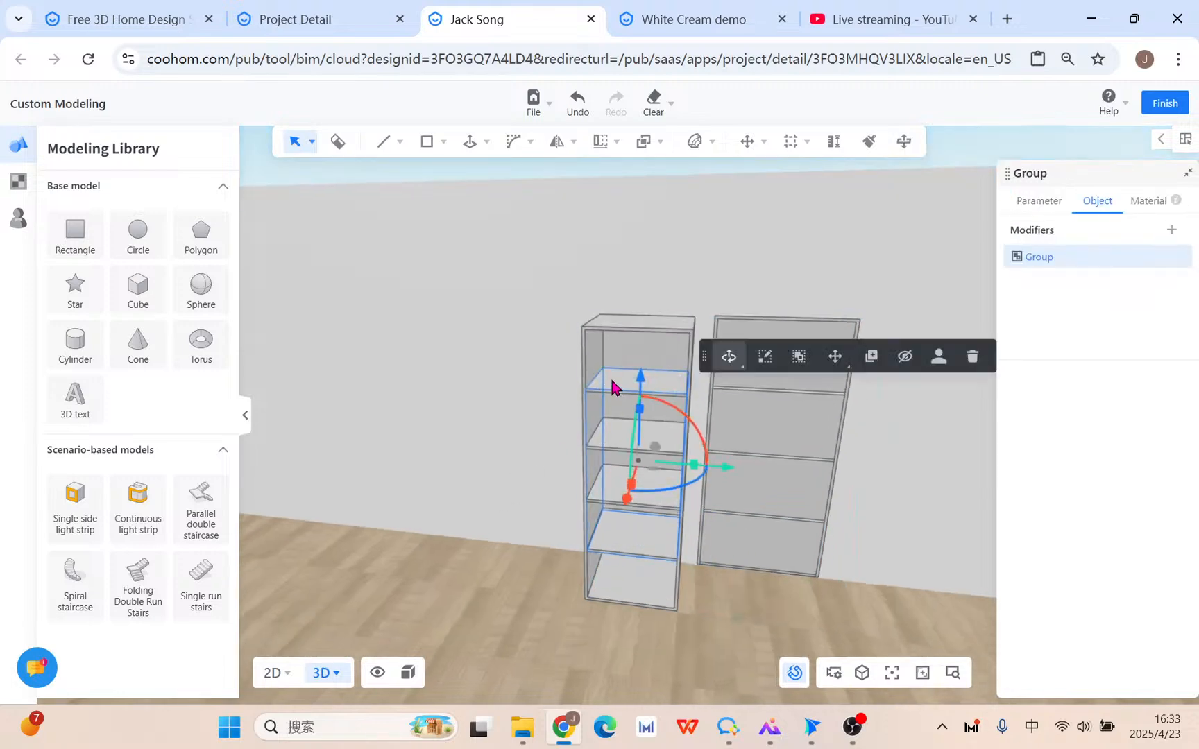
{"action": "left_click", "coordinate": [605, 141]}
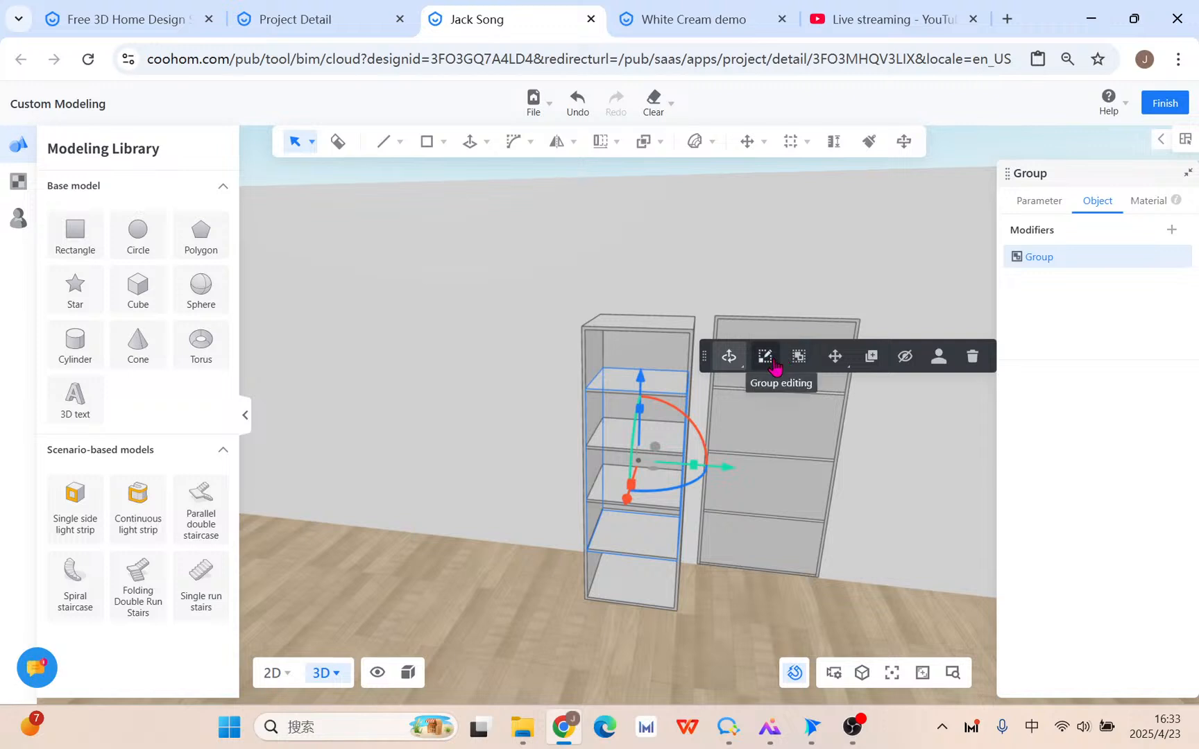
{"action": "left_click", "coordinate": [428, 424]}
{"action": "left_click", "coordinate": [608, 346]}
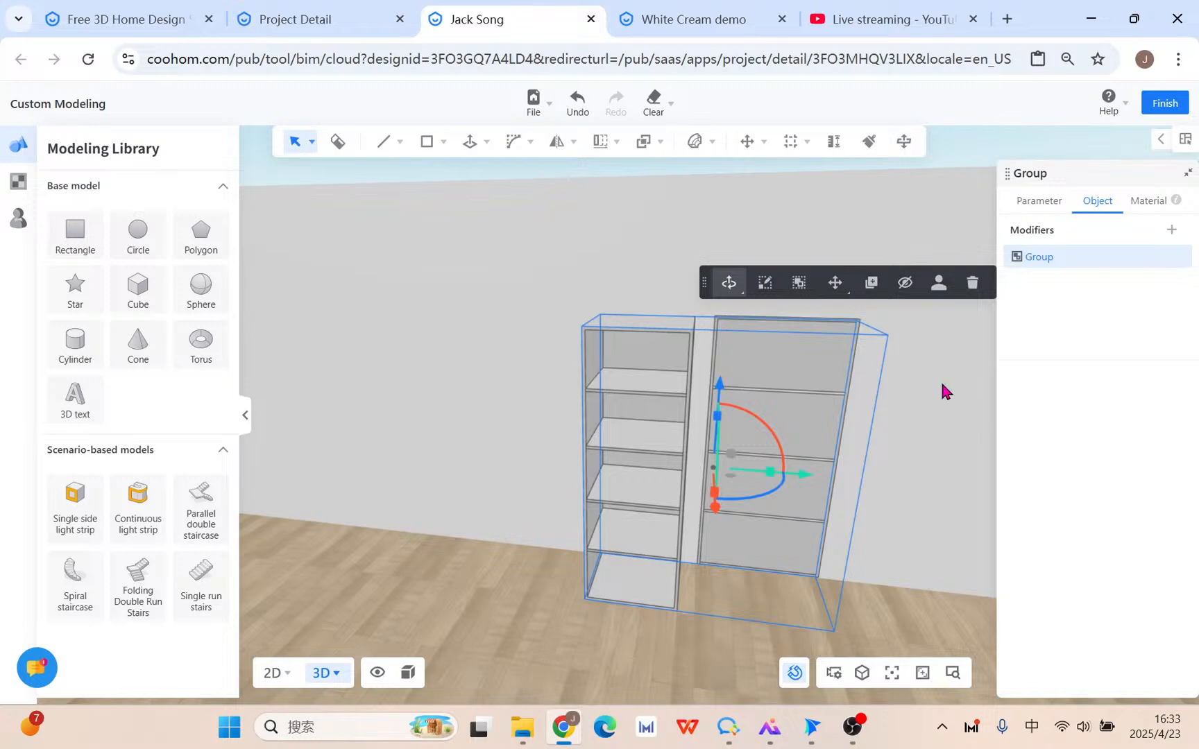
{"action": "left_click", "coordinate": [772, 352]}
{"action": "left_click_drag", "start_coordinate": [708, 290], "coordinate": [904, 631]}
{"action": "key", "text": "Delete"}
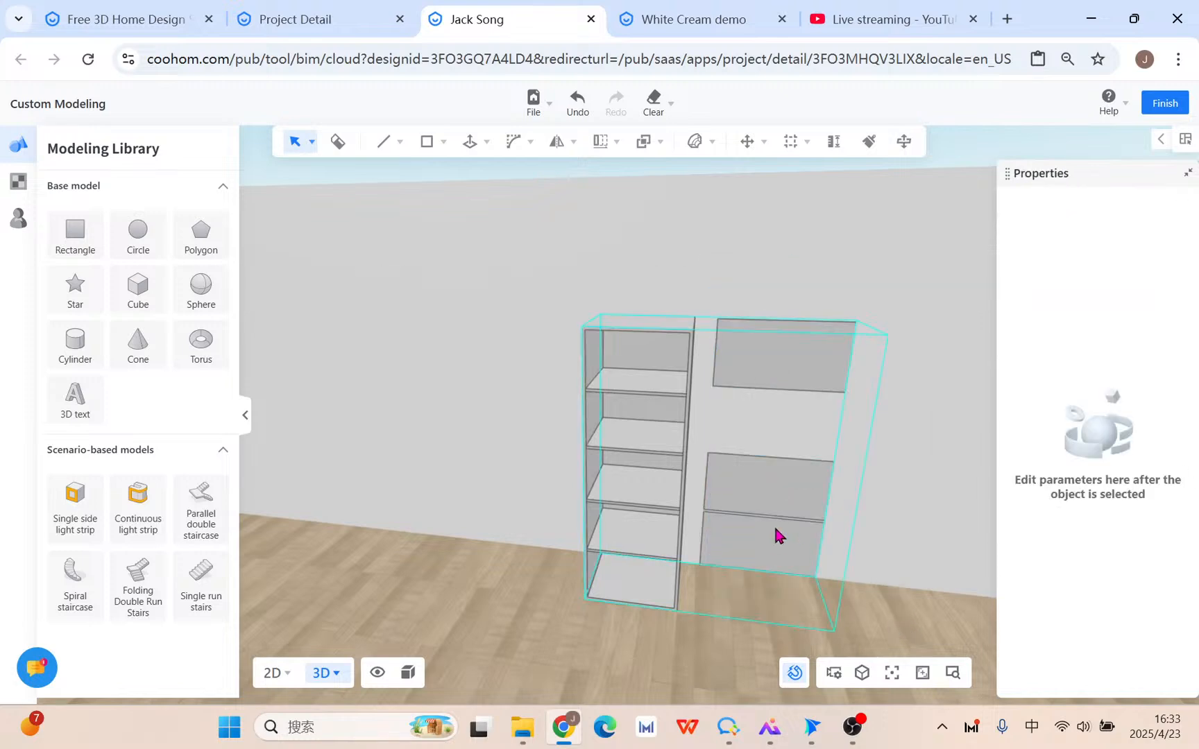
Delete the right cabinet's leftover back panel and lower pieces, ungrouping them where needed.
{"action": "left_click", "coordinate": [751, 369]}
{"action": "key", "text": "Delete"}
{"action": "left_click", "coordinate": [783, 537]}
{"action": "key", "text": "Delete"}
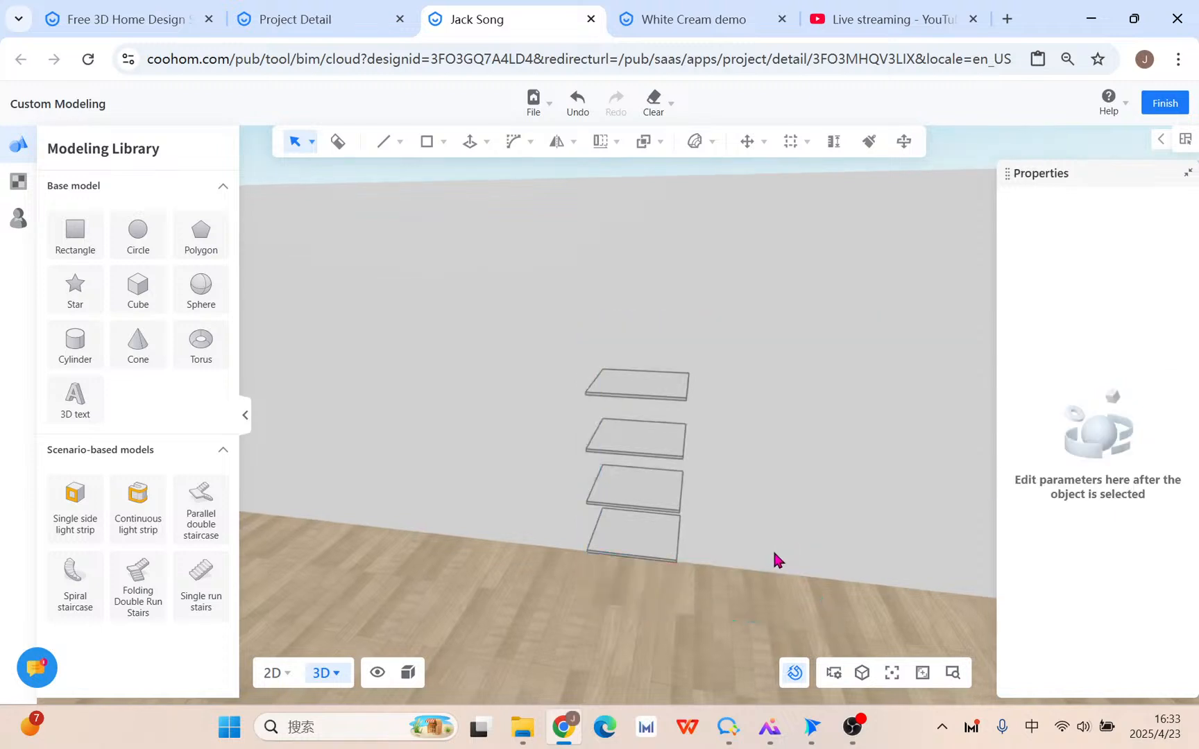
{"action": "key", "text": "ctrl+z"}
{"action": "left_click", "coordinate": [754, 522]}
{"action": "left_click", "coordinate": [798, 467]}
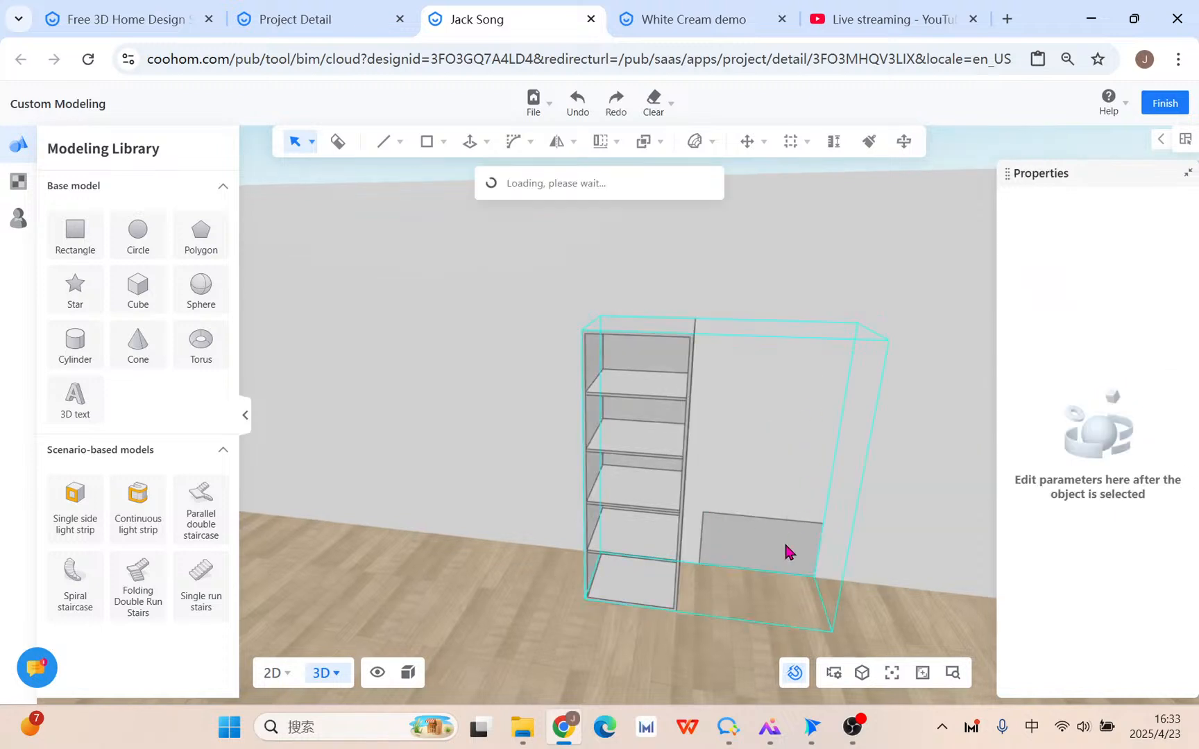
{"action": "left_click", "coordinate": [784, 544]}
{"action": "key", "text": "Delete"}
{"action": "scroll", "coordinate": [776, 554], "scroll_direction": "up", "scroll_amount": 5}
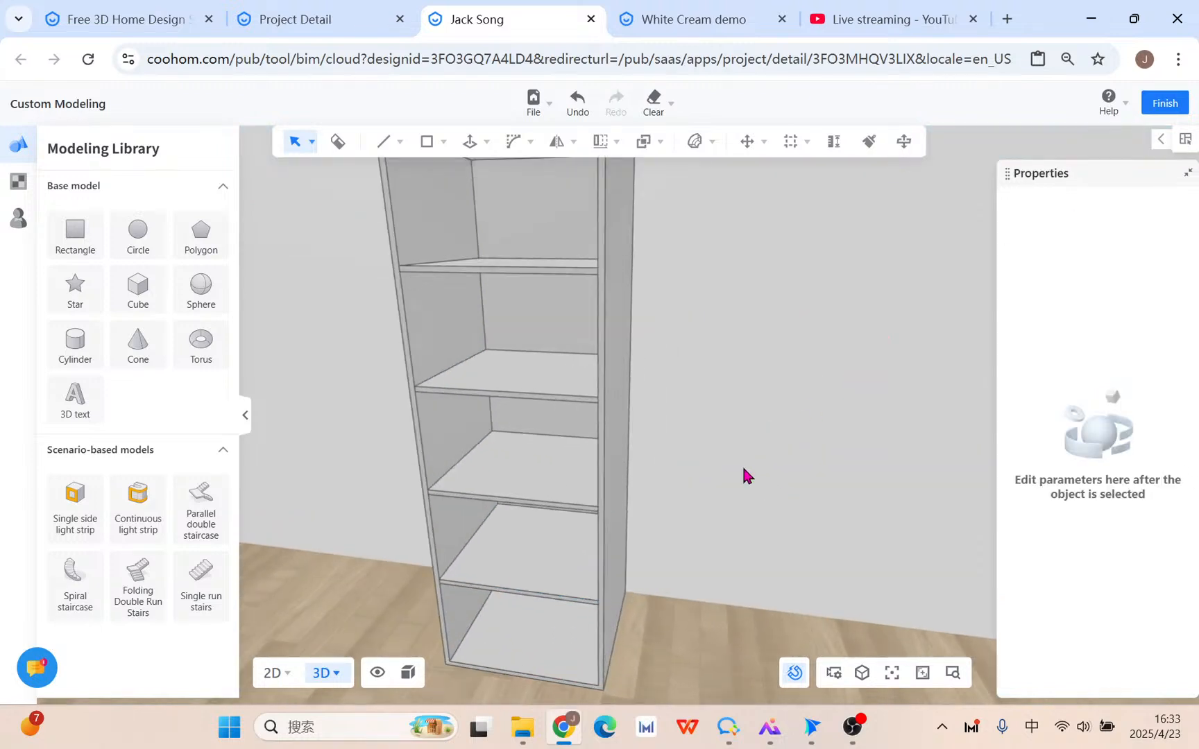
{"action": "left_click", "coordinate": [616, 342]}
Apply Brown Wood to the whole shelf cabinet, replacing a first try with Gray Dirty wood.
{"action": "double_click", "coordinate": [629, 316]}
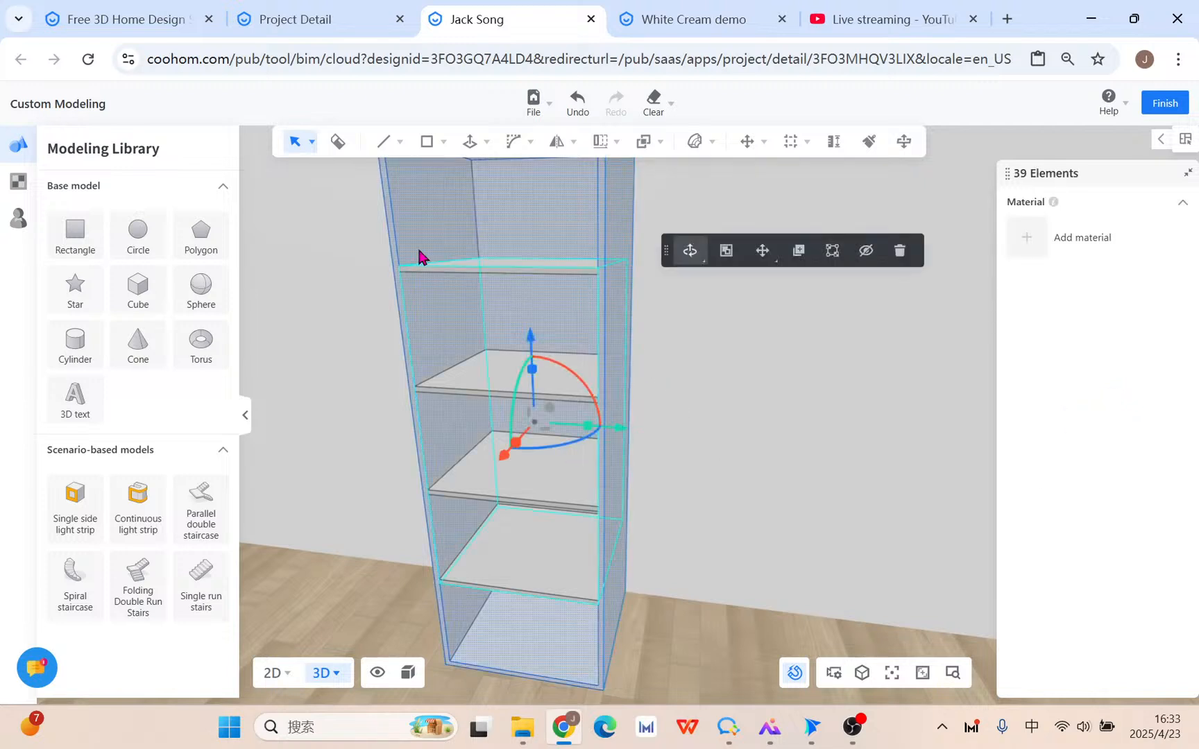
{"action": "mouse_move", "coordinate": [758, 250]}
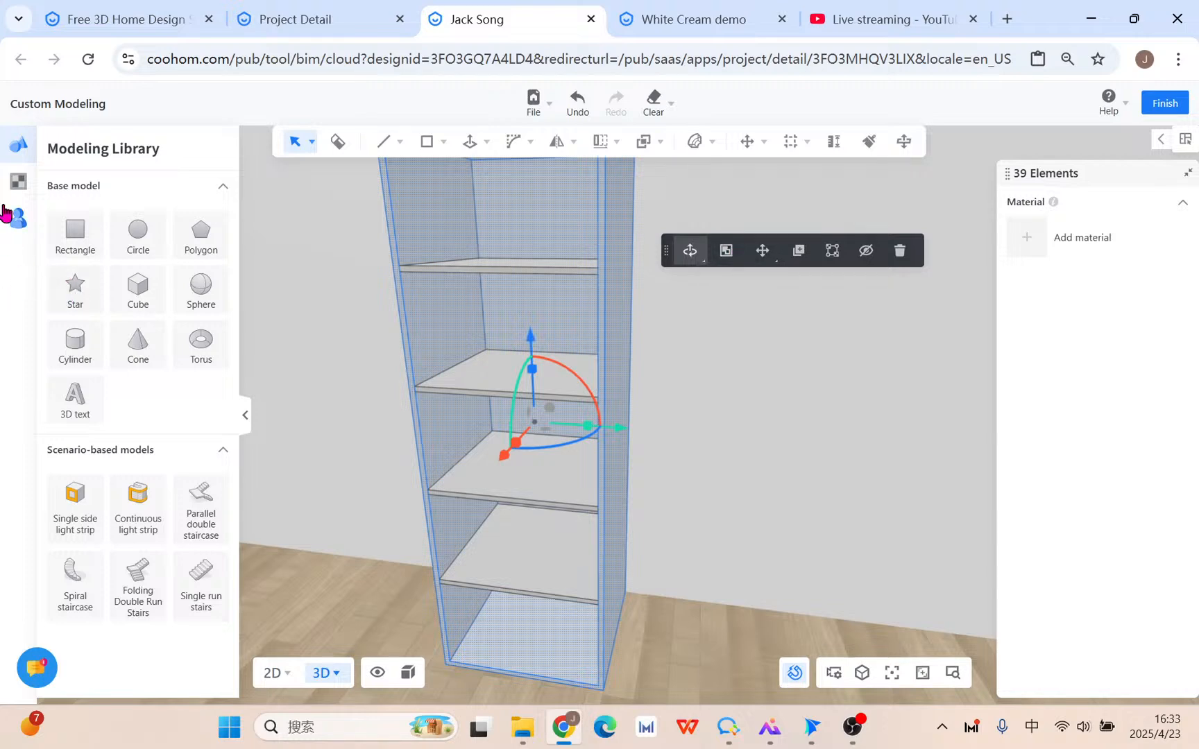
{"action": "left_click", "coordinate": [18, 181]}
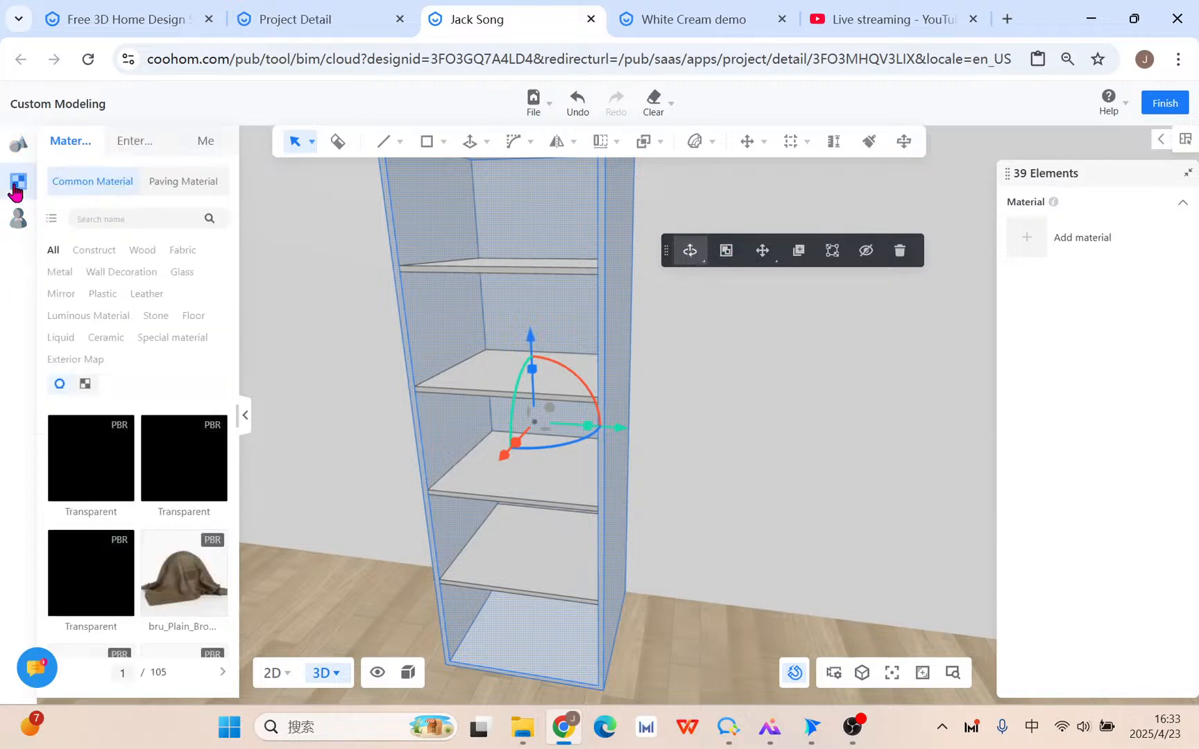
{"action": "left_click", "coordinate": [145, 255]}
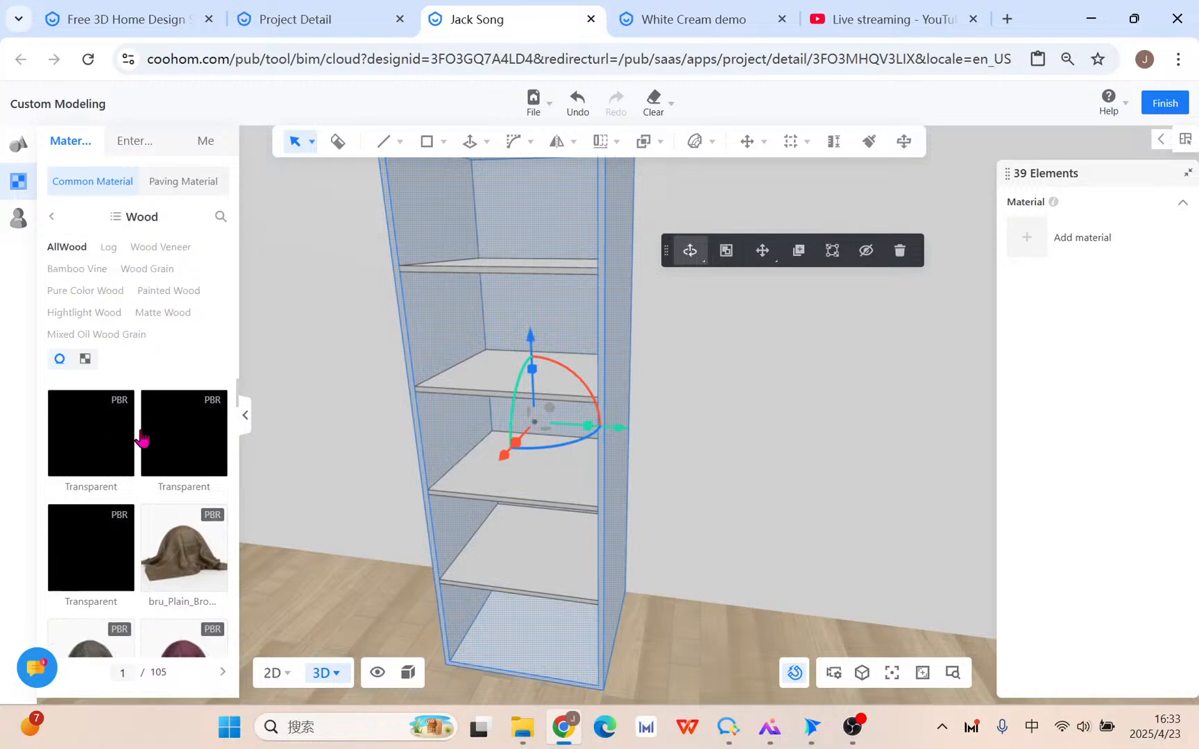
{"action": "scroll", "coordinate": [125, 597], "scroll_direction": "down", "scroll_amount": 5}
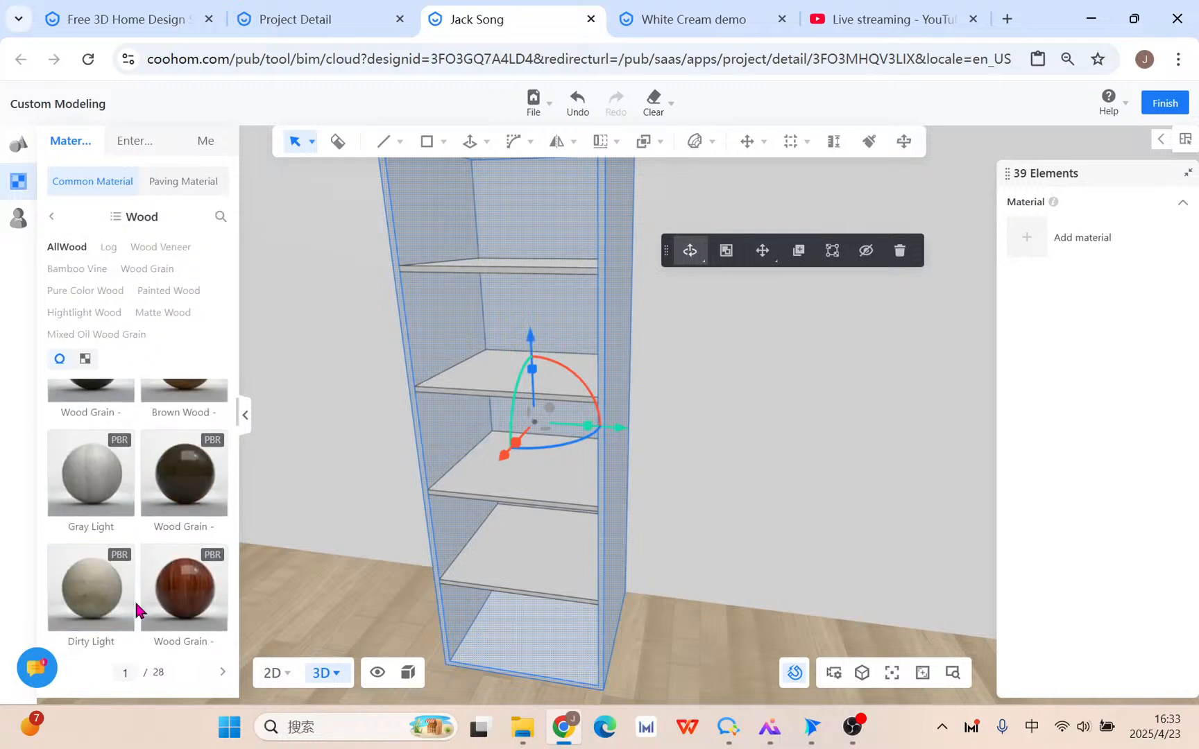
{"action": "left_click_drag", "start_coordinate": [80, 440], "coordinate": [456, 319]}
{"action": "scroll", "coordinate": [120, 477], "scroll_direction": "down", "scroll_amount": 3}
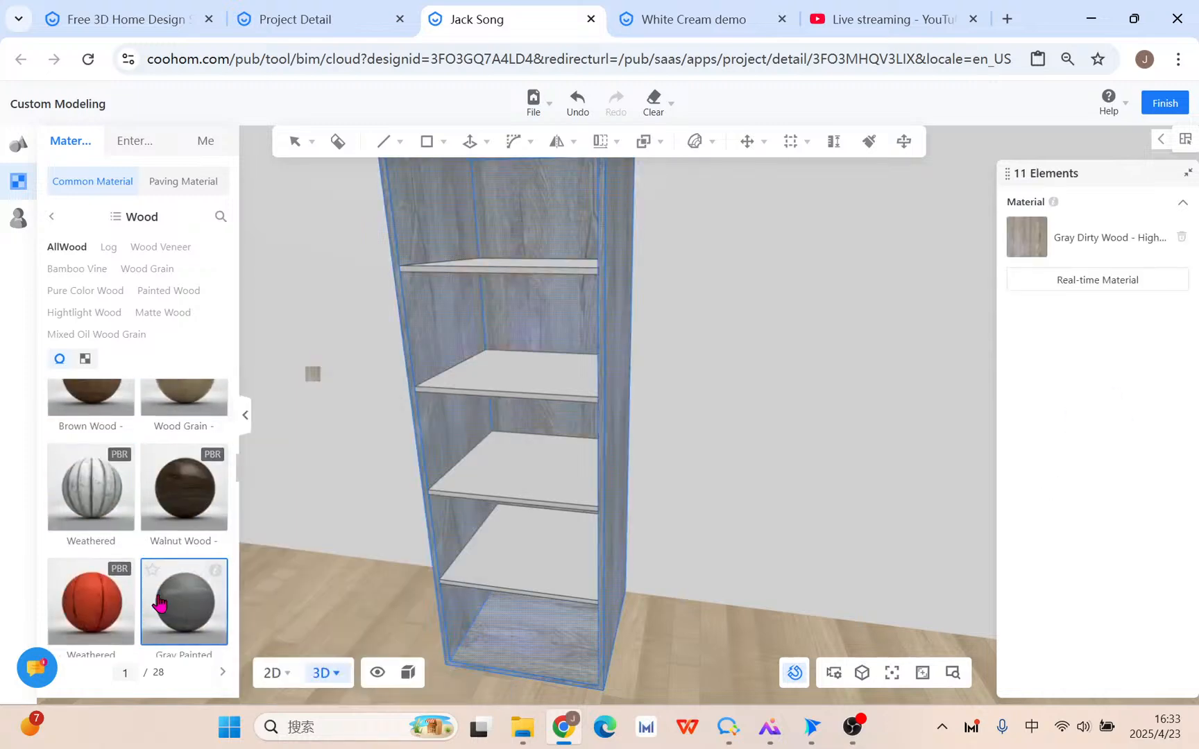
{"action": "scroll", "coordinate": [161, 601], "scroll_direction": "up", "scroll_amount": 1}
{"action": "left_click_drag", "start_coordinate": [115, 486], "coordinate": [456, 308]}
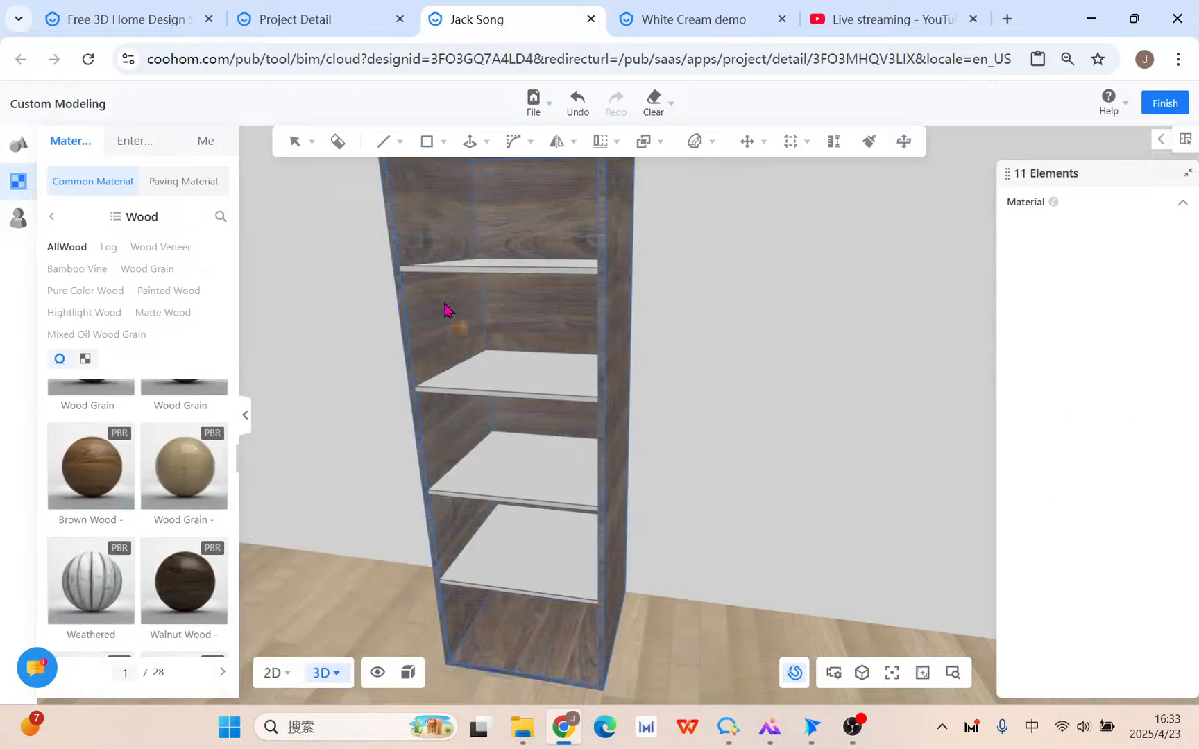
Undo the brown wood on the shelves so they stay pale gray.
{"action": "left_click", "coordinate": [510, 274]}
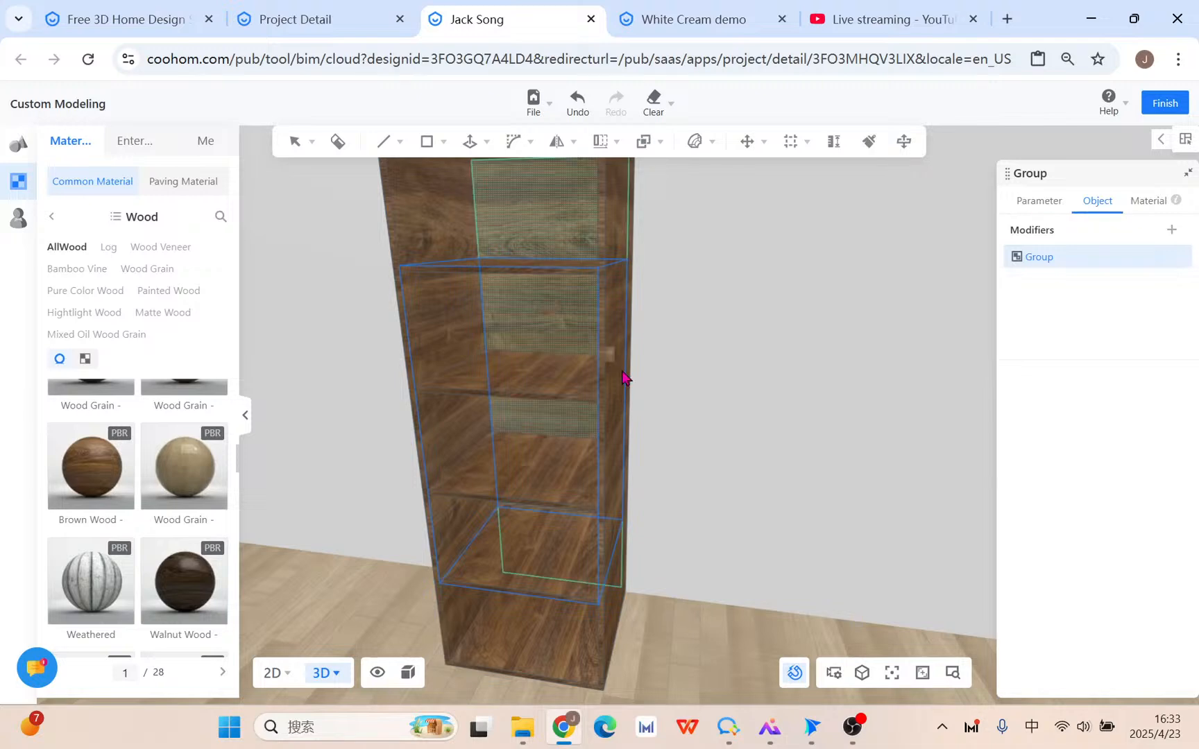
{"action": "left_click_drag", "start_coordinate": [676, 443], "coordinate": [731, 501]}
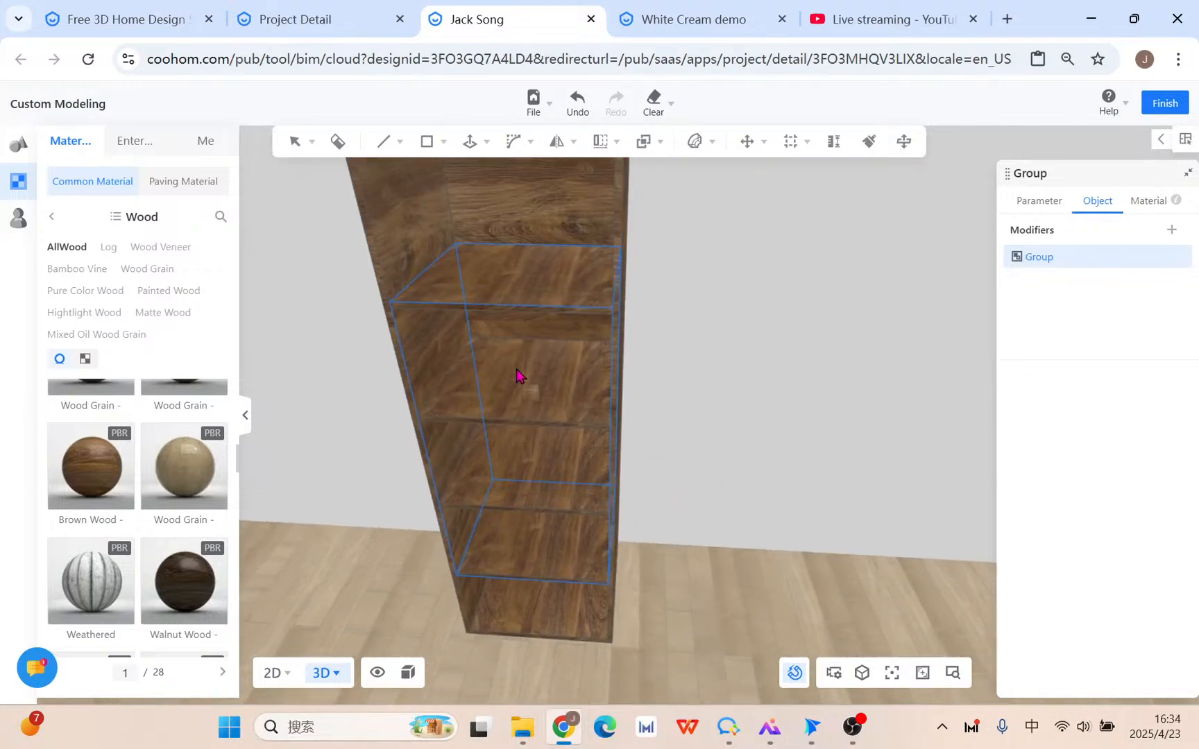
{"action": "left_click", "coordinate": [516, 375]}
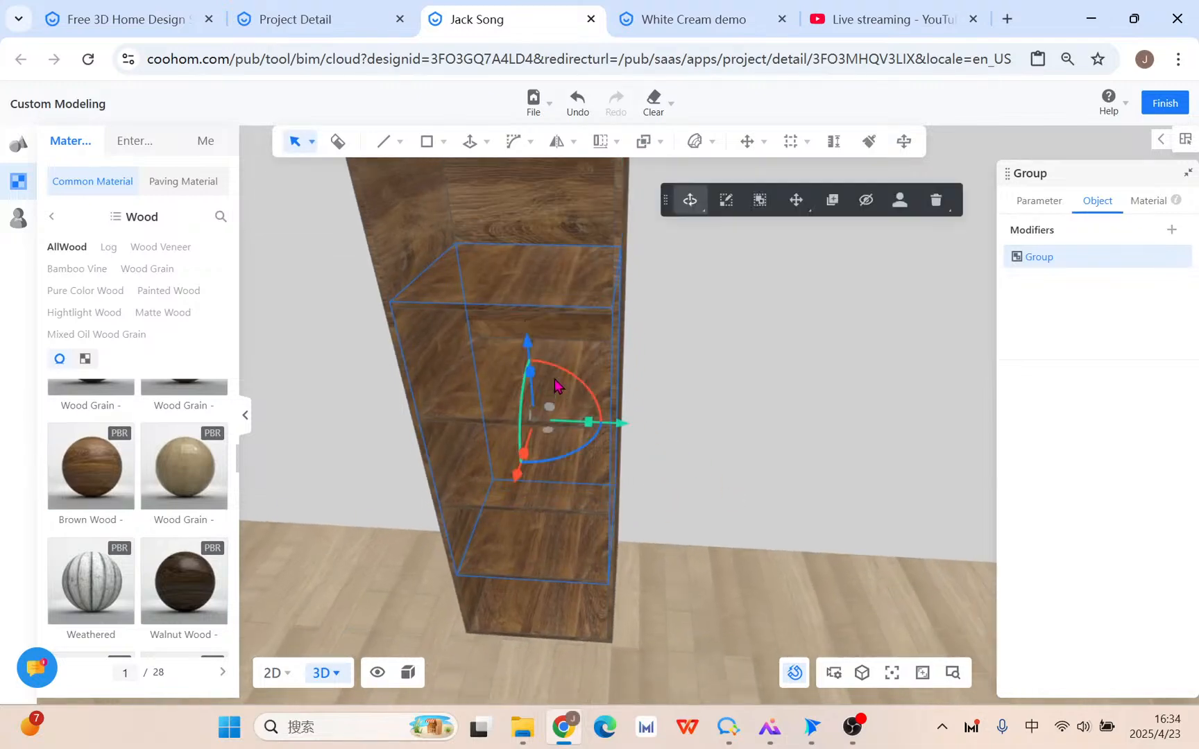
{"action": "left_click", "coordinate": [578, 103]}
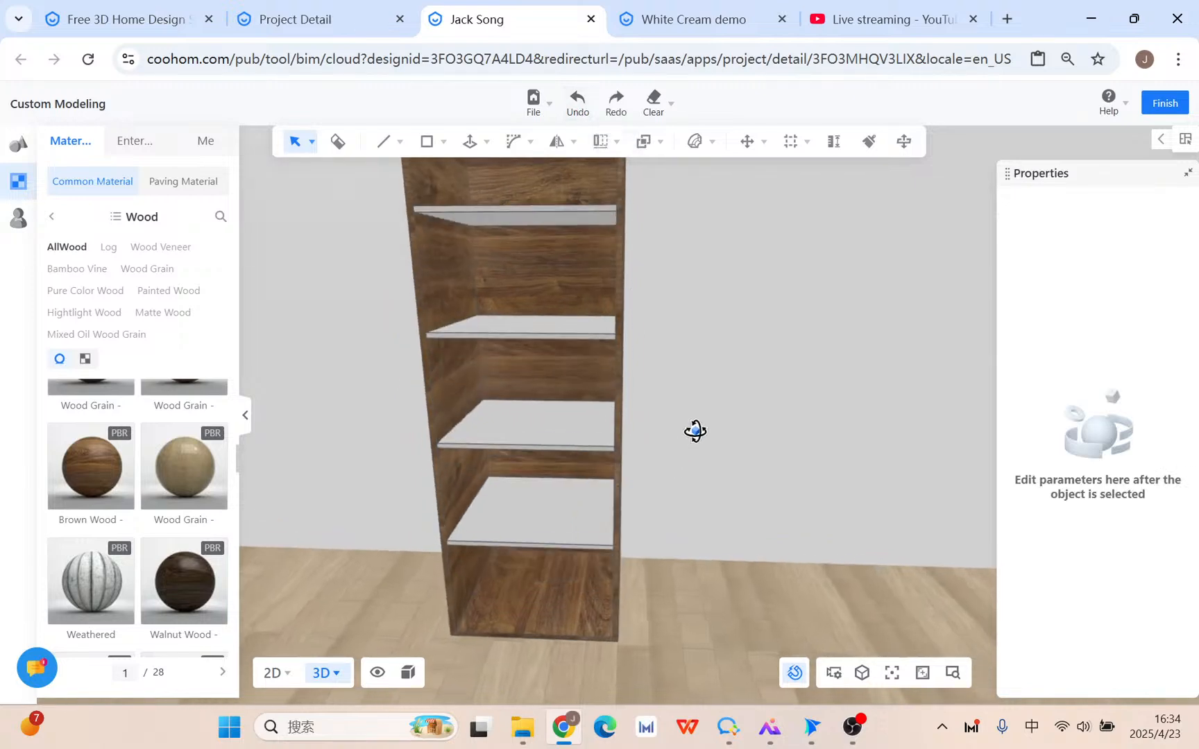
{"action": "left_click_drag", "start_coordinate": [695, 431], "coordinate": [690, 358]}
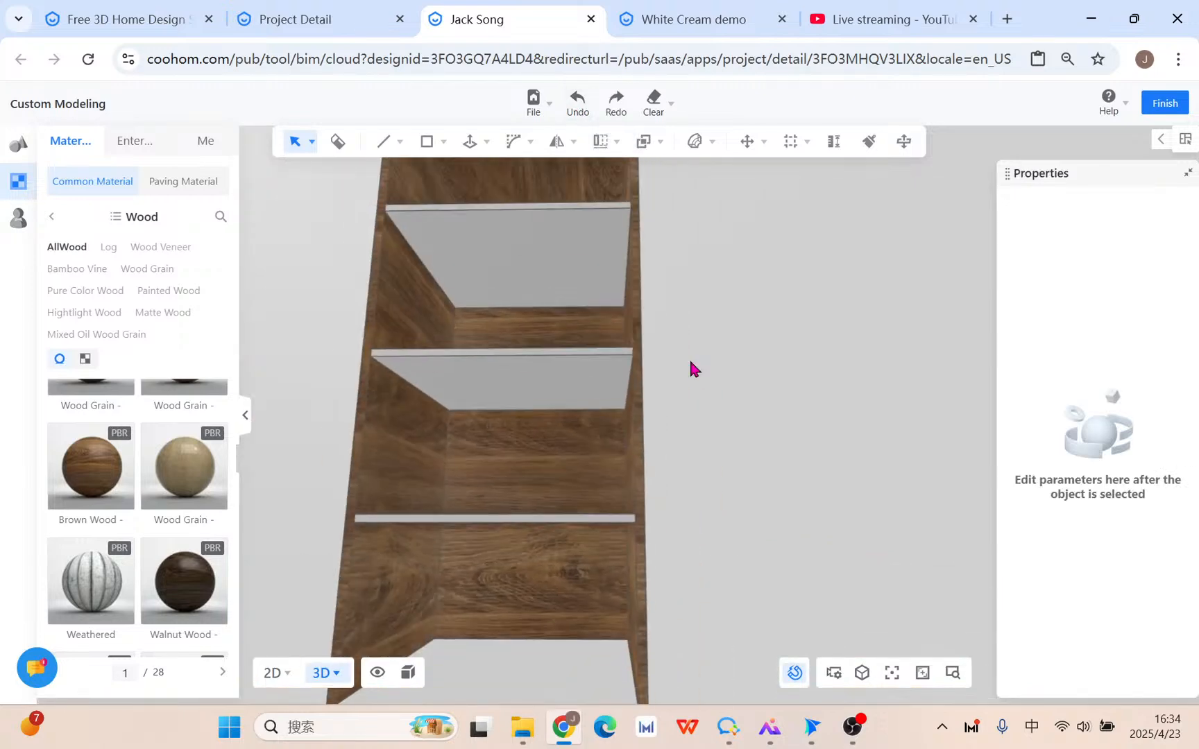
Enter the cabinet group, open the top shelf for editing, and select its underside face.
{"action": "left_click", "coordinate": [571, 322]}
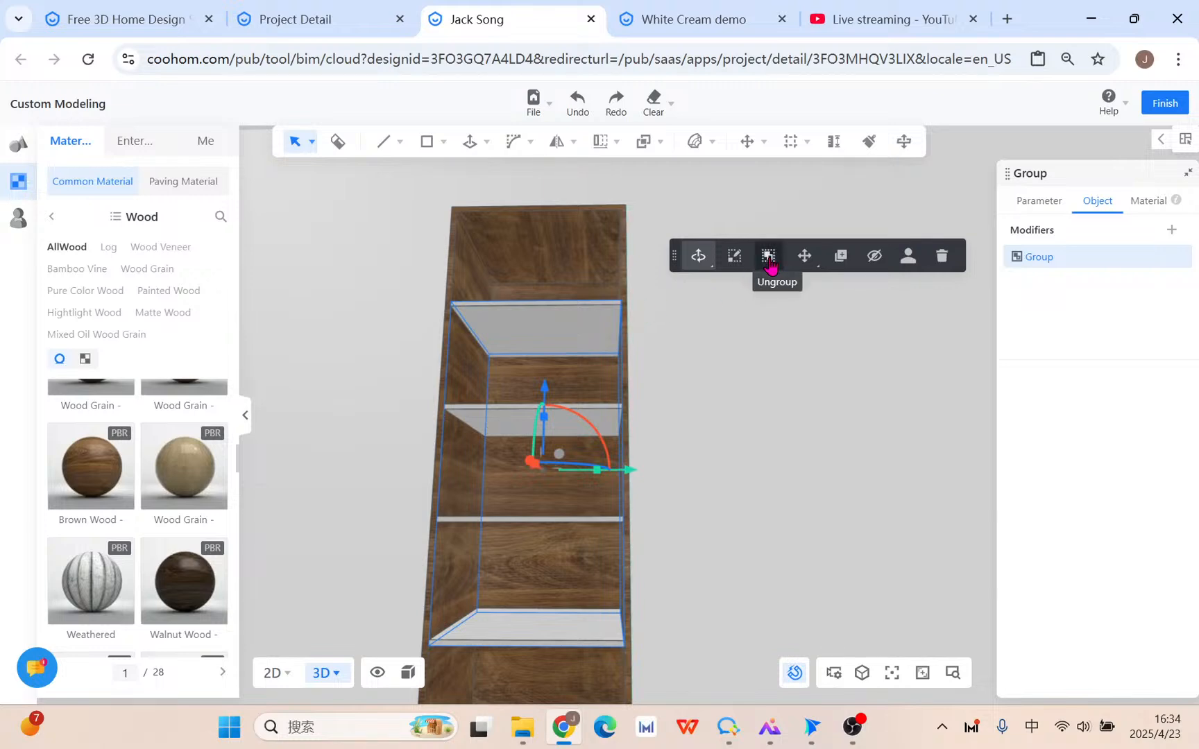
{"action": "scroll", "coordinate": [503, 351], "scroll_direction": "up", "scroll_amount": 2}
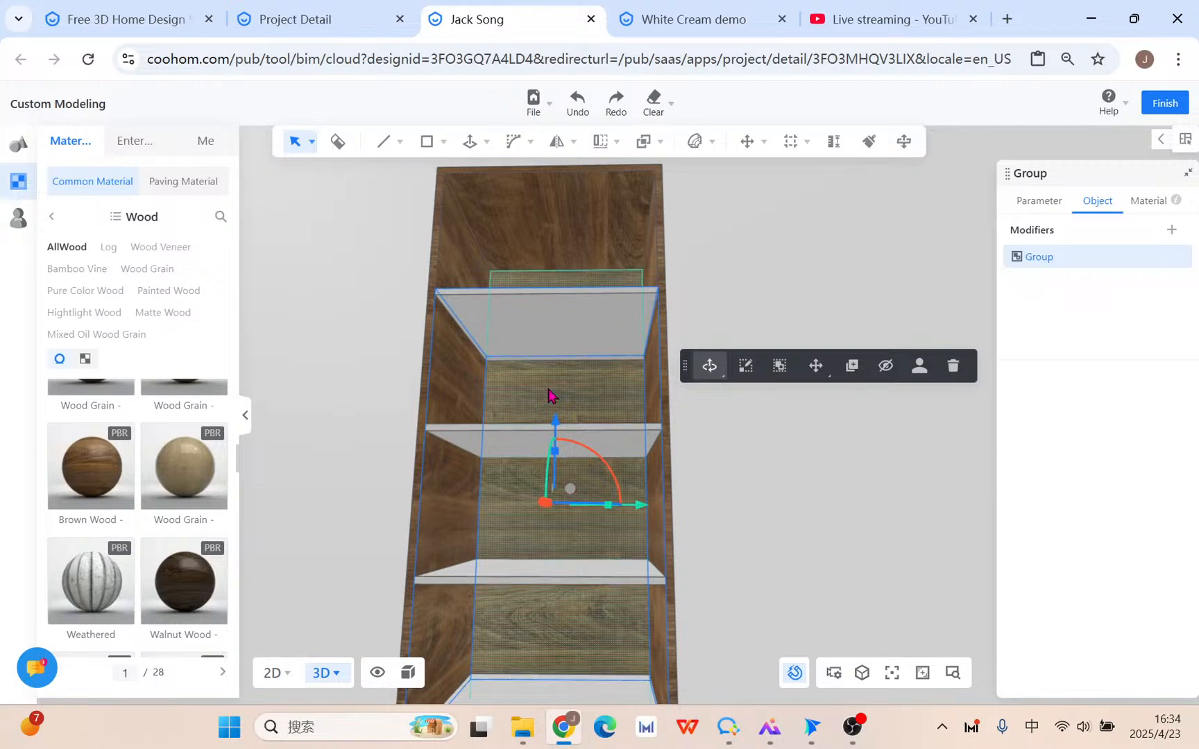
{"action": "scroll", "coordinate": [561, 435], "scroll_direction": "down", "scroll_amount": 1}
{"action": "scroll", "coordinate": [562, 440], "scroll_direction": "down", "scroll_amount": 1}
{"action": "left_click", "coordinate": [602, 142]}
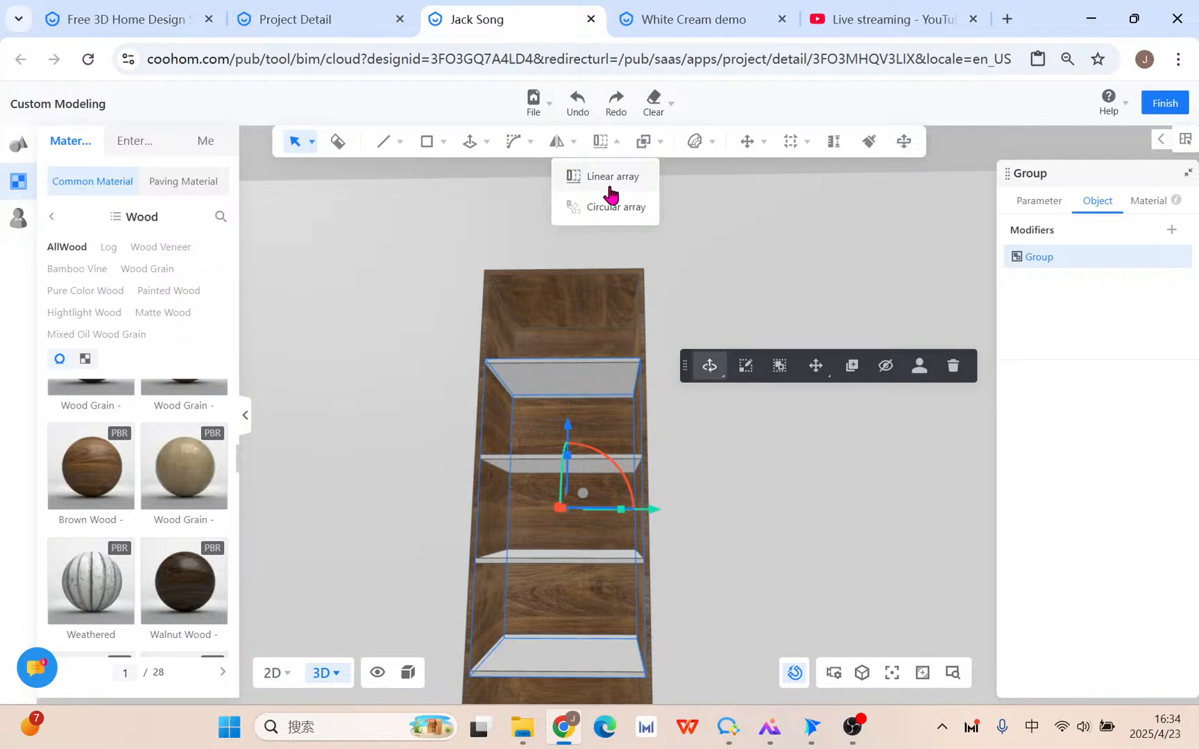
{"action": "scroll", "coordinate": [601, 409], "scroll_direction": "up", "scroll_amount": 4}
{"action": "double_click", "coordinate": [542, 261]}
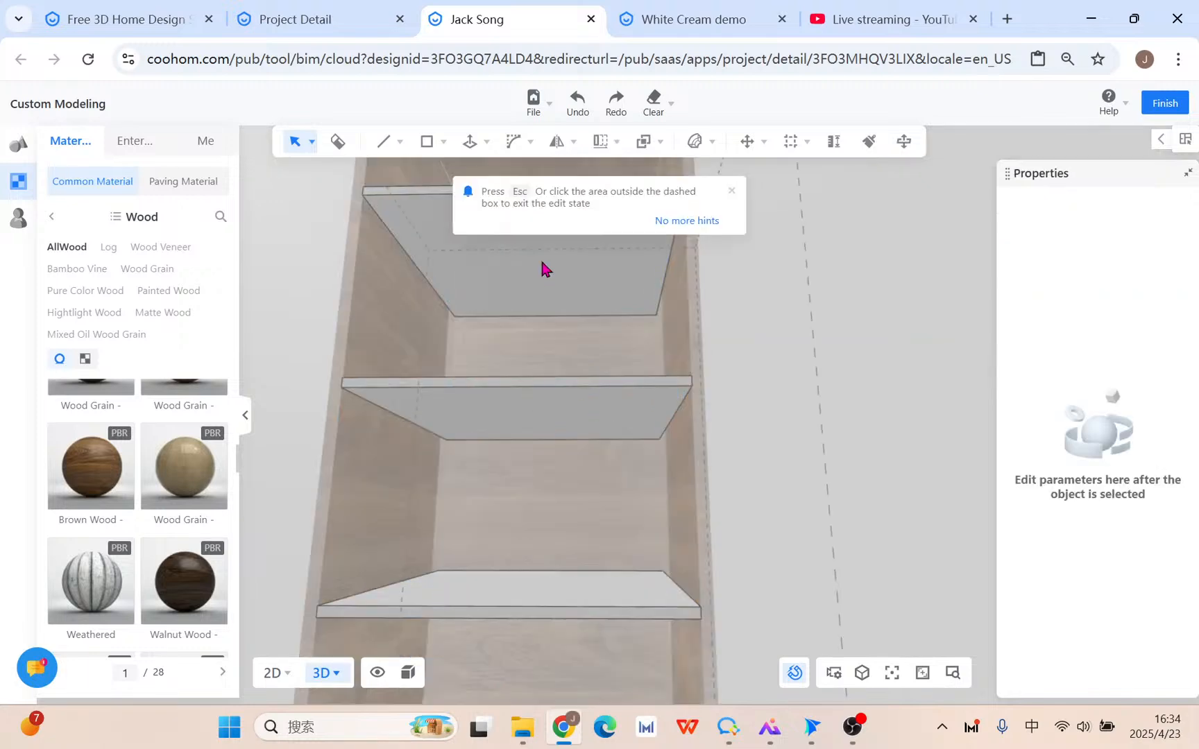
{"action": "left_click", "coordinate": [542, 269]}
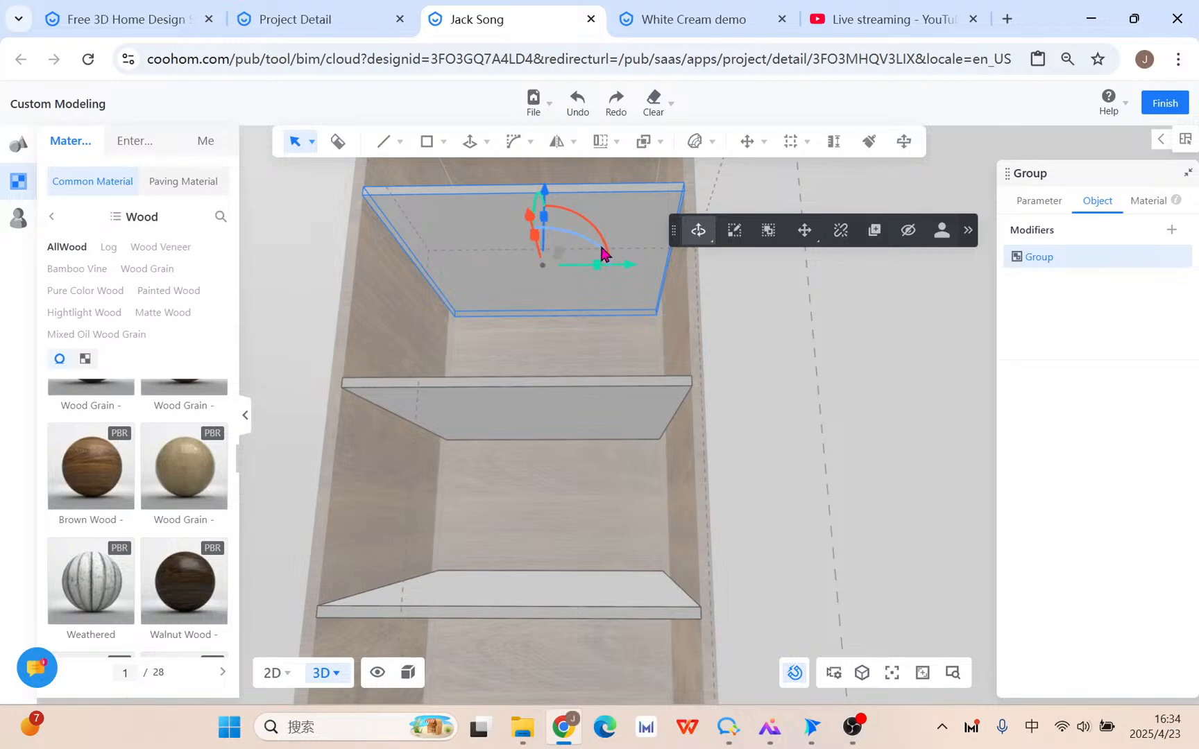
{"action": "double_click", "coordinate": [516, 271]}
{"action": "left_click", "coordinate": [482, 253]}
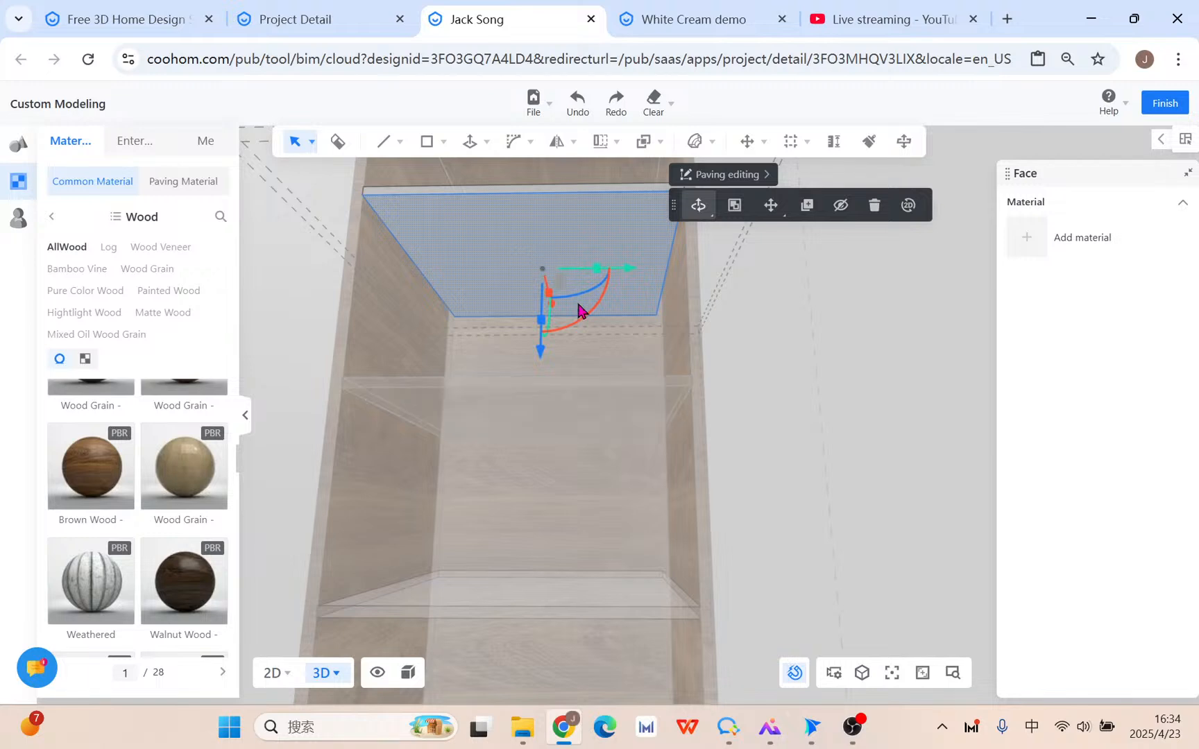
Draw a 15 by 609.06 rectangle starting at the top shelf's front edge, then exit the tool.
{"action": "left_click", "coordinate": [427, 142]}
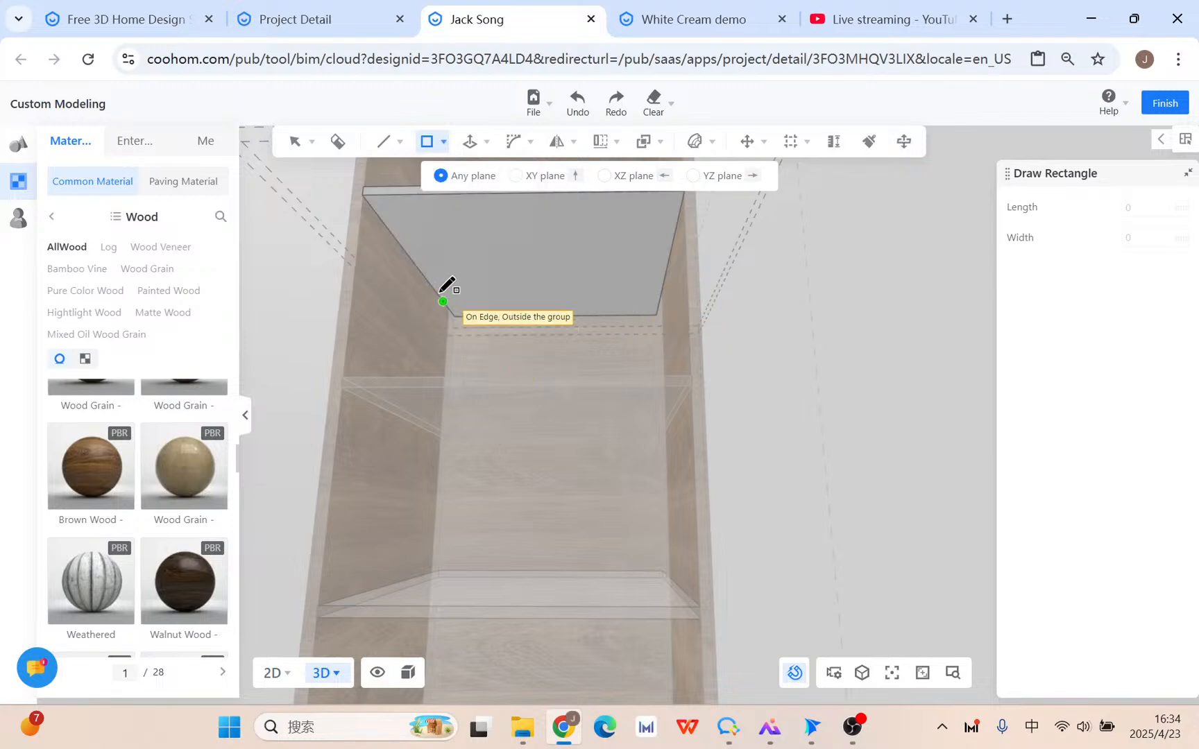
{"action": "left_click", "coordinate": [432, 287]}
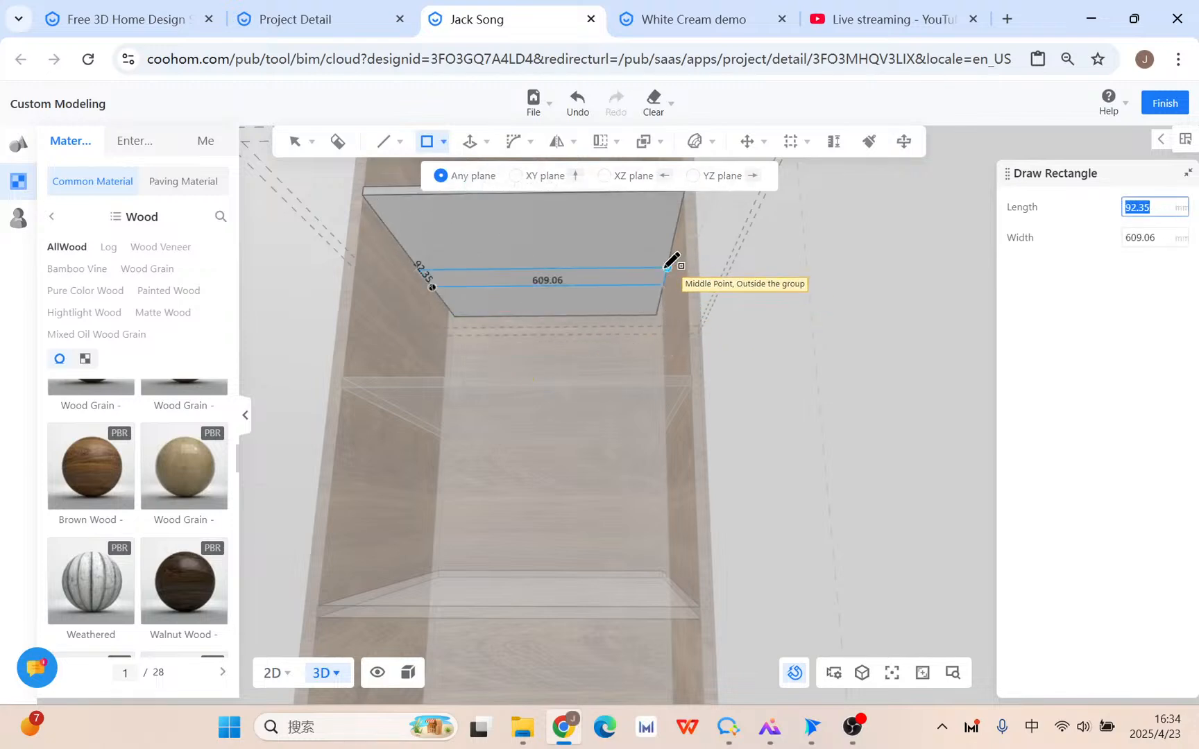
{"action": "key", "text": "Tab"}
{"action": "key", "text": "Tab"}
{"action": "key", "text": "Tab"}
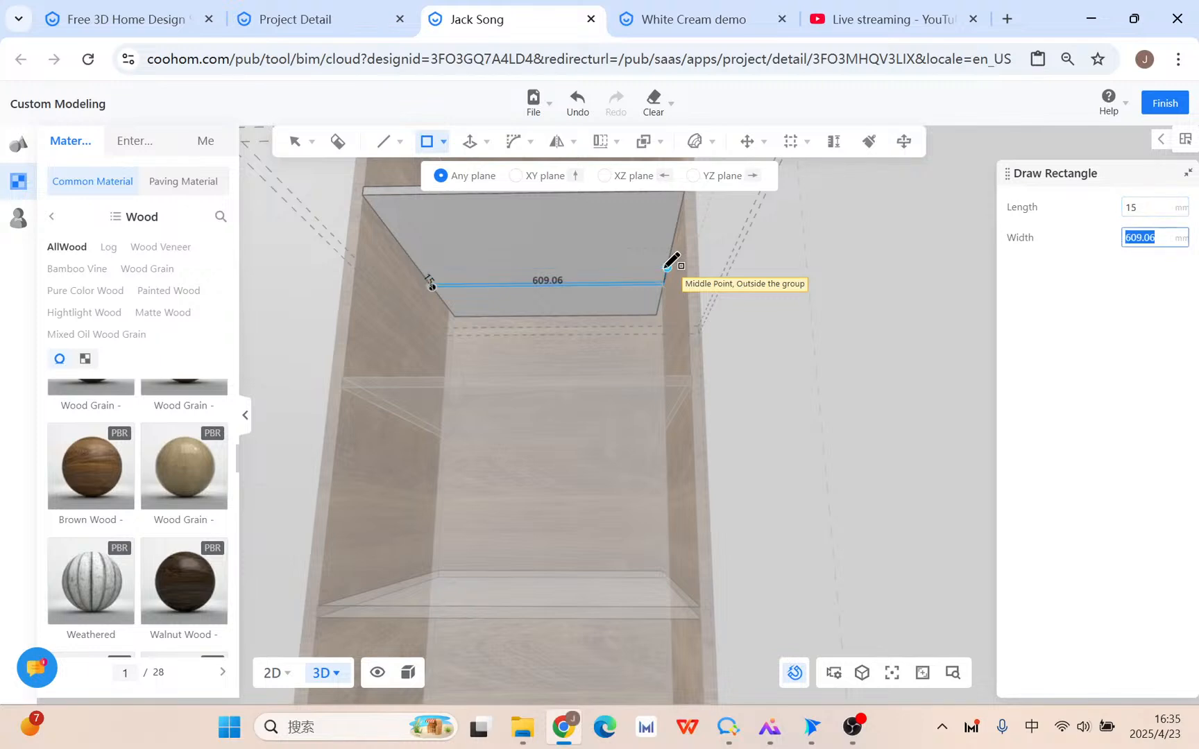
{"action": "key", "text": "Return"}
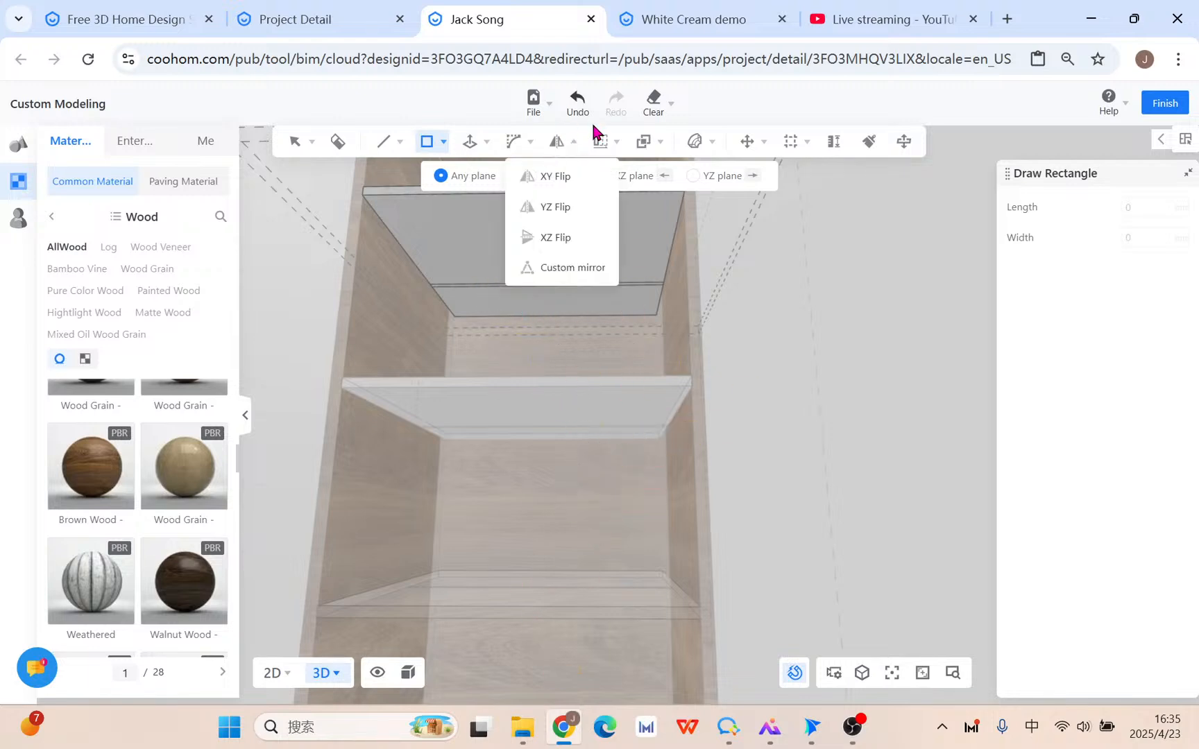
{"action": "mouse_move", "coordinate": [606, 149]}
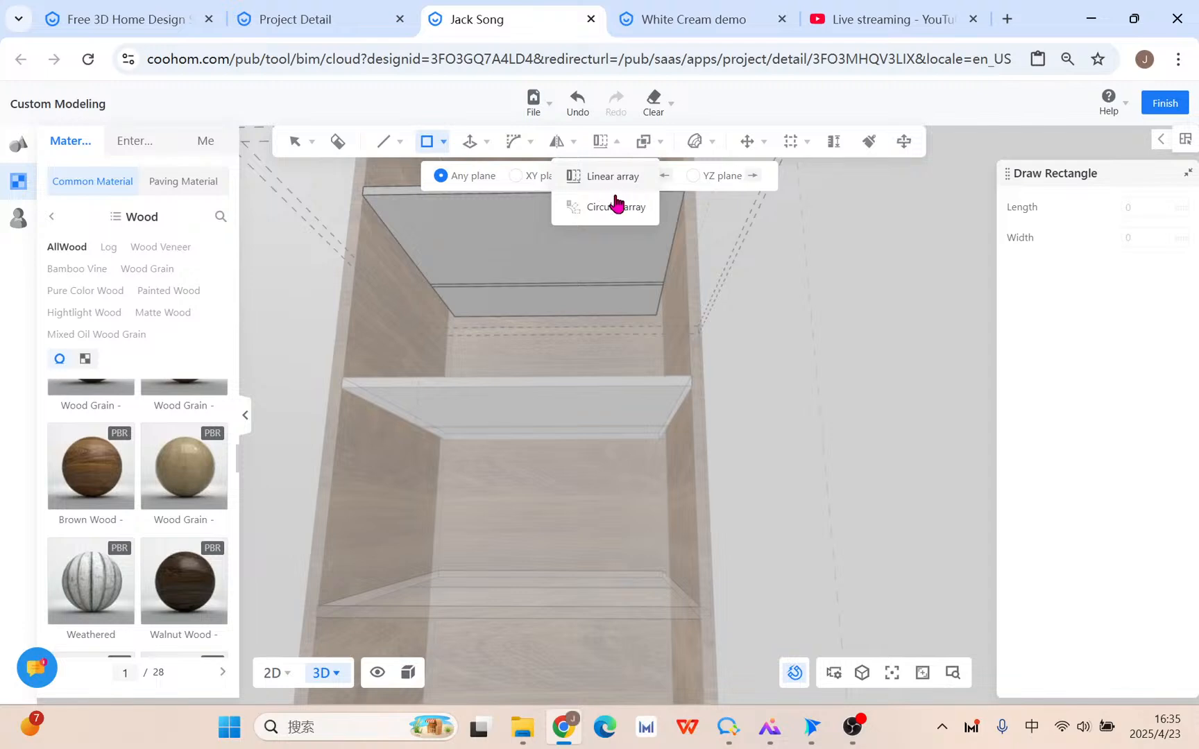
{"action": "key", "text": "Escape"}
{"action": "scroll", "coordinate": [570, 314], "scroll_direction": "up", "scroll_amount": 3}
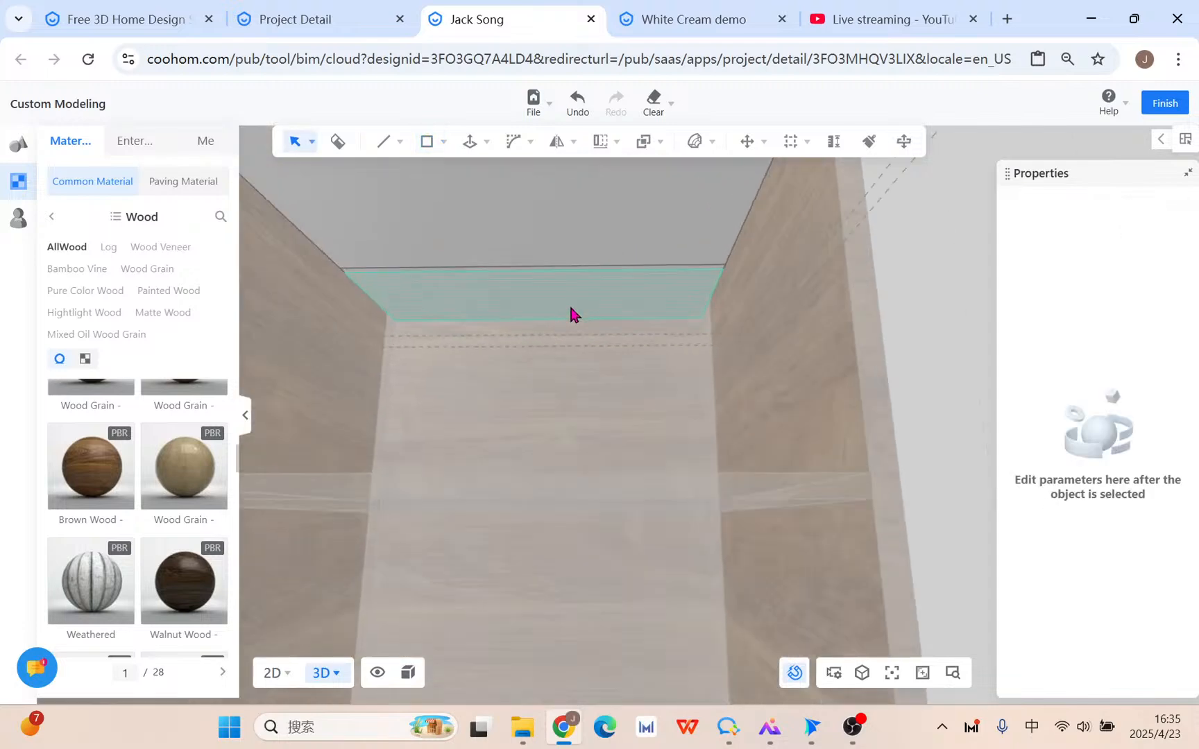
{"action": "scroll", "coordinate": [571, 314], "scroll_direction": "up", "scroll_amount": 2}
Push/pull the new strip 2 mm thick.
{"action": "mouse_move", "coordinate": [474, 150]}
{"action": "left_click", "coordinate": [468, 174]}
{"action": "scroll", "coordinate": [677, 241], "scroll_direction": "up", "scroll_amount": 2}
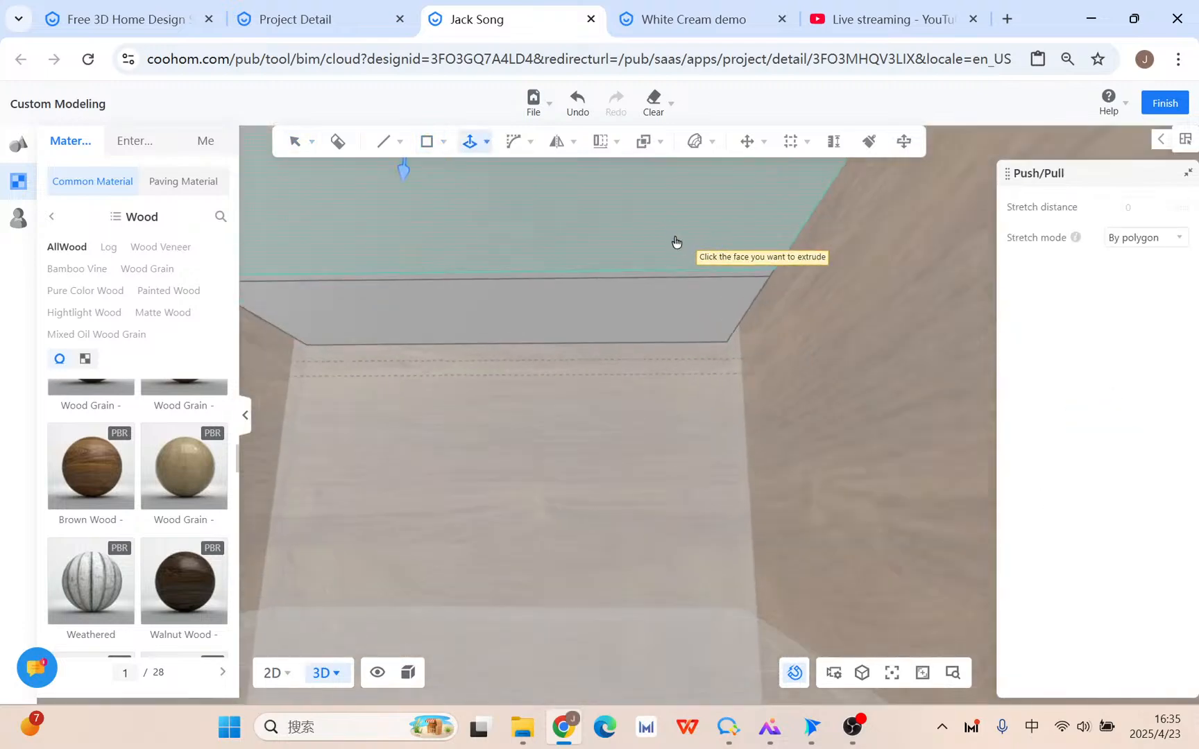
{"action": "scroll", "coordinate": [677, 242], "scroll_direction": "up", "scroll_amount": 2}
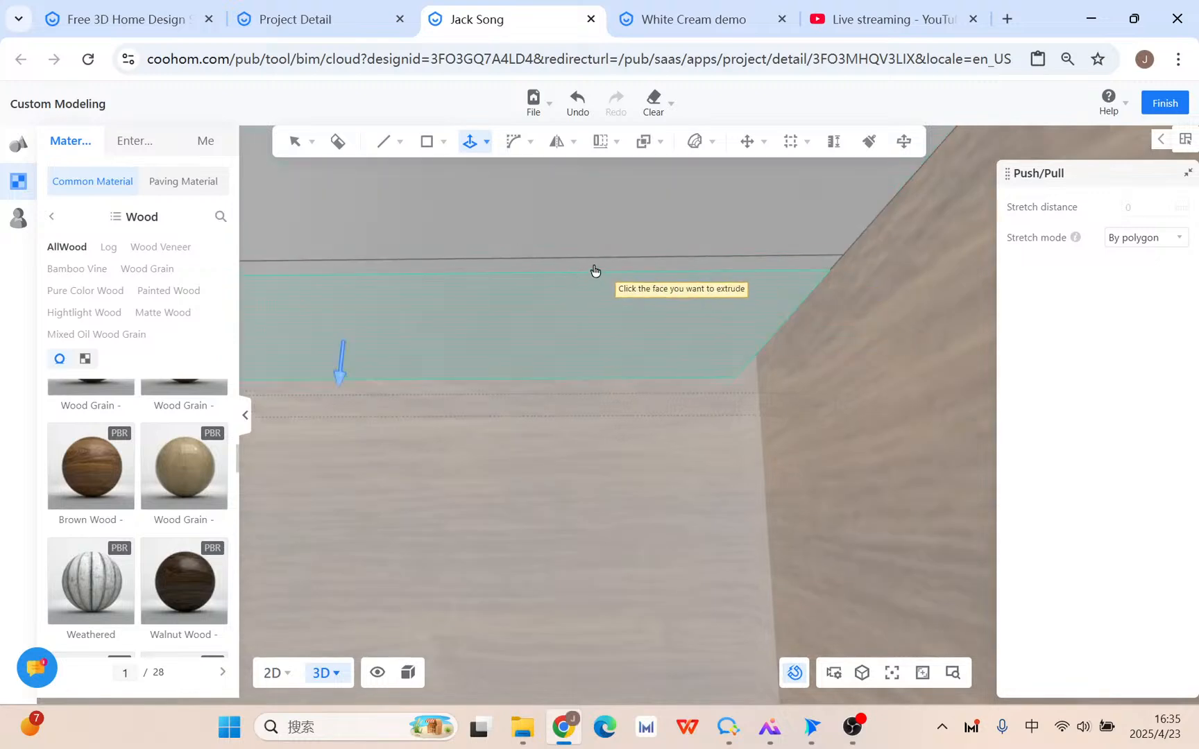
{"action": "left_click", "coordinate": [599, 271]}
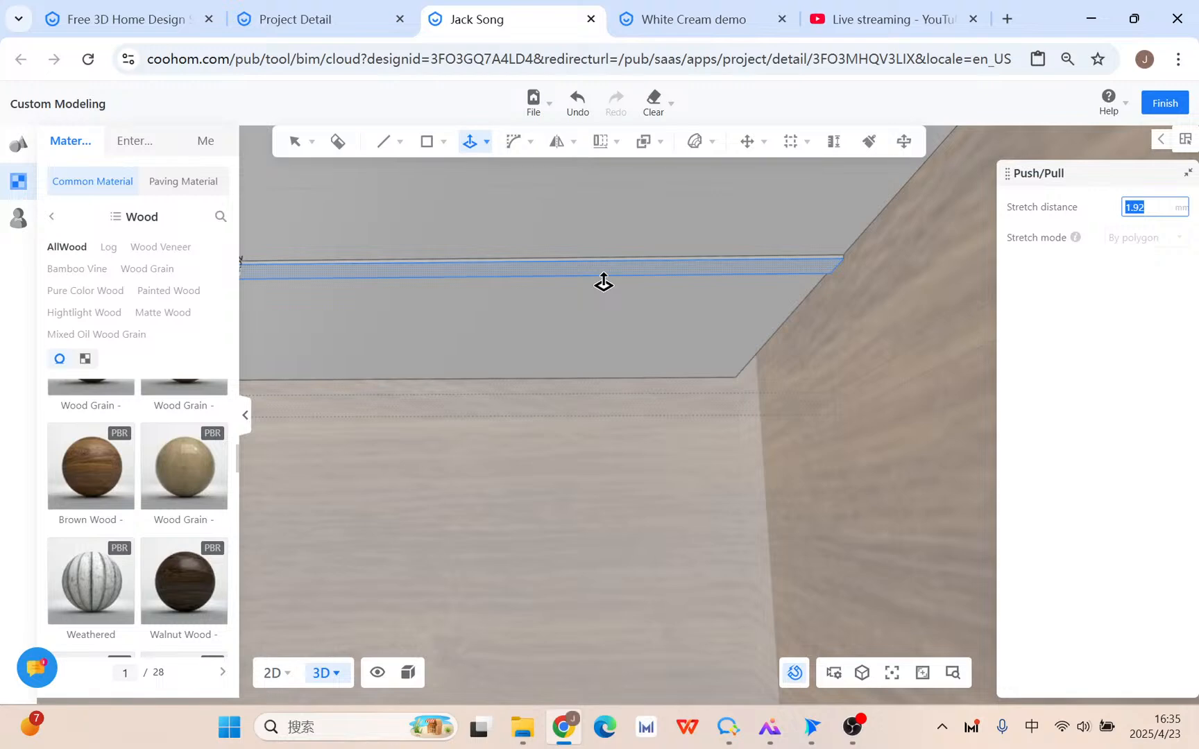
{"action": "key", "text": "Return"}
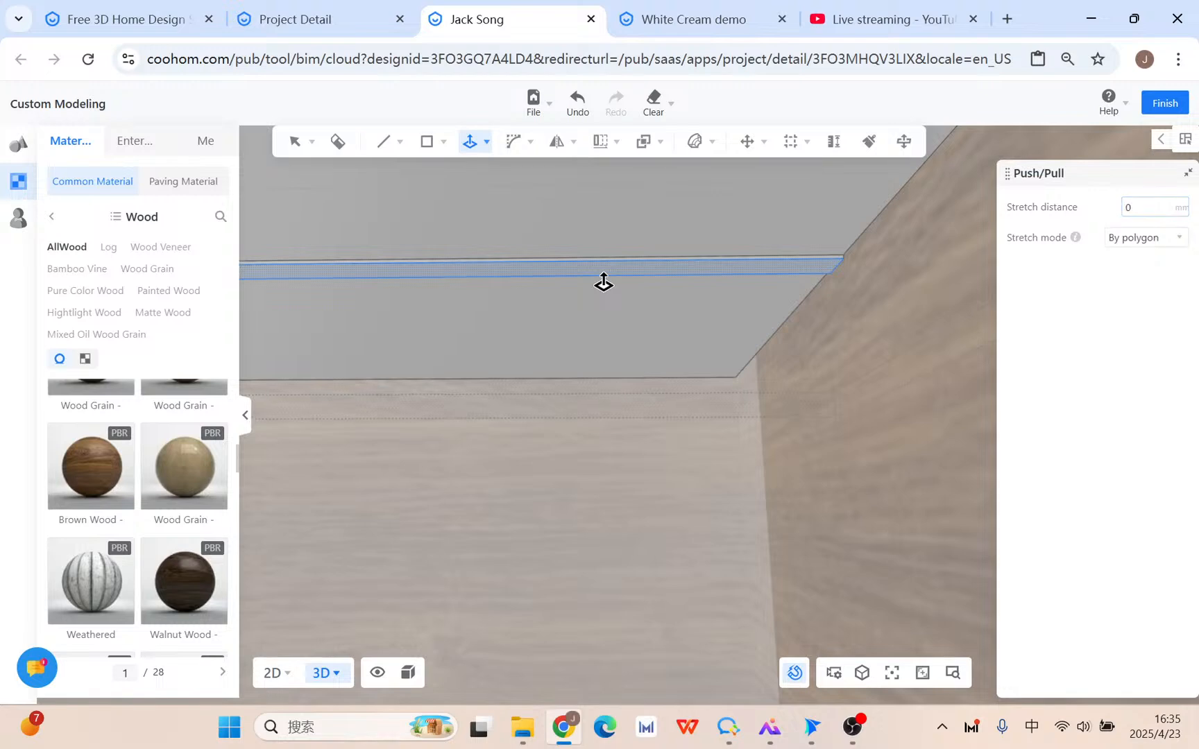
{"action": "right_click", "coordinate": [771, 275]}
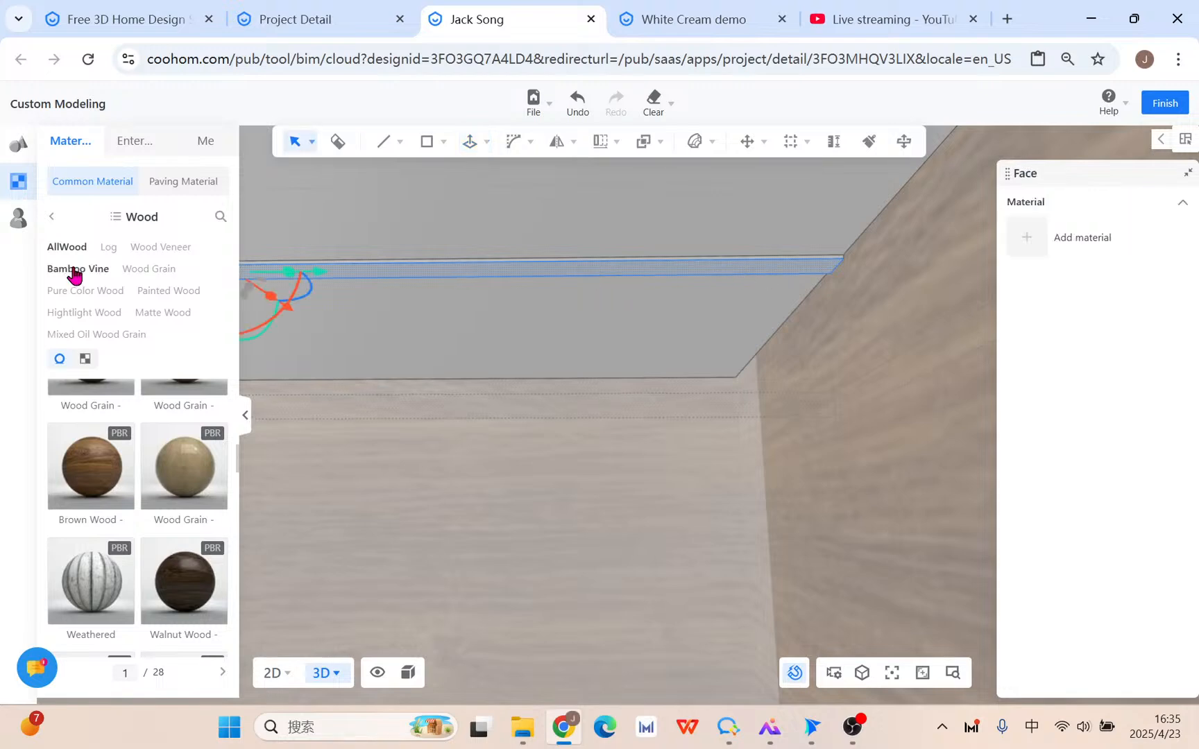
Apply the 6000K Luminous Material to the strip.
{"action": "left_click", "coordinate": [52, 217]}
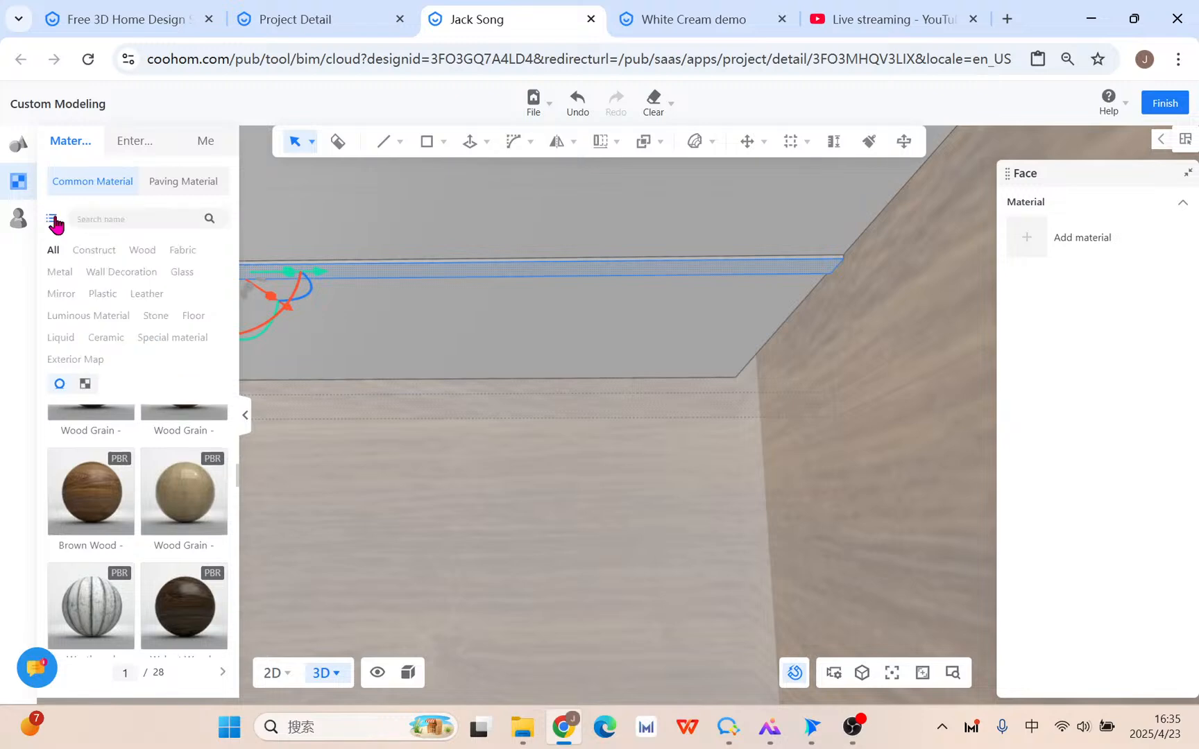
{"action": "left_click", "coordinate": [97, 248]}
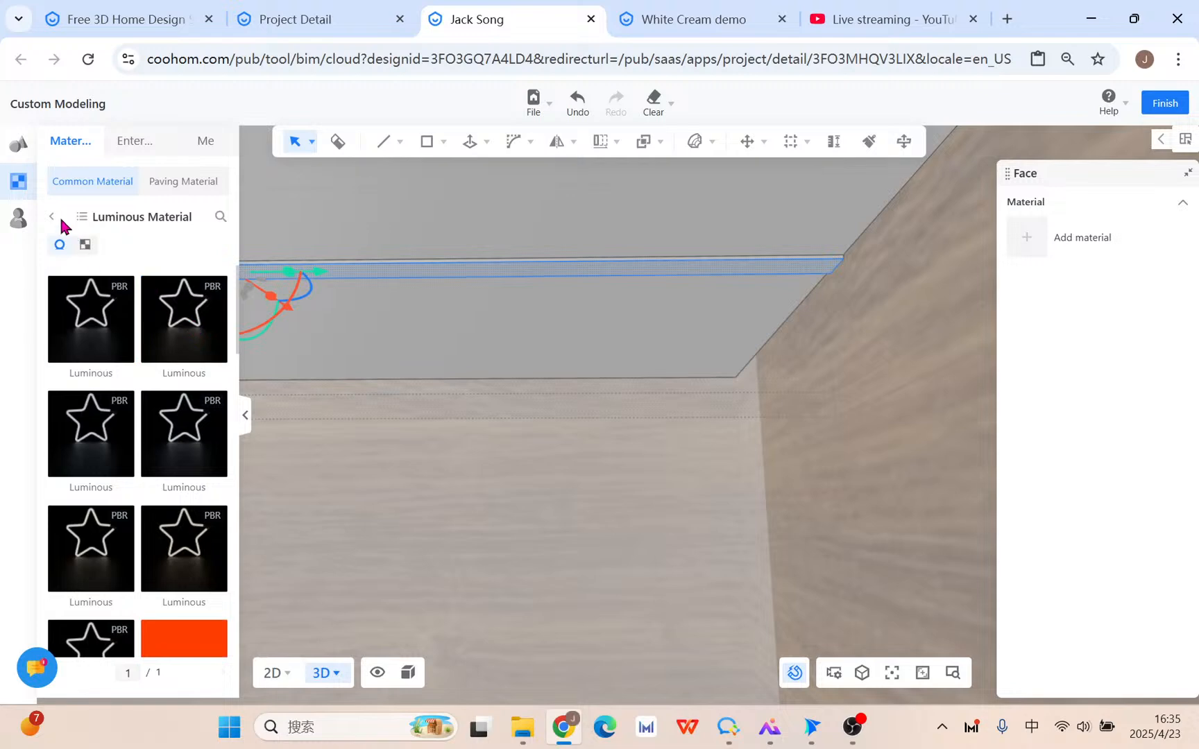
{"action": "mouse_move", "coordinate": [213, 302]}
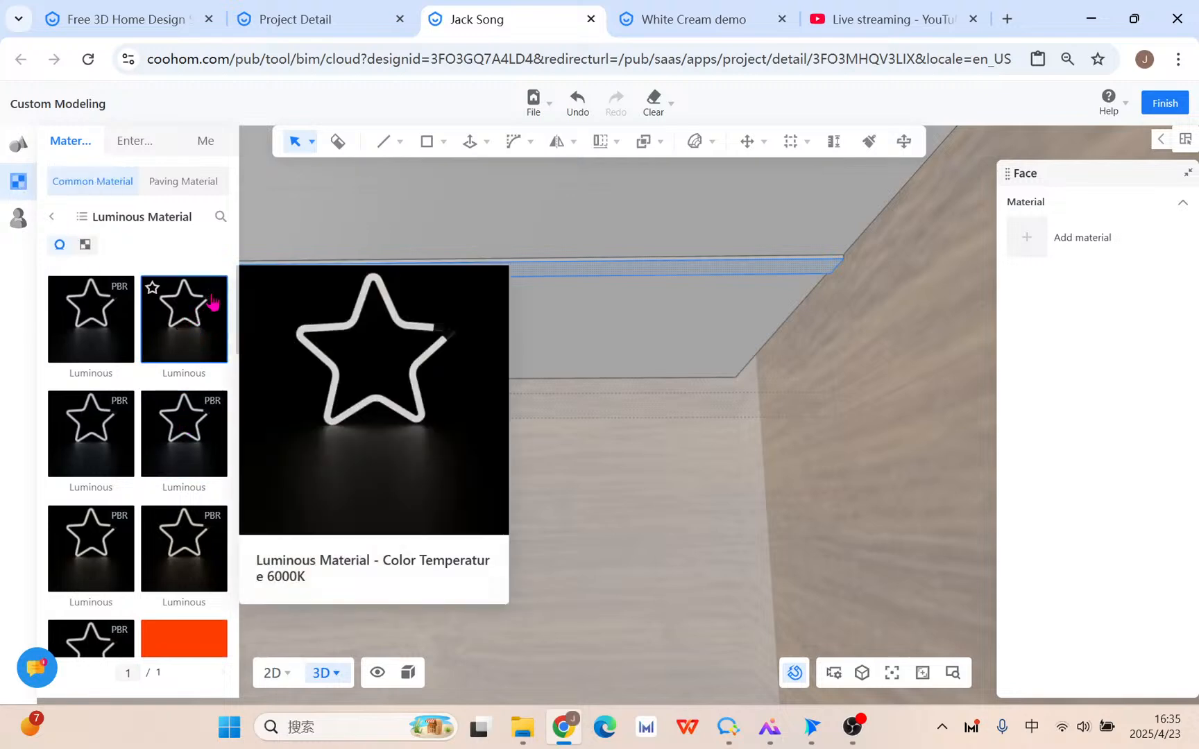
{"action": "left_click", "coordinate": [181, 340]}
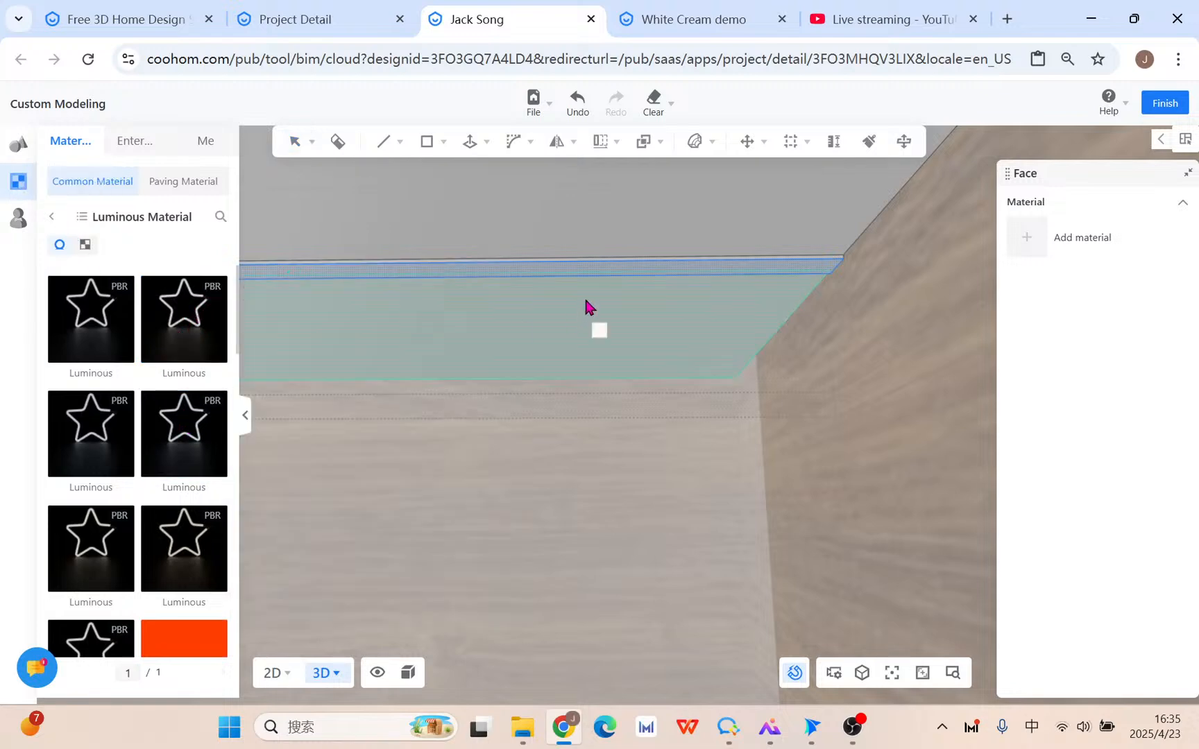
{"action": "left_click", "coordinate": [602, 275]}
{"action": "scroll", "coordinate": [694, 399], "scroll_direction": "down", "scroll_amount": 6}
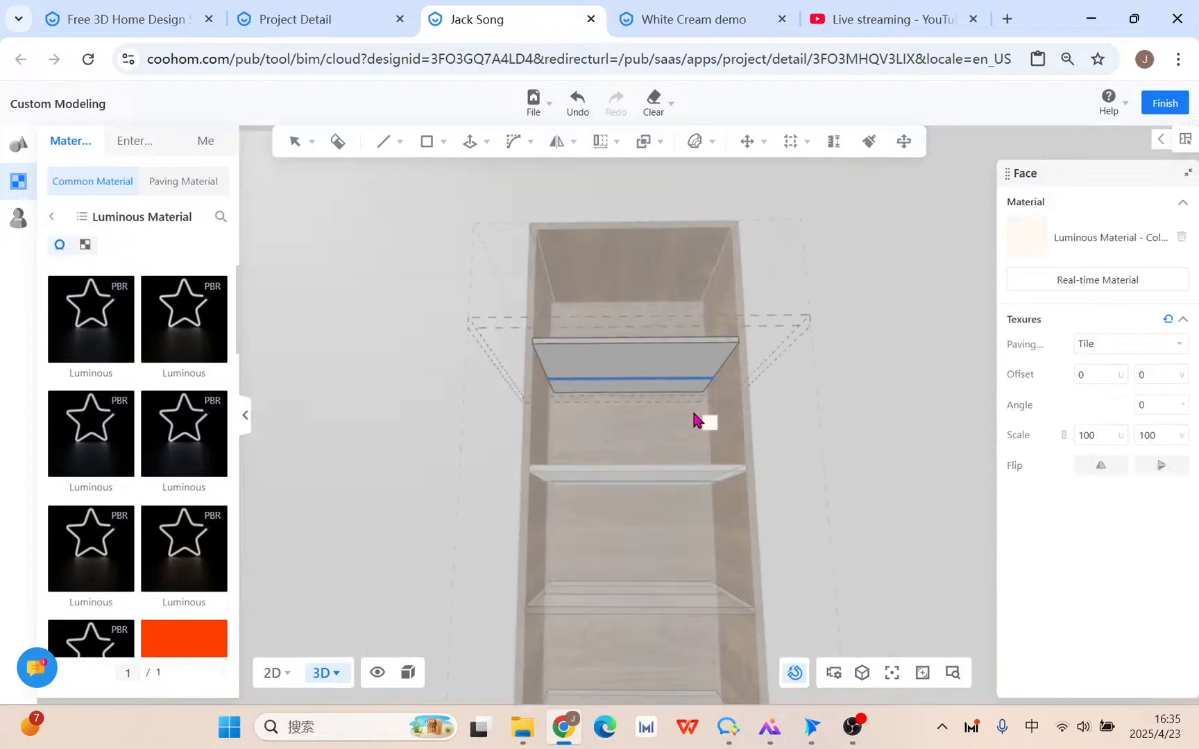
{"action": "key", "text": "Escape"}
Leave edit state, view the cabinet interior from an angle, and undo the last change.
{"action": "key", "text": "e"}
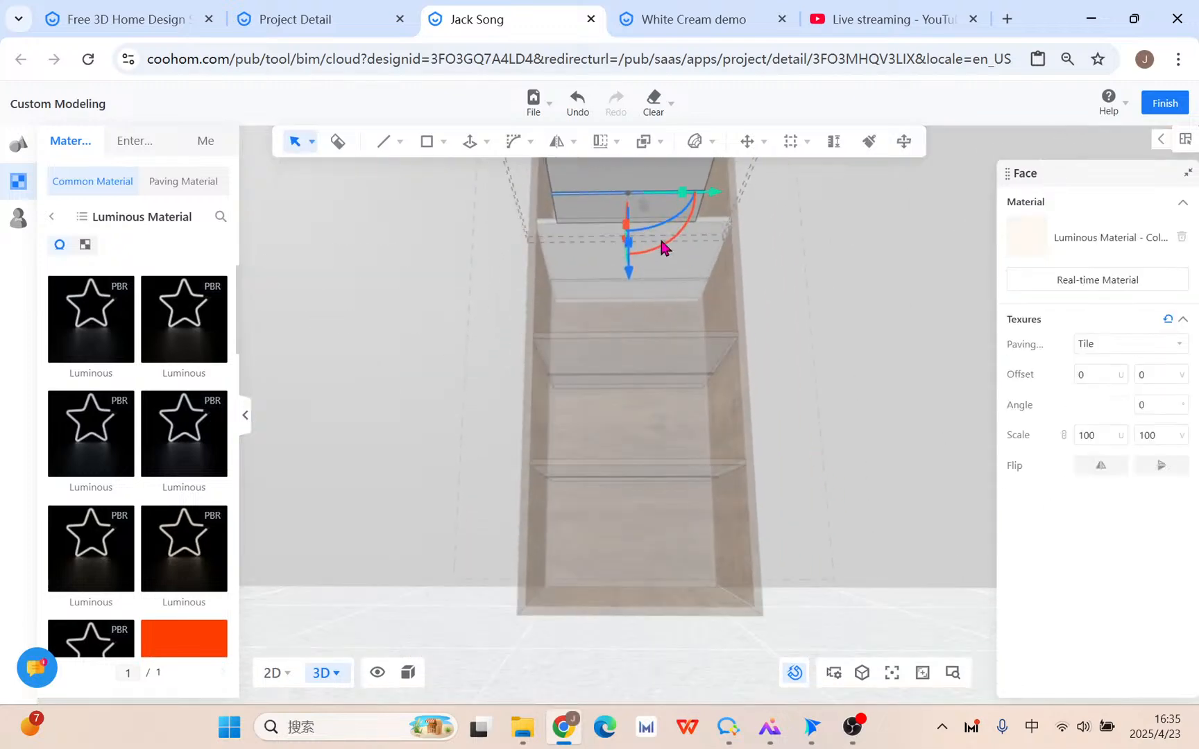
{"action": "key", "text": "q"}
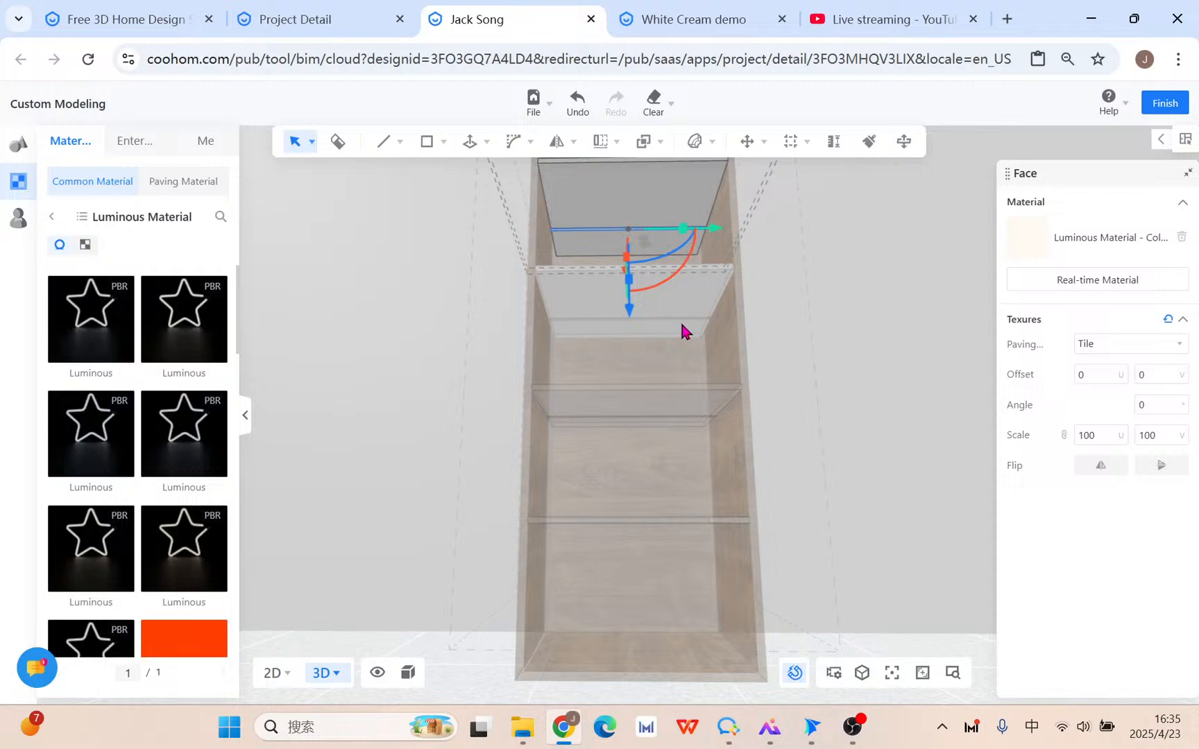
{"action": "left_click", "coordinate": [902, 251]}
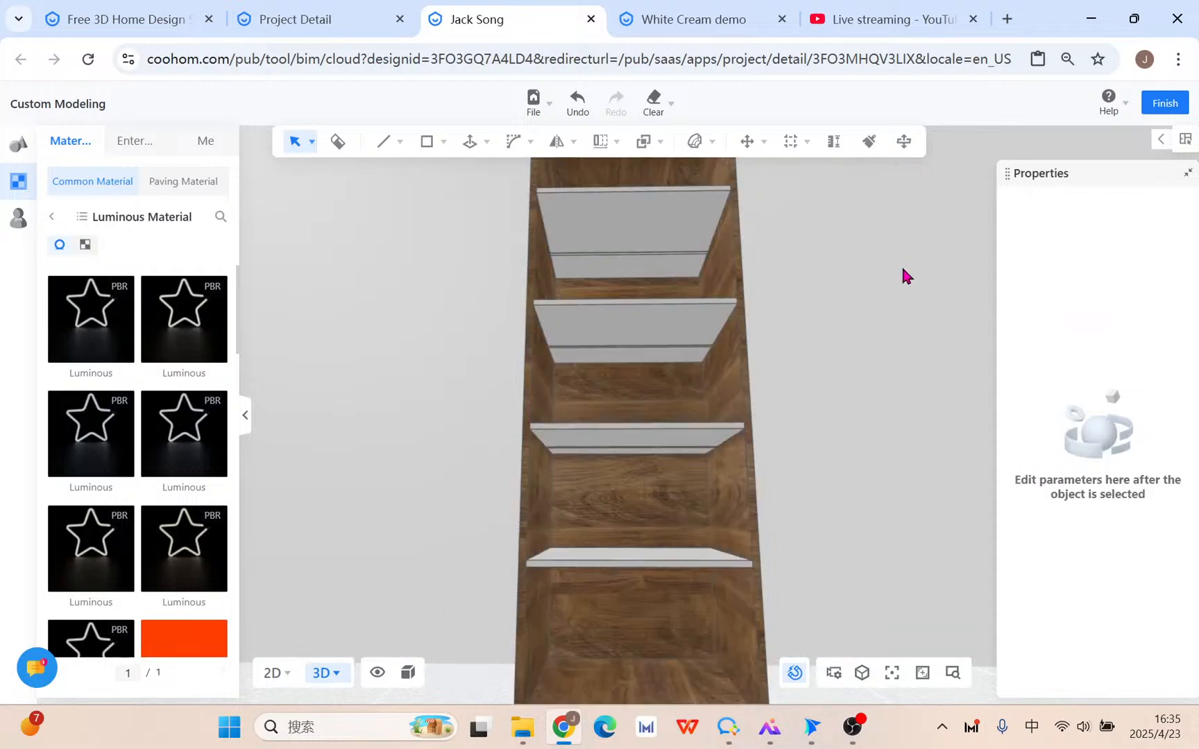
{"action": "left_click_drag", "start_coordinate": [904, 276], "coordinate": [693, 295]}
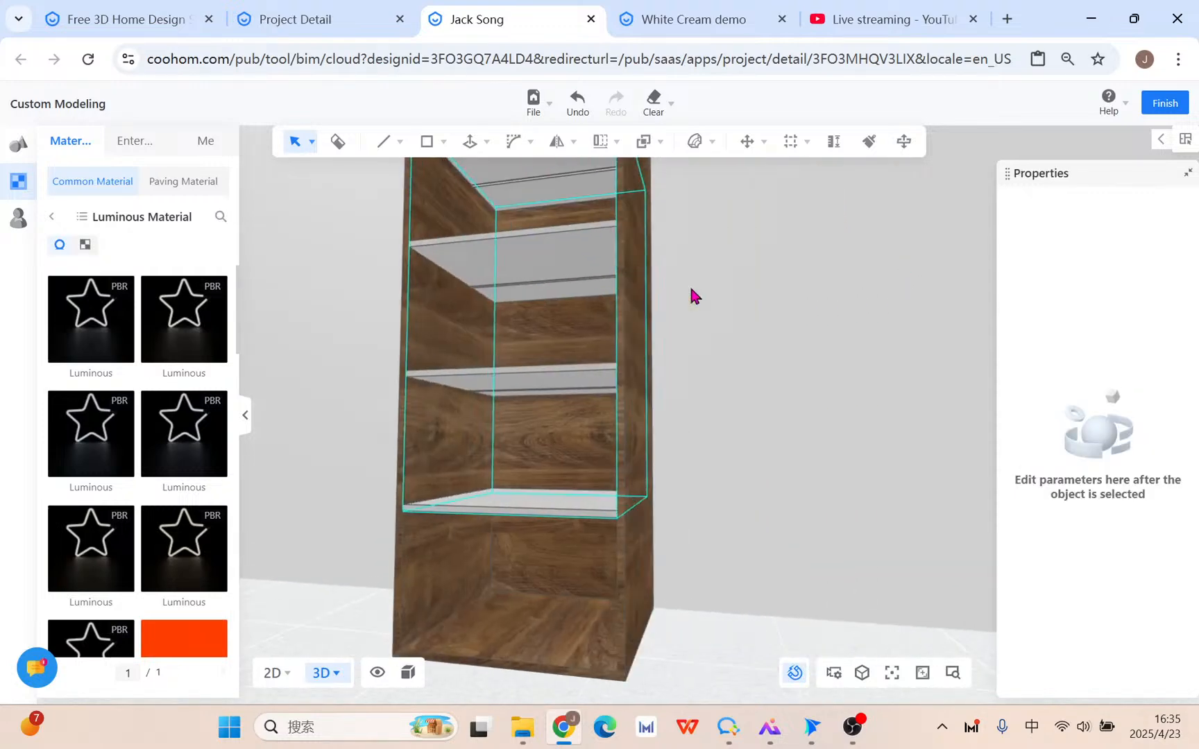
{"action": "scroll", "coordinate": [692, 295], "scroll_direction": "up", "scroll_amount": 10}
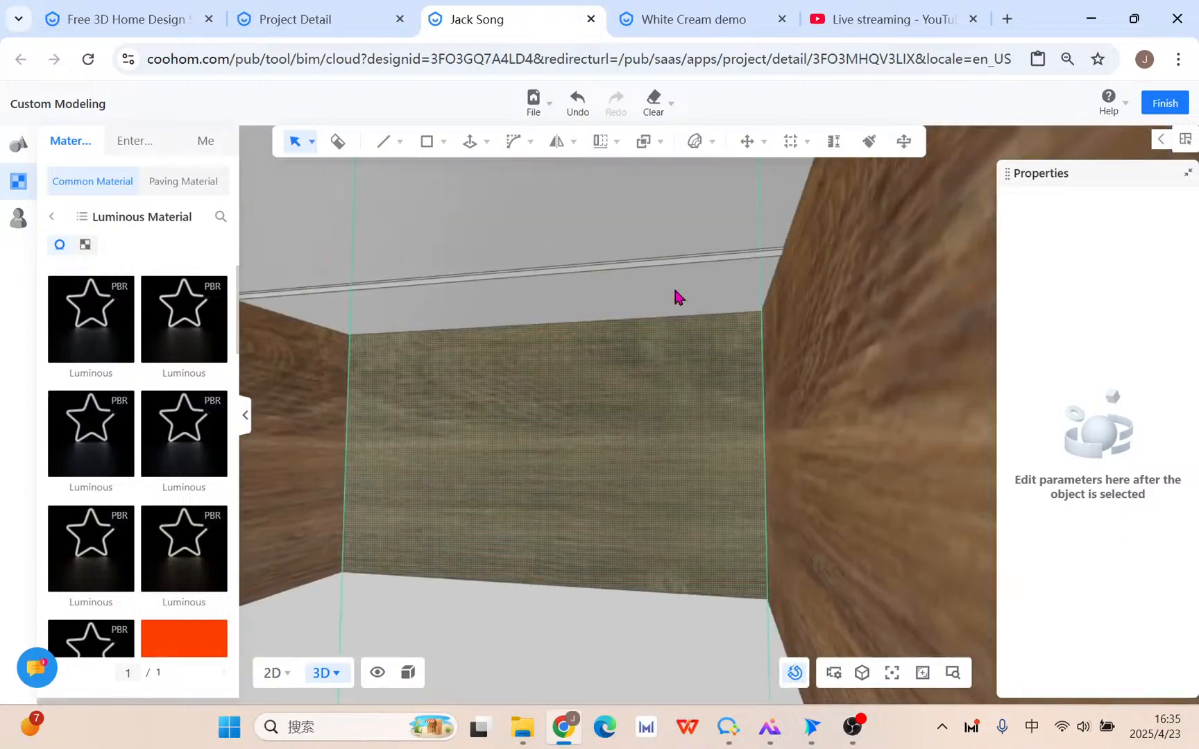
{"action": "scroll", "coordinate": [674, 305], "scroll_direction": "down", "scroll_amount": 9}
{"action": "scroll", "coordinate": [482, 351], "scroll_direction": "up", "scroll_amount": 9}
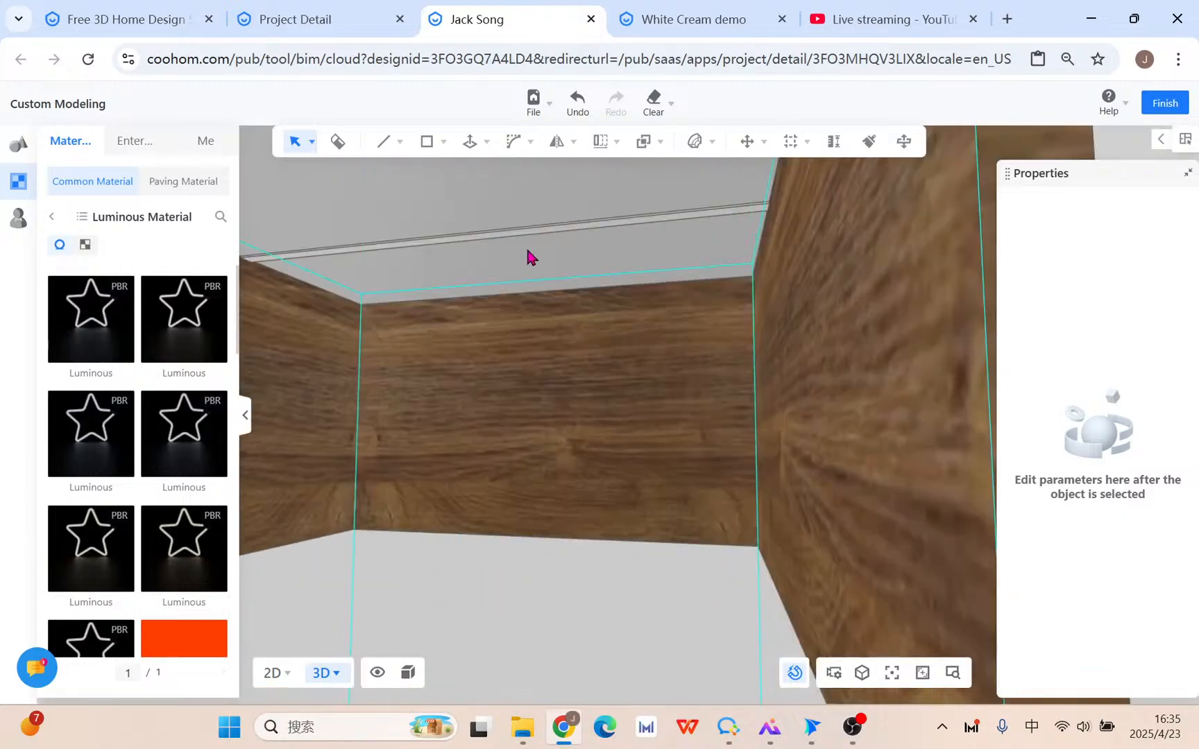
{"action": "left_click_drag", "start_coordinate": [527, 256], "coordinate": [553, 254]}
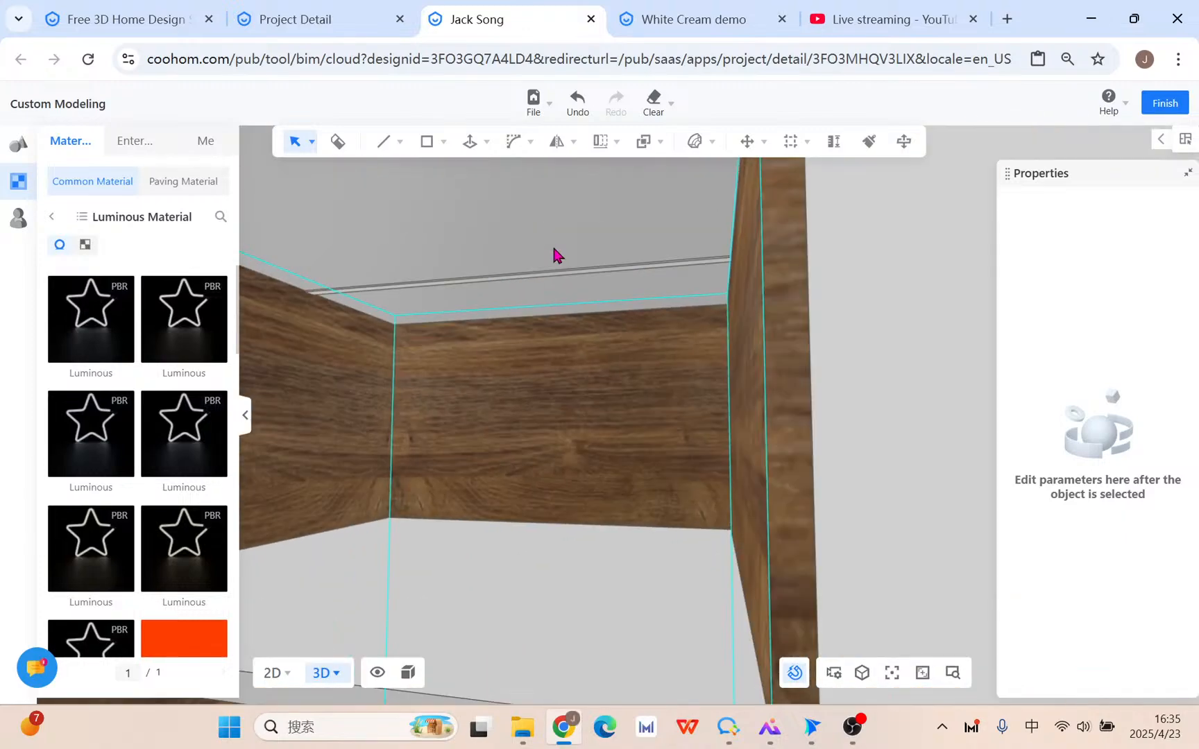
{"action": "left_click", "coordinate": [574, 104]}
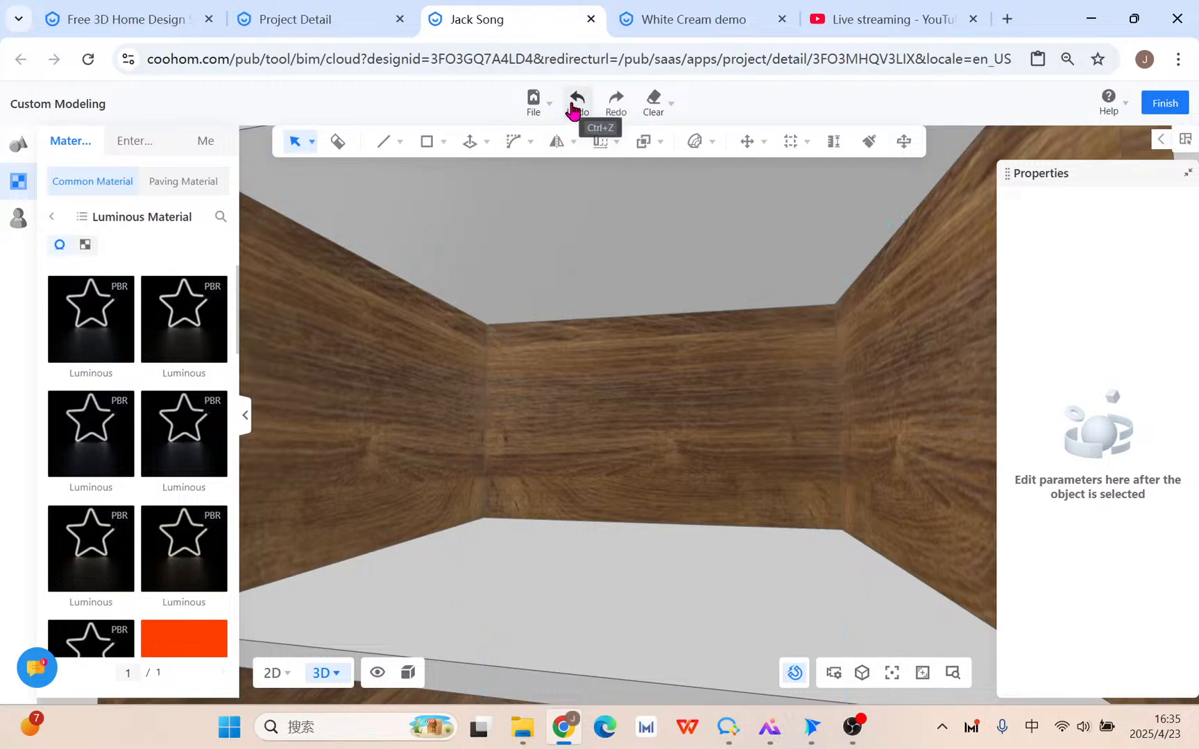
Paint the wood onto the cabinet's inside ceiling and floor, then enter the cabinet group for editing.
{"action": "left_click", "coordinate": [586, 237]}
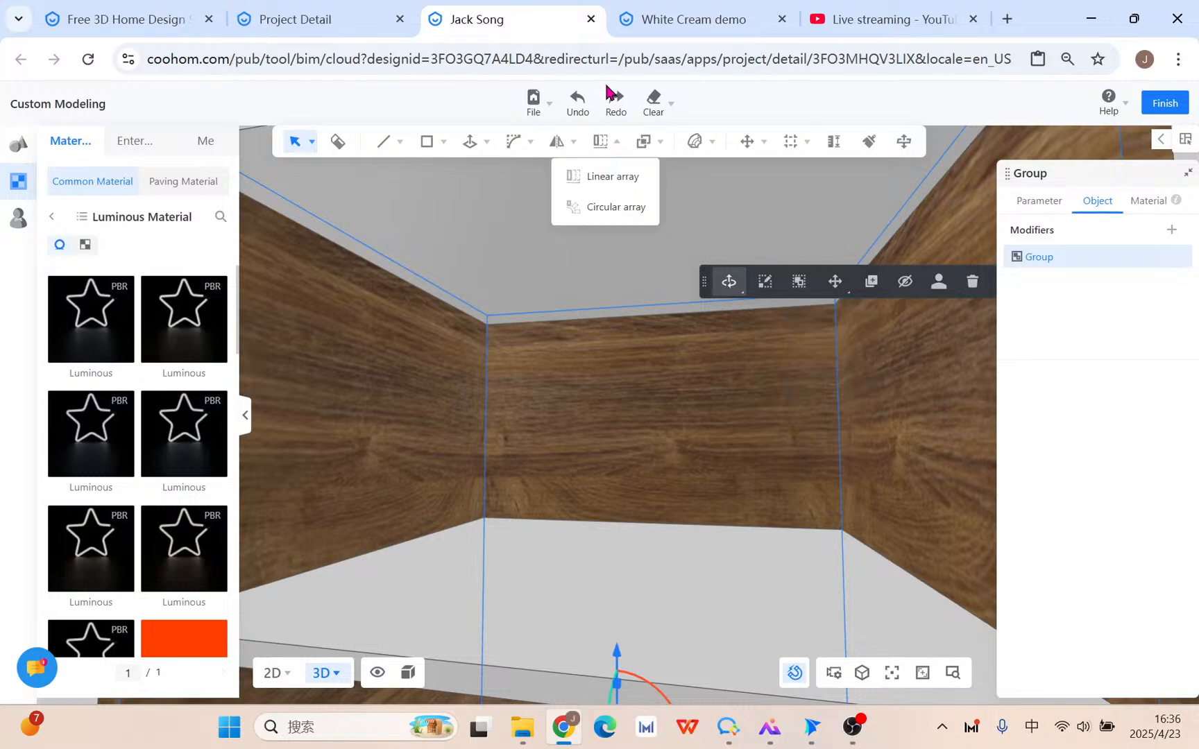
{"action": "left_click", "coordinate": [869, 142]}
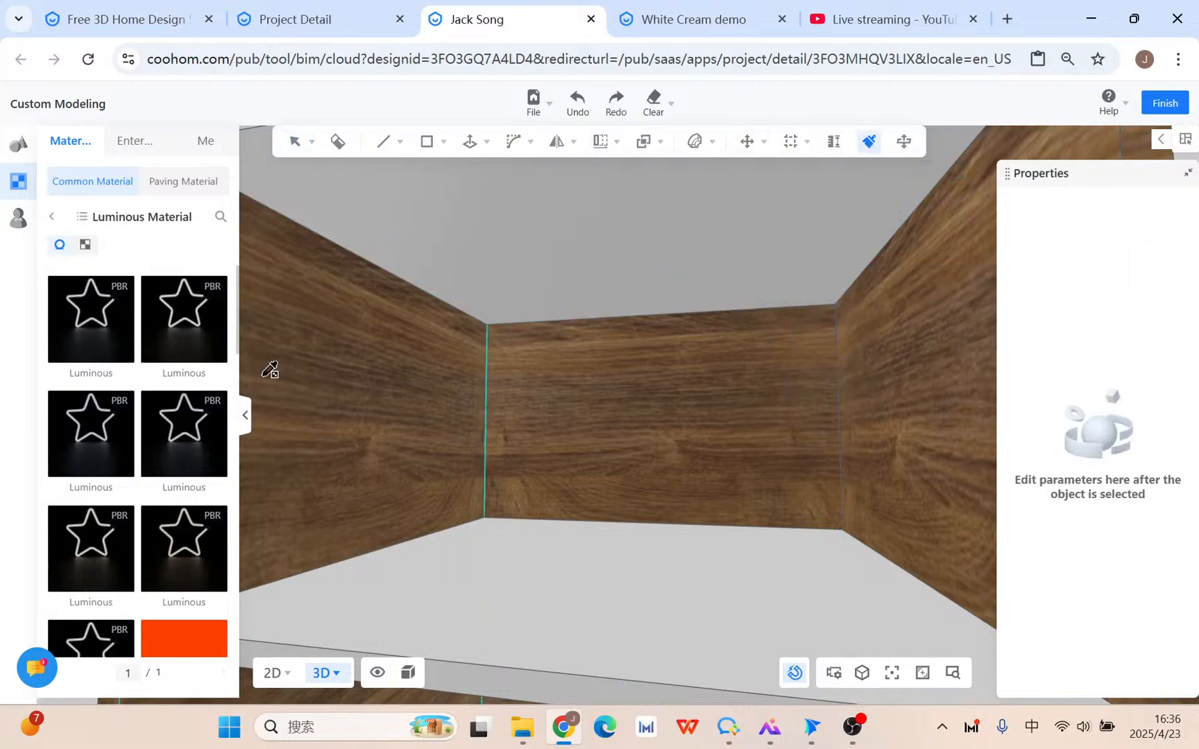
{"action": "left_click", "coordinate": [645, 259]}
{"action": "key", "text": "Escape"}
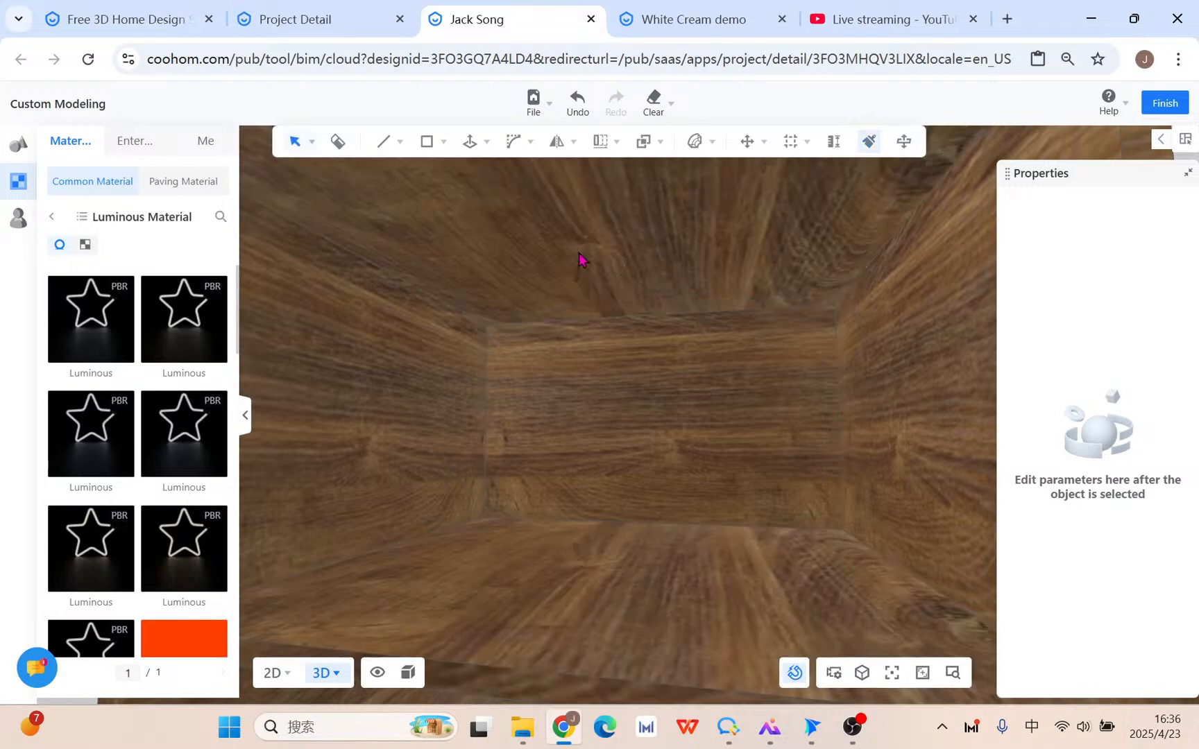
{"action": "left_click", "coordinate": [532, 247]}
{"action": "double_click", "coordinate": [616, 249]}
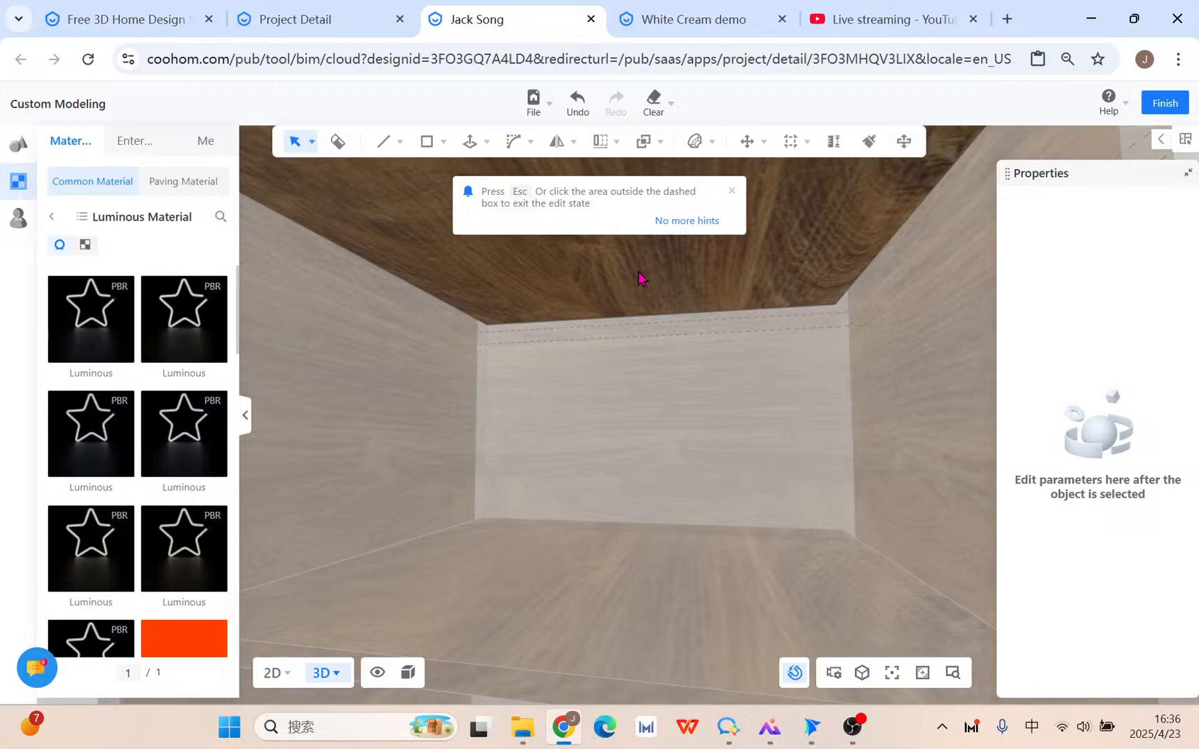
Draw a 10 mm rectangle along the shelf's front edge.
{"action": "scroll", "coordinate": [605, 343], "scroll_direction": "down", "scroll_amount": 3}
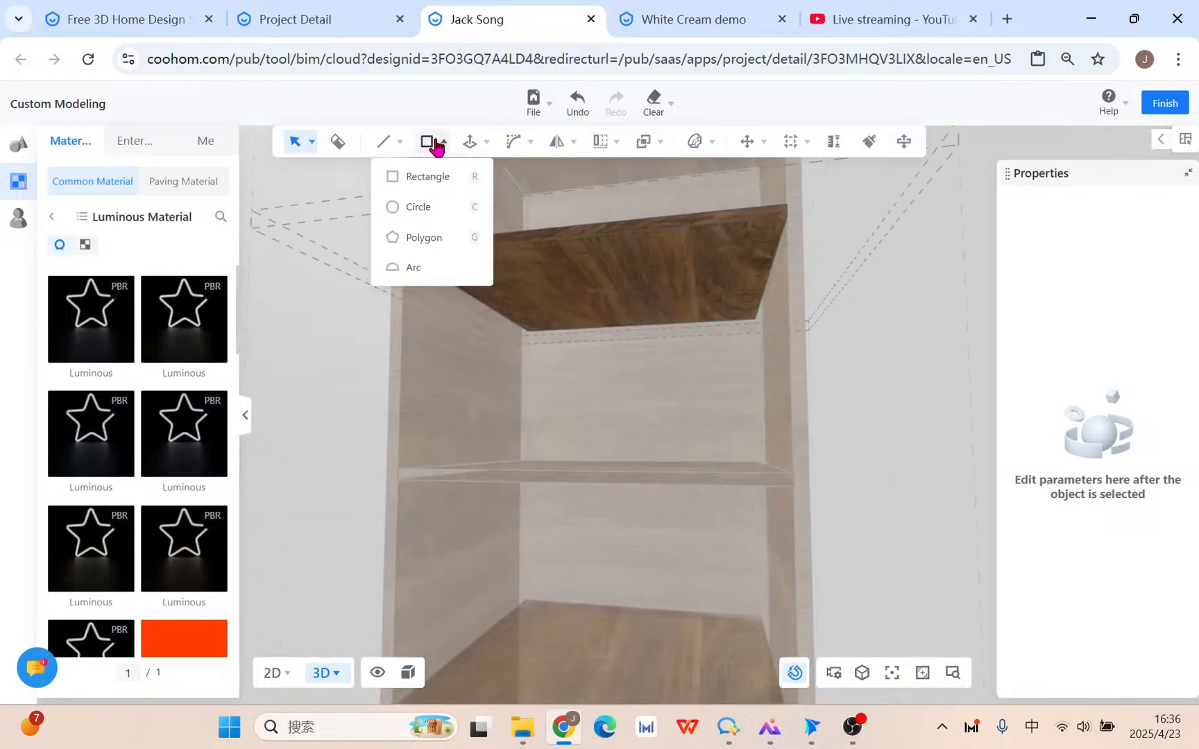
{"action": "left_click", "coordinate": [432, 143]}
{"action": "scroll", "coordinate": [566, 278], "scroll_direction": "up", "scroll_amount": 2}
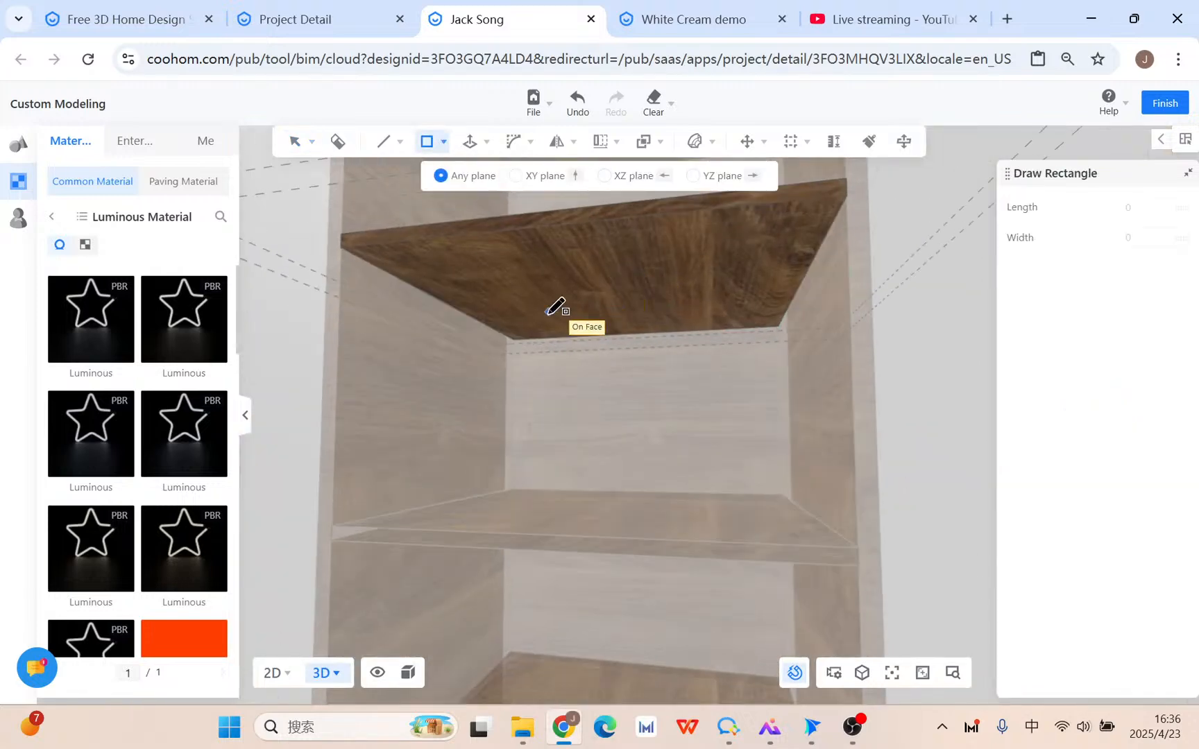
{"action": "left_click", "coordinate": [466, 313]}
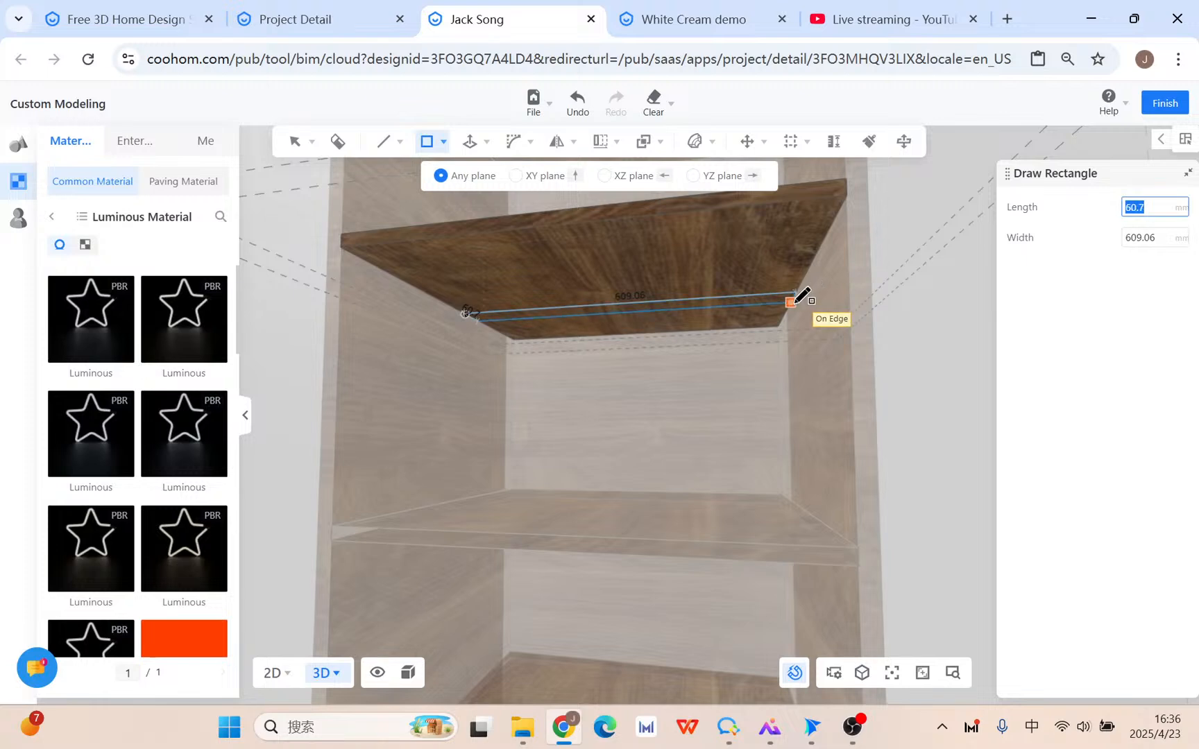
{"action": "type", "text": "10"}
{"action": "key", "text": "Return"}
{"action": "scroll", "coordinate": [749, 293], "scroll_direction": "up", "scroll_amount": 4}
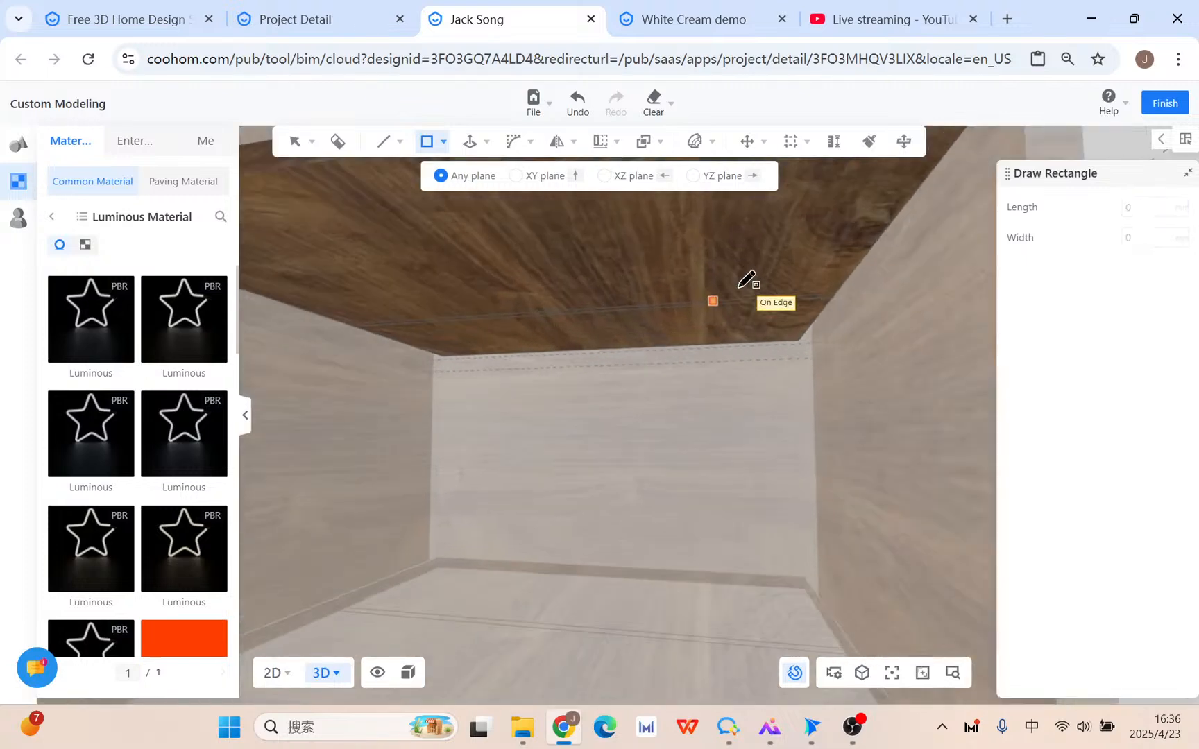
{"action": "right_click", "coordinate": [737, 289]}
Push/Pull the thin strip face downward under the shelf.
{"action": "left_click", "coordinate": [470, 143]}
{"action": "scroll", "coordinate": [769, 305], "scroll_direction": "up", "scroll_amount": 4}
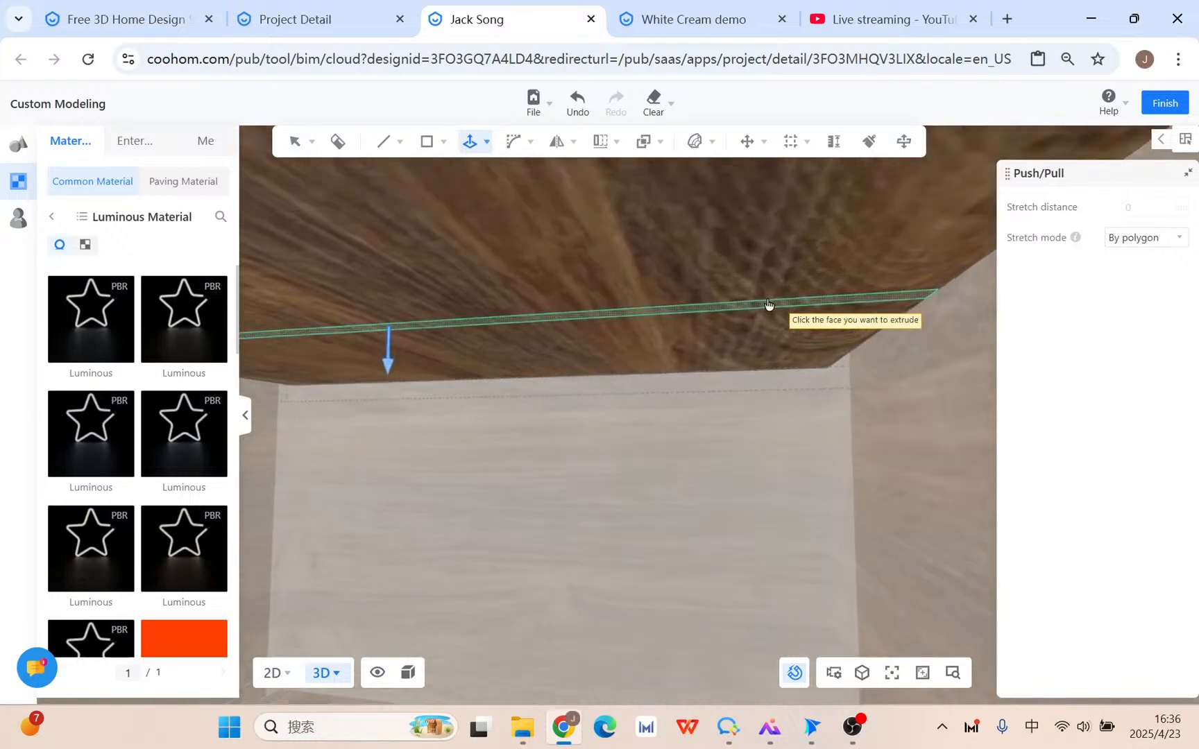
{"action": "left_click", "coordinate": [767, 318]}
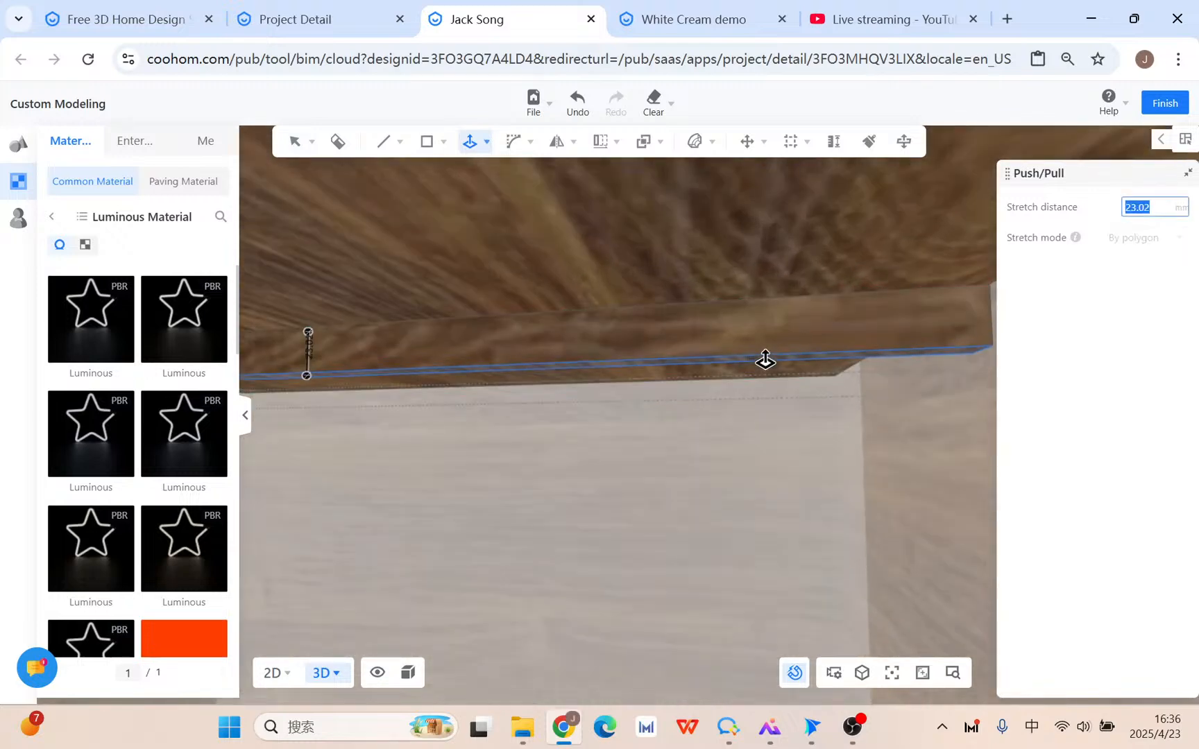
{"action": "left_click", "coordinate": [765, 359]}
{"action": "right_click", "coordinate": [765, 358]}
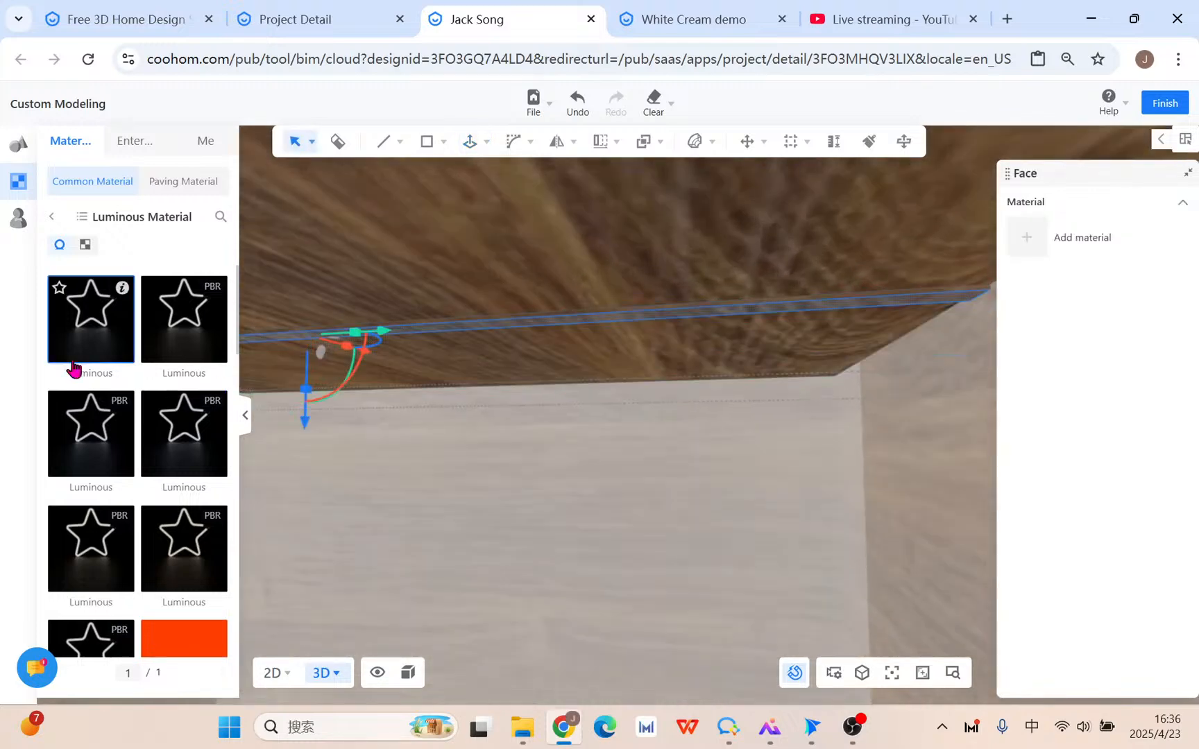
Apply a Luminous material to the strip and view the glowing shelf from below.
{"action": "left_click", "coordinate": [160, 338]}
{"action": "left_click", "coordinate": [697, 323]}
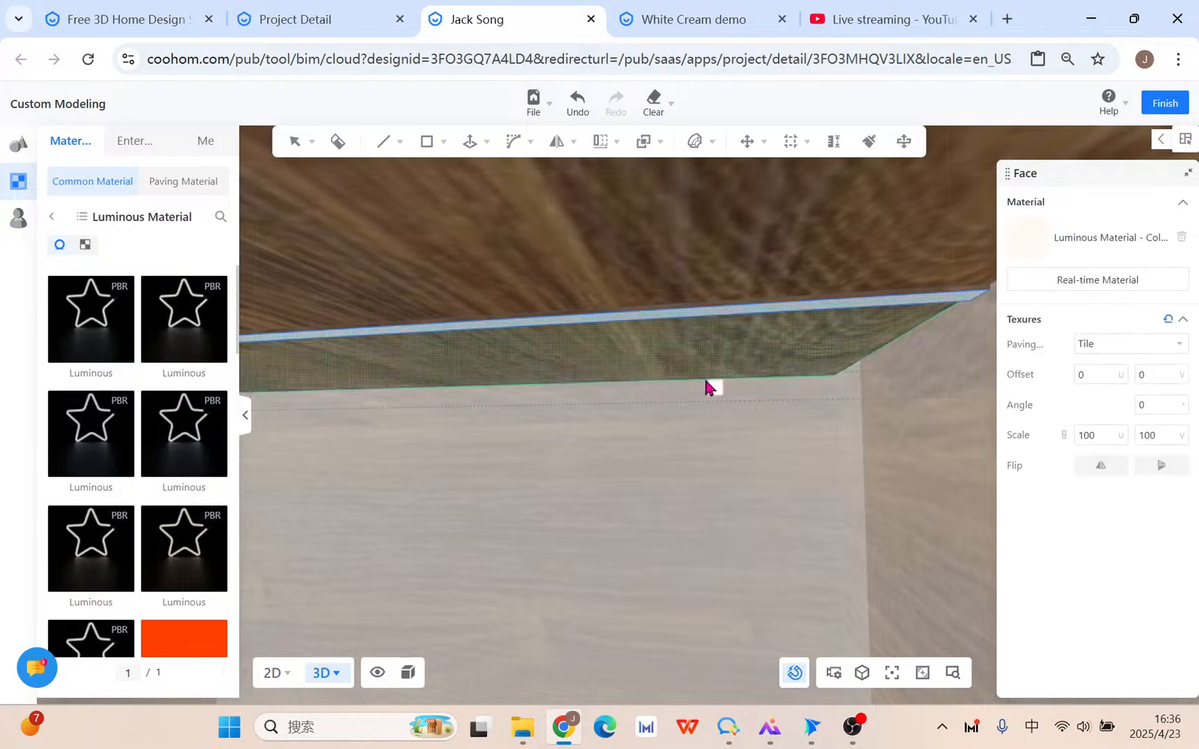
{"action": "scroll", "coordinate": [705, 380], "scroll_direction": "down", "scroll_amount": 5}
{"action": "left_click", "coordinate": [730, 497]}
{"action": "middle_click_drag", "start_coordinate": [777, 517], "coordinate": [800, 436]}
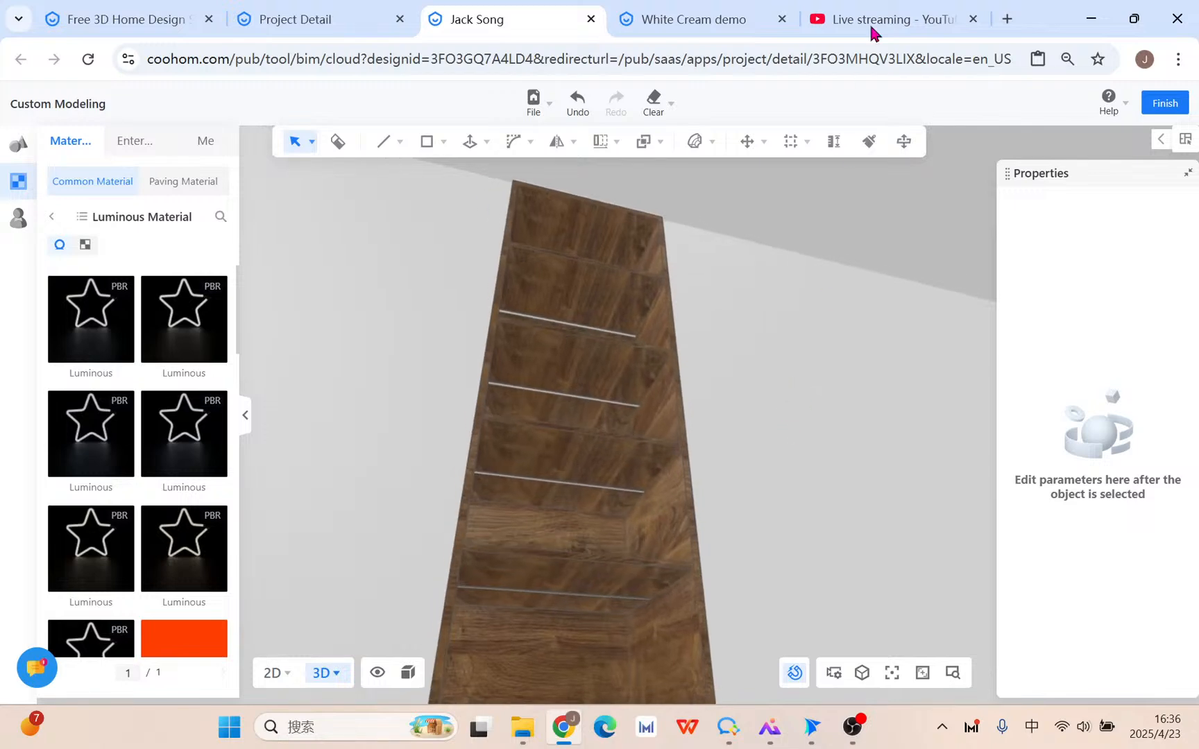
{"action": "left_click", "coordinate": [889, 9]}
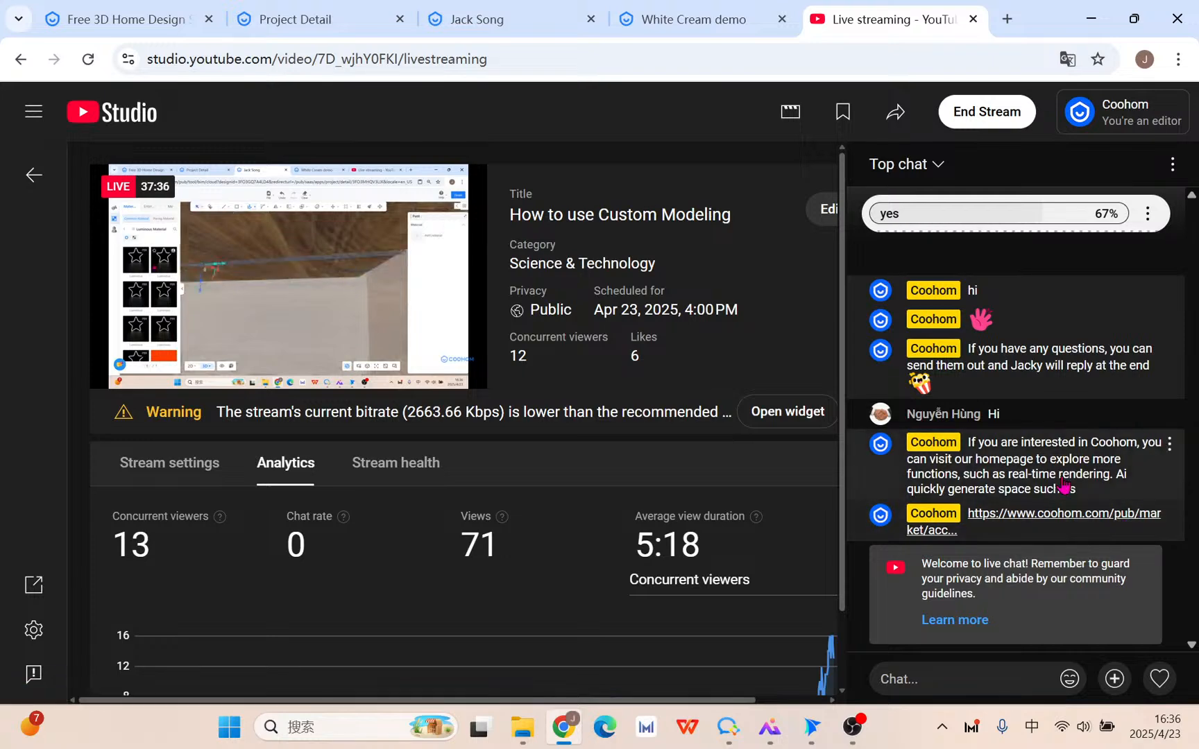
{"action": "left_click", "coordinate": [462, 16]}
{"action": "left_click_drag", "start_coordinate": [643, 378], "coordinate": [552, 475]}
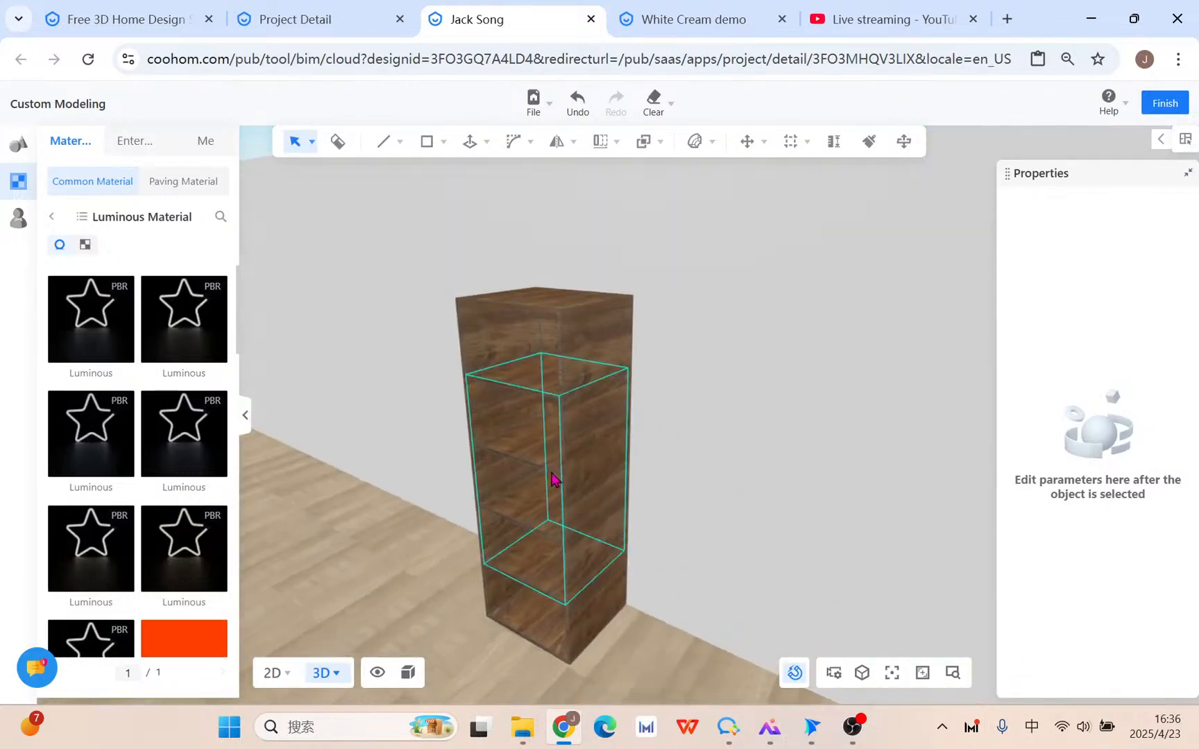
Scale the cabinet's inner shelf group down to about 0.86 along one axis.
{"action": "left_click", "coordinate": [540, 406]}
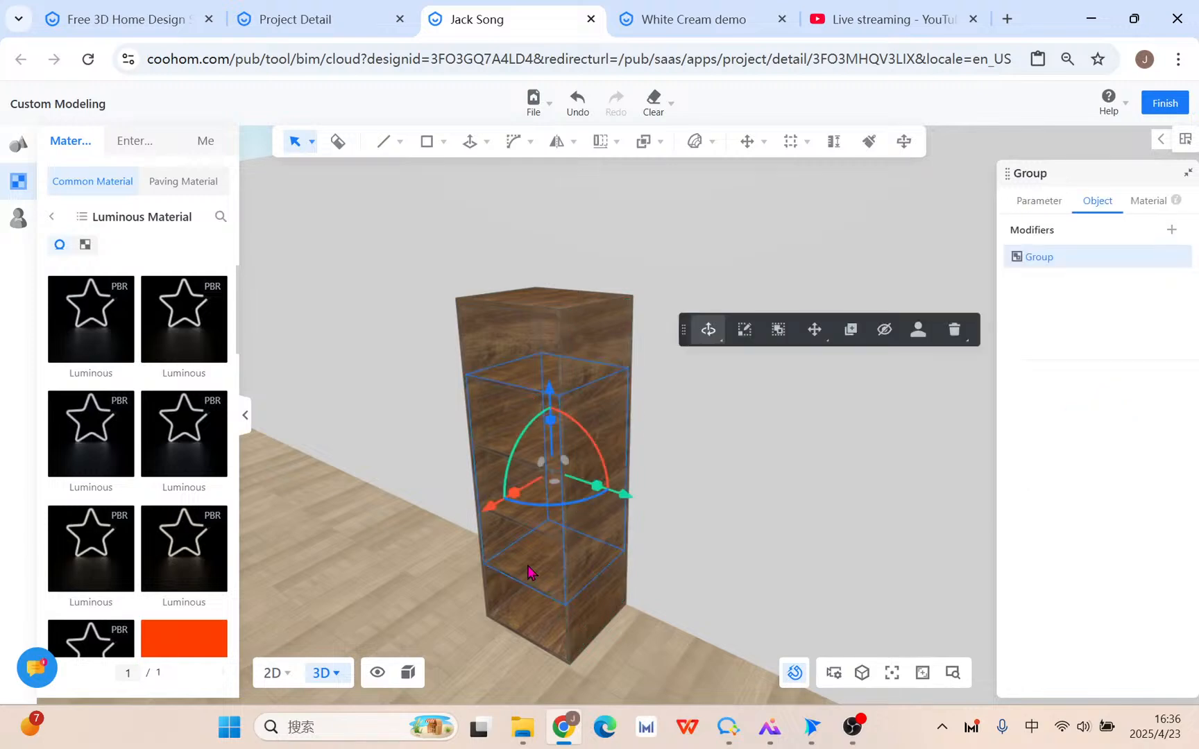
{"action": "scroll", "coordinate": [527, 571], "scroll_direction": "up", "scroll_amount": 5}
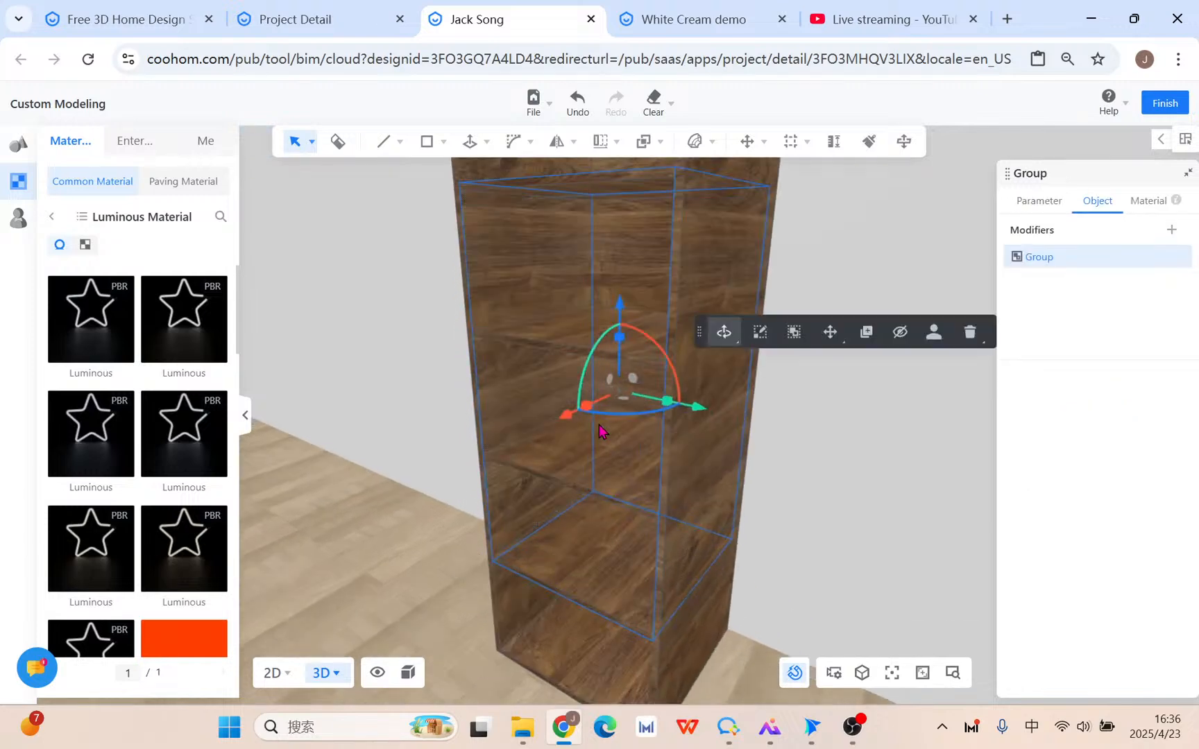
{"action": "left_click_drag", "start_coordinate": [595, 408], "coordinate": [581, 416]}
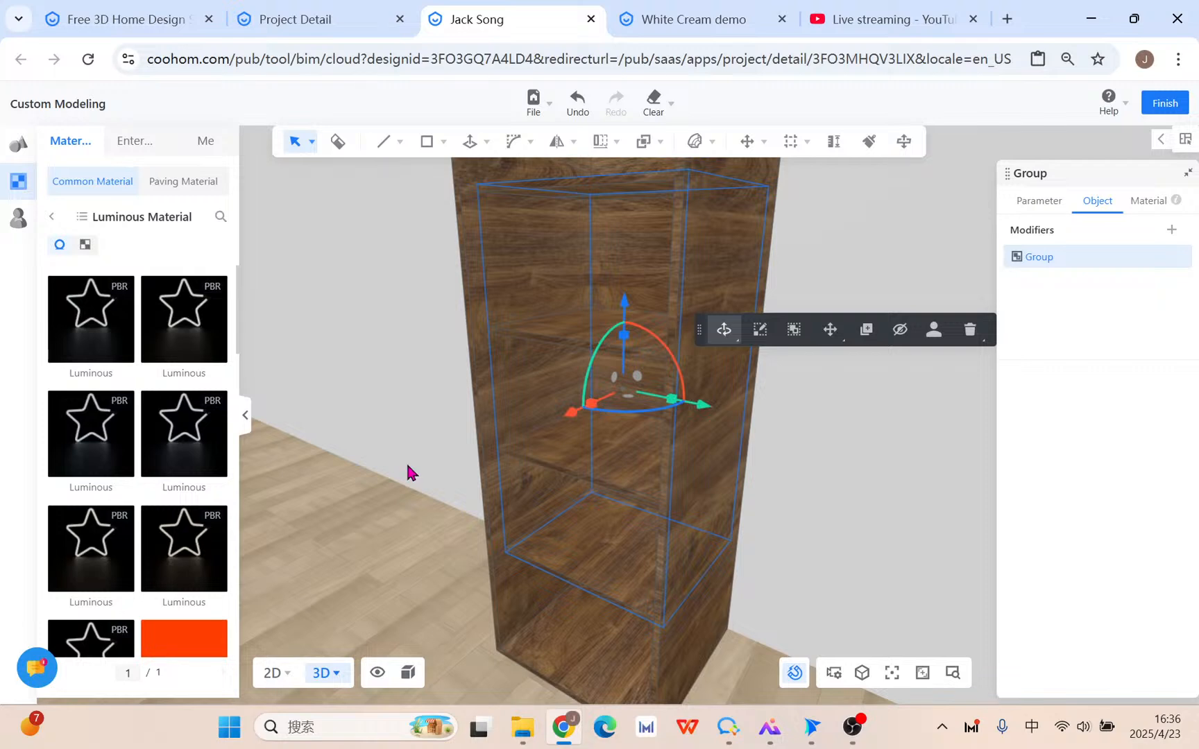
Deselect the shelf group and frame the view on the LED-edged shelf fronts.
{"action": "right_click_drag", "start_coordinate": [408, 467], "coordinate": [782, 465]}
{"action": "scroll", "coordinate": [798, 466], "scroll_direction": "down", "scroll_amount": 3}
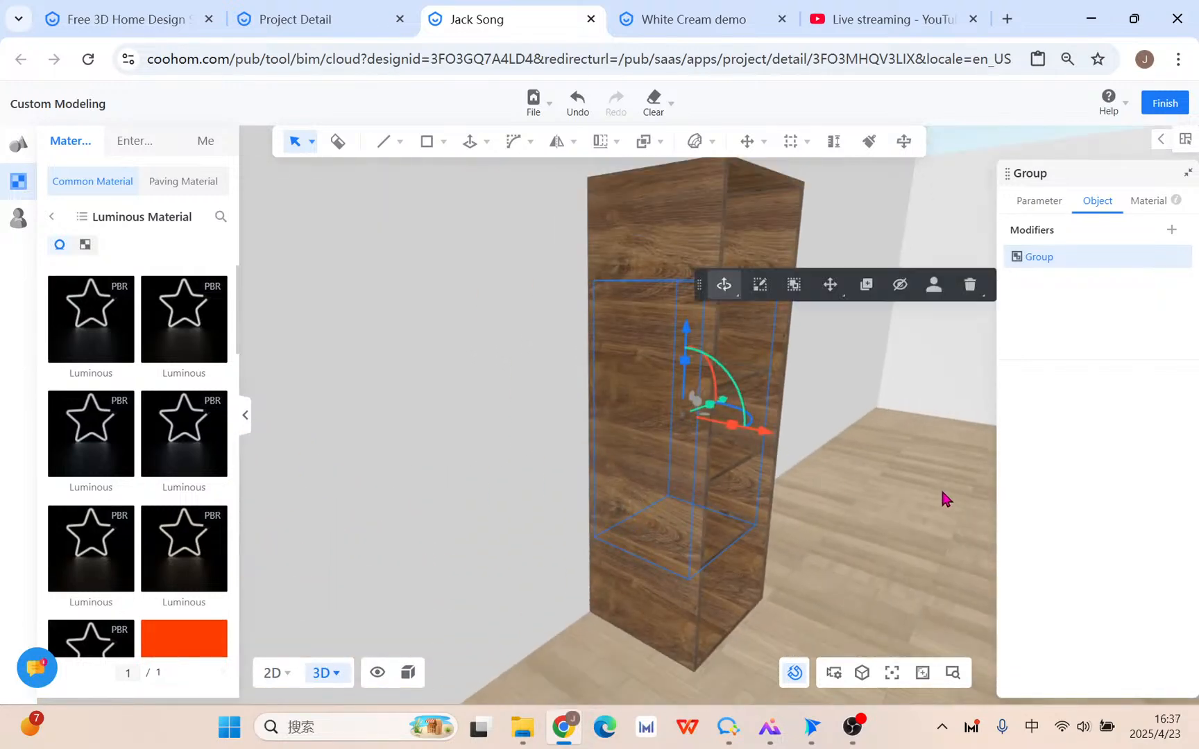
{"action": "left_click", "coordinate": [941, 493]}
{"action": "middle_click_drag", "start_coordinate": [893, 518], "coordinate": [584, 578]}
{"action": "scroll", "coordinate": [584, 578], "scroll_direction": "down", "scroll_amount": 3}
{"action": "right_click_drag", "start_coordinate": [583, 578], "coordinate": [581, 597]}
{"action": "middle_click_drag", "start_coordinate": [581, 597], "coordinate": [589, 511]}
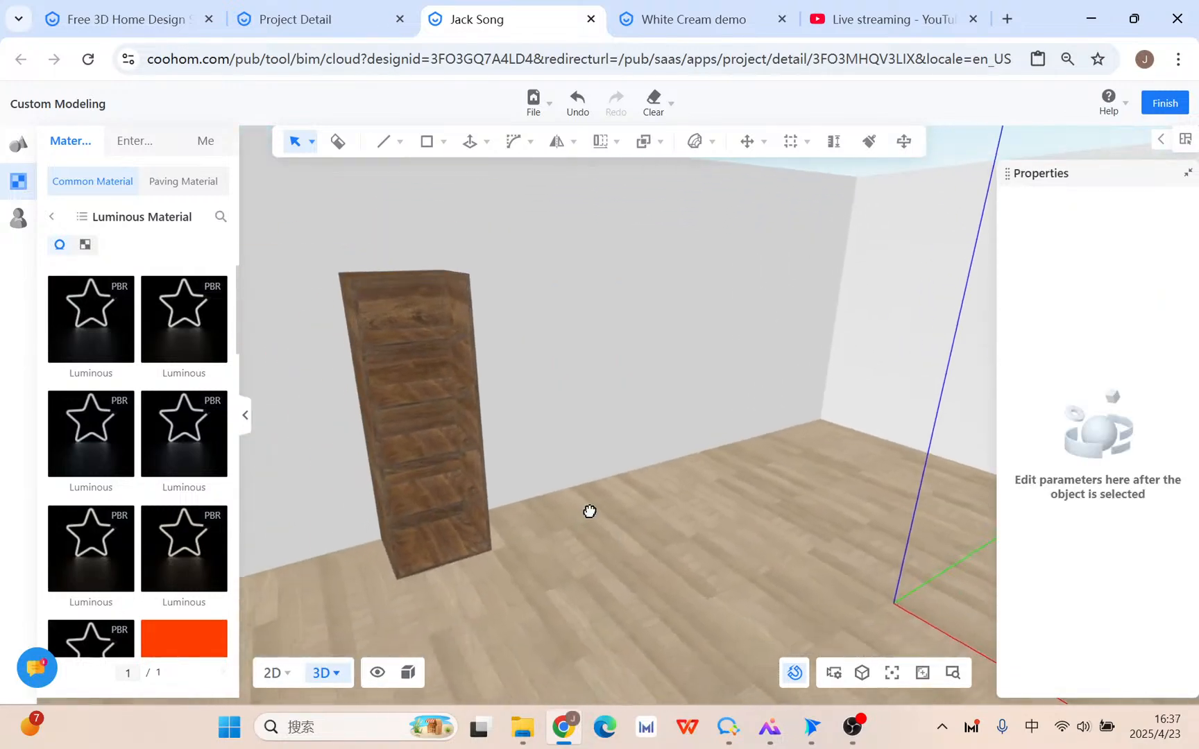
{"action": "left_click", "coordinate": [478, 147]}
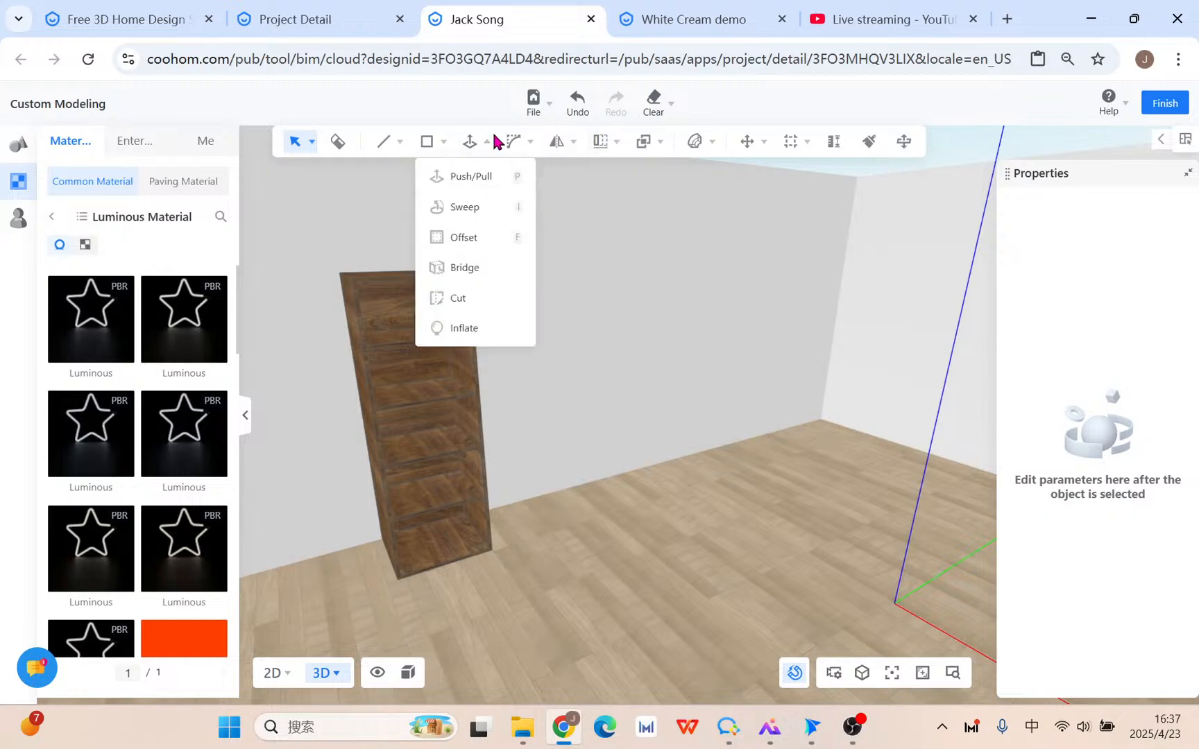
{"action": "mouse_move", "coordinate": [527, 140]}
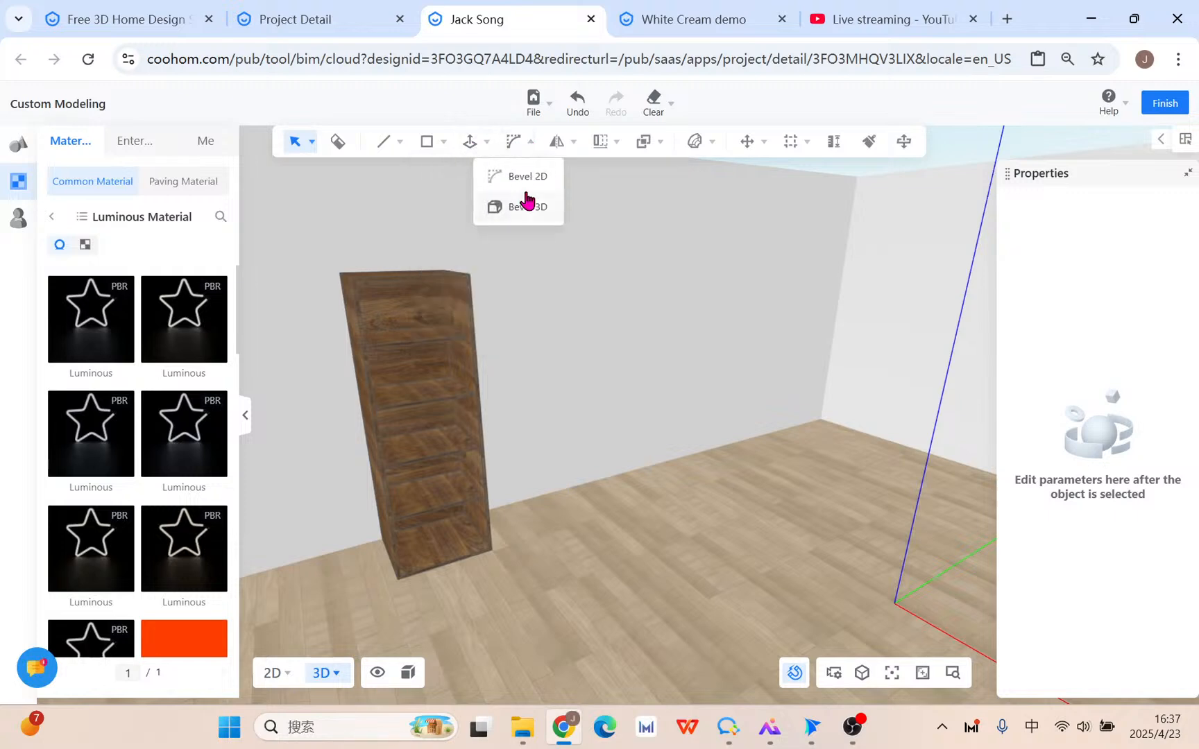
{"action": "mouse_move", "coordinate": [476, 140]}
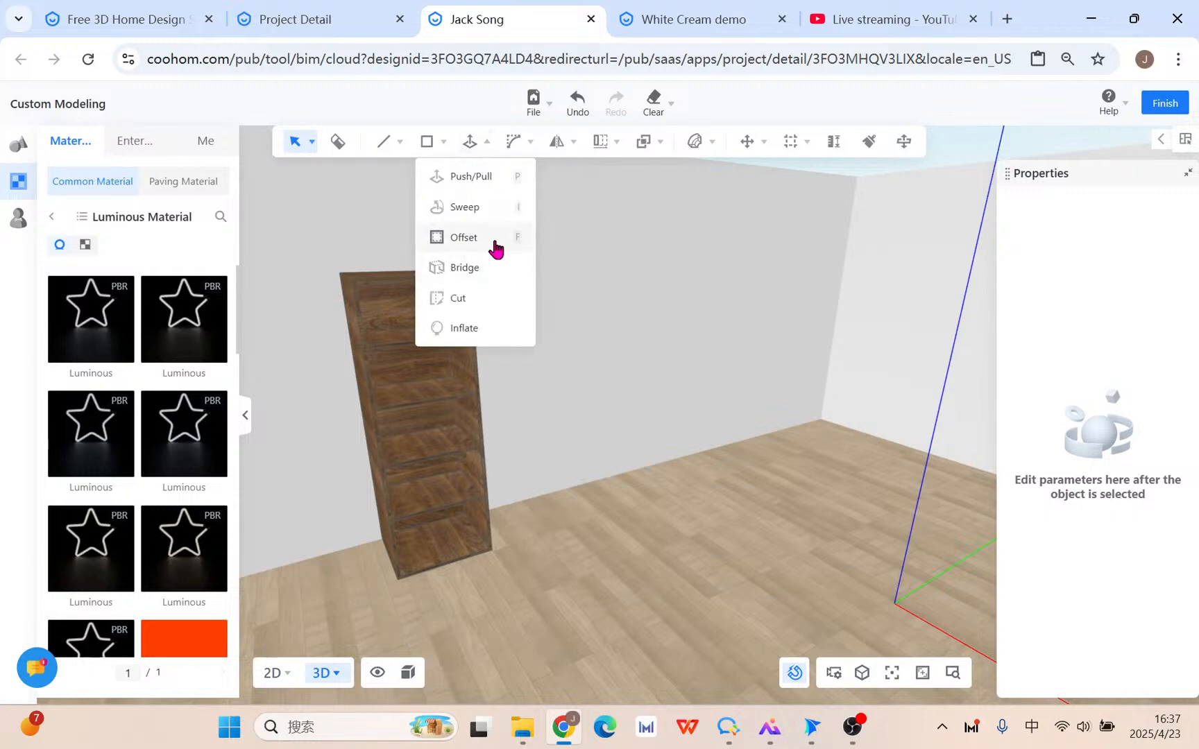
{"action": "mouse_move", "coordinate": [565, 146]}
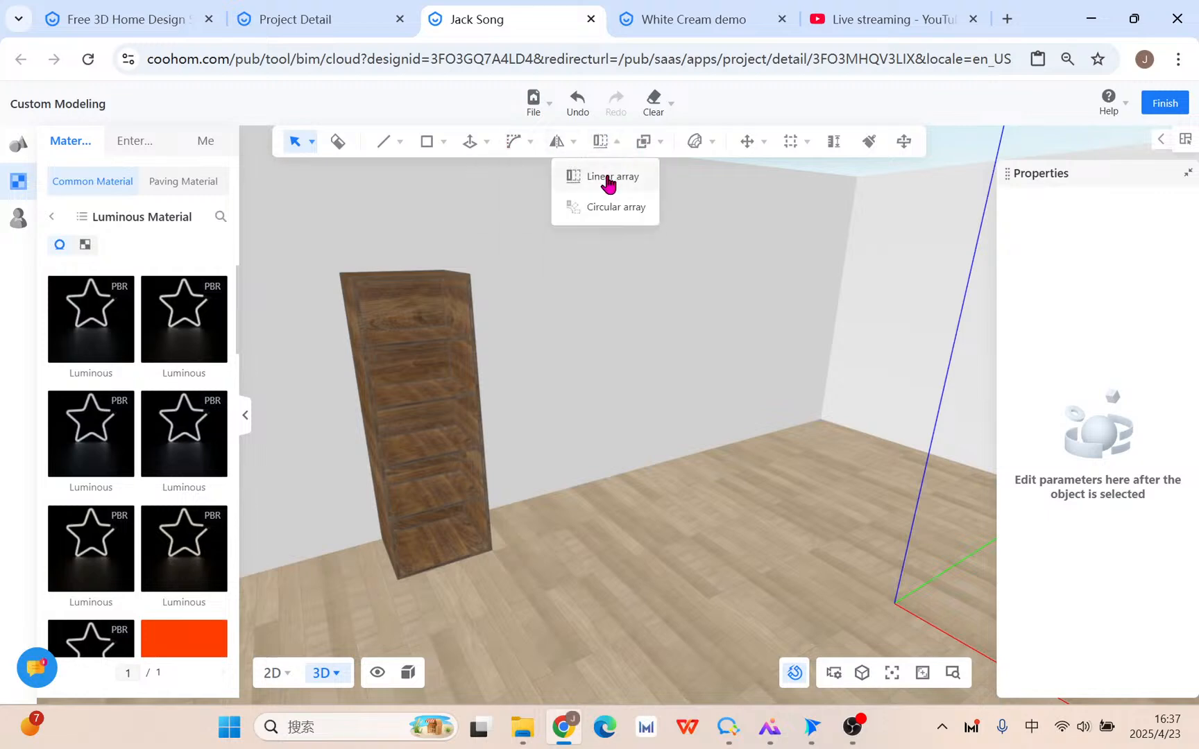
{"action": "mouse_move", "coordinate": [643, 143]}
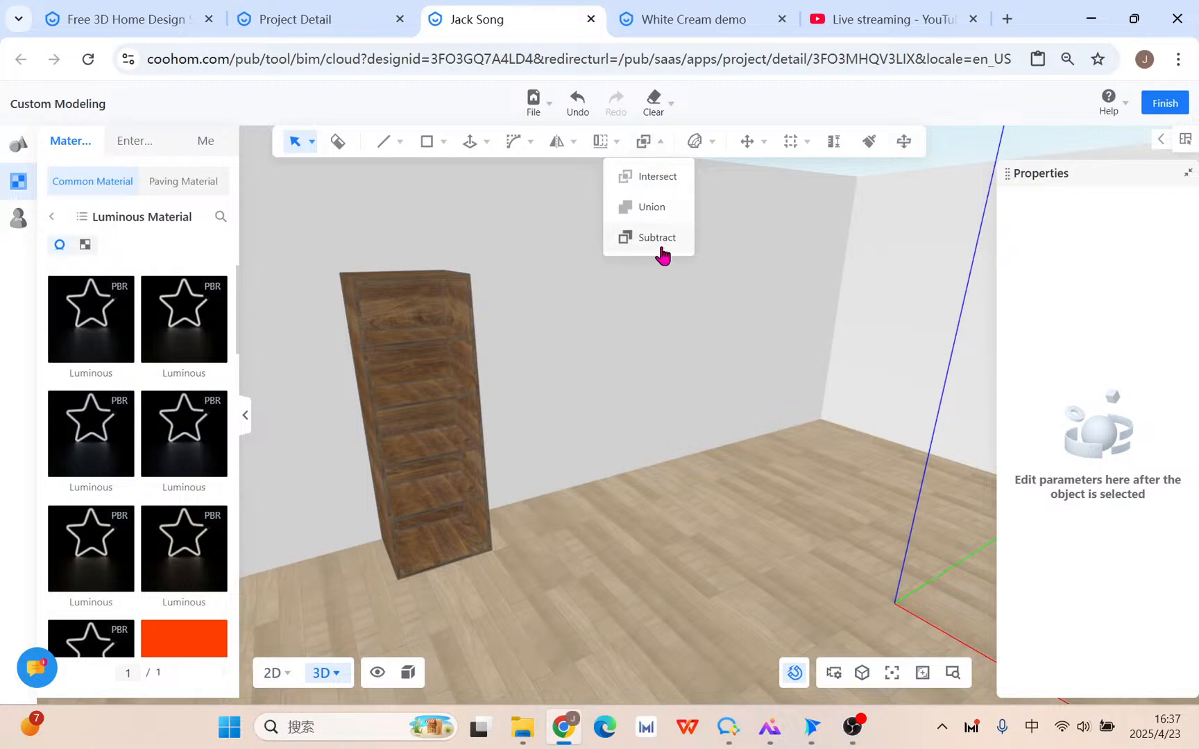
{"action": "scroll", "coordinate": [691, 375], "scroll_direction": "down", "scroll_amount": 4}
{"action": "right_click_drag", "start_coordinate": [690, 385], "coordinate": [814, 484]}
{"action": "middle_click_drag", "start_coordinate": [814, 485], "coordinate": [389, 436]}
{"action": "scroll", "coordinate": [416, 437], "scroll_direction": "down", "scroll_amount": 7}
{"action": "middle_click_drag", "start_coordinate": [719, 510], "coordinate": [560, 451]}
{"action": "scroll", "coordinate": [560, 450], "scroll_direction": "up", "scroll_amount": 5}
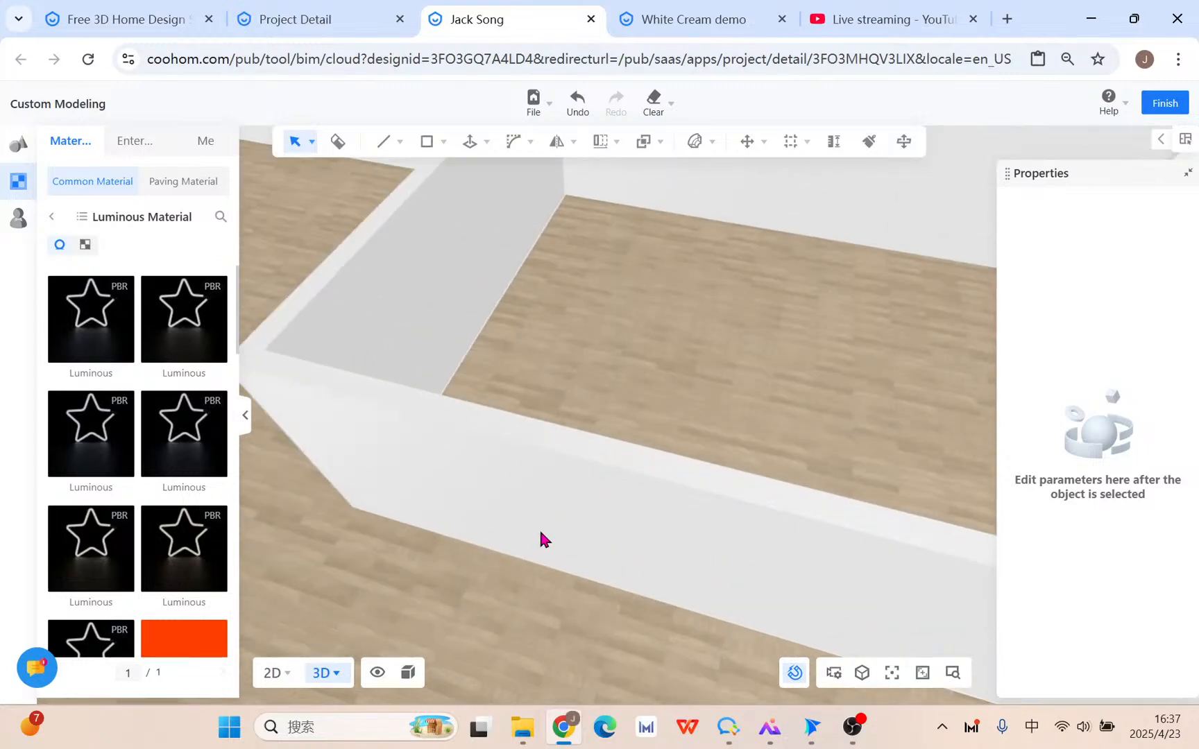
Finish Custom Modeling and bring up the 2D Floor Plan tools down to Door opening.
{"action": "scroll", "coordinate": [527, 520], "scroll_direction": "up", "scroll_amount": 5}
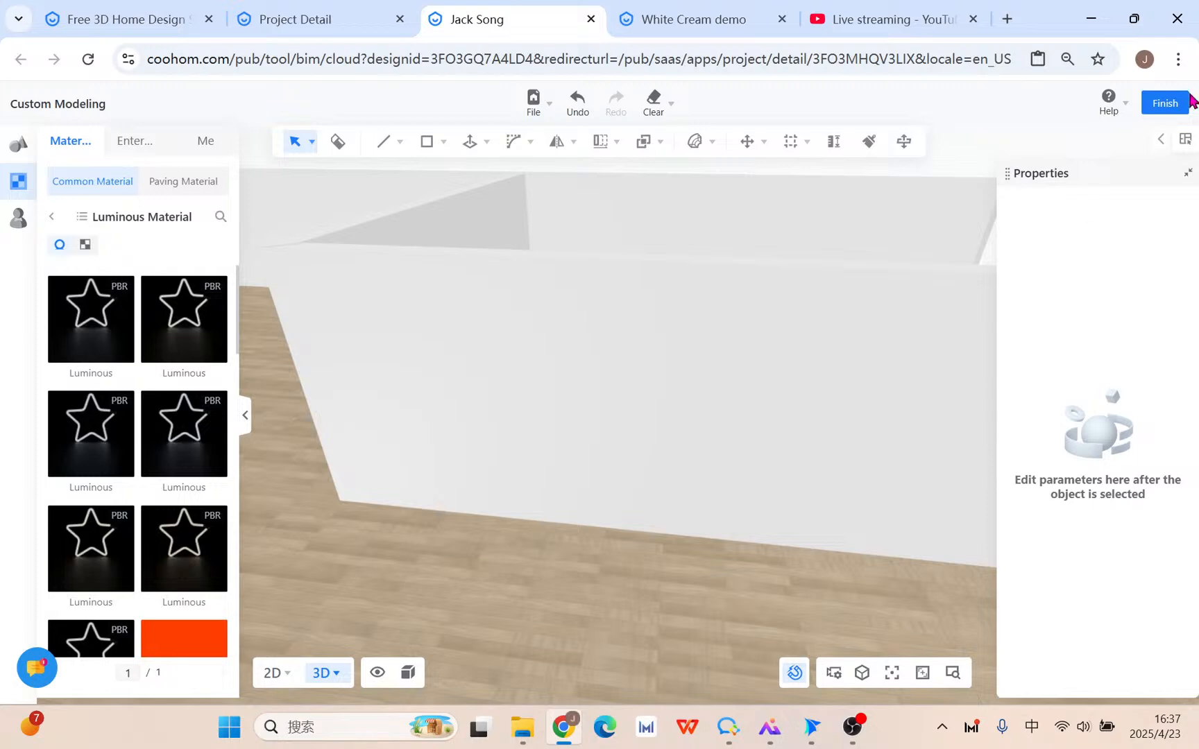
{"action": "left_click", "coordinate": [1171, 108]}
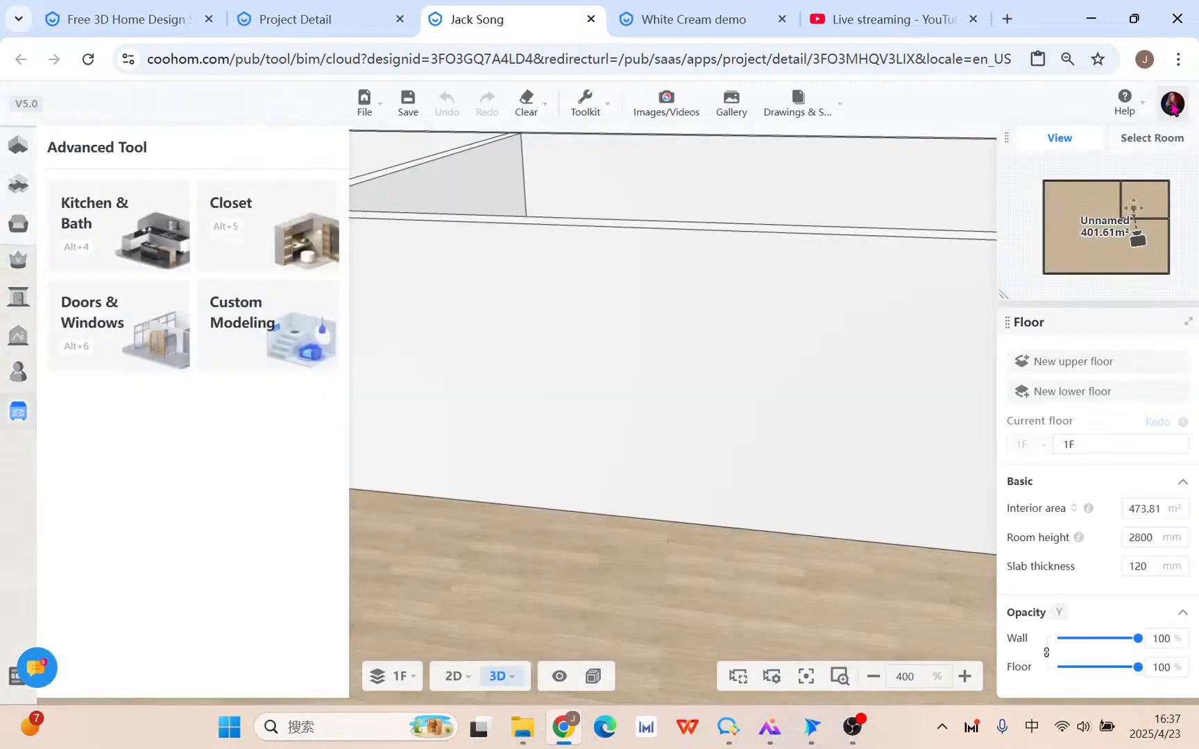
{"action": "left_click", "coordinate": [18, 145]}
{"action": "scroll", "coordinate": [755, 423], "scroll_direction": "up", "scroll_amount": 3}
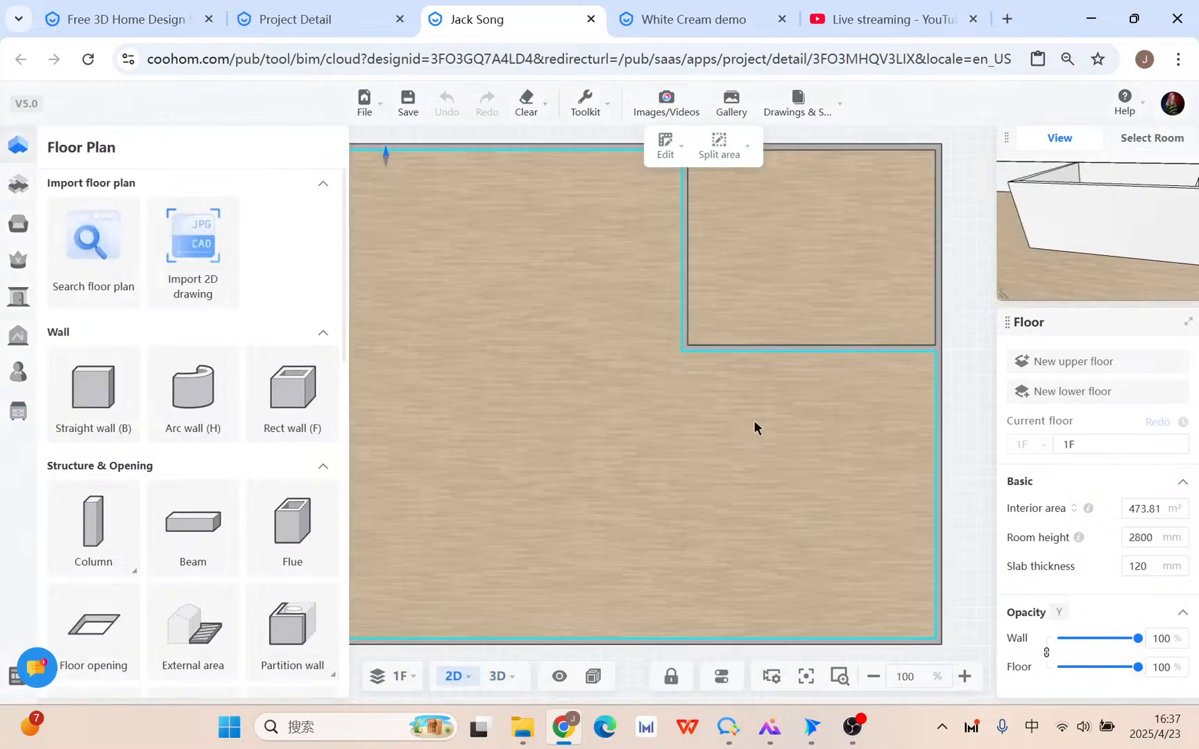
{"action": "scroll", "coordinate": [717, 394], "scroll_direction": "down", "scroll_amount": 1}
{"action": "scroll", "coordinate": [179, 461], "scroll_direction": "down", "scroll_amount": 5}
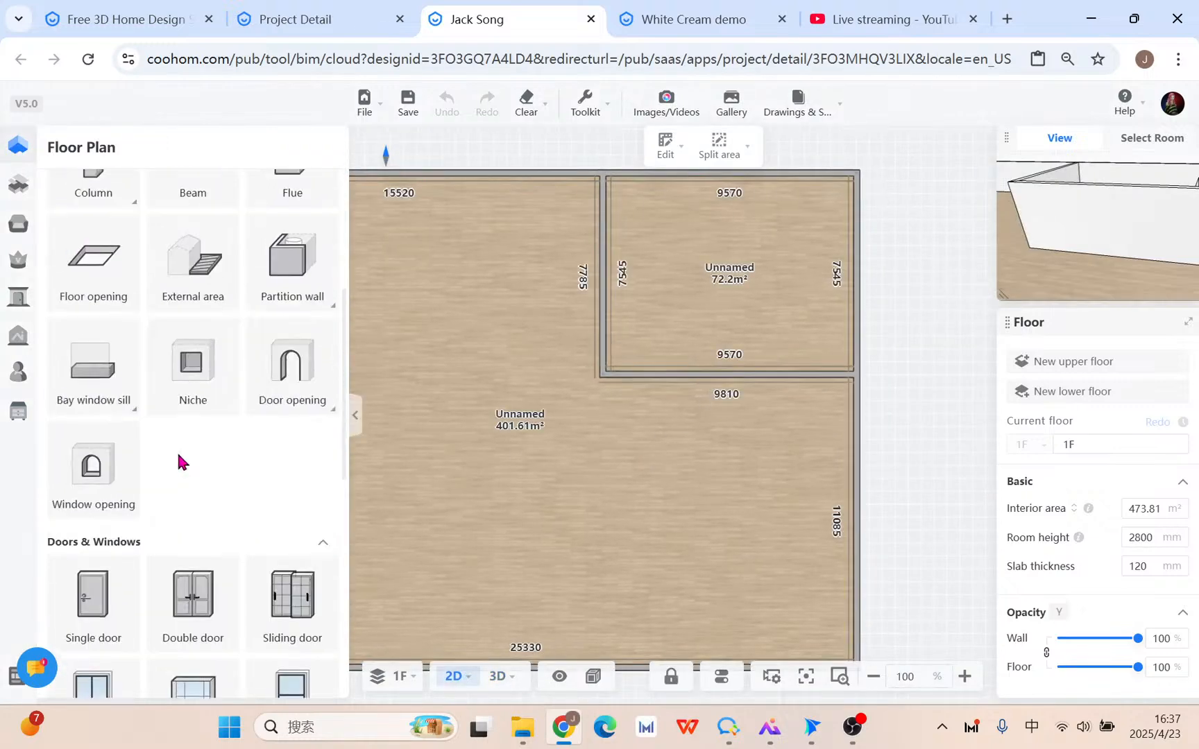
Place a door opening in the wall between the two rooms.
{"action": "left_click", "coordinate": [307, 355]}
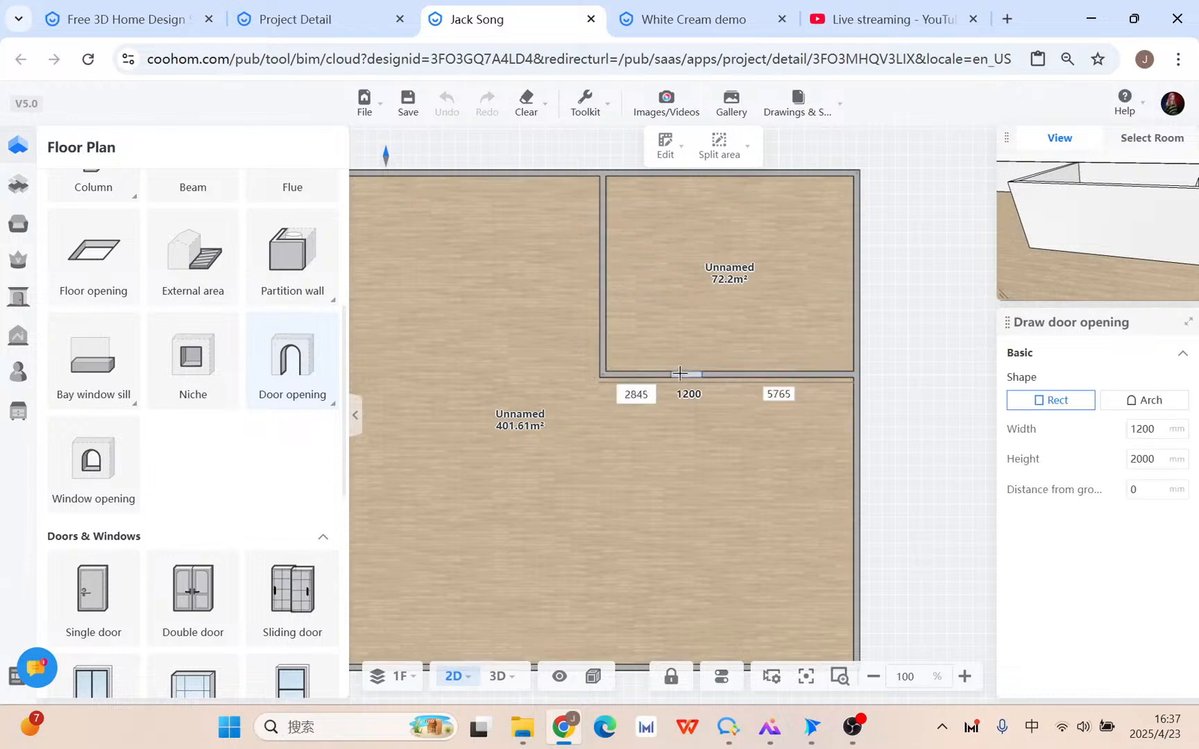
{"action": "scroll", "coordinate": [675, 375], "scroll_direction": "up", "scroll_amount": 6}
{"action": "left_click", "coordinate": [684, 368]}
{"action": "left_click", "coordinate": [718, 351]}
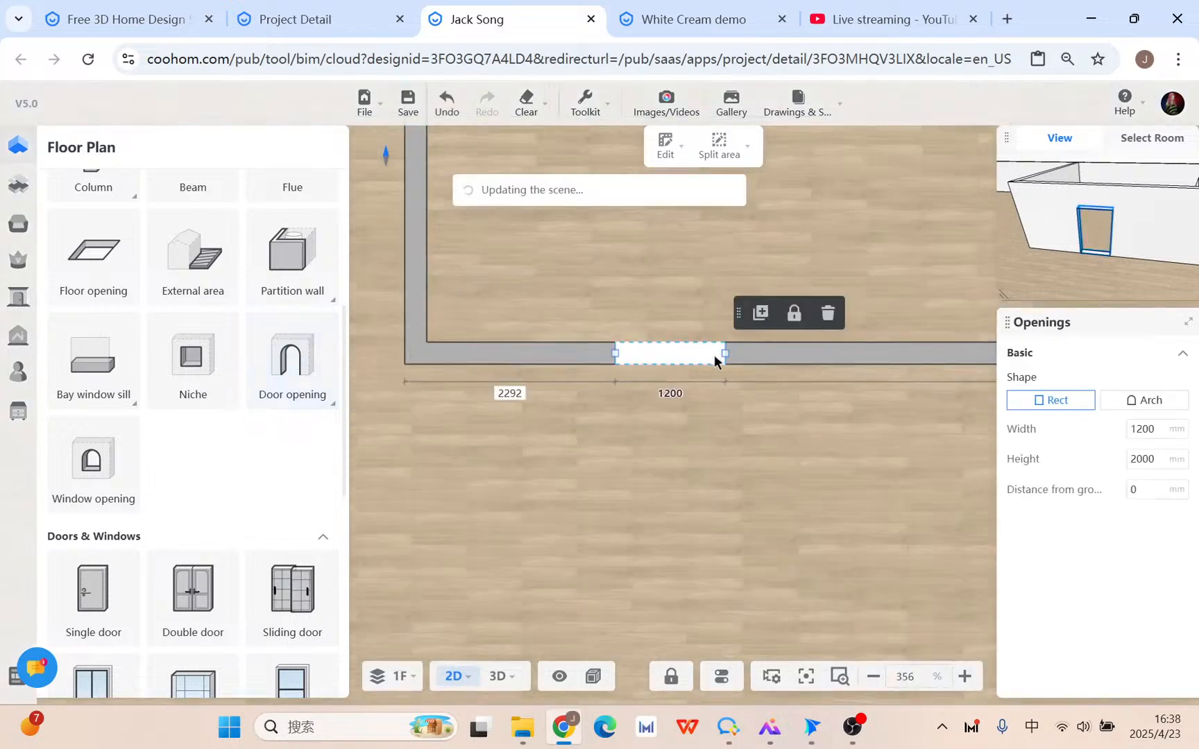
{"action": "left_click_drag", "start_coordinate": [726, 350], "coordinate": [830, 353]}
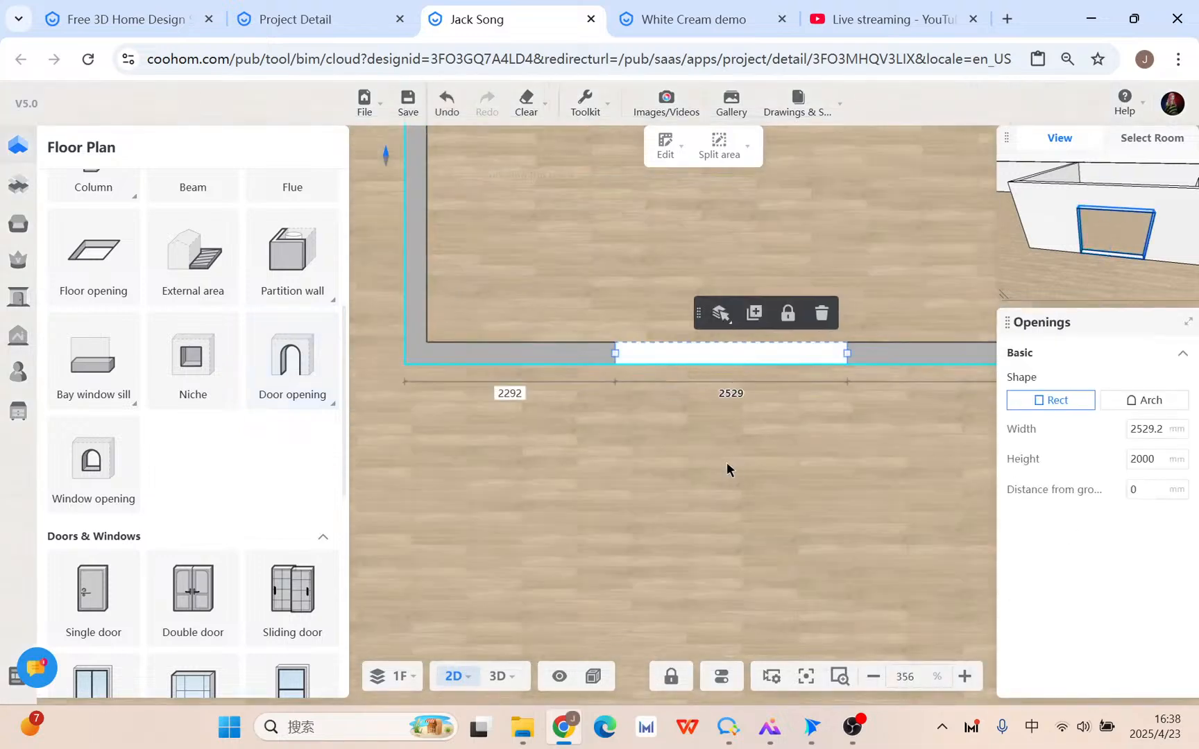
Set the opening to width 1200, height 2600 and an Arch shape.
{"action": "left_click", "coordinate": [1163, 428]}
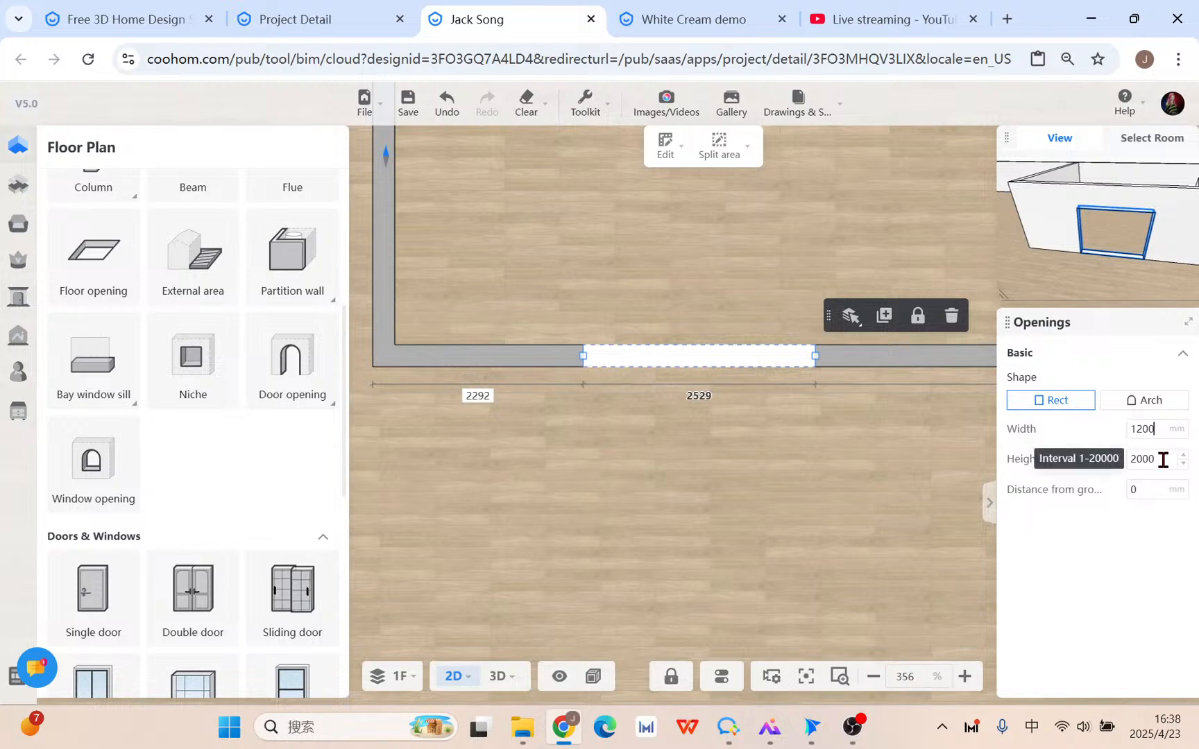
{"action": "left_click", "coordinate": [1162, 459]}
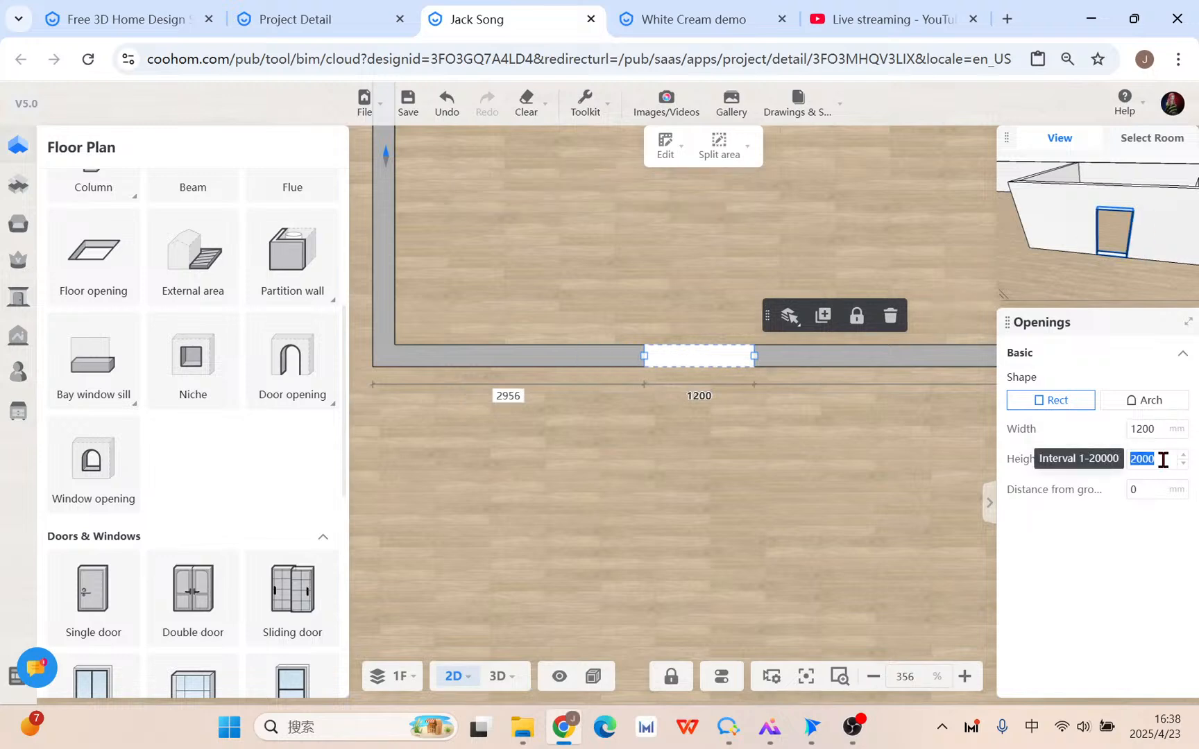
{"action": "type", "text": "2600"}
{"action": "key", "text": "Return"}
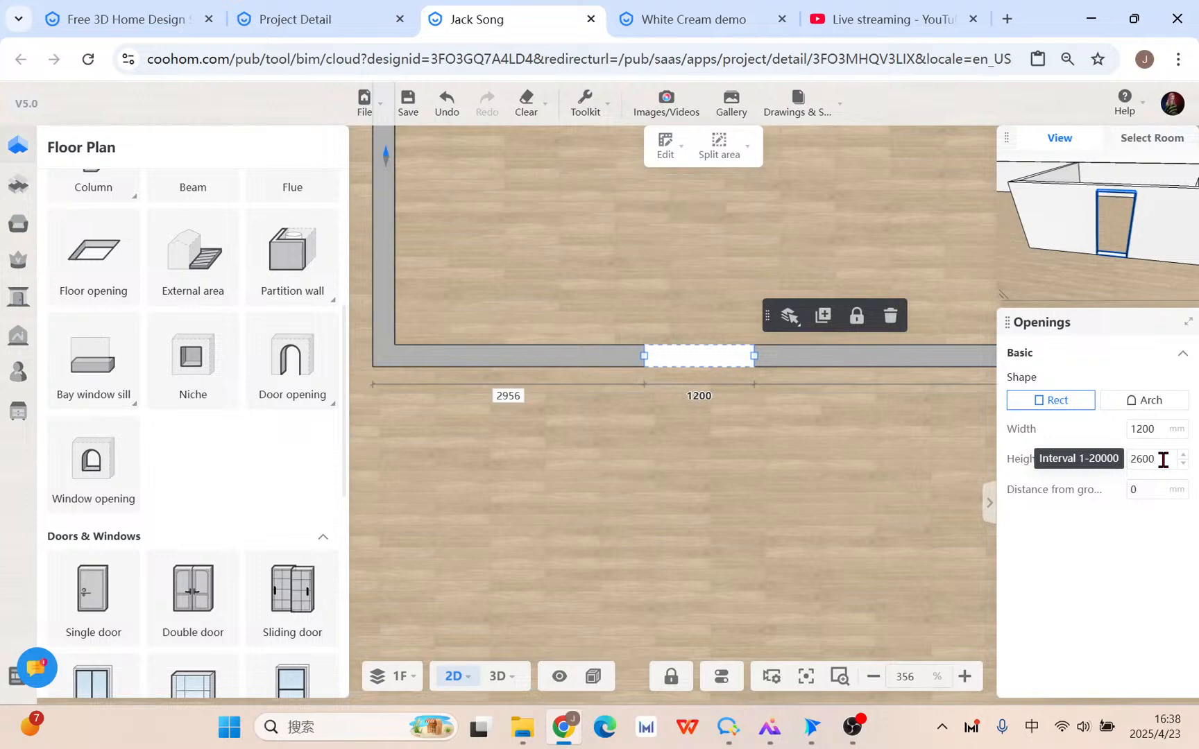
{"action": "left_click", "coordinate": [1172, 408]}
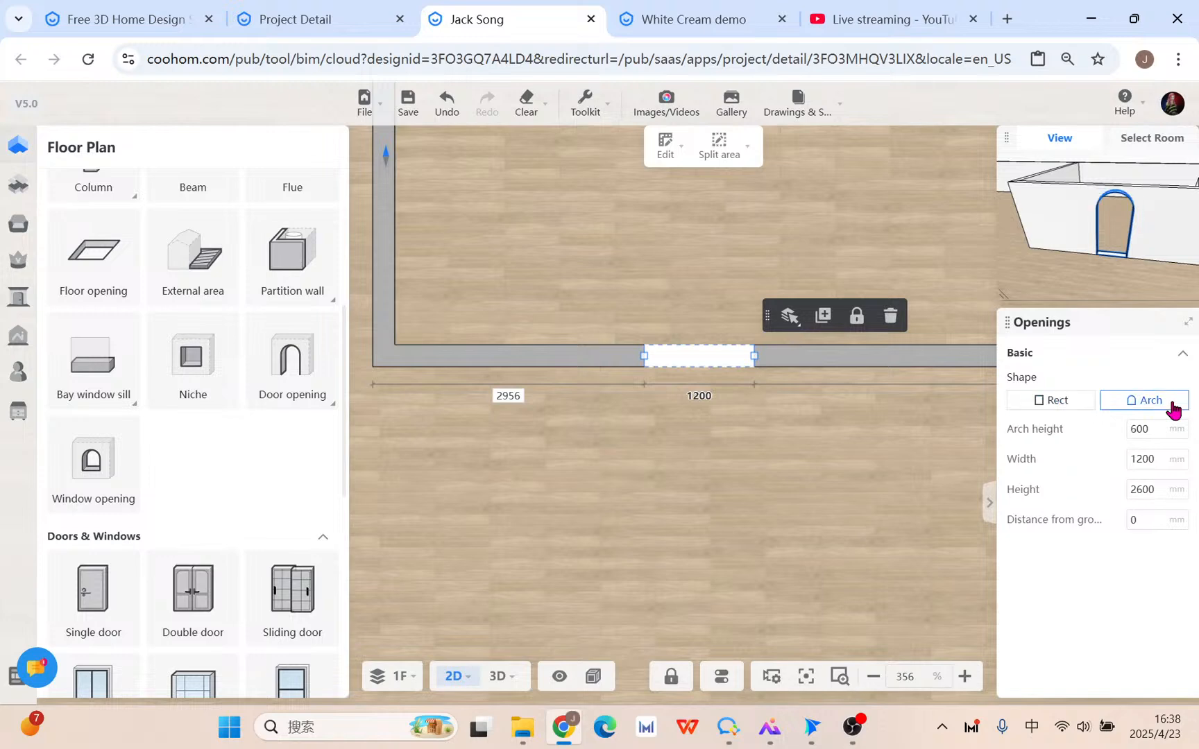
Inspect the arched opening in 3D, then change it back to Rect shape.
{"action": "left_click", "coordinate": [507, 687]}
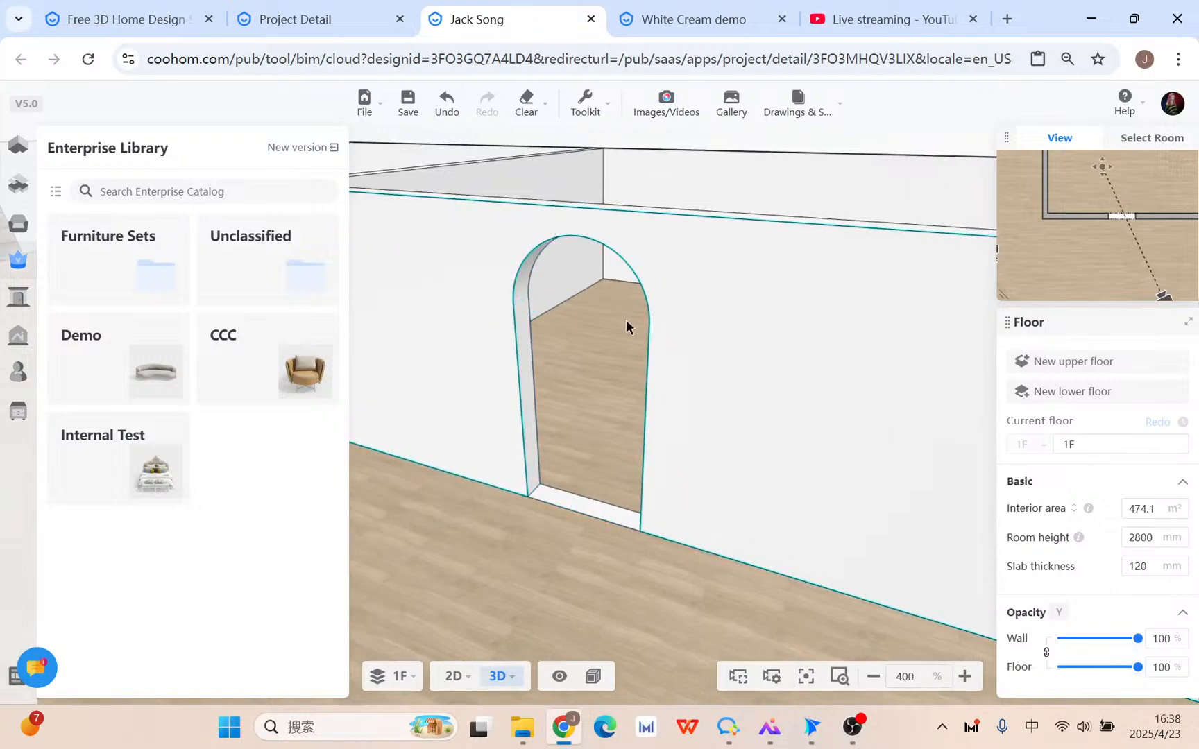
{"action": "scroll", "coordinate": [542, 474], "scroll_direction": "up", "scroll_amount": 3}
{"action": "left_click_drag", "start_coordinate": [512, 492], "coordinate": [586, 505]}
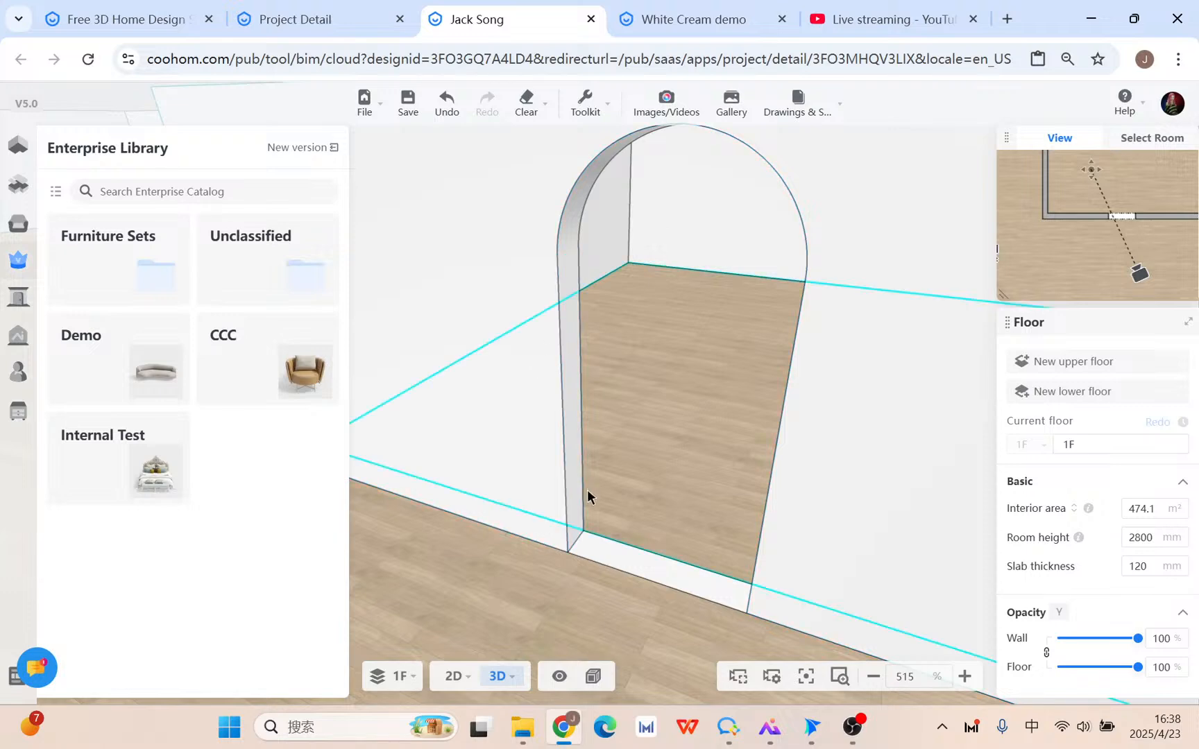
{"action": "left_click", "coordinate": [453, 677]}
{"action": "left_click", "coordinate": [722, 357]}
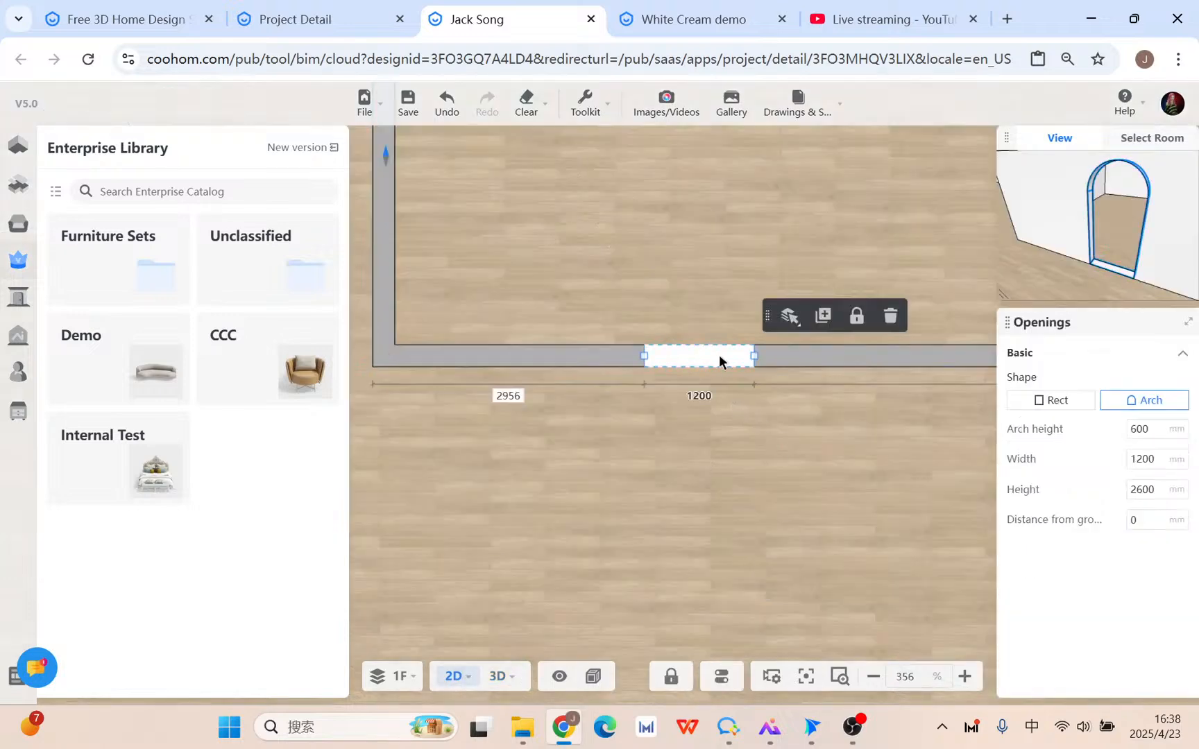
{"action": "left_click", "coordinate": [1072, 403]}
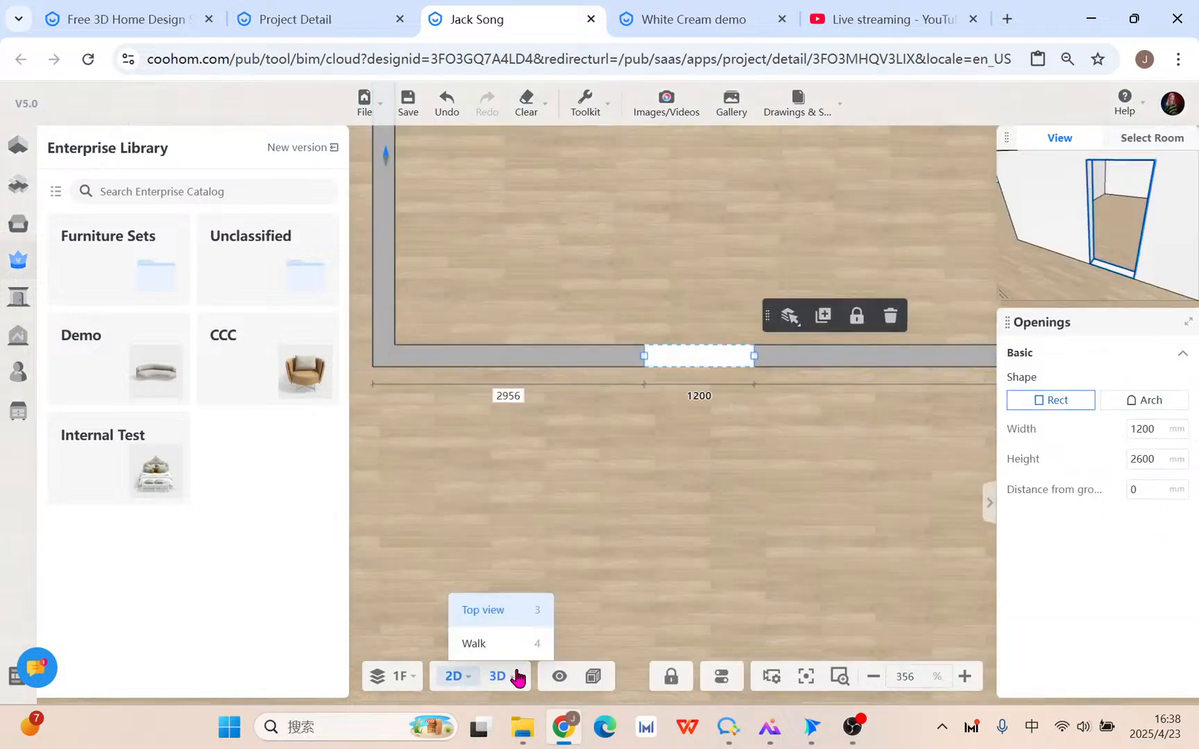
Show the rectangular opening in 3D with the Advanced Tool panel open.
{"action": "left_click", "coordinate": [497, 676]}
{"action": "left_click", "coordinate": [17, 422]}
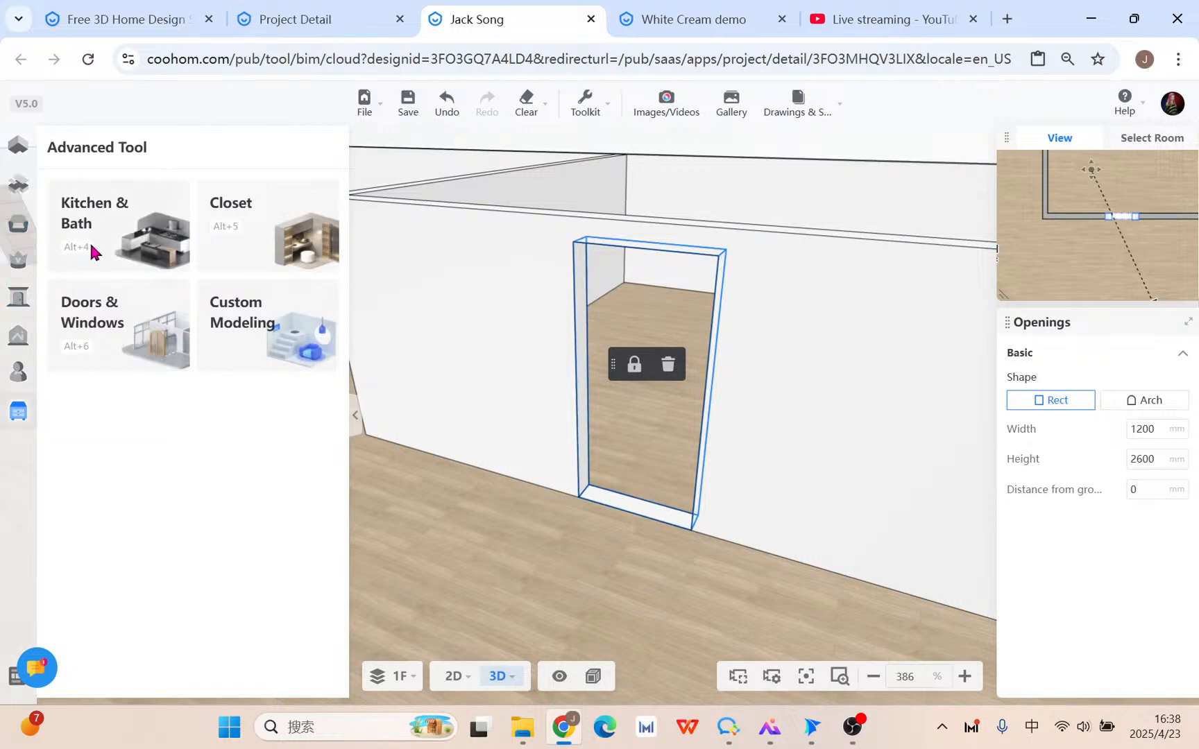
{"action": "mouse_move", "coordinate": [8, 238]}
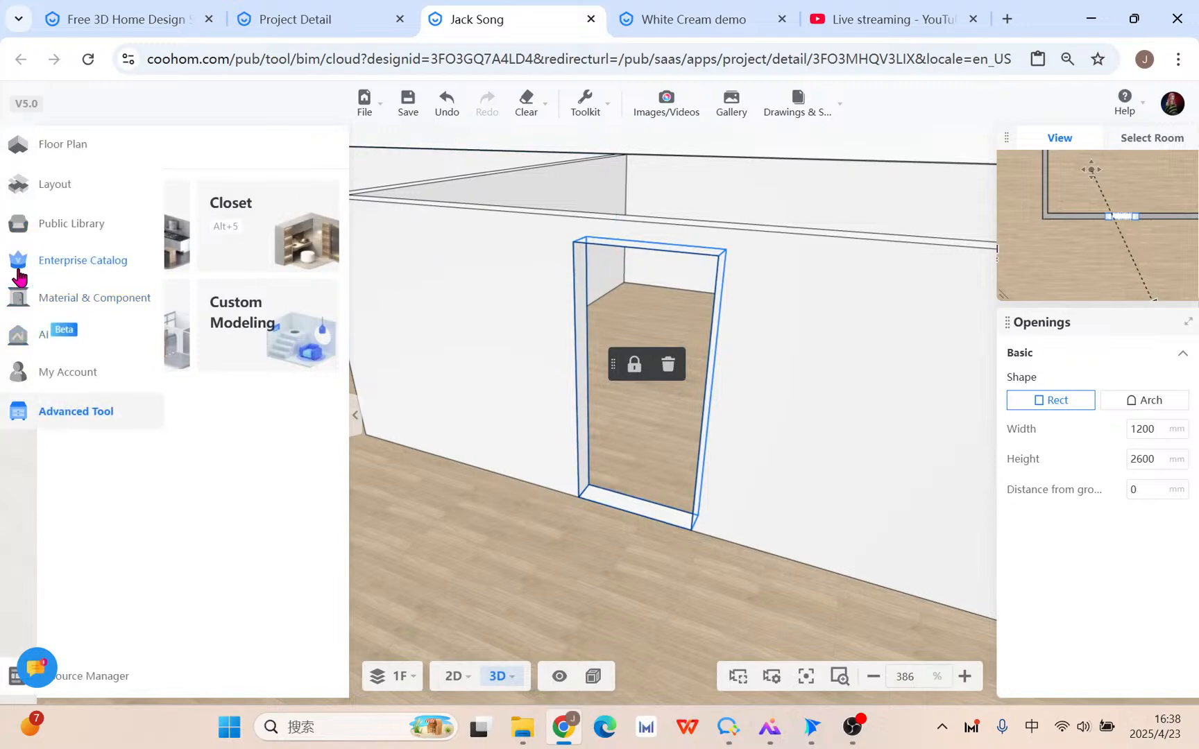
{"action": "left_click", "coordinate": [17, 298]}
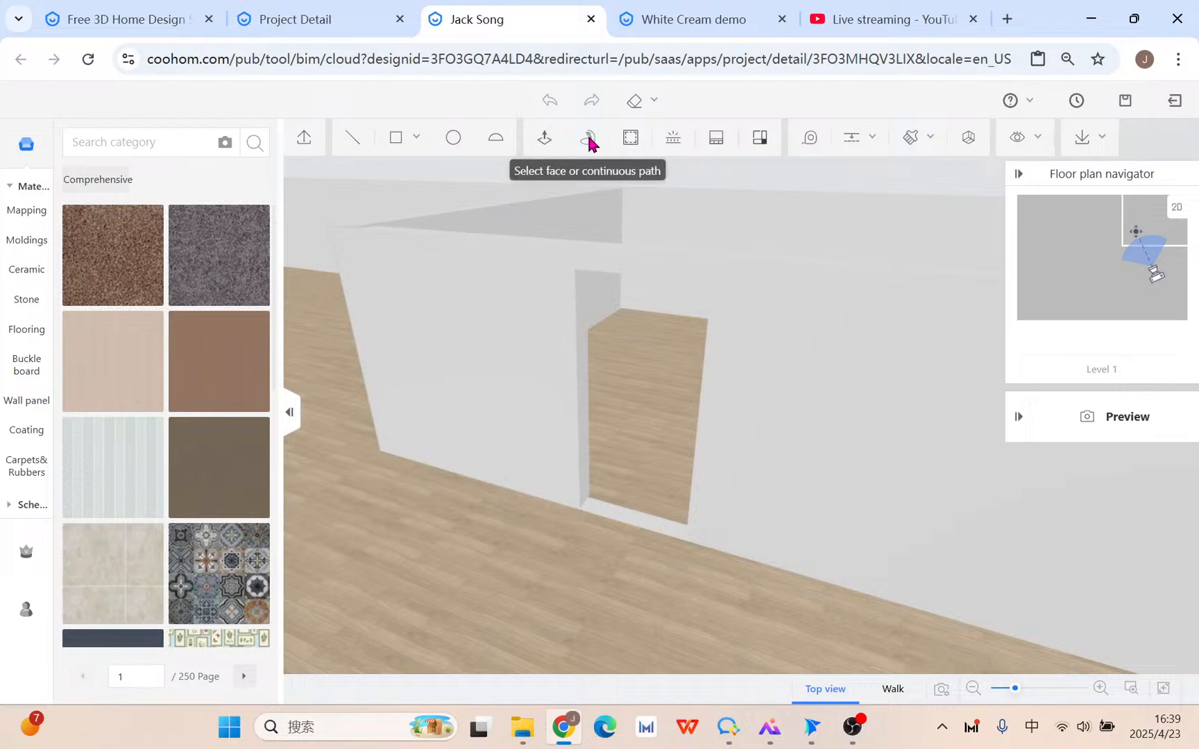
{"action": "left_click", "coordinate": [504, 544]}
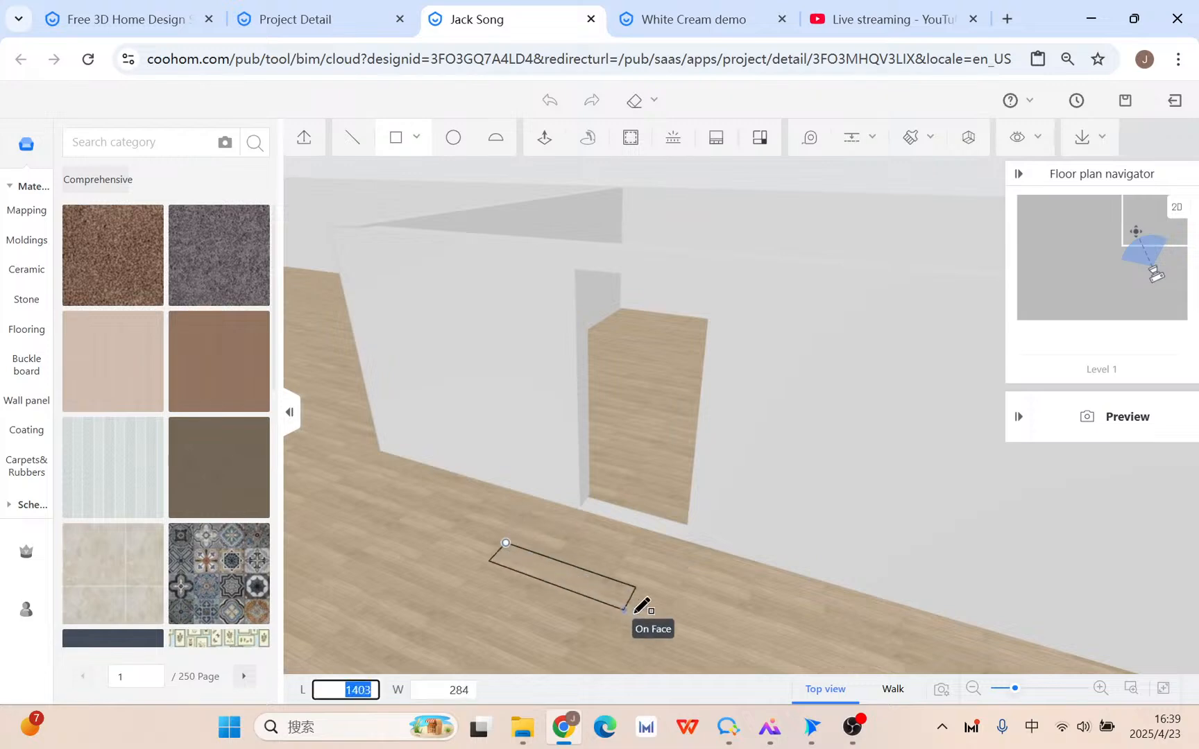
{"action": "left_click", "coordinate": [635, 616]}
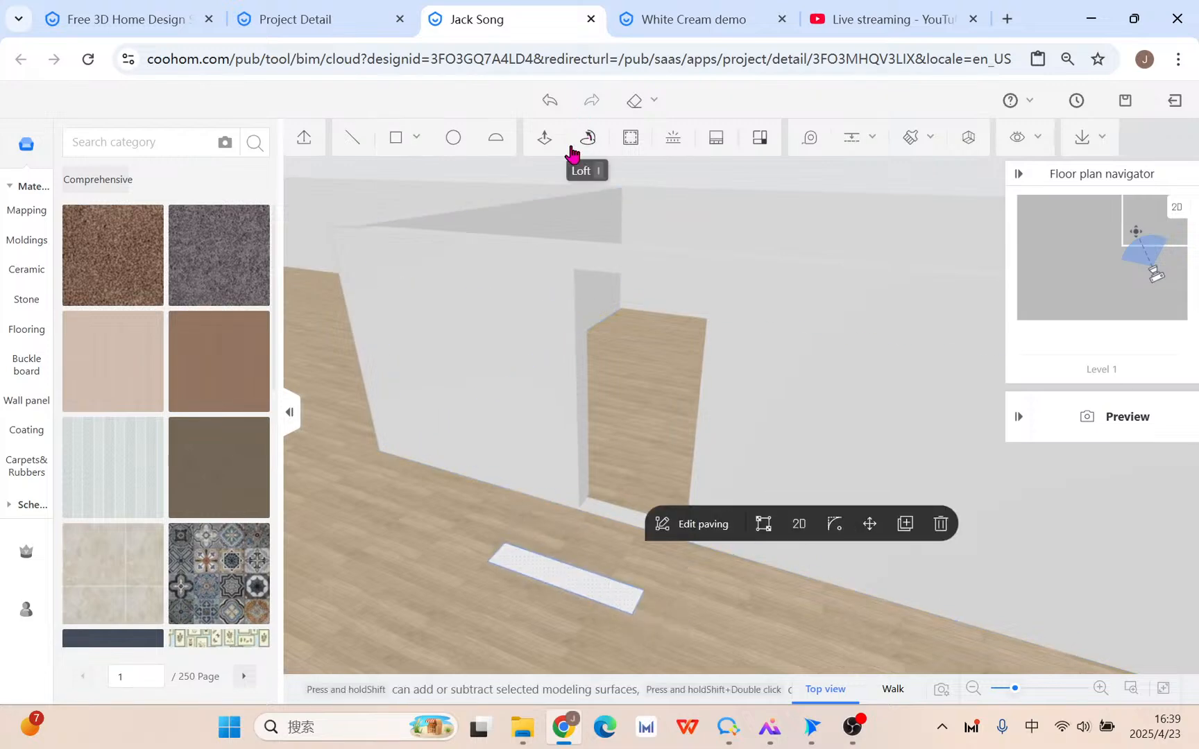
{"action": "left_click", "coordinate": [910, 529]}
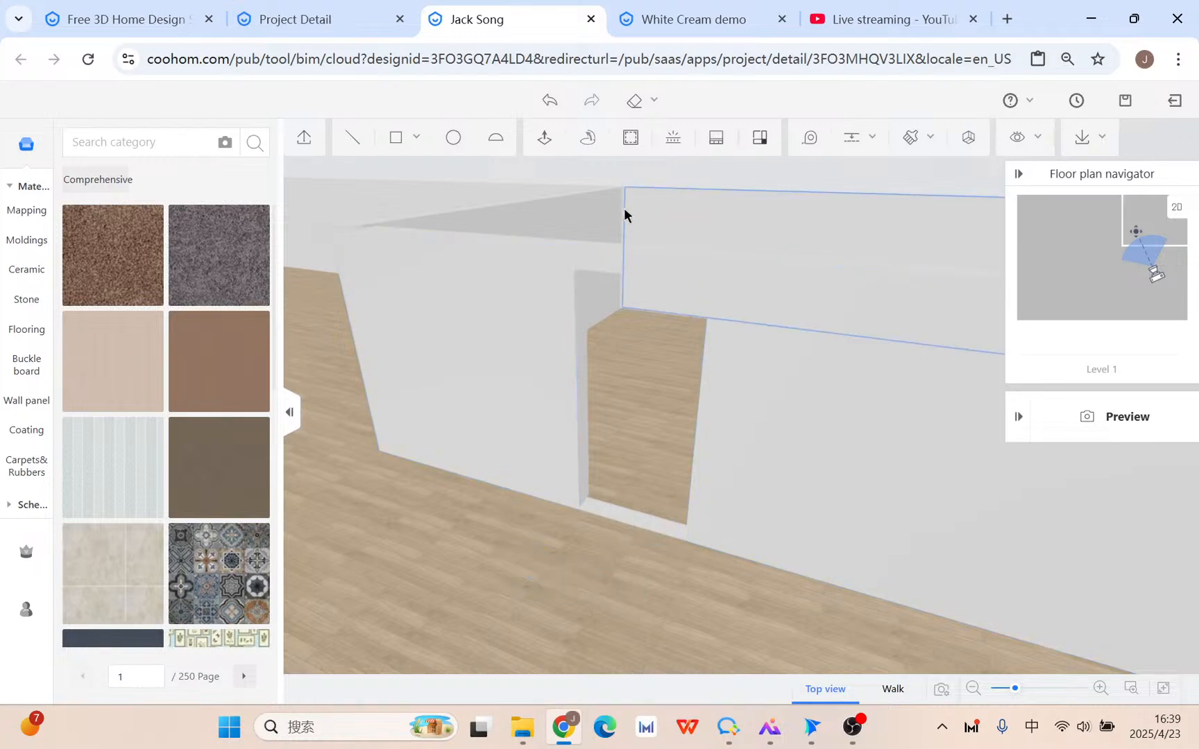
{"action": "left_click", "coordinate": [1194, 103]}
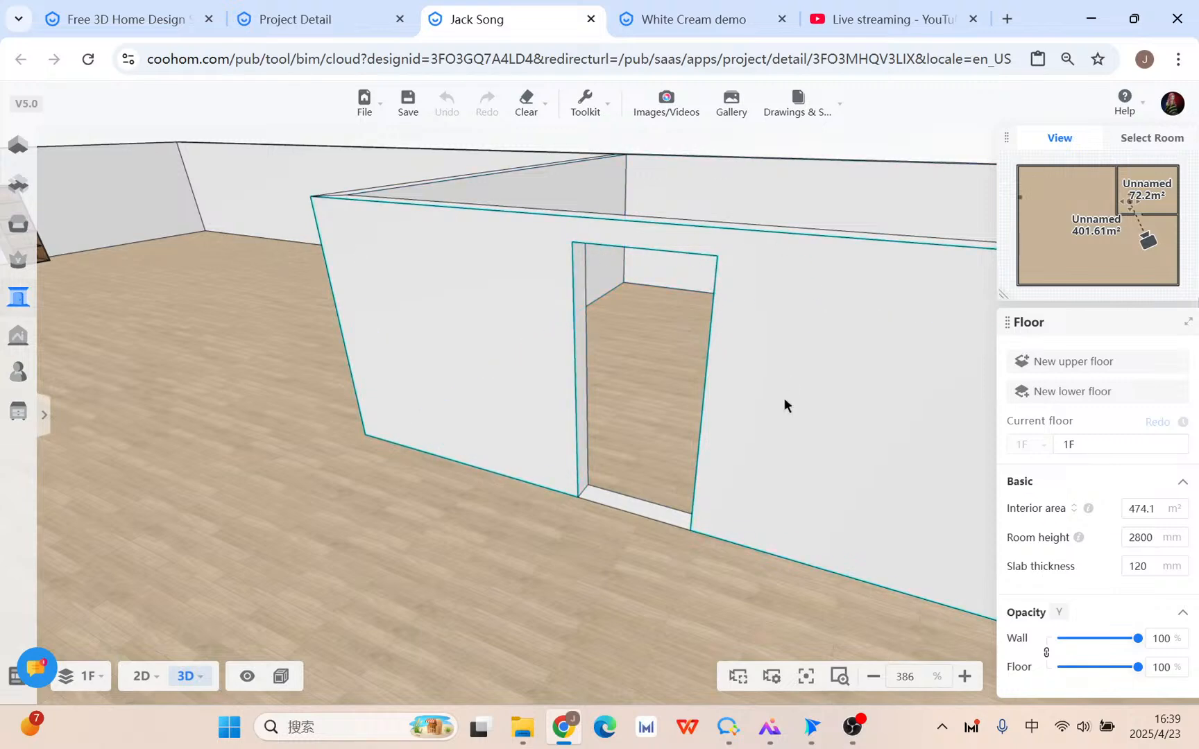
Enter Custom Modeling and orbit to face the wall's door opening.
{"action": "left_click", "coordinate": [18, 411]}
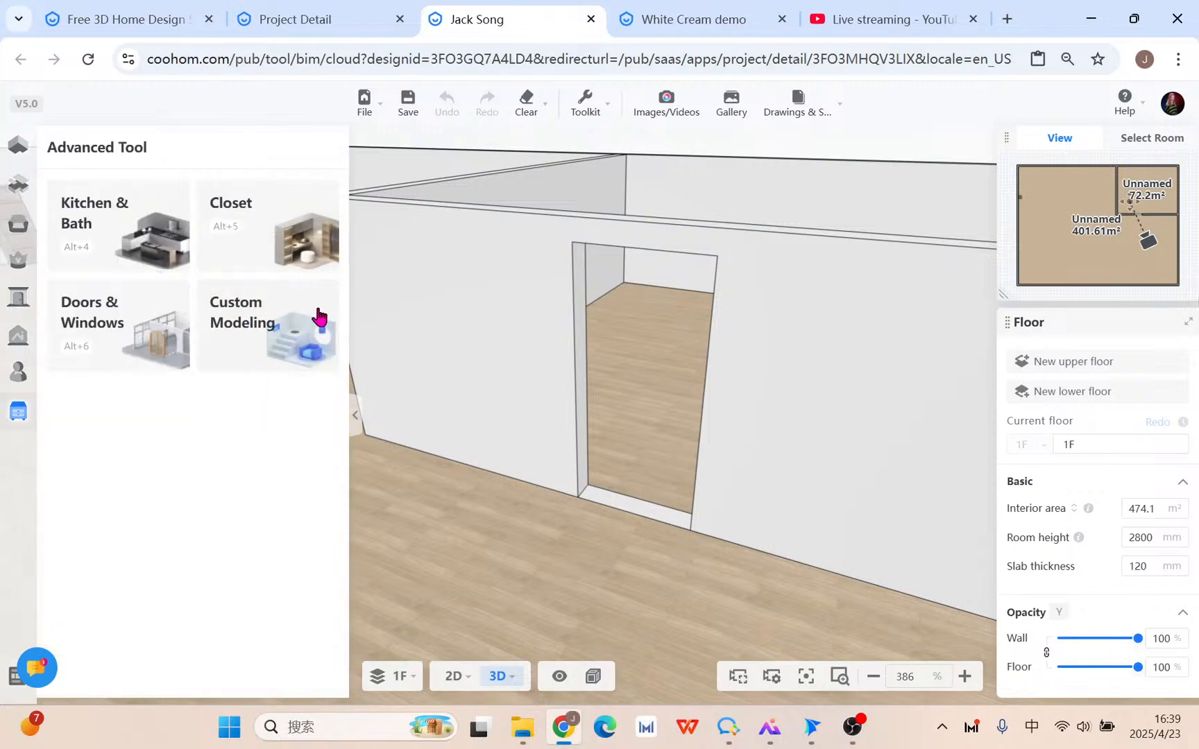
{"action": "left_click", "coordinate": [256, 313]}
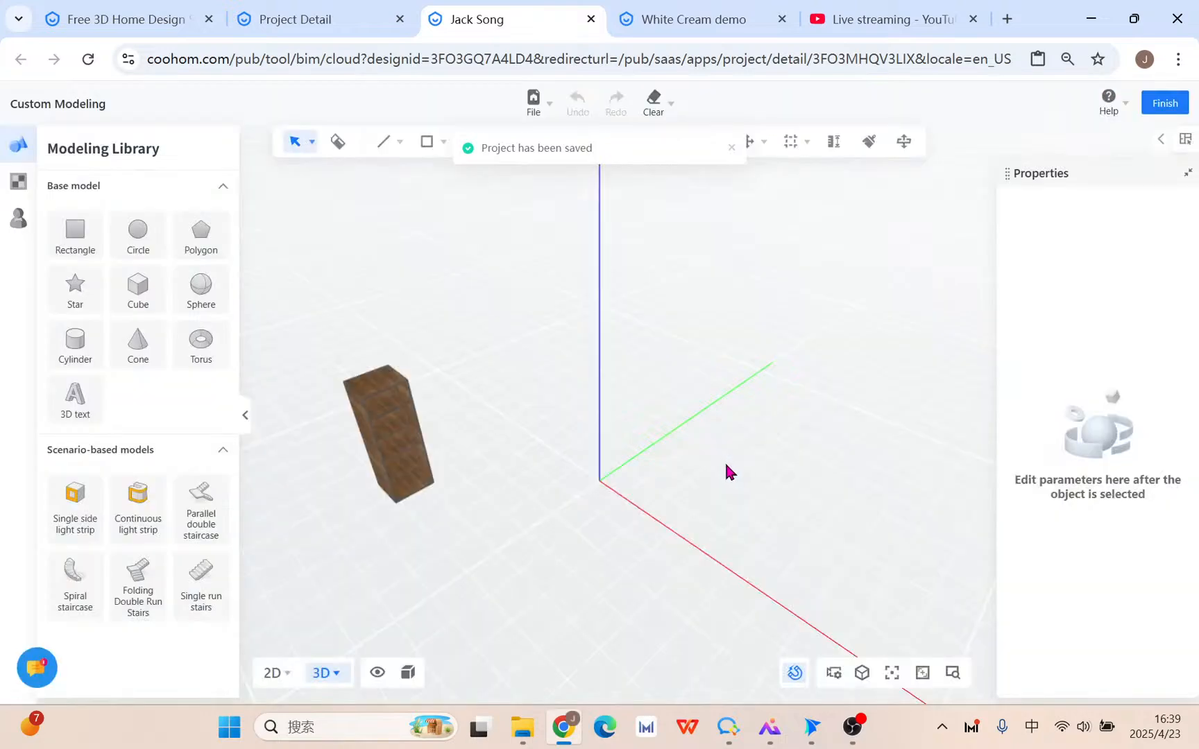
{"action": "scroll", "coordinate": [812, 529], "scroll_direction": "down", "scroll_amount": 10}
{"action": "middle_click_drag", "start_coordinate": [828, 553], "coordinate": [674, 466]}
{"action": "scroll", "coordinate": [589, 375], "scroll_direction": "up", "scroll_amount": 8}
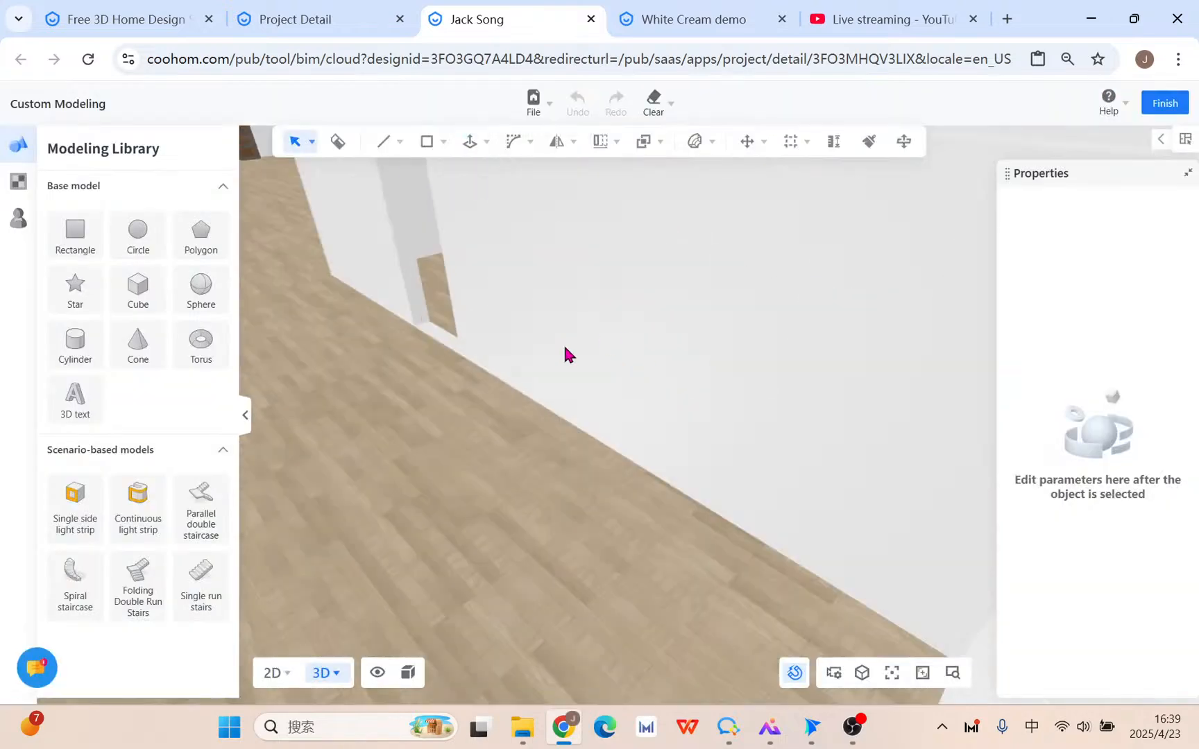
{"action": "right_click_drag", "start_coordinate": [564, 346], "coordinate": [704, 463]}
Draw a 1200 × 2492.95 mm rectangle covering the doorway.
{"action": "mouse_move", "coordinate": [429, 145]}
{"action": "left_click", "coordinate": [427, 174]}
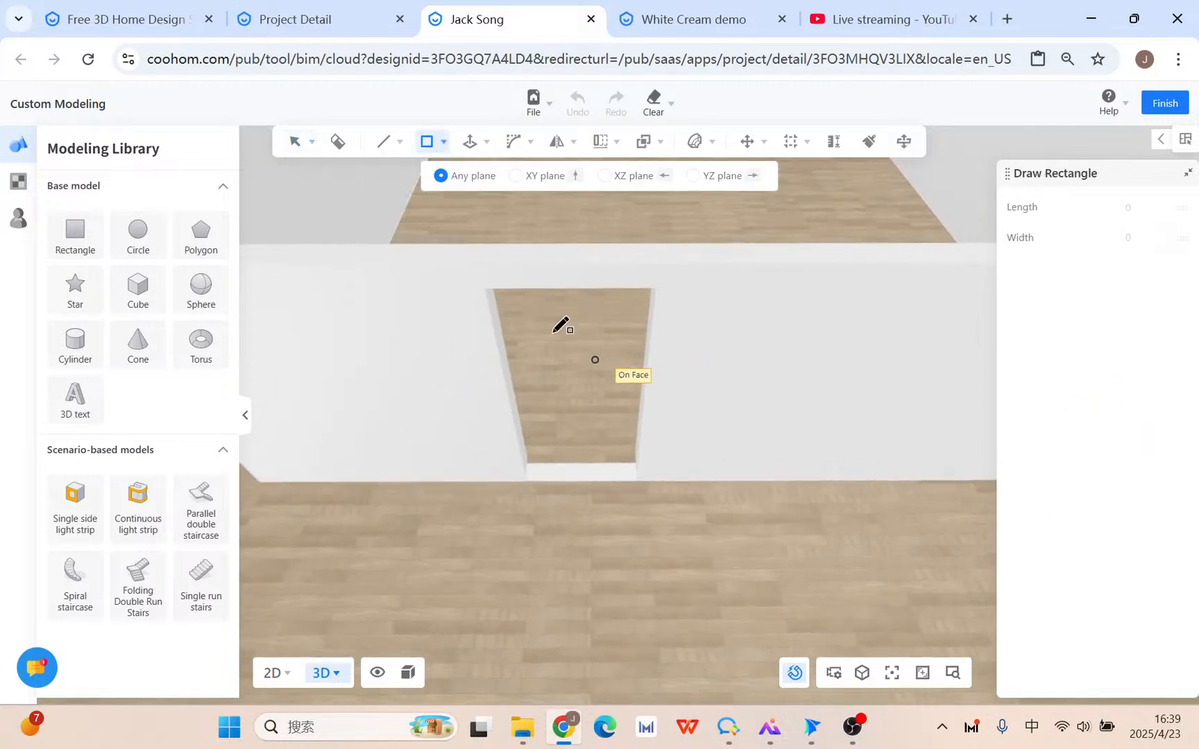
{"action": "left_click", "coordinate": [485, 288]}
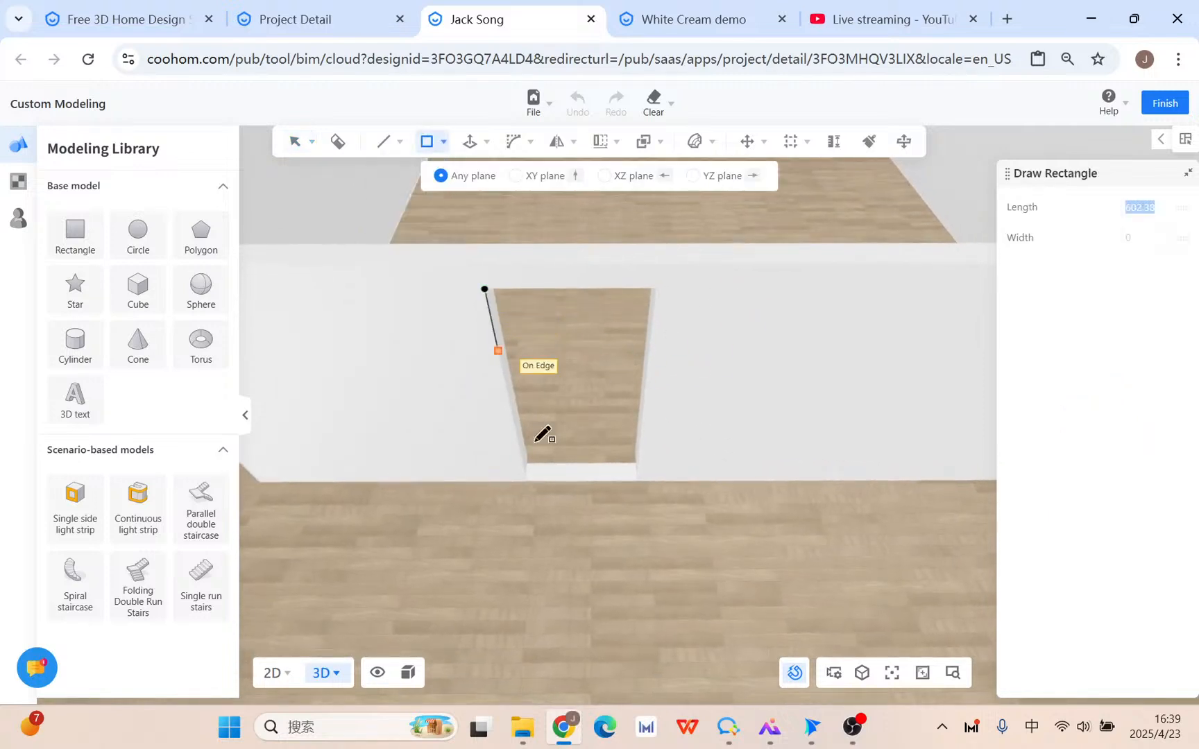
{"action": "left_click", "coordinate": [636, 481]}
{"action": "right_click_drag", "start_coordinate": [637, 482], "coordinate": [694, 442]}
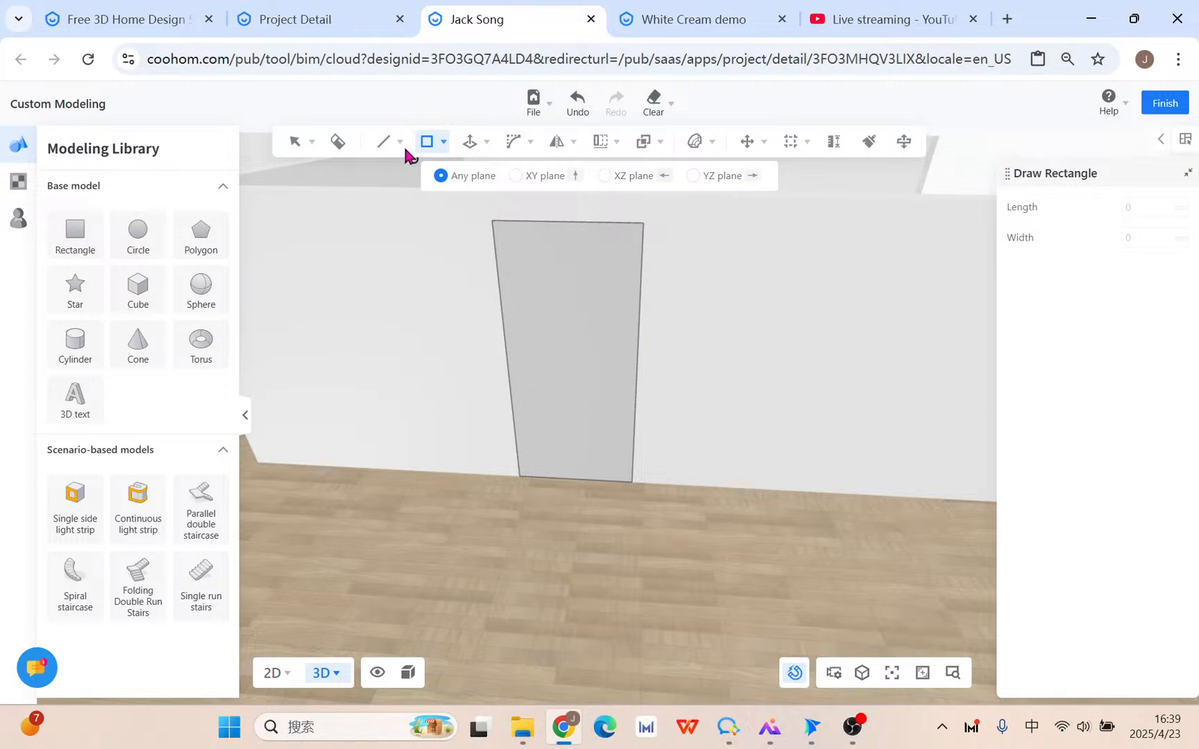
Start an inward Offset of the panel outline, previewing at 172.94 mm.
{"action": "mouse_move", "coordinate": [428, 142]}
{"action": "mouse_move", "coordinate": [479, 143]}
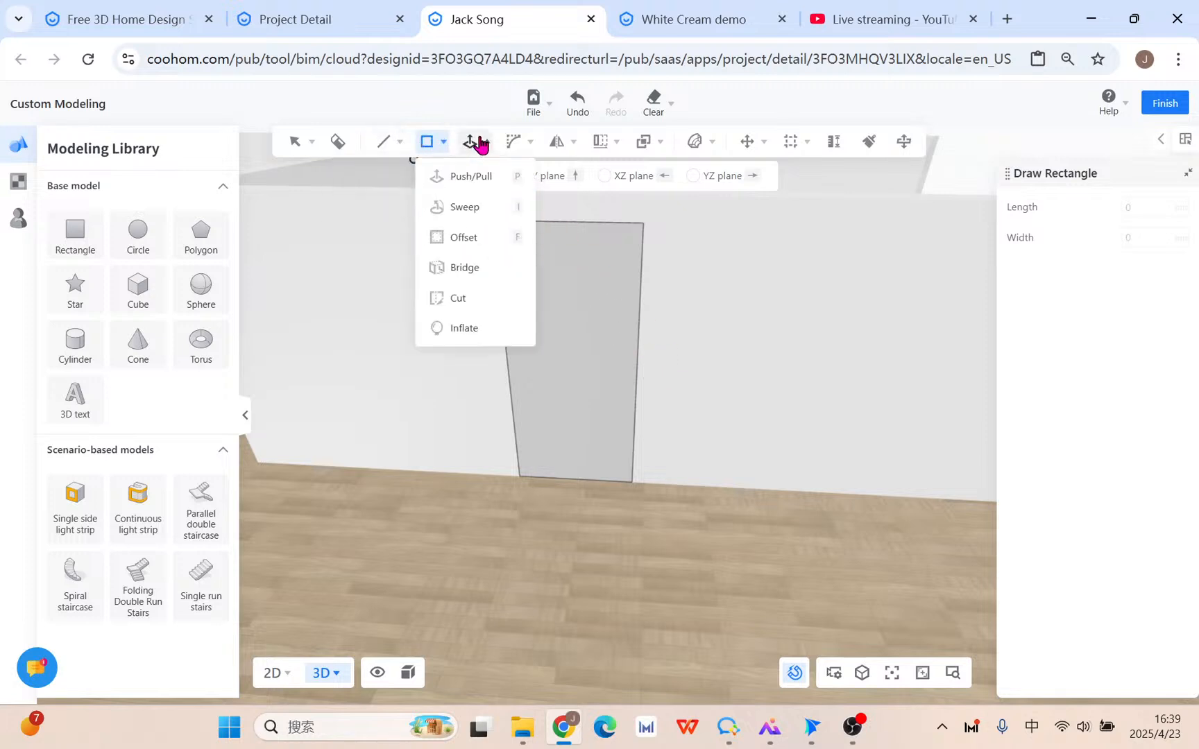
{"action": "left_click", "coordinate": [484, 240]}
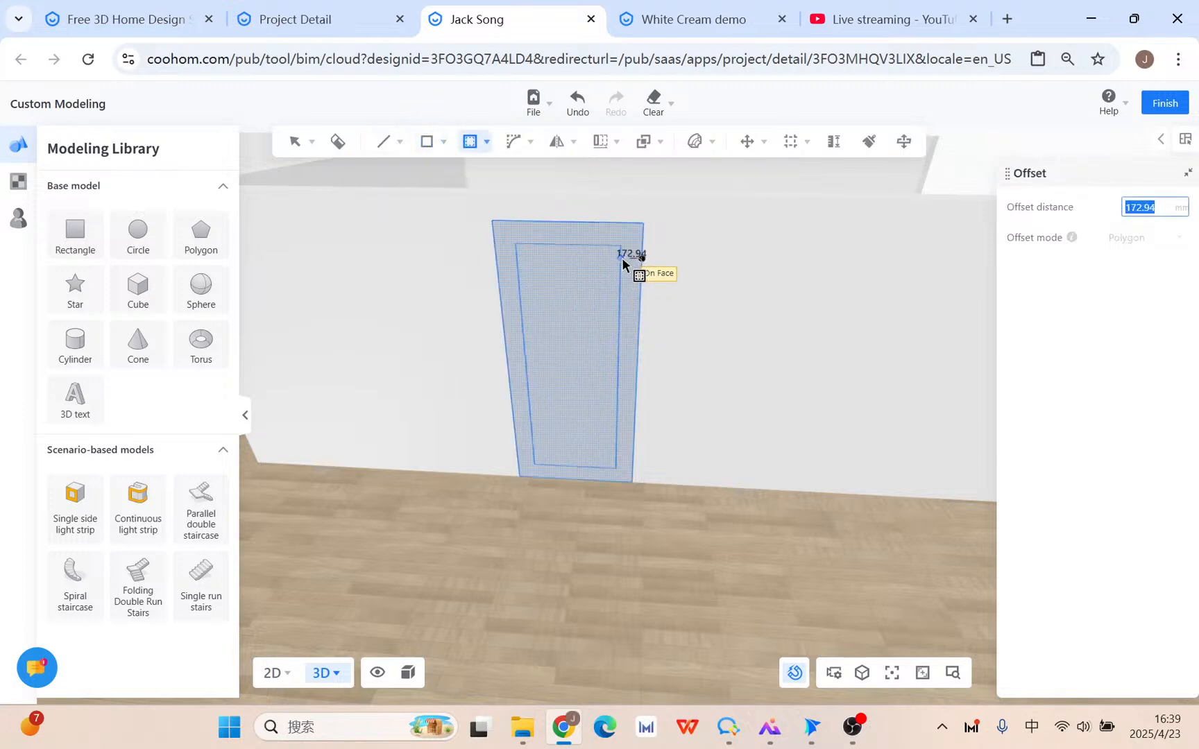
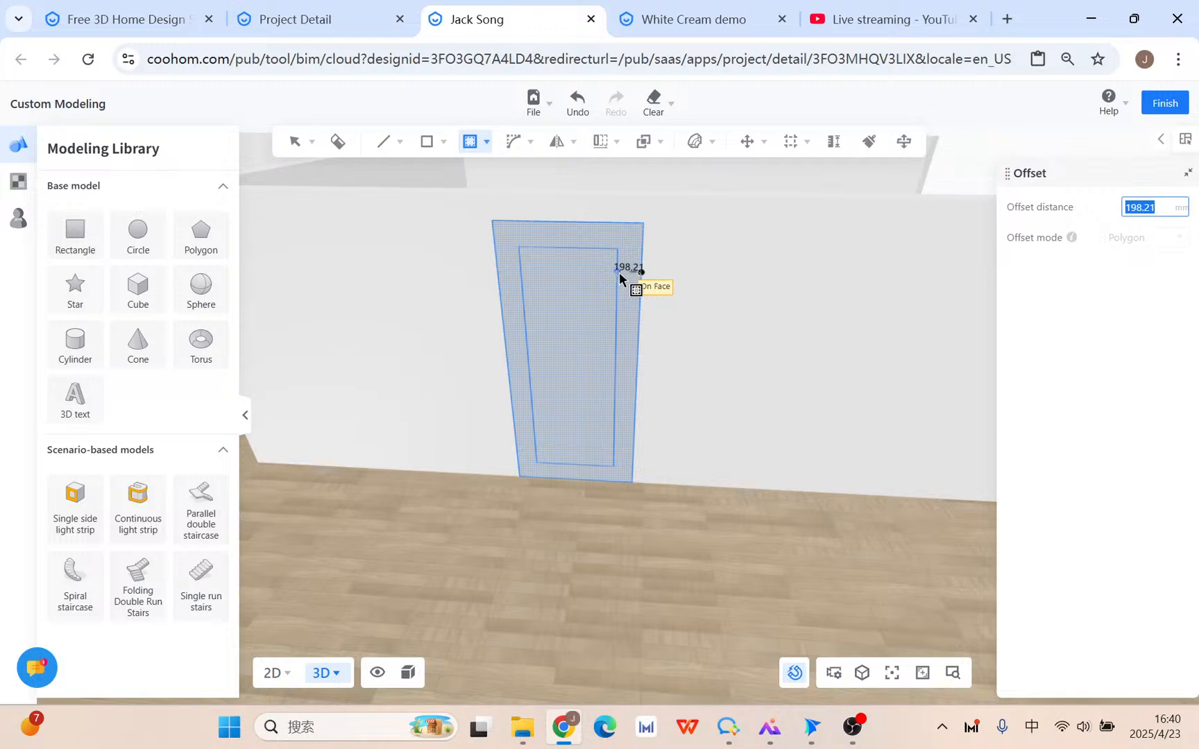
Cancel the unfinished offset and stray reference line, then orbit to face the trapezoid panel.
{"action": "right_click", "coordinate": [619, 272]}
{"action": "right_click_drag", "start_coordinate": [620, 274], "coordinate": [680, 338]}
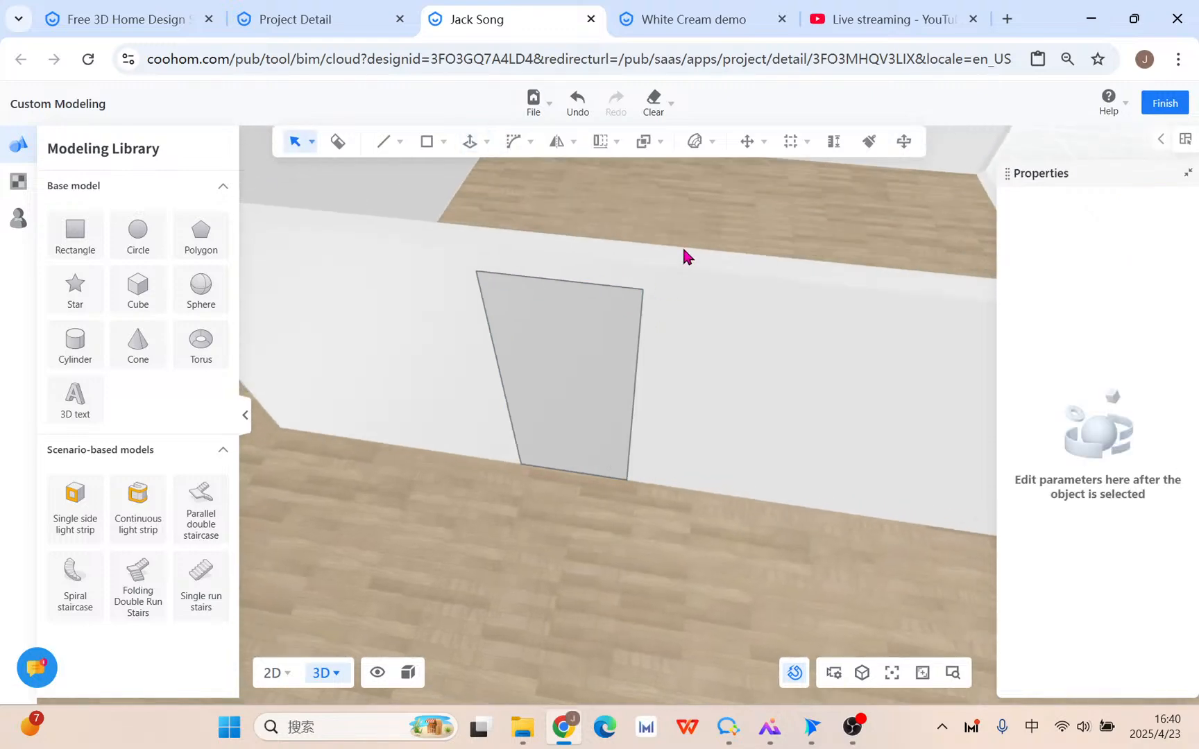
{"action": "left_click", "coordinate": [792, 141]}
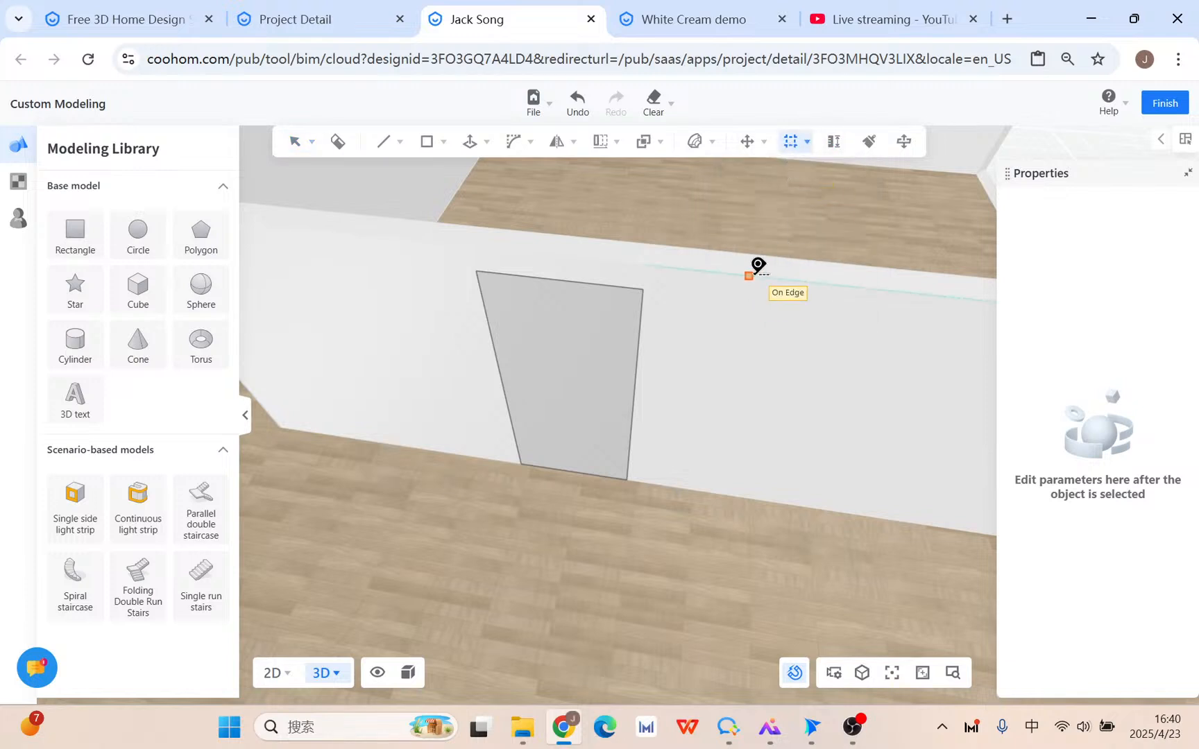
{"action": "left_click", "coordinate": [761, 244]}
{"action": "right_click", "coordinate": [752, 254]}
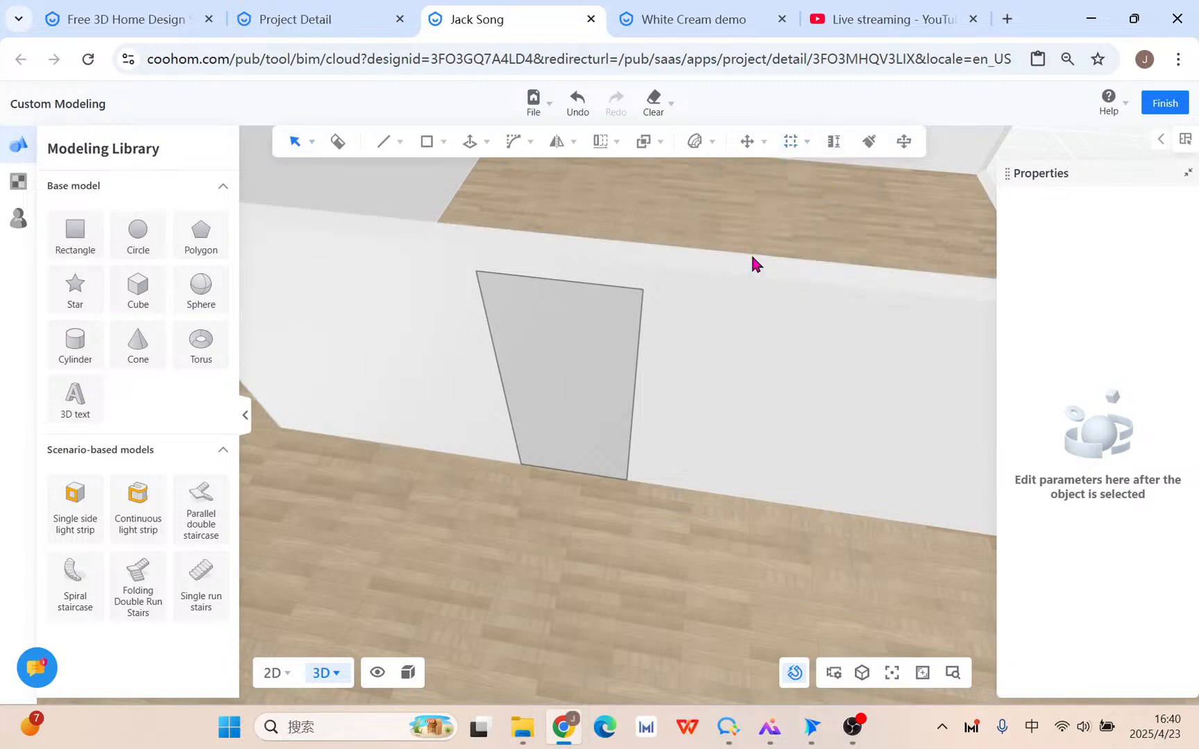
{"action": "right_click_drag", "start_coordinate": [750, 252], "coordinate": [658, 410]}
Offset the trapezoid panel face inward by 130 mm.
{"action": "mouse_move", "coordinate": [512, 143]}
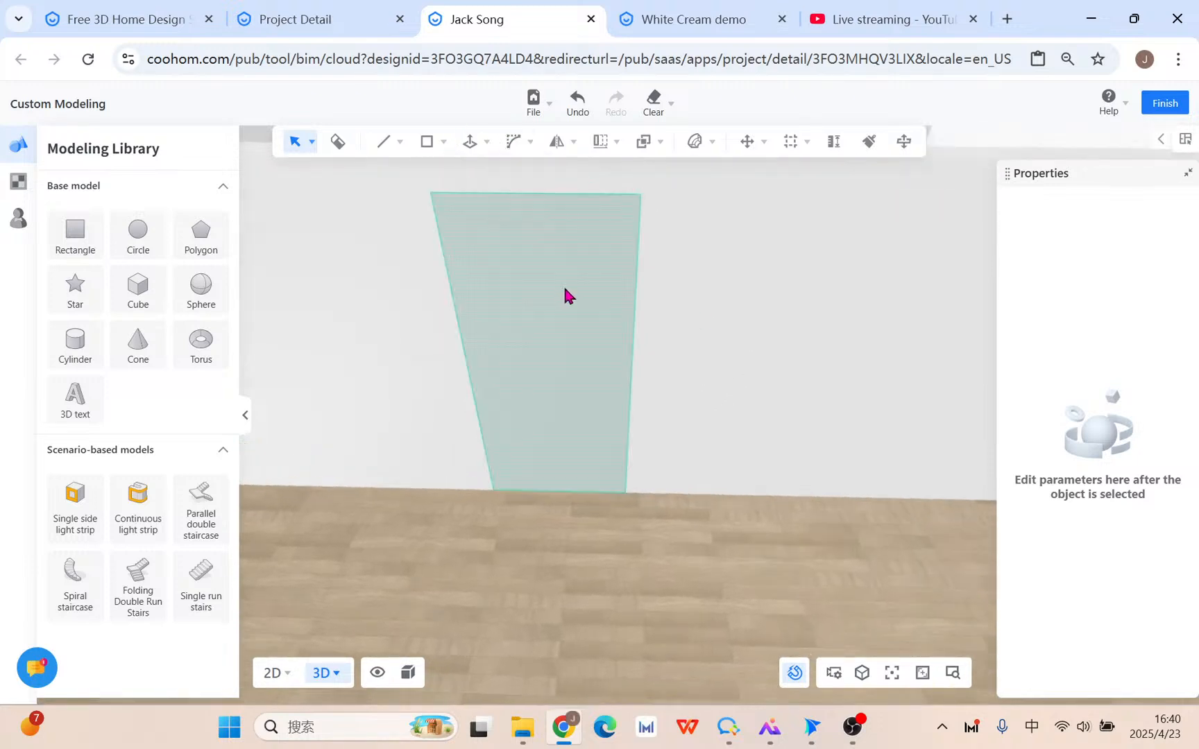
{"action": "left_click", "coordinate": [452, 238]}
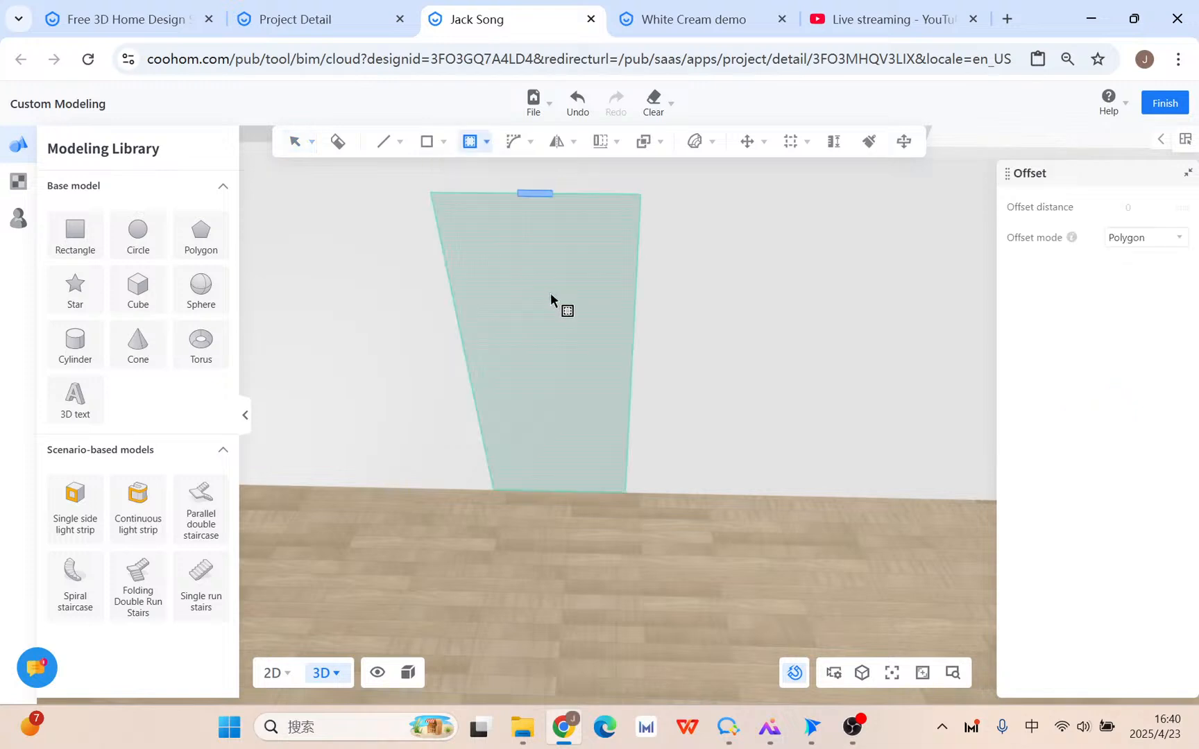
{"action": "left_click", "coordinate": [550, 292]}
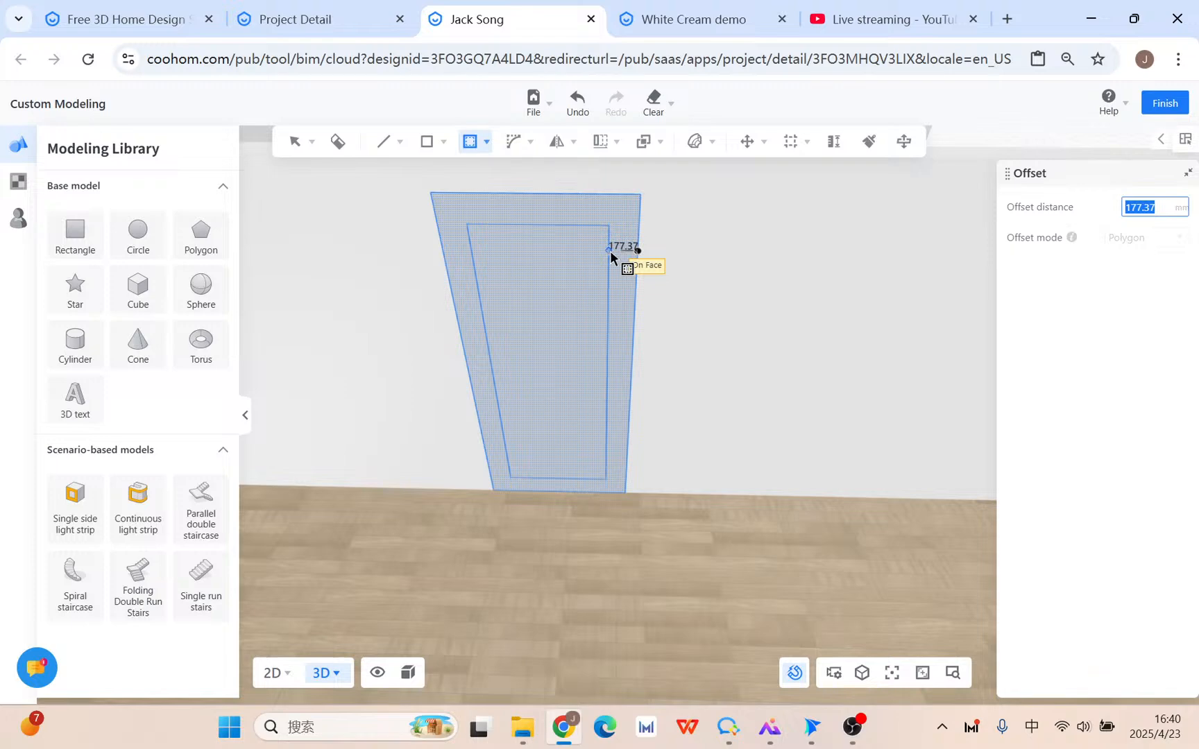
{"action": "type", "text": "130"}
{"action": "key", "text": "Return"}
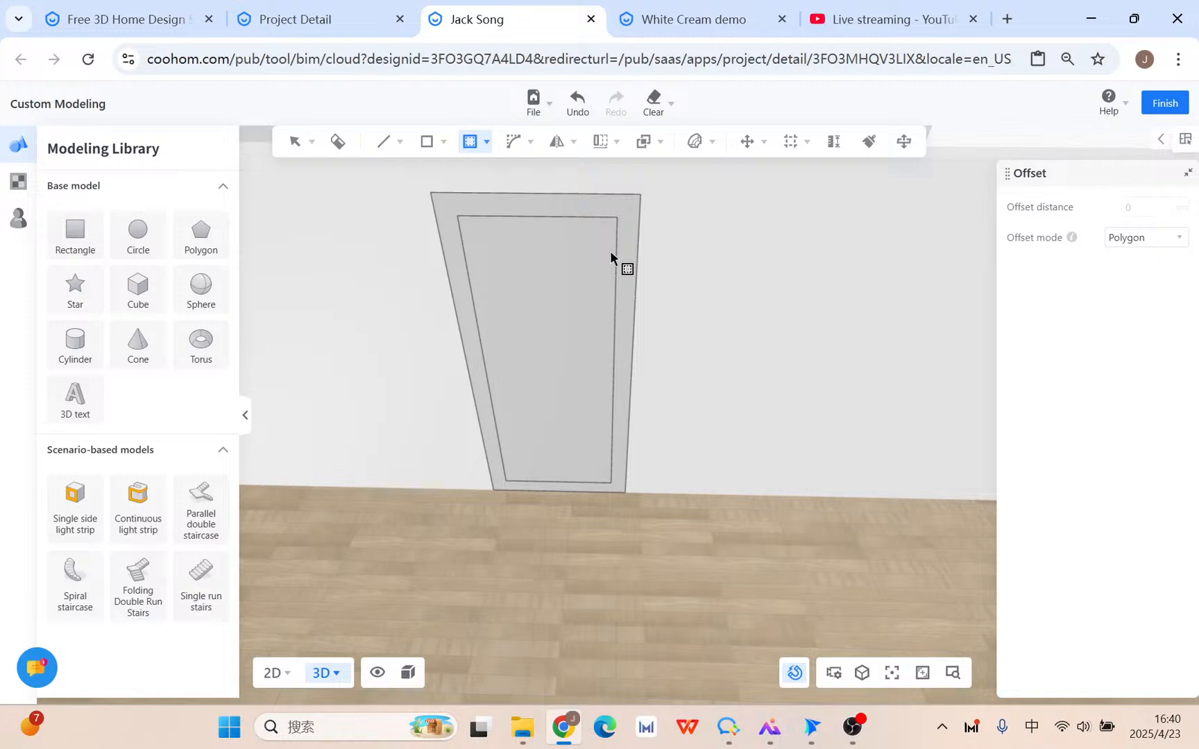
{"action": "key", "text": "Escape"}
Draw a line across the frame's bottom corner to close off the bottom strip.
{"action": "left_click", "coordinate": [384, 150]}
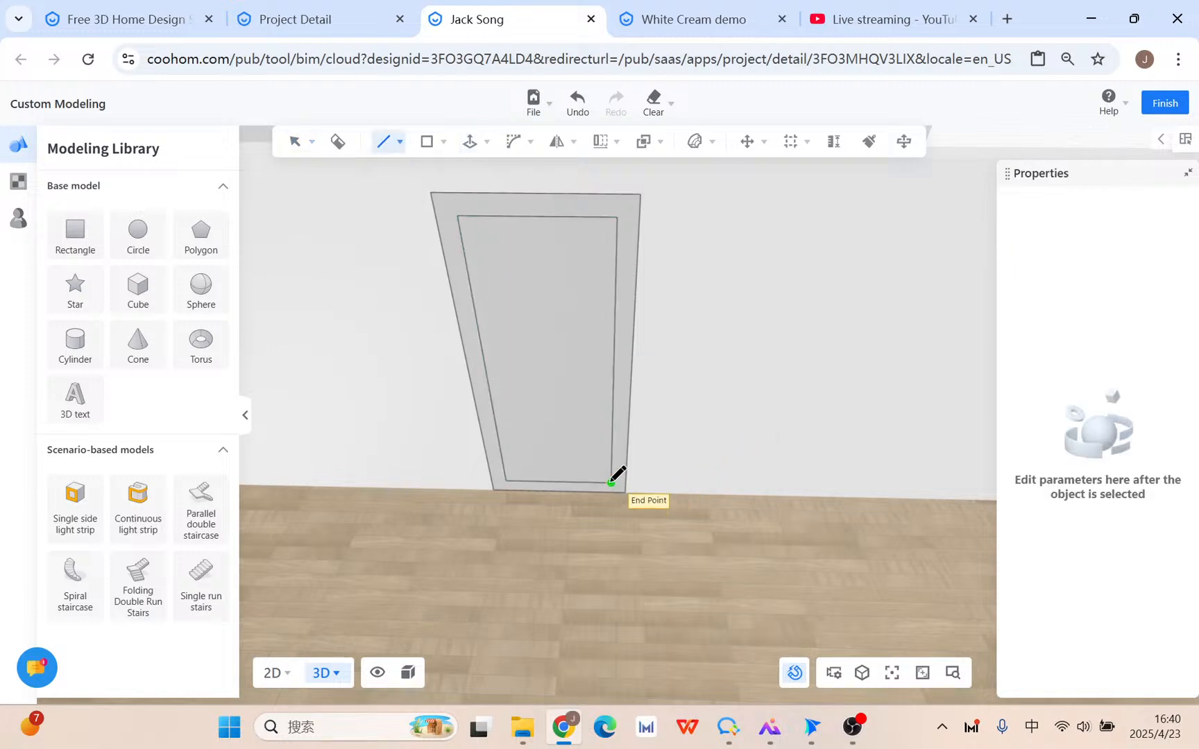
{"action": "middle_click_drag", "start_coordinate": [690, 414], "coordinate": [735, 409]}
{"action": "scroll", "coordinate": [596, 474], "scroll_direction": "up", "scroll_amount": 2}
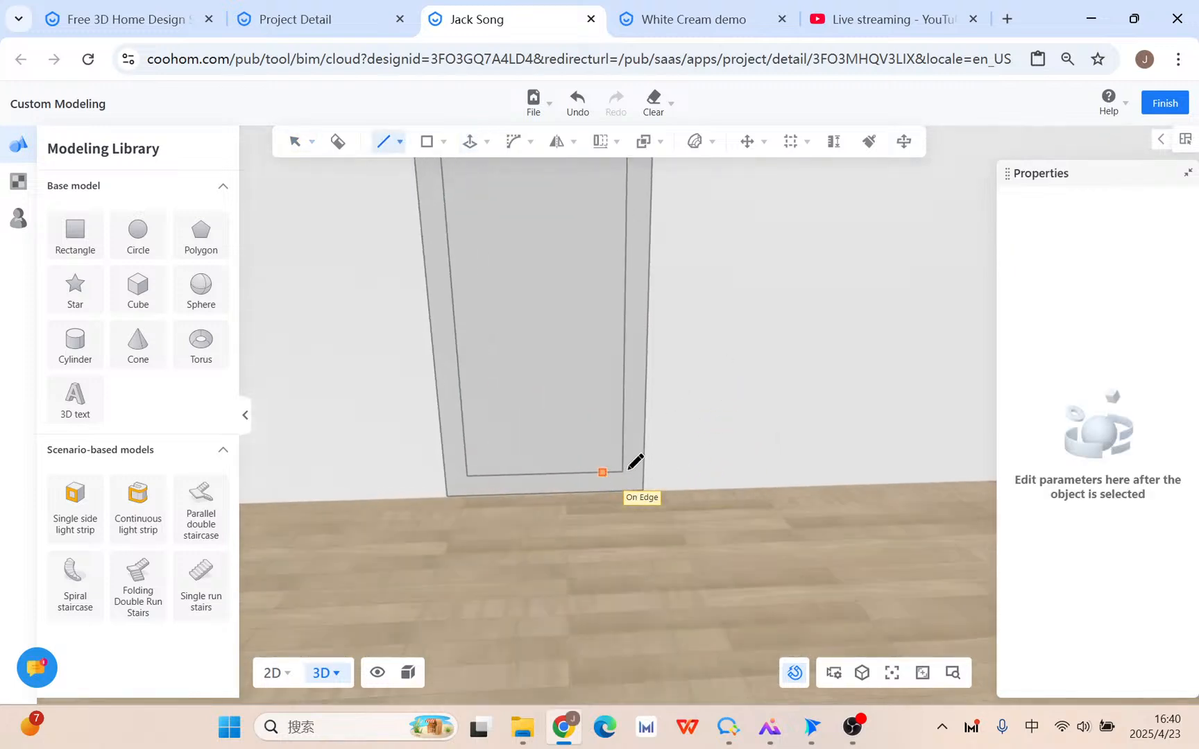
{"action": "key", "text": "Escape"}
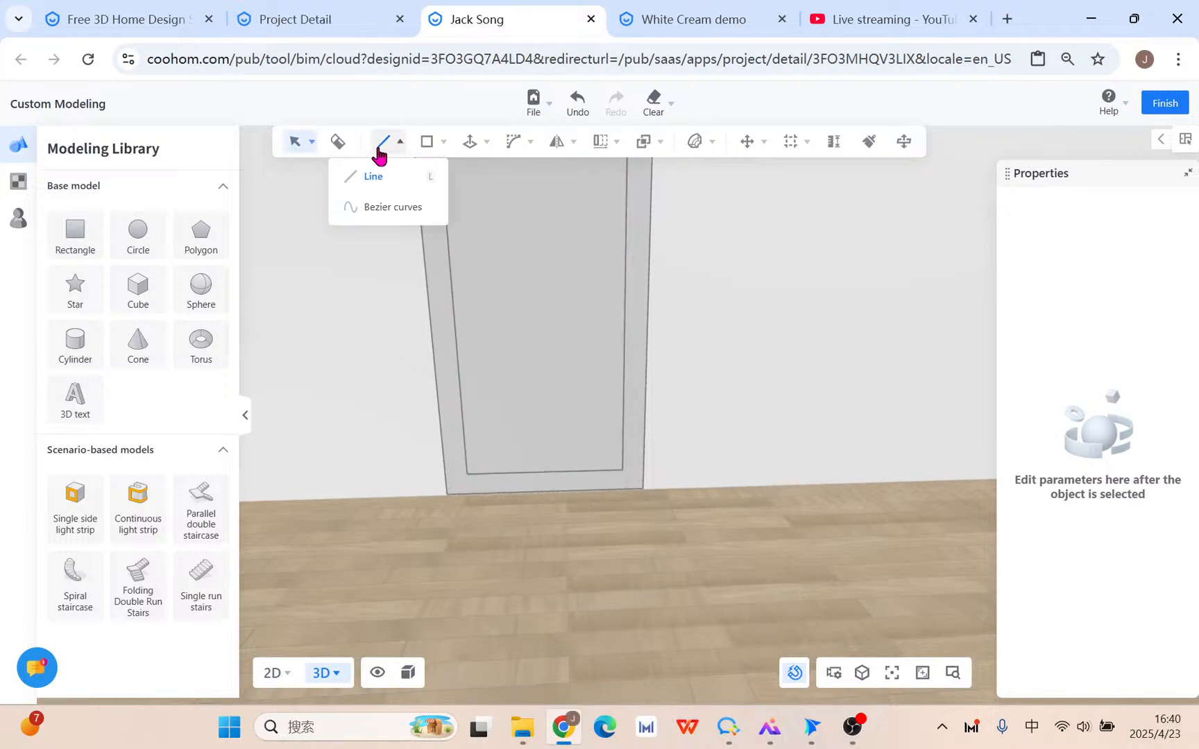
{"action": "left_click", "coordinate": [382, 146]}
{"action": "left_click", "coordinate": [623, 471]}
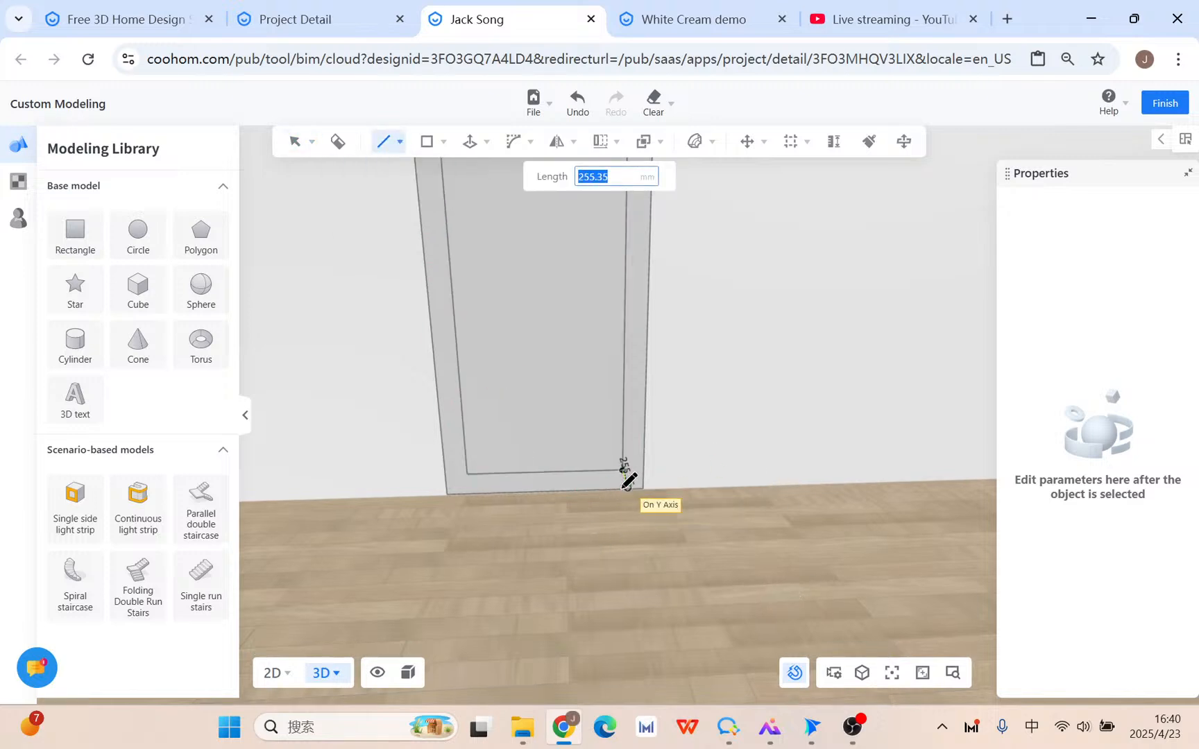
{"action": "left_click", "coordinate": [477, 491]}
{"action": "key", "text": "space"}
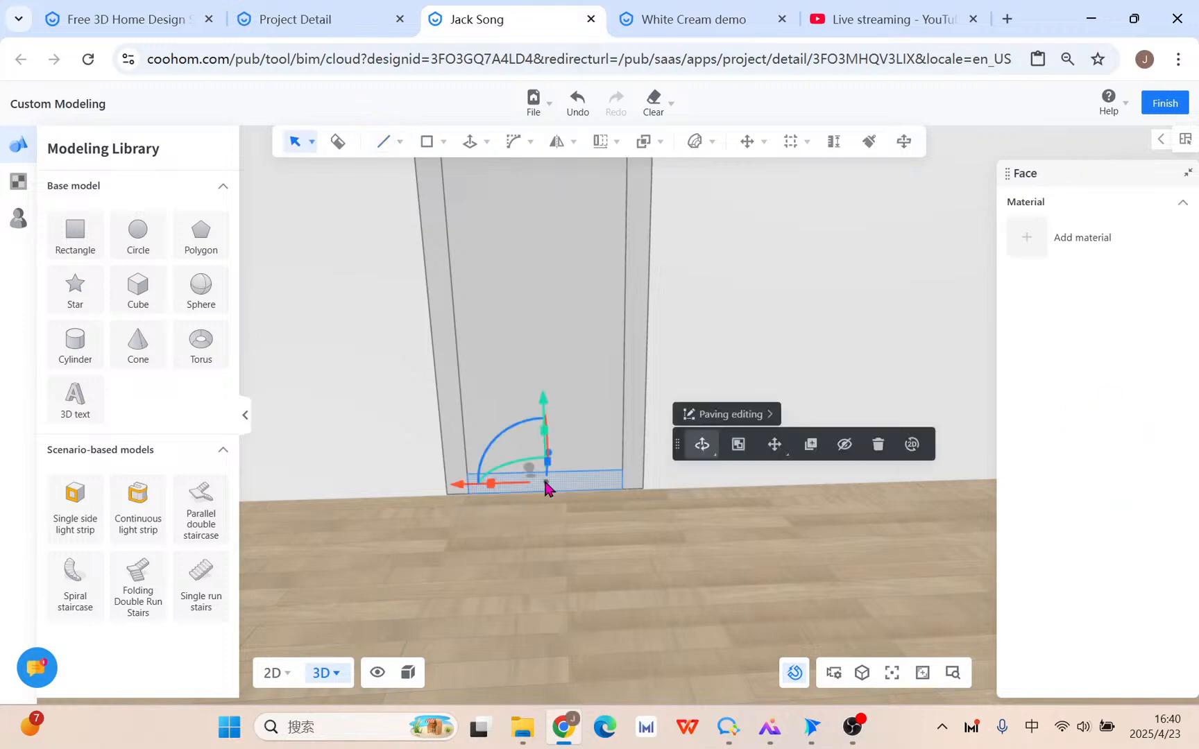
Delete the bottom strip face and the inner panel face to open the doorway.
{"action": "left_click", "coordinate": [543, 477]}
{"action": "key", "text": "Delete"}
{"action": "left_click", "coordinate": [540, 409]}
{"action": "key", "text": "Delete"}
{"action": "scroll", "coordinate": [584, 499], "scroll_direction": "down", "scroll_amount": 4}
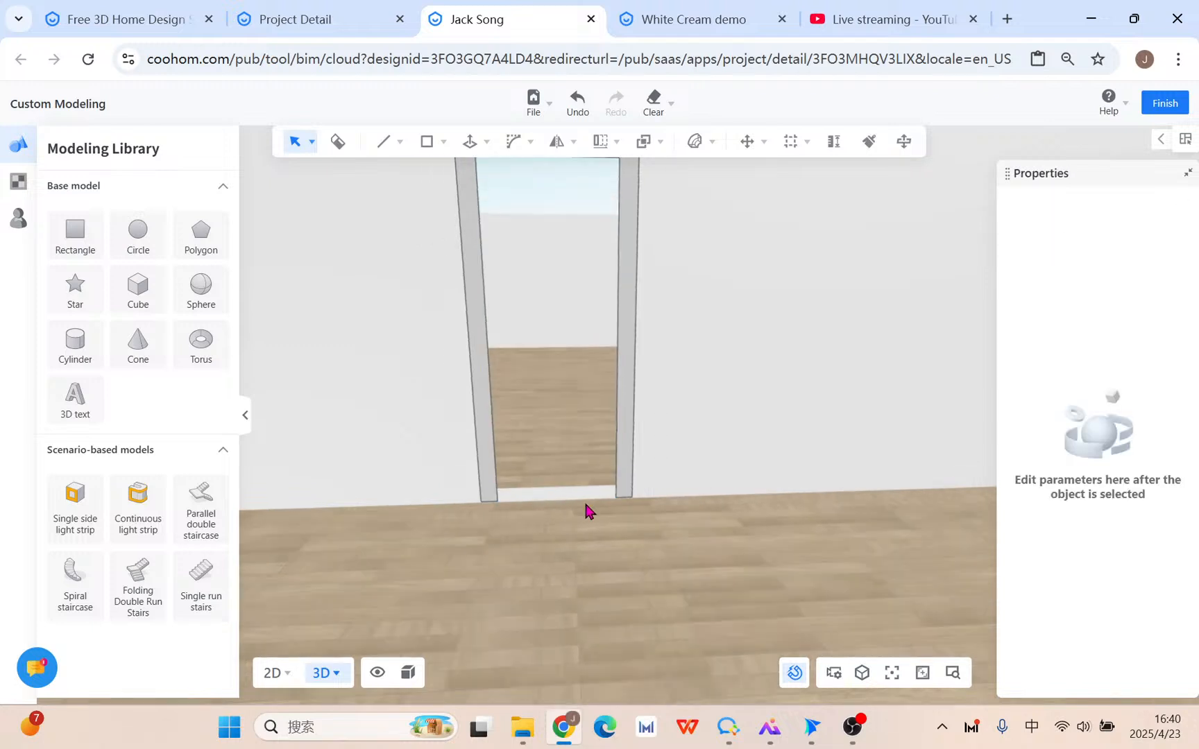
{"action": "scroll", "coordinate": [666, 409], "scroll_direction": "up", "scroll_amount": 8}
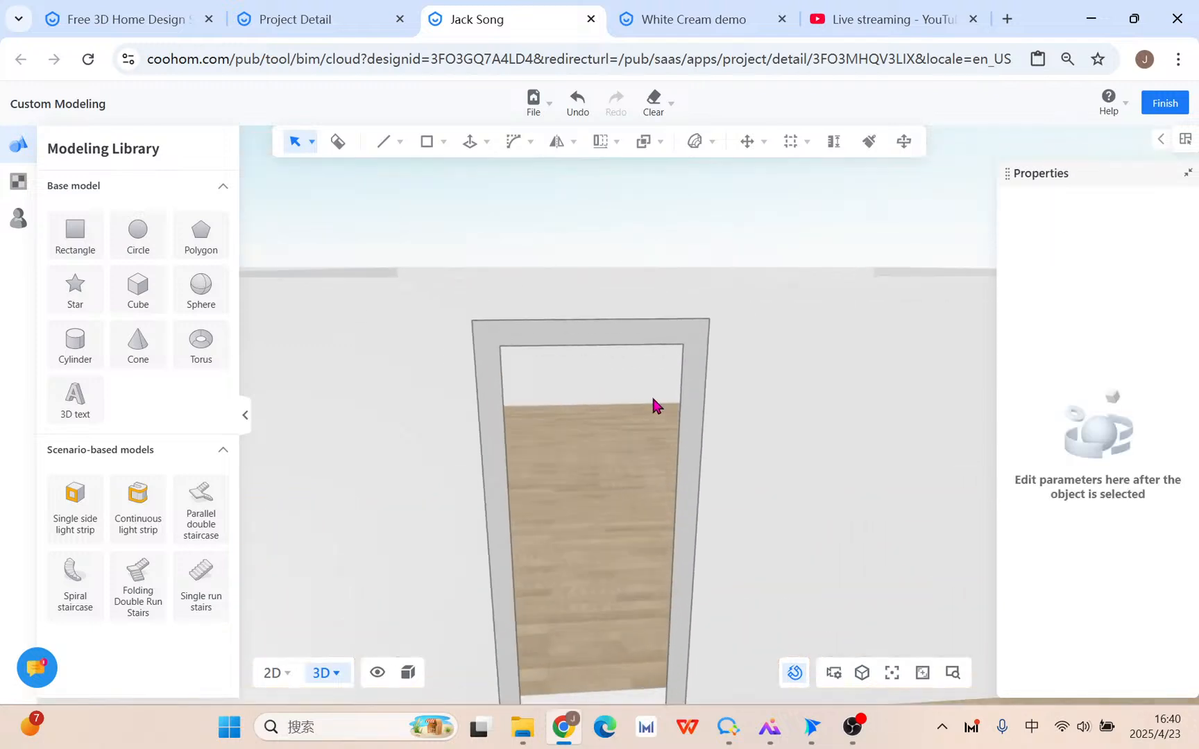
{"action": "scroll", "coordinate": [673, 435], "scroll_direction": "down", "scroll_amount": 4}
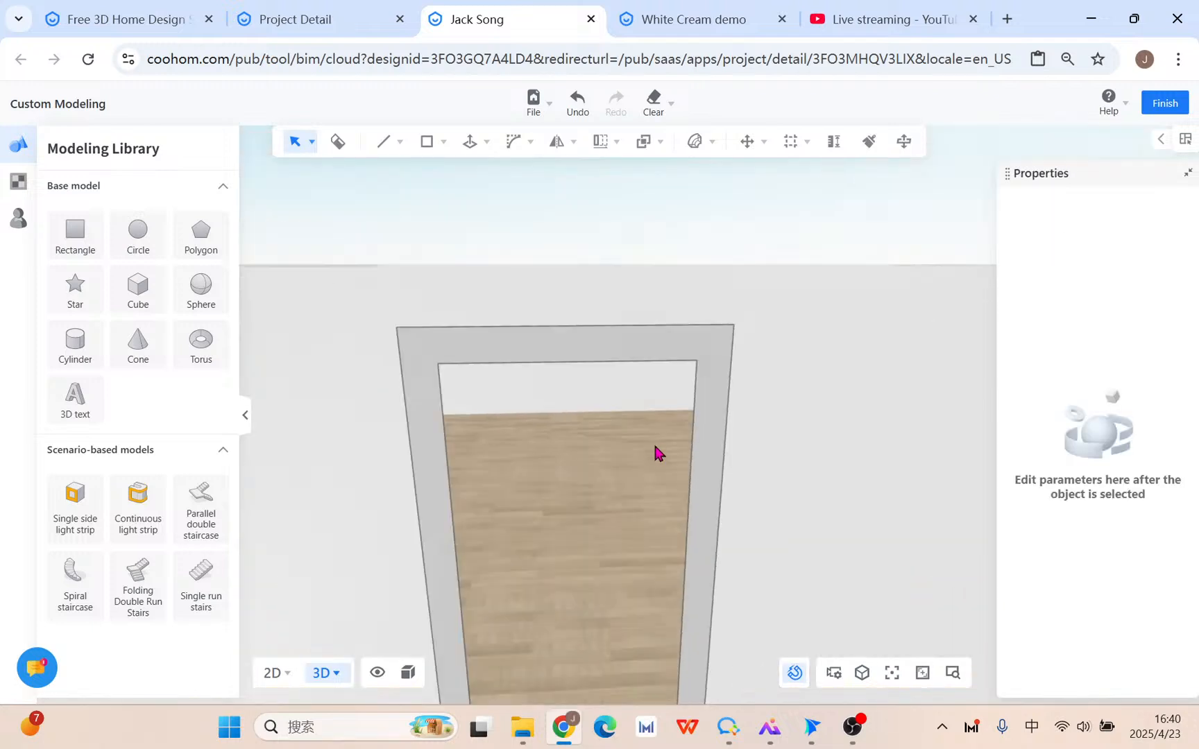
{"action": "left_click", "coordinate": [558, 363]}
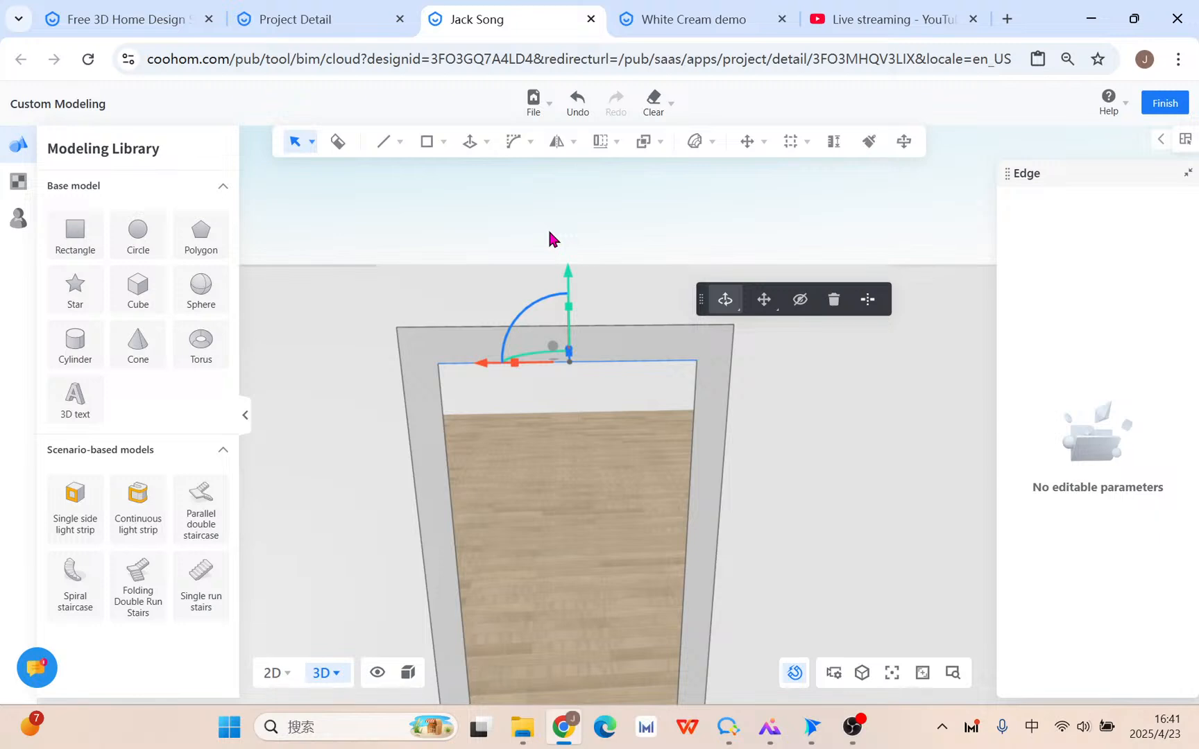
Round the opening's top-right corner with a 470 mm, 35-segment 2D bevel.
{"action": "mouse_move", "coordinate": [514, 146]}
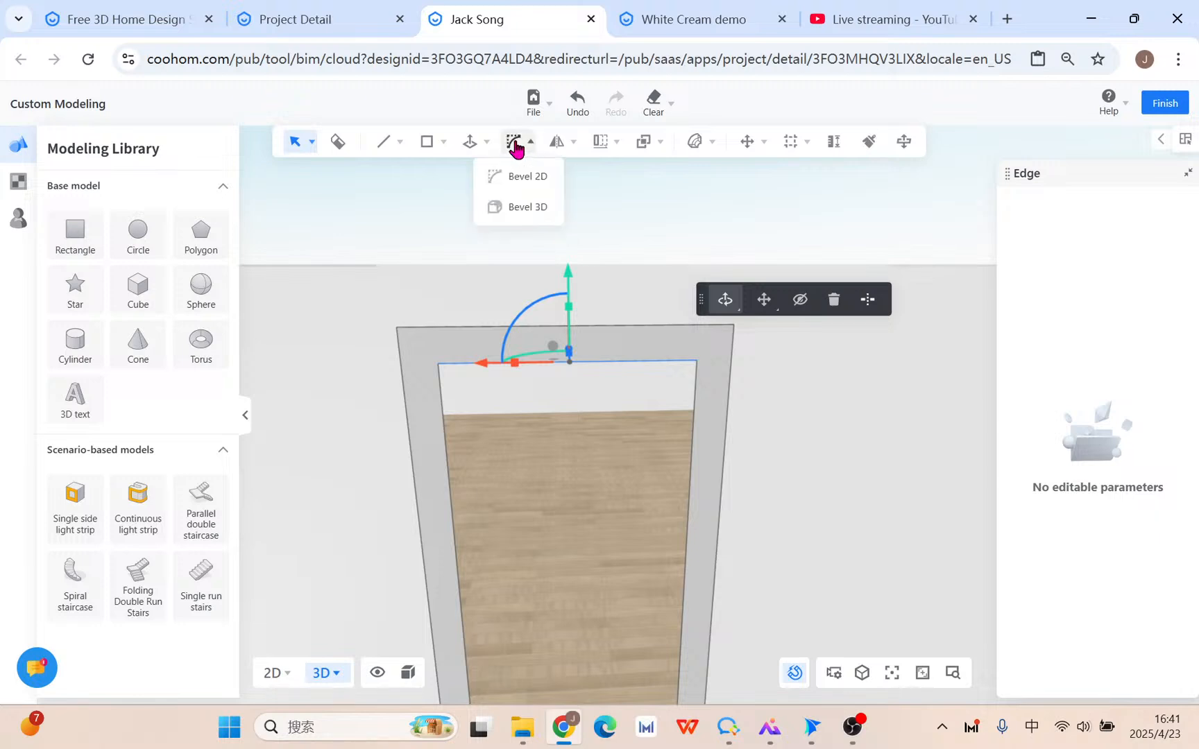
{"action": "left_click", "coordinate": [530, 178]}
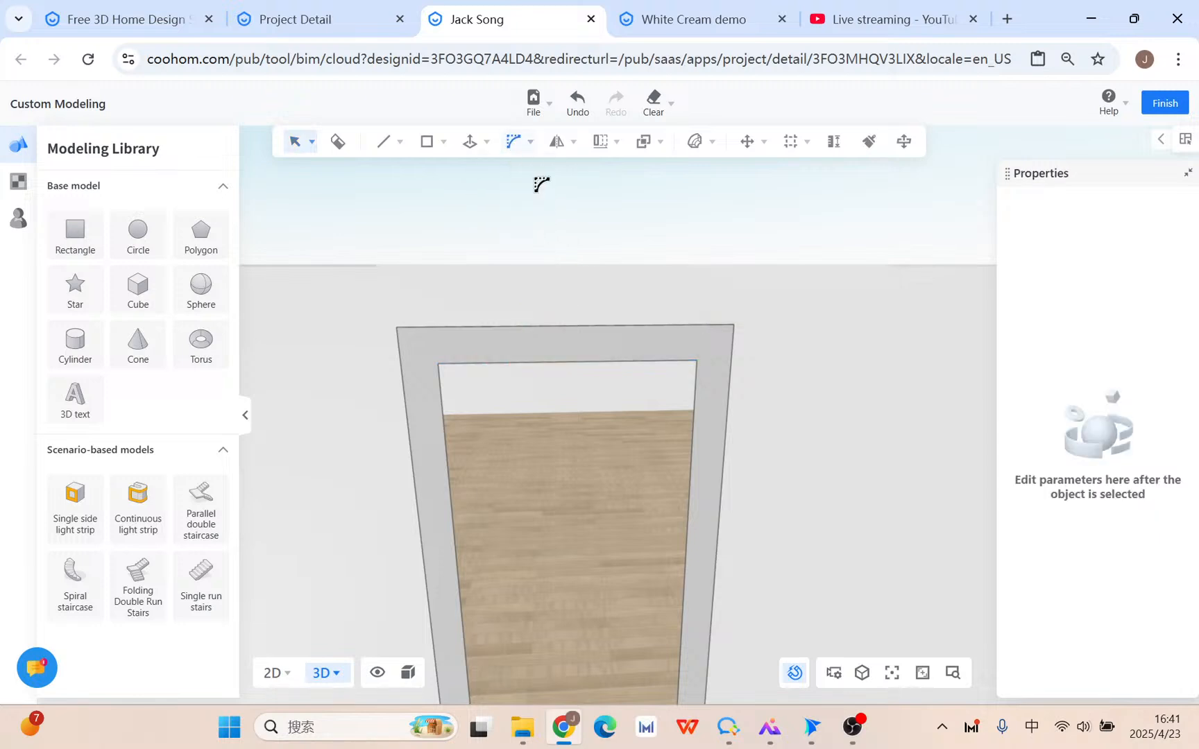
{"action": "left_click", "coordinate": [670, 372]}
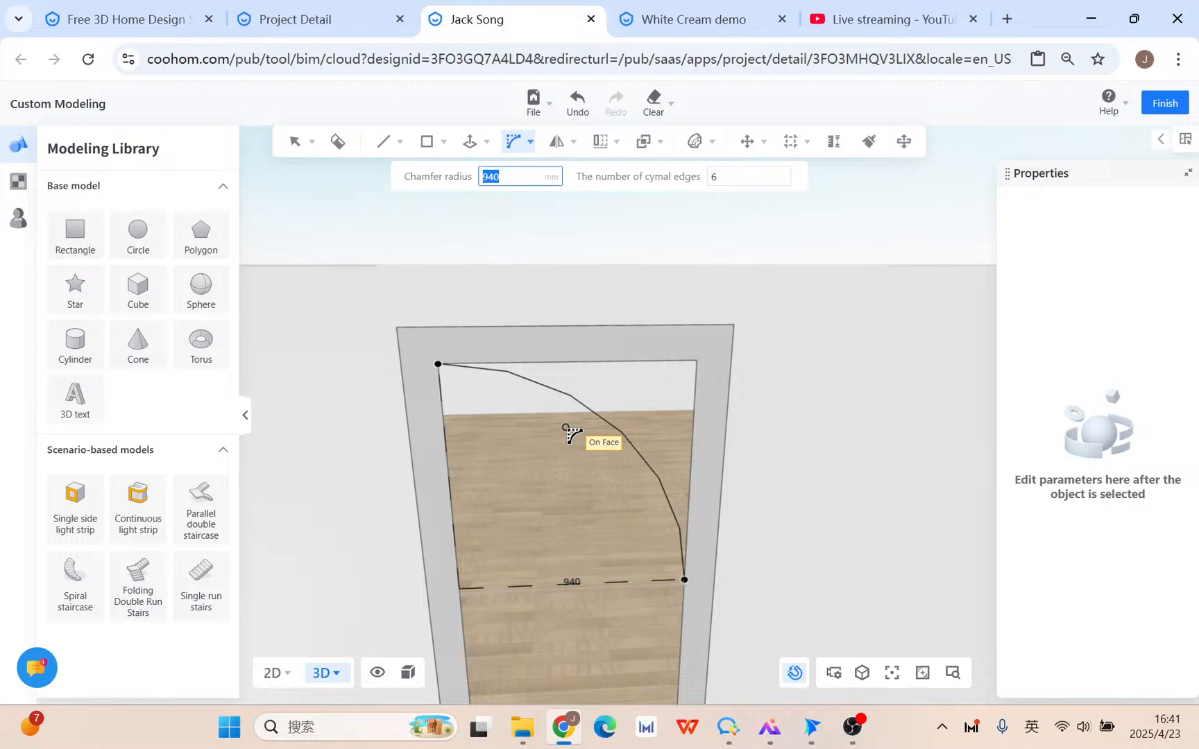
{"action": "left_click", "coordinate": [735, 176]}
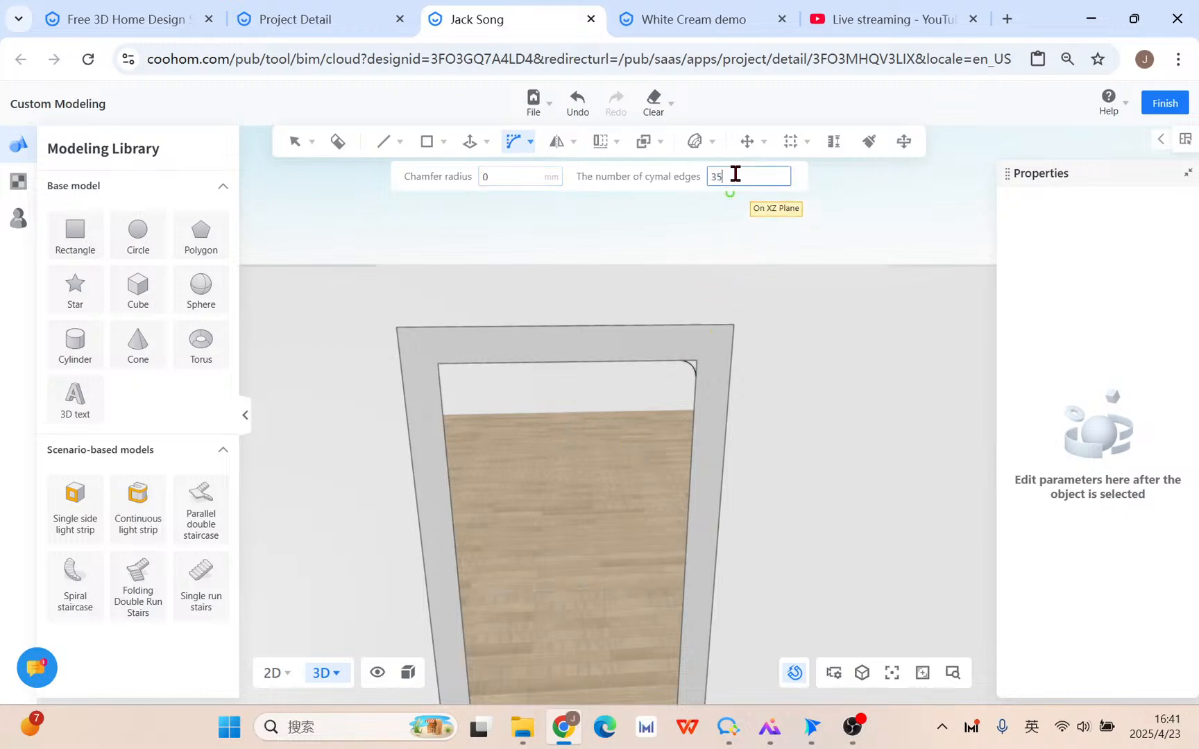
{"action": "type", "text": "35"}
{"action": "key", "text": "Return"}
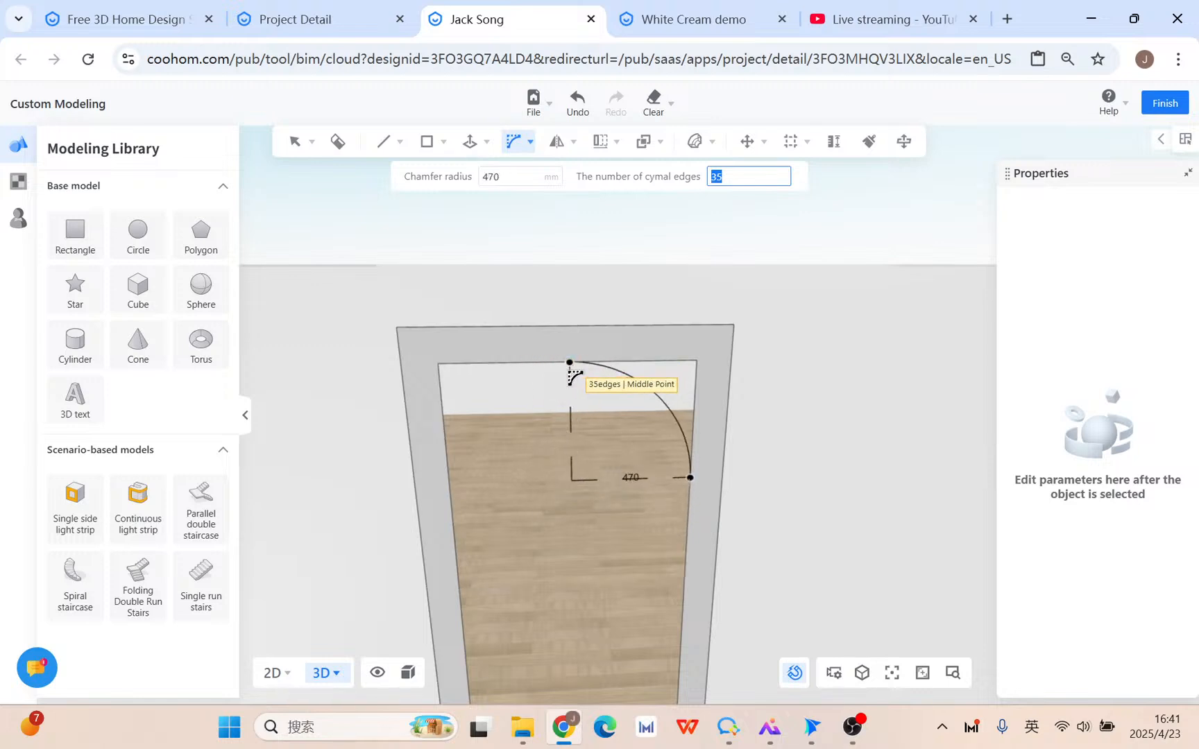
{"action": "left_click", "coordinate": [570, 376]}
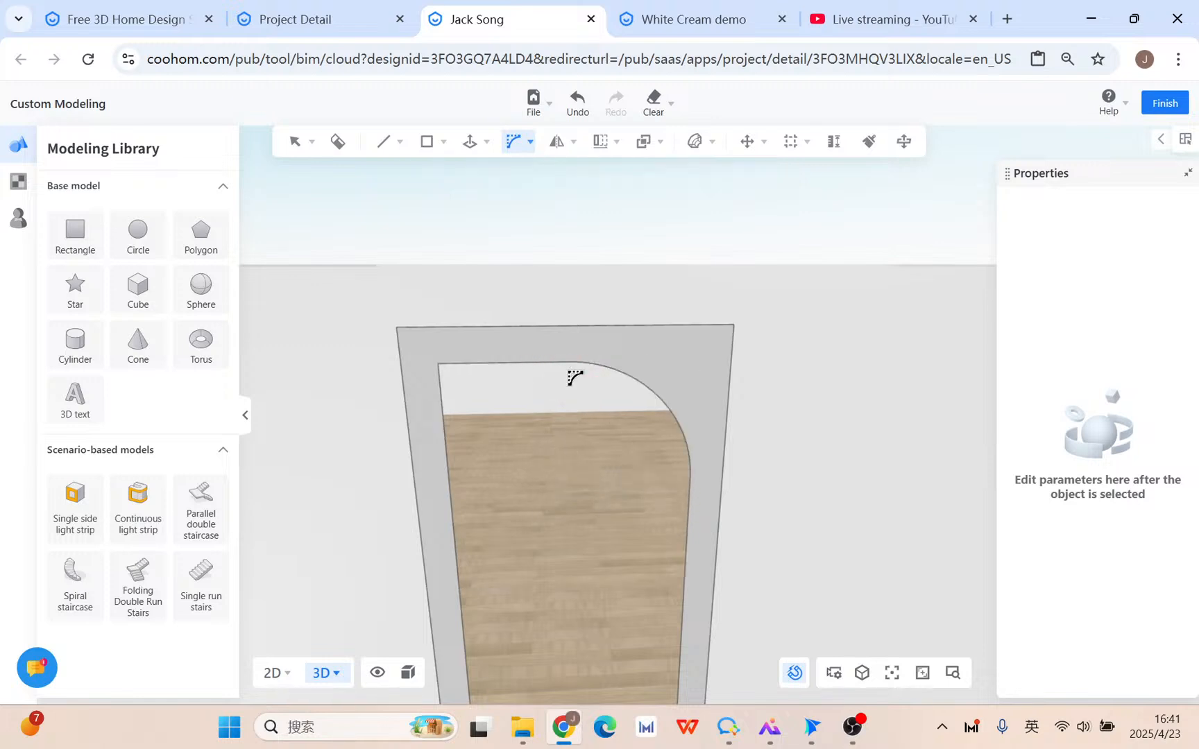
Round the opening's top-left corner with the same 470 mm, 35-segment bevel.
{"action": "left_click", "coordinate": [502, 366]}
{"action": "left_click", "coordinate": [455, 437]}
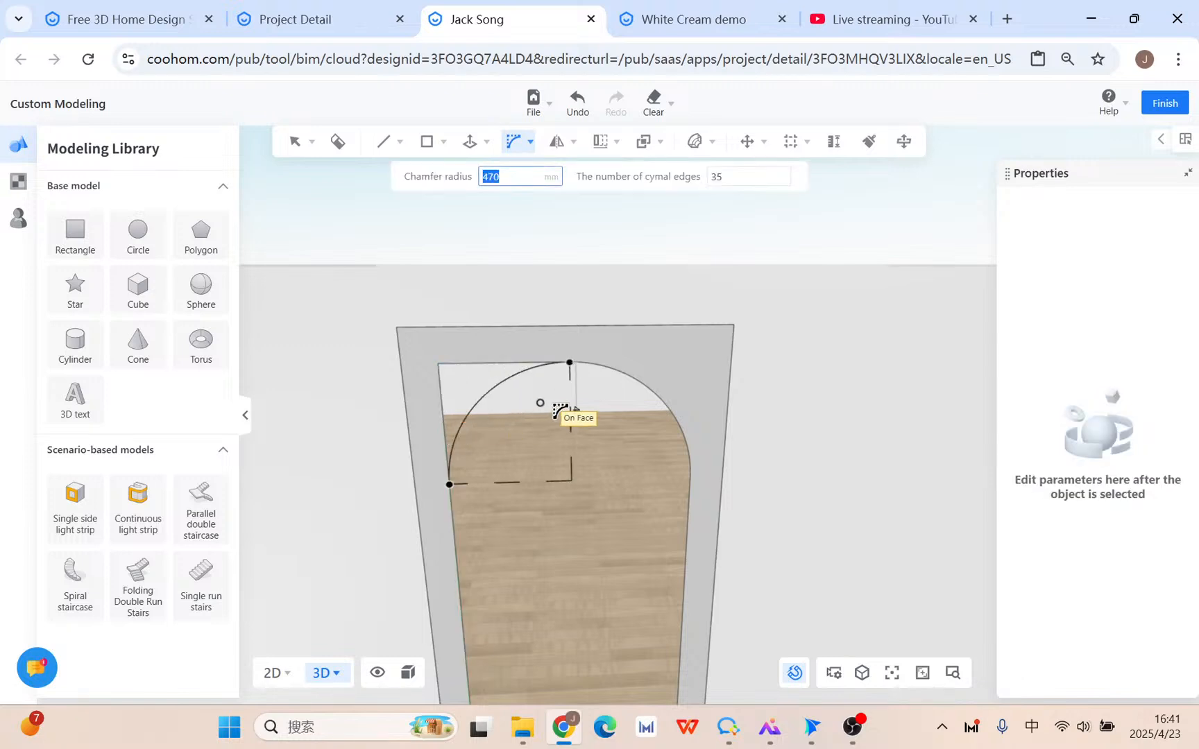
{"action": "left_click", "coordinate": [564, 410]}
{"action": "middle_click_drag", "start_coordinate": [651, 530], "coordinate": [580, 607]}
Extrude the arched frame face by 240 mm.
{"action": "mouse_move", "coordinate": [472, 142]}
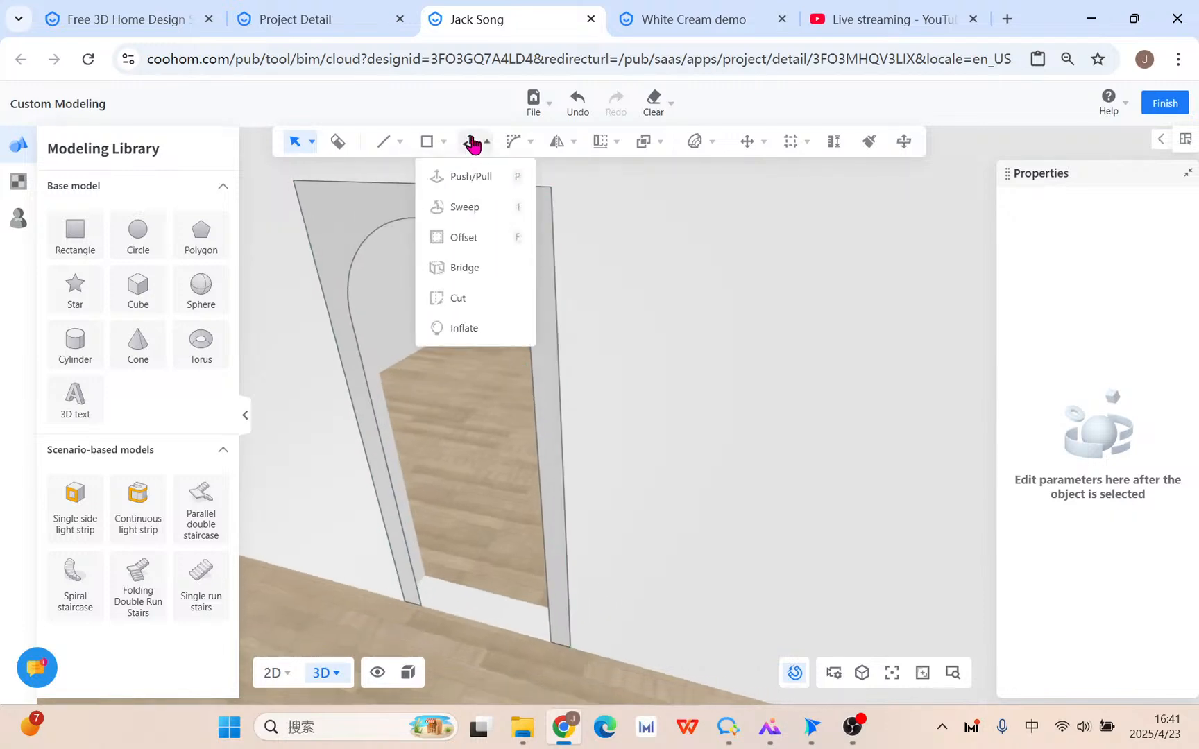
{"action": "left_click", "coordinate": [436, 174]}
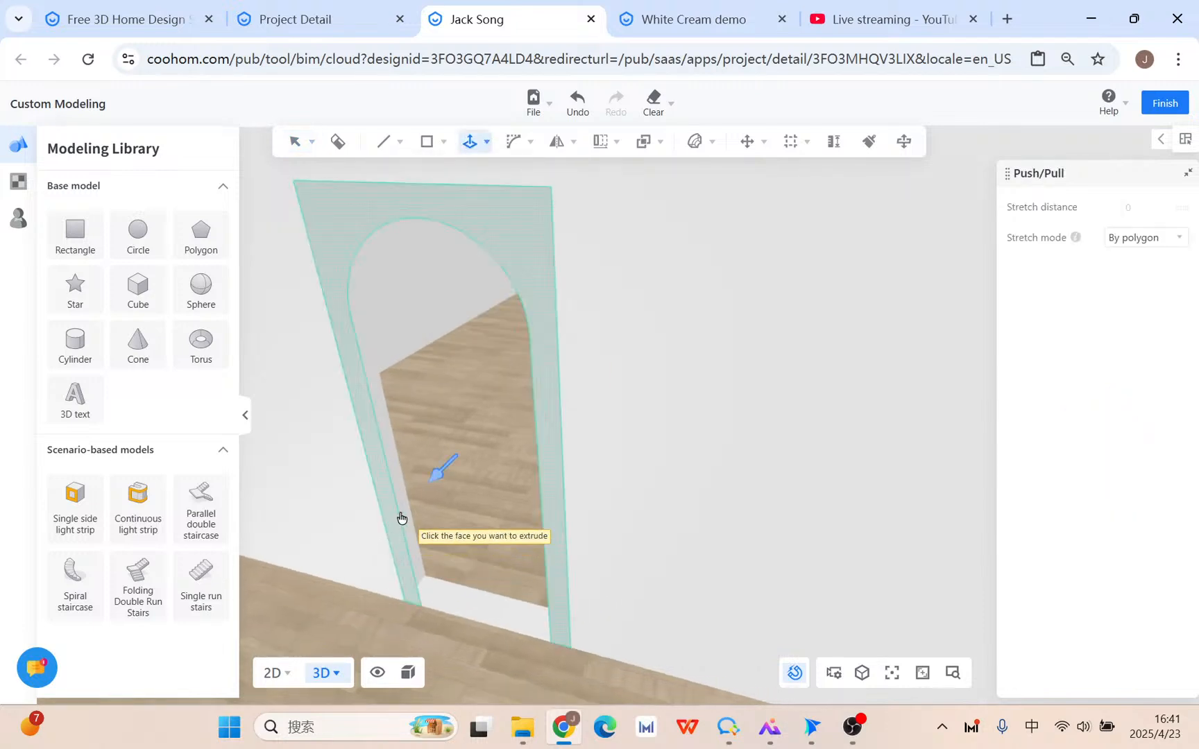
{"action": "left_click", "coordinate": [401, 517]}
{"action": "type", "text": "240"}
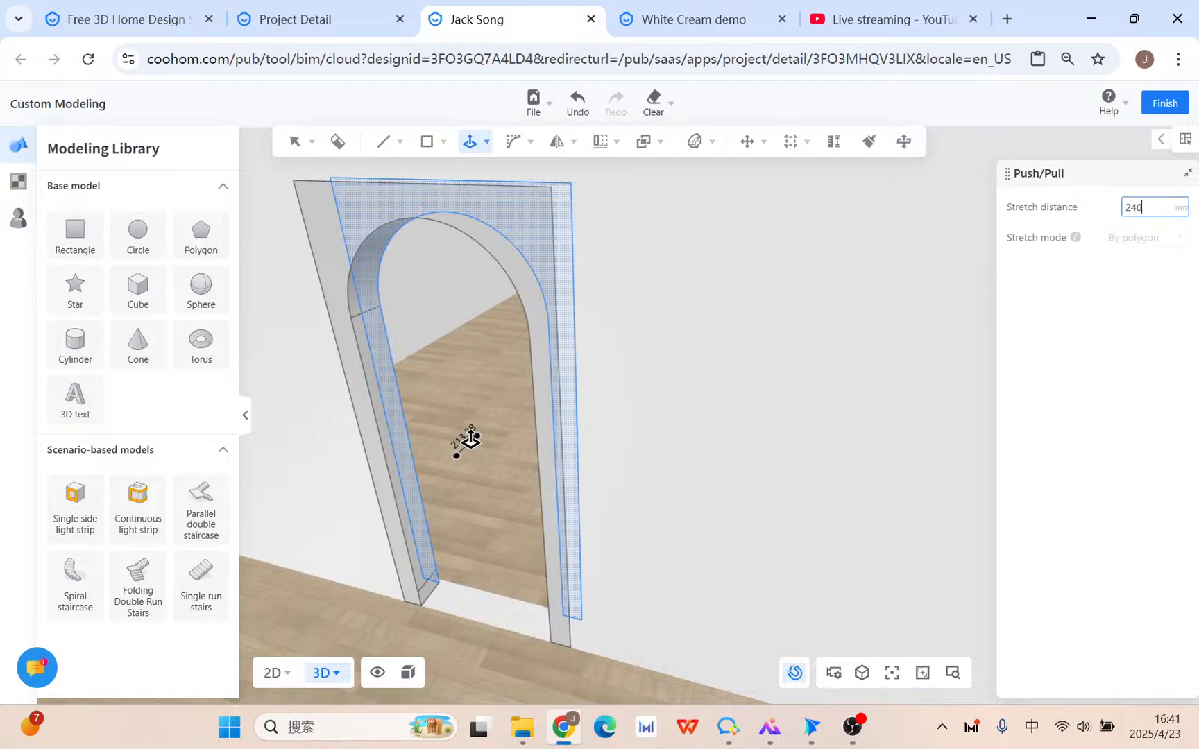
{"action": "key", "text": "Return"}
{"action": "key", "text": "Escape"}
Delete the selected stray geometry on the right jamb.
{"action": "scroll", "coordinate": [676, 541], "scroll_direction": "down", "scroll_amount": 1}
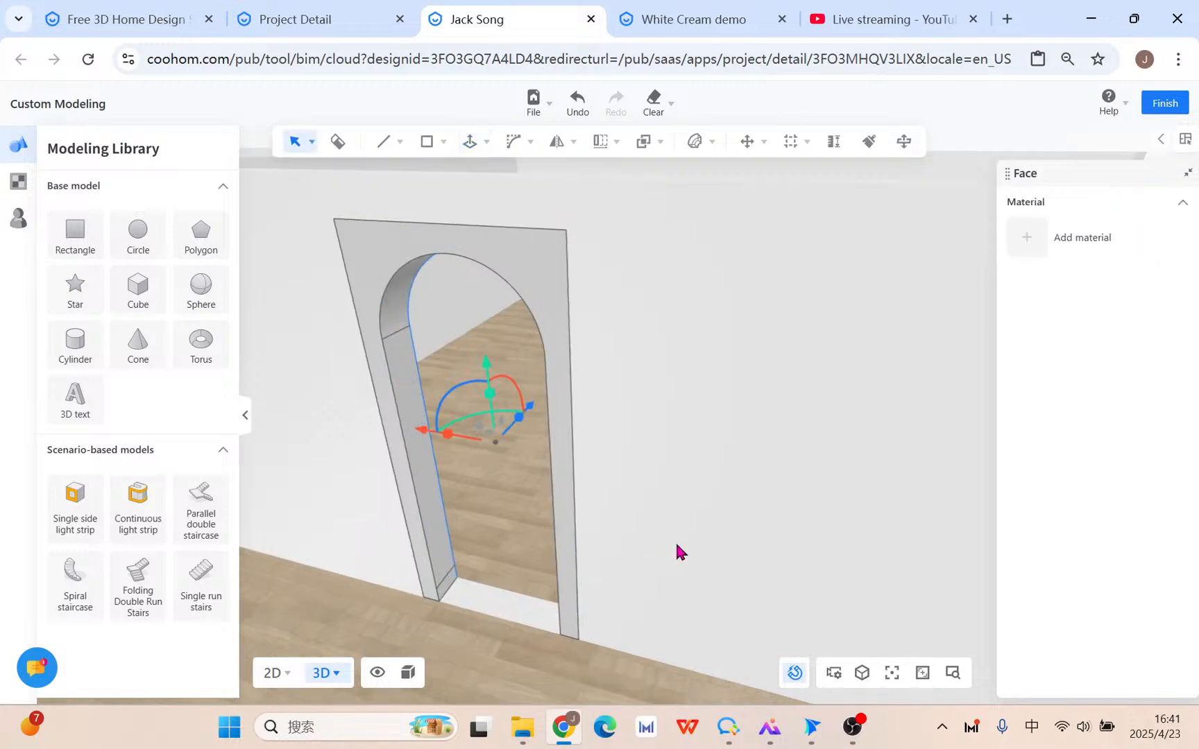
{"action": "right_click_drag", "start_coordinate": [677, 541], "coordinate": [893, 508]}
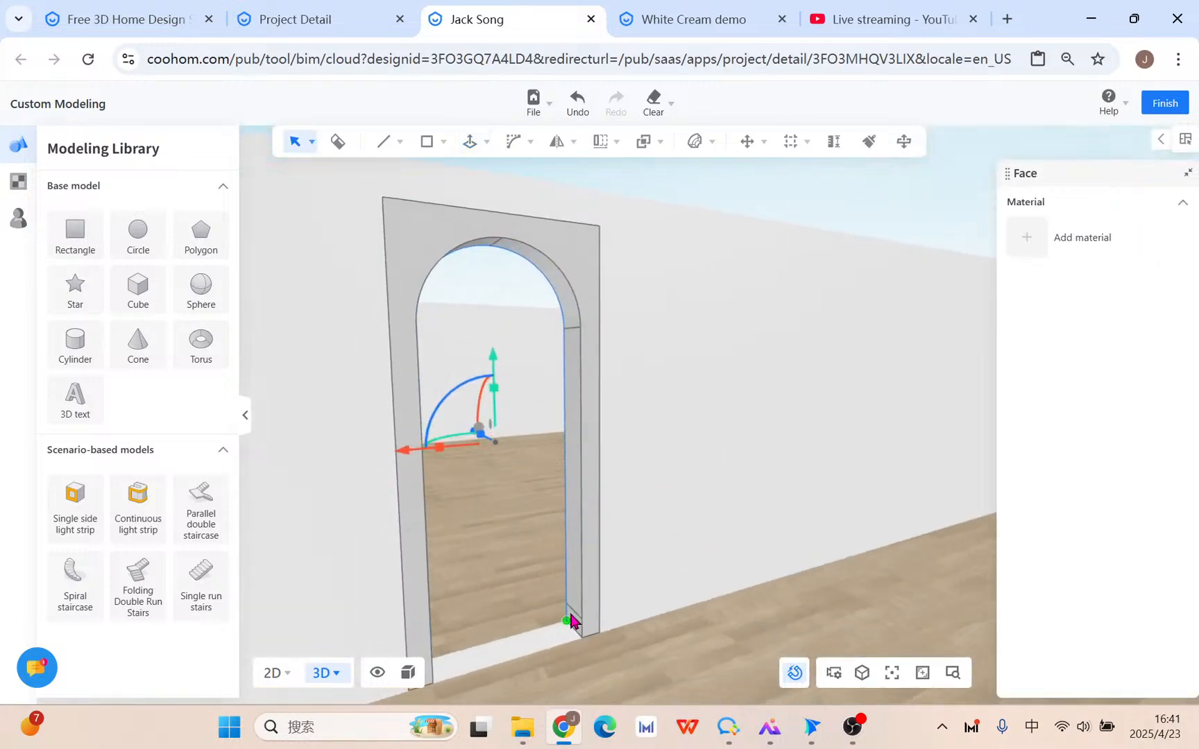
{"action": "scroll", "coordinate": [572, 648], "scroll_direction": "up", "scroll_amount": 5}
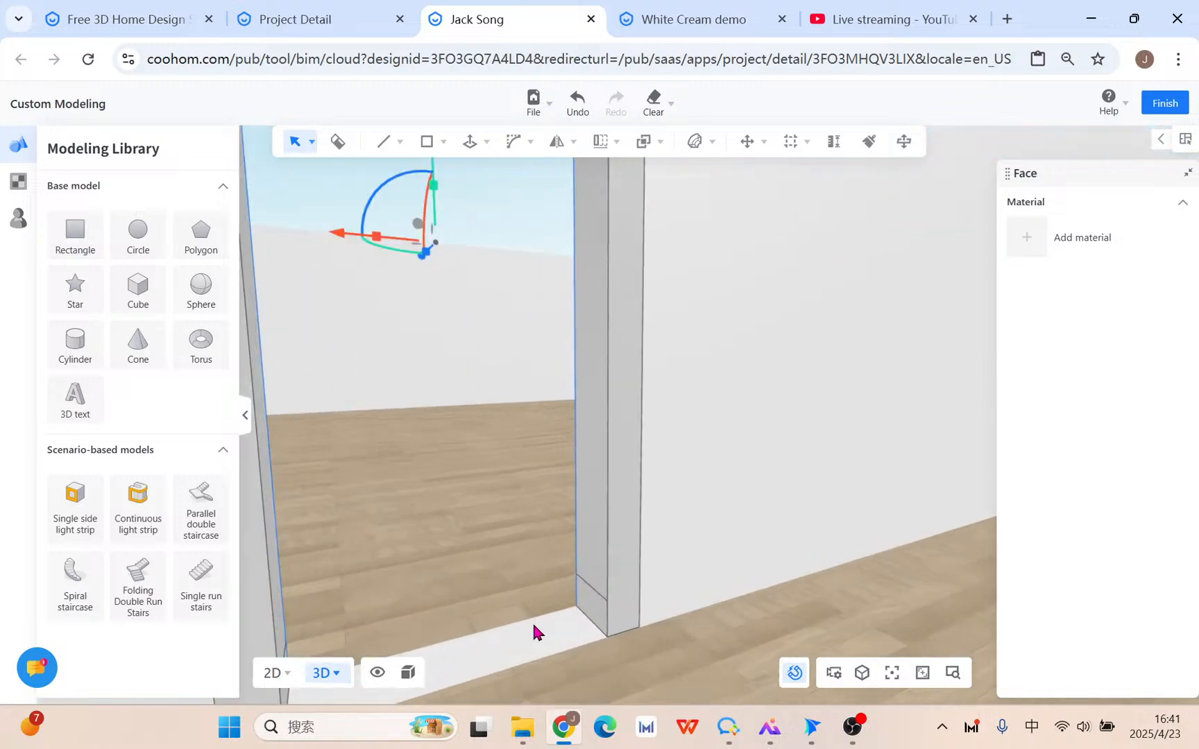
{"action": "left_click", "coordinate": [630, 592]}
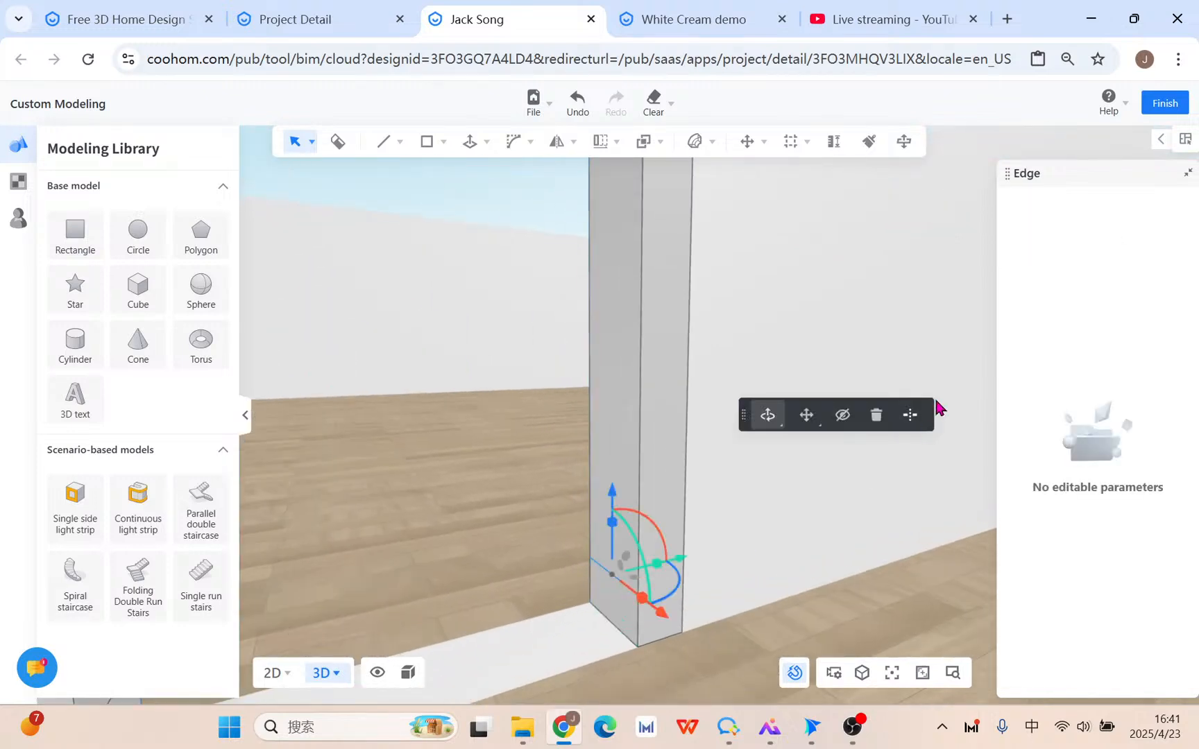
{"action": "left_click", "coordinate": [875, 415]}
Delete the stray diagonal edge on the left jamb's inner face and zoom out.
{"action": "scroll", "coordinate": [530, 503], "scroll_direction": "down", "scroll_amount": 5}
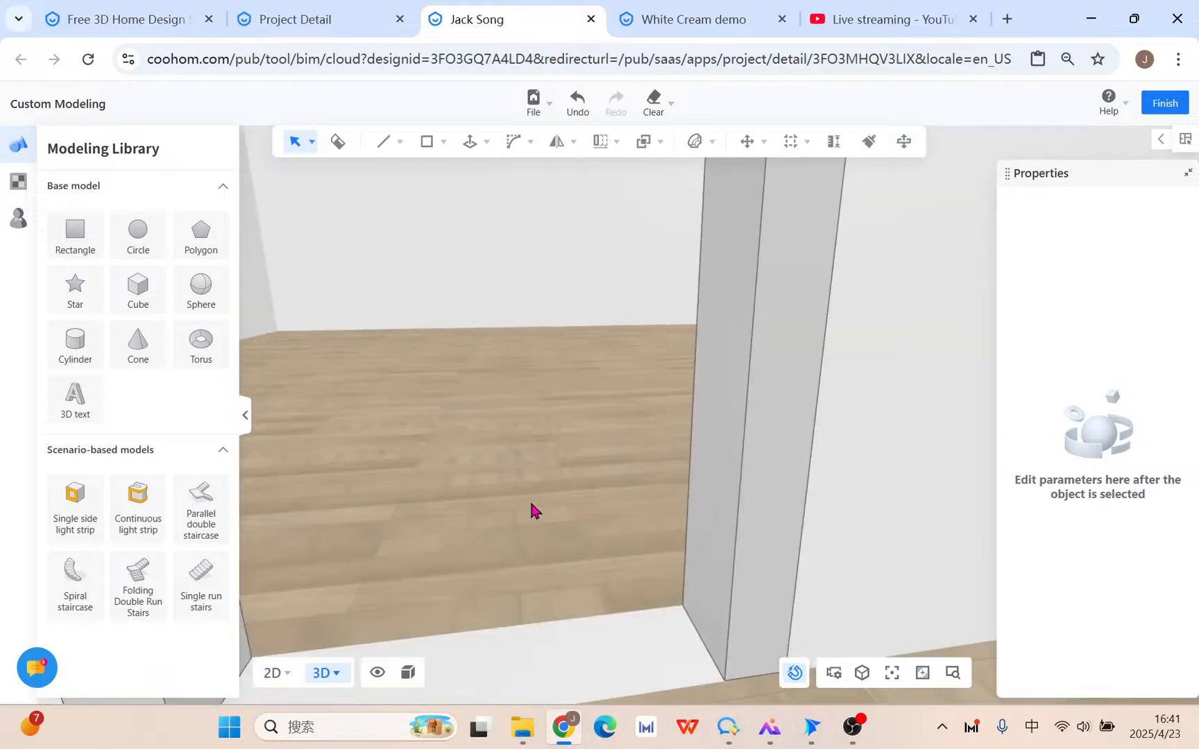
{"action": "middle_click_drag", "start_coordinate": [530, 503], "coordinate": [509, 486]}
{"action": "middle_click_drag", "start_coordinate": [546, 533], "coordinate": [519, 540]}
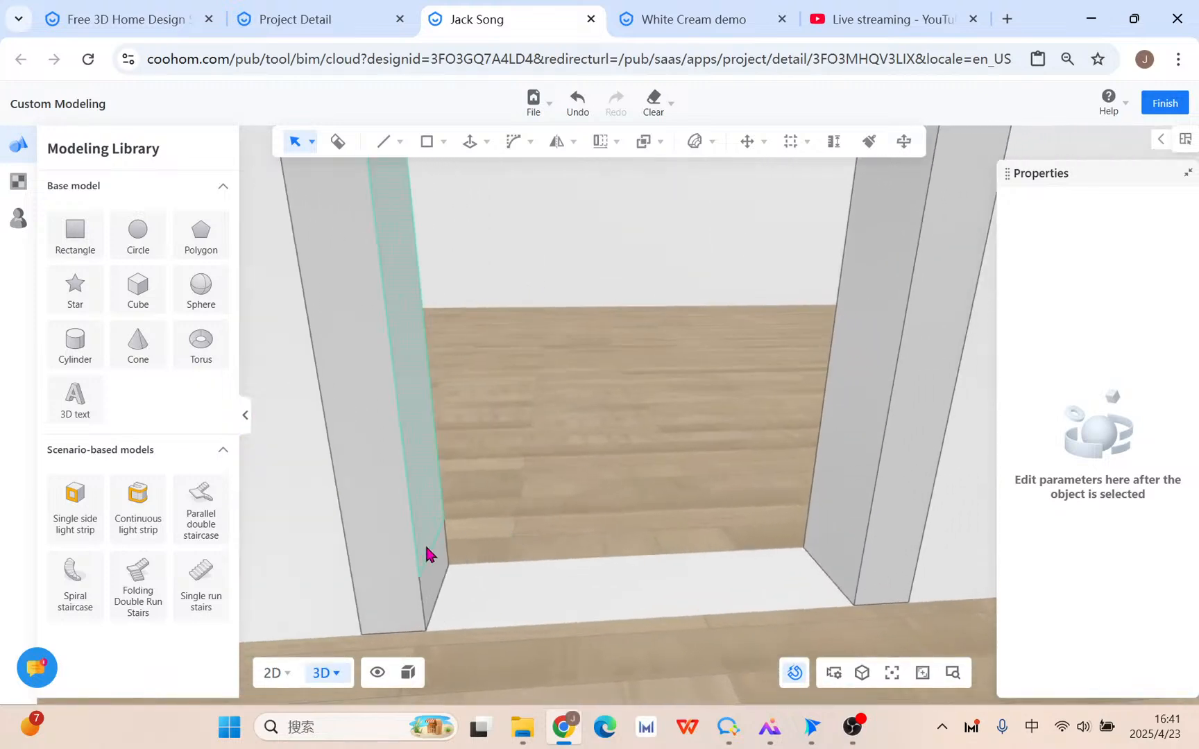
{"action": "left_click", "coordinate": [433, 547]}
{"action": "left_click", "coordinate": [700, 493]}
{"action": "key", "text": "q"}
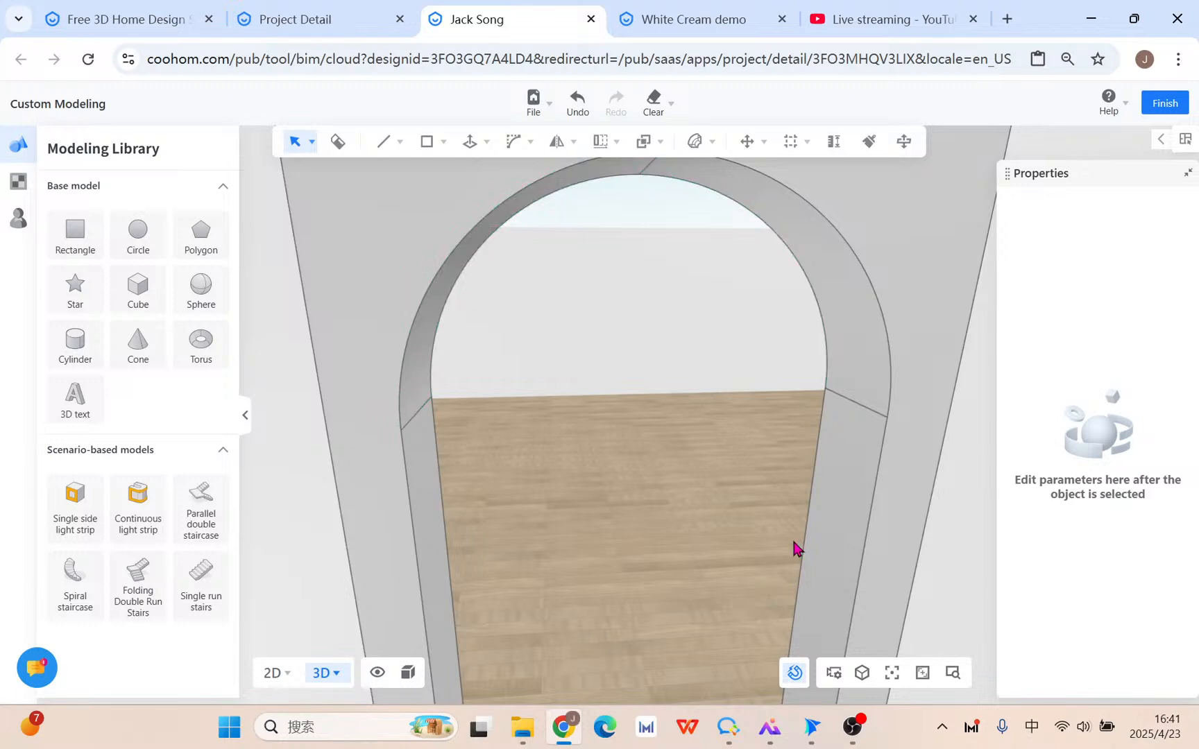
{"action": "scroll", "coordinate": [795, 548], "scroll_direction": "down", "scroll_amount": 5}
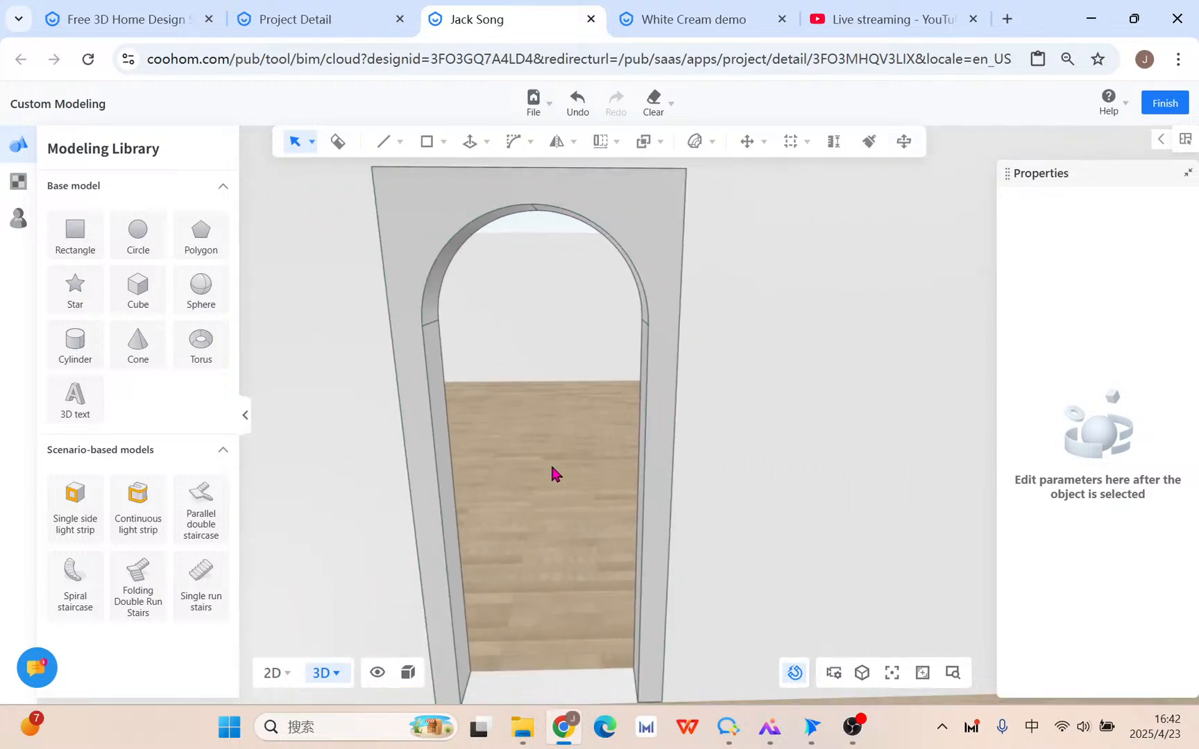
{"action": "mouse_move", "coordinate": [514, 145]}
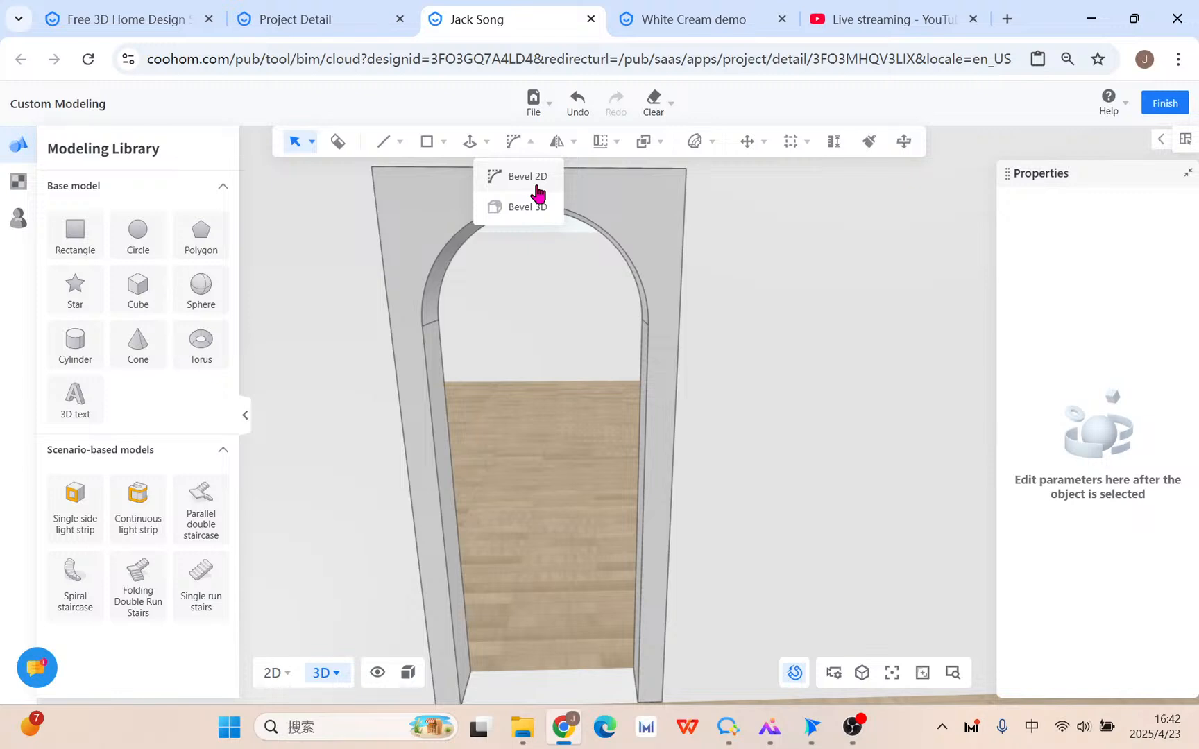
Round the arch's inner edges with a 120 mm, 6-segment 3D bevel.
{"action": "left_click", "coordinate": [537, 182]}
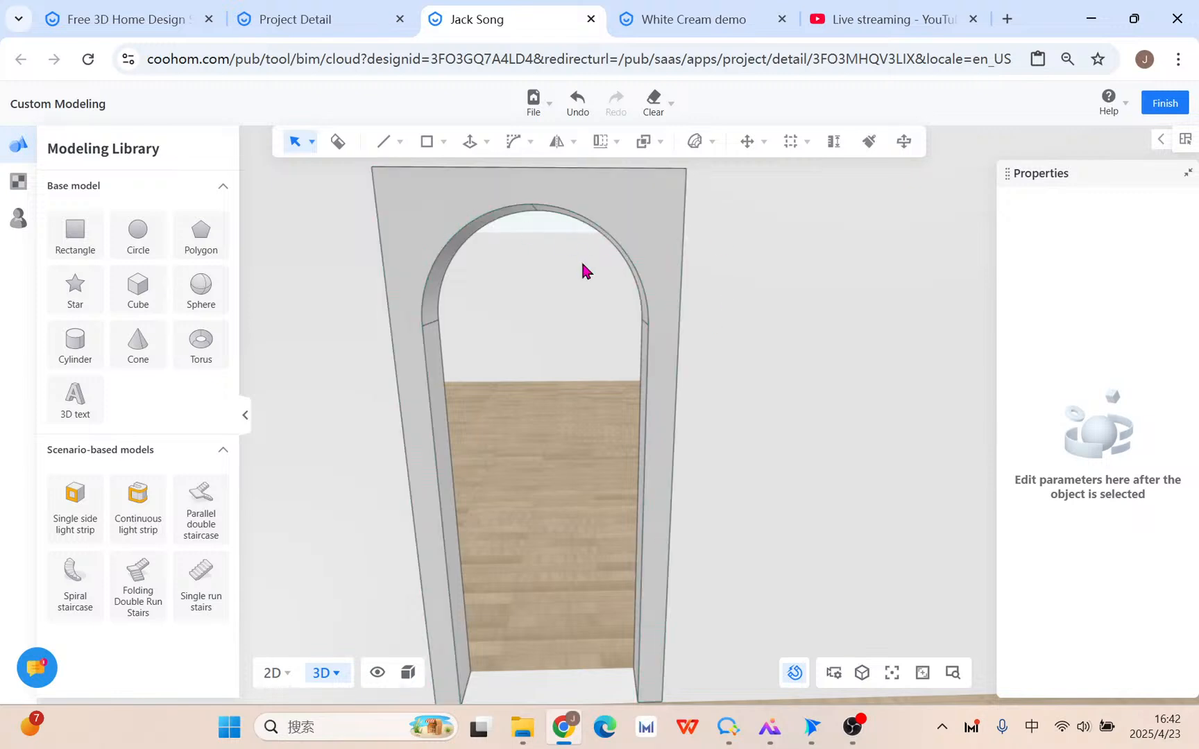
{"action": "left_click", "coordinate": [515, 143]}
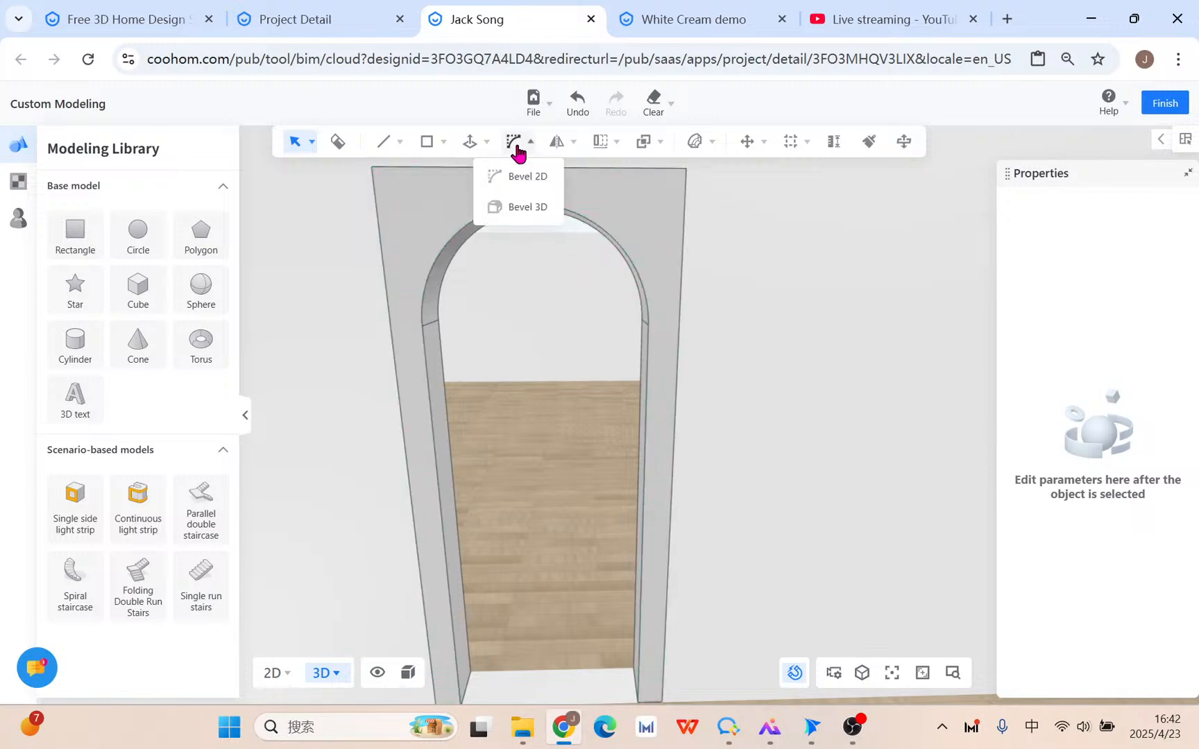
{"action": "left_click", "coordinate": [546, 220]}
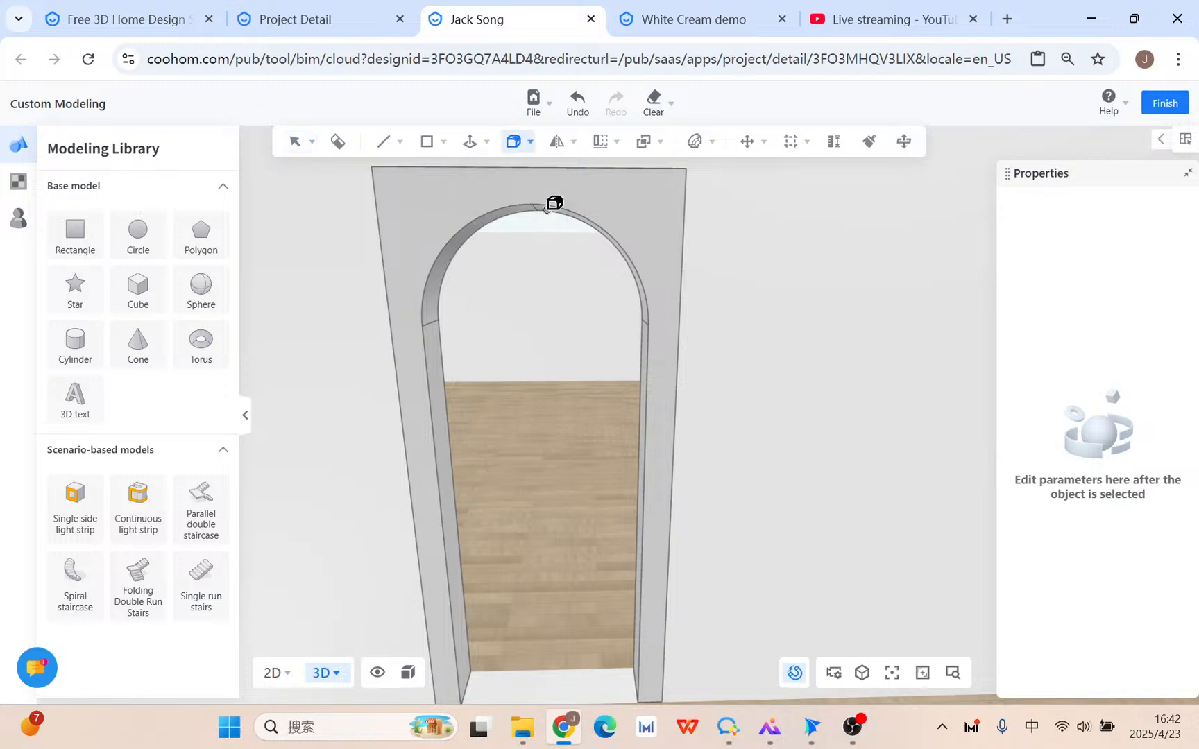
{"action": "left_click", "coordinate": [431, 431]}
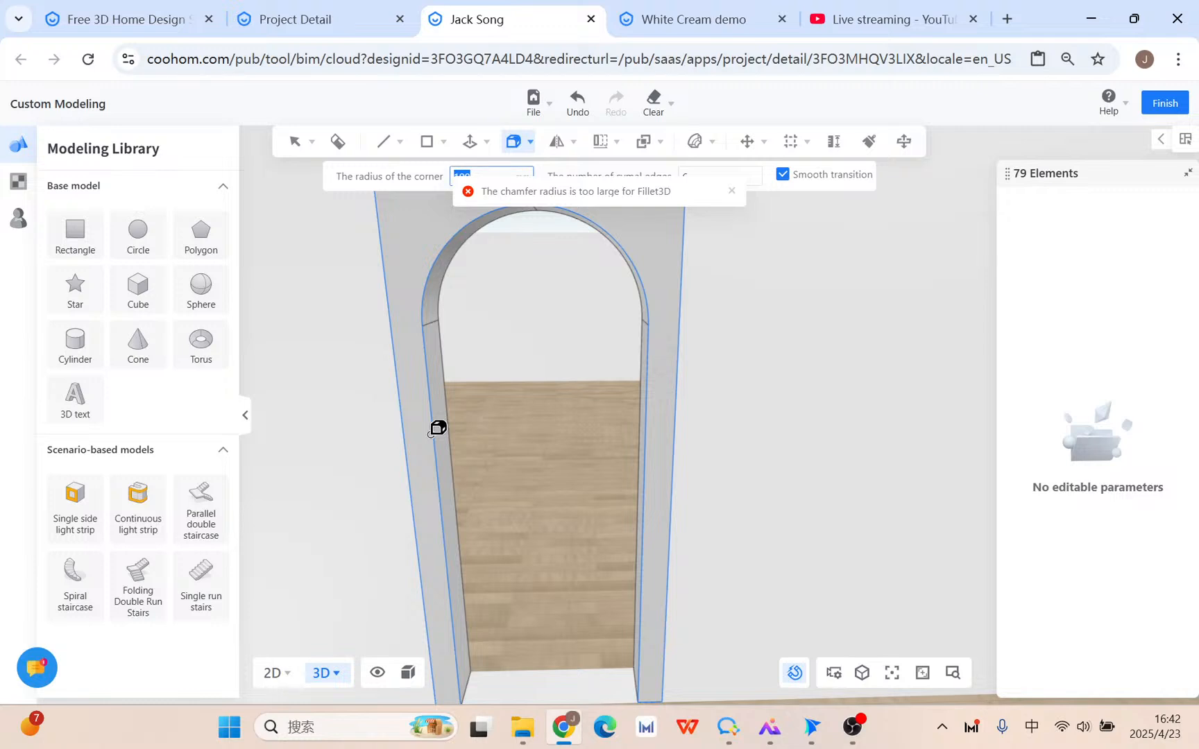
{"action": "left_click", "coordinate": [433, 433]}
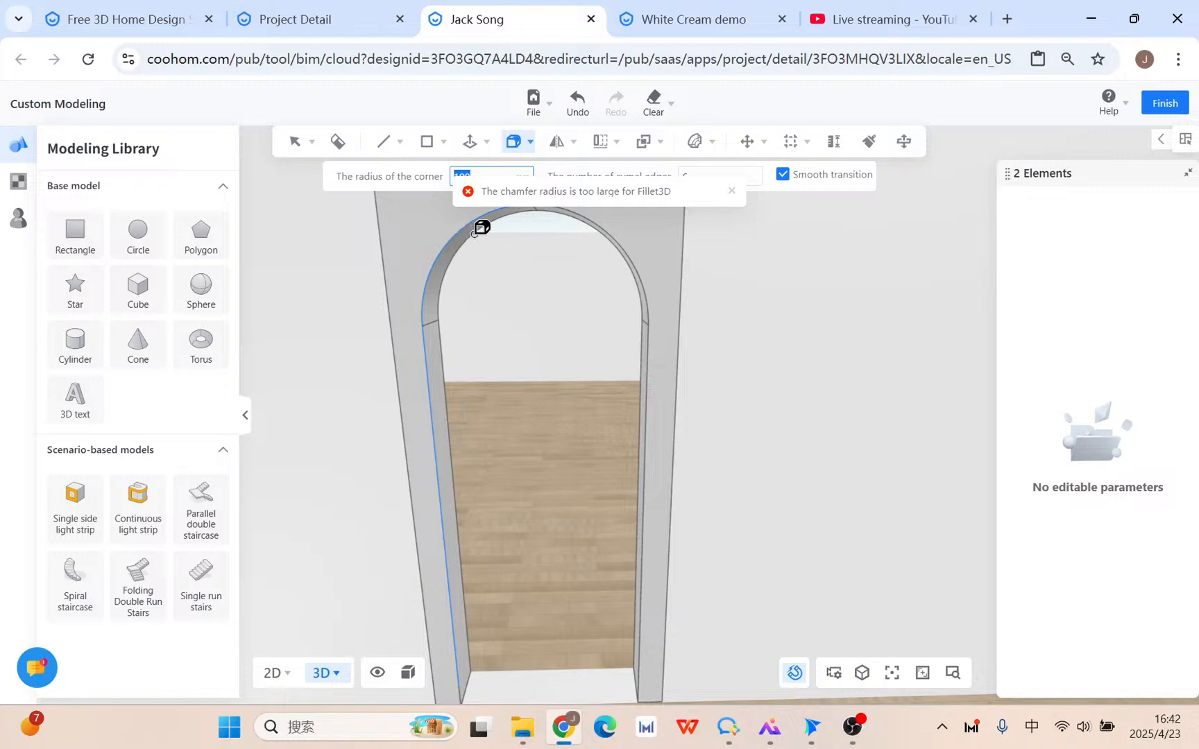
{"action": "left_click", "coordinate": [626, 251]}
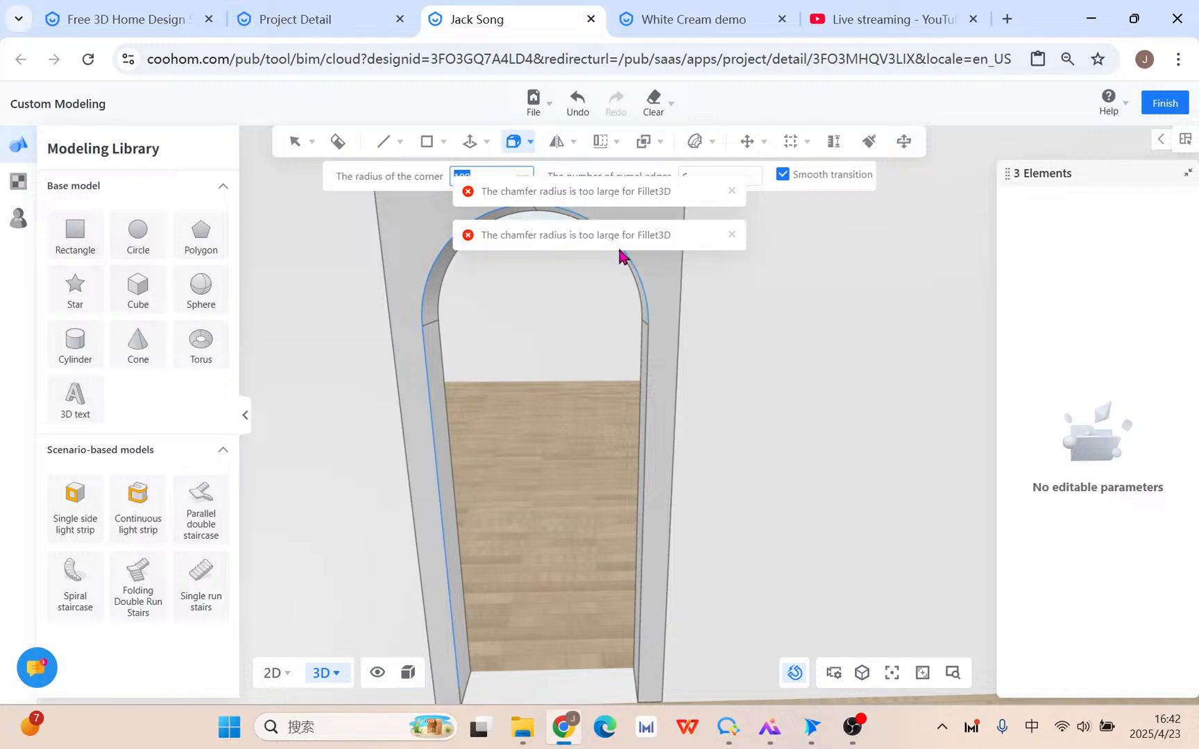
{"action": "left_click", "coordinate": [651, 358]}
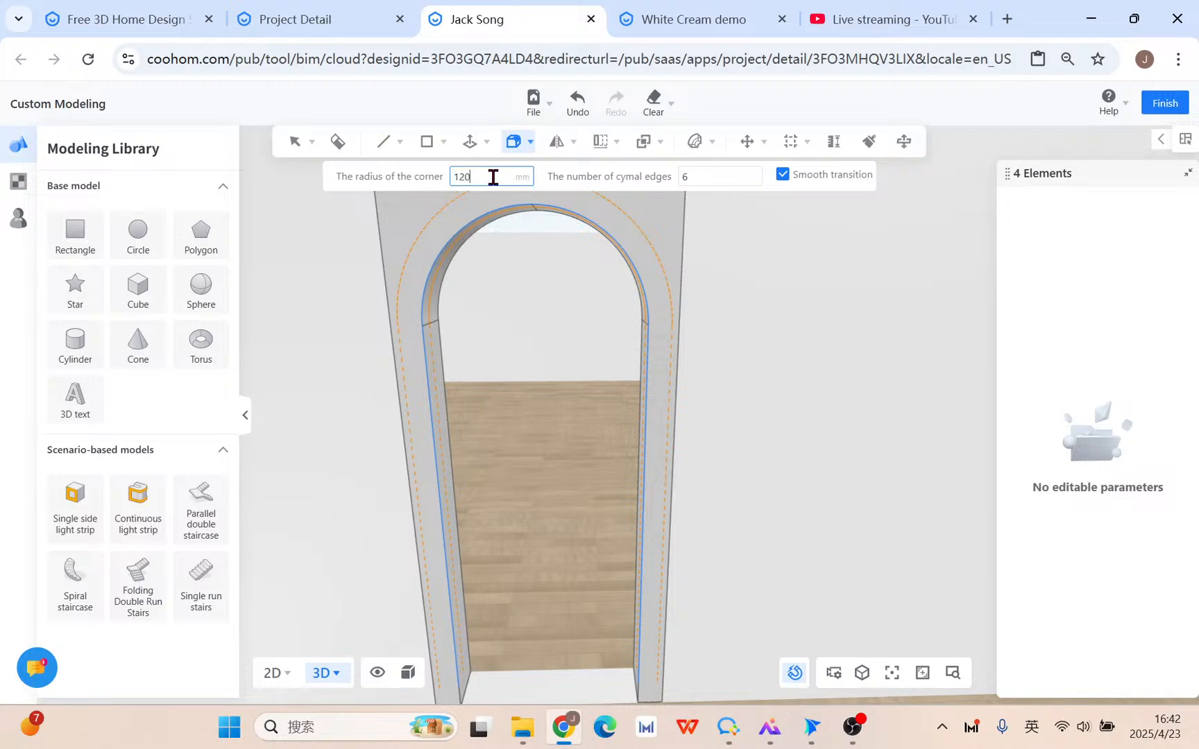
{"action": "key", "text": "Tab"}
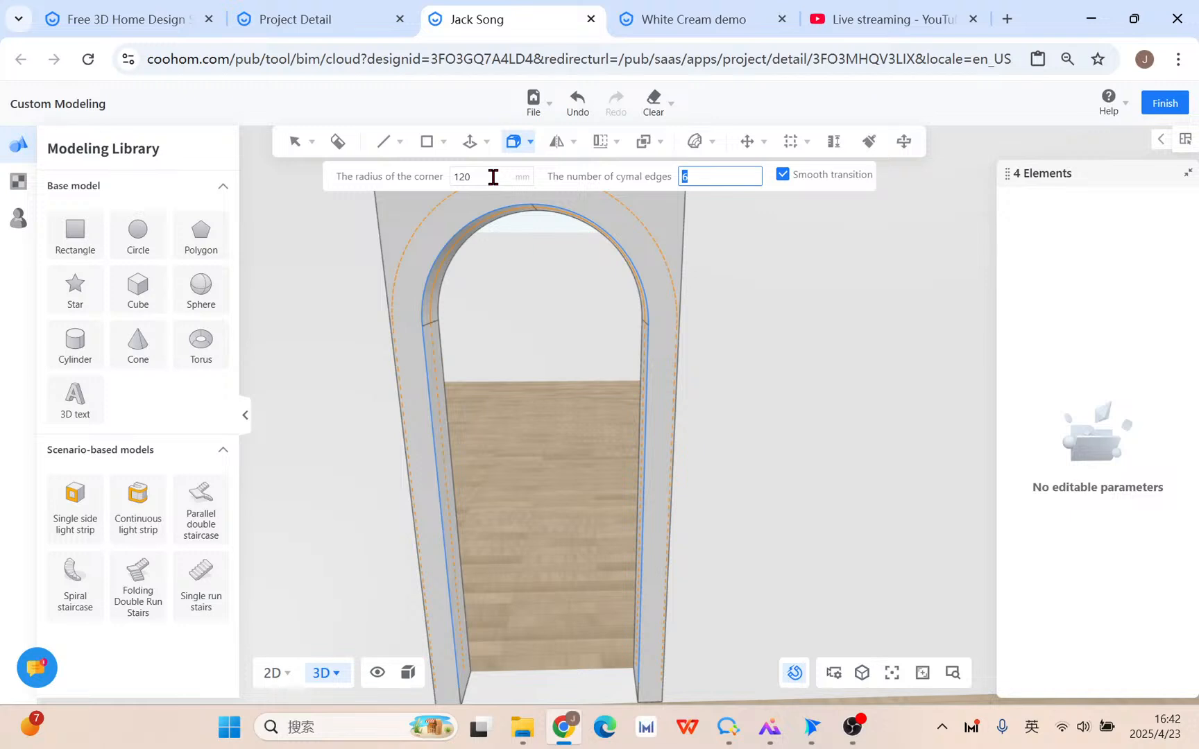
{"action": "key", "text": "Tab"}
{"action": "key", "text": "Tab"}
{"action": "middle_click_drag", "start_coordinate": [582, 617], "coordinate": [587, 540]}
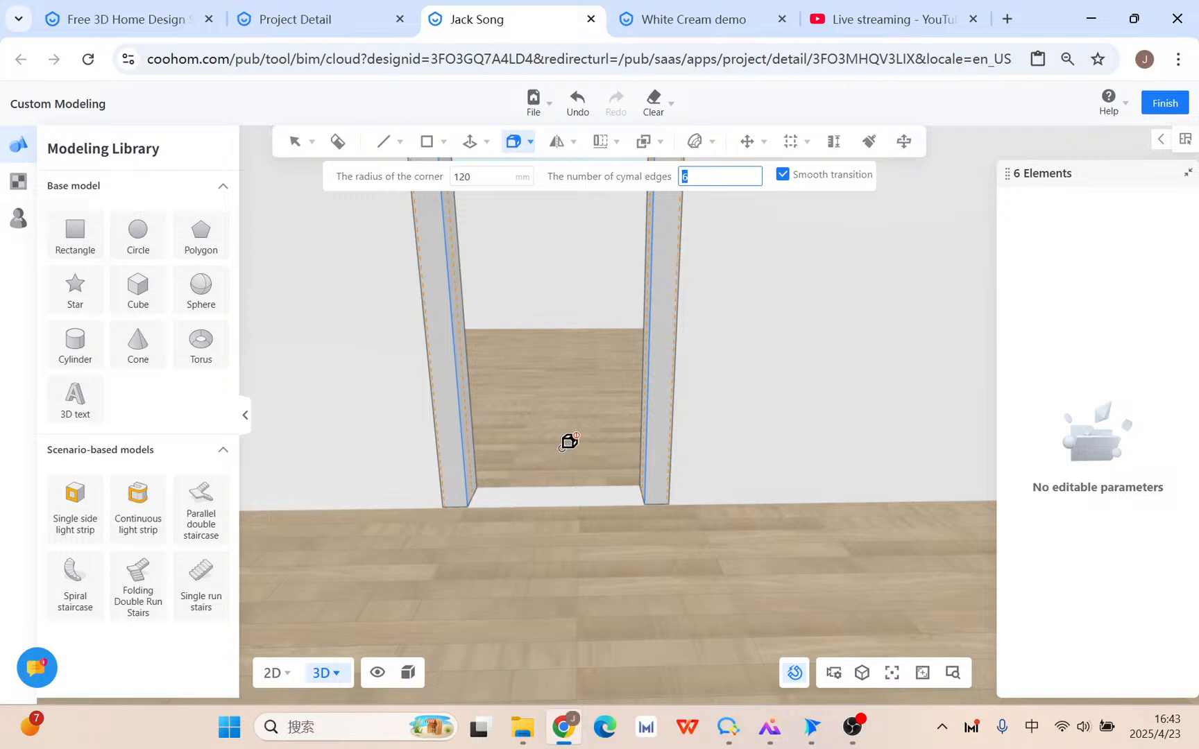
{"action": "key", "text": "Return"}
Select six more arch and jamb edges and apply the 120 mm rounding to them.
{"action": "scroll", "coordinate": [564, 448], "scroll_direction": "down", "scroll_amount": 2}
{"action": "right_click_drag", "start_coordinate": [609, 456], "coordinate": [388, 403]}
{"action": "right_click_drag", "start_coordinate": [493, 350], "coordinate": [493, 404]}
{"action": "left_click", "coordinate": [505, 399]}
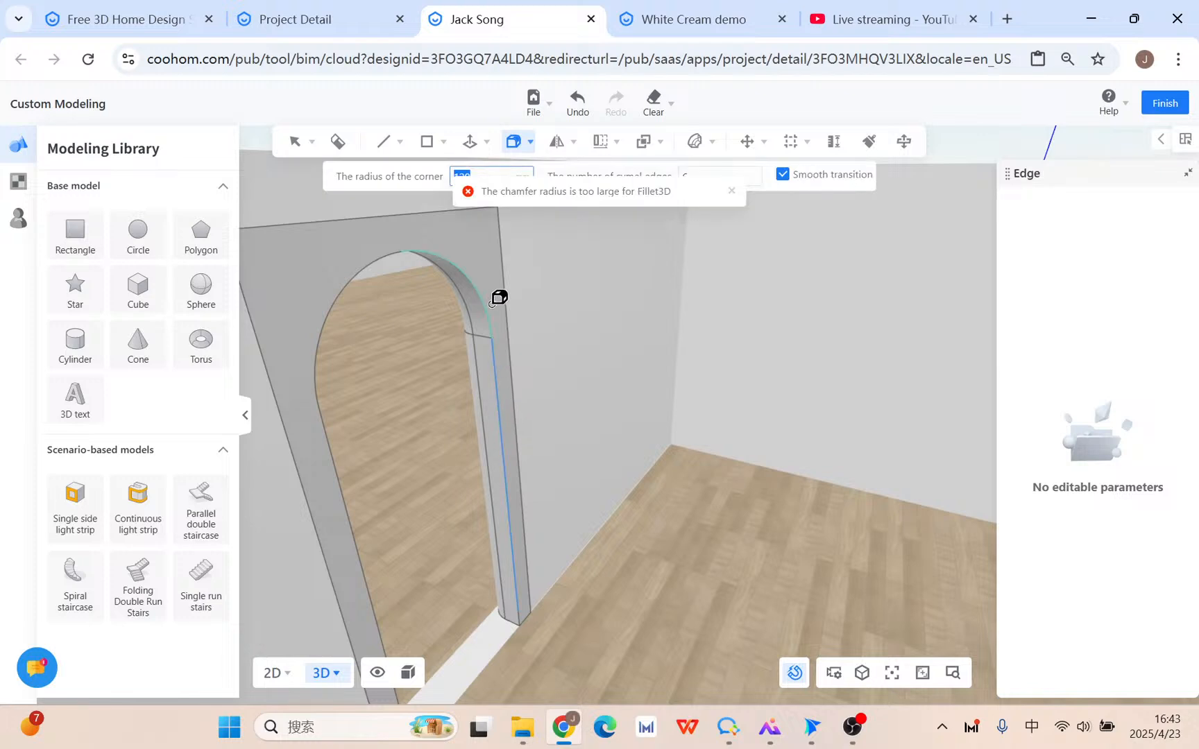
{"action": "left_click", "coordinate": [478, 289]}
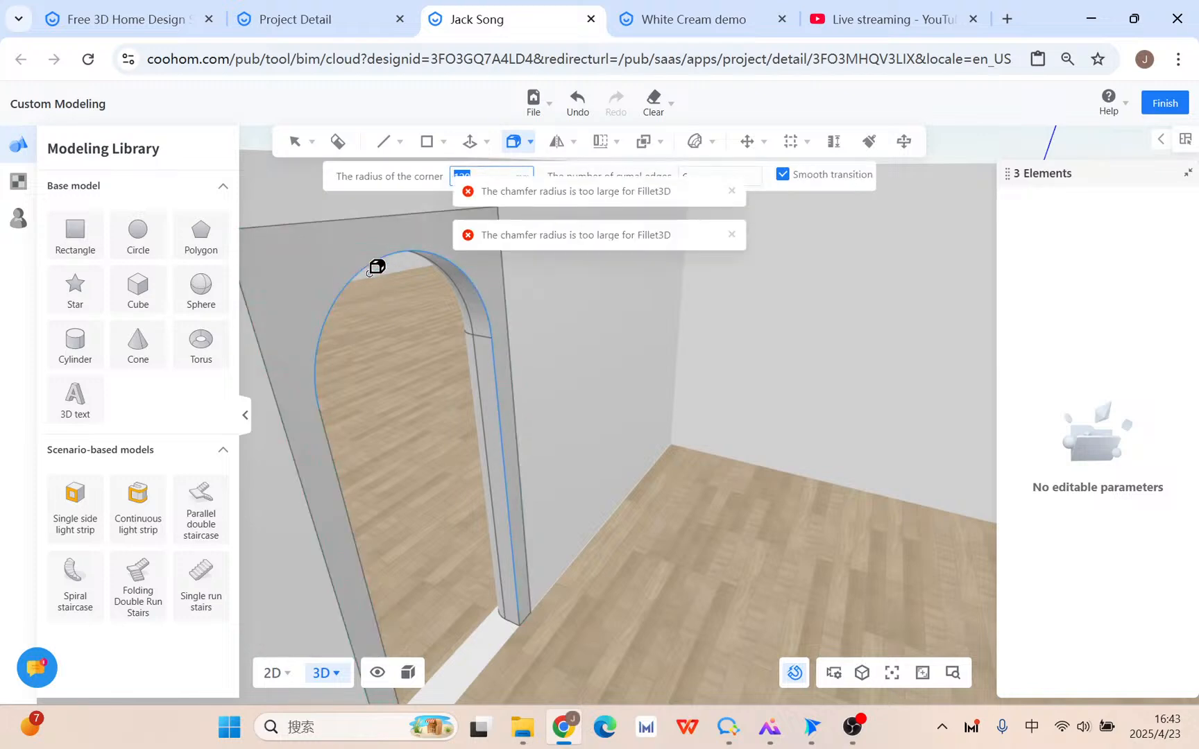
{"action": "left_click", "coordinate": [333, 444]}
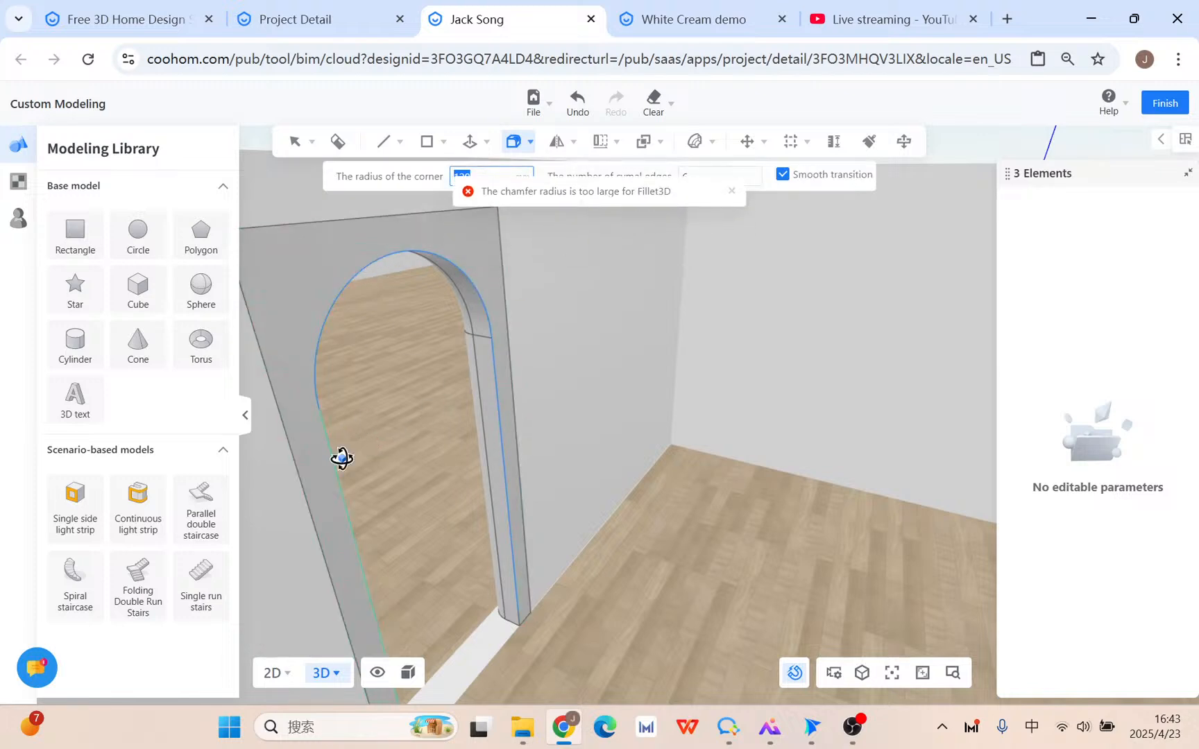
{"action": "left_click", "coordinate": [522, 617]}
{"action": "right_click_drag", "start_coordinate": [496, 666], "coordinate": [263, 684]}
{"action": "middle_click_drag", "start_coordinate": [444, 621], "coordinate": [588, 396]}
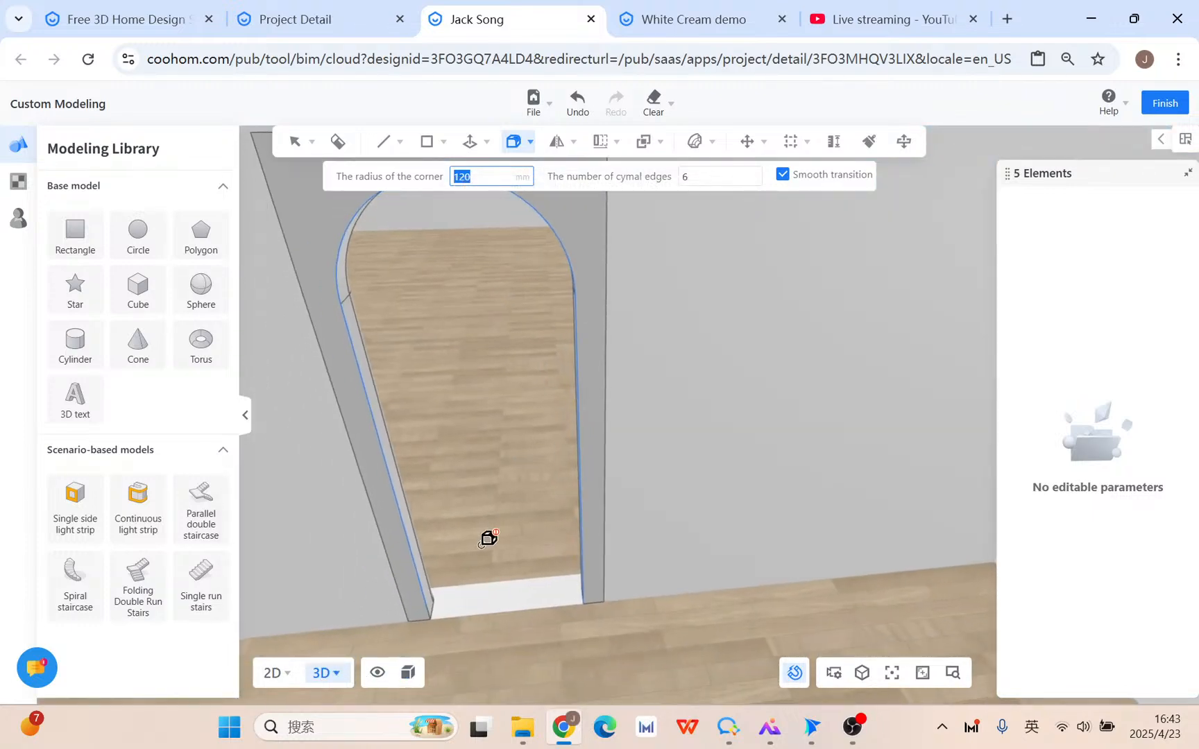
{"action": "left_click", "coordinate": [430, 606]}
{"action": "scroll", "coordinate": [469, 522], "scroll_direction": "down", "scroll_amount": 5}
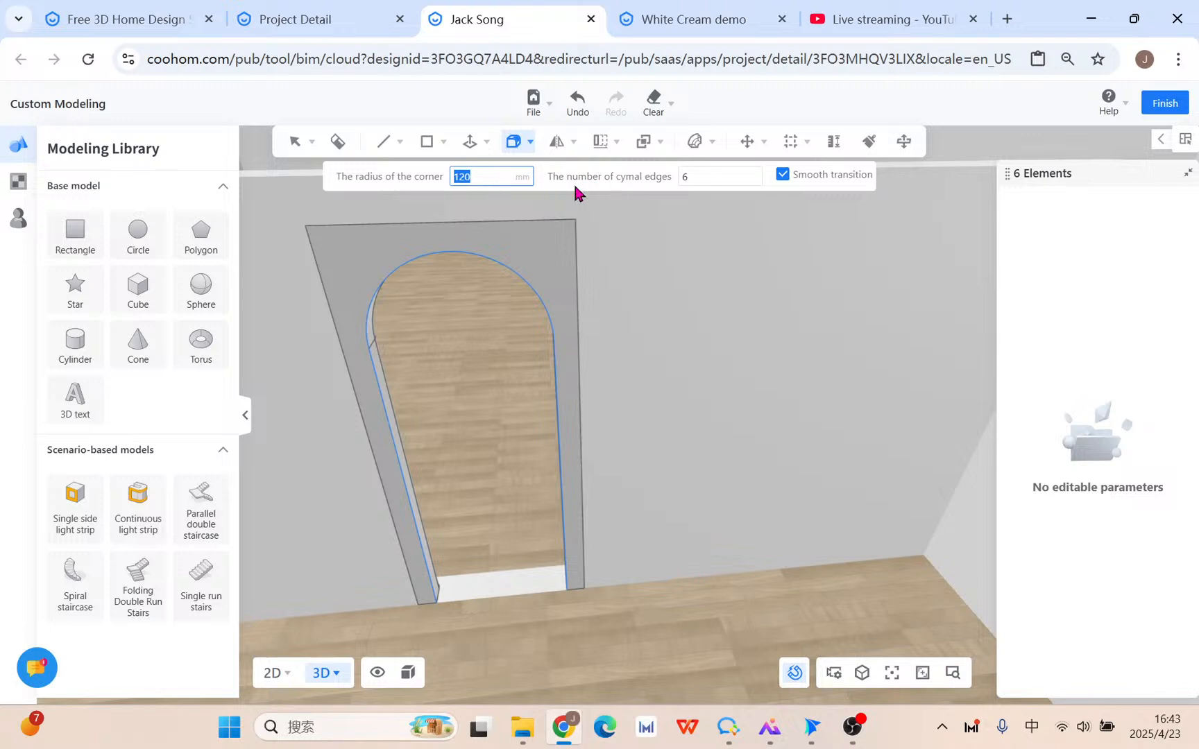
{"action": "key", "text": "Return"}
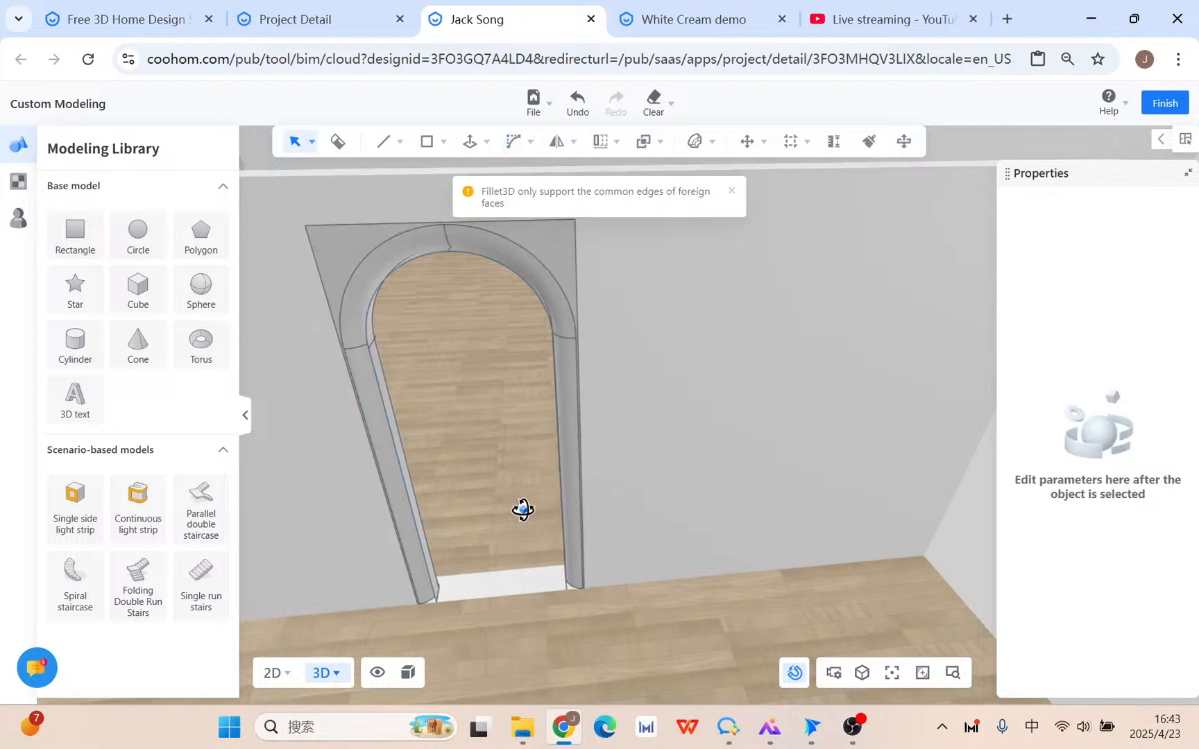
{"action": "middle_click_drag", "start_coordinate": [523, 510], "coordinate": [542, 367]}
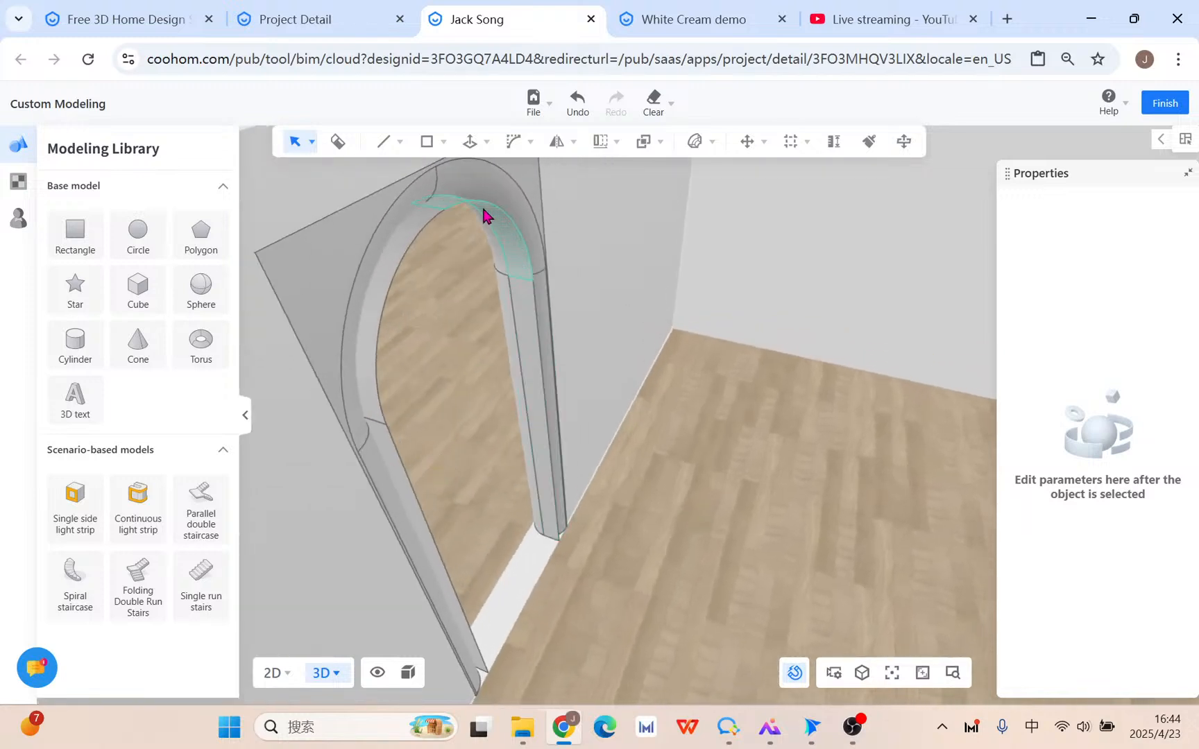
Delete the right jamb strip, arch top face, left curved face and leftover left-jamb edge.
{"action": "left_click", "coordinate": [533, 333]}
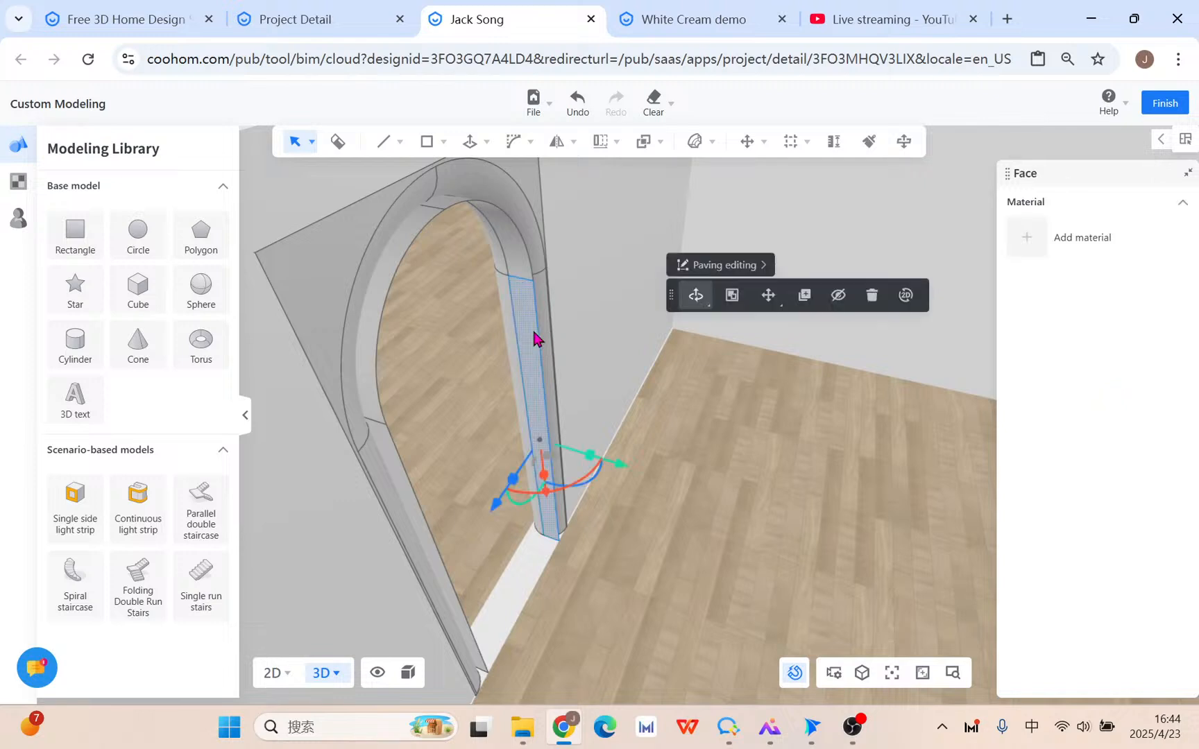
{"action": "key", "text": "Delete"}
{"action": "left_click", "coordinate": [512, 242]}
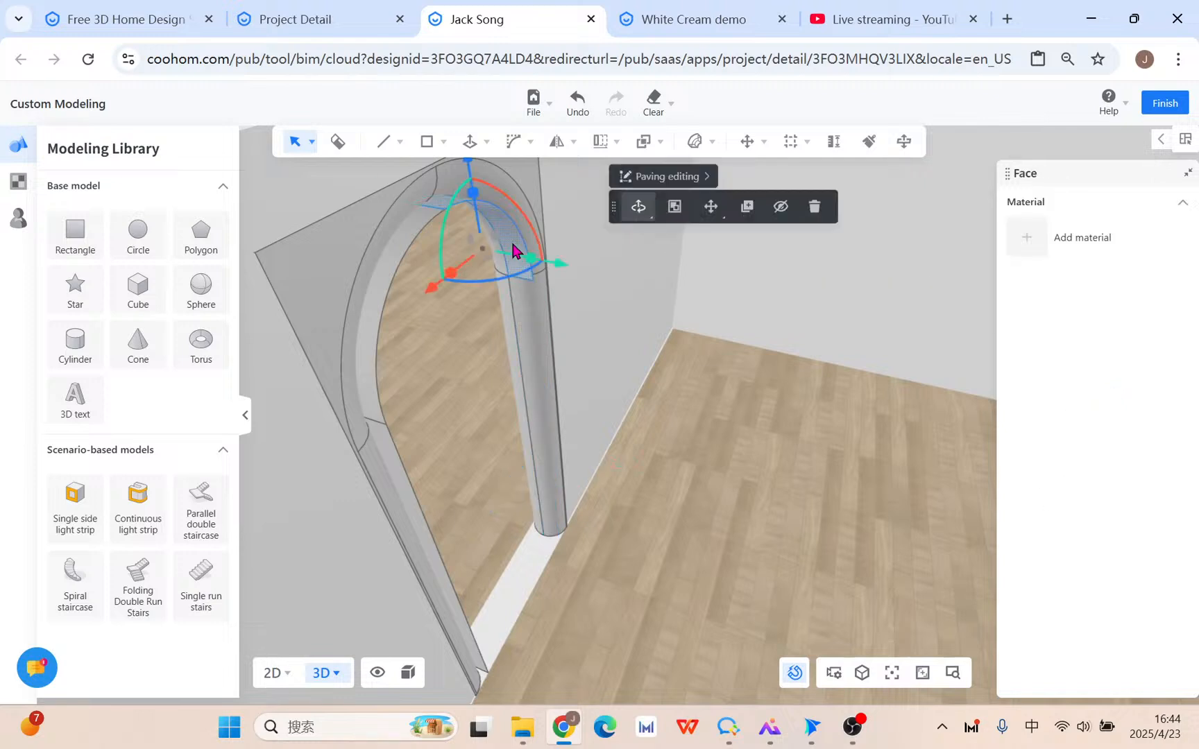
{"action": "key", "text": "Delete"}
{"action": "left_click", "coordinate": [403, 250]}
{"action": "key", "text": "Delete"}
{"action": "left_click", "coordinate": [405, 469]}
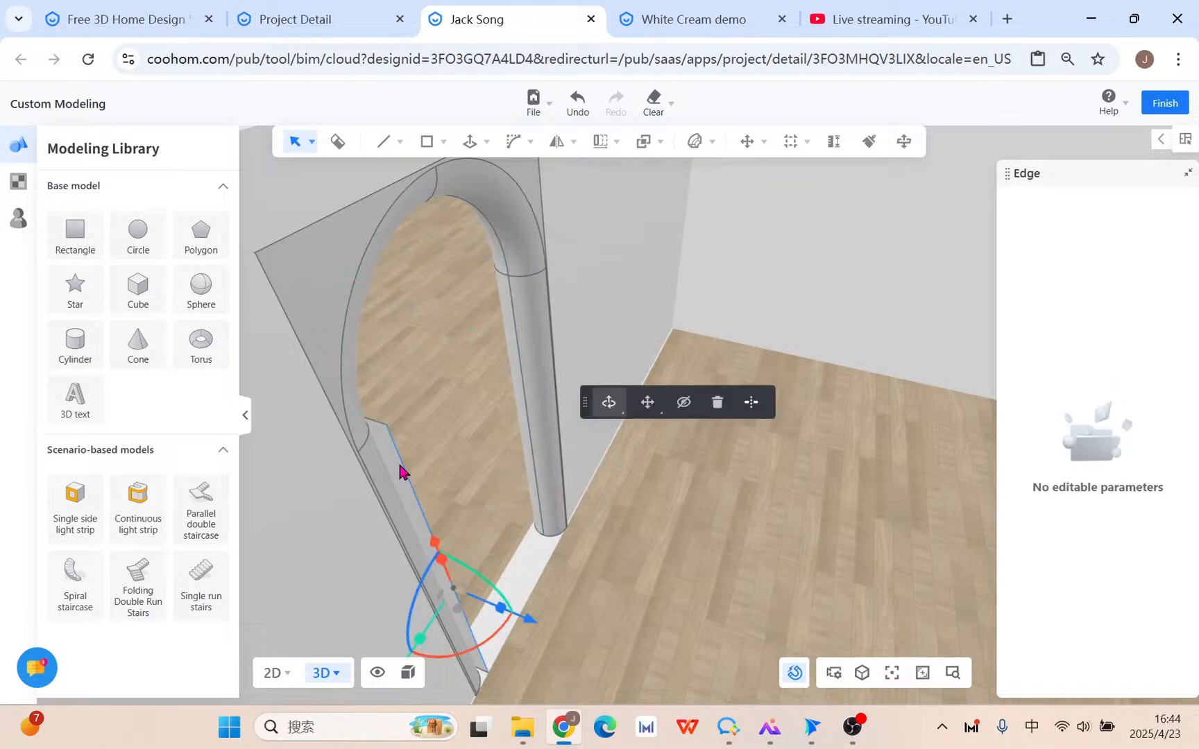
{"action": "key", "text": "Delete"}
{"action": "left_click_drag", "start_coordinate": [672, 511], "coordinate": [794, 487]}
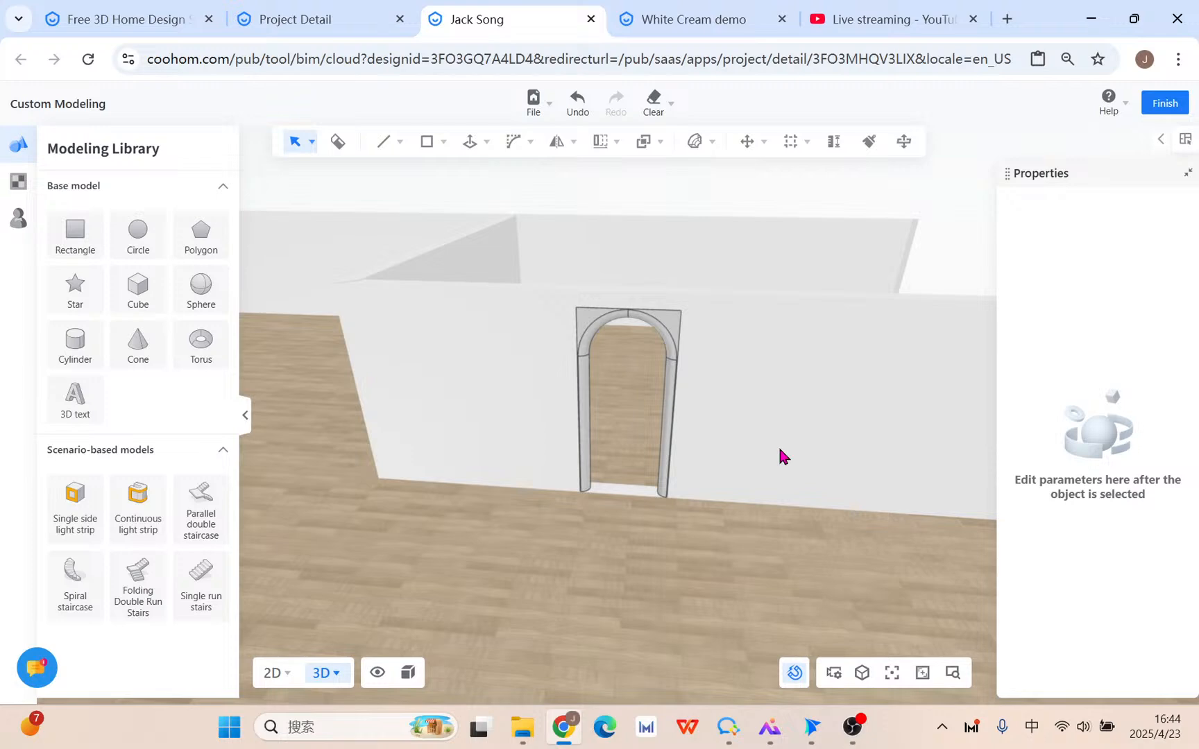
Switch to the 'Live streaming - YouTube' browser tab.
{"action": "left_click", "coordinate": [884, 19]}
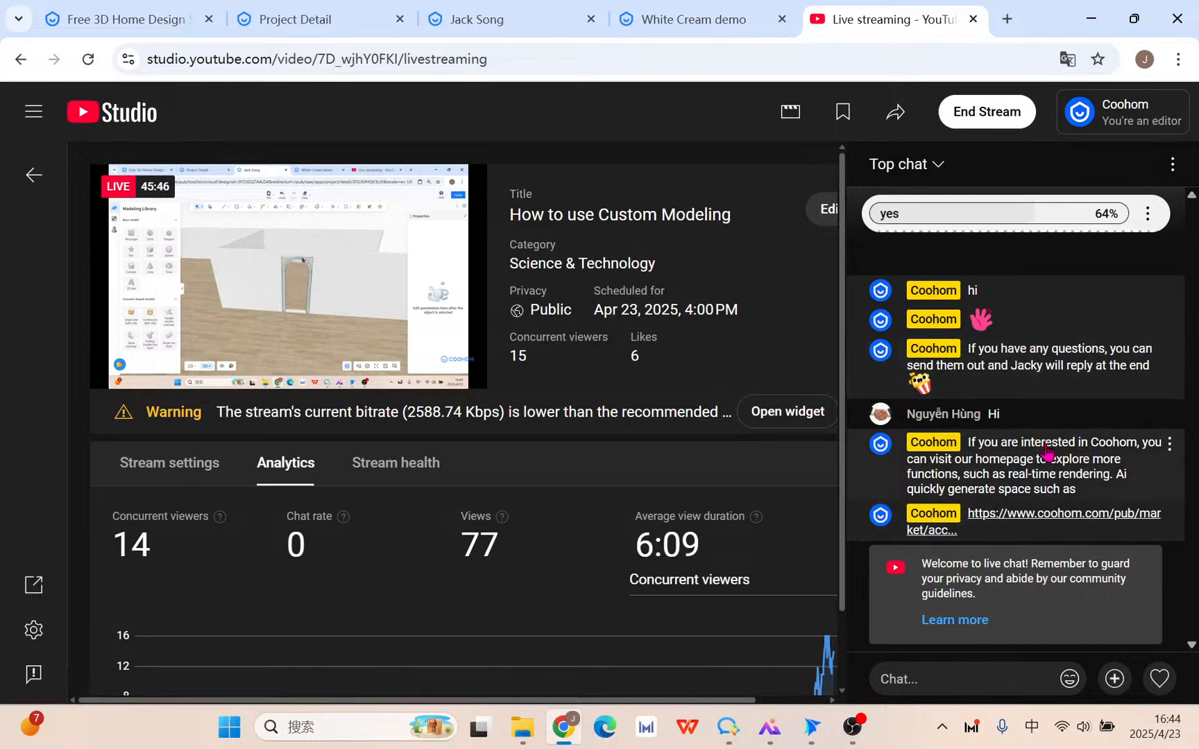
Go back to the Coohom tab and orbit to the empty floor beside the wall.
{"action": "left_click", "coordinate": [540, 22]}
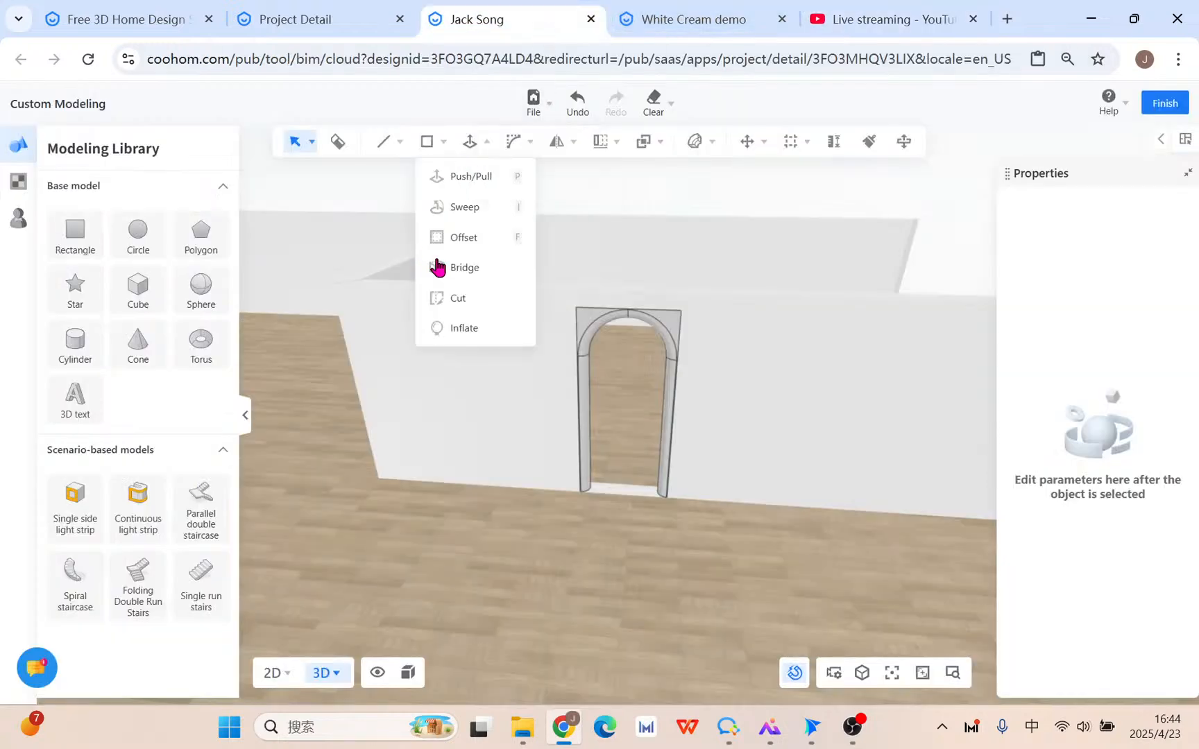
{"action": "mouse_move", "coordinate": [477, 145]}
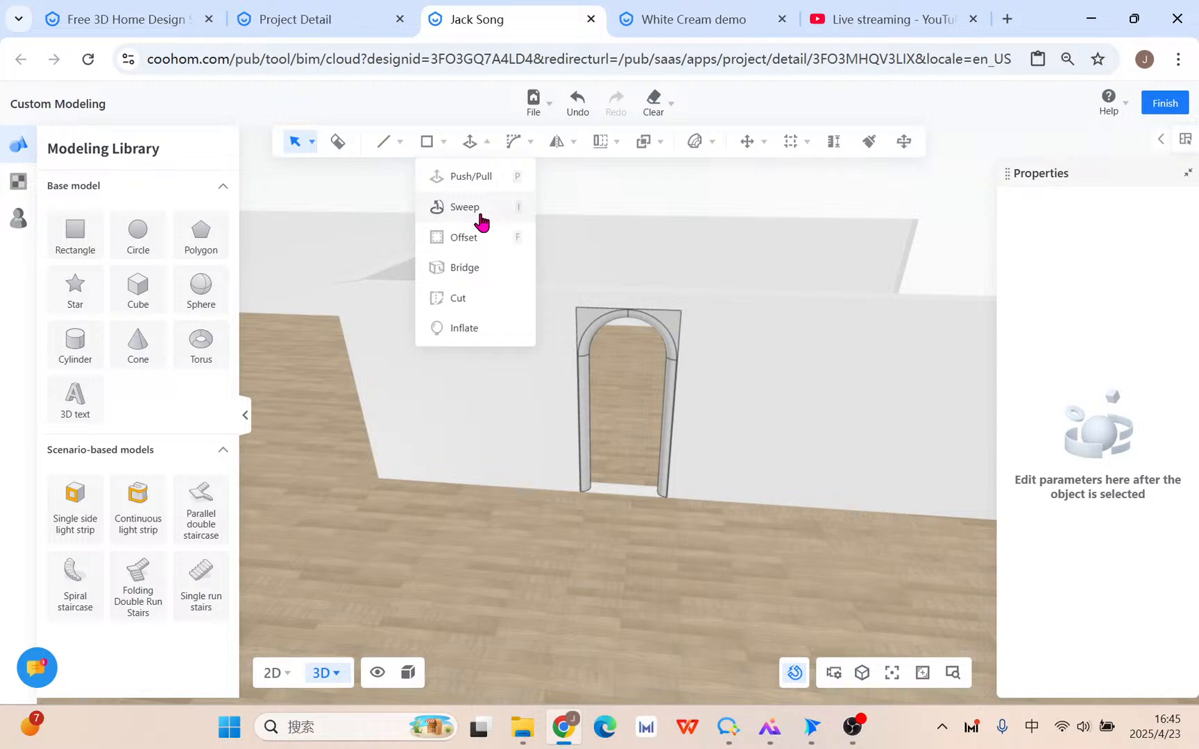
{"action": "left_click_drag", "start_coordinate": [508, 391], "coordinate": [620, 417]}
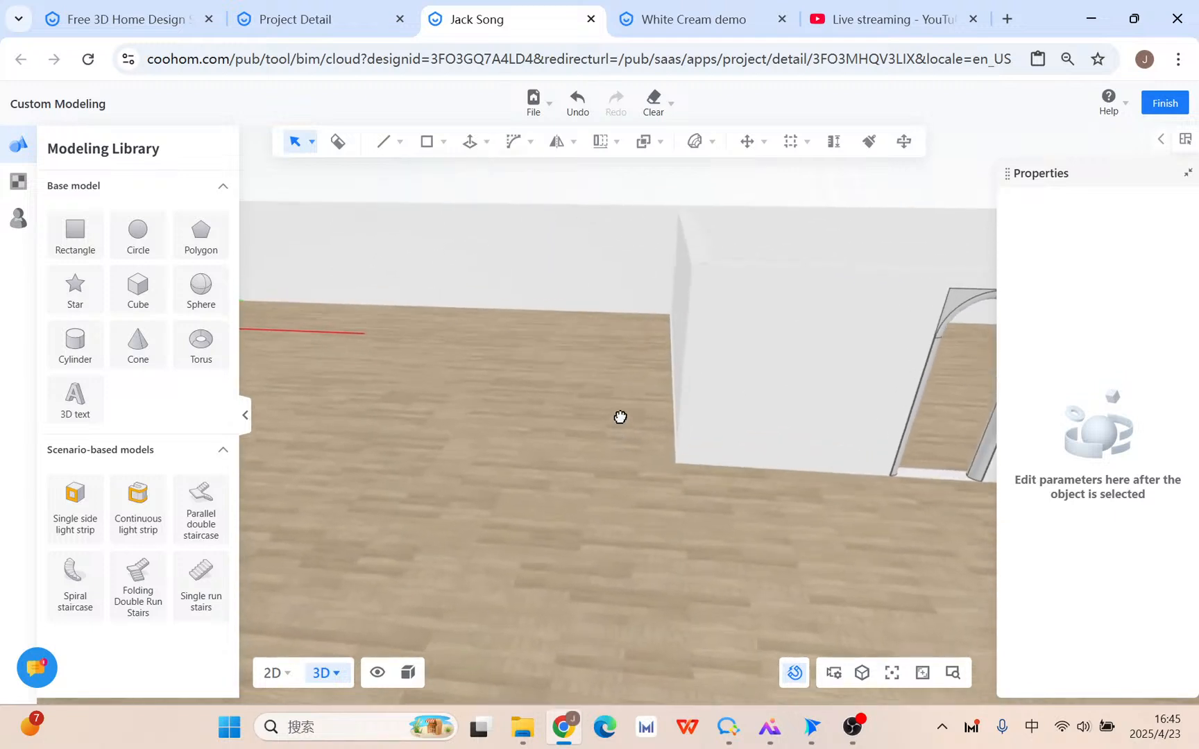
Draw a rectangle on the floor beside the wall.
{"action": "mouse_move", "coordinate": [427, 142]}
{"action": "left_click", "coordinate": [425, 177]}
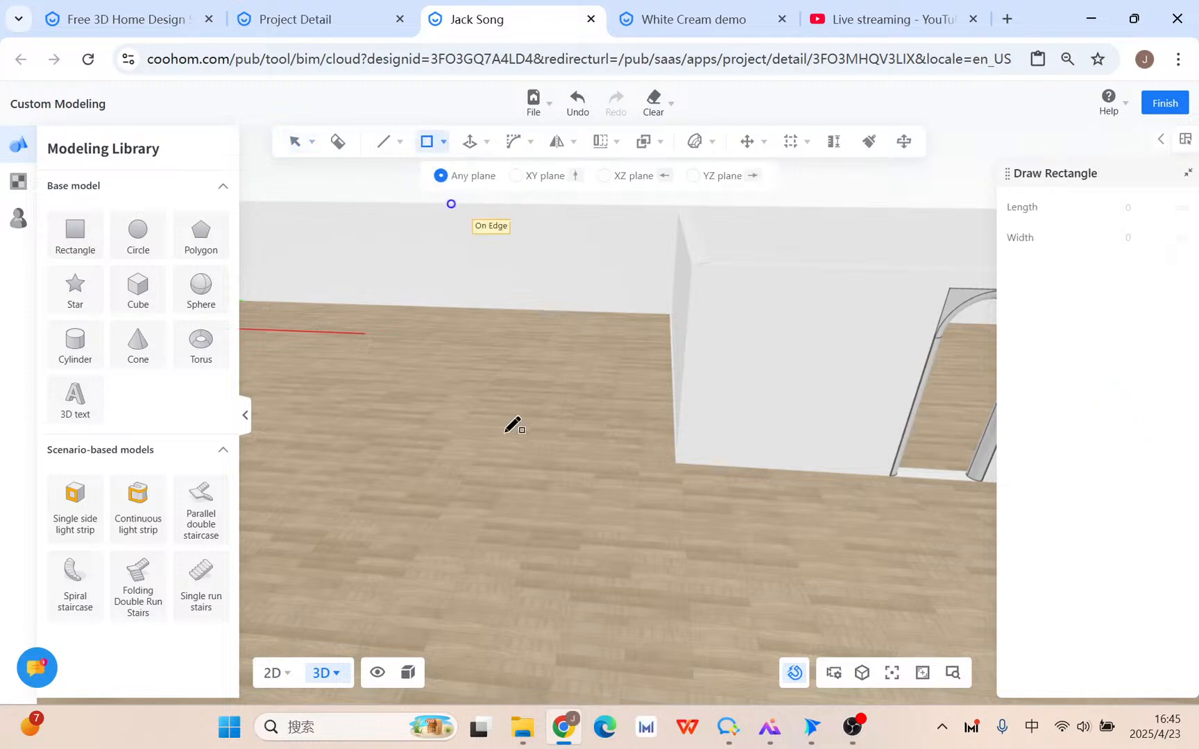
{"action": "left_click", "coordinate": [375, 463]}
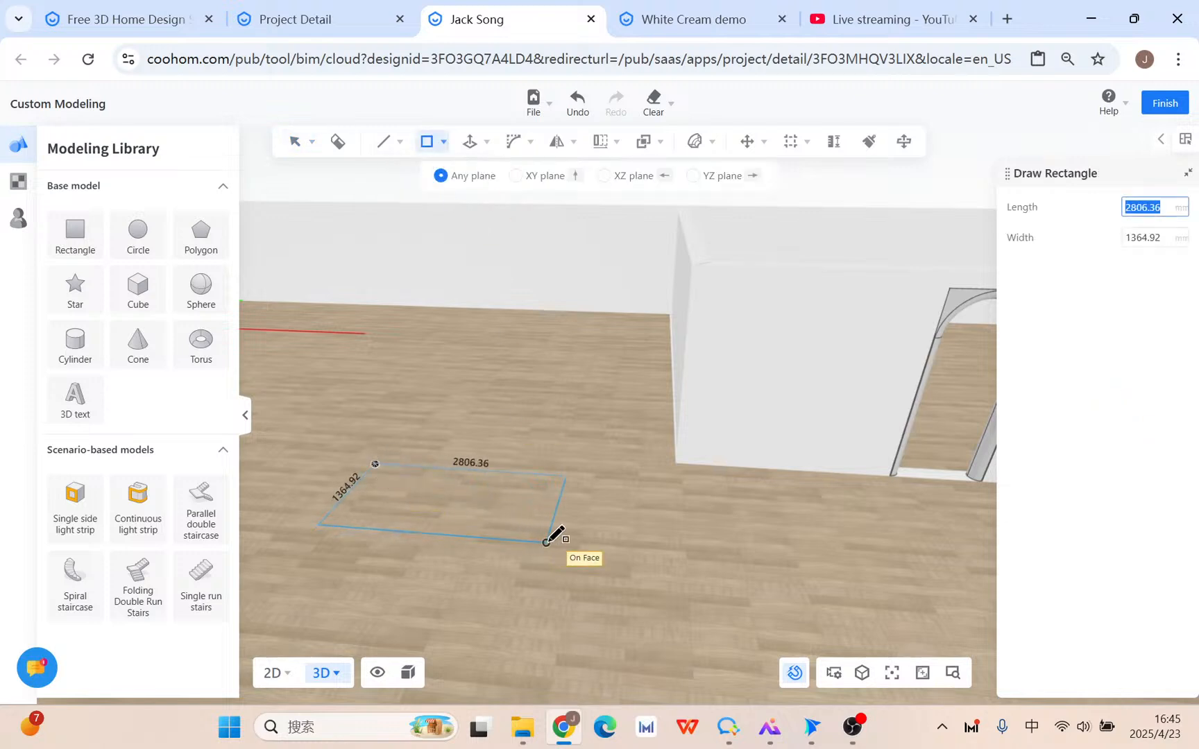
{"action": "scroll", "coordinate": [556, 534], "scroll_direction": "down", "scroll_amount": 3}
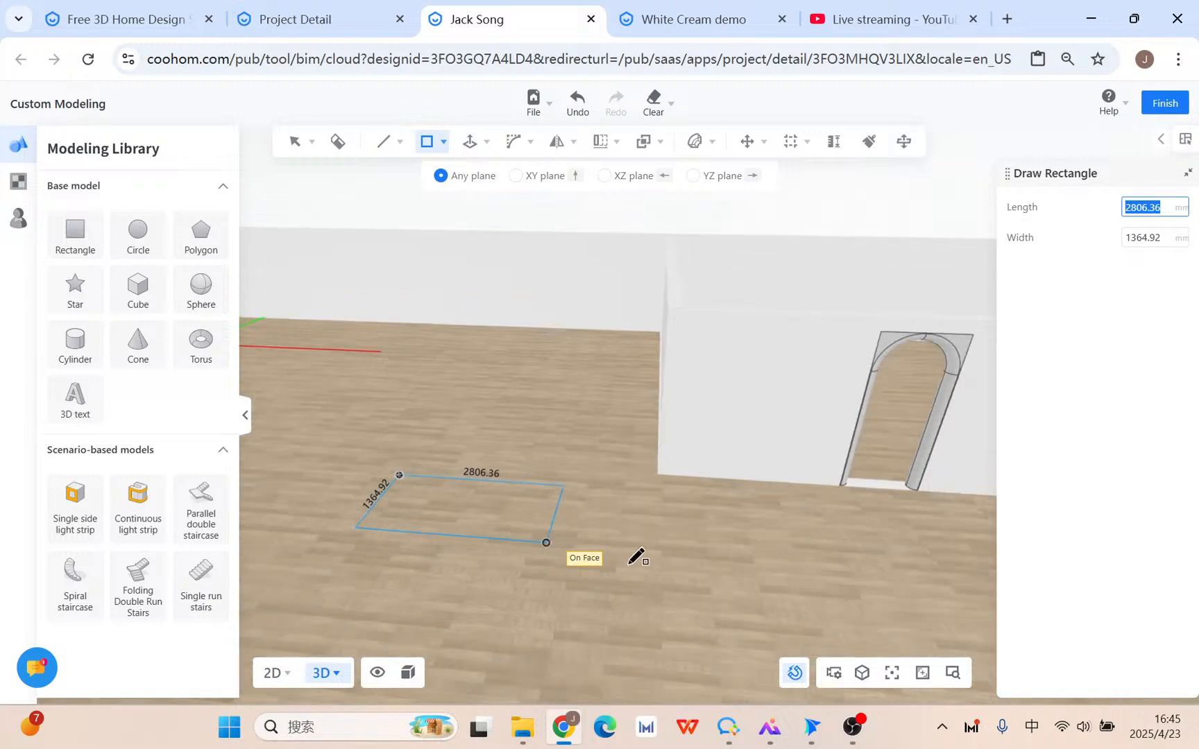
{"action": "key", "text": "Escape"}
{"action": "mouse_move", "coordinate": [424, 140]}
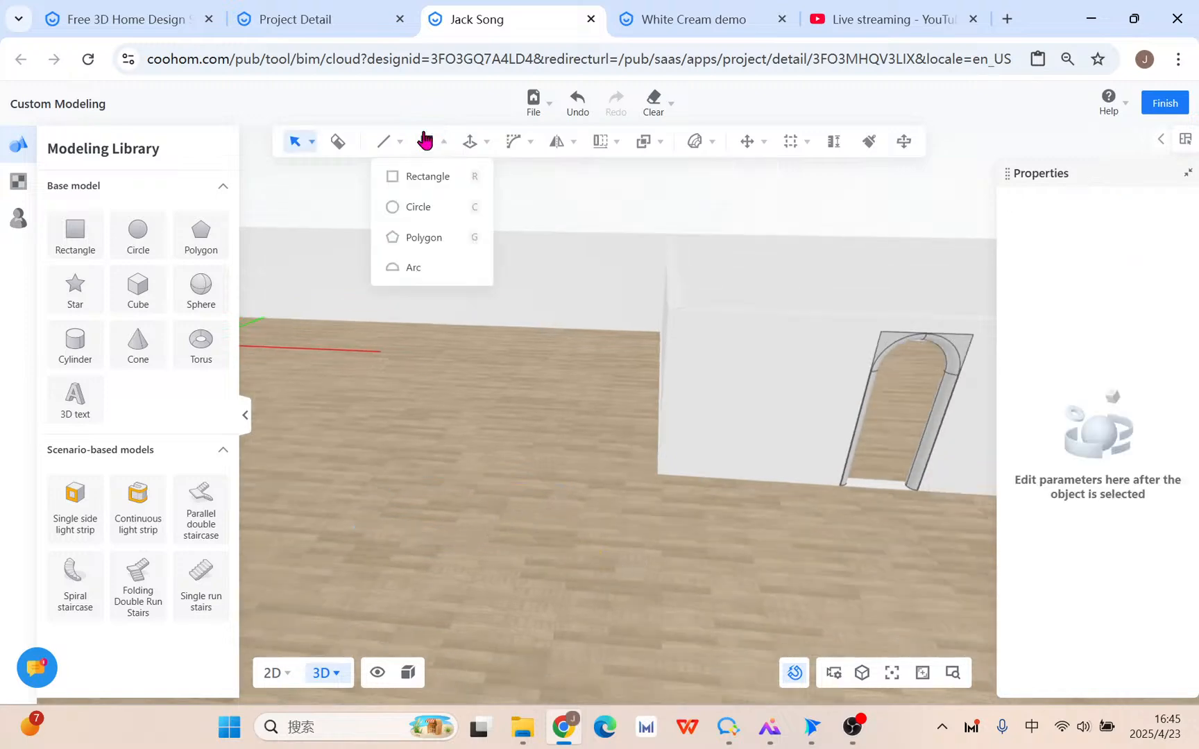
{"action": "left_click", "coordinate": [427, 173]}
{"action": "left_click", "coordinate": [341, 414]}
{"action": "left_click", "coordinate": [586, 585]}
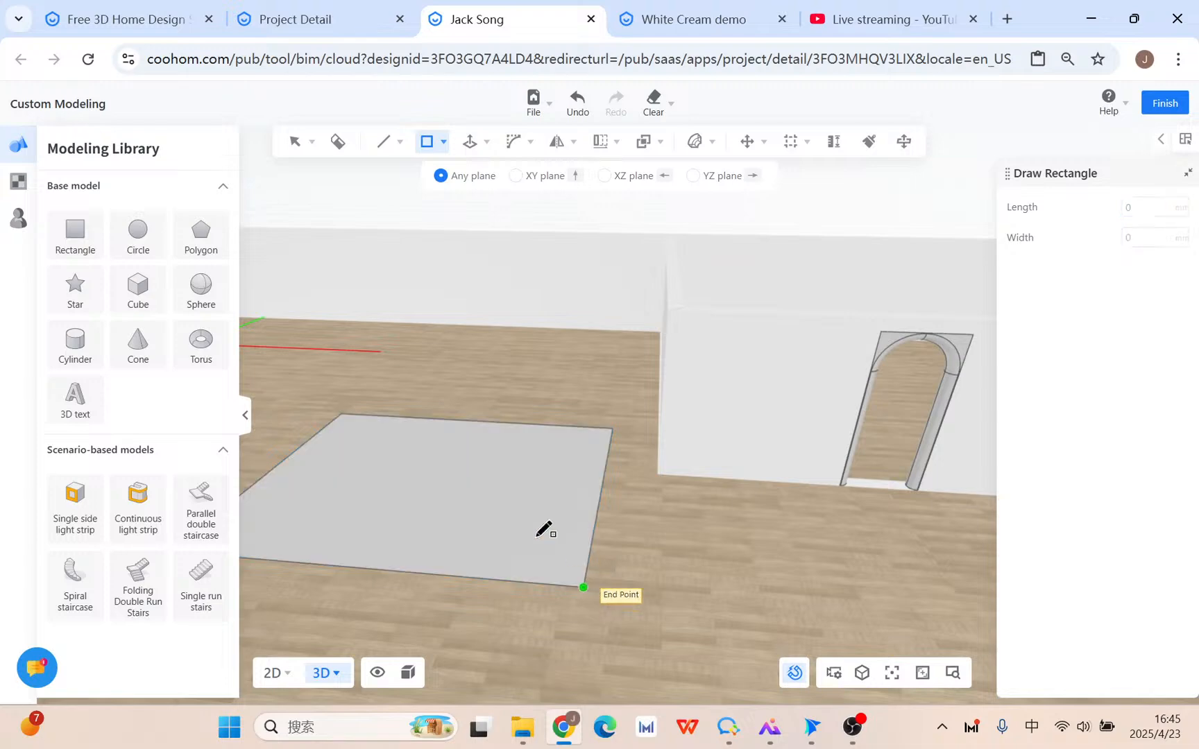
{"action": "key", "text": "Escape"}
Round the floor rectangle's corners with a 2055.35 mm, 35-edge 2D bevel.
{"action": "mouse_move", "coordinate": [571, 569]}
{"action": "middle_mouse_down"}
{"action": "mouse_move", "coordinate": [646, 532]}
{"action": "mouse_move", "coordinate": [725, 575]}
{"action": "mouse_move", "coordinate": [556, 516]}
{"action": "middle_mouse_up"}
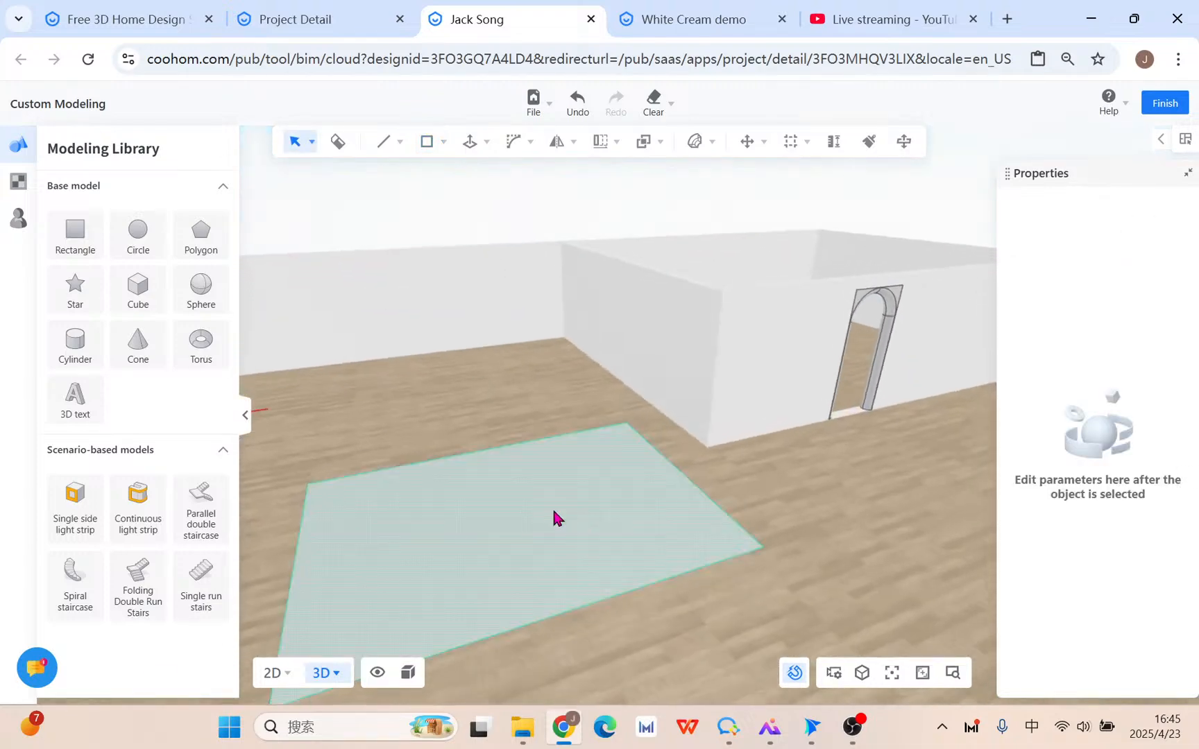
{"action": "left_click", "coordinate": [555, 516]}
{"action": "left_click", "coordinate": [528, 179]}
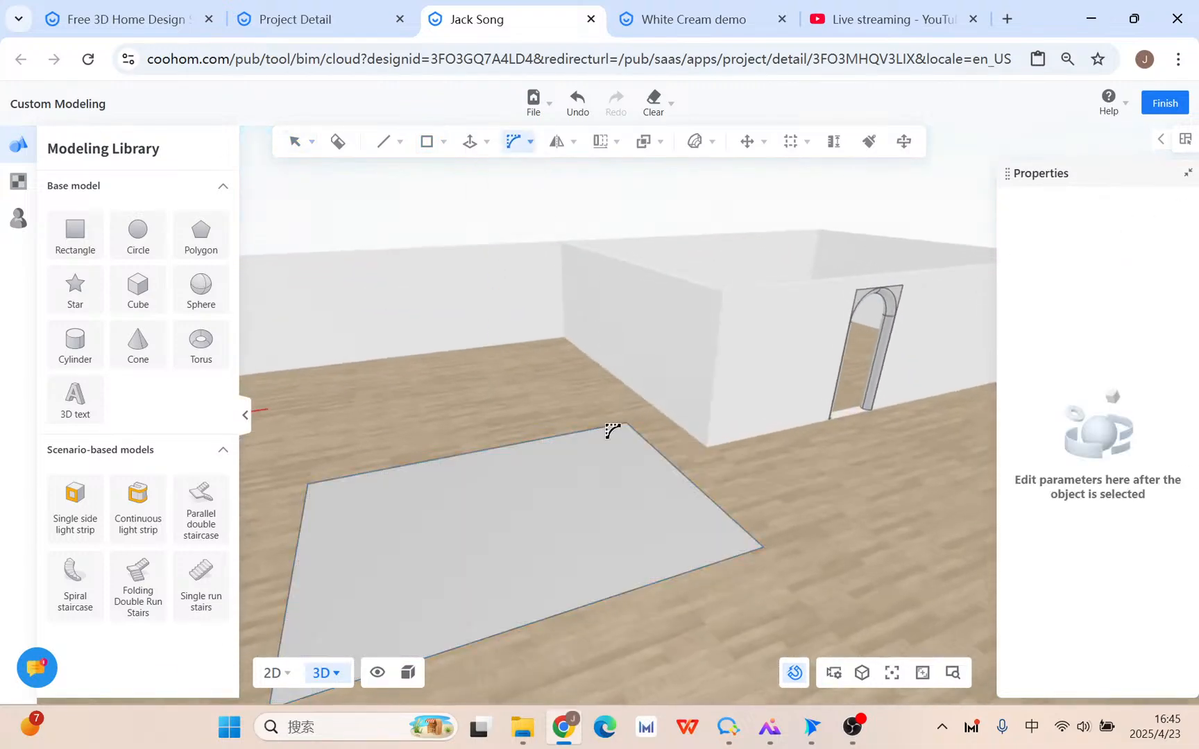
{"action": "left_click", "coordinate": [624, 484]}
{"action": "key", "text": "Tab"}
{"action": "key", "text": "Tab"}
{"action": "key", "text": "Tab"}
{"action": "key", "text": "Tab"}
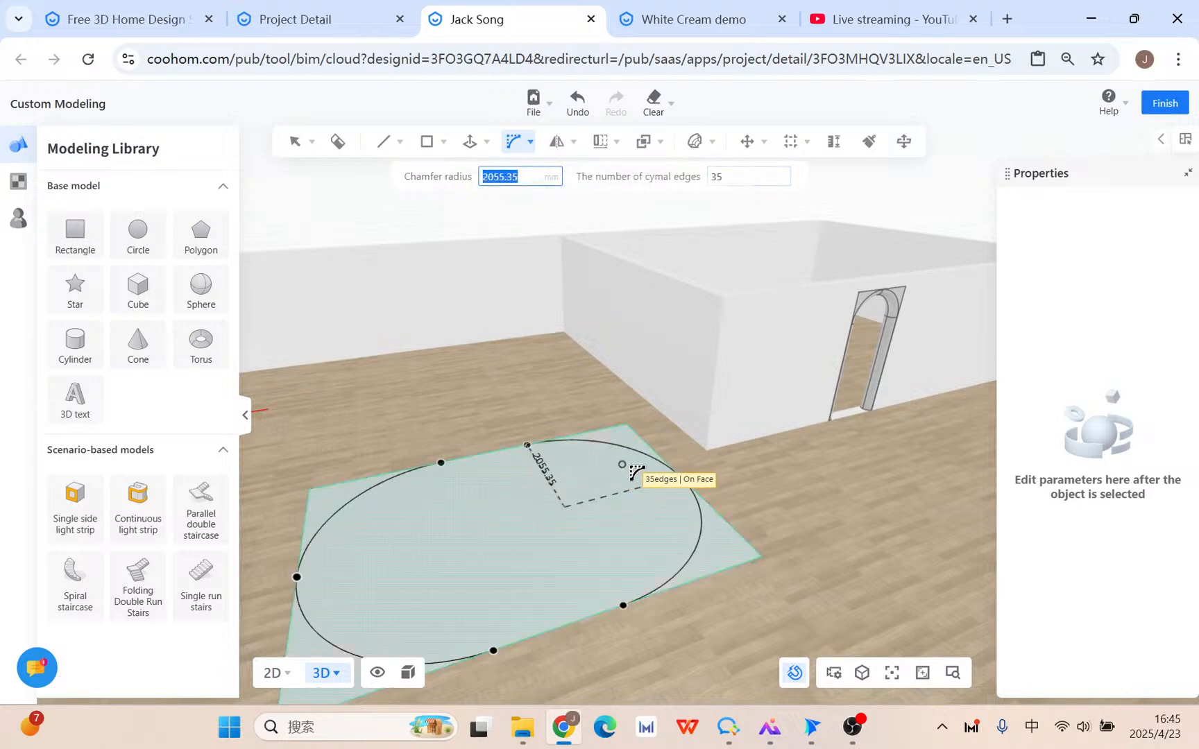
{"action": "left_click", "coordinate": [634, 445]}
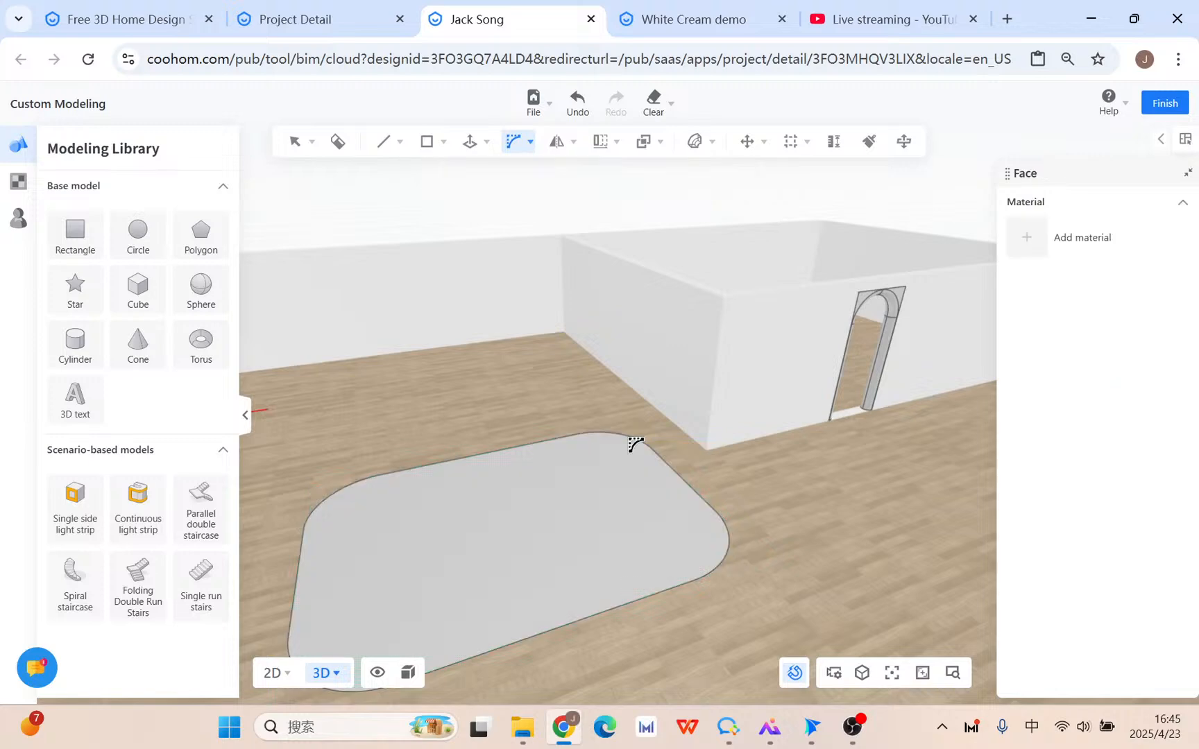
{"action": "key", "text": "Escape"}
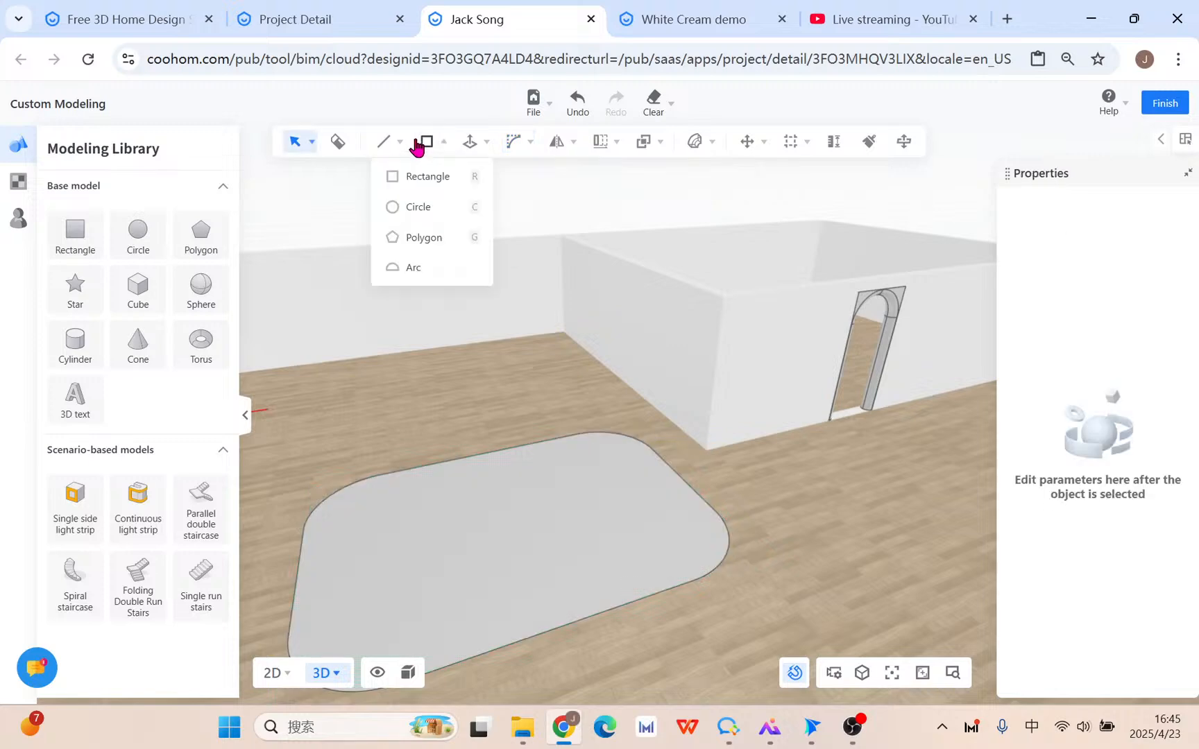
Stand an upright rectangular panel in the XZ plane beside the floor slab.
{"action": "left_click", "coordinate": [447, 184]}
{"action": "mouse_move", "coordinate": [700, 444]}
{"action": "middle_mouse_down"}
{"action": "mouse_move", "coordinate": [664, 487]}
{"action": "mouse_move", "coordinate": [660, 452]}
{"action": "middle_mouse_up"}
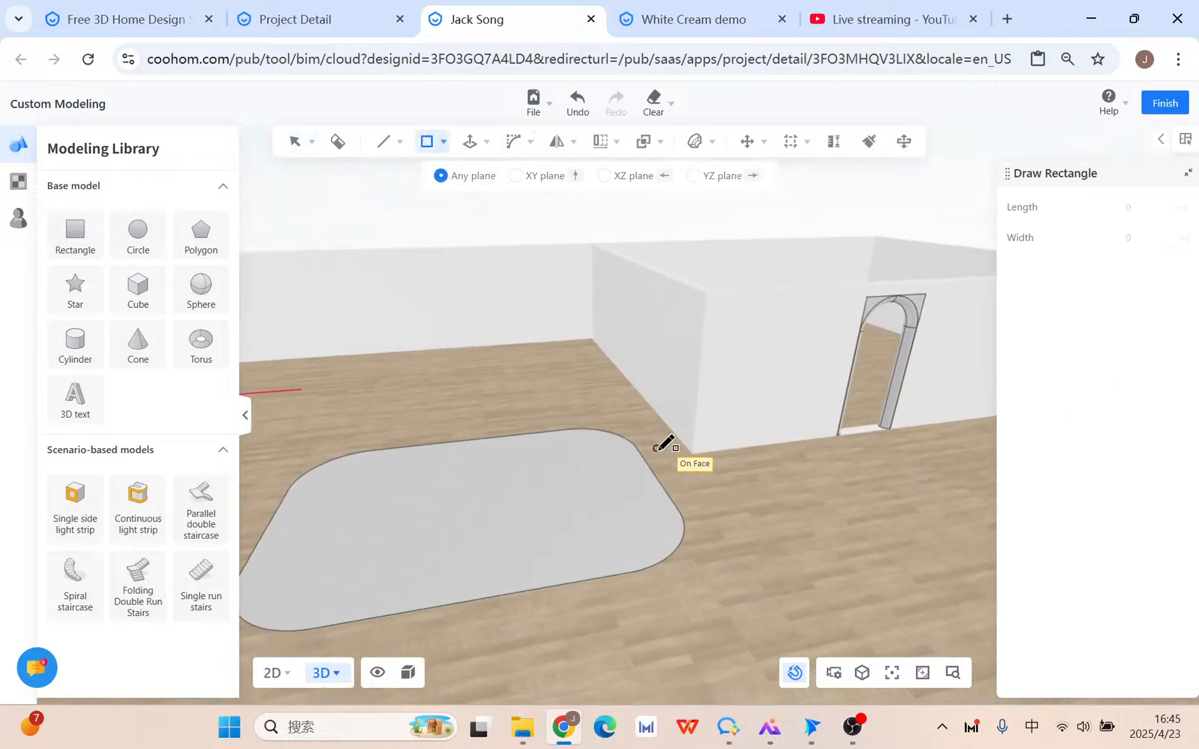
{"action": "left_click", "coordinate": [656, 476]}
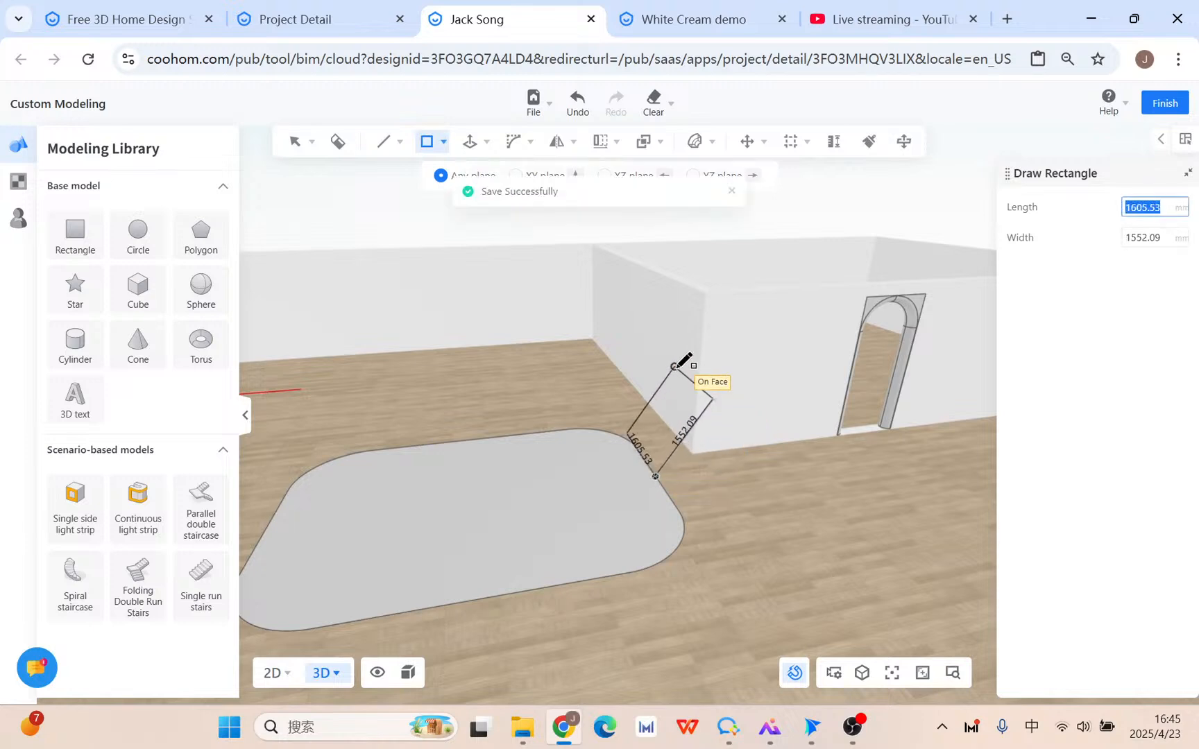
{"action": "left_click", "coordinate": [696, 179]}
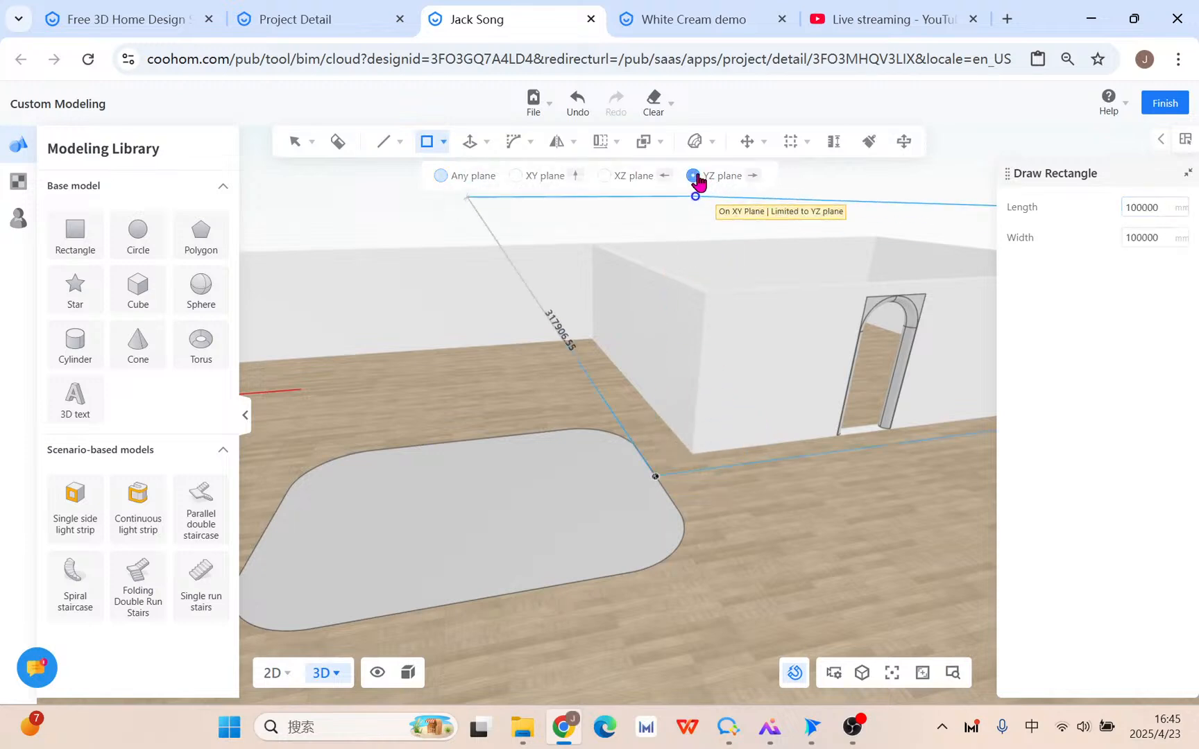
{"action": "left_click", "coordinate": [616, 182]}
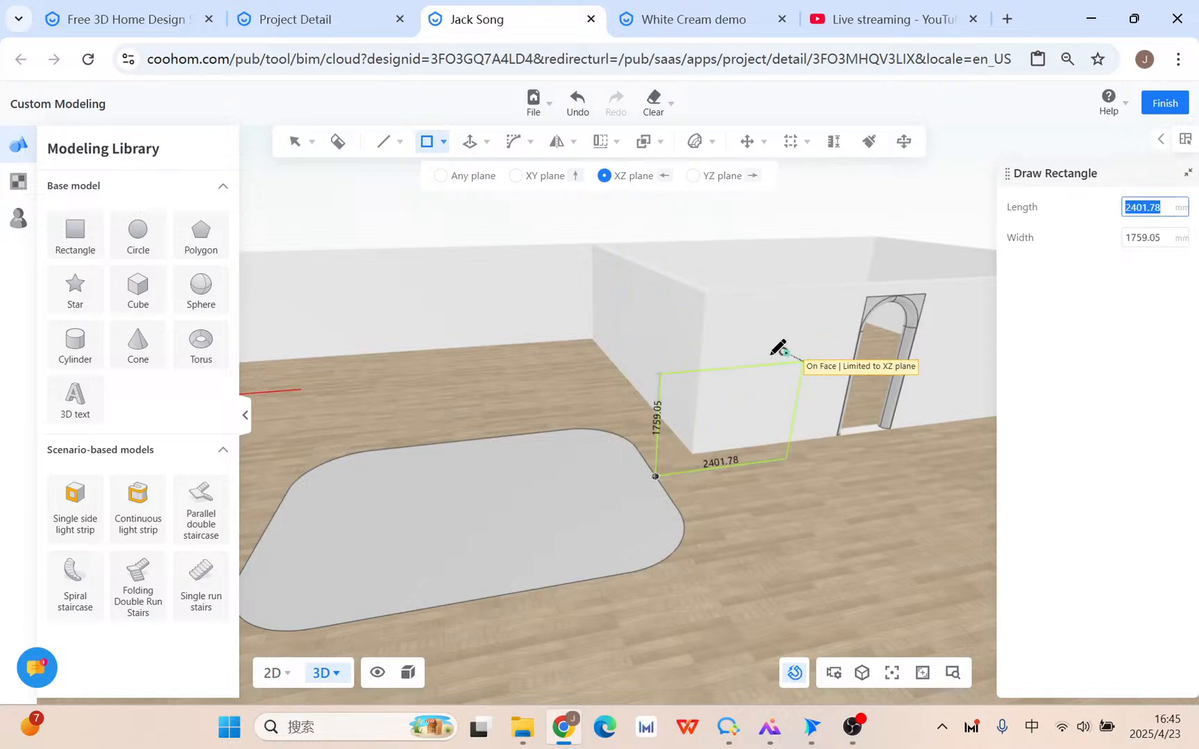
{"action": "scroll", "coordinate": [770, 351], "scroll_direction": "up", "scroll_amount": 3}
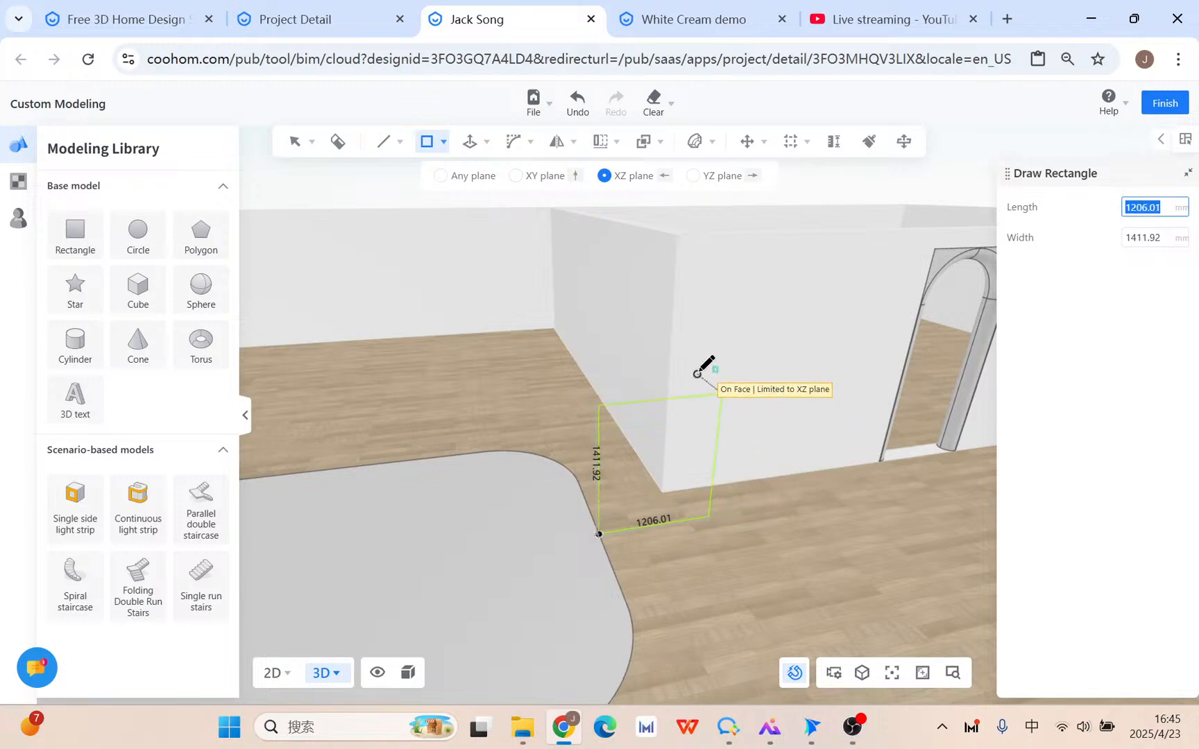
{"action": "left_click", "coordinate": [722, 394]}
{"action": "key", "text": "Escape"}
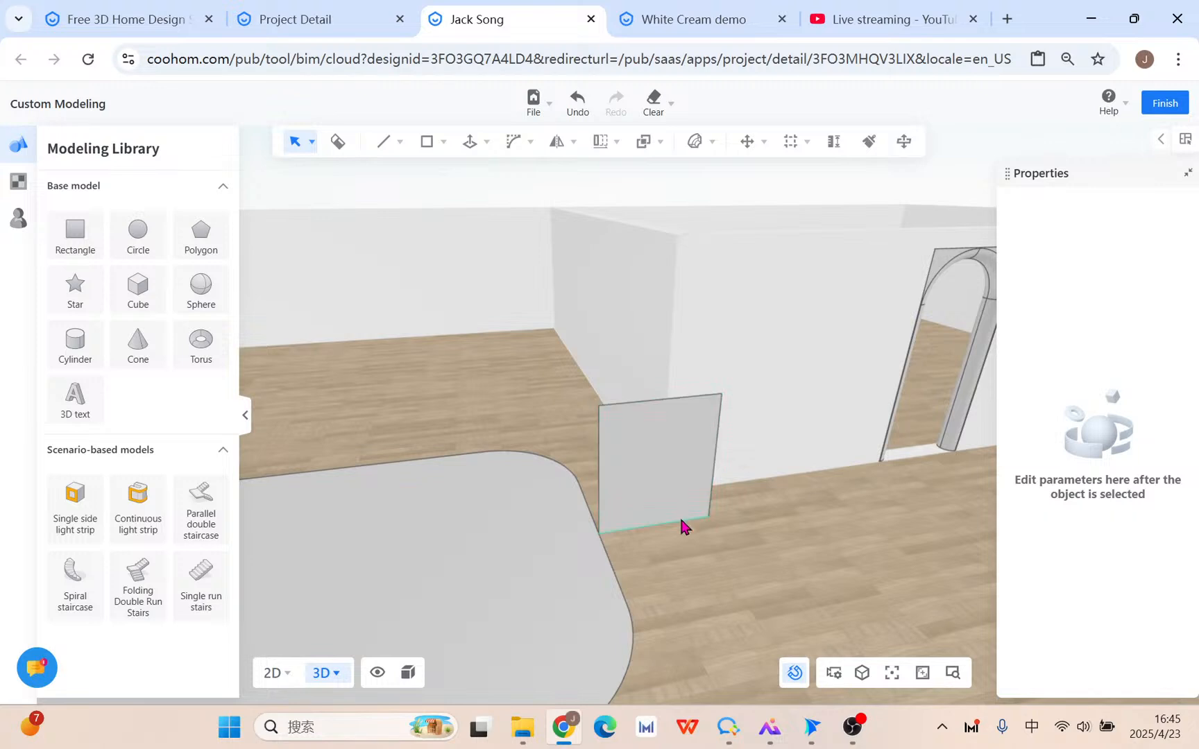
Sketch a multi-corner cut line from the panel's left edge to its bottom, splitting it.
{"action": "scroll", "coordinate": [680, 515], "scroll_direction": "up", "scroll_amount": 2}
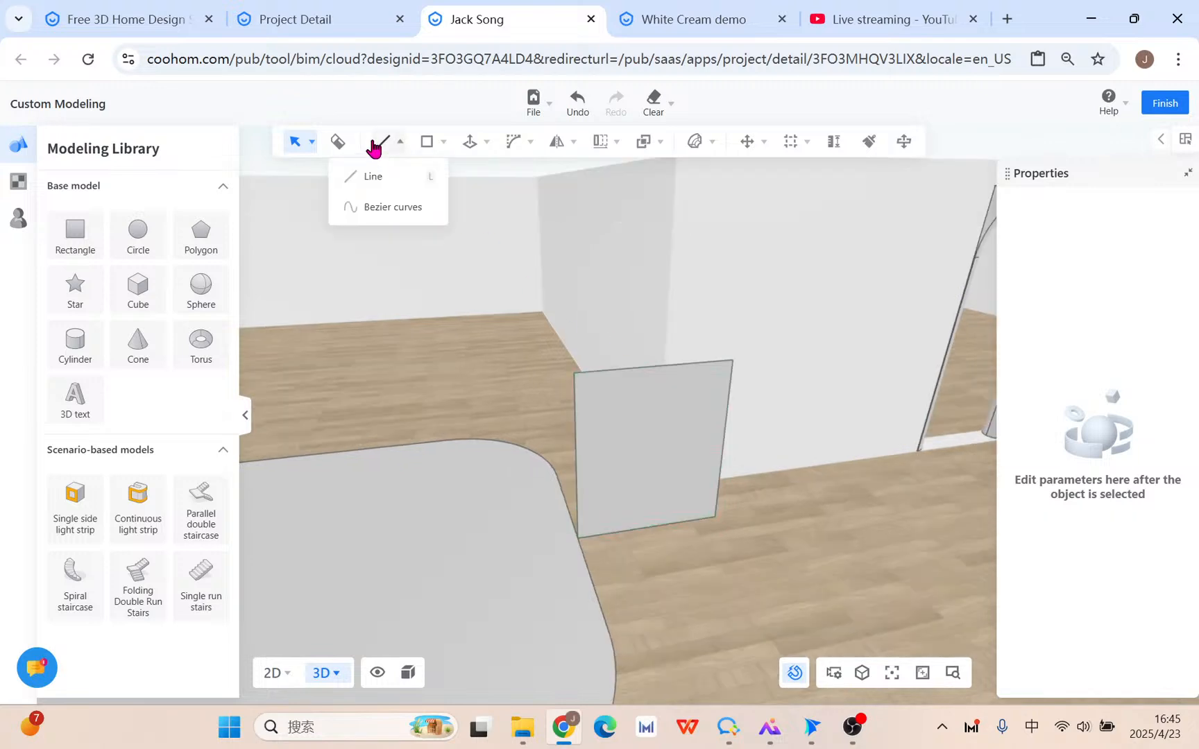
{"action": "left_click", "coordinate": [375, 174]}
{"action": "left_click", "coordinate": [575, 388]}
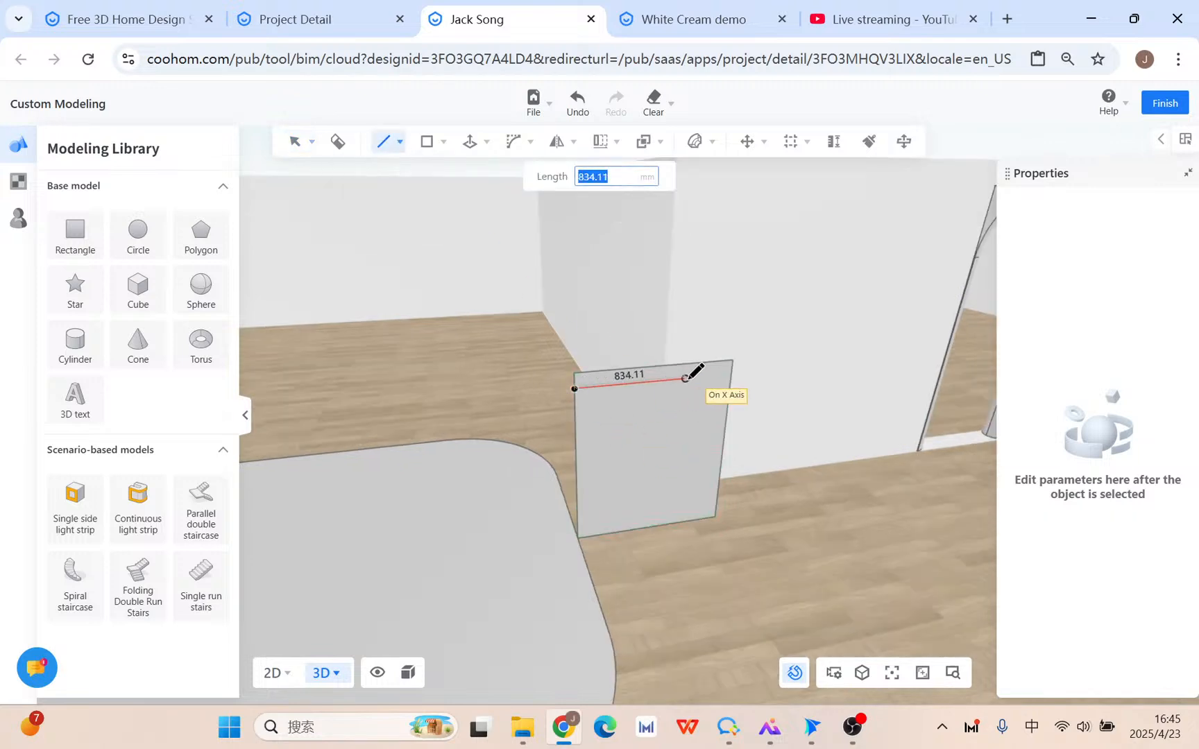
{"action": "left_click", "coordinate": [689, 379]}
{"action": "left_click", "coordinate": [687, 421]}
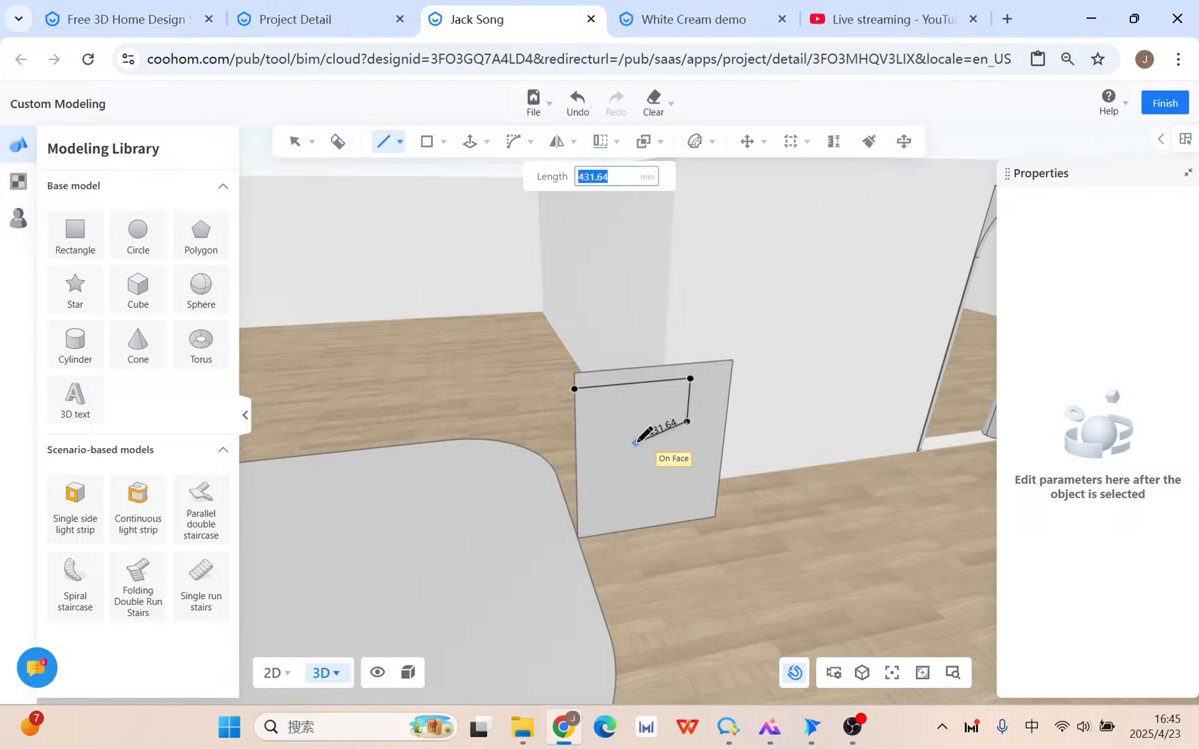
{"action": "left_click", "coordinate": [636, 443]}
{"action": "left_click", "coordinate": [634, 529]}
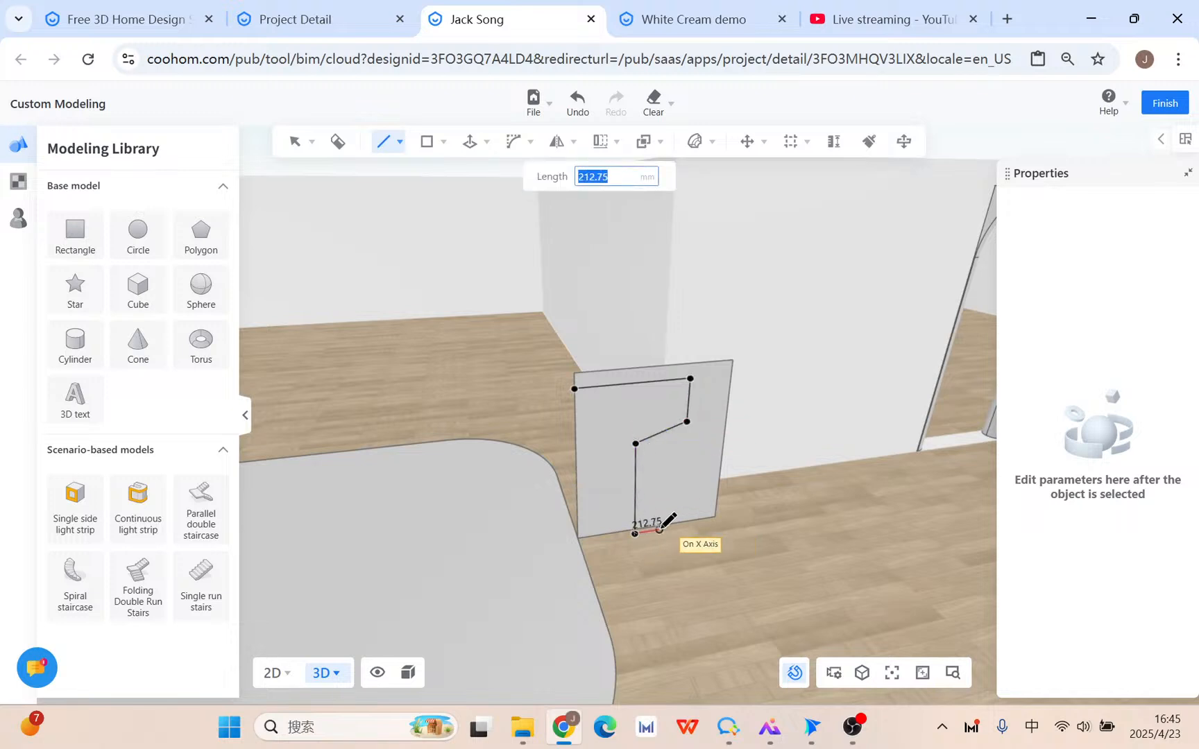
{"action": "key", "text": "Escape"}
{"action": "left_click", "coordinate": [378, 147]}
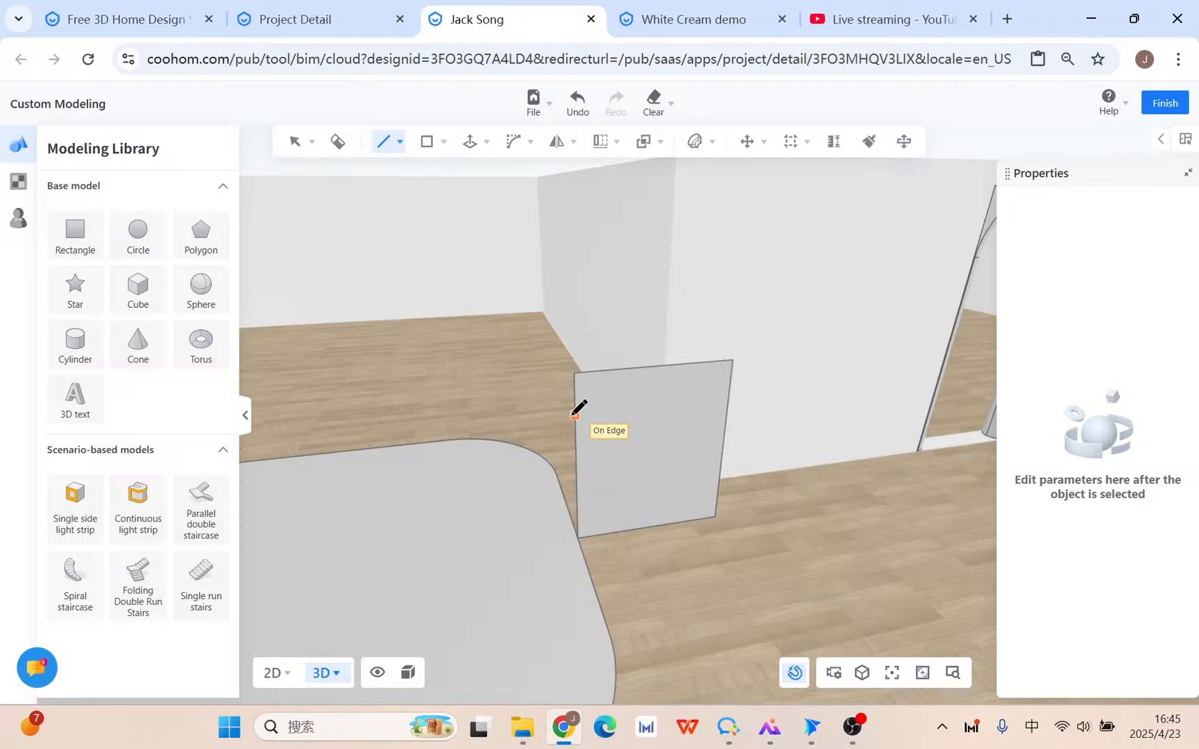
{"action": "left_click", "coordinate": [574, 415]}
{"action": "left_click", "coordinate": [685, 394]}
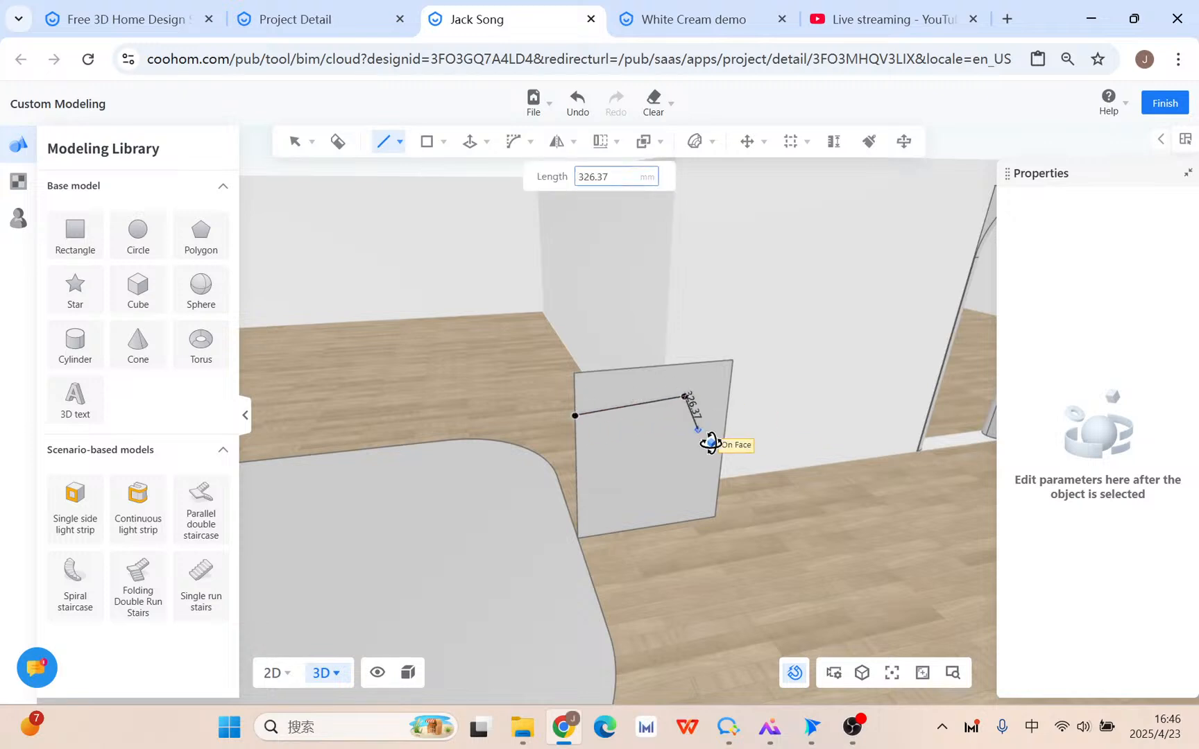
{"action": "left_click", "coordinate": [699, 428]}
{"action": "left_click", "coordinate": [661, 470]}
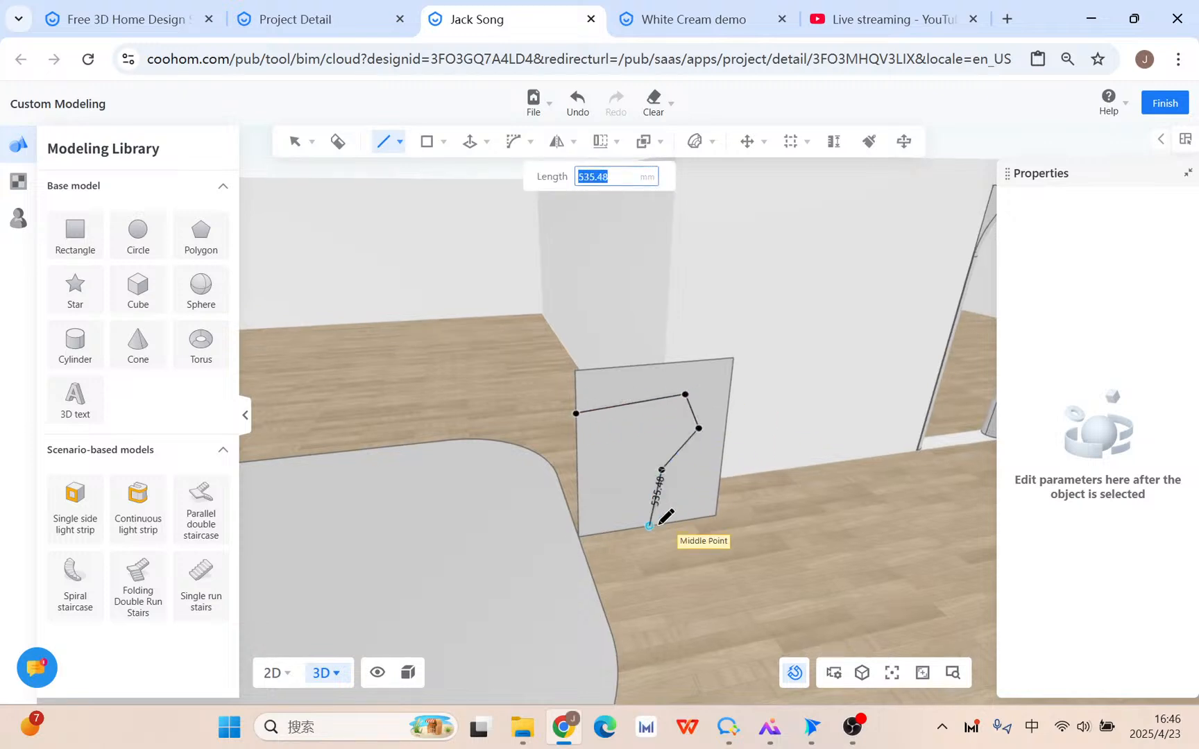
{"action": "left_click", "coordinate": [649, 526]}
{"action": "key", "text": "Escape"}
Delete the right-hand cut-off piece and round the remaining panel with a 242.44 mm 2D bevel.
{"action": "left_click", "coordinate": [698, 487]}
{"action": "key", "text": "Delete"}
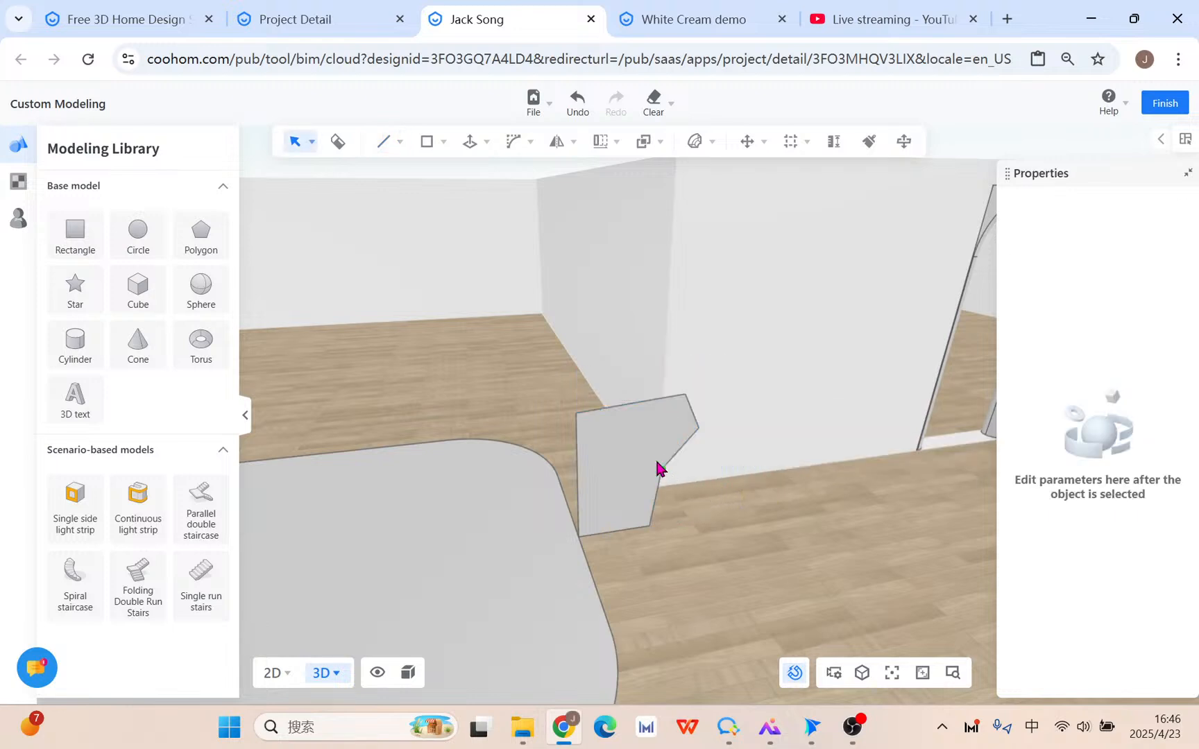
{"action": "left_click", "coordinate": [655, 457]}
{"action": "mouse_move", "coordinate": [513, 142]}
{"action": "left_click", "coordinate": [516, 176]}
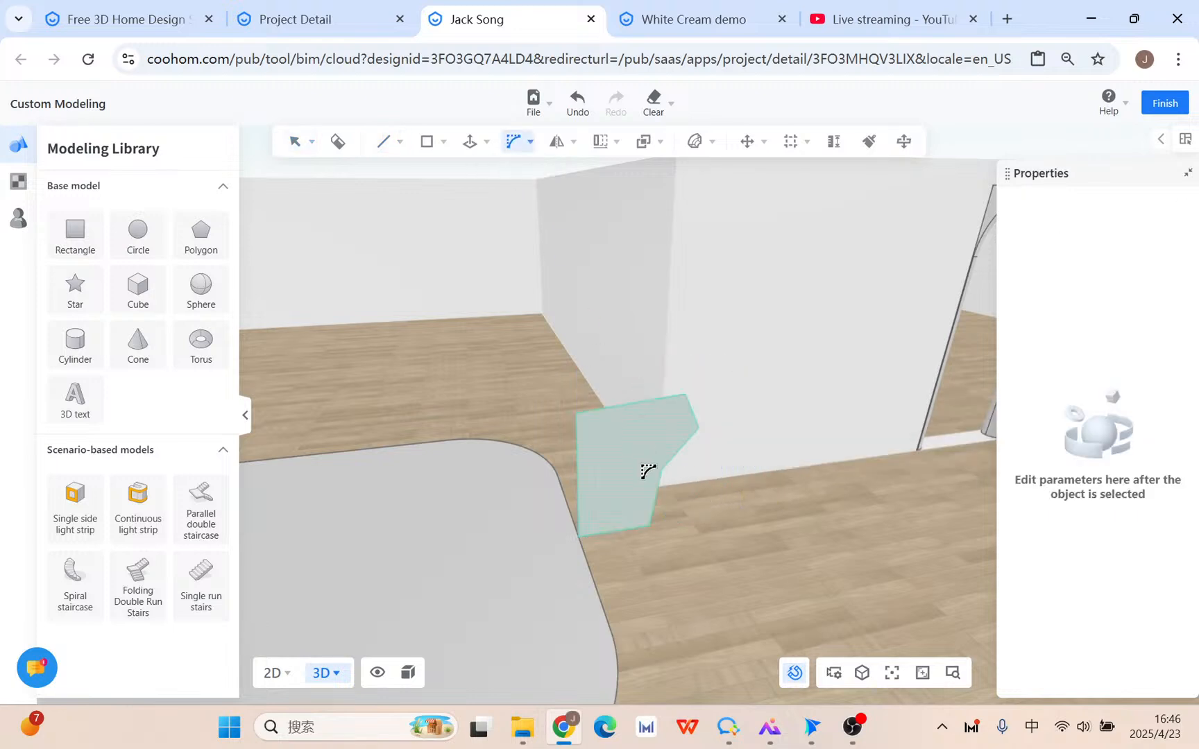
{"action": "left_click", "coordinate": [648, 472]}
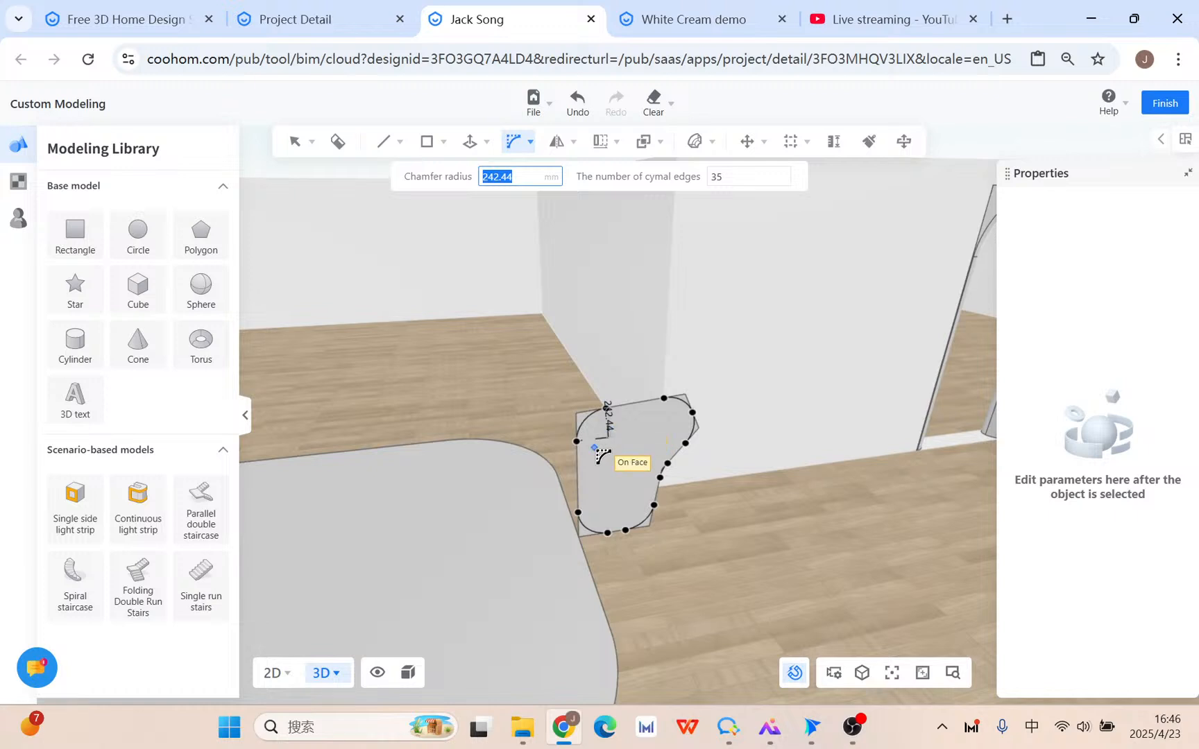
{"action": "left_click", "coordinate": [603, 456]}
{"action": "scroll", "coordinate": [605, 510], "scroll_direction": "up", "scroll_amount": 3}
{"action": "key", "text": "Escape"}
{"action": "left_click", "coordinate": [598, 506]}
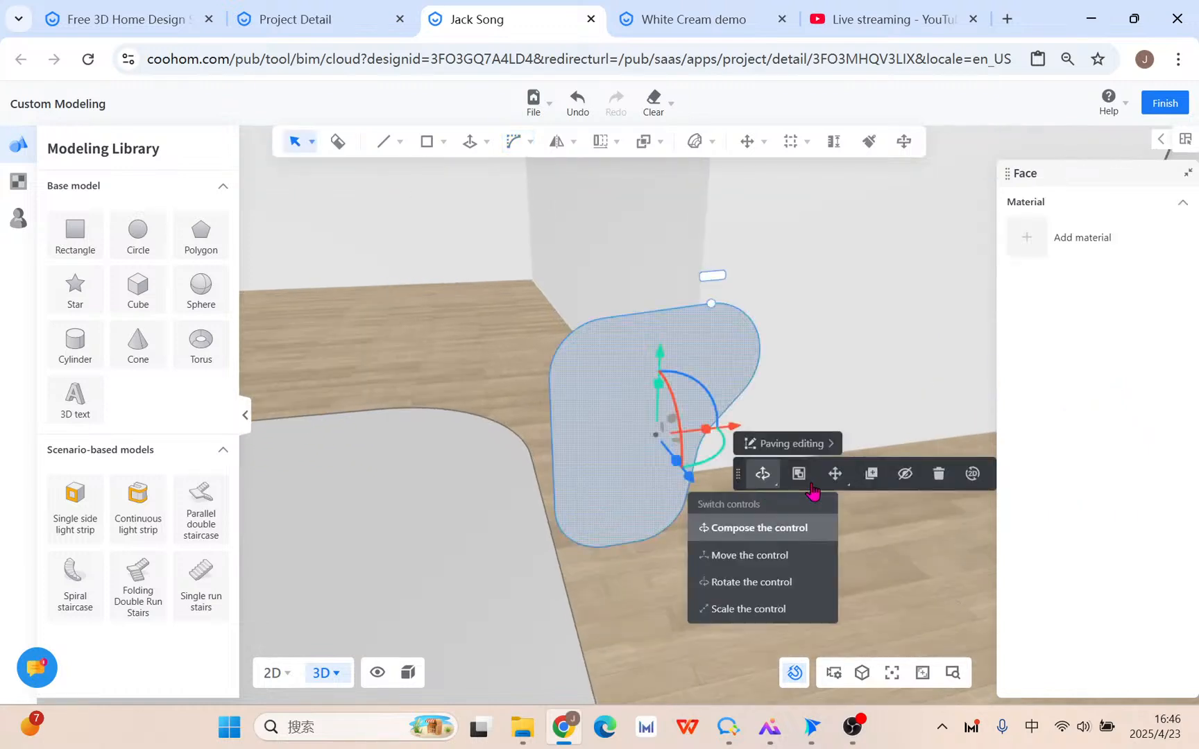
Move the panel by its corner down onto the floor slab's edge, then pan to show the slab.
{"action": "mouse_move", "coordinate": [836, 475]}
{"action": "left_click", "coordinate": [824, 528]}
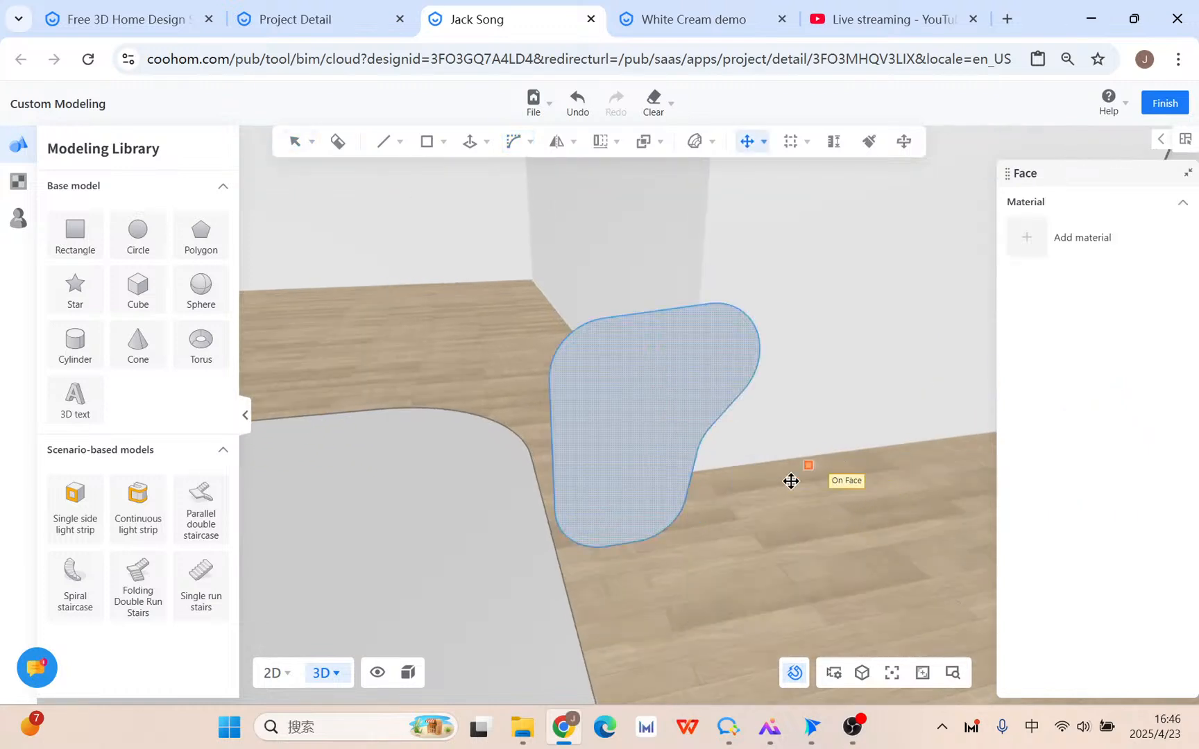
{"action": "left_click", "coordinate": [560, 530]}
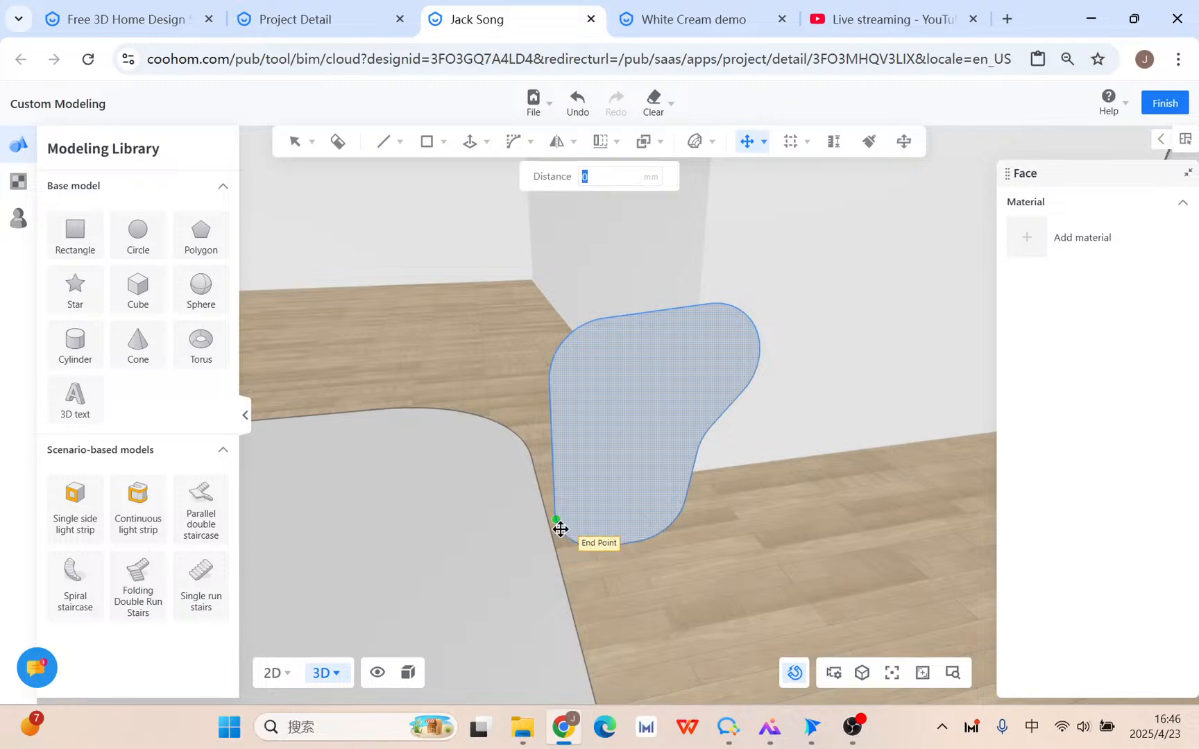
{"action": "left_click", "coordinate": [557, 560]}
{"action": "scroll", "coordinate": [556, 562], "scroll_direction": "down", "scroll_amount": 2}
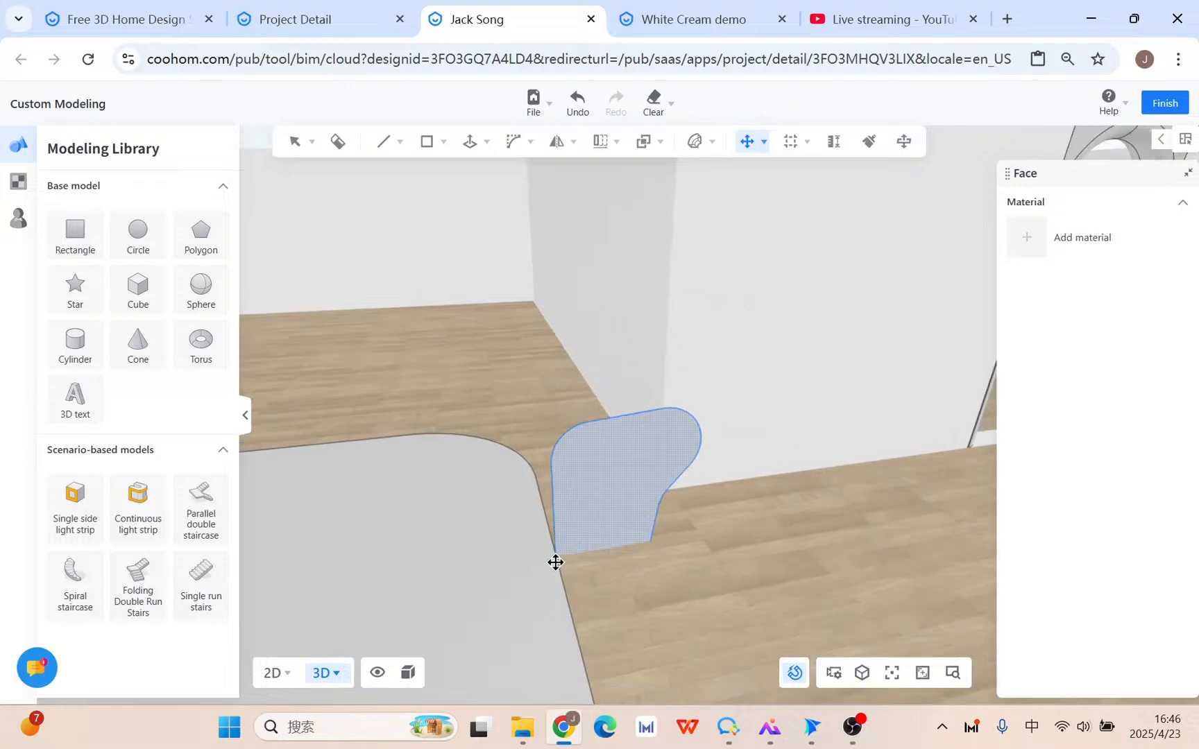
{"action": "key", "text": "Escape"}
{"action": "scroll", "coordinate": [683, 579], "scroll_direction": "down", "scroll_amount": 1}
{"action": "middle_click_drag", "start_coordinate": [674, 599], "coordinate": [744, 509]}
Select the rounded floor slab and choose Sweep from the Push/Pull dropdown.
{"action": "left_click", "coordinate": [673, 466]}
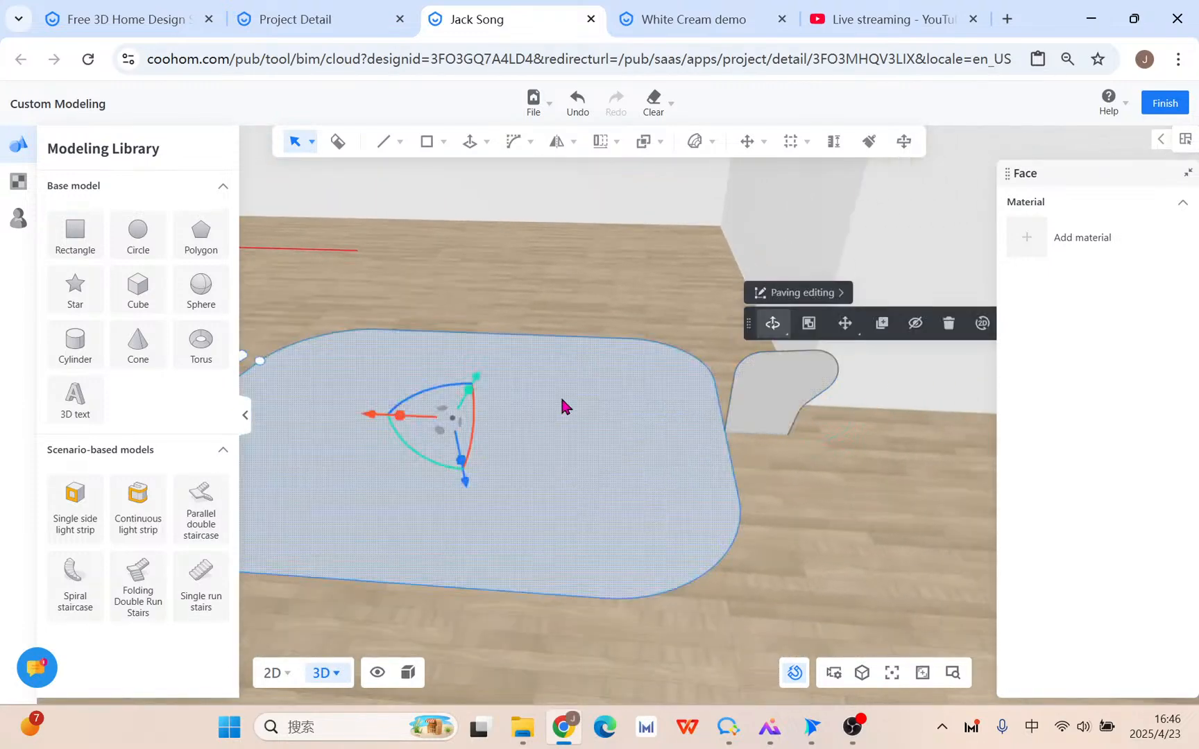
{"action": "left_click", "coordinate": [469, 140]}
{"action": "mouse_move", "coordinate": [473, 142]}
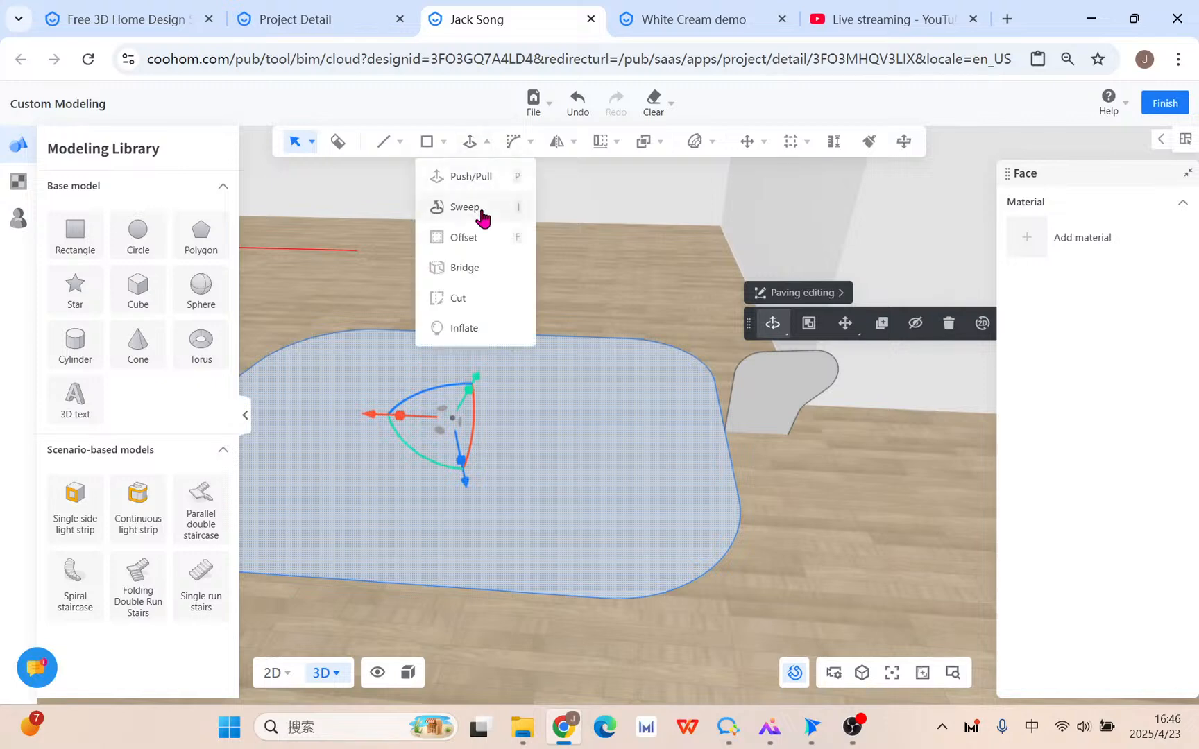
{"action": "left_click", "coordinate": [782, 402]}
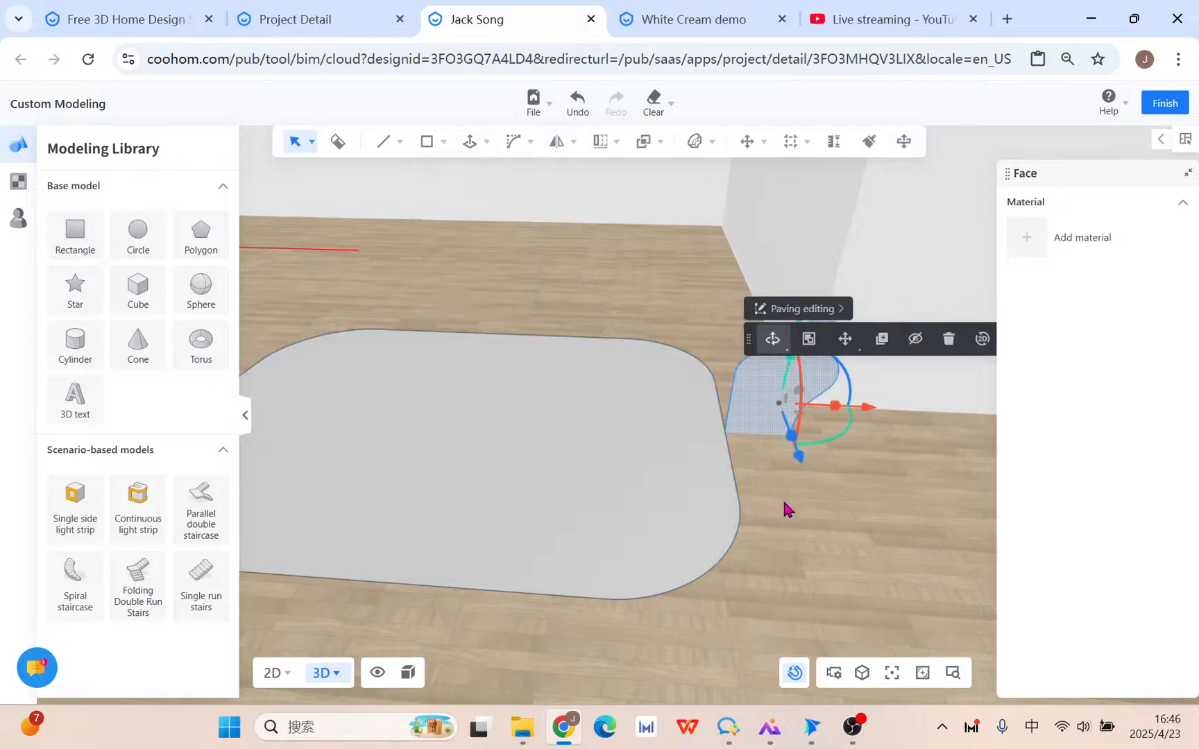
{"action": "mouse_move", "coordinate": [476, 142]}
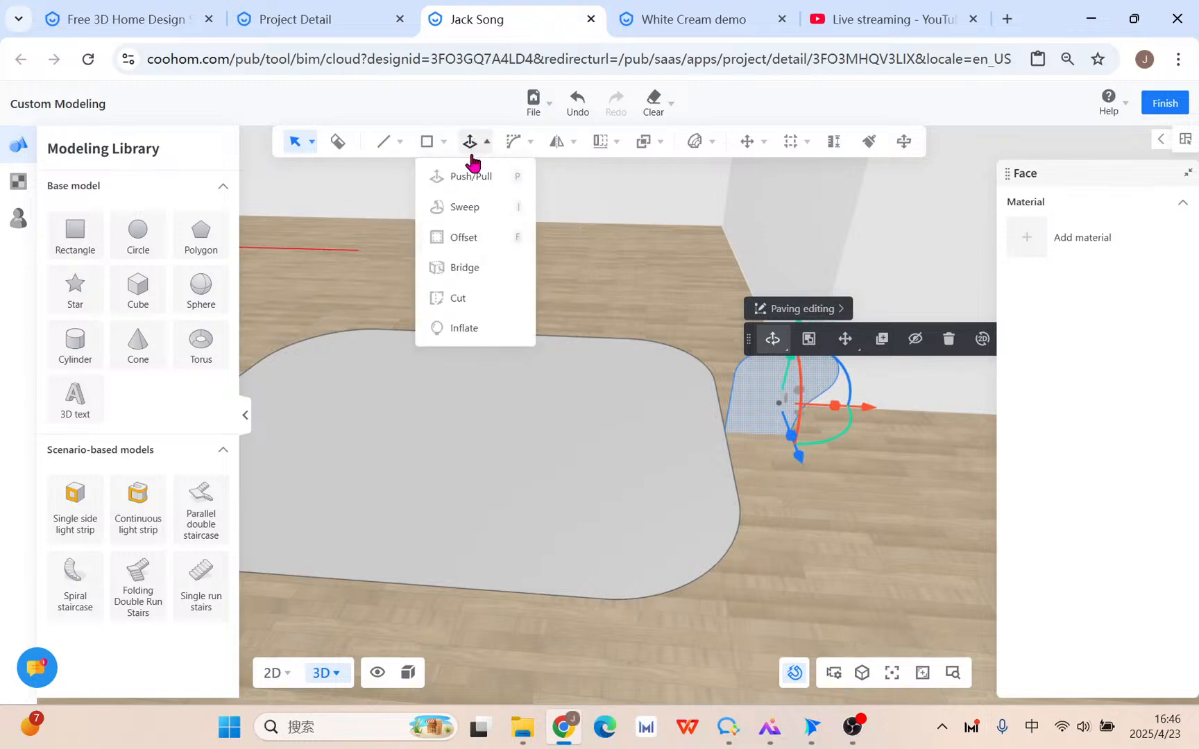
{"action": "left_click", "coordinate": [584, 458]}
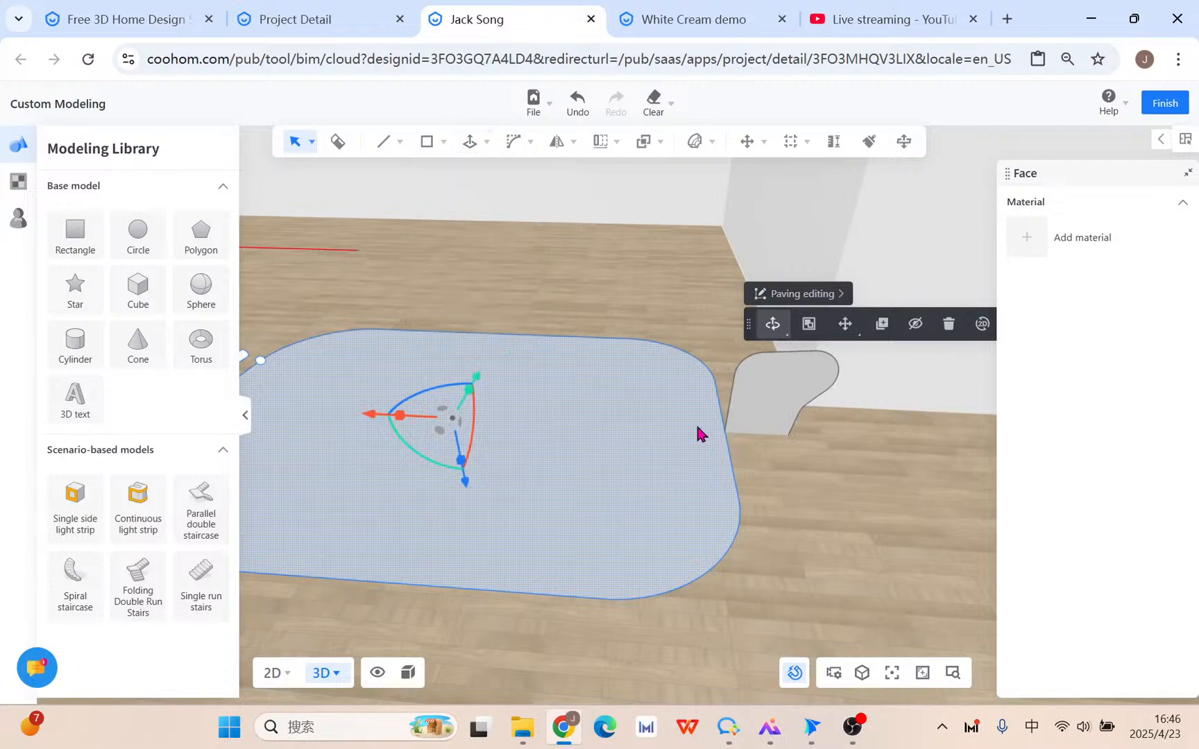
{"action": "mouse_move", "coordinate": [470, 142]}
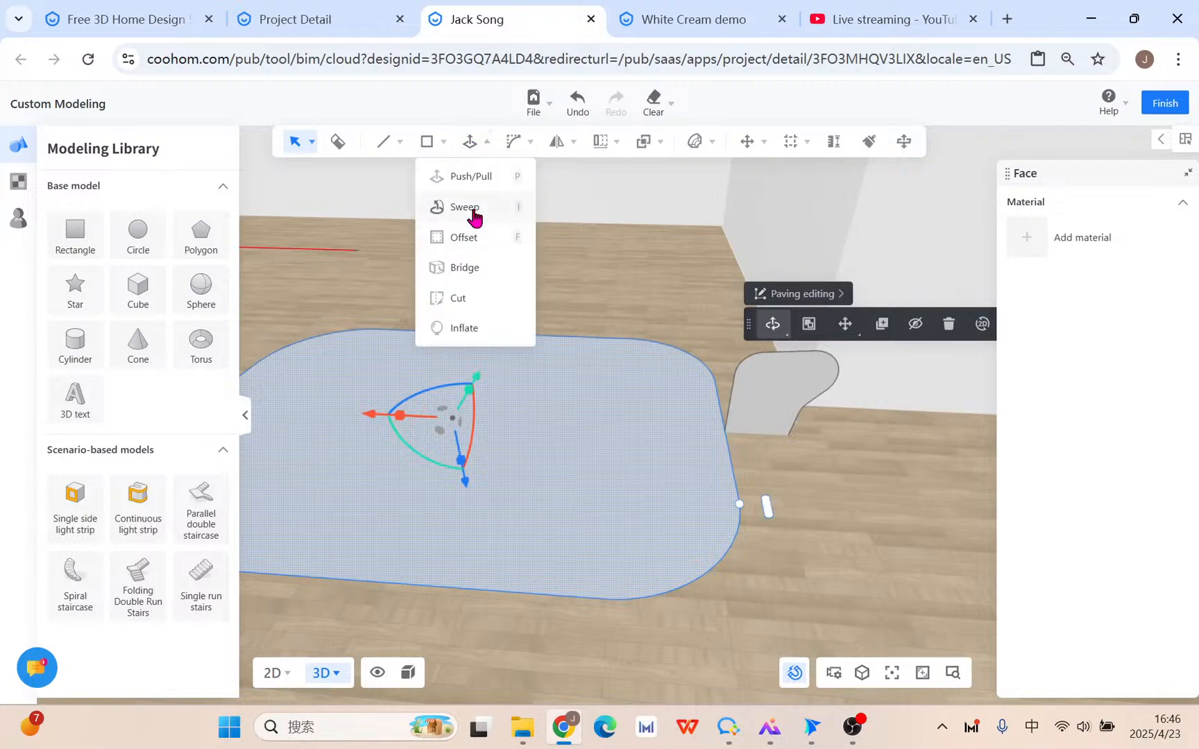
{"action": "left_click", "coordinate": [473, 213]}
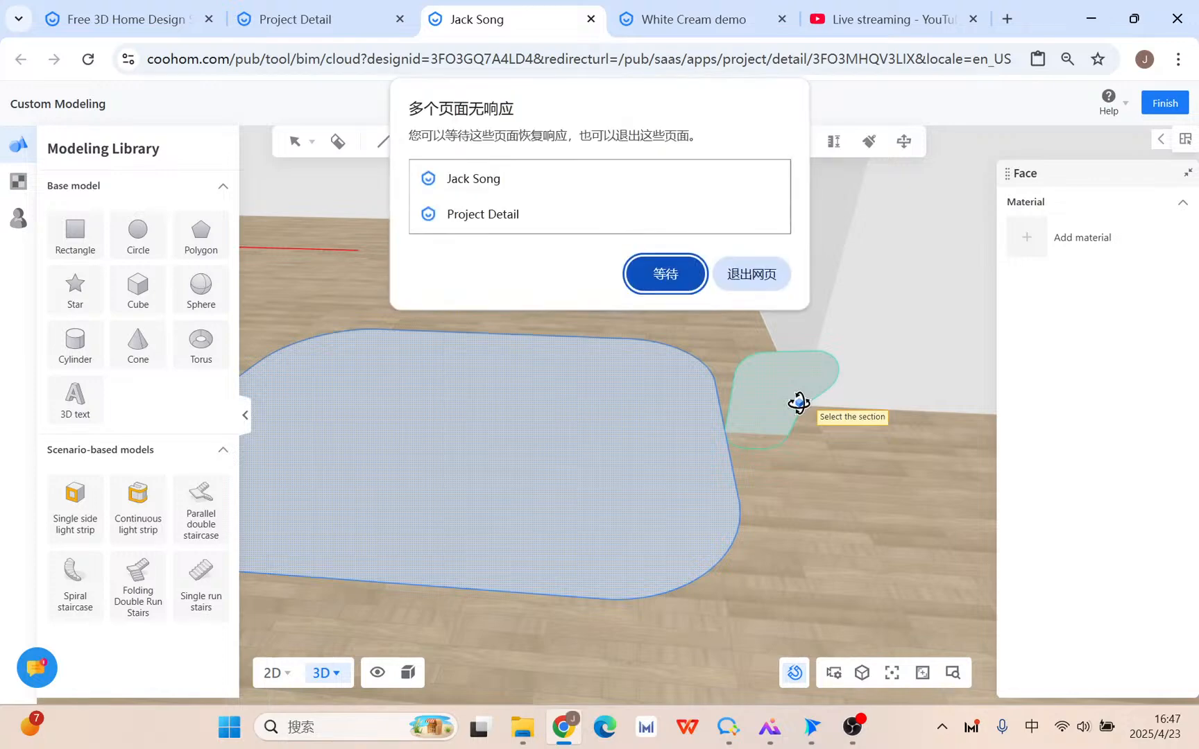
{"action": "left_click", "coordinate": [679, 279]}
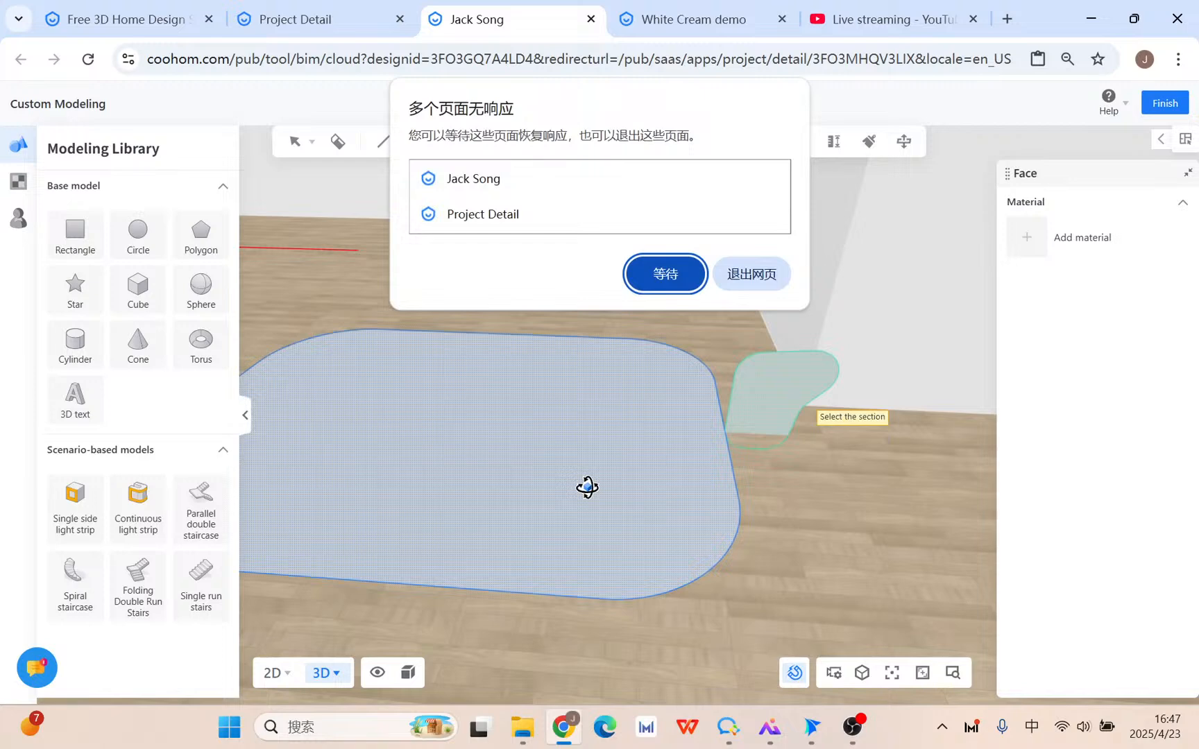
{"action": "left_click", "coordinate": [665, 273]}
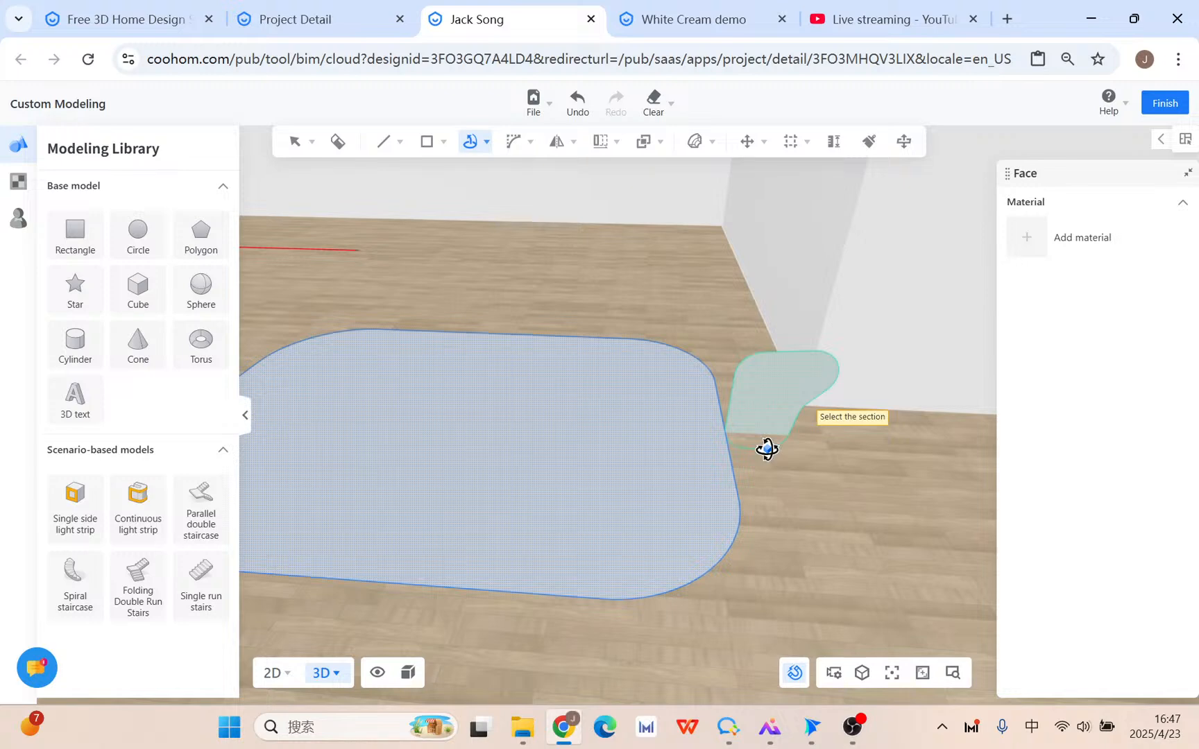
{"action": "left_click", "coordinate": [661, 275]}
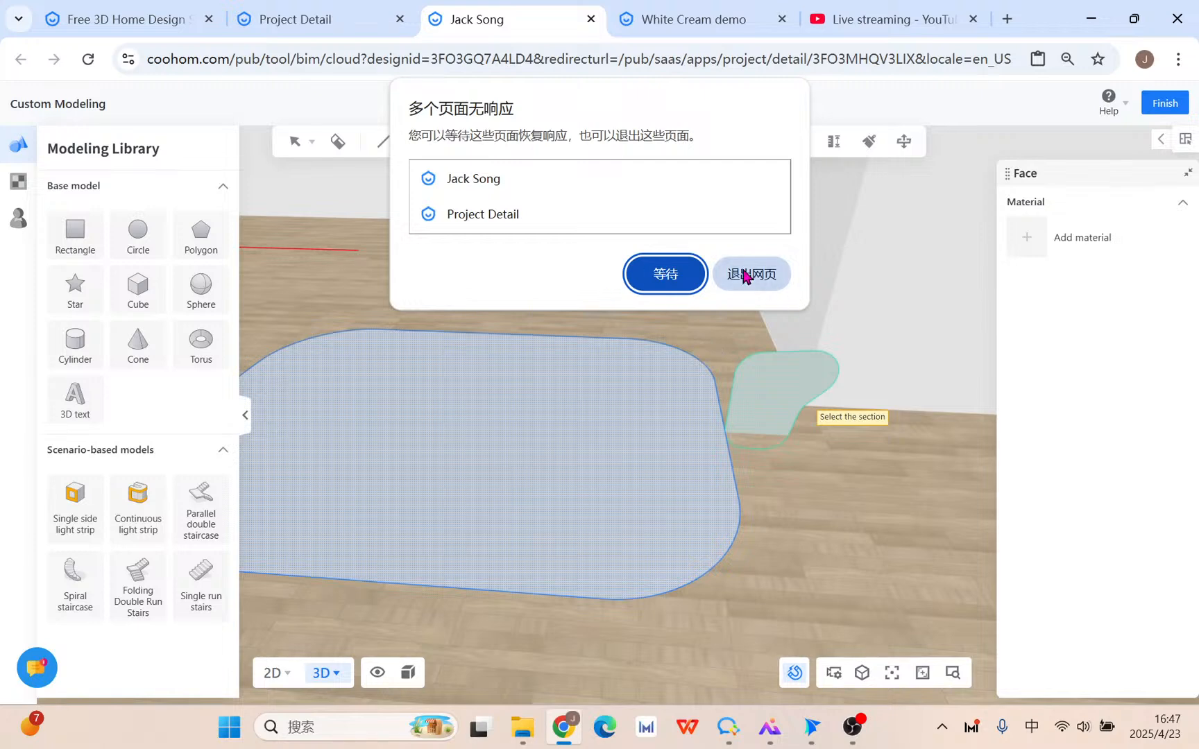
Close the frozen page, reload the design, and reopen Custom Modeling in 3D zoomed toward the rug.
{"action": "left_click", "coordinate": [745, 276]}
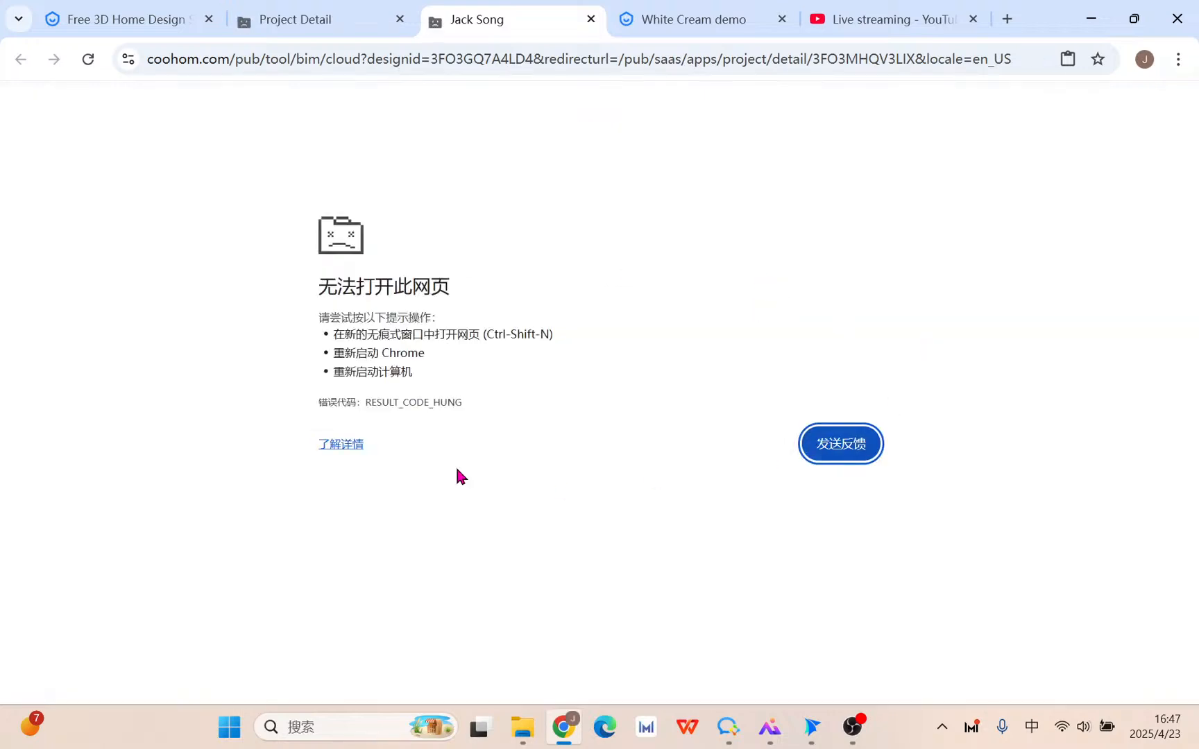
{"action": "left_click", "coordinate": [88, 59]}
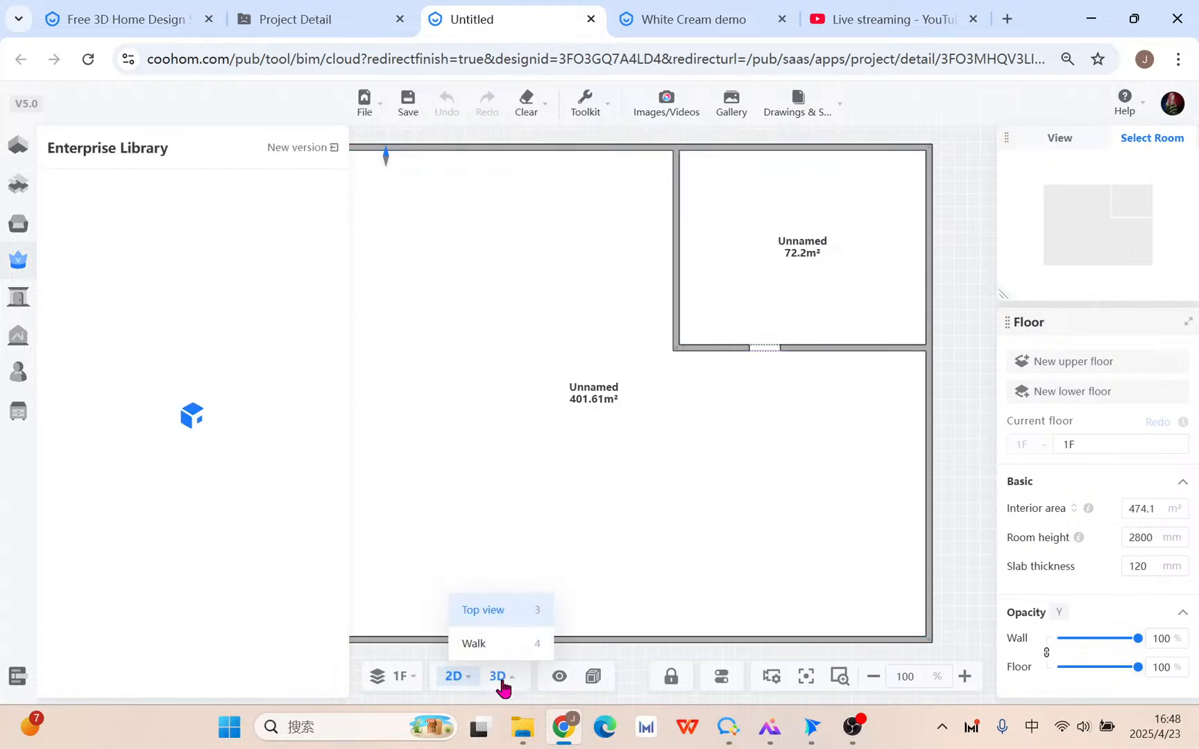
{"action": "left_click", "coordinate": [499, 678]}
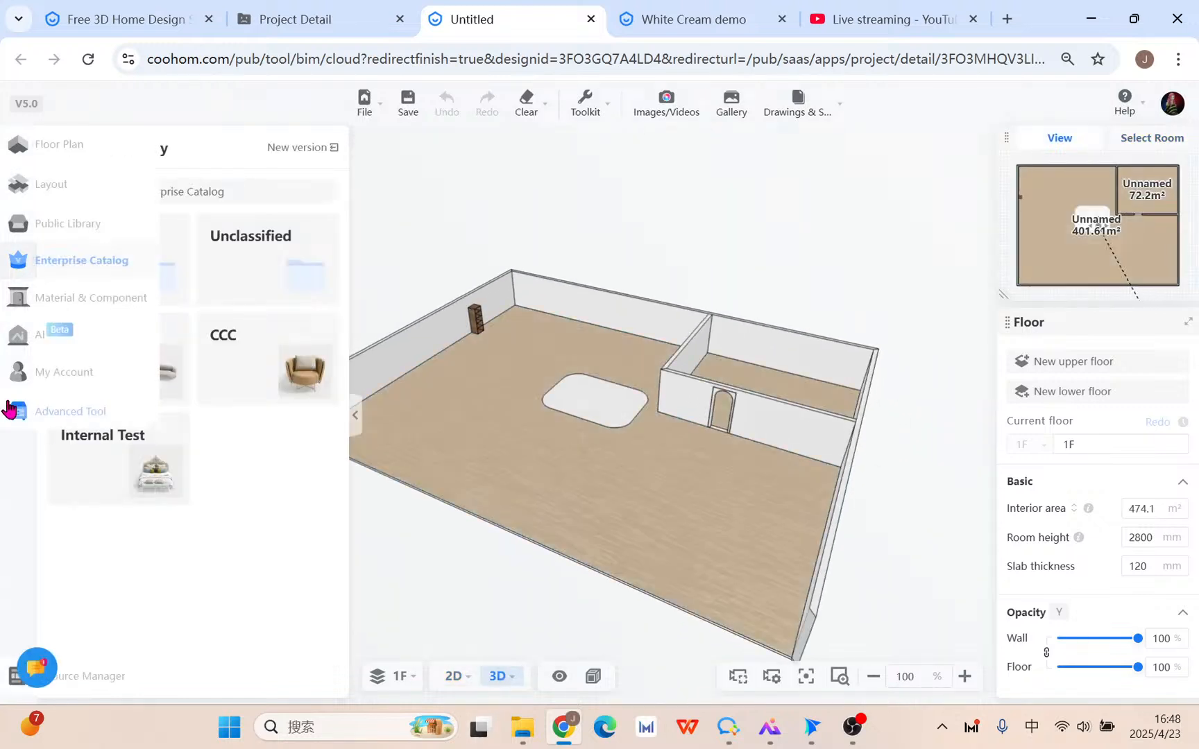
{"action": "left_click", "coordinate": [10, 409]}
{"action": "left_click", "coordinate": [292, 344]}
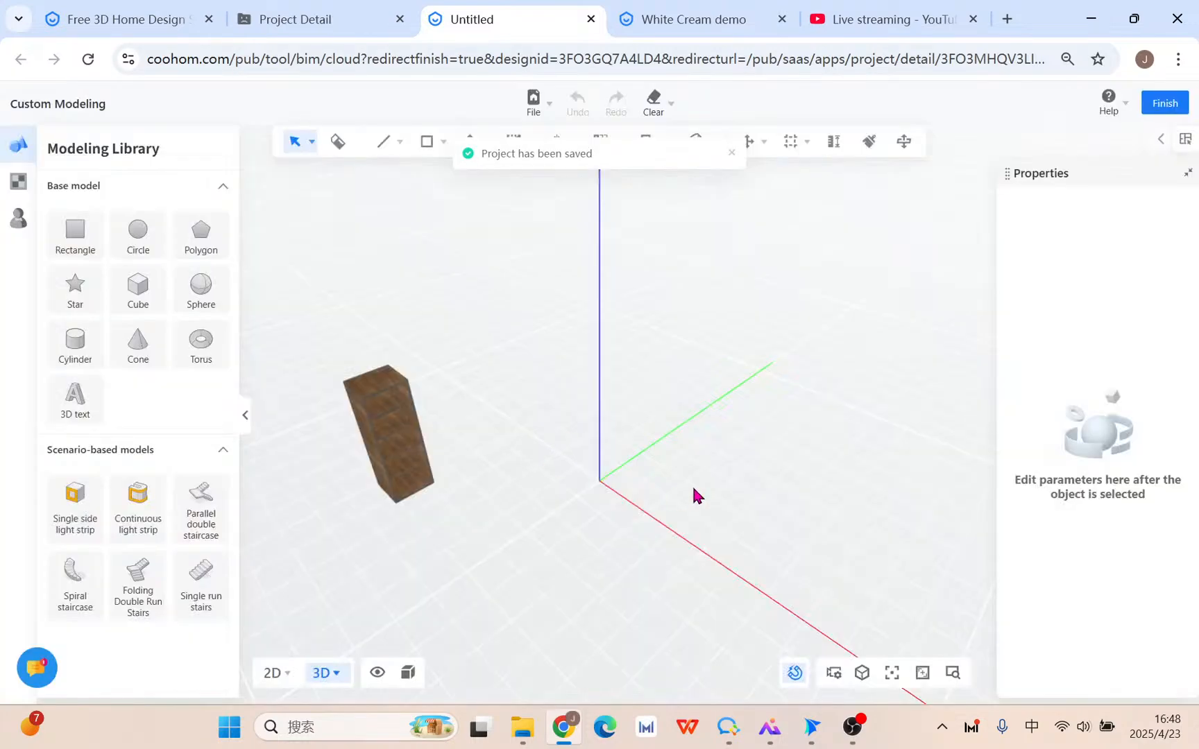
{"action": "scroll", "coordinate": [609, 468], "scroll_direction": "up", "scroll_amount": 8}
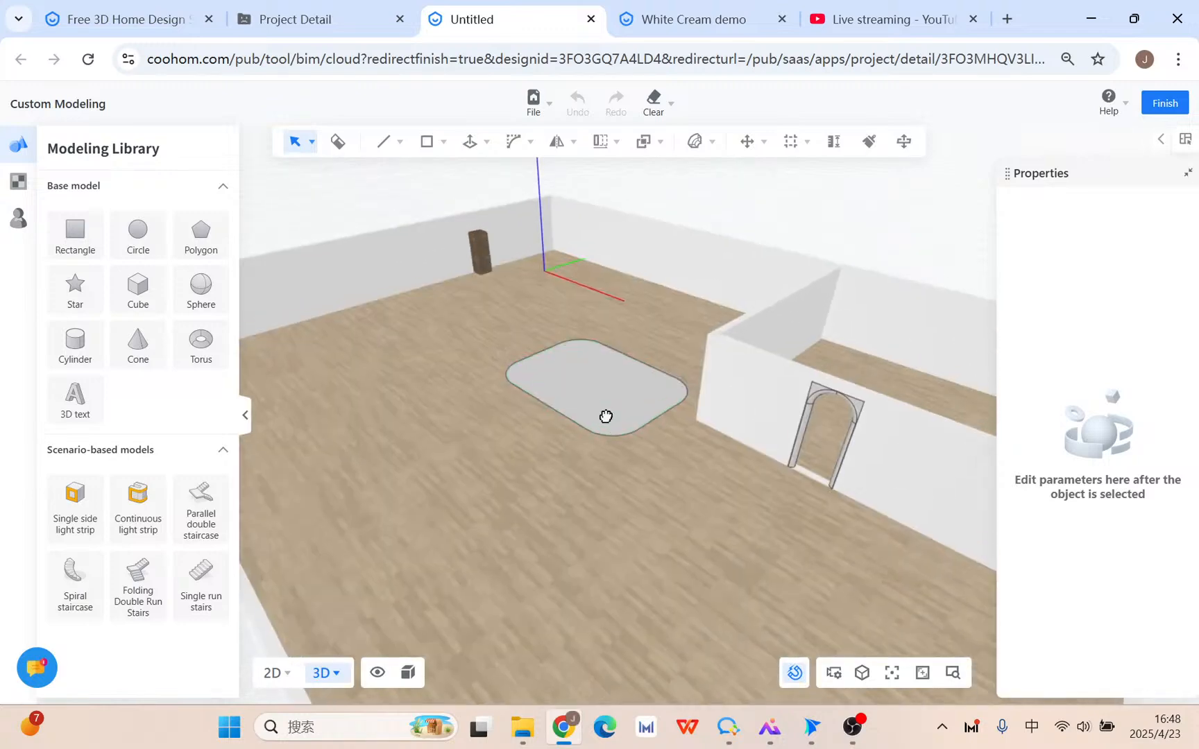
{"action": "scroll", "coordinate": [707, 430], "scroll_direction": "up", "scroll_amount": 10}
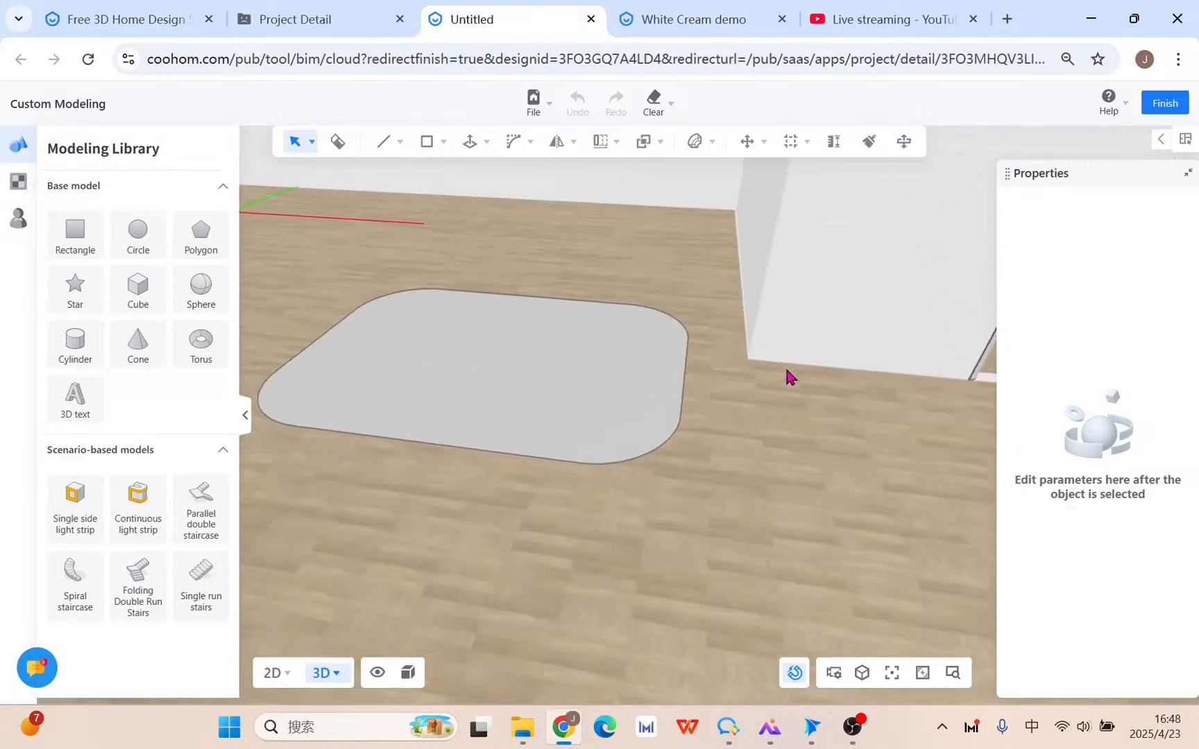
Draw an upright rectangle on the XZ plane at the rug's edge.
{"action": "left_click", "coordinate": [430, 143]}
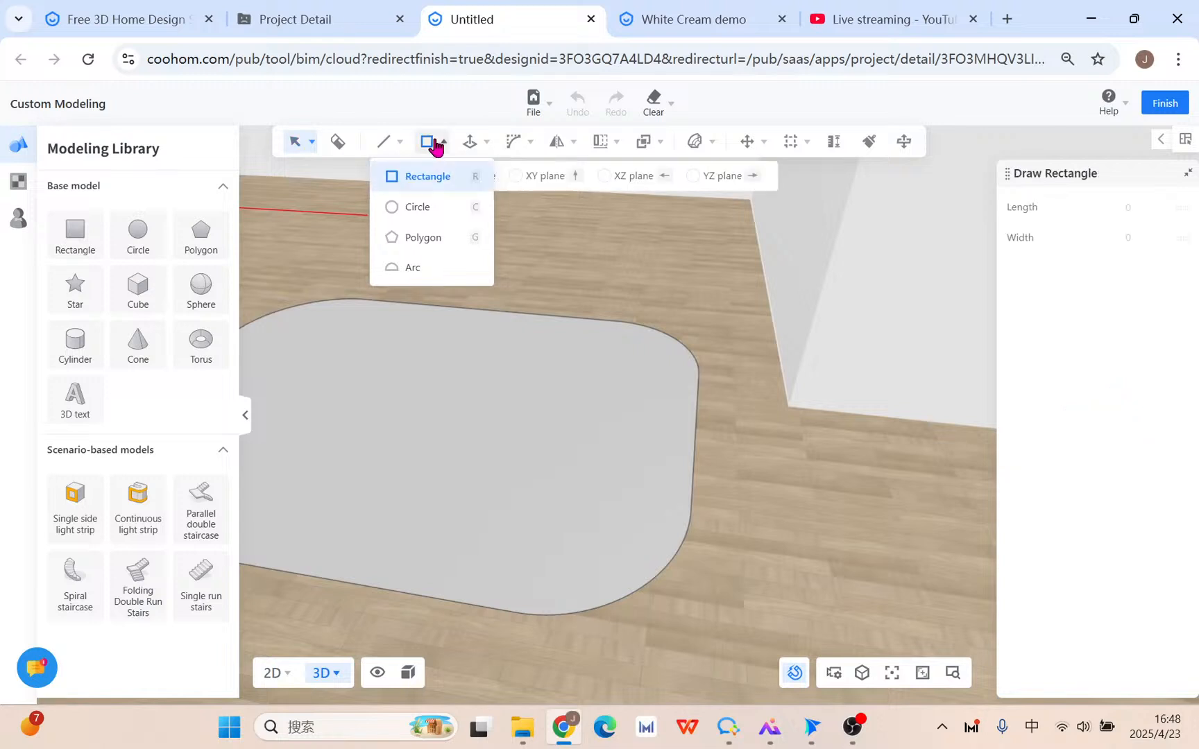
{"action": "left_click", "coordinate": [620, 176]}
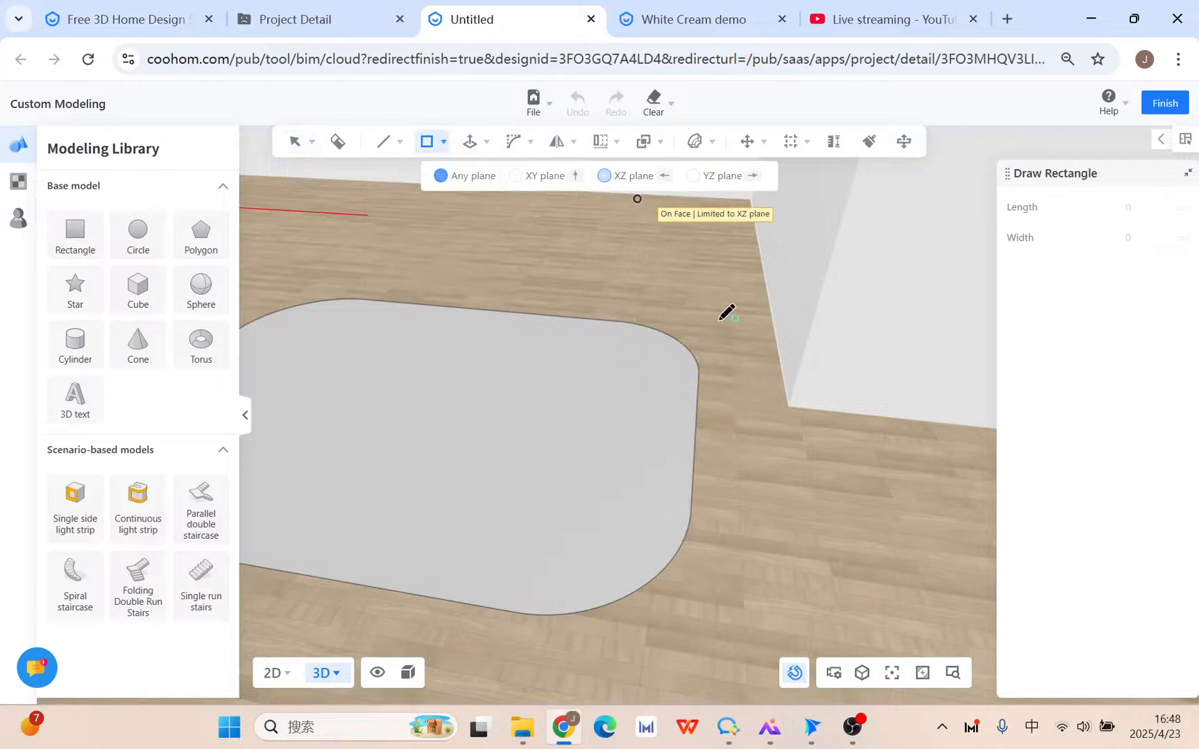
{"action": "left_click", "coordinate": [696, 419]}
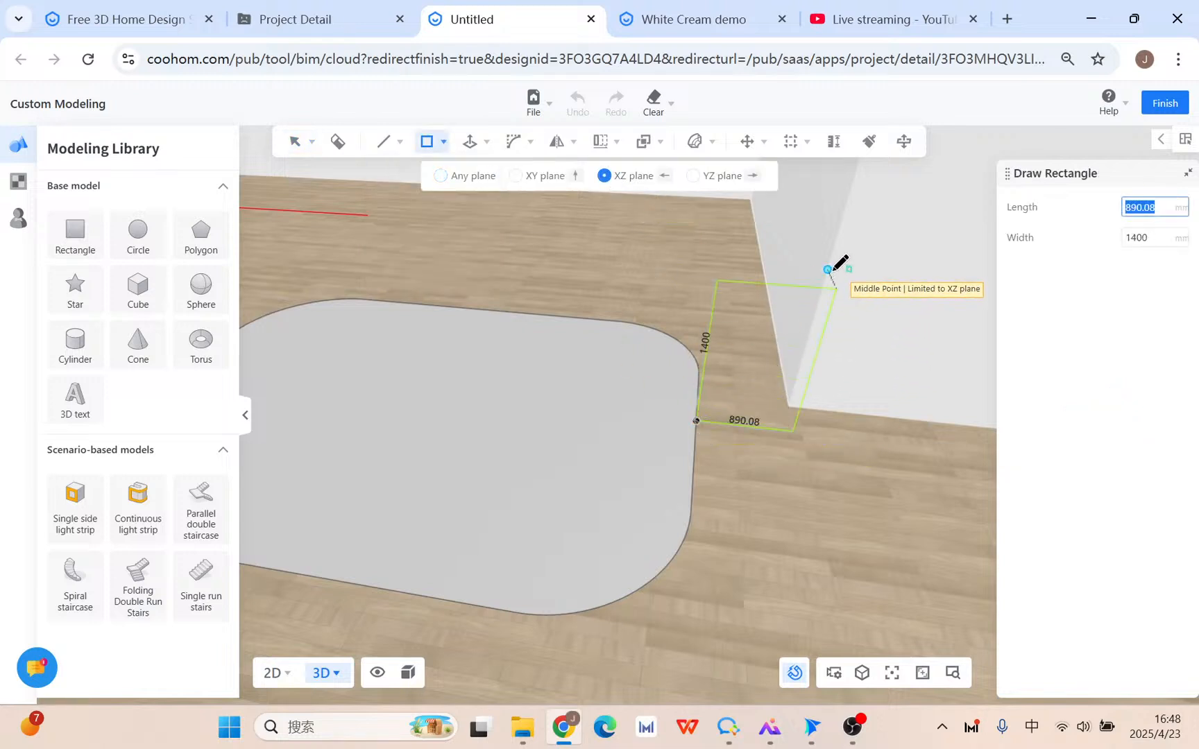
{"action": "left_click", "coordinate": [831, 273]}
{"action": "scroll", "coordinate": [844, 331], "scroll_direction": "up", "scroll_amount": 3}
{"action": "key", "text": "Escape"}
Draw a thin horizontal strip and a vertical strip along the panel's top and left side.
{"action": "left_click", "coordinate": [430, 142]}
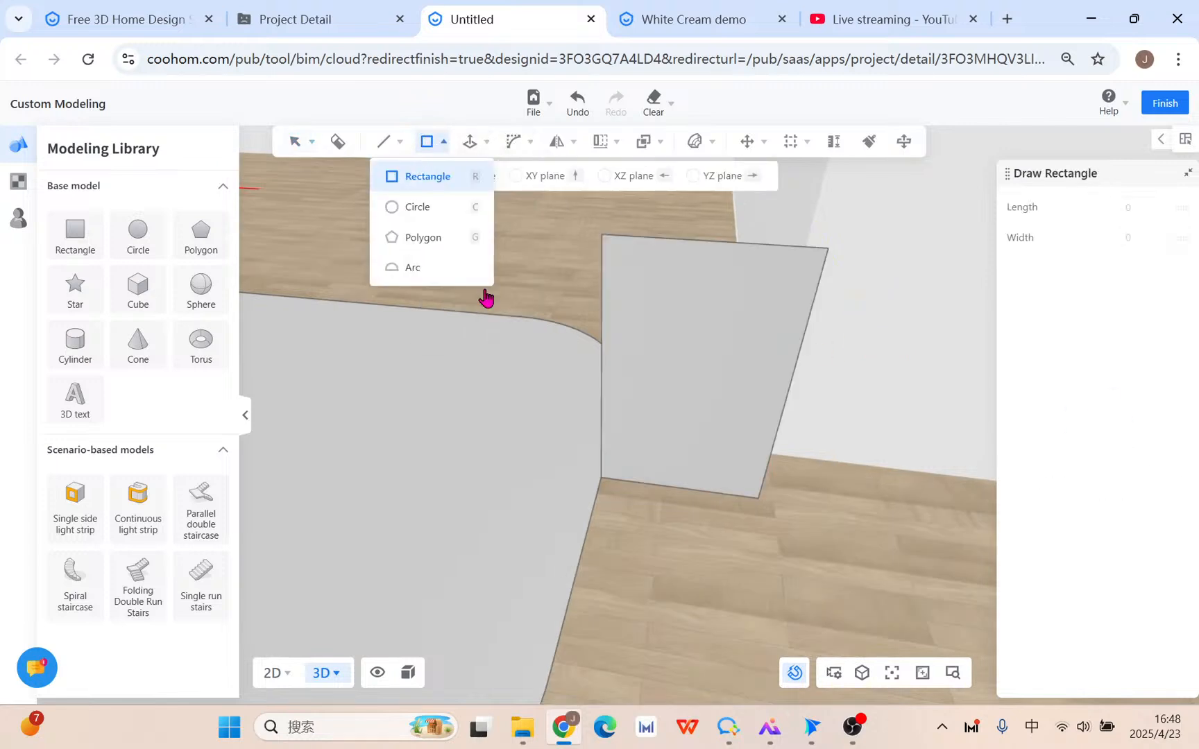
{"action": "left_click", "coordinate": [602, 307]}
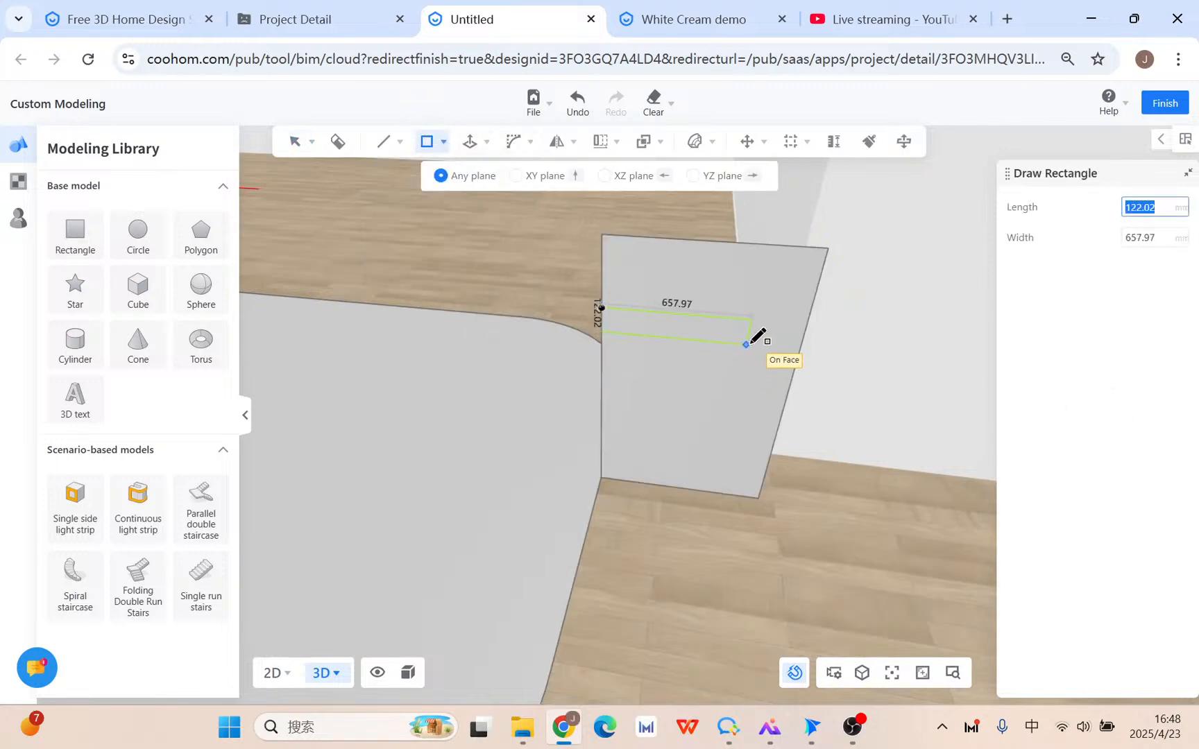
{"action": "left_click", "coordinate": [750, 344]}
{"action": "left_click", "coordinate": [601, 331]}
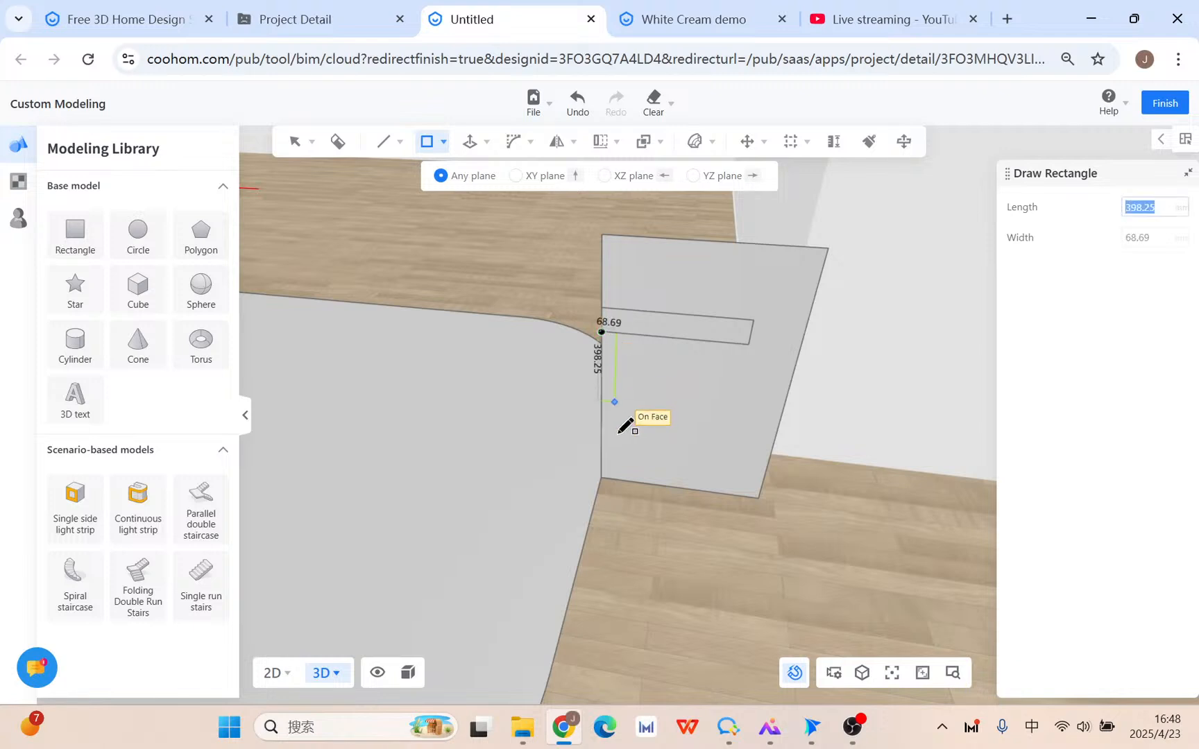
{"action": "left_click", "coordinate": [627, 478]}
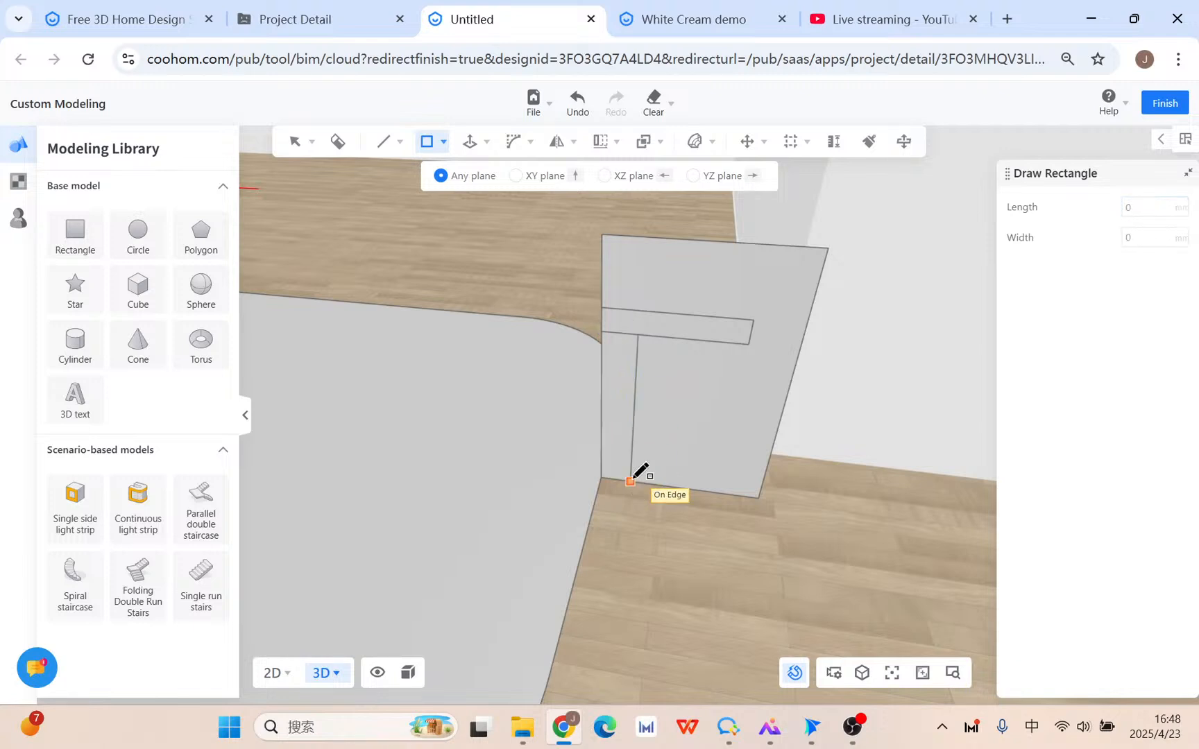
{"action": "key", "text": "Escape"}
Delete the panel's outer top edge and outer area, leaving an L-shape, and select the arm's edges.
{"action": "left_click", "coordinate": [630, 333]}
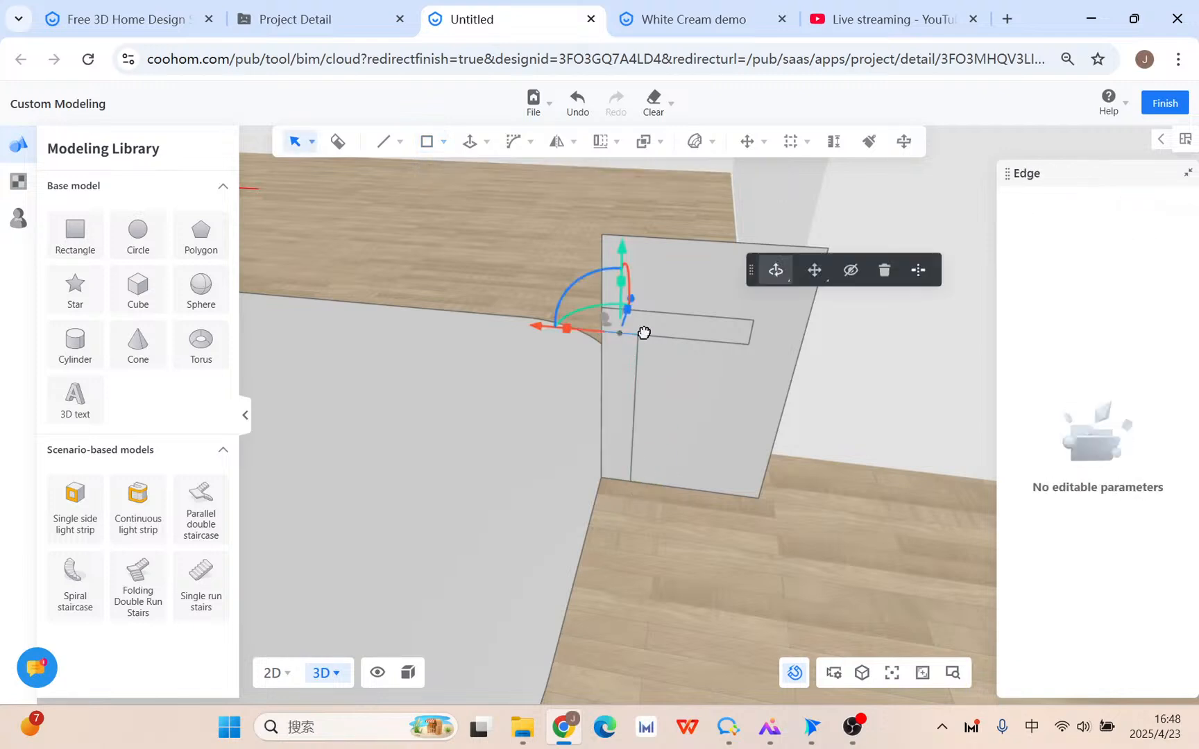
{"action": "left_click", "coordinate": [884, 270]}
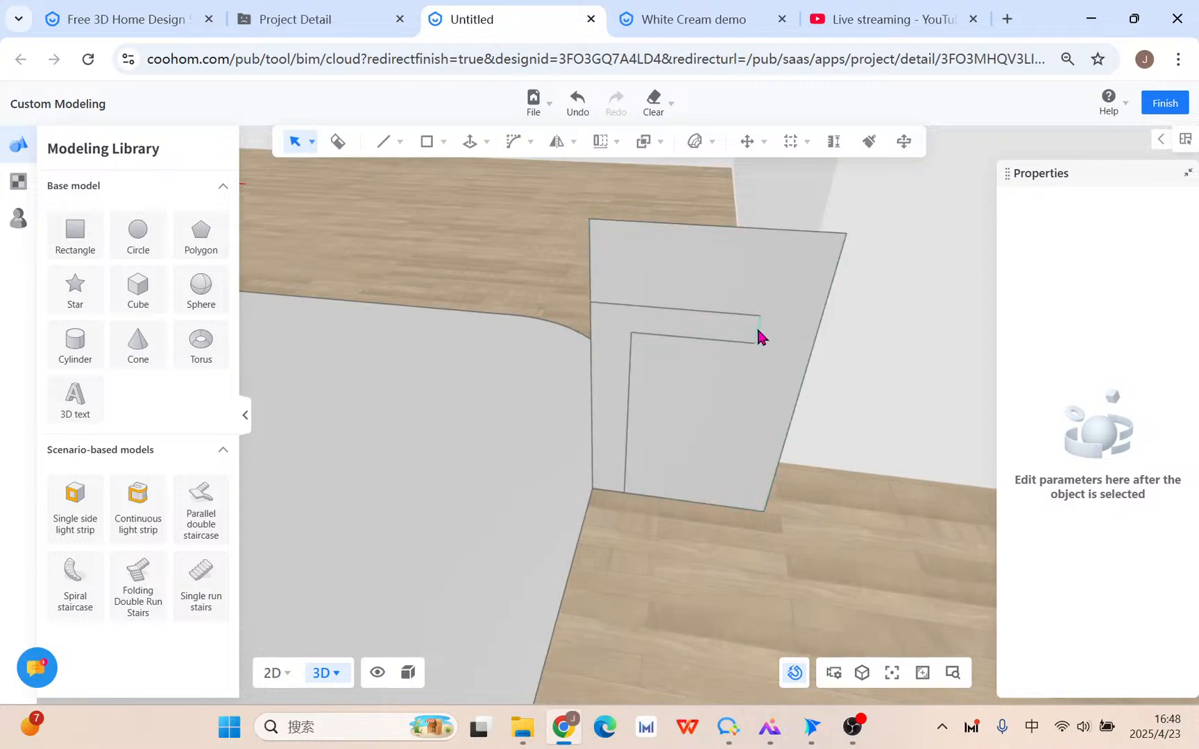
{"action": "left_click", "coordinate": [814, 339]}
{"action": "left_click", "coordinate": [771, 354]}
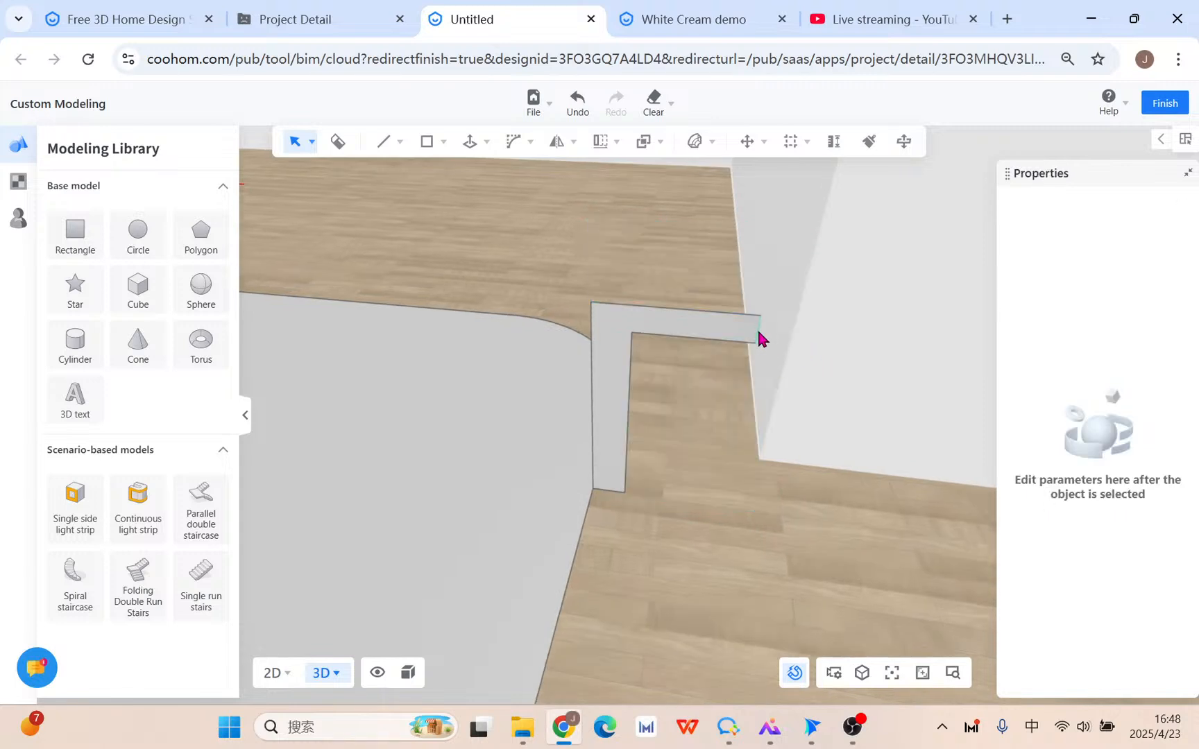
{"action": "left_click", "coordinate": [757, 328]}
{"action": "left_click", "coordinate": [637, 322]}
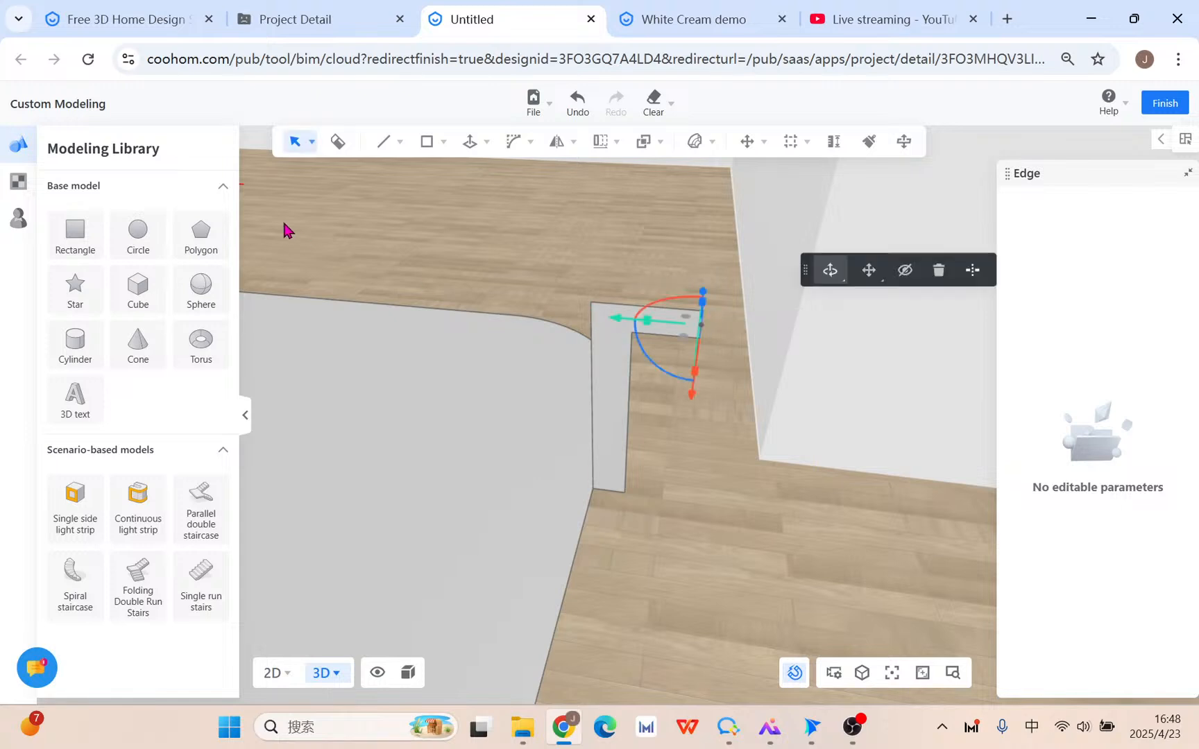
Round the L arm's tip corners with an 86.6 mm bevel of 30 segments.
{"action": "mouse_move", "coordinate": [519, 146]}
{"action": "left_click", "coordinate": [524, 175]}
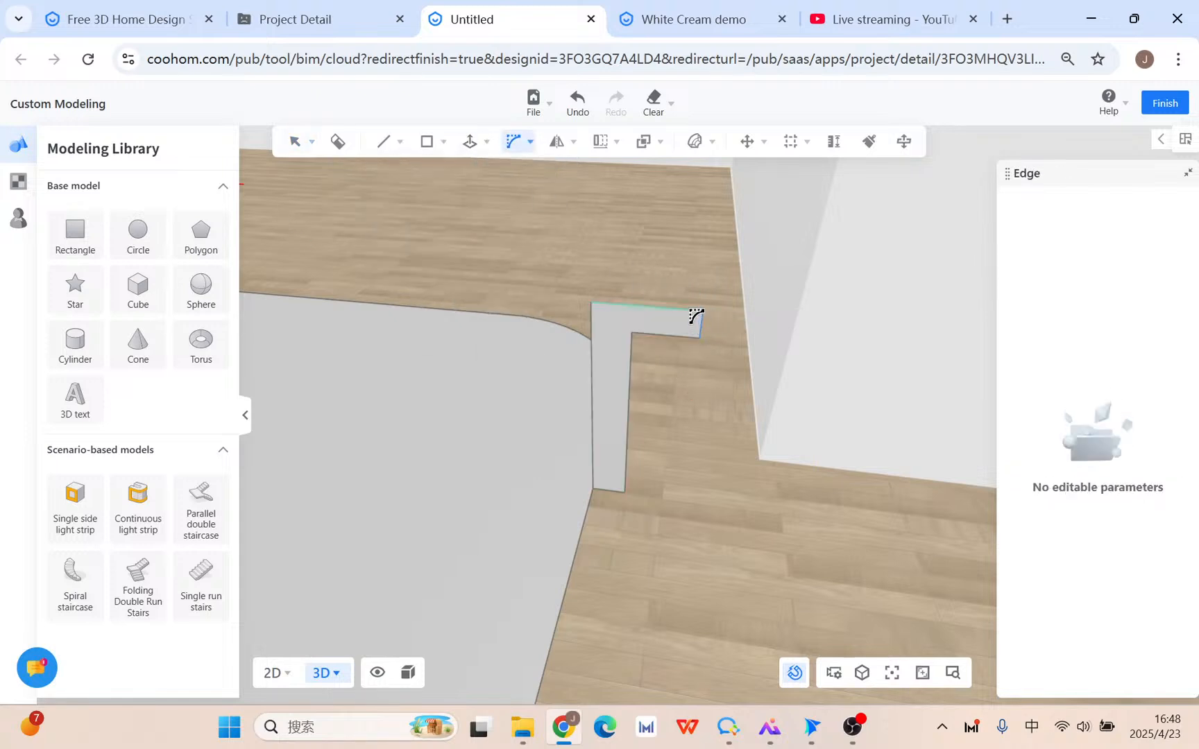
{"action": "left_click", "coordinate": [690, 321]}
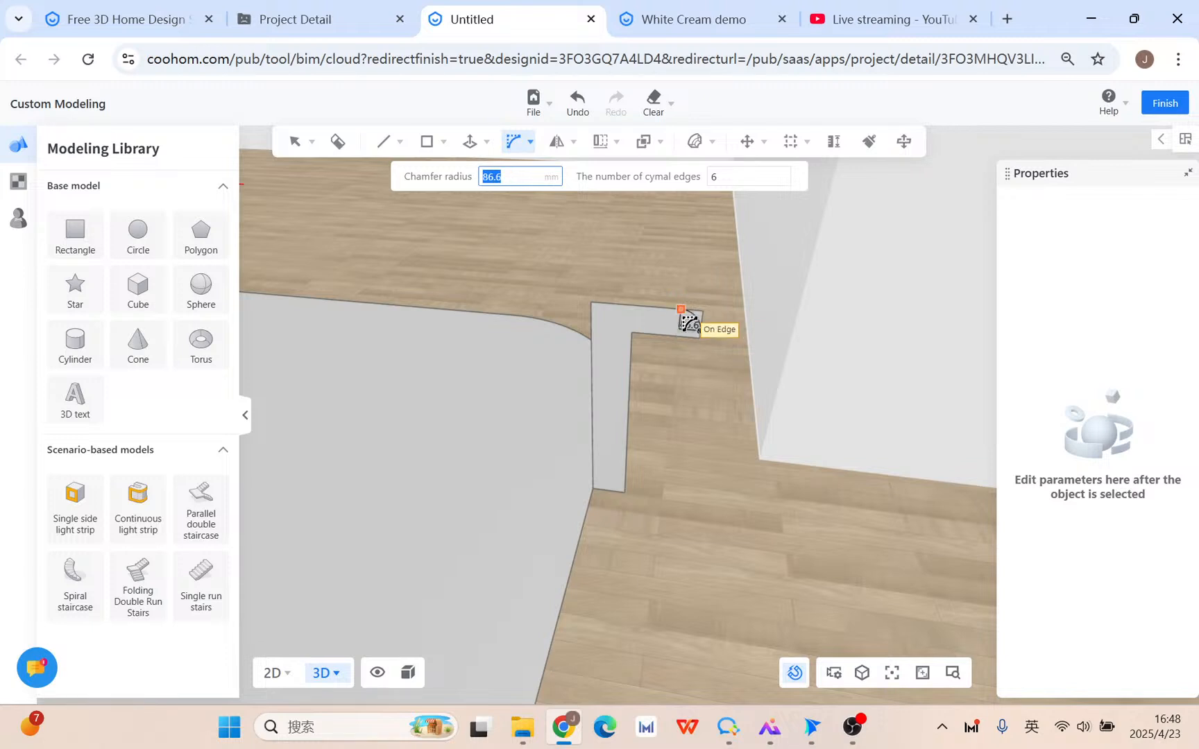
{"action": "key", "text": "Tab"}
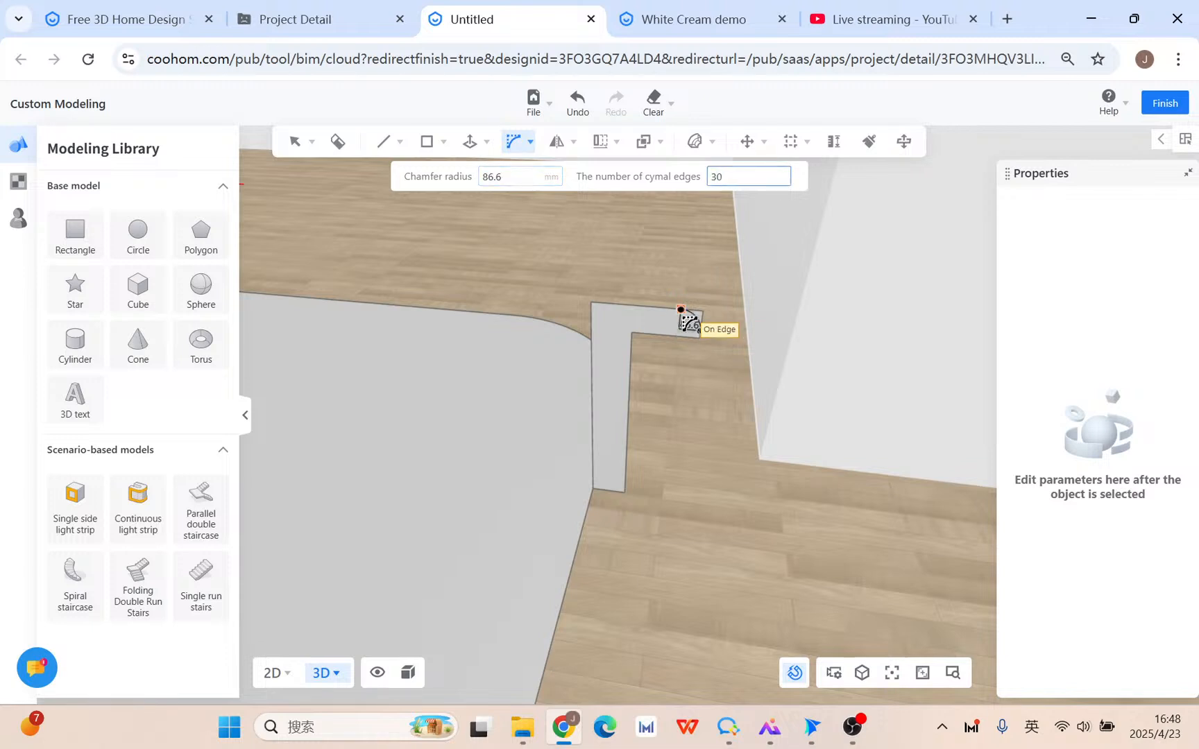
{"action": "key", "text": "Return"}
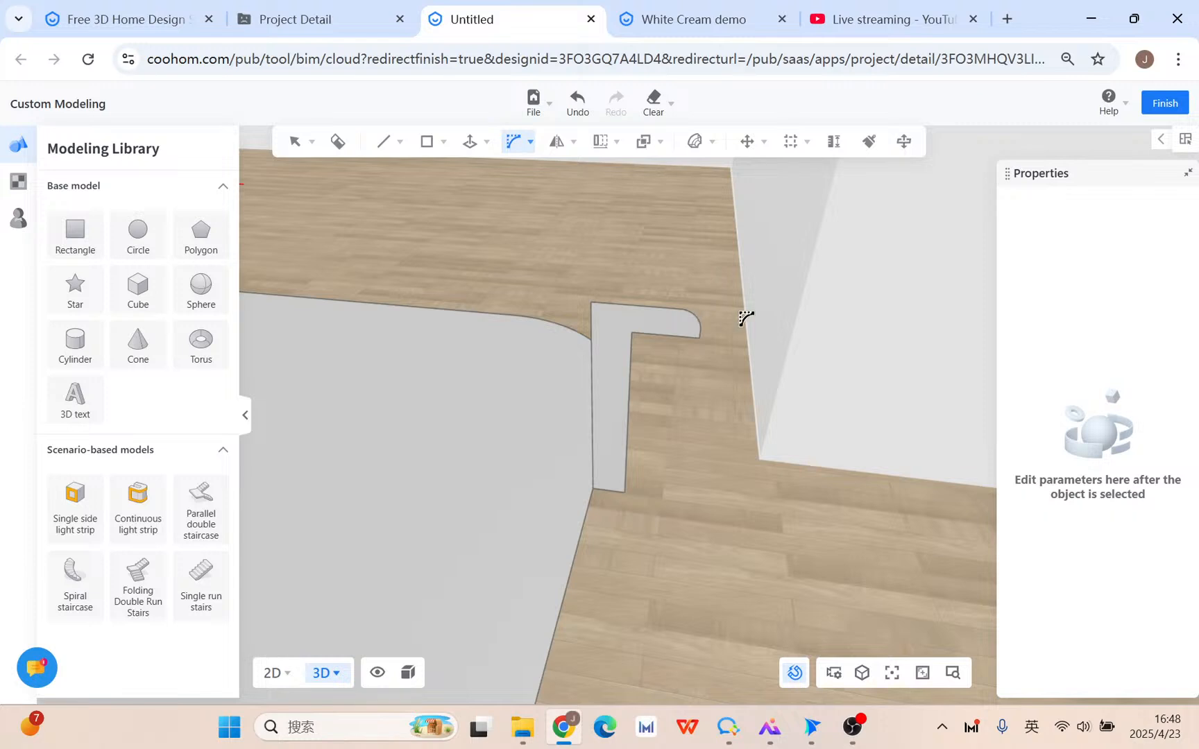
{"action": "scroll", "coordinate": [746, 318], "scroll_direction": "up", "scroll_amount": 3}
{"action": "left_click", "coordinate": [677, 360]}
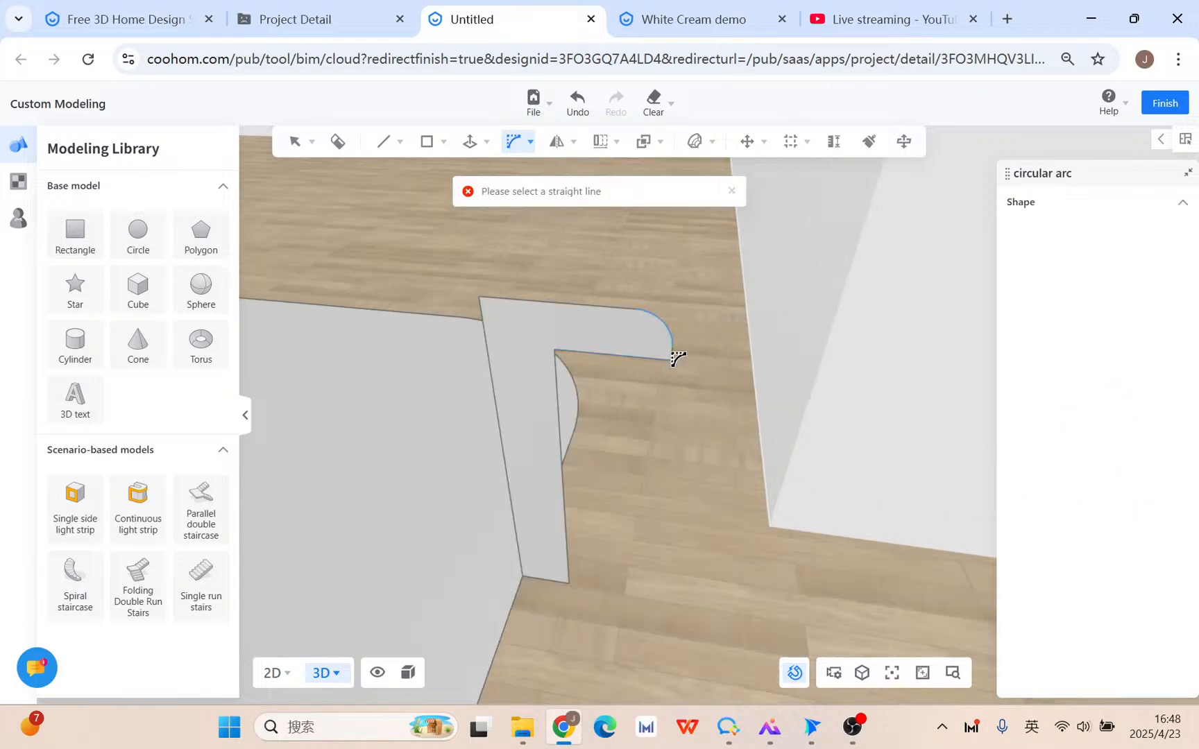
{"action": "left_click", "coordinate": [675, 361]}
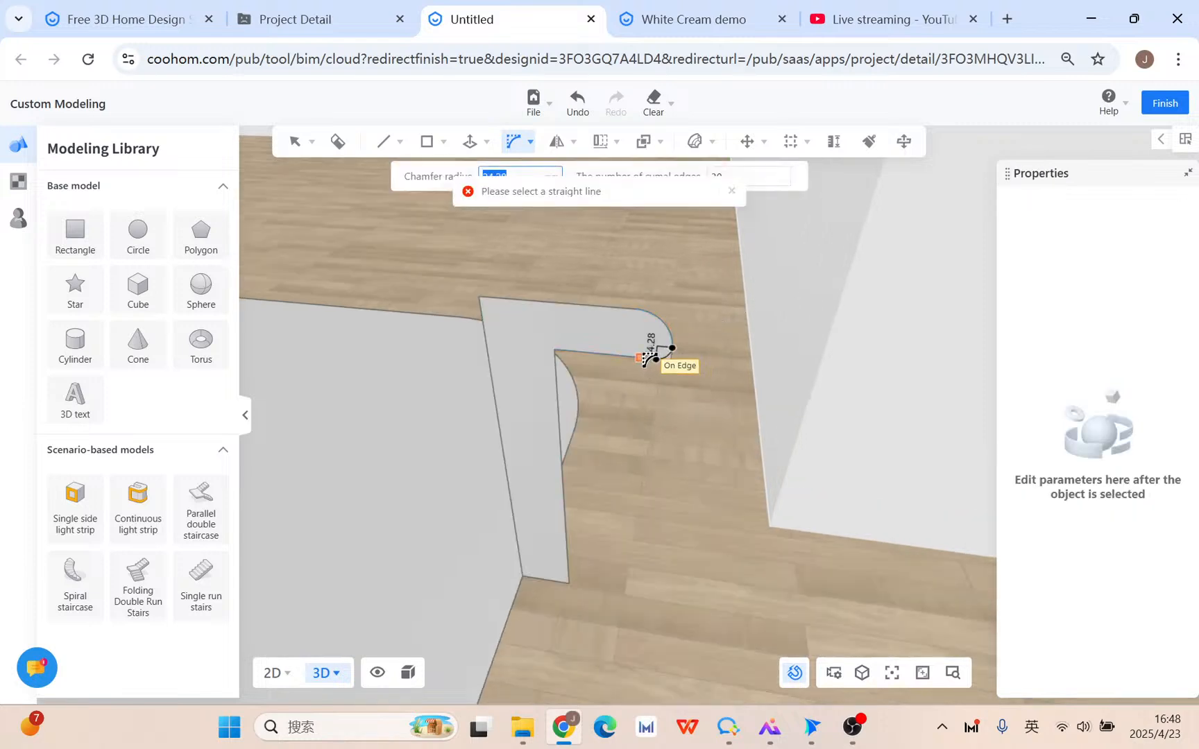
{"action": "left_click", "coordinate": [642, 355]}
{"action": "scroll", "coordinate": [633, 350], "scroll_direction": "down", "scroll_amount": 2}
{"action": "key", "text": "Escape"}
{"action": "scroll", "coordinate": [610, 444], "scroll_direction": "down", "scroll_amount": 3}
{"action": "middle_click_drag", "start_coordinate": [611, 445], "coordinate": [656, 454]}
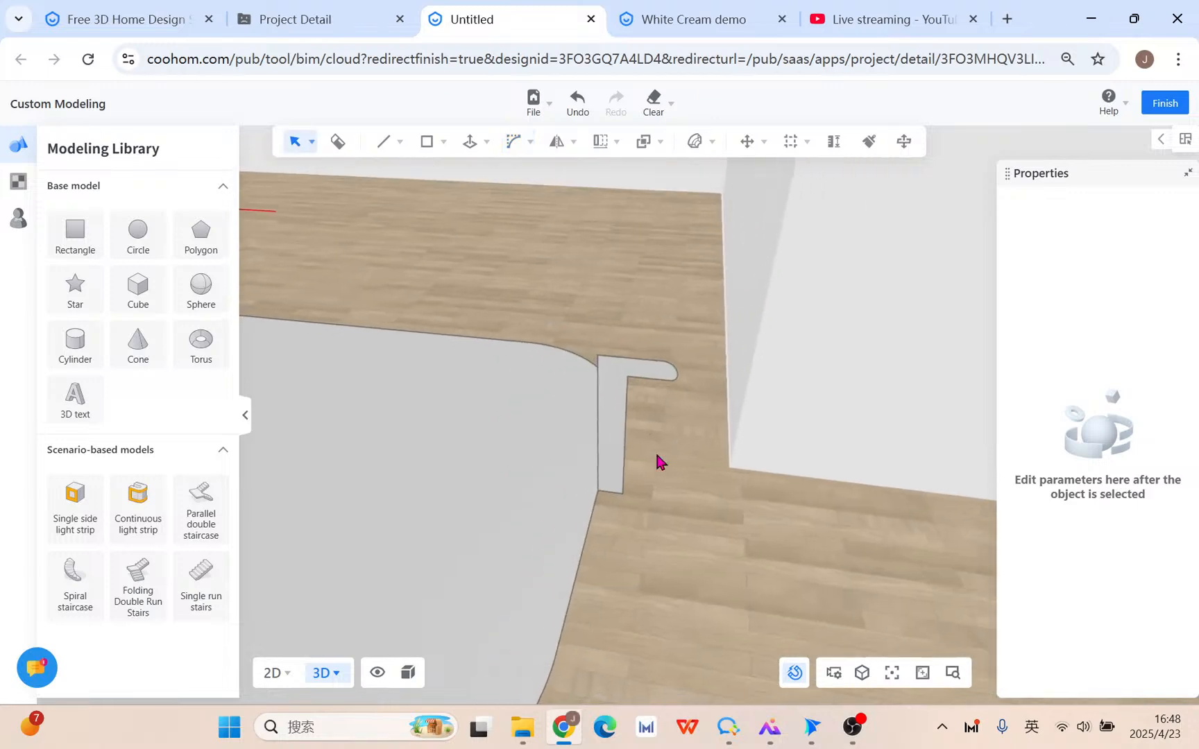
{"action": "left_click", "coordinate": [524, 492]}
Sweep the L profile around the rug's outline with Push/Pull > Sweep, waiting out the freeze.
{"action": "left_click", "coordinate": [479, 141]}
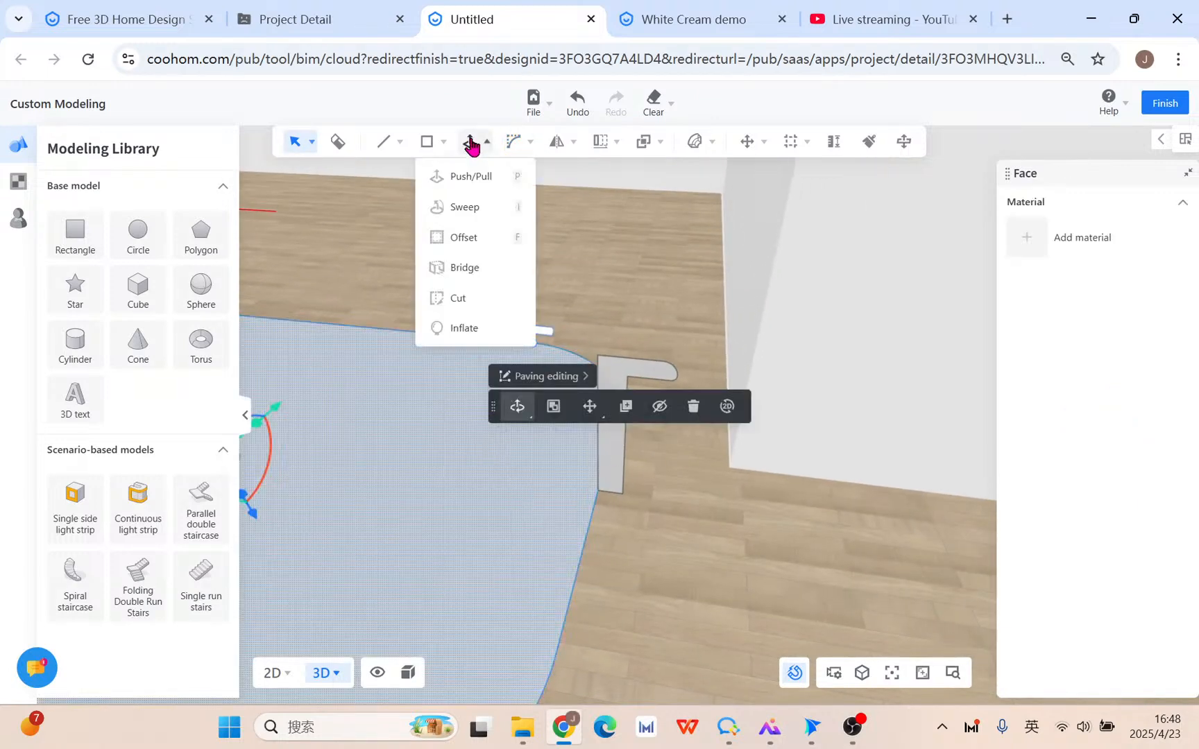
{"action": "left_click", "coordinate": [468, 210]}
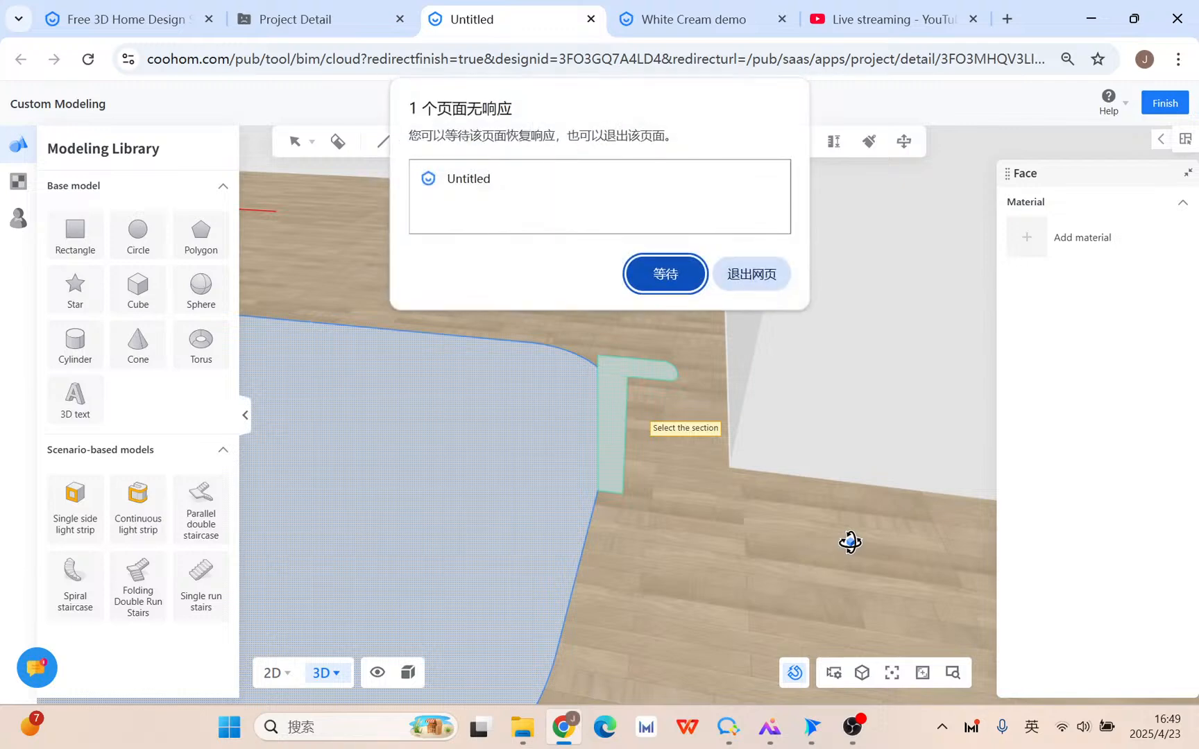
{"action": "left_click", "coordinate": [687, 280]}
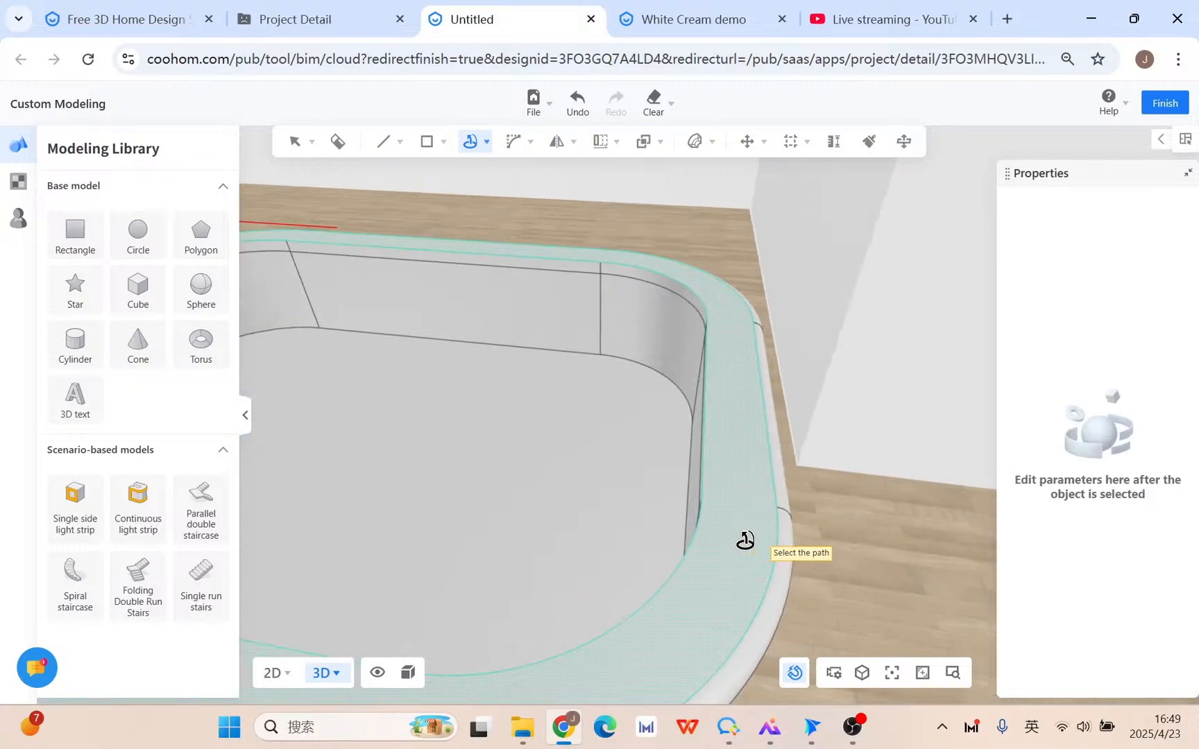
{"action": "key", "text": "Escape"}
{"action": "scroll", "coordinate": [814, 575], "scroll_direction": "down", "scroll_amount": 3}
{"action": "middle_click_drag", "start_coordinate": [815, 576], "coordinate": [620, 541]}
{"action": "scroll", "coordinate": [619, 541], "scroll_direction": "up", "scroll_amount": 5}
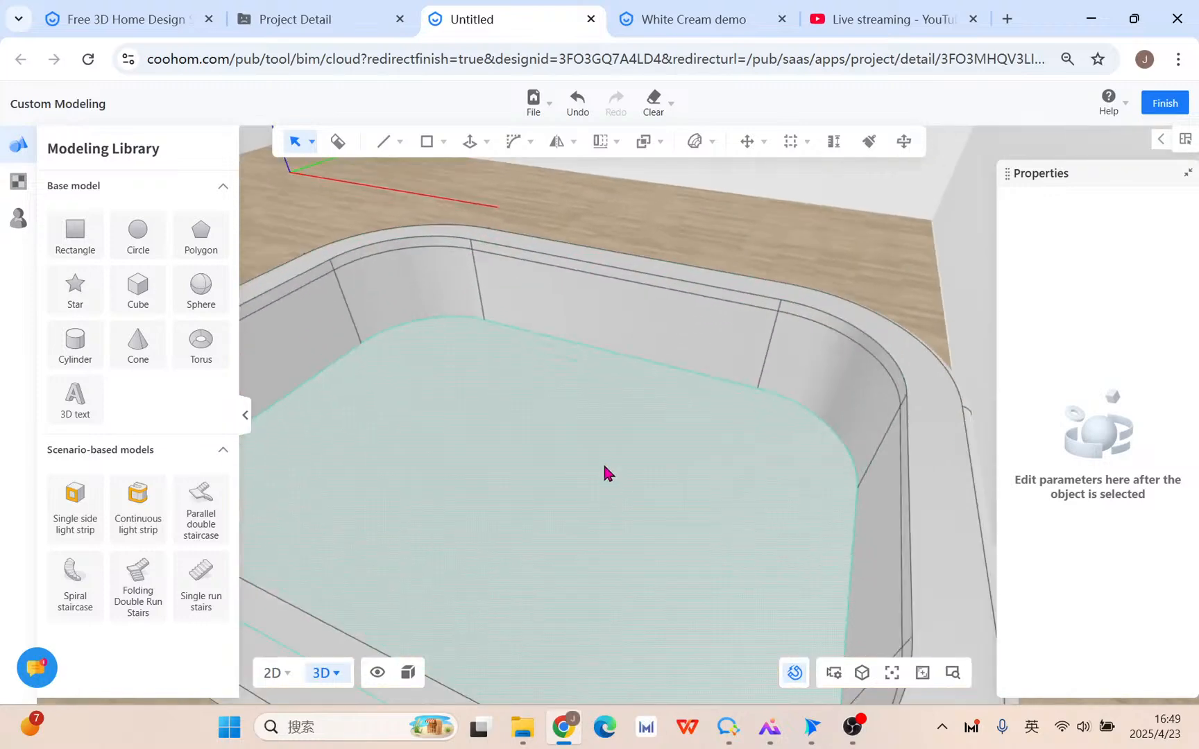
Select the basin's left, middle, right and curved wall faces plus its floor.
{"action": "middle_click_drag", "start_coordinate": [608, 474], "coordinate": [787, 490]}
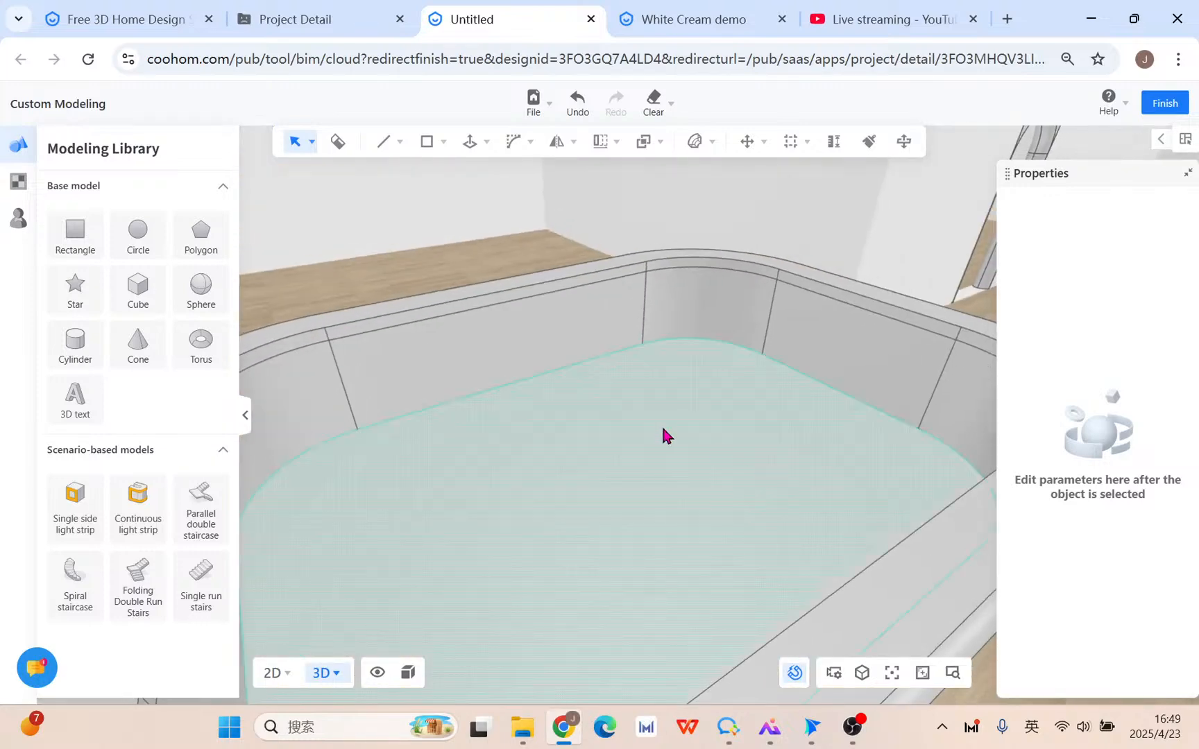
{"action": "scroll", "coordinate": [650, 431], "scroll_direction": "down", "scroll_amount": 3}
{"action": "scroll", "coordinate": [649, 427], "scroll_direction": "up", "scroll_amount": 5}
{"action": "left_click", "coordinate": [544, 322]}
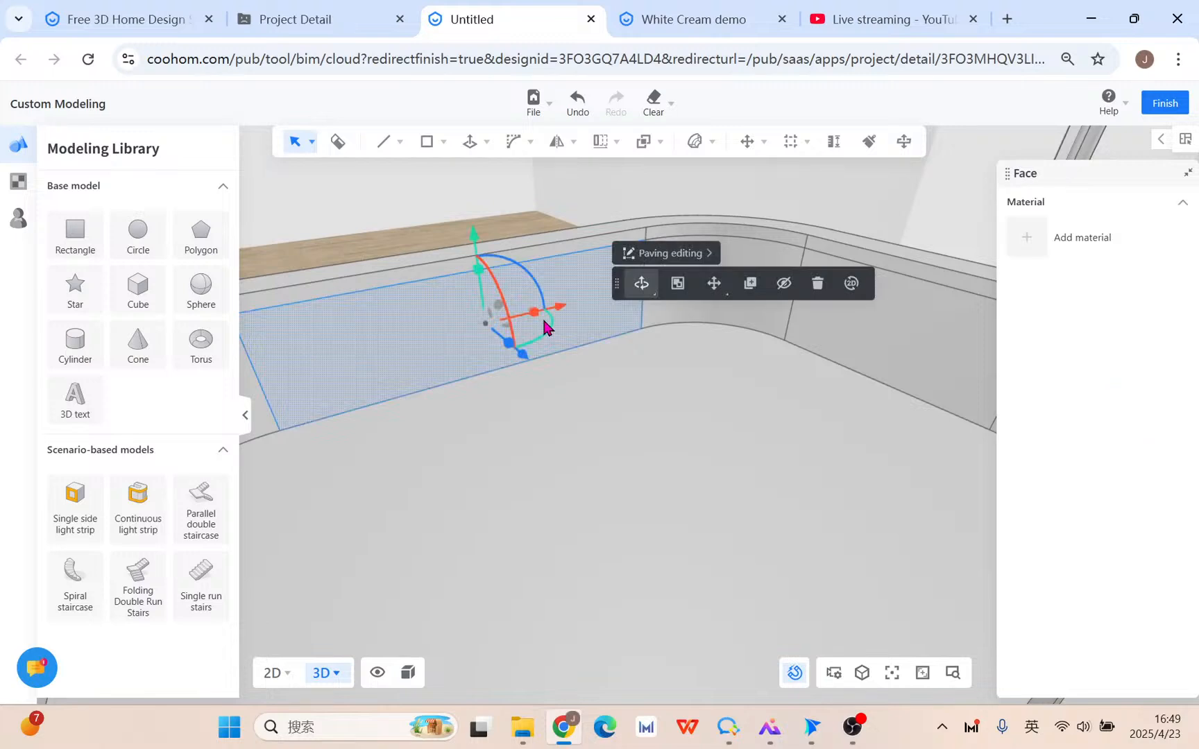
{"action": "left_click", "coordinate": [763, 324], "text": "shift"}
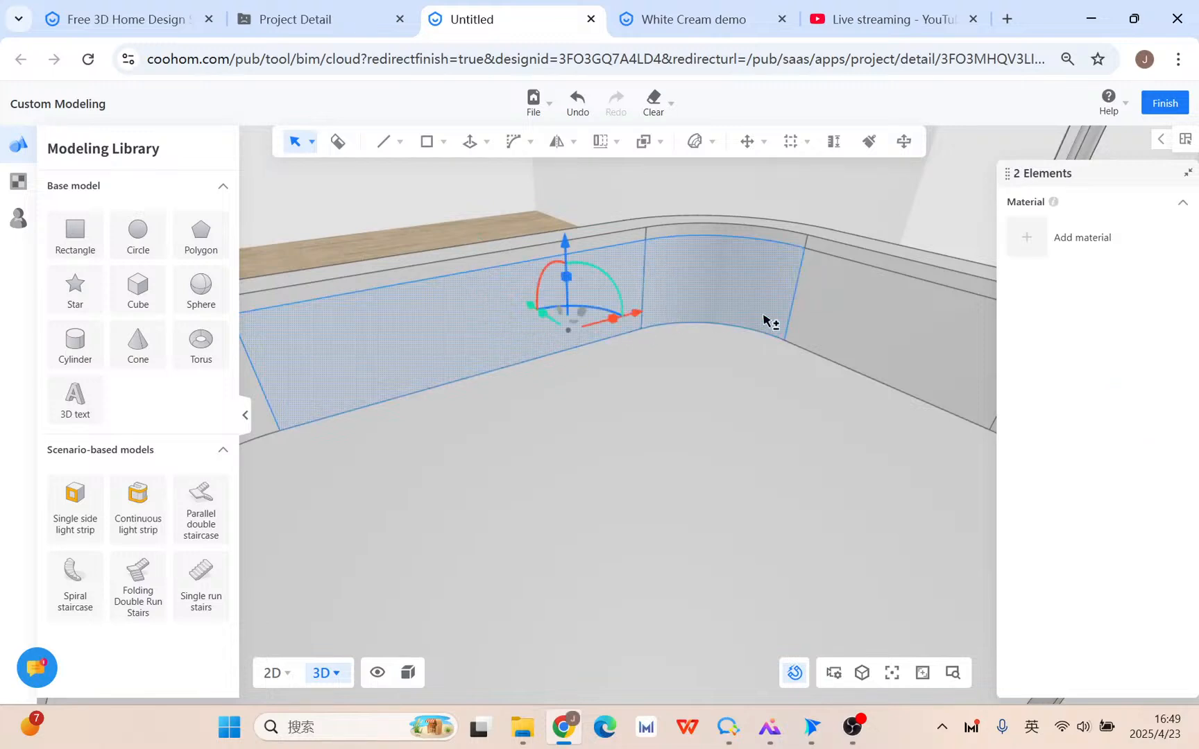
{"action": "left_click", "coordinate": [820, 319], "text": "shift"}
{"action": "middle_click_drag", "start_coordinate": [316, 421], "coordinate": [432, 417]}
{"action": "left_click", "coordinate": [321, 380], "text": "shift"}
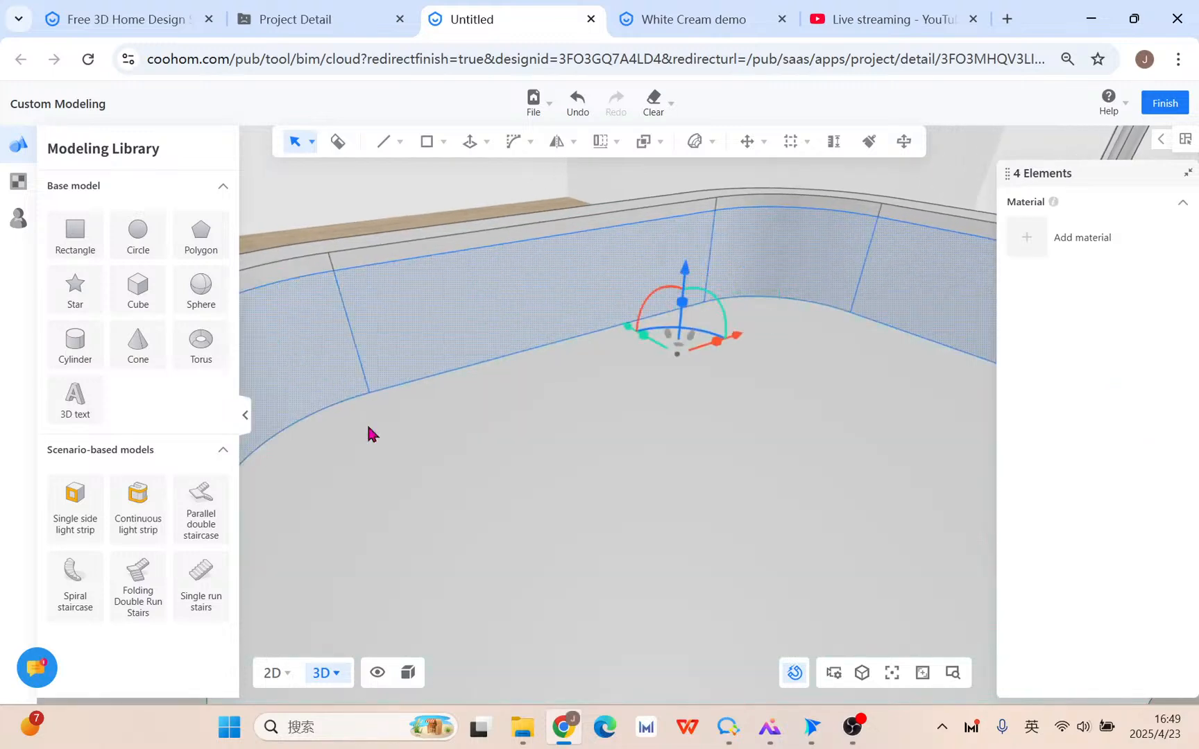
{"action": "left_click", "coordinate": [615, 455], "text": "shift"}
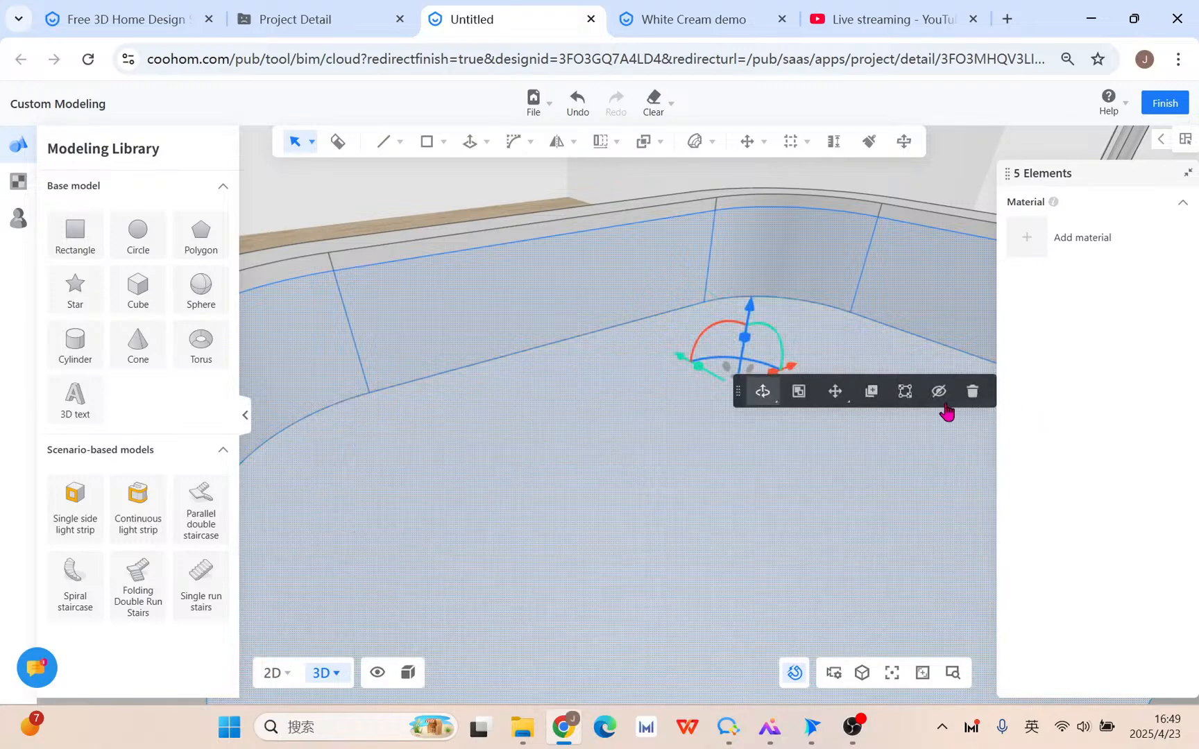
{"action": "left_click", "coordinate": [904, 392]}
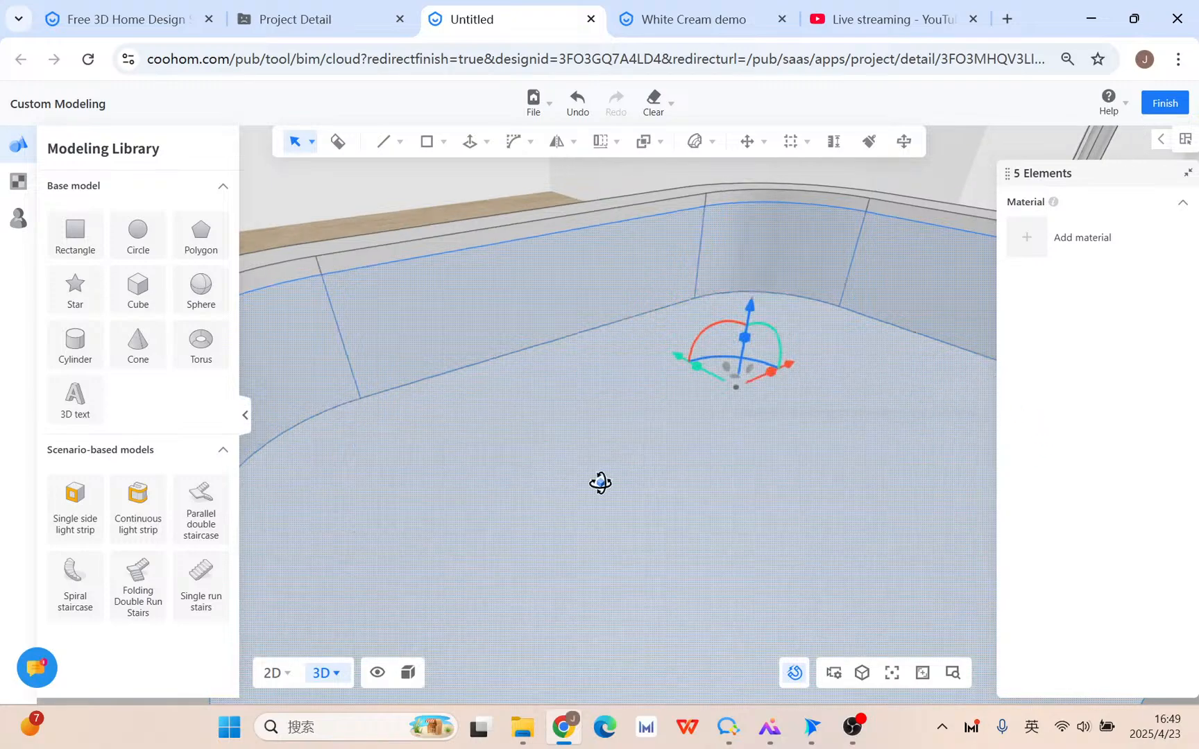
Add the remaining right and back wall faces and merge all nine into one continuous face.
{"action": "middle_click_drag", "start_coordinate": [600, 482], "coordinate": [792, 206]}
{"action": "left_click", "coordinate": [892, 269], "text": "shift"}
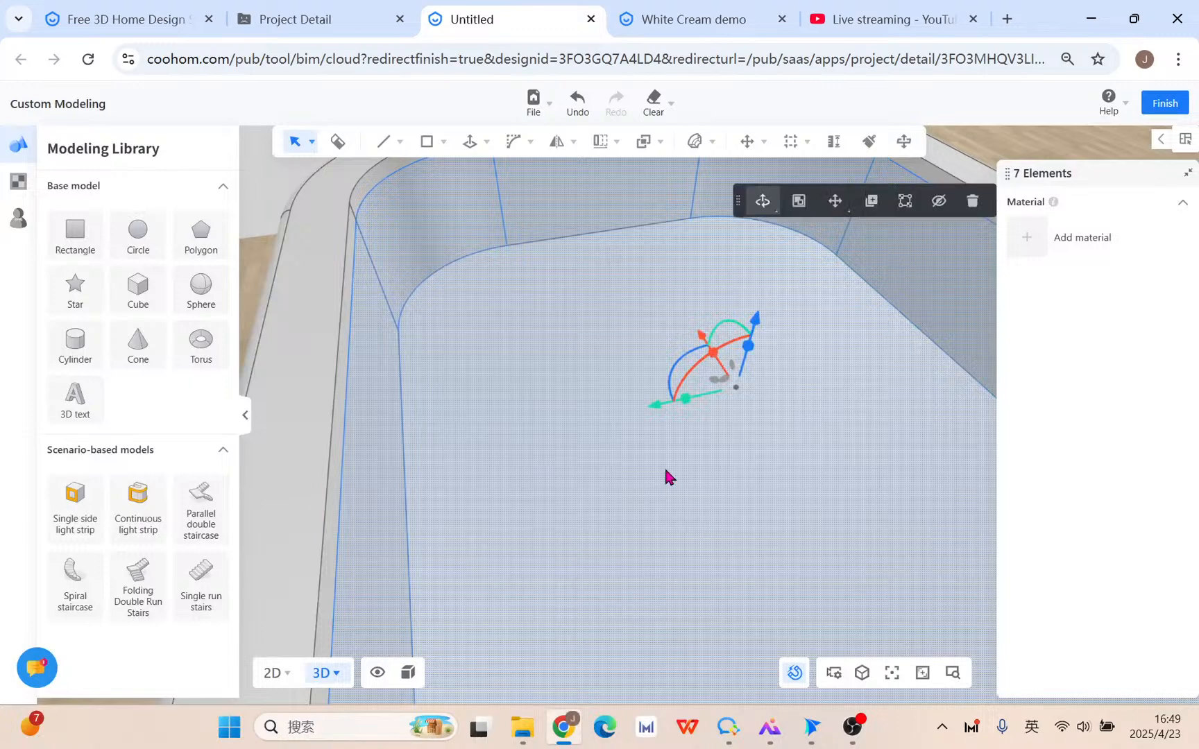
{"action": "middle_click_drag", "start_coordinate": [665, 471], "coordinate": [1022, 443]}
{"action": "left_click", "coordinate": [947, 237], "text": "shift"}
{"action": "middle_click_drag", "start_coordinate": [939, 288], "coordinate": [929, 334]}
{"action": "left_click", "coordinate": [911, 364], "text": "shift"}
{"action": "middle_click_drag", "start_coordinate": [605, 486], "coordinate": [837, 482]}
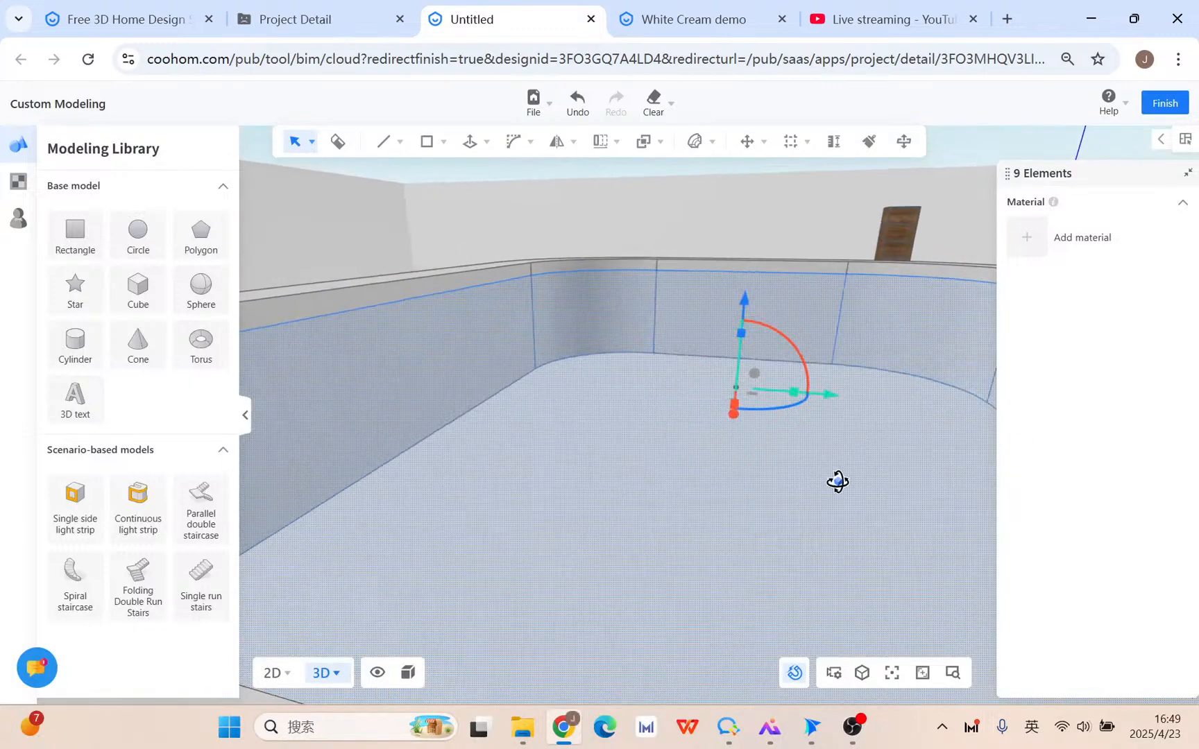
{"action": "left_click", "coordinate": [904, 285]}
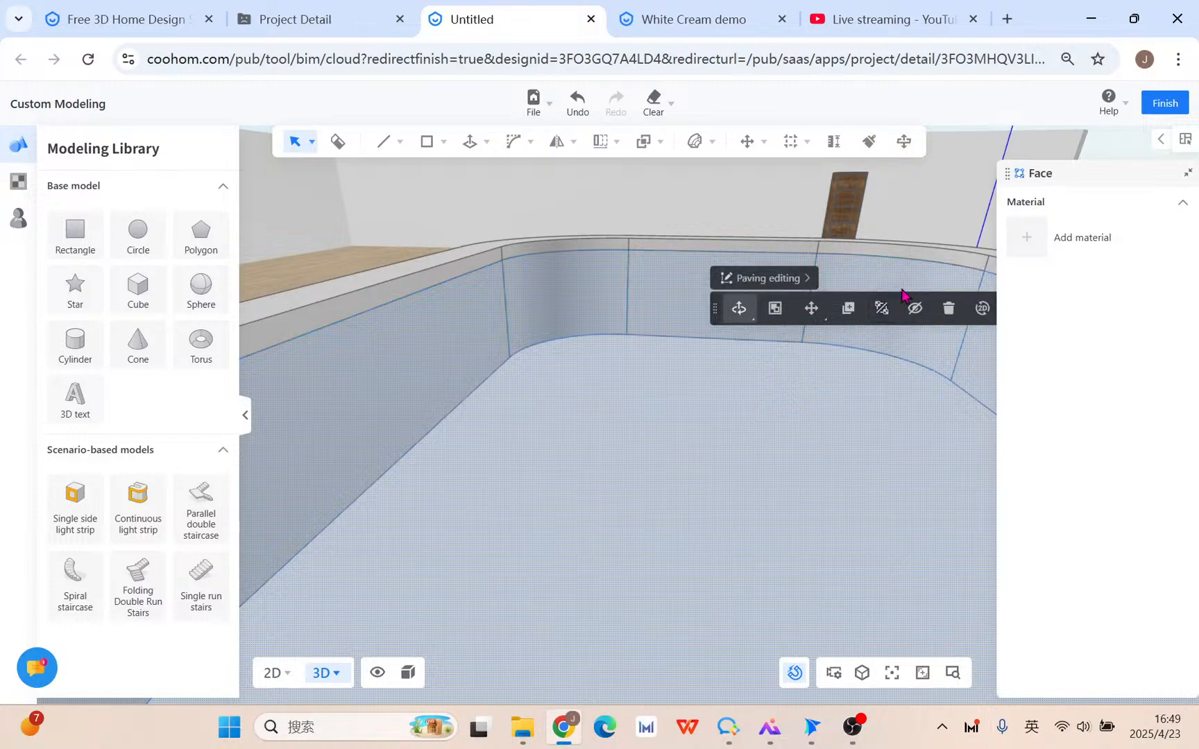
Browse the Fabric and Ceramic categories in the Material Library.
{"action": "left_click", "coordinate": [20, 183]}
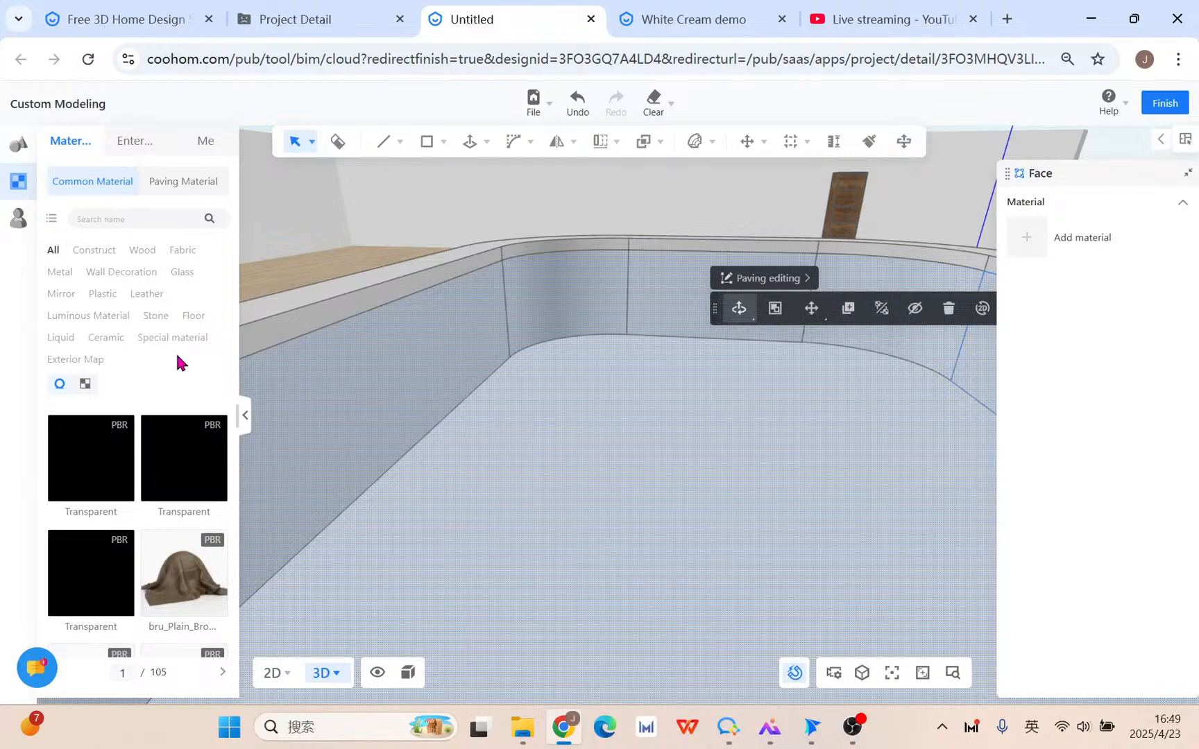
{"action": "left_click", "coordinate": [186, 252]}
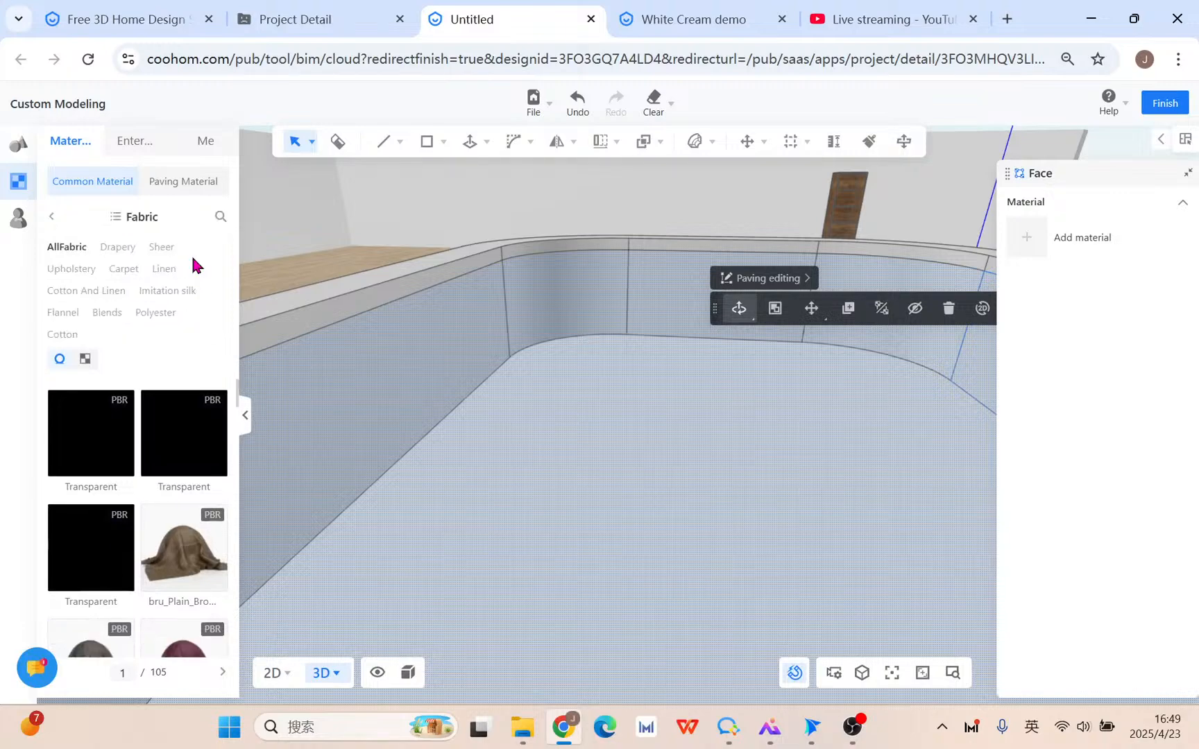
{"action": "left_click", "coordinate": [52, 218]}
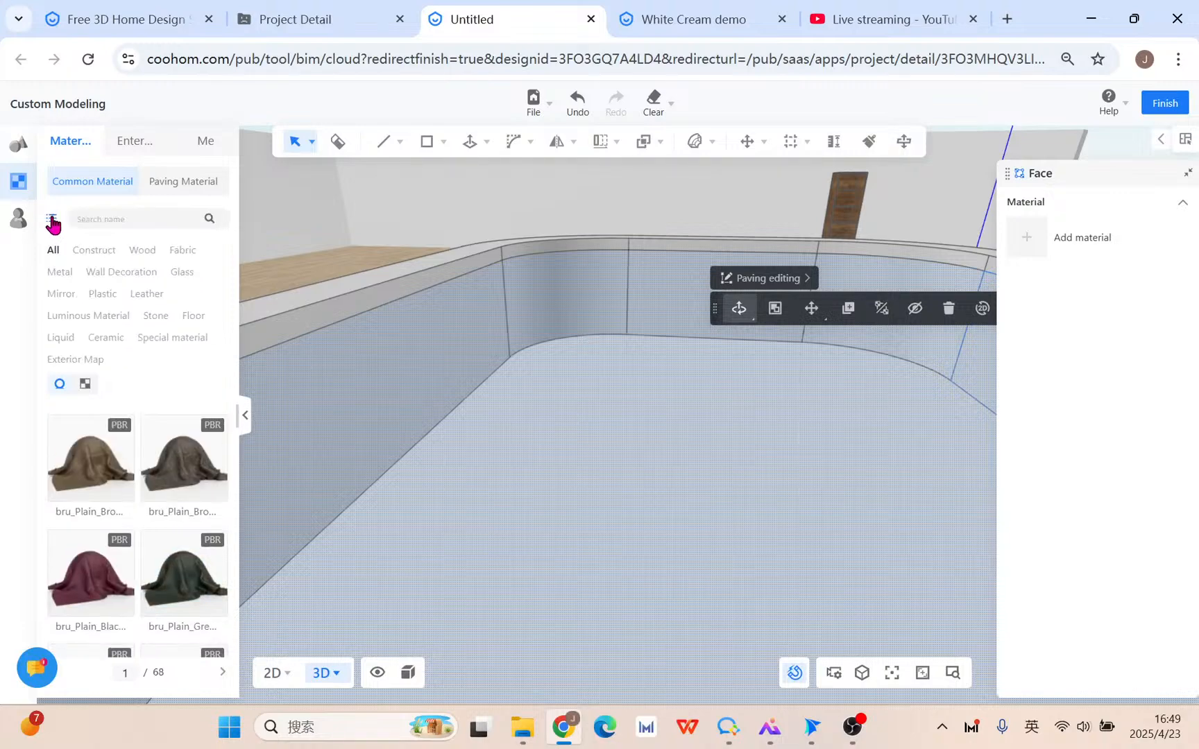
{"action": "left_click", "coordinate": [97, 340]}
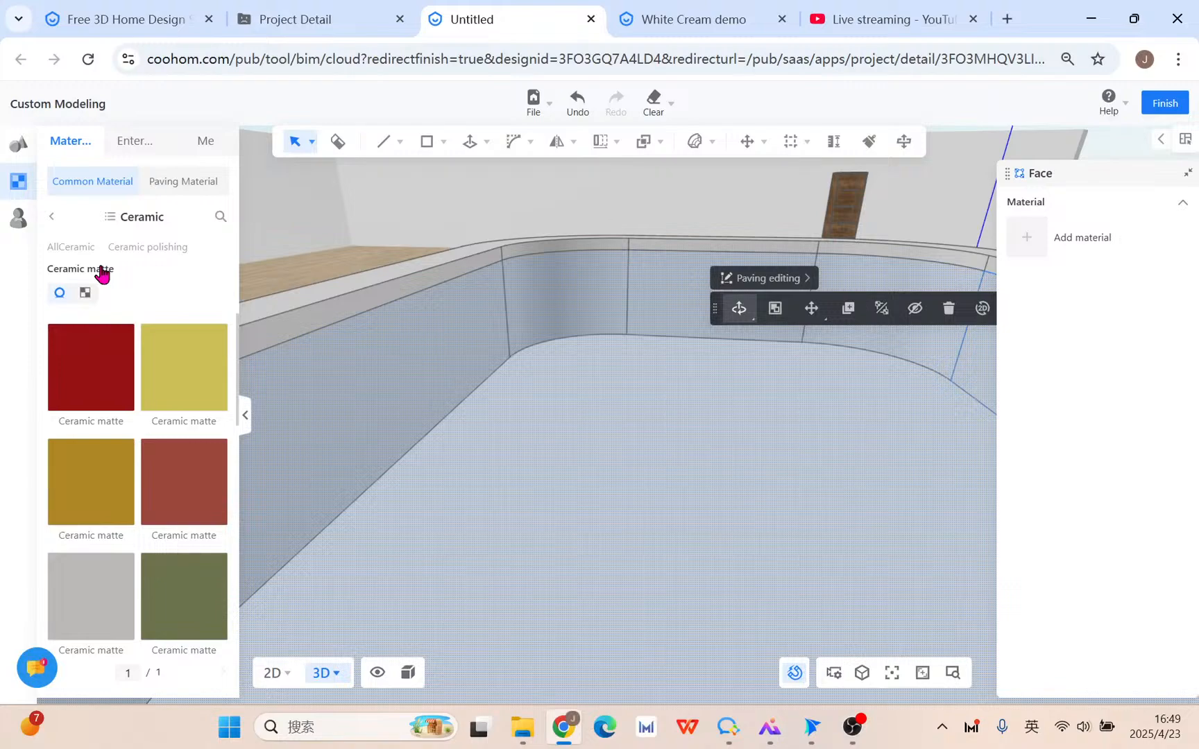
{"action": "scroll", "coordinate": [149, 430], "scroll_direction": "down", "scroll_amount": 5}
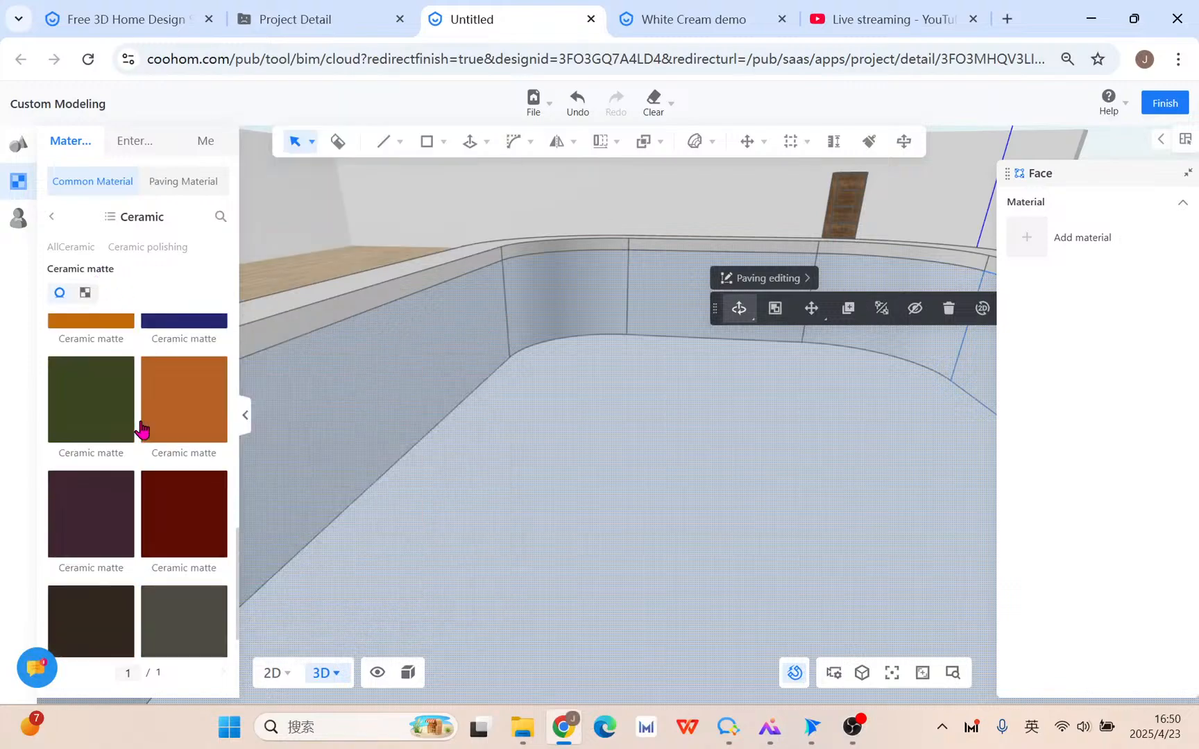
{"action": "left_click", "coordinate": [51, 218]}
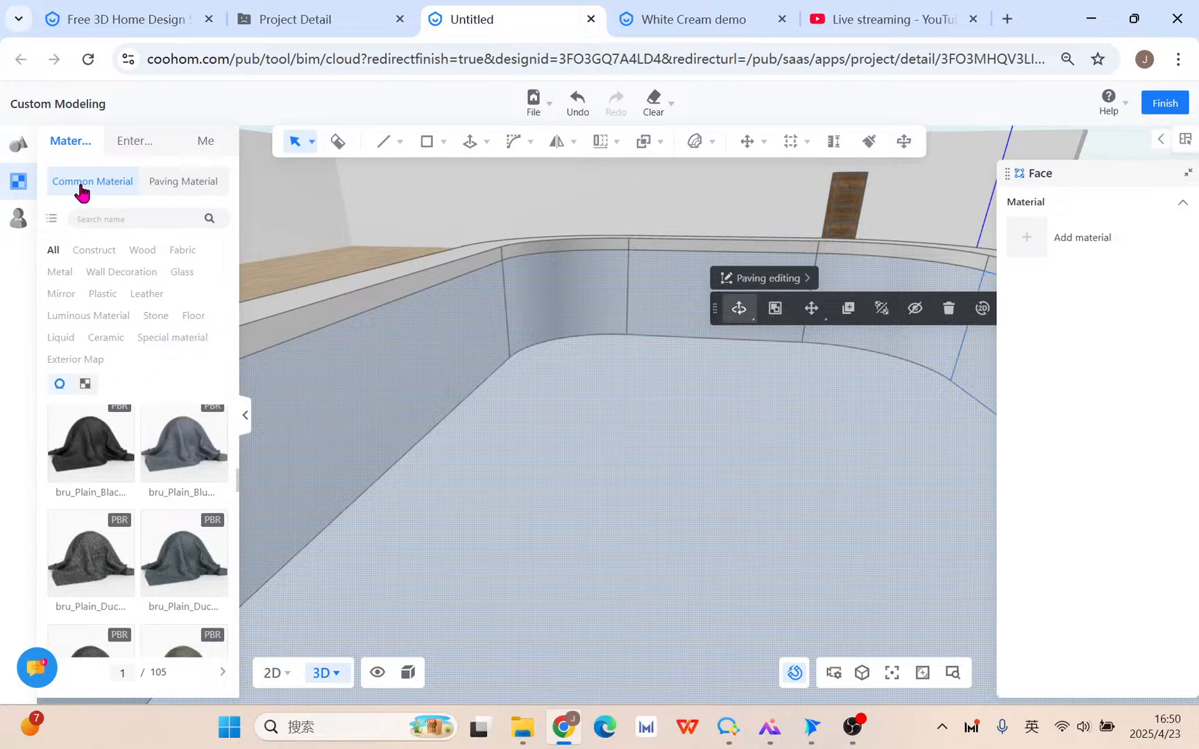
{"action": "left_click", "coordinate": [19, 182]}
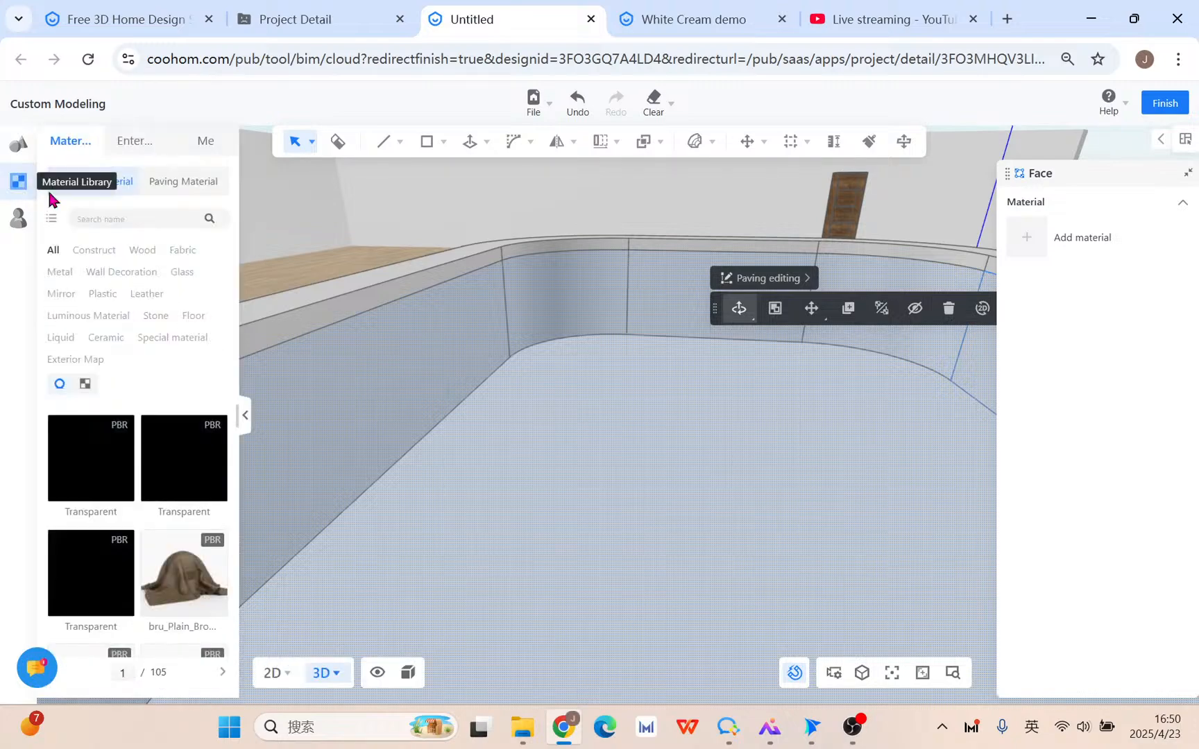
{"action": "left_click", "coordinate": [18, 182]}
{"action": "left_click", "coordinate": [114, 316]}
{"action": "left_click", "coordinate": [97, 337]}
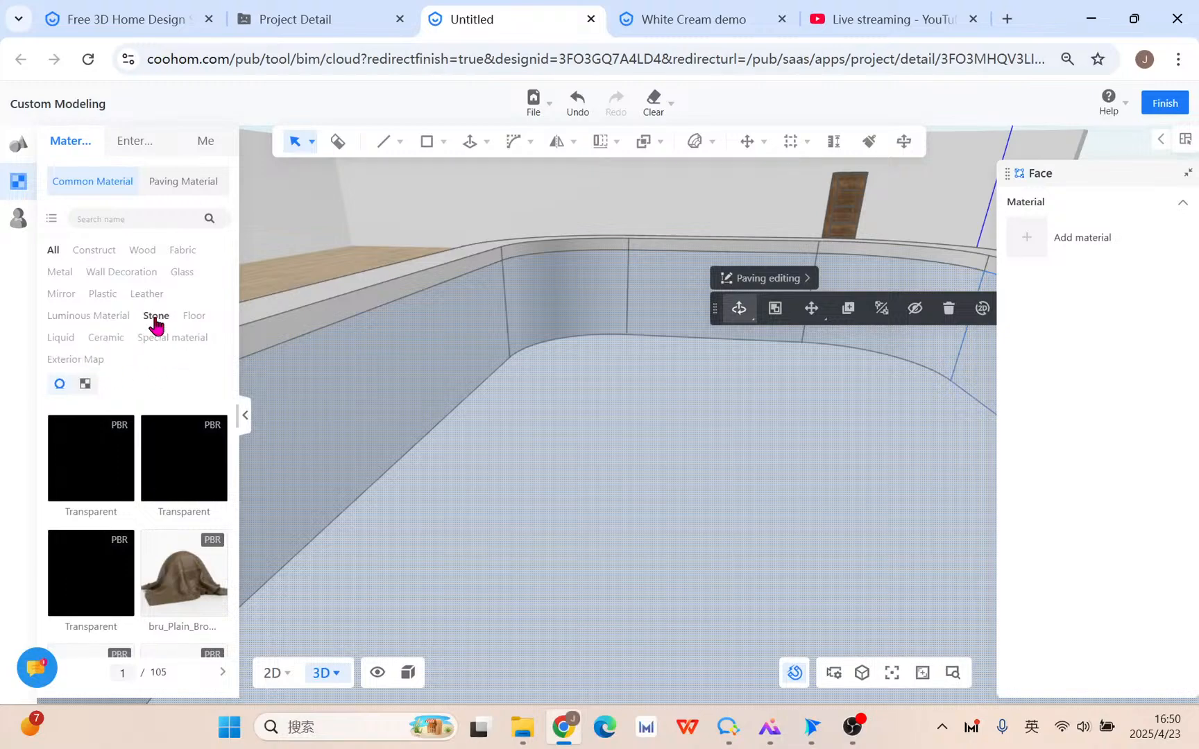
{"action": "left_click", "coordinate": [119, 340]}
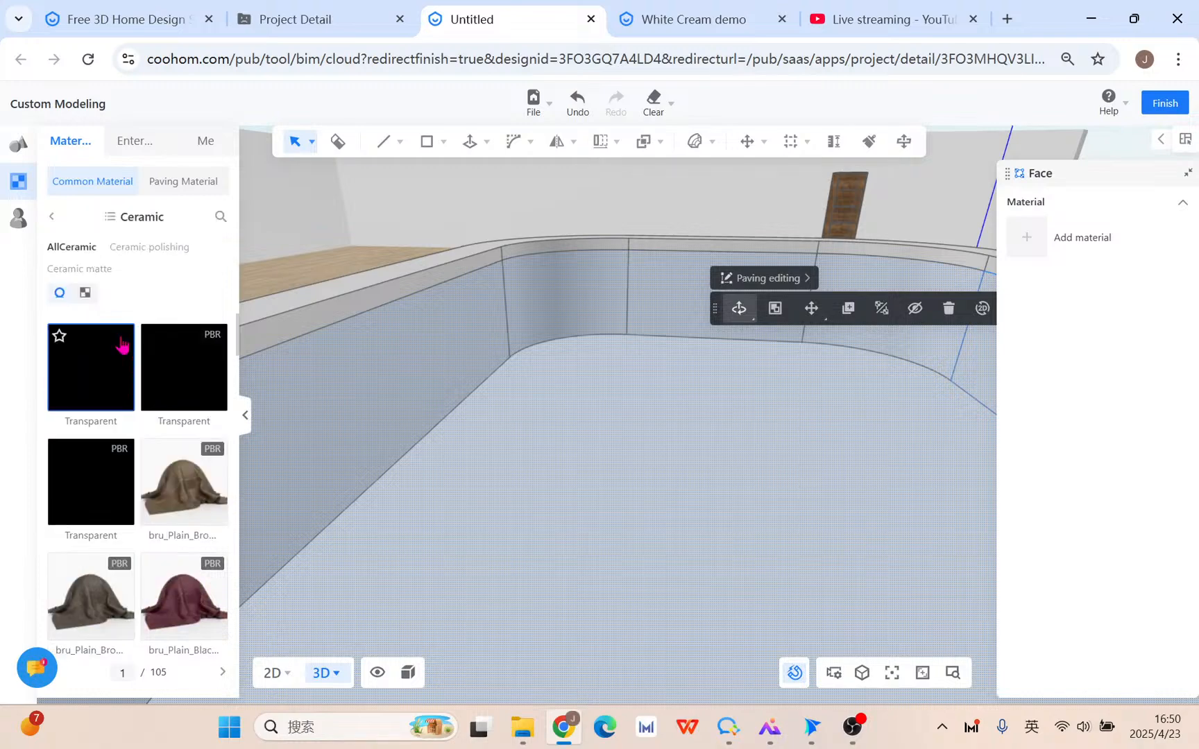
{"action": "scroll", "coordinate": [139, 421], "scroll_direction": "down", "scroll_amount": 4}
{"action": "scroll", "coordinate": [140, 416], "scroll_direction": "down", "scroll_amount": 5}
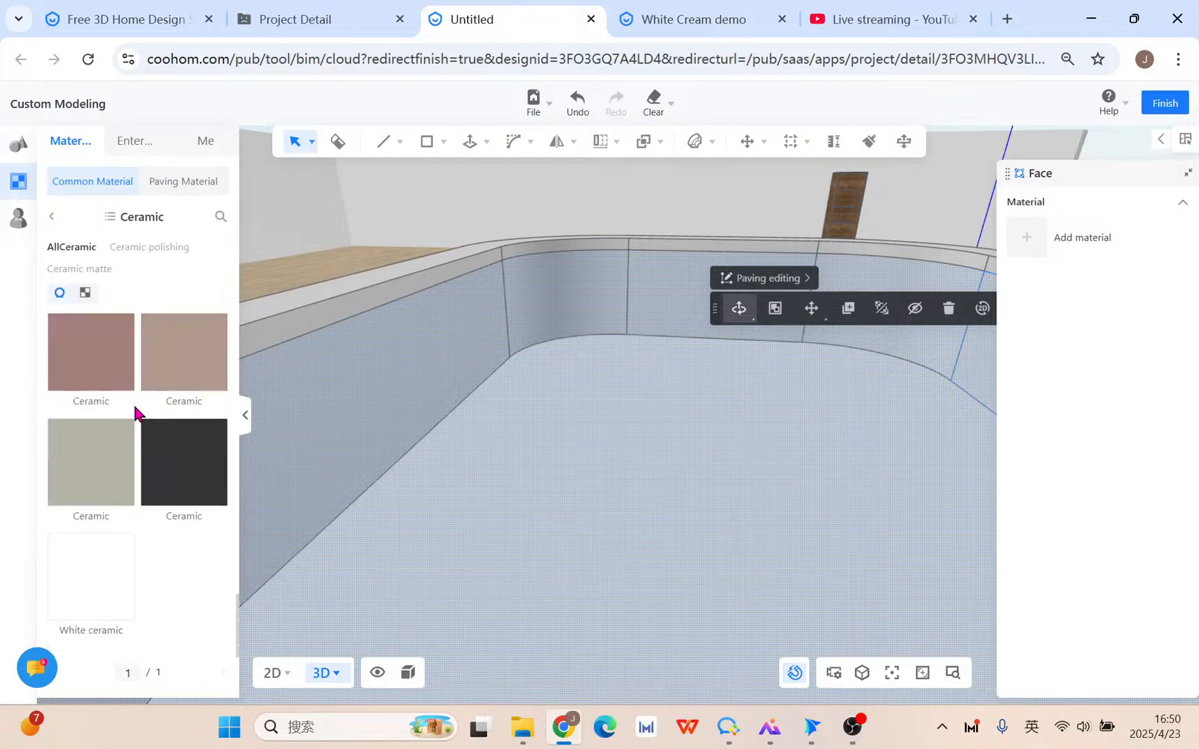
Apply the Elizabeth (2) marble from the Stone category to the basin face.
{"action": "left_click", "coordinate": [56, 217]}
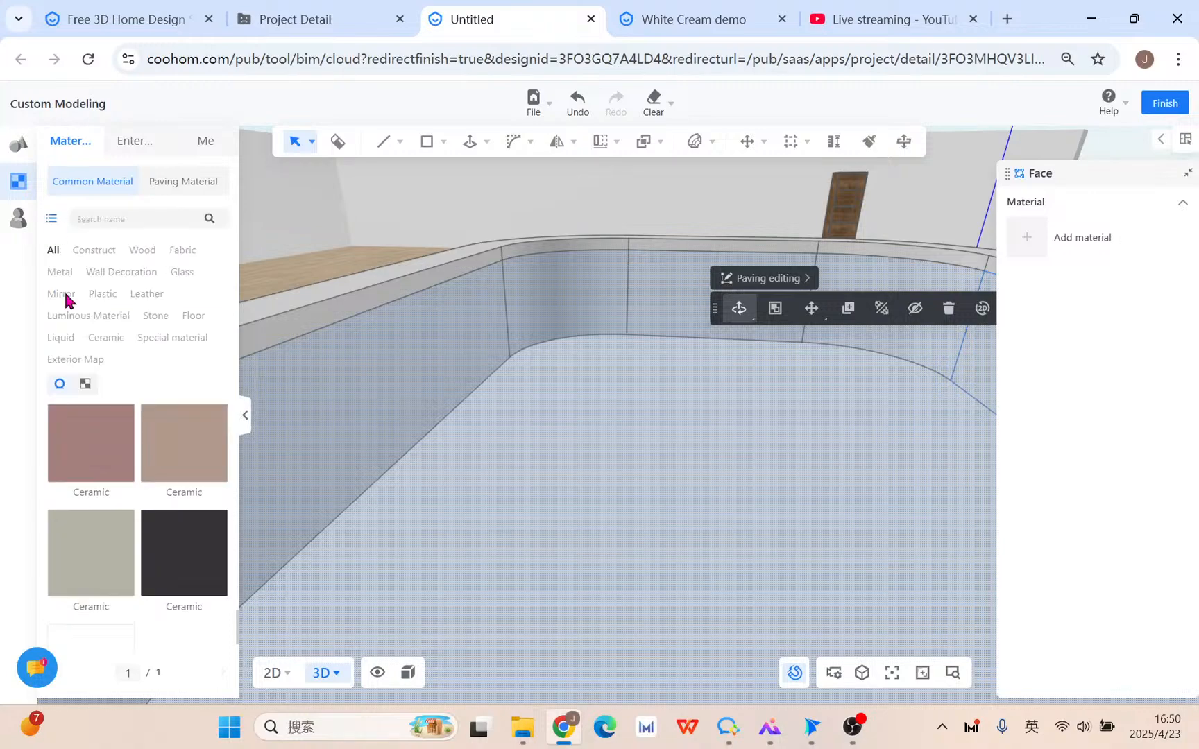
{"action": "left_click", "coordinate": [162, 320]}
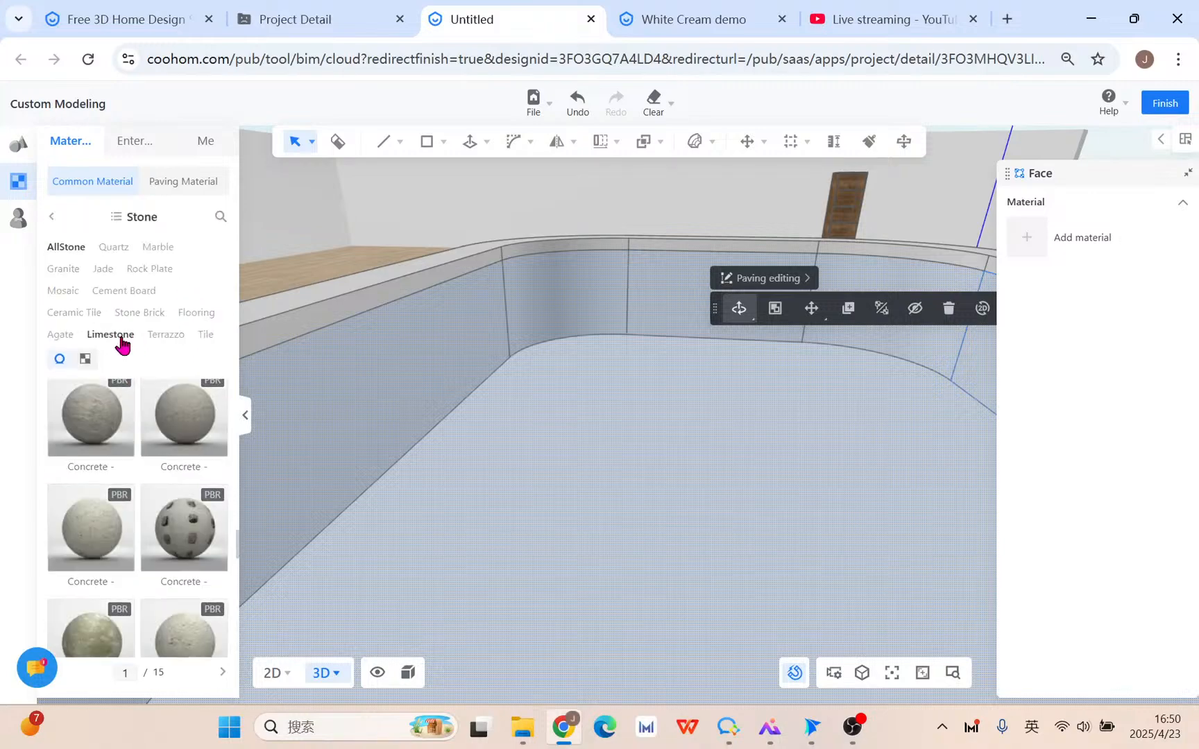
{"action": "scroll", "coordinate": [161, 541], "scroll_direction": "down", "scroll_amount": 5}
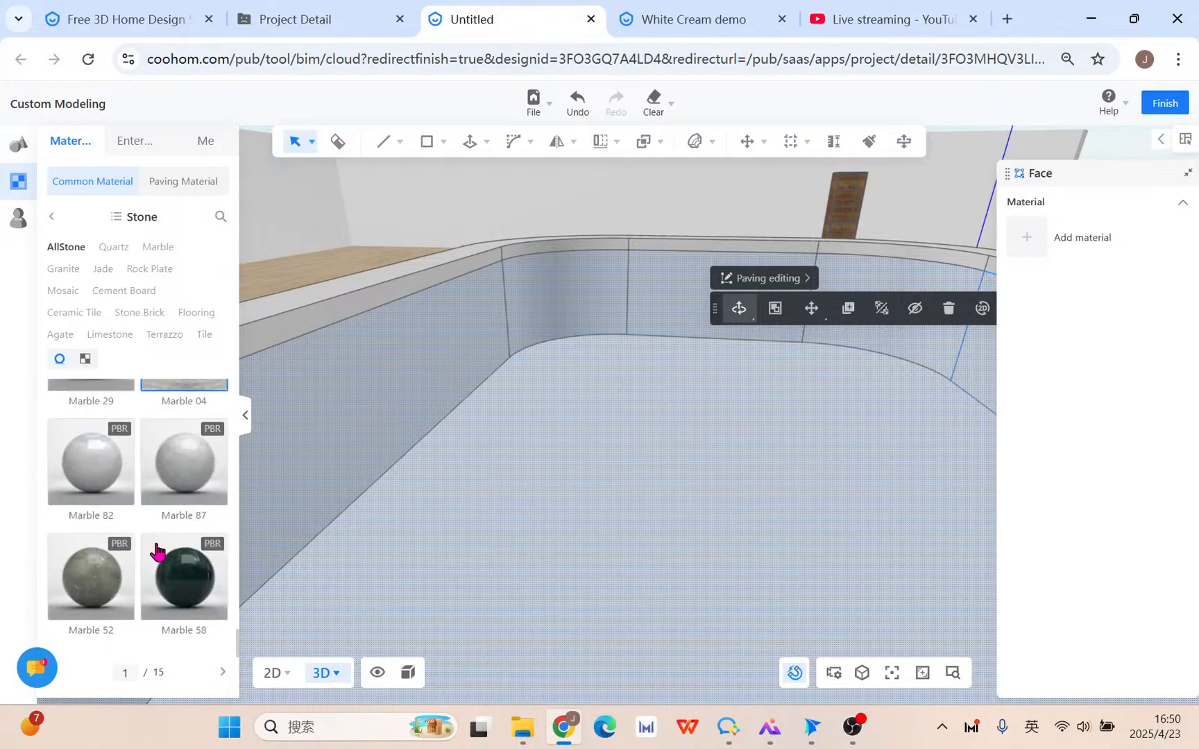
{"action": "scroll", "coordinate": [154, 554], "scroll_direction": "down", "scroll_amount": 5}
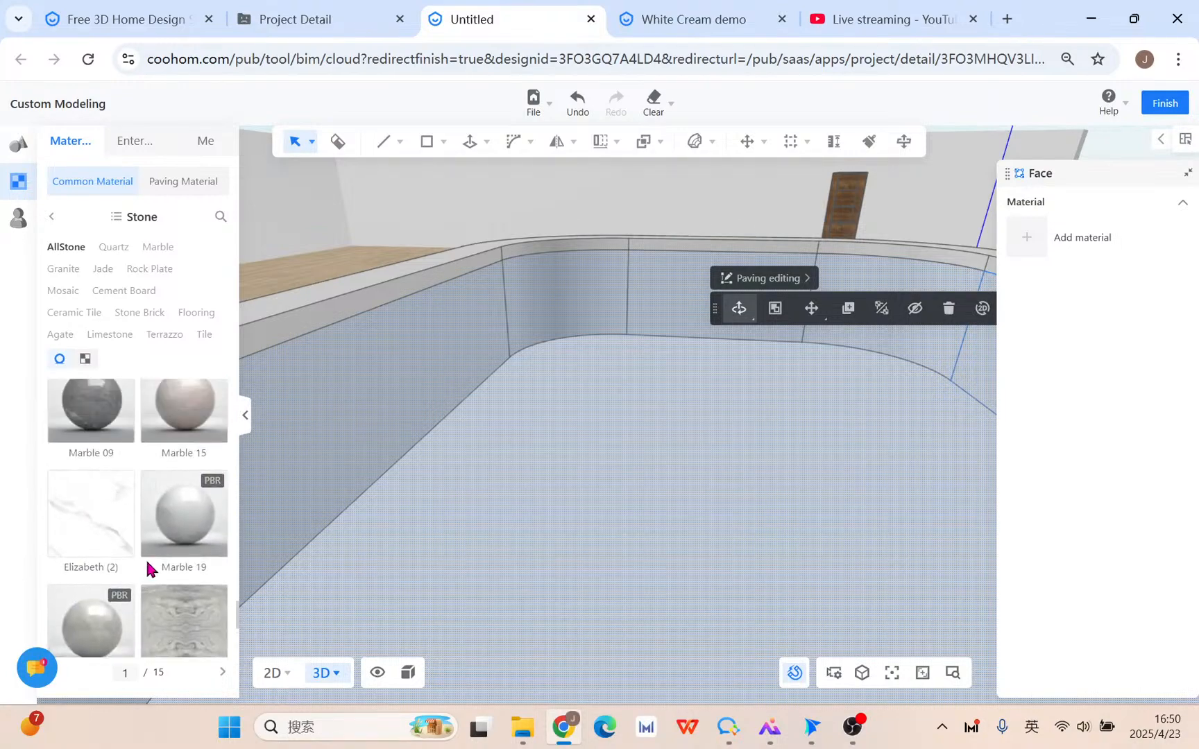
{"action": "left_click", "coordinate": [90, 499]}
Finish applying Elizabeth (2) marble to the basin face and tilt the view around the basin.
{"action": "left_click", "coordinate": [573, 475]}
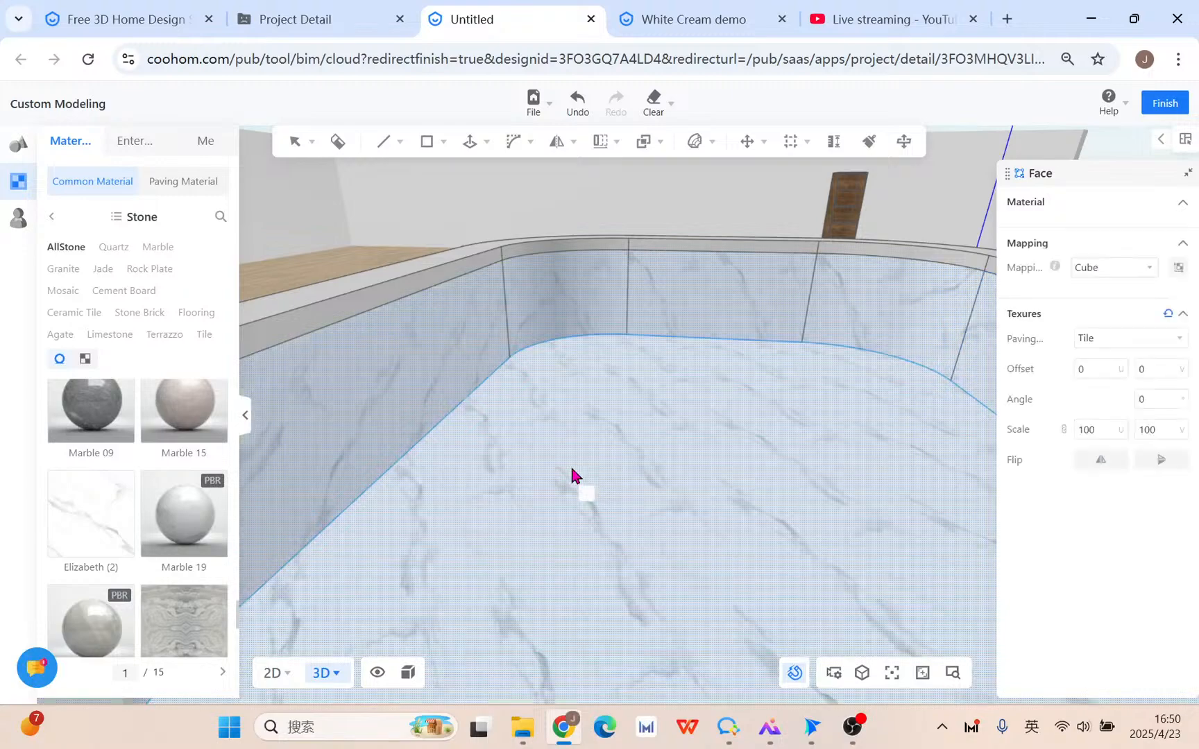
{"action": "left_click_drag", "start_coordinate": [659, 519], "coordinate": [566, 522]}
{"action": "mouse_move", "coordinate": [566, 522]}
{"action": "right_mouse_down"}
{"action": "mouse_move", "coordinate": [500, 530]}
{"action": "mouse_move", "coordinate": [420, 568]}
{"action": "right_mouse_up"}
{"action": "key", "text": "Escape"}
{"action": "right_click_drag", "start_coordinate": [590, 489], "coordinate": [477, 458]}
{"action": "right_click_drag", "start_coordinate": [534, 281], "coordinate": [446, 375]}
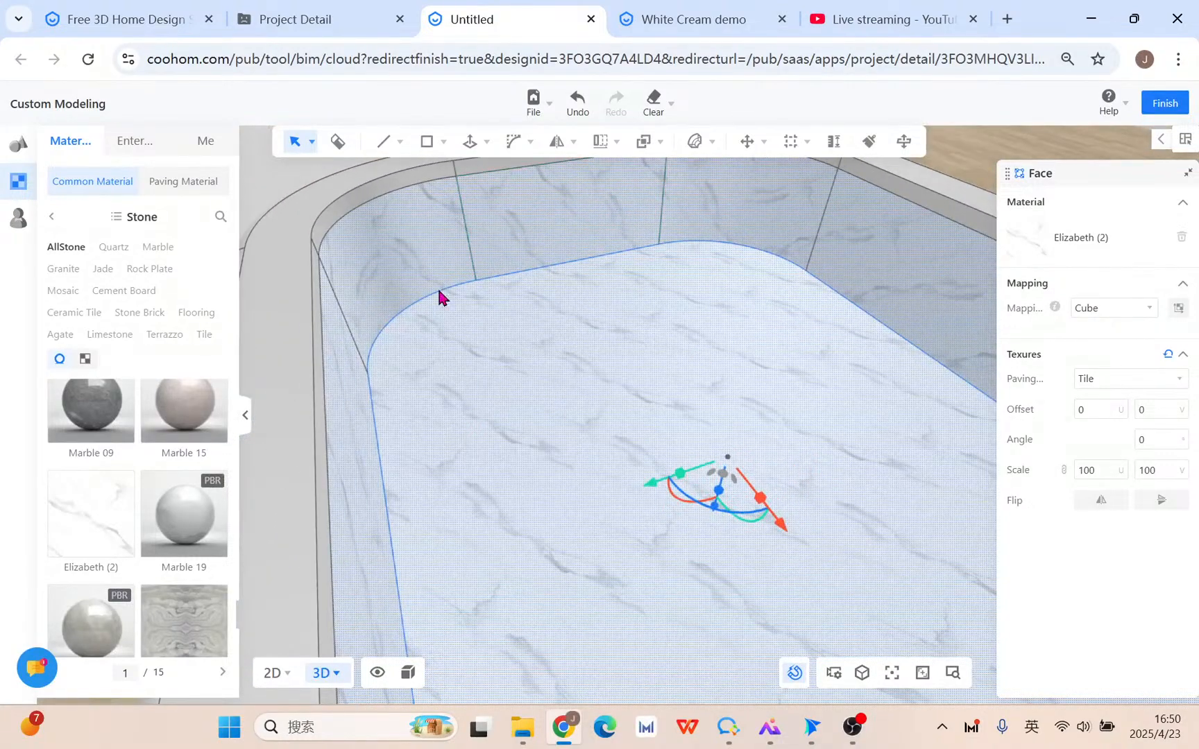
Switch the Elizabeth (2) marble's Mapping from Cube to Sphere, then deselect the basin floor.
{"action": "left_click", "coordinate": [1138, 316]}
{"action": "left_click", "coordinate": [1133, 368]}
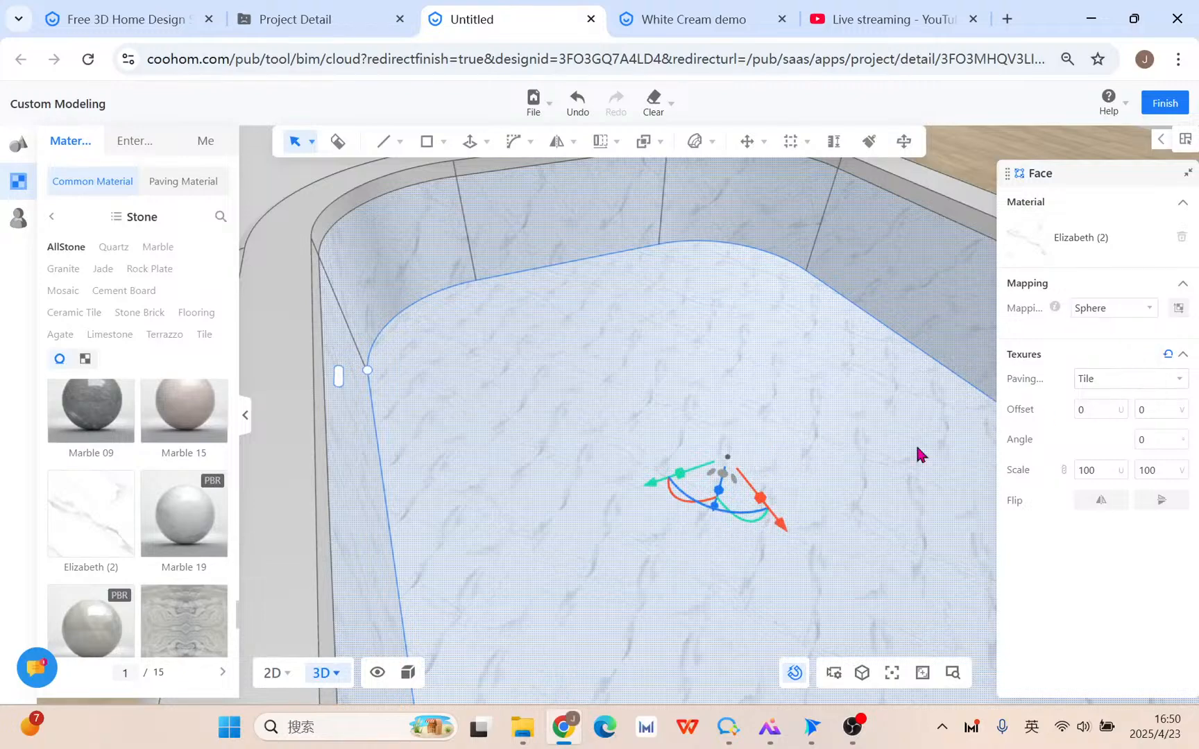
{"action": "left_click", "coordinate": [1146, 313]}
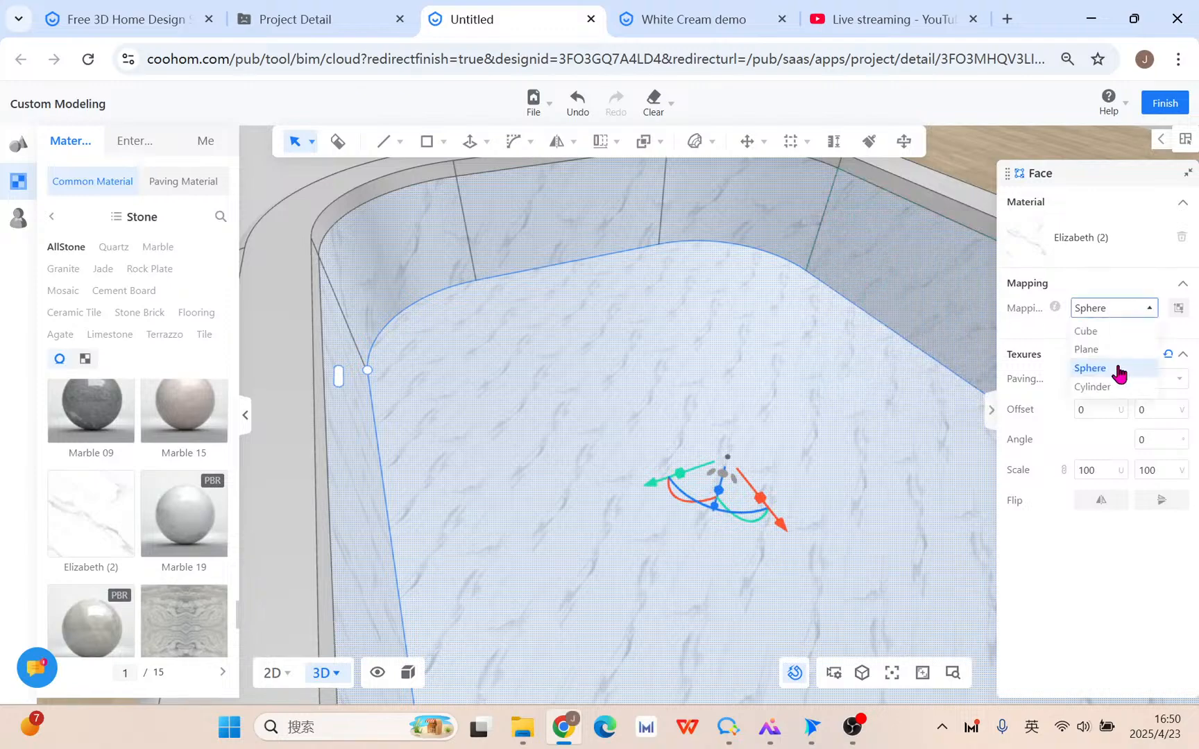
{"action": "right_click_drag", "start_coordinate": [784, 391], "coordinate": [550, 367]}
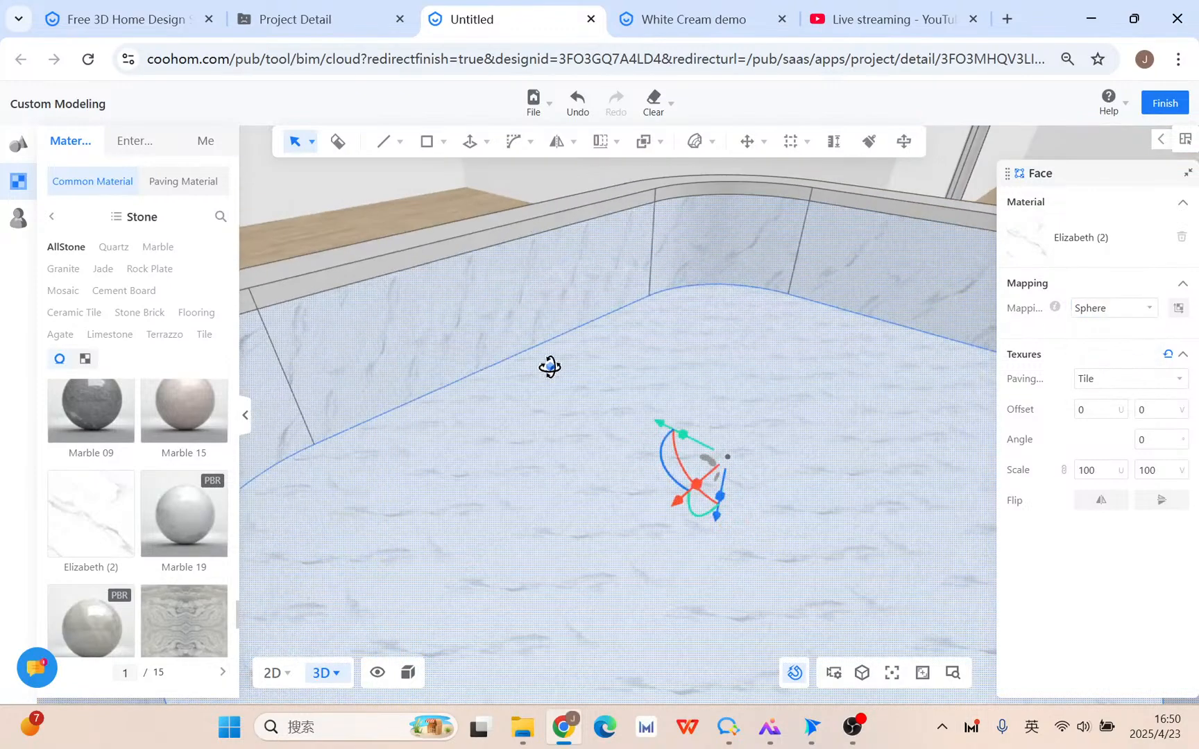
{"action": "scroll", "coordinate": [97, 557], "scroll_direction": "down", "scroll_amount": 5}
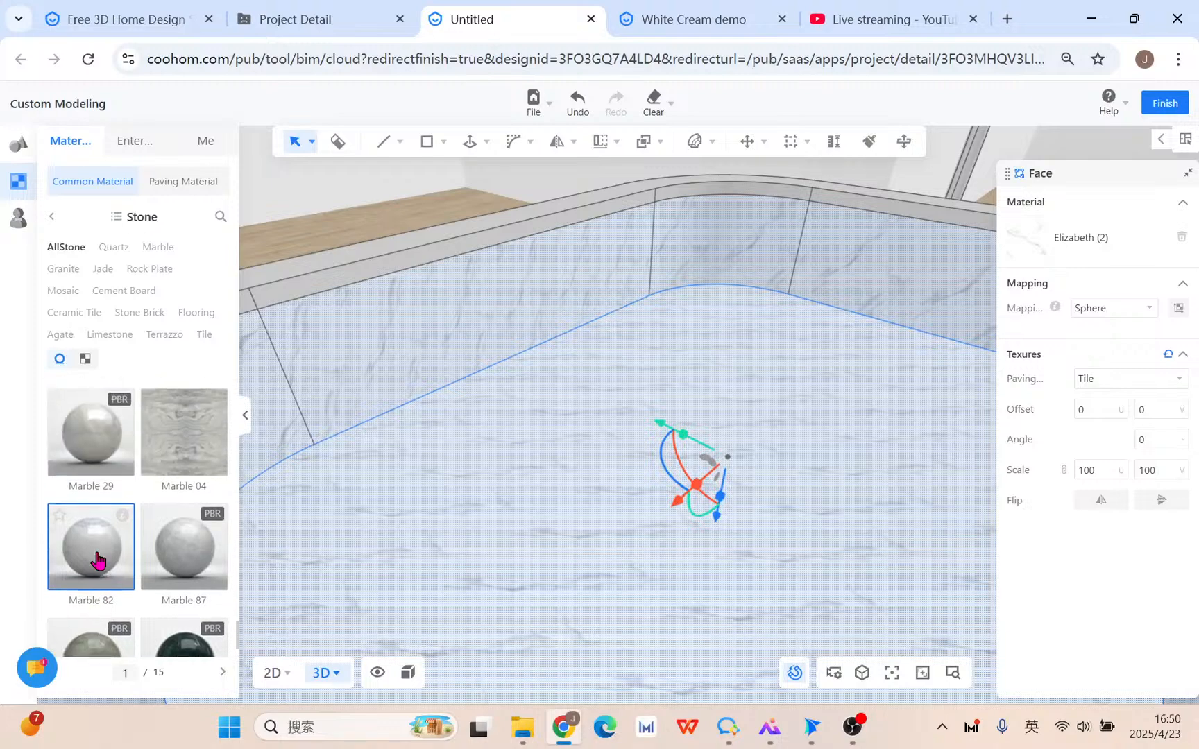
{"action": "left_click", "coordinate": [687, 368]}
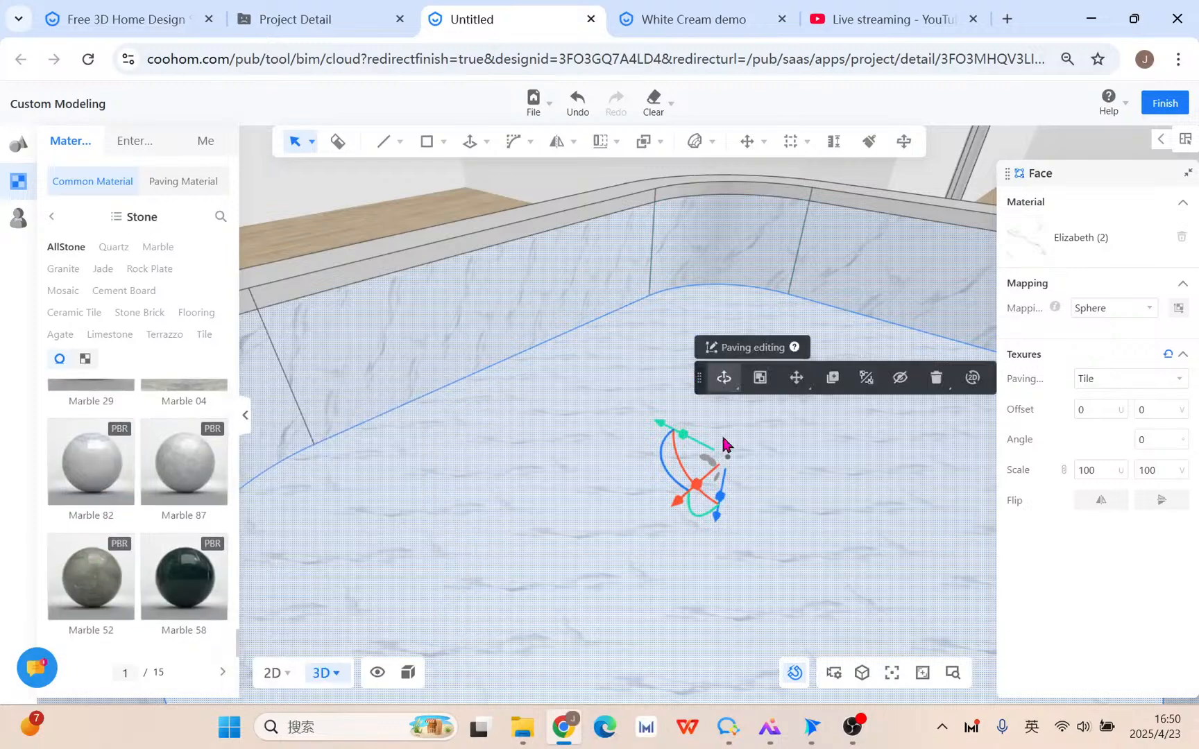
{"action": "left_click", "coordinate": [870, 383]}
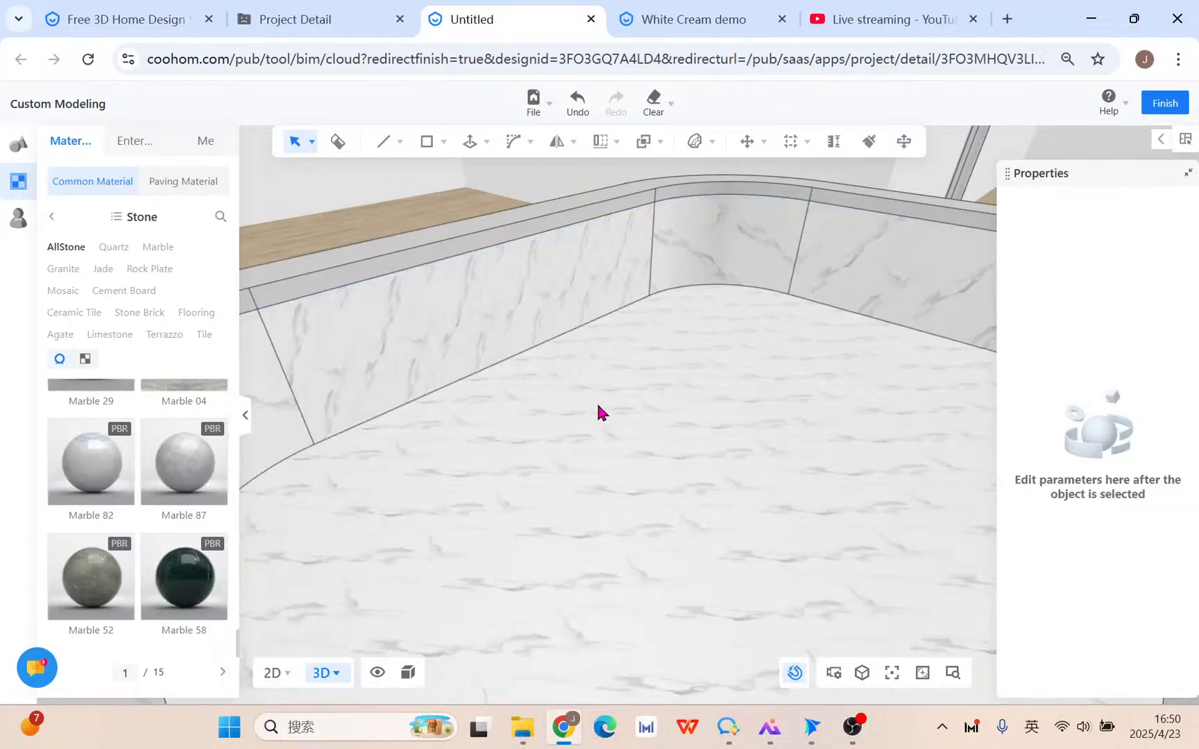
Merge the left curb face and the curved wall face into one continuous face group.
{"action": "left_click", "coordinate": [562, 317]}
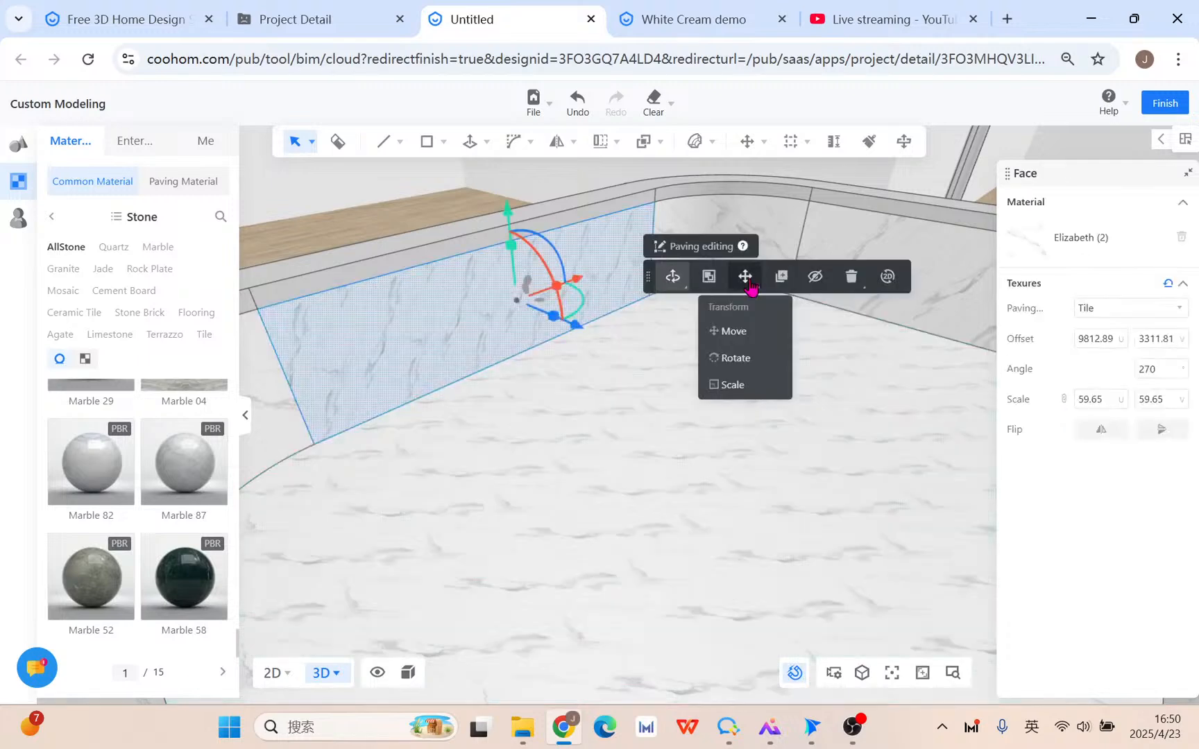
{"action": "left_click", "coordinate": [752, 204], "text": "shift"}
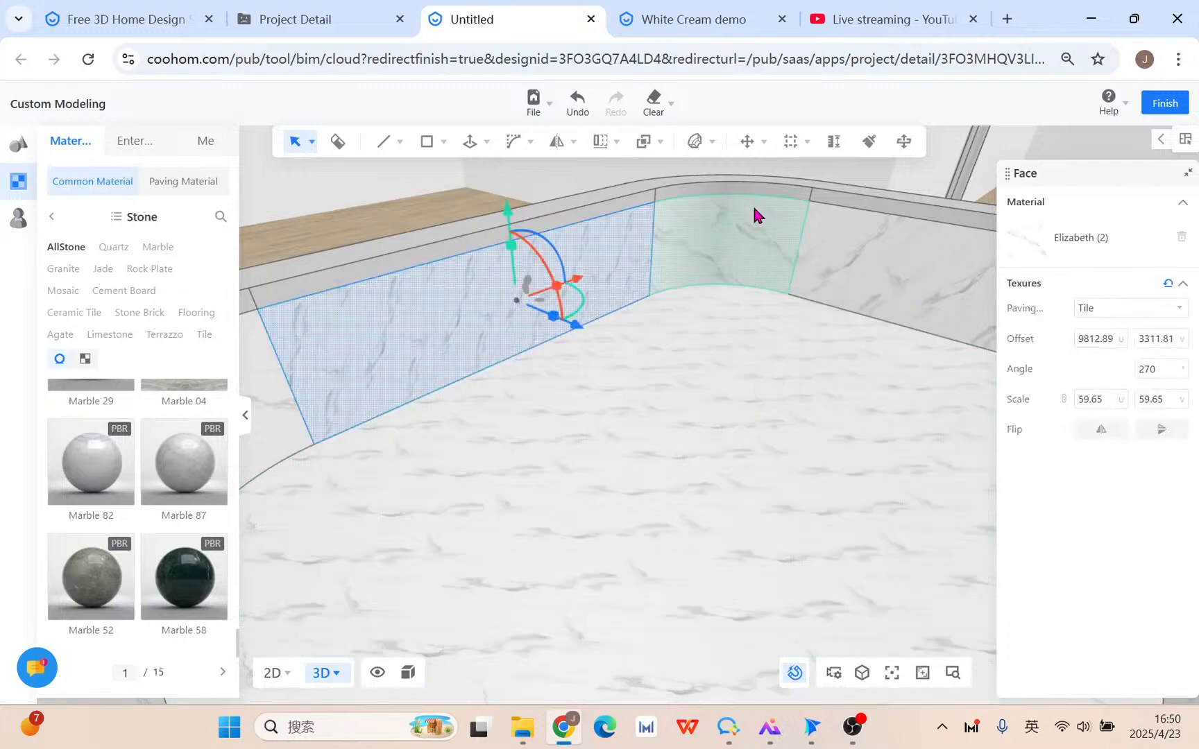
{"action": "left_click", "coordinate": [901, 259]}
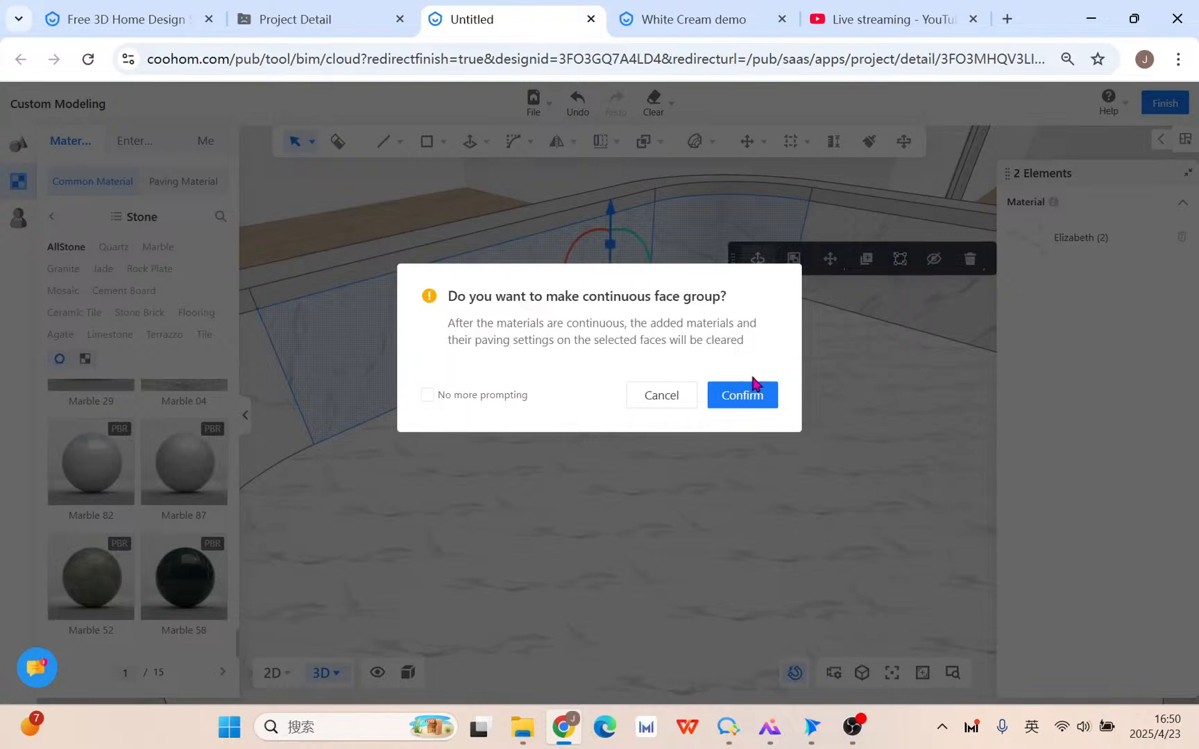
{"action": "left_click", "coordinate": [759, 397]}
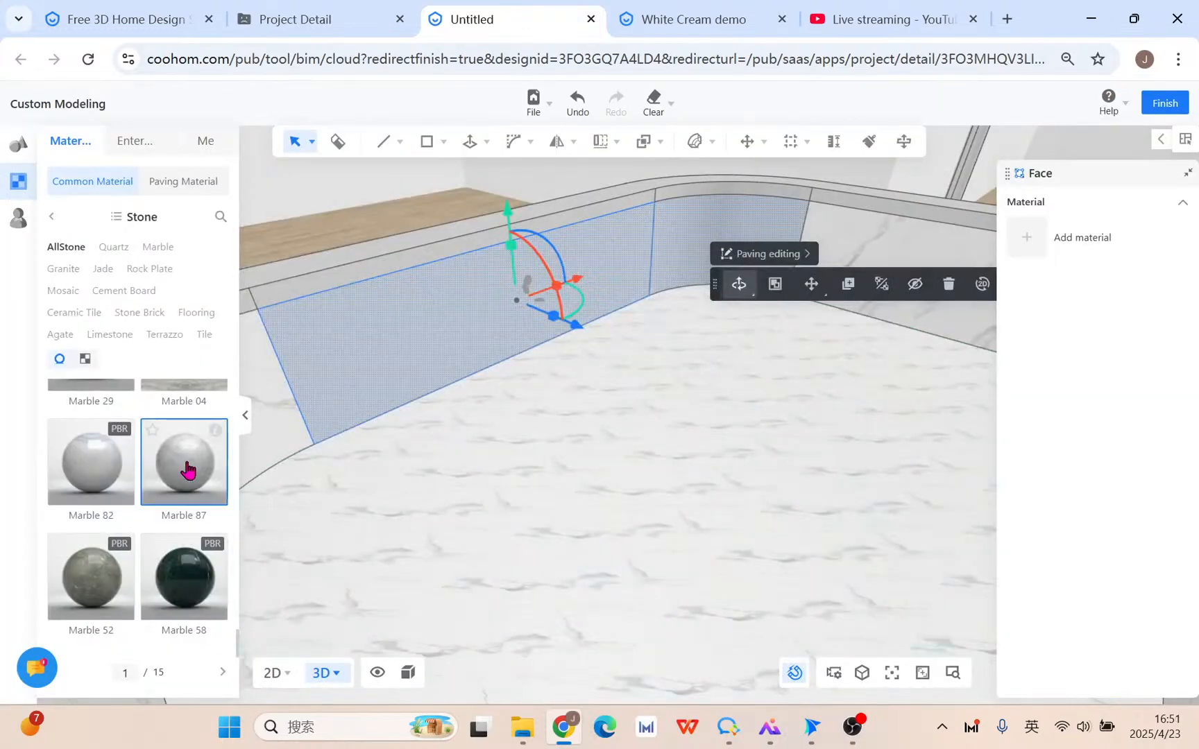
Apply Marble 87 from the Stone library to the grouped wall face and inspect the seam.
{"action": "left_click_drag", "start_coordinate": [184, 462], "coordinate": [427, 351]}
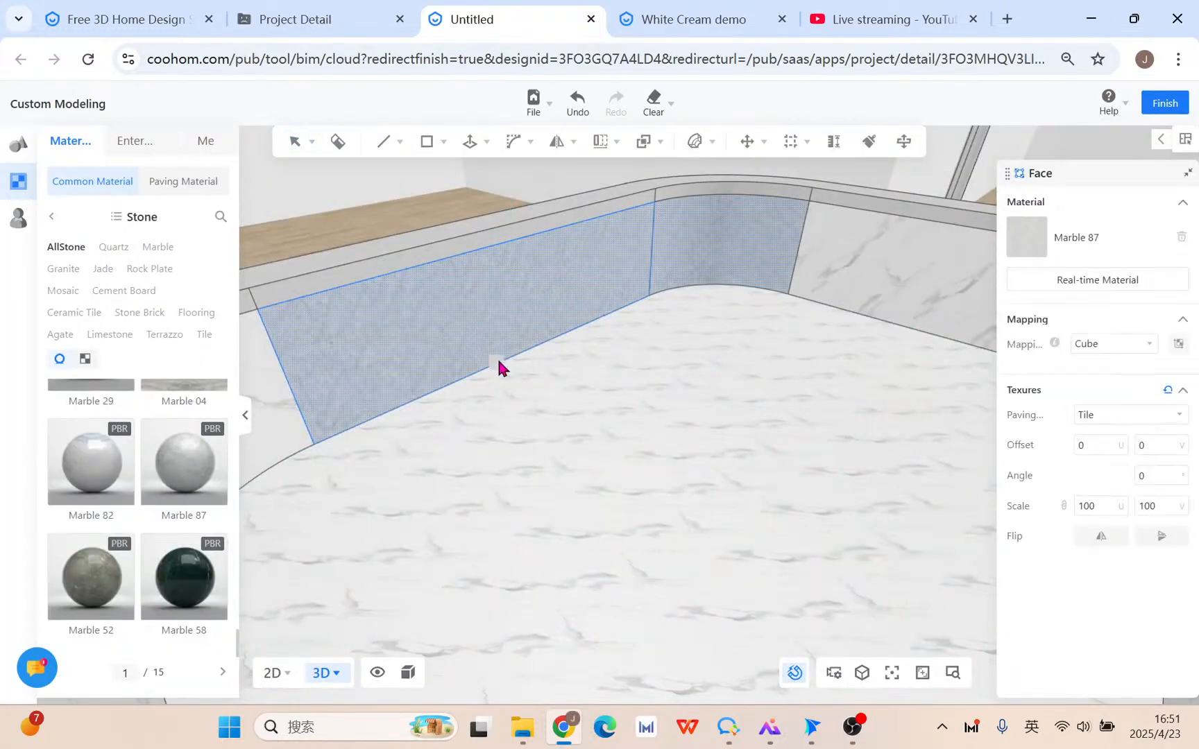
{"action": "scroll", "coordinate": [616, 333], "scroll_direction": "up", "scroll_amount": 3}
{"action": "scroll", "coordinate": [616, 326], "scroll_direction": "up", "scroll_amount": 2}
{"action": "middle_click_drag", "start_coordinate": [809, 338], "coordinate": [717, 409]}
{"action": "right_click_drag", "start_coordinate": [716, 263], "coordinate": [552, 257]}
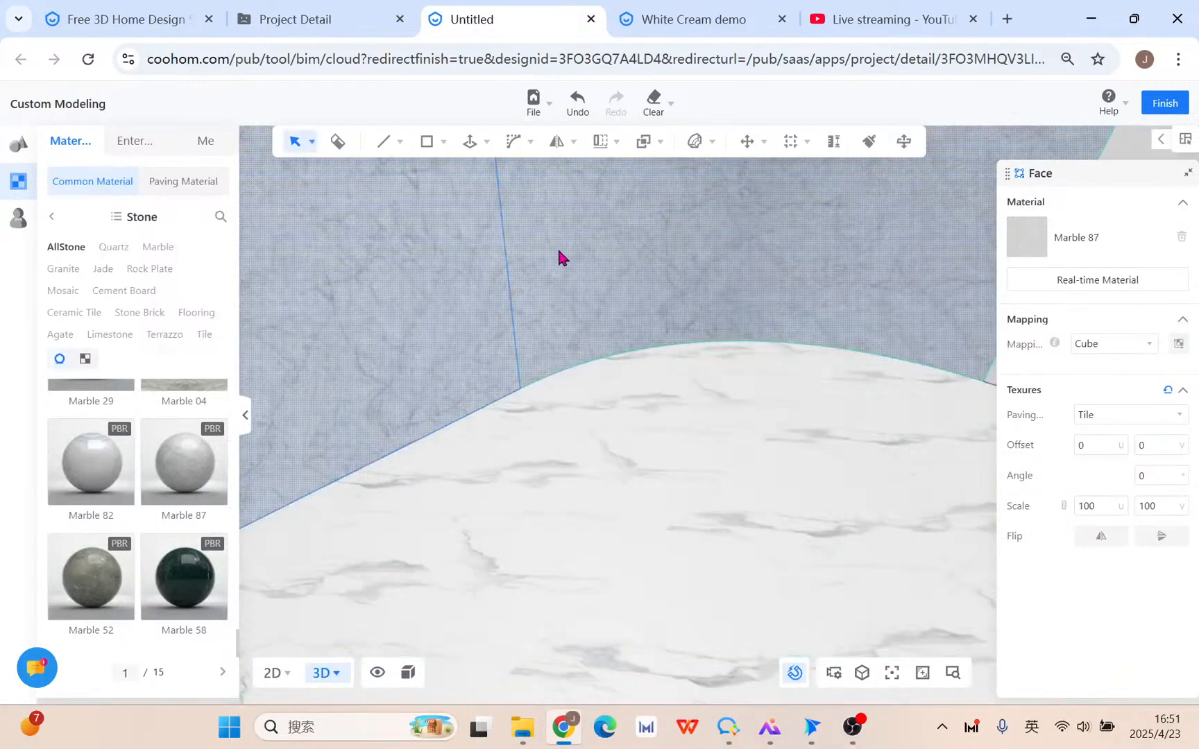
{"action": "scroll", "coordinate": [542, 306], "scroll_direction": "down", "scroll_amount": 5}
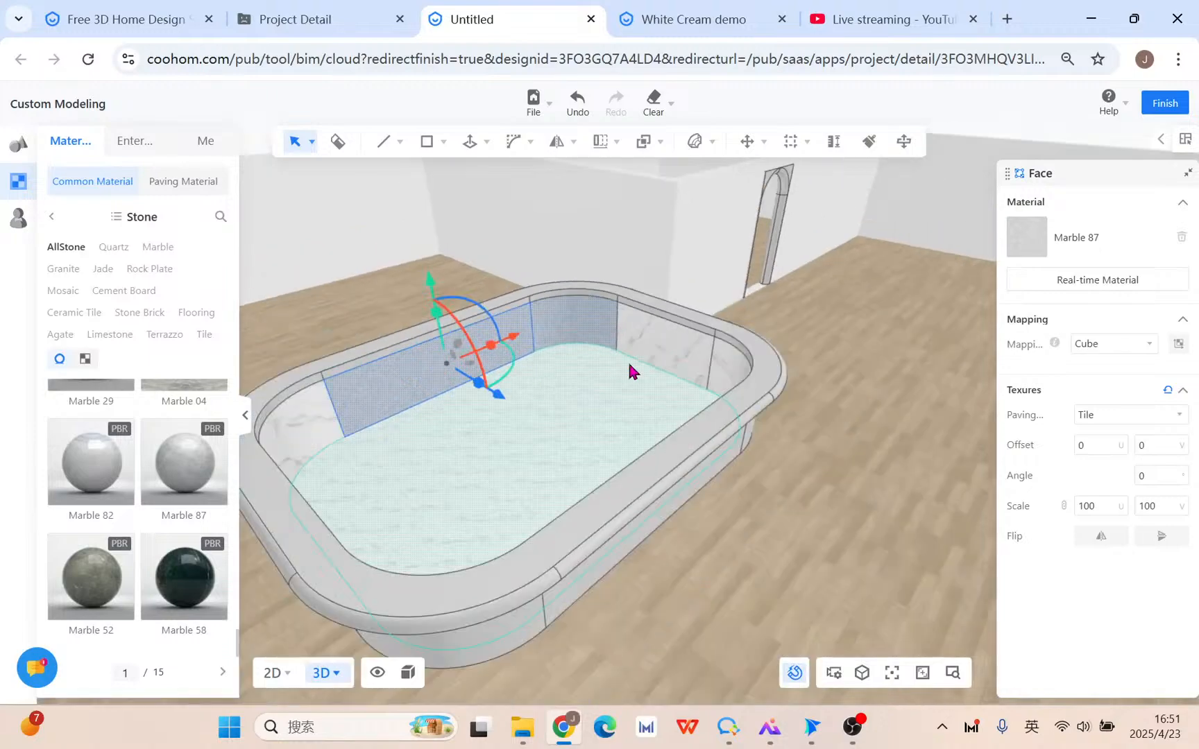
Select every element of the bathtub and delete it, leaving the walls, arched doorway and wooden floor.
{"action": "left_click", "coordinate": [836, 522]}
{"action": "right_click_drag", "start_coordinate": [836, 522], "coordinate": [594, 471]}
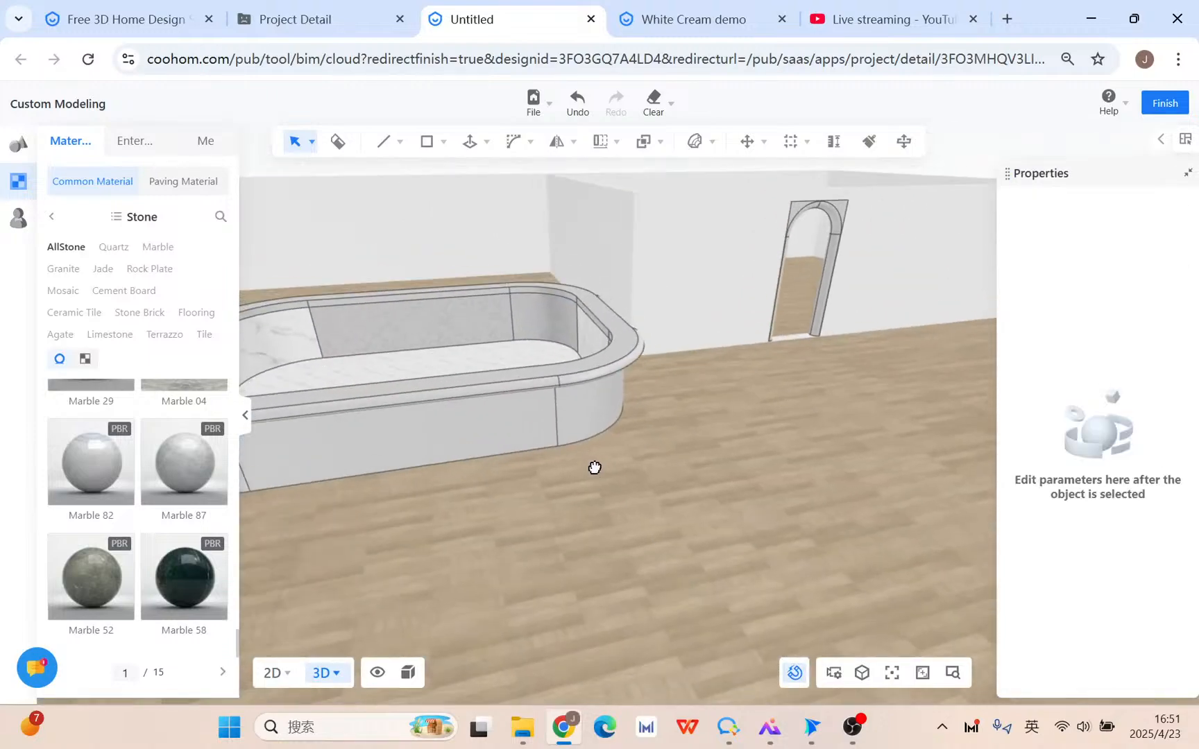
{"action": "triple_click", "coordinate": [522, 351]}
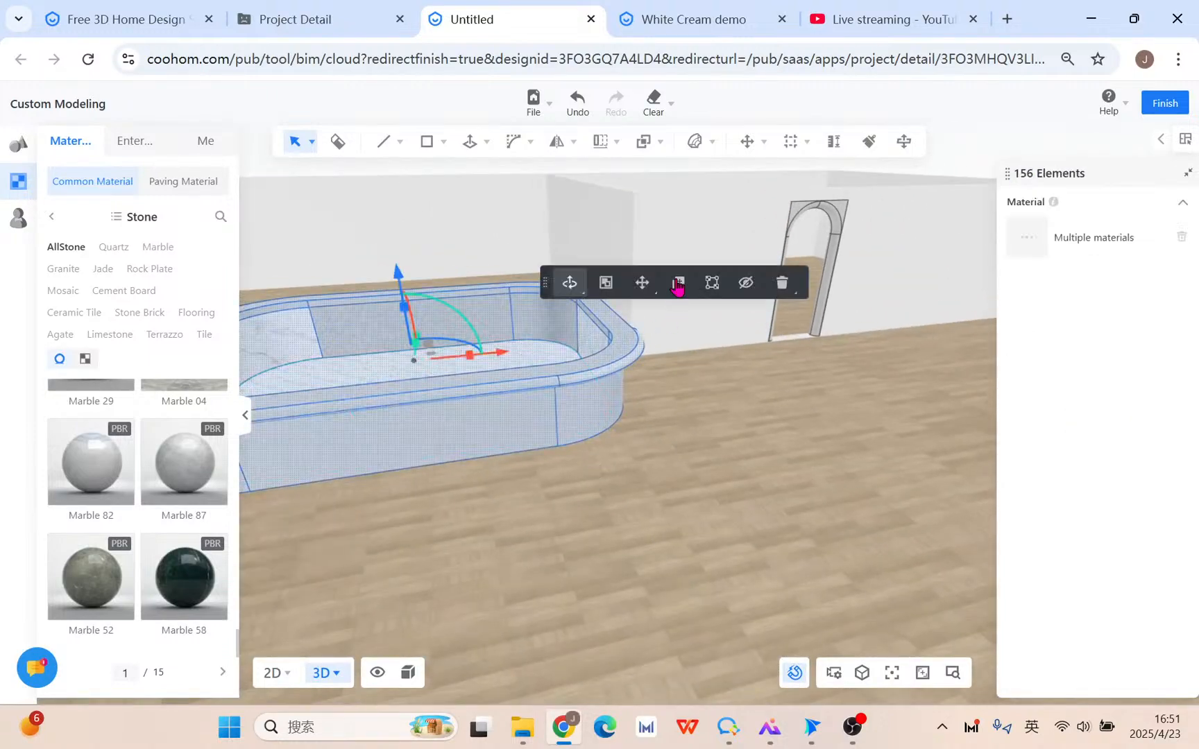
{"action": "mouse_move", "coordinate": [782, 283]}
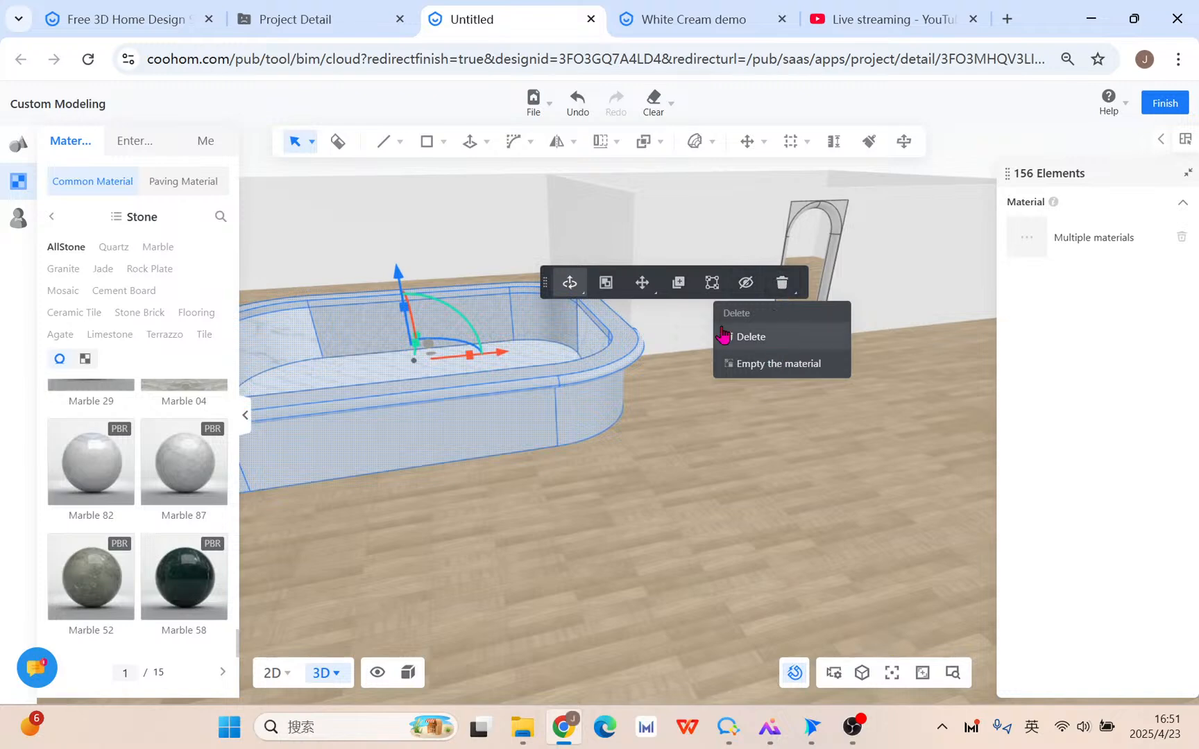
{"action": "left_click", "coordinate": [753, 338]}
{"action": "right_click_drag", "start_coordinate": [734, 433], "coordinate": [537, 385]}
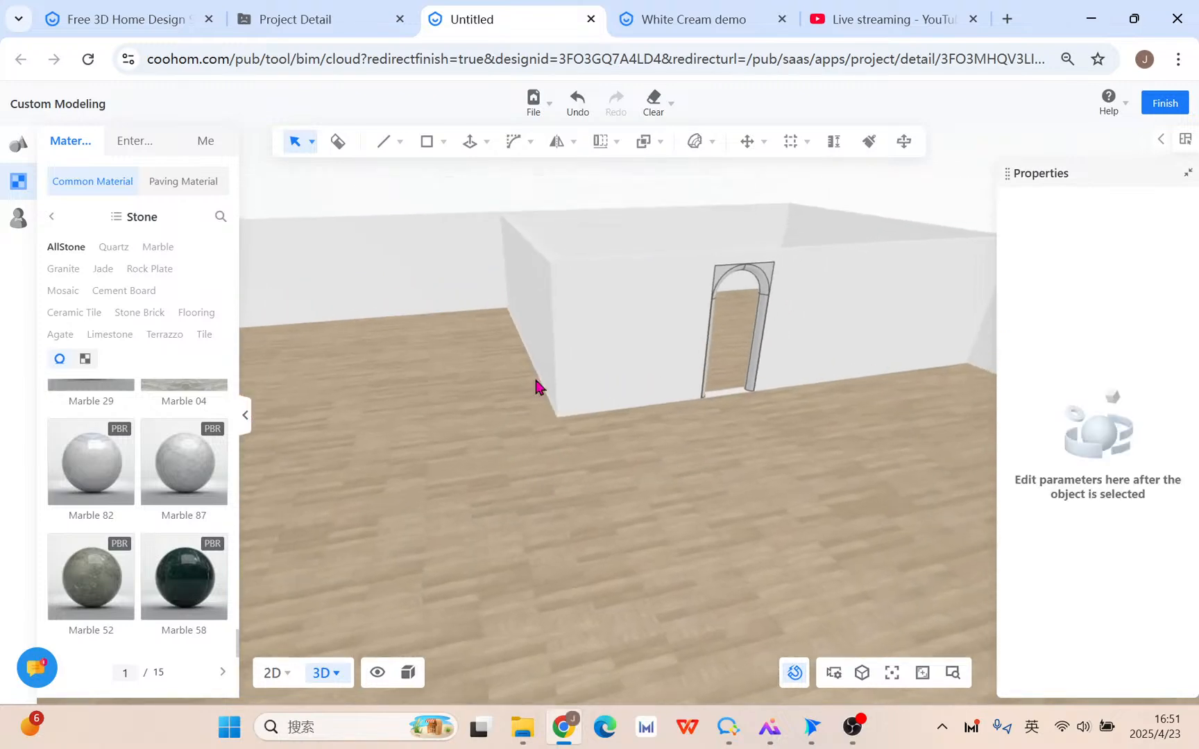
{"action": "mouse_move", "coordinate": [515, 145]}
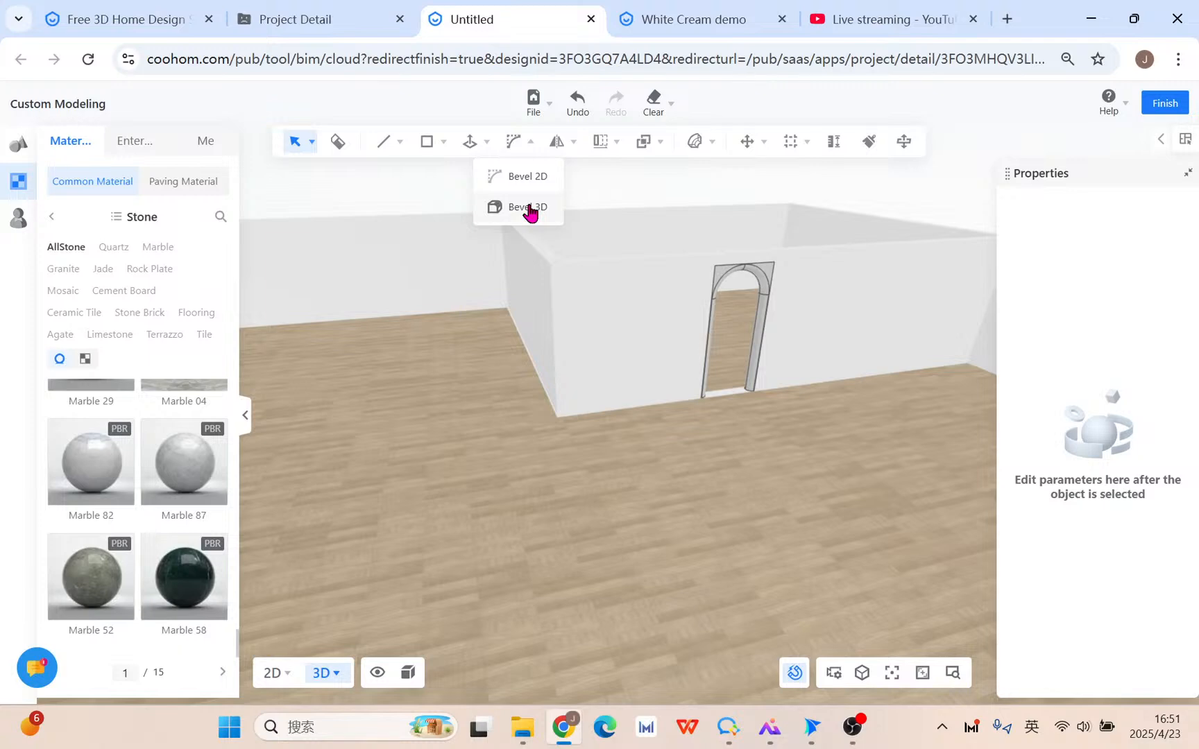
{"action": "mouse_move", "coordinate": [471, 141]}
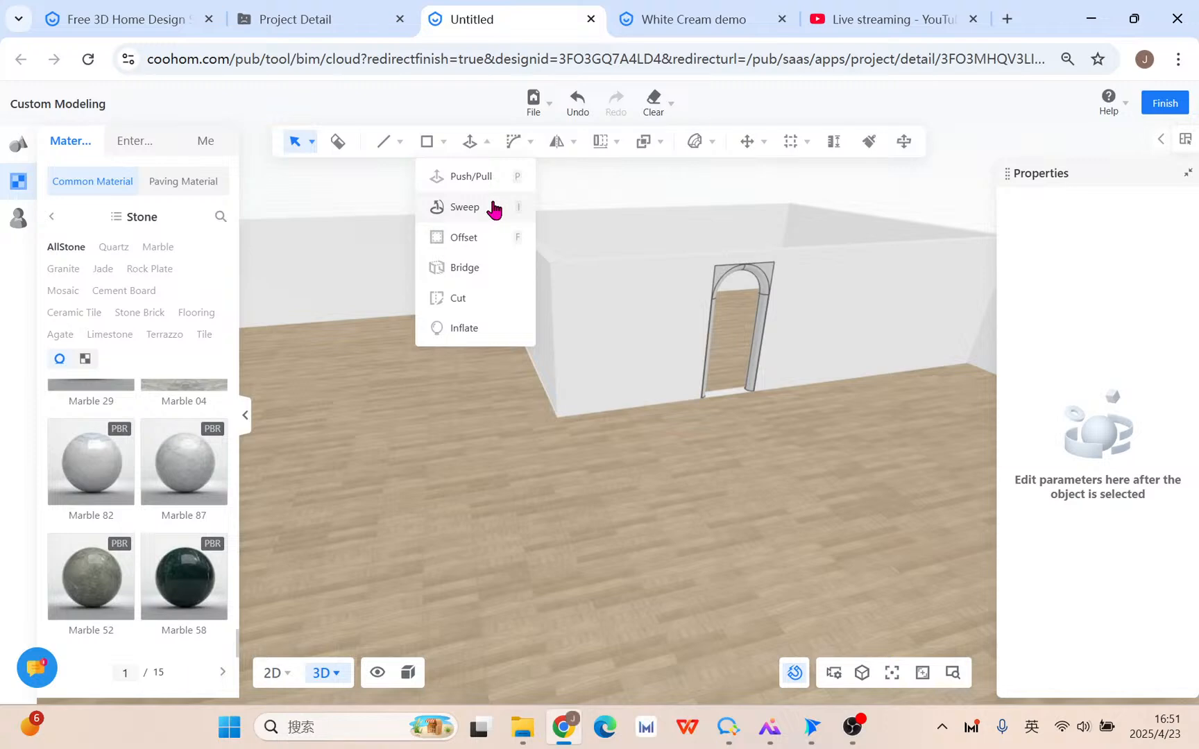
Remove the stray rectangle accidentally drawn on the floor.
{"action": "left_click", "coordinate": [427, 142]}
{"action": "left_click", "coordinate": [422, 445]}
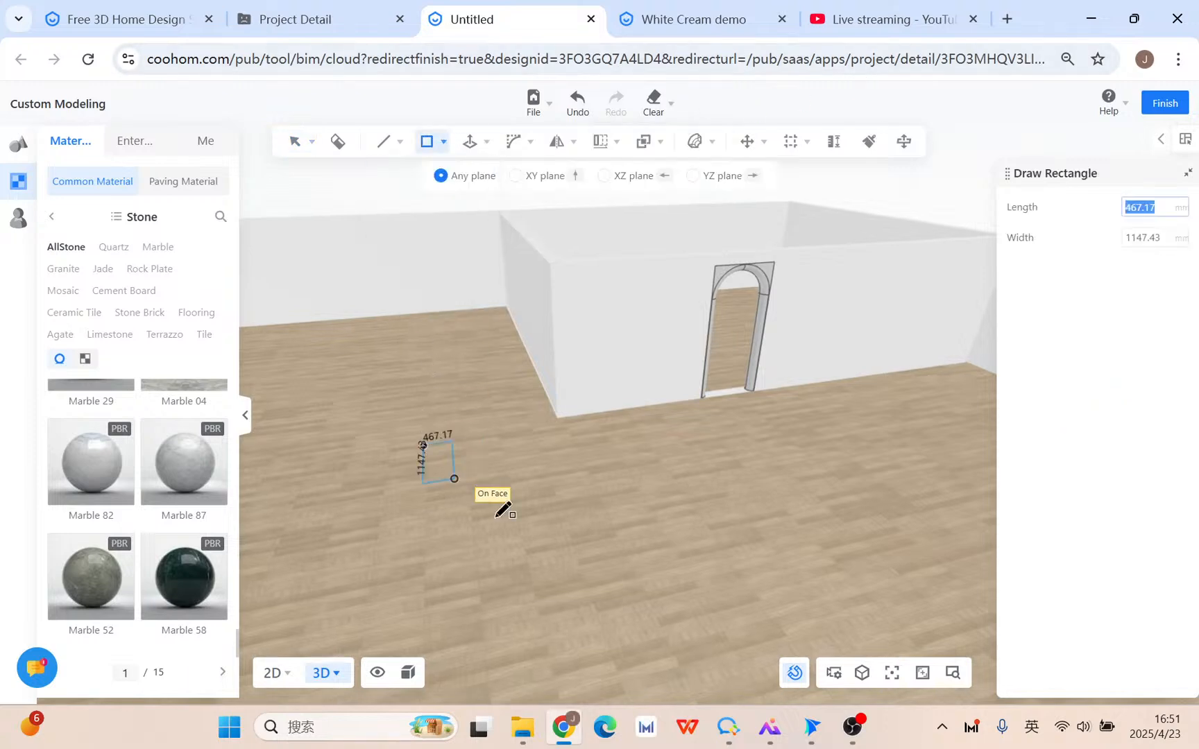
{"action": "left_click", "coordinate": [644, 543]}
{"action": "key", "text": "Escape"}
{"action": "scroll", "coordinate": [621, 486], "scroll_direction": "up", "scroll_amount": 2}
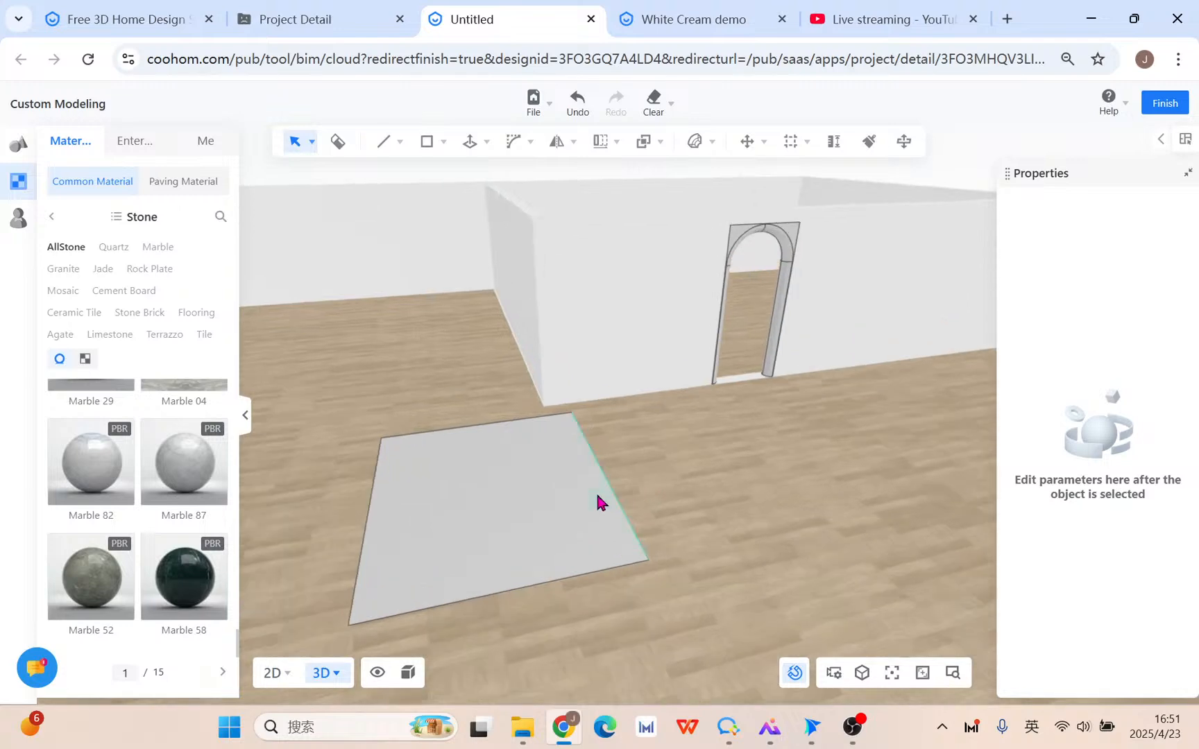
{"action": "left_click", "coordinate": [585, 490]}
{"action": "key", "text": "Delete"}
{"action": "mouse_move", "coordinate": [585, 490]}
{"action": "middle_mouse_down"}
{"action": "mouse_move", "coordinate": [516, 437]}
{"action": "mouse_move", "coordinate": [486, 502]}
{"action": "mouse_move", "coordinate": [656, 434]}
{"action": "mouse_move", "coordinate": [587, 377]}
{"action": "mouse_move", "coordinate": [608, 415]}
{"action": "mouse_move", "coordinate": [578, 409]}
{"action": "mouse_move", "coordinate": [580, 396]}
{"action": "middle_mouse_up"}
Draw the 3397.57 × 2210.75 mm panel rectangle on the wall from its upper-left corner.
{"action": "left_click", "coordinate": [426, 144]}
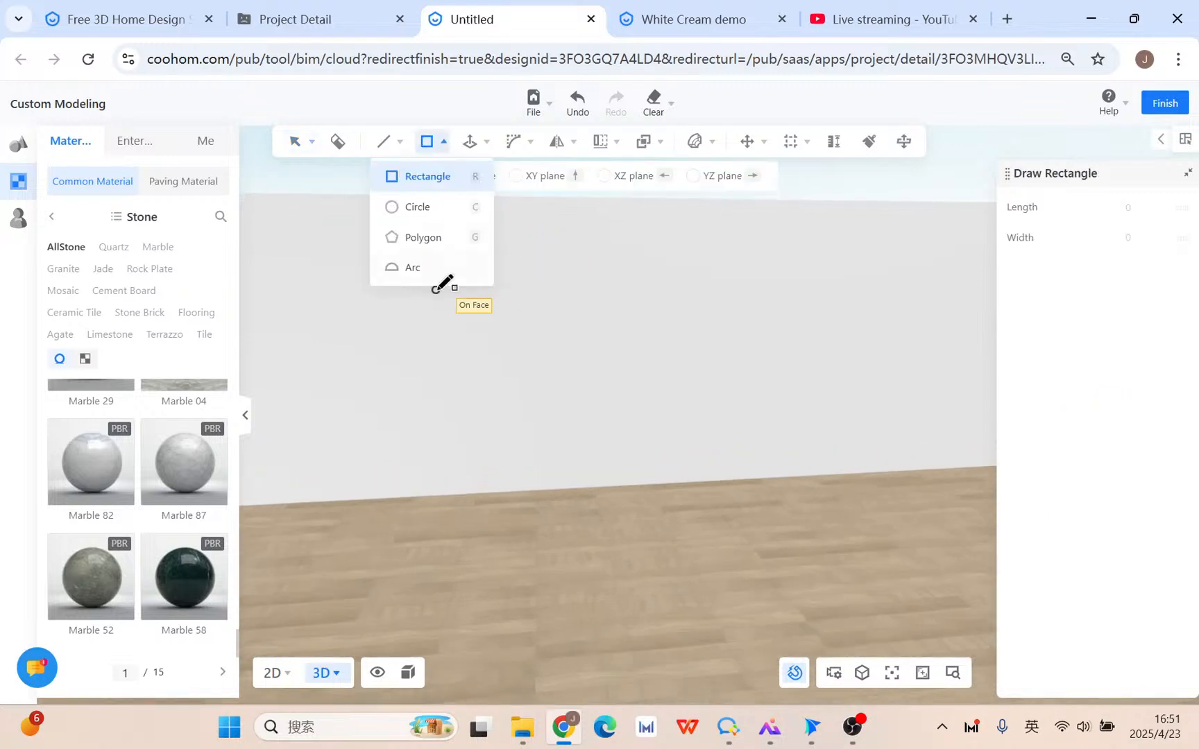
{"action": "left_click", "coordinate": [460, 241]}
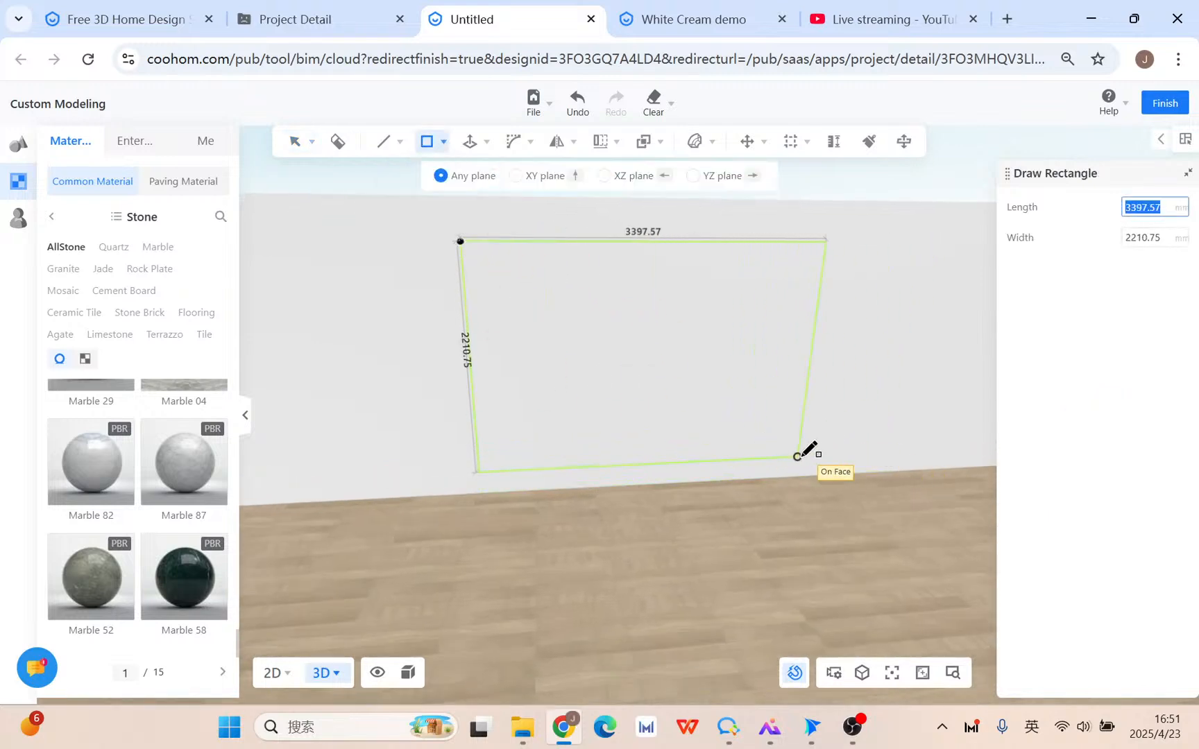
{"action": "left_click", "coordinate": [820, 465]}
{"action": "key", "text": "Escape"}
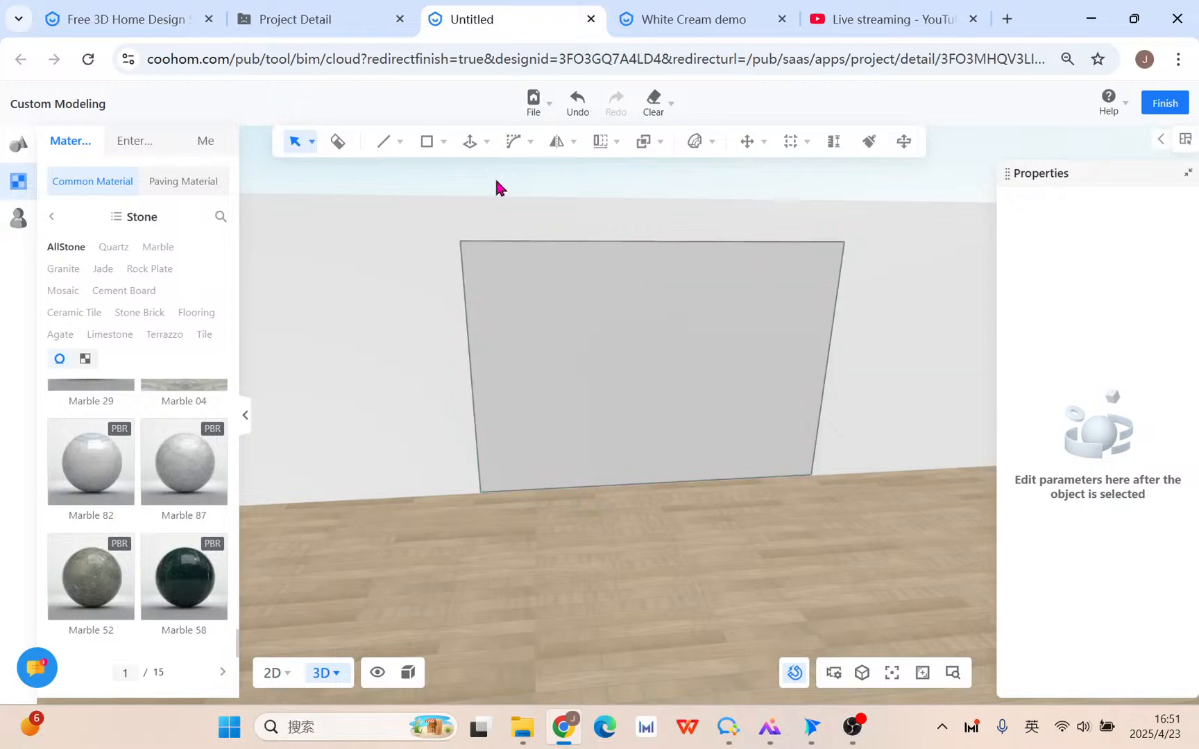
{"action": "left_click", "coordinate": [470, 142]}
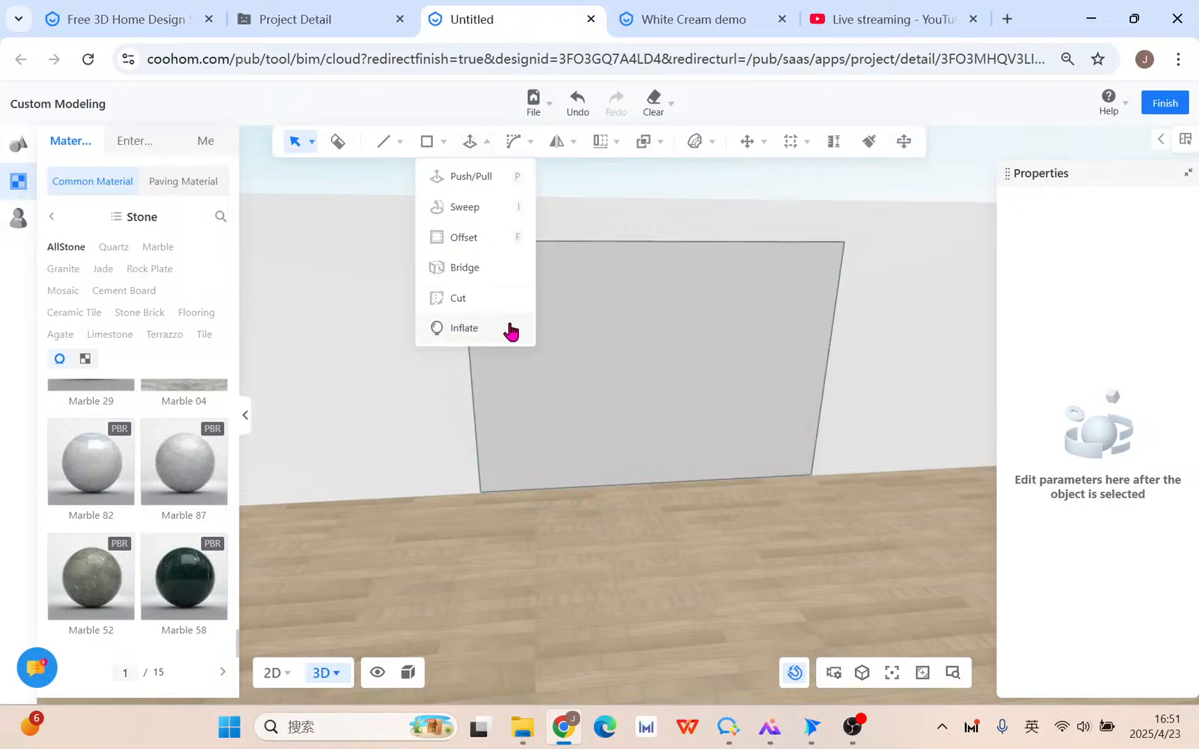
{"action": "left_click", "coordinate": [471, 143]}
{"action": "scroll", "coordinate": [603, 329], "scroll_direction": "up", "scroll_amount": 2}
{"action": "middle_click_drag", "start_coordinate": [709, 455], "coordinate": [687, 439]}
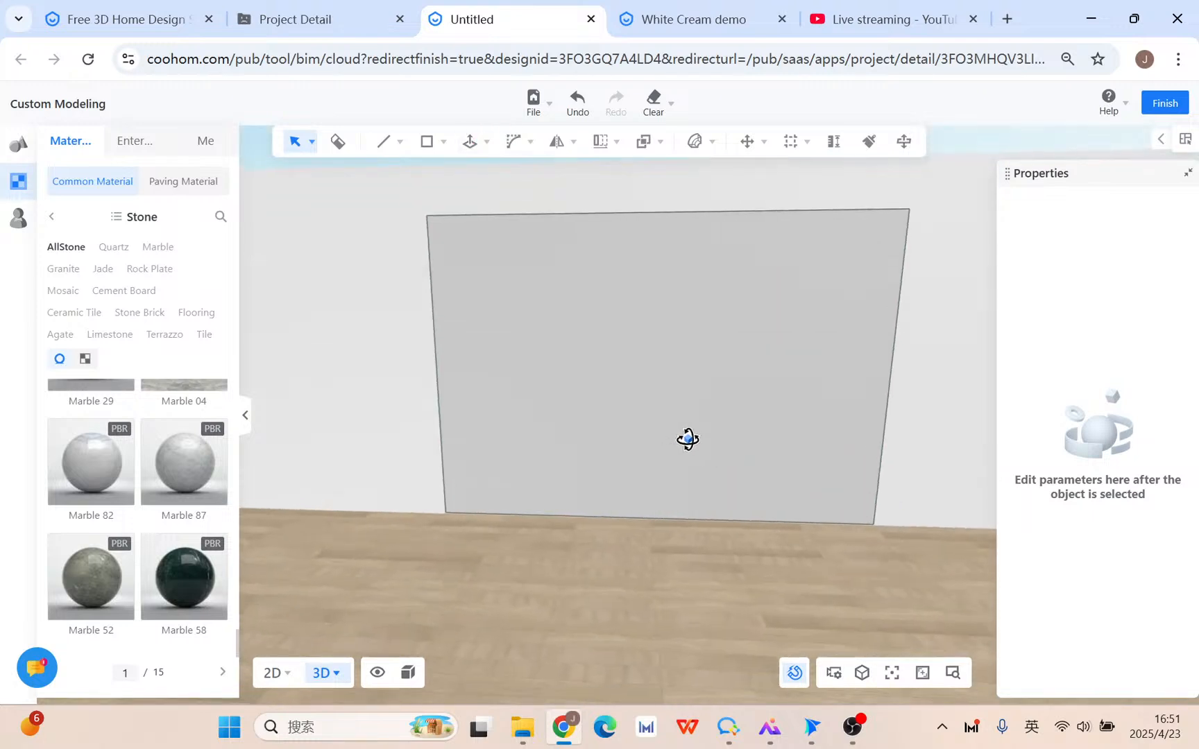
Divide the panel's left edge into 5 segments and its right edge into 6.
{"action": "left_click", "coordinate": [431, 299]}
{"action": "left_click", "coordinate": [734, 233]}
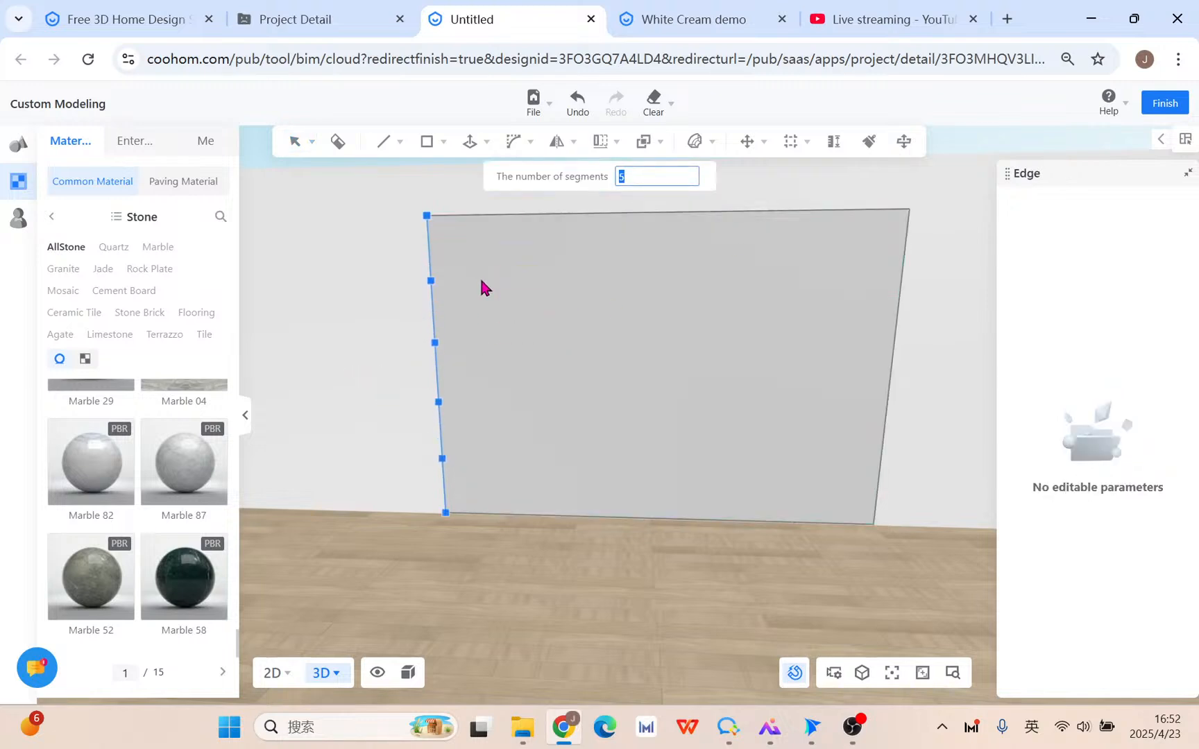
{"action": "left_click", "coordinate": [480, 280]}
{"action": "left_click", "coordinate": [908, 270]}
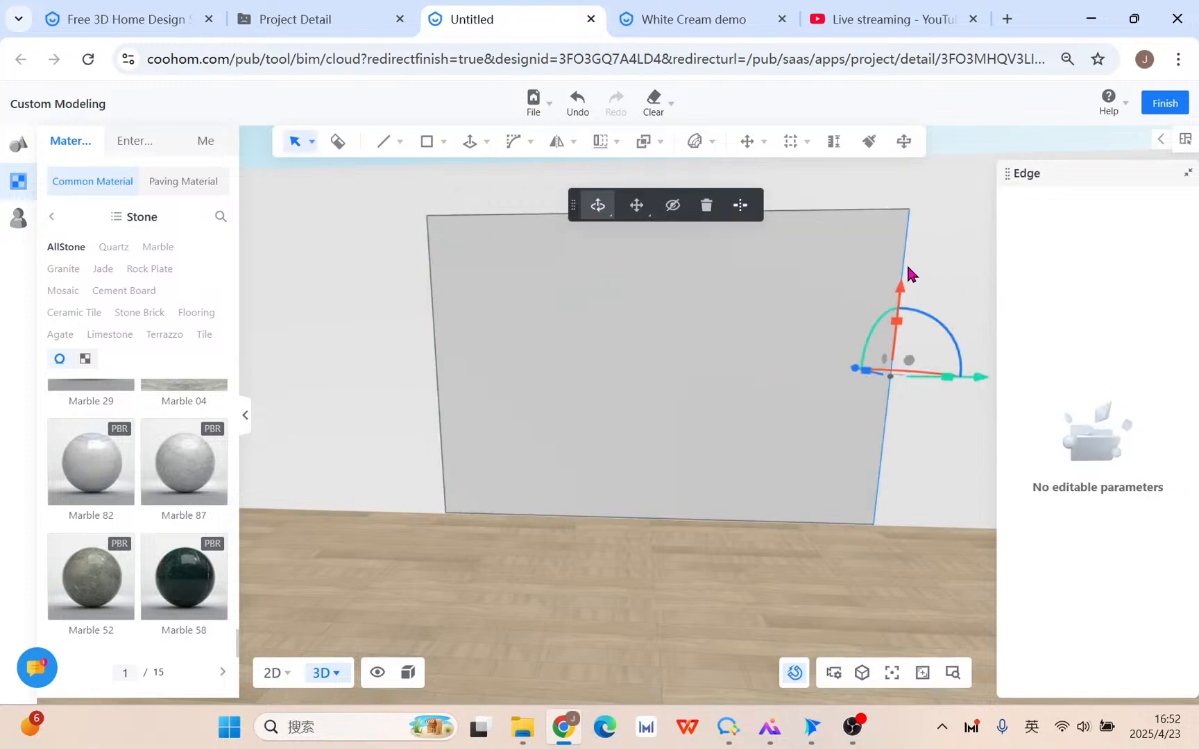
{"action": "left_click", "coordinate": [740, 205]}
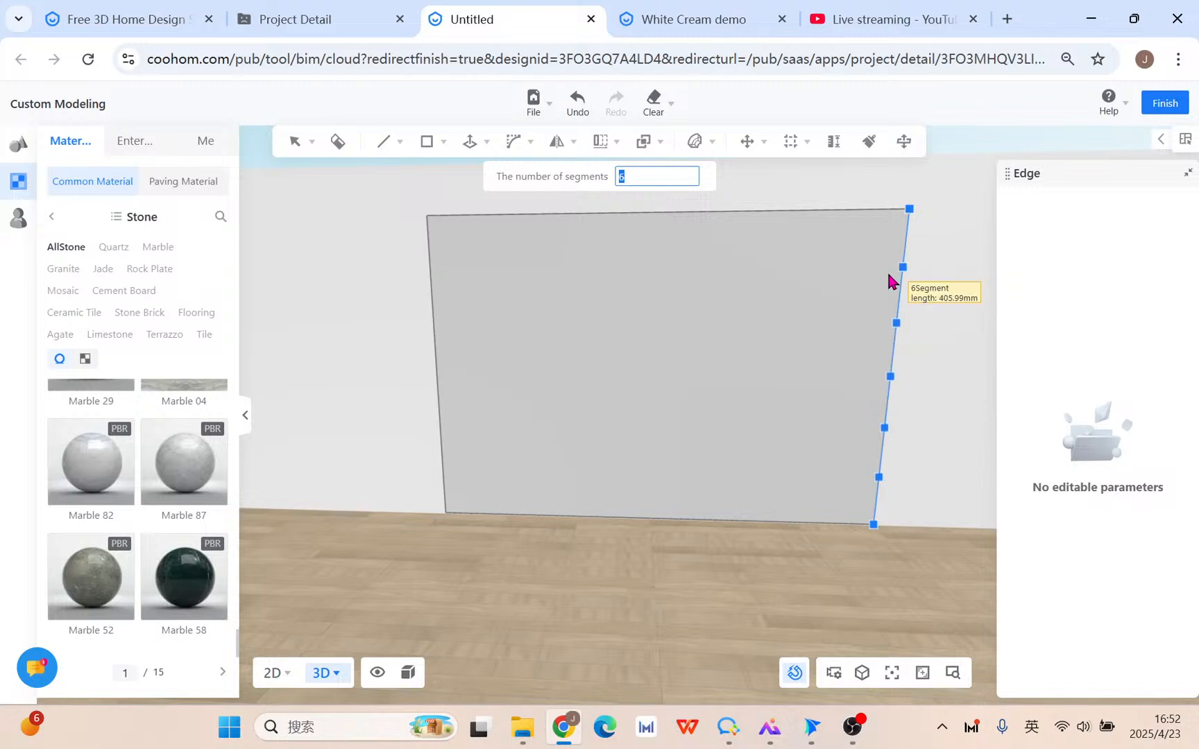
{"action": "key", "text": "Escape"}
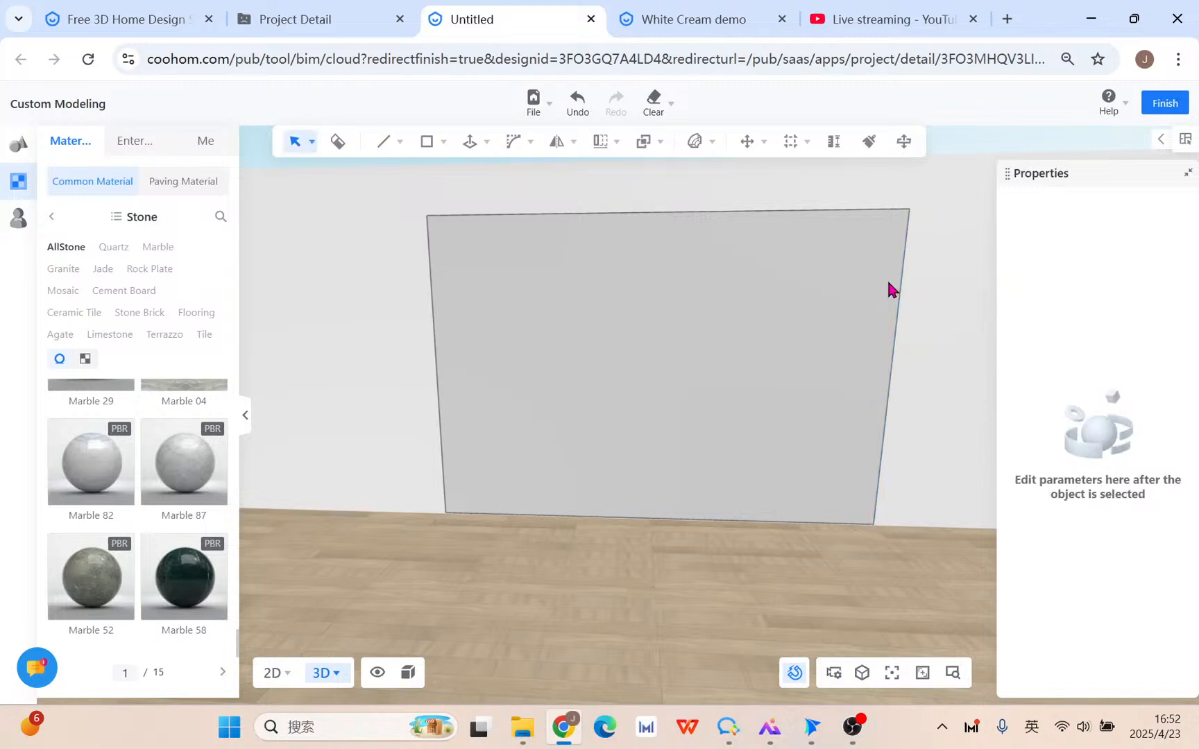
Divide the panel's top edge into 8 segments and its bottom edge into 5.
{"action": "left_click", "coordinate": [671, 222]}
{"action": "left_click", "coordinate": [959, 267]}
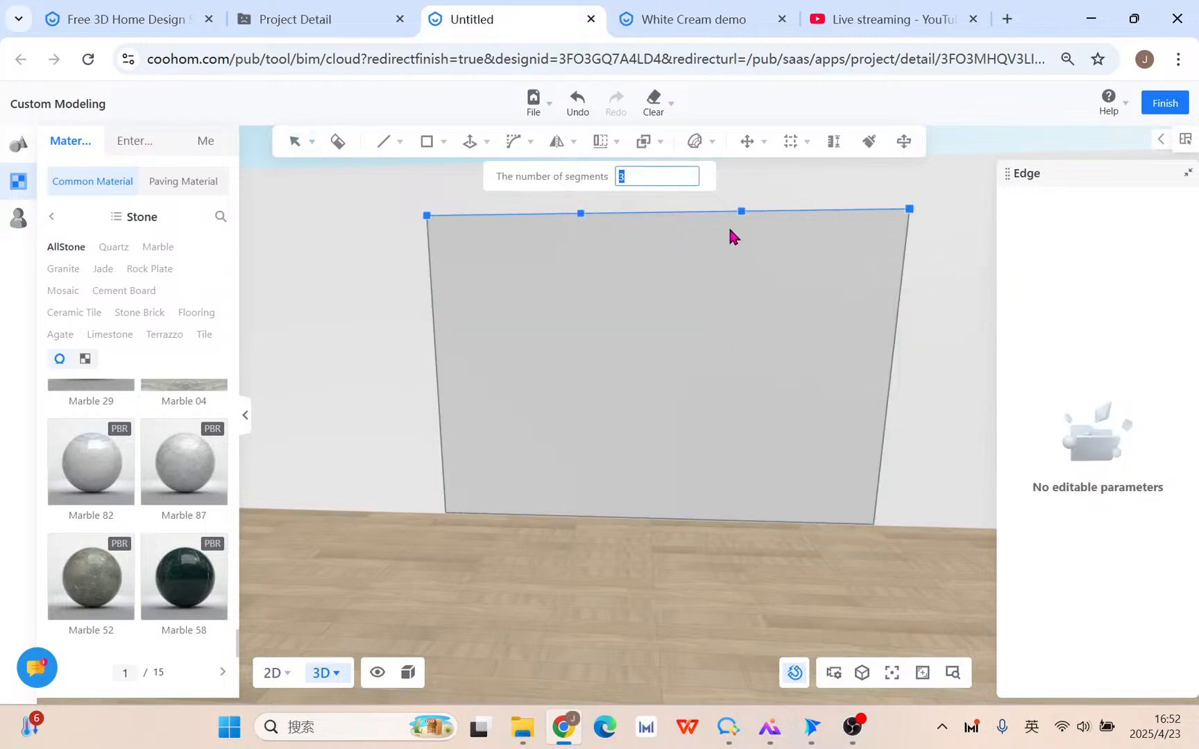
{"action": "left_click", "coordinate": [845, 233]}
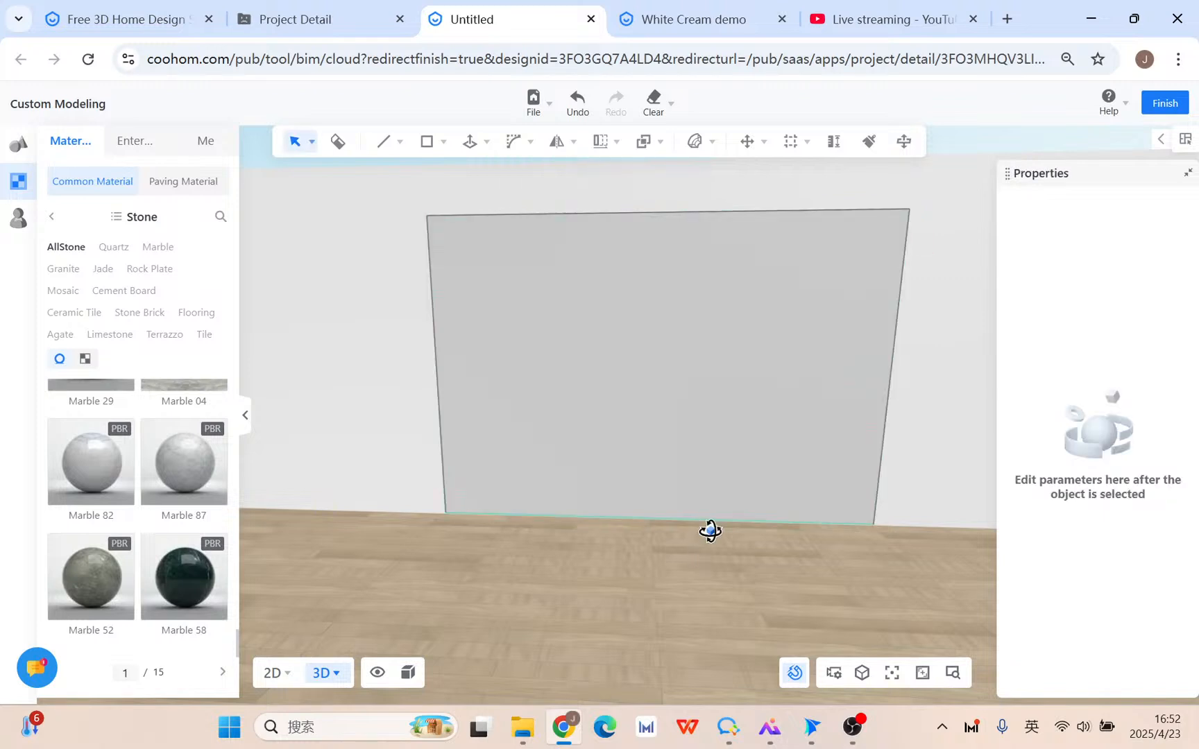
{"action": "left_click", "coordinate": [710, 531]}
{"action": "left_click", "coordinate": [938, 477]}
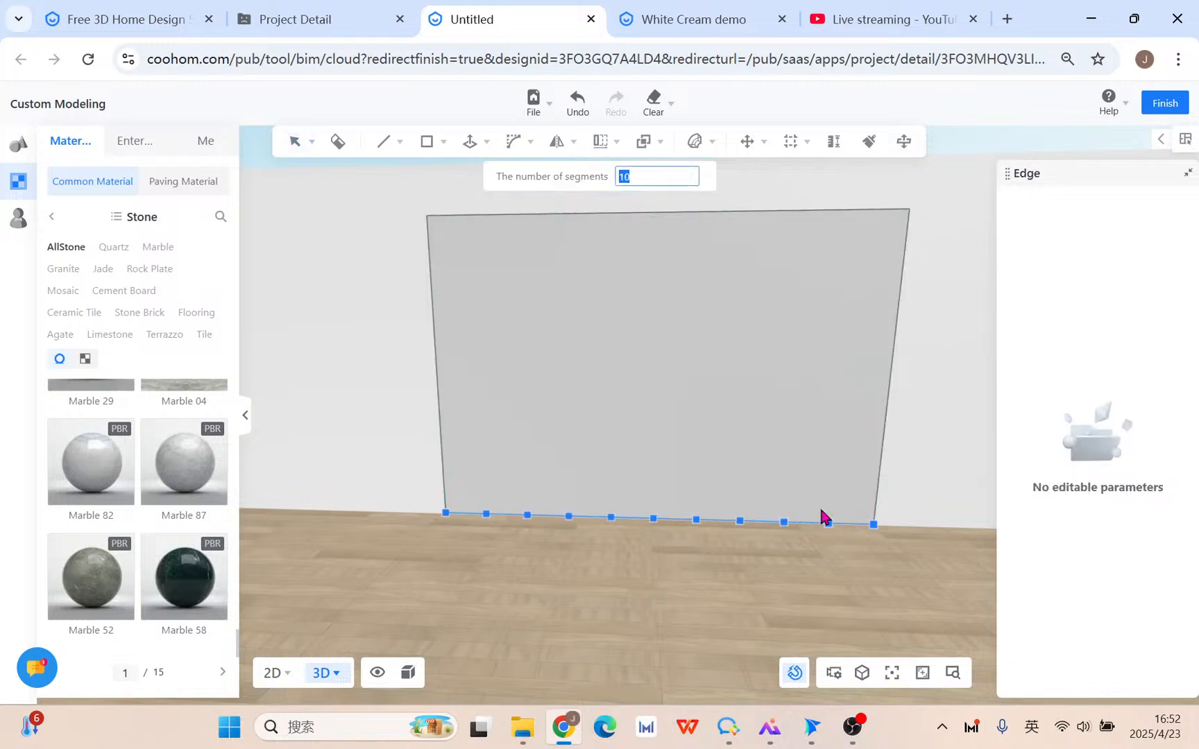
{"action": "left_click", "coordinate": [786, 517]}
{"action": "mouse_move", "coordinate": [383, 142]}
{"action": "left_click", "coordinate": [372, 177]}
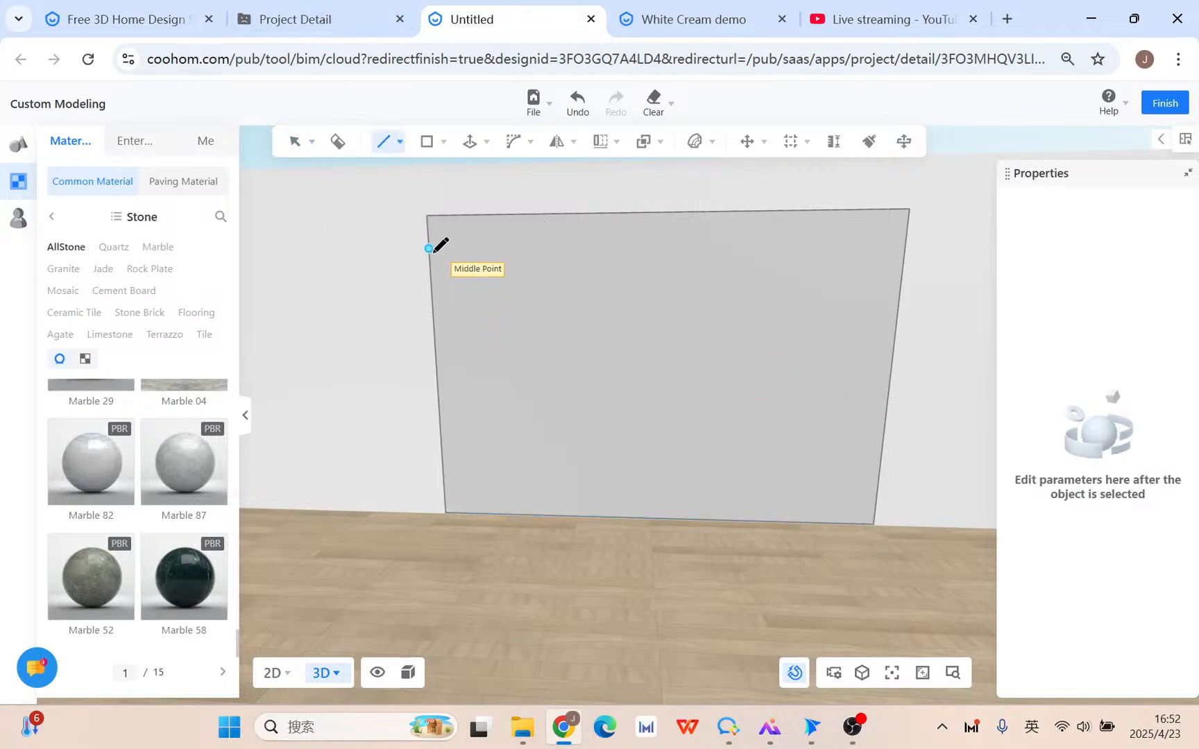
Draw a diagonal line from the left edge to the bottom edge, then split the panel's left edge.
{"action": "left_click", "coordinate": [432, 282]}
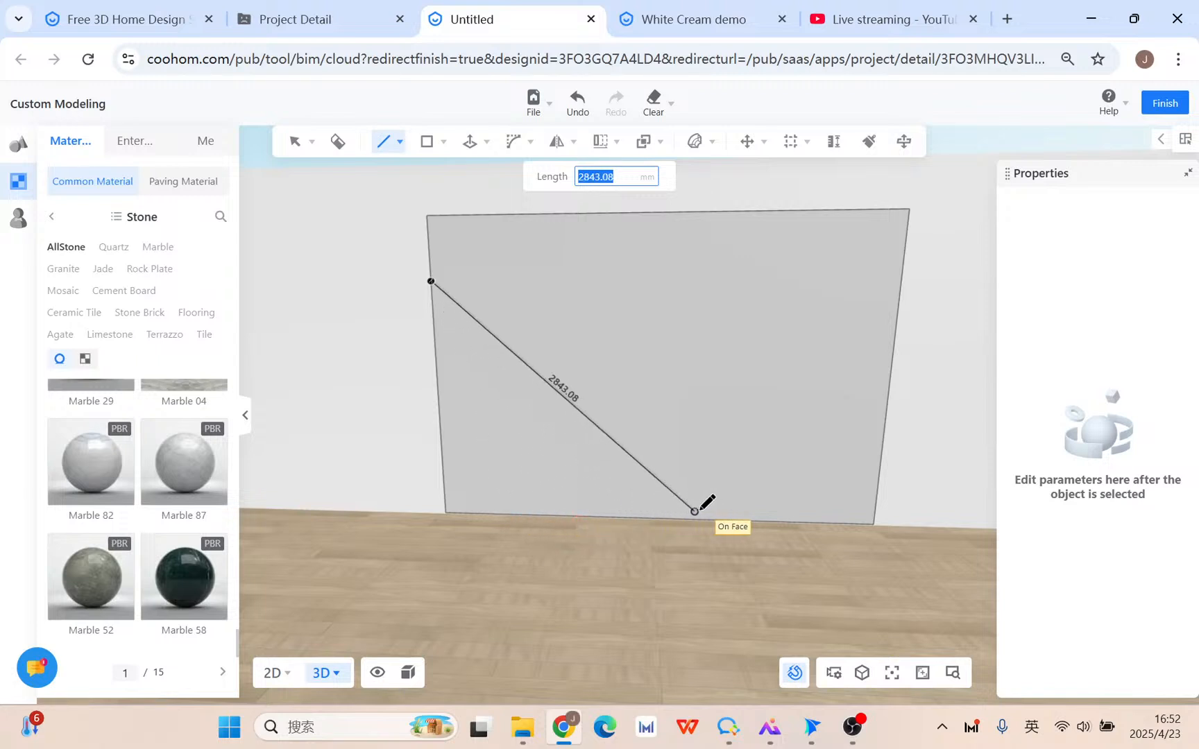
{"action": "left_click", "coordinate": [496, 514]}
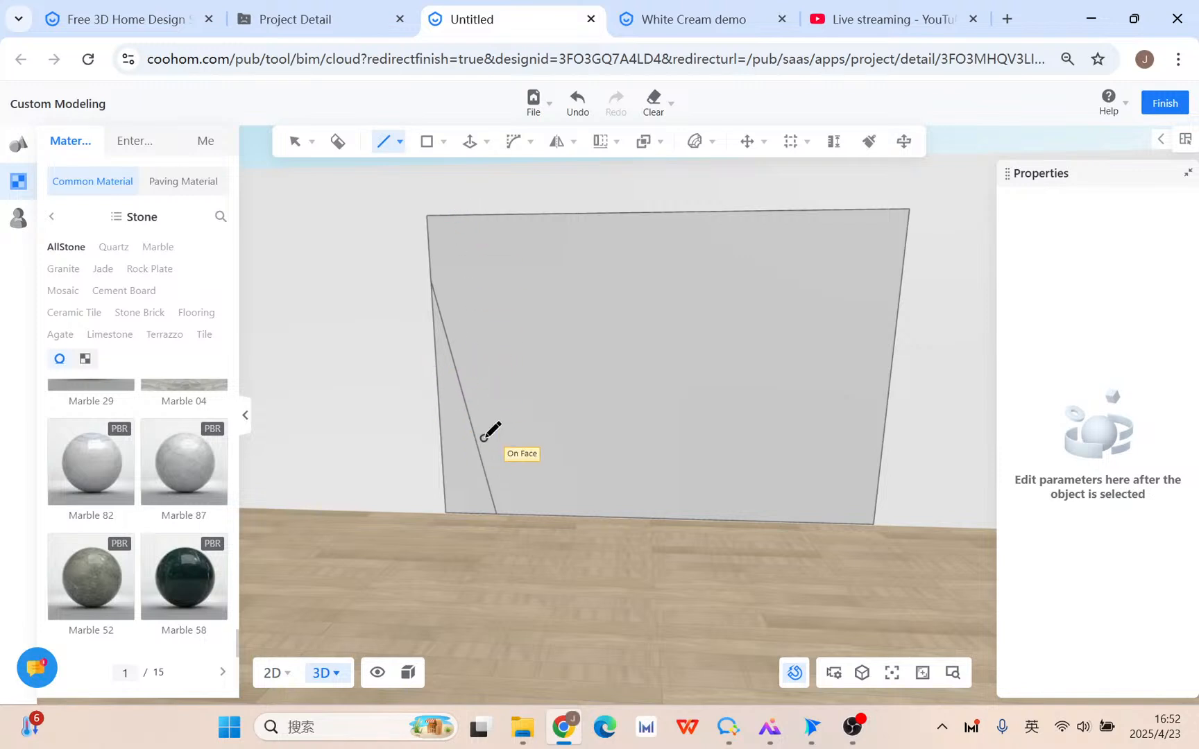
{"action": "key", "text": "space"}
{"action": "middle_click_drag", "start_coordinate": [501, 425], "coordinate": [486, 388]}
{"action": "left_click", "coordinate": [464, 387]}
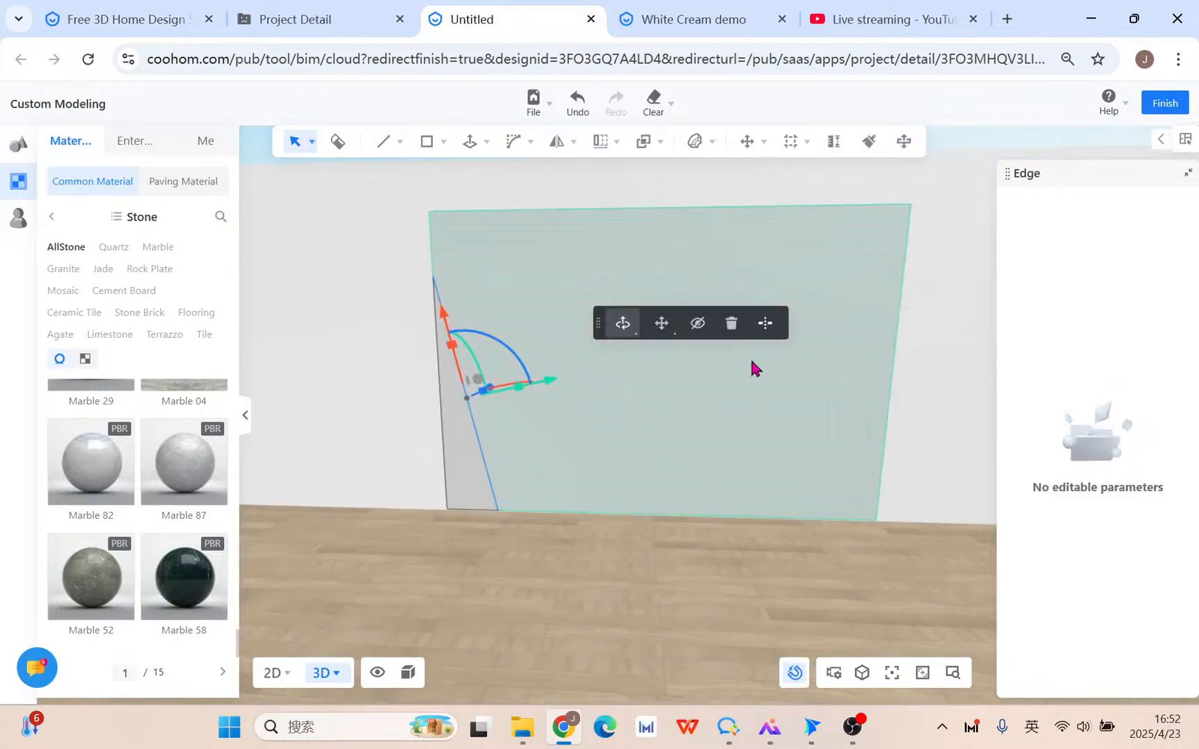
{"action": "left_click", "coordinate": [764, 325]}
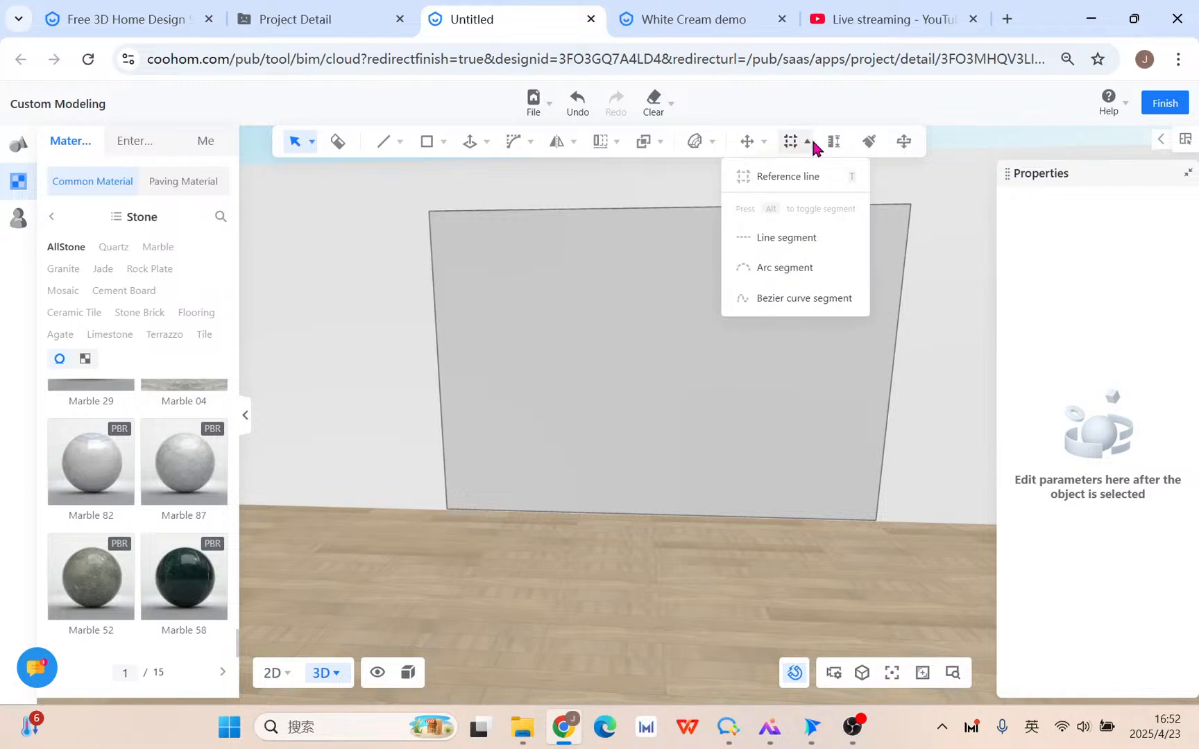
Add a diagonal reference line from the left edge's end point to the wall base and choose Linear array.
{"action": "left_click", "coordinate": [791, 172]}
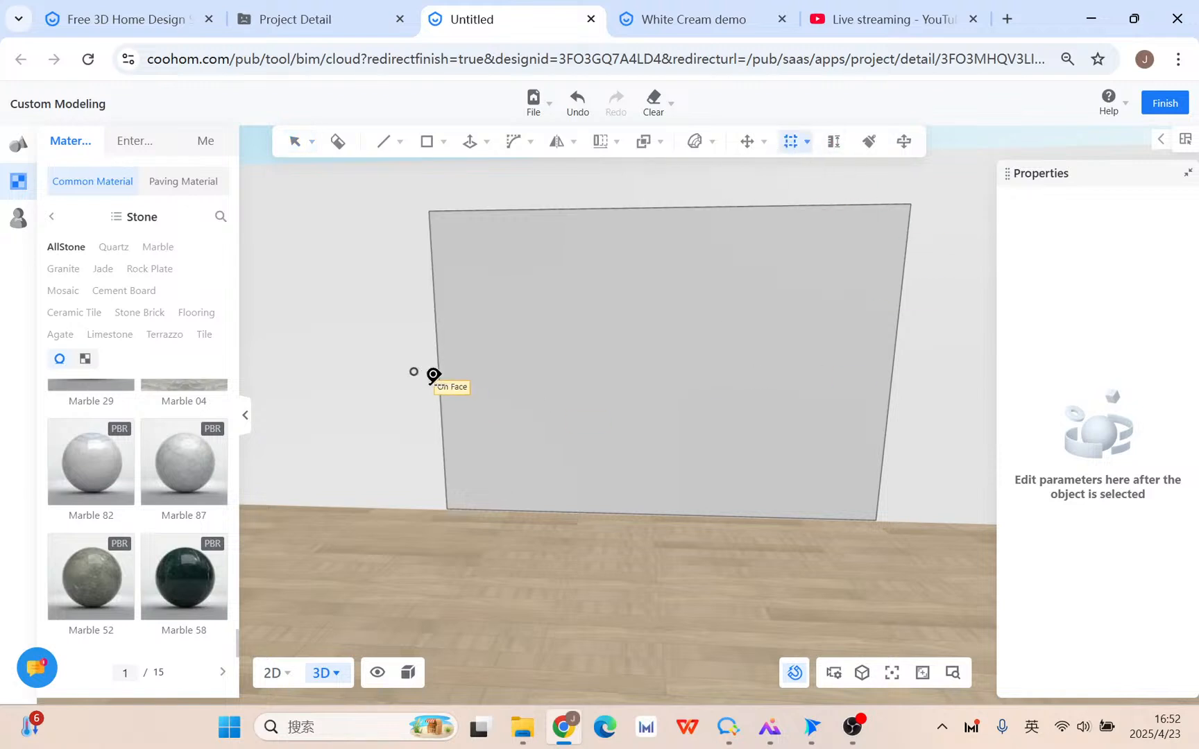
{"action": "left_click", "coordinate": [444, 455]}
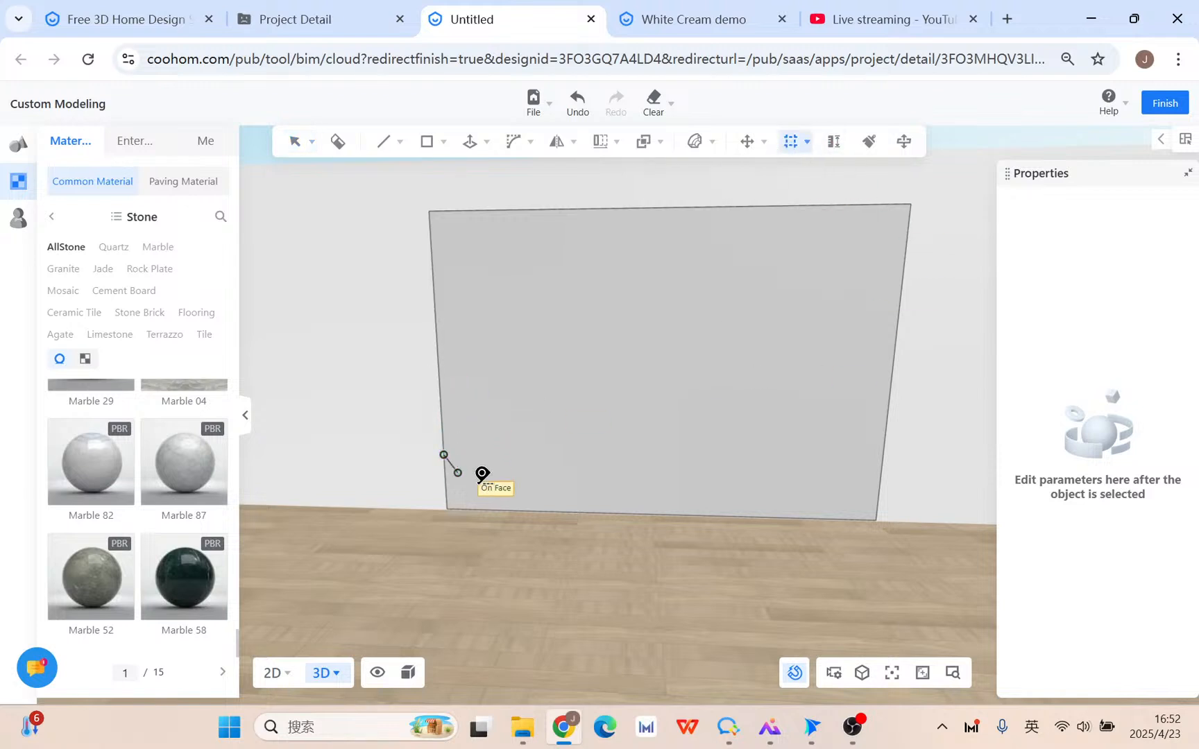
{"action": "left_click", "coordinate": [505, 498]}
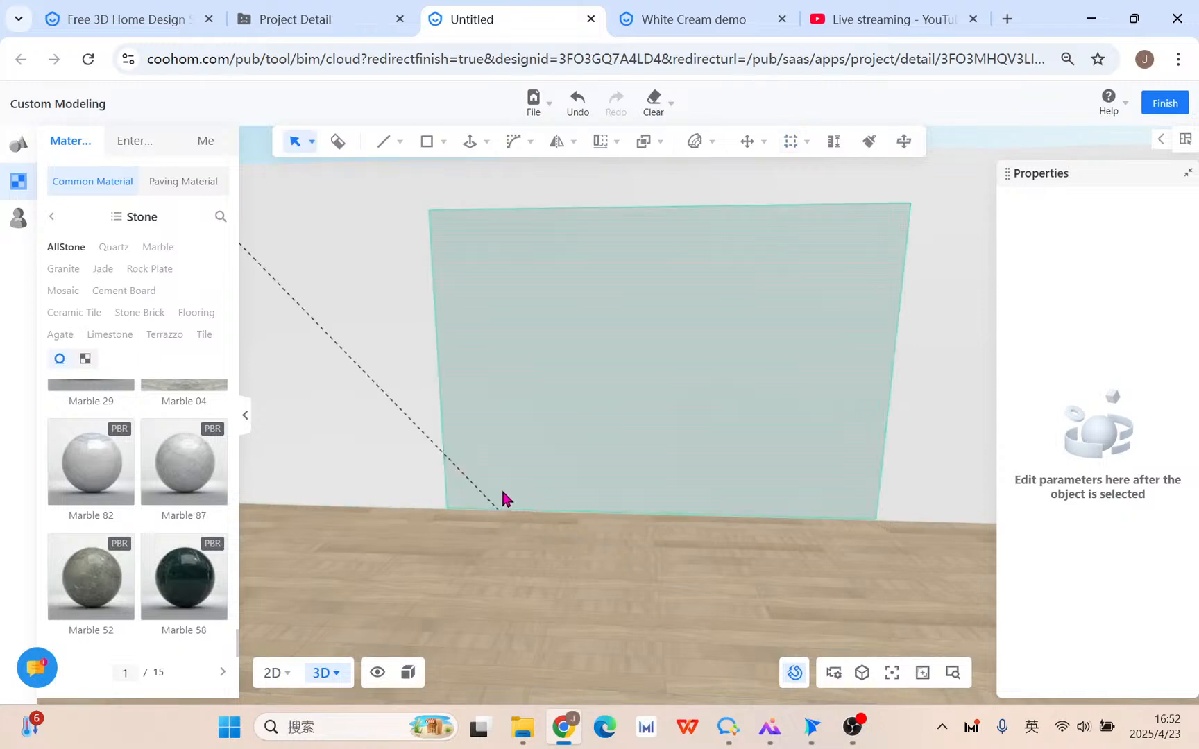
{"action": "left_click", "coordinate": [473, 491]}
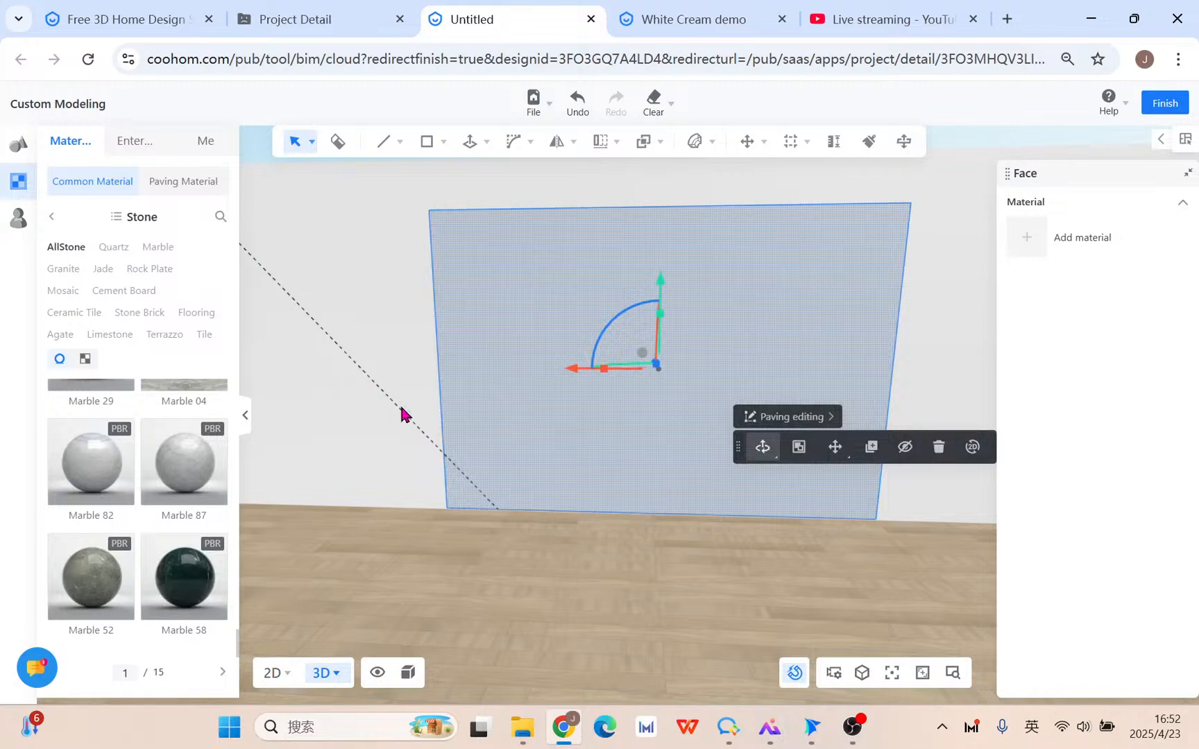
{"action": "left_click", "coordinate": [402, 413]}
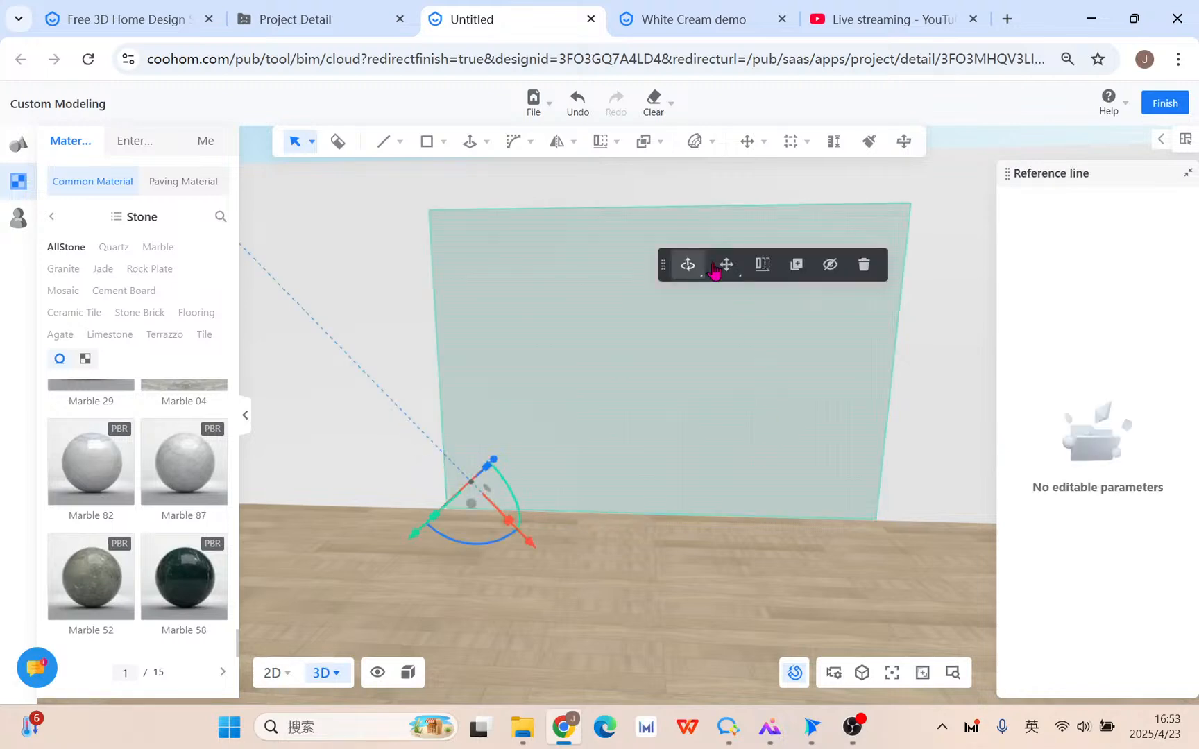
{"action": "mouse_move", "coordinate": [606, 142]}
{"action": "left_click", "coordinate": [610, 177]}
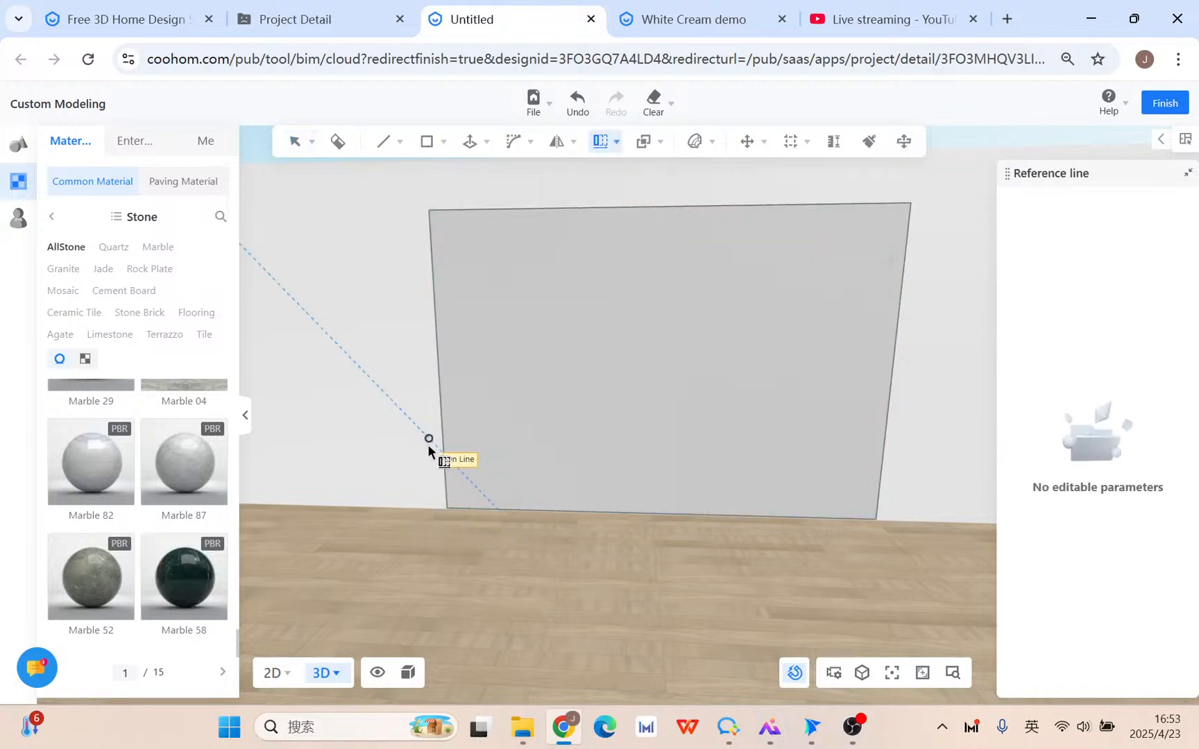
Try a linear array of the diagonal line, then undo it.
{"action": "left_click", "coordinate": [431, 444]}
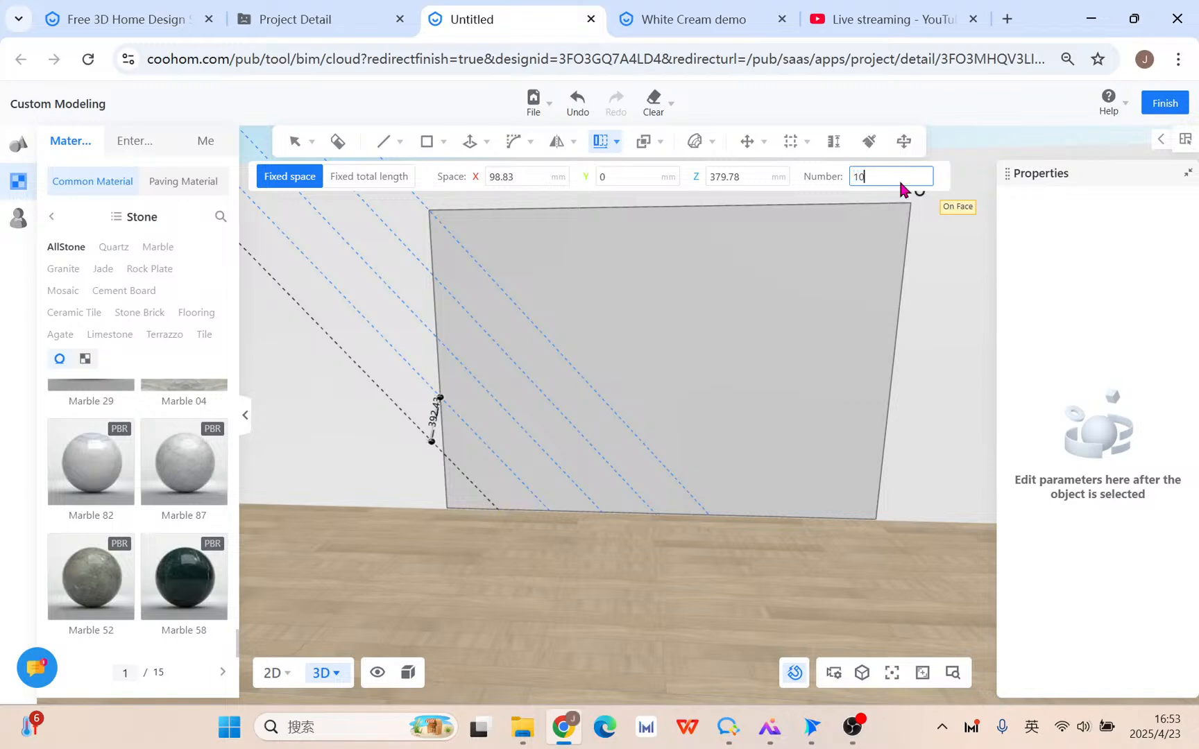
{"action": "key", "text": "Return"}
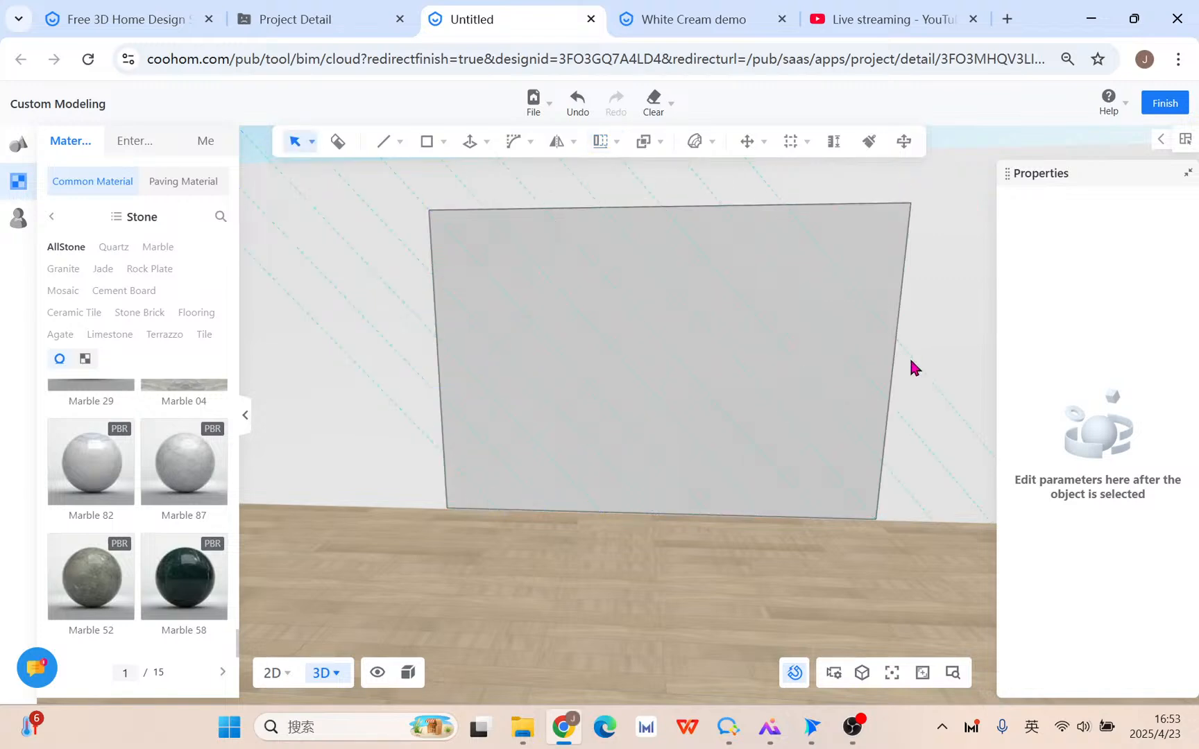
{"action": "right_click_drag", "start_coordinate": [930, 365], "coordinate": [902, 367]}
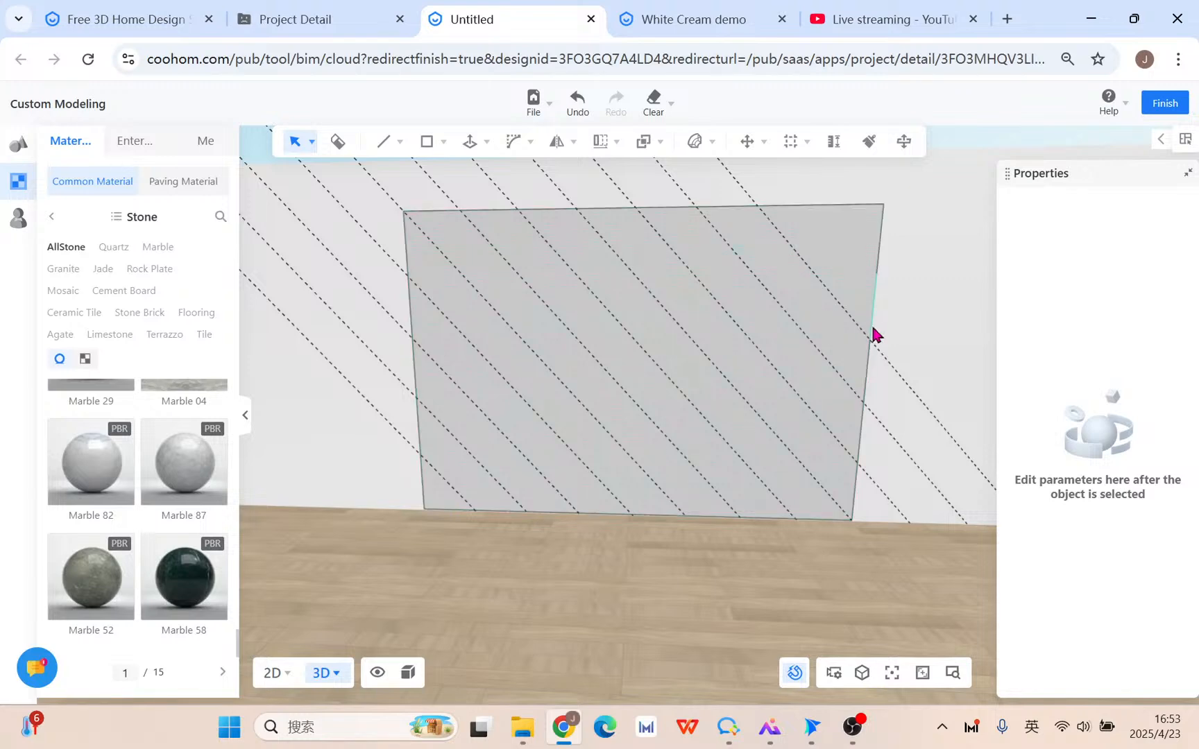
{"action": "left_click", "coordinate": [882, 357]}
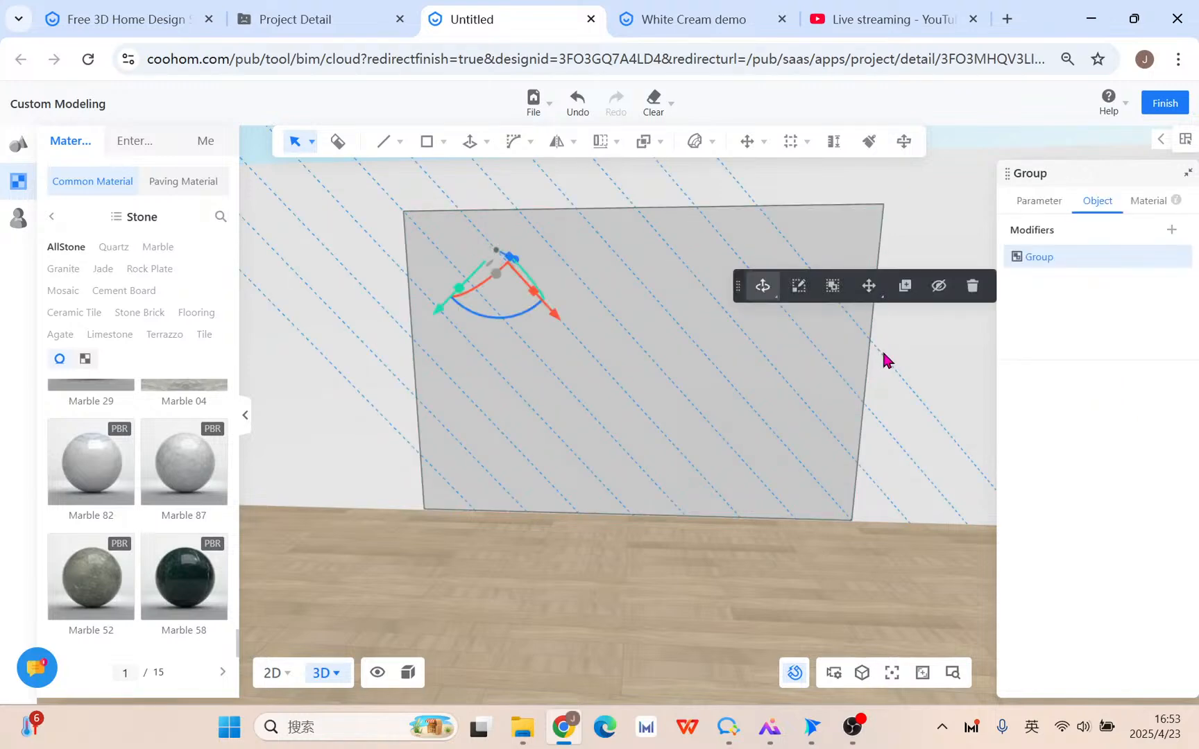
{"action": "key", "text": "ctrl+z"}
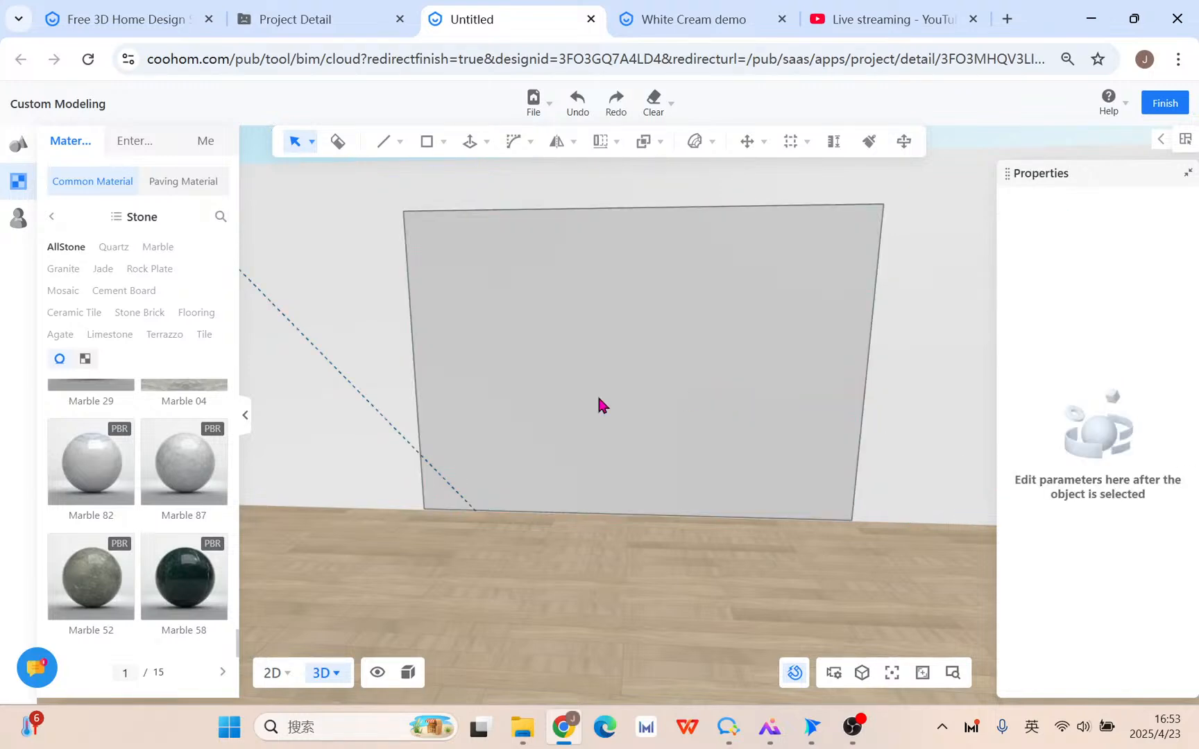
Linear-array the diagonal reference line from the wall corner at 487.18 mm spacing across the panel.
{"action": "left_click", "coordinate": [416, 450]}
{"action": "mouse_move", "coordinate": [601, 146]}
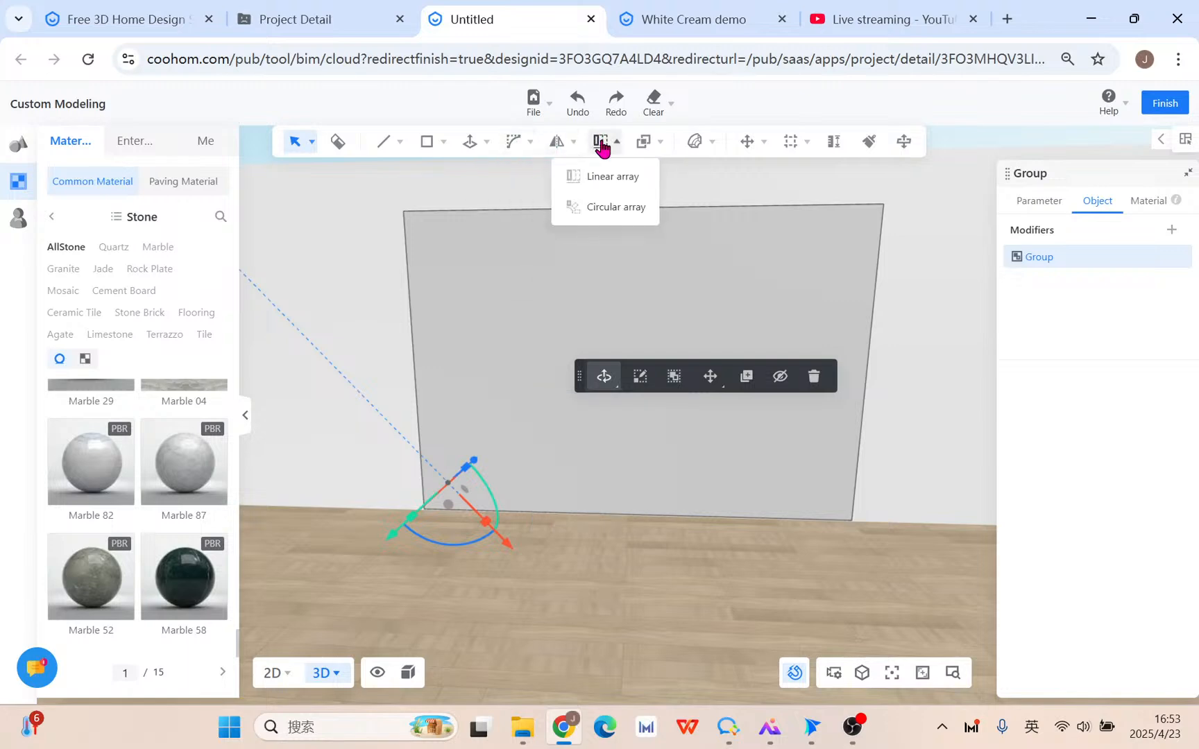
{"action": "left_click", "coordinate": [609, 174]}
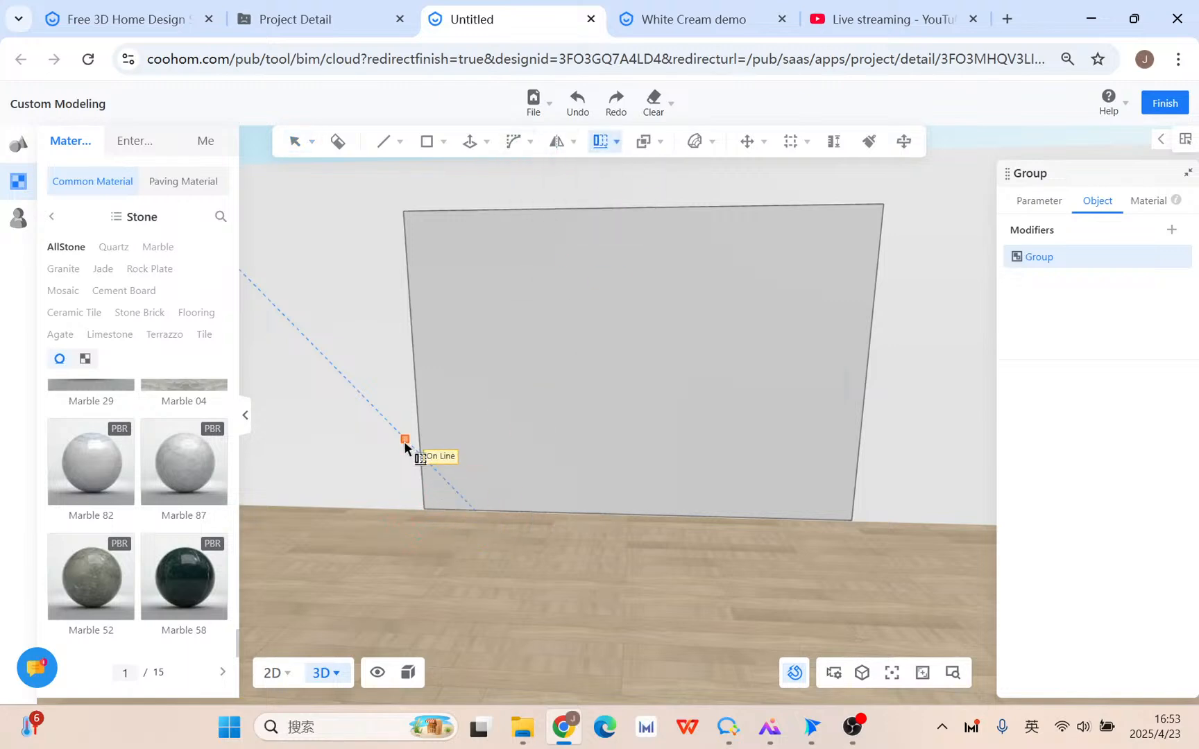
{"action": "left_click", "coordinate": [421, 455]}
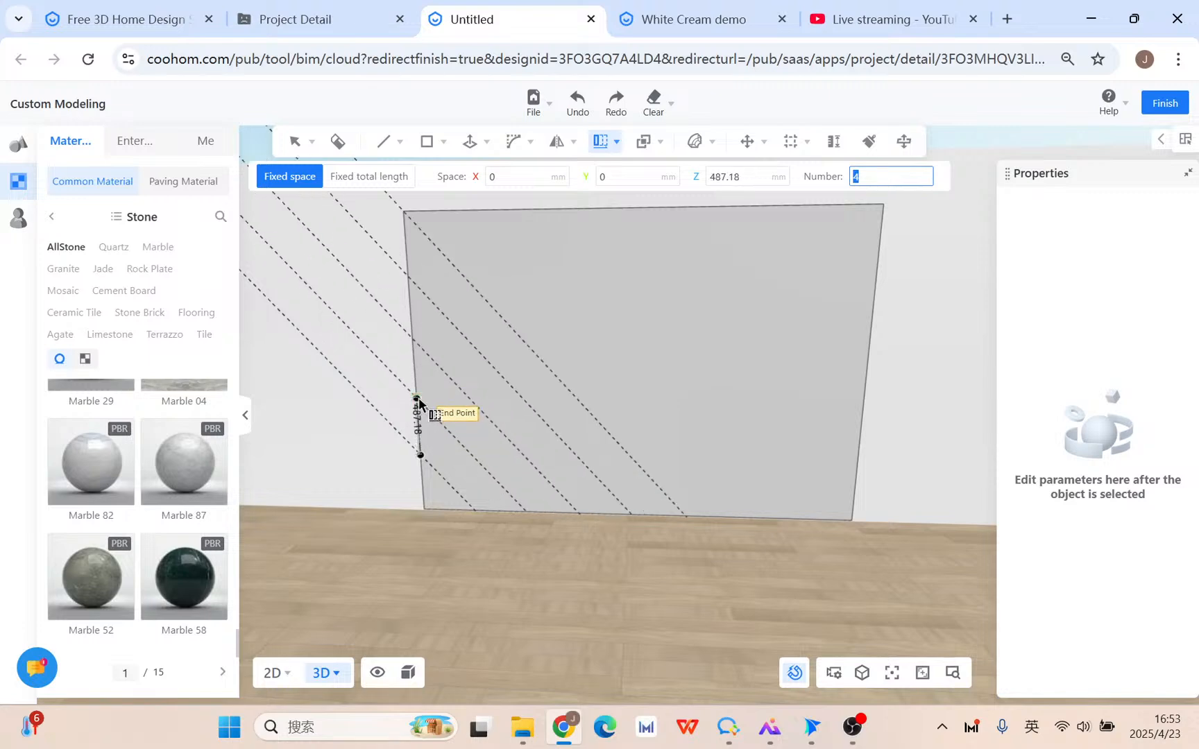
{"action": "key", "text": "Tab"}
{"action": "key", "text": "Tab"}
{"action": "key", "text": "Tab"}
{"action": "left_click", "coordinate": [418, 401]}
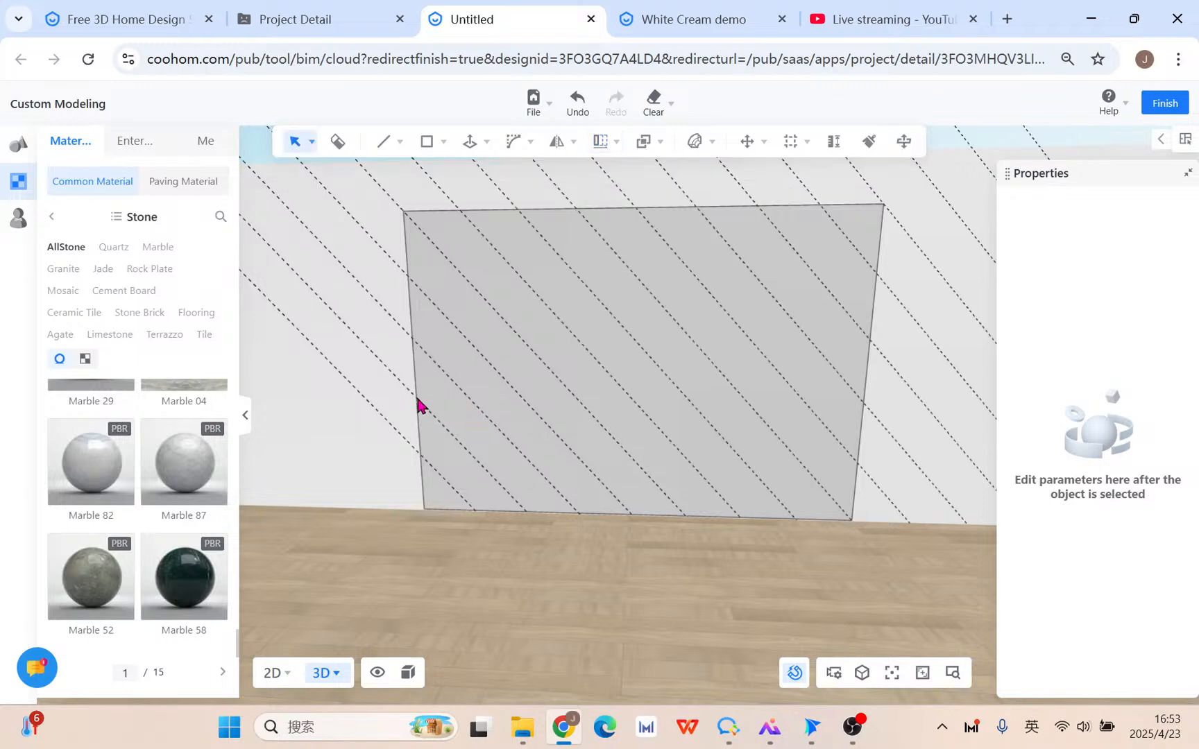
{"action": "scroll", "coordinate": [446, 406], "scroll_direction": "down", "scroll_amount": 3}
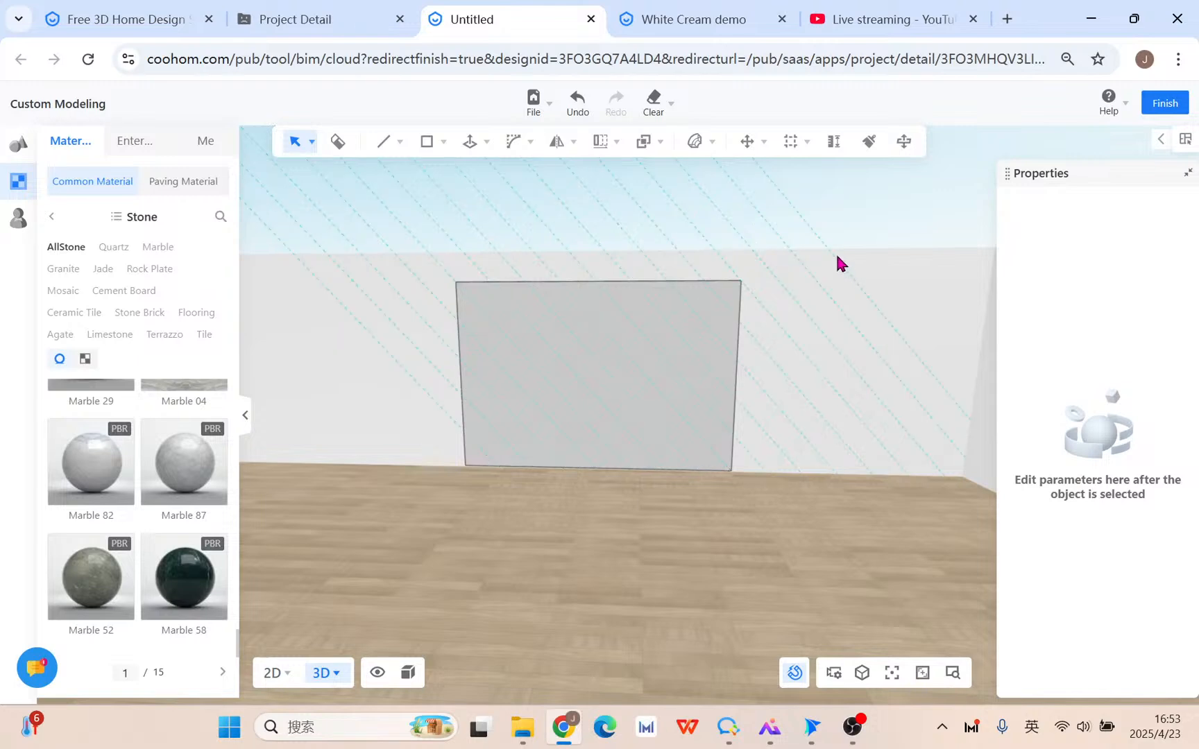
{"action": "scroll", "coordinate": [645, 420], "scroll_direction": "up", "scroll_amount": 3}
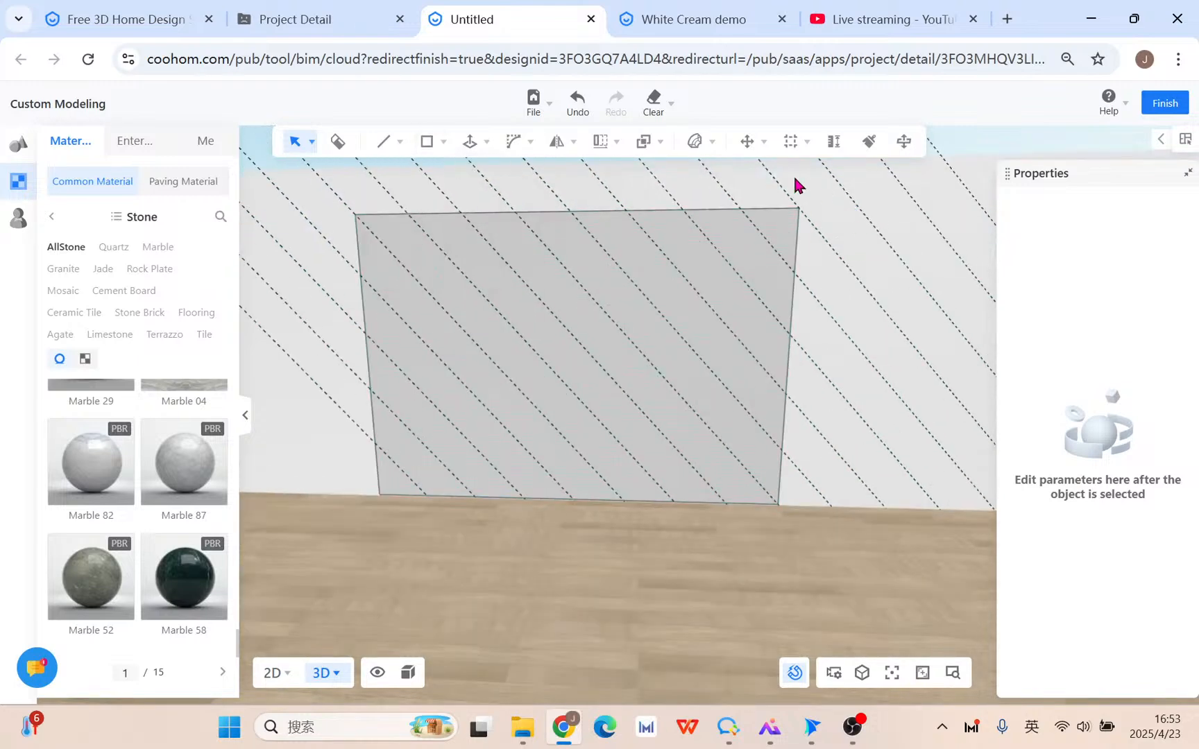
Draw an opposite-direction diagonal reference line from the wall's bottom-right corner.
{"action": "mouse_move", "coordinate": [388, 151]}
{"action": "left_click", "coordinate": [373, 176]}
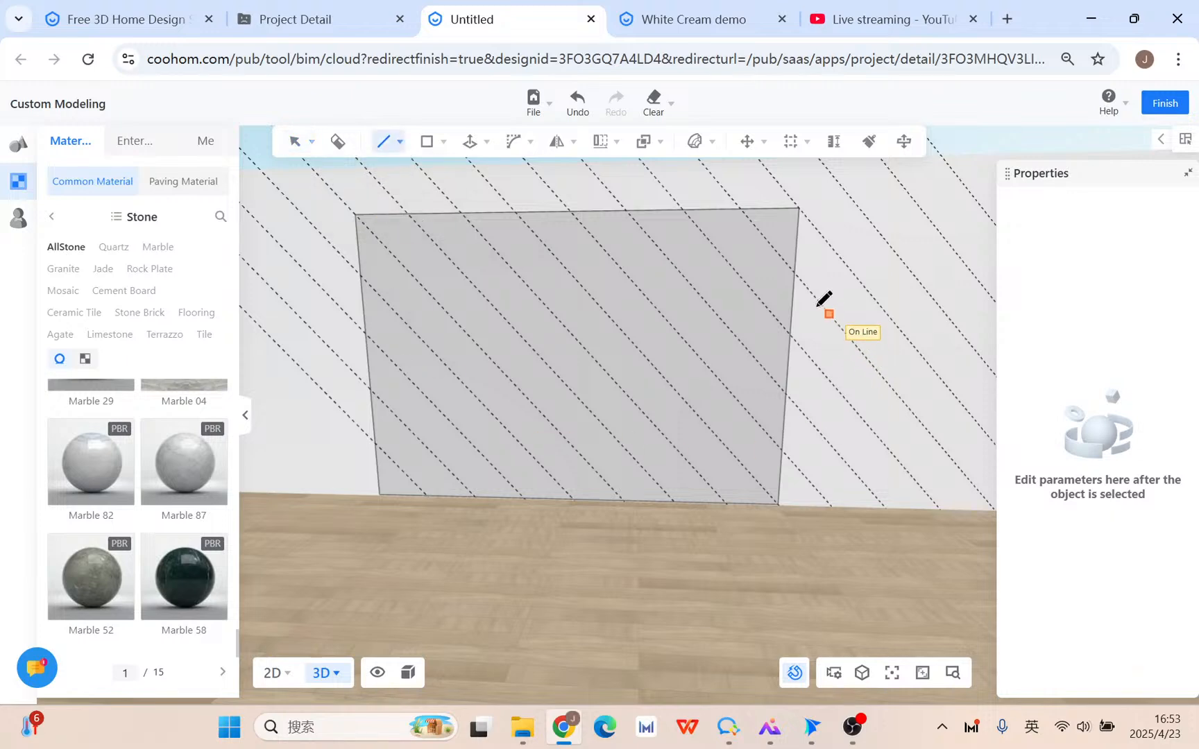
{"action": "key", "text": "Escape"}
{"action": "mouse_move", "coordinate": [798, 142]}
{"action": "left_click", "coordinate": [846, 174]}
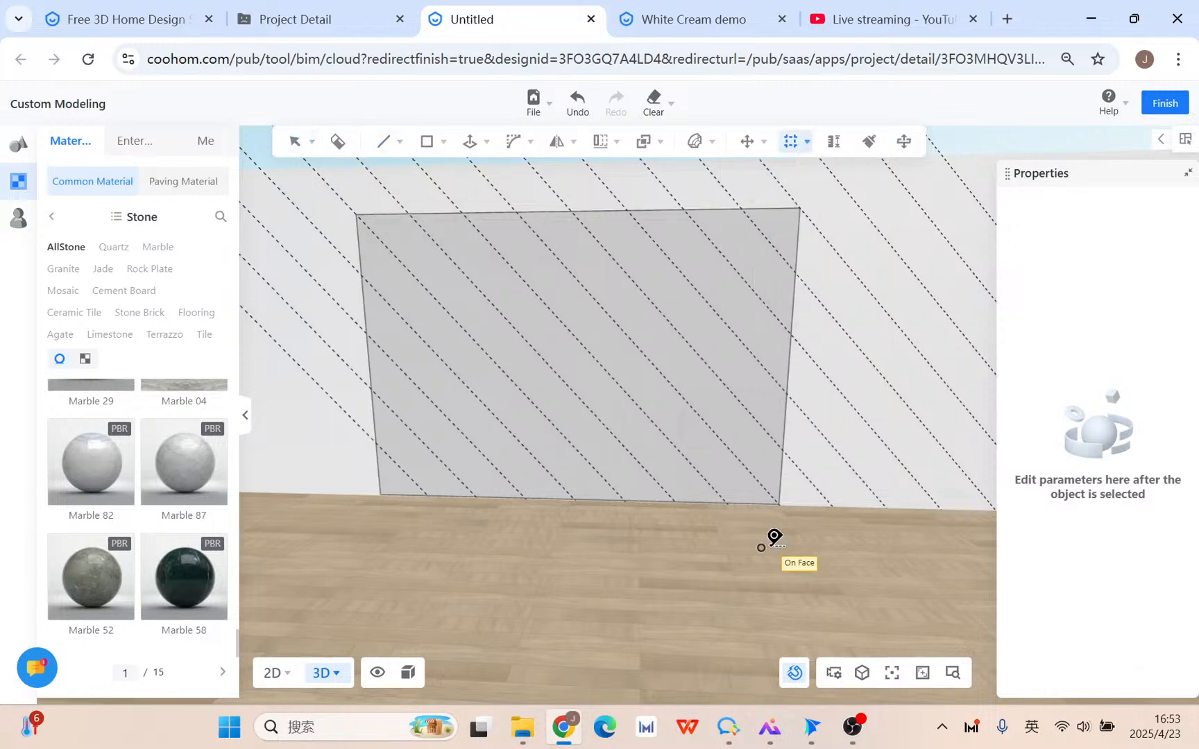
{"action": "left_click", "coordinate": [793, 467]}
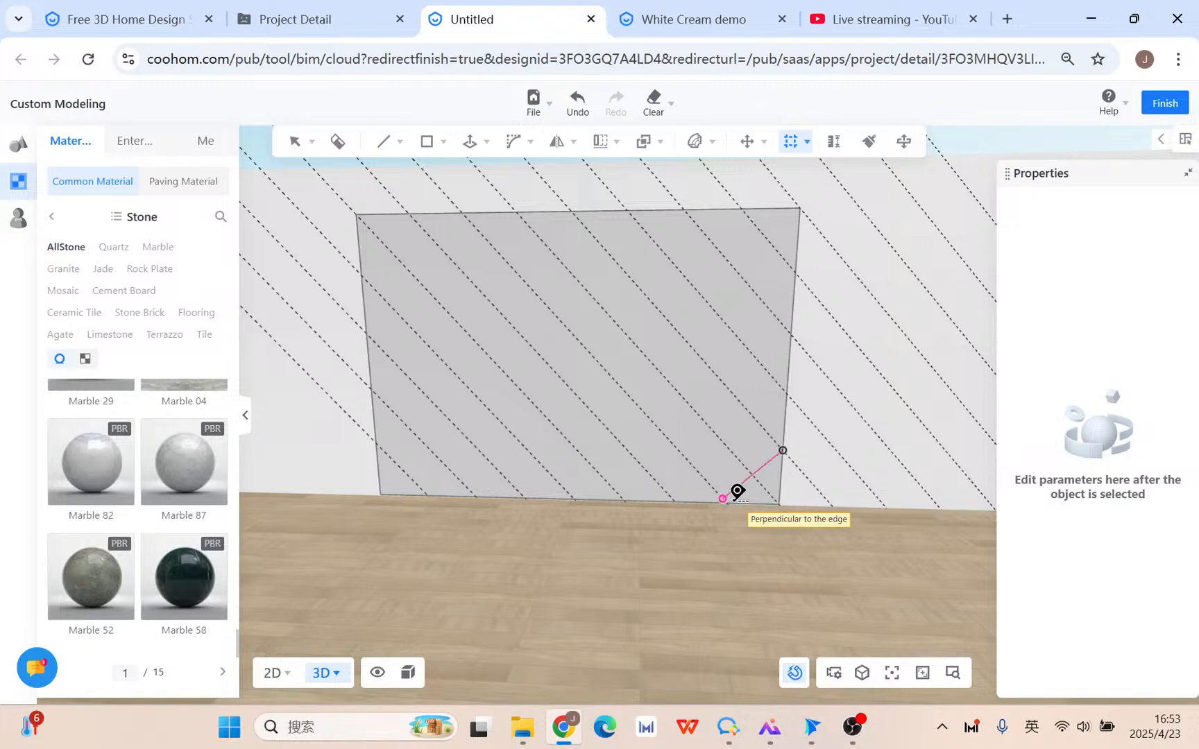
{"action": "scroll", "coordinate": [740, 492], "scroll_direction": "up", "scroll_amount": 3}
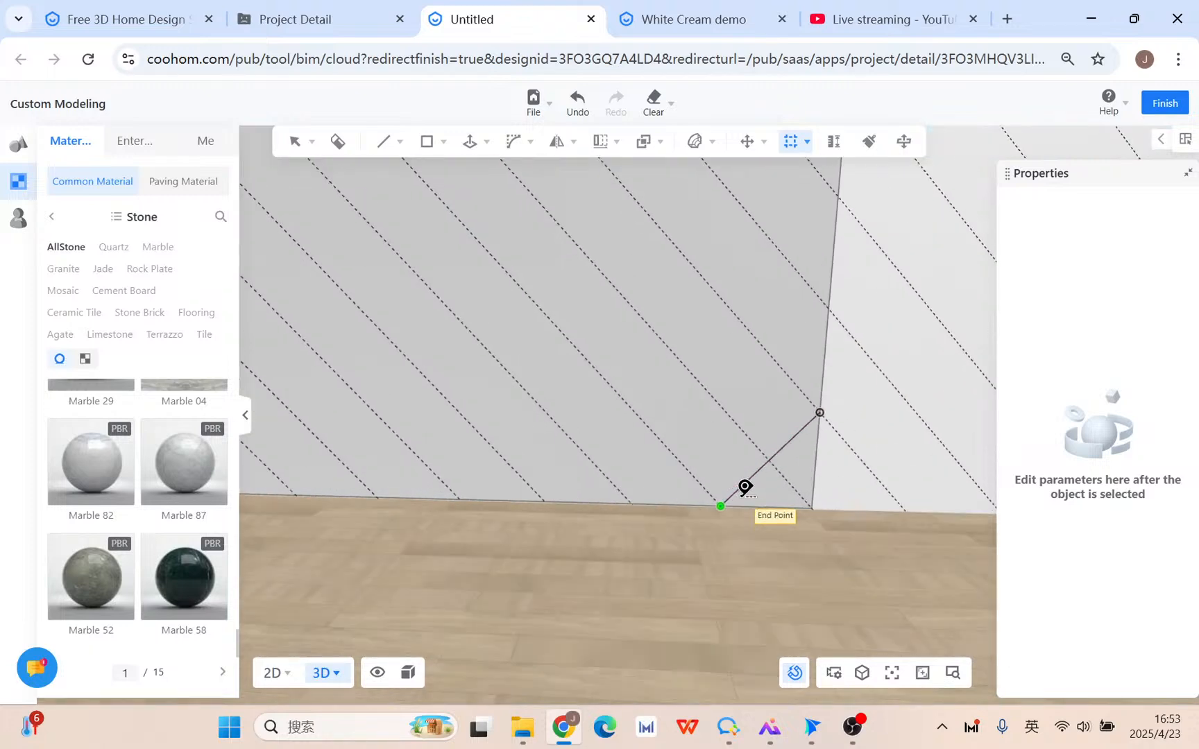
{"action": "key", "text": "Escape"}
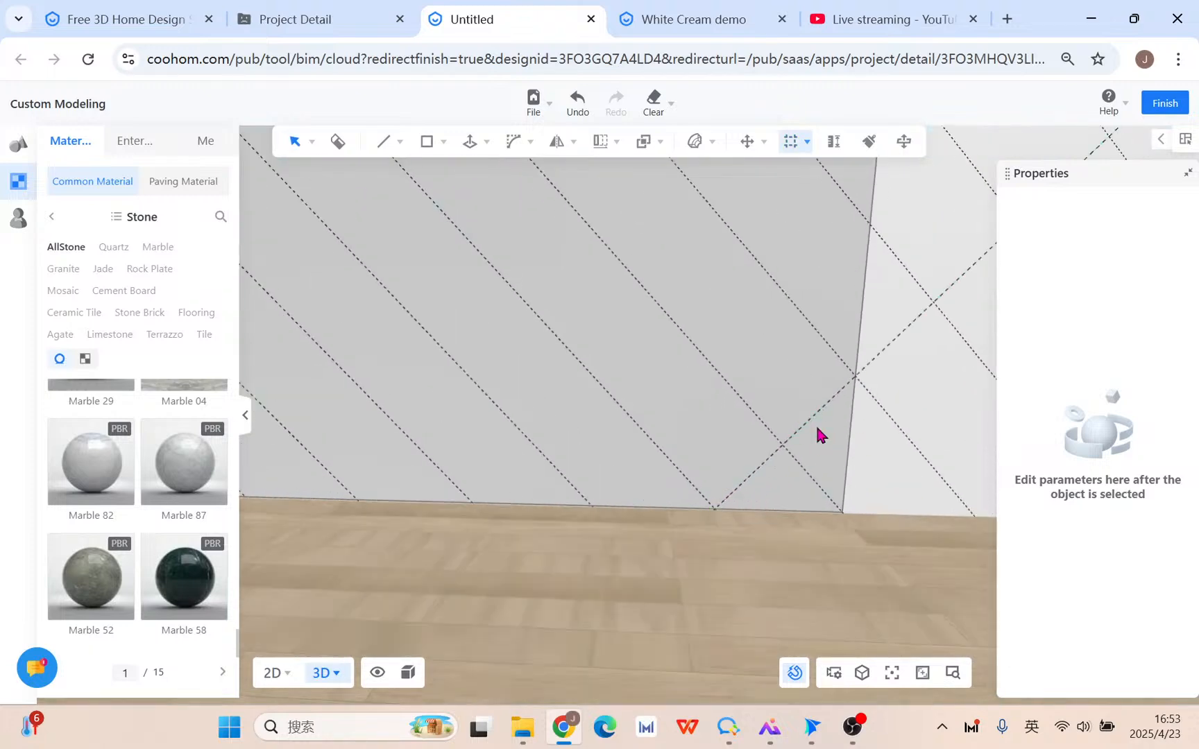
Linear-array the new reference line with Number 12 to complete the diamond grid.
{"action": "left_click", "coordinate": [880, 362]}
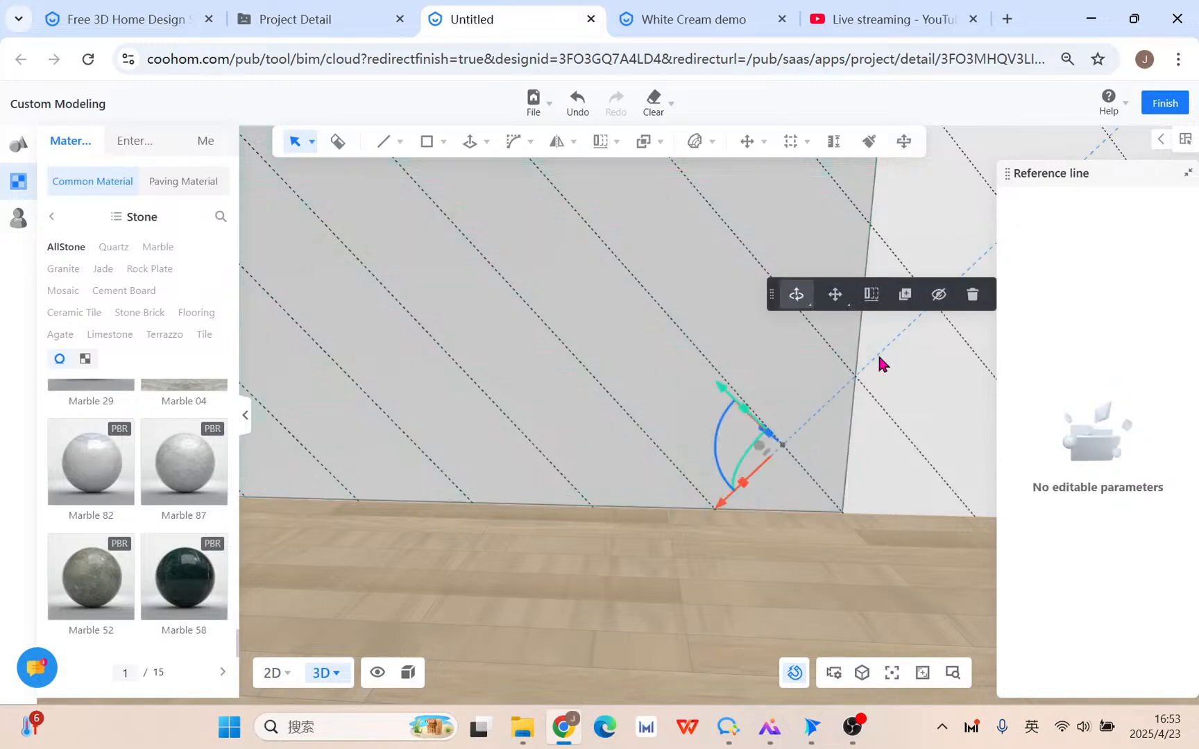
{"action": "mouse_move", "coordinate": [609, 149]}
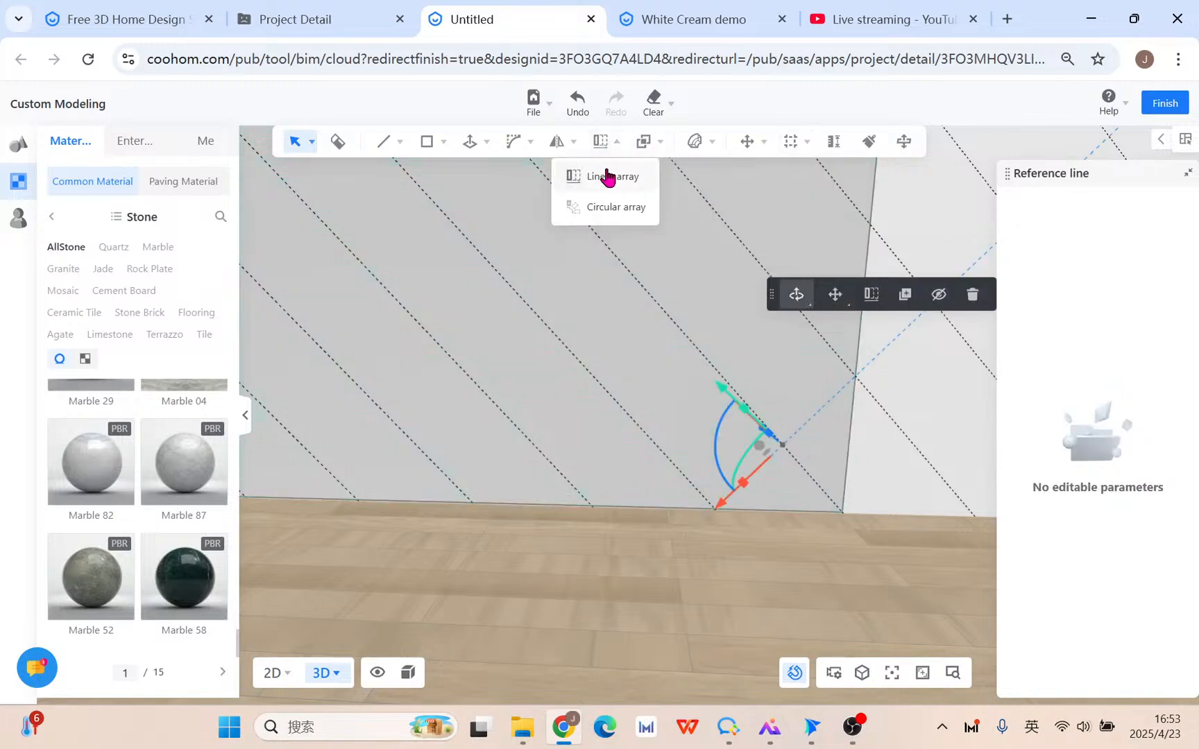
{"action": "left_click", "coordinate": [608, 177]}
{"action": "left_click", "coordinate": [864, 383]}
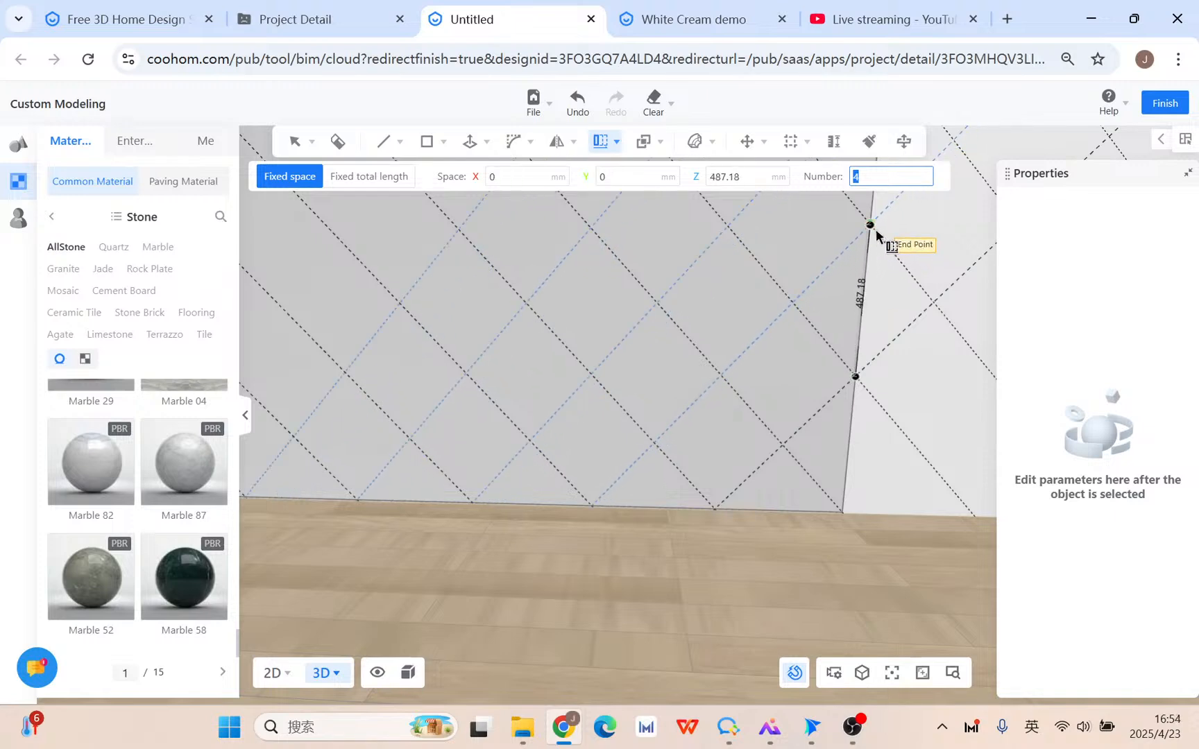
{"action": "key", "text": "Return"}
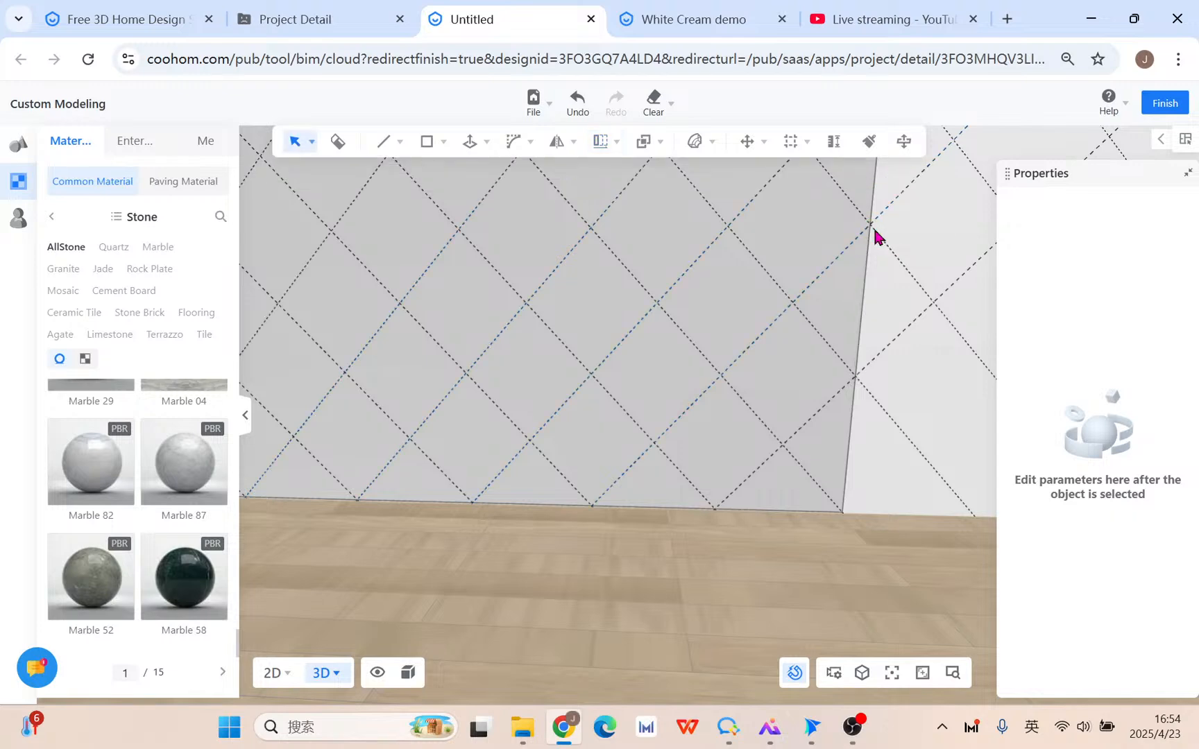
{"action": "scroll", "coordinate": [683, 393], "scroll_direction": "down", "scroll_amount": 8}
Select the grey wall panel's face and open it for flat editing.
{"action": "middle_click_drag", "start_coordinate": [537, 481], "coordinate": [591, 564]}
{"action": "scroll", "coordinate": [531, 430], "scroll_direction": "up", "scroll_amount": 3}
{"action": "left_click", "coordinate": [382, 143]}
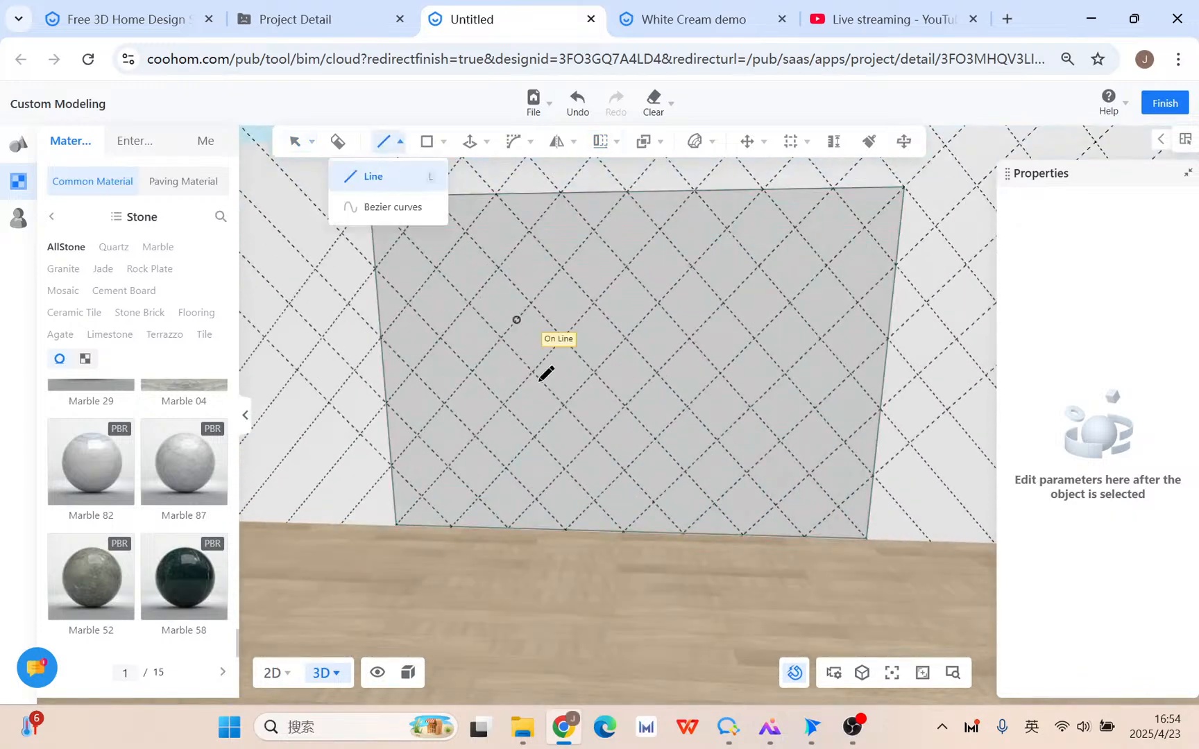
{"action": "left_click", "coordinate": [393, 467]}
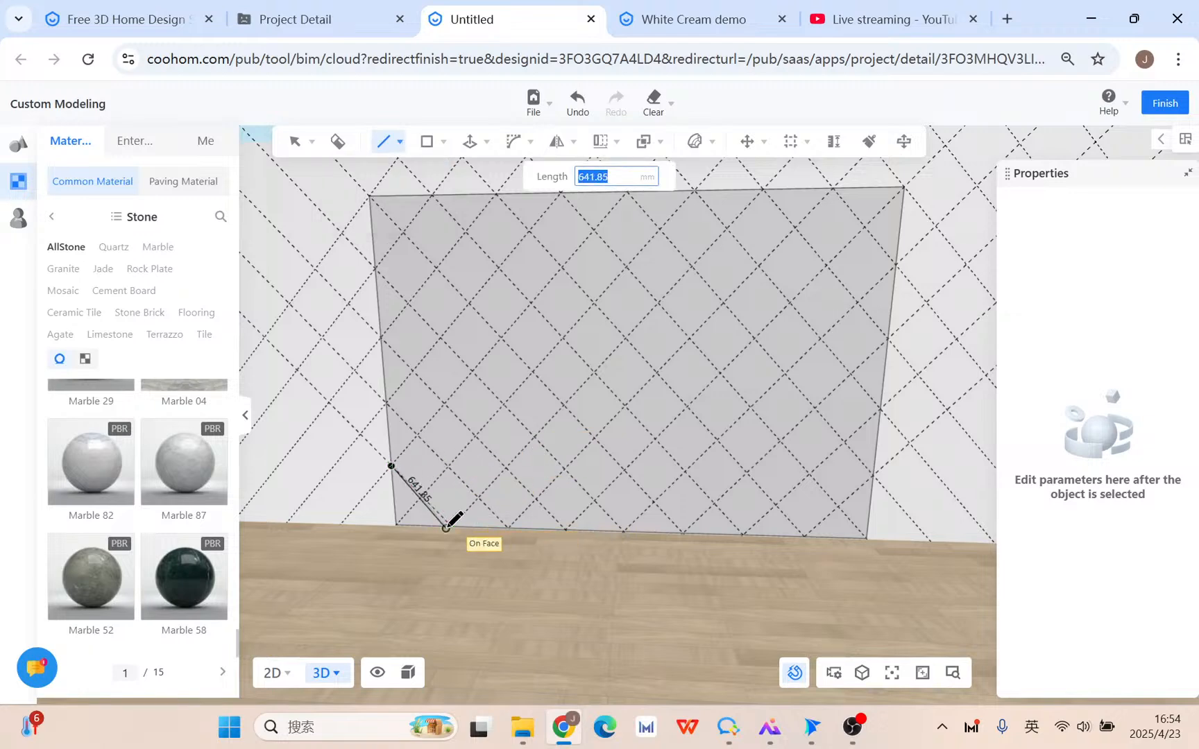
{"action": "left_click", "coordinate": [295, 141]}
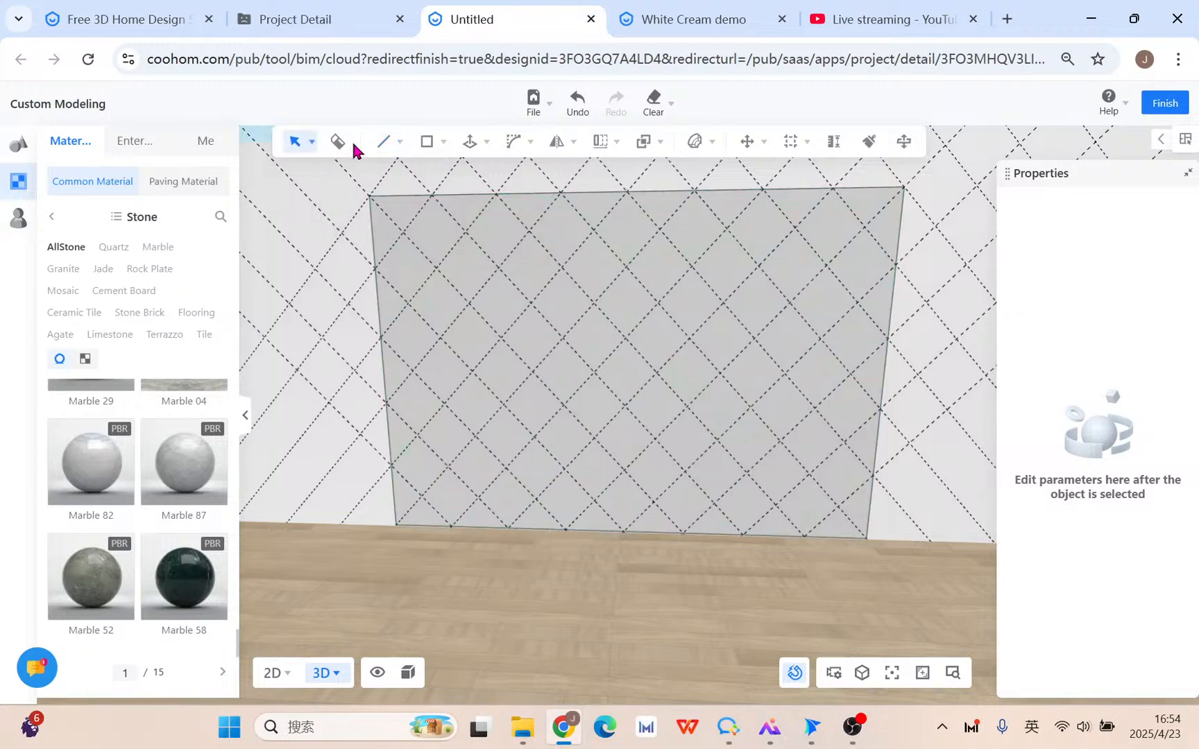
{"action": "left_click", "coordinate": [727, 339]}
{"action": "left_click", "coordinate": [972, 291]}
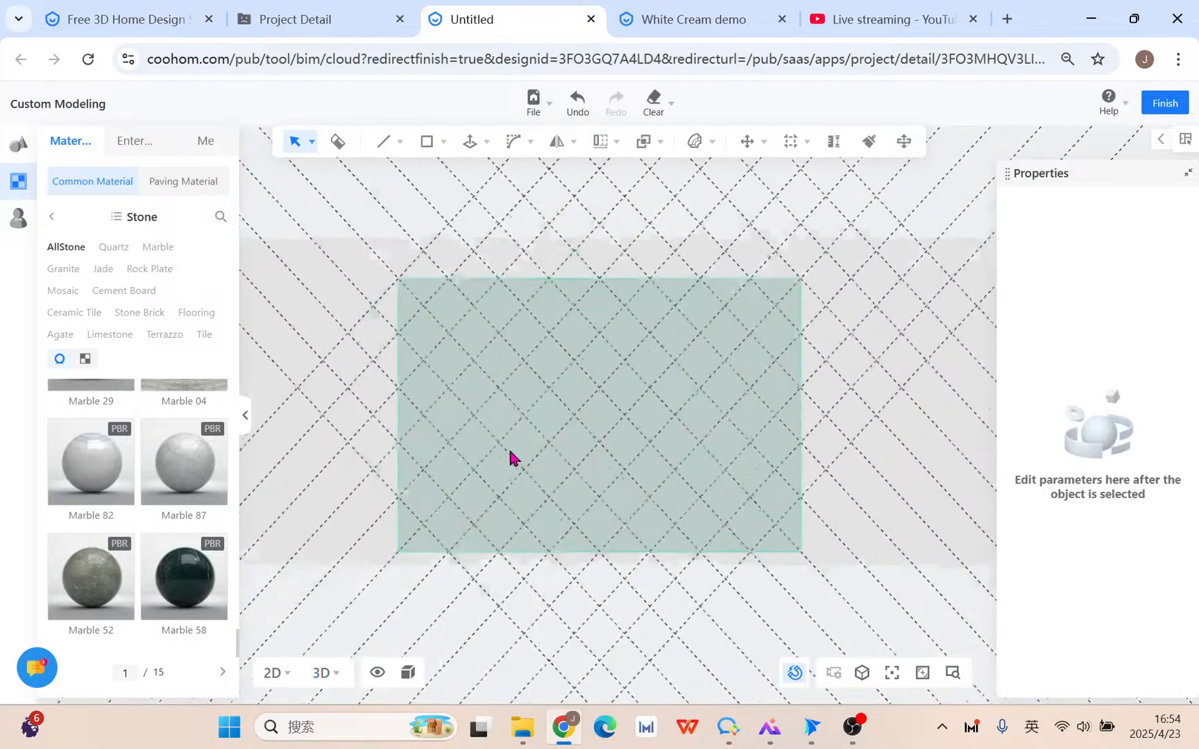
Draw three straight diagonals from the face's left edge down to the bottom edge.
{"action": "left_click", "coordinate": [399, 142]}
{"action": "left_click", "coordinate": [373, 177]}
{"action": "scroll", "coordinate": [562, 407], "scroll_direction": "down", "scroll_amount": 3}
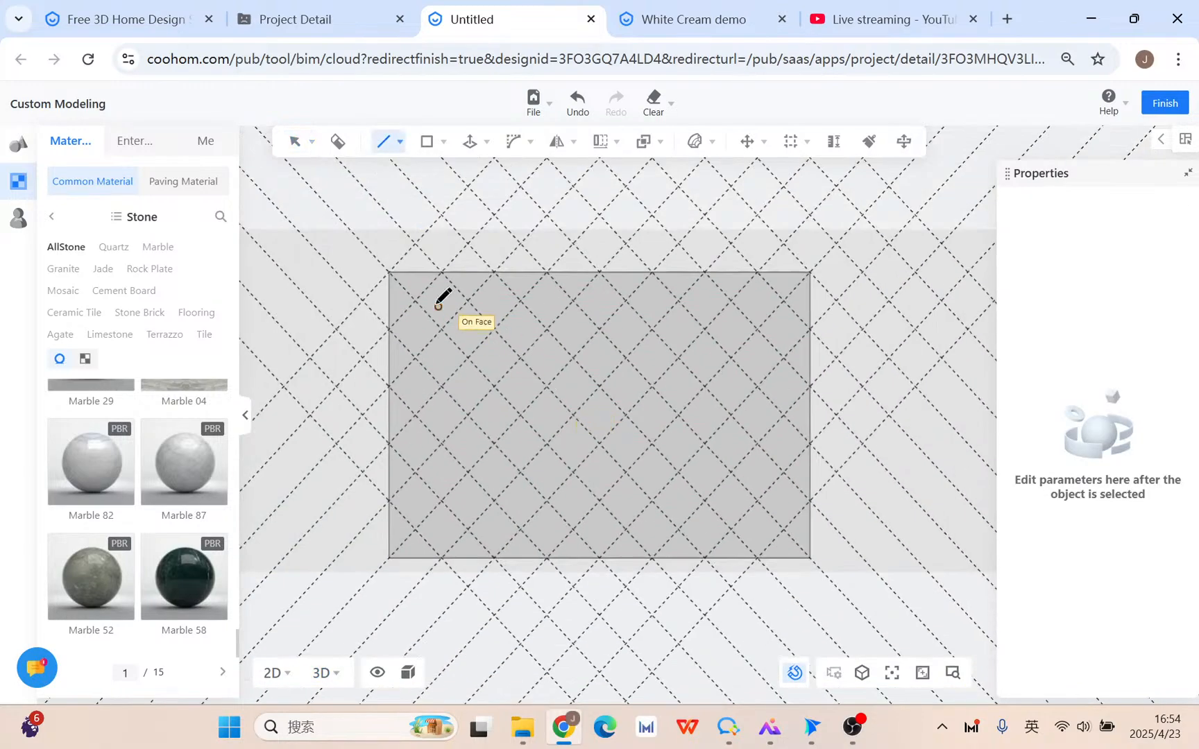
{"action": "left_click", "coordinate": [390, 272]}
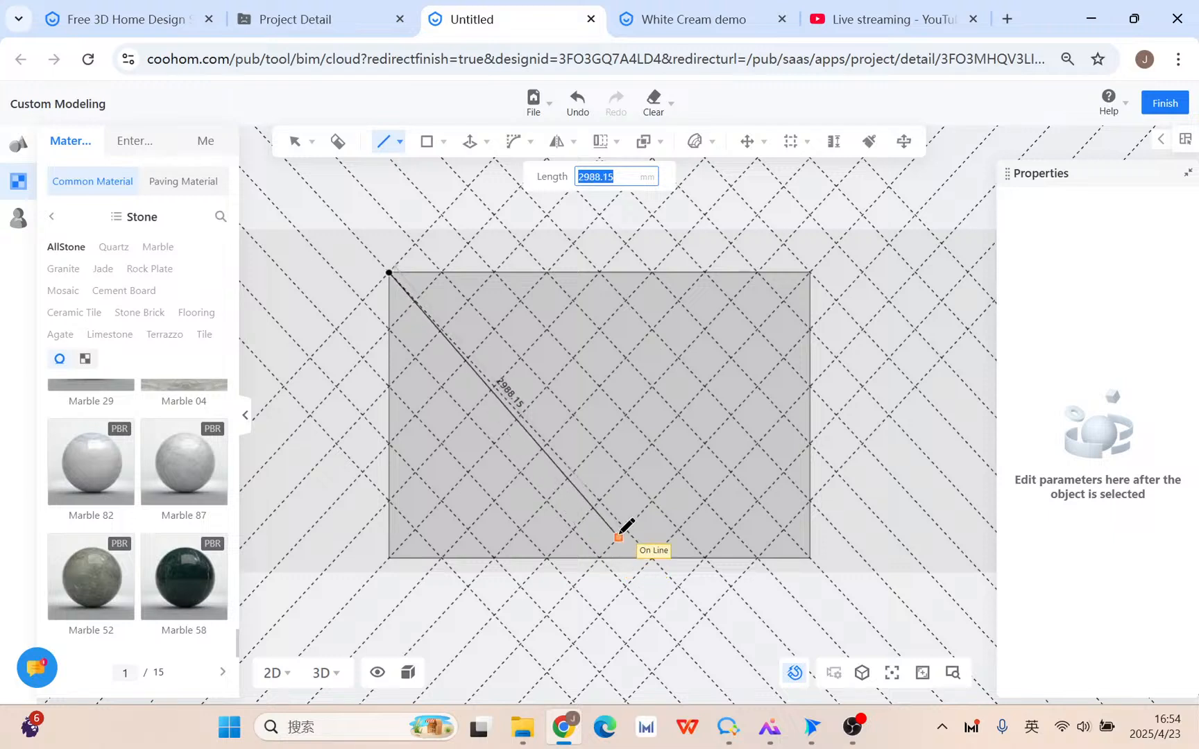
{"action": "left_click", "coordinate": [654, 557]}
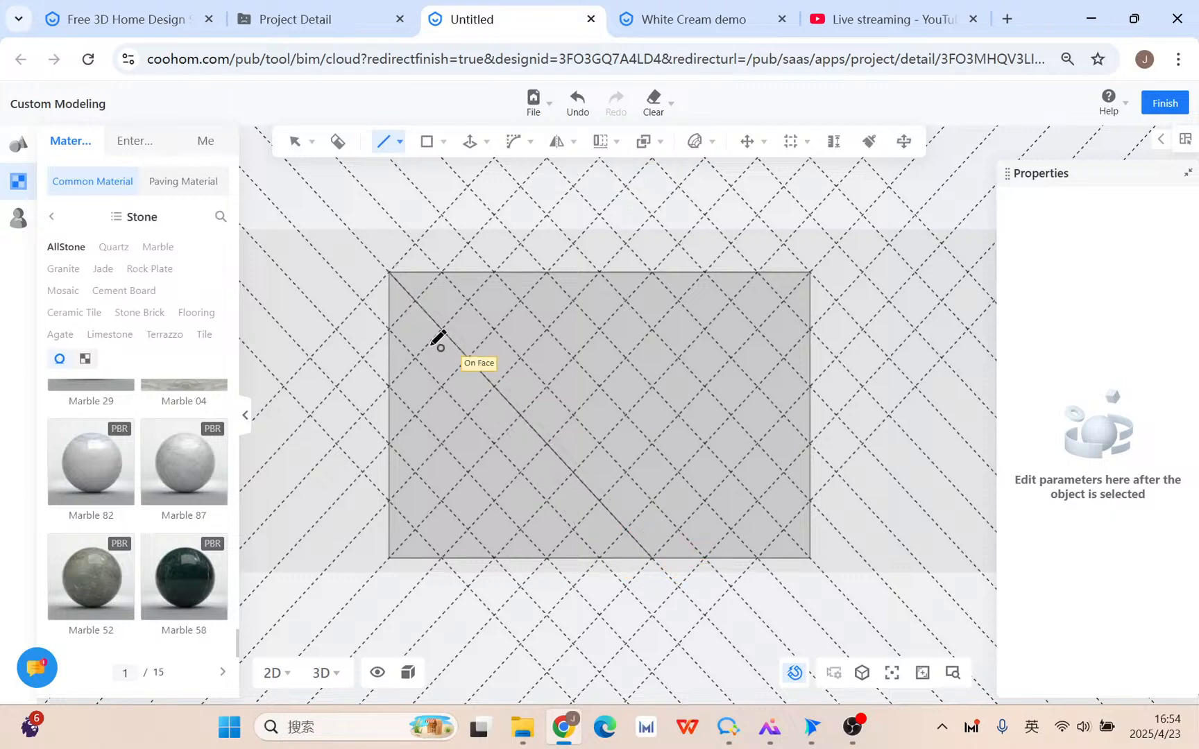
{"action": "left_click", "coordinate": [390, 329]}
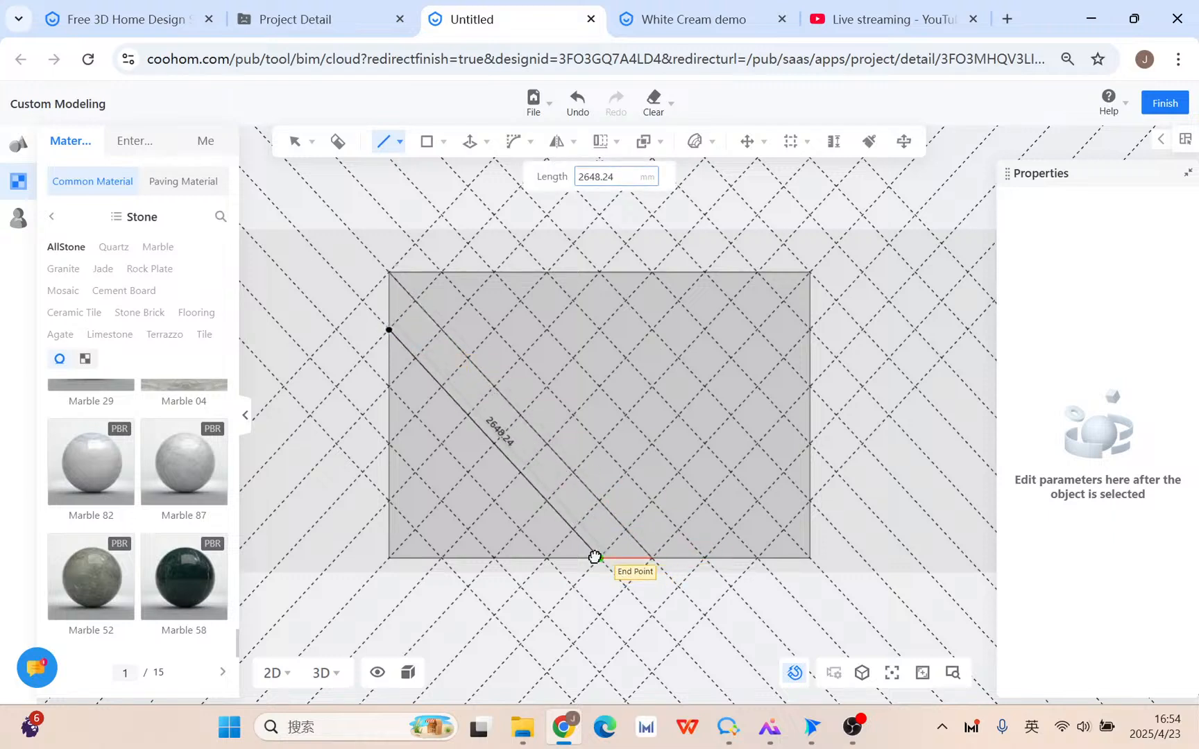
{"action": "left_click", "coordinate": [595, 557]}
{"action": "left_click", "coordinate": [389, 387]}
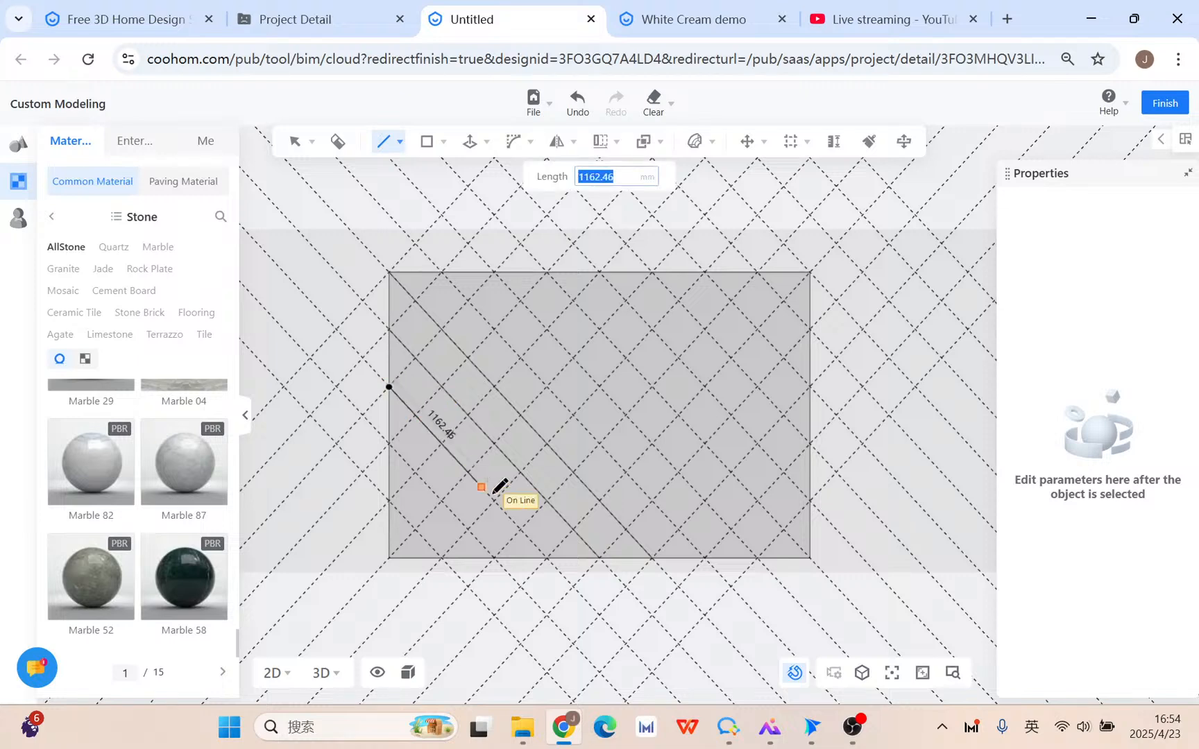
{"action": "left_click", "coordinate": [553, 554]}
{"action": "key", "text": "Escape"}
Select a drawn diagonal edge and try a linear array, then cancel it.
{"action": "left_click", "coordinate": [430, 435]}
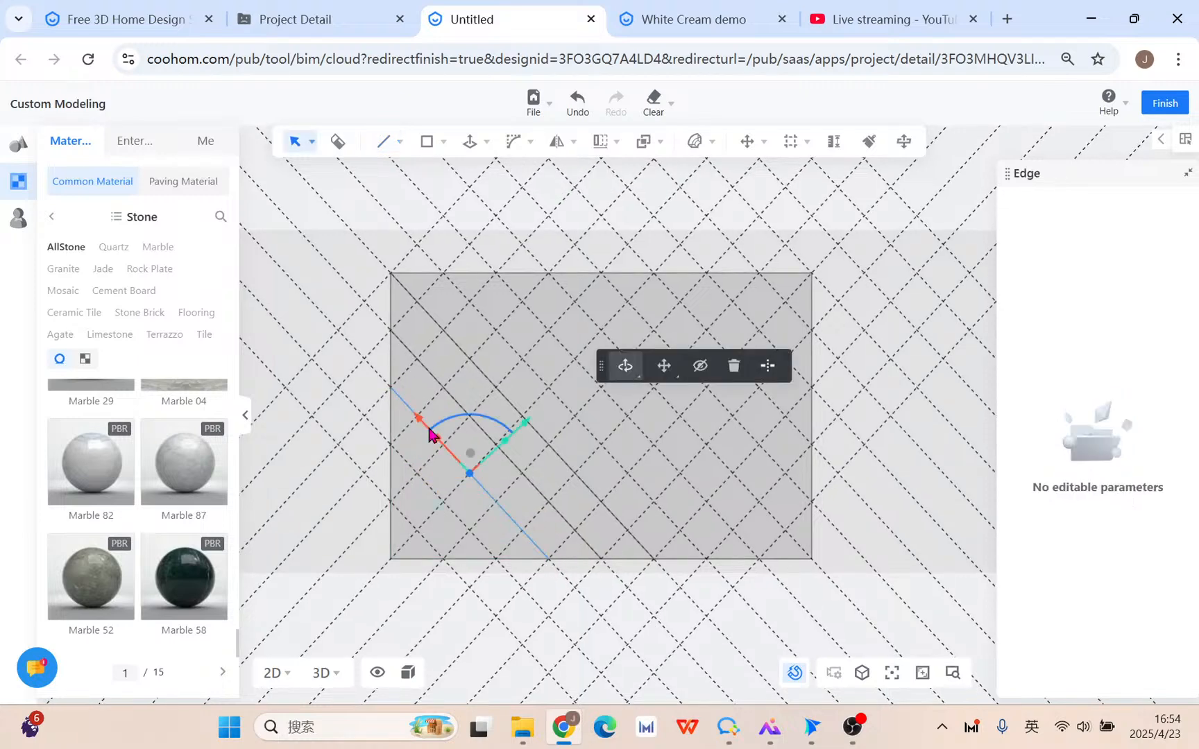
{"action": "scroll", "coordinate": [596, 414], "scroll_direction": "up", "scroll_amount": 2}
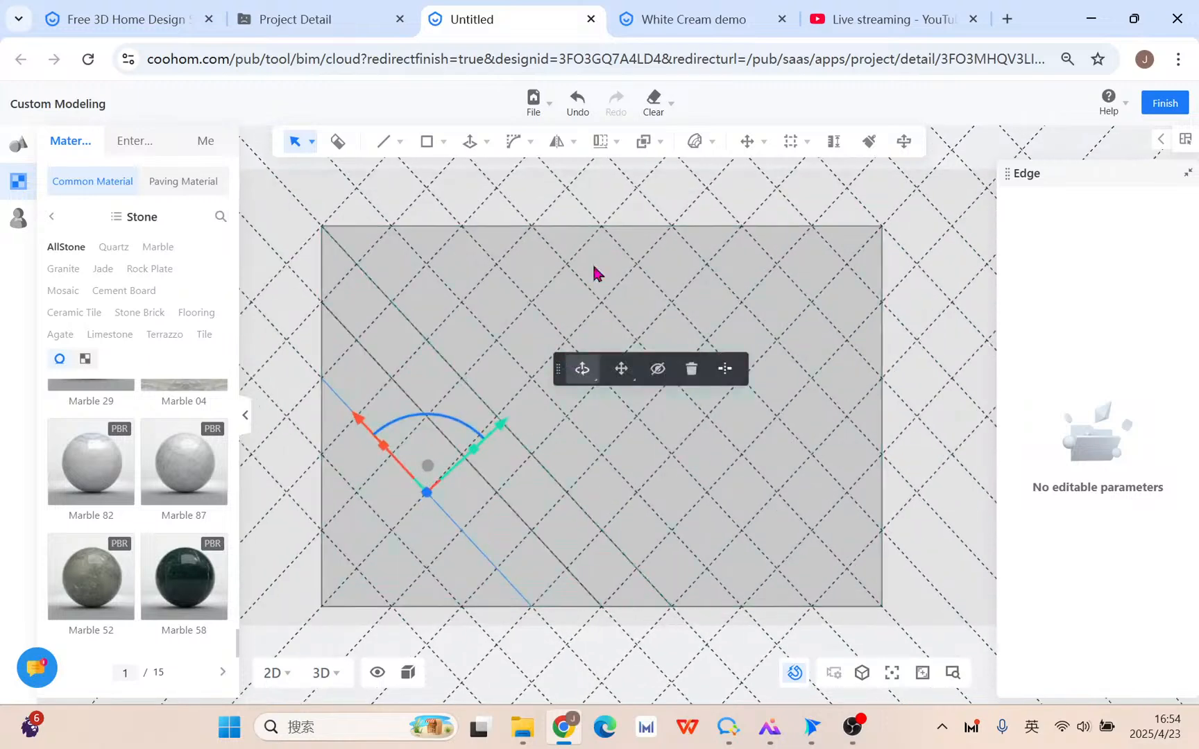
{"action": "mouse_move", "coordinate": [598, 144]}
{"action": "left_click", "coordinate": [606, 174]}
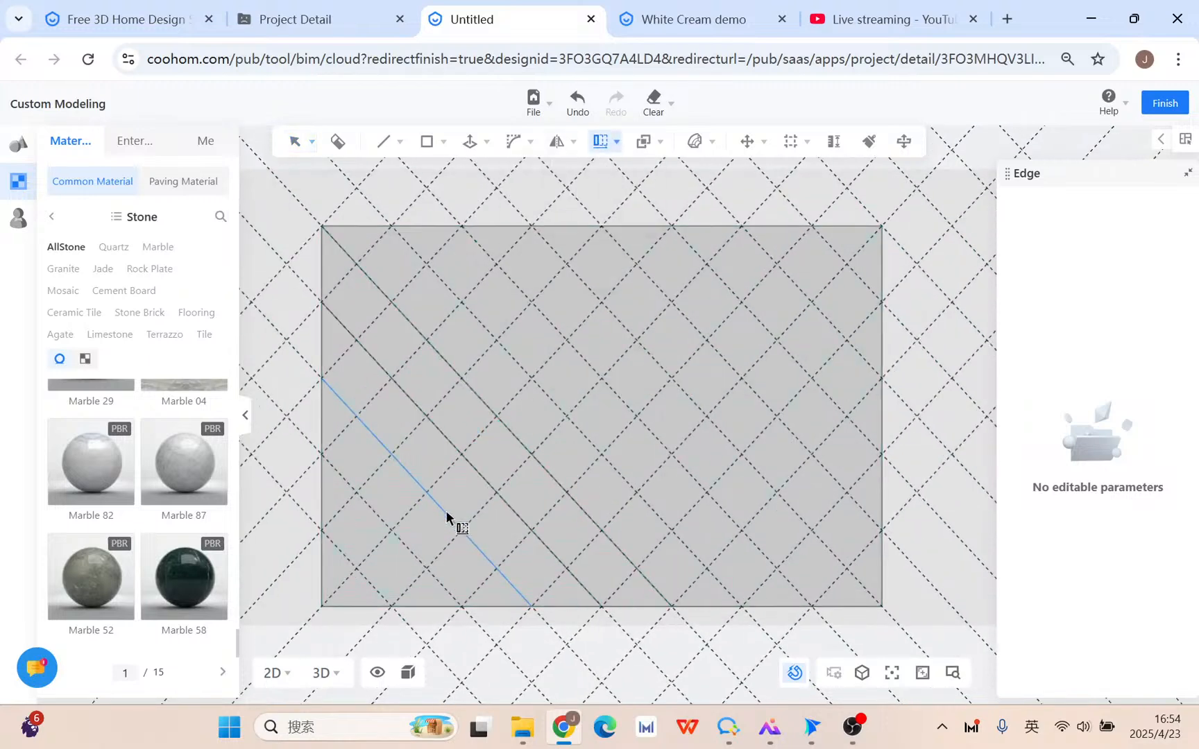
{"action": "key", "text": "Escape"}
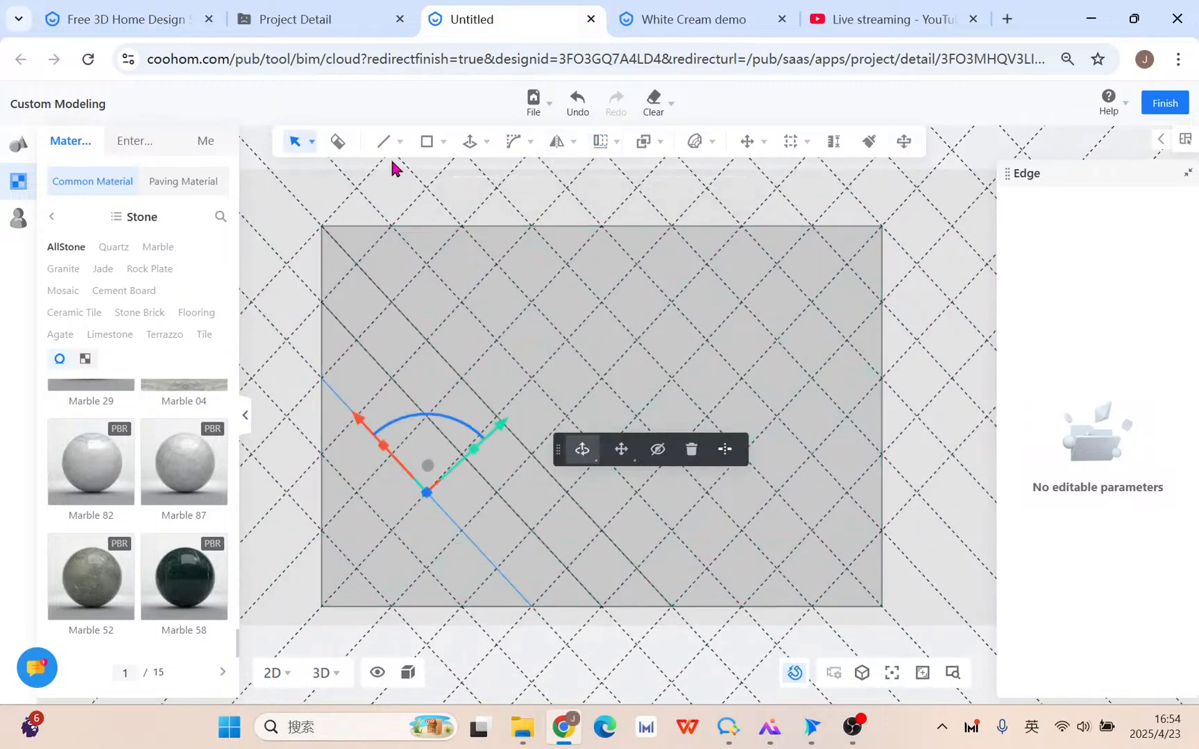
Draw two more diagonals from the lower left edge to the bottom edge.
{"action": "mouse_move", "coordinate": [385, 143]}
{"action": "left_click", "coordinate": [375, 172]}
{"action": "left_click", "coordinate": [322, 458]}
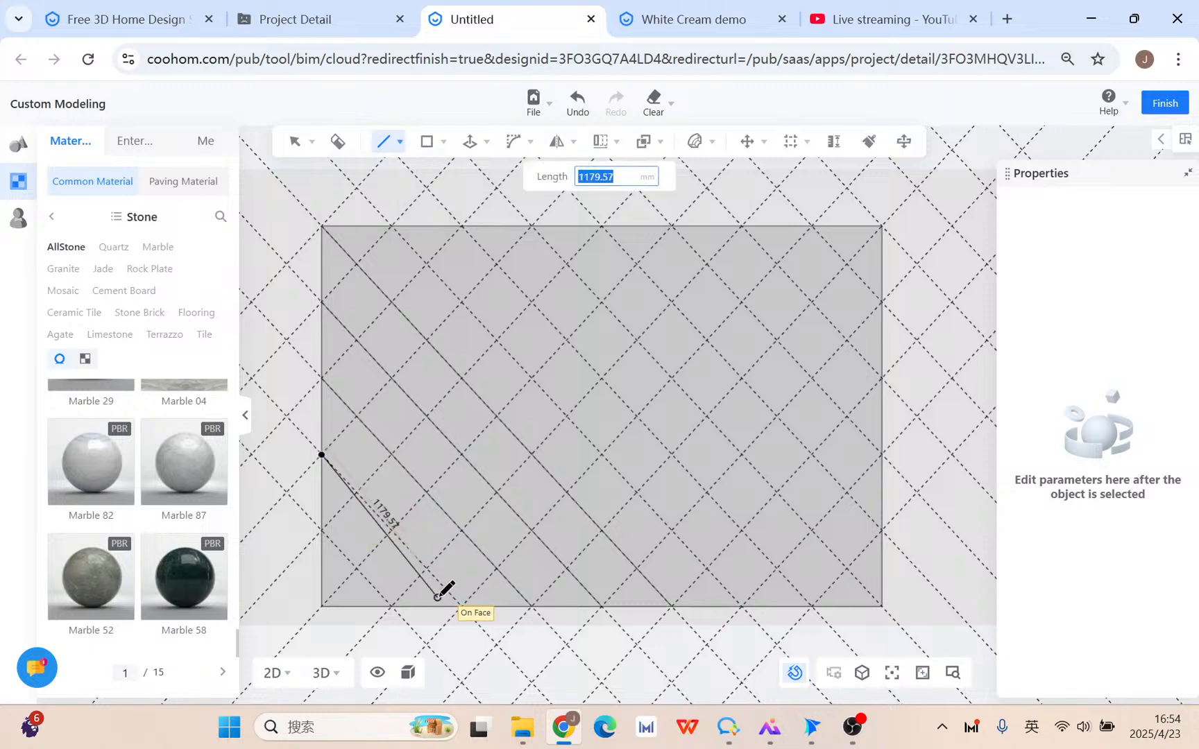
{"action": "left_click", "coordinate": [471, 604]}
{"action": "left_click", "coordinate": [321, 529]}
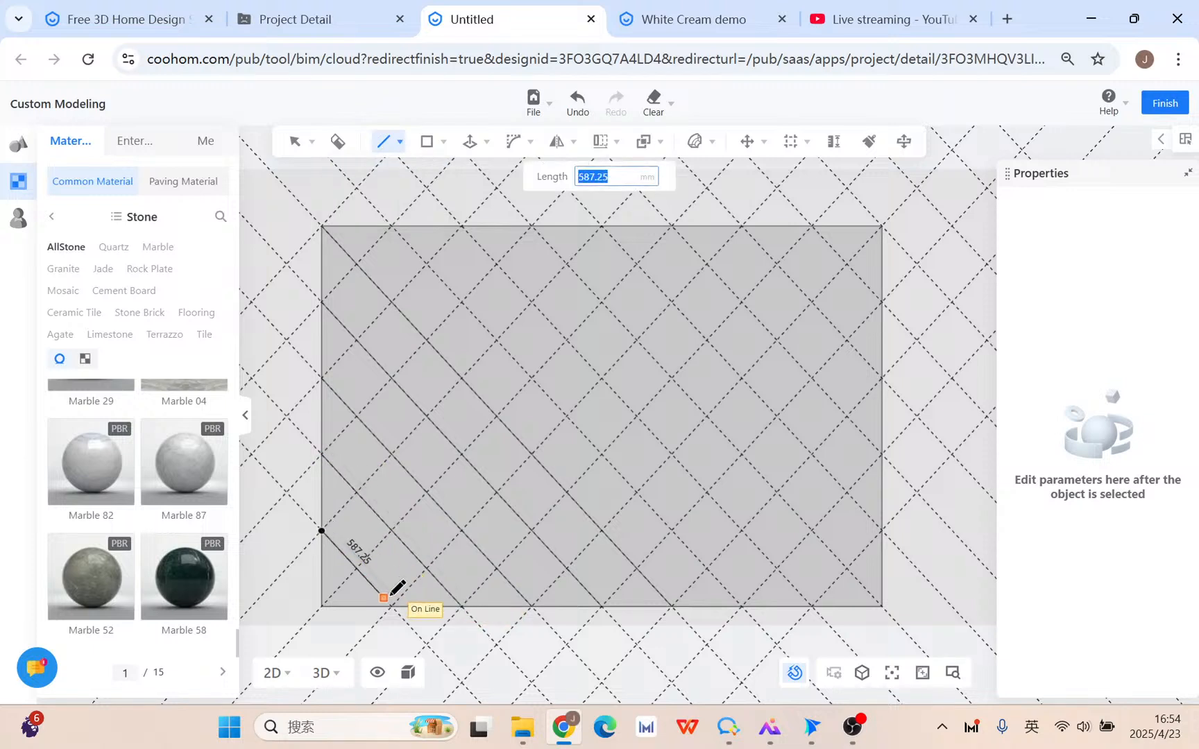
{"action": "left_click", "coordinate": [397, 605]}
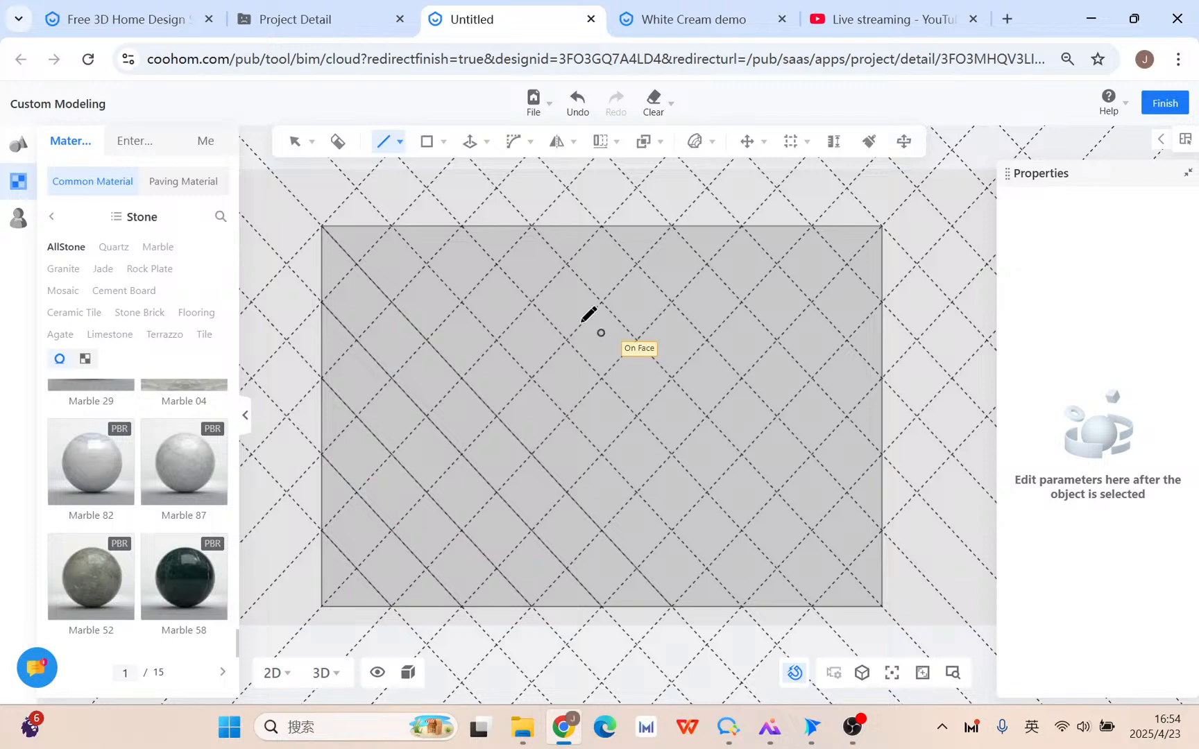
Draw two top-edge diagonals to the bottom edge, the second ending at the bottom-right corner.
{"action": "left_click", "coordinate": [390, 225]}
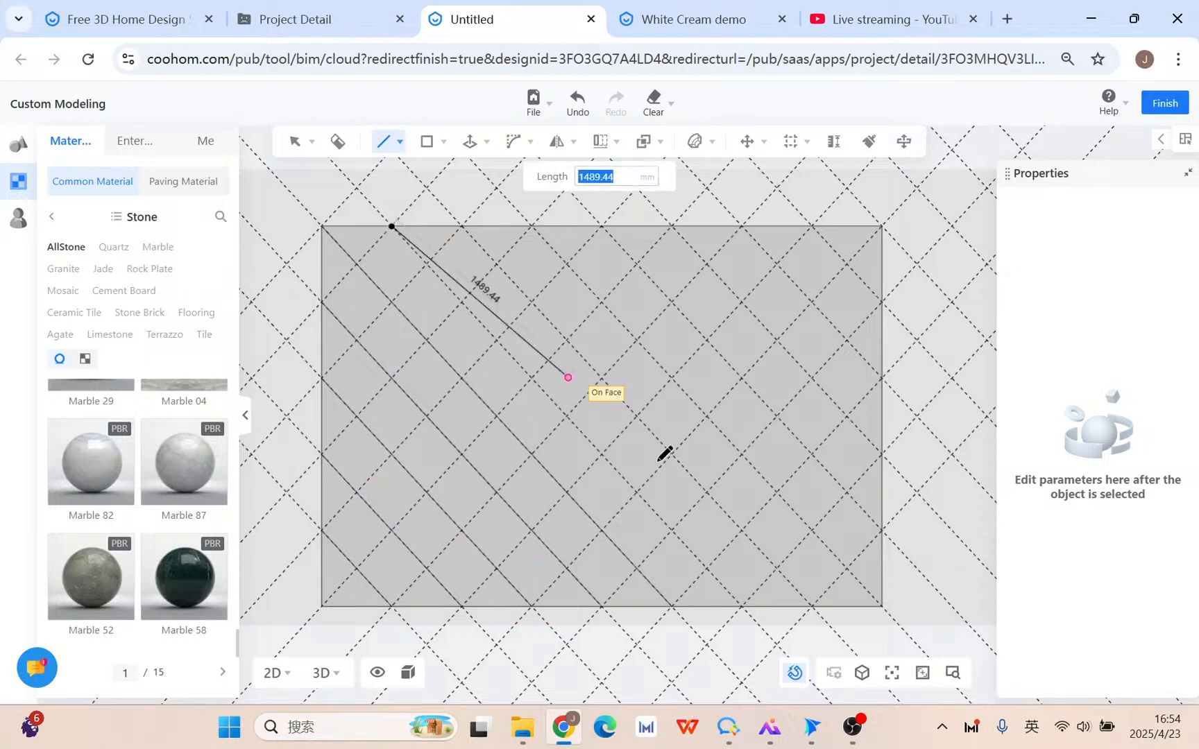
{"action": "left_click", "coordinate": [741, 607]}
{"action": "left_click", "coordinate": [461, 225]}
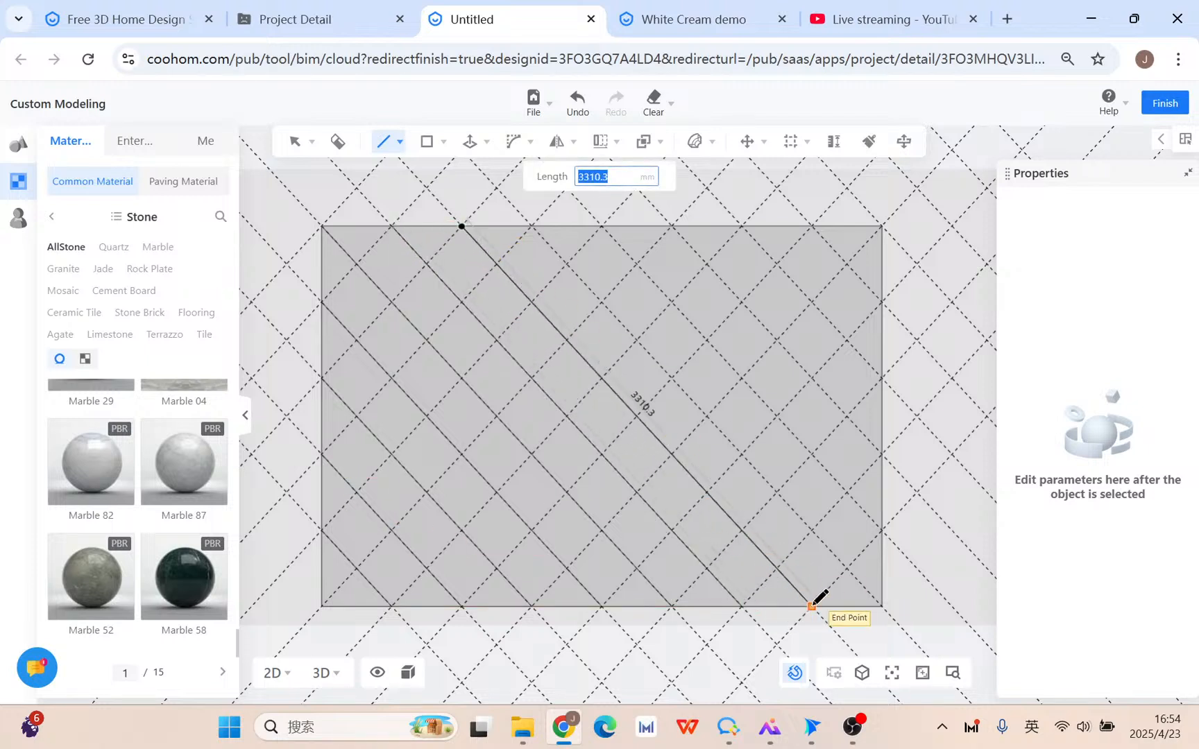
{"action": "key", "text": "Escape"}
{"action": "left_click", "coordinate": [532, 226]}
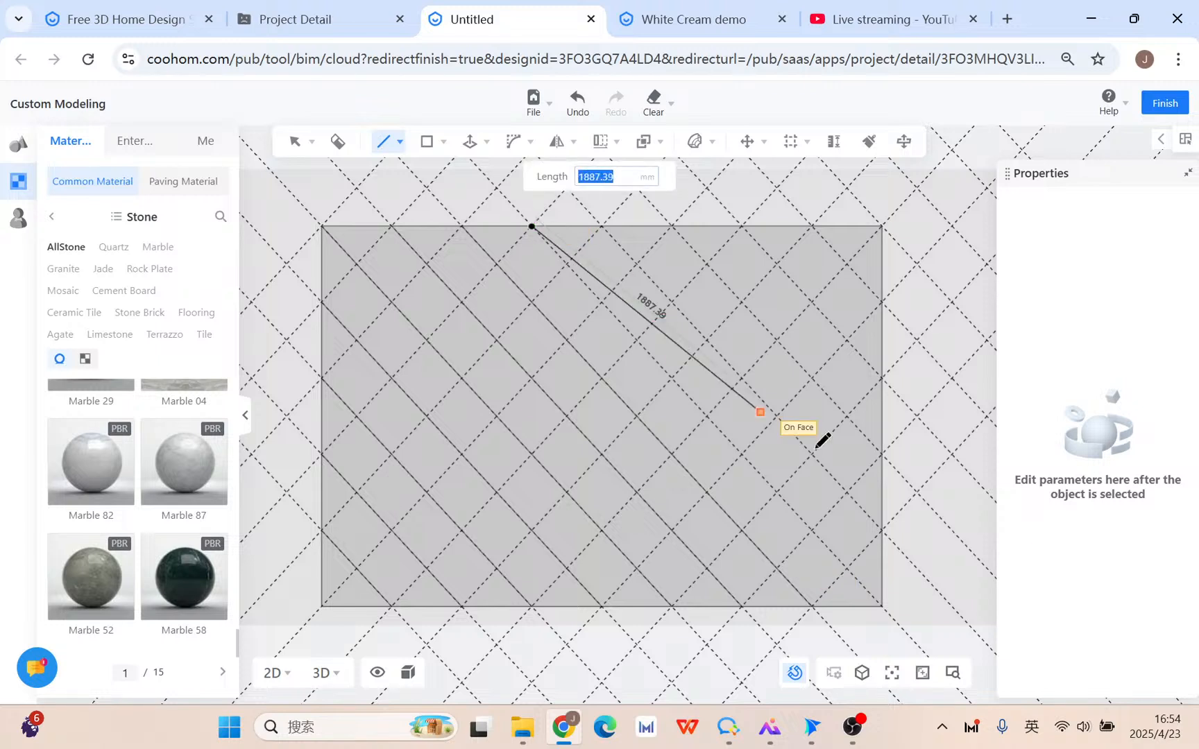
{"action": "left_click", "coordinate": [882, 605]}
Draw four diagonals from top-edge points down to the right edge.
{"action": "left_click", "coordinate": [602, 226]}
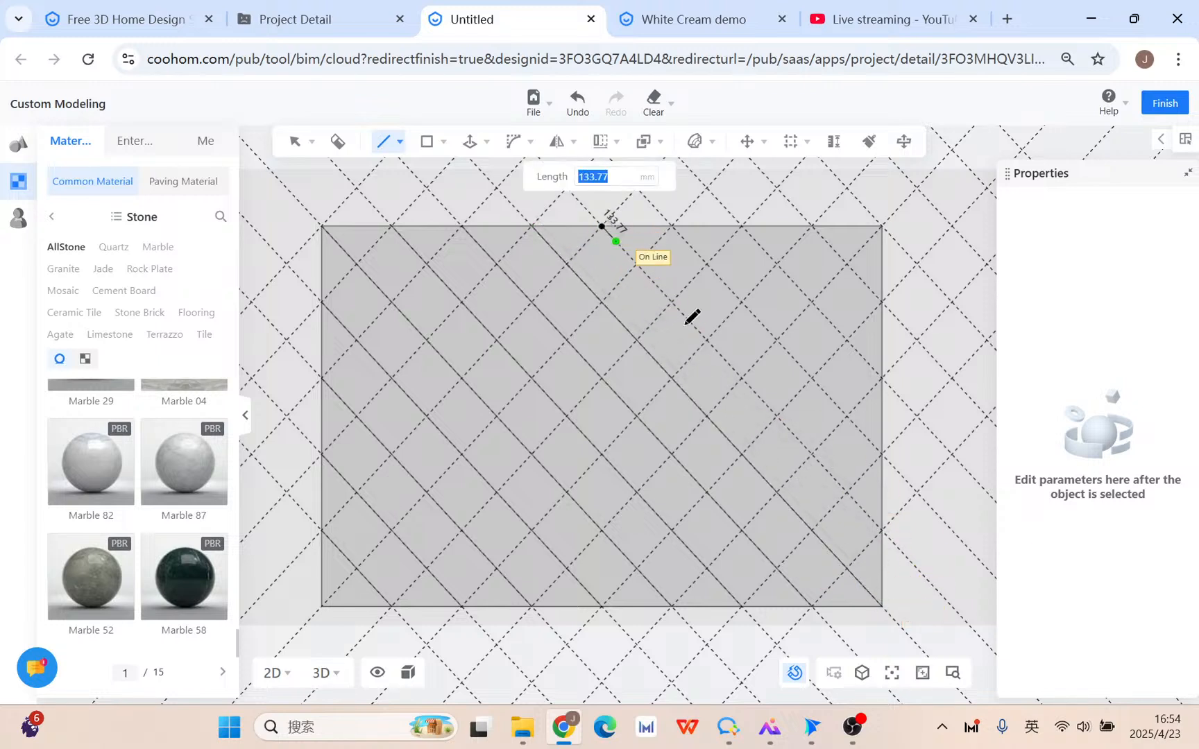
{"action": "left_click", "coordinate": [883, 524]}
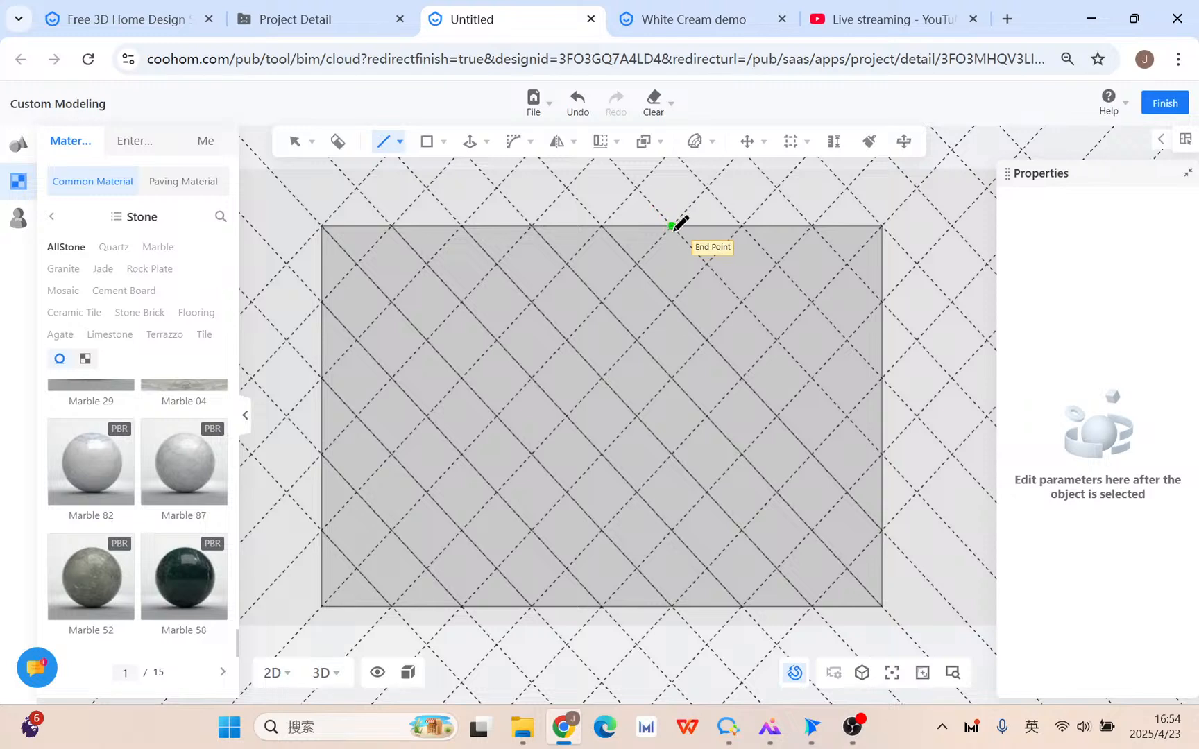
{"action": "left_click", "coordinate": [671, 226]}
{"action": "left_click", "coordinate": [882, 456]}
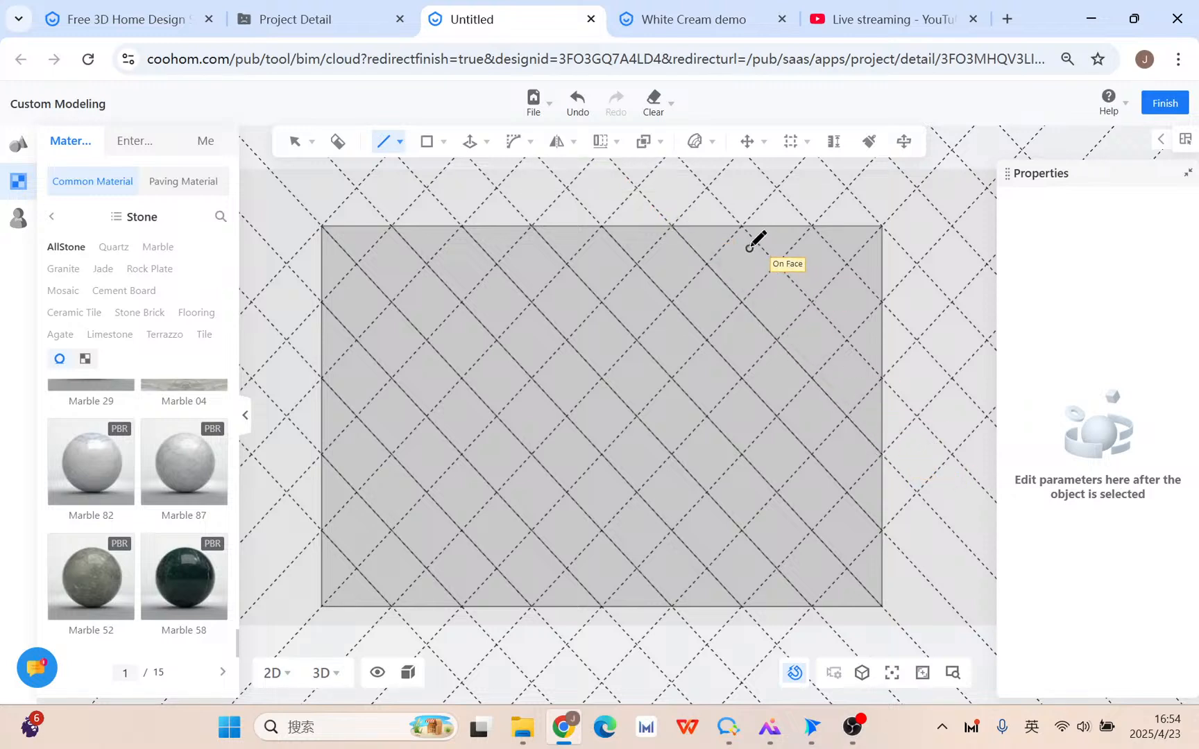
{"action": "left_click", "coordinate": [741, 226]}
{"action": "left_click", "coordinate": [882, 375]}
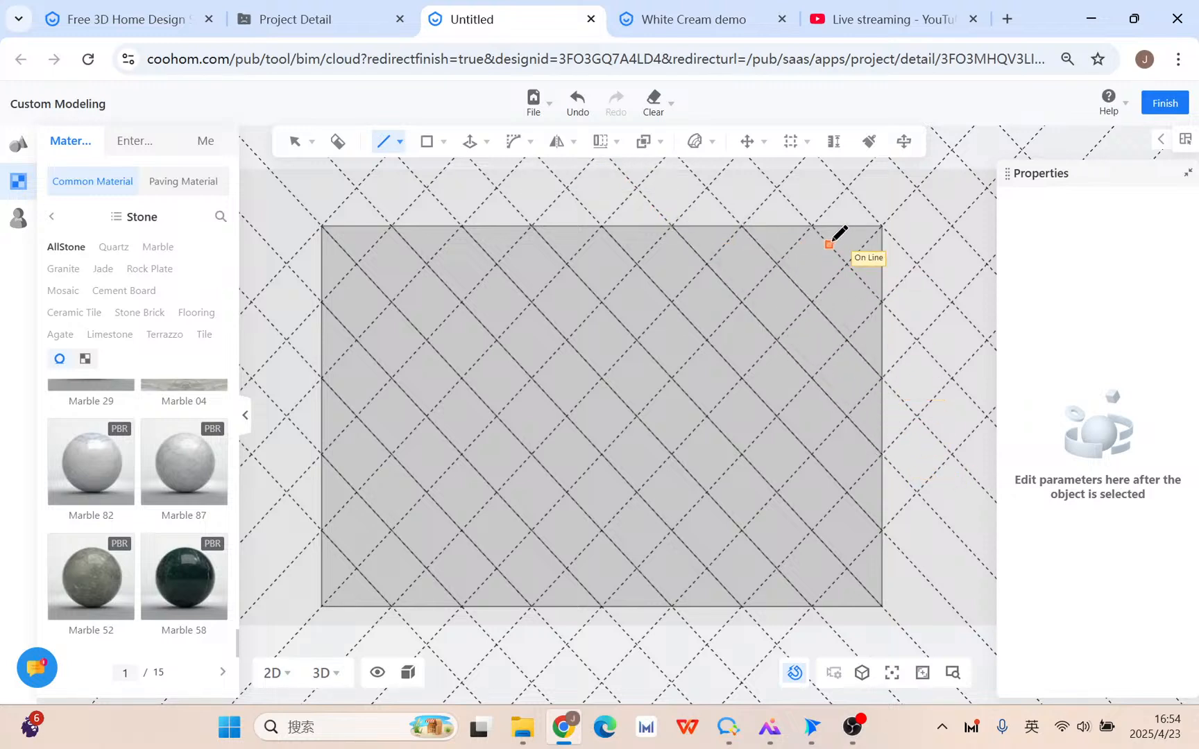
{"action": "left_click", "coordinate": [812, 226]}
{"action": "left_click", "coordinate": [881, 298]}
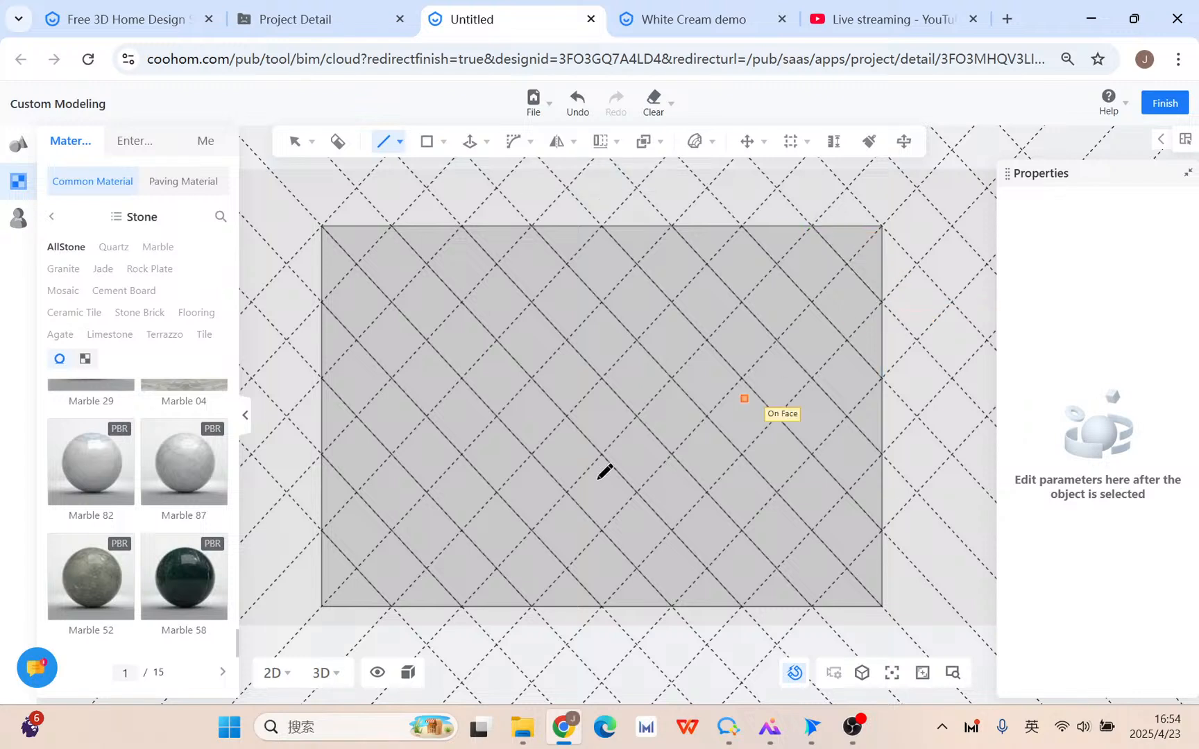
Draw three rising diagonals from the bottom-left edges up to the top edge.
{"action": "left_click", "coordinate": [323, 605]}
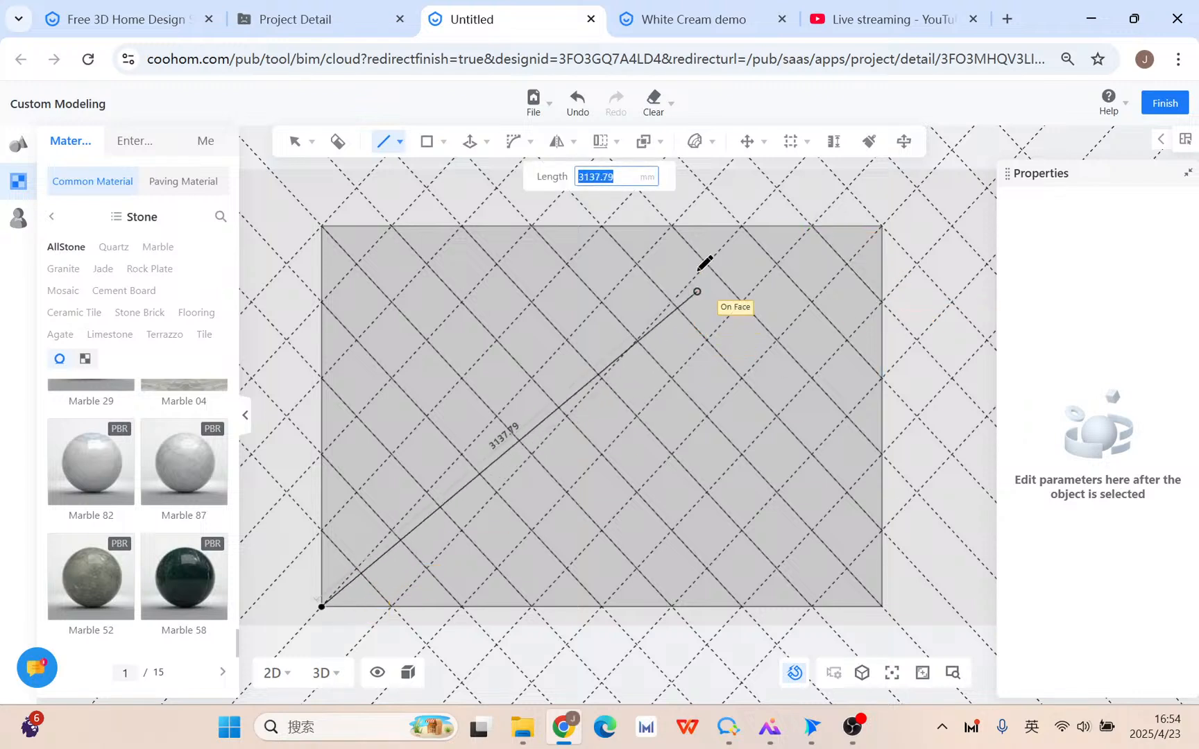
{"action": "left_click", "coordinate": [671, 226]}
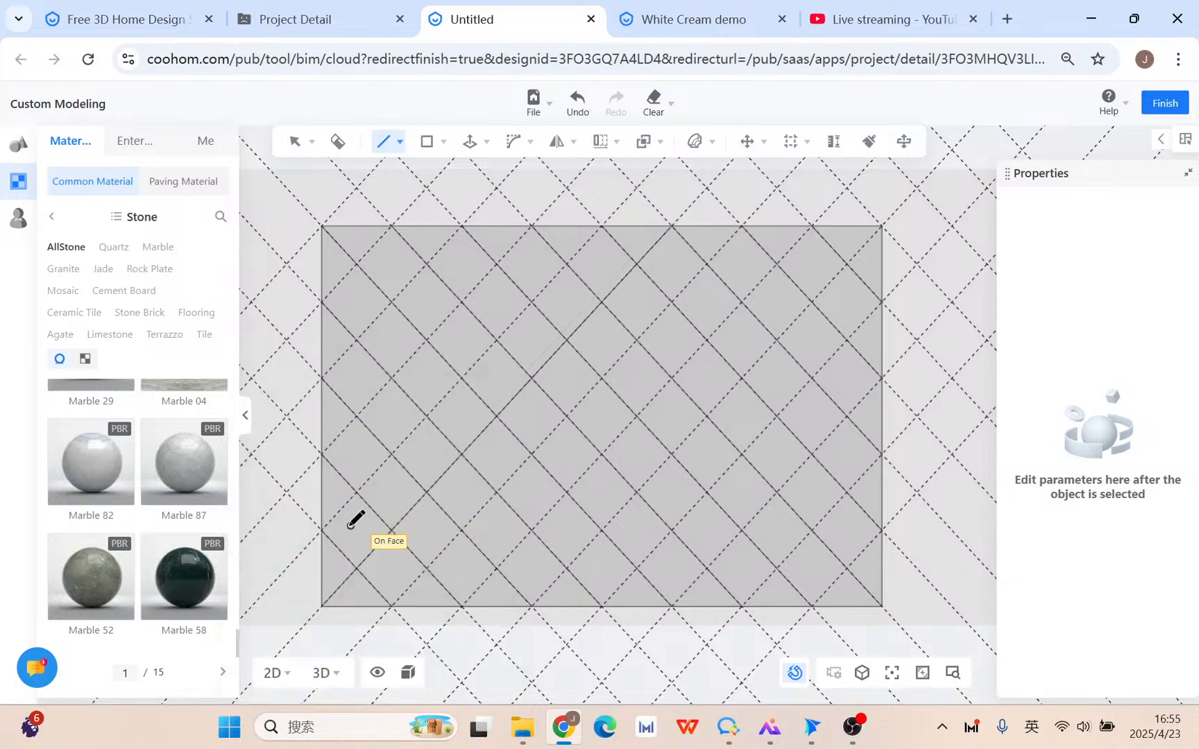
{"action": "left_click", "coordinate": [322, 530]}
{"action": "left_click", "coordinate": [603, 227]}
{"action": "left_click", "coordinate": [392, 606]}
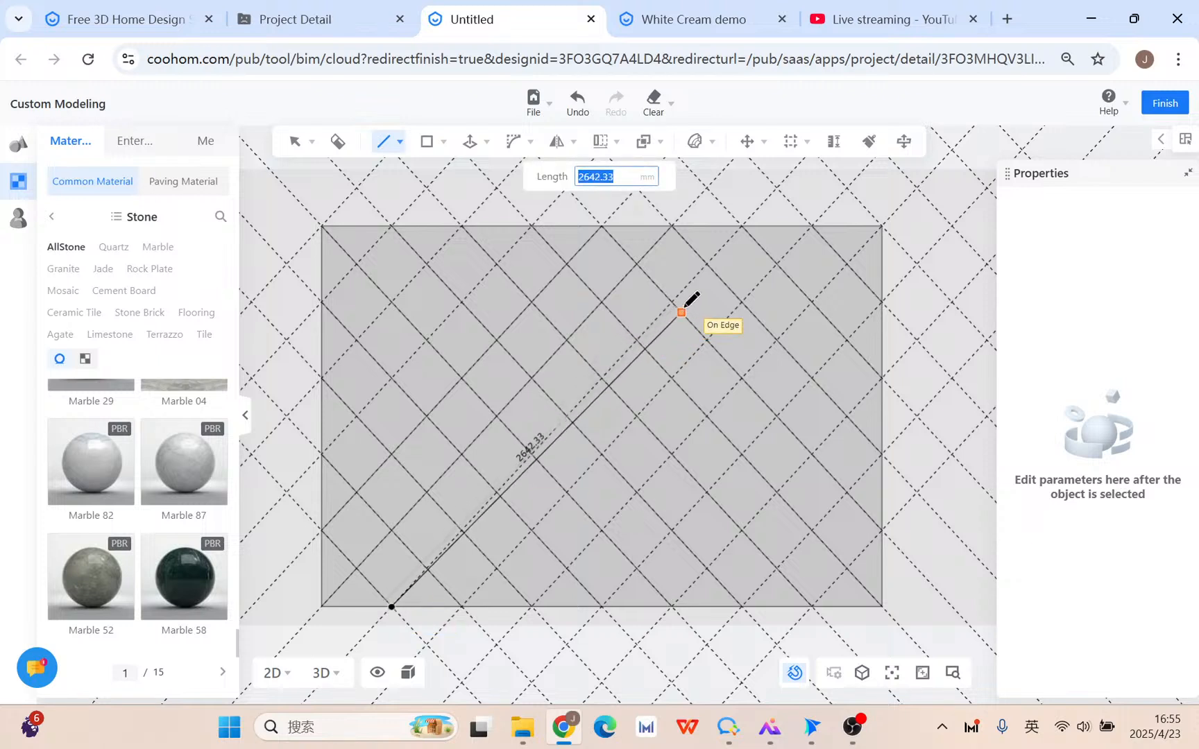
{"action": "left_click", "coordinate": [742, 226]}
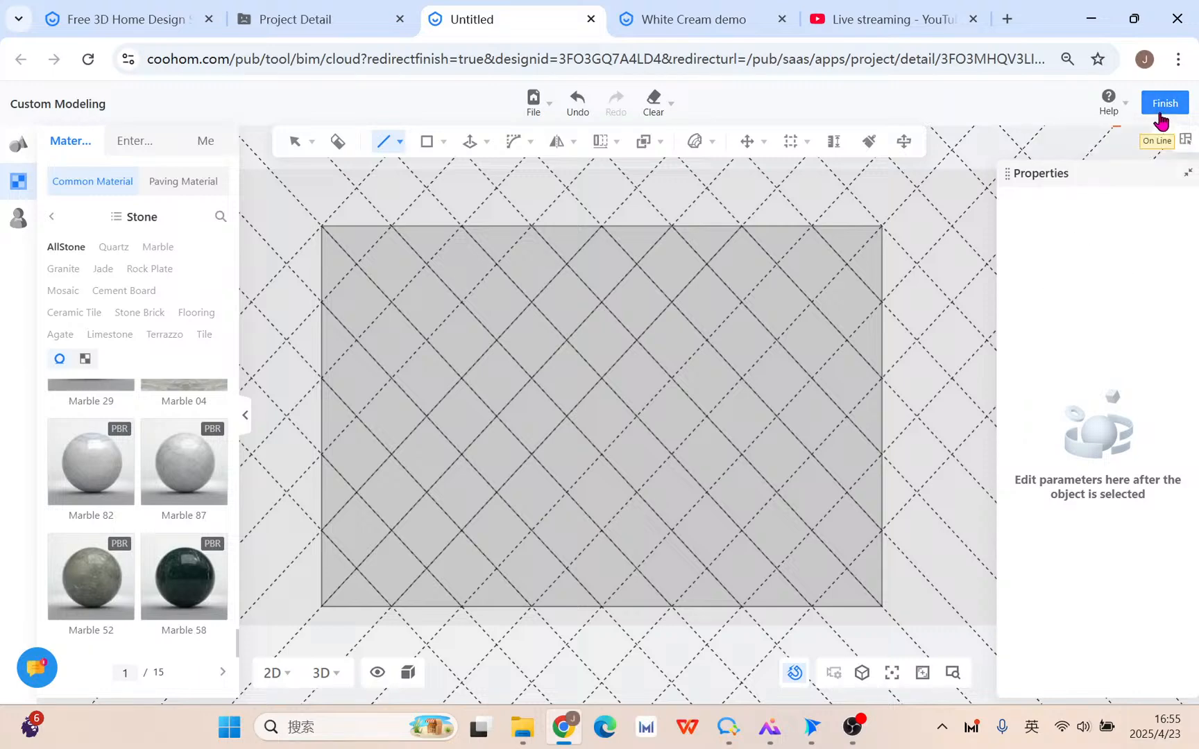
Clear only the dashed reference line segments and switch the wall view to 3D.
{"action": "mouse_move", "coordinate": [661, 107]}
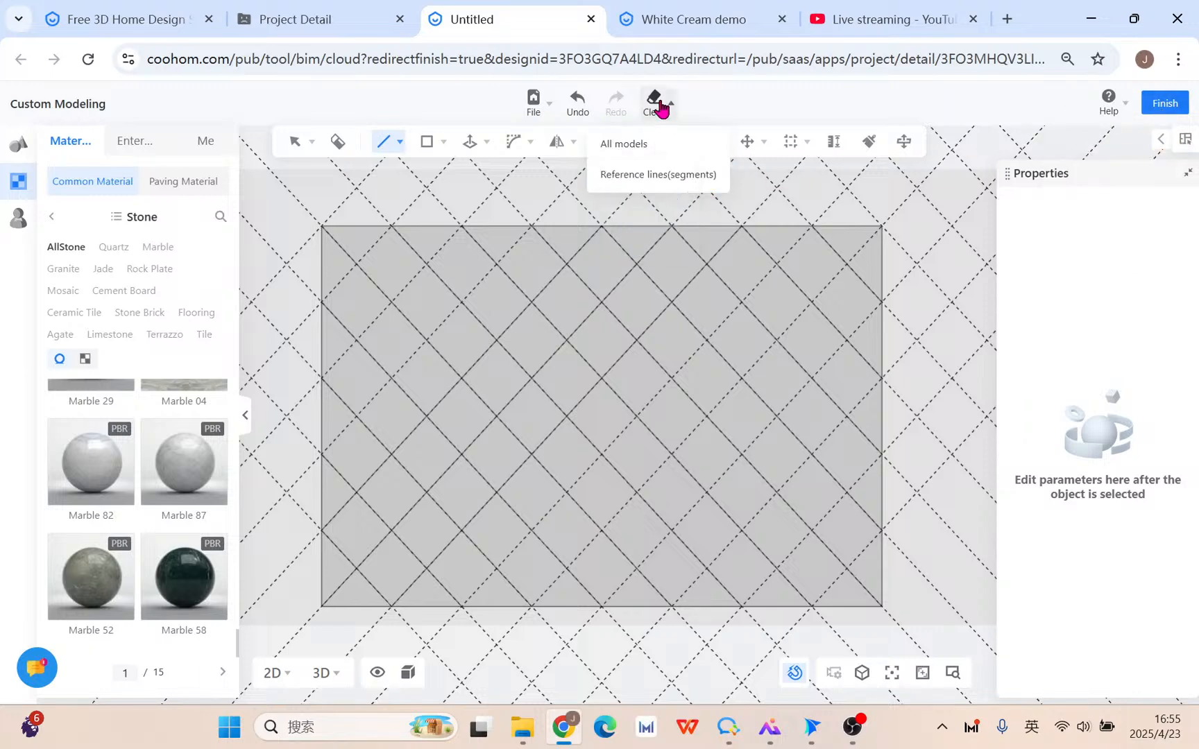
{"action": "left_click", "coordinate": [663, 175]}
{"action": "left_click", "coordinate": [759, 396]}
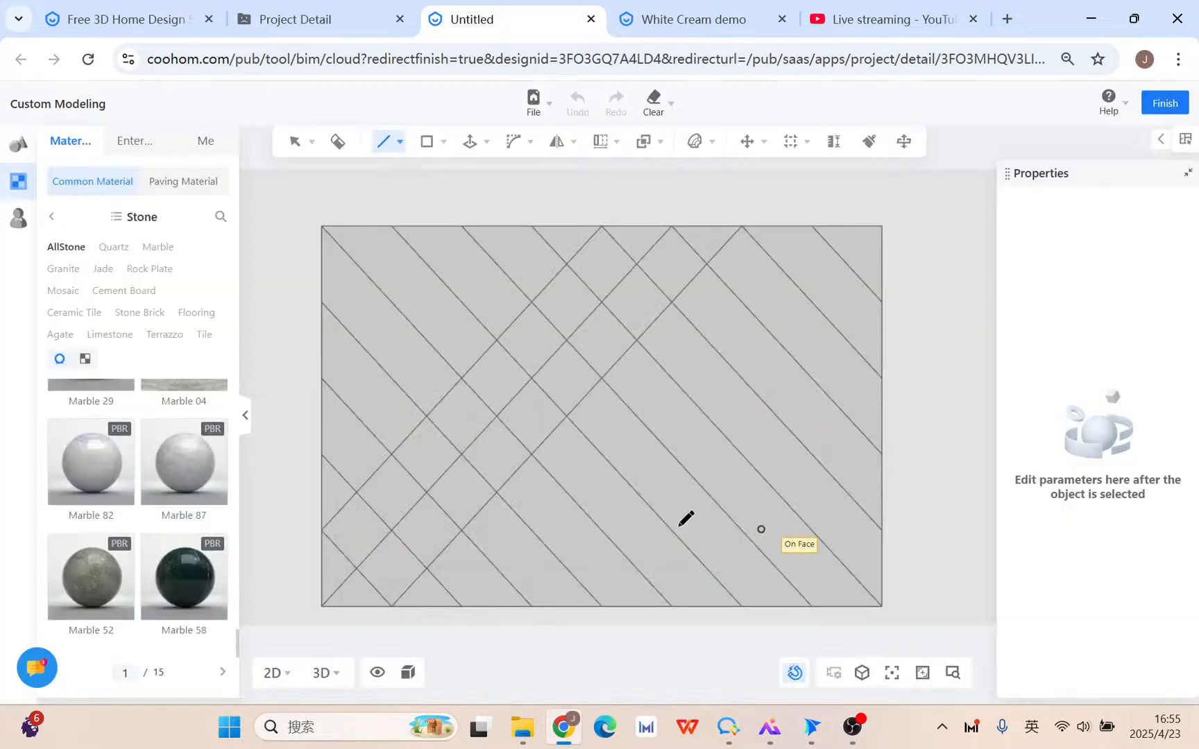
{"action": "key", "text": "Escape"}
{"action": "middle_click_drag", "start_coordinate": [532, 545], "coordinate": [645, 436]}
{"action": "scroll", "coordinate": [611, 432], "scroll_direction": "up", "scroll_amount": 2}
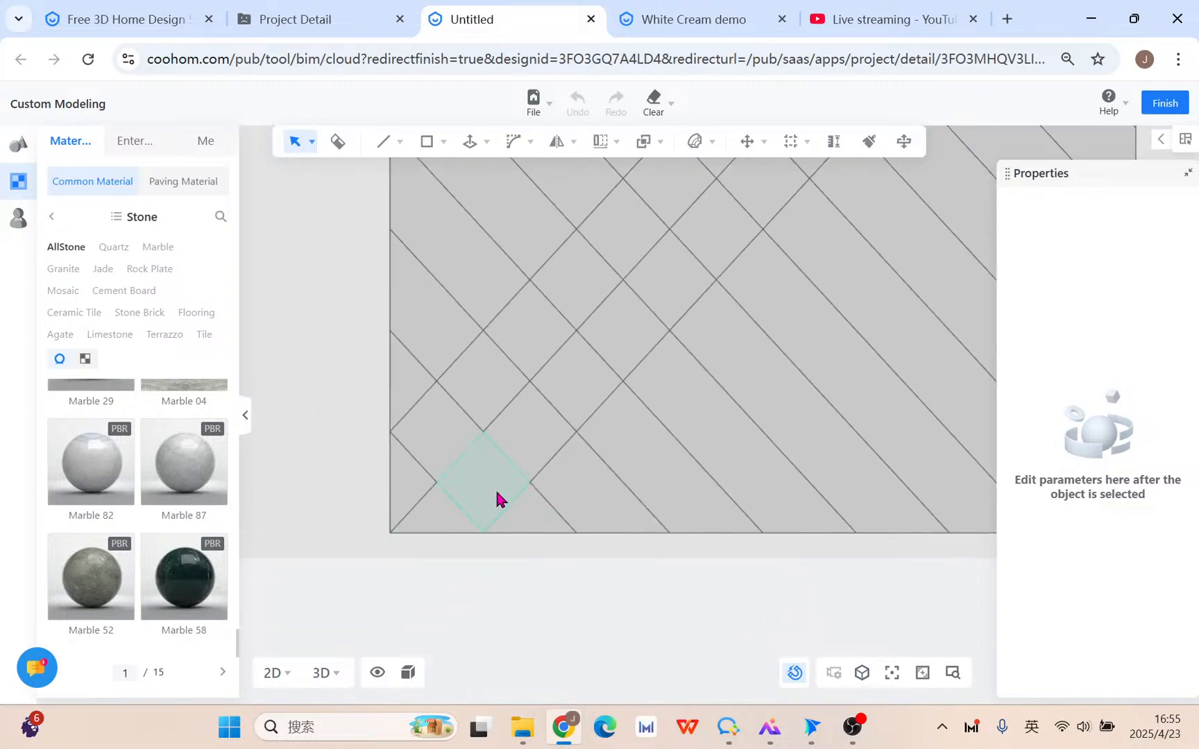
{"action": "left_click", "coordinate": [326, 674]}
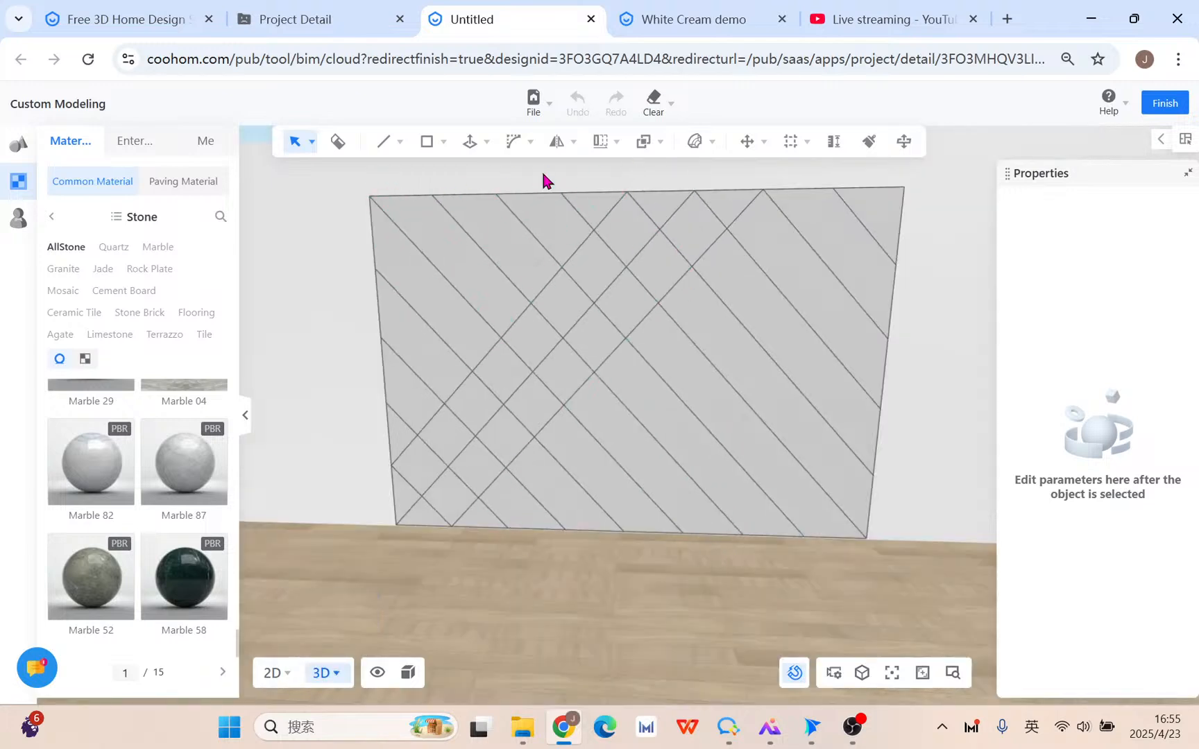
{"action": "mouse_move", "coordinate": [488, 150]}
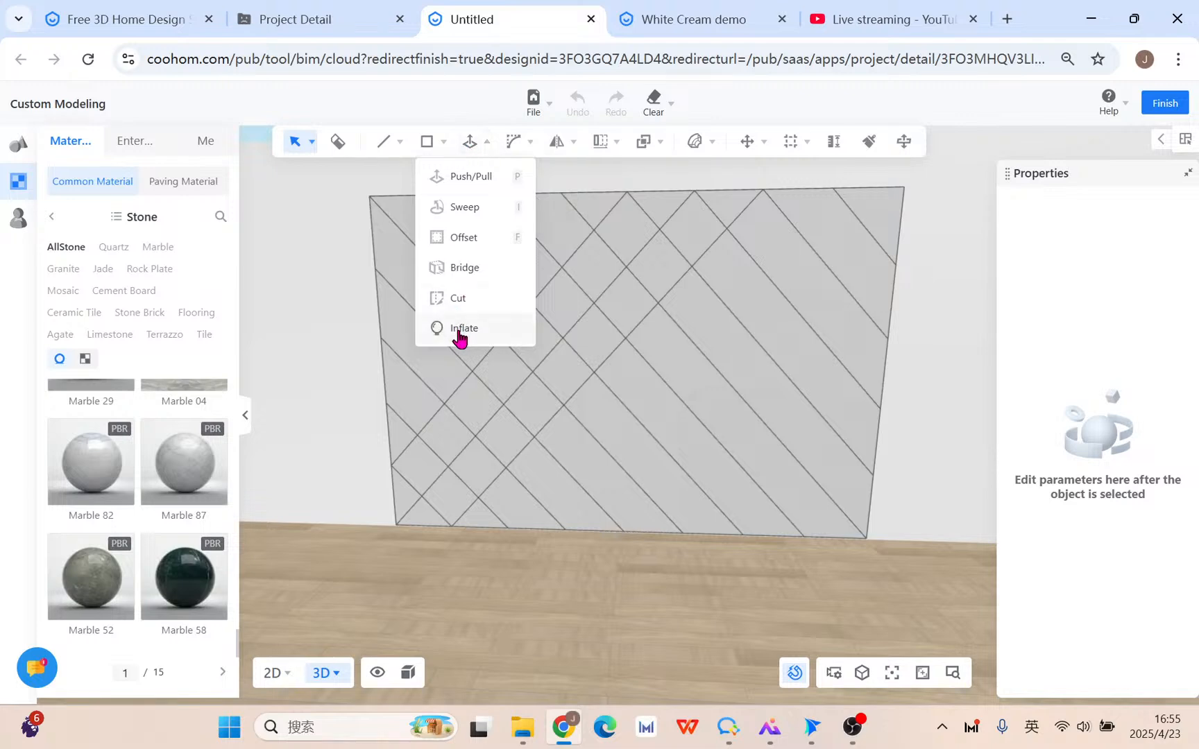
Start inflating the lower-left diamond tile and set precision to 100.
{"action": "left_click", "coordinate": [423, 460]}
{"action": "mouse_move", "coordinate": [512, 149]}
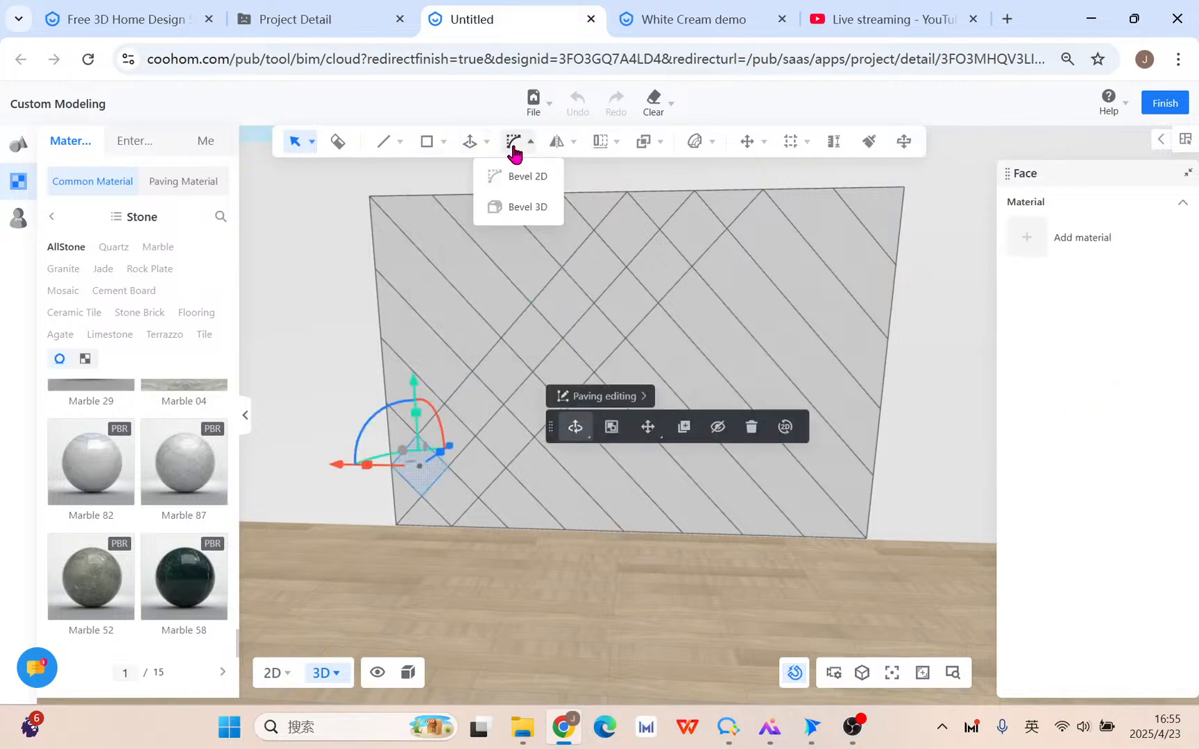
{"action": "mouse_move", "coordinate": [476, 179]}
{"action": "left_click", "coordinate": [461, 324]}
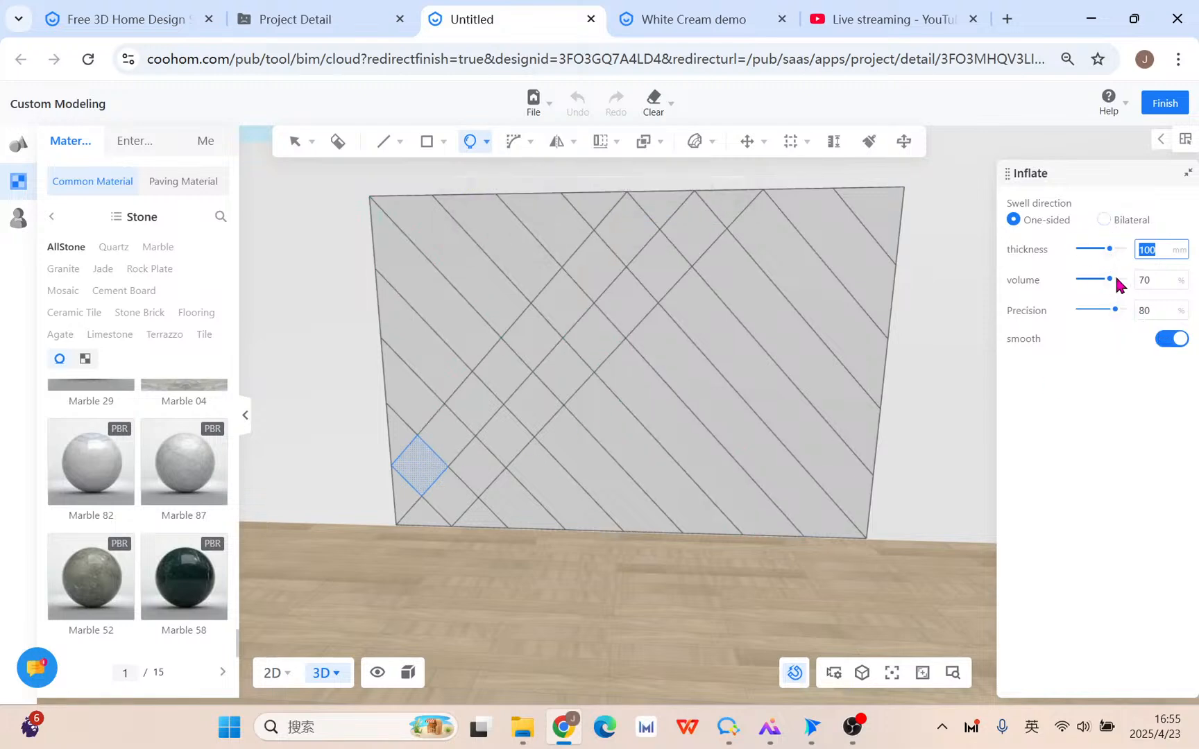
{"action": "left_click_drag", "start_coordinate": [1109, 248], "coordinate": [1144, 311]}
{"action": "left_click", "coordinate": [477, 143]}
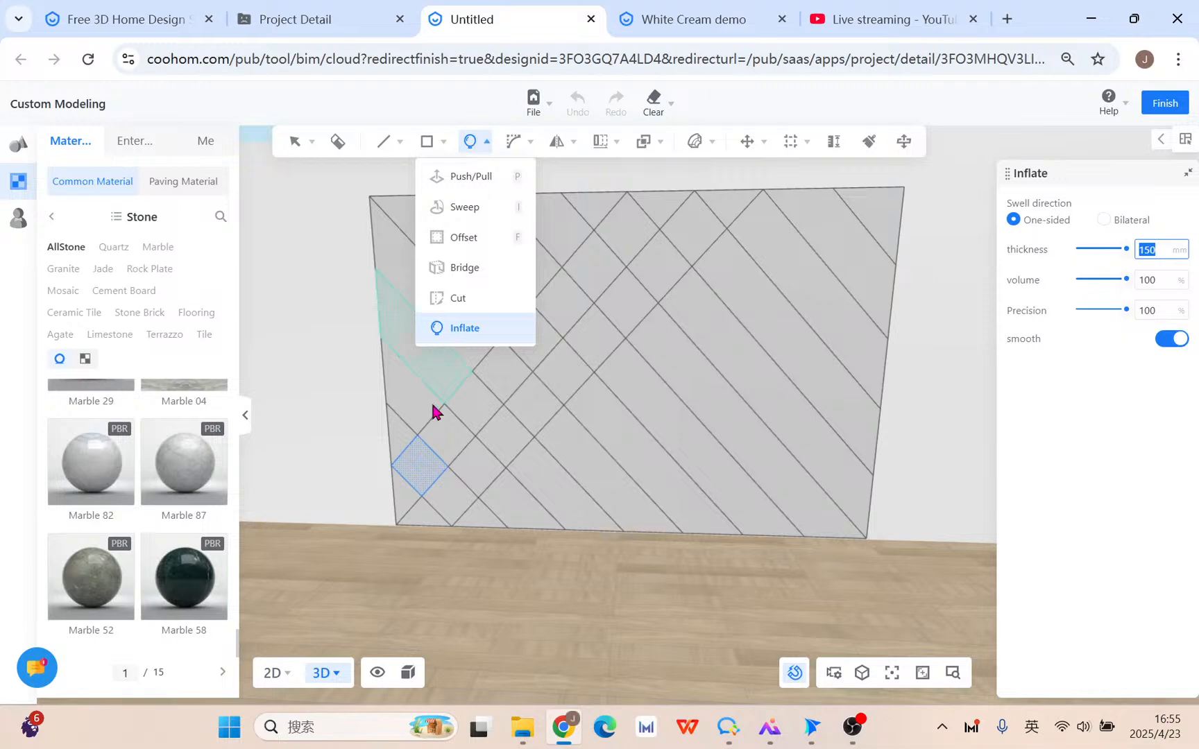
Set the inflate thickness to 10 mm.
{"action": "right_click_drag", "start_coordinate": [378, 545], "coordinate": [747, 532]}
{"action": "scroll", "coordinate": [382, 508], "scroll_direction": "up", "scroll_amount": 5}
{"action": "right_click_drag", "start_coordinate": [382, 509], "coordinate": [691, 519]}
{"action": "right_click_drag", "start_coordinate": [681, 473], "coordinate": [712, 498]}
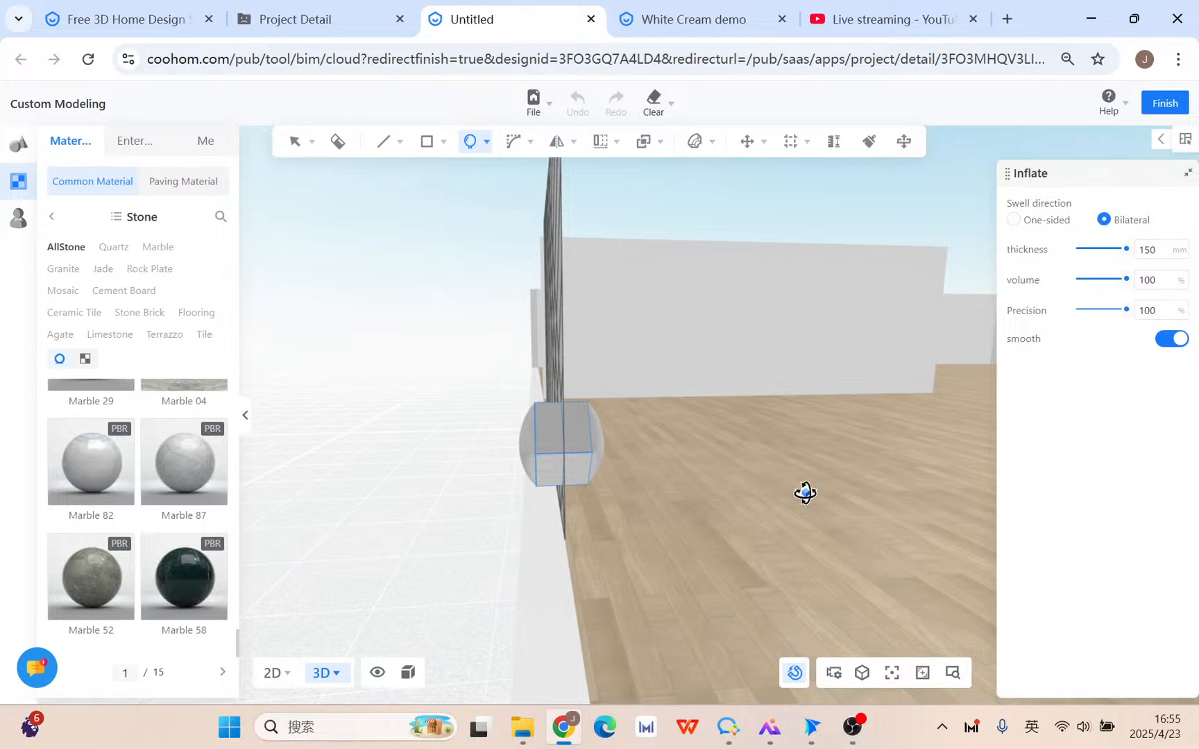
{"action": "right_click_drag", "start_coordinate": [805, 492], "coordinate": [688, 489]}
{"action": "right_click_drag", "start_coordinate": [895, 455], "coordinate": [817, 426]}
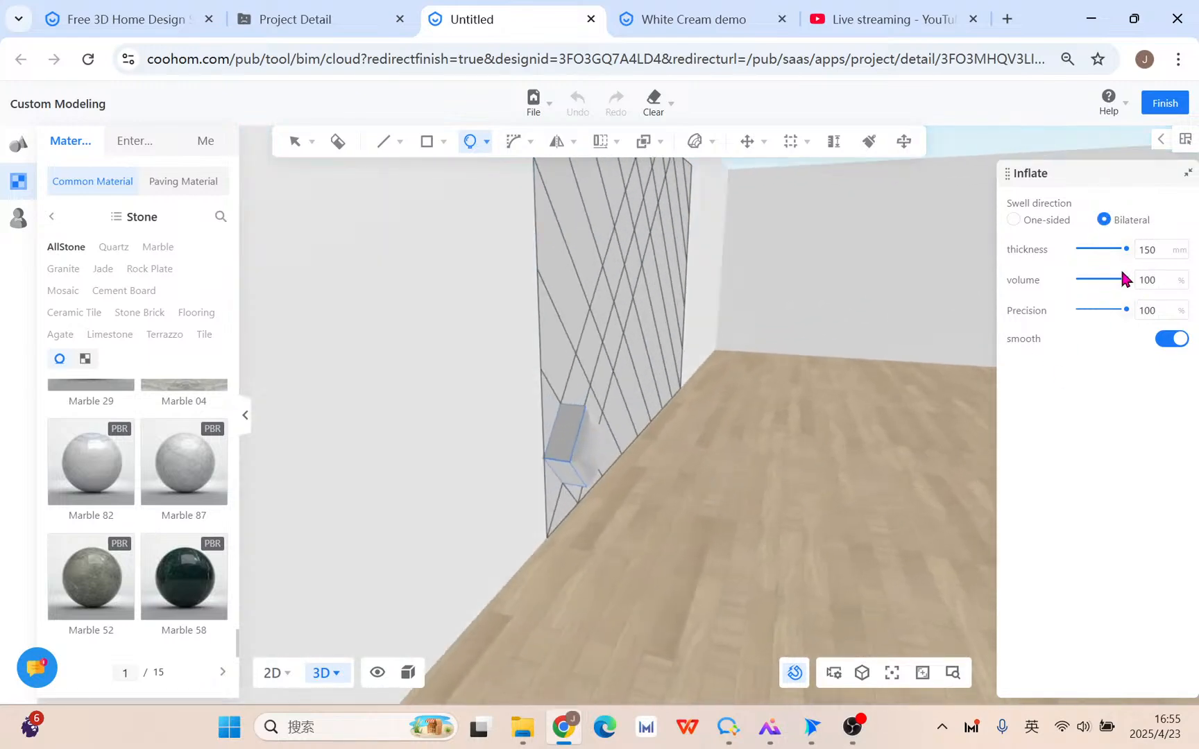
{"action": "double_click", "coordinate": [1164, 254]}
{"action": "type", "text": "10"}
{"action": "key", "text": "Return"}
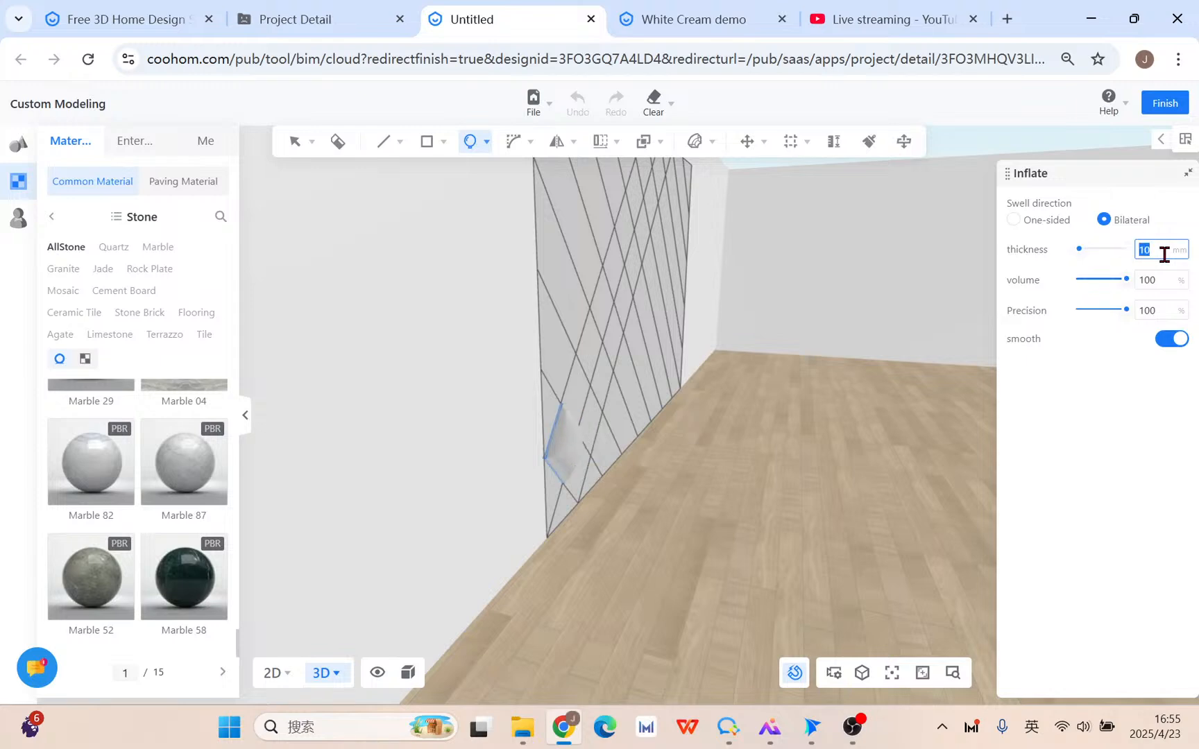
Confirm the 10 mm cushion inflation of the diamond tile.
{"action": "right_click_drag", "start_coordinate": [703, 487], "coordinate": [843, 541]}
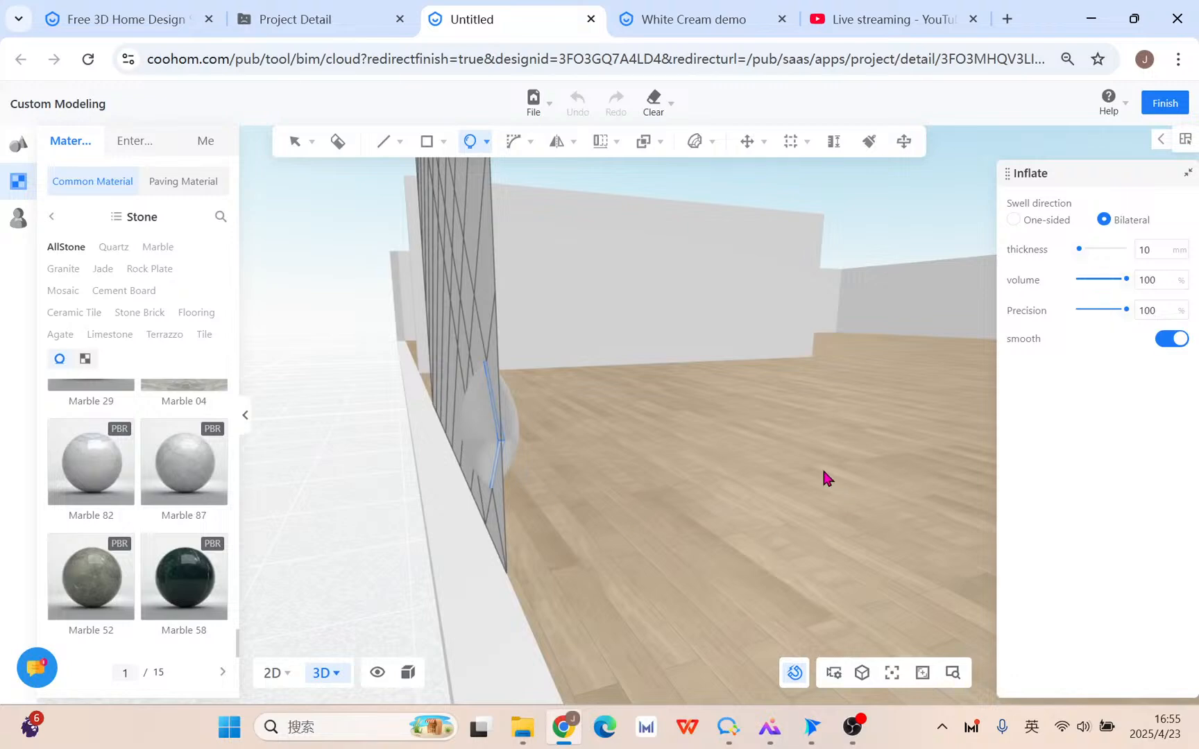
{"action": "scroll", "coordinate": [851, 451], "scroll_direction": "up", "scroll_amount": 3}
{"action": "scroll", "coordinate": [703, 375], "scroll_direction": "down", "scroll_amount": 3}
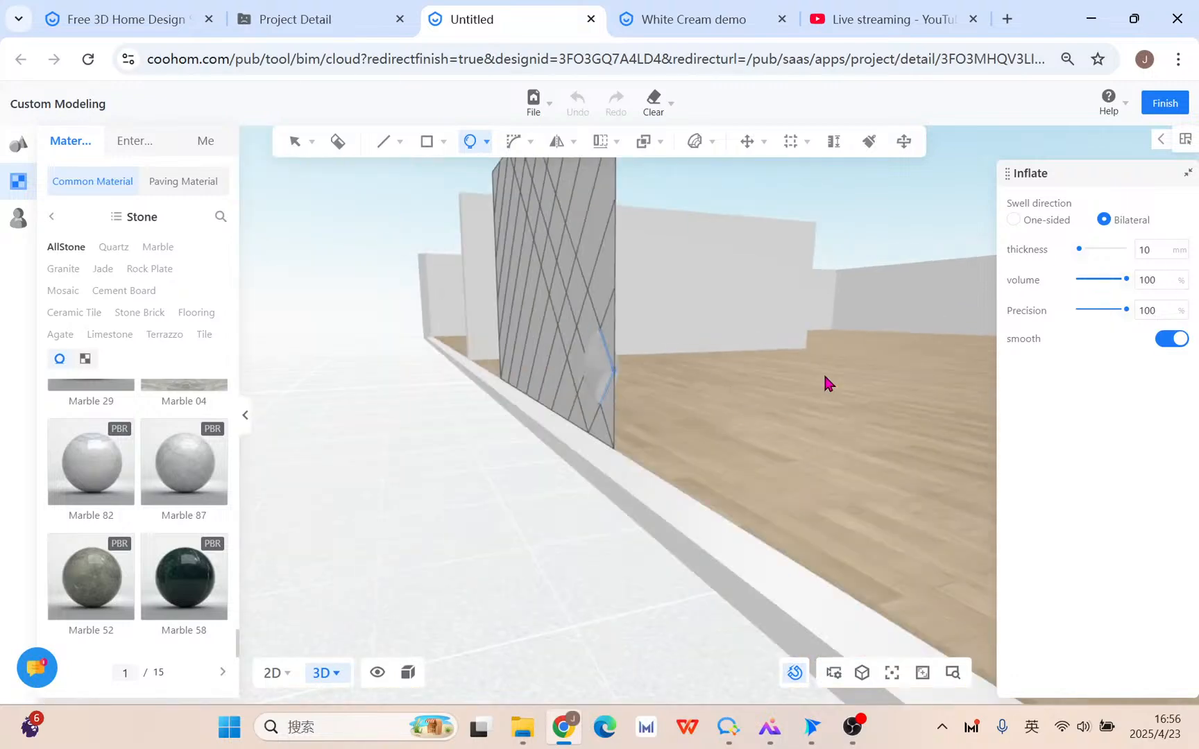
{"action": "left_click", "coordinate": [823, 373]}
{"action": "scroll", "coordinate": [951, 370], "scroll_direction": "up", "scroll_amount": 1}
Delete the lattice face covering the inflated cushion.
{"action": "left_click", "coordinate": [488, 392]}
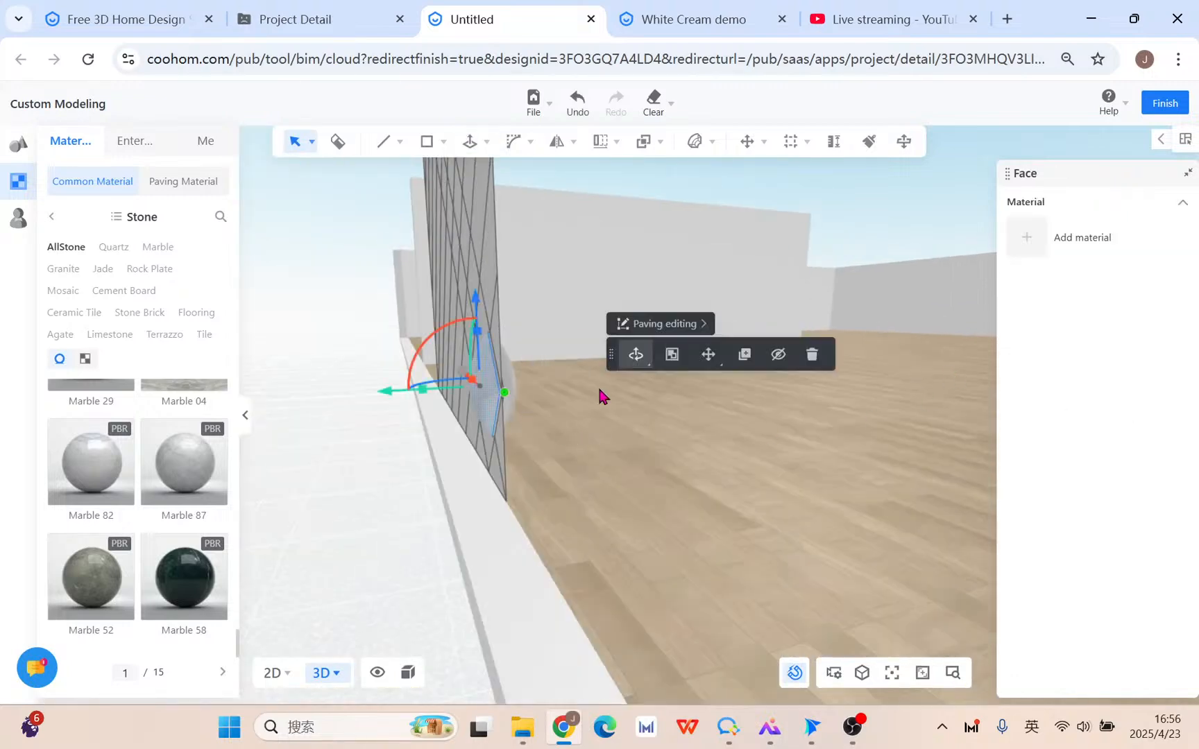
{"action": "left_click", "coordinate": [812, 354]}
{"action": "scroll", "coordinate": [423, 405], "scroll_direction": "up", "scroll_amount": 2}
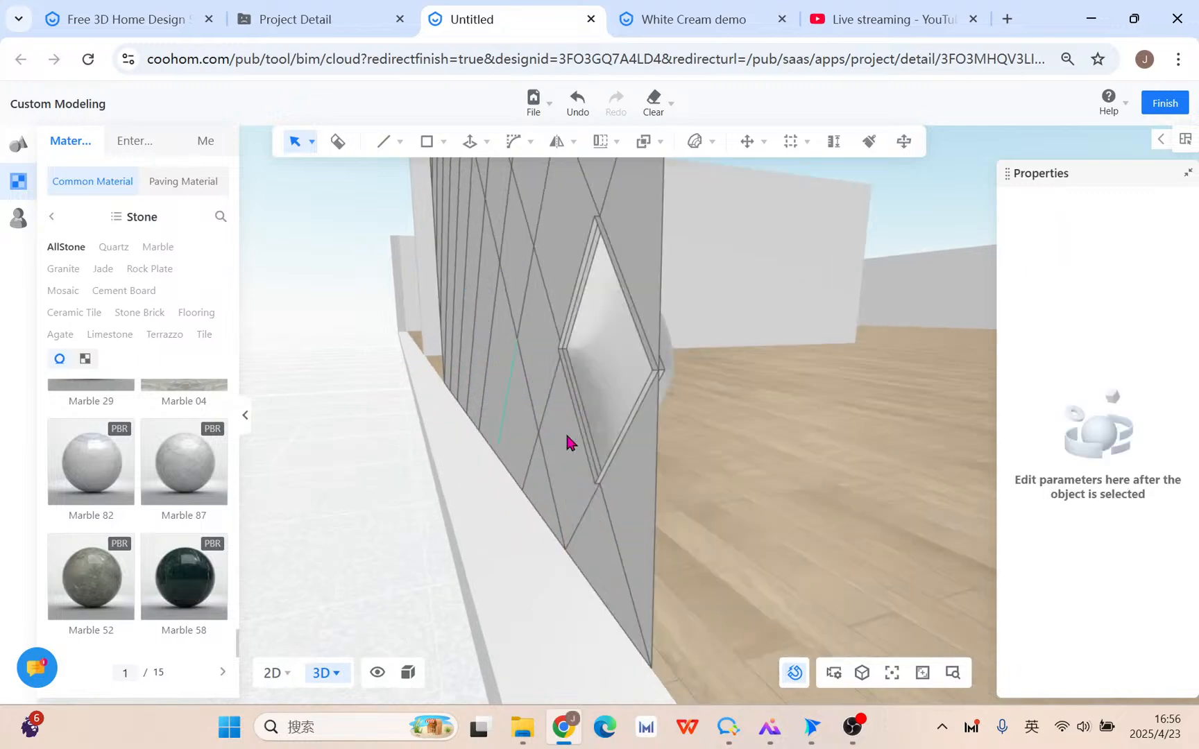
{"action": "mouse_move", "coordinate": [646, 431]}
{"action": "middle_mouse_down"}
{"action": "mouse_move", "coordinate": [659, 433]}
{"action": "mouse_move", "coordinate": [645, 428]}
{"action": "middle_mouse_up"}
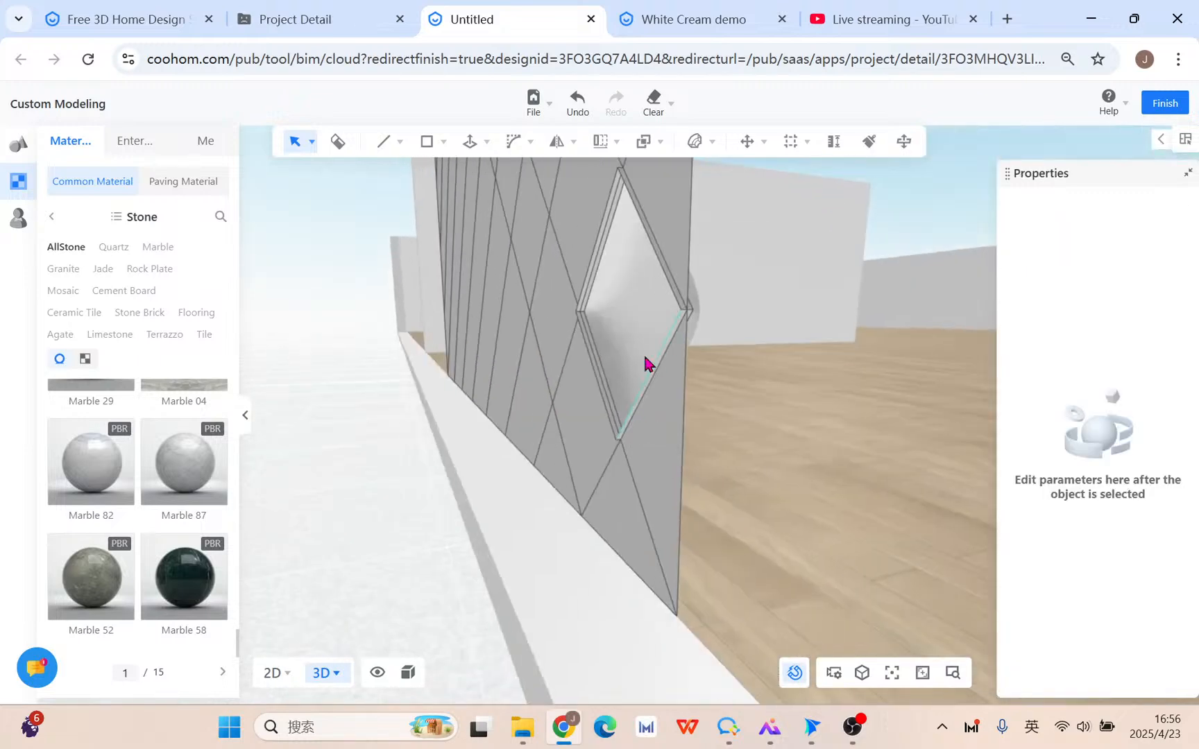
Delete the diamond's four frame edges: upper-right, lower-right, upper-left and lower-left.
{"action": "left_click", "coordinate": [670, 284]}
{"action": "left_click", "coordinate": [911, 220]}
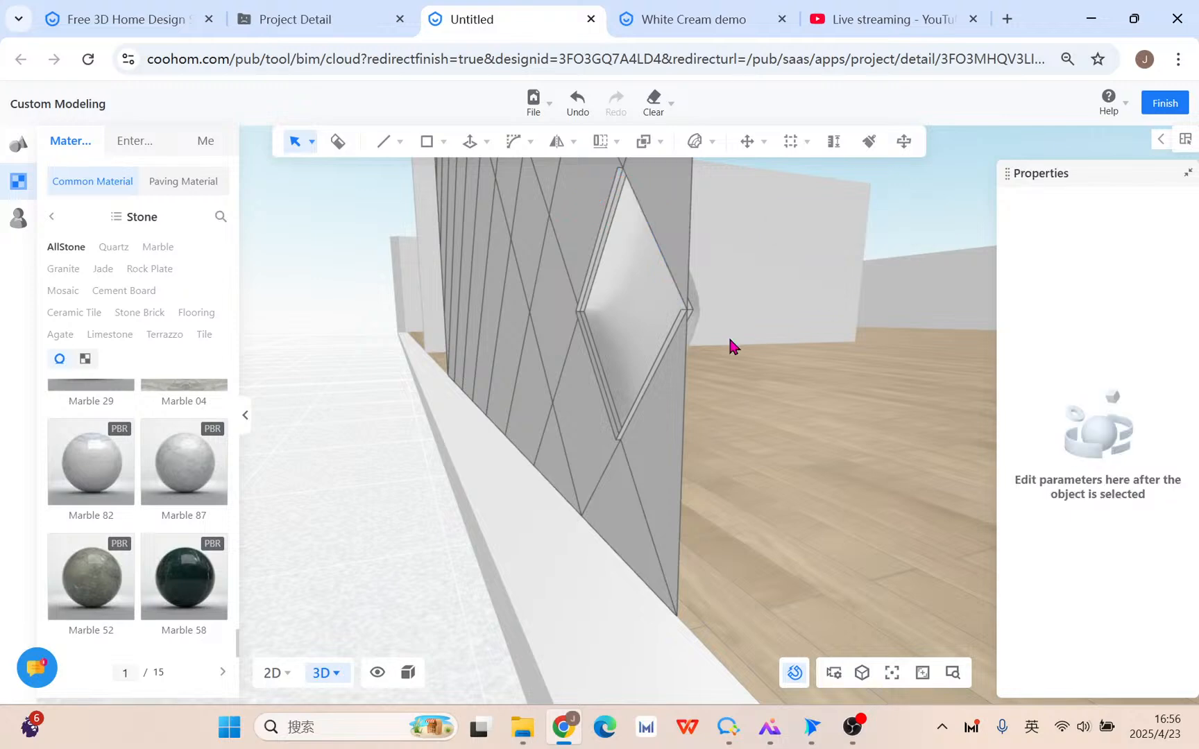
{"action": "left_click", "coordinate": [669, 338]}
{"action": "key", "text": "Delete"}
{"action": "left_click", "coordinate": [595, 248]}
{"action": "key", "text": "Delete"}
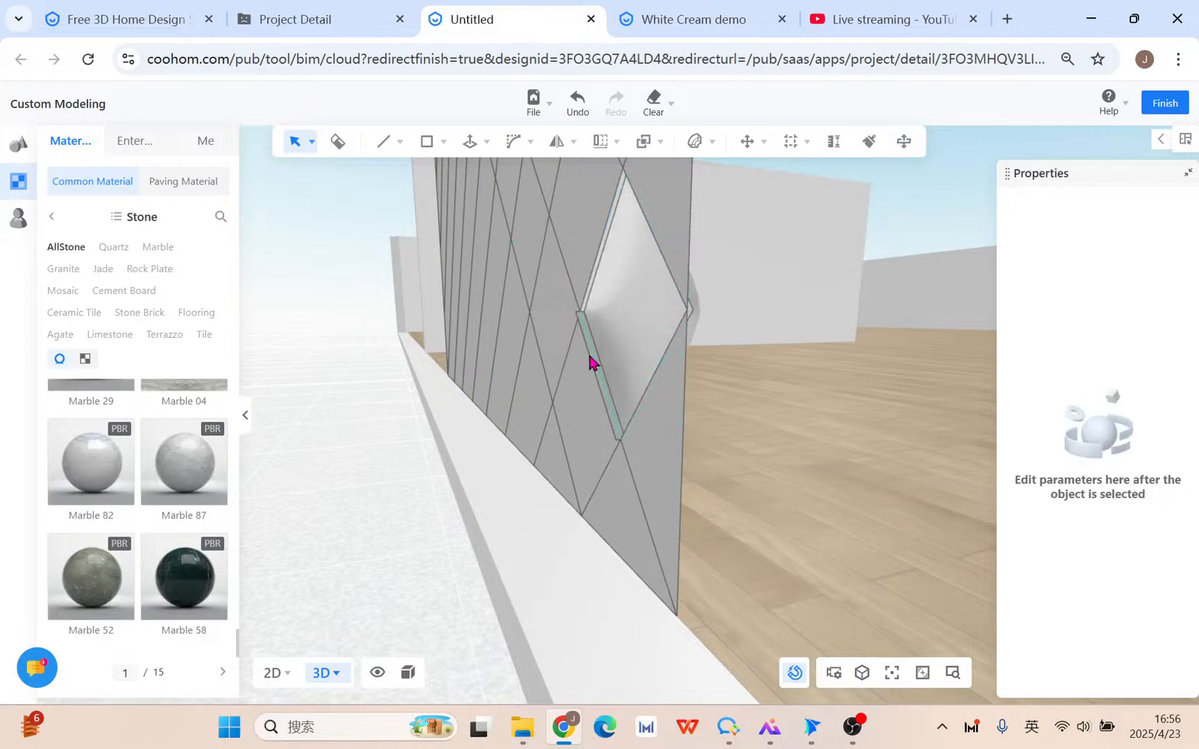
{"action": "left_click", "coordinate": [590, 361]}
{"action": "key", "text": "Delete"}
Move the cushioned diamond face about 10 mm along the gizmo's green axis.
{"action": "middle_click_drag", "start_coordinate": [768, 455], "coordinate": [770, 460]}
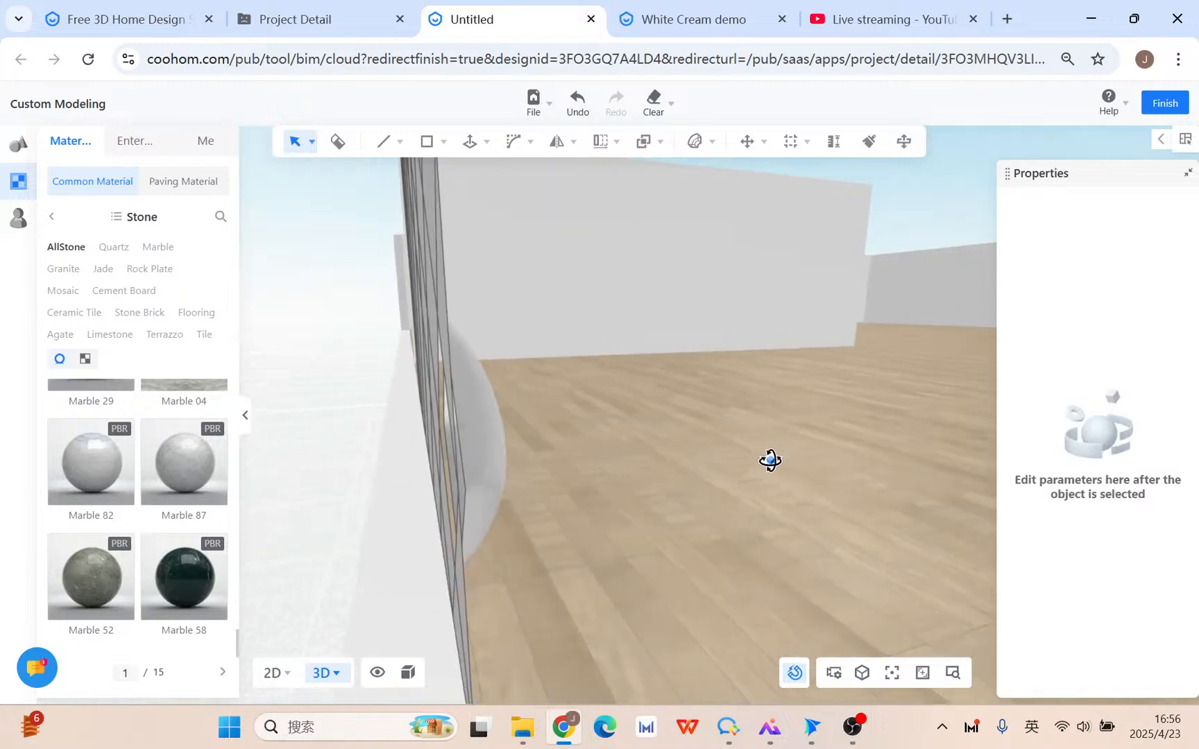
{"action": "left_click", "coordinate": [313, 460]}
{"action": "middle_click_drag", "start_coordinate": [430, 456], "coordinate": [308, 458]}
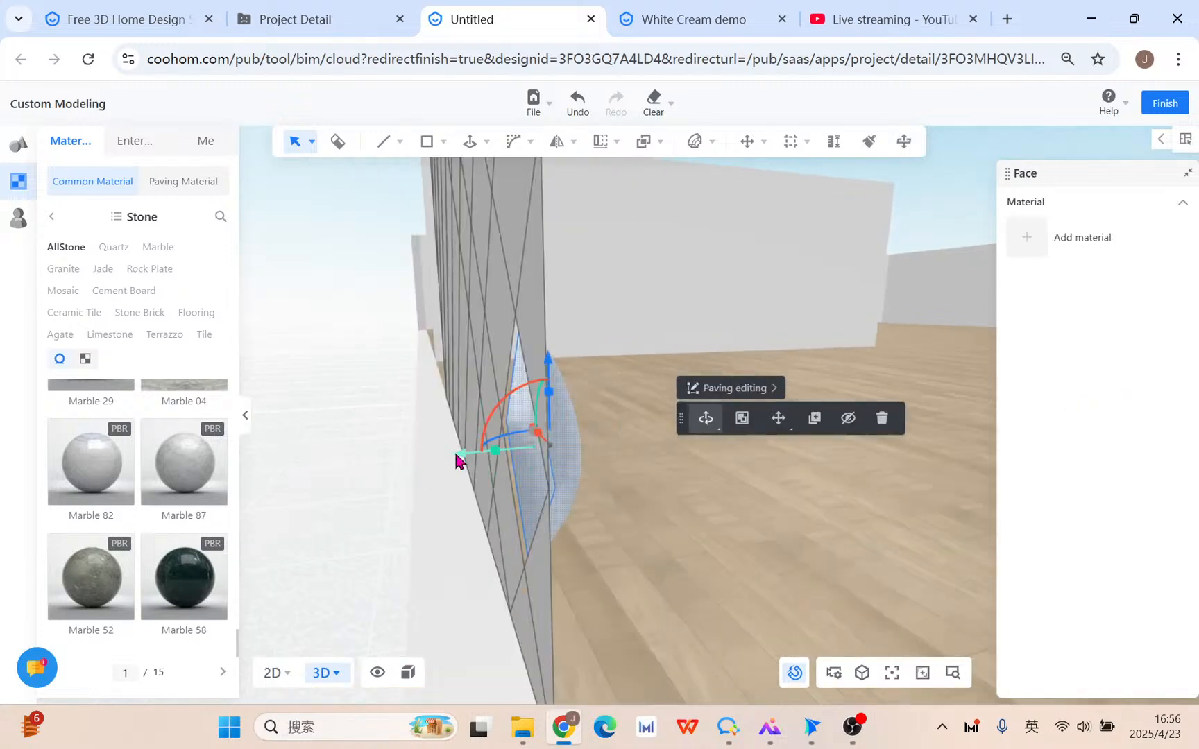
{"action": "left_click_drag", "start_coordinate": [456, 460], "coordinate": [485, 477]}
{"action": "middle_click_drag", "start_coordinate": [719, 546], "coordinate": [265, 529]}
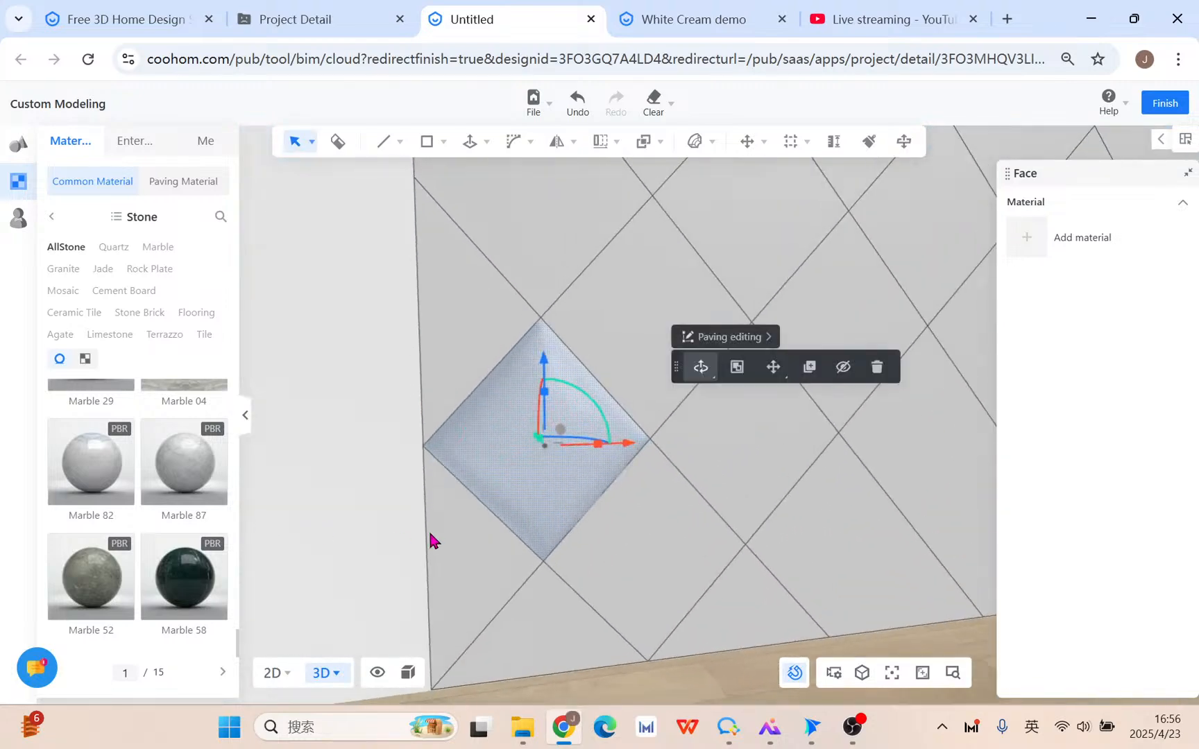
{"action": "middle_click_drag", "start_coordinate": [431, 541], "coordinate": [419, 437]}
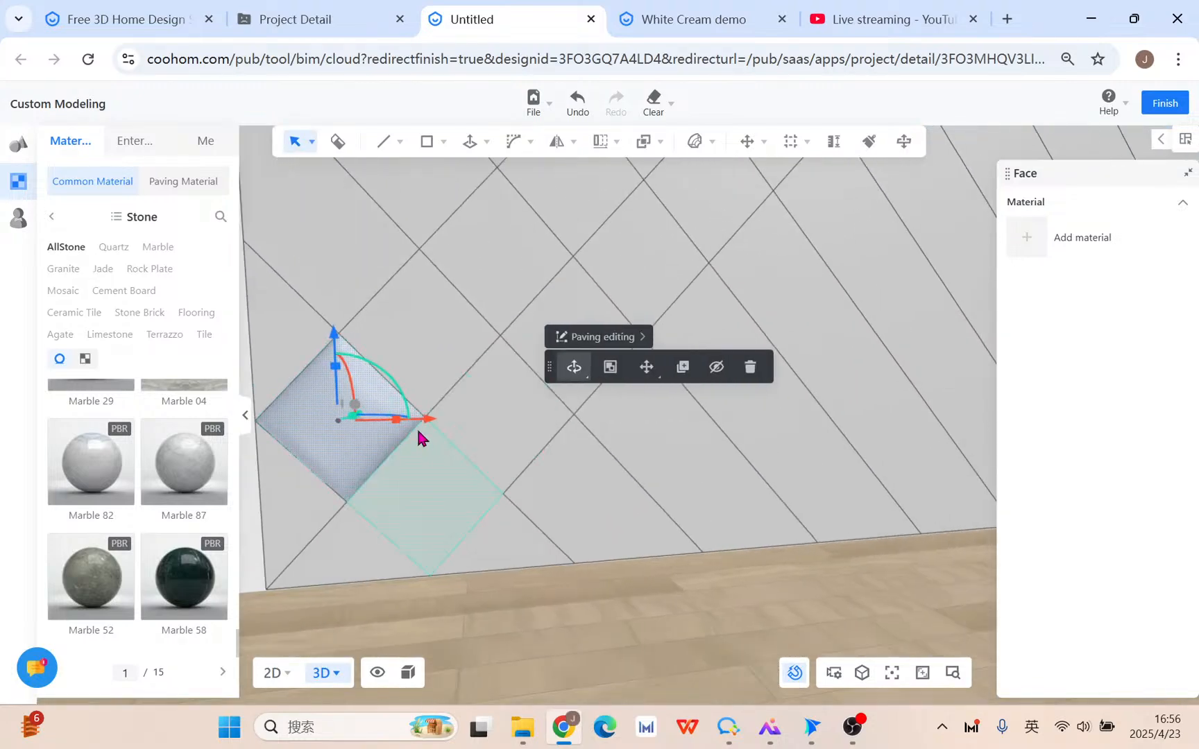
Linear-array the cushion from its bottom corner into 4 tiles diagonally up the wall.
{"action": "left_click", "coordinate": [610, 183]}
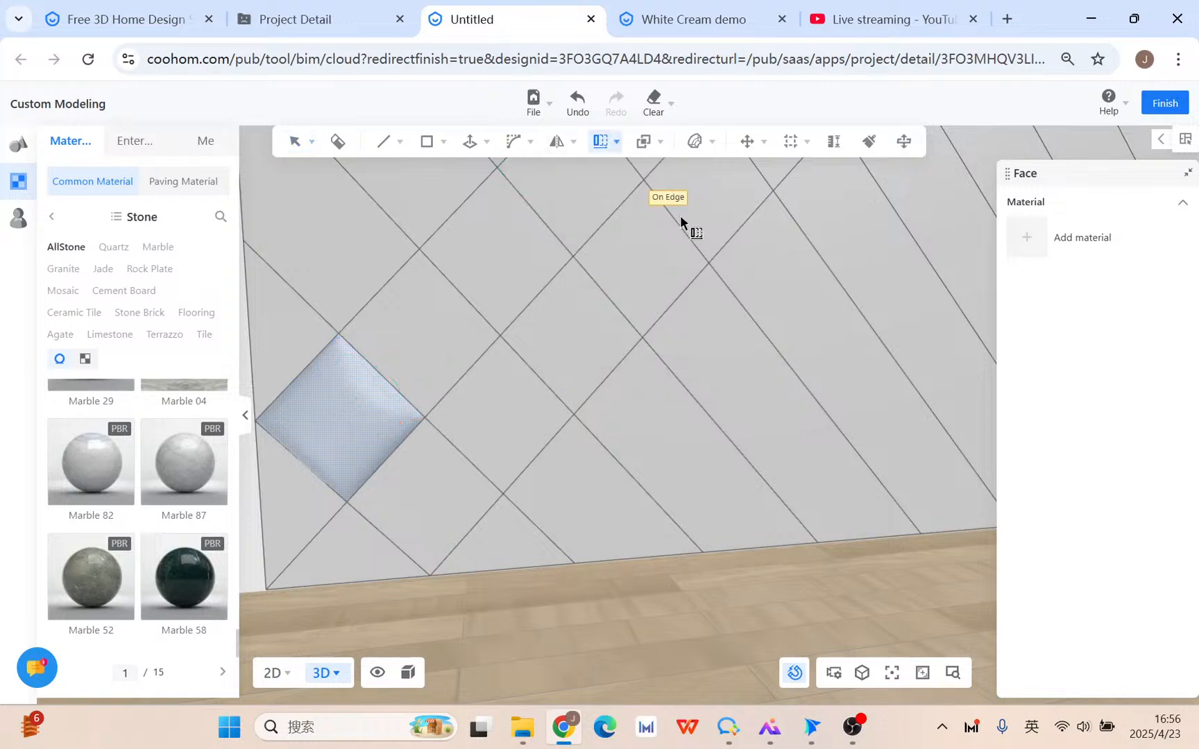
{"action": "left_click", "coordinate": [348, 505]}
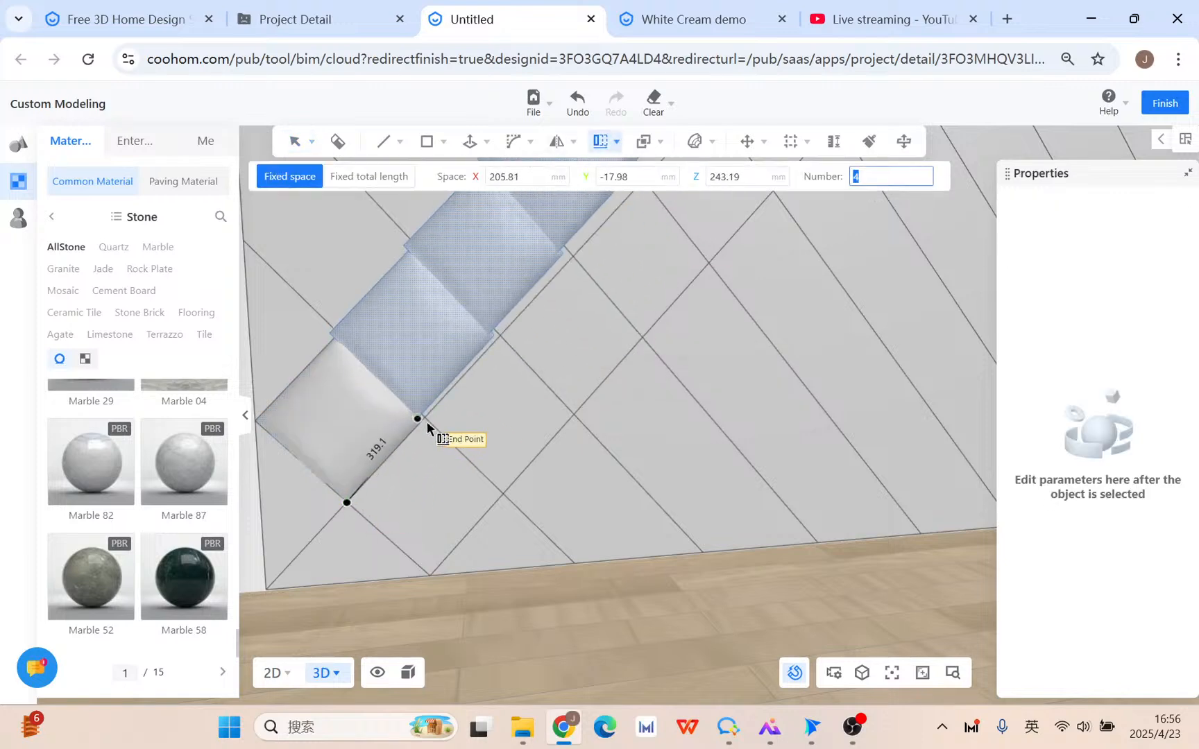
{"action": "scroll", "coordinate": [431, 419], "scroll_direction": "down", "scroll_amount": 3}
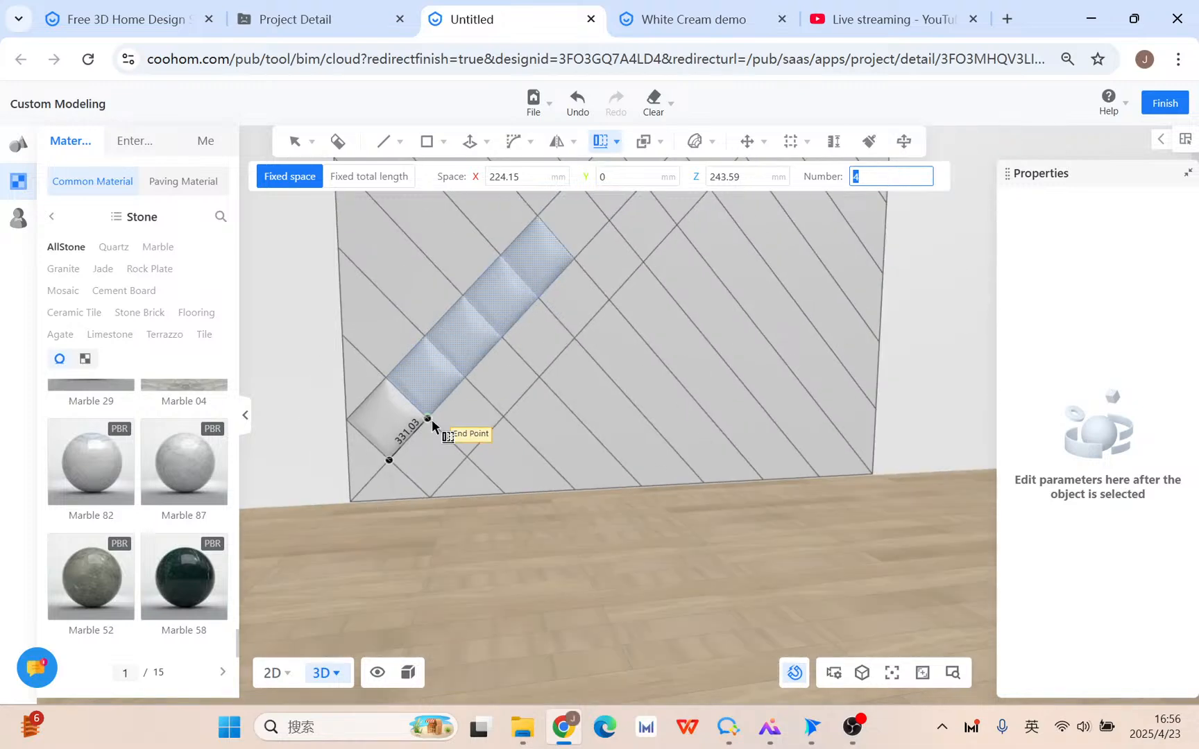
{"action": "scroll", "coordinate": [432, 419], "scroll_direction": "down", "scroll_amount": 3}
{"action": "key", "text": "Return"}
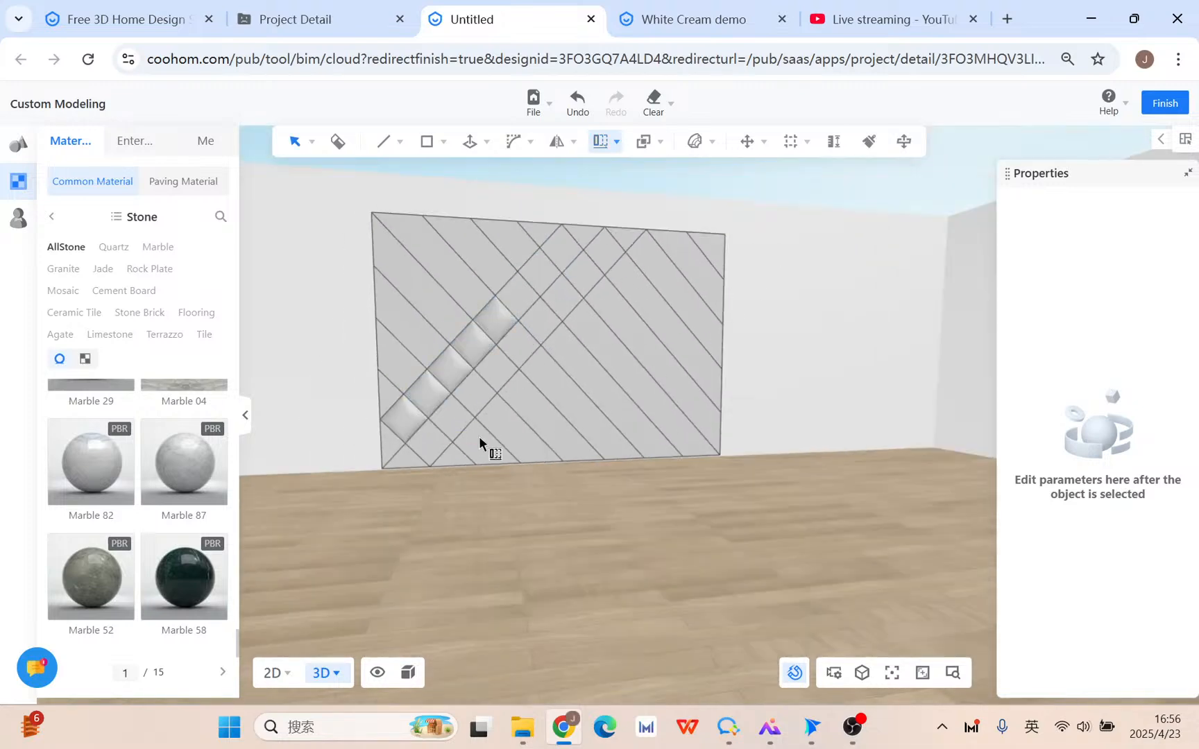
{"action": "scroll", "coordinate": [451, 427], "scroll_direction": "up", "scroll_amount": 5}
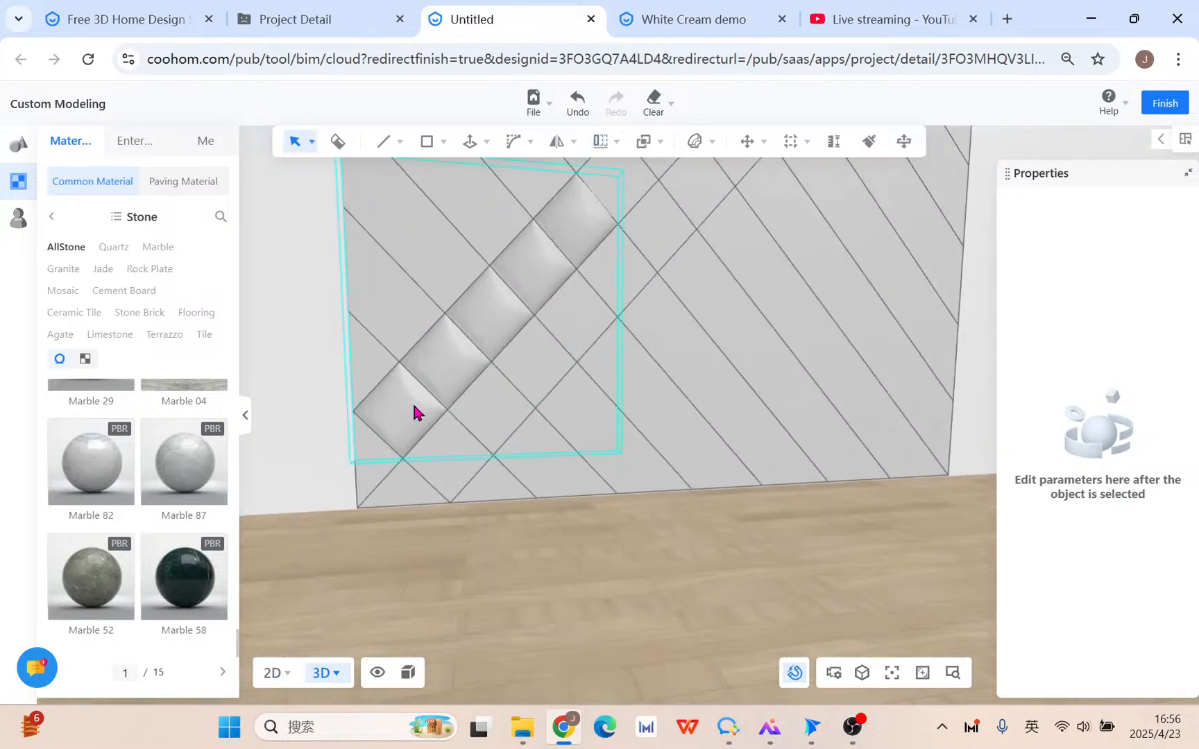
{"action": "mouse_move", "coordinate": [475, 550]}
{"action": "right_mouse_down"}
{"action": "mouse_move", "coordinate": [578, 536]}
{"action": "mouse_move", "coordinate": [473, 527]}
{"action": "right_mouse_up"}
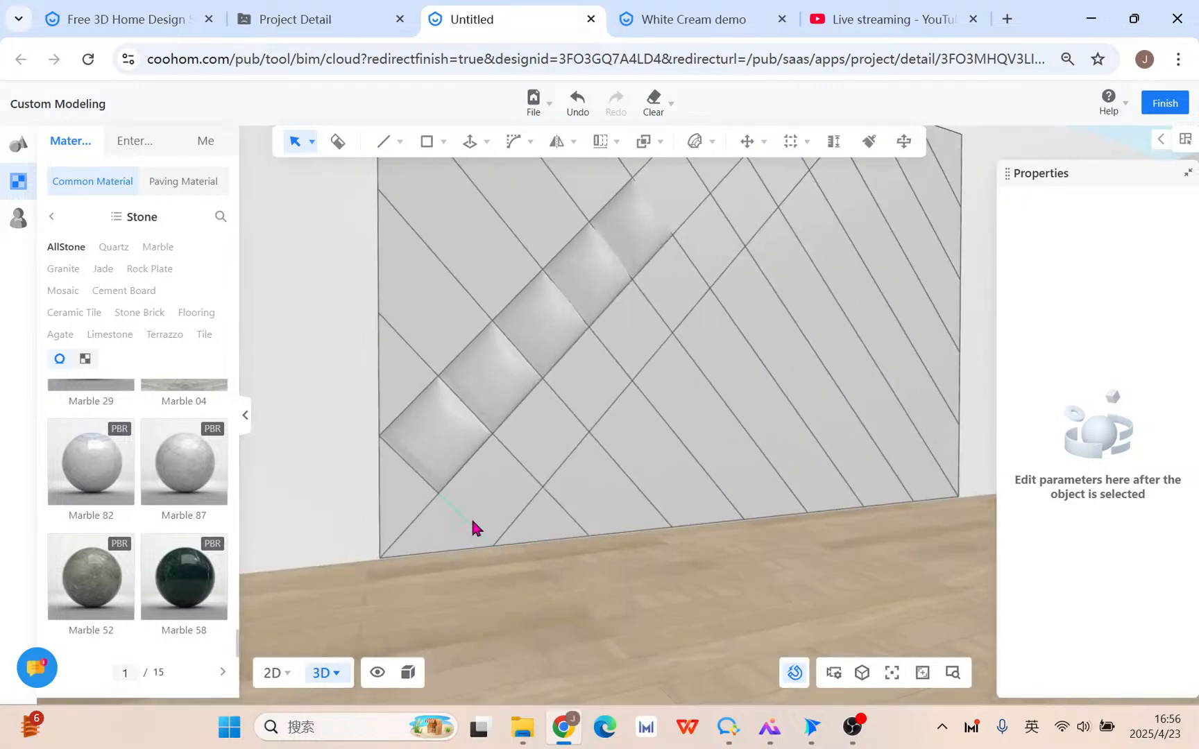
{"action": "left_click", "coordinate": [416, 499]}
{"action": "scroll", "coordinate": [423, 520], "scroll_direction": "down", "scroll_amount": 3}
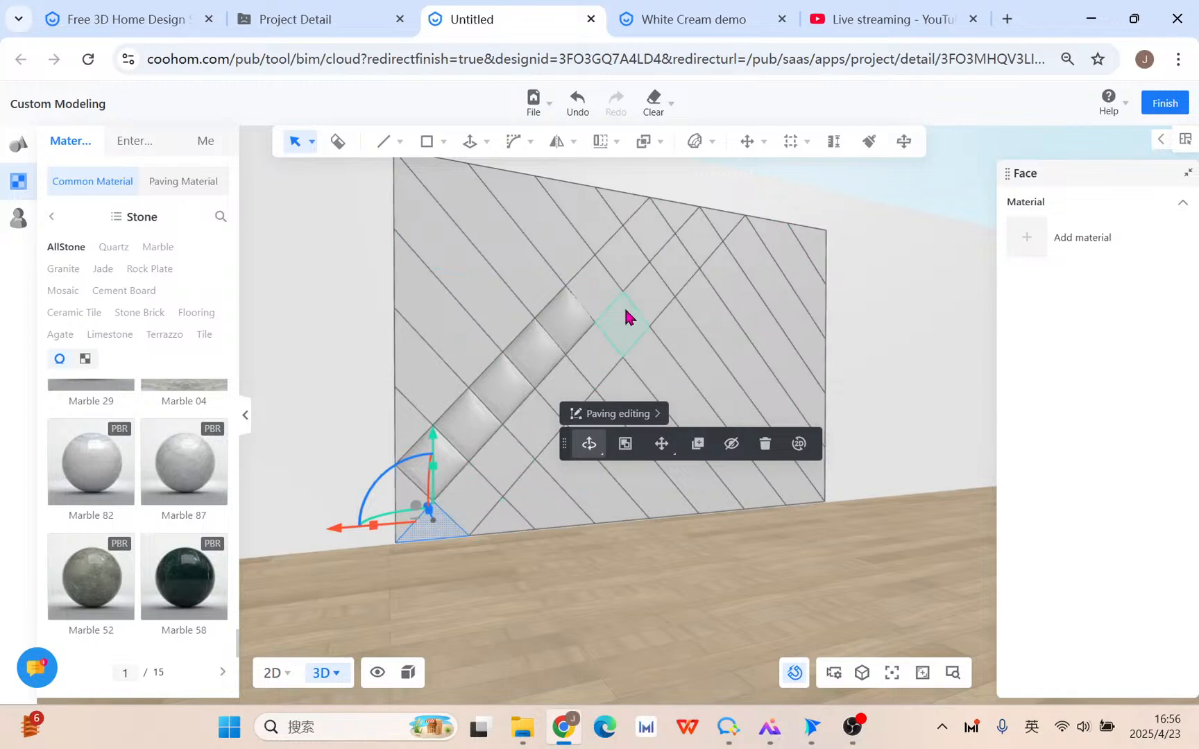
Select the four flat diamond tiles next up the diagonal.
{"action": "left_click", "coordinate": [708, 242]}
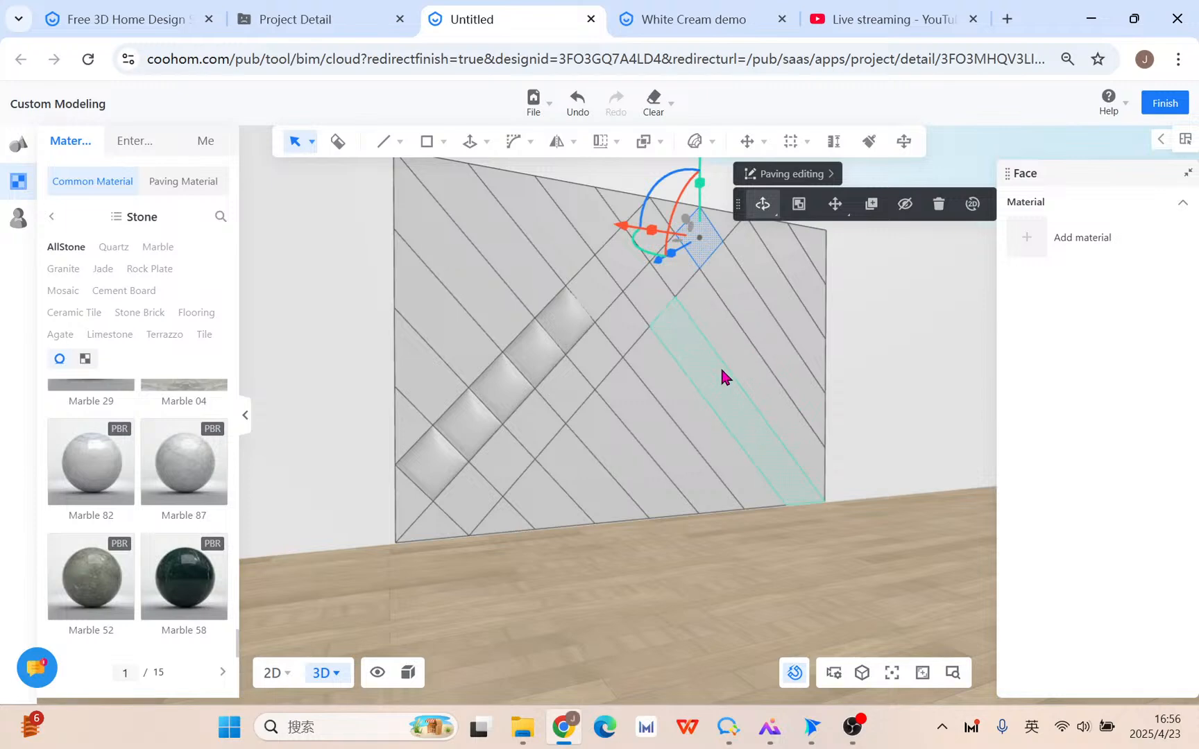
{"action": "left_click", "coordinate": [677, 295], "text": "shift"}
{"action": "left_click", "coordinate": [658, 311], "text": "shift"}
{"action": "left_click", "coordinate": [637, 335], "text": "shift"}
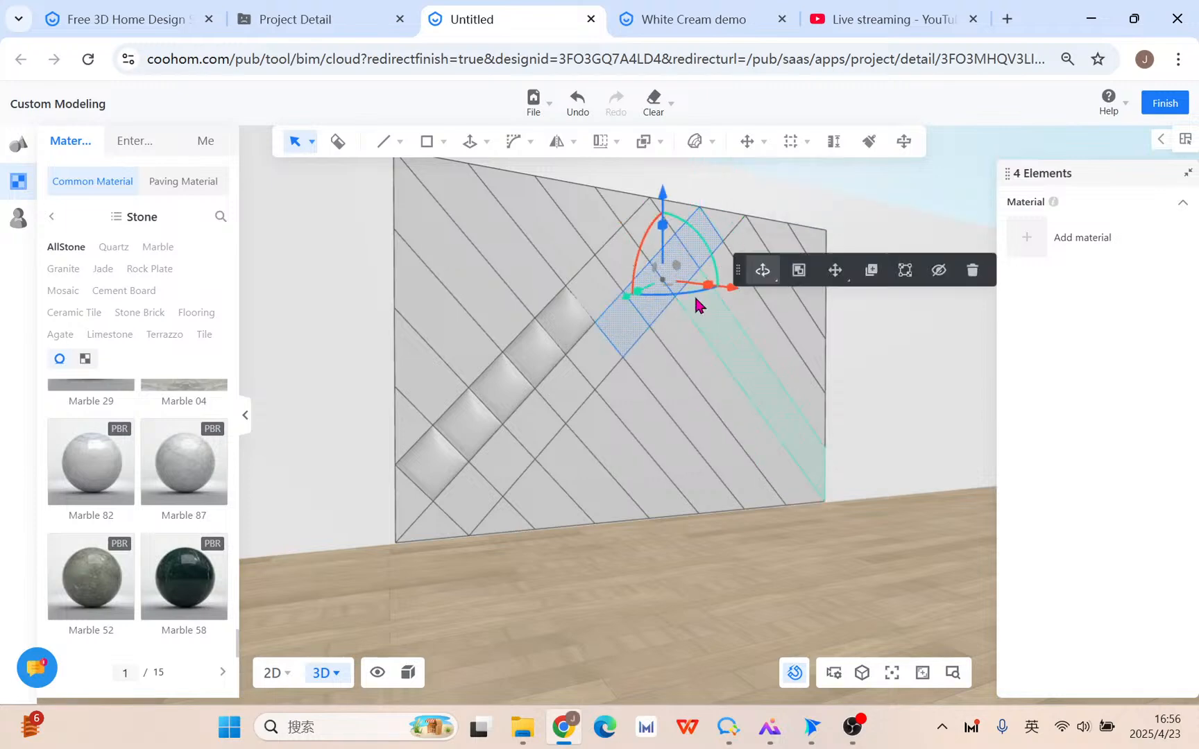
Inflate them bilaterally with 10 mm thickness and 100% volume, then confirm.
{"action": "left_click", "coordinate": [490, 142]}
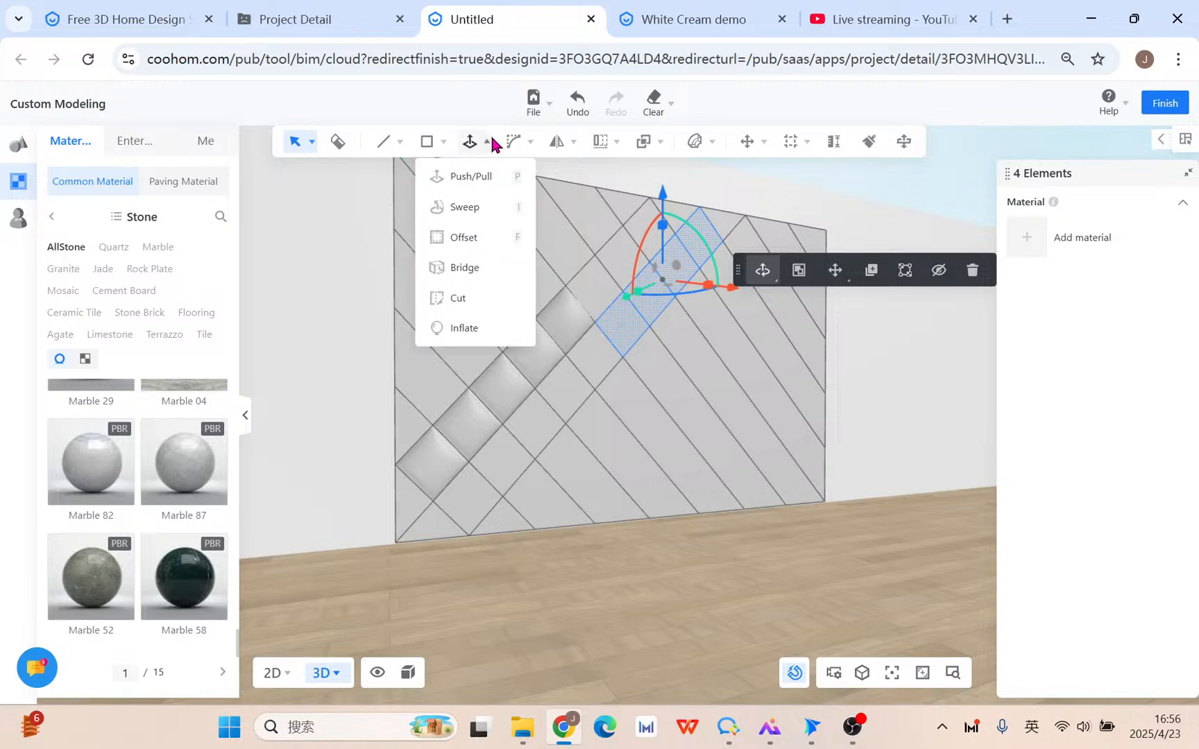
{"action": "left_click", "coordinate": [472, 330]}
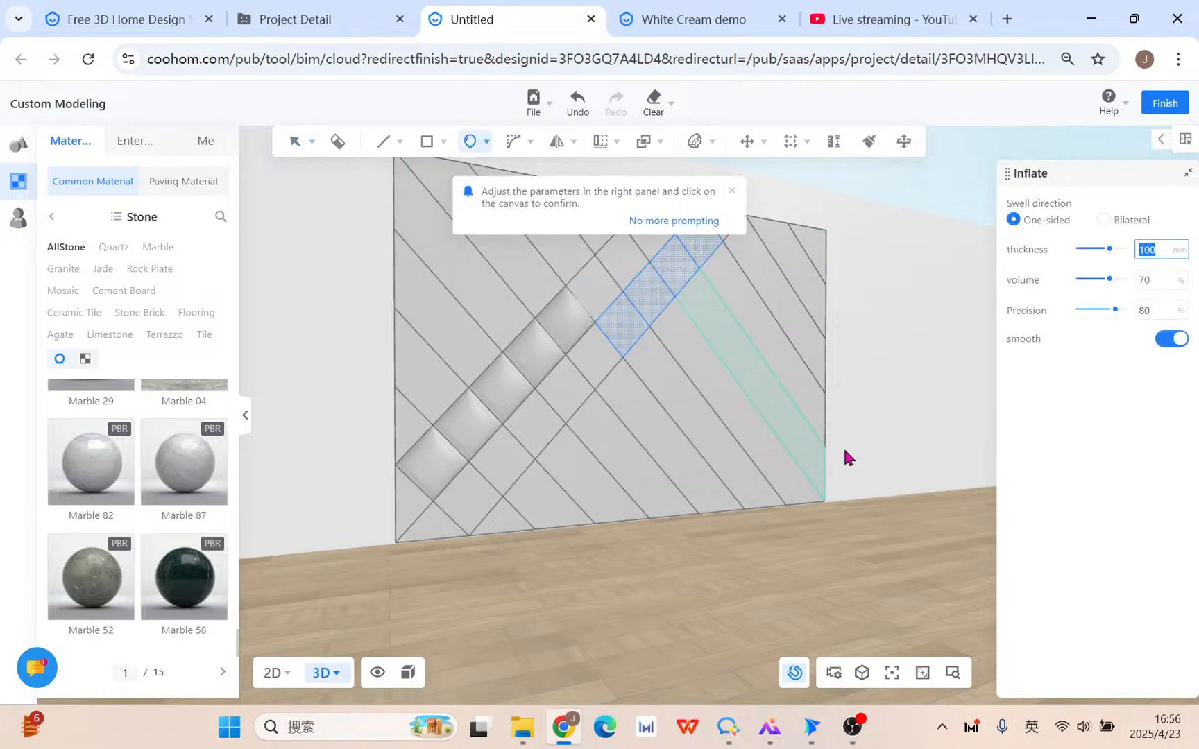
{"action": "middle_click_drag", "start_coordinate": [491, 594], "coordinate": [597, 617]}
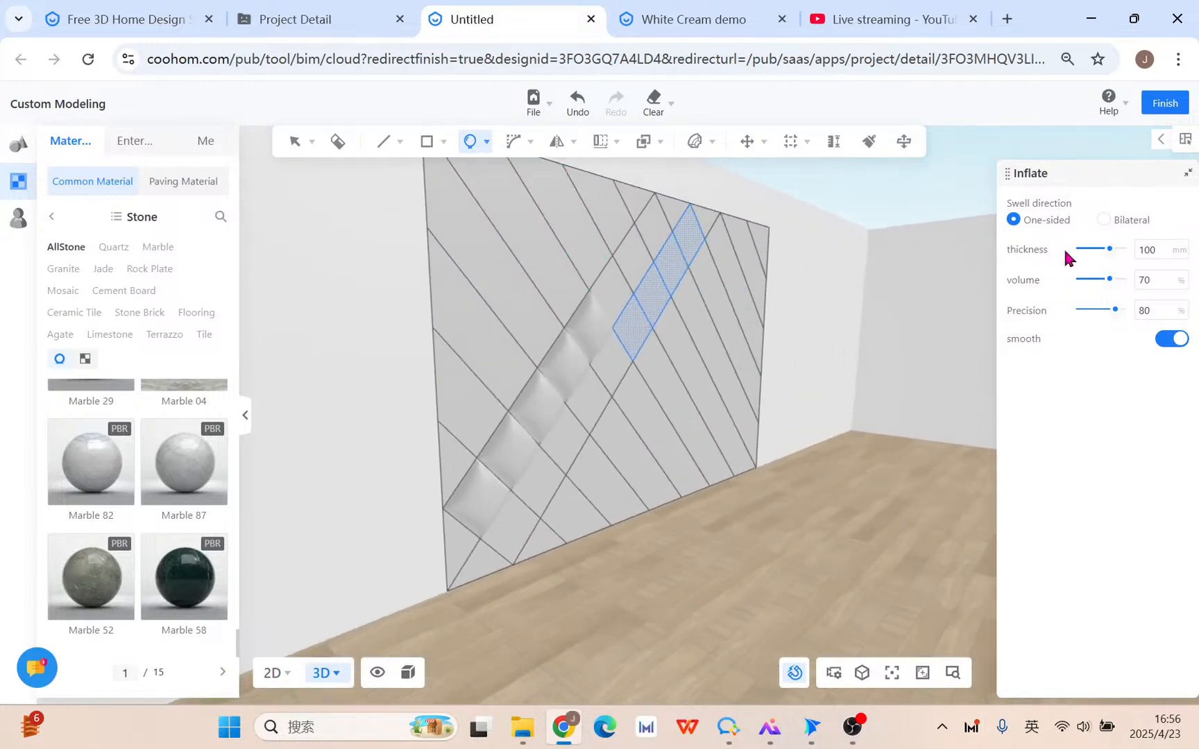
{"action": "left_click", "coordinate": [1104, 221]}
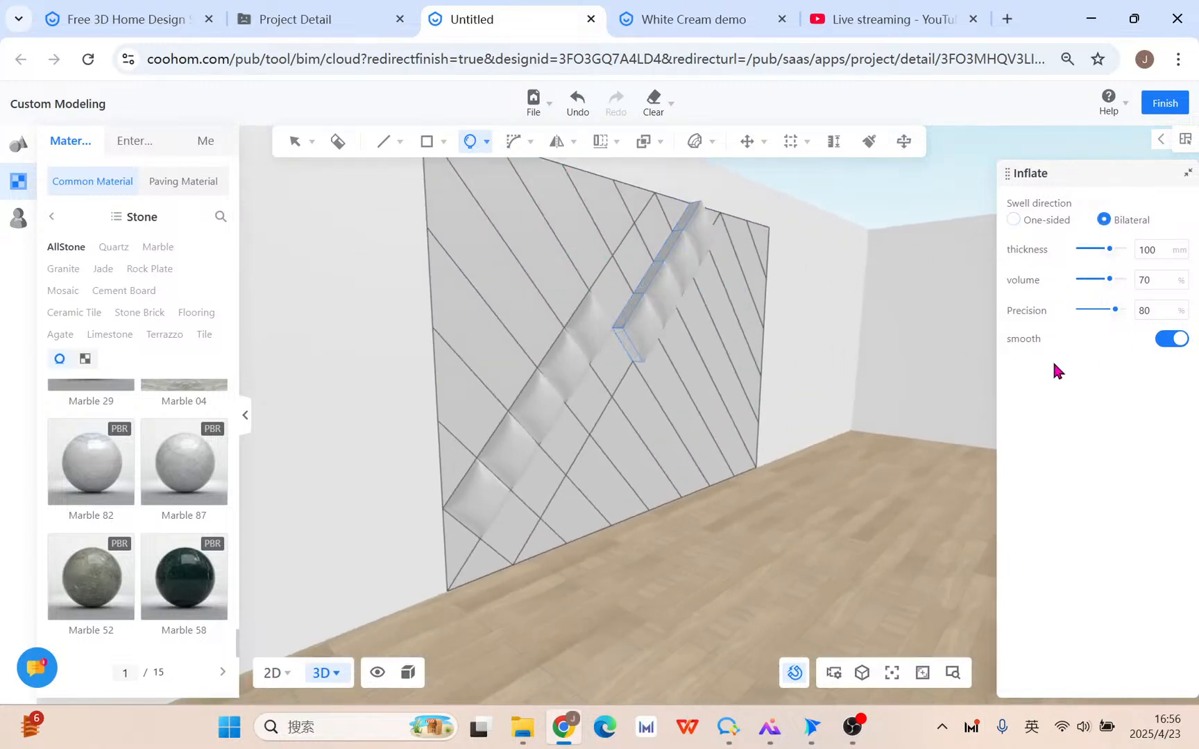
{"action": "left_click", "coordinate": [1165, 281]}
{"action": "left_click", "coordinate": [1162, 248]}
{"action": "type", "text": "10"}
{"action": "left_click_drag", "start_coordinate": [1109, 279], "coordinate": [1140, 311]}
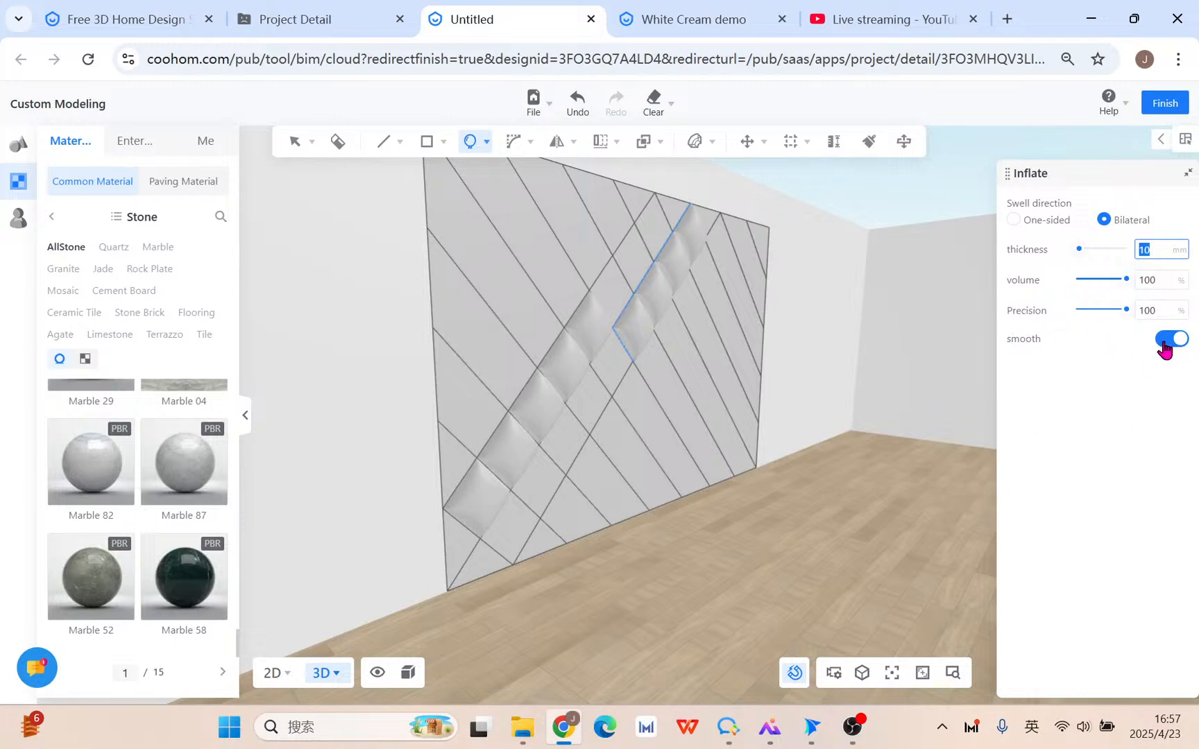
{"action": "left_click", "coordinate": [888, 444]}
{"action": "scroll", "coordinate": [887, 445], "scroll_direction": "up", "scroll_amount": 3}
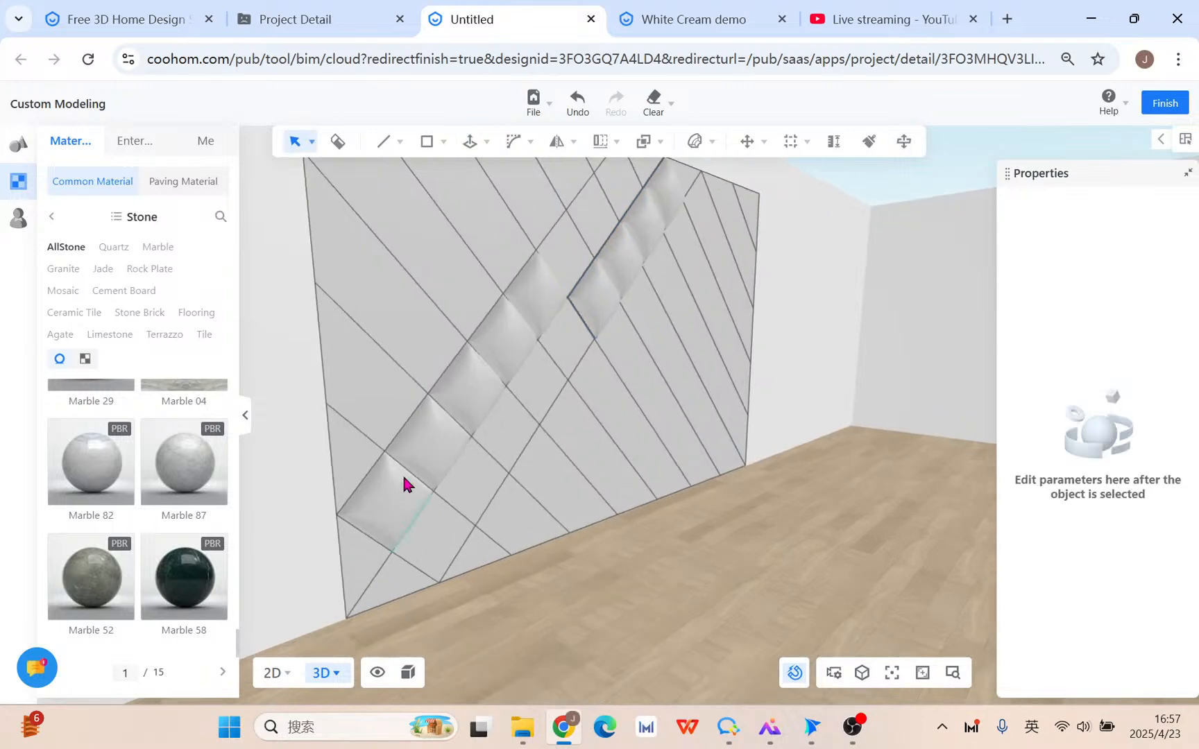
{"action": "scroll", "coordinate": [668, 449], "scroll_direction": "down", "scroll_amount": 2}
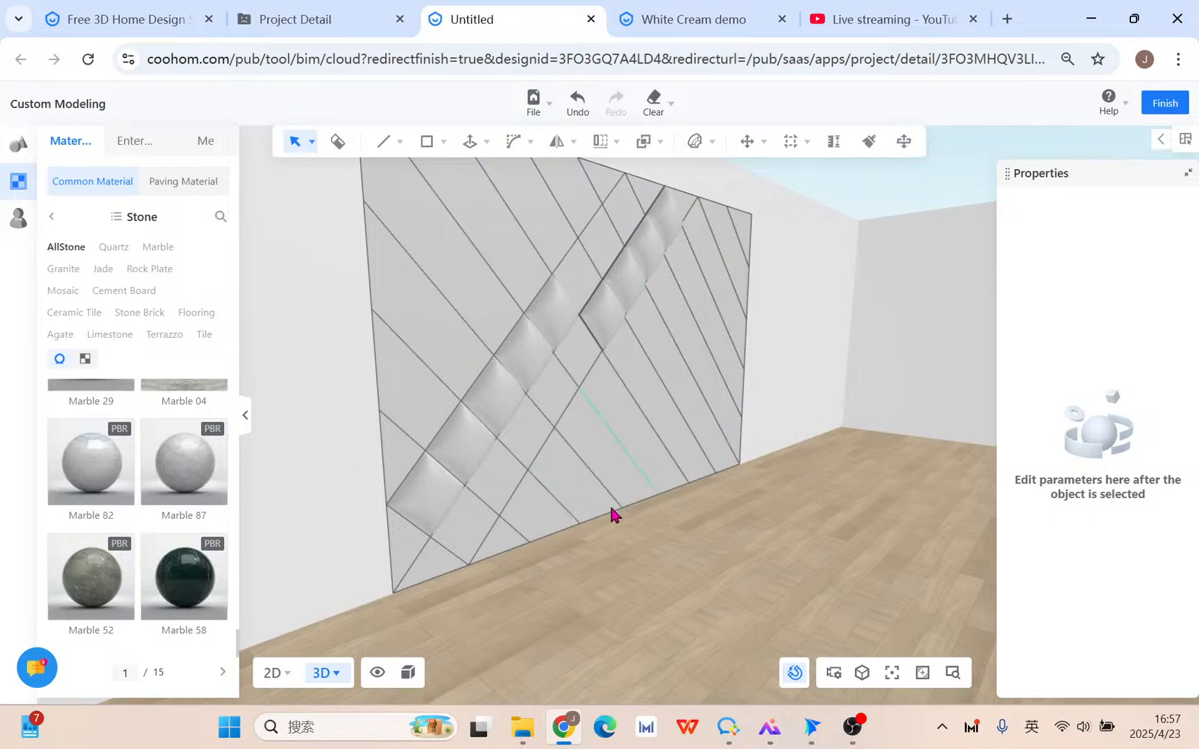
Inflate the two bottom-left corner faces bilaterally at 10 mm thickness with 100% volume and precision.
{"action": "left_click", "coordinate": [424, 564]}
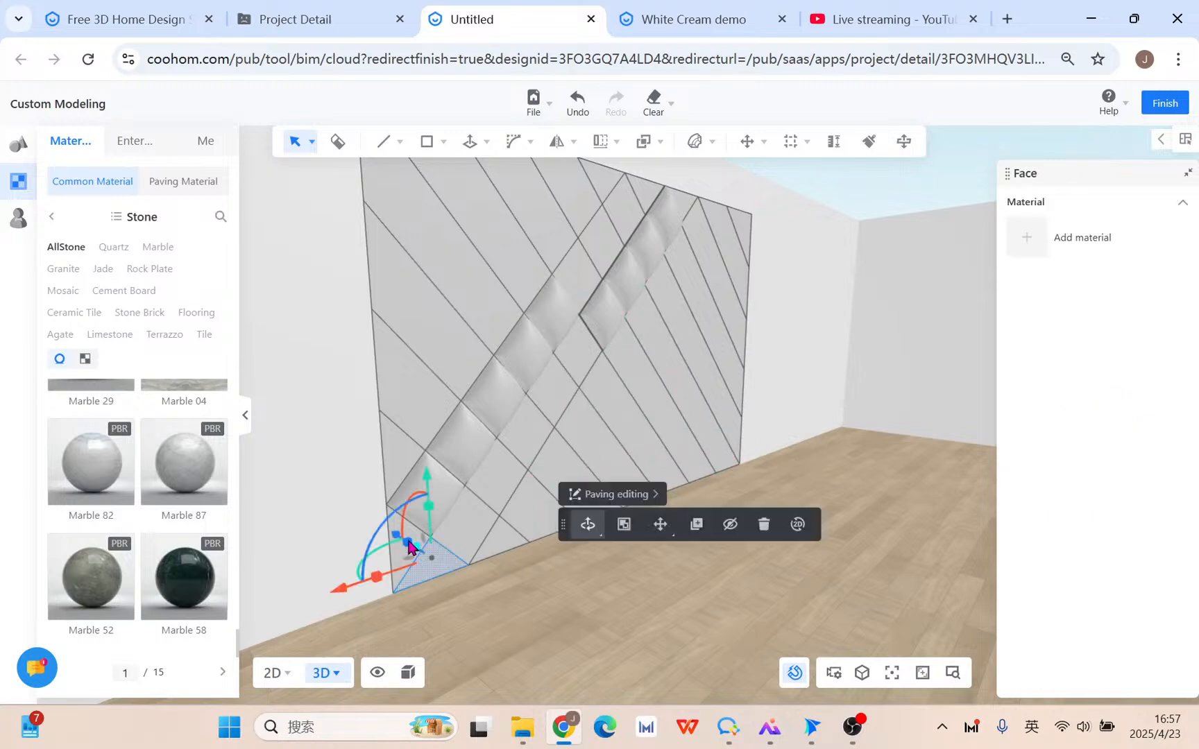
{"action": "left_click", "coordinate": [463, 537], "text": "ctrl"}
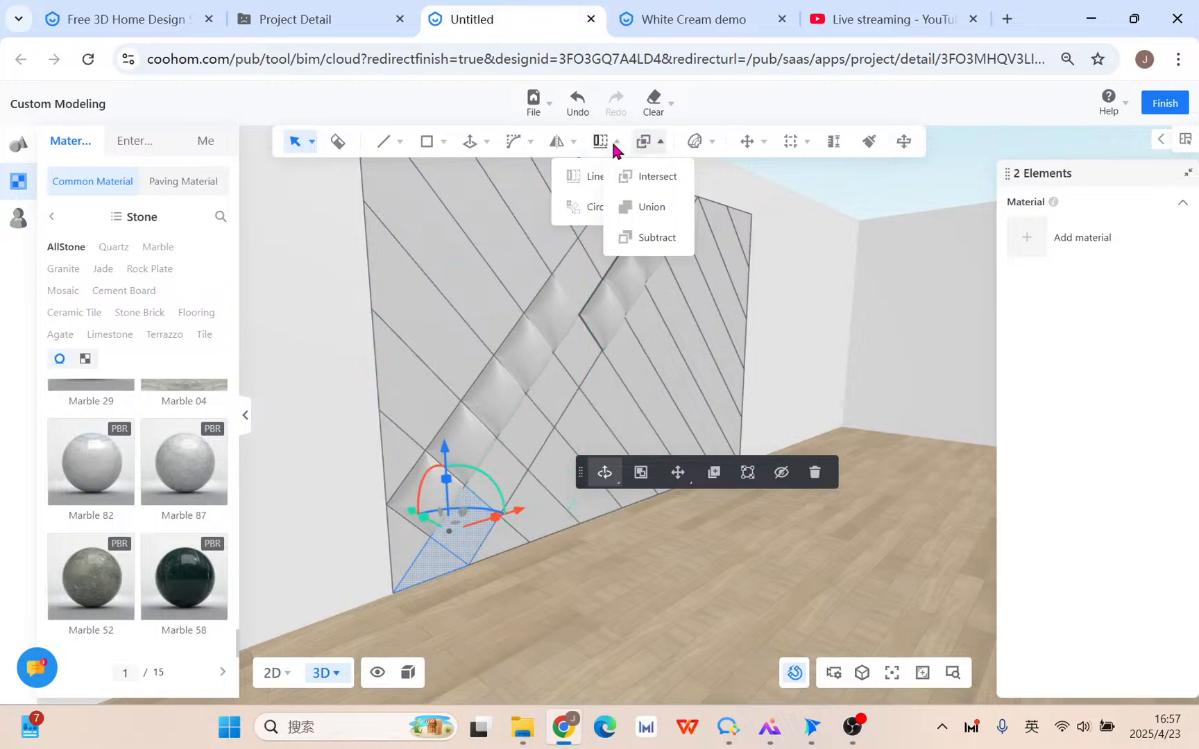
{"action": "mouse_move", "coordinate": [471, 152]}
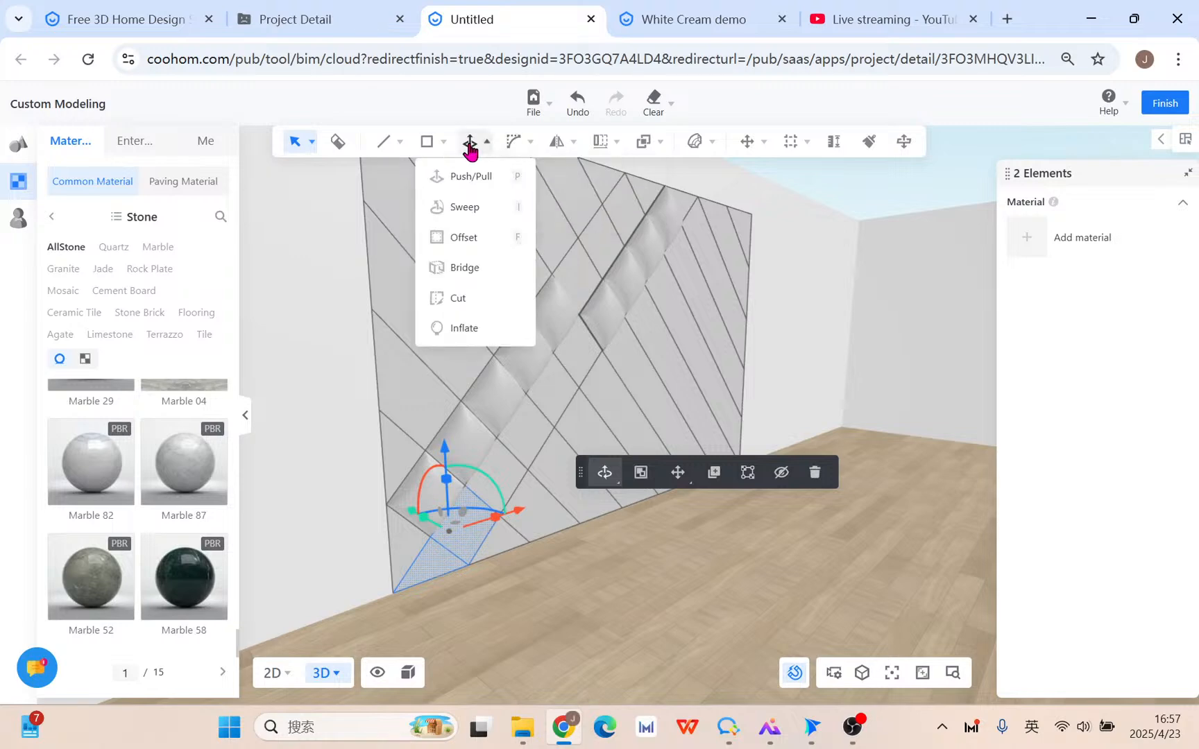
{"action": "left_click", "coordinate": [462, 336]}
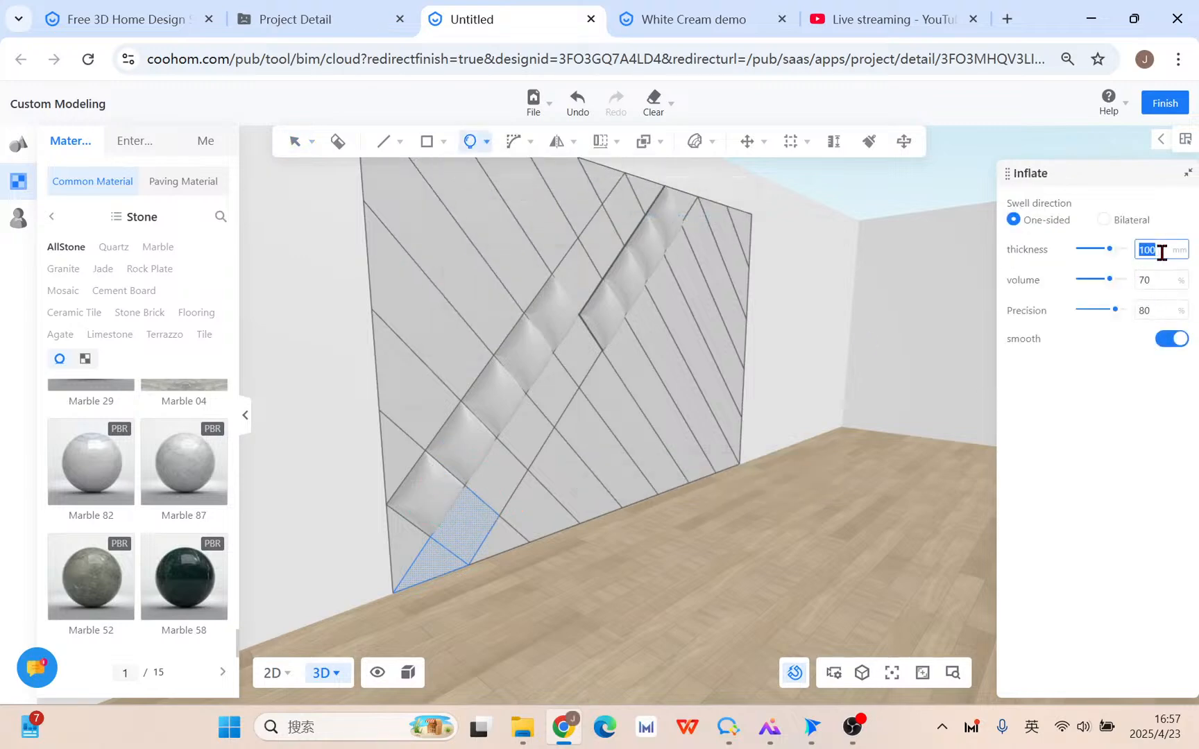
{"action": "left_click", "coordinate": [1107, 221]}
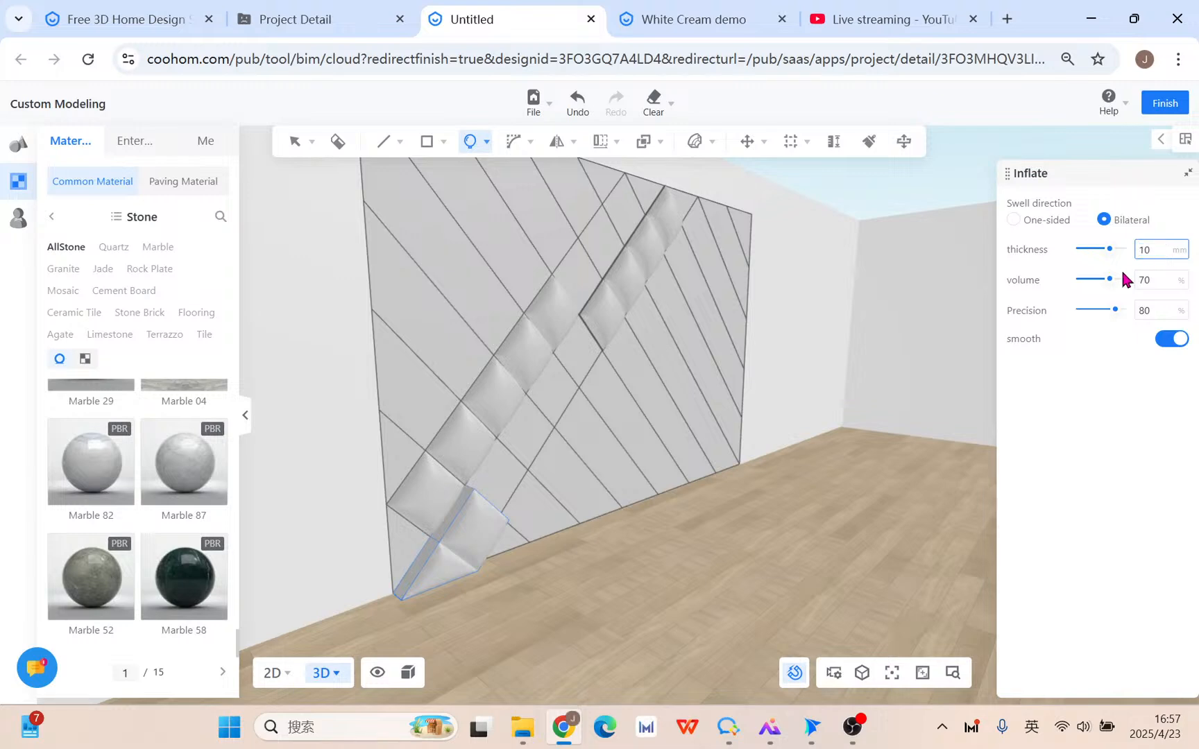
{"action": "left_click_drag", "start_coordinate": [1109, 280], "coordinate": [1138, 311]}
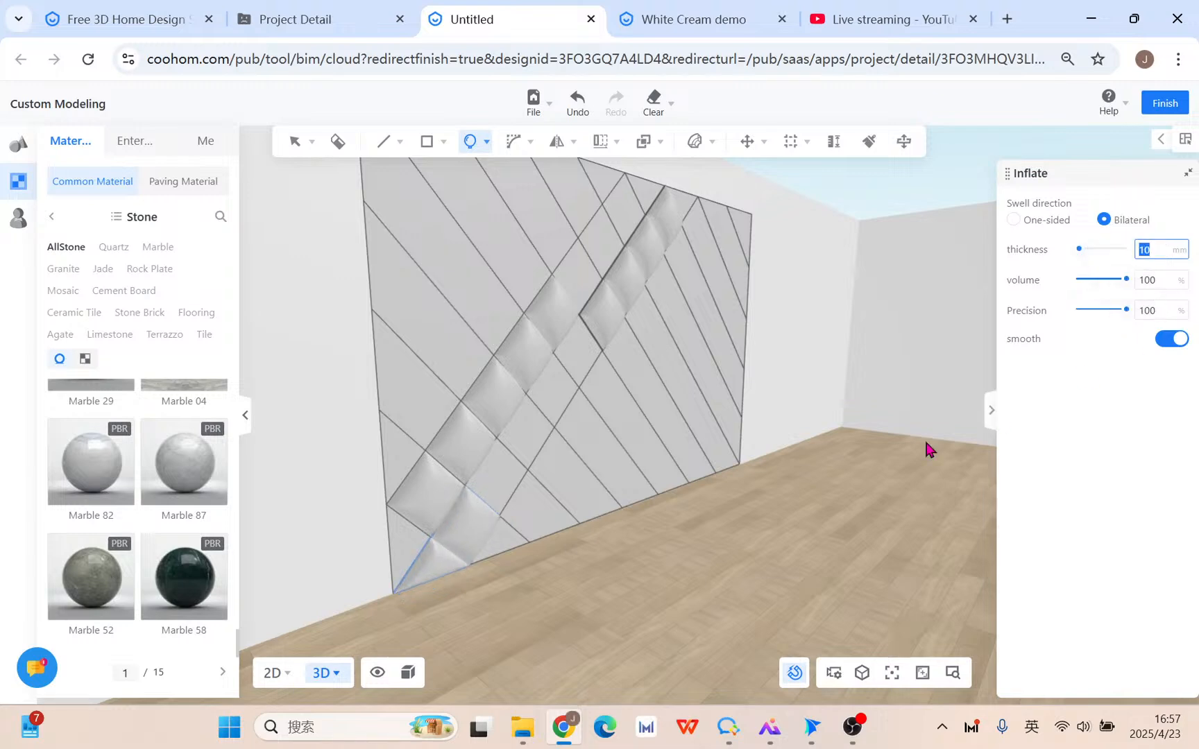
{"action": "left_click", "coordinate": [821, 463]}
{"action": "left_click_drag", "start_coordinate": [616, 551], "coordinate": [681, 527]}
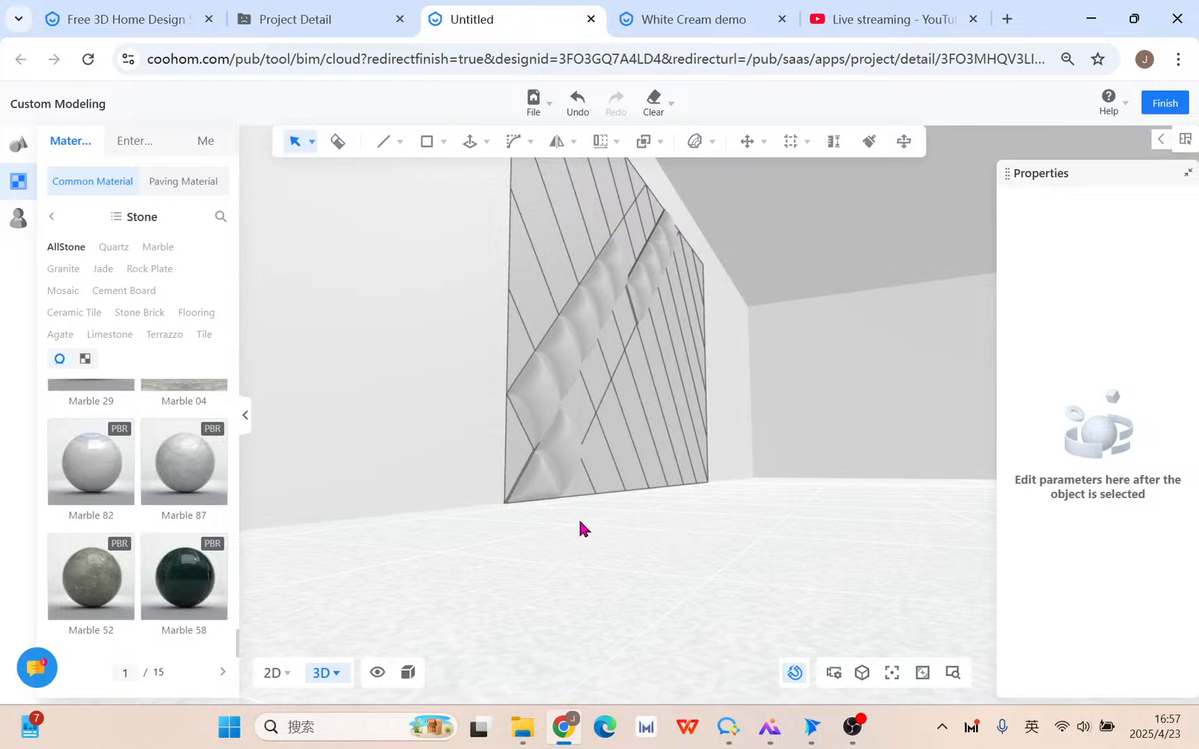
{"action": "left_click_drag", "start_coordinate": [581, 530], "coordinate": [559, 568]}
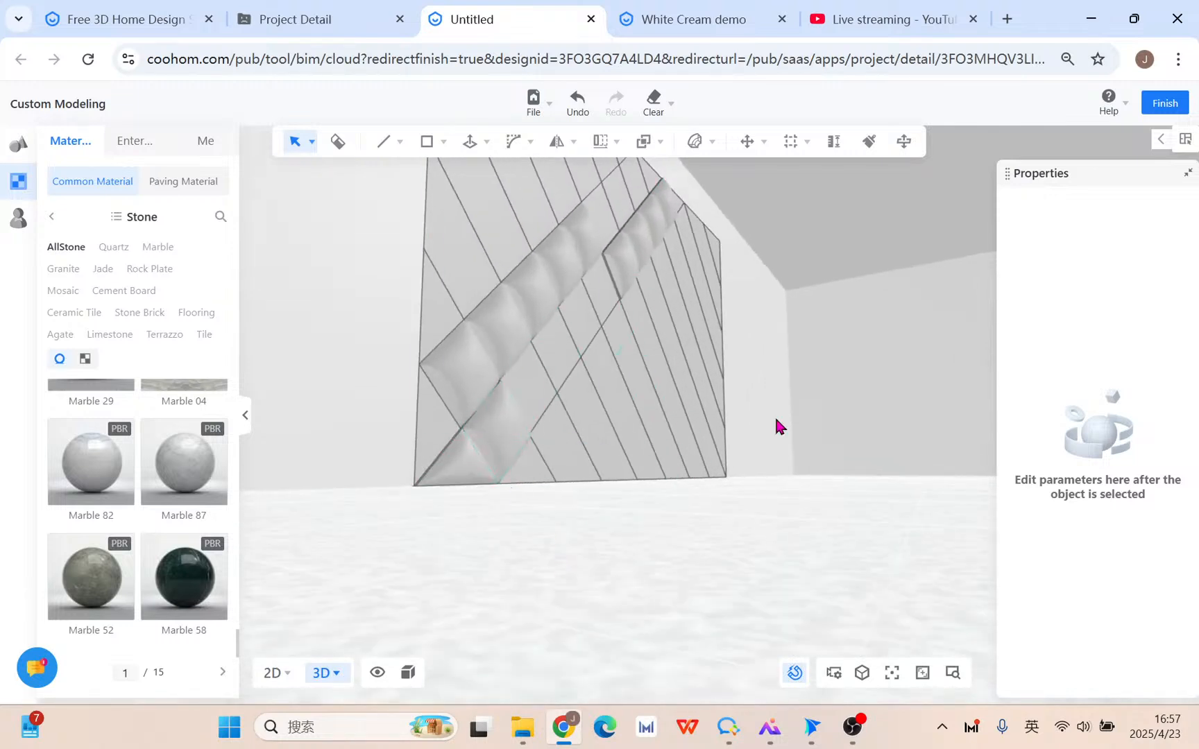
{"action": "left_click_drag", "start_coordinate": [779, 426], "coordinate": [730, 502]}
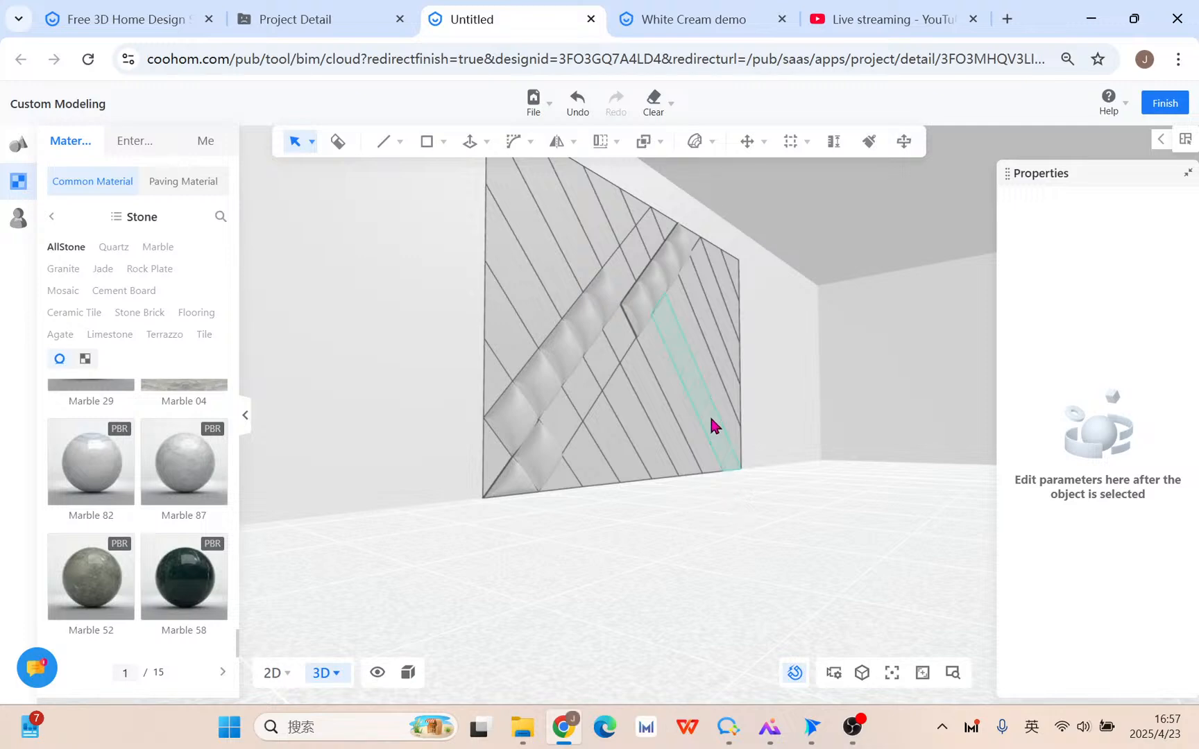
{"action": "left_click_drag", "start_coordinate": [715, 423], "coordinate": [477, 456]}
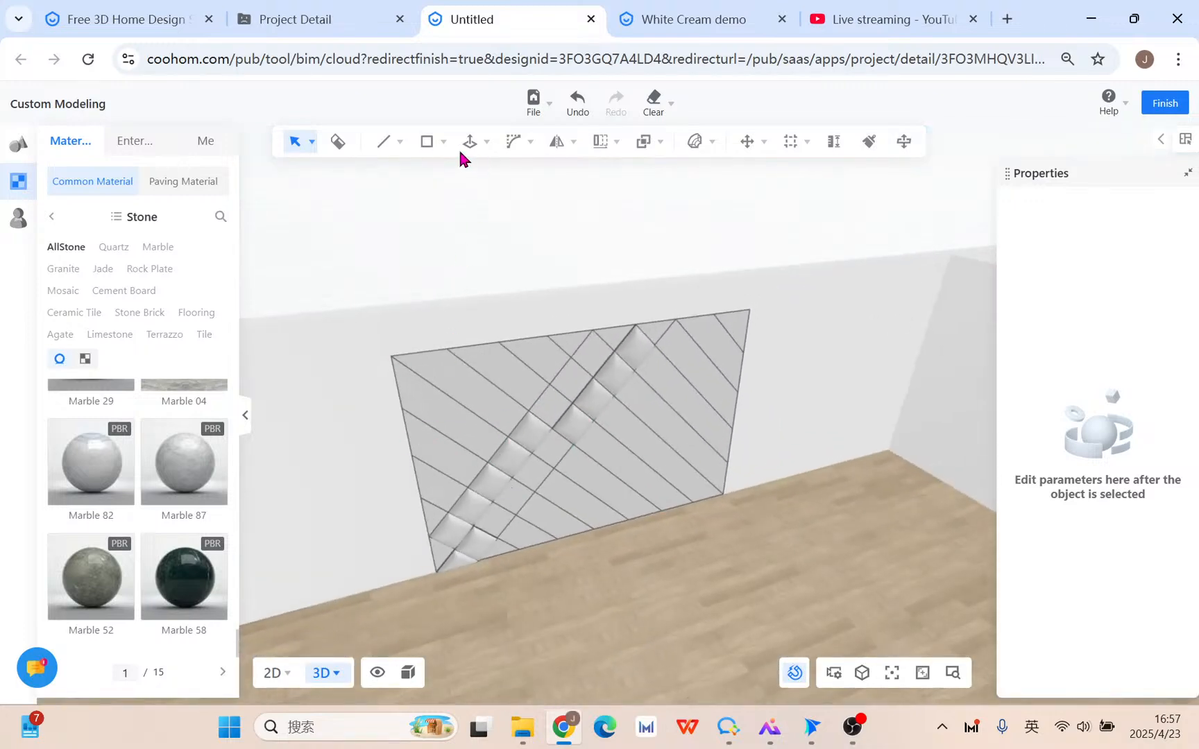
{"action": "mouse_move", "coordinate": [605, 143]}
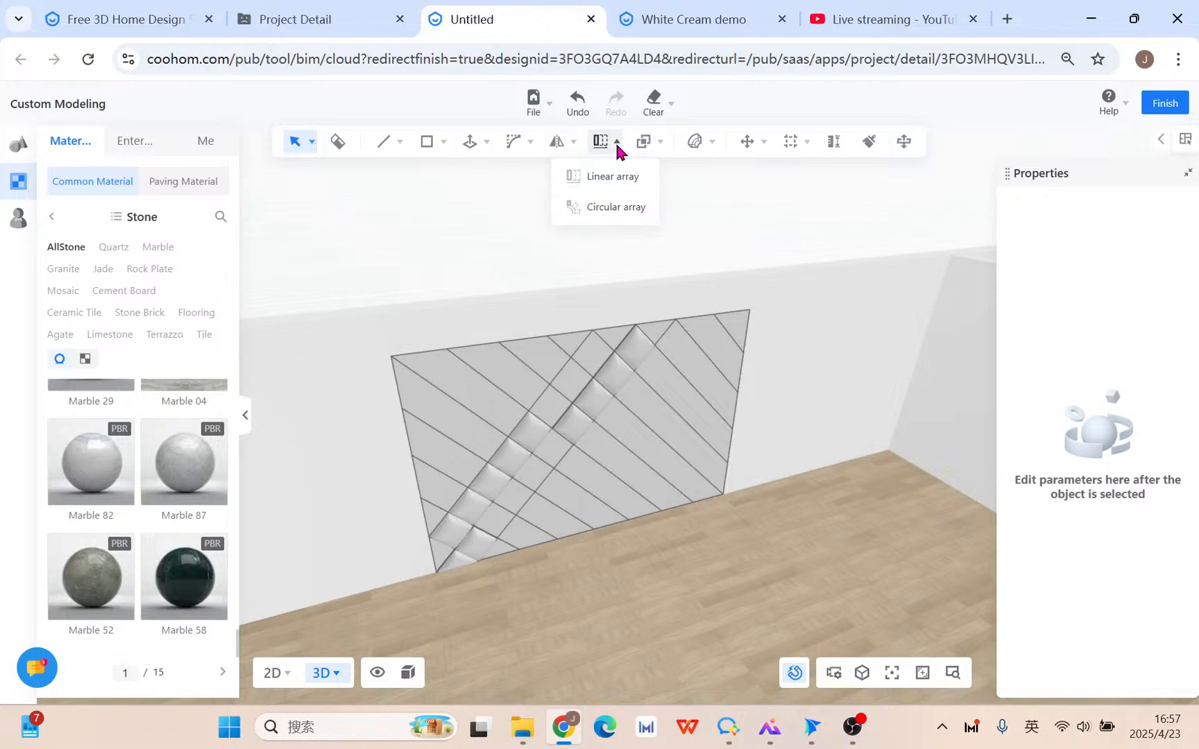
{"action": "mouse_move", "coordinate": [645, 141]}
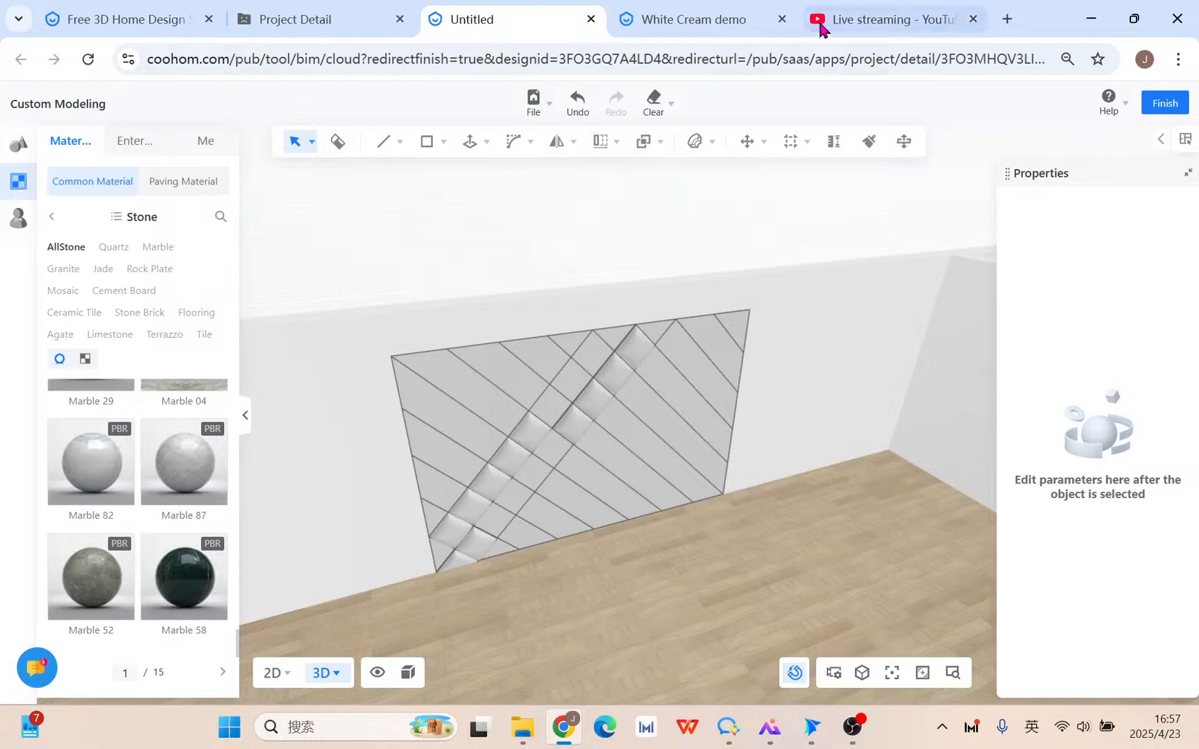
{"action": "left_click", "coordinate": [842, 9]}
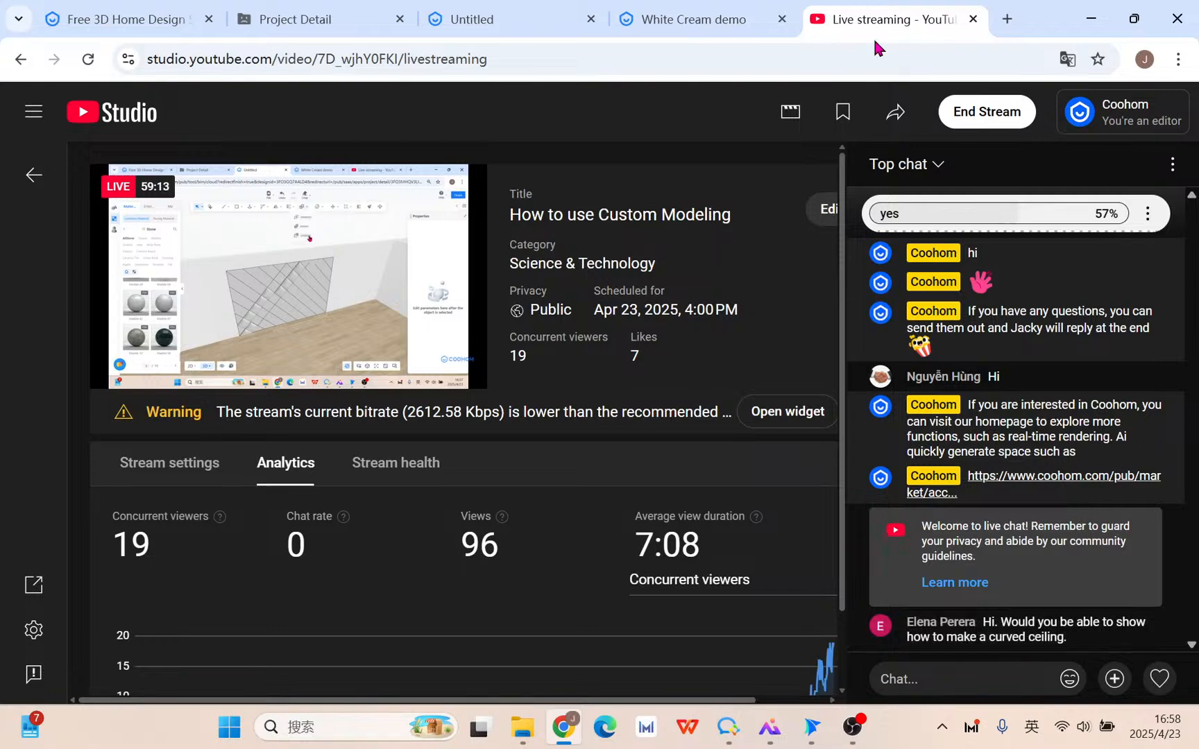
Back in the 3D room view, zoom toward the back wall and select the plain wall beside the diamond panel.
{"action": "left_click", "coordinate": [499, 22]}
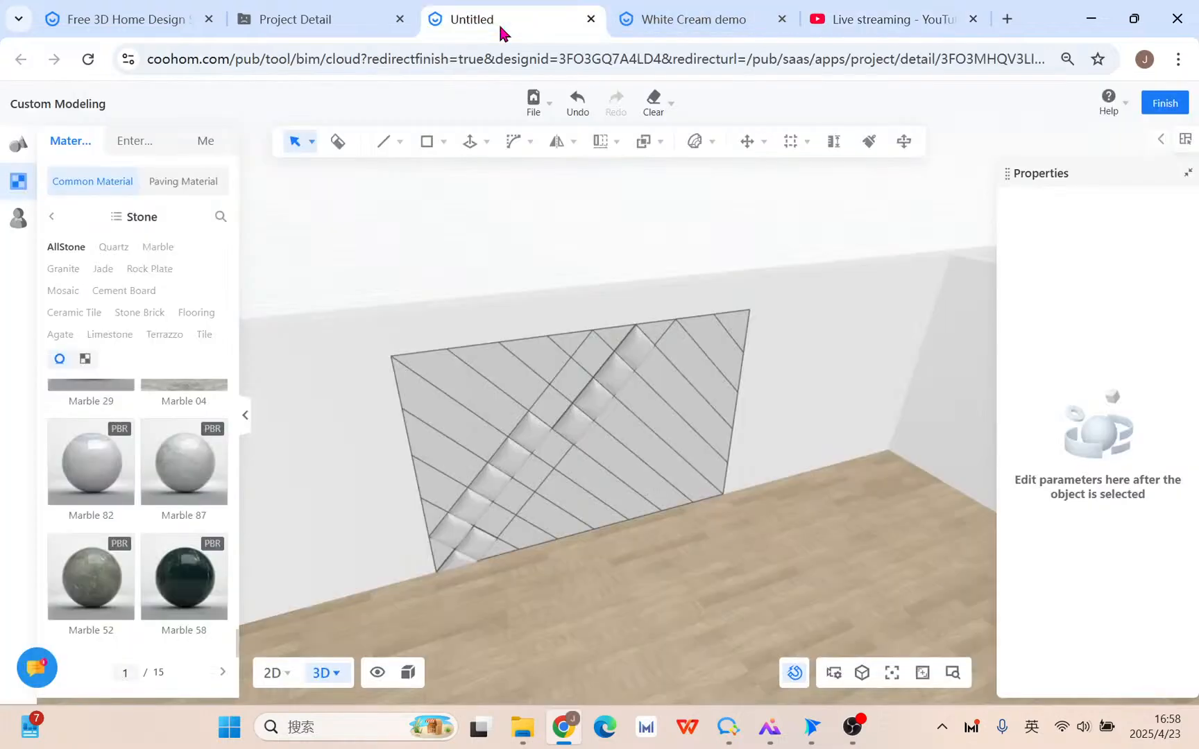
{"action": "scroll", "coordinate": [718, 501], "scroll_direction": "down", "scroll_amount": 3}
{"action": "left_click_drag", "start_coordinate": [718, 501], "coordinate": [794, 517]}
{"action": "left_click_drag", "start_coordinate": [333, 454], "coordinate": [451, 461]}
{"action": "scroll", "coordinate": [658, 505], "scroll_direction": "down", "scroll_amount": 1}
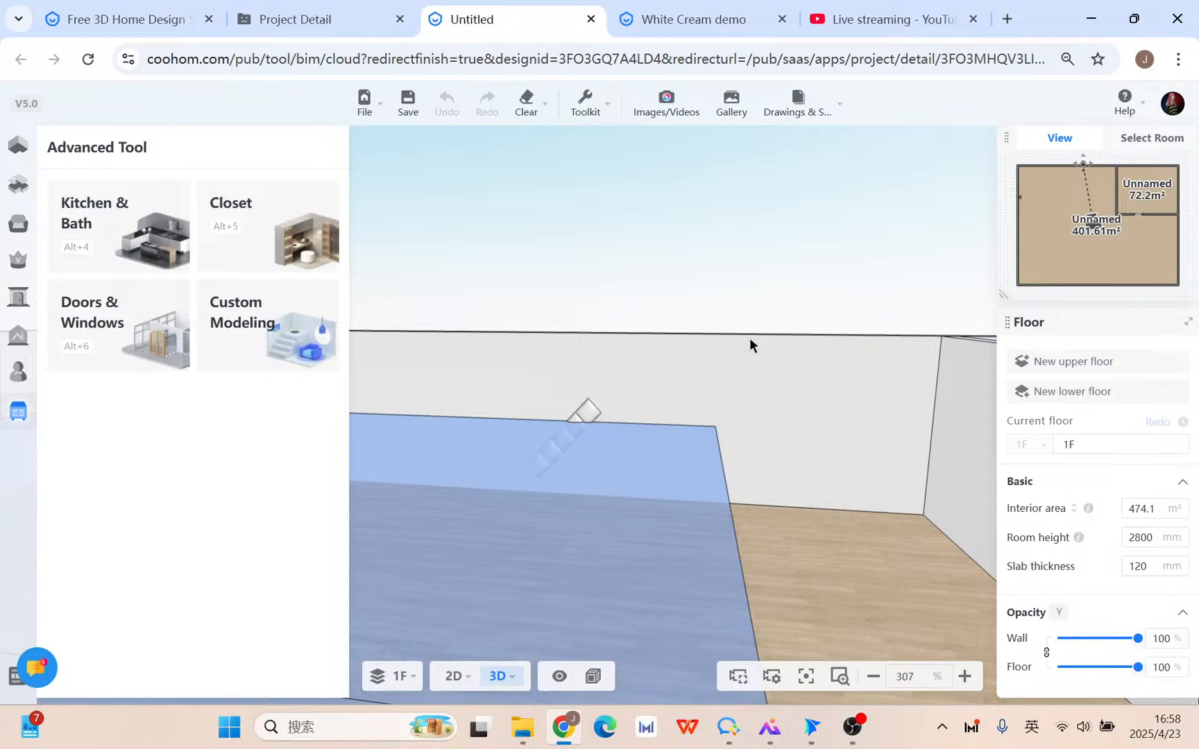
{"action": "scroll", "coordinate": [528, 495], "scroll_direction": "down", "scroll_amount": 6}
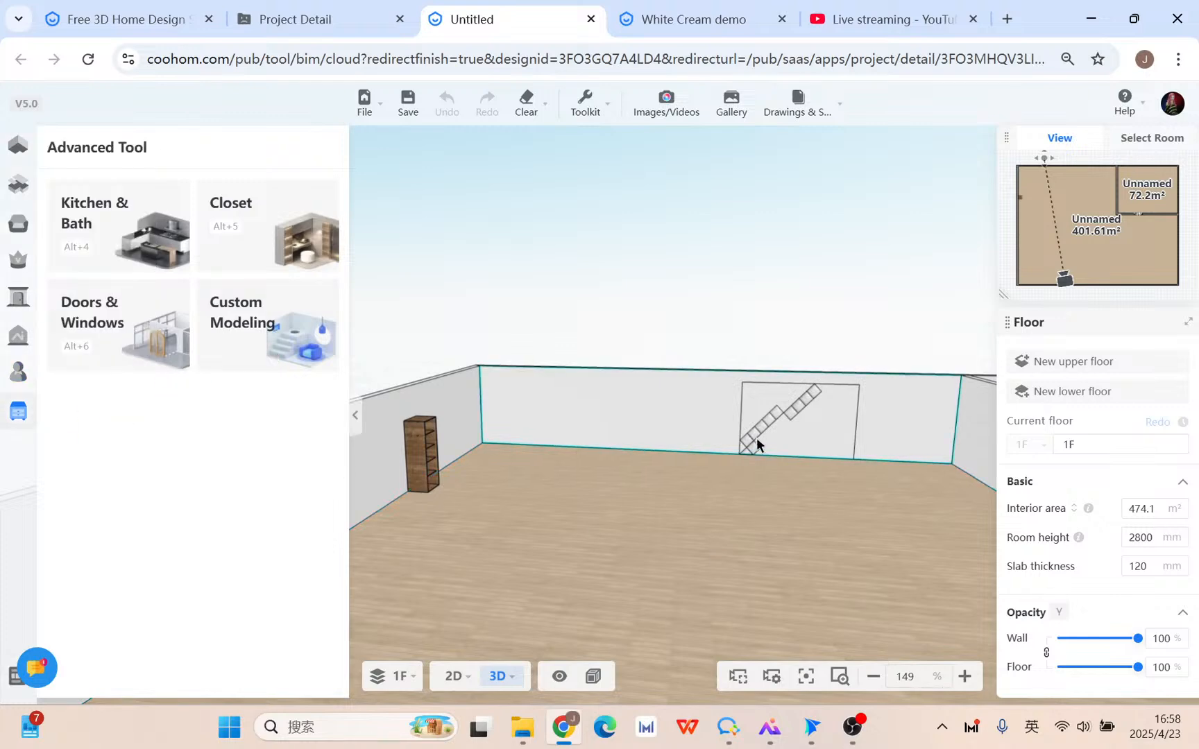
{"action": "scroll", "coordinate": [757, 437], "scroll_direction": "up", "scroll_amount": 5}
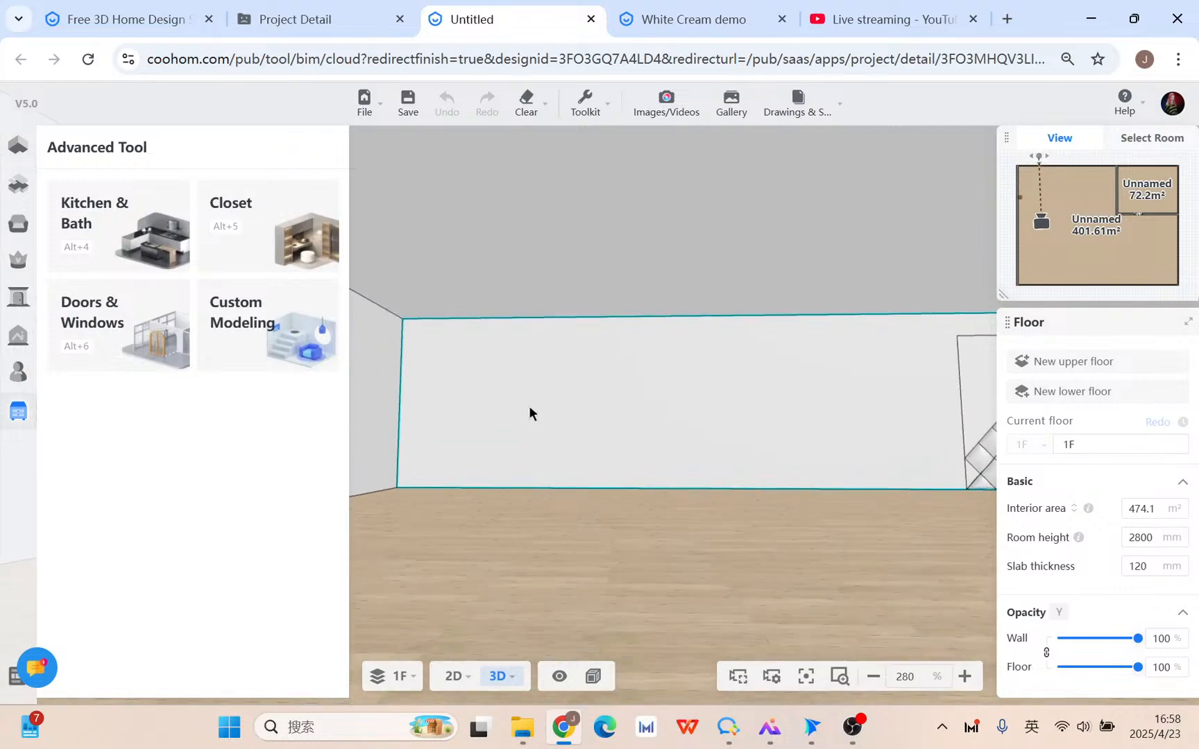
{"action": "left_click", "coordinate": [529, 408]}
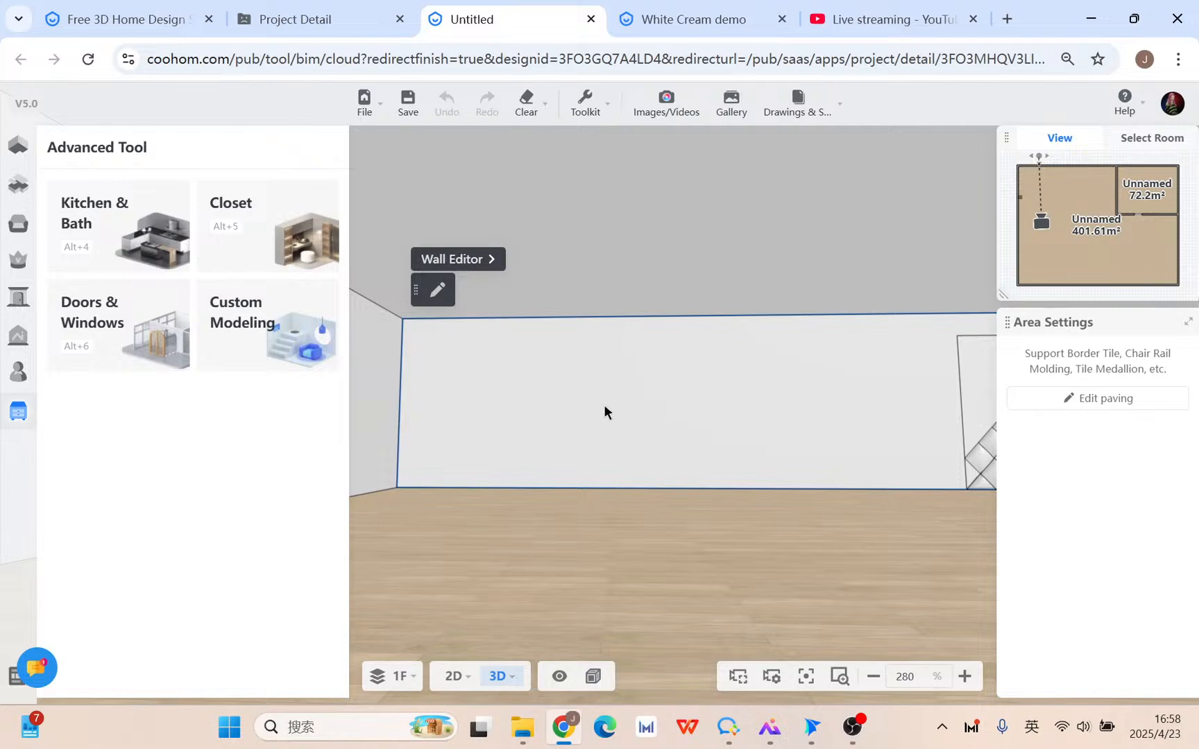
In the Wall Editor, draw a shallow curved arc across the top-left of the wall.
{"action": "left_click", "coordinate": [489, 261]}
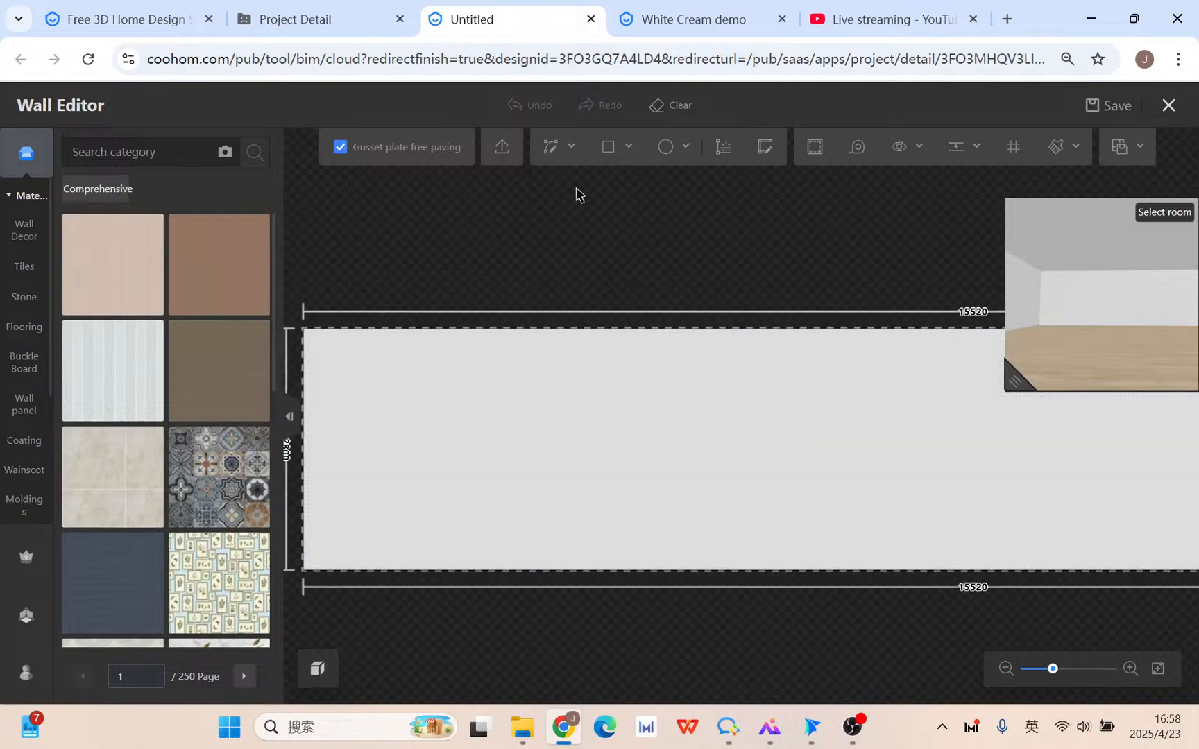
{"action": "left_click", "coordinate": [566, 148]}
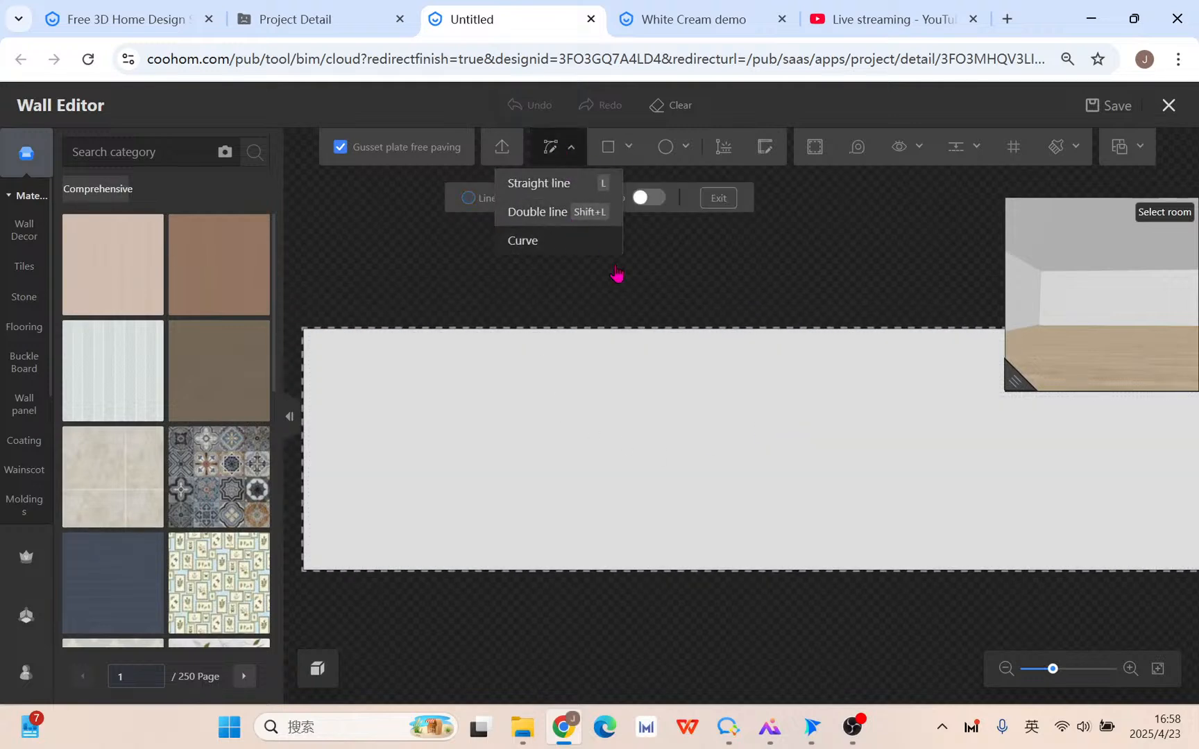
{"action": "left_click", "coordinate": [523, 240]}
{"action": "left_click", "coordinate": [340, 371]}
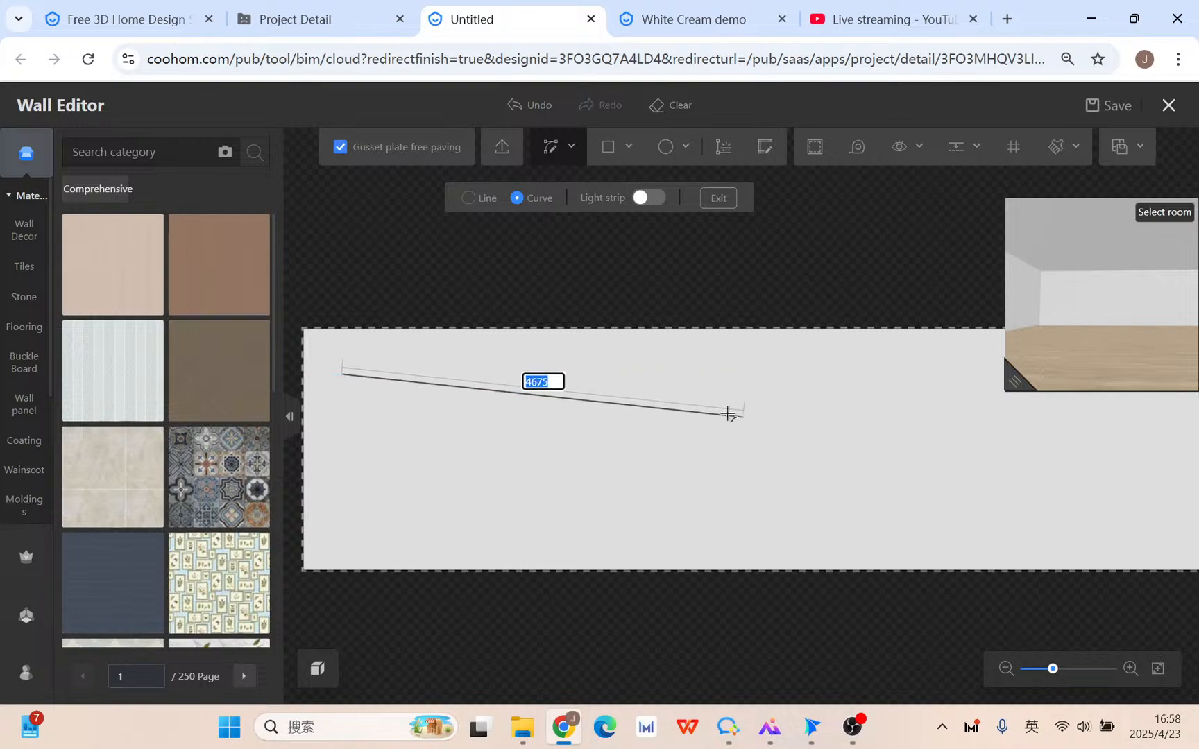
{"action": "left_click", "coordinate": [709, 428]}
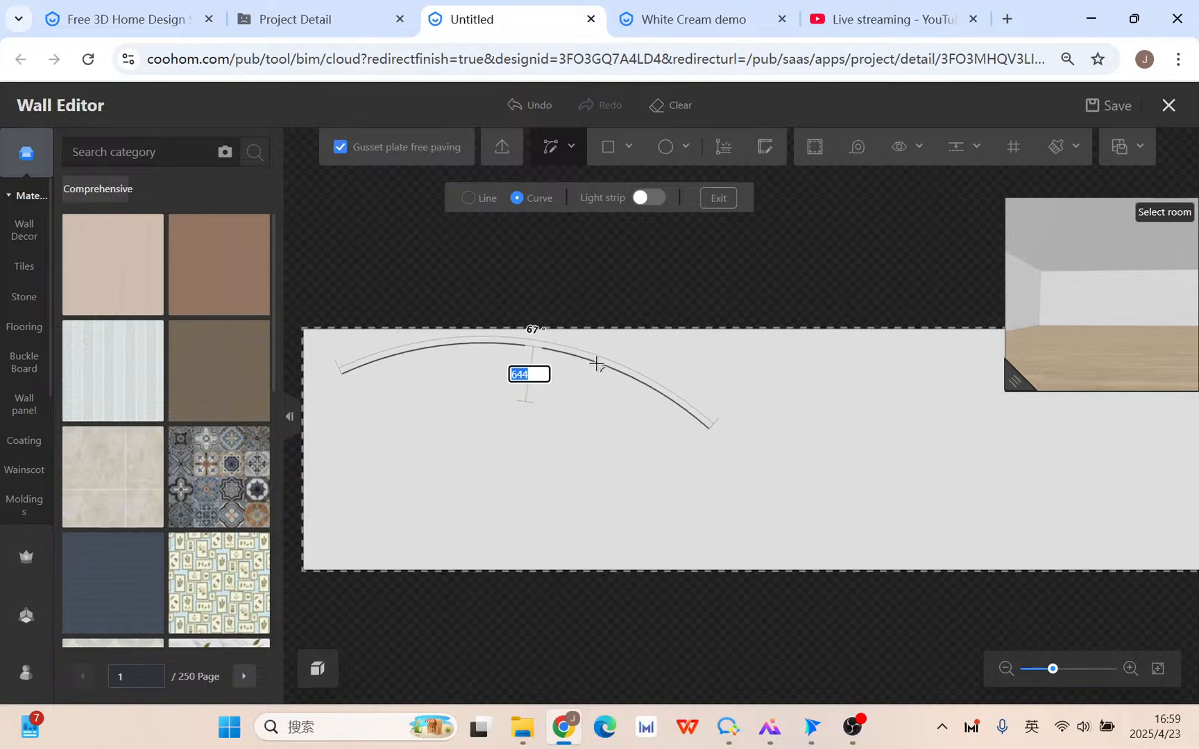
{"action": "left_click", "coordinate": [596, 367]}
{"action": "left_click", "coordinate": [510, 156]}
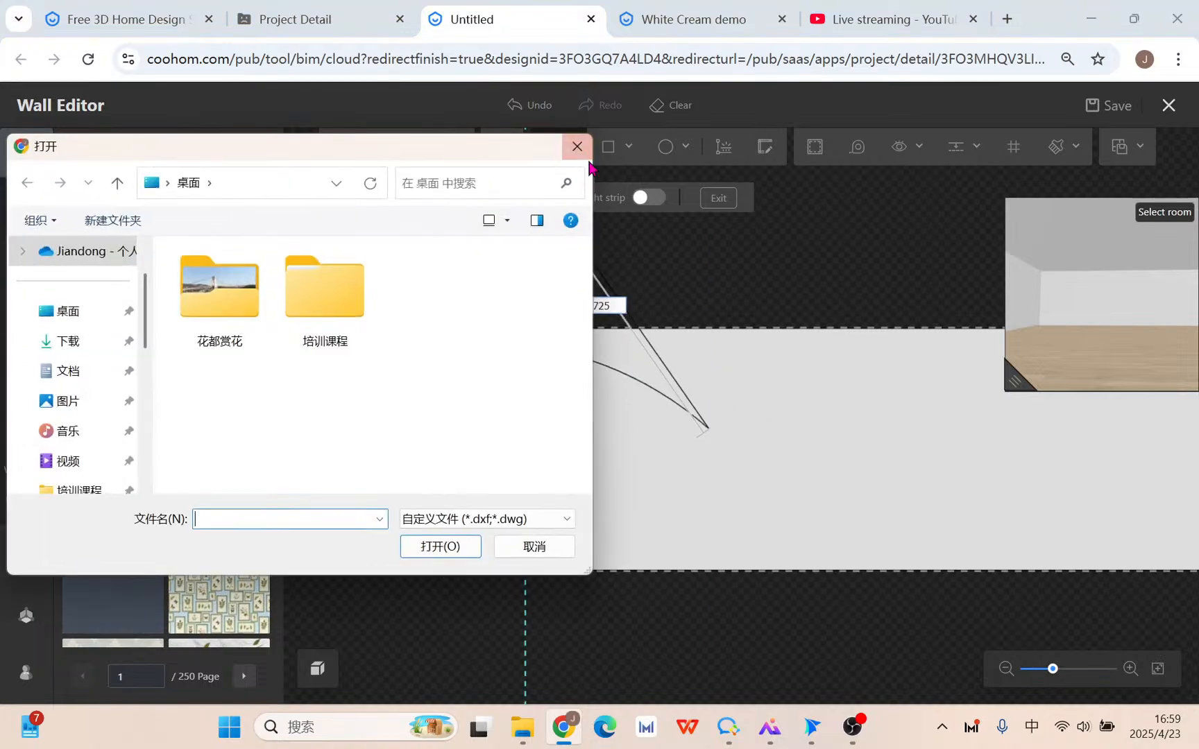
{"action": "left_click", "coordinate": [580, 147]}
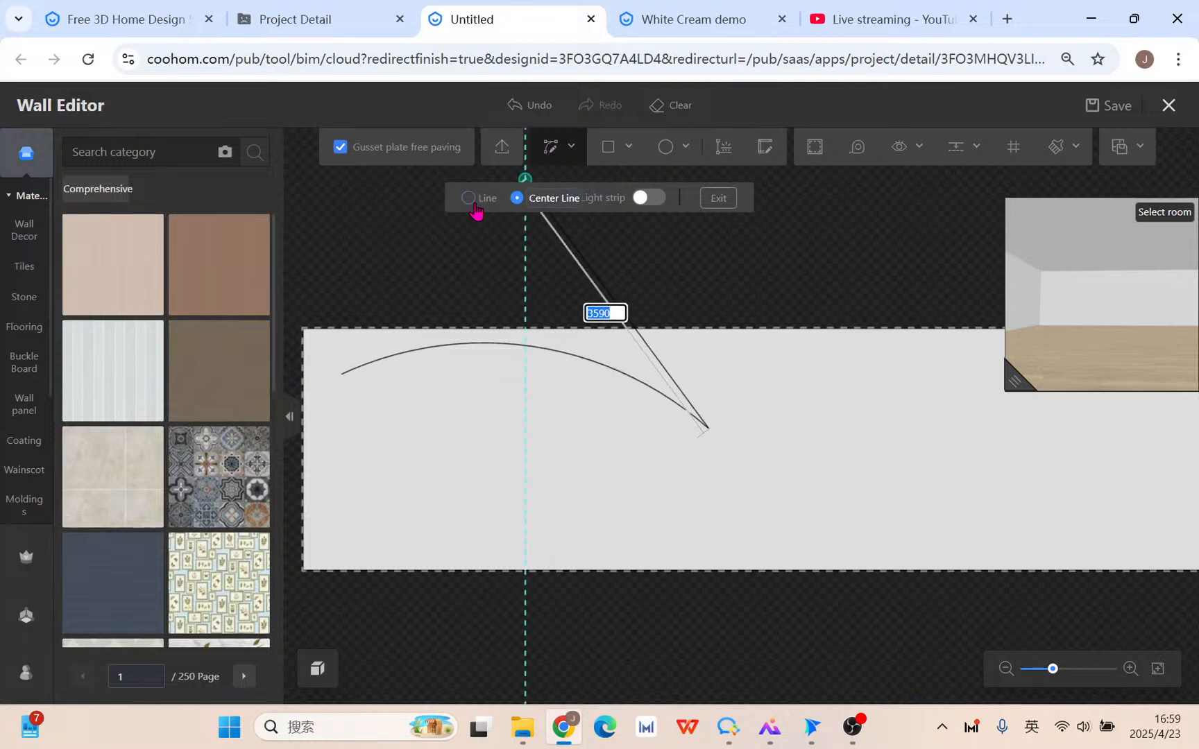
Close the arch with straight lines: a vertical right side, the top edge, and back to the arc's start.
{"action": "left_click", "coordinate": [471, 199]}
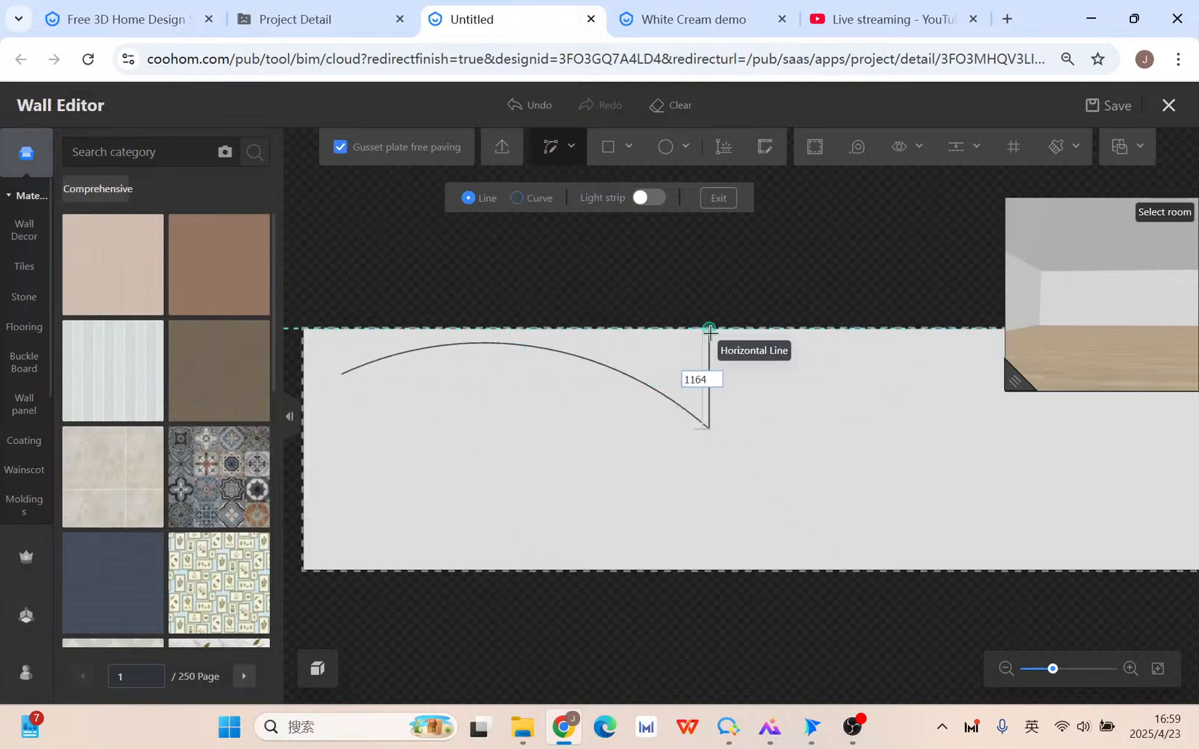
{"action": "left_click", "coordinate": [709, 331]}
{"action": "left_click", "coordinate": [345, 330]}
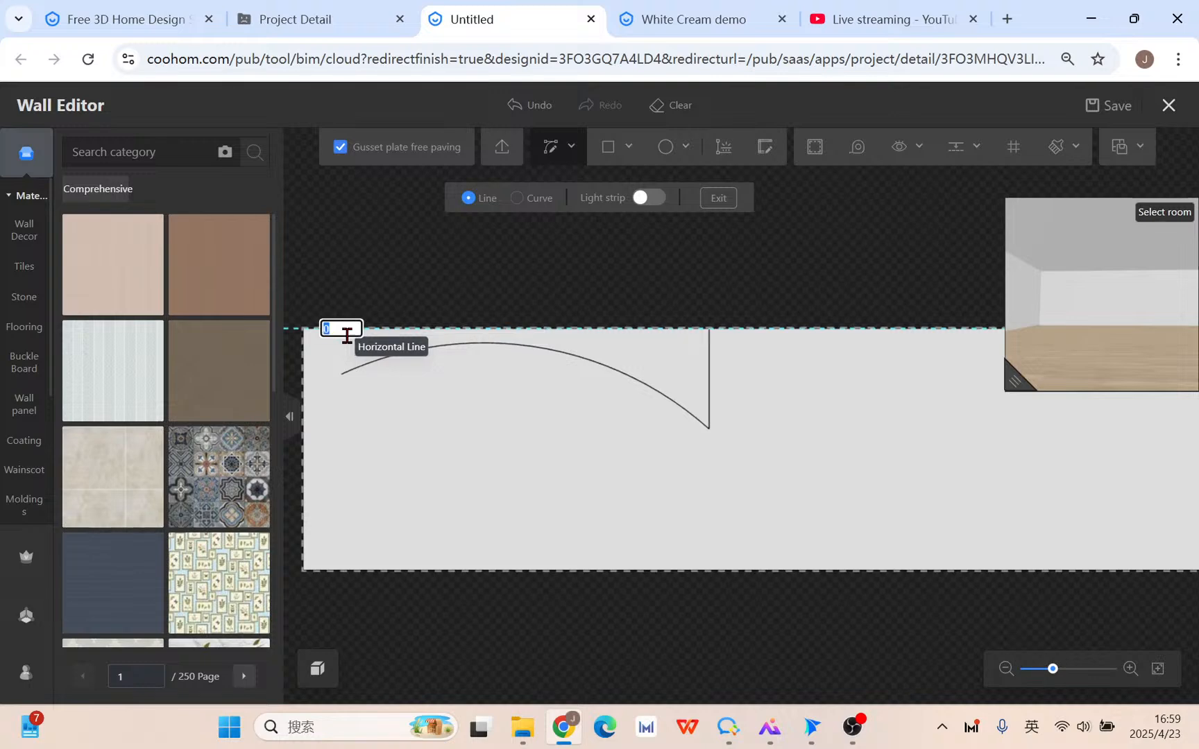
{"action": "left_click", "coordinate": [343, 374]}
{"action": "key", "text": "Escape"}
{"action": "key", "text": "Escape"}
Select the new arch shape, enlarge the 3D preview and switch to editing the L-shaped floor.
{"action": "scroll", "coordinate": [612, 425], "scroll_direction": "down", "scroll_amount": 2}
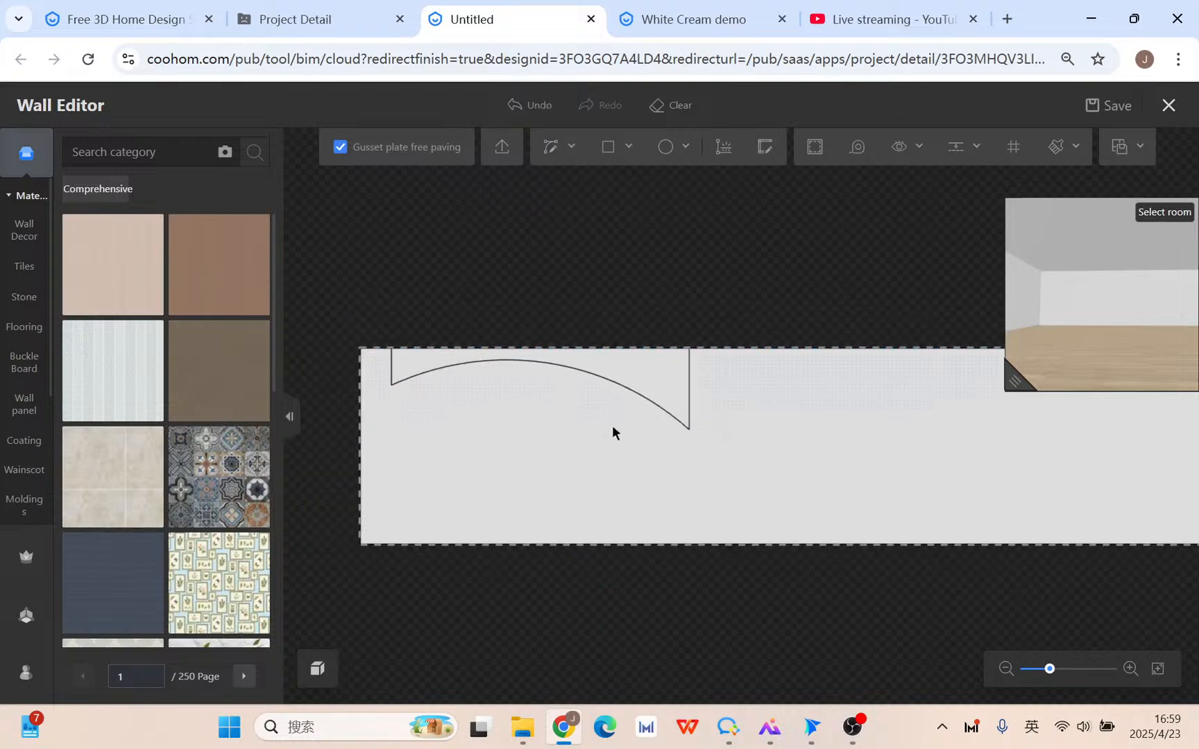
{"action": "scroll", "coordinate": [612, 425], "scroll_direction": "up", "scroll_amount": 7}
{"action": "scroll", "coordinate": [649, 338], "scroll_direction": "down", "scroll_amount": 3}
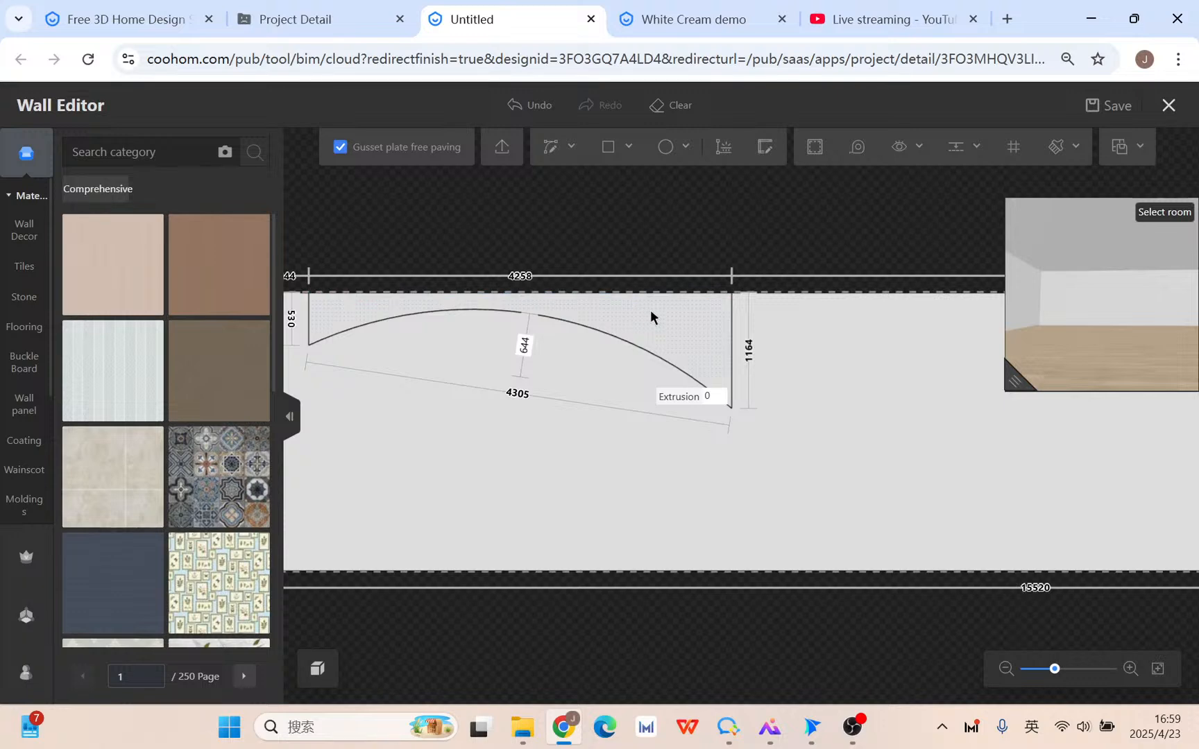
{"action": "left_click", "coordinate": [693, 341]}
{"action": "left_click_drag", "start_coordinate": [995, 395], "coordinate": [836, 426]}
{"action": "left_click", "coordinate": [953, 374]}
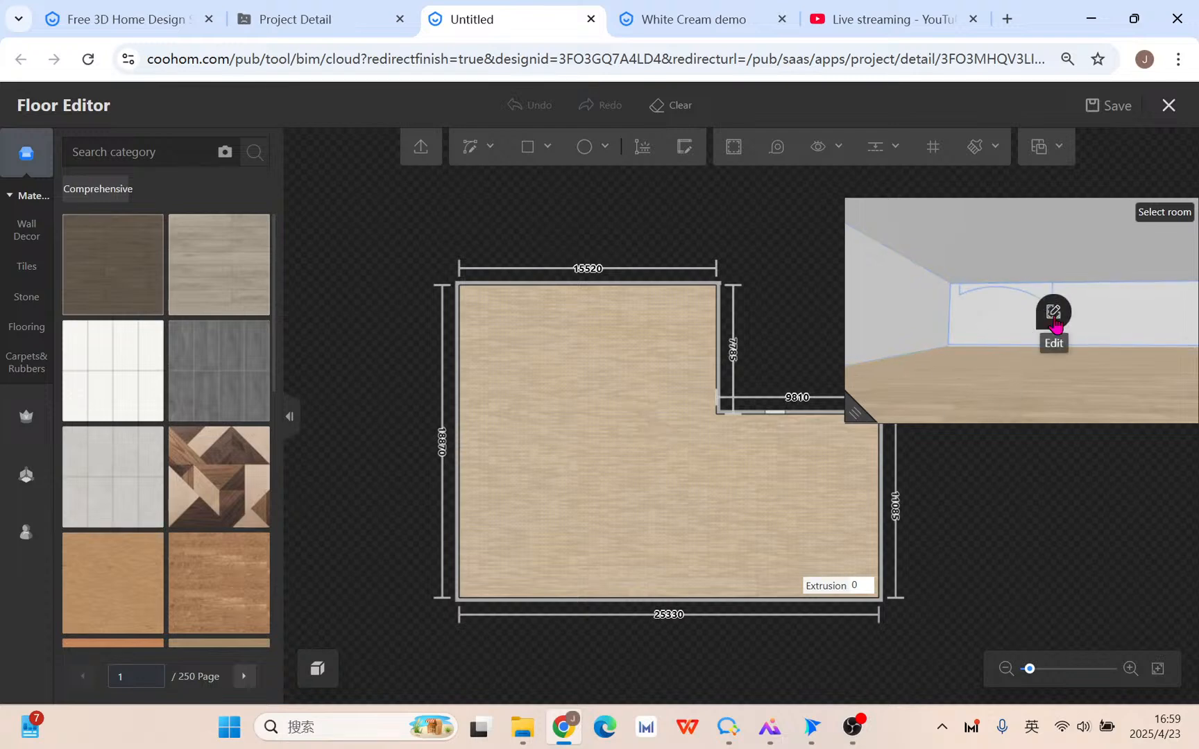
Back on the wall, give the arched region an extrusion of 18870.
{"action": "double_click", "coordinate": [1054, 319]}
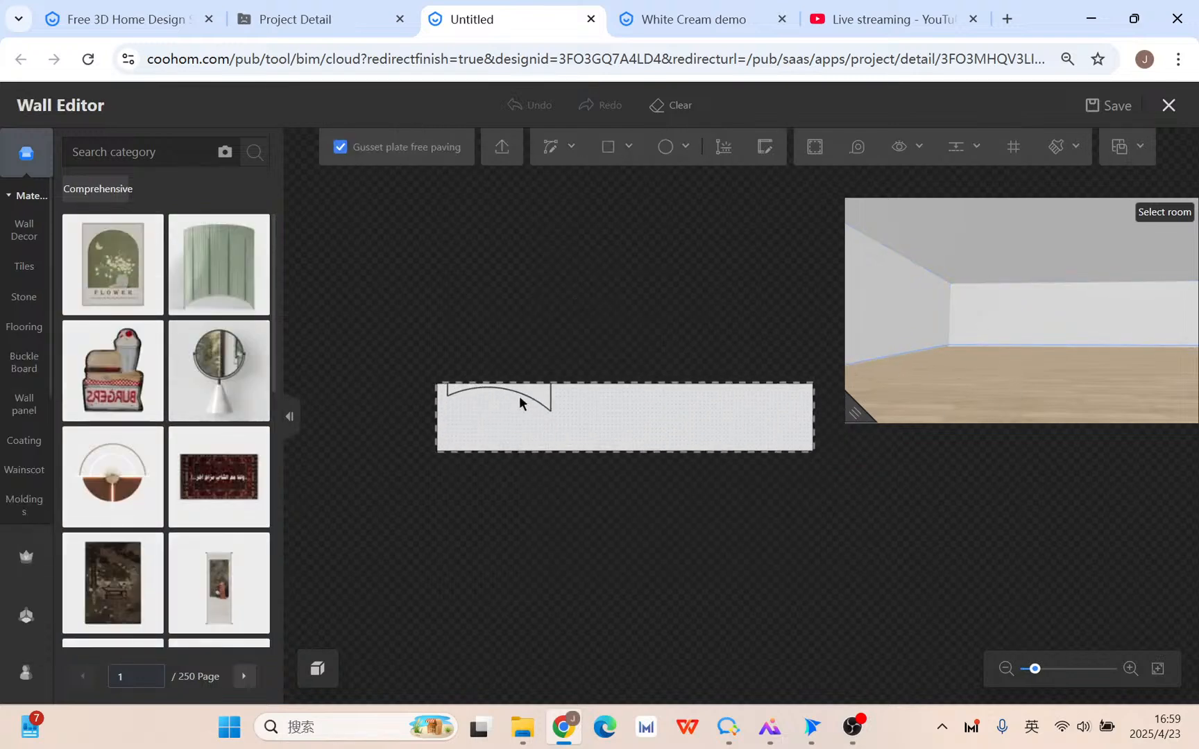
{"action": "left_click", "coordinate": [558, 401]}
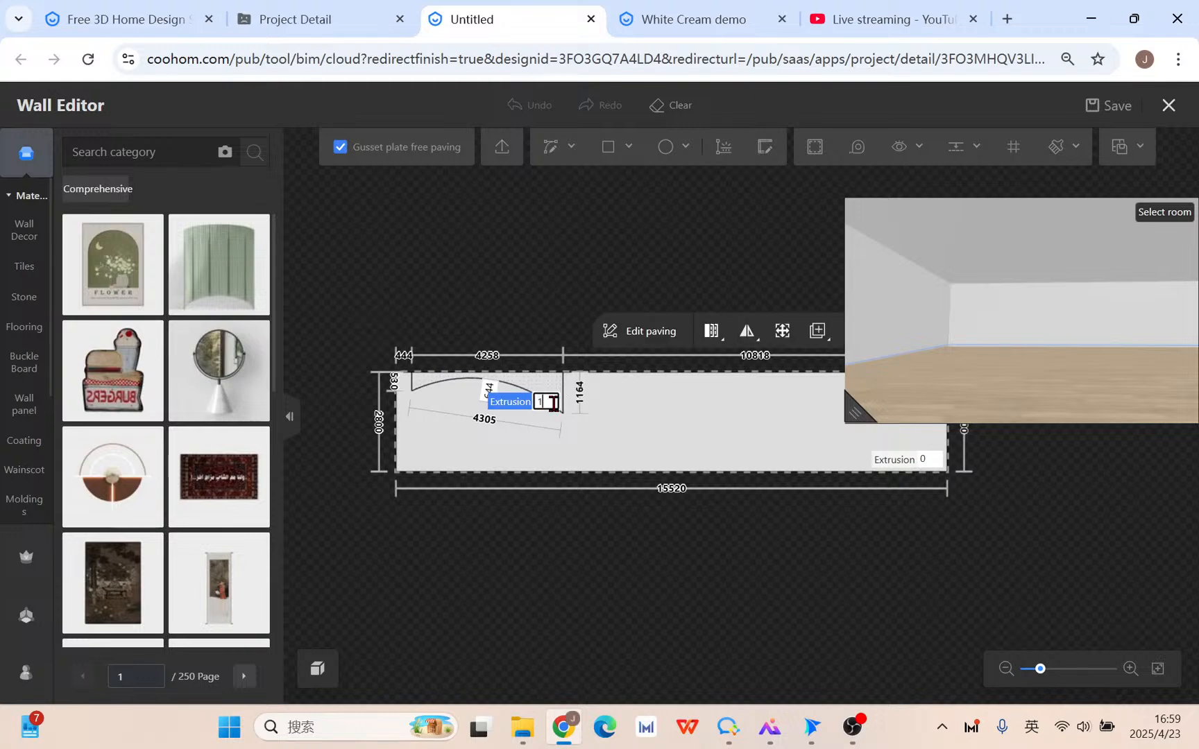
{"action": "type", "text": "18870"}
{"action": "key", "text": "Return"}
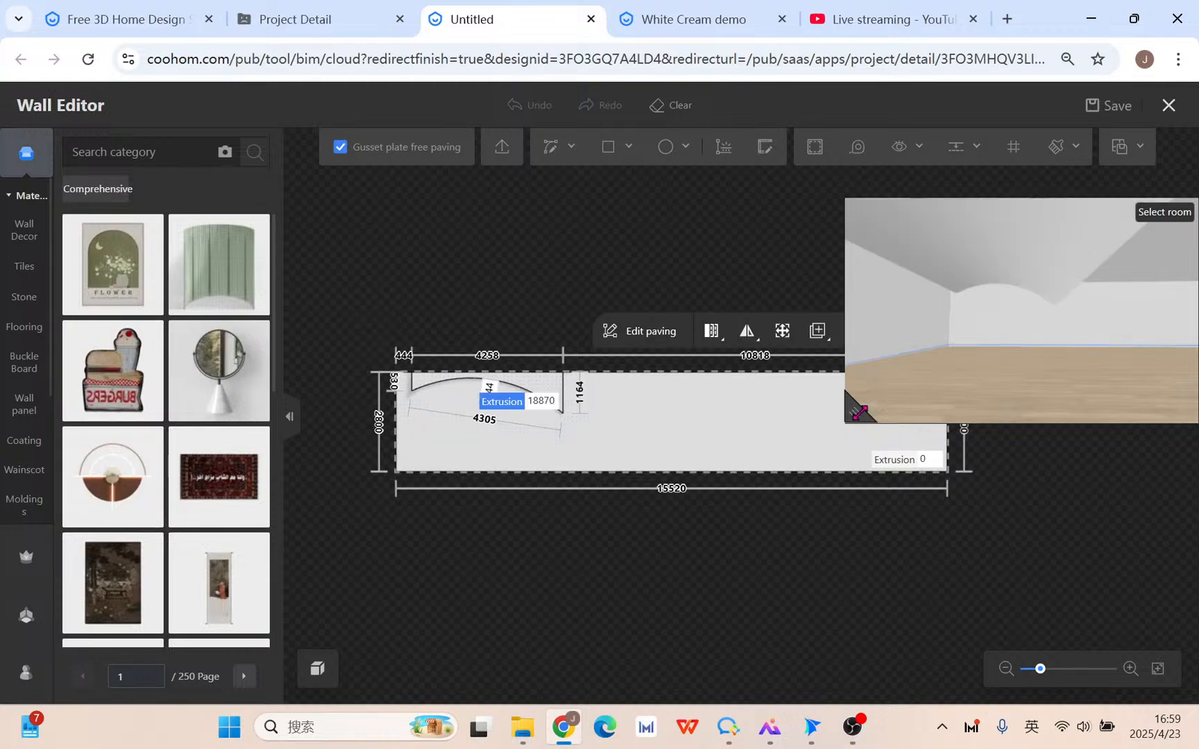
Preview the extrusion in 3D, undo it, and close the Wall Editor keeping changes.
{"action": "left_click", "coordinate": [859, 413]}
{"action": "left_click_drag", "start_coordinate": [631, 552], "coordinate": [814, 452]}
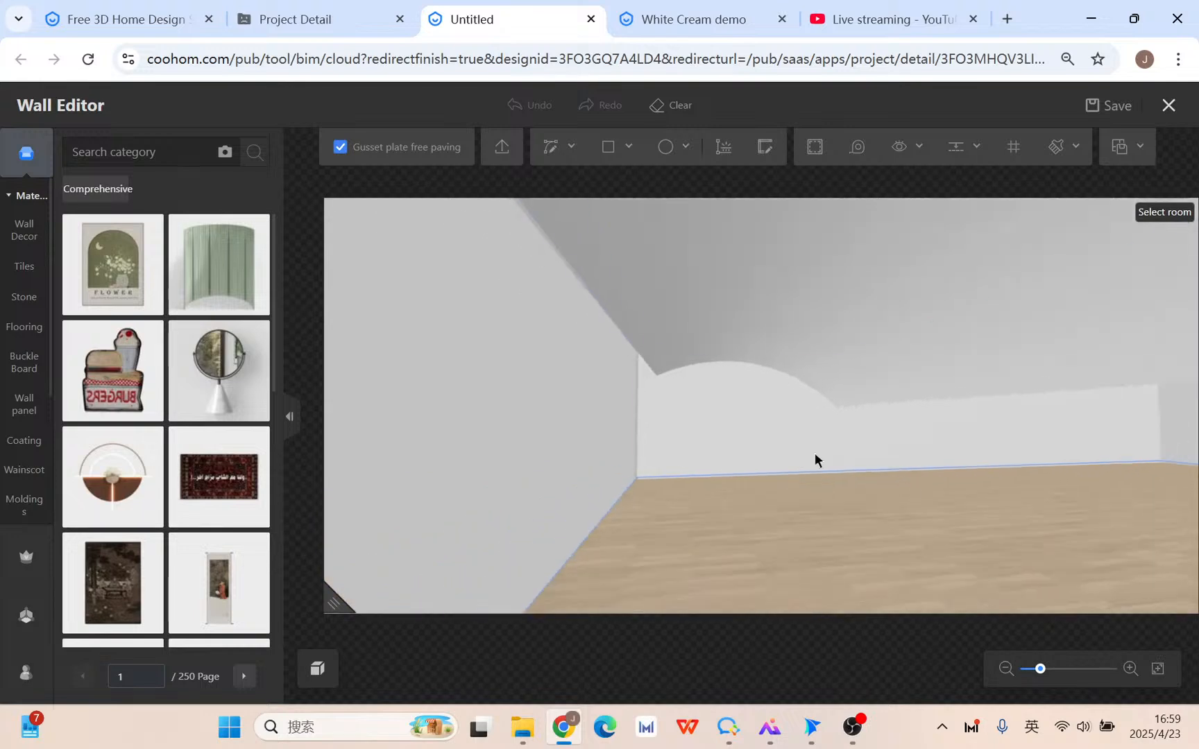
{"action": "left_click_drag", "start_coordinate": [337, 603], "coordinate": [708, 539]}
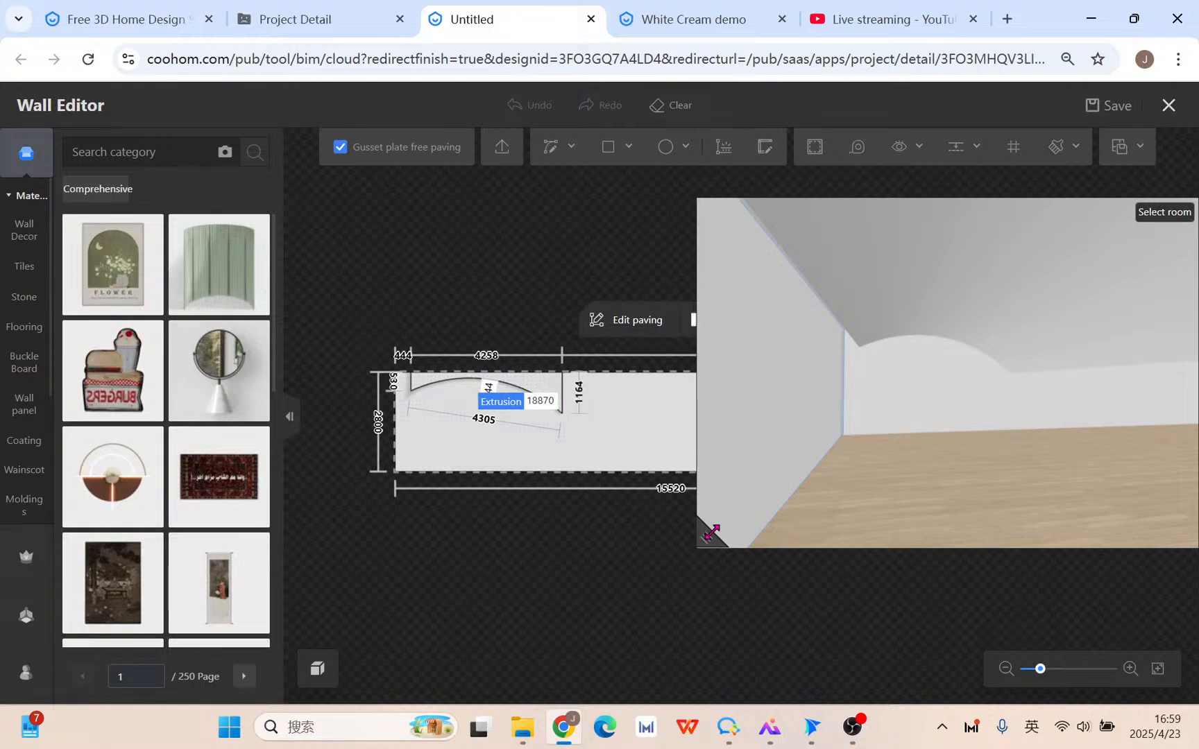
{"action": "left_click_drag", "start_coordinate": [712, 533], "coordinate": [890, 497]}
{"action": "left_click", "coordinate": [840, 321]}
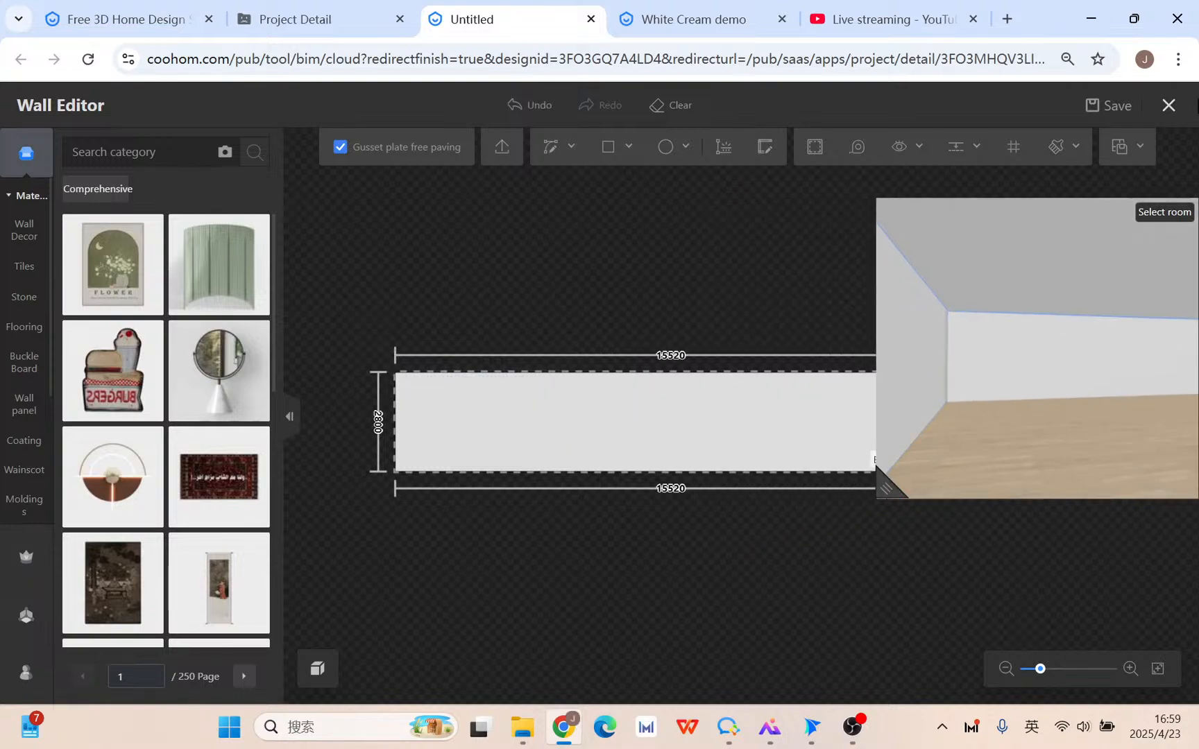
{"action": "left_click", "coordinate": [1168, 106]}
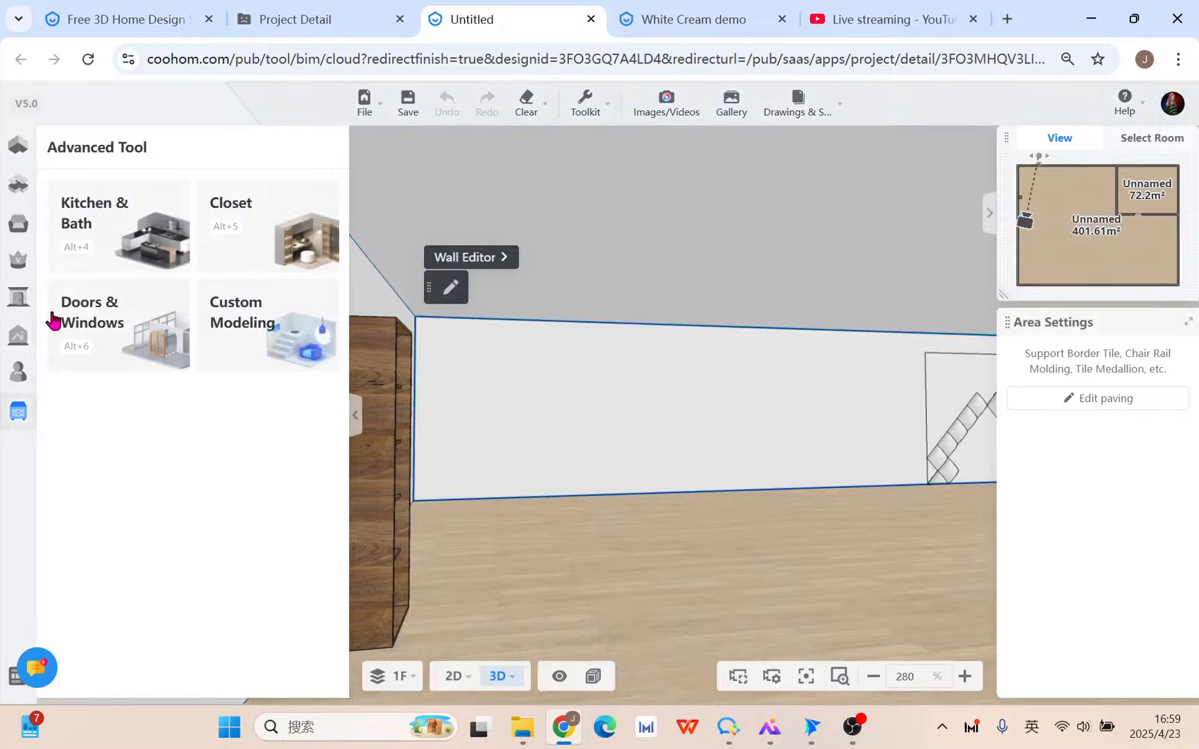
Launch Custom Modeling from the Advanced Tool panel to load the L-shaped room.
{"action": "mouse_move", "coordinate": [17, 303]}
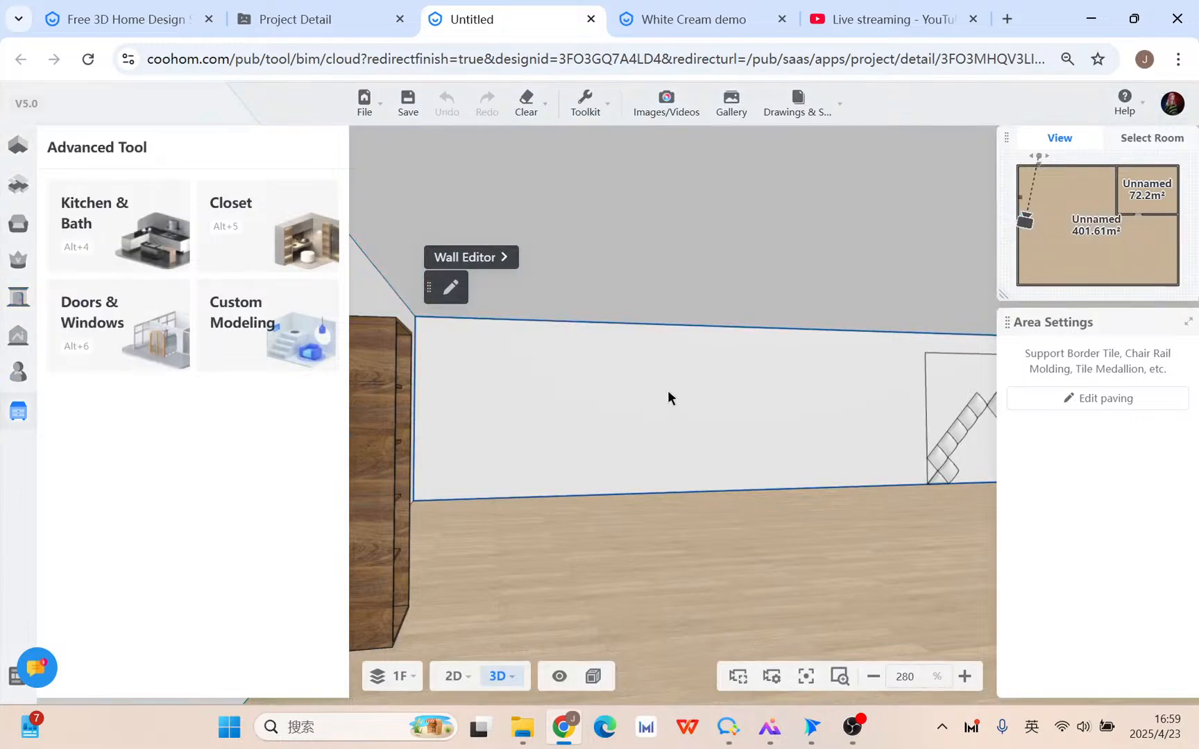
{"action": "scroll", "coordinate": [668, 392], "scroll_direction": "down", "scroll_amount": 3}
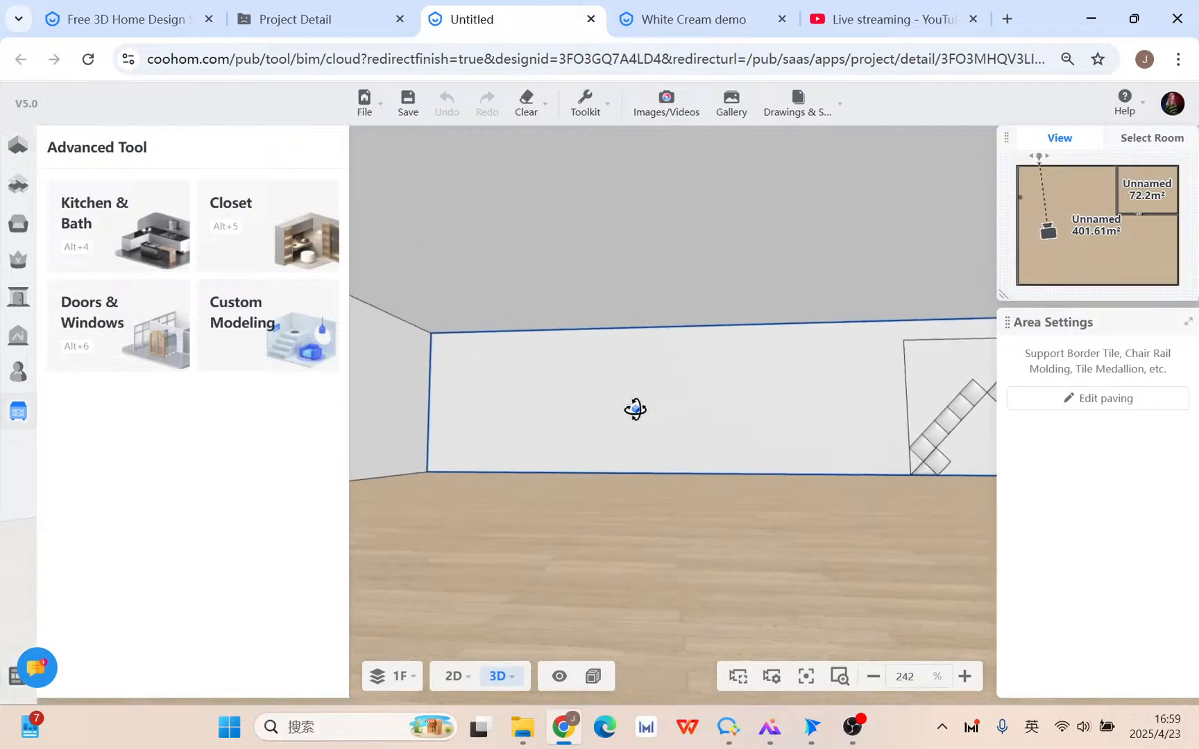
{"action": "left_click", "coordinate": [260, 358]}
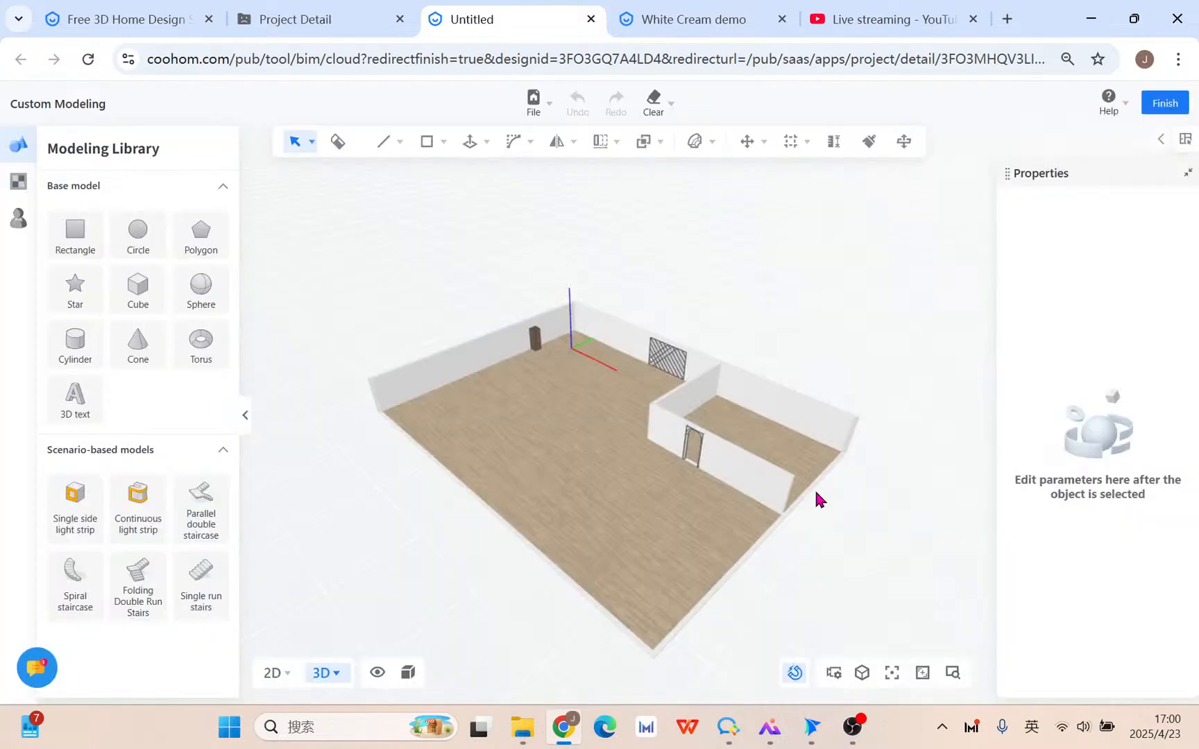
Draw a long 4180.47 × 279.01 rectangle strip along the top of the far wall.
{"action": "right_click_drag", "start_coordinate": [816, 494], "coordinate": [695, 483]}
{"action": "scroll", "coordinate": [692, 482], "scroll_direction": "up", "scroll_amount": 5}
{"action": "right_click_drag", "start_coordinate": [644, 365], "coordinate": [630, 436]}
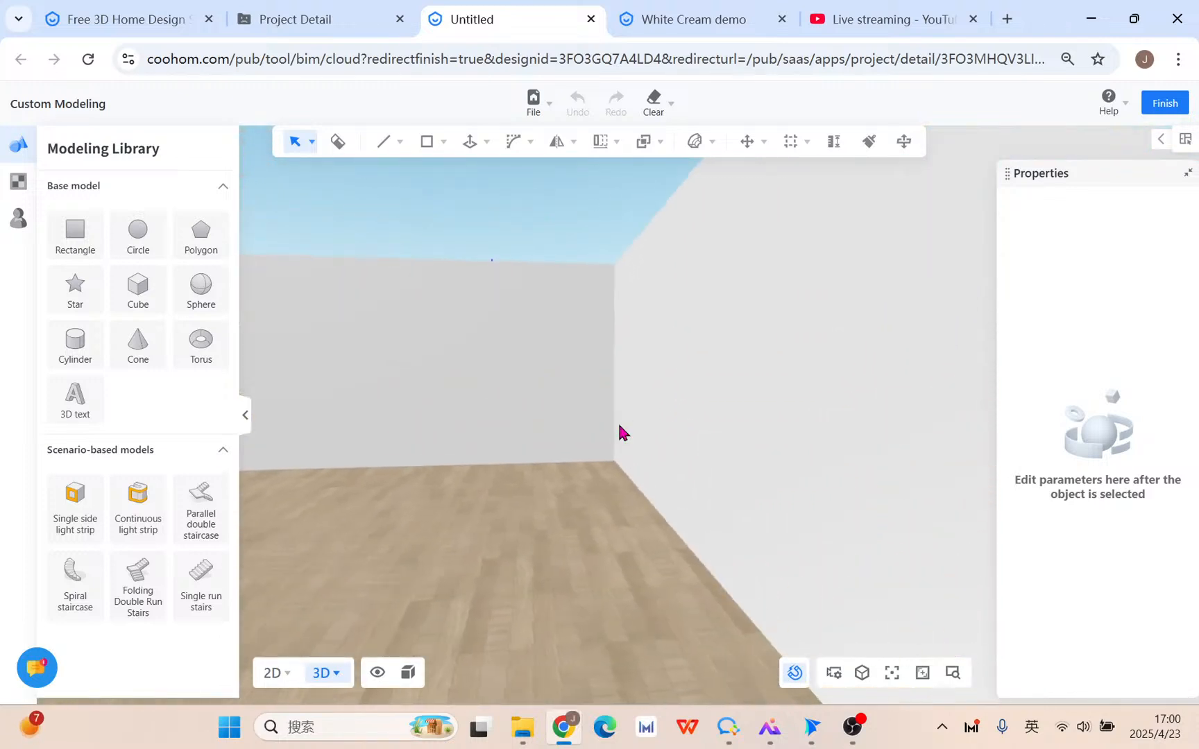
{"action": "scroll", "coordinate": [620, 425], "scroll_direction": "down", "scroll_amount": 4}
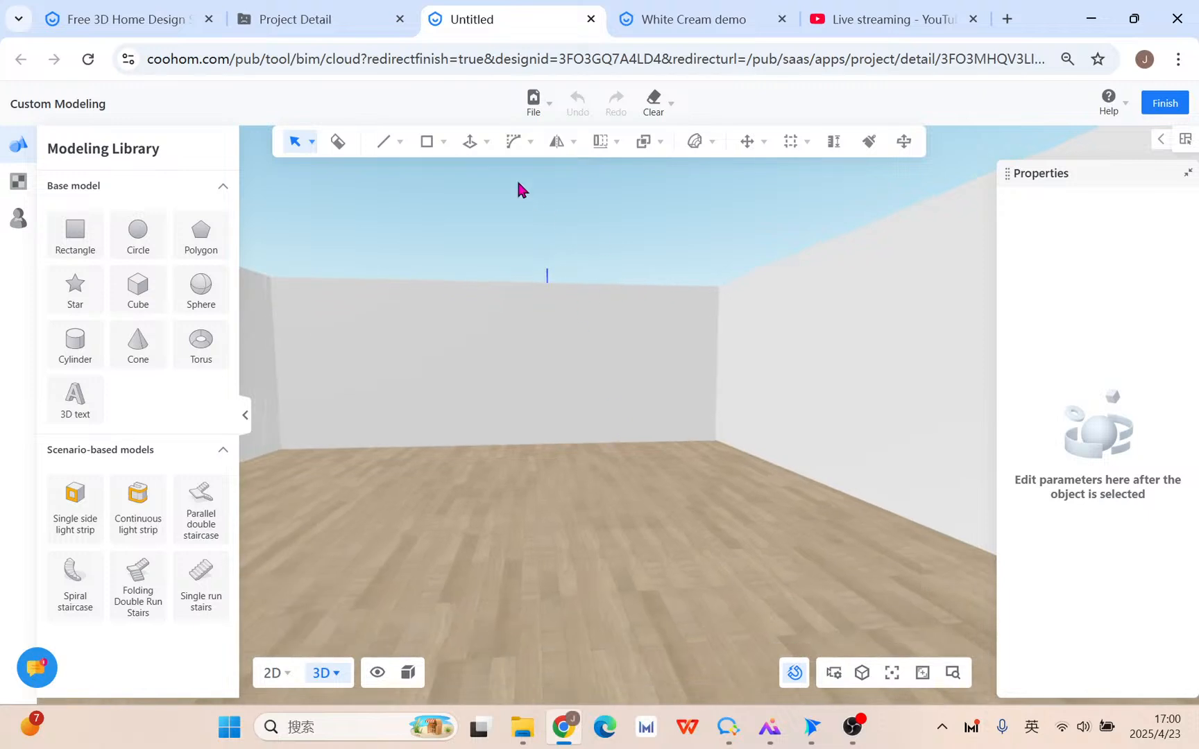
{"action": "mouse_move", "coordinate": [429, 144]}
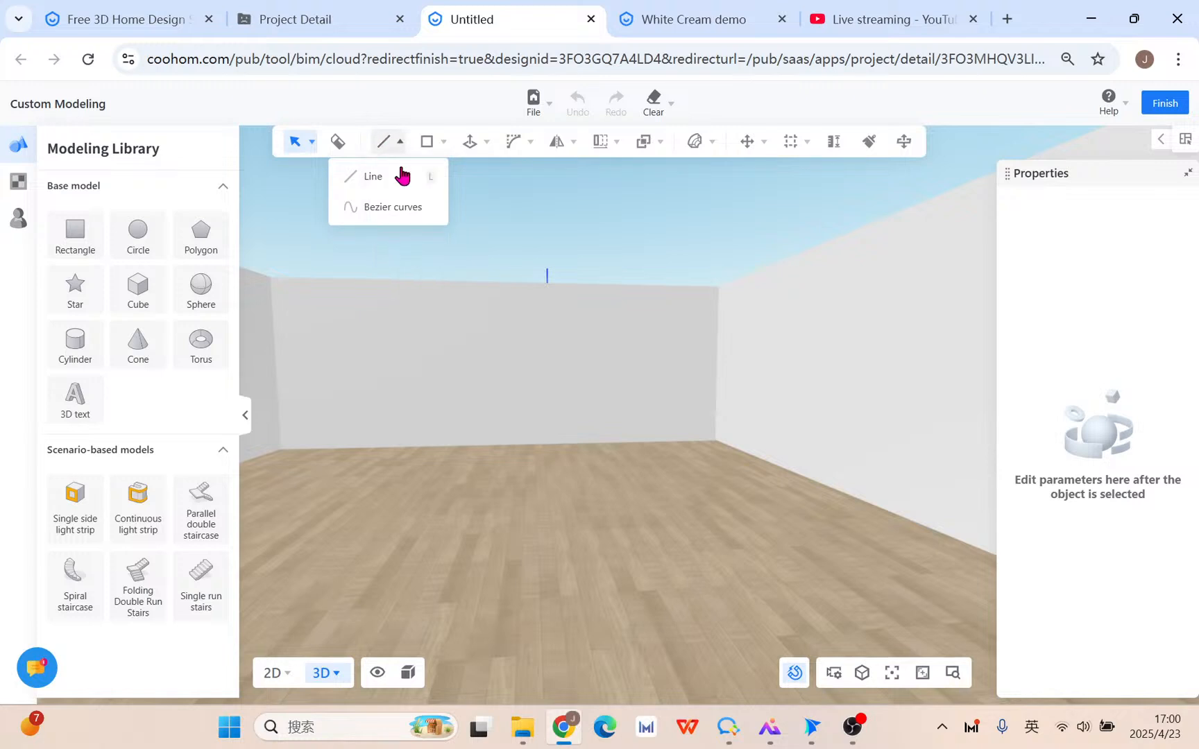
{"action": "mouse_move", "coordinate": [386, 144]}
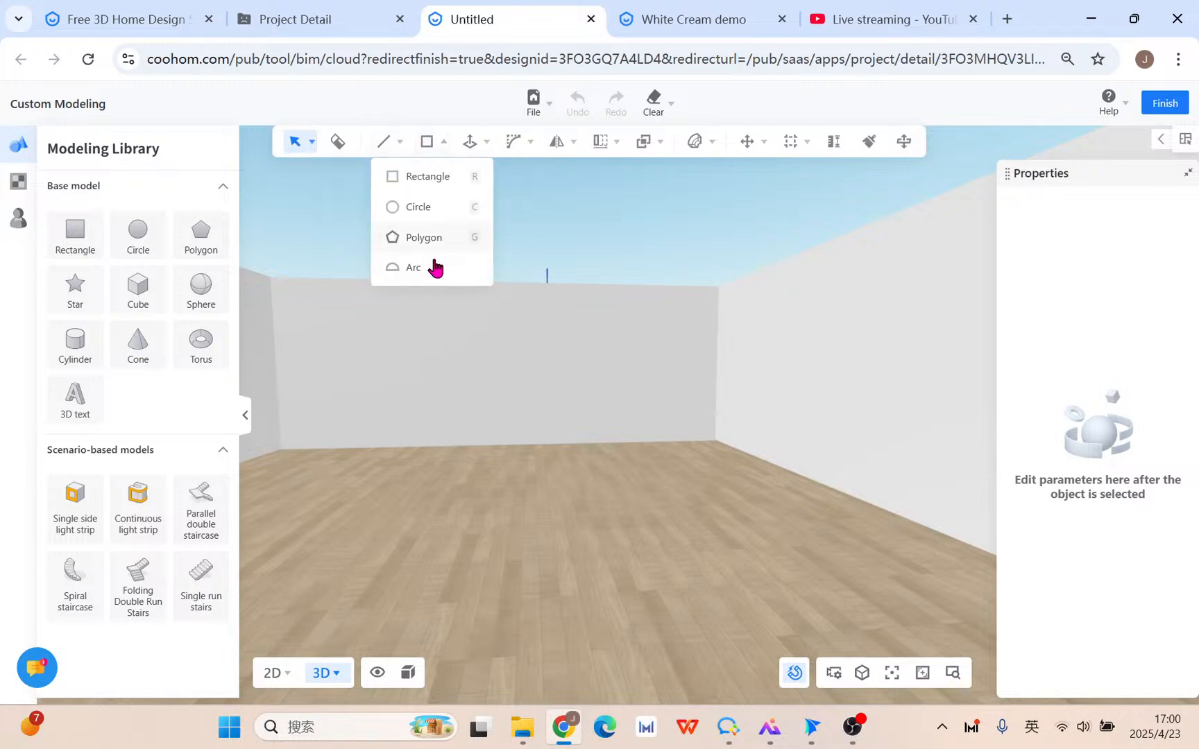
{"action": "left_click", "coordinate": [414, 268]}
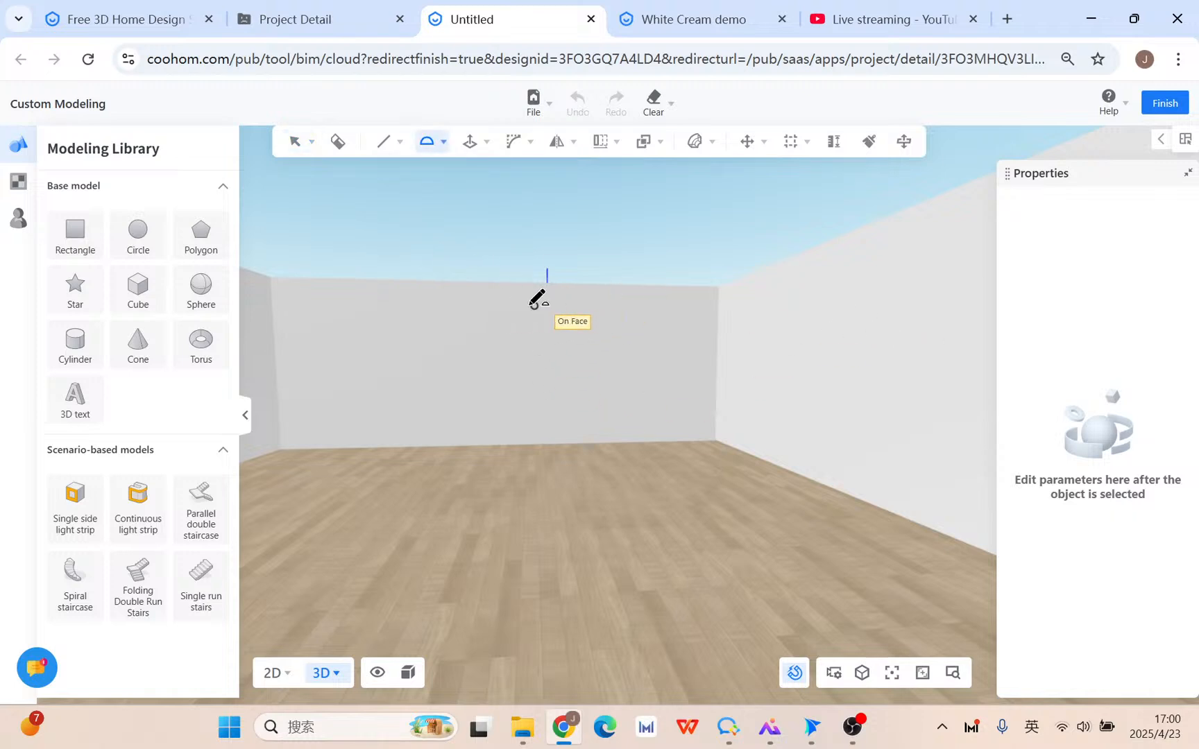
{"action": "mouse_move", "coordinate": [432, 145]}
{"action": "left_click", "coordinate": [425, 175]}
{"action": "scroll", "coordinate": [671, 320], "scroll_direction": "up", "scroll_amount": 2}
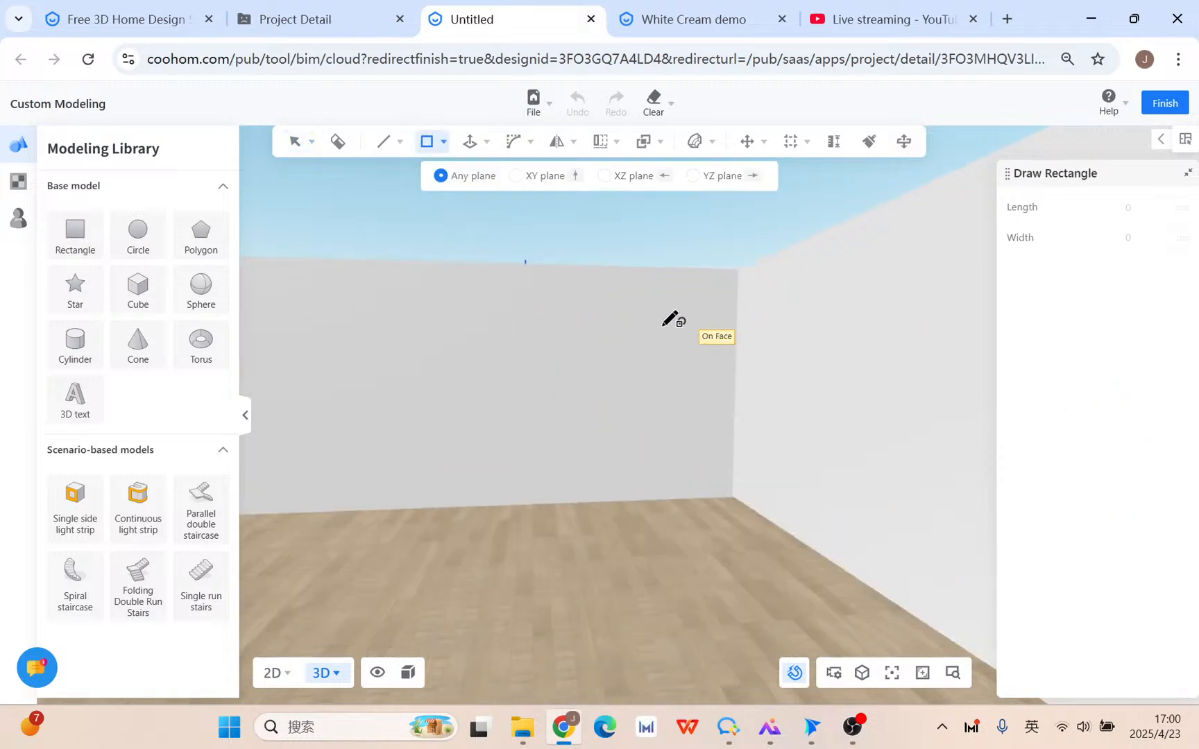
{"action": "middle_click_drag", "start_coordinate": [300, 328], "coordinate": [439, 343]}
{"action": "scroll", "coordinate": [439, 344], "scroll_direction": "down", "scroll_amount": 4}
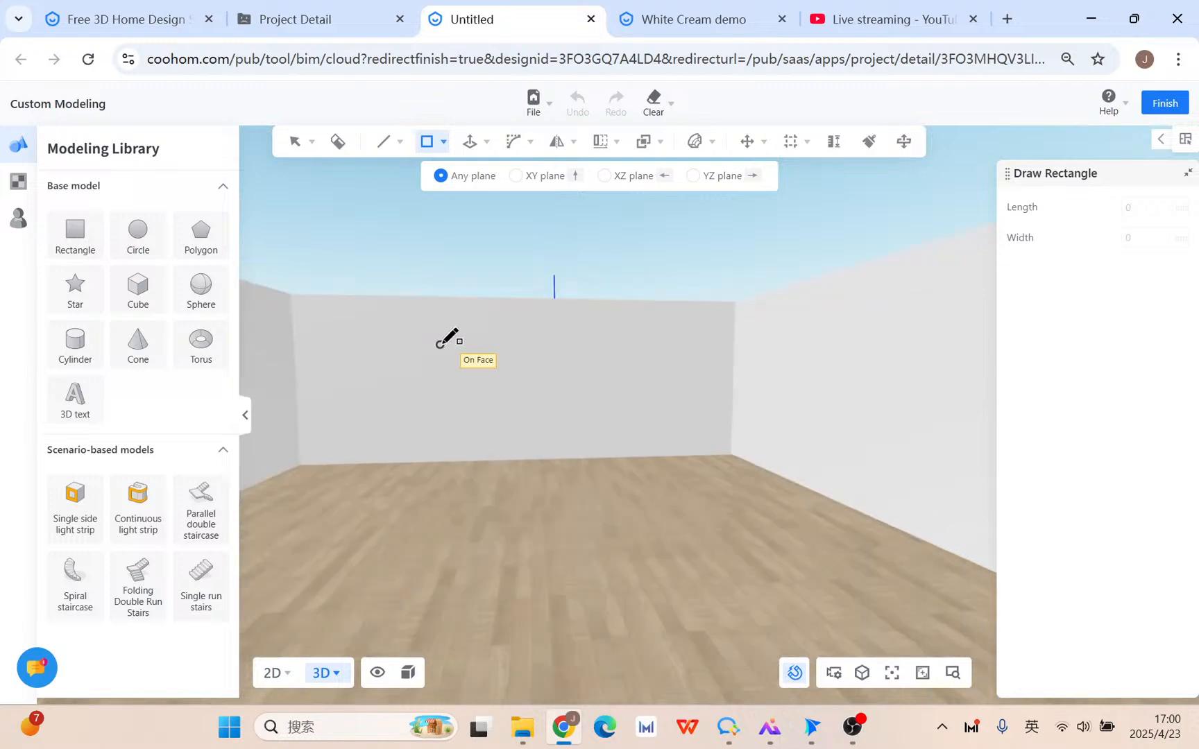
{"action": "scroll", "coordinate": [519, 376], "scroll_direction": "up", "scroll_amount": 1}
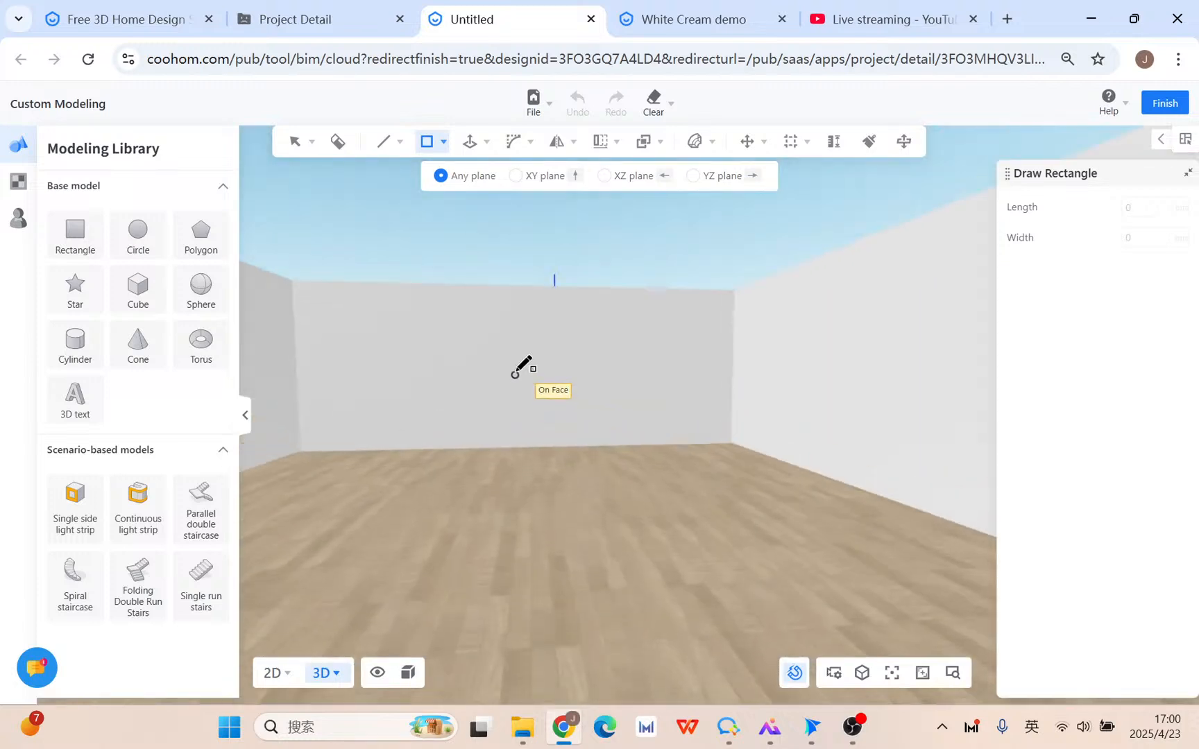
{"action": "left_click", "coordinate": [406, 283]}
{"action": "left_click", "coordinate": [651, 306]}
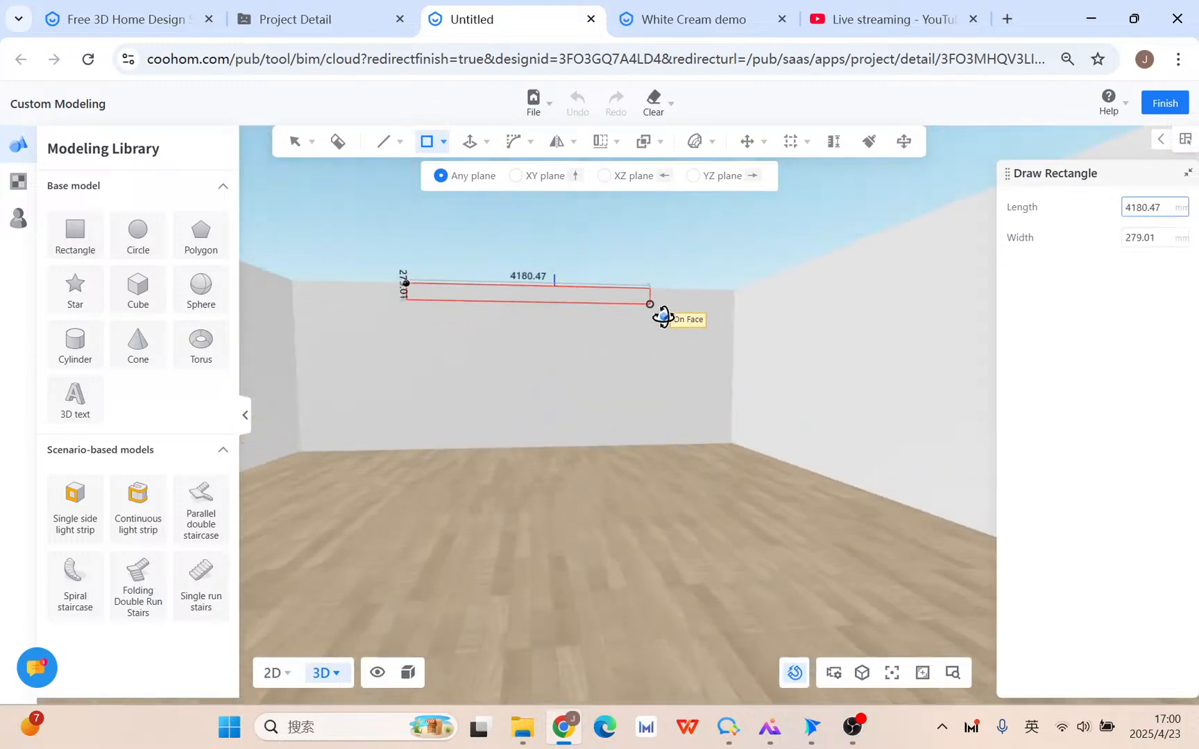
{"action": "scroll", "coordinate": [663, 298], "scroll_direction": "up", "scroll_amount": 3}
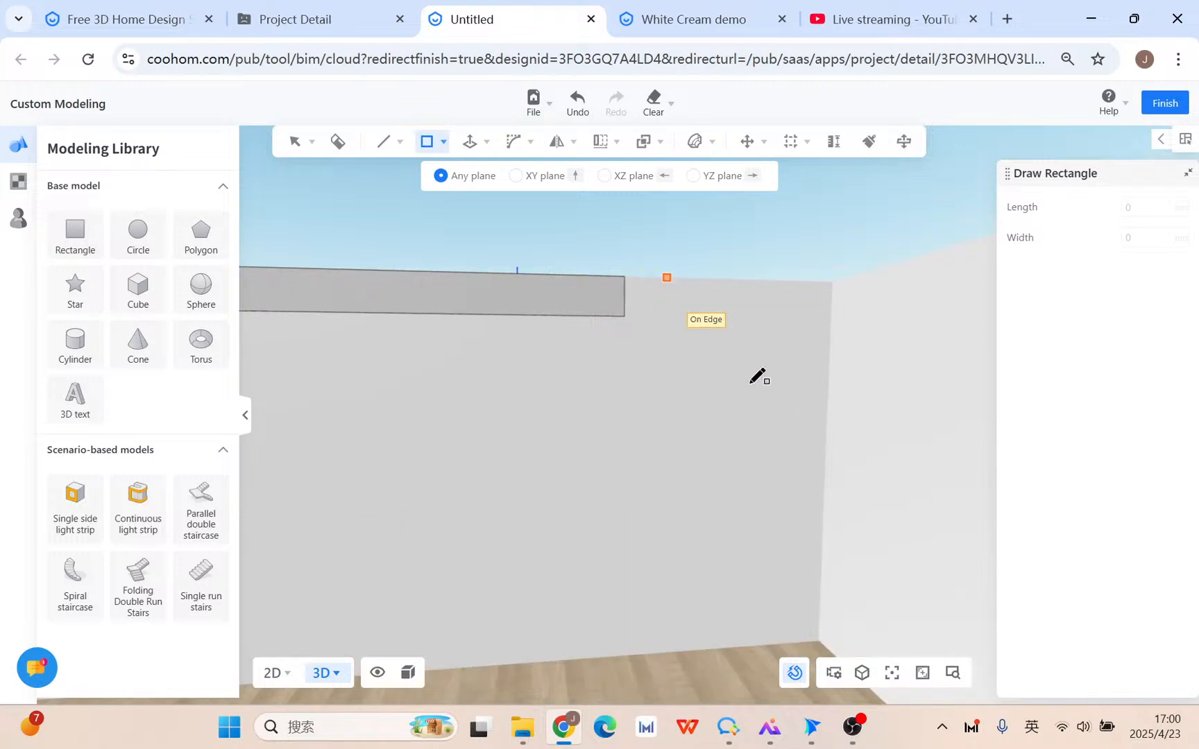
{"action": "key", "text": "Escape"}
Draw a 710.22 × 838 rectangle block below the strip's right end.
{"action": "left_click", "coordinate": [444, 142]}
{"action": "left_click", "coordinate": [429, 173]}
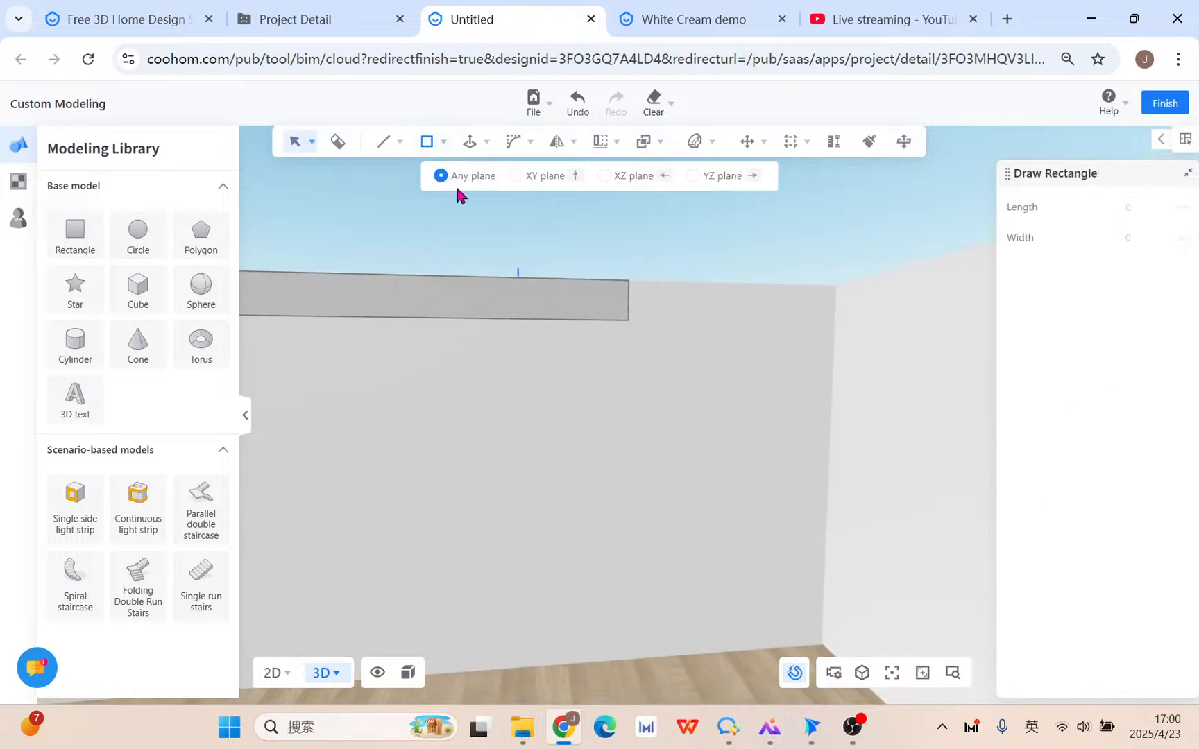
{"action": "left_click", "coordinate": [628, 281]}
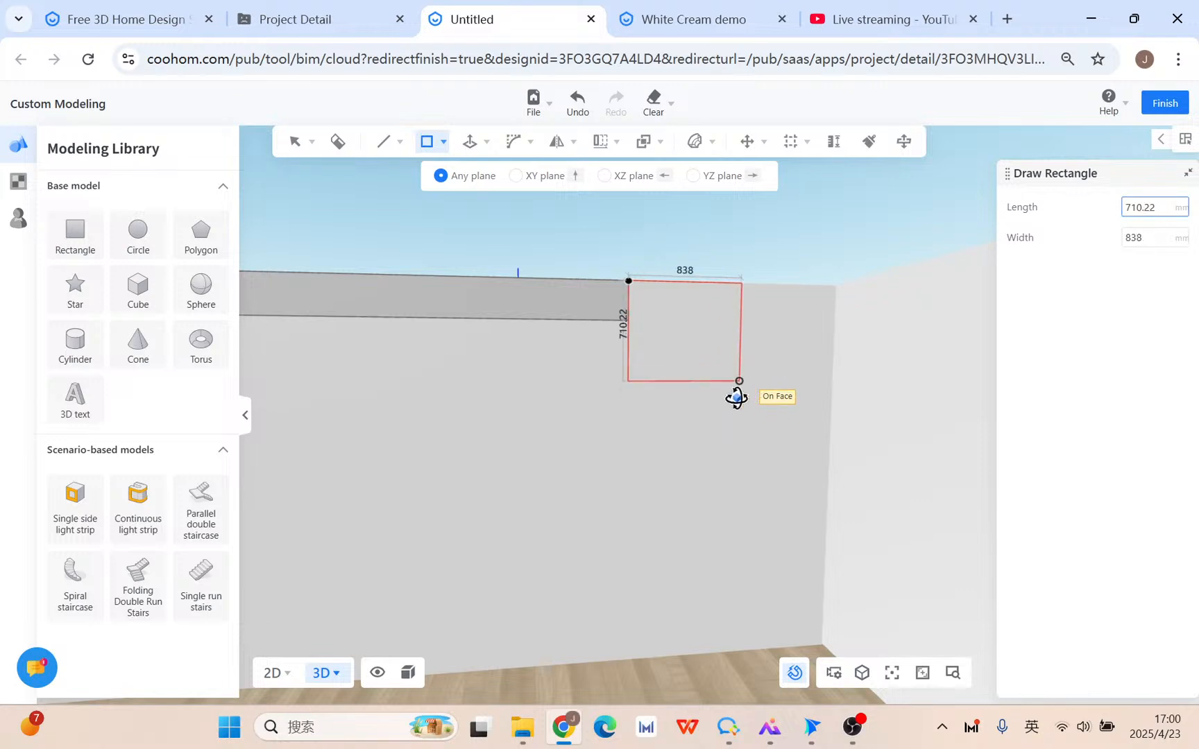
{"action": "left_click", "coordinate": [740, 381]}
{"action": "key", "text": "Escape"}
{"action": "left_click", "coordinate": [434, 143]}
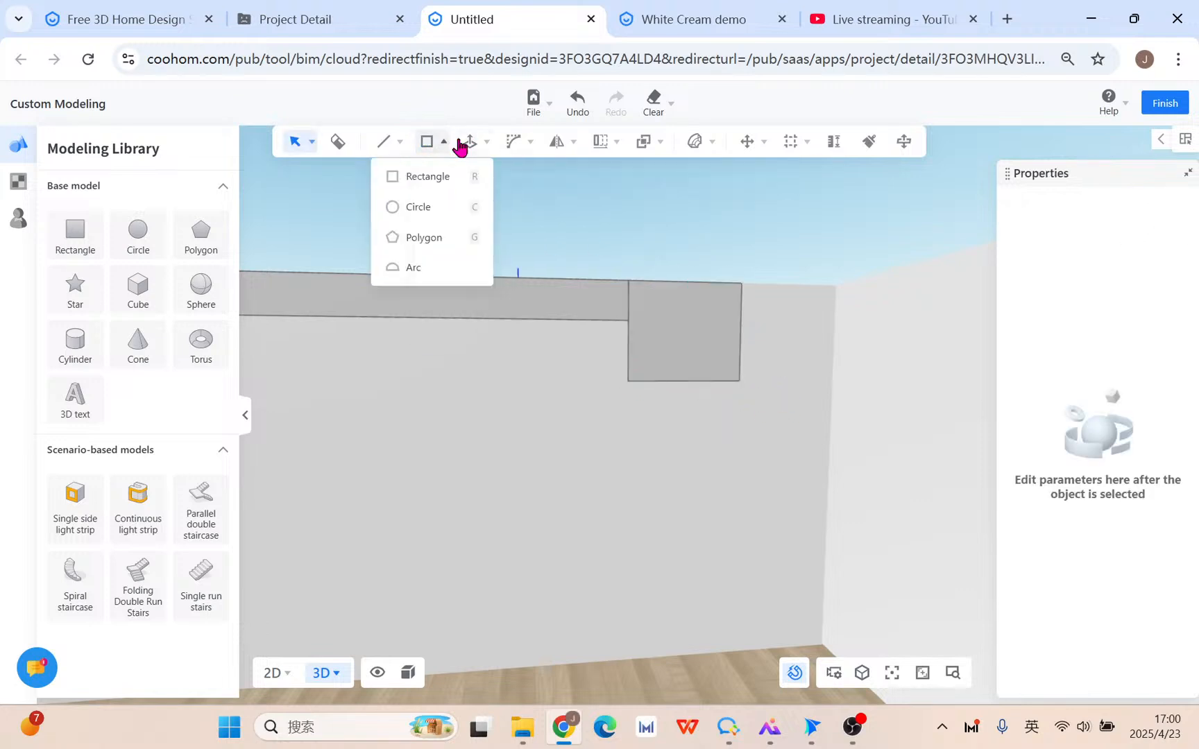
Draw a 30-edge arc across the block's inner corner.
{"action": "left_click", "coordinate": [416, 267]}
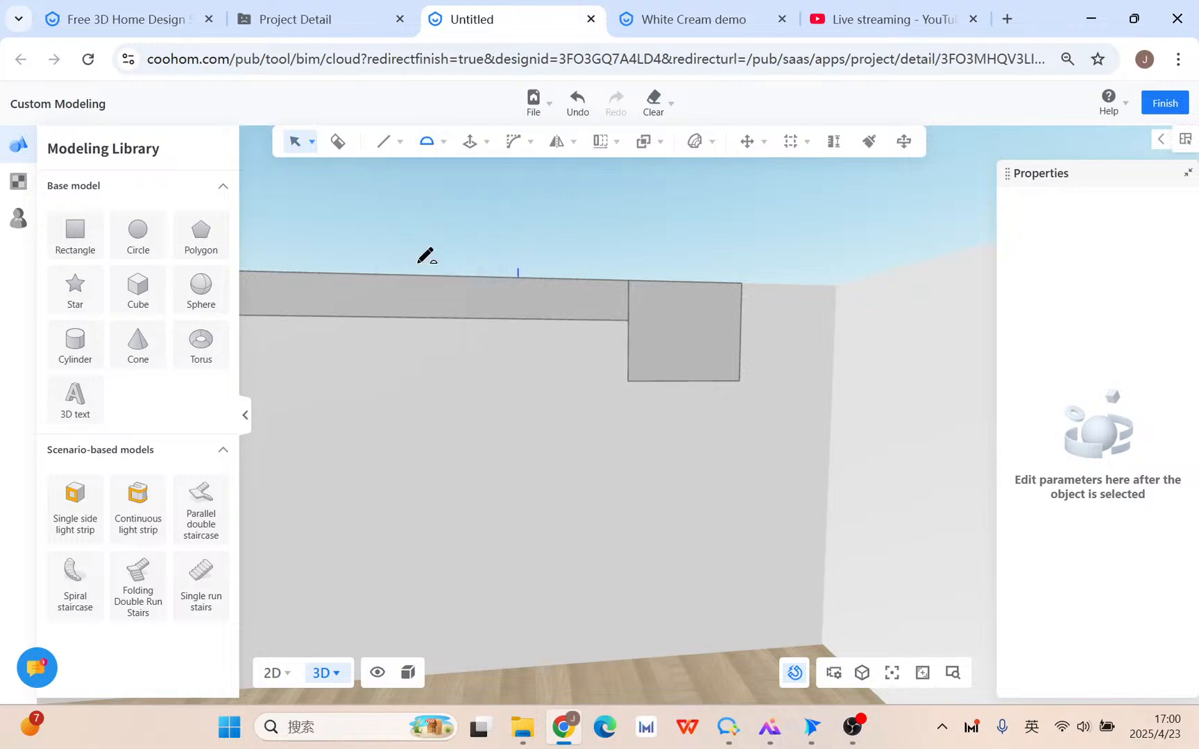
{"action": "left_click", "coordinate": [628, 321]}
{"action": "left_click", "coordinate": [711, 381]}
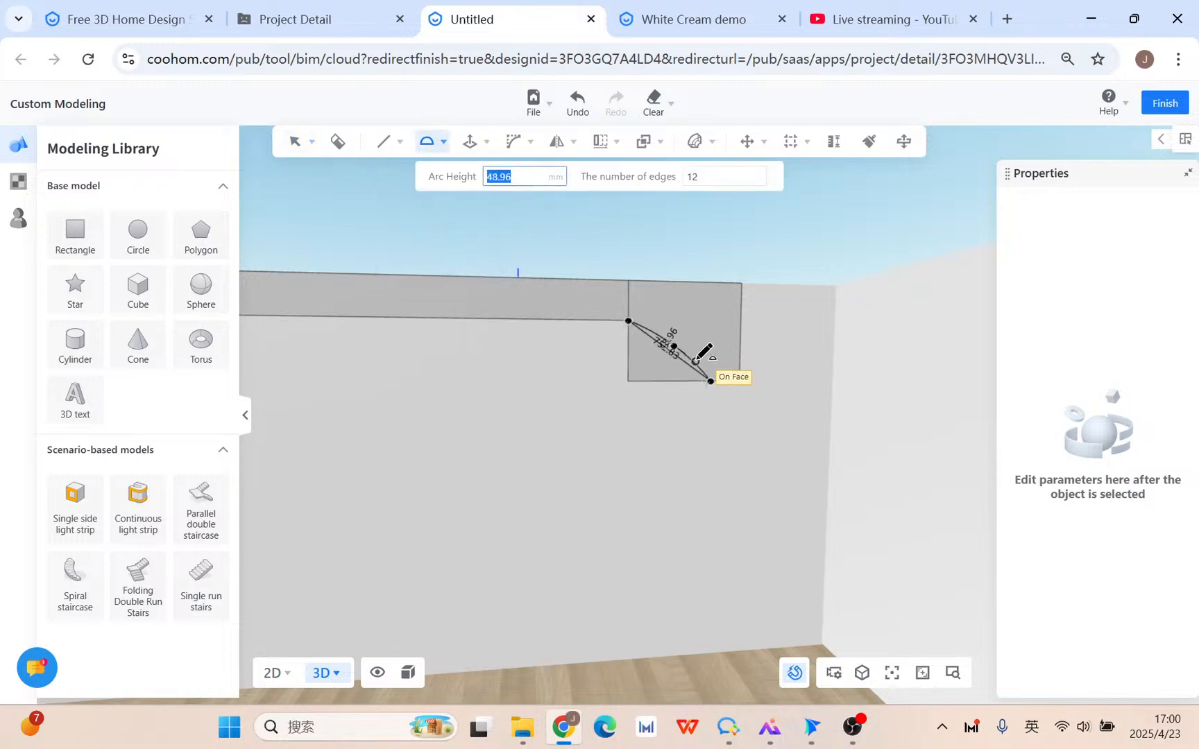
{"action": "scroll", "coordinate": [678, 338], "scroll_direction": "up", "scroll_amount": 2}
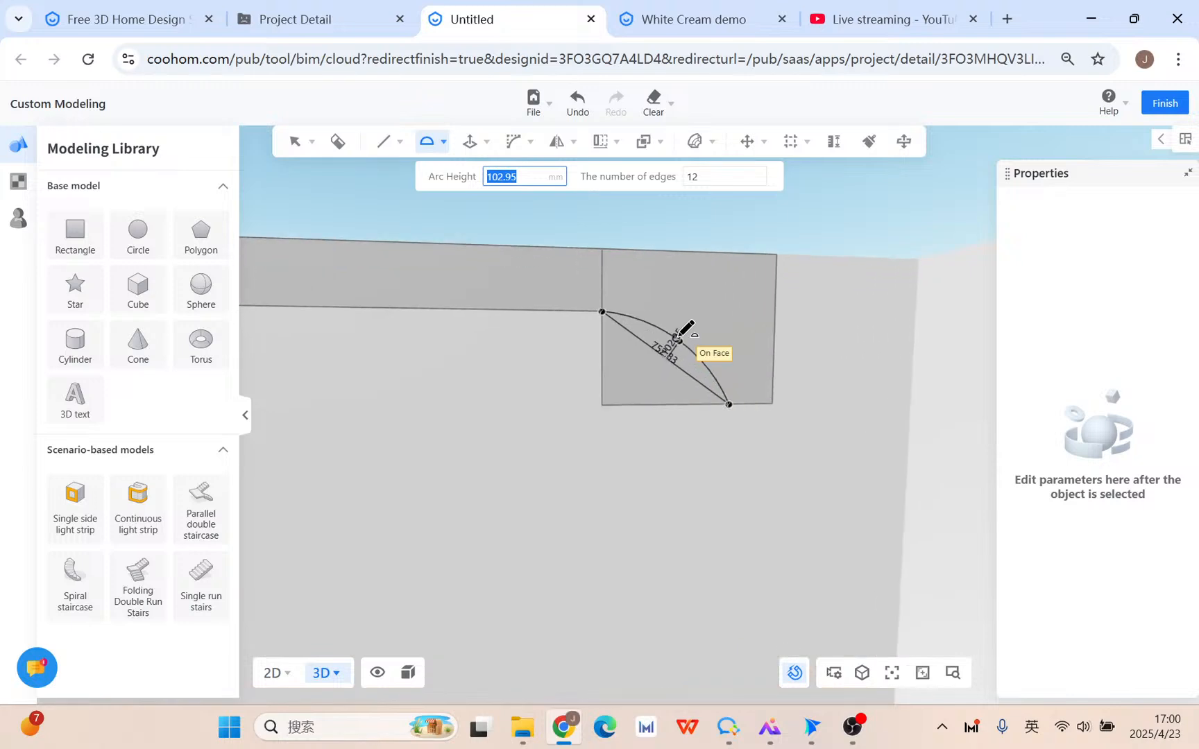
{"action": "scroll", "coordinate": [679, 338], "scroll_direction": "up", "scroll_amount": 1}
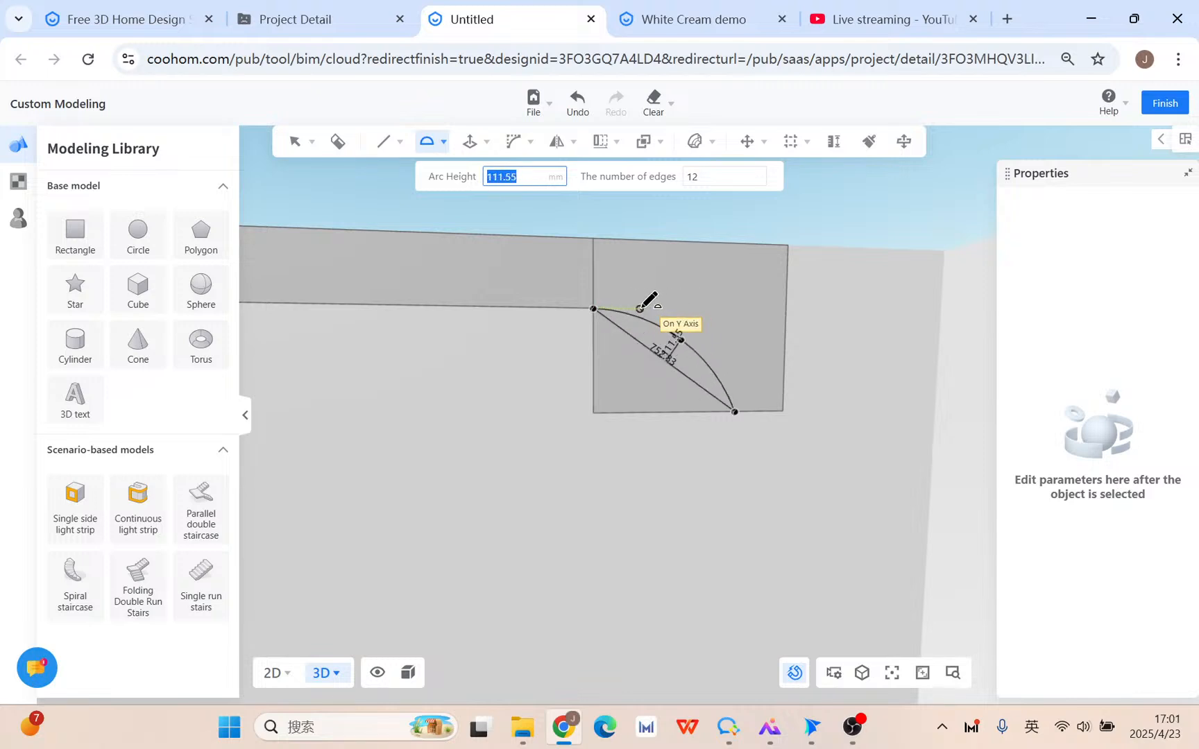
{"action": "key", "text": "Tab"}
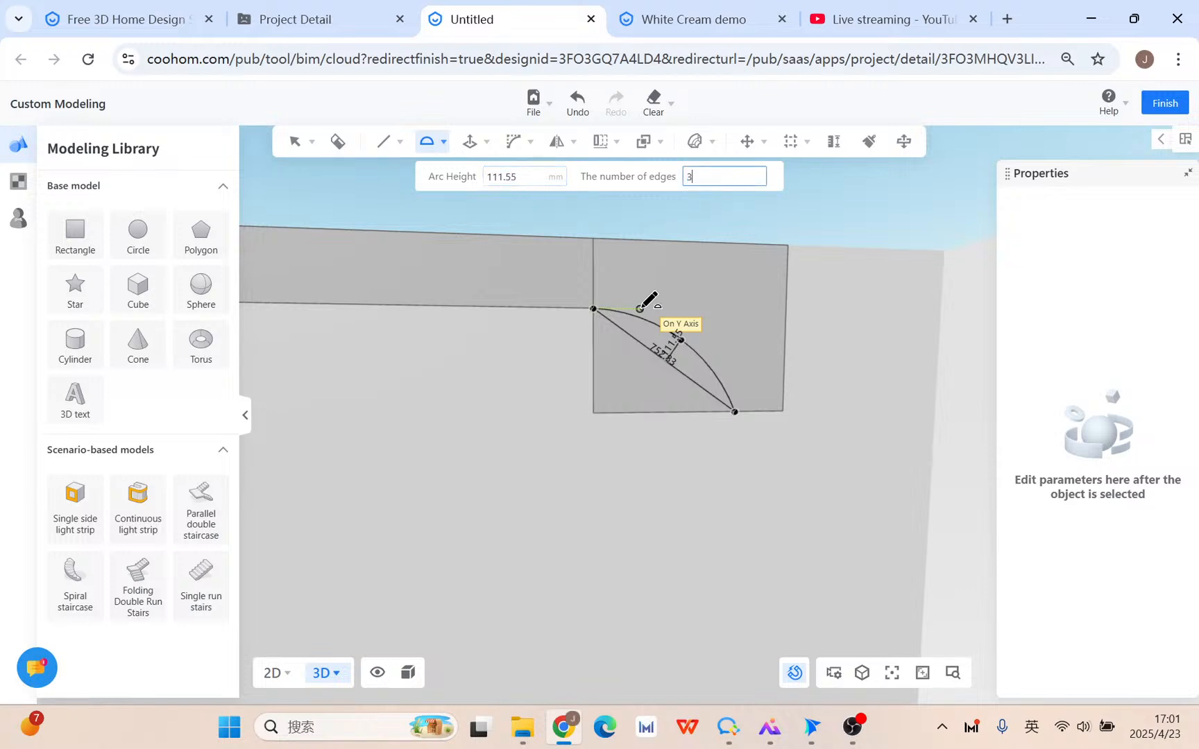
{"action": "key", "text": "Tab"}
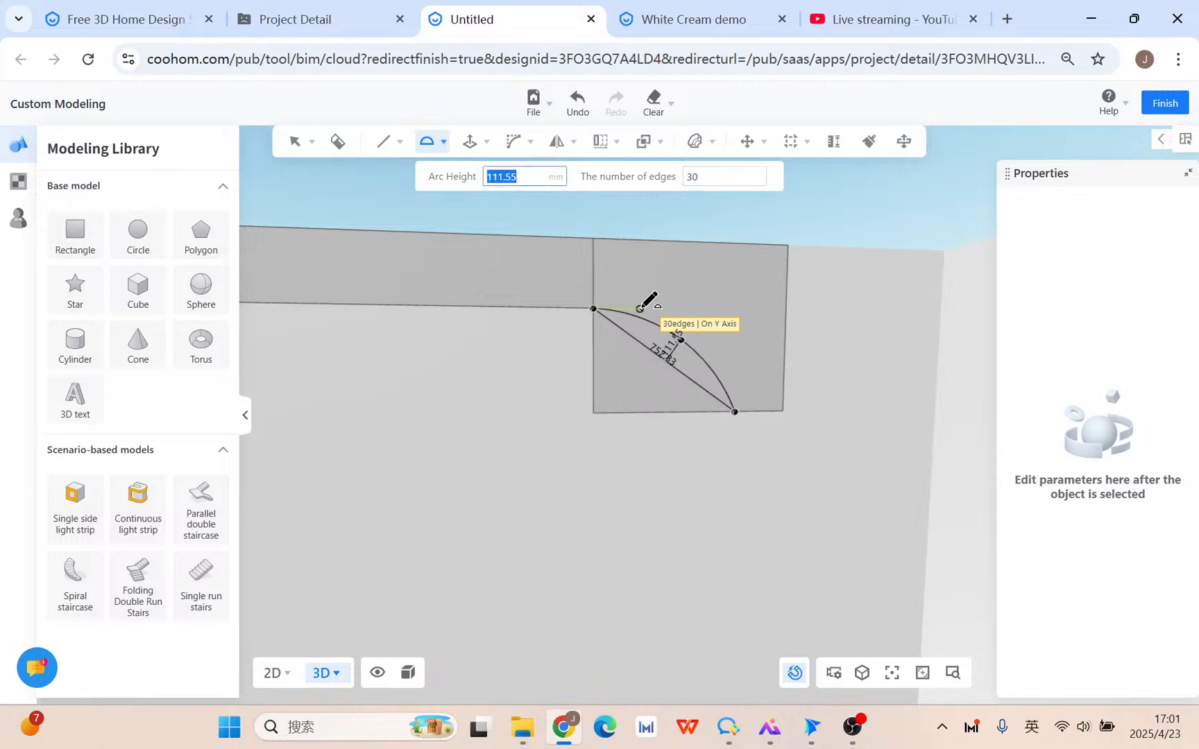
{"action": "key", "text": "Return"}
{"action": "key", "text": "Escape"}
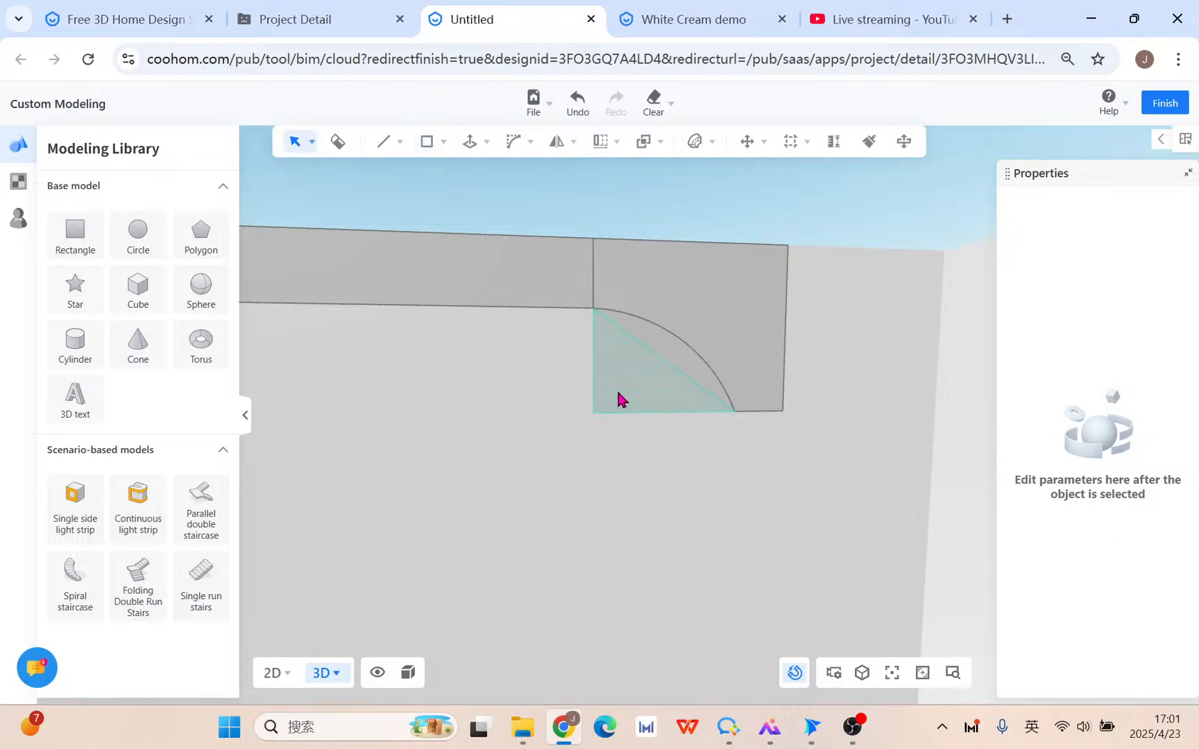
Delete the triangle and leftover corner piece so the band curves smoothly.
{"action": "left_click", "coordinate": [621, 392]}
{"action": "key", "text": "Delete"}
{"action": "left_click", "coordinate": [652, 336]}
{"action": "key", "text": "Delete"}
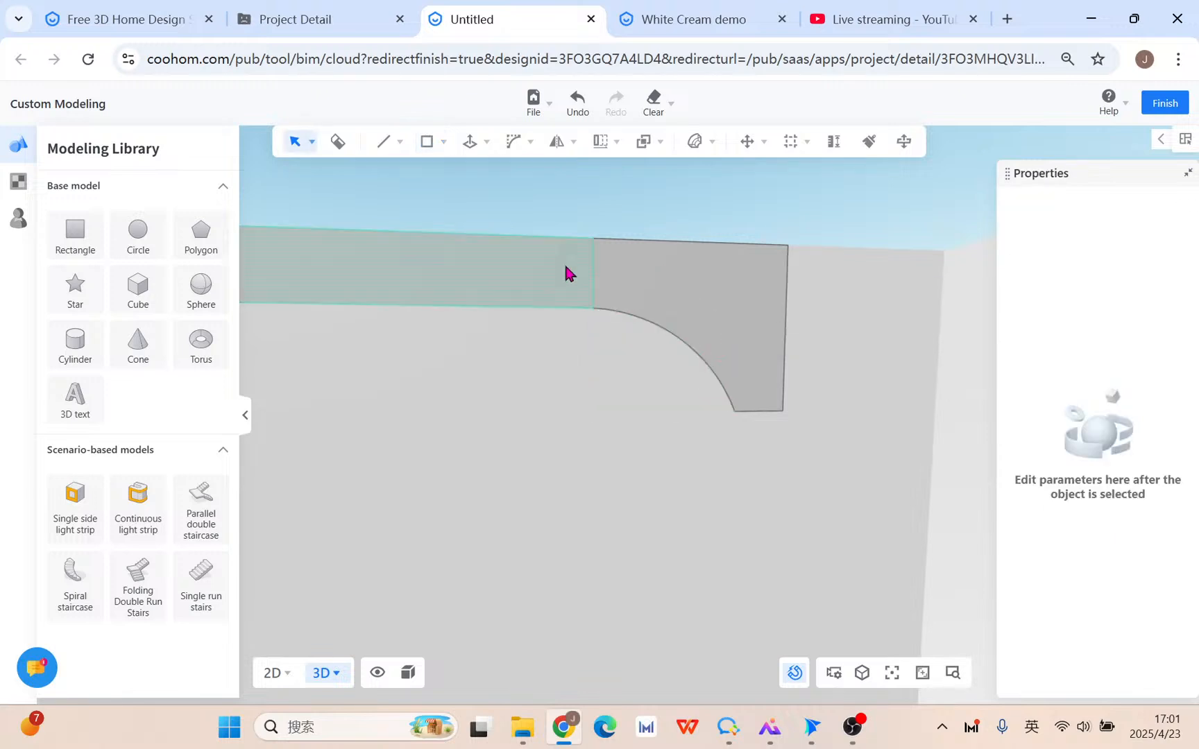
{"action": "left_click", "coordinate": [595, 278]}
{"action": "left_click", "coordinate": [583, 436]}
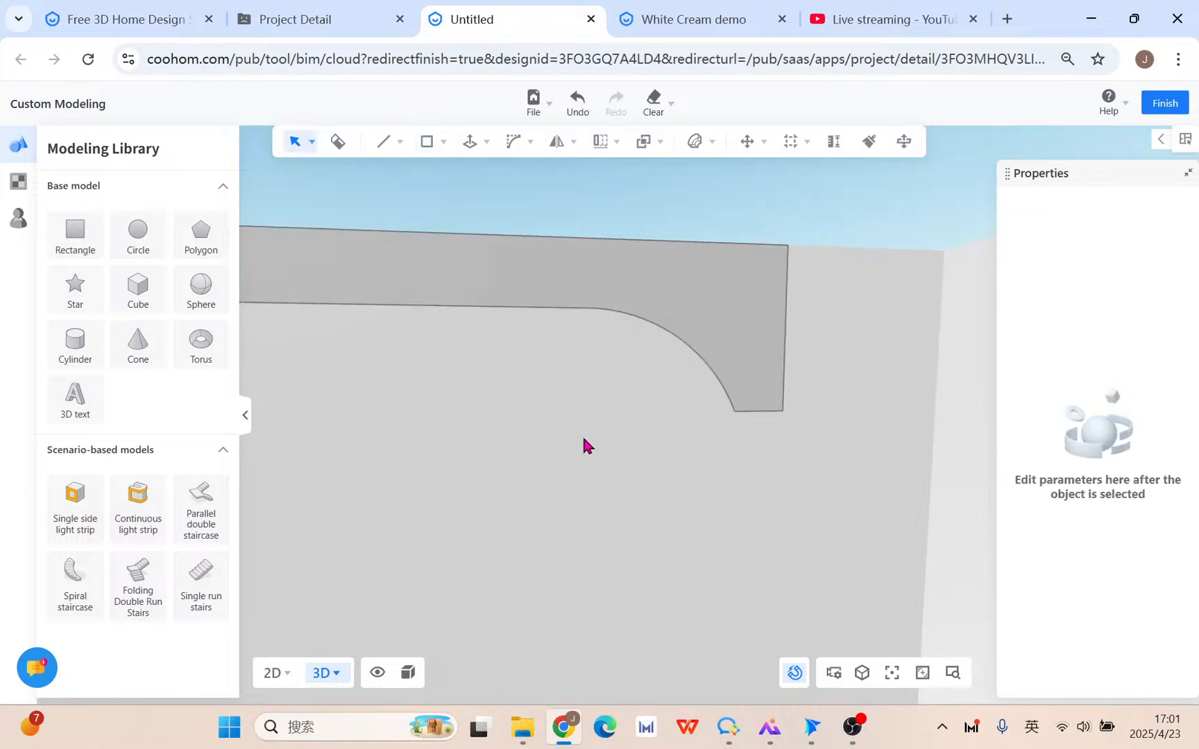
{"action": "scroll", "coordinate": [583, 444], "scroll_direction": "down", "scroll_amount": 5}
{"action": "middle_click_drag", "start_coordinate": [620, 453], "coordinate": [556, 437]}
Push/pull the band's long face outward by 1500 mm to form a beam.
{"action": "left_click", "coordinate": [486, 143]}
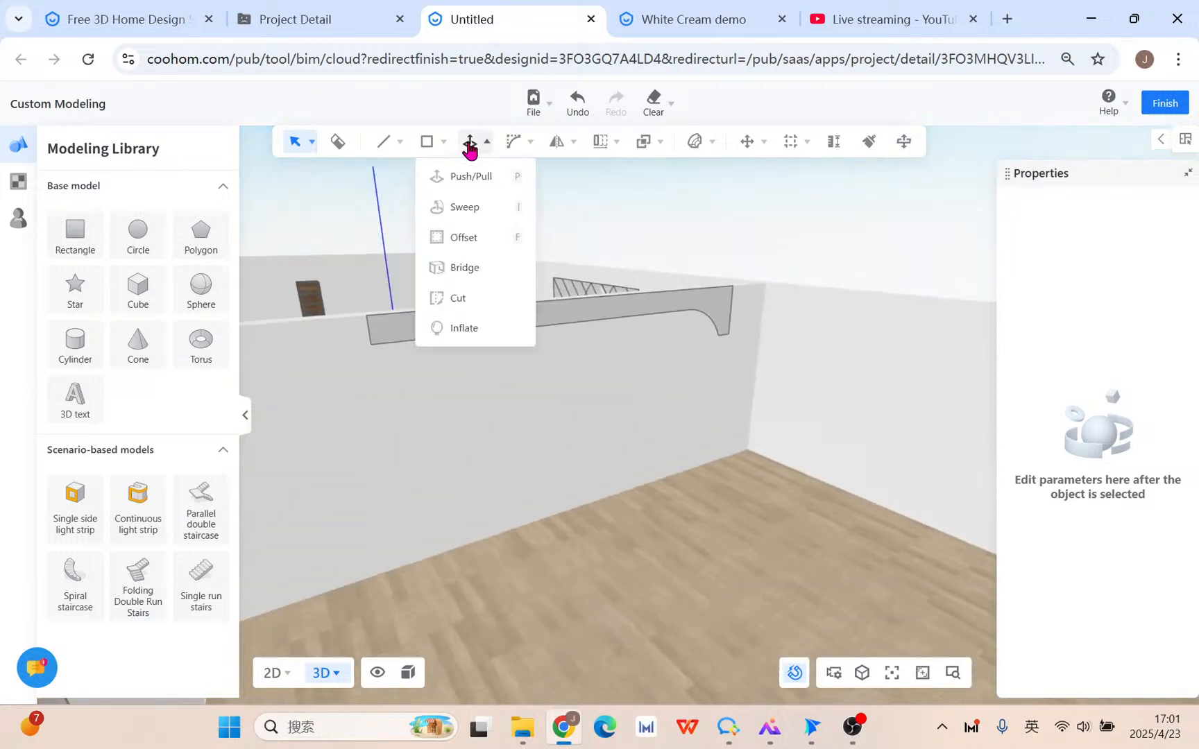
{"action": "left_click", "coordinate": [470, 145]}
{"action": "left_click", "coordinate": [722, 299]}
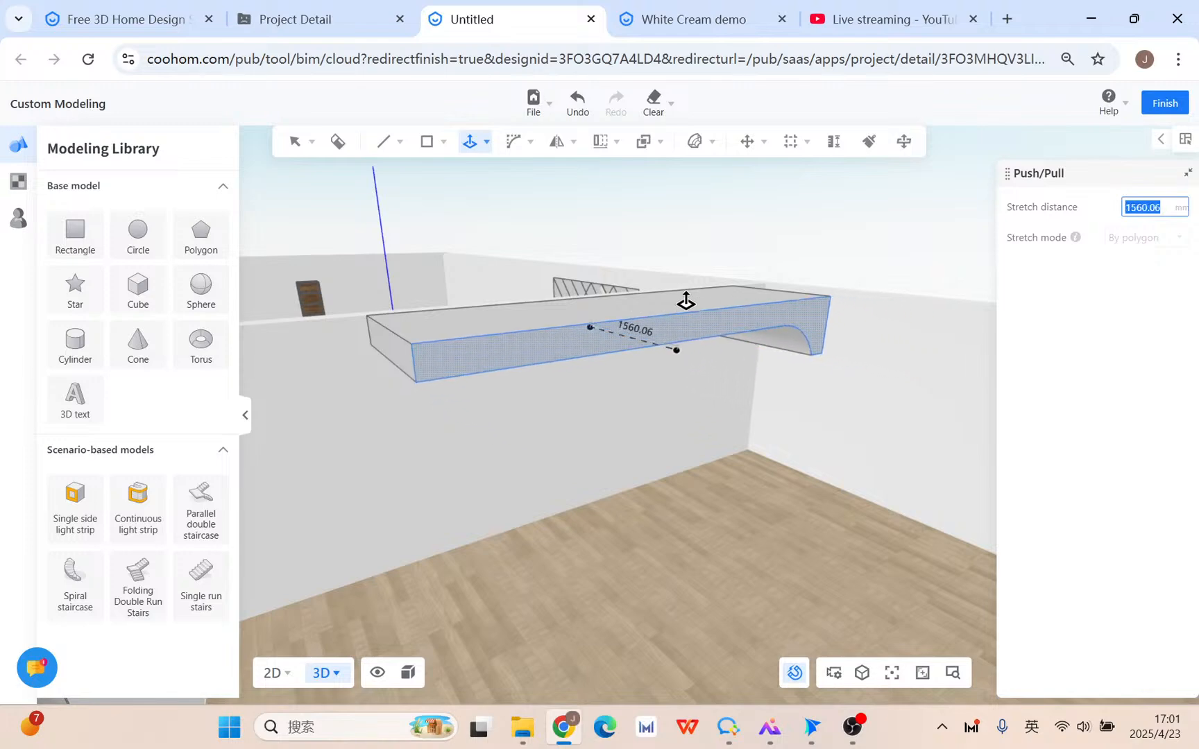
{"action": "key", "text": "Return"}
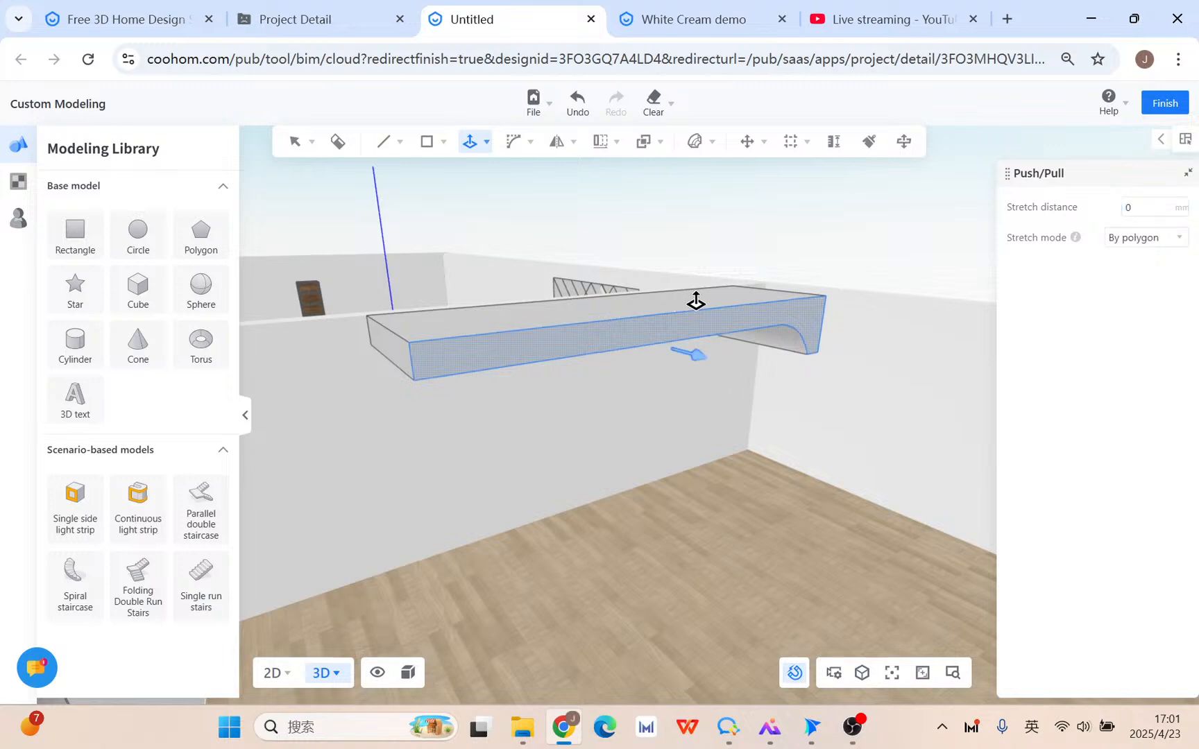
{"action": "key", "text": "Escape"}
{"action": "right_click_drag", "start_coordinate": [840, 420], "coordinate": [810, 414]}
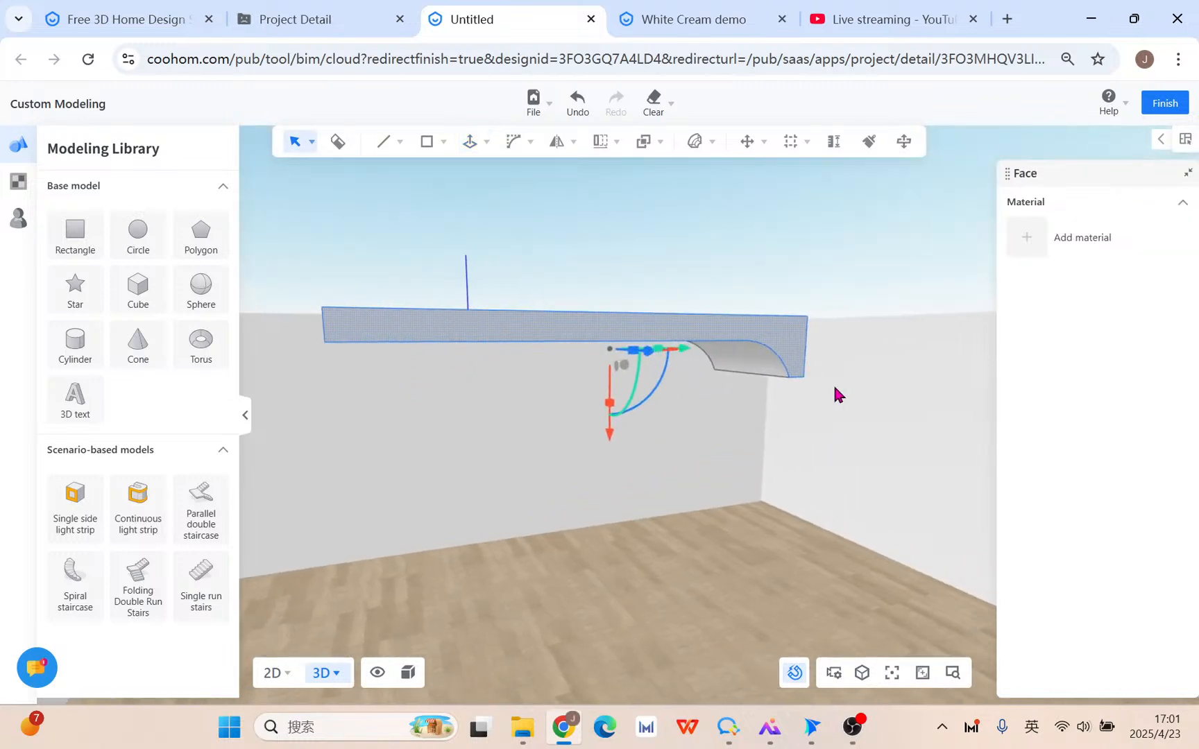
{"action": "left_click", "coordinate": [471, 147]}
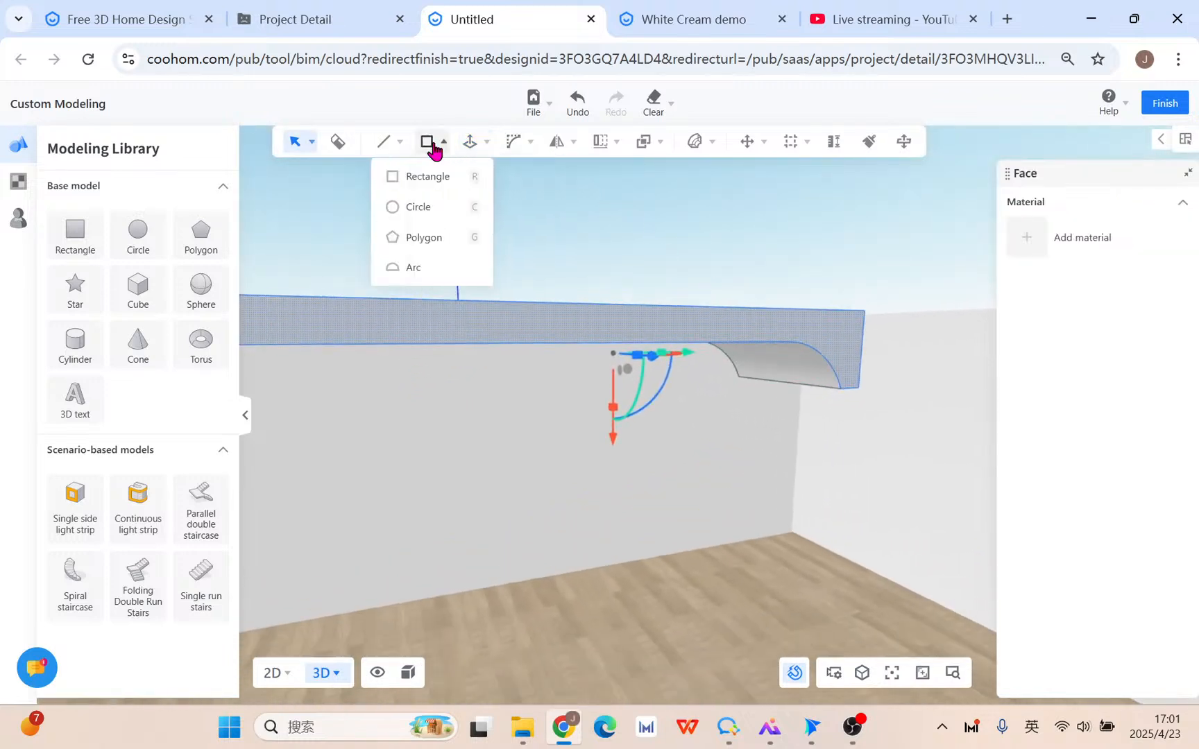
Offset a 20 mm border on the beam's face.
{"action": "mouse_move", "coordinate": [477, 147]}
{"action": "left_click", "coordinate": [461, 237]}
{"action": "scroll", "coordinate": [865, 322], "scroll_direction": "up", "scroll_amount": 3}
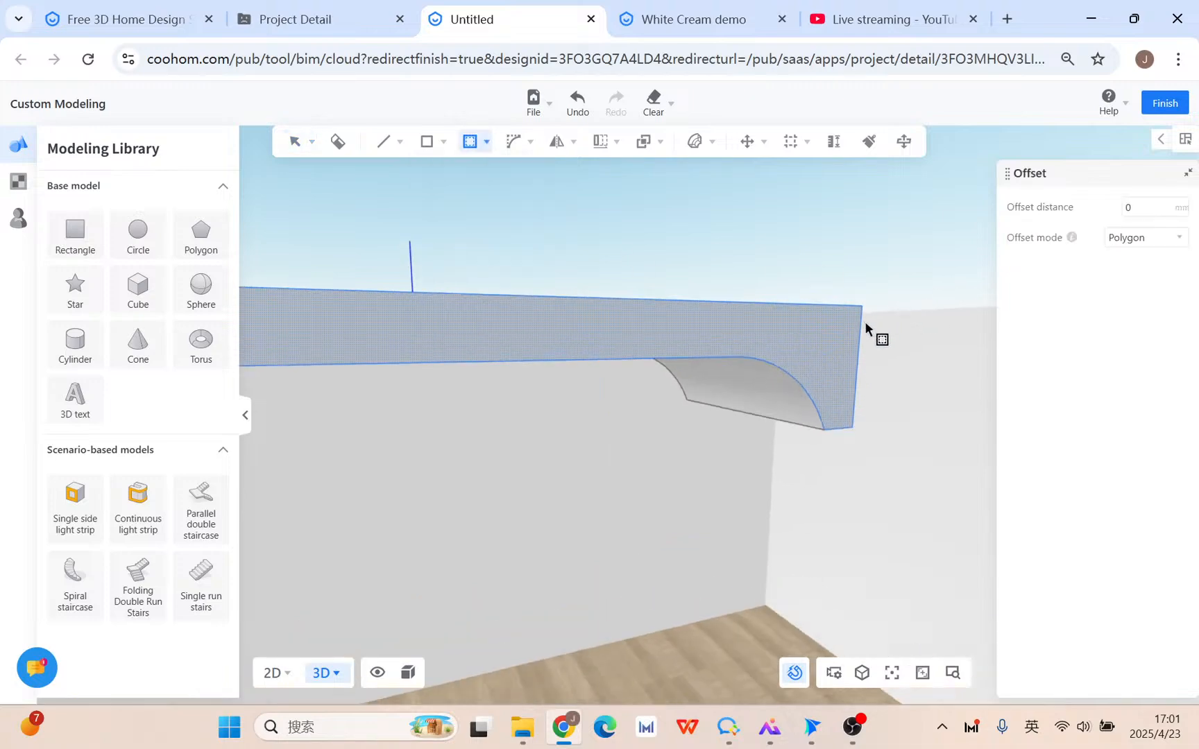
{"action": "left_click", "coordinate": [790, 342]}
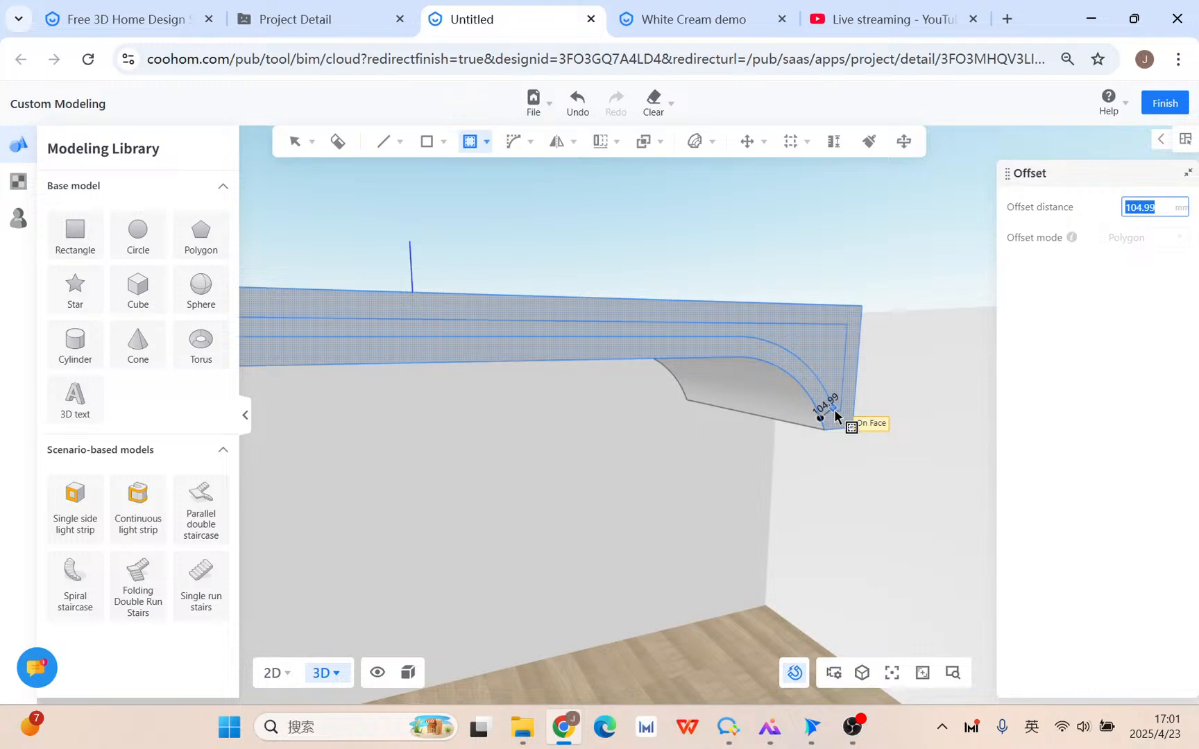
{"action": "key", "text": "Return"}
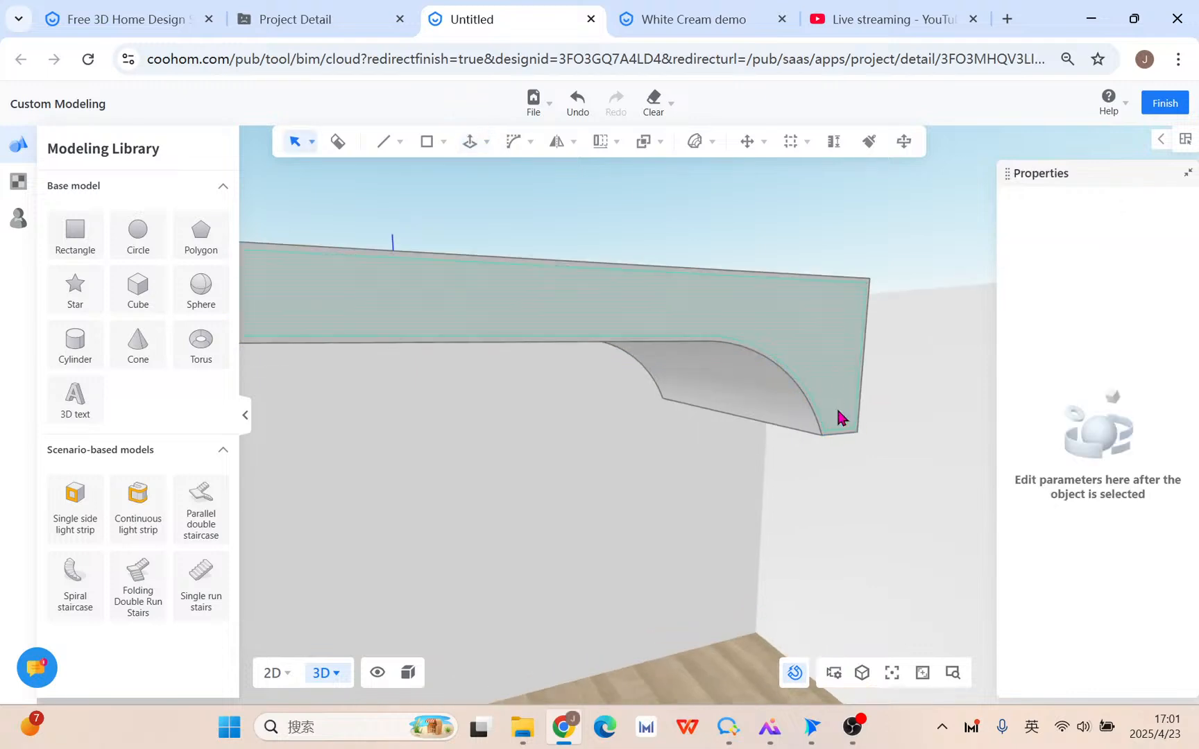
Push the beam's front face out a further 50 mm.
{"action": "key", "text": "p"}
{"action": "left_click", "coordinate": [849, 347]}
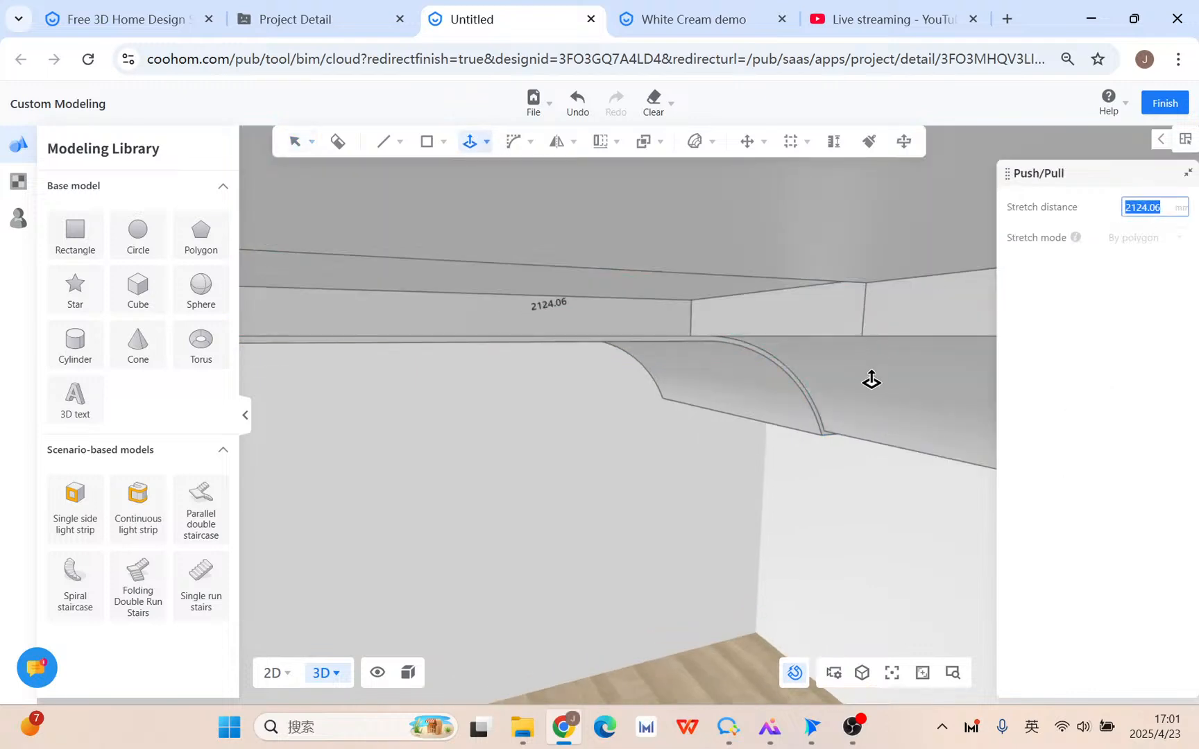
{"action": "key", "text": "Escape"}
{"action": "mouse_move", "coordinate": [701, 472]}
{"action": "right_mouse_down"}
{"action": "mouse_move", "coordinate": [714, 489]}
{"action": "mouse_move", "coordinate": [690, 477]}
{"action": "right_mouse_up"}
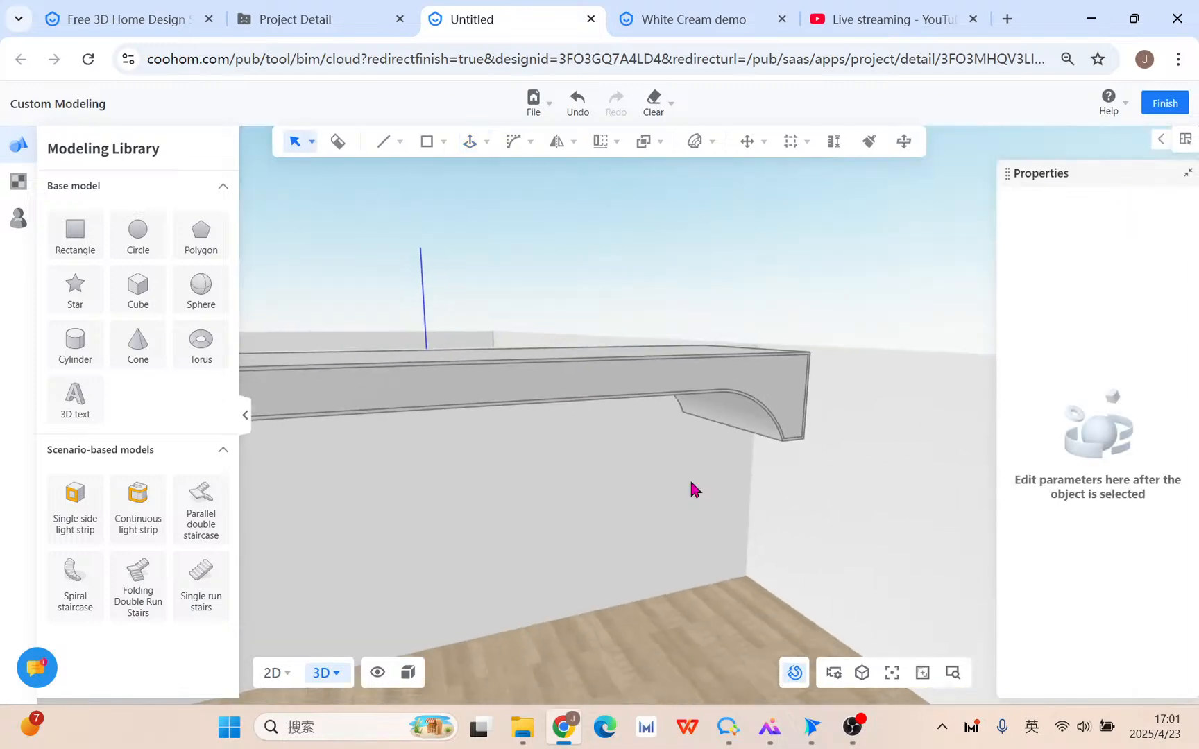
{"action": "mouse_move", "coordinate": [452, 146]}
{"action": "left_click", "coordinate": [473, 177]}
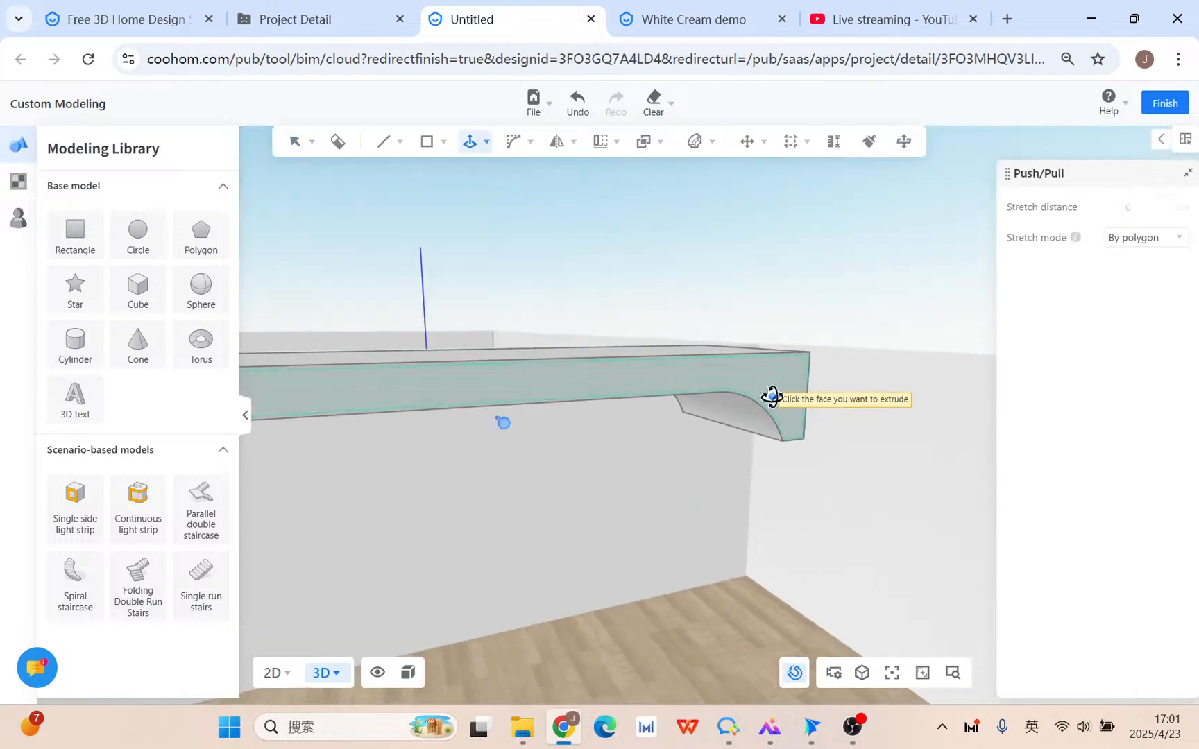
{"action": "left_click", "coordinate": [771, 397]}
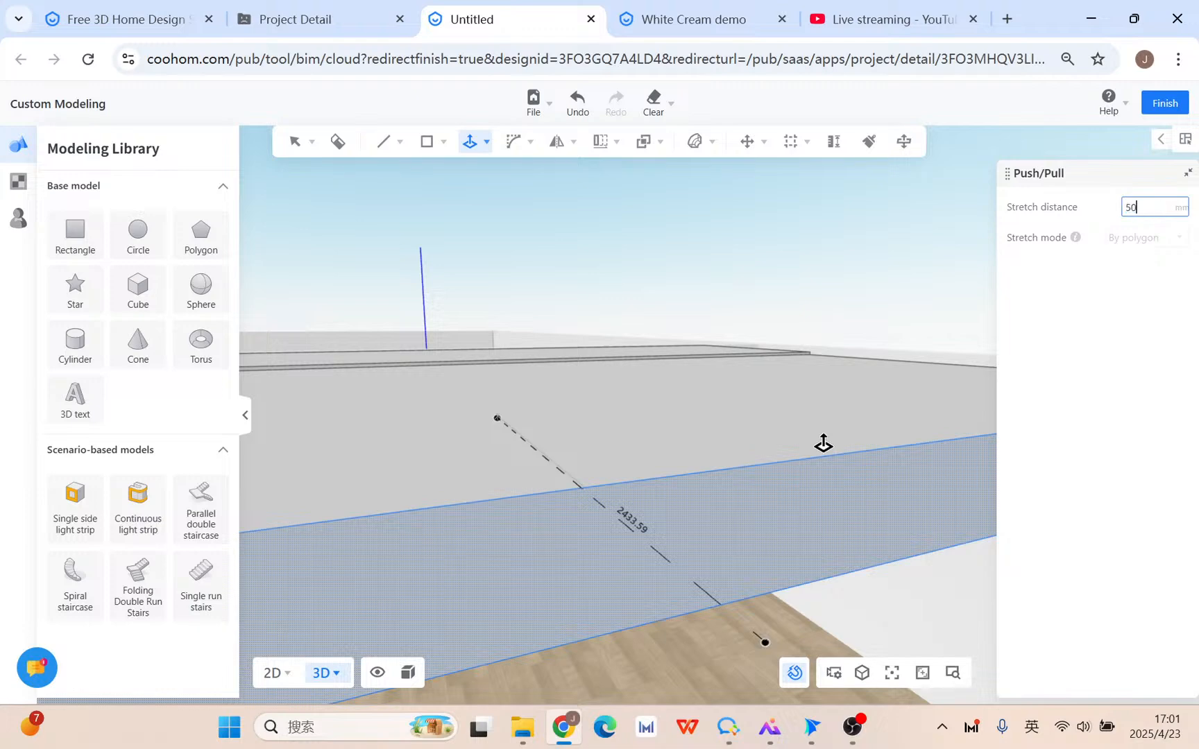
{"action": "key", "text": "Return"}
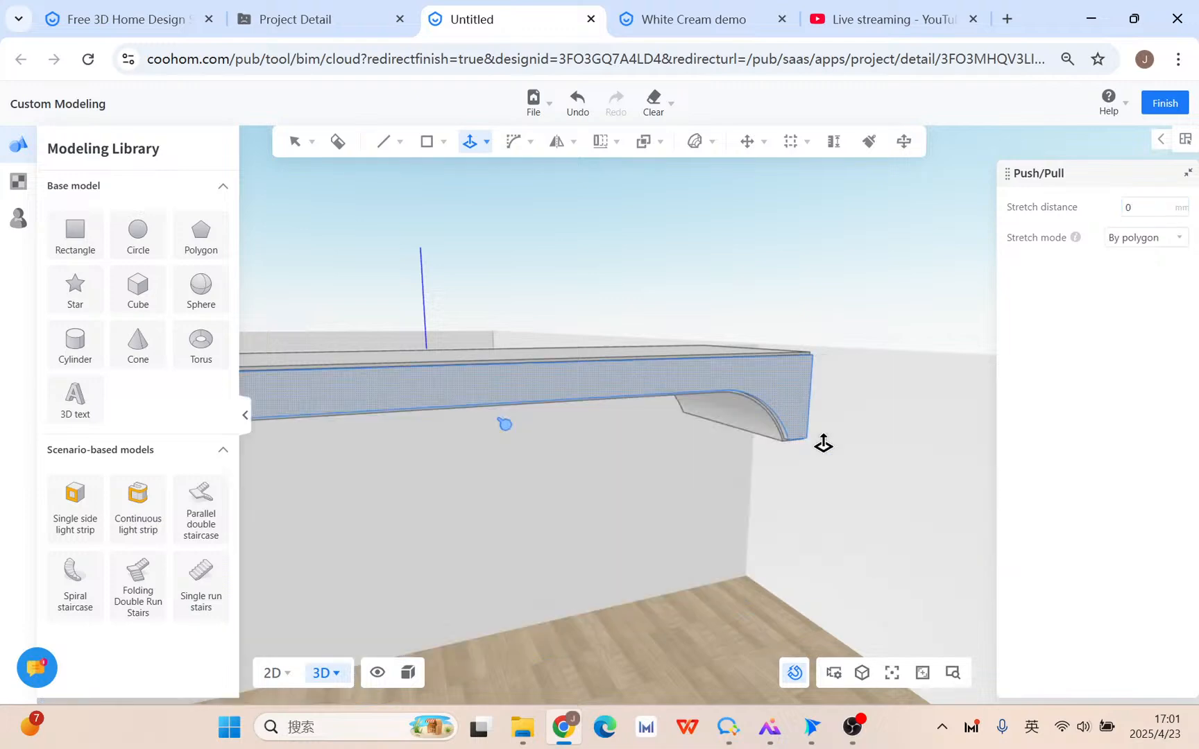
{"action": "key", "text": "Escape"}
{"action": "scroll", "coordinate": [827, 474], "scroll_direction": "up", "scroll_amount": 5}
{"action": "right_click_drag", "start_coordinate": [797, 462], "coordinate": [854, 473]}
View the beam from below and search the material library for 'black'.
{"action": "scroll", "coordinate": [687, 475], "scroll_direction": "down", "scroll_amount": 2}
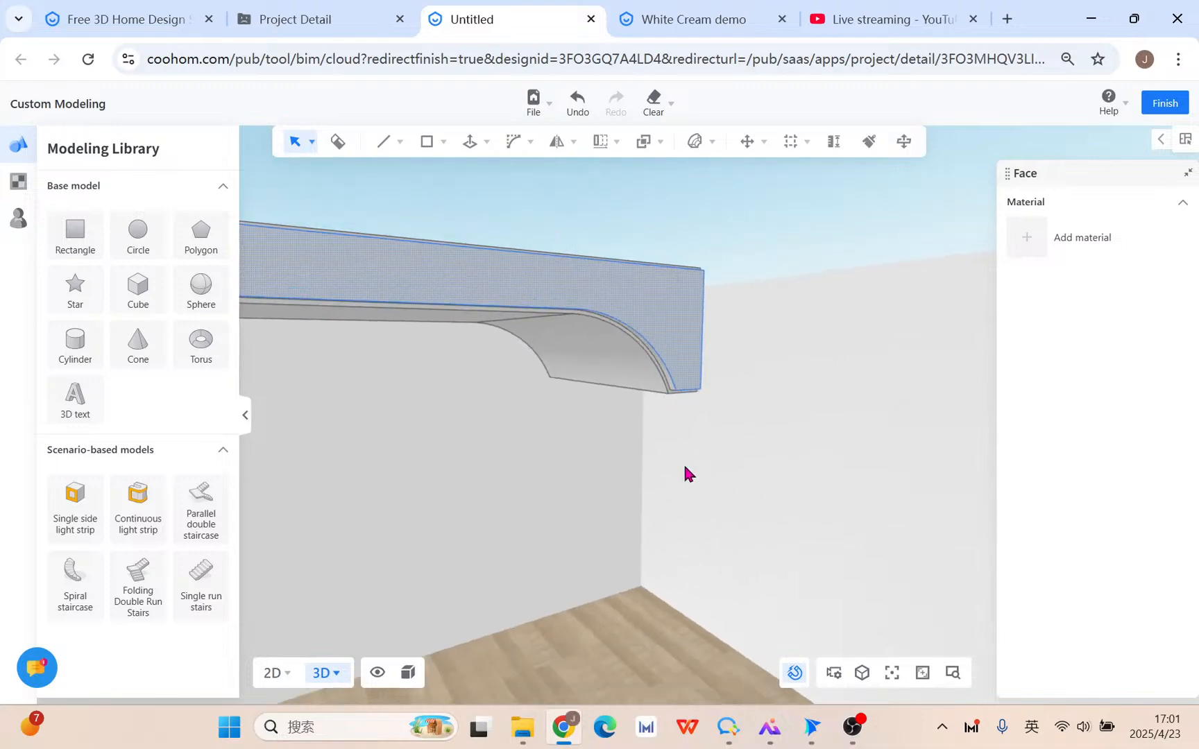
{"action": "right_click_drag", "start_coordinate": [685, 469], "coordinate": [621, 490]}
{"action": "middle_click_drag", "start_coordinate": [621, 490], "coordinate": [647, 470]}
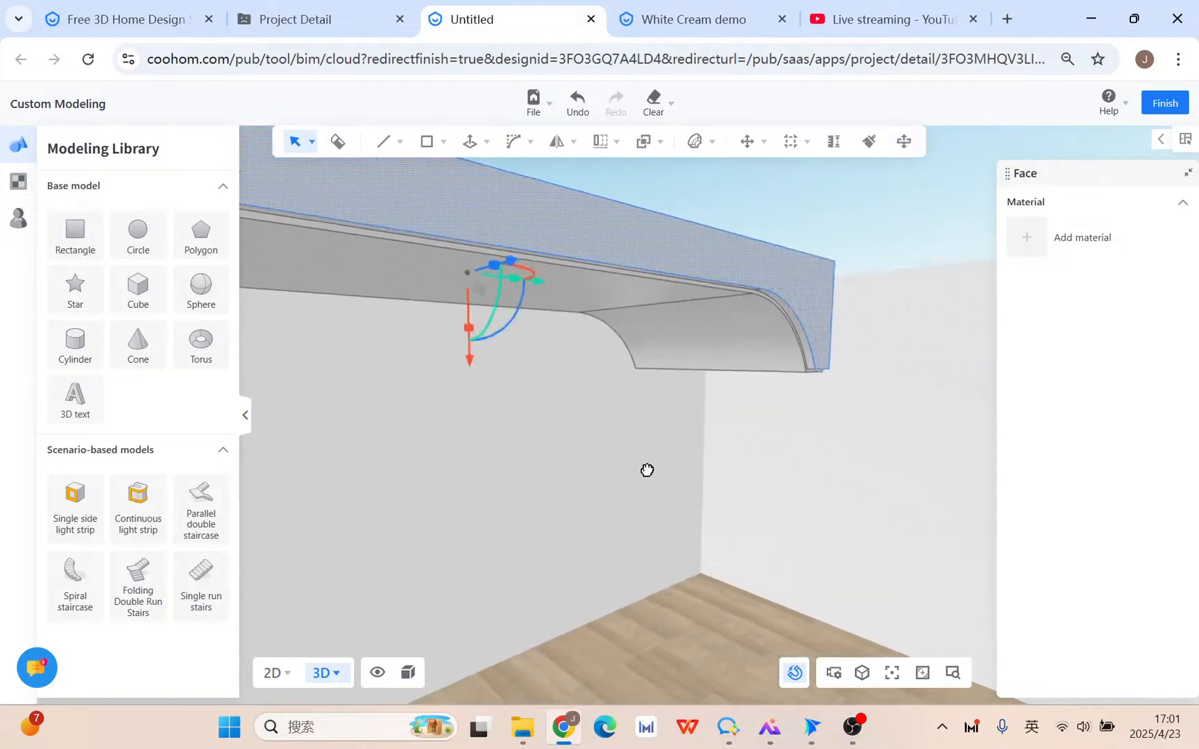
{"action": "scroll", "coordinate": [647, 471], "scroll_direction": "down", "scroll_amount": 6}
{"action": "right_click_drag", "start_coordinate": [651, 481], "coordinate": [741, 523]}
{"action": "scroll", "coordinate": [522, 533], "scroll_direction": "up", "scroll_amount": 3}
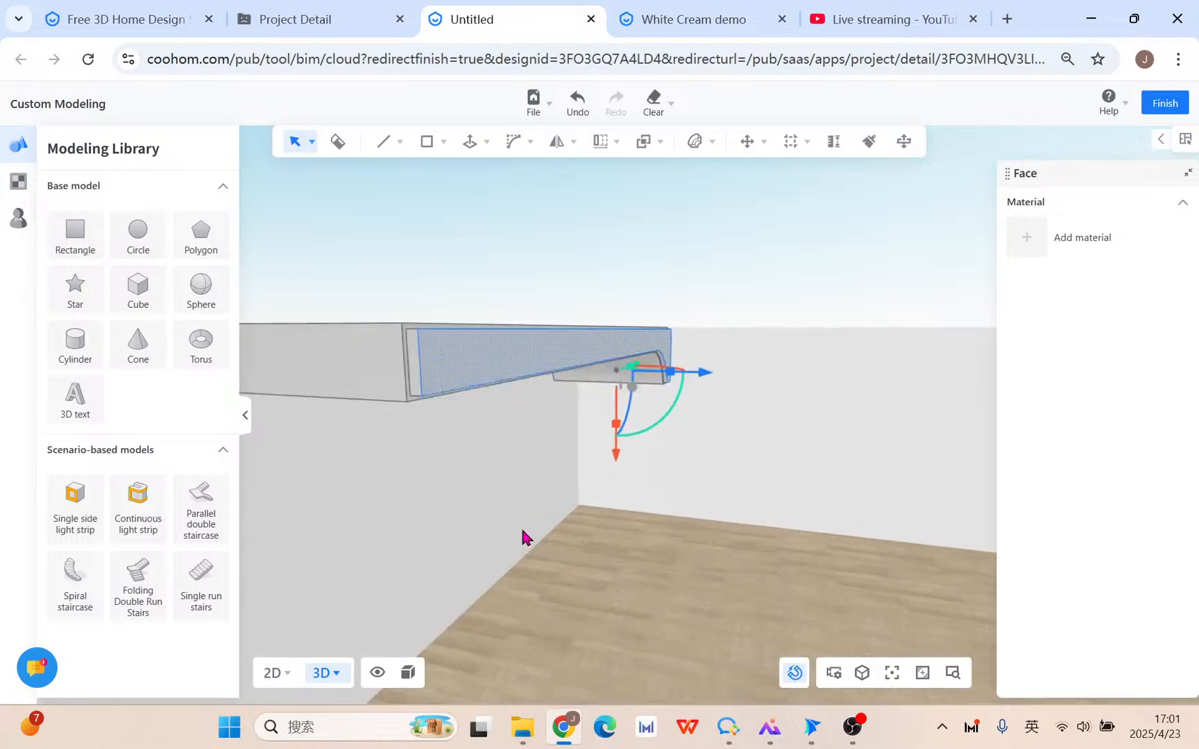
{"action": "right_click_drag", "start_coordinate": [525, 509], "coordinate": [550, 522]}
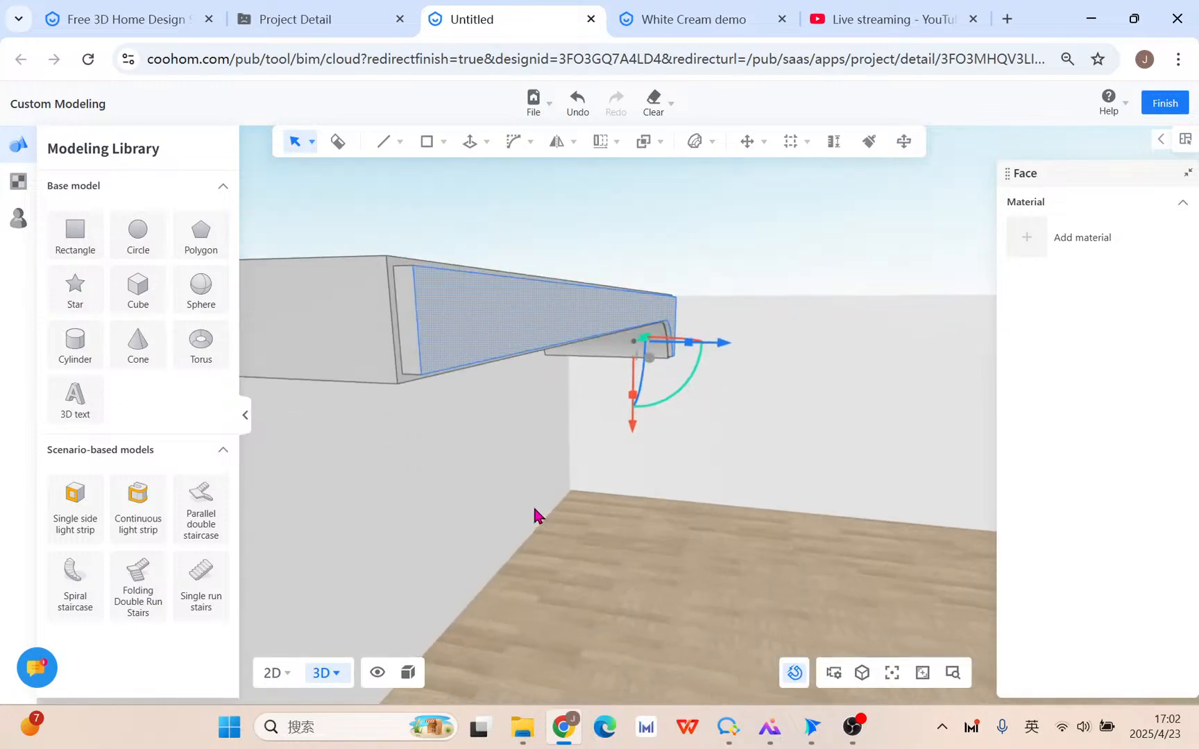
{"action": "right_click_drag", "start_coordinate": [534, 514], "coordinate": [528, 233]}
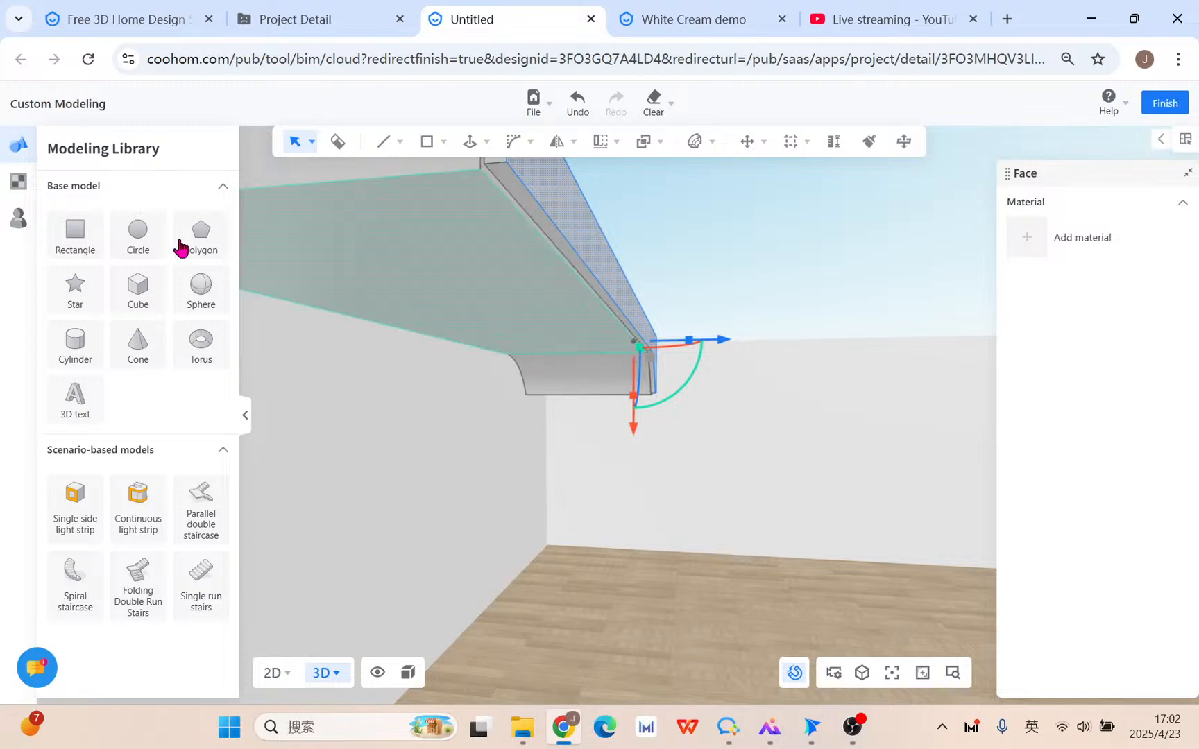
{"action": "left_click", "coordinate": [20, 183]}
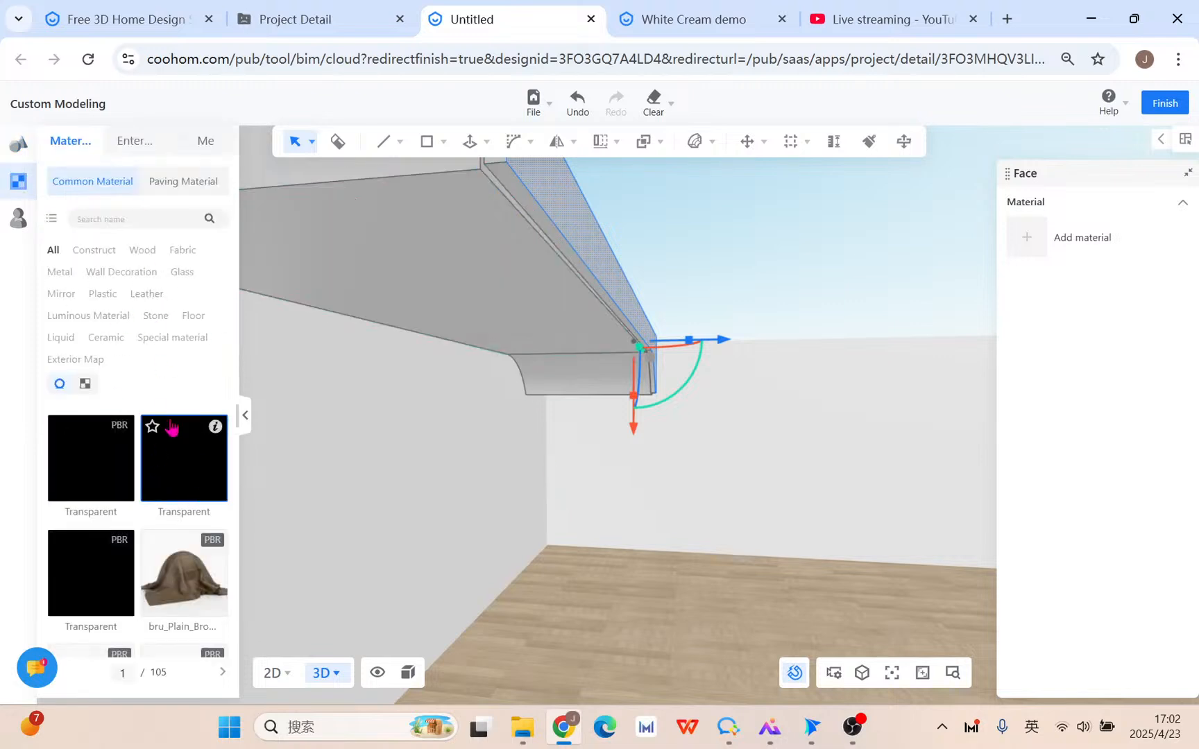
{"action": "left_click", "coordinate": [114, 219]}
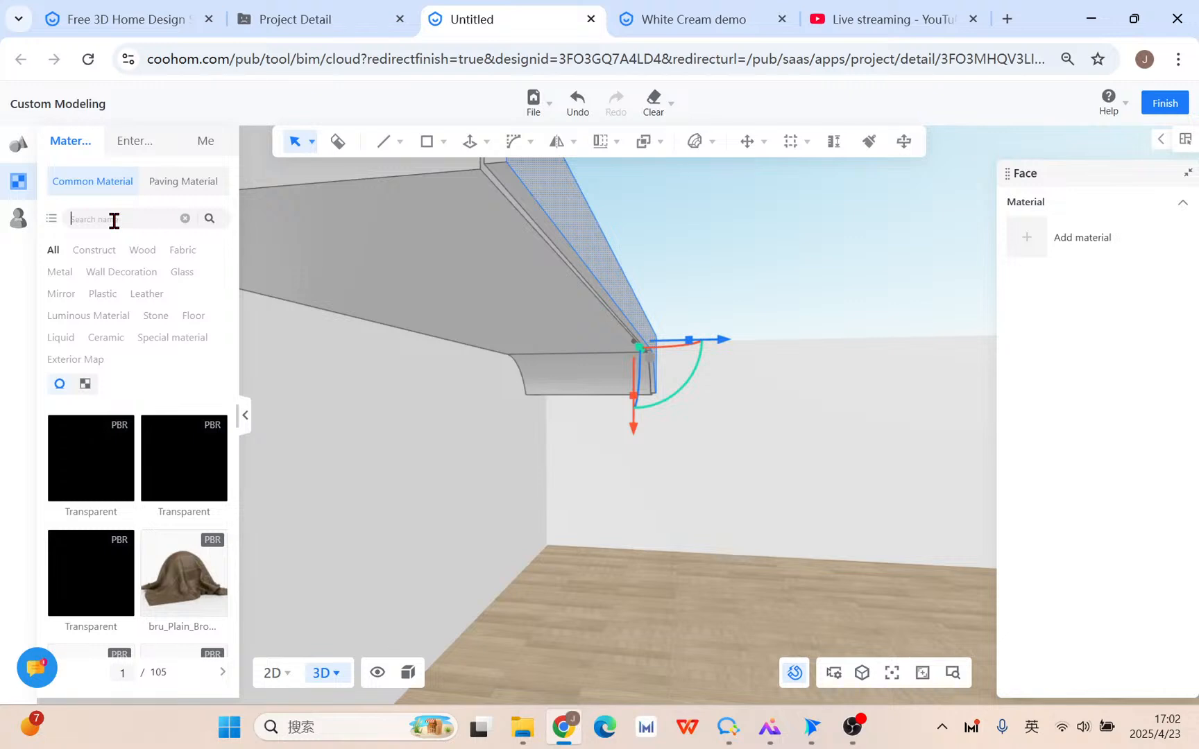
{"action": "type", "text": "black"}
{"action": "key", "text": "Return"}
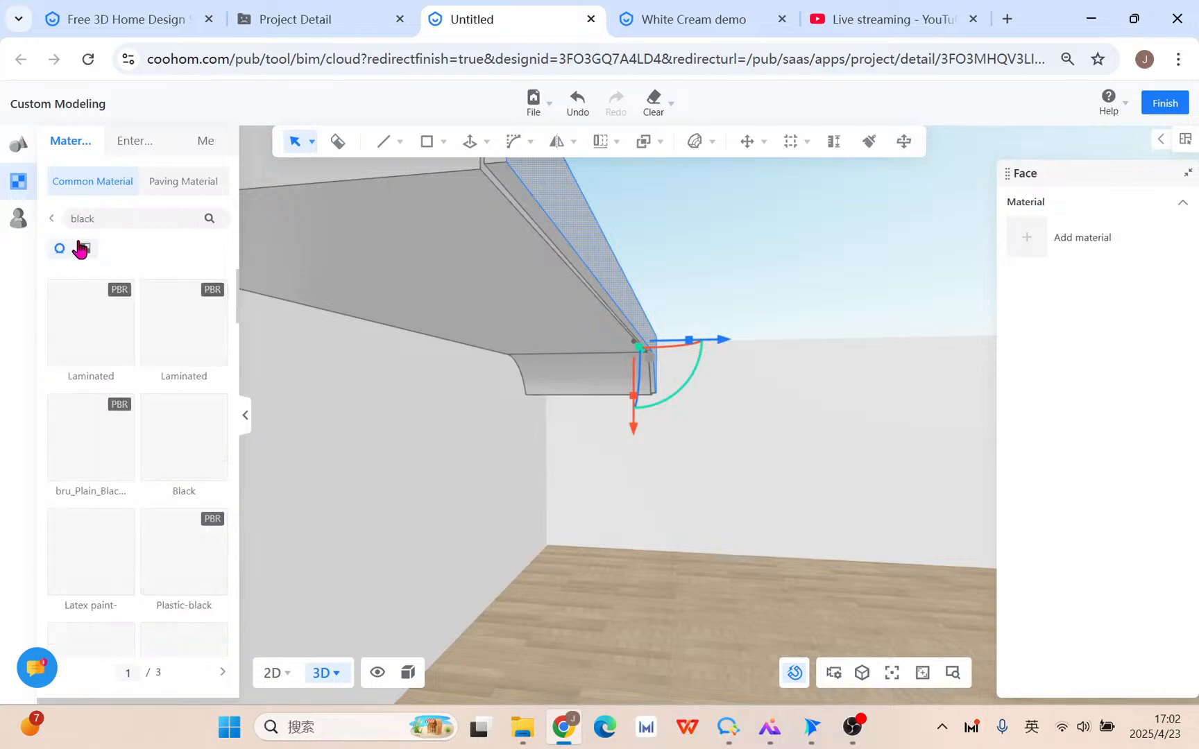
Apply the Black material to the beam's narrow strip face and curved end face.
{"action": "left_click", "coordinate": [183, 465]}
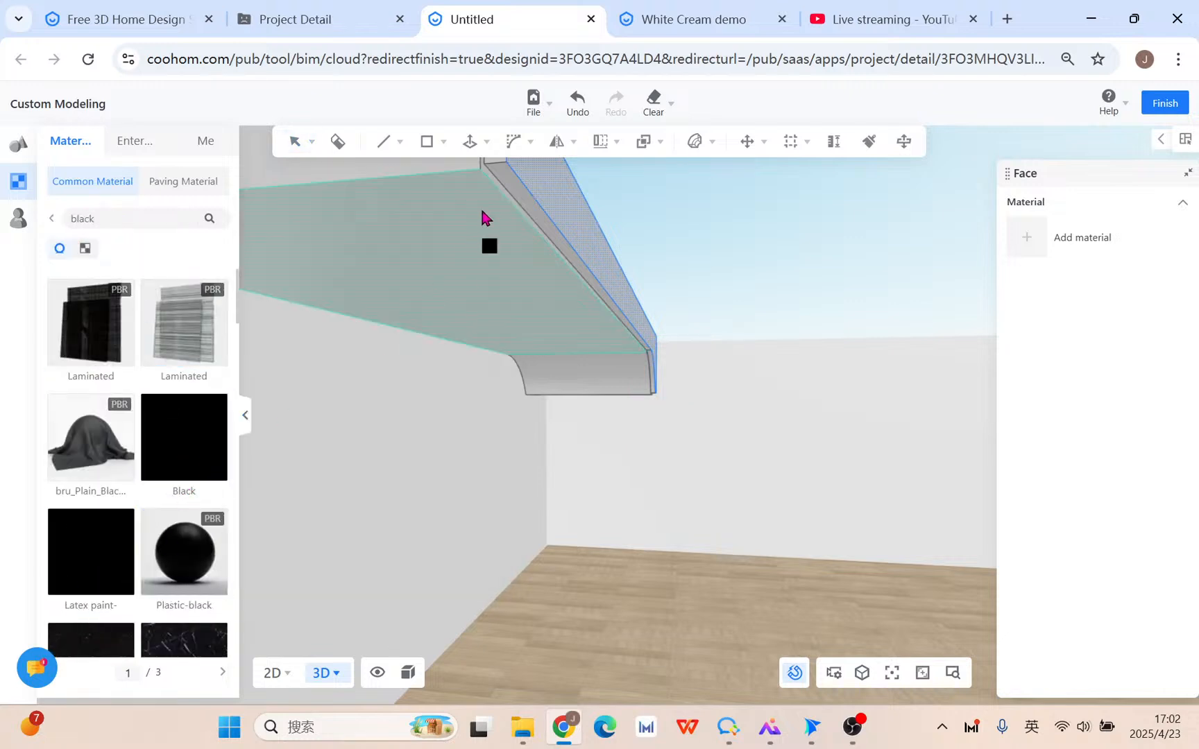
{"action": "left_click", "coordinate": [528, 220]}
{"action": "scroll", "coordinate": [687, 389], "scroll_direction": "up", "scroll_amount": 3}
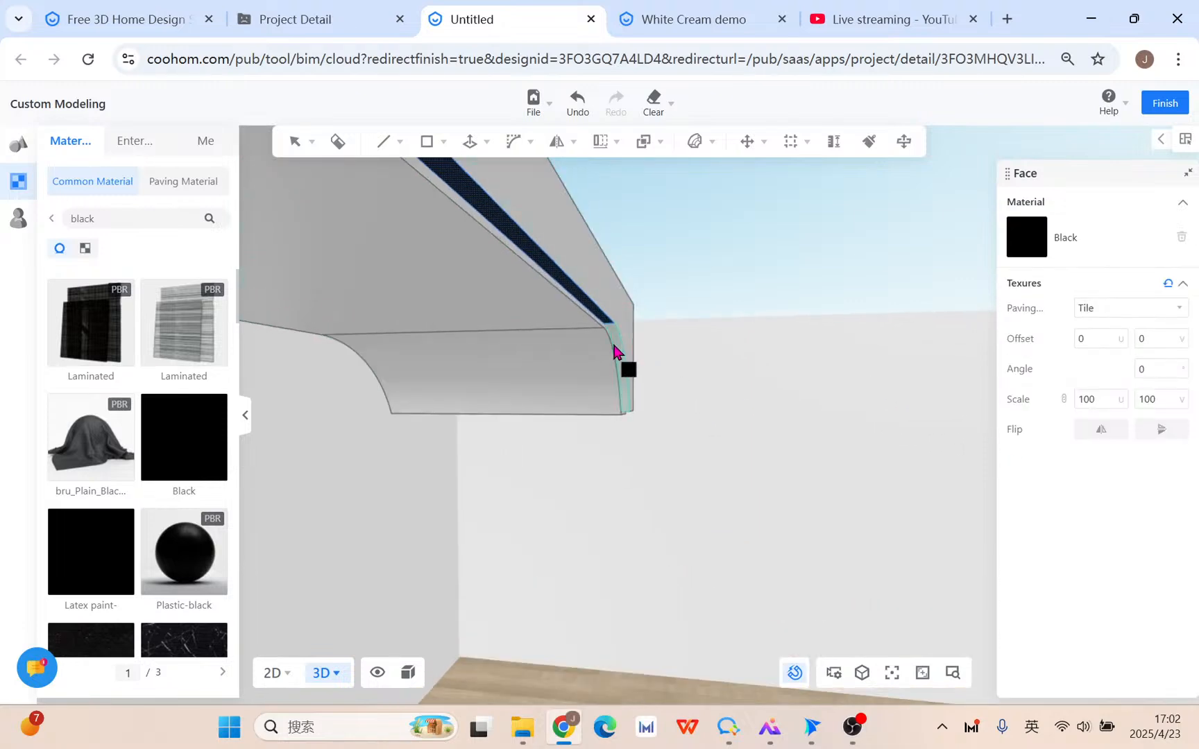
{"action": "left_click", "coordinate": [629, 357]}
{"action": "key", "text": "Escape"}
{"action": "scroll", "coordinate": [652, 433], "scroll_direction": "down", "scroll_amount": 3}
{"action": "mouse_move", "coordinate": [653, 434]}
{"action": "middle_mouse_down"}
{"action": "mouse_move", "coordinate": [658, 534]}
{"action": "mouse_move", "coordinate": [587, 562]}
{"action": "middle_mouse_up"}
Start copying the beam's side face, then cancel and select a face of the box instead.
{"action": "scroll", "coordinate": [375, 438], "scroll_direction": "up", "scroll_amount": 5}
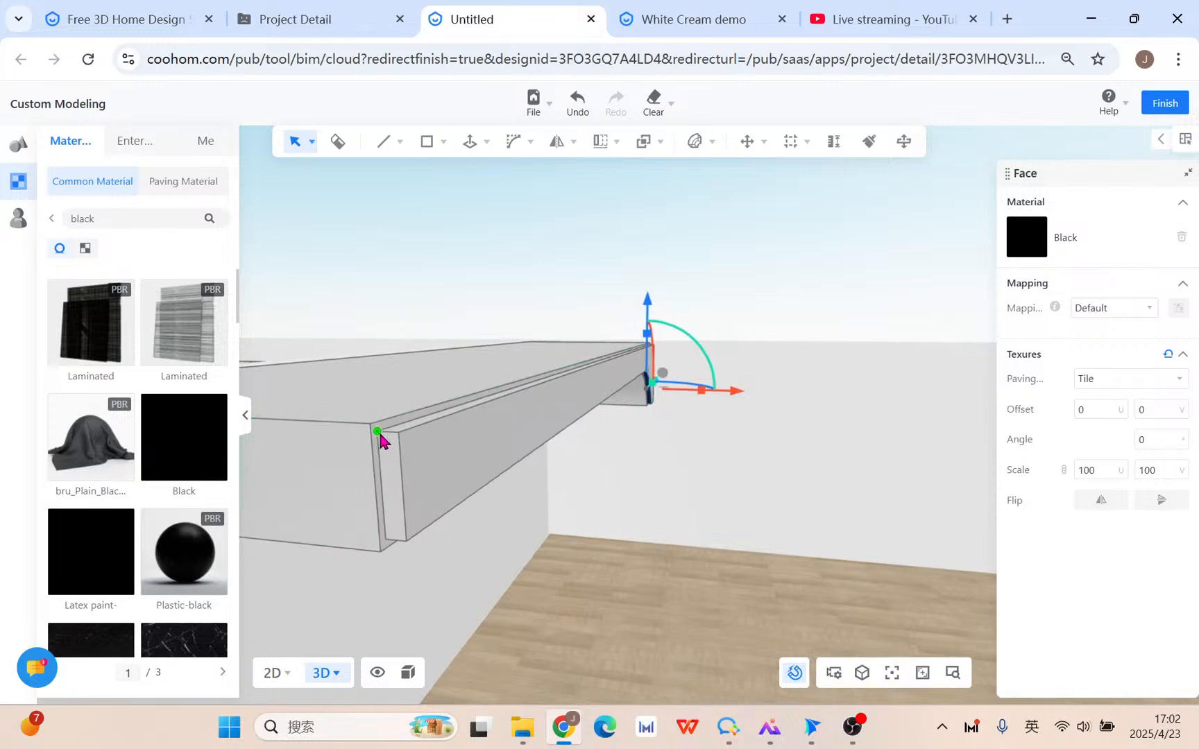
{"action": "left_click", "coordinate": [416, 352]}
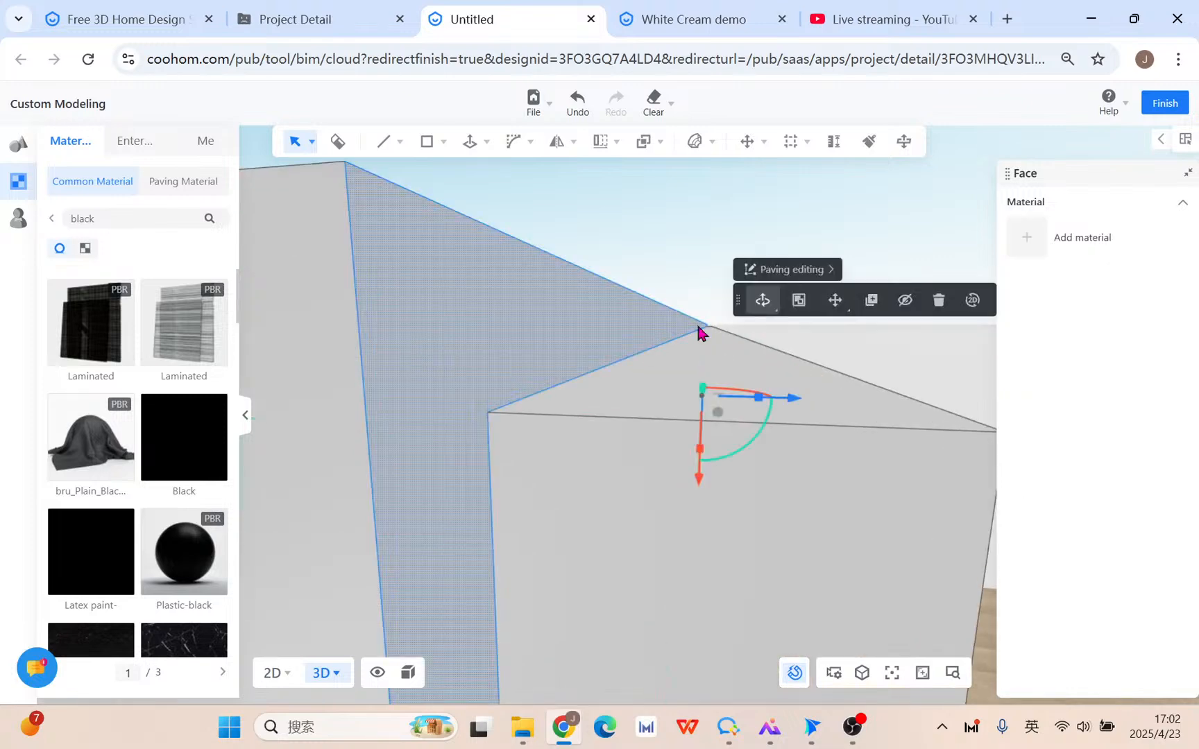
{"action": "left_click", "coordinate": [869, 305]}
{"action": "left_click", "coordinate": [488, 413]}
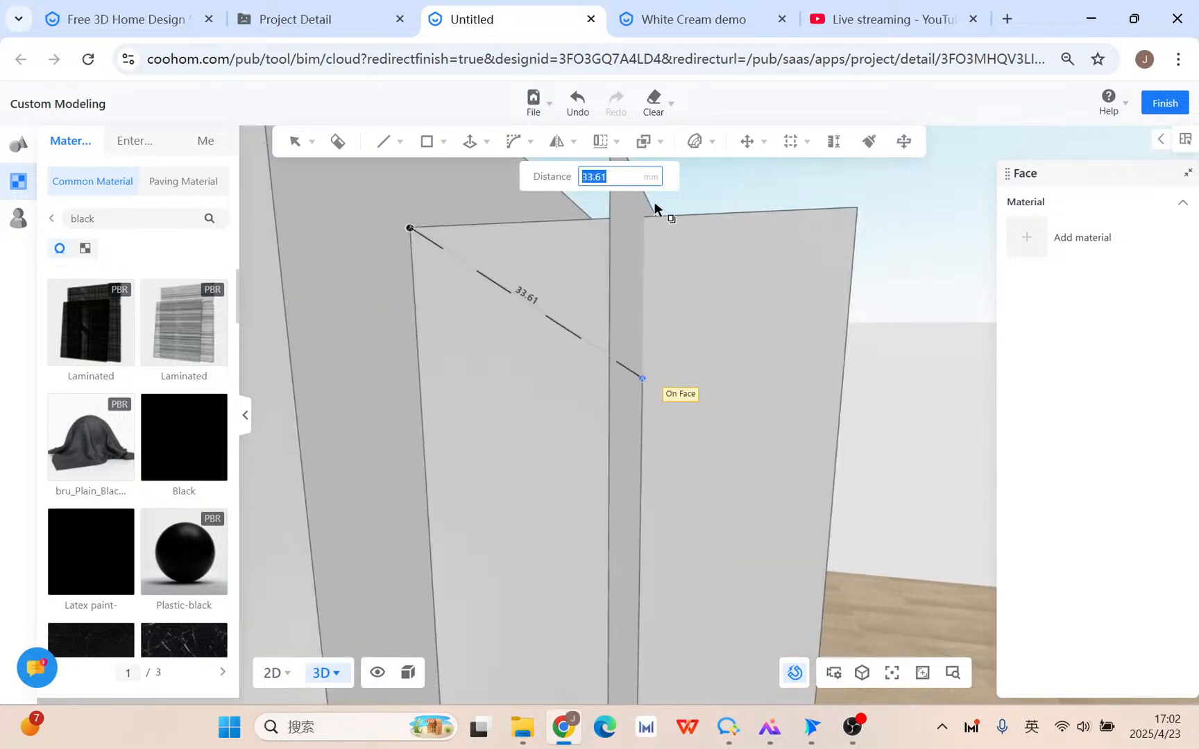
{"action": "key", "text": "Escape"}
{"action": "right_click_drag", "start_coordinate": [712, 369], "coordinate": [699, 365]}
{"action": "left_click", "coordinate": [694, 361]}
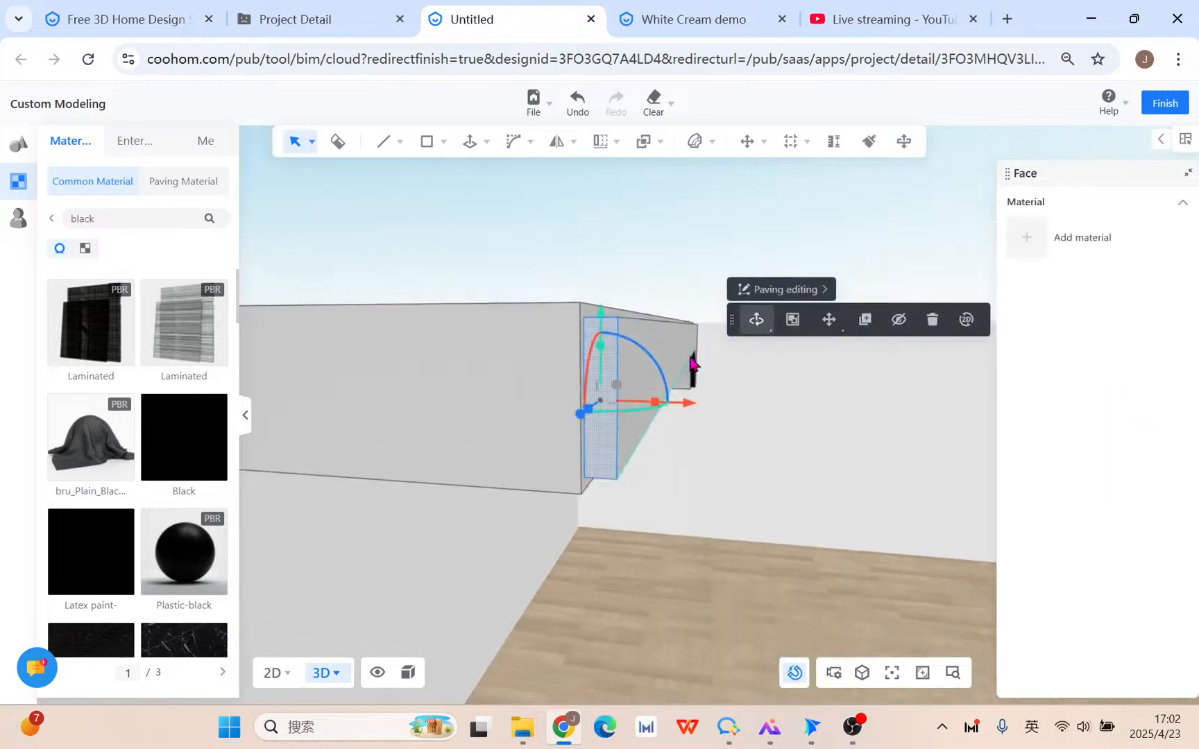
{"action": "scroll", "coordinate": [628, 351], "scroll_direction": "up", "scroll_amount": 5}
{"action": "scroll", "coordinate": [600, 369], "scroll_direction": "down", "scroll_amount": 5}
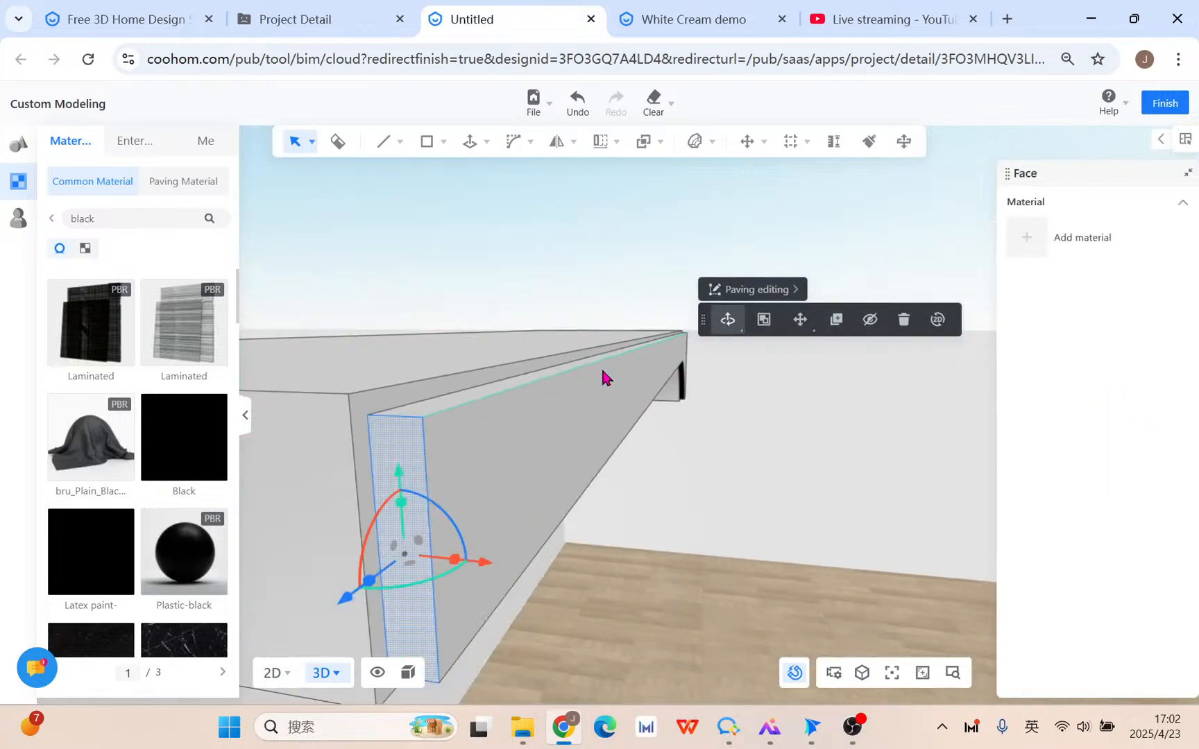
{"action": "scroll", "coordinate": [598, 373], "scroll_direction": "up", "scroll_amount": 5}
{"action": "middle_click_drag", "start_coordinate": [544, 408], "coordinate": [557, 410]}
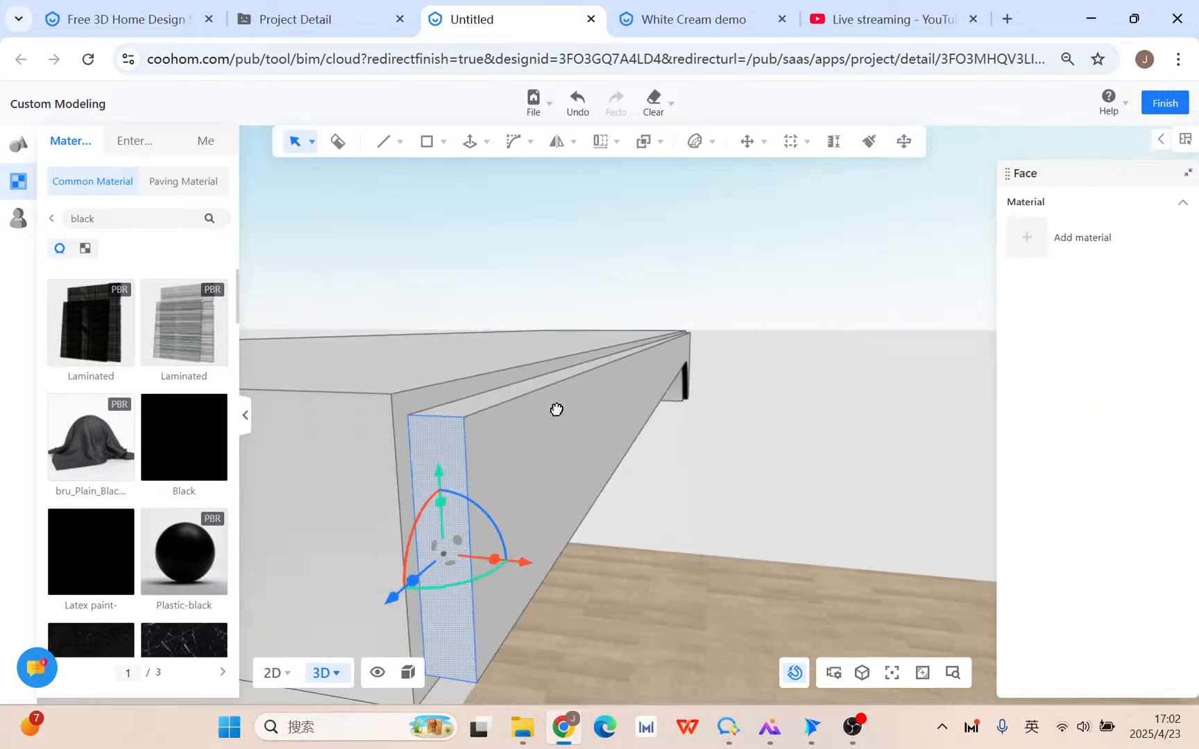
Copy the L-shaped strip face 50 mm over and begin Push/Pull on the slab's end face.
{"action": "left_click", "coordinate": [440, 398]}
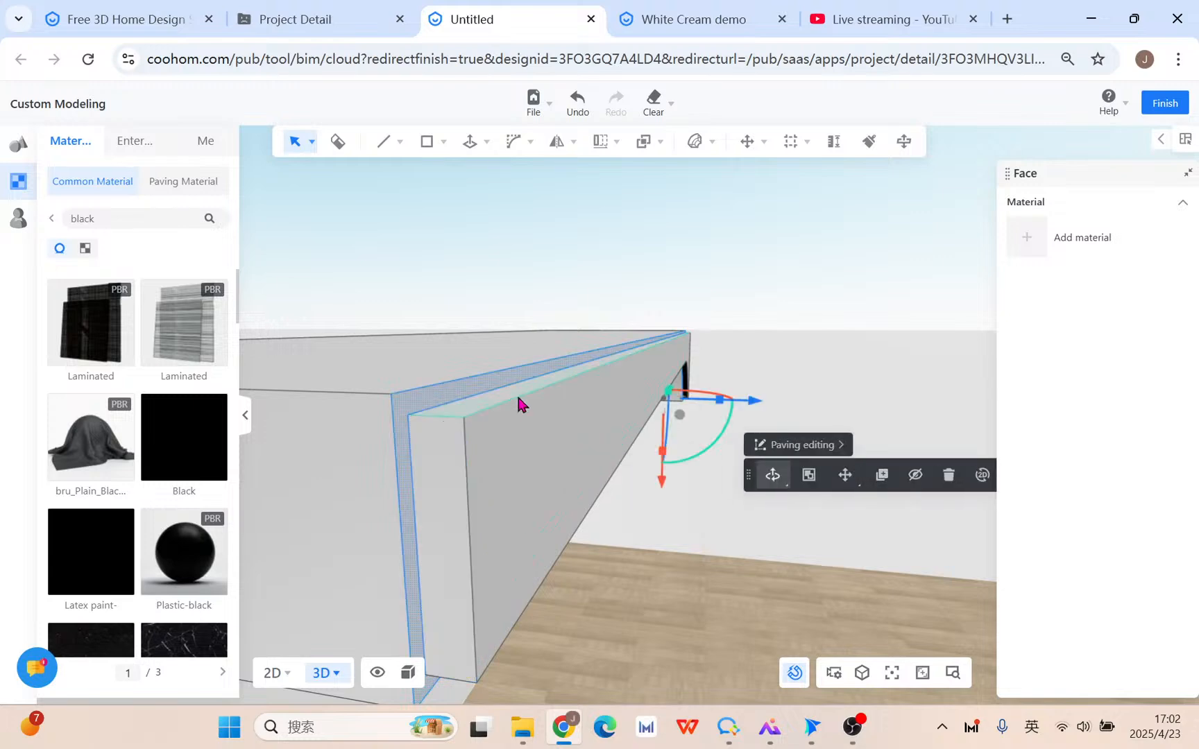
{"action": "left_click", "coordinate": [880, 476]}
{"action": "left_click", "coordinate": [408, 422]}
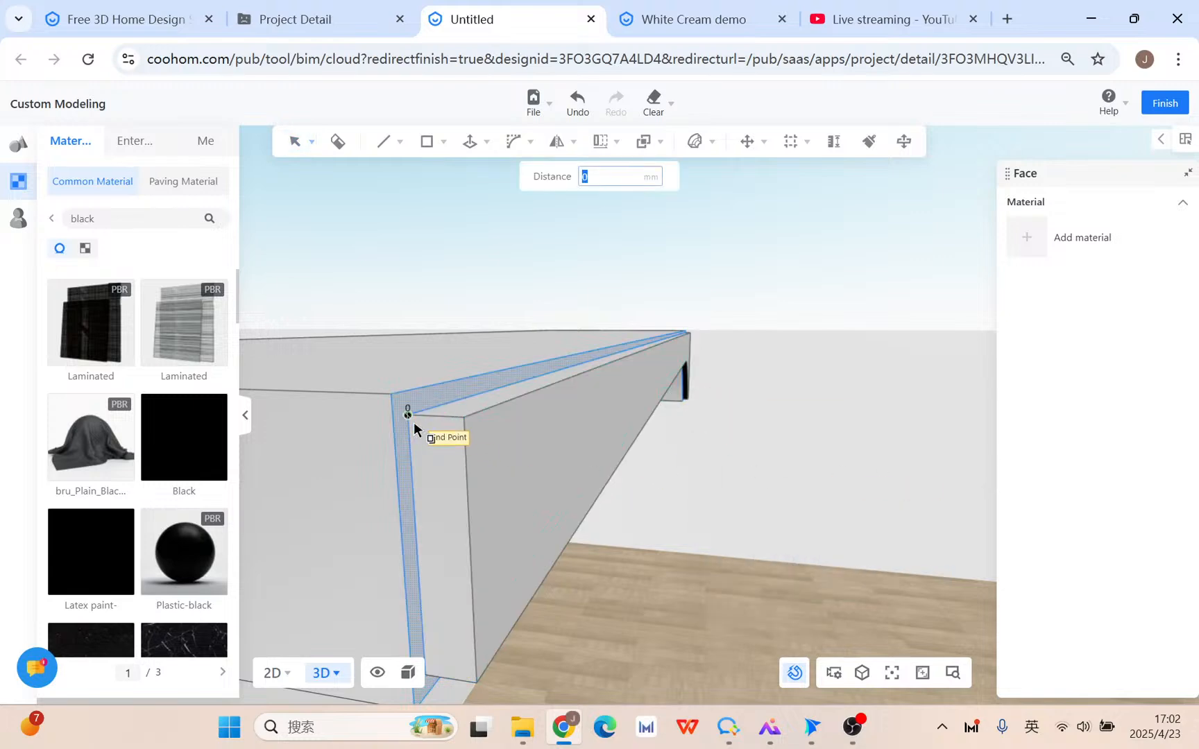
{"action": "left_click", "coordinate": [463, 418]}
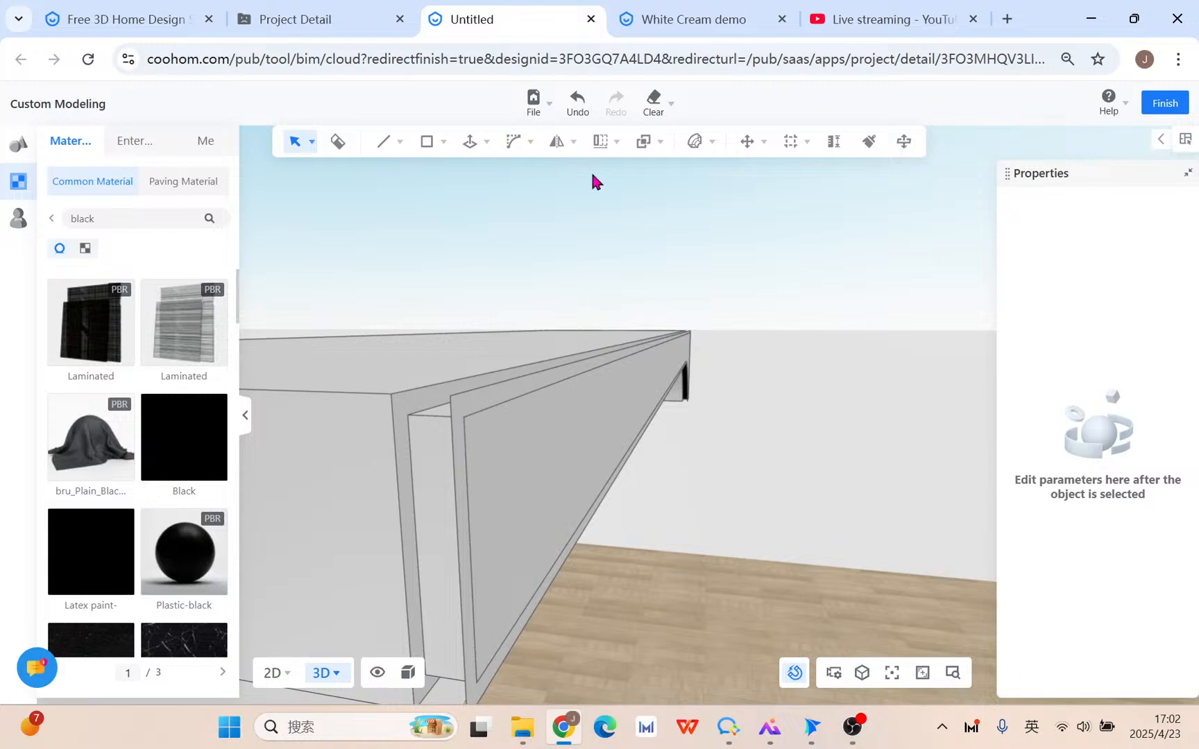
{"action": "left_click", "coordinate": [469, 143]}
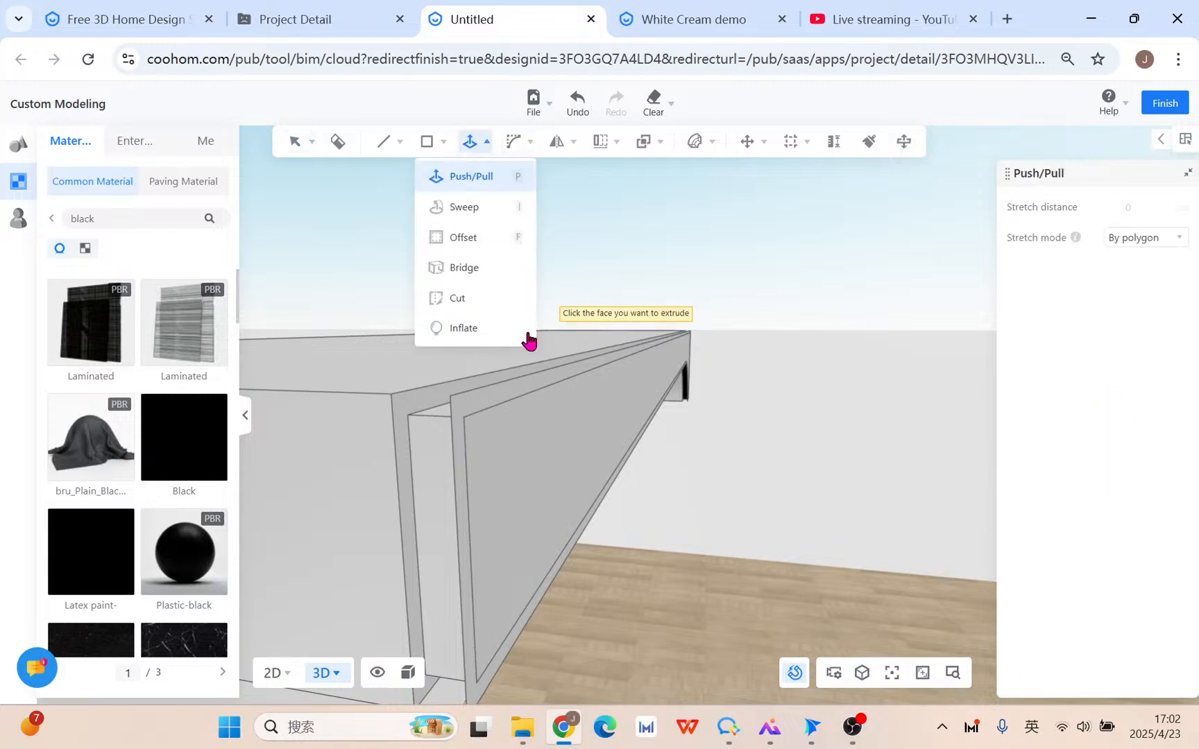
{"action": "left_click", "coordinate": [476, 406]}
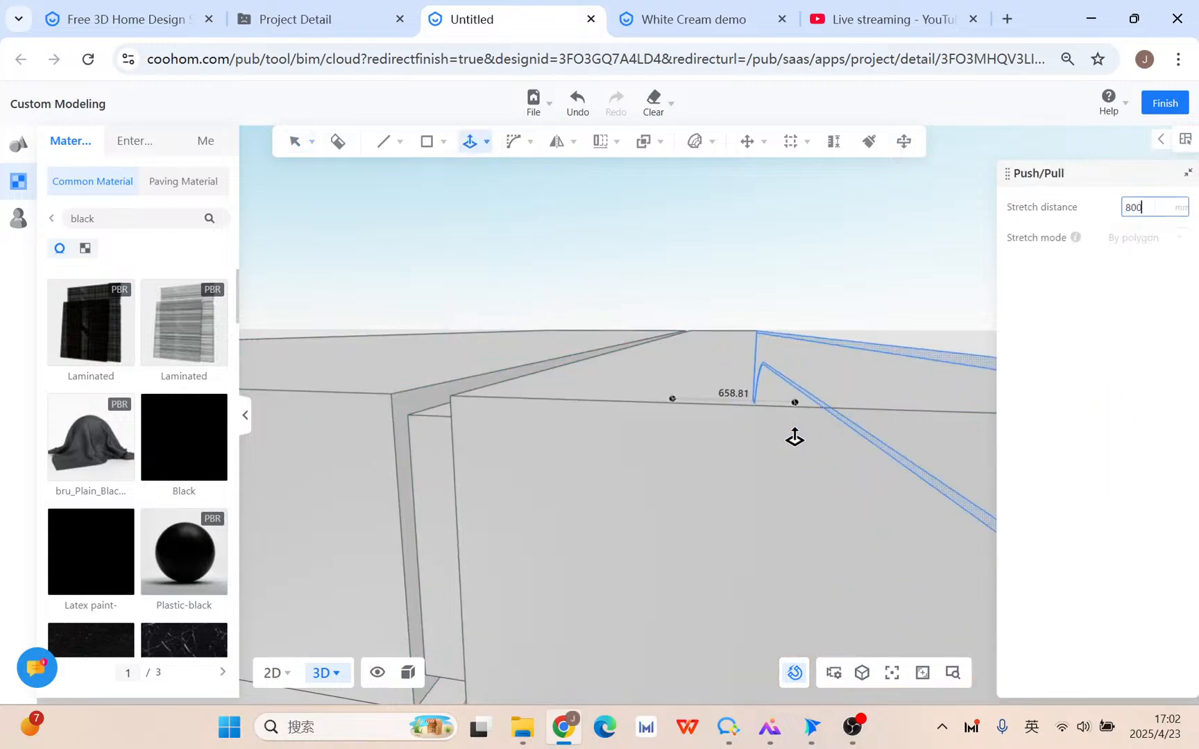
Extrude the slab's end face outward by 8000 mm.
{"action": "type", "text": "8000"}
{"action": "key", "text": "Return"}
{"action": "scroll", "coordinate": [784, 468], "scroll_direction": "down", "scroll_amount": 5}
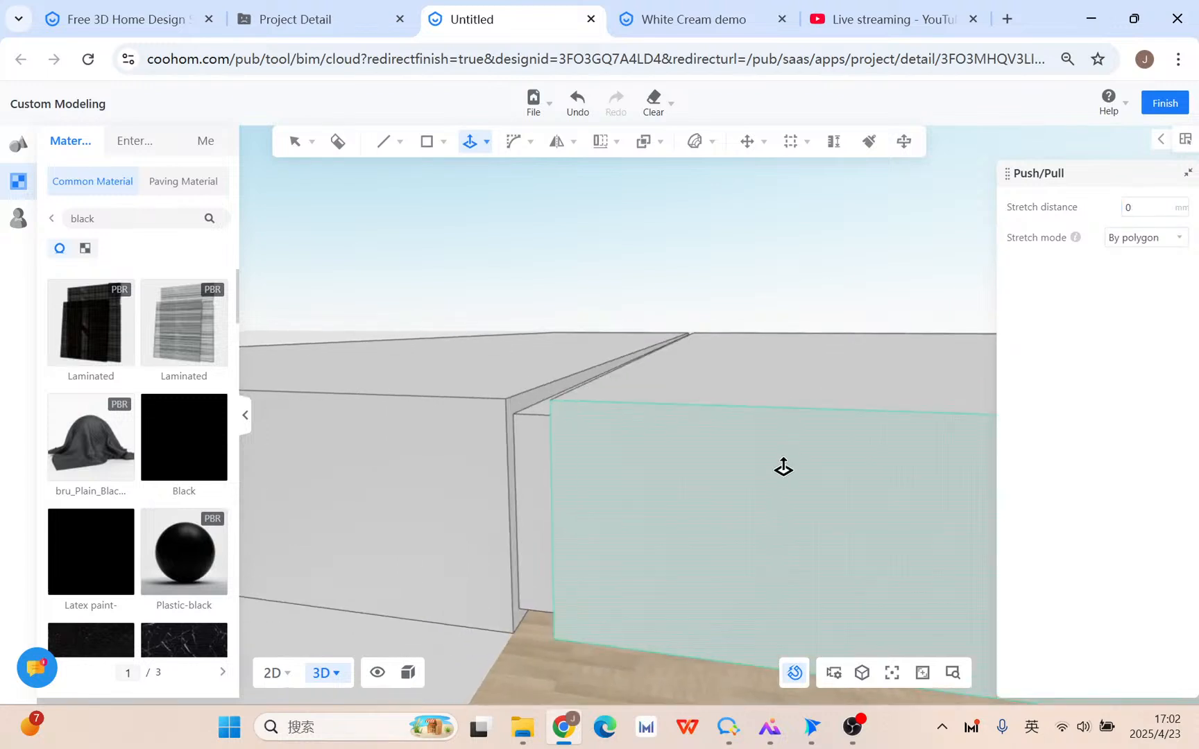
{"action": "middle_click_drag", "start_coordinate": [796, 464], "coordinate": [542, 534]}
{"action": "scroll", "coordinate": [542, 535], "scroll_direction": "down", "scroll_amount": 1}
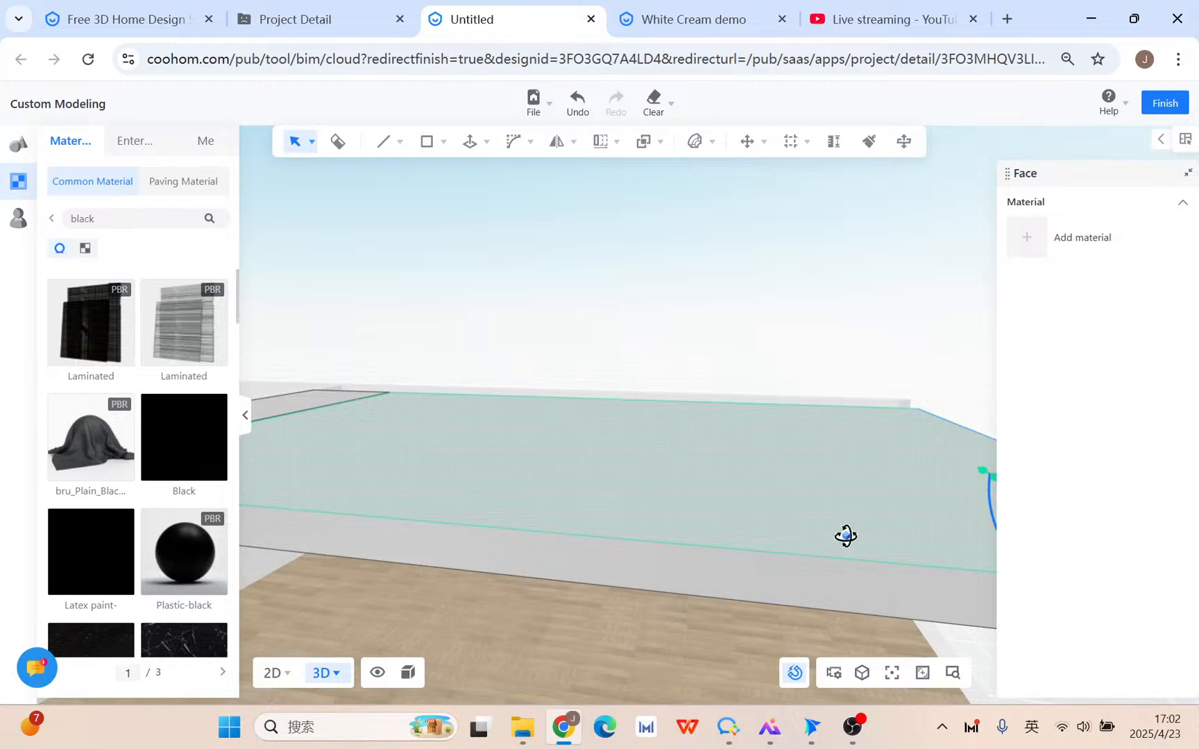
{"action": "mouse_move", "coordinate": [846, 536]}
{"action": "middle_mouse_down"}
{"action": "mouse_move", "coordinate": [779, 521]}
{"action": "mouse_move", "coordinate": [894, 514]}
{"action": "mouse_move", "coordinate": [855, 512]}
{"action": "middle_mouse_up"}
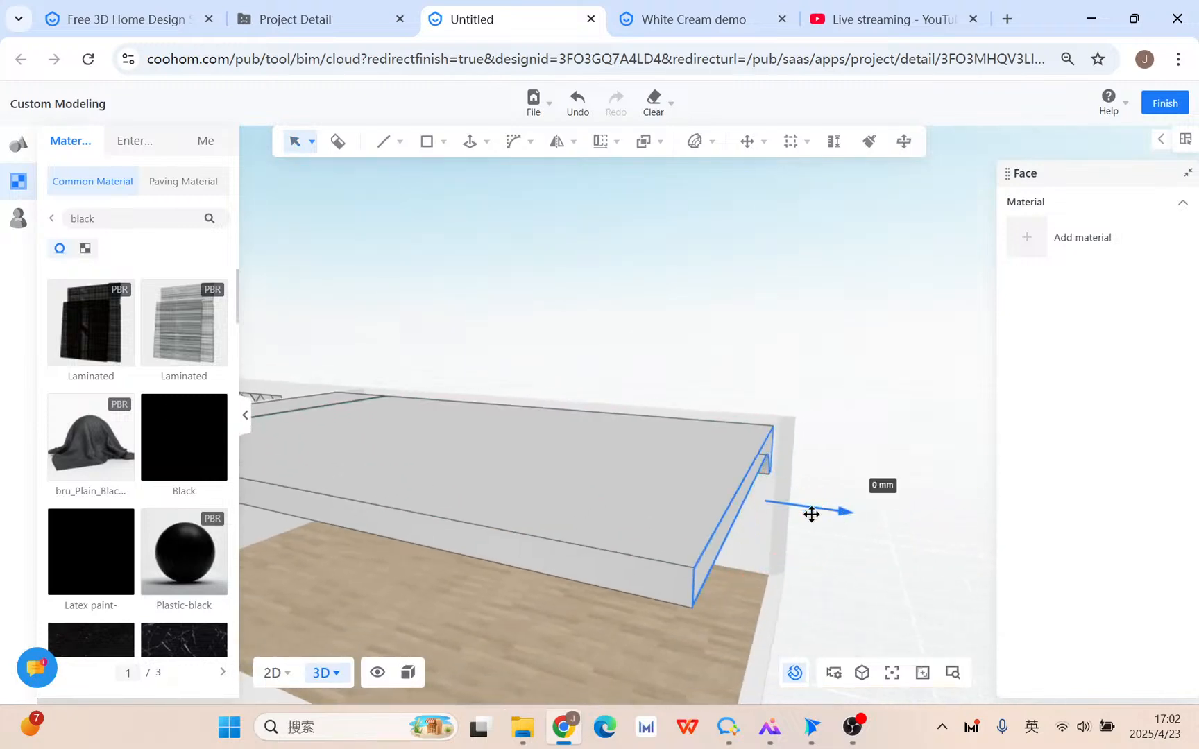
{"action": "left_click_drag", "start_coordinate": [812, 514], "coordinate": [548, 497]}
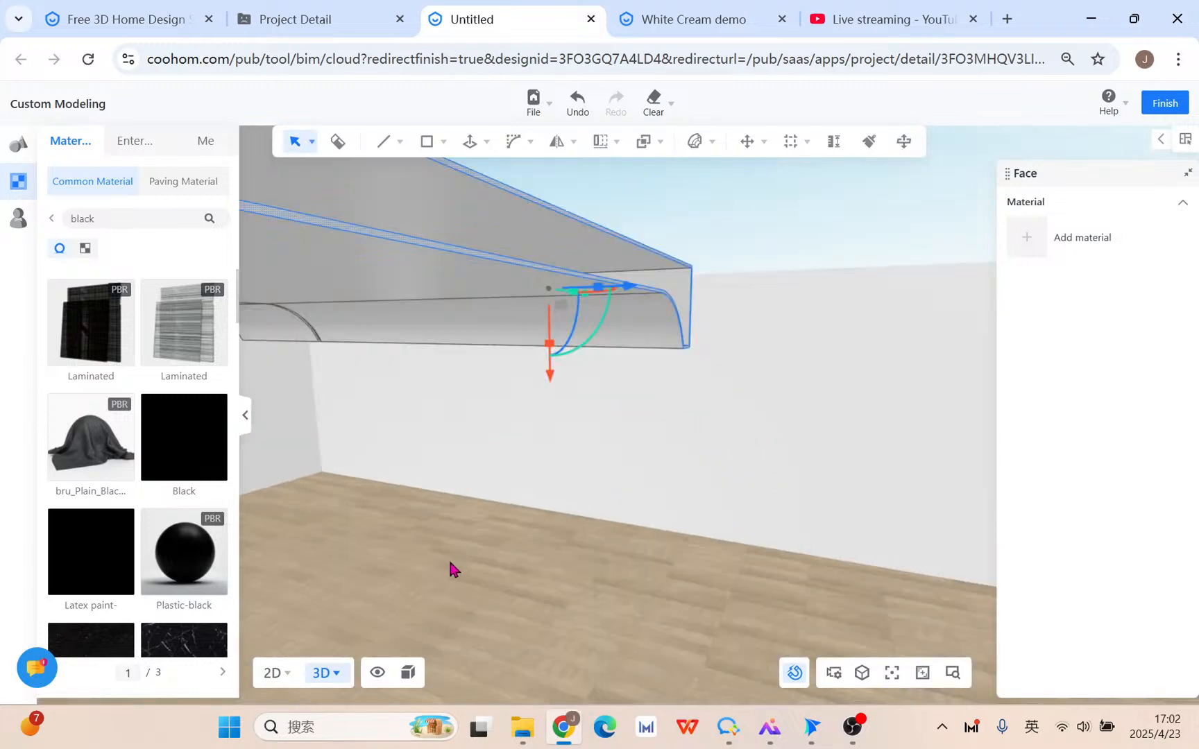
Push the slab's long face out until it snaps to the edge.
{"action": "middle_click_drag", "start_coordinate": [526, 490], "coordinate": [347, 238]}
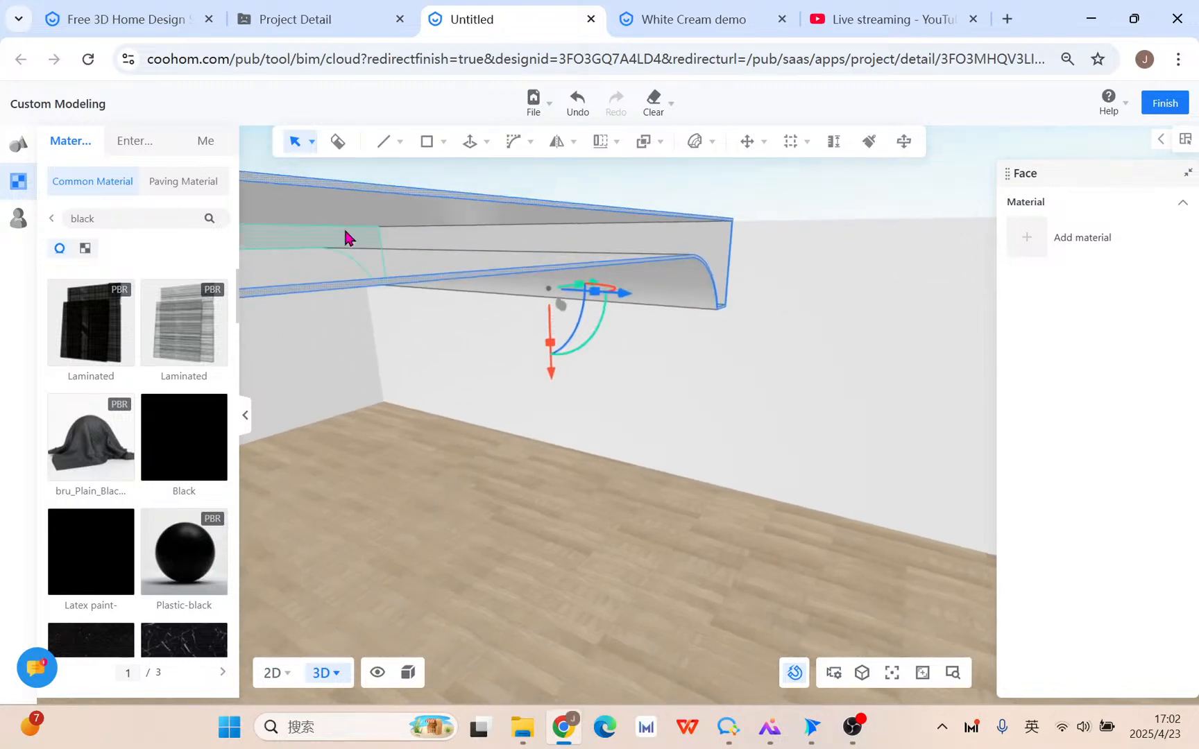
{"action": "left_click", "coordinate": [362, 248]}
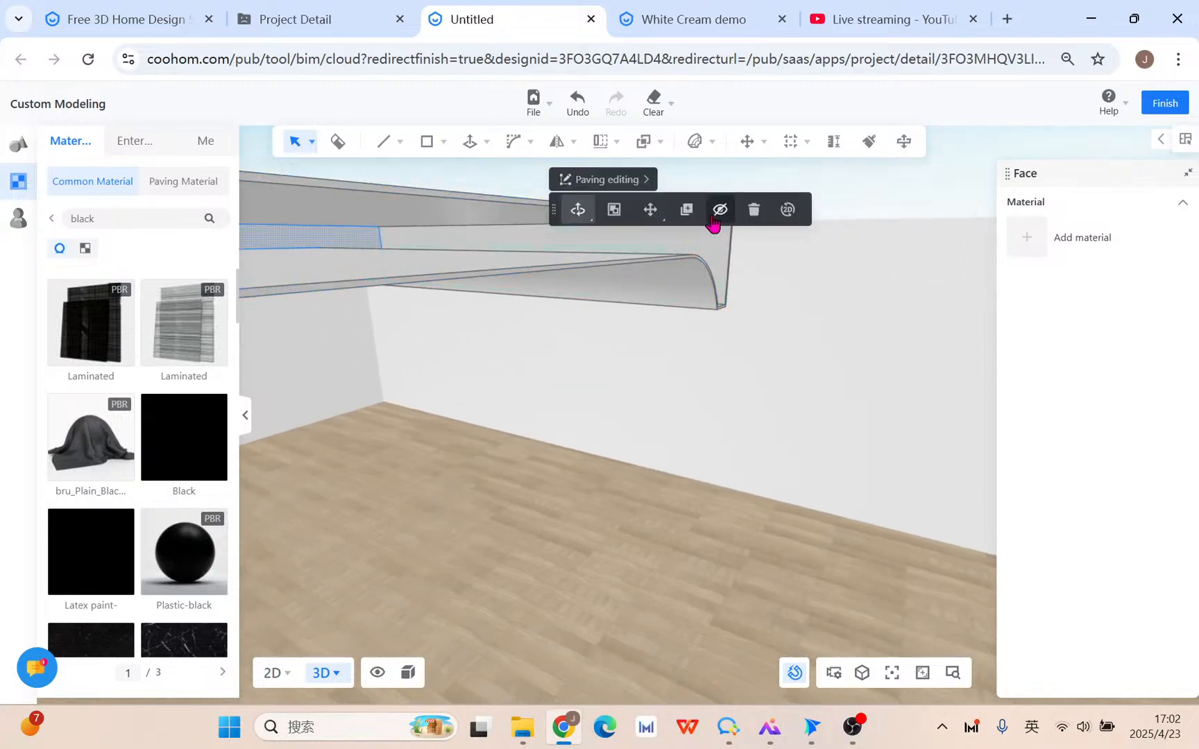
{"action": "mouse_move", "coordinate": [427, 149]}
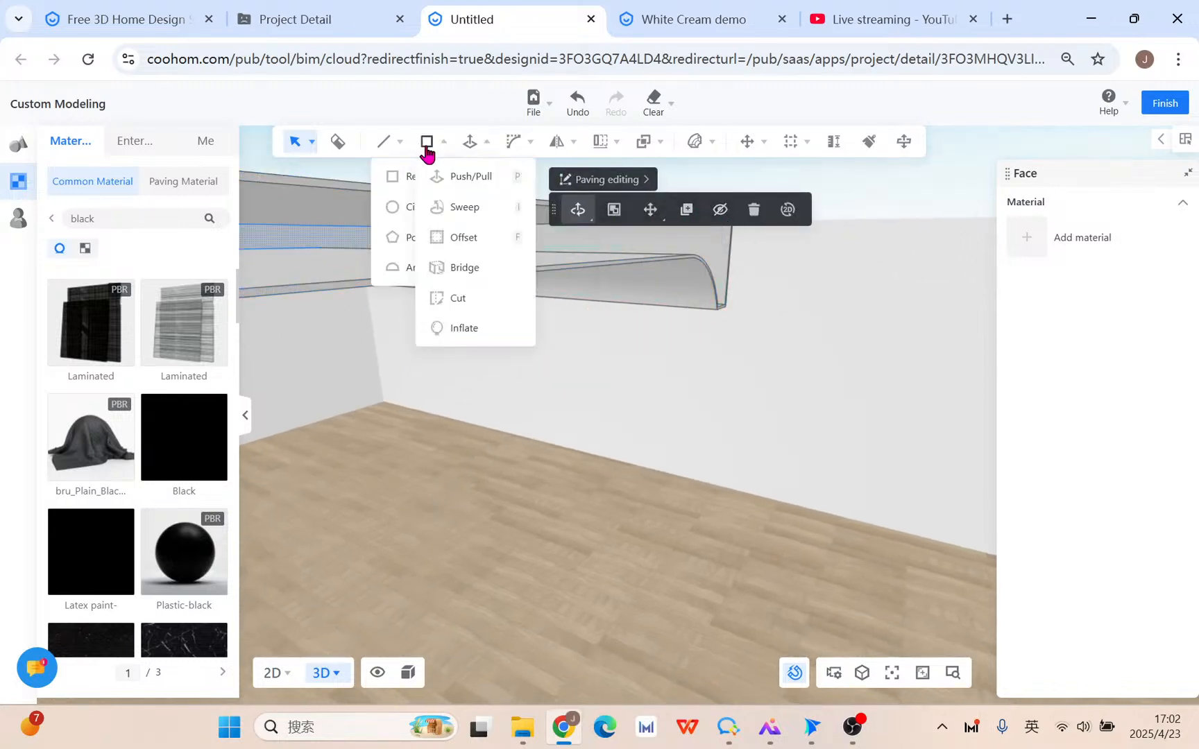
{"action": "left_click", "coordinate": [472, 146]}
{"action": "left_click", "coordinate": [368, 254]}
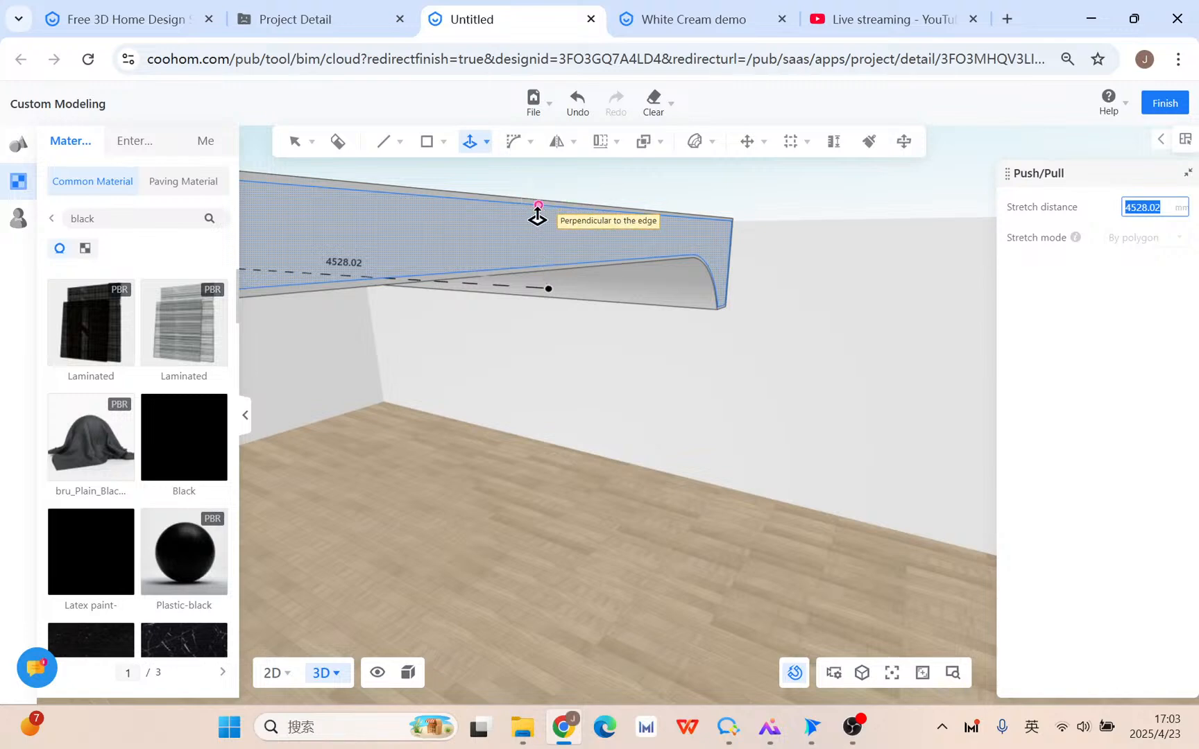
{"action": "left_click", "coordinate": [470, 199]}
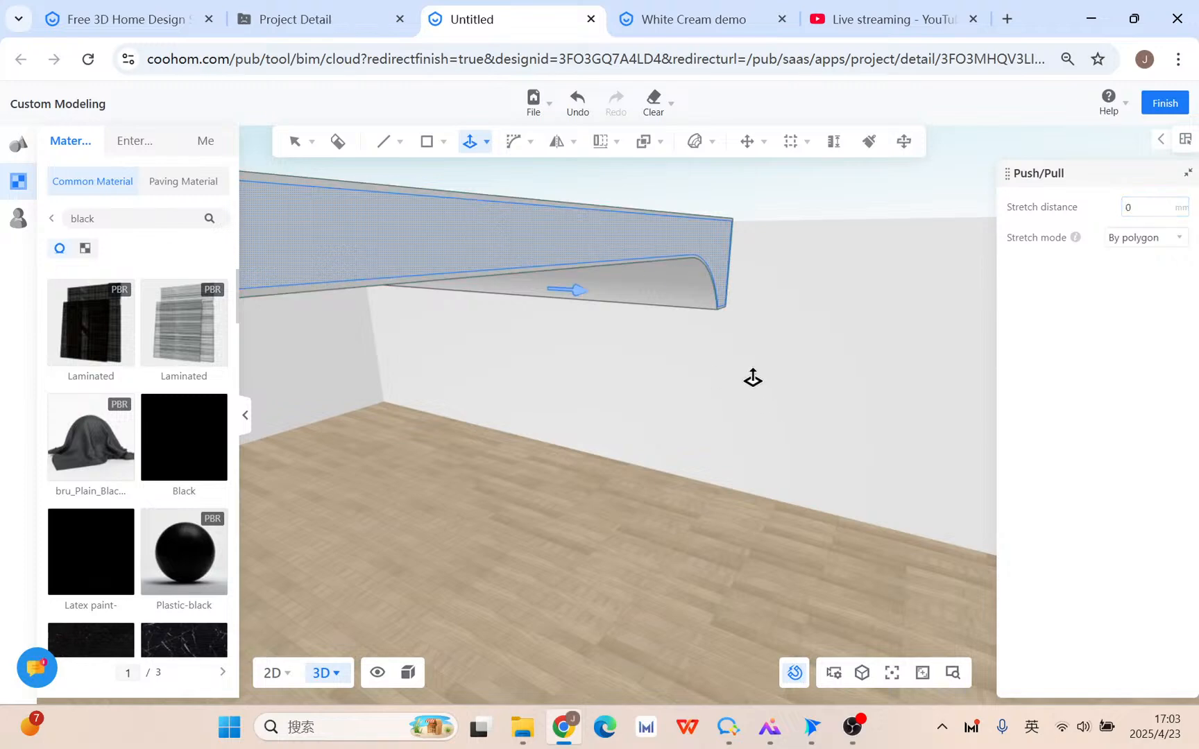
Push/Pull the slab's side face 50 mm to form a lip.
{"action": "middle_click_drag", "start_coordinate": [752, 378], "coordinate": [795, 364]}
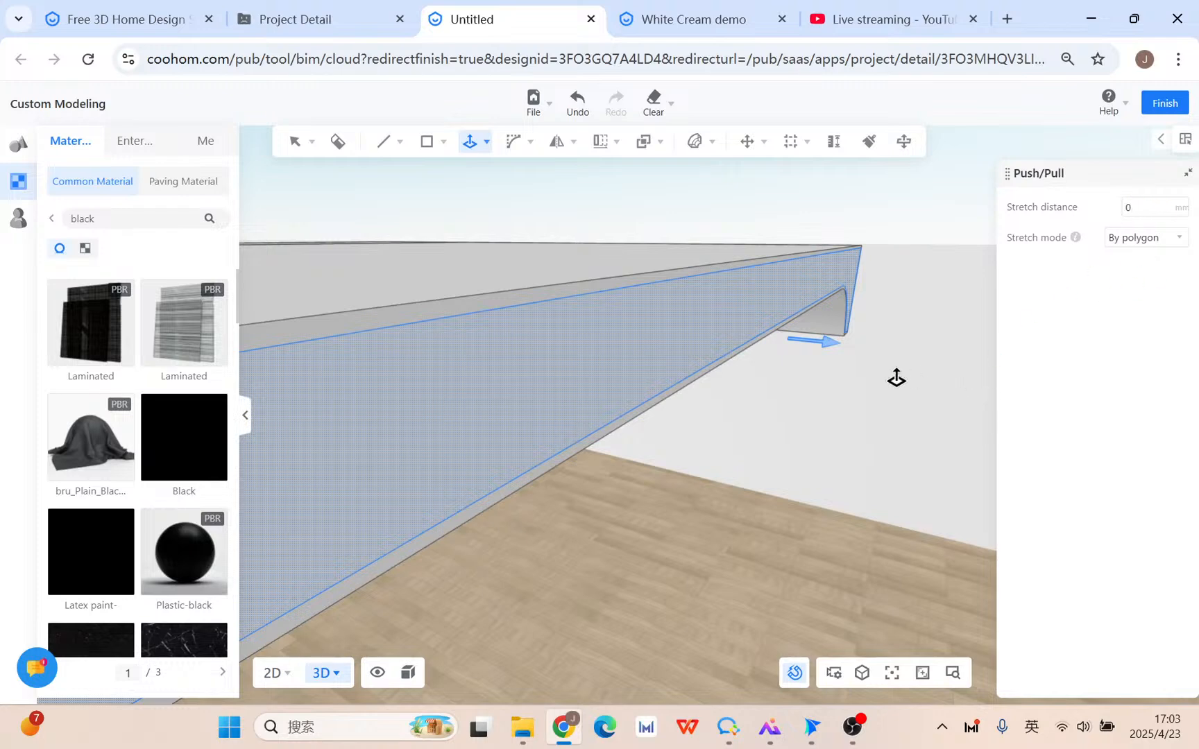
{"action": "left_click", "coordinate": [602, 358]}
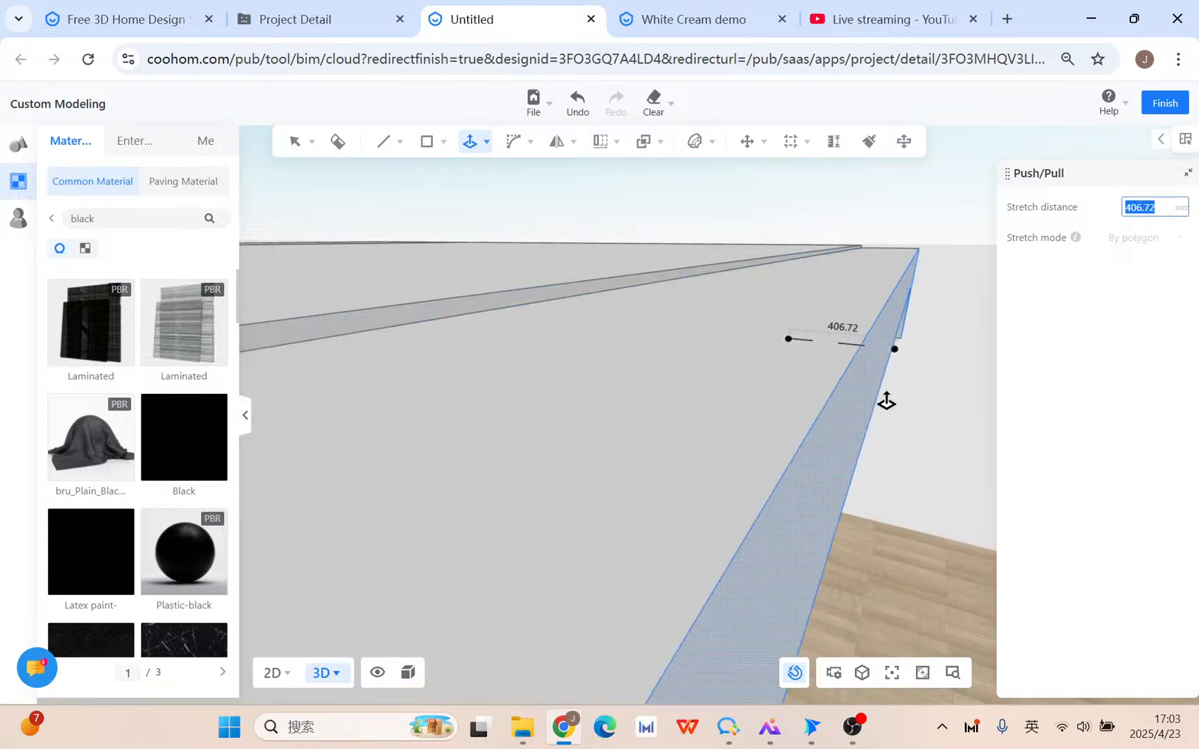
{"action": "type", "text": "50"}
{"action": "key", "text": "Return"}
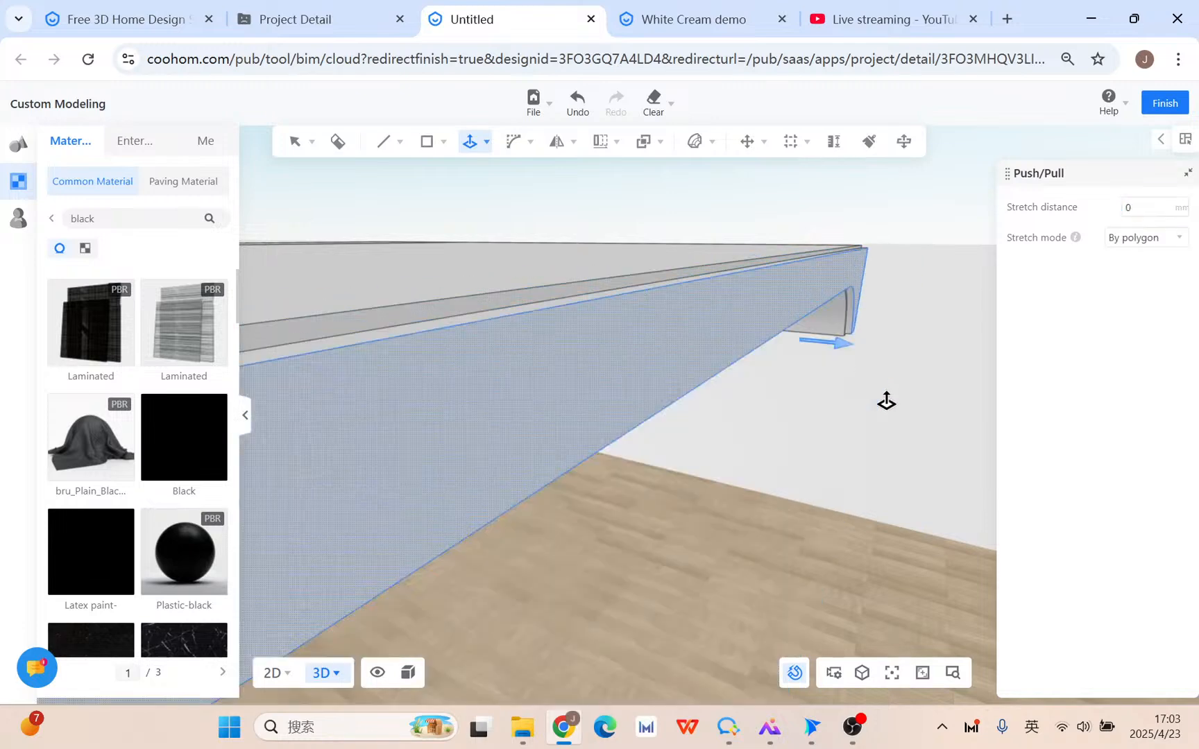
{"action": "right_click", "coordinate": [755, 375]}
Copy the lip's narrow L-shaped face to its outer end point.
{"action": "scroll", "coordinate": [715, 490], "scroll_direction": "down", "scroll_amount": 5}
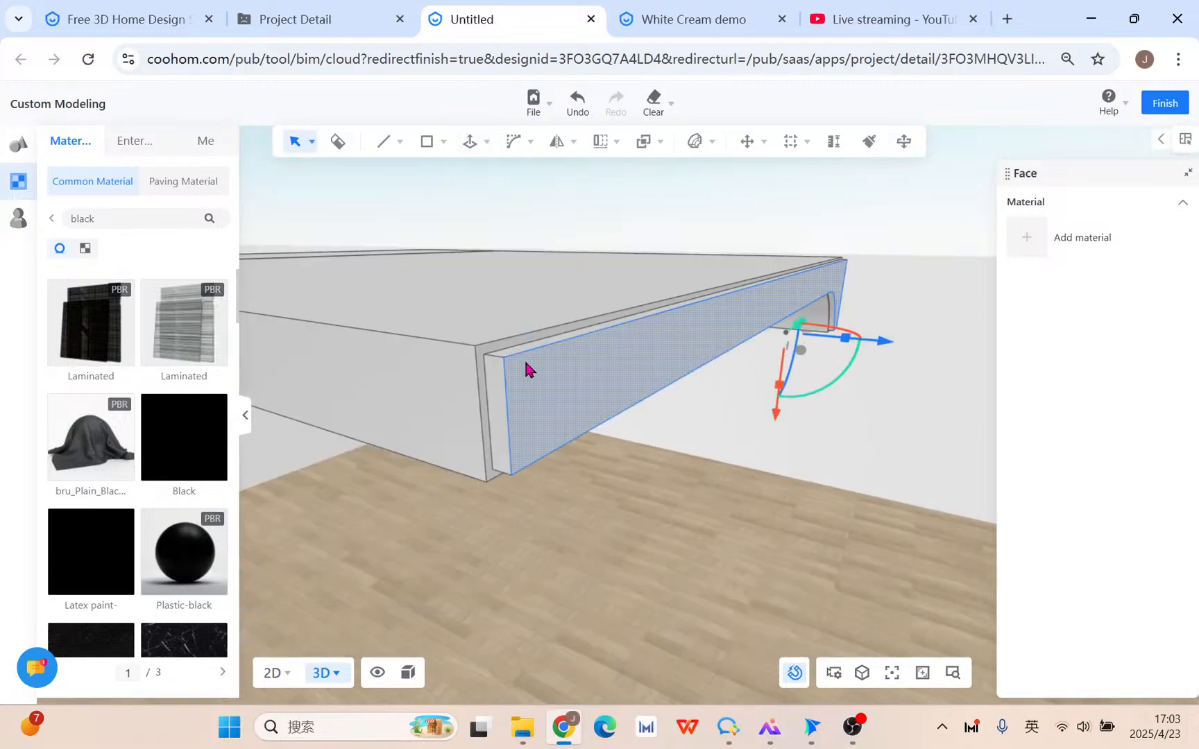
{"action": "left_click", "coordinate": [489, 347]}
{"action": "left_click", "coordinate": [872, 252]}
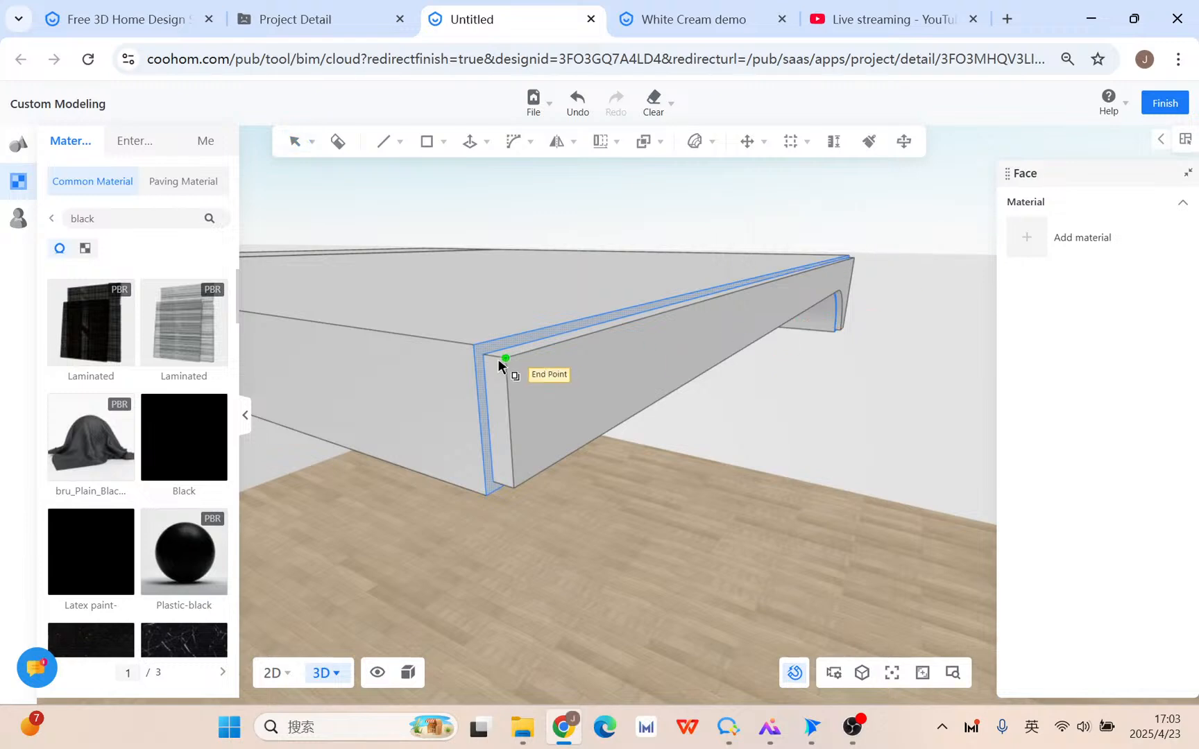
{"action": "left_click", "coordinate": [476, 357]}
{"action": "left_click", "coordinate": [501, 361]}
{"action": "right_click", "coordinate": [495, 374]}
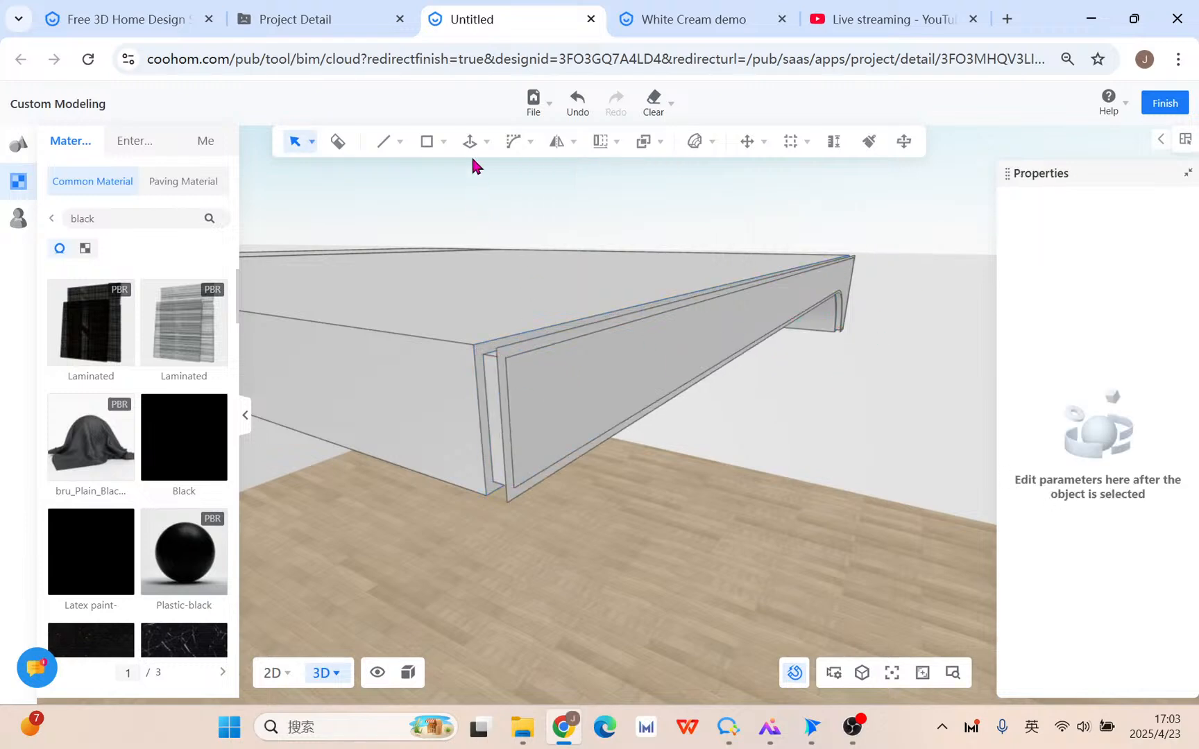
Extrude the copied L-shaped end face 1500 mm to add a section.
{"action": "left_click", "coordinate": [468, 141]}
{"action": "left_click", "coordinate": [501, 397]}
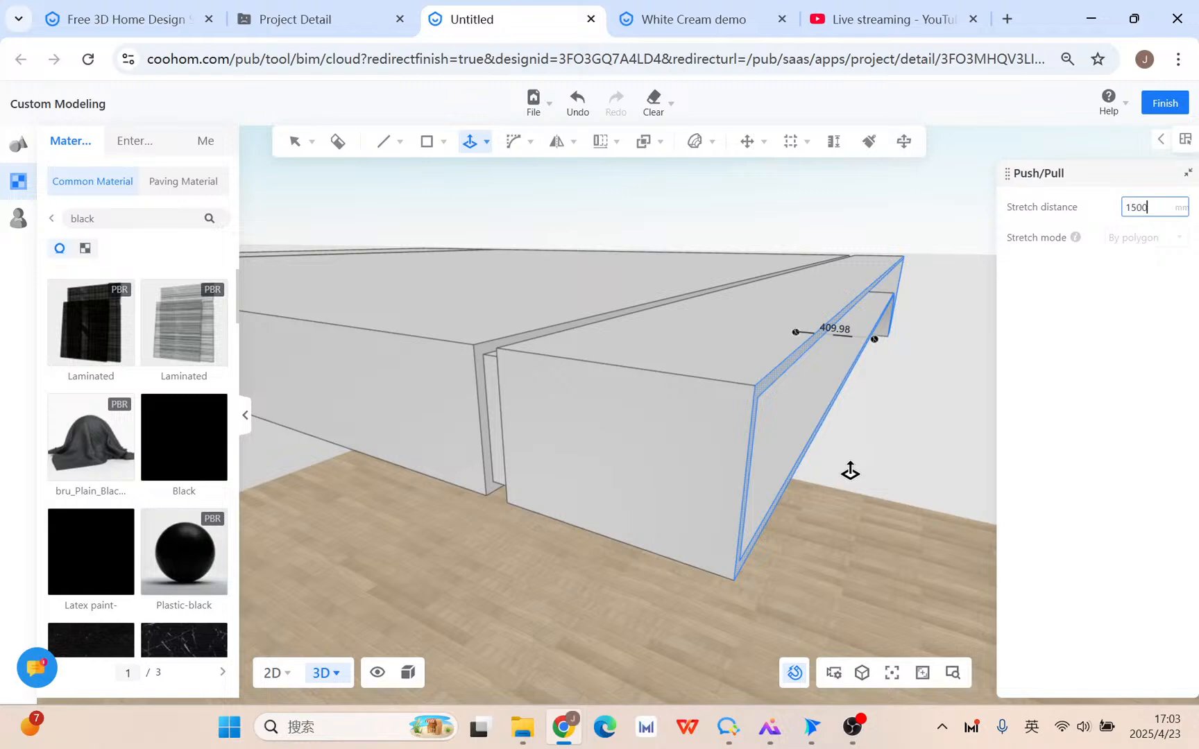
{"action": "key", "text": "Return"}
{"action": "right_click", "coordinate": [850, 471]}
{"action": "scroll", "coordinate": [745, 555], "scroll_direction": "down", "scroll_amount": 5}
Apply the Black material to the thin vertical strip, lower curved strip and ledge groove faces.
{"action": "mouse_move", "coordinate": [746, 555]}
{"action": "right_mouse_down"}
{"action": "mouse_move", "coordinate": [684, 639]}
{"action": "mouse_move", "coordinate": [733, 568]}
{"action": "mouse_move", "coordinate": [762, 549]}
{"action": "mouse_move", "coordinate": [750, 542]}
{"action": "right_mouse_up"}
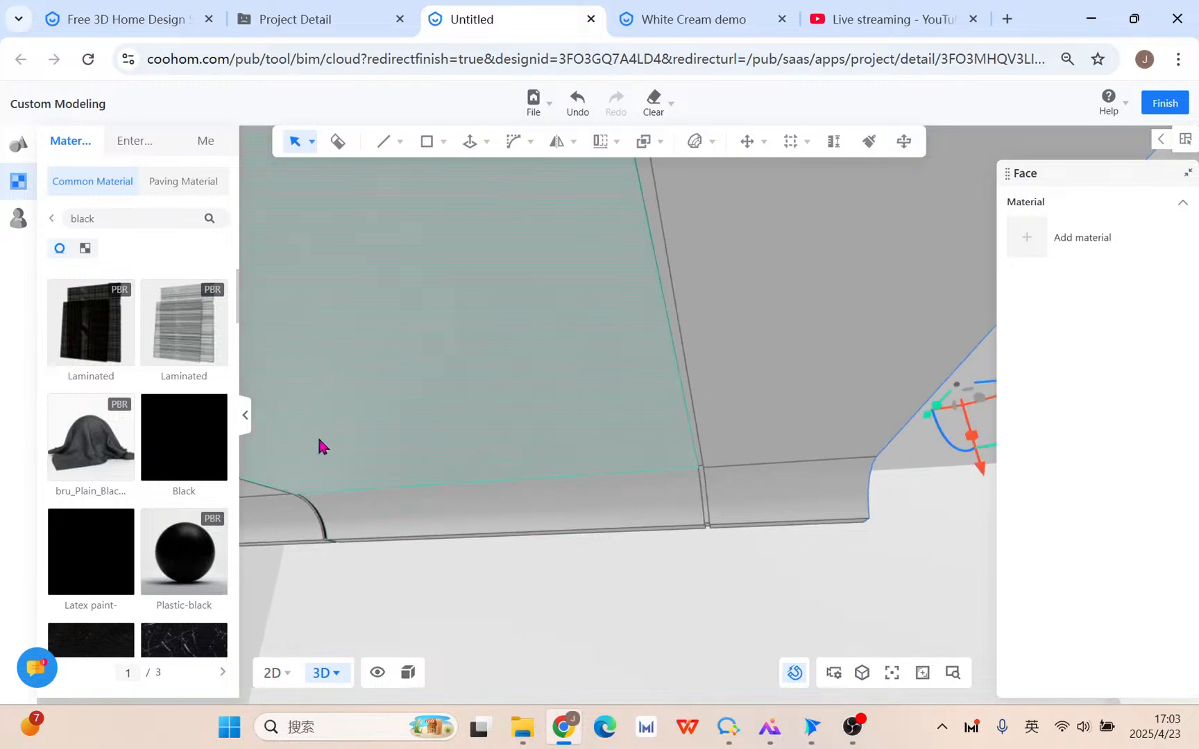
{"action": "left_click", "coordinate": [203, 462]}
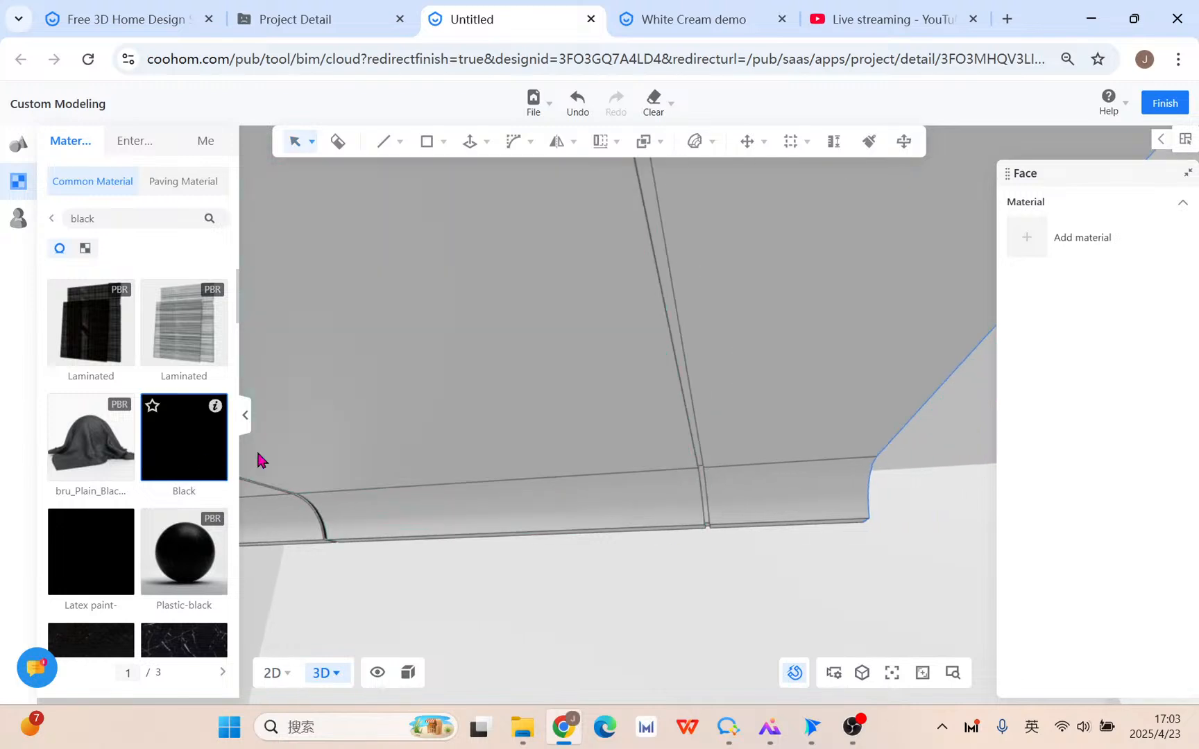
{"action": "left_click", "coordinate": [665, 271]}
{"action": "right_click_drag", "start_coordinate": [721, 560], "coordinate": [749, 512]}
{"action": "left_click", "coordinate": [778, 360]}
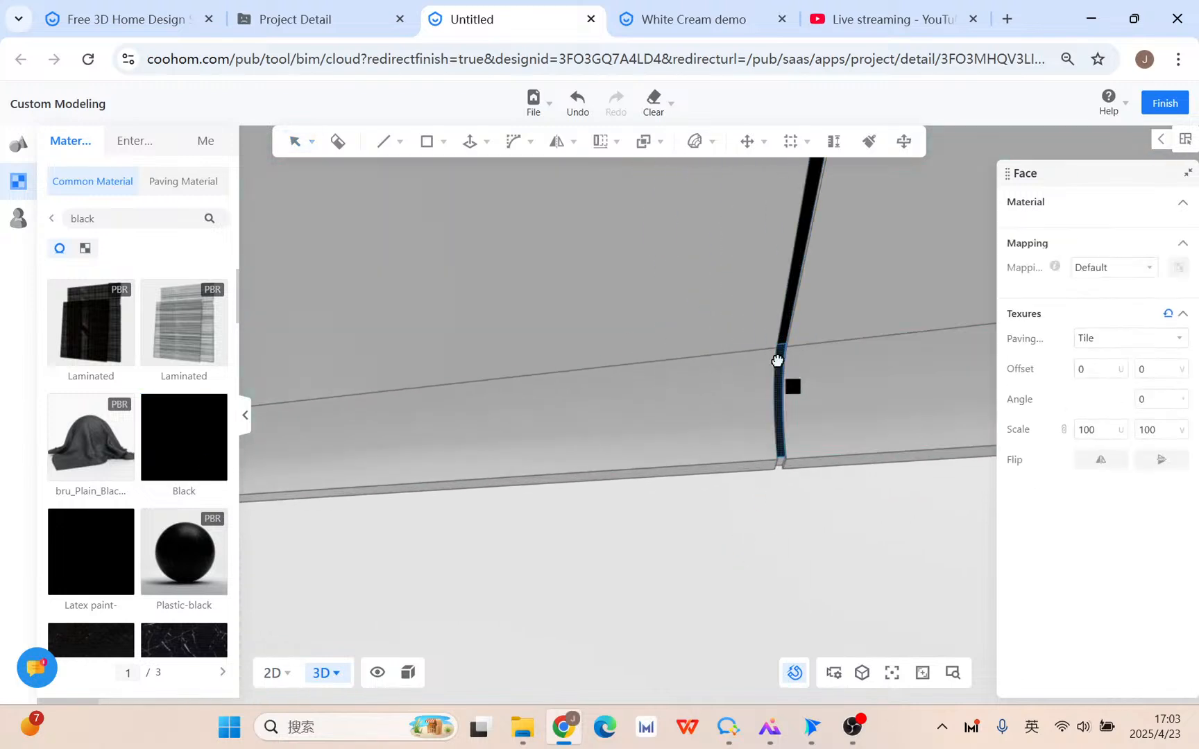
{"action": "right_click_drag", "start_coordinate": [778, 360], "coordinate": [775, 515]}
{"action": "left_click_drag", "start_coordinate": [180, 471], "coordinate": [436, 250]}
{"action": "left_click_drag", "start_coordinate": [417, 192], "coordinate": [486, 482]}
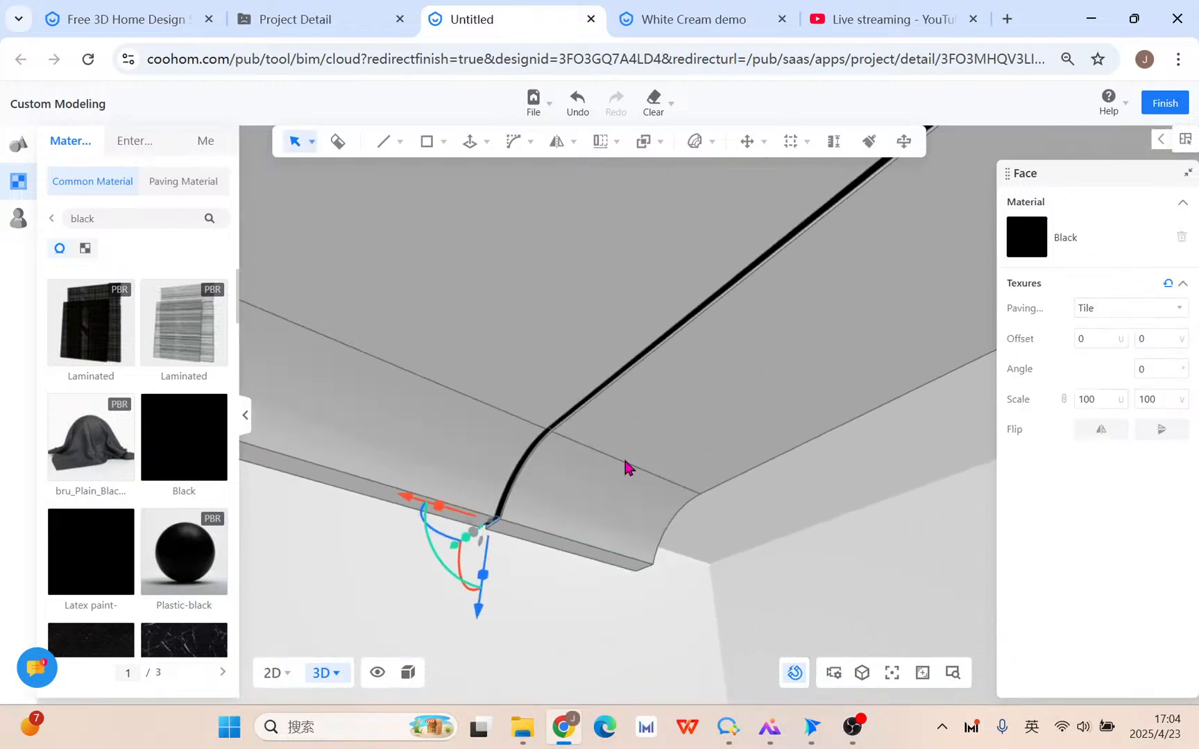
Check the live stream page and White Cream demo design, then return to the Untitled model.
{"action": "left_click", "coordinate": [831, 26]}
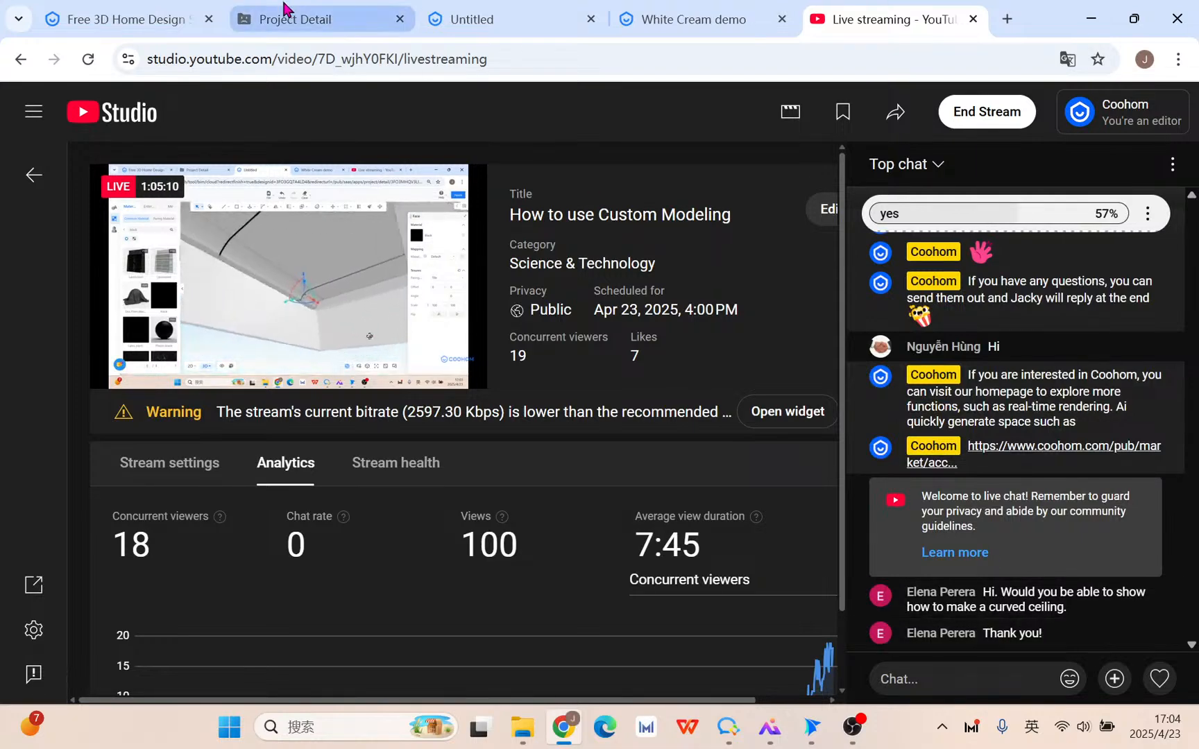
{"action": "left_click", "coordinate": [661, 20]}
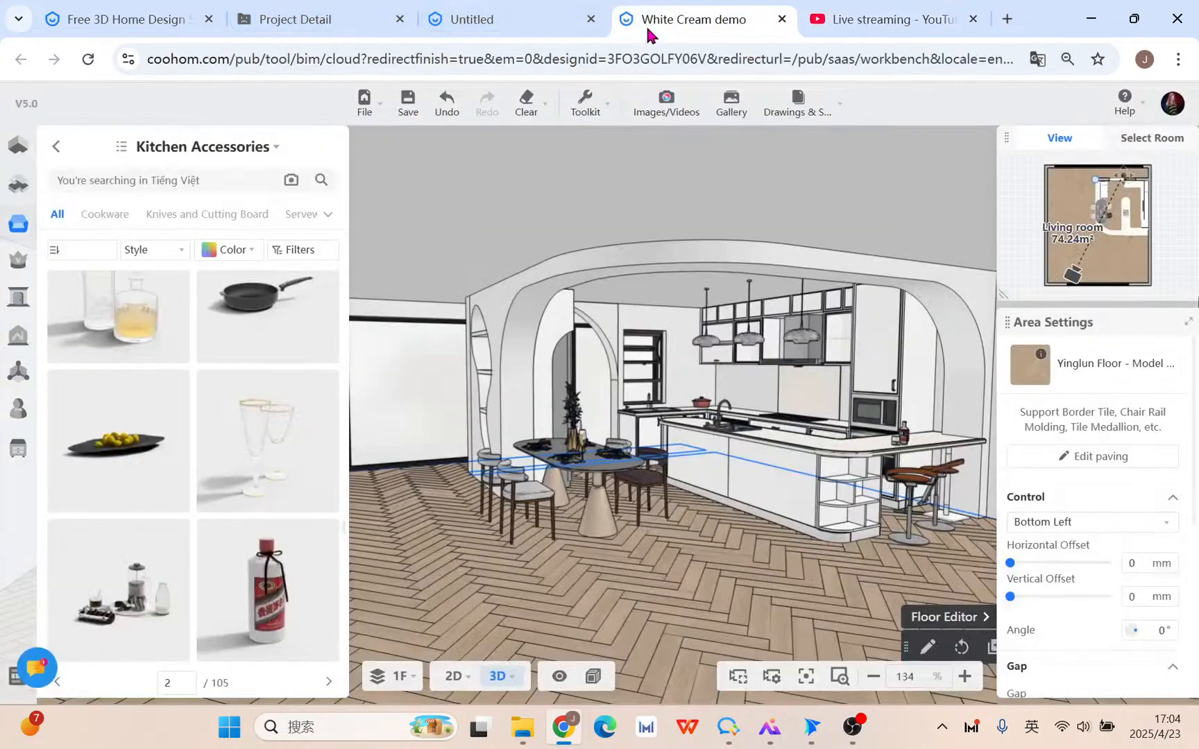
{"action": "left_click", "coordinate": [492, 24]}
{"action": "scroll", "coordinate": [557, 354], "scroll_direction": "down", "scroll_amount": 7}
{"action": "right_click_drag", "start_coordinate": [672, 559], "coordinate": [440, 519]}
{"action": "scroll", "coordinate": [468, 488], "scroll_direction": "up", "scroll_amount": 5}
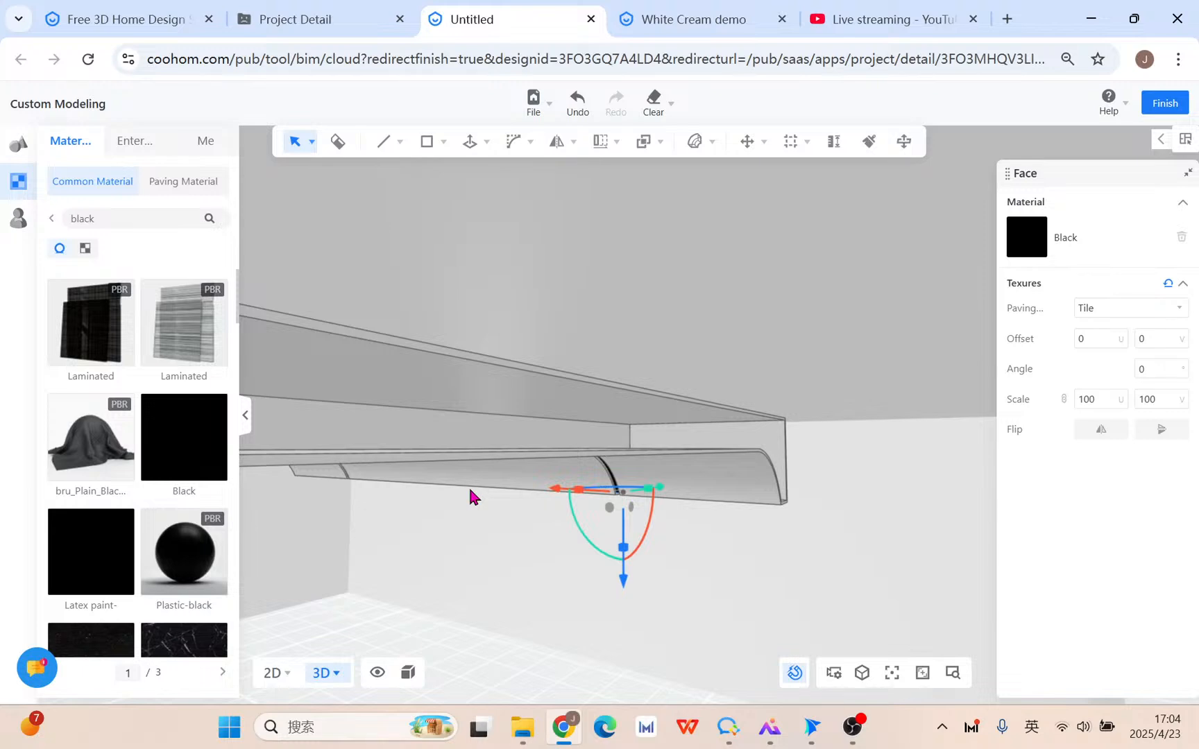
Push/Pull the cornice face out to the snapped edge.
{"action": "key", "text": "p"}
{"action": "left_click", "coordinate": [447, 442]}
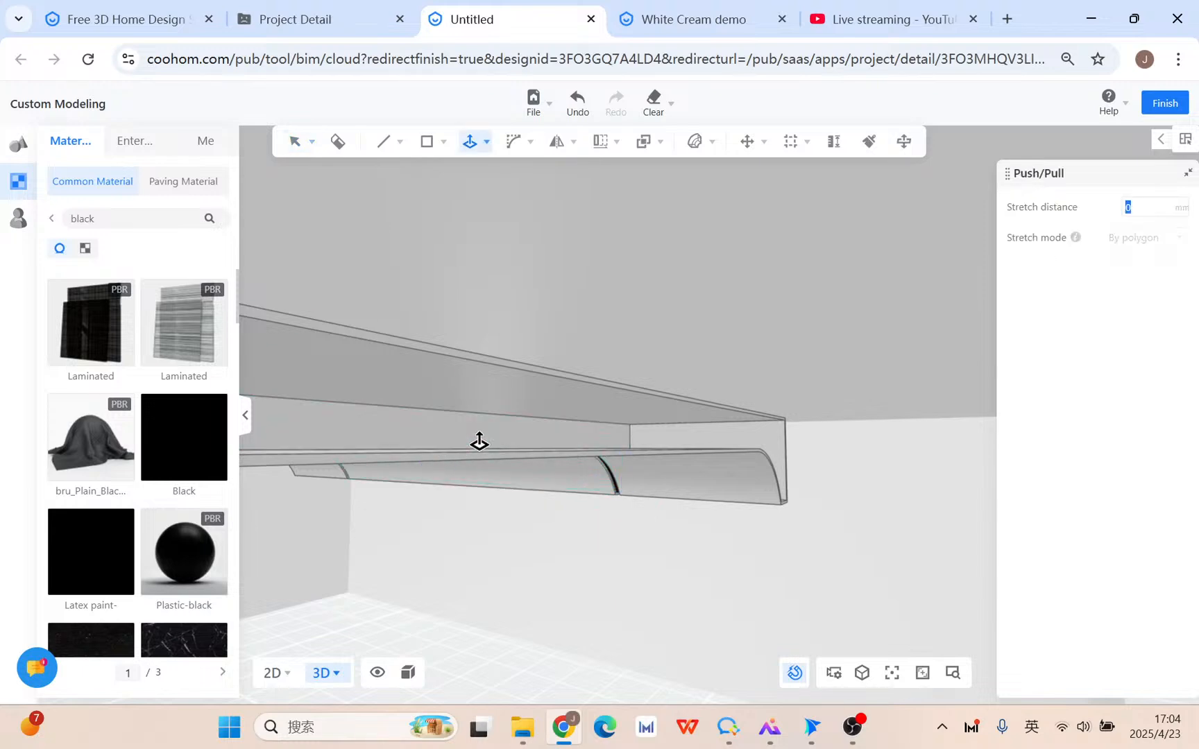
{"action": "left_click", "coordinate": [594, 383]}
{"action": "right_click_drag", "start_coordinate": [524, 617], "coordinate": [726, 536]}
{"action": "scroll", "coordinate": [791, 533], "scroll_direction": "down", "scroll_amount": 5}
{"action": "scroll", "coordinate": [791, 531], "scroll_direction": "up", "scroll_amount": 5}
{"action": "scroll", "coordinate": [725, 535], "scroll_direction": "down", "scroll_amount": 5}
{"action": "scroll", "coordinate": [725, 533], "scroll_direction": "up", "scroll_amount": 5}
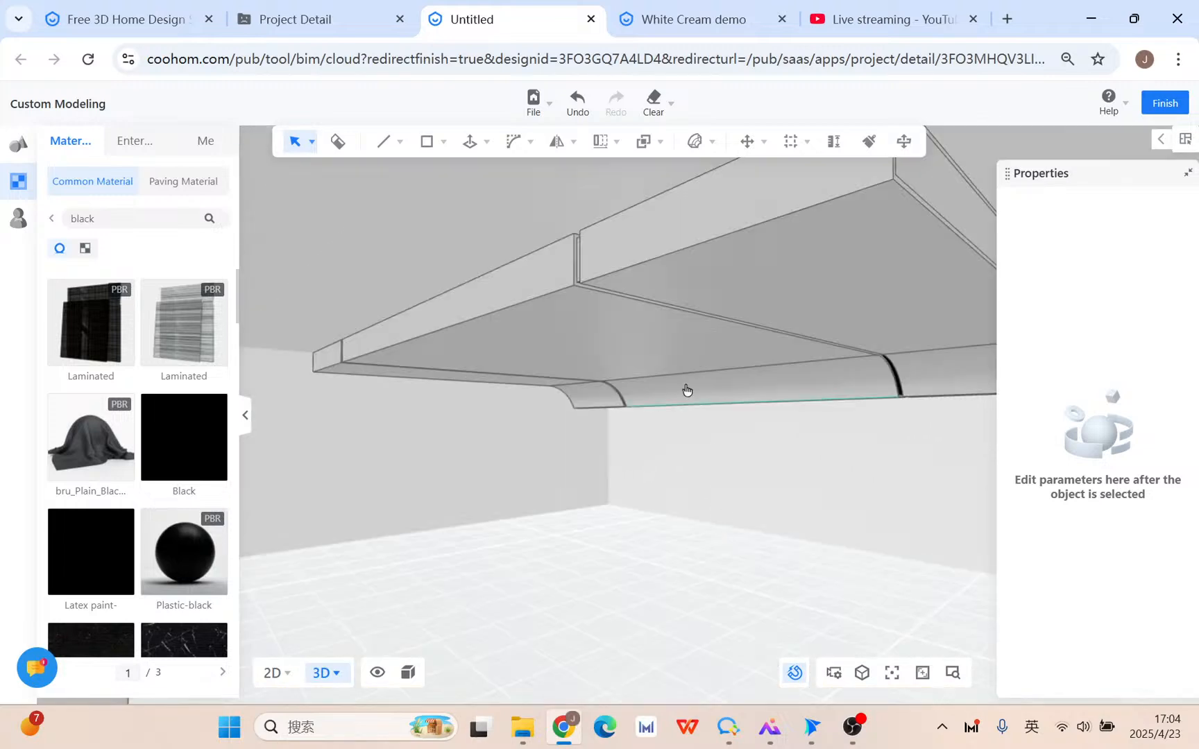
Group all model elements and save the group to the My-Import private model library.
{"action": "left_click", "coordinate": [622, 349]}
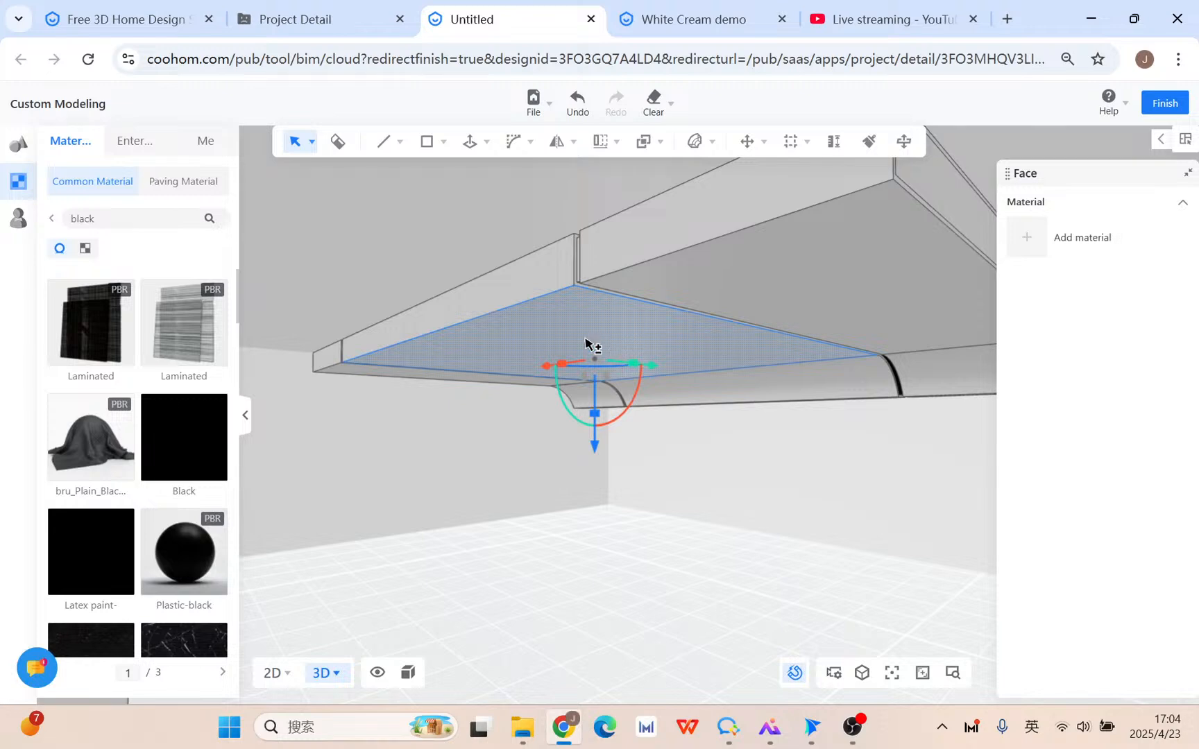
{"action": "key", "text": "ctrl+a"}
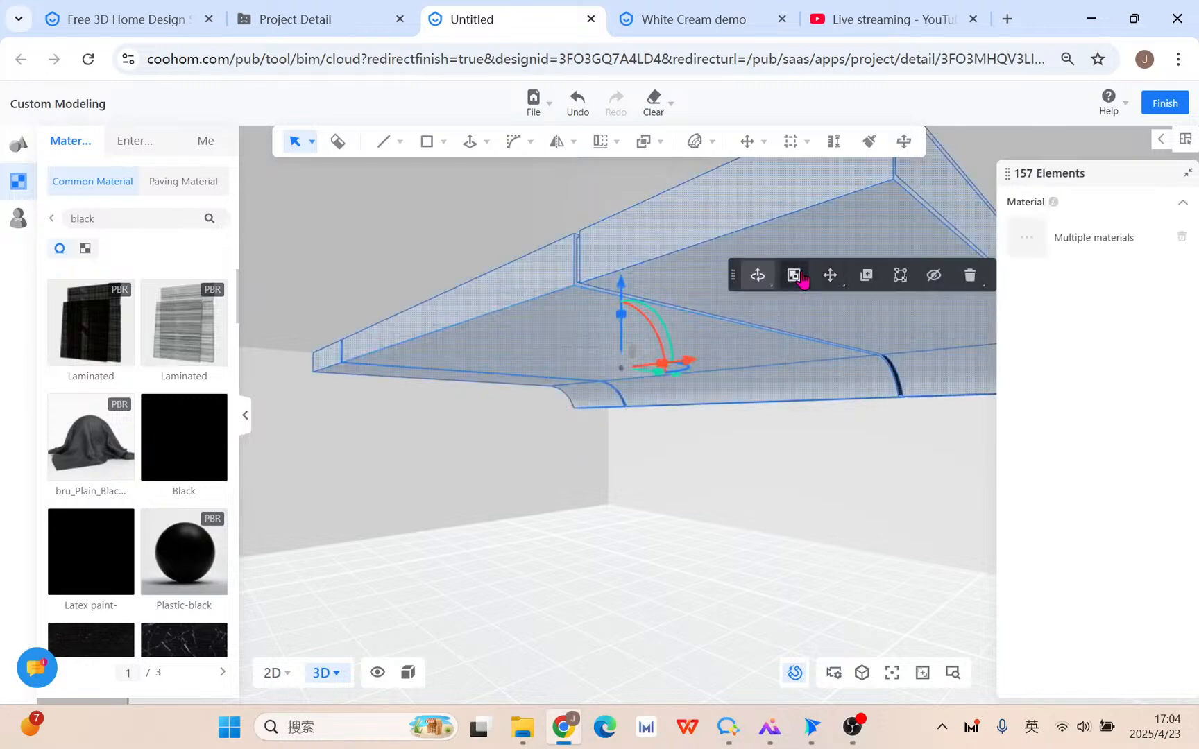
{"action": "left_click", "coordinate": [802, 278]}
{"action": "left_click_drag", "start_coordinate": [723, 275], "coordinate": [519, 275]}
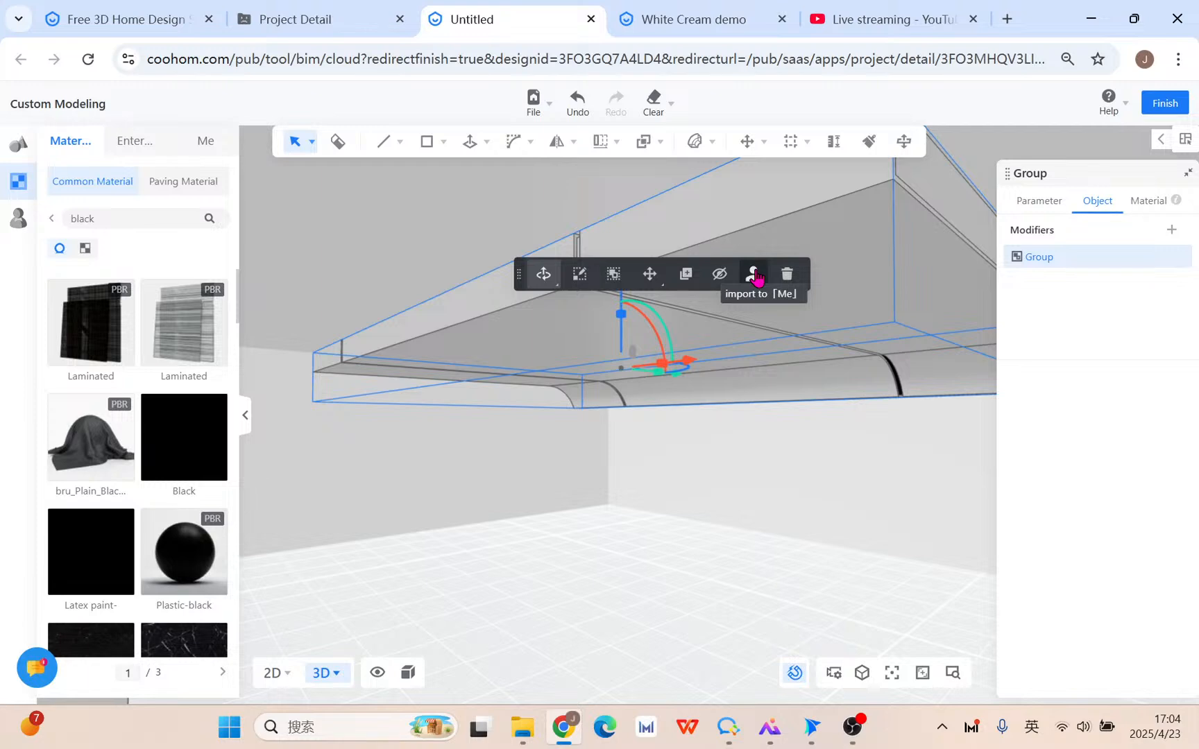
{"action": "left_click", "coordinate": [755, 276]}
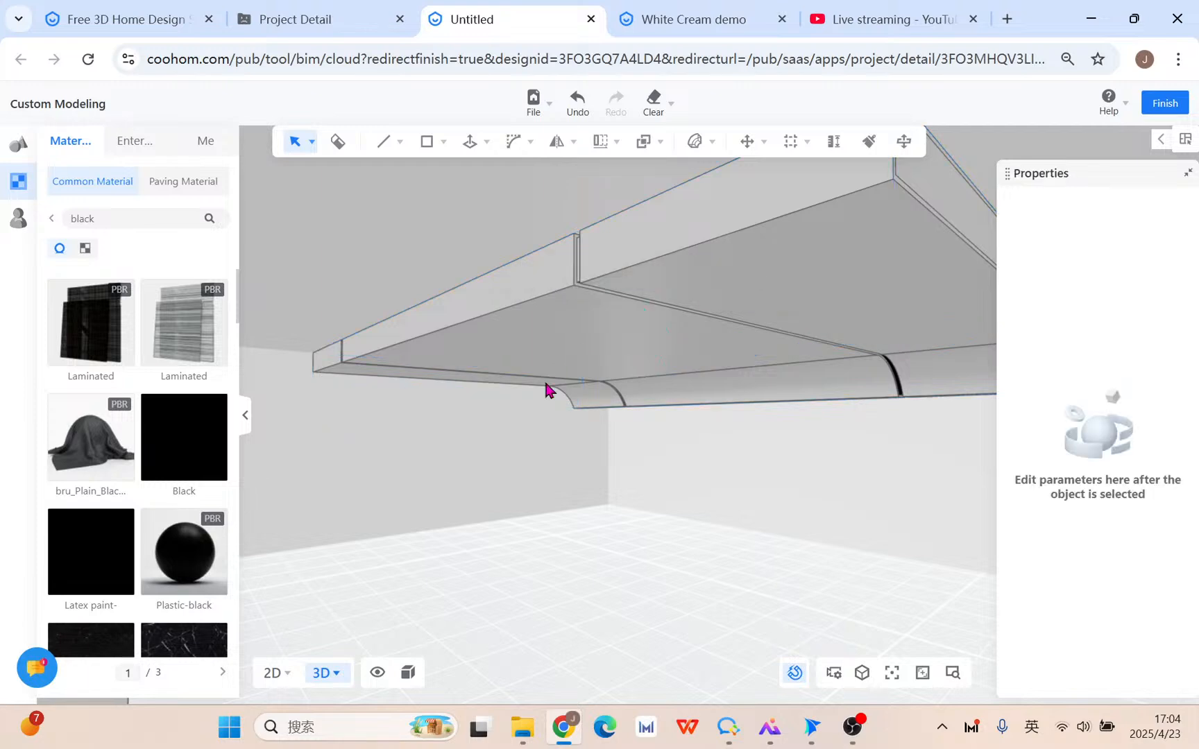
{"action": "left_click", "coordinate": [17, 234]}
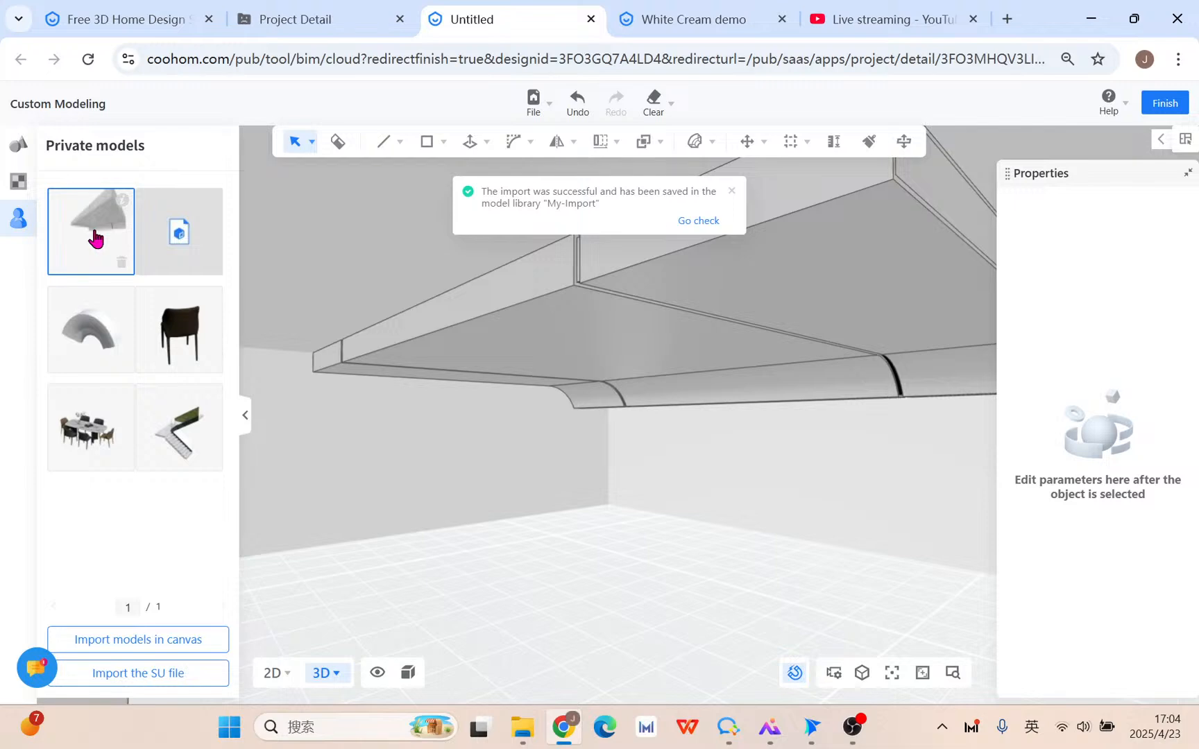
Place the imported ceiling model from Private models into the room in the 2D plan.
{"action": "left_click", "coordinate": [274, 673]}
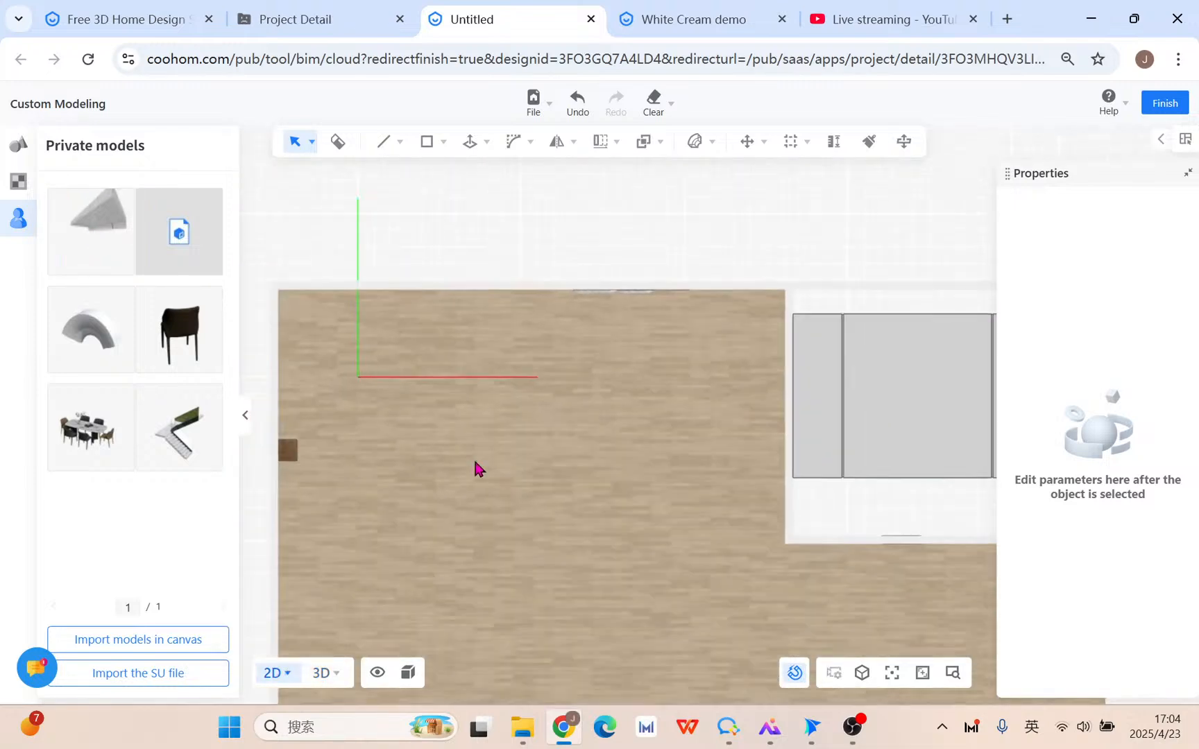
{"action": "left_click", "coordinate": [99, 222]}
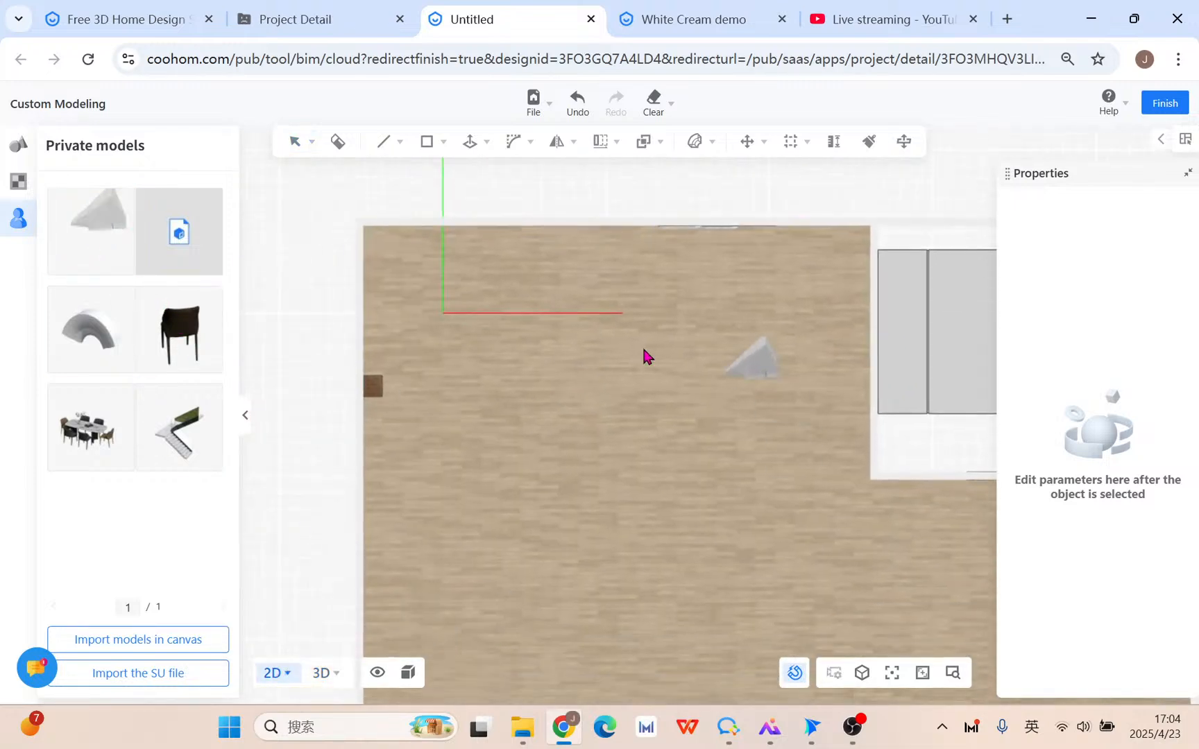
{"action": "left_click", "coordinate": [547, 458]}
{"action": "left_click", "coordinate": [325, 673]}
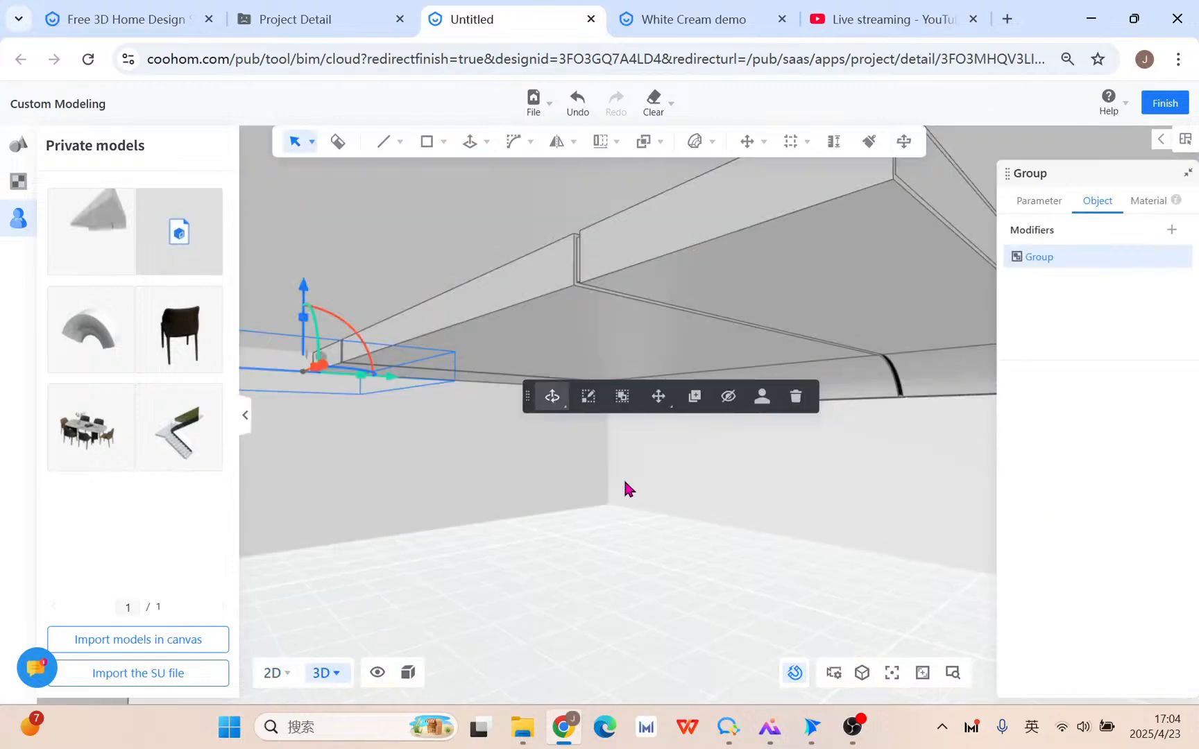
{"action": "right_click_drag", "start_coordinate": [624, 480], "coordinate": [635, 540]}
{"action": "scroll", "coordinate": [694, 551], "scroll_direction": "up", "scroll_amount": 2}
{"action": "right_click_drag", "start_coordinate": [787, 576], "coordinate": [847, 566]}
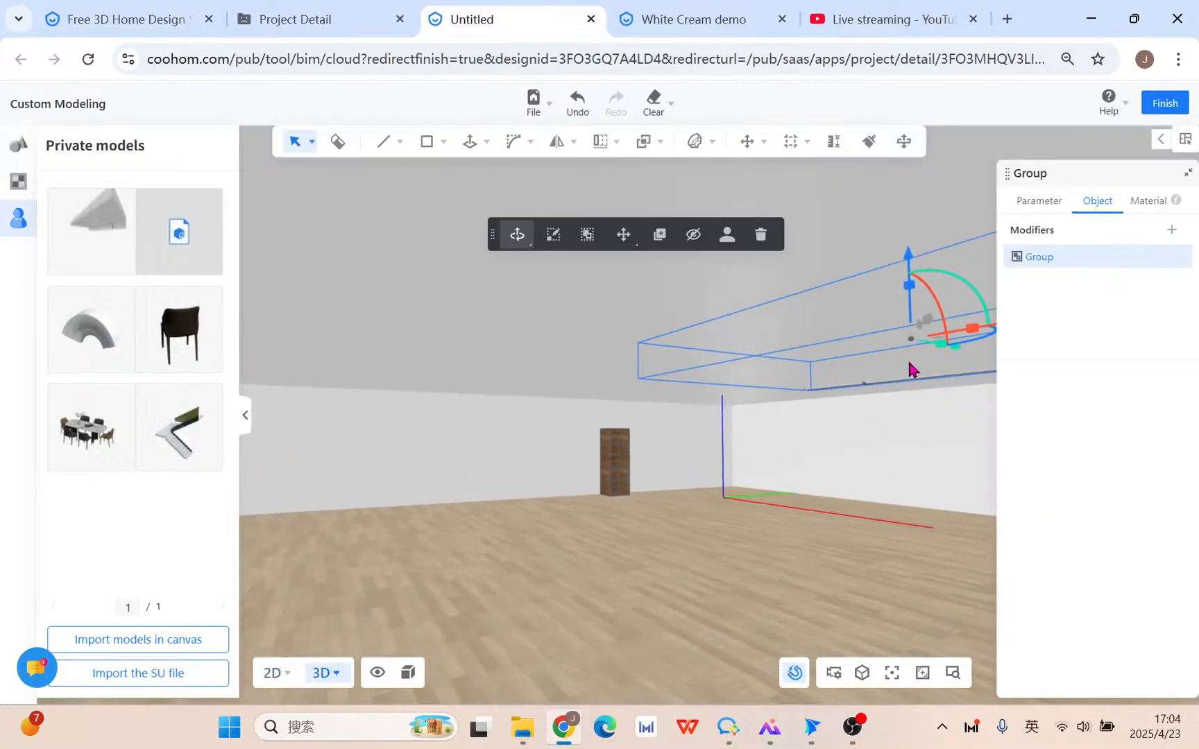
Lower the ceiling model and move it forward with the combined move/rotate gizmo.
{"action": "right_click_drag", "start_coordinate": [909, 368], "coordinate": [785, 276]}
{"action": "left_click_drag", "start_coordinate": [718, 274], "coordinate": [711, 307]}
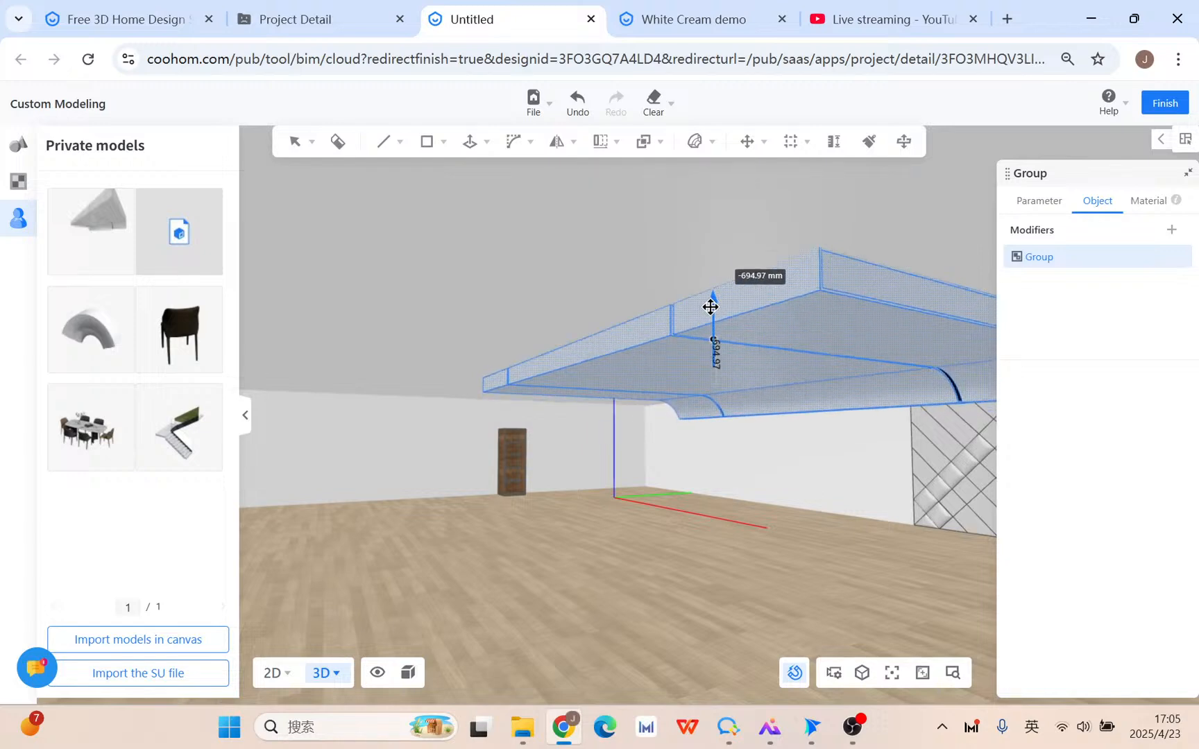
{"action": "left_click_drag", "start_coordinate": [701, 382], "coordinate": [702, 383]}
{"action": "left_click", "coordinate": [728, 396]}
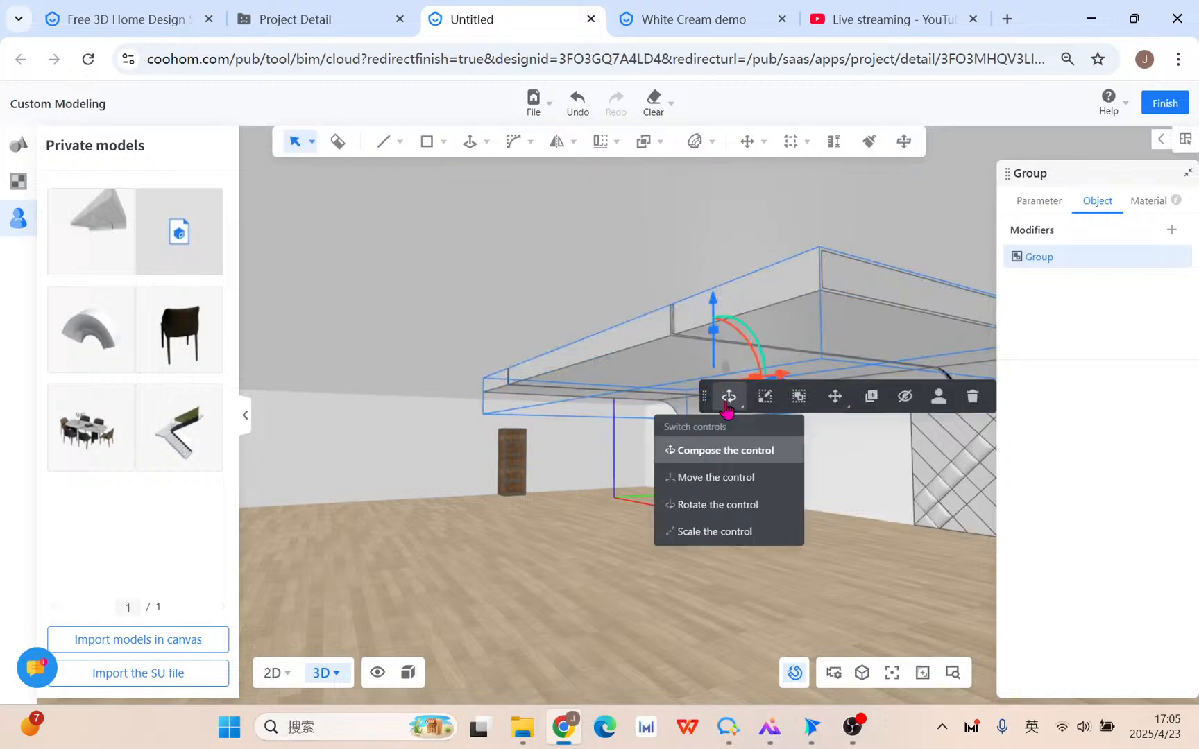
{"action": "left_click", "coordinate": [721, 450]}
{"action": "left_click_drag", "start_coordinate": [775, 398], "coordinate": [601, 509]}
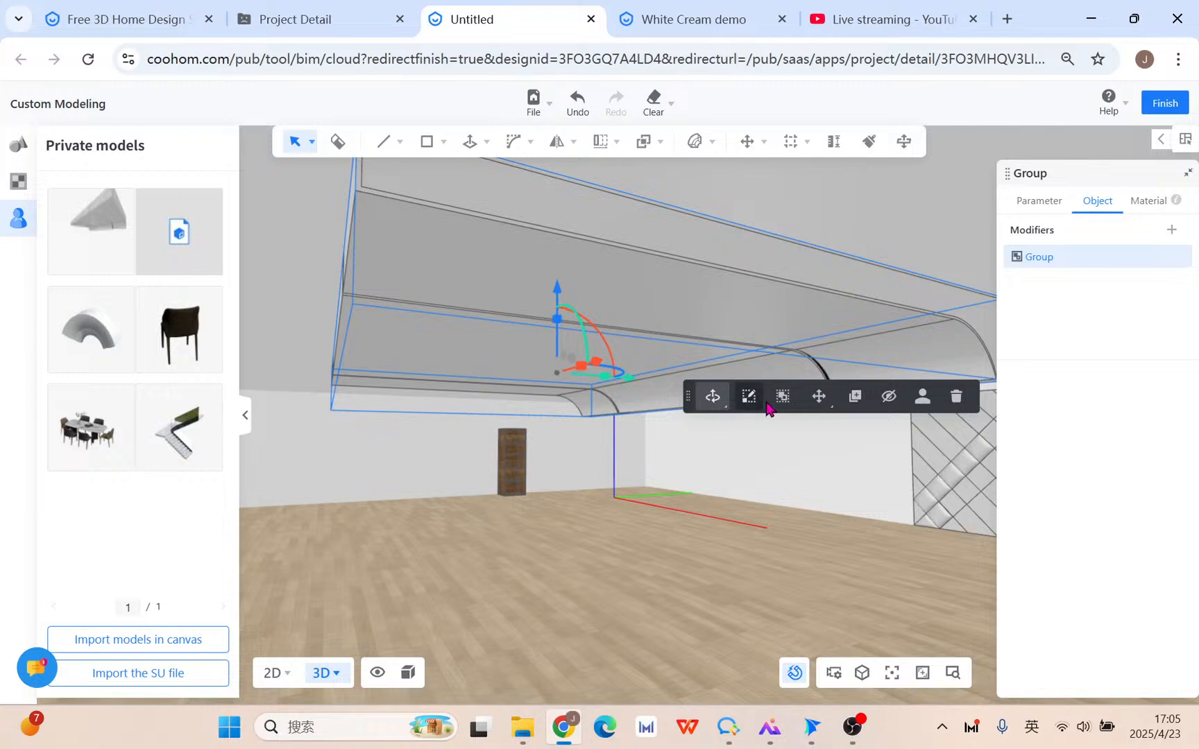
{"action": "left_click", "coordinate": [820, 399]}
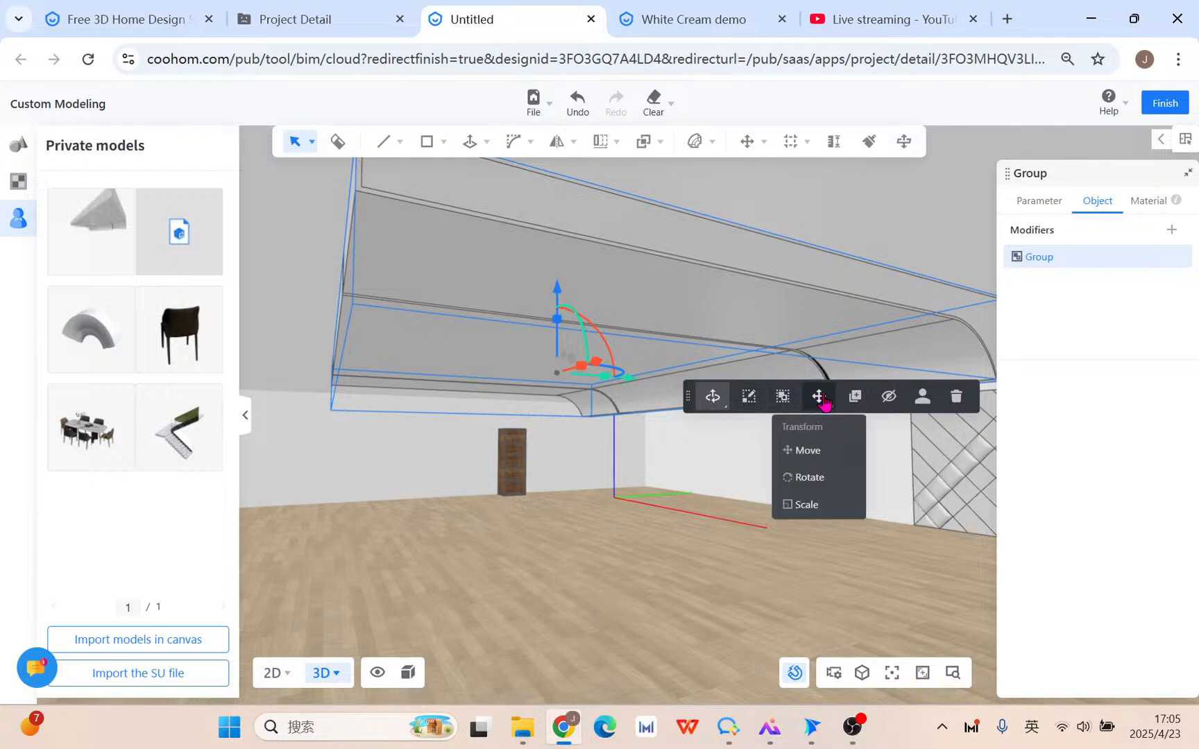
Scale the ceiling model up uniformly from a corner handle.
{"action": "left_click", "coordinate": [817, 512]}
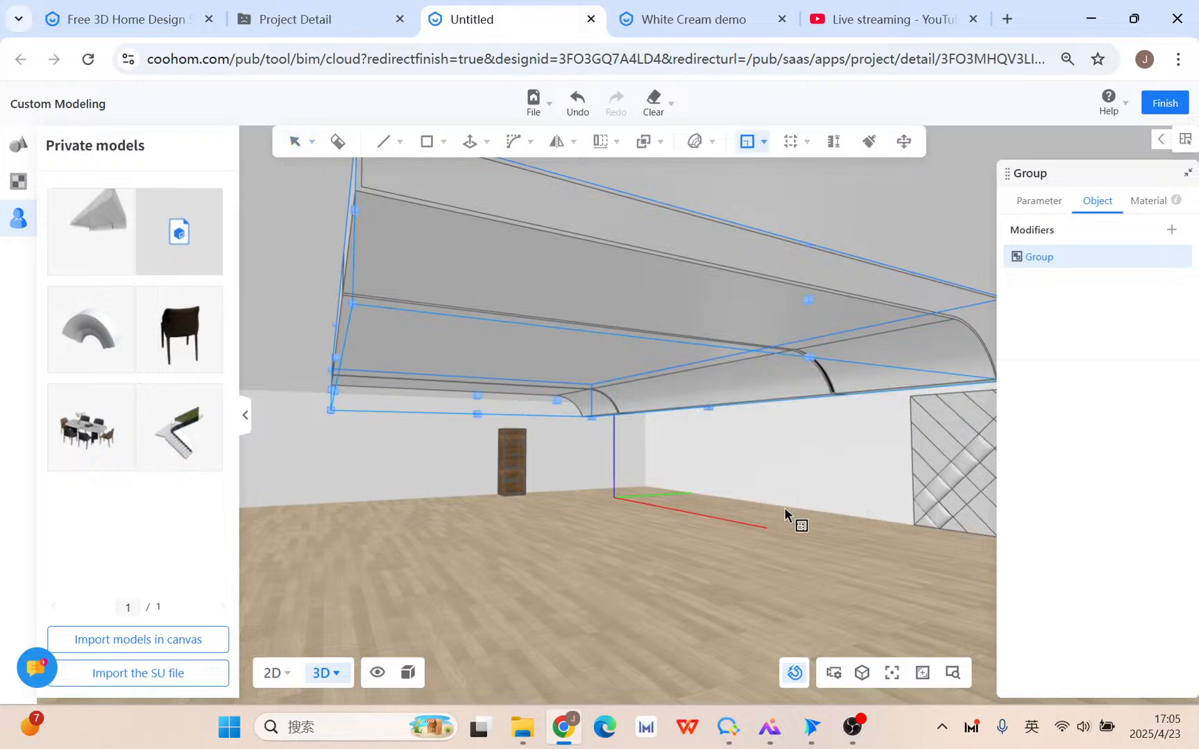
{"action": "mouse_move", "coordinate": [785, 511]}
{"action": "middle_mouse_down"}
{"action": "mouse_move", "coordinate": [752, 509]}
{"action": "mouse_move", "coordinate": [788, 517]}
{"action": "middle_mouse_up"}
{"action": "middle_click_drag", "start_coordinate": [889, 469], "coordinate": [865, 459]}
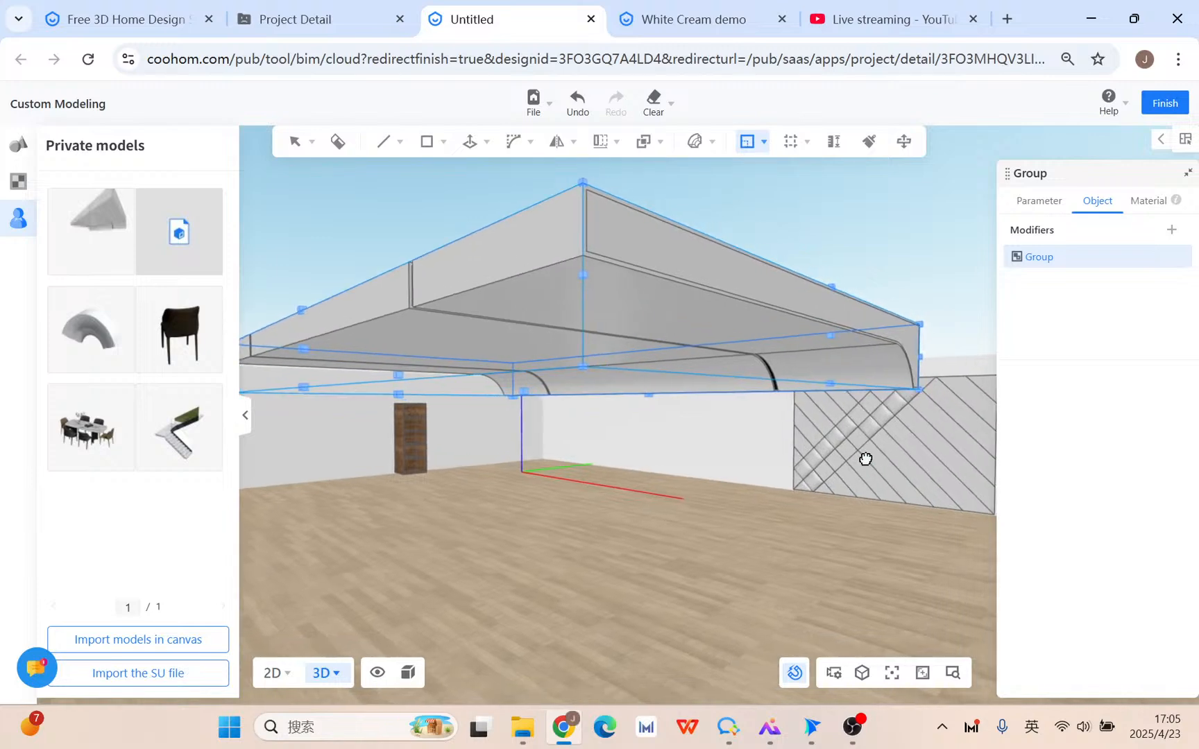
{"action": "middle_click_drag", "start_coordinate": [543, 412], "coordinate": [715, 504]}
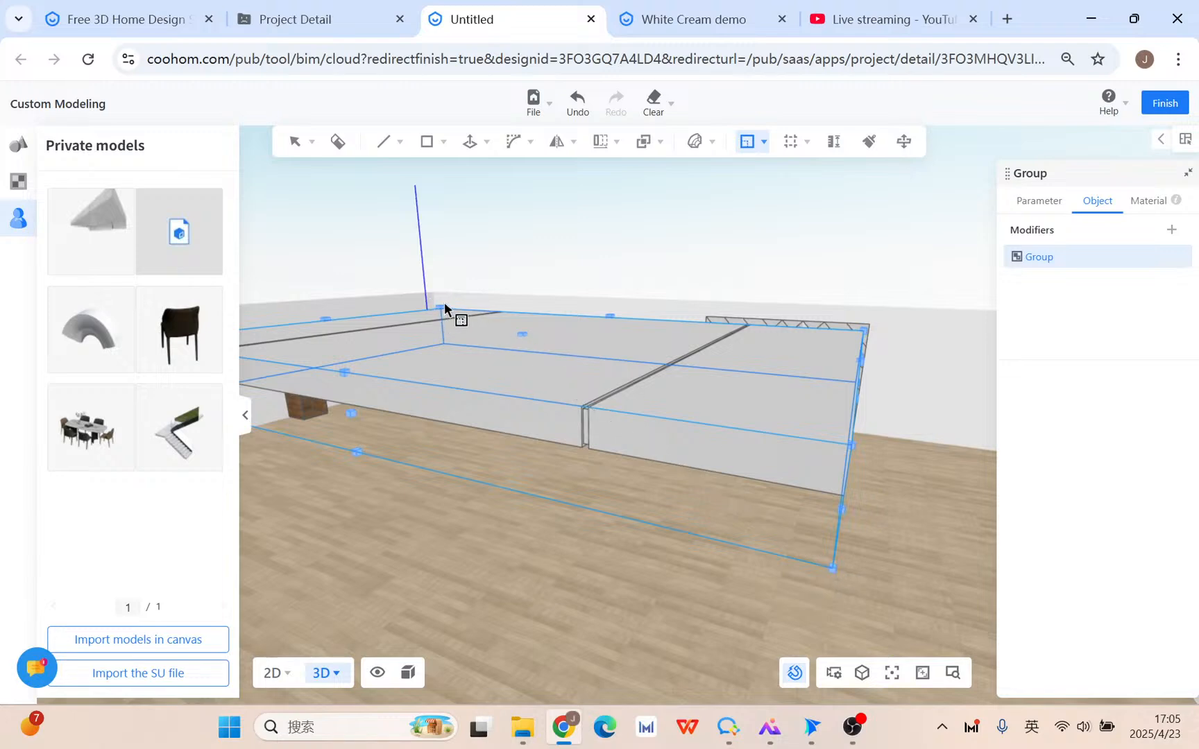
{"action": "left_click", "coordinate": [832, 572]}
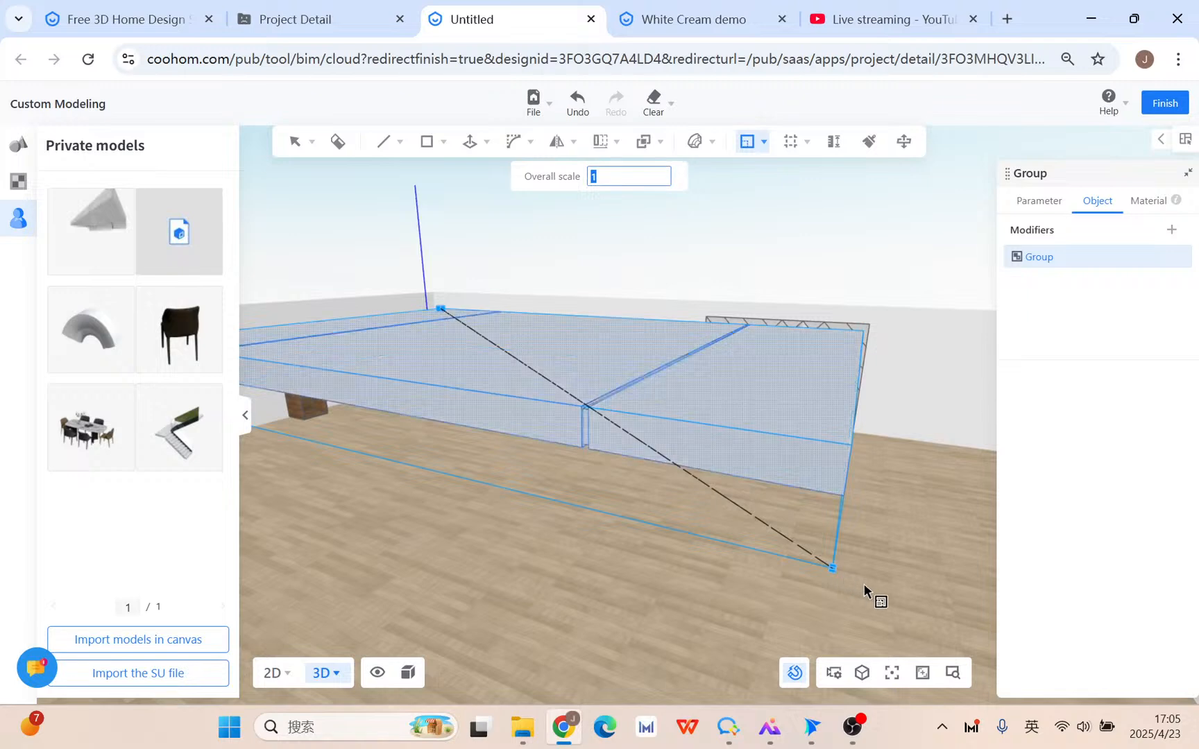
{"action": "scroll", "coordinate": [909, 615], "scroll_direction": "down", "scroll_amount": 3}
{"action": "middle_click_drag", "start_coordinate": [909, 614], "coordinate": [884, 572]}
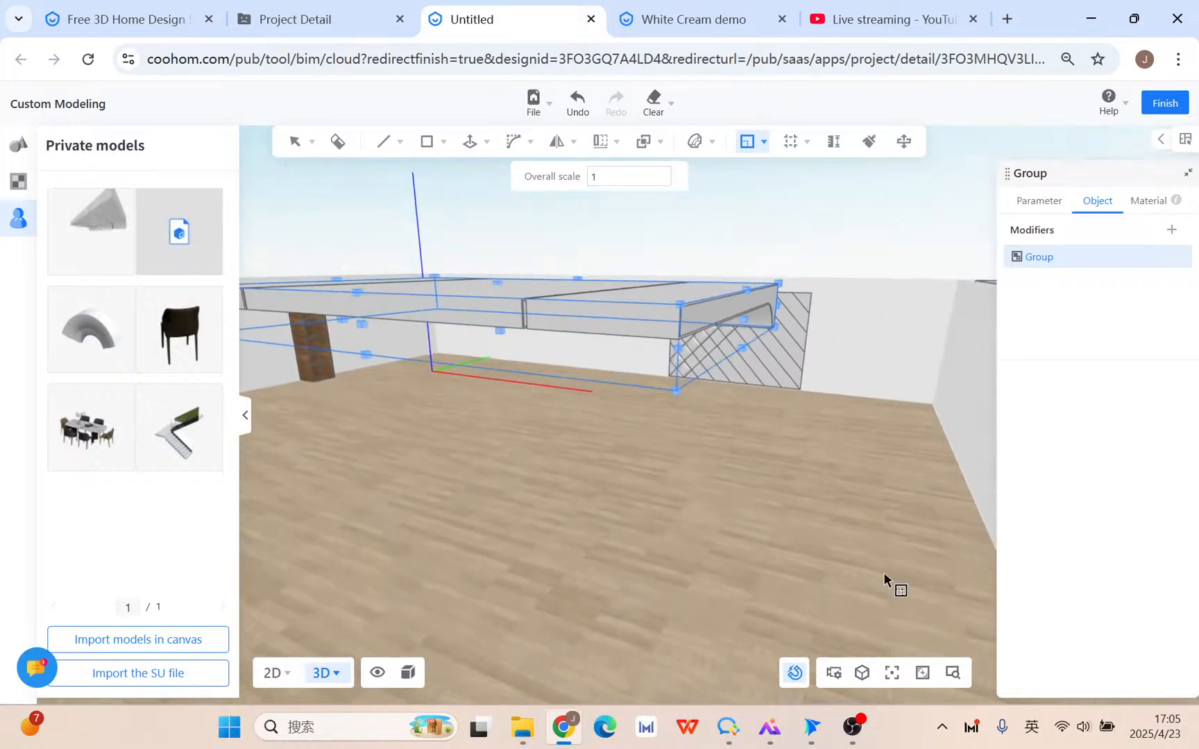
{"action": "left_click", "coordinate": [677, 392]}
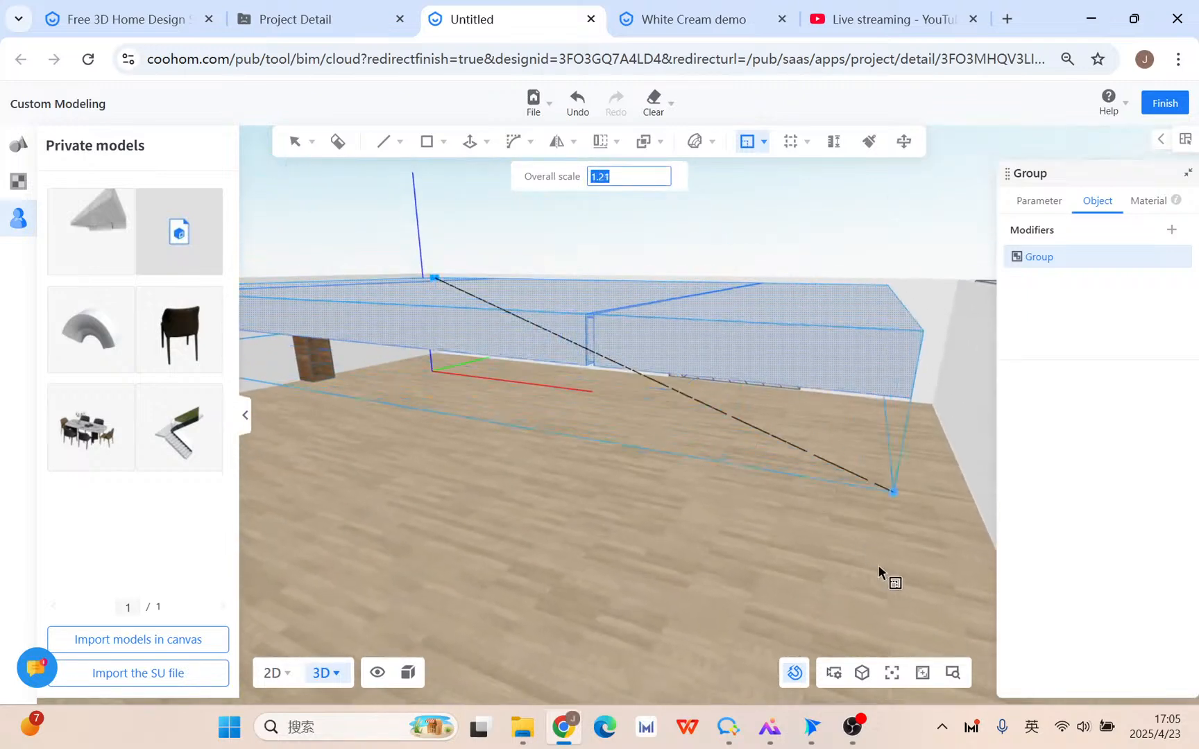
{"action": "left_click", "coordinate": [903, 598]}
Adjust the model's height, shorten its length, and rescale it from the side.
{"action": "middle_click_drag", "start_coordinate": [790, 576], "coordinate": [717, 560]}
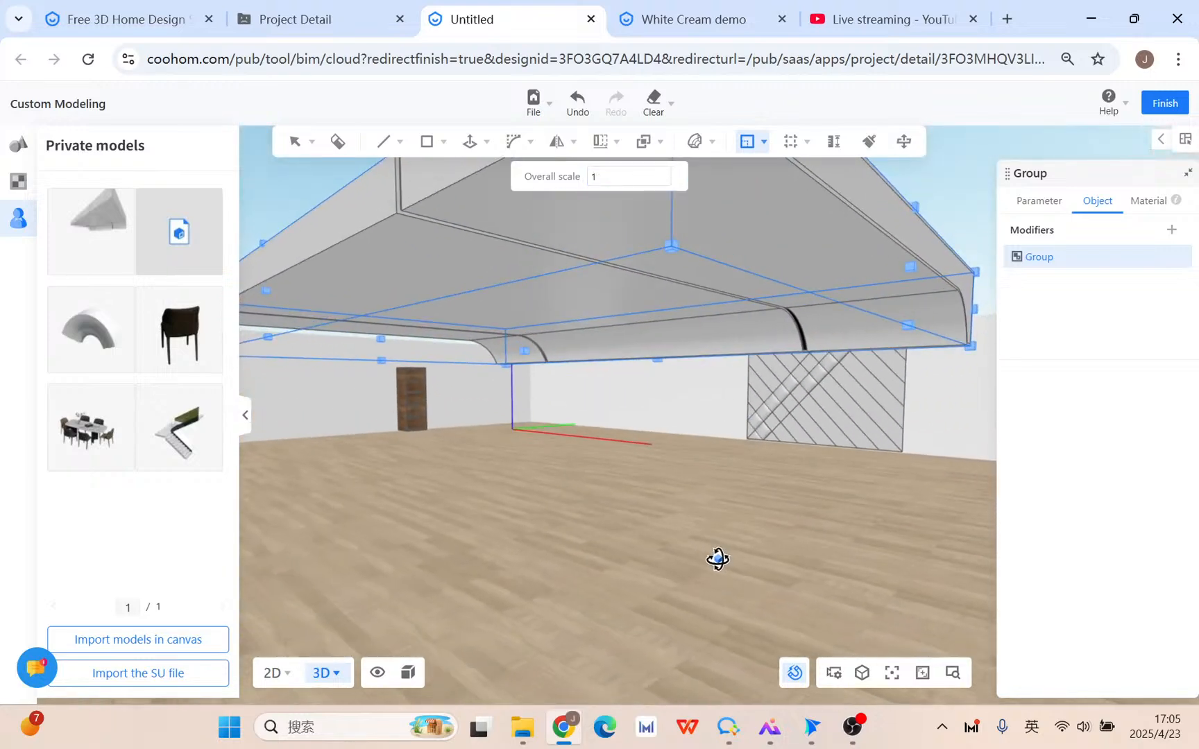
{"action": "left_click", "coordinate": [525, 351]}
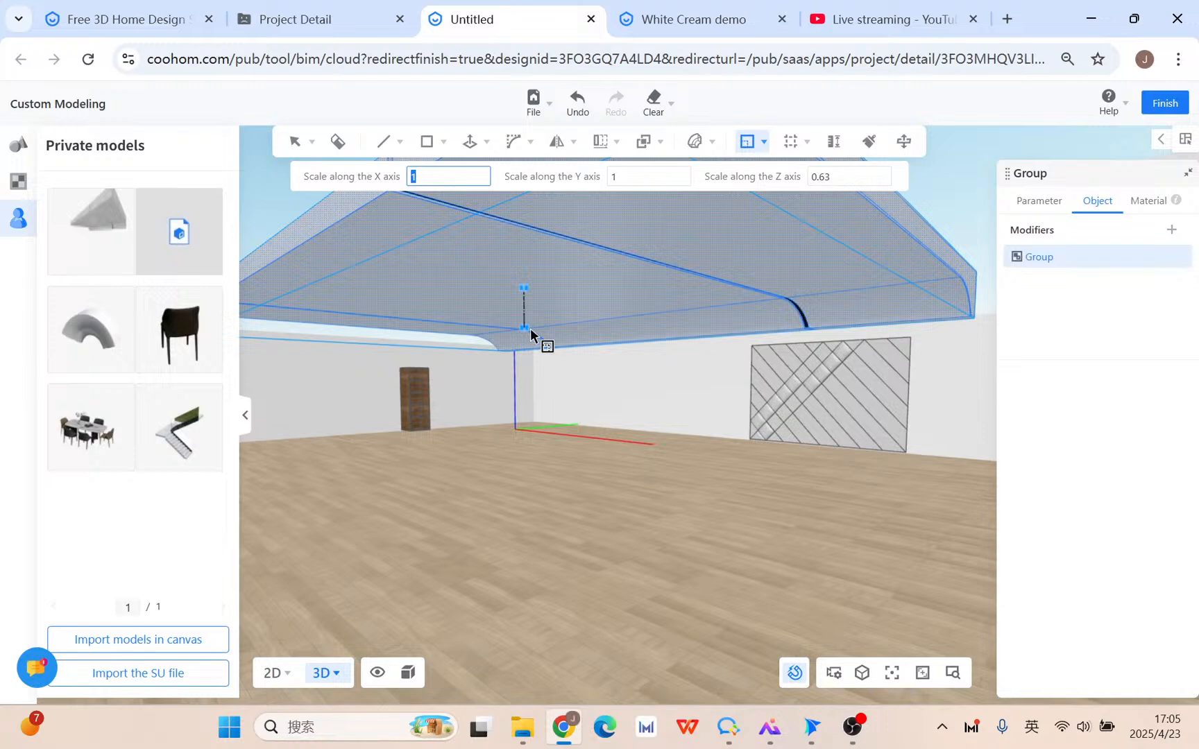
{"action": "left_click", "coordinate": [530, 328]}
{"action": "left_click", "coordinate": [908, 244]}
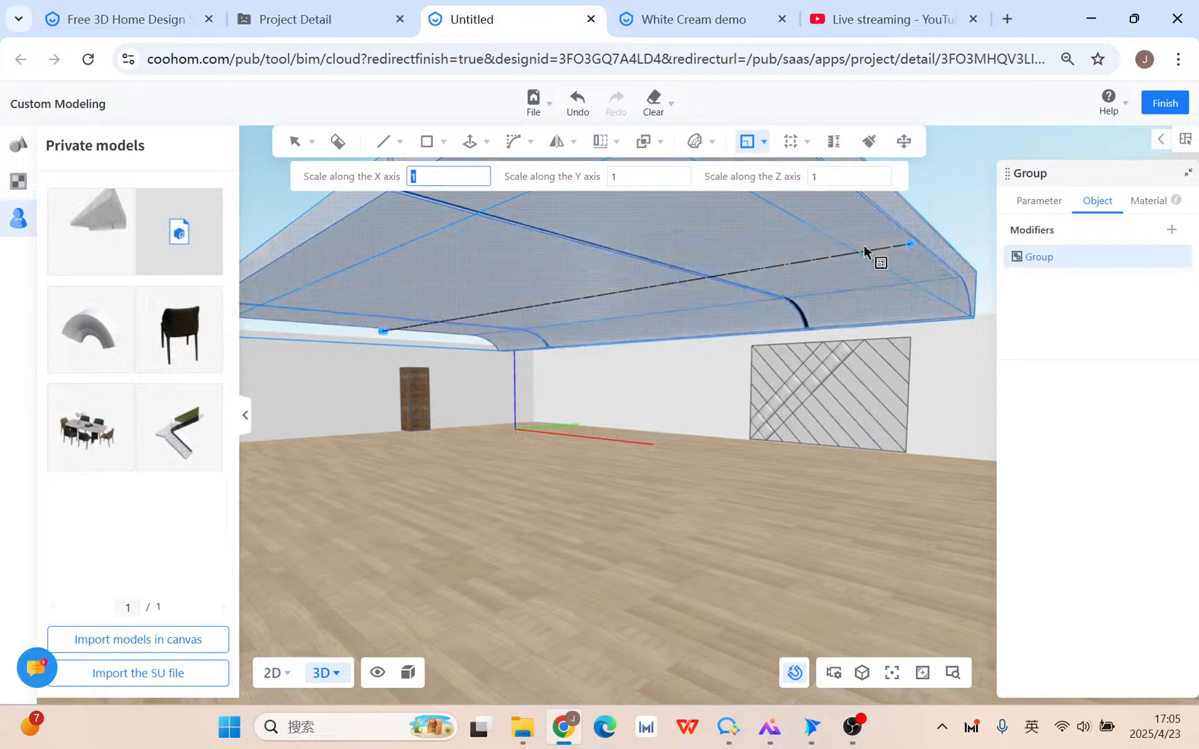
{"action": "left_click", "coordinate": [730, 259]}
{"action": "middle_click_drag", "start_coordinate": [512, 452], "coordinate": [440, 442]}
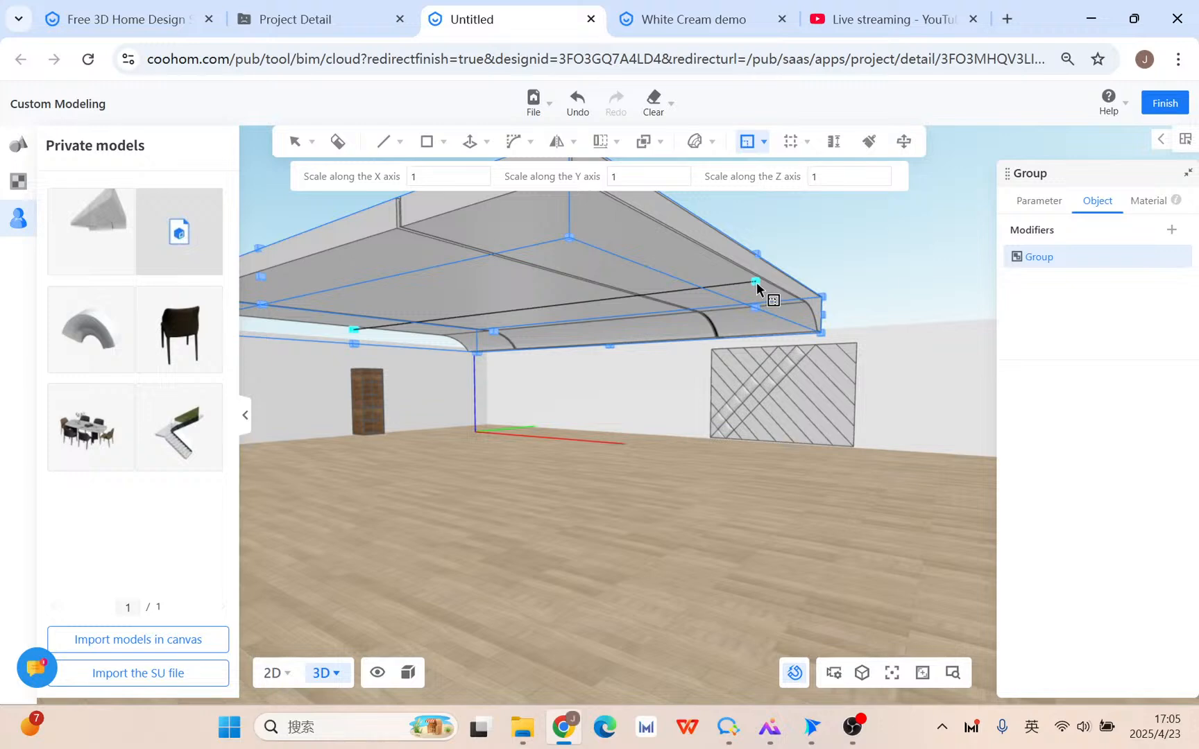
{"action": "left_click", "coordinate": [771, 266]}
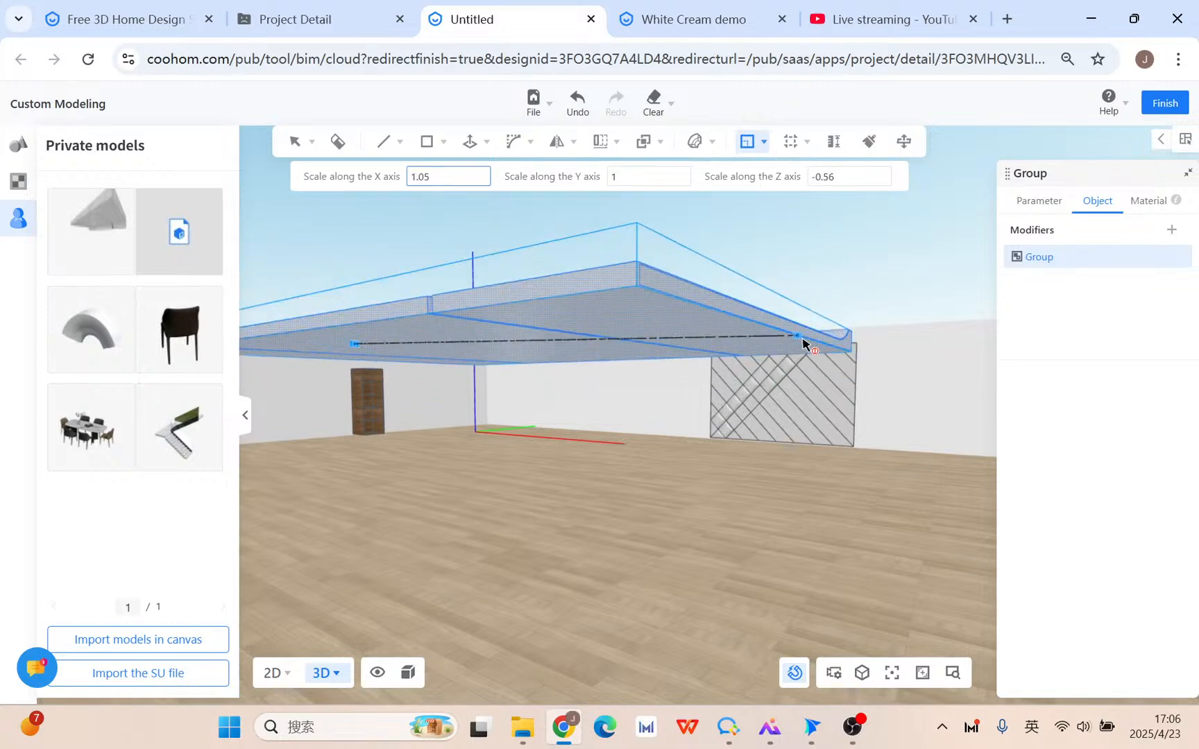
{"action": "left_click", "coordinate": [803, 341]}
{"action": "middle_click_drag", "start_coordinate": [653, 454], "coordinate": [691, 503]}
{"action": "key", "text": "Escape"}
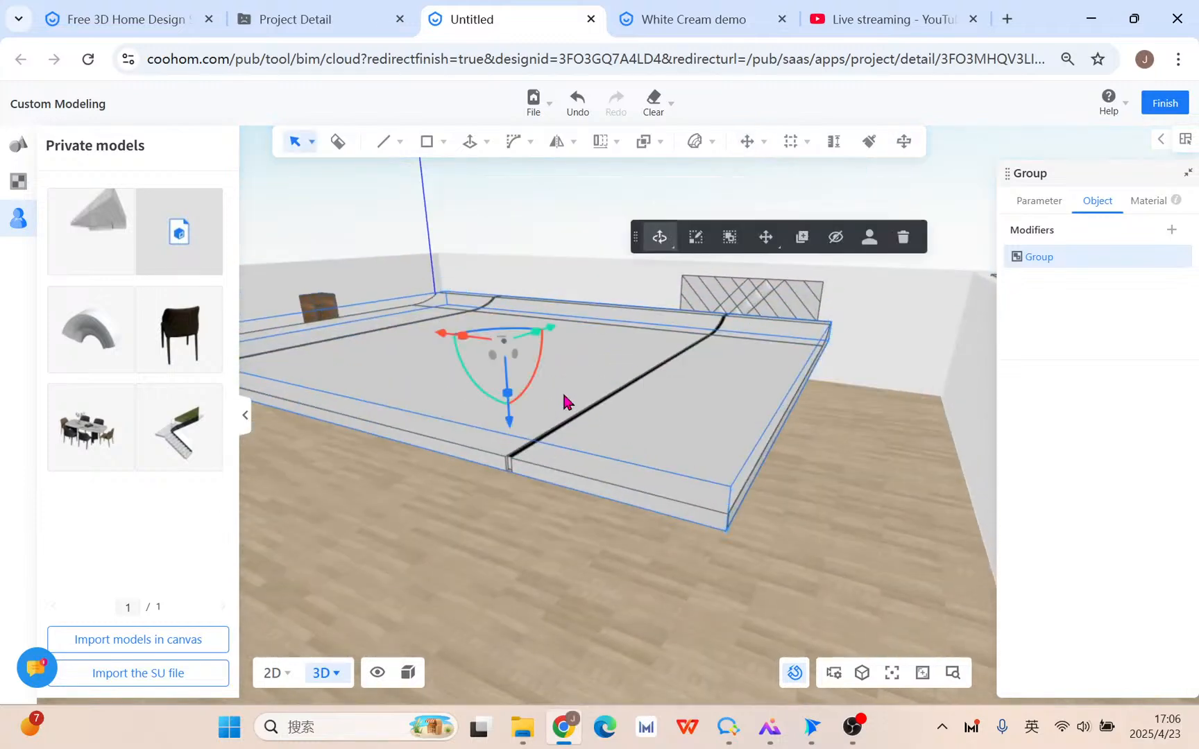
Delete the grouped ceiling model using the floating toolbar's trash icon.
{"action": "left_click", "coordinate": [903, 237]}
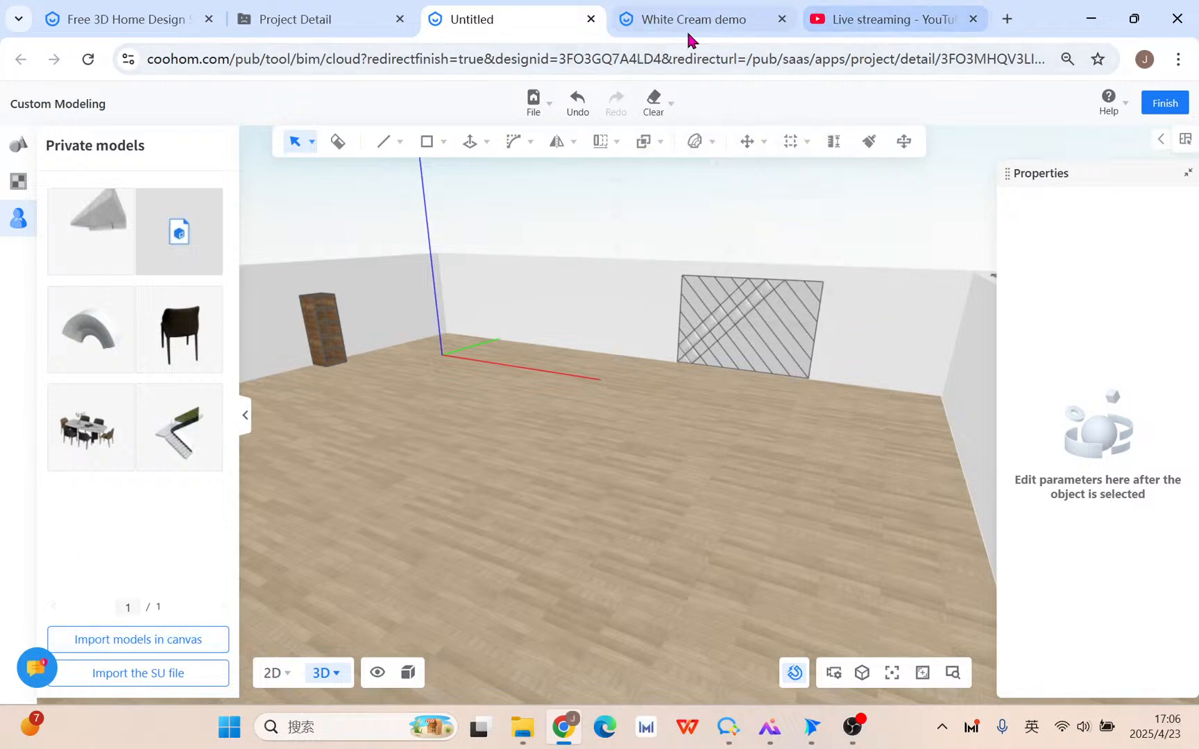
Look over the Bevel, Array and Boolean tool dropdowns in the top toolbar.
{"action": "mouse_move", "coordinate": [538, 144]}
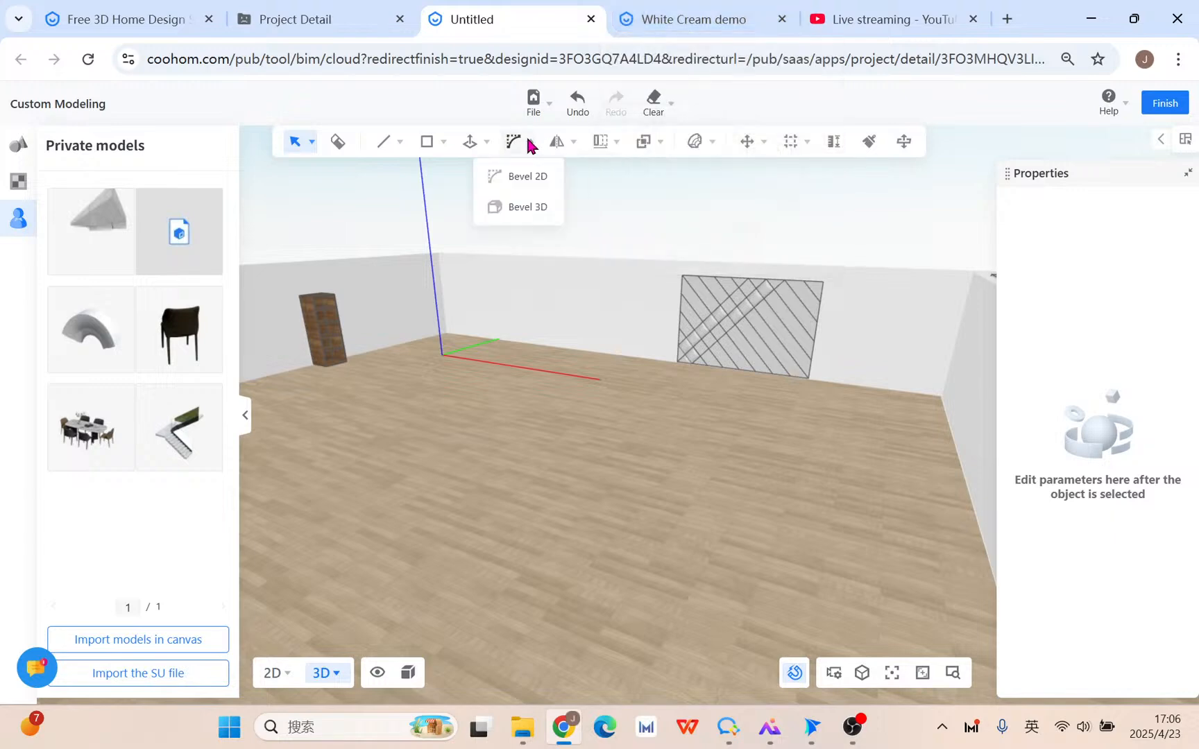
{"action": "mouse_move", "coordinate": [474, 144]}
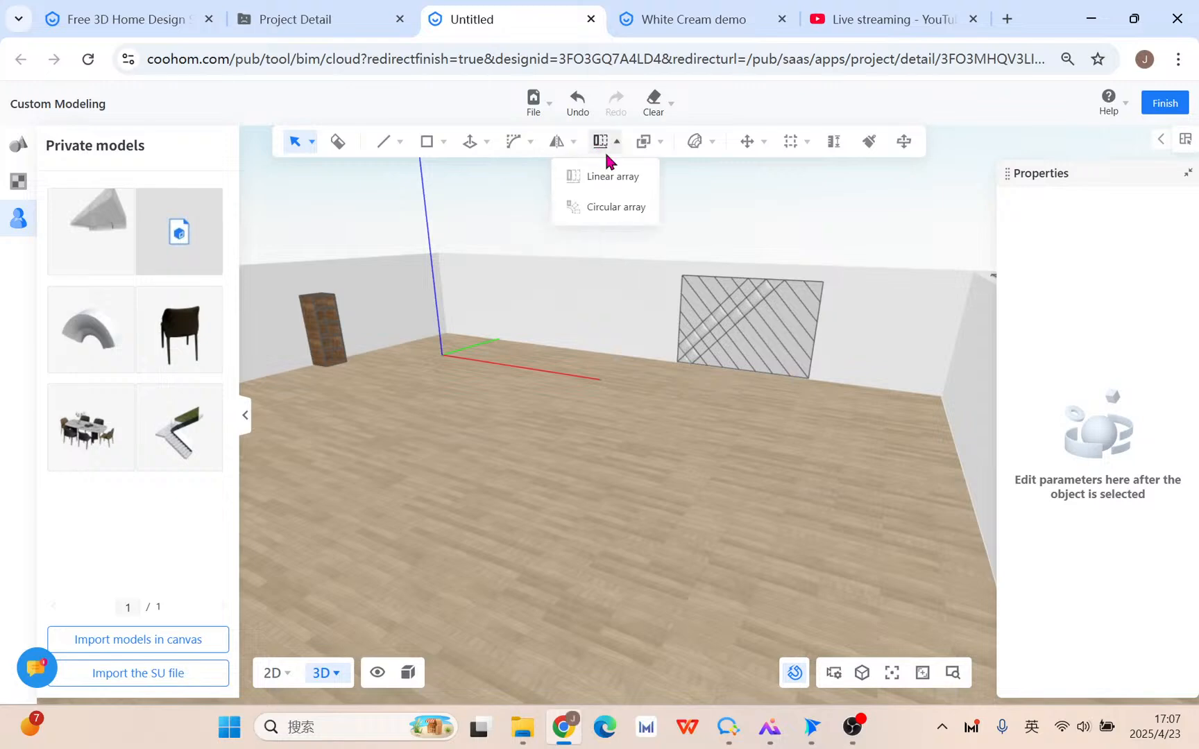
{"action": "mouse_move", "coordinate": [657, 153]}
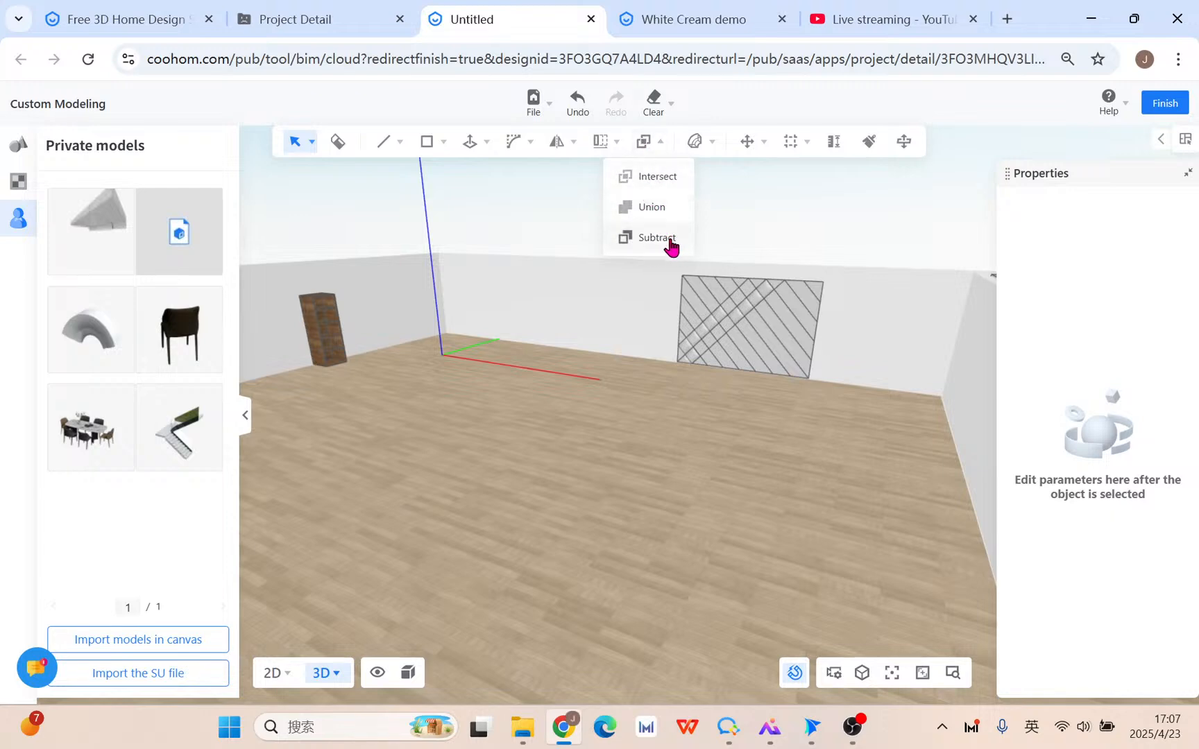
Draw a rectangle on the floor and Push/Pull it up into the first box.
{"action": "left_click", "coordinate": [427, 141]}
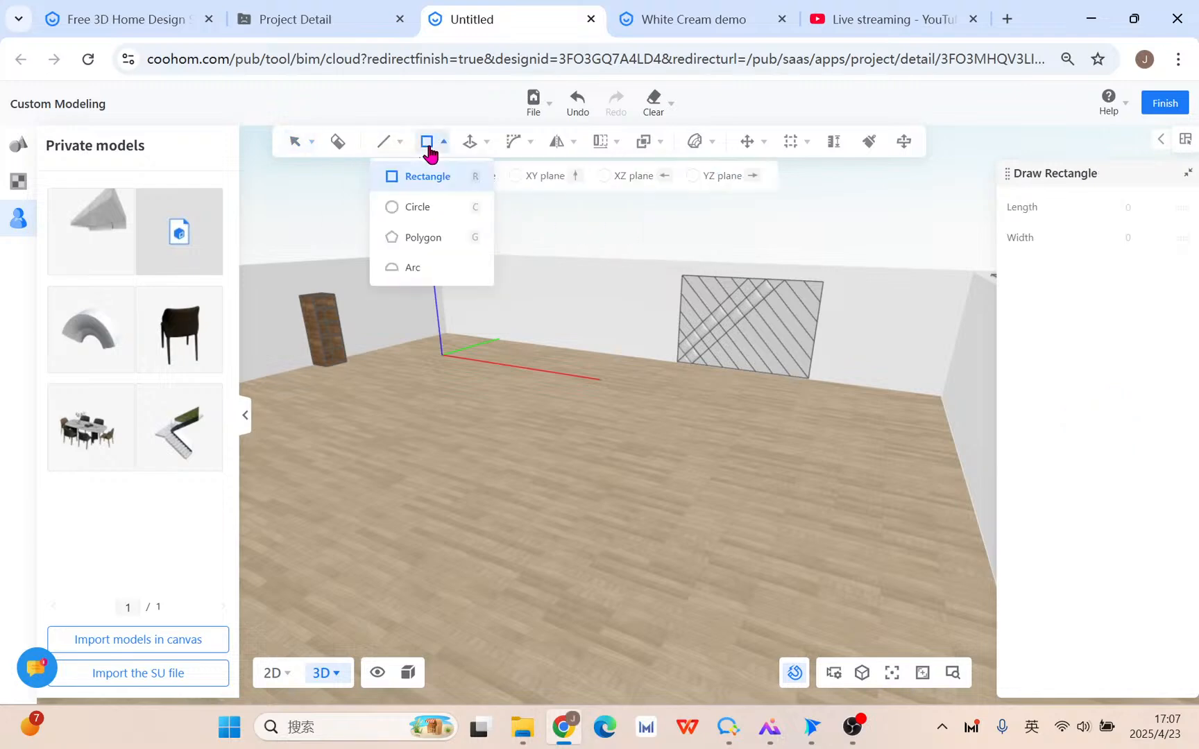
{"action": "middle_click_drag", "start_coordinate": [519, 429], "coordinate": [531, 451]}
{"action": "left_click", "coordinate": [514, 438]}
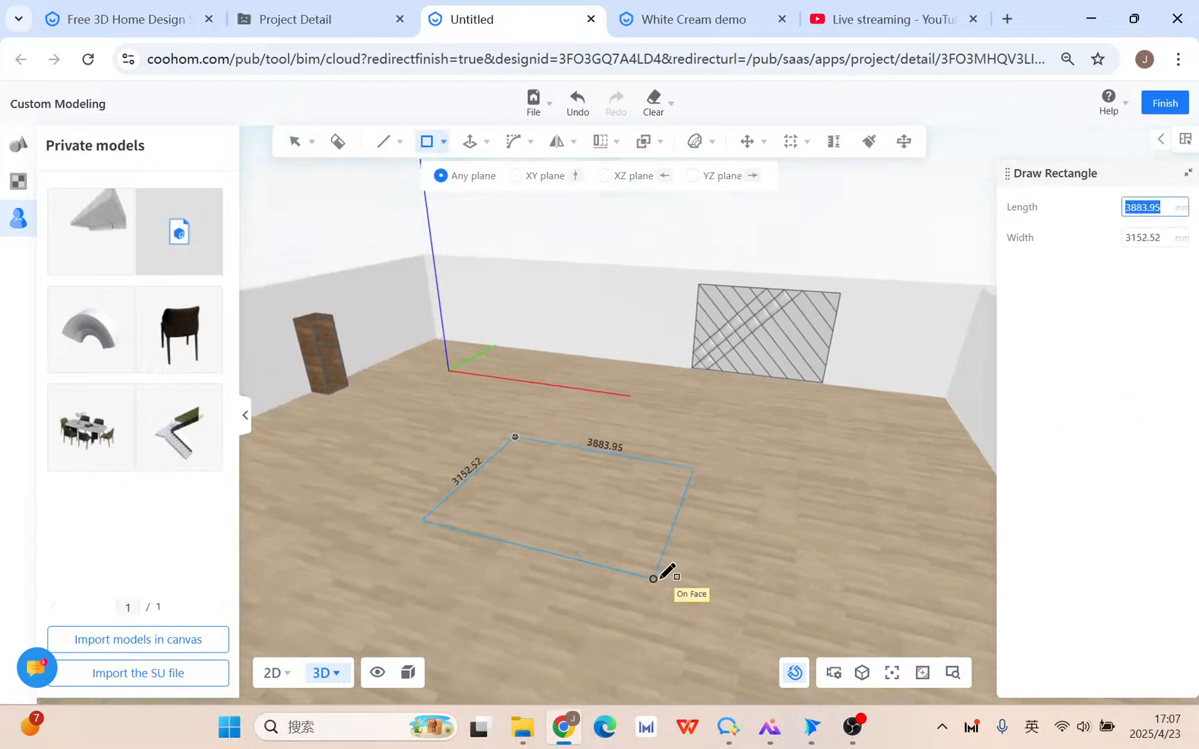
{"action": "middle_click_drag", "start_coordinate": [639, 590], "coordinate": [639, 591]}
{"action": "left_click", "coordinate": [639, 591]}
{"action": "key", "text": "p"}
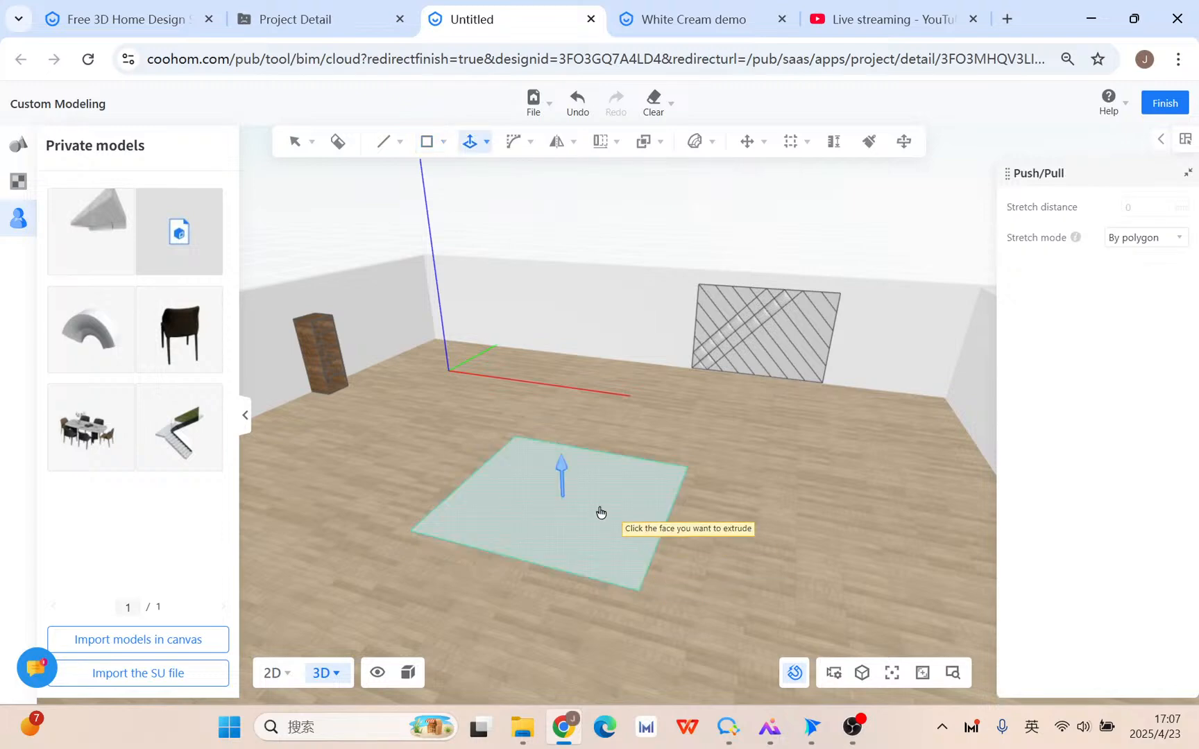
{"action": "left_click", "coordinate": [600, 511]}
{"action": "left_click", "coordinate": [588, 386]}
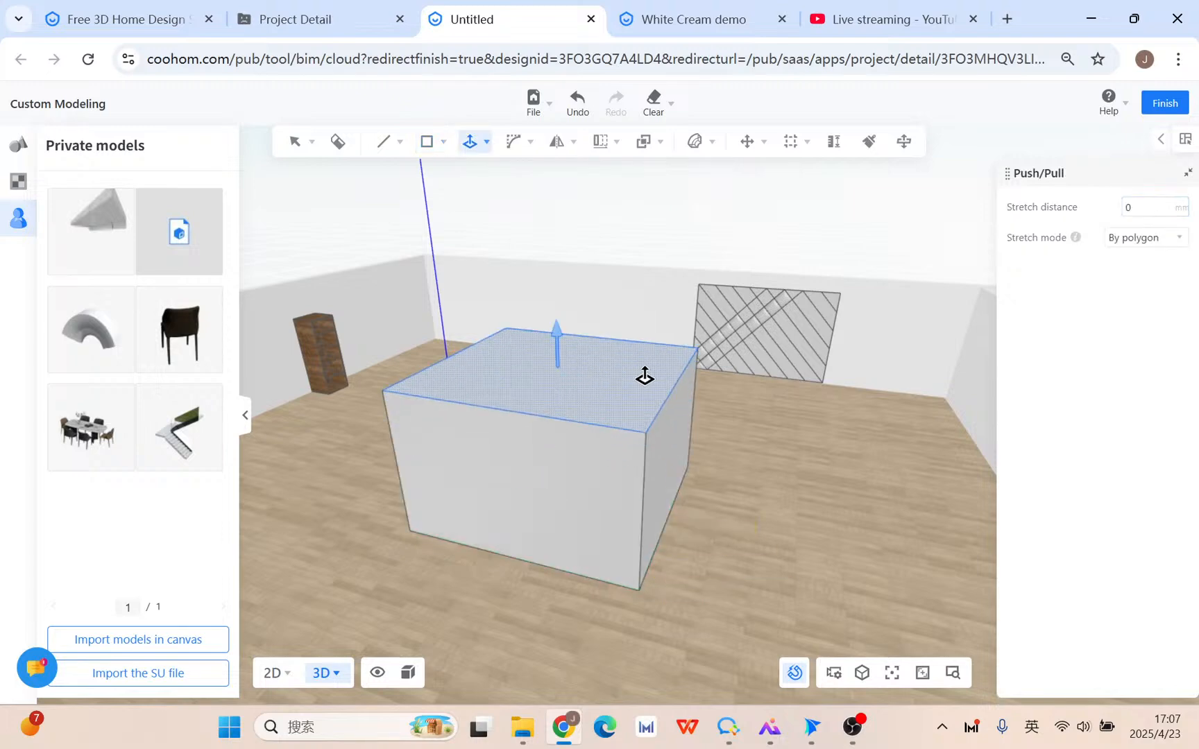
{"action": "key", "text": "space"}
Draw a second floor rectangle to the right and pull it up into a box.
{"action": "middle_click_drag", "start_coordinate": [721, 439], "coordinate": [364, 249]}
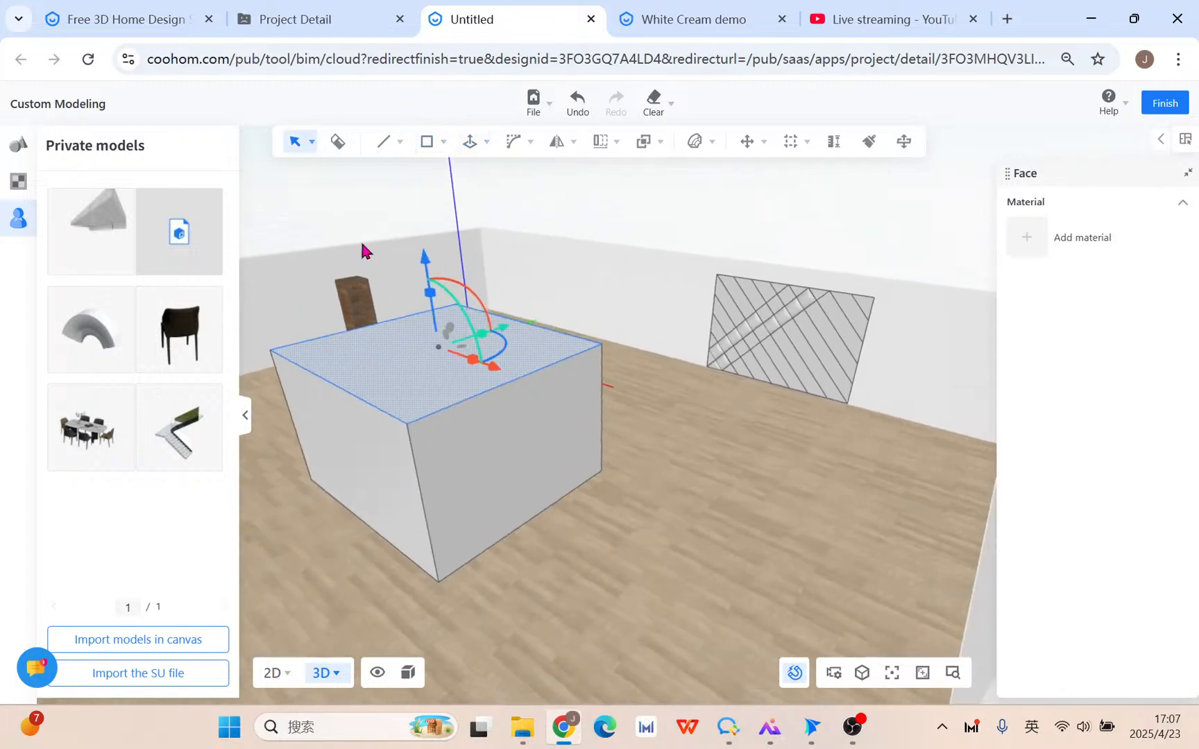
{"action": "left_click", "coordinate": [439, 144]}
{"action": "left_click", "coordinate": [425, 176]}
{"action": "left_click", "coordinate": [674, 402]}
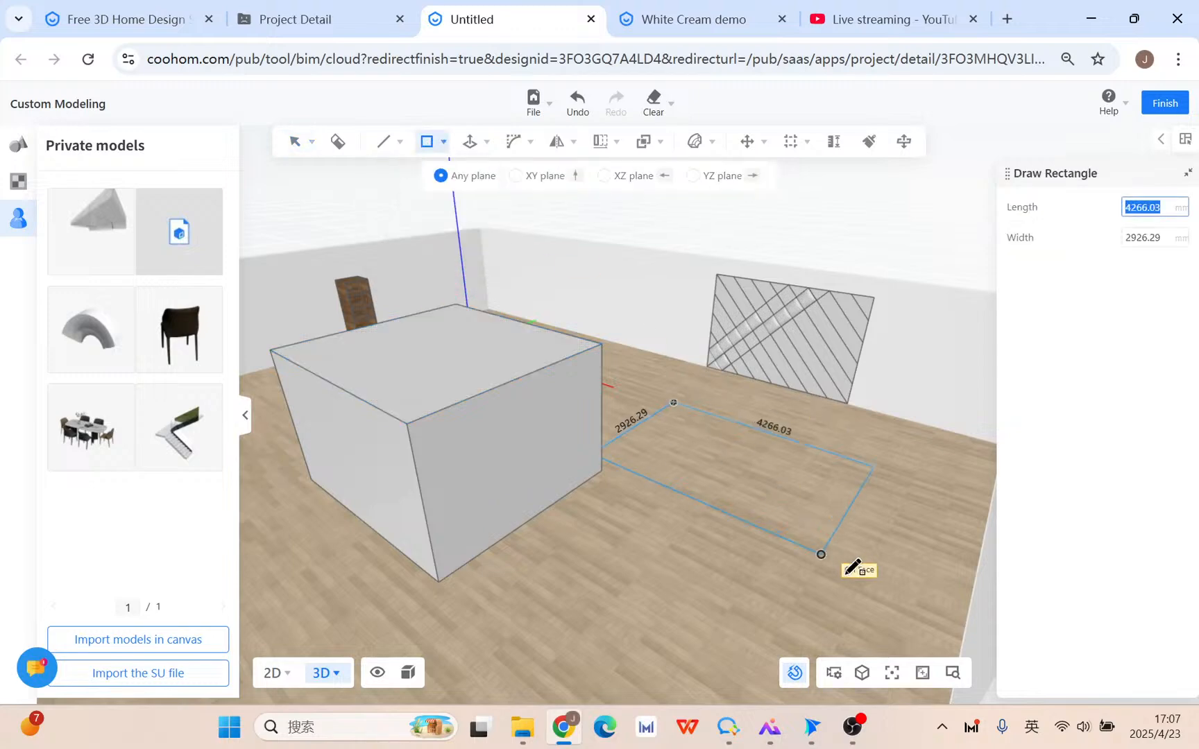
{"action": "key", "text": "Escape"}
{"action": "mouse_move", "coordinate": [440, 144]}
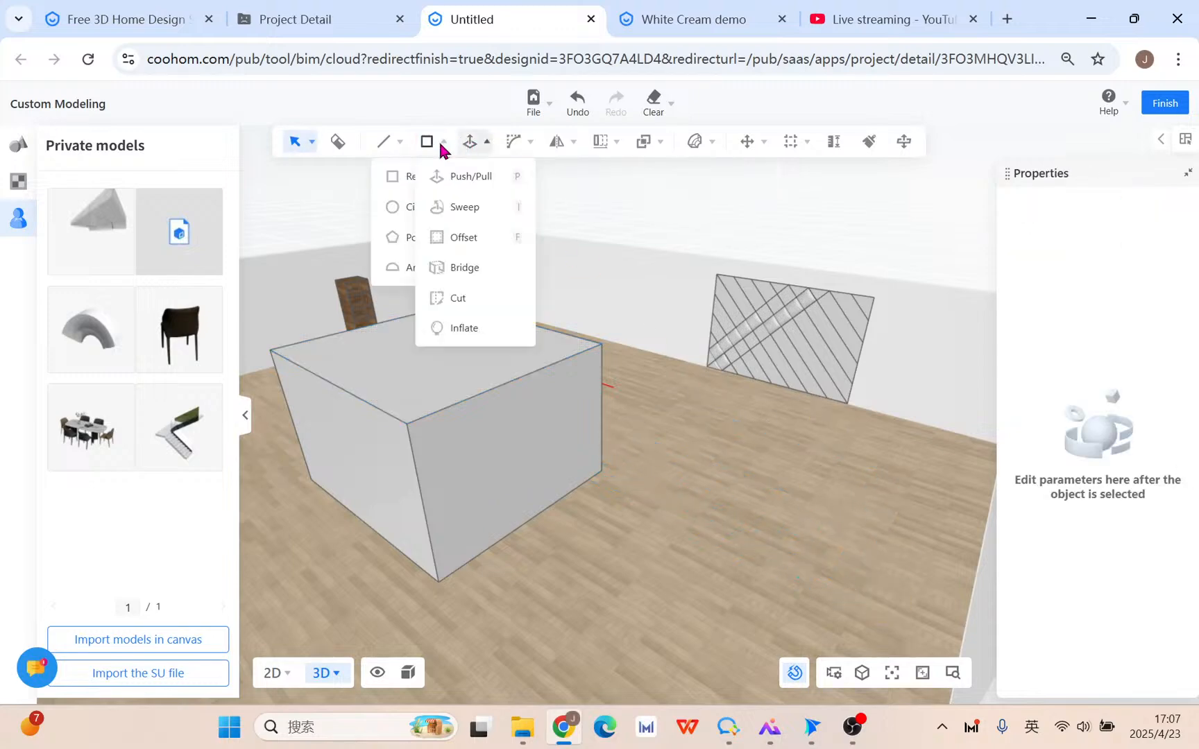
{"action": "left_click", "coordinate": [426, 177]}
{"action": "left_click", "coordinate": [741, 430]}
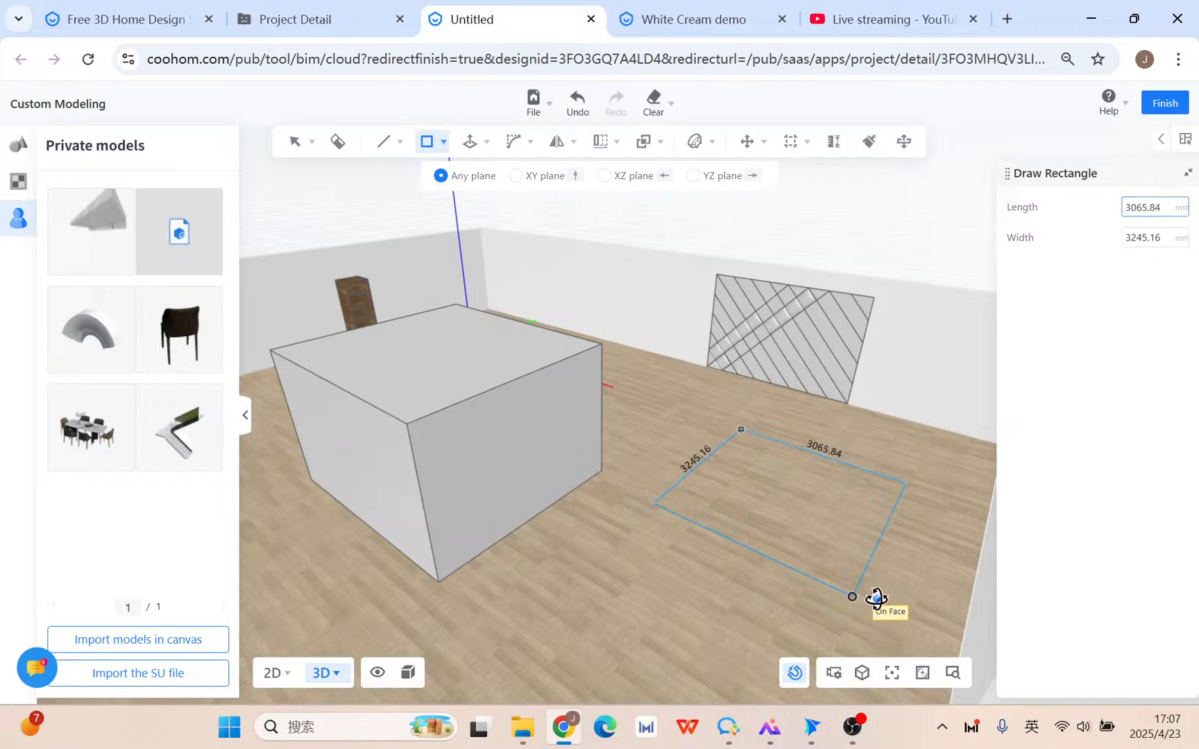
{"action": "left_click", "coordinate": [853, 595]}
{"action": "key", "text": "p"}
{"action": "left_click", "coordinate": [784, 494]}
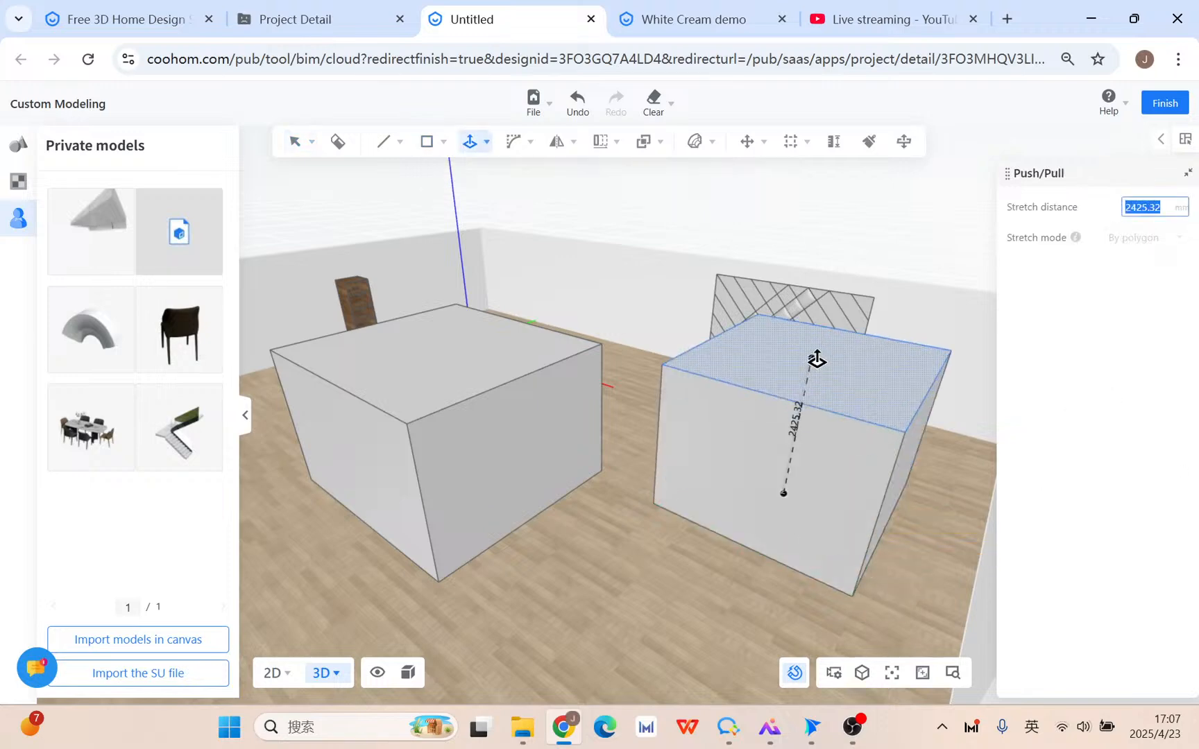
{"action": "left_click", "coordinate": [822, 413]}
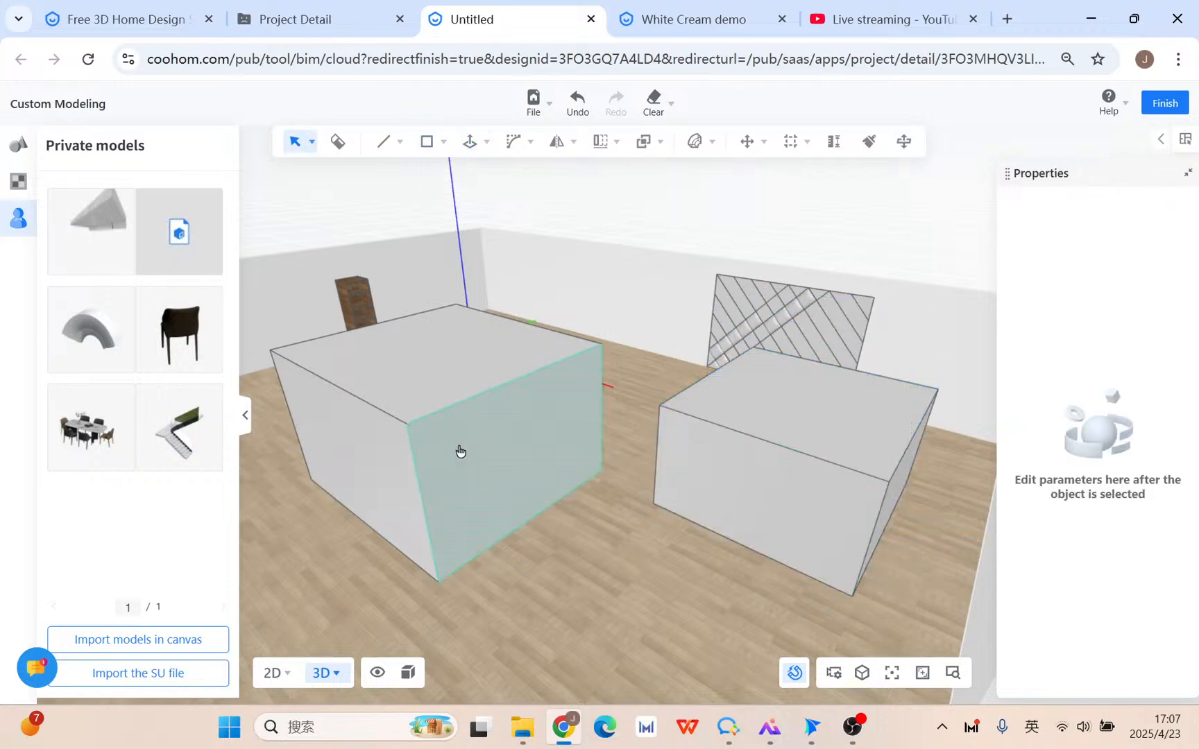
Select the whole left box and group it into one object.
{"action": "left_click", "coordinate": [460, 451]}
{"action": "left_click", "coordinate": [449, 387]}
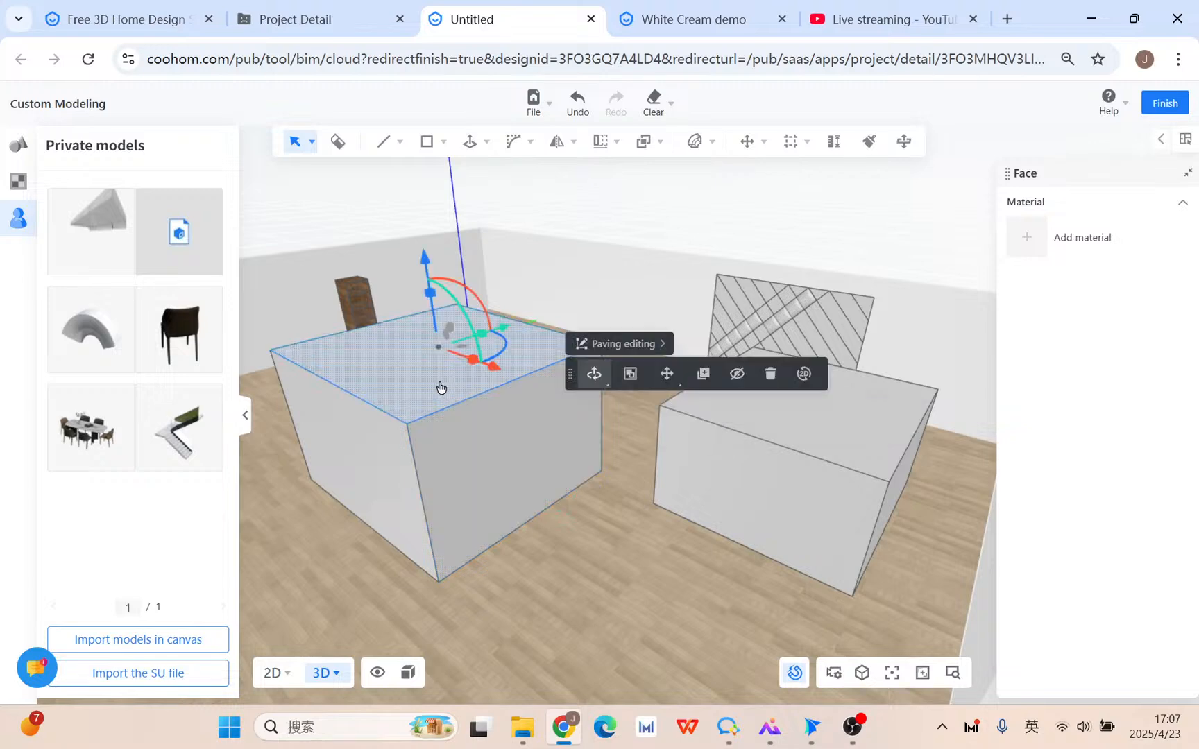
{"action": "triple_click", "coordinate": [441, 395]}
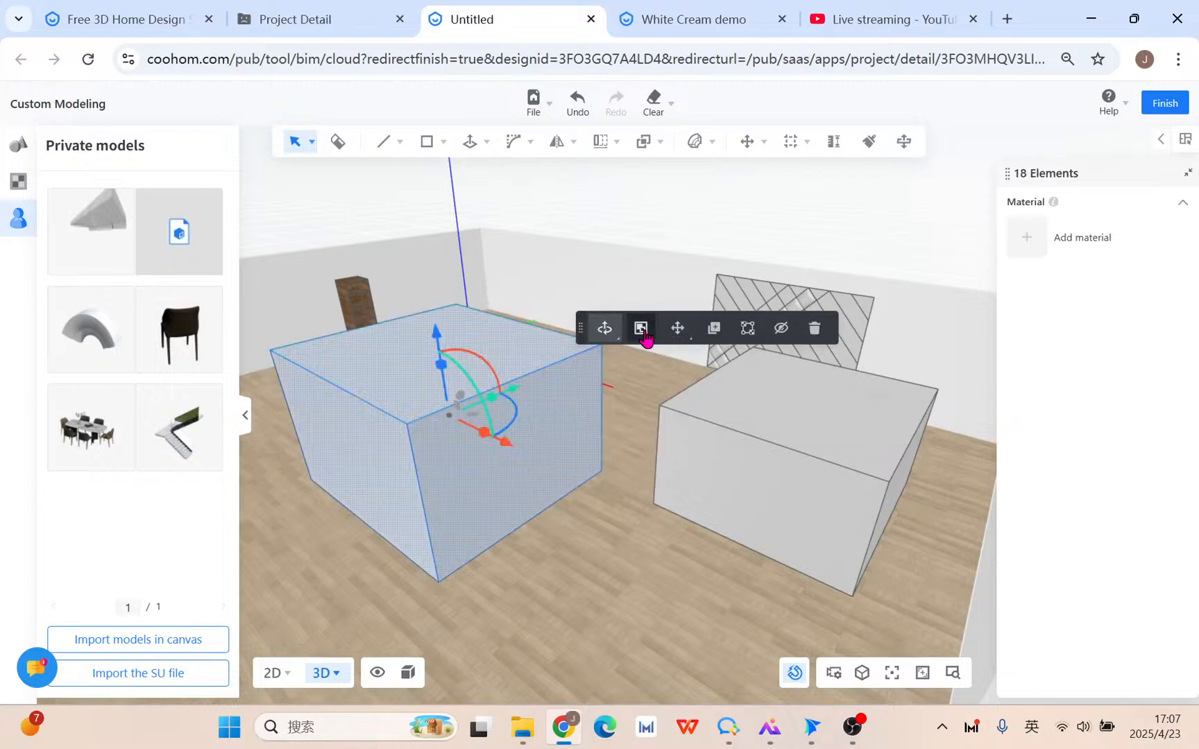
{"action": "left_click", "coordinate": [641, 329]}
Group the right box, then move it left and raise it about 763 mm to overlap the first.
{"action": "left_click", "coordinate": [763, 416]}
{"action": "double_click", "coordinate": [767, 423]}
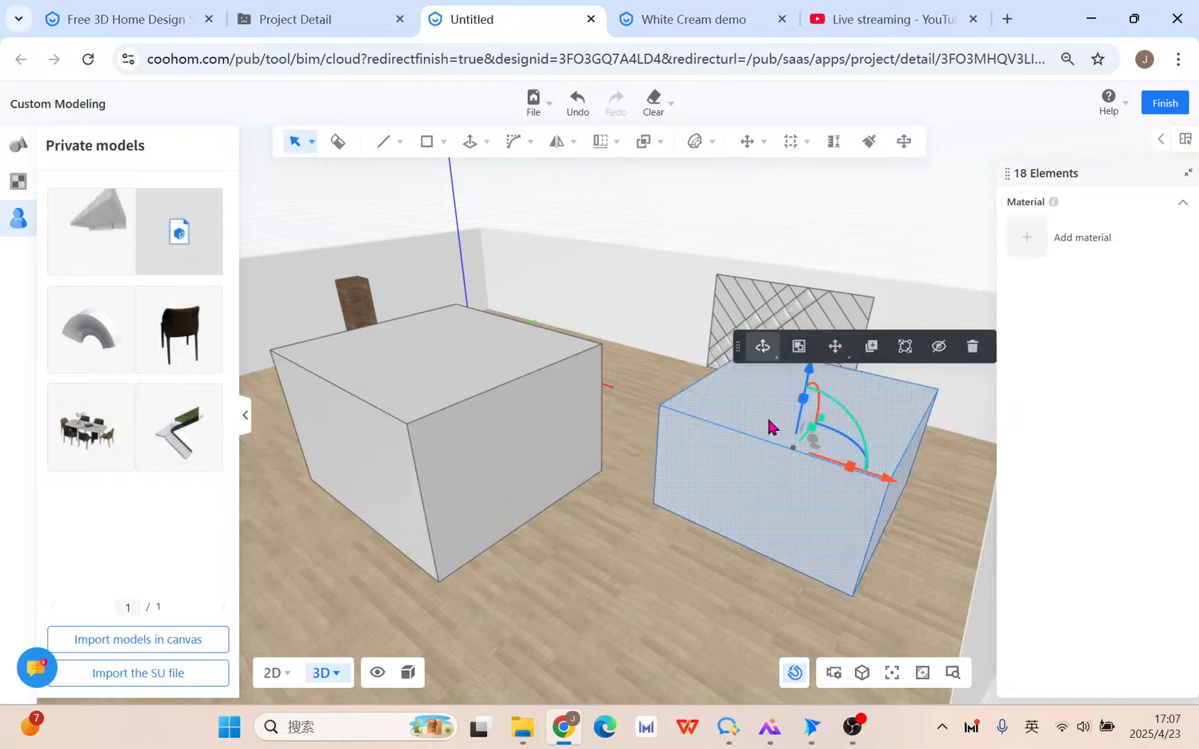
{"action": "left_click", "coordinate": [798, 346]}
{"action": "left_click_drag", "start_coordinate": [893, 475], "coordinate": [642, 419]}
{"action": "left_click_drag", "start_coordinate": [643, 323], "coordinate": [631, 251]}
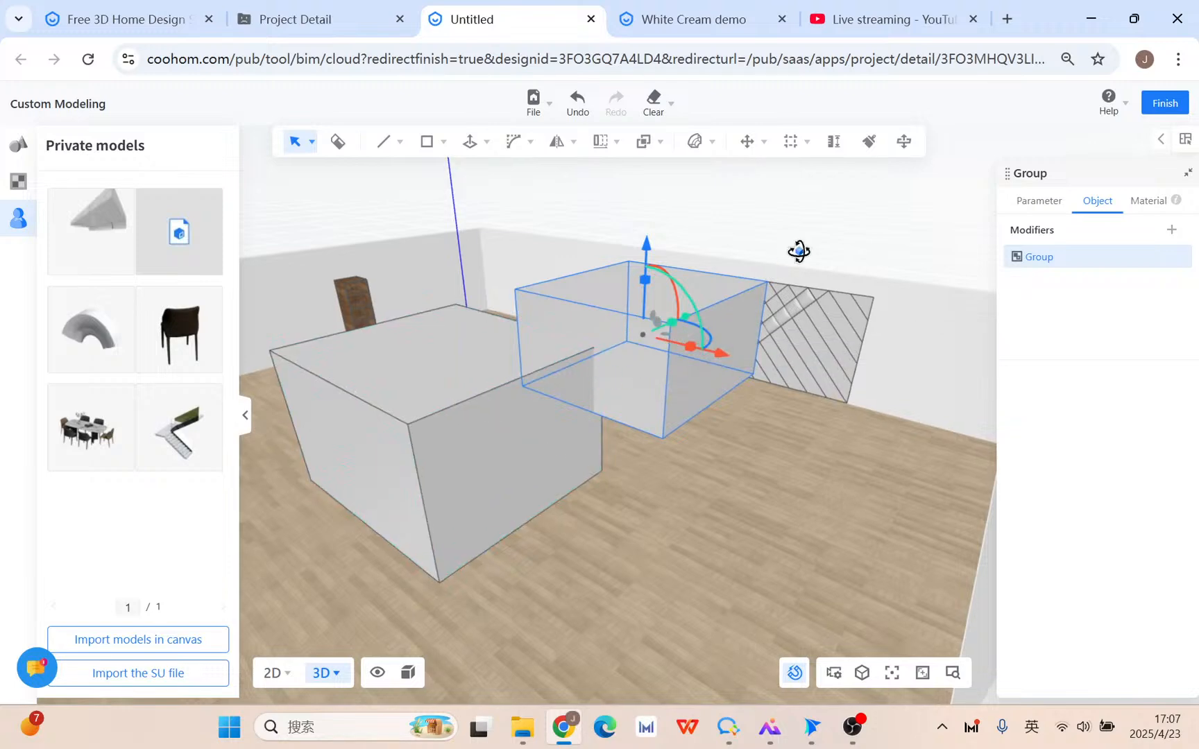
Nudge the grouped box sideways and orbit to a higher view of both boxes.
{"action": "middle_click_drag", "start_coordinate": [799, 252], "coordinate": [714, 334]}
{"action": "left_click_drag", "start_coordinate": [715, 317], "coordinate": [633, 339]}
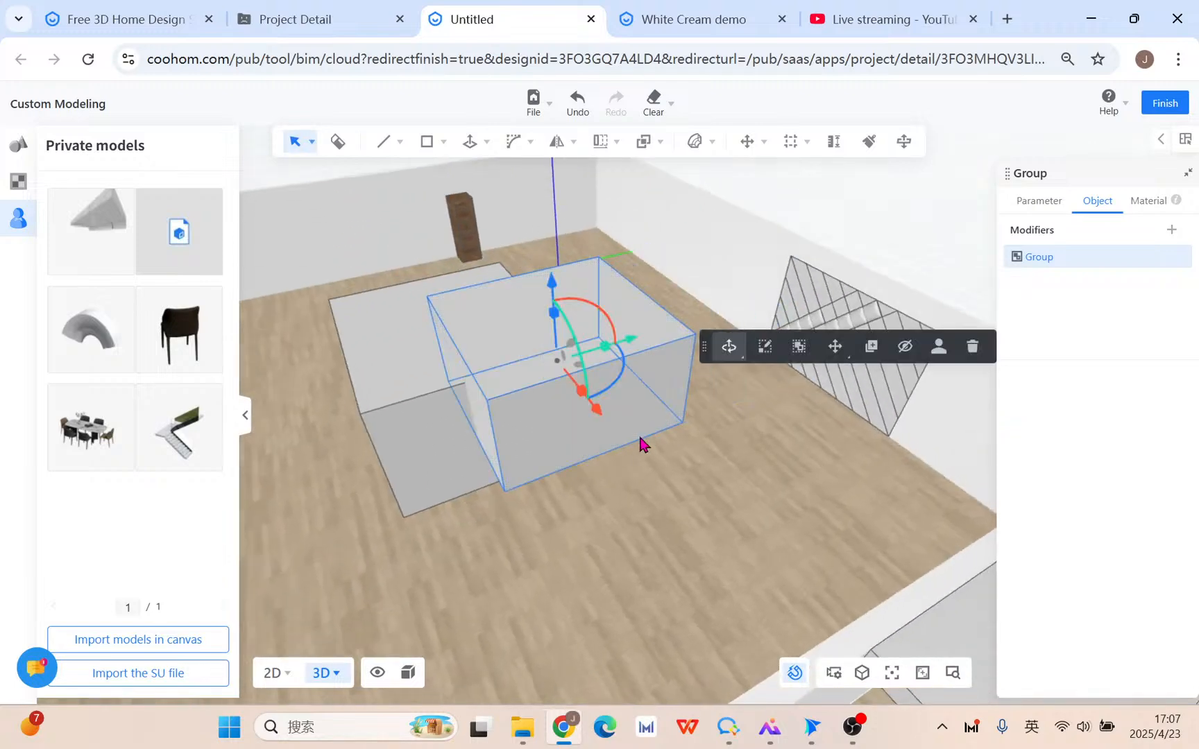
{"action": "left_click_drag", "start_coordinate": [586, 401], "coordinate": [585, 404]}
{"action": "middle_click_drag", "start_coordinate": [718, 487], "coordinate": [304, 453]}
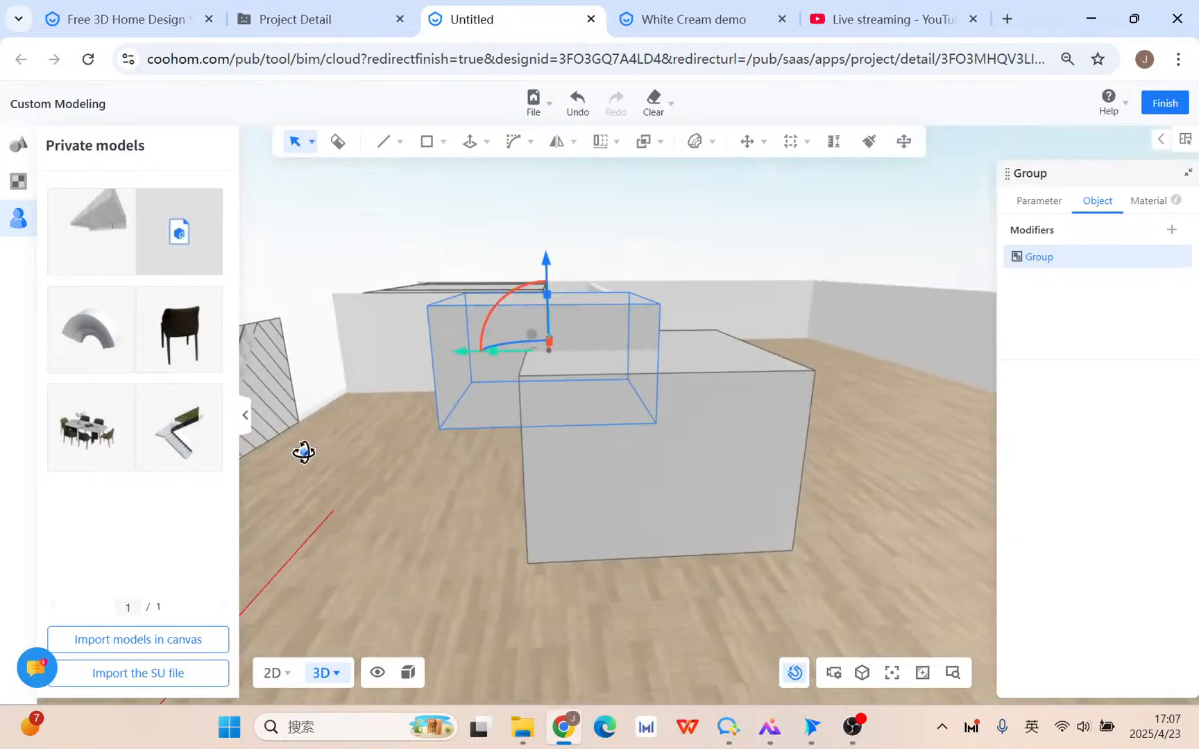
{"action": "middle_click_drag", "start_coordinate": [777, 521], "coordinate": [484, 435]}
Raise the back box about 92.76 mm on its Z arrow, then clear the selection.
{"action": "left_click", "coordinate": [464, 430]}
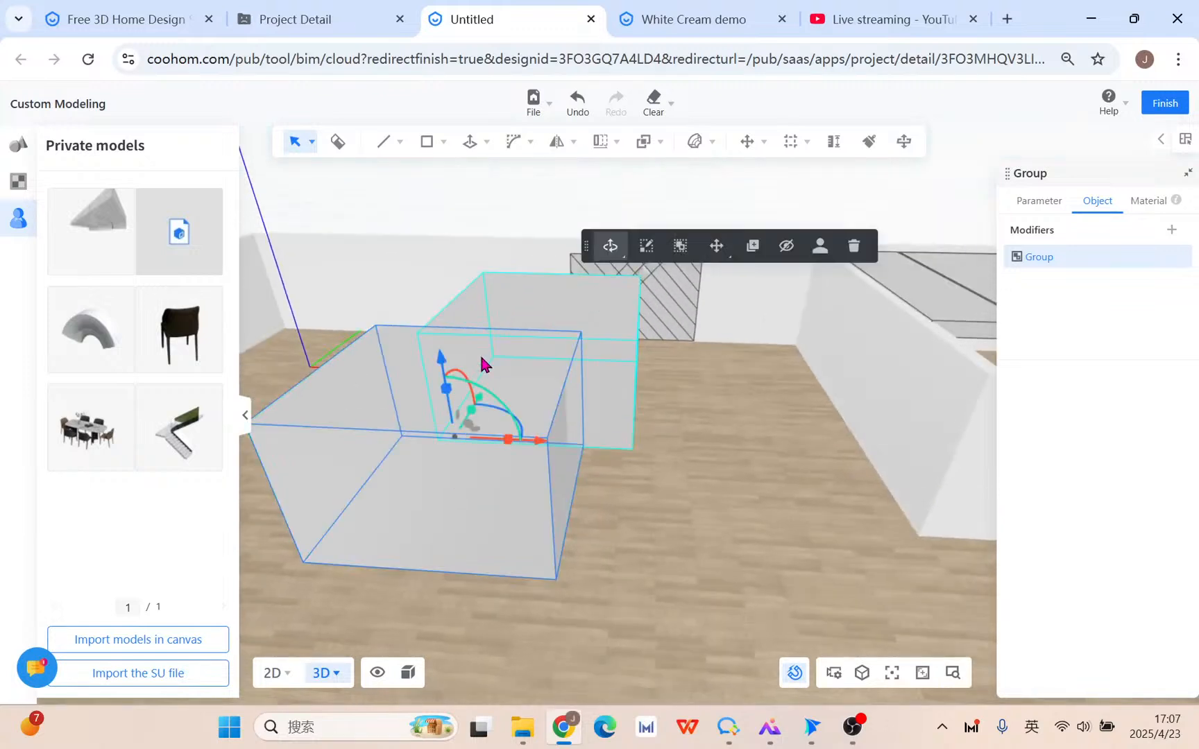
{"action": "left_click", "coordinate": [515, 367]}
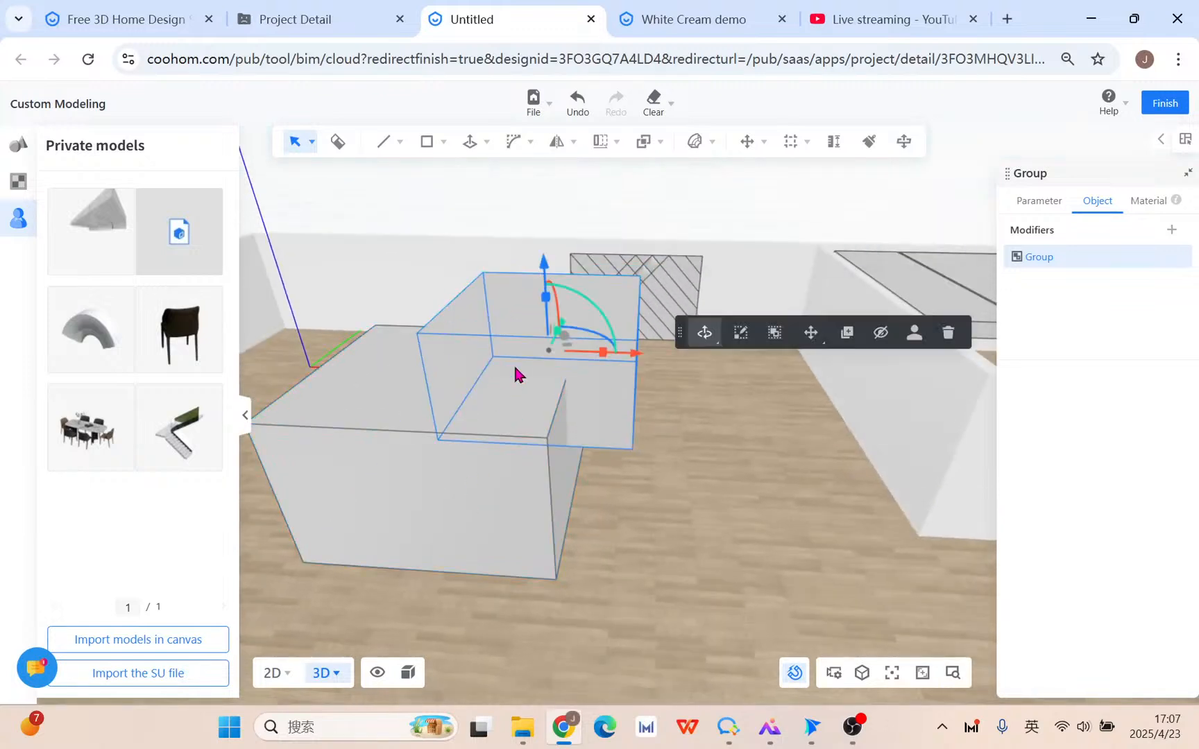
{"action": "left_click", "coordinate": [469, 474]}
{"action": "left_click", "coordinate": [486, 347]}
{"action": "left_click", "coordinate": [482, 459]}
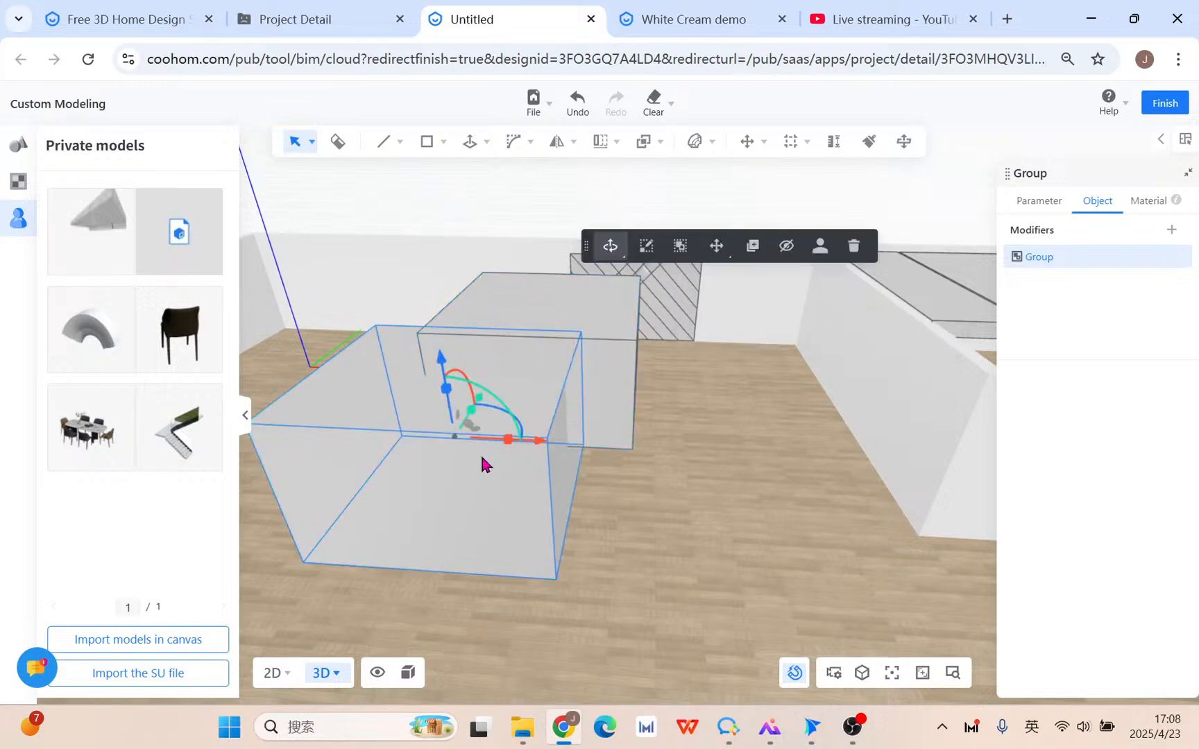
{"action": "left_click", "coordinate": [615, 344]}
{"action": "left_click_drag", "start_coordinate": [543, 267], "coordinate": [542, 267]}
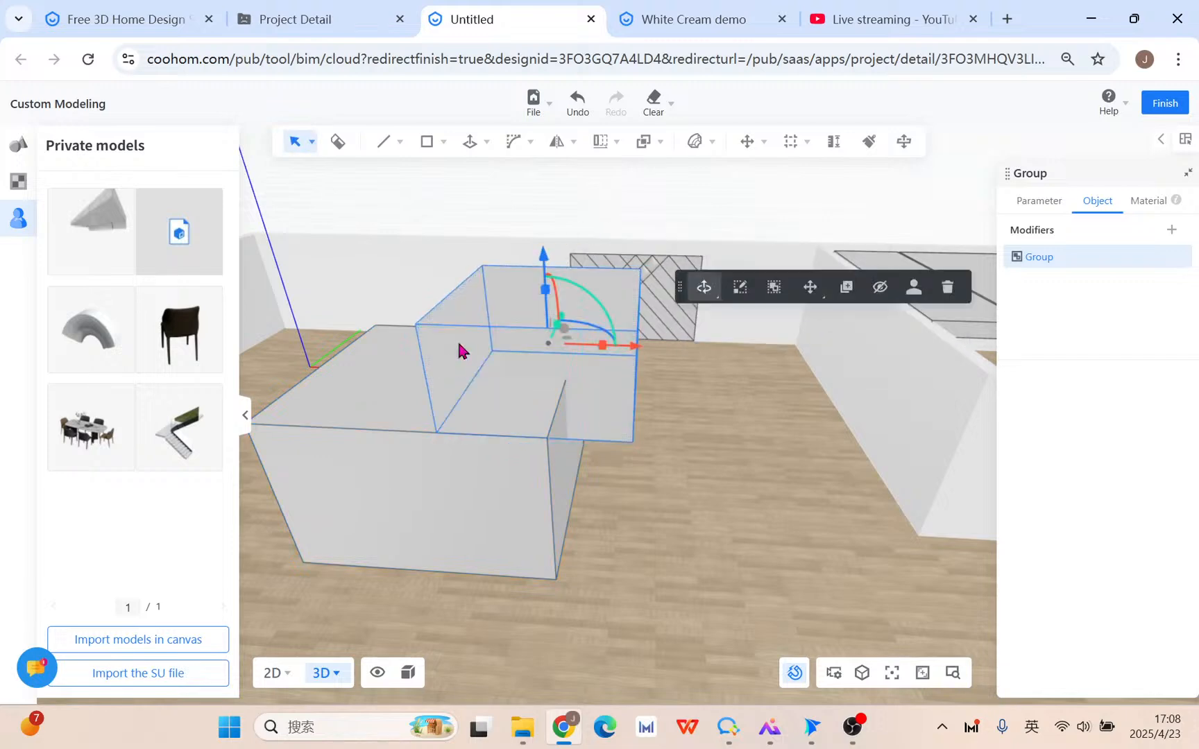
{"action": "left_click", "coordinate": [664, 499]}
{"action": "mouse_move", "coordinate": [646, 152]}
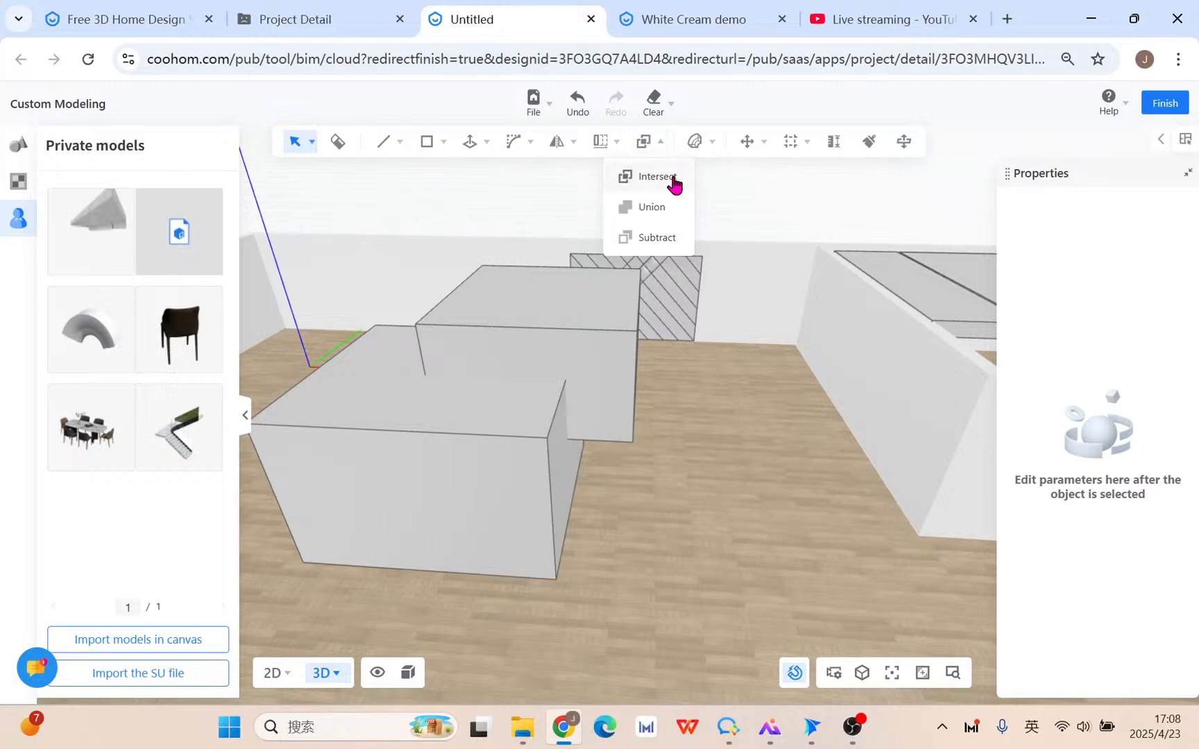
Apply Boolean Intersect to the front and back boxes, leaving one box of their shared volume.
{"action": "left_click", "coordinate": [528, 331]}
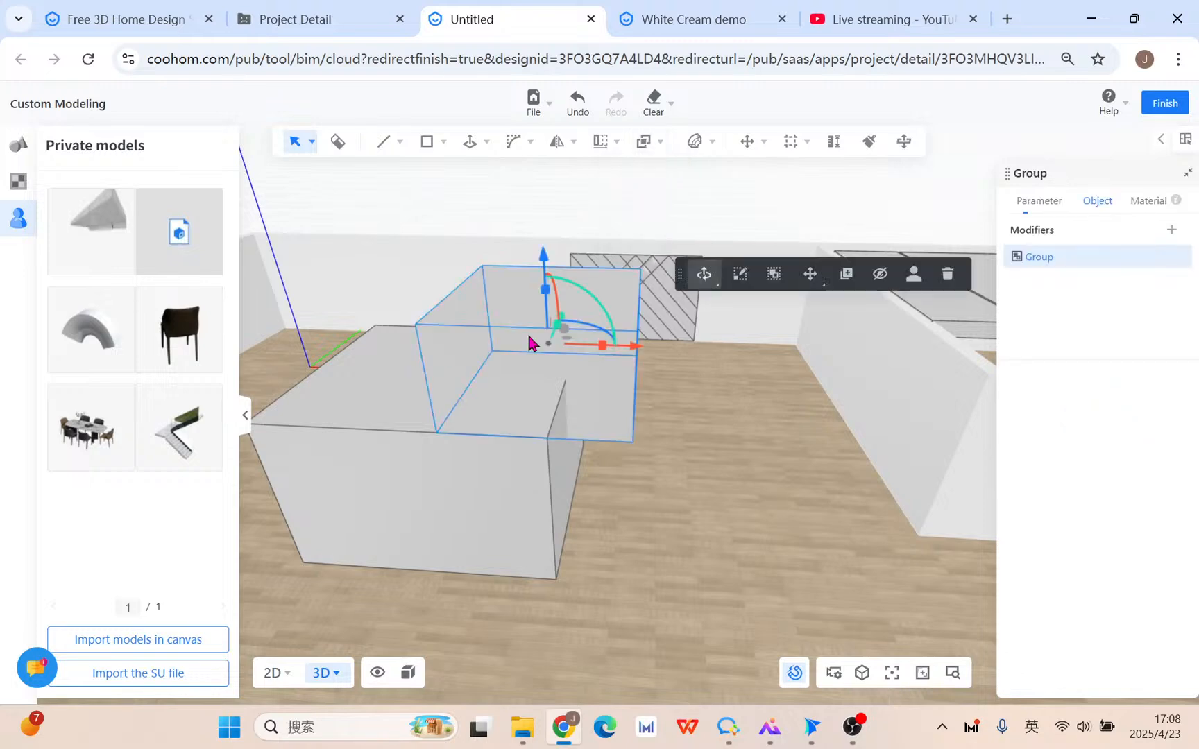
{"action": "left_click", "coordinate": [477, 439]}
{"action": "left_click", "coordinate": [516, 334]}
{"action": "left_click", "coordinate": [497, 454]}
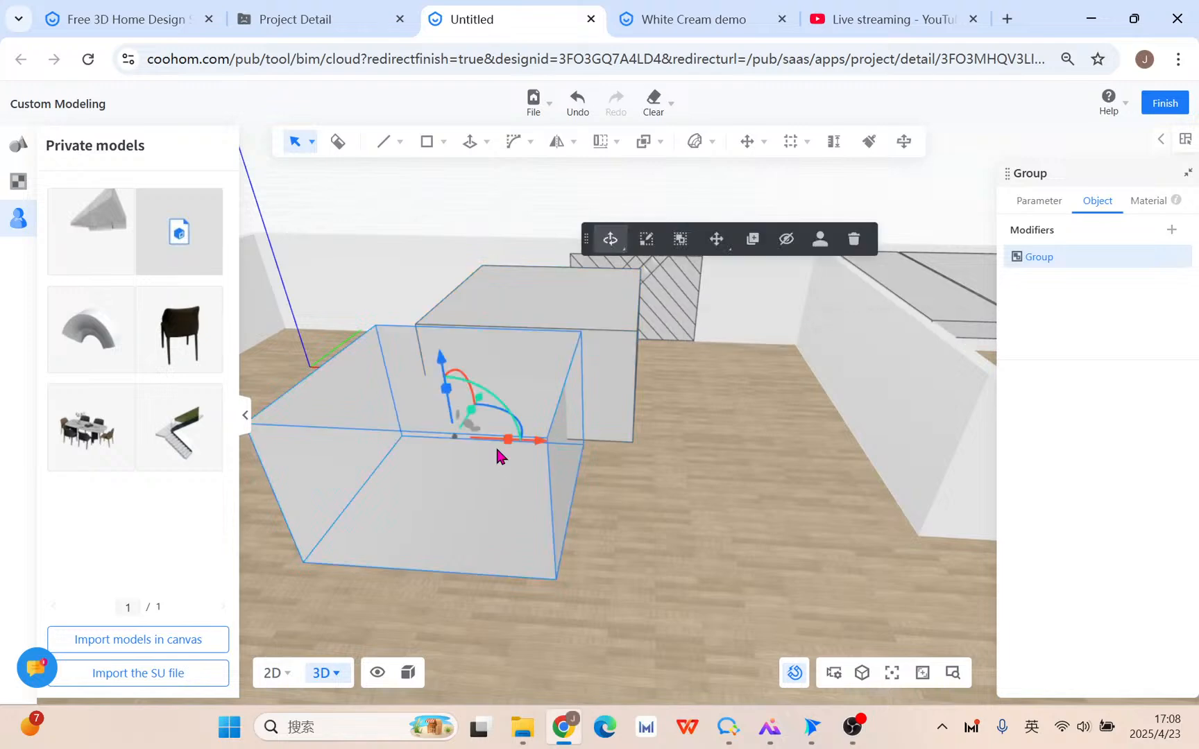
{"action": "left_click", "coordinate": [514, 354]}
{"action": "left_click", "coordinate": [492, 490]}
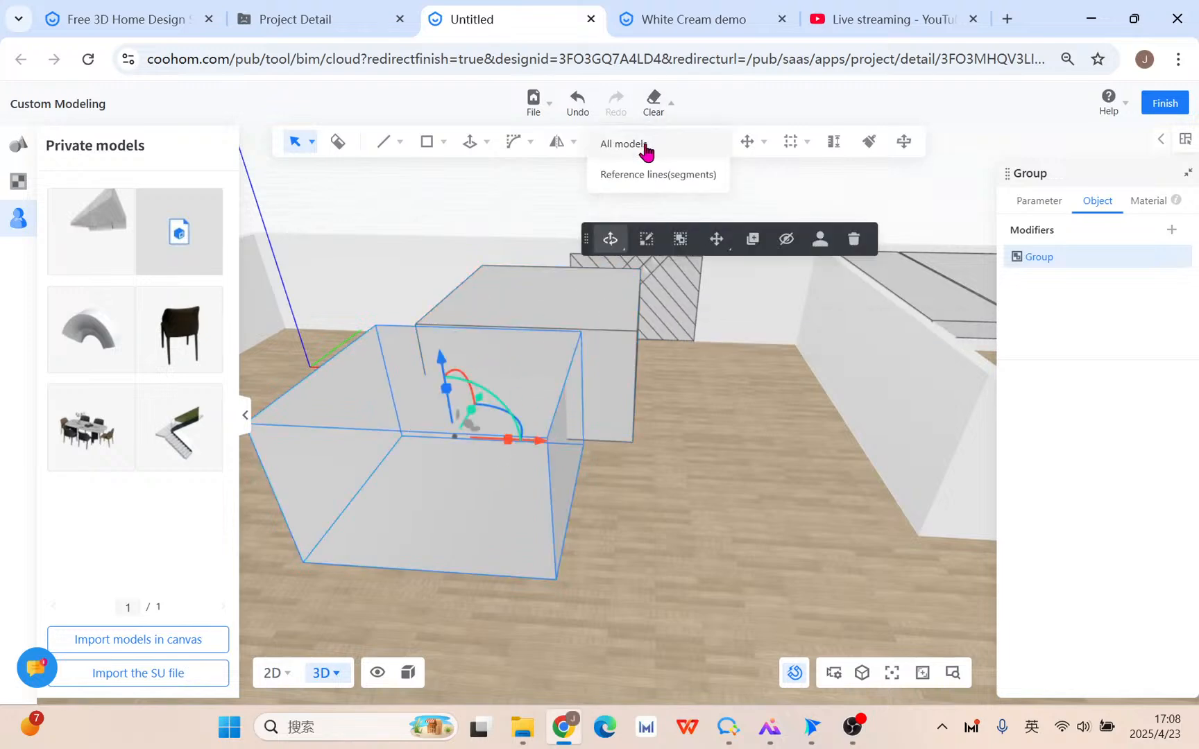
{"action": "mouse_move", "coordinate": [616, 212]}
{"action": "left_click", "coordinate": [647, 175]}
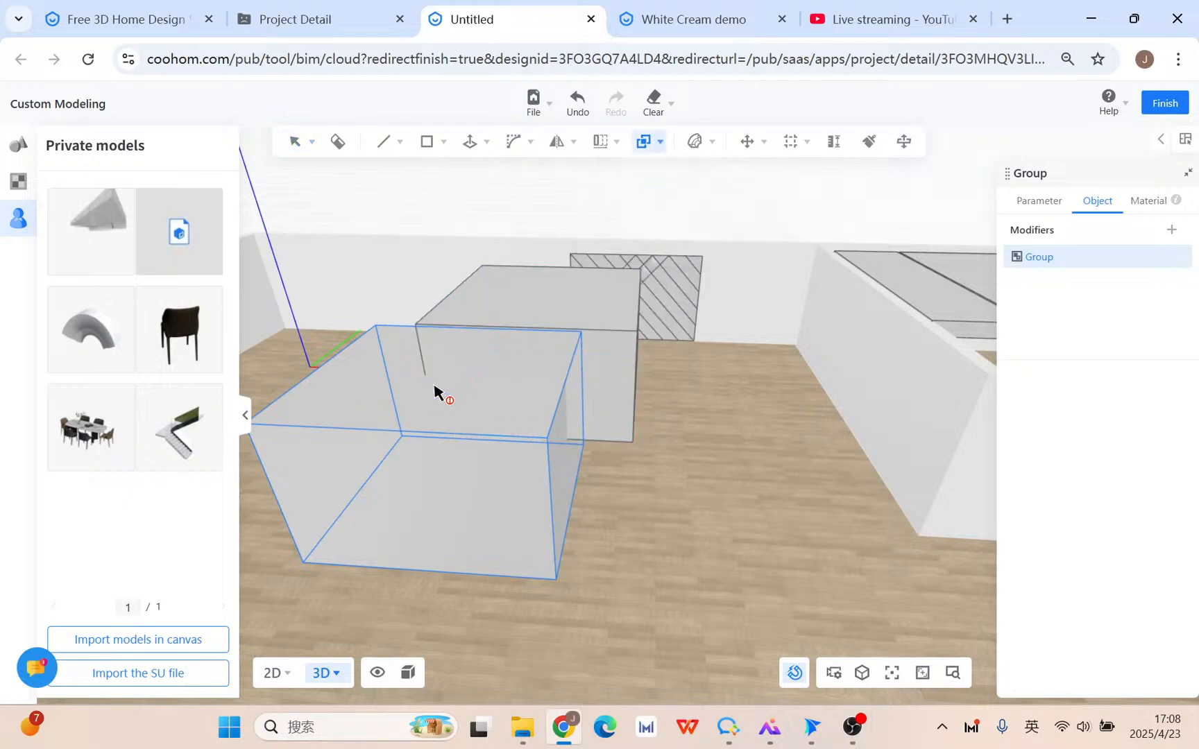
{"action": "left_click", "coordinate": [460, 415]}
{"action": "left_click", "coordinate": [519, 319]}
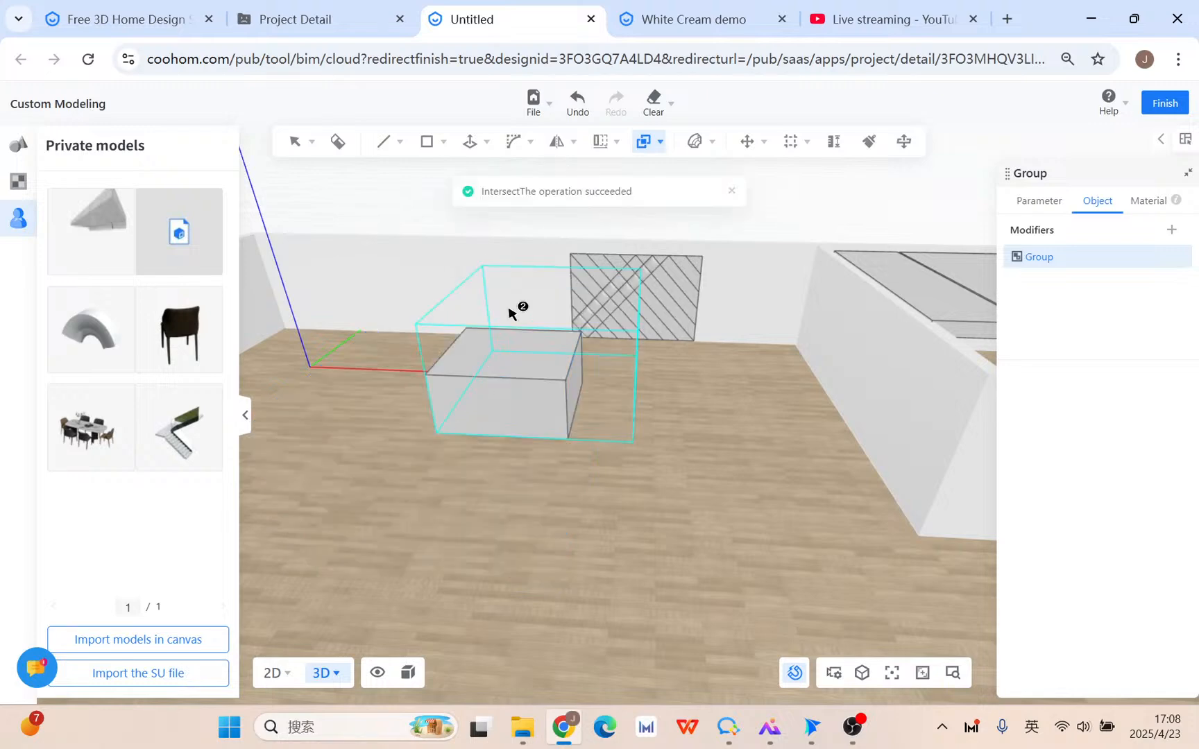
{"action": "right_click_drag", "start_coordinate": [684, 470], "coordinate": [602, 458]}
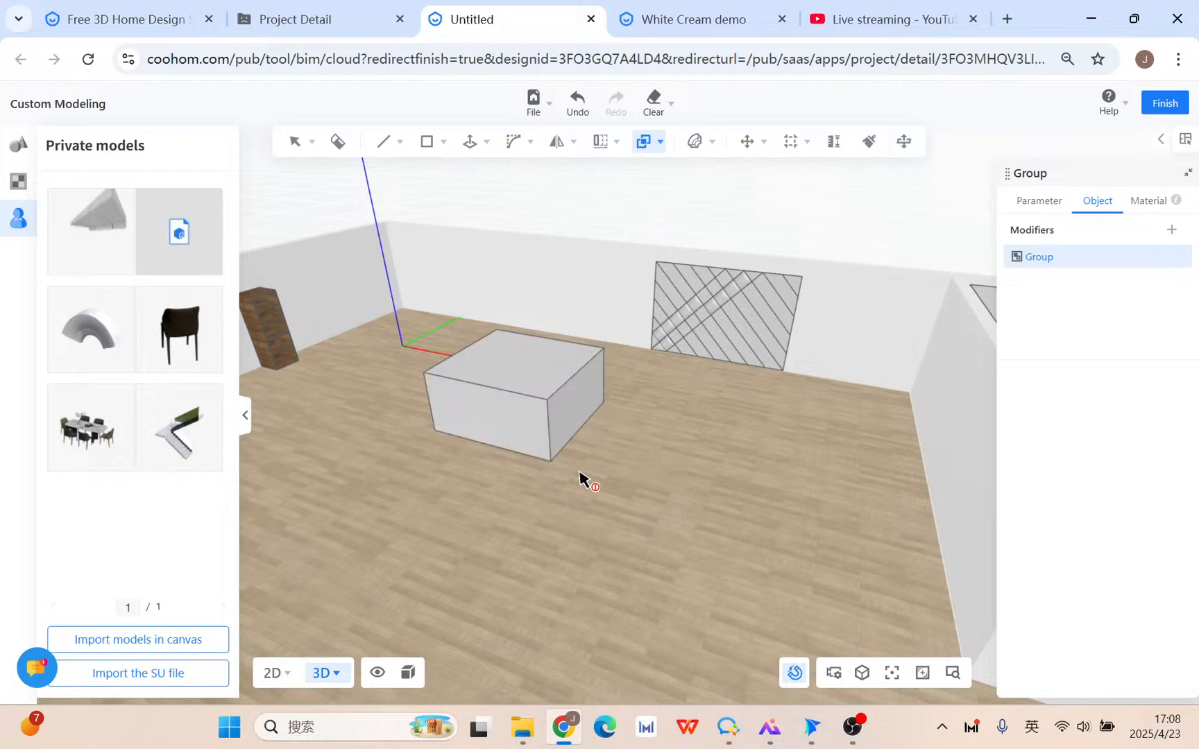
{"action": "key", "text": "Escape"}
{"action": "mouse_move", "coordinate": [644, 146]}
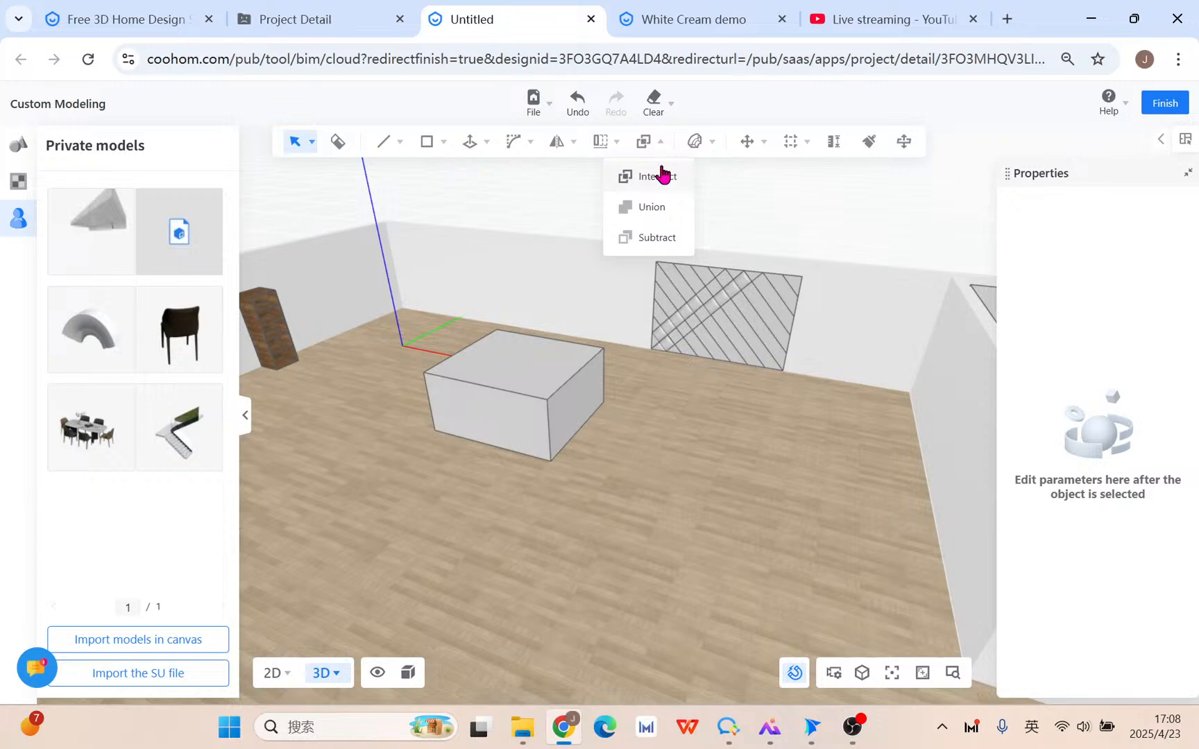
Undo the intersection to restore both boxes and begin a Boolean Subtract.
{"action": "left_click", "coordinate": [573, 102]}
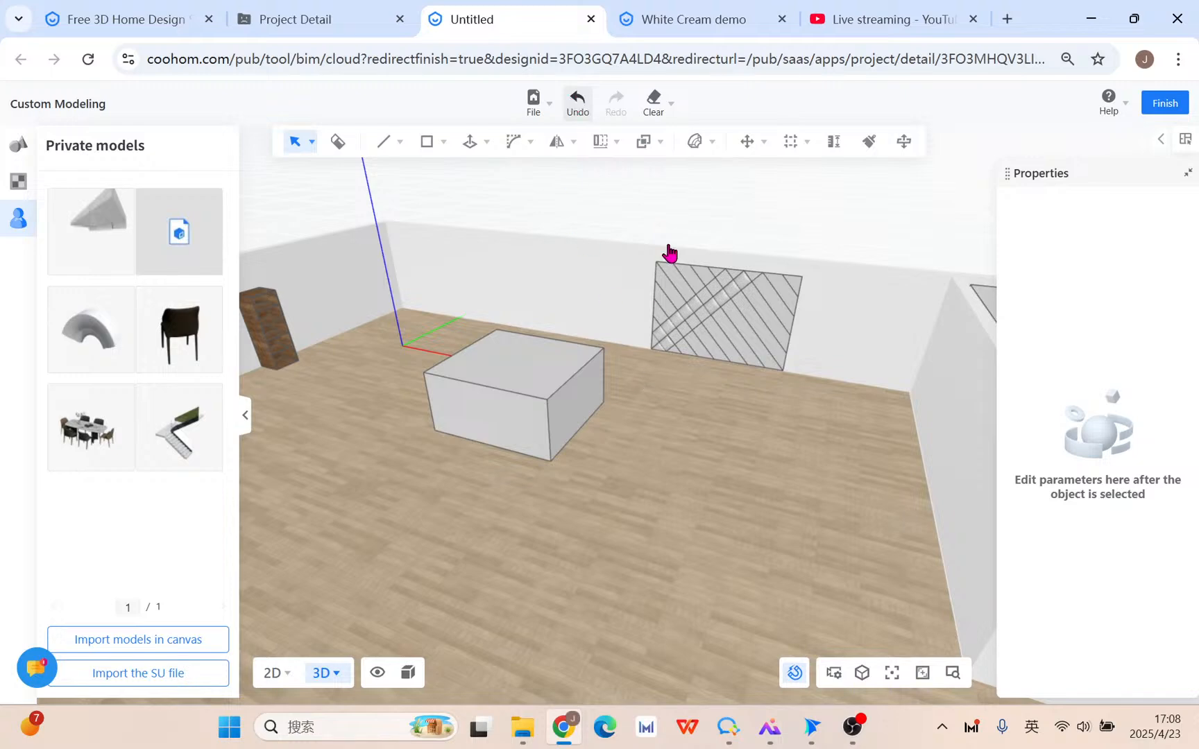
{"action": "left_click", "coordinate": [618, 315]}
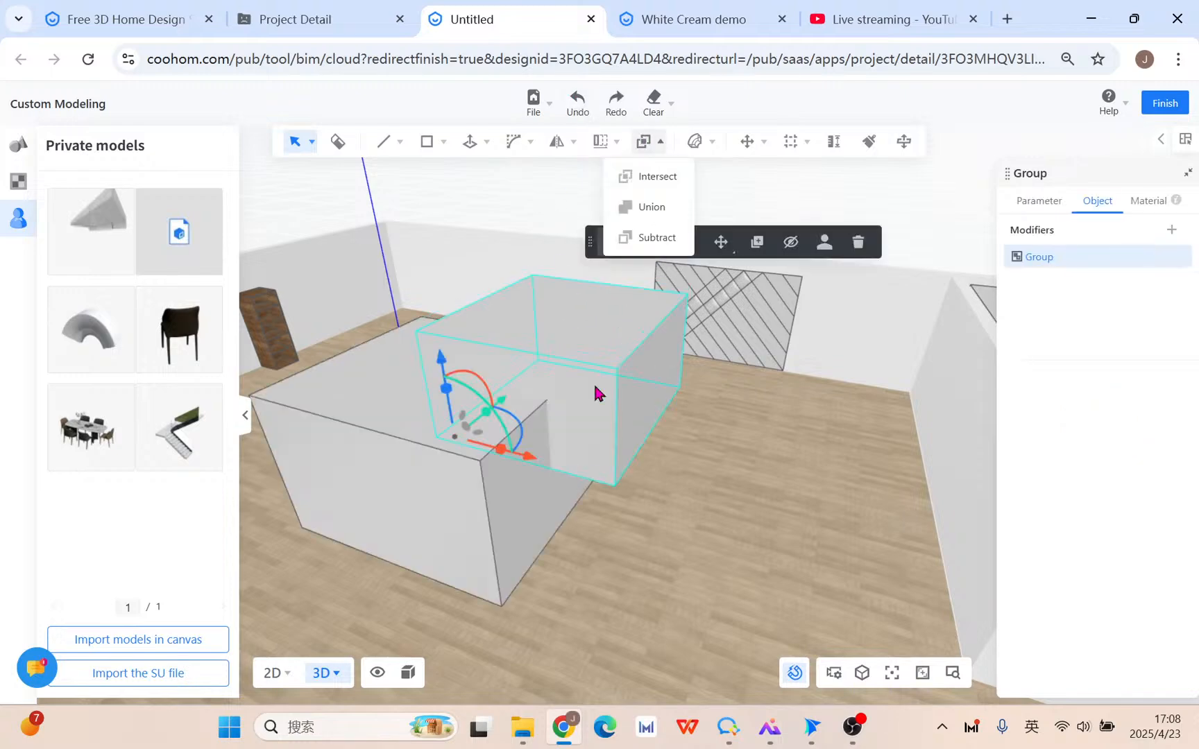
{"action": "left_click", "coordinate": [661, 203]}
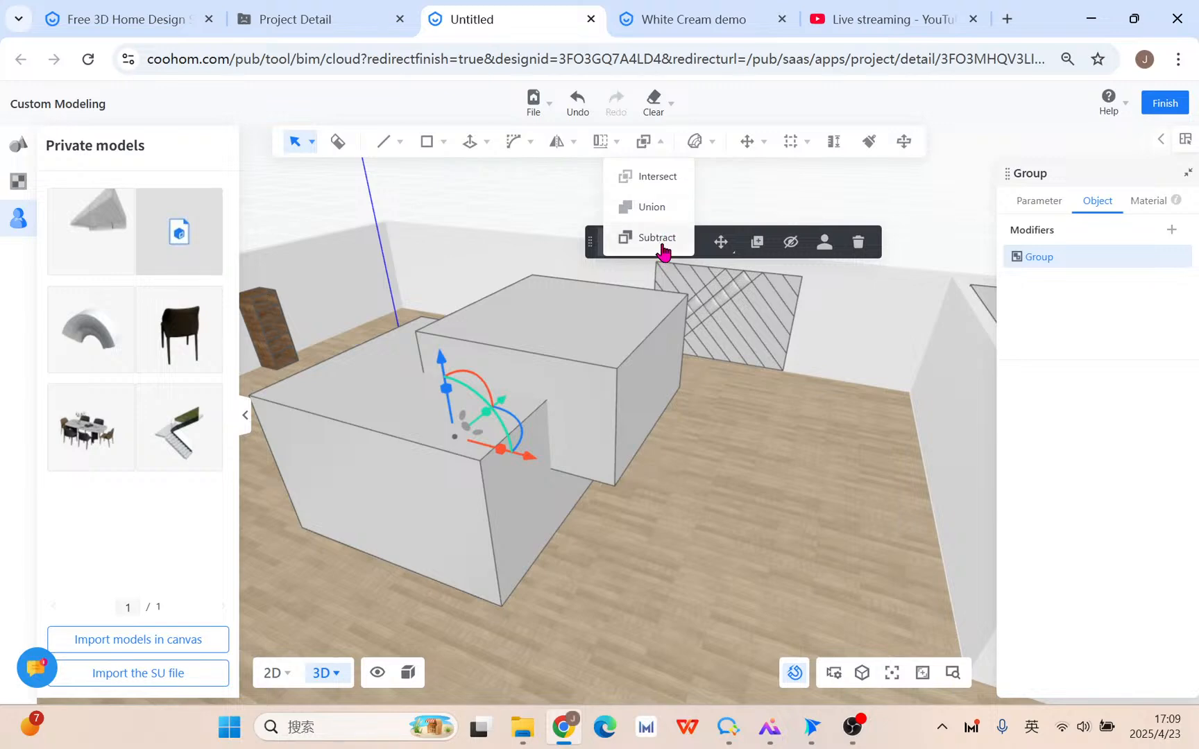
{"action": "left_click", "coordinate": [657, 238]}
{"action": "left_click", "coordinate": [586, 380]}
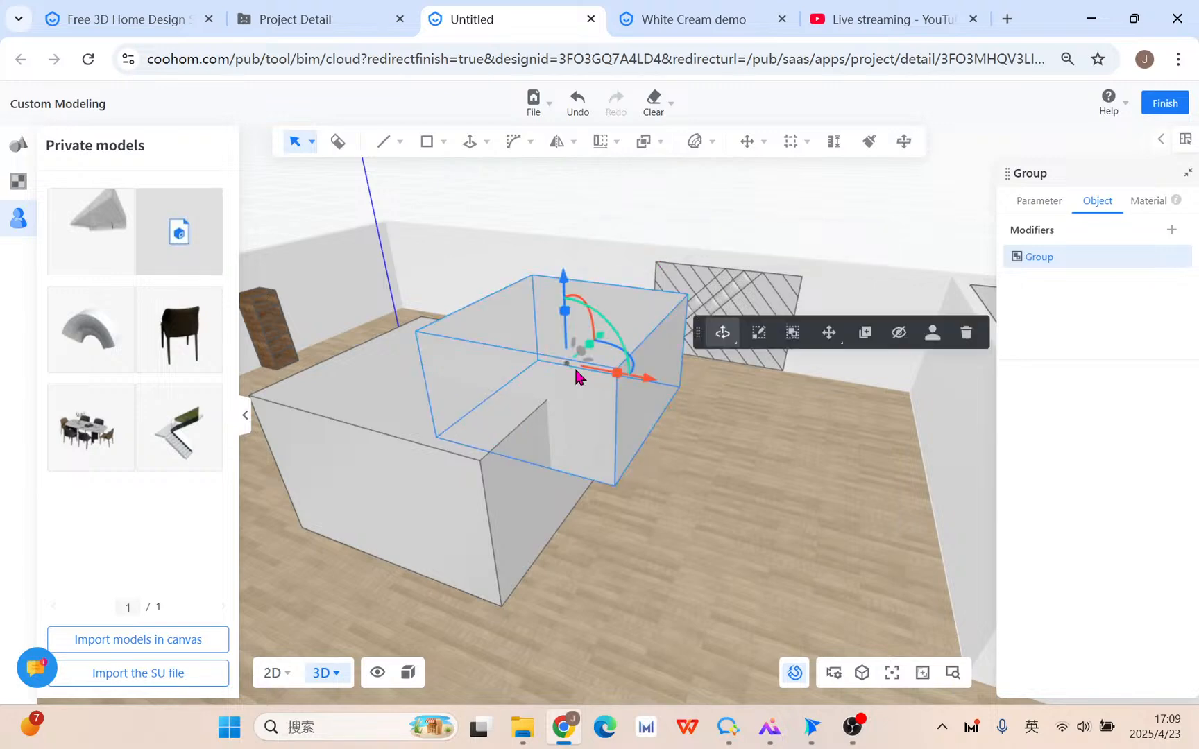
{"action": "left_click", "coordinate": [444, 519]}
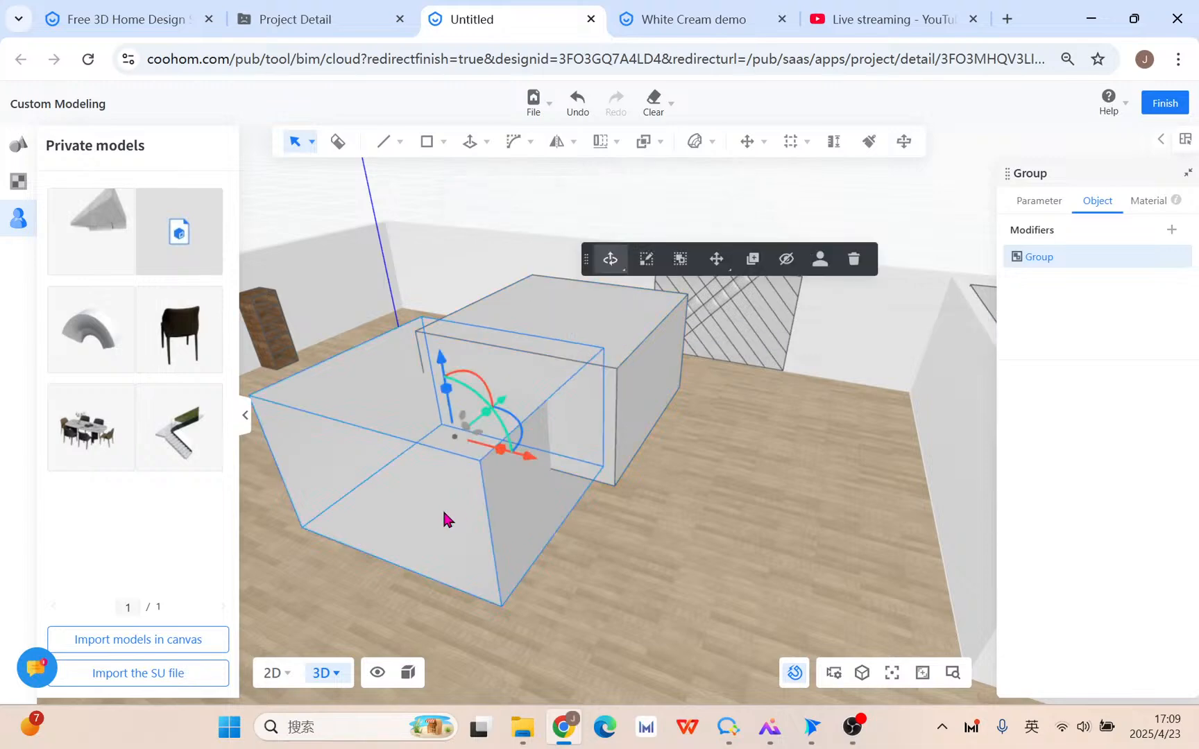
{"action": "left_click", "coordinate": [544, 331]}
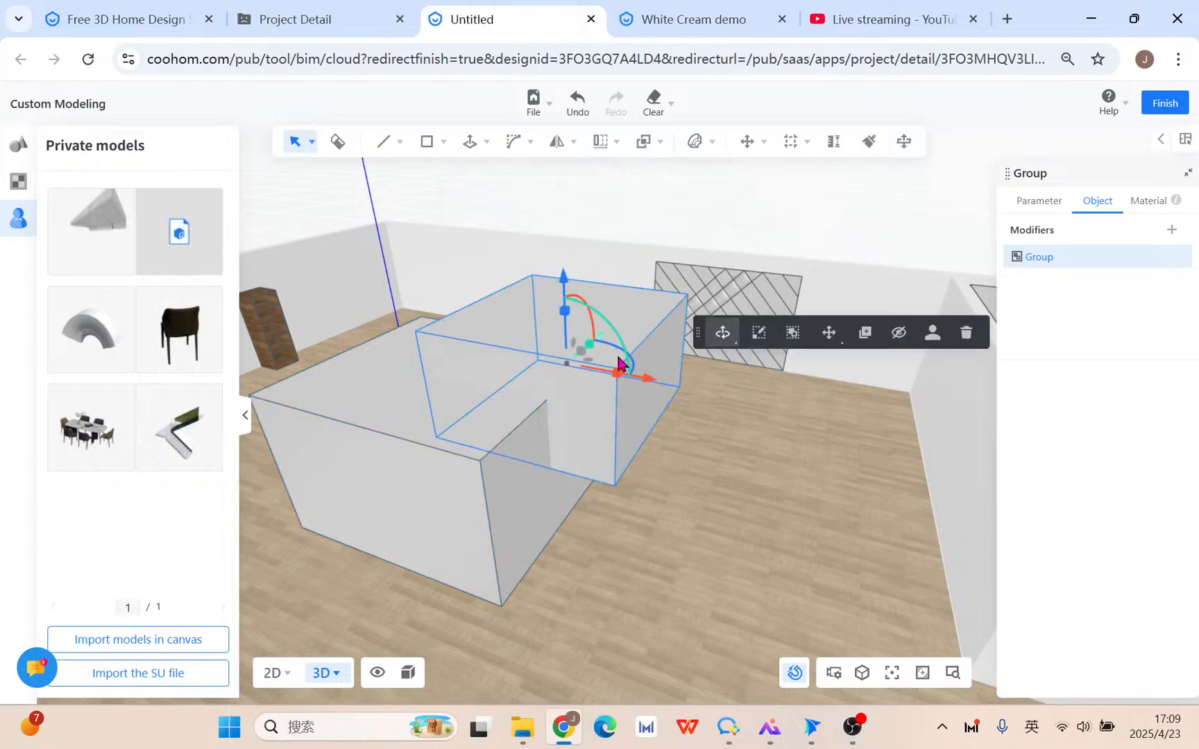
Retry choosing Boolean Subtract, picking the large box and then the front box.
{"action": "left_click", "coordinate": [643, 141]}
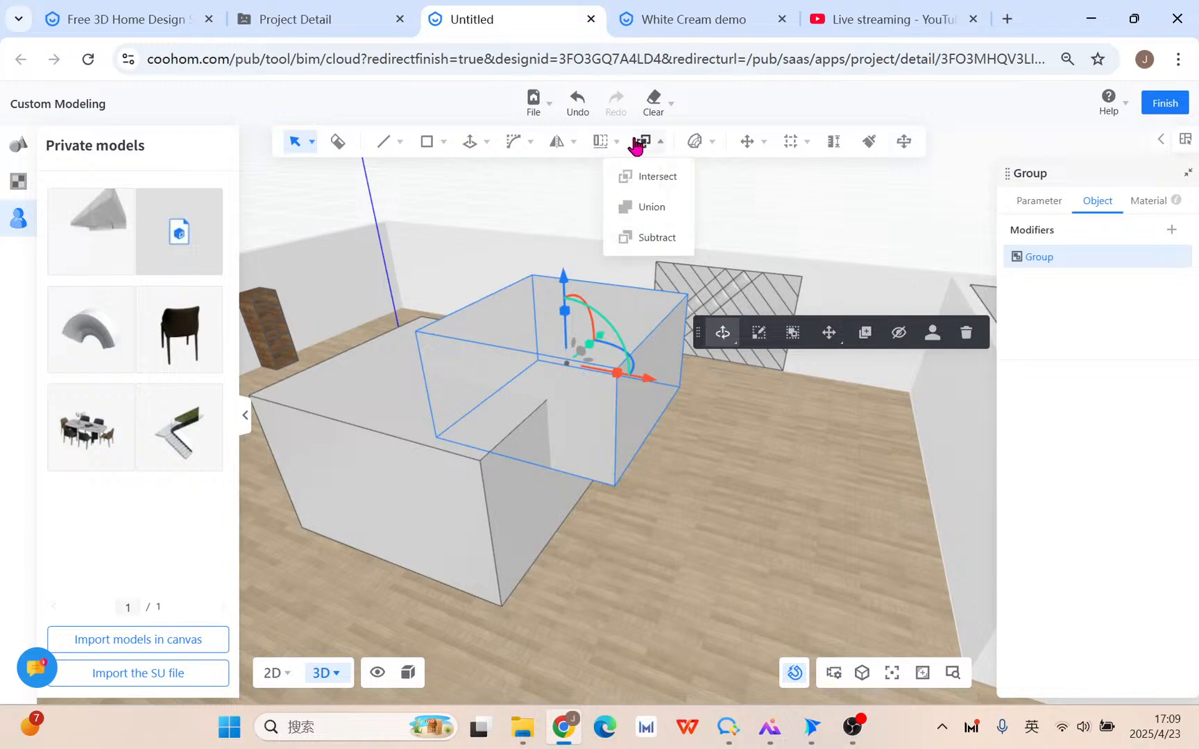
{"action": "left_click", "coordinate": [653, 238]}
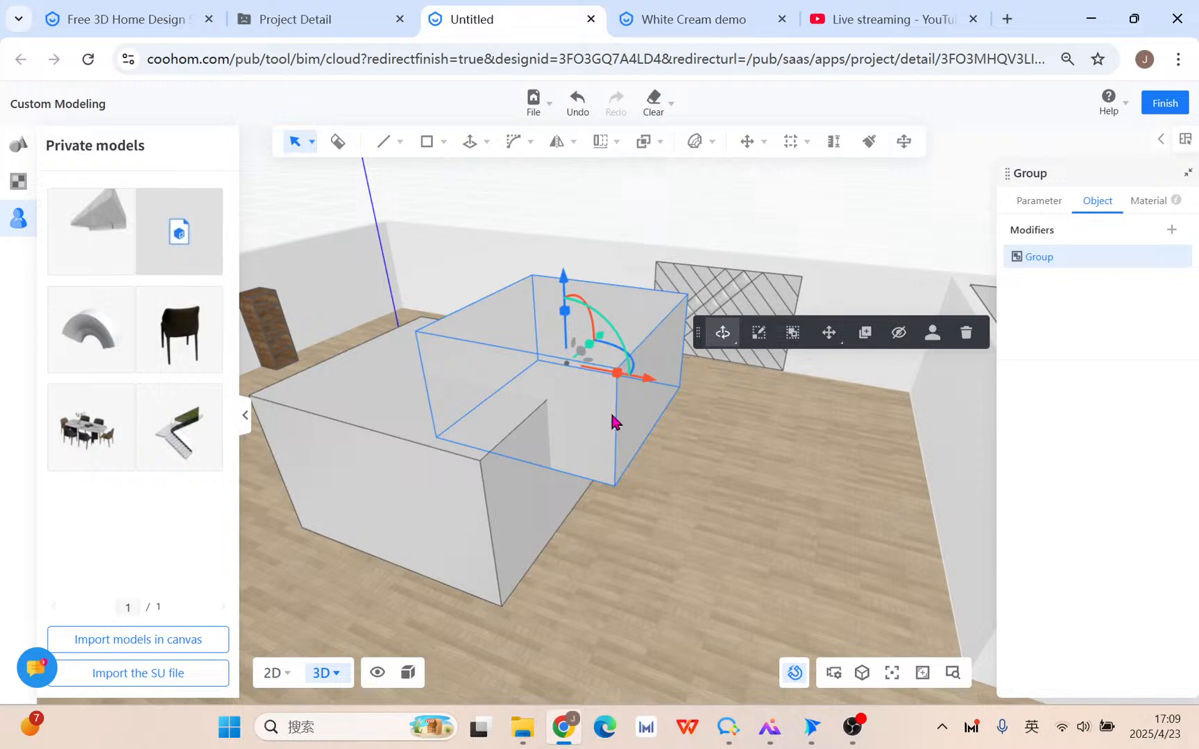
{"action": "left_click", "coordinate": [488, 454]}
{"action": "left_click", "coordinate": [660, 142]}
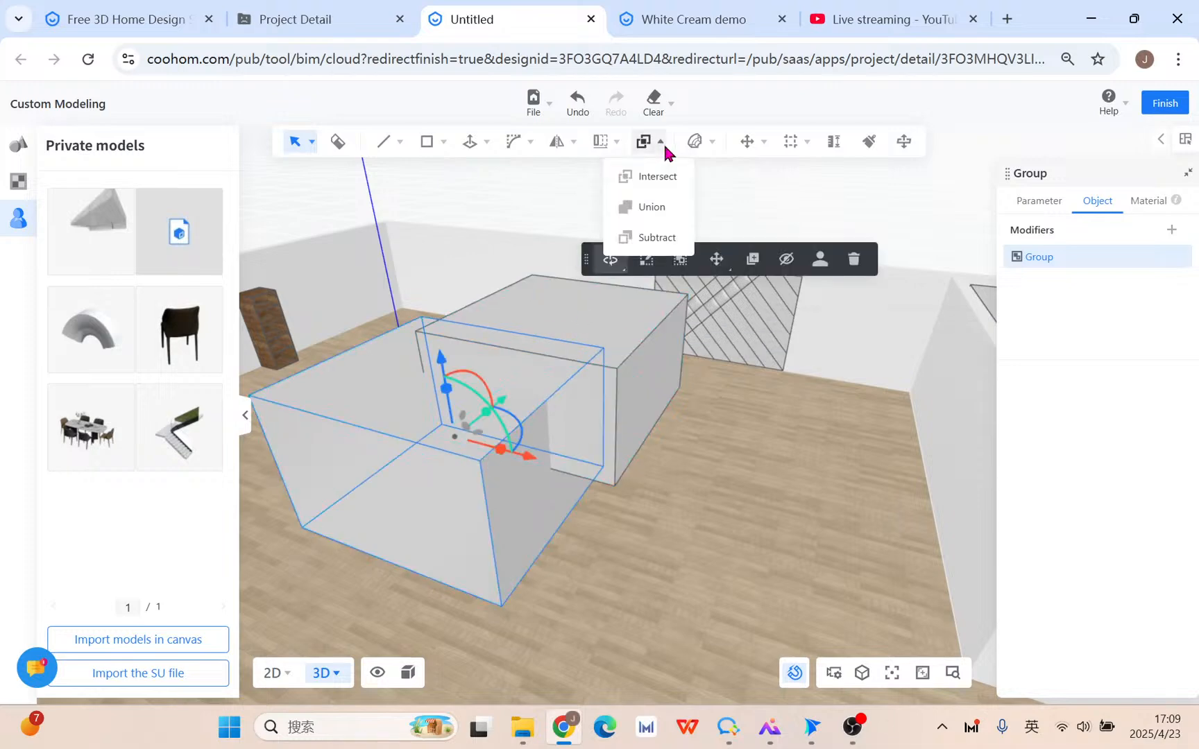
{"action": "left_click", "coordinate": [657, 238]}
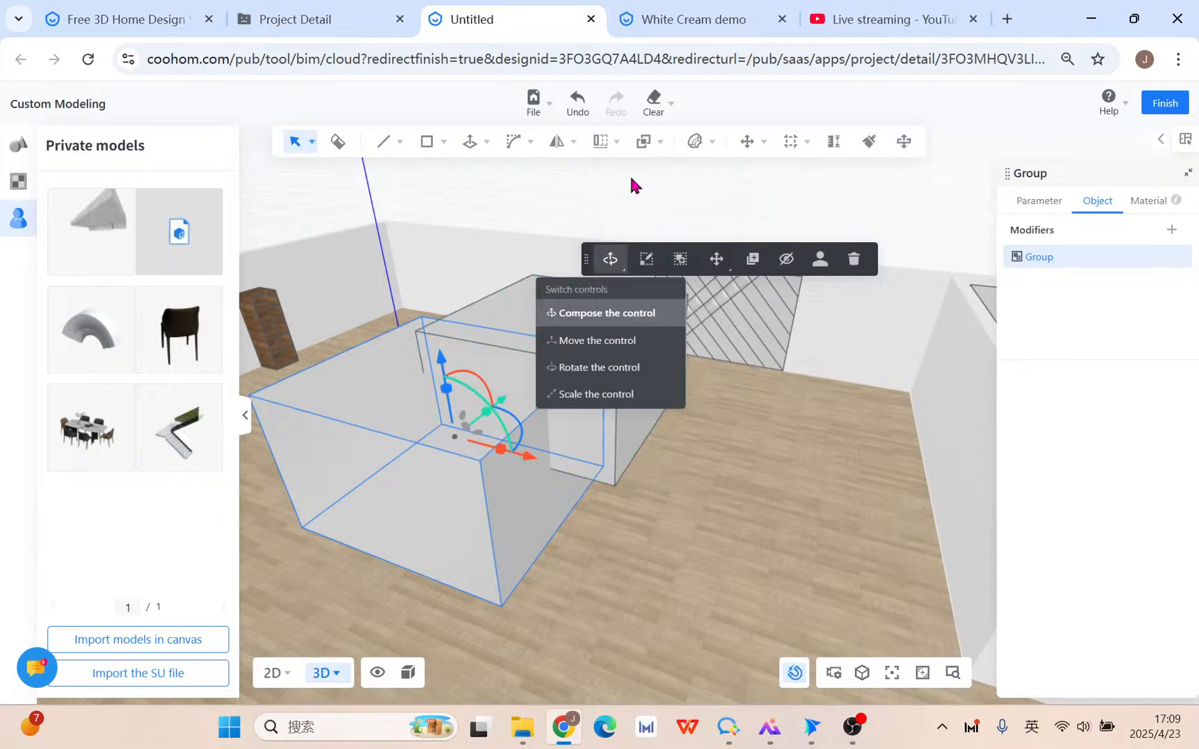
{"action": "left_click", "coordinate": [647, 143]}
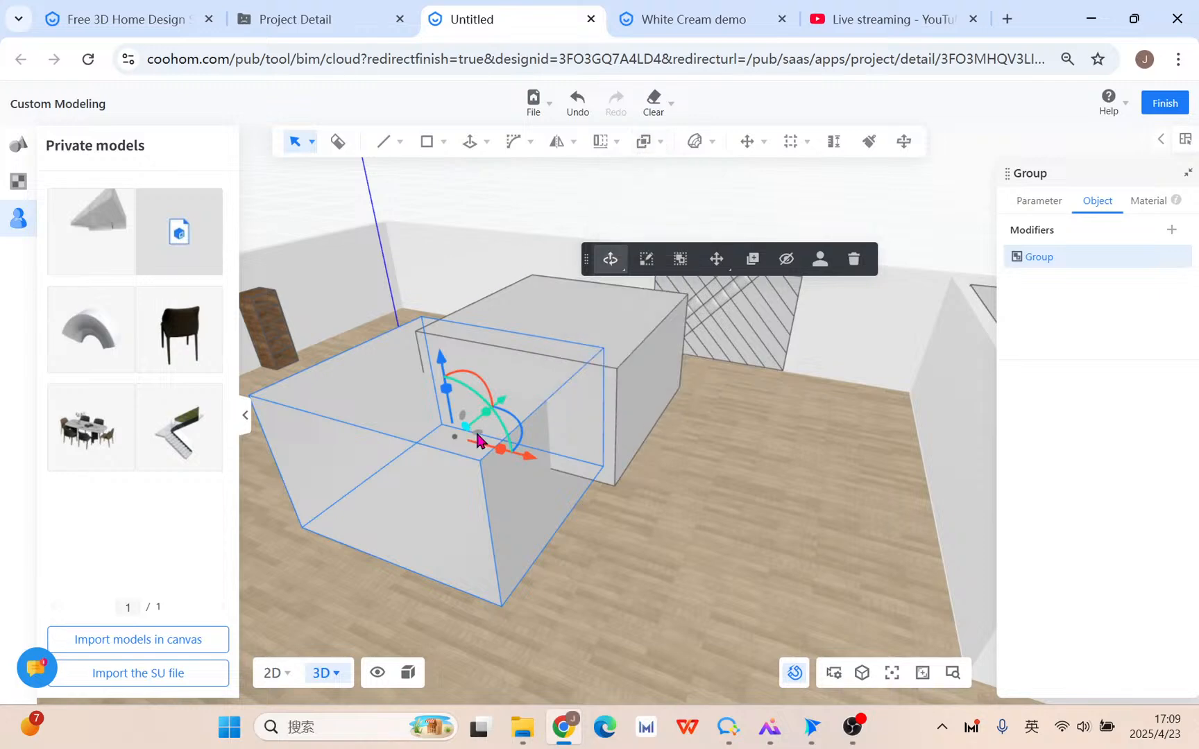
{"action": "left_click", "coordinate": [533, 324]}
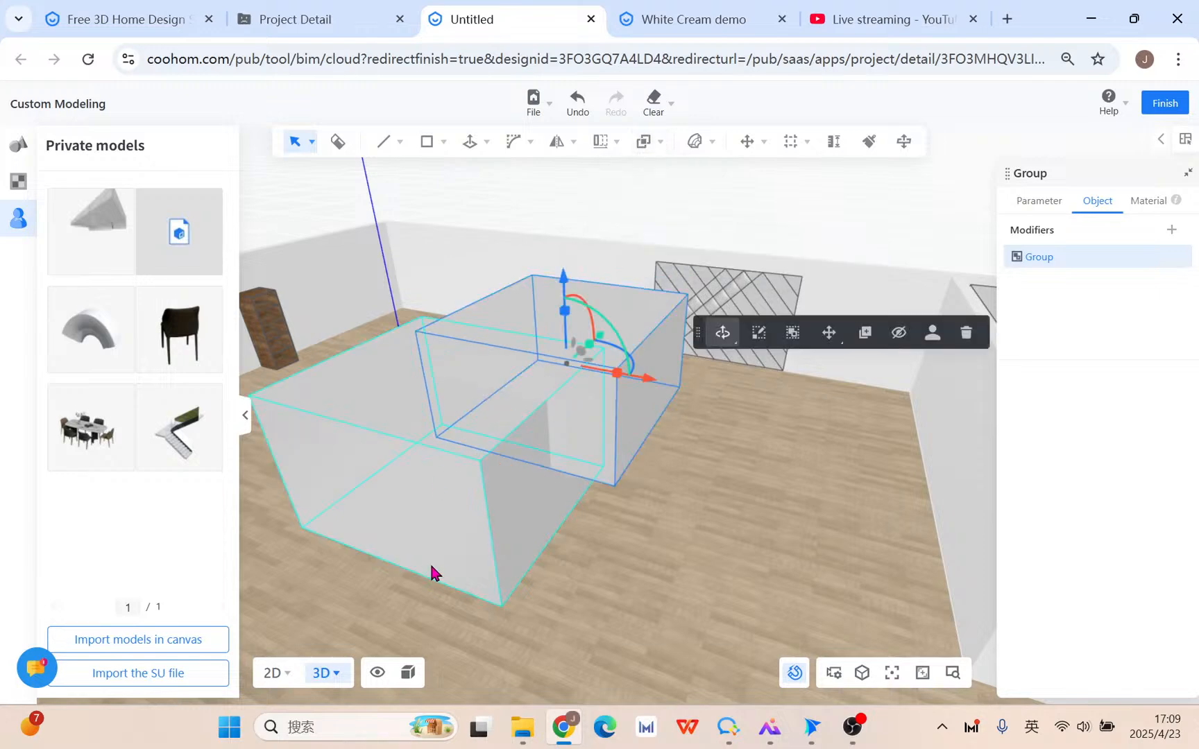
{"action": "left_click", "coordinate": [419, 501]}
Subtract the front box from the back box and inspect the notched result.
{"action": "middle_click_drag", "start_coordinate": [332, 531], "coordinate": [422, 566]}
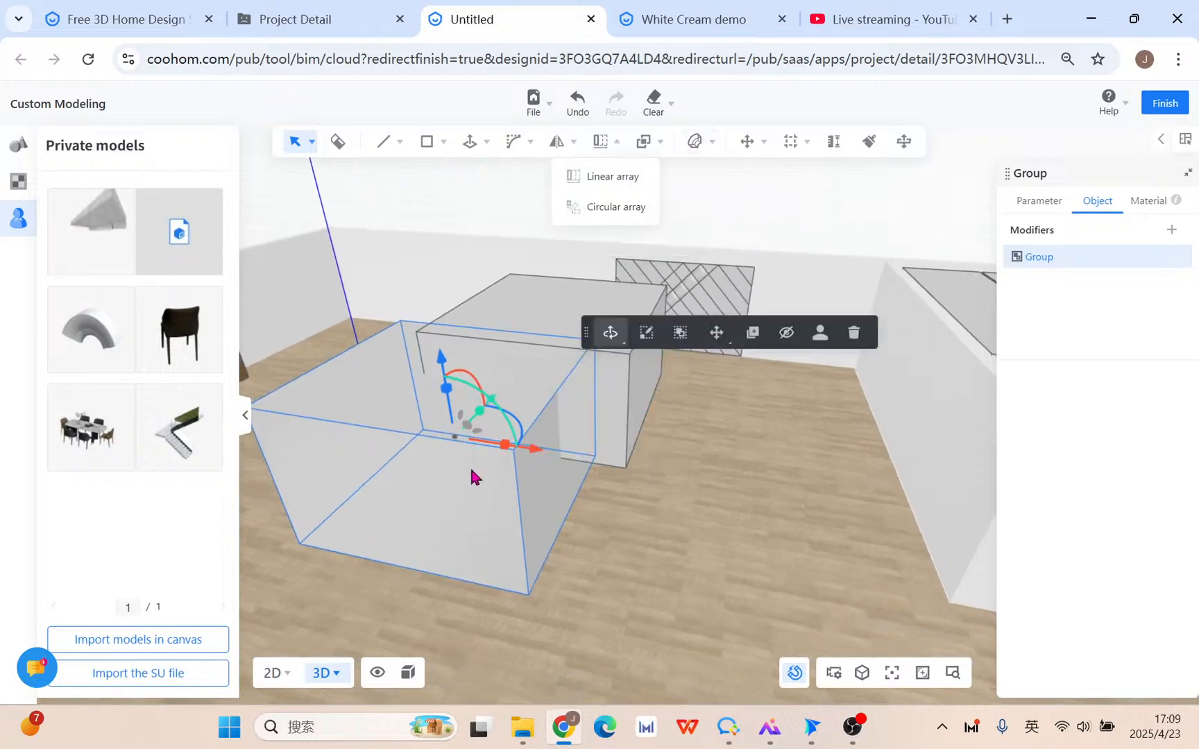
{"action": "middle_click_drag", "start_coordinate": [406, 496], "coordinate": [440, 584]}
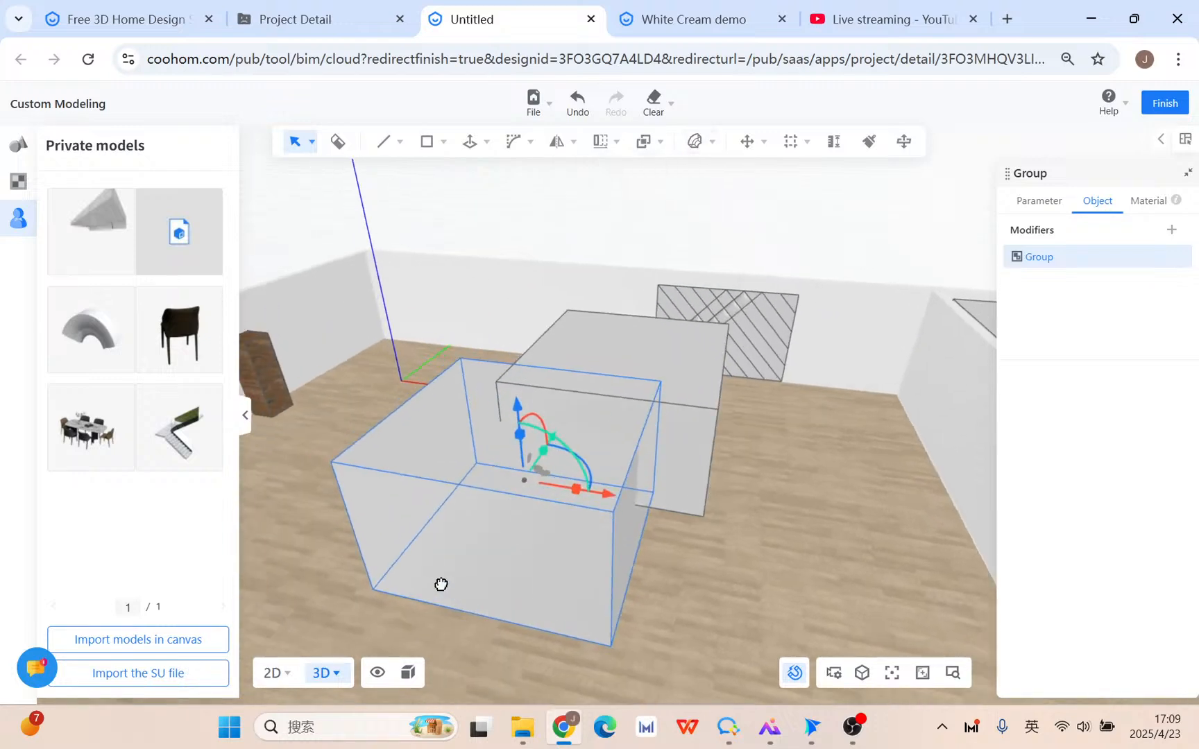
{"action": "mouse_move", "coordinate": [644, 156]}
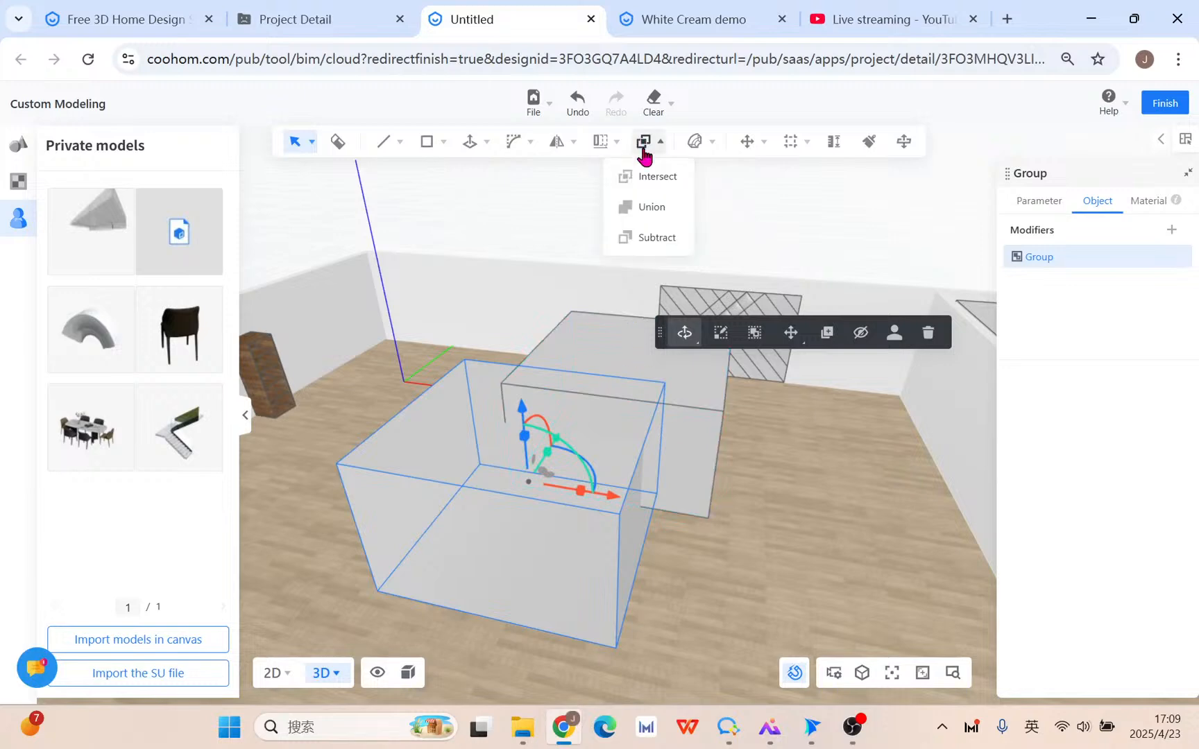
{"action": "left_click", "coordinate": [644, 236]}
{"action": "left_click", "coordinate": [622, 372]}
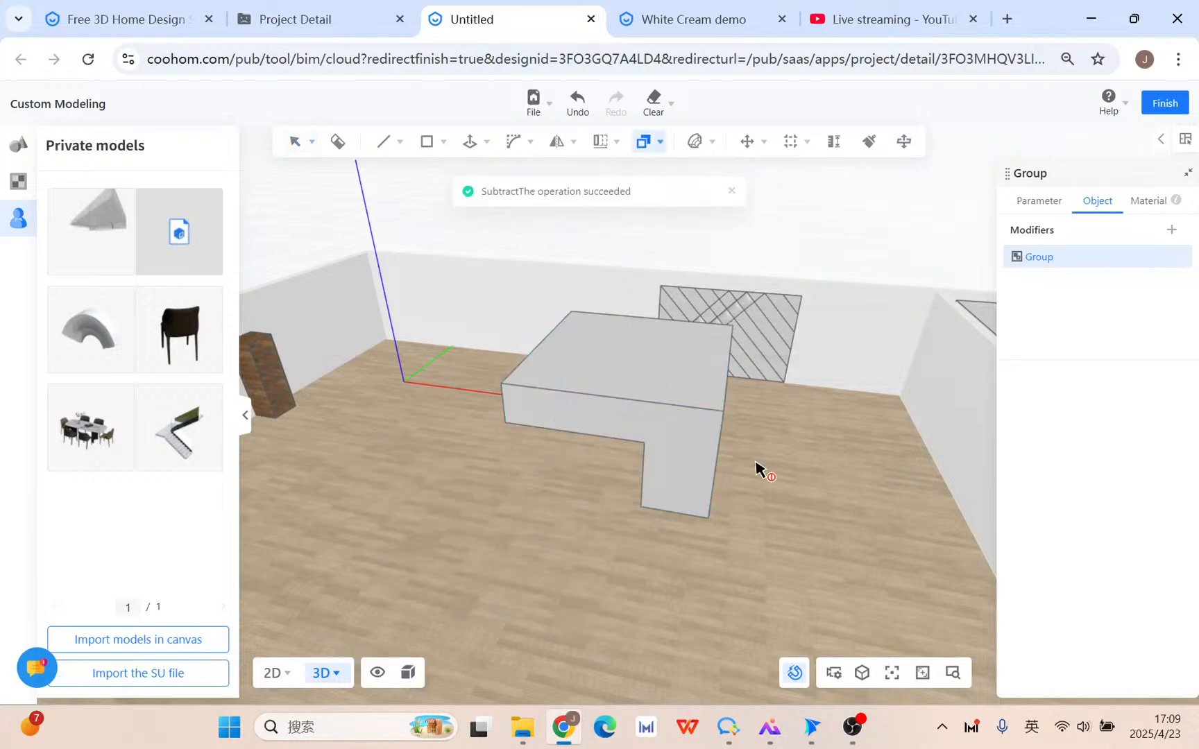
{"action": "mouse_move", "coordinate": [776, 524]}
{"action": "middle_mouse_down"}
{"action": "mouse_move", "coordinate": [785, 500]}
{"action": "mouse_move", "coordinate": [760, 505]}
{"action": "middle_mouse_up"}
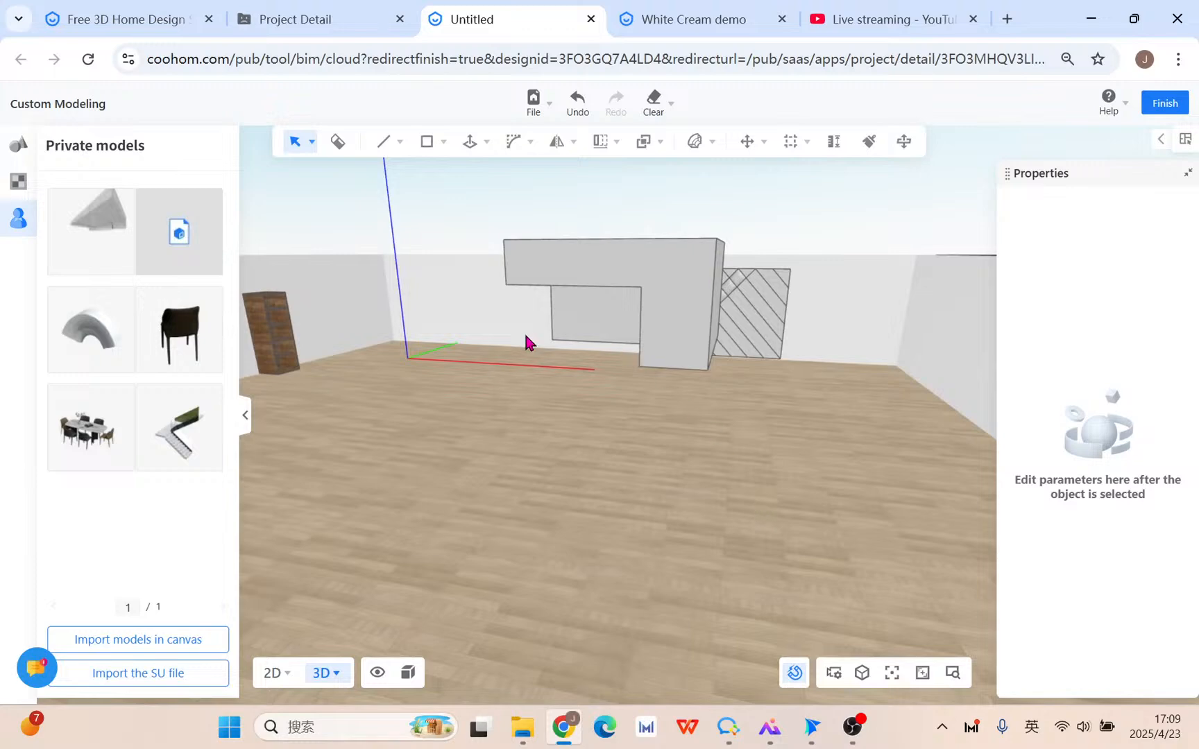
Undo, redo, then undo the subtraction again so both boxes stand intact.
{"action": "left_click", "coordinate": [576, 104]}
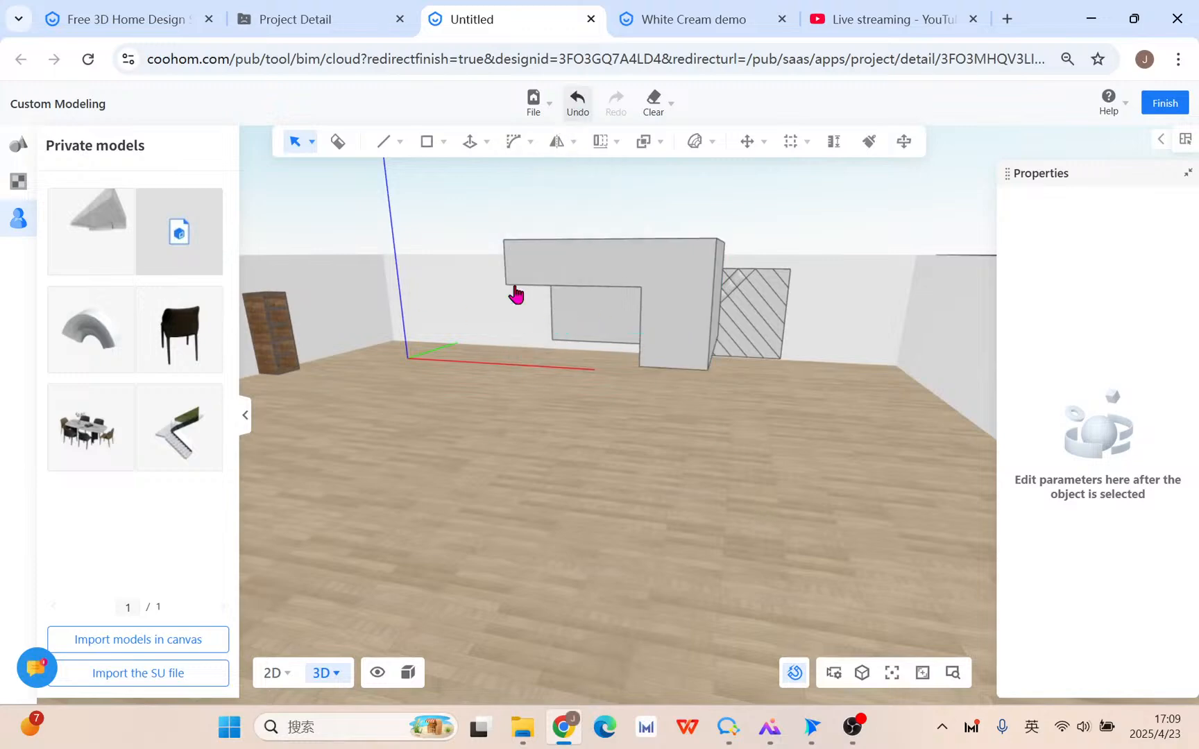
{"action": "left_click", "coordinate": [687, 276]}
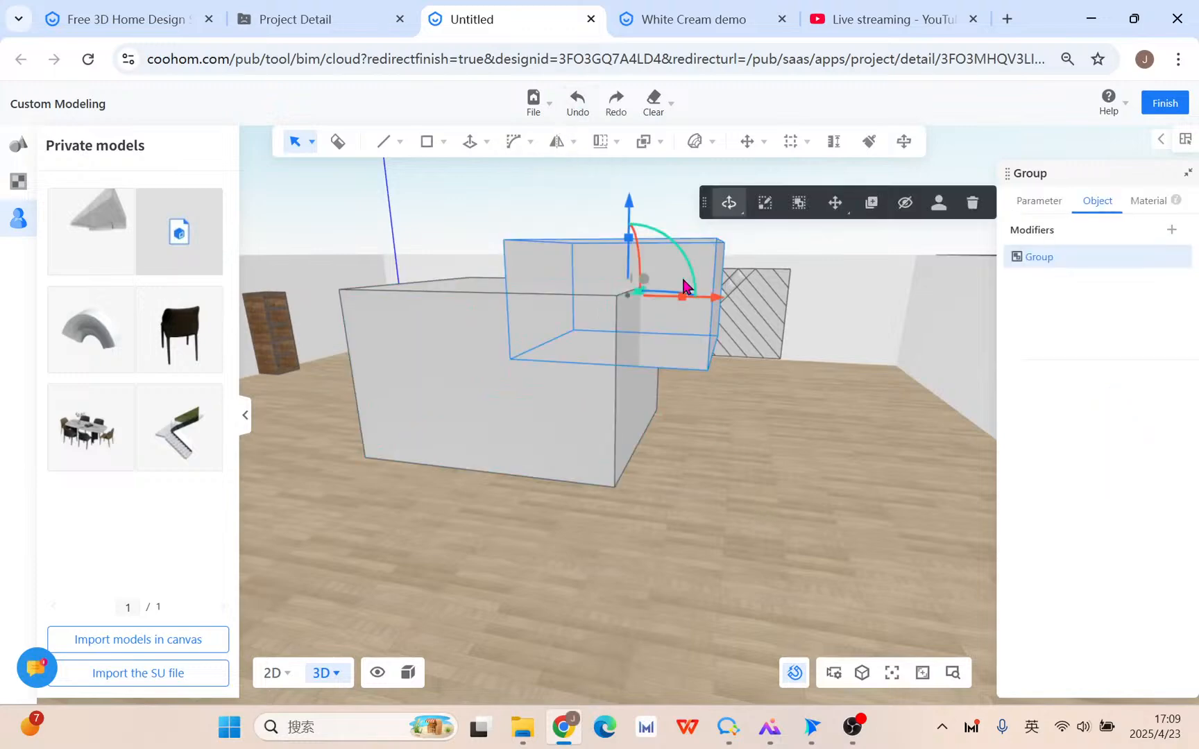
{"action": "left_click", "coordinate": [610, 105]}
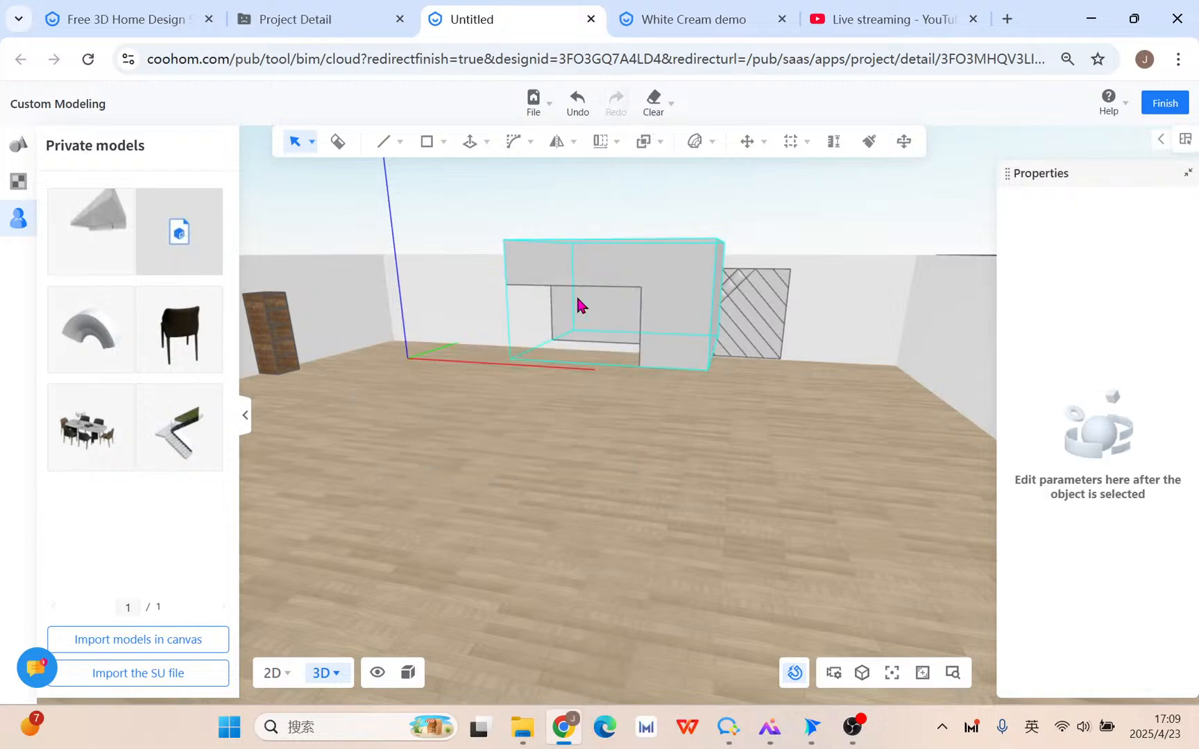
{"action": "left_click_drag", "start_coordinate": [576, 302], "coordinate": [658, 328]}
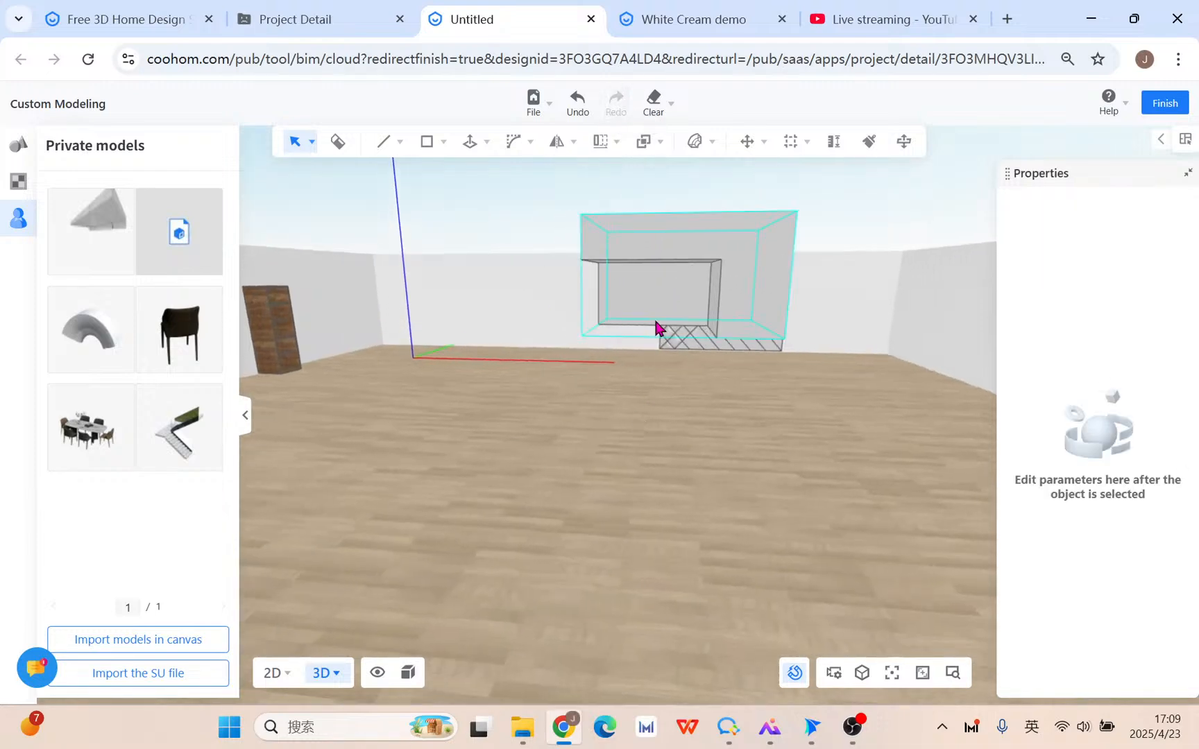
{"action": "left_click", "coordinate": [582, 111]}
{"action": "left_click_drag", "start_coordinate": [735, 201], "coordinate": [471, 410]}
Subtract the upper back box from the larger lower box, leaving a notched block.
{"action": "left_click", "coordinate": [555, 409]}
{"action": "left_click", "coordinate": [463, 459]}
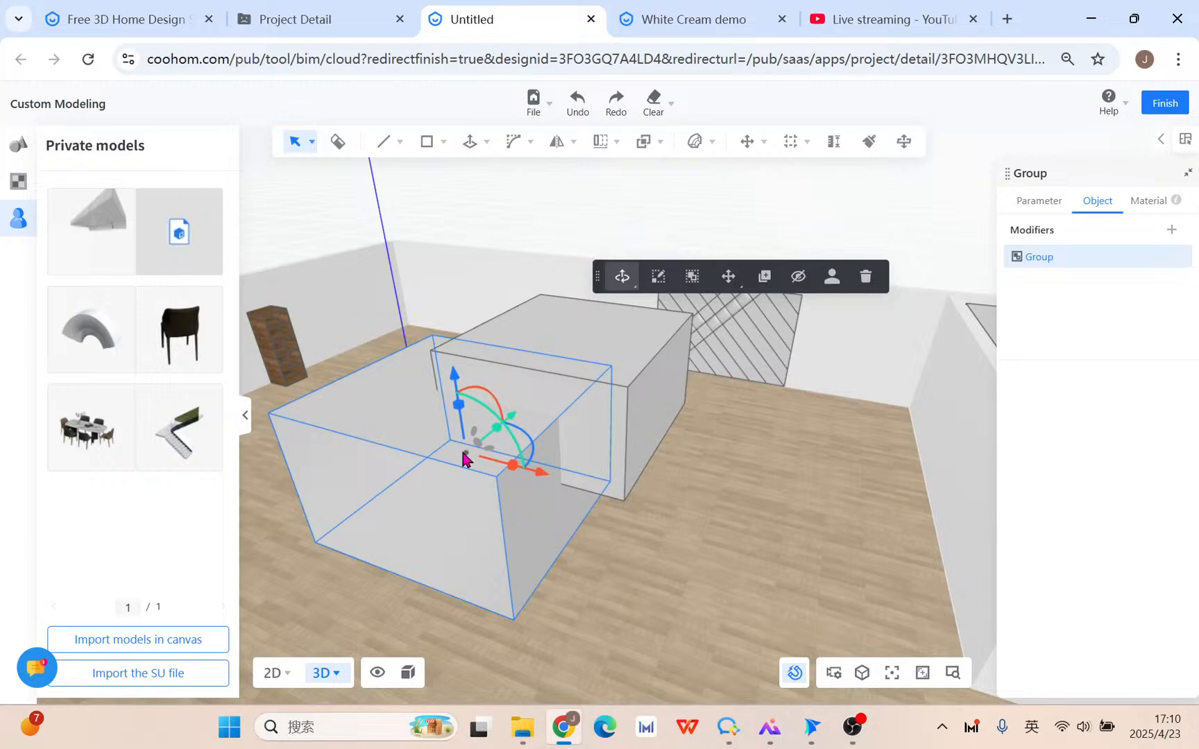
{"action": "left_click", "coordinate": [605, 385]}
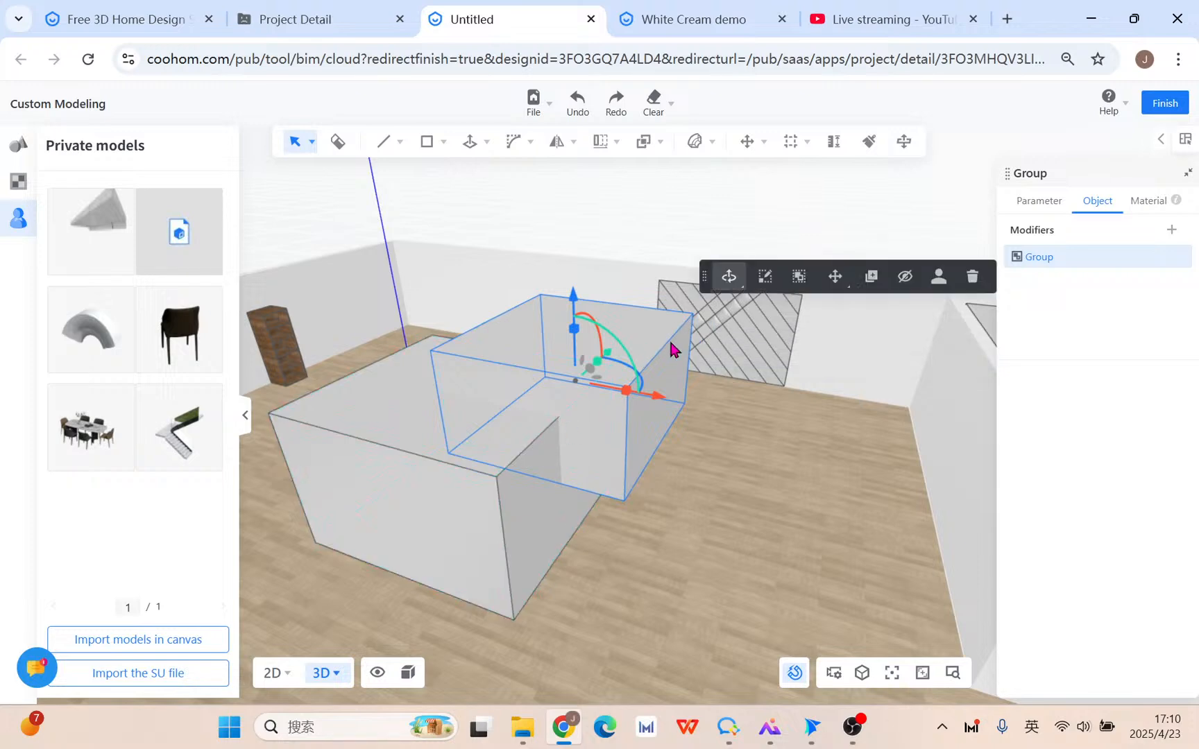
{"action": "left_click", "coordinate": [644, 141]}
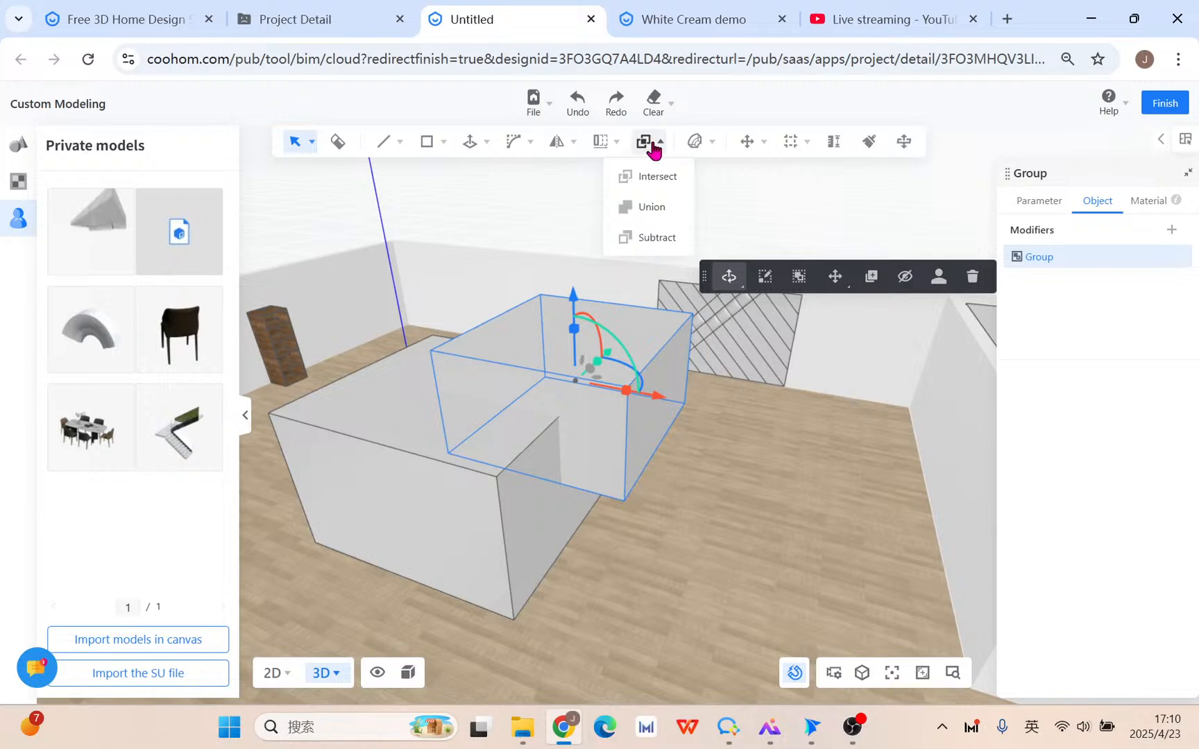
{"action": "left_click", "coordinate": [658, 238]}
{"action": "left_click", "coordinate": [407, 464]}
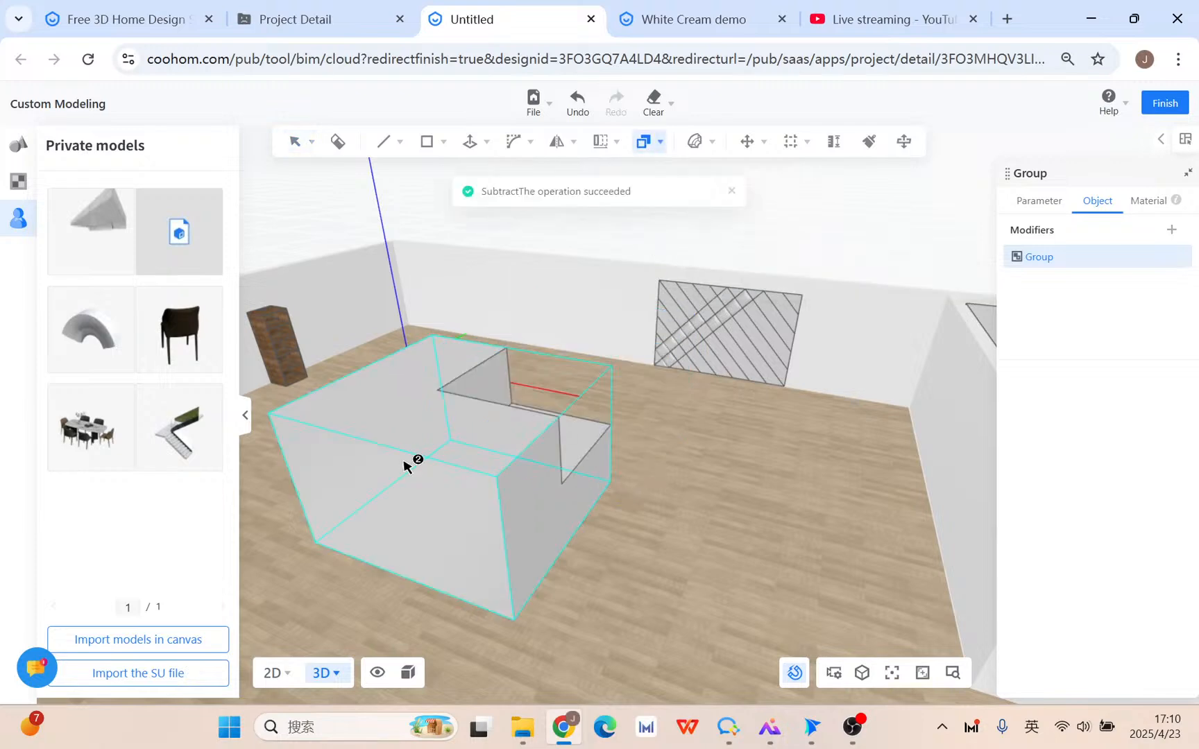
{"action": "right_click_drag", "start_coordinate": [918, 502], "coordinate": [728, 549]}
{"action": "key", "text": "Escape"}
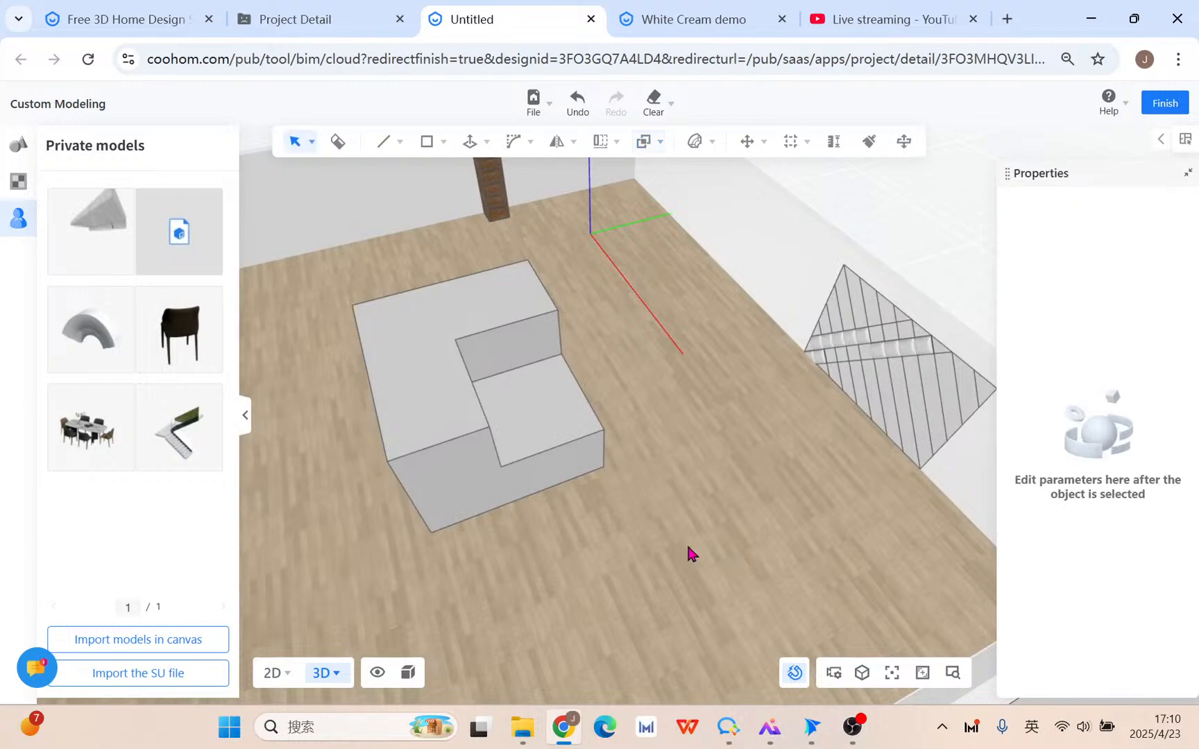
Delete the notched block so the room floor is empty.
{"action": "left_click", "coordinate": [489, 416]}
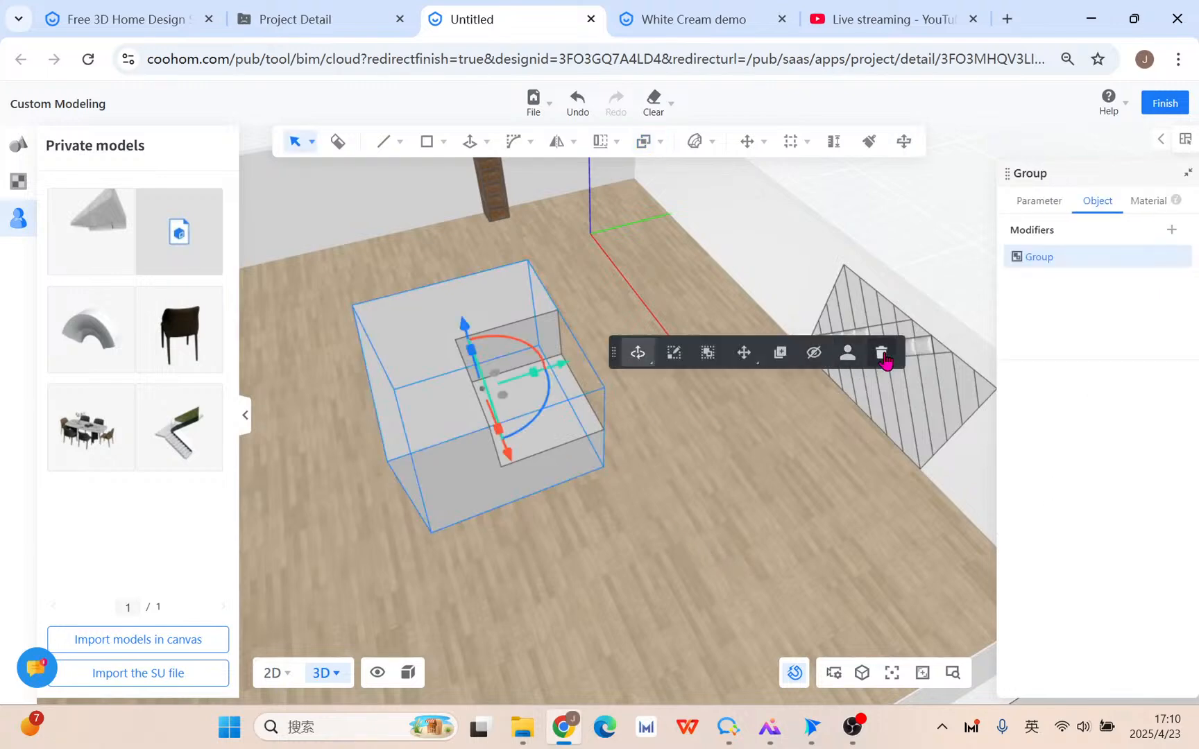
{"action": "left_click", "coordinate": [882, 352]}
{"action": "right_click_drag", "start_coordinate": [835, 396], "coordinate": [688, 485]}
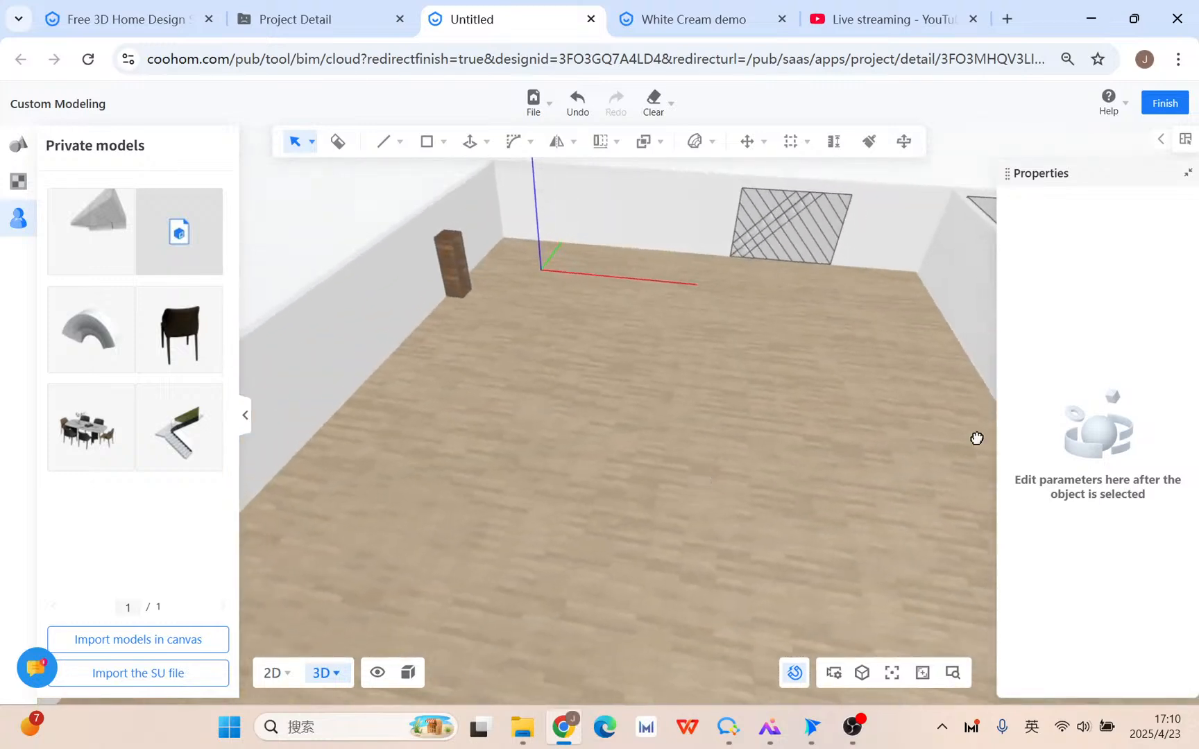
{"action": "right_click_drag", "start_coordinate": [977, 437], "coordinate": [677, 514]}
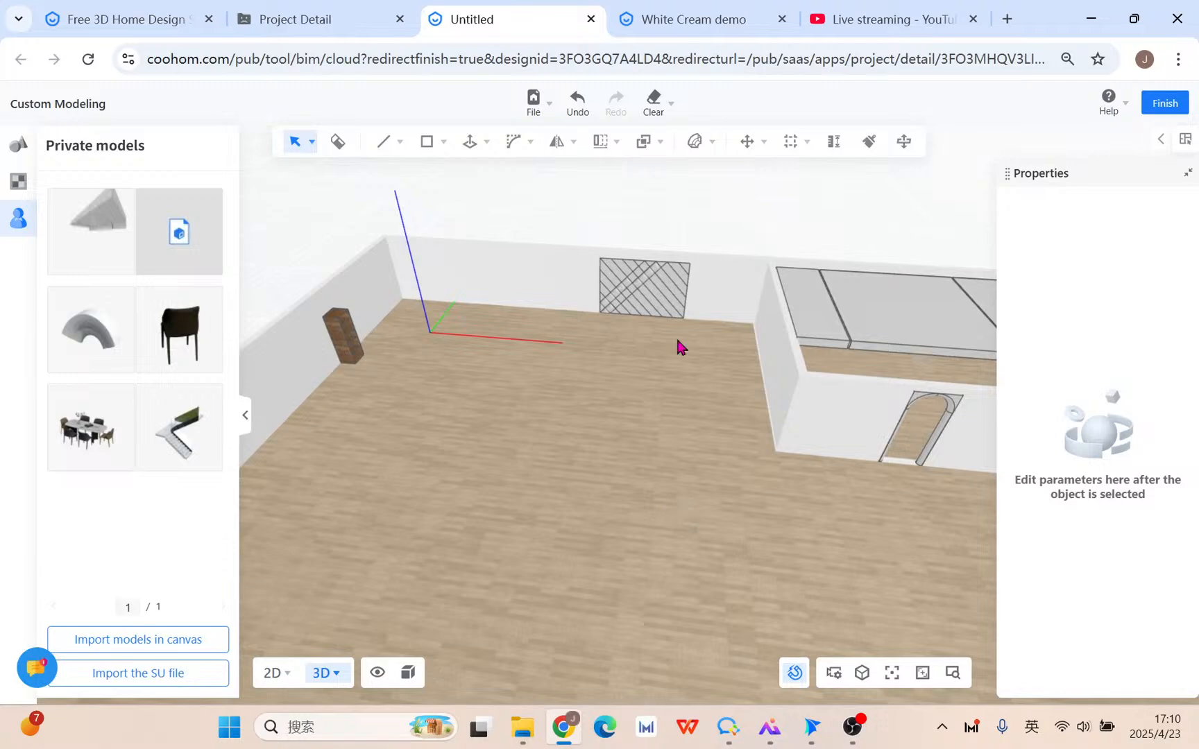
{"action": "left_click", "coordinate": [703, 23]}
{"action": "right_click_drag", "start_coordinate": [737, 558], "coordinate": [706, 563]}
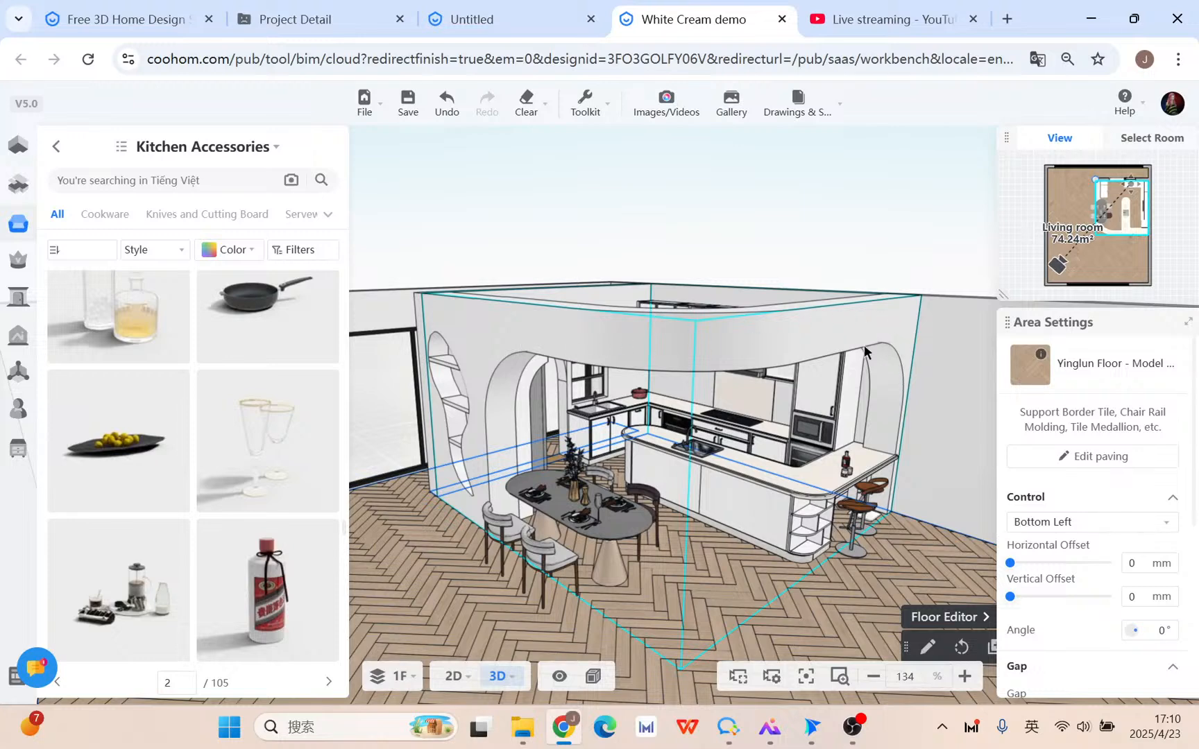
{"action": "right_click_drag", "start_coordinate": [431, 578], "coordinate": [480, 573]}
{"action": "scroll", "coordinate": [548, 543], "scroll_direction": "up", "scroll_amount": 5}
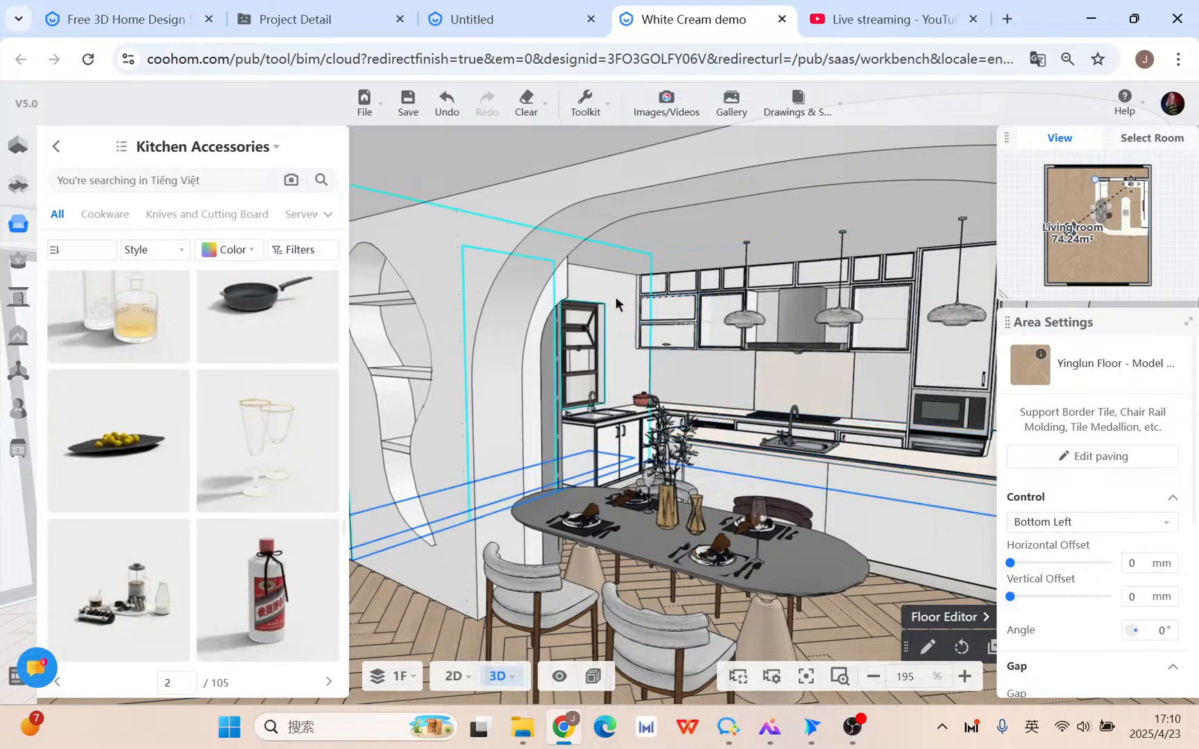
{"action": "scroll", "coordinate": [615, 296], "scroll_direction": "down", "scroll_amount": 2}
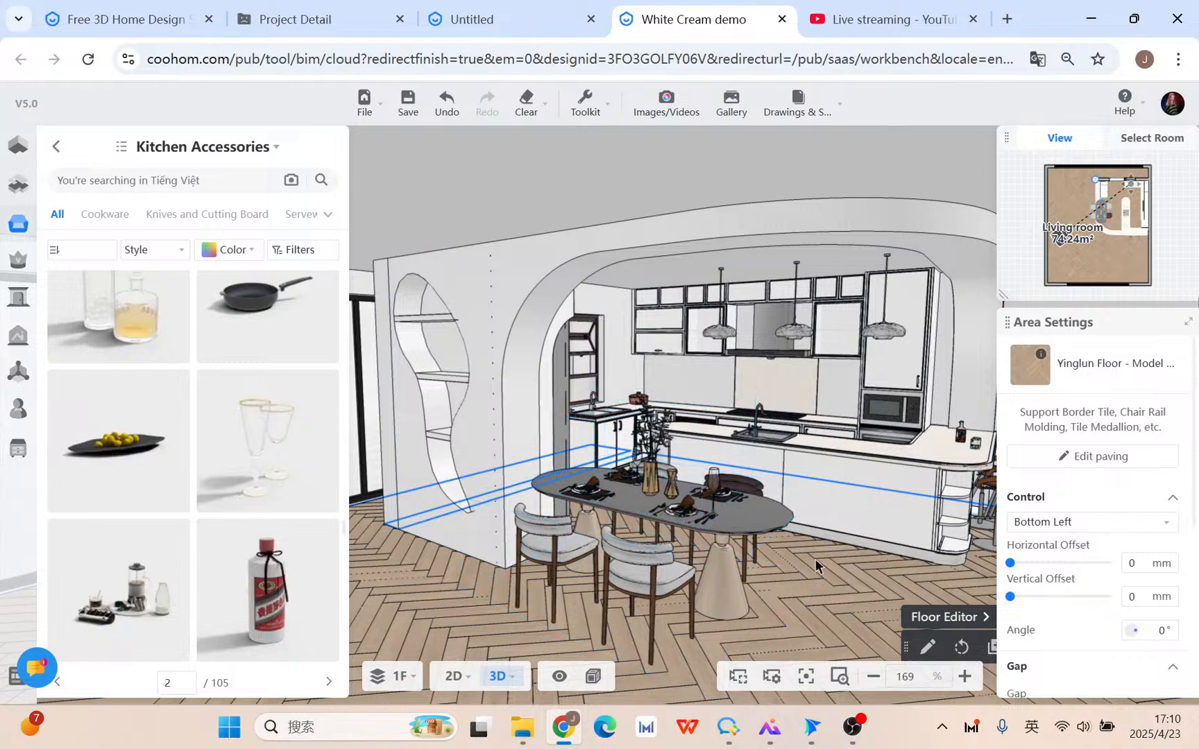
{"action": "left_click_drag", "start_coordinate": [818, 563], "coordinate": [585, 513]}
{"action": "scroll", "coordinate": [415, 402], "scroll_direction": "down", "scroll_amount": 4}
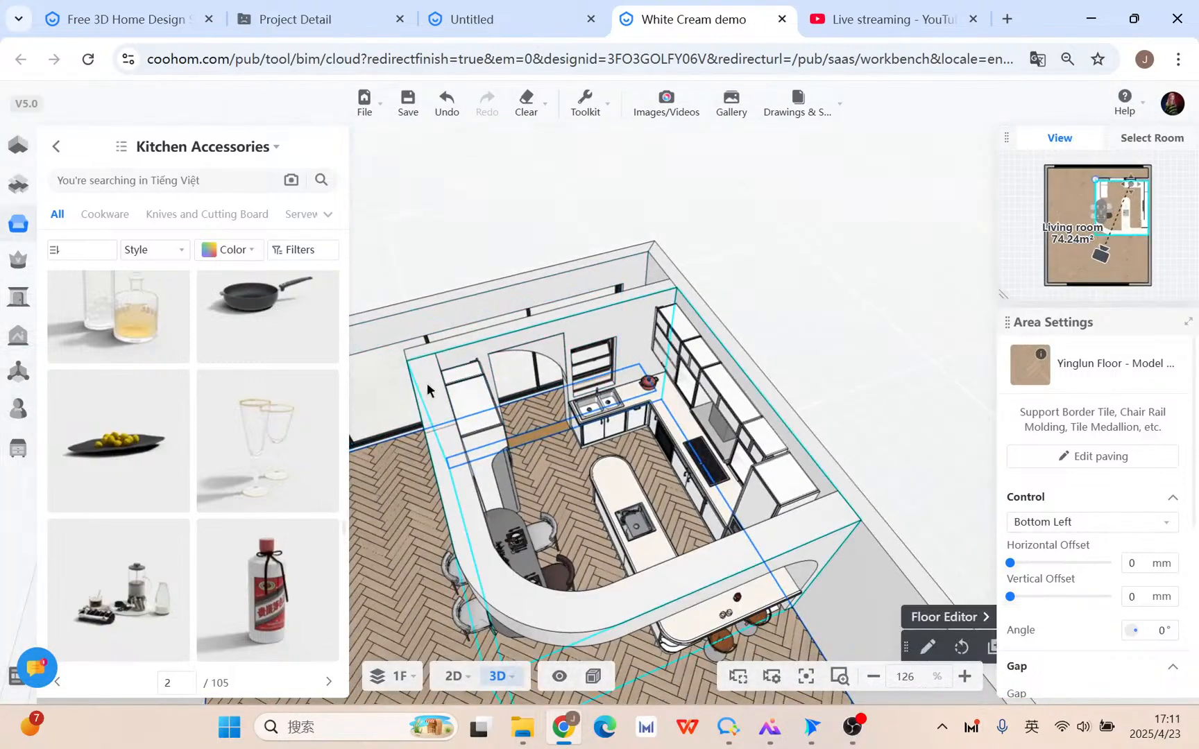
{"action": "left_click_drag", "start_coordinate": [428, 383], "coordinate": [566, 378]}
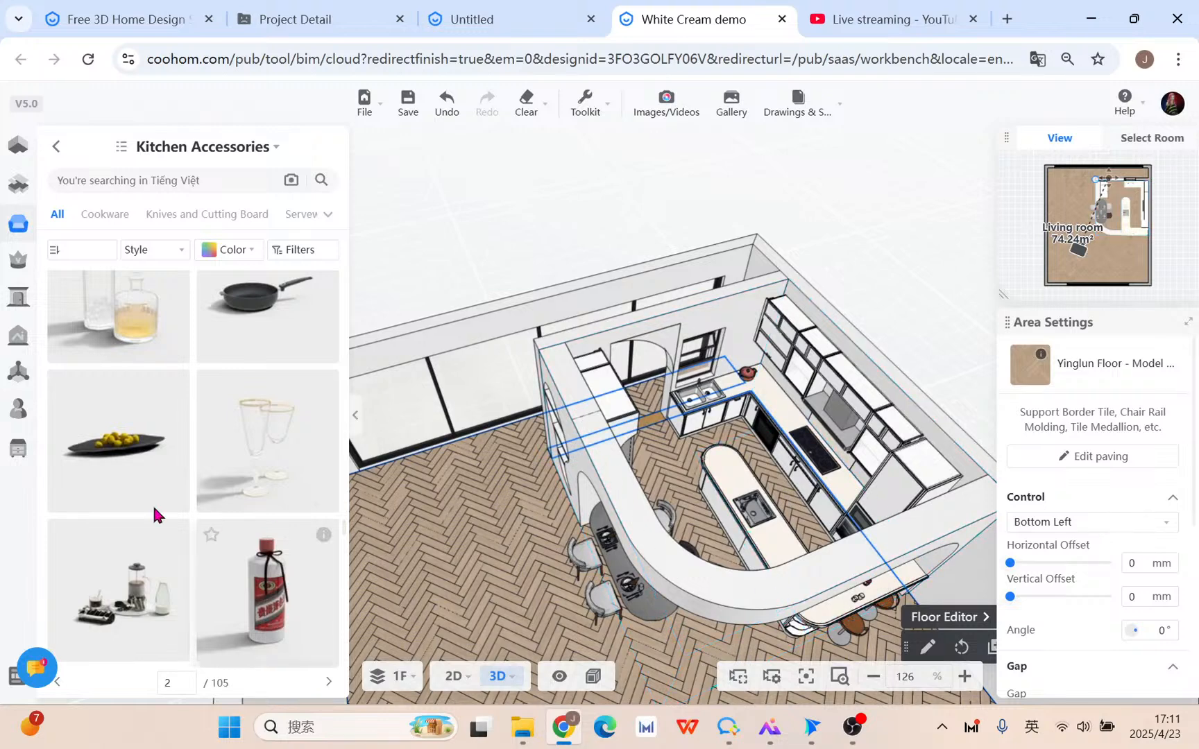
{"action": "left_click", "coordinate": [49, 448]}
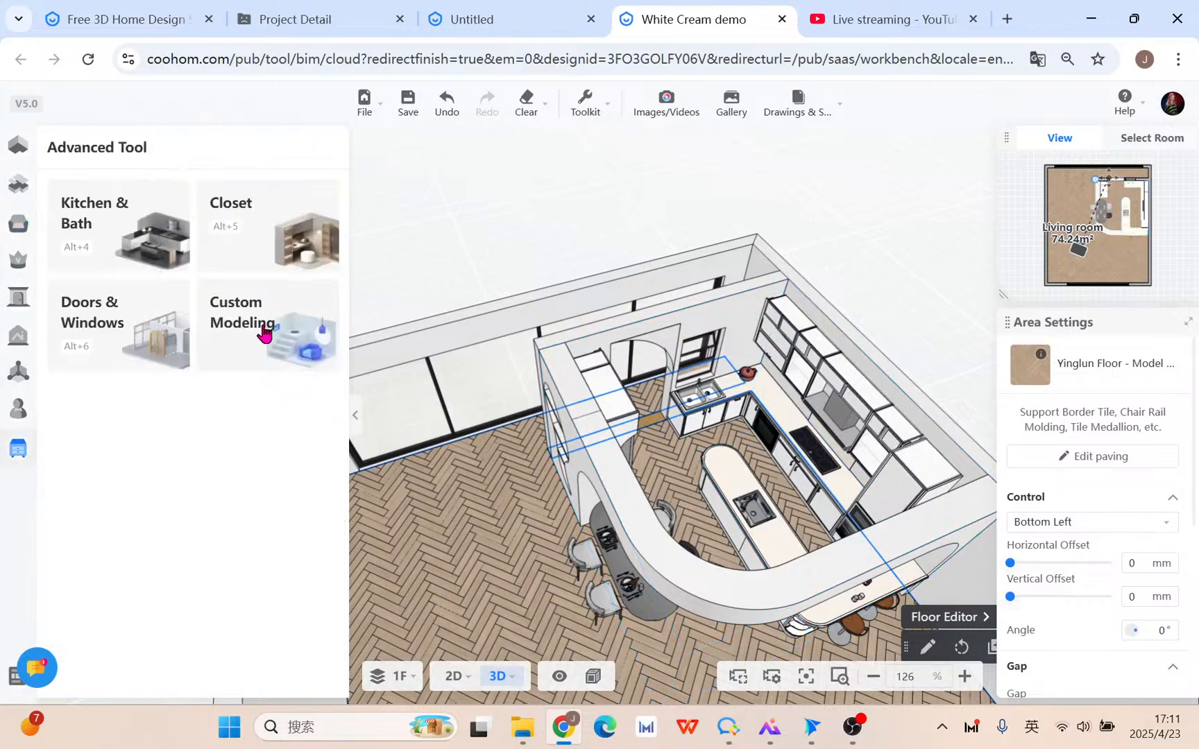
{"action": "mouse_move", "coordinate": [18, 300]}
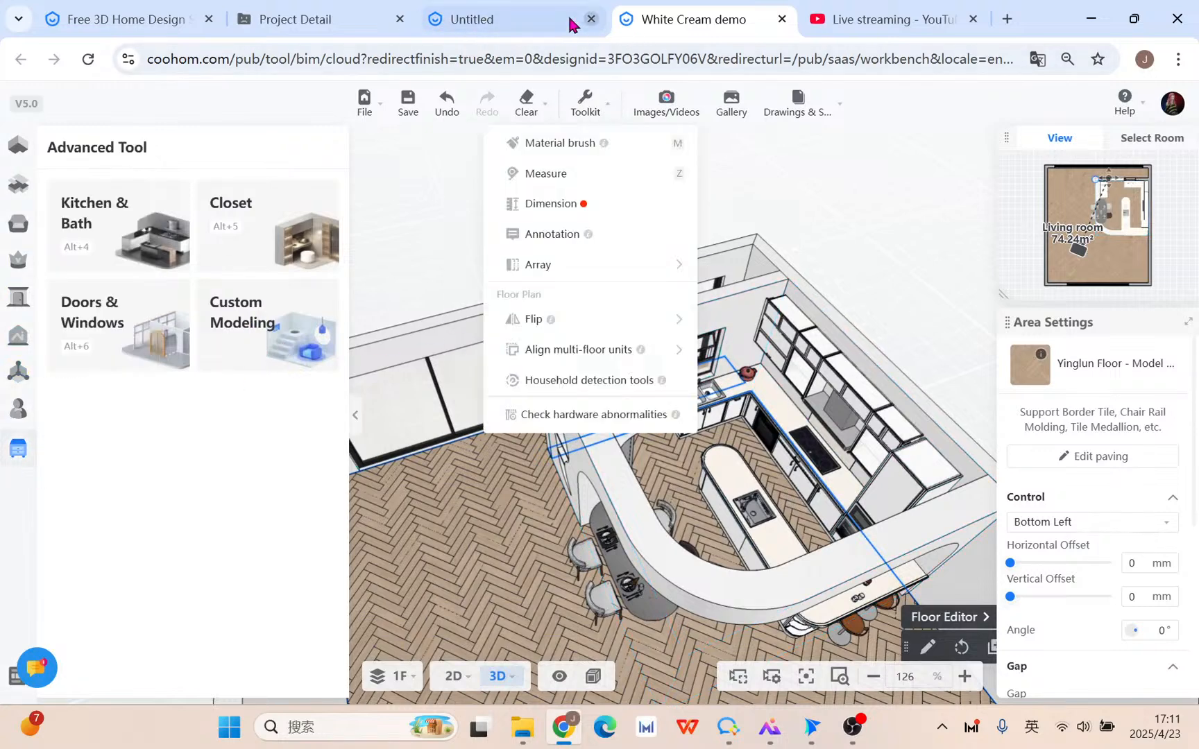
{"action": "left_click", "coordinate": [490, 19]}
{"action": "middle_click_drag", "start_coordinate": [668, 444], "coordinate": [659, 468]}
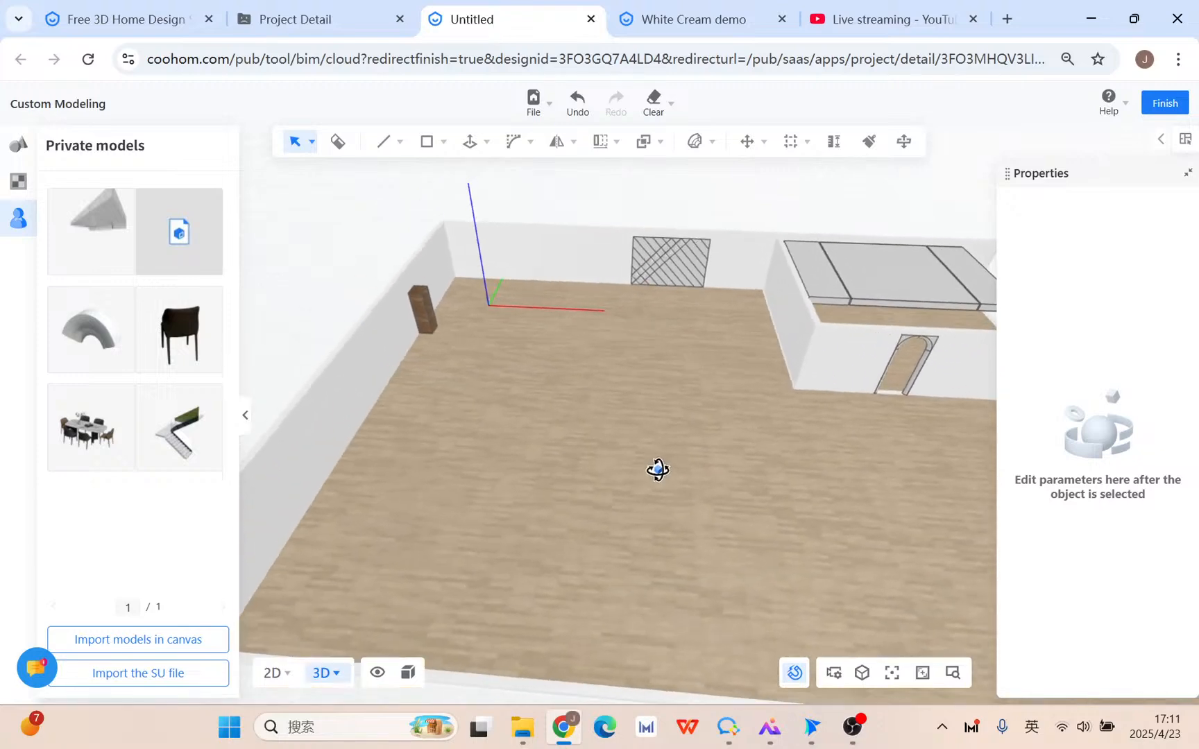
{"action": "scroll", "coordinate": [427, 408], "scroll_direction": "up", "scroll_amount": 1}
{"action": "middle_click_drag", "start_coordinate": [515, 425], "coordinate": [556, 433]}
{"action": "mouse_move", "coordinate": [1127, 123]}
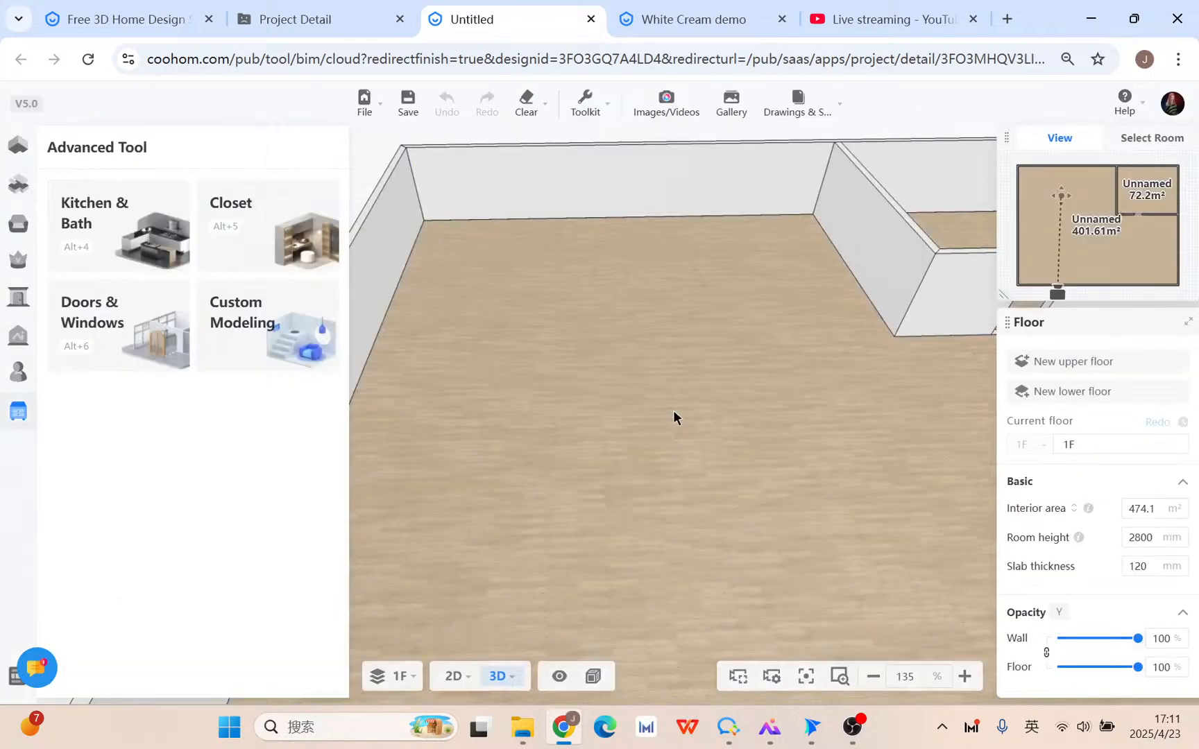
{"action": "mouse_move", "coordinate": [477, 681]}
{"action": "left_click", "coordinate": [436, 576]}
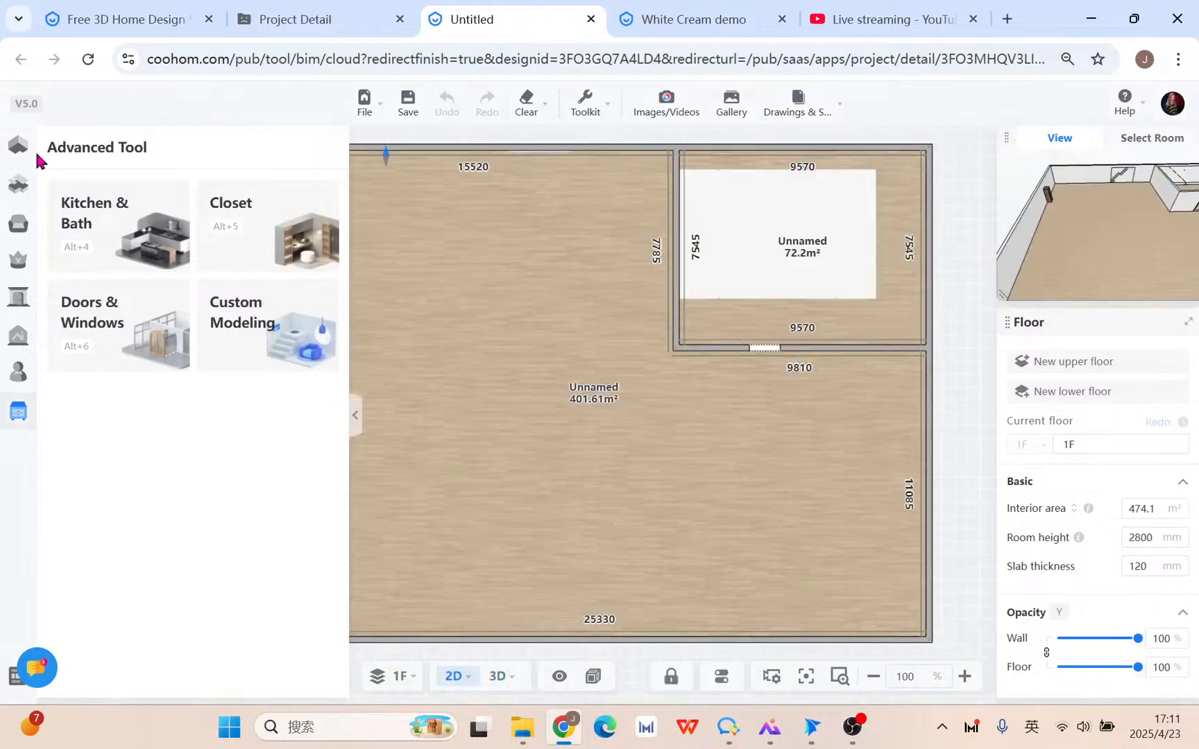
{"action": "left_click", "coordinate": [31, 149]}
{"action": "left_click_drag", "start_coordinate": [471, 444], "coordinate": [655, 378]}
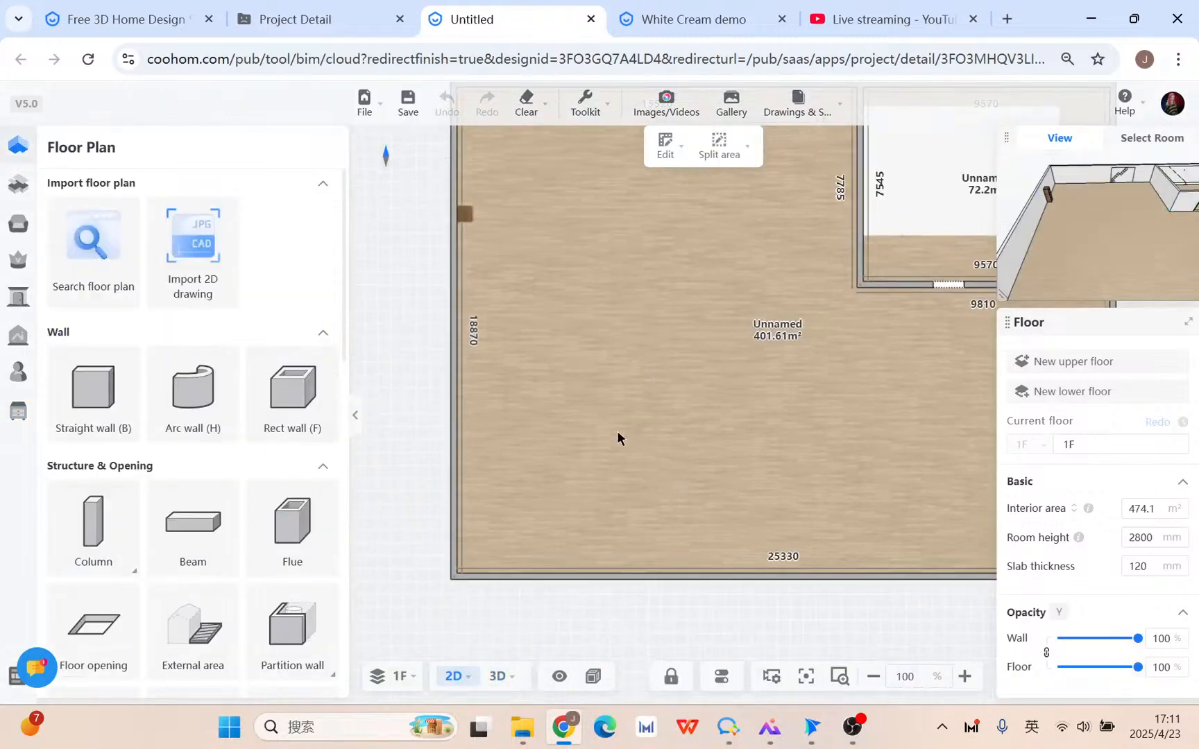
{"action": "scroll", "coordinate": [618, 430], "scroll_direction": "up", "scroll_amount": 2}
{"action": "left_click_drag", "start_coordinate": [645, 430], "coordinate": [588, 415]}
{"action": "left_click_drag", "start_coordinate": [813, 512], "coordinate": [546, 504]}
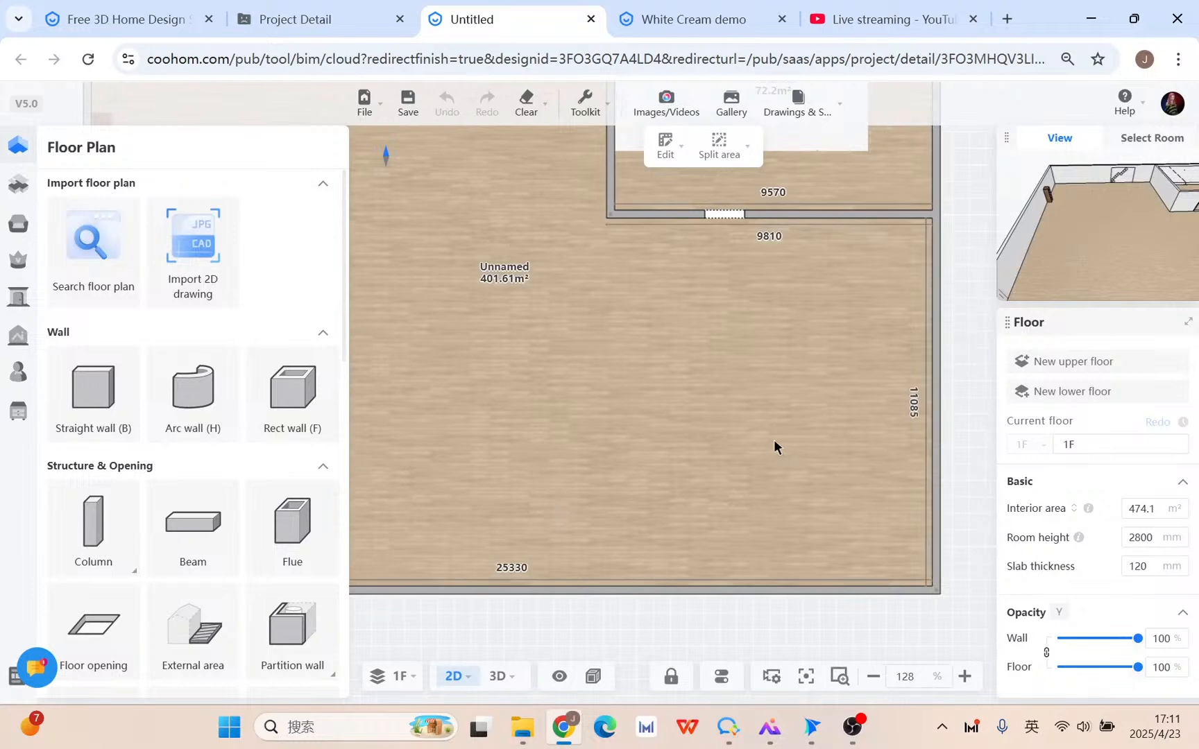
{"action": "left_click_drag", "start_coordinate": [774, 440], "coordinate": [696, 479]}
{"action": "scroll", "coordinate": [697, 480], "scroll_direction": "down", "scroll_amount": 1}
{"action": "mouse_move", "coordinate": [432, 477]}
{"action": "left_mouse_down"}
{"action": "mouse_move", "coordinate": [749, 446]}
{"action": "mouse_move", "coordinate": [519, 444]}
{"action": "left_mouse_up"}
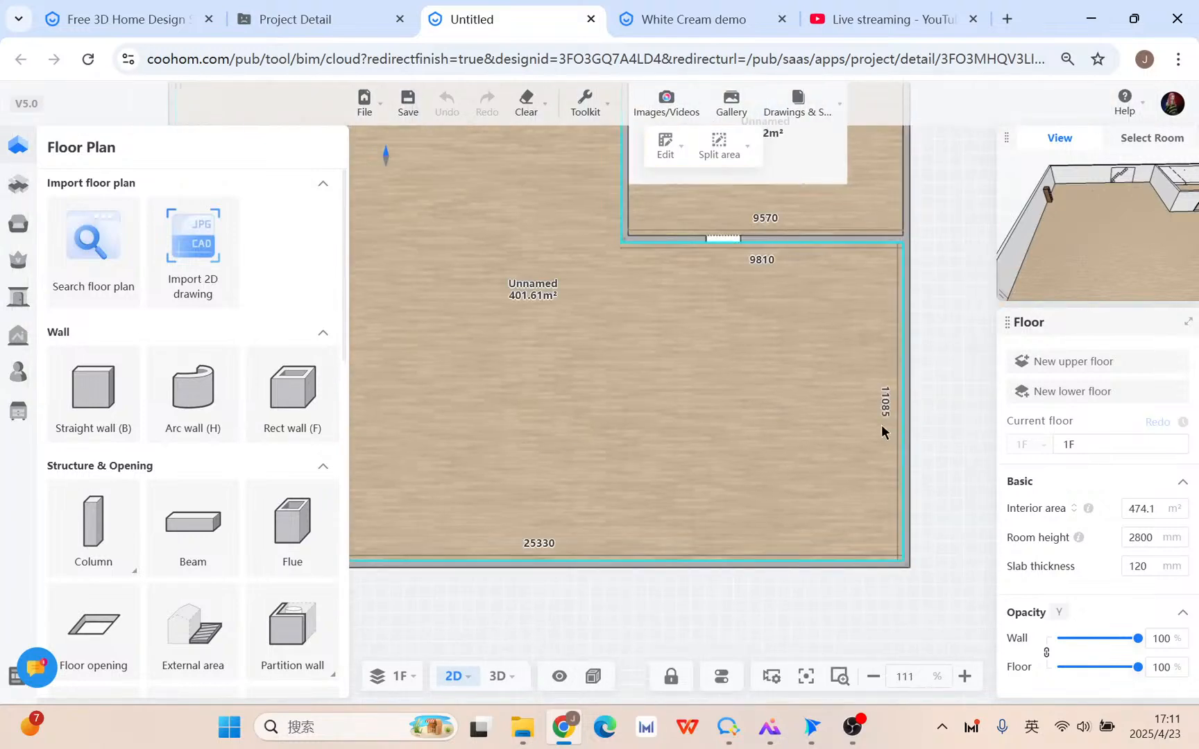
Draw an L-shaped straight wall from the right wall leftward, then down.
{"action": "left_click", "coordinate": [107, 399]}
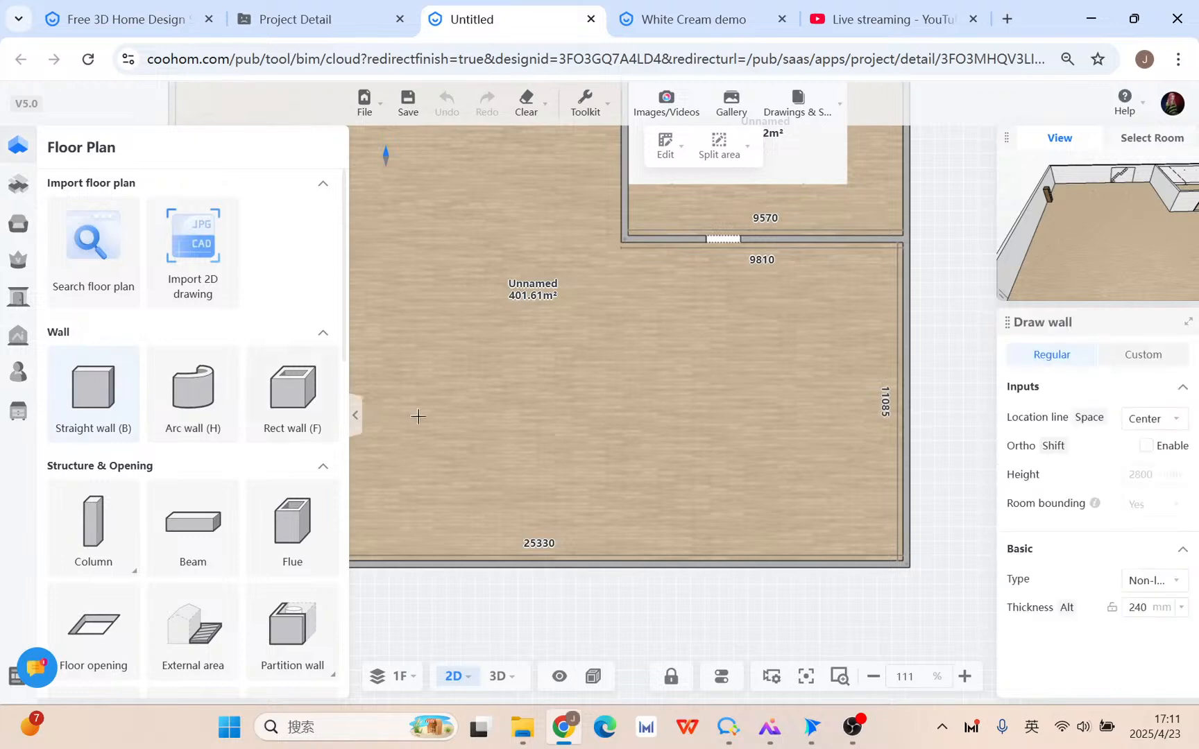
{"action": "left_click", "coordinate": [902, 340]}
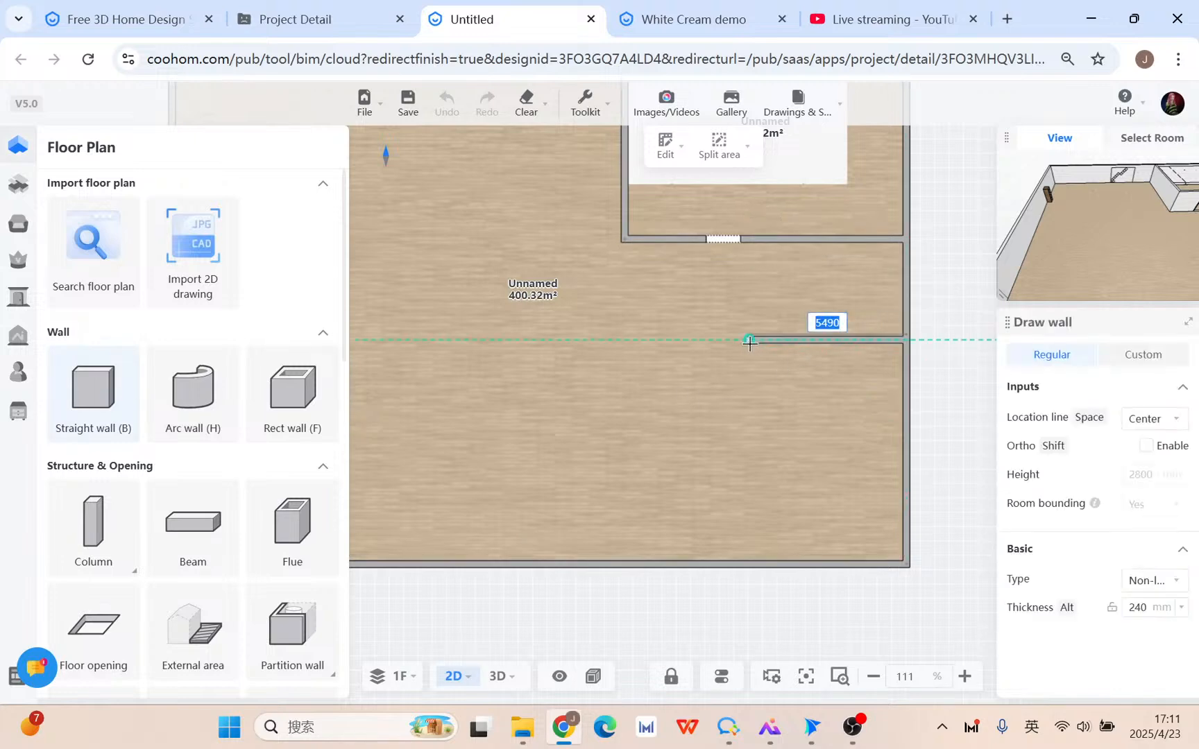
{"action": "left_click", "coordinate": [749, 340]}
{"action": "scroll", "coordinate": [781, 416], "scroll_direction": "up", "scroll_amount": 3}
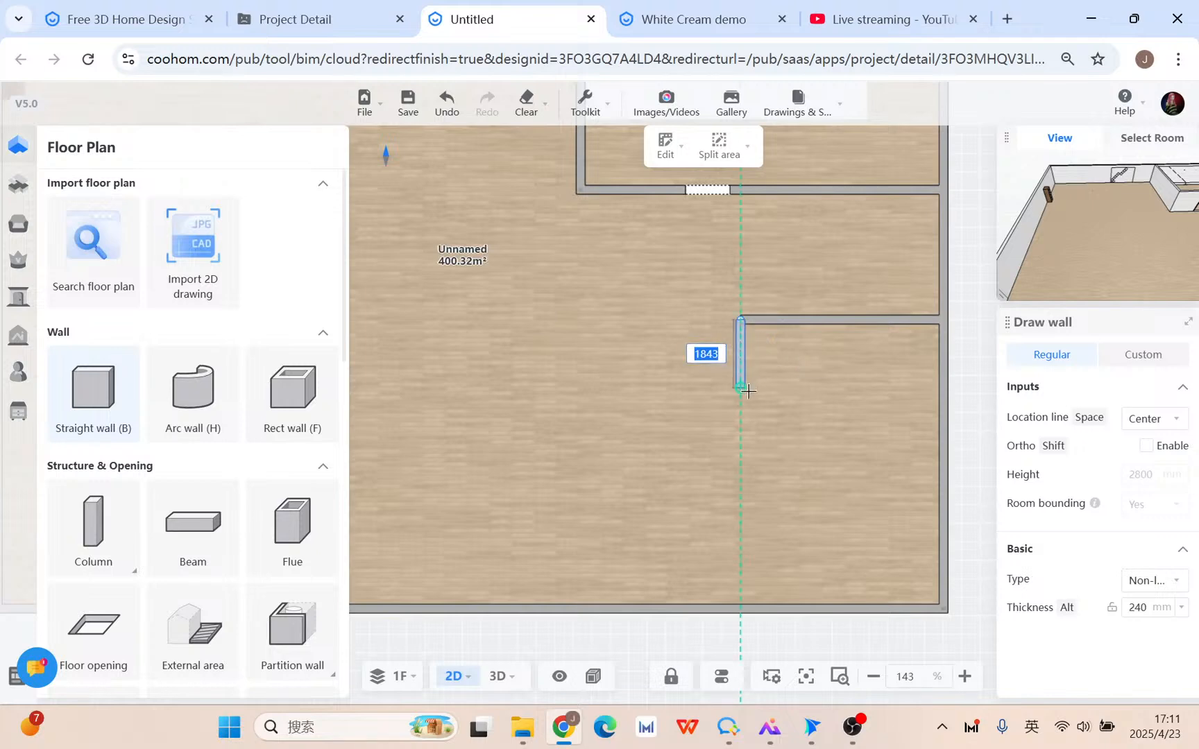
{"action": "left_click", "coordinate": [746, 390]}
{"action": "scroll", "coordinate": [776, 366], "scroll_direction": "up", "scroll_amount": 5}
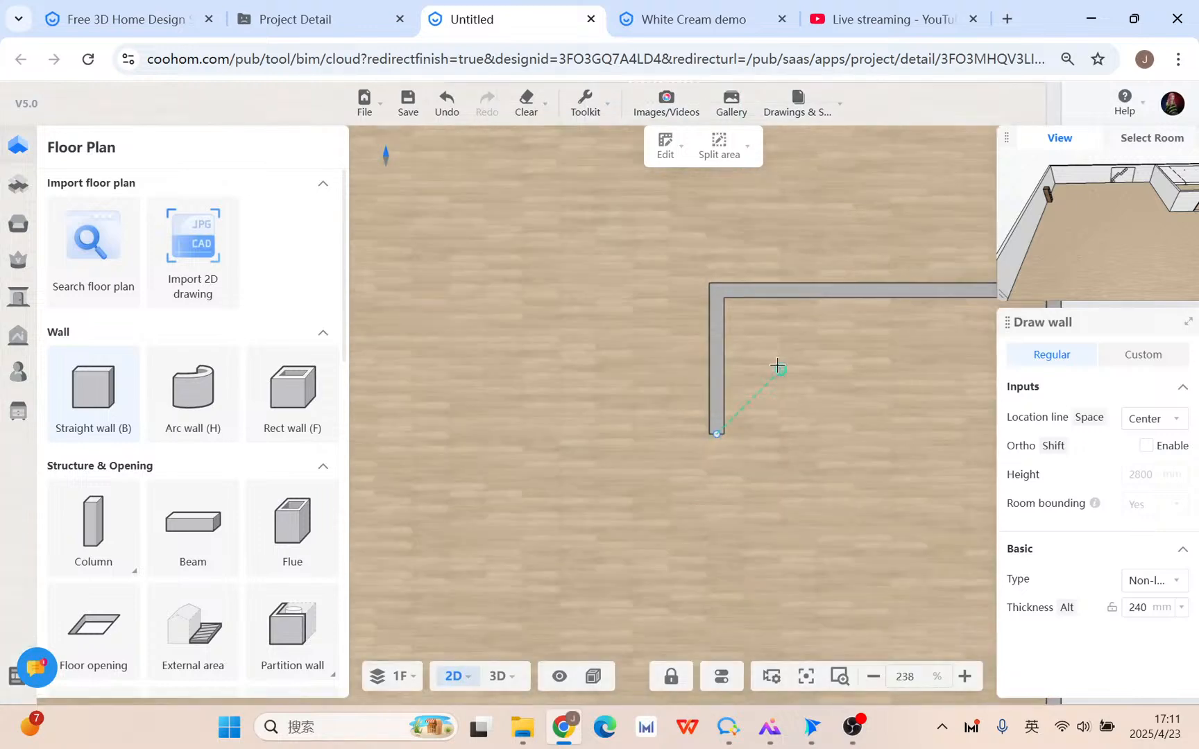
{"action": "right_click", "coordinate": [763, 363]}
Set the vertical wall leg's thickness to 400 mm.
{"action": "left_click", "coordinate": [718, 337]}
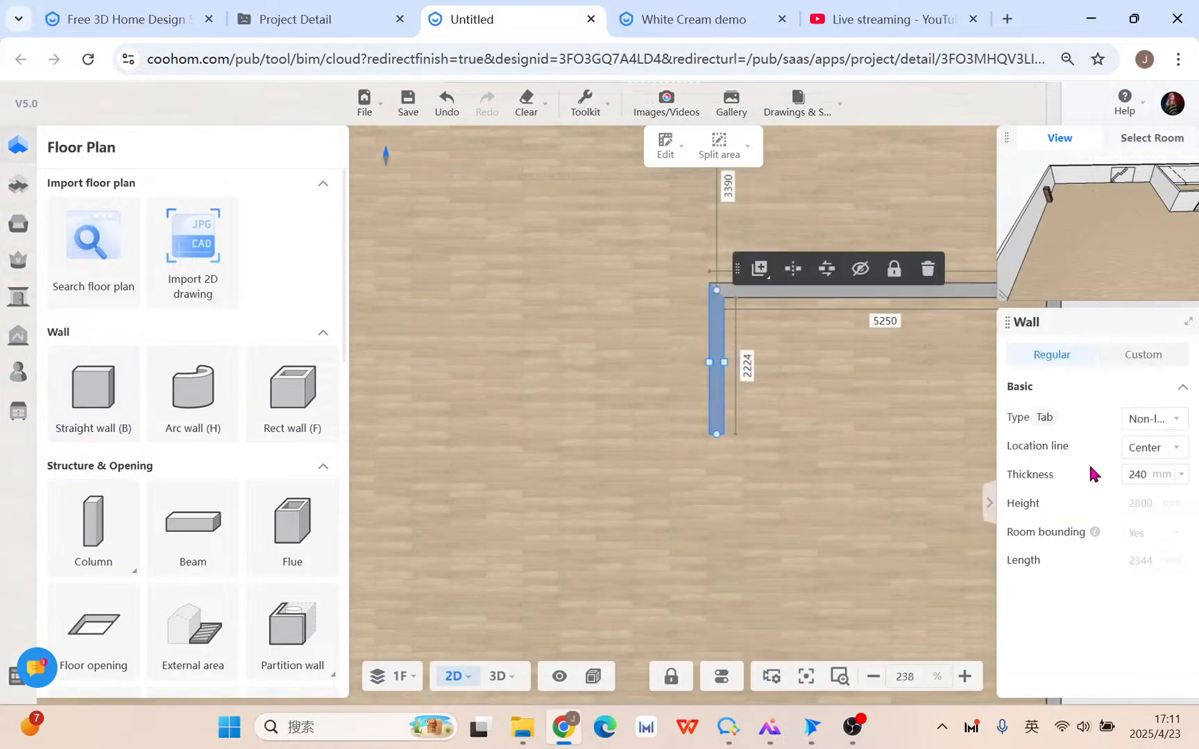
{"action": "left_click", "coordinate": [1179, 476]}
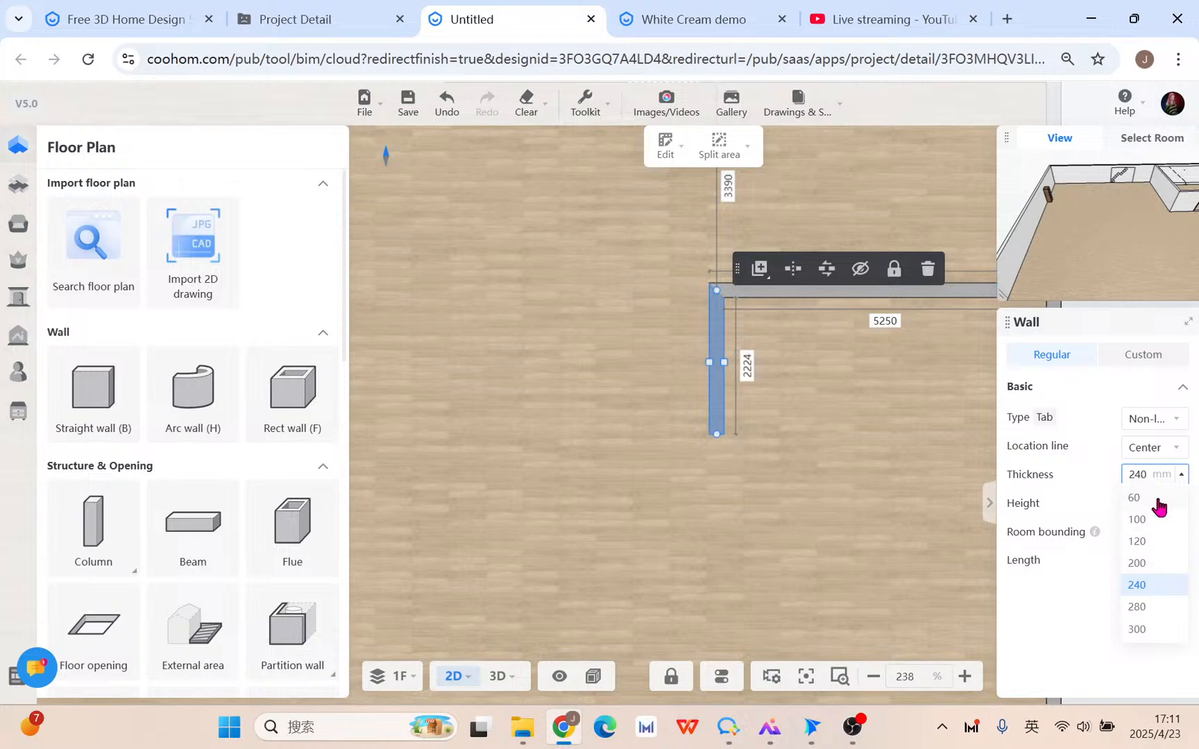
{"action": "double_click", "coordinate": [1139, 474]}
{"action": "type", "text": "4"}
{"action": "key", "text": "Return"}
{"action": "left_click", "coordinate": [823, 486]}
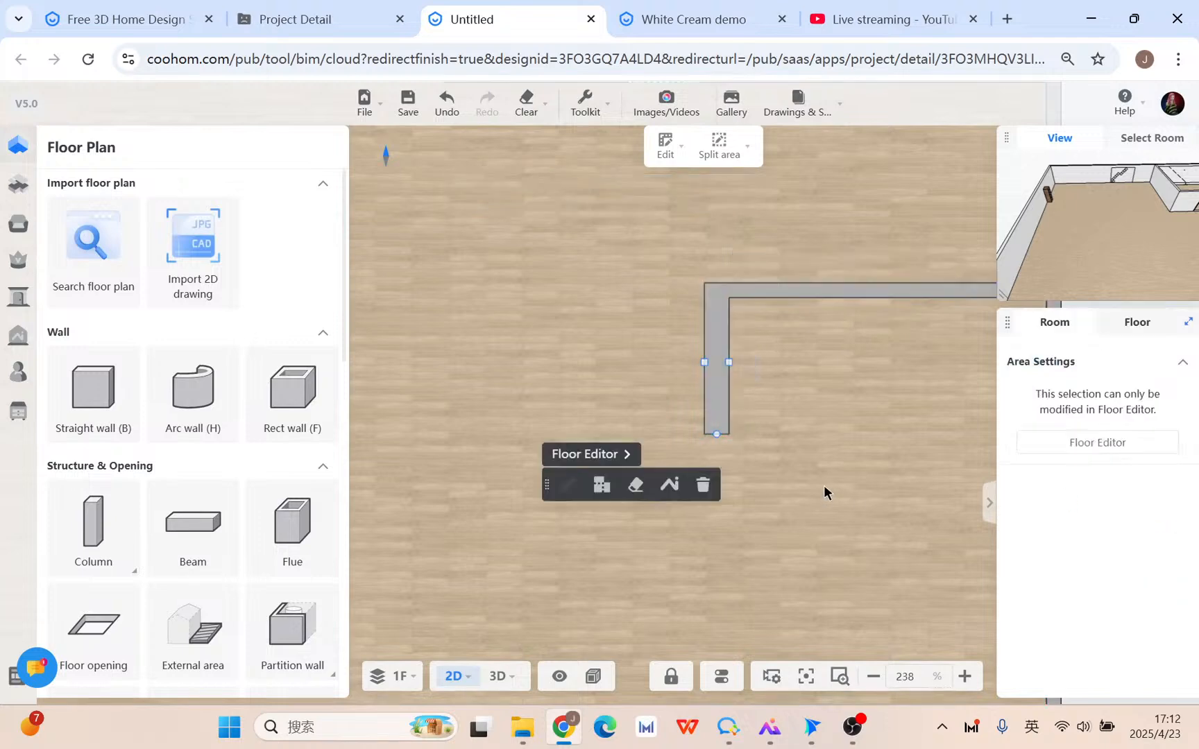
{"action": "left_click_drag", "start_coordinate": [847, 478], "coordinate": [734, 409]}
{"action": "scroll", "coordinate": [752, 478], "scroll_direction": "down", "scroll_amount": 2}
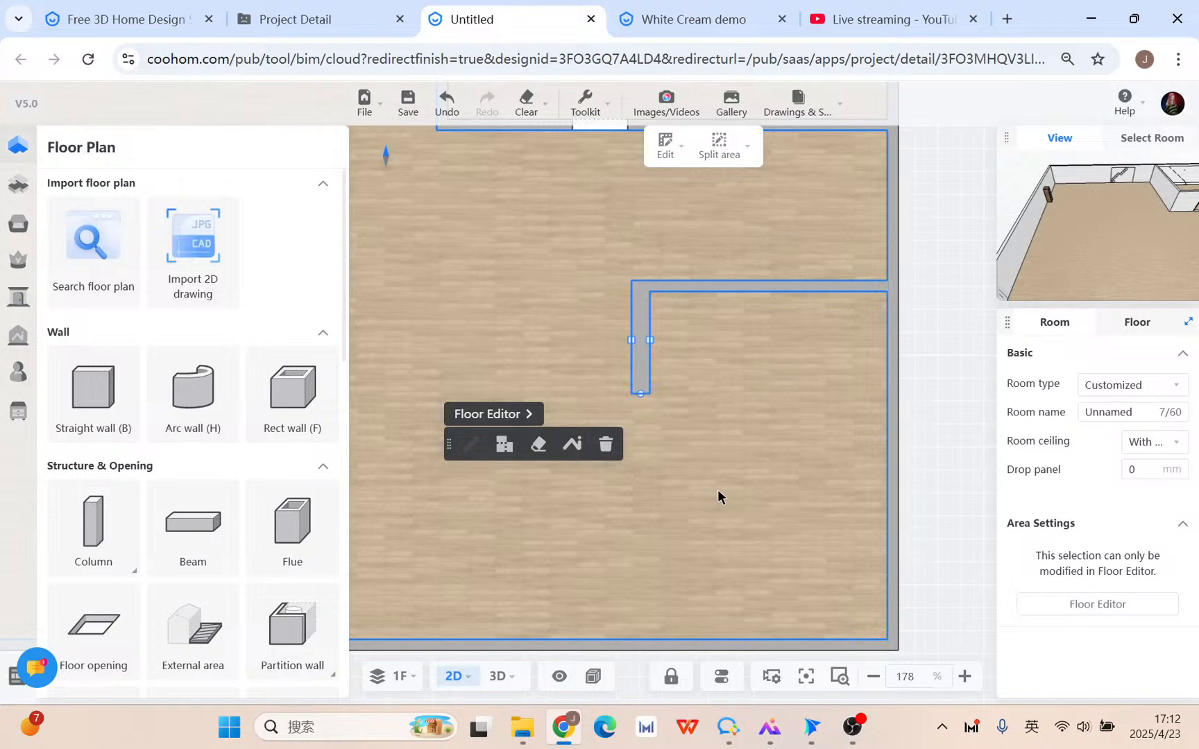
Check the advanced tools and the kitchen demo project, then return to the floor plan.
{"action": "left_click", "coordinate": [21, 411]}
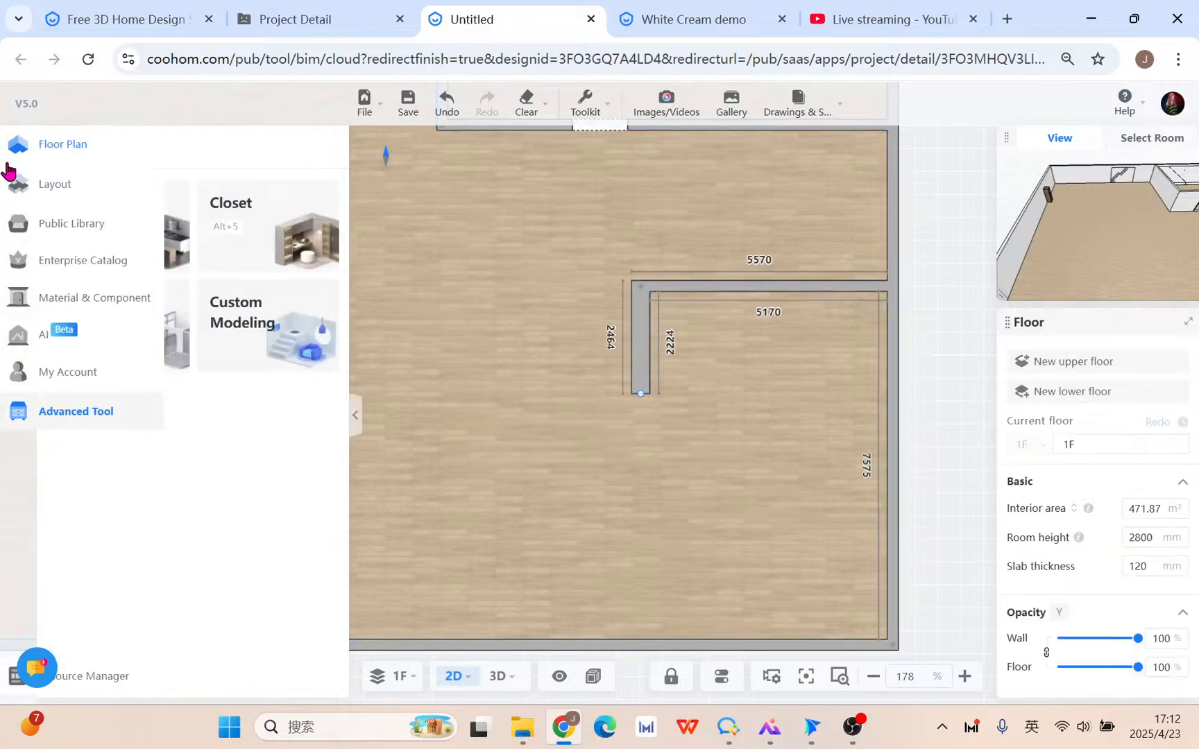
{"action": "left_click", "coordinate": [18, 144]}
{"action": "scroll", "coordinate": [682, 375], "scroll_direction": "up", "scroll_amount": 2}
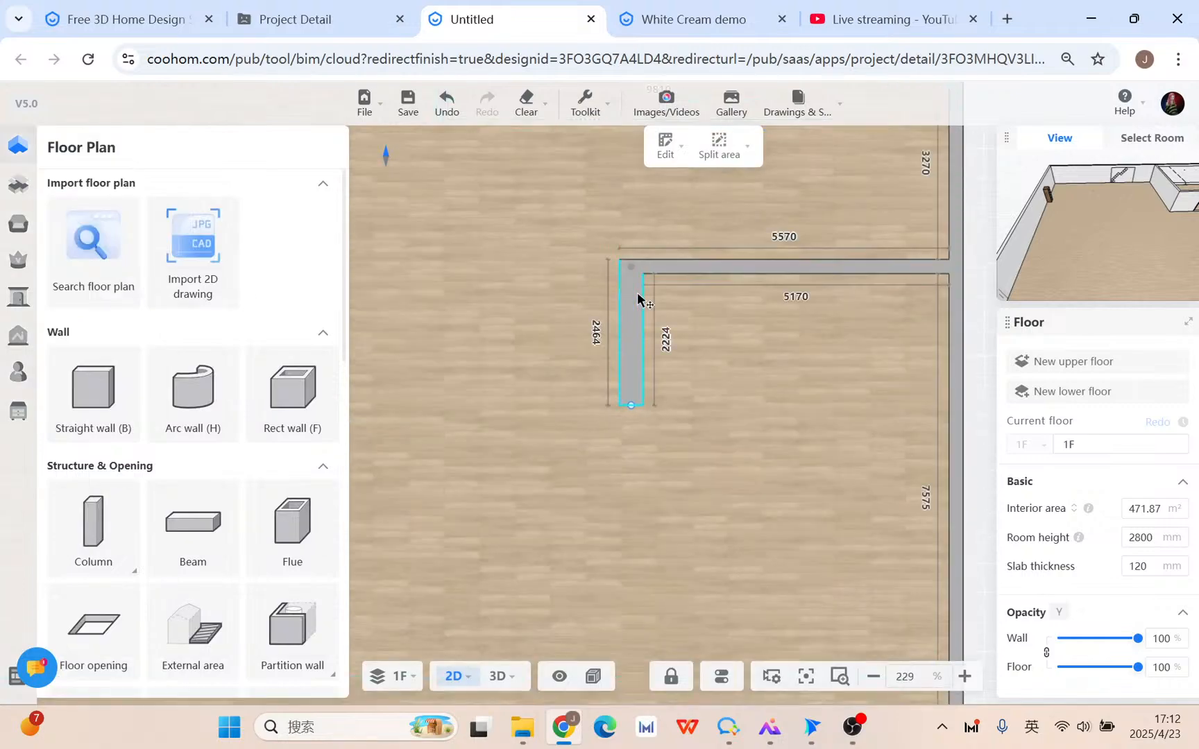
{"action": "left_click", "coordinate": [633, 20]}
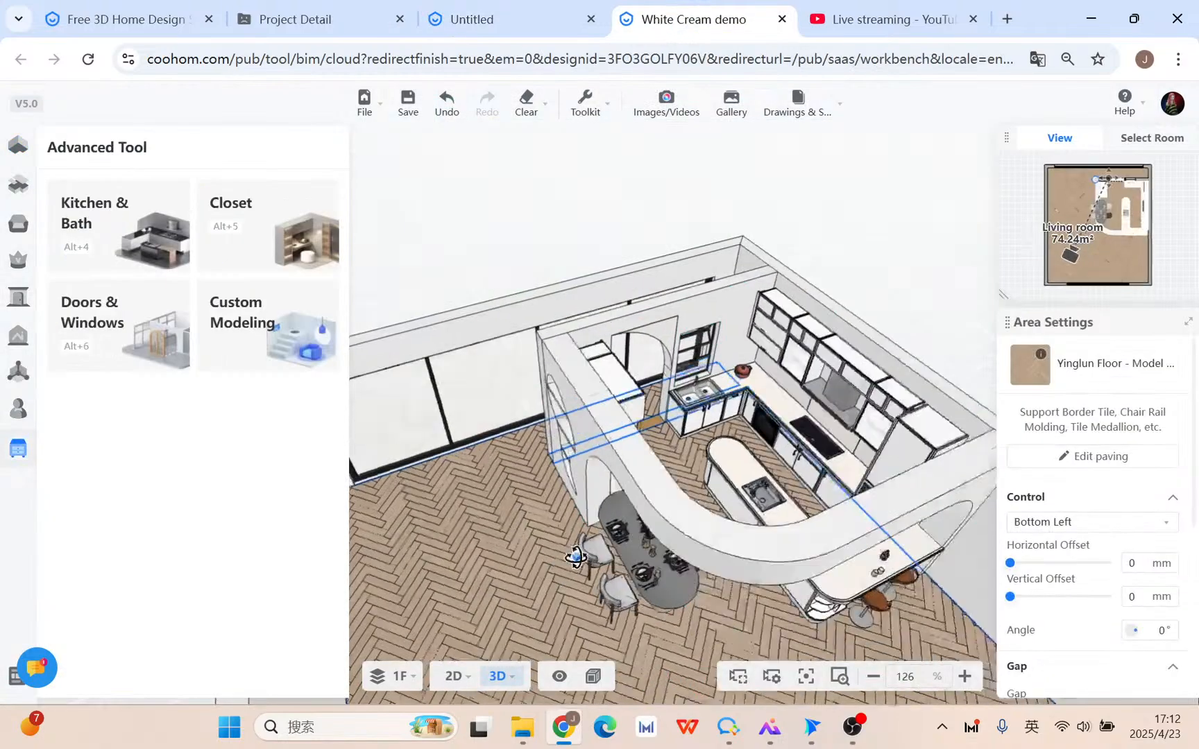
{"action": "left_click", "coordinate": [515, 21]}
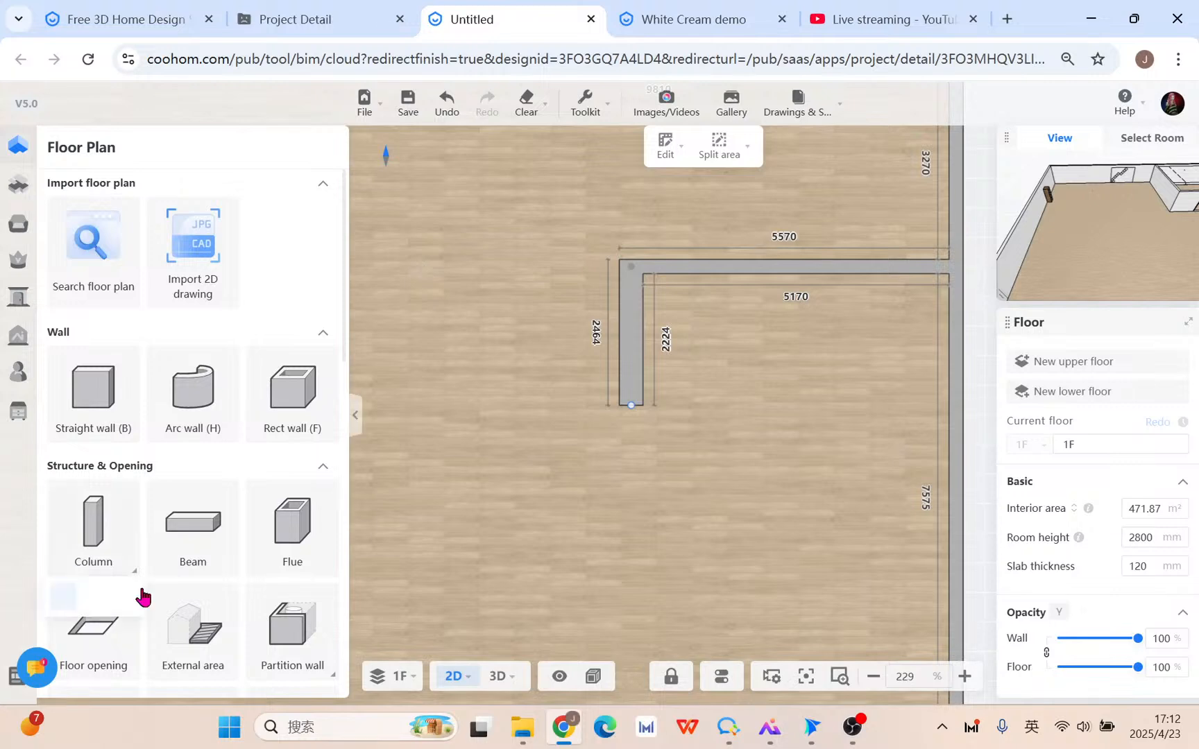
{"action": "scroll", "coordinate": [165, 506], "scroll_direction": "down", "scroll_amount": 5}
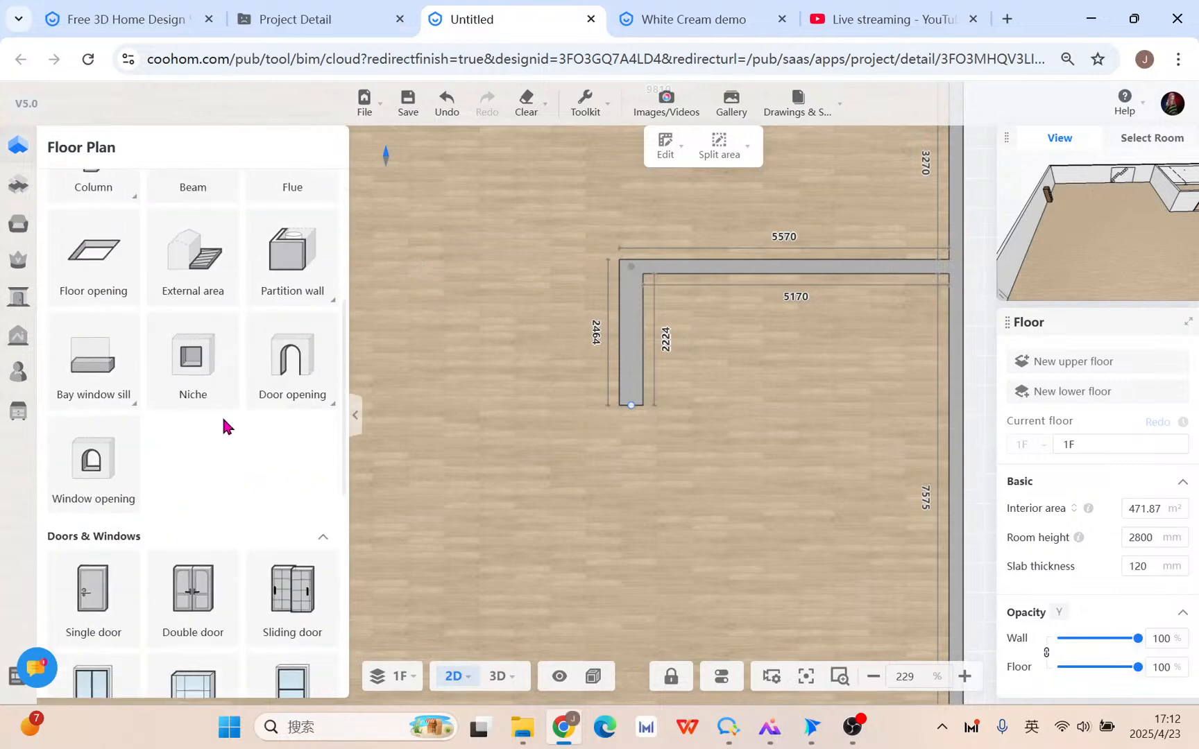
Place a niche on the thick wall leg with a width of 1000.
{"action": "left_click", "coordinate": [193, 363]}
{"action": "scroll", "coordinate": [617, 316], "scroll_direction": "up", "scroll_amount": 5}
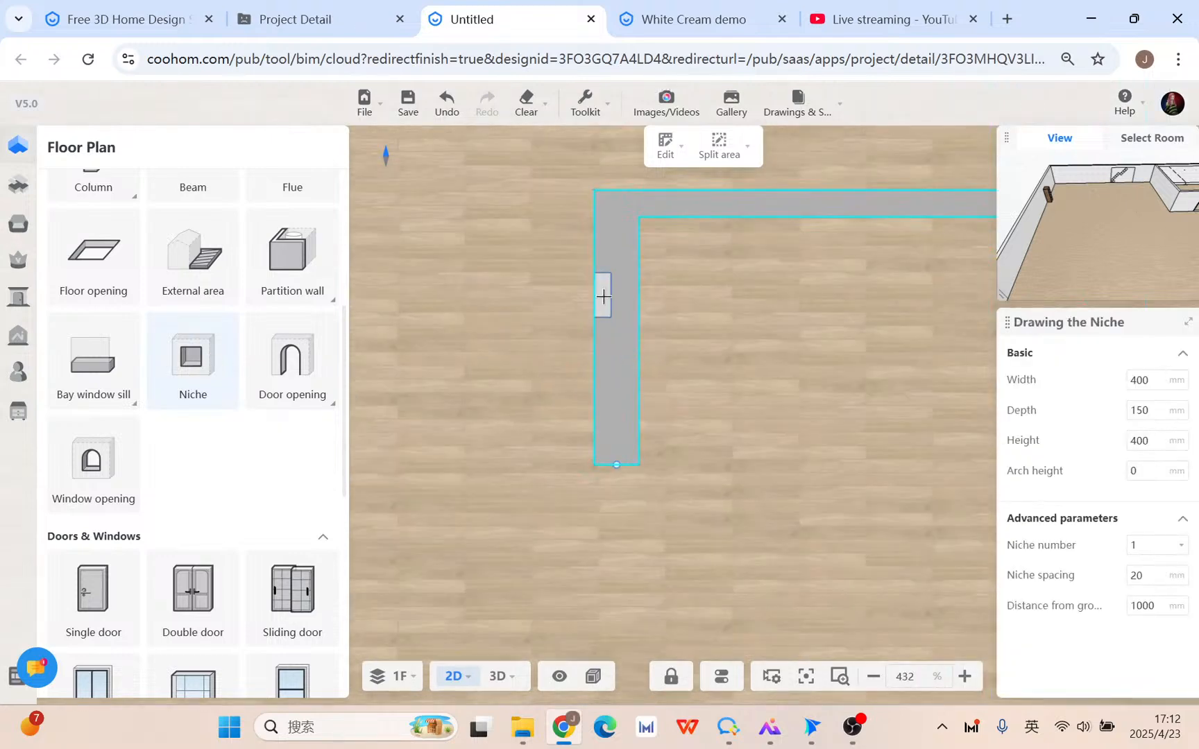
{"action": "left_click", "coordinate": [602, 303]}
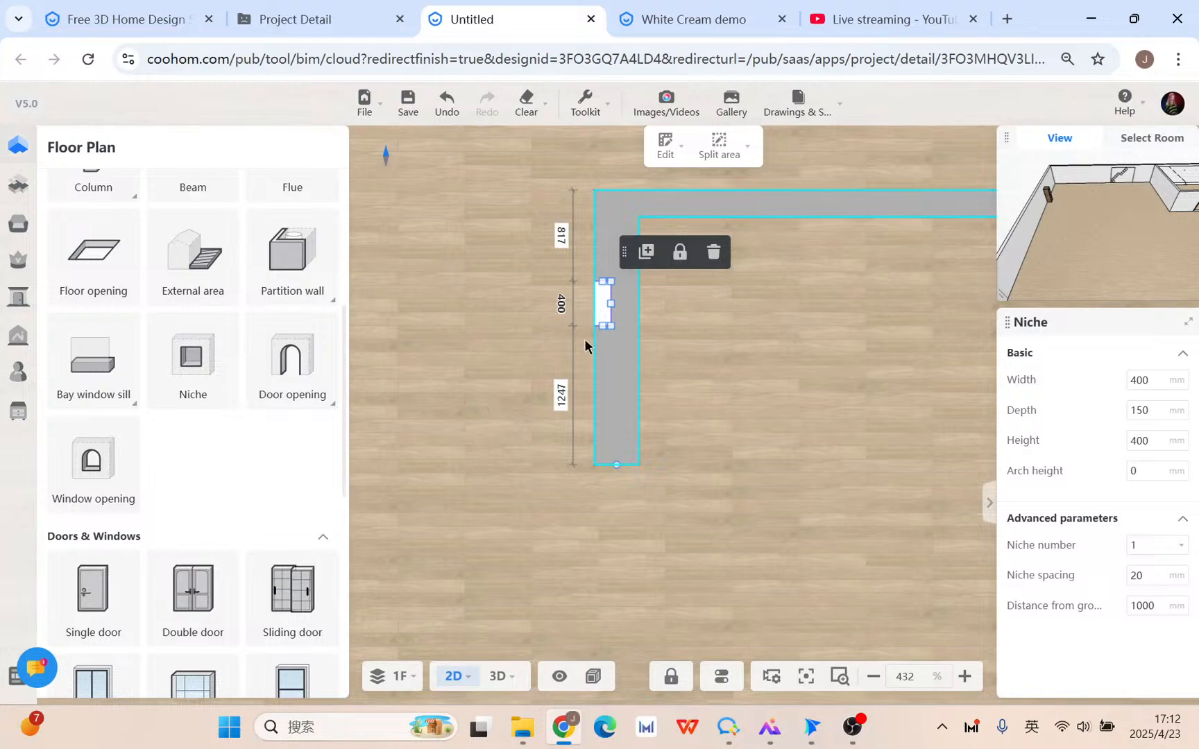
{"action": "left_click", "coordinate": [1159, 385]}
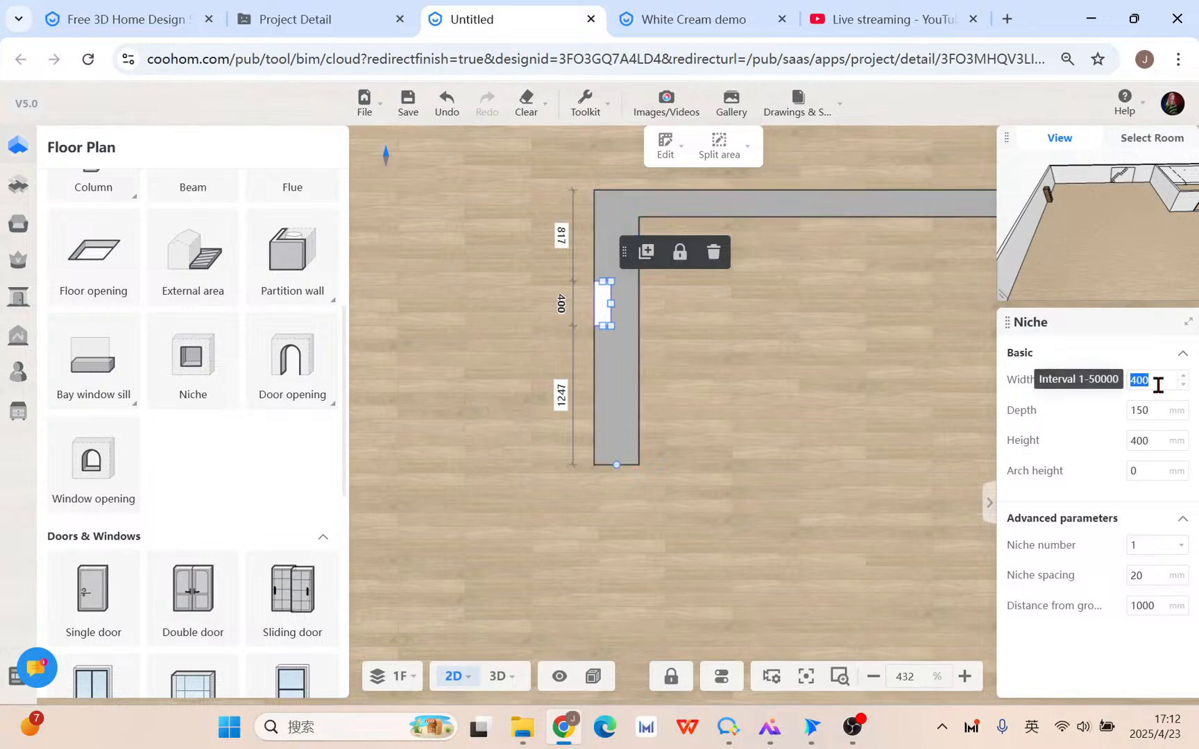
{"action": "key", "text": "Return"}
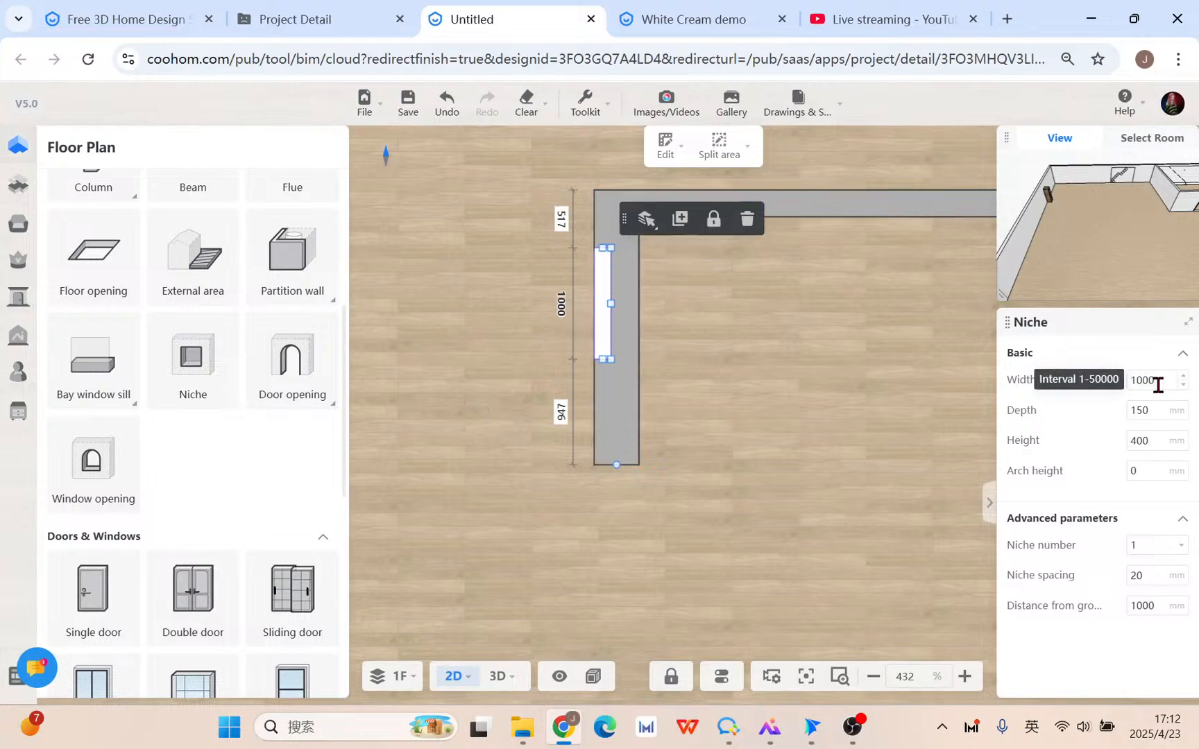
{"action": "left_click_drag", "start_coordinate": [612, 305], "coordinate": [624, 305]}
Set the niche depth to 350 and slide it into place along the wall leg.
{"action": "left_click", "coordinate": [1159, 410]}
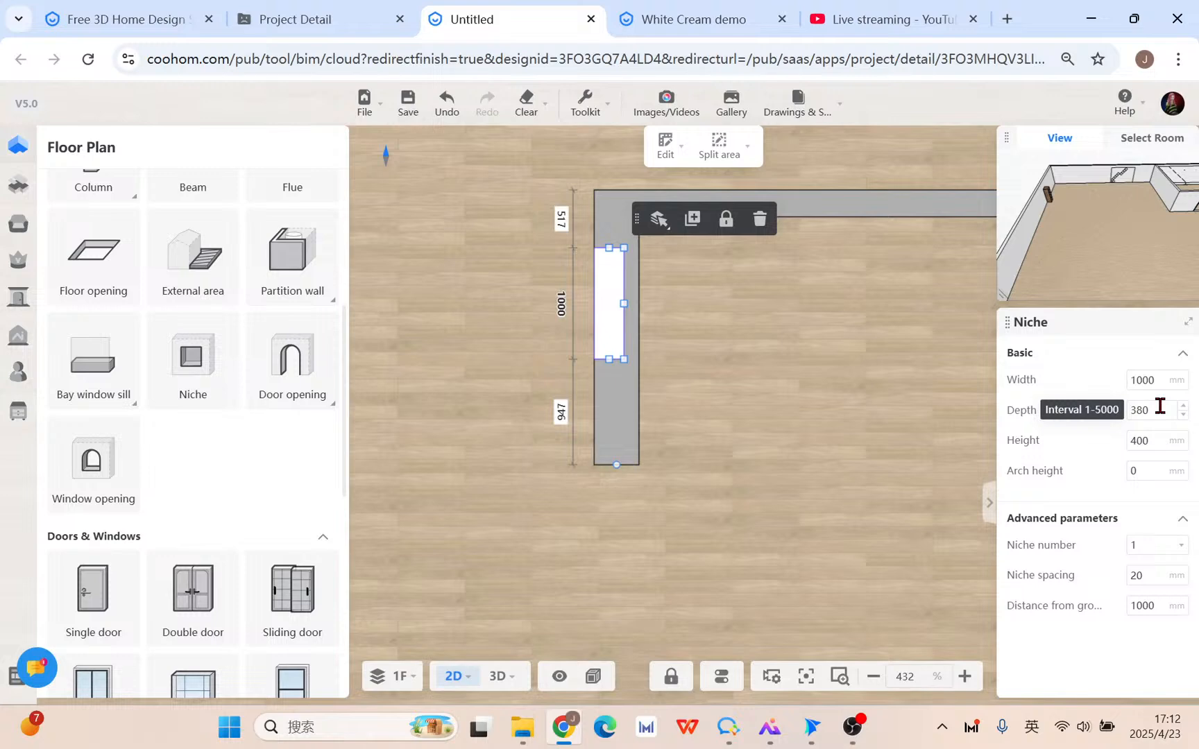
{"action": "type", "text": "380"}
{"action": "key", "text": "Return"}
{"action": "left_click", "coordinate": [1149, 414]}
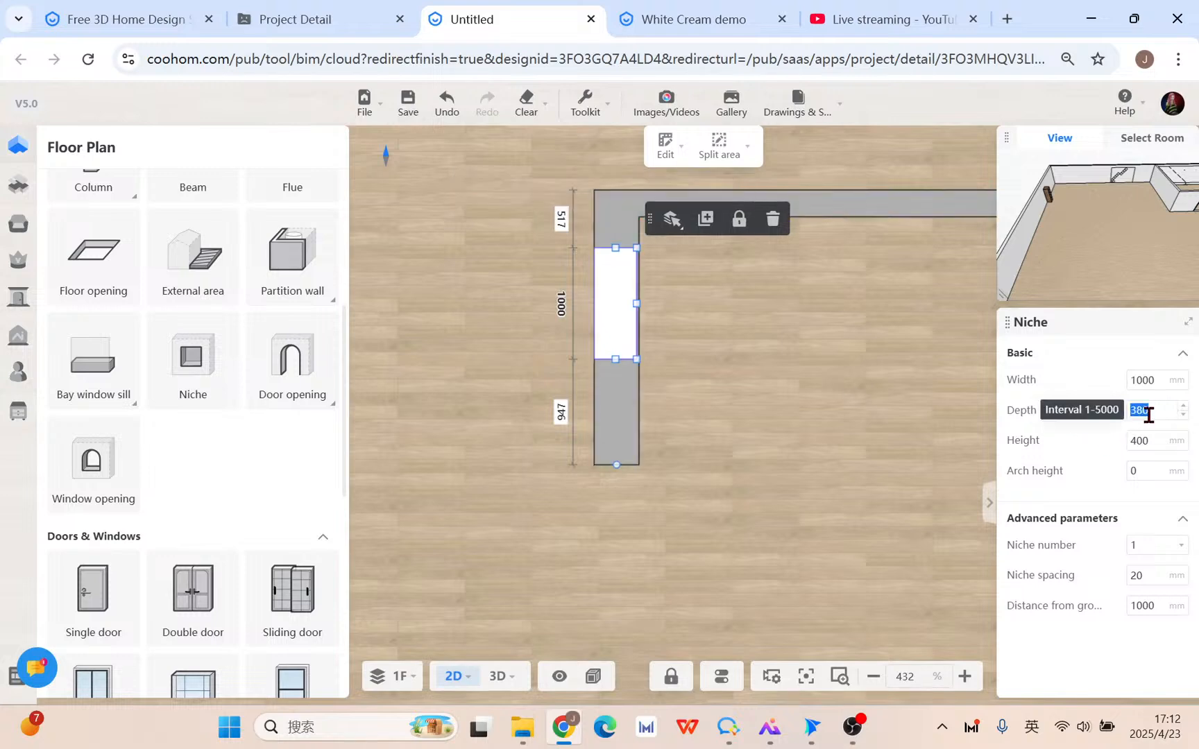
{"action": "key", "text": "Return"}
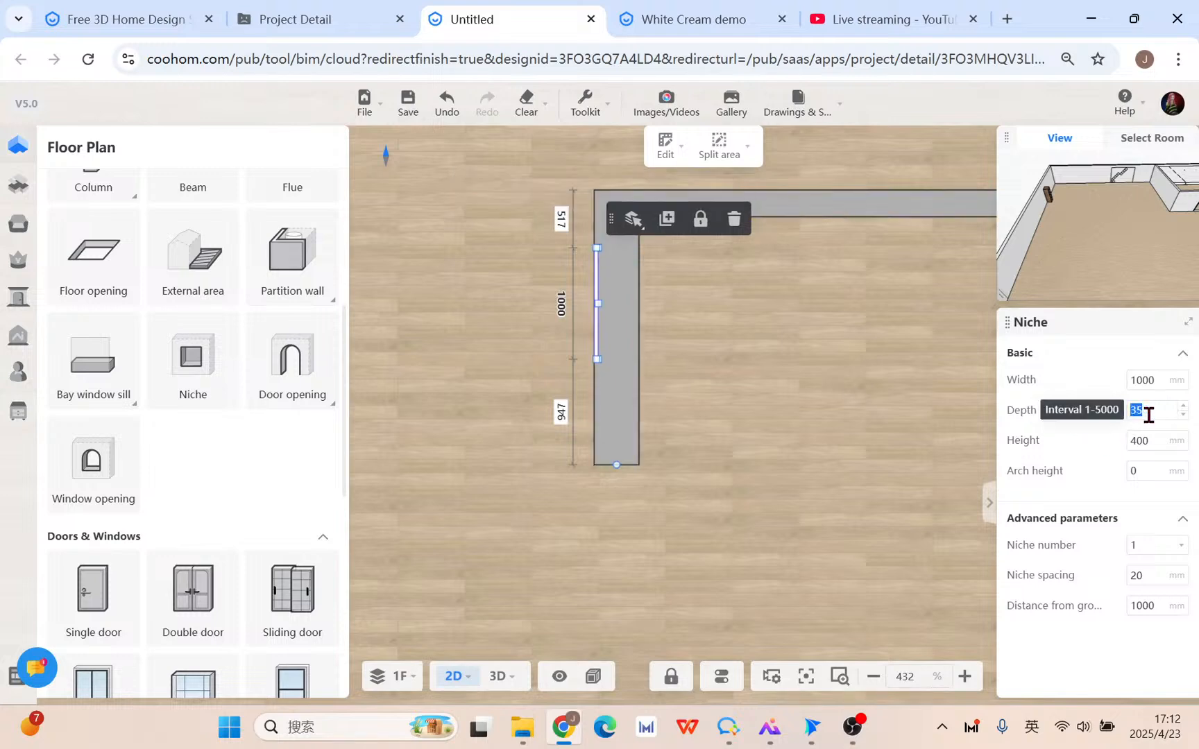
{"action": "left_click", "coordinate": [1149, 414]}
{"action": "type", "text": "0"}
{"action": "key", "text": "Return"}
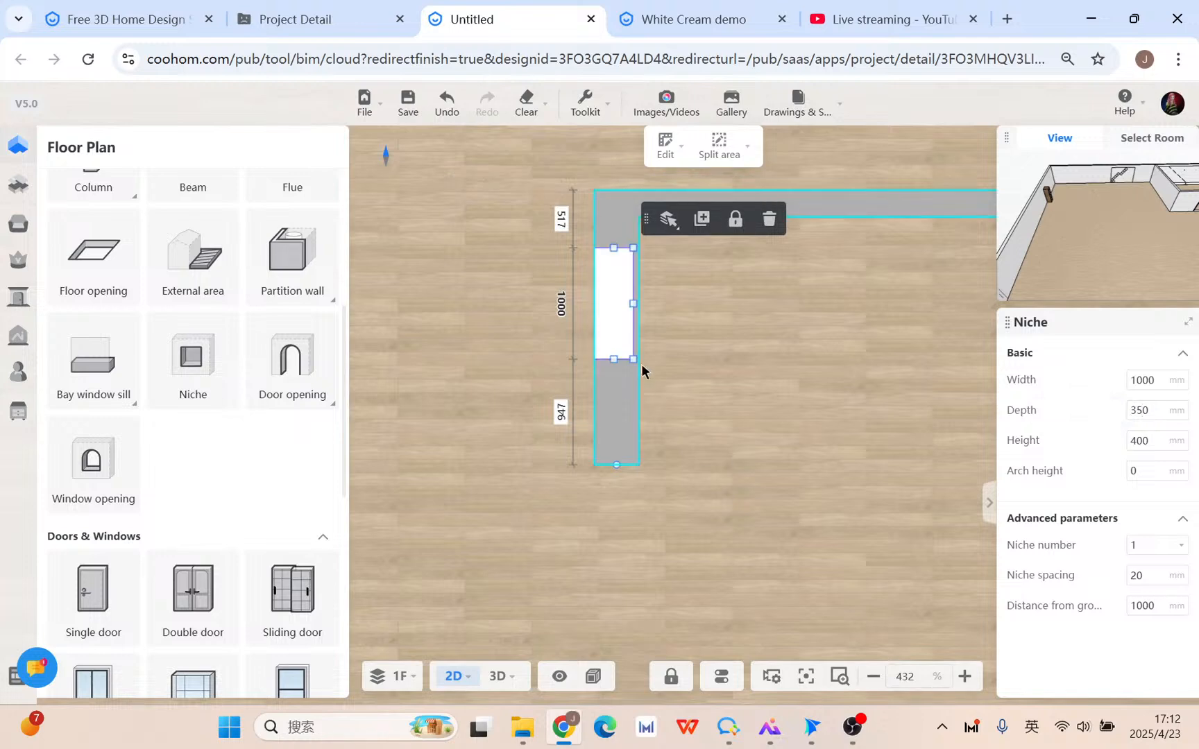
{"action": "left_click_drag", "start_coordinate": [624, 327], "coordinate": [610, 335]}
{"action": "scroll", "coordinate": [685, 474], "scroll_direction": "down", "scroll_amount": 3}
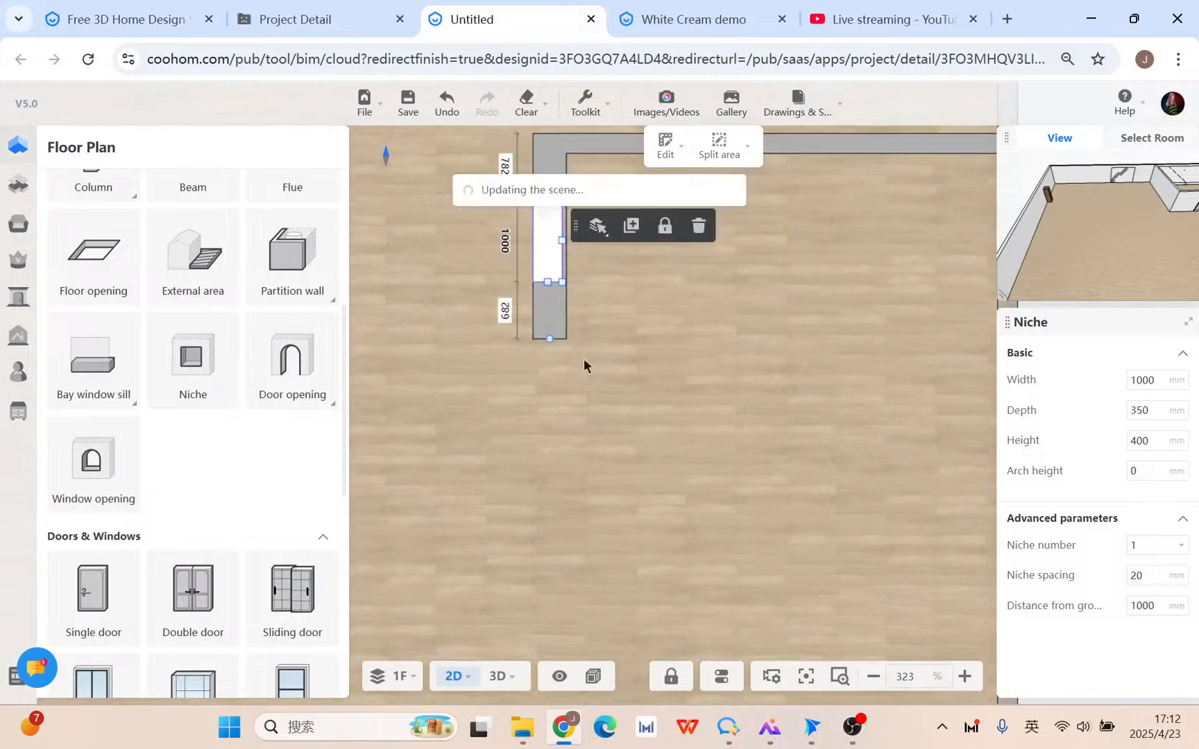
{"action": "scroll", "coordinate": [739, 427], "scroll_direction": "down", "scroll_amount": 3}
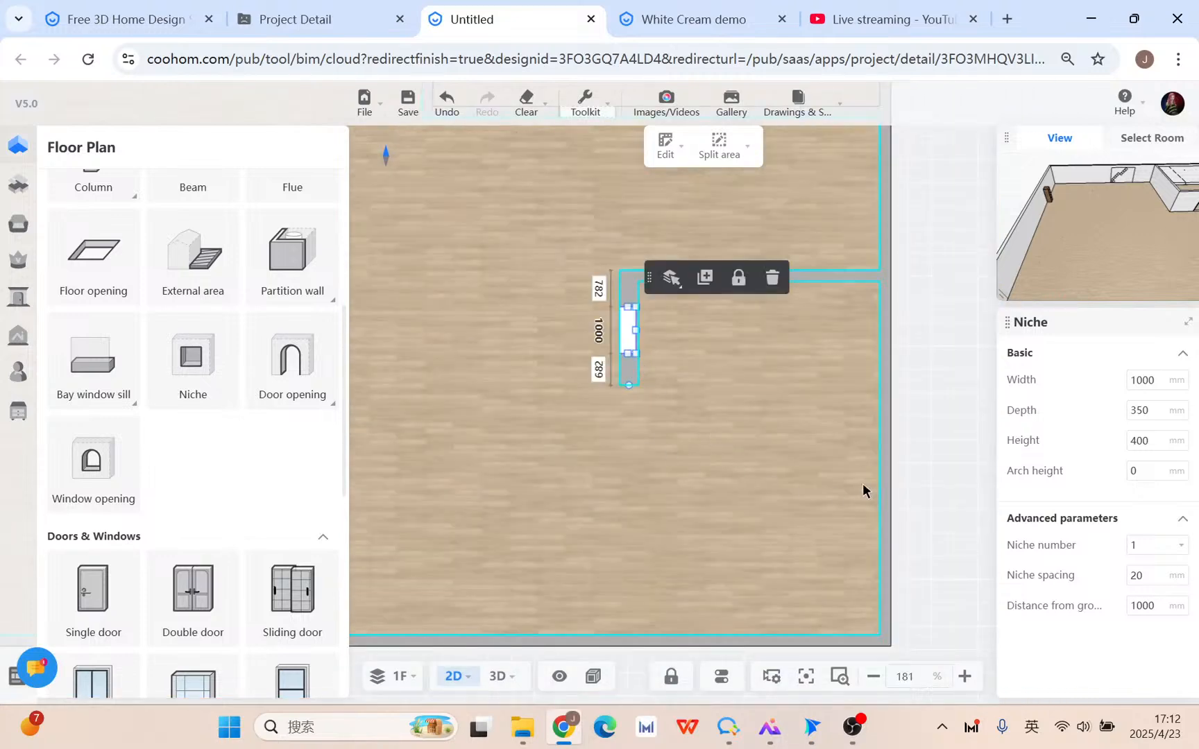
Reopen the room in Custom Modeling from the Advanced Tool list.
{"action": "left_click", "coordinate": [19, 411]}
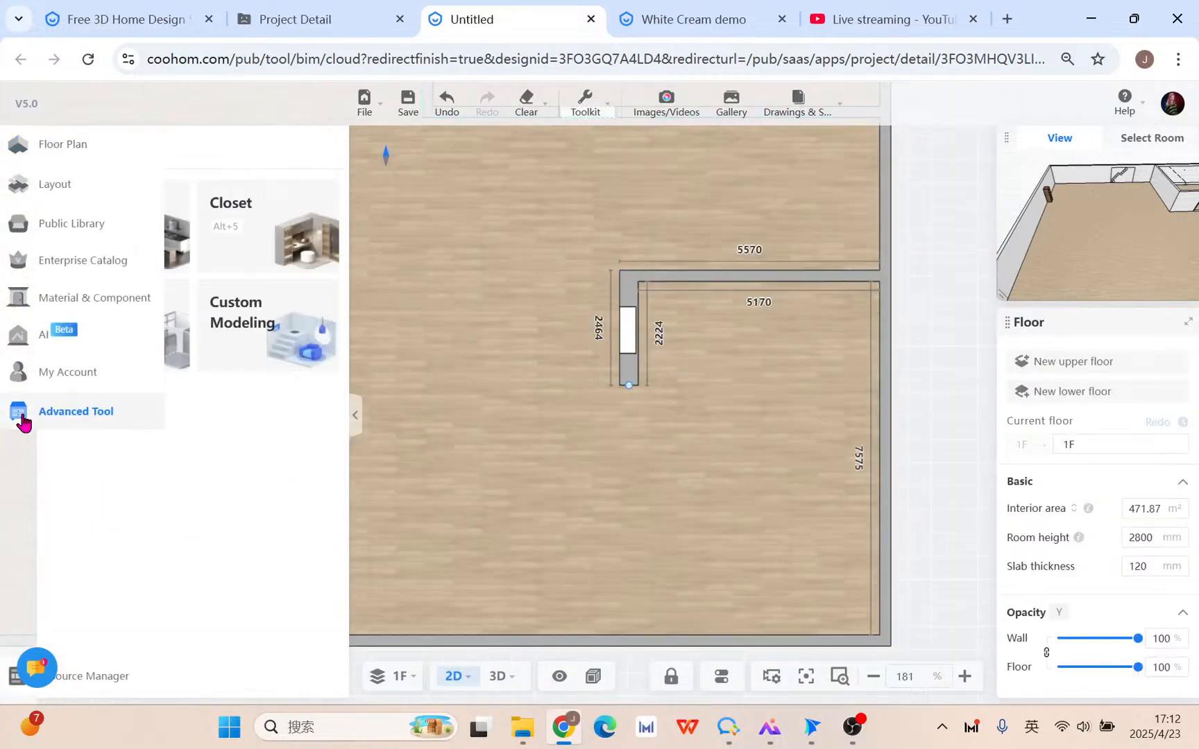
{"action": "left_click", "coordinate": [251, 325]}
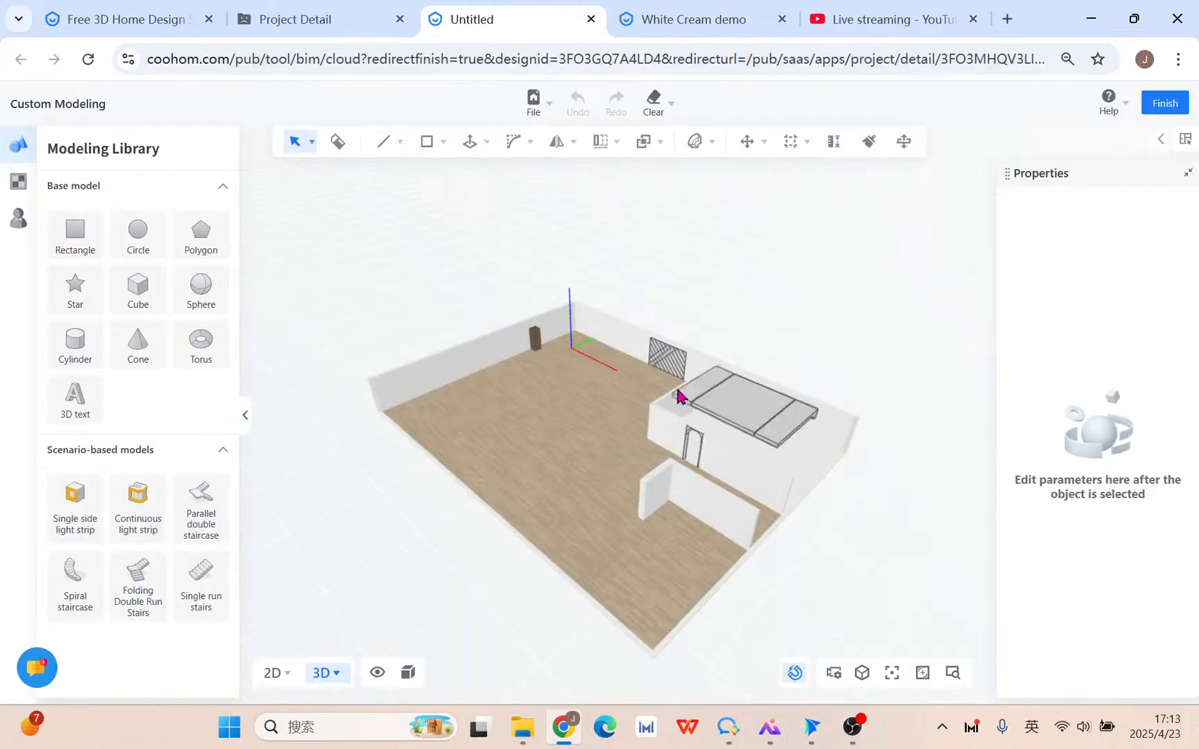
{"action": "mouse_move", "coordinate": [646, 132]}
Switch to the 2D top view and frame the L-shaped wall.
{"action": "right_click_drag", "start_coordinate": [586, 532], "coordinate": [755, 616]}
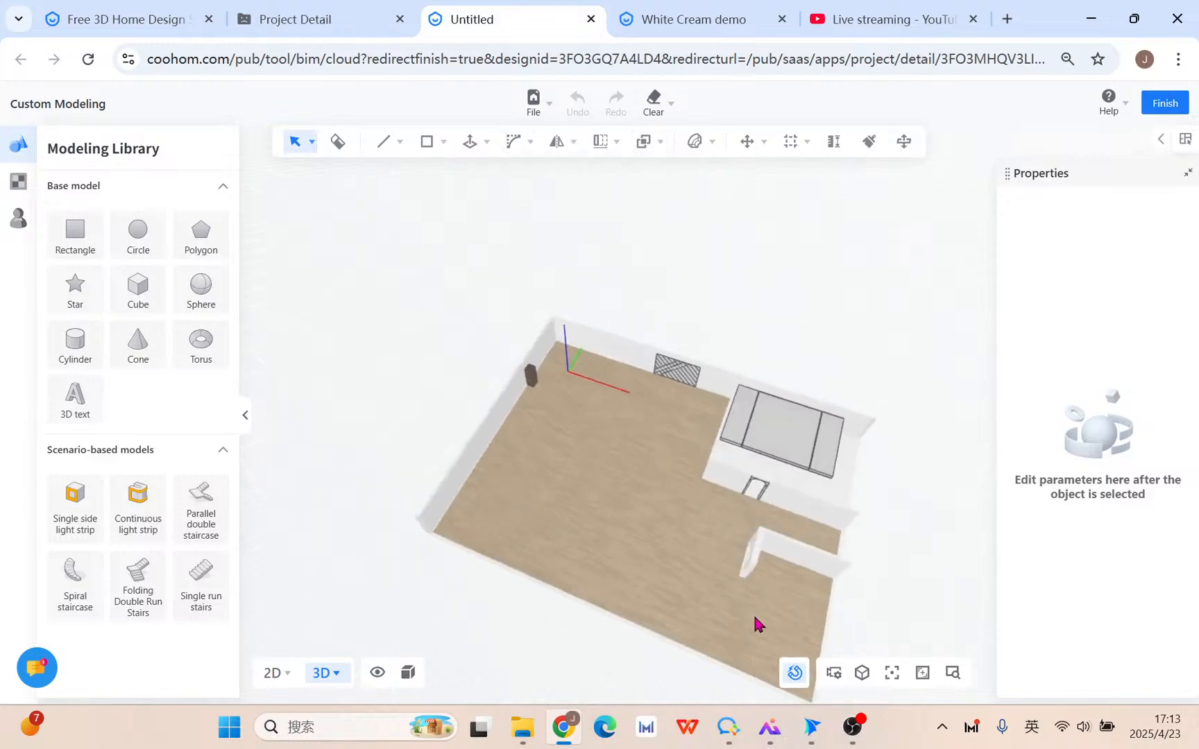
{"action": "middle_click_drag", "start_coordinate": [755, 616], "coordinate": [499, 432]}
{"action": "right_click_drag", "start_coordinate": [499, 431], "coordinate": [552, 472]}
{"action": "left_click", "coordinate": [272, 673]}
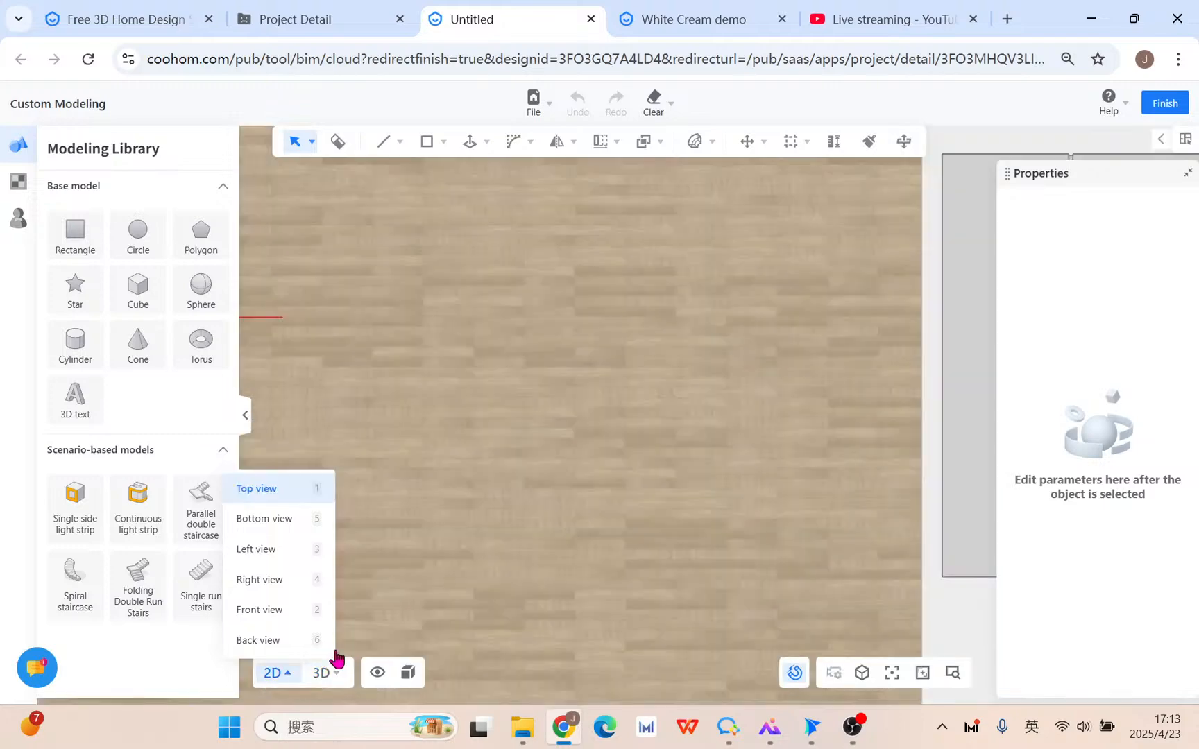
{"action": "scroll", "coordinate": [487, 447], "scroll_direction": "down", "scroll_amount": 5}
{"action": "scroll", "coordinate": [489, 412], "scroll_direction": "down", "scroll_amount": 3}
{"action": "middle_click_drag", "start_coordinate": [545, 535], "coordinate": [457, 369]}
{"action": "scroll", "coordinate": [559, 414], "scroll_direction": "up", "scroll_amount": 5}
{"action": "middle_click_drag", "start_coordinate": [616, 494], "coordinate": [600, 431]}
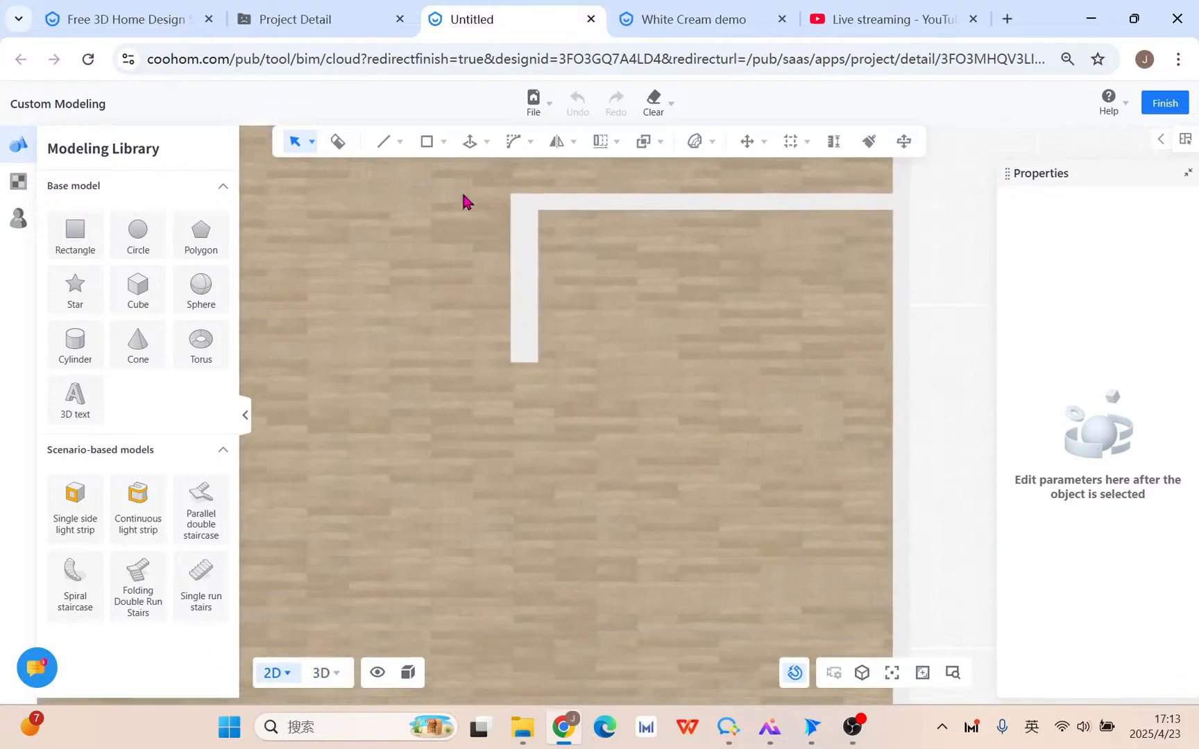
Draw a flat floor rectangle on the XY plane from the wall's end point to the far corner.
{"action": "mouse_move", "coordinate": [428, 133]}
{"action": "left_click", "coordinate": [428, 177]}
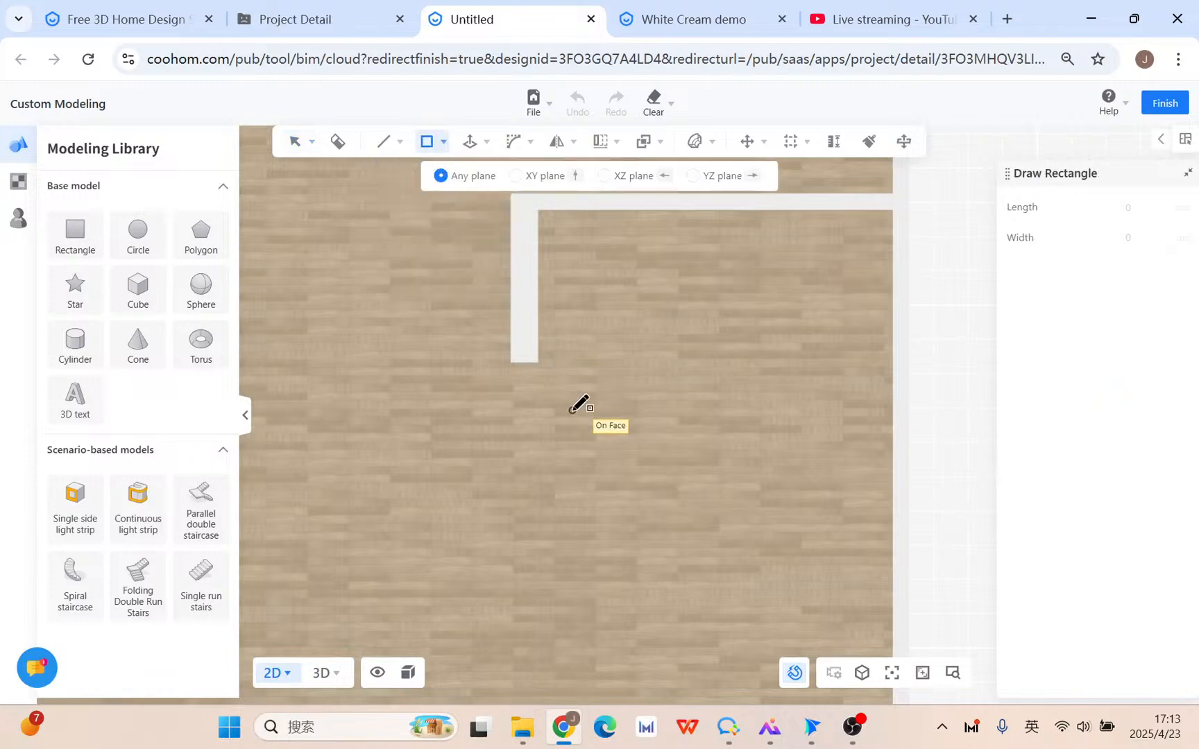
{"action": "left_click", "coordinate": [510, 362]}
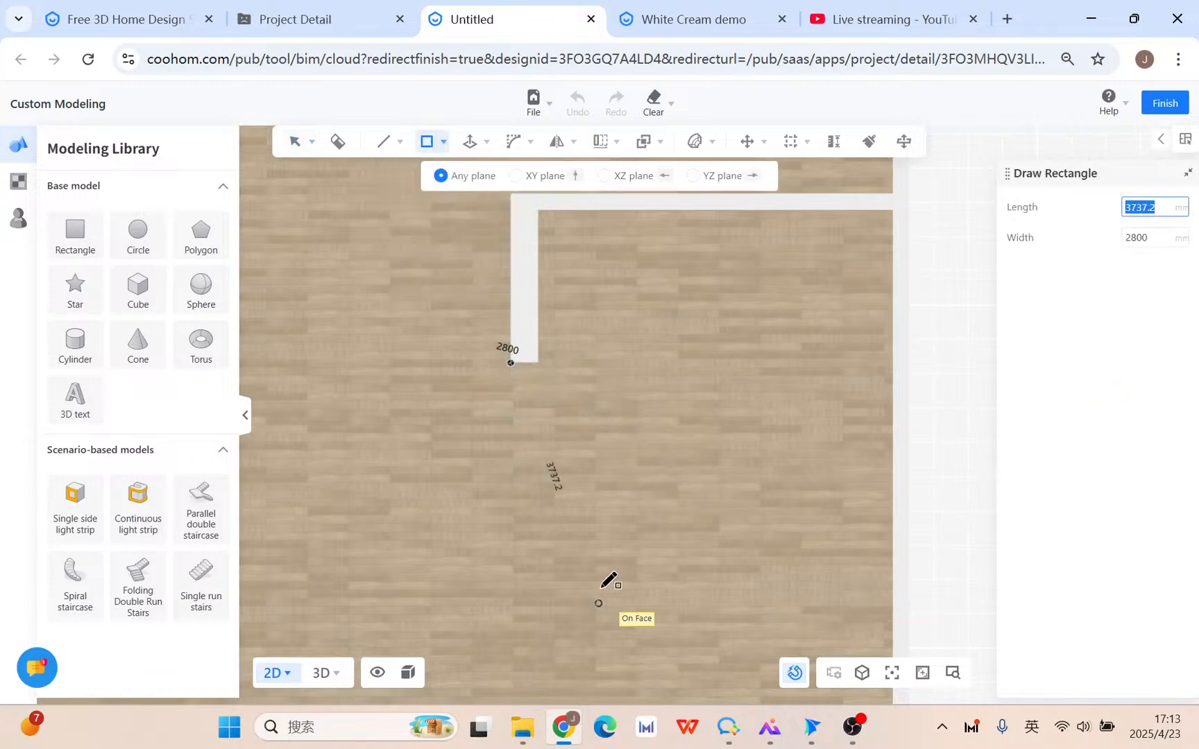
{"action": "left_click", "coordinate": [530, 188]}
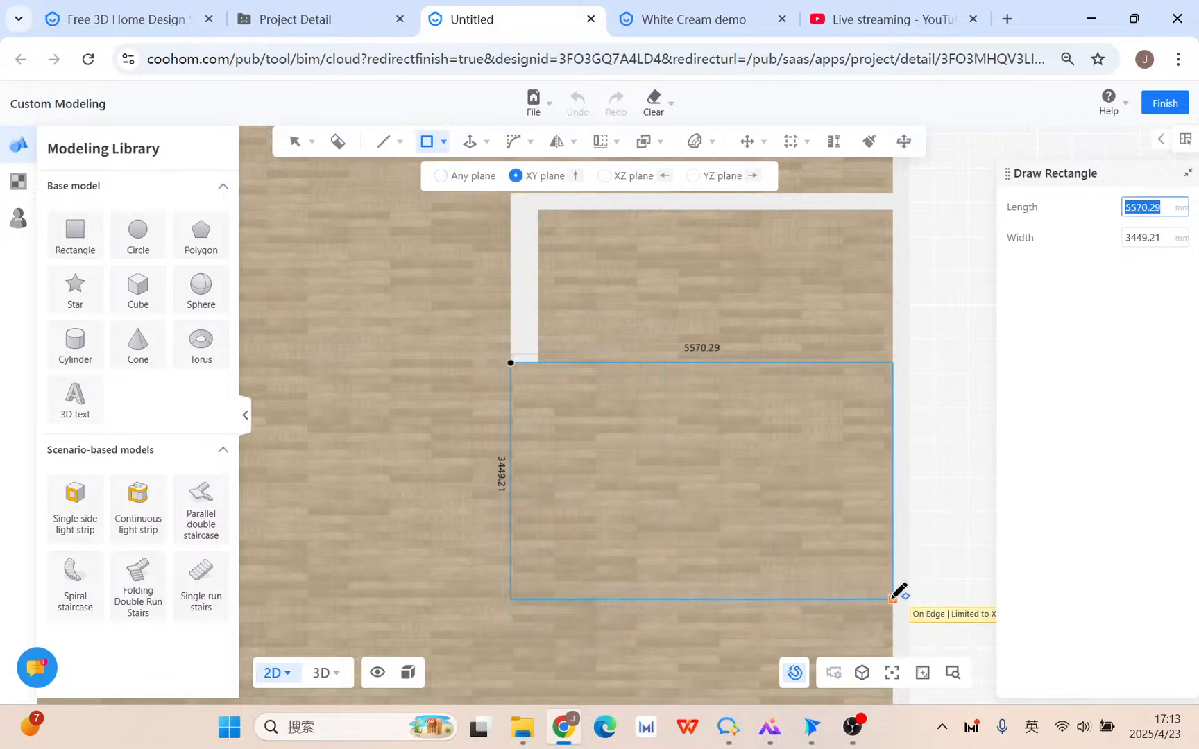
{"action": "middle_click_drag", "start_coordinate": [874, 638], "coordinate": [860, 535]}
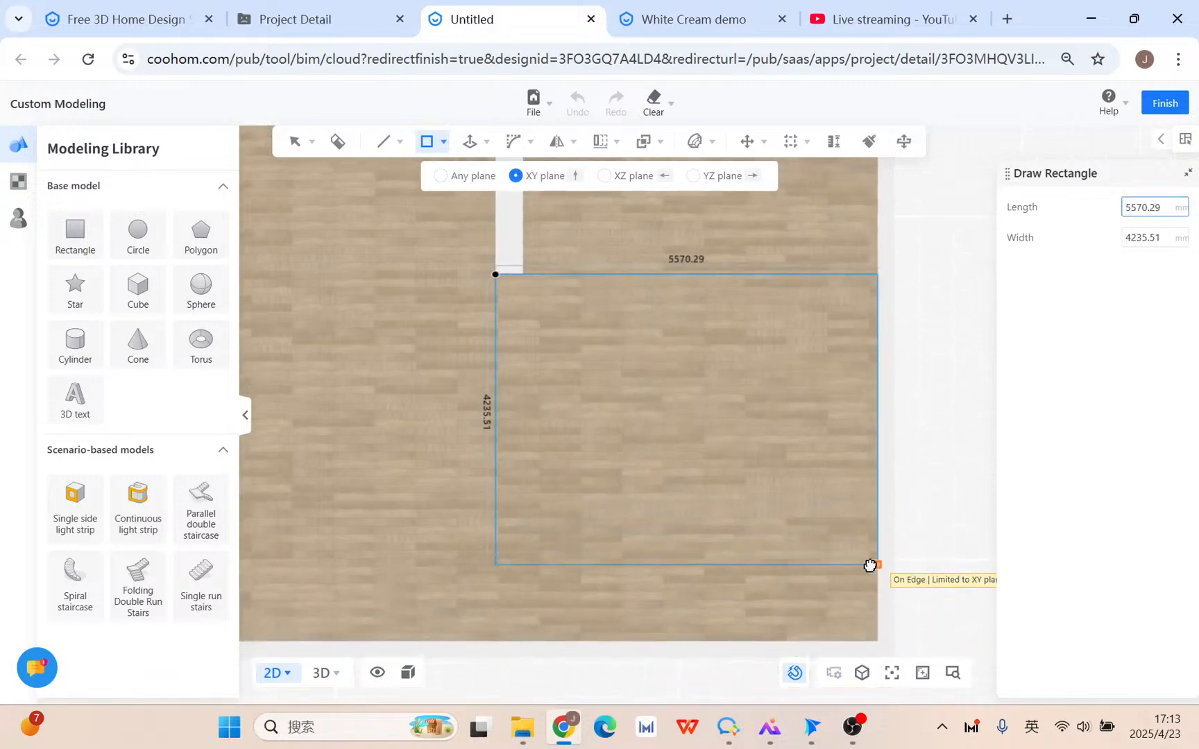
{"action": "left_click", "coordinate": [871, 565]}
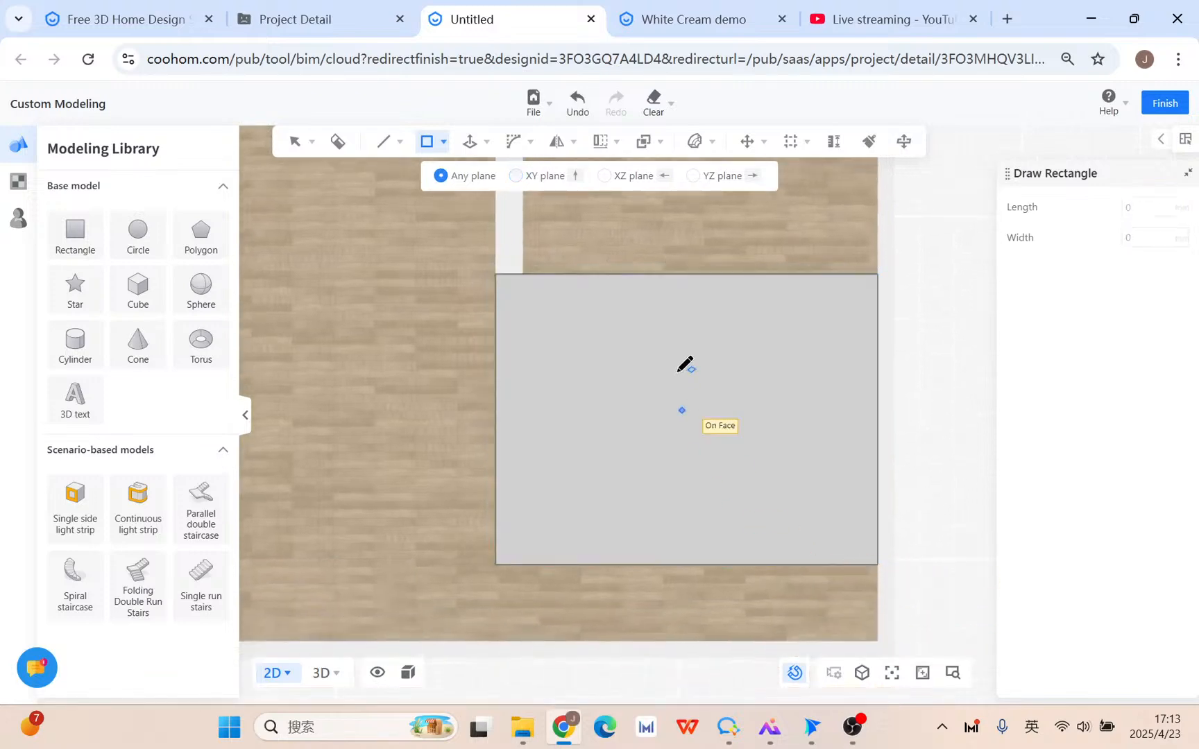
{"action": "left_click", "coordinate": [523, 274]}
{"action": "left_click", "coordinate": [877, 564]}
{"action": "key", "text": "Escape"}
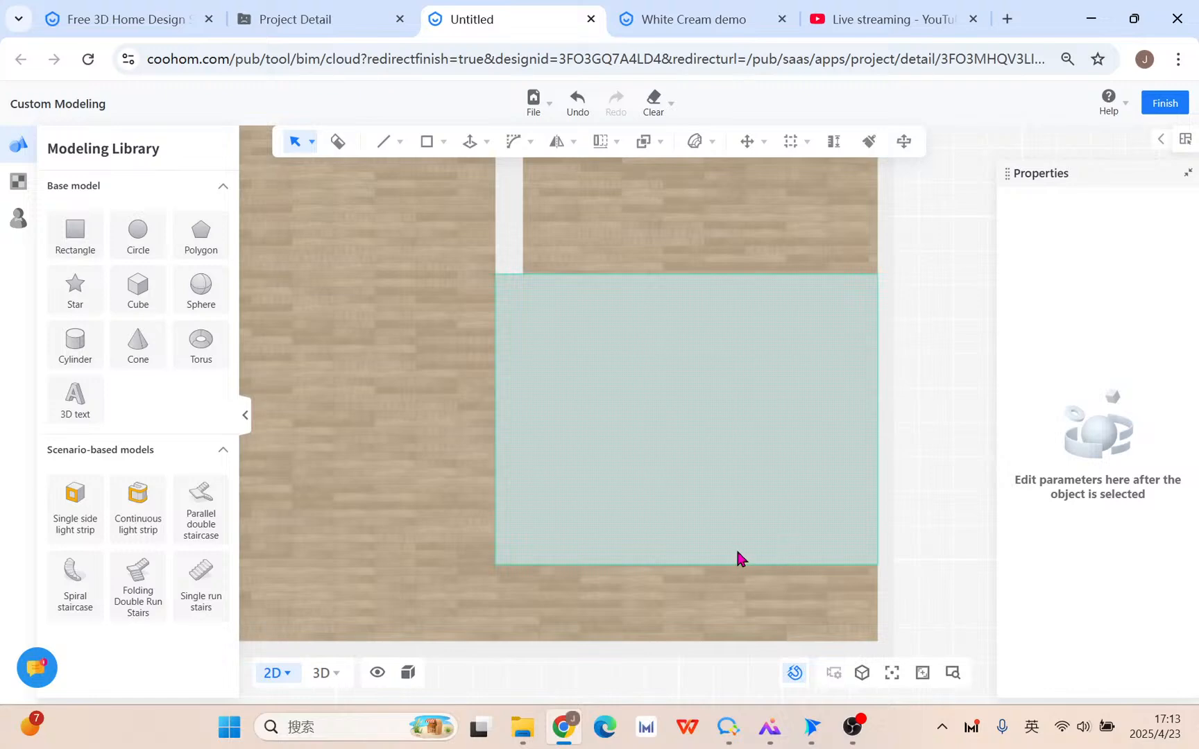
Add a reference line 400 mm in from the face's bottom edge.
{"action": "mouse_move", "coordinate": [795, 152]}
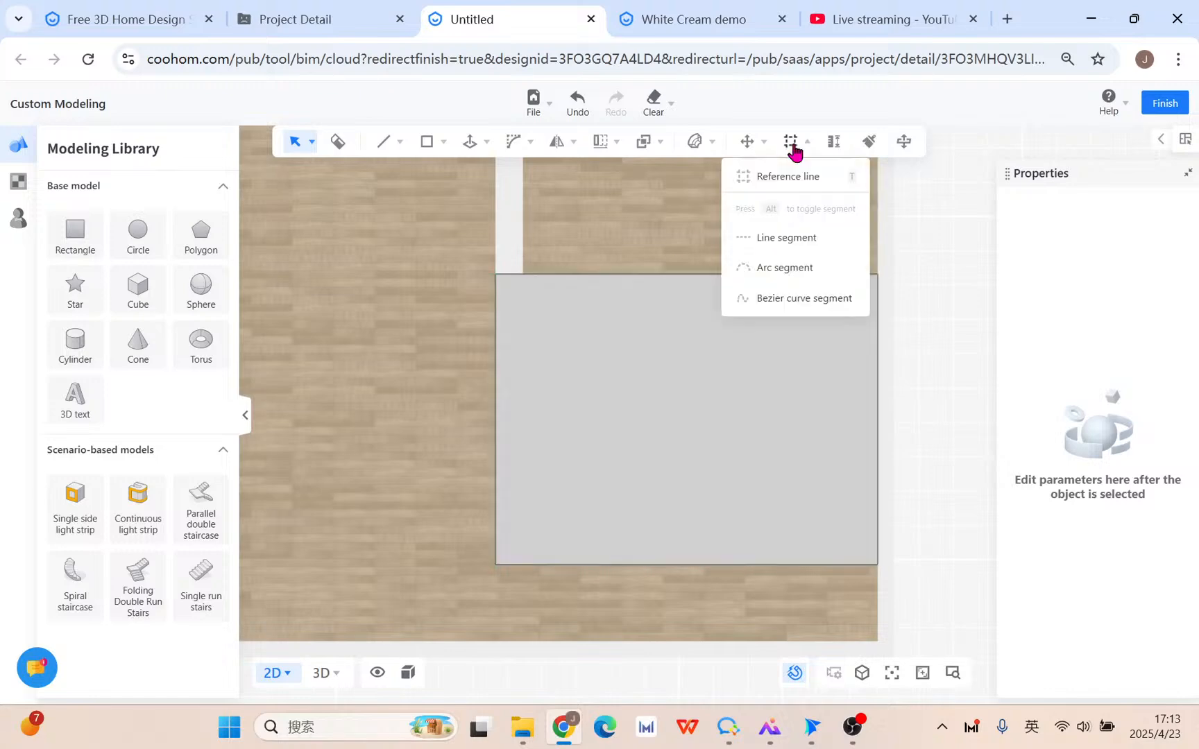
{"action": "left_click", "coordinate": [801, 175]}
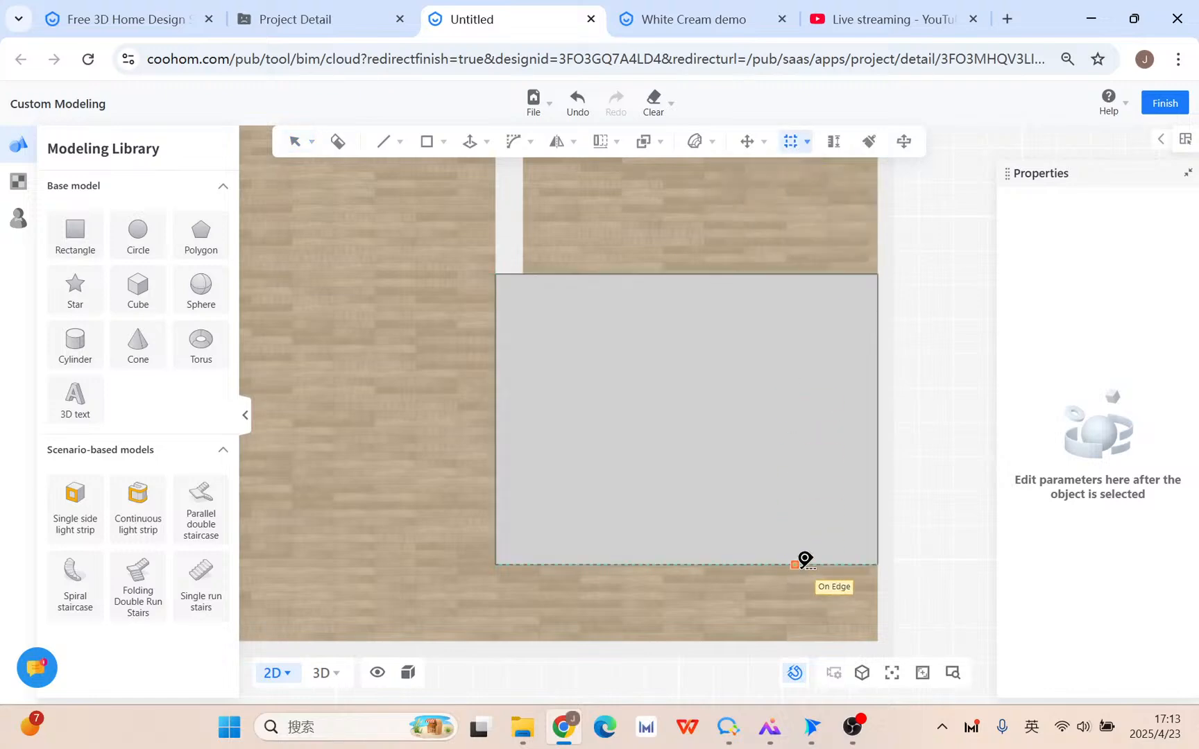
{"action": "type", "text": "400"}
{"action": "key", "text": "Return"}
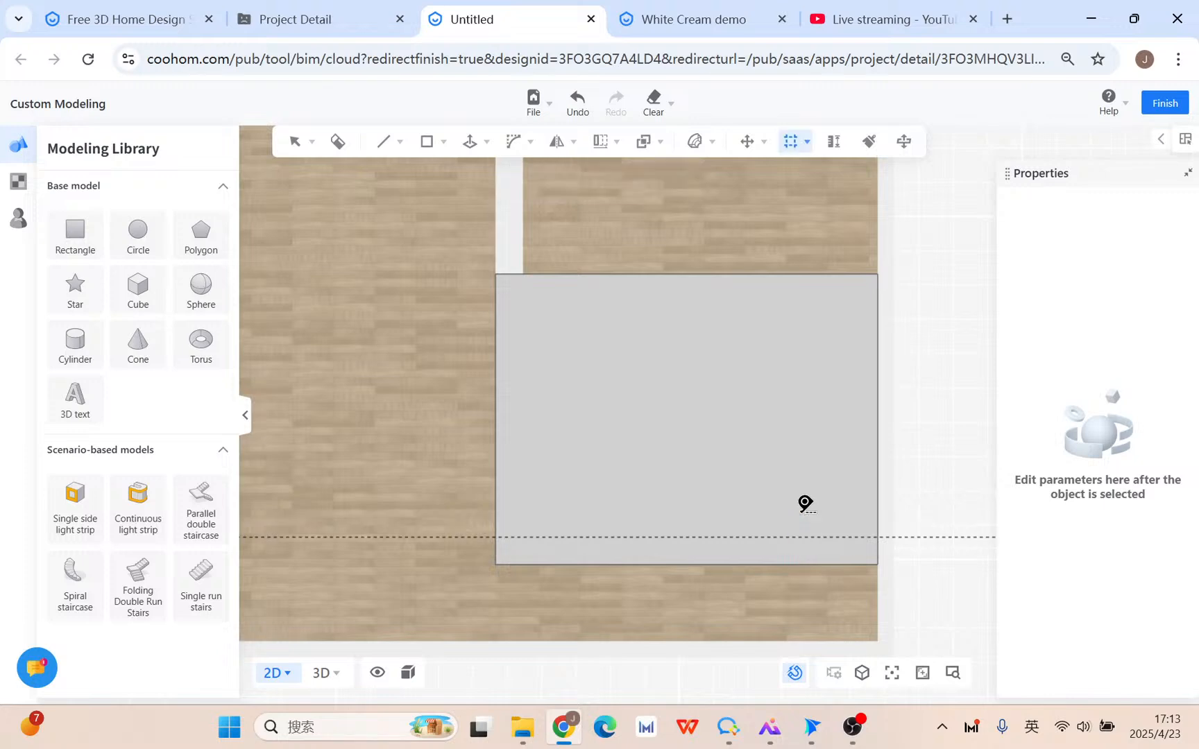
{"action": "left_click", "coordinate": [72, 233]}
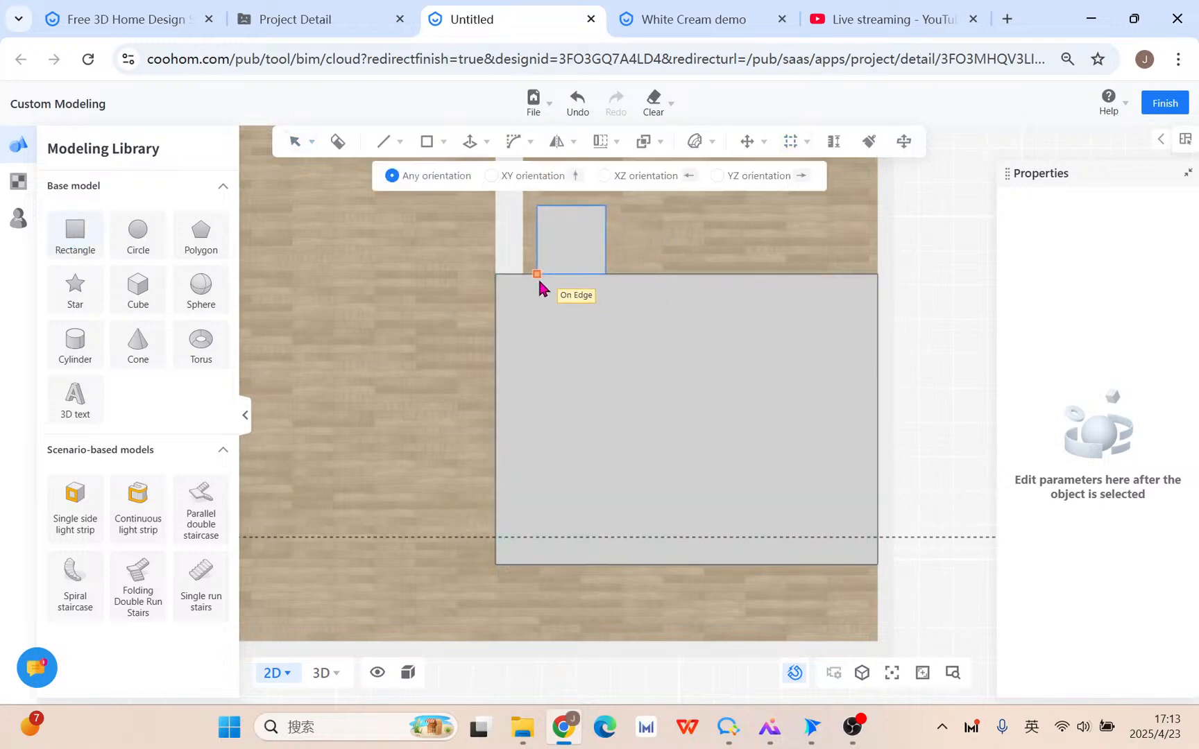
{"action": "key", "text": "Escape"}
Draw an inner rectangle to the reference-line intersection and delete it, leaving an L-shaped band.
{"action": "mouse_move", "coordinate": [428, 141]}
{"action": "left_click", "coordinate": [430, 174]}
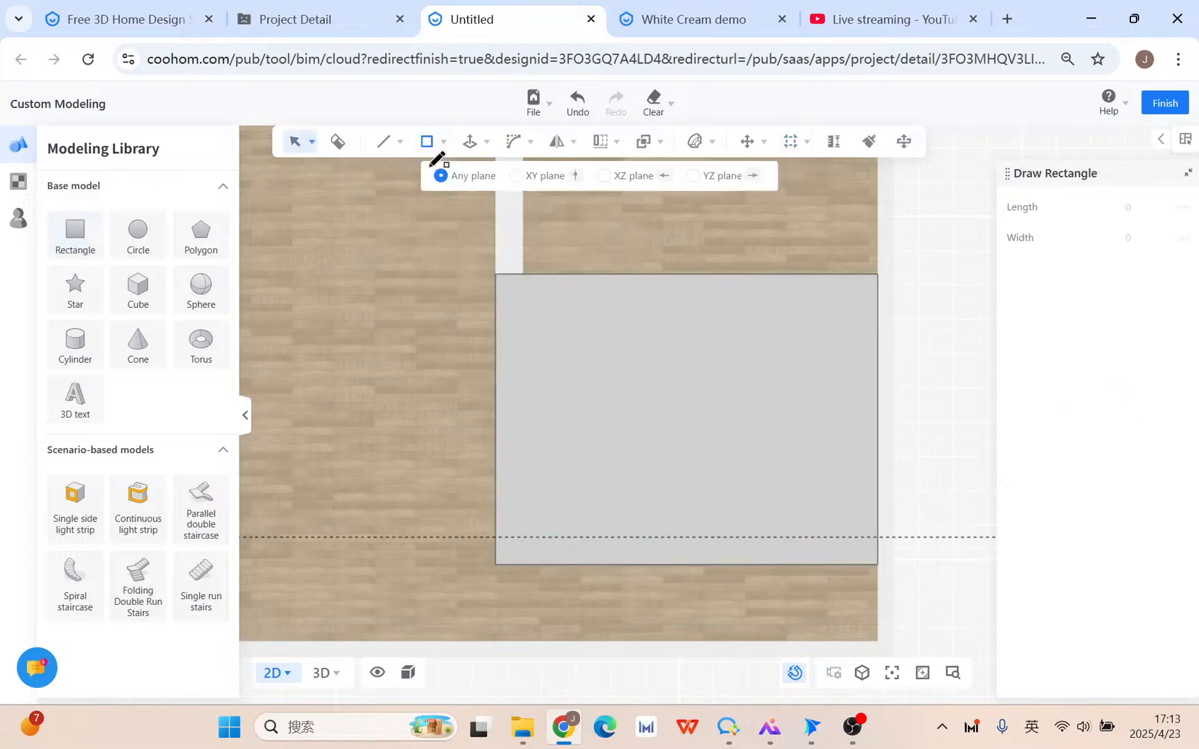
{"action": "left_click", "coordinate": [523, 273]}
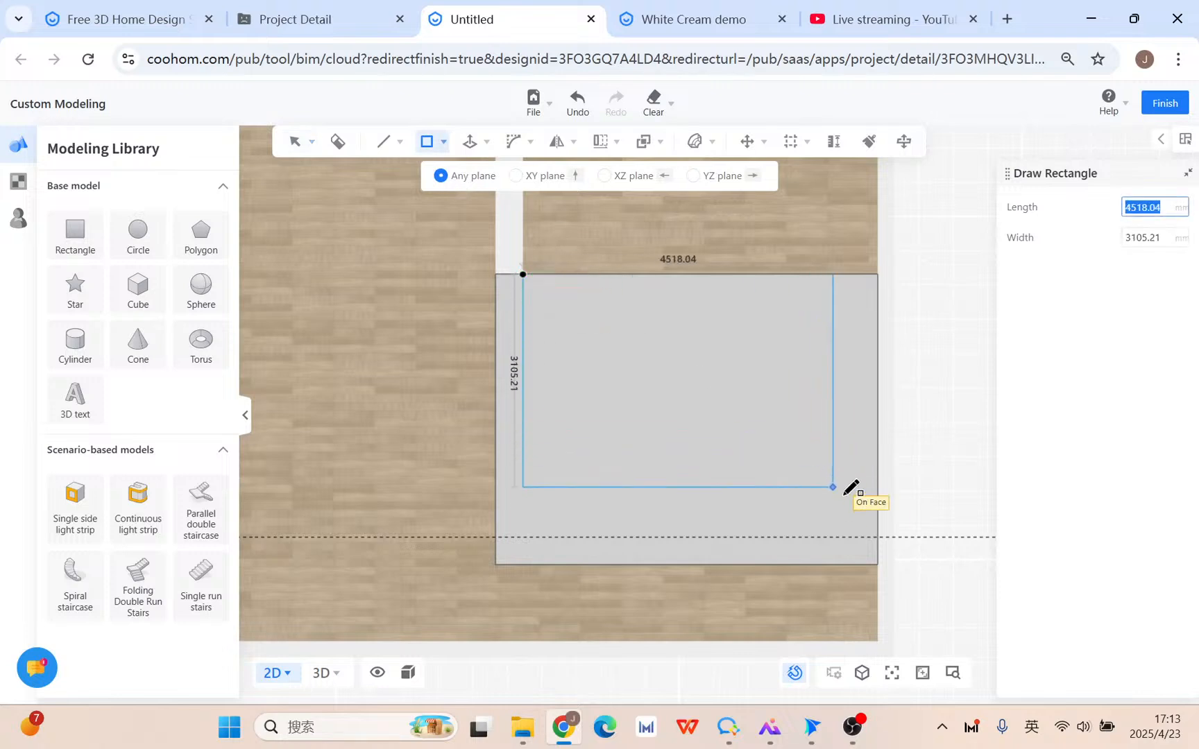
{"action": "left_click", "coordinate": [878, 536]}
{"action": "left_click", "coordinate": [811, 486]}
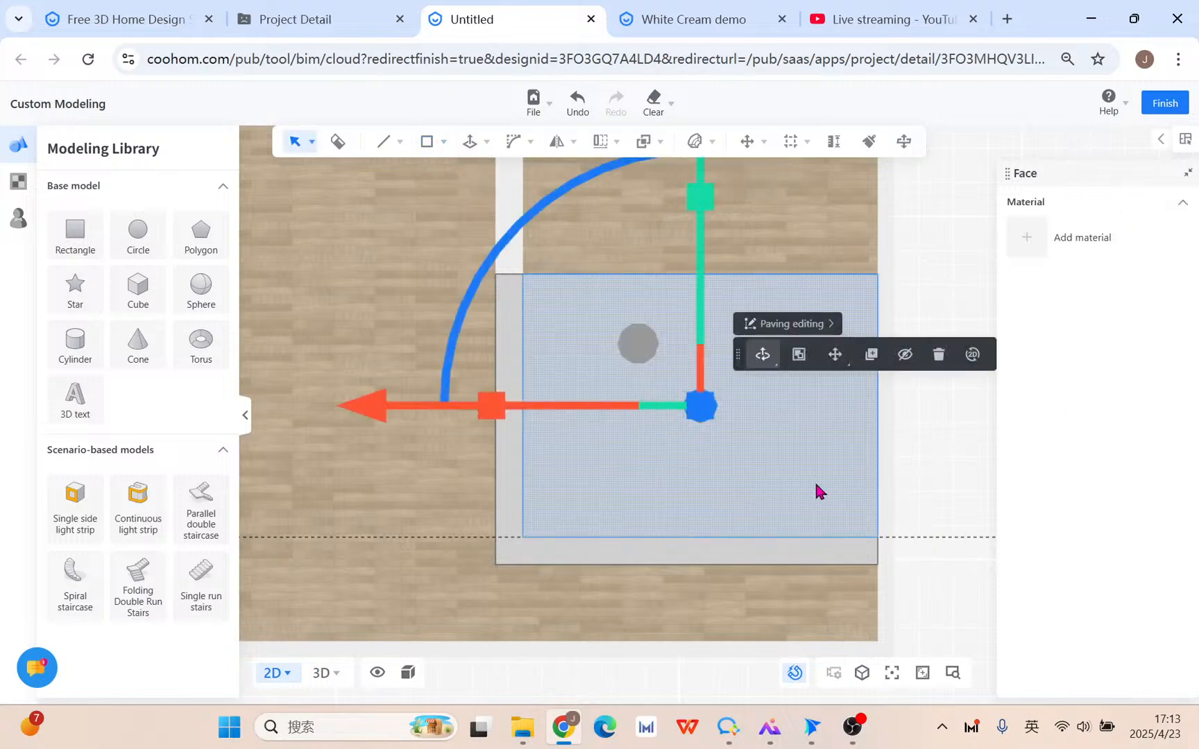
{"action": "left_click", "coordinate": [937, 356]}
{"action": "scroll", "coordinate": [583, 555], "scroll_direction": "up", "scroll_amount": 5}
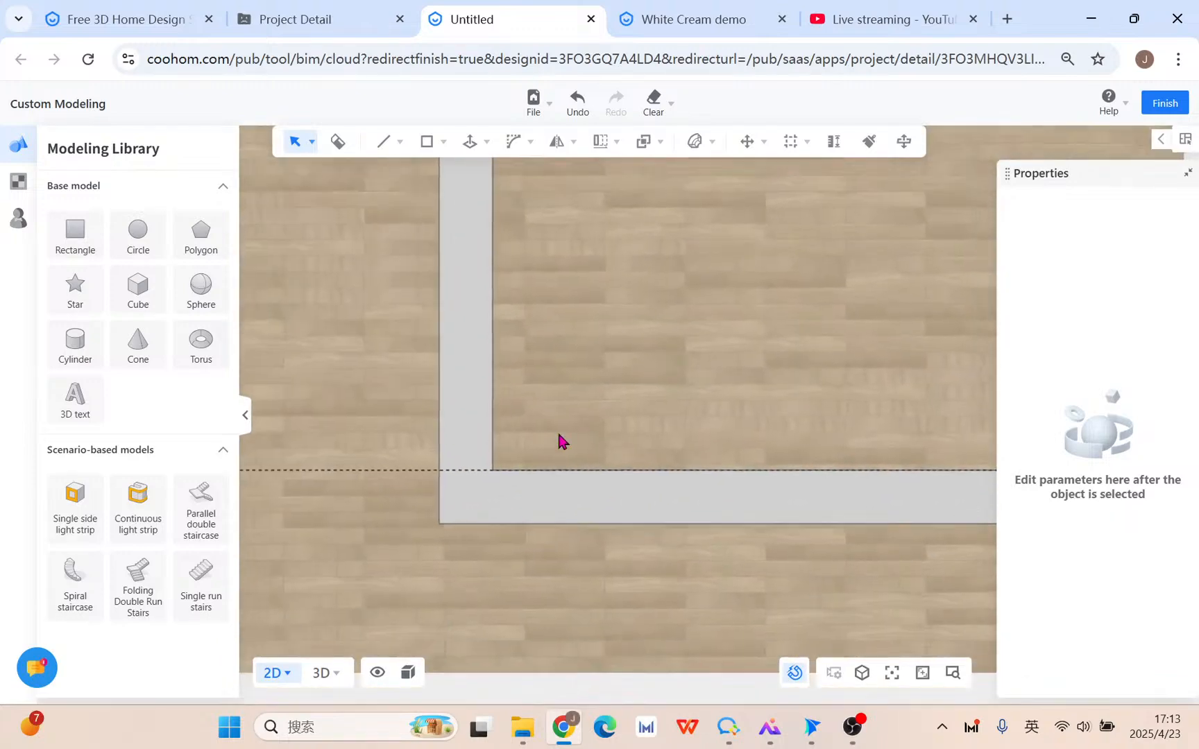
Clear all reference lines from the plan.
{"action": "mouse_move", "coordinate": [659, 104]}
{"action": "left_click", "coordinate": [658, 175]}
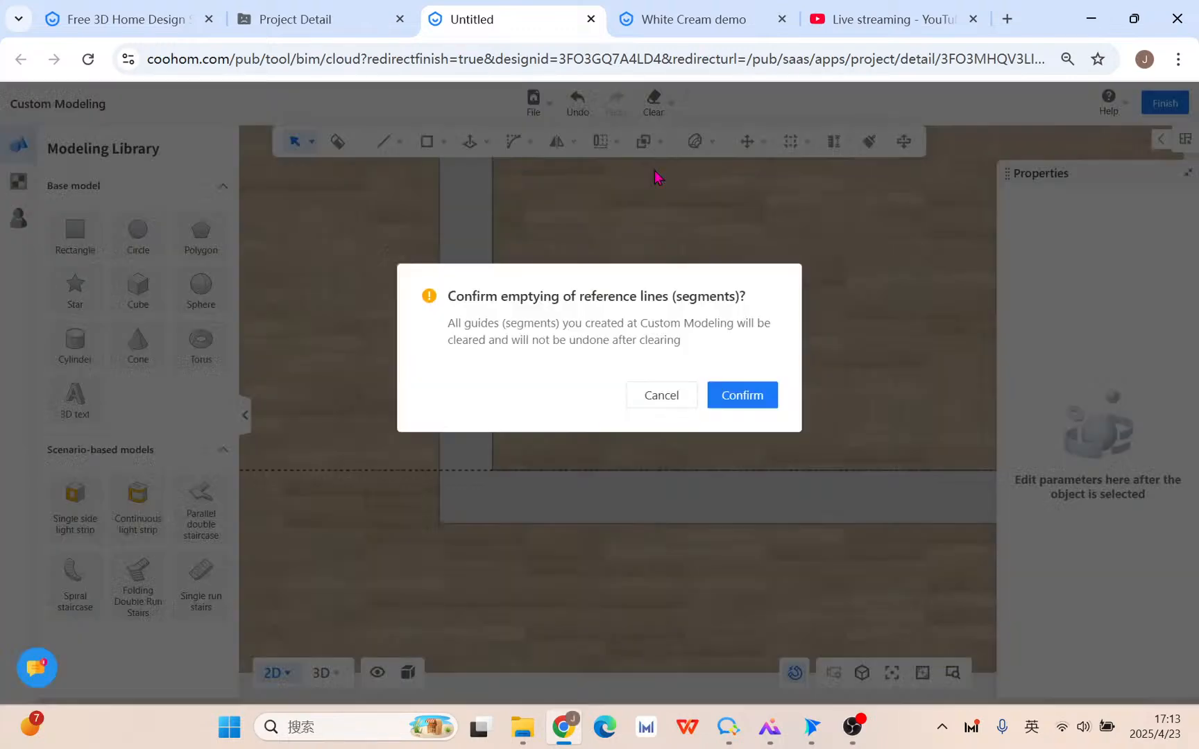
{"action": "left_click", "coordinate": [741, 396]}
{"action": "scroll", "coordinate": [520, 486], "scroll_direction": "up", "scroll_amount": 3}
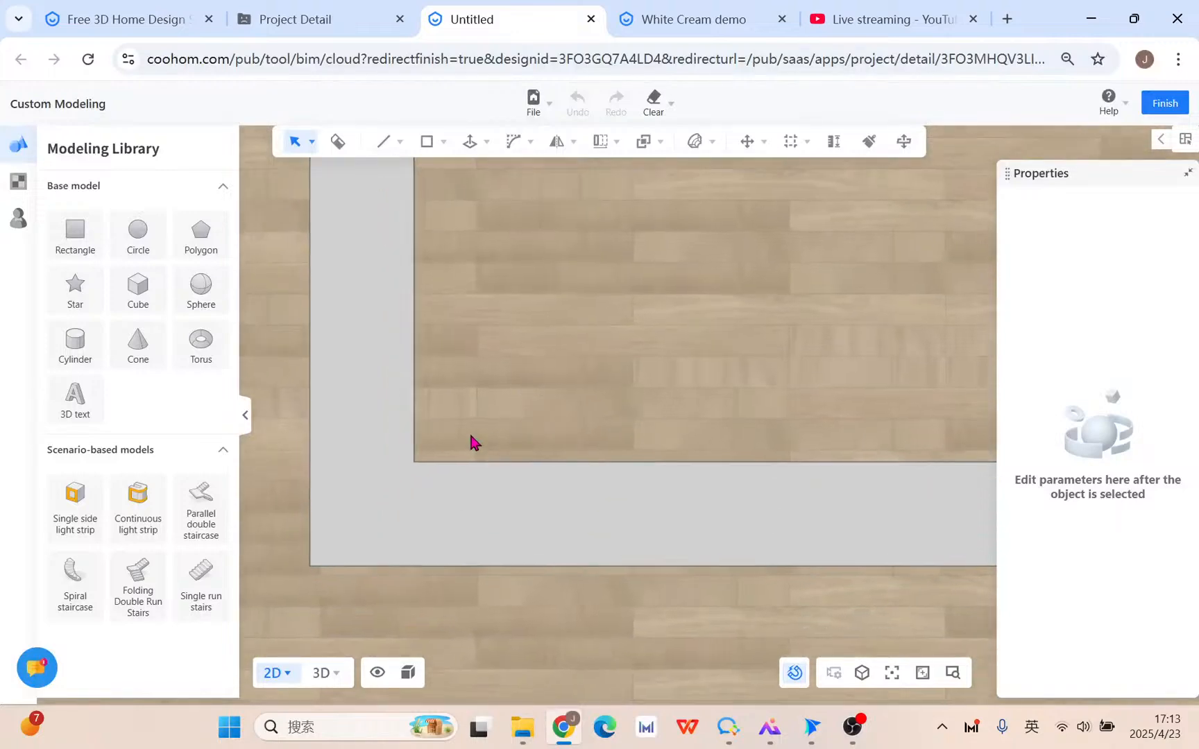
{"action": "left_click", "coordinate": [417, 372]}
{"action": "scroll", "coordinate": [615, 417], "scroll_direction": "down", "scroll_amount": 5}
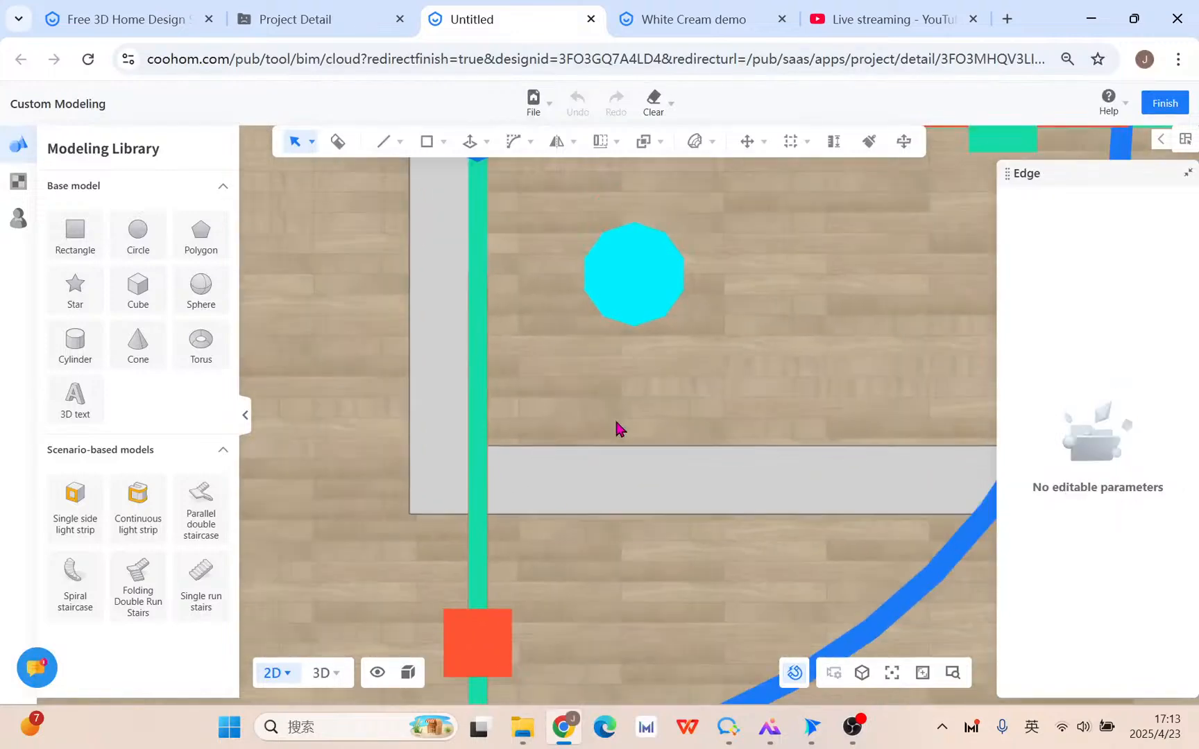
View the L-shaped grey strip in 3D roaming mode, lying on the wooden floor.
{"action": "left_click", "coordinate": [325, 673]}
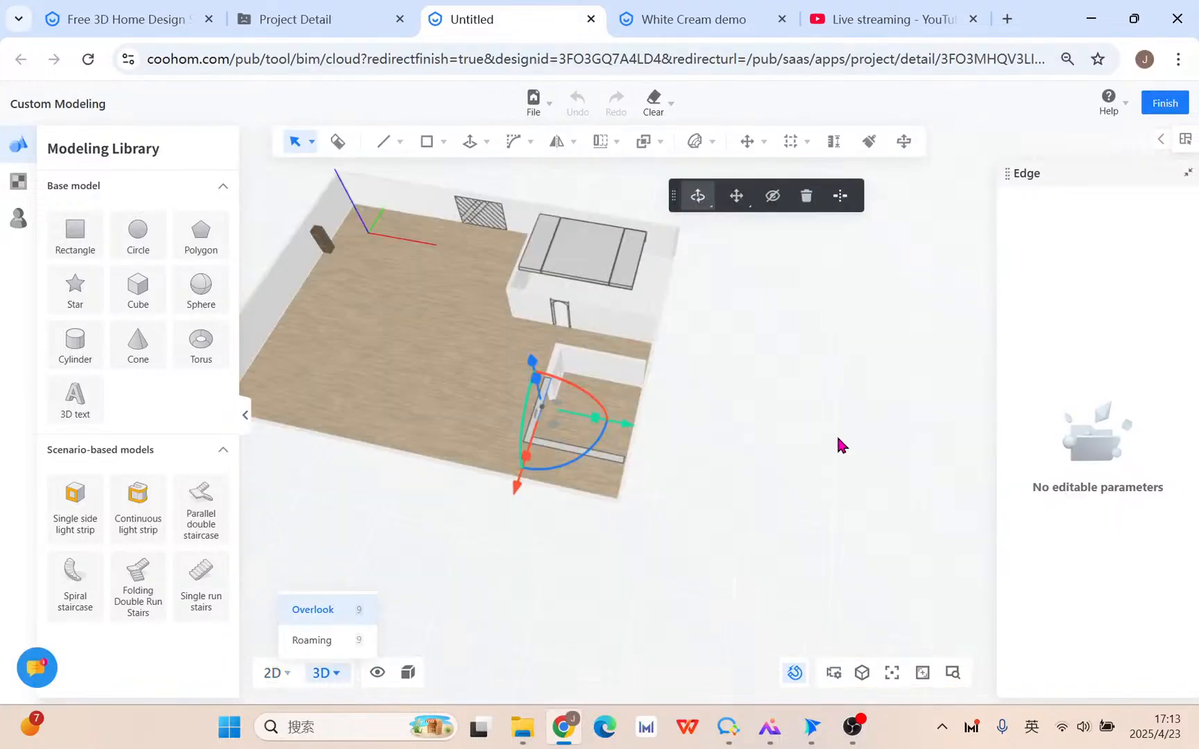
{"action": "right_click_drag", "start_coordinate": [614, 574], "coordinate": [764, 592]}
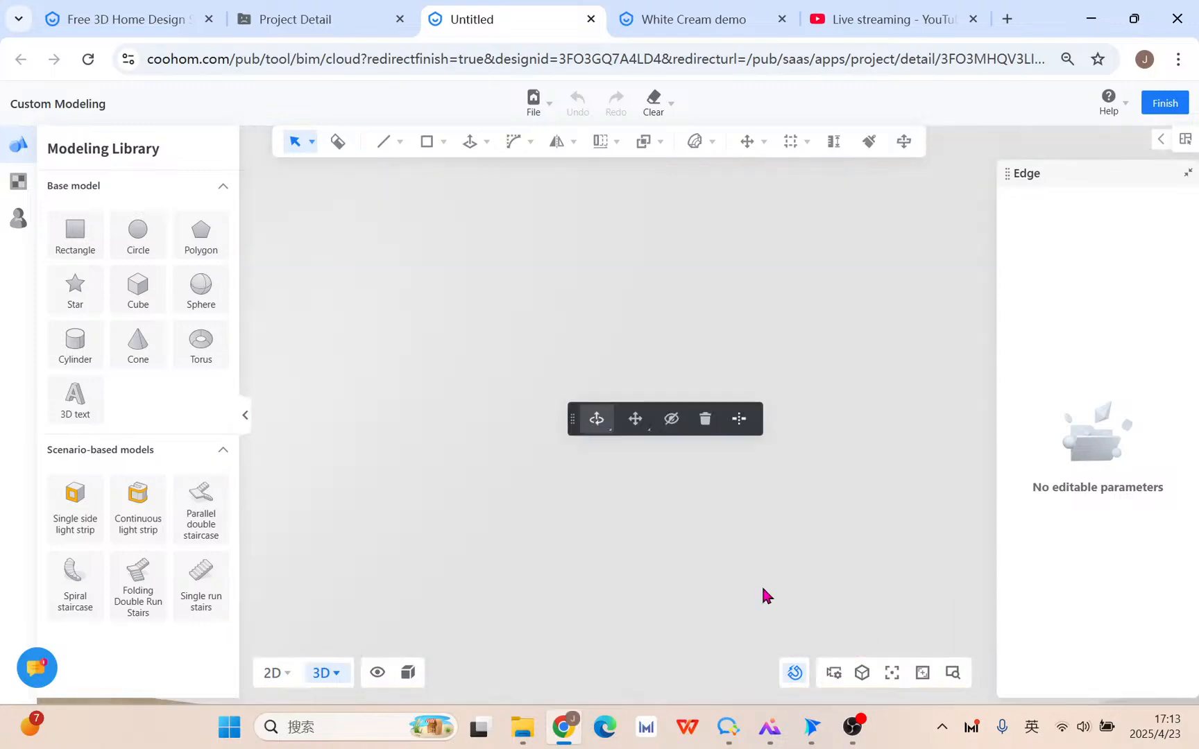
{"action": "scroll", "coordinate": [762, 589], "scroll_direction": "down", "scroll_amount": 5}
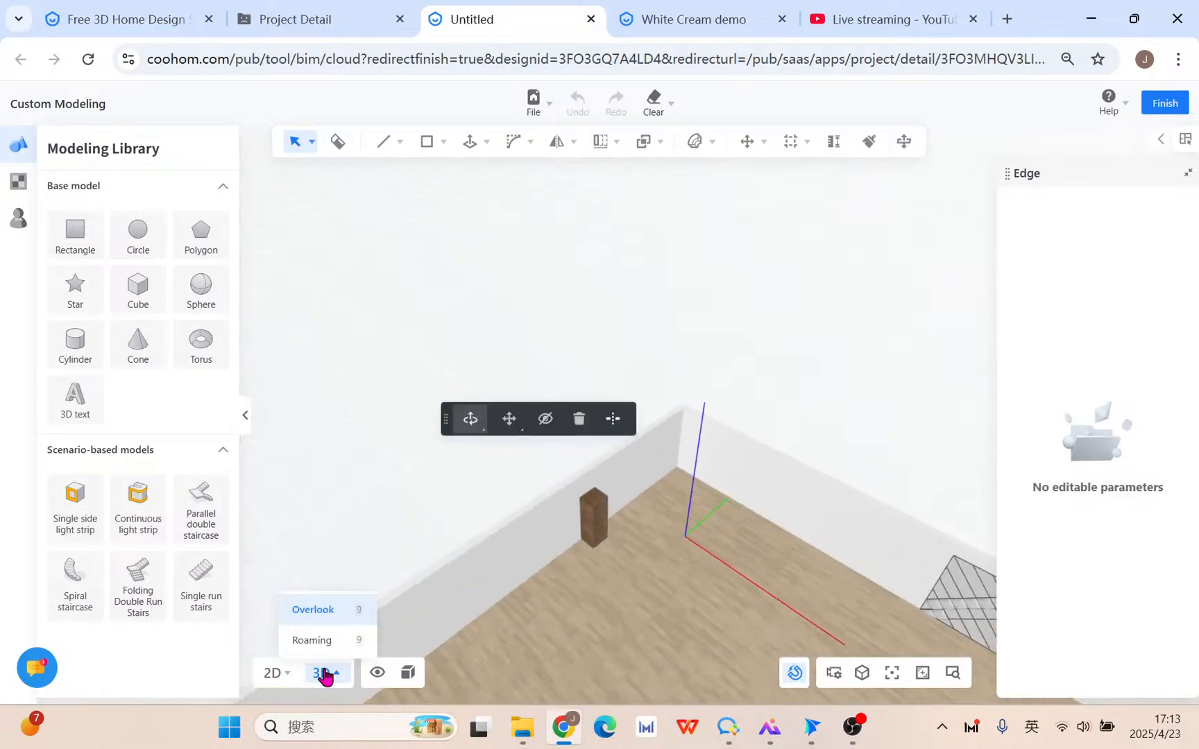
{"action": "left_click", "coordinate": [336, 642]}
{"action": "right_click_drag", "start_coordinate": [715, 545], "coordinate": [689, 434]}
{"action": "scroll", "coordinate": [688, 434], "scroll_direction": "down", "scroll_amount": 8}
{"action": "right_click_drag", "start_coordinate": [749, 510], "coordinate": [225, 416]}
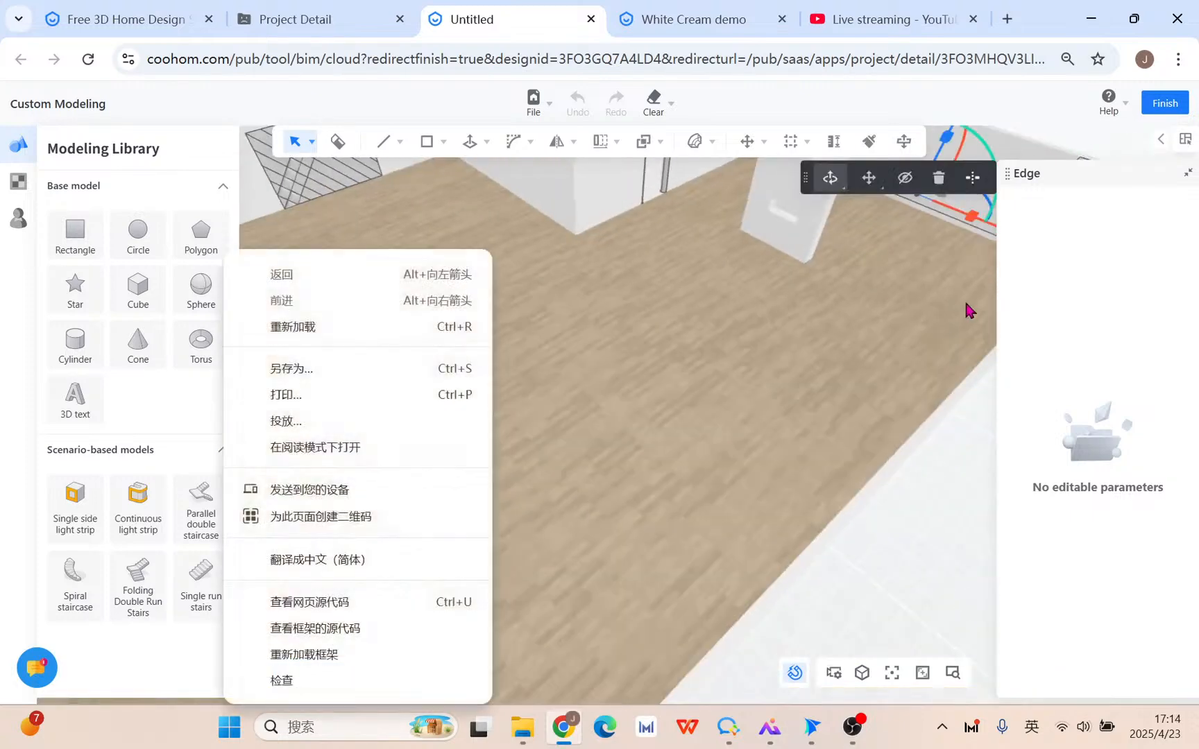
{"action": "right_click_drag", "start_coordinate": [965, 303], "coordinate": [616, 486]}
{"action": "scroll", "coordinate": [678, 431], "scroll_direction": "up", "scroll_amount": 8}
{"action": "middle_click_drag", "start_coordinate": [678, 441], "coordinate": [664, 469]}
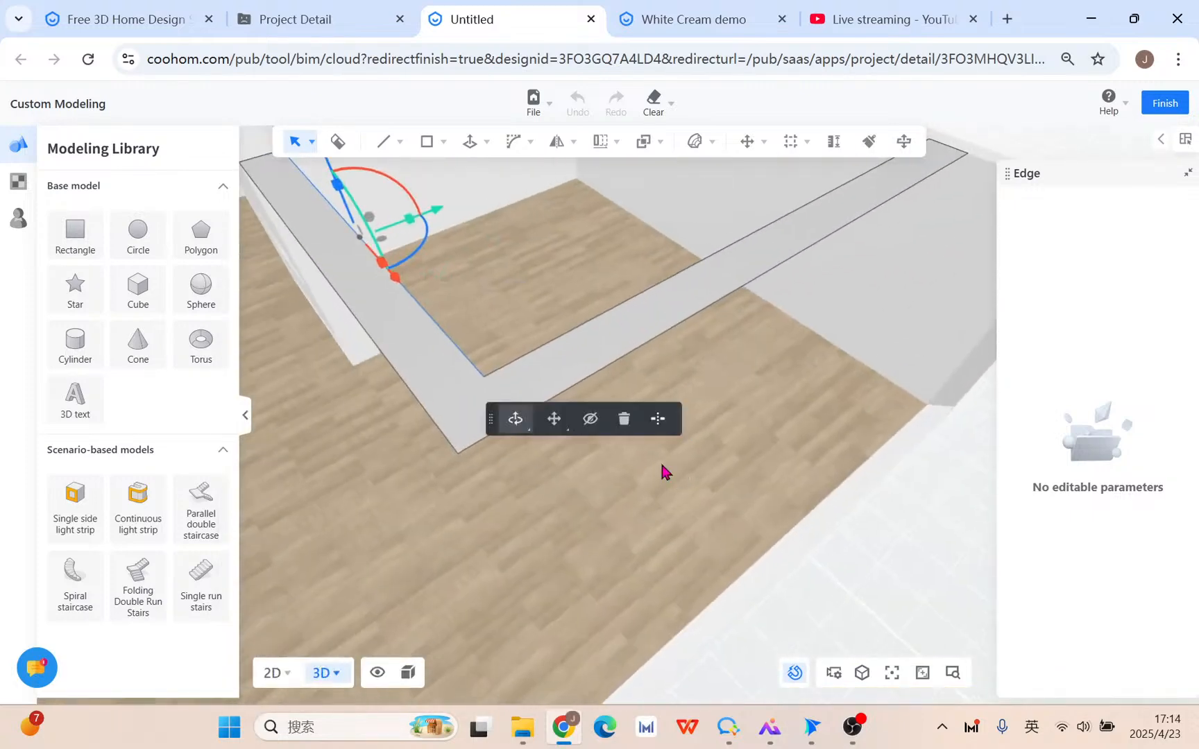
Bevel 2D the band's inner corner with radius 400 and 30 edges, then start on the outer corner.
{"action": "left_click", "coordinate": [526, 366]}
{"action": "mouse_move", "coordinate": [534, 145]}
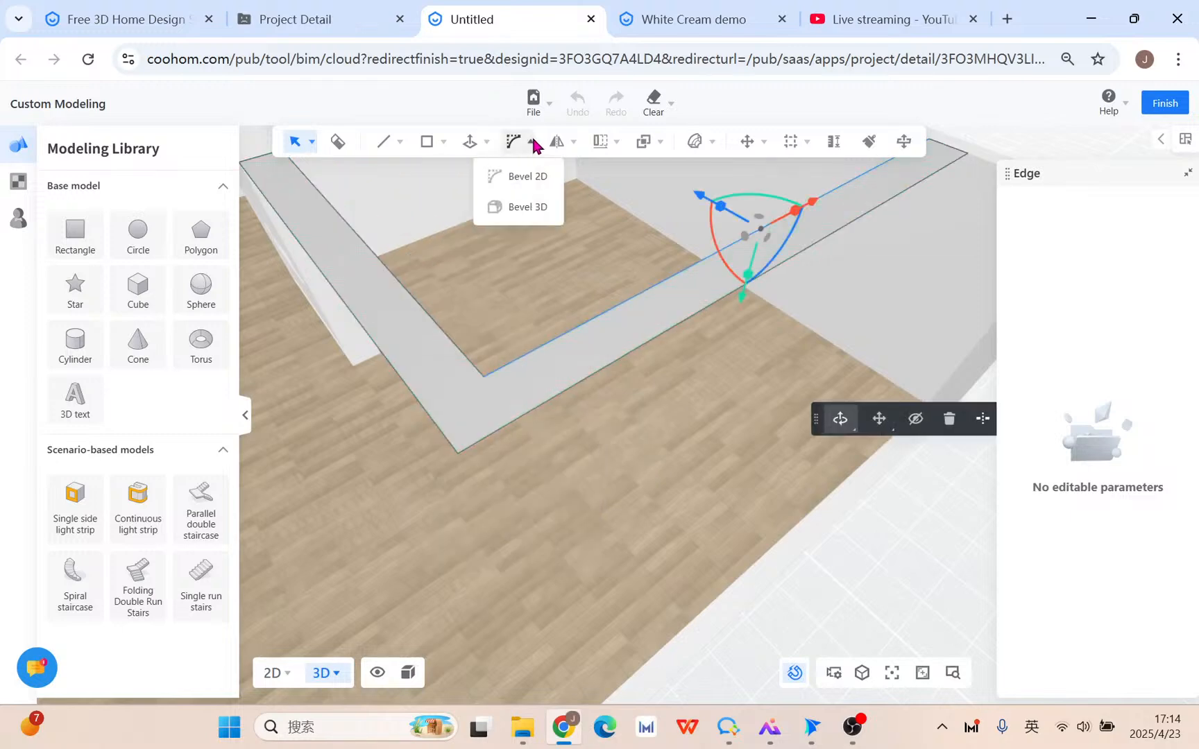
{"action": "left_click", "coordinate": [522, 178]}
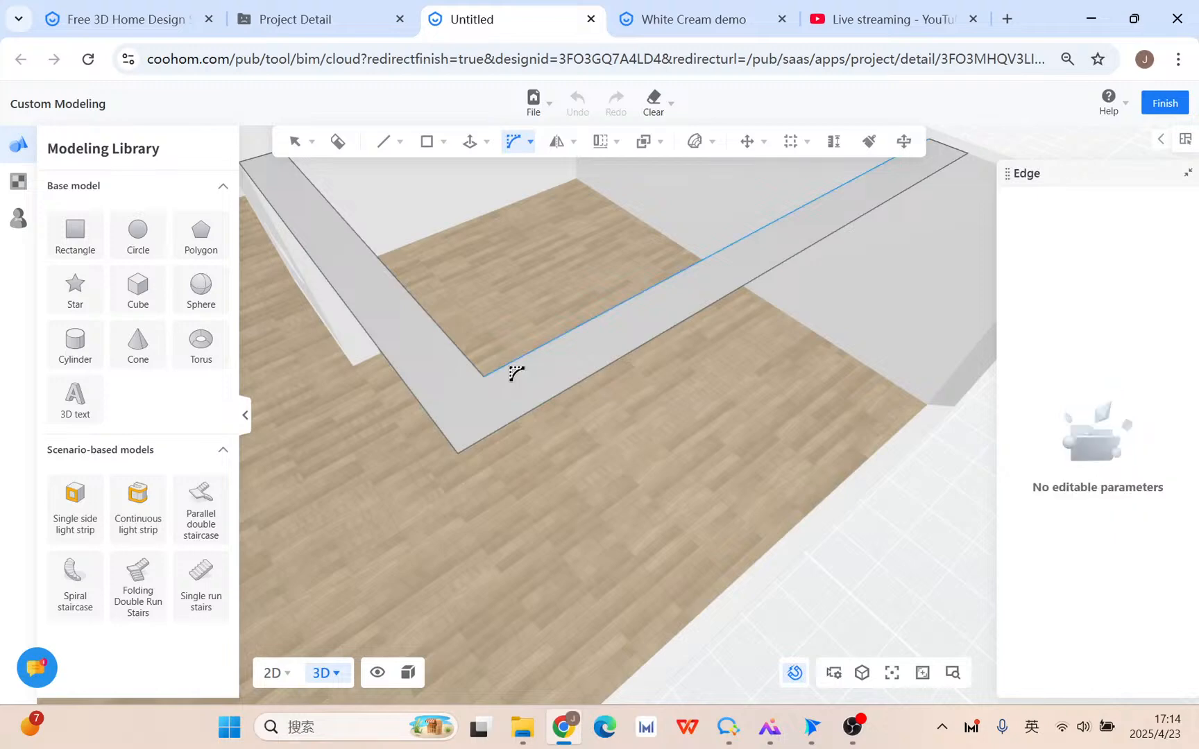
{"action": "left_click", "coordinate": [478, 373]}
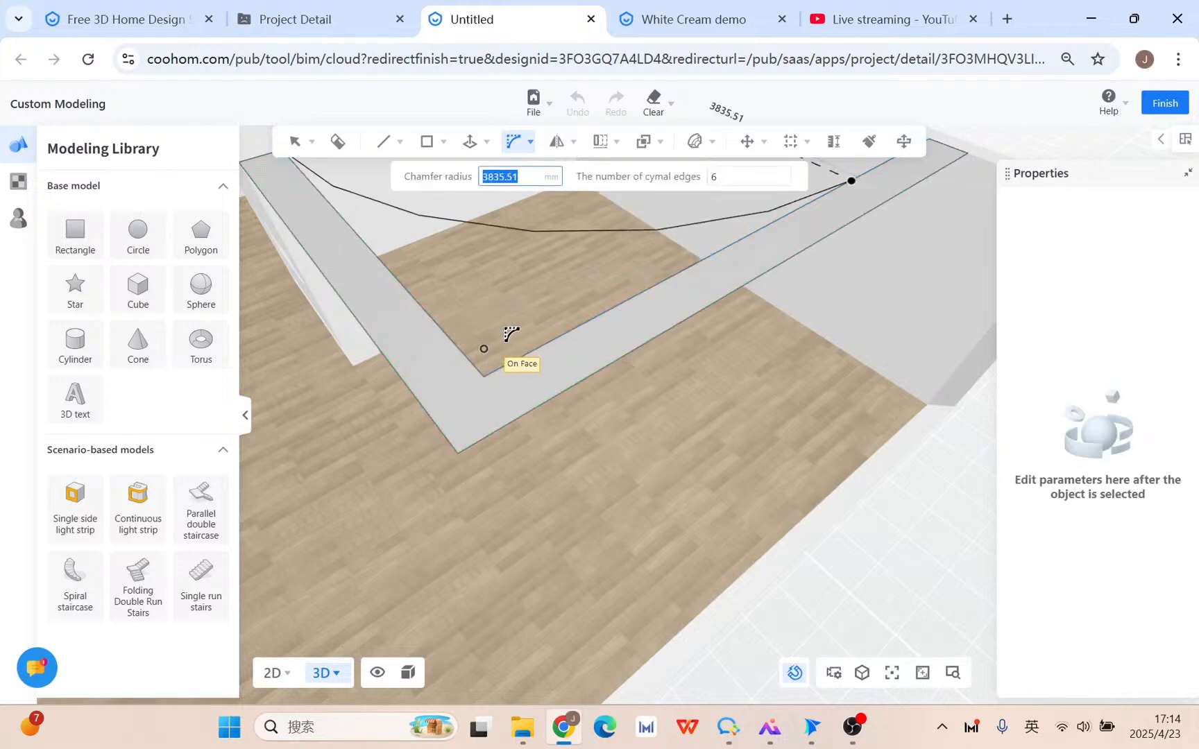
{"action": "key", "text": "Tab"}
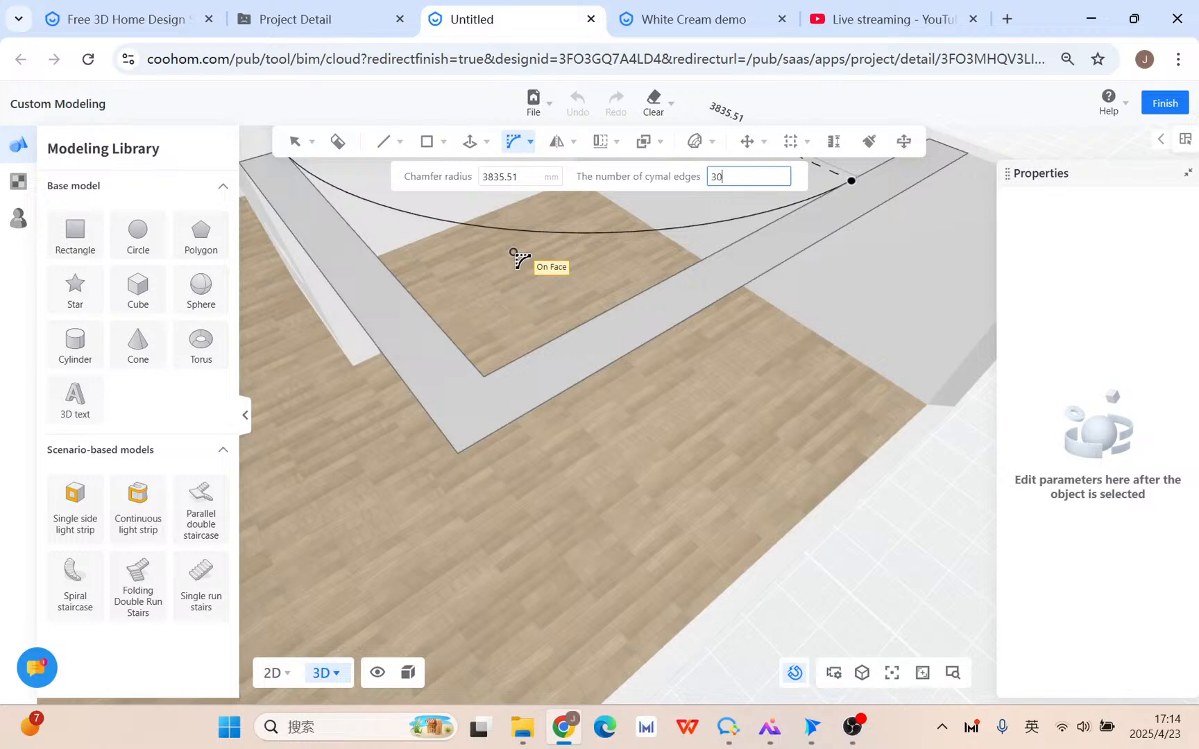
{"action": "key", "text": "Tab"}
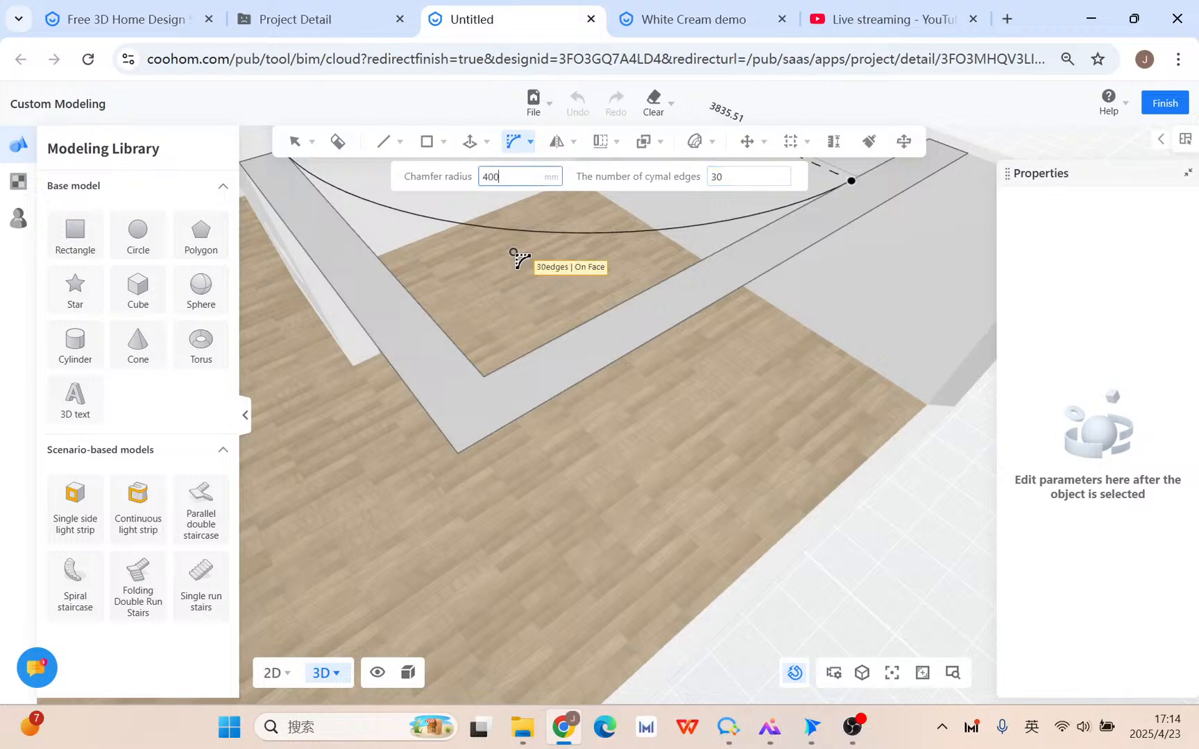
{"action": "type", "text": "400"}
{"action": "key", "text": "Return"}
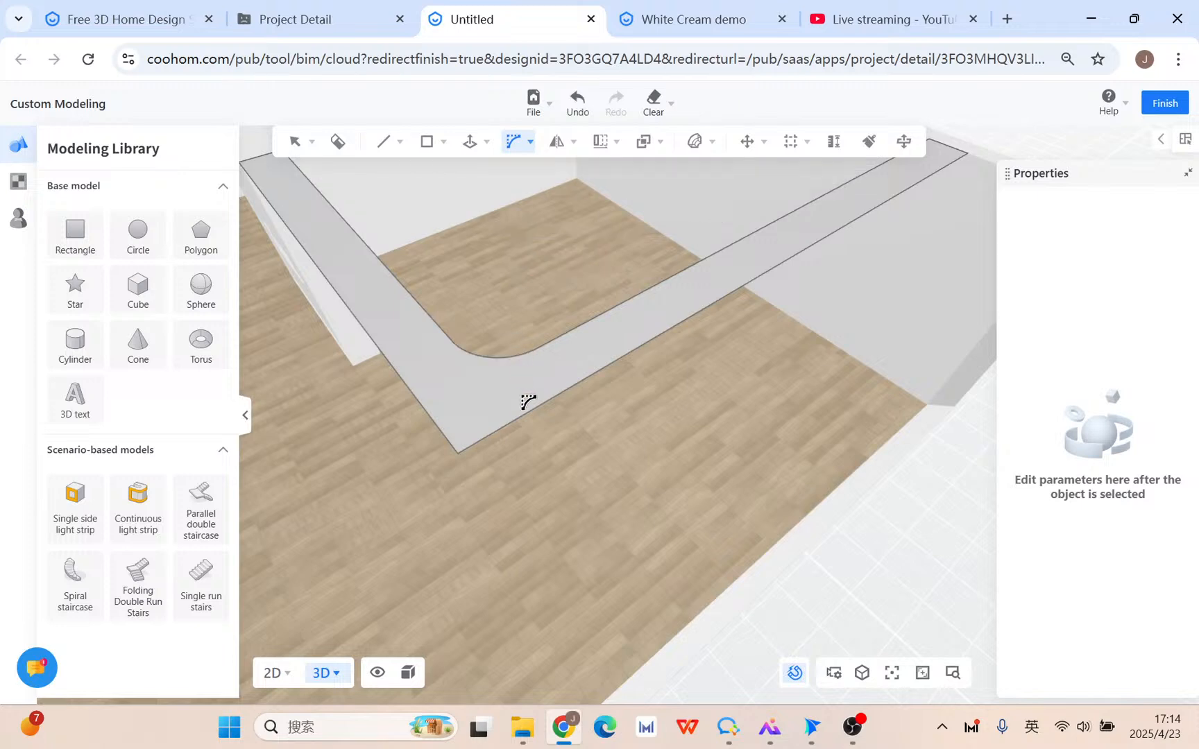
{"action": "left_click", "coordinate": [525, 425]}
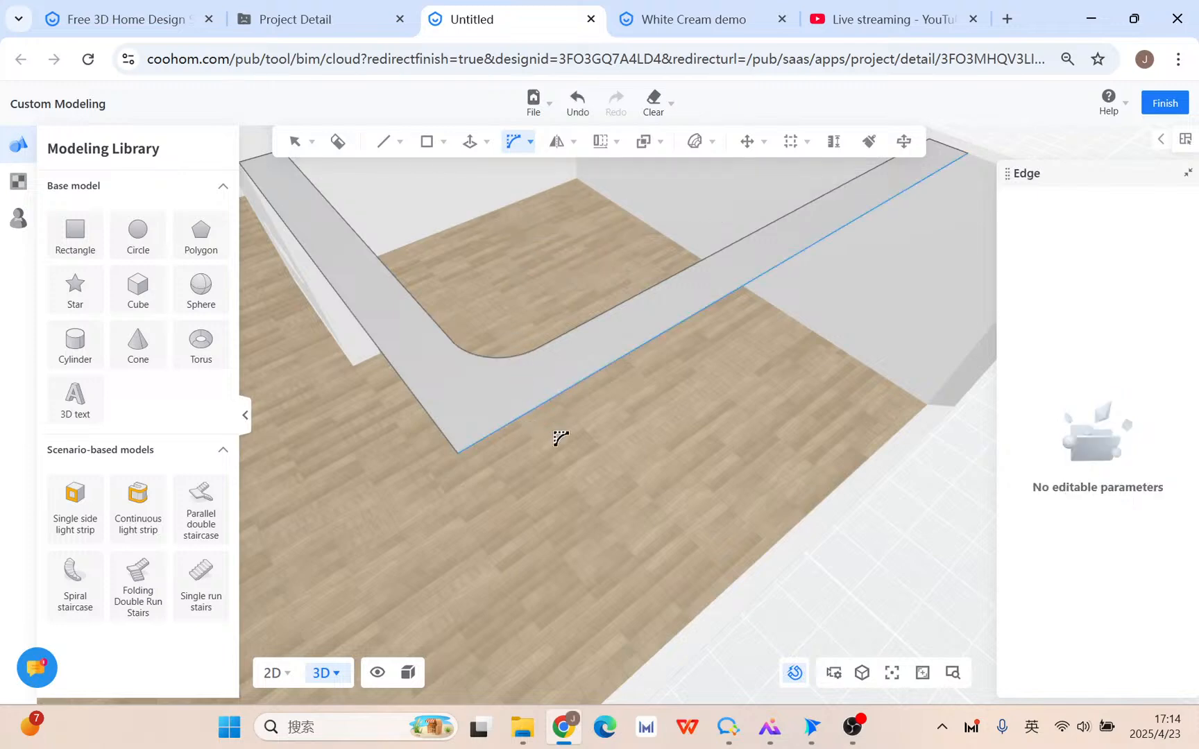
{"action": "left_click", "coordinate": [428, 416]}
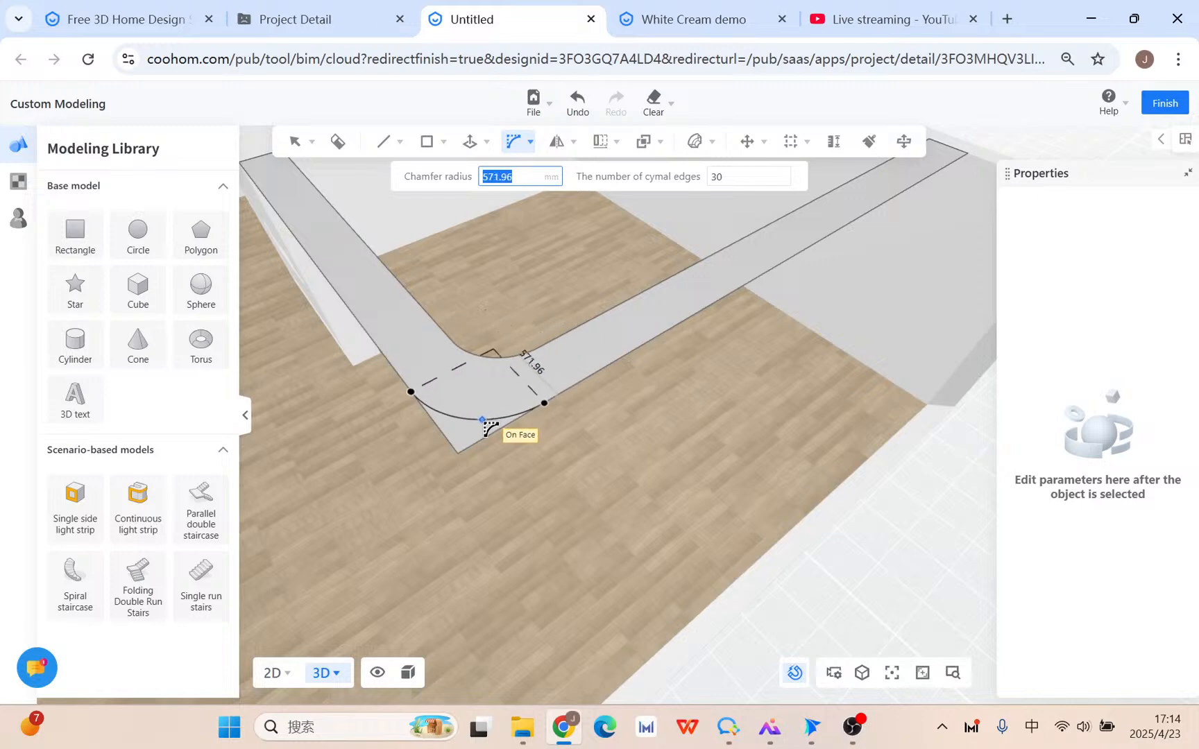
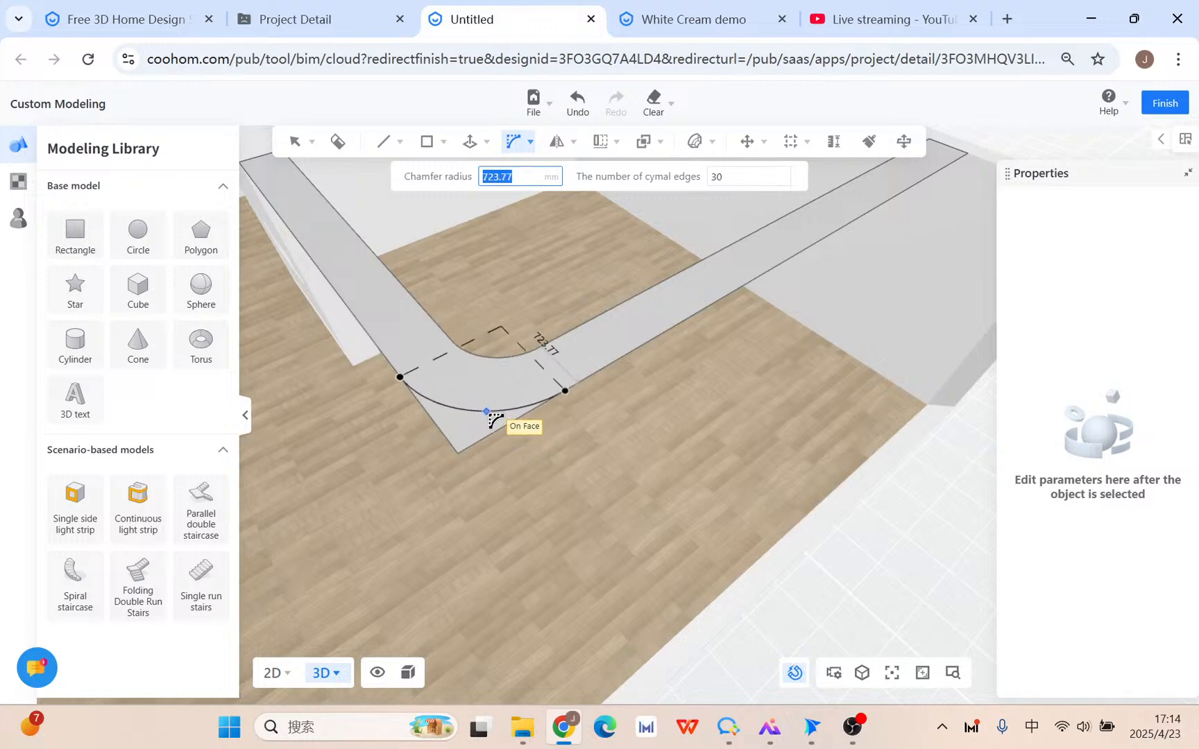
Round the strip's outer corner with an 800 mm radius and return to selection.
{"action": "middle_click_drag", "start_coordinate": [497, 421], "coordinate": [528, 446]}
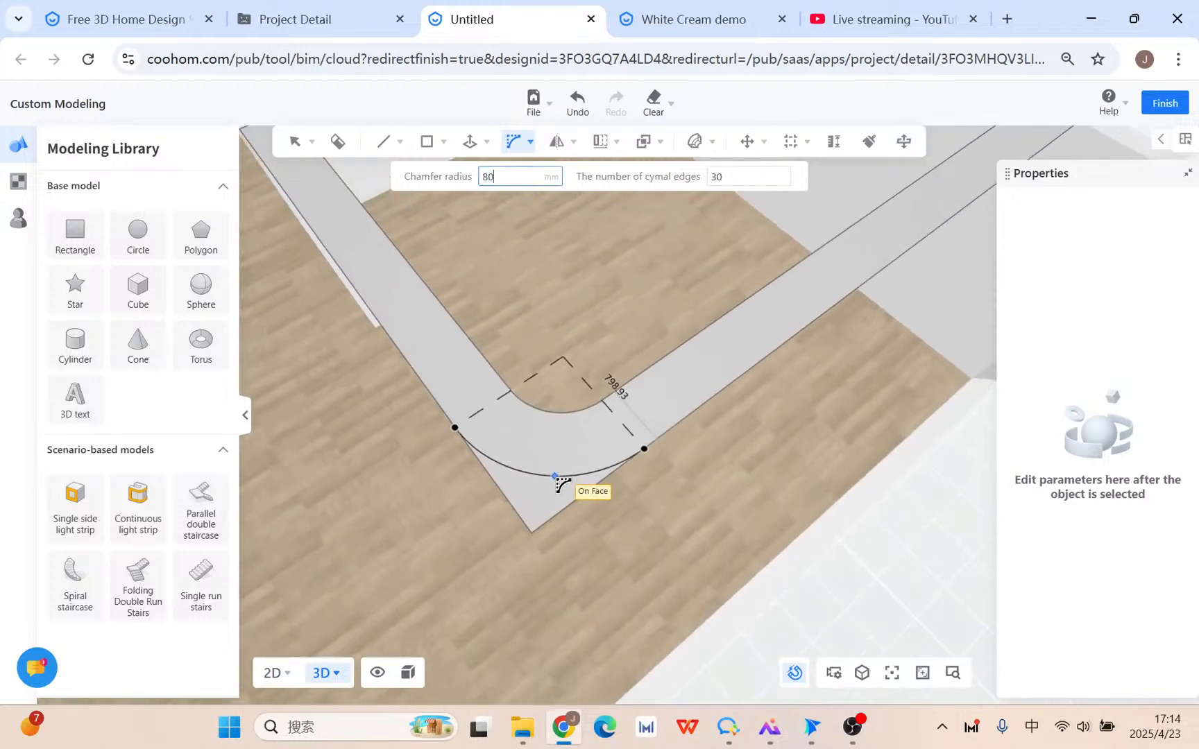
{"action": "key", "text": "Return"}
{"action": "key", "text": "Escape"}
Orbit around the rounded strip and room walls, then choose the Push/Pull tool.
{"action": "scroll", "coordinate": [555, 479], "scroll_direction": "down", "scroll_amount": 3}
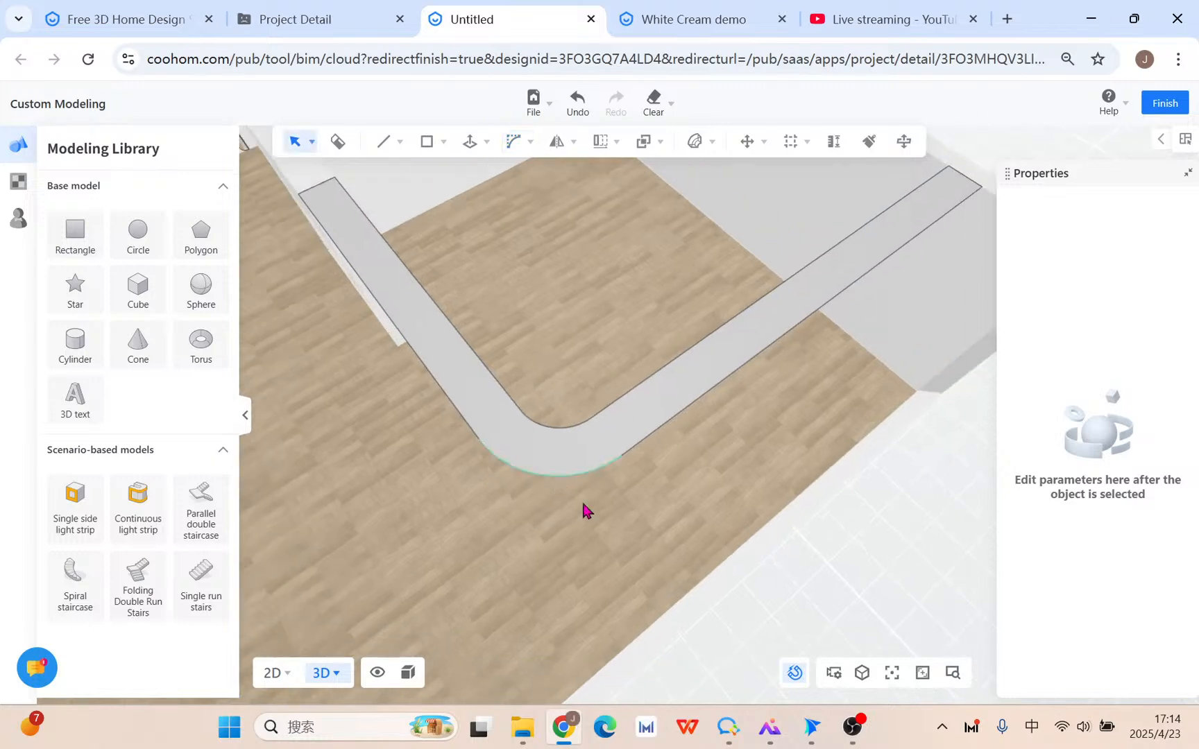
{"action": "middle_click_drag", "start_coordinate": [598, 525], "coordinate": [485, 541]}
{"action": "scroll", "coordinate": [729, 556], "scroll_direction": "down", "scroll_amount": 3}
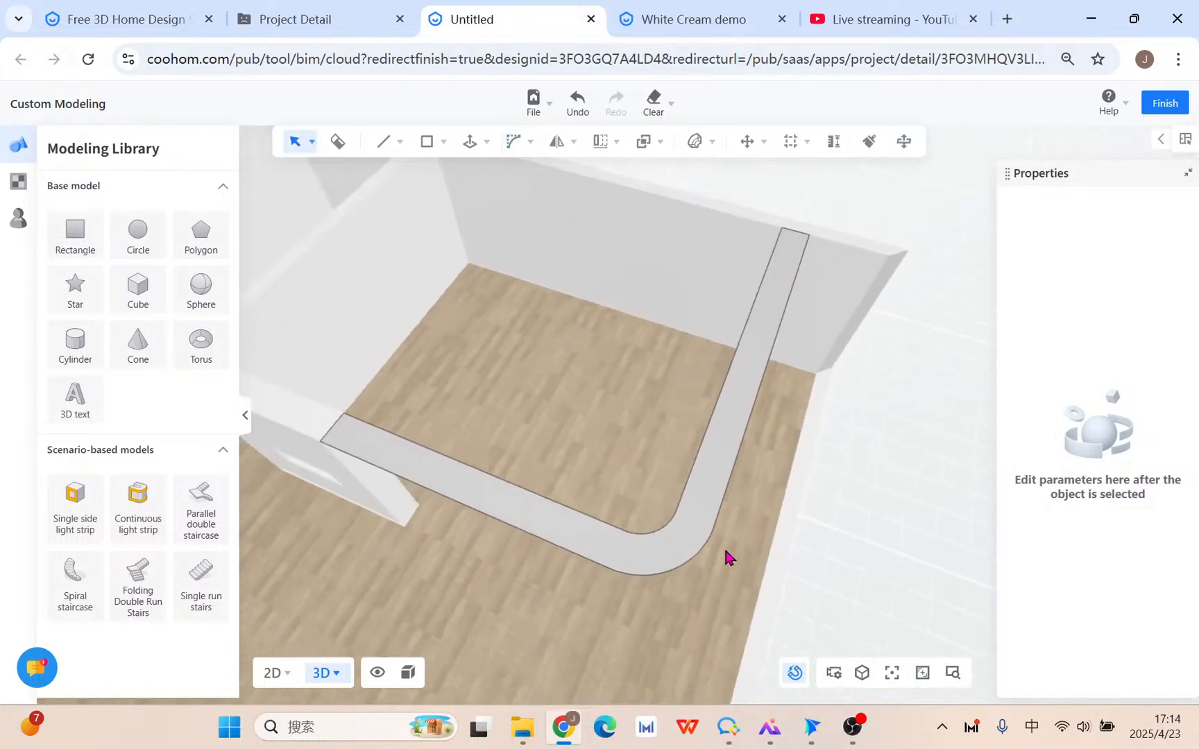
{"action": "middle_click_drag", "start_coordinate": [725, 556], "coordinate": [590, 528]}
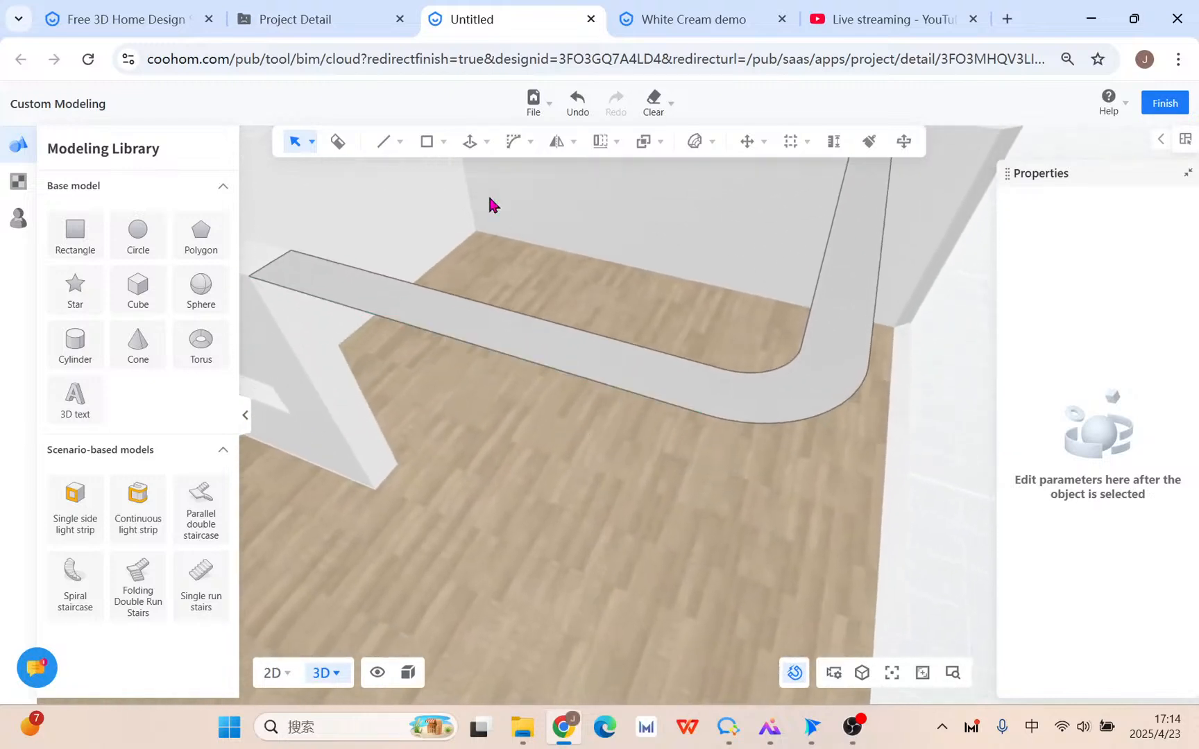
{"action": "left_click", "coordinate": [471, 144]}
{"action": "left_click", "coordinate": [471, 177]}
Pull the strip face up 2800 mm into a curved wall.
{"action": "left_click", "coordinate": [359, 300]}
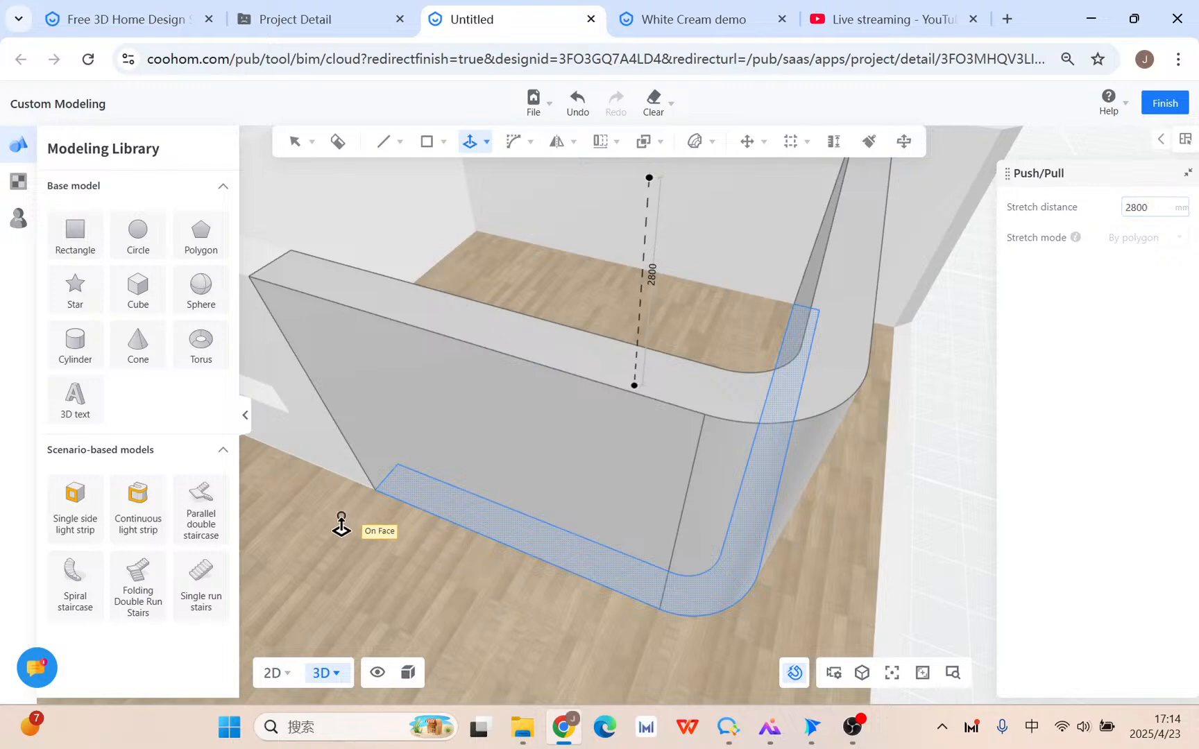
{"action": "scroll", "coordinate": [936, 402], "scroll_direction": "down", "scroll_amount": 3}
{"action": "key", "text": "Escape"}
{"action": "scroll", "coordinate": [910, 498], "scroll_direction": "down", "scroll_amount": 1}
{"action": "middle_click_drag", "start_coordinate": [909, 497], "coordinate": [836, 547]}
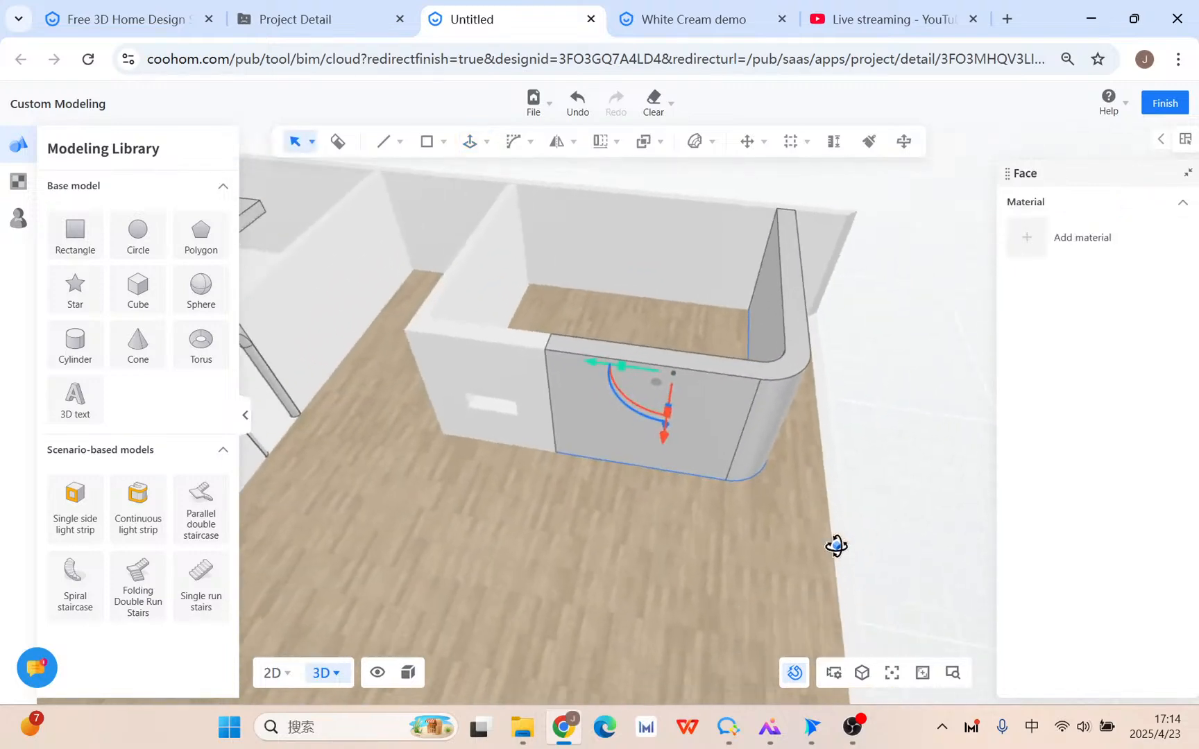
Select all 34 curved-wall elements and group them into one object.
{"action": "left_click", "coordinate": [713, 430]}
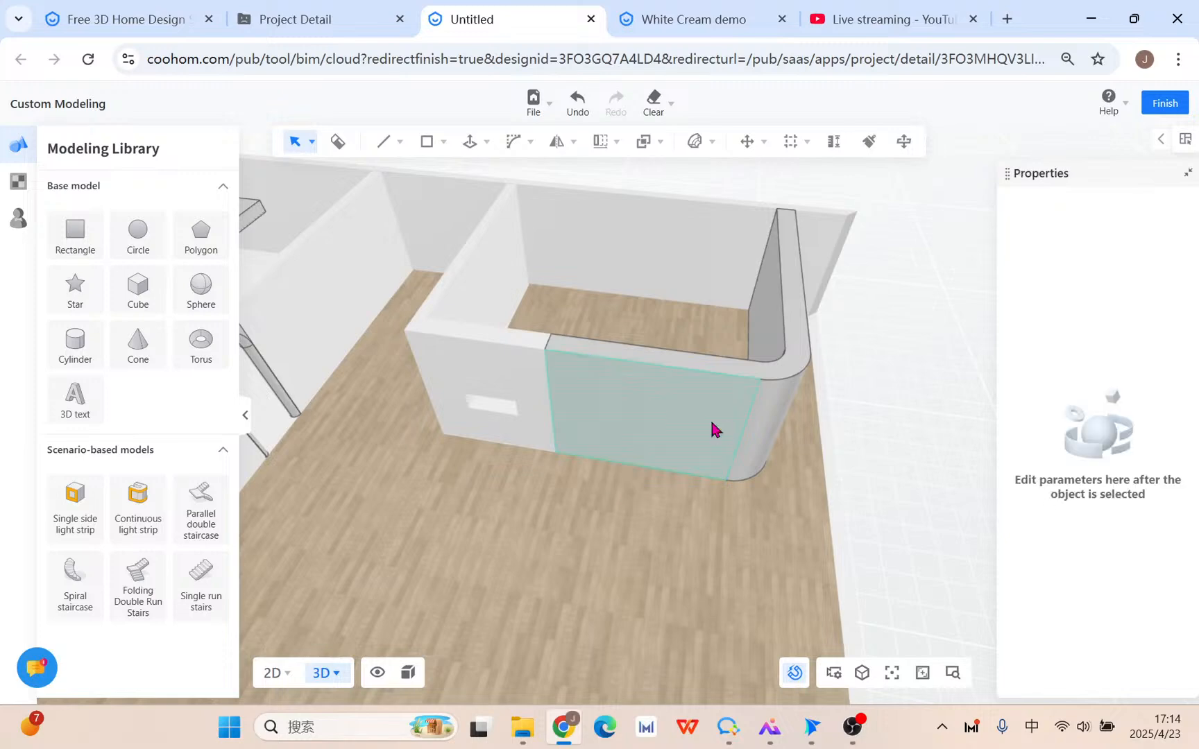
{"action": "triple_click", "coordinate": [712, 430]}
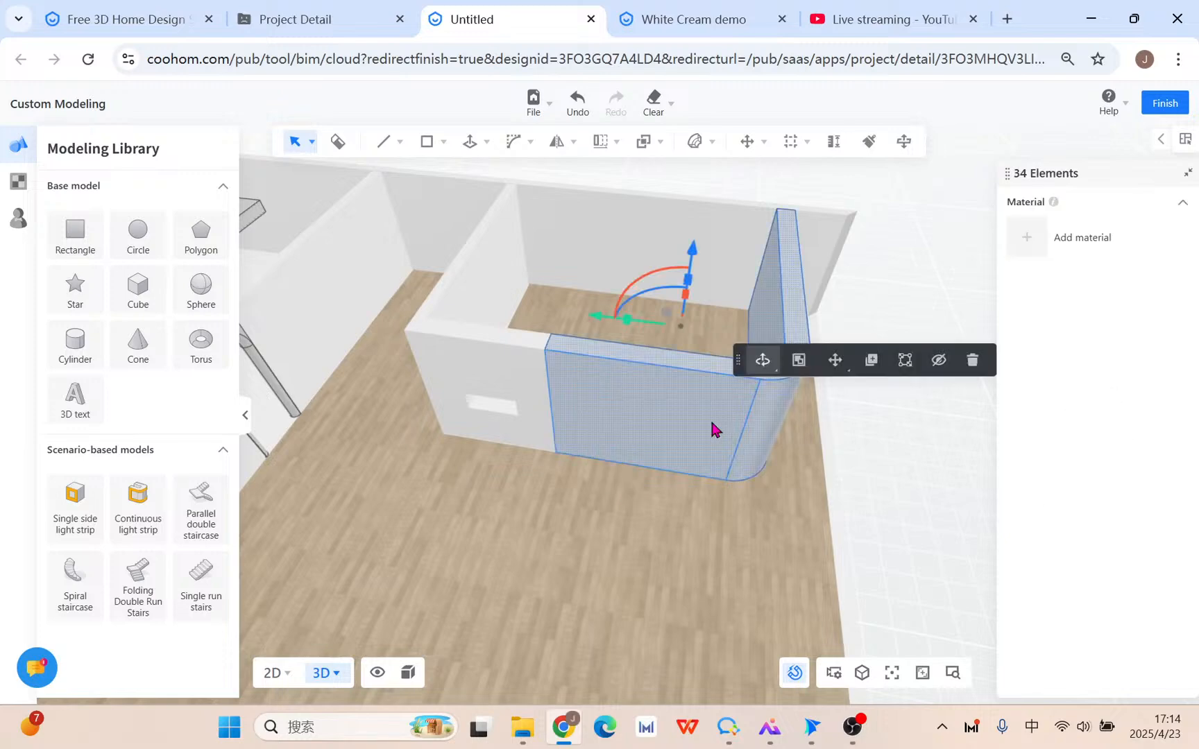
{"action": "left_click", "coordinate": [799, 360]}
{"action": "scroll", "coordinate": [674, 455], "scroll_direction": "down", "scroll_amount": 2}
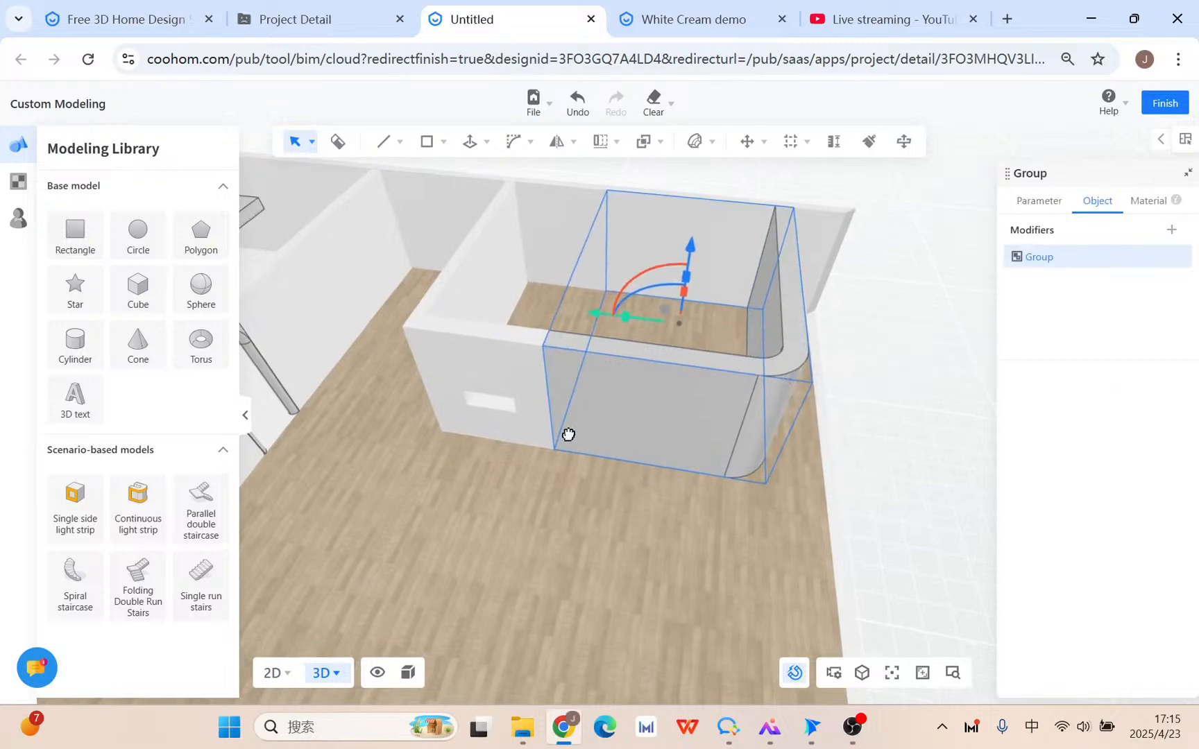
{"action": "scroll", "coordinate": [654, 445], "scroll_direction": "down", "scroll_amount": 3}
{"action": "middle_click_drag", "start_coordinate": [635, 438], "coordinate": [627, 421]}
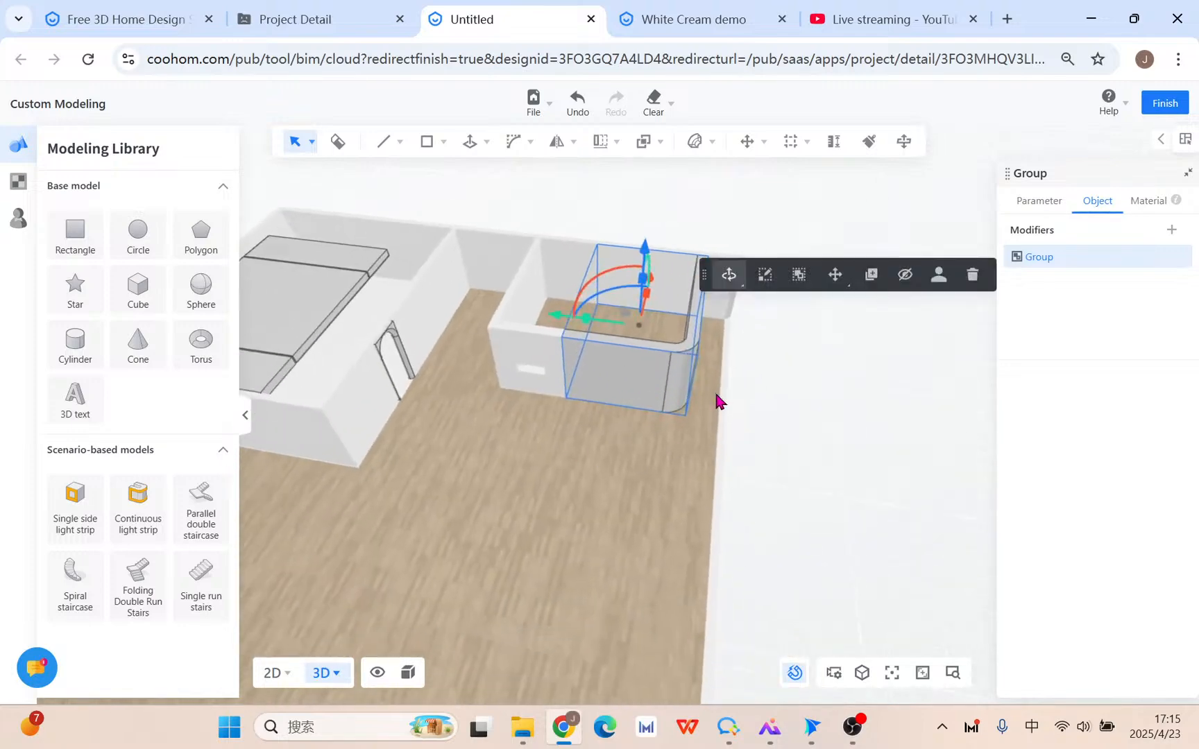
Draw a rectangle on the open floor beside the curved wall.
{"action": "mouse_move", "coordinate": [428, 149]}
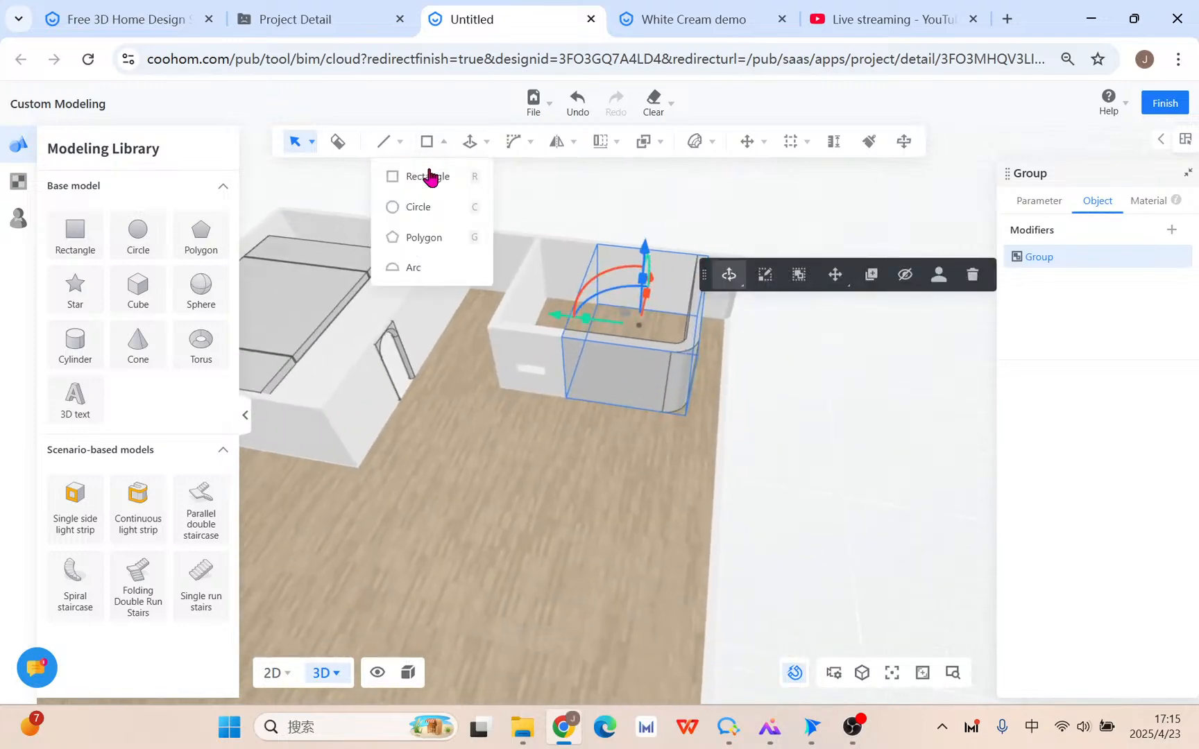
{"action": "left_click", "coordinate": [431, 178]}
{"action": "middle_click_drag", "start_coordinate": [562, 493], "coordinate": [627, 433]}
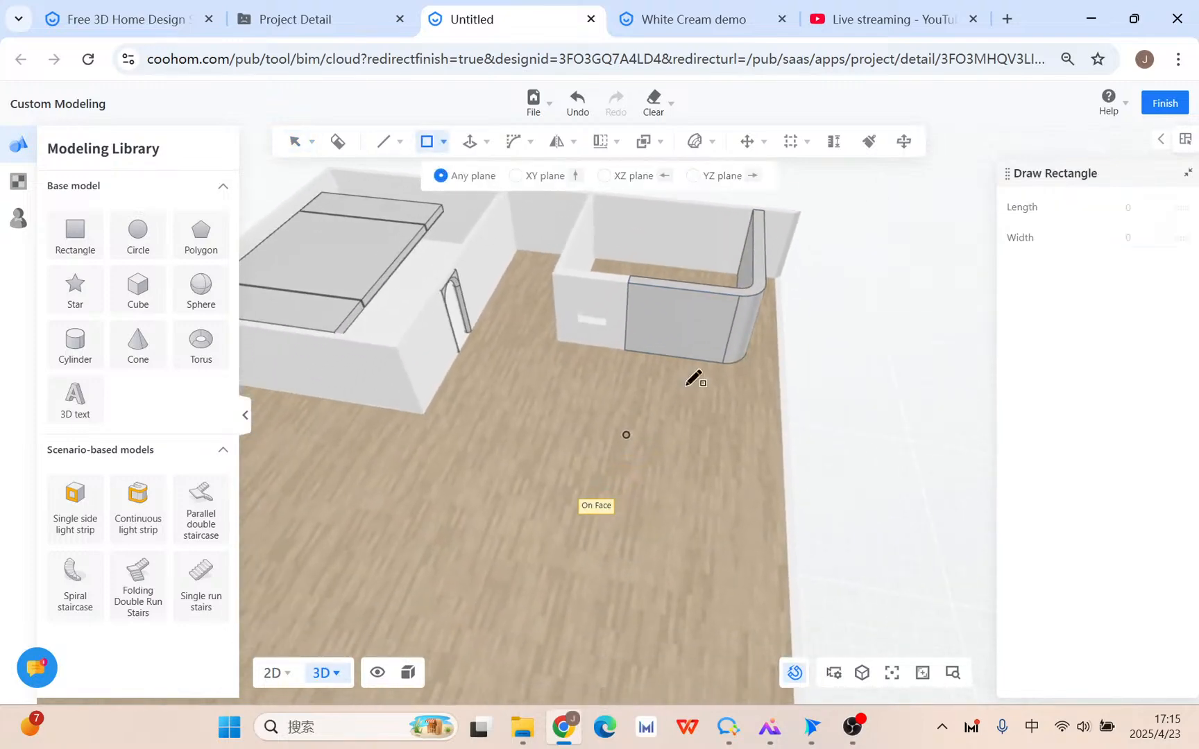
{"action": "left_click", "coordinate": [529, 381]}
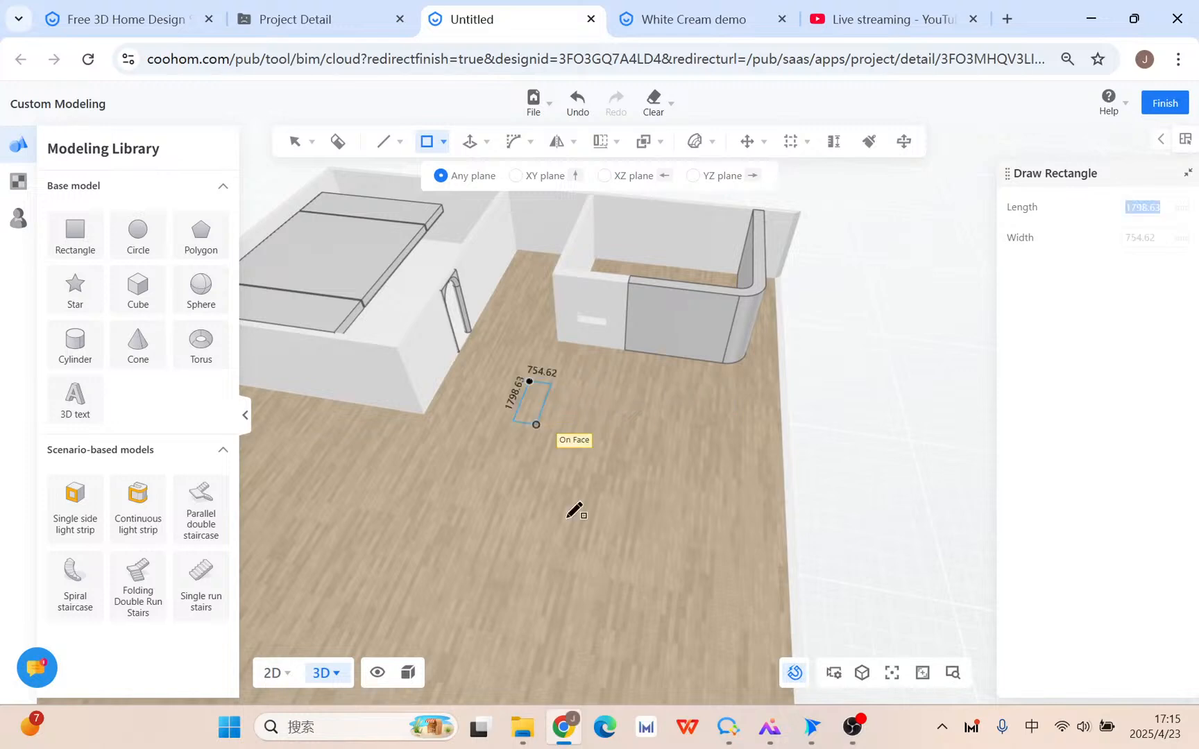
{"action": "left_click", "coordinate": [729, 575]}
{"action": "key", "text": "Escape"}
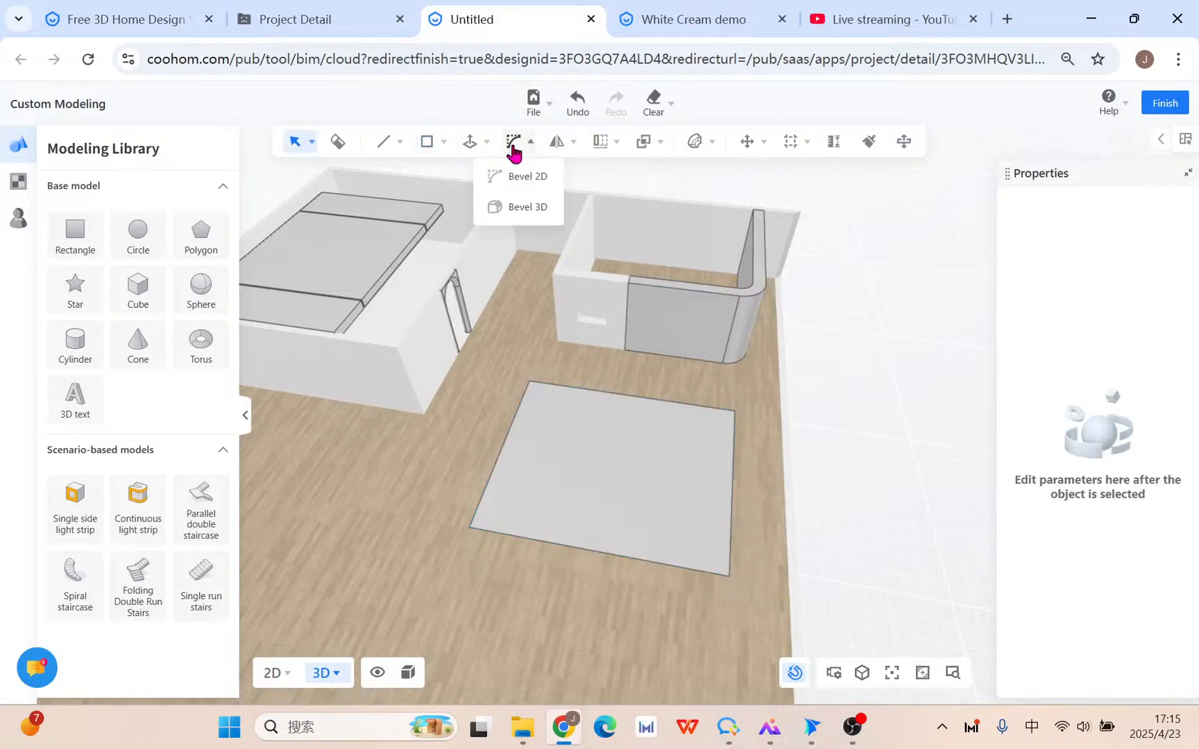
Push/Pull the rectangle face upward into a solid box.
{"action": "mouse_move", "coordinate": [471, 147]}
{"action": "left_click", "coordinate": [484, 174]}
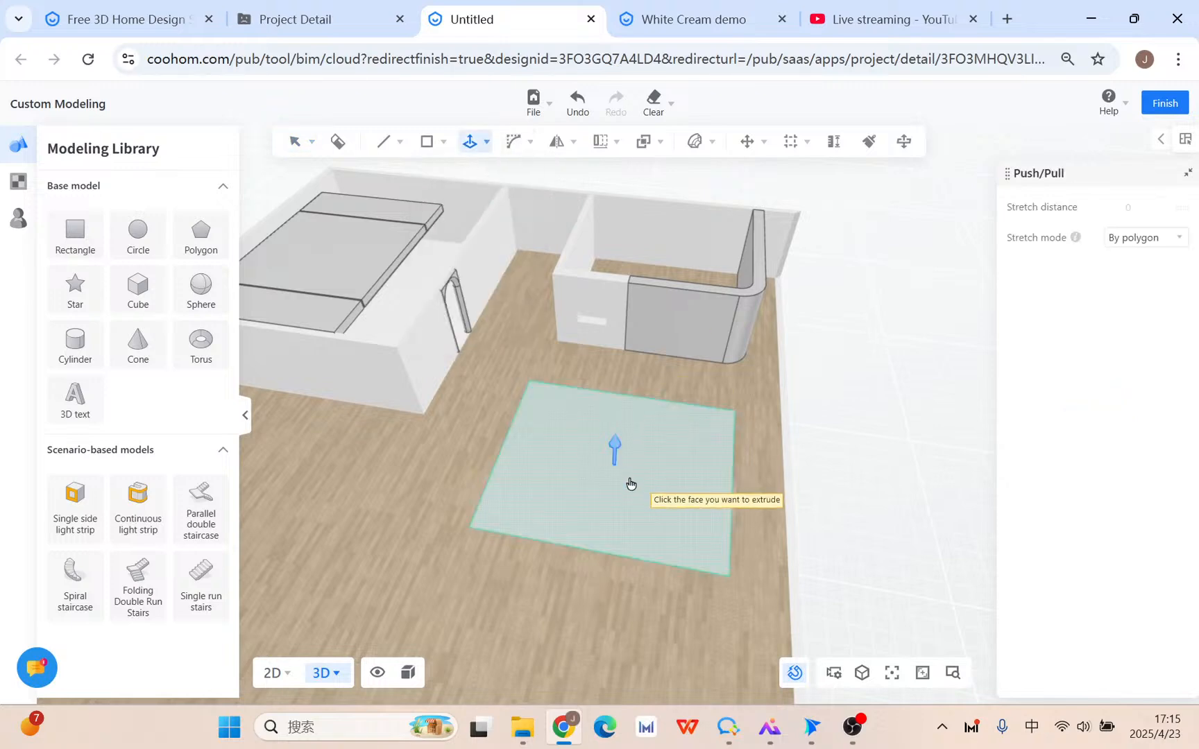
{"action": "left_click", "coordinate": [615, 444]}
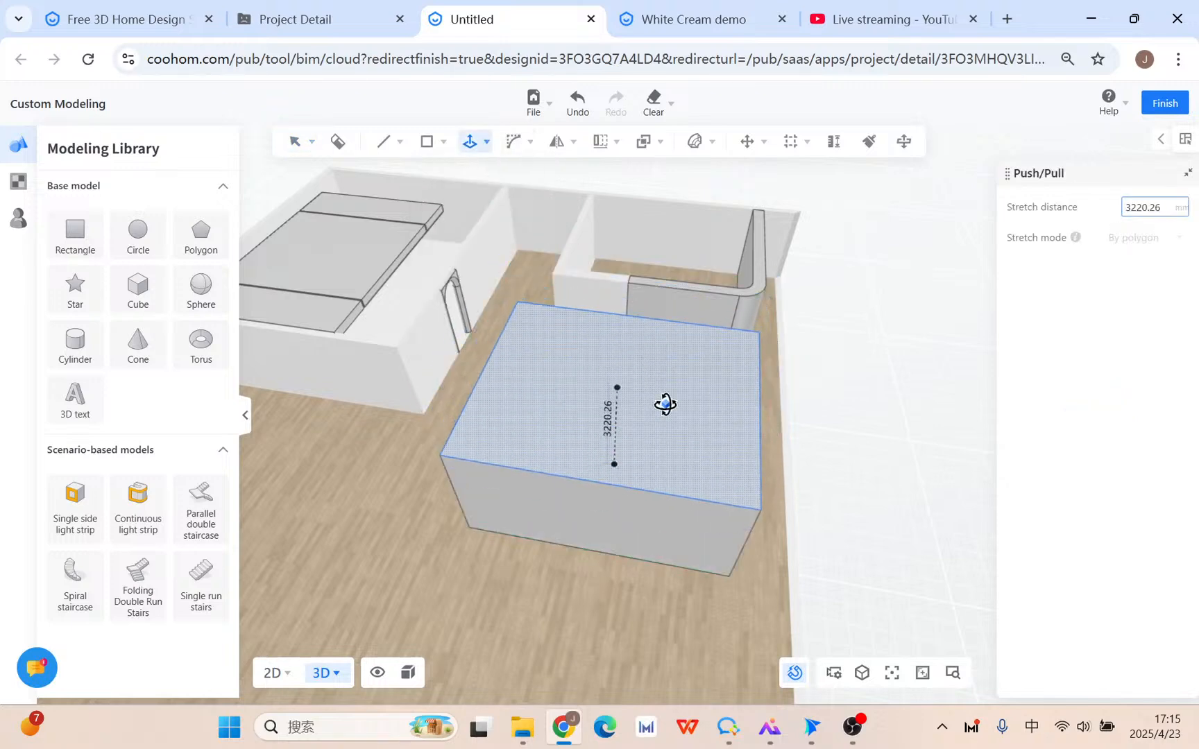
{"action": "left_click", "coordinate": [875, 486]}
{"action": "scroll", "coordinate": [849, 489], "scroll_direction": "up", "scroll_amount": 3}
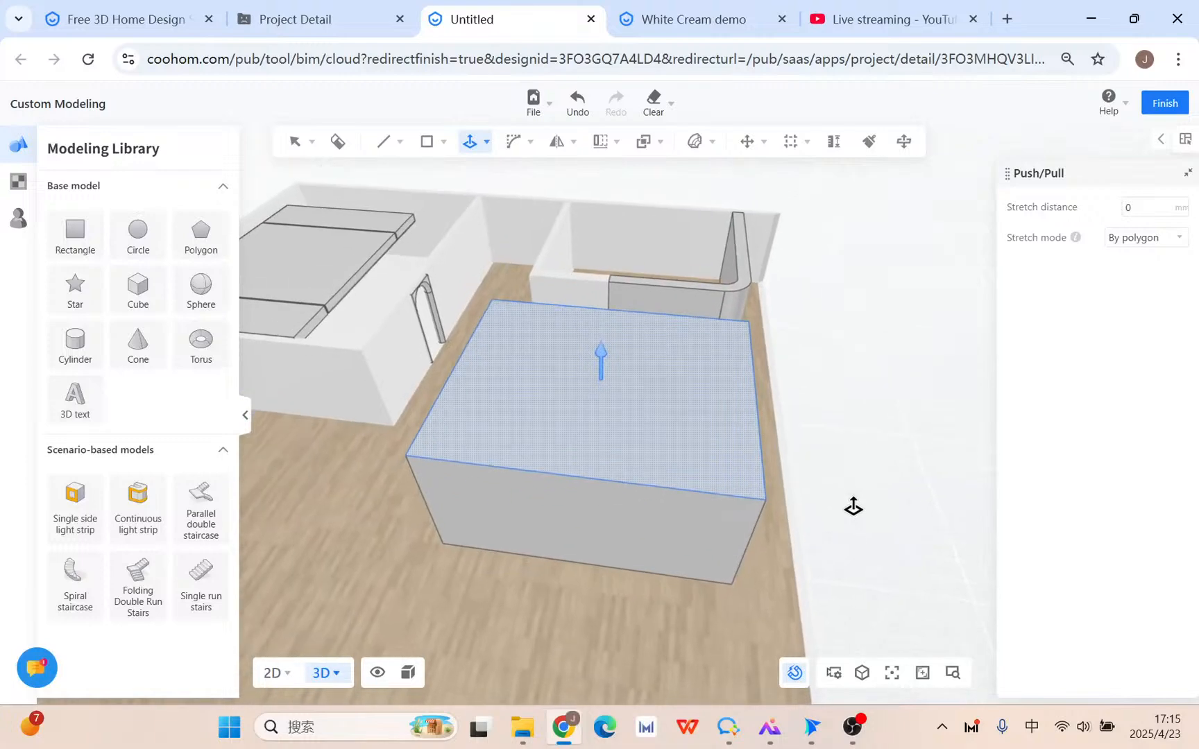
Switch the 3D camera mode and orbit back to bring the box into view.
{"action": "left_click", "coordinate": [313, 680]}
{"action": "left_click", "coordinate": [314, 609]}
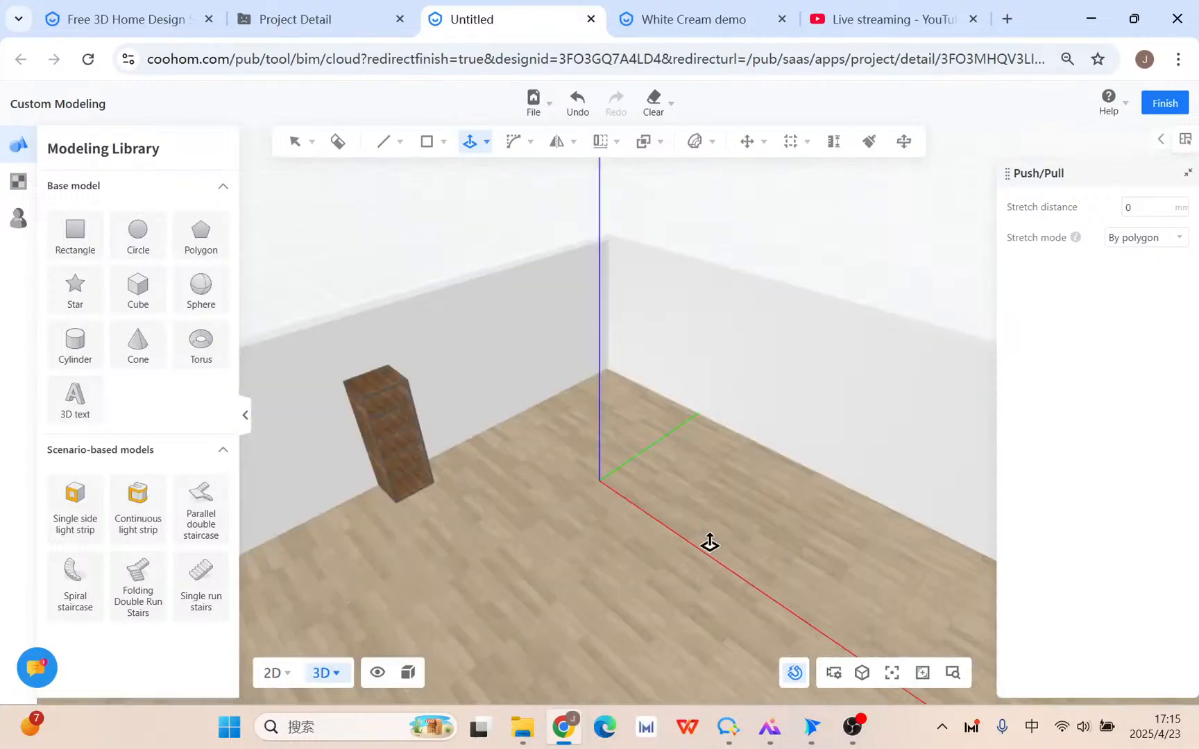
{"action": "key", "text": "Escape"}
{"action": "middle_click_drag", "start_coordinate": [690, 576], "coordinate": [808, 569]}
{"action": "scroll", "coordinate": [809, 565], "scroll_direction": "down", "scroll_amount": 5}
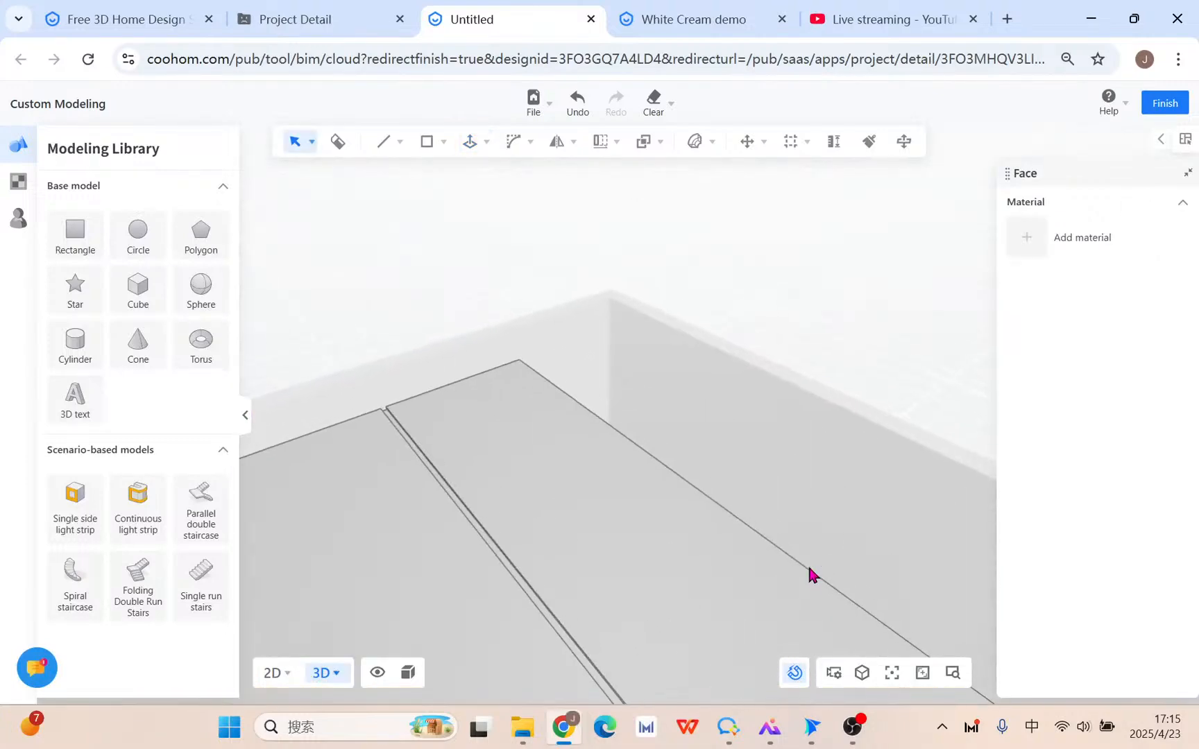
{"action": "scroll", "coordinate": [784, 569], "scroll_direction": "down", "scroll_amount": 5}
{"action": "right_click_drag", "start_coordinate": [854, 625], "coordinate": [585, 150]}
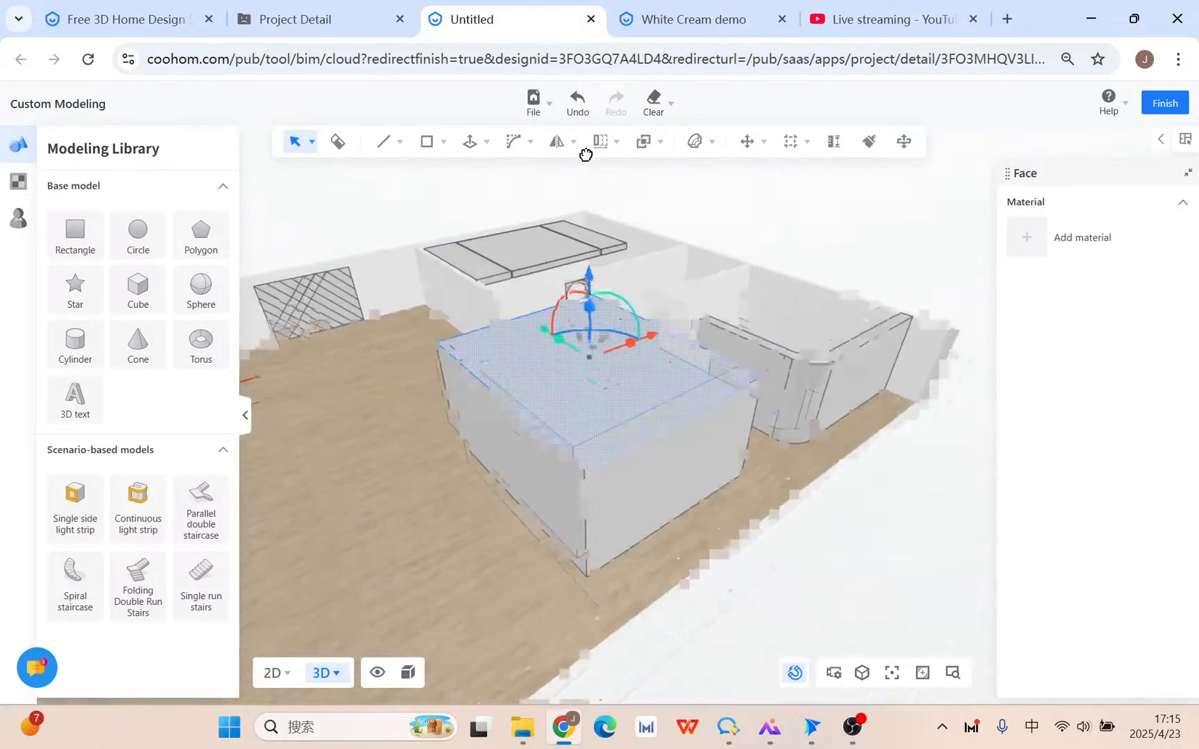
{"action": "left_click", "coordinate": [891, 400]}
{"action": "right_click_drag", "start_coordinate": [836, 491], "coordinate": [716, 447]}
{"action": "middle_click_drag", "start_coordinate": [716, 446], "coordinate": [696, 506]}
Orbit to look down onto the box and select the whole box.
{"action": "scroll", "coordinate": [645, 541], "scroll_direction": "down", "scroll_amount": 2}
{"action": "right_click_drag", "start_coordinate": [591, 576], "coordinate": [613, 498]}
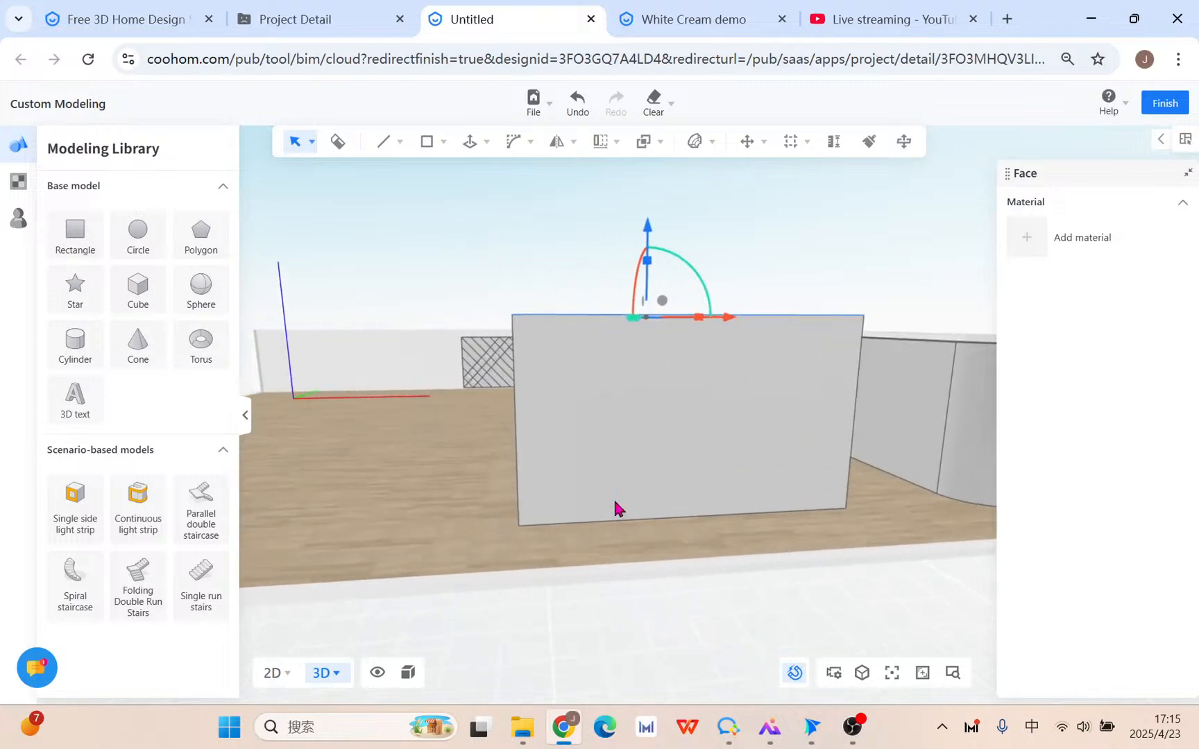
{"action": "right_click_drag", "start_coordinate": [563, 455], "coordinate": [951, 373]}
{"action": "key", "text": "d"}
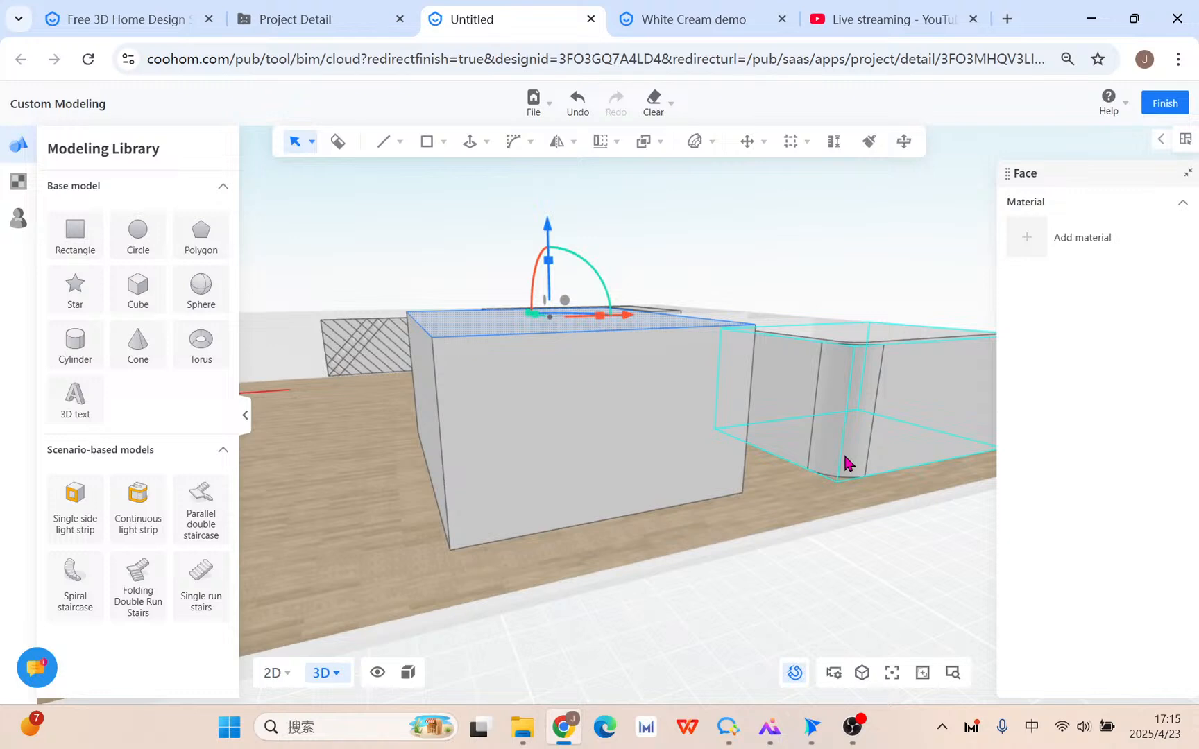
{"action": "right_click_drag", "start_coordinate": [389, 531], "coordinate": [439, 278]}
{"action": "right_click_drag", "start_coordinate": [448, 439], "coordinate": [547, 348]}
{"action": "left_click", "coordinate": [540, 370]}
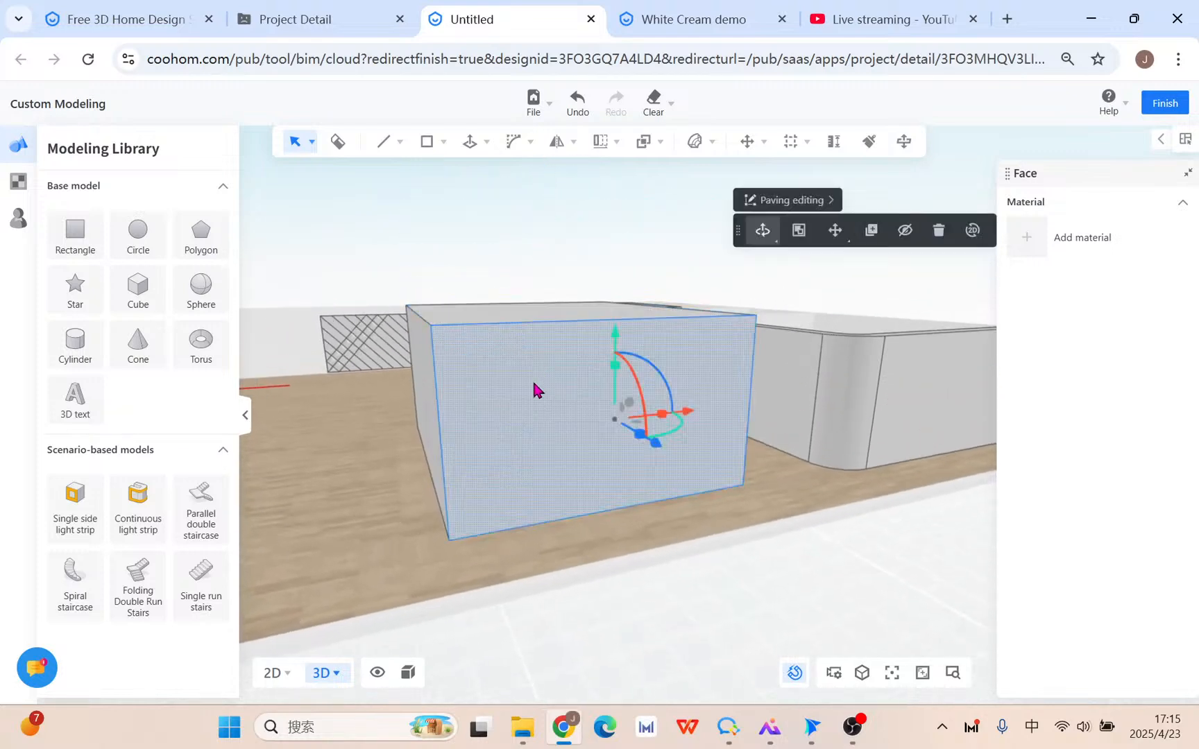
{"action": "double_click", "coordinate": [531, 381]}
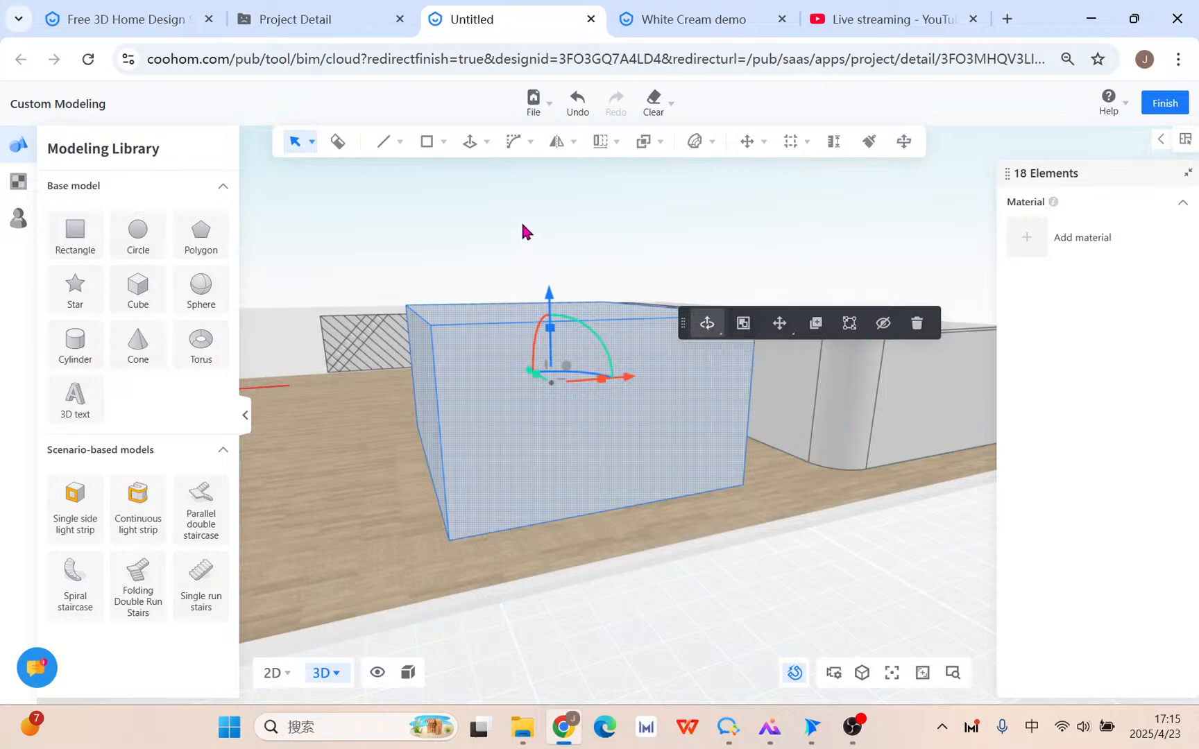
Start a Fillet3D on the box edges with a 600 mm radius and 35 edges.
{"action": "mouse_move", "coordinate": [521, 143]}
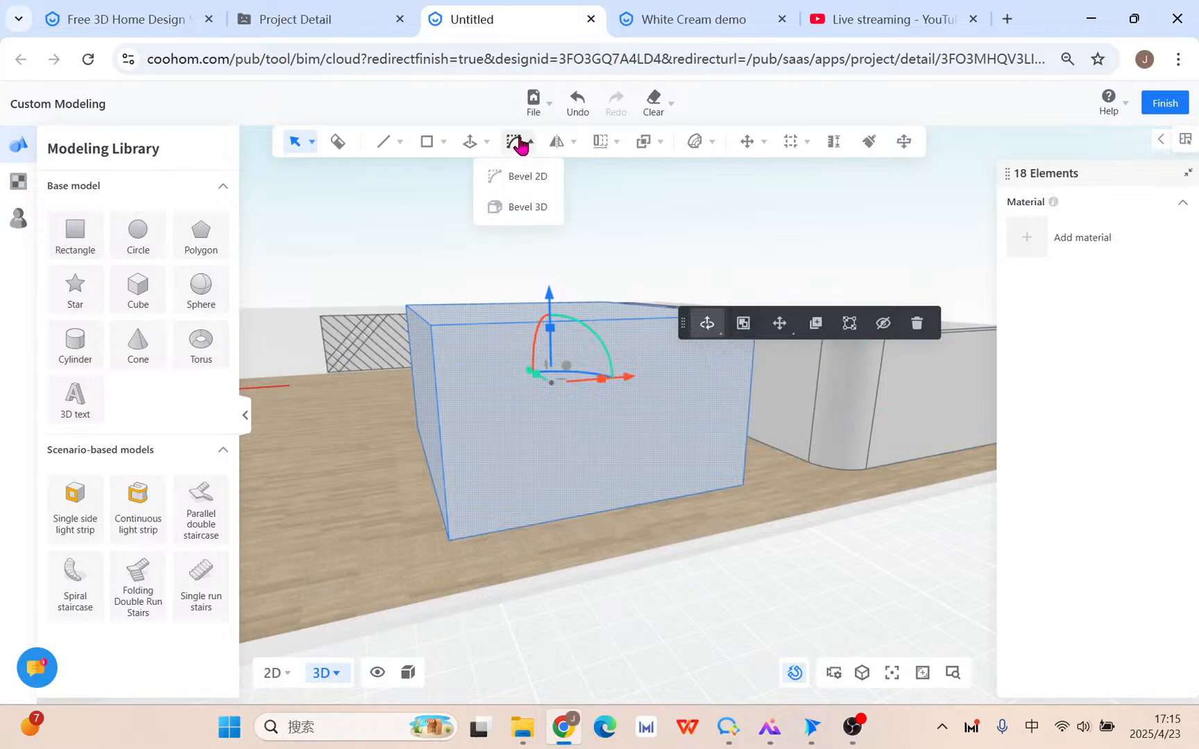
{"action": "left_click", "coordinate": [544, 217]}
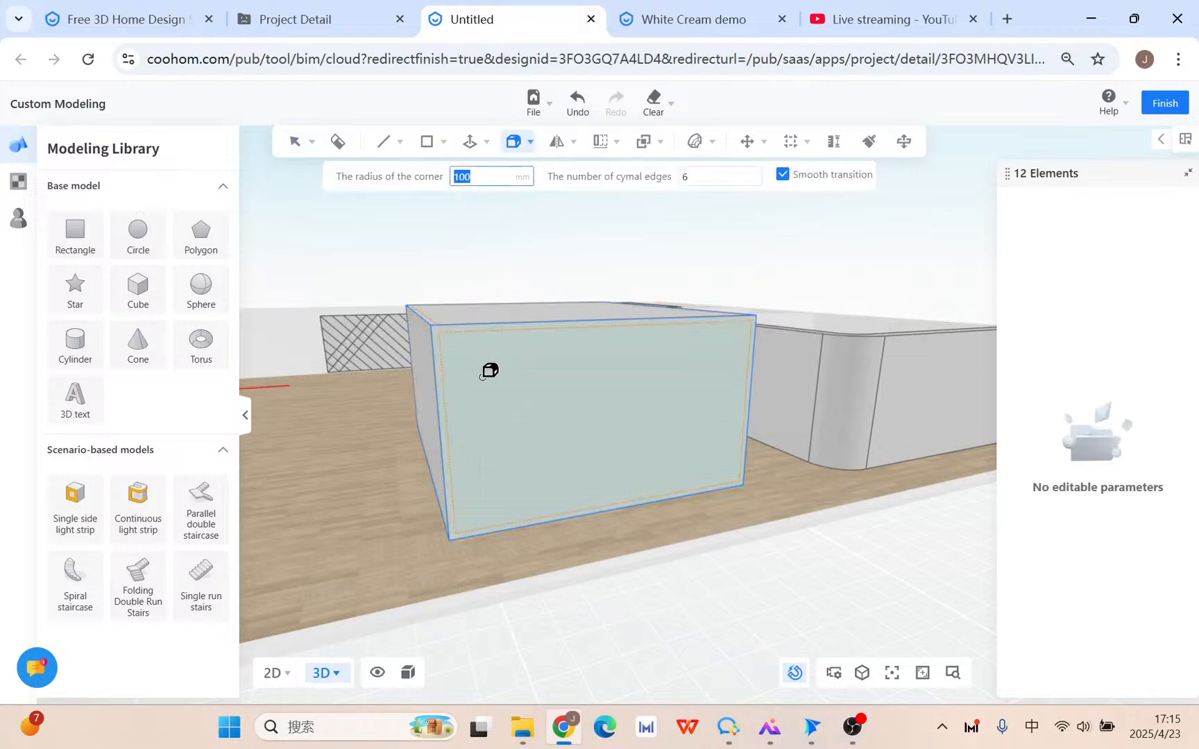
{"action": "type", "text": "6"}
{"action": "key", "text": "Tab"}
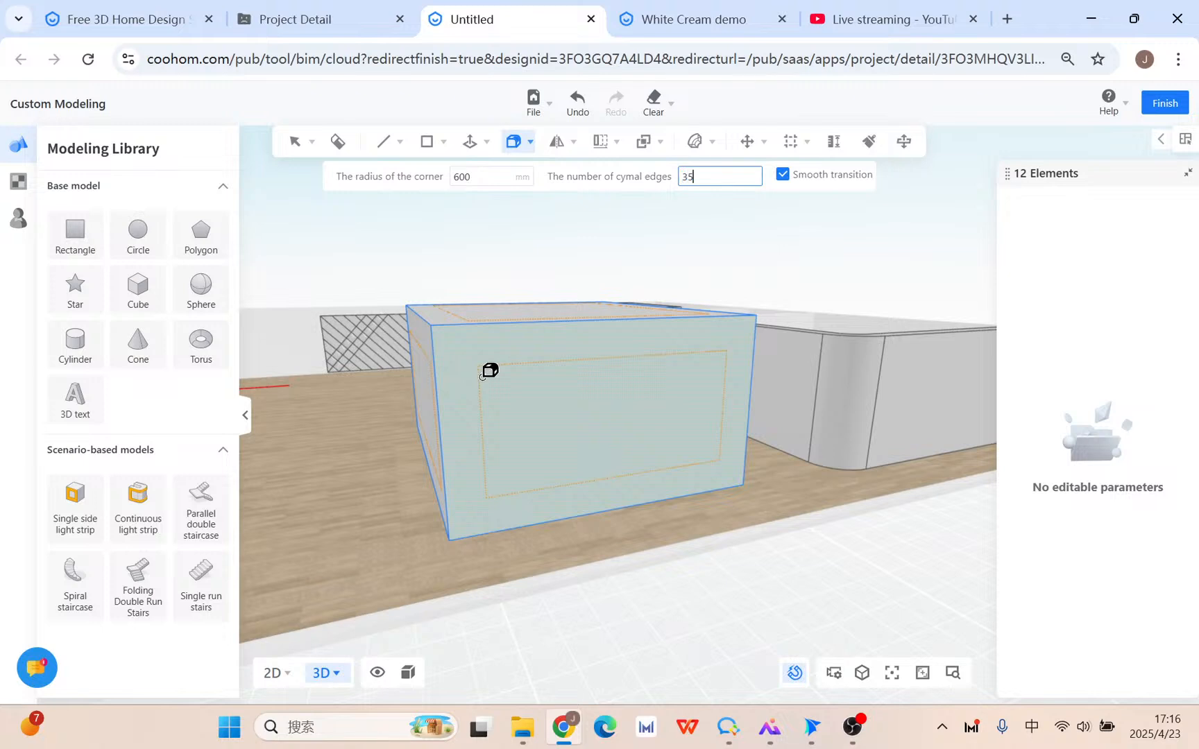
{"action": "key", "text": "Return"}
{"action": "left_click", "coordinate": [645, 142]}
Change the fillet radius to 400 mm and apply the 35-segment rounding.
{"action": "key", "text": "shift+Tab"}
{"action": "type", "text": "40"}
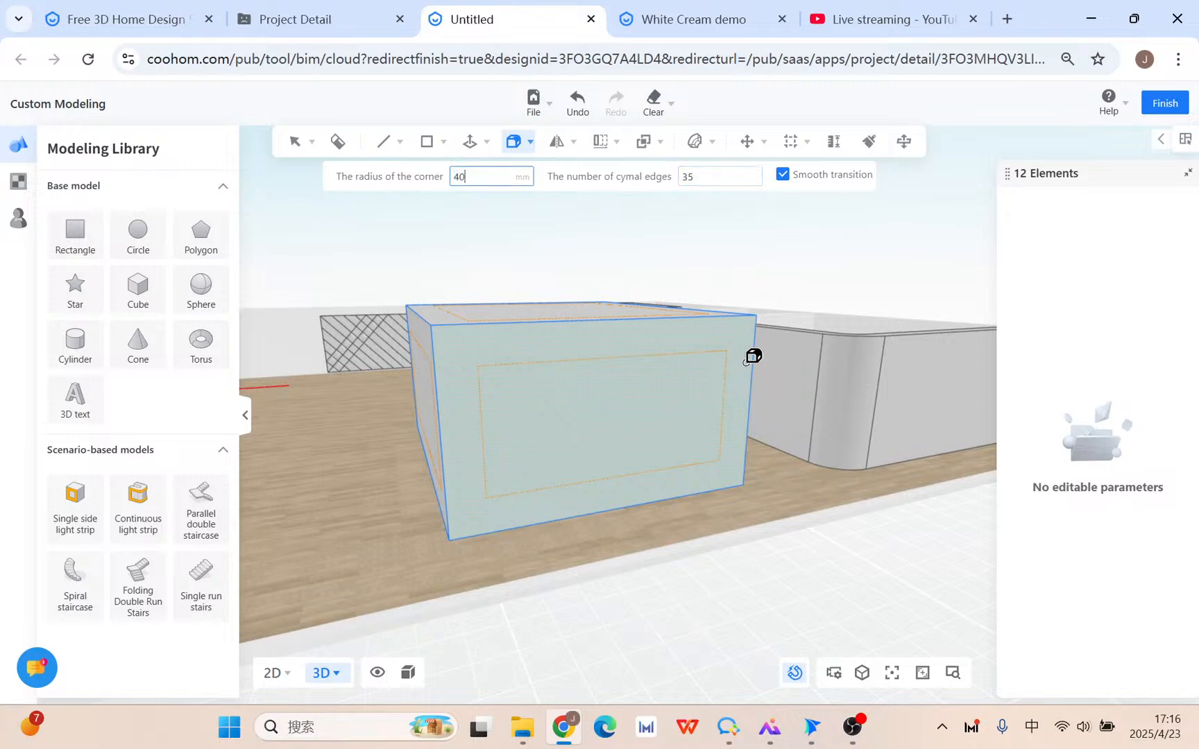
{"action": "key", "text": "Tab"}
{"action": "key", "text": "shift+Tab"}
{"action": "key", "text": "Tab"}
{"action": "key", "text": "shift+Tab"}
{"action": "key", "text": "Tab"}
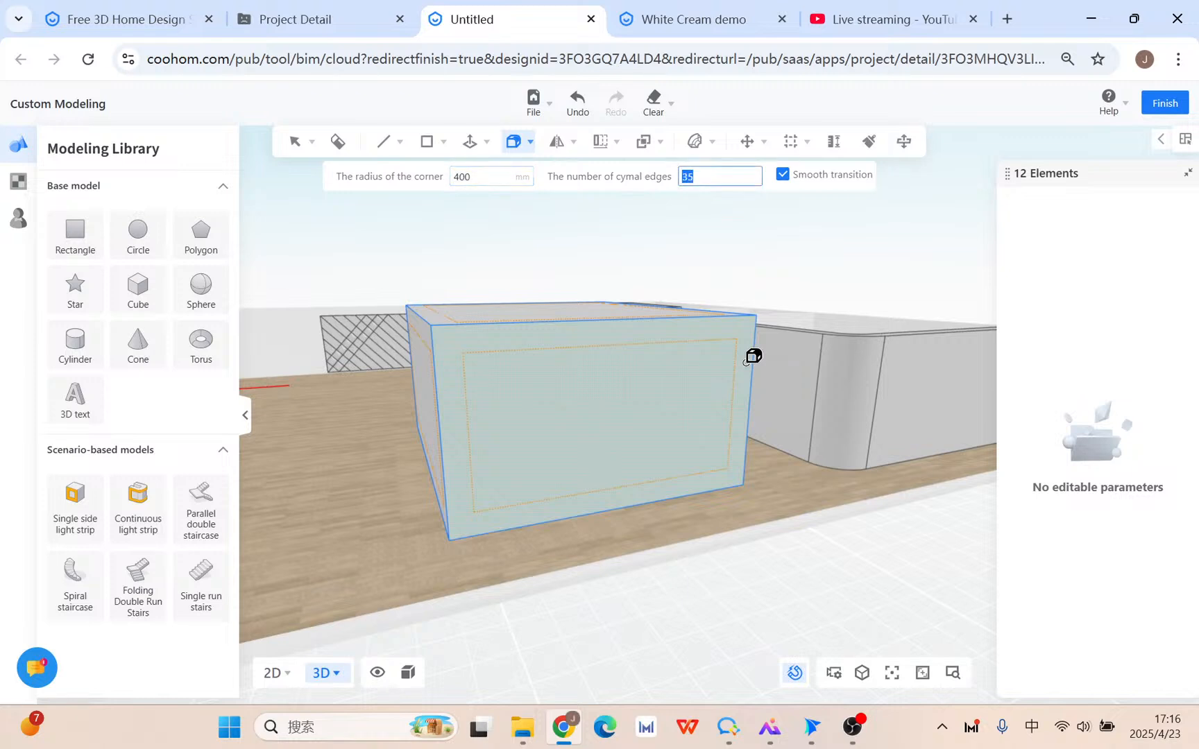
{"action": "key", "text": "Return"}
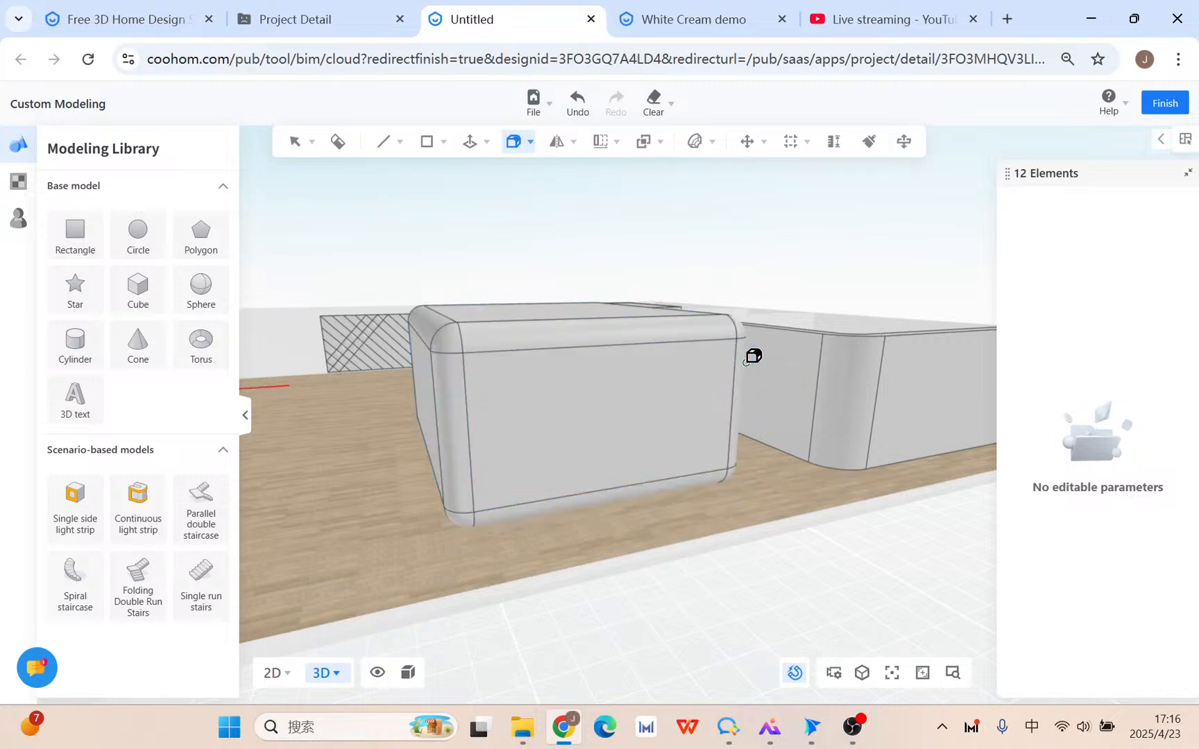
{"action": "scroll", "coordinate": [764, 486], "scroll_direction": "down", "scroll_amount": 5}
{"action": "middle_click_drag", "start_coordinate": [797, 506], "coordinate": [714, 540]}
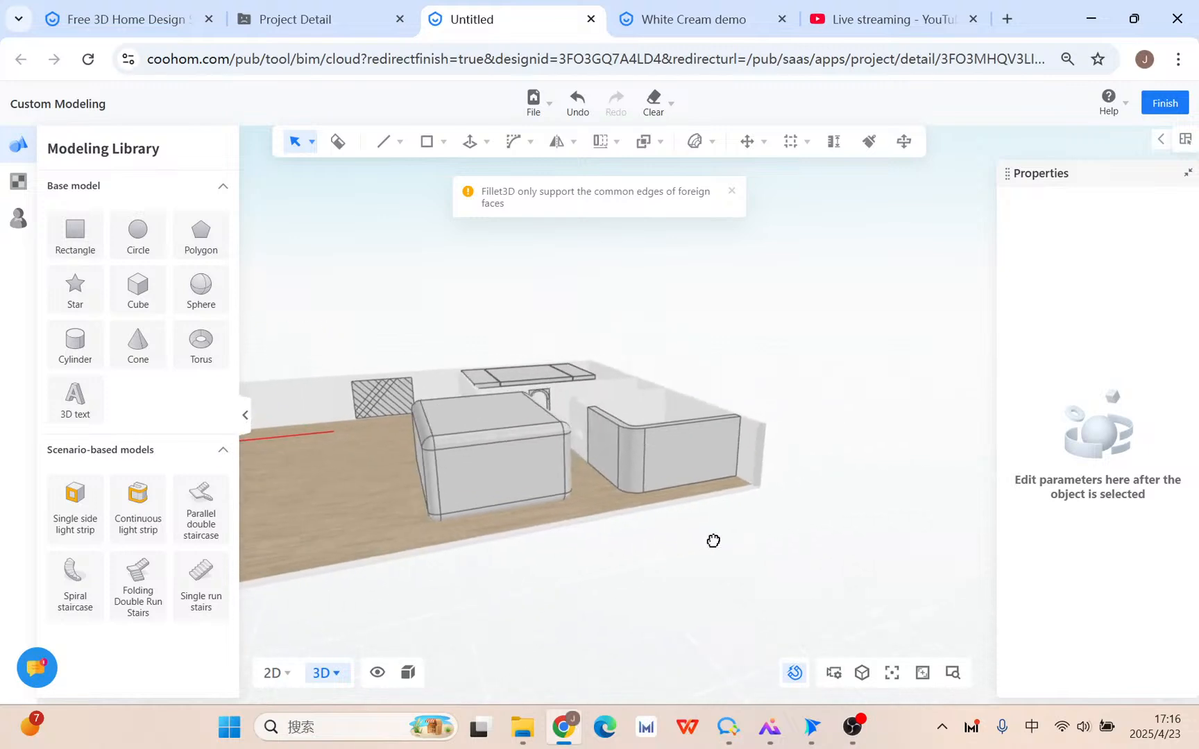
Select the entire rounded box and group it.
{"action": "left_click", "coordinate": [501, 488]}
{"action": "triple_click", "coordinate": [476, 485]}
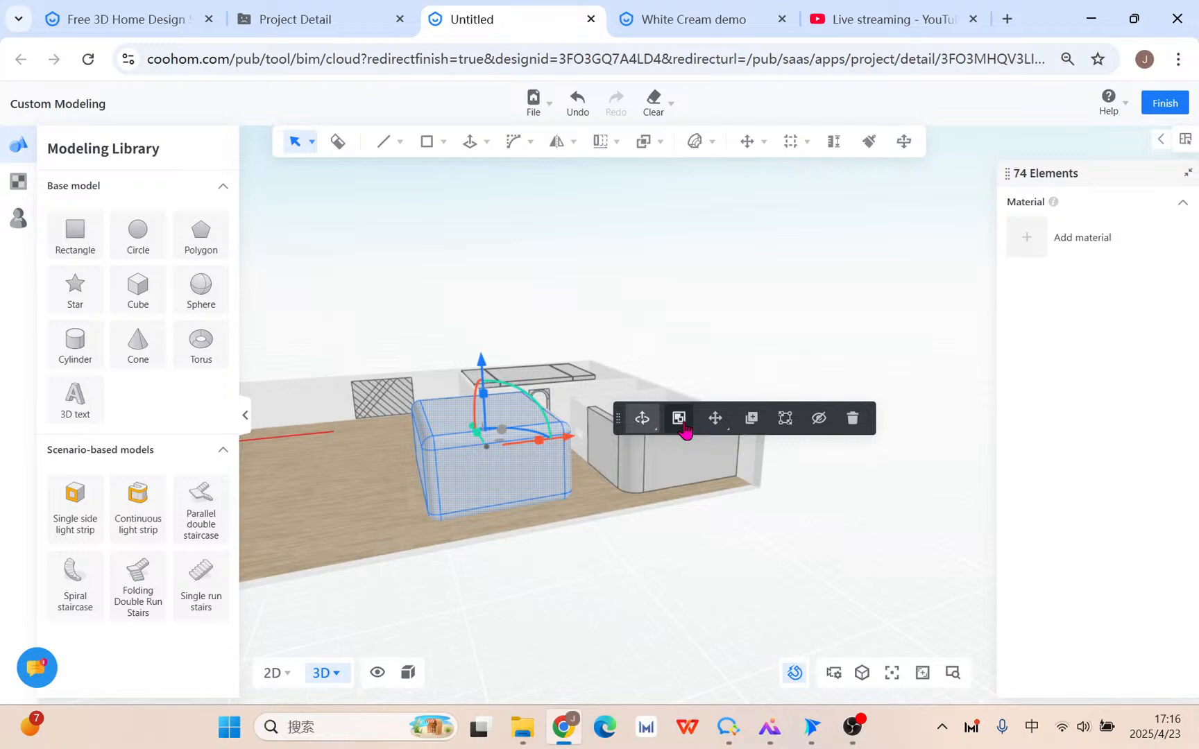
{"action": "left_click", "coordinate": [680, 418]}
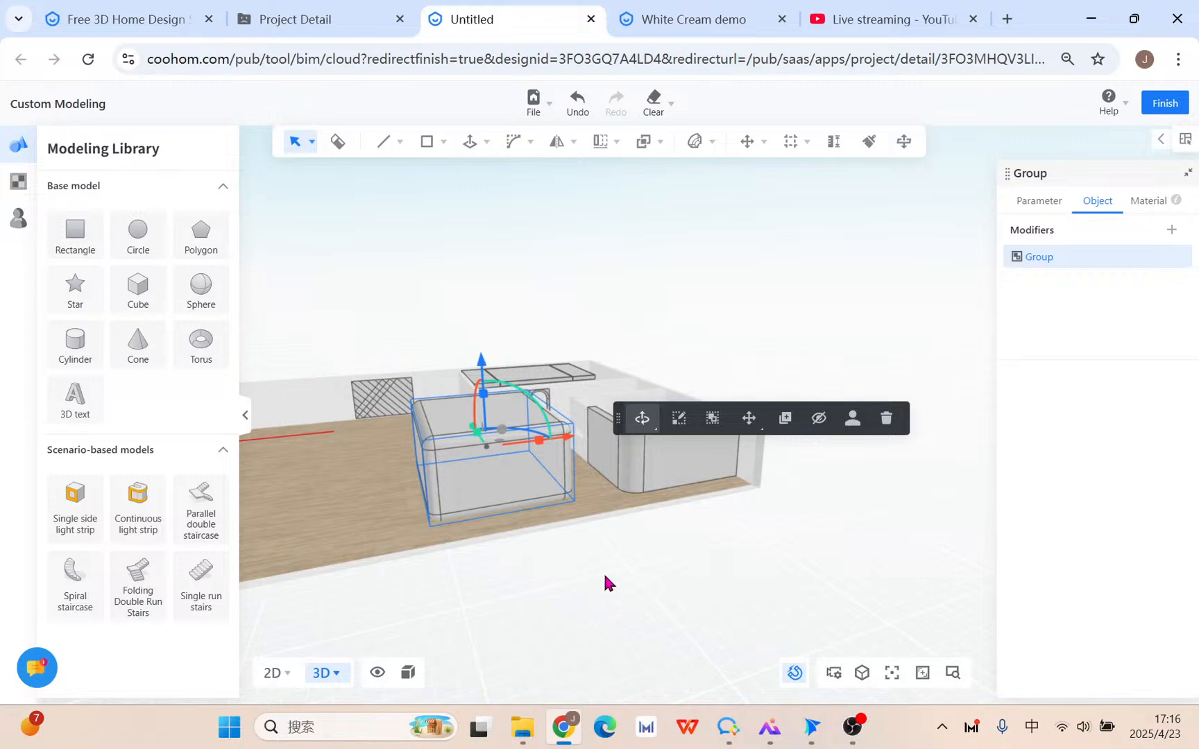
Rotate the group 90°, move it about 891 mm along the red axis, and lower it.
{"action": "left_click_drag", "start_coordinate": [605, 581], "coordinate": [819, 597]}
{"action": "left_click_drag", "start_coordinate": [396, 461], "coordinate": [496, 575]}
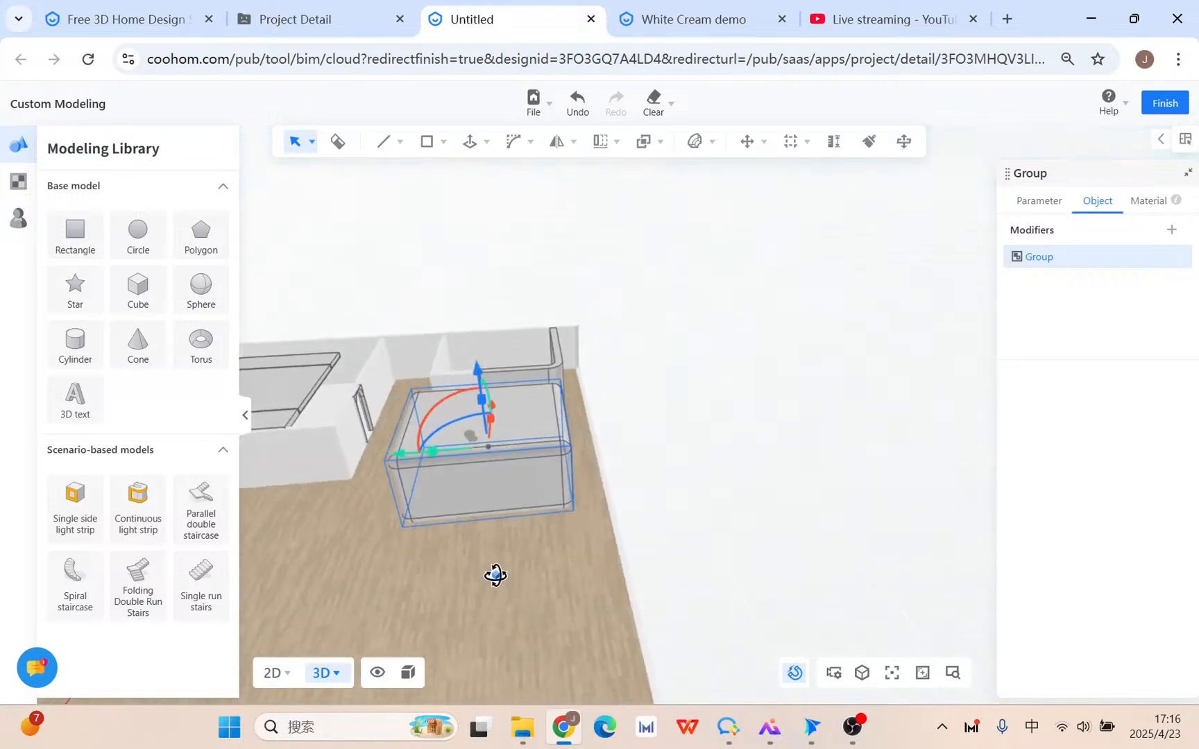
{"action": "left_click_drag", "start_coordinate": [400, 456], "coordinate": [491, 453]}
{"action": "left_click_drag", "start_coordinate": [533, 414], "coordinate": [552, 393]}
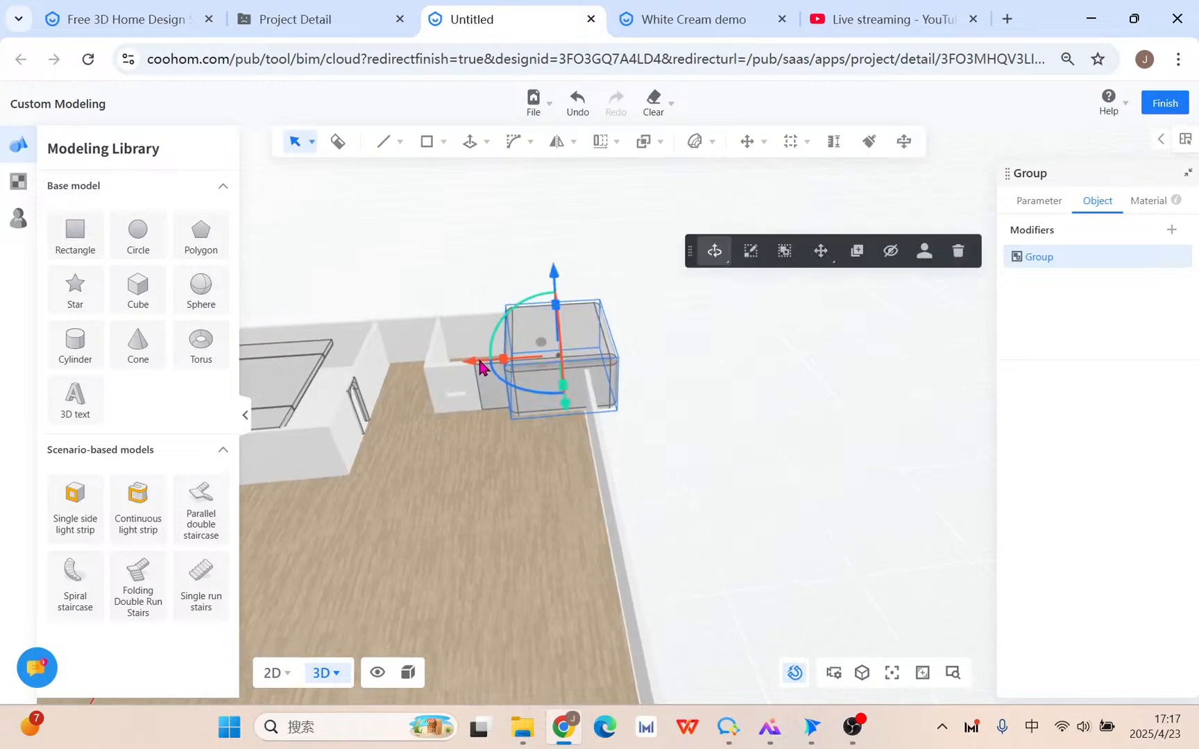
{"action": "left_click_drag", "start_coordinate": [476, 359], "coordinate": [515, 350]}
{"action": "left_click_drag", "start_coordinate": [544, 284], "coordinate": [528, 291]}
Fine-tune the group's position: 354 mm sideways, up 217 mm, 178 mm along red.
{"action": "right_click_drag", "start_coordinate": [739, 526], "coordinate": [528, 501]}
{"action": "scroll", "coordinate": [650, 424], "scroll_direction": "up", "scroll_amount": 5}
{"action": "right_click_drag", "start_coordinate": [639, 439], "coordinate": [460, 441]}
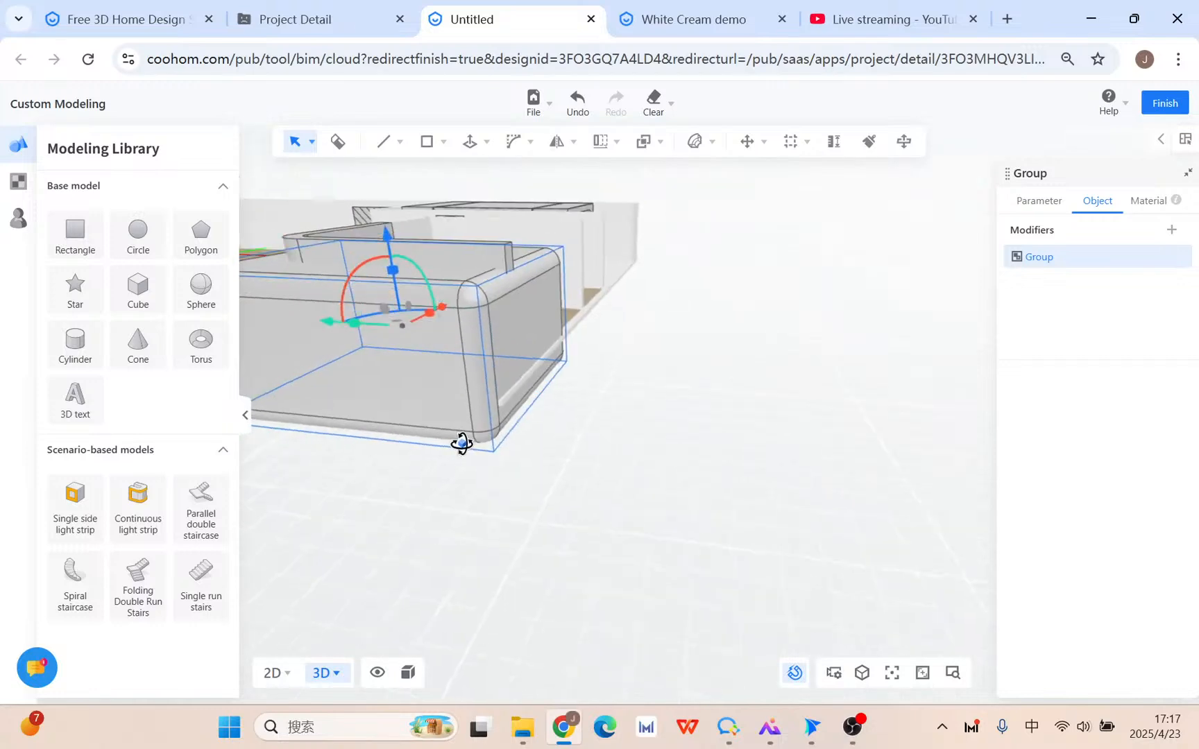
{"action": "left_click_drag", "start_coordinate": [335, 327], "coordinate": [321, 323]}
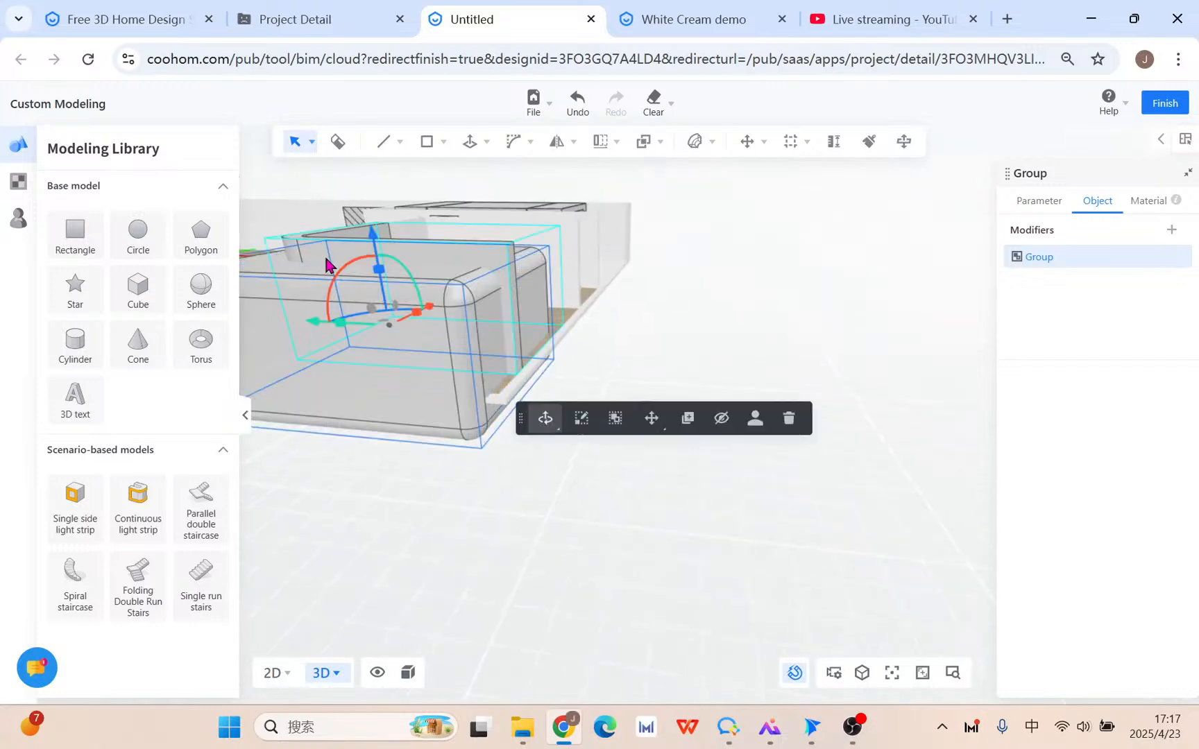
{"action": "left_click_drag", "start_coordinate": [386, 240], "coordinate": [371, 223]}
{"action": "right_click_drag", "start_coordinate": [627, 363], "coordinate": [770, 393]}
{"action": "middle_click_drag", "start_coordinate": [410, 494], "coordinate": [843, 493]}
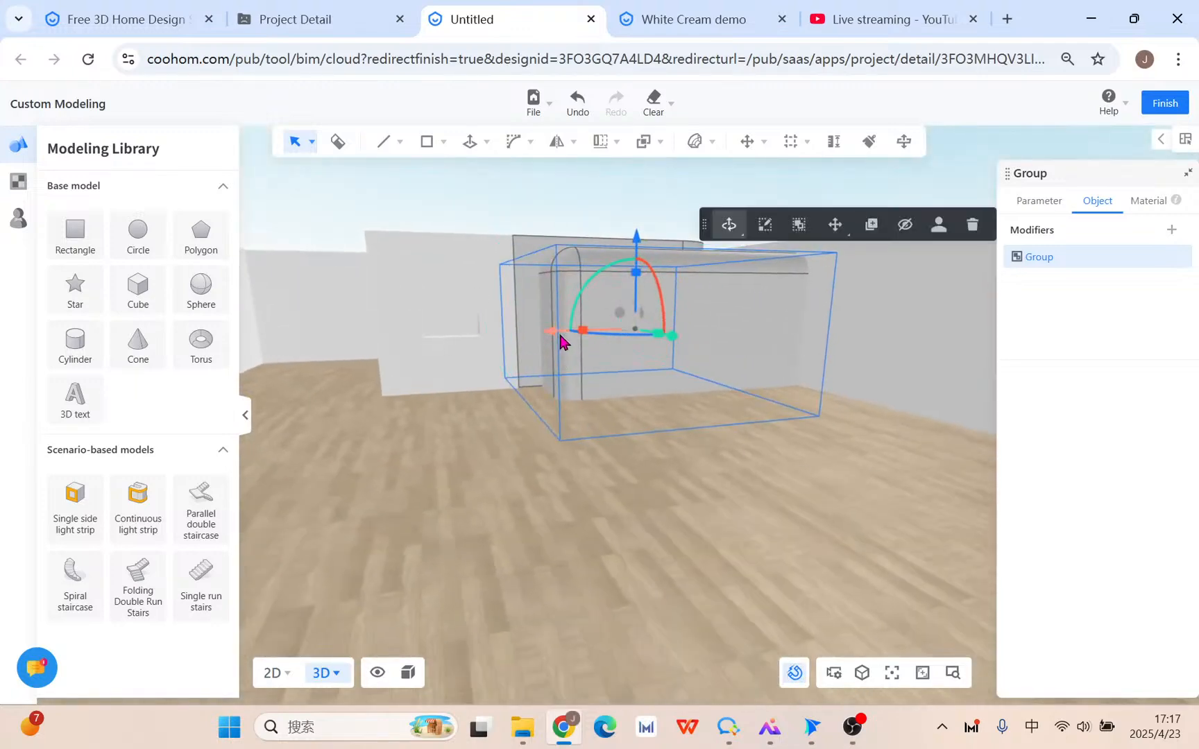
{"action": "left_click_drag", "start_coordinate": [548, 331], "coordinate": [549, 337]}
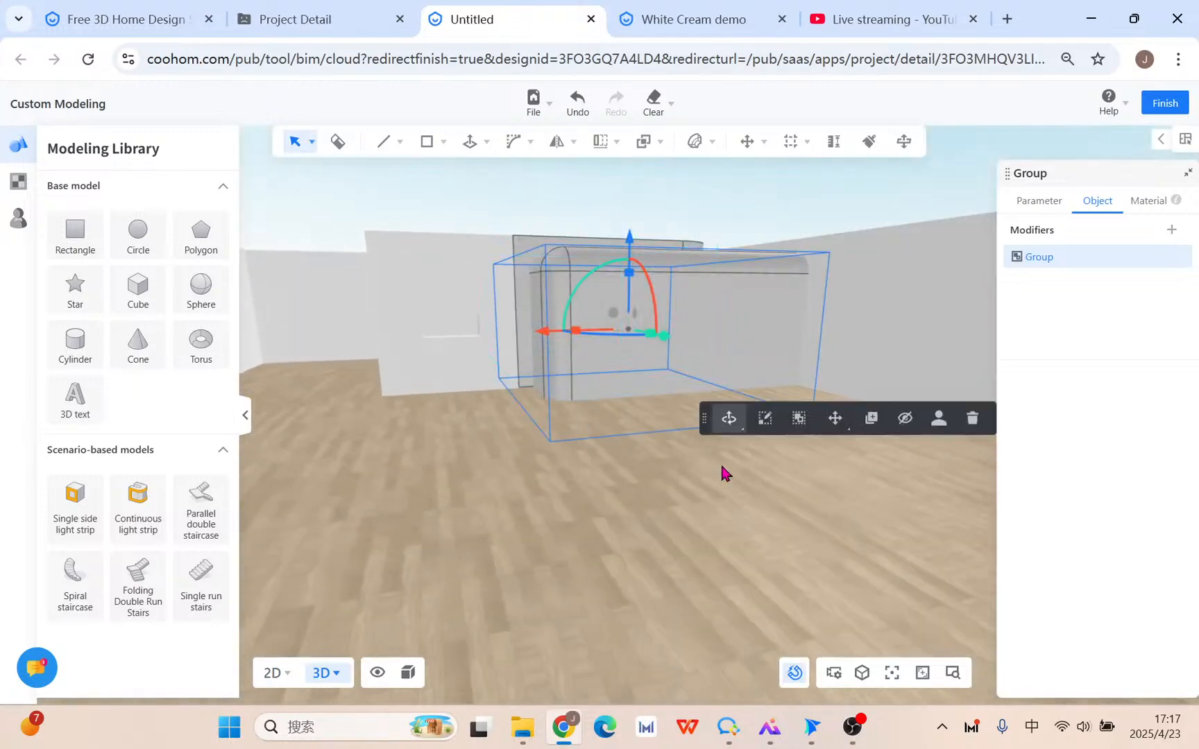
{"action": "right_click_drag", "start_coordinate": [722, 474], "coordinate": [762, 308]}
Boolean-subtract the inner box from the large outer group.
{"action": "left_click", "coordinate": [772, 299]}
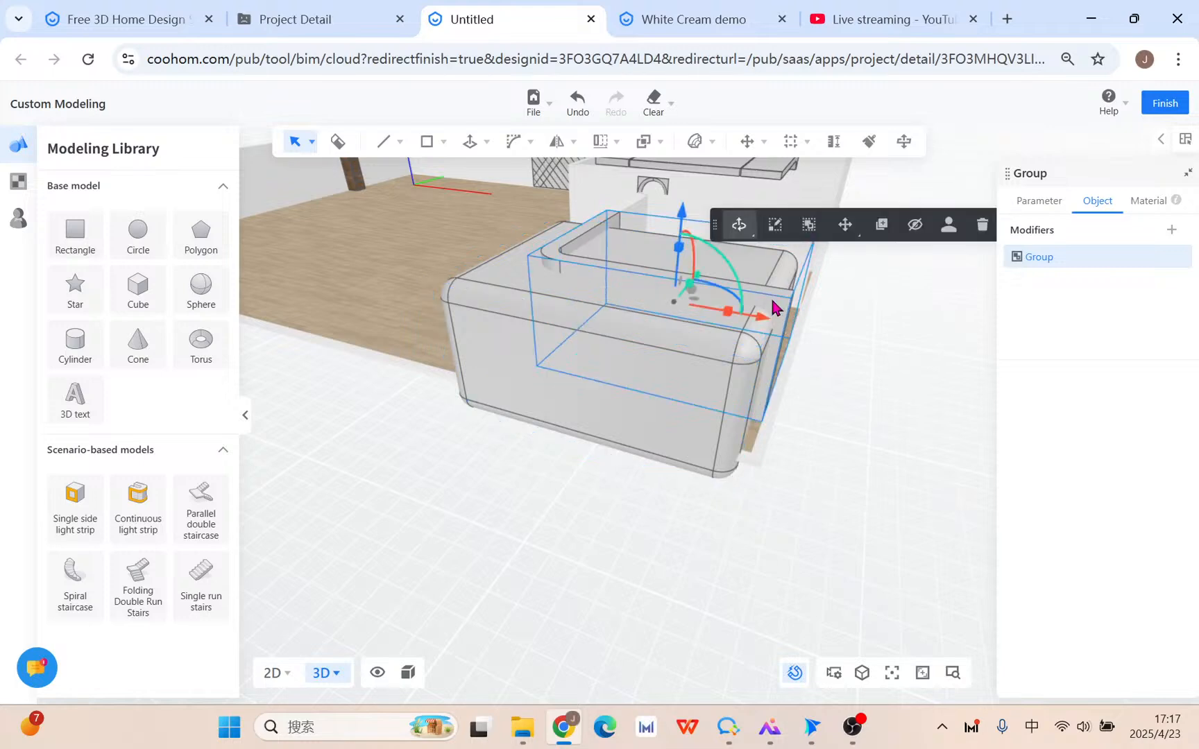
{"action": "left_click", "coordinate": [525, 375]}
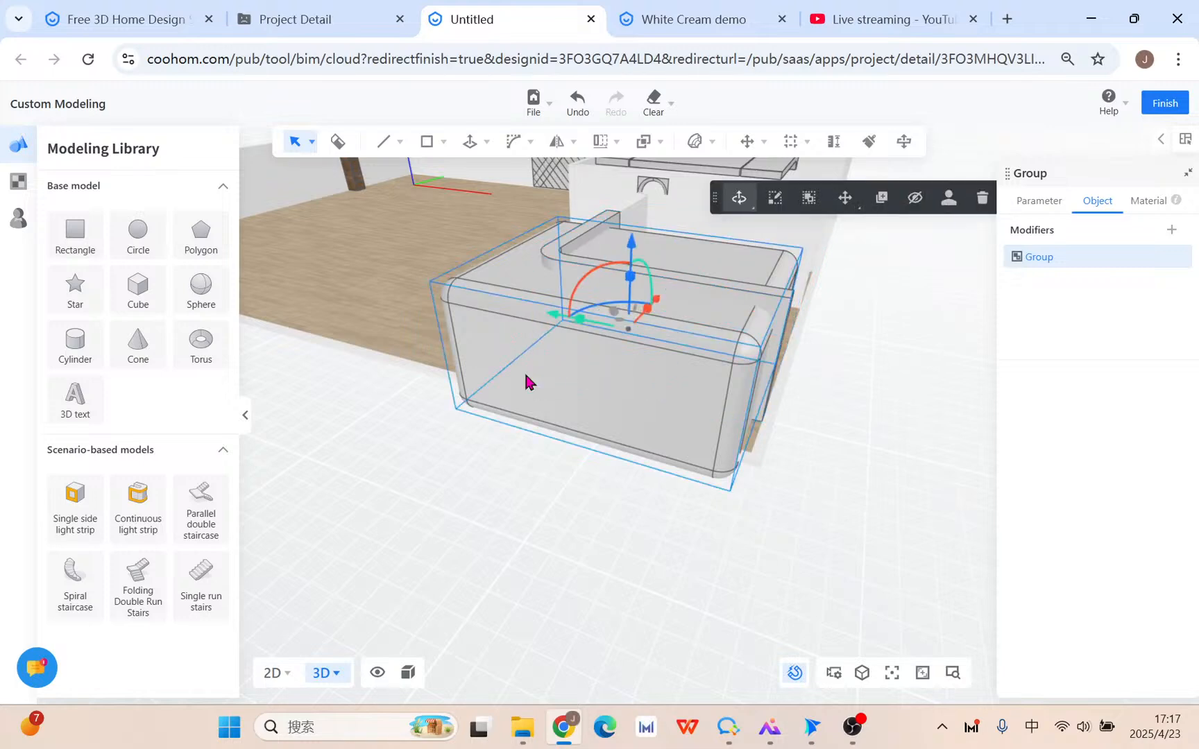
{"action": "left_click", "coordinate": [657, 141]}
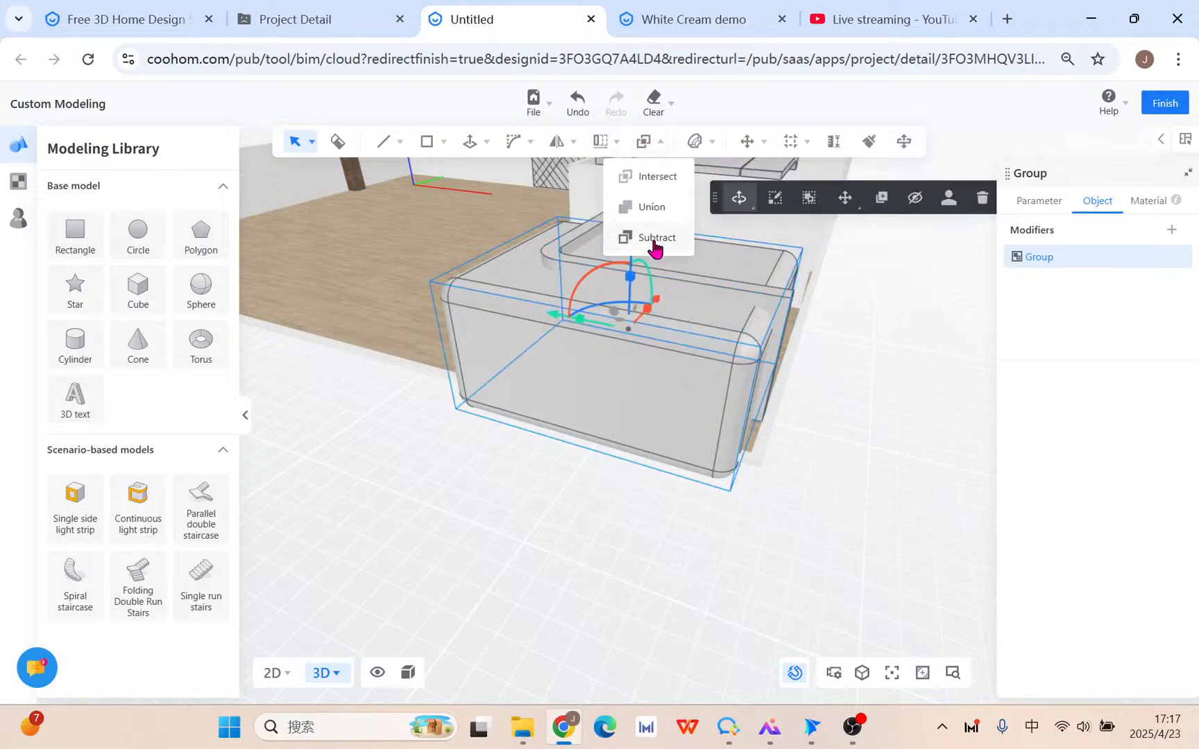
{"action": "mouse_move", "coordinate": [650, 139]}
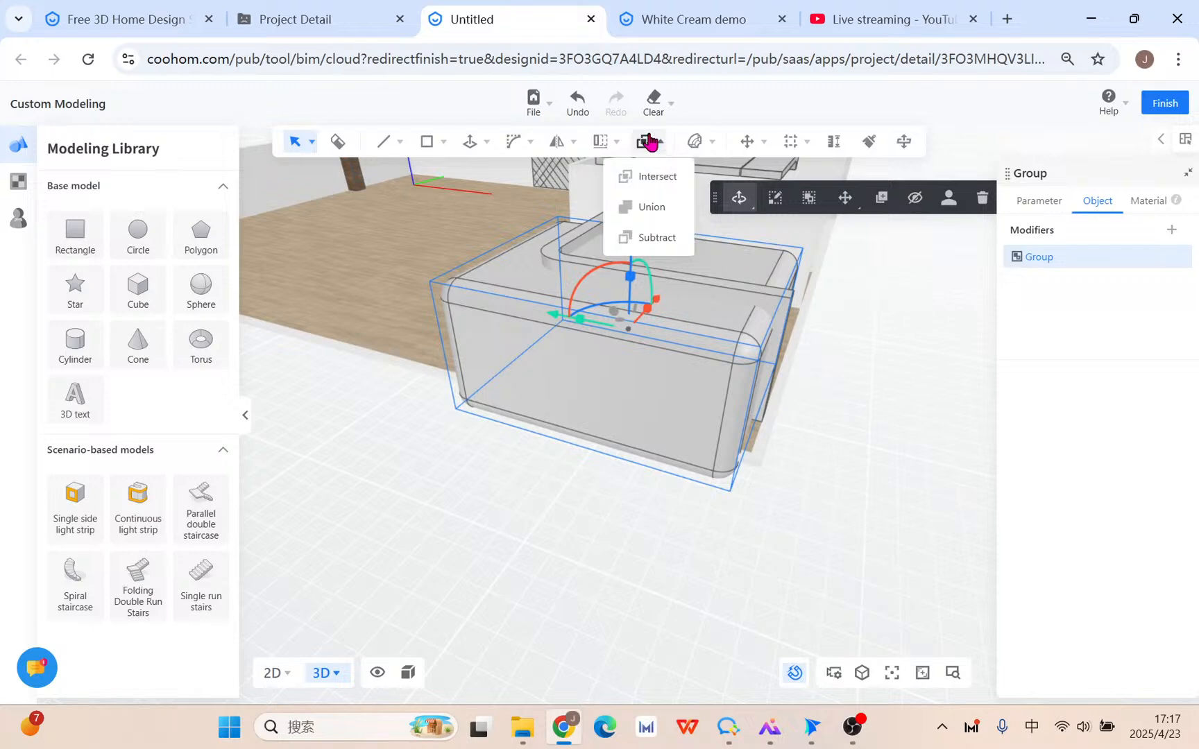
{"action": "left_click", "coordinate": [652, 237]}
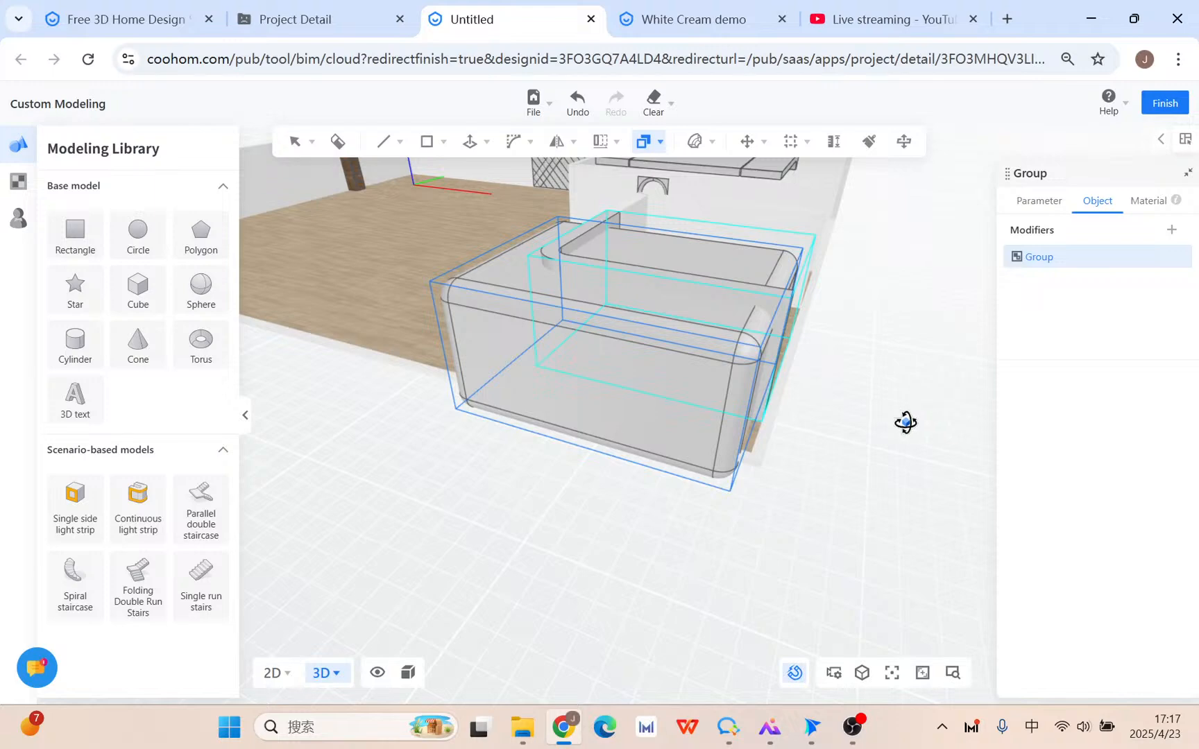
{"action": "left_click", "coordinate": [742, 411]}
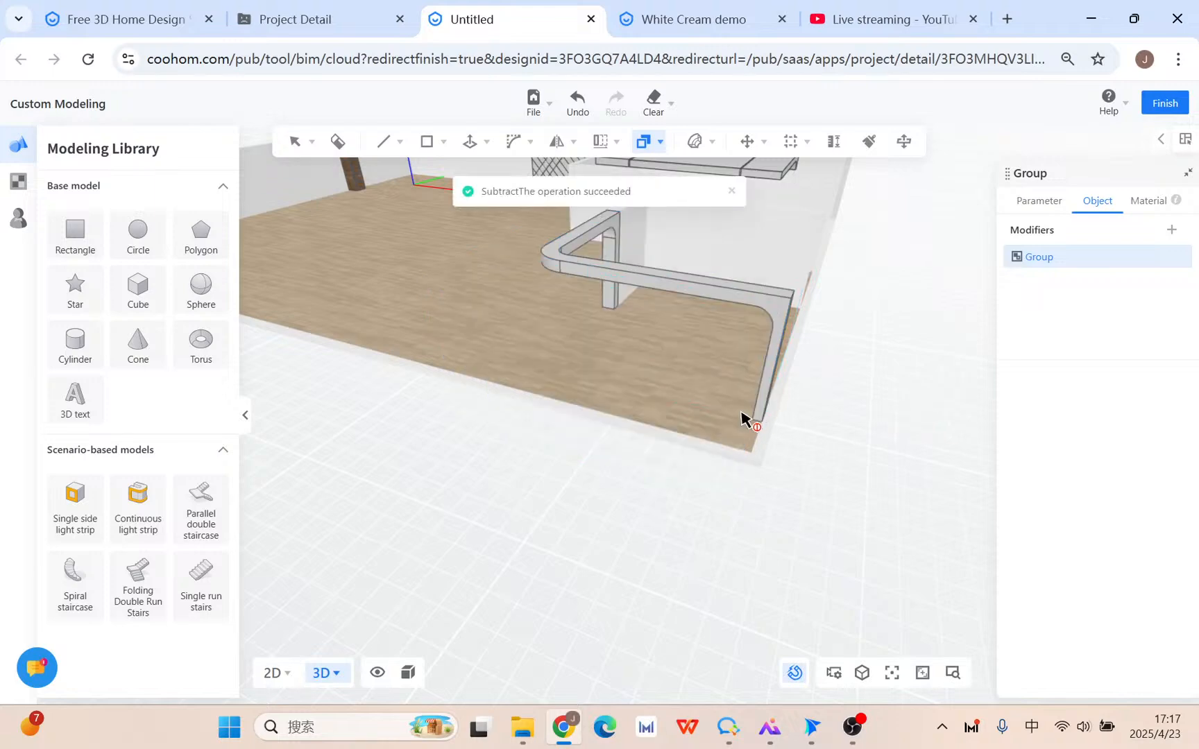
{"action": "key", "text": "Escape"}
Select the resulting curved frame, reopen the boolean list, and orbit around the frame.
{"action": "middle_click_drag", "start_coordinate": [441, 515], "coordinate": [612, 474]}
{"action": "left_click", "coordinate": [611, 472]}
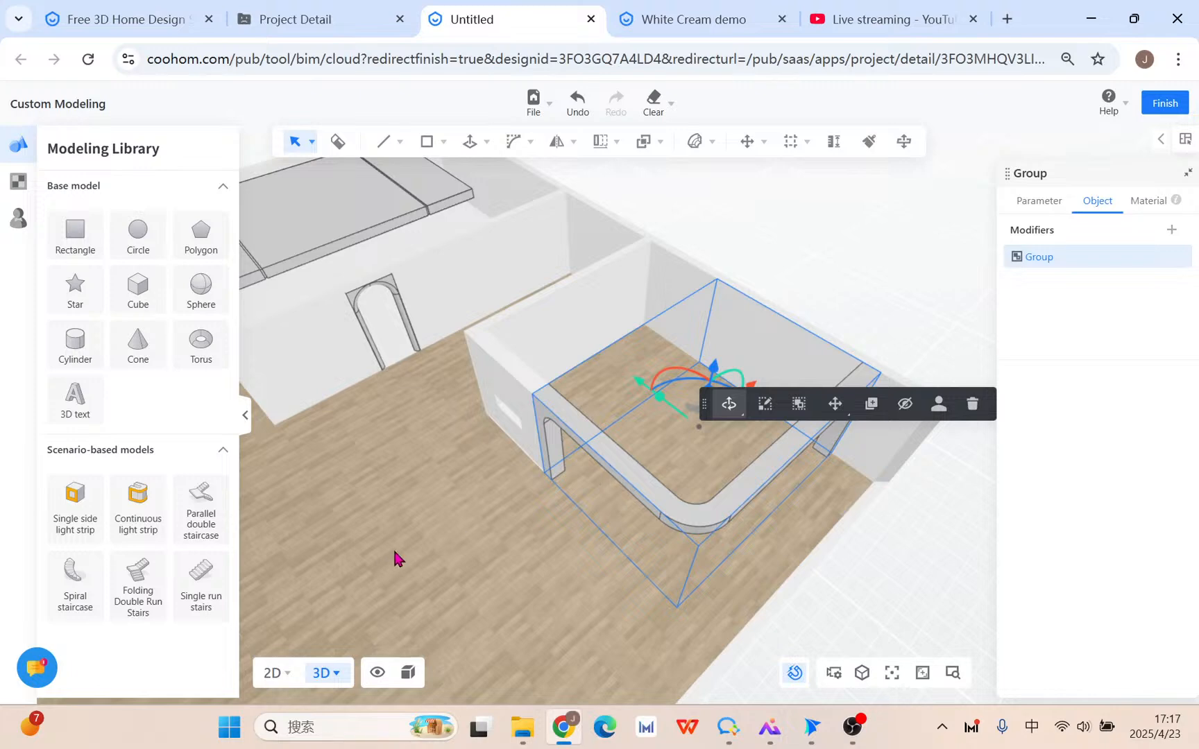
{"action": "left_click", "coordinate": [643, 142]}
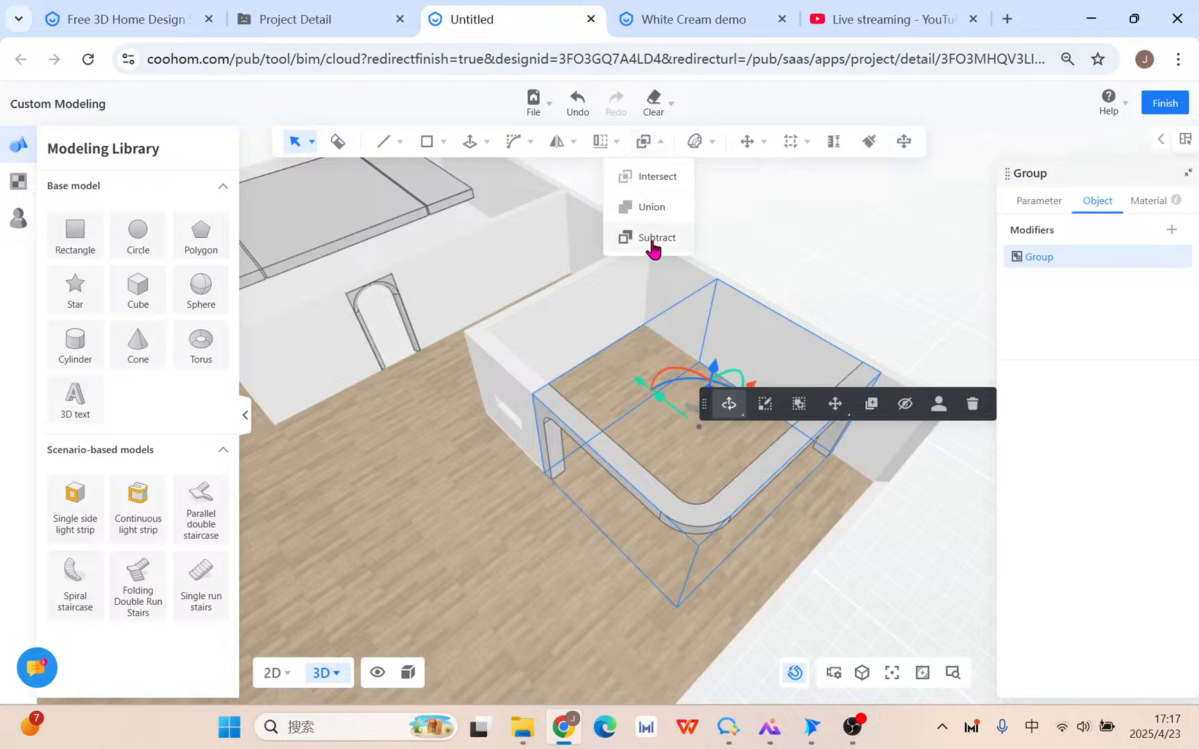
{"action": "scroll", "coordinate": [629, 445], "scroll_direction": "down", "scroll_amount": 4}
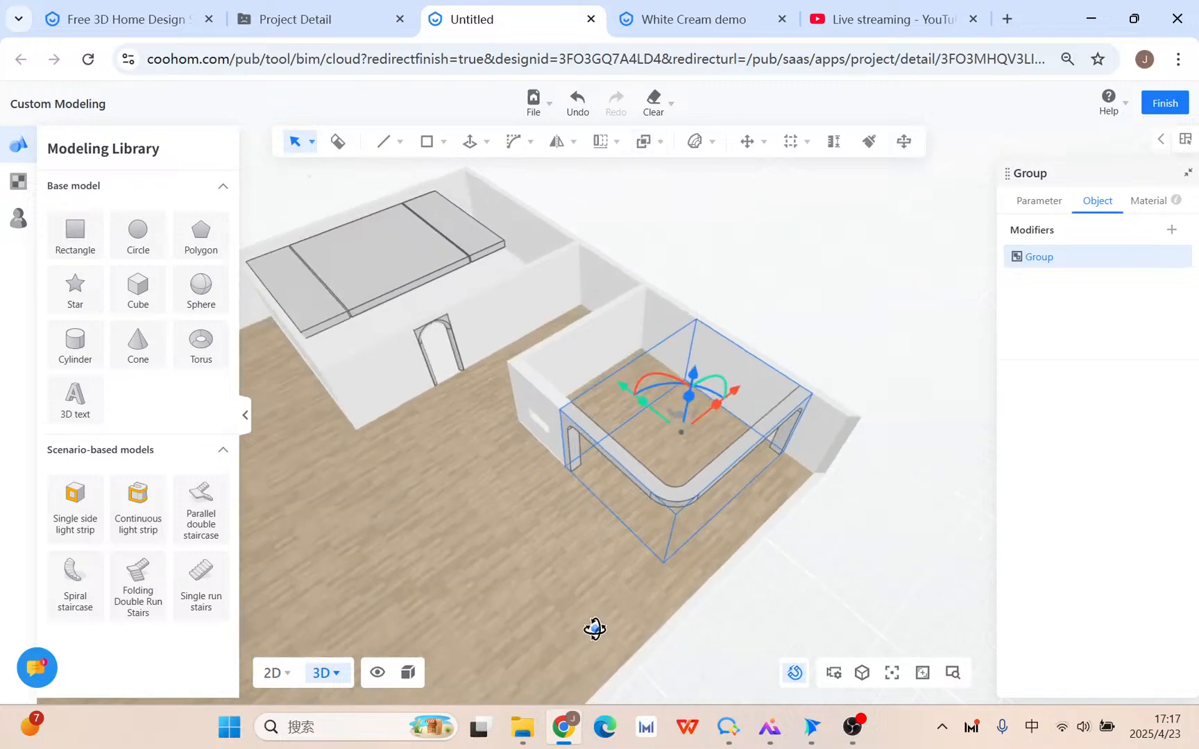
{"action": "right_click_drag", "start_coordinate": [594, 629], "coordinate": [664, 532]}
{"action": "scroll", "coordinate": [665, 533], "scroll_direction": "up", "scroll_amount": 4}
{"action": "right_click_drag", "start_coordinate": [602, 590], "coordinate": [684, 583]}
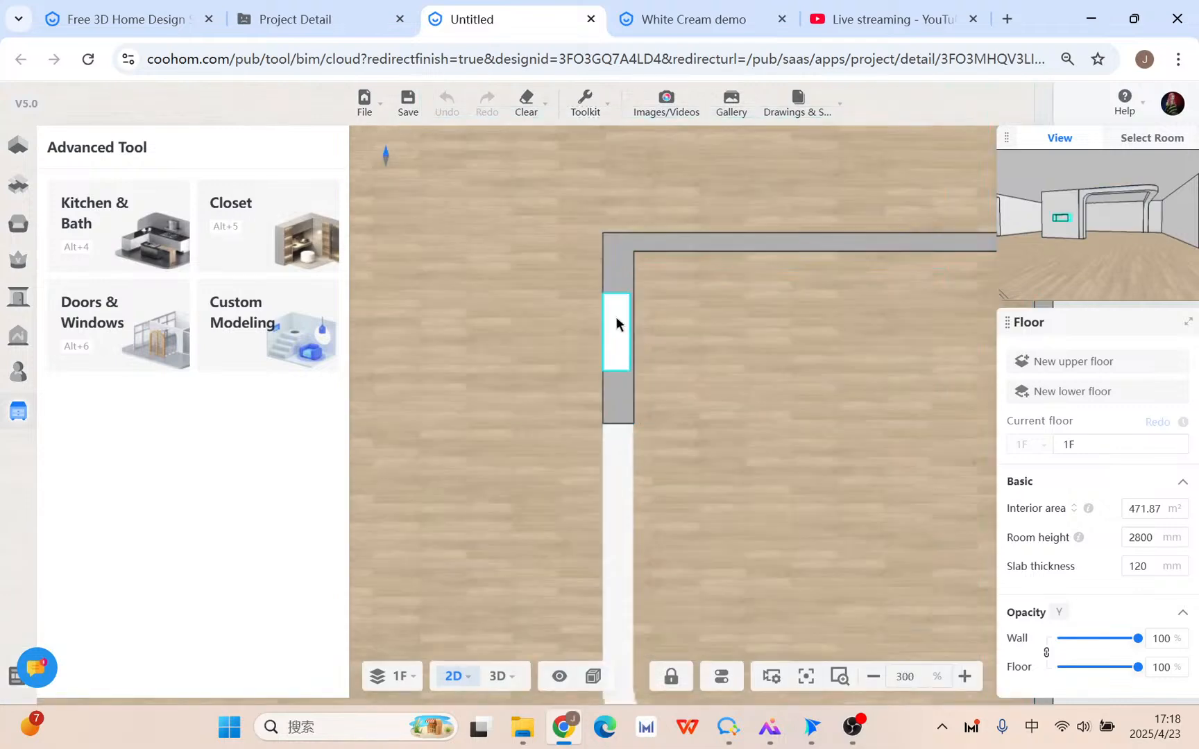
Set the niche's distance from ground to 350 mm and height to 1800 mm.
{"action": "left_click", "coordinate": [616, 321]}
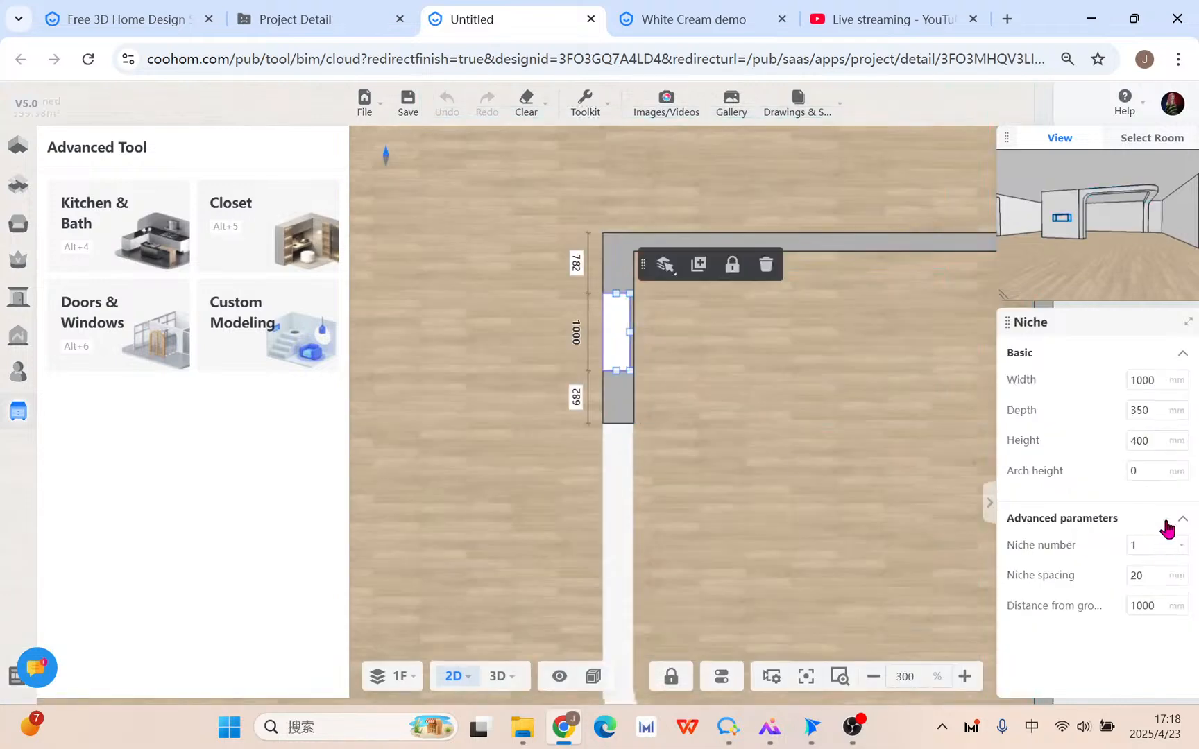
{"action": "left_click", "coordinate": [1160, 445]}
{"action": "left_click", "coordinate": [1154, 606]}
{"action": "type", "text": "3"}
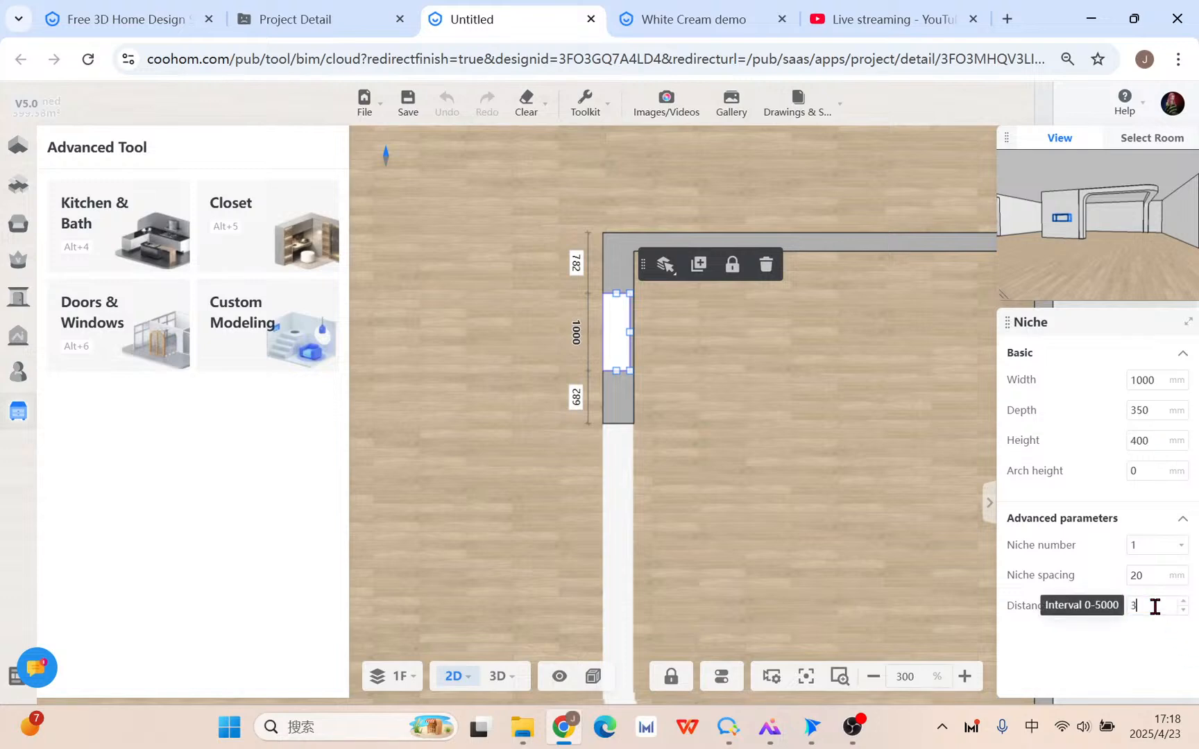
{"action": "type", "text": "50"}
{"action": "left_click", "coordinate": [1149, 440]}
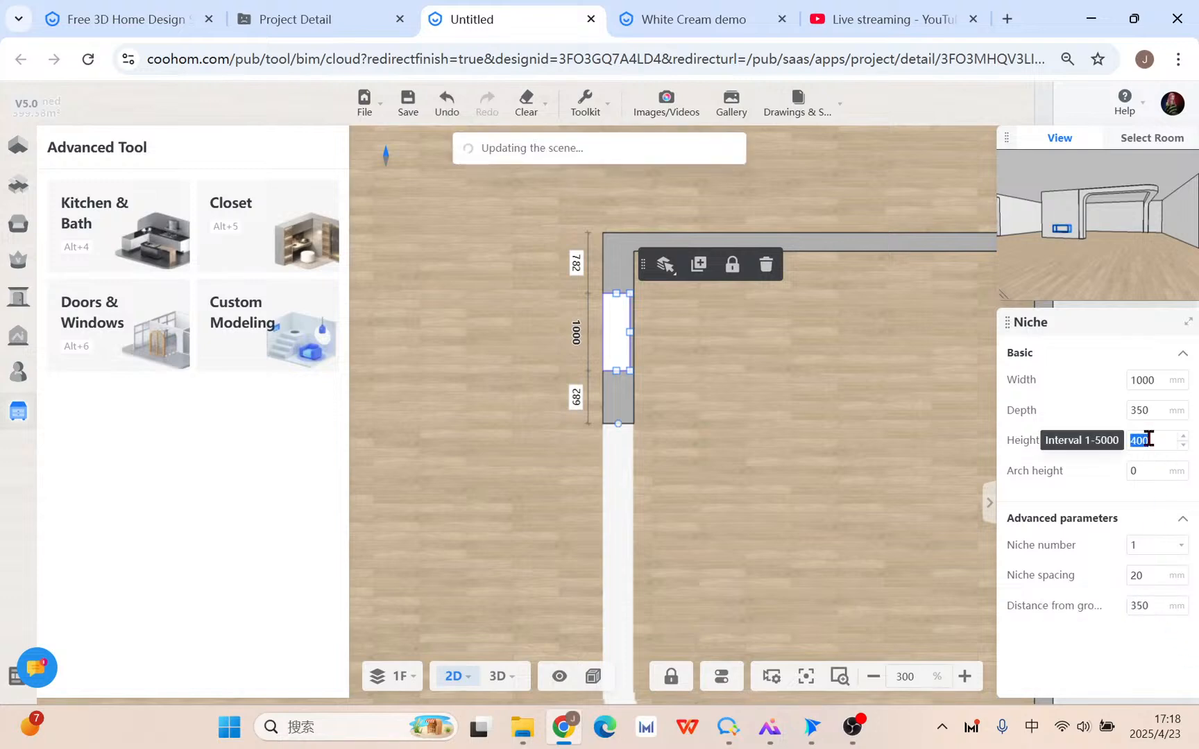
{"action": "type", "text": "8"}
{"action": "key", "text": "Return"}
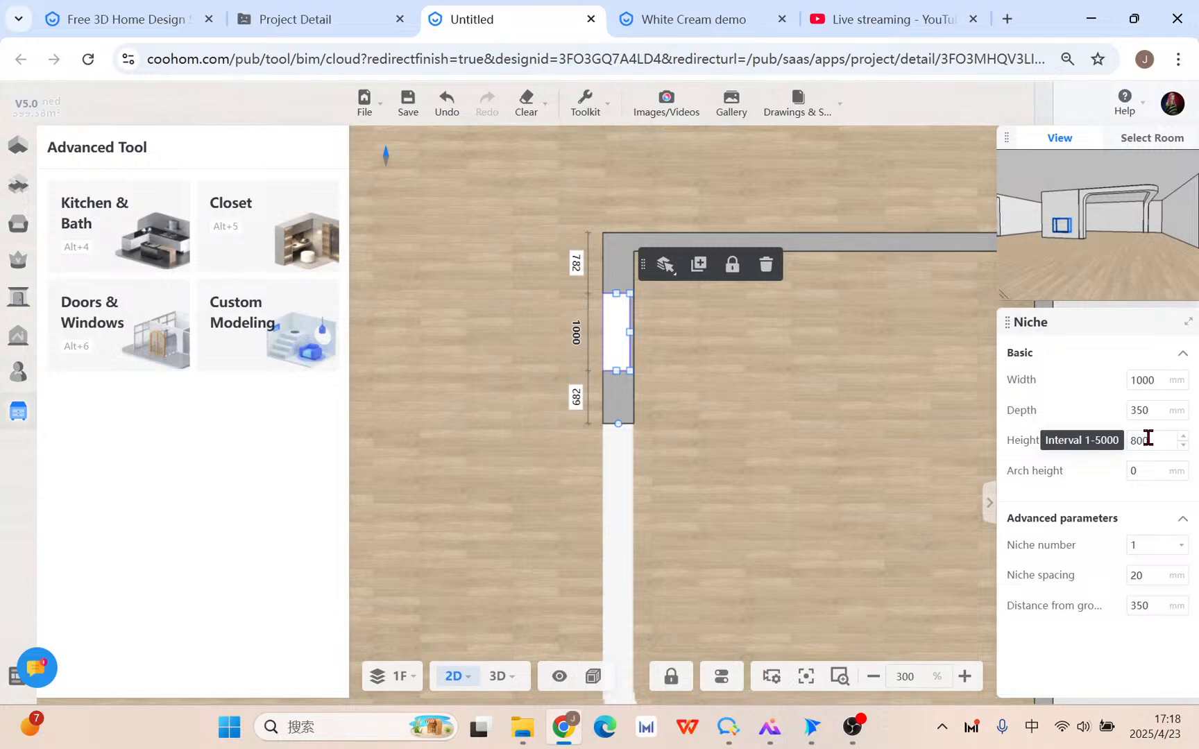
{"action": "left_click", "coordinate": [1154, 441]}
{"action": "type", "text": "1800"}
{"action": "key", "text": "Return"}
Switch to the 3D view and save the design with Ctrl+S.
{"action": "left_click", "coordinate": [498, 677]}
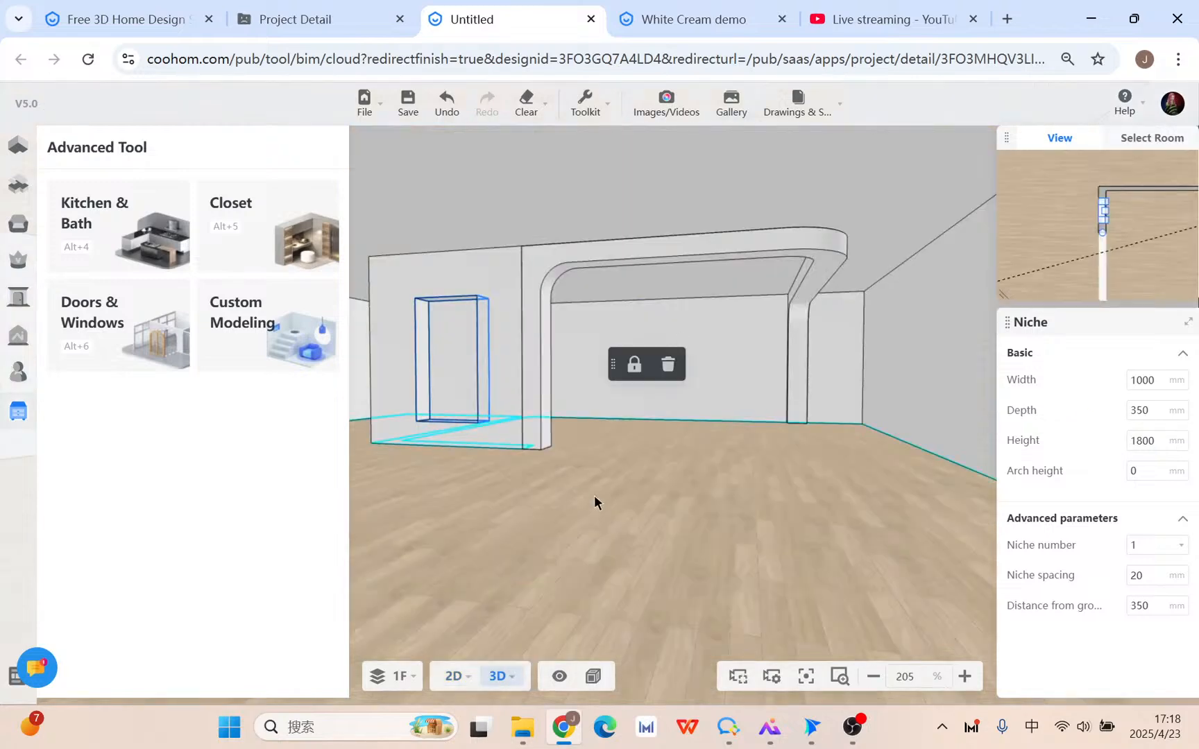
{"action": "left_click_drag", "start_coordinate": [594, 495], "coordinate": [603, 528]}
{"action": "key", "text": "ctrl+s"}
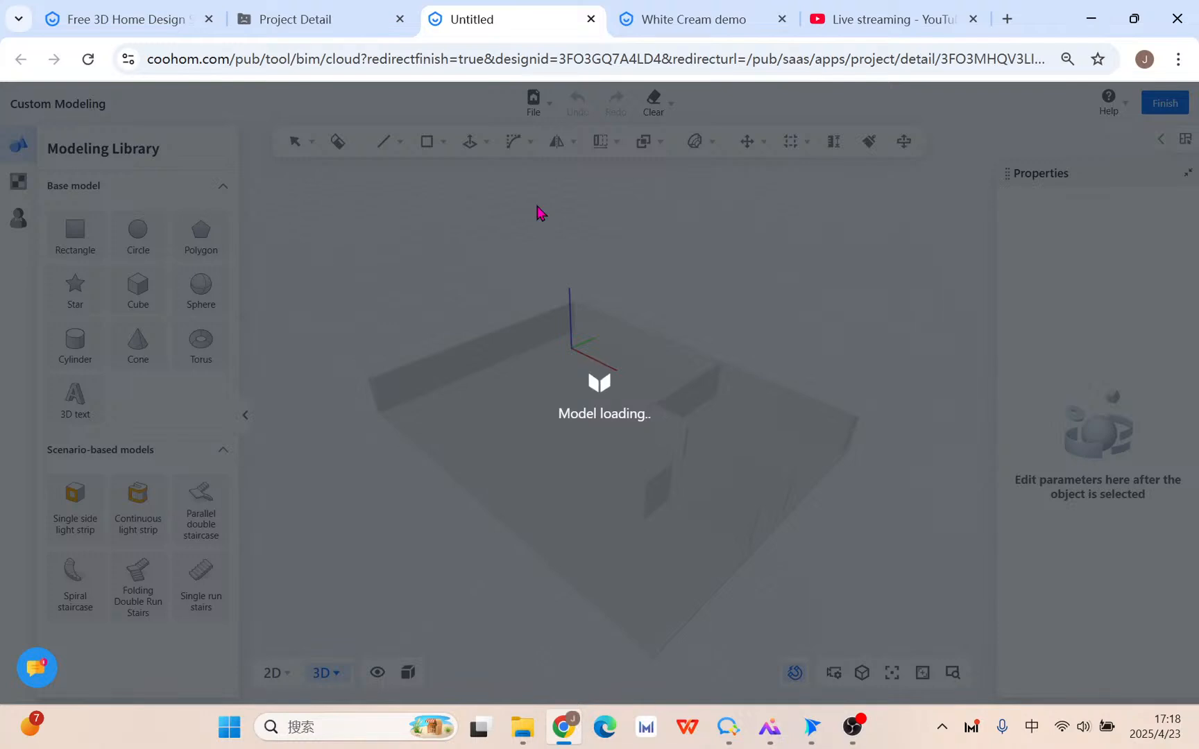
Open the file options, then orbit and zoom toward the wall with the curved frame.
{"action": "left_click", "coordinate": [541, 110]}
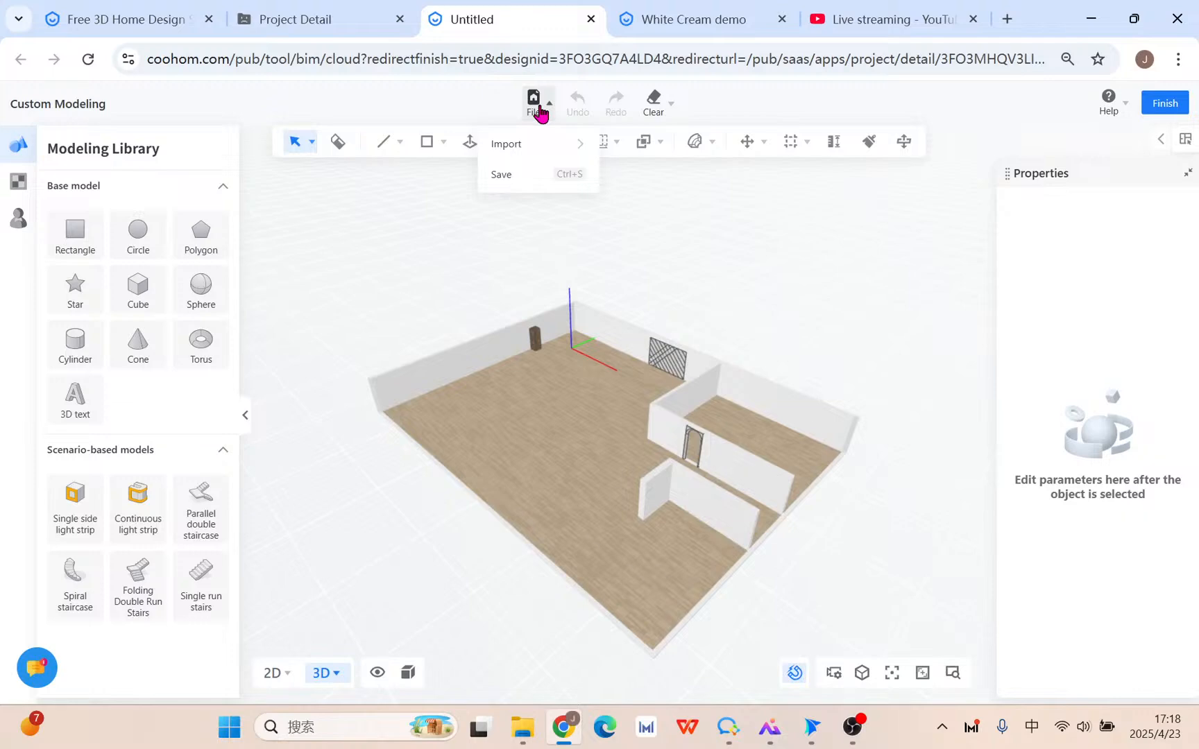
{"action": "left_click_drag", "start_coordinate": [669, 479], "coordinate": [726, 593]}
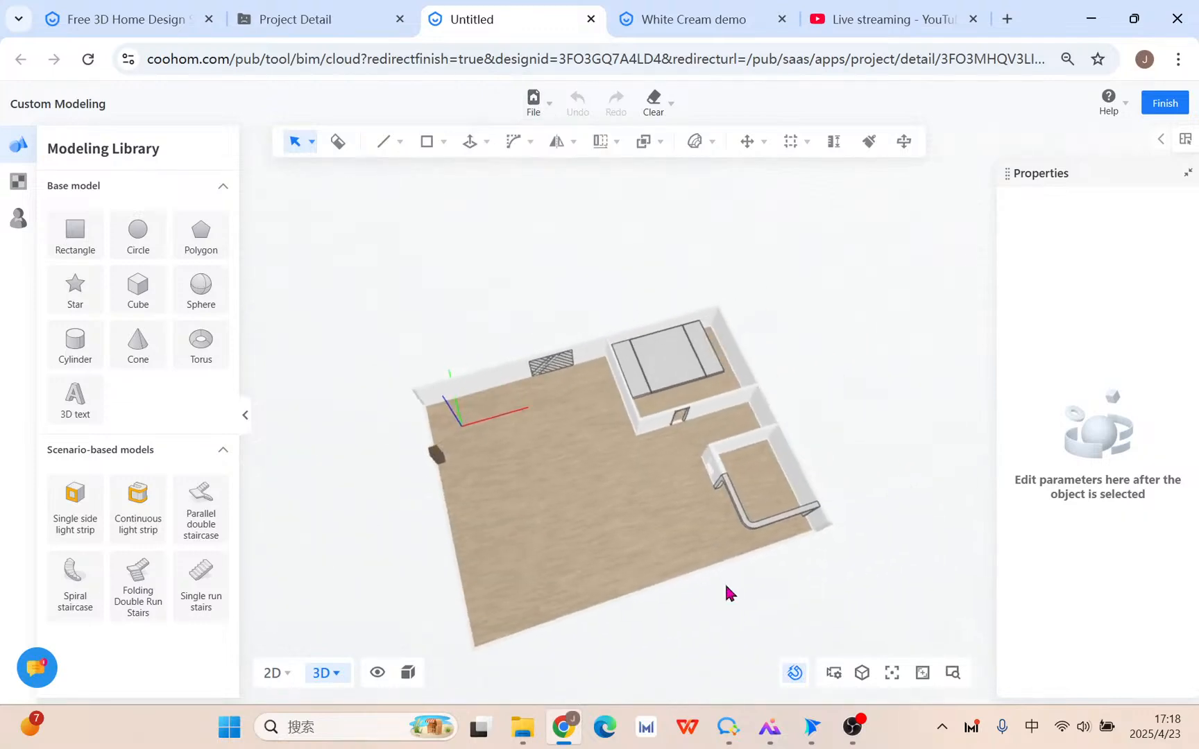
{"action": "scroll", "coordinate": [775, 537], "scroll_direction": "up", "scroll_amount": 6}
{"action": "scroll", "coordinate": [566, 424], "scroll_direction": "up", "scroll_amount": 3}
{"action": "right_click_drag", "start_coordinate": [549, 500], "coordinate": [714, 484]}
{"action": "middle_click_drag", "start_coordinate": [713, 484], "coordinate": [689, 520]}
{"action": "scroll", "coordinate": [704, 447], "scroll_direction": "up", "scroll_amount": 3}
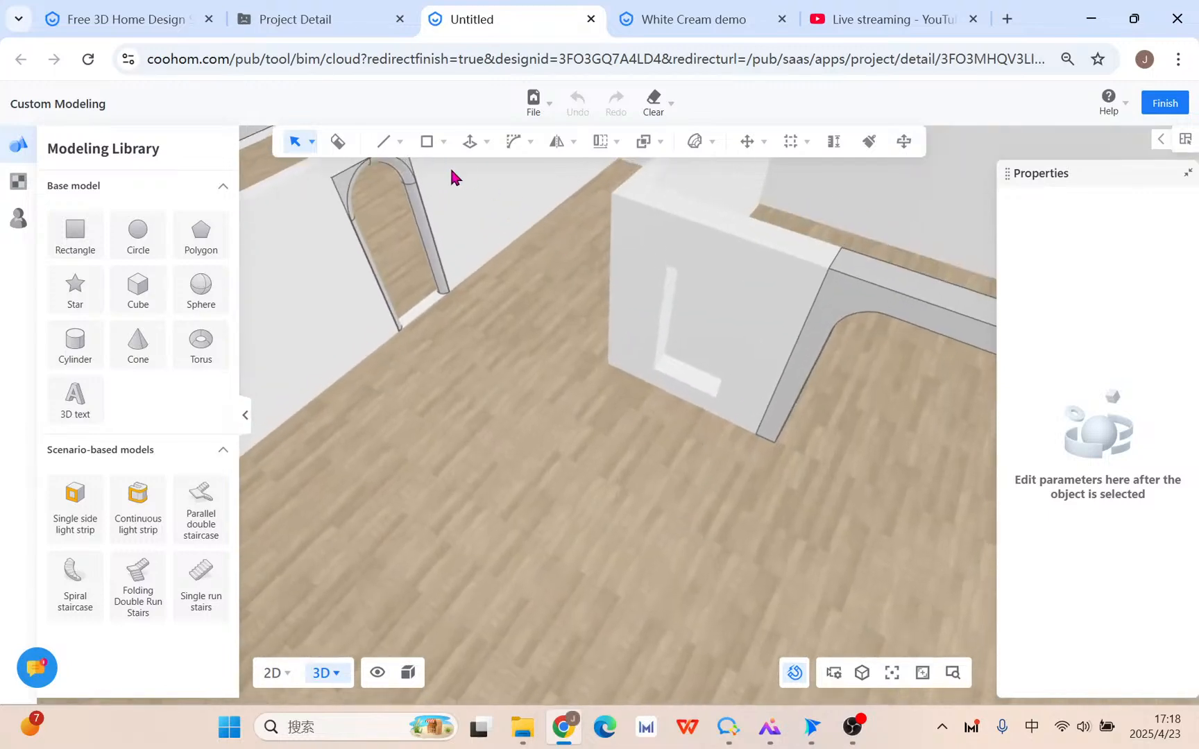
Draw a 1000 × 1800 mm rectangle on the wall face.
{"action": "mouse_move", "coordinate": [535, 111]}
{"action": "mouse_move", "coordinate": [538, 155]}
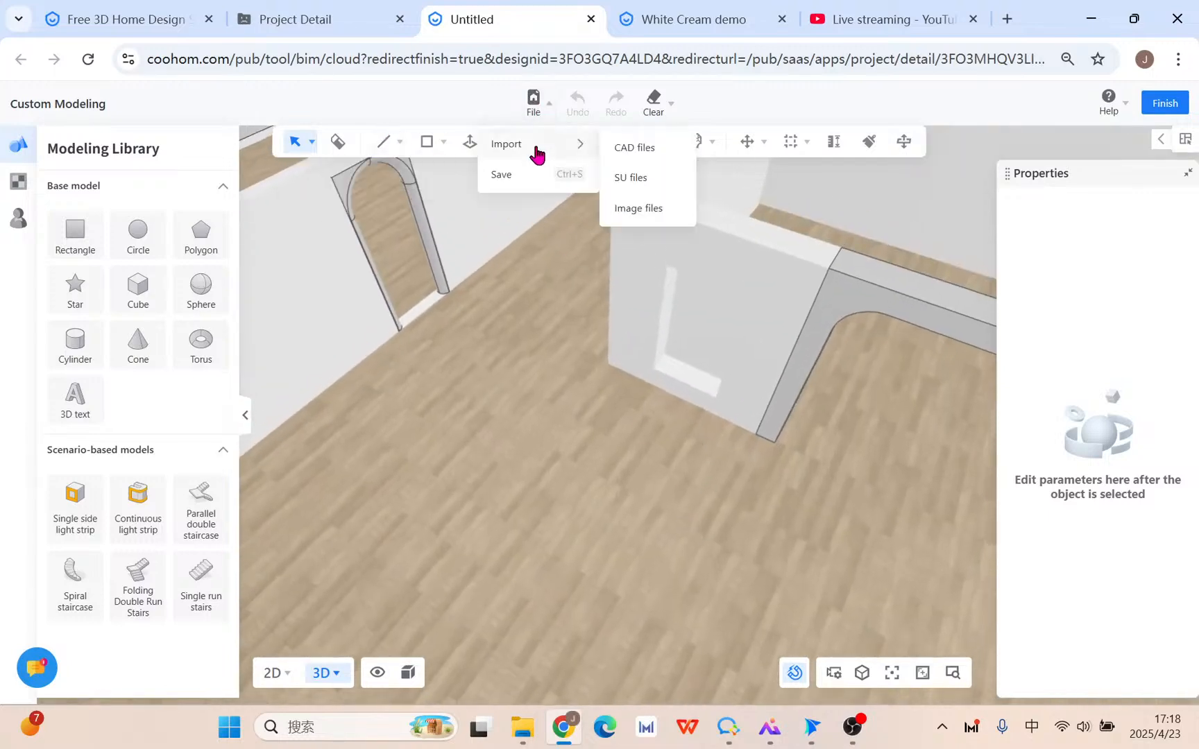
{"action": "mouse_move", "coordinate": [384, 149]}
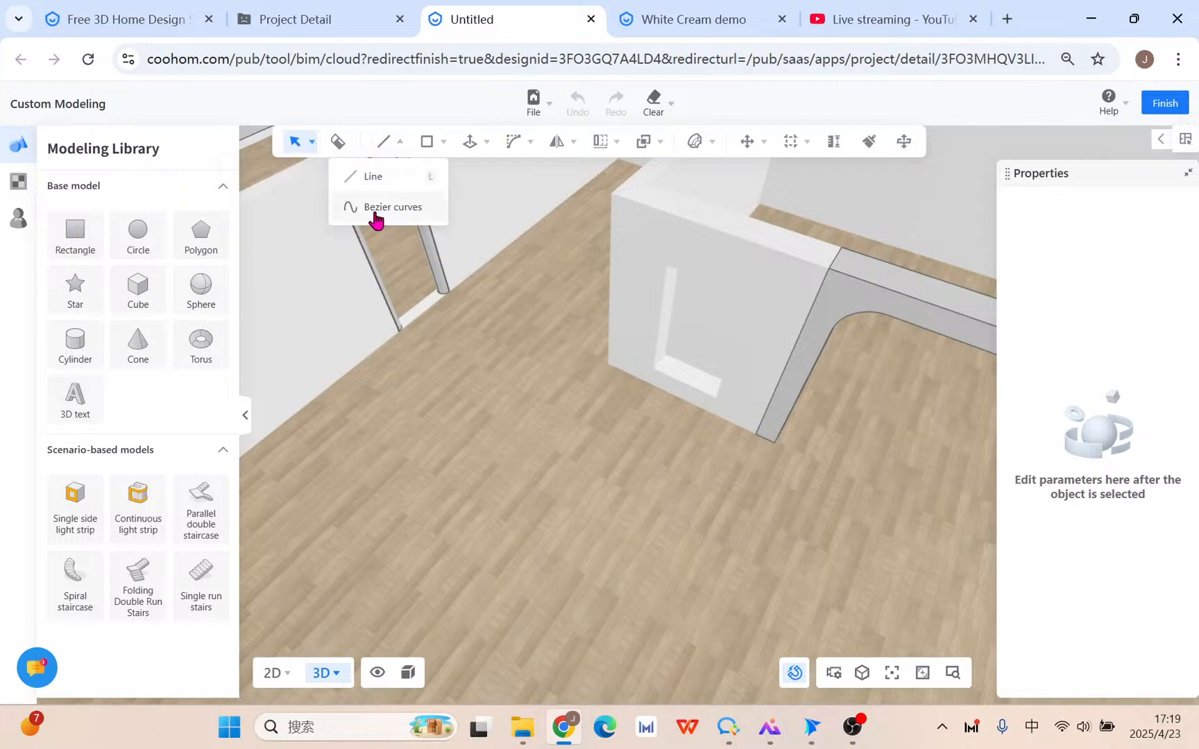
{"action": "left_click", "coordinate": [410, 176]}
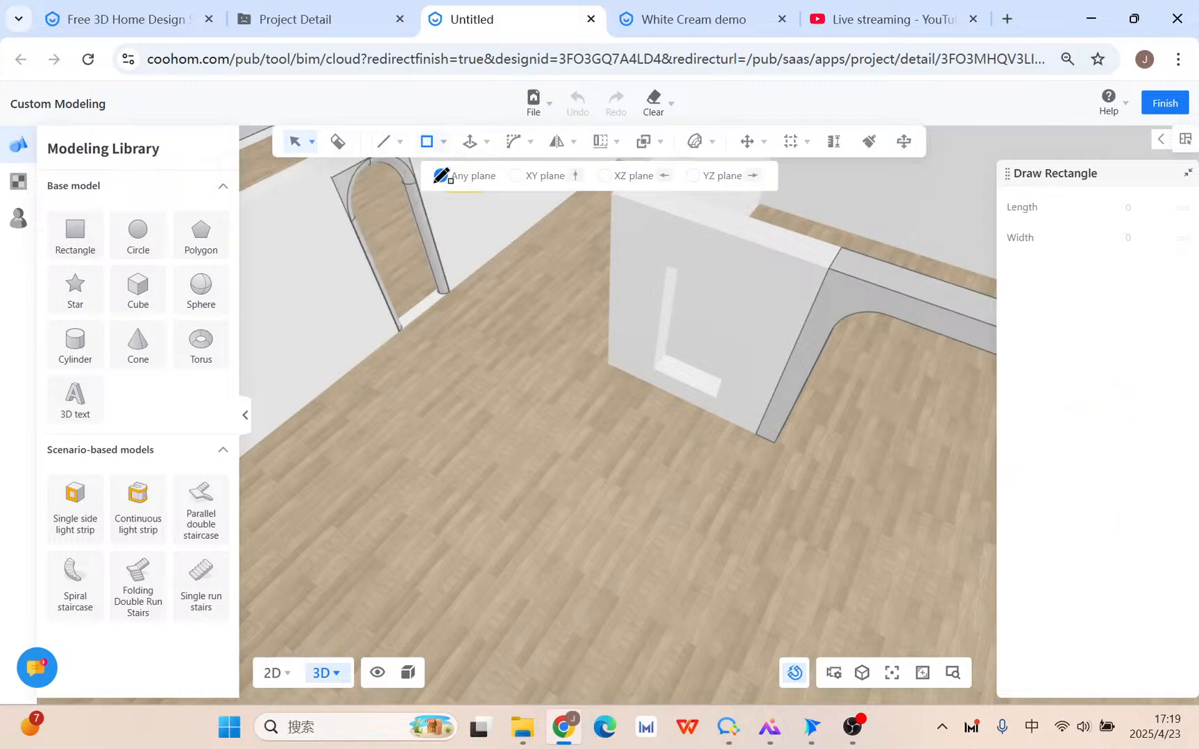
{"action": "left_click", "coordinate": [668, 266]}
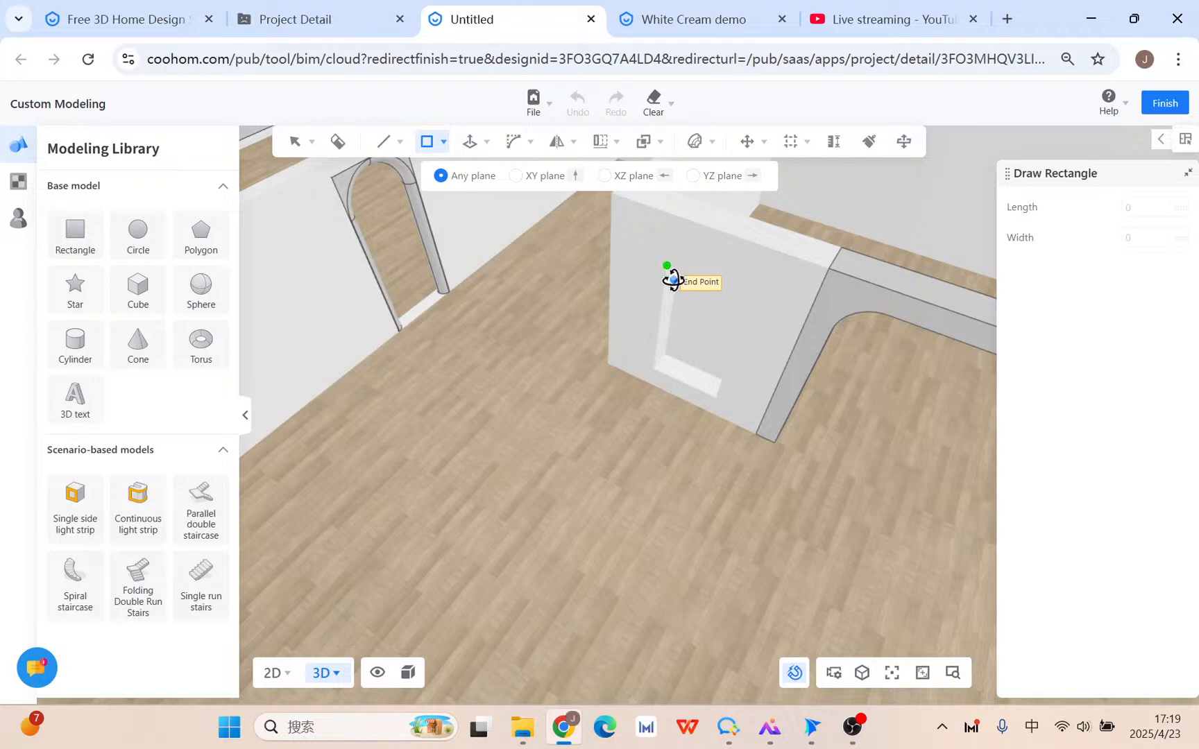
{"action": "left_click", "coordinate": [730, 417]}
{"action": "key", "text": "Escape"}
Select the wall rectangle and place a copy of it standing in front of the wall.
{"action": "scroll", "coordinate": [680, 497], "scroll_direction": "up", "scroll_amount": 1}
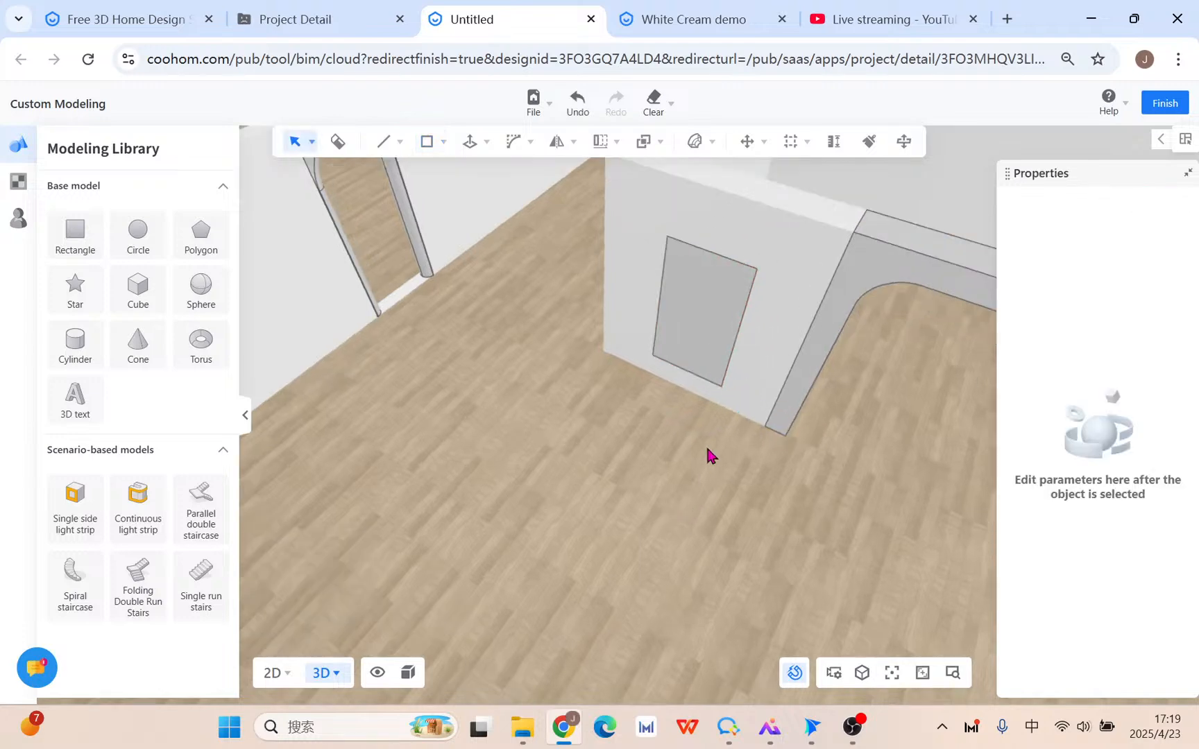
{"action": "middle_click_drag", "start_coordinate": [510, 429], "coordinate": [495, 437]}
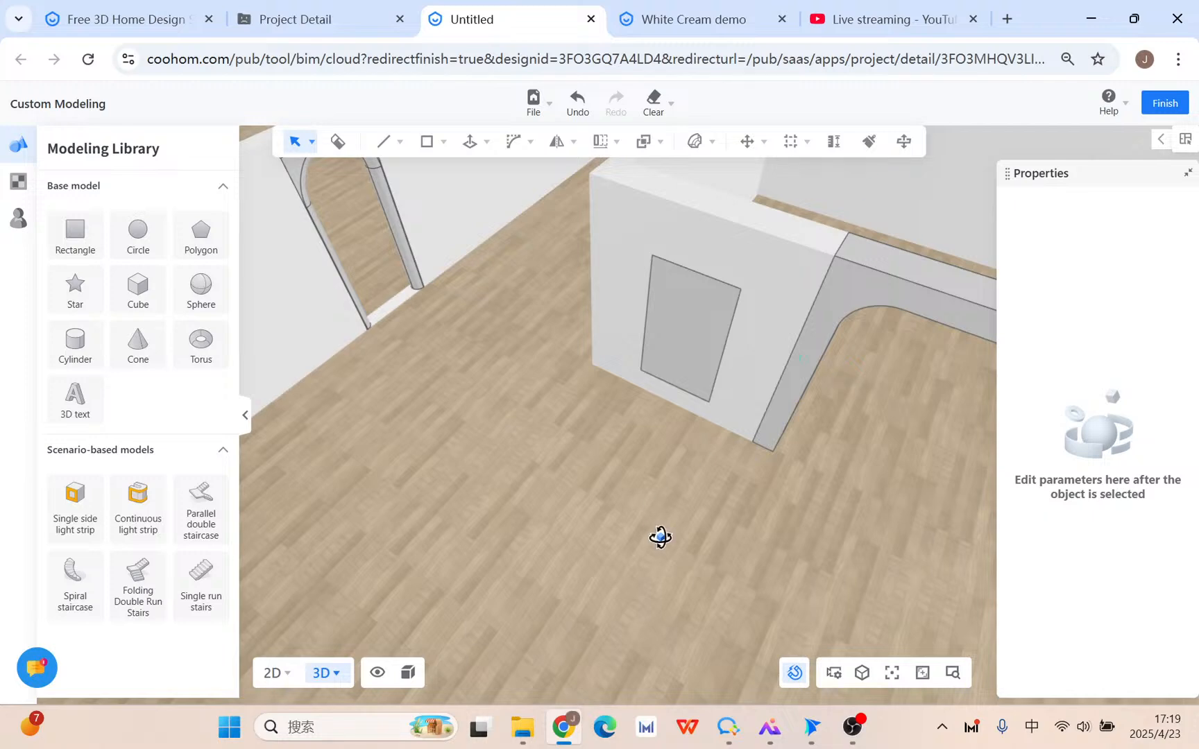
{"action": "left_click_drag", "start_coordinate": [660, 537], "coordinate": [659, 347]}
{"action": "left_click", "coordinate": [658, 329]}
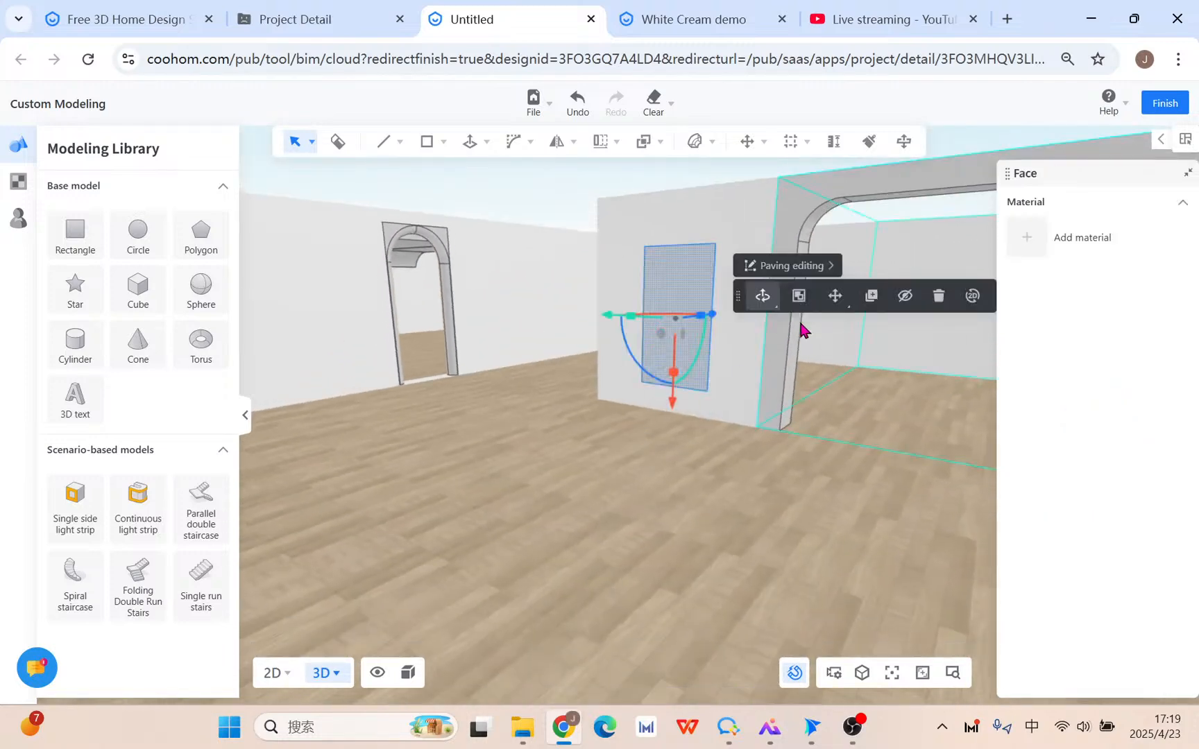
{"action": "left_click", "coordinate": [872, 299]}
{"action": "left_click", "coordinate": [709, 389]}
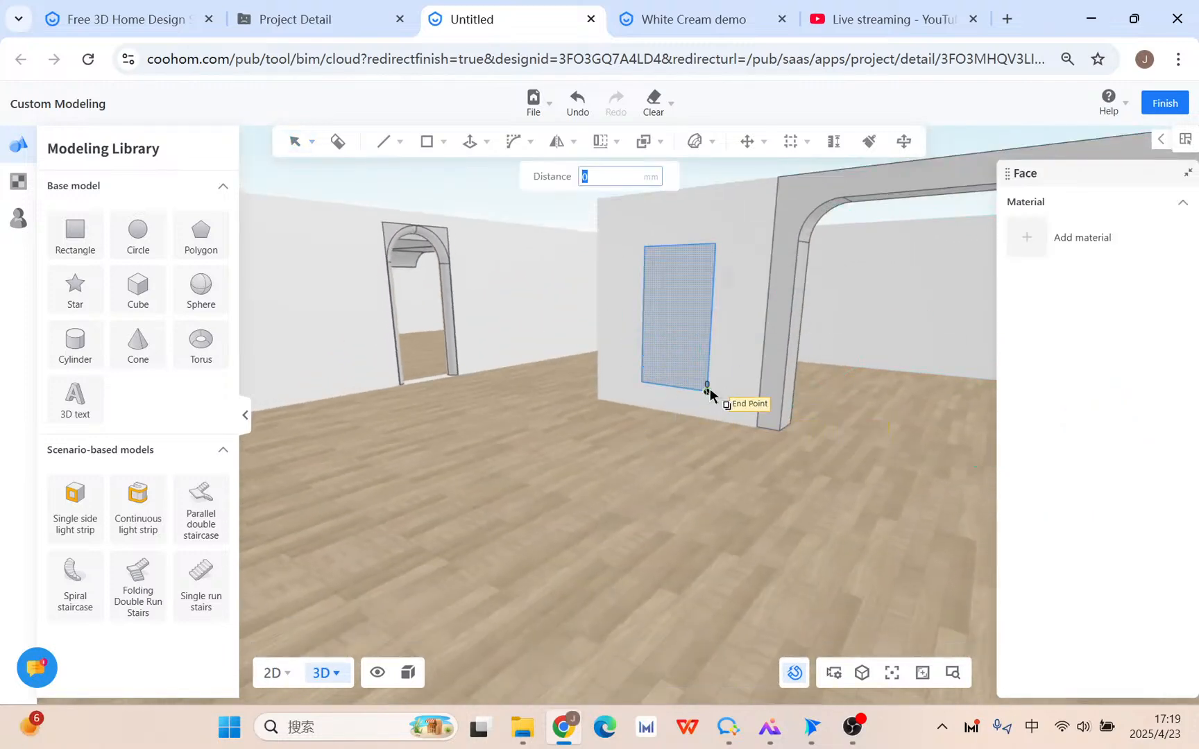
{"action": "left_click", "coordinate": [652, 409]}
{"action": "left_click_drag", "start_coordinate": [663, 420], "coordinate": [688, 508]}
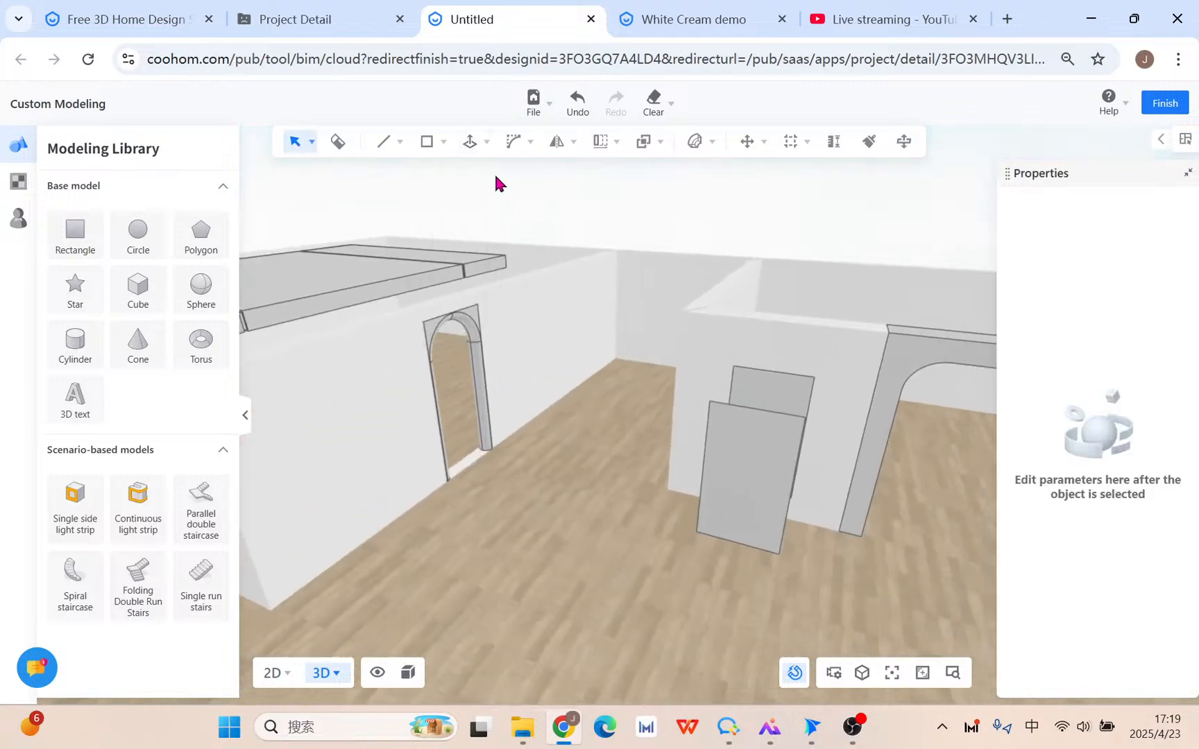
Push/pull the copied panel's face out 350 mm into a solid slab and orbit to inspect it.
{"action": "left_click", "coordinate": [476, 177]}
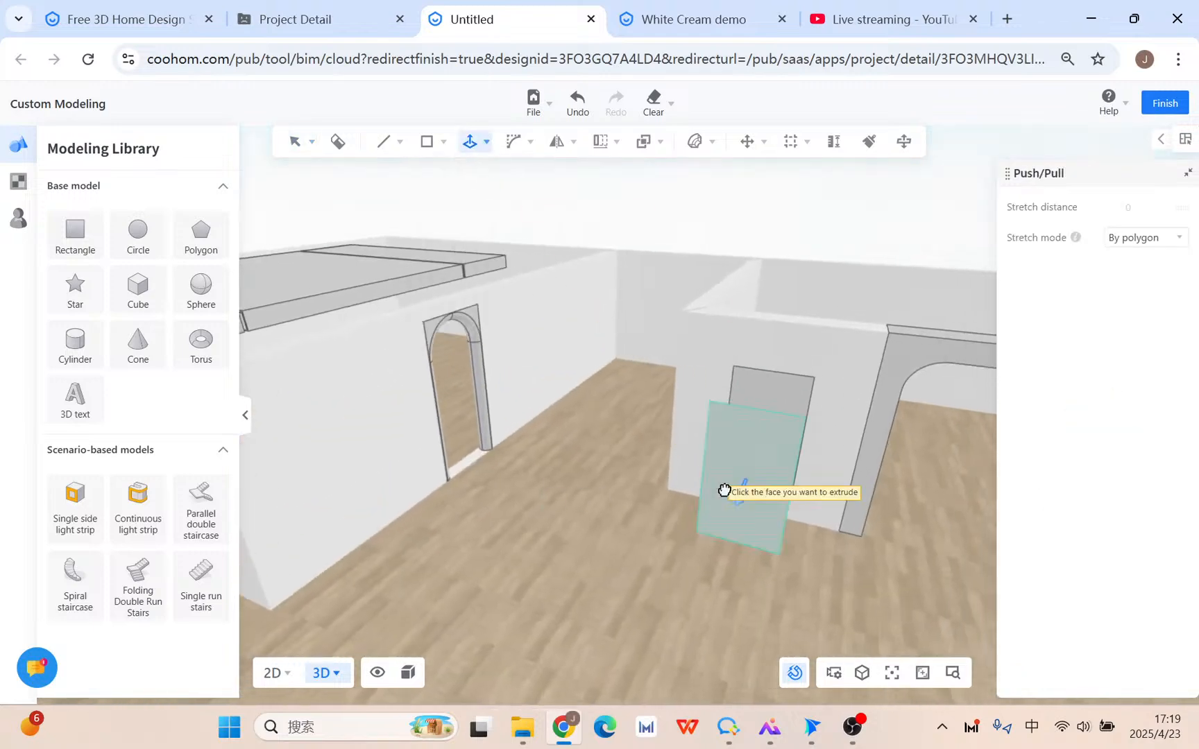
{"action": "left_click", "coordinate": [757, 528]}
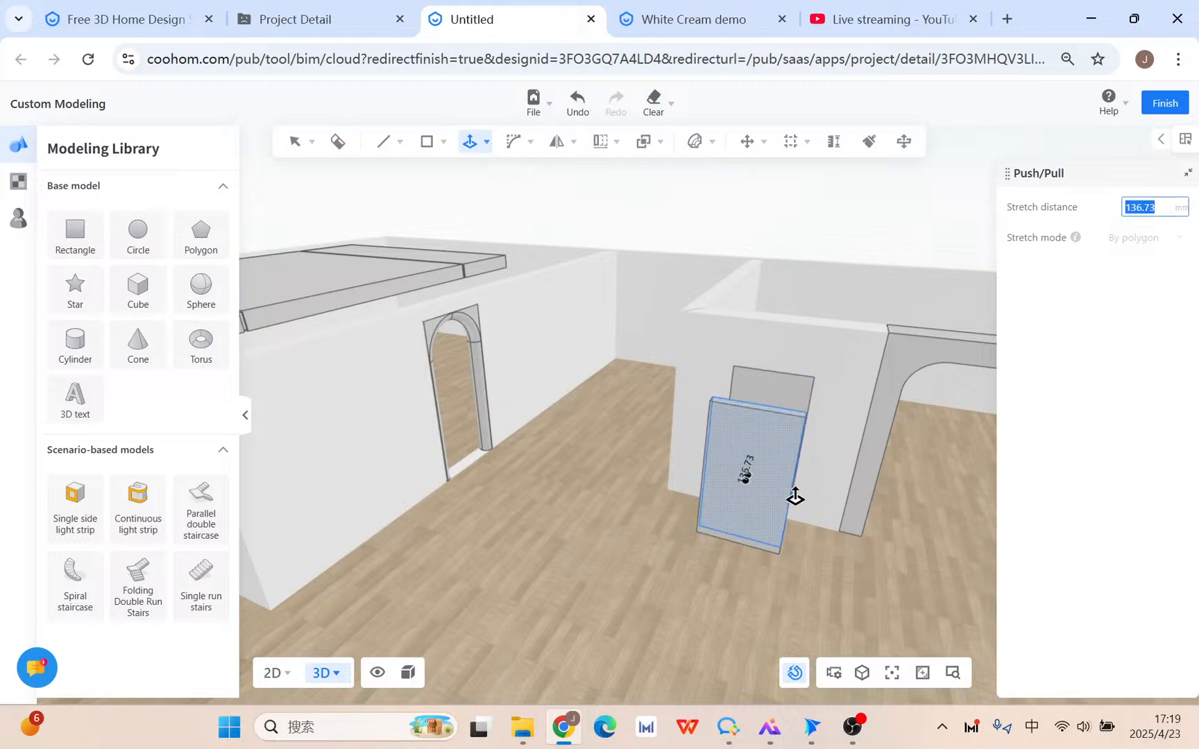
{"action": "key", "text": "Return"}
{"action": "key", "text": "Escape"}
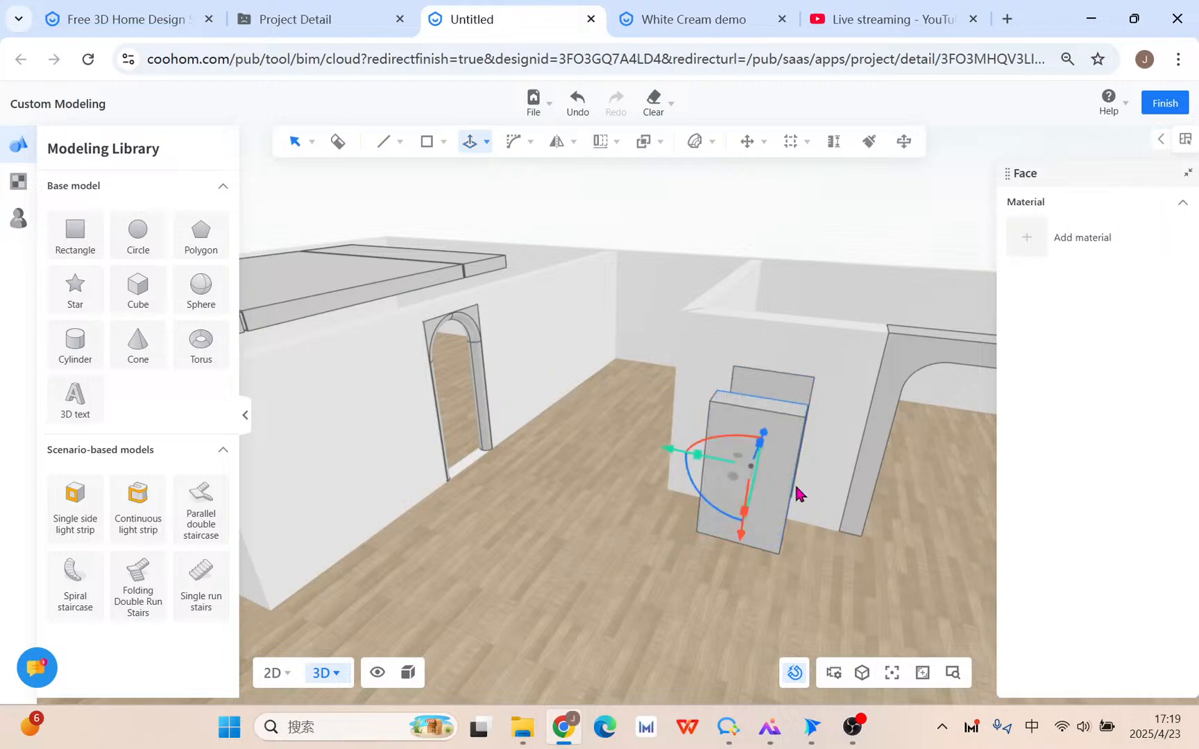
{"action": "scroll", "coordinate": [856, 533], "scroll_direction": "up", "scroll_amount": 4}
{"action": "left_click_drag", "start_coordinate": [857, 533], "coordinate": [771, 520]}
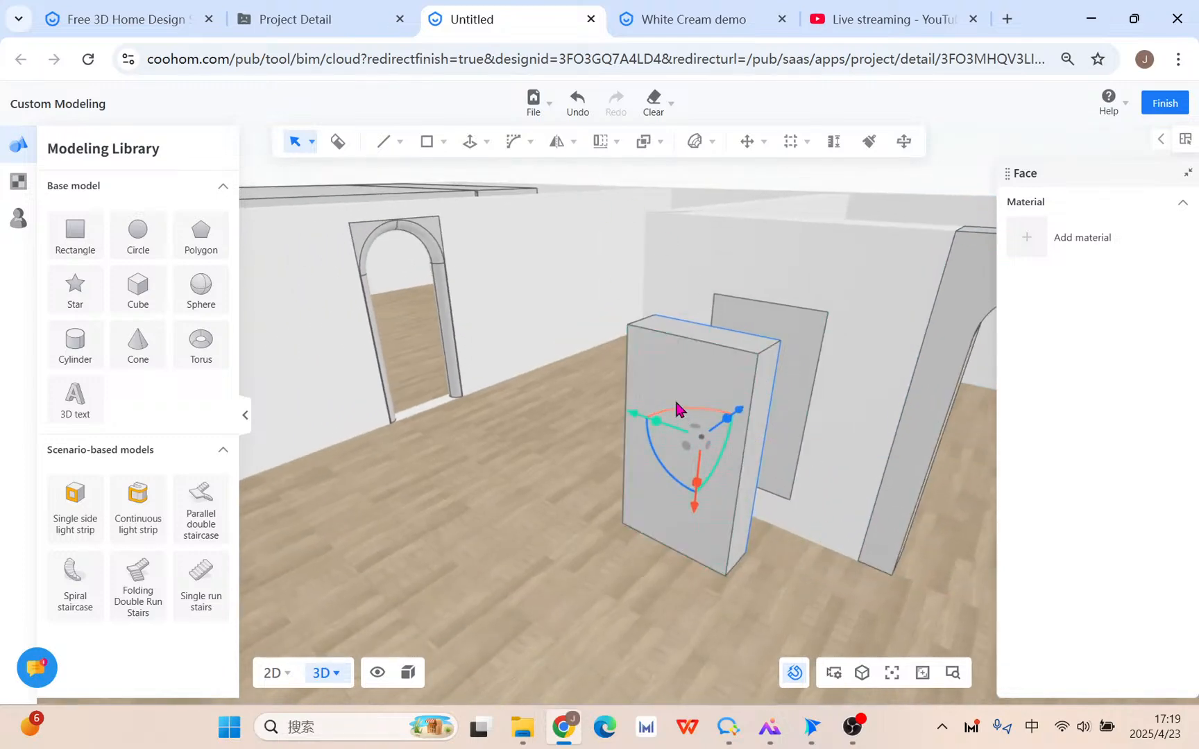
{"action": "left_click_drag", "start_coordinate": [450, 439], "coordinate": [545, 479]}
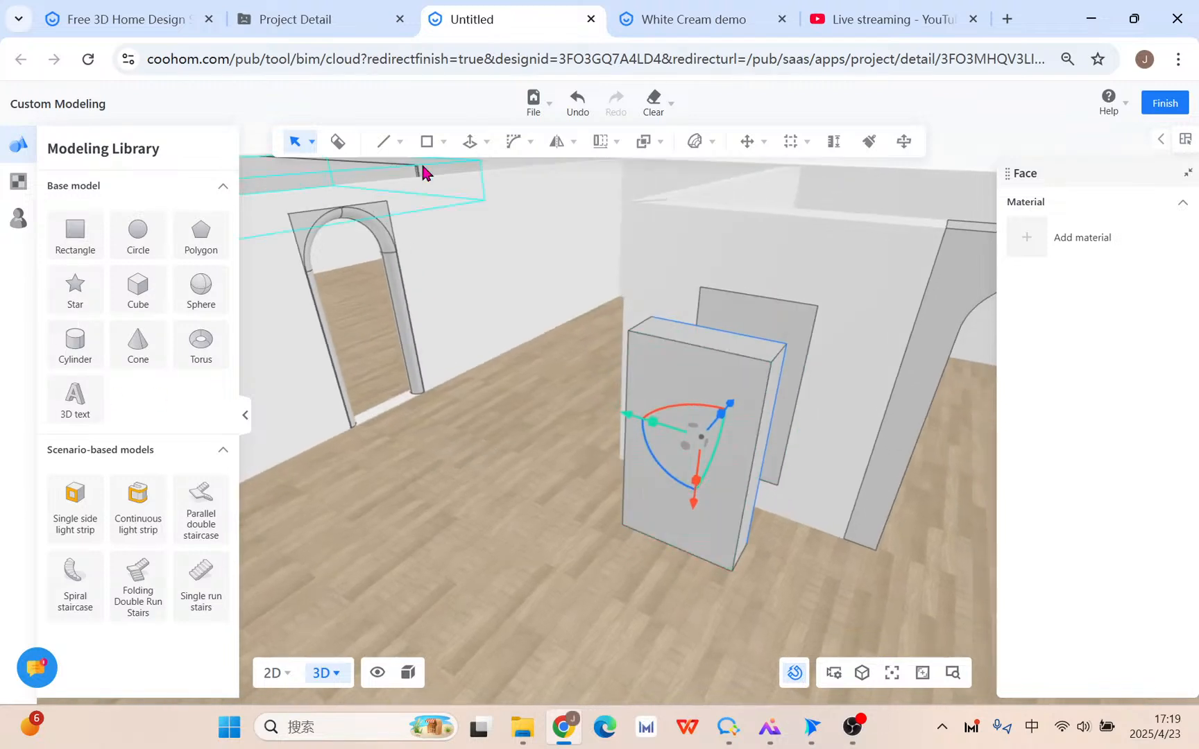
Start a Bezier curve on the slab's front face, then cancel it.
{"action": "mouse_move", "coordinate": [401, 142]}
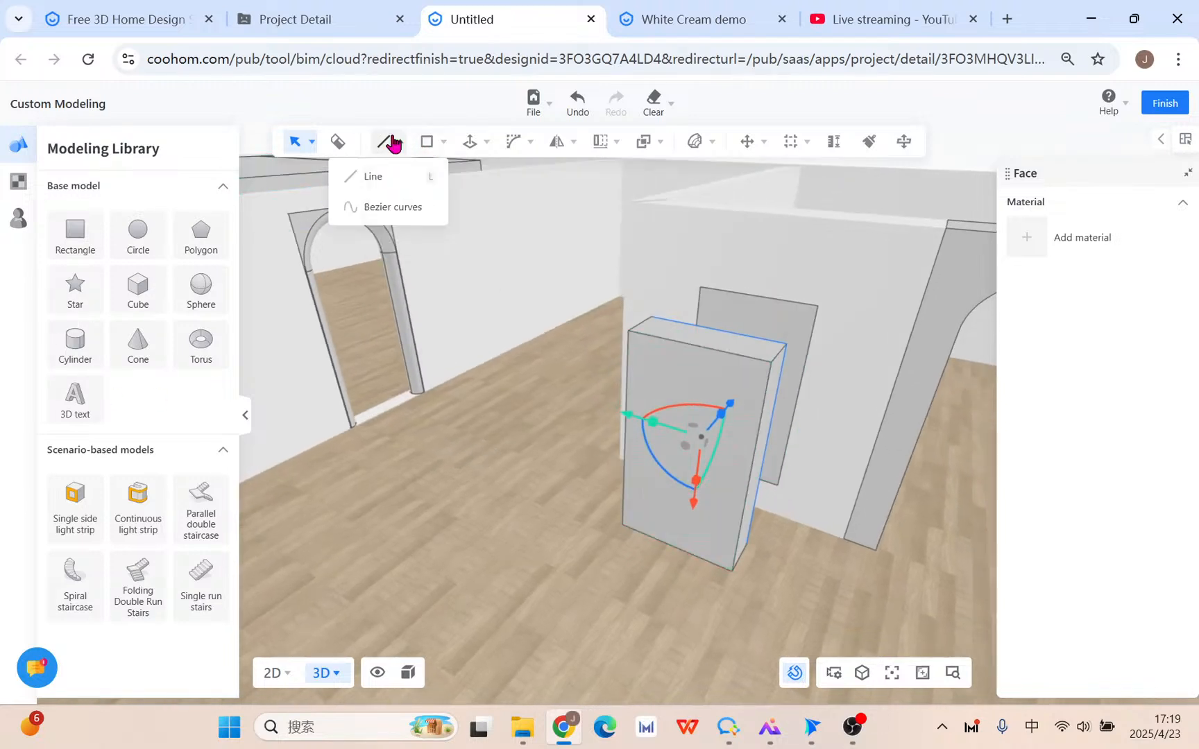
{"action": "left_click", "coordinate": [392, 208]}
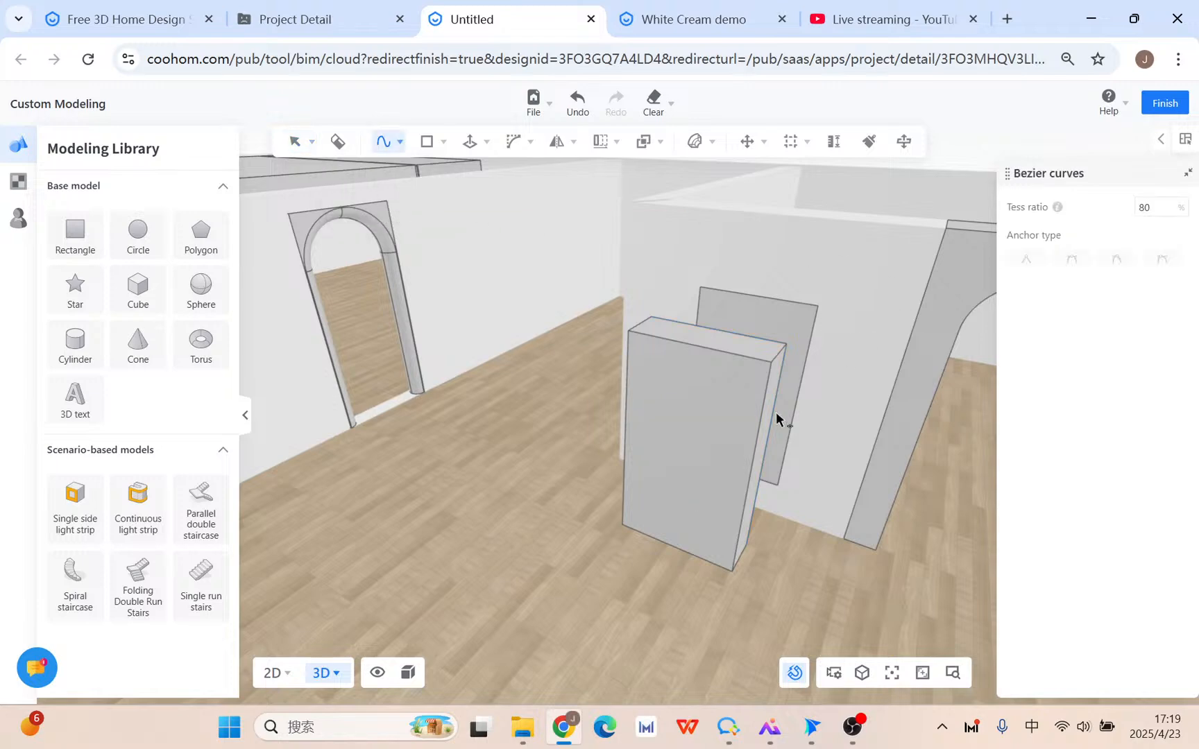
{"action": "left_click", "coordinate": [680, 423]}
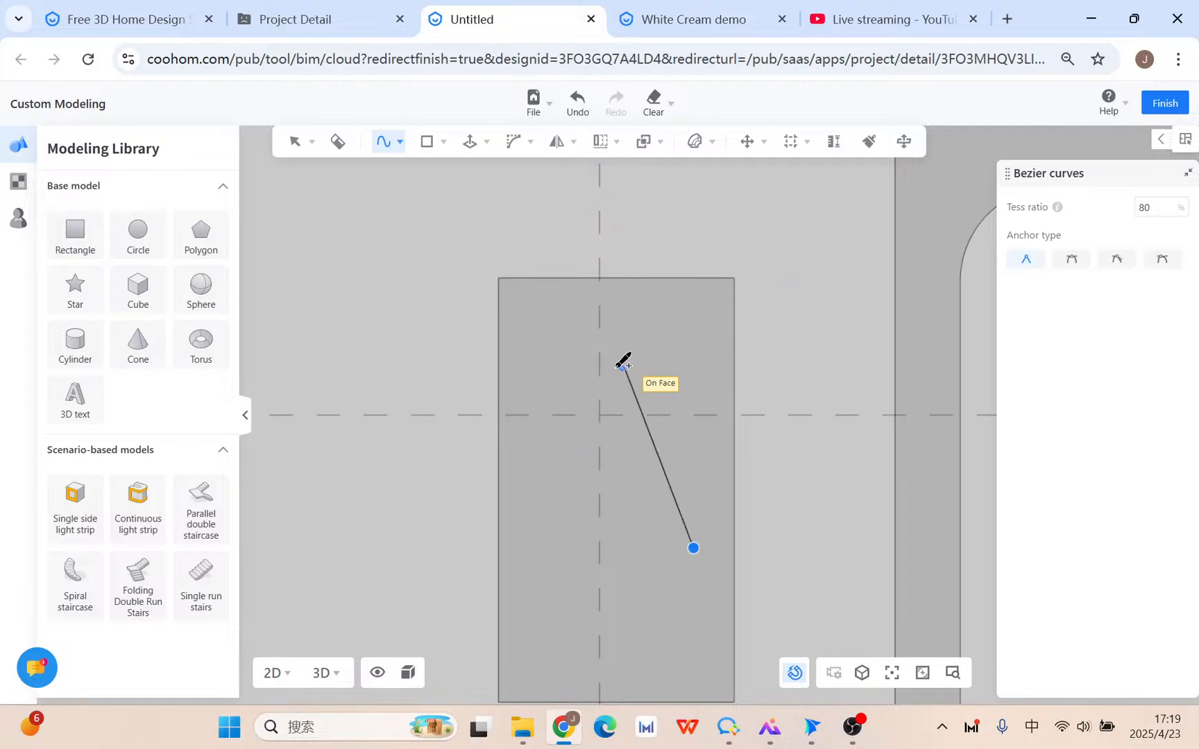
{"action": "key", "text": "Escape"}
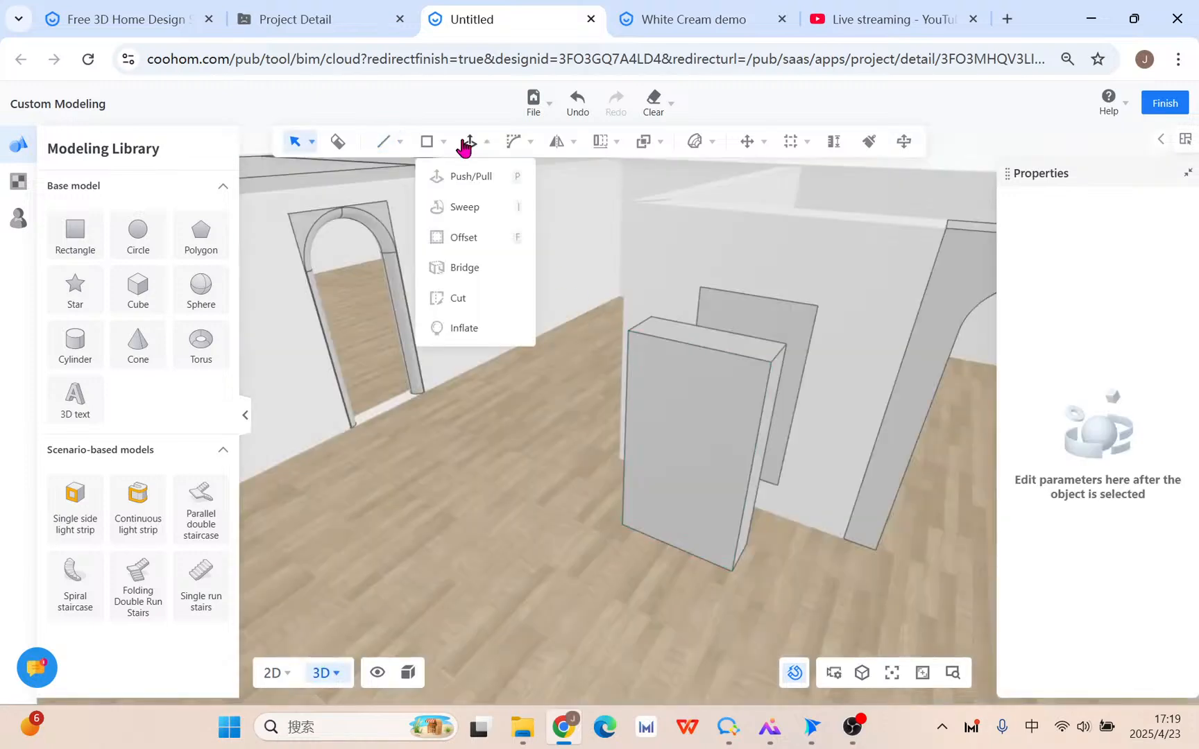
Draw Bezier points around the slab's front face (top, right, bottom, left) and close at the start point.
{"action": "mouse_move", "coordinate": [397, 144]}
{"action": "left_click", "coordinate": [408, 208]}
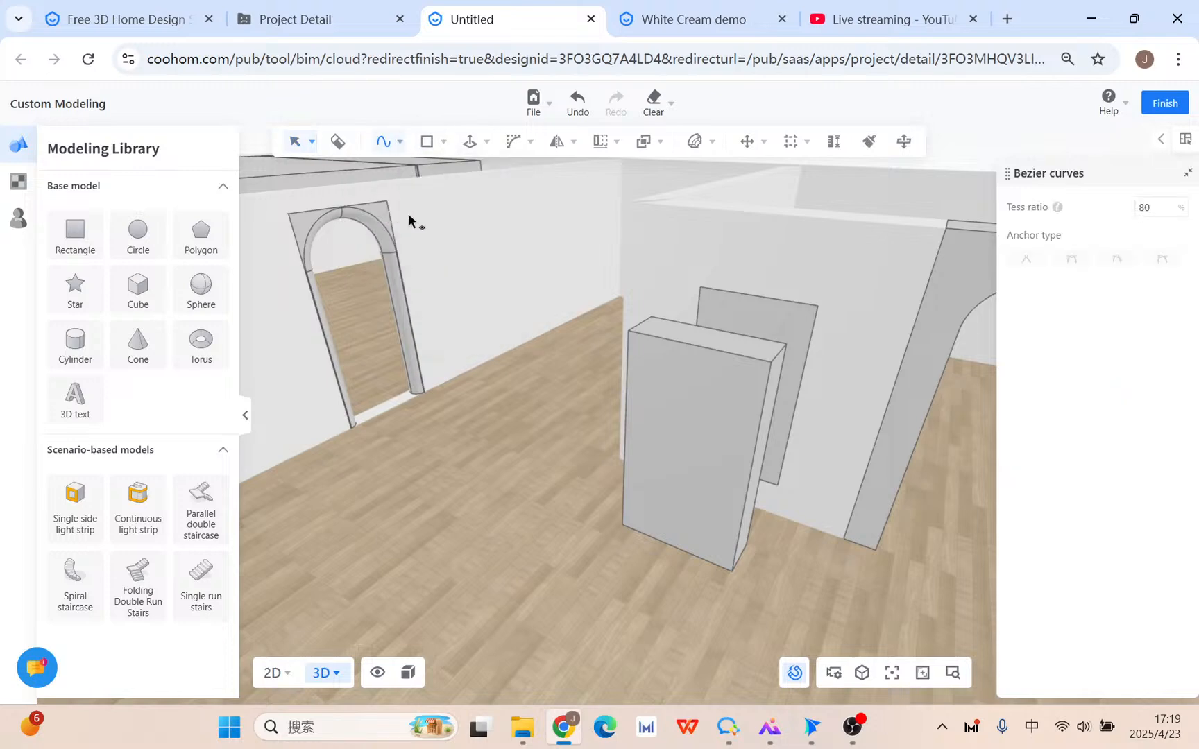
{"action": "left_click", "coordinate": [686, 444]}
{"action": "left_click", "coordinate": [549, 409]}
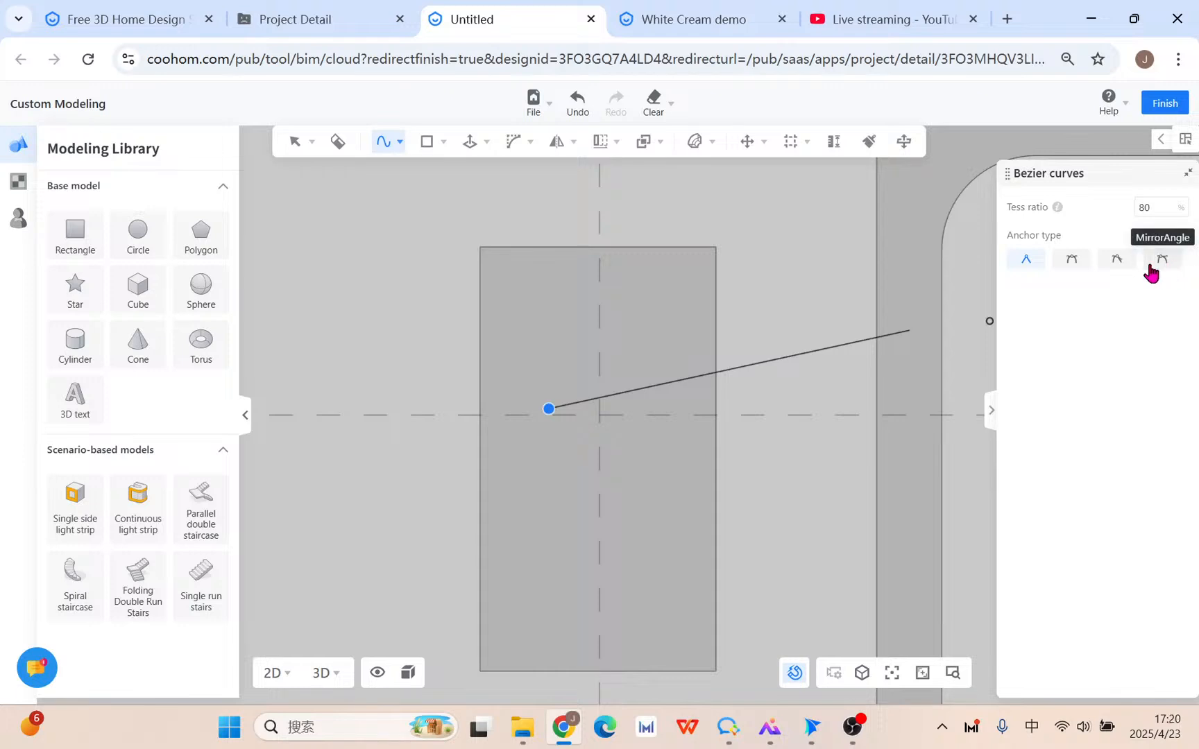
{"action": "left_click", "coordinate": [617, 341]}
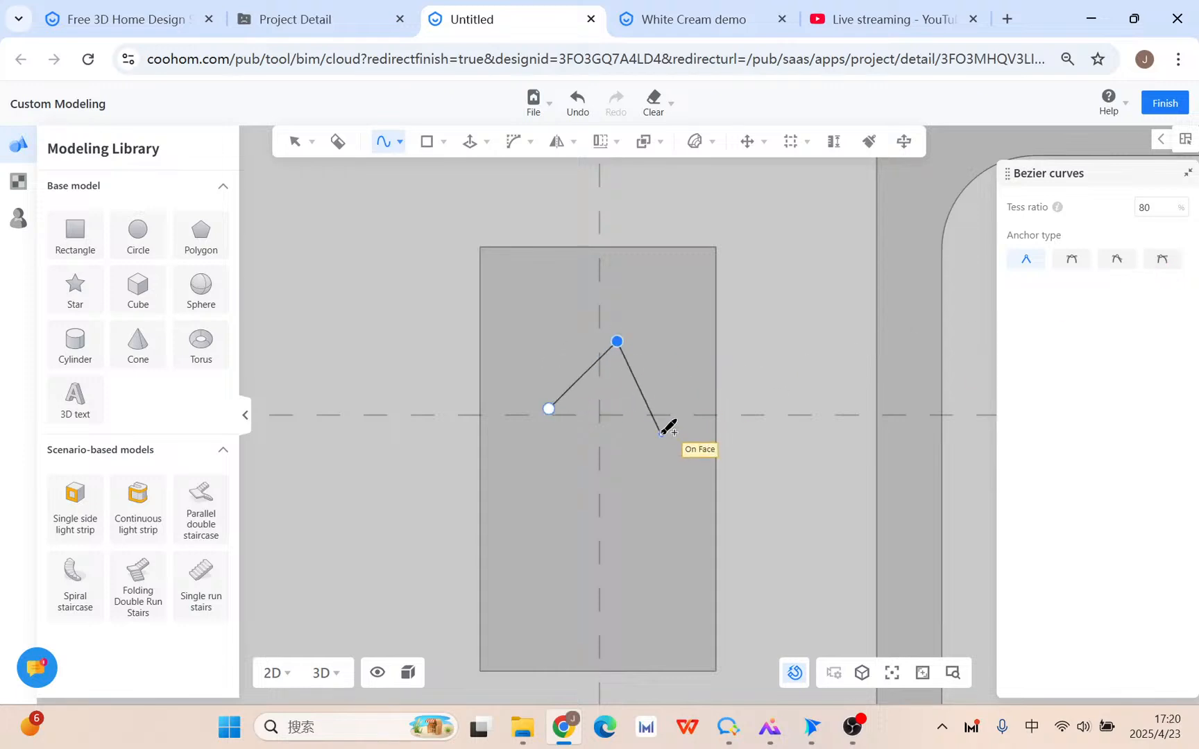
{"action": "left_click", "coordinate": [681, 468]}
{"action": "left_click", "coordinate": [635, 548]}
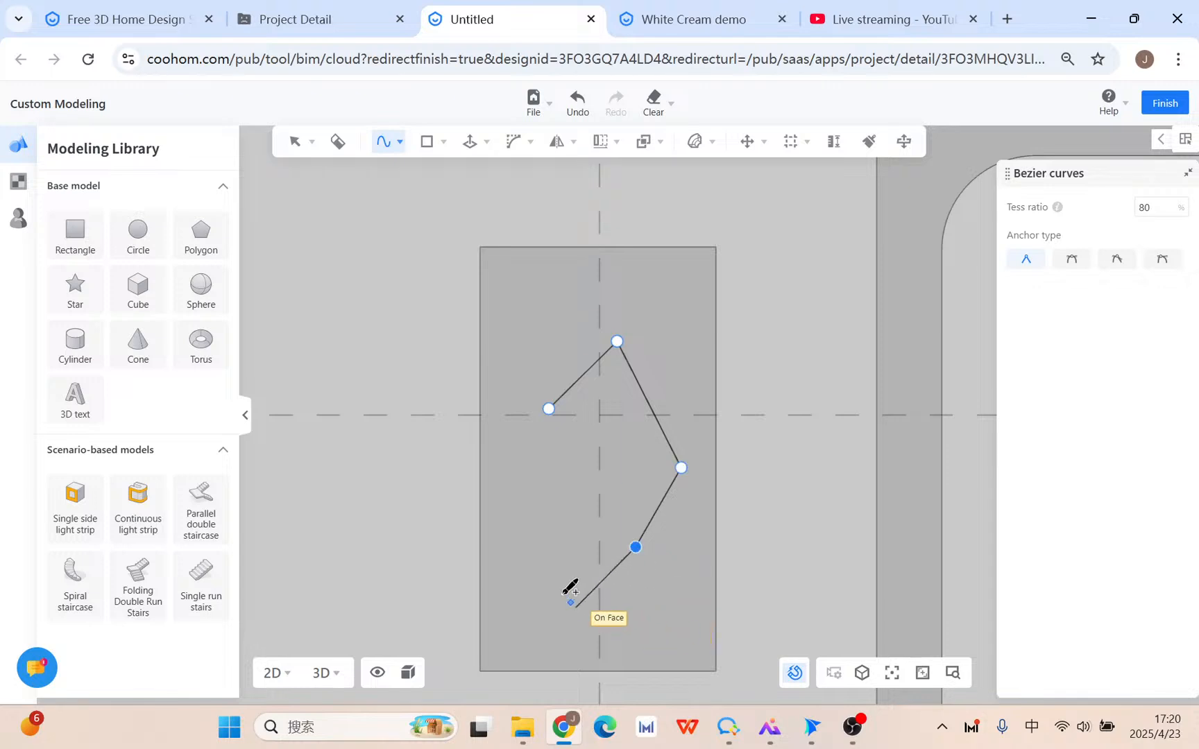
{"action": "left_click", "coordinate": [655, 616]}
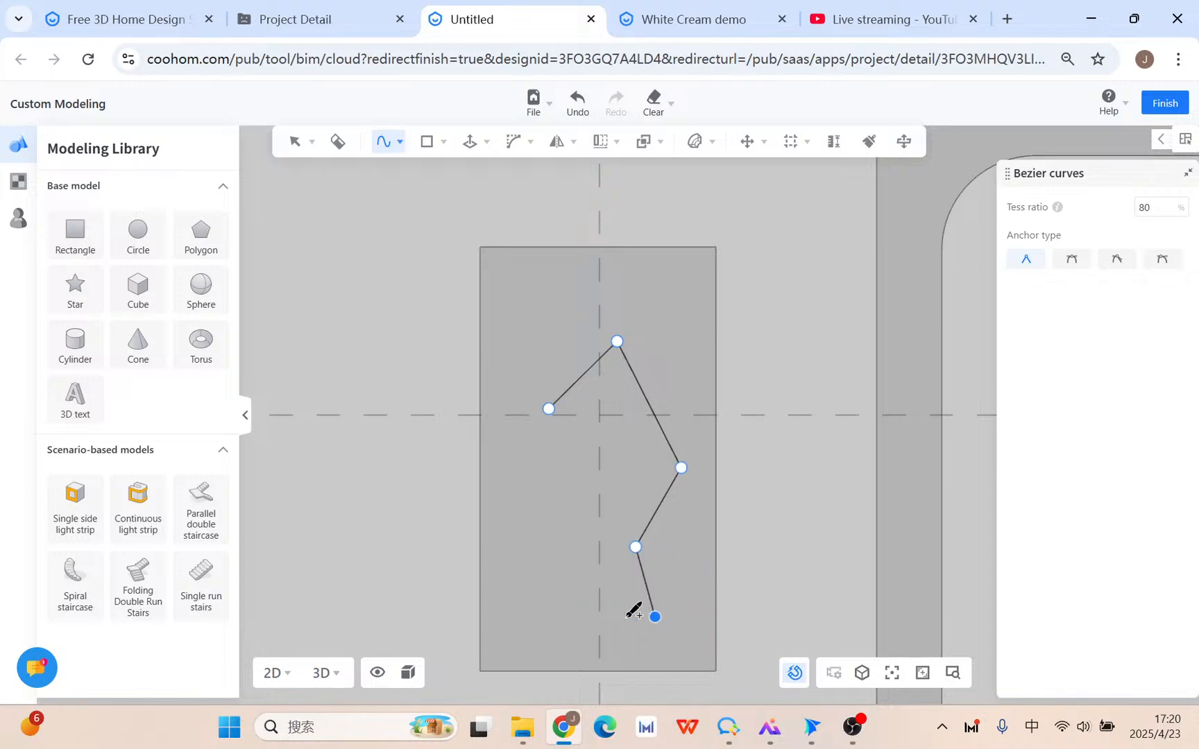
{"action": "left_click", "coordinate": [530, 597]}
{"action": "left_click", "coordinate": [504, 468]}
{"action": "left_click", "coordinate": [548, 408]}
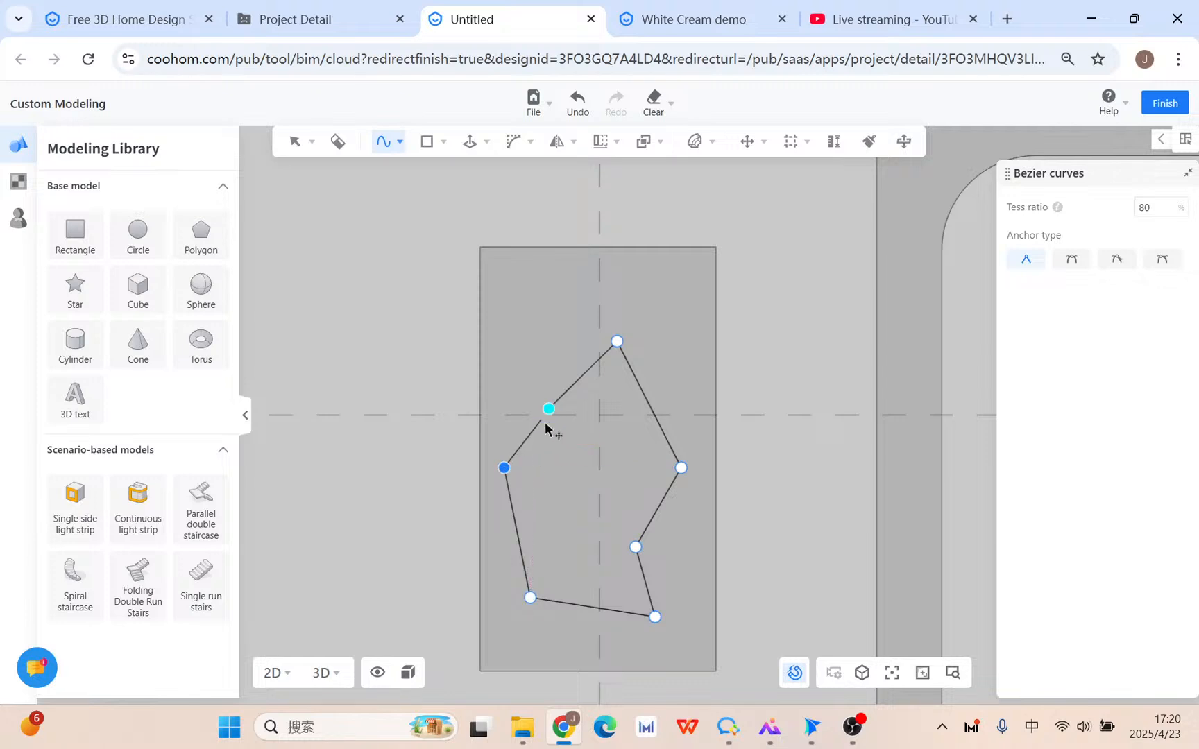
{"action": "left_click", "coordinate": [549, 415]}
Finish the curve, make the upper-left point smooth, and add and raise anchors along the top-right.
{"action": "key", "text": "Escape"}
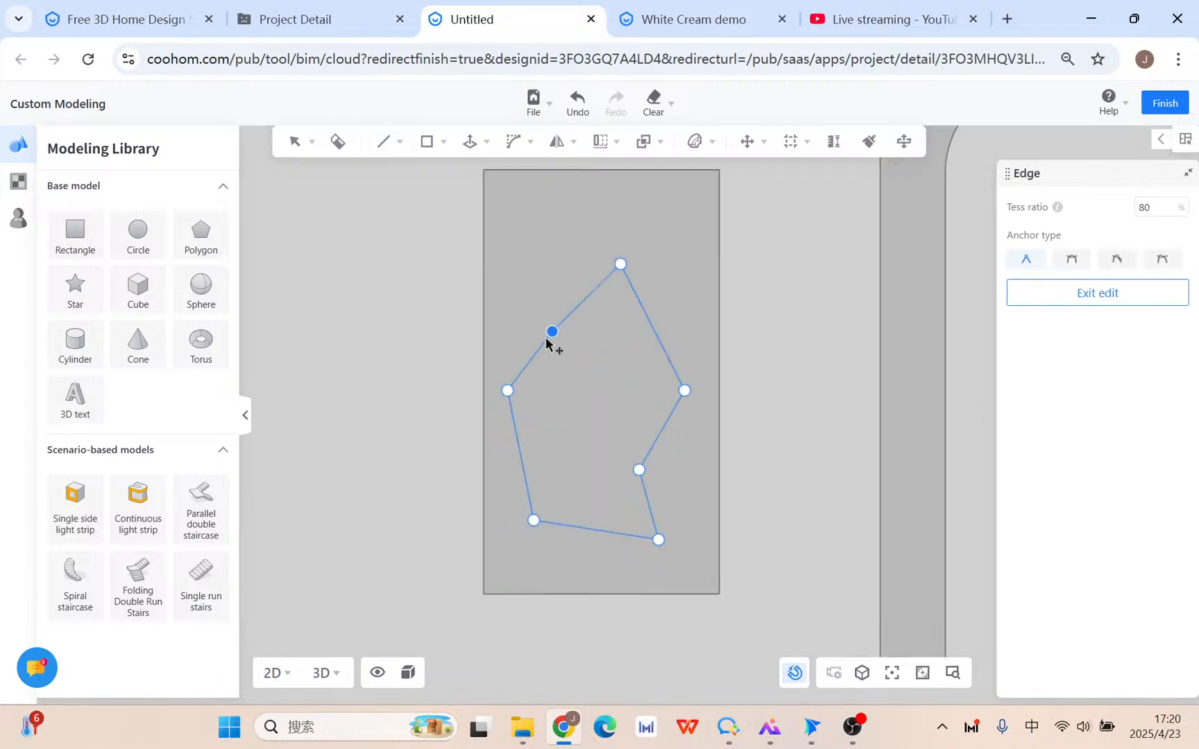
{"action": "left_click_drag", "start_coordinate": [555, 340], "coordinate": [542, 291]}
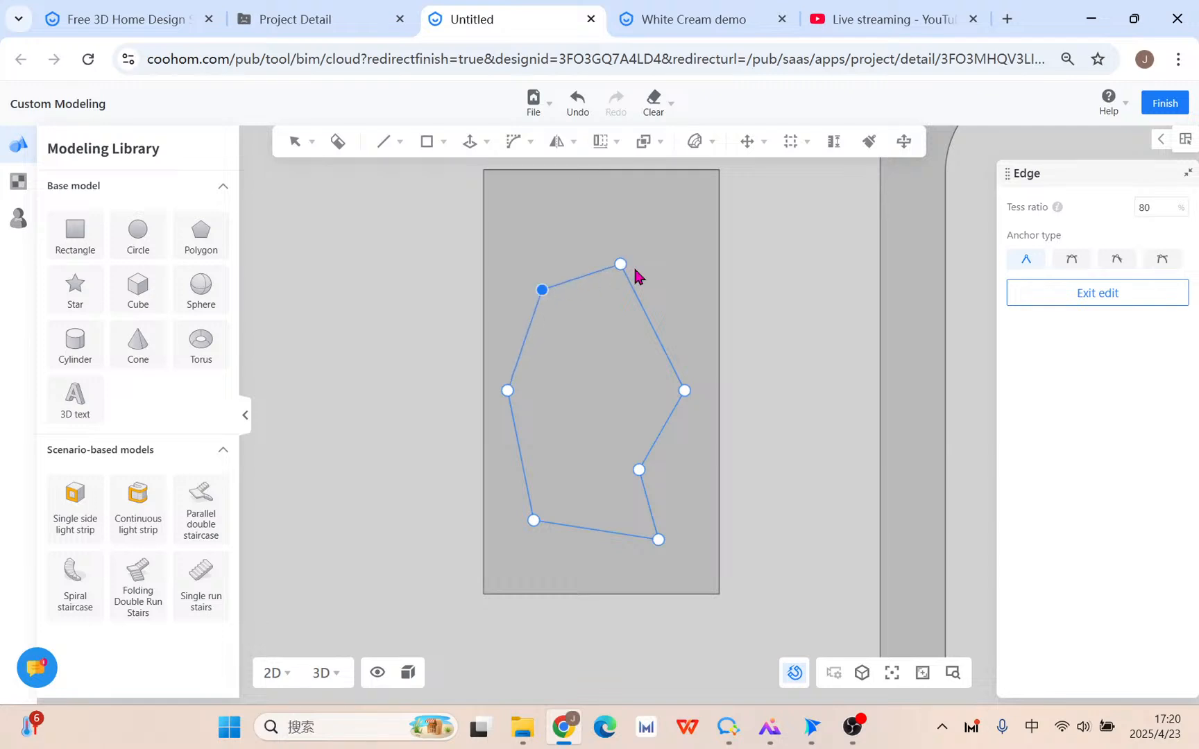
{"action": "left_click", "coordinate": [1159, 262]}
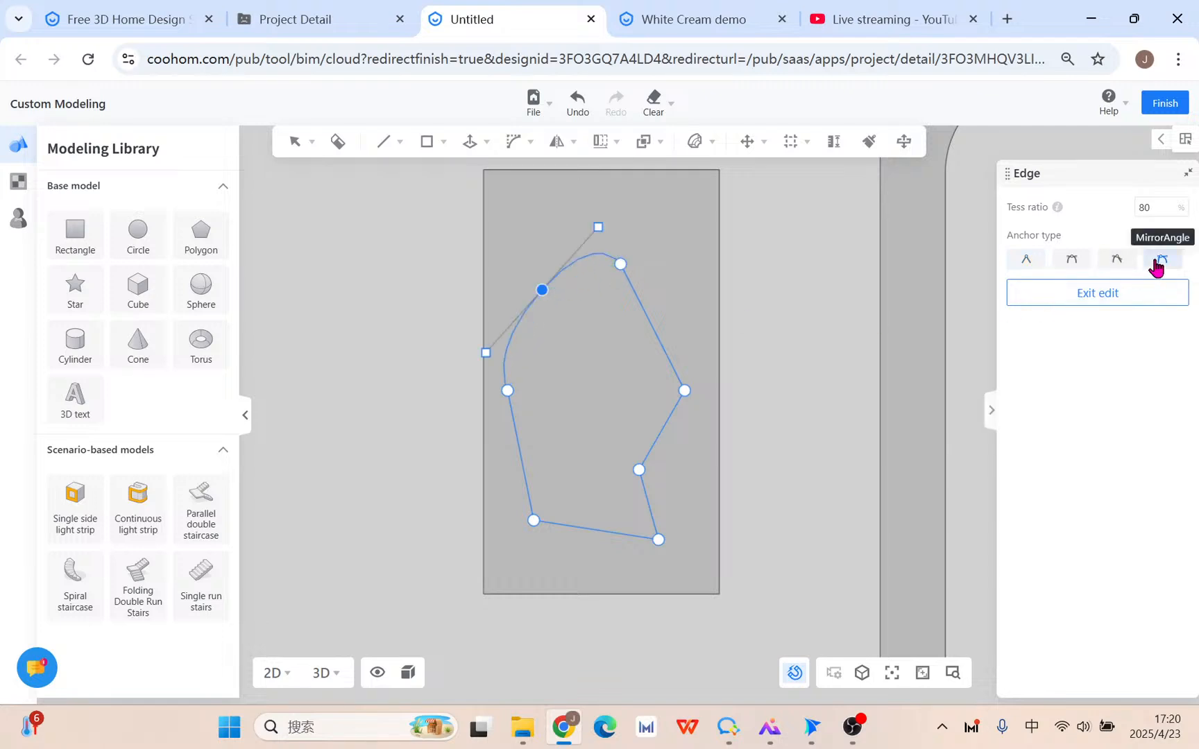
{"action": "left_click", "coordinate": [654, 328]}
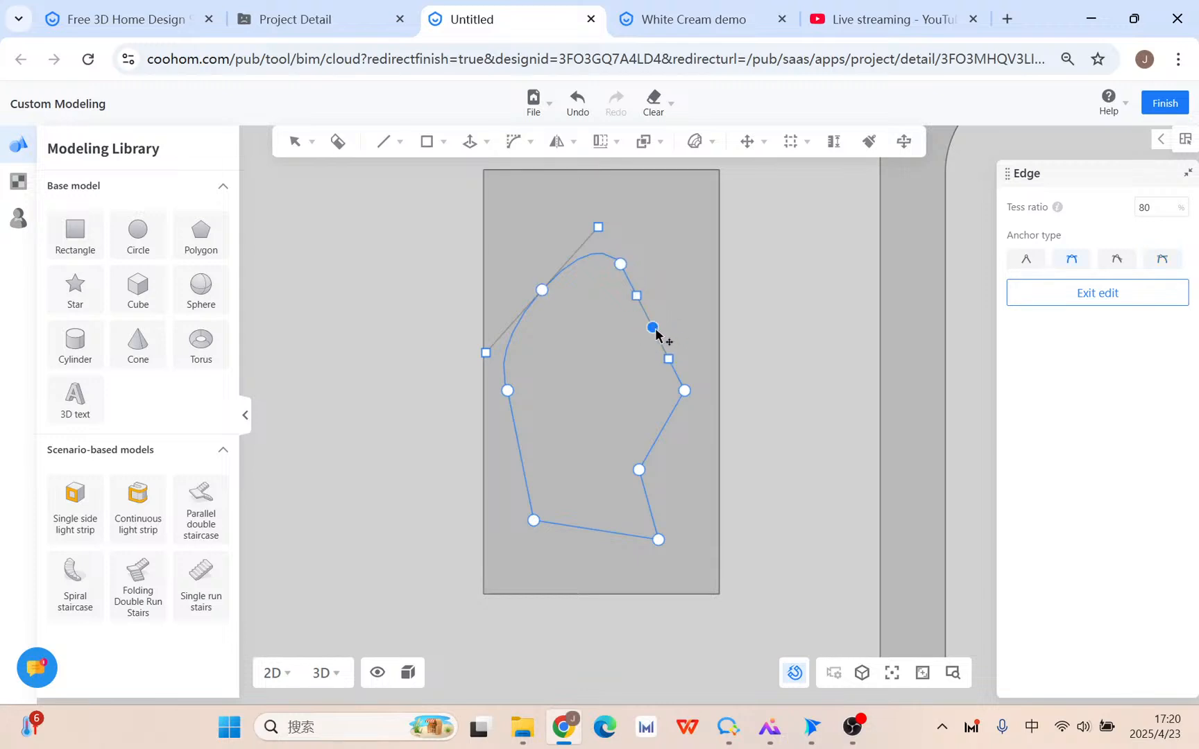
{"action": "left_click_drag", "start_coordinate": [655, 332], "coordinate": [670, 304]}
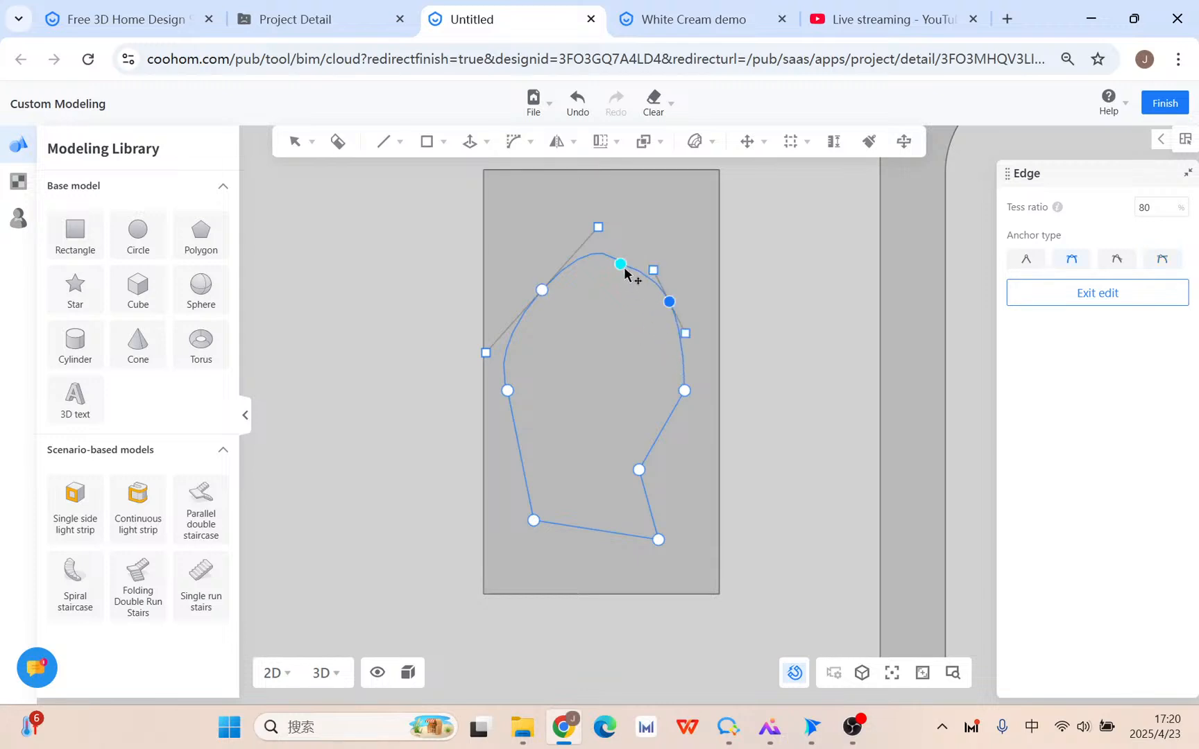
{"action": "left_click_drag", "start_coordinate": [621, 264], "coordinate": [632, 253]}
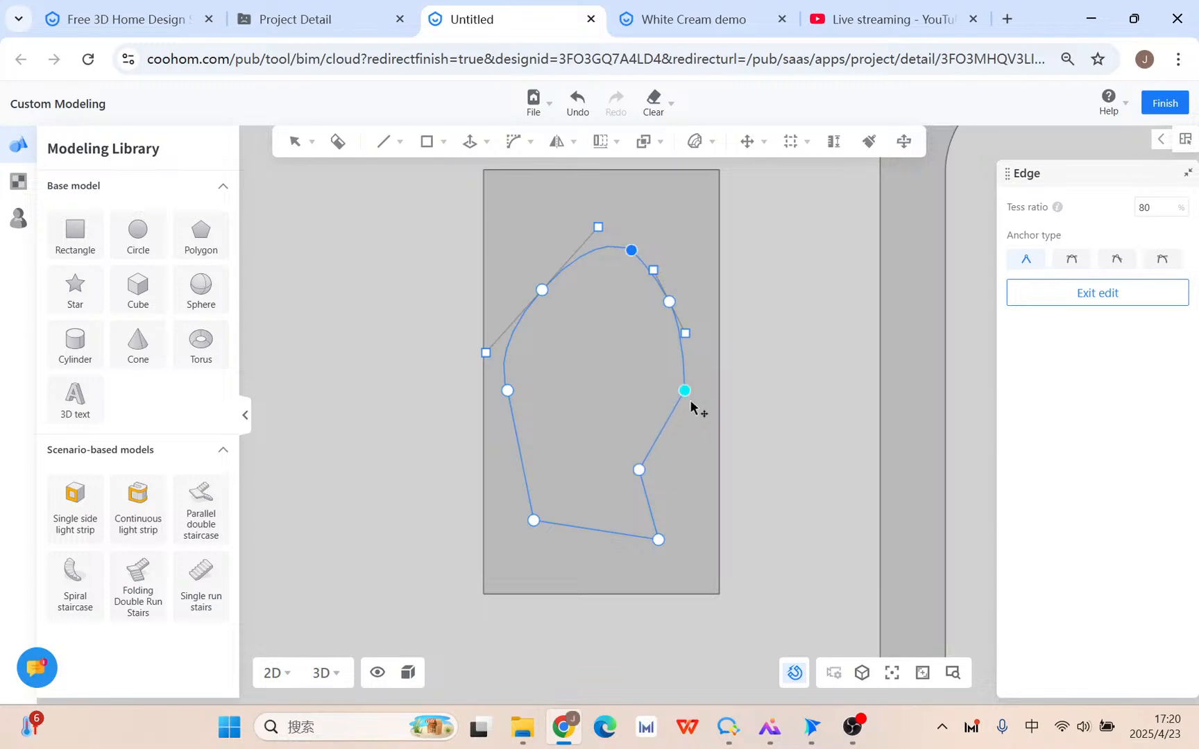
Add smooth anchors on the lower-right and bottom edges and adjust their tangents to round the bottom.
{"action": "left_click", "coordinate": [668, 424]}
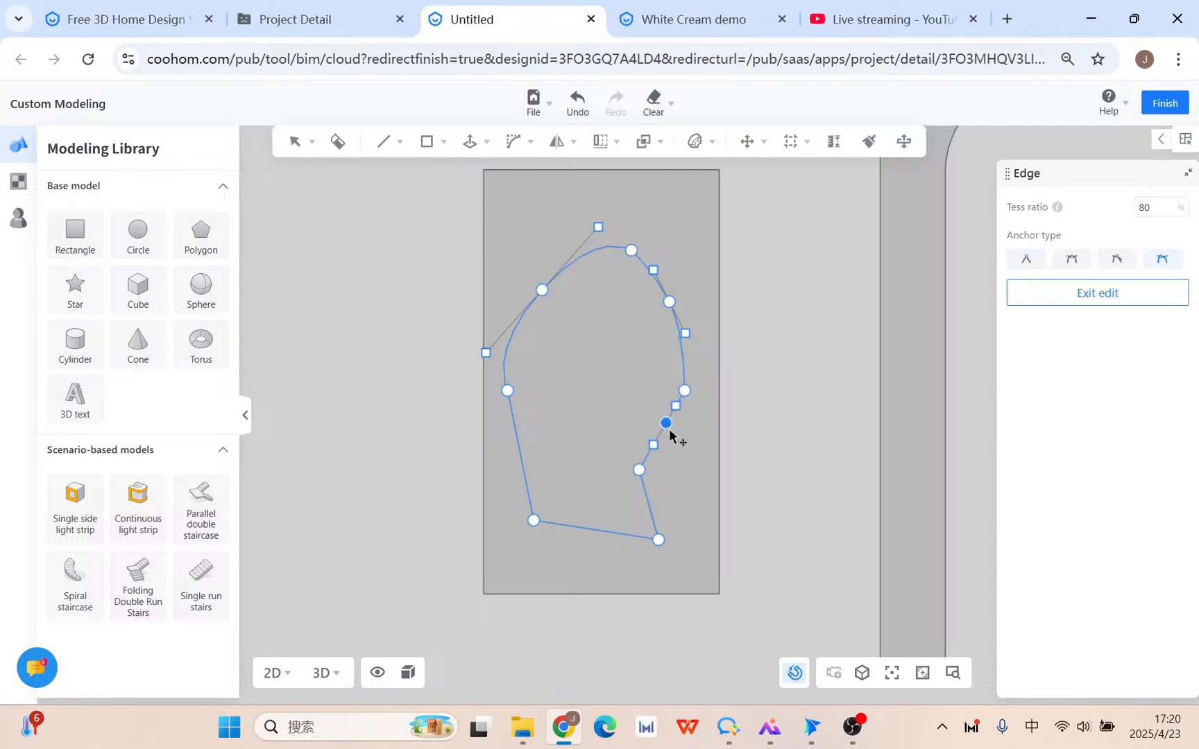
{"action": "mouse_move", "coordinate": [671, 434]}
{"action": "left_mouse_down"}
{"action": "mouse_move", "coordinate": [677, 450]}
{"action": "mouse_move", "coordinate": [680, 418]}
{"action": "mouse_move", "coordinate": [688, 426]}
{"action": "left_mouse_up"}
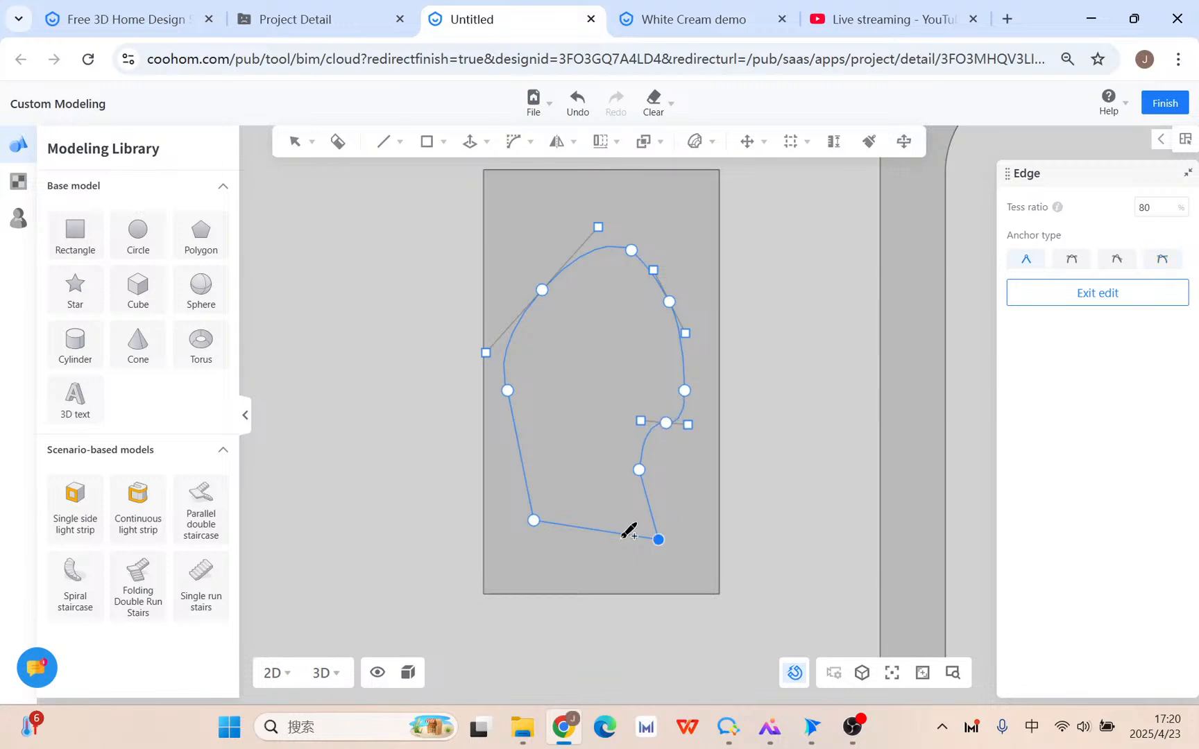
{"action": "left_click", "coordinate": [625, 539]}
{"action": "left_click_drag", "start_coordinate": [623, 535], "coordinate": [595, 567]}
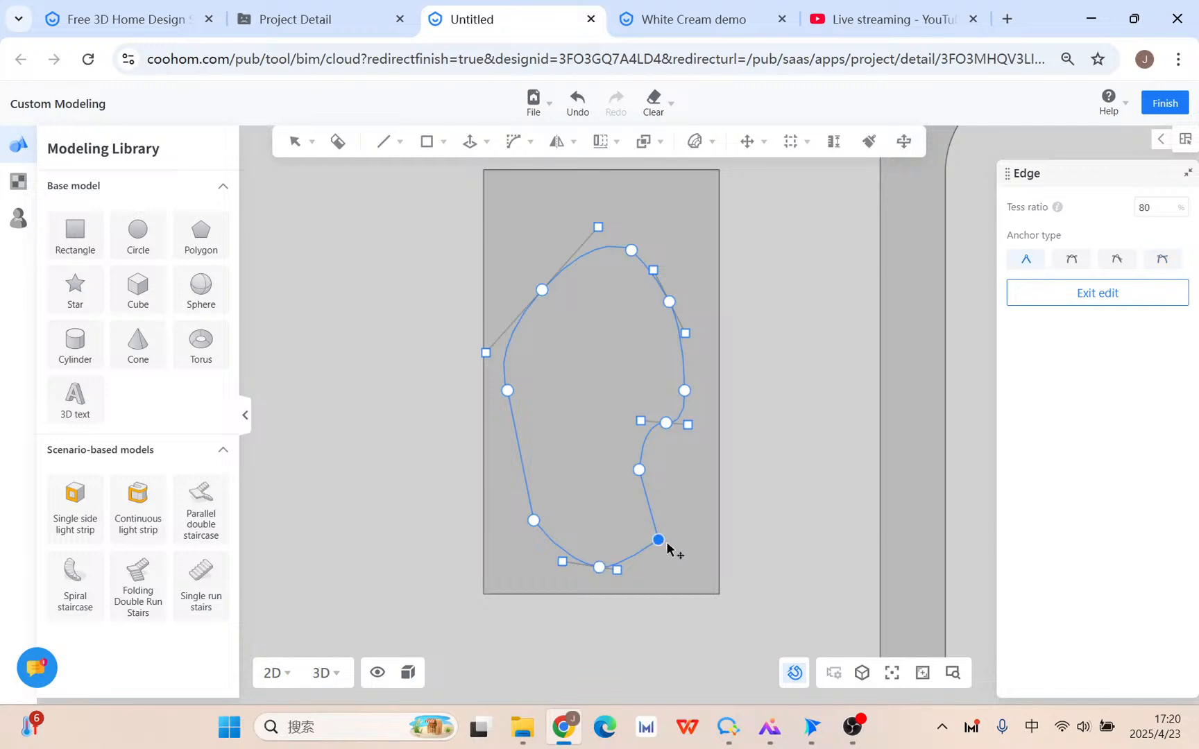
{"action": "left_click", "coordinate": [1166, 260]}
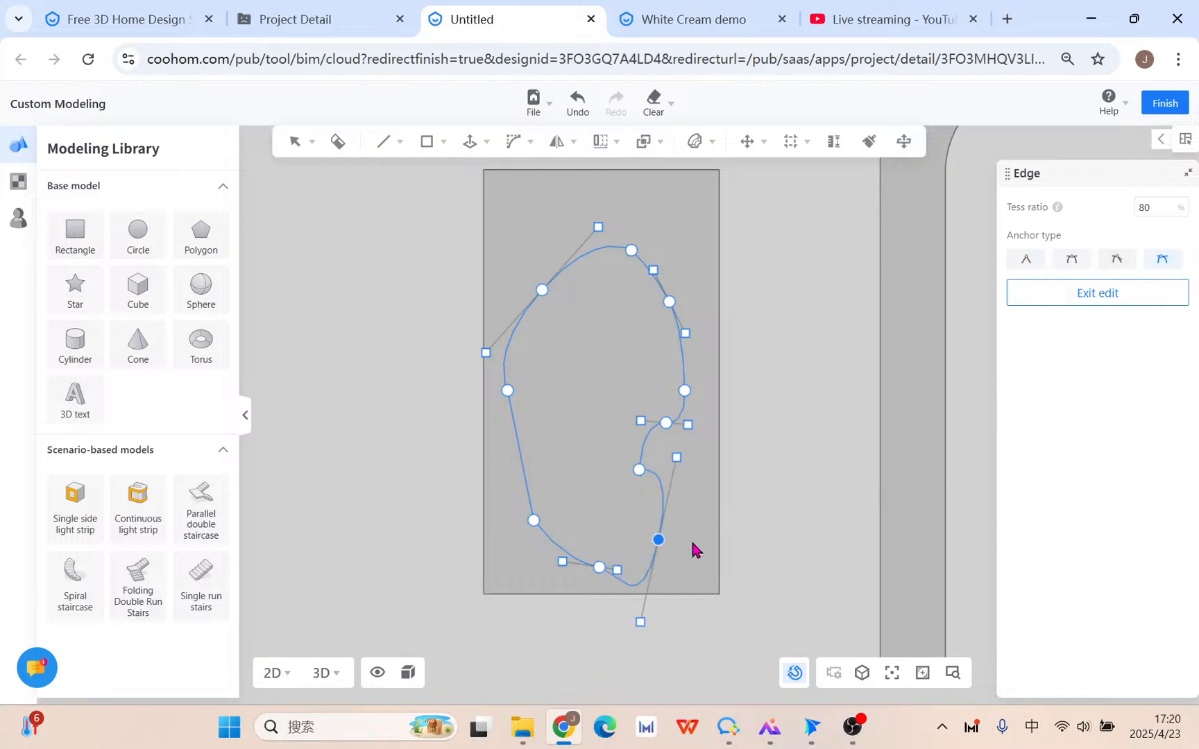
{"action": "left_click_drag", "start_coordinate": [677, 458], "coordinate": [654, 501]}
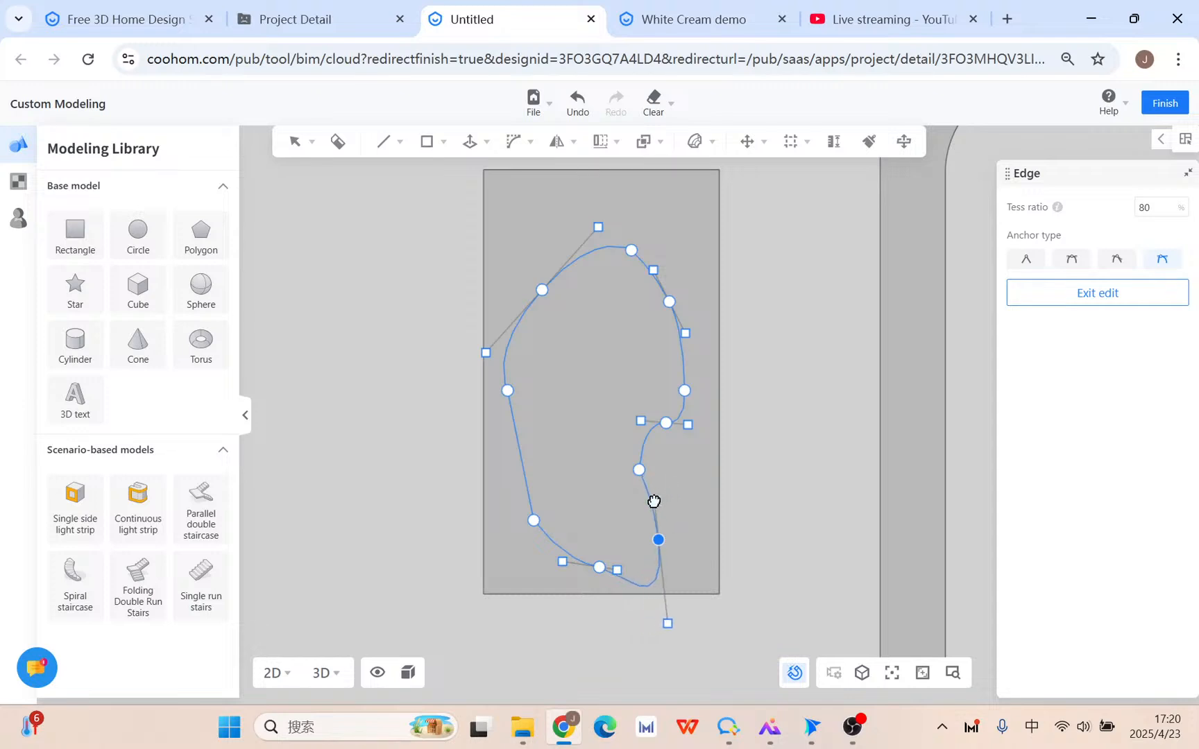
{"action": "left_click", "coordinate": [1116, 262]}
{"action": "left_click_drag", "start_coordinate": [664, 624], "coordinate": [648, 579]}
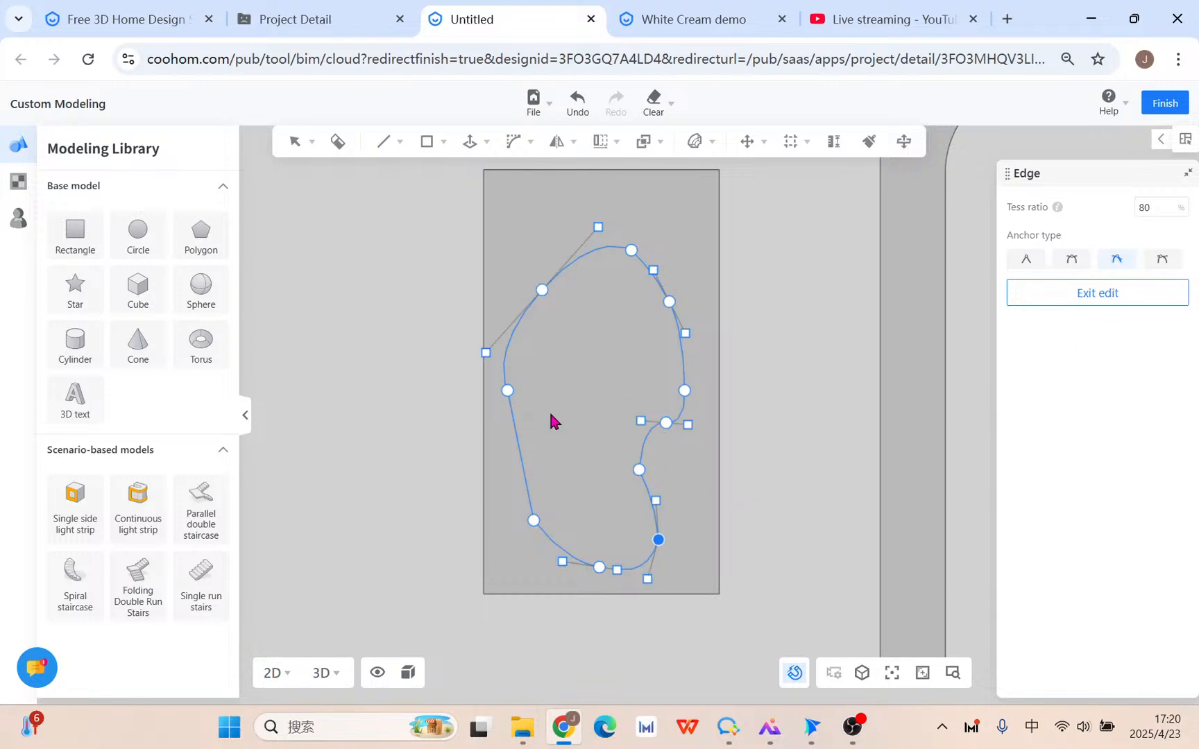
Add a smooth anchor on the left edge and bend the left side outward with its tangents.
{"action": "left_click", "coordinate": [521, 454]}
{"action": "left_click", "coordinate": [1119, 262]}
{"action": "left_click_drag", "start_coordinate": [518, 452], "coordinate": [502, 467]}
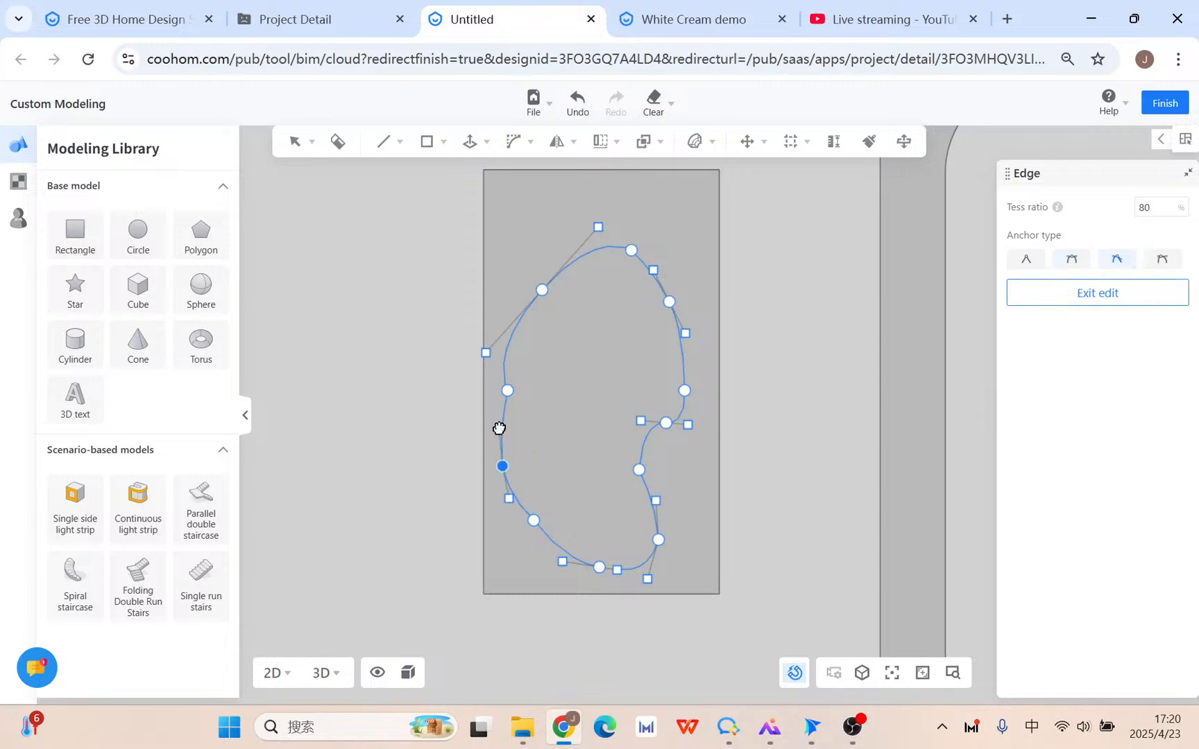
{"action": "left_click_drag", "start_coordinate": [508, 391], "coordinate": [516, 428]}
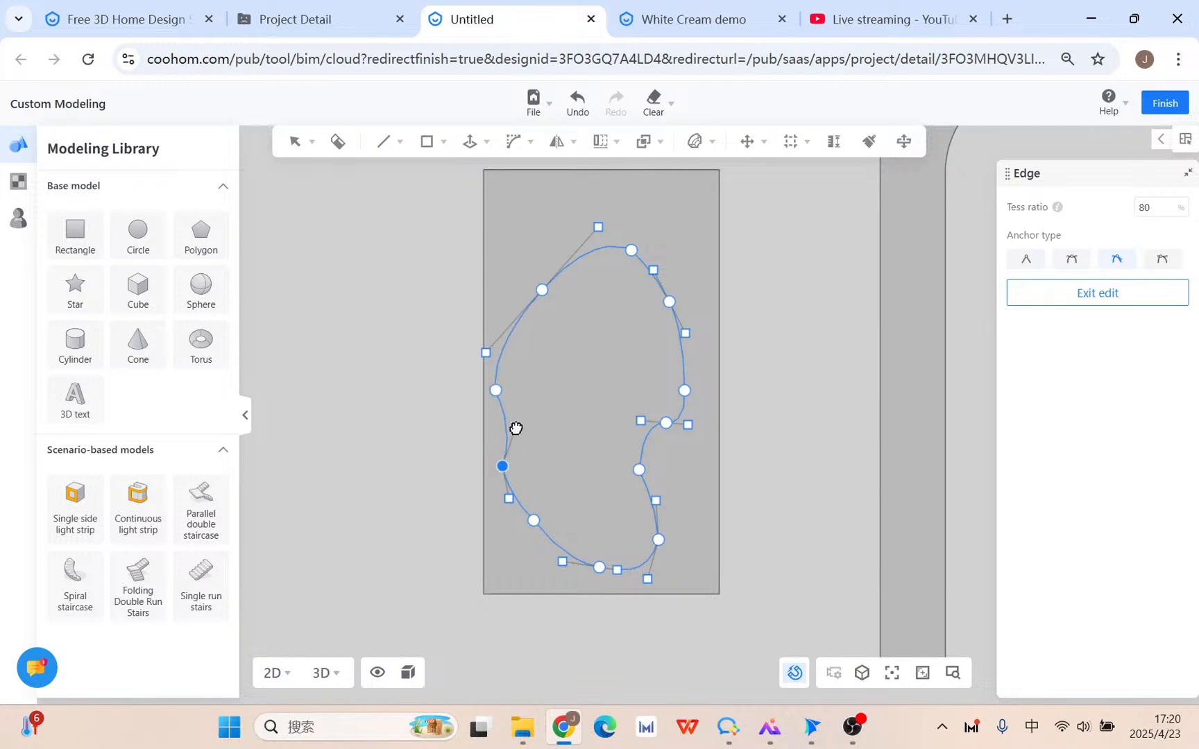
{"action": "left_click_drag", "start_coordinate": [509, 498], "coordinate": [531, 545]}
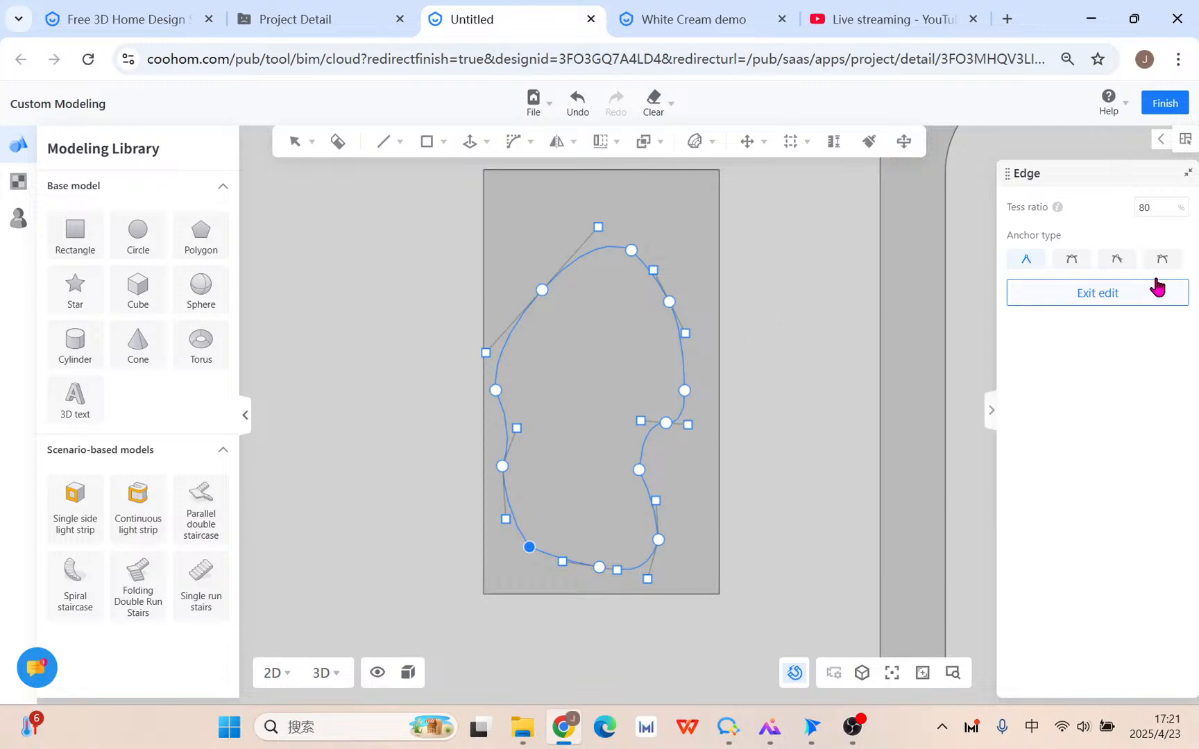
Set the Tess ratio to 100 and exit curve editing.
{"action": "left_click", "coordinate": [1156, 214]}
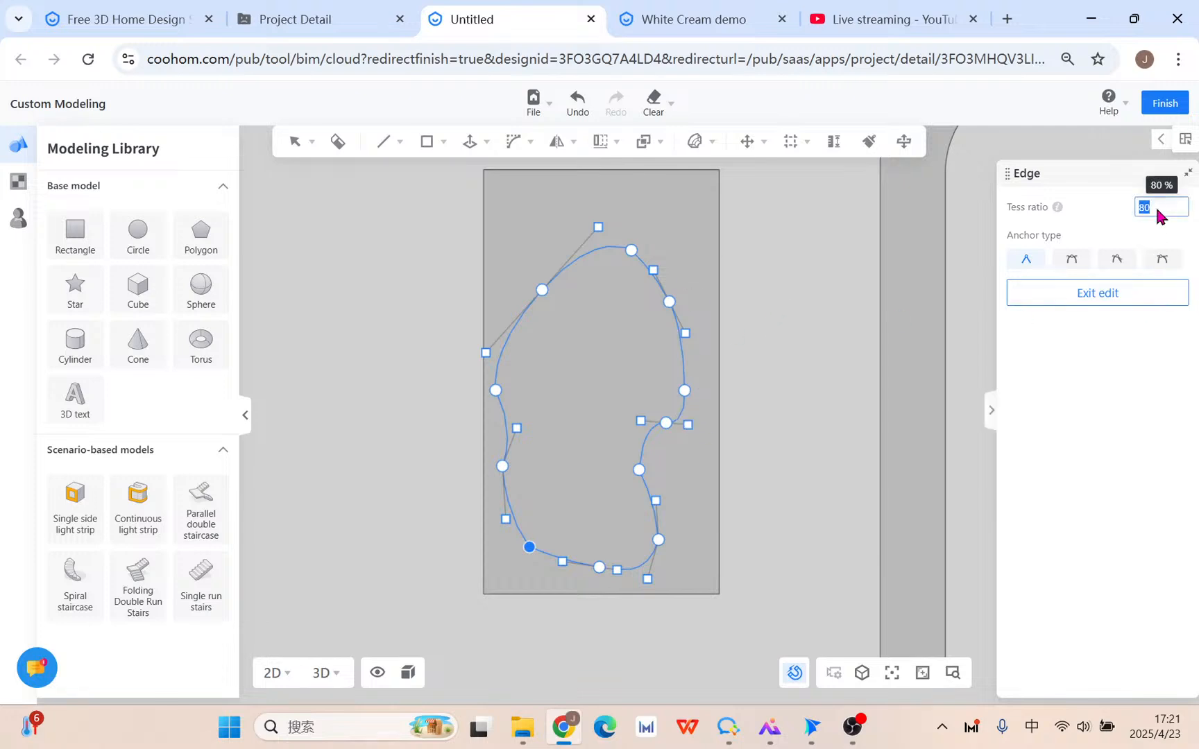
{"action": "left_click", "coordinate": [686, 391]}
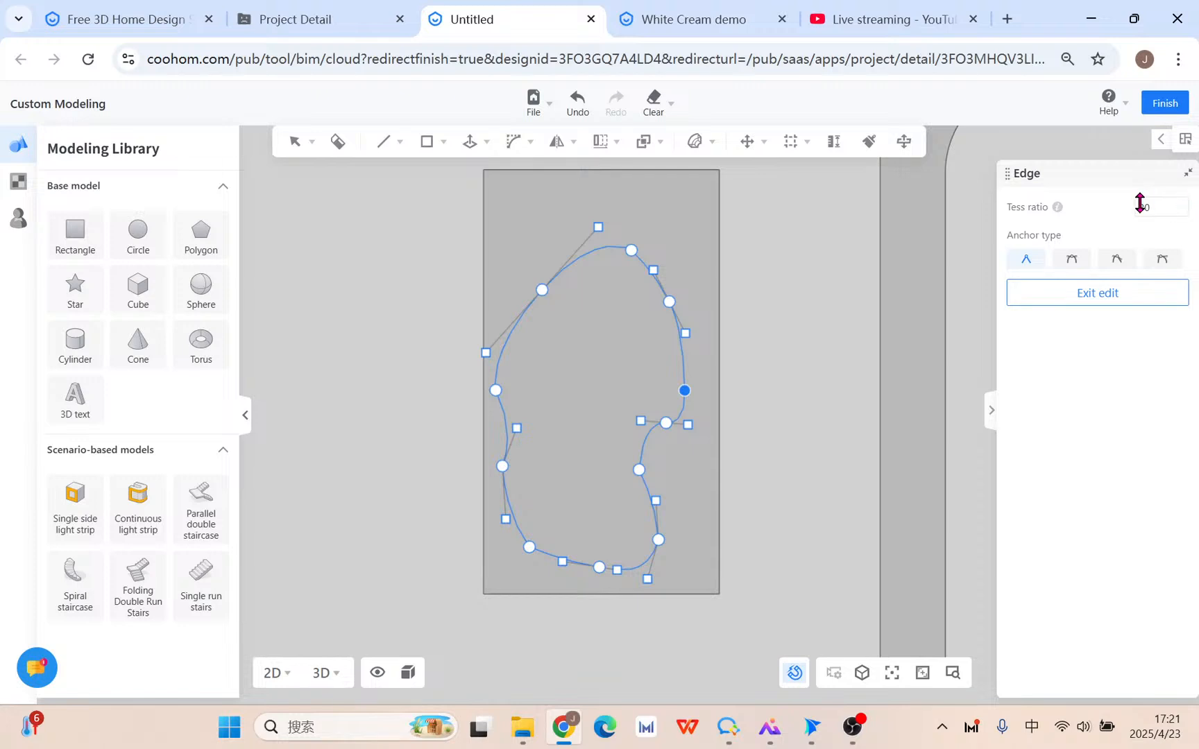
{"action": "left_click", "coordinate": [1159, 213]}
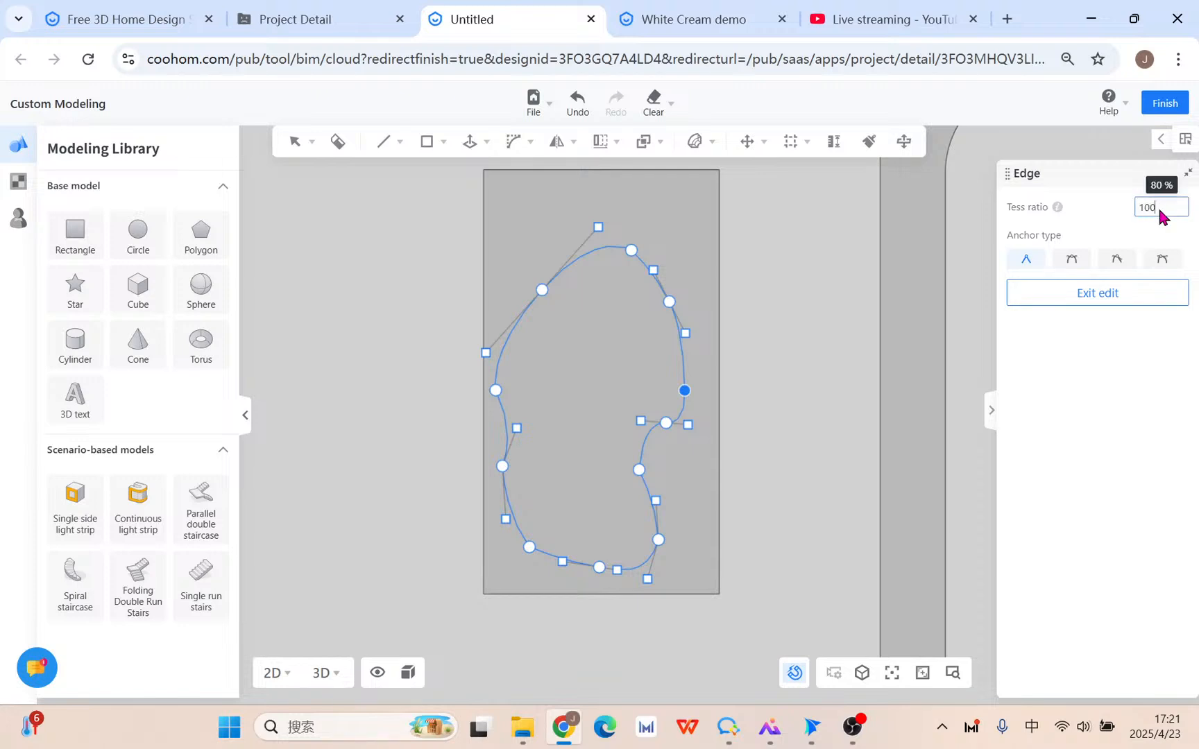
{"action": "type", "text": "100"}
{"action": "key", "text": "Return"}
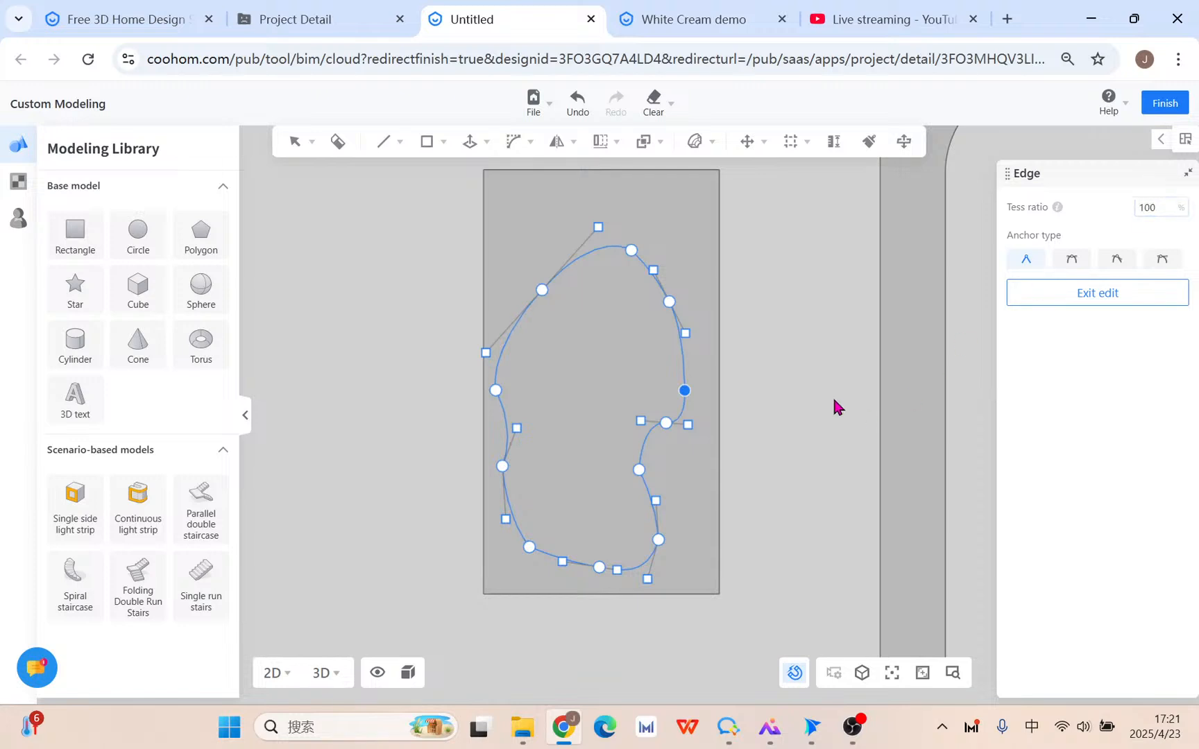
{"action": "left_click", "coordinate": [1163, 212]}
{"action": "mouse_move", "coordinate": [1053, 210]}
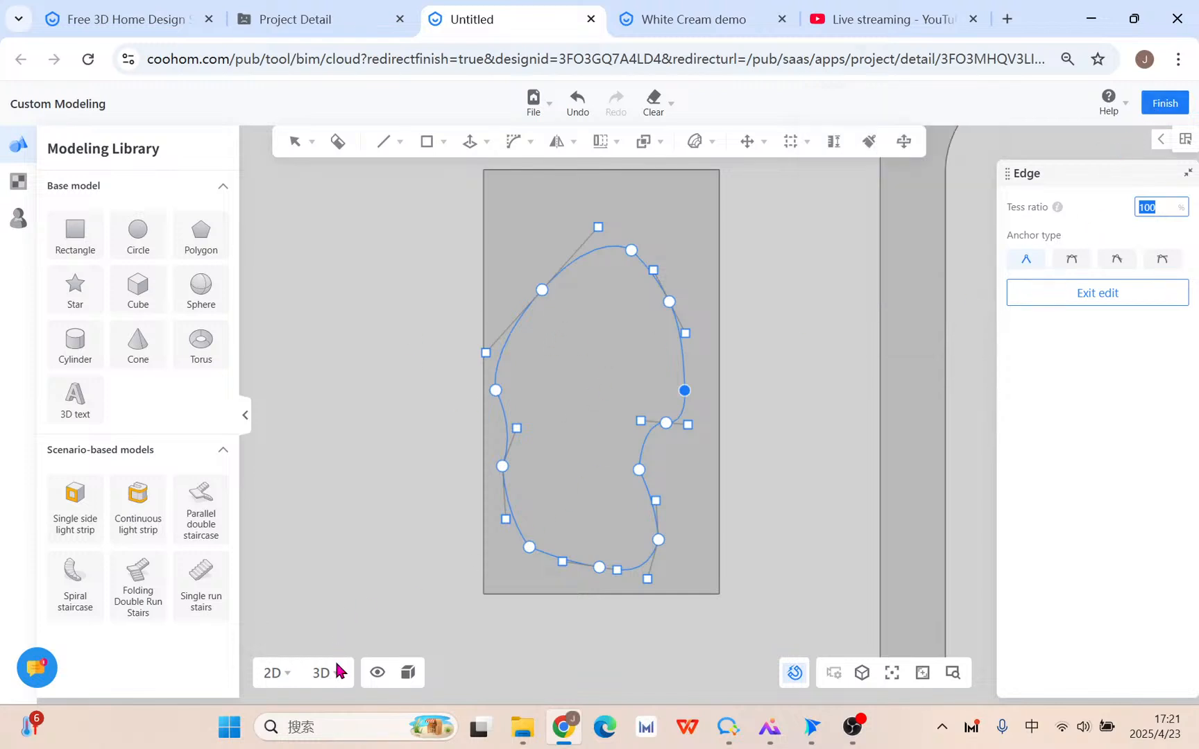
{"action": "left_click", "coordinate": [770, 429]}
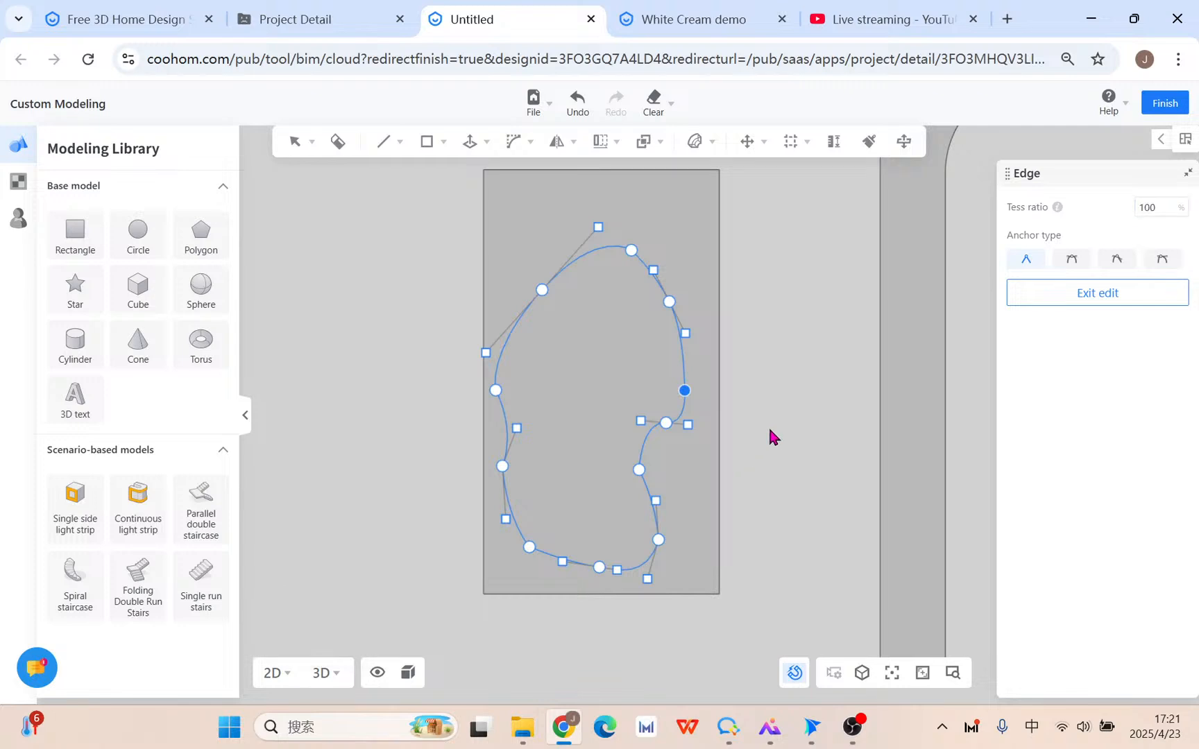
{"action": "left_click", "coordinate": [1088, 314]}
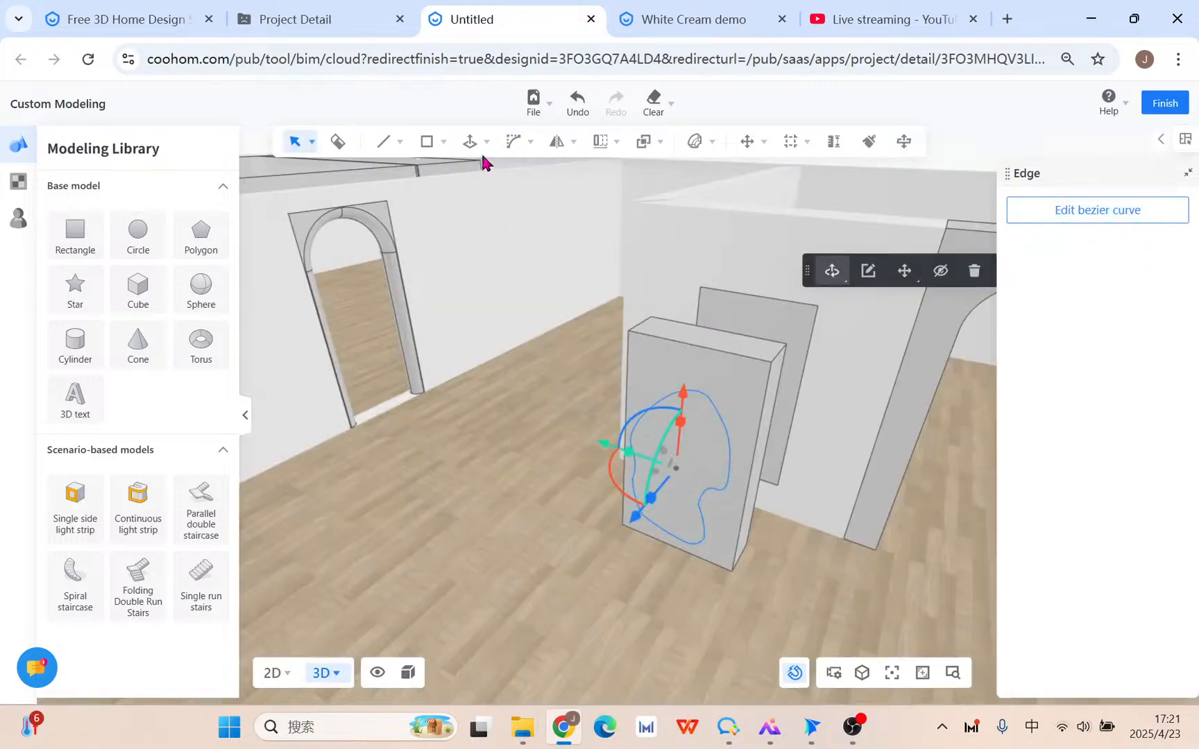
Copy the curved face from the box's bottom corner and place the copy beside the box.
{"action": "mouse_move", "coordinate": [471, 143]}
{"action": "left_click", "coordinate": [474, 176]}
{"action": "scroll", "coordinate": [708, 437], "scroll_direction": "up", "scroll_amount": 2}
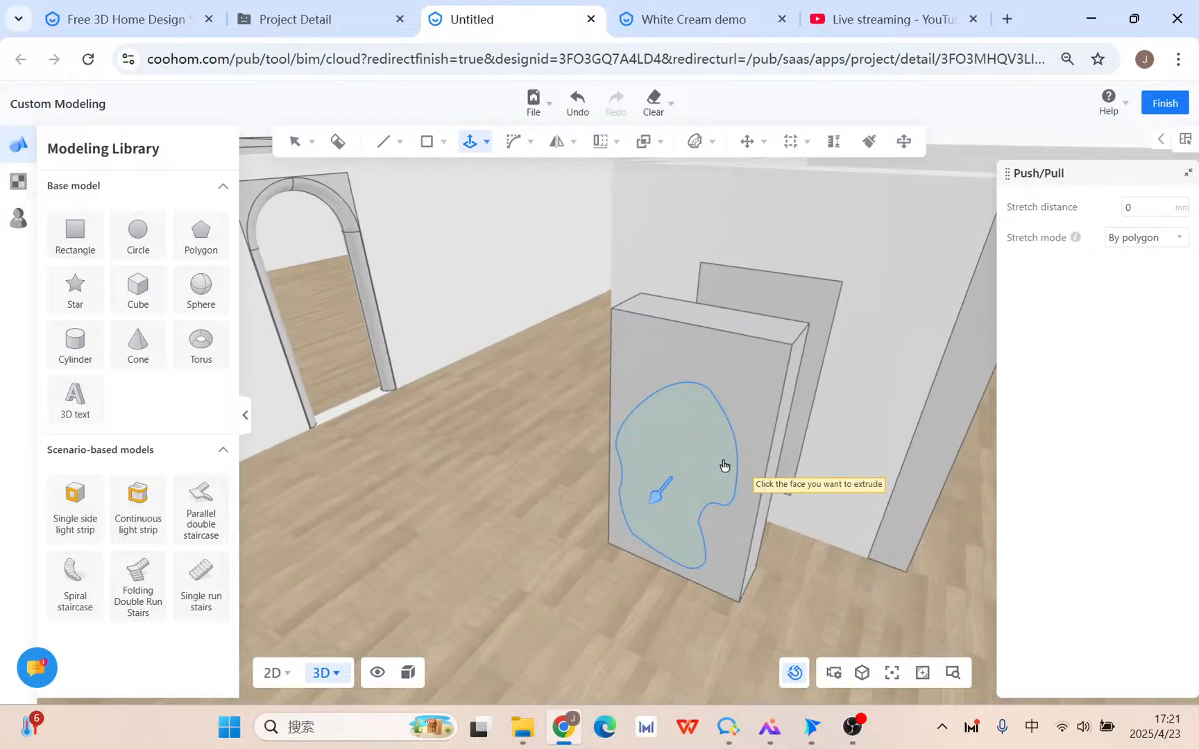
{"action": "key", "text": "Escape"}
{"action": "left_click", "coordinate": [690, 437]}
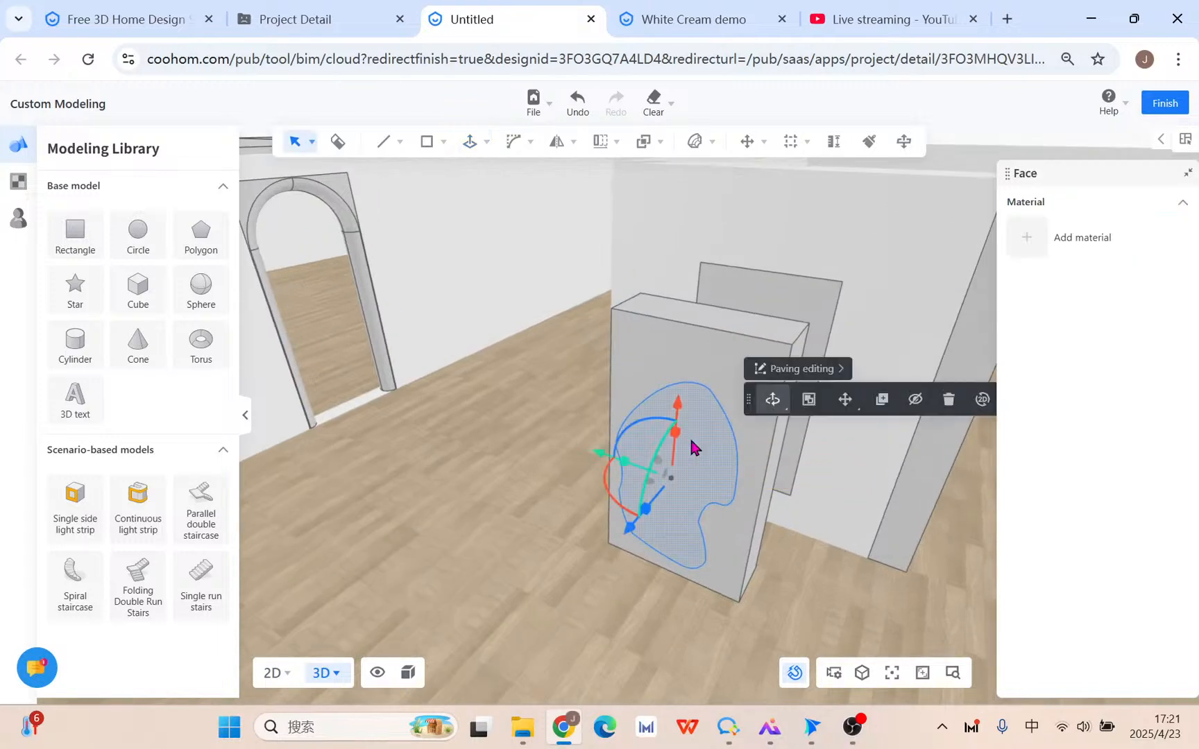
{"action": "left_click", "coordinate": [885, 403]}
{"action": "left_click", "coordinate": [739, 603]}
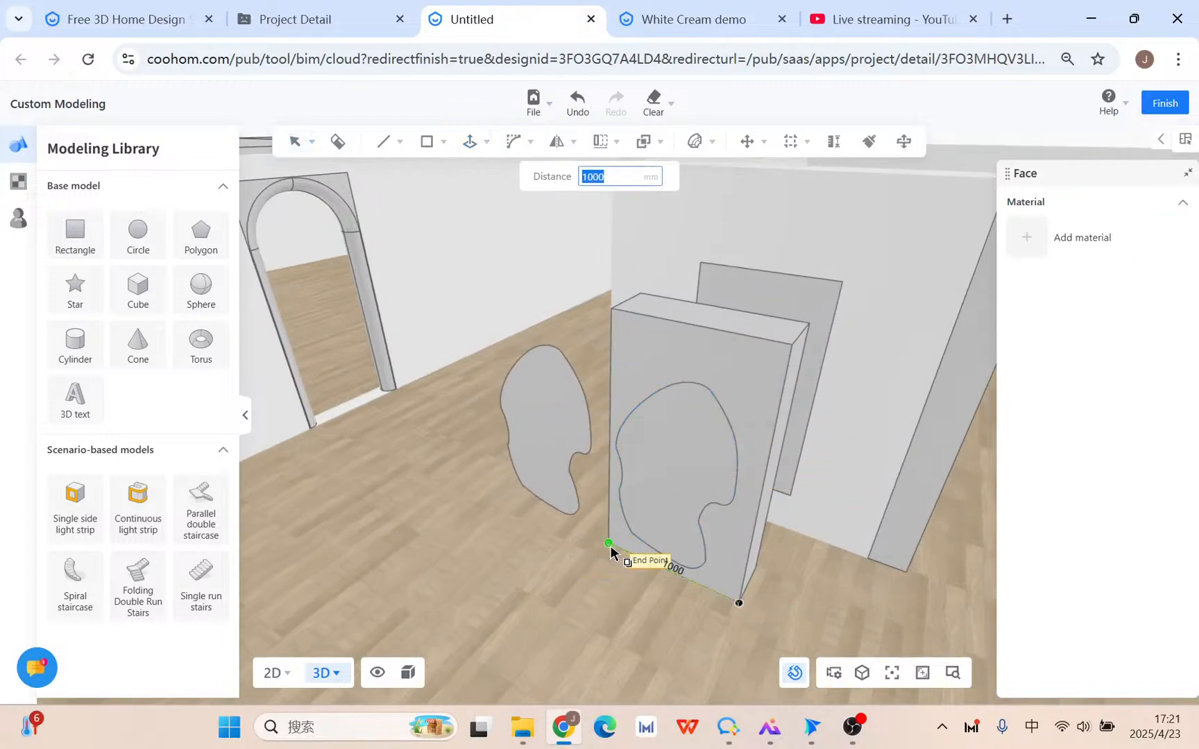
{"action": "left_click", "coordinate": [611, 547]}
Push the box's curved face 350 mm inward to carve the recess, then orbit to inspect the pieces.
{"action": "key", "text": "Escape"}
{"action": "left_click", "coordinate": [473, 144]}
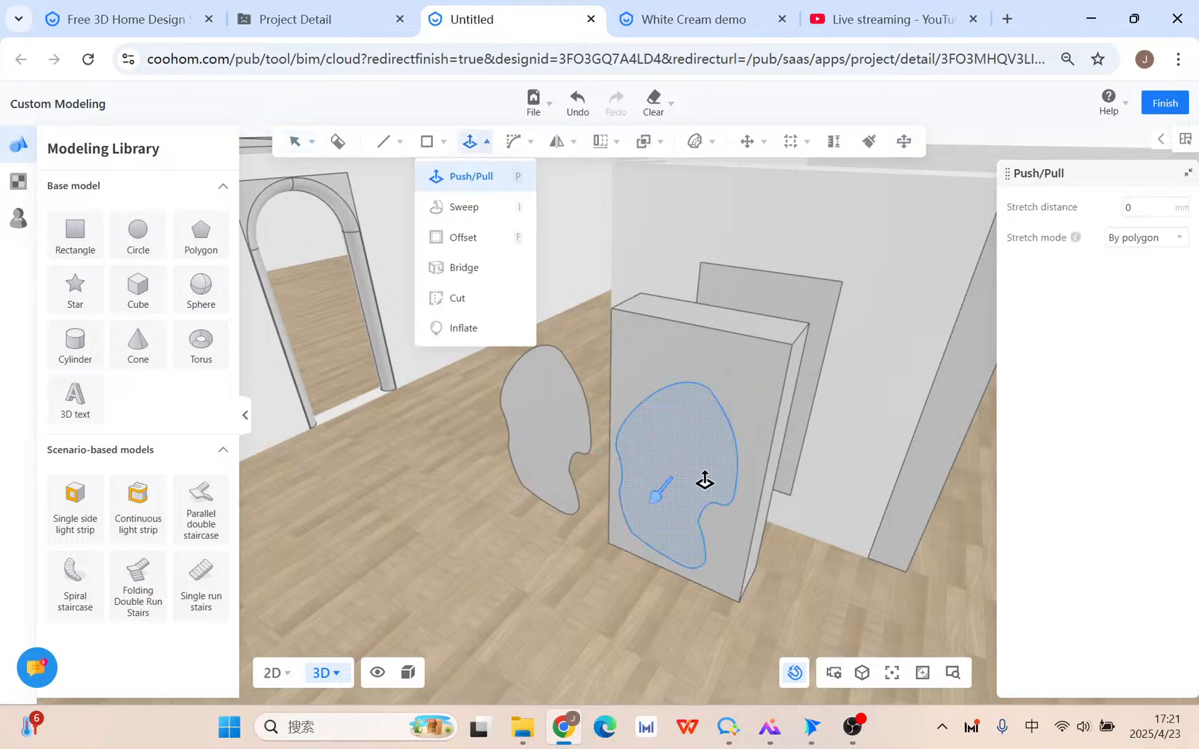
{"action": "left_click", "coordinate": [705, 483]}
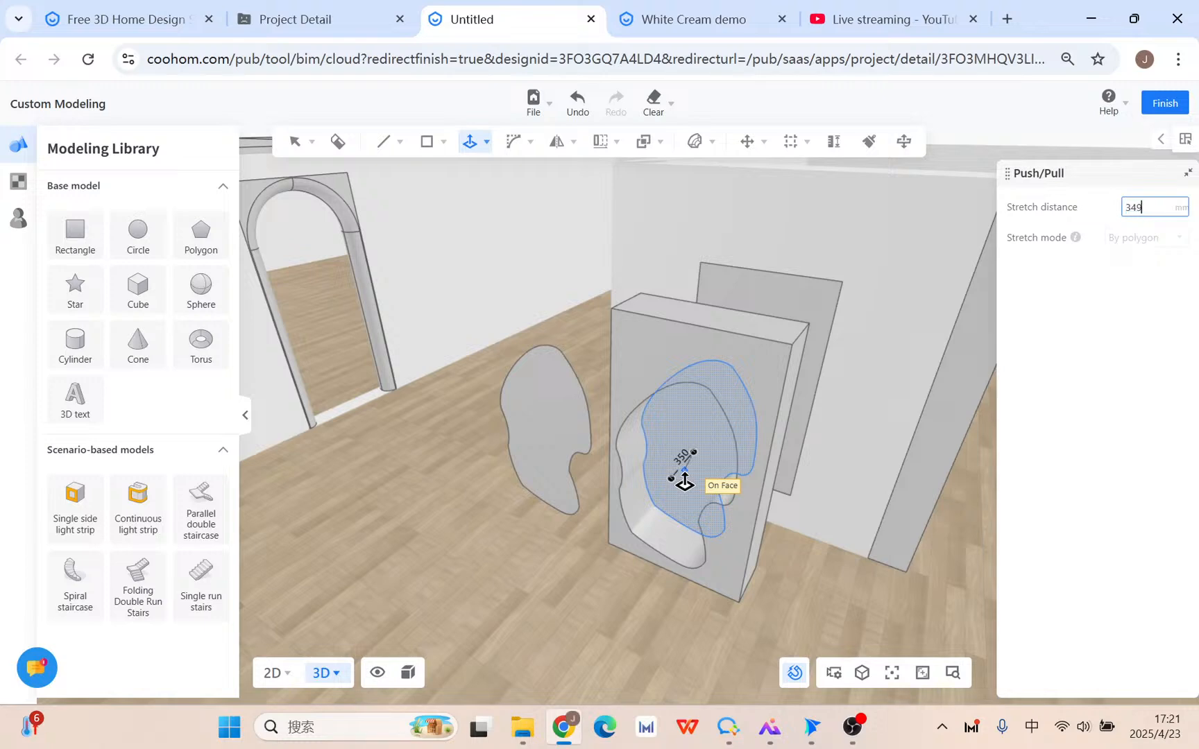
{"action": "left_click", "coordinate": [685, 481]}
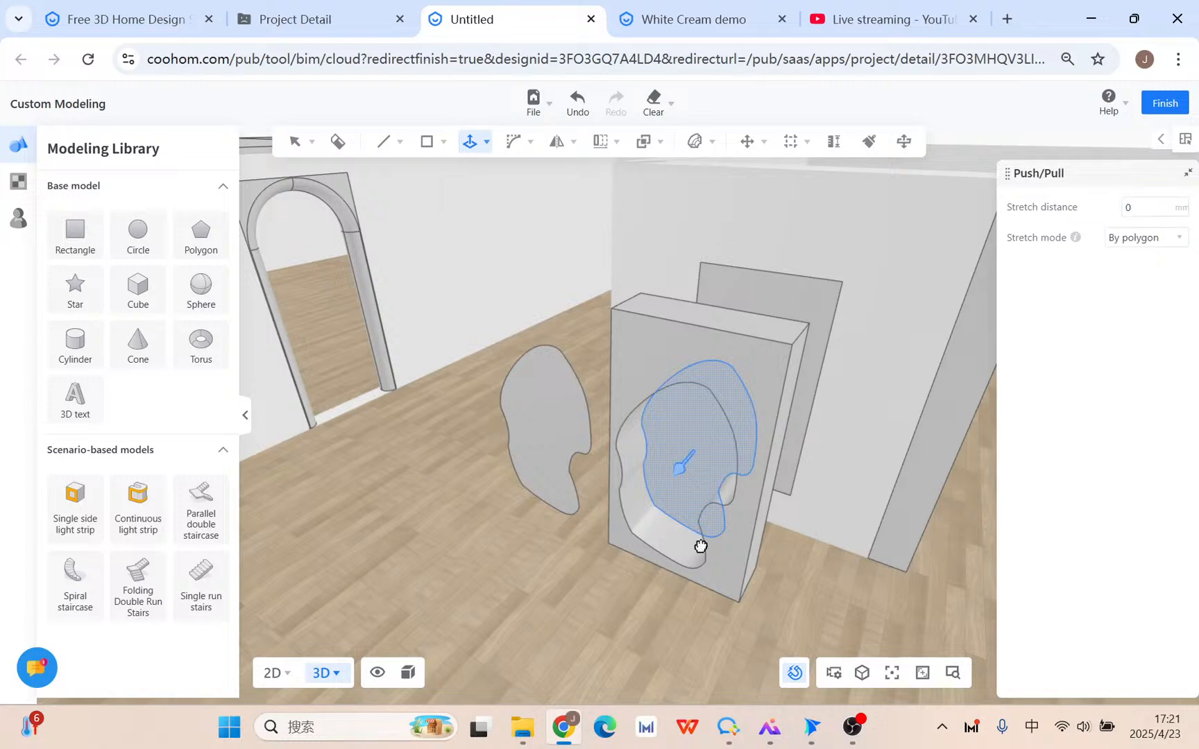
{"action": "key", "text": "Escape"}
{"action": "left_click", "coordinate": [533, 419]}
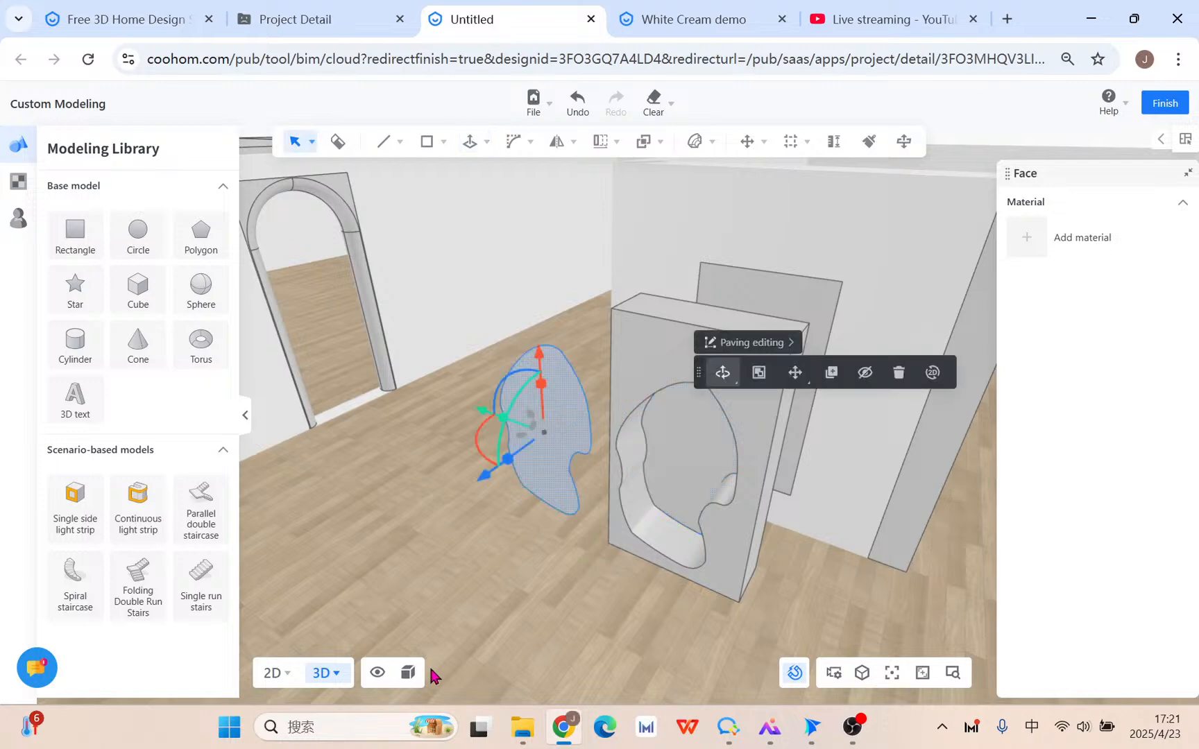
{"action": "right_click_drag", "start_coordinate": [533, 551], "coordinate": [620, 479]}
{"action": "left_click", "coordinate": [622, 389]}
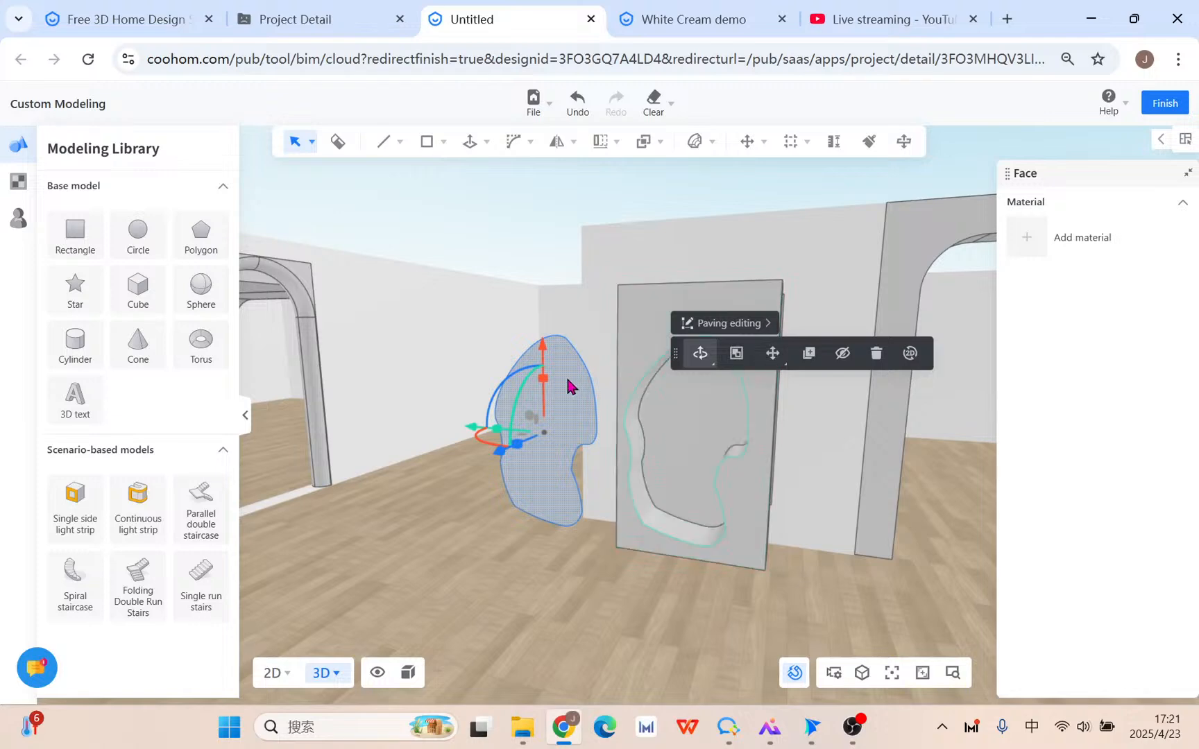
{"action": "right_click_drag", "start_coordinate": [414, 372], "coordinate": [500, 393]}
Copy the box's top face onto the floor to the left of the box.
{"action": "left_click", "coordinate": [427, 141]}
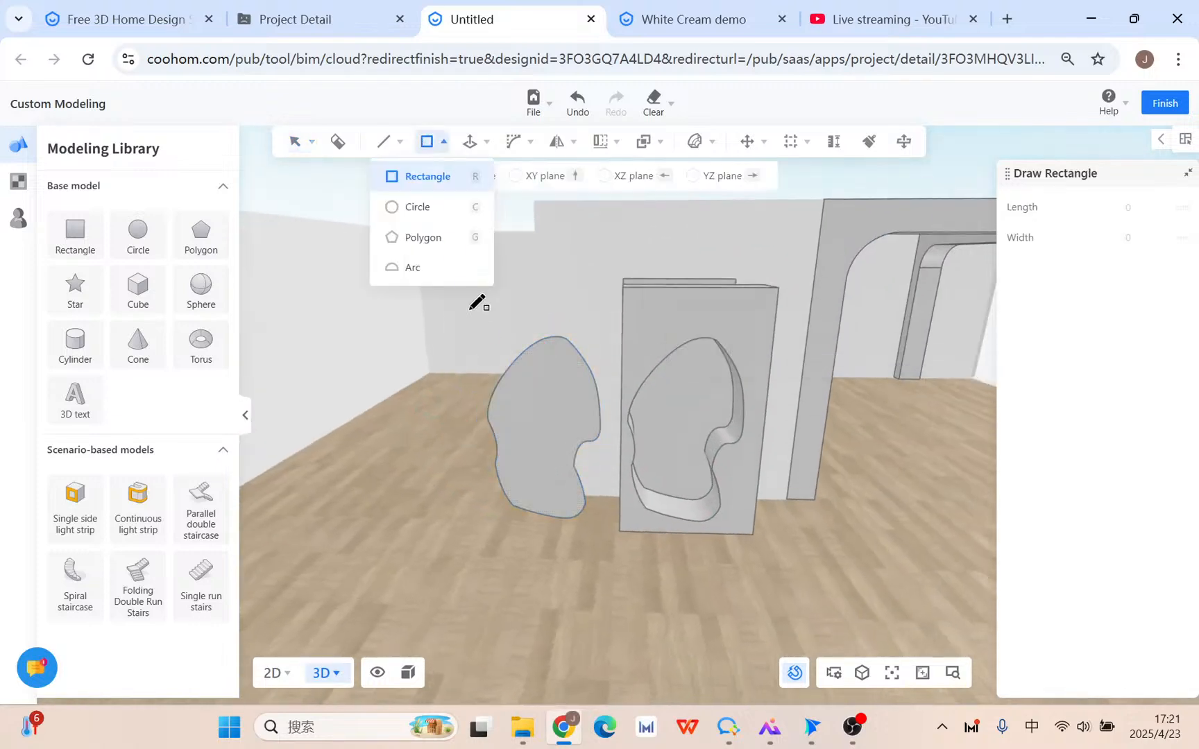
{"action": "right_click_drag", "start_coordinate": [393, 458], "coordinate": [441, 450]}
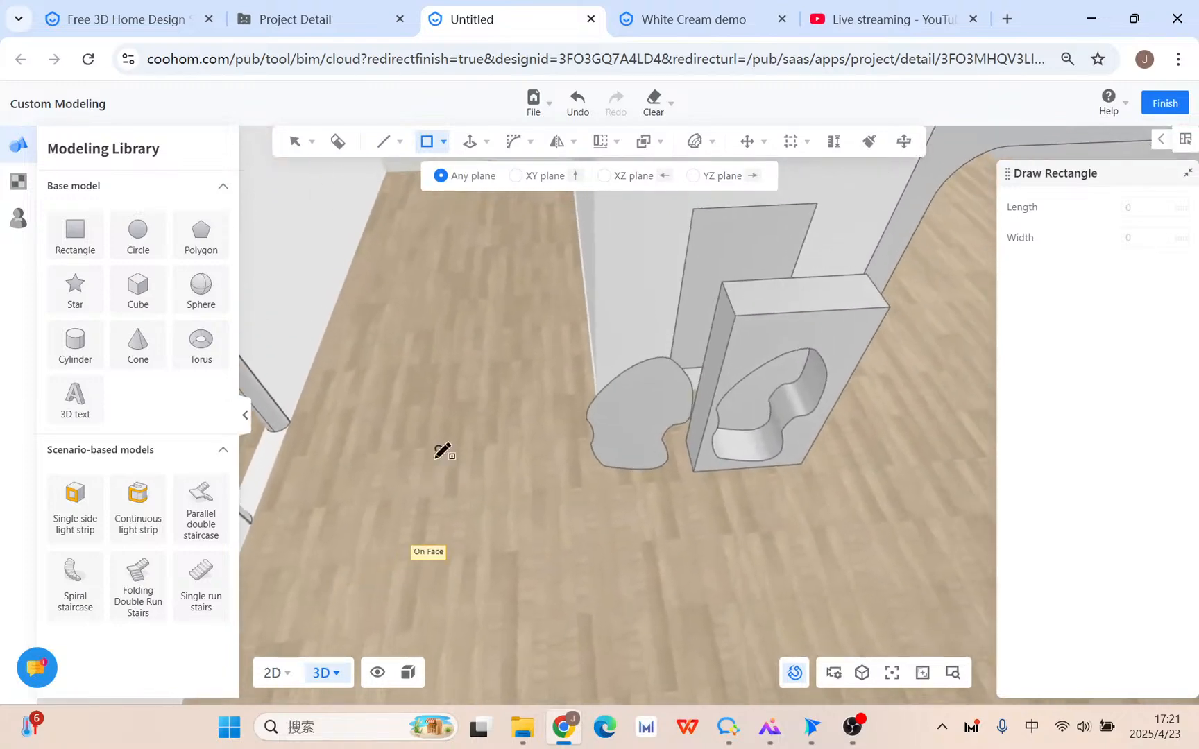
{"action": "key", "text": "Escape"}
{"action": "left_click", "coordinate": [786, 301]}
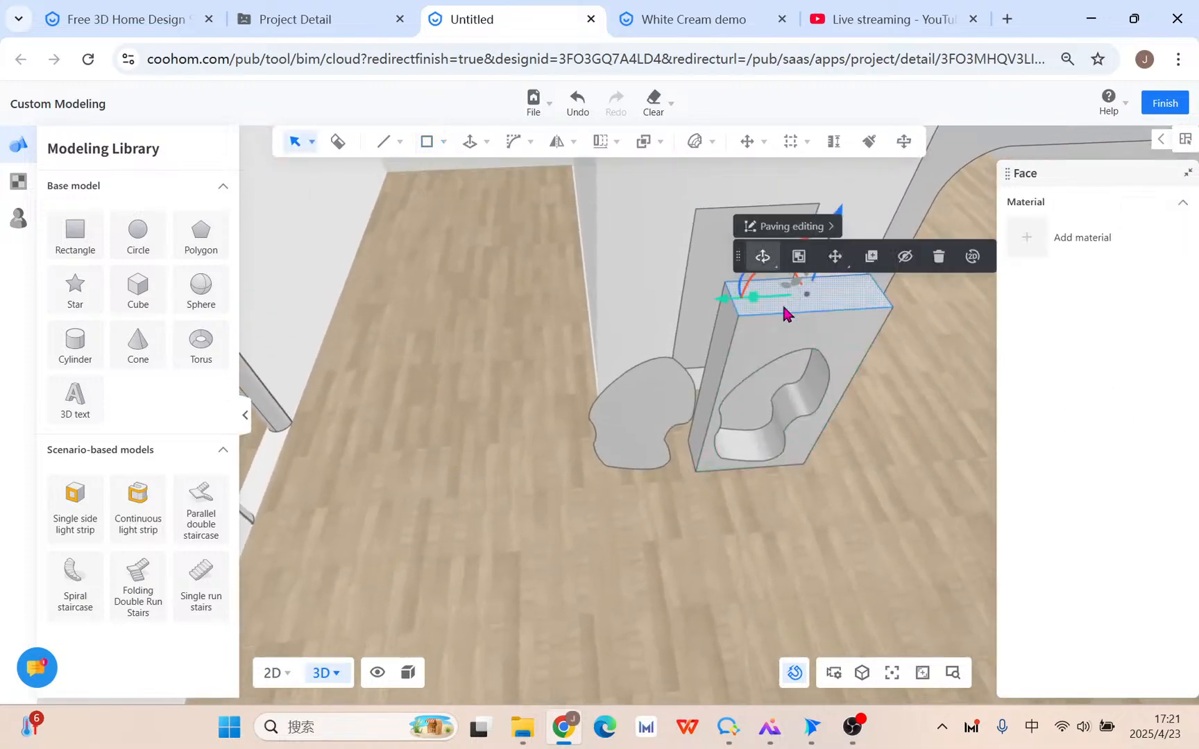
{"action": "left_click", "coordinate": [878, 258]}
{"action": "left_click", "coordinate": [893, 308]}
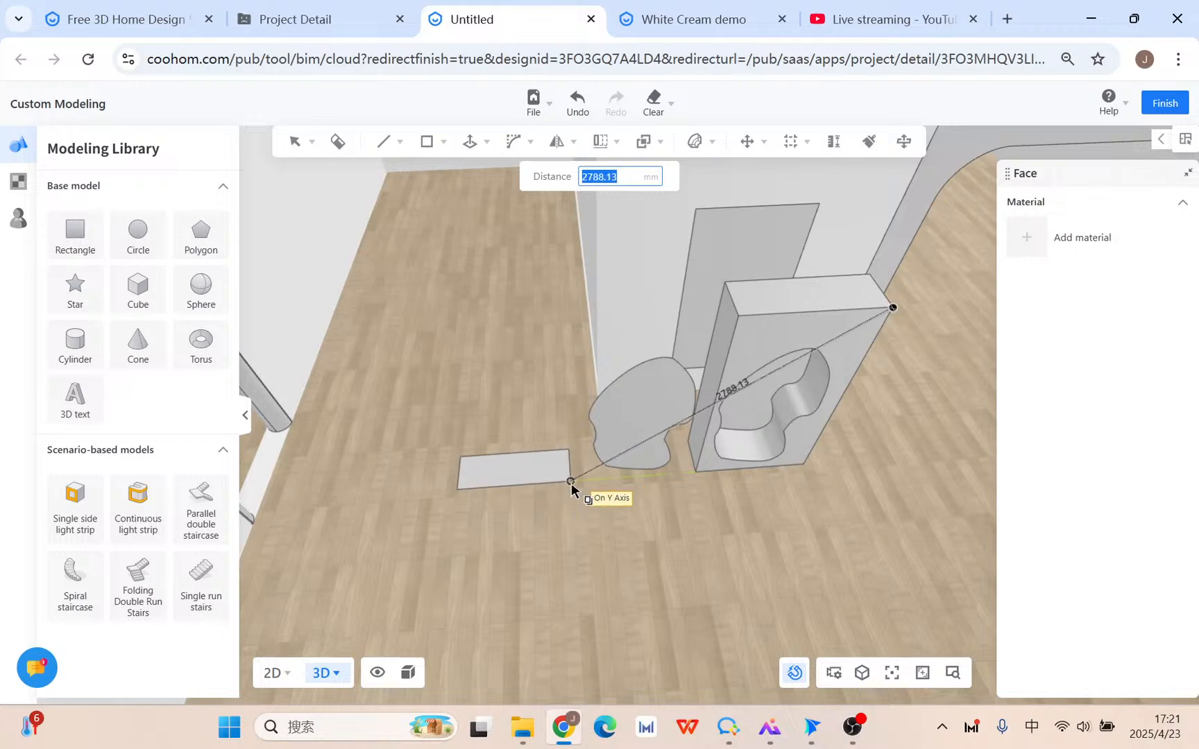
{"action": "left_click", "coordinate": [676, 477]}
{"action": "right_click", "coordinate": [675, 476]}
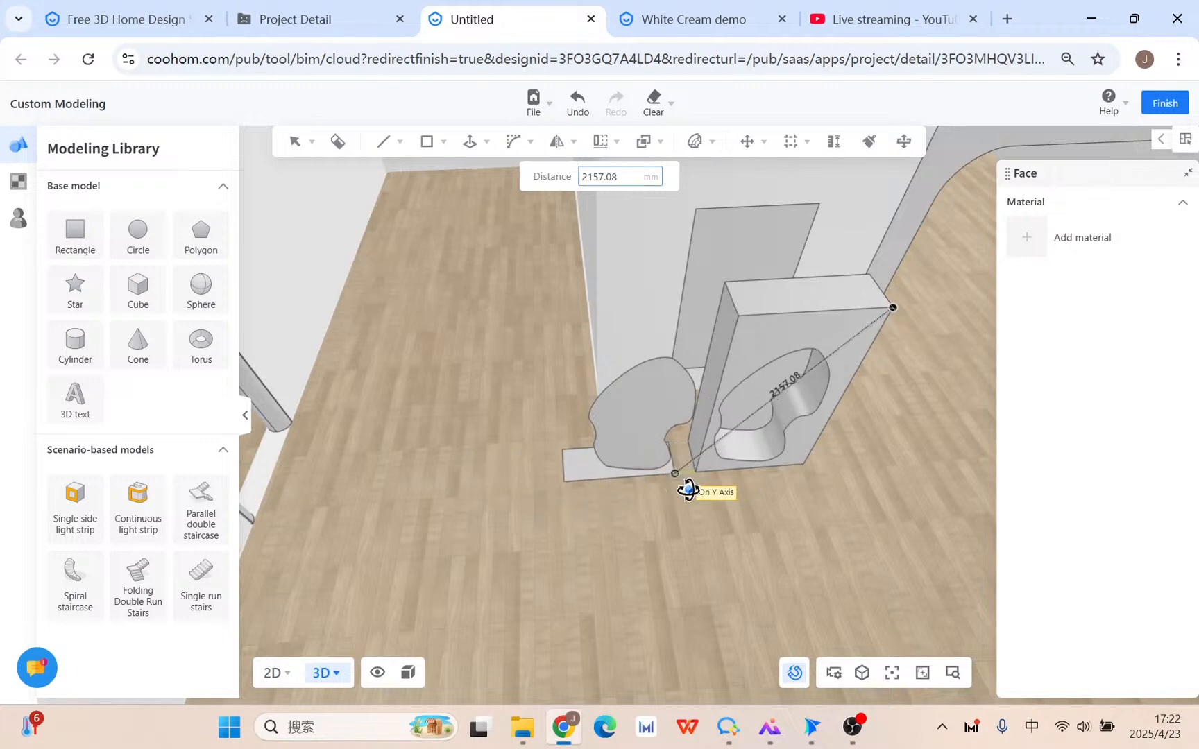
Extrude the copied floor face 30 upward into a thin slab and select the whole slab.
{"action": "scroll", "coordinate": [653, 525], "scroll_direction": "up", "scroll_amount": 4}
{"action": "right_click_drag", "start_coordinate": [652, 525], "coordinate": [519, 415]}
{"action": "left_click", "coordinate": [462, 150]}
{"action": "left_click", "coordinate": [462, 175]}
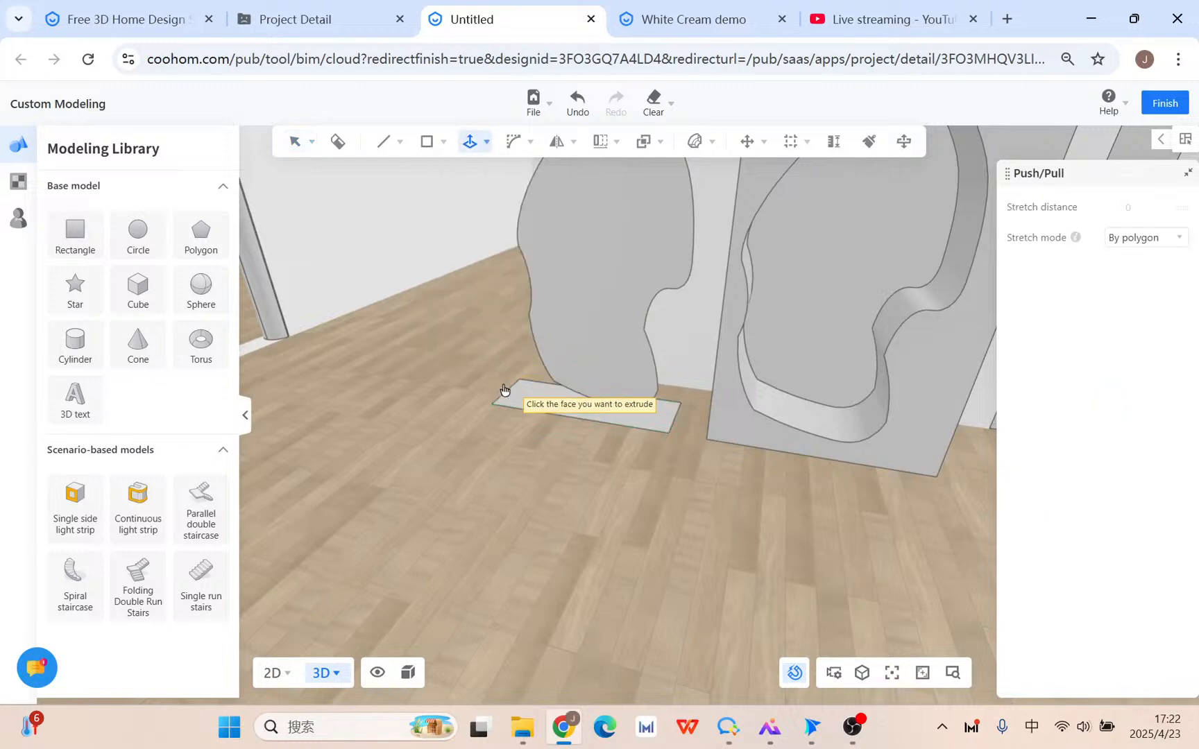
{"action": "left_click", "coordinate": [505, 394]}
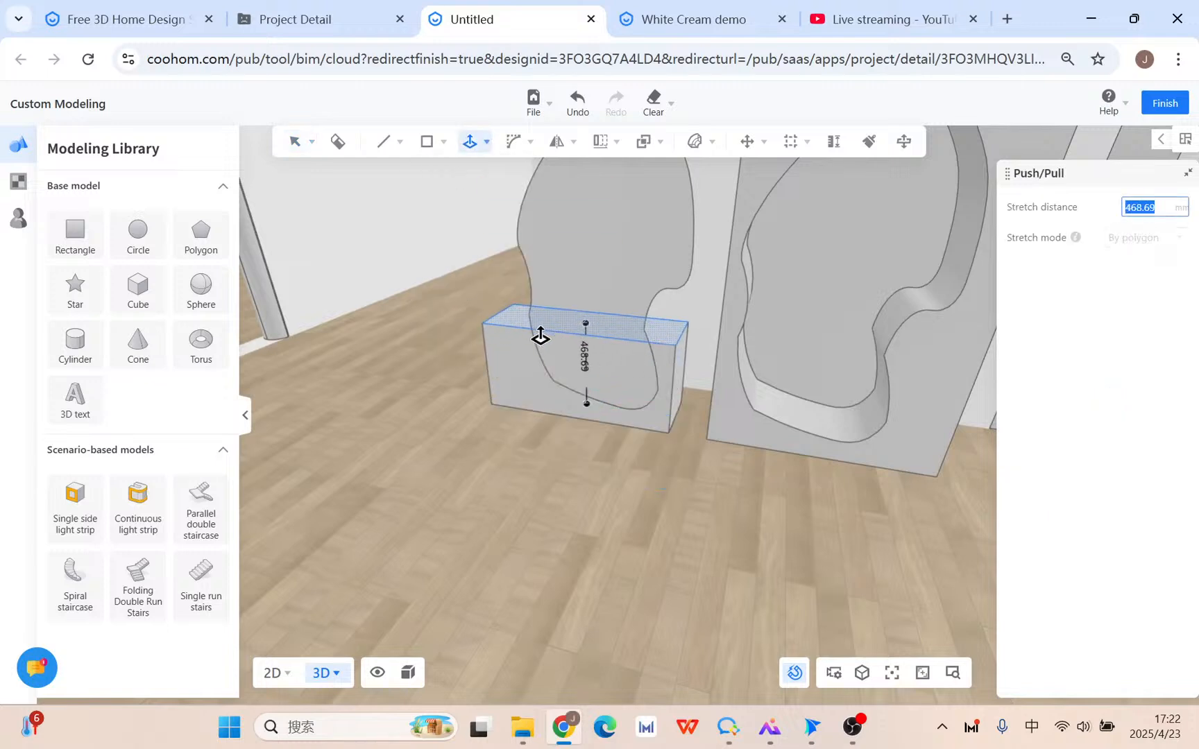
{"action": "type", "text": "30"}
{"action": "key", "text": "Return"}
{"action": "key", "text": "Escape"}
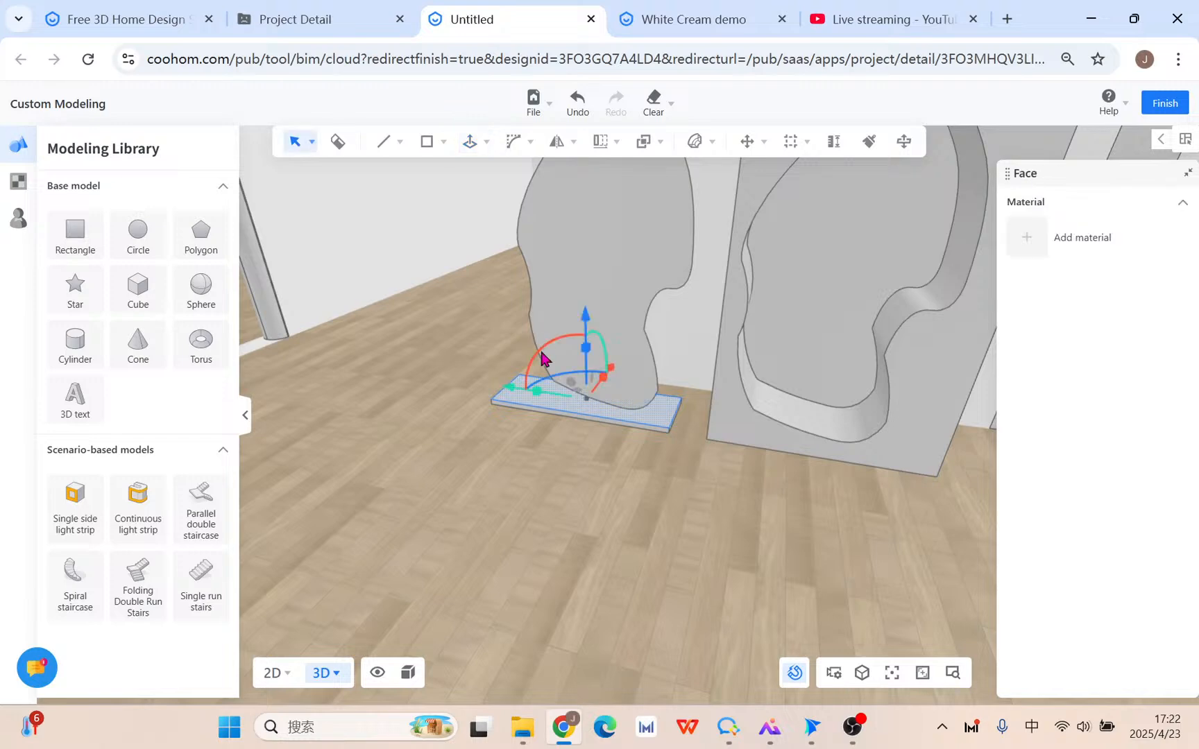
{"action": "left_click", "coordinate": [559, 406]}
{"action": "left_click", "coordinate": [560, 409]}
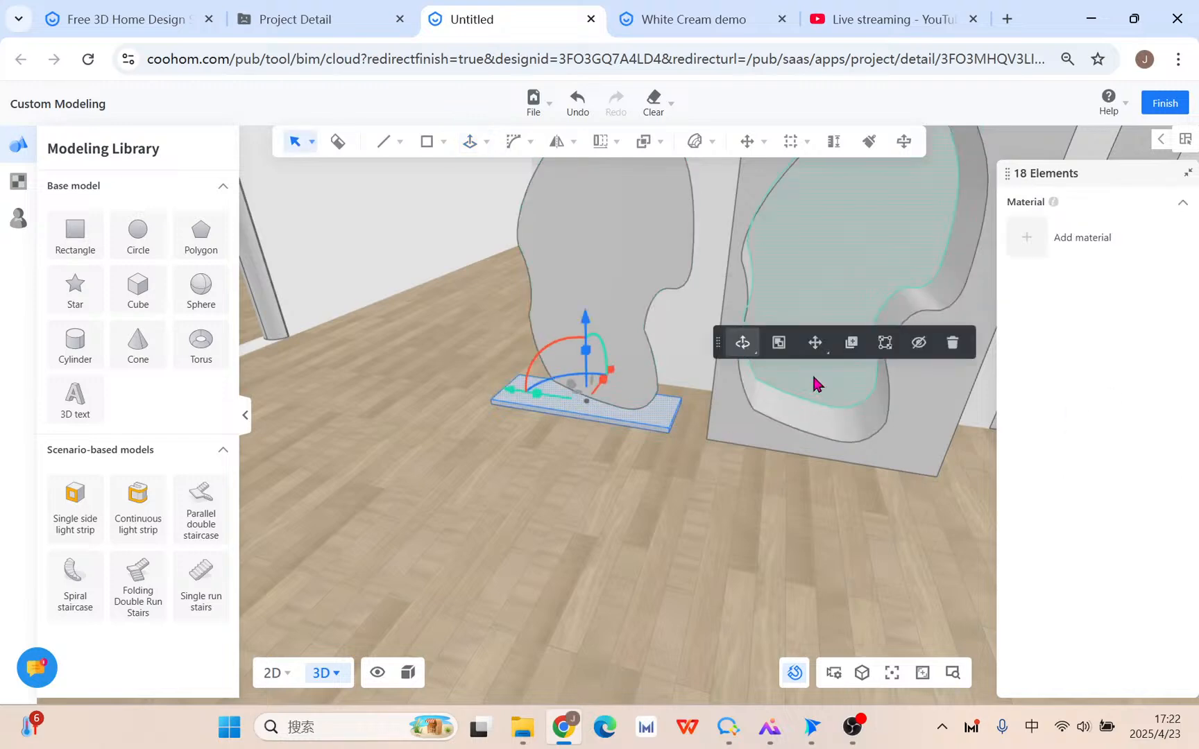
Group the slab and push/pull the curved piece's faces to thicken it.
{"action": "left_click", "coordinate": [778, 342]}
{"action": "right_click_drag", "start_coordinate": [730, 495], "coordinate": [610, 543]}
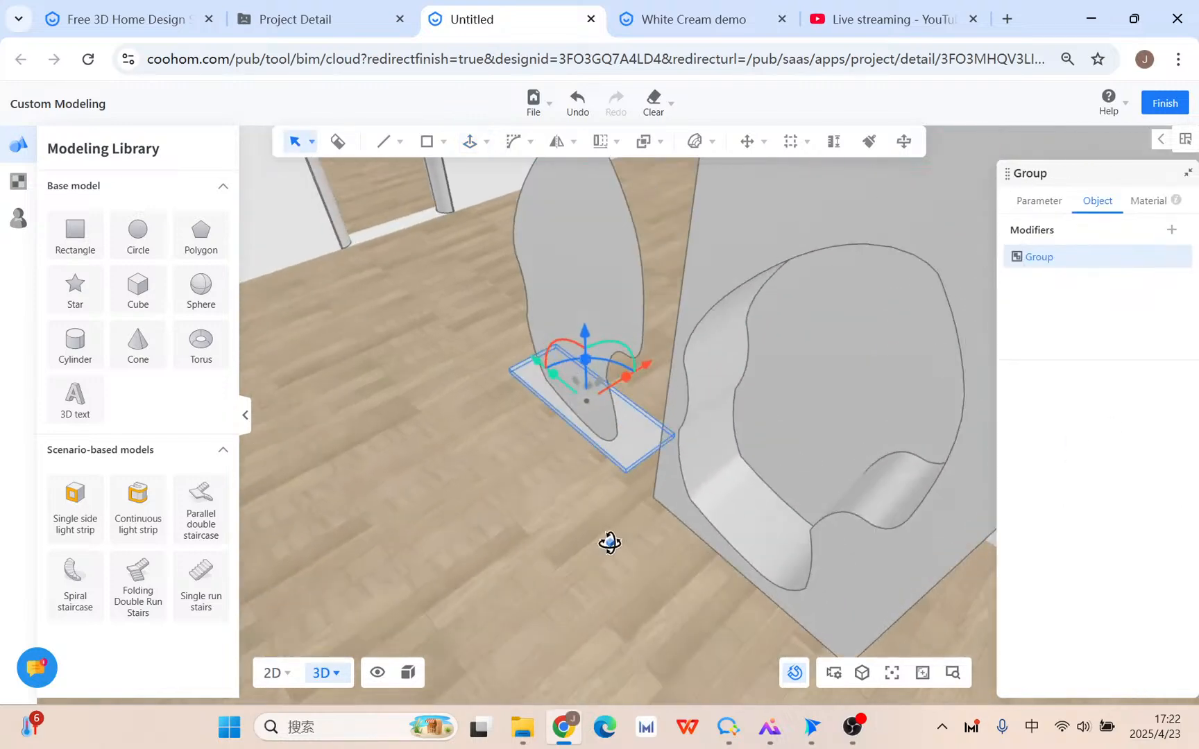
{"action": "left_click", "coordinate": [585, 286]}
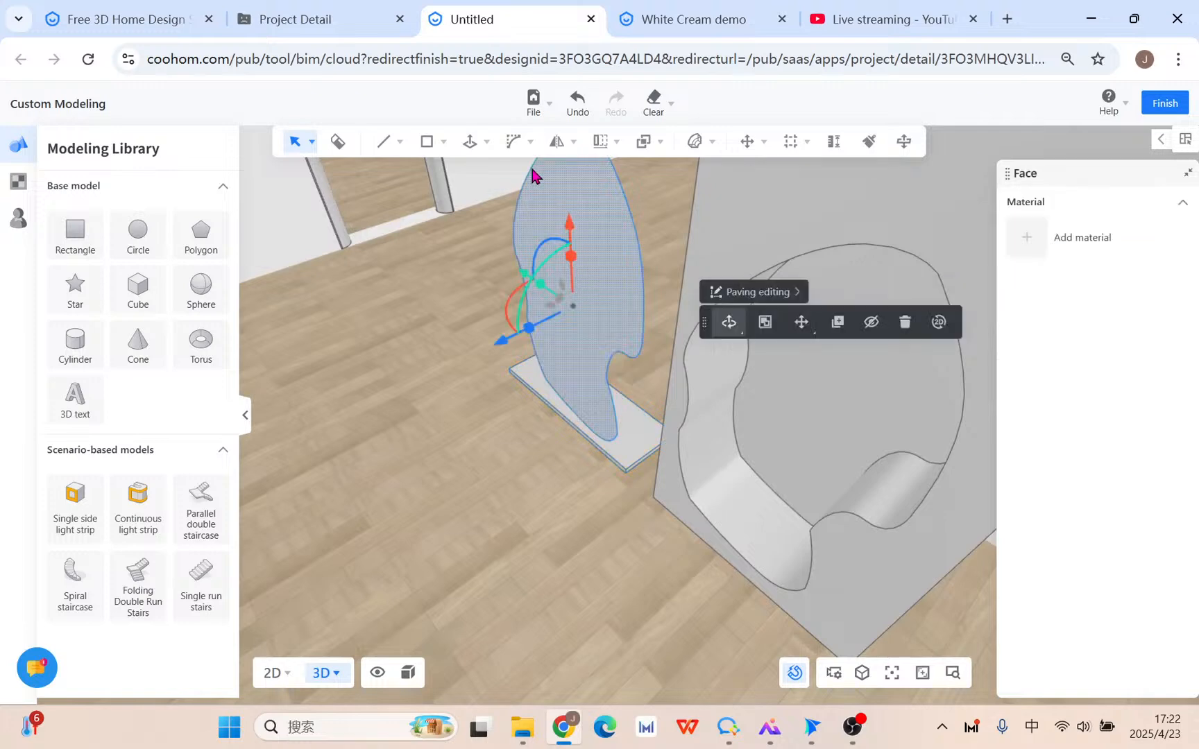
{"action": "left_click", "coordinate": [470, 142]}
{"action": "left_click", "coordinate": [615, 259]}
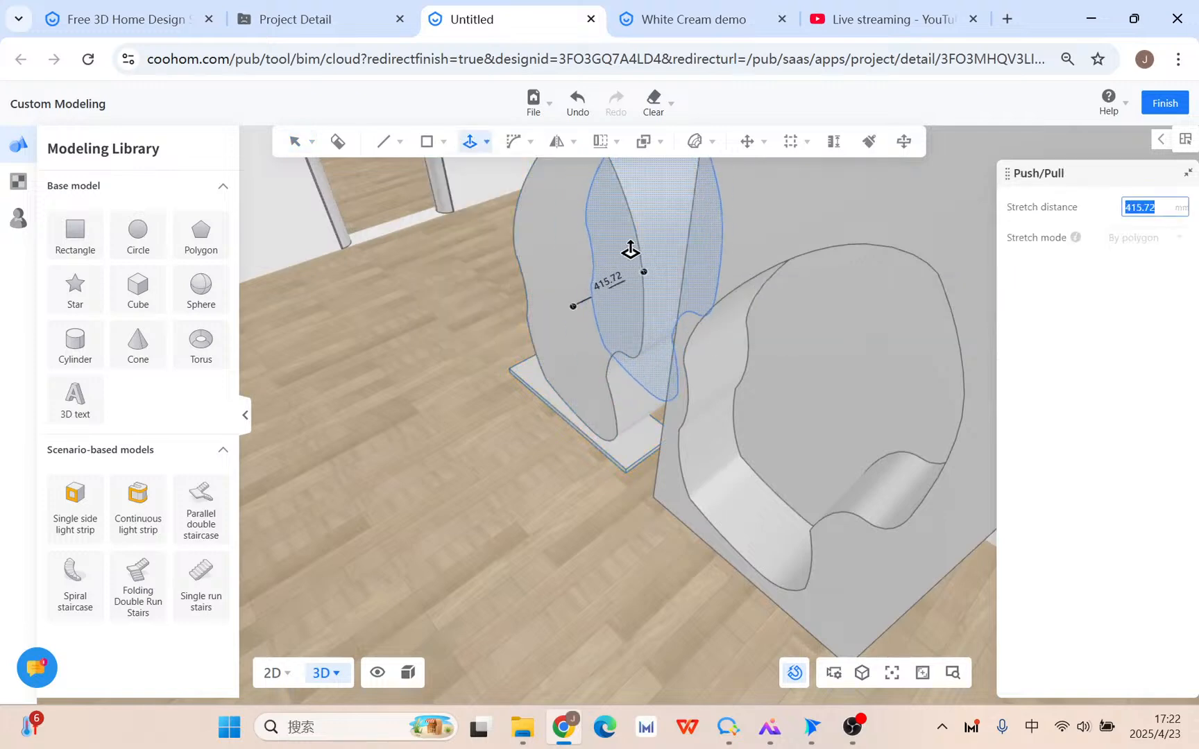
{"action": "left_click", "coordinate": [630, 255]}
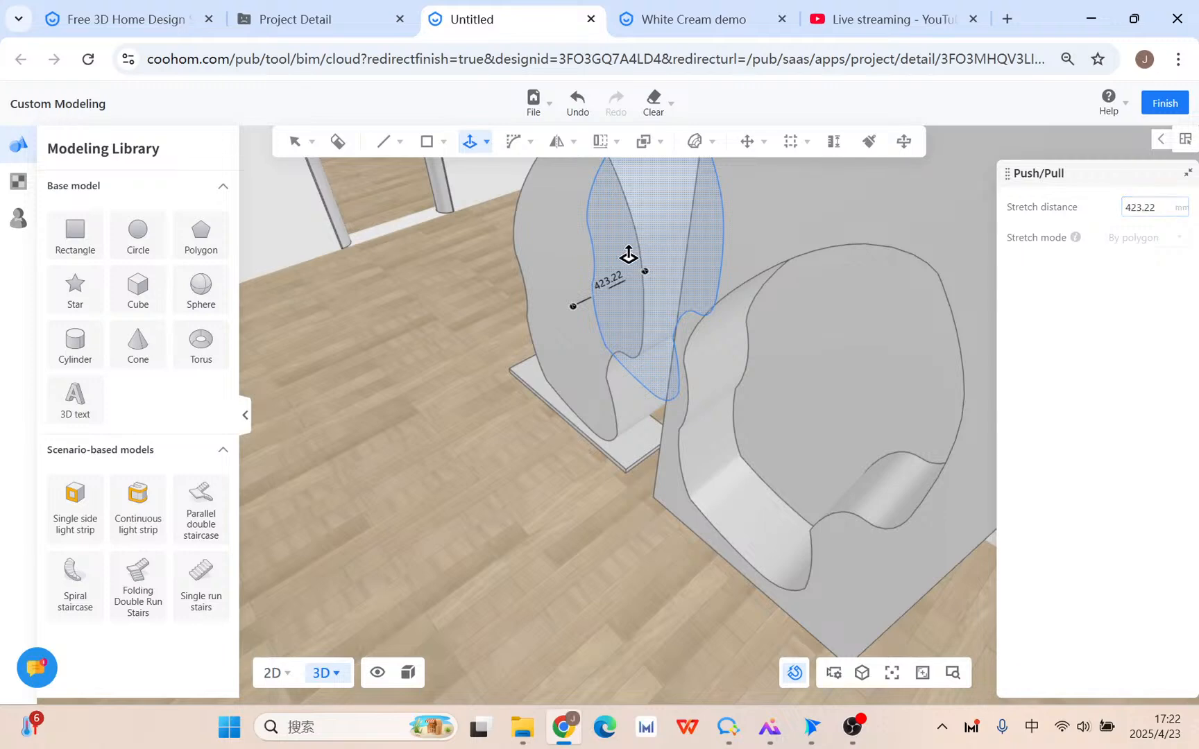
{"action": "left_click", "coordinate": [495, 328]}
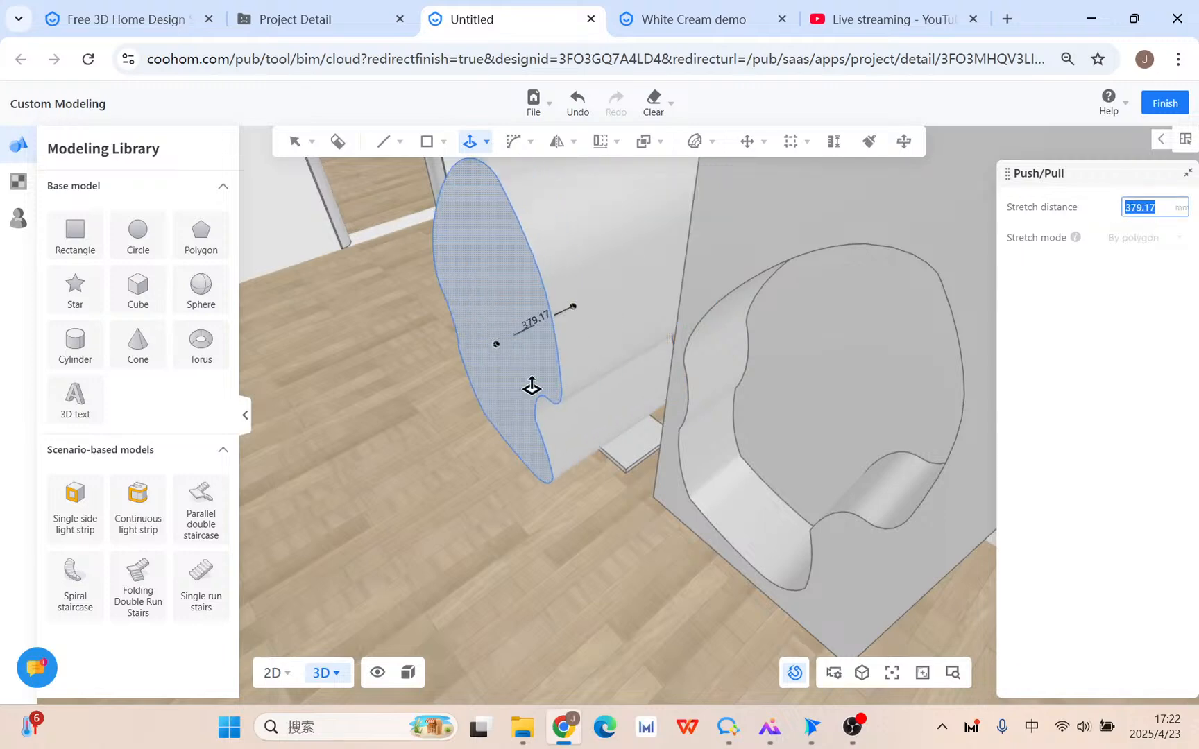
{"action": "key", "text": "Escape"}
{"action": "right_click_drag", "start_coordinate": [642, 562], "coordinate": [624, 467]}
Raise the slab and shift it about 104 mm sideways so it passes through the curved piece.
{"action": "left_click", "coordinate": [625, 468]}
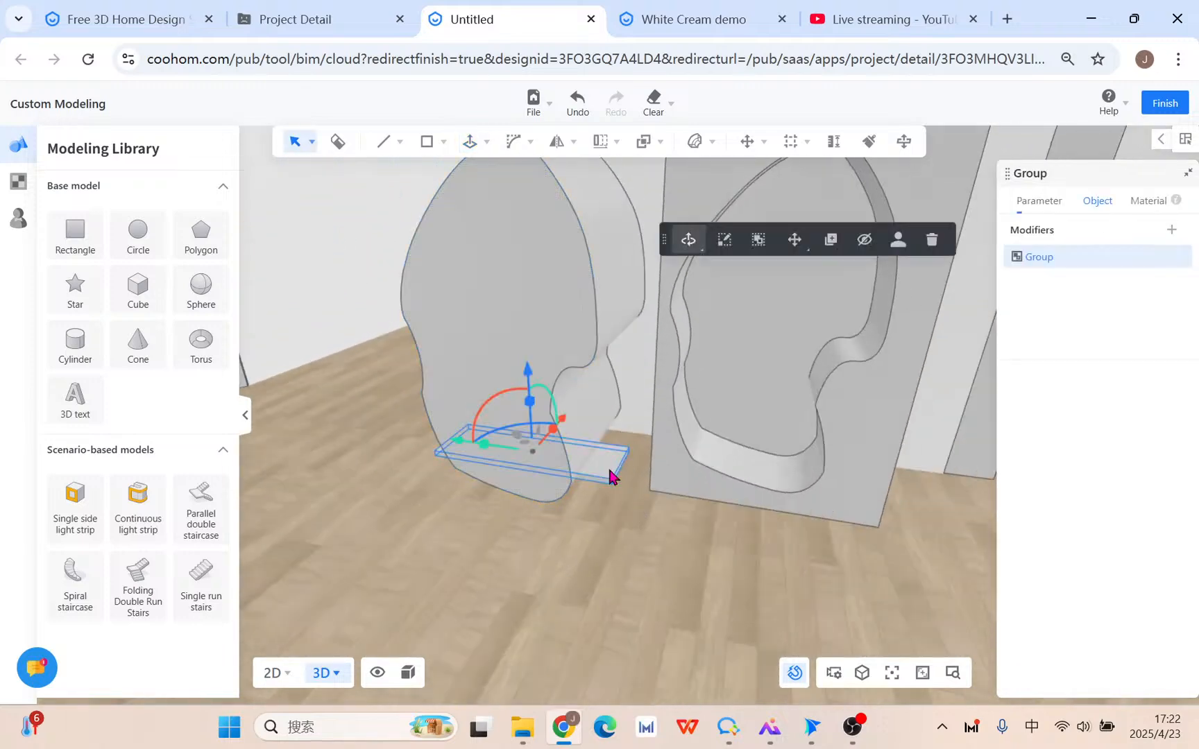
{"action": "left_click_drag", "start_coordinate": [524, 382], "coordinate": [530, 314]}
{"action": "right_click_drag", "start_coordinate": [427, 494], "coordinate": [477, 492]}
{"action": "right_click_drag", "start_coordinate": [501, 479], "coordinate": [491, 483]}
{"action": "left_click_drag", "start_coordinate": [441, 412], "coordinate": [463, 408]}
{"action": "right_click_drag", "start_coordinate": [484, 537], "coordinate": [620, 459]}
{"action": "left_click_drag", "start_coordinate": [490, 390], "coordinate": [512, 394]}
{"action": "right_click_drag", "start_coordinate": [687, 557], "coordinate": [613, 531]}
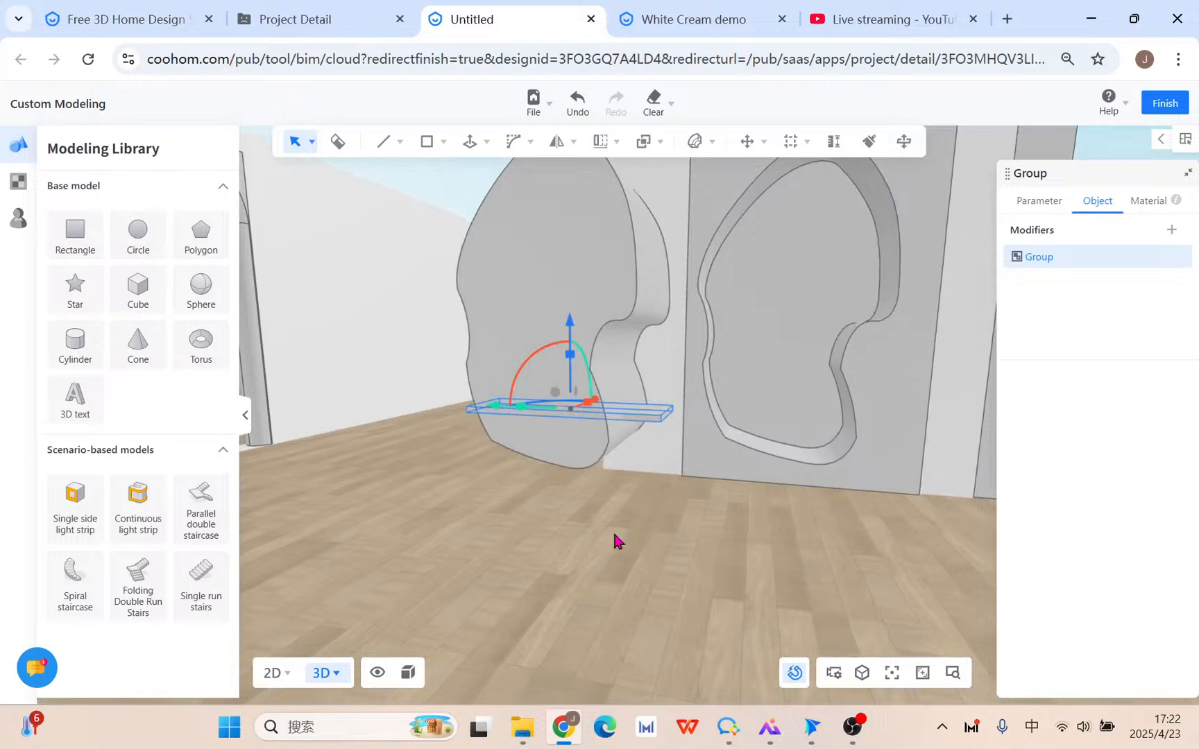
{"action": "left_click", "coordinate": [620, 522]}
Linear-array the slab upward from its corner with 3 copies, making four stacked shelves.
{"action": "mouse_move", "coordinate": [604, 142]}
{"action": "left_click", "coordinate": [608, 178]}
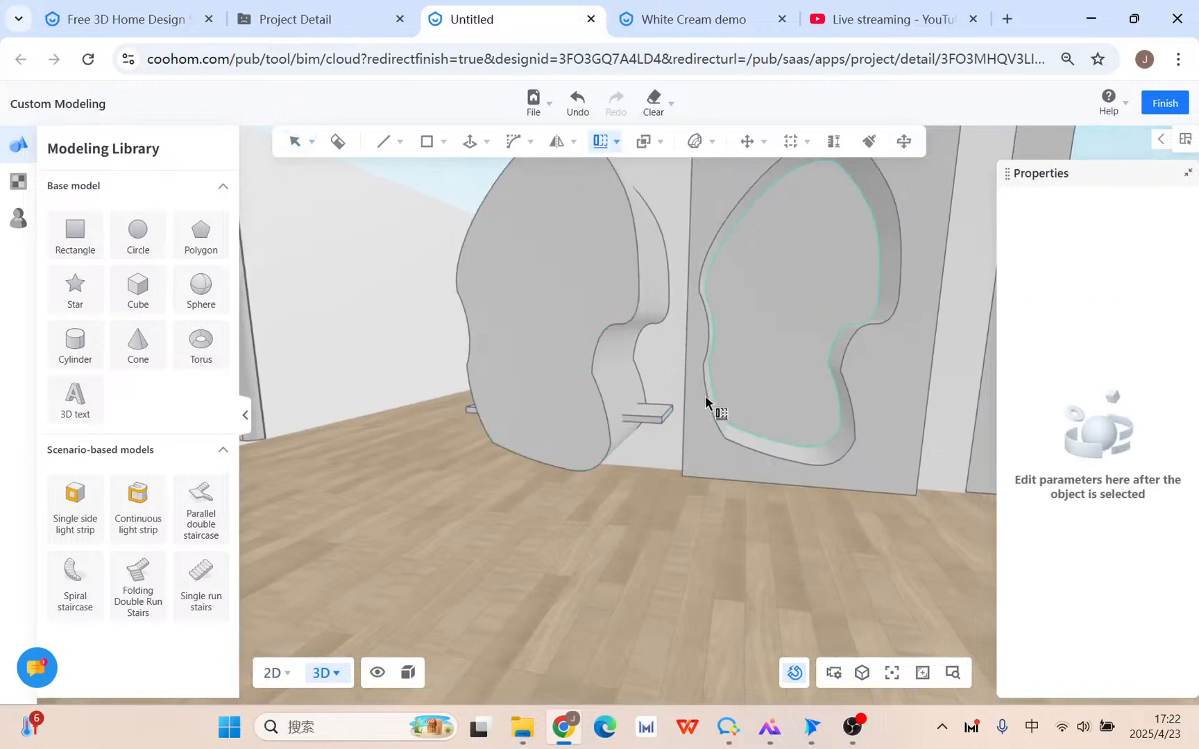
{"action": "left_click", "coordinate": [660, 421]}
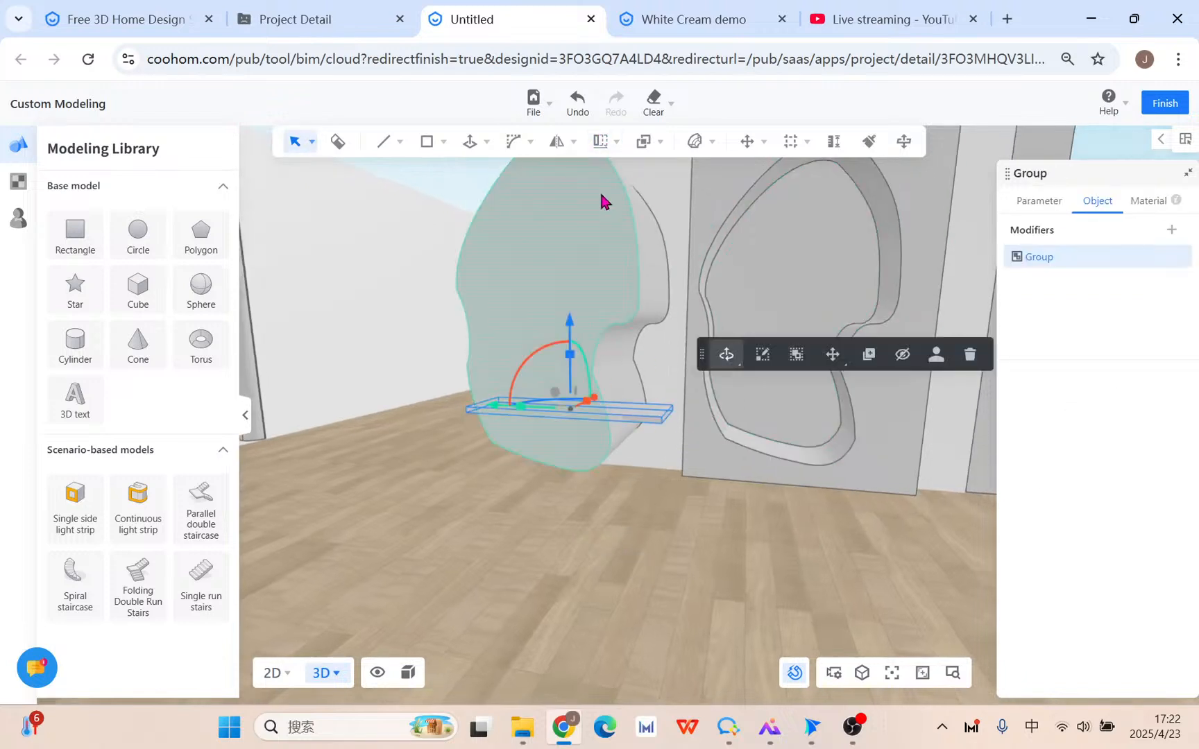
{"action": "mouse_move", "coordinate": [608, 146]}
{"action": "left_click", "coordinate": [610, 170]}
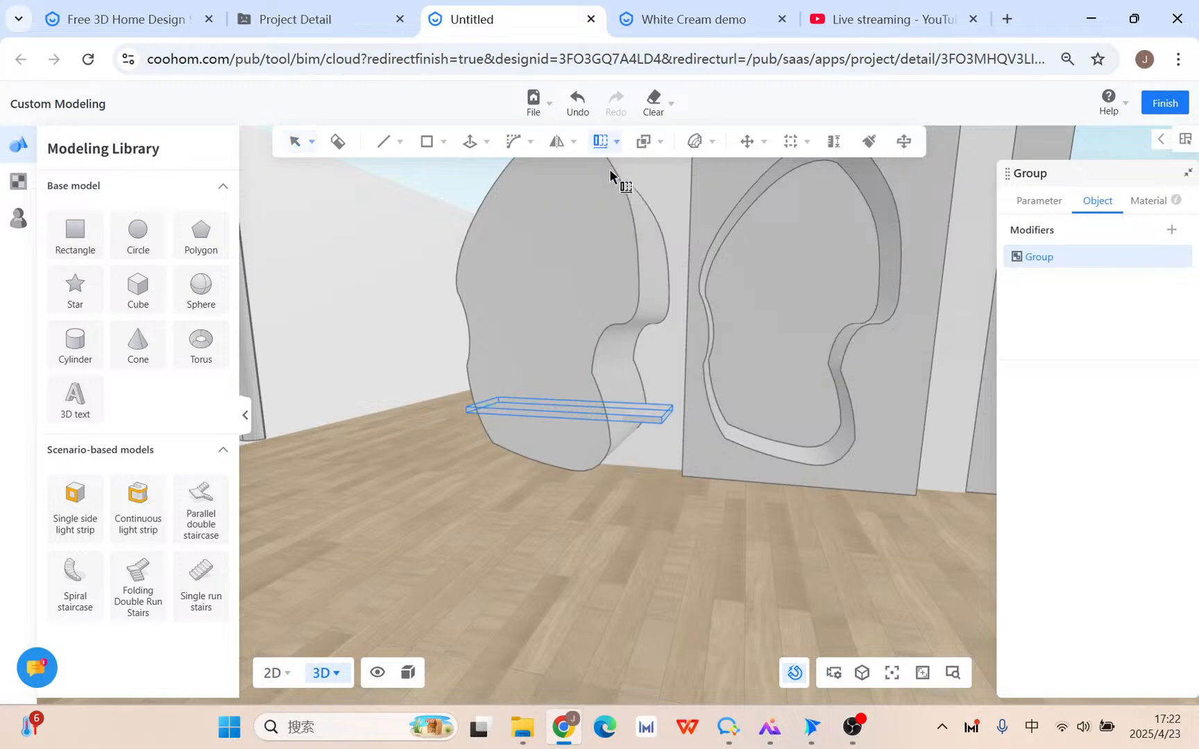
{"action": "left_click", "coordinate": [666, 420]}
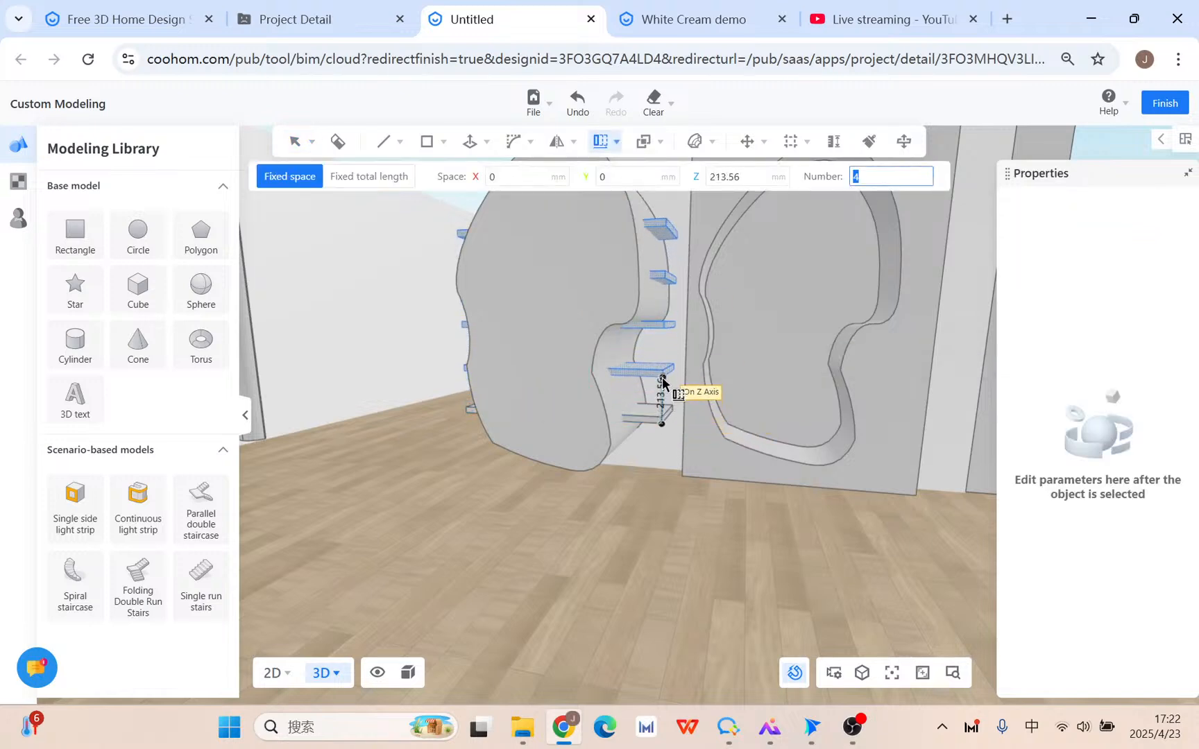
{"action": "key", "text": "Tab"}
{"action": "key", "text": "Tab"}
{"action": "key", "text": "Tab"}
{"action": "key", "text": "Tab"}
{"action": "type", "text": "3"}
{"action": "key", "text": "Tab"}
{"action": "key", "text": "Tab"}
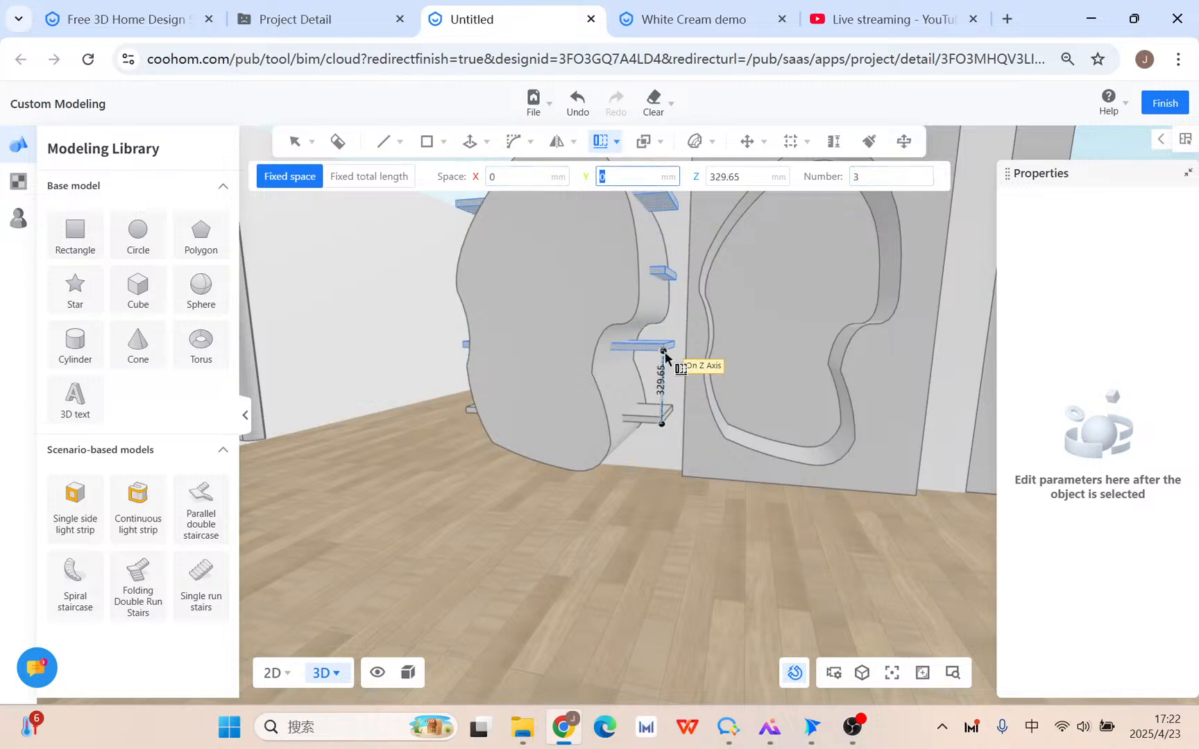
{"action": "left_click", "coordinate": [665, 357]}
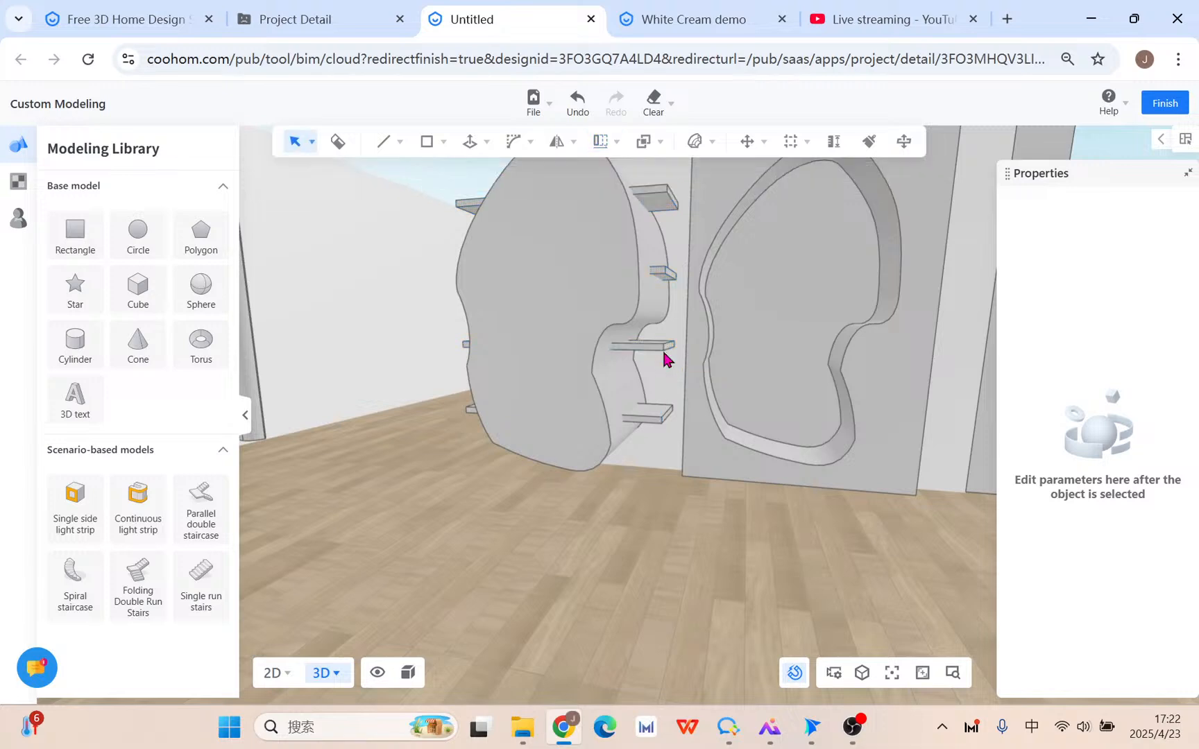
{"action": "middle_click_drag", "start_coordinate": [664, 356], "coordinate": [728, 534]}
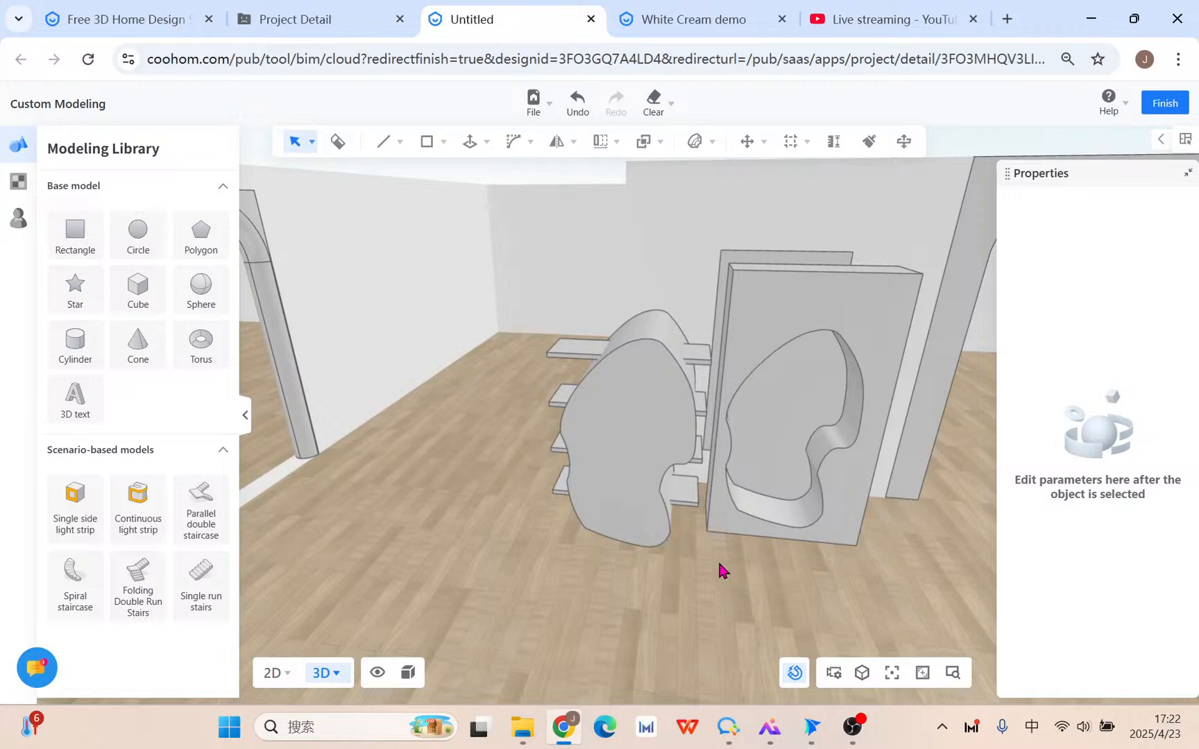
Move the shelves about 1091 mm, group them with the curved piece, and Boolean-intersect them.
{"action": "left_click", "coordinate": [571, 354]}
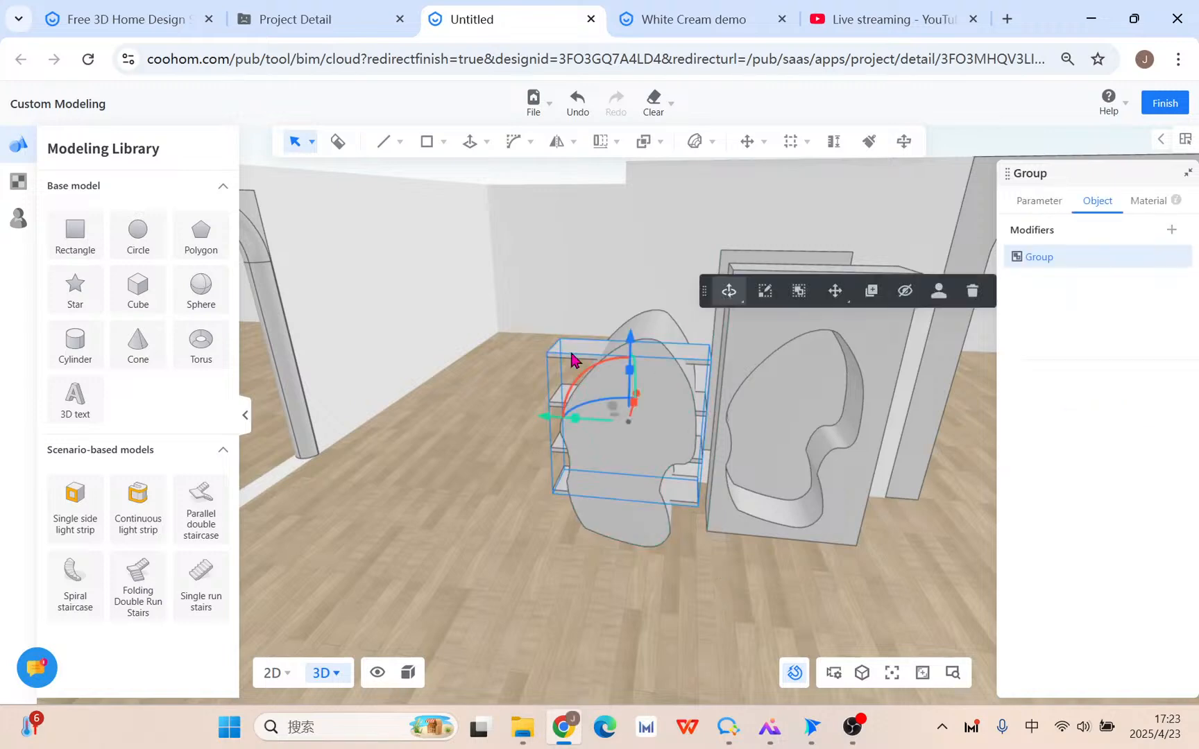
{"action": "mouse_move", "coordinate": [543, 421]}
{"action": "left_mouse_down"}
{"action": "mouse_move", "coordinate": [707, 424]}
{"action": "mouse_move", "coordinate": [535, 431]}
{"action": "mouse_move", "coordinate": [588, 420]}
{"action": "left_mouse_up"}
{"action": "middle_click_drag", "start_coordinate": [532, 571], "coordinate": [475, 569]}
{"action": "left_click", "coordinate": [634, 524]}
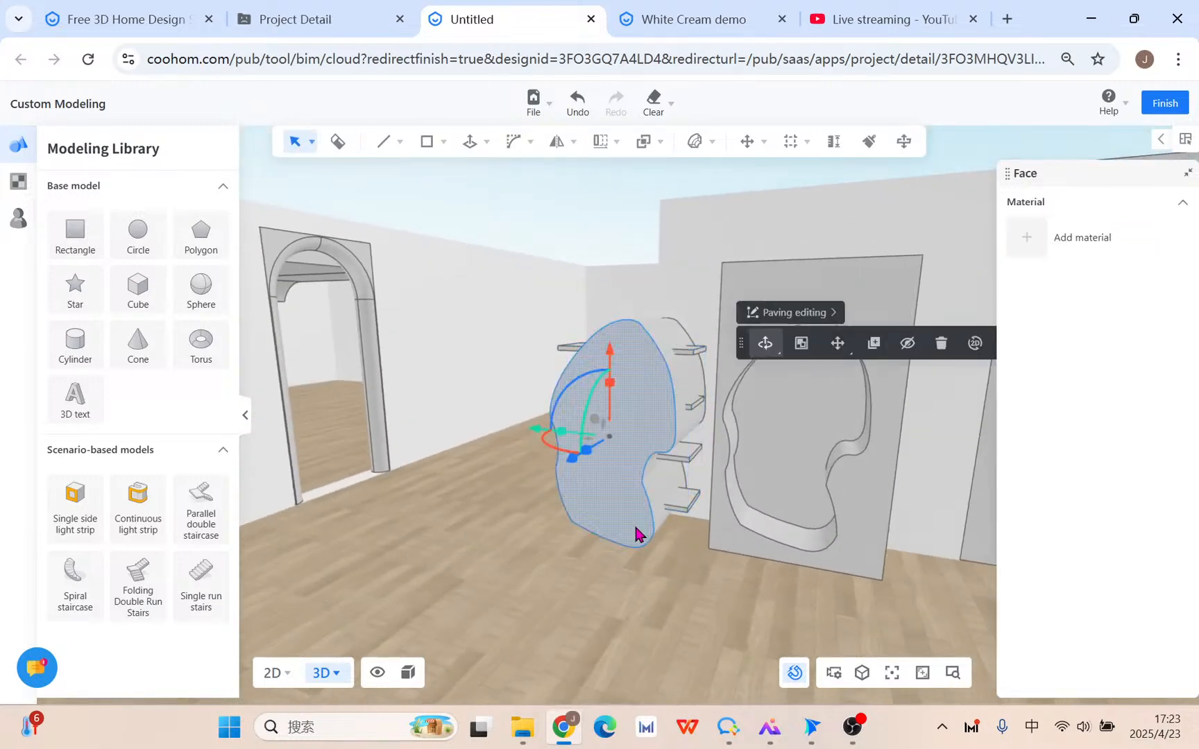
{"action": "left_click", "coordinate": [634, 524]}
{"action": "left_click", "coordinate": [799, 467]}
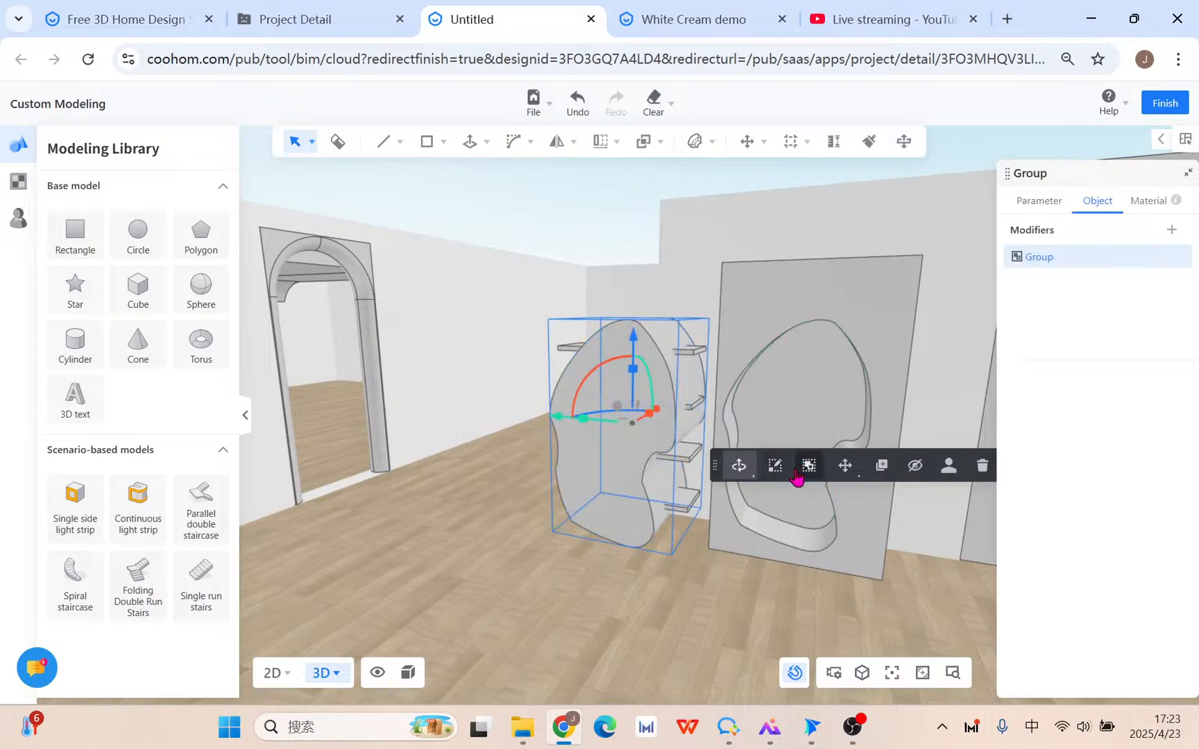
{"action": "left_click", "coordinate": [692, 493]}
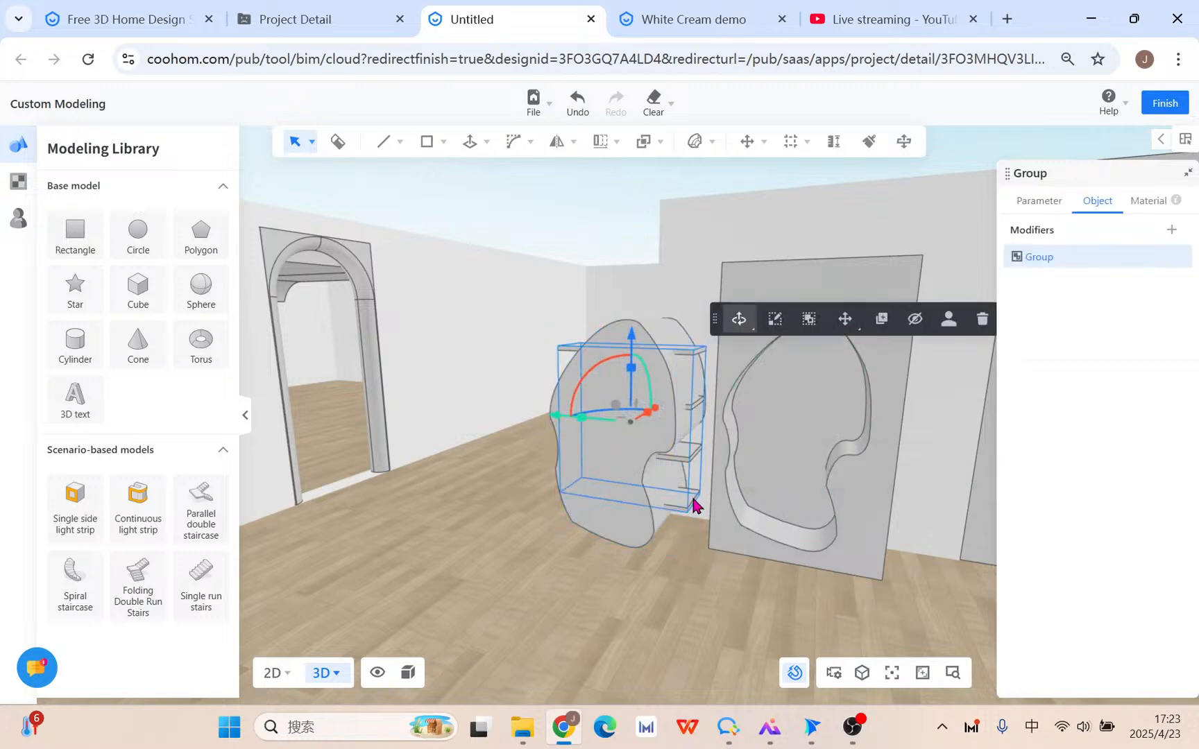
{"action": "left_click", "coordinate": [644, 143]}
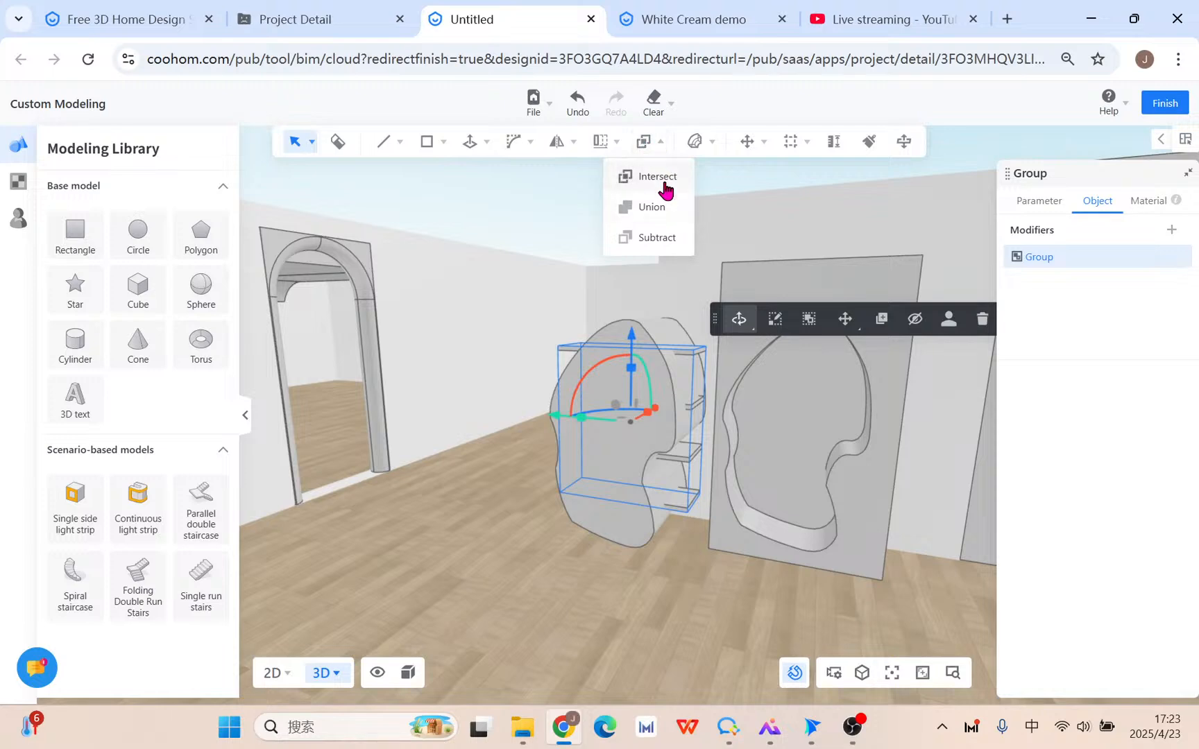
{"action": "left_click", "coordinate": [664, 182]}
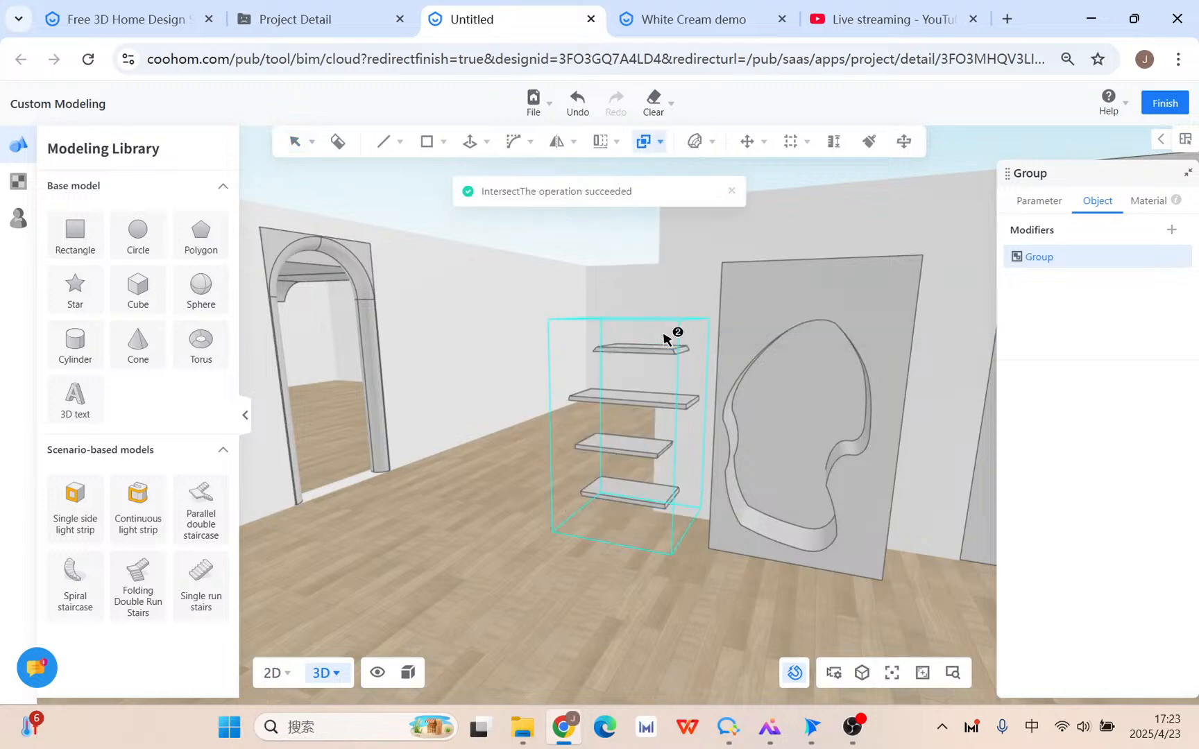
Slide the trimmed shelf group into the slab's bean-shaped recess.
{"action": "left_click", "coordinate": [646, 438]}
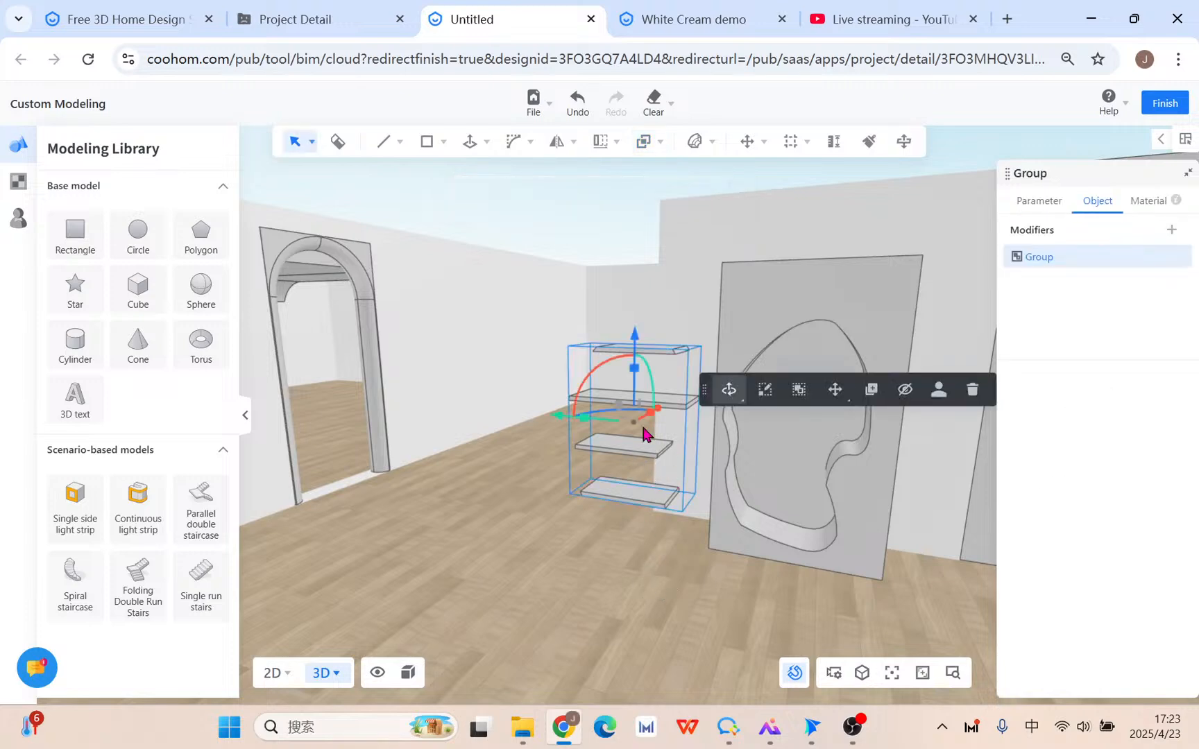
{"action": "left_click_drag", "start_coordinate": [555, 421], "coordinate": [696, 455]}
{"action": "right_click_drag", "start_coordinate": [762, 630], "coordinate": [508, 649]}
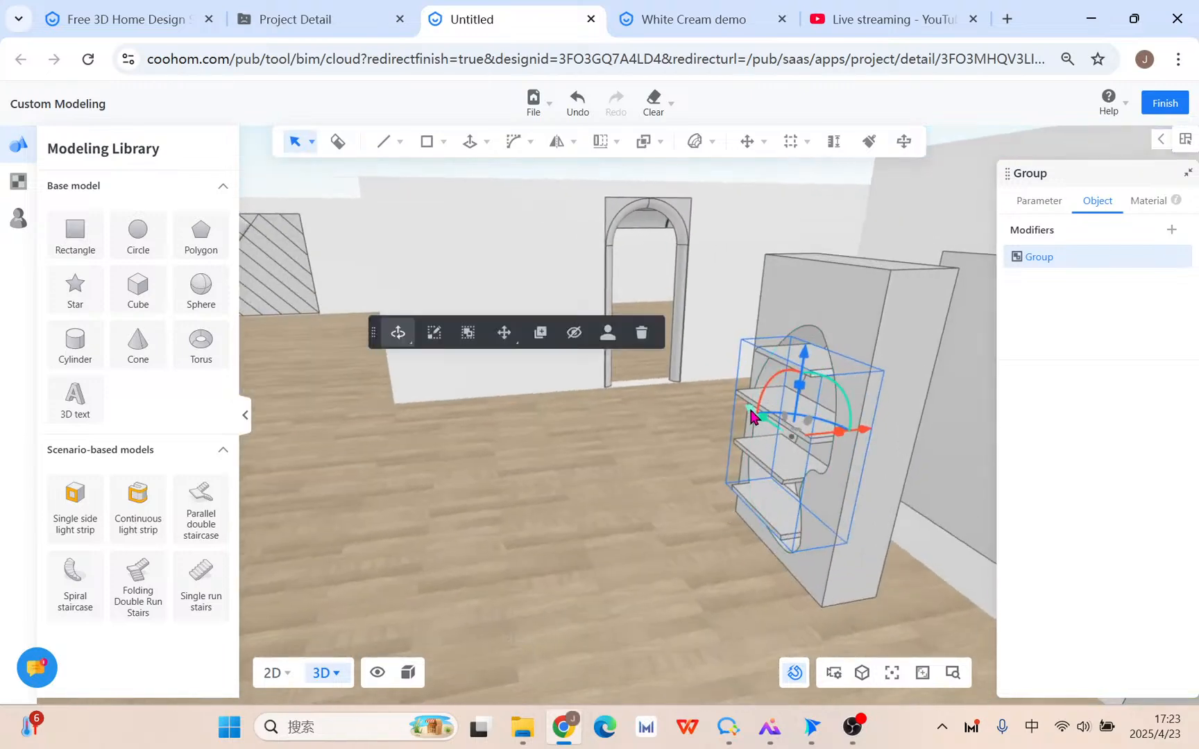
{"action": "left_click_drag", "start_coordinate": [839, 432], "coordinate": [887, 426]}
{"action": "right_click_drag", "start_coordinate": [739, 528], "coordinate": [601, 608]}
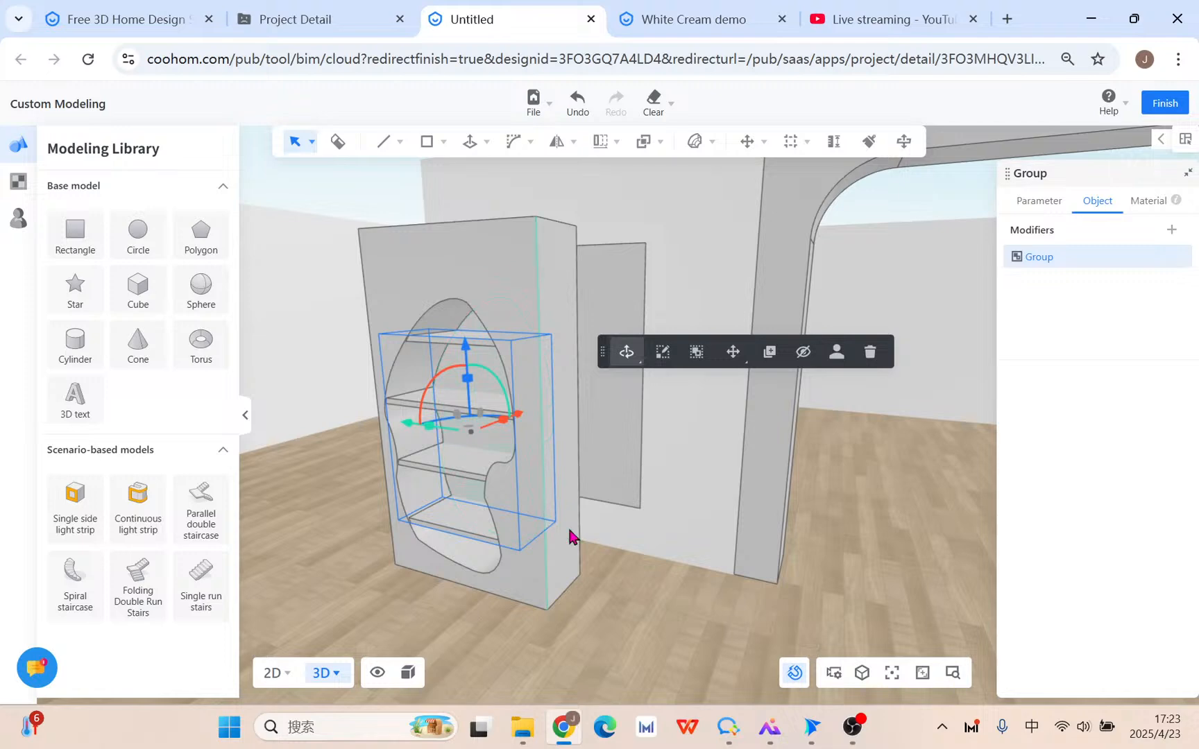
Delete the shelf panel's back face.
{"action": "right_click_drag", "start_coordinate": [568, 526], "coordinate": [492, 436]}
{"action": "left_click_drag", "start_coordinate": [497, 397], "coordinate": [495, 402]}
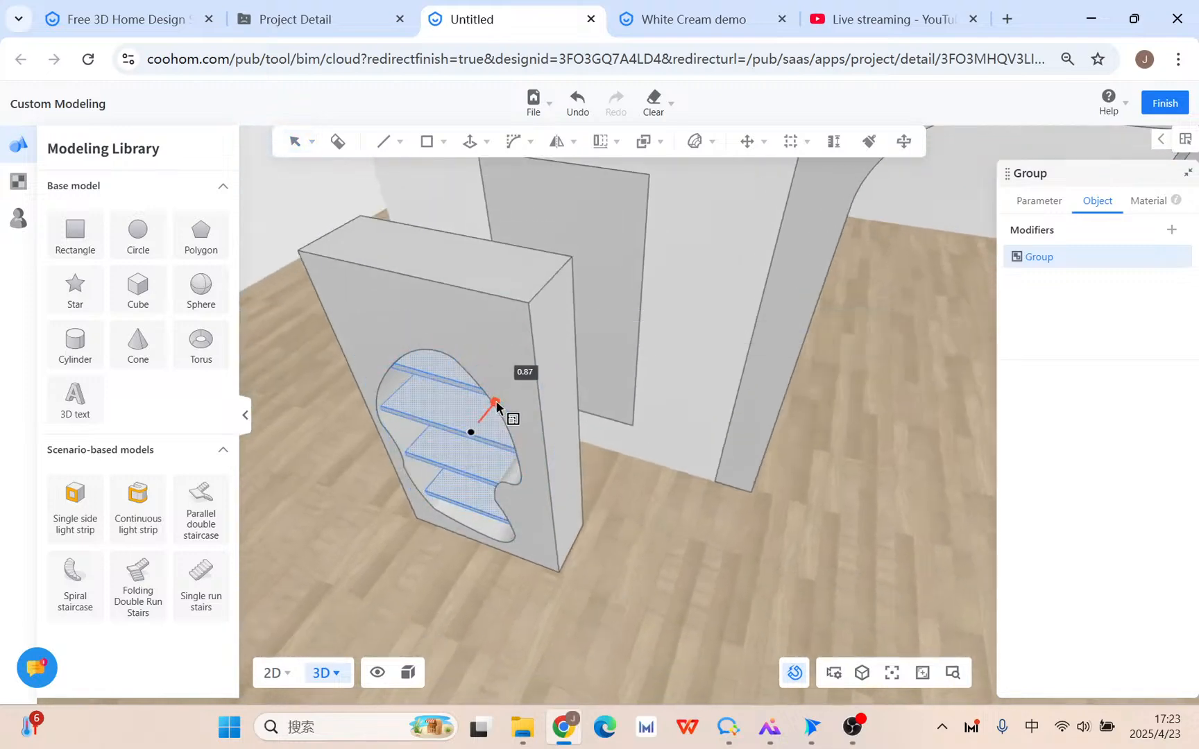
{"action": "right_click_drag", "start_coordinate": [473, 511], "coordinate": [644, 500]}
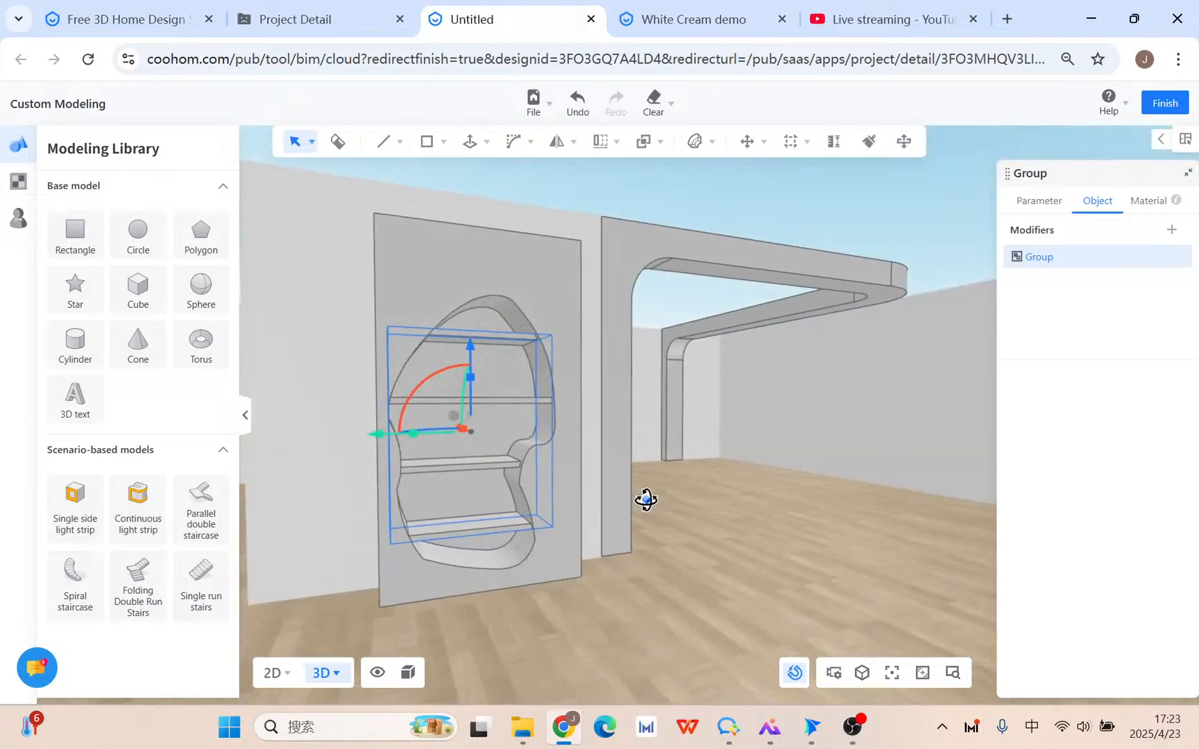
{"action": "right_click_drag", "start_coordinate": [341, 589], "coordinate": [622, 456]}
{"action": "left_click", "coordinate": [307, 364]}
{"action": "key", "text": "Delete"}
Group the shelf body together with its inner shelves.
{"action": "left_click", "coordinate": [603, 477]}
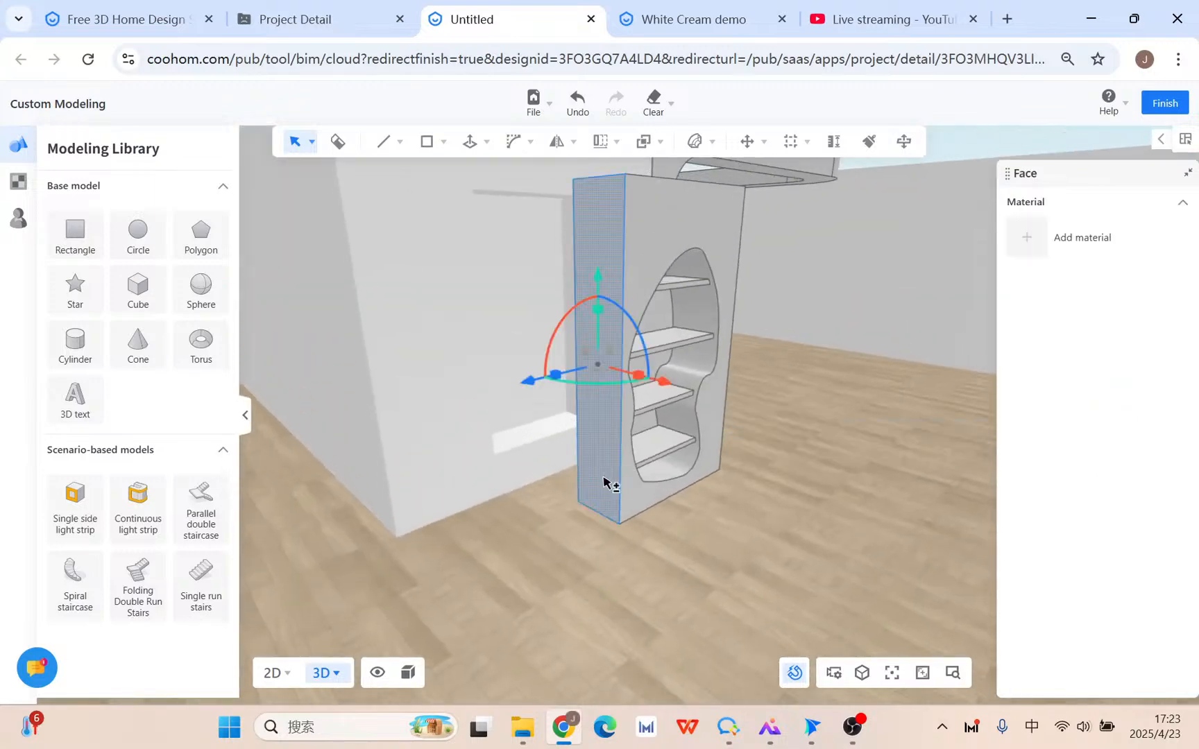
{"action": "double_click", "coordinate": [602, 477], "text": "shift"}
{"action": "left_click", "coordinate": [671, 437], "text": "shift"}
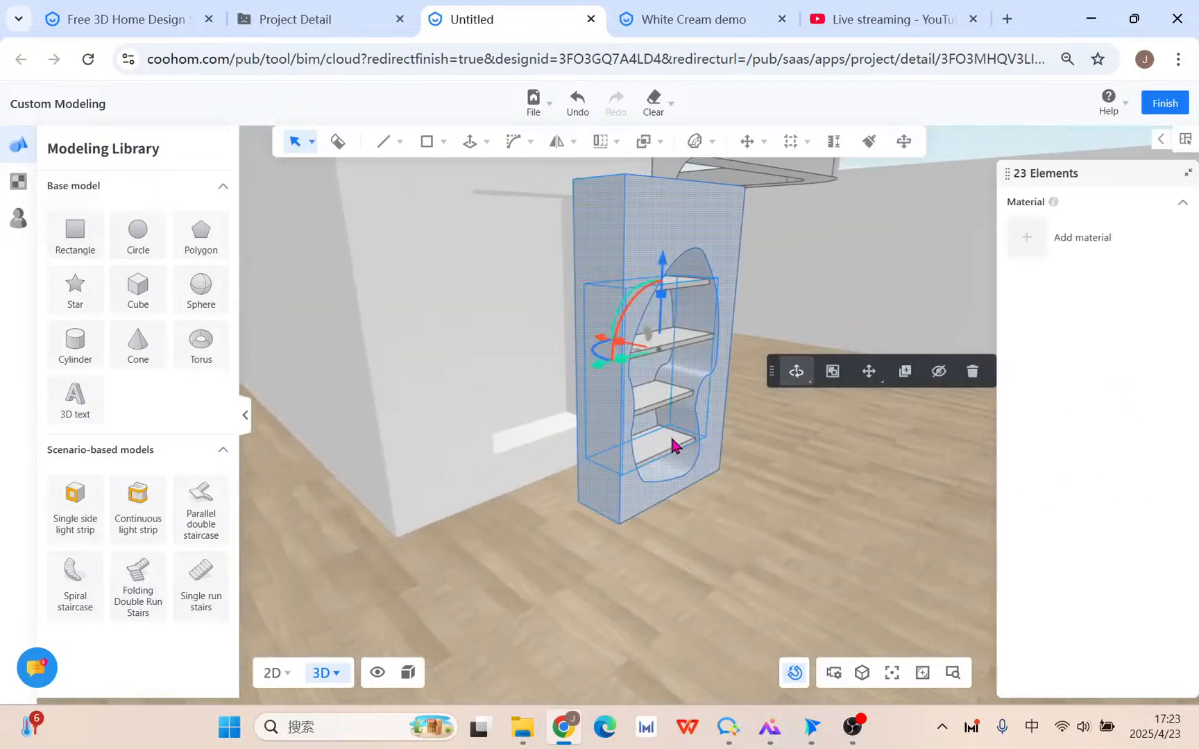
{"action": "left_click", "coordinate": [833, 371]}
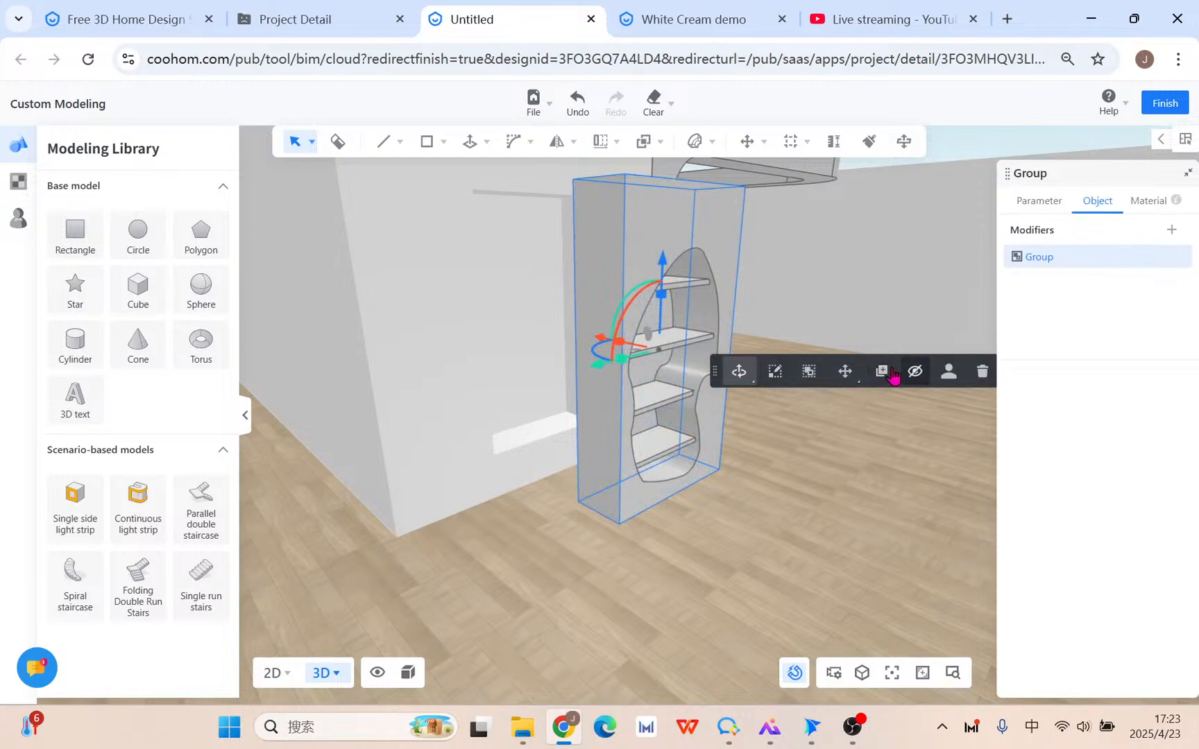
Place a copy of the shelf group against the wall and delete the original.
{"action": "left_click", "coordinate": [884, 376]}
{"action": "left_click", "coordinate": [619, 524]}
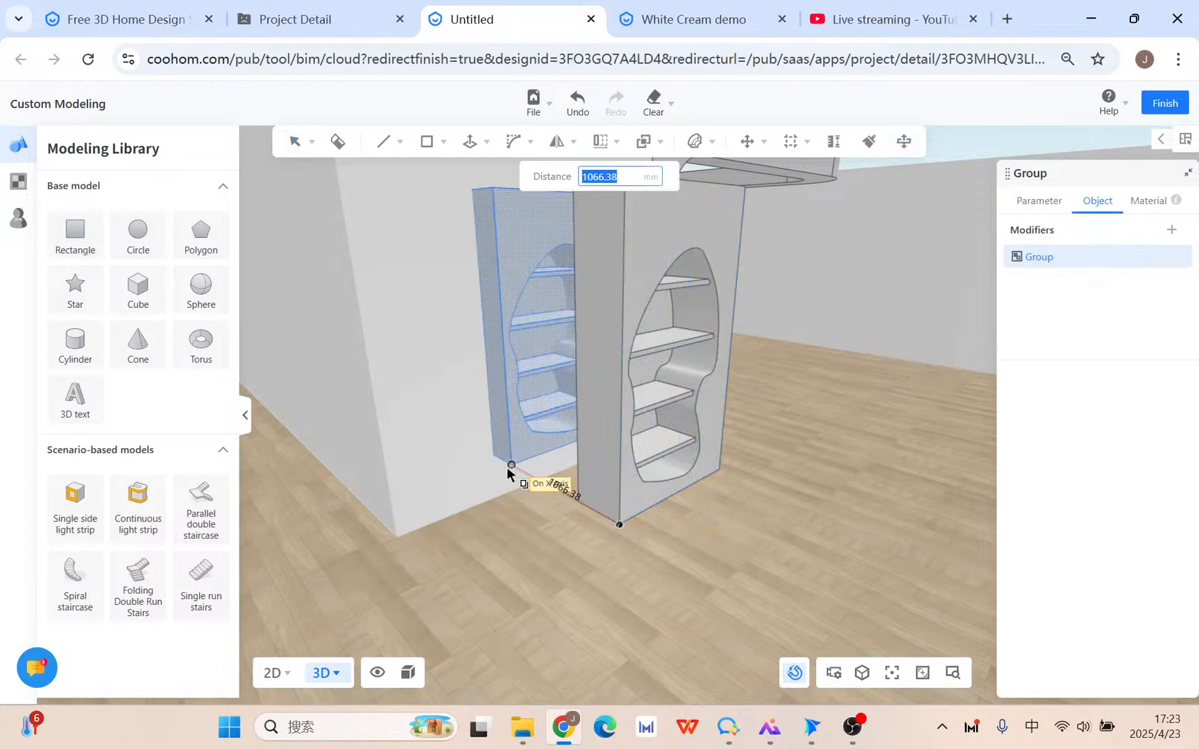
{"action": "left_click", "coordinate": [500, 468]}
{"action": "left_click", "coordinate": [623, 480]}
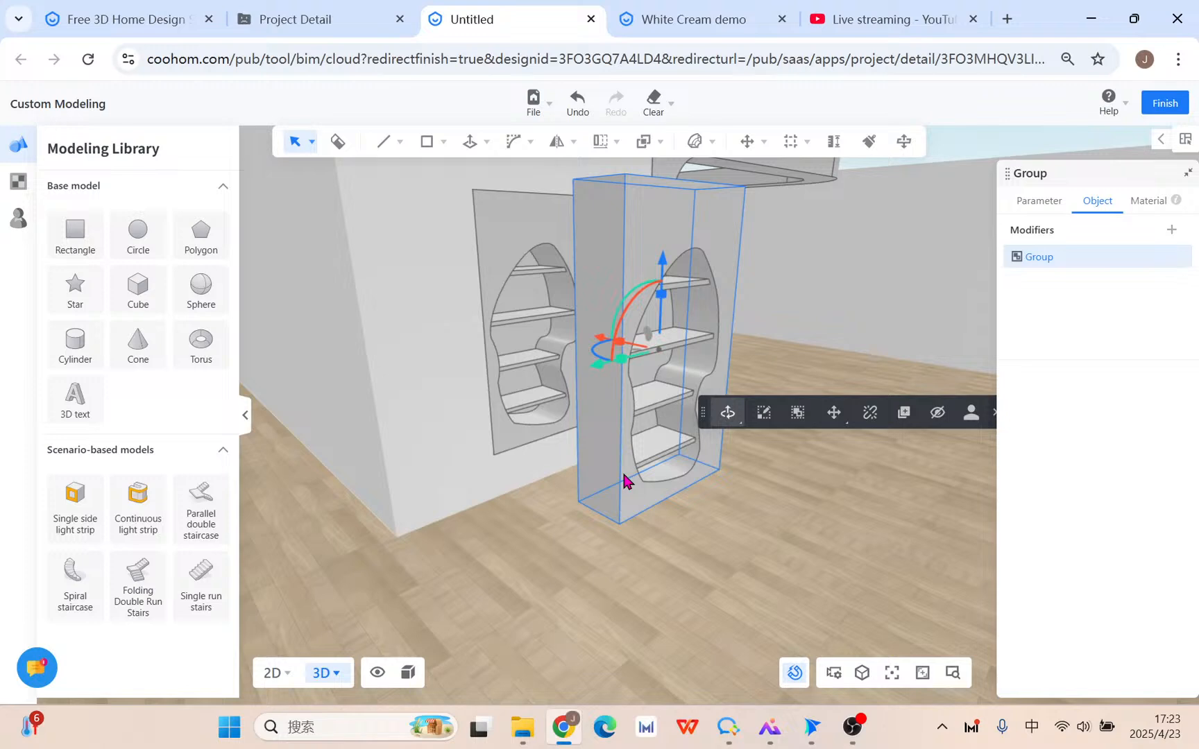
{"action": "key", "text": "Delete"}
{"action": "left_click_drag", "start_coordinate": [776, 503], "coordinate": [474, 505]}
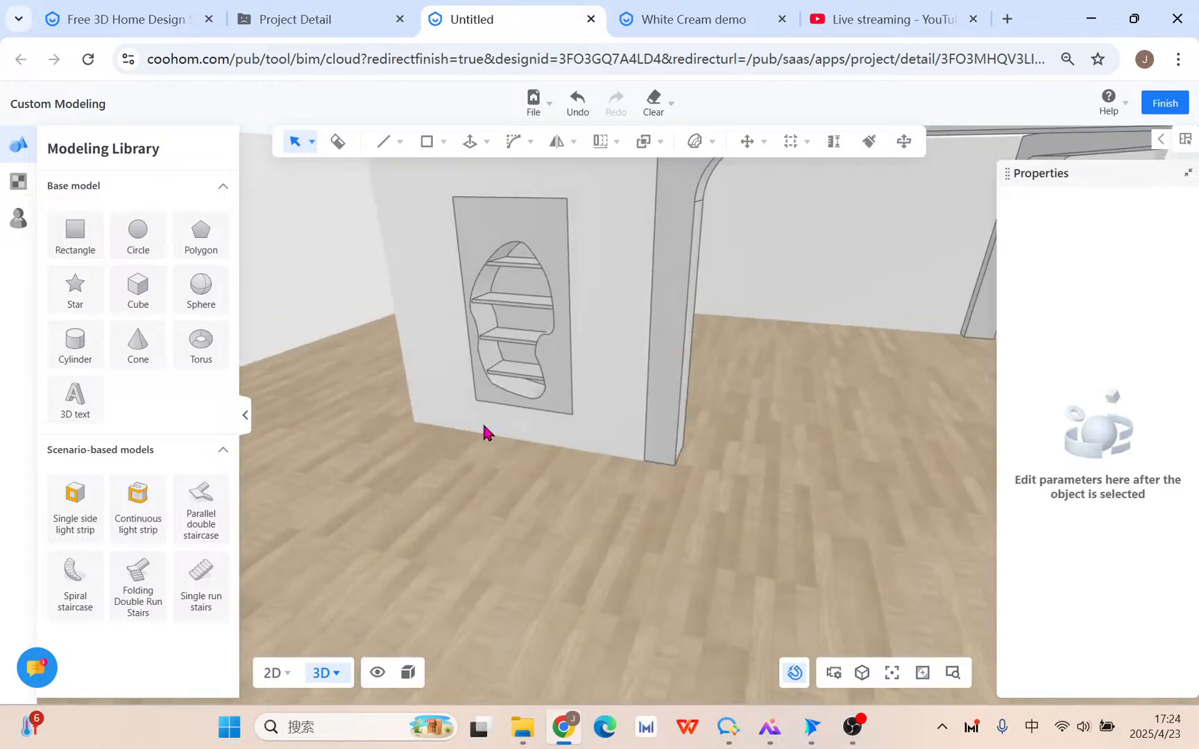
{"action": "left_click_drag", "start_coordinate": [481, 430], "coordinate": [707, 488]}
{"action": "scroll", "coordinate": [738, 491], "scroll_direction": "down", "scroll_amount": 2}
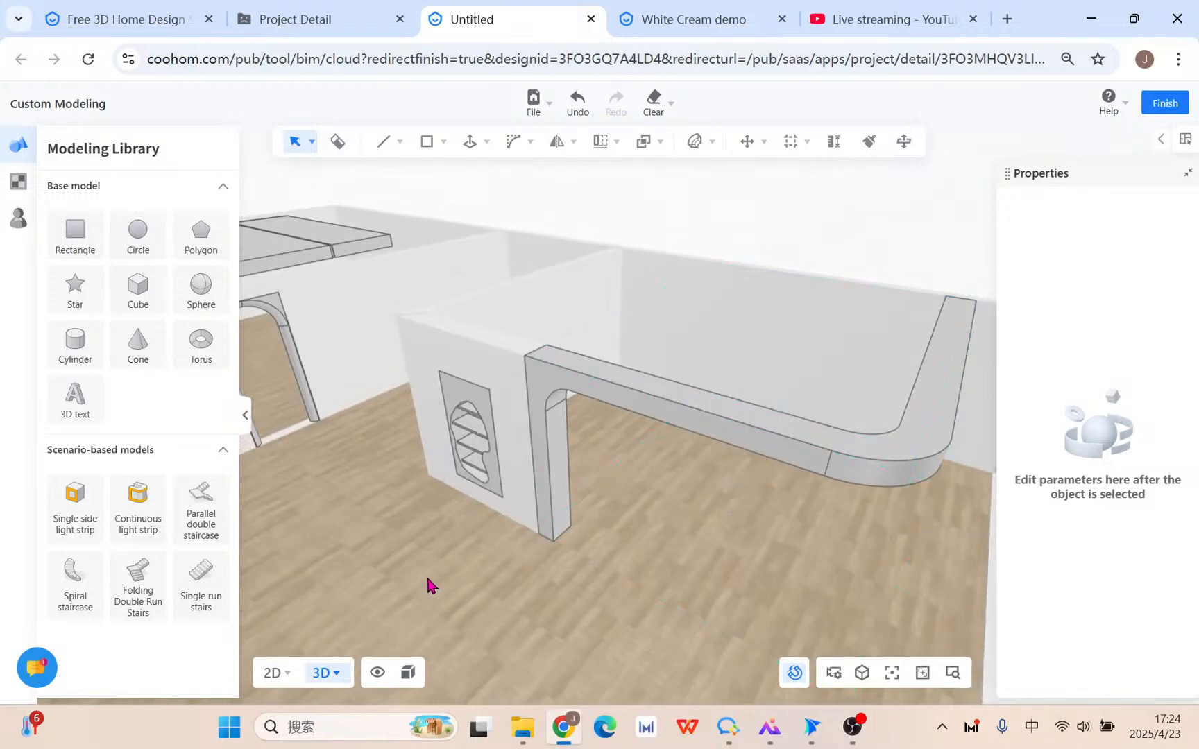
{"action": "left_click", "coordinate": [888, 19]}
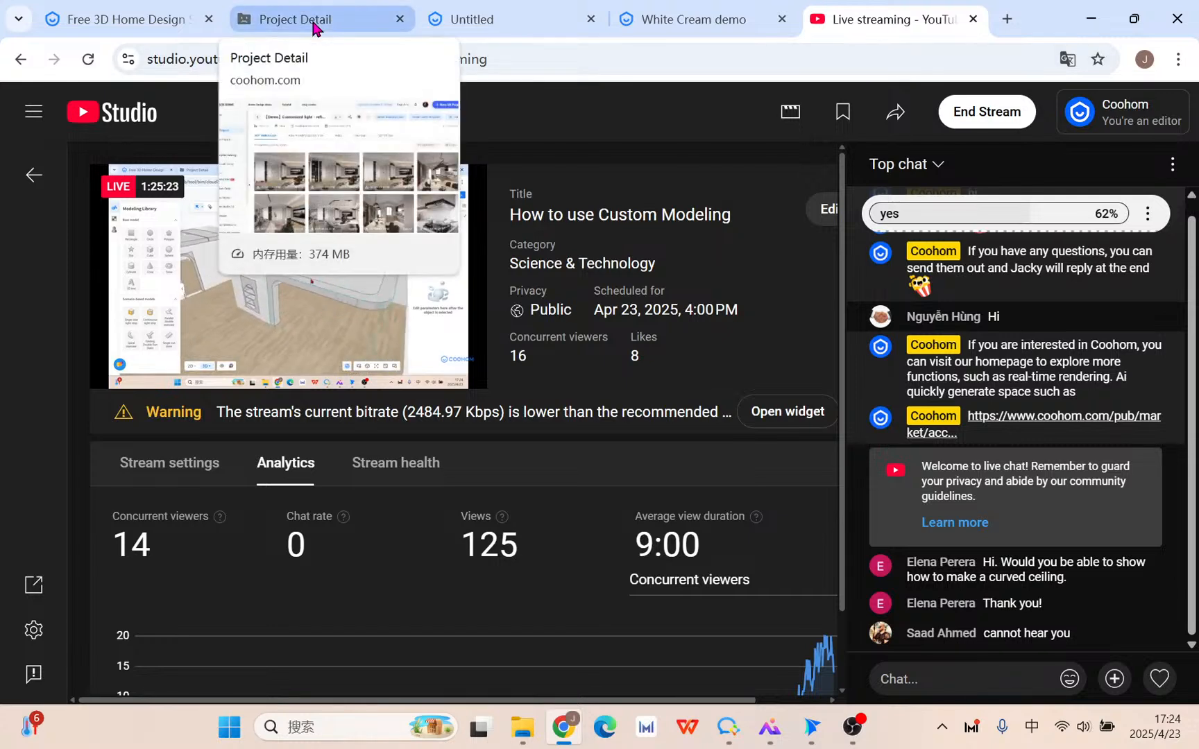
Save the room project holding the arch frame and shelved niche, dismissing the confirmation.
{"action": "left_click", "coordinate": [532, 21]}
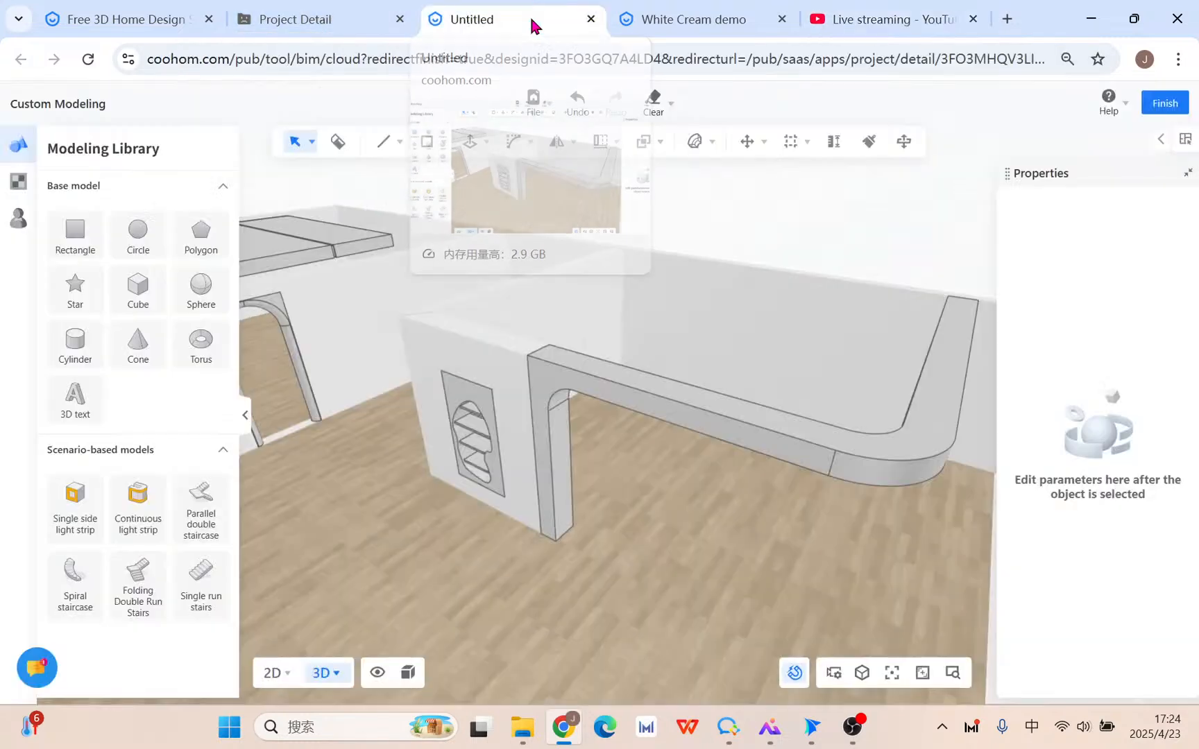
{"action": "scroll", "coordinate": [635, 514], "scroll_direction": "down", "scroll_amount": 5}
{"action": "middle_click_drag", "start_coordinate": [651, 551], "coordinate": [515, 527]}
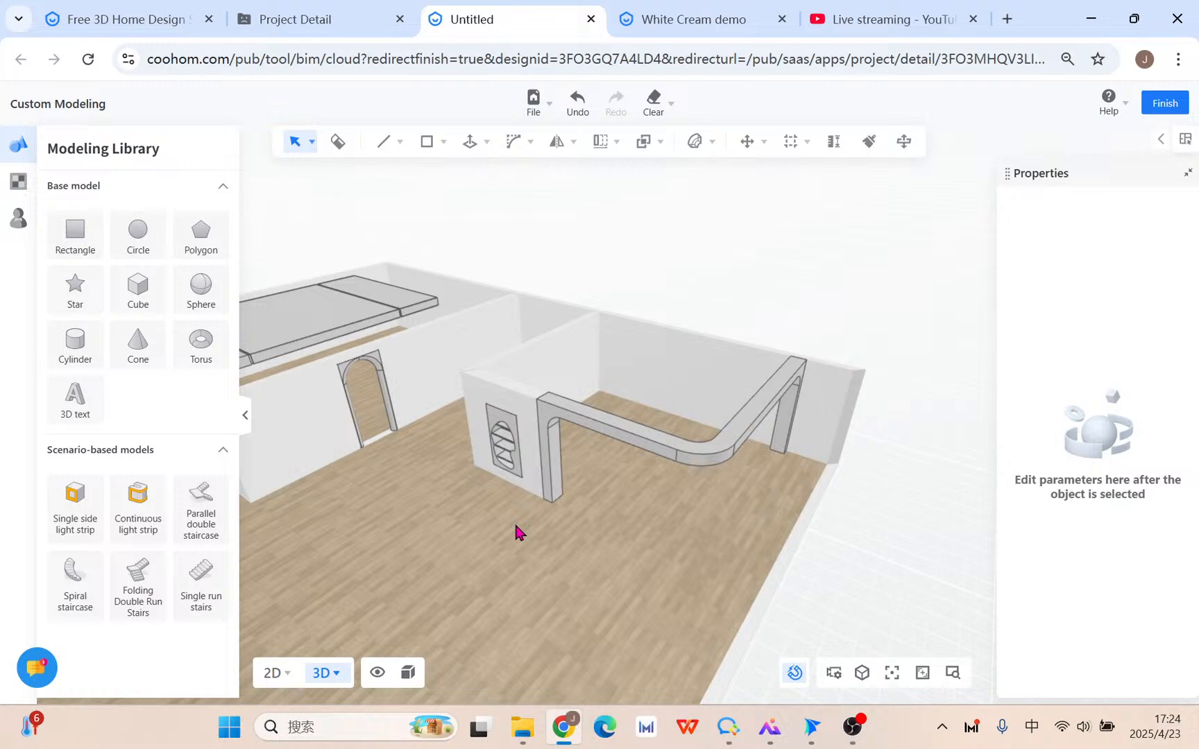
{"action": "left_click", "coordinate": [696, 142]}
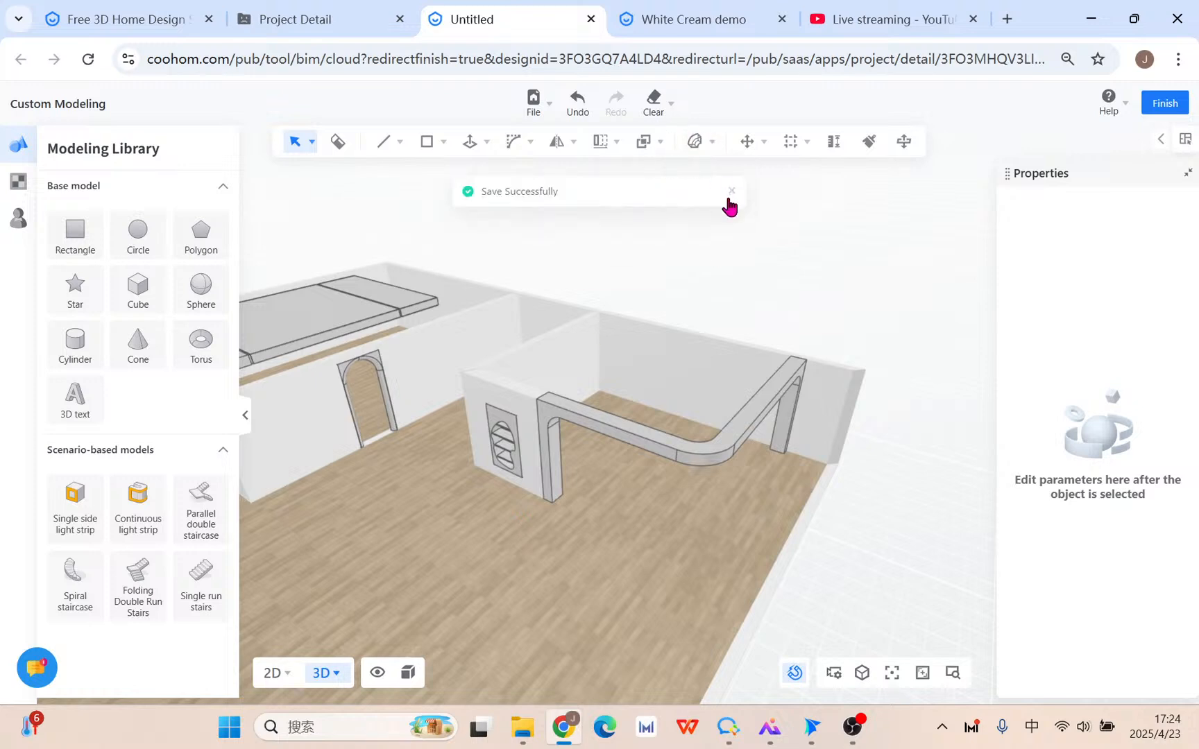
{"action": "left_click", "coordinate": [731, 195]}
{"action": "mouse_move", "coordinate": [699, 147]}
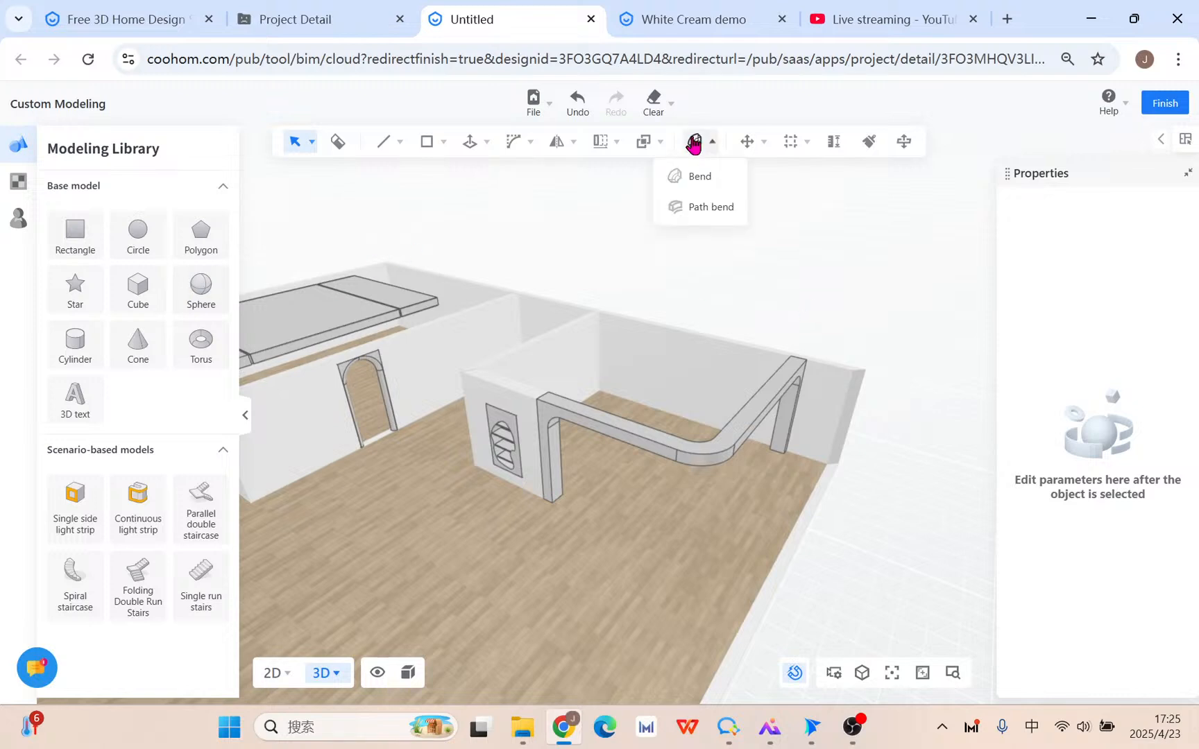
Draw a rectangle on the open floor and extrude it upward into a box.
{"action": "middle_click_drag", "start_coordinate": [395, 509], "coordinate": [645, 430]}
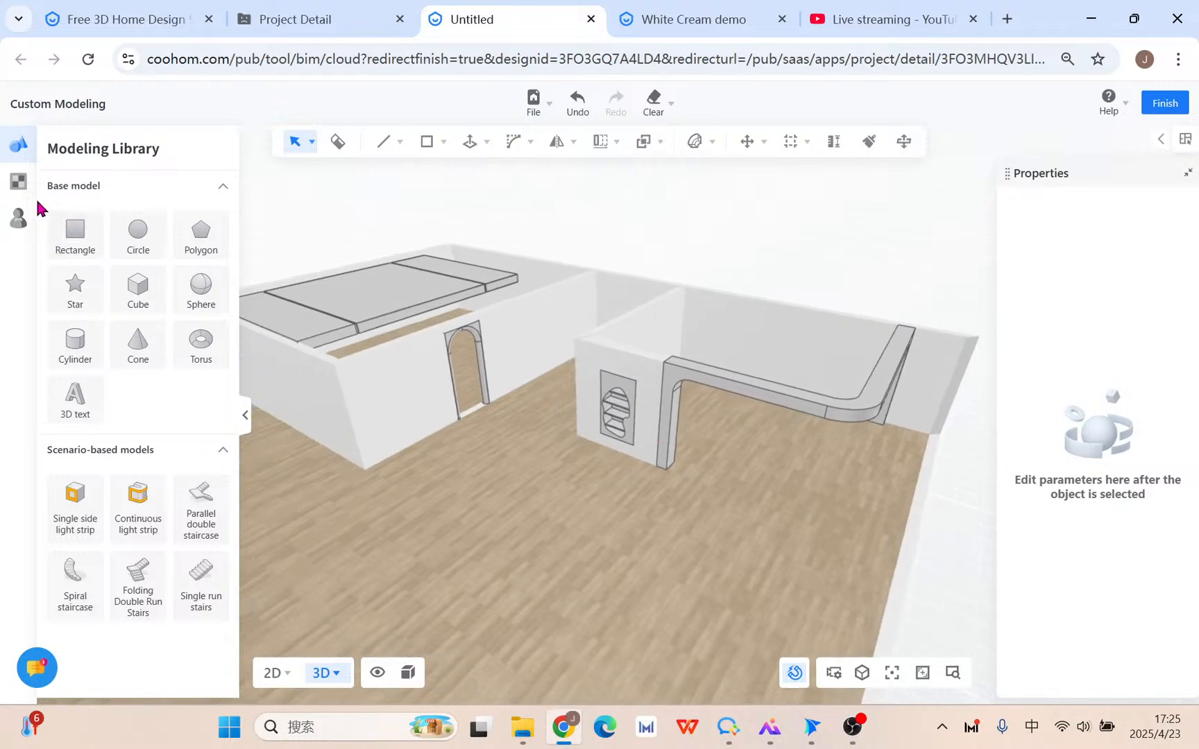
{"action": "mouse_move", "coordinate": [434, 146]}
{"action": "left_click", "coordinate": [432, 177]}
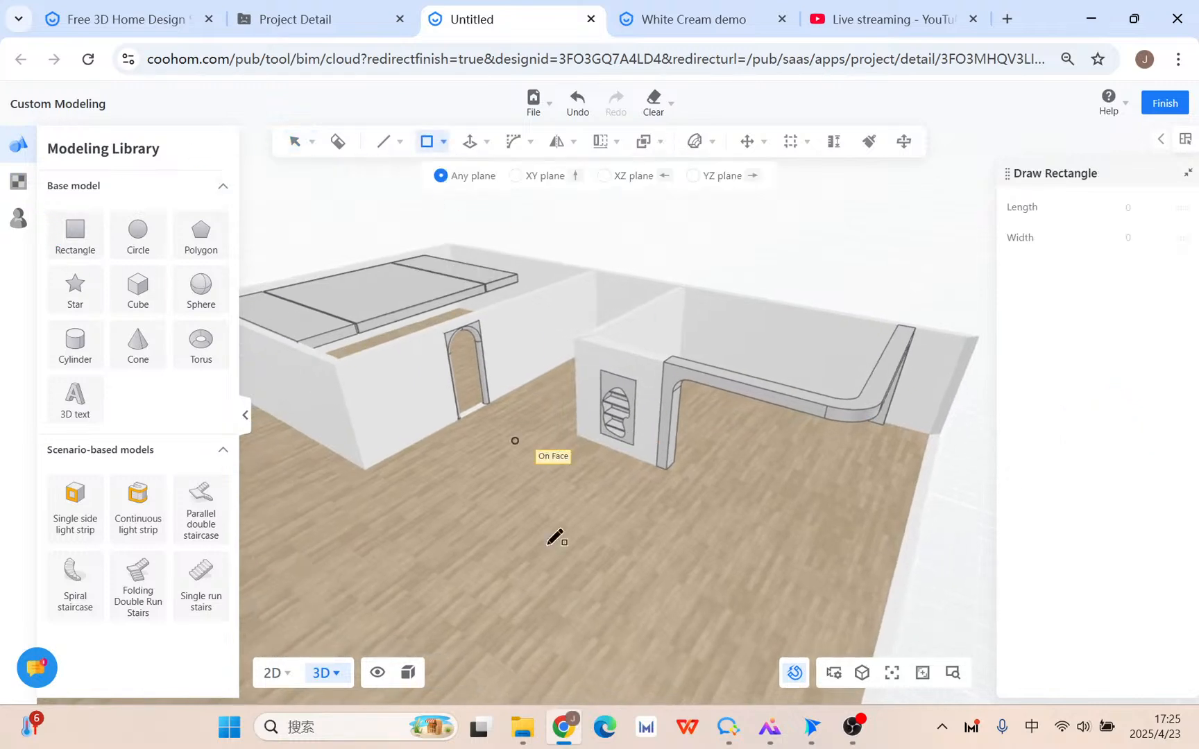
{"action": "scroll", "coordinate": [549, 546], "scroll_direction": "down", "scroll_amount": 3}
{"action": "middle_click_drag", "start_coordinate": [481, 584], "coordinate": [602, 487]}
{"action": "left_click", "coordinate": [393, 560]}
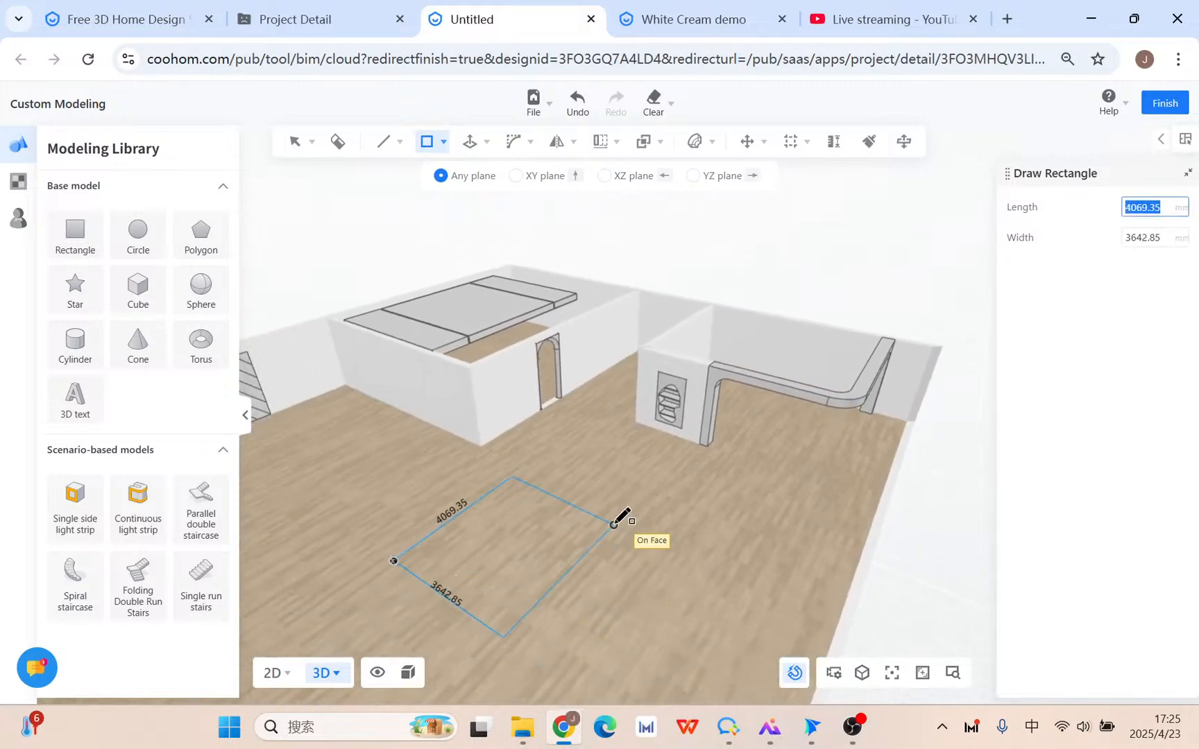
{"action": "left_click", "coordinate": [529, 506]}
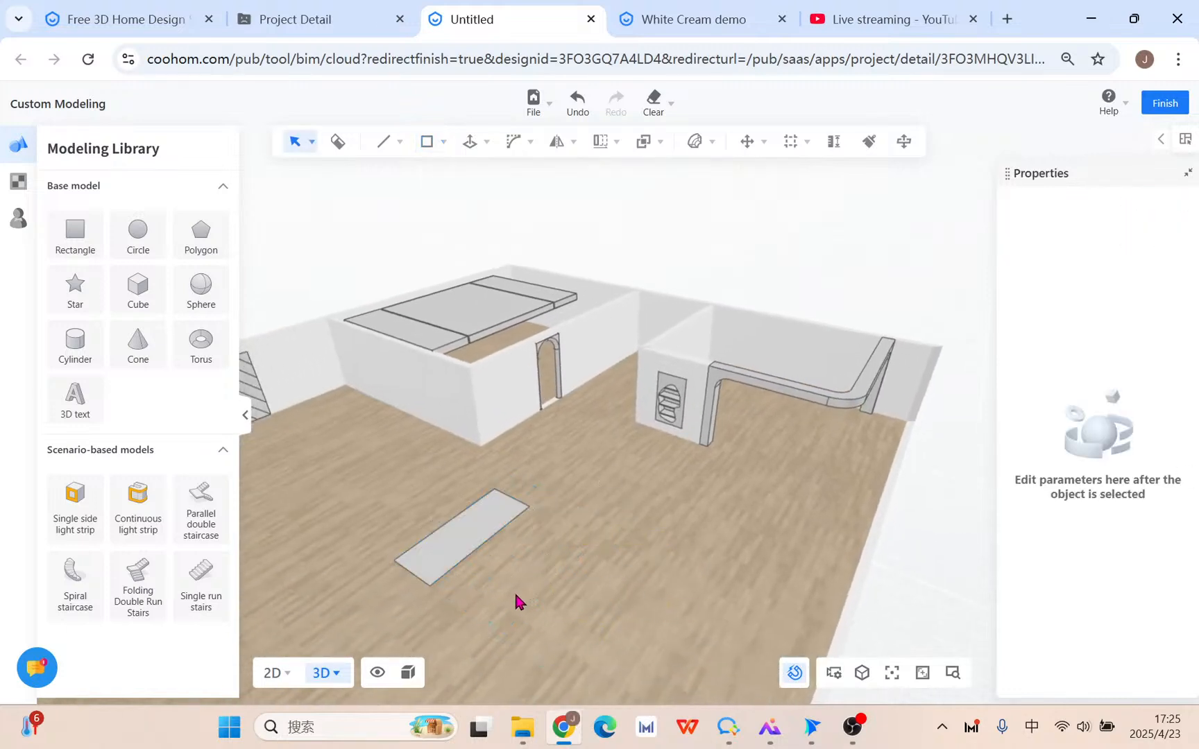
{"action": "key", "text": "u"}
{"action": "left_click", "coordinate": [435, 556]}
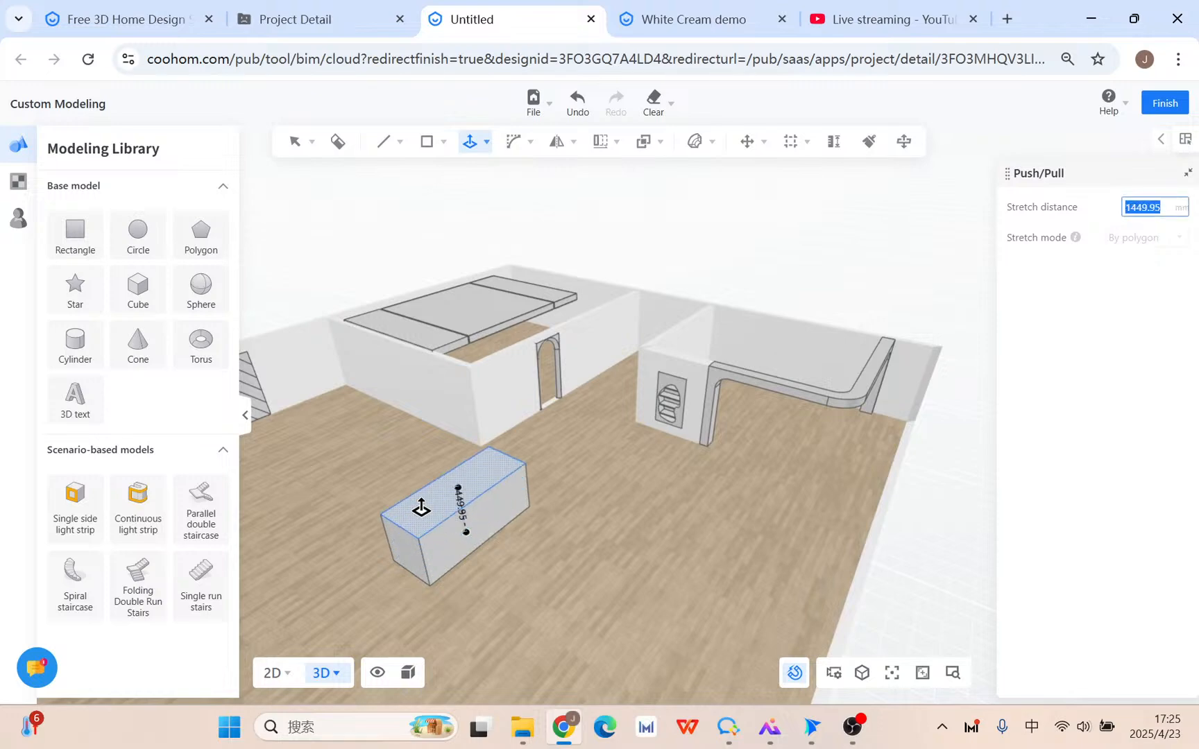
{"action": "left_click", "coordinate": [420, 503]}
{"action": "scroll", "coordinate": [465, 611], "scroll_direction": "up", "scroll_amount": 5}
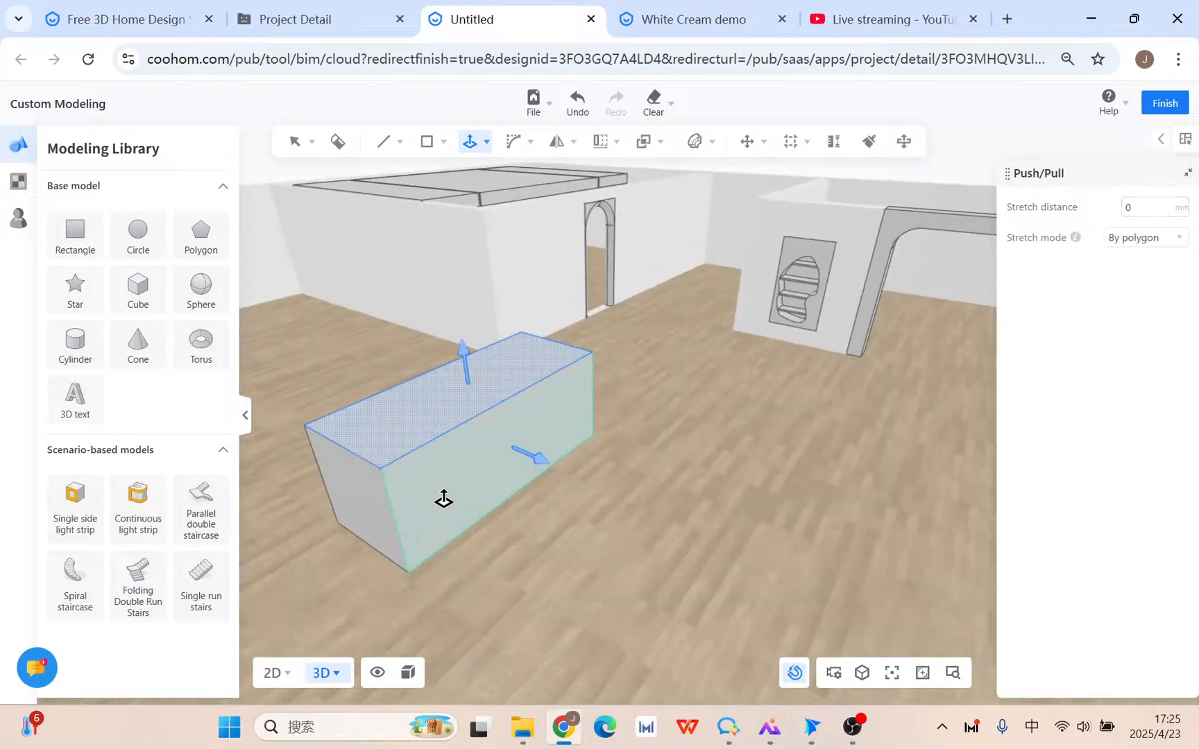
{"action": "key", "text": "Escape"}
Round the box's top and front edges with a 100 mm 3D bevel.
{"action": "triple_click", "coordinate": [445, 486]}
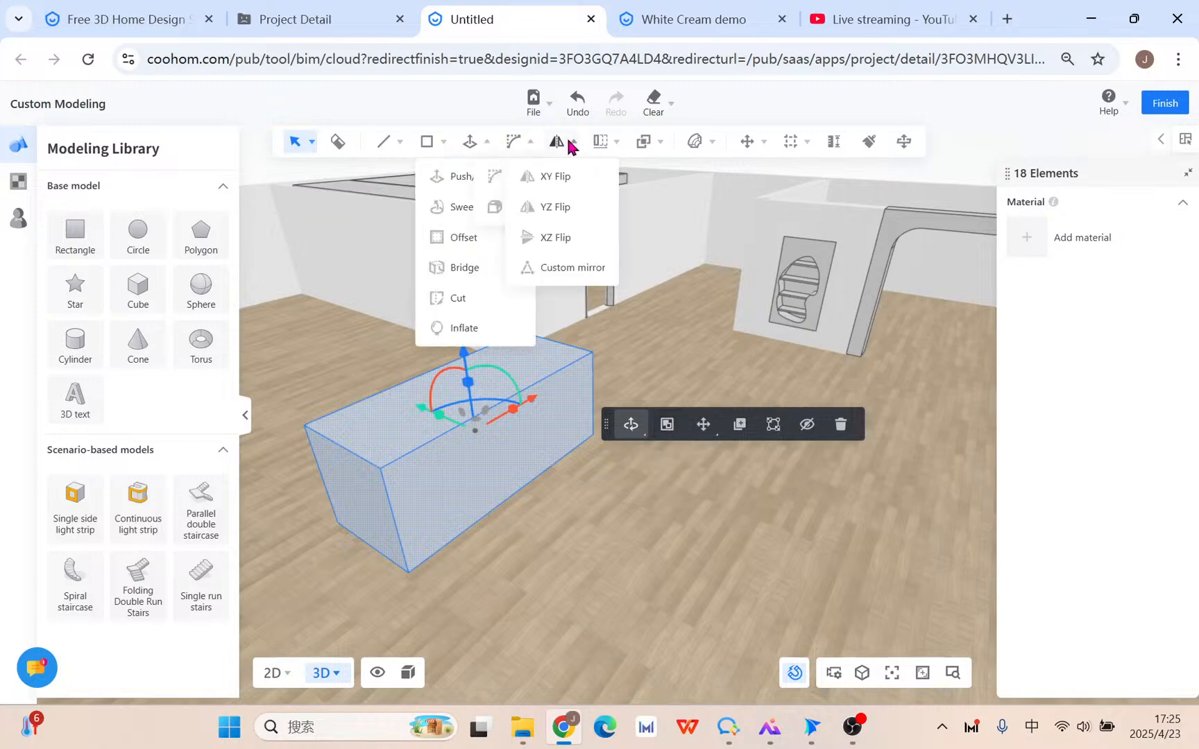
{"action": "mouse_move", "coordinate": [510, 135]}
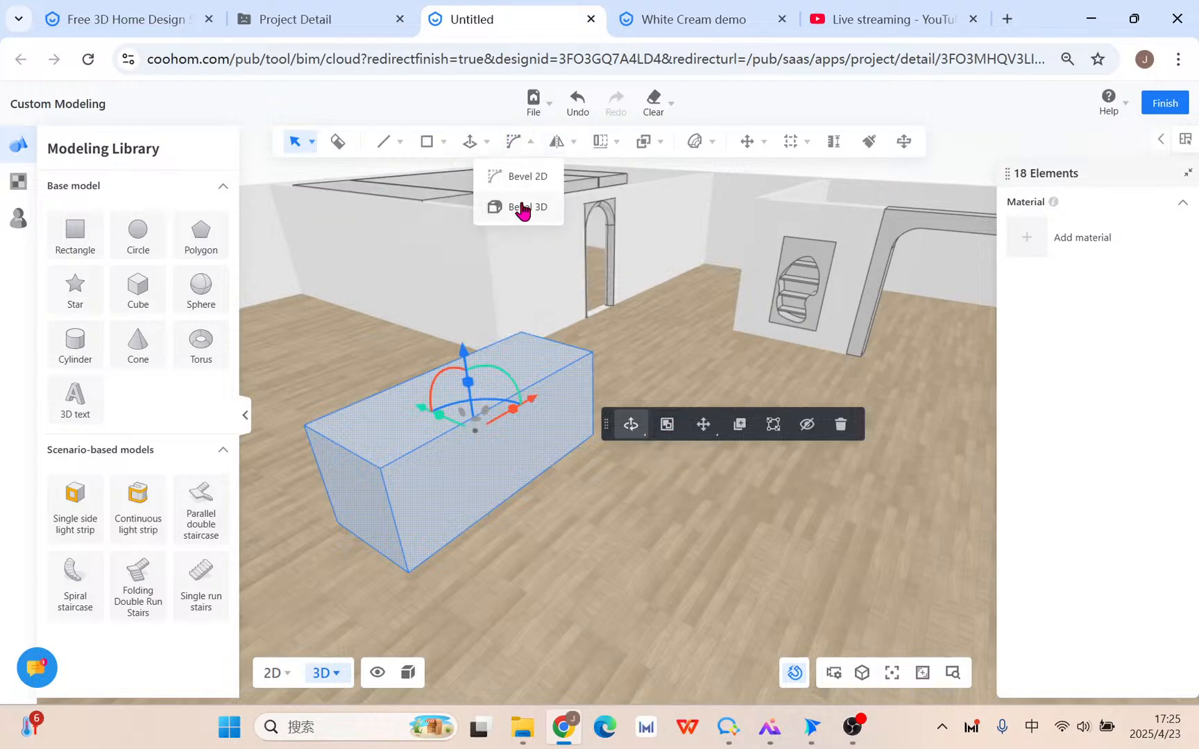
{"action": "left_click", "coordinate": [387, 428]}
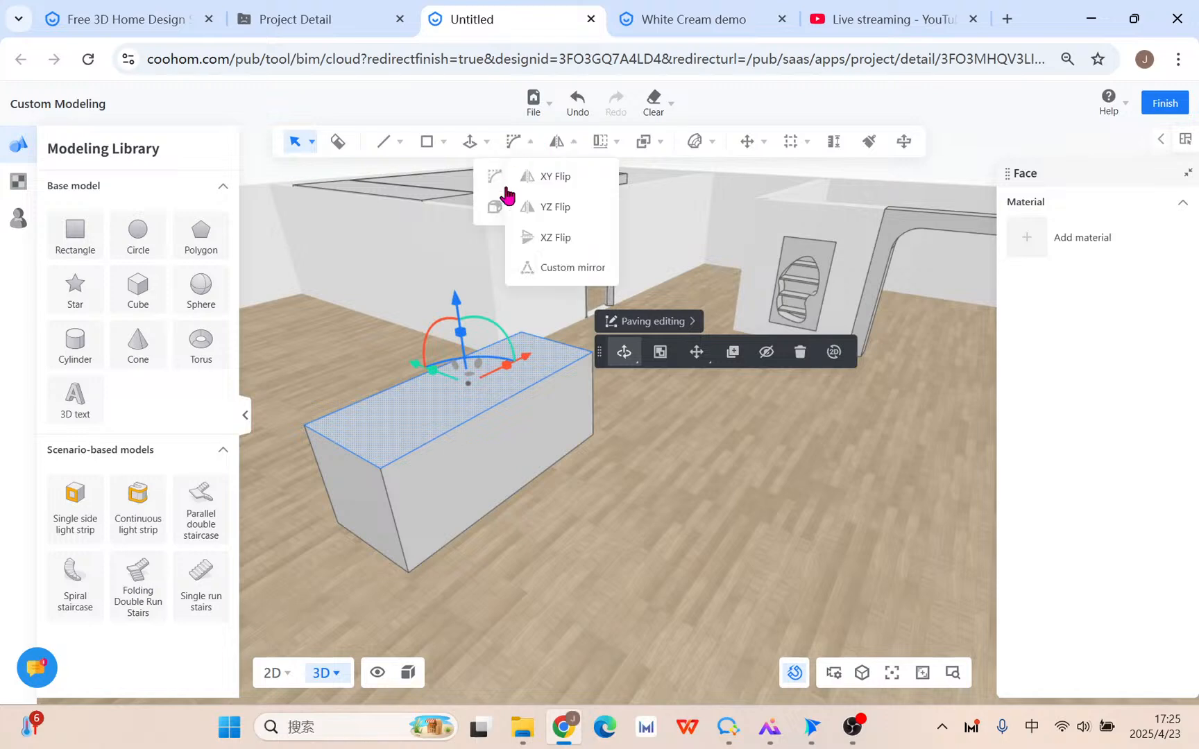
{"action": "mouse_move", "coordinate": [514, 141]}
{"action": "left_click", "coordinate": [527, 206]}
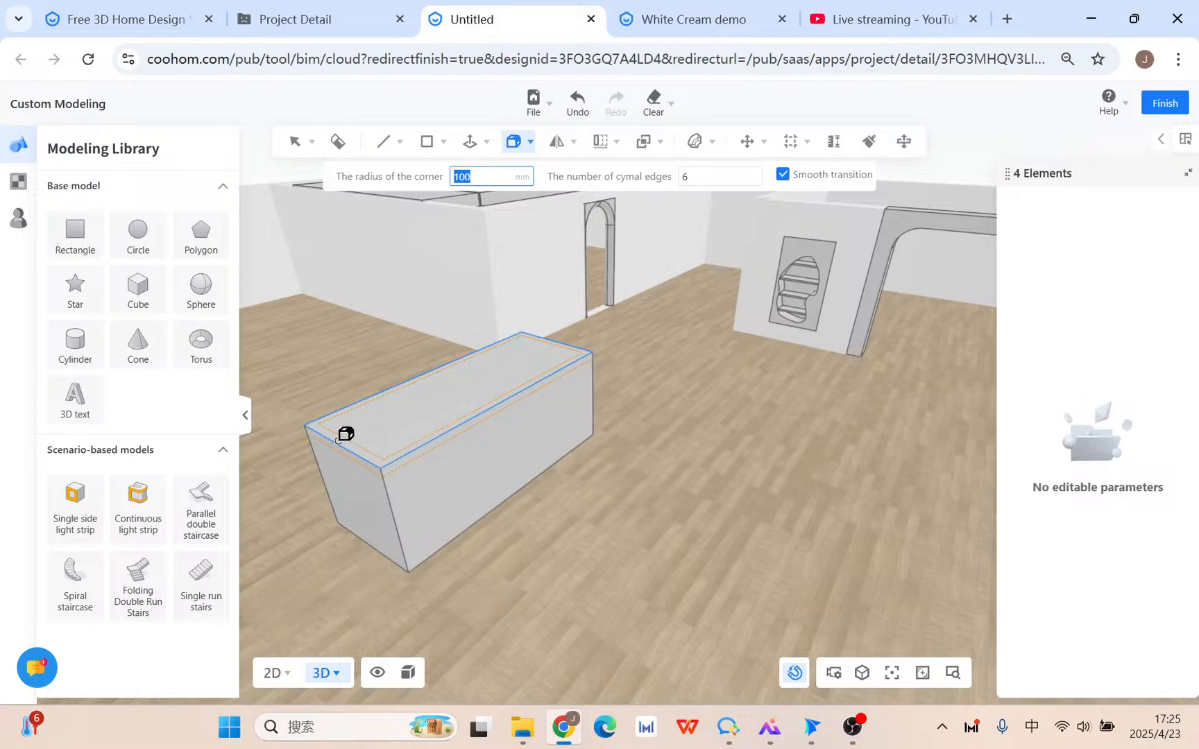
{"action": "left_click", "coordinate": [525, 446], "text": "shift"}
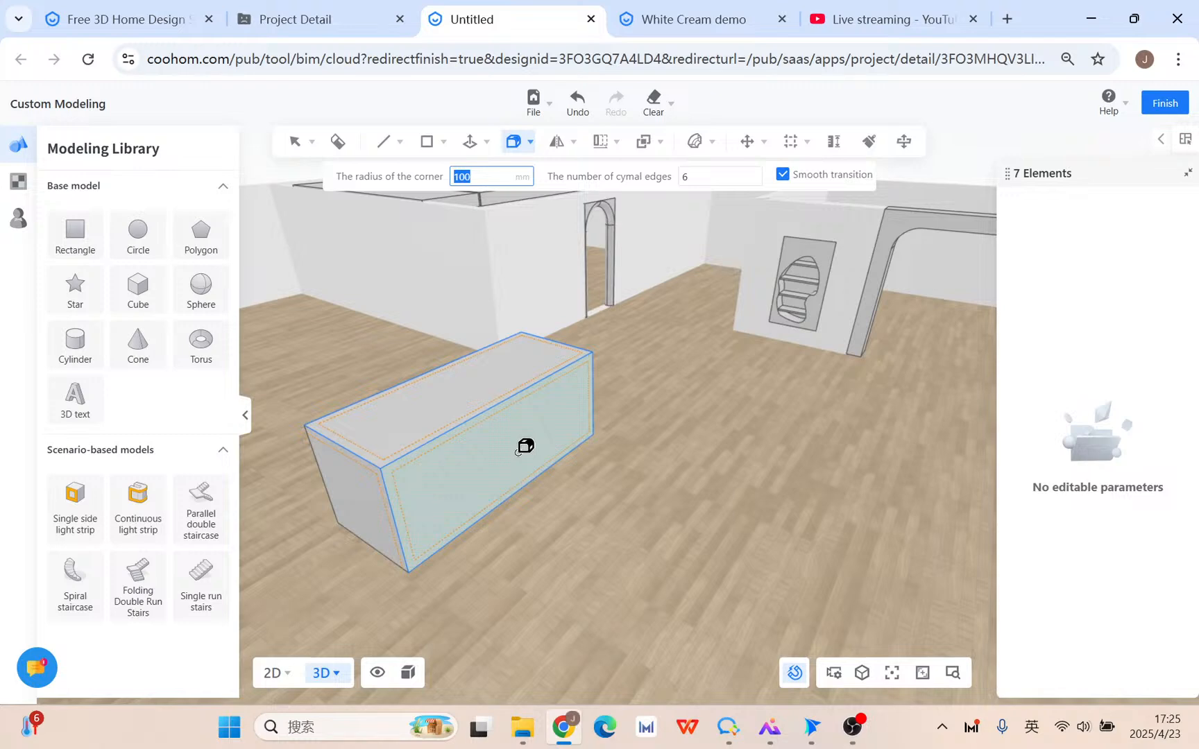
{"action": "left_click", "coordinate": [519, 453]}
Group all of the filleted box's elements into one object.
{"action": "right_click_drag", "start_coordinate": [463, 570], "coordinate": [534, 553]}
{"action": "right_click_drag", "start_coordinate": [894, 394], "coordinate": [889, 406]}
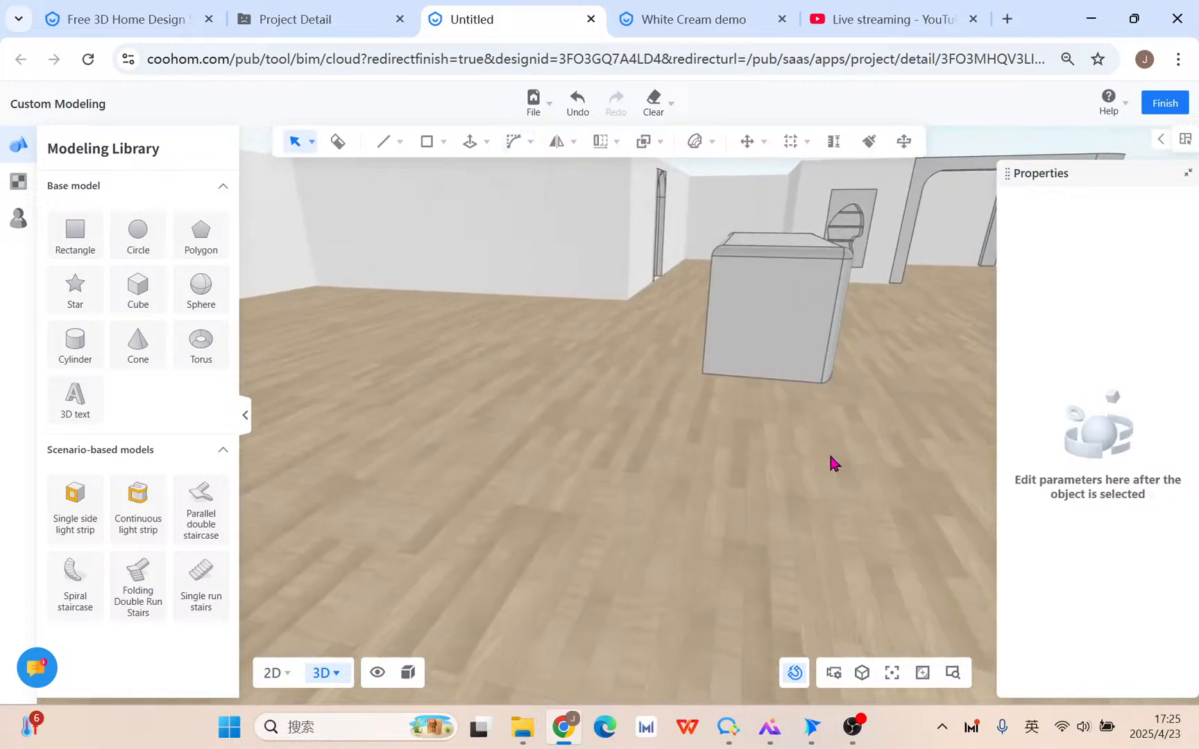
{"action": "scroll", "coordinate": [849, 399], "scroll_direction": "up", "scroll_amount": 2}
{"action": "middle_click_drag", "start_coordinate": [848, 393], "coordinate": [753, 395]}
{"action": "middle_click_drag", "start_coordinate": [775, 459], "coordinate": [751, 489]}
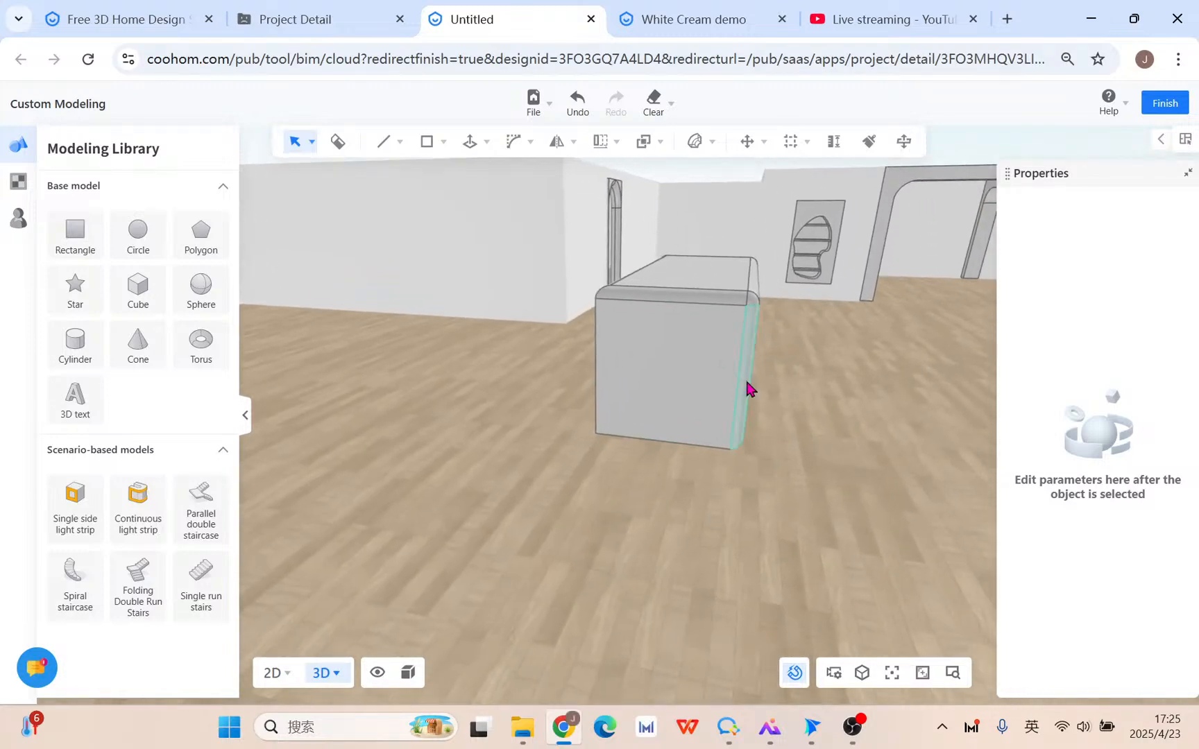
{"action": "middle_click_drag", "start_coordinate": [847, 365], "coordinate": [805, 372]}
{"action": "scroll", "coordinate": [775, 356], "scroll_direction": "down", "scroll_amount": 5}
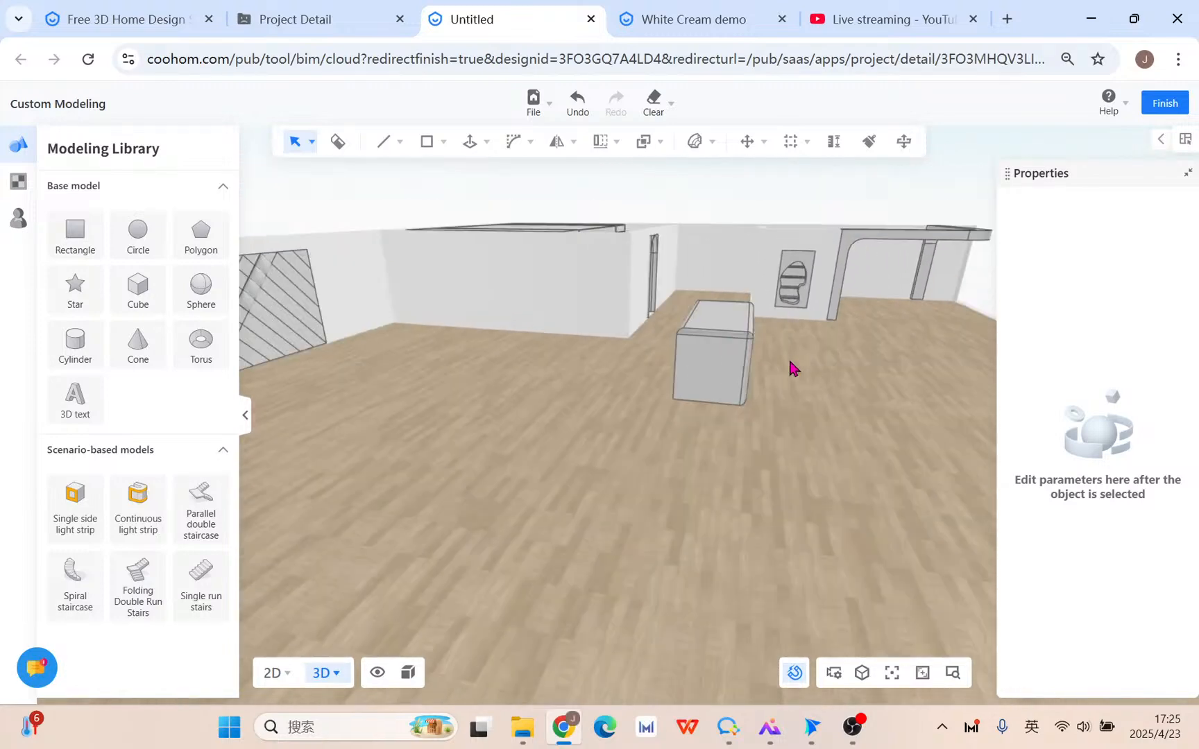
{"action": "left_click", "coordinate": [673, 395]}
{"action": "right_click_drag", "start_coordinate": [758, 402], "coordinate": [630, 463]}
{"action": "left_click", "coordinate": [676, 401], "text": "shift"}
{"action": "triple_click", "coordinate": [675, 400], "text": "shift"}
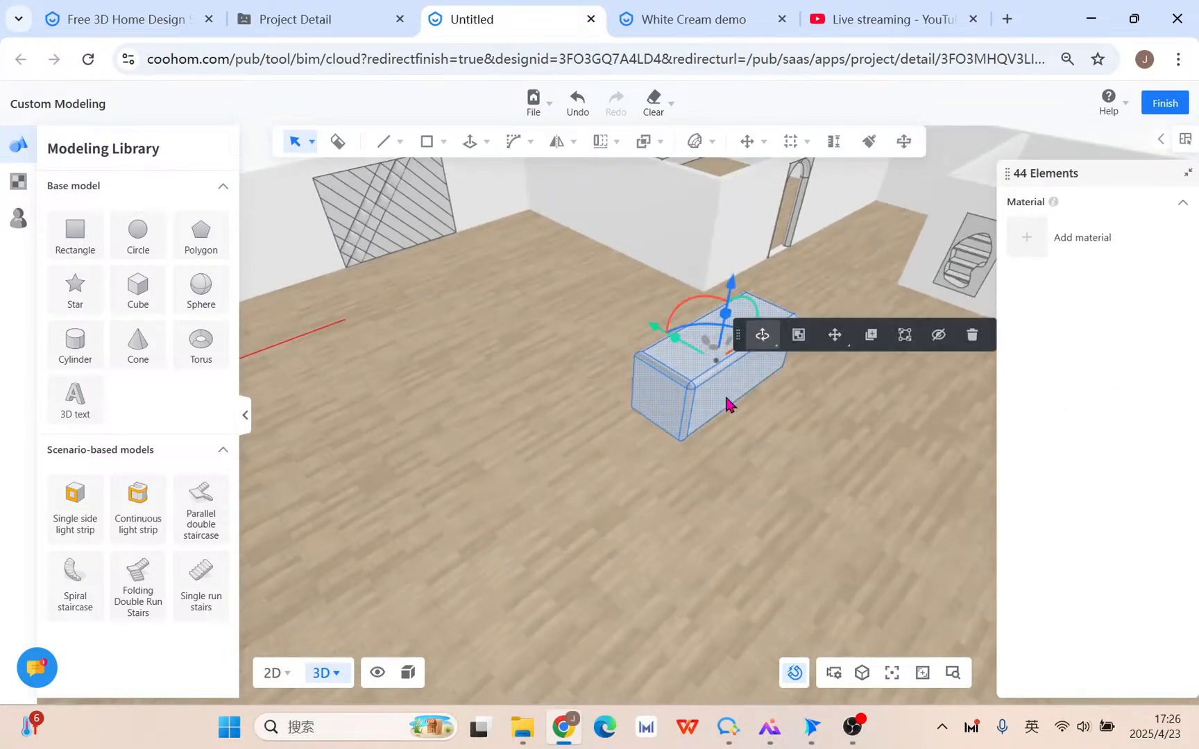
{"action": "left_click", "coordinate": [798, 340]}
Stretch the box group lengthwise to 2.40 times and reselect it.
{"action": "middle_click_drag", "start_coordinate": [791, 409], "coordinate": [662, 525]}
{"action": "scroll", "coordinate": [661, 525], "scroll_direction": "up", "scroll_amount": 3}
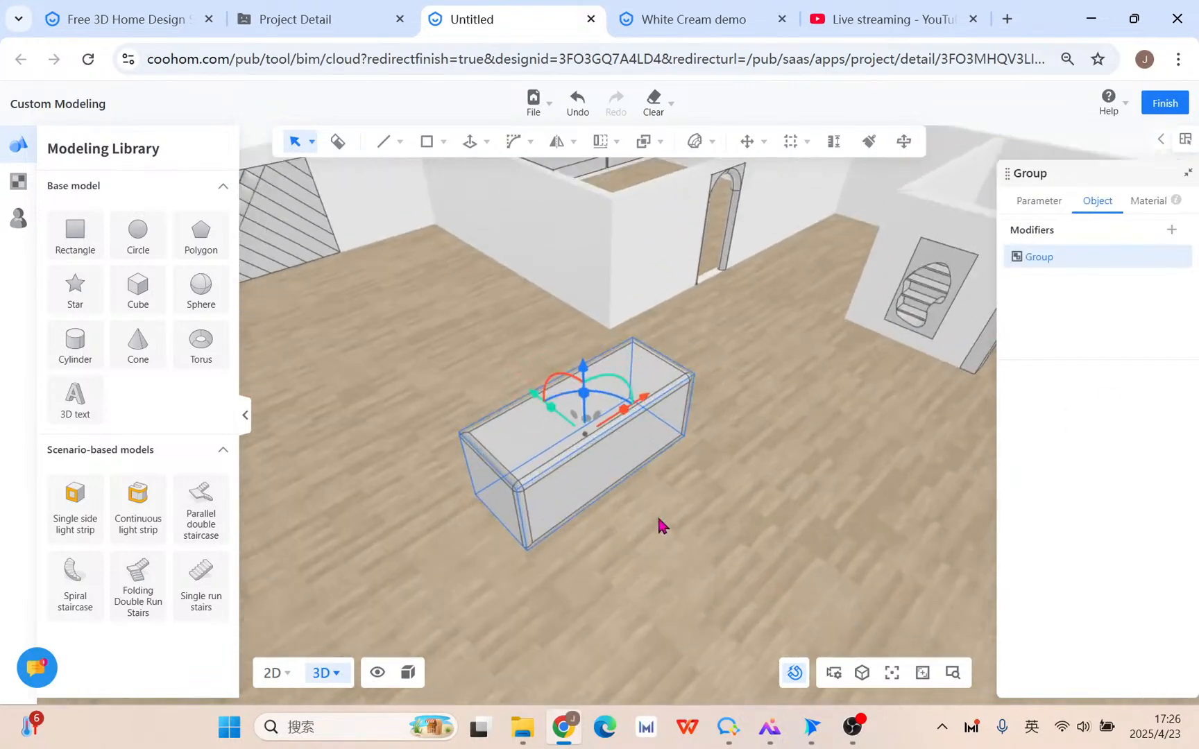
{"action": "left_click_drag", "start_coordinate": [629, 411], "coordinate": [680, 390]}
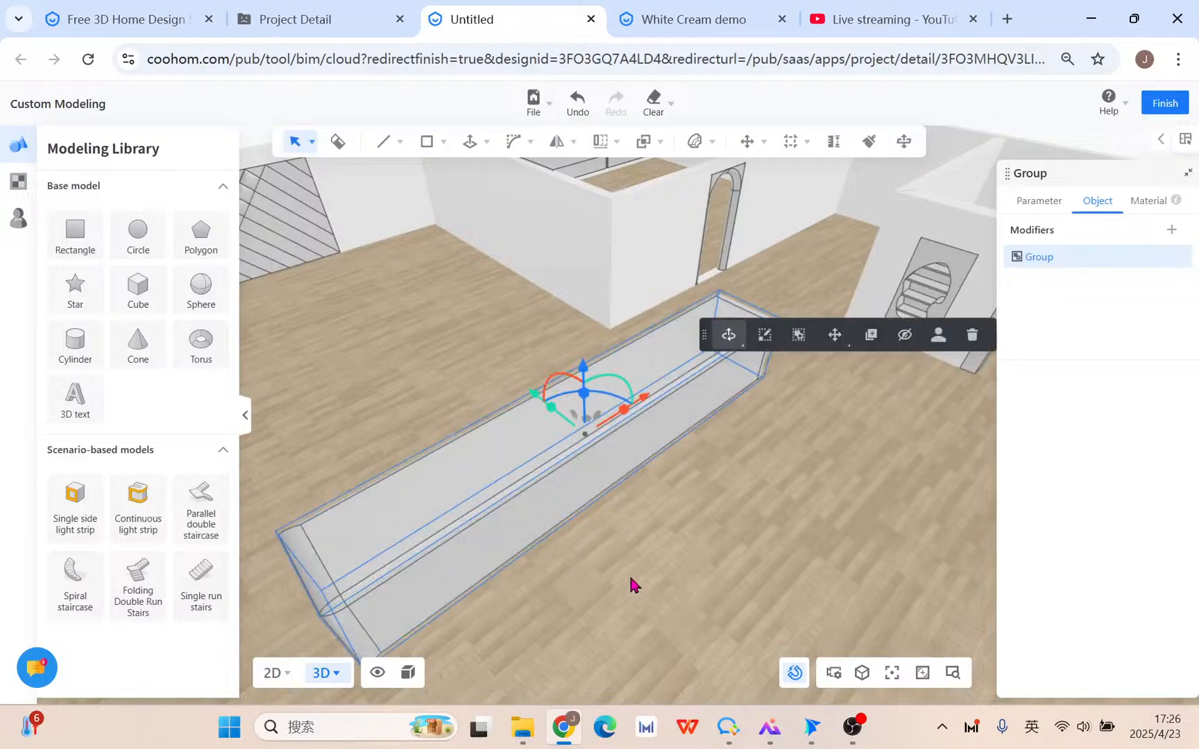
{"action": "left_click", "coordinate": [629, 575]}
{"action": "right_click_drag", "start_coordinate": [628, 598], "coordinate": [648, 561]}
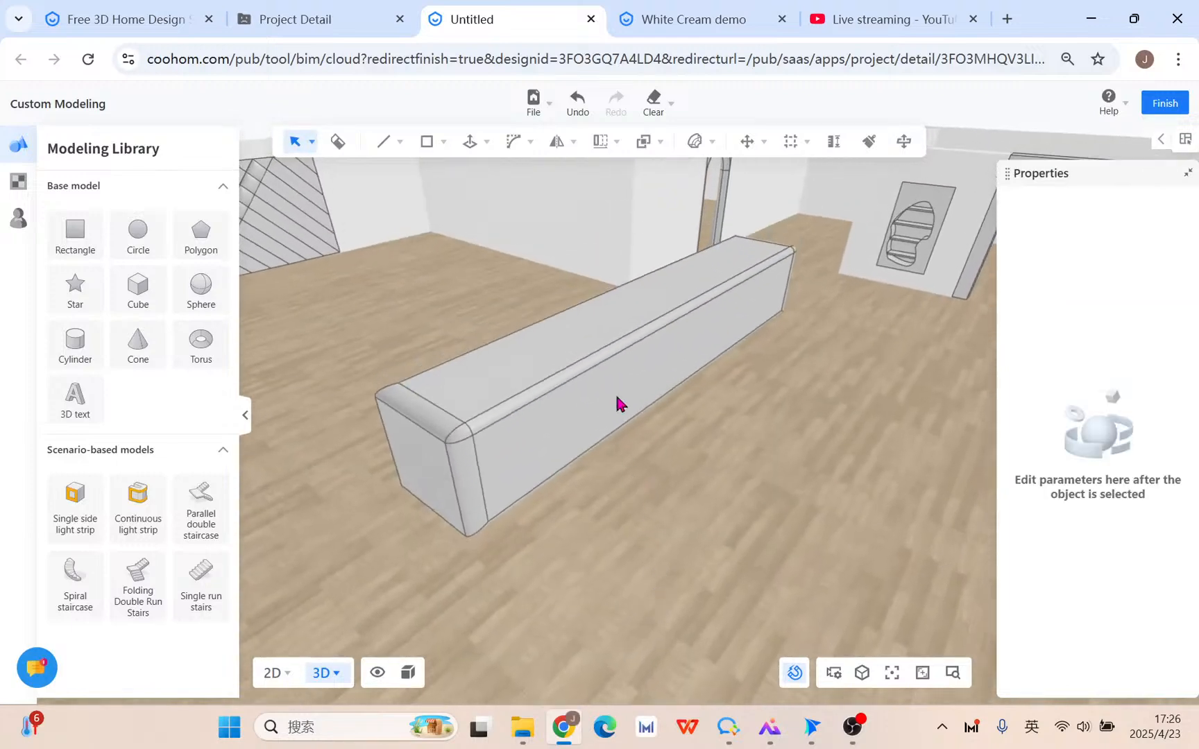
{"action": "left_click", "coordinate": [628, 347]}
{"action": "left_click", "coordinate": [696, 141]}
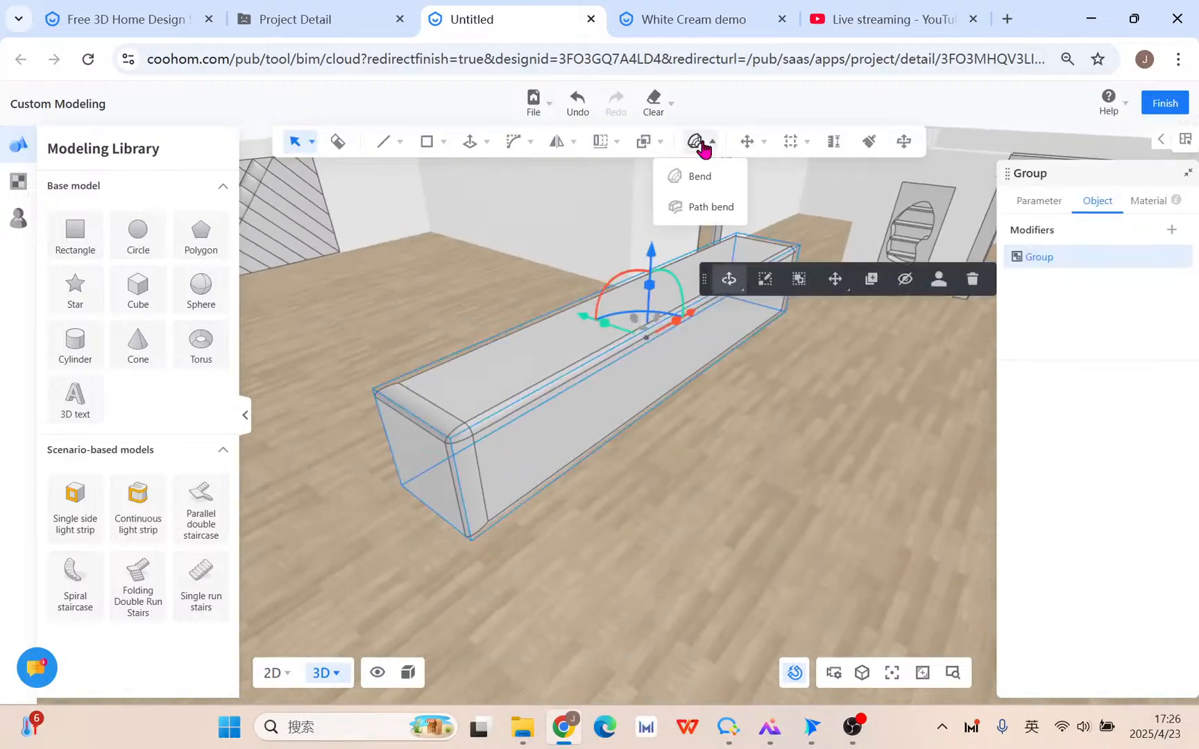
{"action": "left_click", "coordinate": [701, 176]}
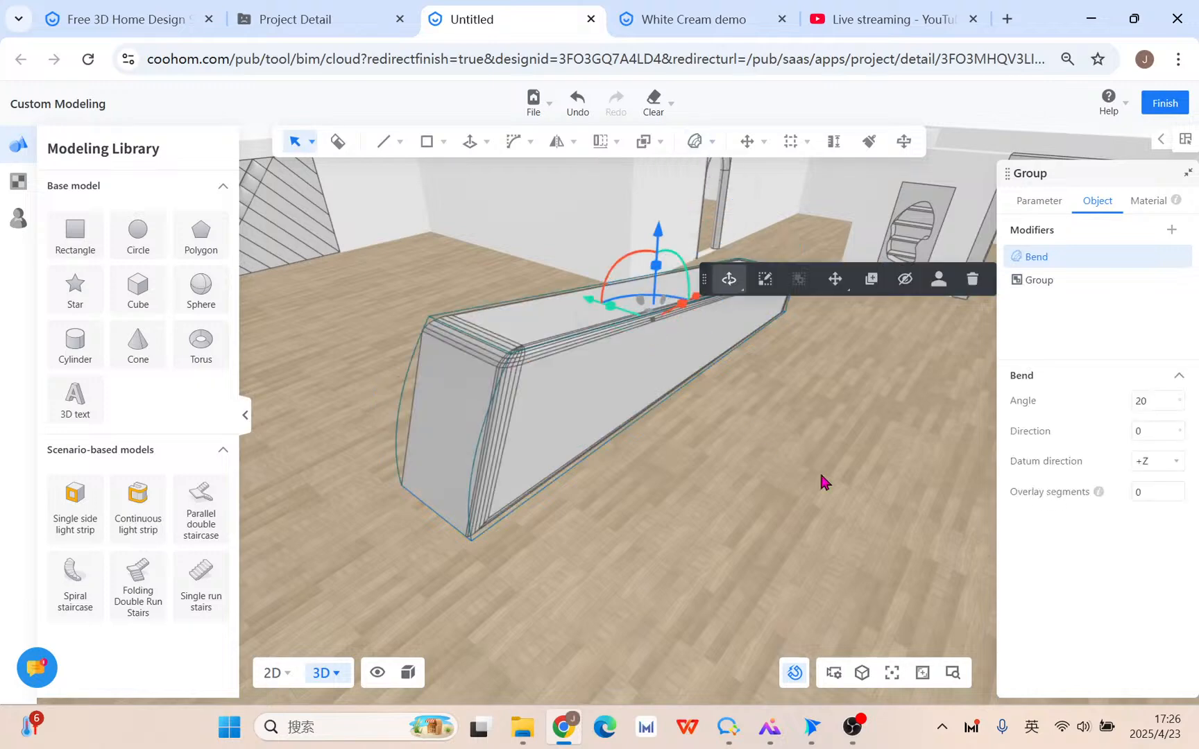
{"action": "right_click_drag", "start_coordinate": [821, 482], "coordinate": [674, 289]}
{"action": "right_click_drag", "start_coordinate": [749, 456], "coordinate": [858, 361]}
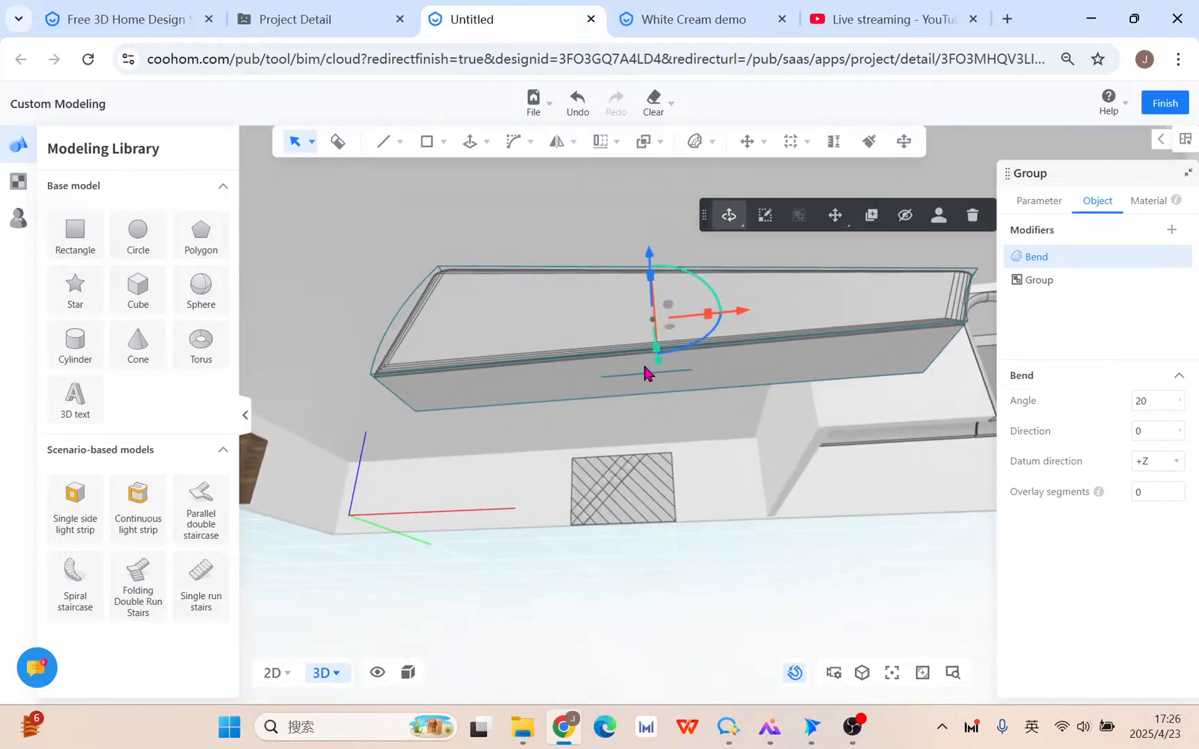
{"action": "right_click_drag", "start_coordinate": [477, 431], "coordinate": [720, 458]}
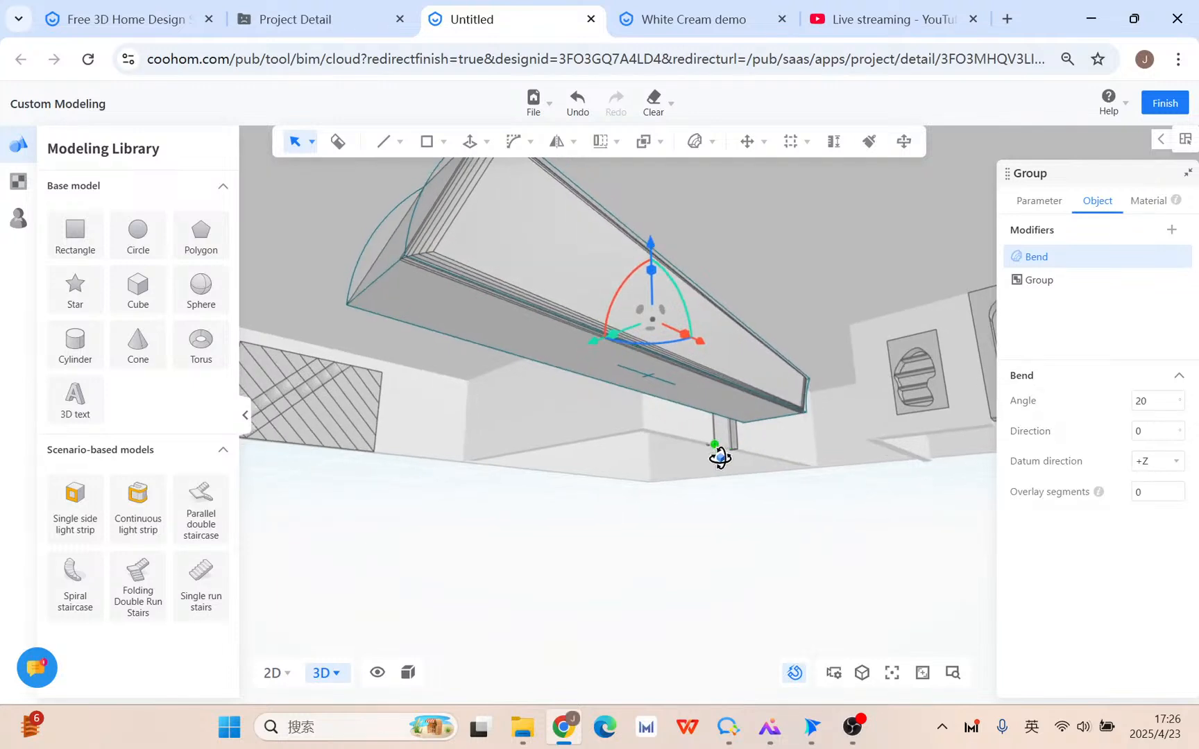
{"action": "mouse_move", "coordinate": [720, 458]}
{"action": "right_mouse_down"}
{"action": "mouse_move", "coordinate": [760, 487]}
{"action": "mouse_move", "coordinate": [725, 452]}
{"action": "right_mouse_up"}
{"action": "right_click_drag", "start_coordinate": [628, 399], "coordinate": [463, 351]}
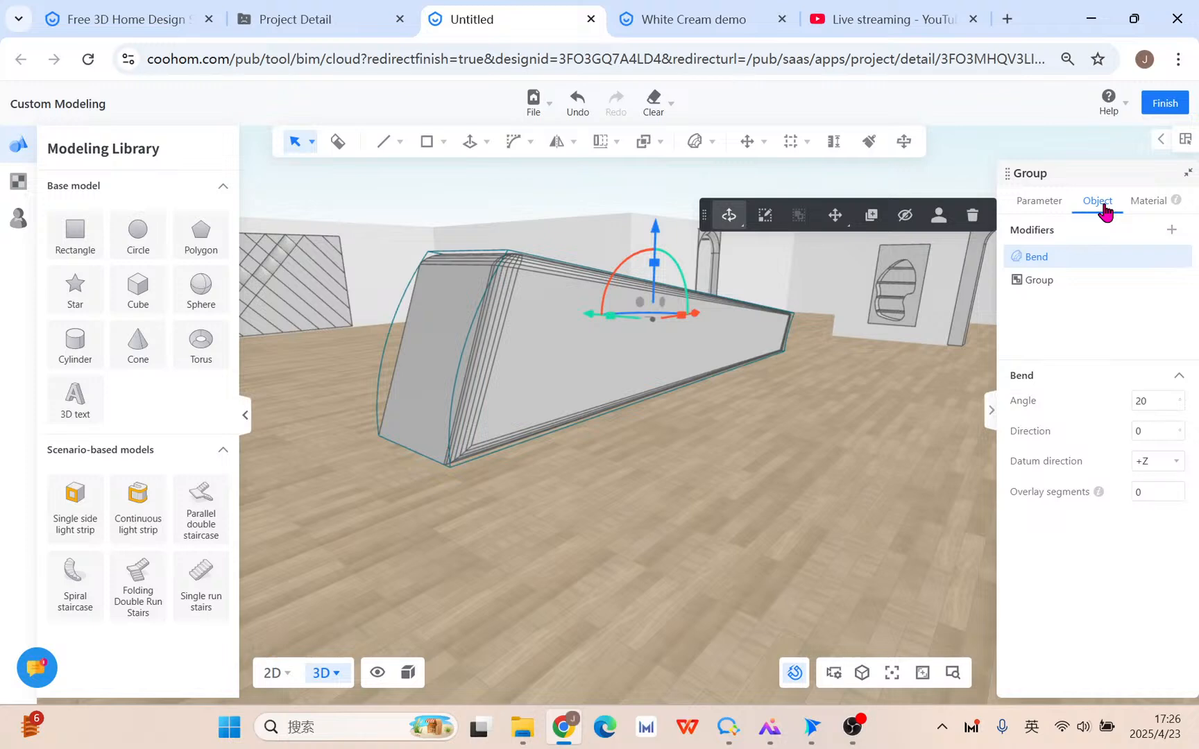
Set the Bend datum direction to +X and the bend angle to 45.
{"action": "left_click", "coordinate": [1174, 465]}
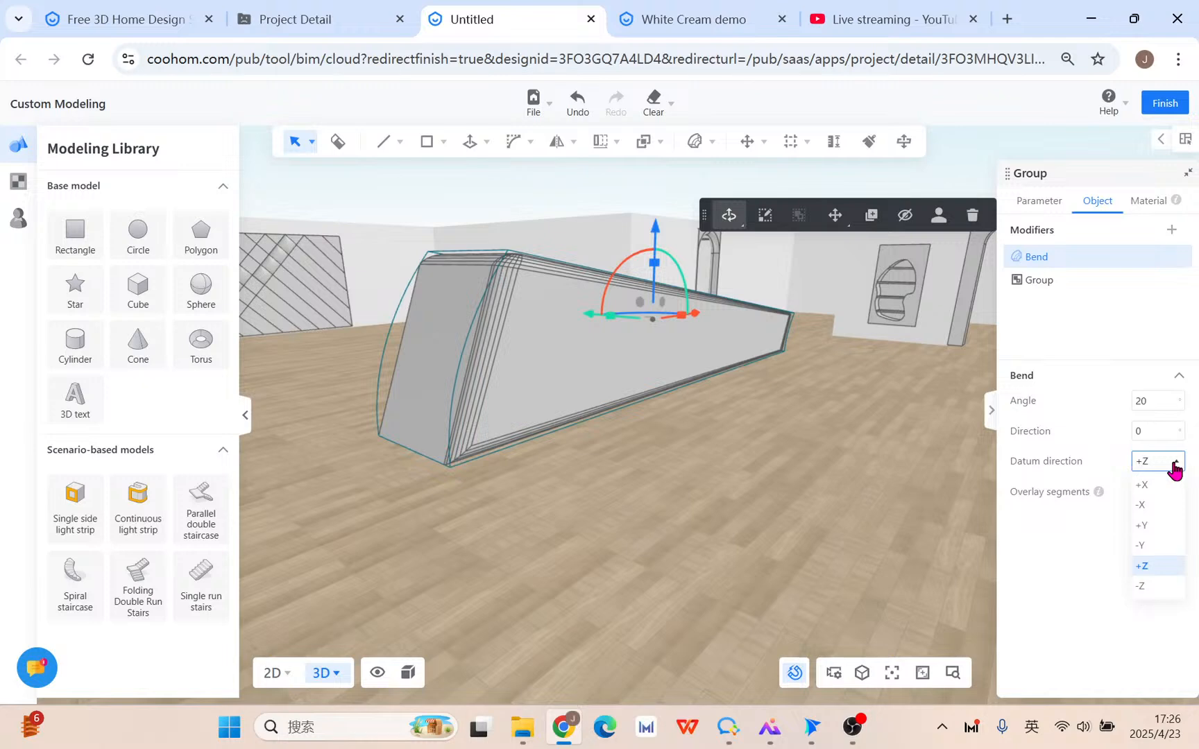
{"action": "left_click", "coordinate": [1153, 485]}
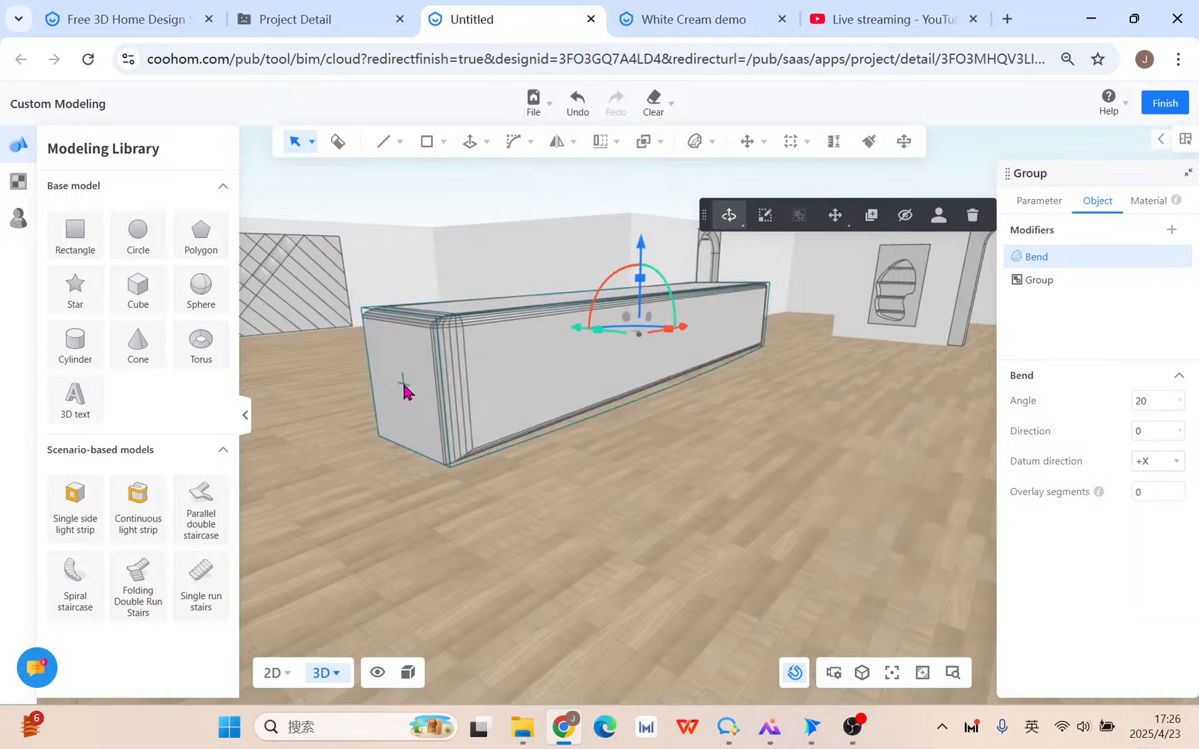
{"action": "middle_click_drag", "start_coordinate": [414, 389], "coordinate": [680, 546]}
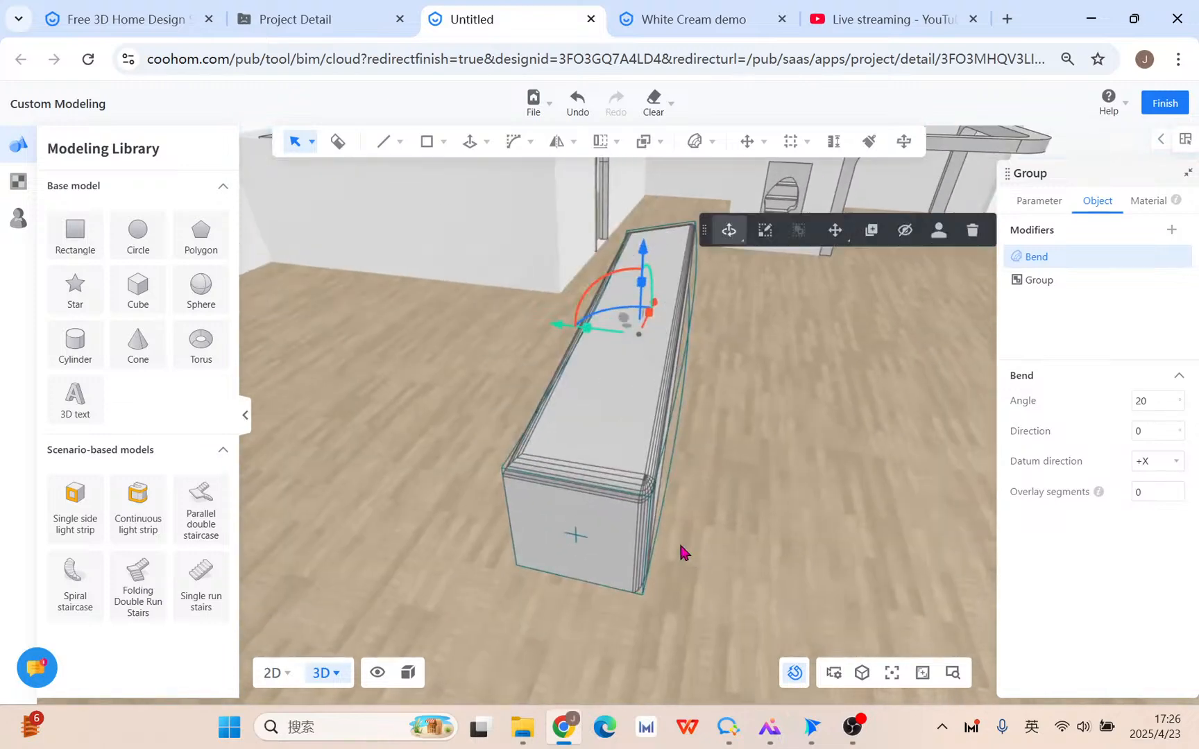
{"action": "middle_click_drag", "start_coordinate": [877, 486], "coordinate": [794, 472]}
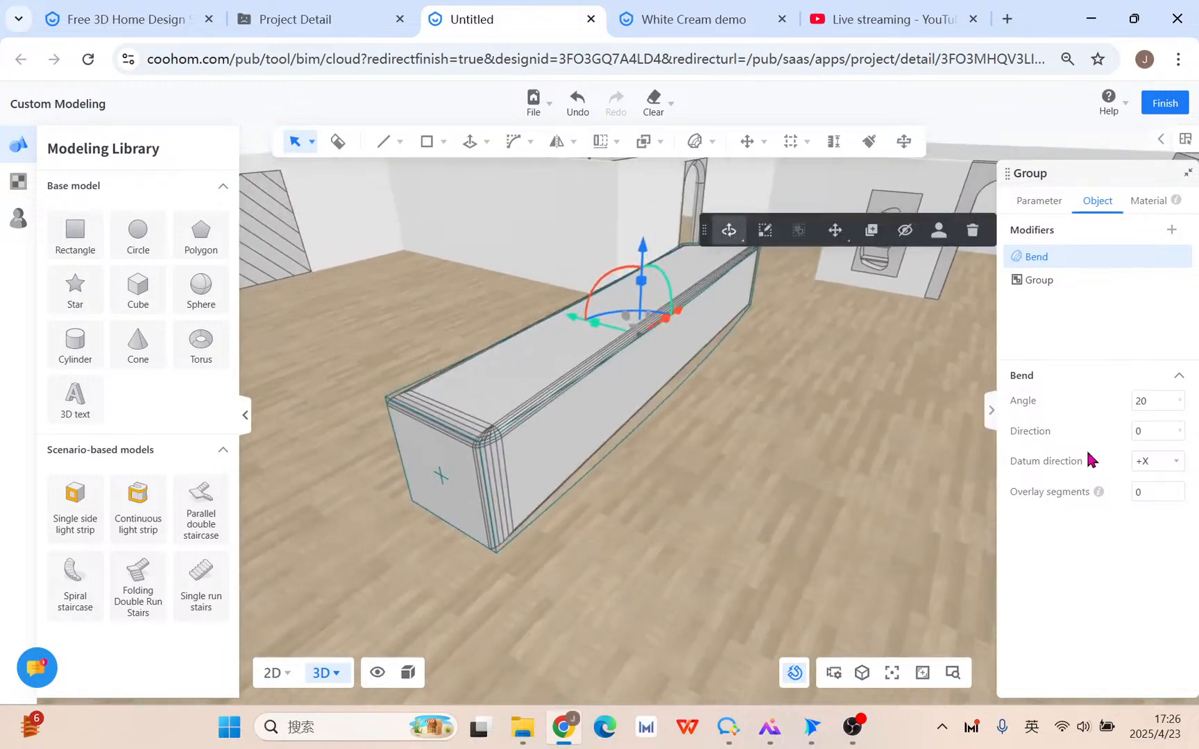
{"action": "middle_click_drag", "start_coordinate": [867, 486], "coordinate": [879, 530]}
{"action": "middle_click_drag", "start_coordinate": [668, 590], "coordinate": [637, 654]}
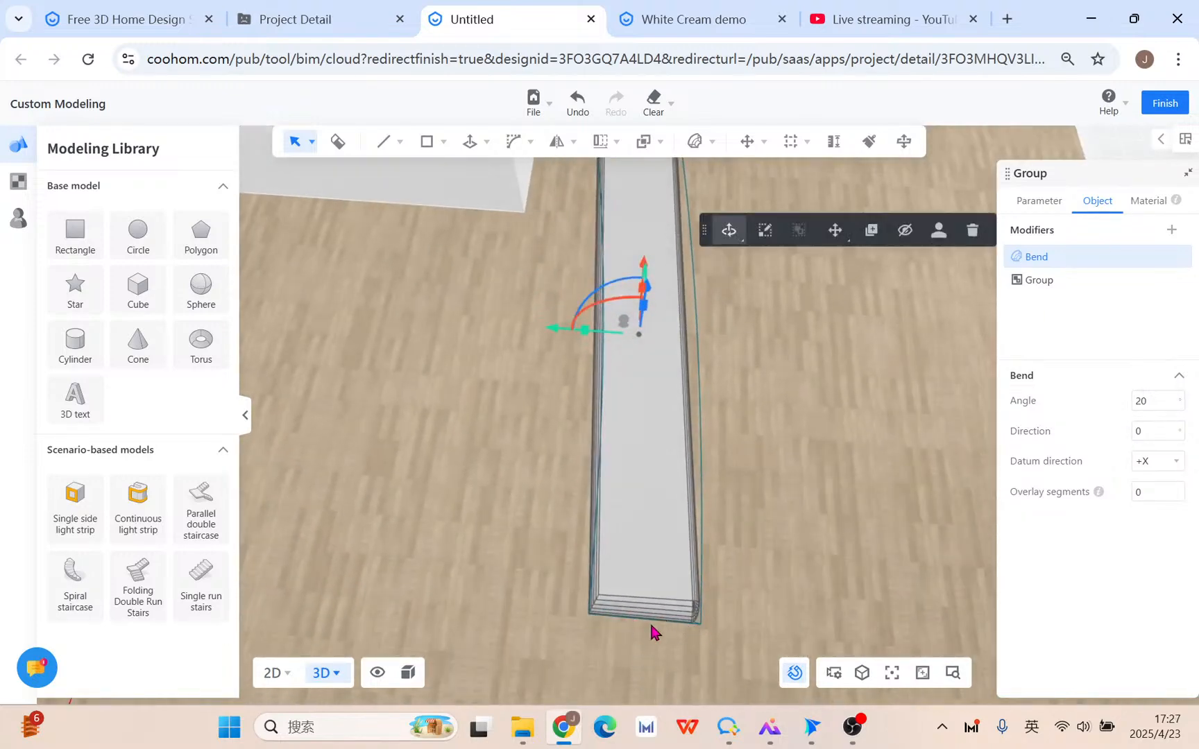
{"action": "middle_click_drag", "start_coordinate": [662, 644], "coordinate": [680, 460]}
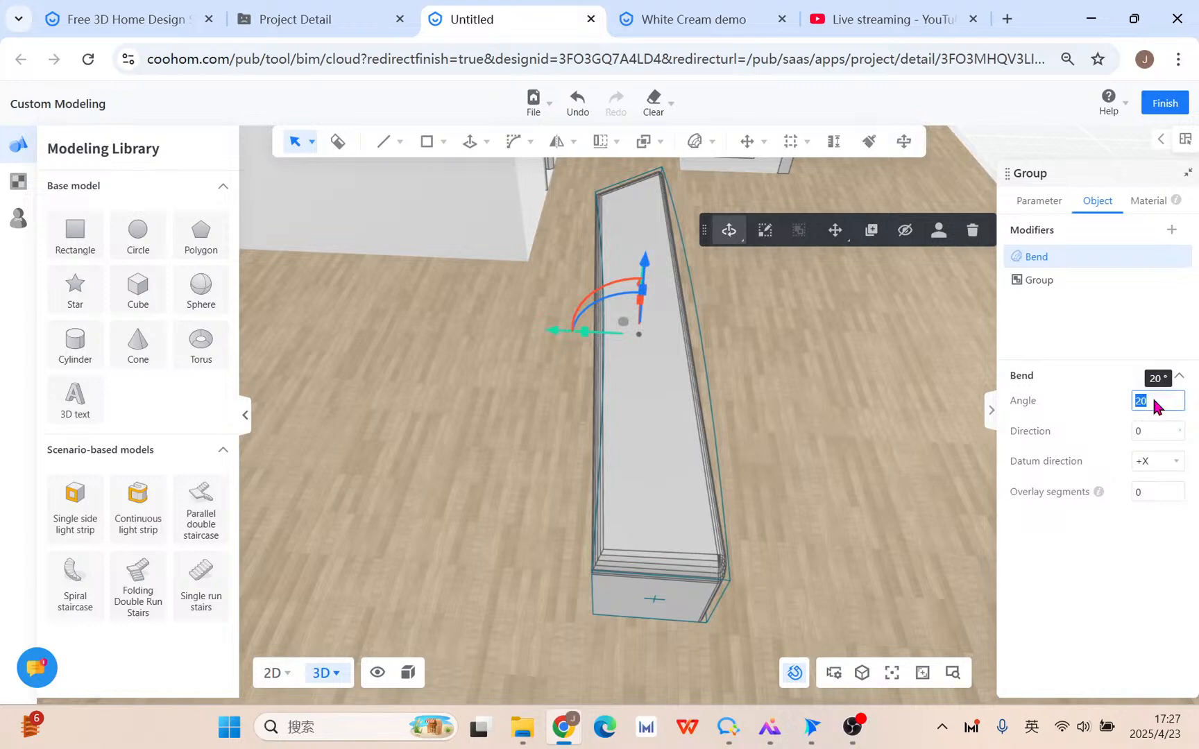
{"action": "type", "text": "45"}
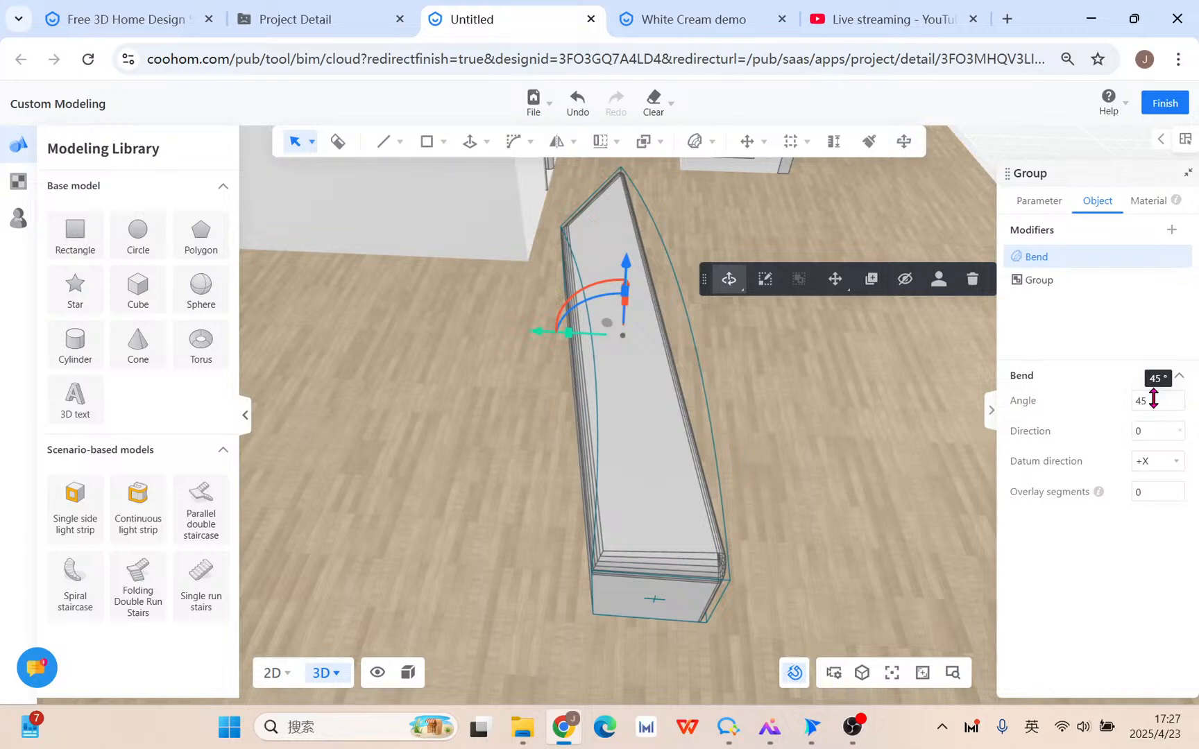
{"action": "left_click_drag", "start_coordinate": [428, 575], "coordinate": [385, 573]}
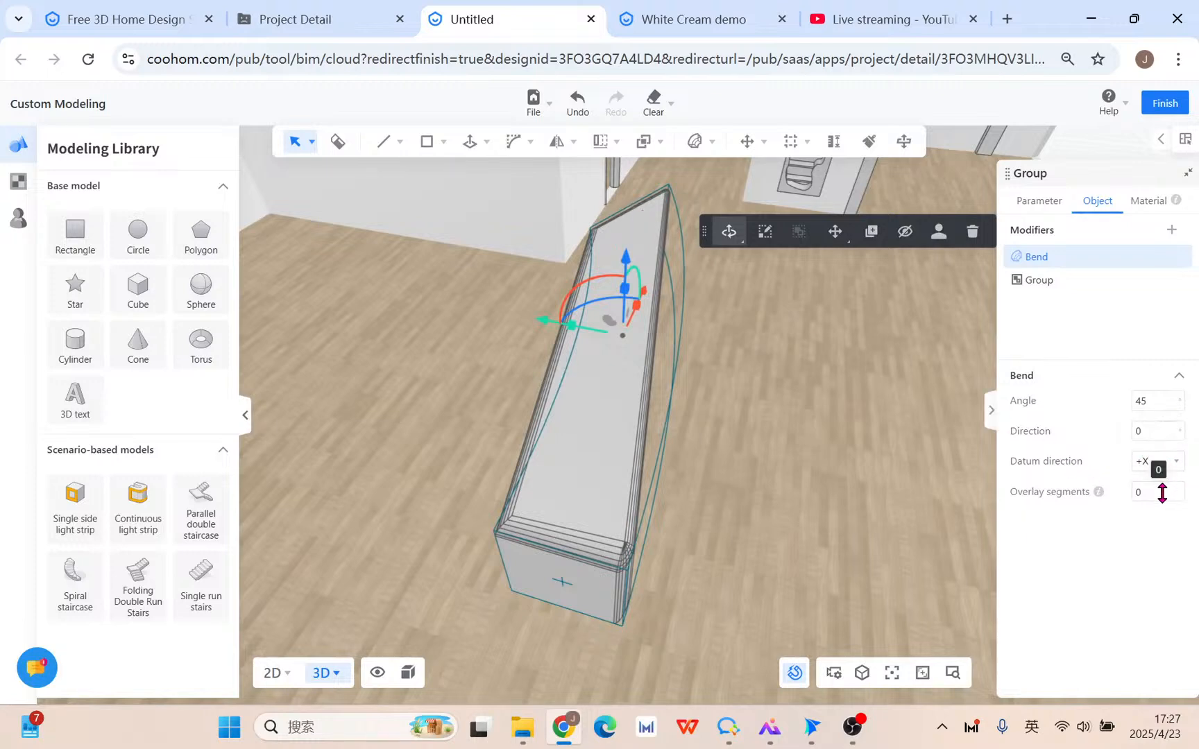
Set the bend's overlay segments to 32.
{"action": "mouse_move", "coordinate": [1098, 493]}
{"action": "left_click", "coordinate": [1165, 494]}
{"action": "type", "text": "6"}
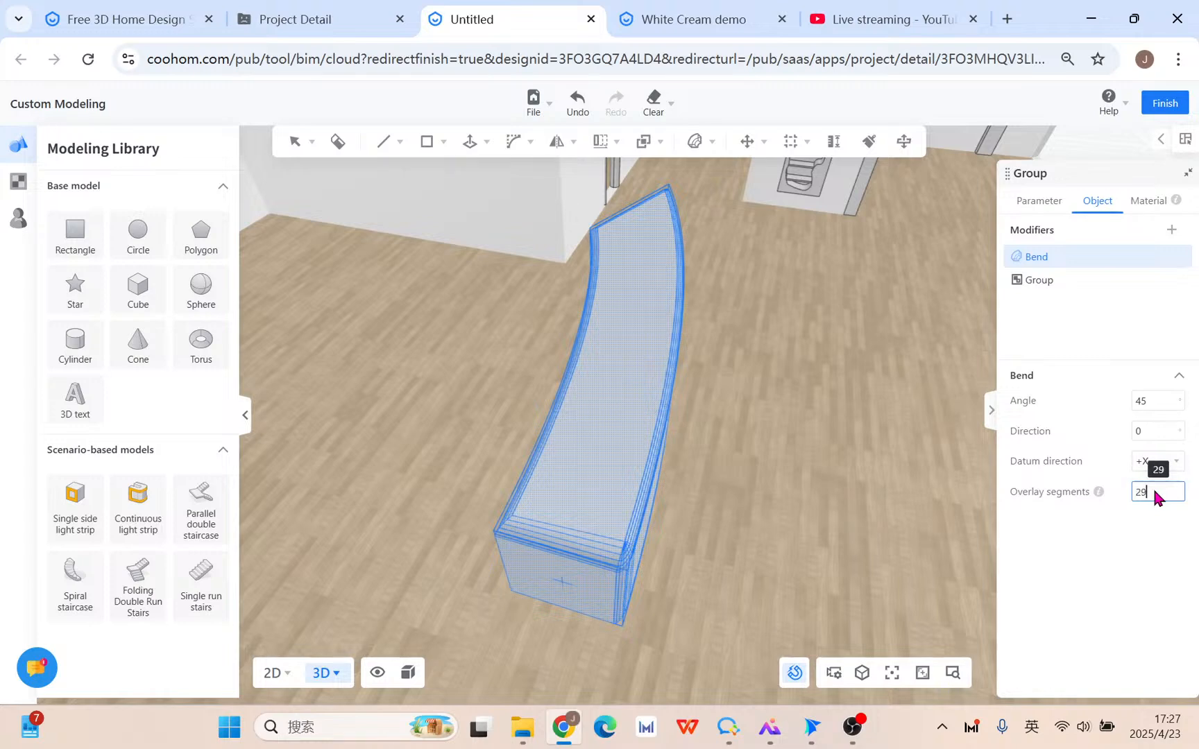
{"action": "key", "text": "Up"}
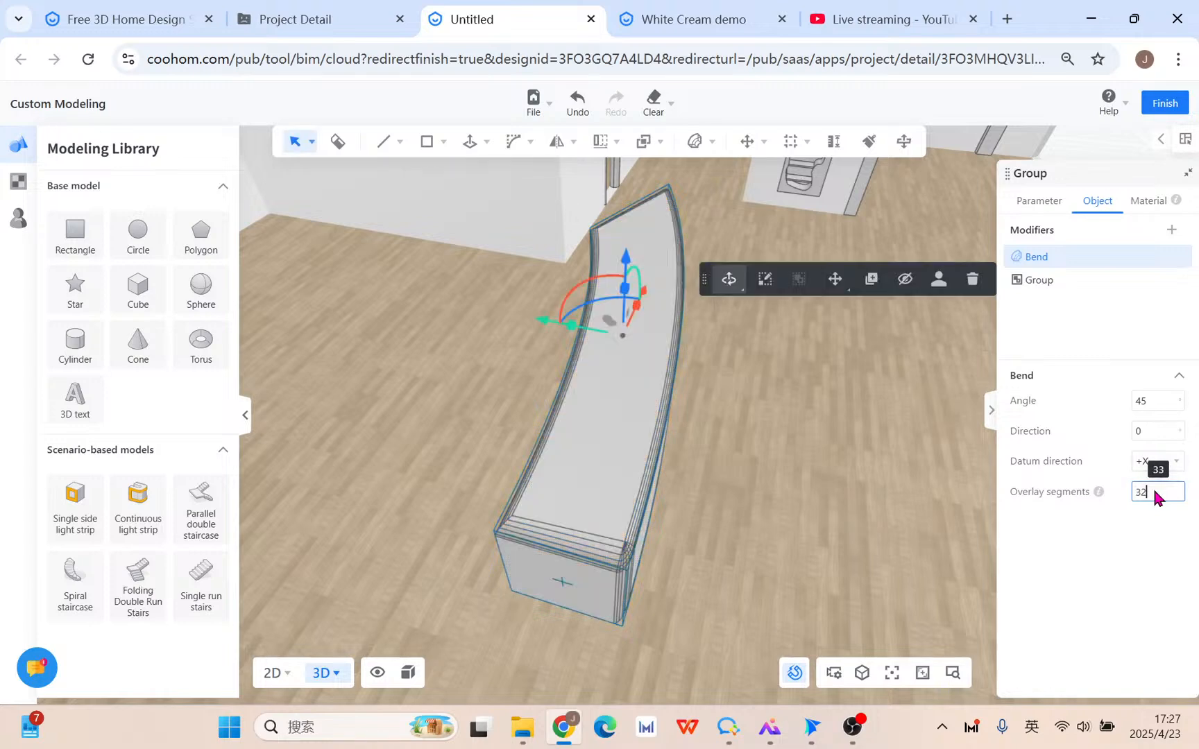
{"action": "double_click", "coordinate": [1144, 492]}
{"action": "type", "text": "33"}
{"action": "key", "text": "Return"}
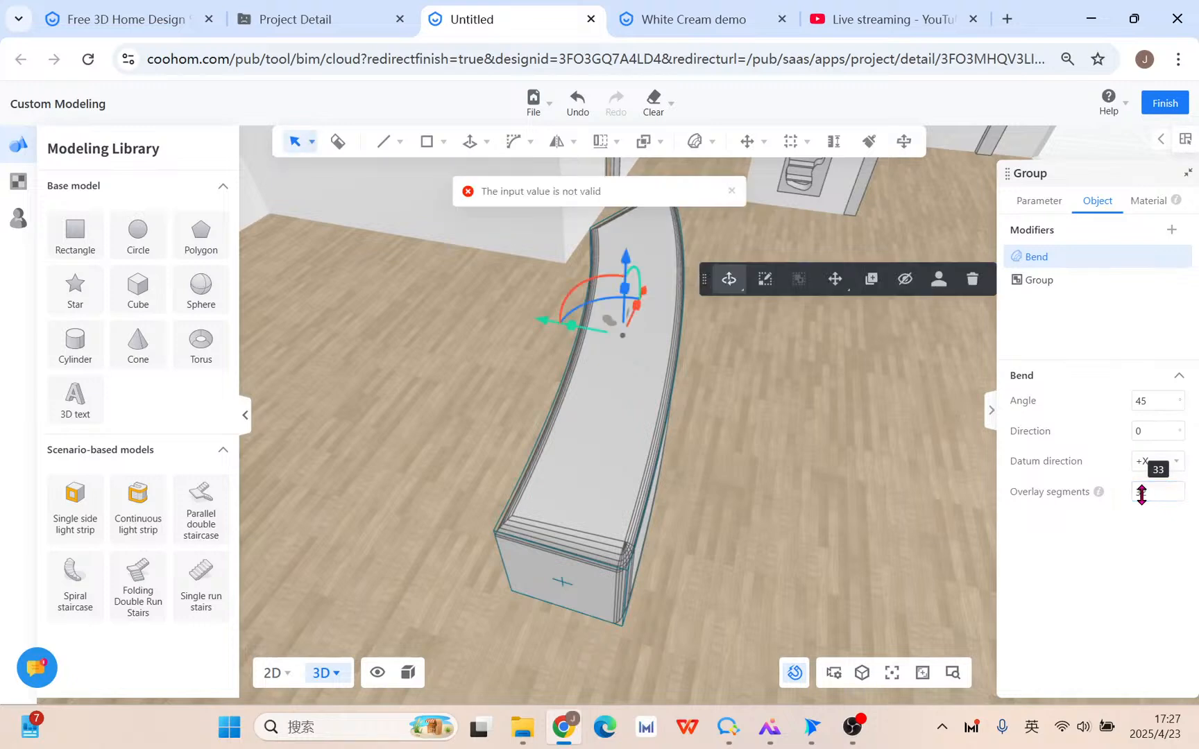
{"action": "double_click", "coordinate": [1156, 496]}
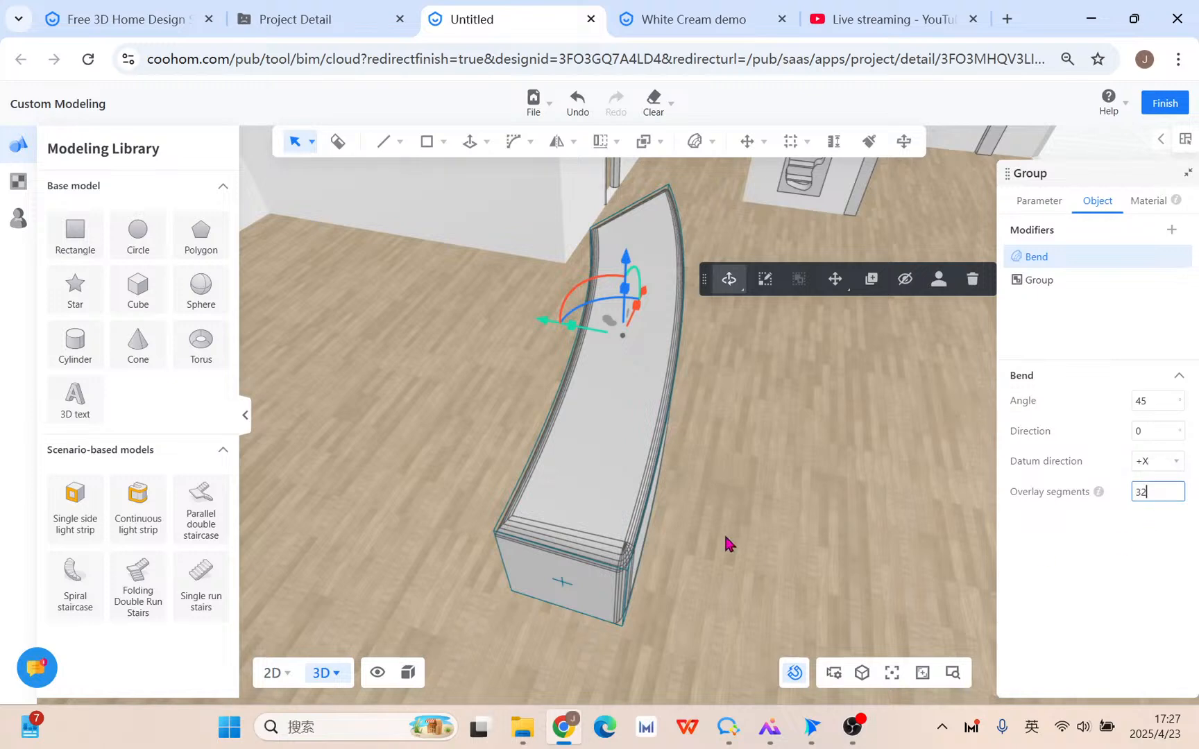
{"action": "mouse_move", "coordinate": [728, 544]}
{"action": "middle_mouse_down"}
{"action": "mouse_move", "coordinate": [891, 532]}
{"action": "mouse_move", "coordinate": [865, 570]}
{"action": "mouse_move", "coordinate": [765, 634]}
{"action": "mouse_move", "coordinate": [722, 543]}
{"action": "middle_mouse_up"}
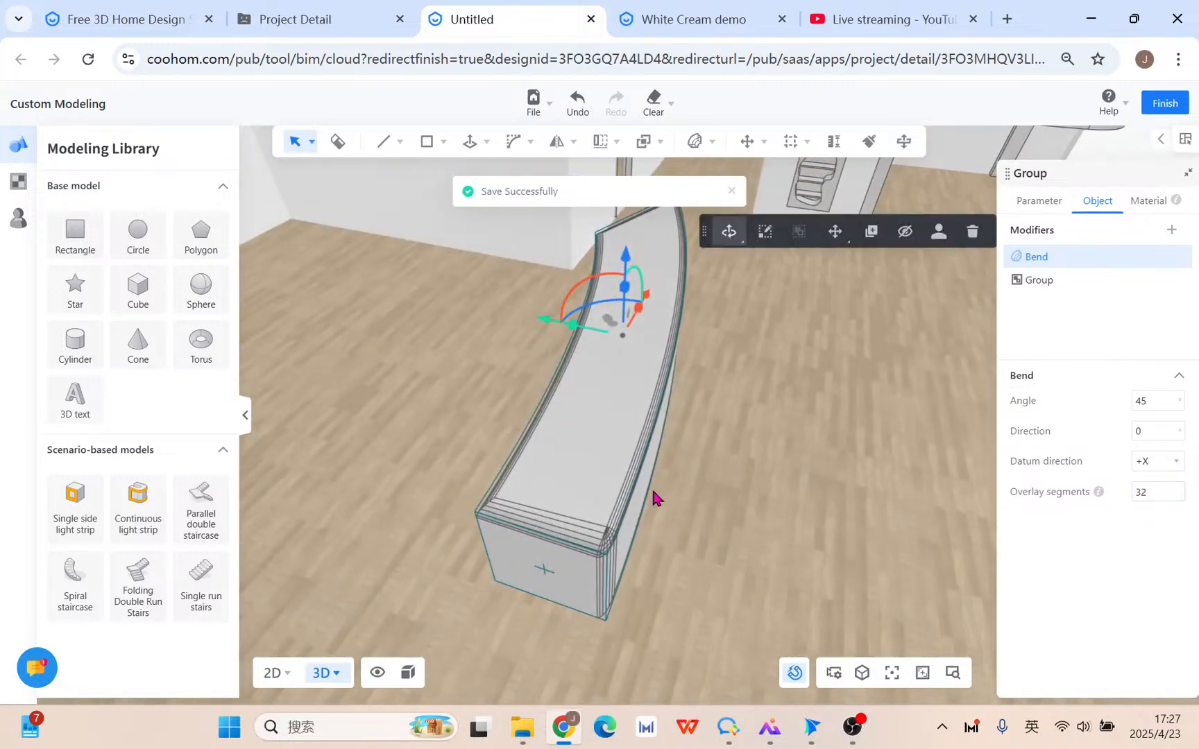
Reset the bend angle to 0 and set the bend direction to 45.
{"action": "left_click", "coordinate": [1170, 430]}
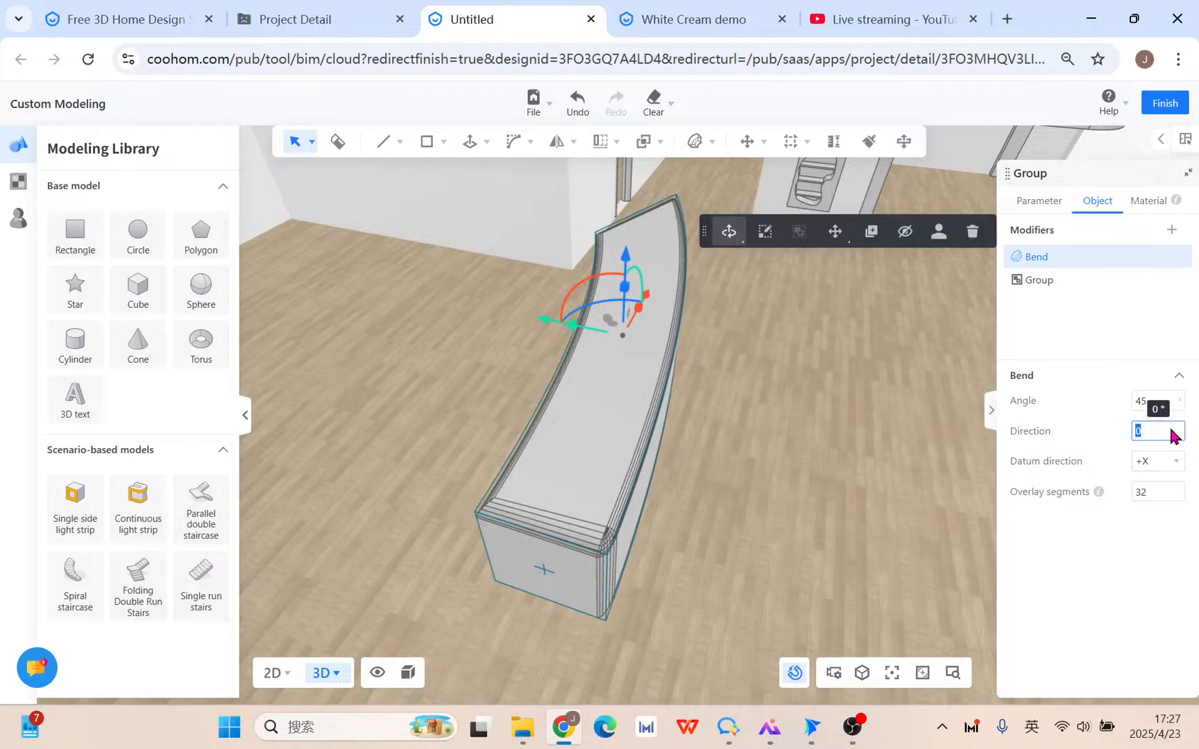
{"action": "type", "text": "0"}
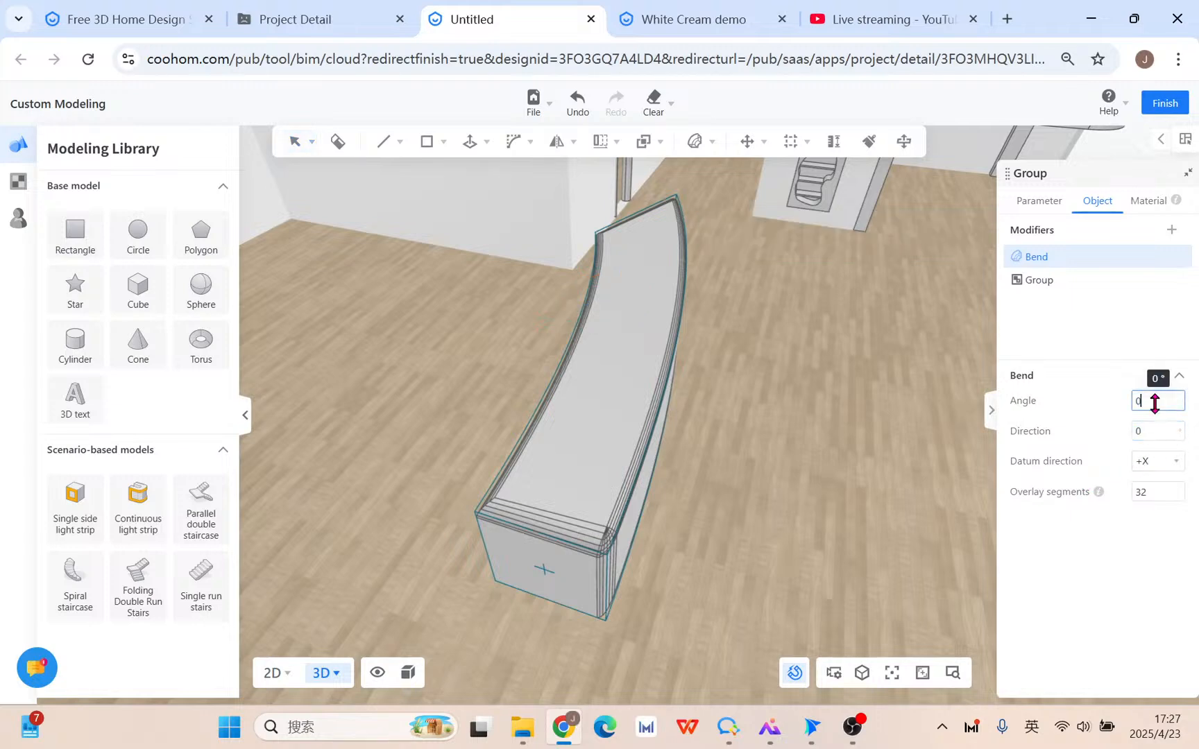
{"action": "key", "text": "Return"}
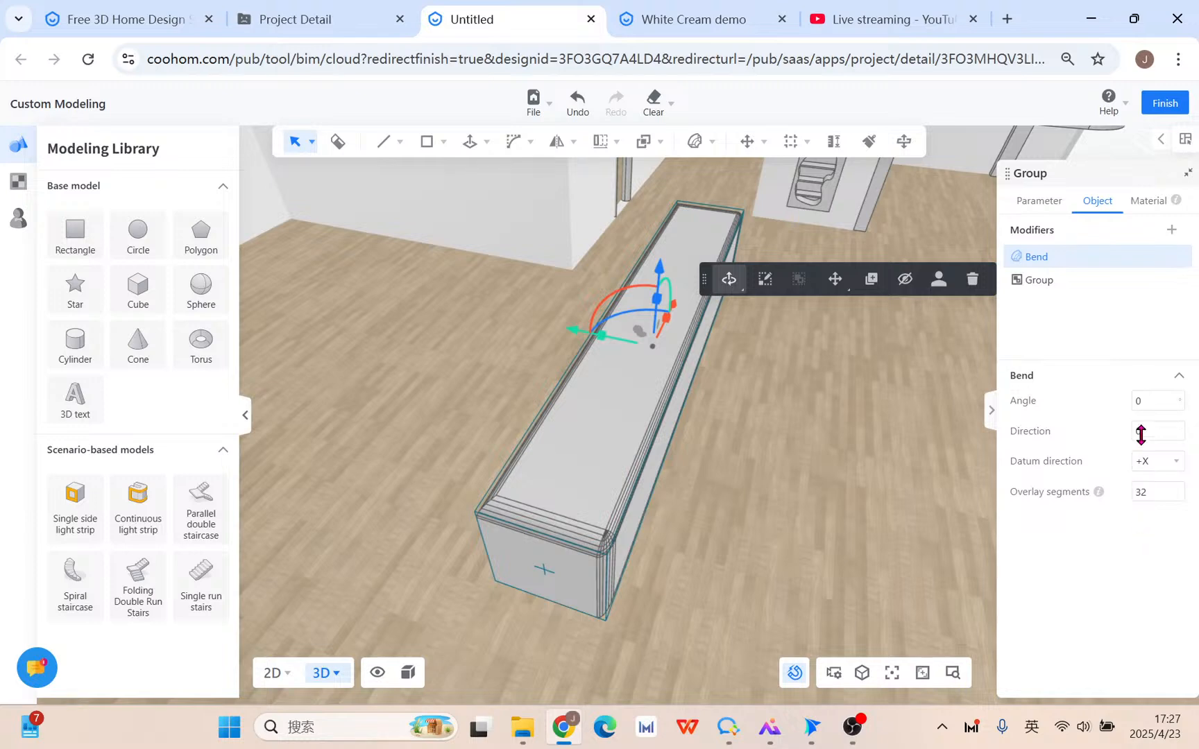
{"action": "left_click_drag", "start_coordinate": [842, 496], "coordinate": [625, 387]}
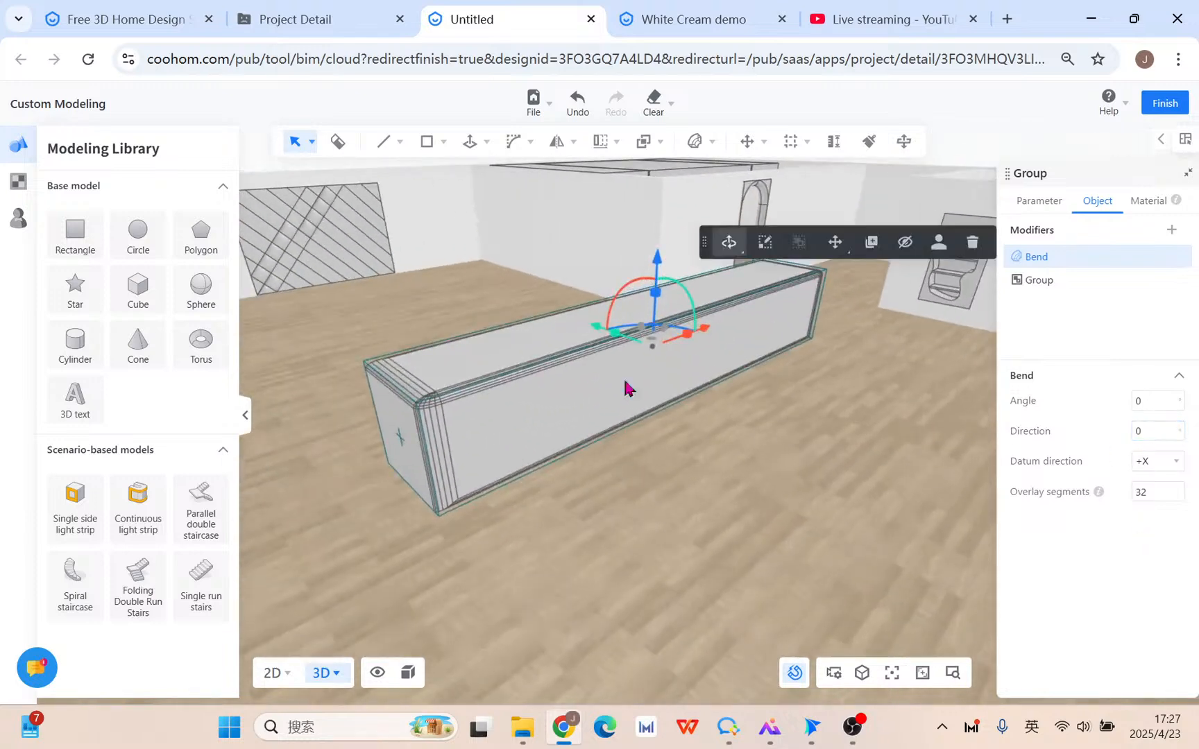
{"action": "left_click", "coordinate": [1155, 433]}
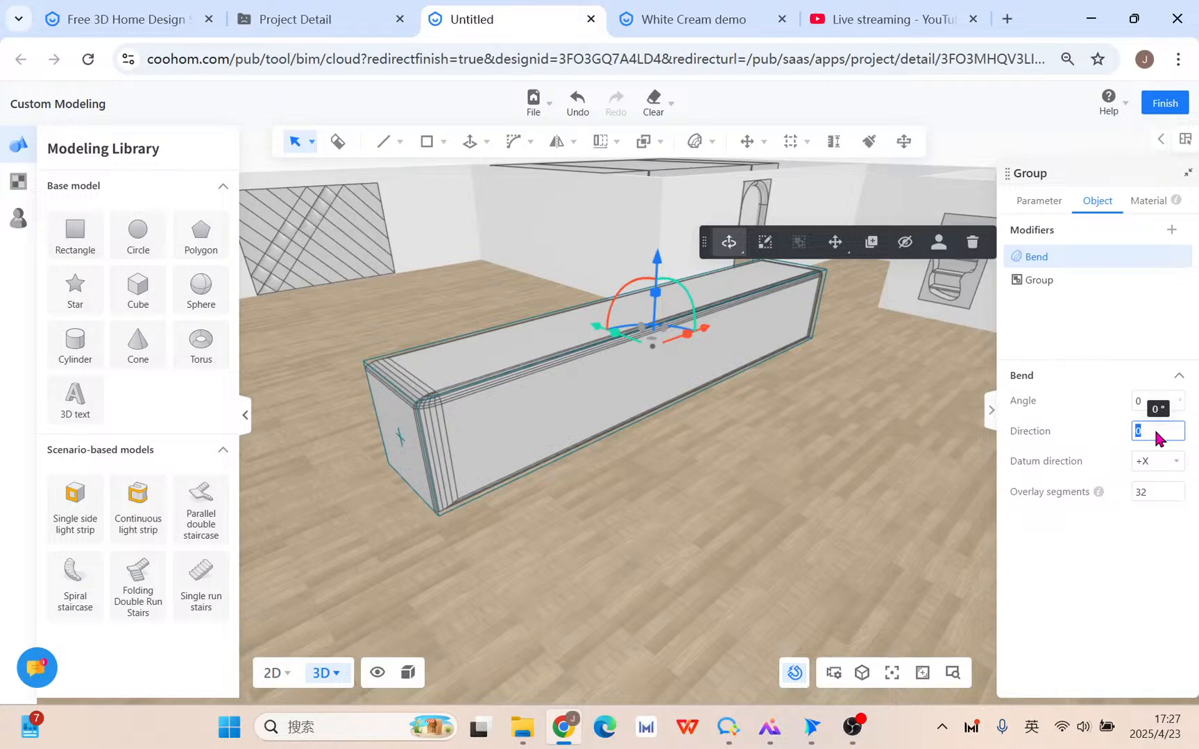
{"action": "type", "text": "45"}
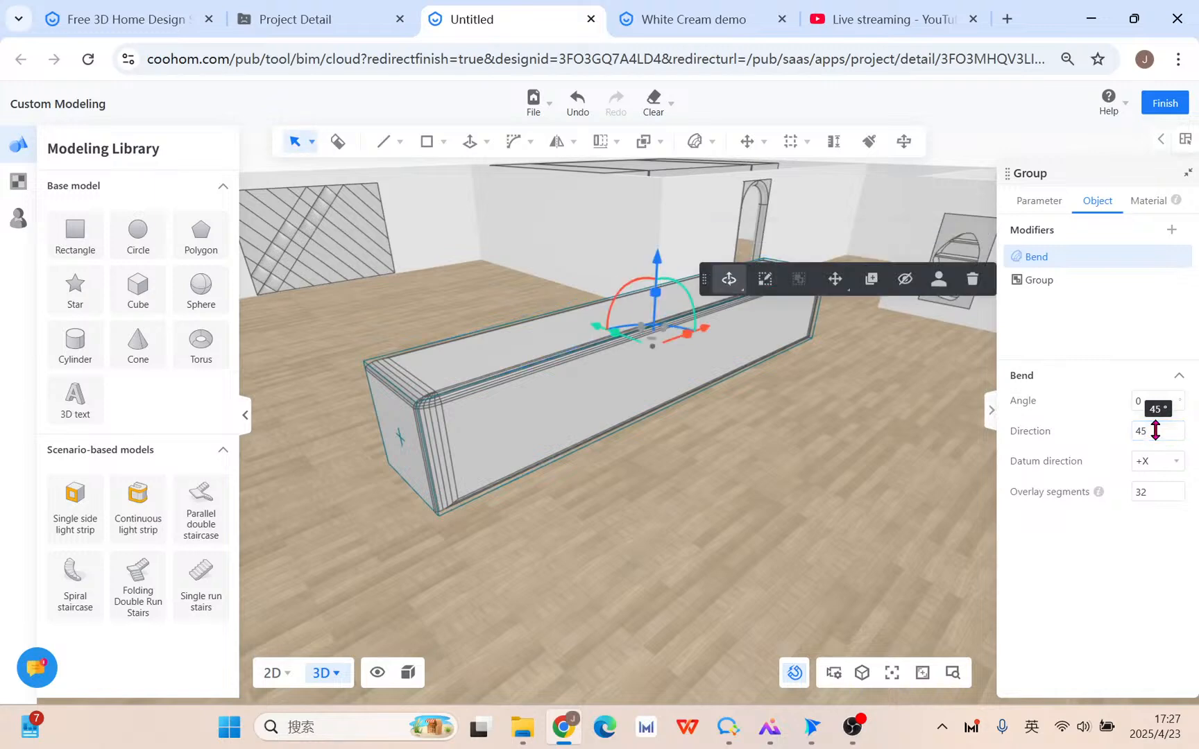
{"action": "left_click_drag", "start_coordinate": [776, 481], "coordinate": [958, 430]}
Set the bend angle to 45° and the bend direction to 90.
{"action": "left_click", "coordinate": [1154, 401]}
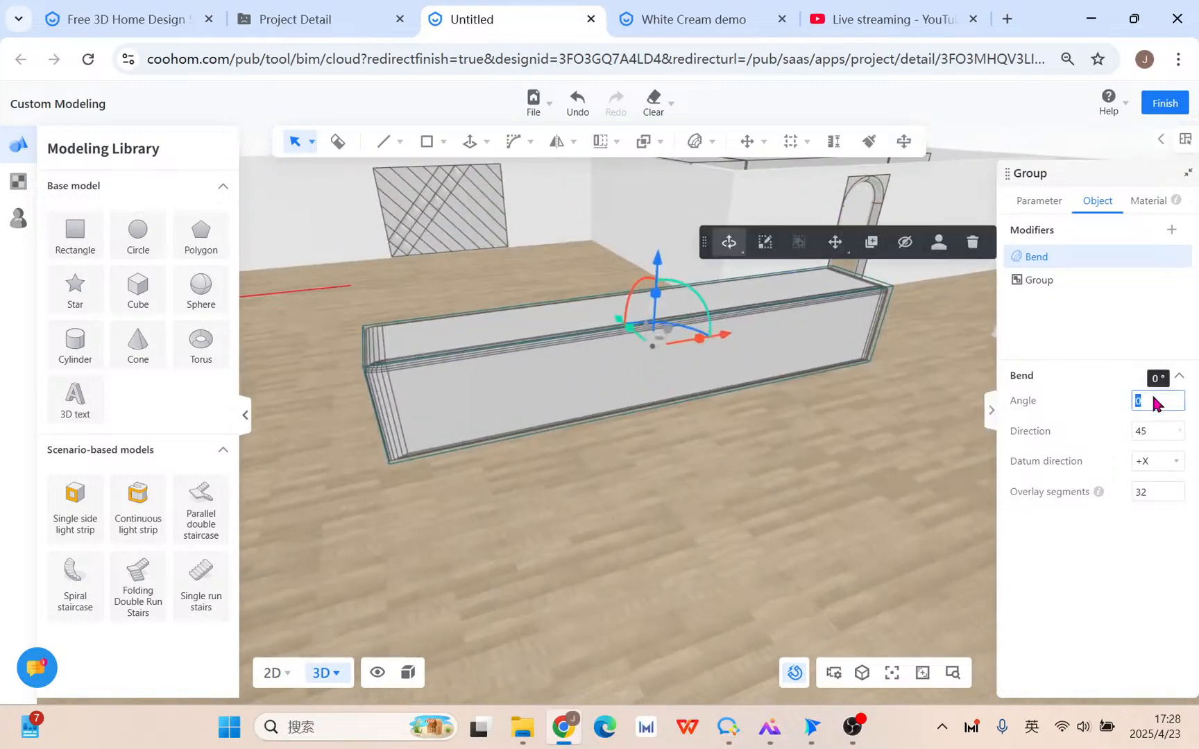
{"action": "type", "text": "45"}
{"action": "key", "text": "Return"}
{"action": "left_click_drag", "start_coordinate": [786, 439], "coordinate": [893, 446]}
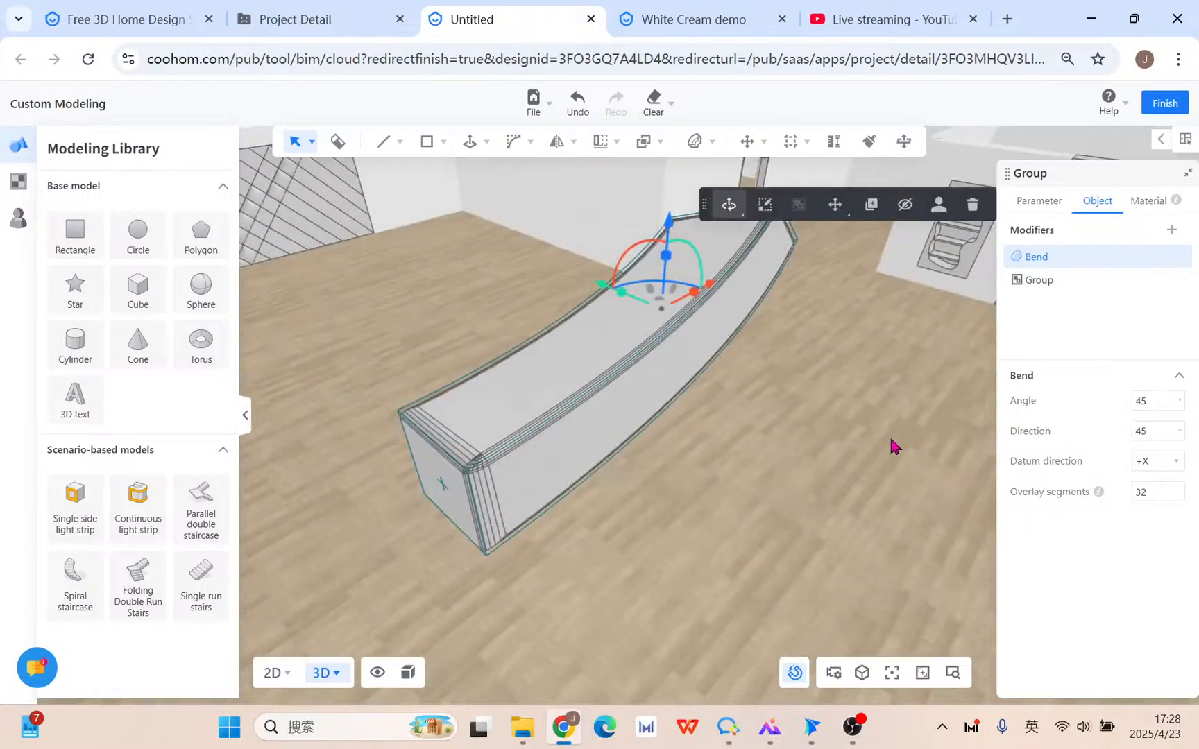
{"action": "left_click_drag", "start_coordinate": [340, 495], "coordinate": [337, 438]}
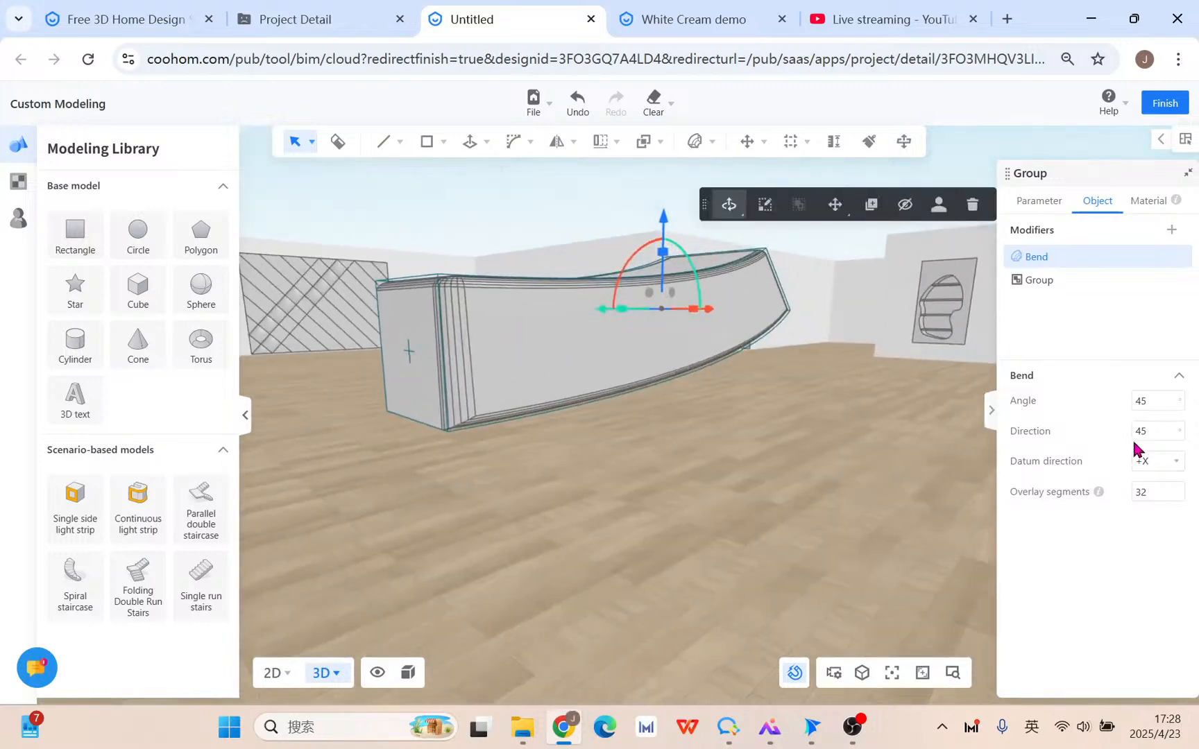
{"action": "left_click", "coordinate": [1157, 432]}
{"action": "type", "text": "90"}
{"action": "key", "text": "Return"}
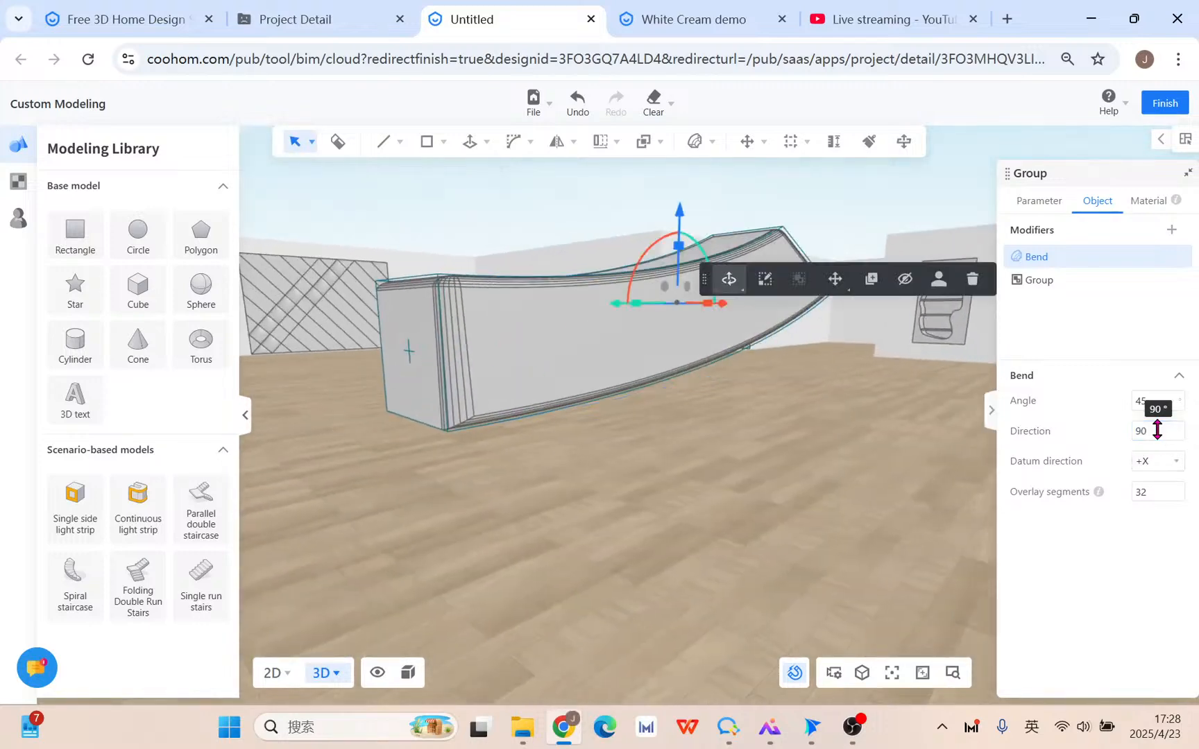
{"action": "left_click_drag", "start_coordinate": [779, 474], "coordinate": [986, 548]}
{"action": "left_click_drag", "start_coordinate": [476, 454], "coordinate": [886, 472]}
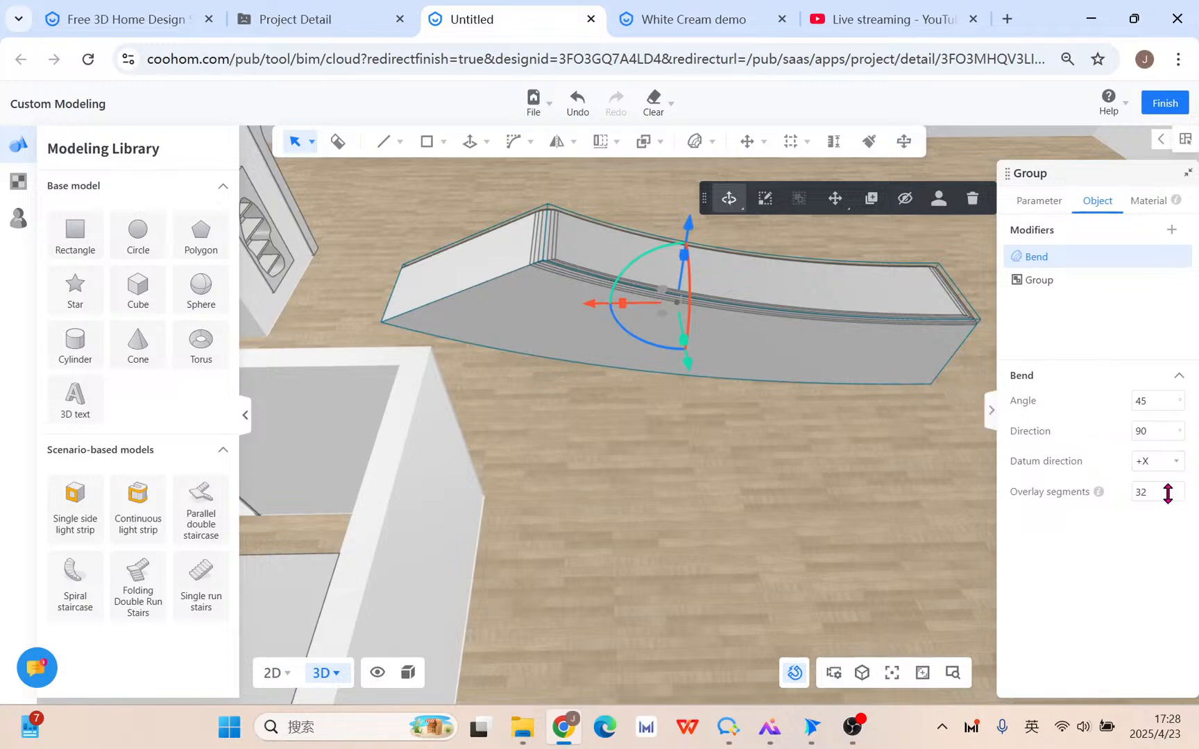
Raise the bend angle to 90° to form a quarter-circle arc.
{"action": "left_click", "coordinate": [1158, 402]}
{"action": "type", "text": "90"}
{"action": "key", "text": "Return"}
{"action": "left_click_drag", "start_coordinate": [771, 455], "coordinate": [519, 421]}
{"action": "left_click_drag", "start_coordinate": [886, 437], "coordinate": [569, 479]}
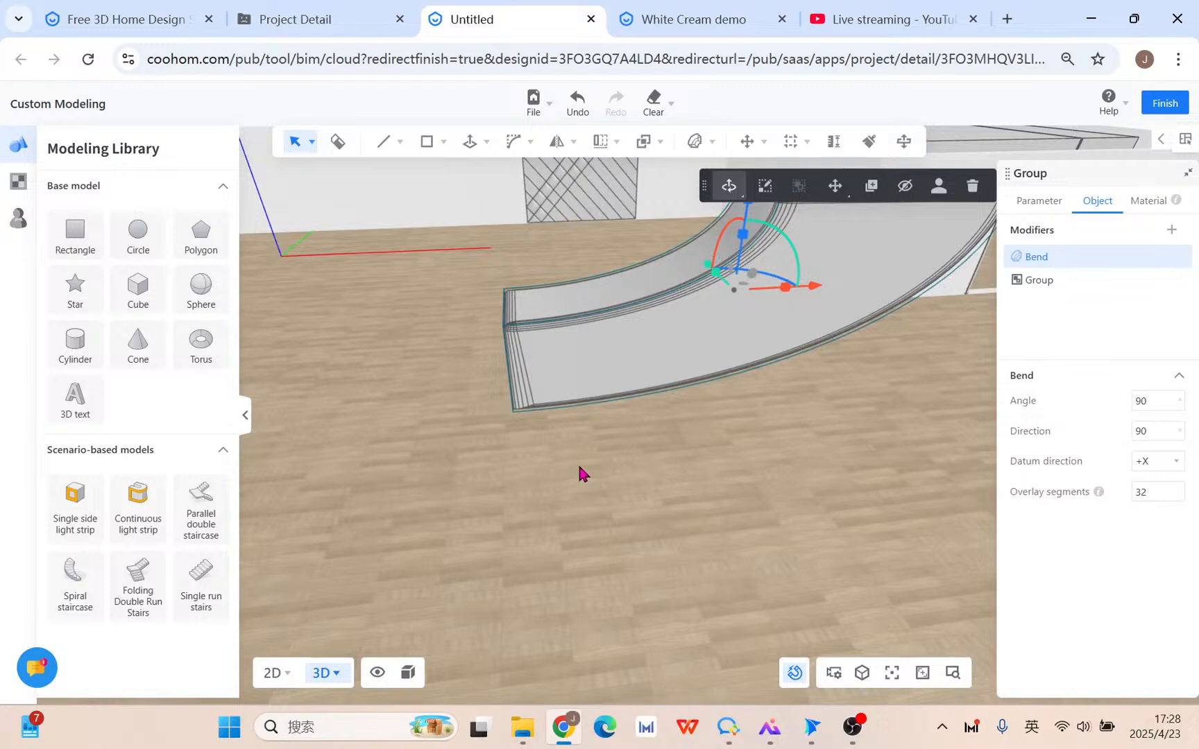
Delete the bent slat group and draw a 200 by 20 rectangle on the floor.
{"action": "left_click", "coordinate": [970, 187]}
{"action": "left_click_drag", "start_coordinate": [557, 334], "coordinate": [483, 314]}
{"action": "left_click", "coordinate": [444, 142]}
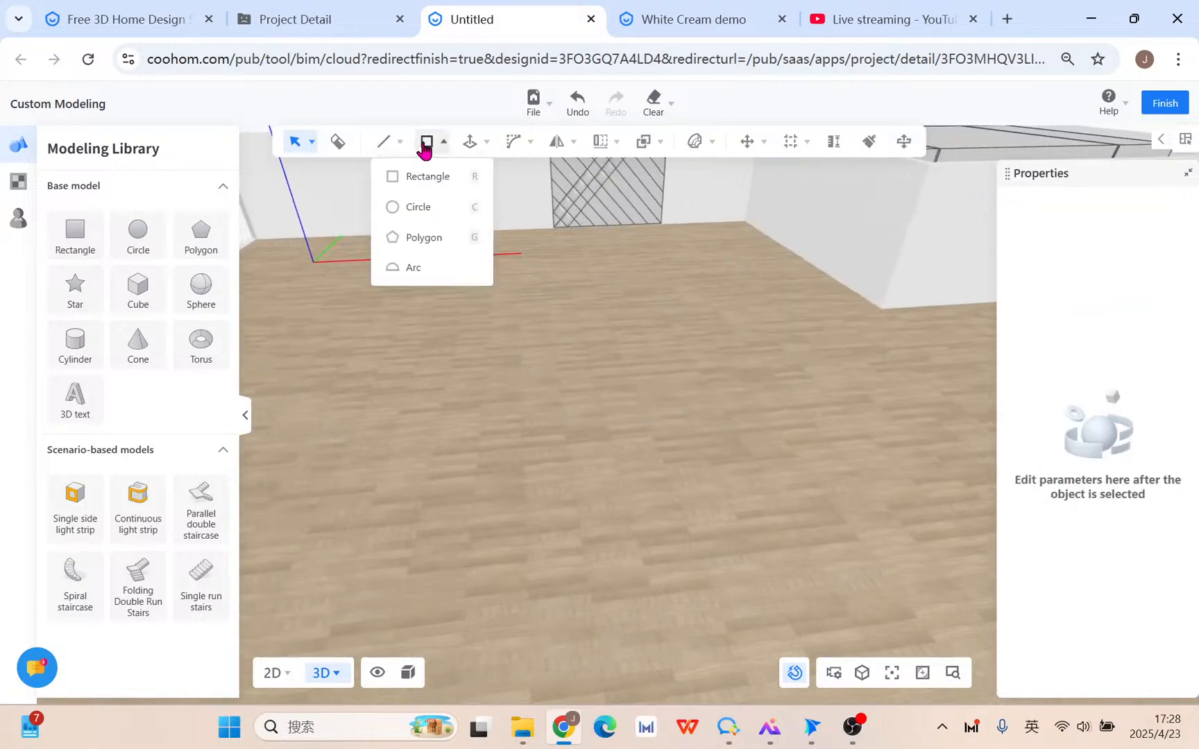
{"action": "left_click", "coordinate": [428, 174]}
{"action": "left_click", "coordinate": [437, 475]}
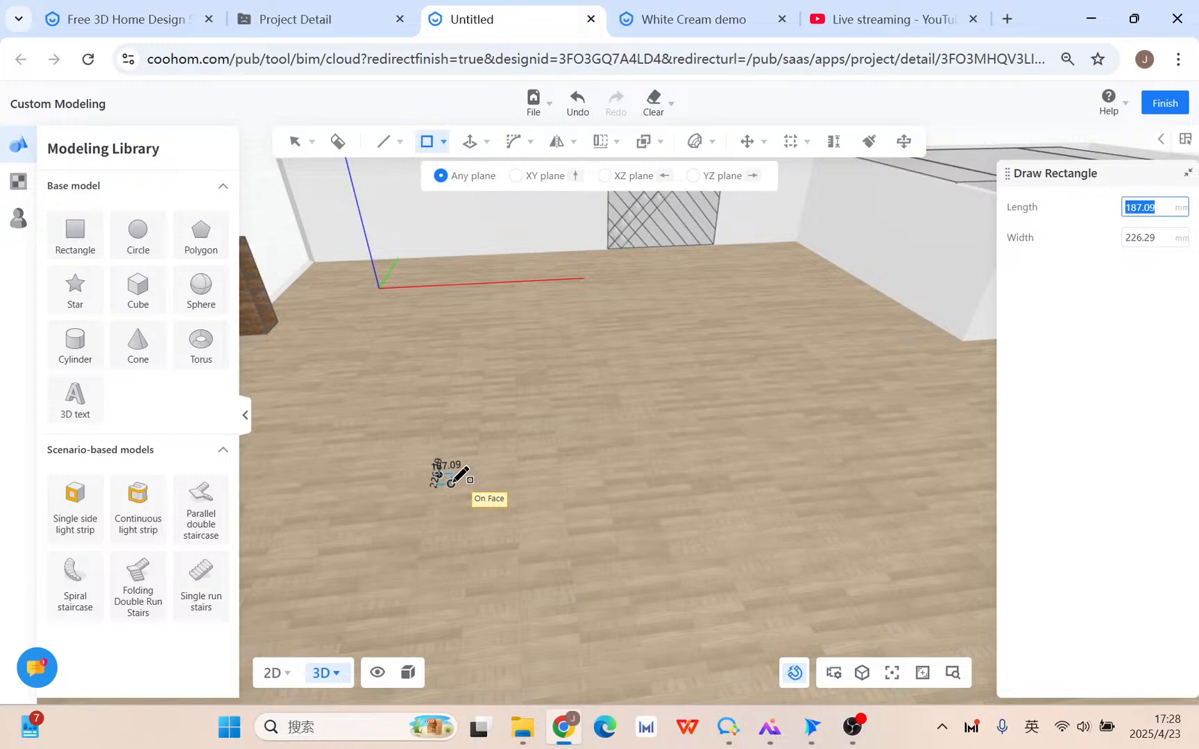
{"action": "type", "text": "200"}
{"action": "key", "text": "Tab"}
{"action": "type", "text": "20"}
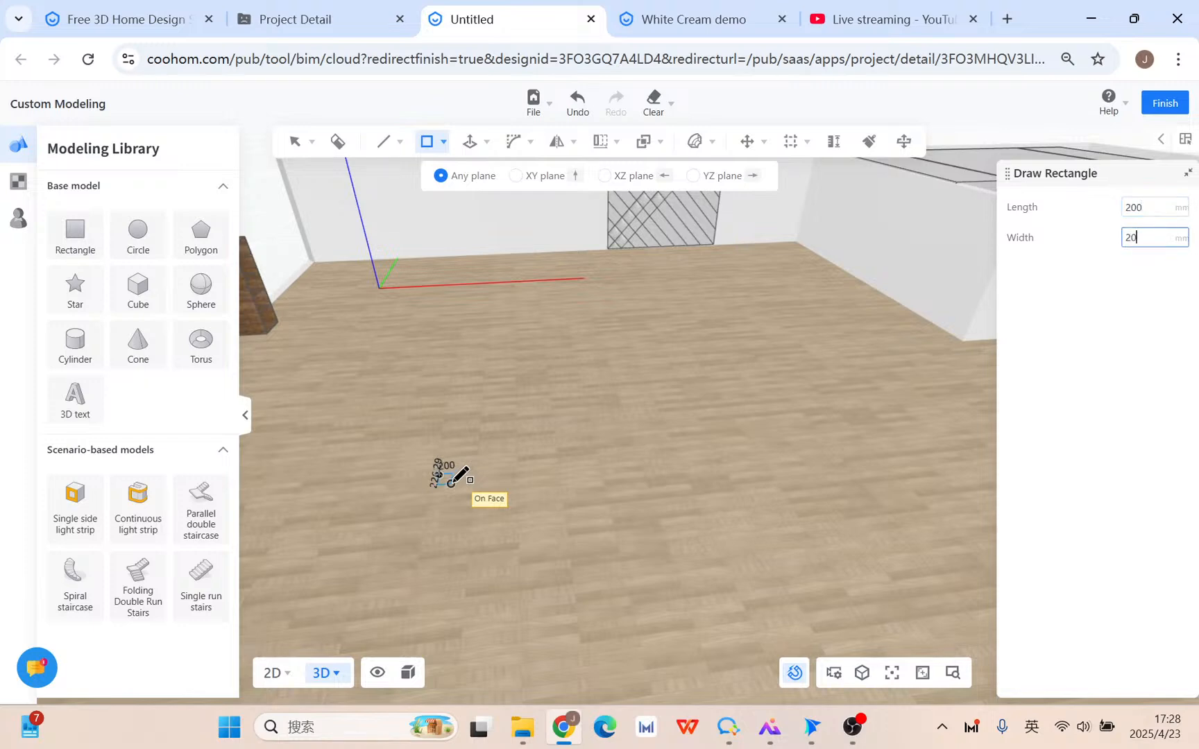
{"action": "key", "text": "Return"}
Extrude the small rectangle 250 upward into a thin slat.
{"action": "key", "text": "p"}
{"action": "scroll", "coordinate": [451, 479], "scroll_direction": "up", "scroll_amount": 3}
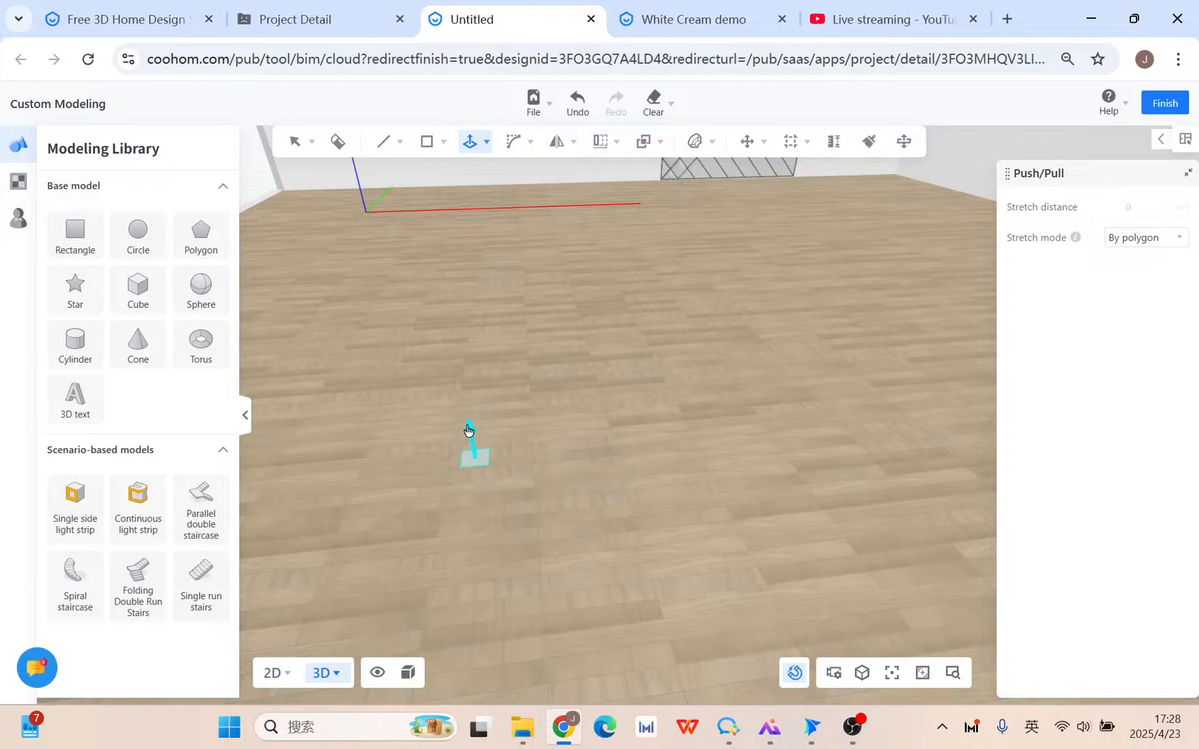
{"action": "left_click", "coordinate": [474, 458]}
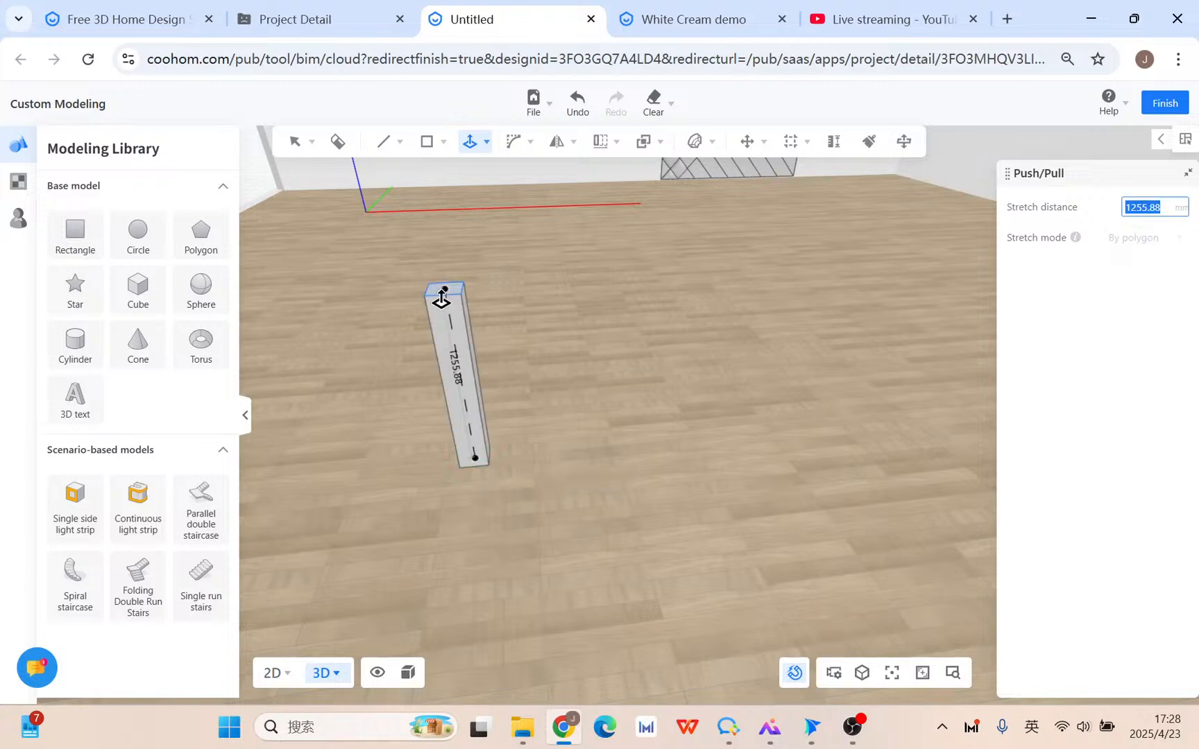
{"action": "type", "text": "250"}
{"action": "key", "text": "Return"}
{"action": "scroll", "coordinate": [500, 345], "scroll_direction": "down", "scroll_amount": 3}
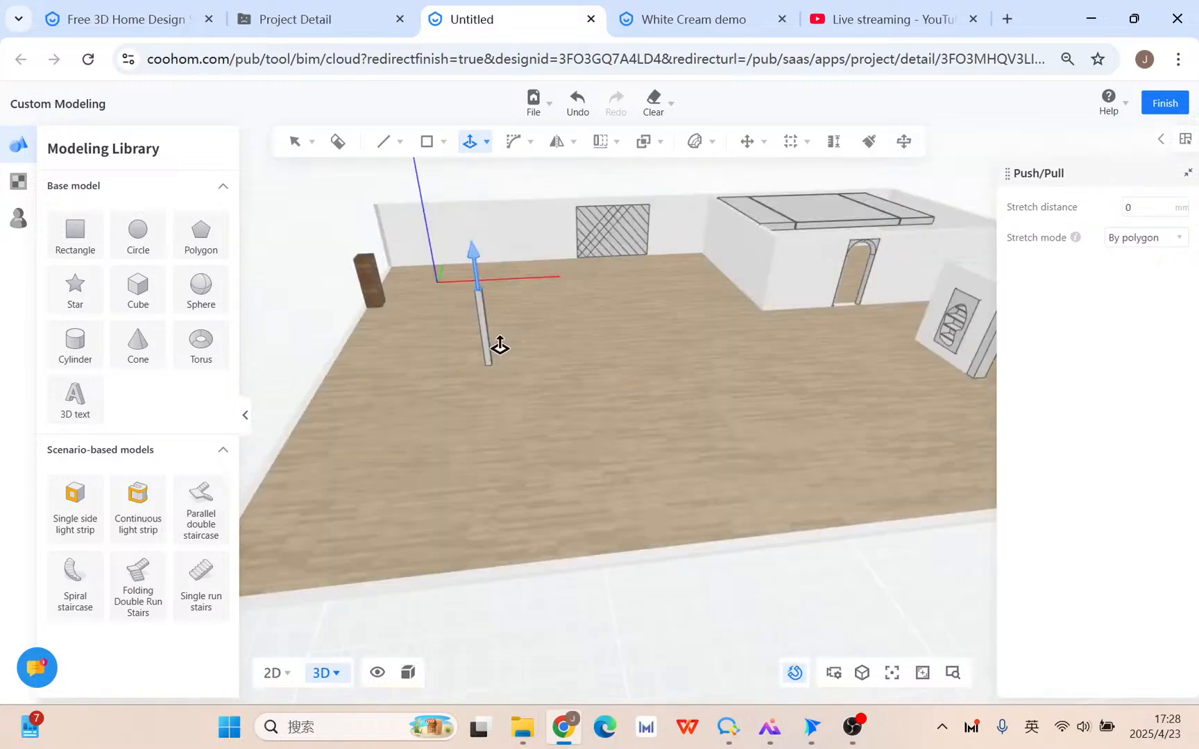
Select the whole new slat and group it into one object.
{"action": "key", "text": "Escape"}
{"action": "scroll", "coordinate": [500, 345], "scroll_direction": "up", "scroll_amount": 5}
{"action": "left_click", "coordinate": [439, 295]}
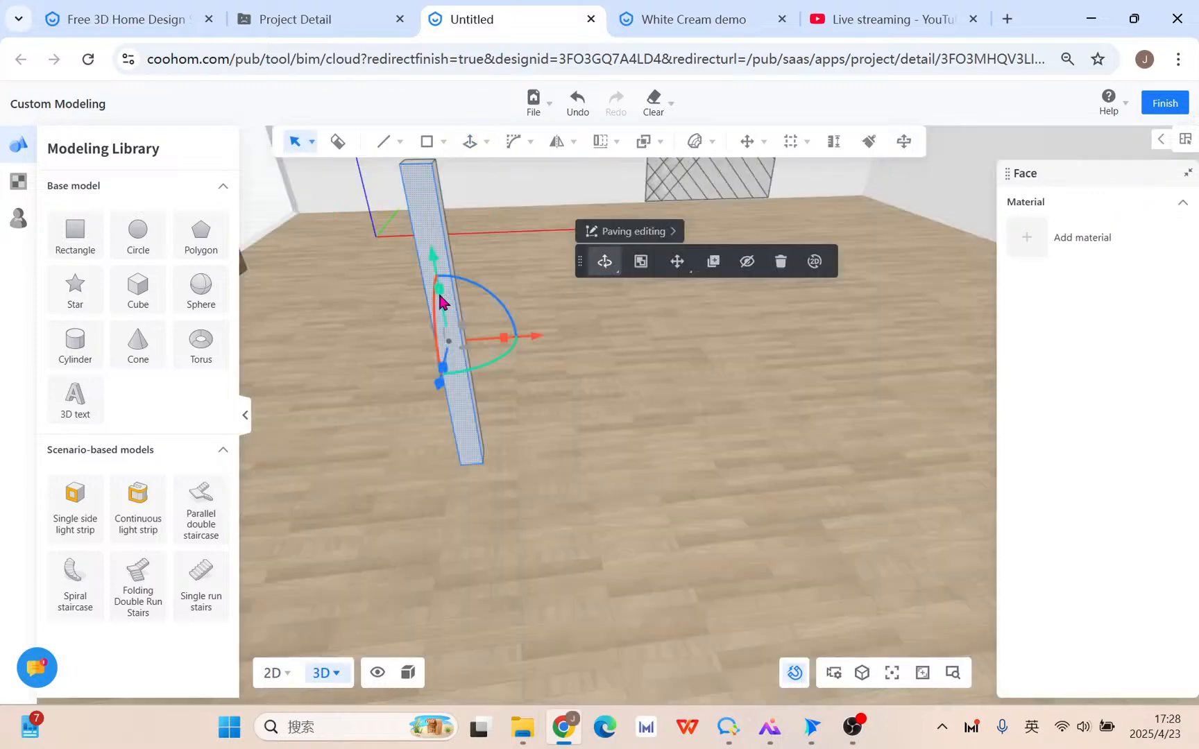
{"action": "double_click", "coordinate": [439, 295]}
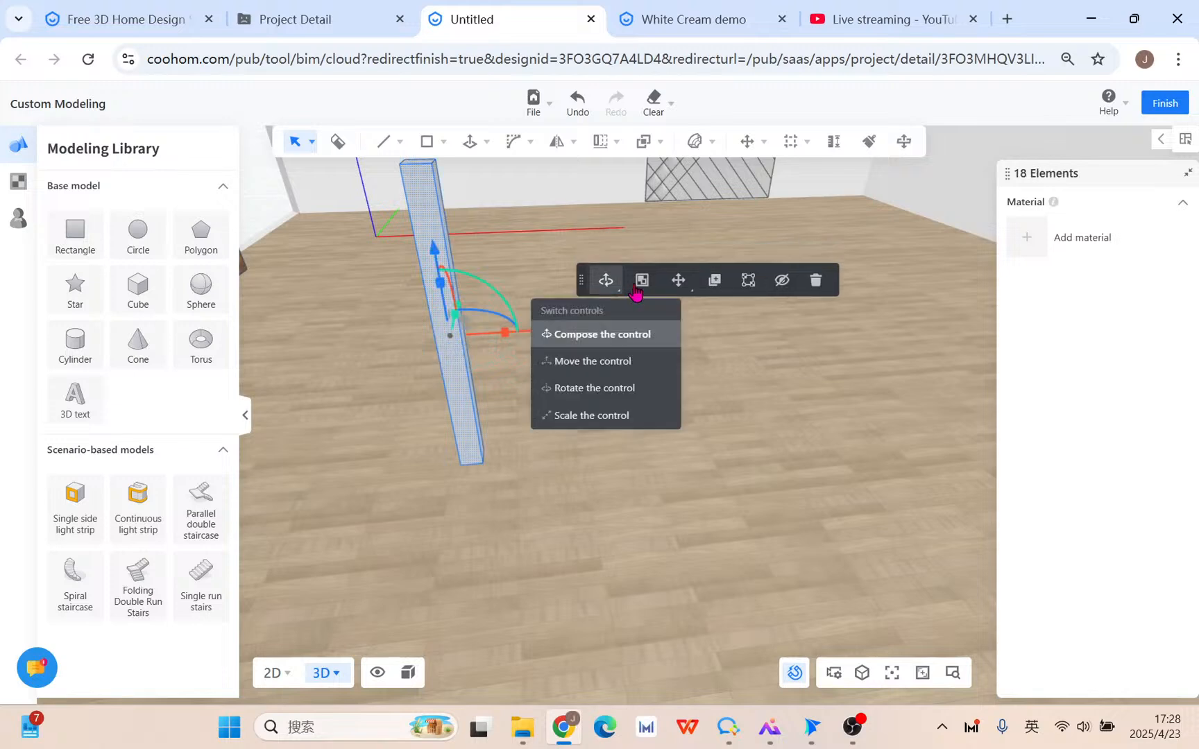
{"action": "left_click", "coordinate": [645, 284]}
Linearly array the slat group with 350 mm X spacing.
{"action": "mouse_move", "coordinate": [614, 143]}
{"action": "left_click", "coordinate": [608, 178]}
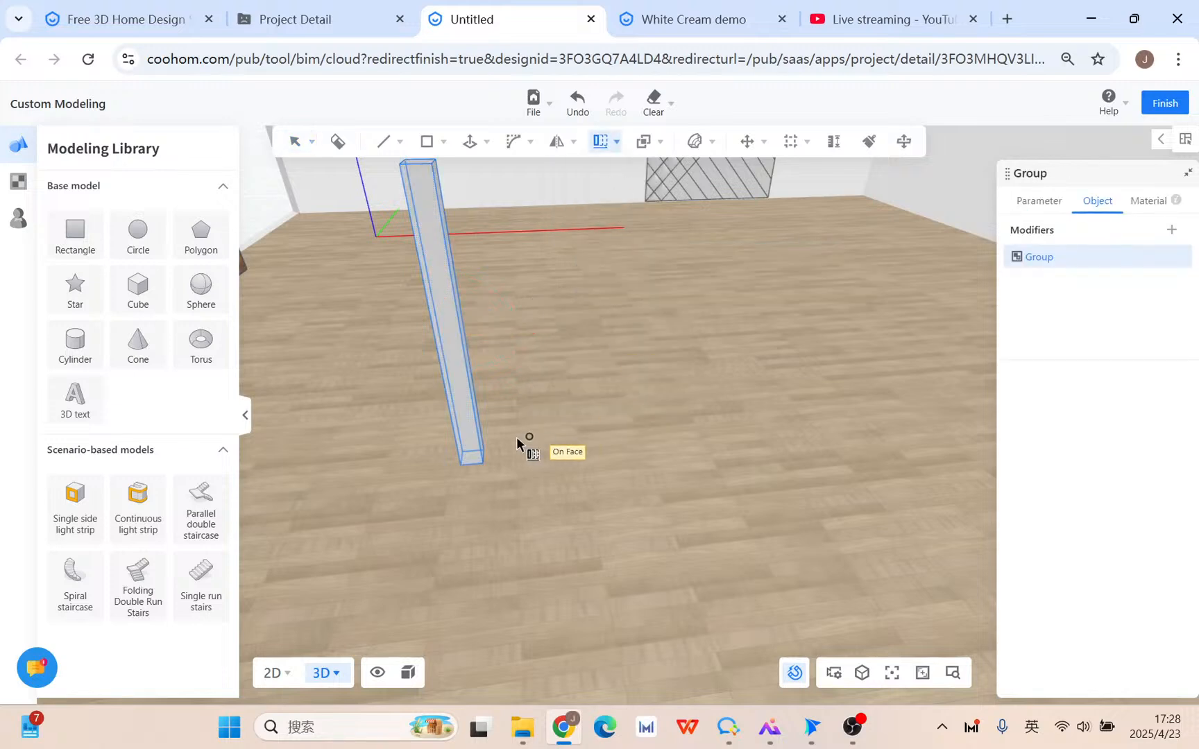
{"action": "left_click", "coordinate": [460, 464]}
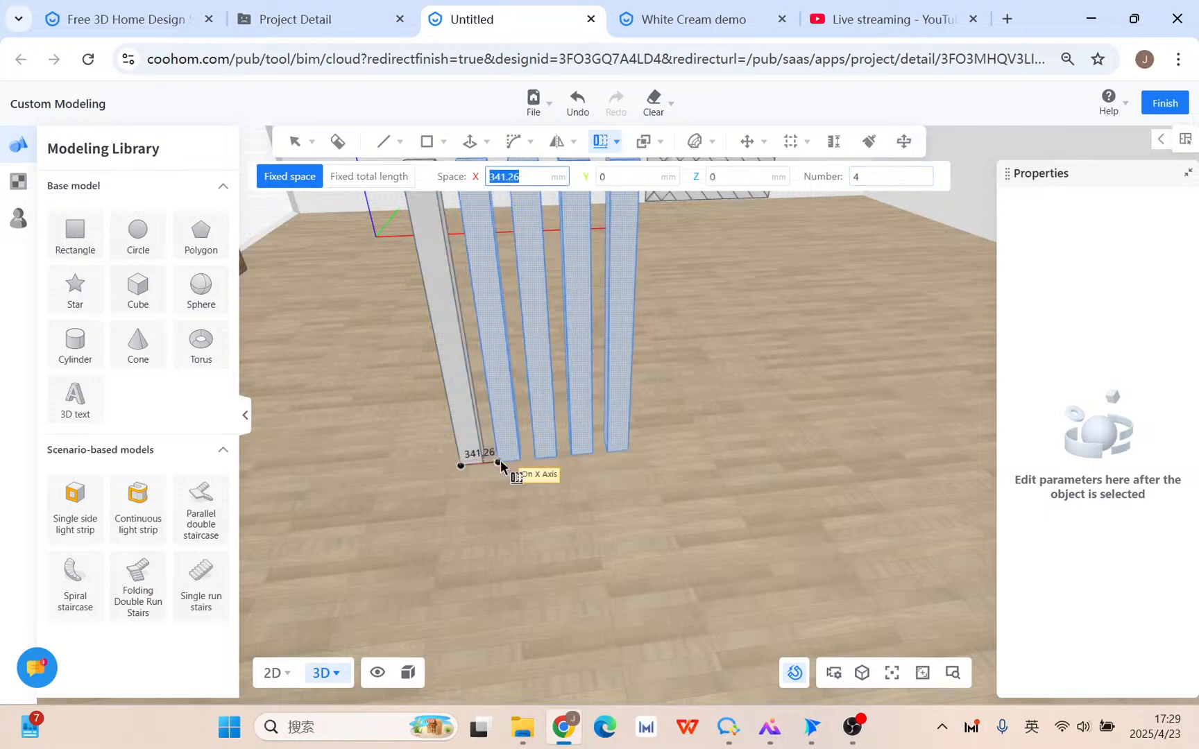
{"action": "type", "text": "3500"}
{"action": "key", "text": "BackSpace"}
{"action": "key", "text": "Tab"}
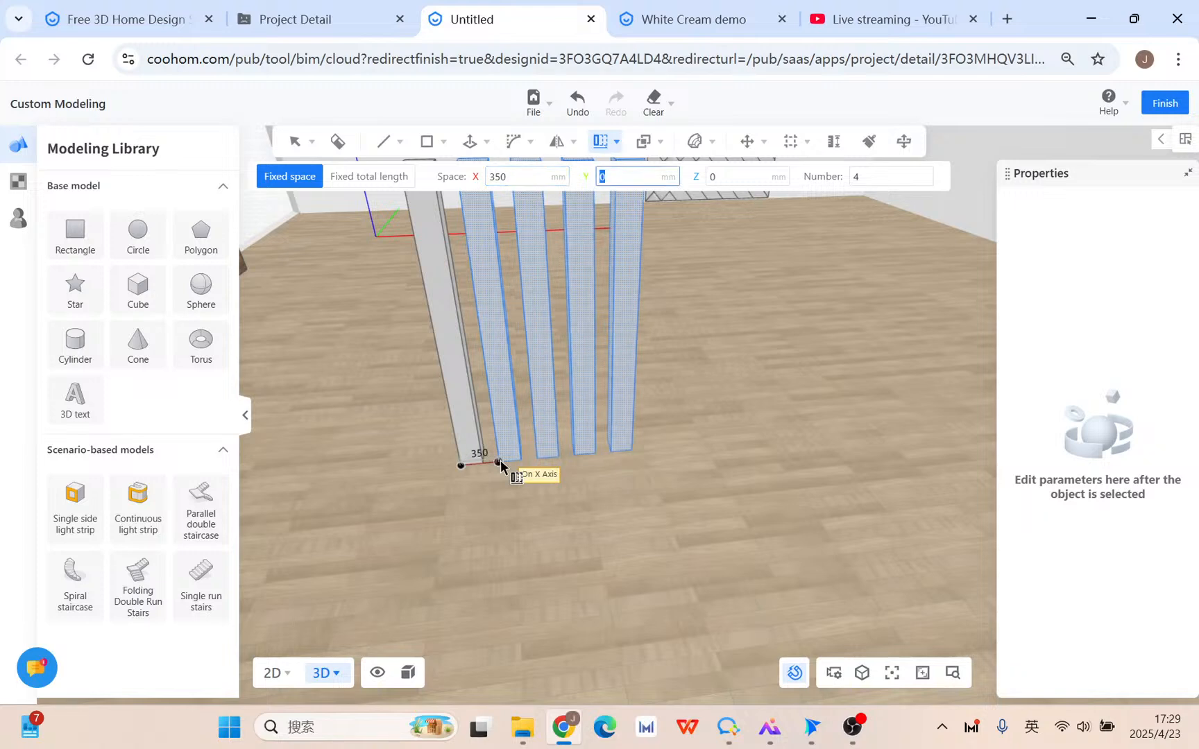
{"action": "key", "text": "Tab"}
{"action": "key", "text": "Tab"}
{"action": "key", "text": "Tab"}
{"action": "key", "text": "Tab"}
{"action": "key", "text": "Tab"}
{"action": "key", "text": "Tab"}
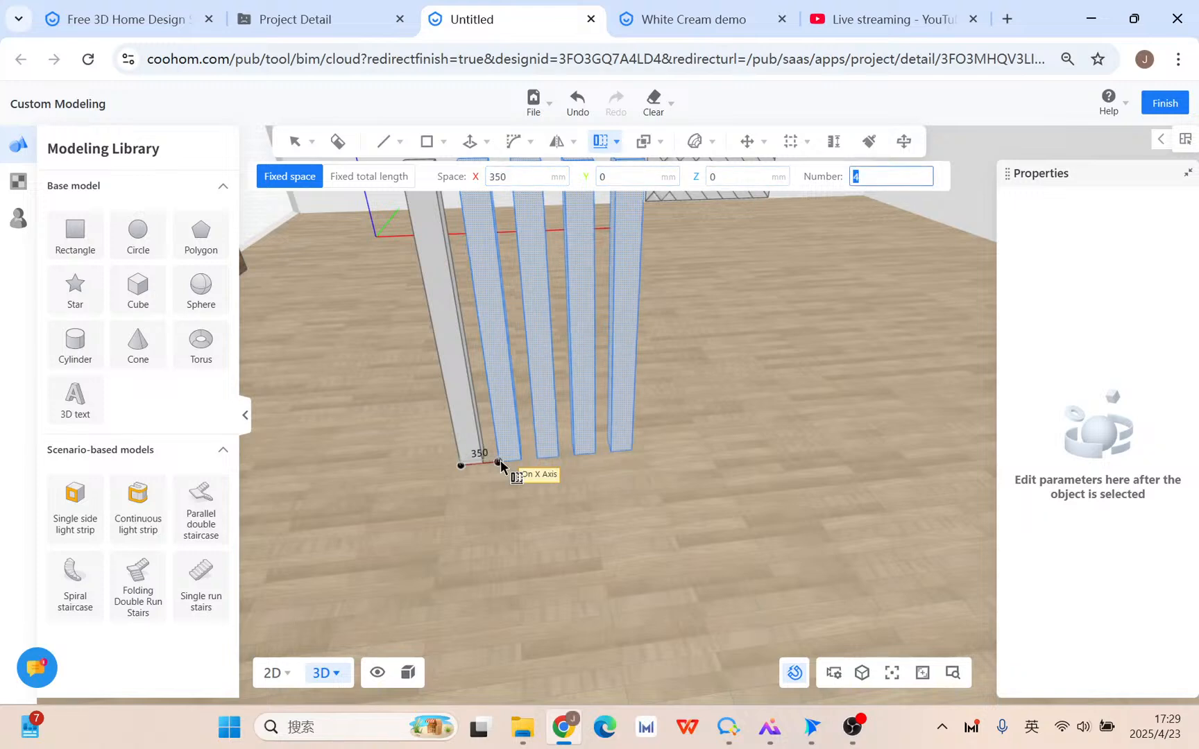
{"action": "key", "text": "Return"}
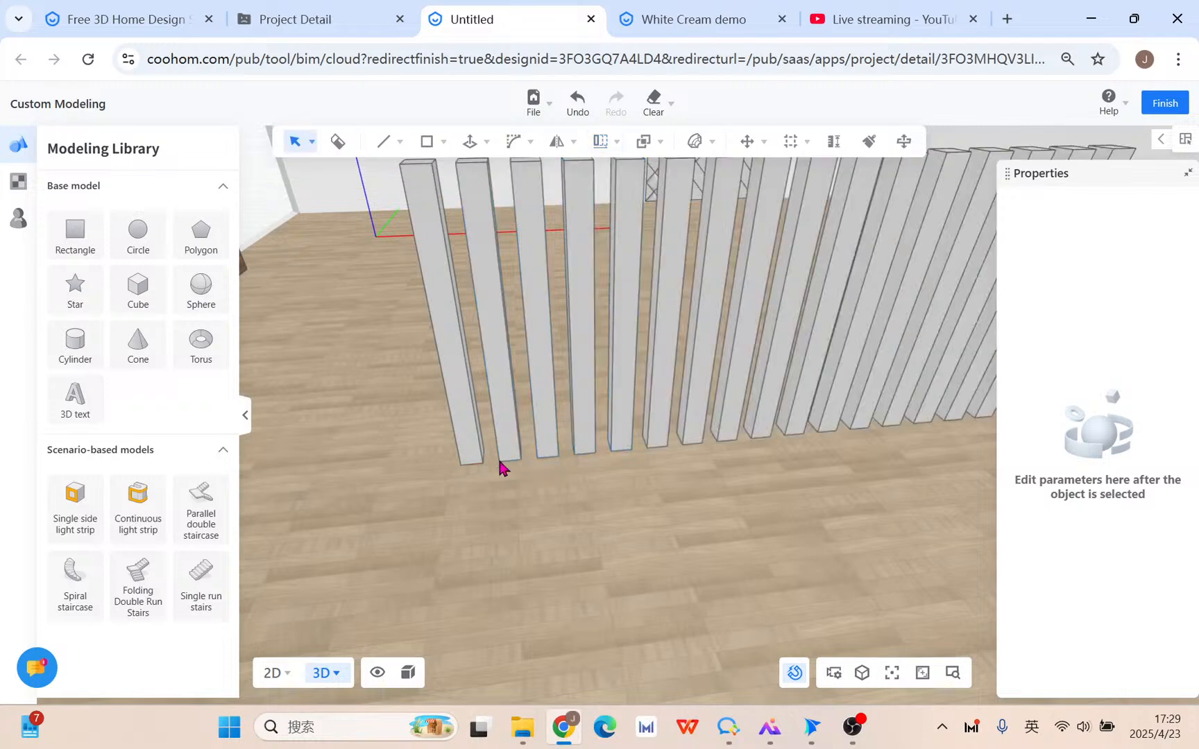
{"action": "scroll", "coordinate": [497, 456], "scroll_direction": "down", "scroll_amount": 5}
{"action": "left_click", "coordinate": [582, 417]}
Apply a Bend modifier to the slat group with datum direction +X.
{"action": "right_click_drag", "start_coordinate": [569, 529], "coordinate": [601, 526]}
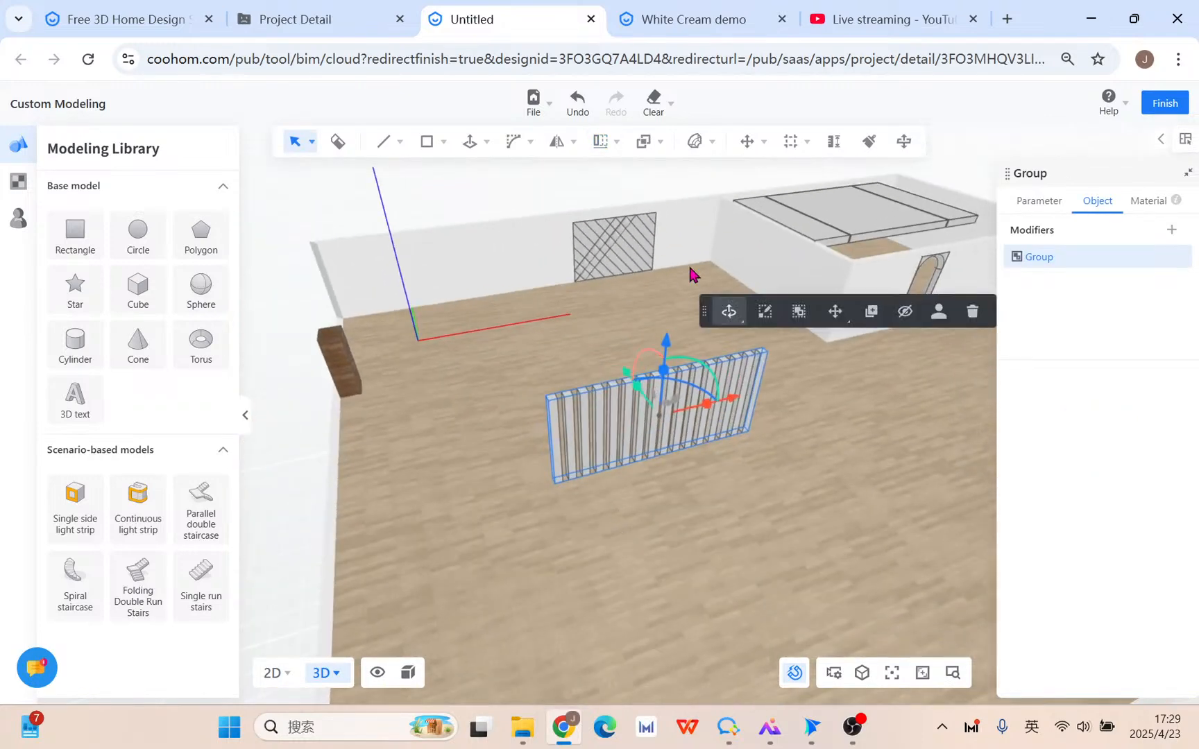
{"action": "mouse_move", "coordinate": [703, 146]}
{"action": "left_click", "coordinate": [705, 179]}
{"action": "right_click_drag", "start_coordinate": [612, 508], "coordinate": [694, 511]}
{"action": "left_click", "coordinate": [1170, 477]}
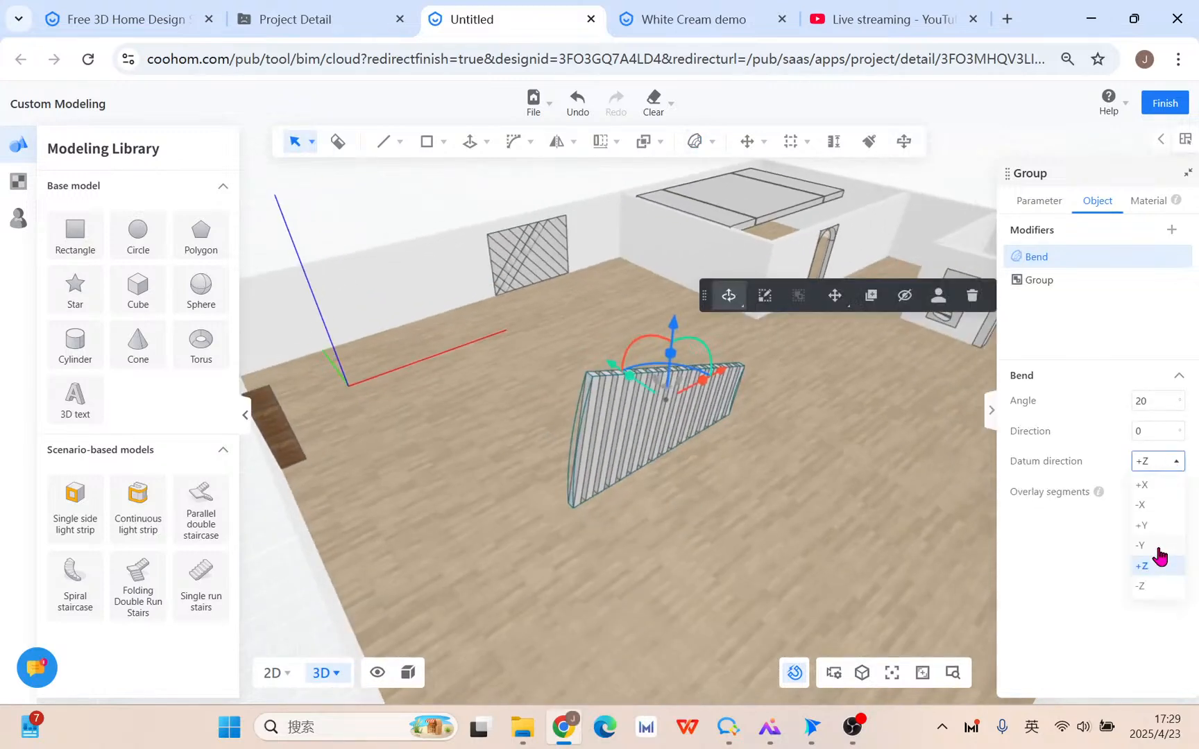
{"action": "left_click", "coordinate": [1157, 492]}
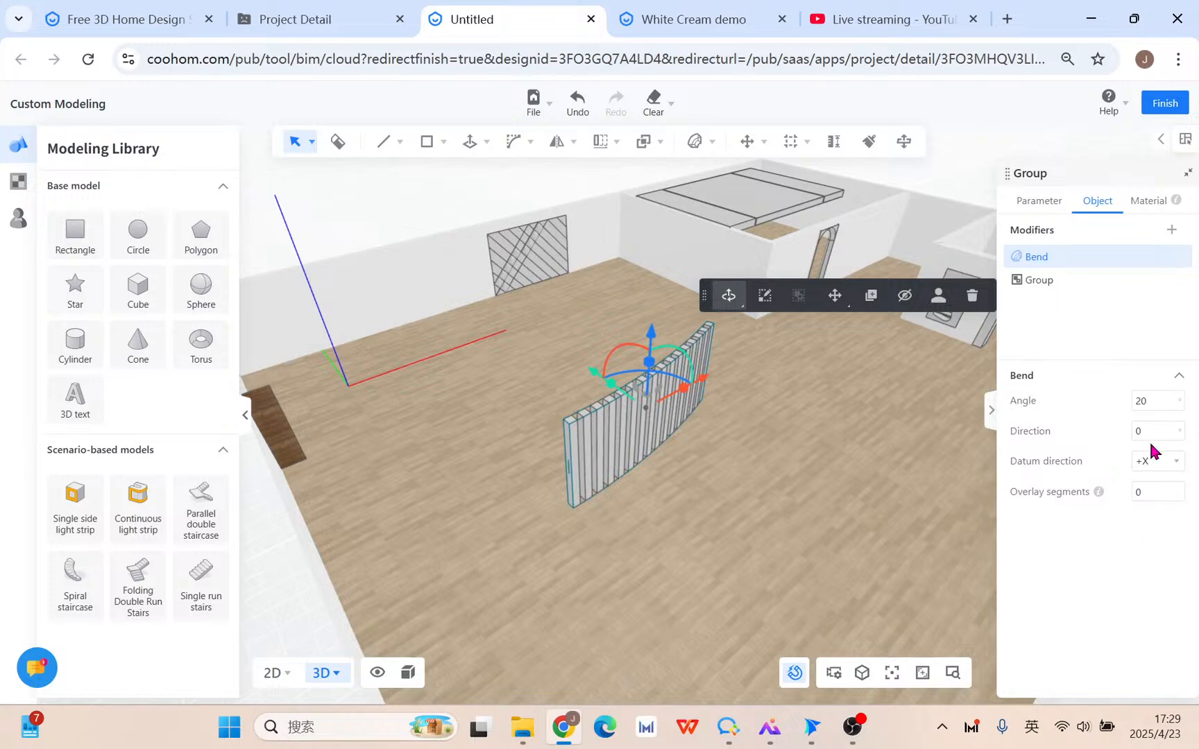
Set the bend angle to -50 and raise the overlay segments for a smoother arc.
{"action": "right_click_drag", "start_coordinate": [872, 463], "coordinate": [982, 481]}
{"action": "right_click_drag", "start_coordinate": [867, 493], "coordinate": [793, 501]}
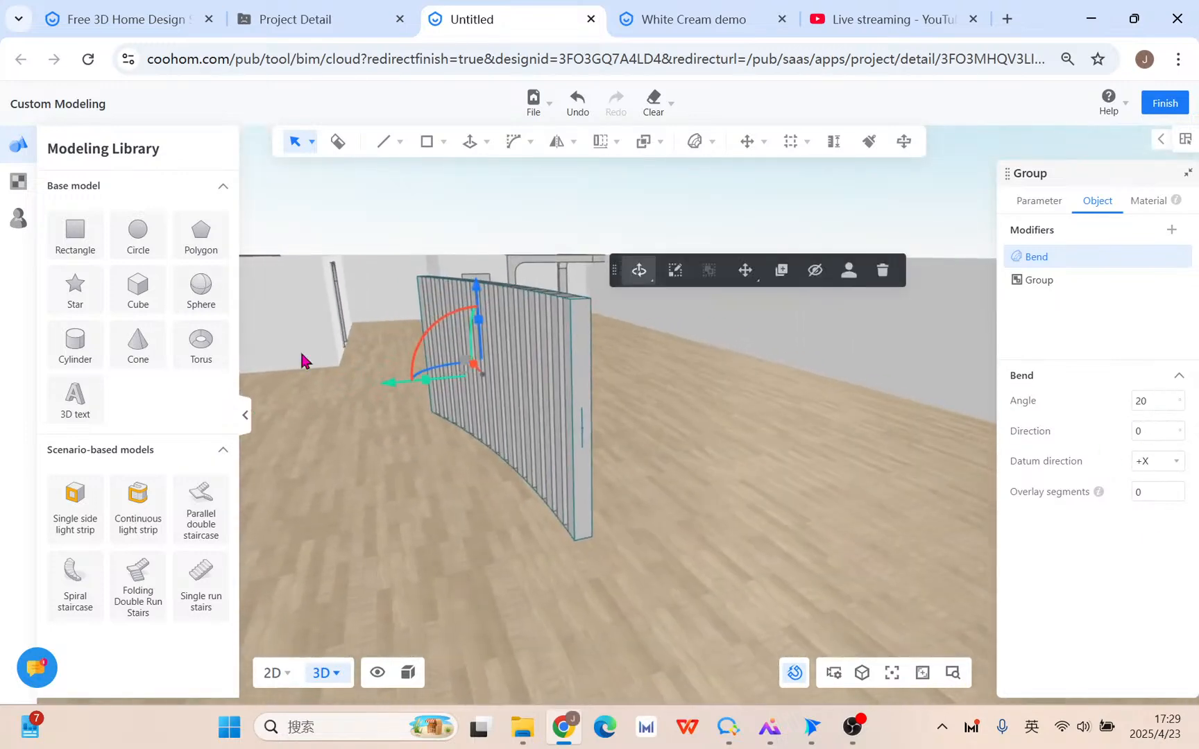
{"action": "left_click", "coordinate": [1160, 435]}
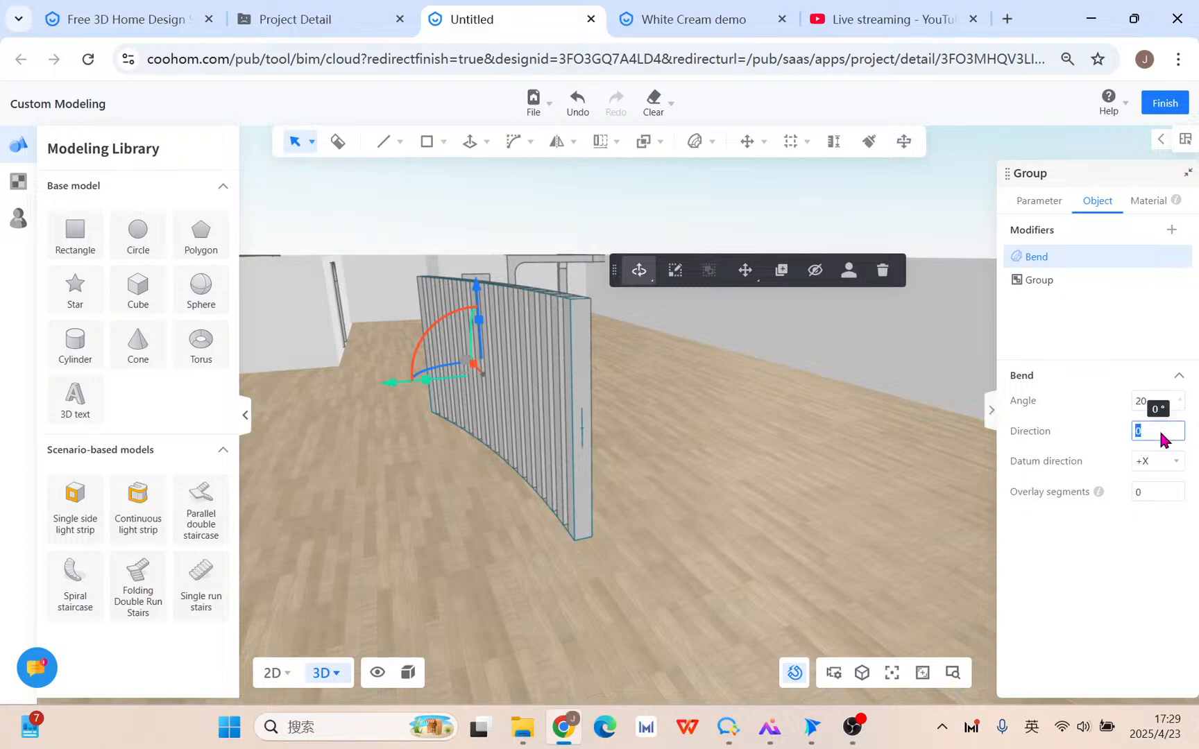
{"action": "left_click", "coordinate": [1142, 403]}
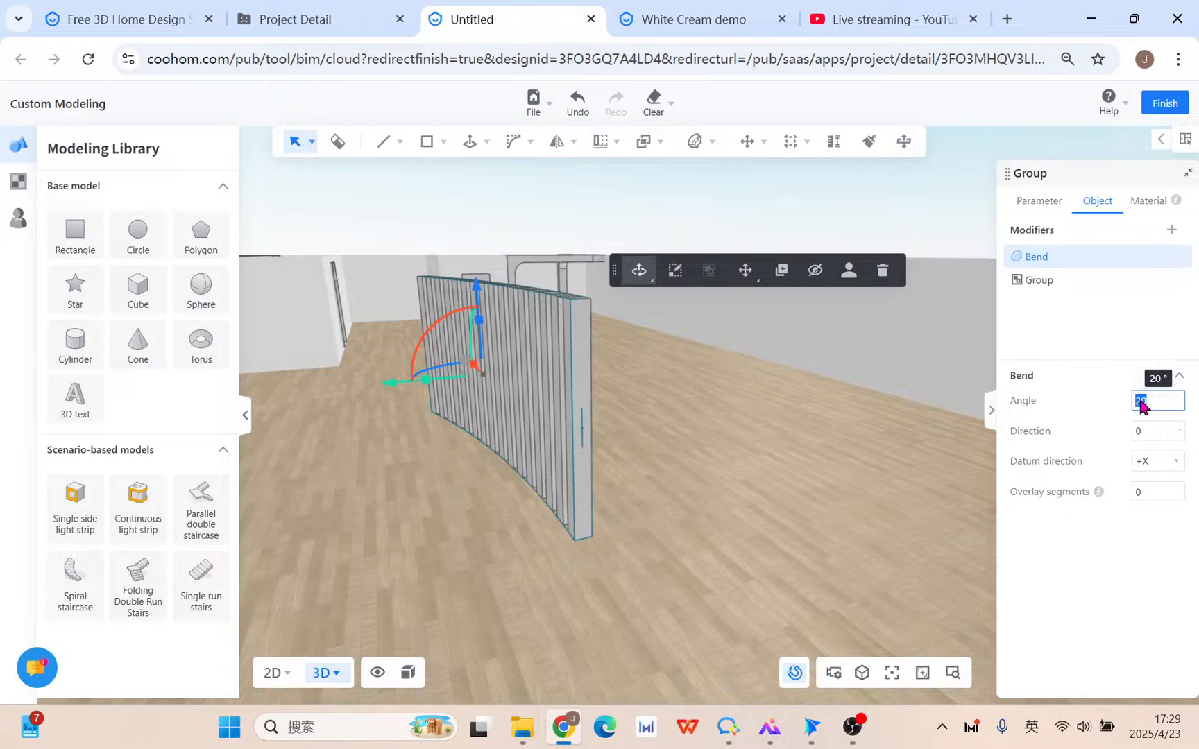
{"action": "key", "text": "BackSpace"}
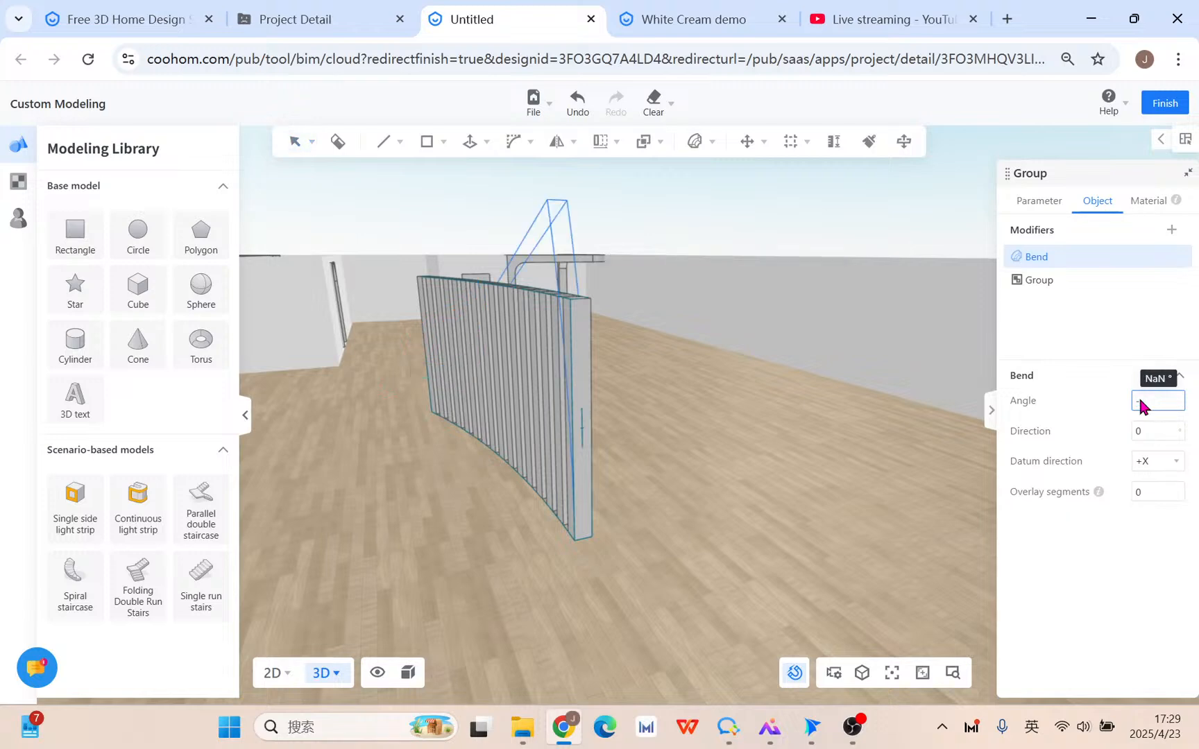
{"action": "type", "text": "-50"}
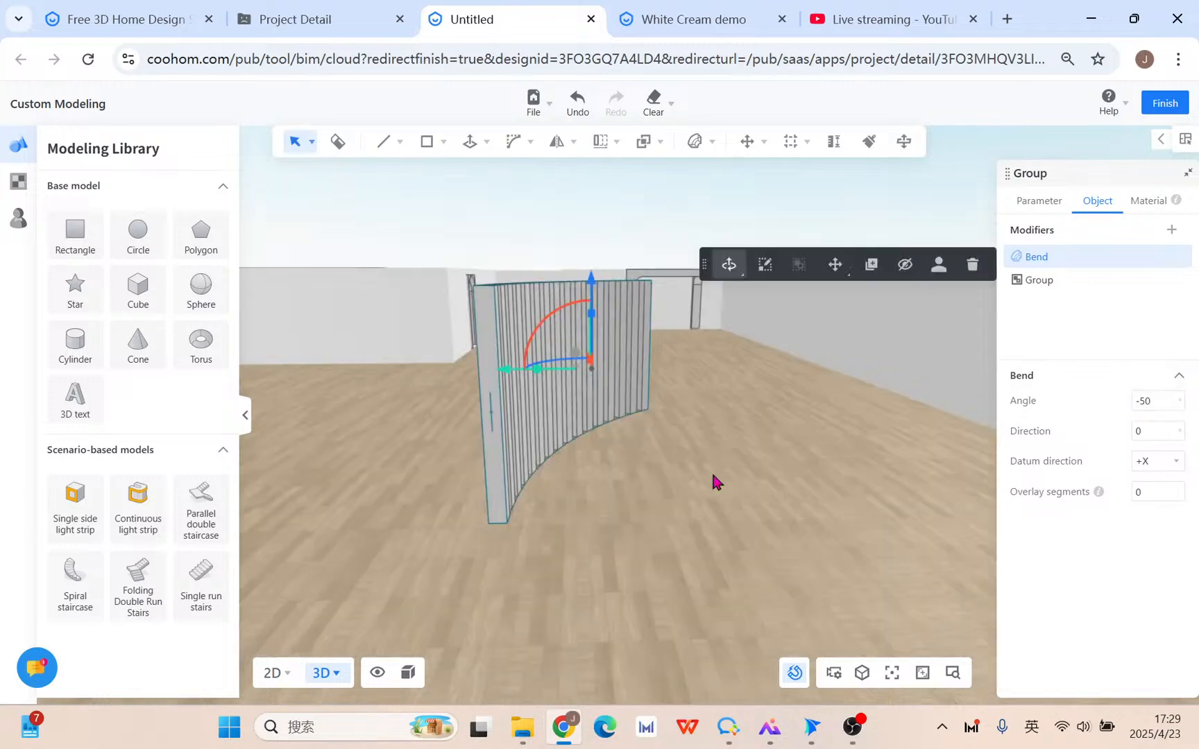
{"action": "left_click", "coordinate": [1157, 492]}
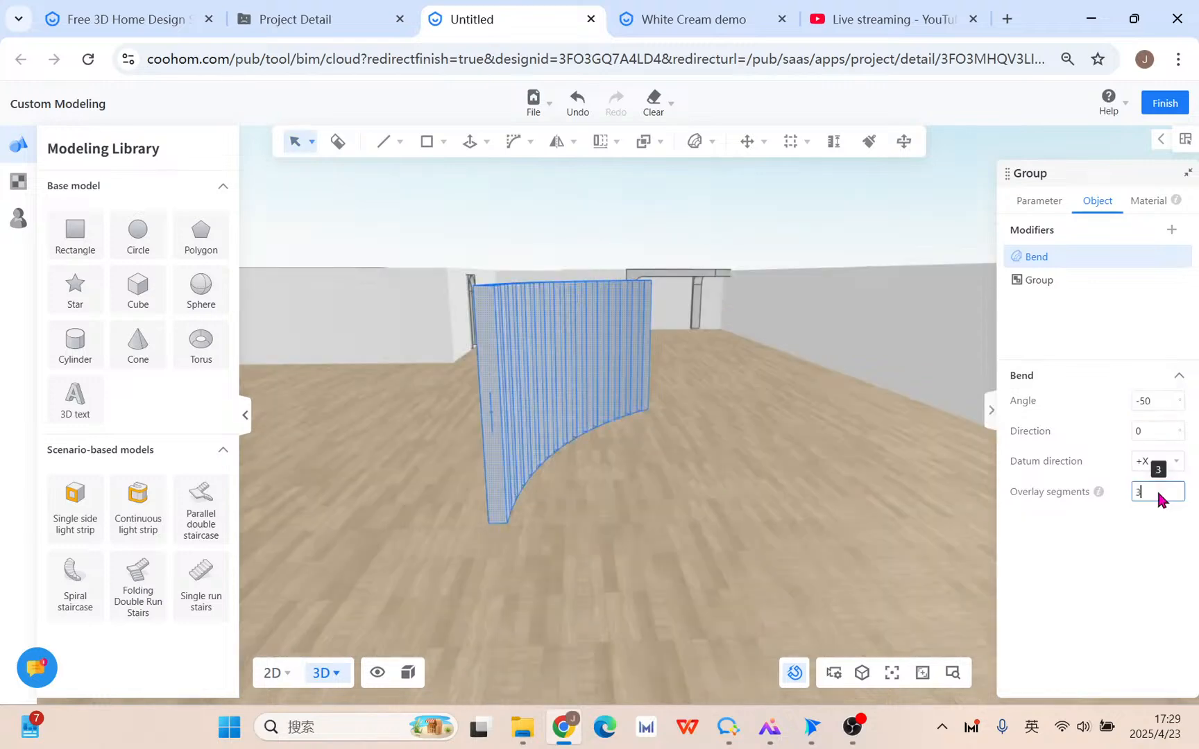
{"action": "type", "text": "5"}
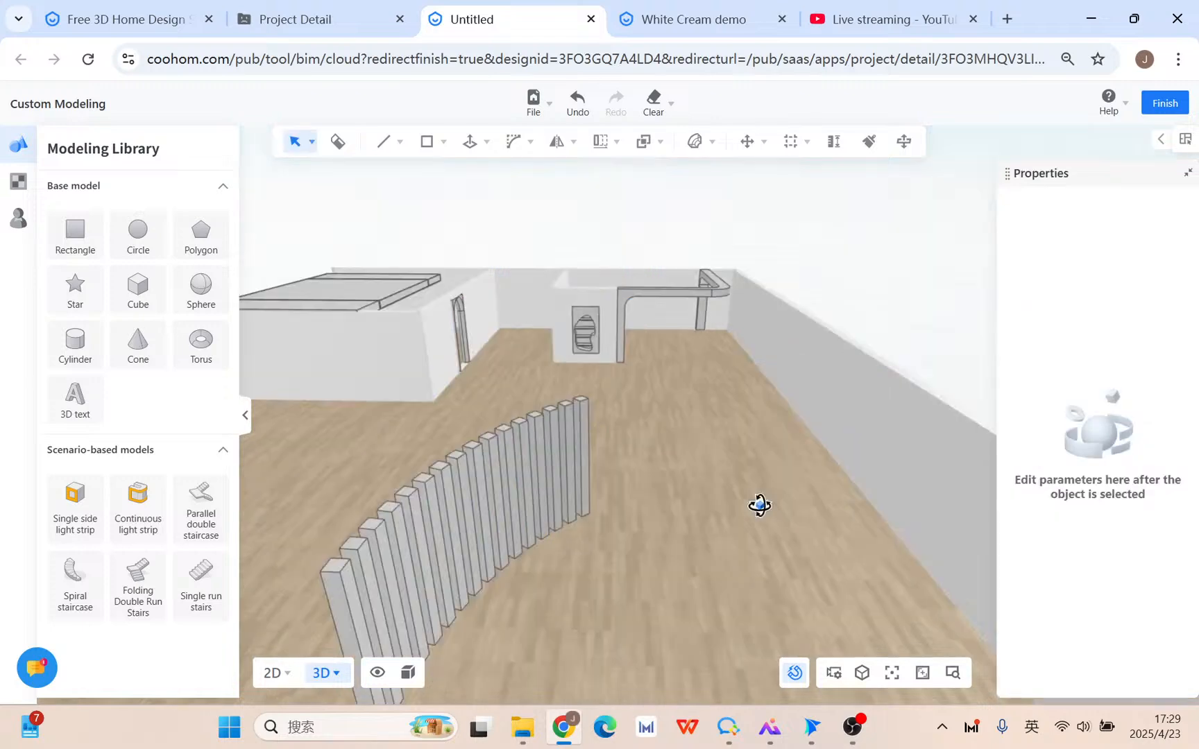
Inspect the curved slat screen from above and low side, selecting it to check its Bend.
{"action": "left_click_drag", "start_coordinate": [759, 505], "coordinate": [773, 529]}
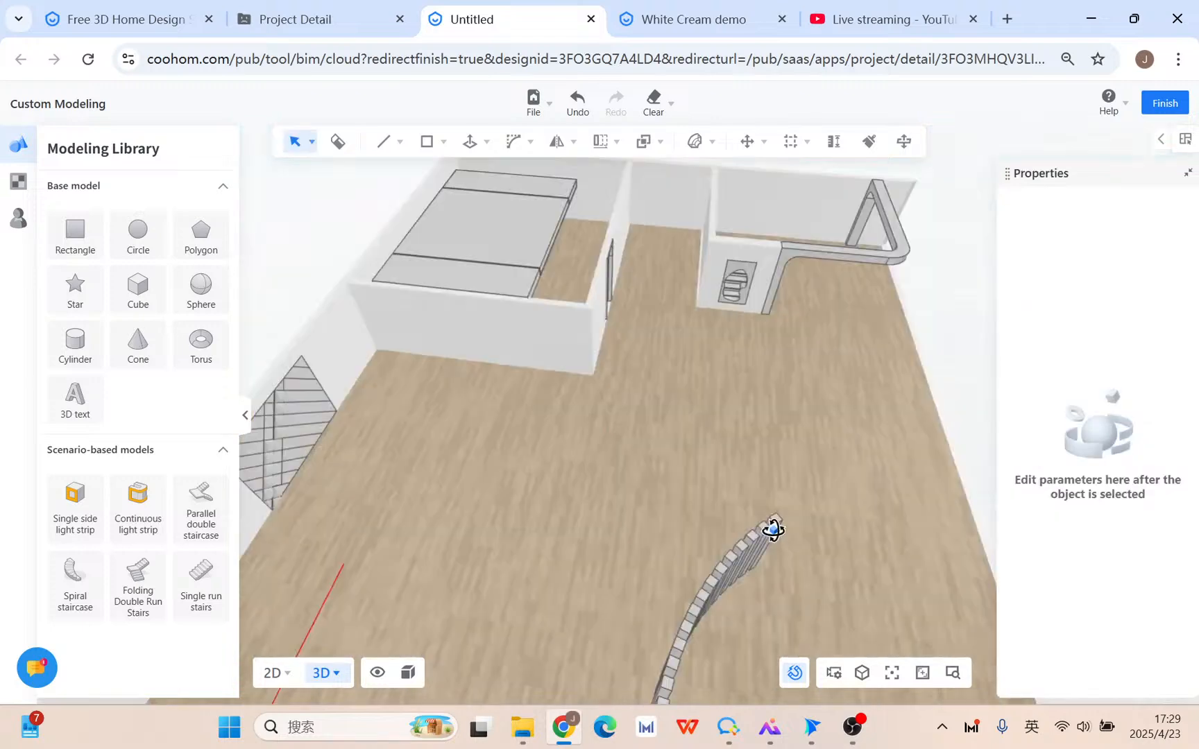
{"action": "middle_click_drag", "start_coordinate": [774, 531], "coordinate": [835, 596]}
{"action": "scroll", "coordinate": [737, 490], "scroll_direction": "up", "scroll_amount": 4}
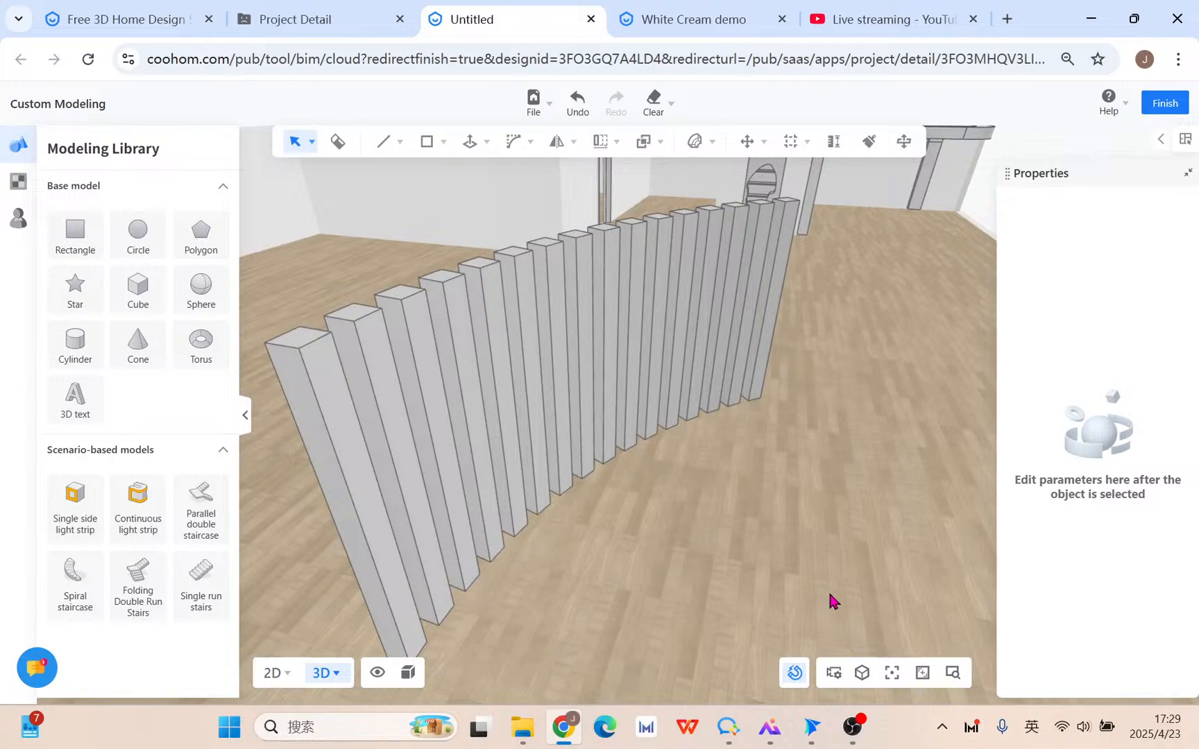
{"action": "middle_click_drag", "start_coordinate": [834, 601], "coordinate": [737, 557]}
{"action": "scroll", "coordinate": [739, 555], "scroll_direction": "down", "scroll_amount": 4}
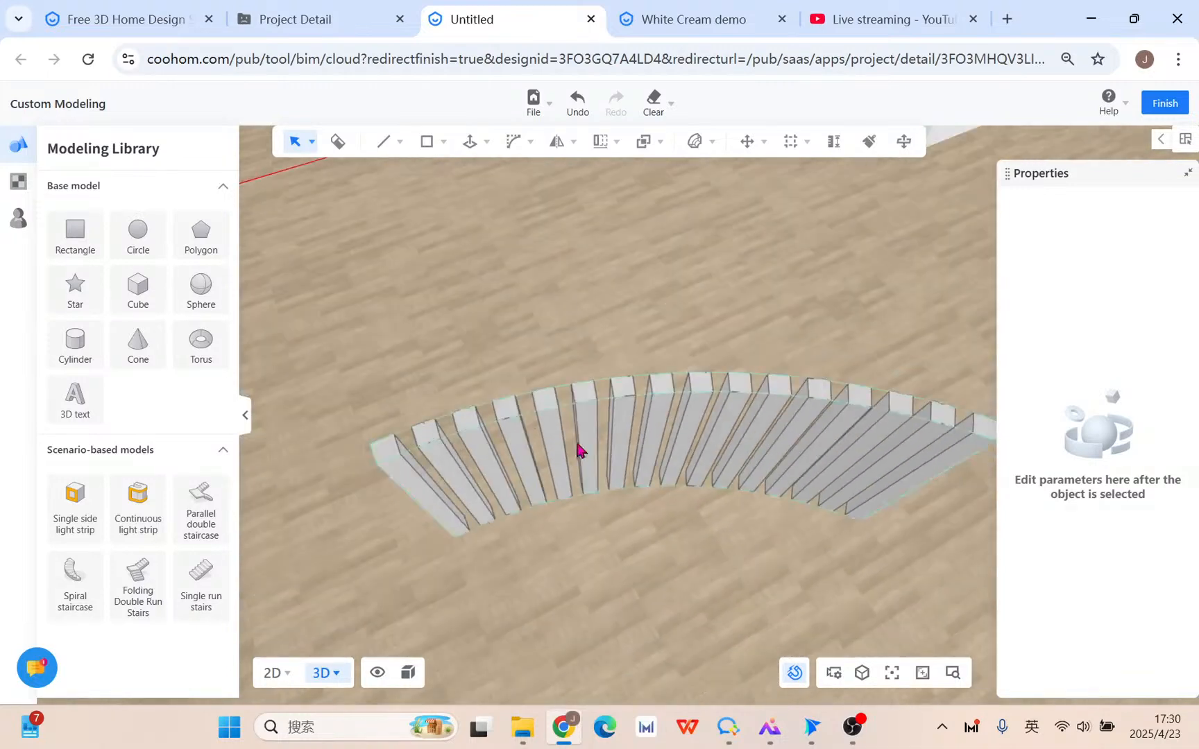
{"action": "left_click", "coordinate": [660, 392]}
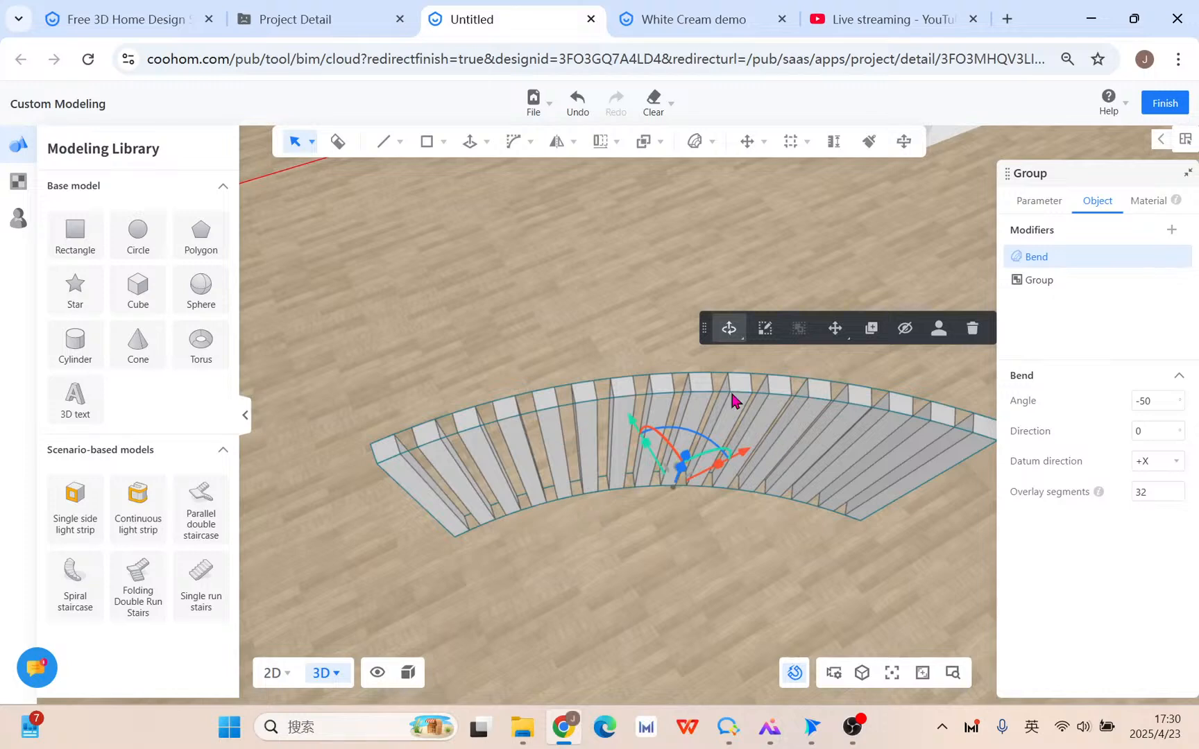
{"action": "middle_click_drag", "start_coordinate": [742, 586], "coordinate": [717, 526]}
Draw a 7500 × 4 floor rectangle beside the screen and start pulling it up into a wall panel.
{"action": "left_click", "coordinate": [443, 142]}
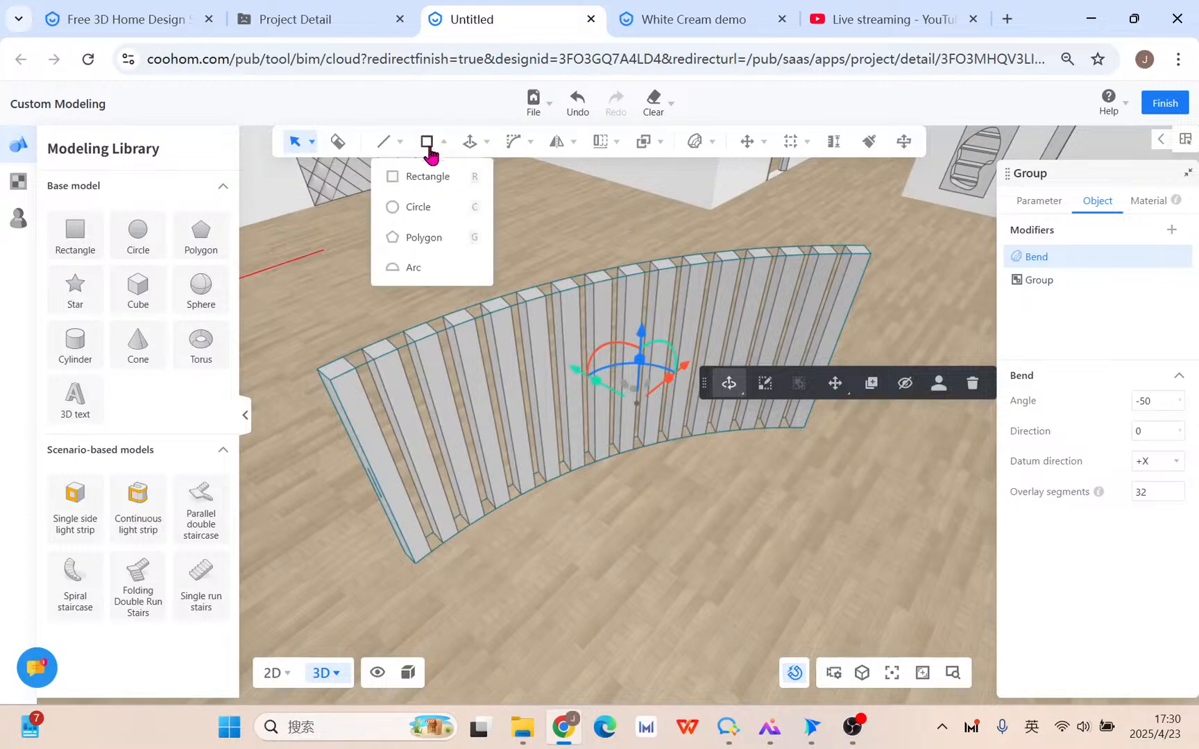
{"action": "left_click", "coordinate": [430, 177]}
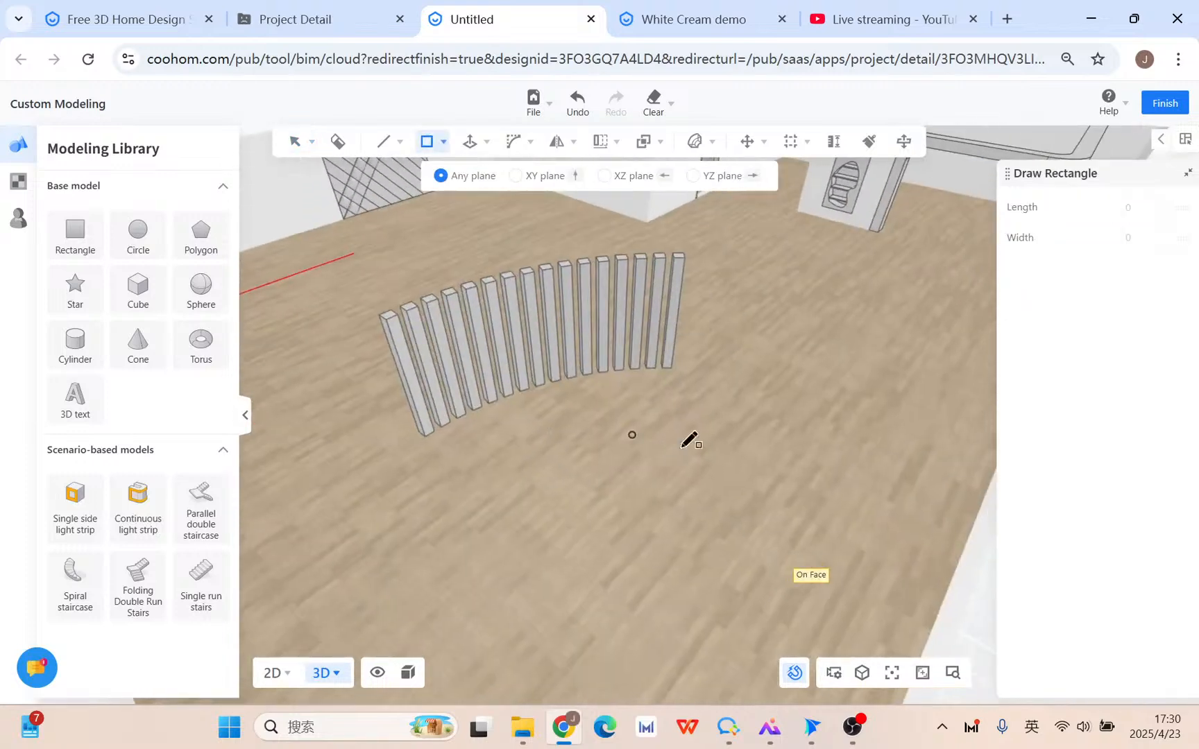
{"action": "left_click", "coordinate": [623, 517]}
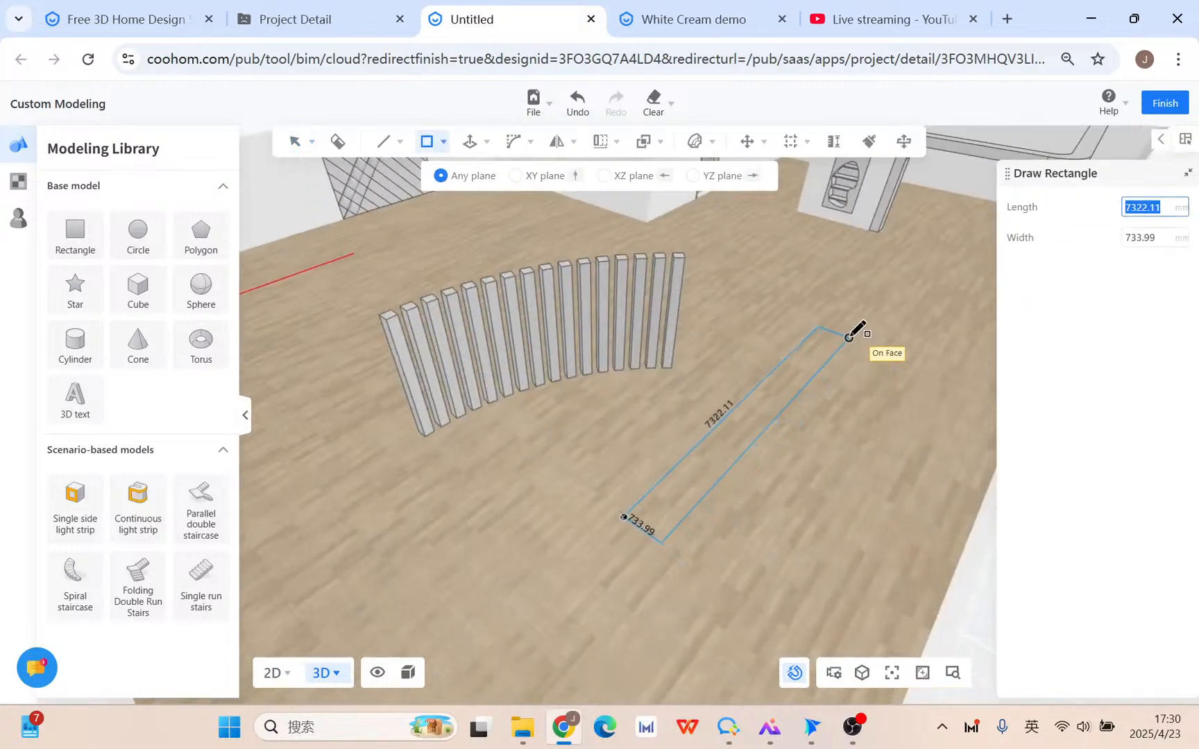
{"action": "type", "text": "75000"}
{"action": "key", "text": "BackSpace"}
{"action": "key", "text": "Tab"}
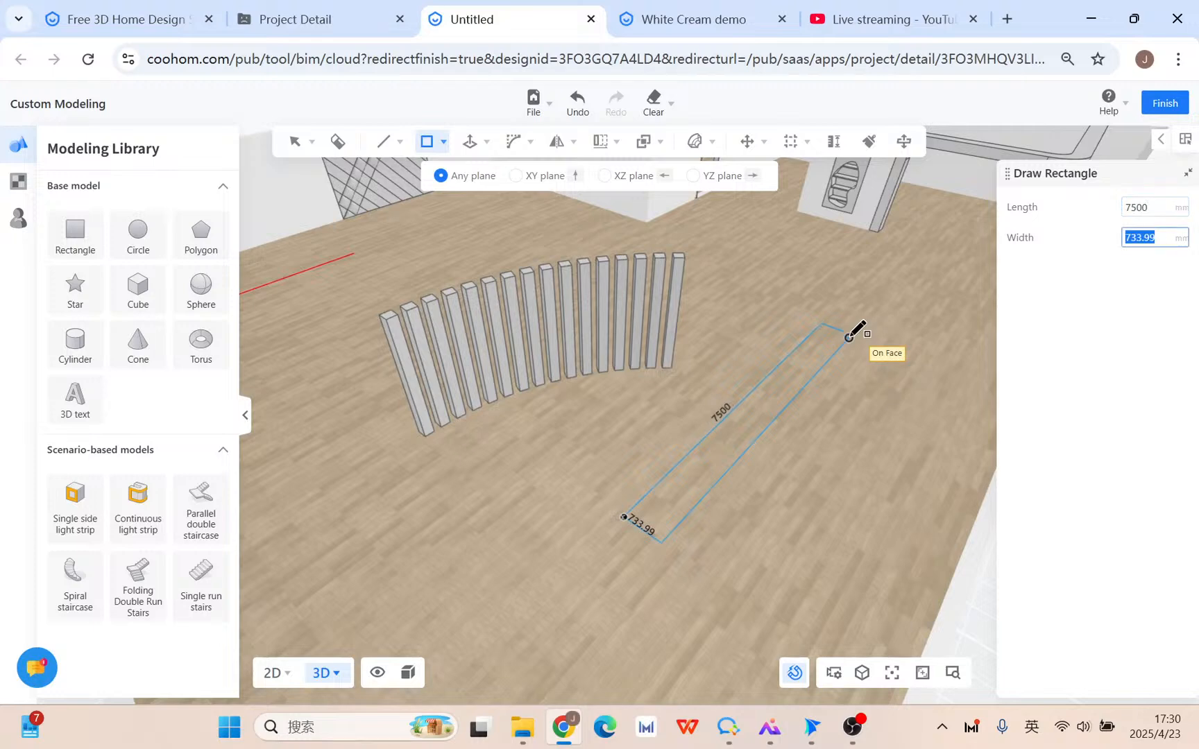
{"action": "type", "text": "400"}
{"action": "key", "text": "Return"}
{"action": "key", "text": "p"}
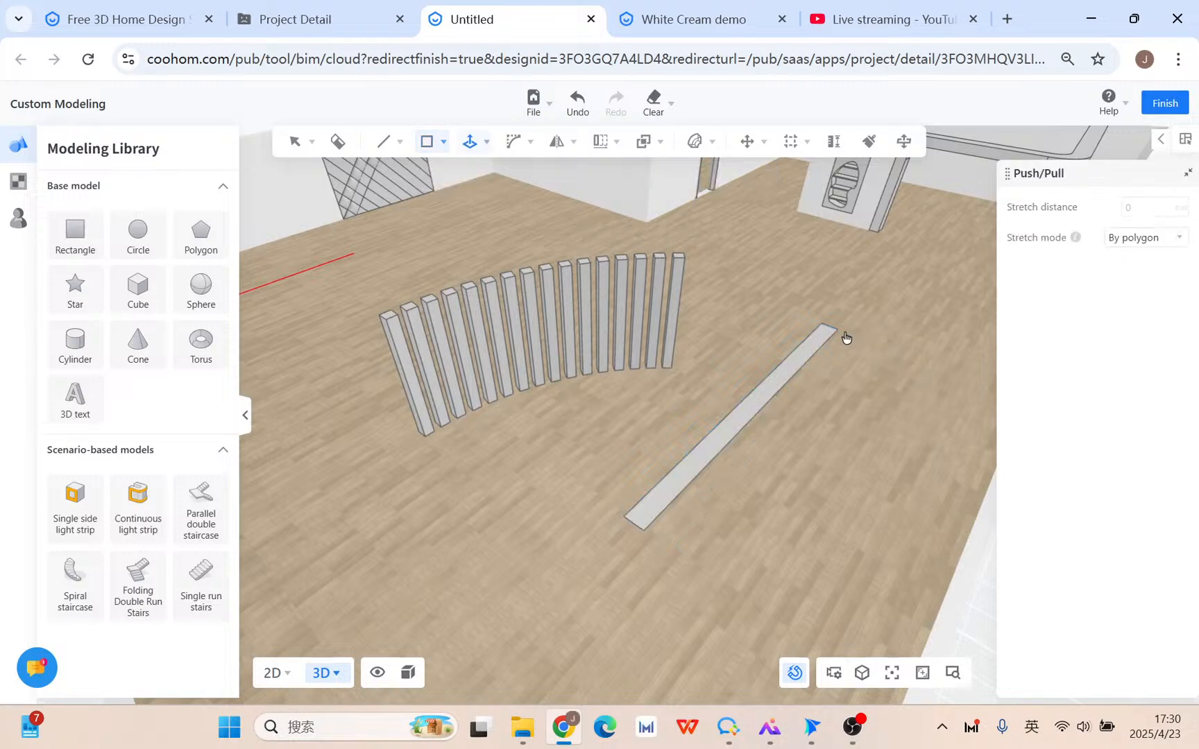
{"action": "left_click", "coordinate": [664, 496]}
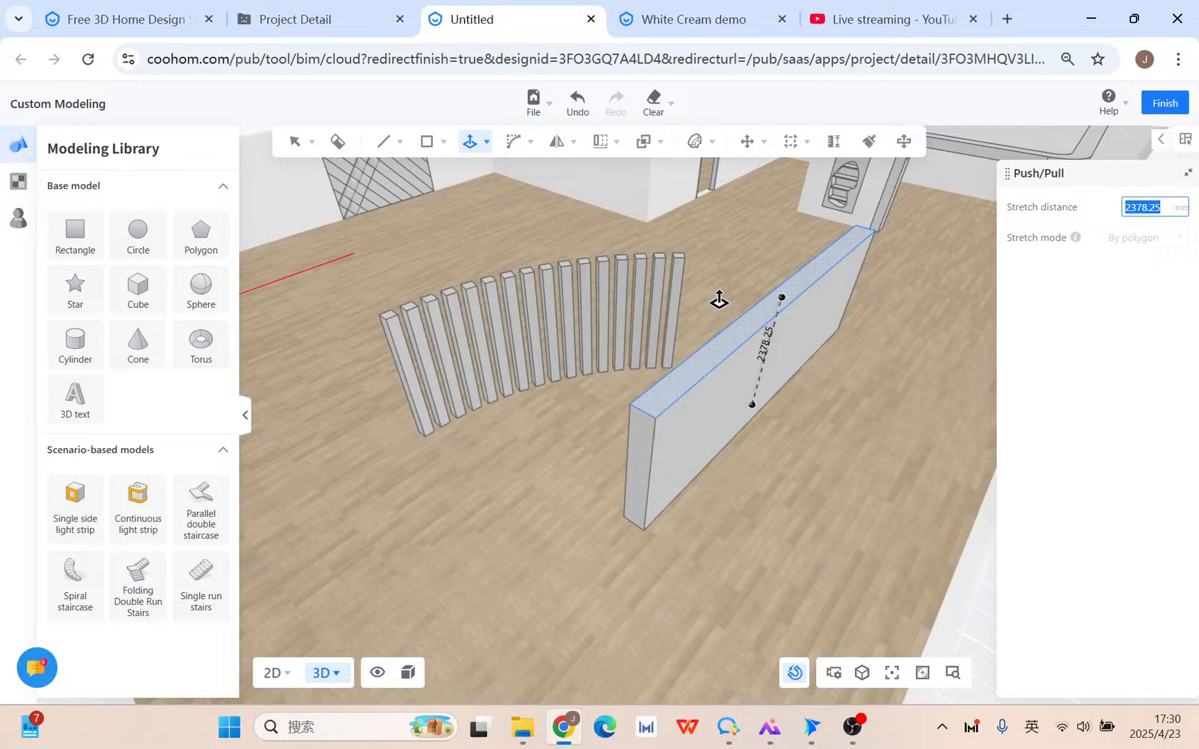
Push the floor strip up 2800 mm into a solid wall panel and finish the push/pull.
{"action": "type", "text": "2800"}
{"action": "key", "text": "Return"}
{"action": "right_click", "coordinate": [798, 419]}
{"action": "right_click_drag", "start_coordinate": [797, 472], "coordinate": [730, 430]}
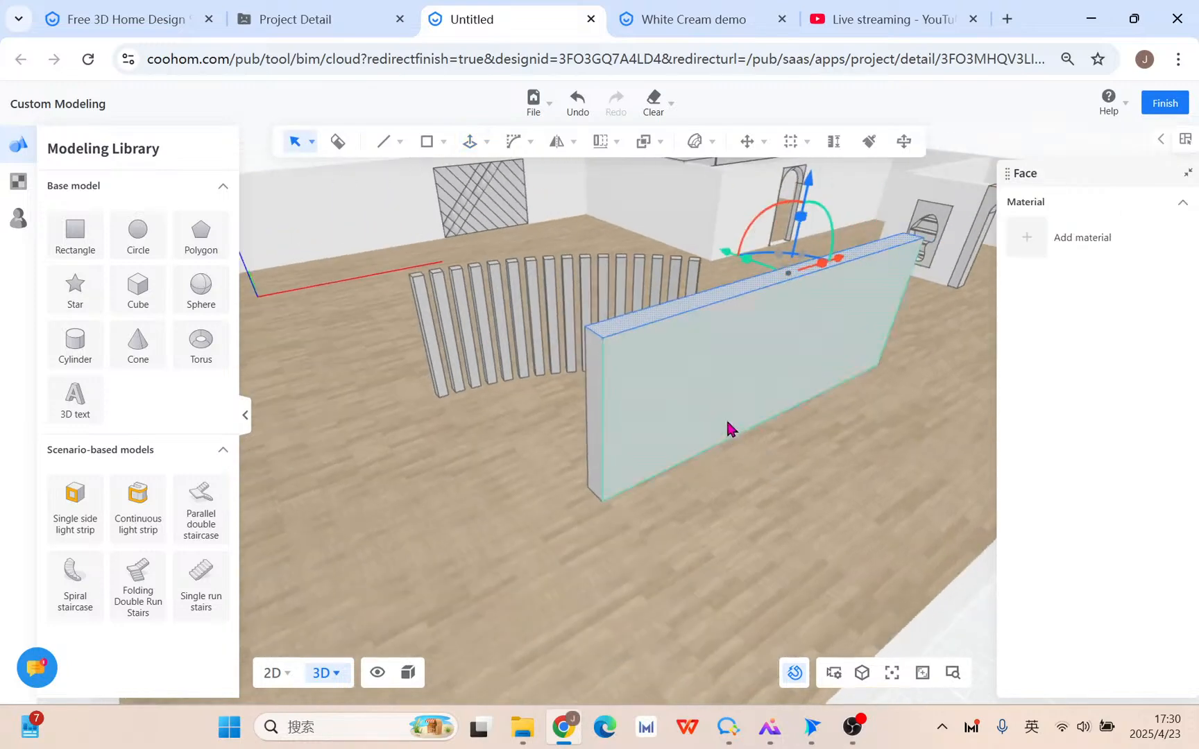
Group the whole wall box and add a Bend with +X datum direction.
{"action": "left_click", "coordinate": [708, 402]}
{"action": "triple_click", "coordinate": [696, 401]}
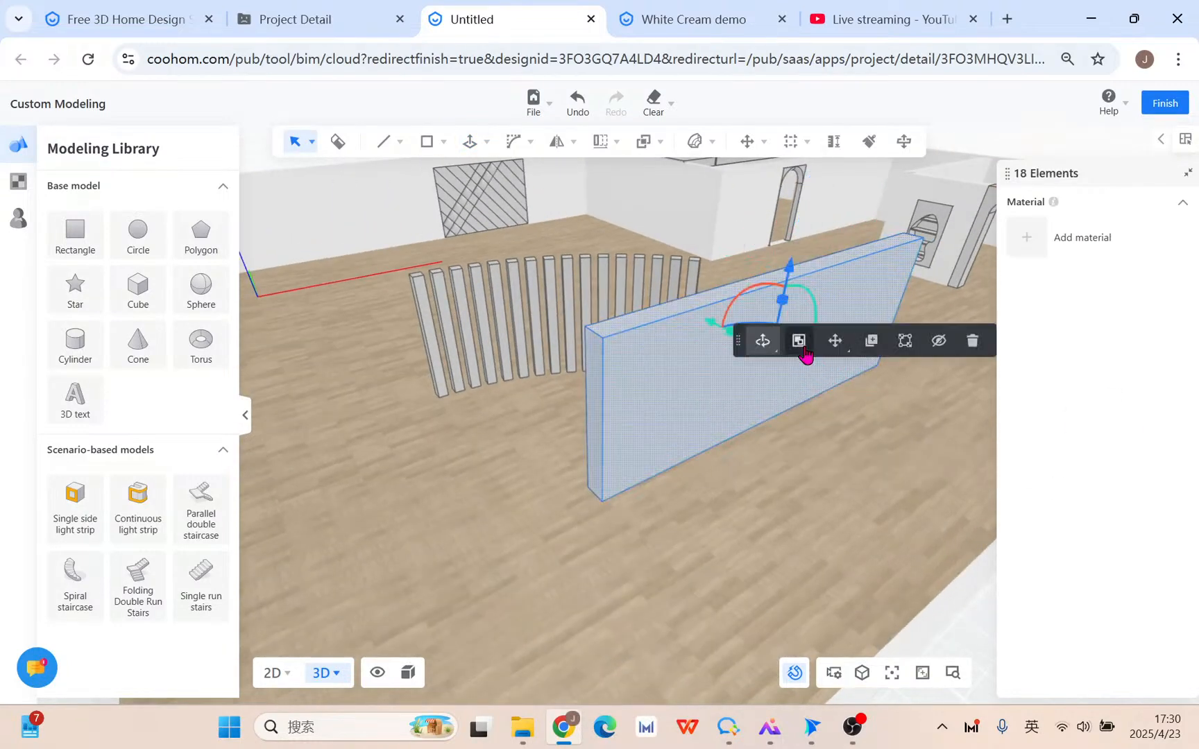
{"action": "left_click", "coordinate": [798, 340]}
{"action": "mouse_move", "coordinate": [704, 146]}
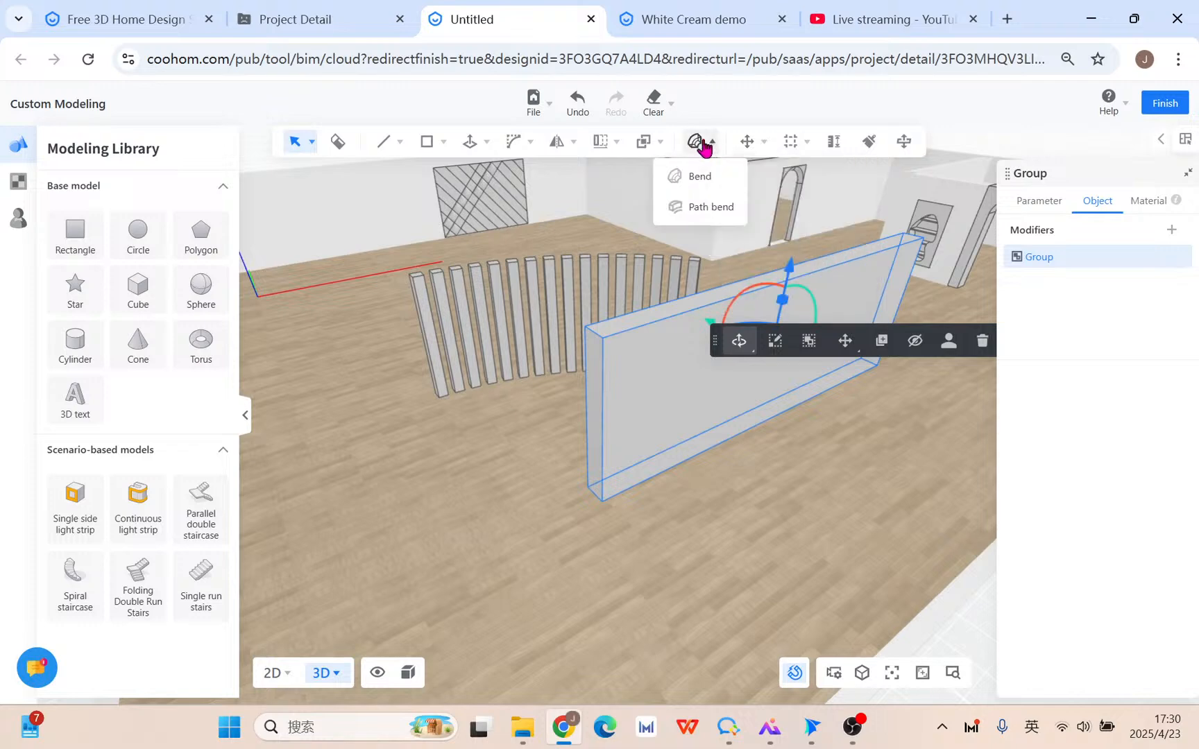
{"action": "left_click", "coordinate": [699, 176]}
{"action": "left_click", "coordinate": [1164, 466]}
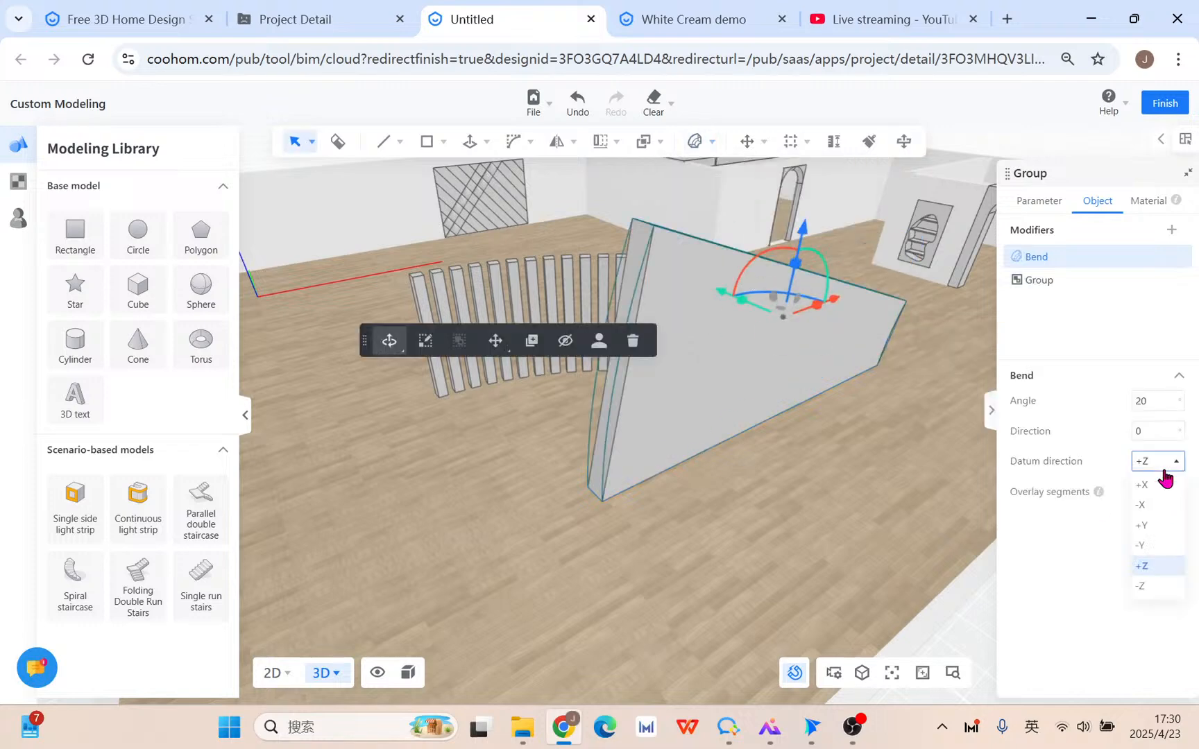
{"action": "left_click", "coordinate": [1150, 485]}
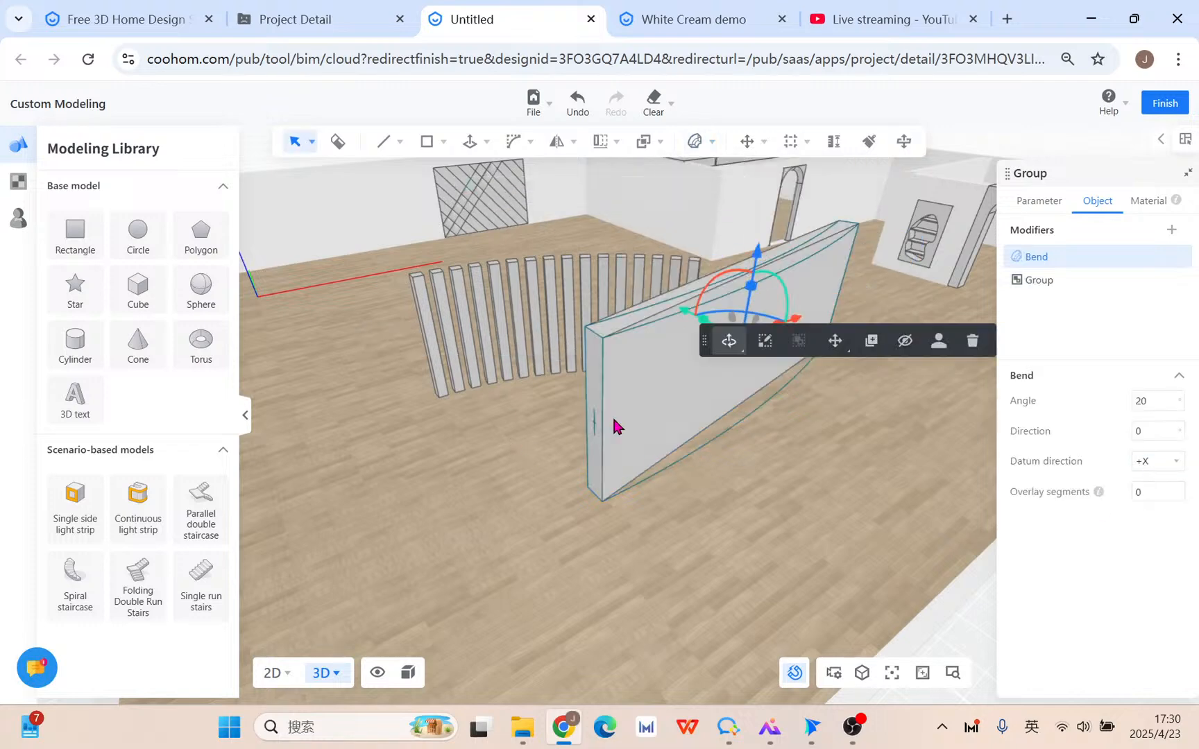
Set the wall's bend to 32 overlay segments and a -70° angle.
{"action": "left_click", "coordinate": [1152, 402]}
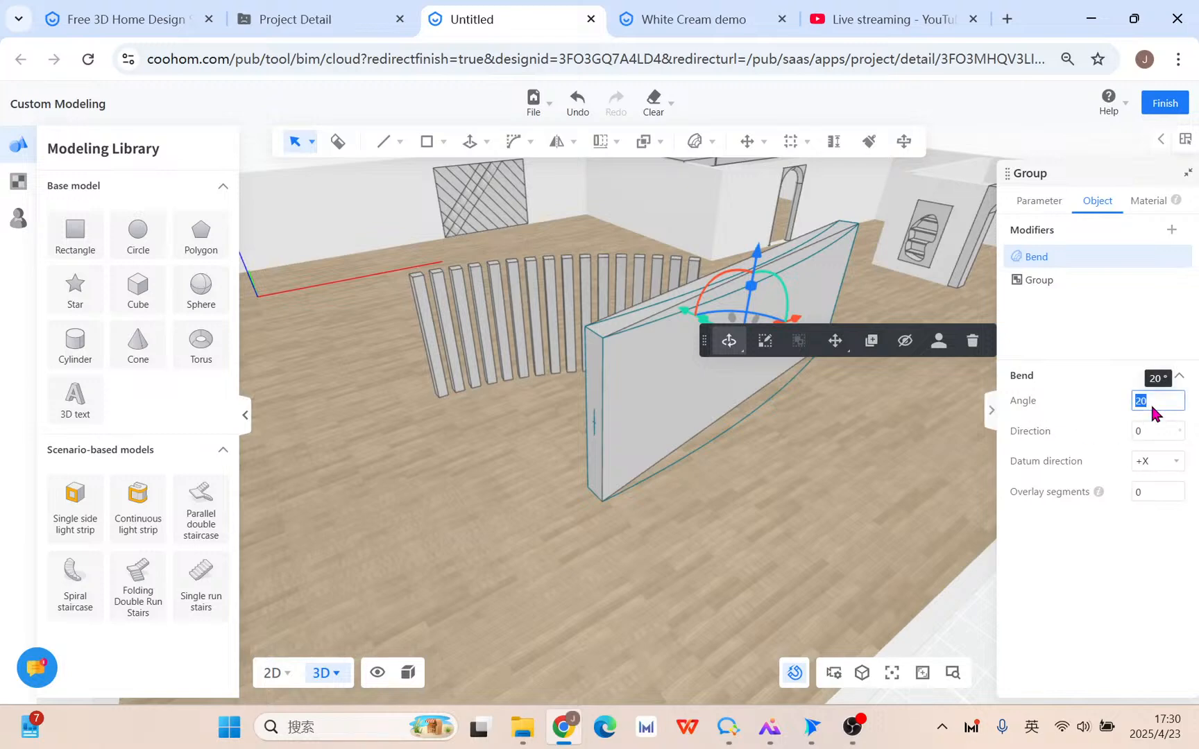
{"action": "type", "text": "75"}
{"action": "key", "text": "Return"}
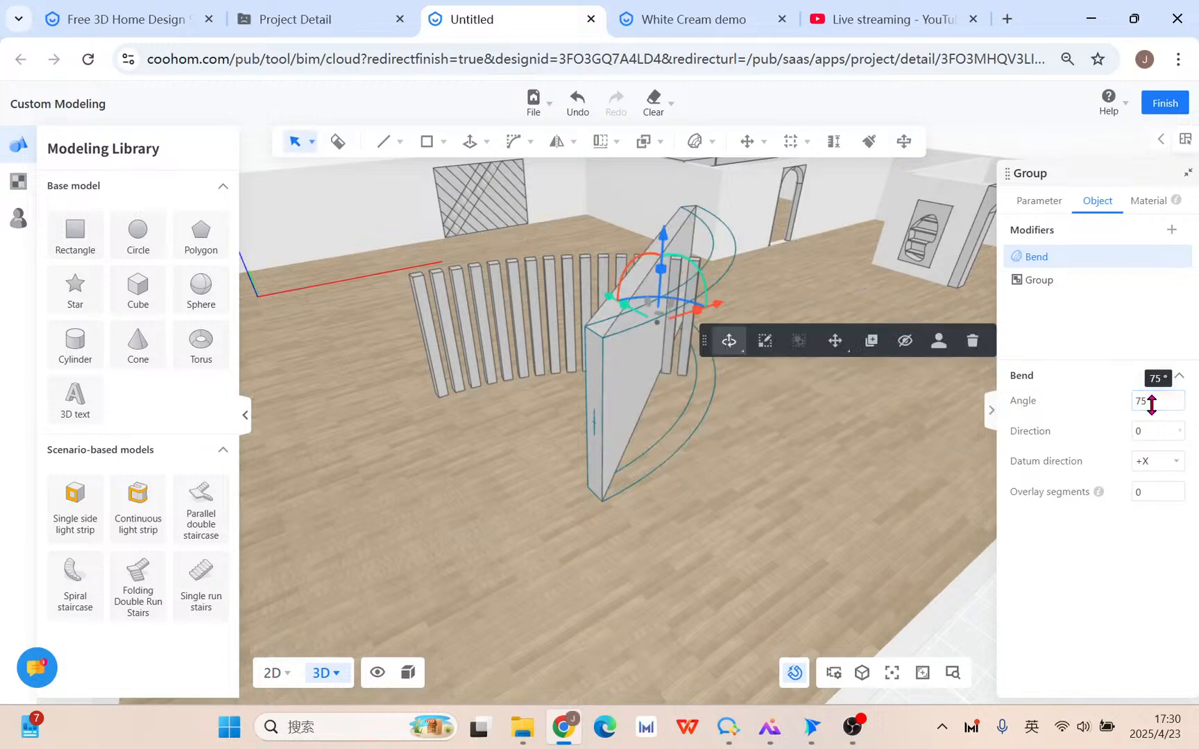
{"action": "left_click", "coordinate": [1163, 494]}
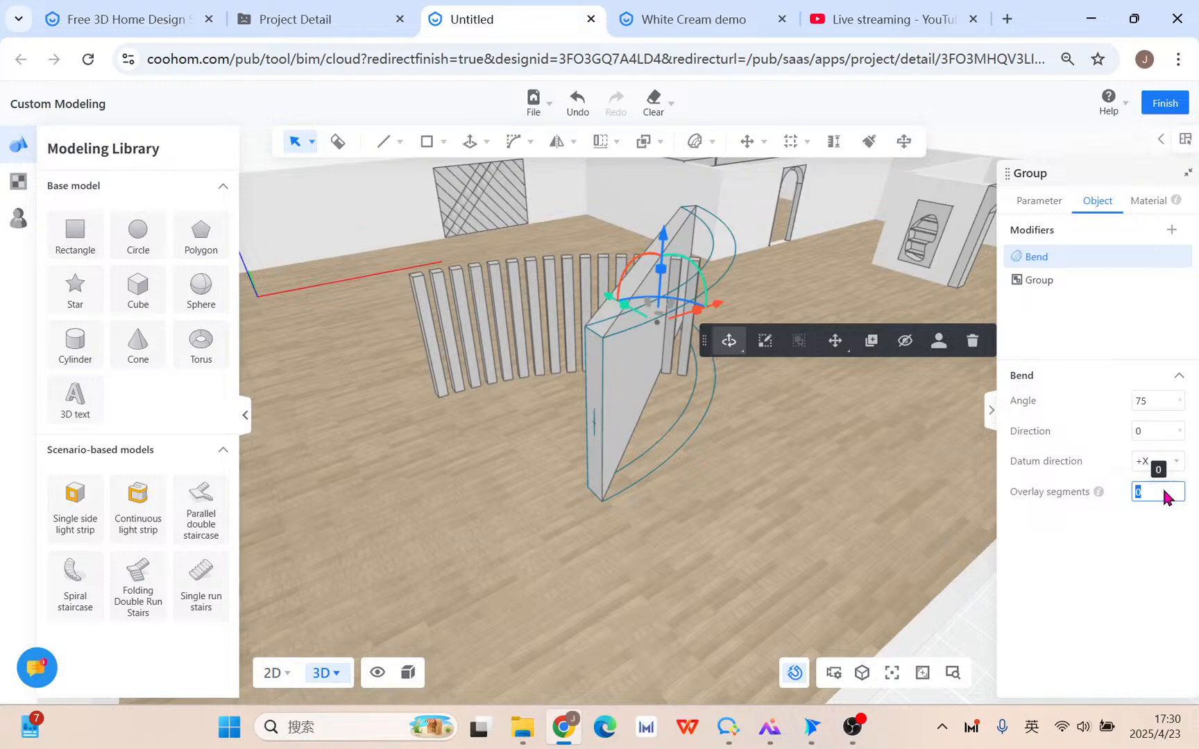
{"action": "type", "text": "33"}
{"action": "key", "text": "Return"}
{"action": "left_click", "coordinate": [1164, 492]}
{"action": "type", "text": "32"}
{"action": "key", "text": "Return"}
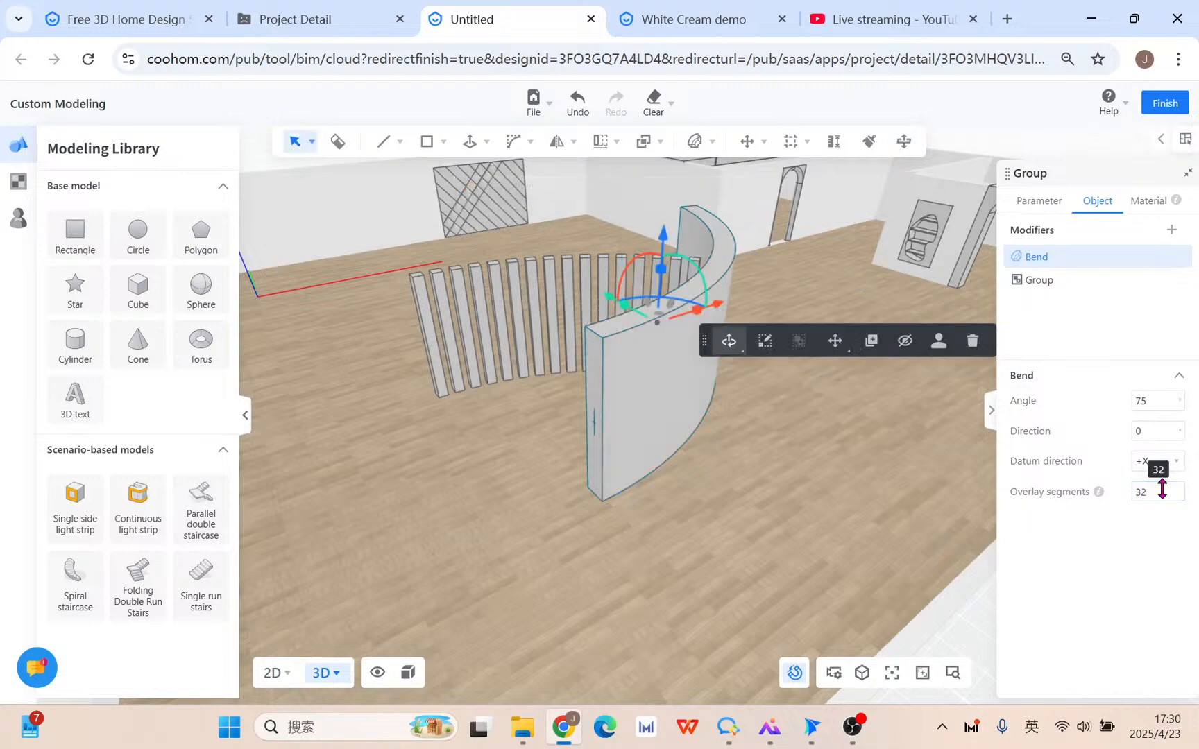
{"action": "left_click", "coordinate": [1162, 402]}
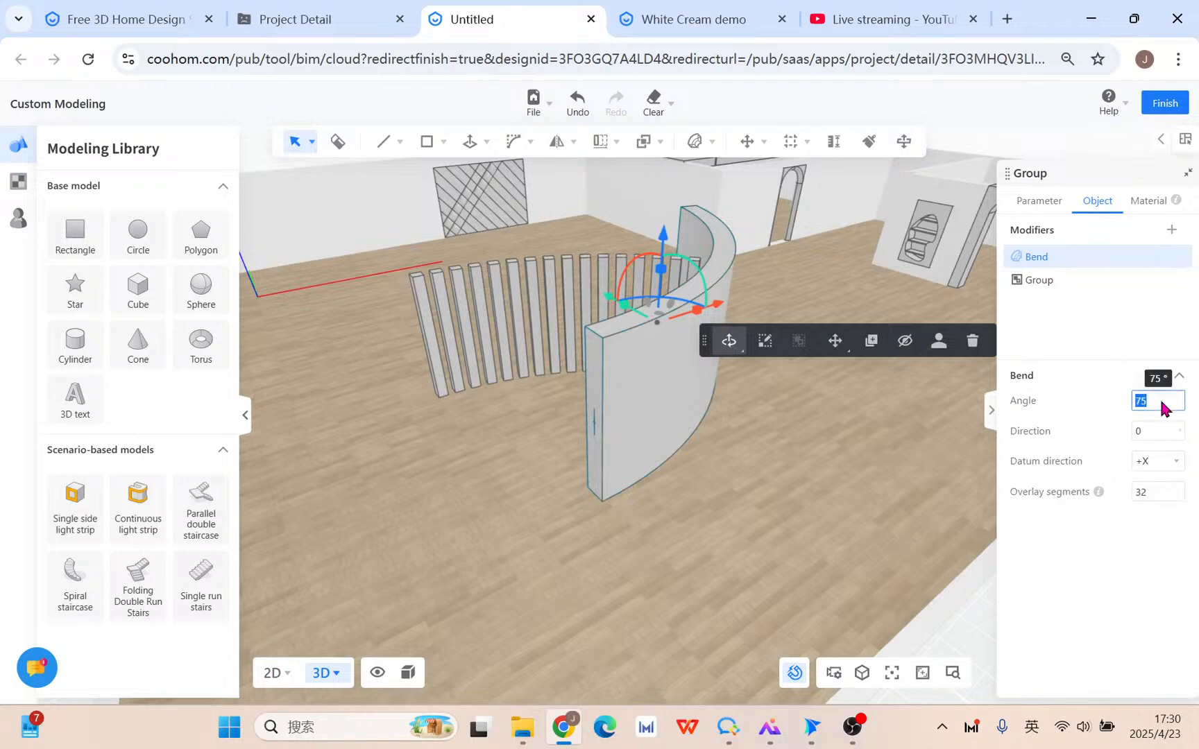
{"action": "type", "text": "-70"}
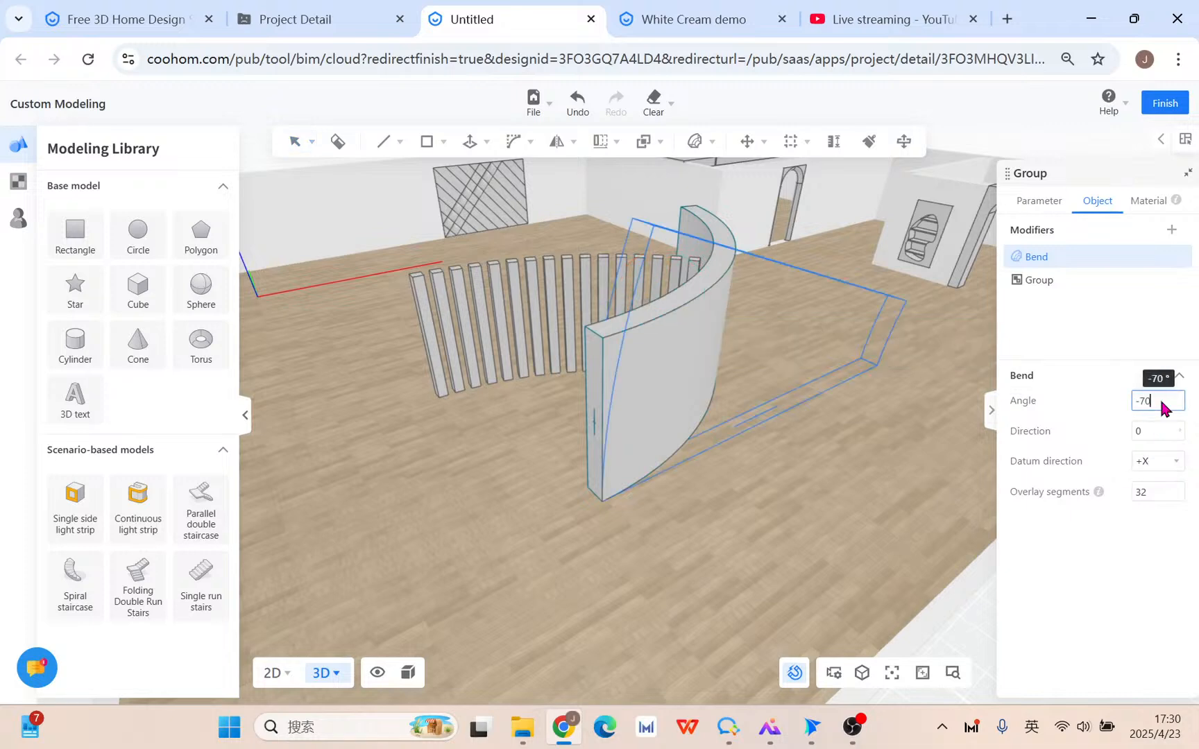
{"action": "key", "text": "Return"}
Move the bent wall back toward the fence and front left, then orbit to check it.
{"action": "scroll", "coordinate": [852, 522], "scroll_direction": "down", "scroll_amount": 3}
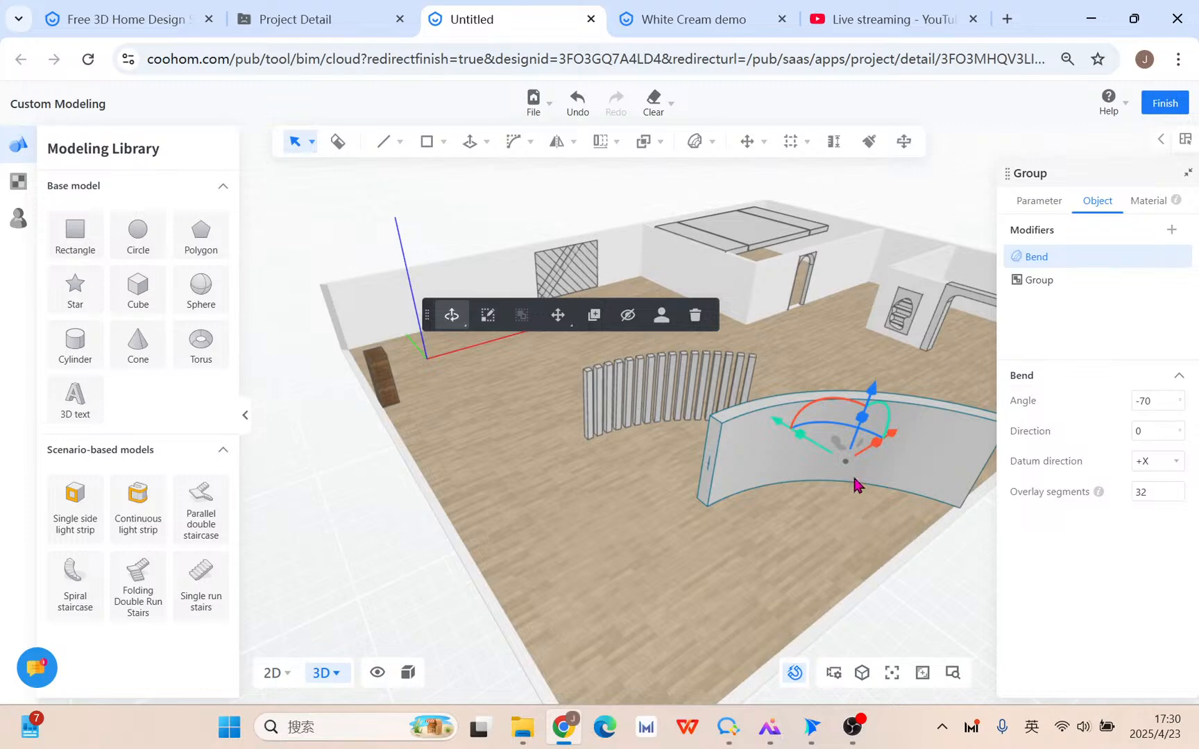
{"action": "left_click", "coordinate": [844, 523]}
{"action": "left_click", "coordinate": [851, 451]}
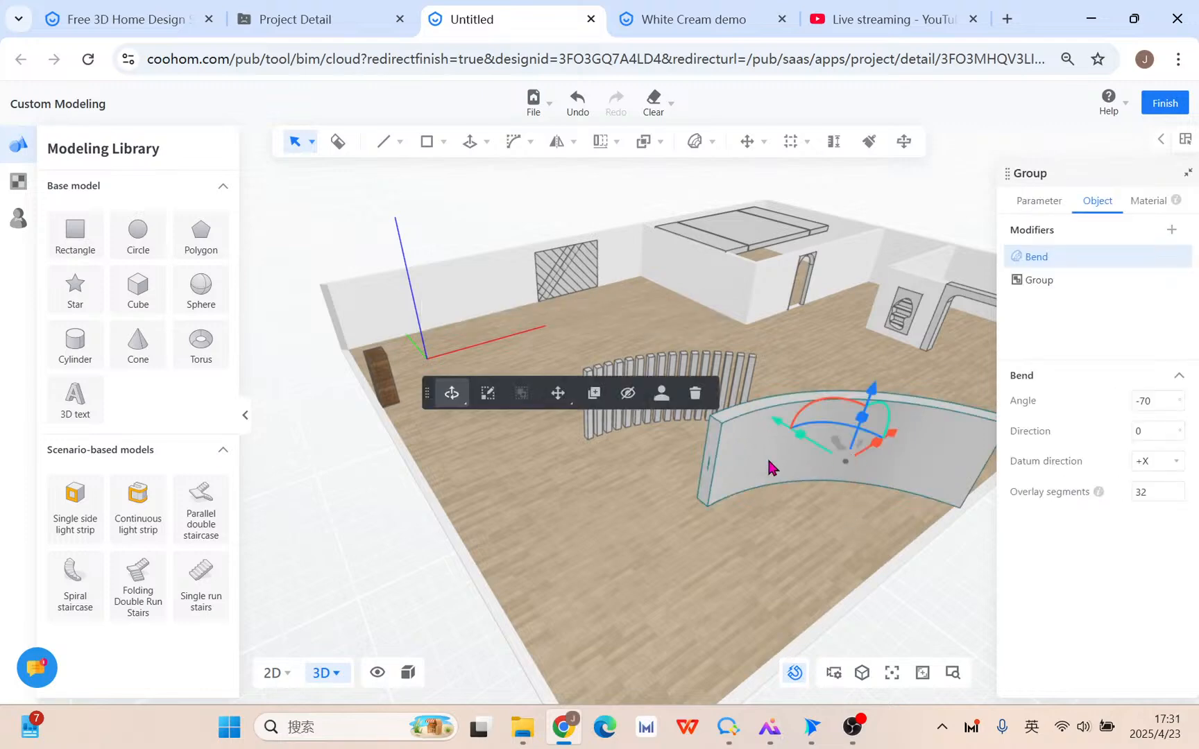
{"action": "left_click_drag", "start_coordinate": [783, 432], "coordinate": [760, 419]}
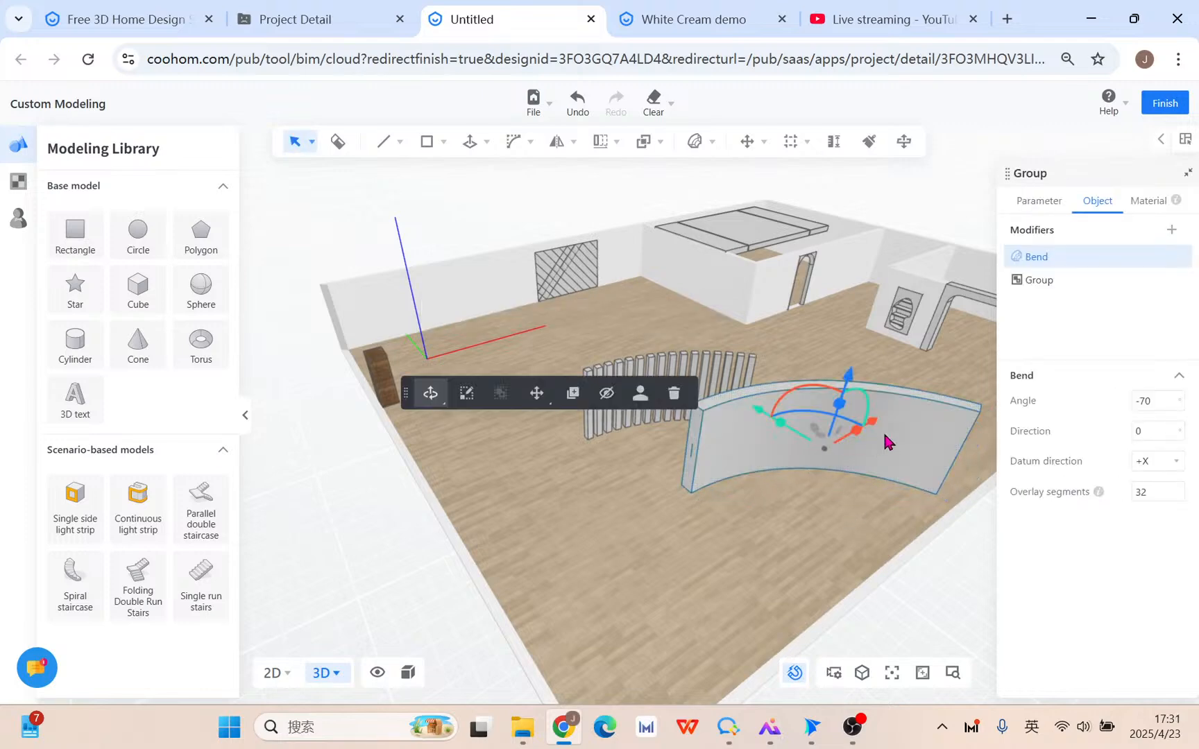
{"action": "left_click_drag", "start_coordinate": [873, 422], "coordinate": [779, 455]}
{"action": "middle_click_drag", "start_coordinate": [762, 543], "coordinate": [621, 494]}
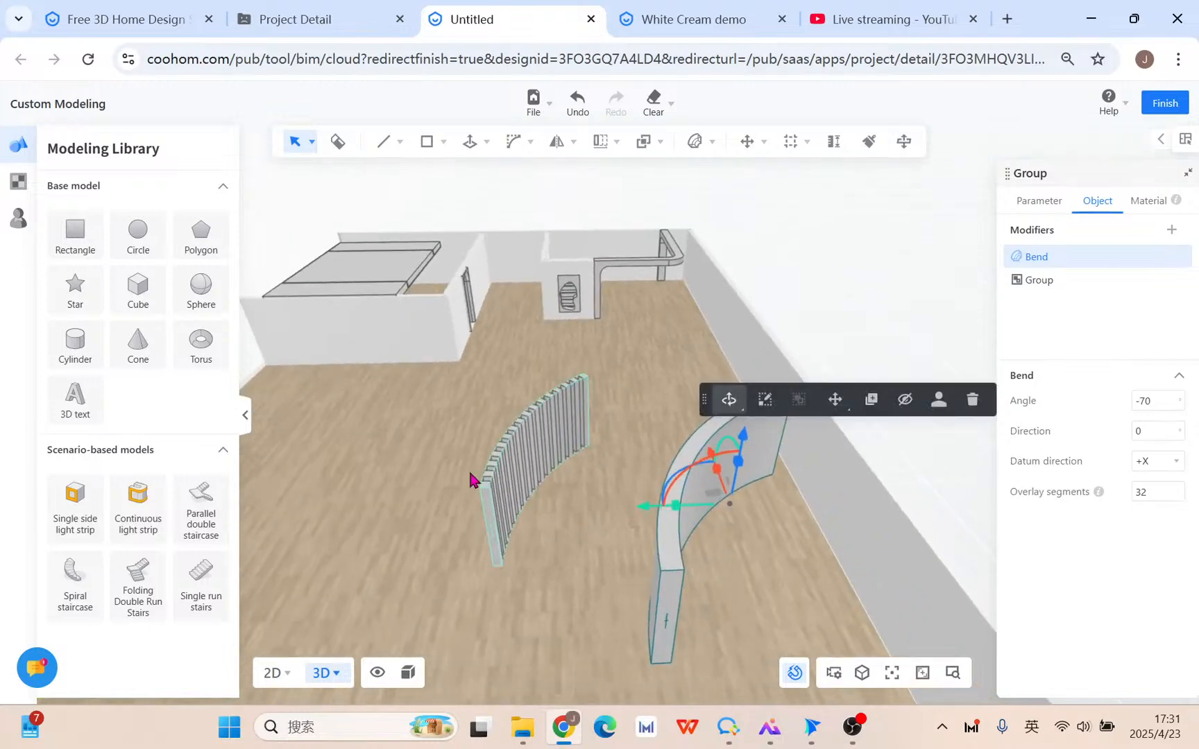
{"action": "middle_click_drag", "start_coordinate": [474, 482], "coordinate": [97, 431]}
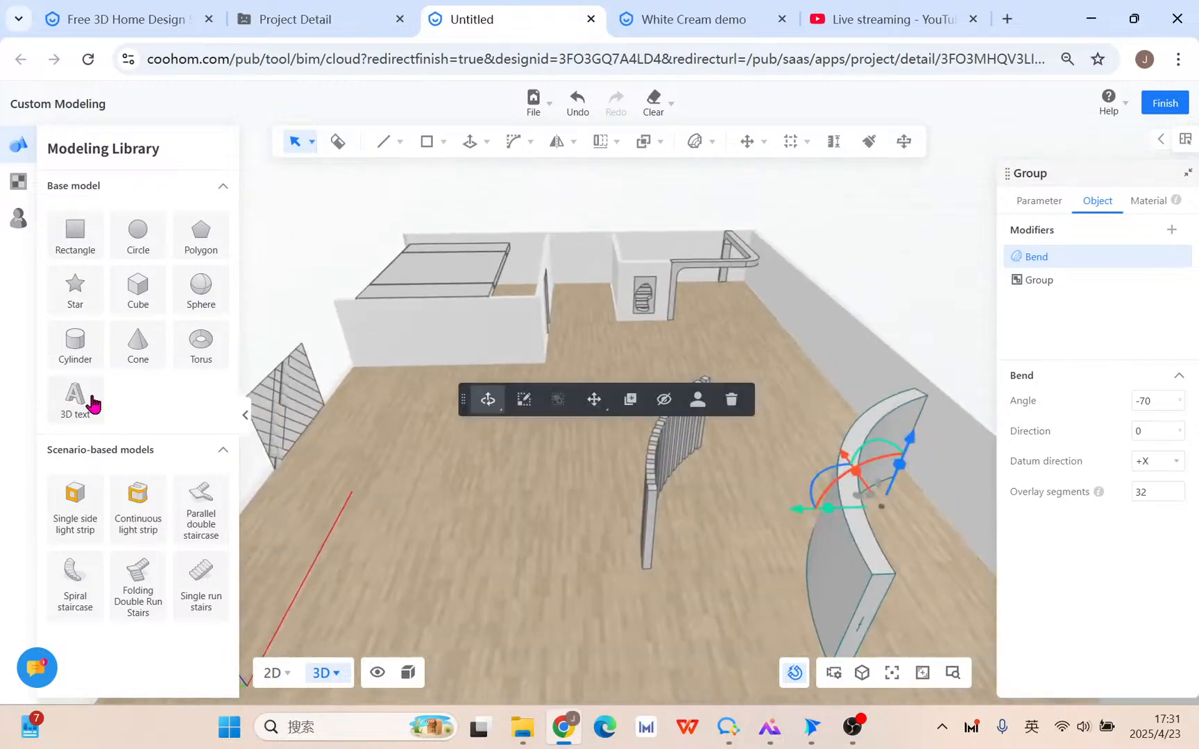
Place a 'Custom Modeling' 3D text on the floor and shift it forward and right.
{"action": "left_click", "coordinate": [88, 402]}
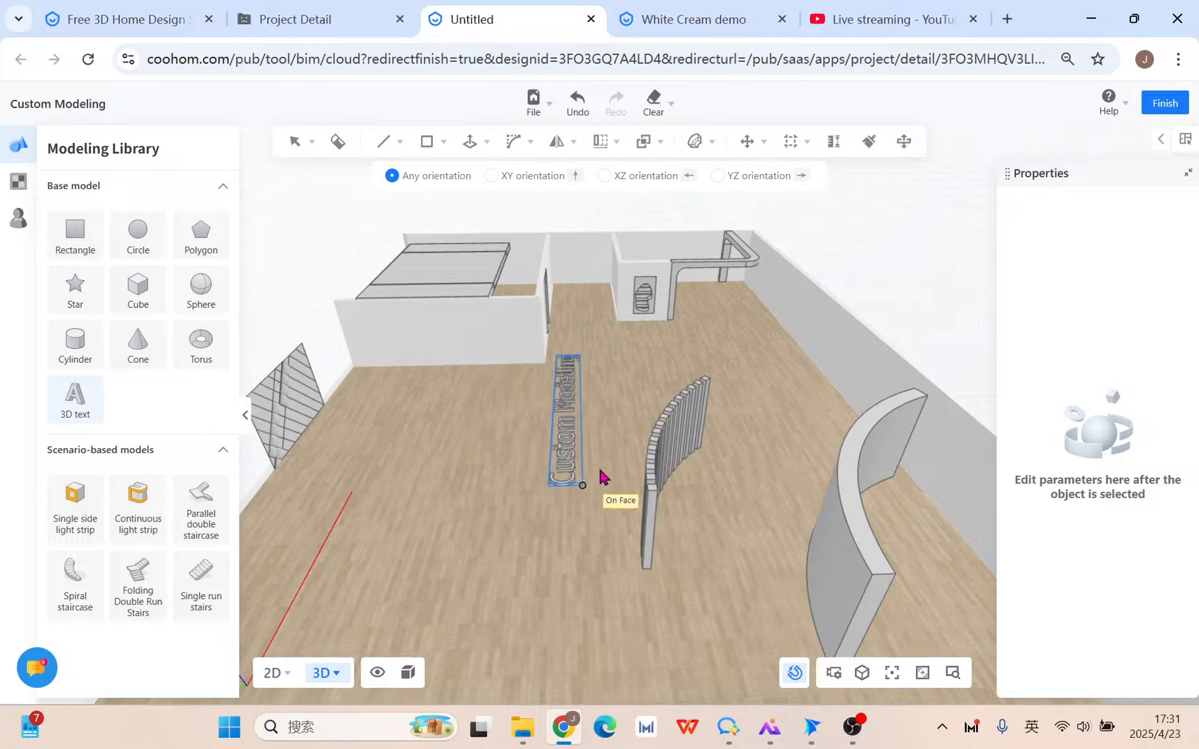
{"action": "left_click", "coordinate": [452, 353]}
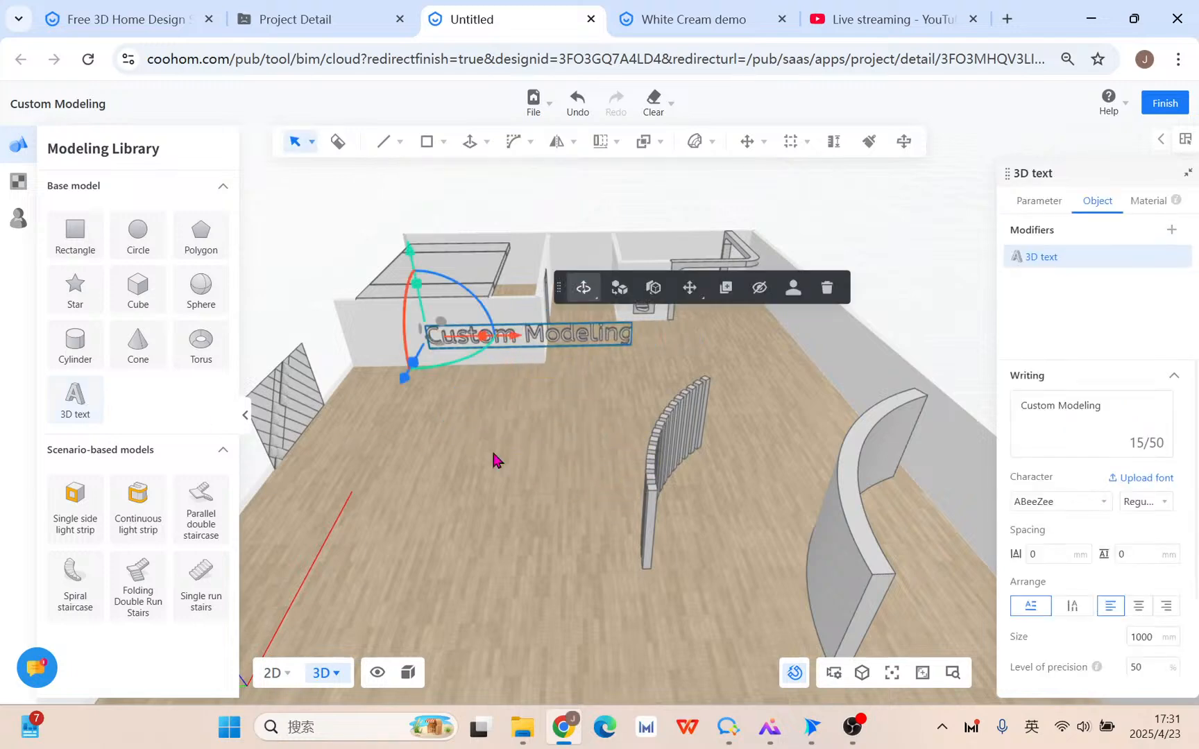
{"action": "middle_click_drag", "start_coordinate": [496, 458], "coordinate": [512, 418]}
{"action": "left_click_drag", "start_coordinate": [443, 409], "coordinate": [437, 497]}
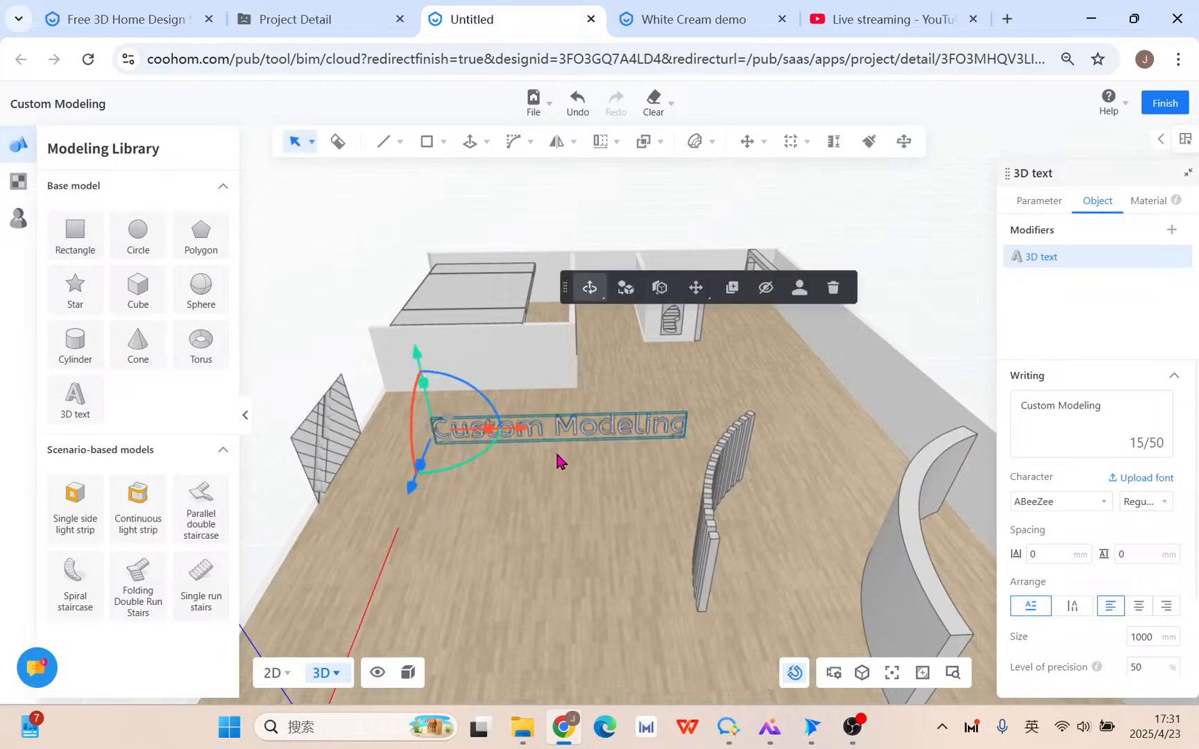
{"action": "left_click_drag", "start_coordinate": [524, 433], "coordinate": [584, 430]}
{"action": "middle_click_drag", "start_coordinate": [634, 478], "coordinate": [667, 538]}
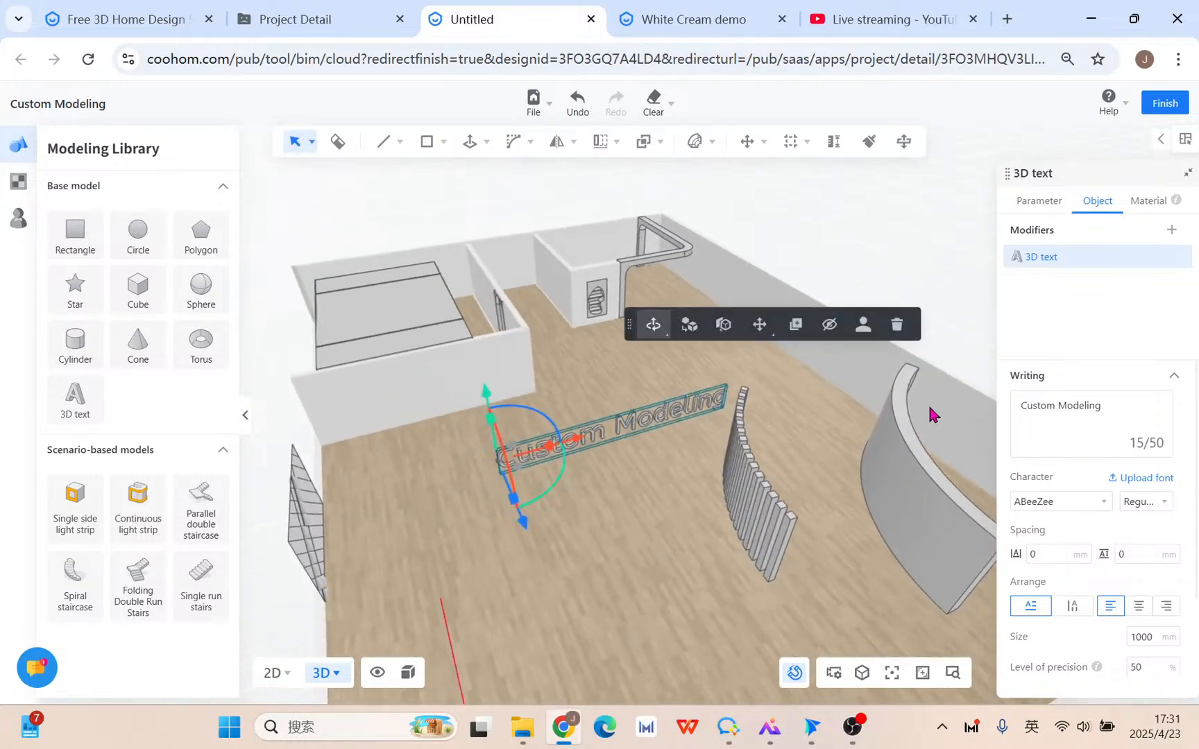
Add a Bend to the 3D text with +X datum direction.
{"action": "mouse_move", "coordinate": [693, 142]}
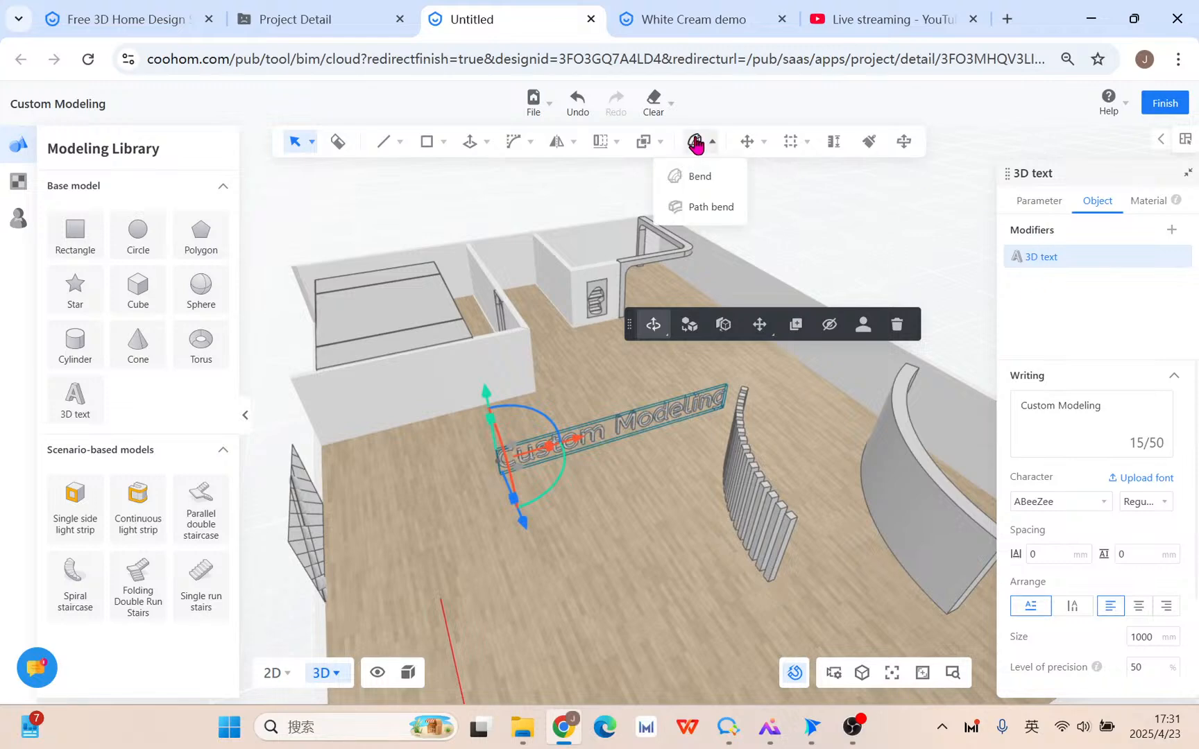
{"action": "left_click", "coordinate": [699, 176]}
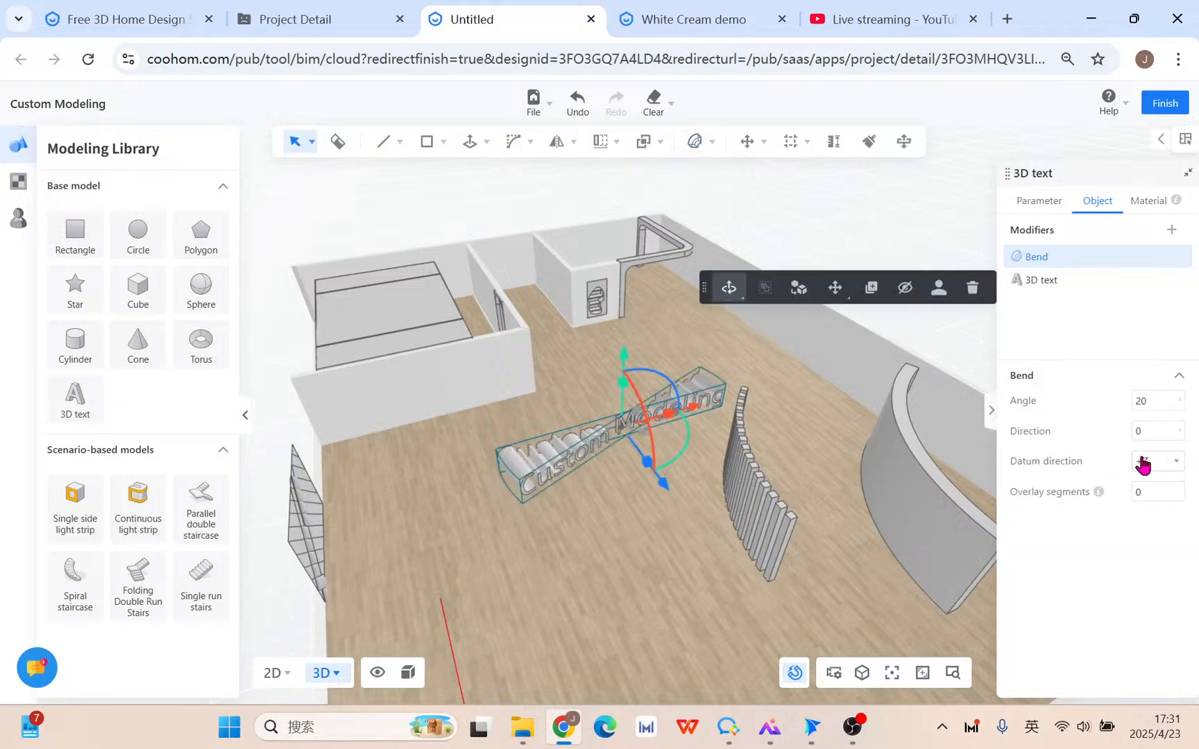
{"action": "left_click", "coordinate": [1152, 463]}
{"action": "left_click", "coordinate": [1148, 487]}
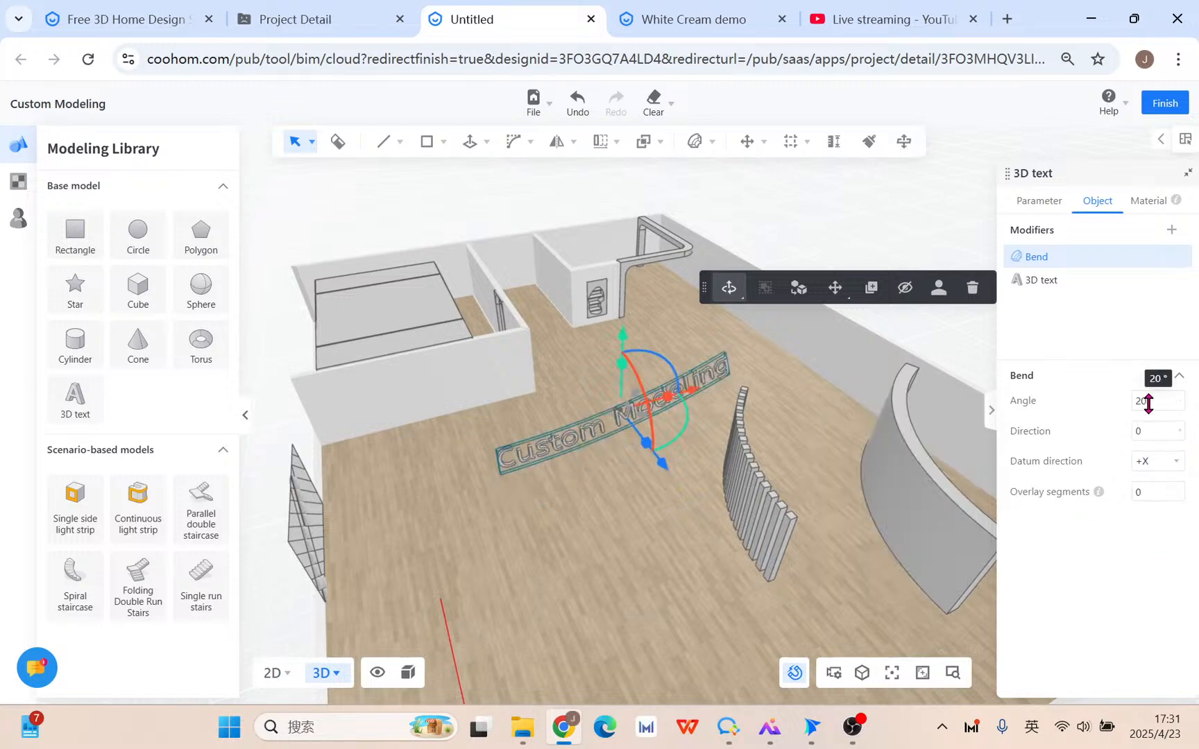
{"action": "mouse_move", "coordinate": [651, 558]}
{"action": "right_mouse_down"}
{"action": "mouse_move", "coordinate": [644, 493]}
{"action": "mouse_move", "coordinate": [671, 565]}
{"action": "right_mouse_up"}
{"action": "scroll", "coordinate": [644, 492], "scroll_direction": "up", "scroll_amount": 5}
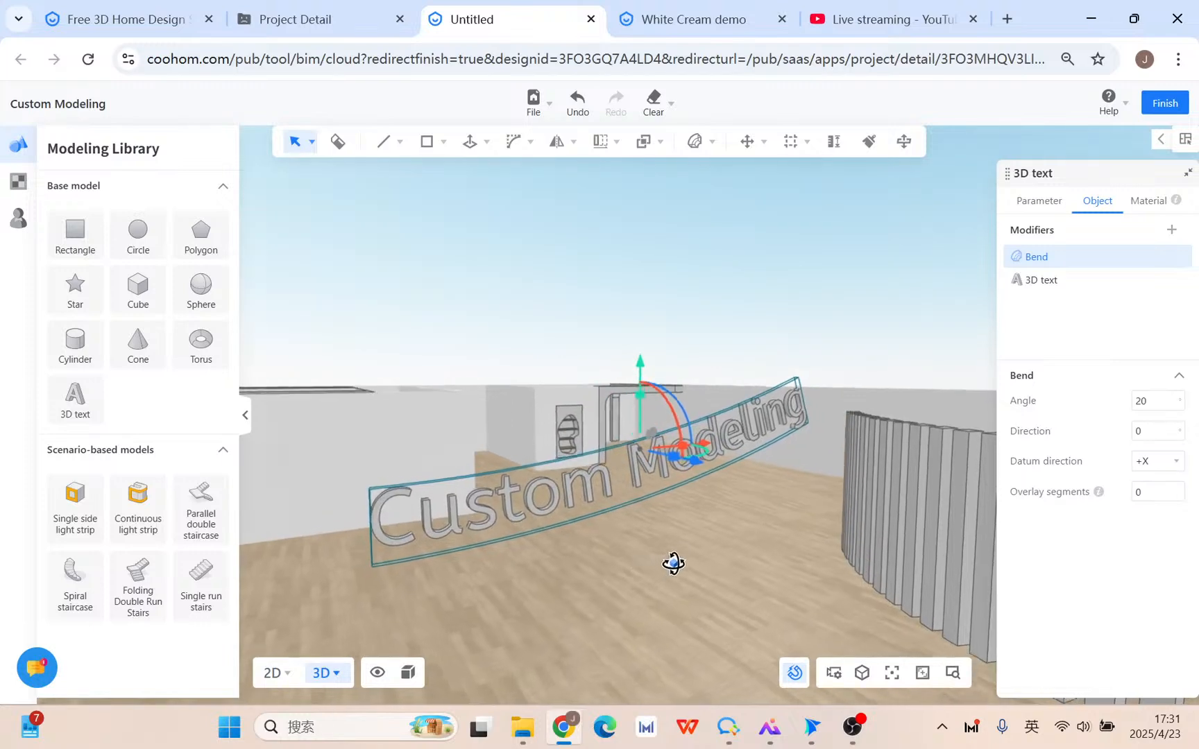
Set the text's bend angle to 0 and bend direction to 90.
{"action": "left_click", "coordinate": [1154, 406]}
{"action": "type", "text": "0"}
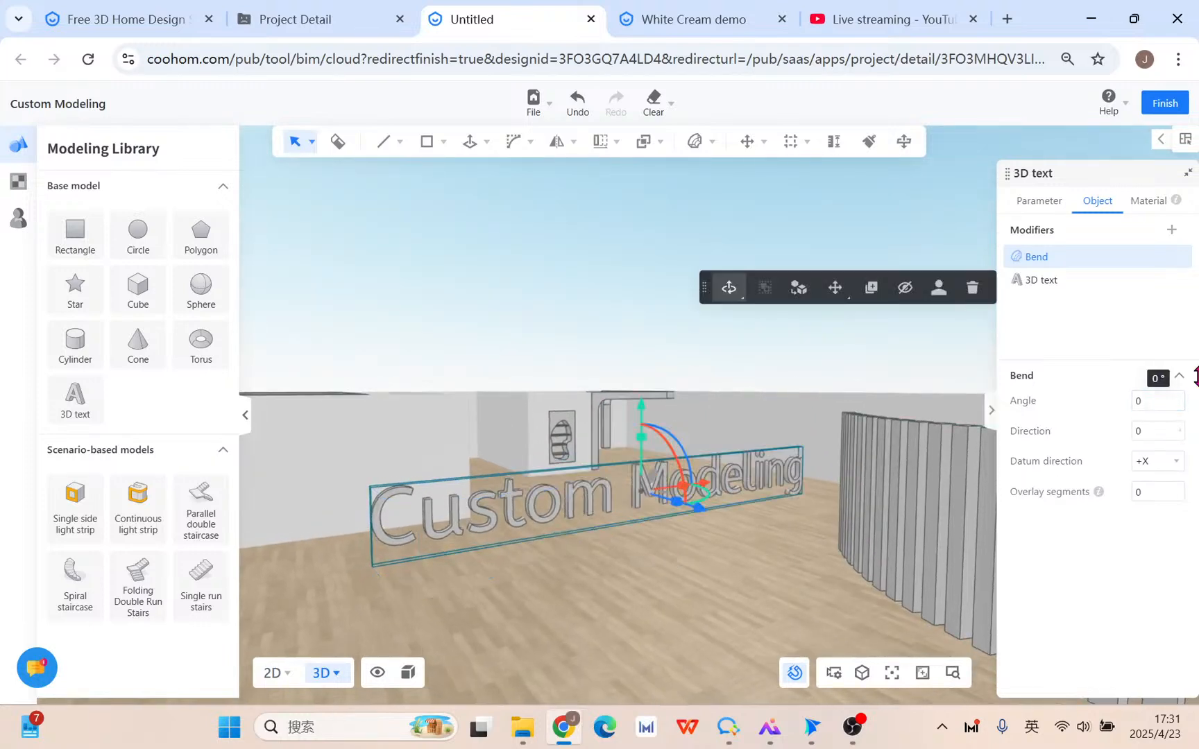
{"action": "left_click", "coordinate": [1150, 433]}
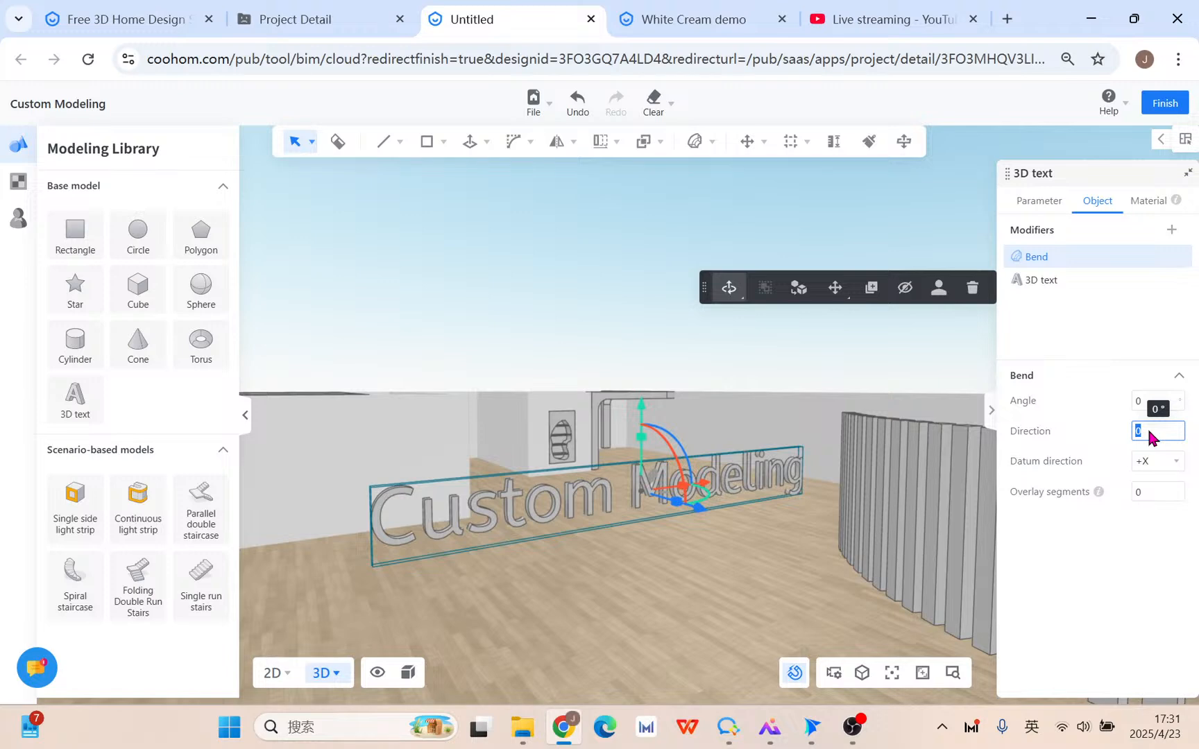
{"action": "type", "text": "90"}
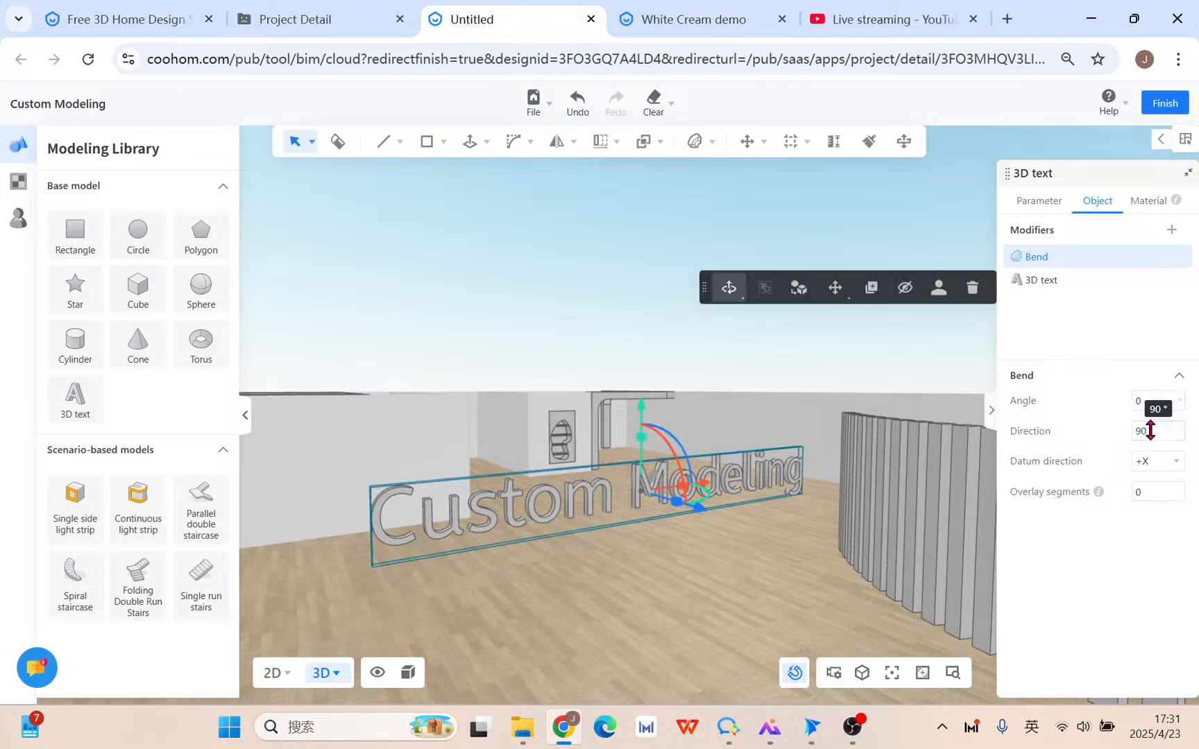
{"action": "double_click", "coordinate": [1150, 431]}
{"action": "type", "text": "0"}
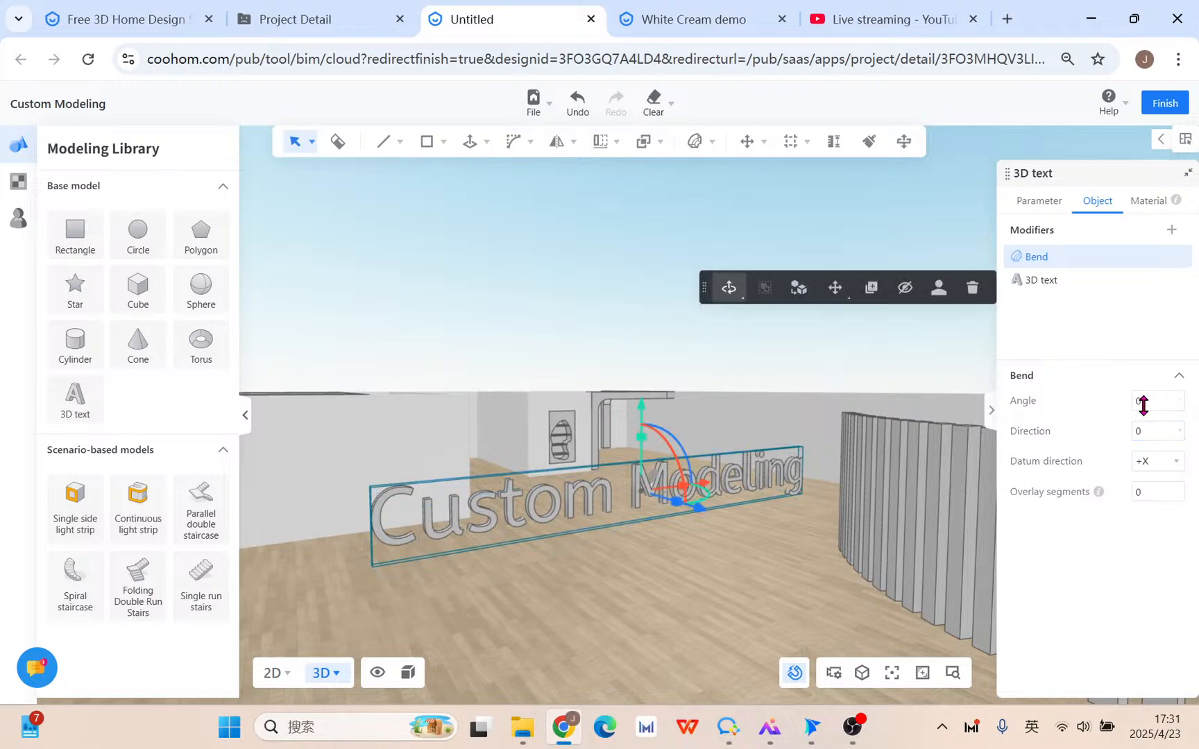
{"action": "type", "text": "90"}
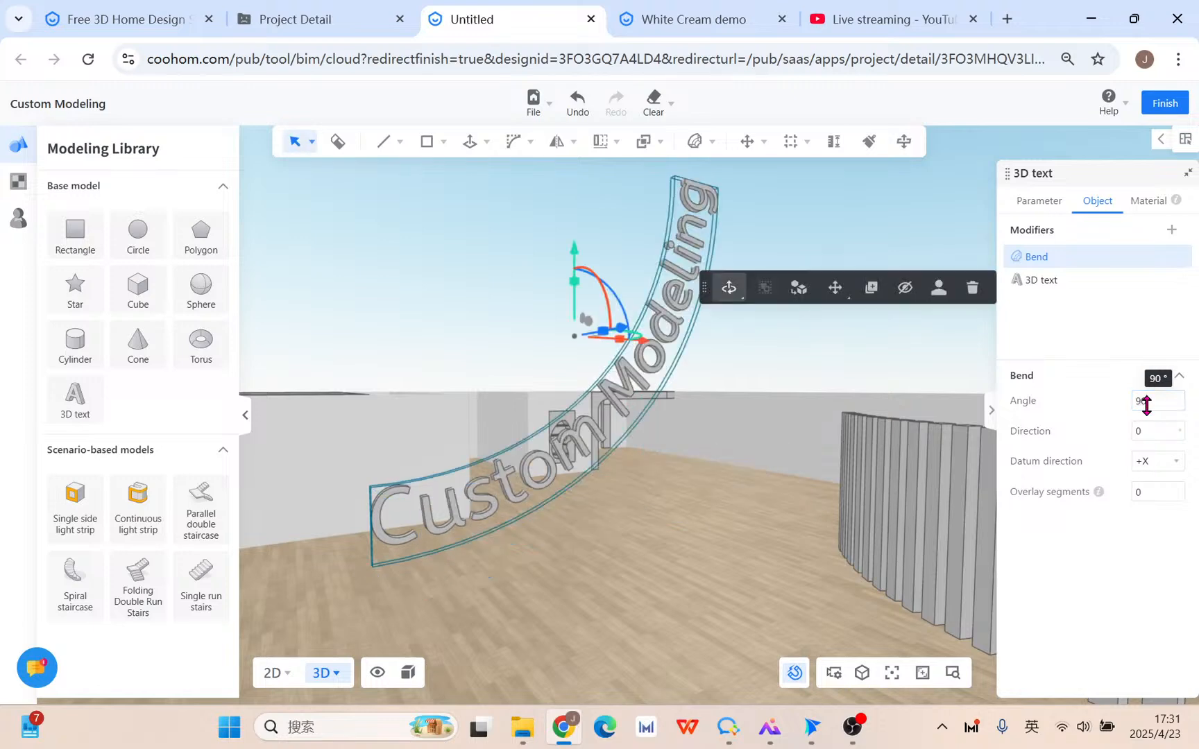
{"action": "mouse_move", "coordinate": [607, 555]}
{"action": "right_mouse_down"}
{"action": "mouse_move", "coordinate": [763, 547]}
{"action": "mouse_move", "coordinate": [597, 559]}
{"action": "right_mouse_up"}
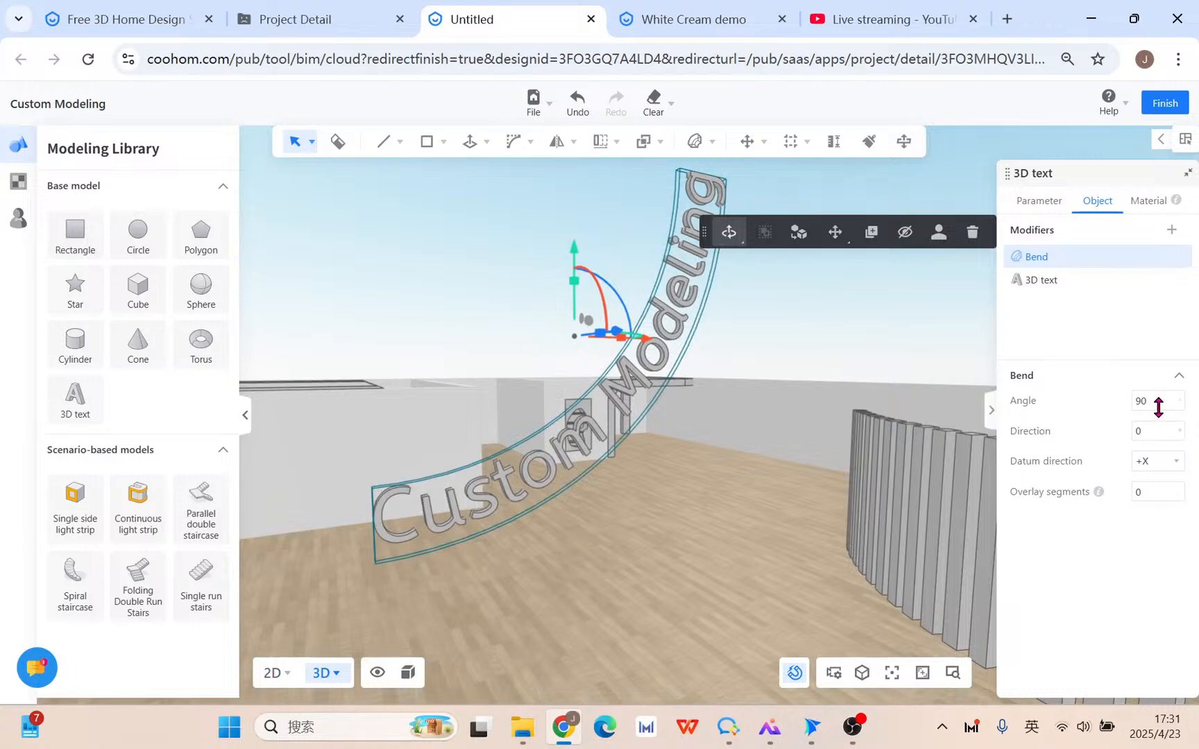
{"action": "left_click", "coordinate": [1159, 408]}
{"action": "type", "text": "0"}
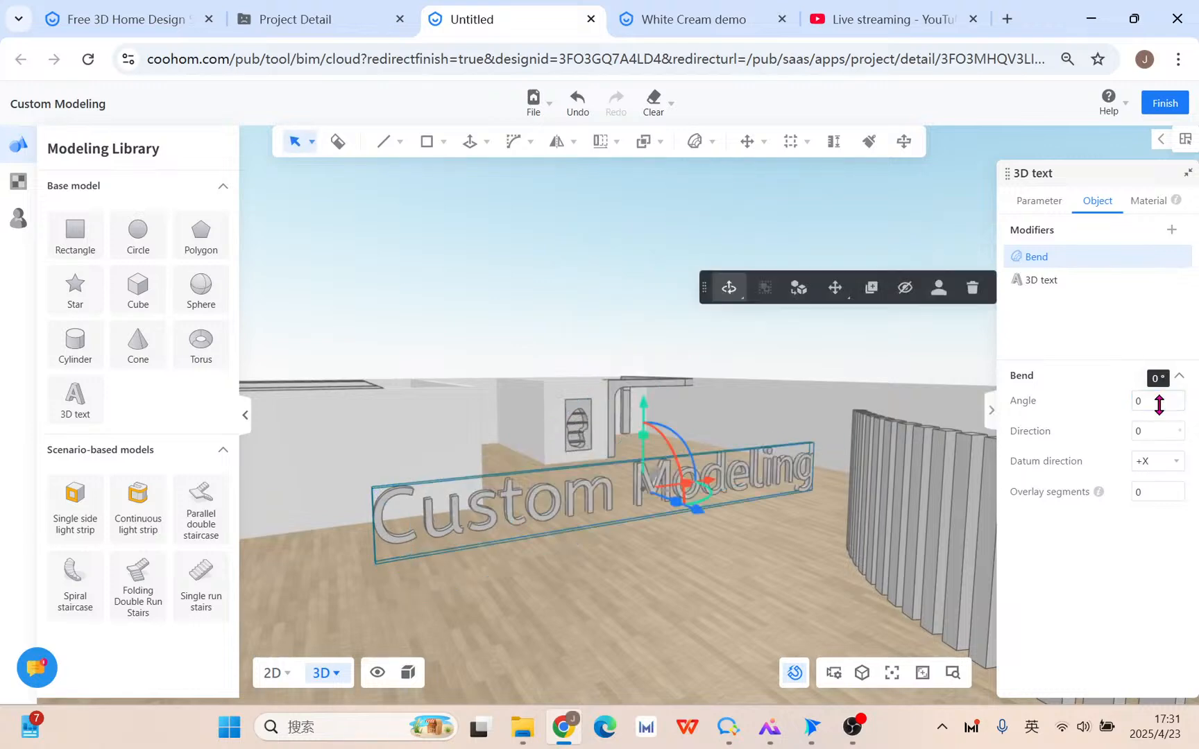
{"action": "left_click", "coordinate": [1151, 432]}
{"action": "type", "text": "90"}
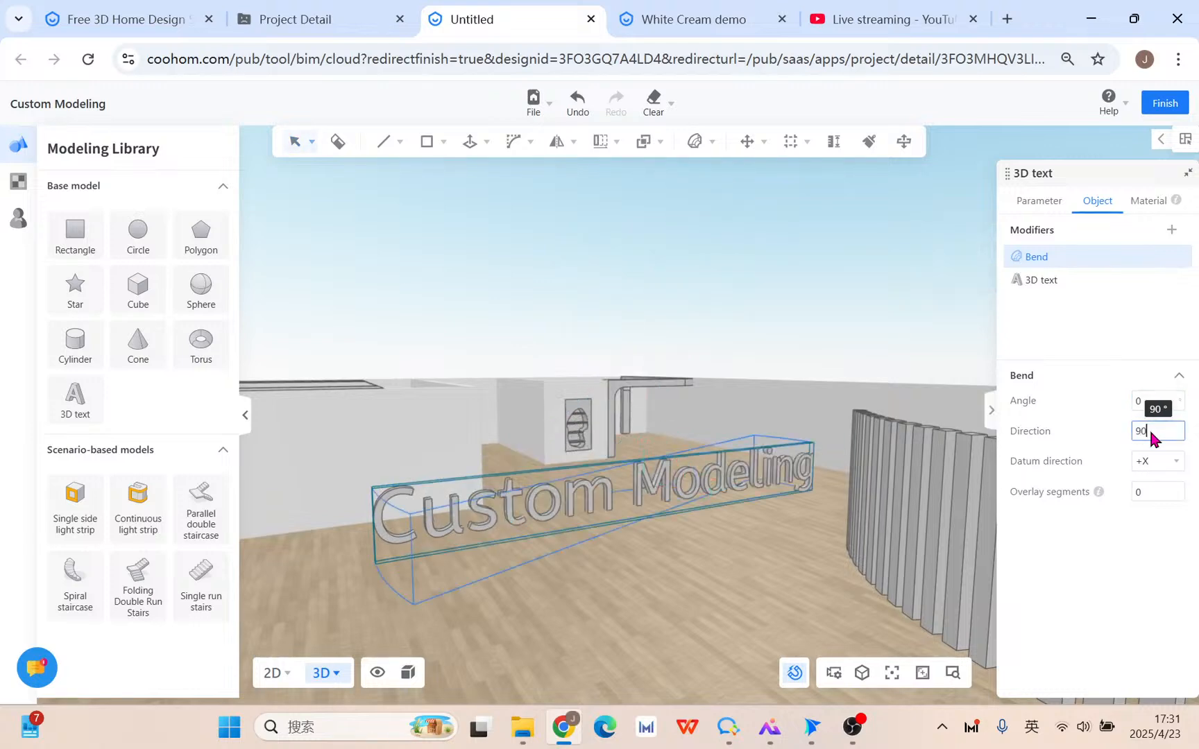
{"action": "left_click_drag", "start_coordinate": [755, 572], "coordinate": [980, 562]}
Set the text's overlay segments to 32.
{"action": "left_click", "coordinate": [1155, 494]}
{"action": "type", "text": "5"}
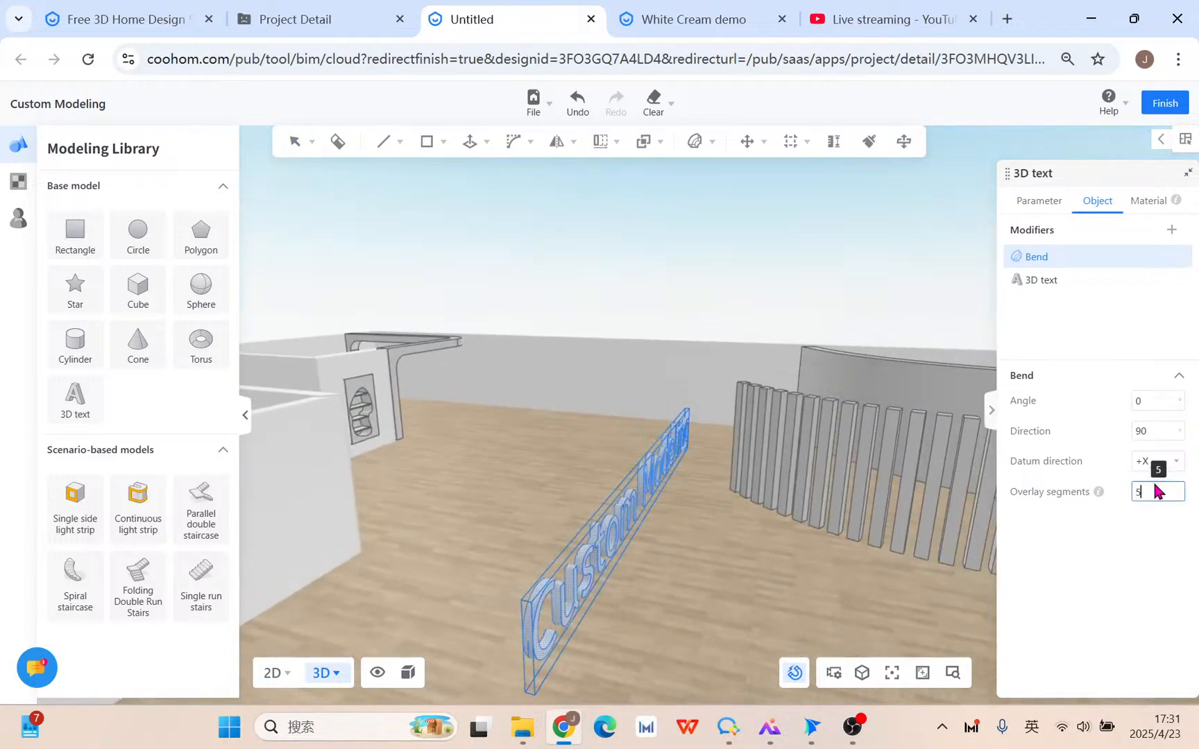
{"action": "type", "text": "33"}
{"action": "key", "text": "Return"}
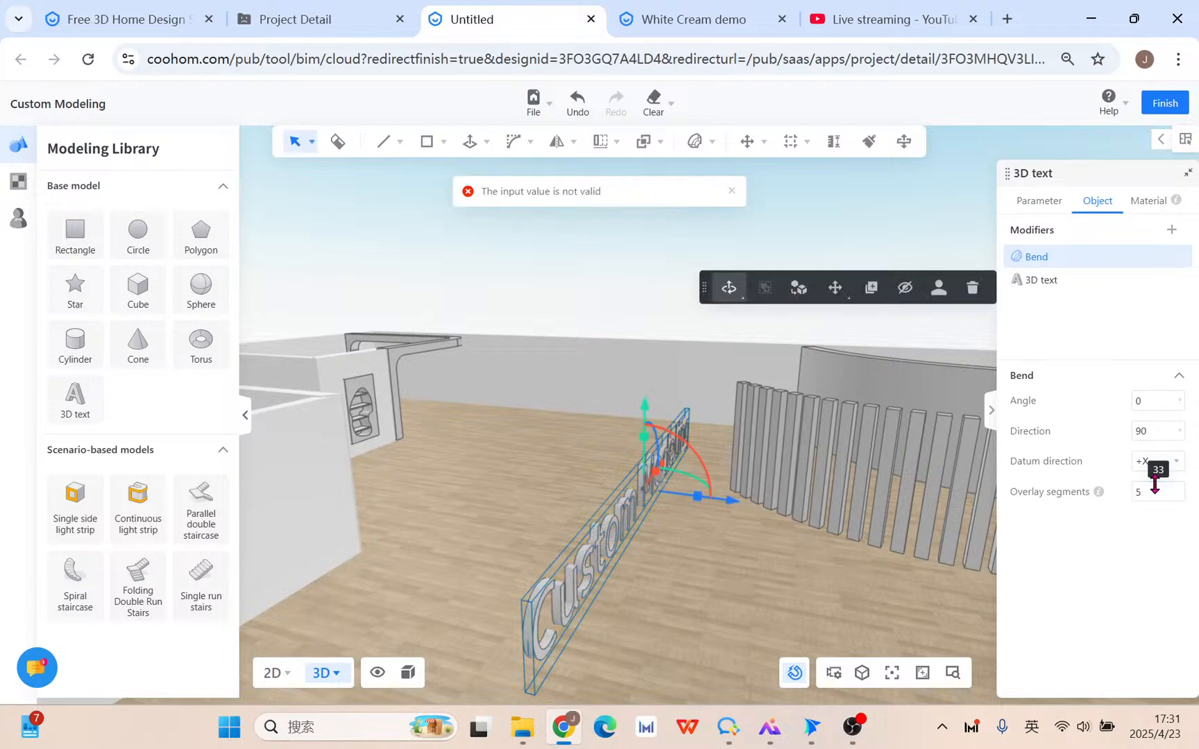
{"action": "double_click", "coordinate": [1155, 490]}
{"action": "type", "text": "32"}
{"action": "key", "text": "Return"}
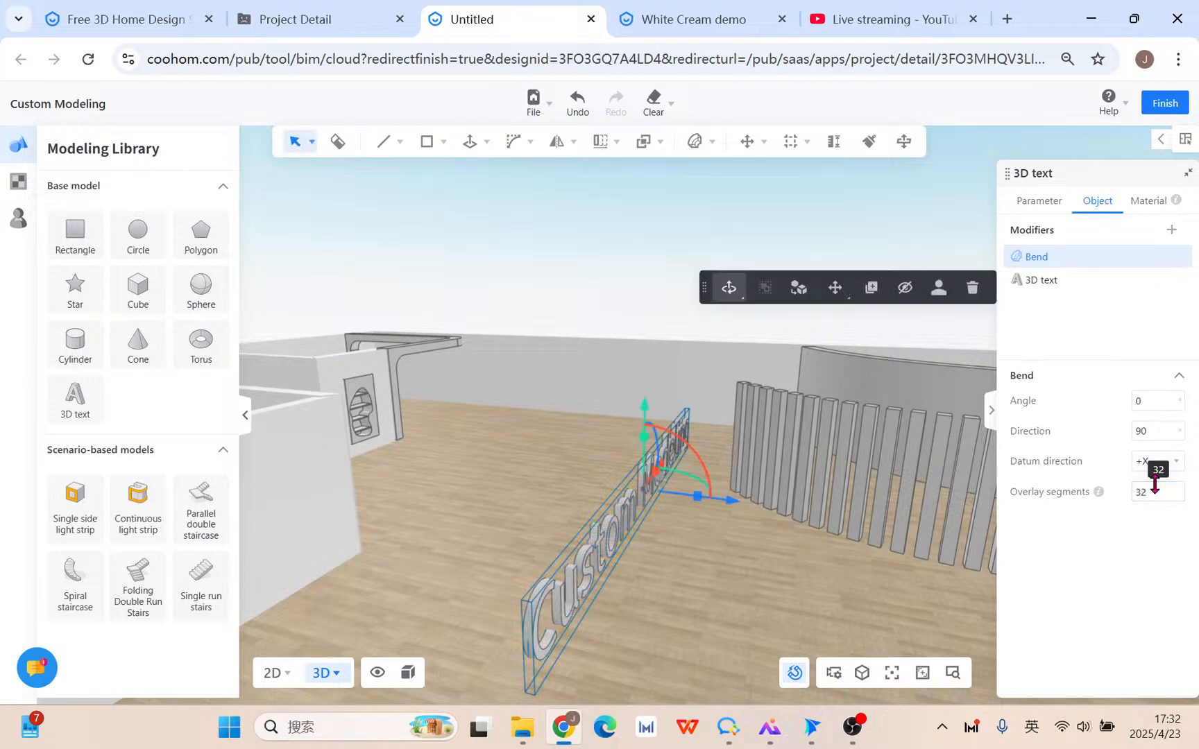
{"action": "left_click_drag", "start_coordinate": [783, 621], "coordinate": [733, 603]}
{"action": "left_click", "coordinate": [1156, 401]}
Apply a 90° bend angle to the text and orbit to inspect the arc.
{"action": "type", "text": "90"}
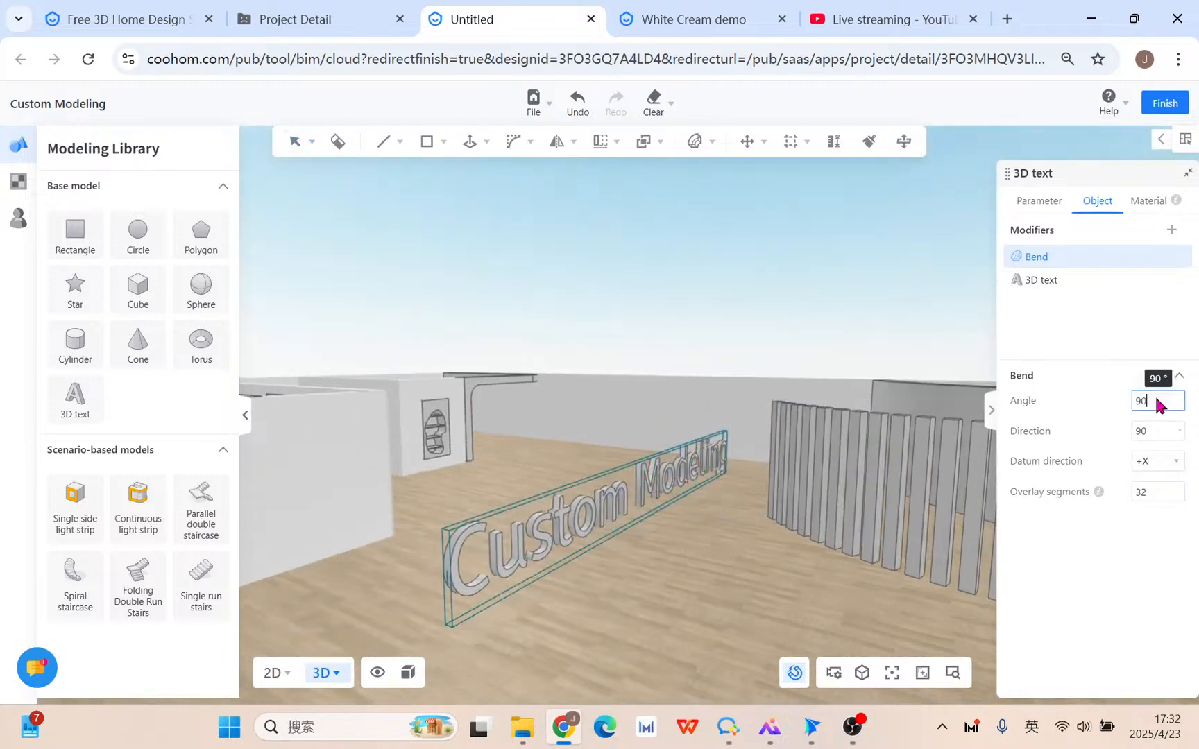
{"action": "key", "text": "Return"}
{"action": "left_click_drag", "start_coordinate": [846, 610], "coordinate": [465, 625]}
{"action": "middle_click_drag", "start_coordinate": [756, 597], "coordinate": [548, 602]}
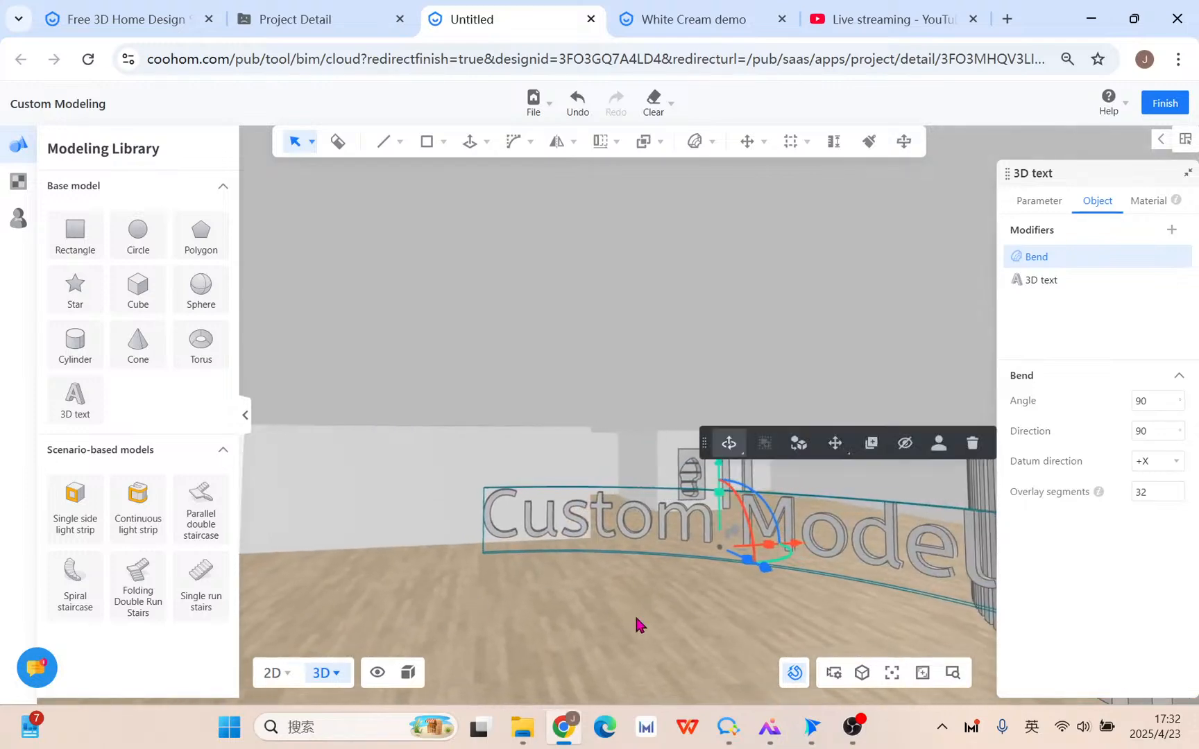
{"action": "scroll", "coordinate": [637, 618], "scroll_direction": "down", "scroll_amount": 3}
{"action": "left_click_drag", "start_coordinate": [749, 601], "coordinate": [748, 634]}
{"action": "middle_click_drag", "start_coordinate": [660, 634], "coordinate": [549, 616]}
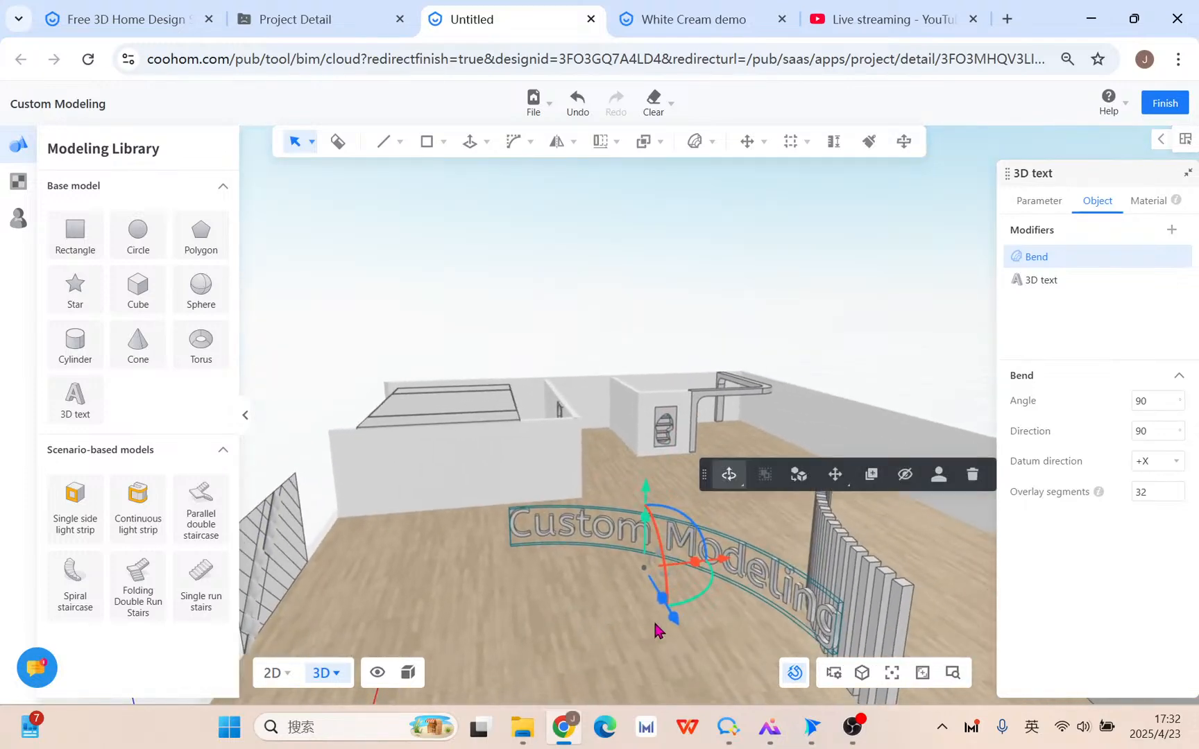
{"action": "left_click_drag", "start_coordinate": [667, 615], "coordinate": [669, 619]}
Change the bend direction to -90 and reselect the bent text.
{"action": "left_click", "coordinate": [1148, 431]}
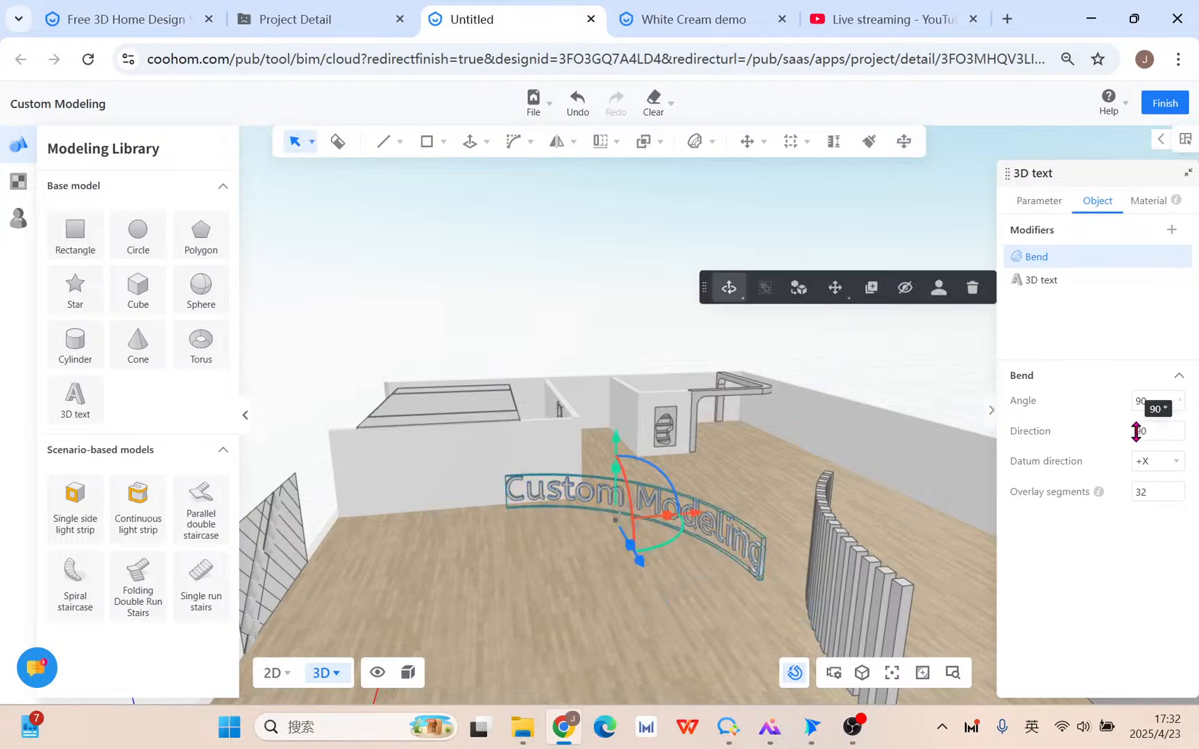
{"action": "type", "text": "-"}
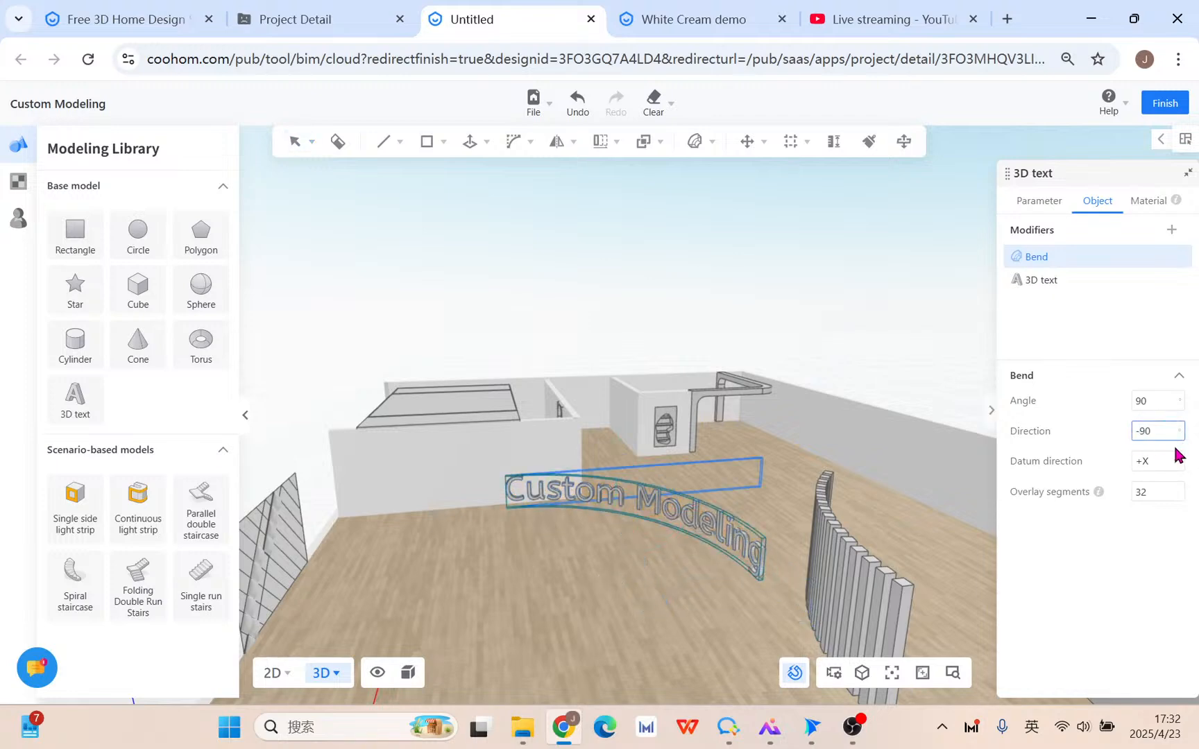
{"action": "left_click_drag", "start_coordinate": [696, 576], "coordinate": [544, 566]}
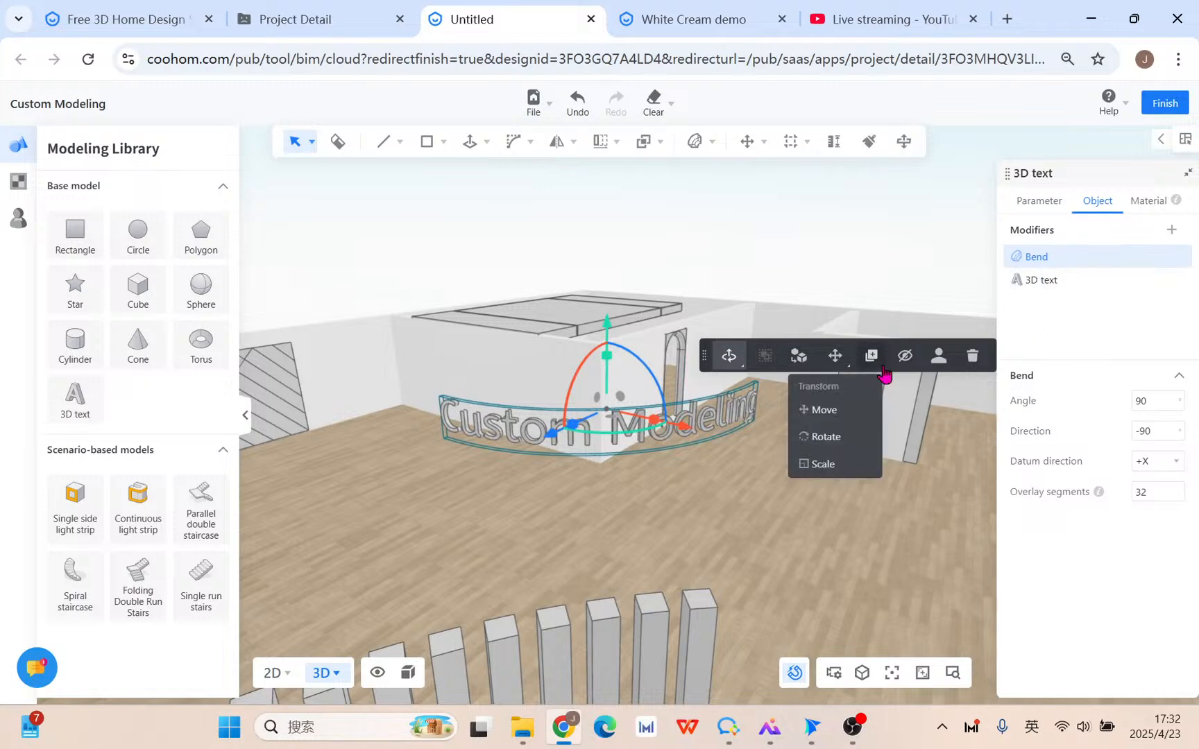
{"action": "left_click", "coordinate": [798, 503]}
{"action": "left_click", "coordinate": [638, 430]}
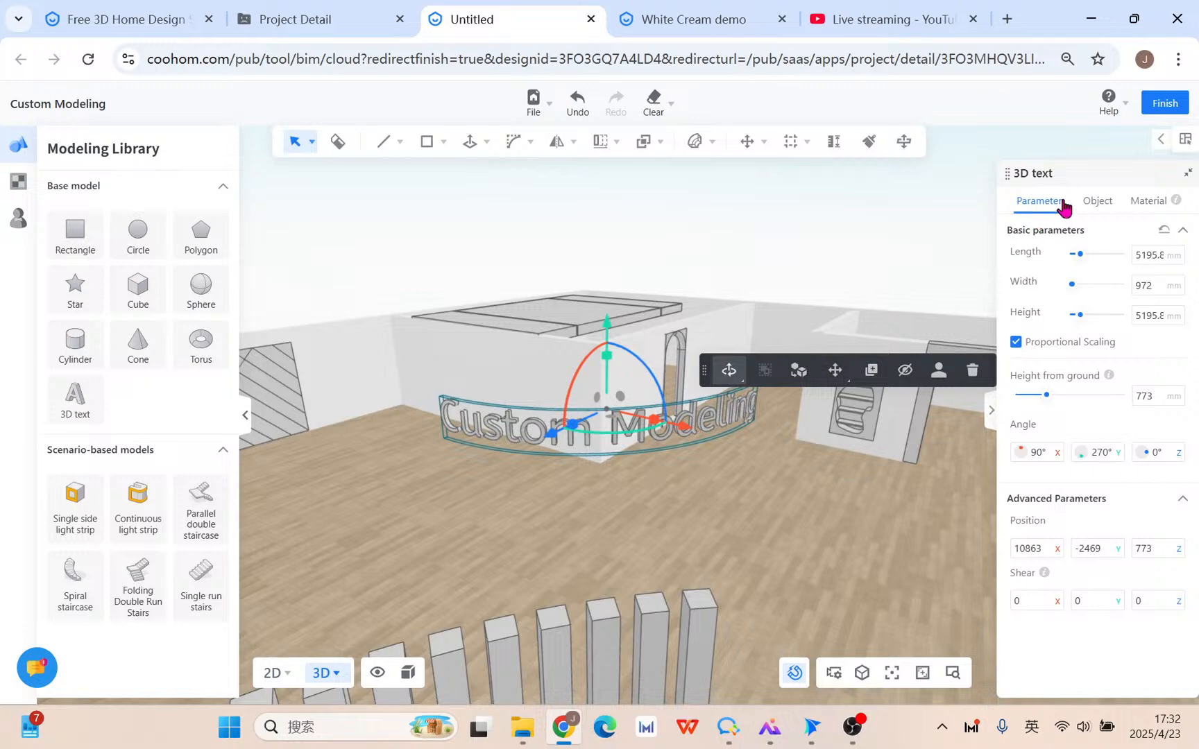
Reselect the Custom Modeling text, backing out of converting it to an editable model.
{"action": "left_click", "coordinate": [1097, 202]}
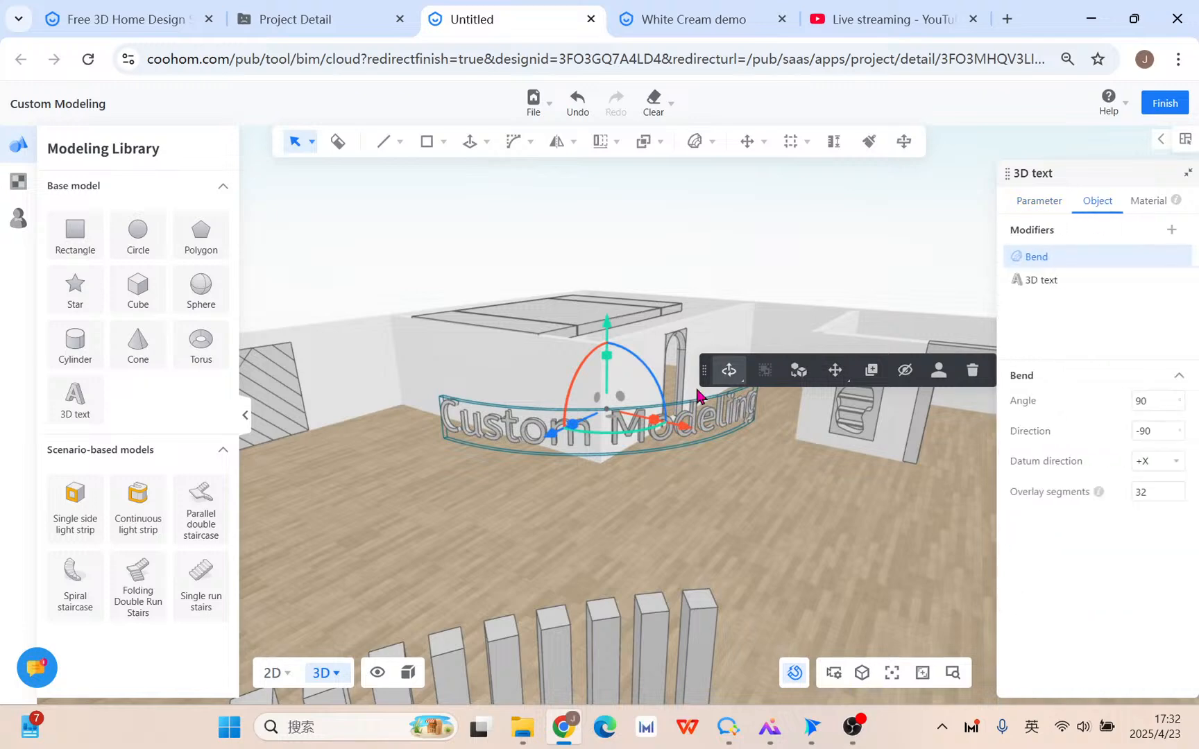
{"action": "double_click", "coordinate": [465, 431]}
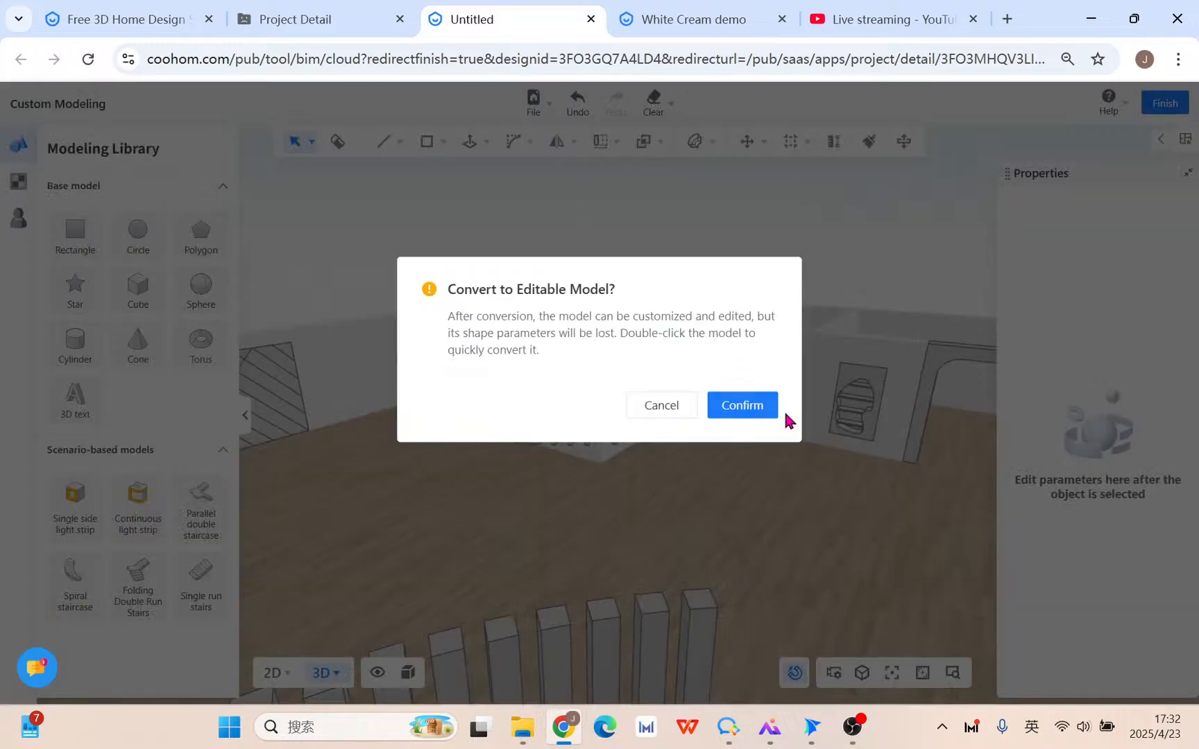
{"action": "left_click", "coordinate": [684, 413]}
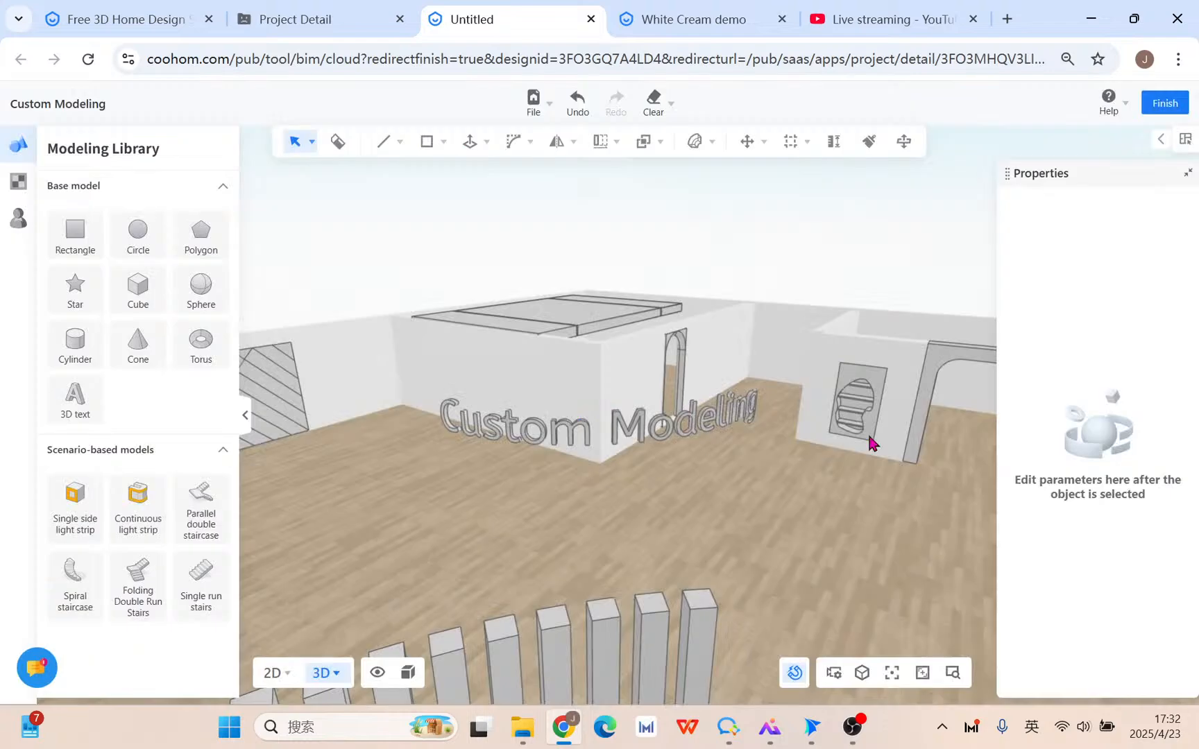
{"action": "left_click", "coordinate": [661, 433]}
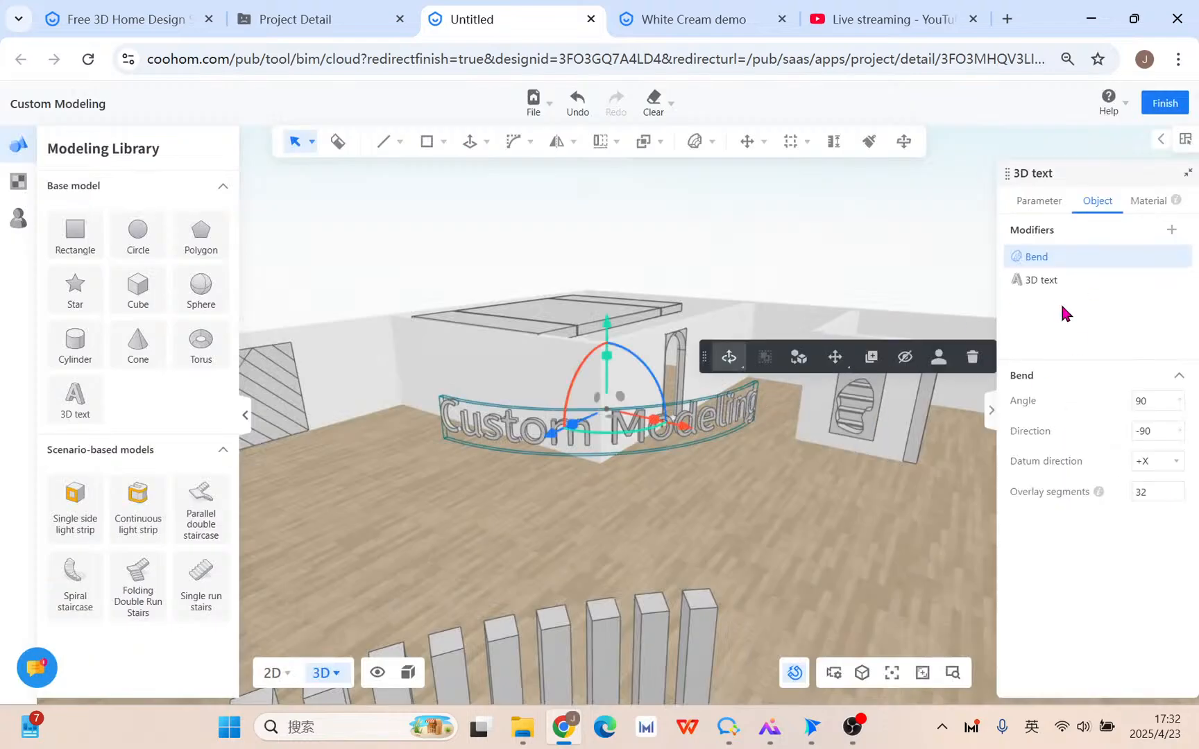
Replace the 3D text's wording with 'Coohom tool'.
{"action": "left_click", "coordinate": [1086, 281]}
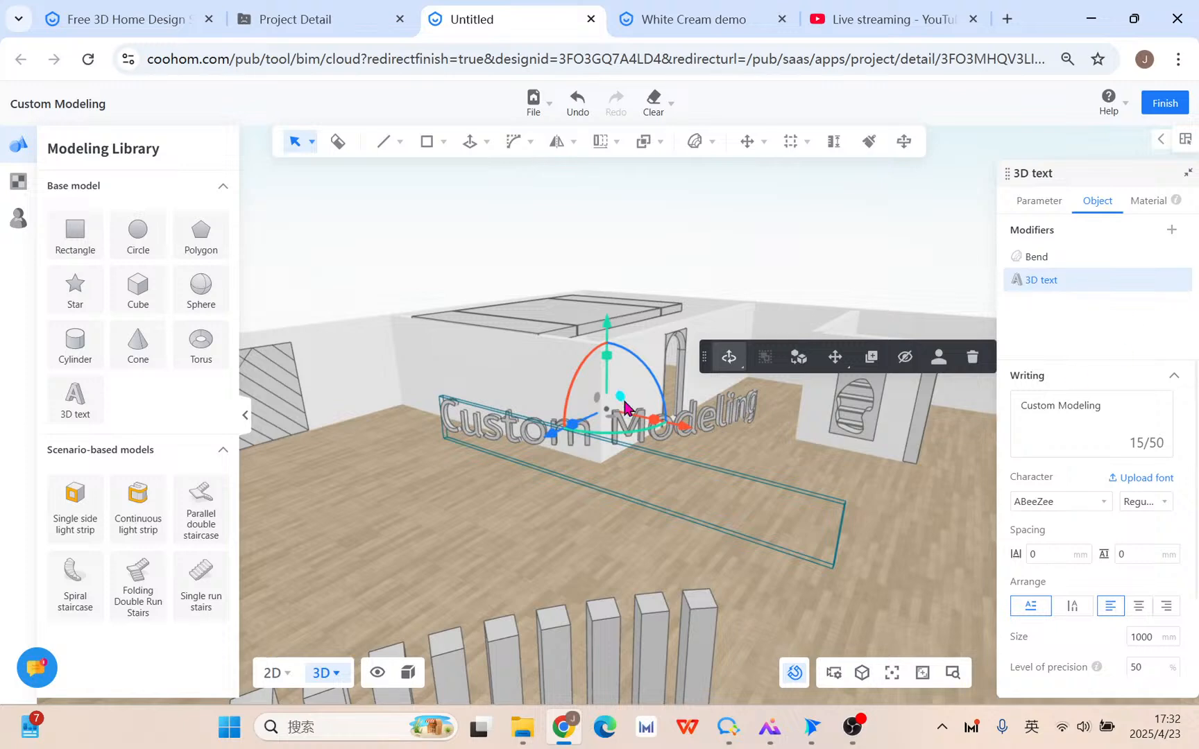
{"action": "triple_click", "coordinate": [1119, 408]}
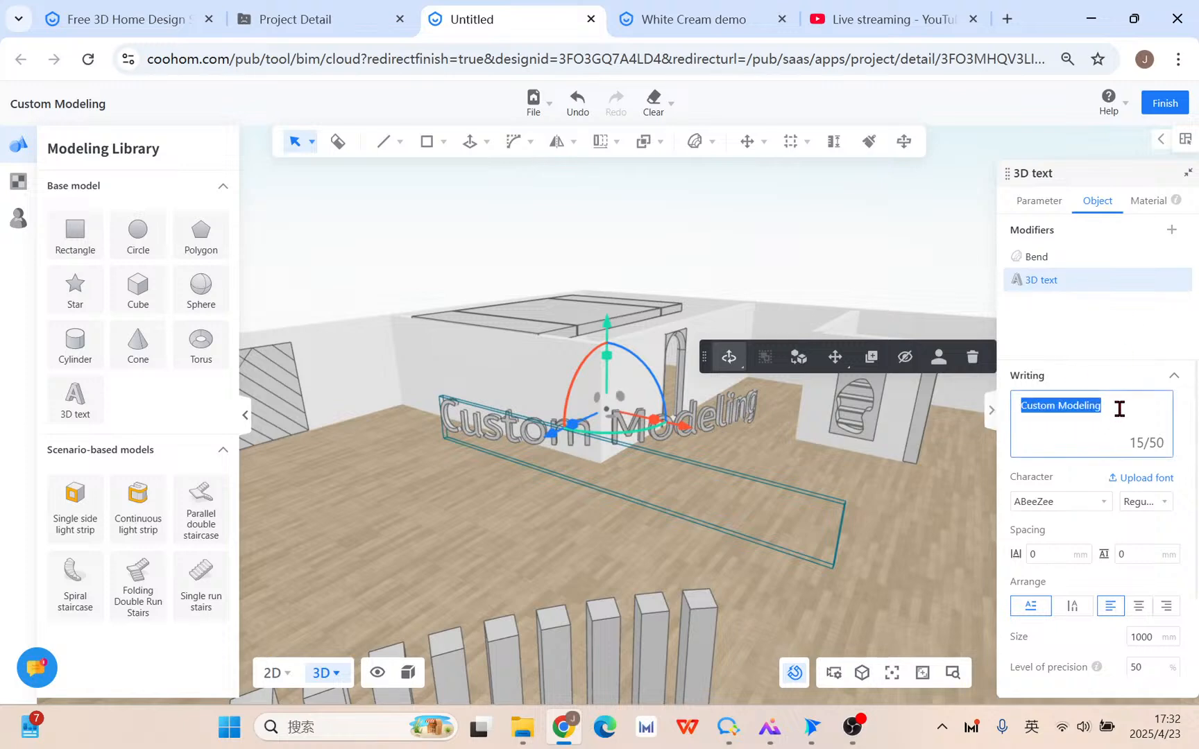
{"action": "type", "text": "Cooh"}
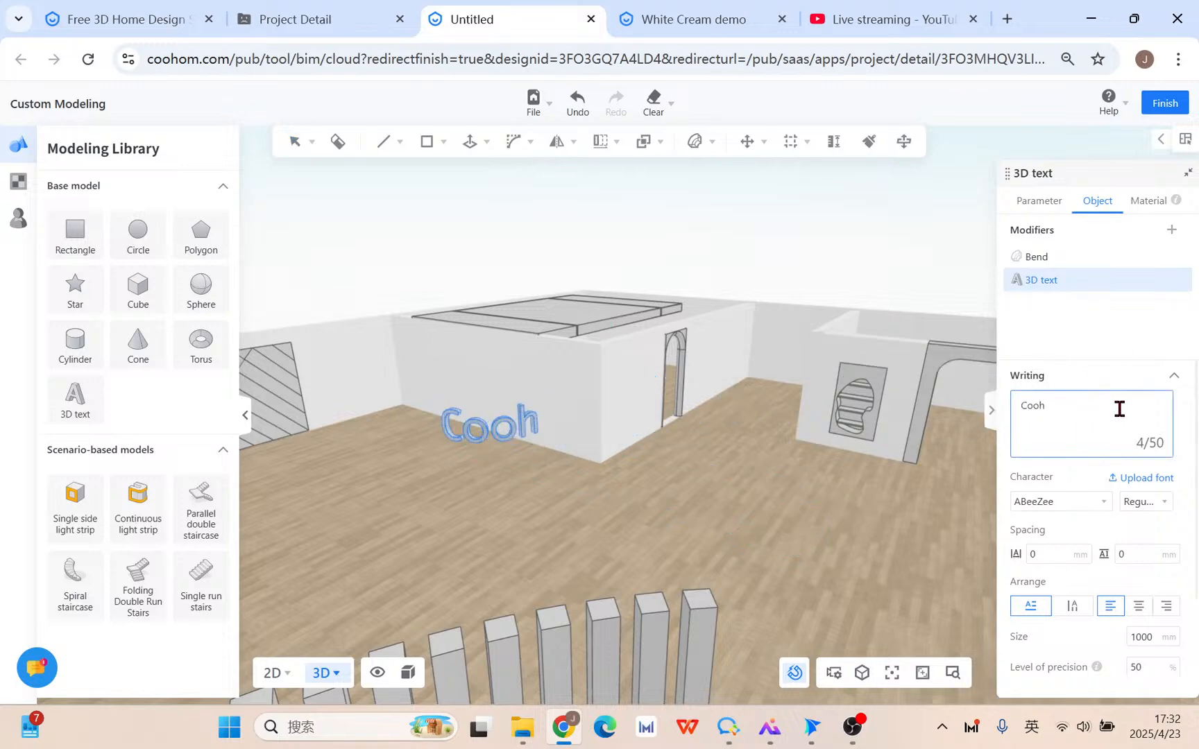
{"action": "type", "text": "om, tool"}
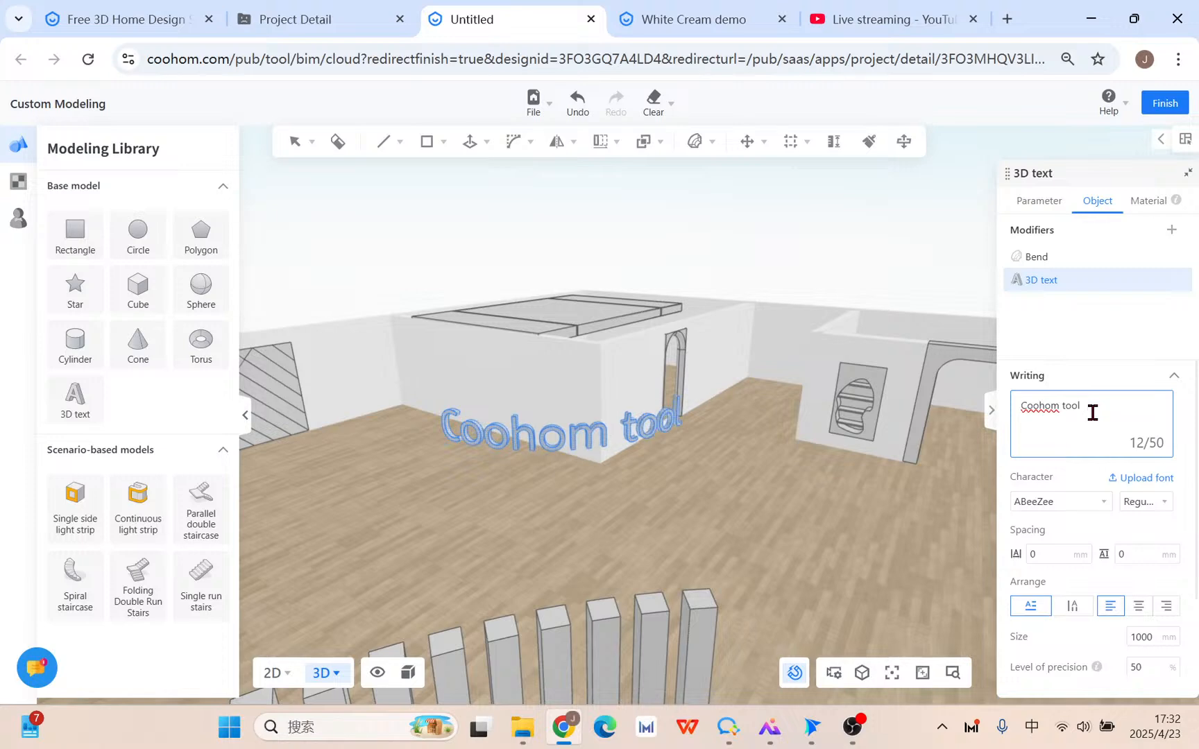
{"action": "type", "text": " d"}
{"action": "key", "text": "BackSpace"}
{"action": "key", "text": "shift"}
{"action": "left_click", "coordinate": [1048, 257]}
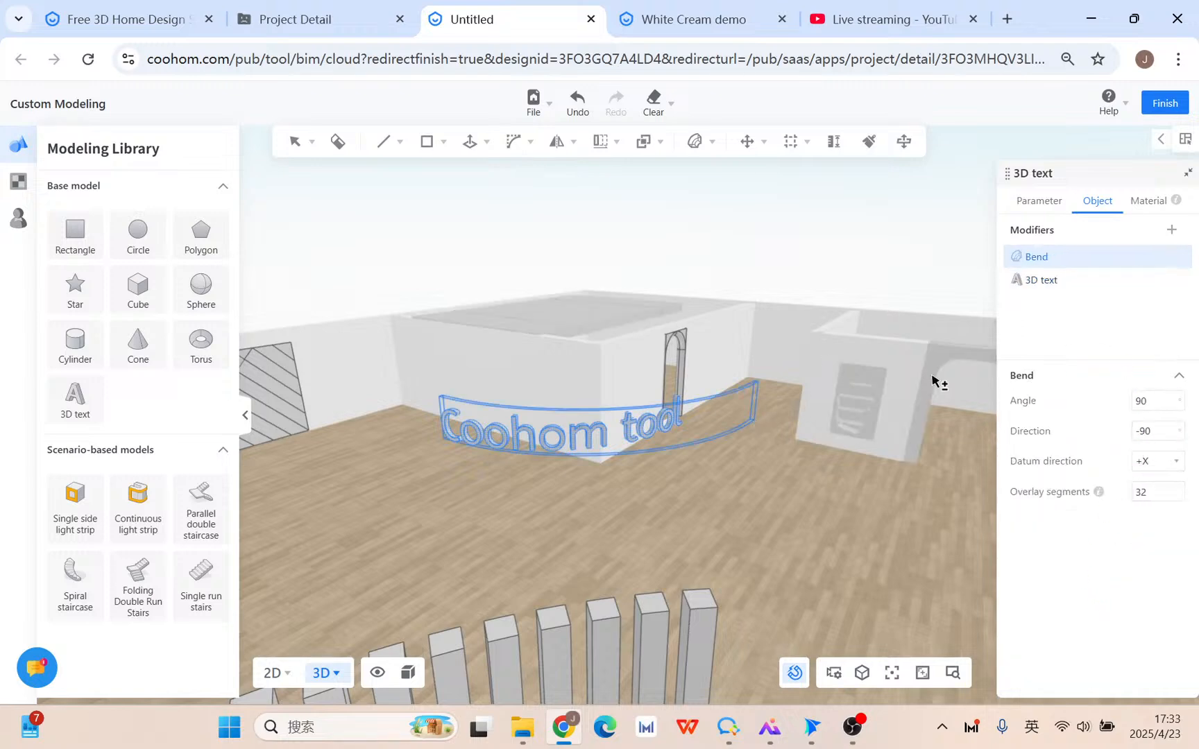
{"action": "left_click", "coordinate": [1028, 281]}
{"action": "scroll", "coordinate": [1051, 596], "scroll_direction": "down", "scroll_amount": 2}
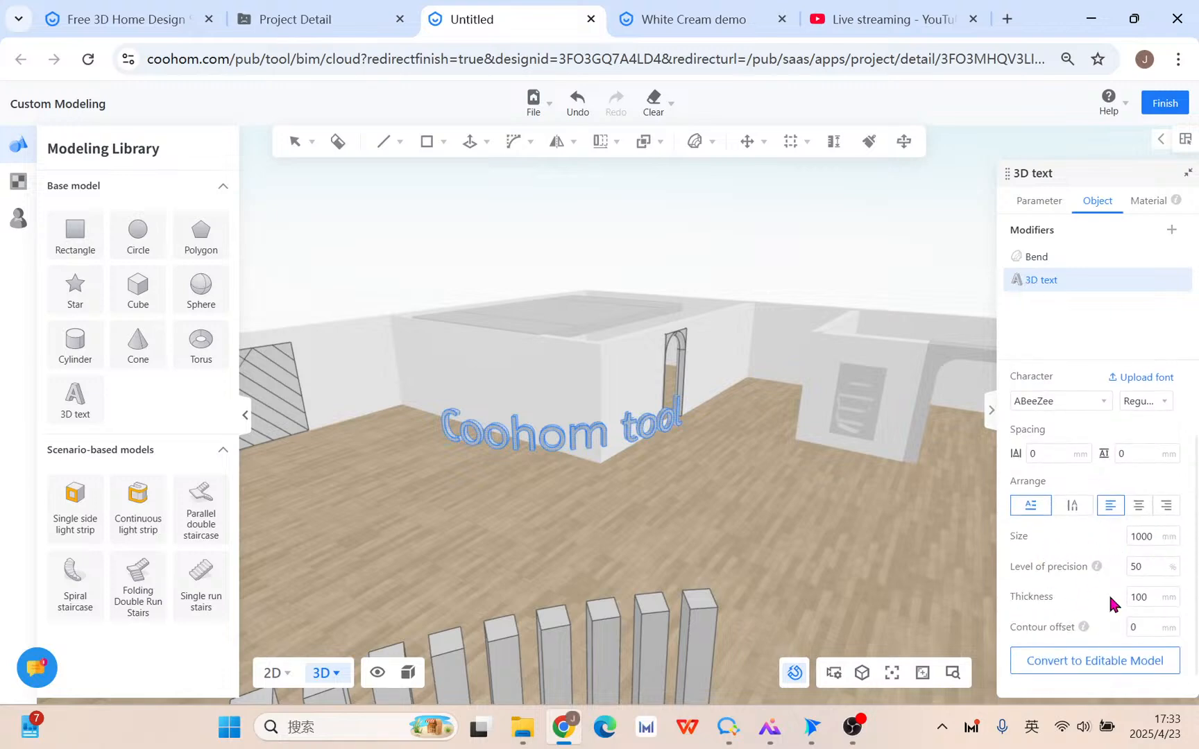
Convert the curved 3D text into an editable model.
{"action": "left_click", "coordinate": [1095, 664]}
{"action": "left_click", "coordinate": [725, 414]}
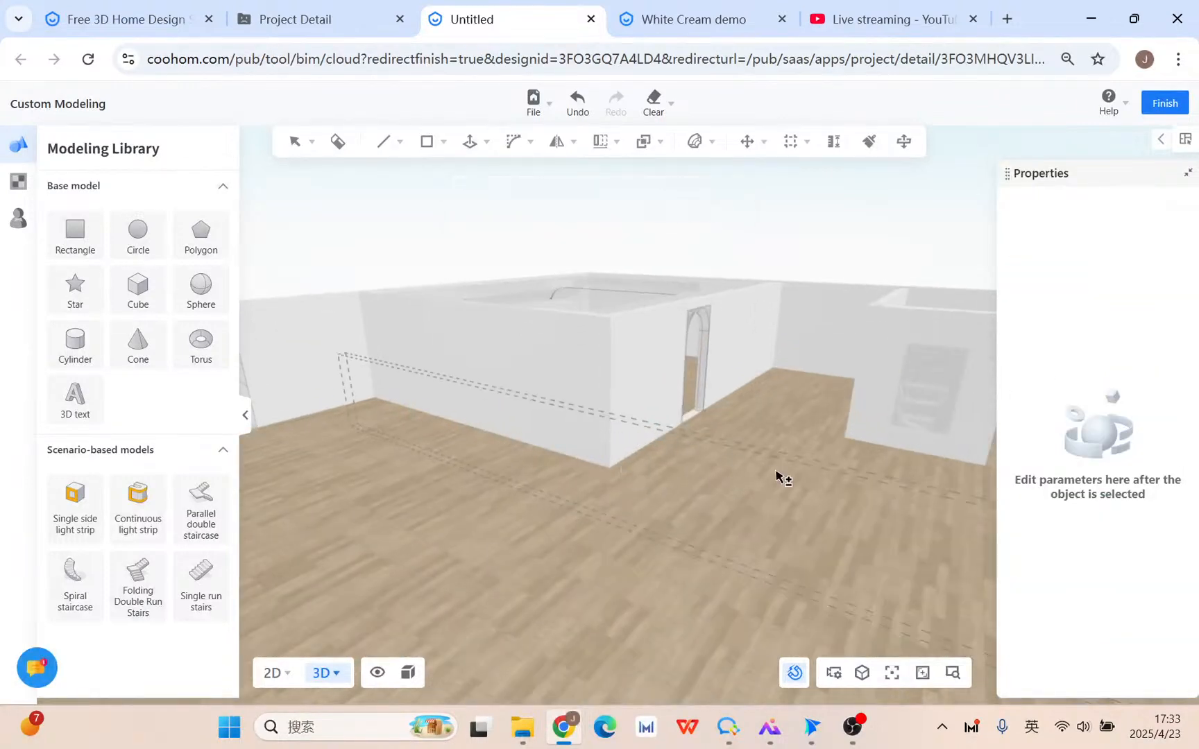
{"action": "scroll", "coordinate": [779, 540], "scroll_direction": "down", "scroll_amount": 3}
{"action": "scroll", "coordinate": [496, 537], "scroll_direction": "down", "scroll_amount": 3}
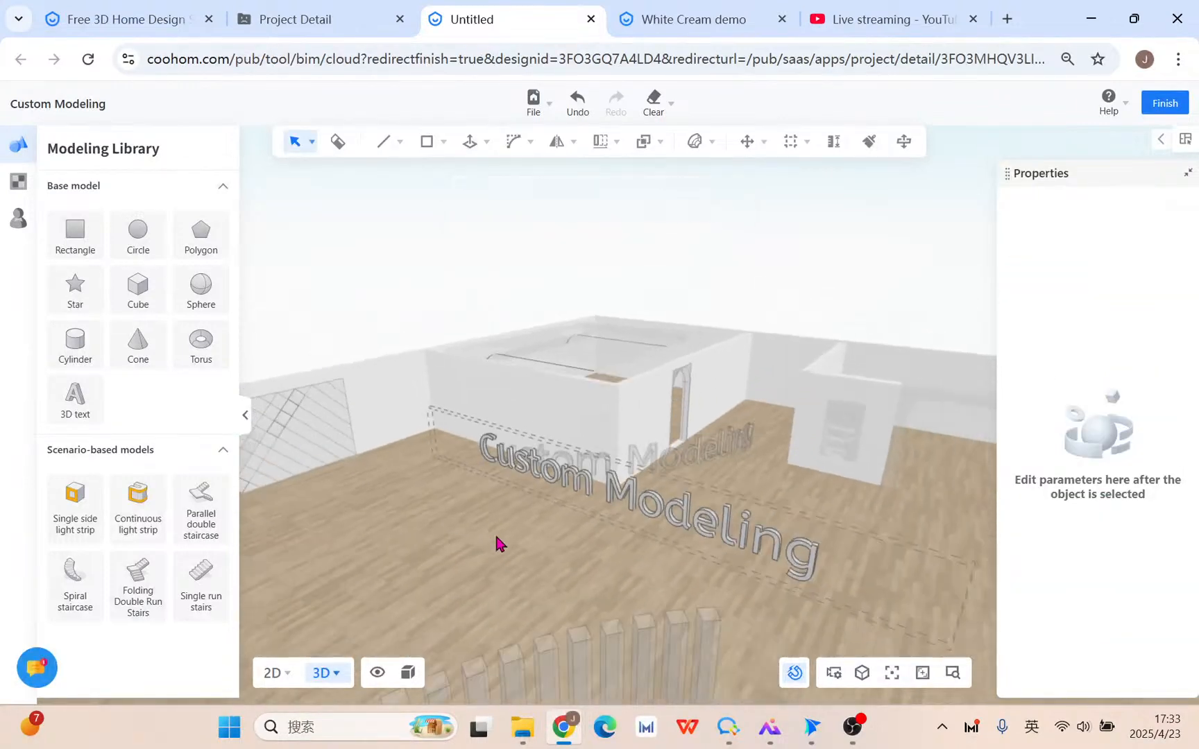
{"action": "scroll", "coordinate": [694, 541], "scroll_direction": "up", "scroll_amount": 5}
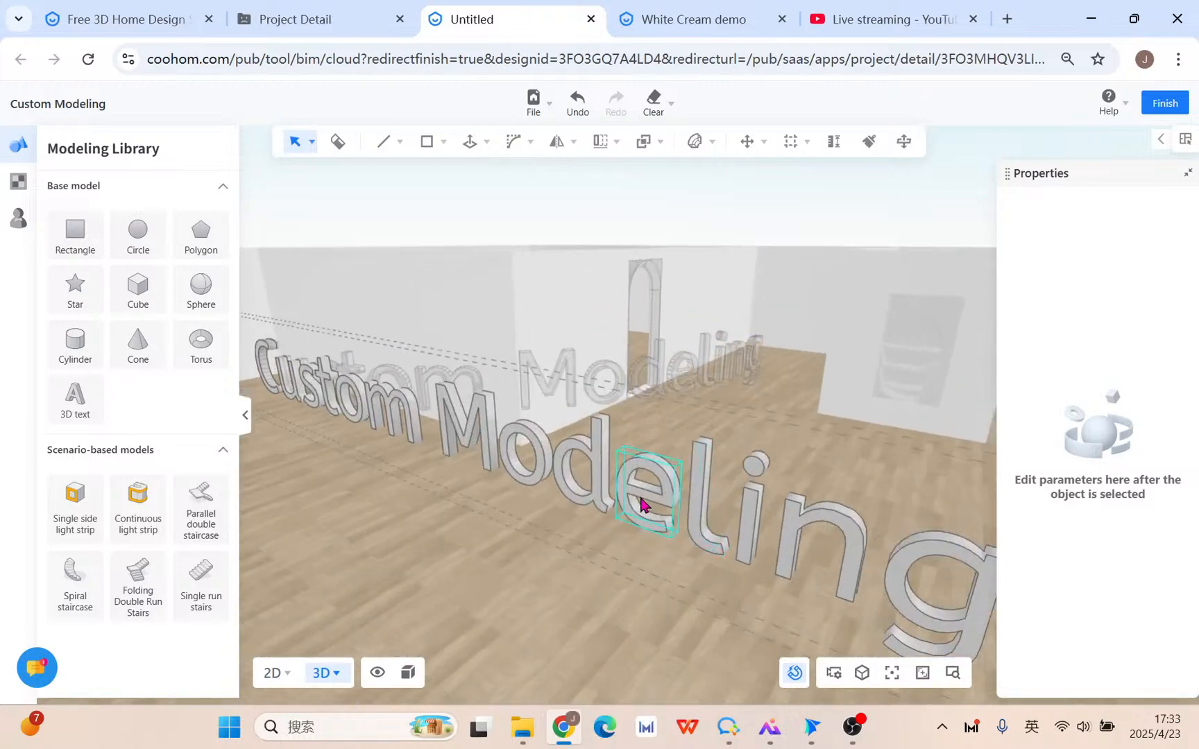
Give the letters d, i and n a brown cloth material.
{"action": "left_click", "coordinate": [608, 456]}
{"action": "scroll", "coordinate": [595, 448], "scroll_direction": "up", "scroll_amount": 1}
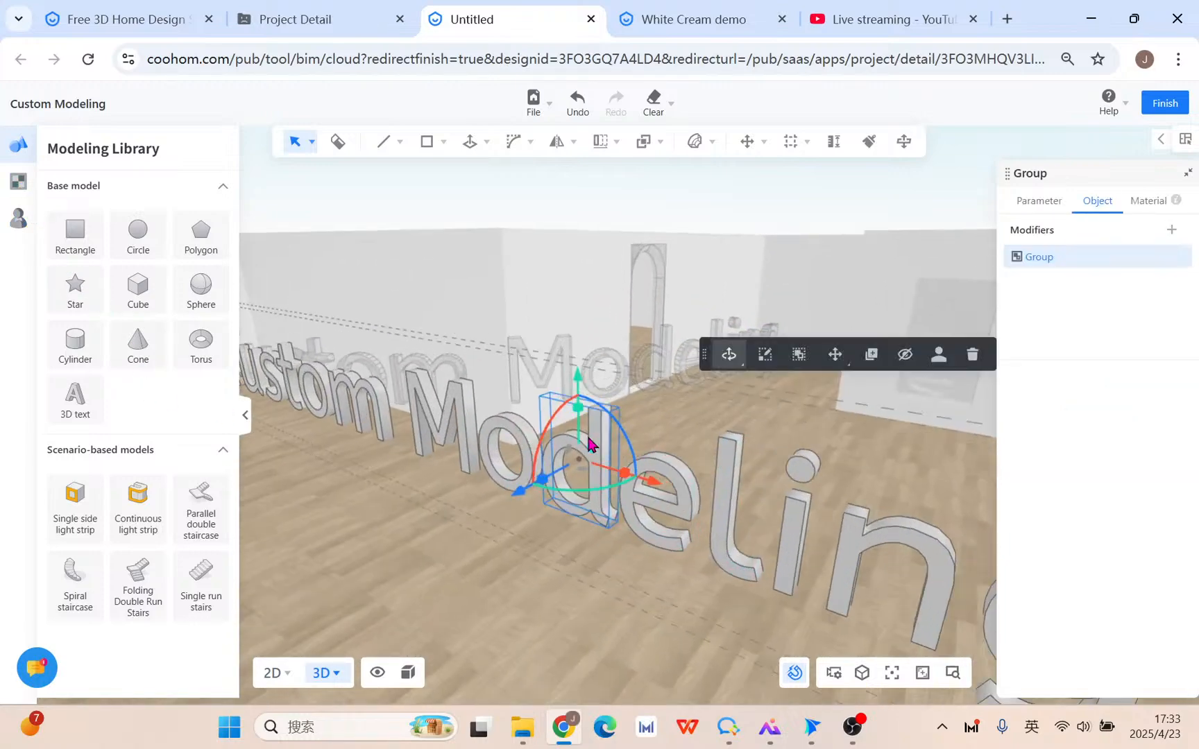
{"action": "left_click", "coordinate": [16, 183]}
{"action": "scroll", "coordinate": [184, 587], "scroll_direction": "down", "scroll_amount": 2}
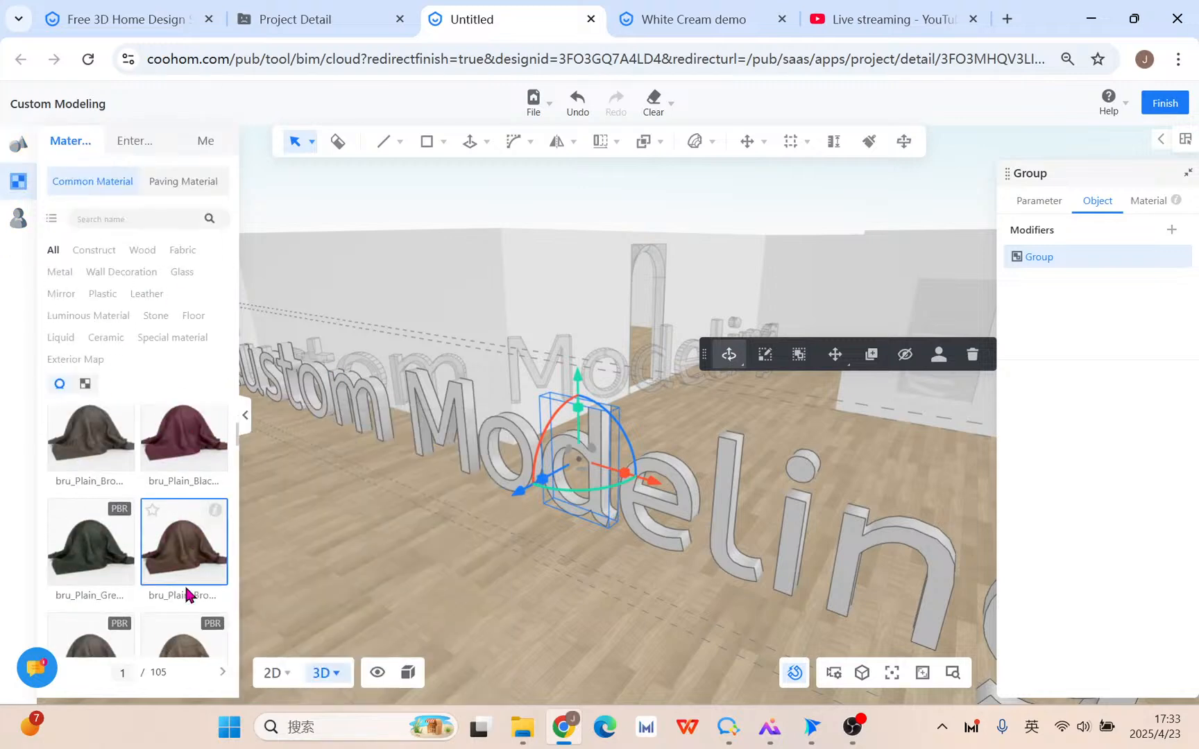
{"action": "left_click_drag", "start_coordinate": [186, 589], "coordinate": [535, 500]}
{"action": "left_click_drag", "start_coordinate": [605, 467], "coordinate": [606, 467]}
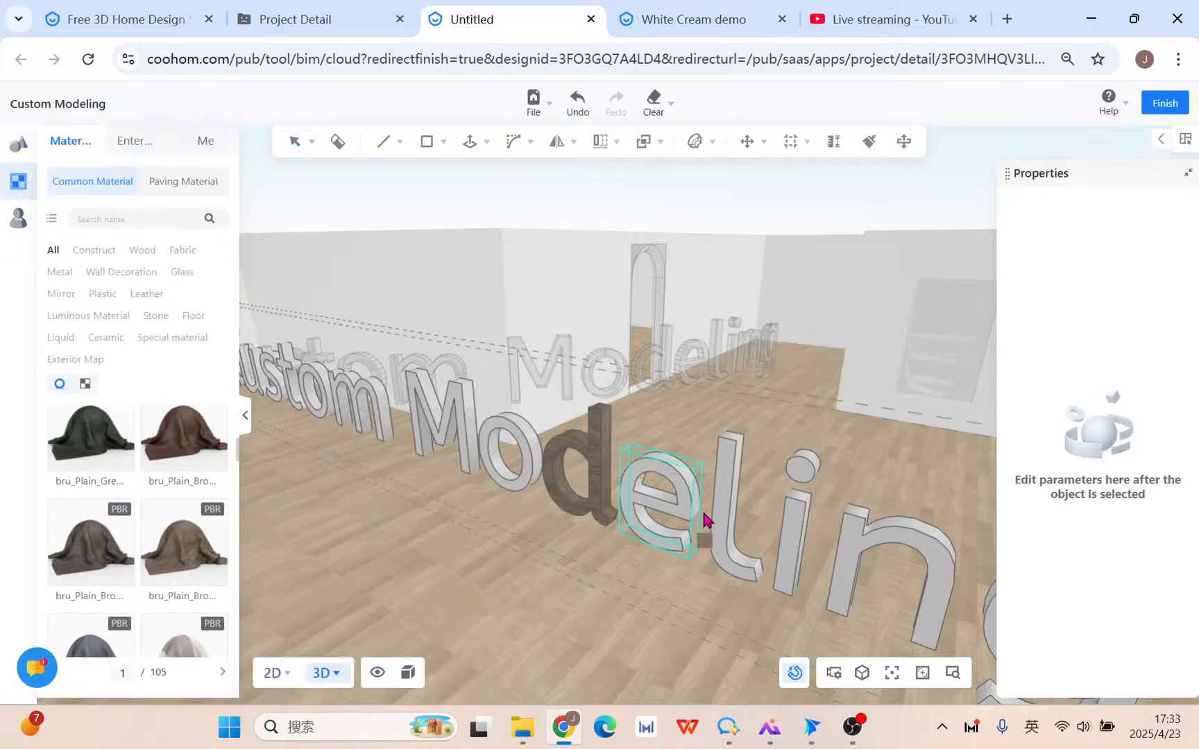
{"action": "left_click", "coordinate": [790, 530]}
{"action": "left_click", "coordinate": [856, 583]}
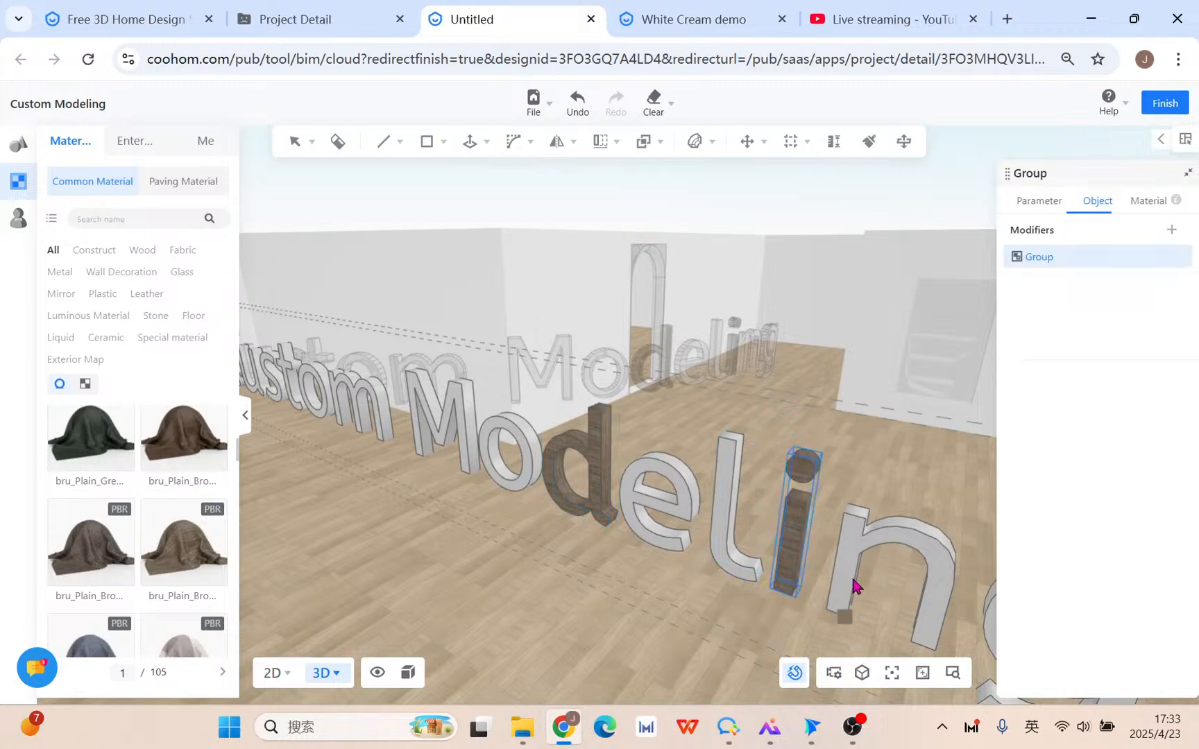
Make the outer side face of the letter o green.
{"action": "left_click", "coordinate": [495, 437]}
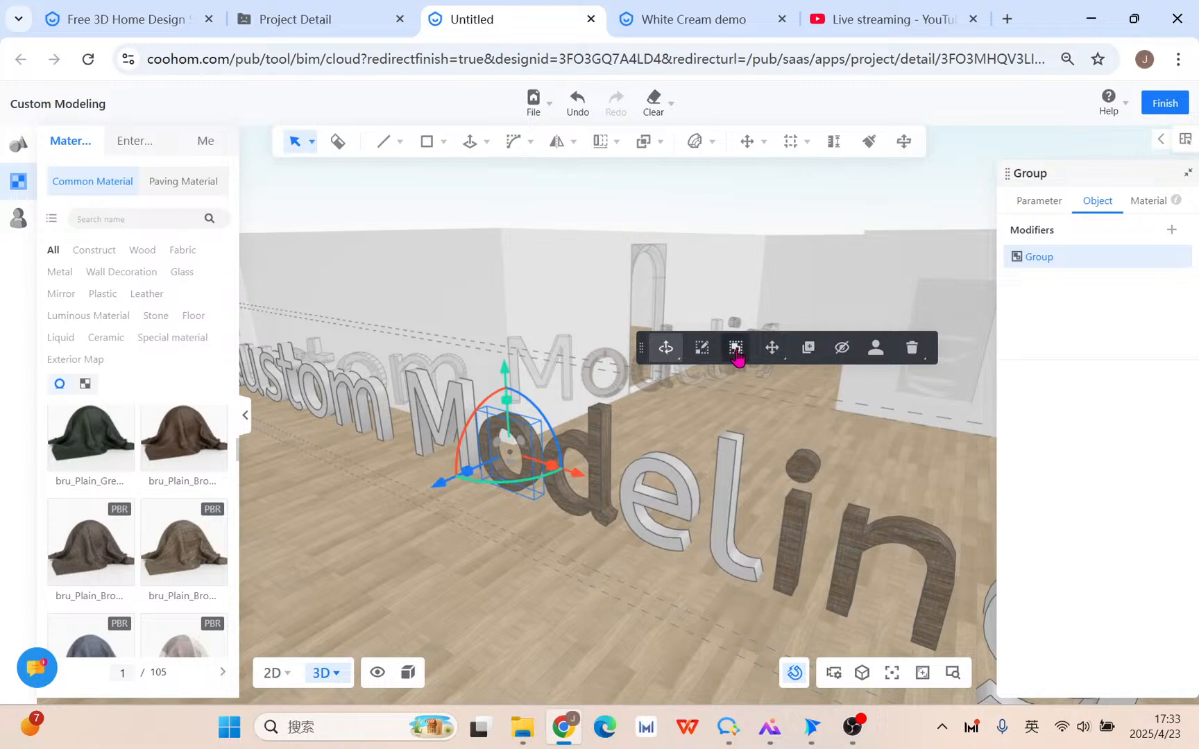
{"action": "left_click", "coordinate": [738, 346]}
{"action": "scroll", "coordinate": [534, 455], "scroll_direction": "up", "scroll_amount": 5}
{"action": "right_click_drag", "start_coordinate": [503, 458], "coordinate": [558, 461]}
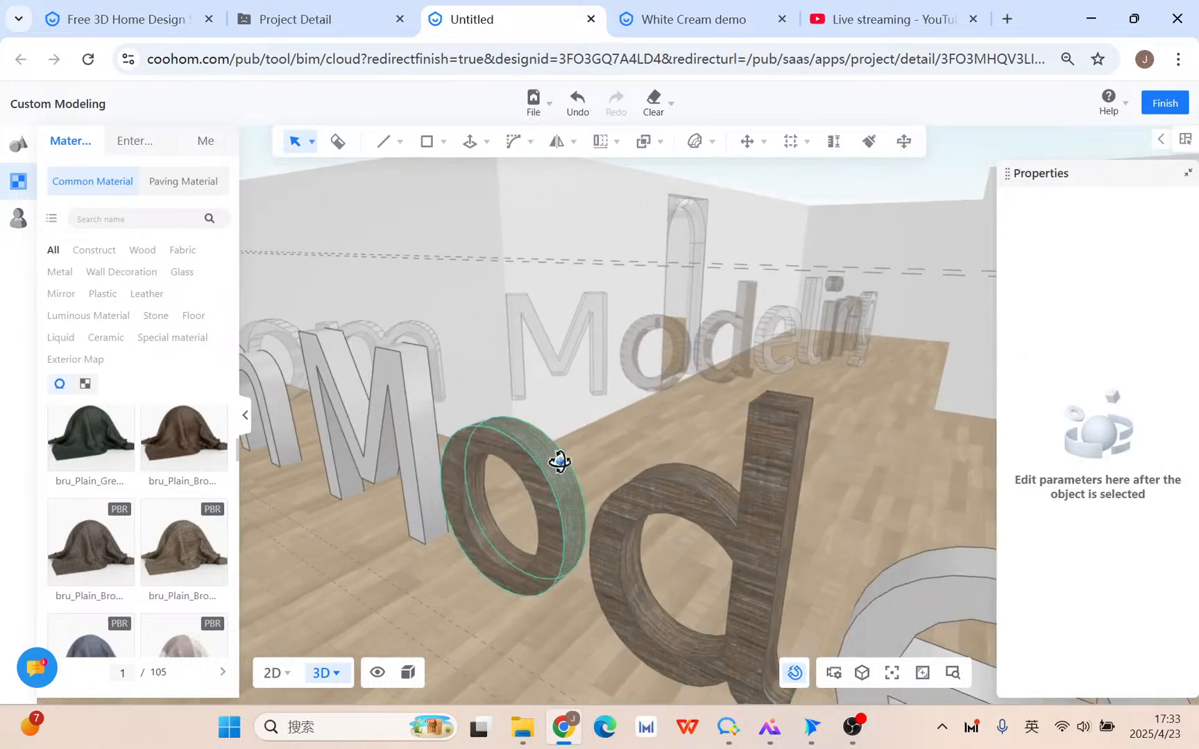
{"action": "left_click", "coordinate": [557, 460]}
{"action": "left_click", "coordinate": [92, 446]}
{"action": "left_click", "coordinate": [555, 460]}
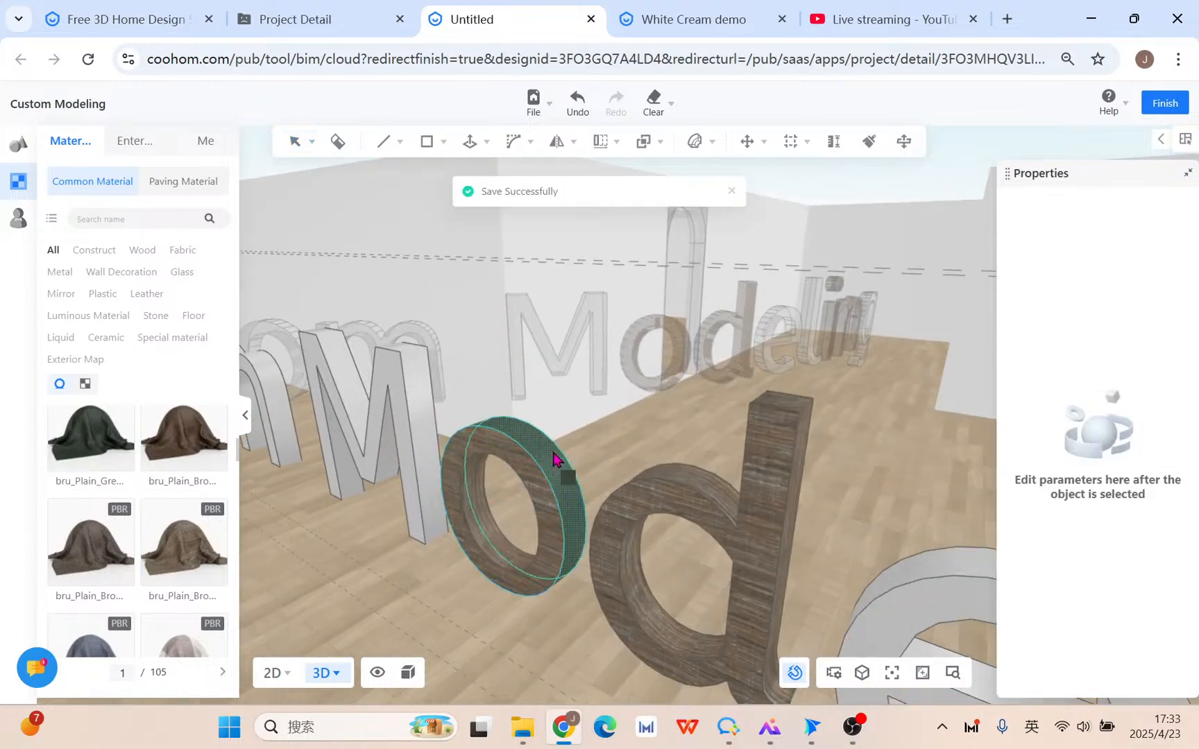
Apply the Luminous material to the face of the letter o.
{"action": "left_click", "coordinate": [95, 321]}
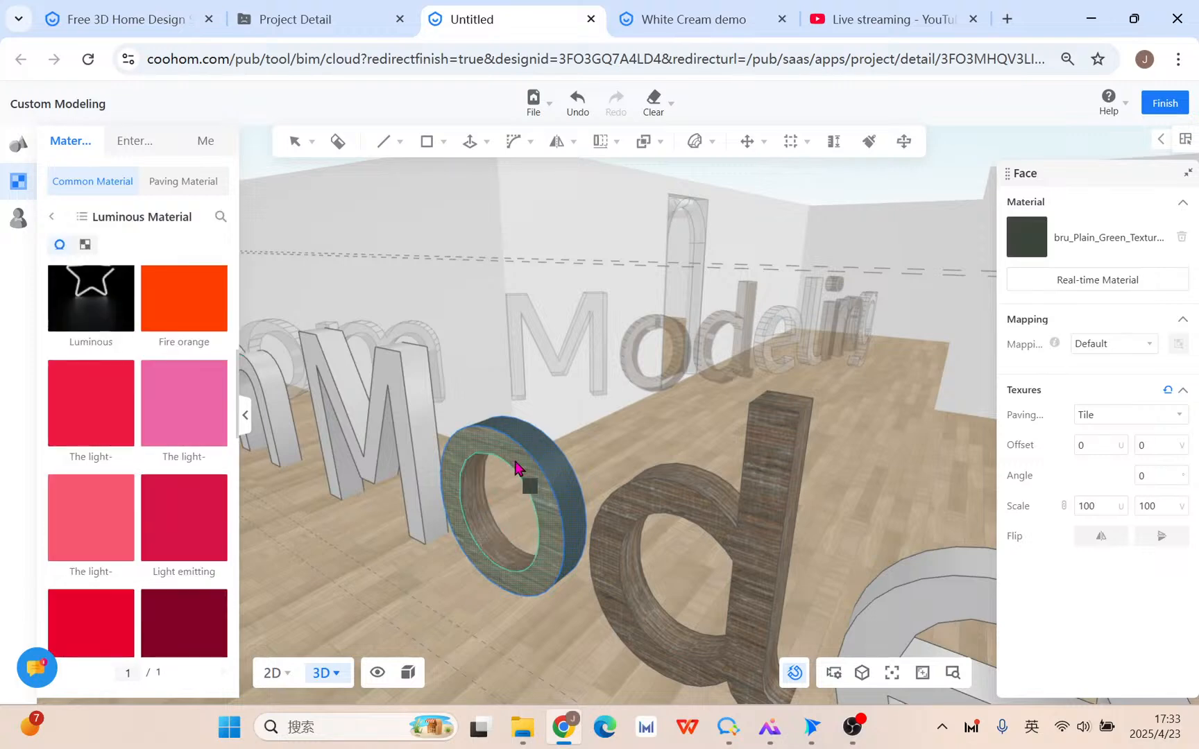
{"action": "right_click", "coordinate": [543, 453]}
{"action": "left_click", "coordinate": [535, 451]}
{"action": "left_click", "coordinate": [99, 305]}
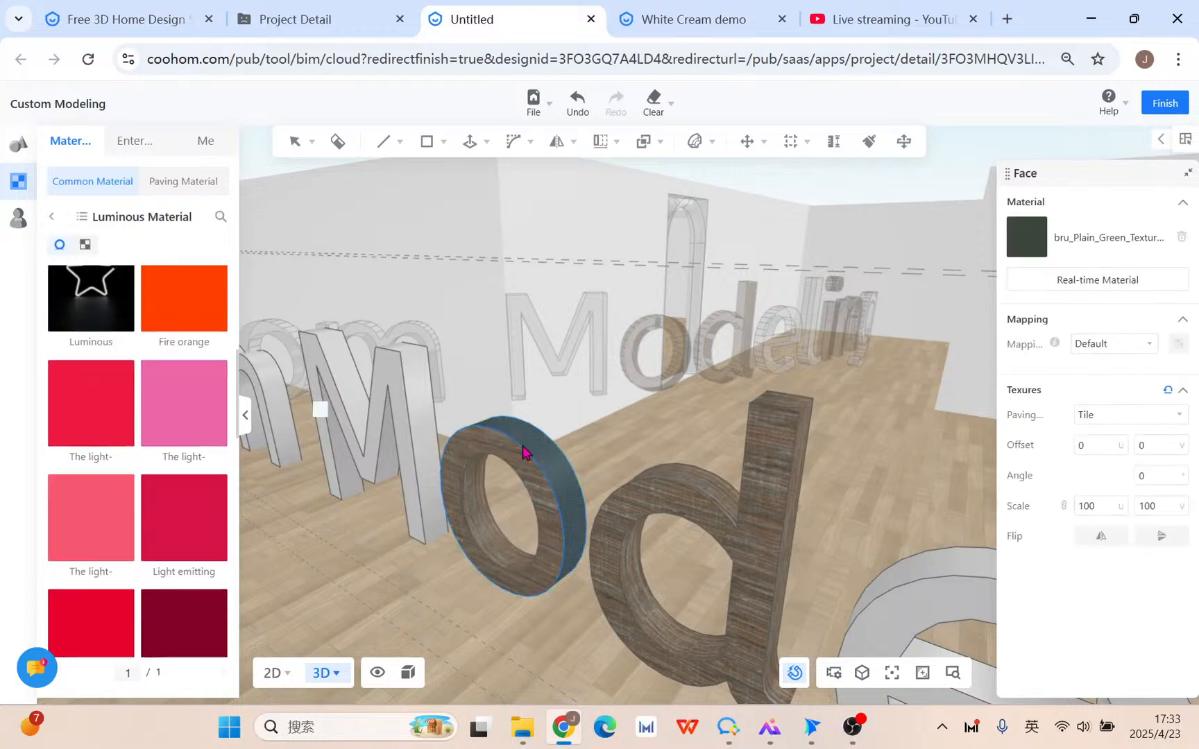
{"action": "left_click", "coordinate": [553, 467]}
{"action": "scroll", "coordinate": [555, 461], "scroll_direction": "down", "scroll_amount": 5}
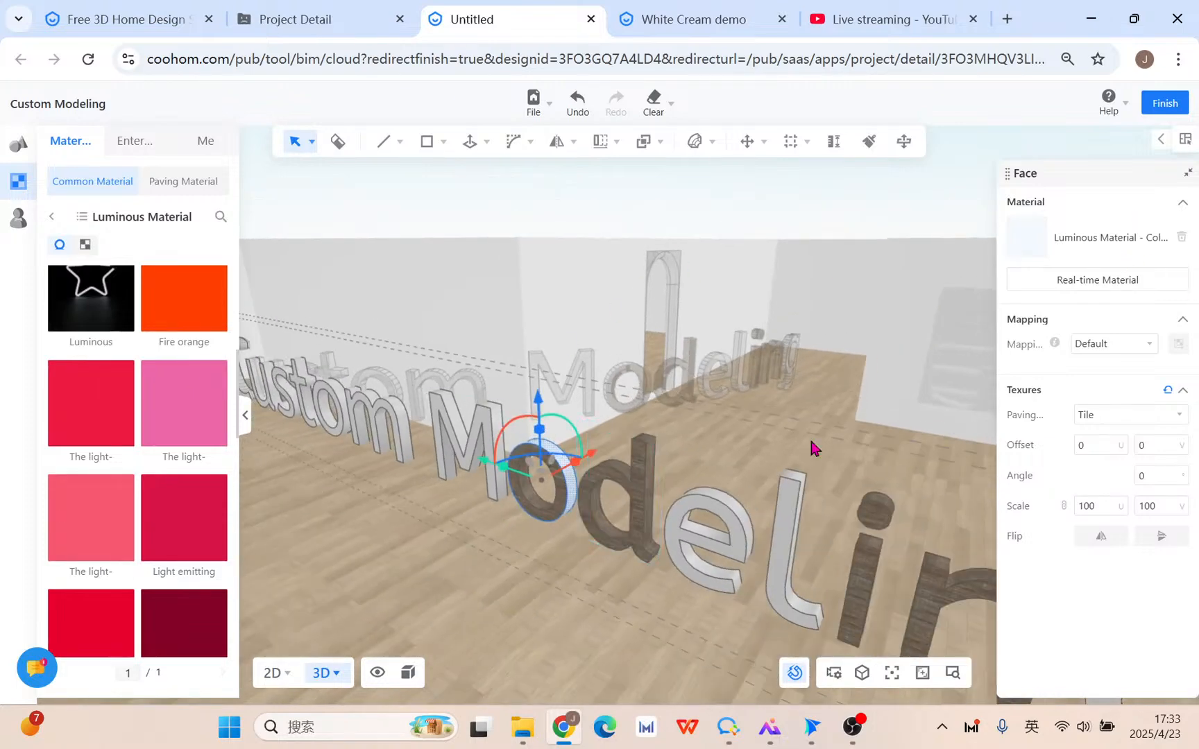
{"action": "scroll", "coordinate": [655, 511], "scroll_direction": "down", "scroll_amount": 3}
{"action": "scroll", "coordinate": [655, 517], "scroll_direction": "down", "scroll_amount": 2}
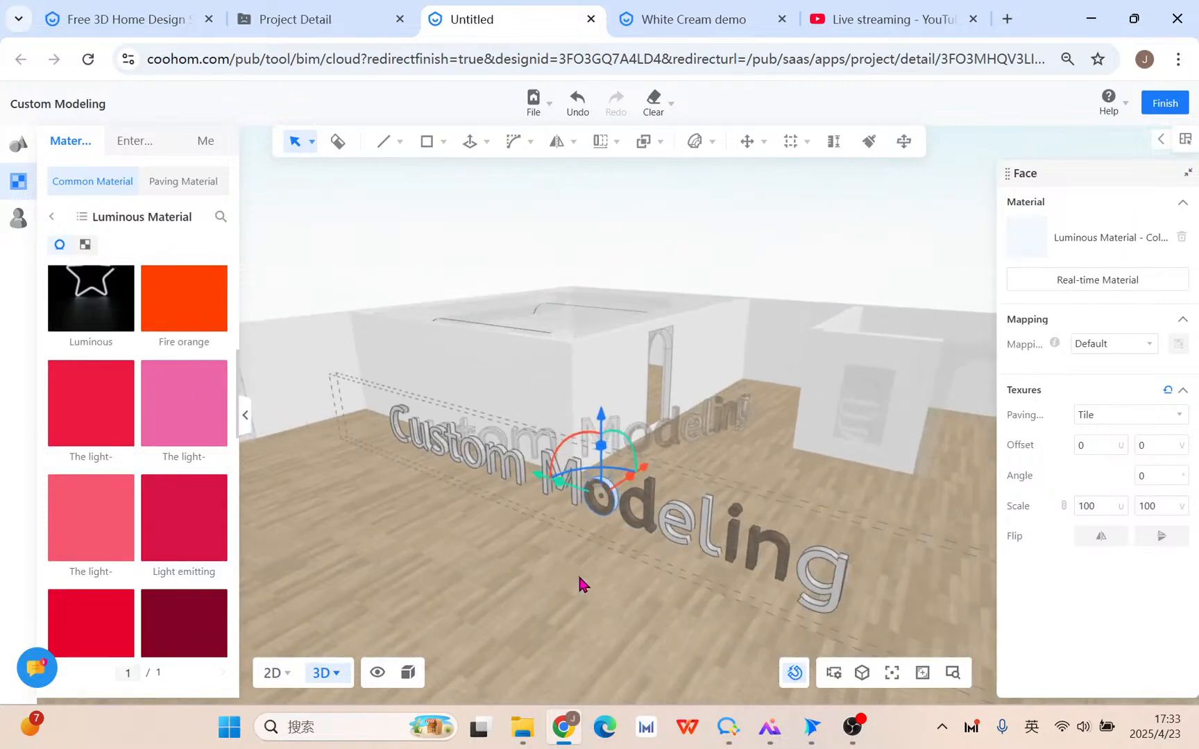
{"action": "left_click", "coordinate": [577, 573]}
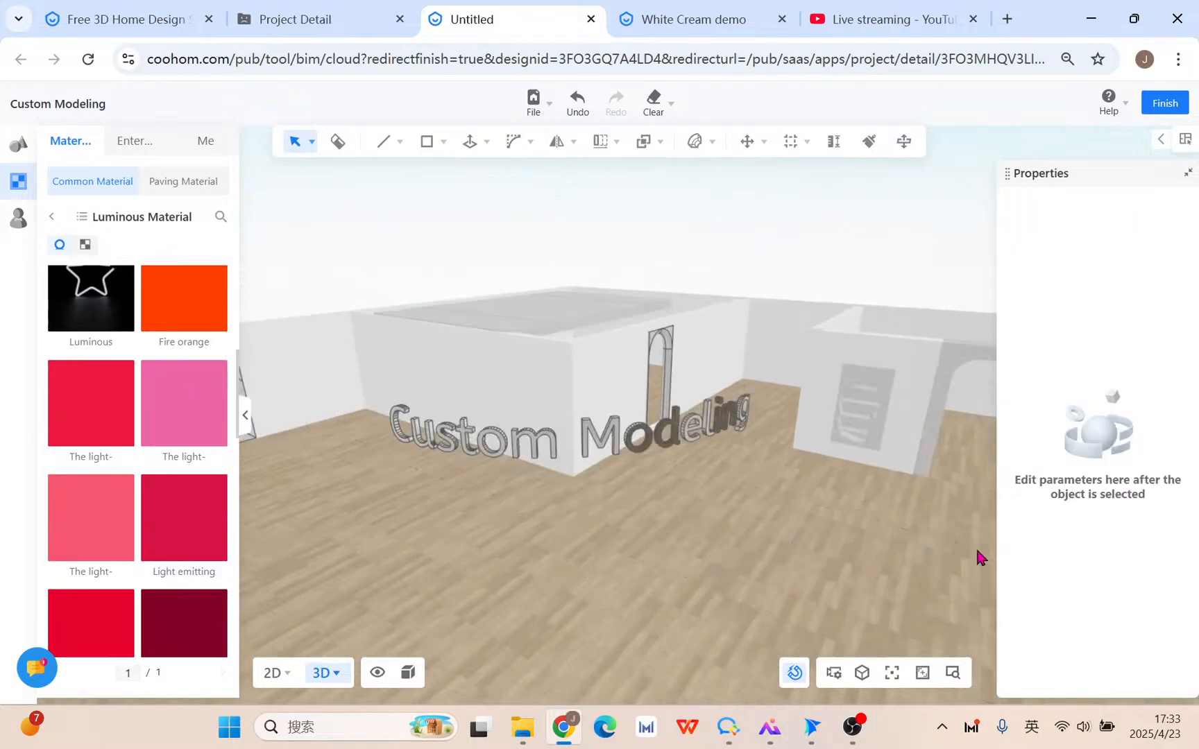
Select the bent Custom Modeling text group and review its material settings.
{"action": "left_click", "coordinate": [611, 450]}
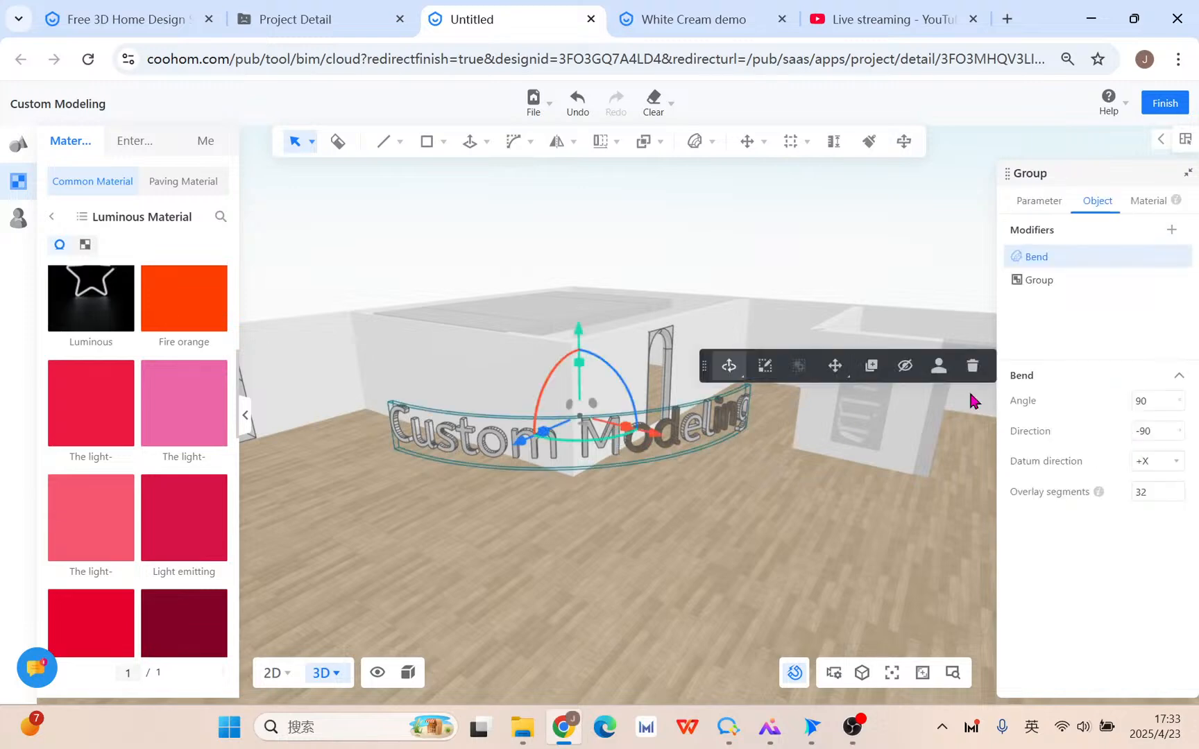
{"action": "left_click", "coordinate": [1146, 203]}
{"action": "scroll", "coordinate": [552, 528], "scroll_direction": "down", "scroll_amount": 3}
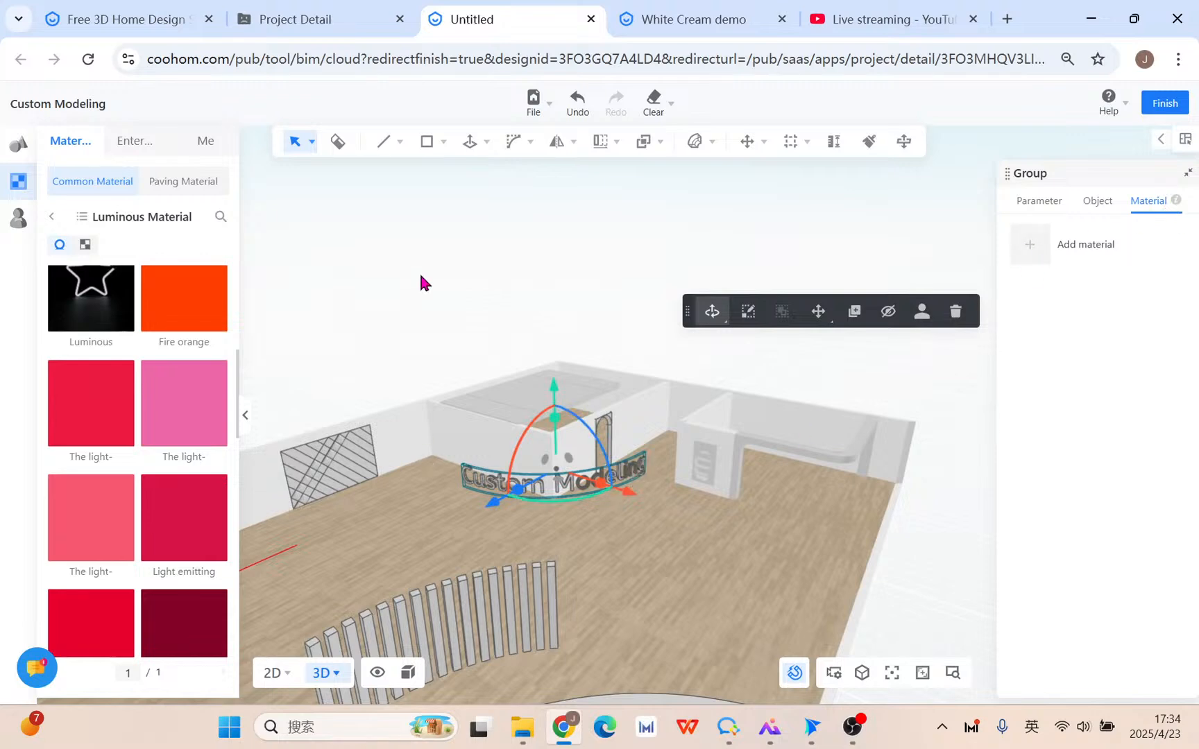
Place a new 3D text on the floor and rotate it upright.
{"action": "left_click", "coordinate": [19, 144]}
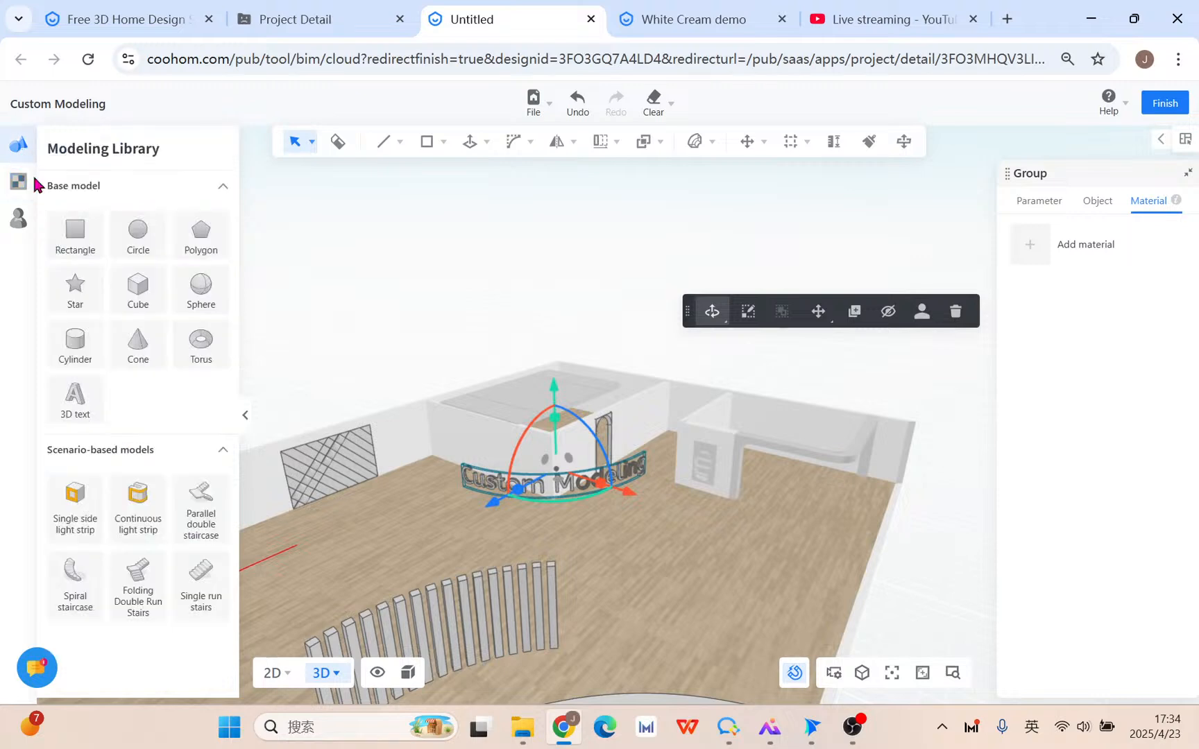
{"action": "left_click", "coordinate": [75, 398]}
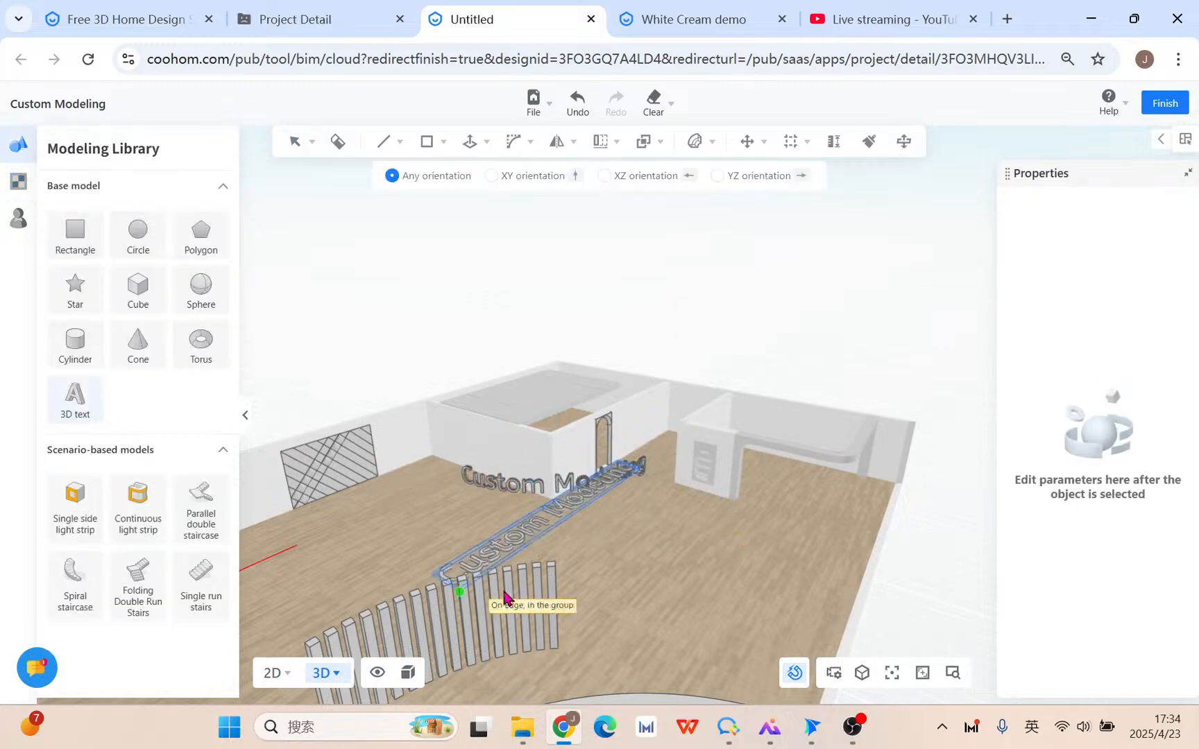
{"action": "left_click", "coordinate": [668, 634]}
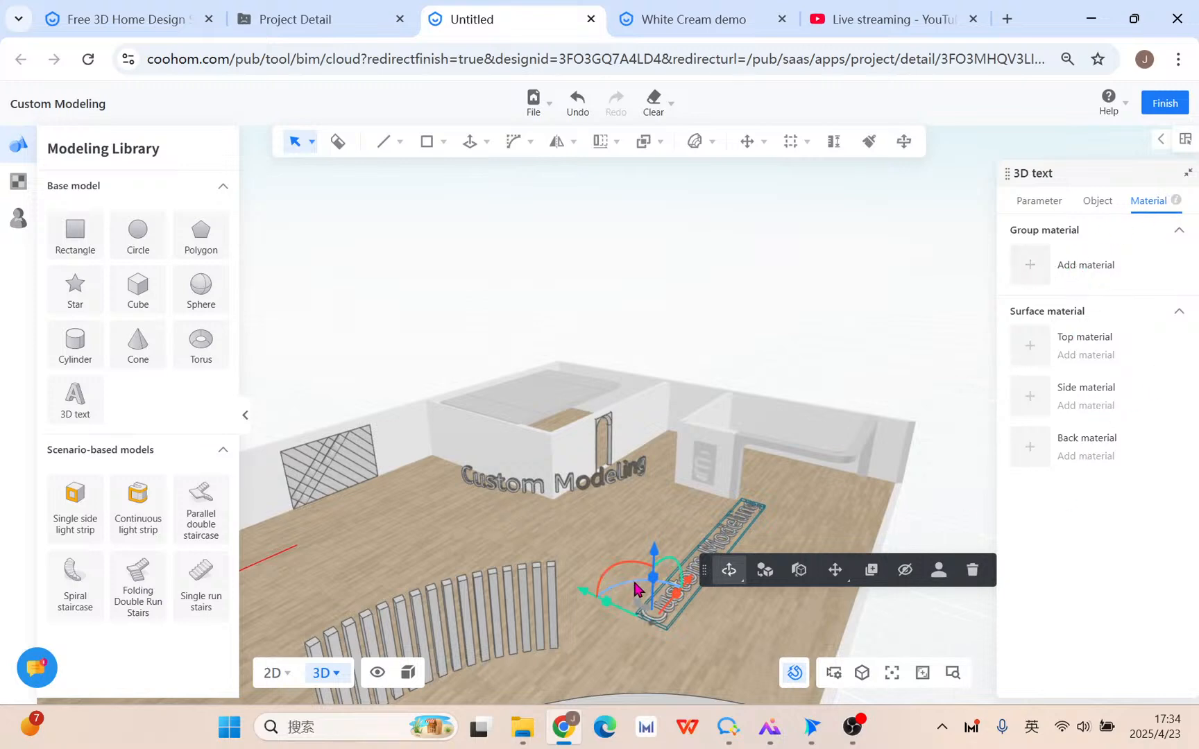
{"action": "left_click_drag", "start_coordinate": [642, 575], "coordinate": [719, 618]}
{"action": "left_click", "coordinate": [528, 562]}
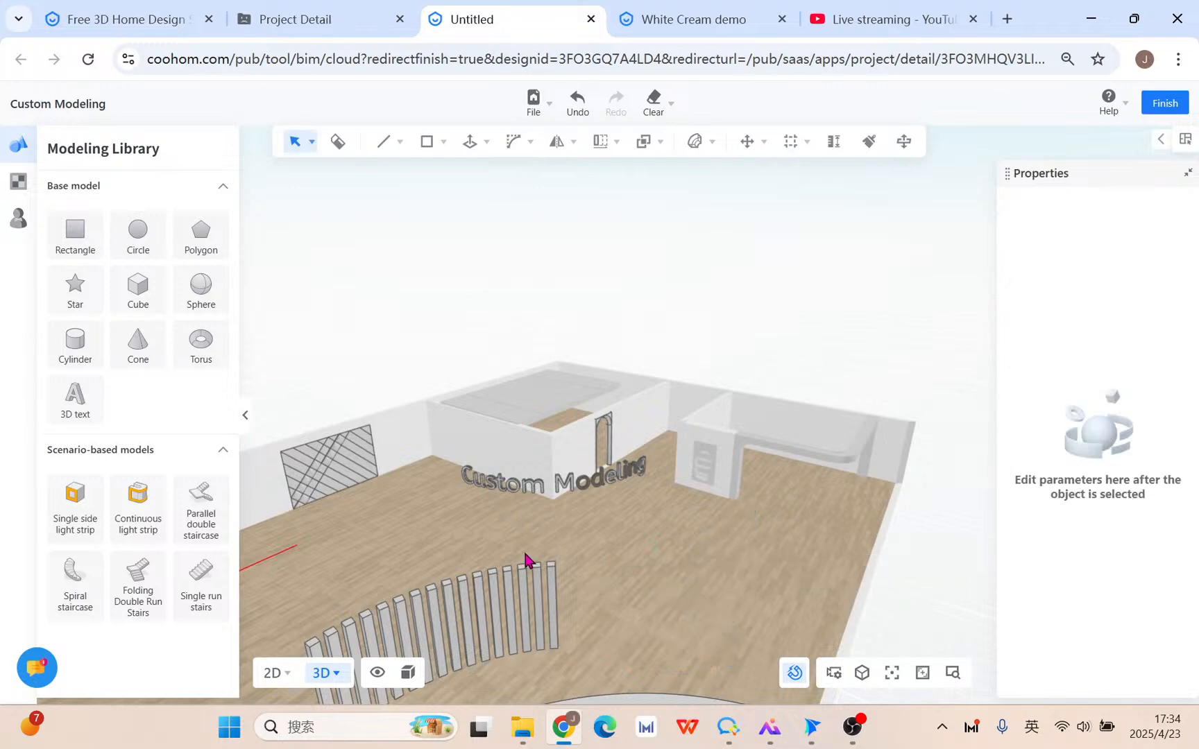
{"action": "left_click_drag", "start_coordinate": [551, 528], "coordinate": [815, 453]}
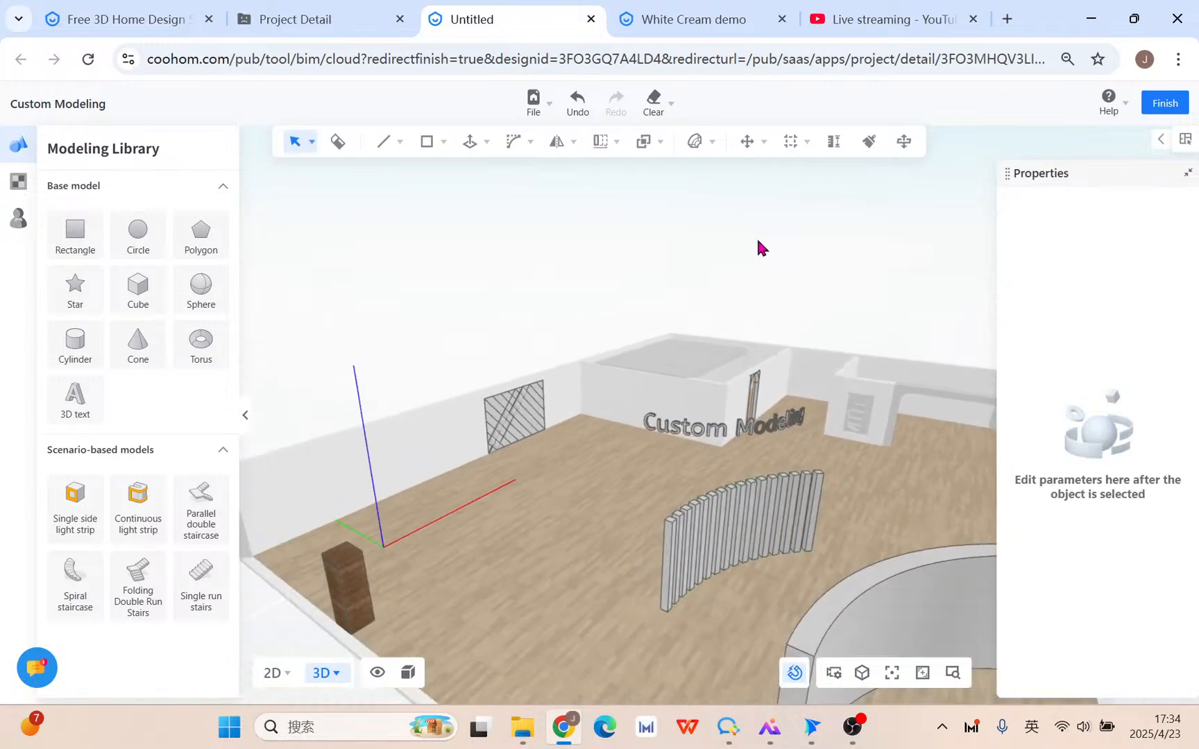
Check the live stream, save the White Cream demo via Custom Modeling, then return to Untitled.
{"action": "mouse_move", "coordinate": [699, 148]}
{"action": "mouse_move", "coordinate": [747, 151]}
{"action": "left_click", "coordinate": [857, 19]}
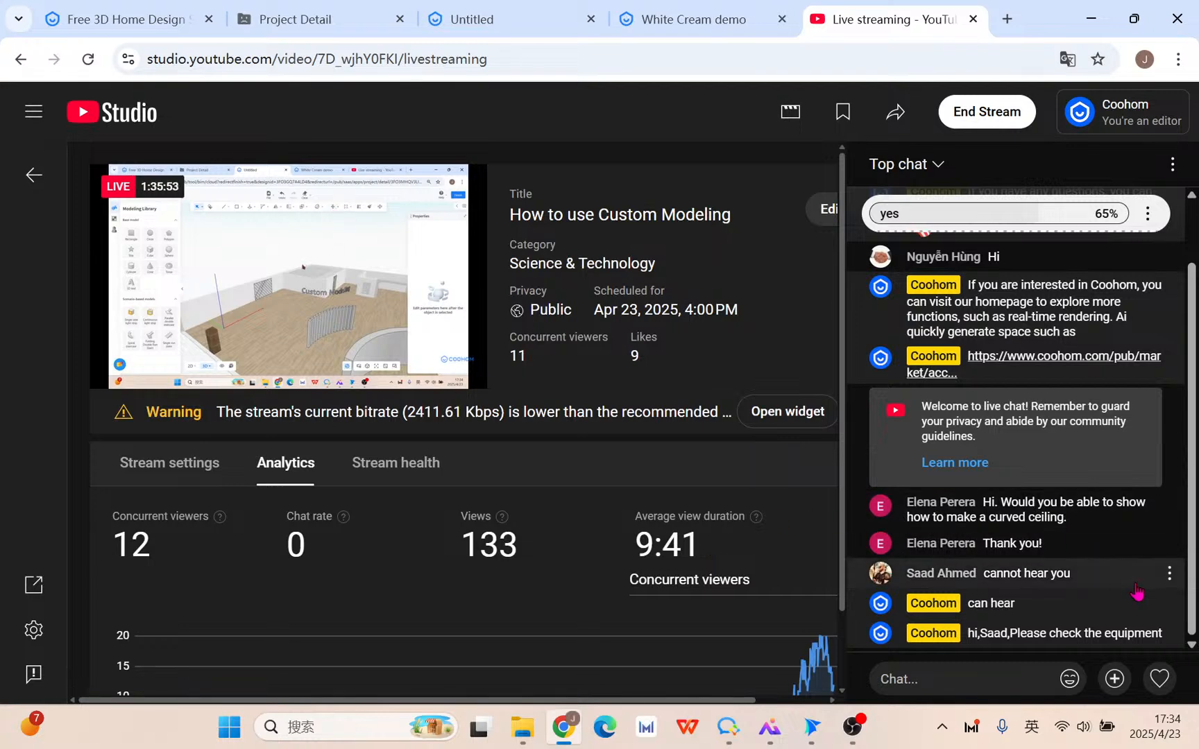
{"action": "left_click", "coordinate": [671, 21]}
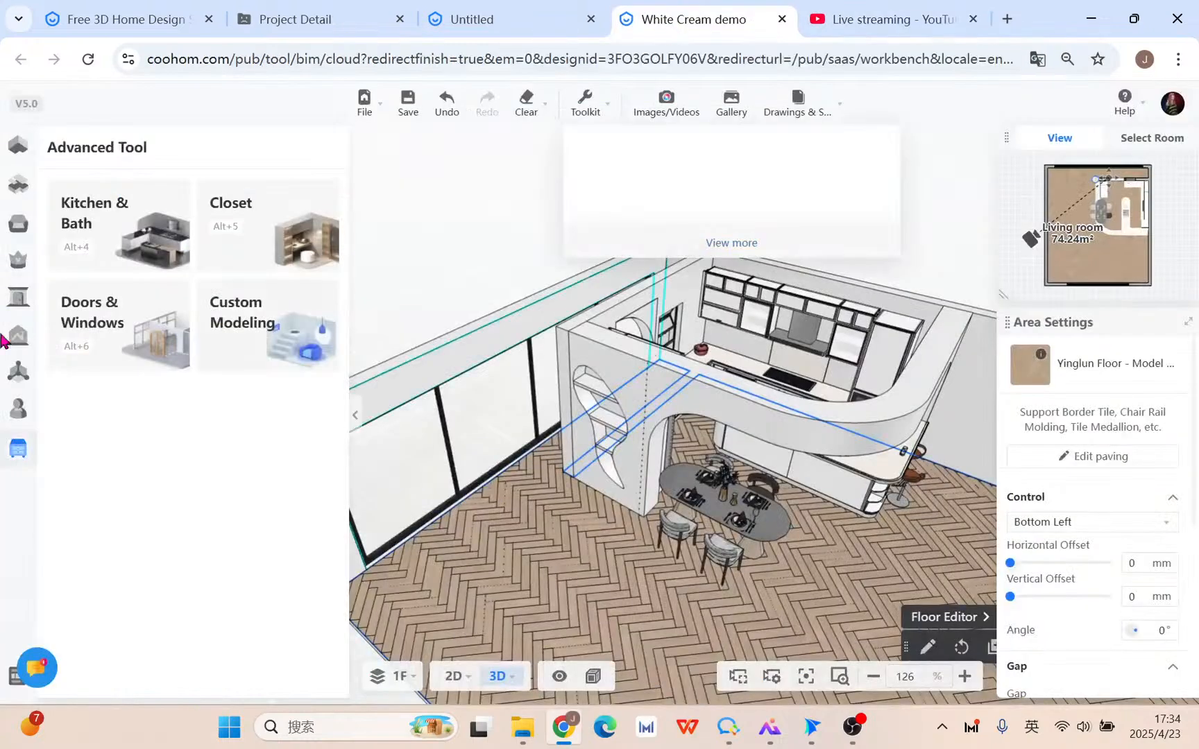
{"action": "left_click", "coordinate": [298, 345]}
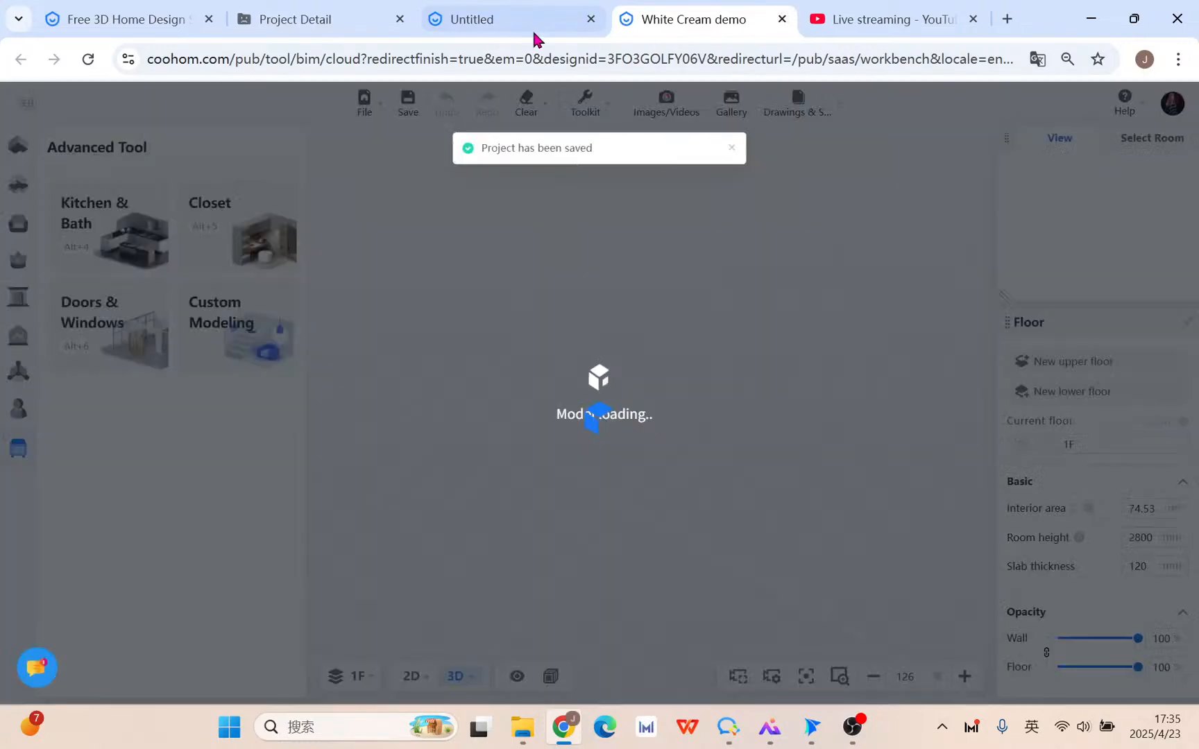
{"action": "left_click", "coordinate": [528, 26]}
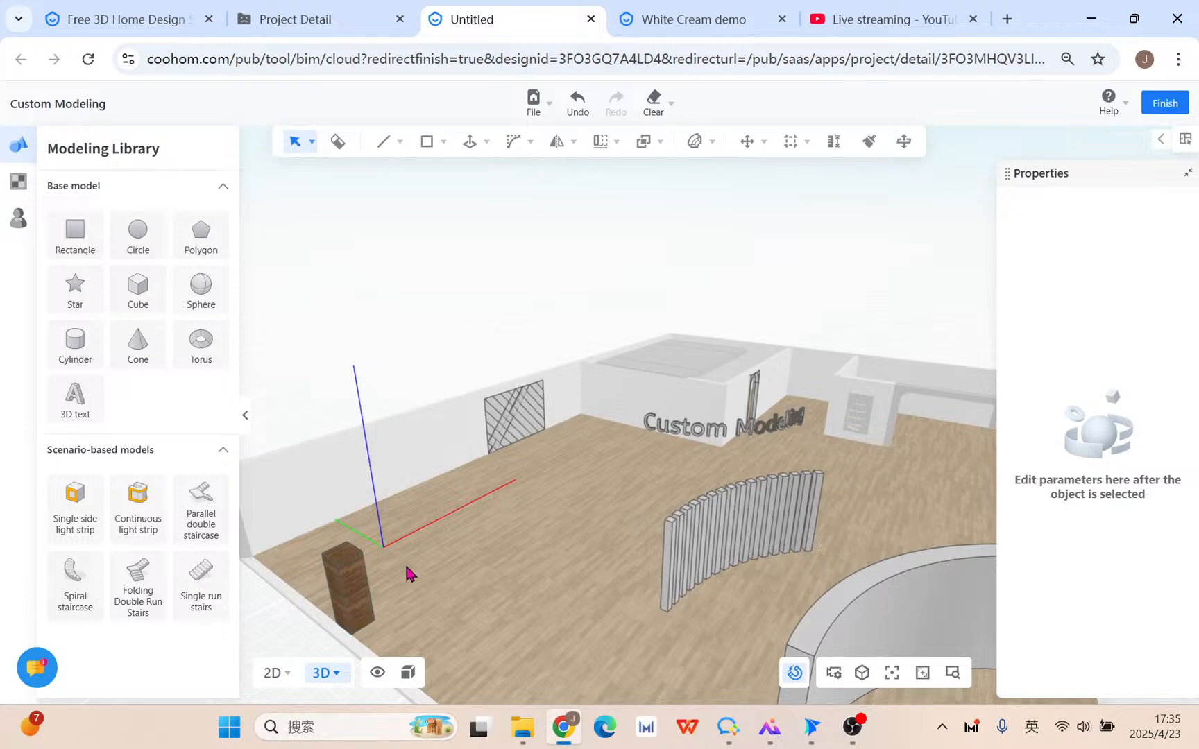
Orbit, pan and zoom until the empty floor corner beside the wall panel fills the view.
{"action": "scroll", "coordinate": [641, 572], "scroll_direction": "down", "scroll_amount": 3}
{"action": "right_click_drag", "start_coordinate": [618, 601], "coordinate": [487, 575]}
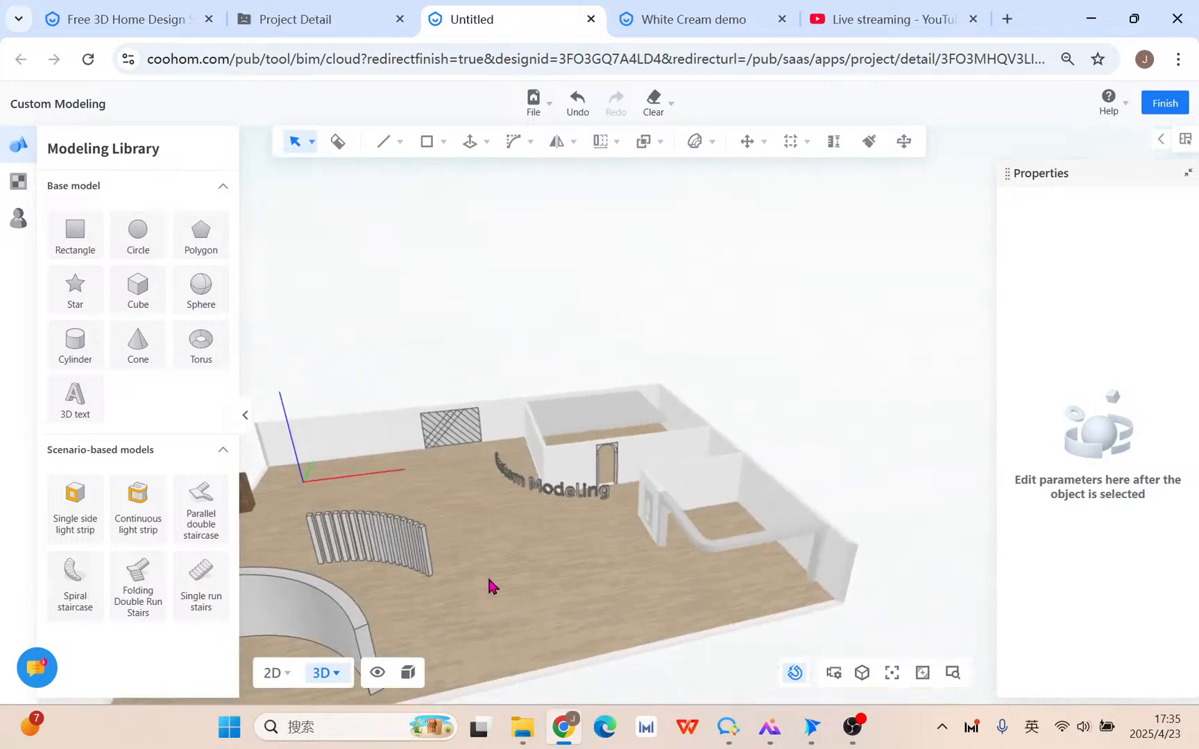
{"action": "middle_click_drag", "start_coordinate": [487, 575], "coordinate": [679, 477]}
{"action": "scroll", "coordinate": [678, 476], "scroll_direction": "up", "scroll_amount": 3}
{"action": "right_click_drag", "start_coordinate": [680, 484], "coordinate": [393, 509]}
{"action": "middle_click_drag", "start_coordinate": [393, 508], "coordinate": [547, 479]}
{"action": "scroll", "coordinate": [549, 483], "scroll_direction": "up", "scroll_amount": 3}
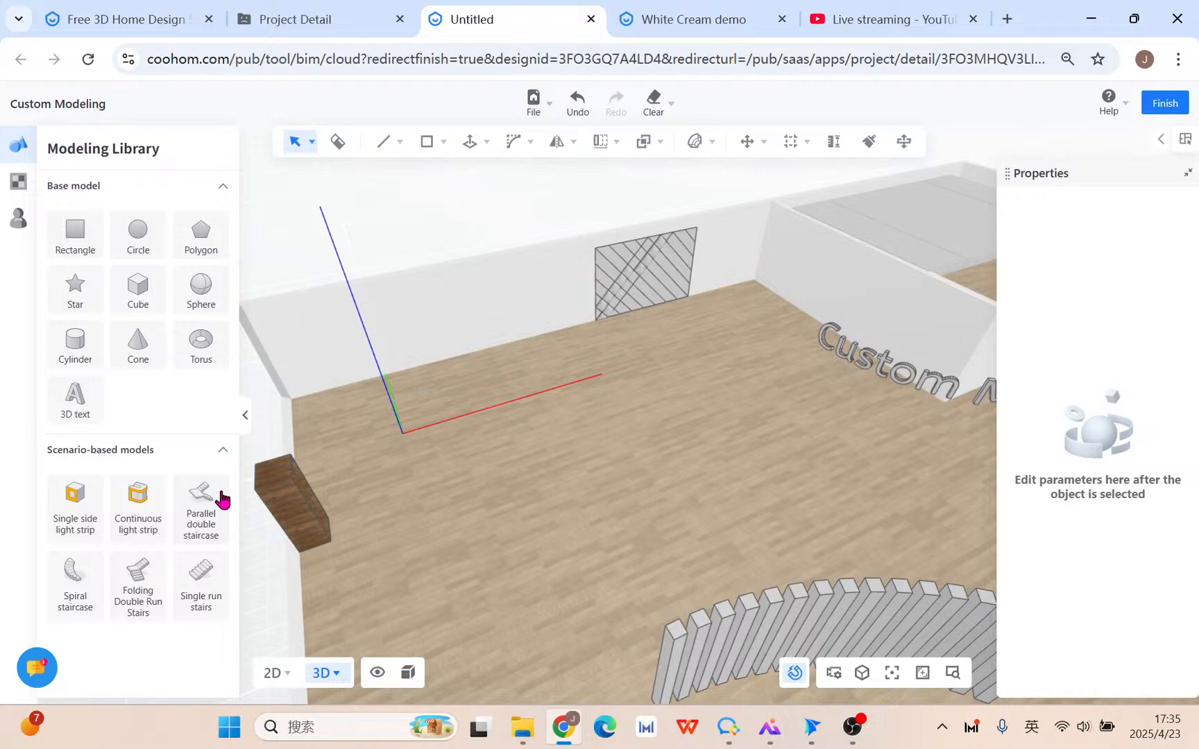
Place a parallel double staircase from Scenario-based models on the floor near the hatched wall panel.
{"action": "left_click", "coordinate": [209, 514]}
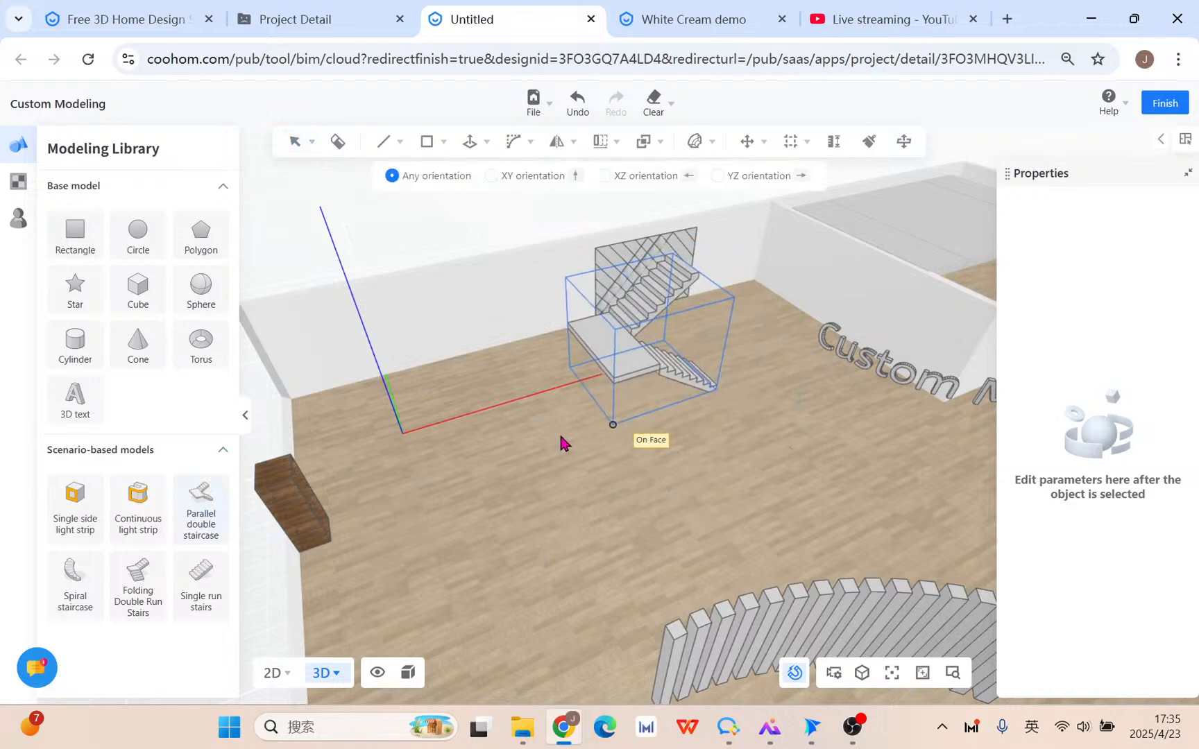
{"action": "left_click", "coordinate": [516, 454]}
{"action": "left_click_drag", "start_coordinate": [656, 490], "coordinate": [455, 481]}
{"action": "scroll", "coordinate": [455, 478], "scroll_direction": "up", "scroll_amount": 3}
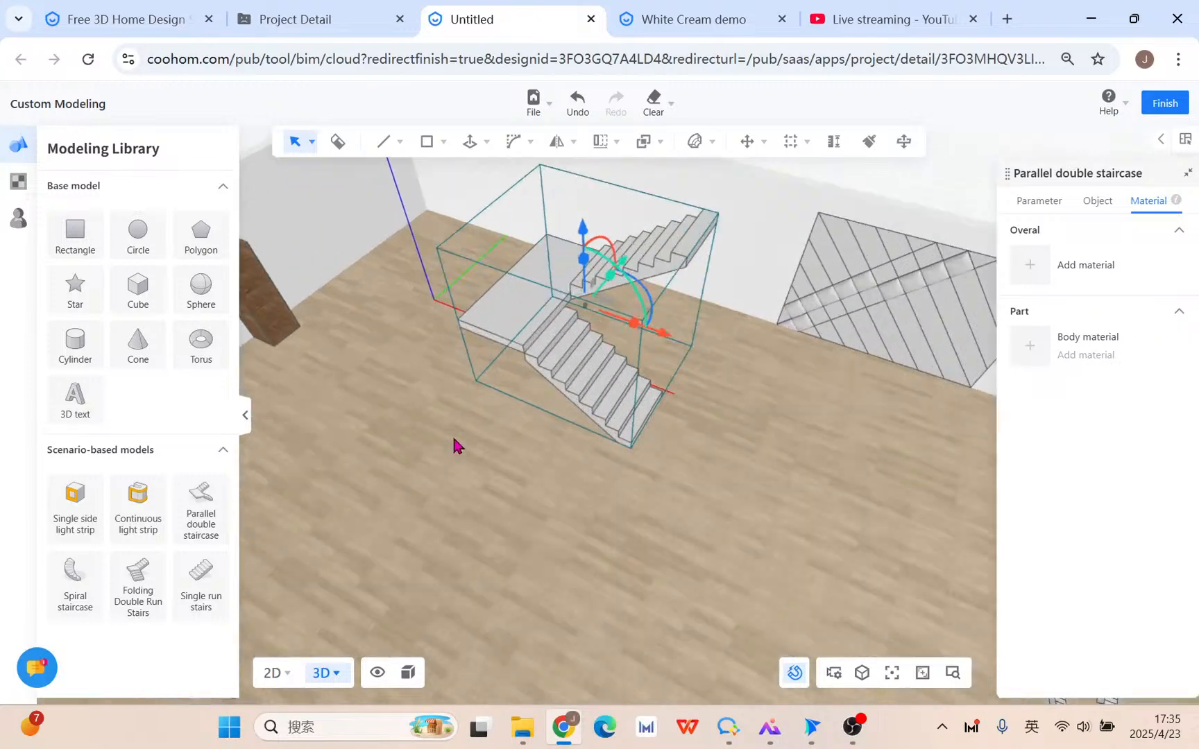
Check the staircase's size and position from several angles, then bring up its stair type settings.
{"action": "left_click", "coordinate": [1041, 203]}
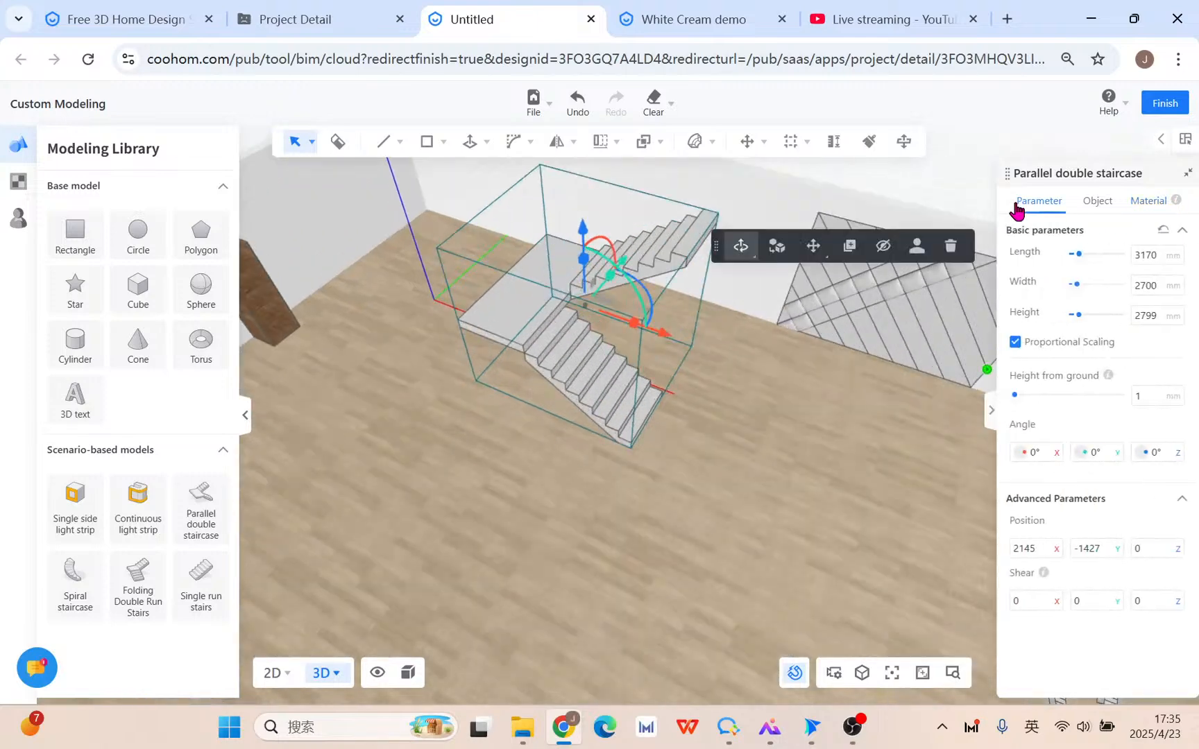
{"action": "scroll", "coordinate": [659, 388], "scroll_direction": "up", "scroll_amount": 3}
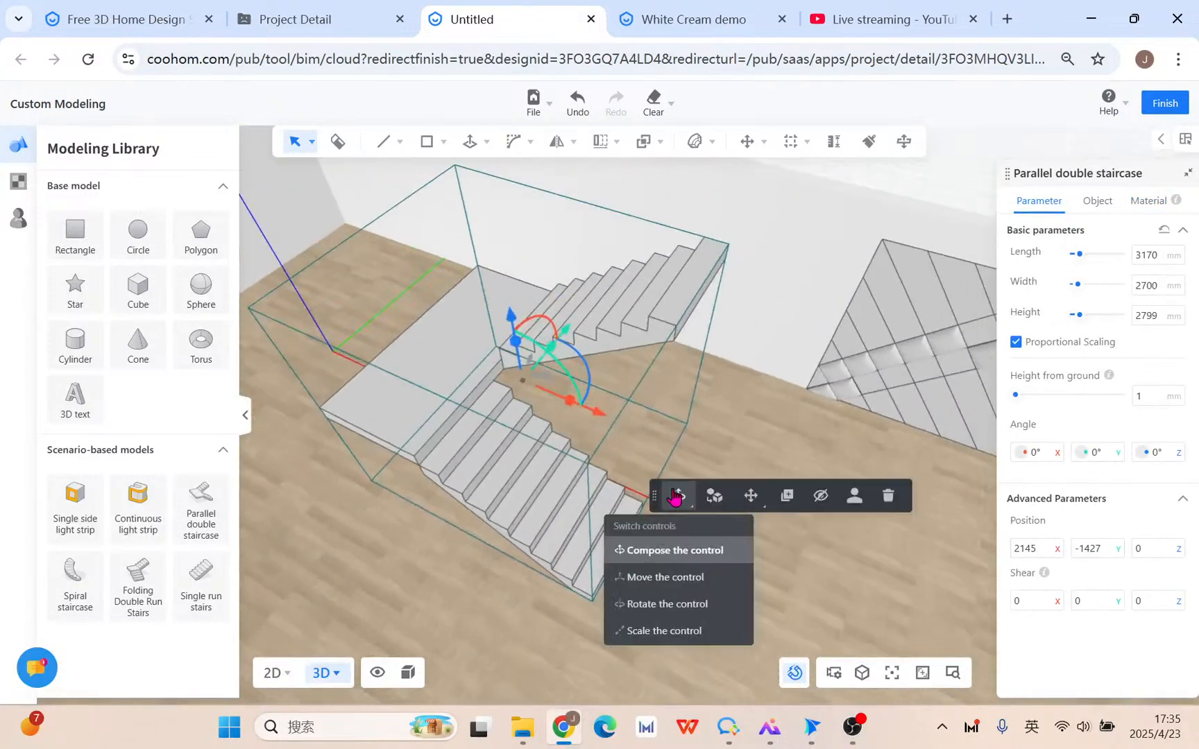
{"action": "scroll", "coordinate": [550, 413], "scroll_direction": "down", "scroll_amount": 3}
{"action": "left_click_drag", "start_coordinate": [670, 537], "coordinate": [687, 453]}
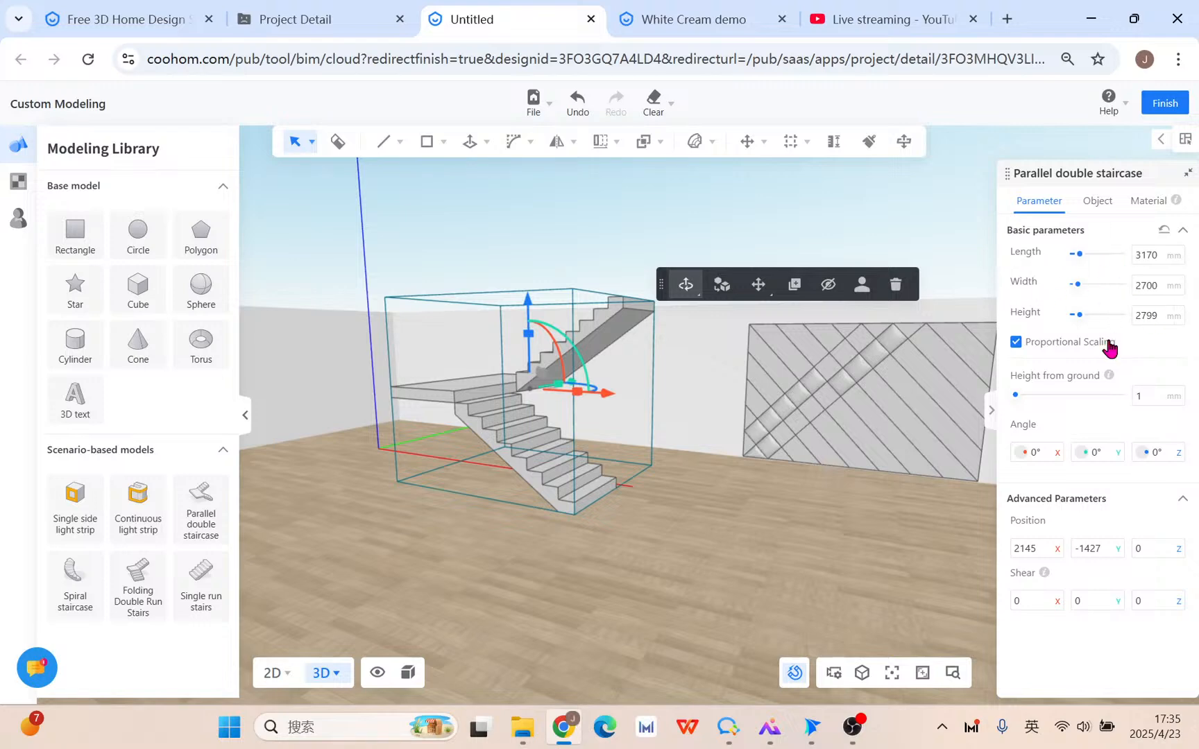
{"action": "left_click_drag", "start_coordinate": [686, 504], "coordinate": [631, 521]}
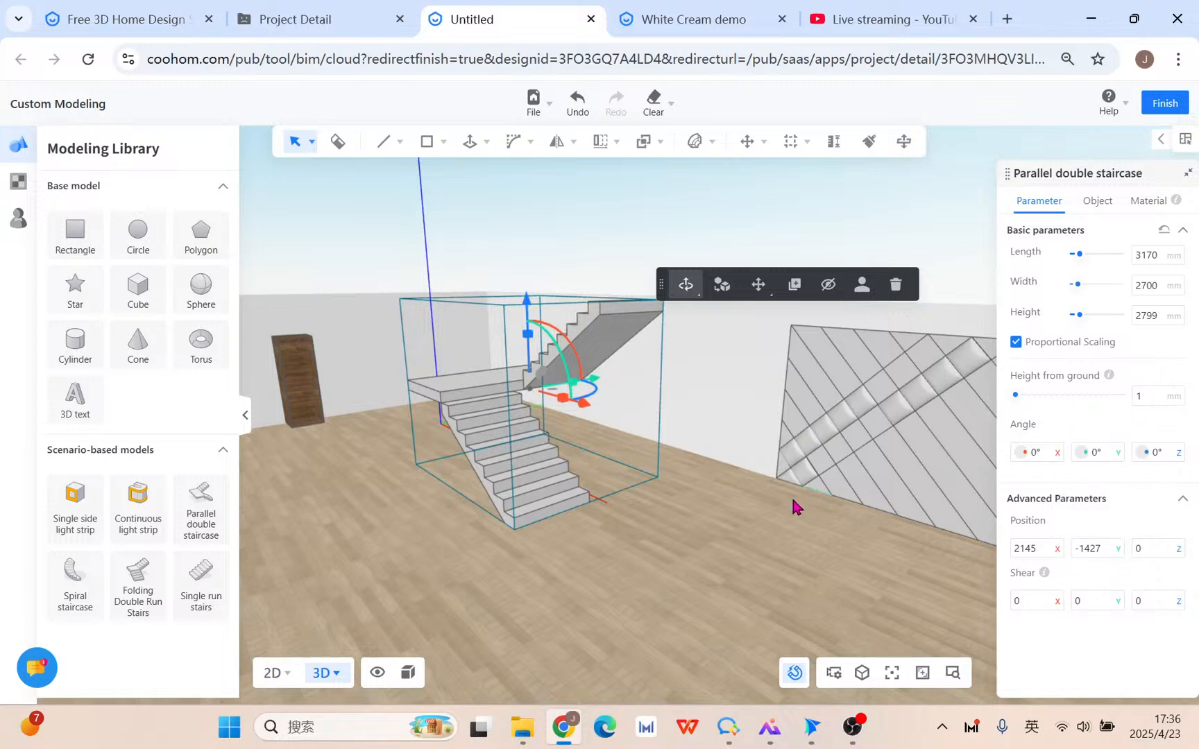
{"action": "left_click_drag", "start_coordinate": [795, 503], "coordinate": [594, 587]}
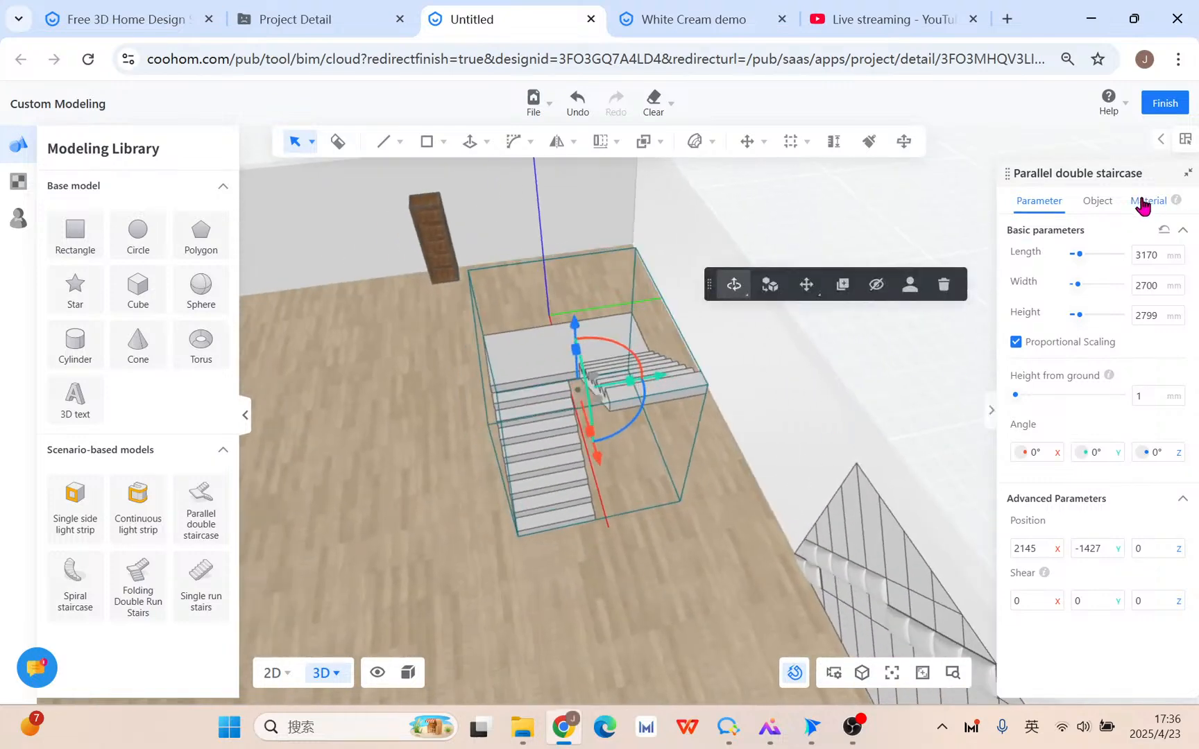
{"action": "left_click", "coordinate": [1104, 204]}
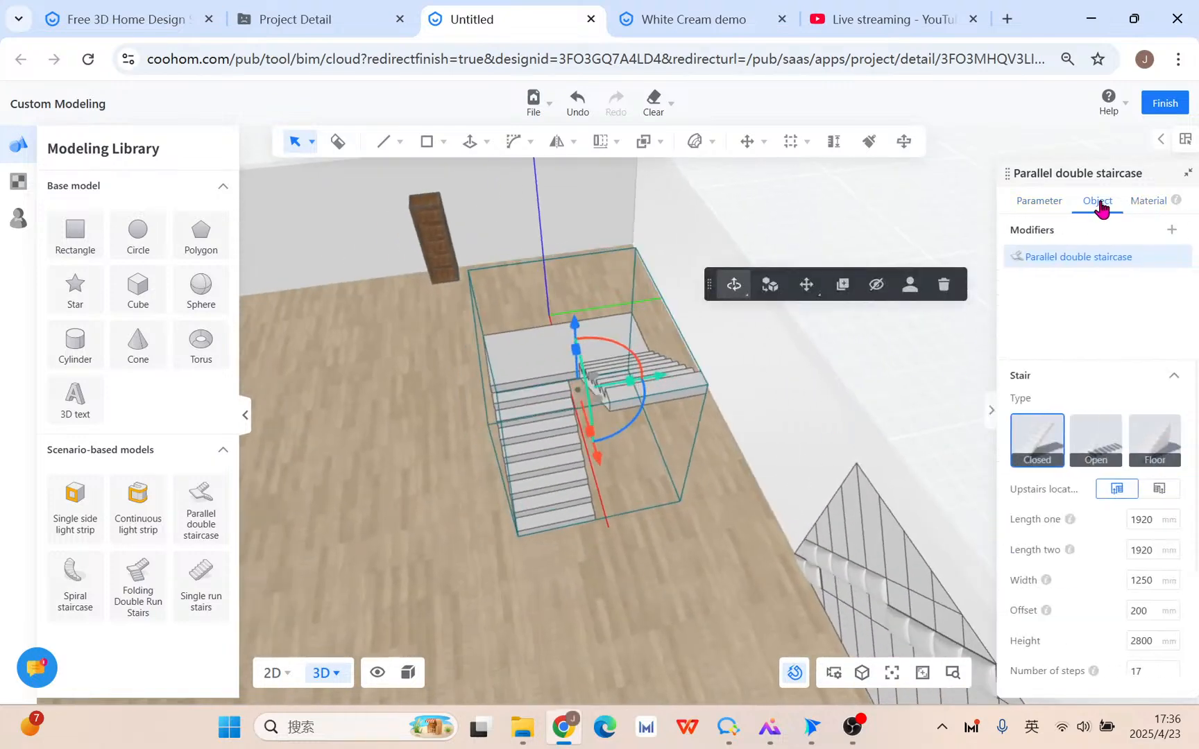
Try open treads and floor-type steps on the staircase, then return it to closed steps.
{"action": "left_click_drag", "start_coordinate": [547, 578], "coordinate": [564, 445]}
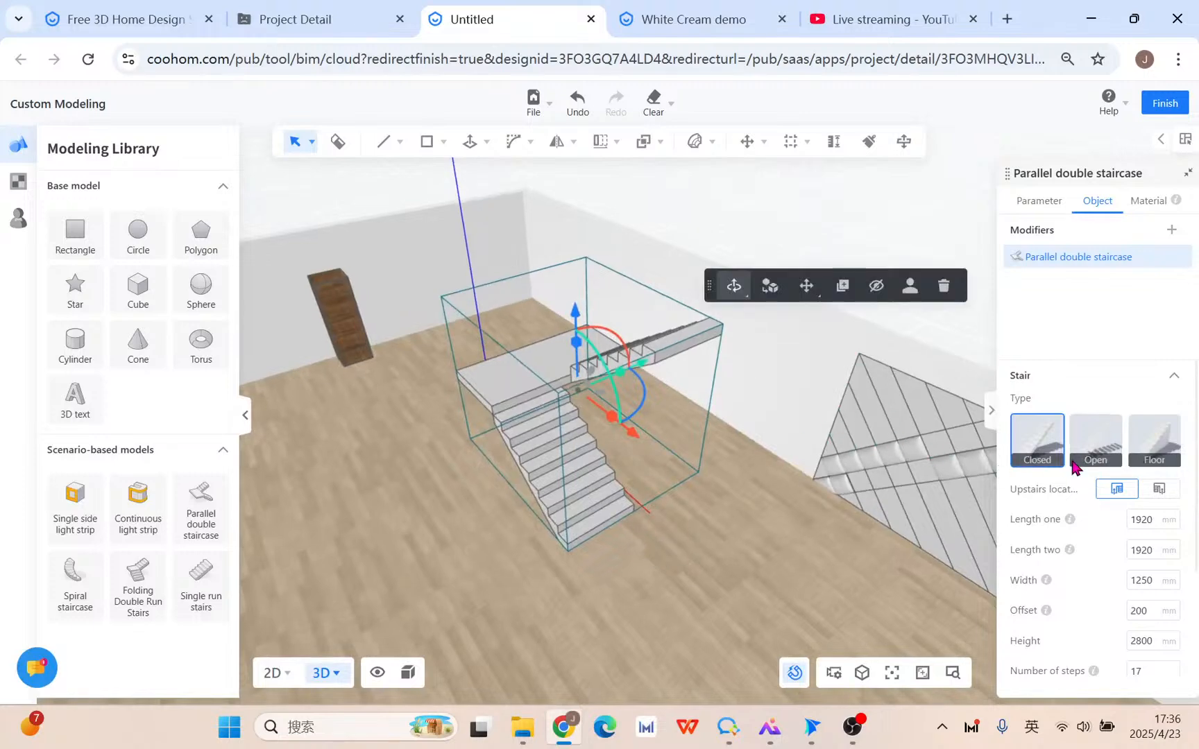
{"action": "left_click", "coordinate": [1111, 453]}
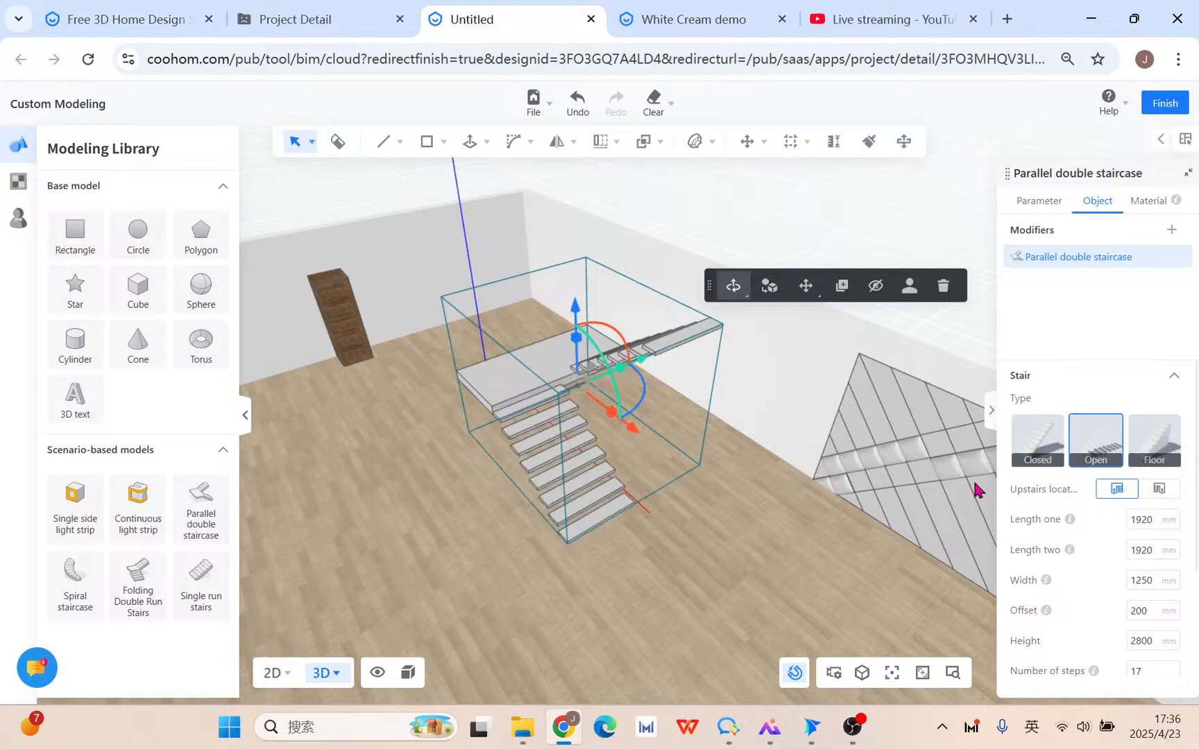
{"action": "left_click_drag", "start_coordinate": [669, 534], "coordinate": [712, 496]}
{"action": "scroll", "coordinate": [712, 496], "scroll_direction": "up", "scroll_amount": 3}
{"action": "left_click", "coordinate": [1168, 452]}
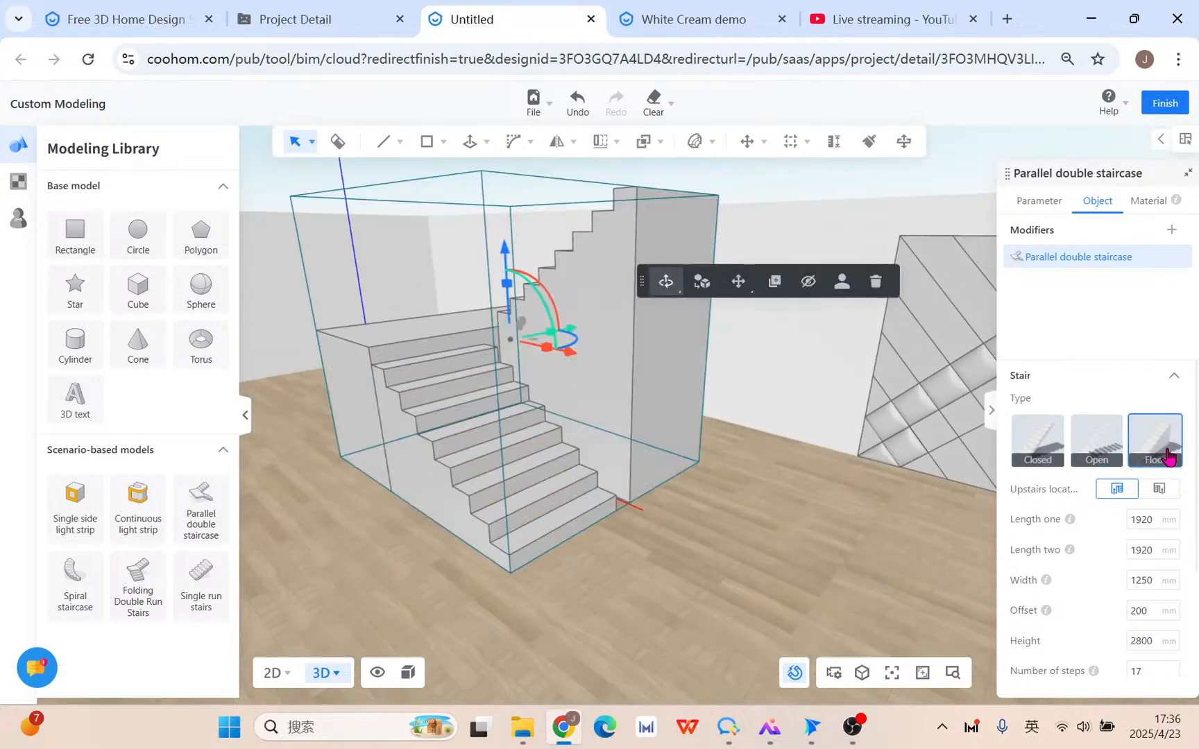
{"action": "left_click", "coordinate": [1043, 450]}
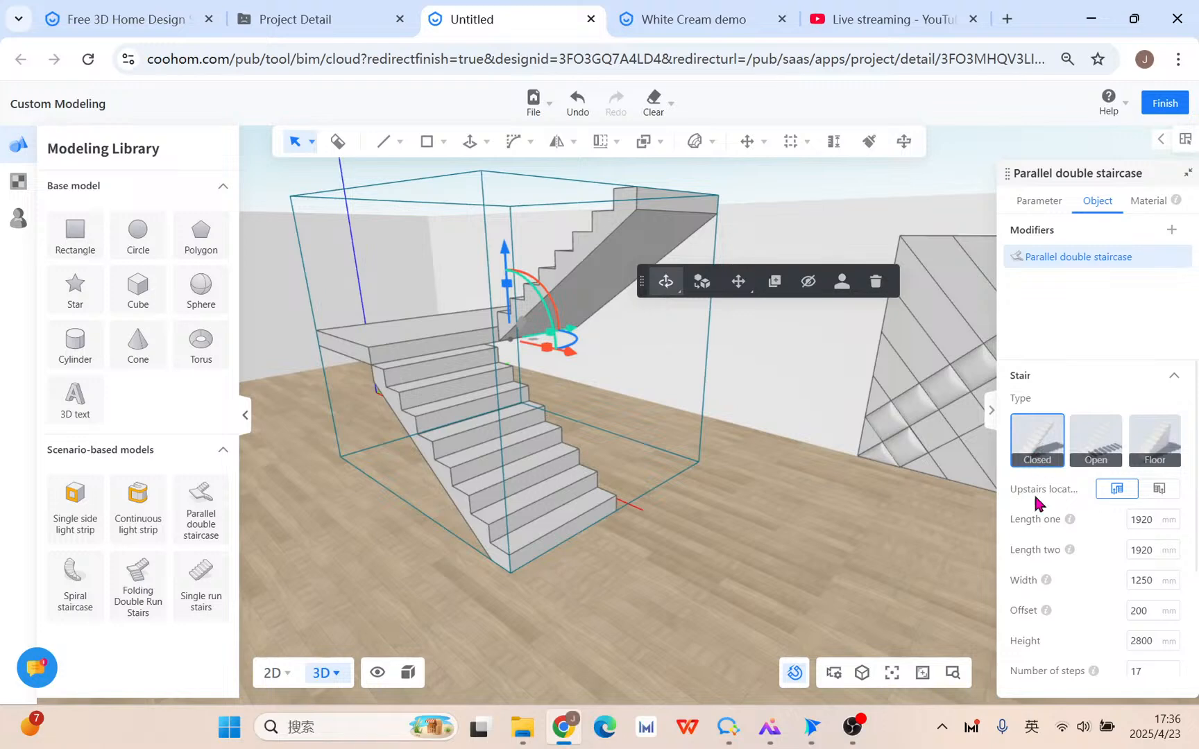
Flip the staircase between right- and left-hand layouts, leaving it on the left.
{"action": "left_click", "coordinate": [1159, 491]}
{"action": "left_click", "coordinate": [1116, 492]}
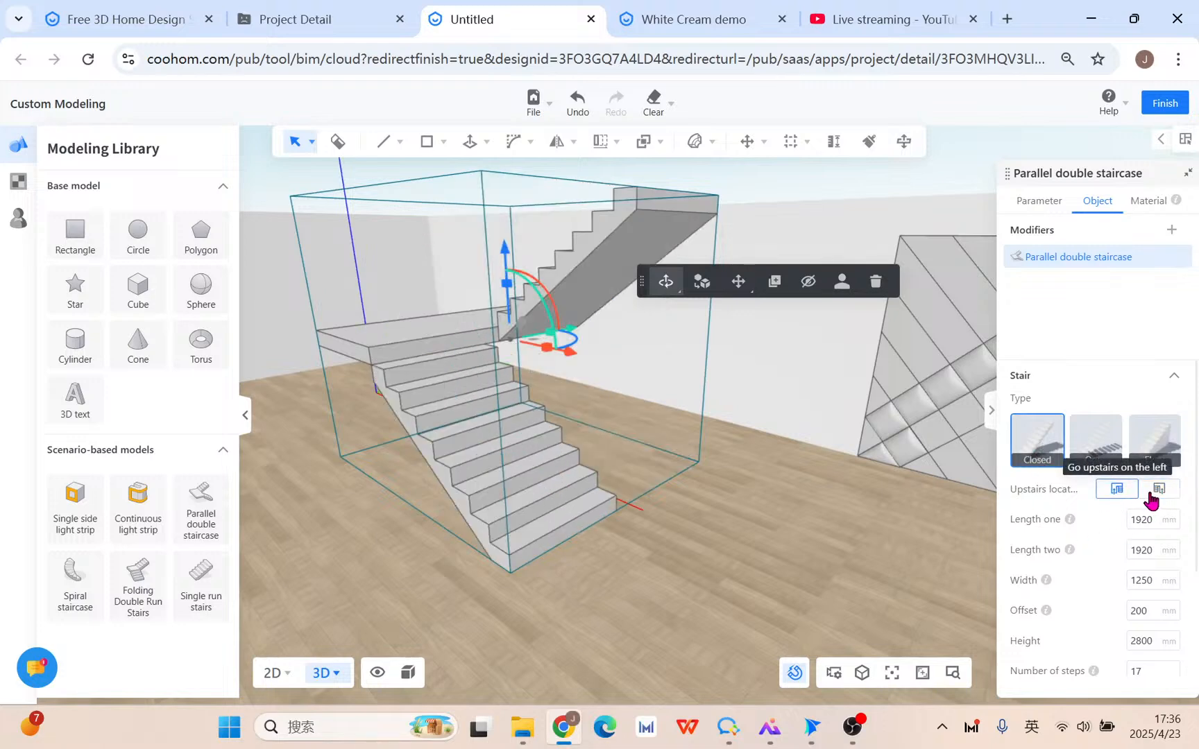
{"action": "left_click", "coordinate": [1156, 491]}
{"action": "left_click", "coordinate": [1134, 491]}
{"action": "left_click", "coordinate": [1155, 494]}
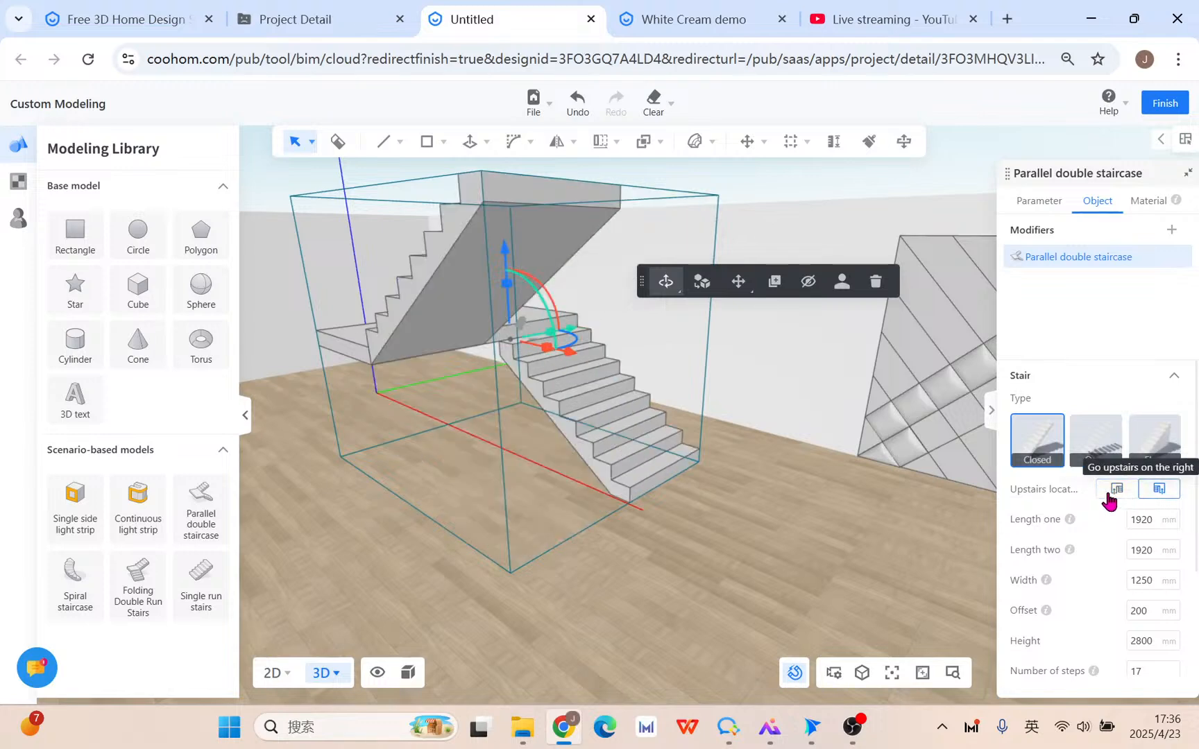
{"action": "left_click", "coordinate": [1111, 495]}
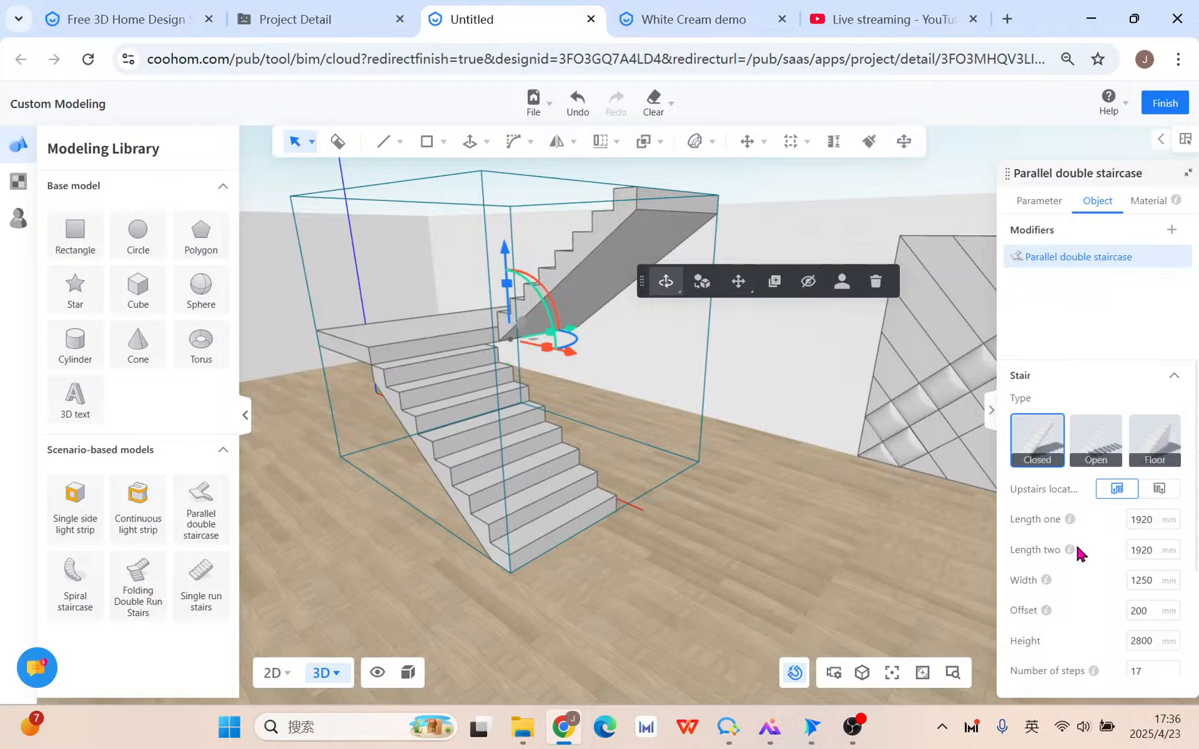
{"action": "mouse_move", "coordinate": [1070, 551]}
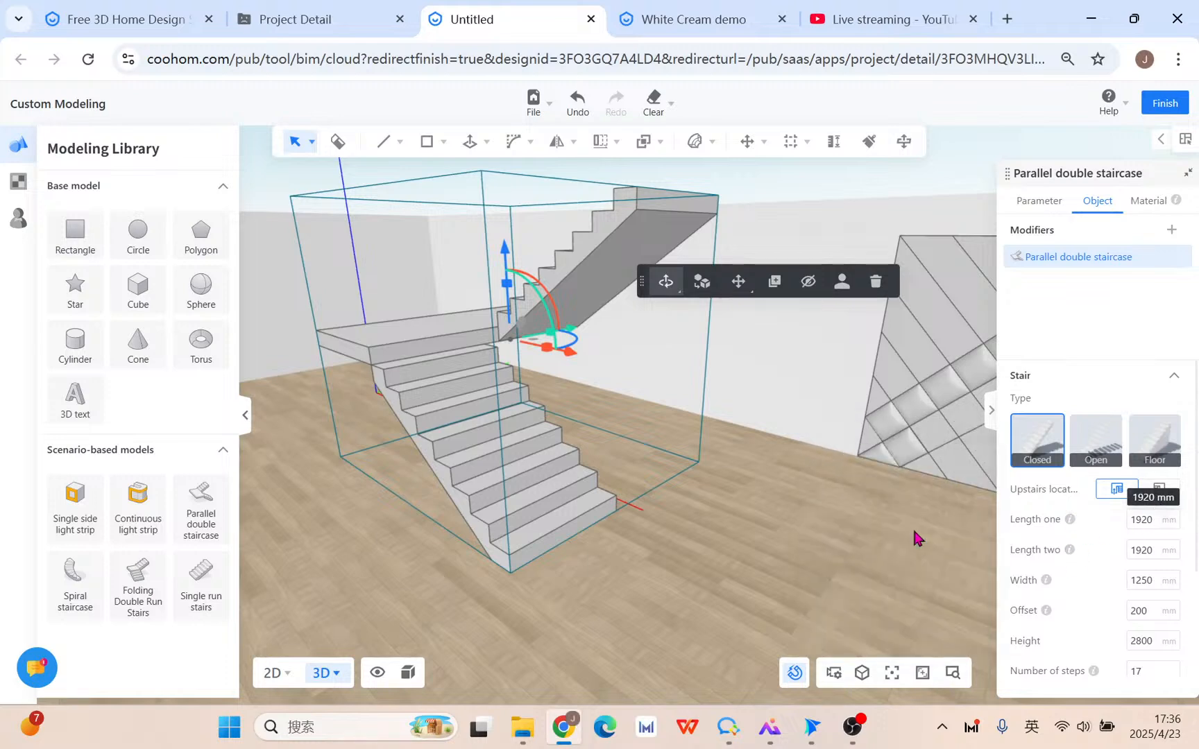
Set the first flight length to 2150 mm, width to 1150 mm and offset to 150 mm.
{"action": "left_click", "coordinate": [1161, 521]}
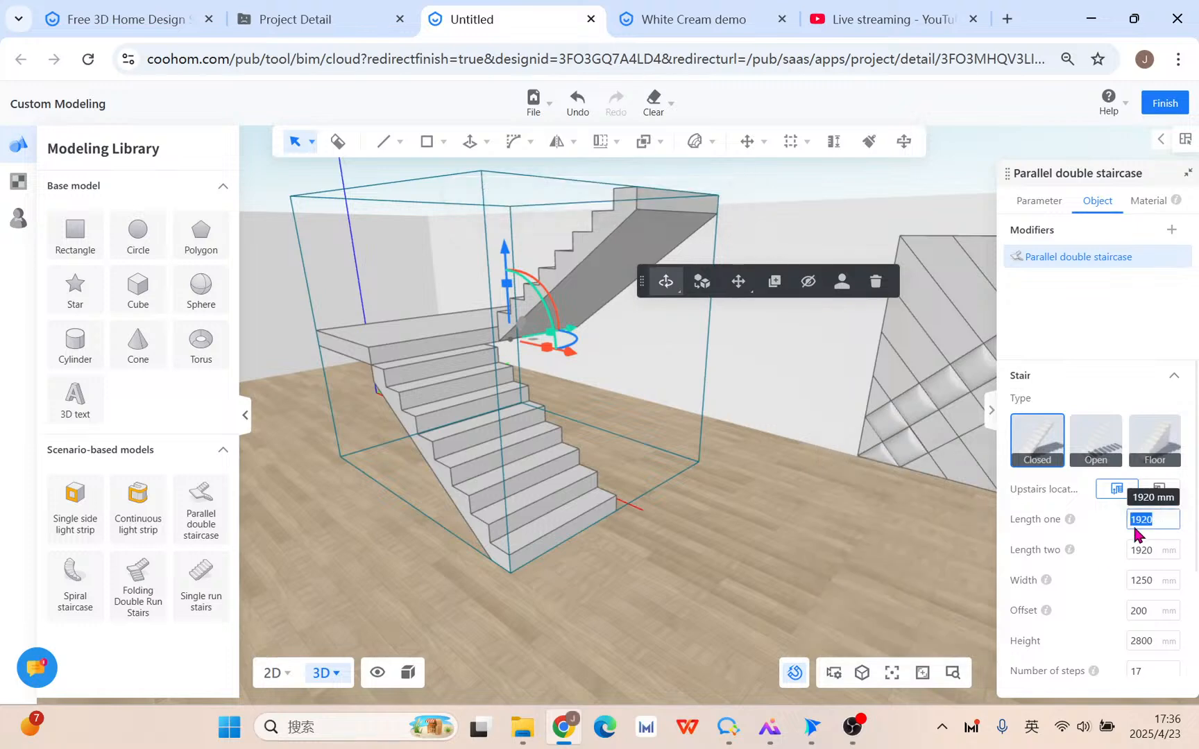
{"action": "type", "text": "21"}
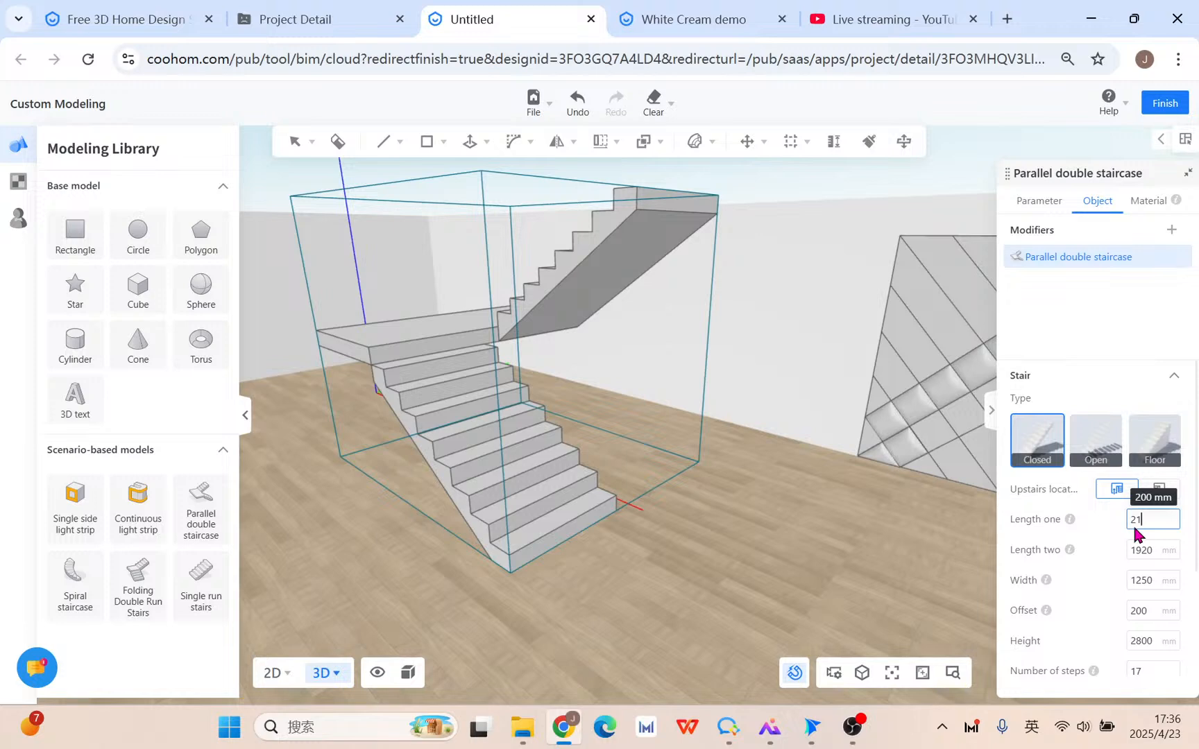
{"action": "type", "text": "50"}
{"action": "key", "text": "Return"}
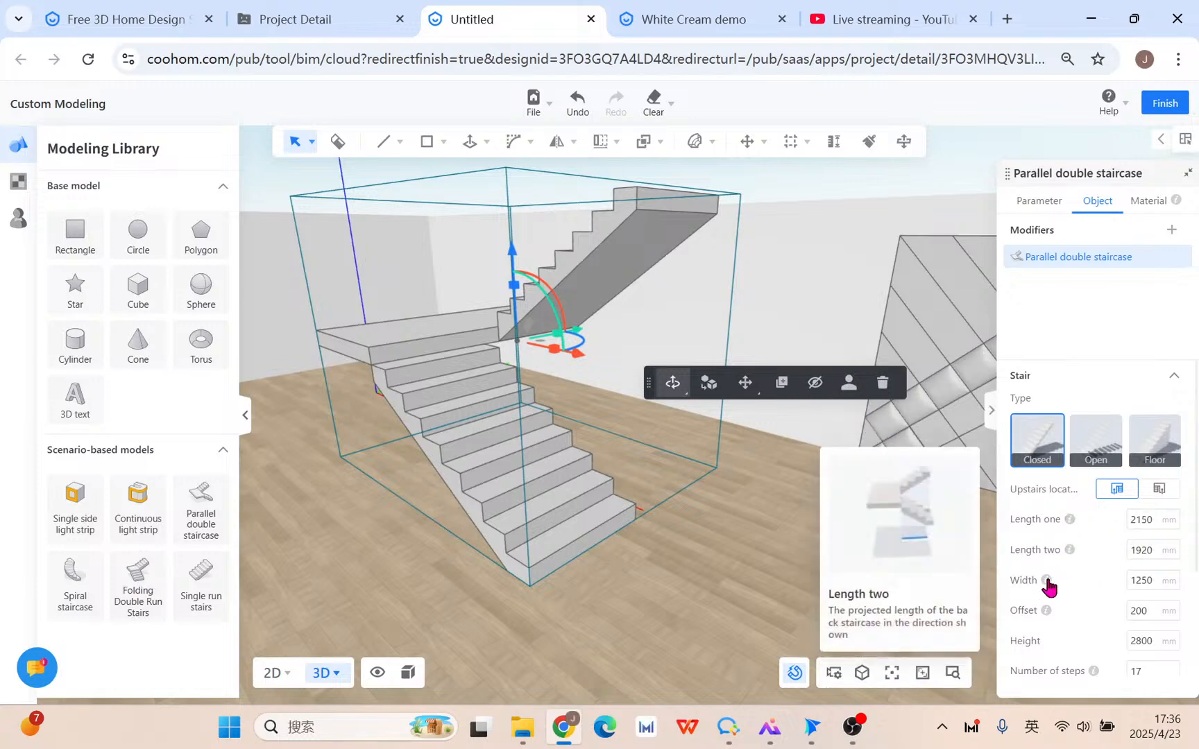
{"action": "left_click", "coordinate": [1147, 581]}
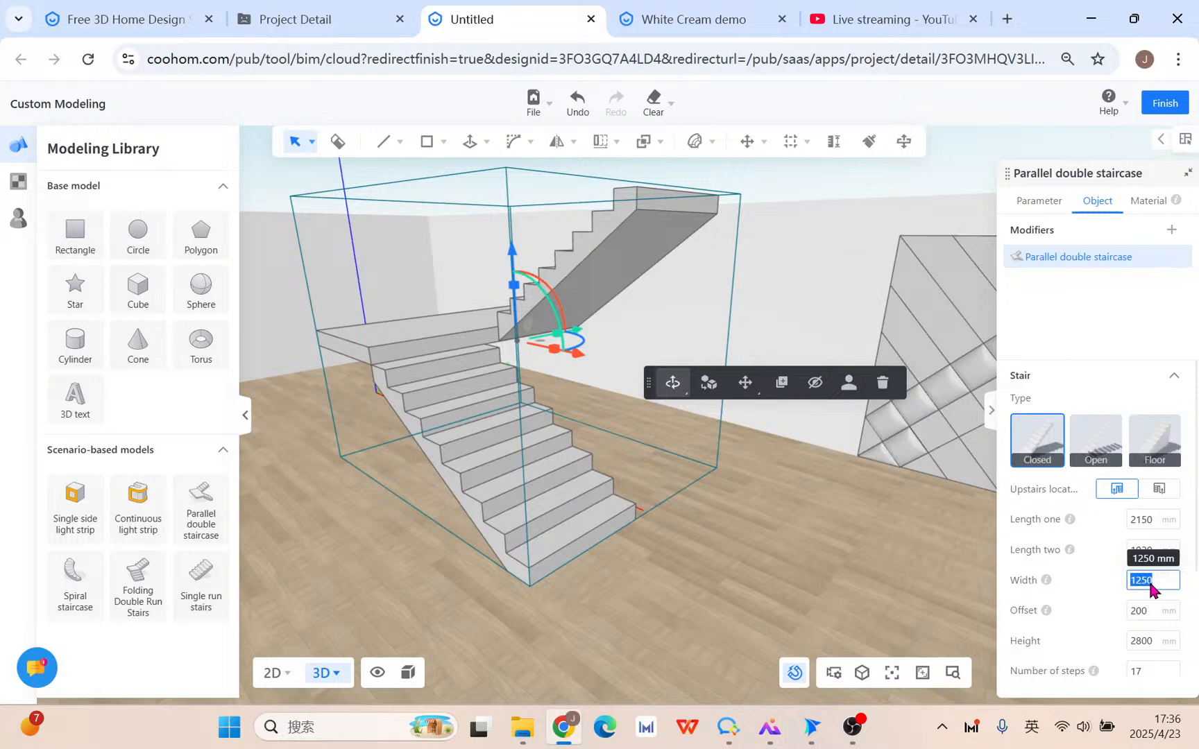
{"action": "type", "text": "1150"}
{"action": "key", "text": "Return"}
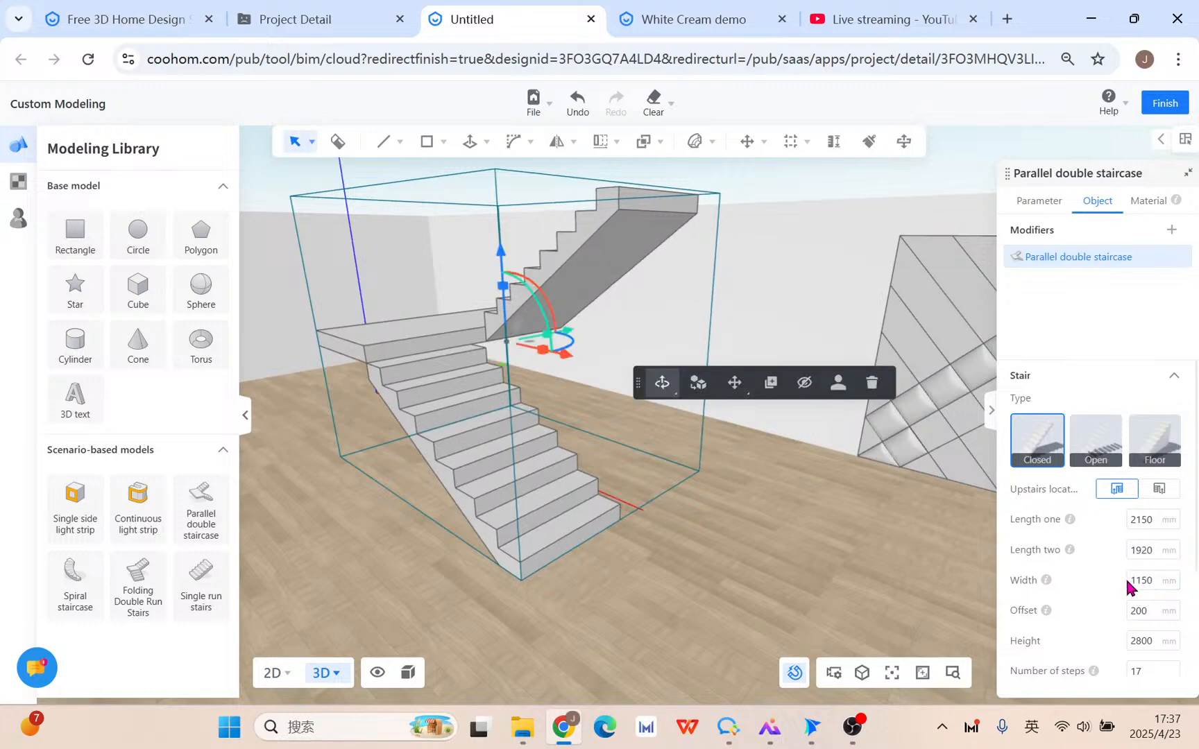
{"action": "mouse_move", "coordinate": [1045, 611]}
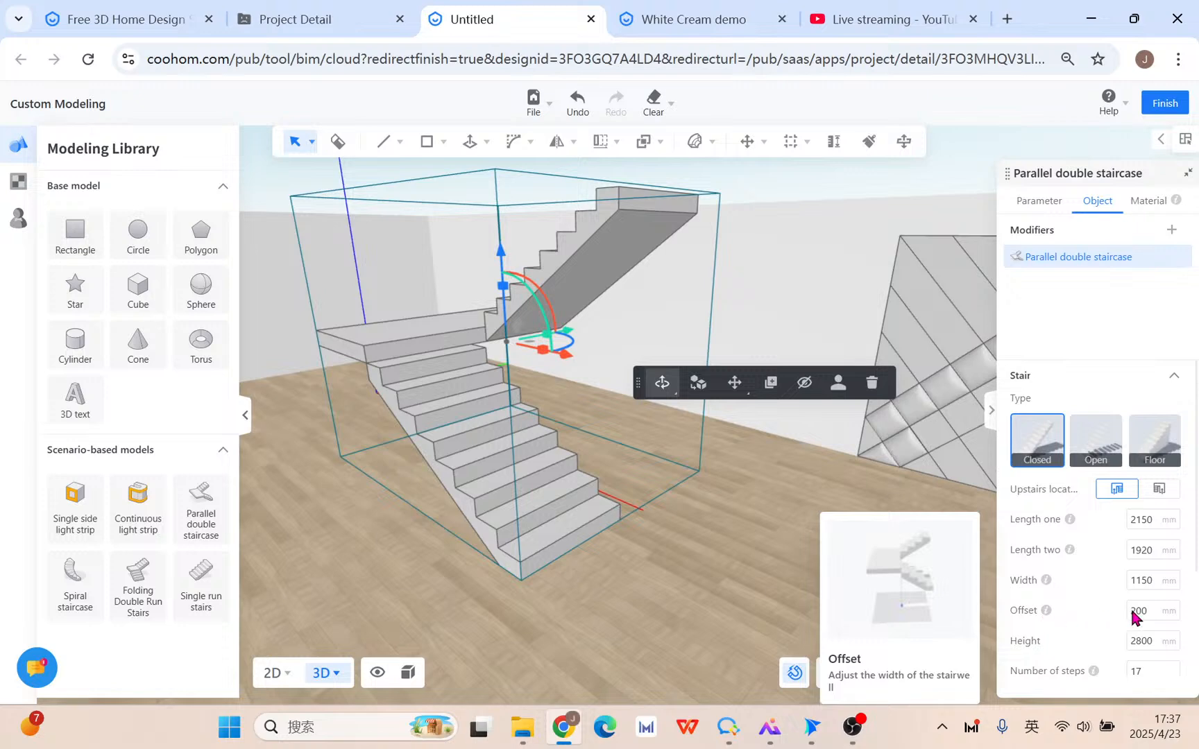
{"action": "left_click_drag", "start_coordinate": [736, 538], "coordinate": [604, 534]}
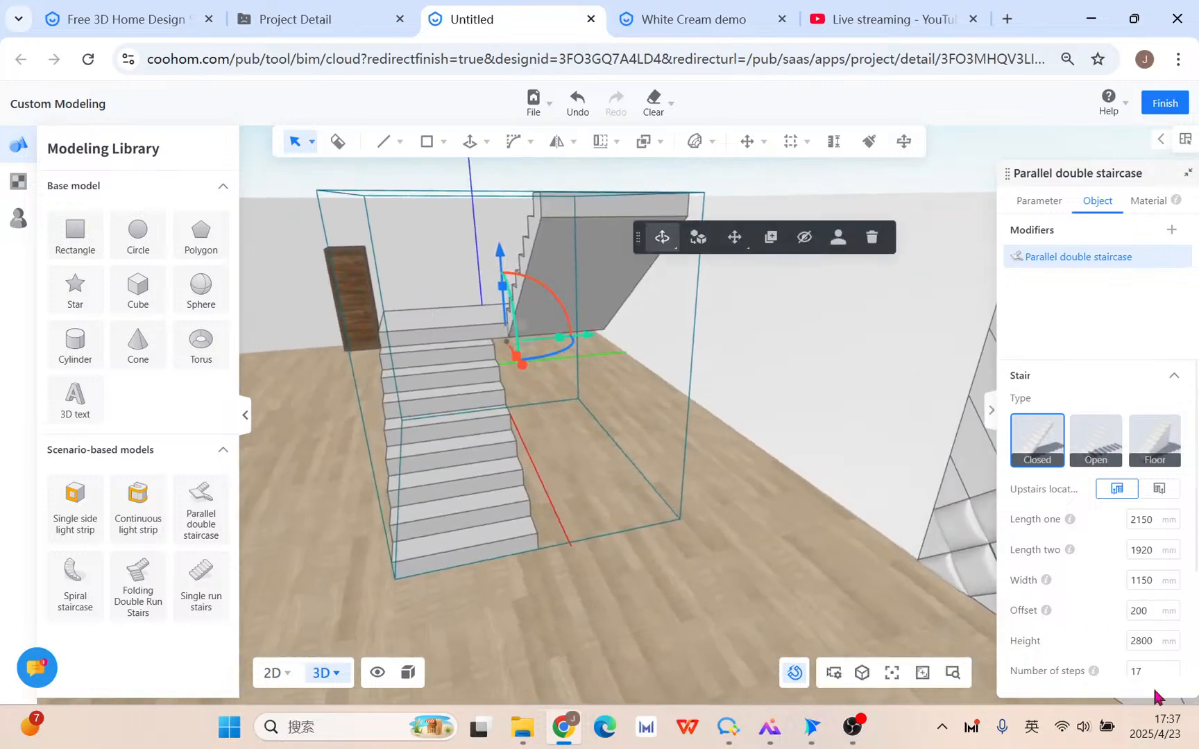
{"action": "left_click", "coordinate": [1134, 612]}
{"action": "type", "text": "150"}
{"action": "key", "text": "Return"}
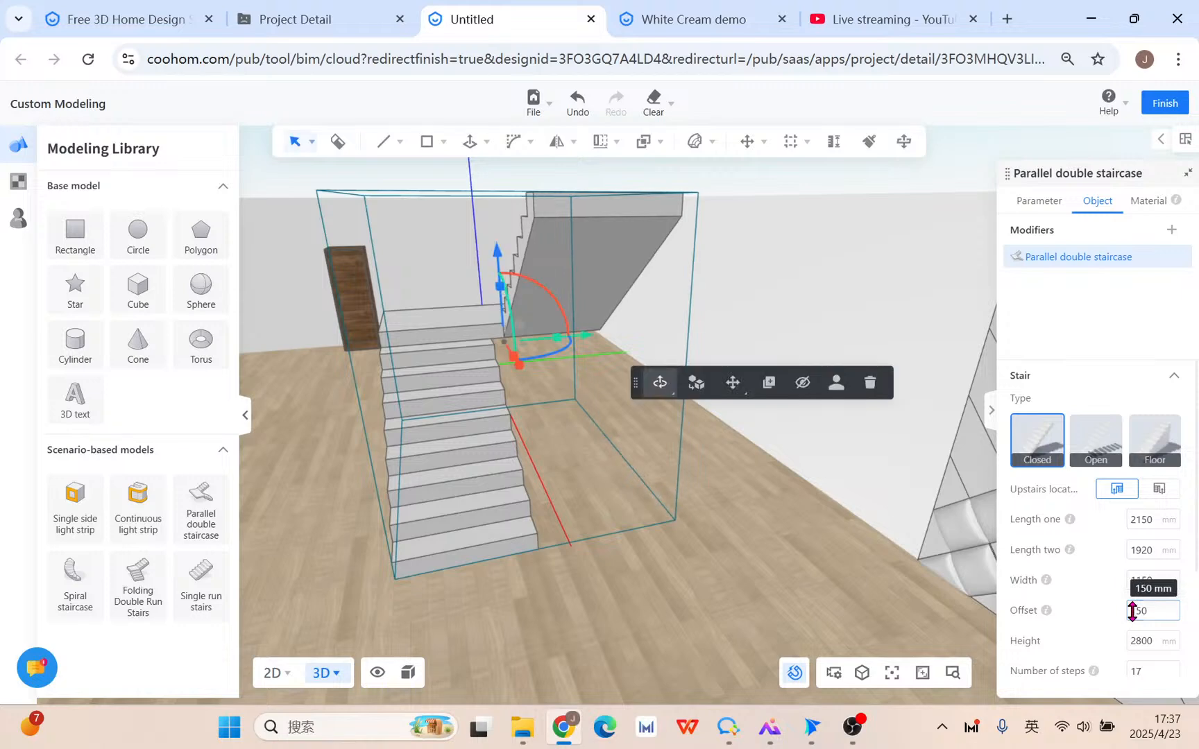
Set the staircase to 19 steps, briefly comparing 17, and settle on 19.
{"action": "left_click_drag", "start_coordinate": [782, 567], "coordinate": [900, 578]}
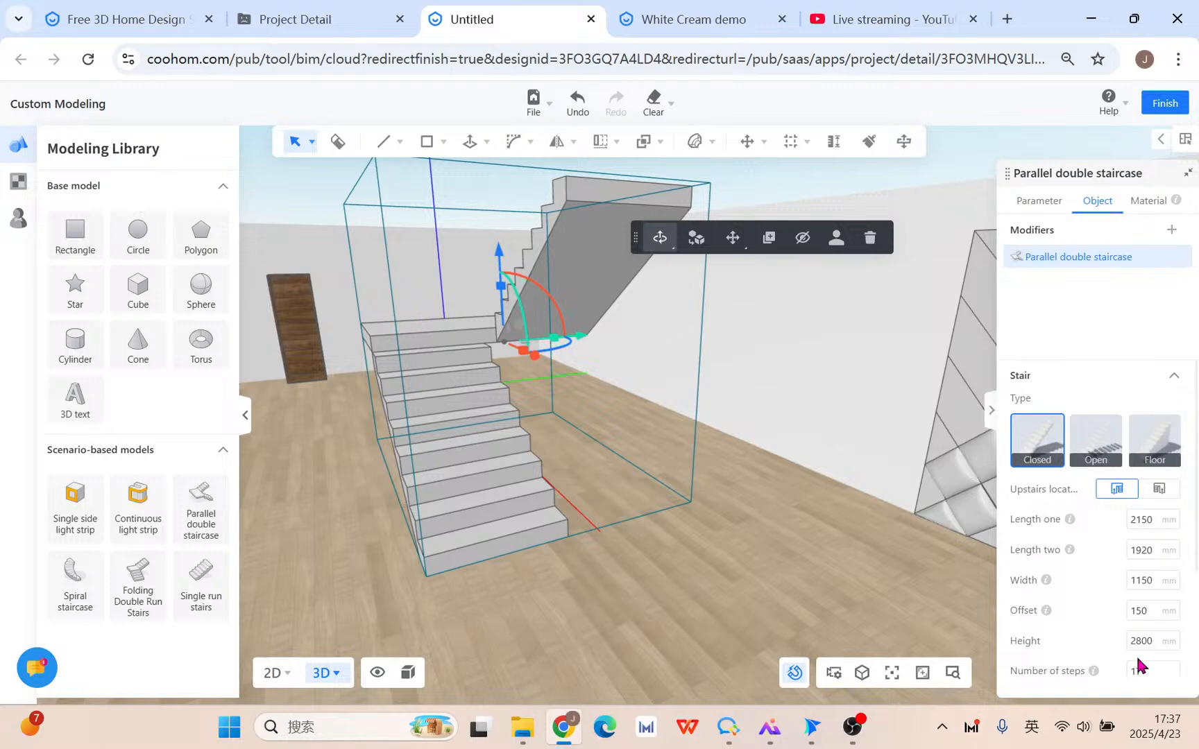
{"action": "scroll", "coordinate": [1140, 655], "scroll_direction": "down", "scroll_amount": 2}
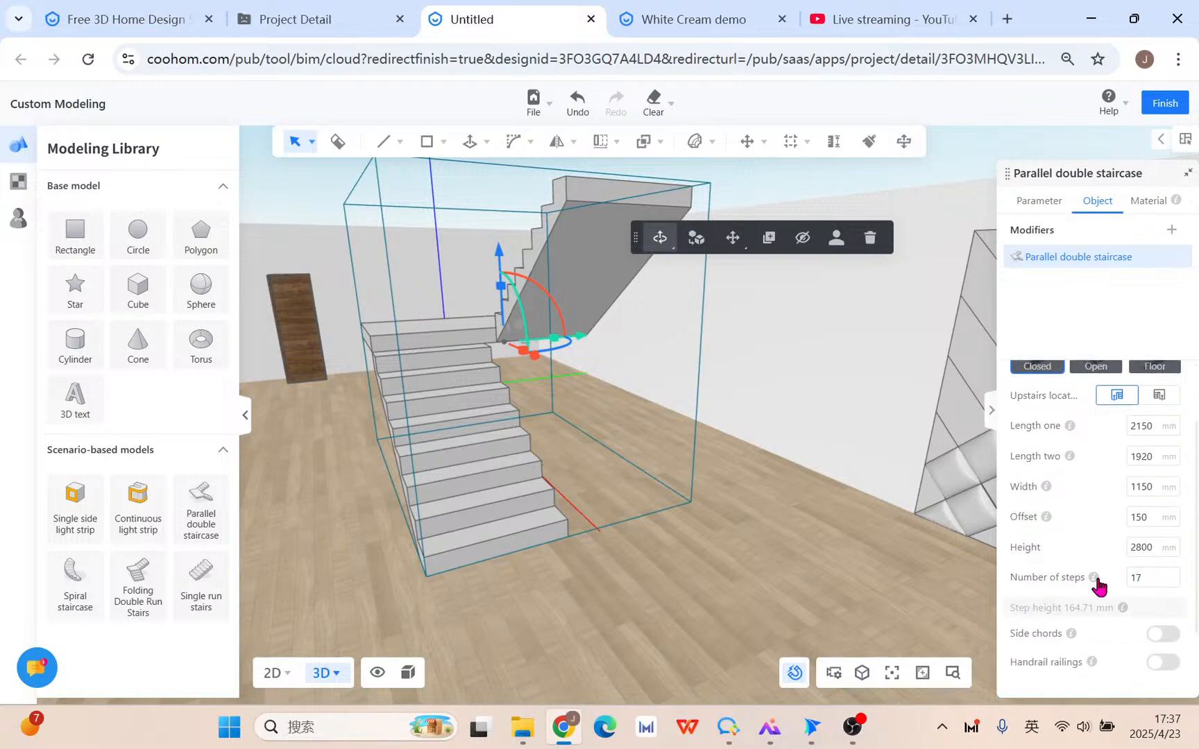
{"action": "left_click", "coordinate": [1167, 587]}
{"action": "type", "text": "19"}
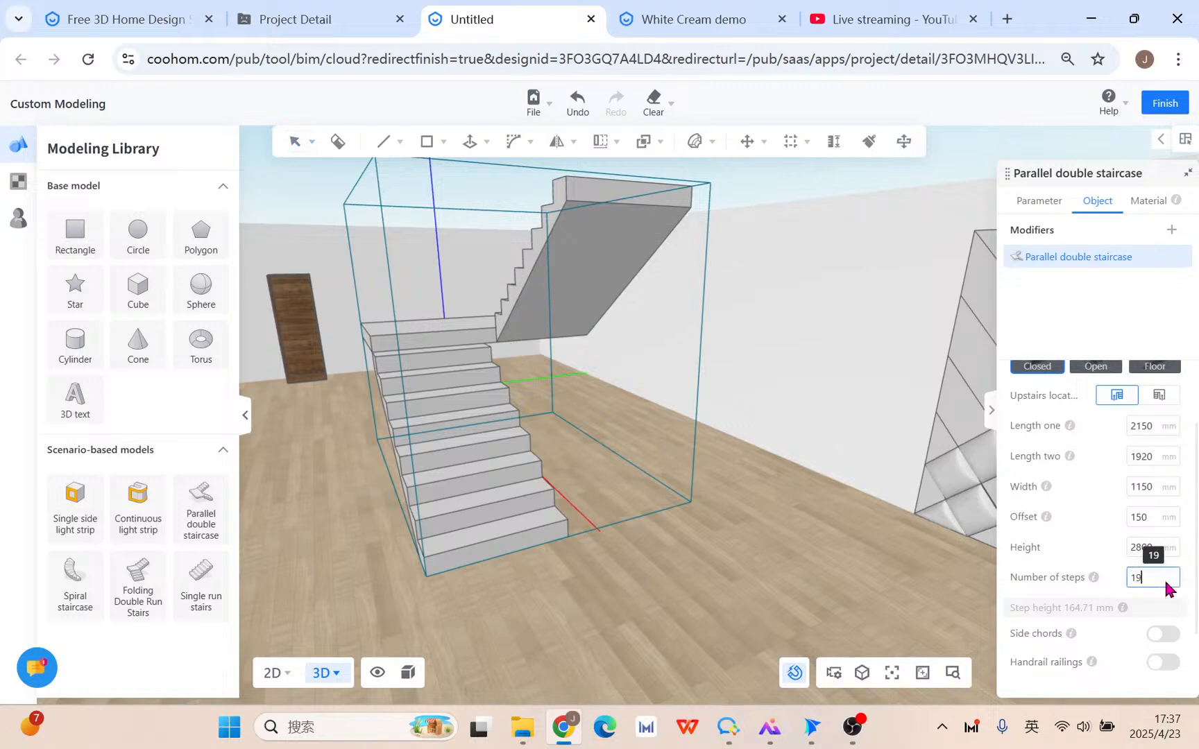
{"action": "key", "text": "Return"}
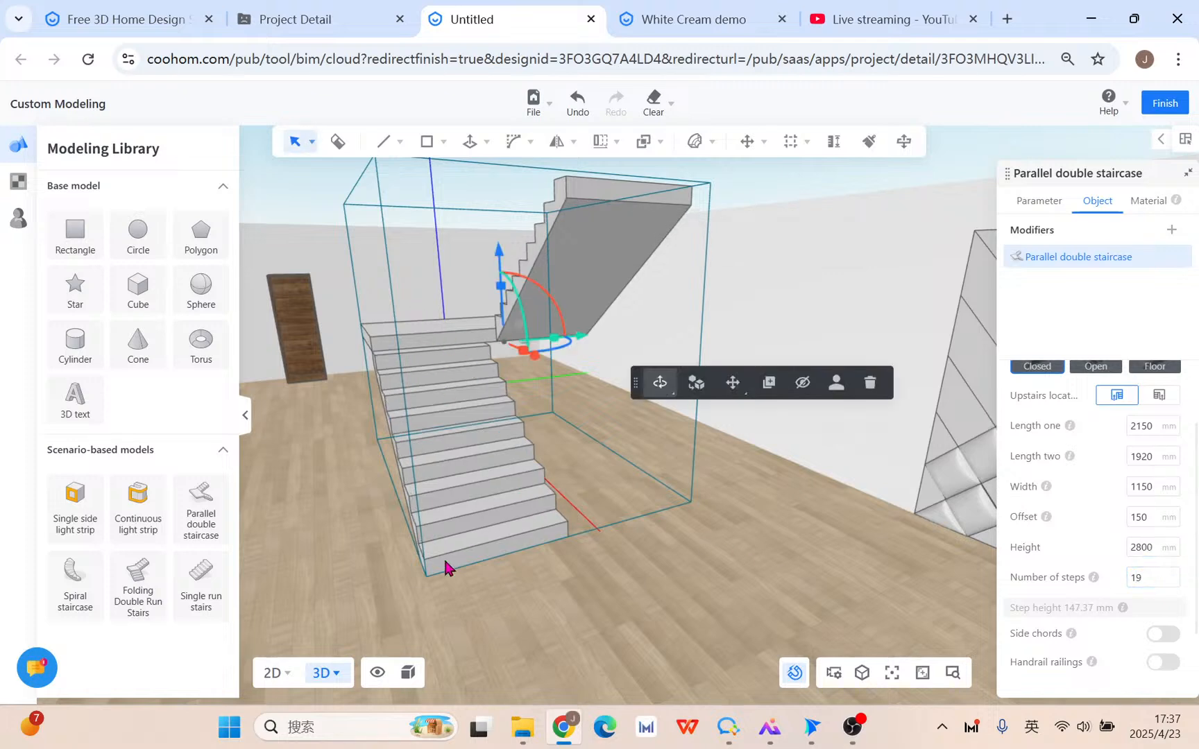
{"action": "left_click", "coordinate": [1164, 580]}
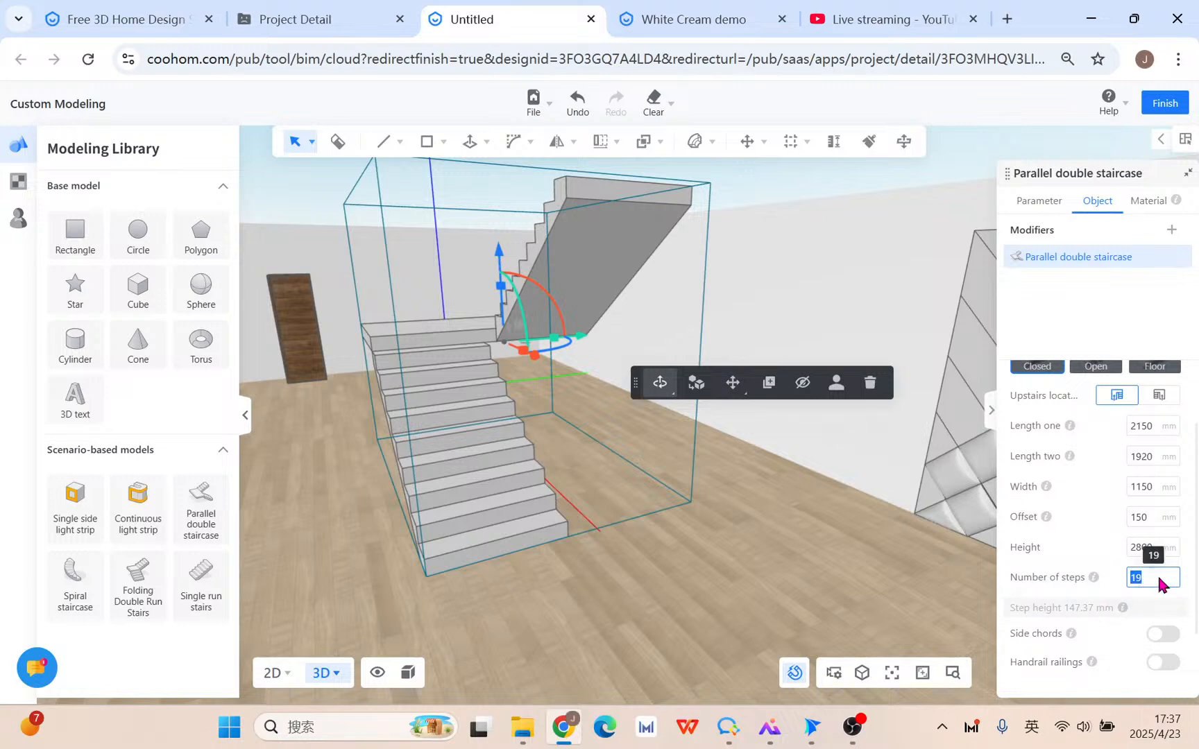
{"action": "type", "text": "17"}
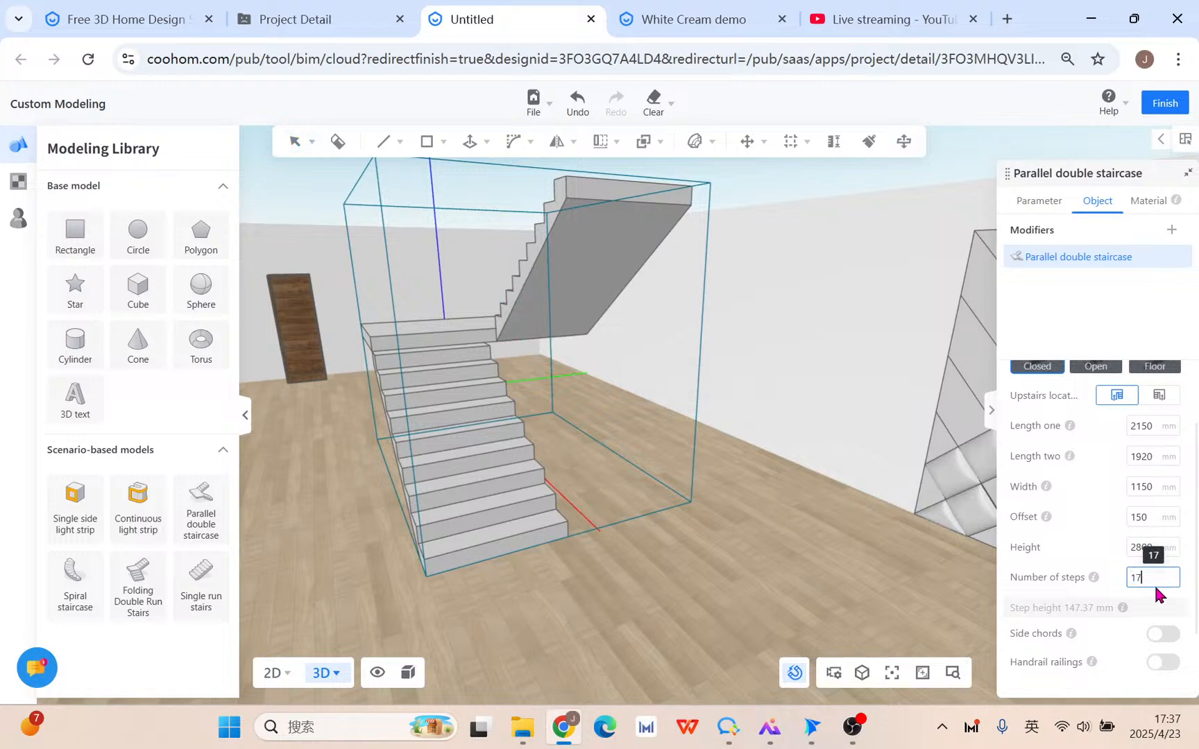
{"action": "key", "text": "Return"}
{"action": "left_click_drag", "start_coordinate": [522, 587], "coordinate": [672, 567]}
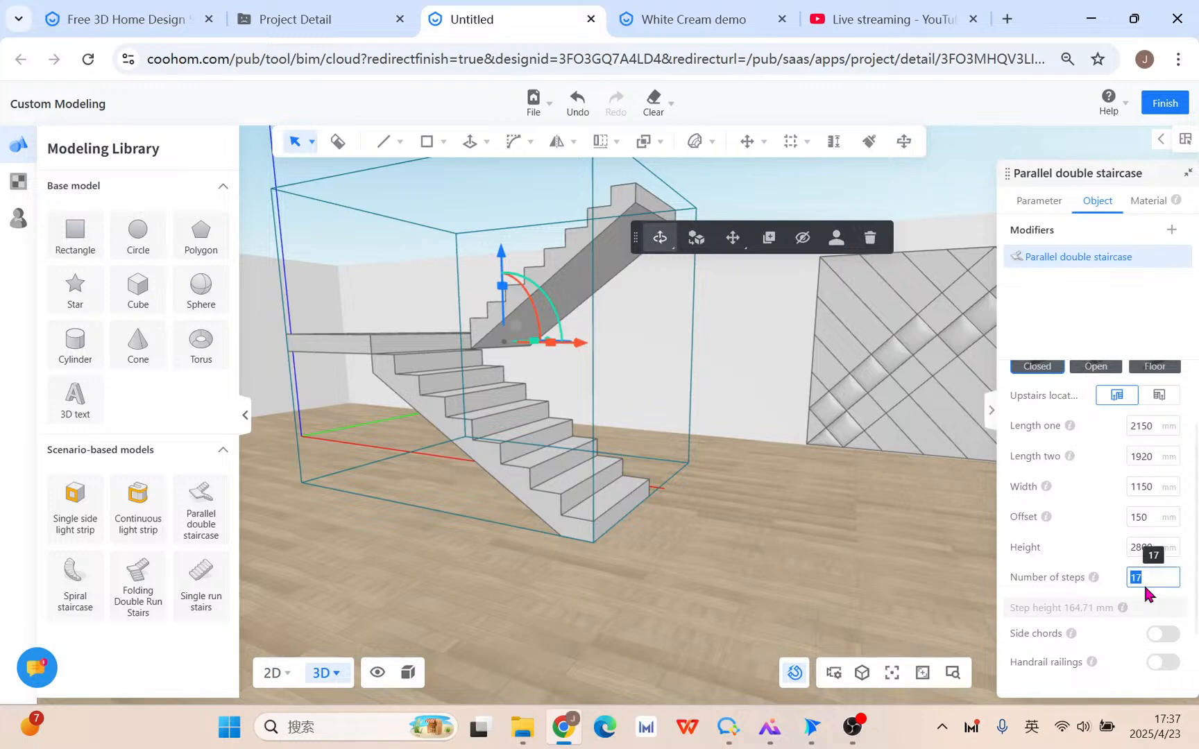
{"action": "type", "text": "19"}
{"action": "key", "text": "Return"}
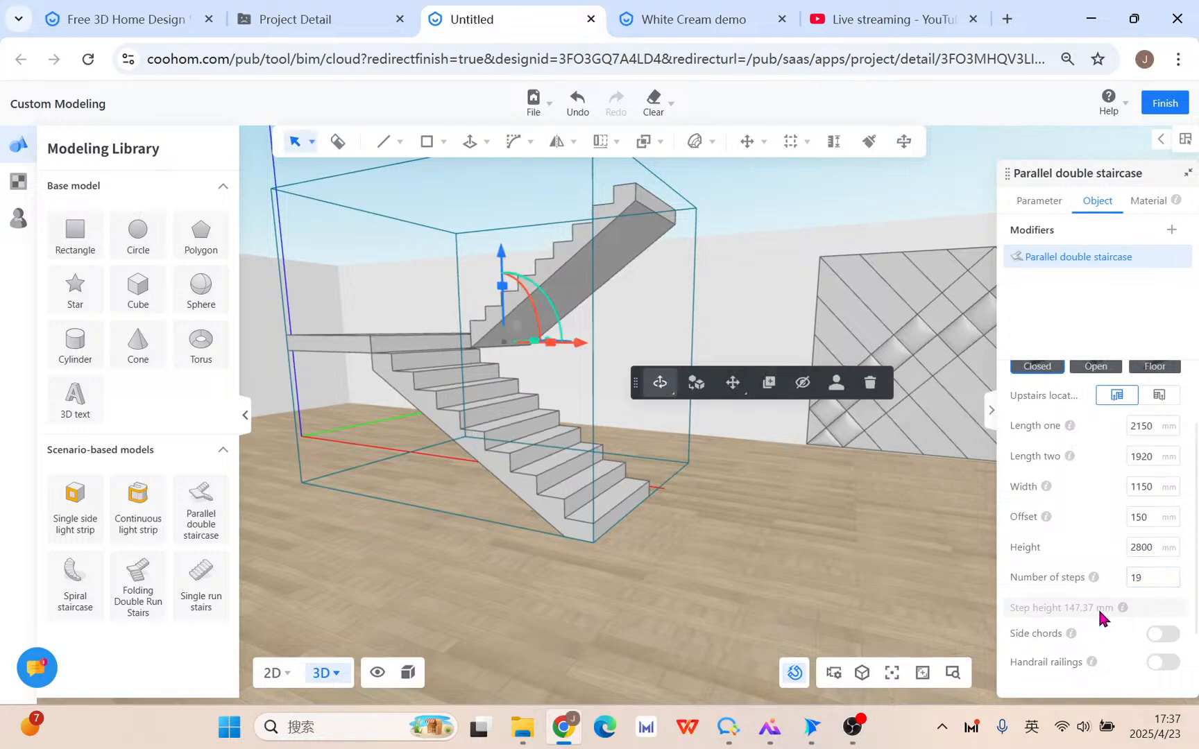
Turn on side chords and set their height to 350 mm after trying 300.
{"action": "left_click", "coordinate": [1170, 640]}
{"action": "left_click", "coordinate": [1170, 640]}
{"action": "left_click", "coordinate": [1170, 640]}
{"action": "left_click", "coordinate": [1170, 639]}
{"action": "left_click", "coordinate": [1170, 640]}
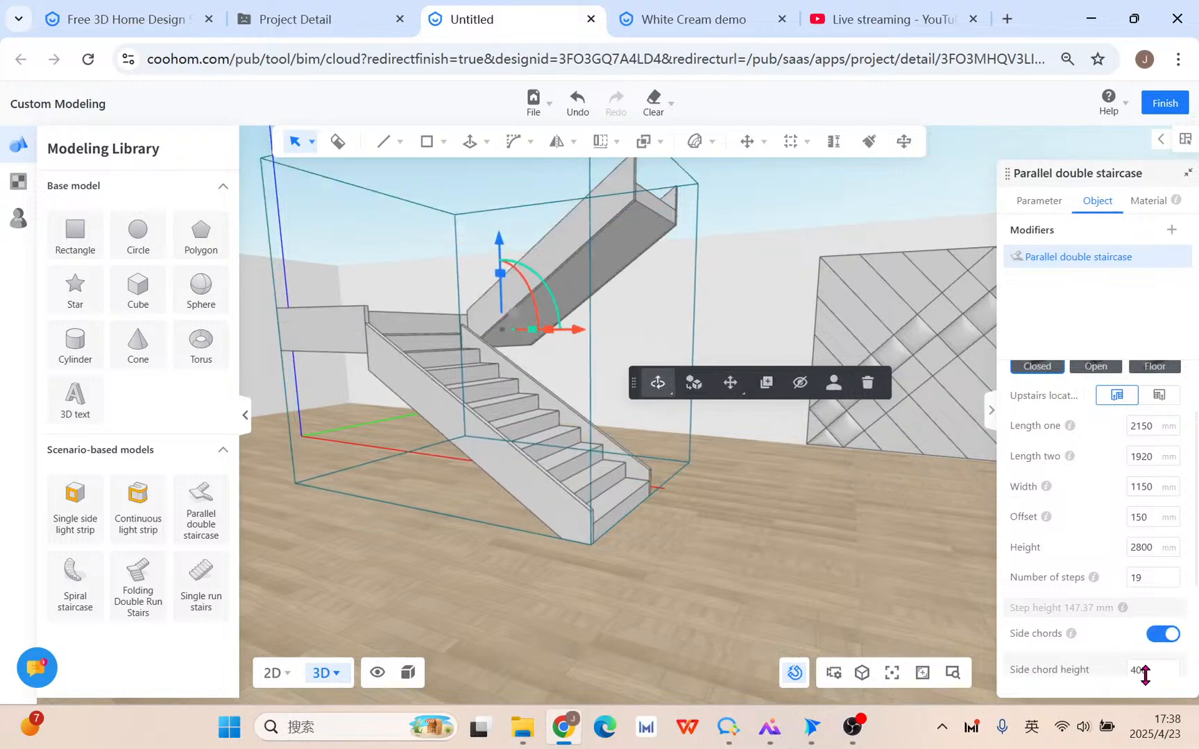
{"action": "scroll", "coordinate": [1127, 663], "scroll_direction": "down", "scroll_amount": 3}
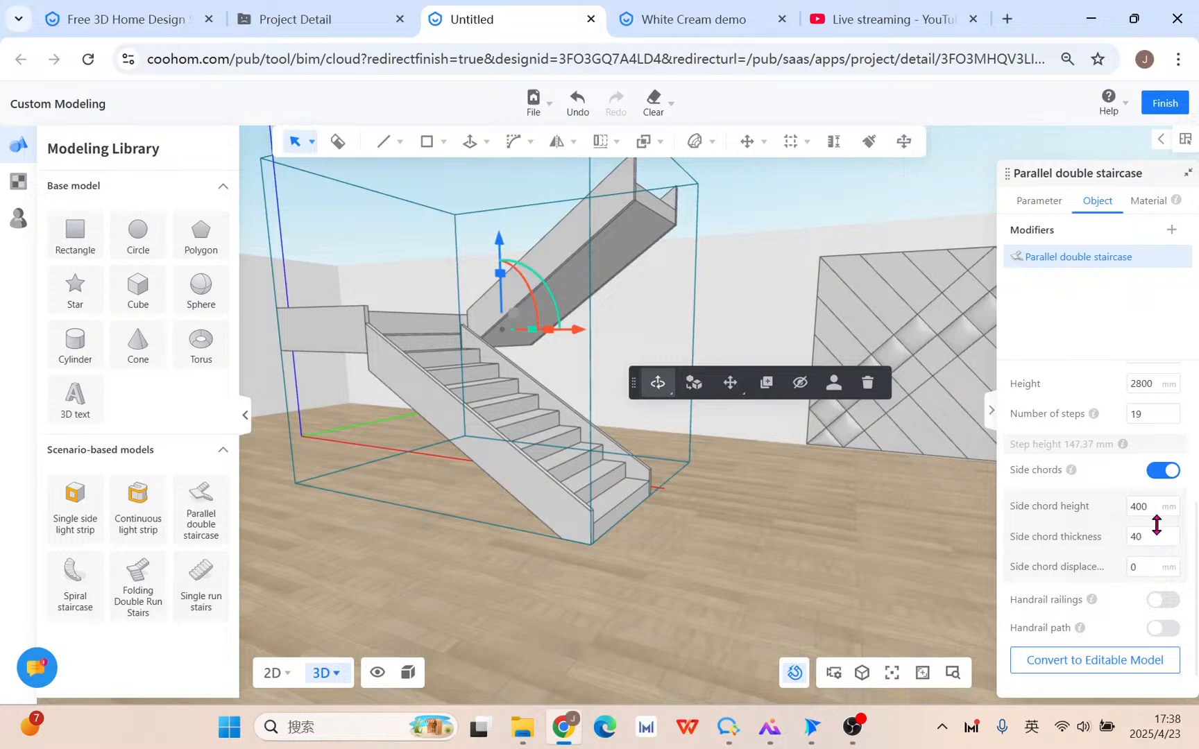
{"action": "left_click", "coordinate": [1154, 513]}
{"action": "type", "text": "300"}
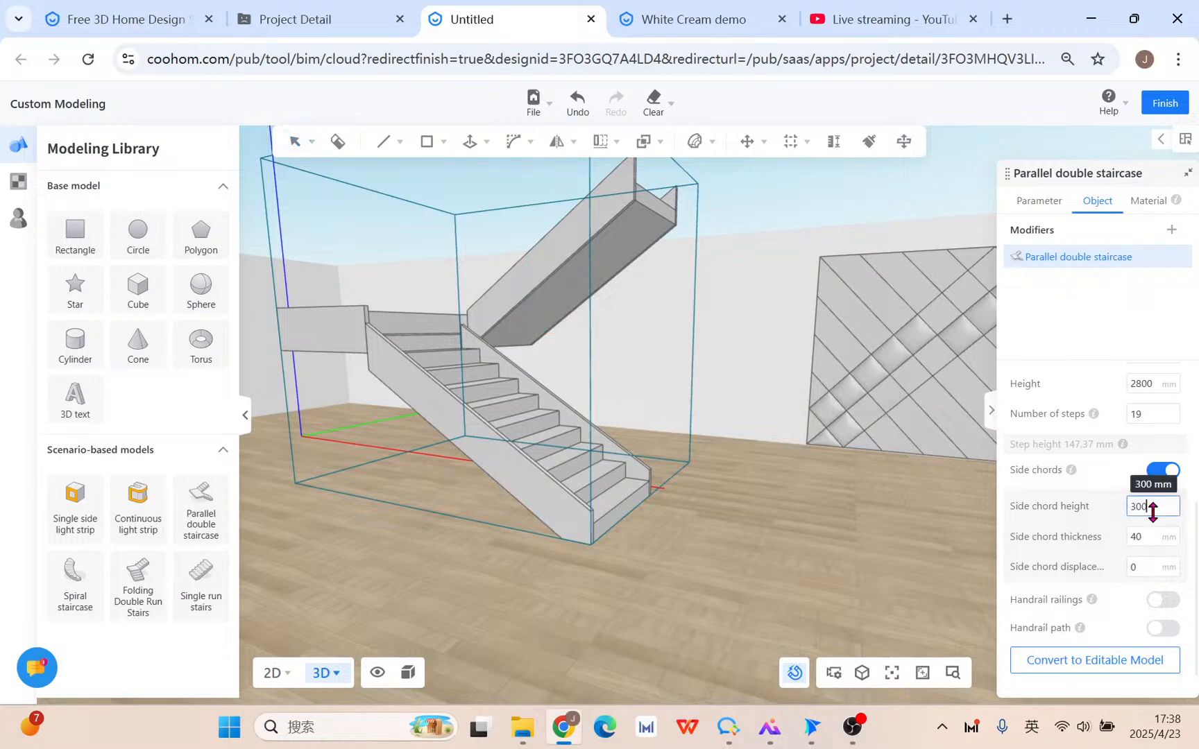
{"action": "key", "text": "Return"}
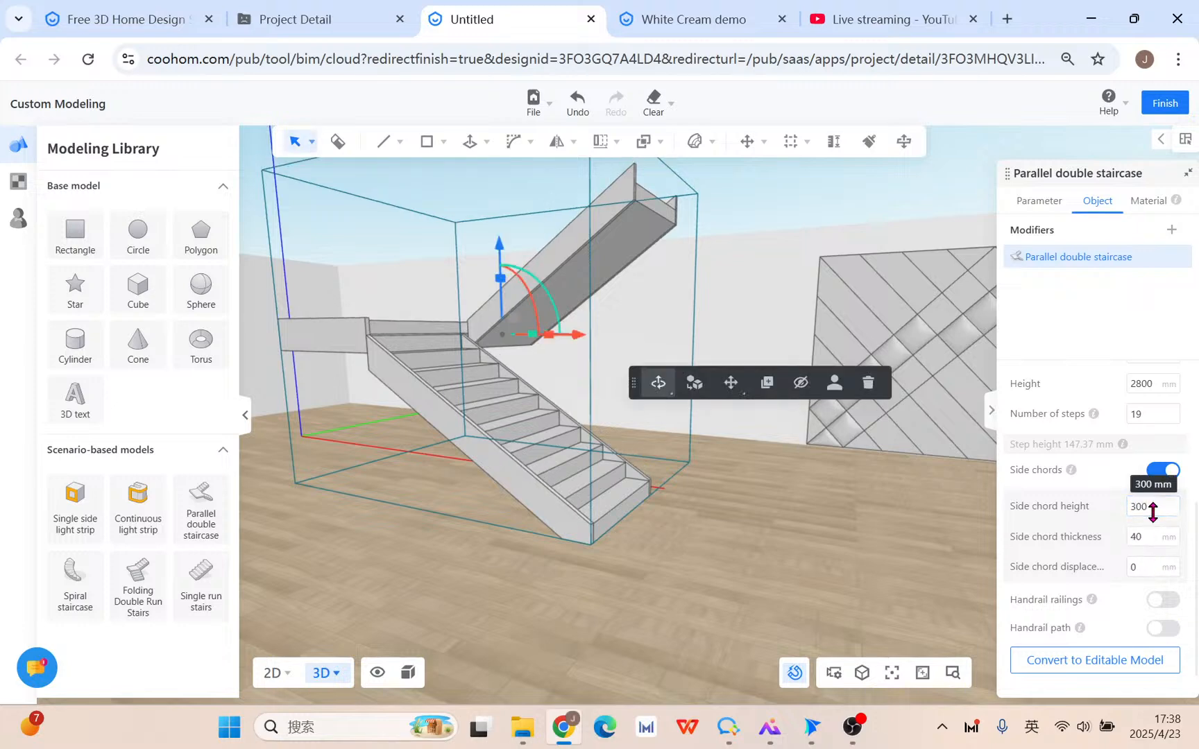
{"action": "type", "text": "350"}
{"action": "key", "text": "Return"}
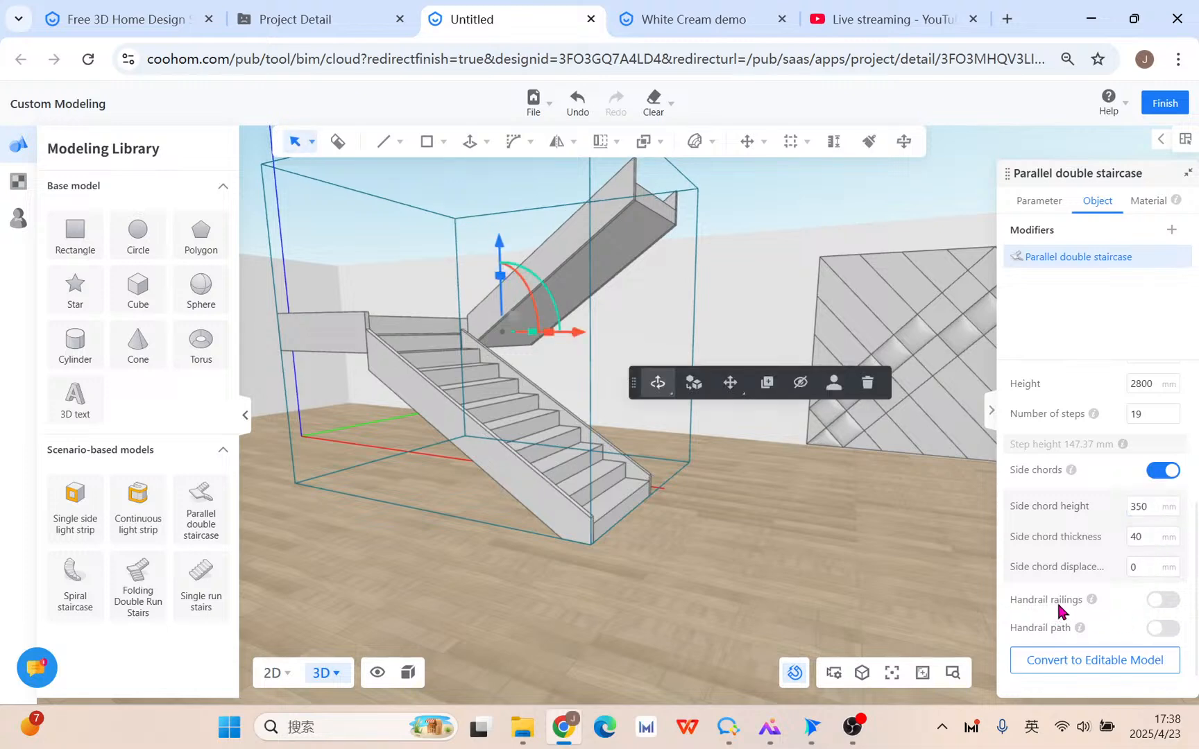
Add handrail railings, remove them again, and switch on the handrail path.
{"action": "left_click", "coordinate": [1164, 601]}
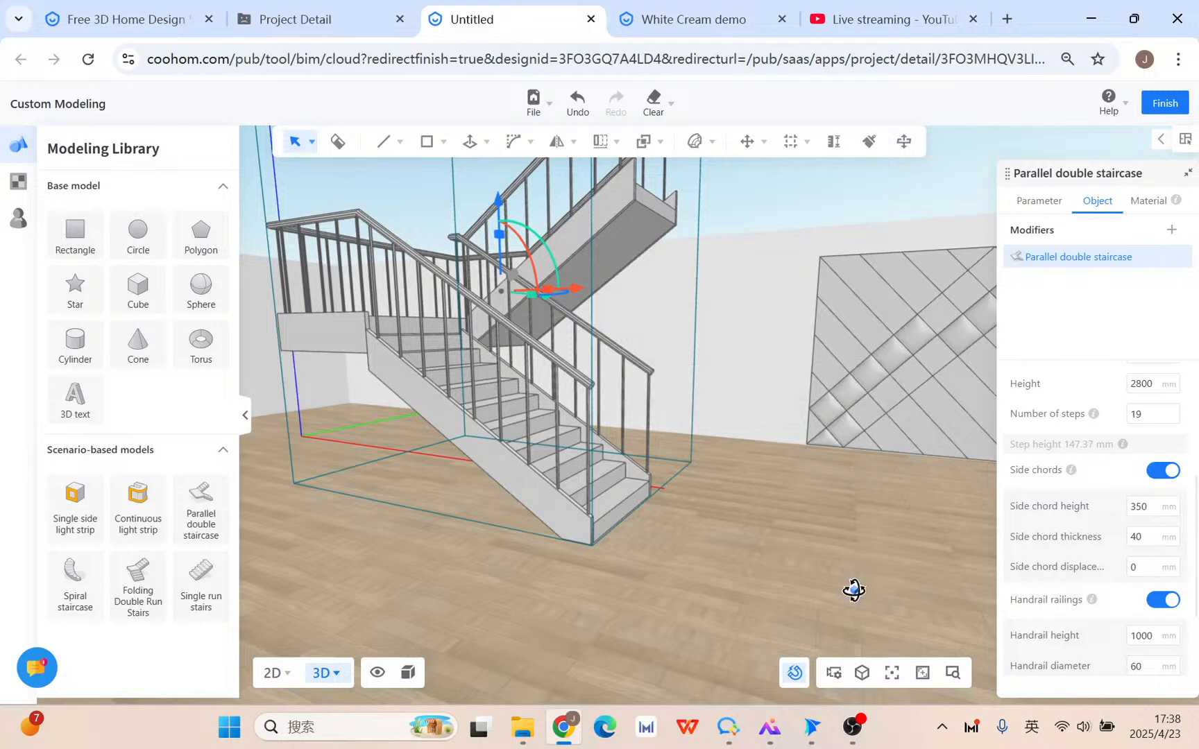
{"action": "left_click_drag", "start_coordinate": [851, 589], "coordinate": [753, 605]}
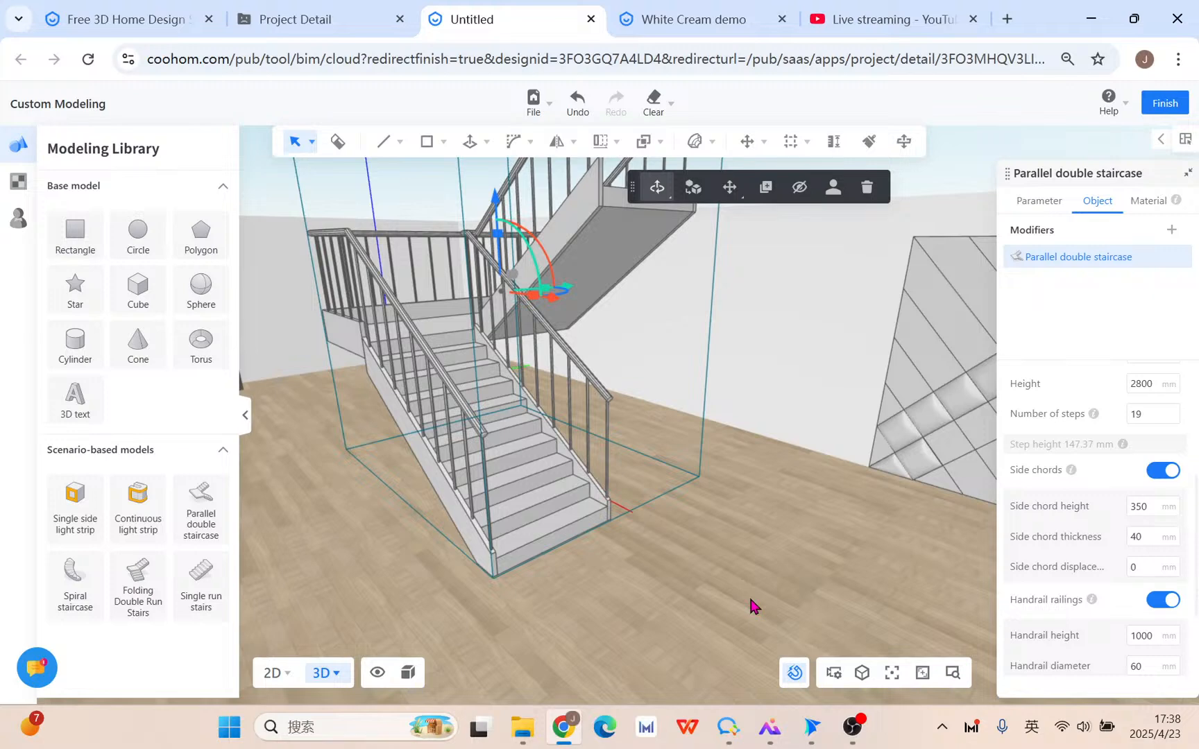
{"action": "scroll", "coordinate": [1126, 629], "scroll_direction": "down", "scroll_amount": 2}
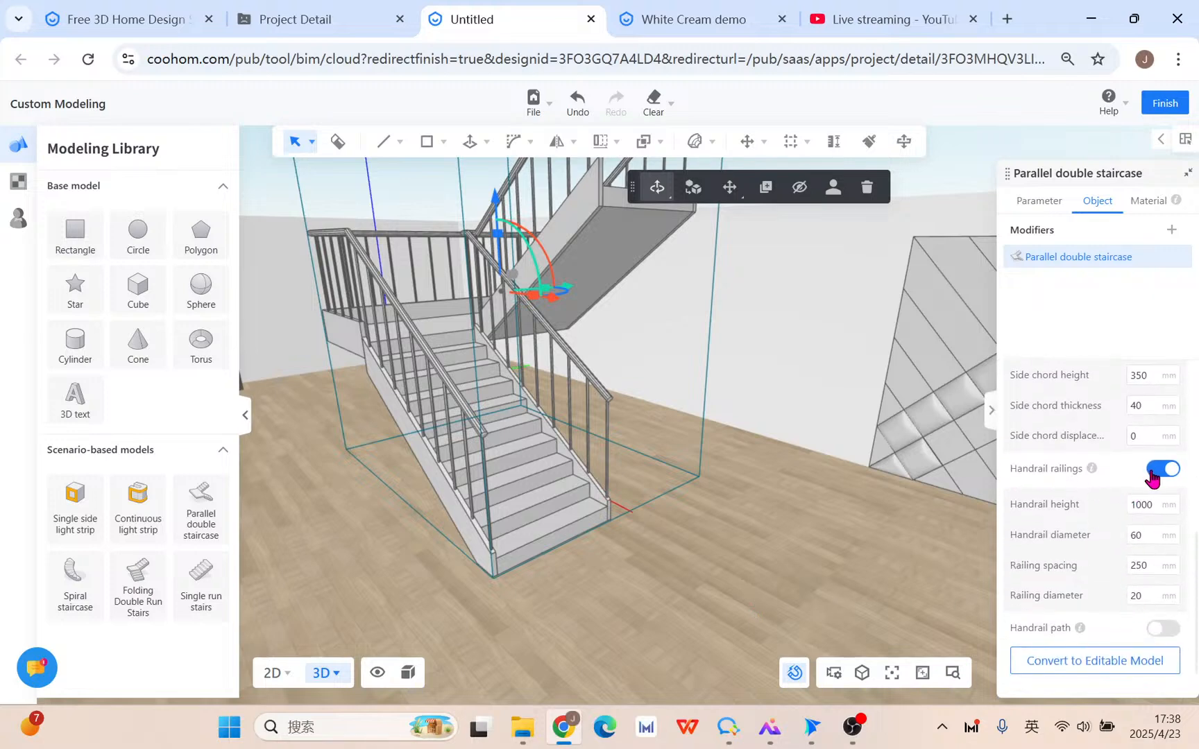
{"action": "left_click", "coordinate": [1153, 477]}
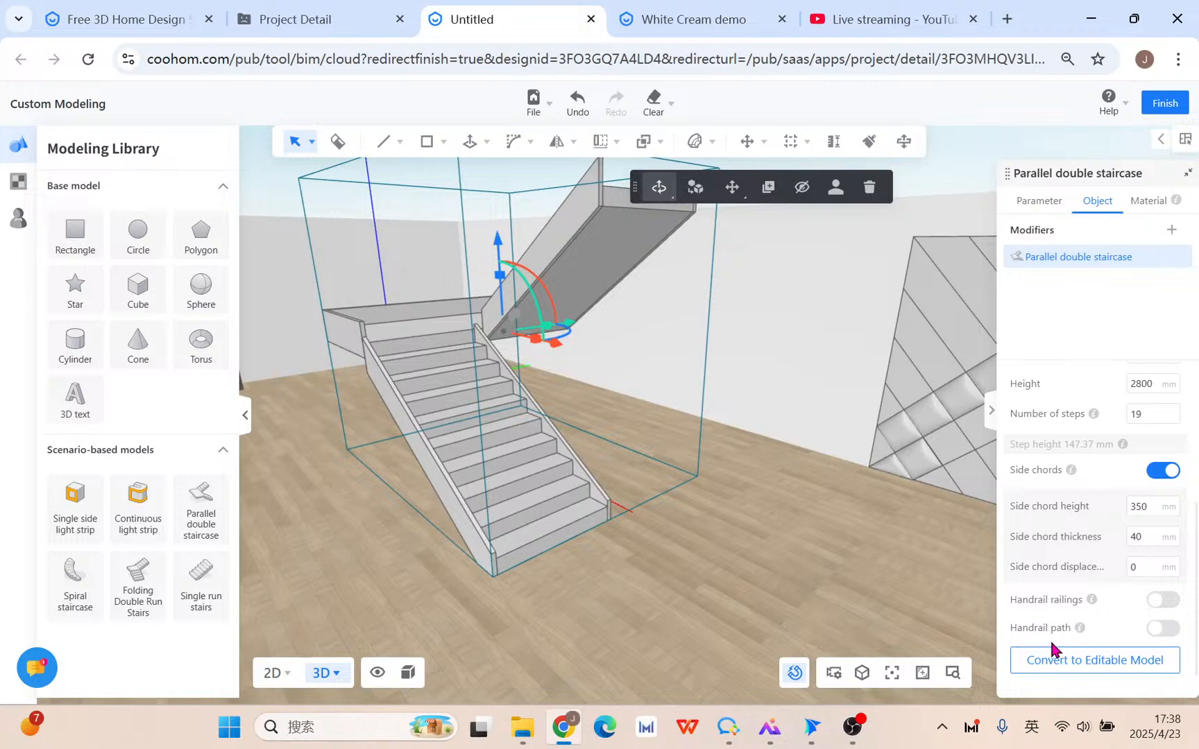
{"action": "left_click", "coordinate": [1165, 629]}
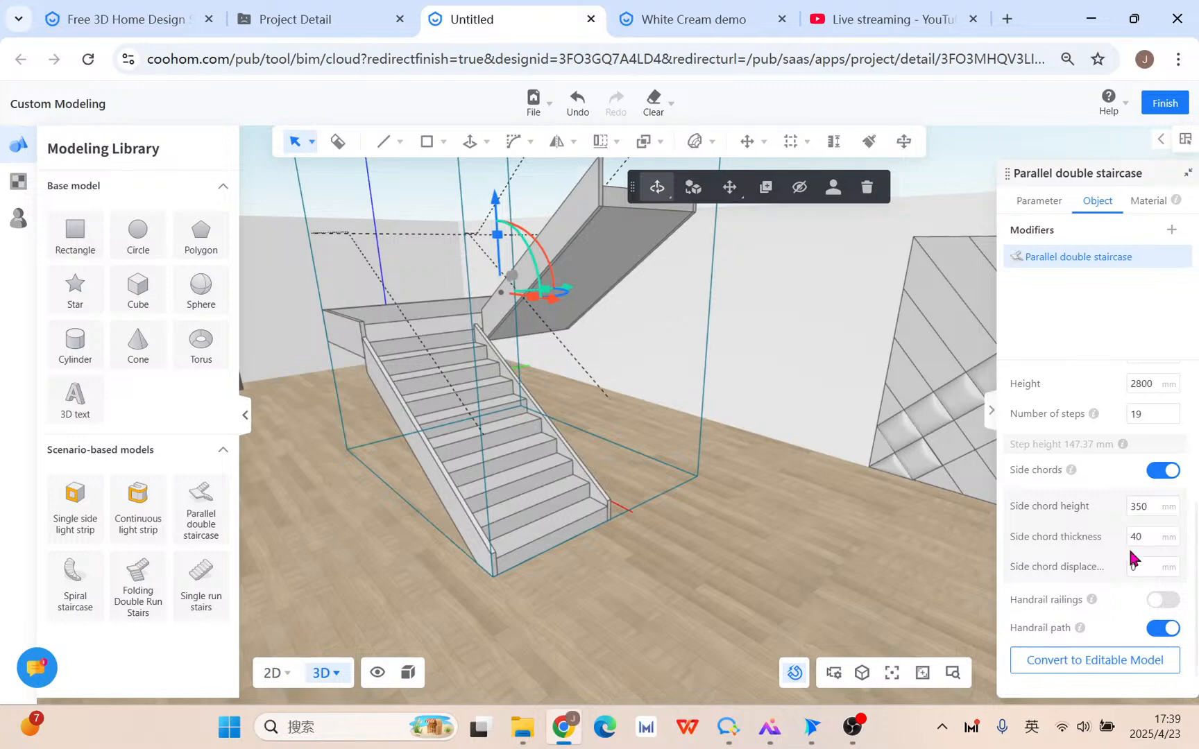
Hide the handrail path and reselect the staircase.
{"action": "left_click", "coordinate": [1164, 627]}
{"action": "scroll", "coordinate": [701, 577], "scroll_direction": "down", "scroll_amount": 4}
{"action": "right_click_drag", "start_coordinate": [712, 581], "coordinate": [617, 587]}
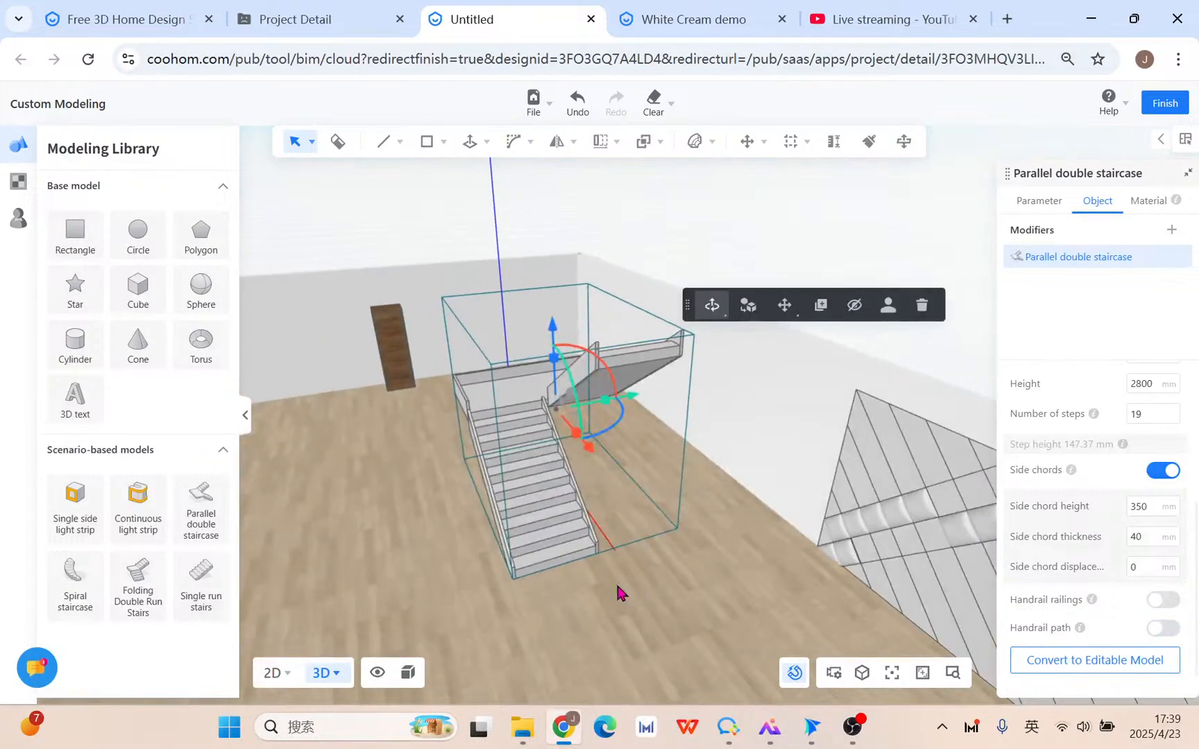
{"action": "left_click", "coordinate": [602, 628]}
{"action": "middle_click_drag", "start_coordinate": [602, 626], "coordinate": [637, 587]}
{"action": "left_click", "coordinate": [576, 447]}
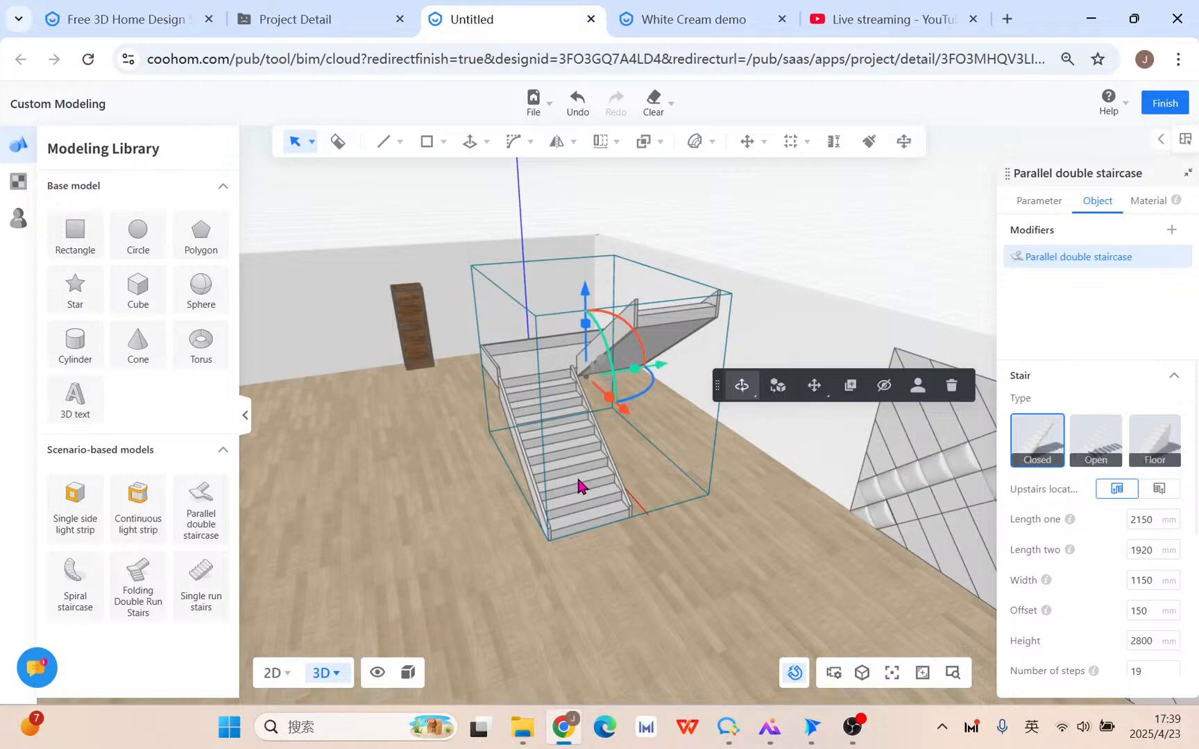
Copy the staircase about 2581 mm to the left and disassociate the copy's instance.
{"action": "left_click", "coordinate": [842, 388]}
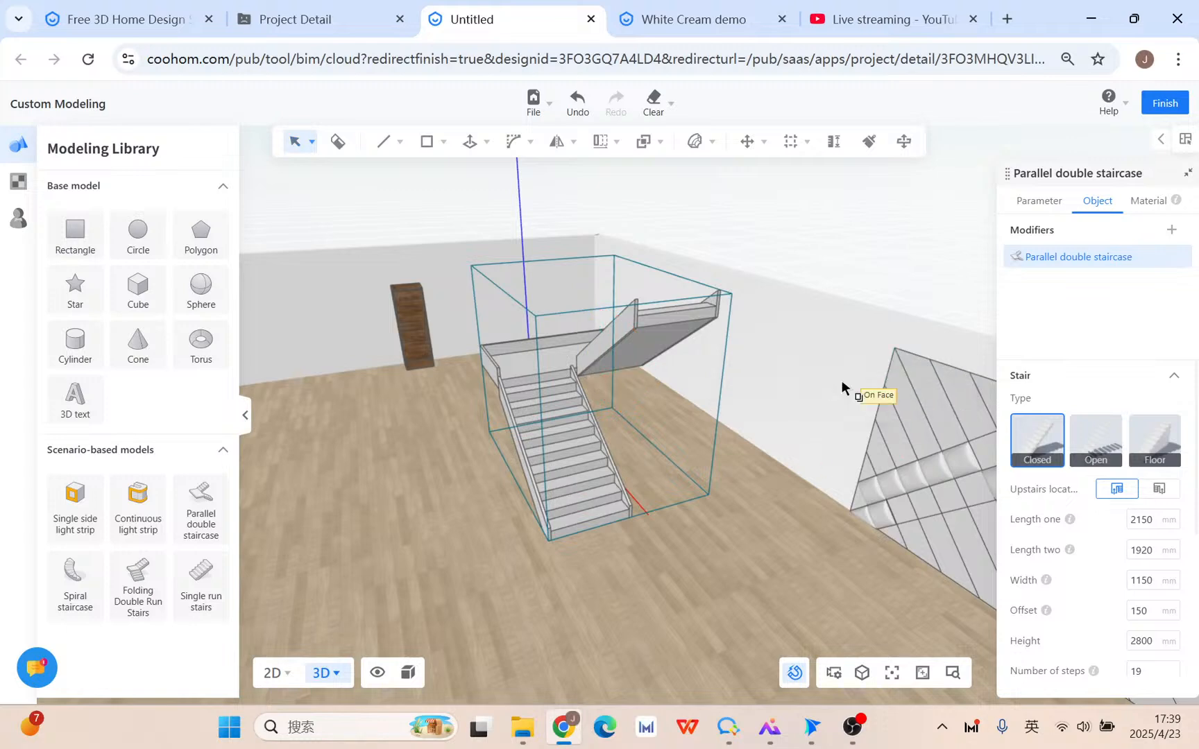
{"action": "left_click", "coordinate": [621, 517]}
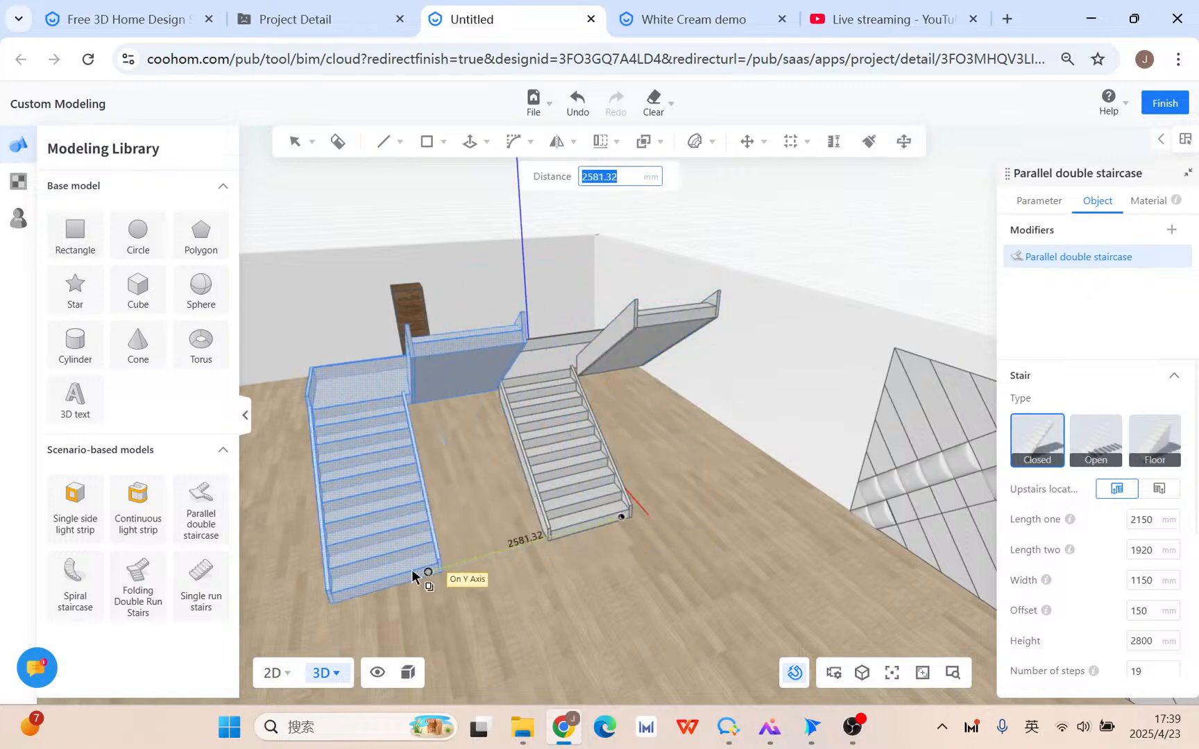
{"action": "middle_click_drag", "start_coordinate": [412, 571], "coordinate": [508, 538]}
{"action": "left_click", "coordinate": [508, 533]}
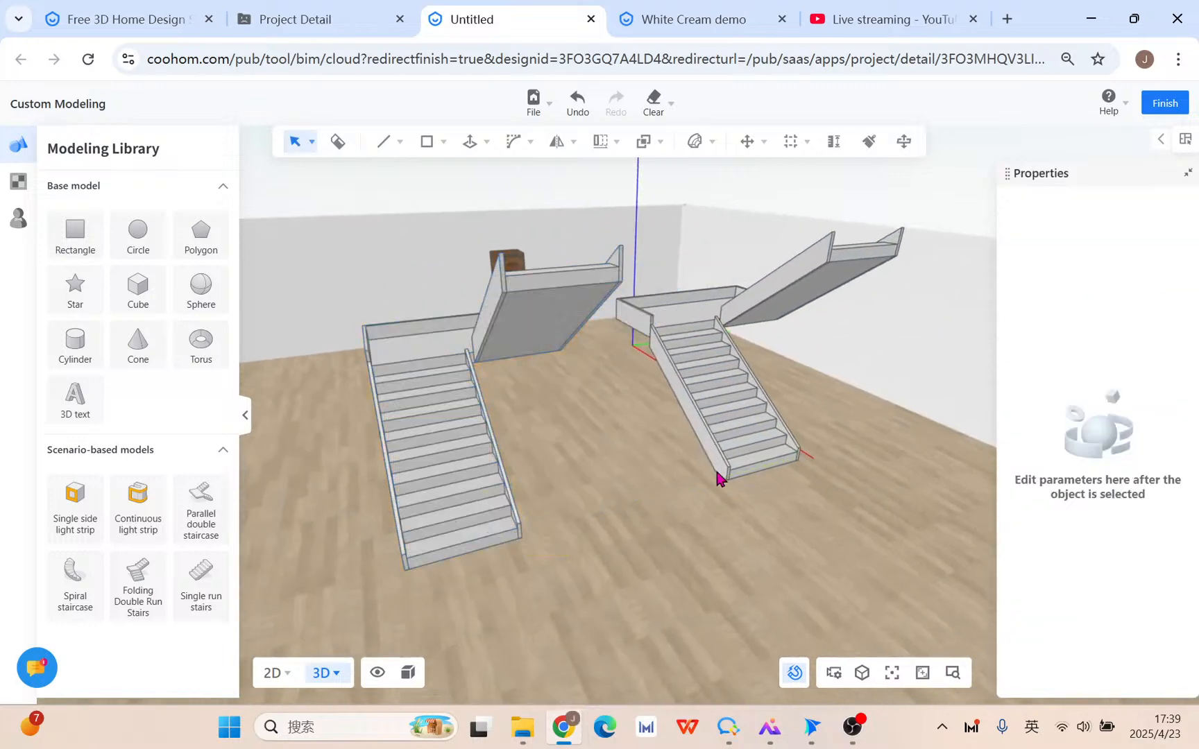
{"action": "left_click", "coordinate": [406, 446]}
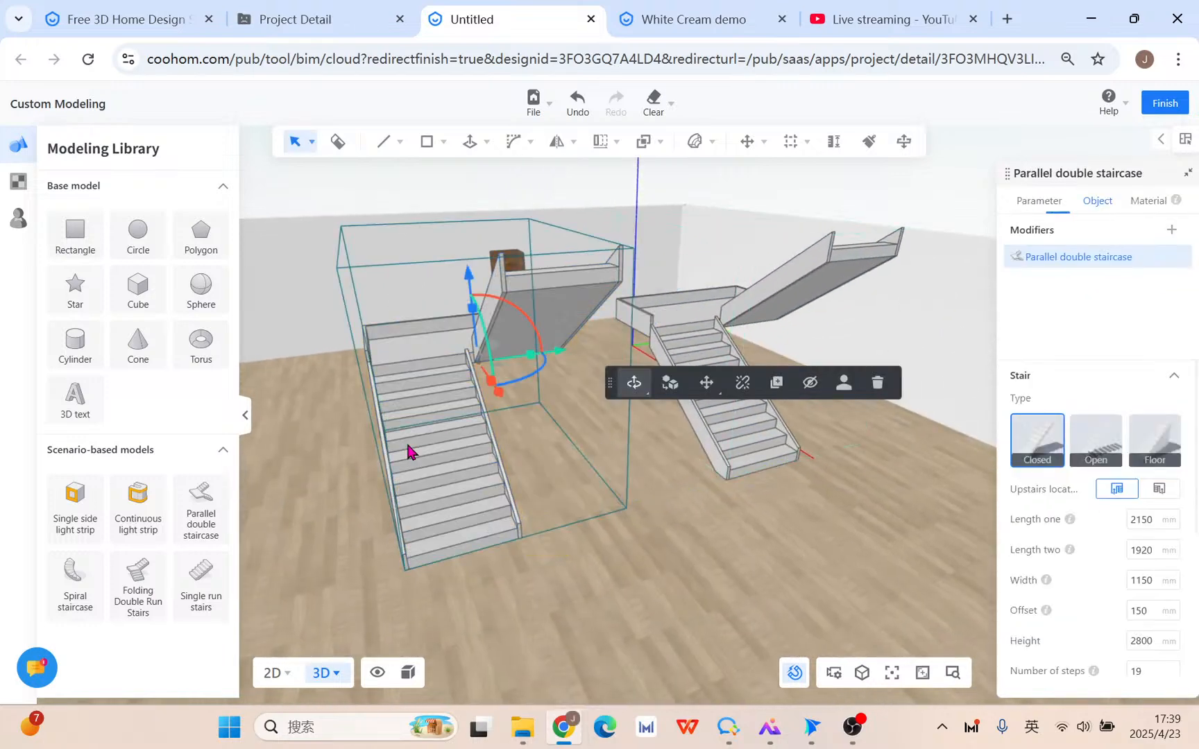
{"action": "left_click", "coordinate": [742, 383]}
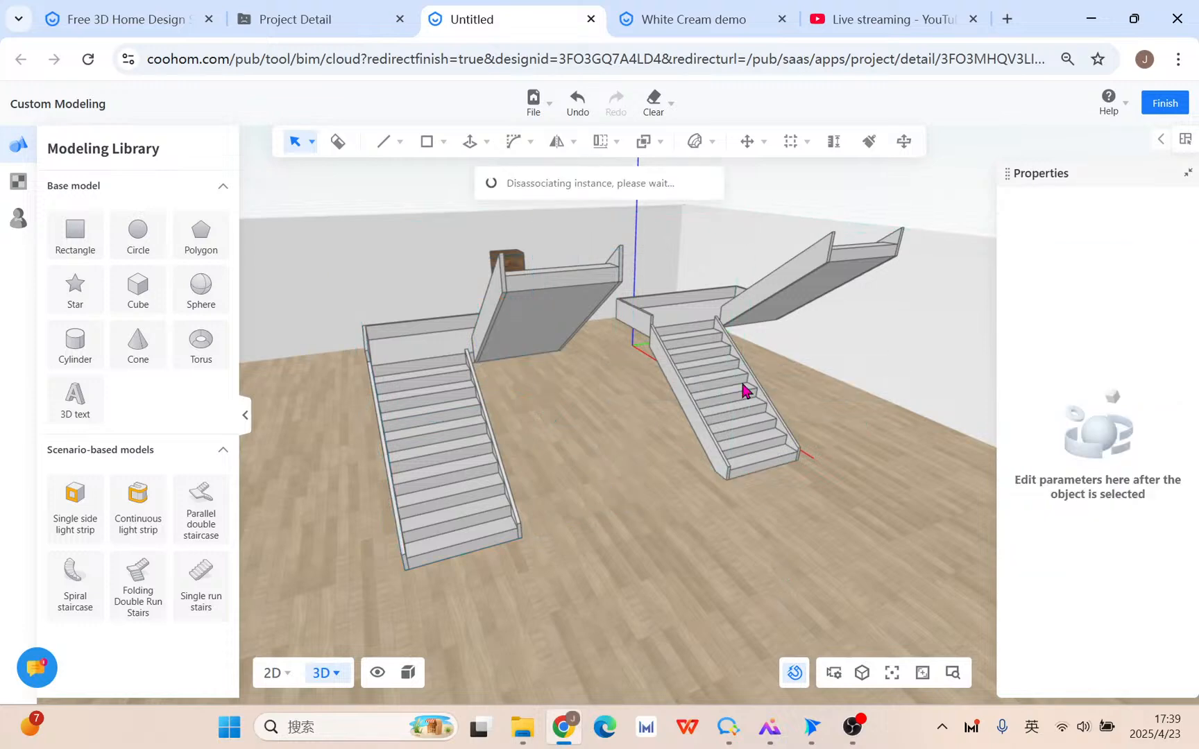
Set the left staircase's side chord height to 1050 mm and review both staircases.
{"action": "left_click", "coordinate": [462, 450]}
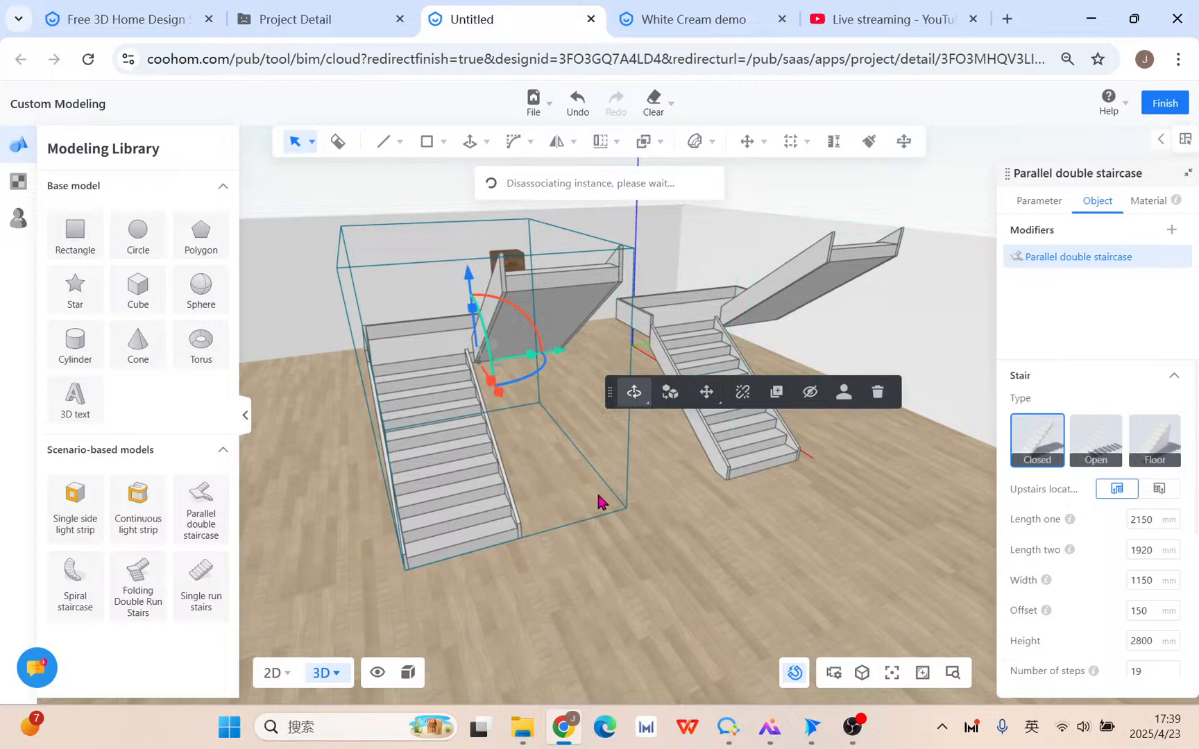
{"action": "scroll", "coordinate": [1131, 524], "scroll_direction": "down", "scroll_amount": 4}
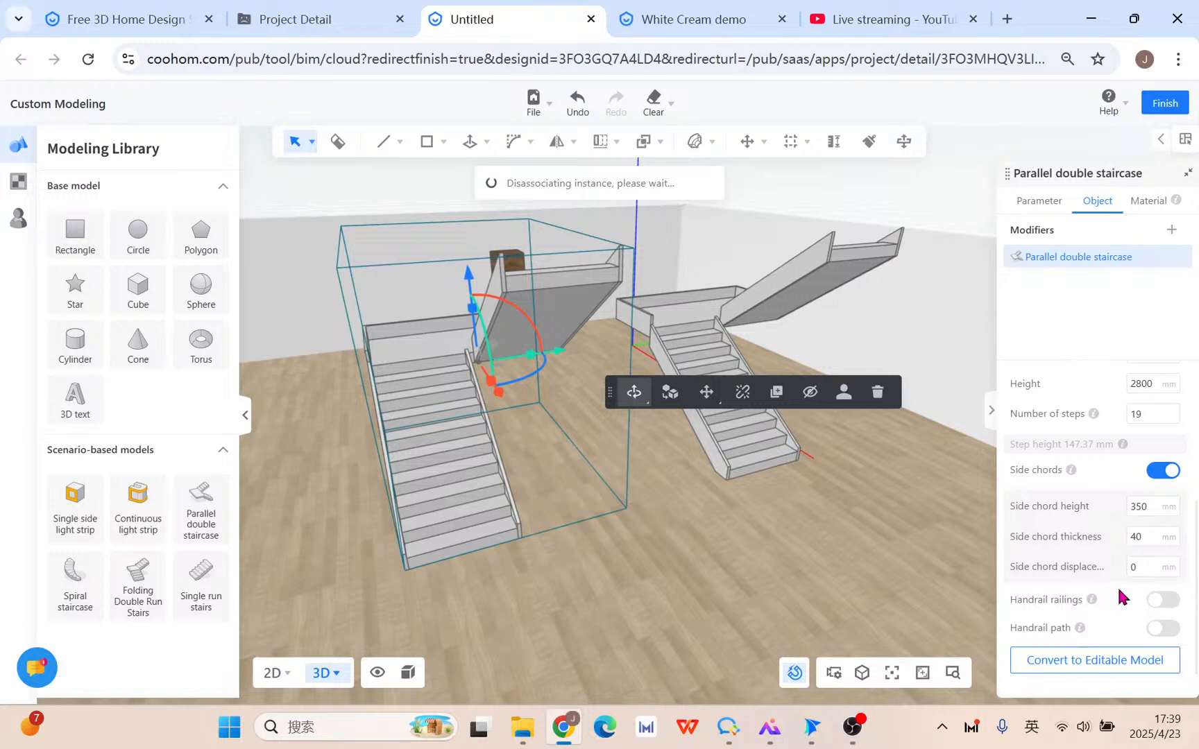
{"action": "mouse_move", "coordinate": [1062, 486]}
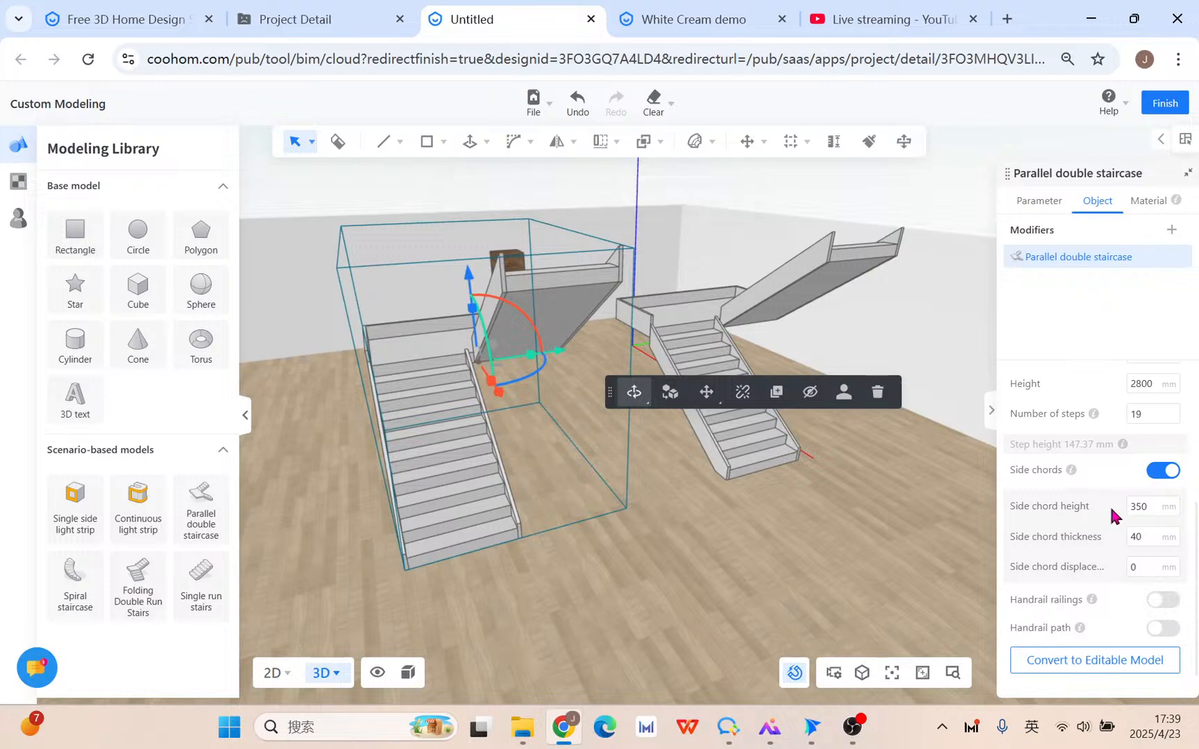
{"action": "left_click", "coordinate": [1146, 508]}
{"action": "type", "text": "10"}
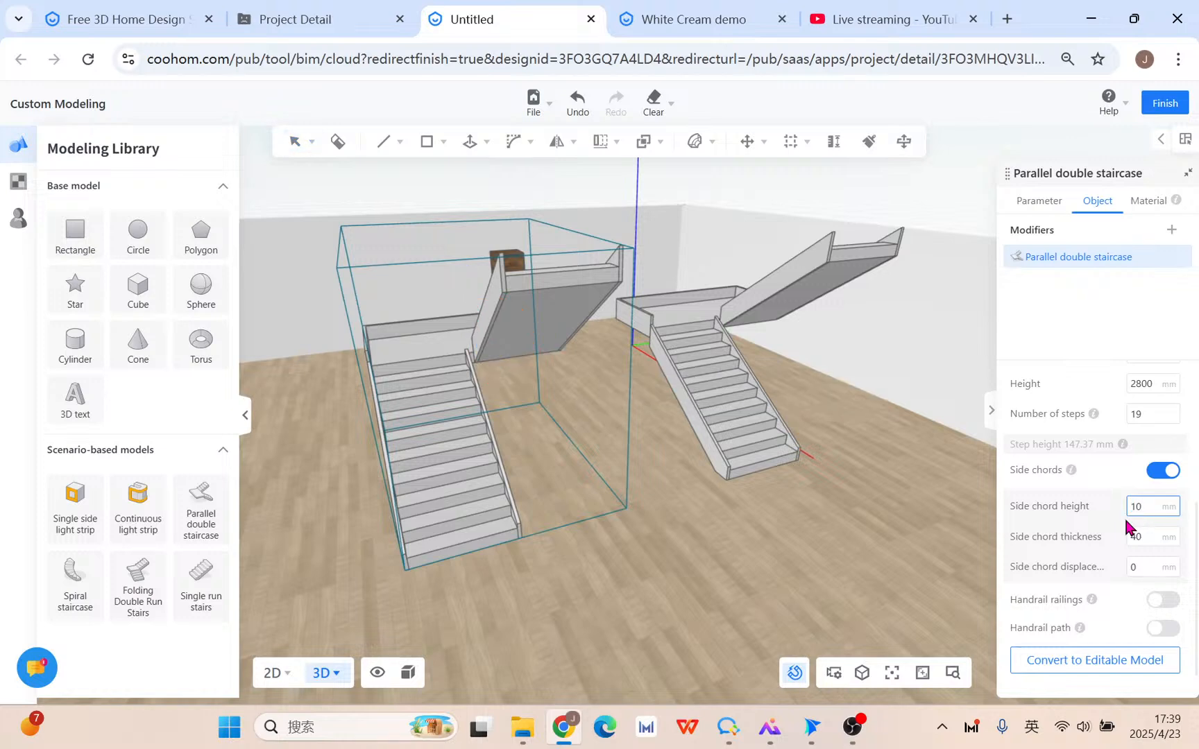
{"action": "type", "text": "50"}
{"action": "key", "text": "Return"}
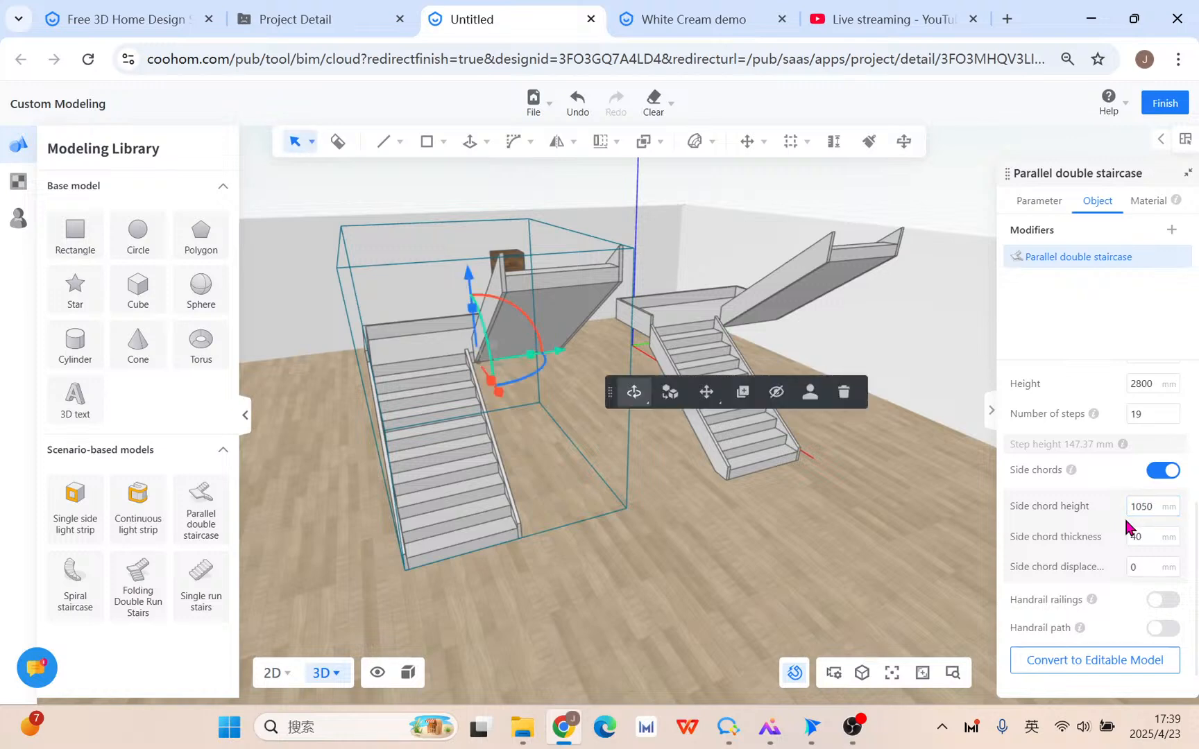
{"action": "right_click_drag", "start_coordinate": [762, 574], "coordinate": [879, 539]}
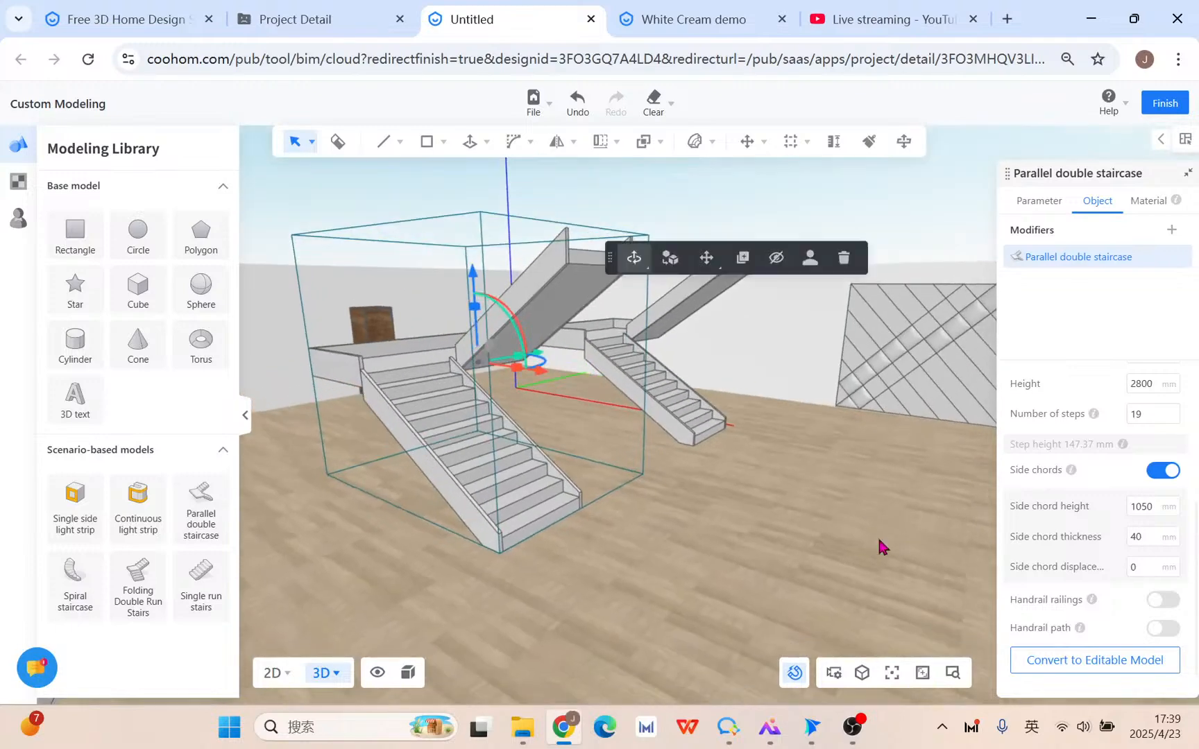
{"action": "middle_click_drag", "start_coordinate": [739, 525], "coordinate": [822, 615]}
{"action": "right_click_drag", "start_coordinate": [907, 568], "coordinate": [798, 444]}
Undo the last change, reselect the left staircase, and set its side chord height to 1050 mm.
{"action": "left_click", "coordinate": [580, 106]}
{"action": "scroll", "coordinate": [808, 577], "scroll_direction": "down", "scroll_amount": 1}
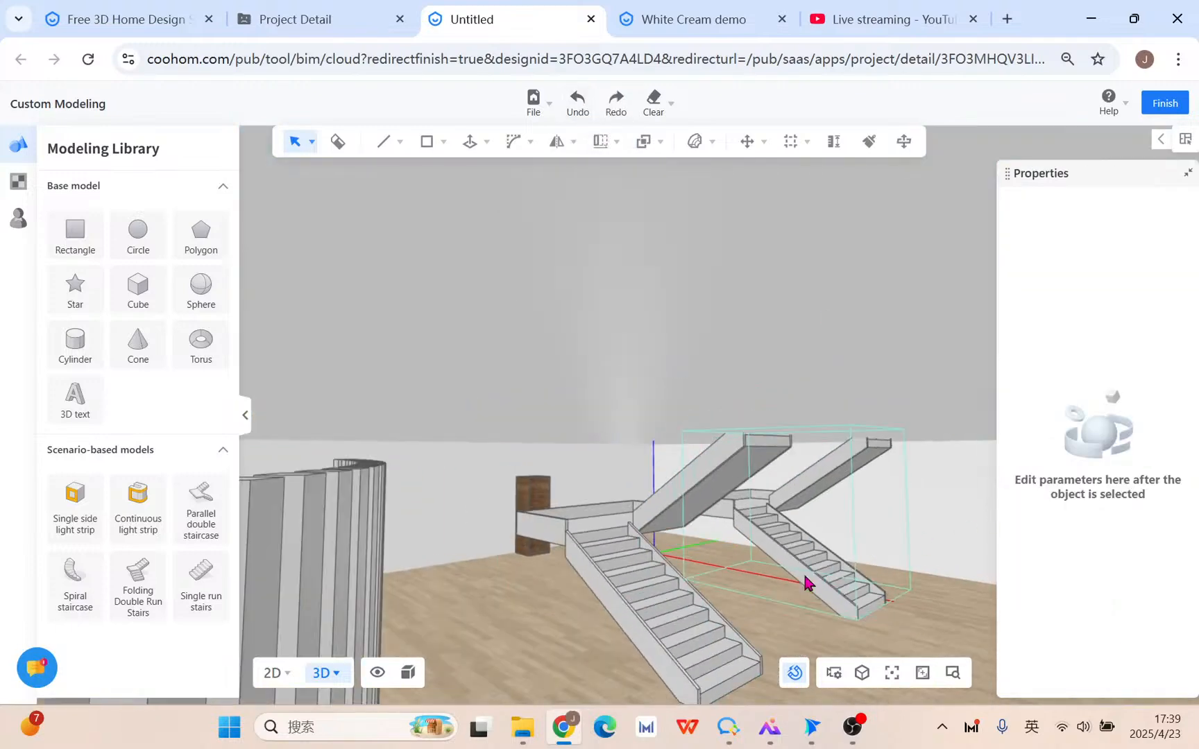
{"action": "left_click", "coordinate": [616, 607]}
{"action": "middle_click_drag", "start_coordinate": [919, 640], "coordinate": [857, 485]}
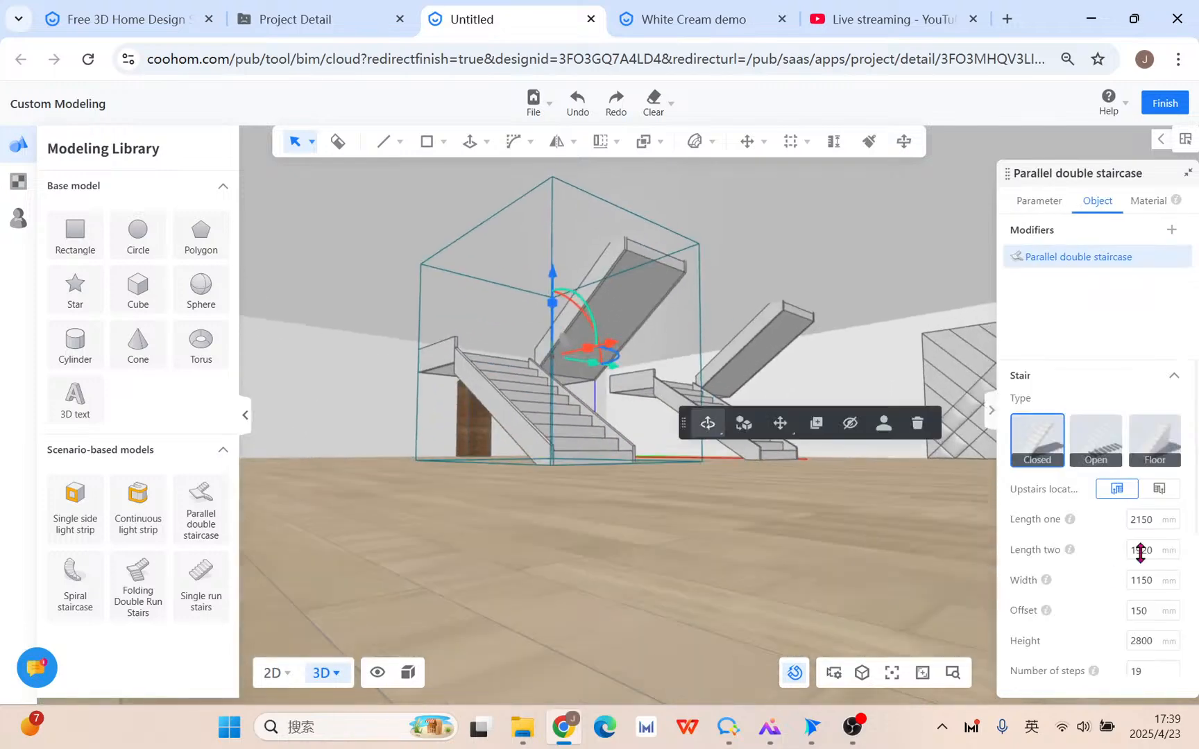
{"action": "right_click_drag", "start_coordinate": [753, 483], "coordinate": [770, 576]}
{"action": "scroll", "coordinate": [1105, 557], "scroll_direction": "down", "scroll_amount": 4}
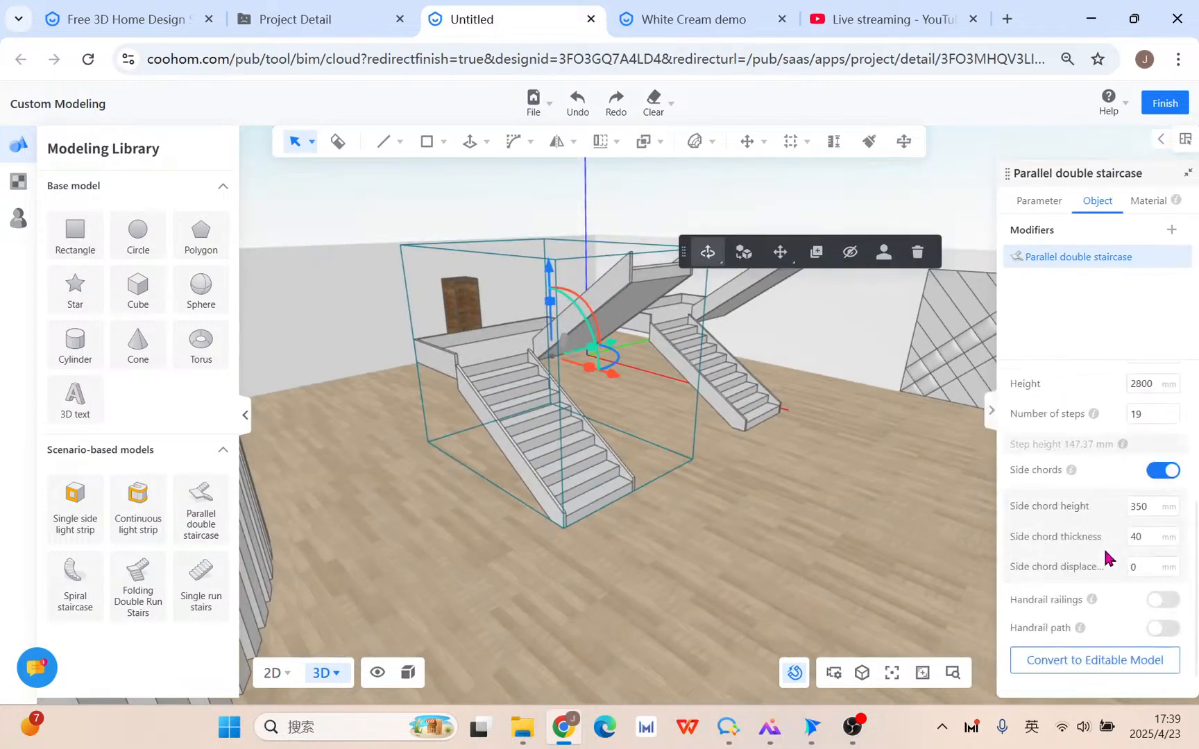
{"action": "left_click", "coordinate": [1155, 513]}
{"action": "type", "text": "1050"}
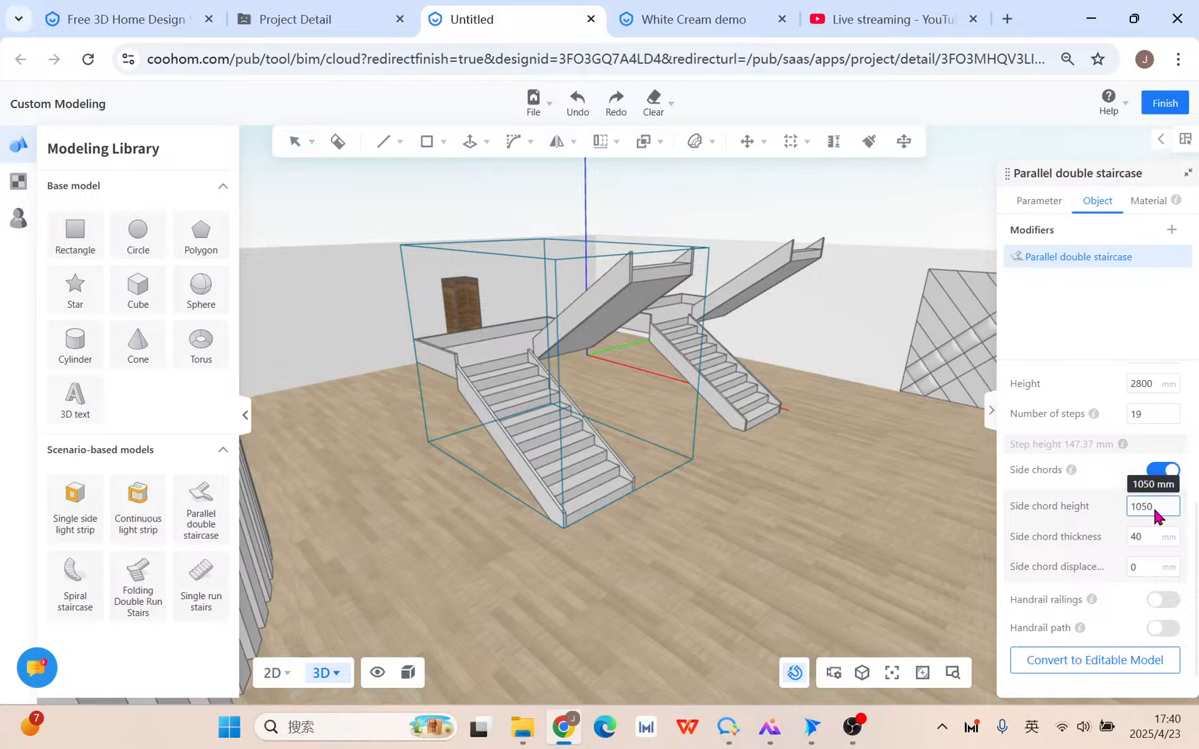
{"action": "key", "text": "Return"}
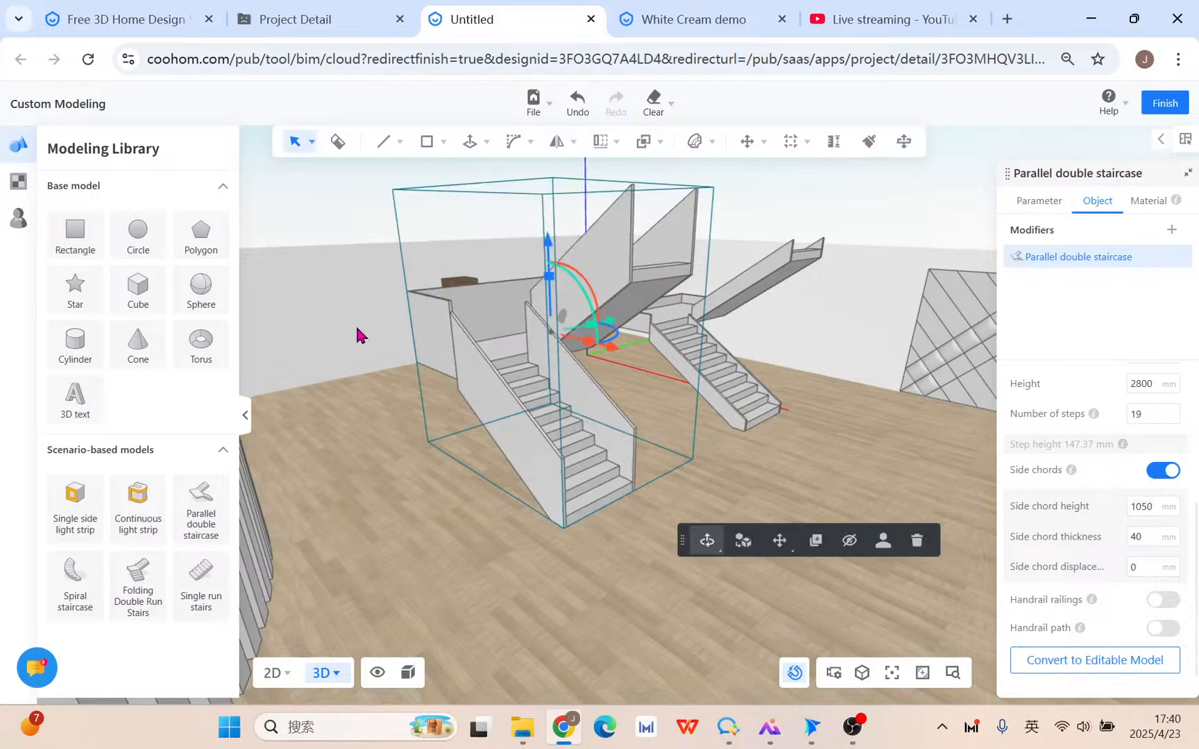
Make the side chords 20 mm thick and set displacement to 0 after trying 100.
{"action": "left_click", "coordinate": [1154, 539]}
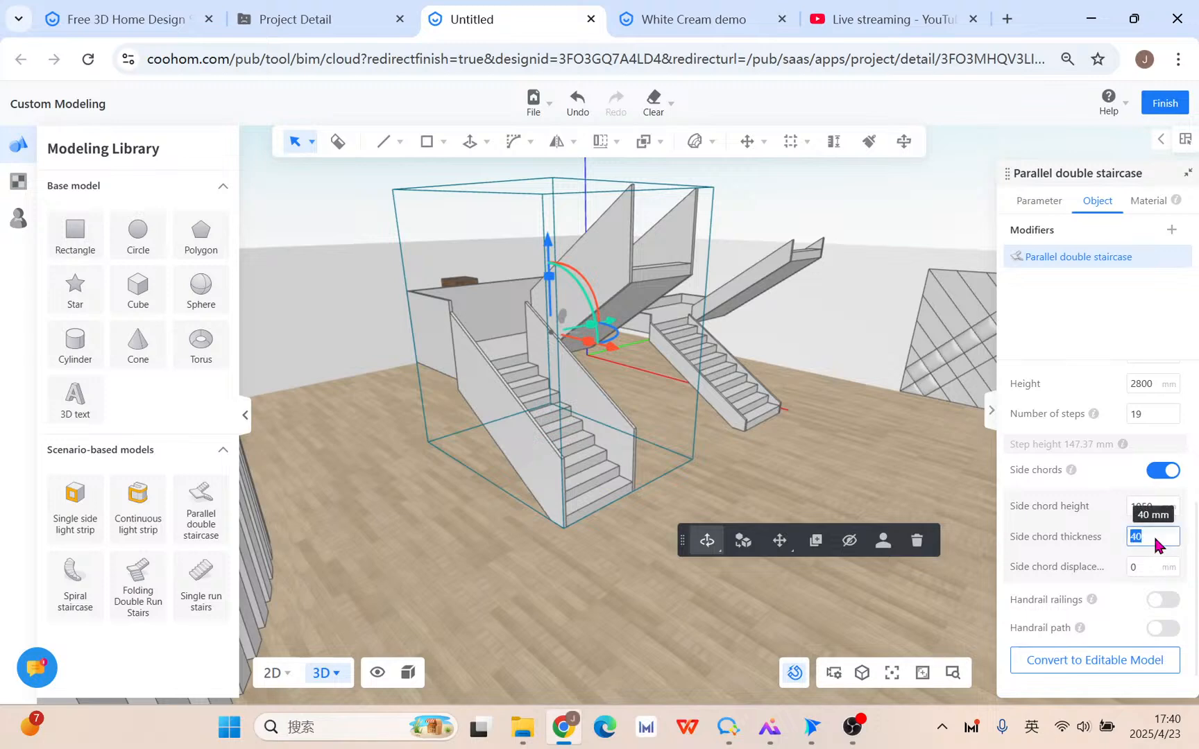
{"action": "type", "text": "20"}
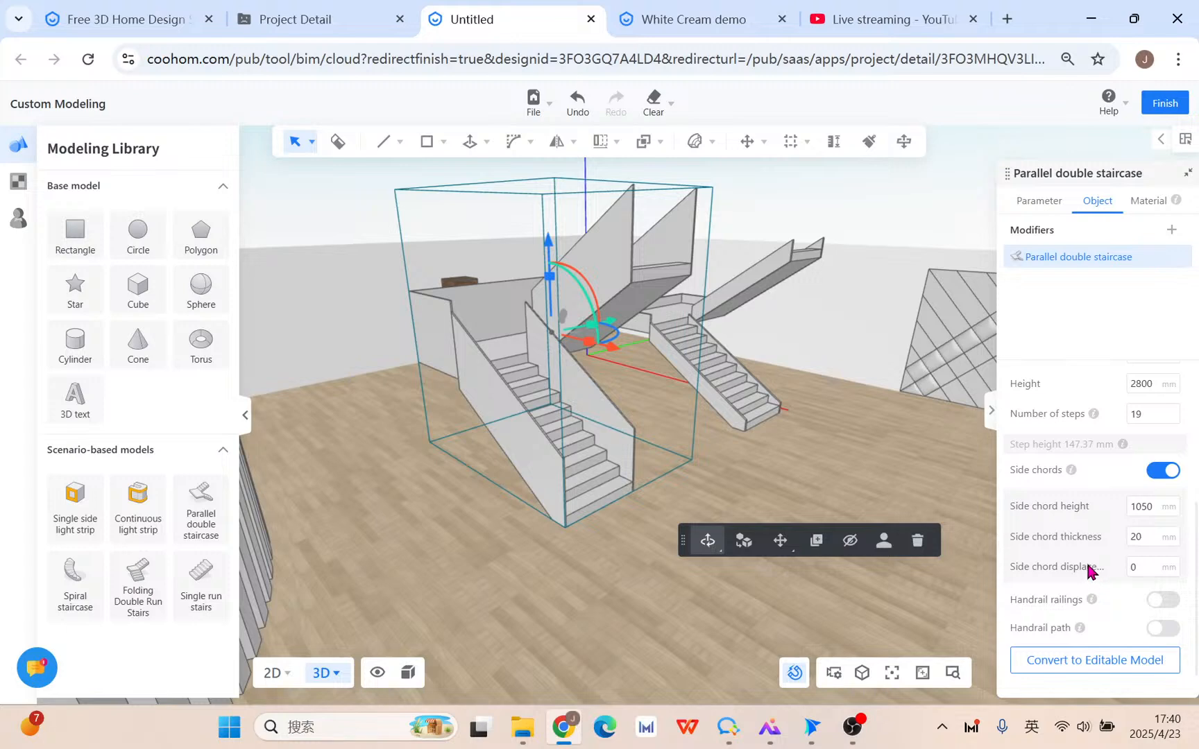
{"action": "left_click", "coordinate": [1156, 567]}
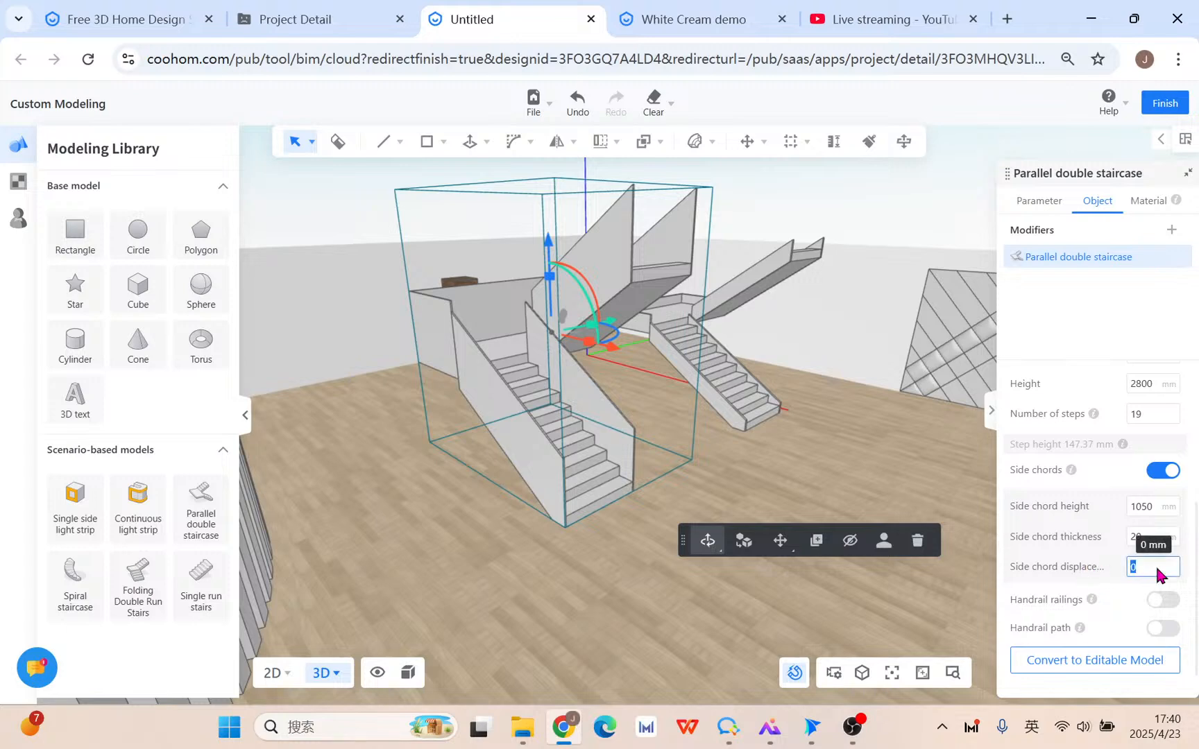
{"action": "type", "text": "100"}
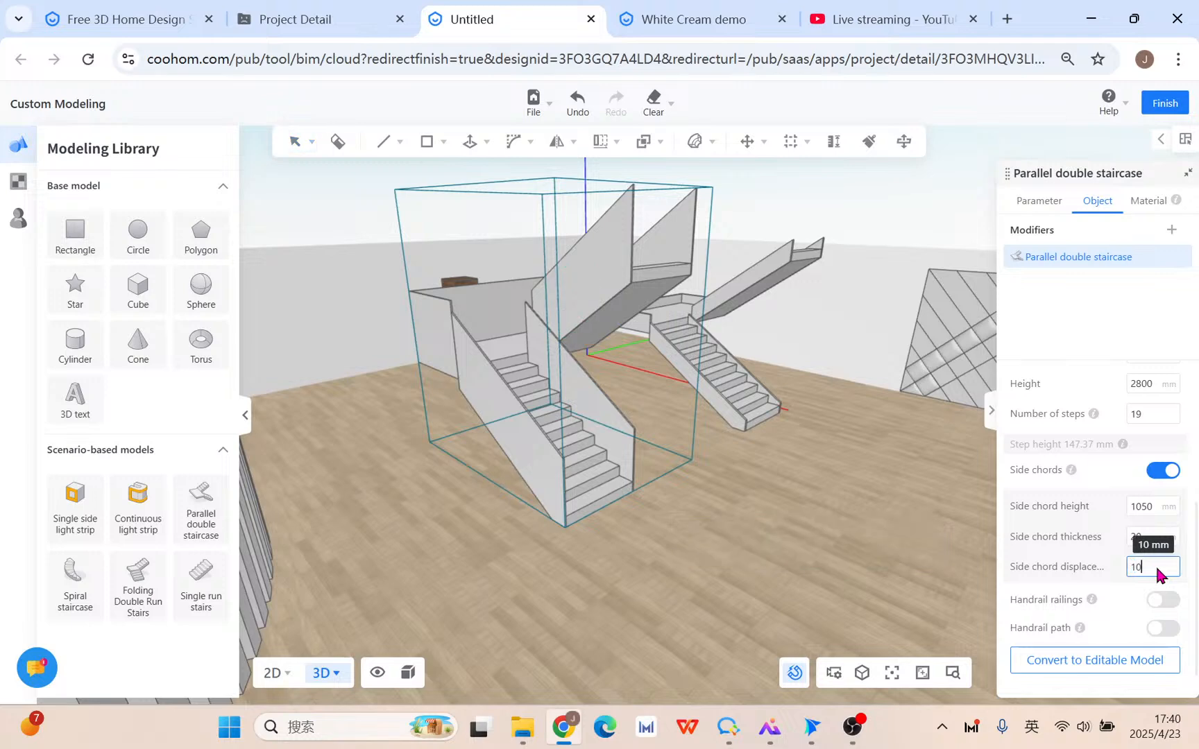
{"action": "key", "text": "Return"}
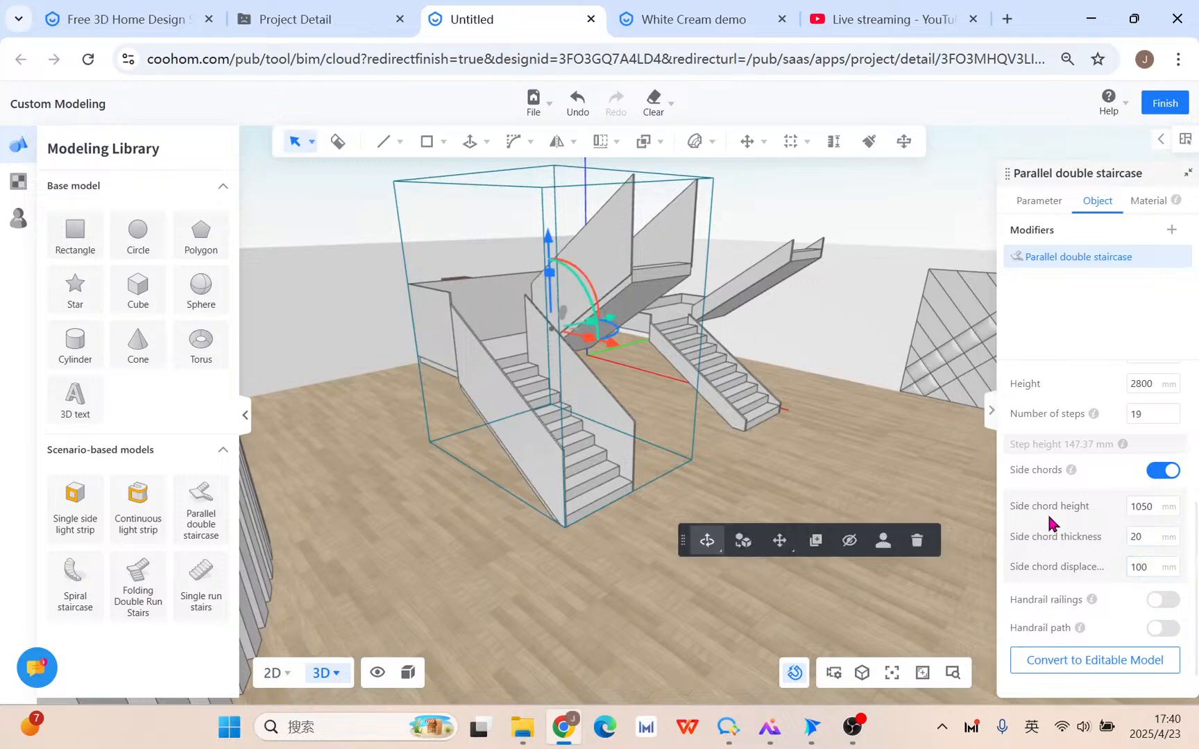
{"action": "left_click", "coordinate": [1142, 567]}
{"action": "type", "text": "0"}
{"action": "key", "text": "Return"}
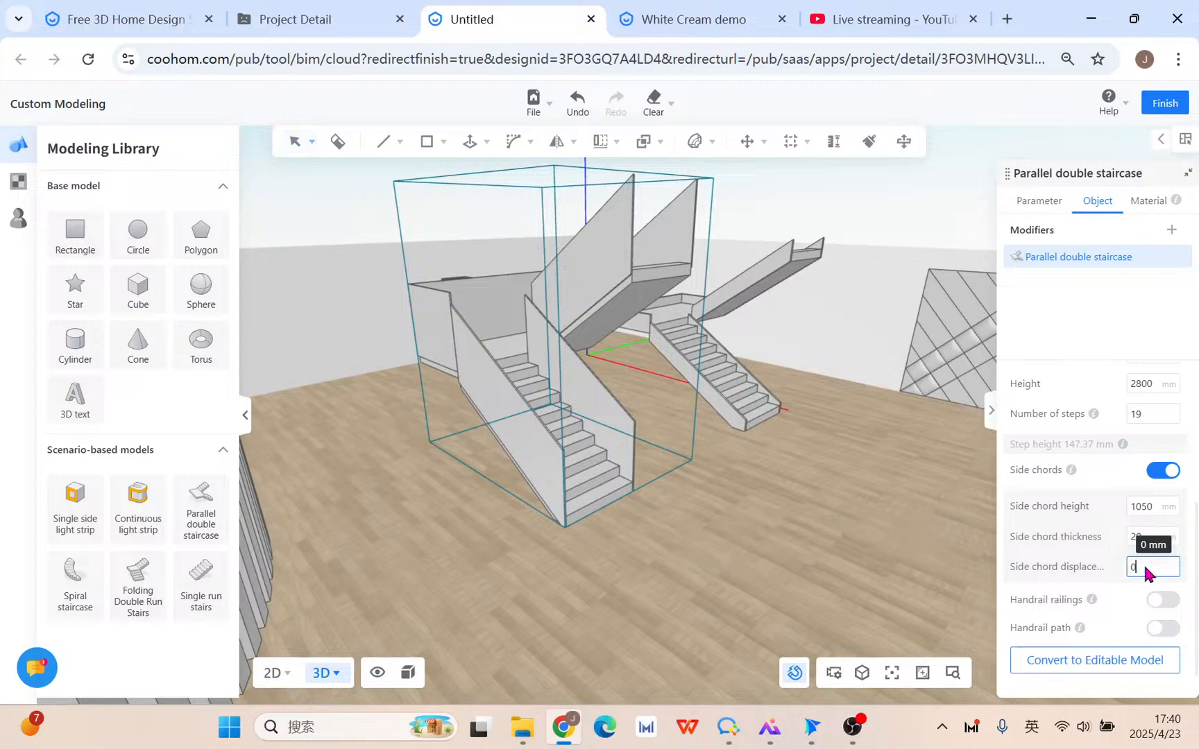
{"action": "scroll", "coordinate": [684, 479], "scroll_direction": "up", "scroll_amount": 4}
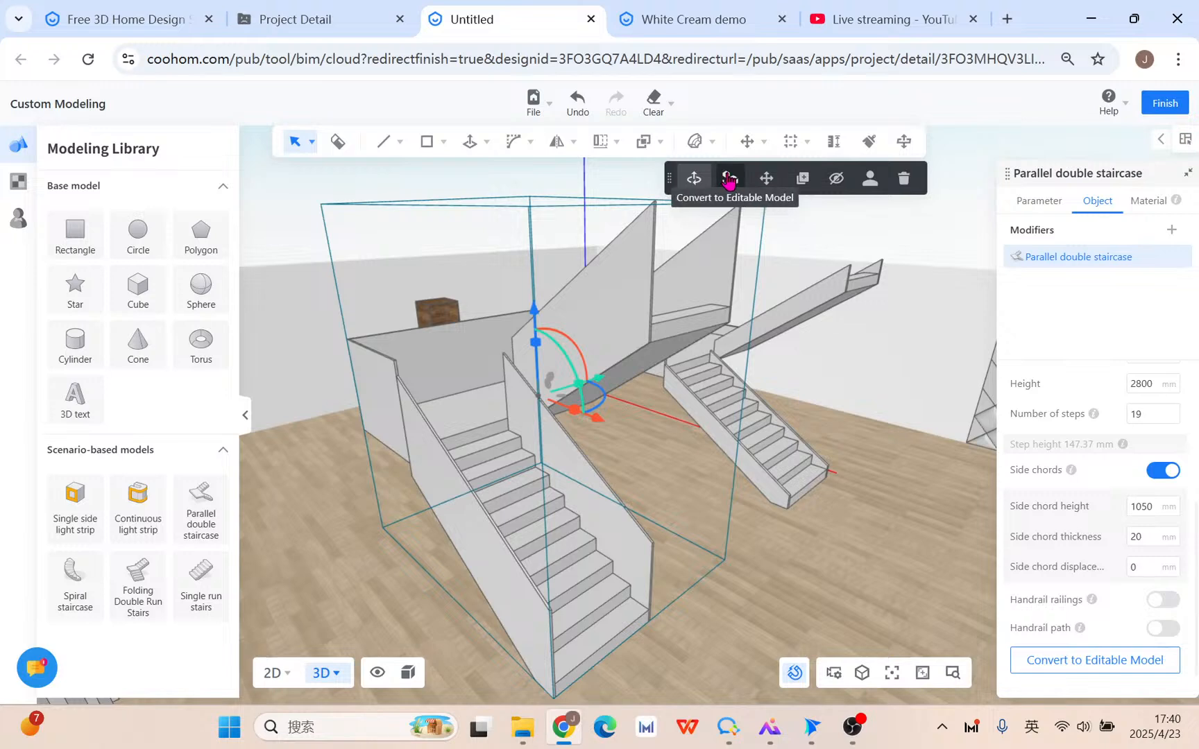
Convert the left staircase into an editable model and select the right staircase.
{"action": "left_click", "coordinate": [728, 179]}
{"action": "left_click", "coordinate": [741, 406]}
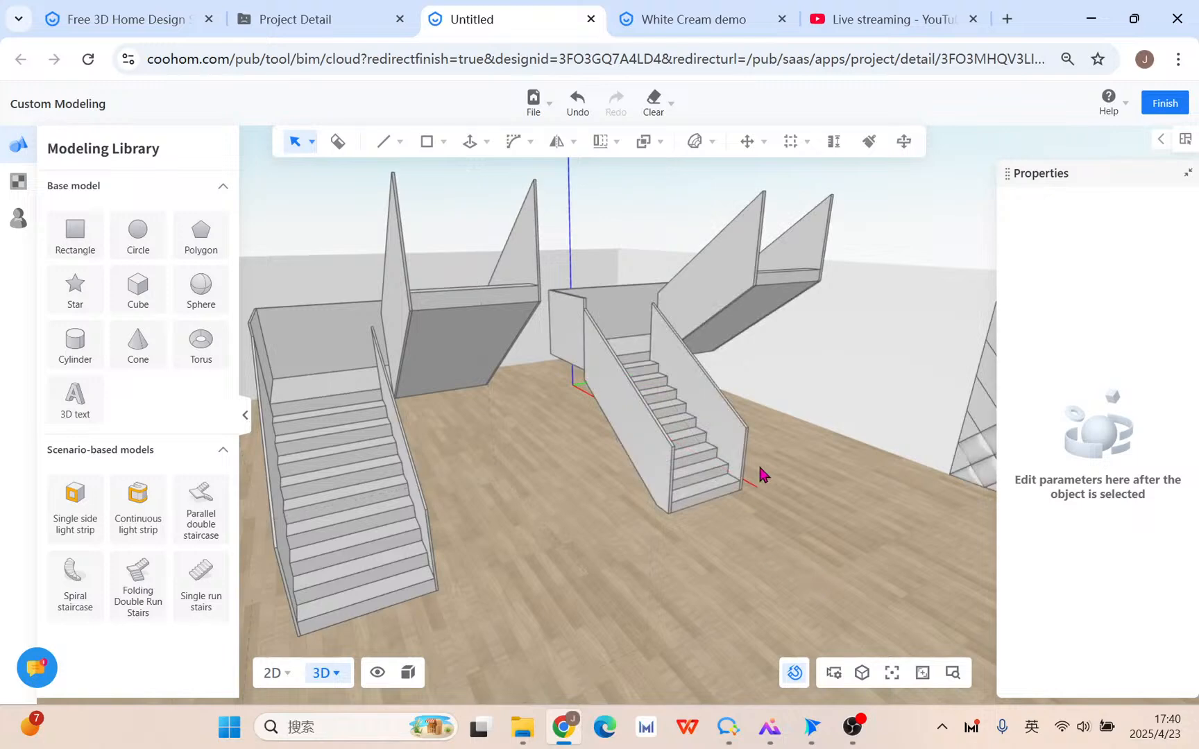
{"action": "left_click", "coordinate": [719, 454]}
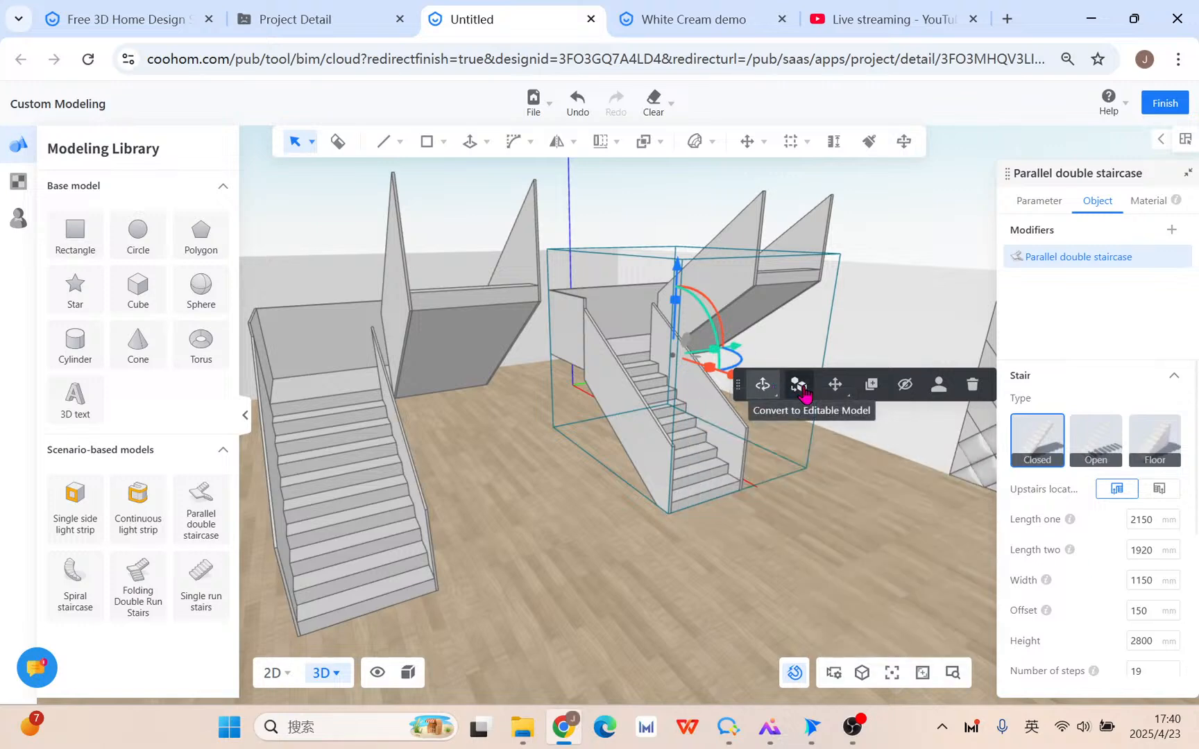
{"action": "scroll", "coordinate": [1138, 590], "scroll_direction": "down", "scroll_amount": 3}
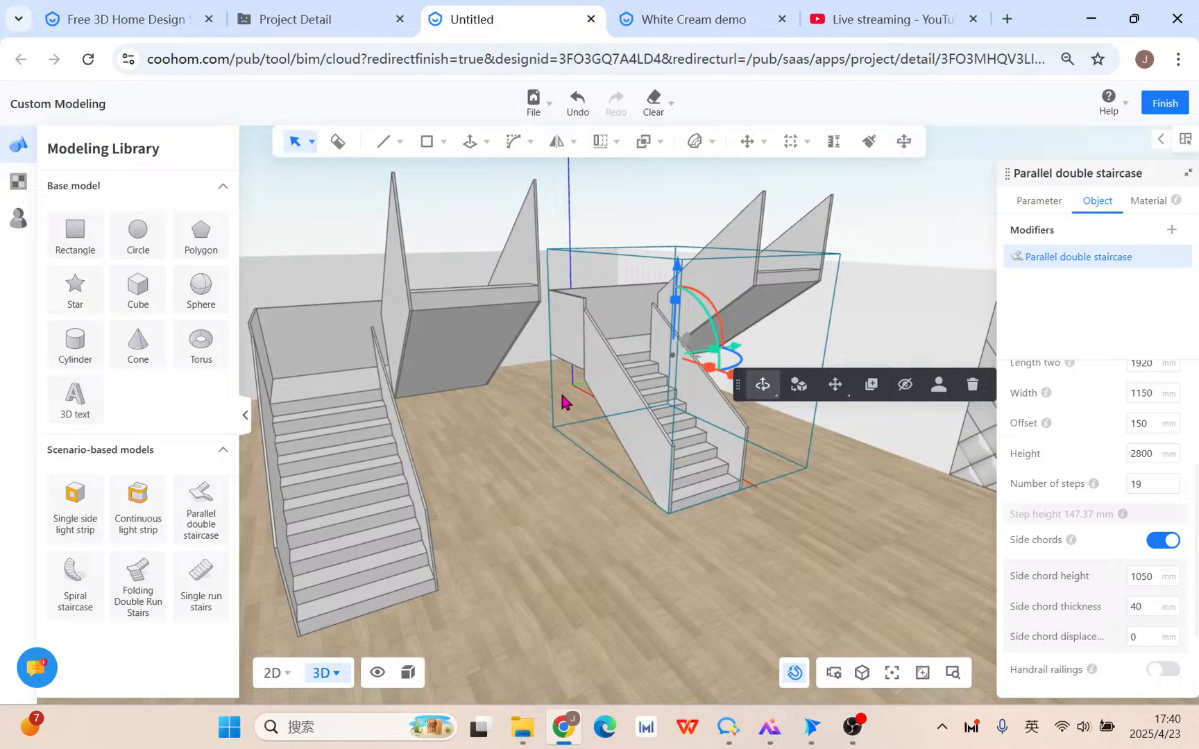
{"action": "left_click", "coordinate": [704, 514]}
{"action": "left_click", "coordinate": [652, 423]}
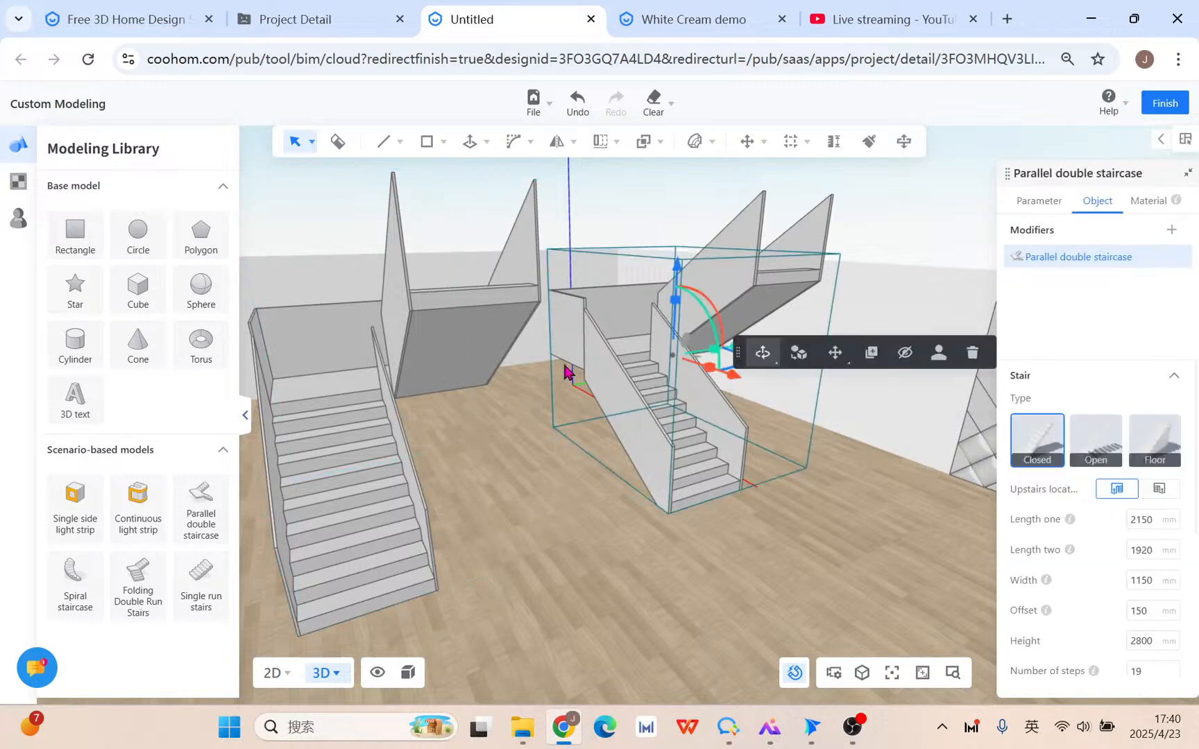
Set the right staircase's side chord height to 350 mm and convert it to an editable model.
{"action": "scroll", "coordinate": [1124, 610], "scroll_direction": "down", "scroll_amount": 3}
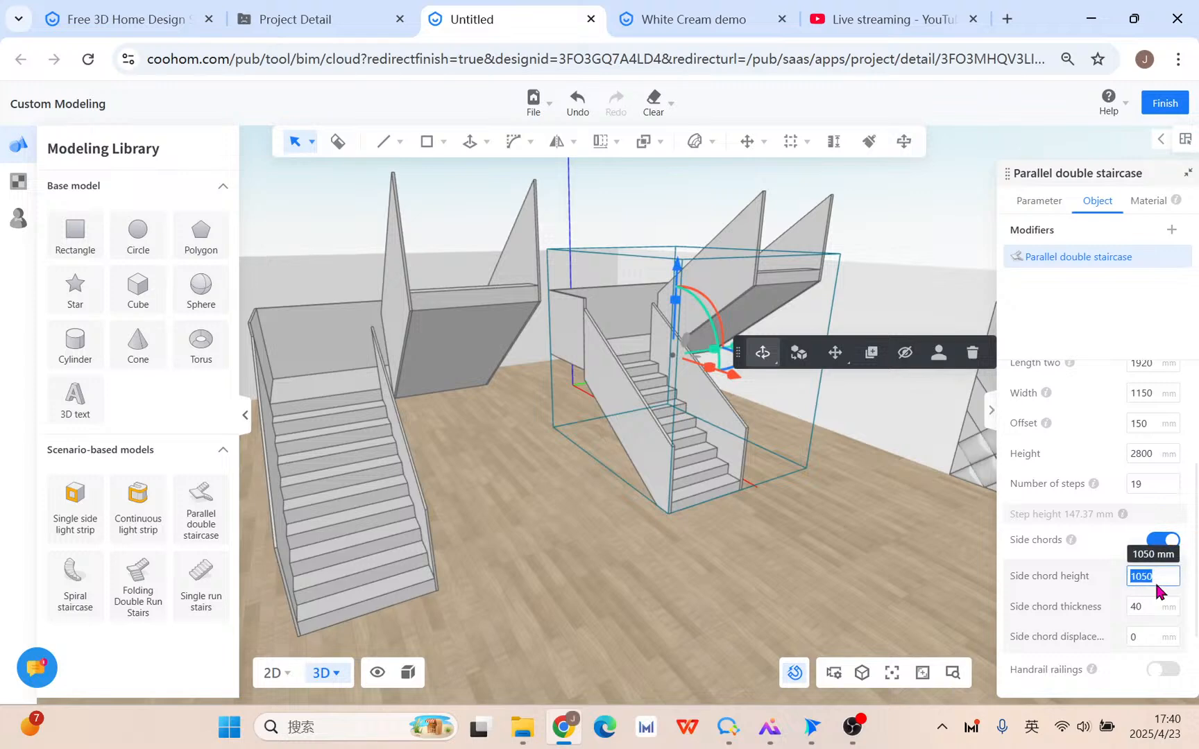
{"action": "type", "text": "350"}
{"action": "key", "text": "Return"}
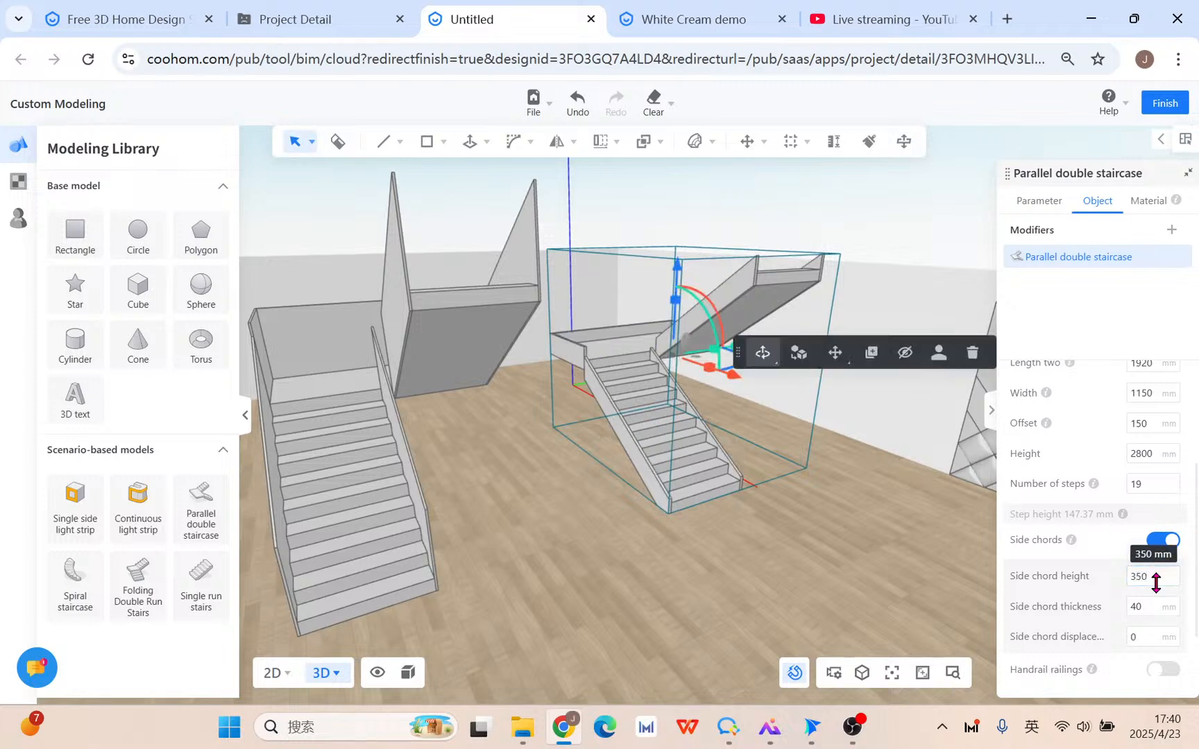
{"action": "left_click", "coordinate": [830, 594]}
{"action": "left_click", "coordinate": [701, 441]}
{"action": "left_click", "coordinate": [802, 378]}
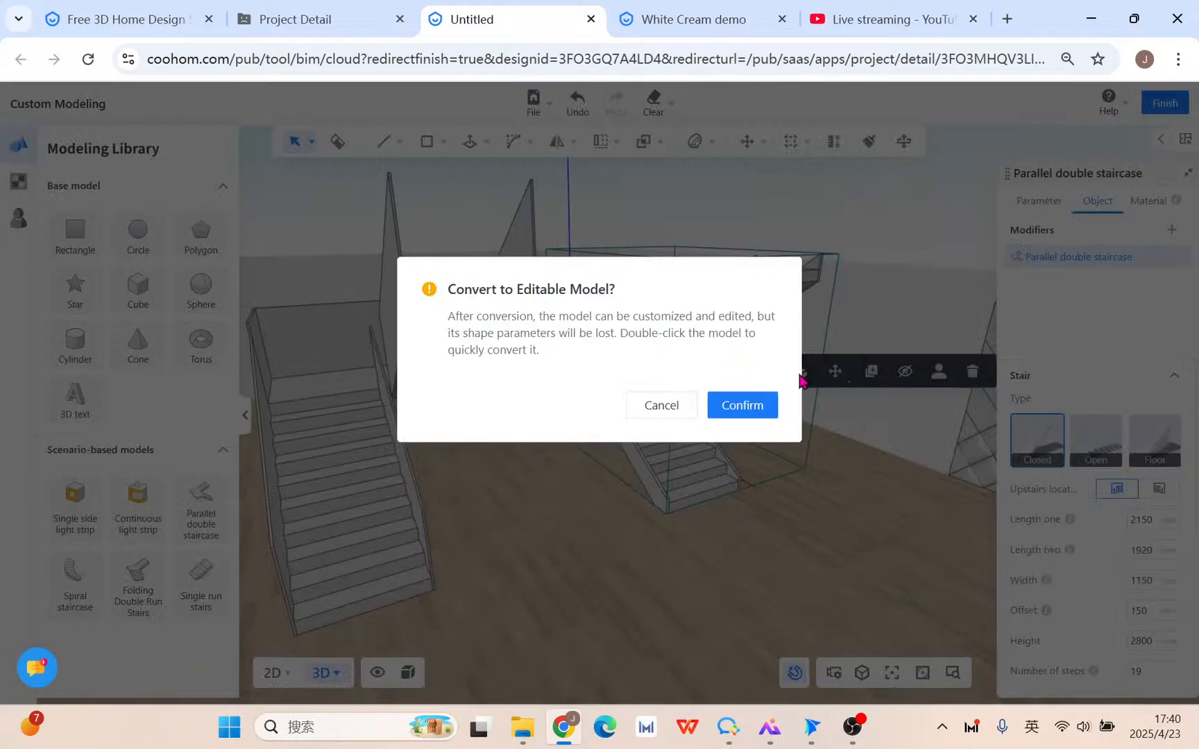
{"action": "left_click", "coordinate": [748, 414]}
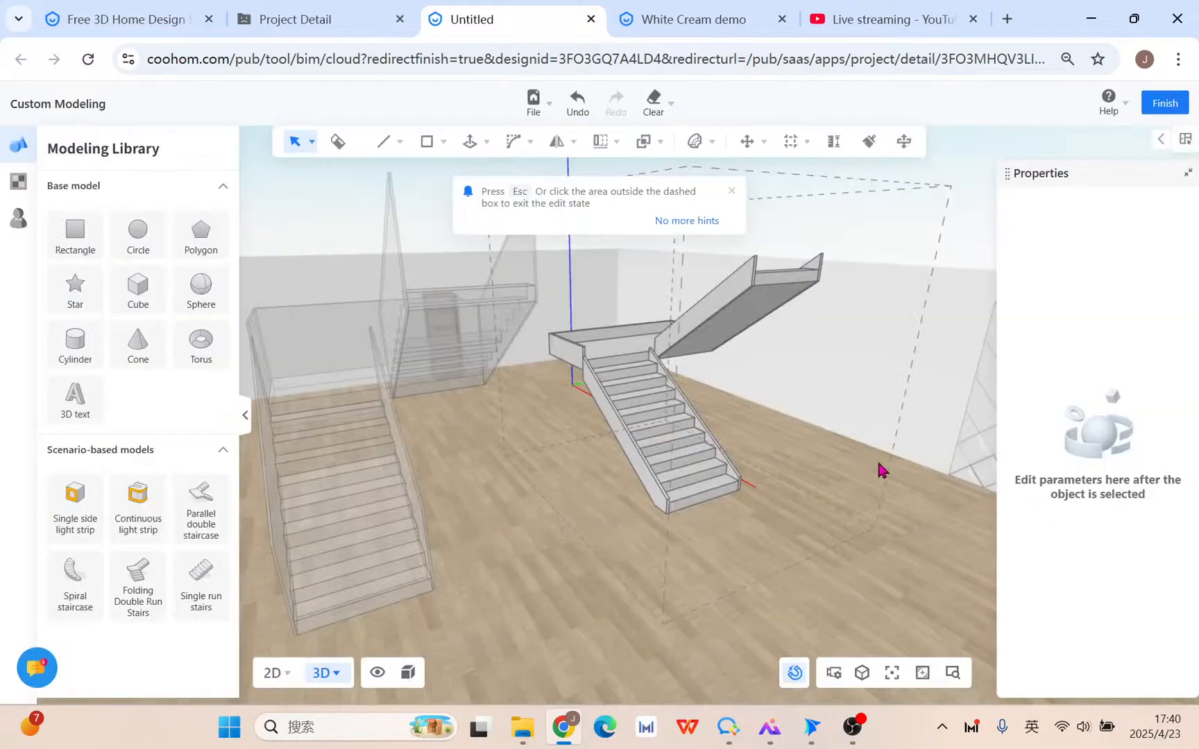
Delete the left staircase group's steps, leaving only its tall side chord panels standing.
{"action": "left_click", "coordinate": [883, 577]}
{"action": "middle_click_drag", "start_coordinate": [580, 503], "coordinate": [701, 439]}
{"action": "left_click", "coordinate": [503, 424]}
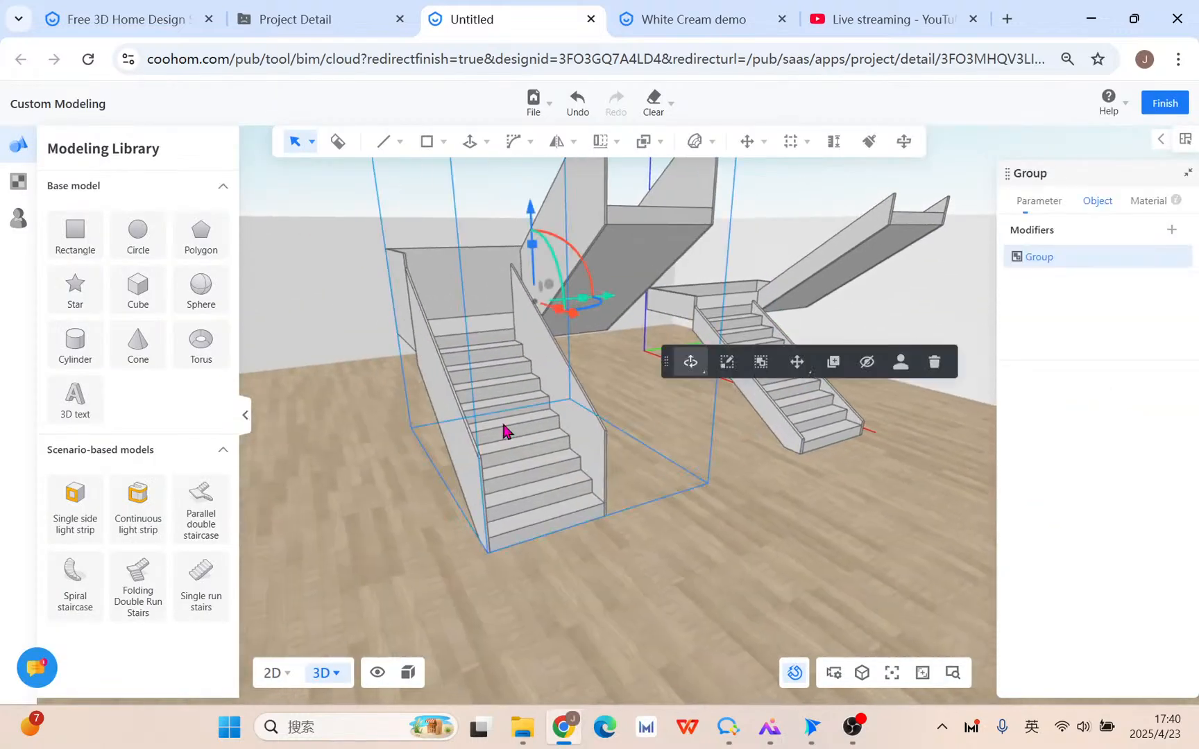
{"action": "middle_click_drag", "start_coordinate": [635, 514], "coordinate": [601, 524]}
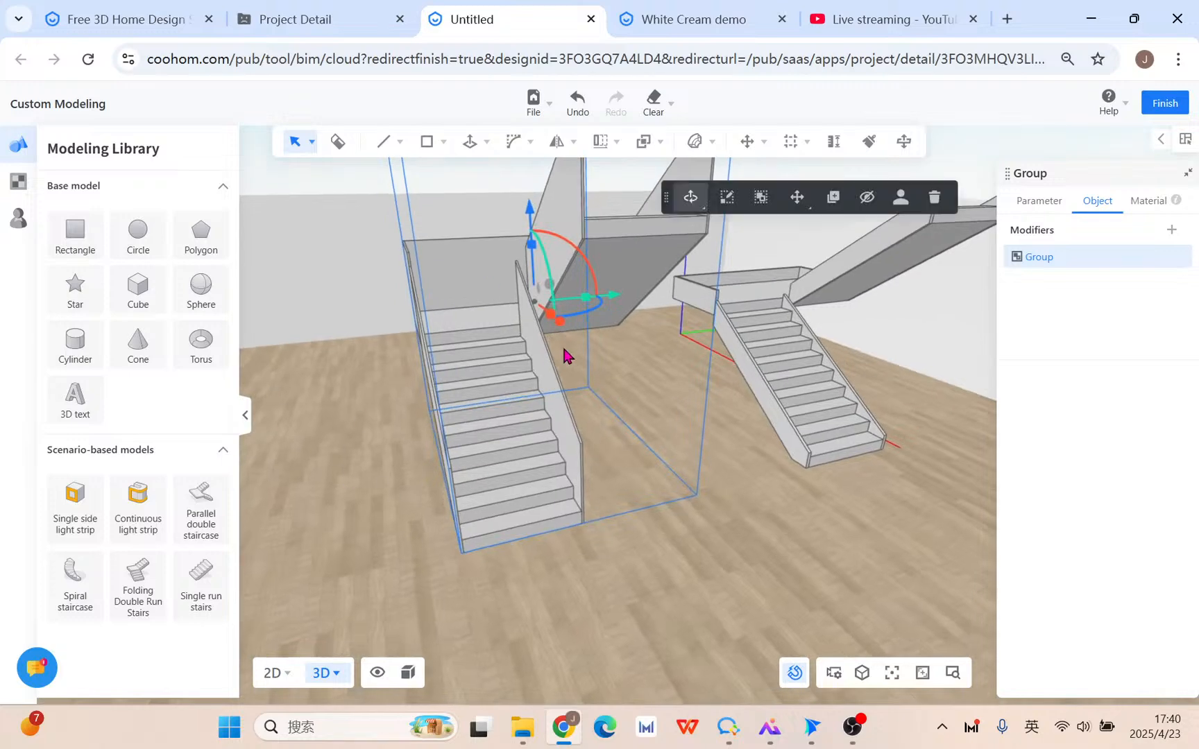
{"action": "left_click", "coordinate": [760, 199]}
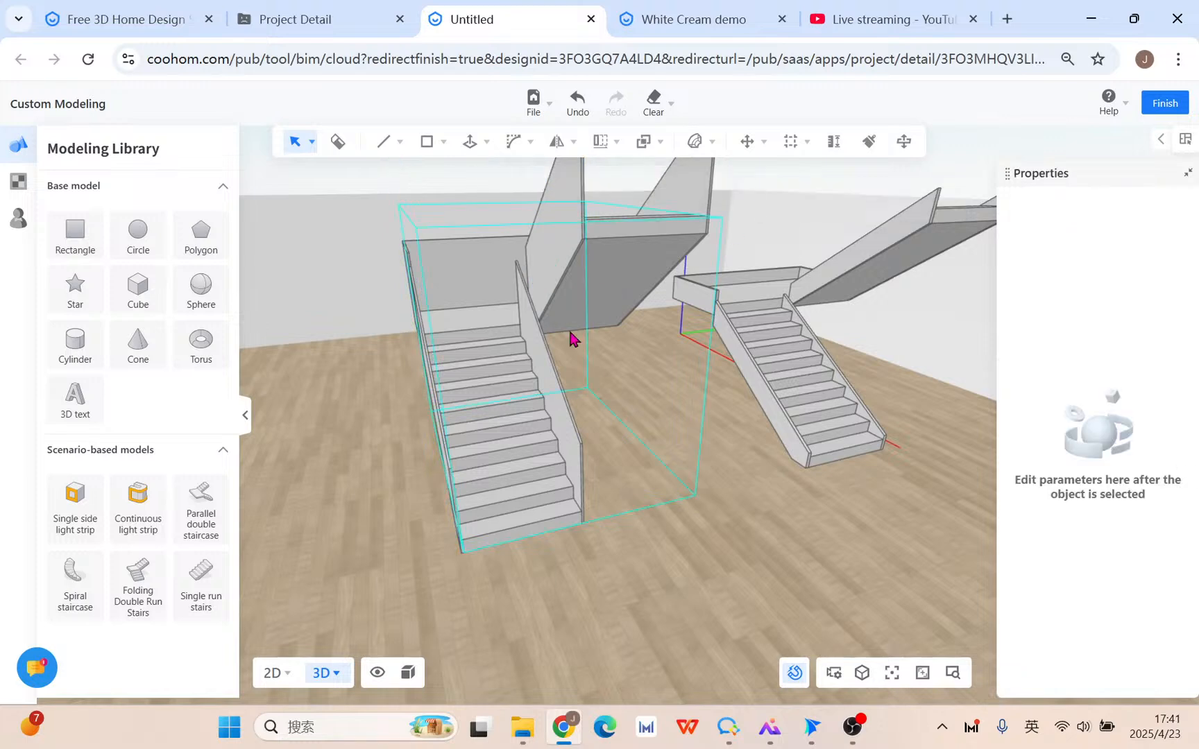
{"action": "left_click", "coordinate": [501, 398]}
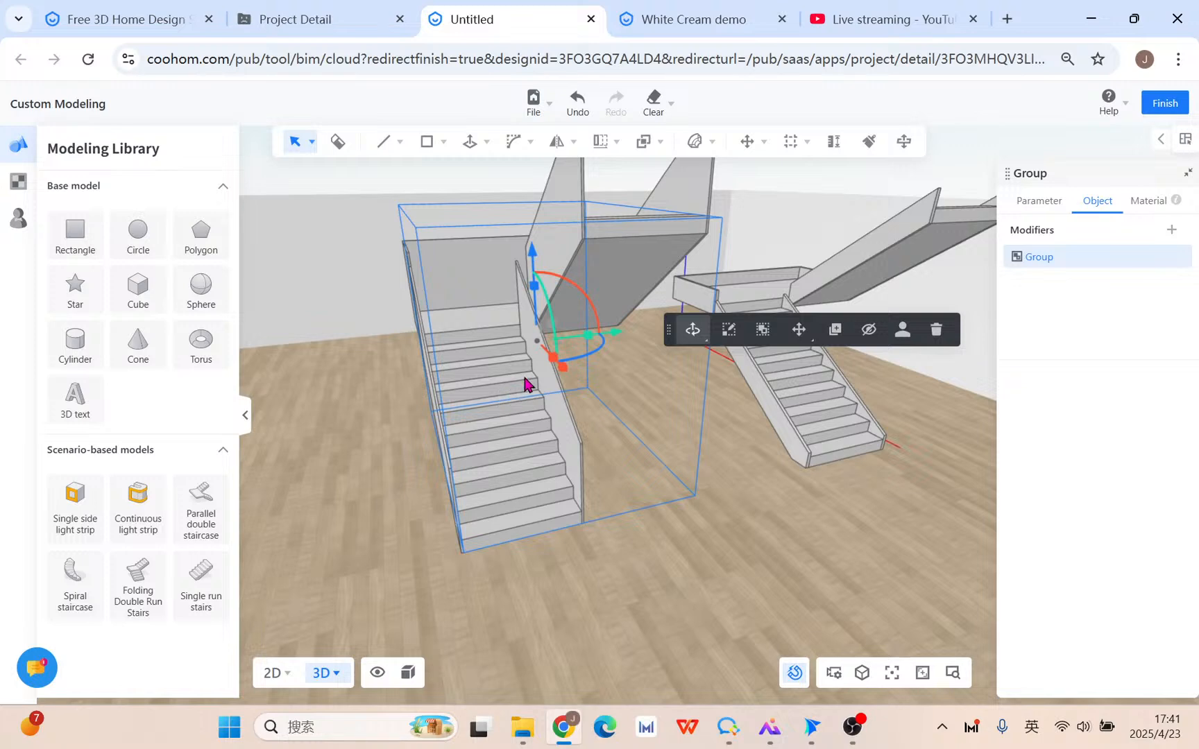
{"action": "double_click", "coordinate": [599, 254]}
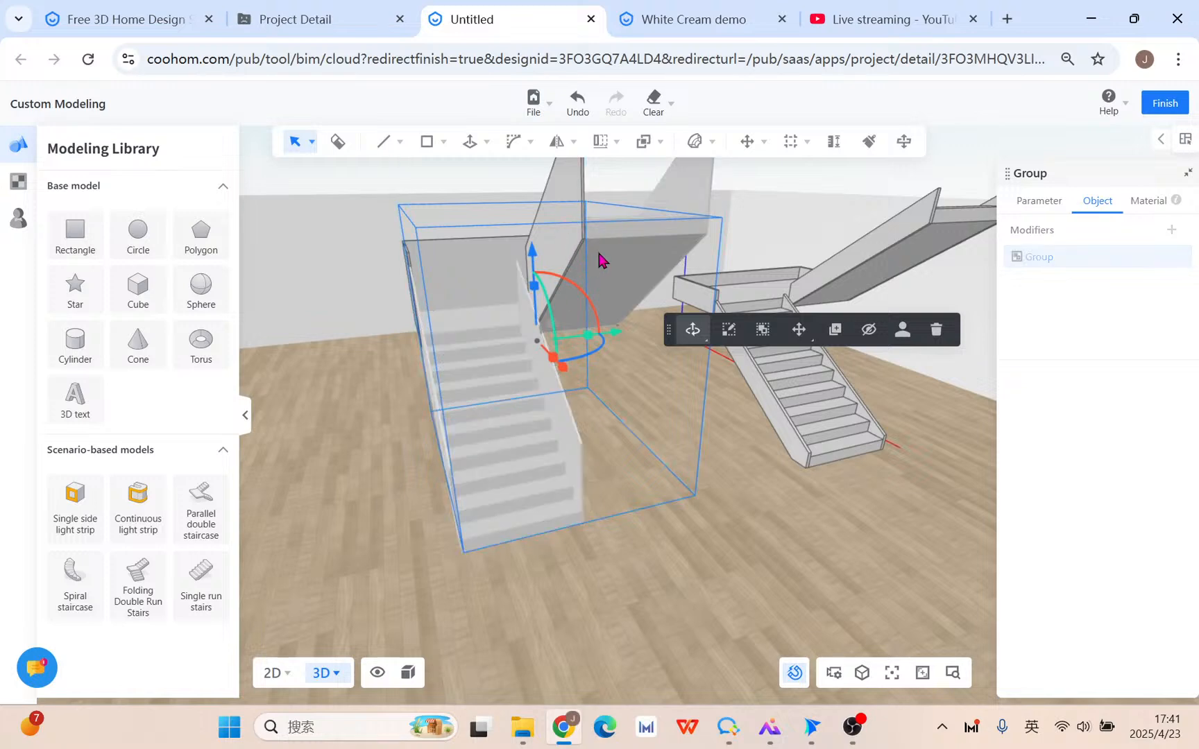
{"action": "left_click", "coordinate": [937, 331]}
{"action": "right_click_drag", "start_coordinate": [708, 477], "coordinate": [662, 473]}
{"action": "mouse_move", "coordinate": [625, 529]}
{"action": "right_mouse_down"}
{"action": "mouse_move", "coordinate": [638, 531]}
{"action": "mouse_move", "coordinate": [641, 511]}
{"action": "right_mouse_up"}
Start copying the standing panel from its bottom corner, then cancel the copy.
{"action": "left_click", "coordinate": [636, 435]}
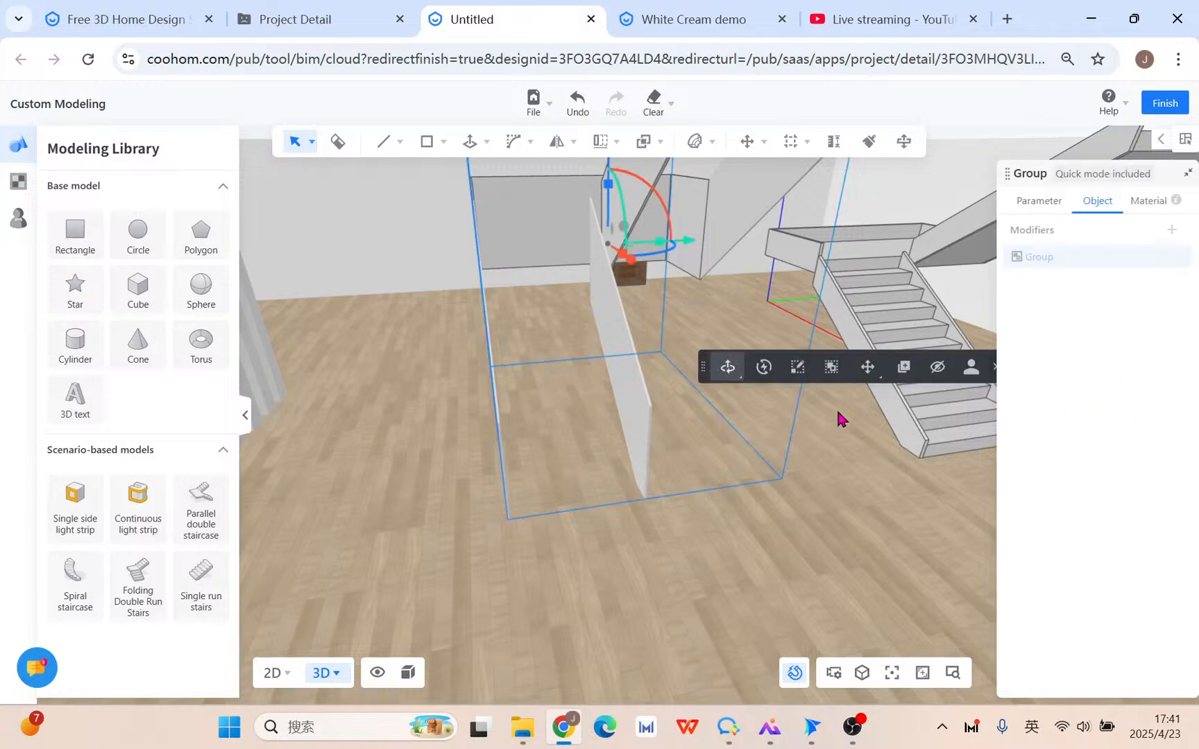
{"action": "left_click", "coordinate": [904, 367]}
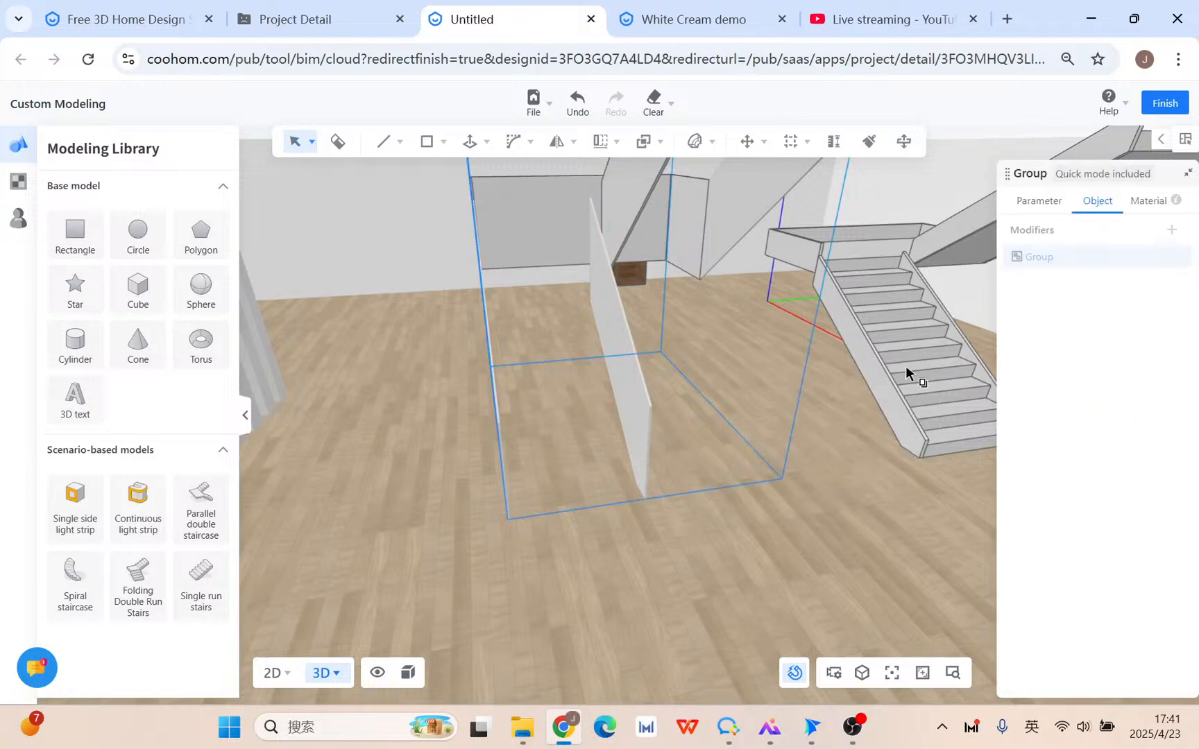
{"action": "left_click", "coordinate": [507, 519]}
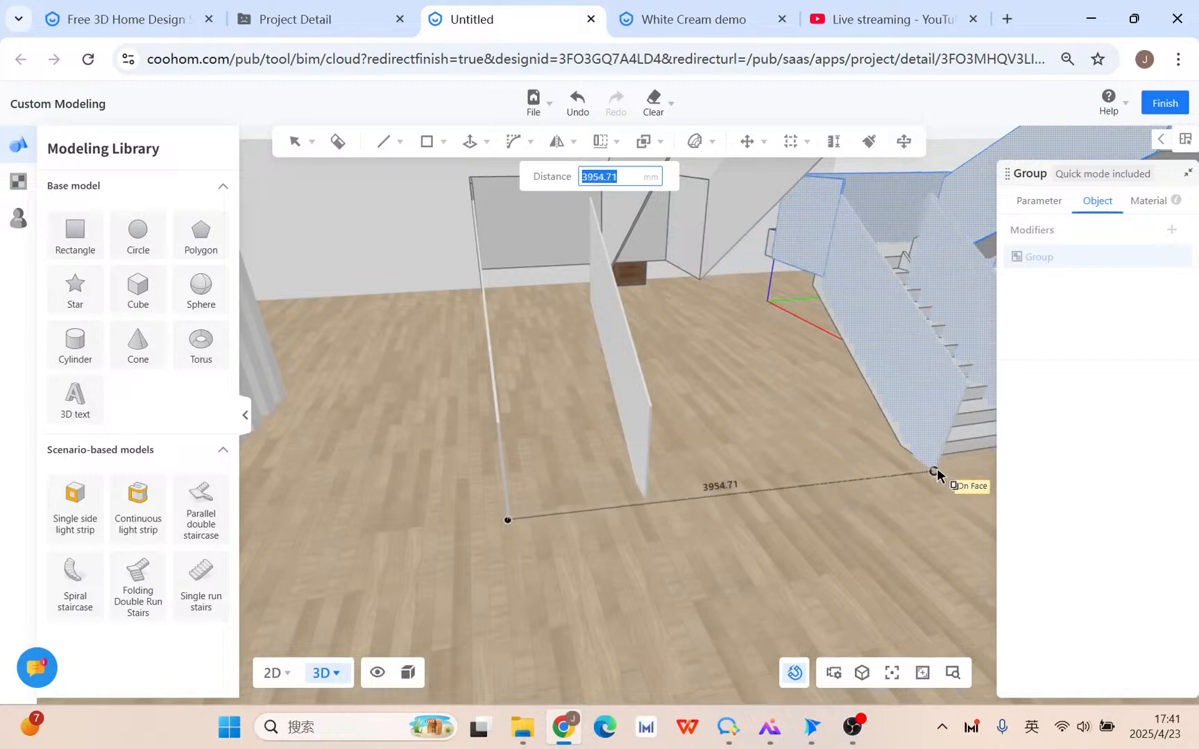
{"action": "scroll", "coordinate": [944, 456], "scroll_direction": "up", "scroll_amount": 5}
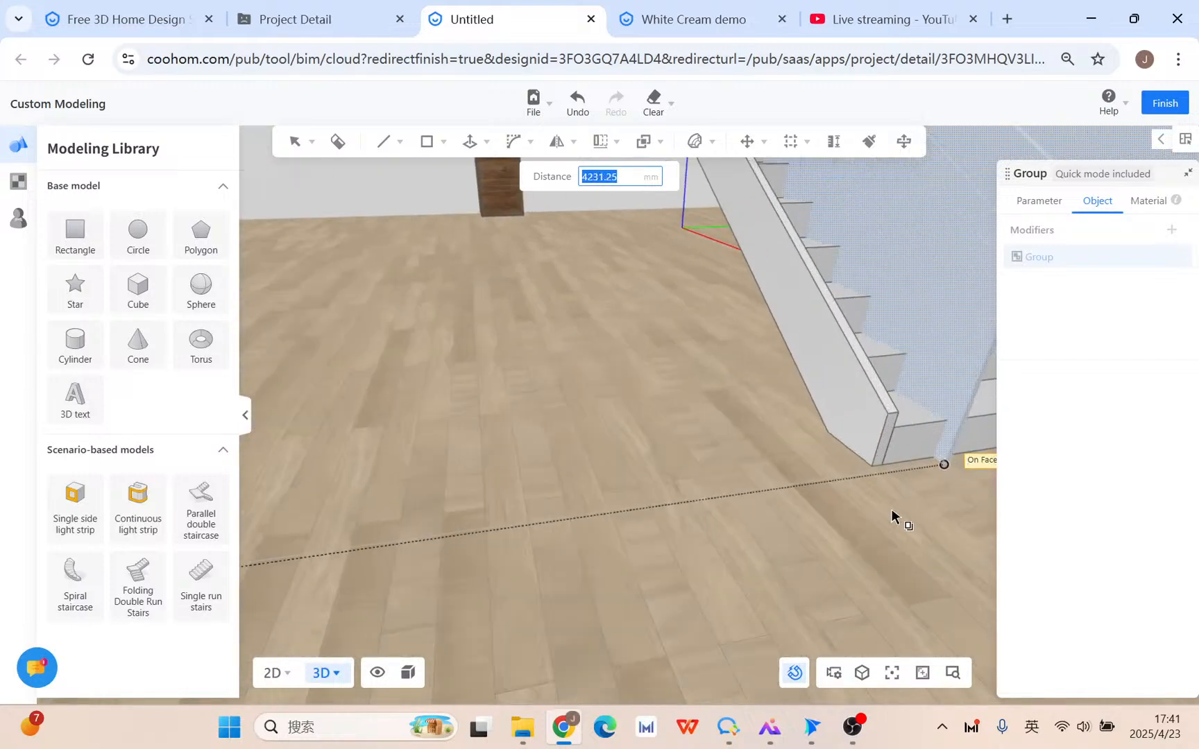
{"action": "middle_click_drag", "start_coordinate": [896, 481], "coordinate": [852, 491]}
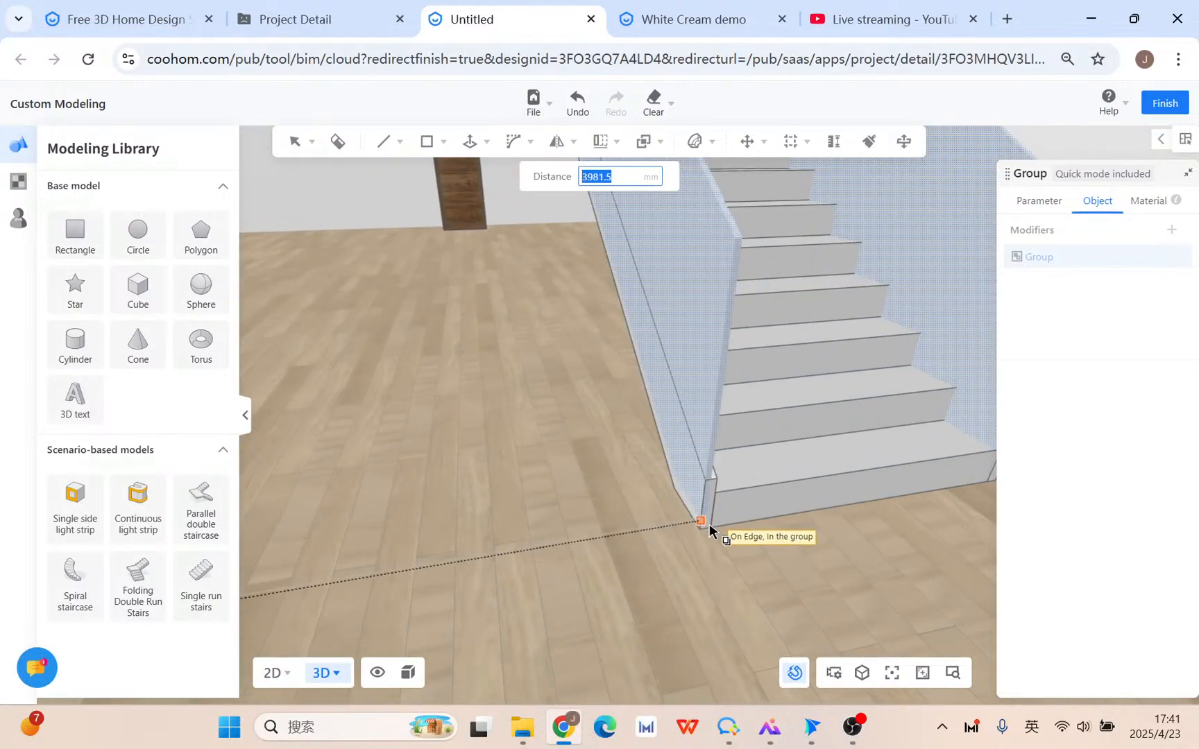
{"action": "scroll", "coordinate": [709, 527], "scroll_direction": "up", "scroll_amount": 2}
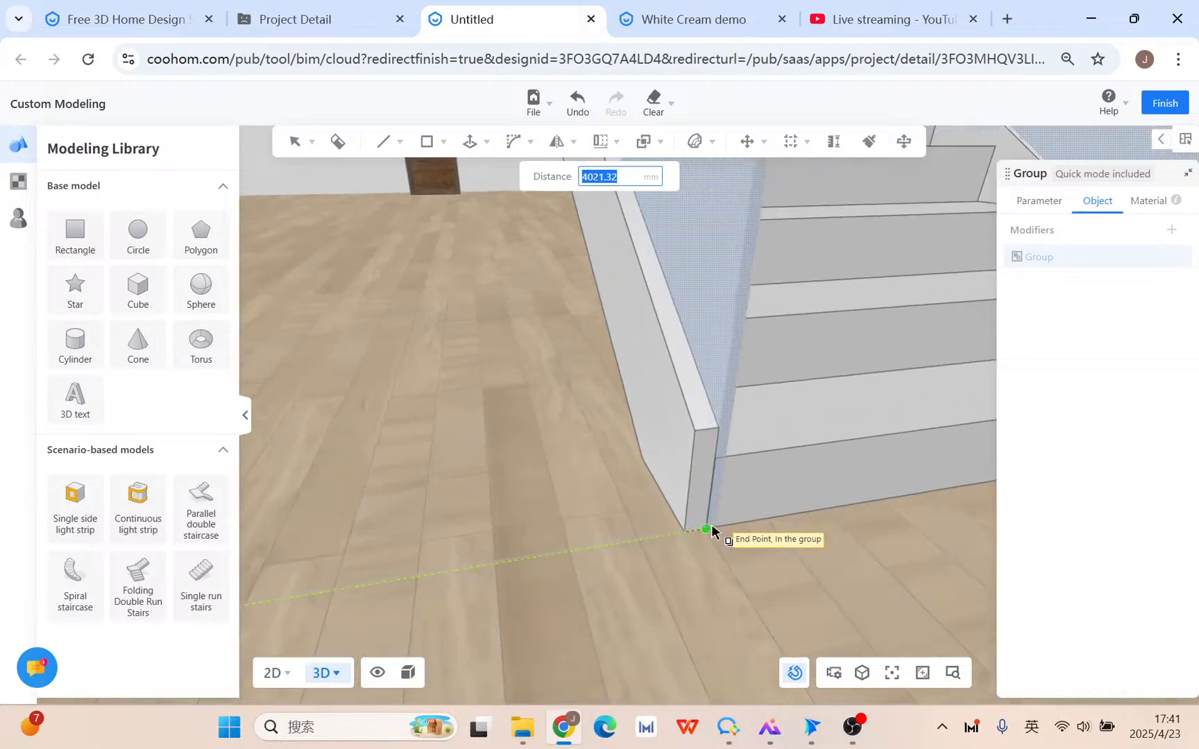
{"action": "key", "text": "Escape"}
{"action": "scroll", "coordinate": [688, 530], "scroll_direction": "down", "scroll_amount": 3}
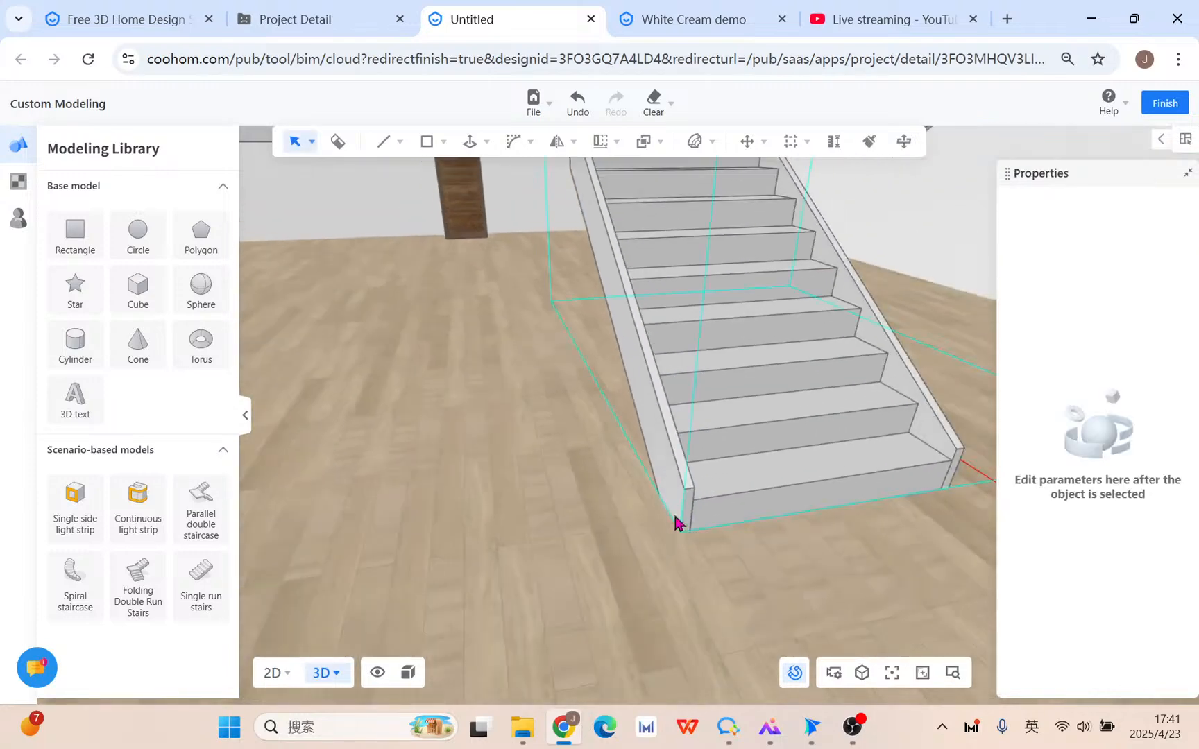
{"action": "middle_click_drag", "start_coordinate": [438, 548], "coordinate": [694, 450]}
{"action": "scroll", "coordinate": [651, 458], "scroll_direction": "up", "scroll_amount": 3}
{"action": "scroll", "coordinate": [651, 476], "scroll_direction": "down", "scroll_amount": 4}
Move the standing panel so its bottom corner sits at the staircase's bottom corner.
{"action": "left_click", "coordinate": [606, 326]}
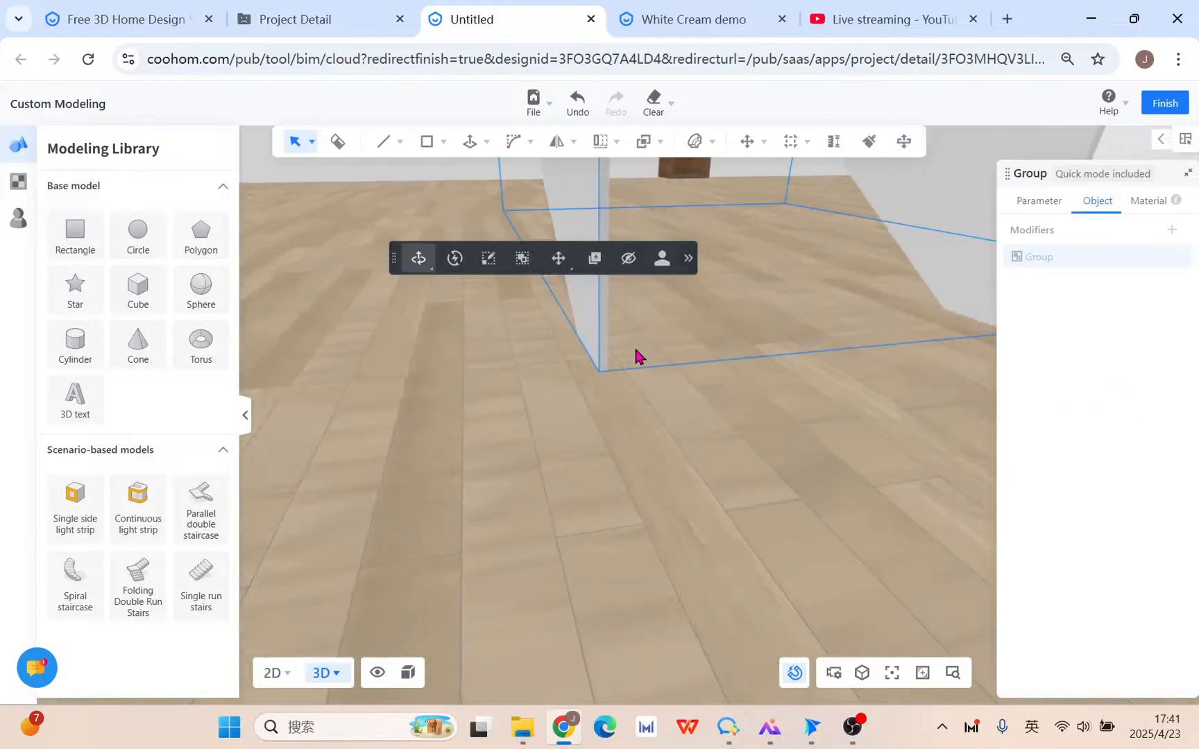
{"action": "left_click", "coordinate": [568, 271]}
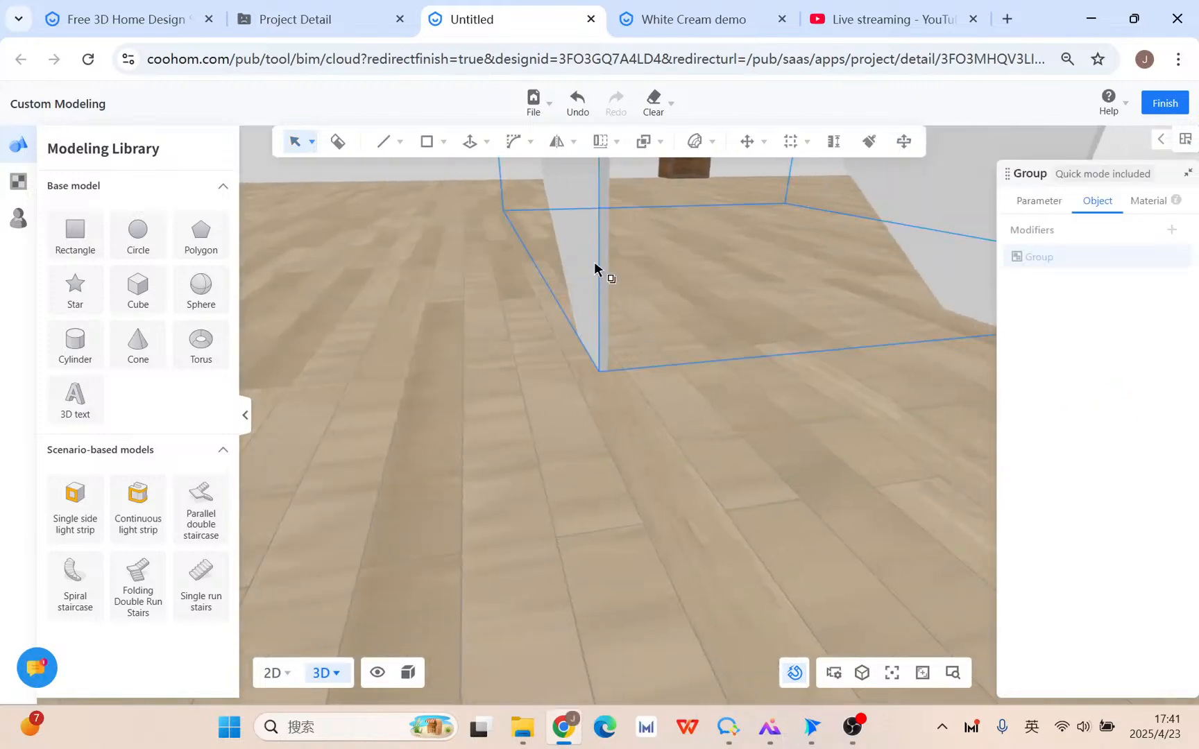
{"action": "left_click", "coordinate": [611, 366]}
{"action": "middle_click_drag", "start_coordinate": [690, 425], "coordinate": [594, 460]}
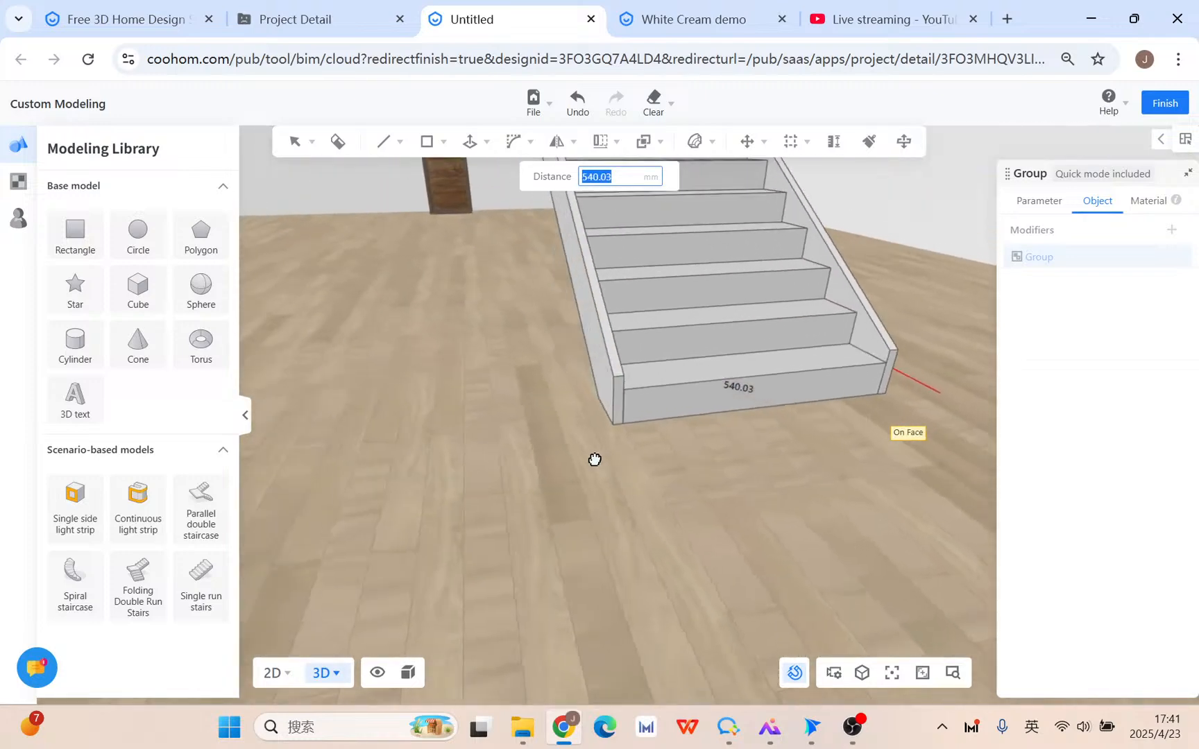
{"action": "scroll", "coordinate": [645, 425], "scroll_direction": "up", "scroll_amount": 3}
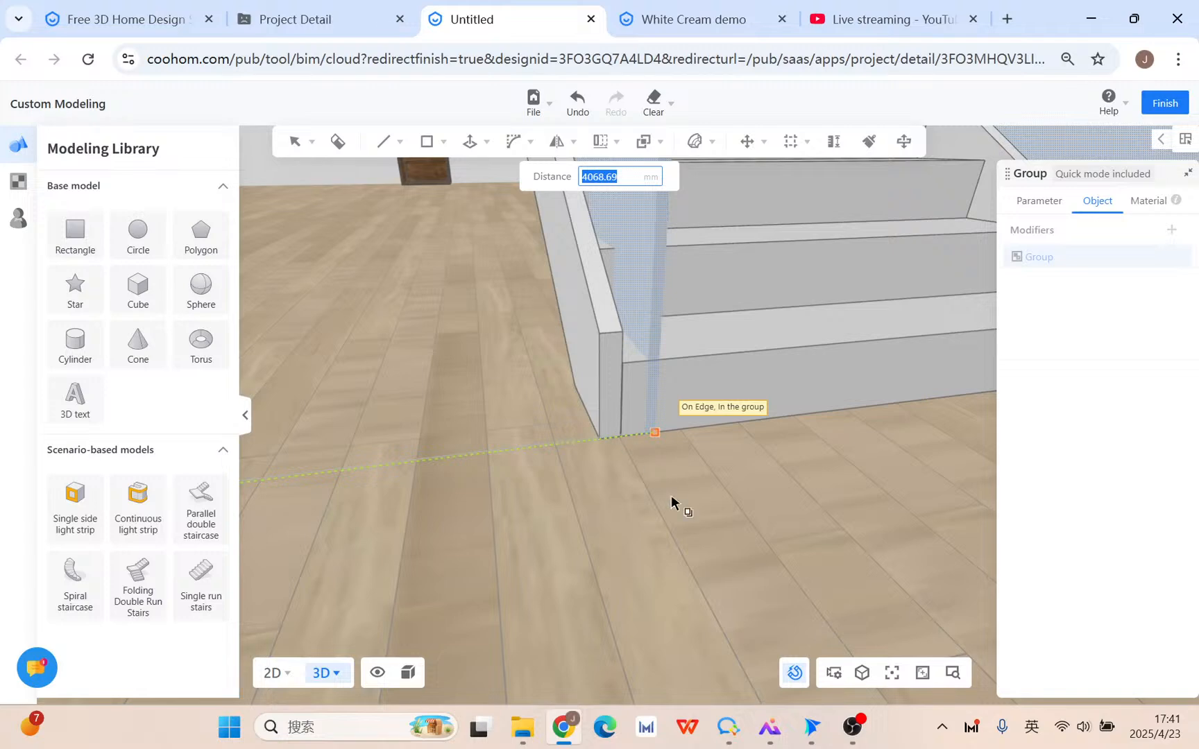
{"action": "scroll", "coordinate": [671, 495], "scroll_direction": "down", "scroll_amount": 1}
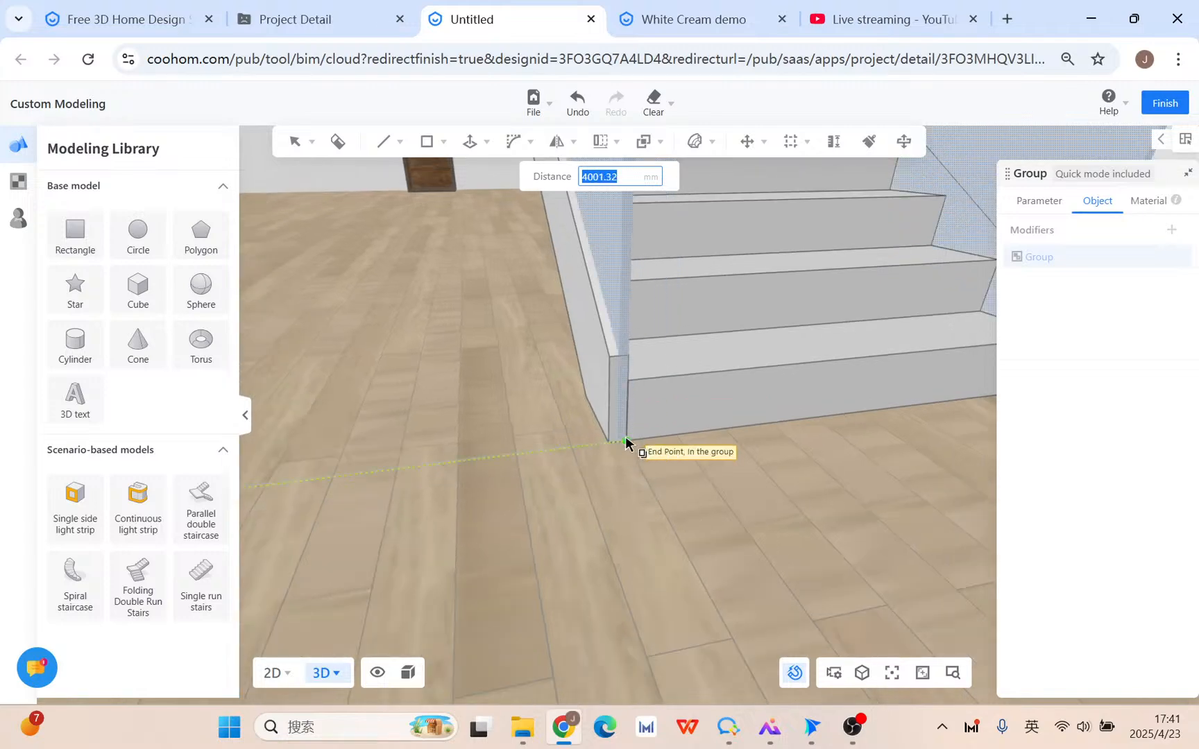
{"action": "left_click", "coordinate": [625, 440]}
{"action": "scroll", "coordinate": [627, 445], "scroll_direction": "down", "scroll_amount": 5}
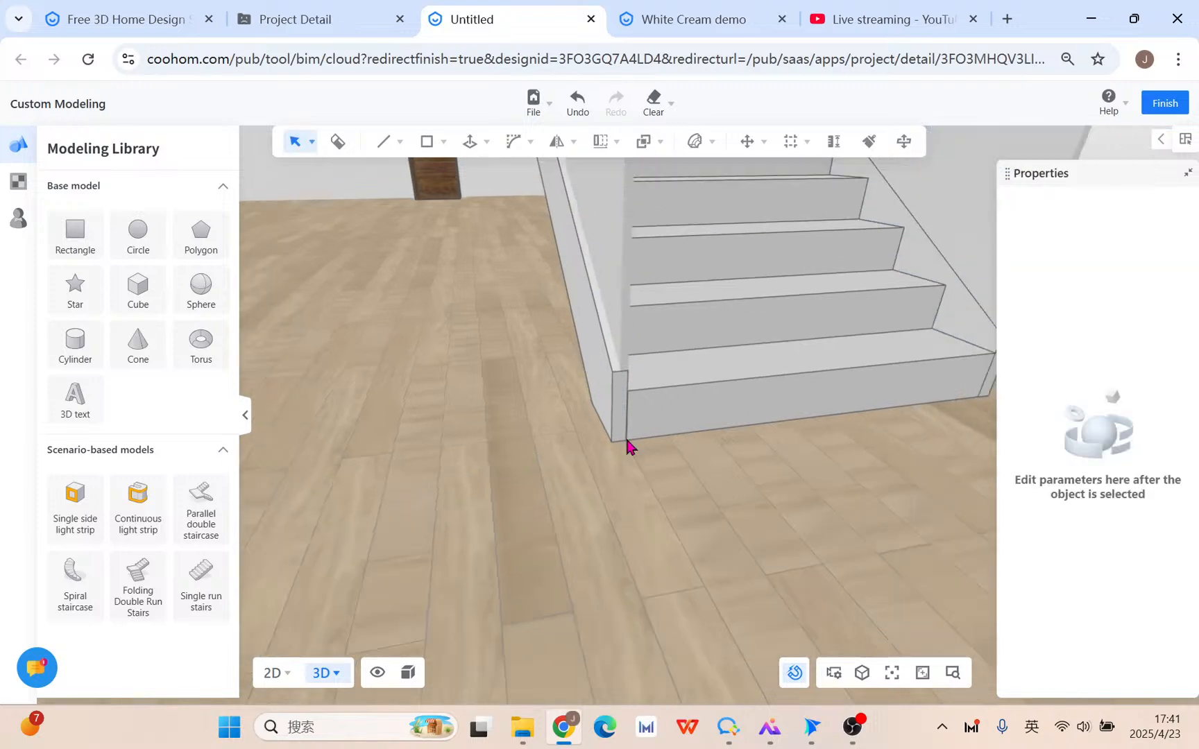
{"action": "scroll", "coordinate": [627, 444], "scroll_direction": "down", "scroll_amount": 1}
{"action": "right_click_drag", "start_coordinate": [681, 478], "coordinate": [726, 519]}
{"action": "left_click", "coordinate": [471, 324]}
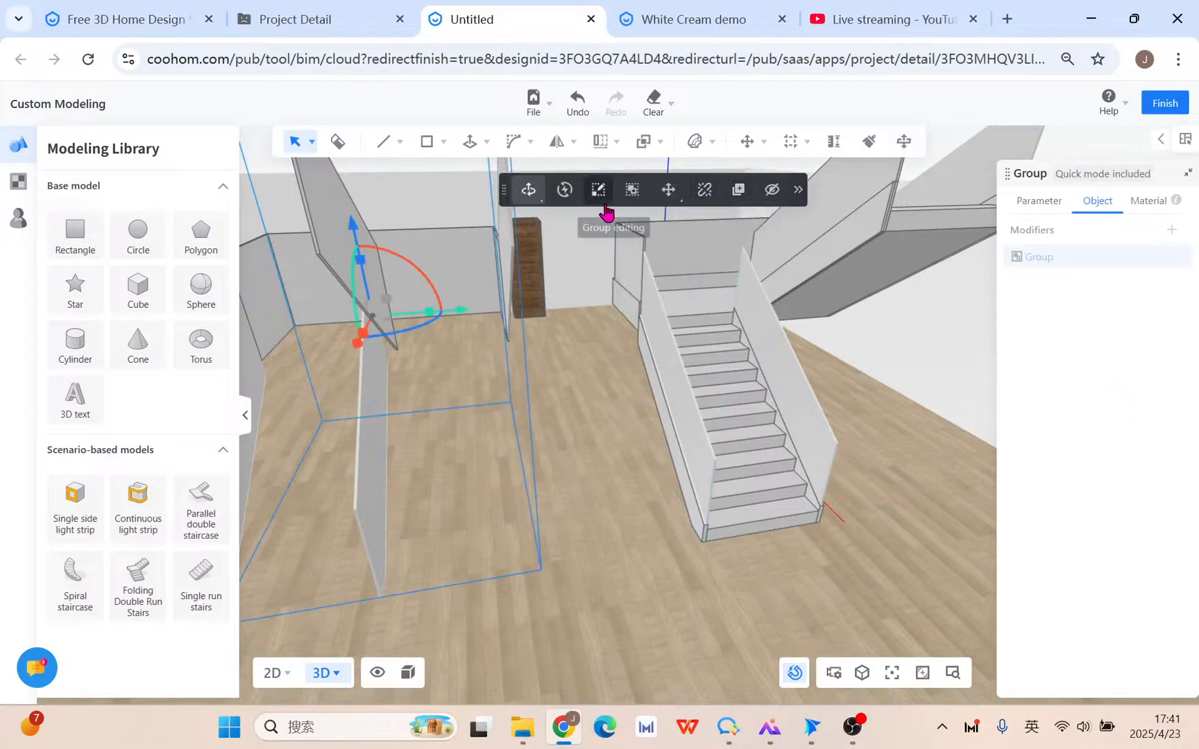
Delete the leftover loose panel, then select the staircase and browse the Glass materials.
{"action": "key", "text": "Delete"}
{"action": "left_click", "coordinate": [652, 267]}
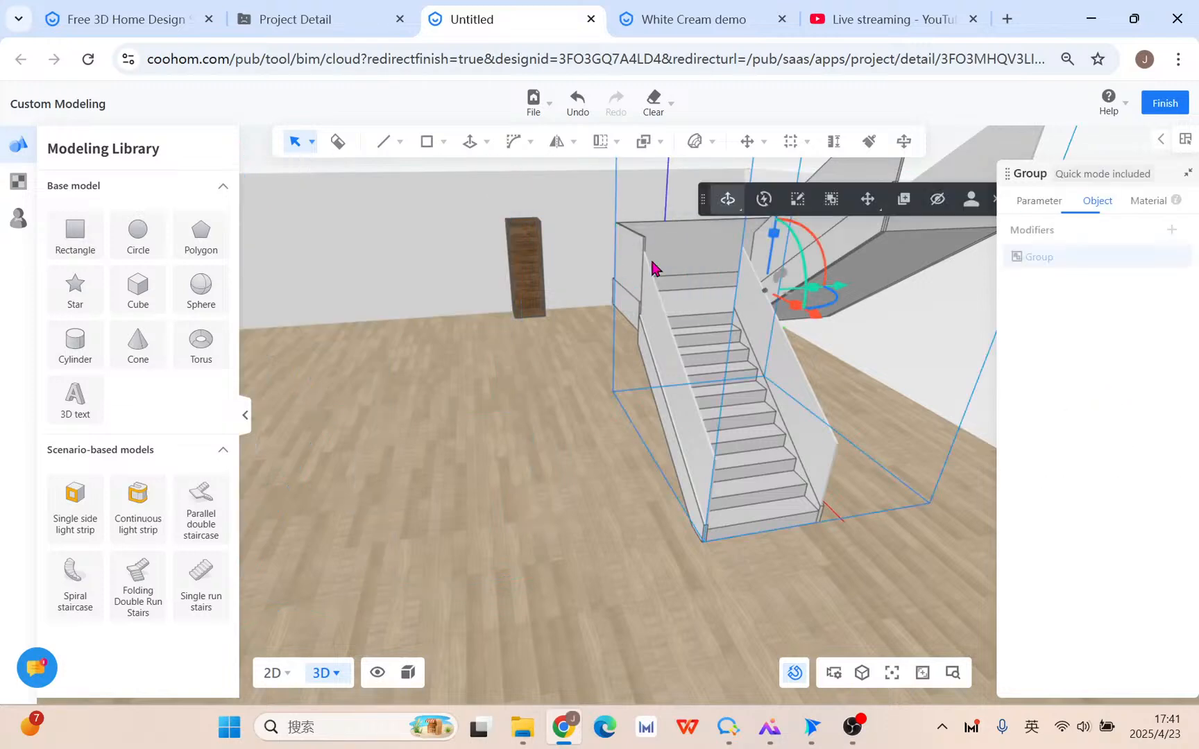
{"action": "left_click", "coordinate": [19, 181]}
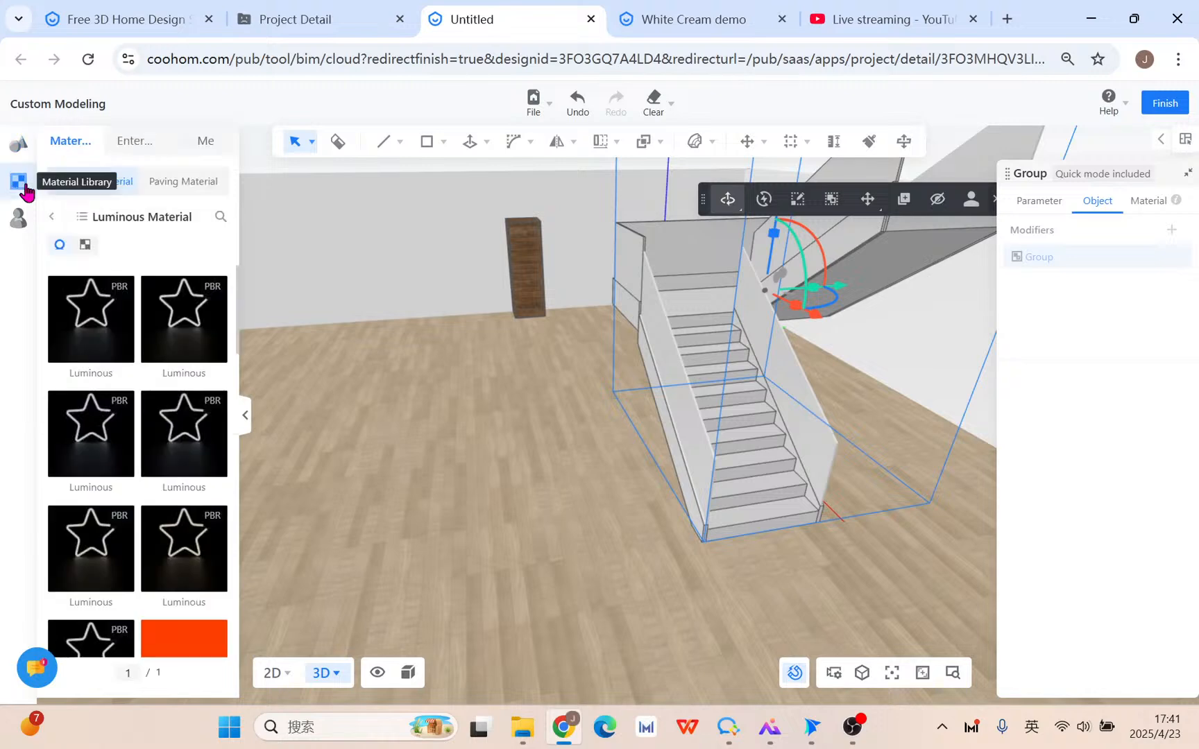
{"action": "left_click", "coordinate": [48, 218]}
{"action": "left_click", "coordinate": [182, 272]}
Apply Clear Glass to the staircase's tall side panels.
{"action": "scroll", "coordinate": [181, 449], "scroll_direction": "down", "scroll_amount": 10}
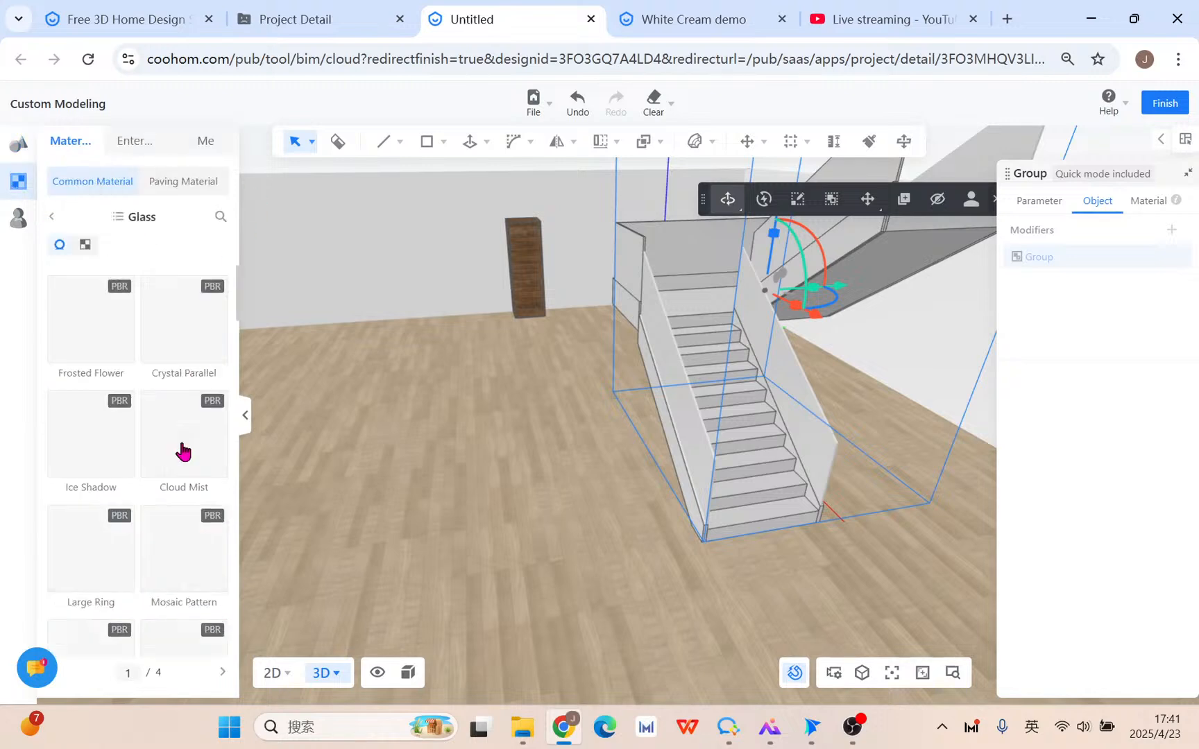
{"action": "scroll", "coordinate": [184, 451], "scroll_direction": "down", "scroll_amount": 5}
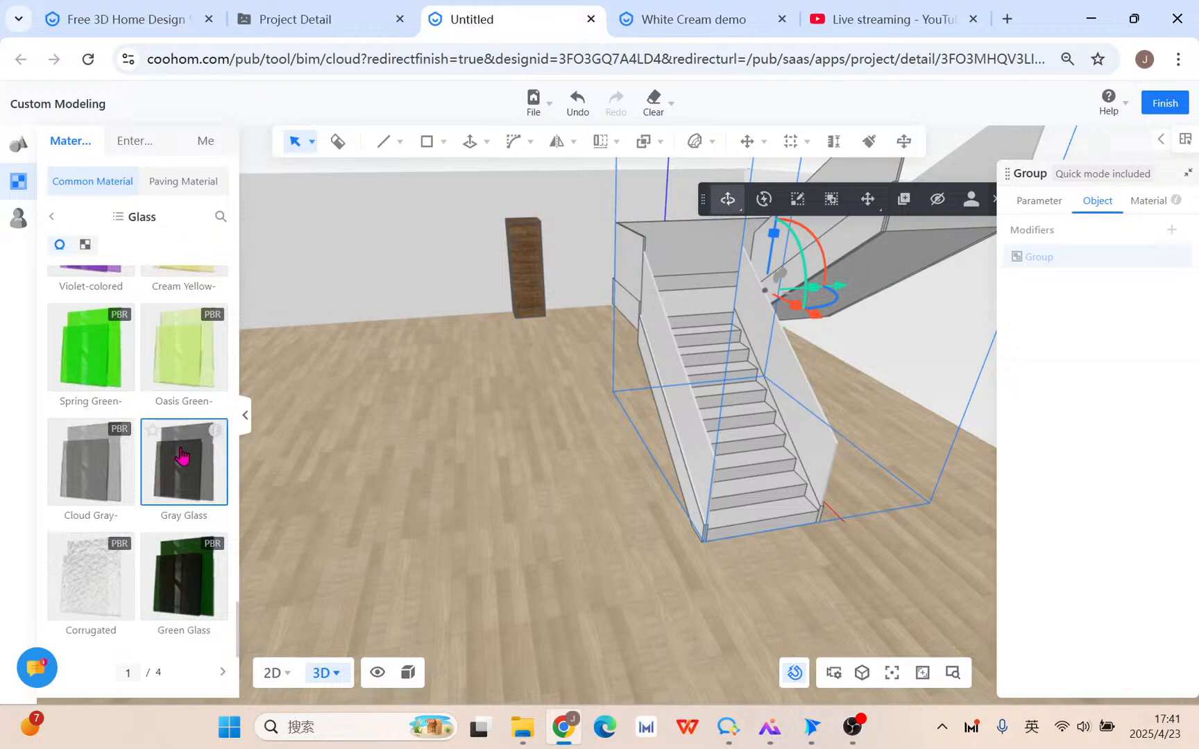
{"action": "scroll", "coordinate": [191, 569], "scroll_direction": "up", "scroll_amount": 6}
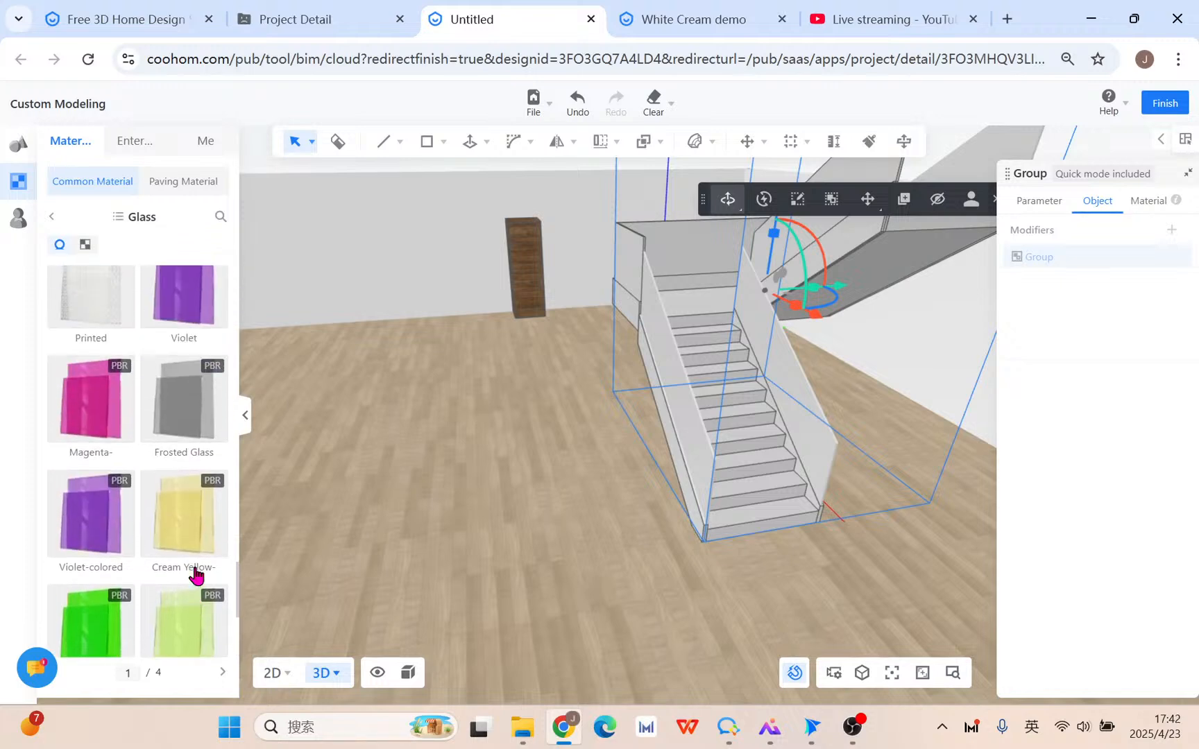
{"action": "scroll", "coordinate": [156, 425], "scroll_direction": "up", "scroll_amount": 4}
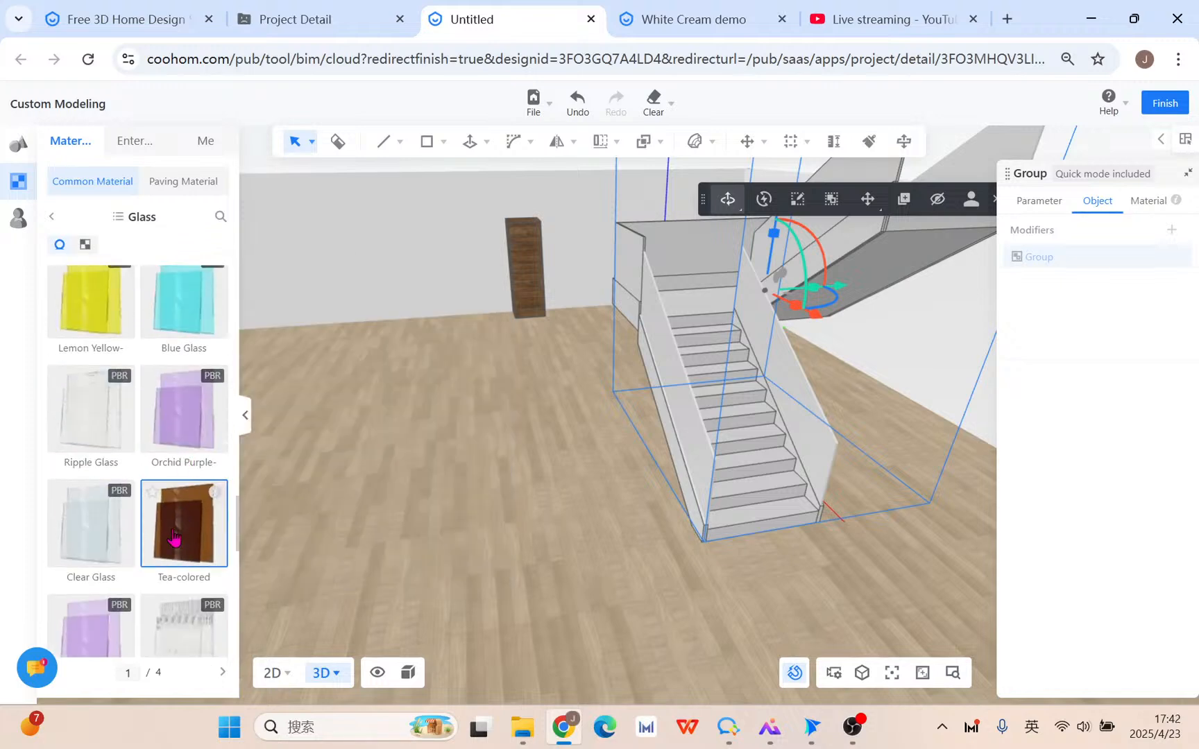
{"action": "left_click", "coordinate": [86, 516]}
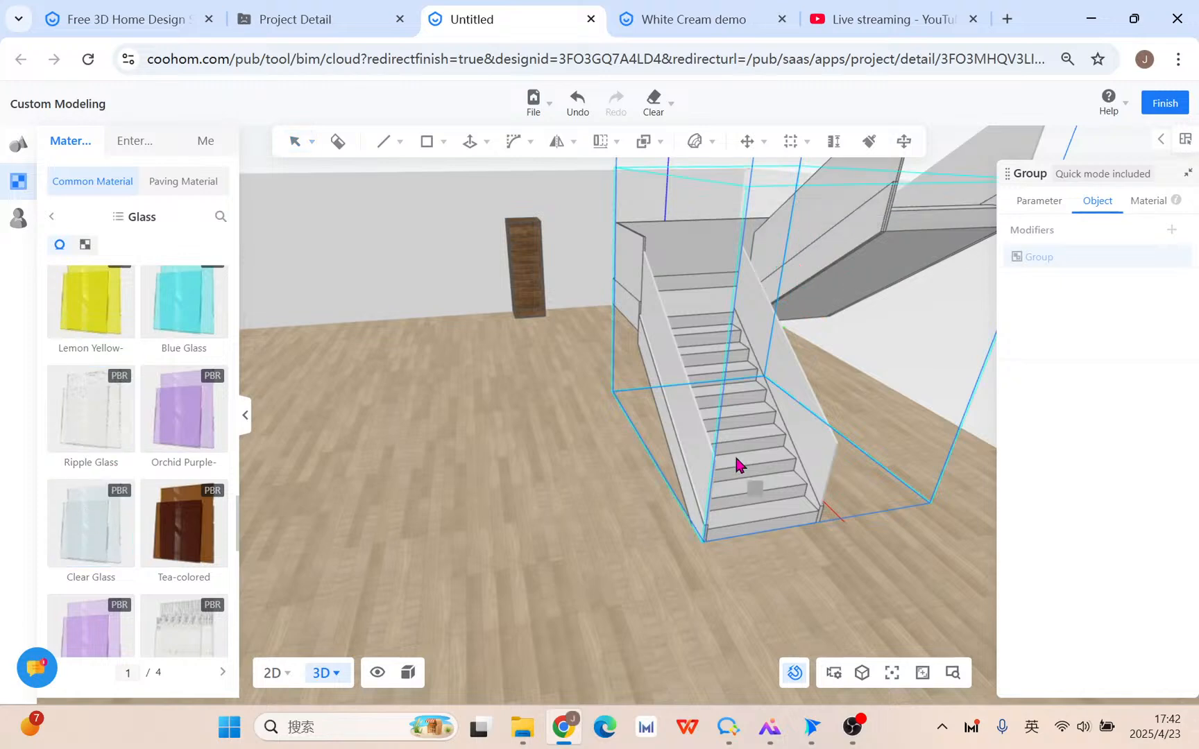
{"action": "left_click", "coordinate": [683, 434]}
{"action": "key", "text": "Escape"}
{"action": "mouse_move", "coordinate": [570, 519]}
{"action": "right_mouse_down"}
{"action": "mouse_move", "coordinate": [780, 518]}
{"action": "mouse_move", "coordinate": [924, 495]}
{"action": "mouse_move", "coordinate": [779, 509]}
{"action": "mouse_move", "coordinate": [416, 502]}
{"action": "mouse_move", "coordinate": [519, 497]}
{"action": "mouse_move", "coordinate": [607, 541]}
{"action": "right_mouse_up"}
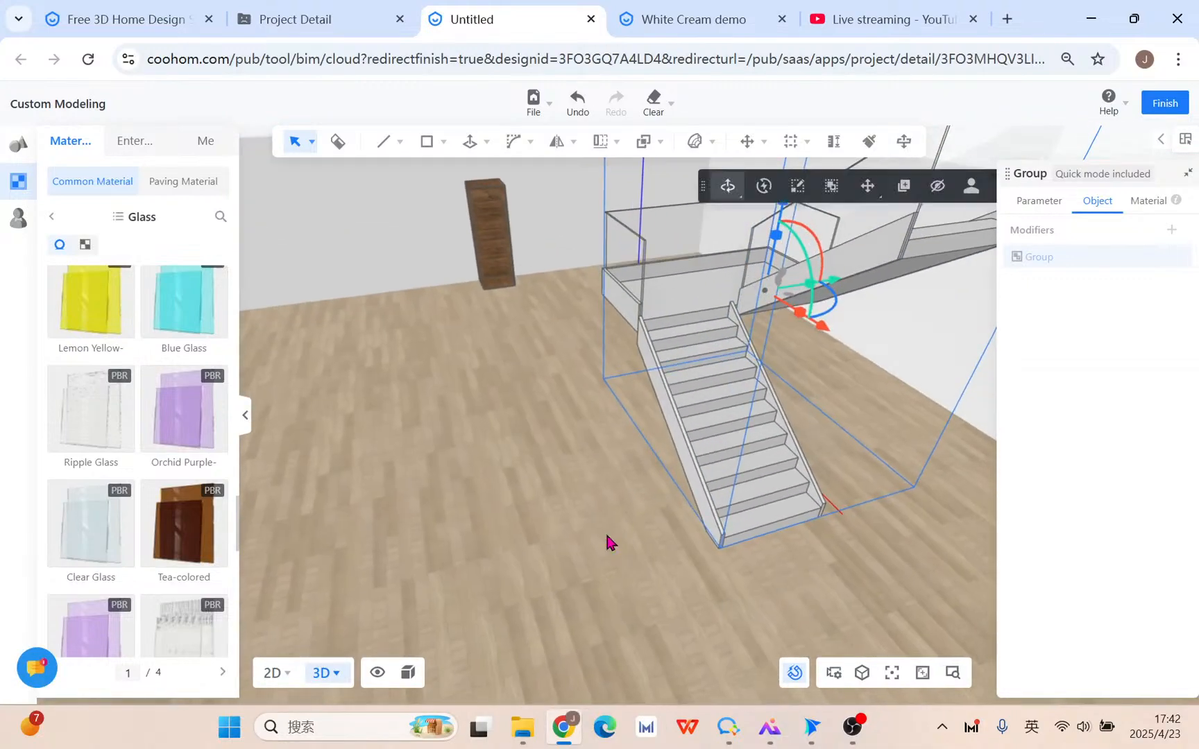
Inspect the glass-sided staircase from above, then return from Private models to the Modeling Library.
{"action": "right_click_drag", "start_coordinate": [591, 474], "coordinate": [656, 562]}
{"action": "scroll", "coordinate": [657, 562], "scroll_direction": "up", "scroll_amount": 2}
{"action": "left_click", "coordinate": [697, 603]}
{"action": "right_click_drag", "start_coordinate": [497, 598], "coordinate": [833, 628]}
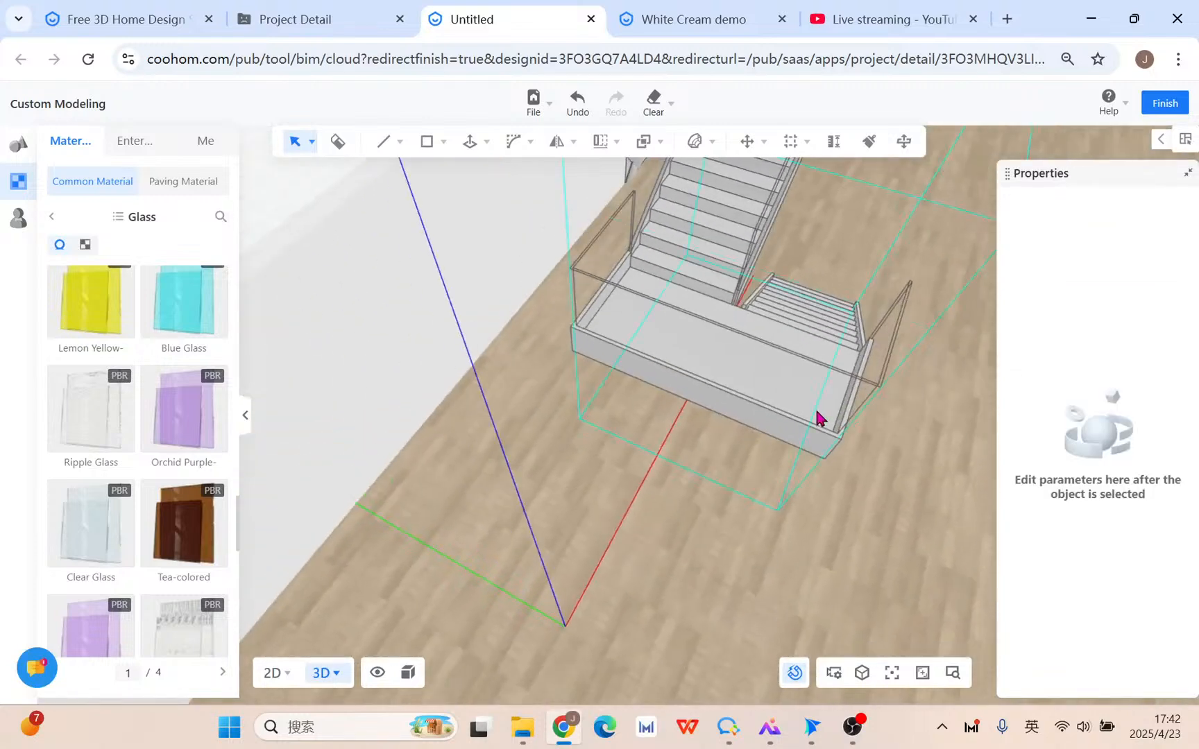
{"action": "middle_click_drag", "start_coordinate": [742, 388], "coordinate": [689, 430]}
{"action": "scroll", "coordinate": [689, 436], "scroll_direction": "up", "scroll_amount": 3}
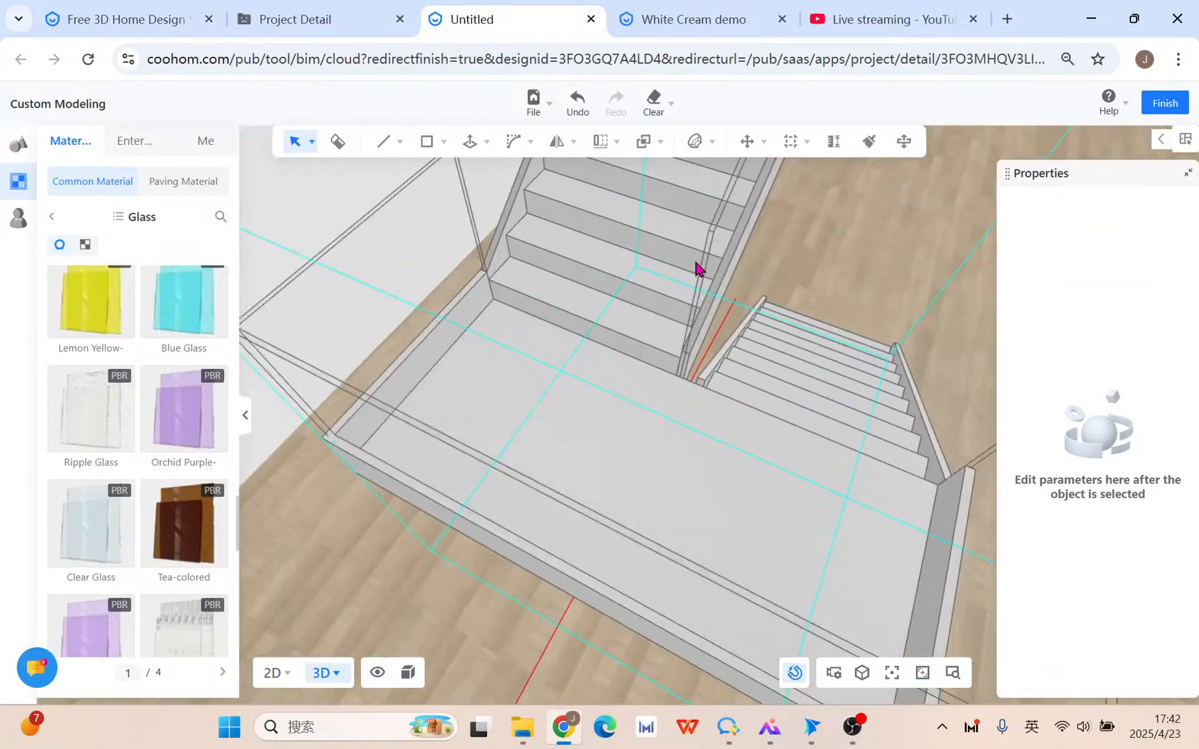
{"action": "left_click", "coordinate": [692, 390]}
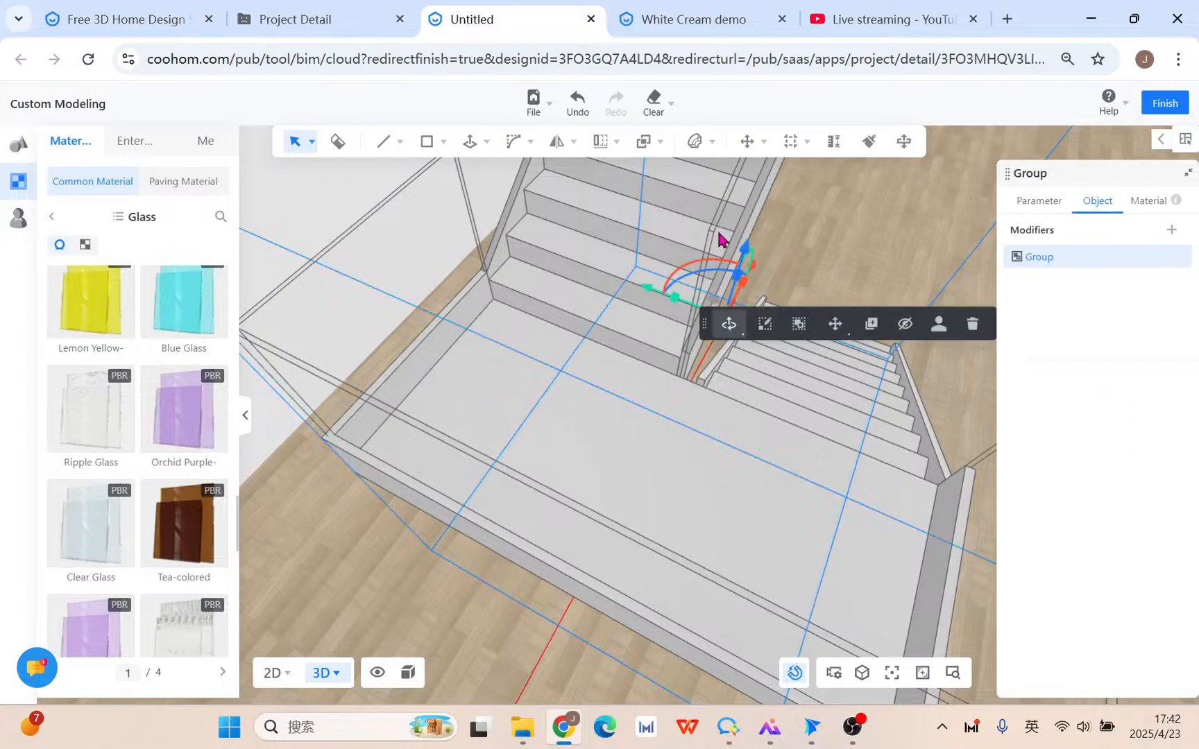
{"action": "scroll", "coordinate": [762, 444], "scroll_direction": "down", "scroll_amount": 5}
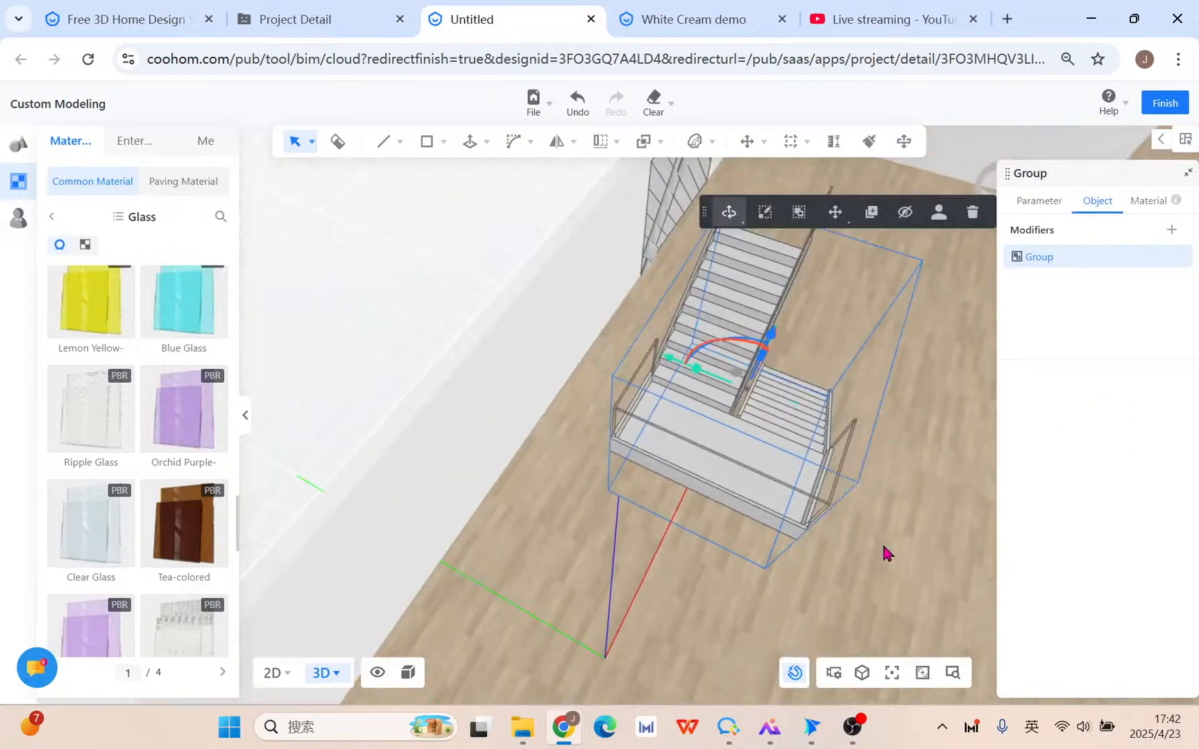
{"action": "left_click_drag", "start_coordinate": [883, 554], "coordinate": [416, 472]}
{"action": "left_click", "coordinate": [566, 515]}
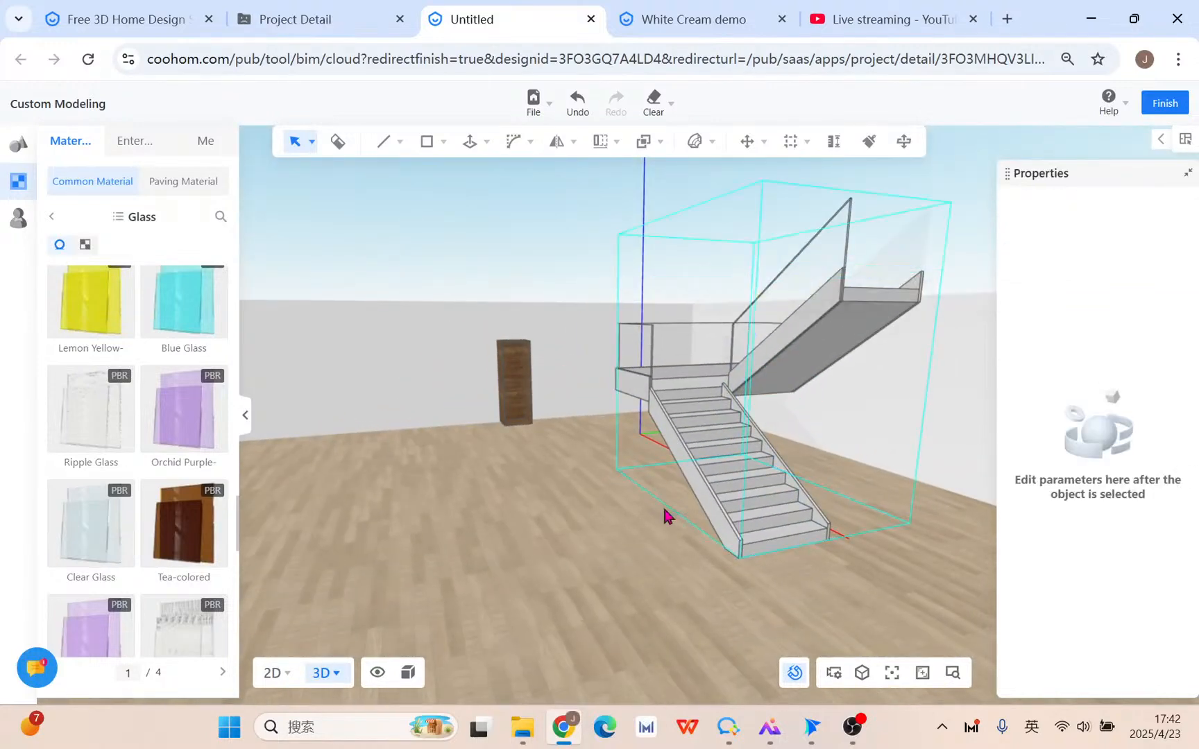
{"action": "left_click", "coordinate": [19, 219]}
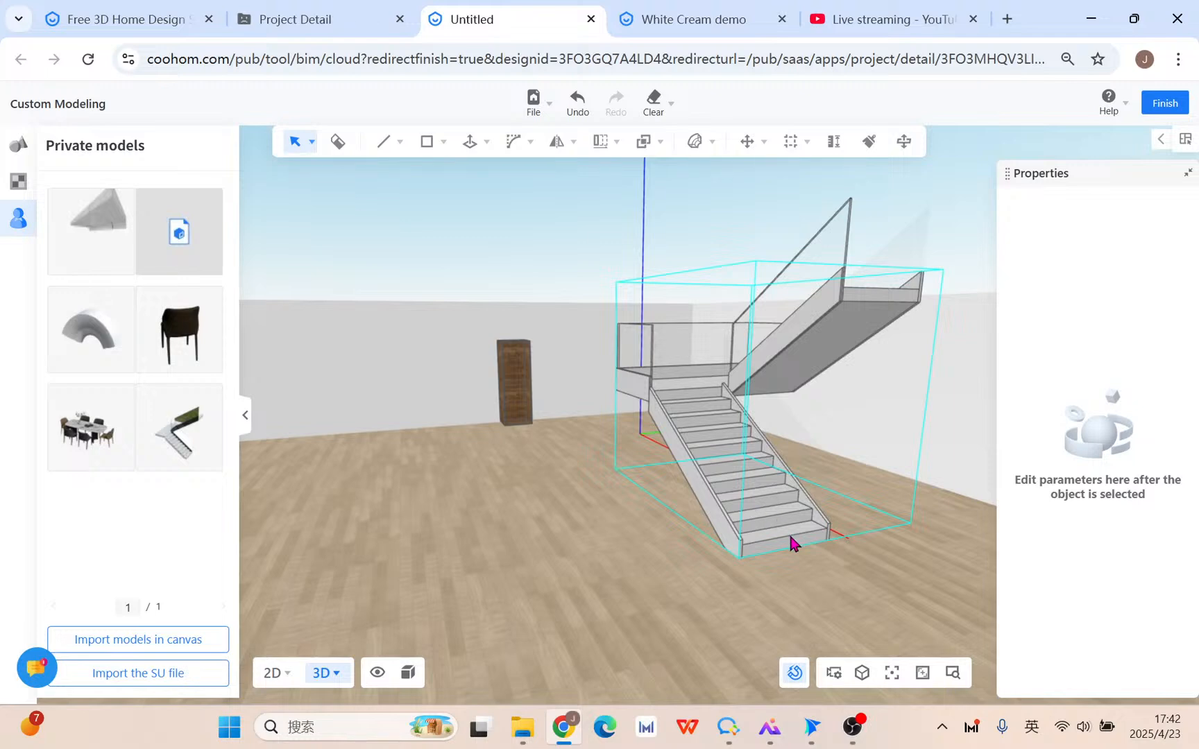
{"action": "left_click", "coordinate": [19, 147]}
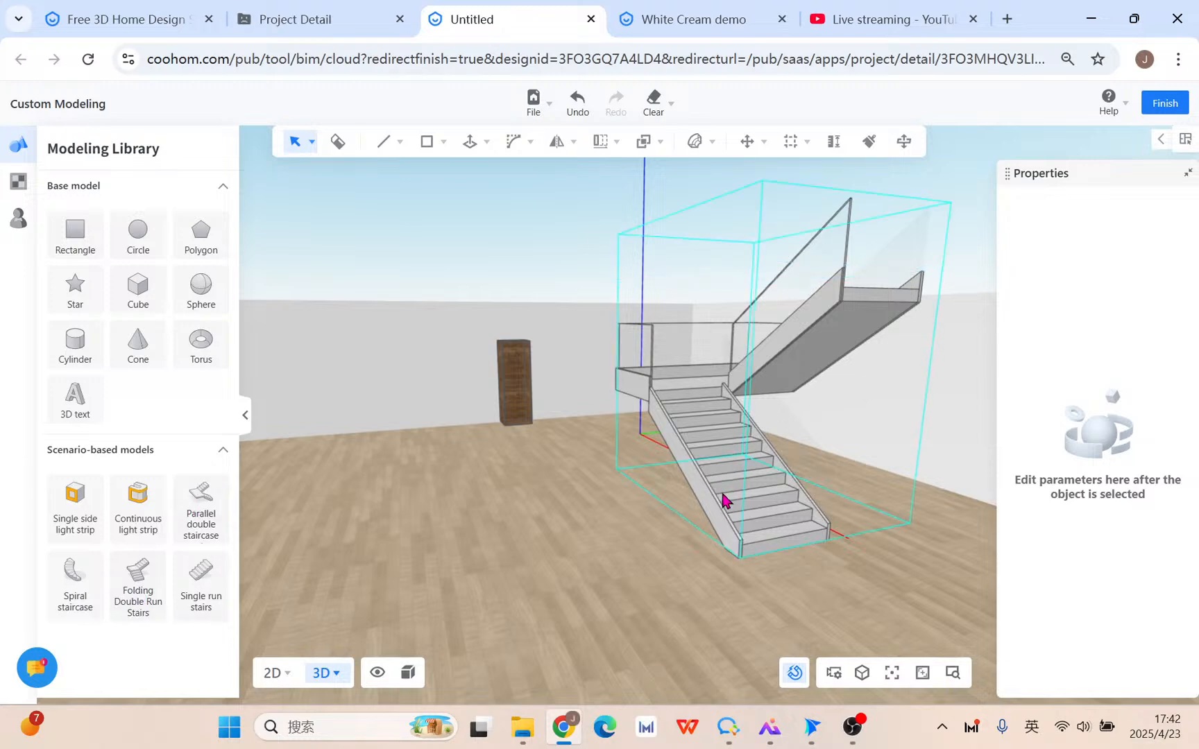
Place a spiral staircase on the room floor.
{"action": "left_click", "coordinate": [77, 576]}
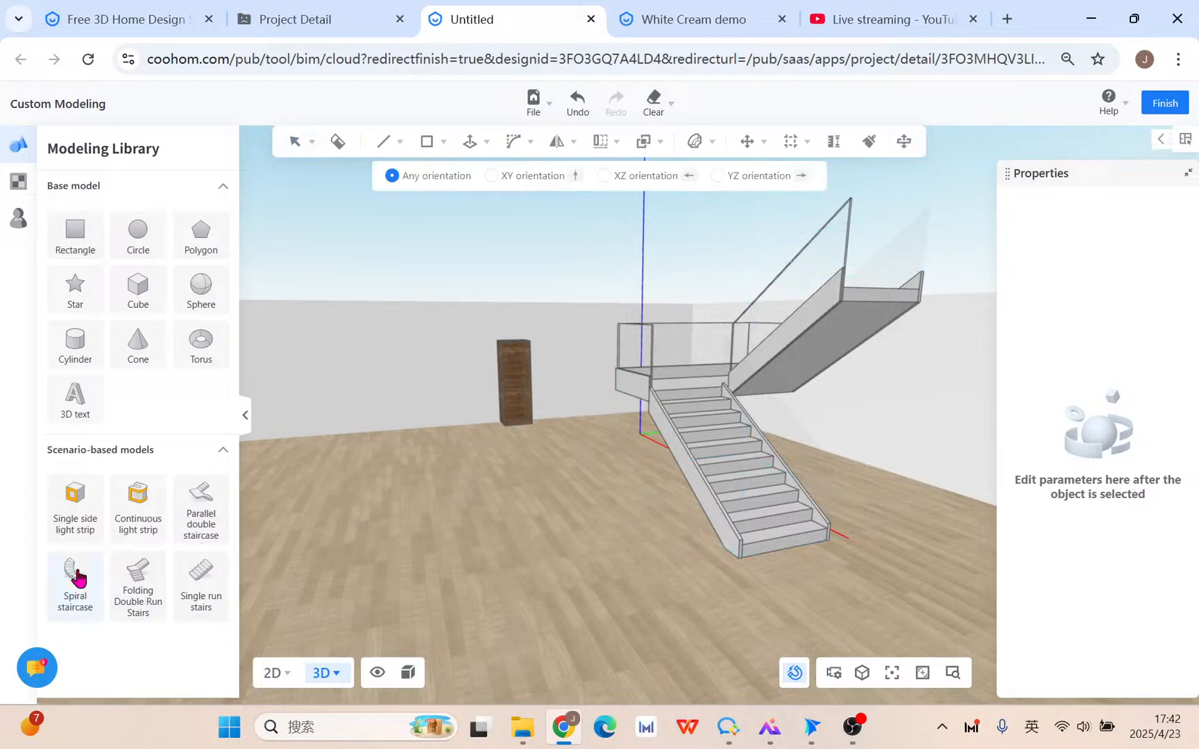
{"action": "left_click", "coordinate": [478, 531]}
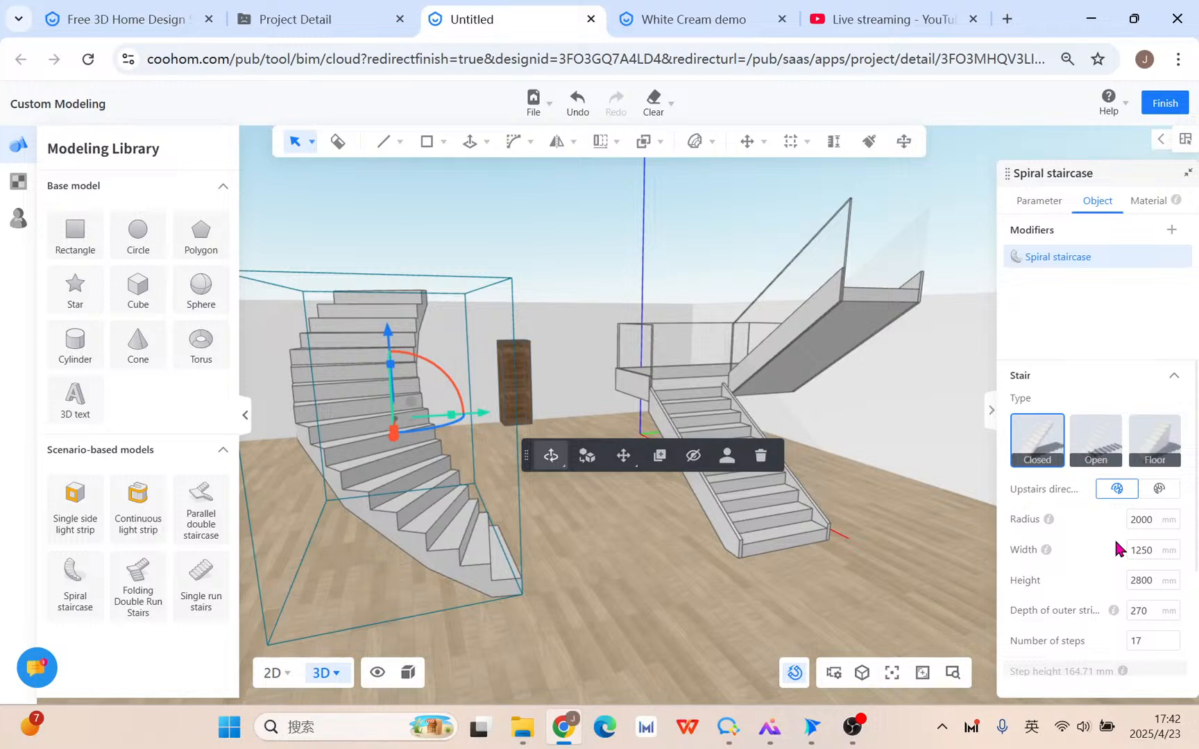
{"action": "scroll", "coordinate": [1114, 538], "scroll_direction": "down", "scroll_amount": 3}
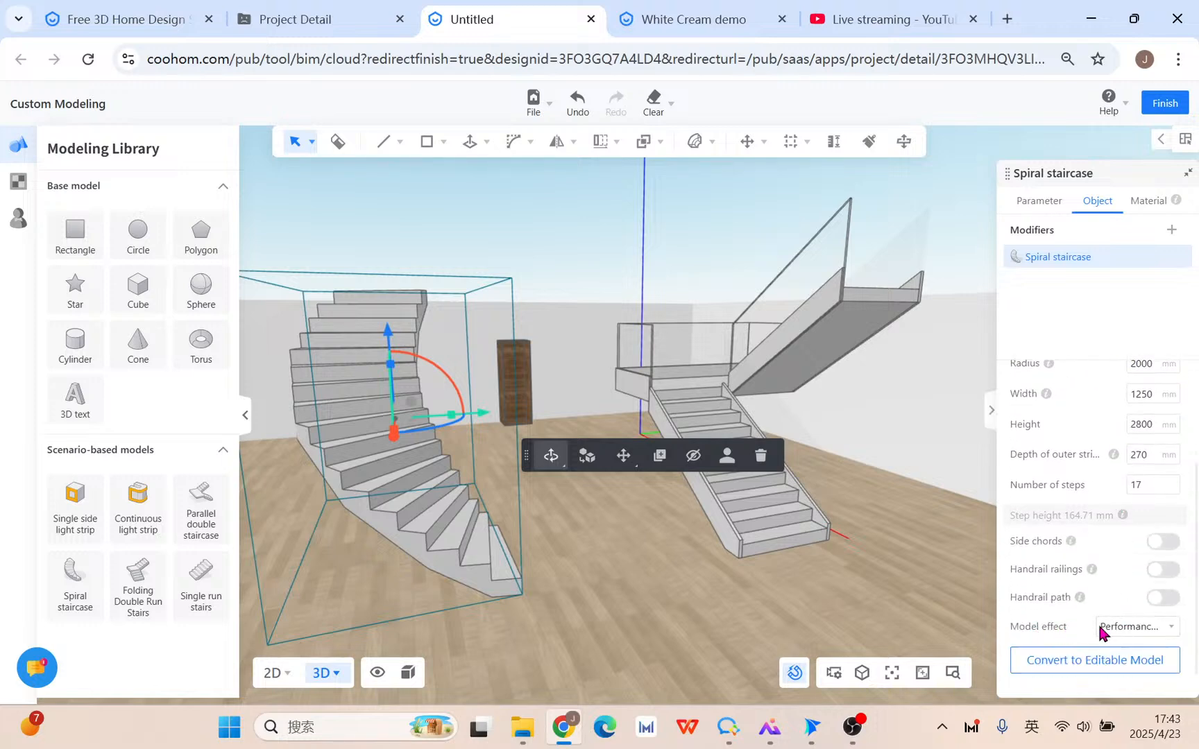
Set the spiral staircase to Presentation first effect with side chords and handrail railings.
{"action": "left_click", "coordinate": [1167, 628]}
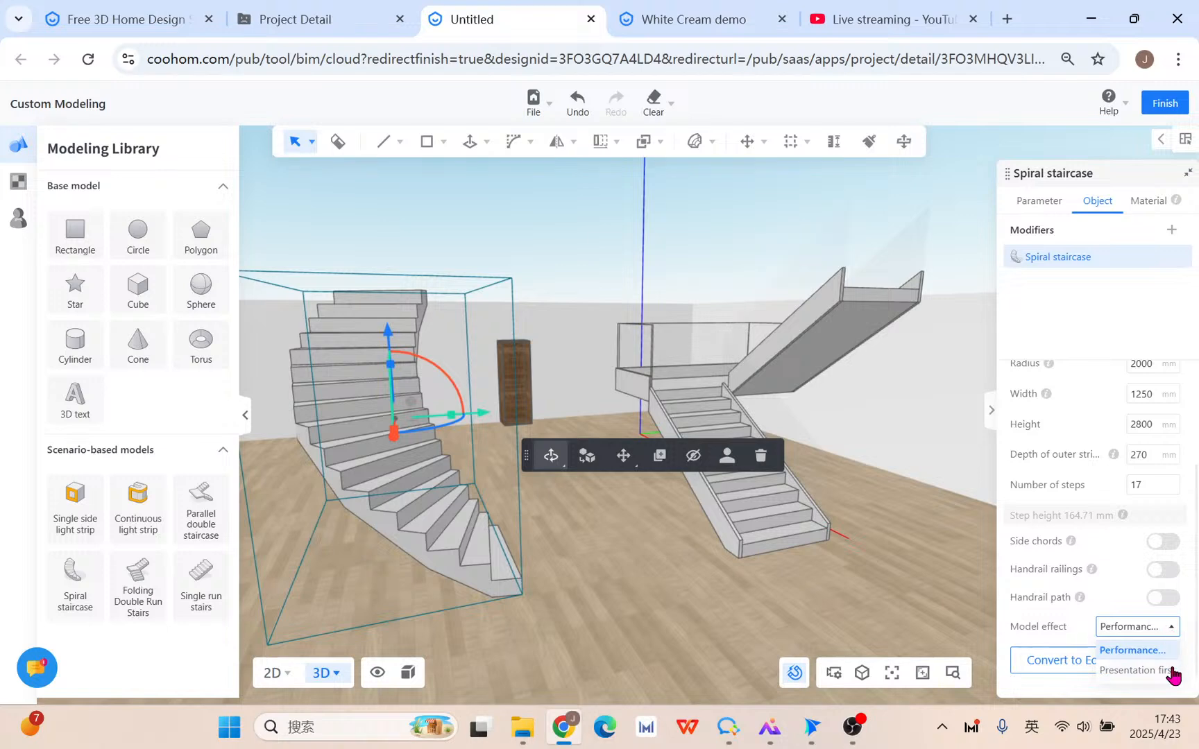
{"action": "left_click", "coordinate": [1135, 671]}
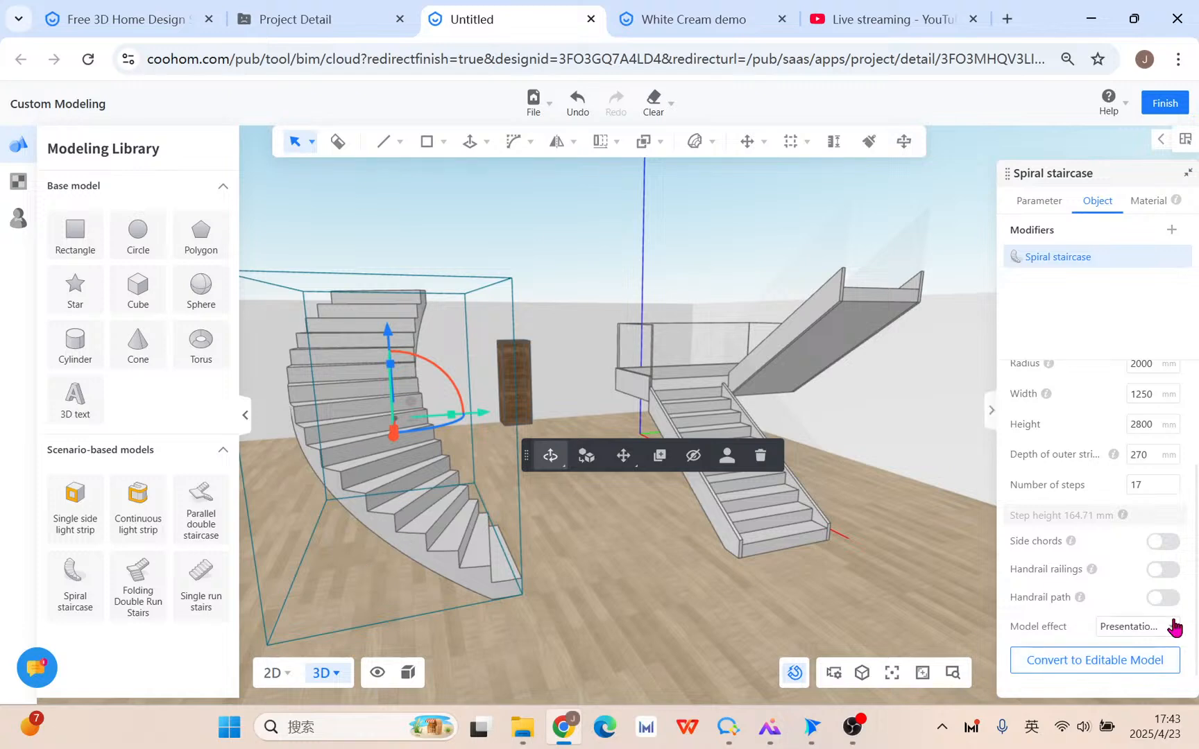
{"action": "left_click", "coordinate": [1160, 544]}
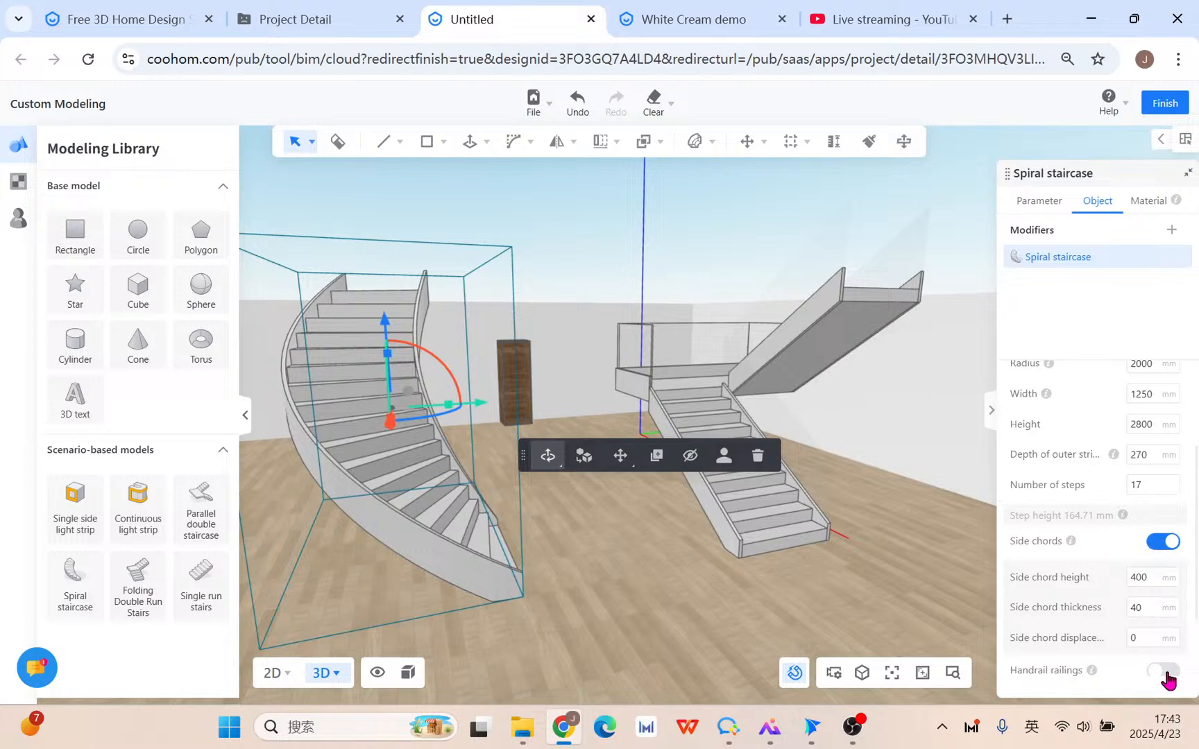
{"action": "left_click", "coordinate": [1164, 672]}
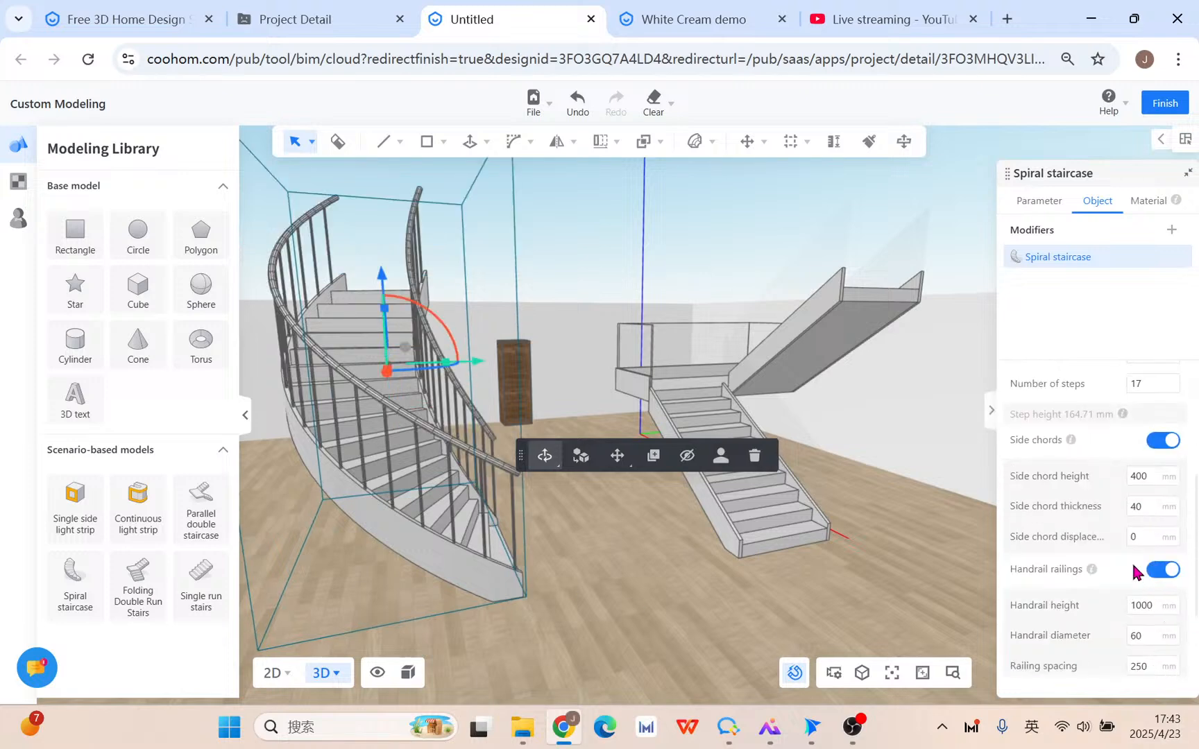
{"action": "scroll", "coordinate": [1142, 583], "scroll_direction": "down", "scroll_amount": 2}
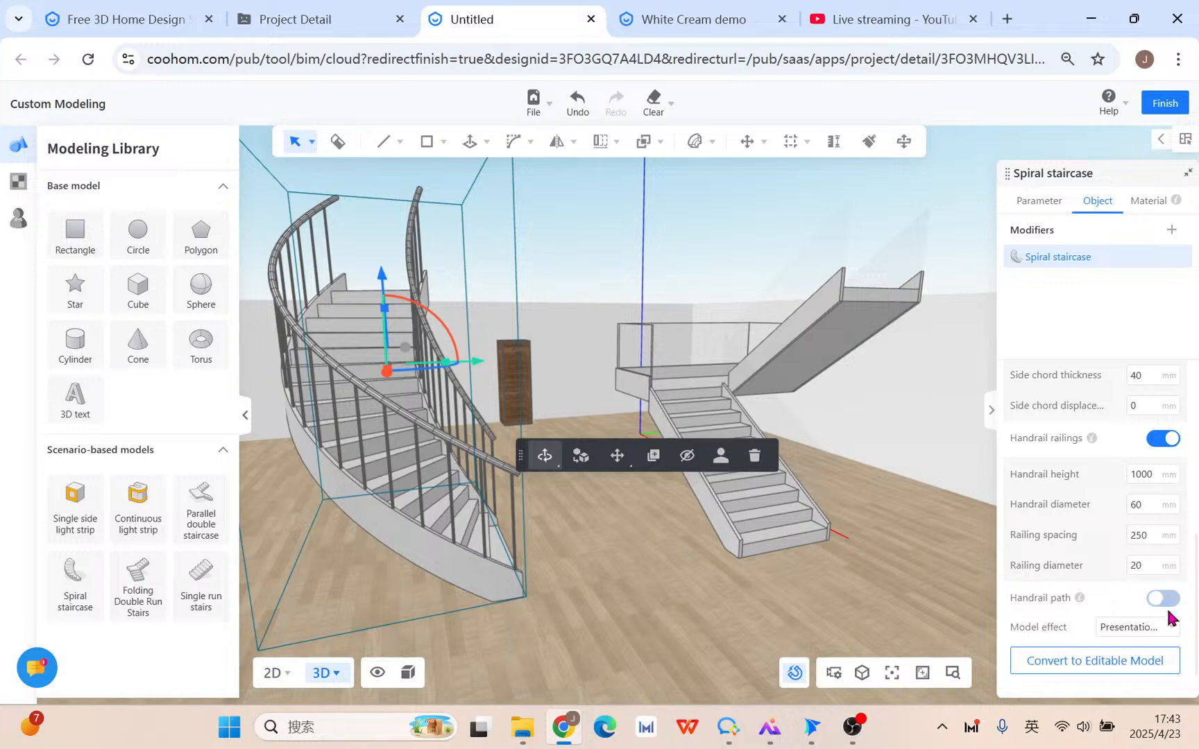
{"action": "scroll", "coordinate": [1155, 603], "scroll_direction": "up", "scroll_amount": 4}
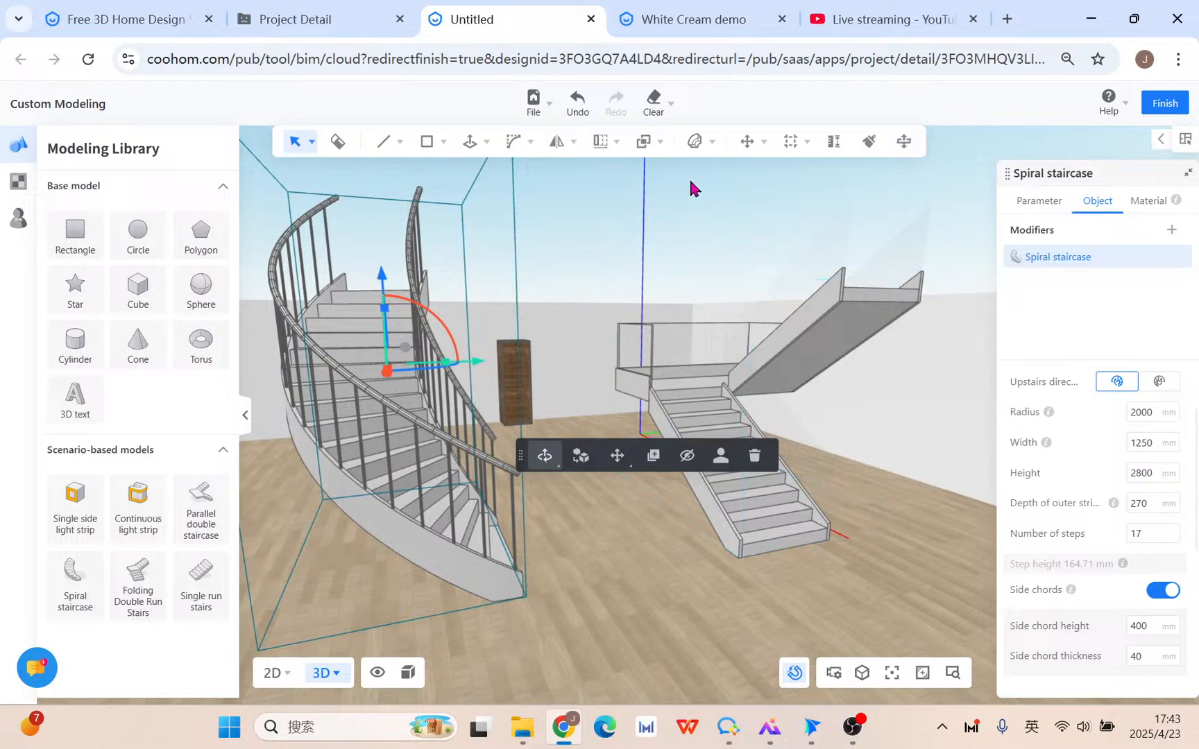
Change the spiral staircase's stair type to Open.
{"action": "left_click", "coordinate": [695, 142]}
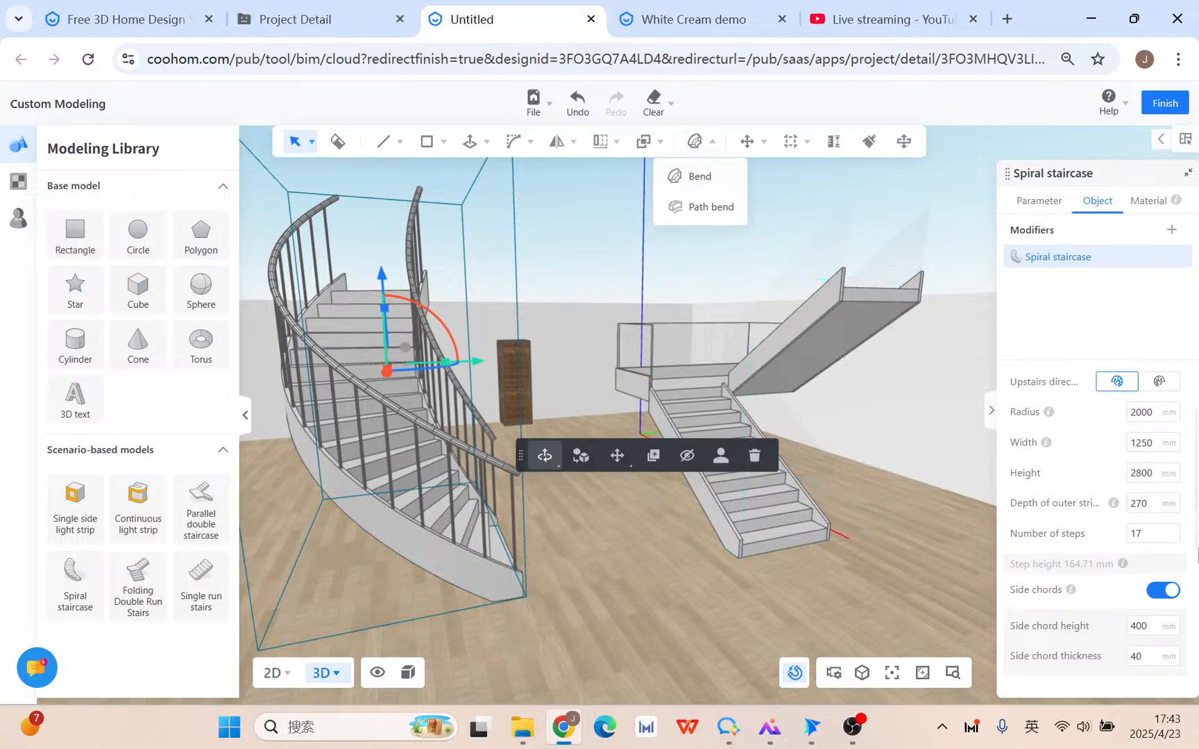
{"action": "scroll", "coordinate": [1150, 527], "scroll_direction": "up", "scroll_amount": 2}
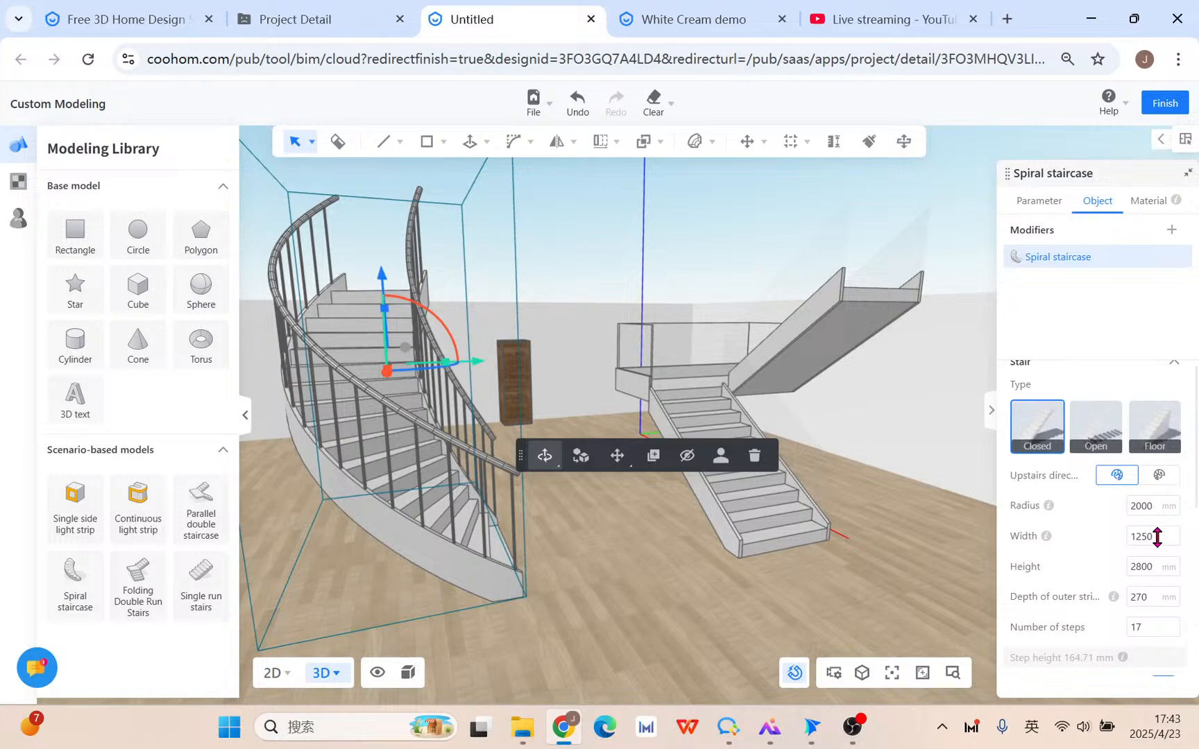
{"action": "left_click", "coordinate": [1111, 433]}
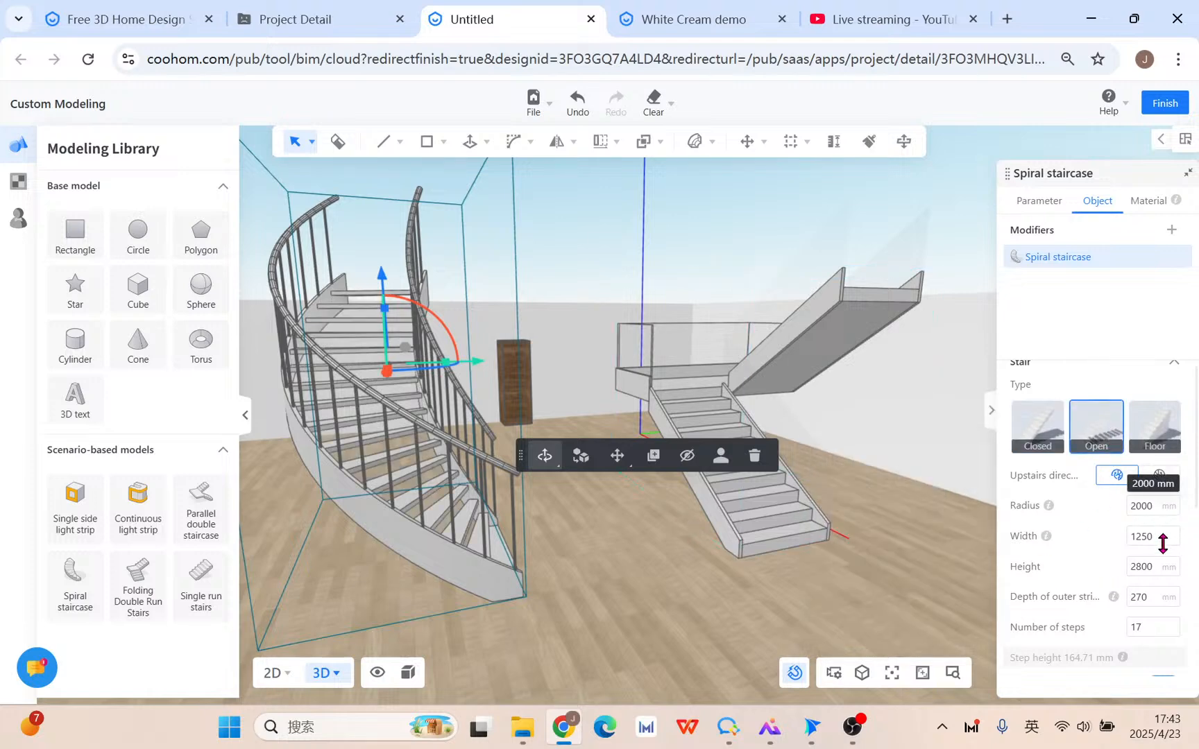
{"action": "scroll", "coordinate": [1158, 597], "scroll_direction": "down", "scroll_amount": 1}
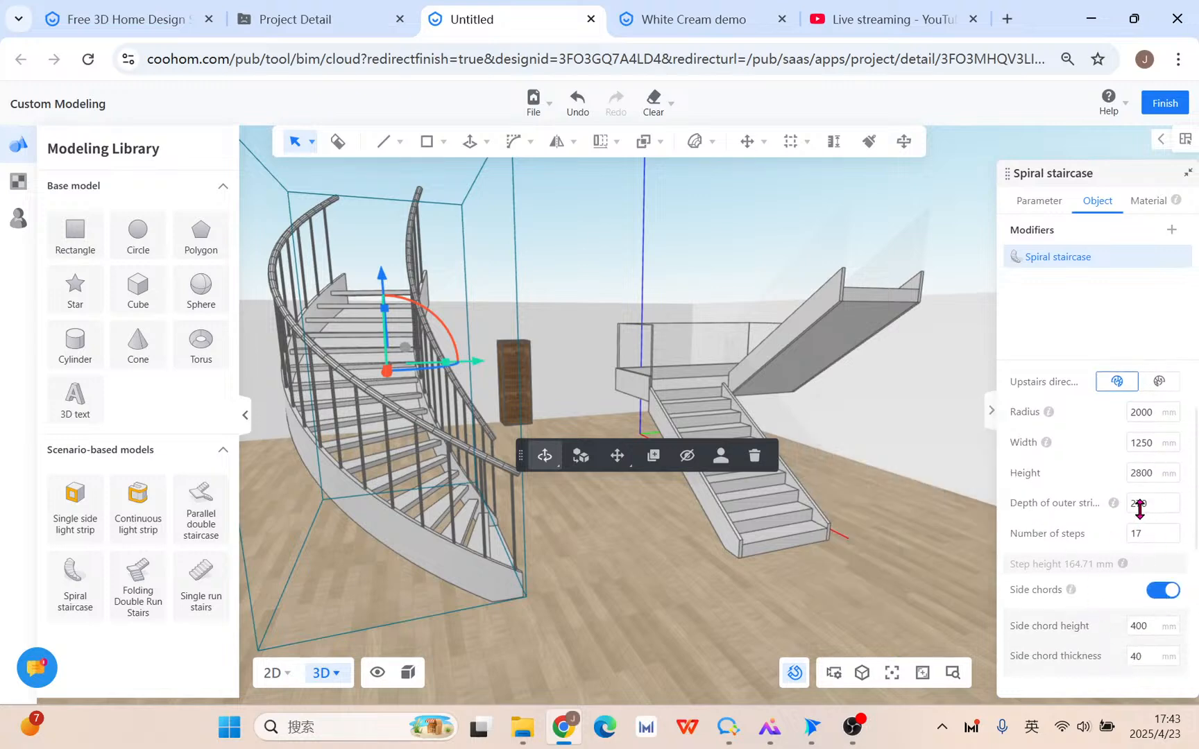
{"action": "scroll", "coordinate": [1152, 590], "scroll_direction": "down", "scroll_amount": 2}
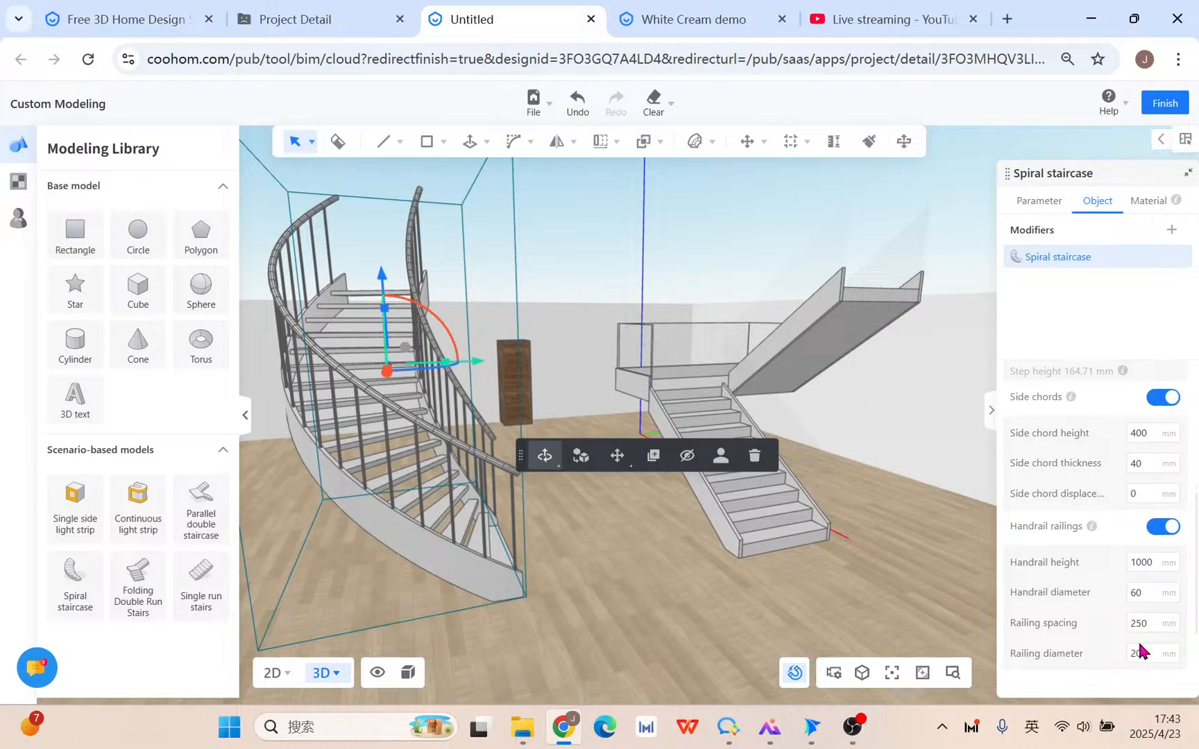
{"action": "scroll", "coordinate": [1142, 624], "scroll_direction": "down", "scroll_amount": 1}
{"action": "scroll", "coordinate": [1143, 528], "scroll_direction": "up", "scroll_amount": 4}
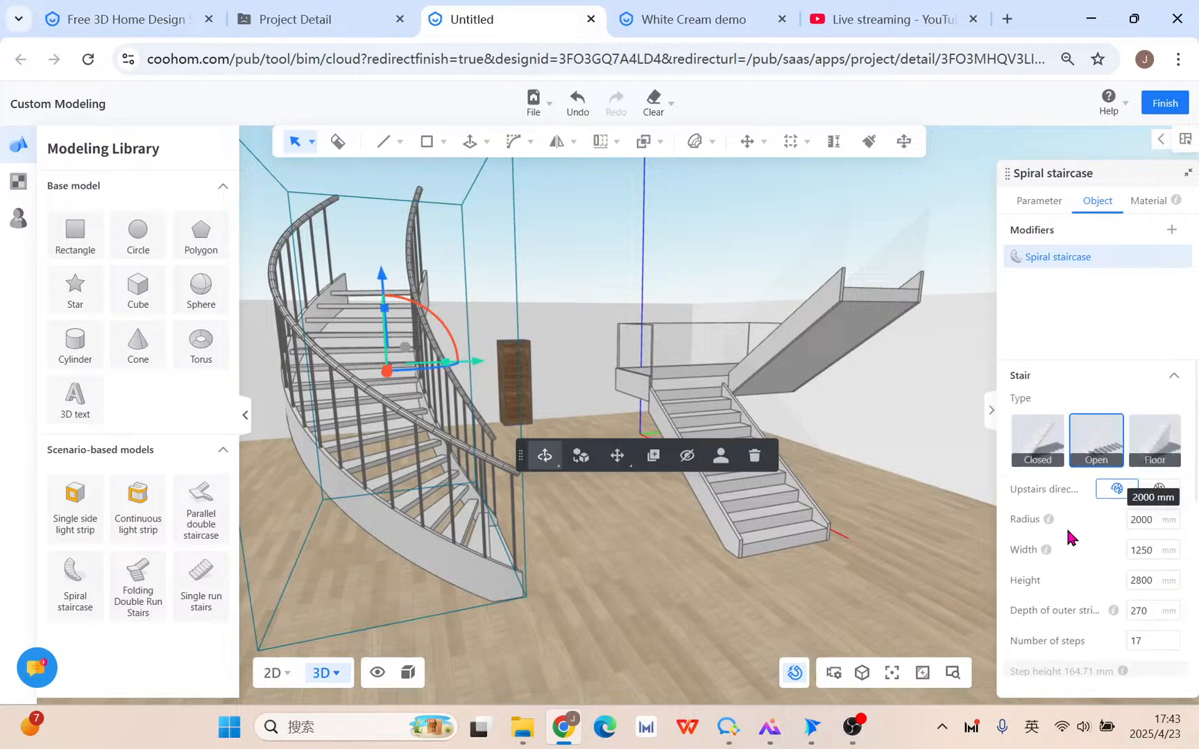
{"action": "mouse_move", "coordinate": [1048, 520]}
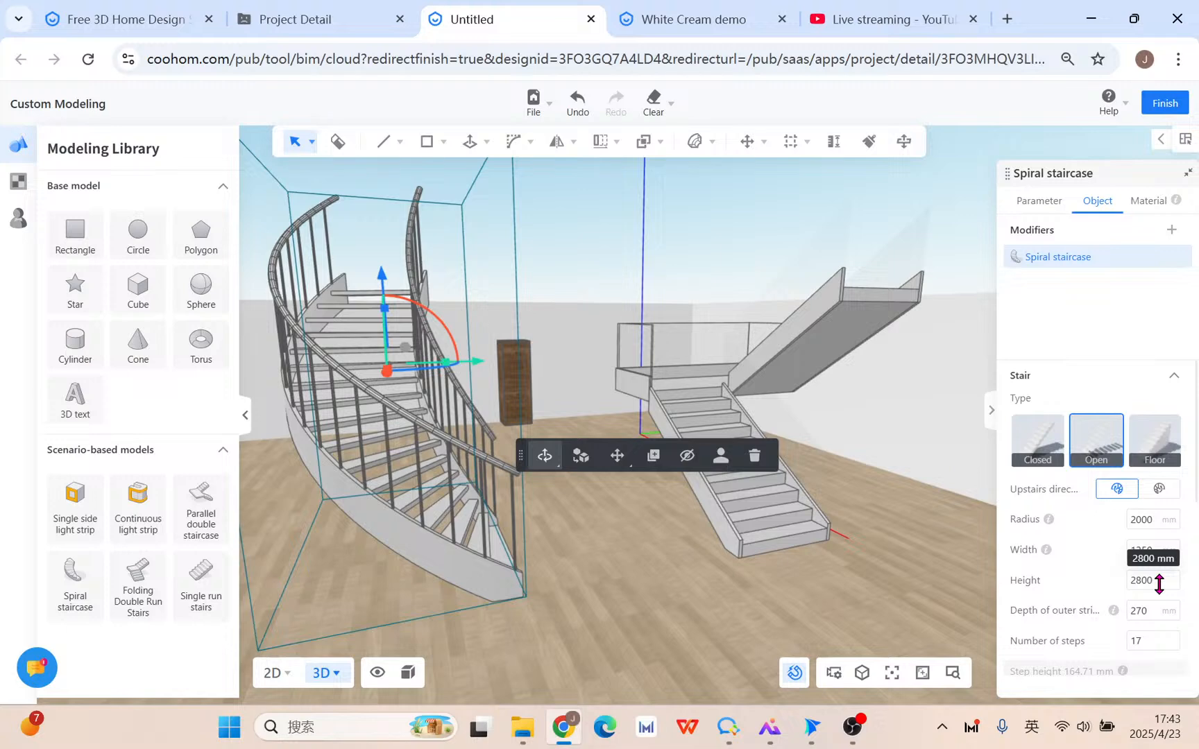
{"action": "right_click_drag", "start_coordinate": [641, 593], "coordinate": [548, 596]}
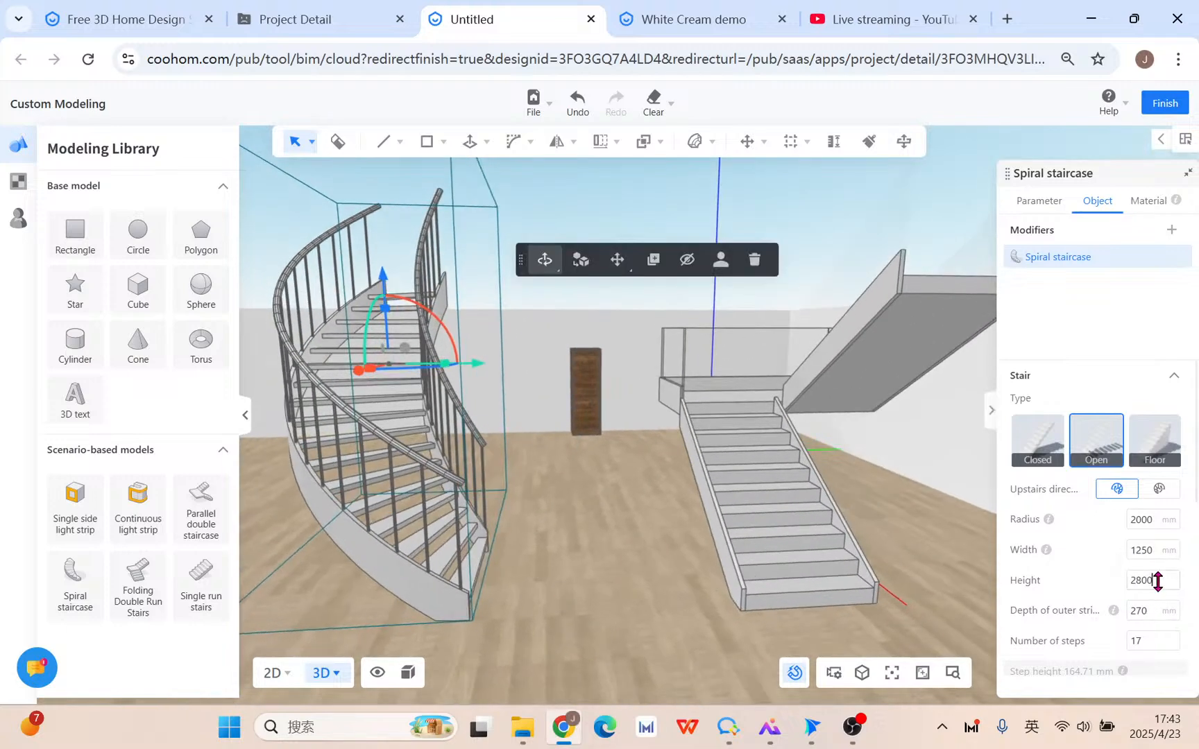
Set the spiral staircase height to 4500 mm and its step count to 28.
{"action": "double_click", "coordinate": [1158, 582]}
{"action": "type", "text": "4500"}
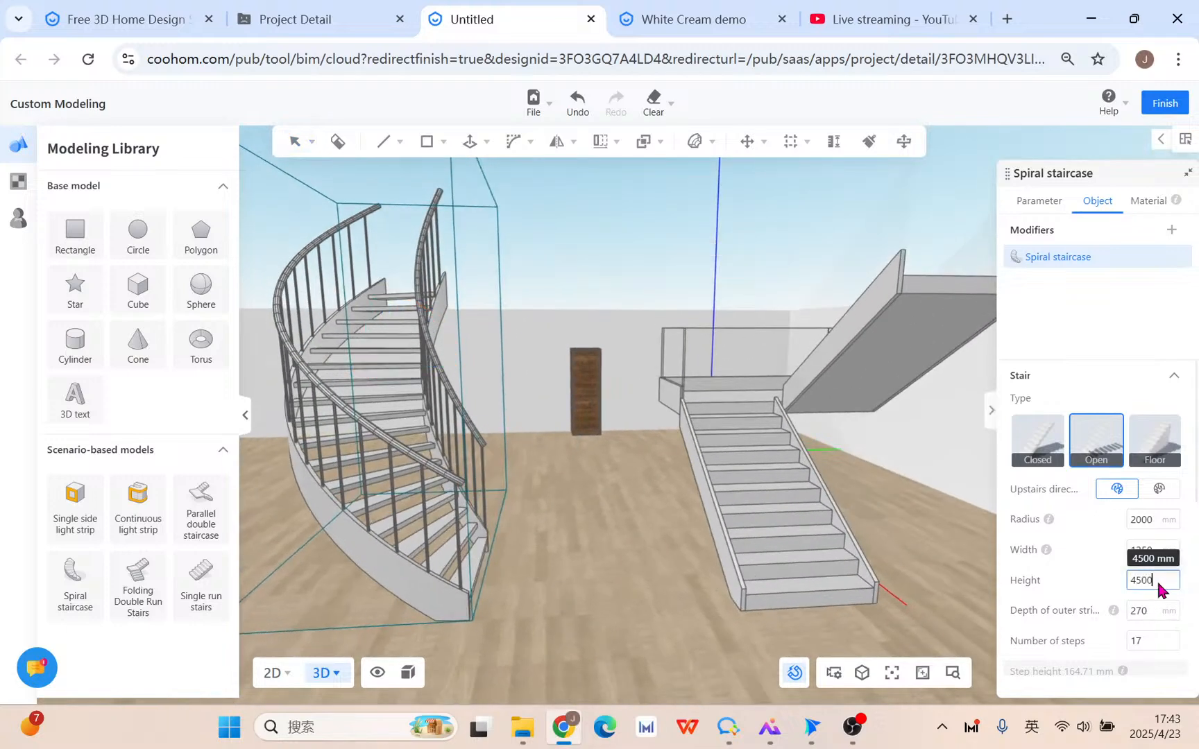
{"action": "key", "text": "Return"}
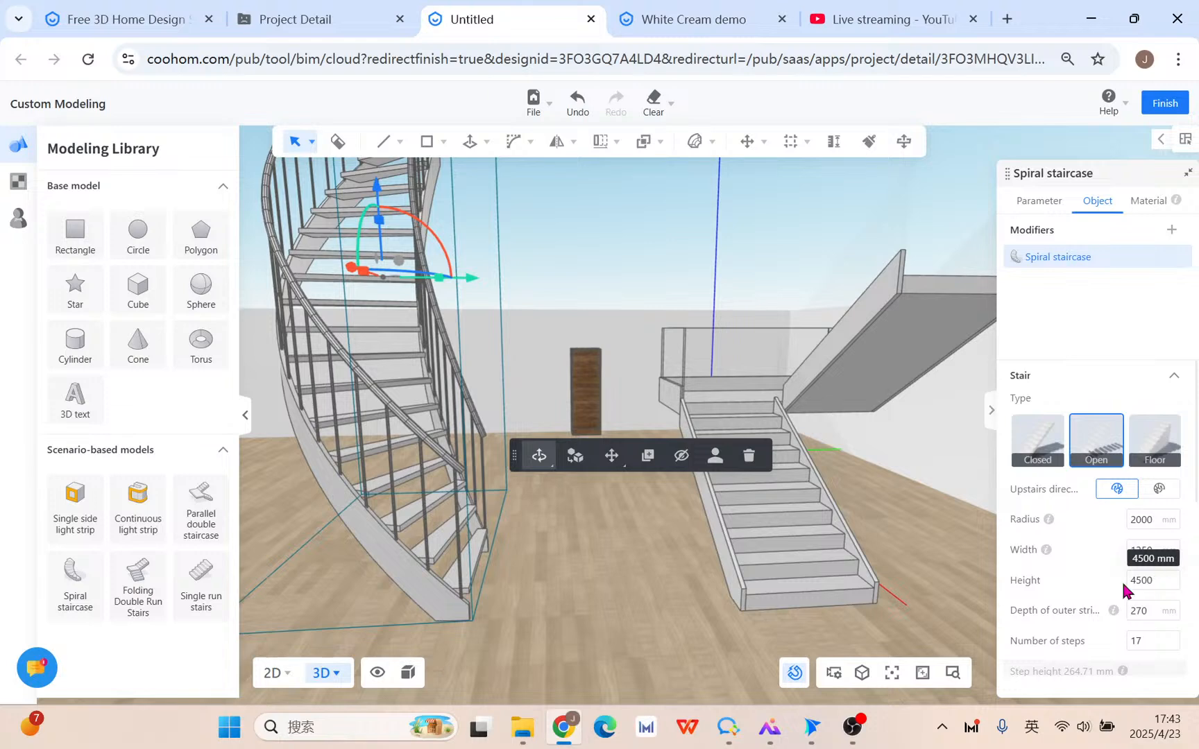
{"action": "scroll", "coordinate": [560, 579], "scroll_direction": "down", "scroll_amount": 2}
{"action": "left_click", "coordinate": [1154, 647]}
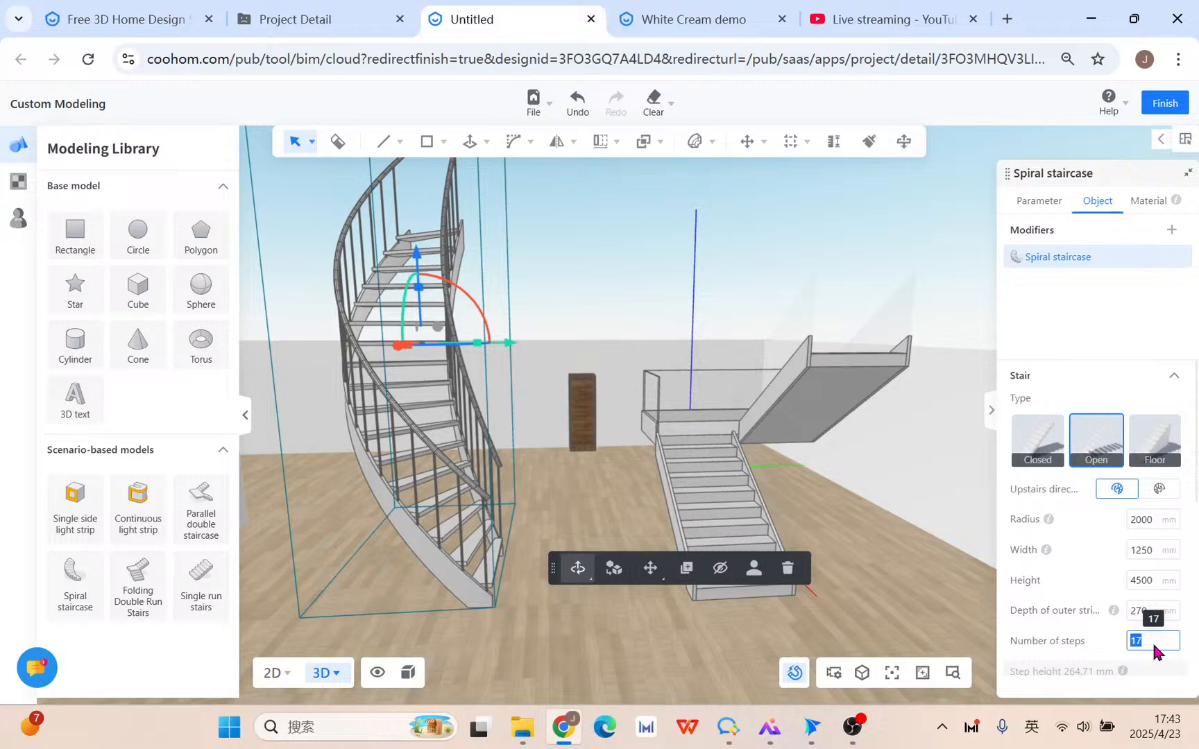
{"action": "type", "text": "28"}
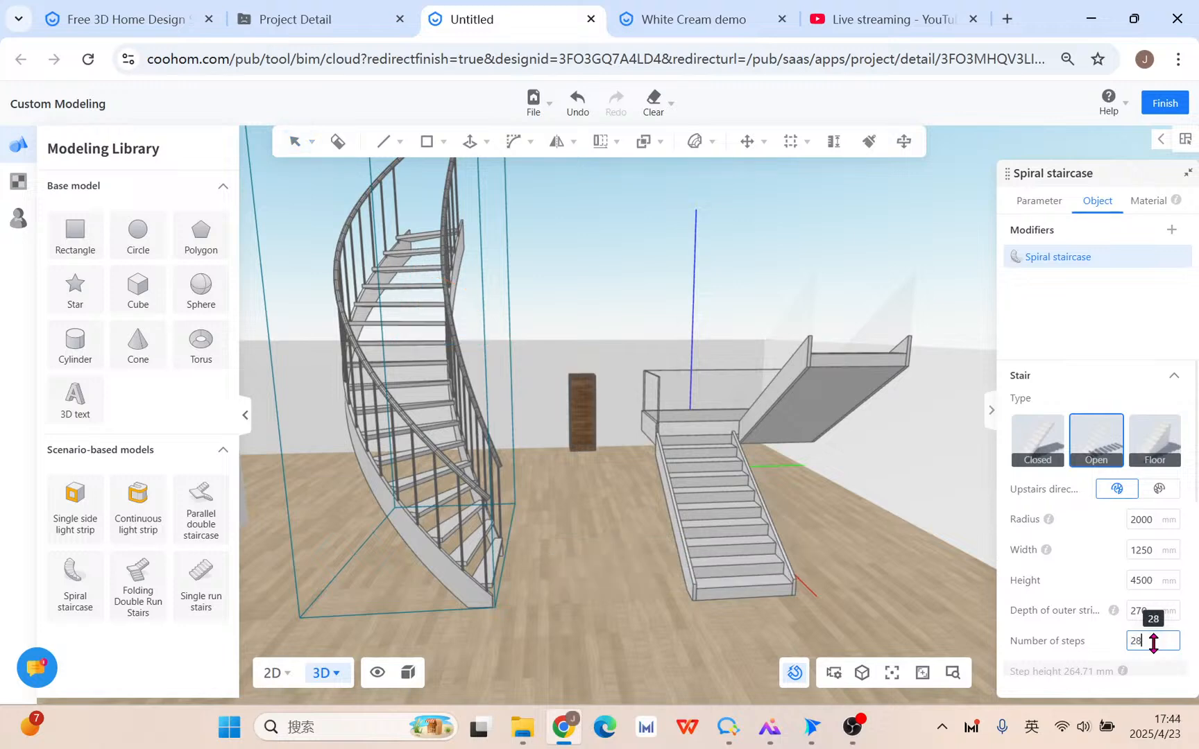
{"action": "key", "text": "Return"}
{"action": "right_click_drag", "start_coordinate": [626, 645], "coordinate": [832, 654]}
{"action": "right_click_drag", "start_coordinate": [698, 604], "coordinate": [393, 612]}
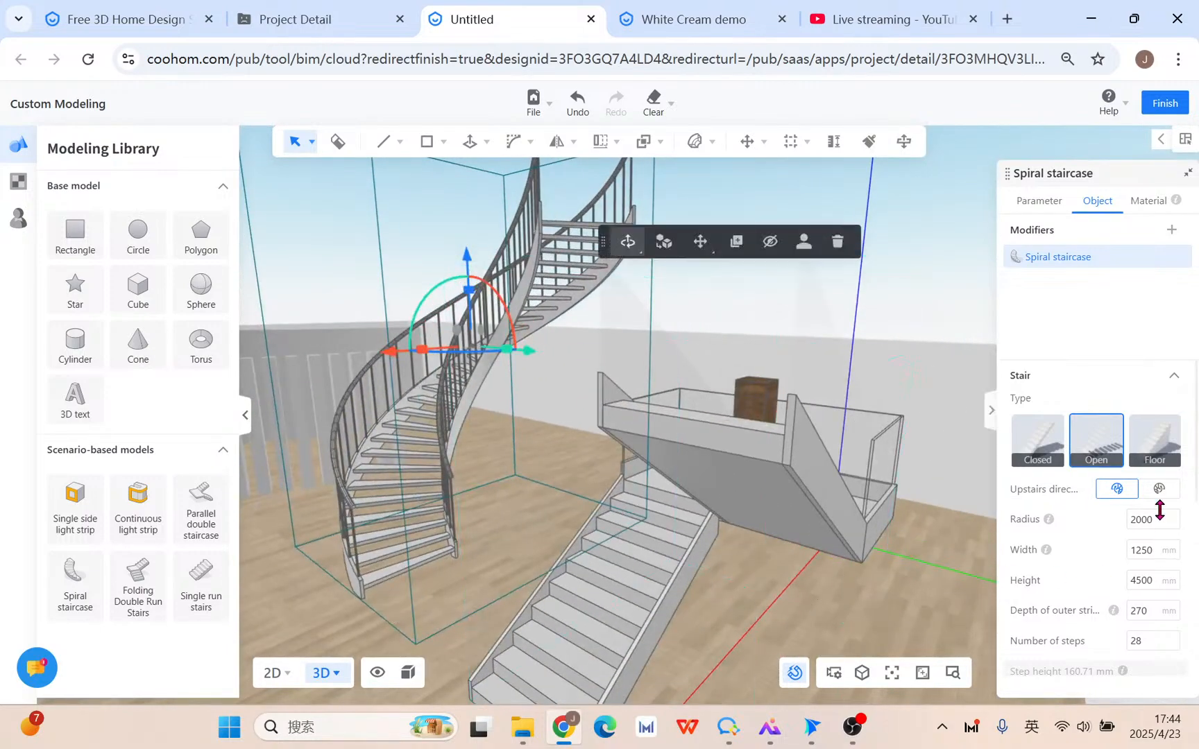
{"action": "scroll", "coordinate": [526, 568], "scroll_direction": "down", "scroll_amount": 5}
{"action": "right_click_drag", "start_coordinate": [390, 592], "coordinate": [677, 597]}
{"action": "left_click", "coordinate": [822, 532]}
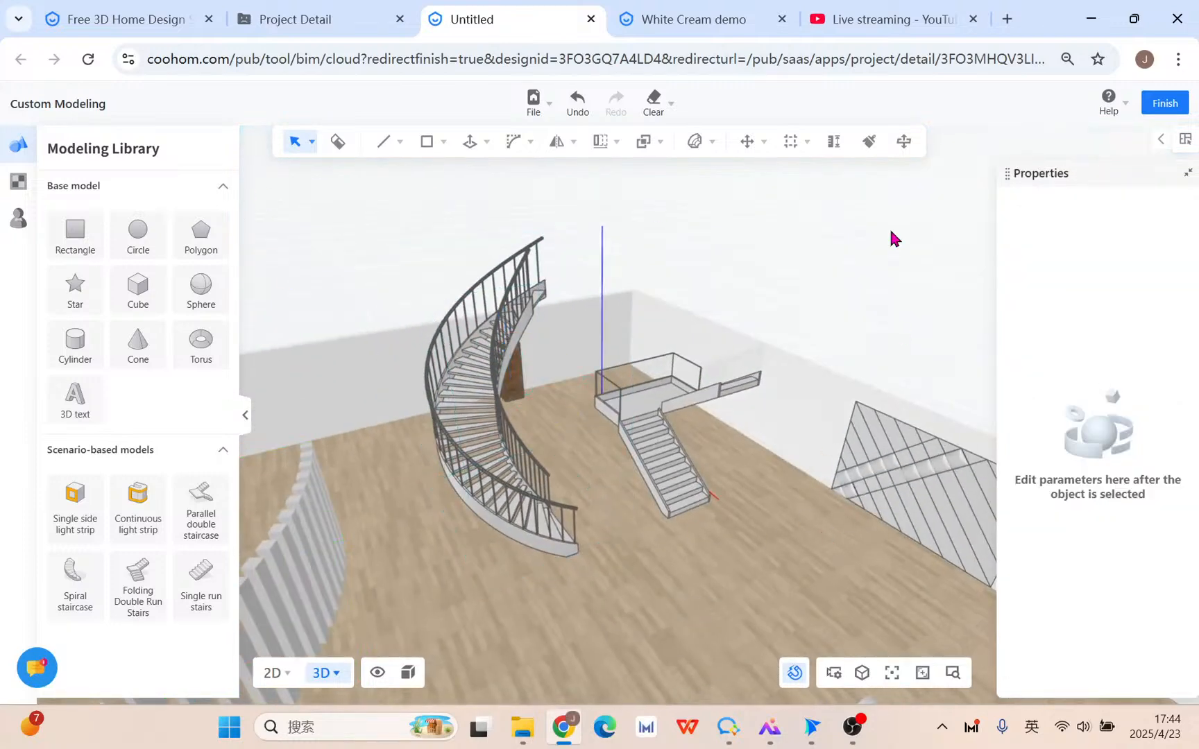
{"action": "left_click", "coordinate": [884, 31]}
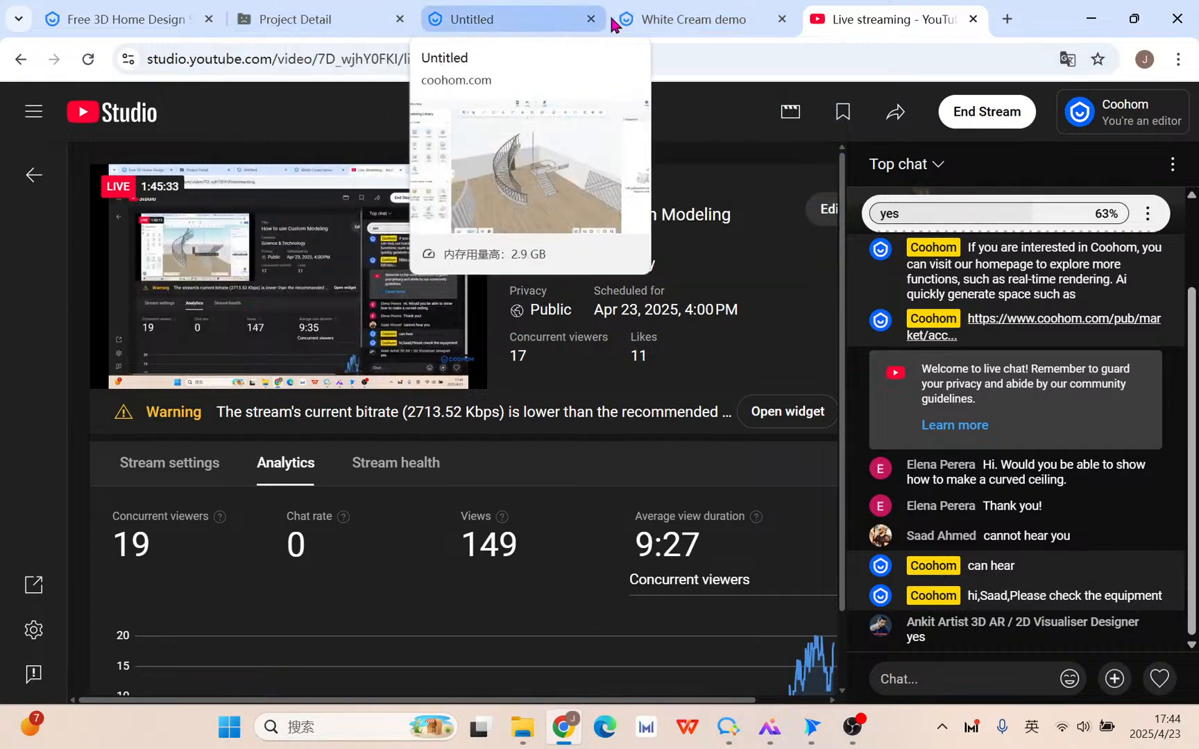
{"action": "left_click", "coordinate": [671, 20]}
{"action": "left_click", "coordinate": [500, 21]}
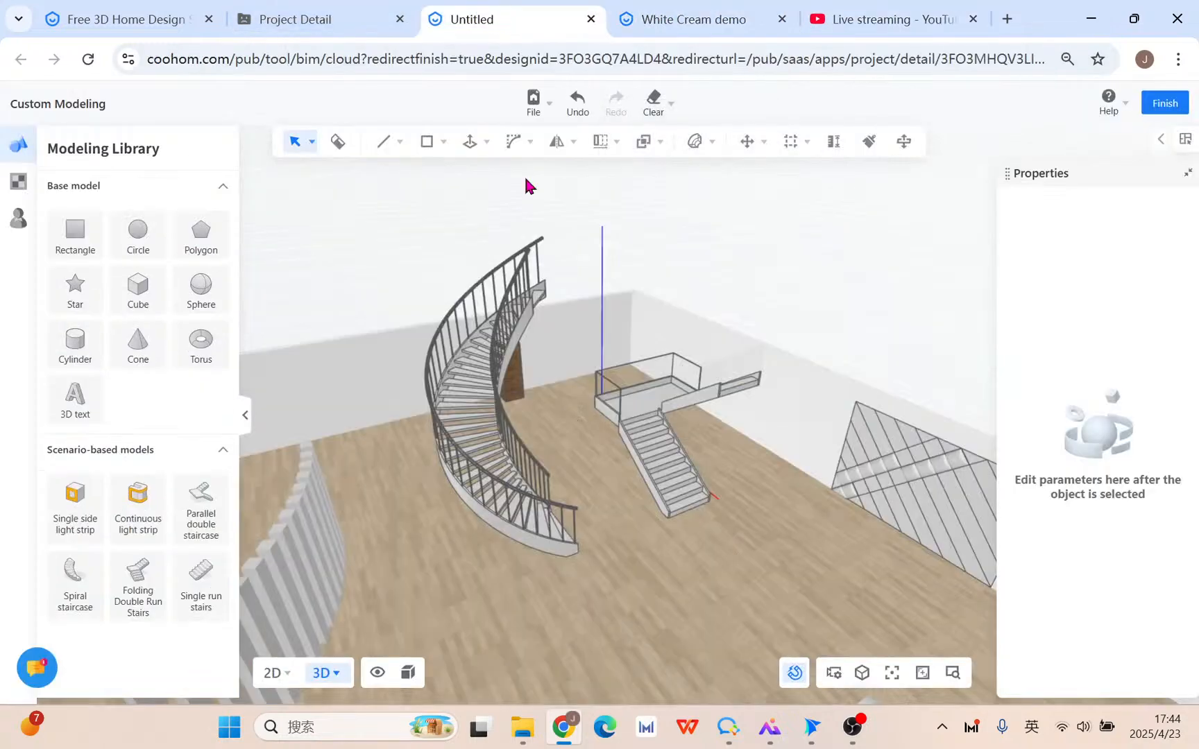
{"action": "left_click", "coordinate": [940, 23]}
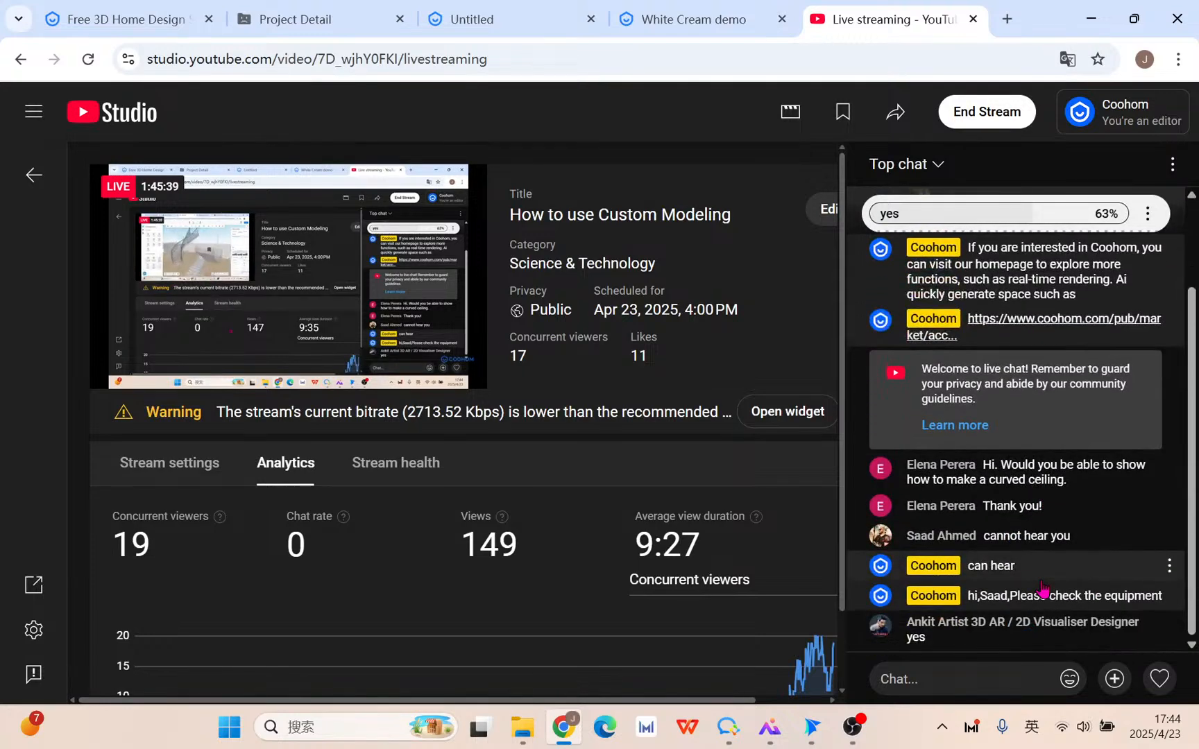
{"action": "scroll", "coordinate": [1049, 428], "scroll_direction": "up", "scroll_amount": 2}
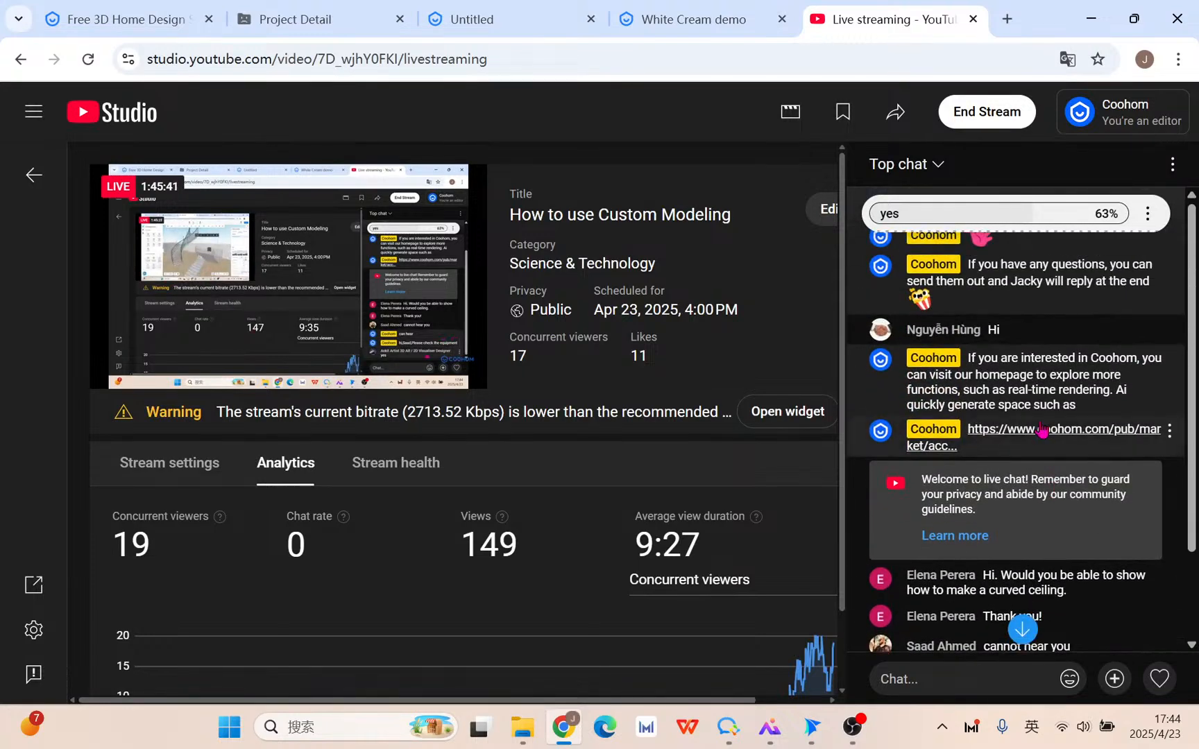
{"action": "scroll", "coordinate": [1072, 359], "scroll_direction": "down", "scroll_amount": 2}
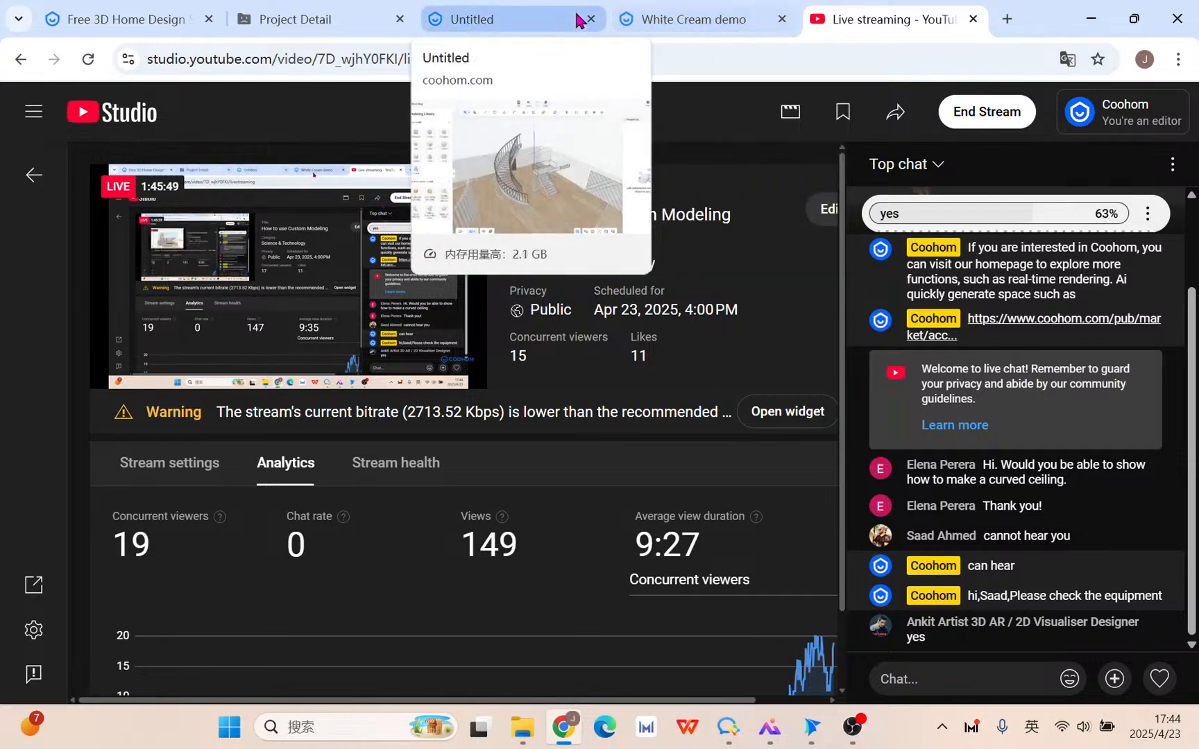
{"action": "mouse_move", "coordinate": [710, 19]}
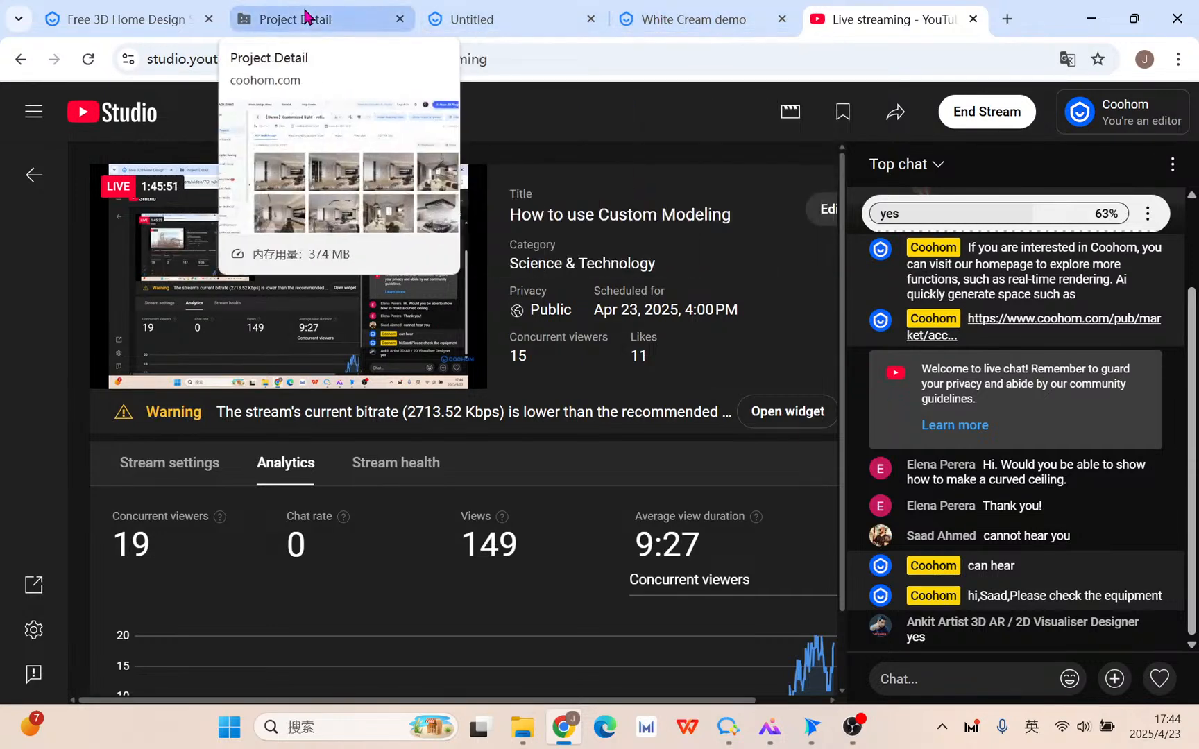
{"action": "left_click", "coordinate": [479, 18]}
{"action": "right_click_drag", "start_coordinate": [591, 544], "coordinate": [644, 533]}
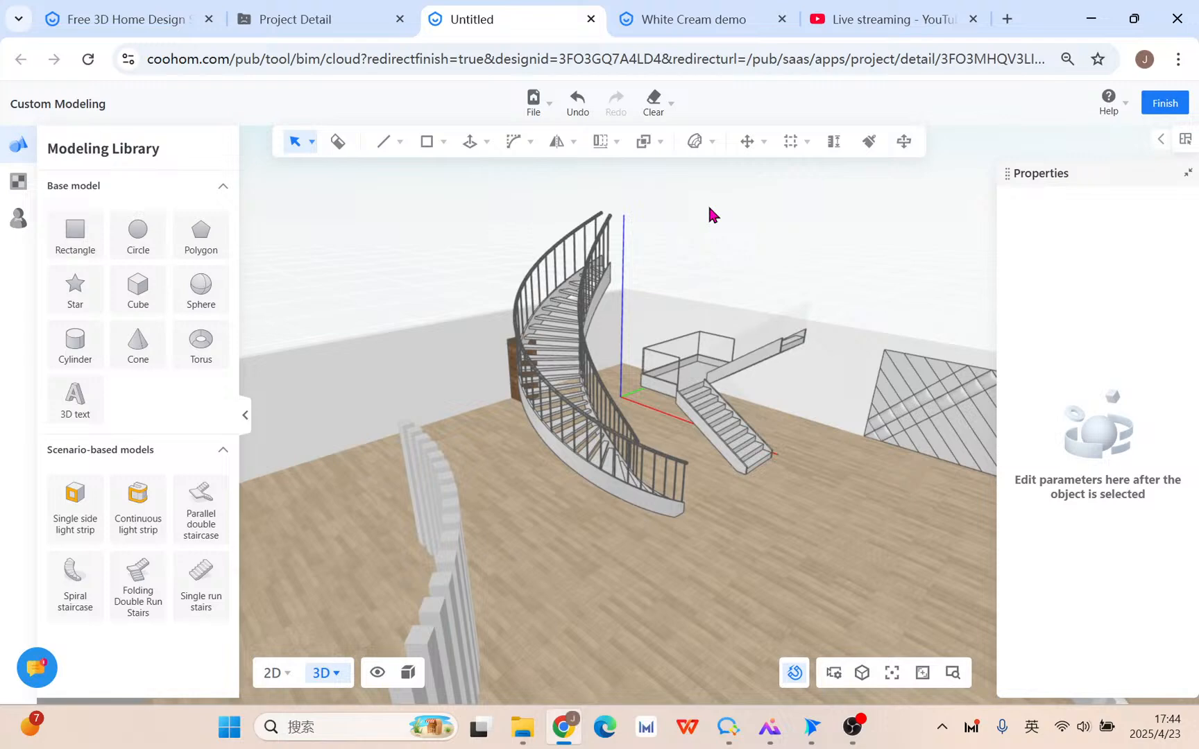
Select the spiral staircase to bring up its Spiral staircase properties panel.
{"action": "scroll", "coordinate": [662, 286], "scroll_direction": "up", "scroll_amount": 5}
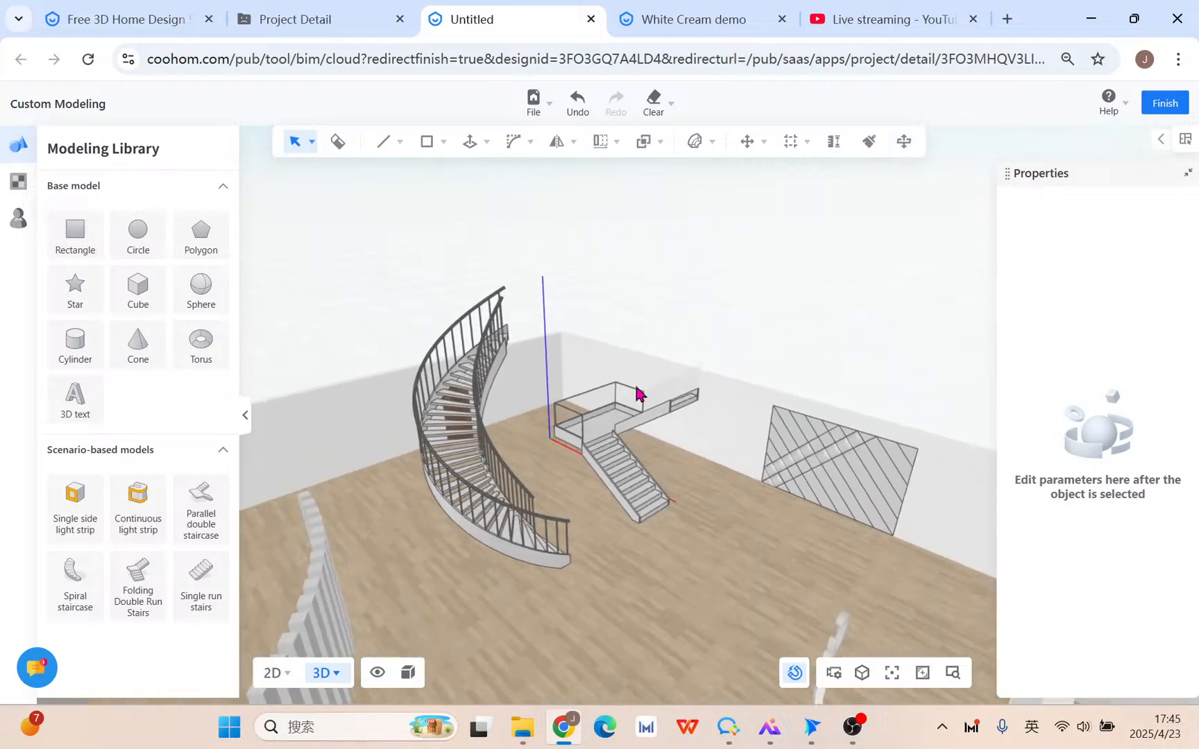
{"action": "left_click", "coordinate": [630, 400]}
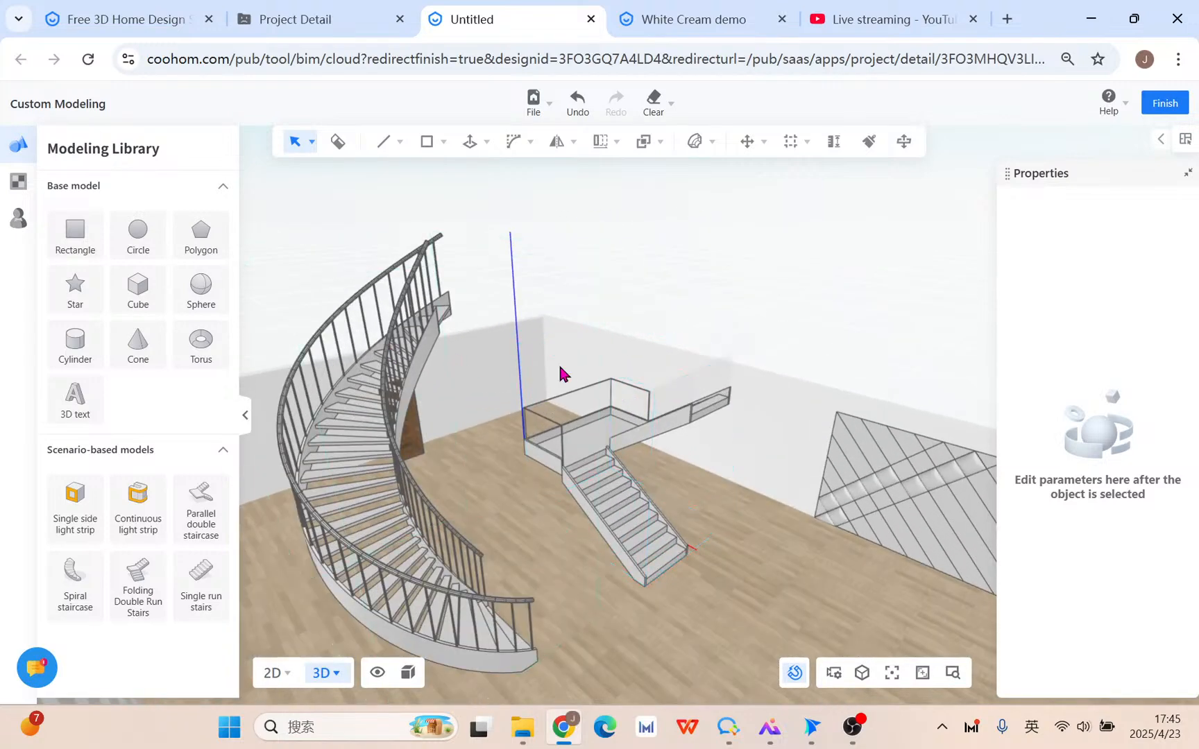
{"action": "left_click", "coordinate": [711, 144]}
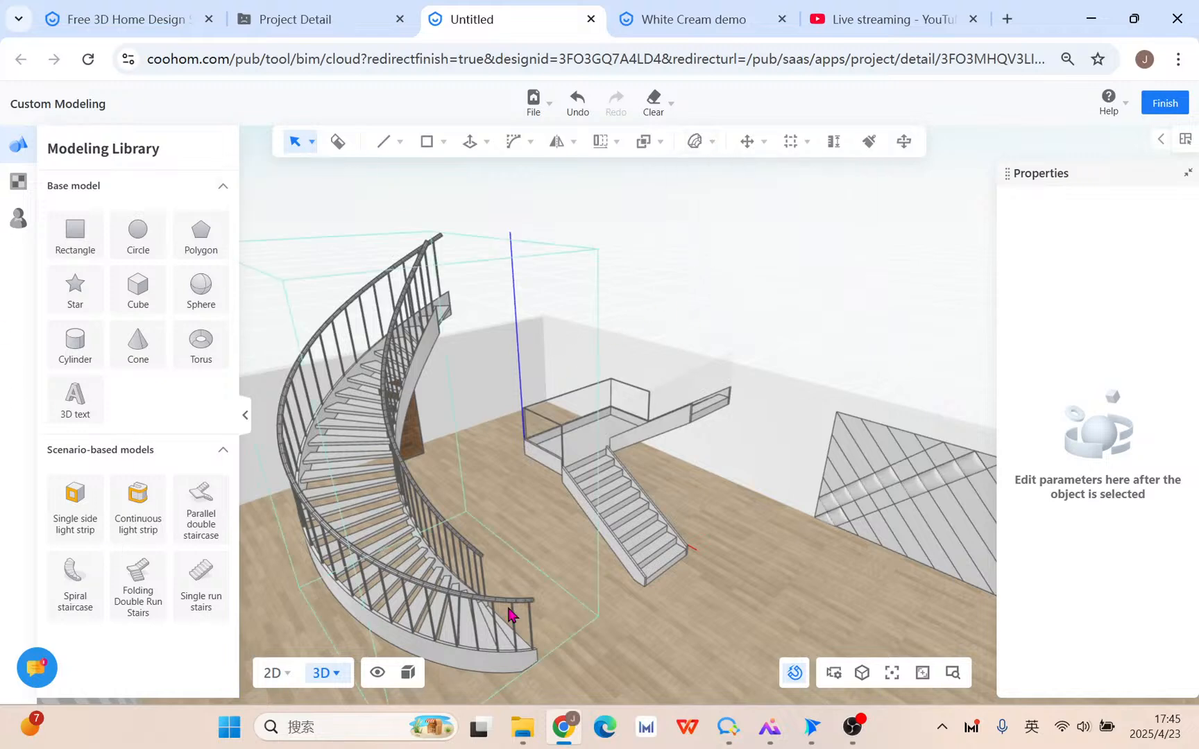
{"action": "middle_click_drag", "start_coordinate": [621, 594], "coordinate": [673, 556]}
{"action": "left_click", "coordinate": [585, 505]}
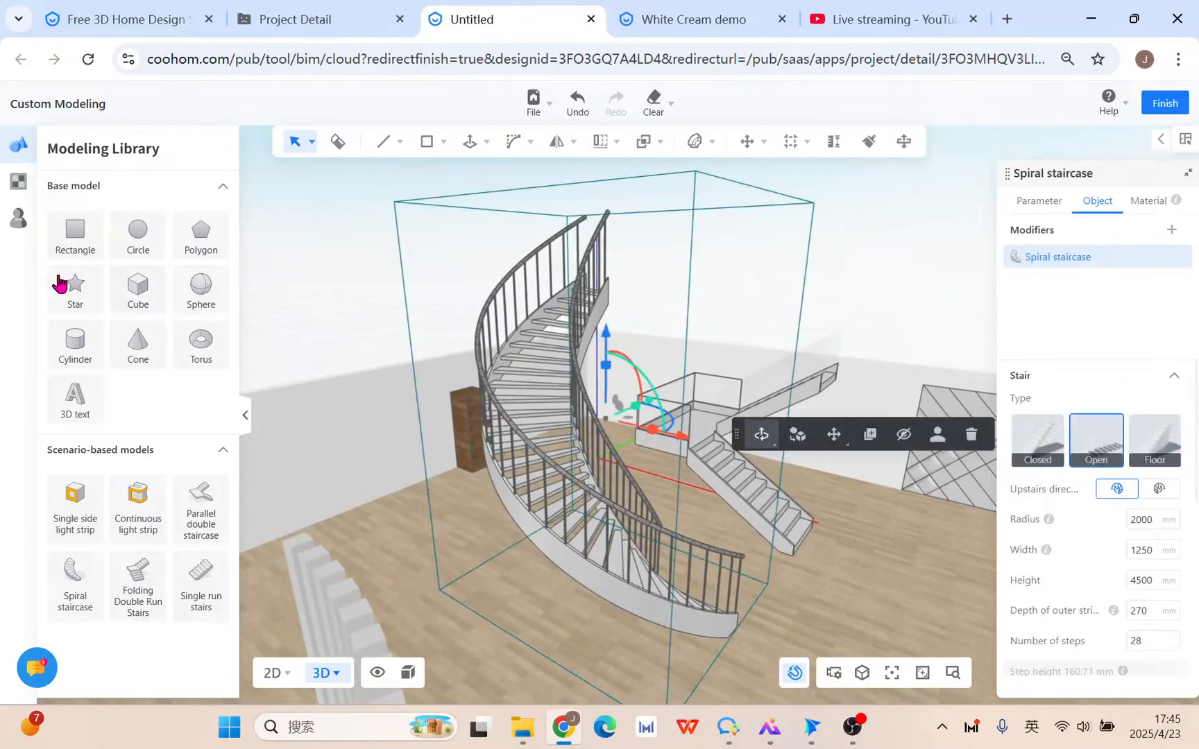
{"action": "left_click", "coordinate": [15, 229]}
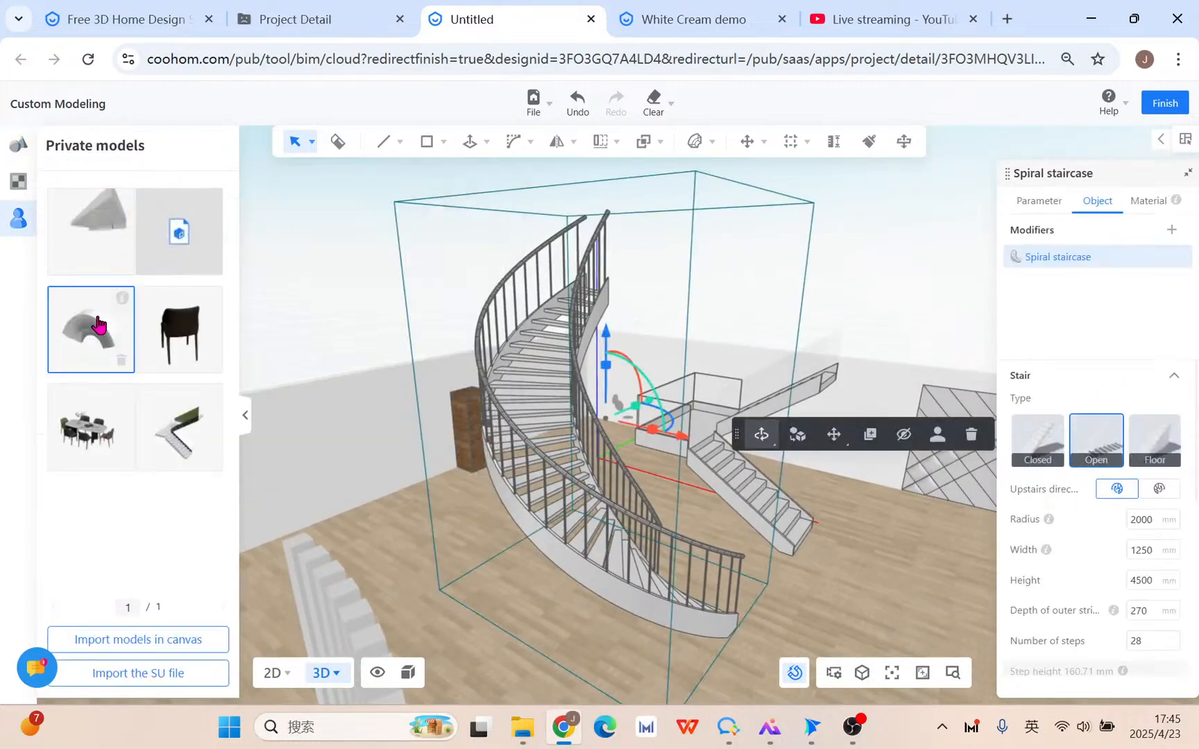
Place the imported dining set from Private models beside the staircases.
{"action": "mouse_move", "coordinate": [121, 304]}
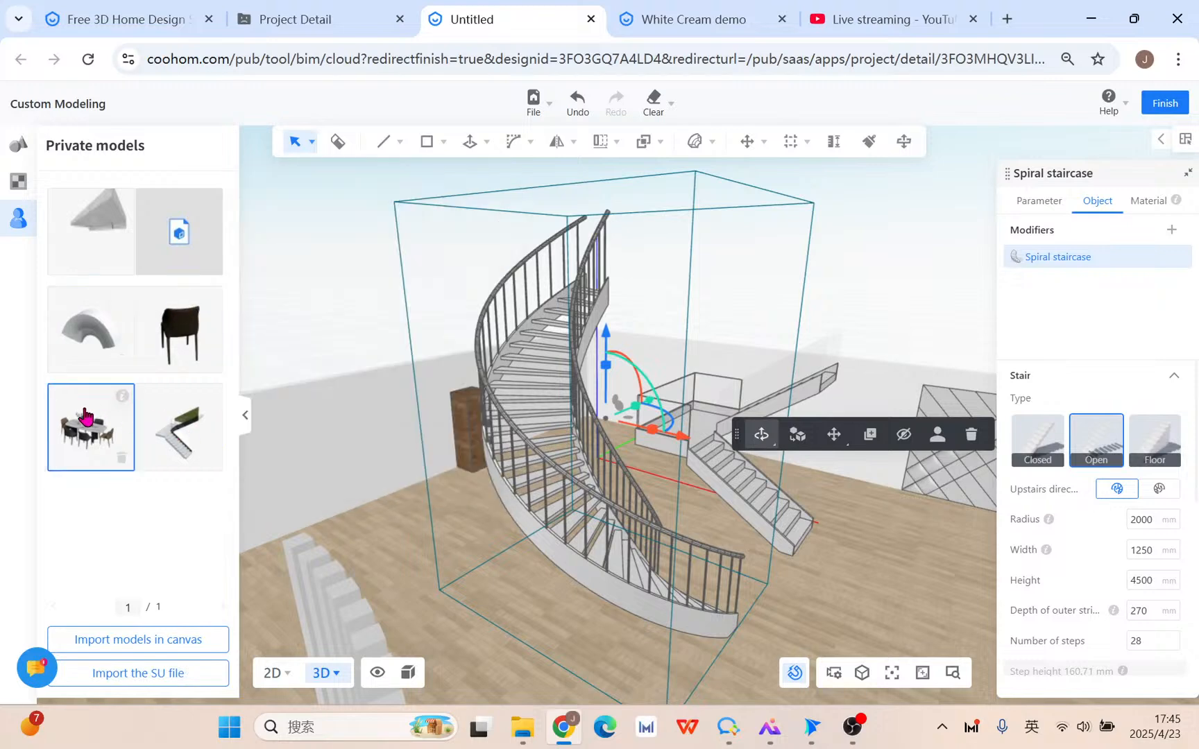
{"action": "left_click_drag", "start_coordinate": [84, 416], "coordinate": [826, 552]}
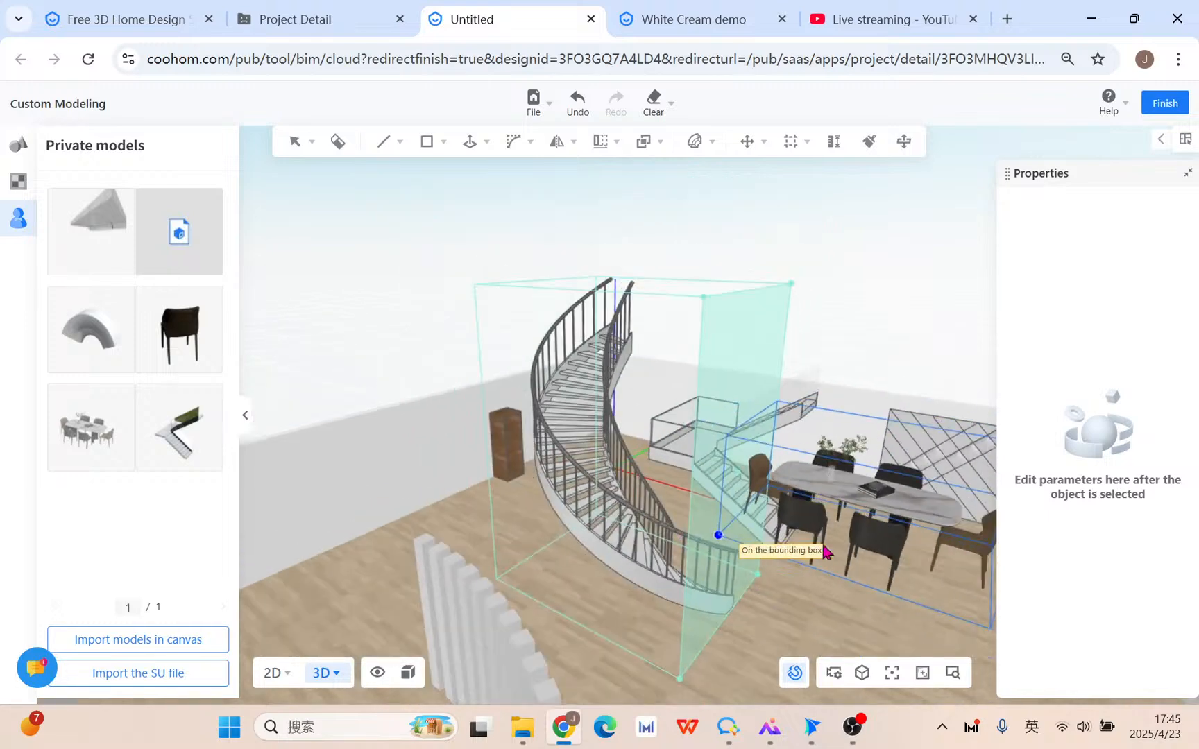
{"action": "right_click", "coordinate": [845, 524]}
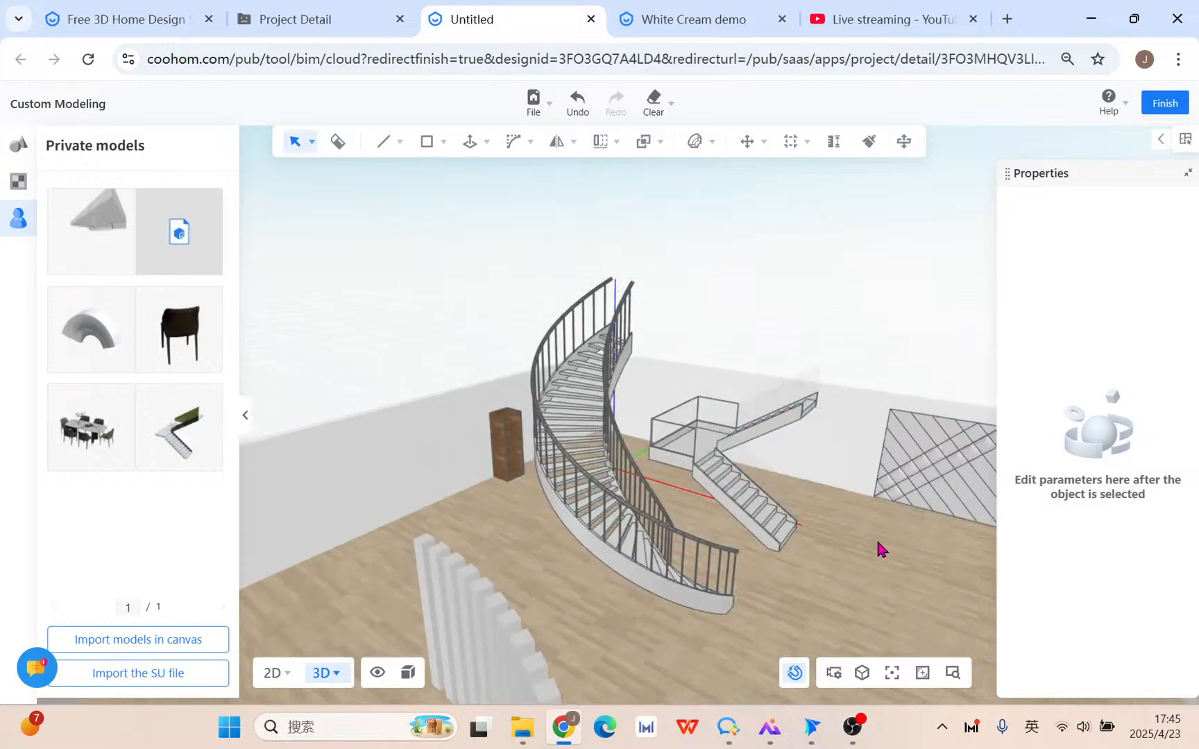
{"action": "left_click", "coordinate": [108, 442]}
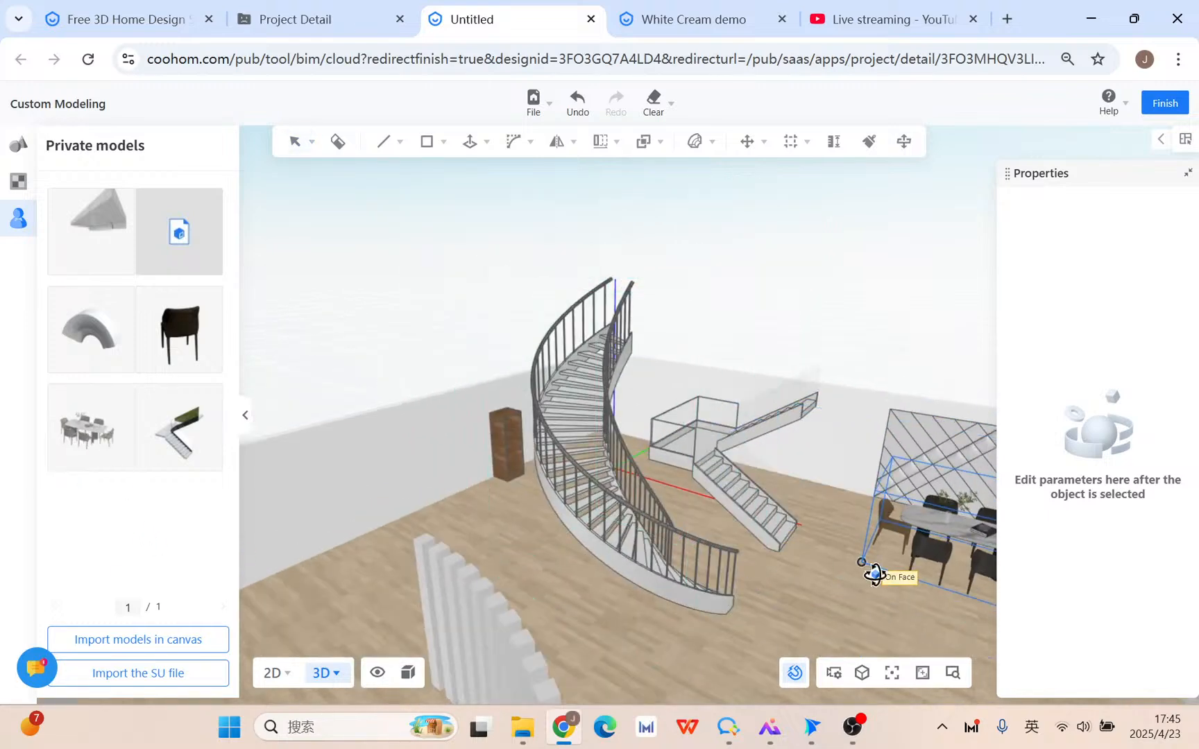
{"action": "left_click", "coordinate": [866, 564]}
{"action": "middle_click_drag", "start_coordinate": [821, 587], "coordinate": [534, 591]}
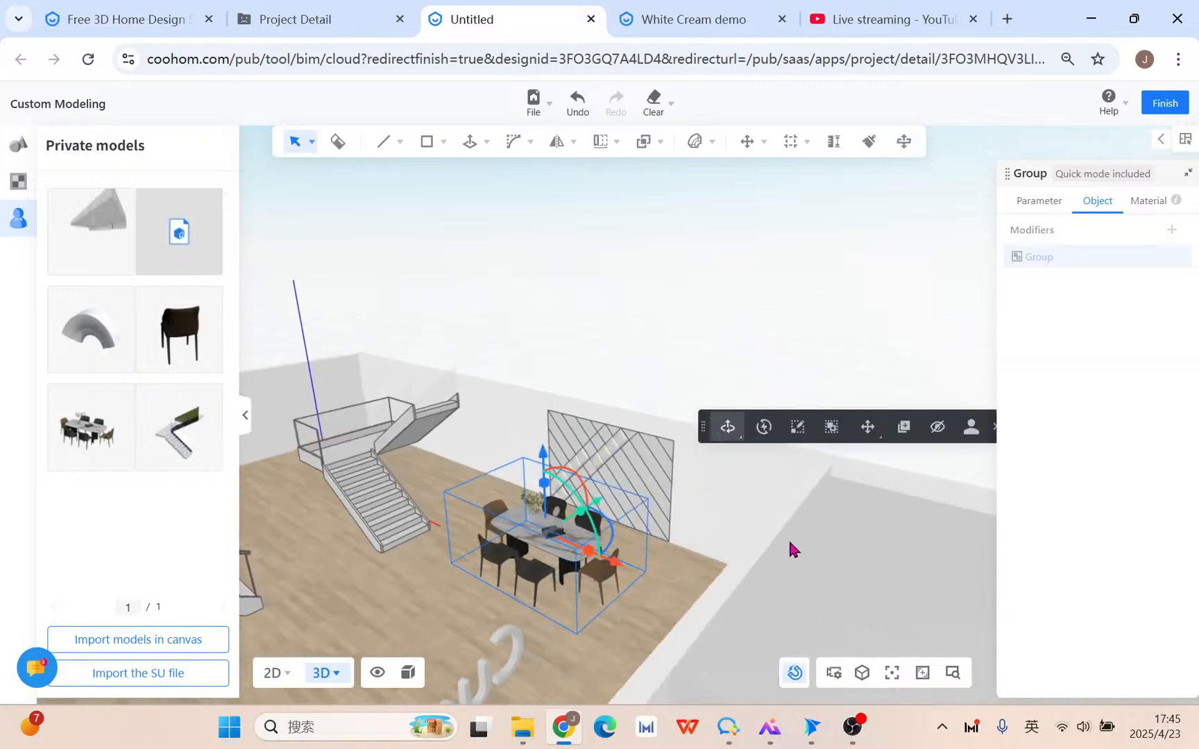
Inside the dining set group, pull one chair out toward the front of the table.
{"action": "left_click", "coordinate": [834, 427]}
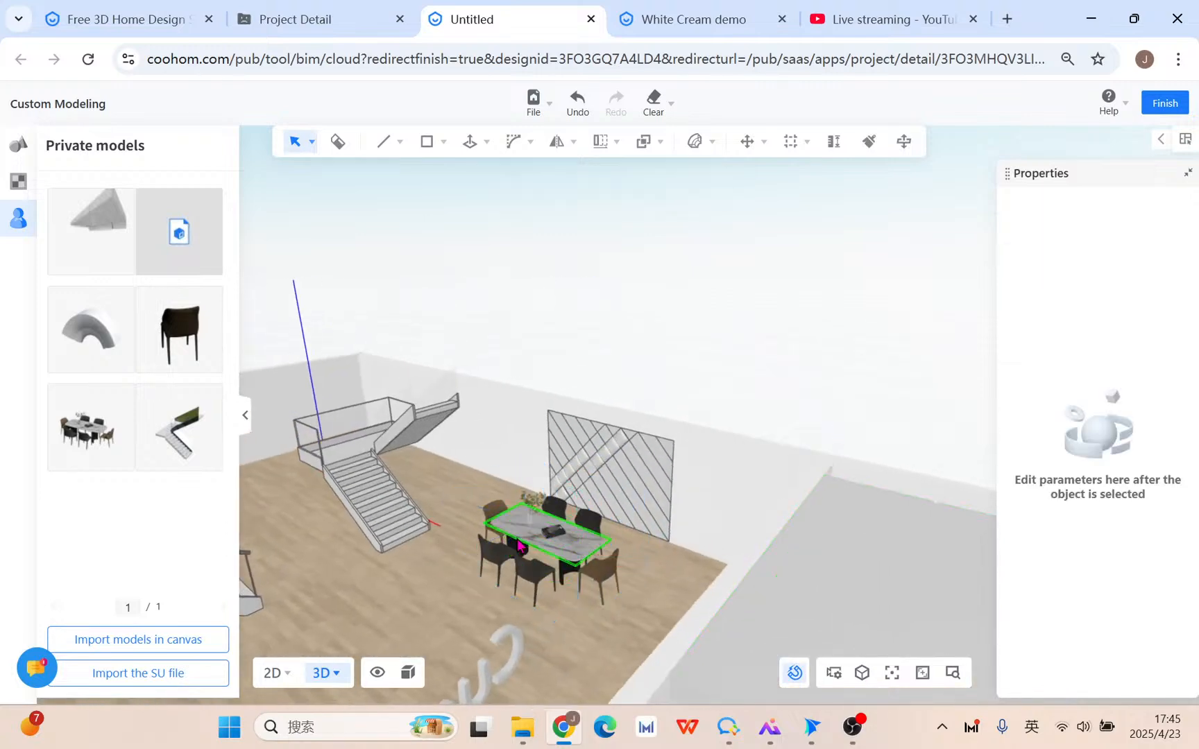
{"action": "left_click", "coordinate": [545, 552]}
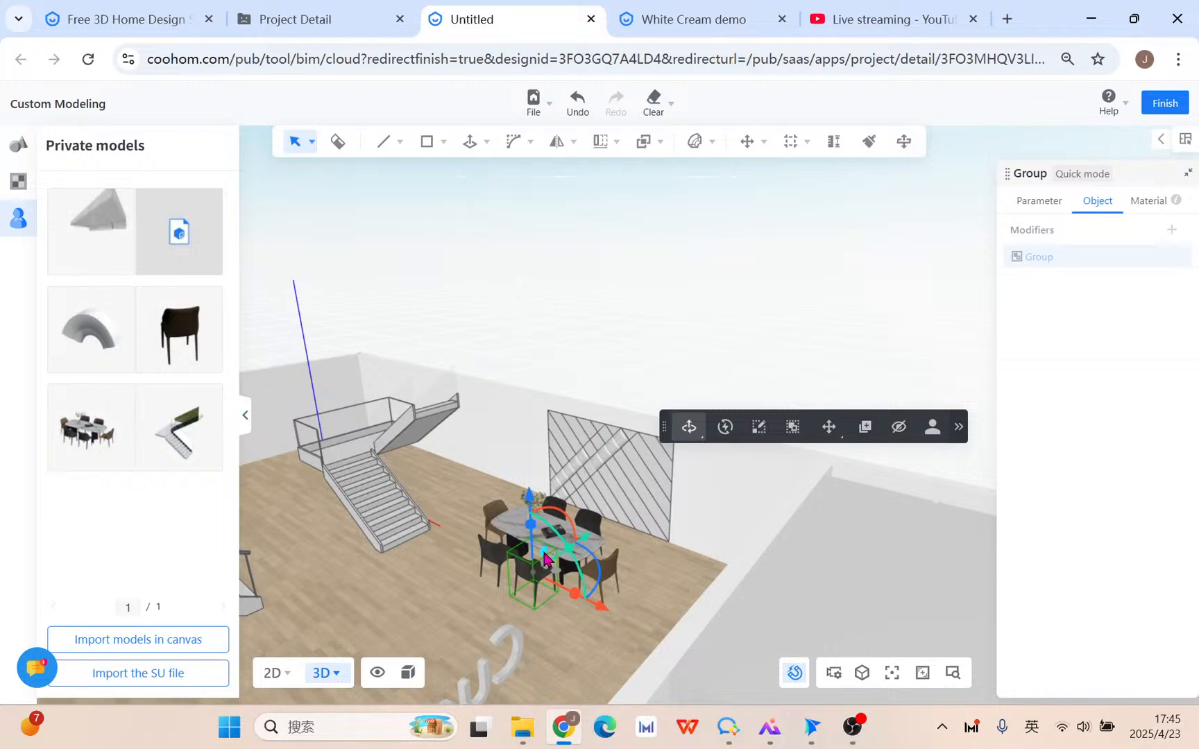
{"action": "scroll", "coordinate": [541, 631], "scroll_direction": "up", "scroll_amount": 5}
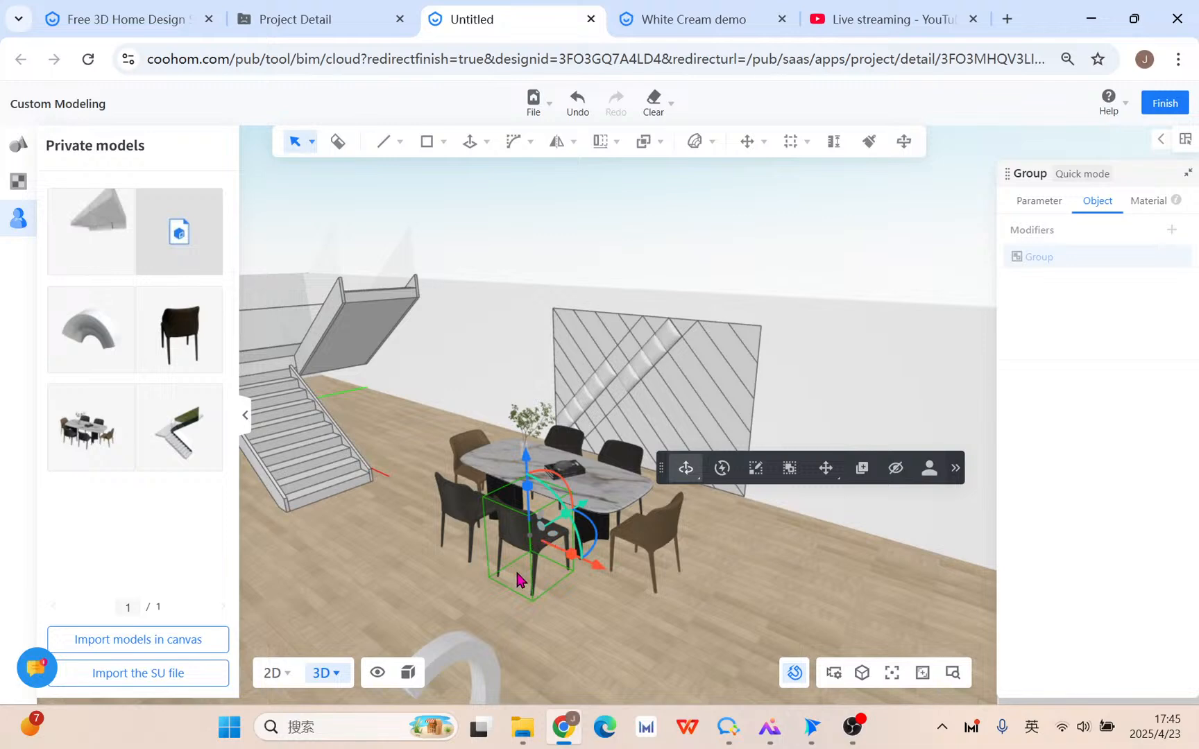
{"action": "left_click_drag", "start_coordinate": [595, 576], "coordinate": [642, 602]}
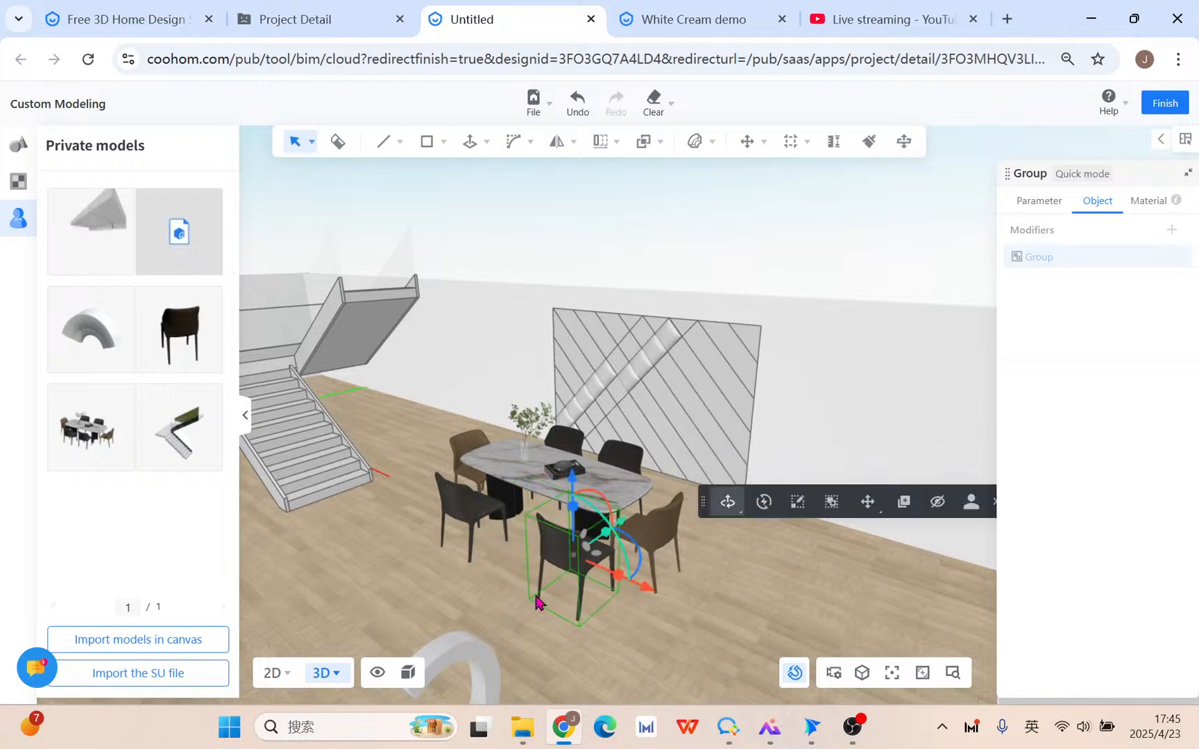
{"action": "left_click_drag", "start_coordinate": [627, 527], "coordinate": [580, 616]}
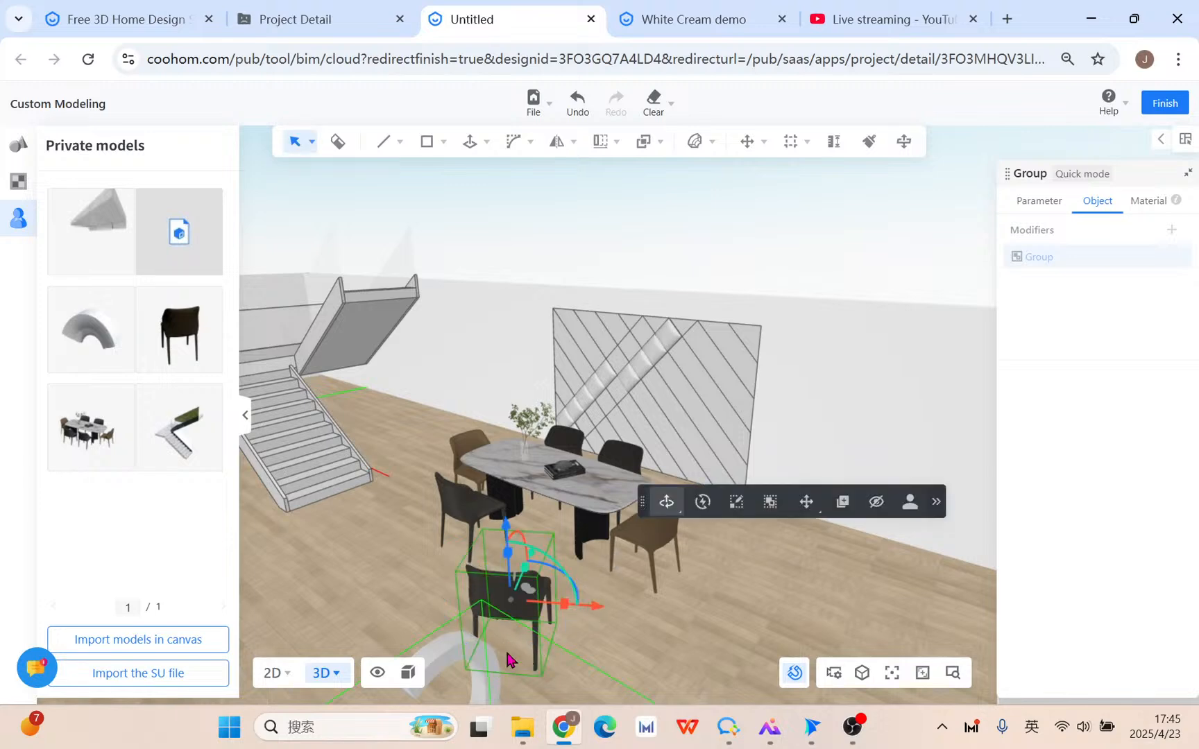
Take the dining set out of Quick Mode, confirming the exit.
{"action": "left_click", "coordinate": [736, 504]}
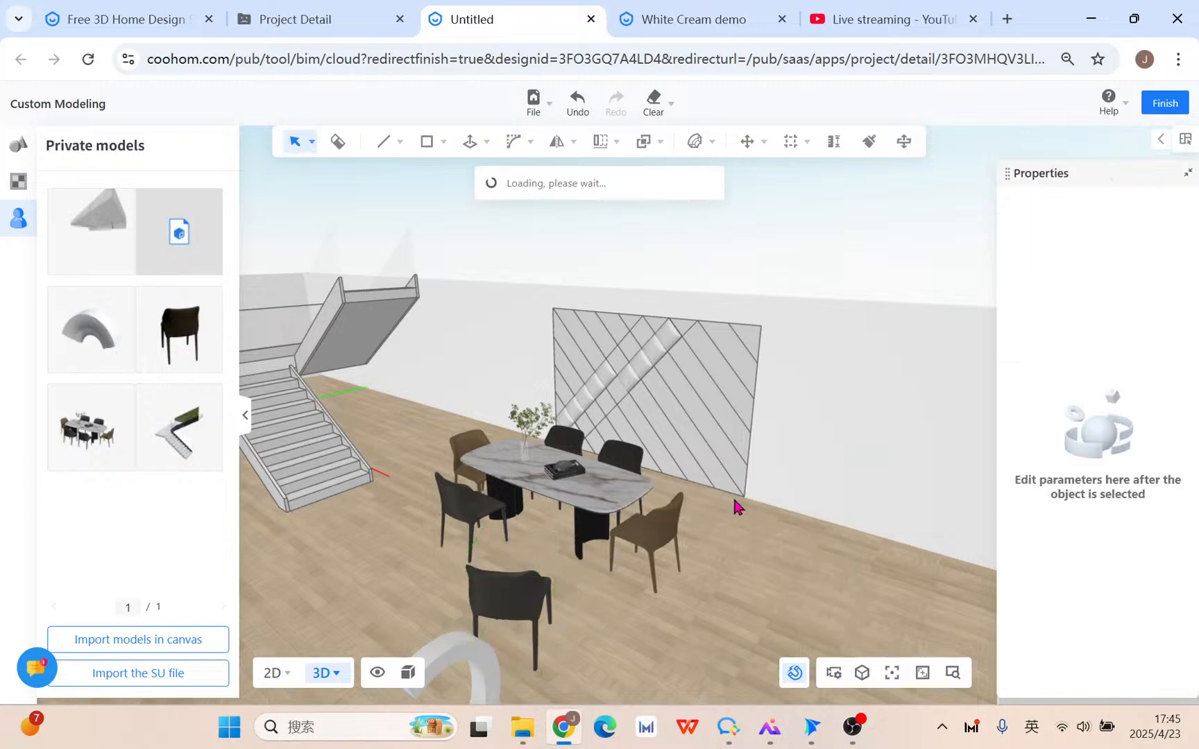
{"action": "left_click", "coordinate": [538, 603]}
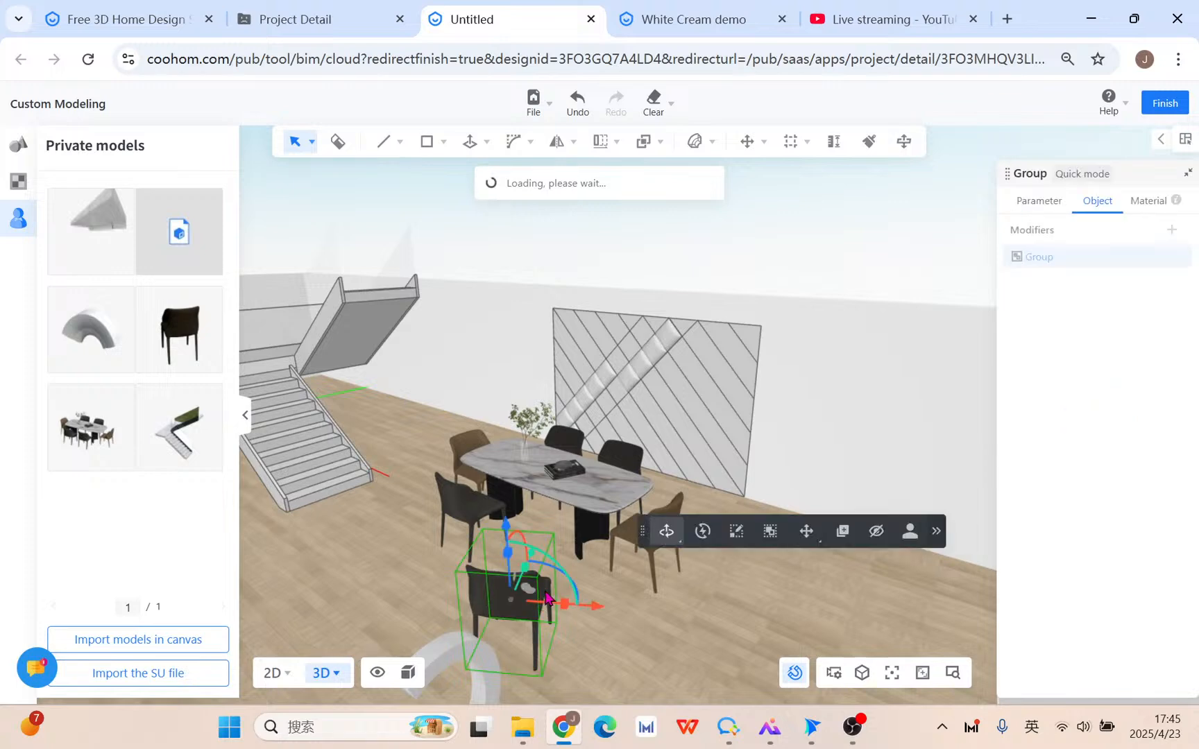
{"action": "left_click", "coordinate": [703, 532]}
{"action": "left_click", "coordinate": [741, 395]}
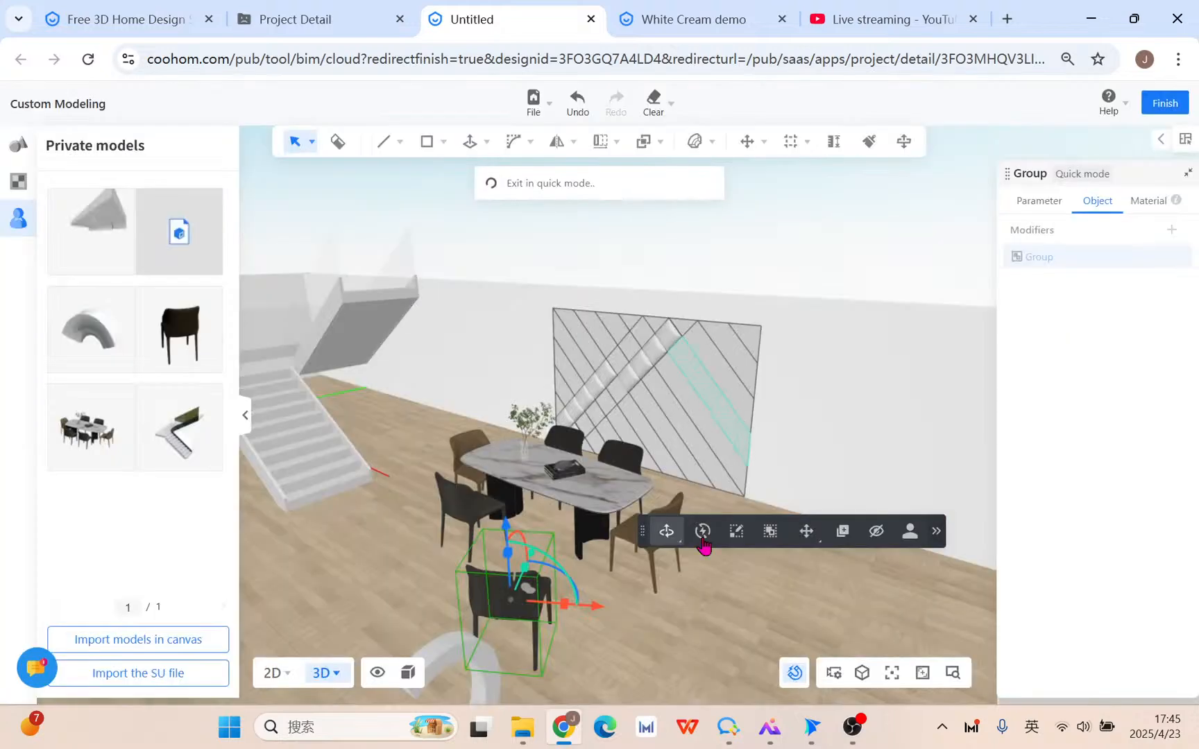
{"action": "left_click", "coordinate": [528, 589]}
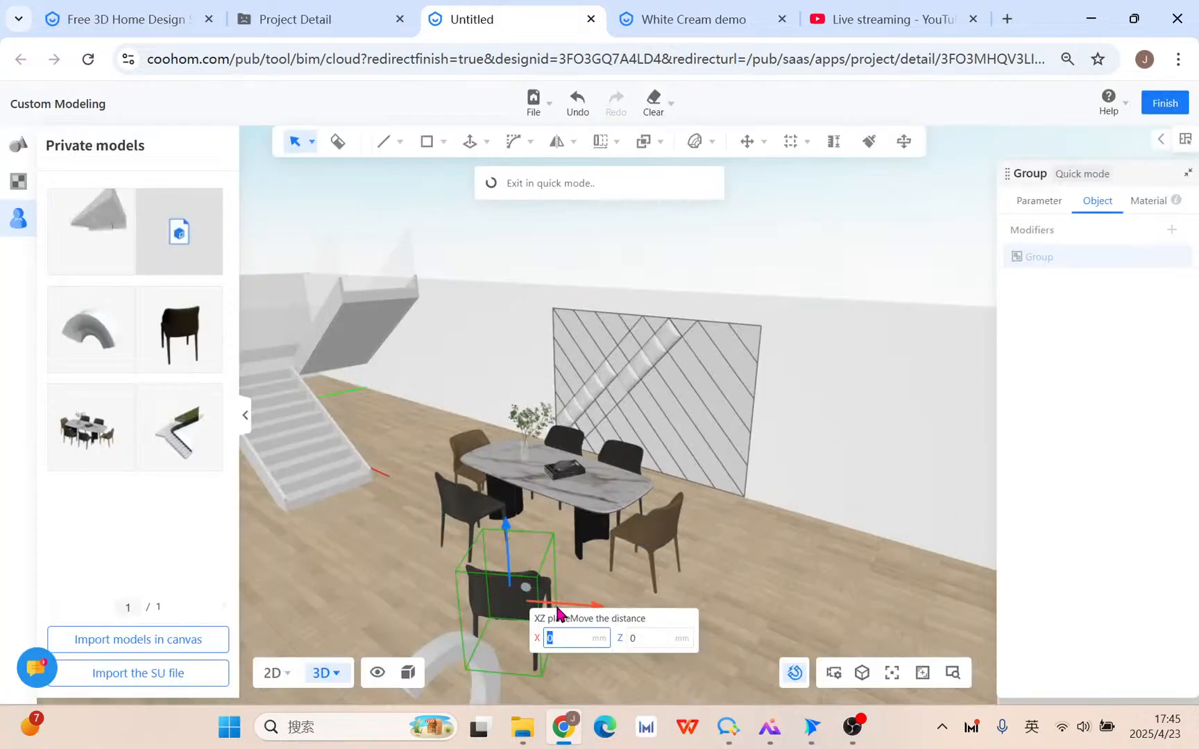
{"action": "right_click", "coordinate": [707, 511]}
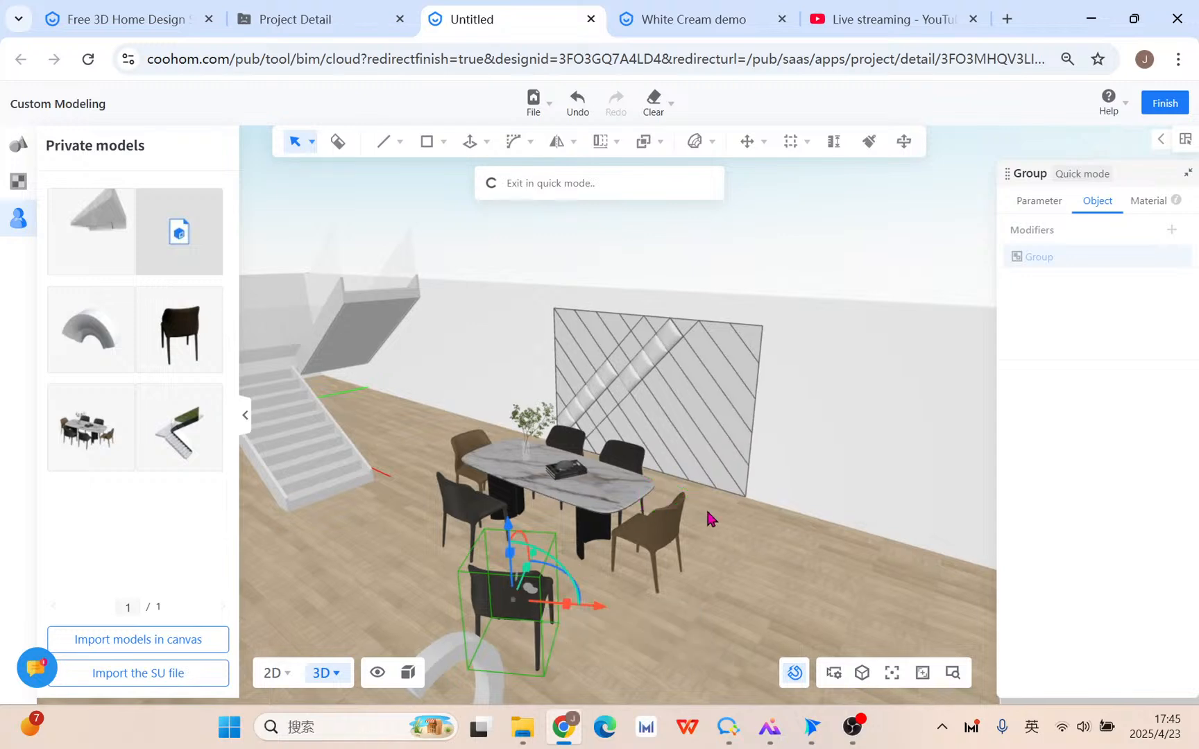
{"action": "left_click", "coordinate": [600, 578]}
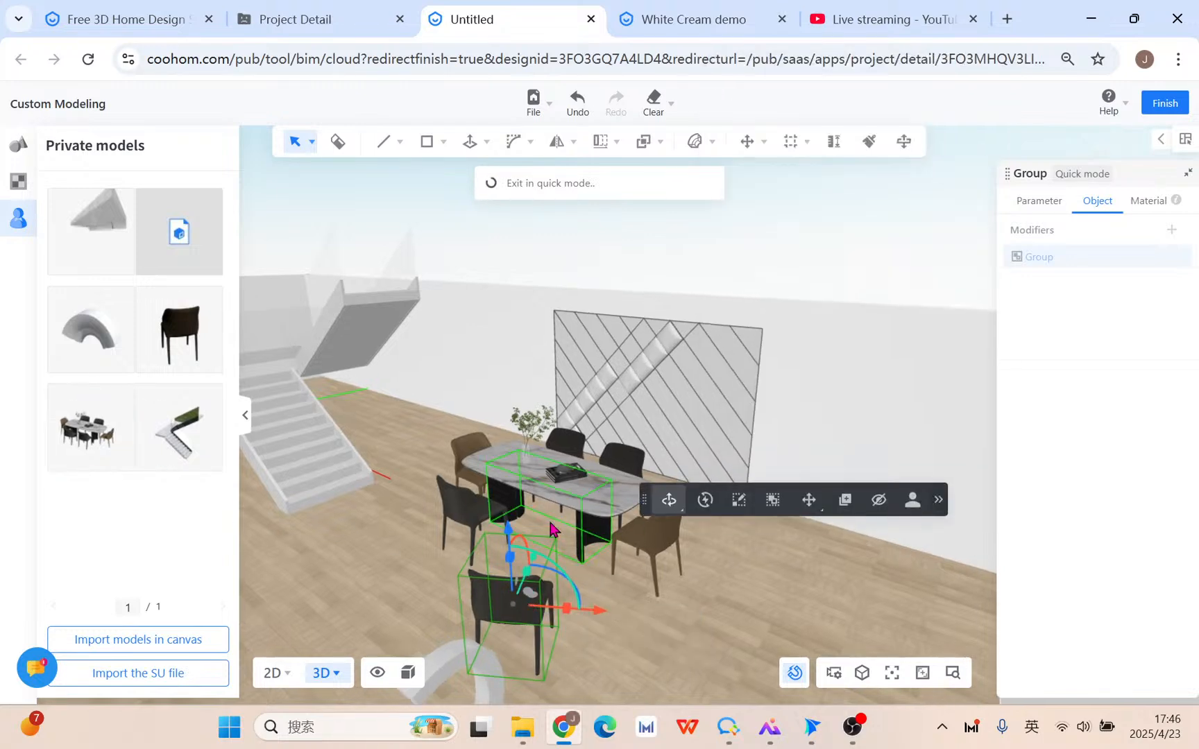
Select the left chair, the dining table and the brown right chair.
{"action": "left_click", "coordinate": [473, 507]}
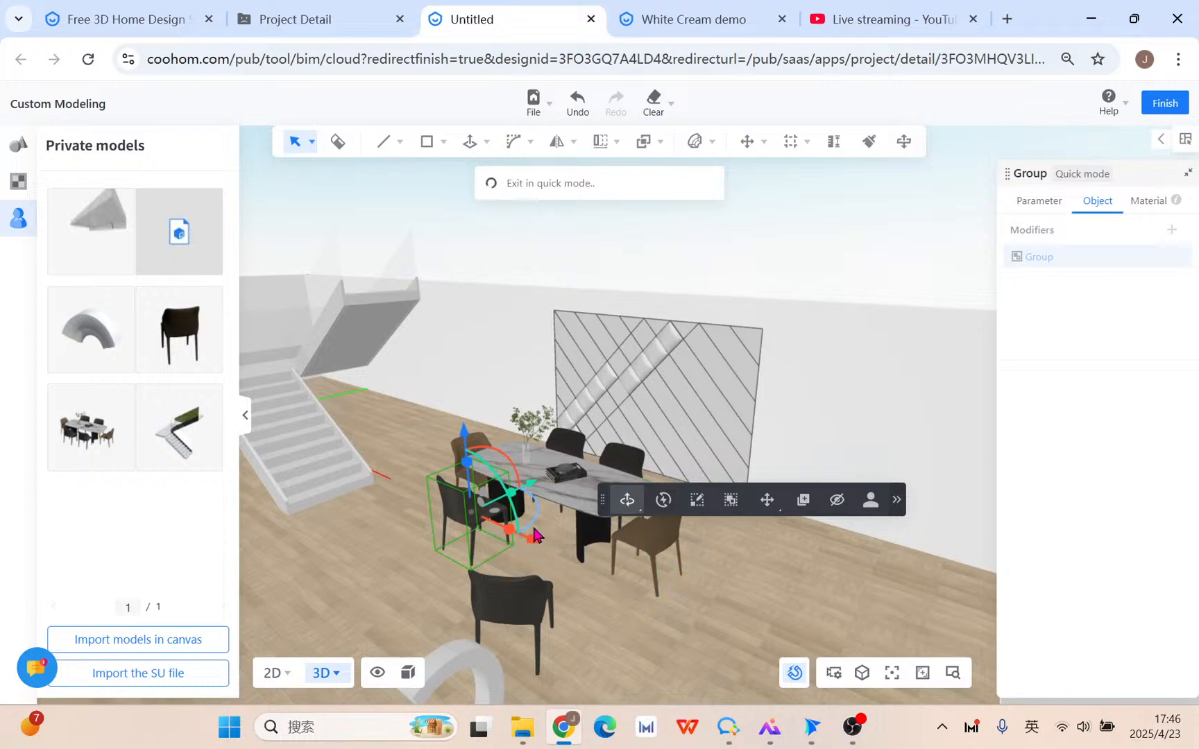
{"action": "scroll", "coordinate": [548, 560], "scroll_direction": "up", "scroll_amount": 5}
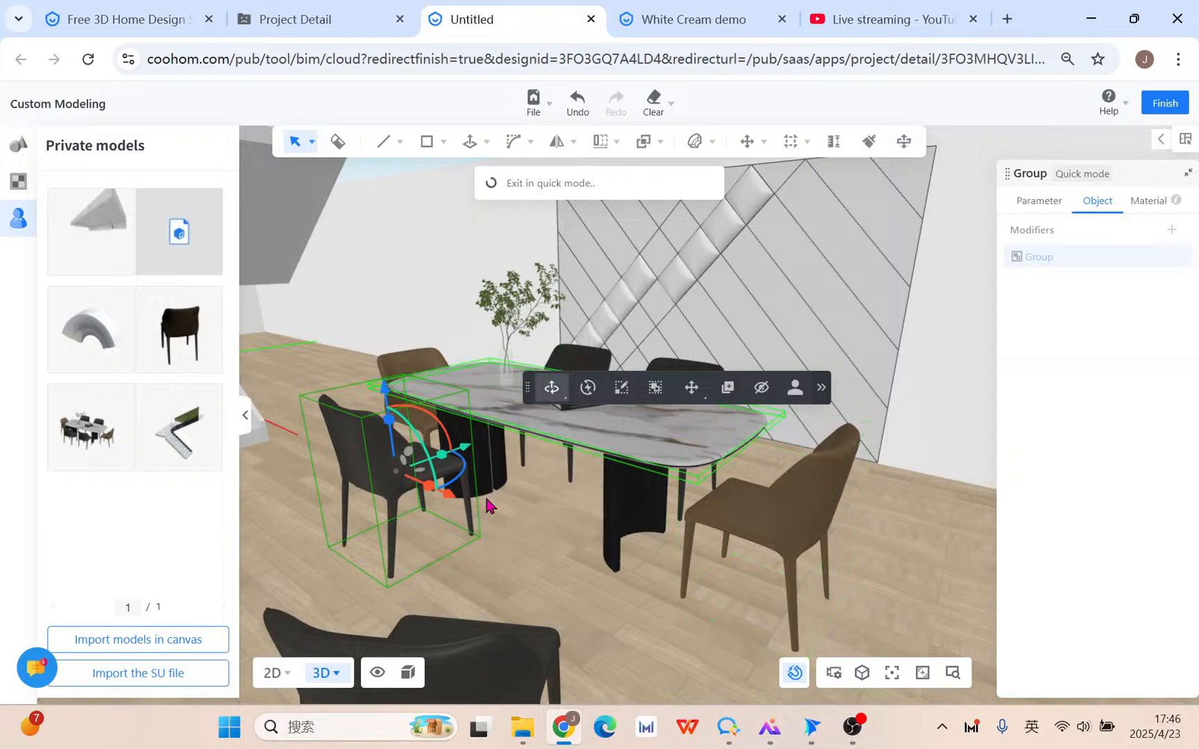
{"action": "left_click", "coordinate": [657, 517]}
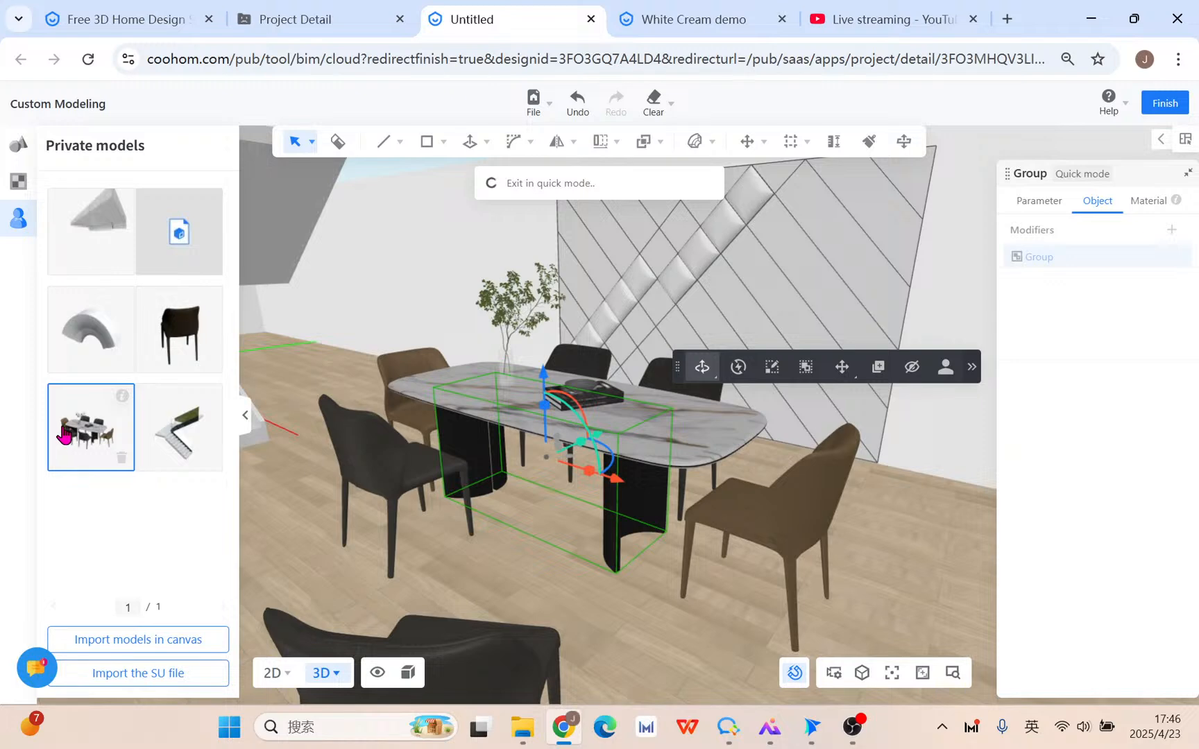
{"action": "left_click", "coordinate": [762, 516]}
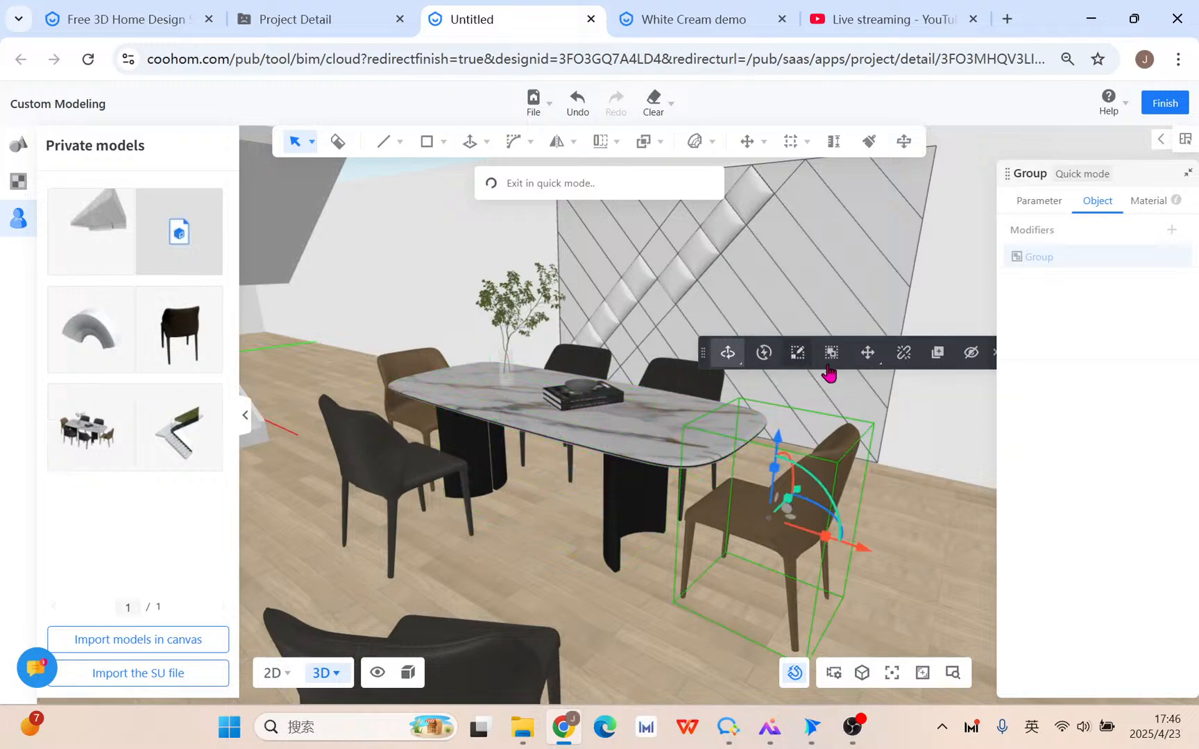
{"action": "mouse_move", "coordinate": [869, 356]}
{"action": "left_click", "coordinate": [16, 185]}
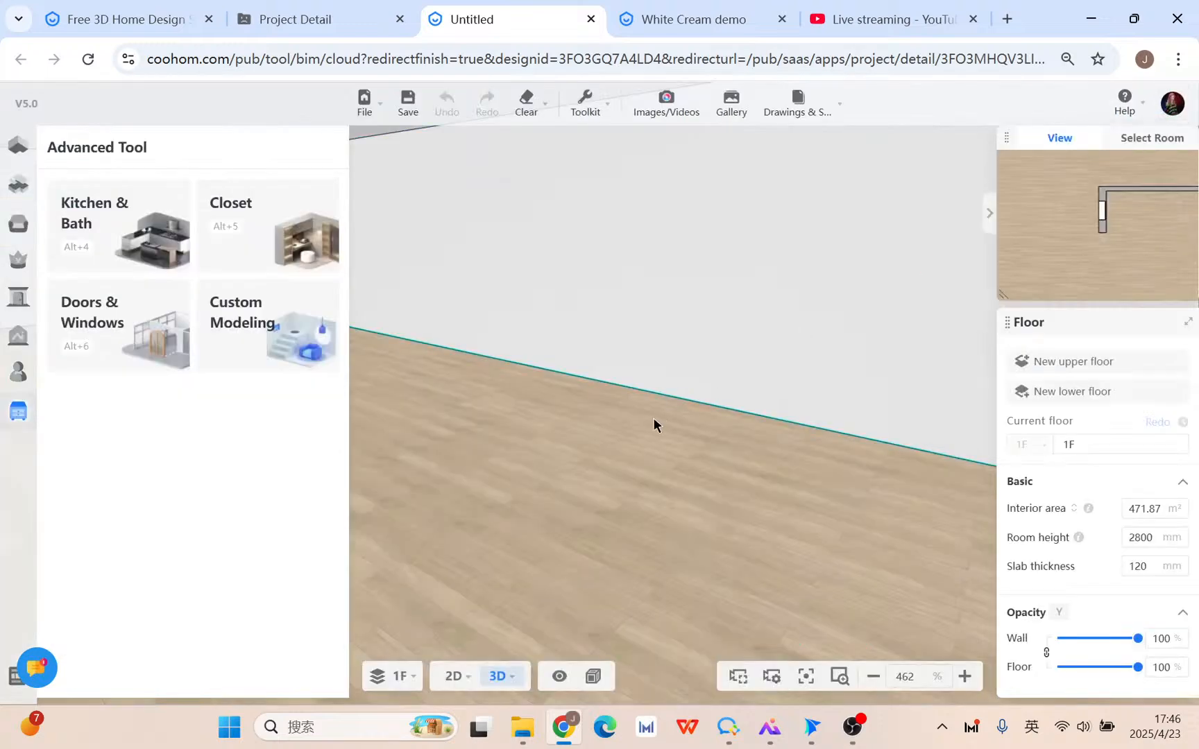
Orbit to a near top-down view of the room, then switch to the YouTube Studio live-stream tab.
{"action": "scroll", "coordinate": [649, 435], "scroll_direction": "down", "scroll_amount": 8}
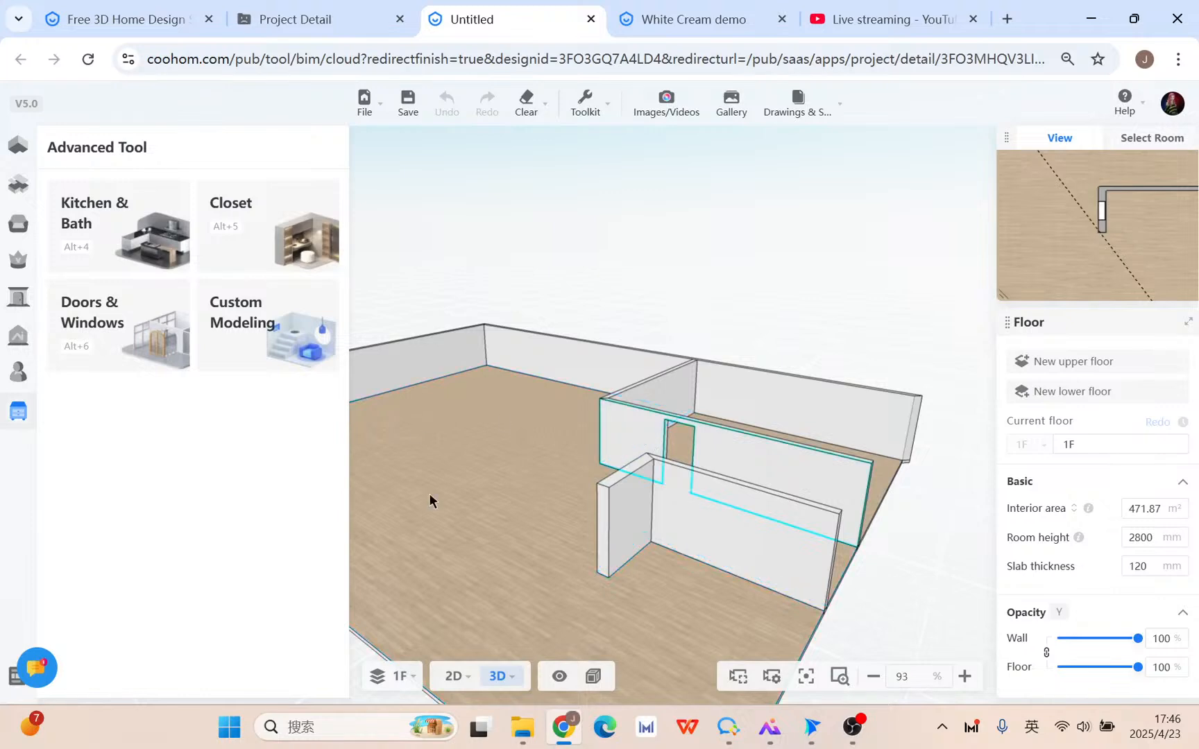
{"action": "left_click_drag", "start_coordinate": [565, 420], "coordinate": [613, 456]}
{"action": "scroll", "coordinate": [614, 437], "scroll_direction": "up", "scroll_amount": 3}
{"action": "left_click", "coordinate": [915, 13]}
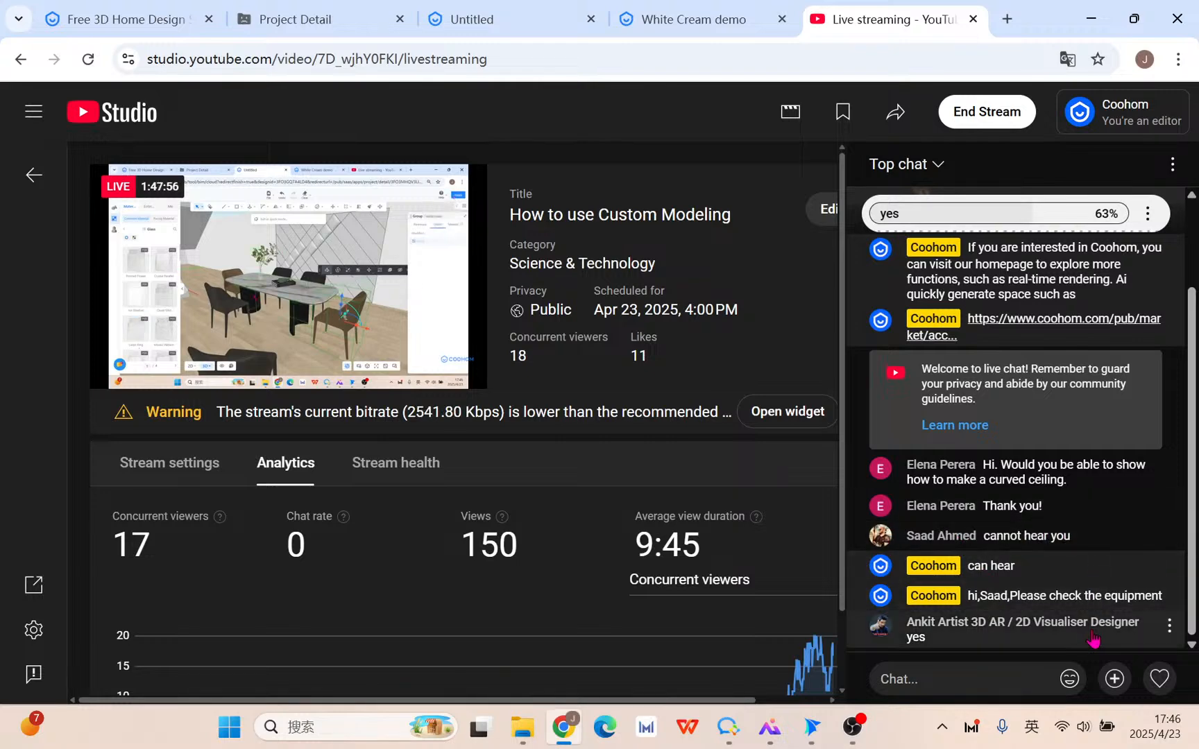
{"action": "scroll", "coordinate": [1061, 611], "scroll_direction": "up", "scroll_amount": 3}
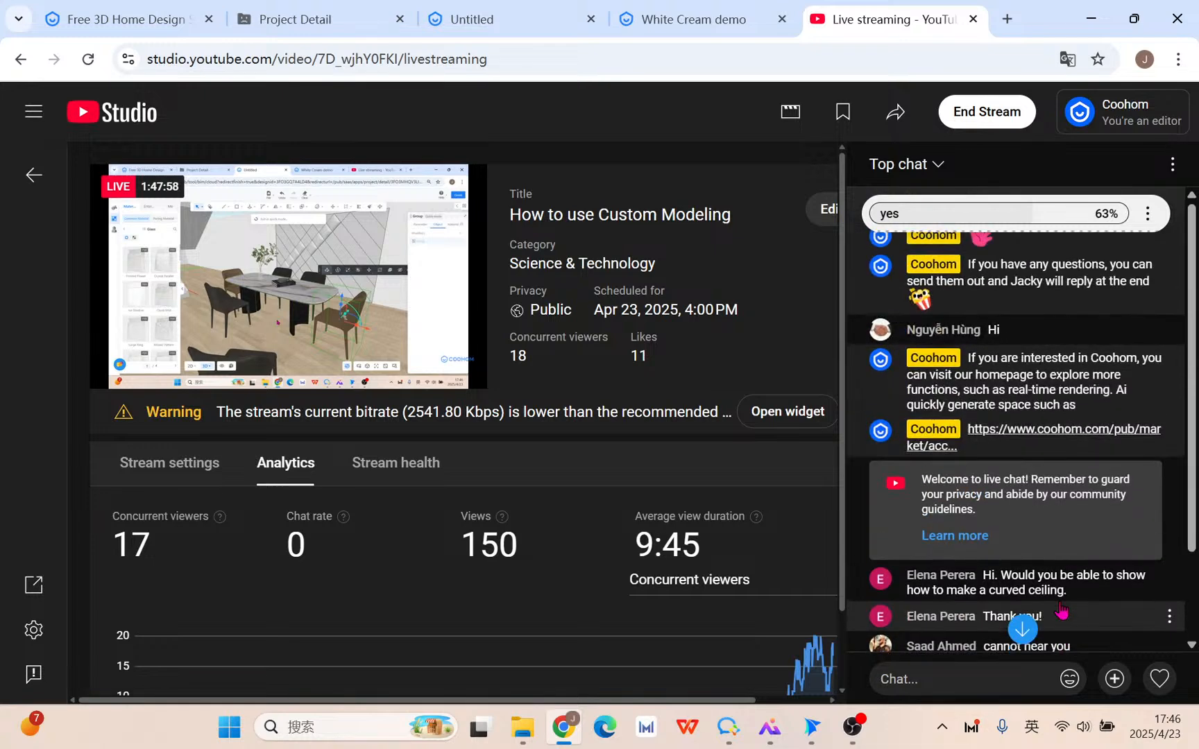
{"action": "scroll", "coordinate": [1153, 433], "scroll_direction": "down", "scroll_amount": 3}
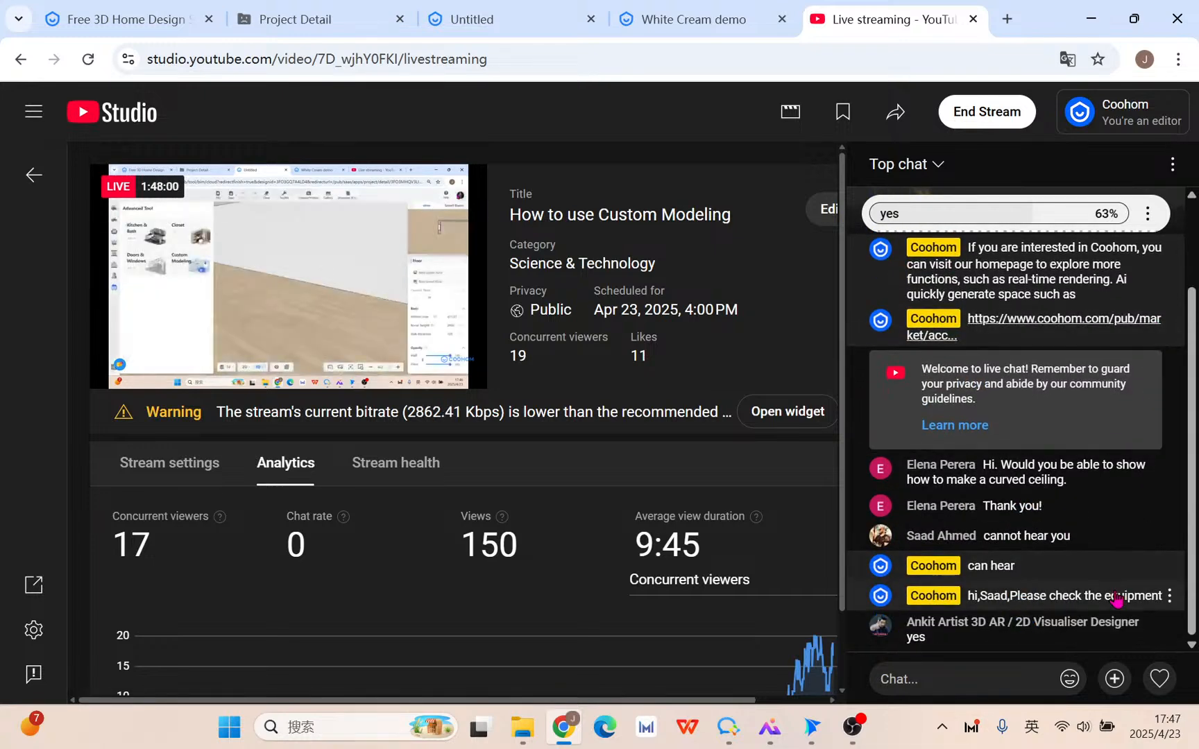
{"action": "scroll", "coordinate": [1031, 621], "scroll_direction": "up", "scroll_amount": 3}
{"action": "scroll", "coordinate": [1058, 628], "scroll_direction": "down", "scroll_amount": 3}
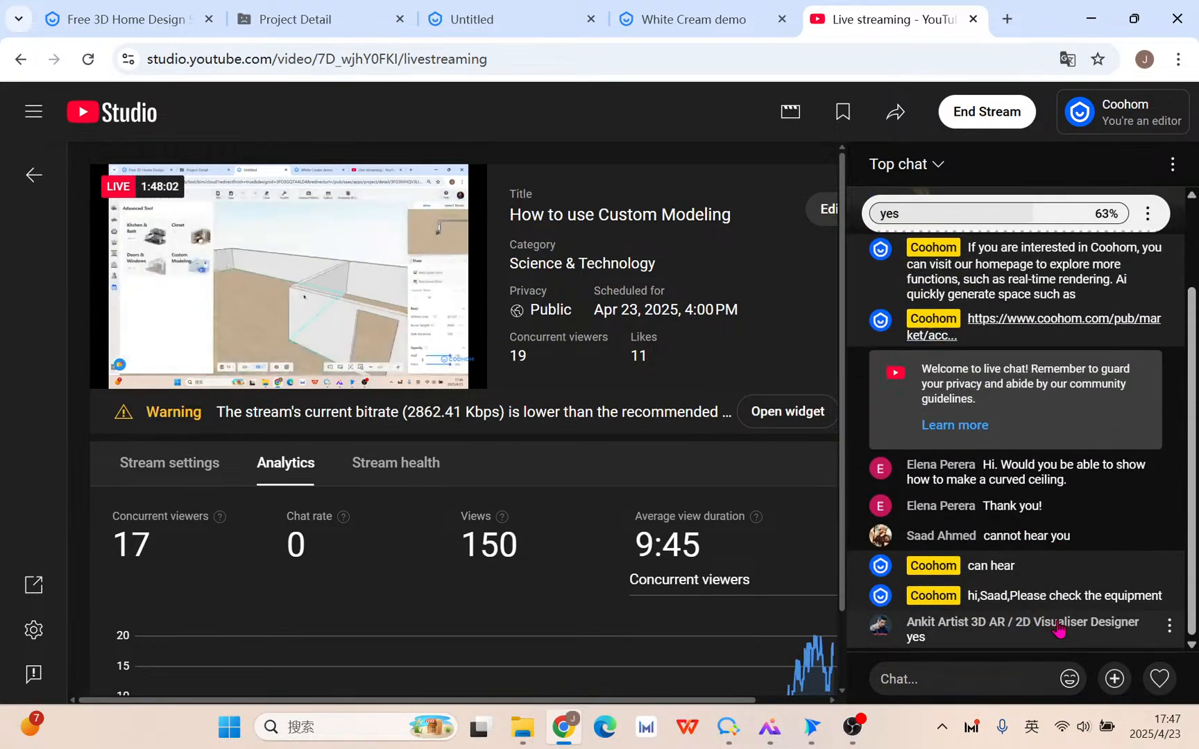
{"action": "left_click", "coordinate": [687, 21]}
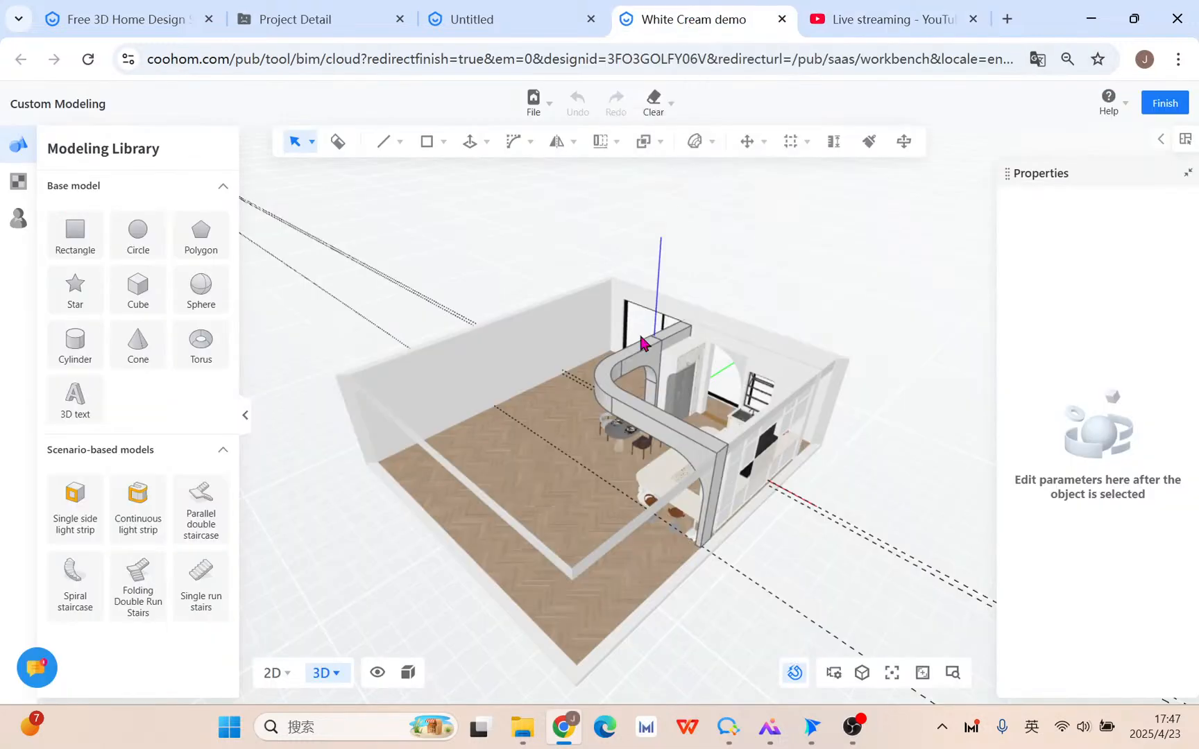
{"action": "left_click_drag", "start_coordinate": [498, 469], "coordinate": [701, 498]}
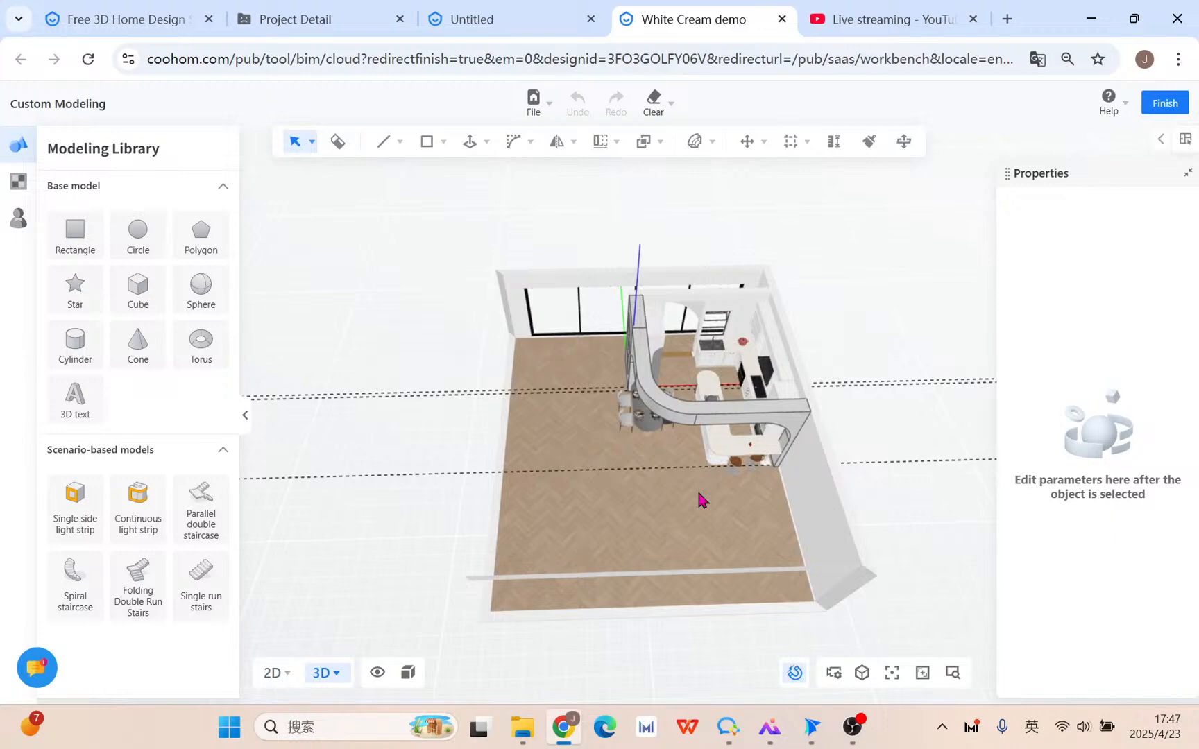
{"action": "scroll", "coordinate": [699, 499], "scroll_direction": "up", "scroll_amount": 5}
{"action": "left_click_drag", "start_coordinate": [531, 447], "coordinate": [541, 472]}
{"action": "left_click", "coordinate": [904, 14]}
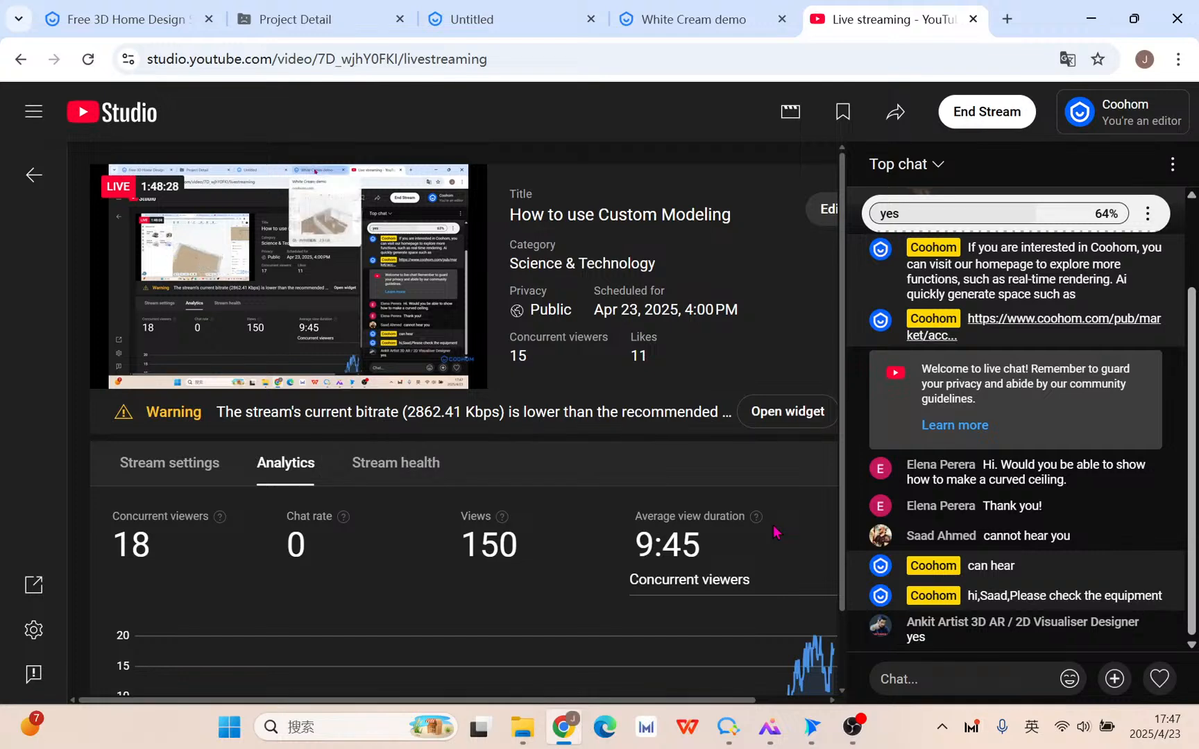
End the 'How to use Custom Modeling' live stream and confirm with End.
{"action": "left_click", "coordinate": [1001, 116]}
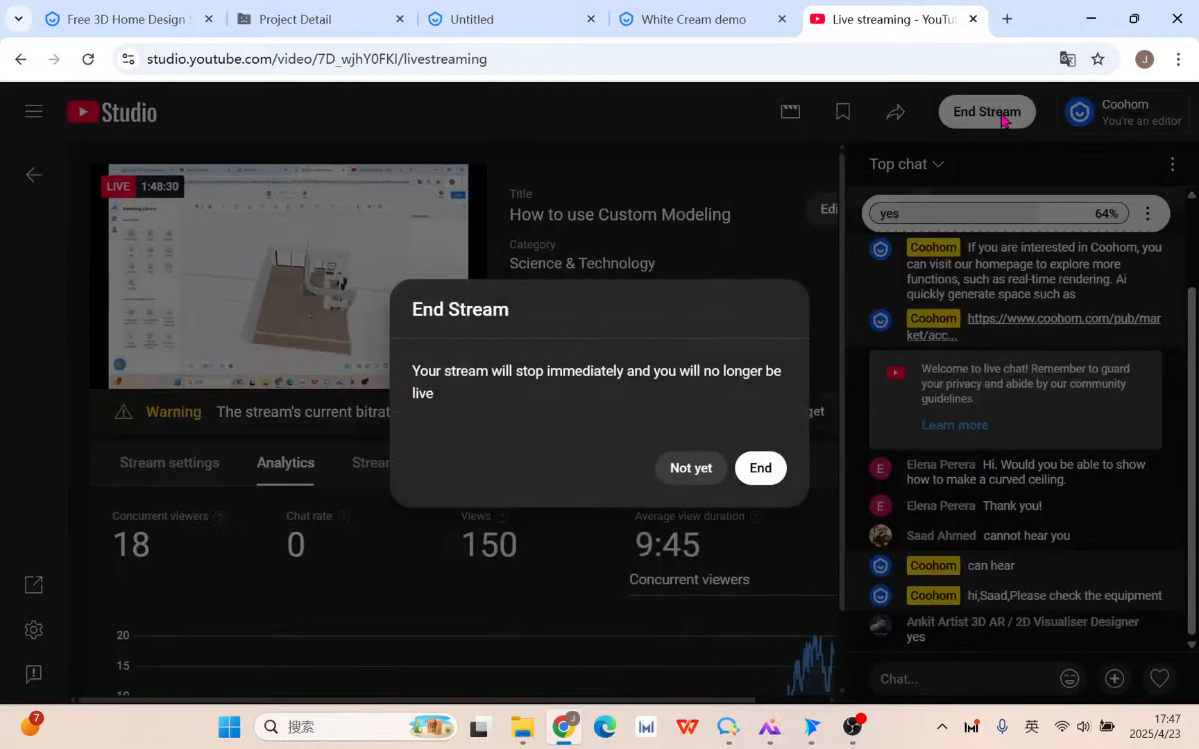
{"action": "left_click", "coordinate": [758, 469]}
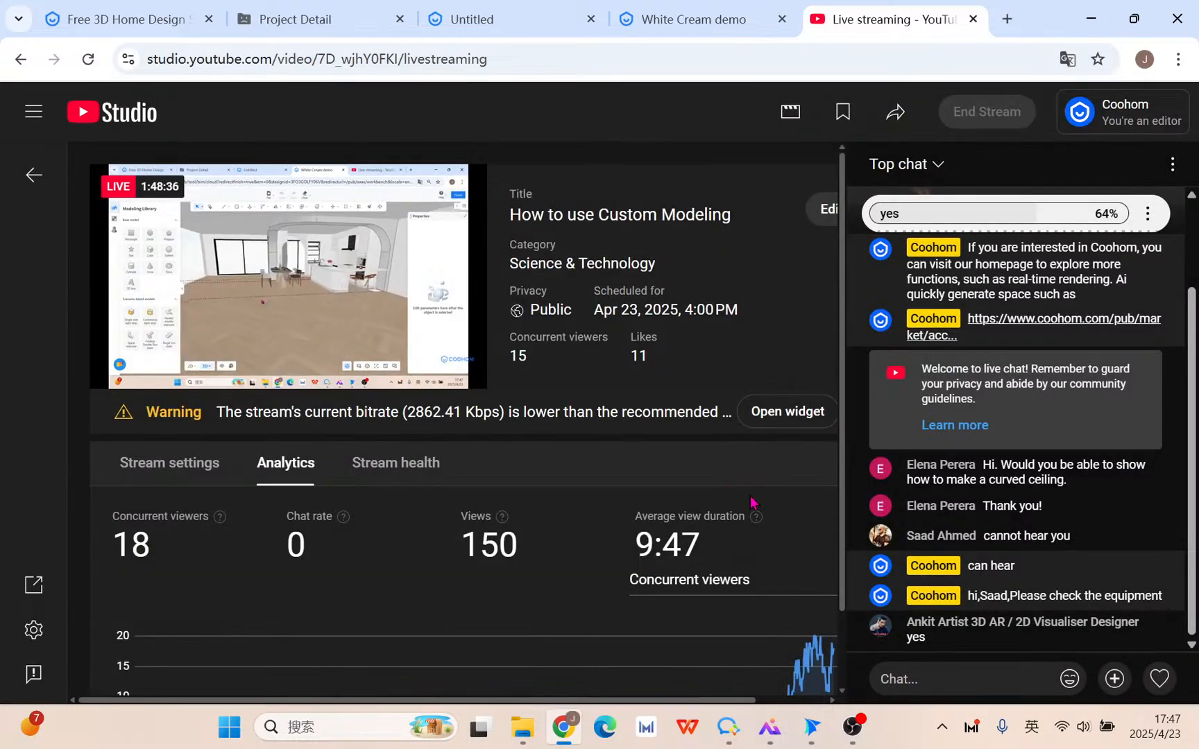